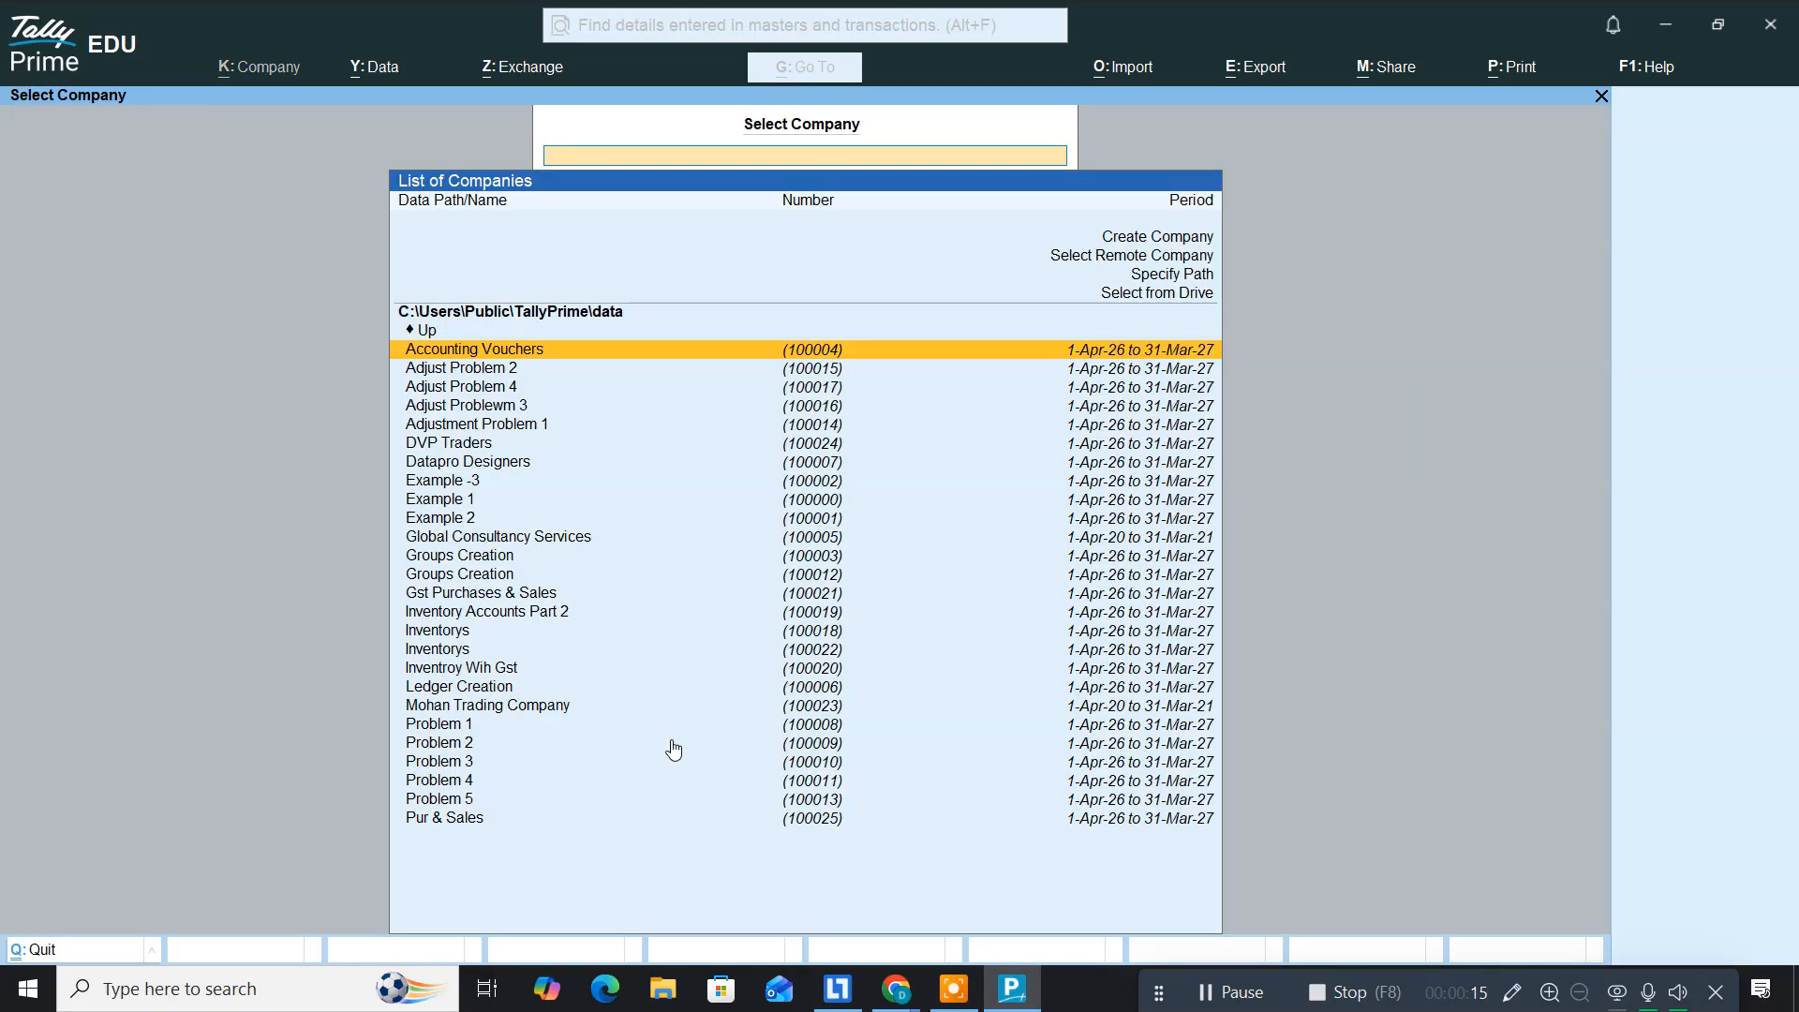
Step: Choose Create Company from the Select Company list
{"action": "key", "text": "Up"}
{"action": "key", "text": "Up"}
{"action": "key", "text": "Up"}
{"action": "key", "text": "Up"}
{"action": "key", "text": "Up"}
{"action": "key", "text": "Up"}
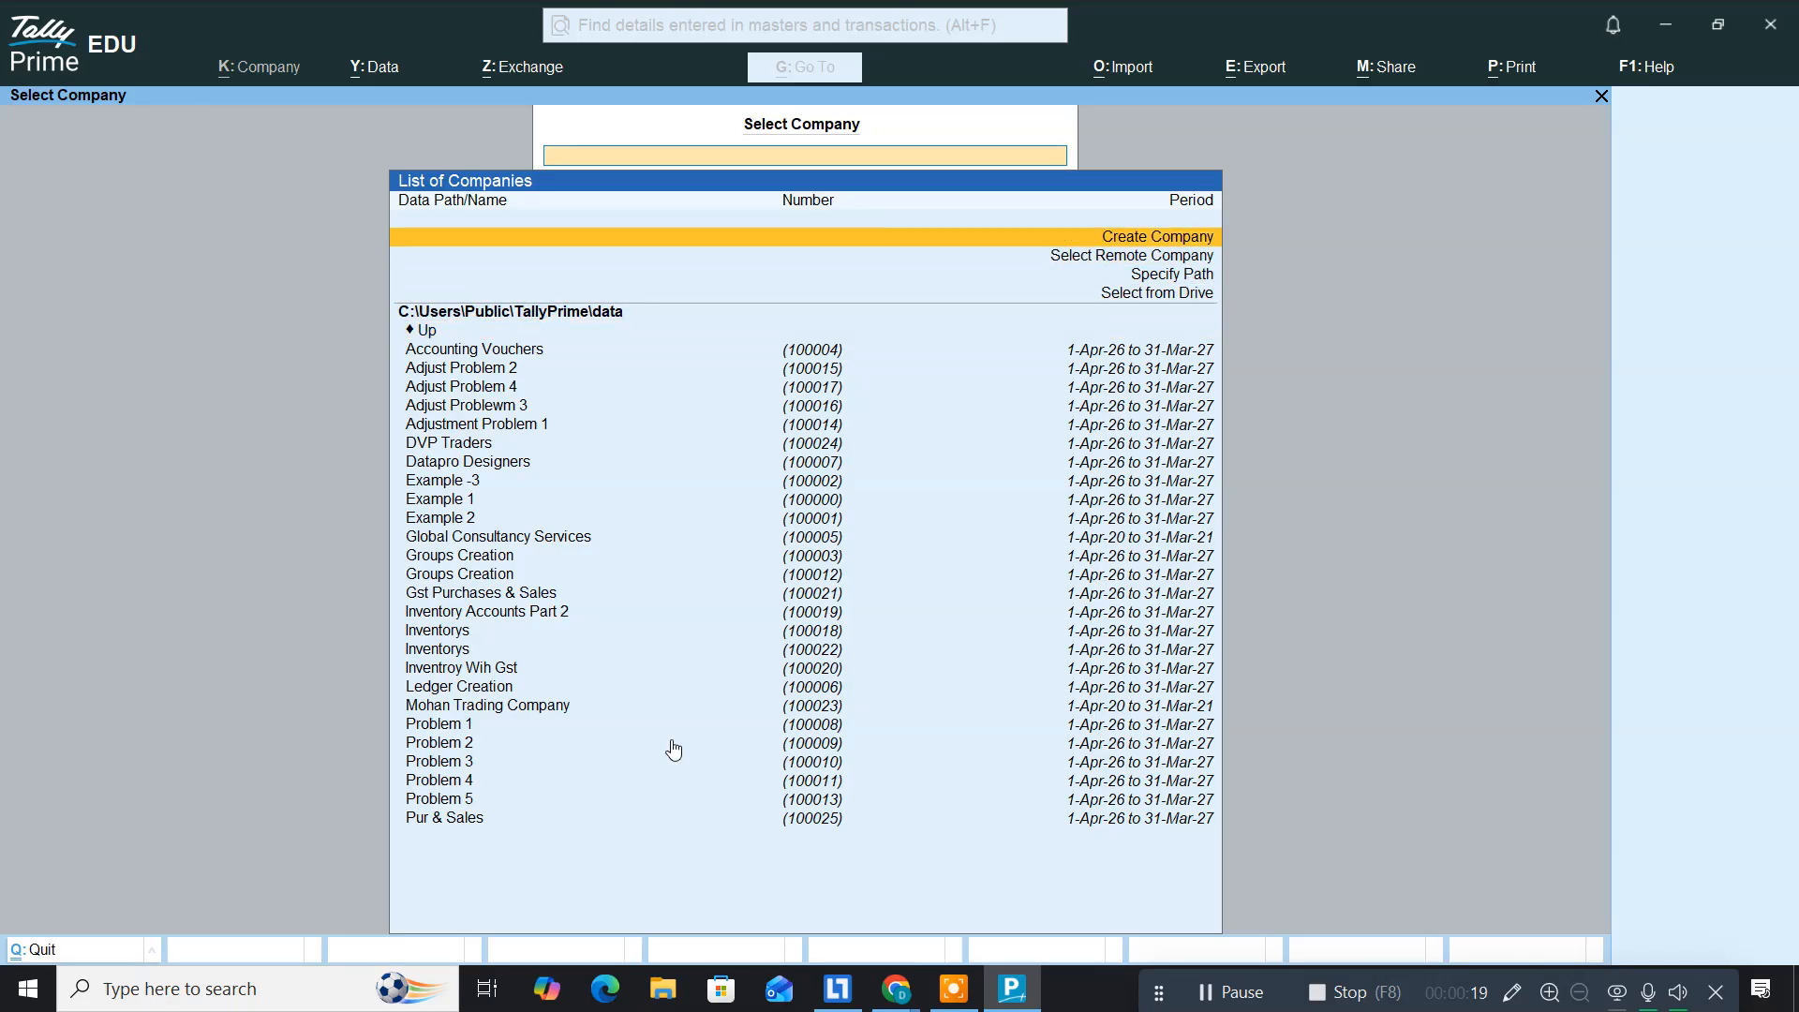
{"action": "key", "text": "Return"}
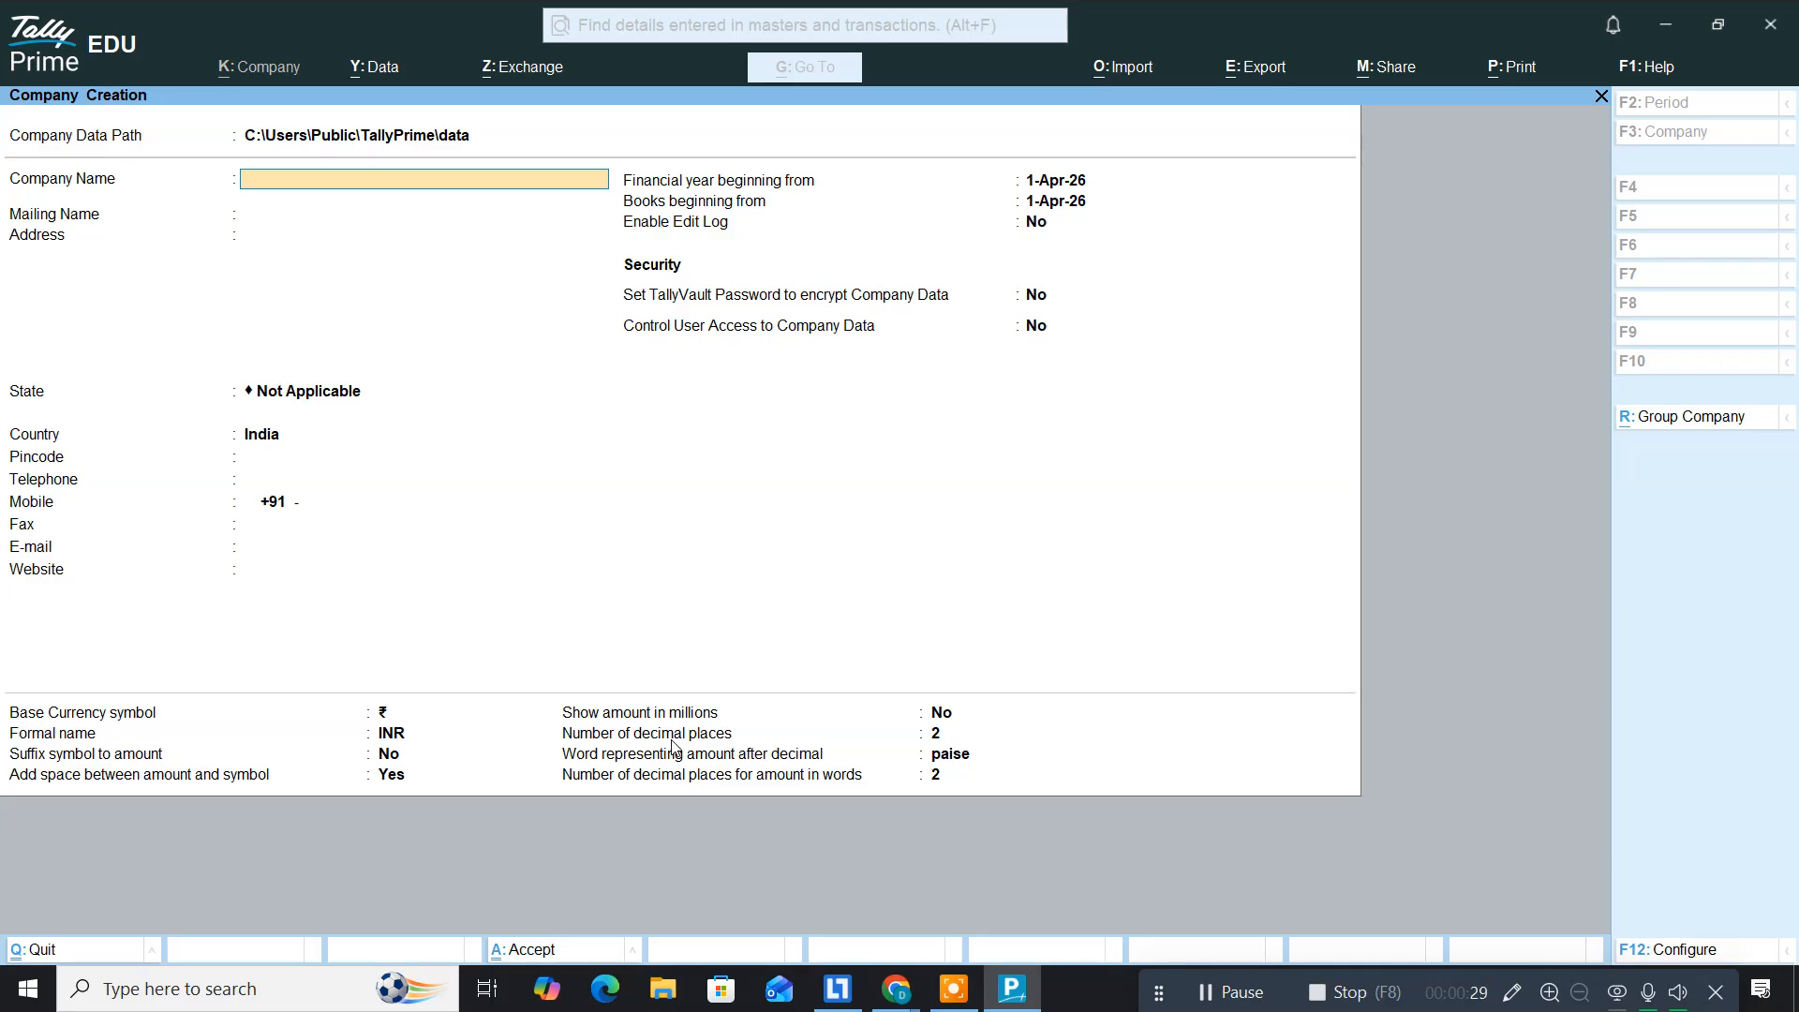
Step: Name the company 'Purchases & Sales Oder' and set its state to Andhra Pradesh
{"action": "type", "text": "Purchases & Sales Oder"}
{"action": "key", "text": "Return"}
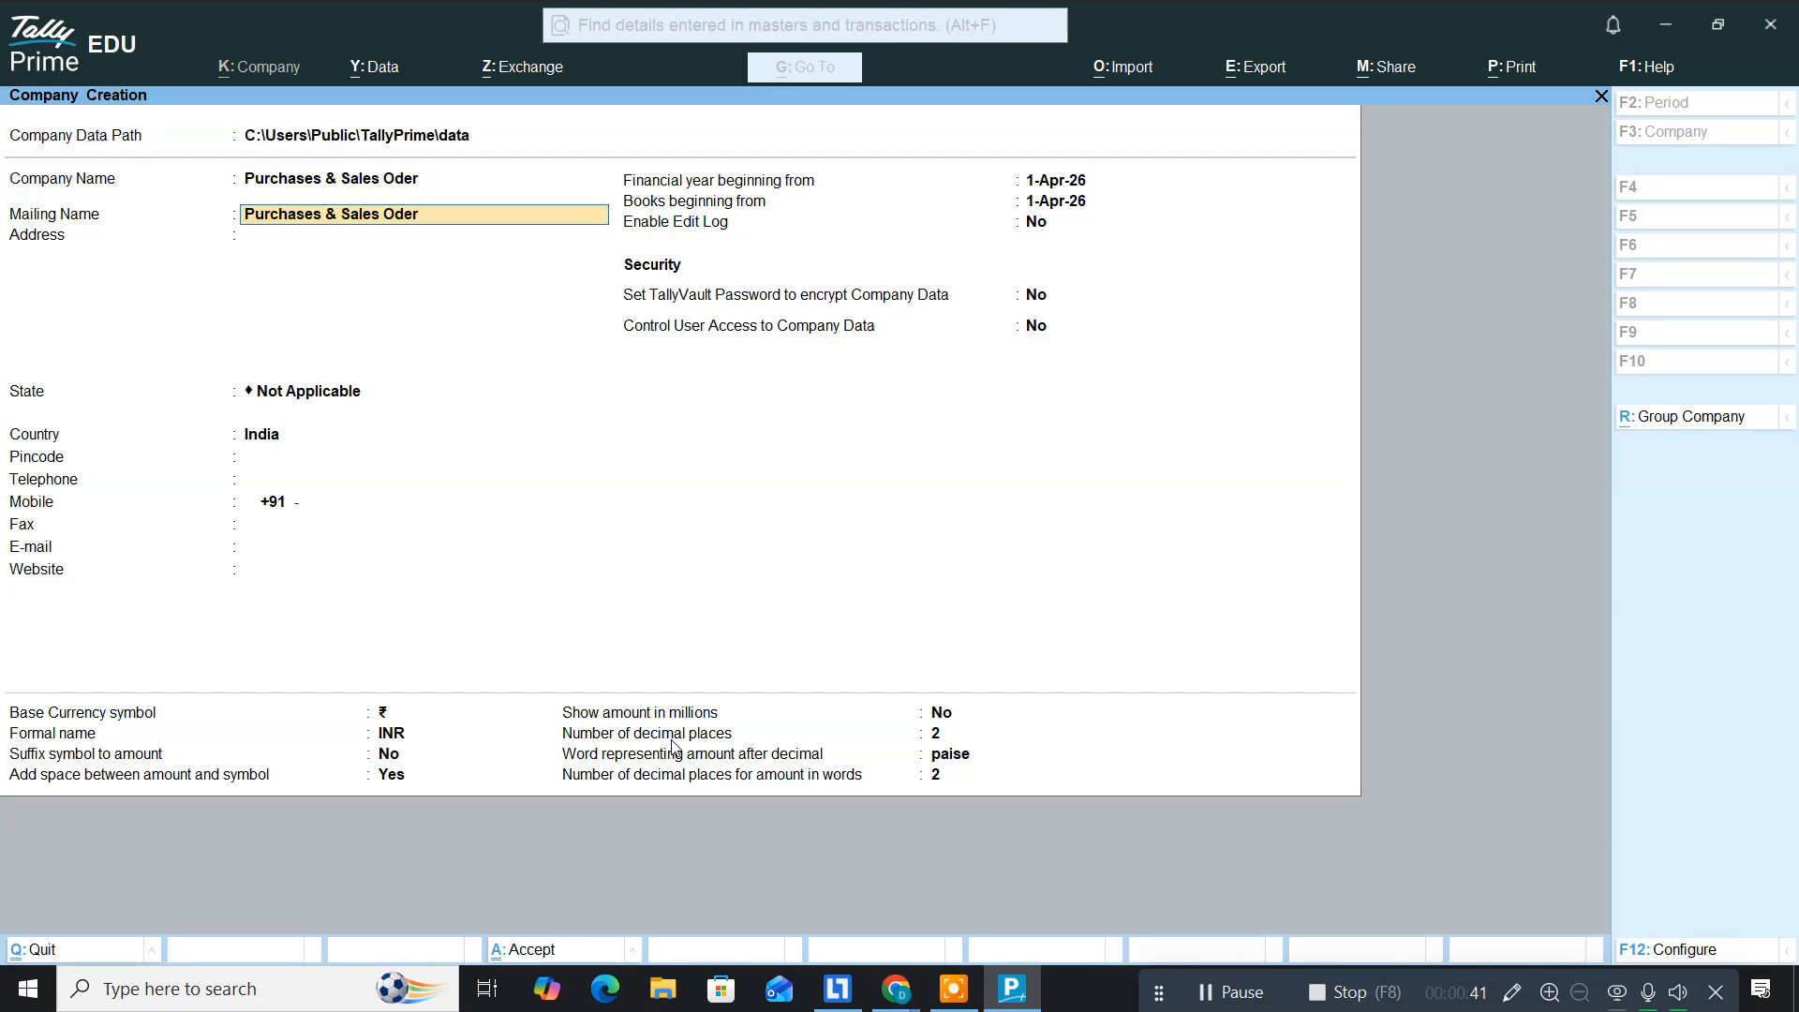
{"action": "key", "text": "Return"}
{"action": "key", "text": "Return"}
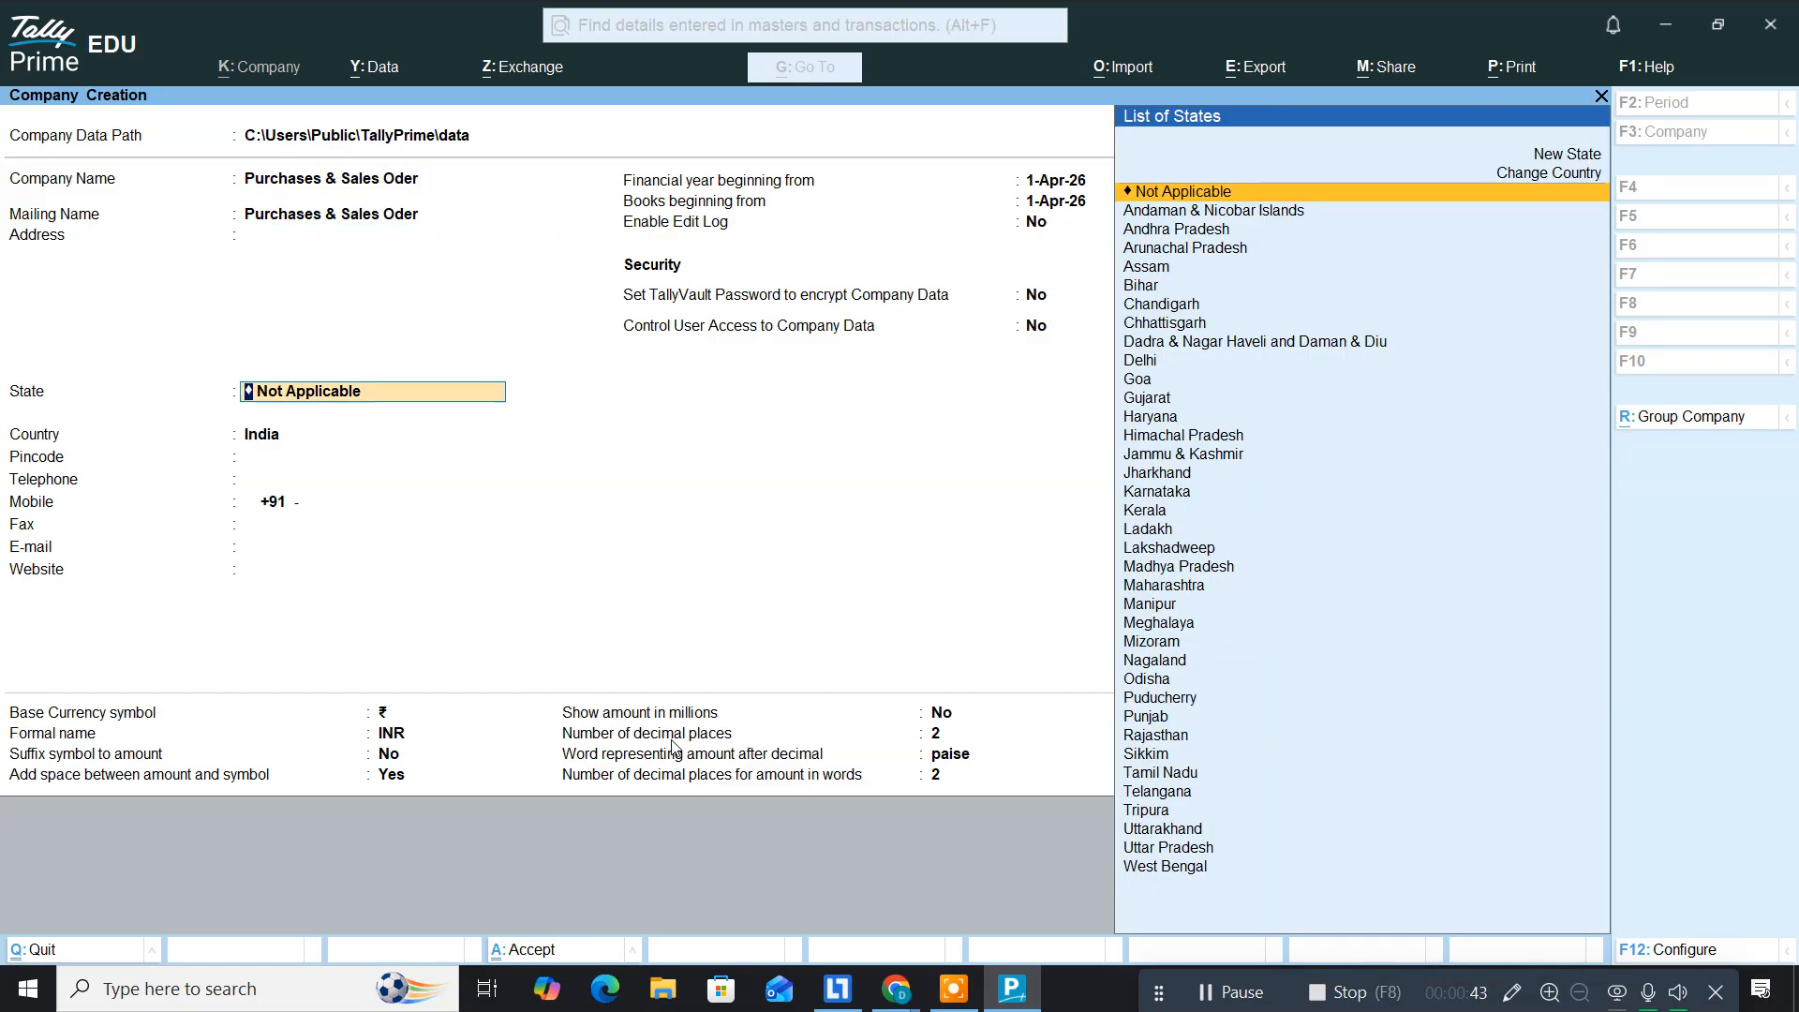
{"action": "key", "text": "Down"}
{"action": "key", "text": "Down"}
{"action": "key", "text": "Return"}
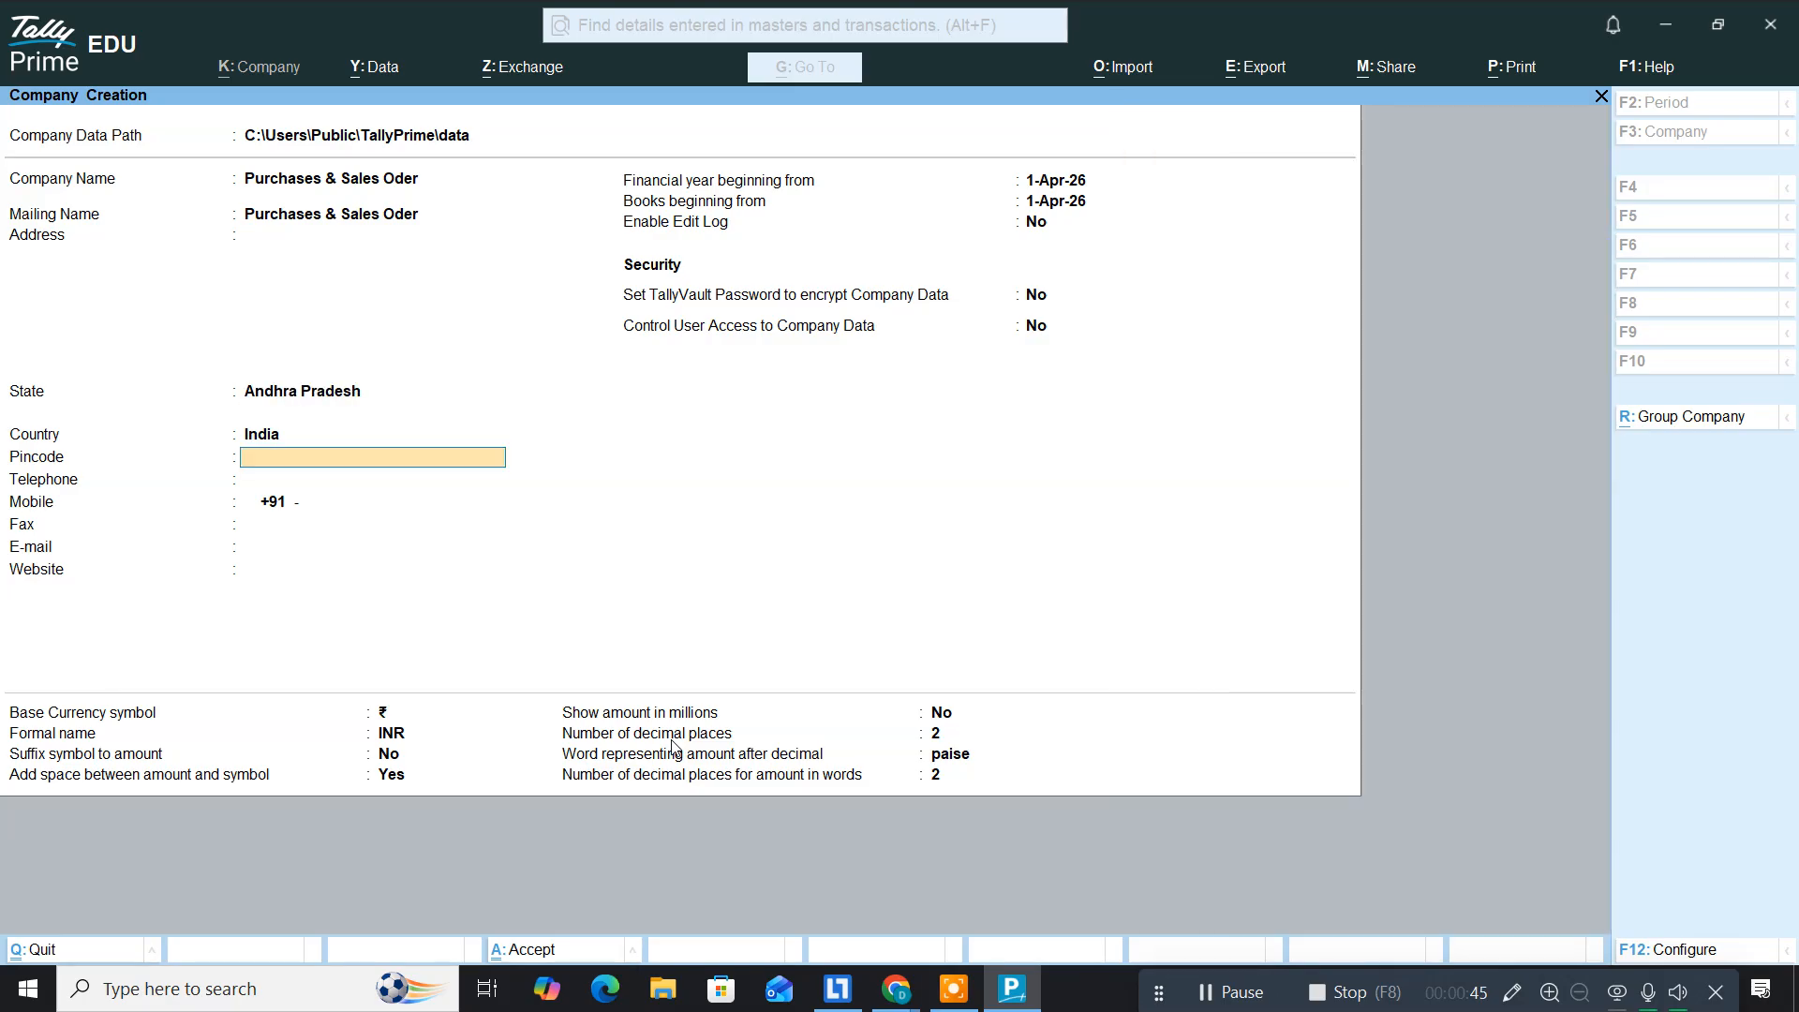
Step: Keep the defaults for contact details, edit log, rupee symbol and currency formatting
{"action": "key", "text": "Return"}
{"action": "key", "text": "Return"}
{"action": "key", "text": "Return"}
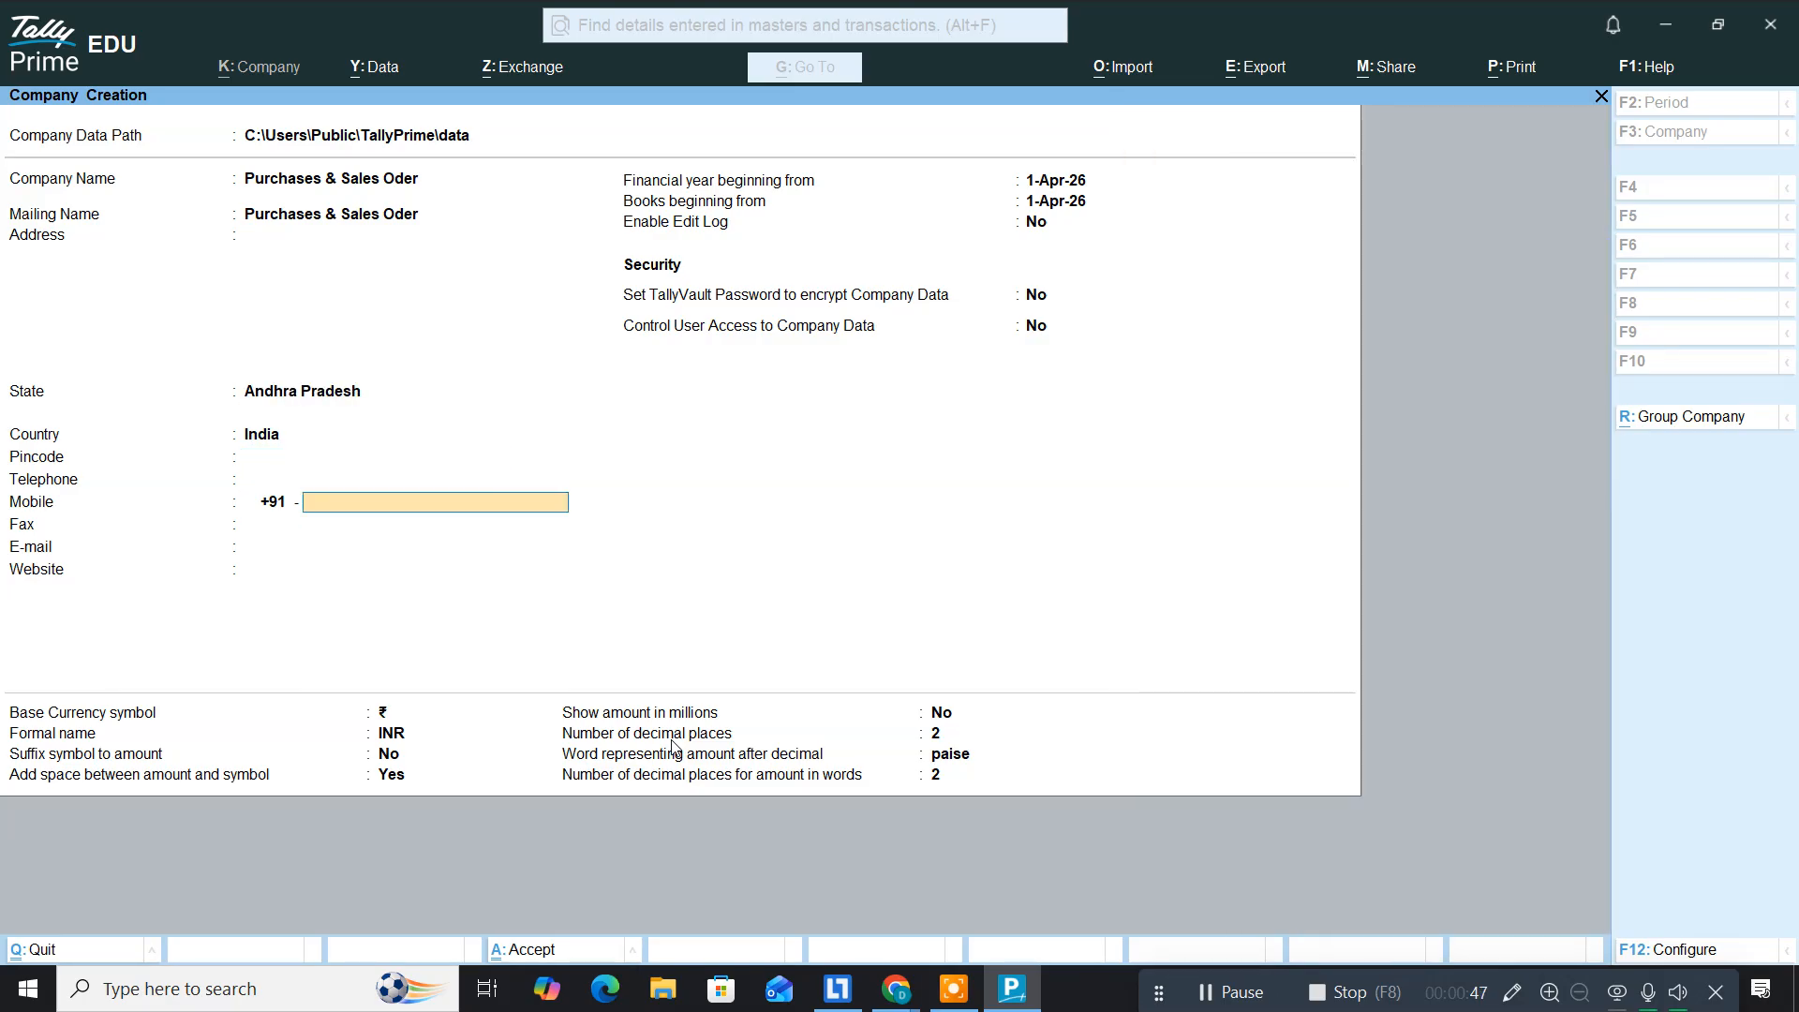
{"action": "key", "text": "Return"}
{"action": "key", "text": "Return"}
{"action": "key", "text": "Return"}
{"action": "key", "text": "Return"}
{"action": "key", "text": "Return"}
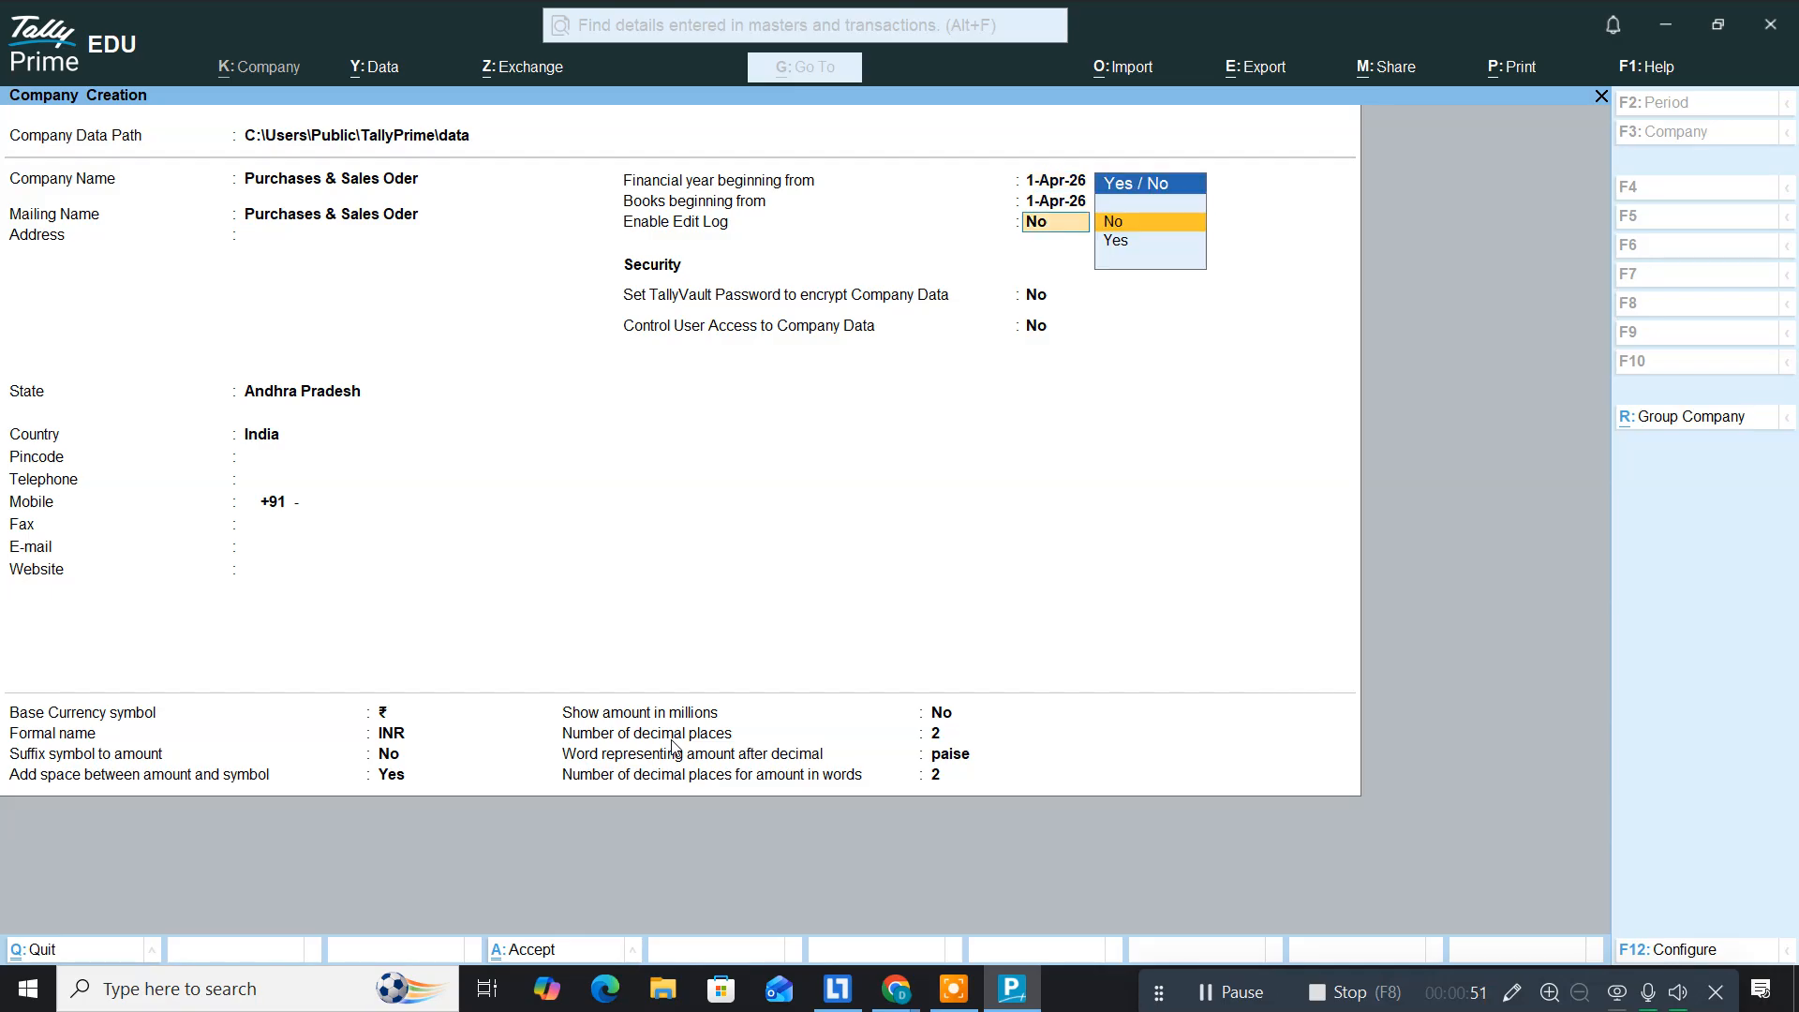
{"action": "key", "text": "Return"}
{"action": "key", "text": "Return"}
{"action": "key", "text": "Return"}
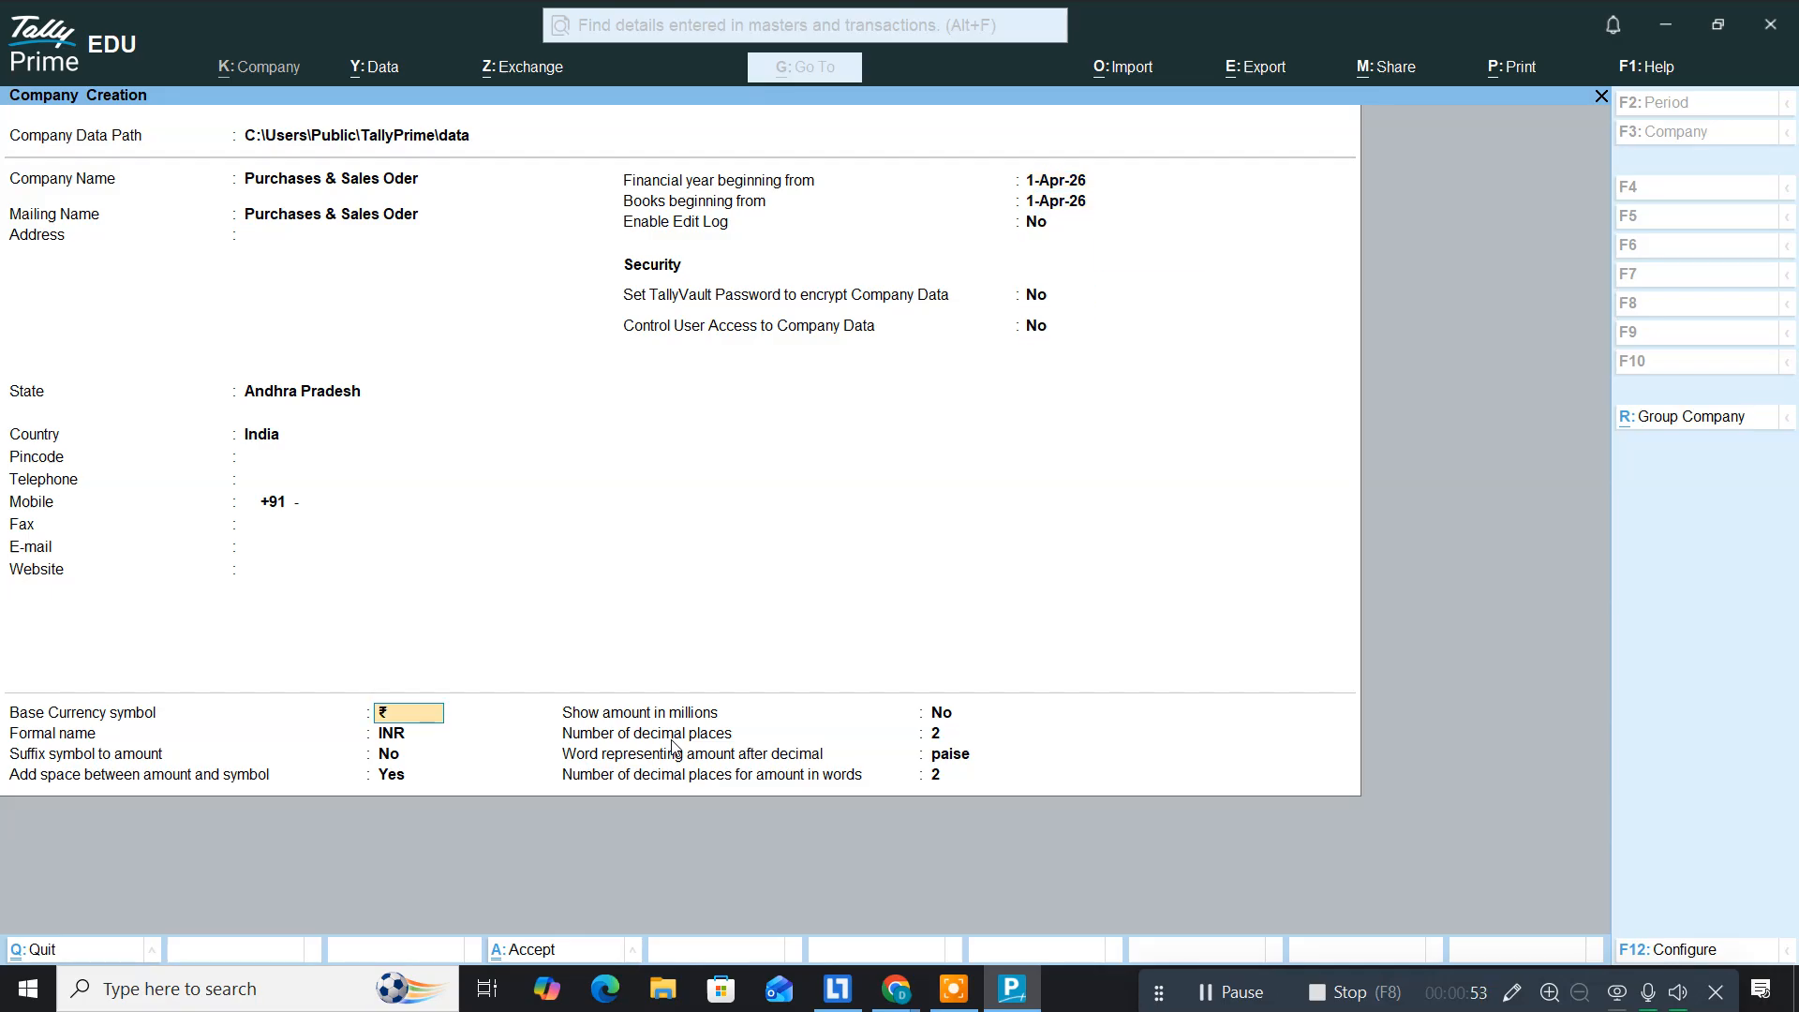
{"action": "key", "text": "Return"}
{"action": "key", "text": "Return"}
{"action": "key", "text": "Return"}
{"action": "key", "text": "Return"}
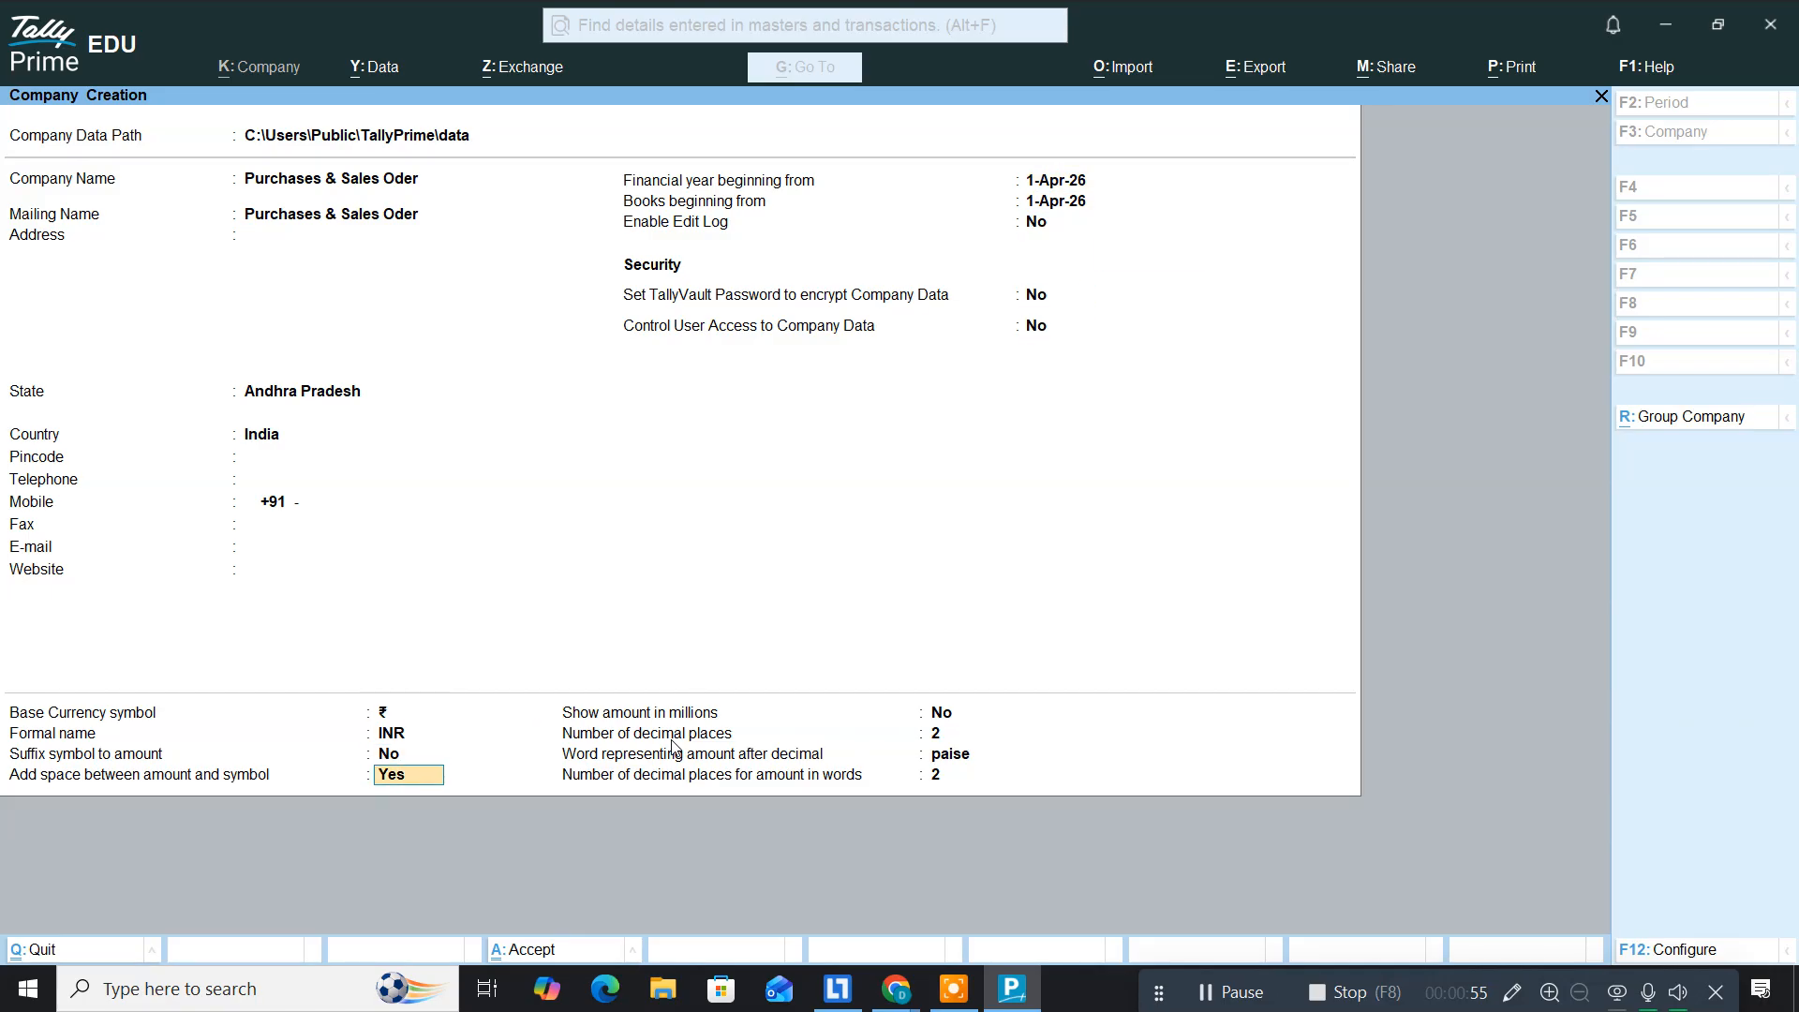
{"action": "key", "text": "Return"}
{"action": "key", "text": "Return"}
{"action": "key", "text": "Return"}
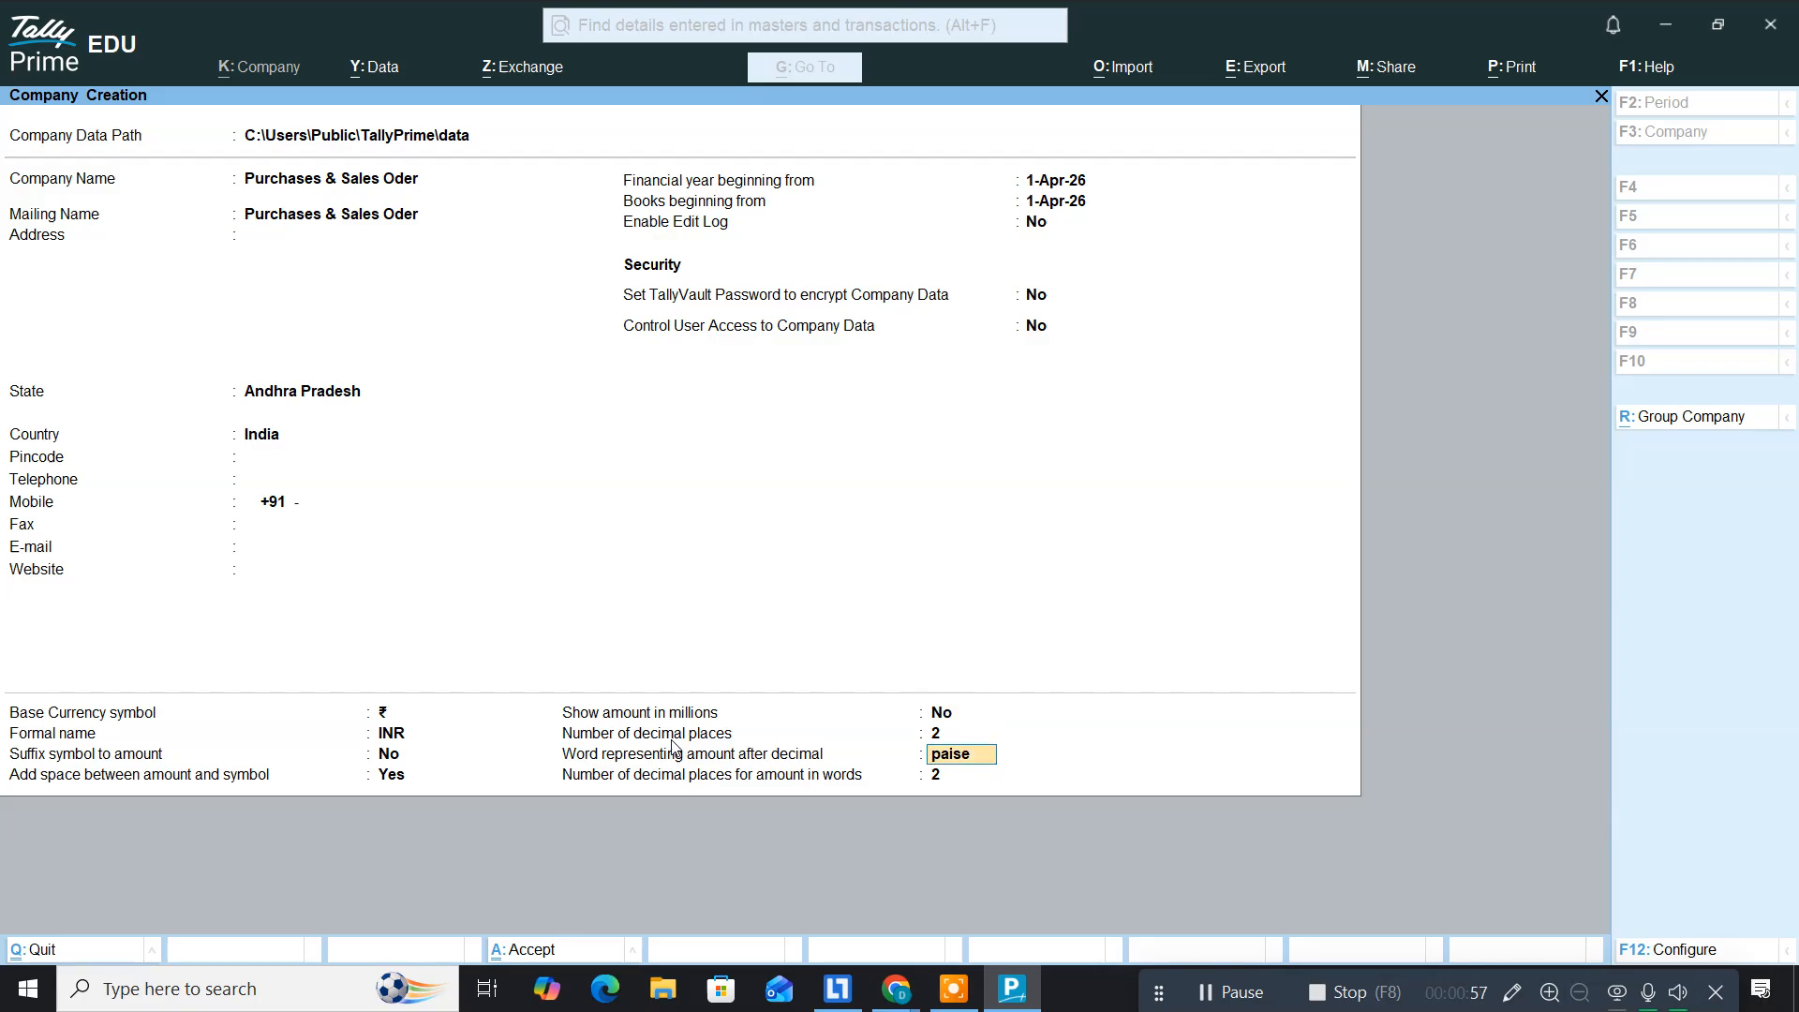
{"action": "key", "text": "Return"}
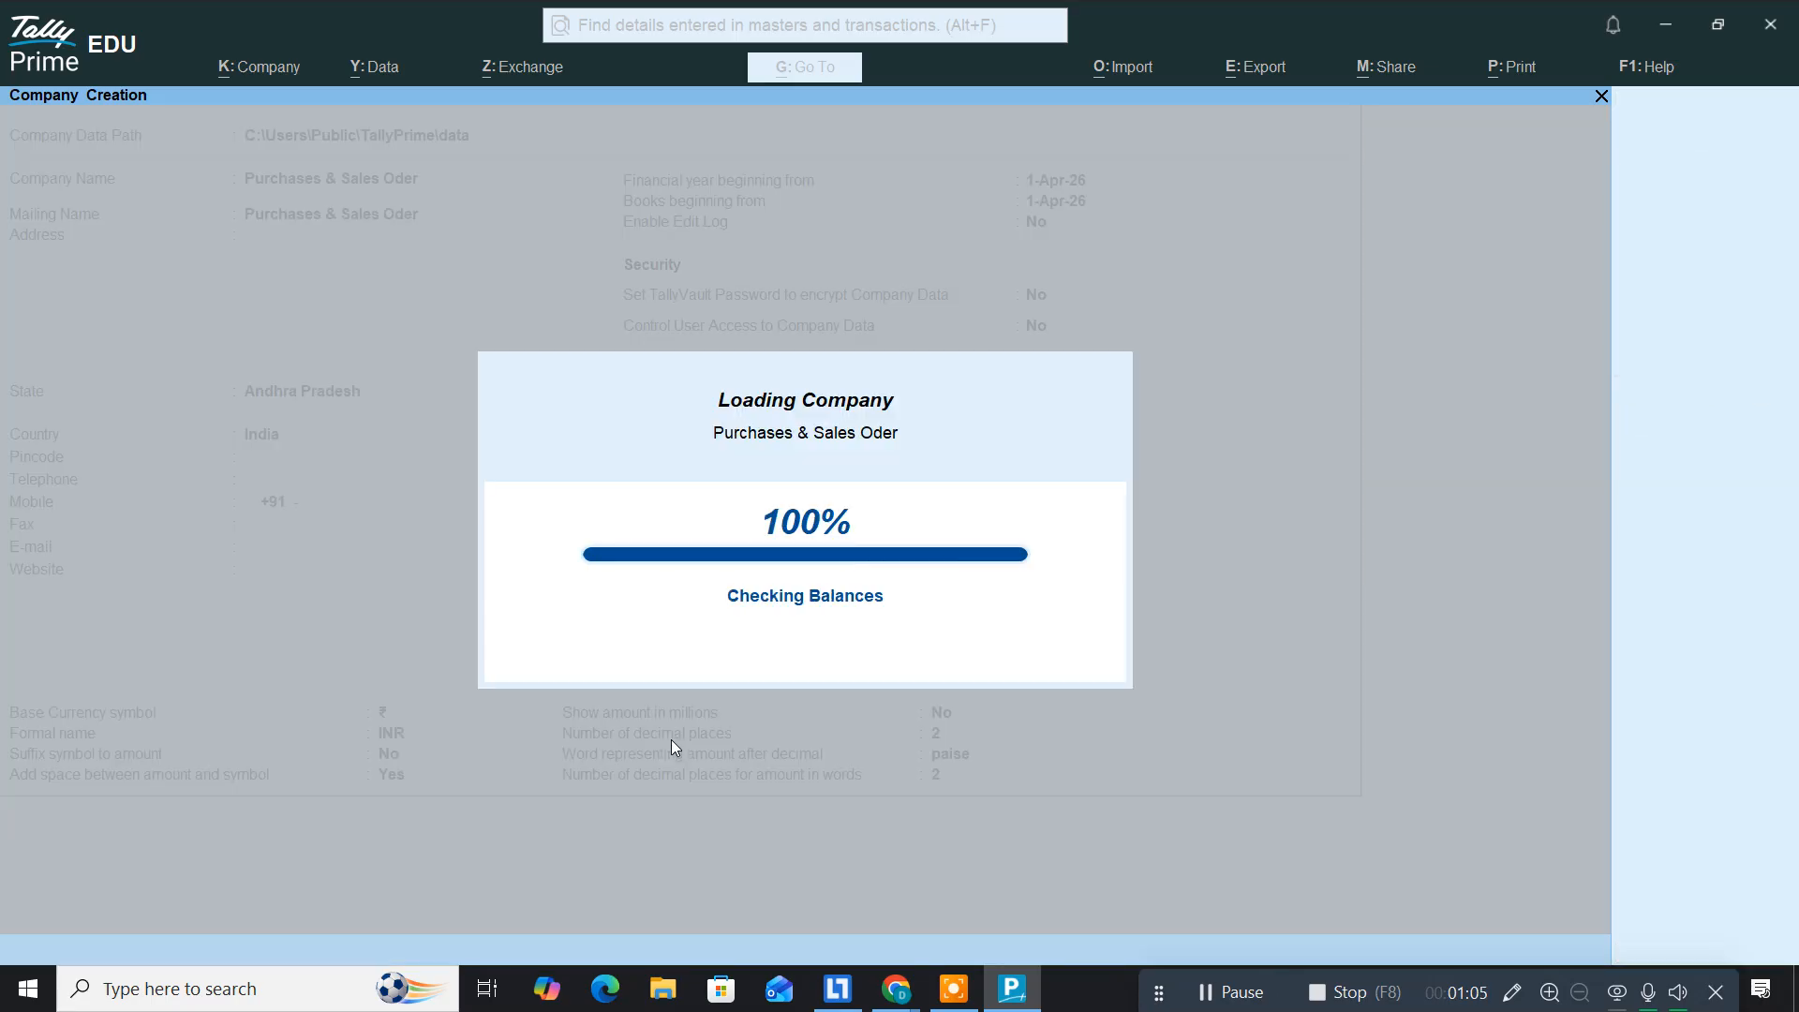
Step: Set Enable GST to No in Company Features, save the company, then bring up Windows search
{"action": "key", "text": "Return"}
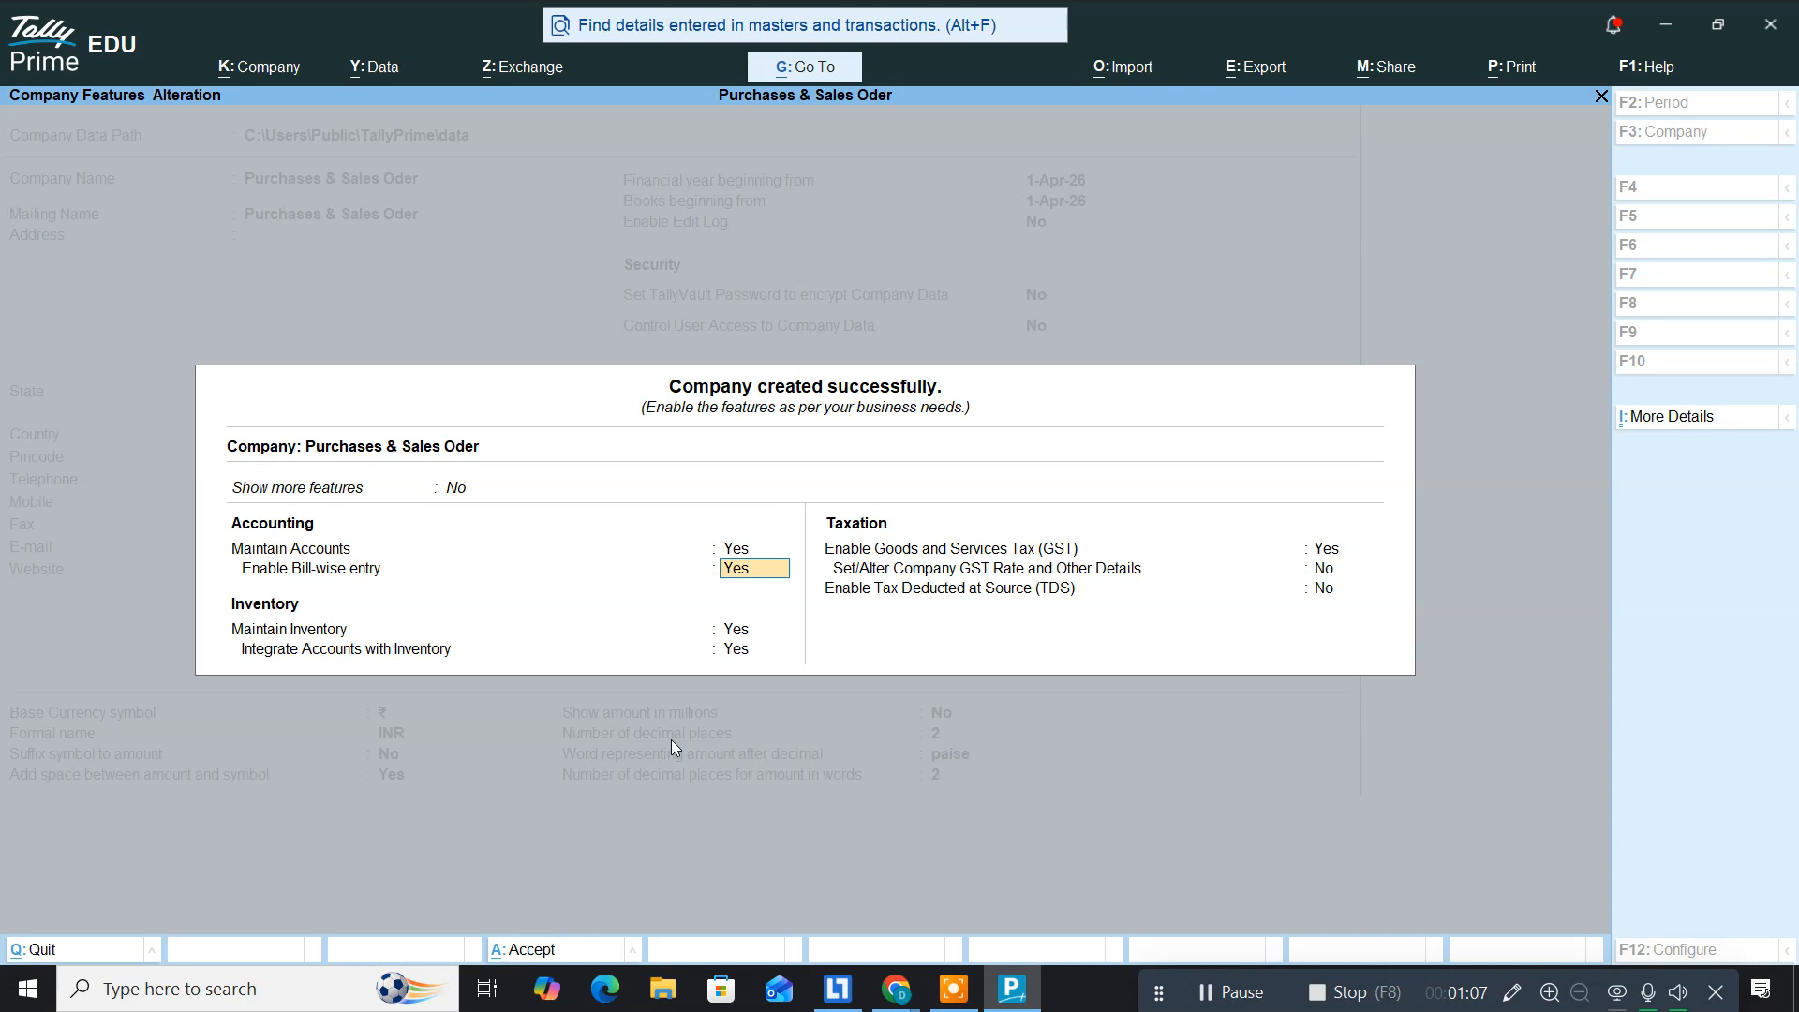
{"action": "key", "text": "Return"}
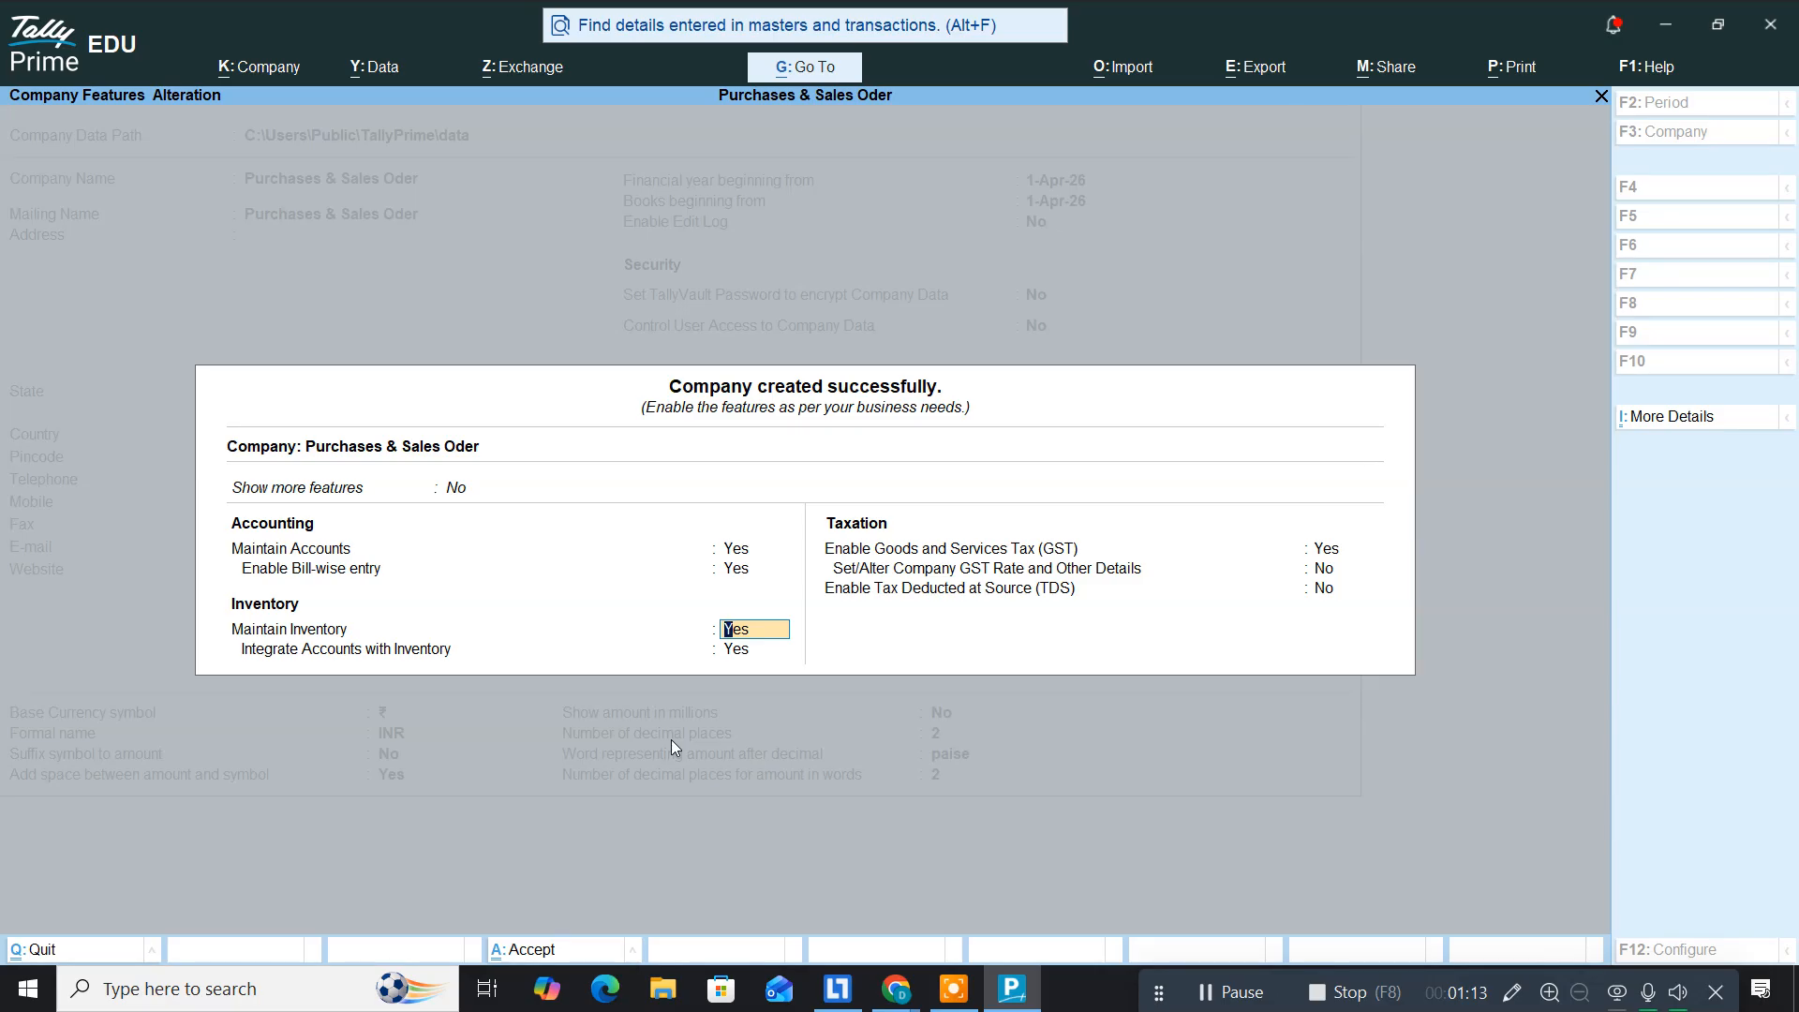
{"action": "key", "text": "Return"}
{"action": "key", "text": "Return"}
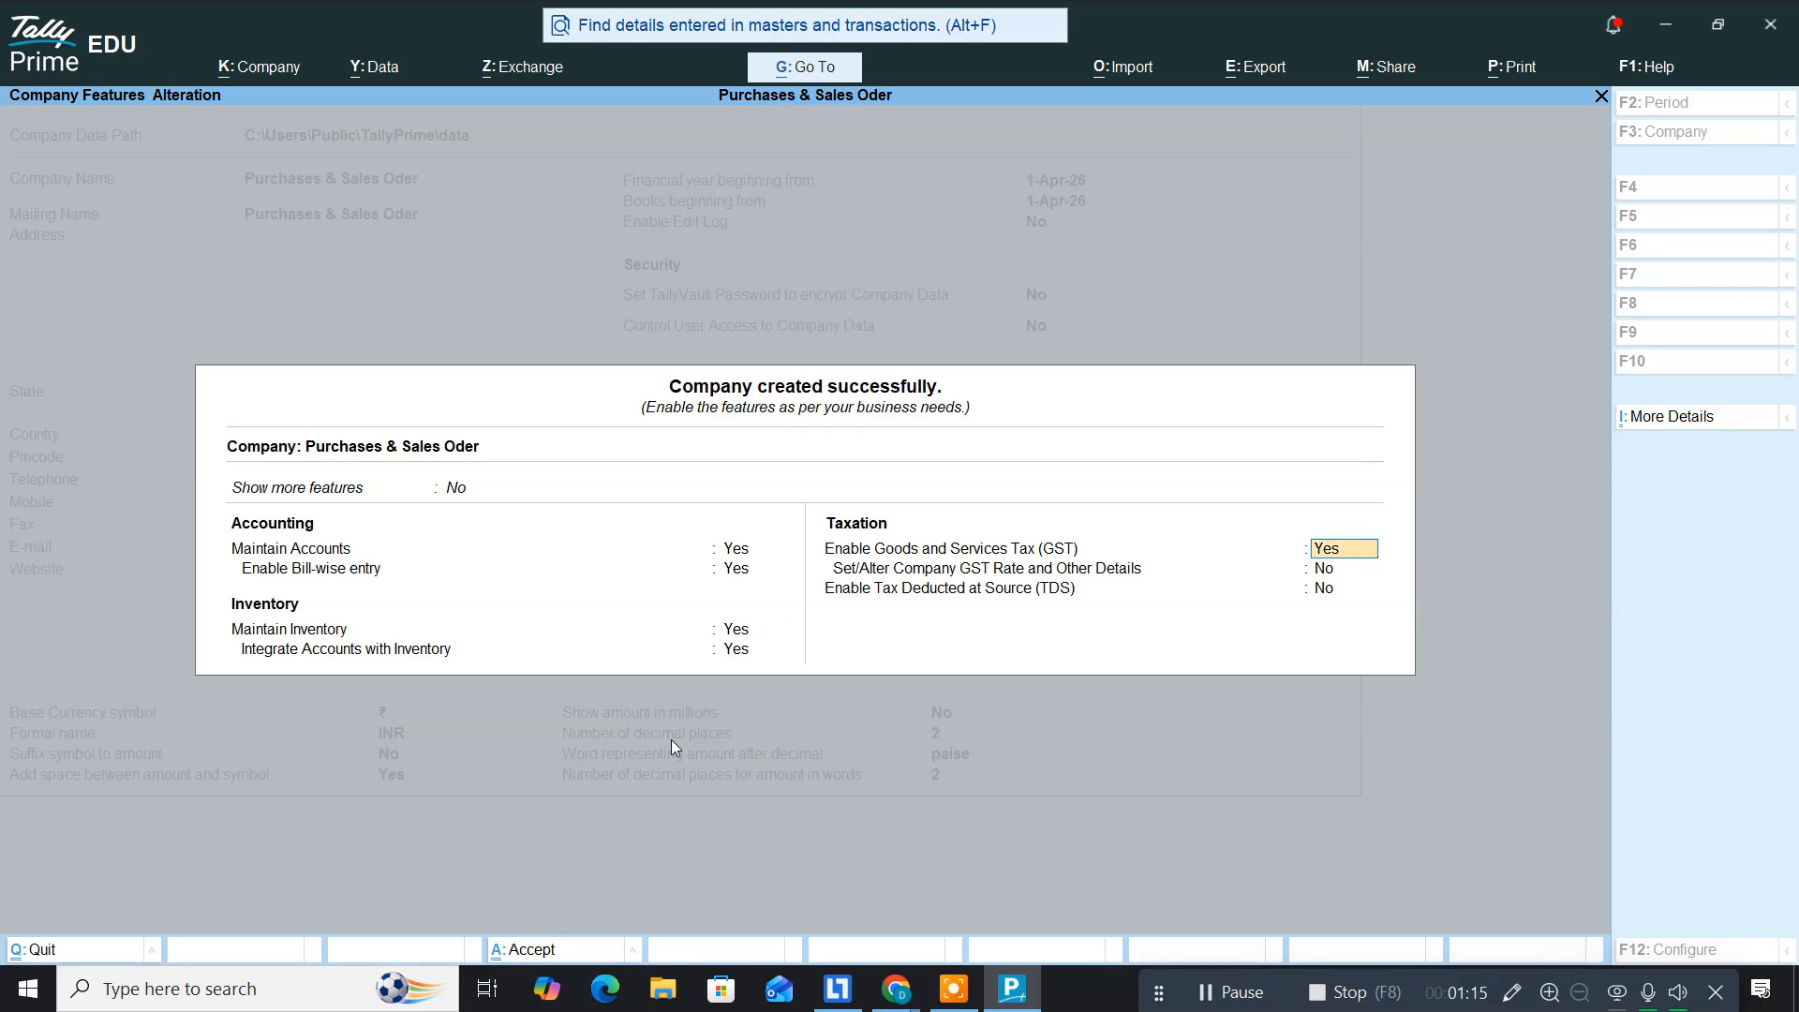
{"action": "type", "text": "n"}
{"action": "key", "text": "Return"}
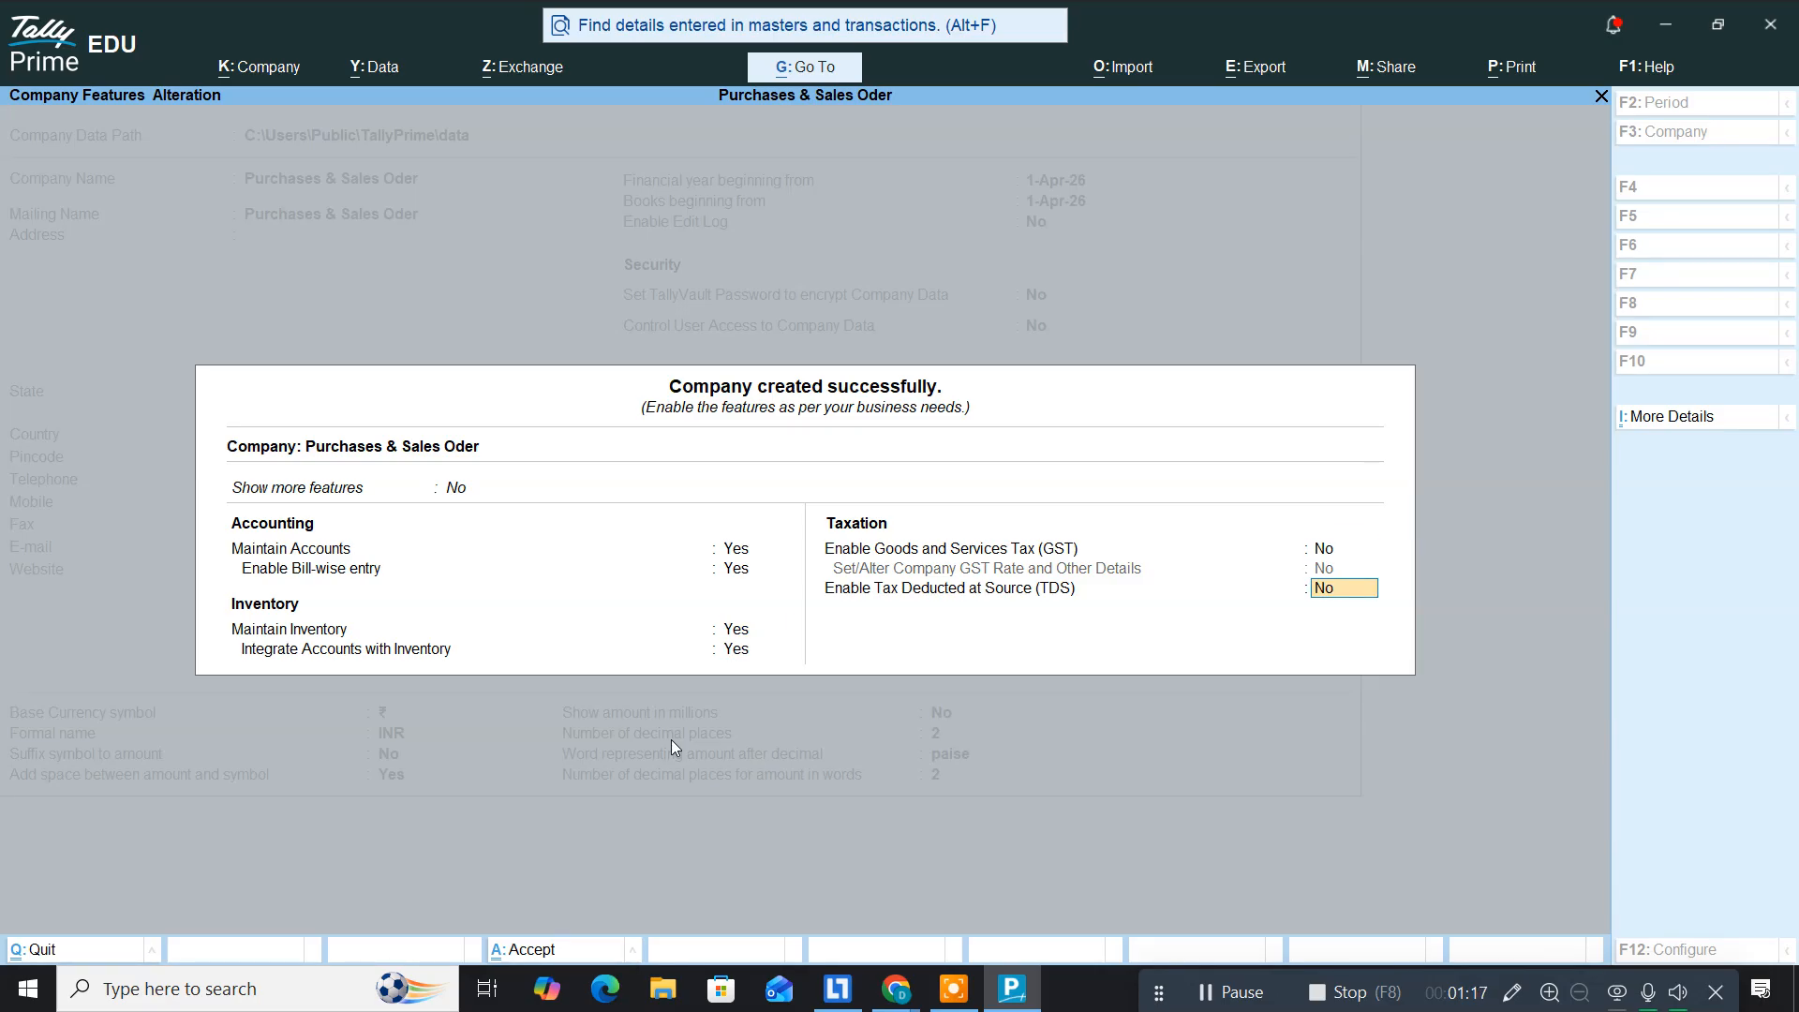
{"action": "key", "text": "ctrl+a"}
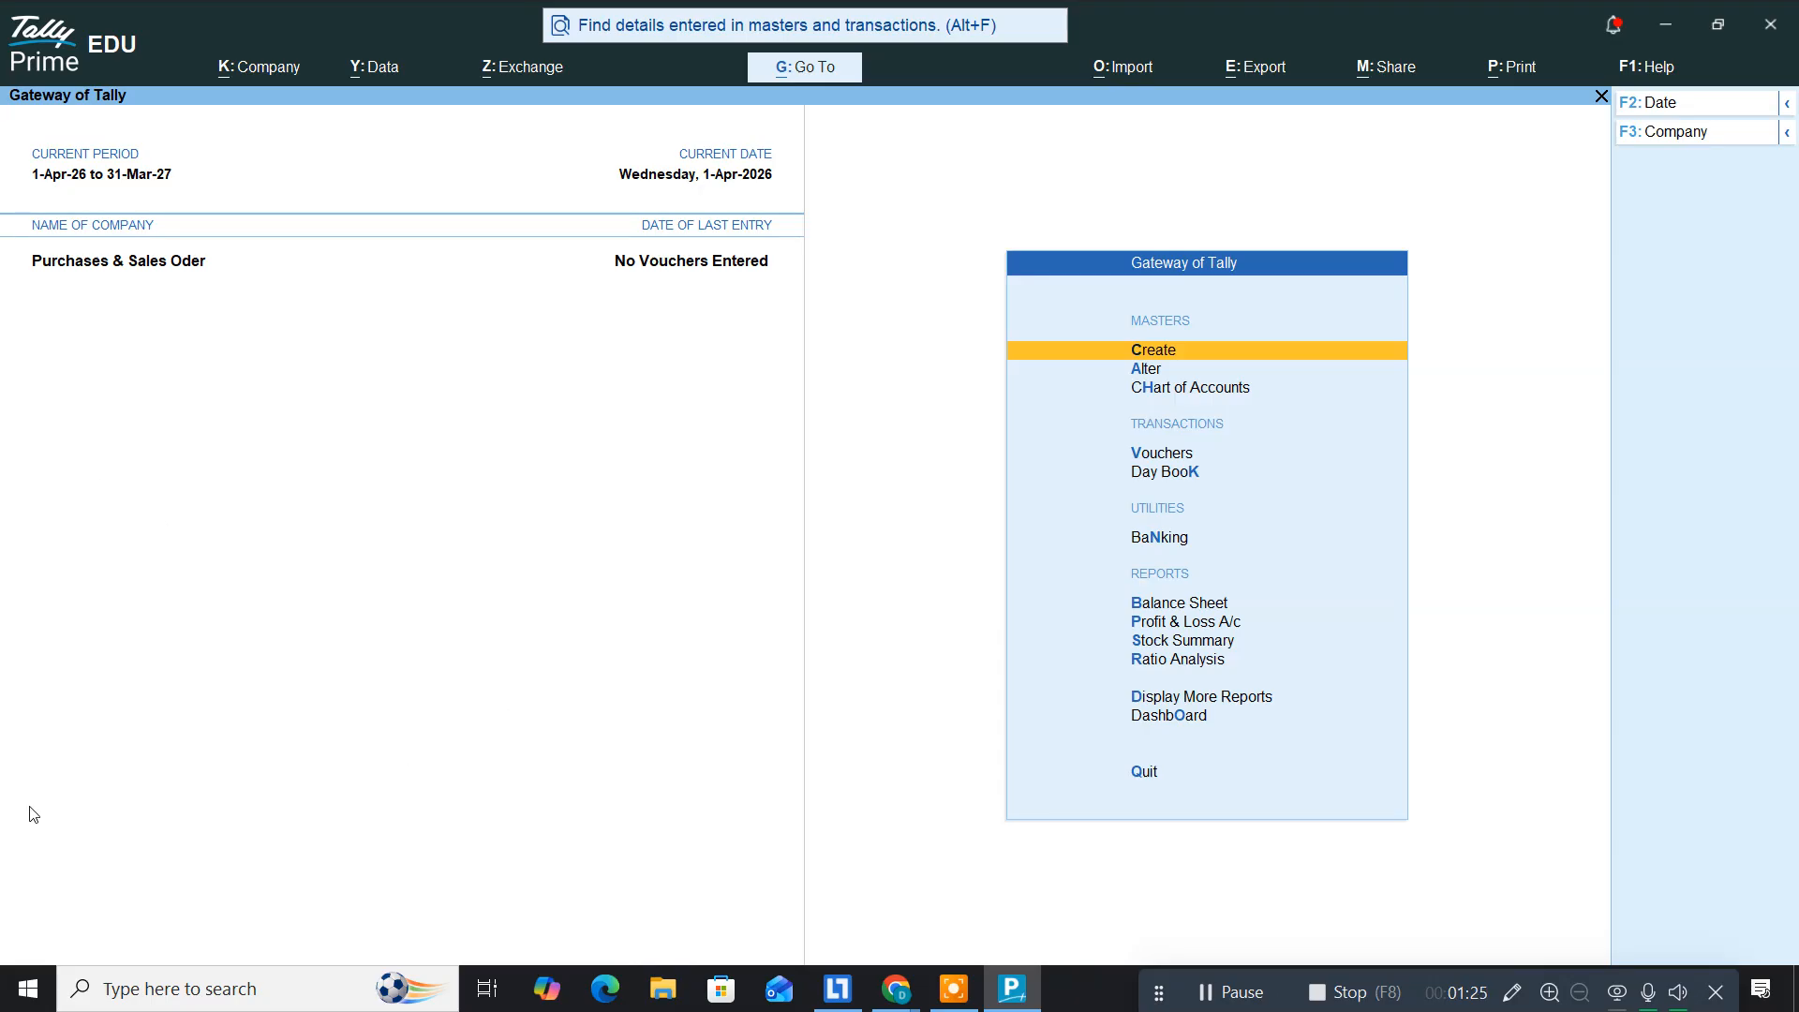
{"action": "left_click", "coordinate": [158, 997]}
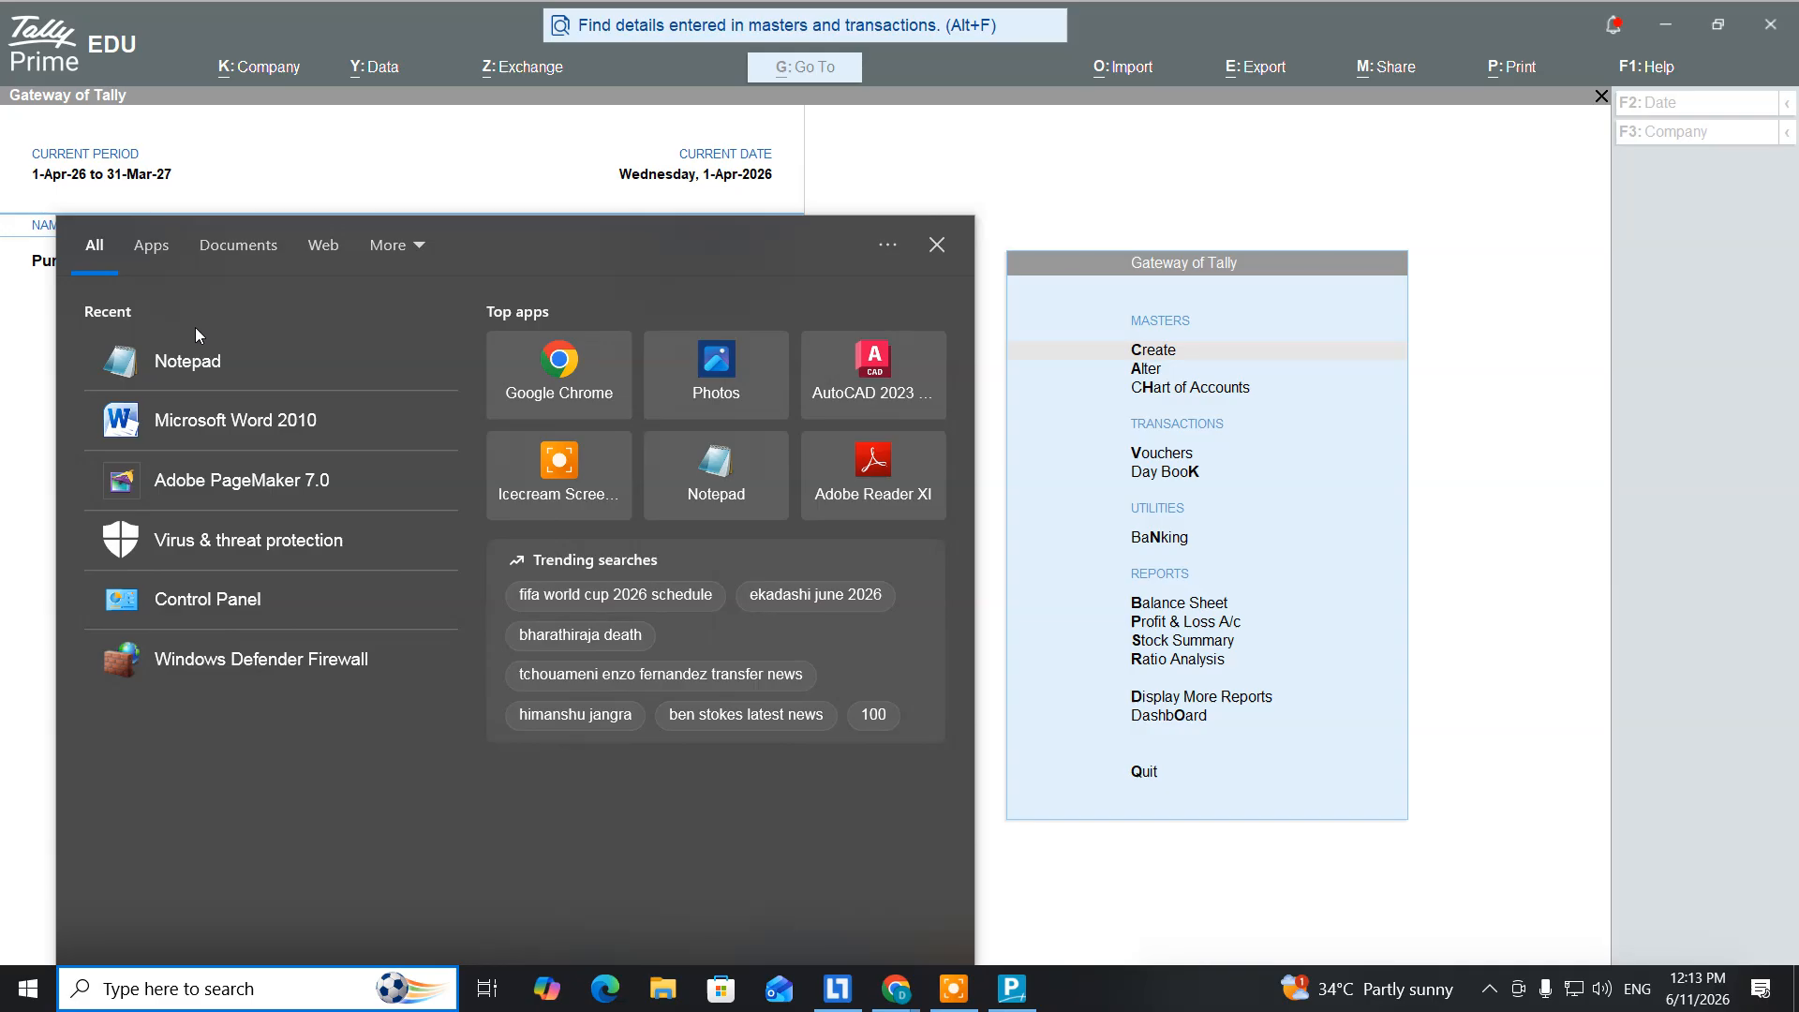
Step: Write 'Commance business with cash 50,00,000' in a new Notepad note and return to Tally
{"action": "left_click", "coordinate": [191, 366]}
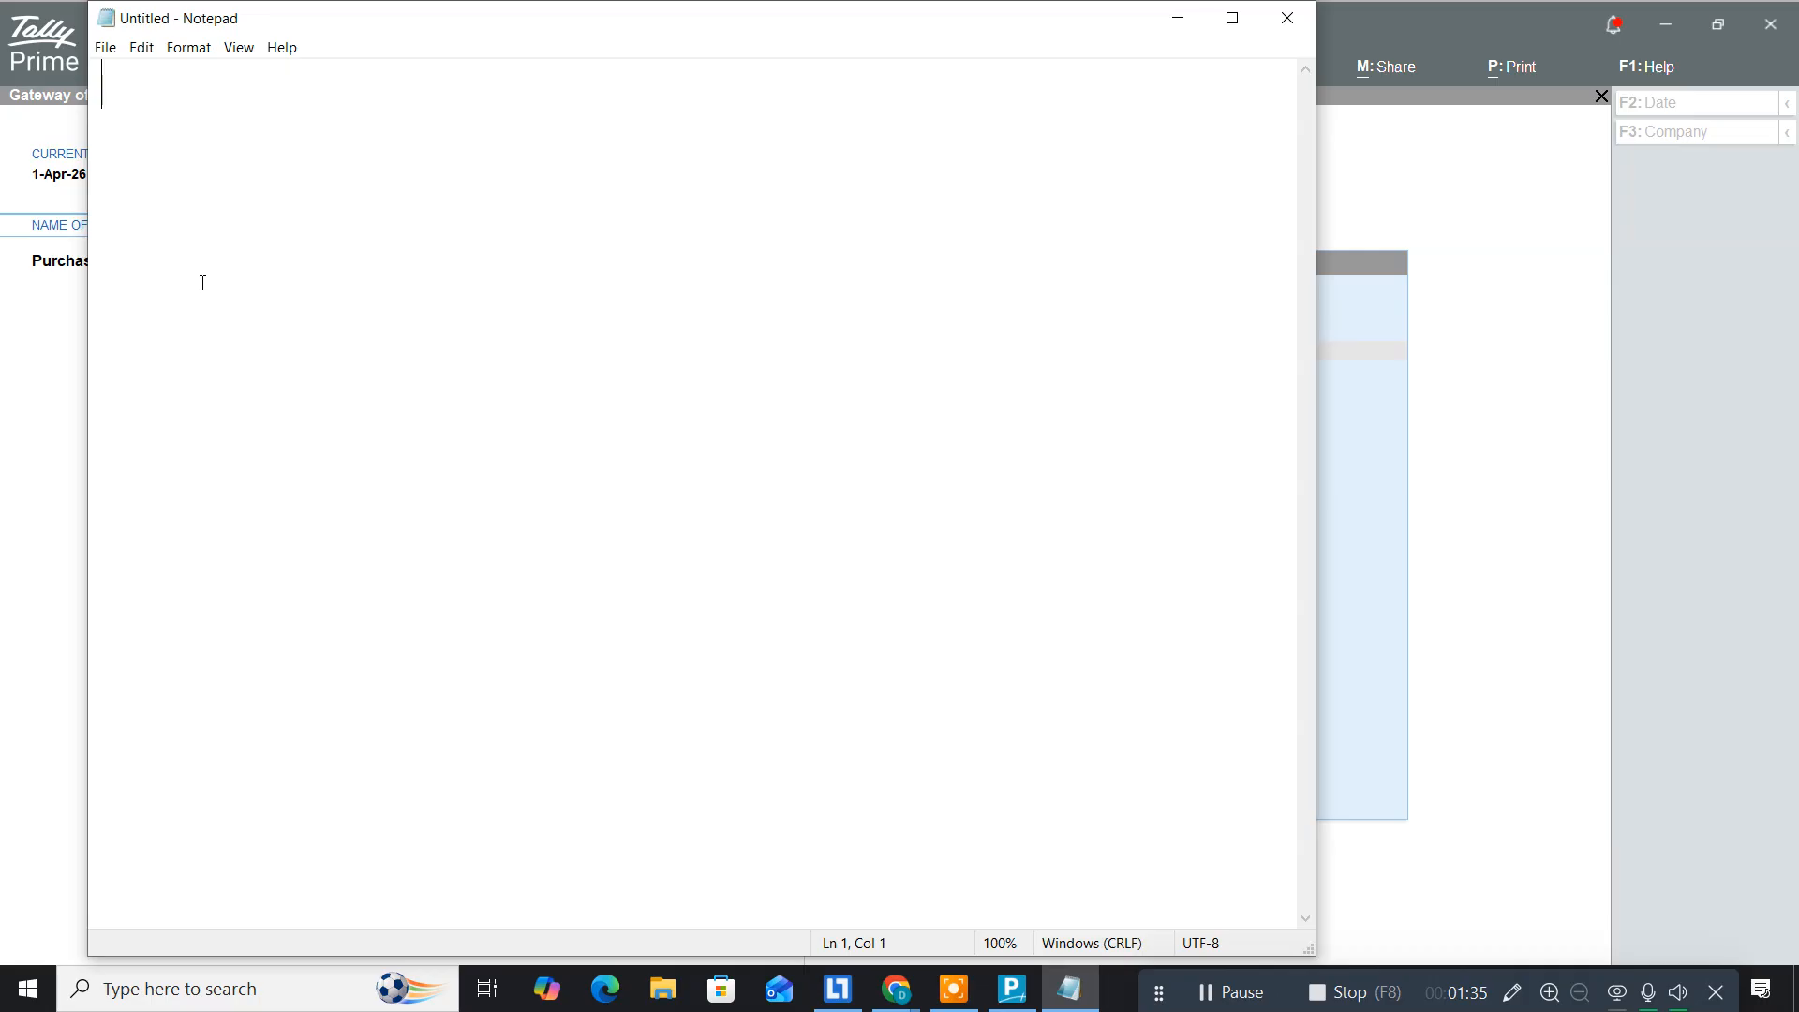
{"action": "type", "text": "Comm"}
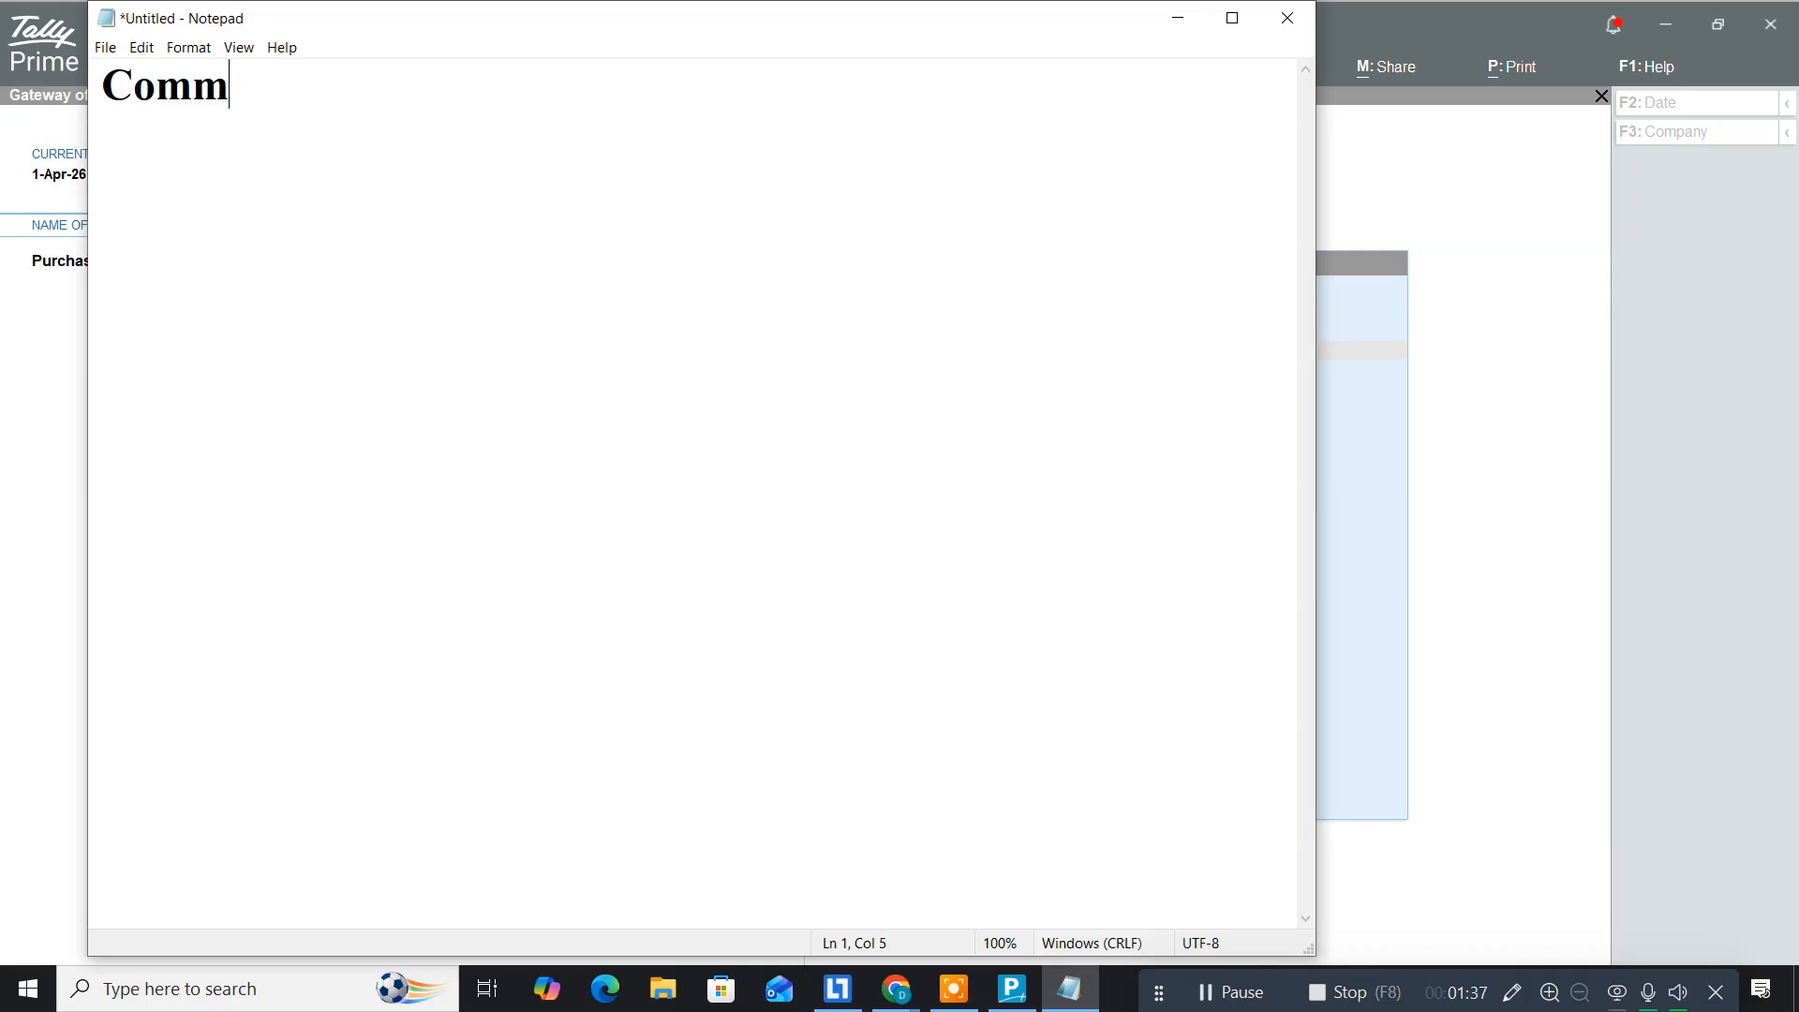
{"action": "type", "text": "ance b"}
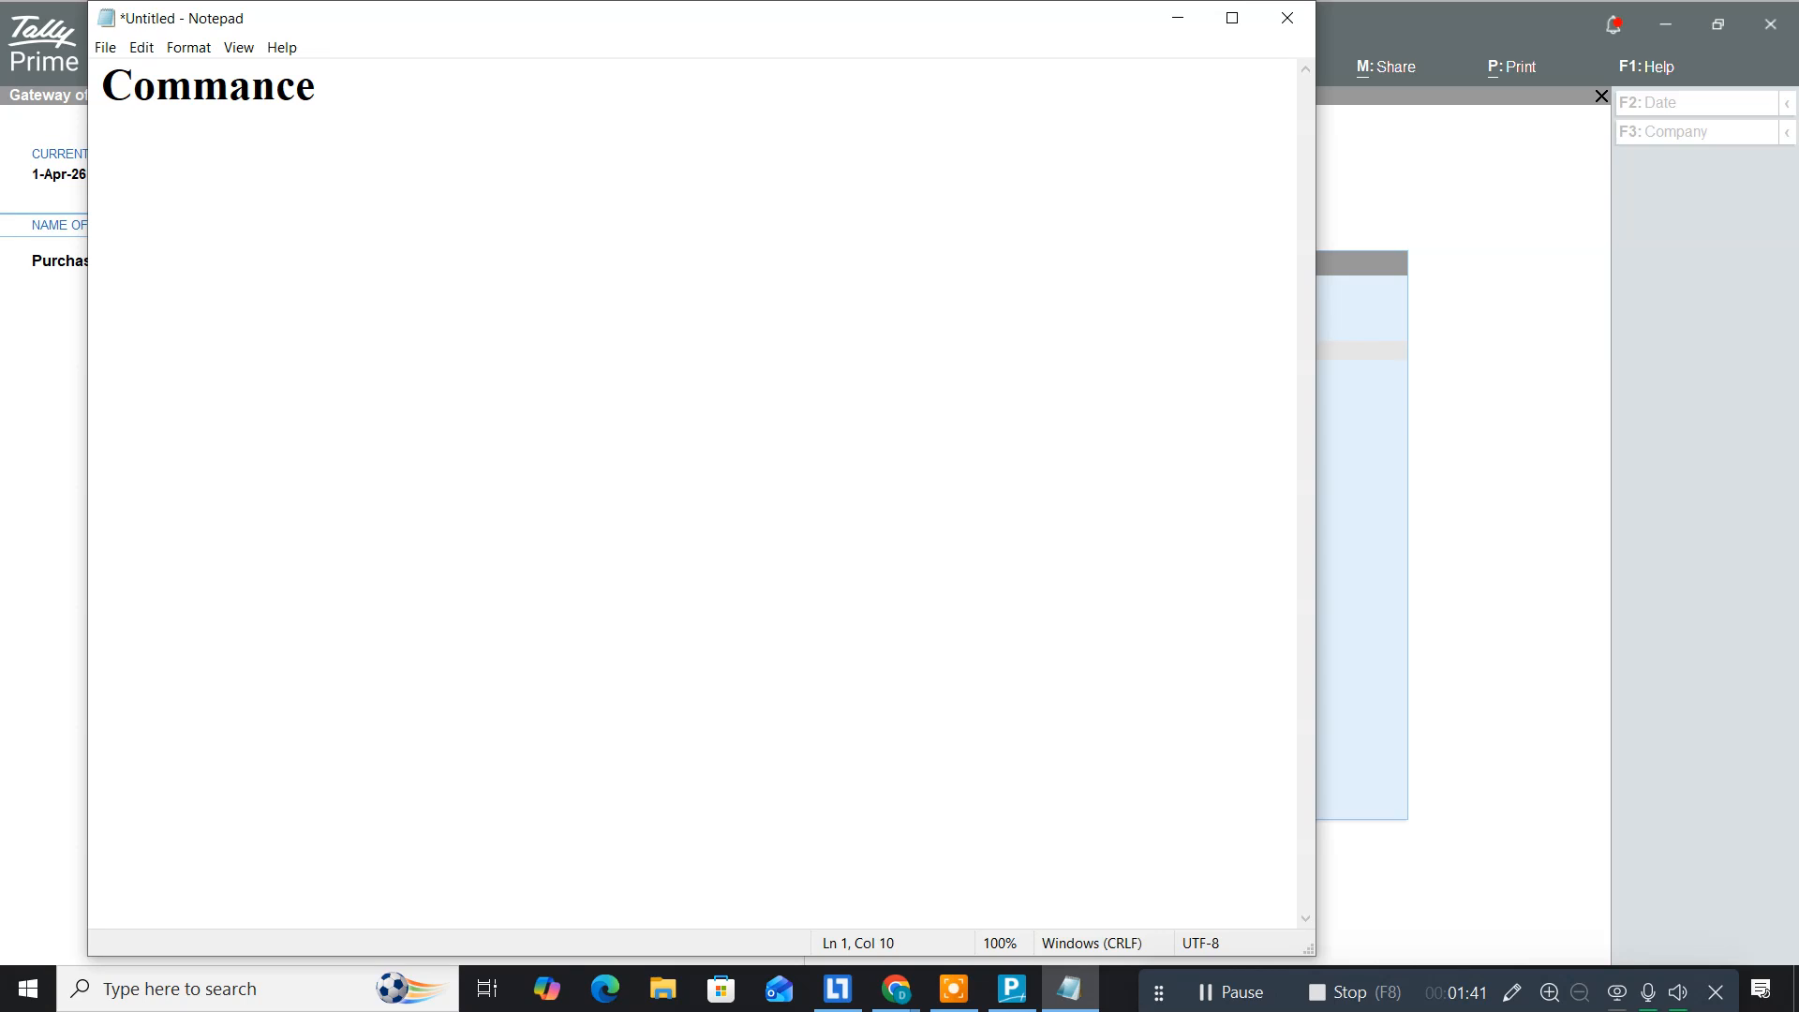
{"action": "type", "text": "usine"}
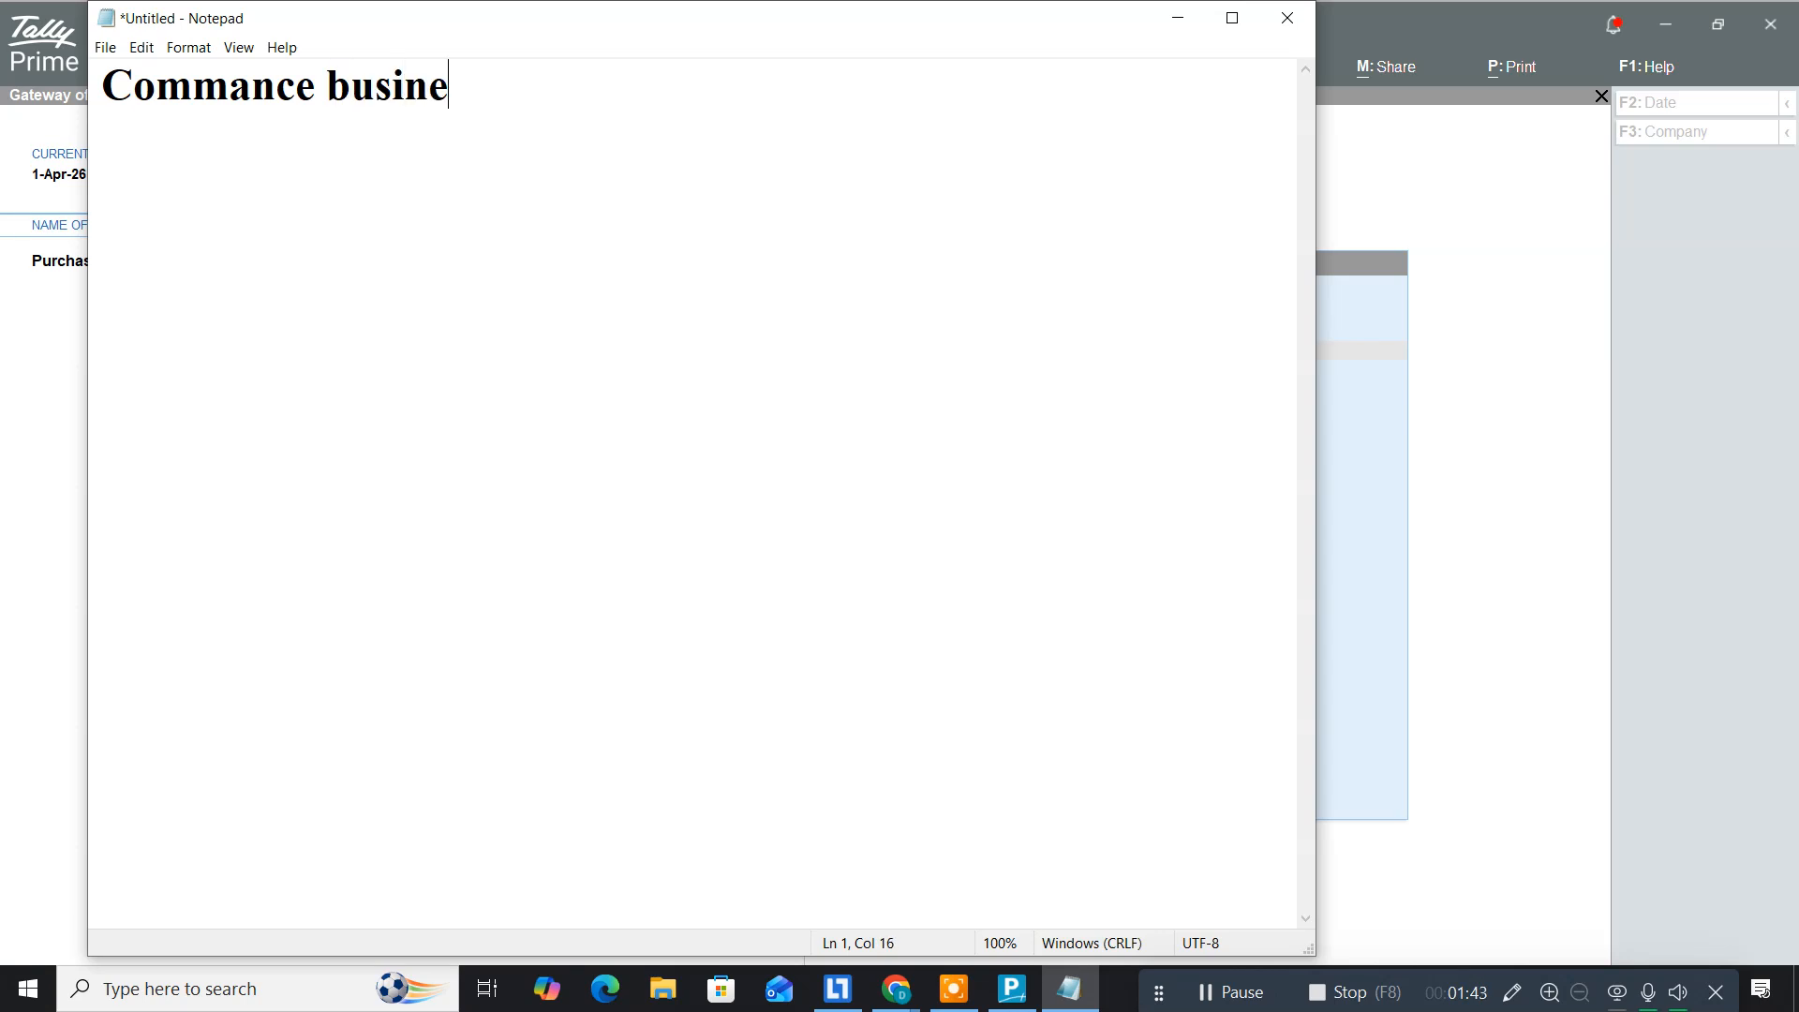
{"action": "type", "text": "ss with"}
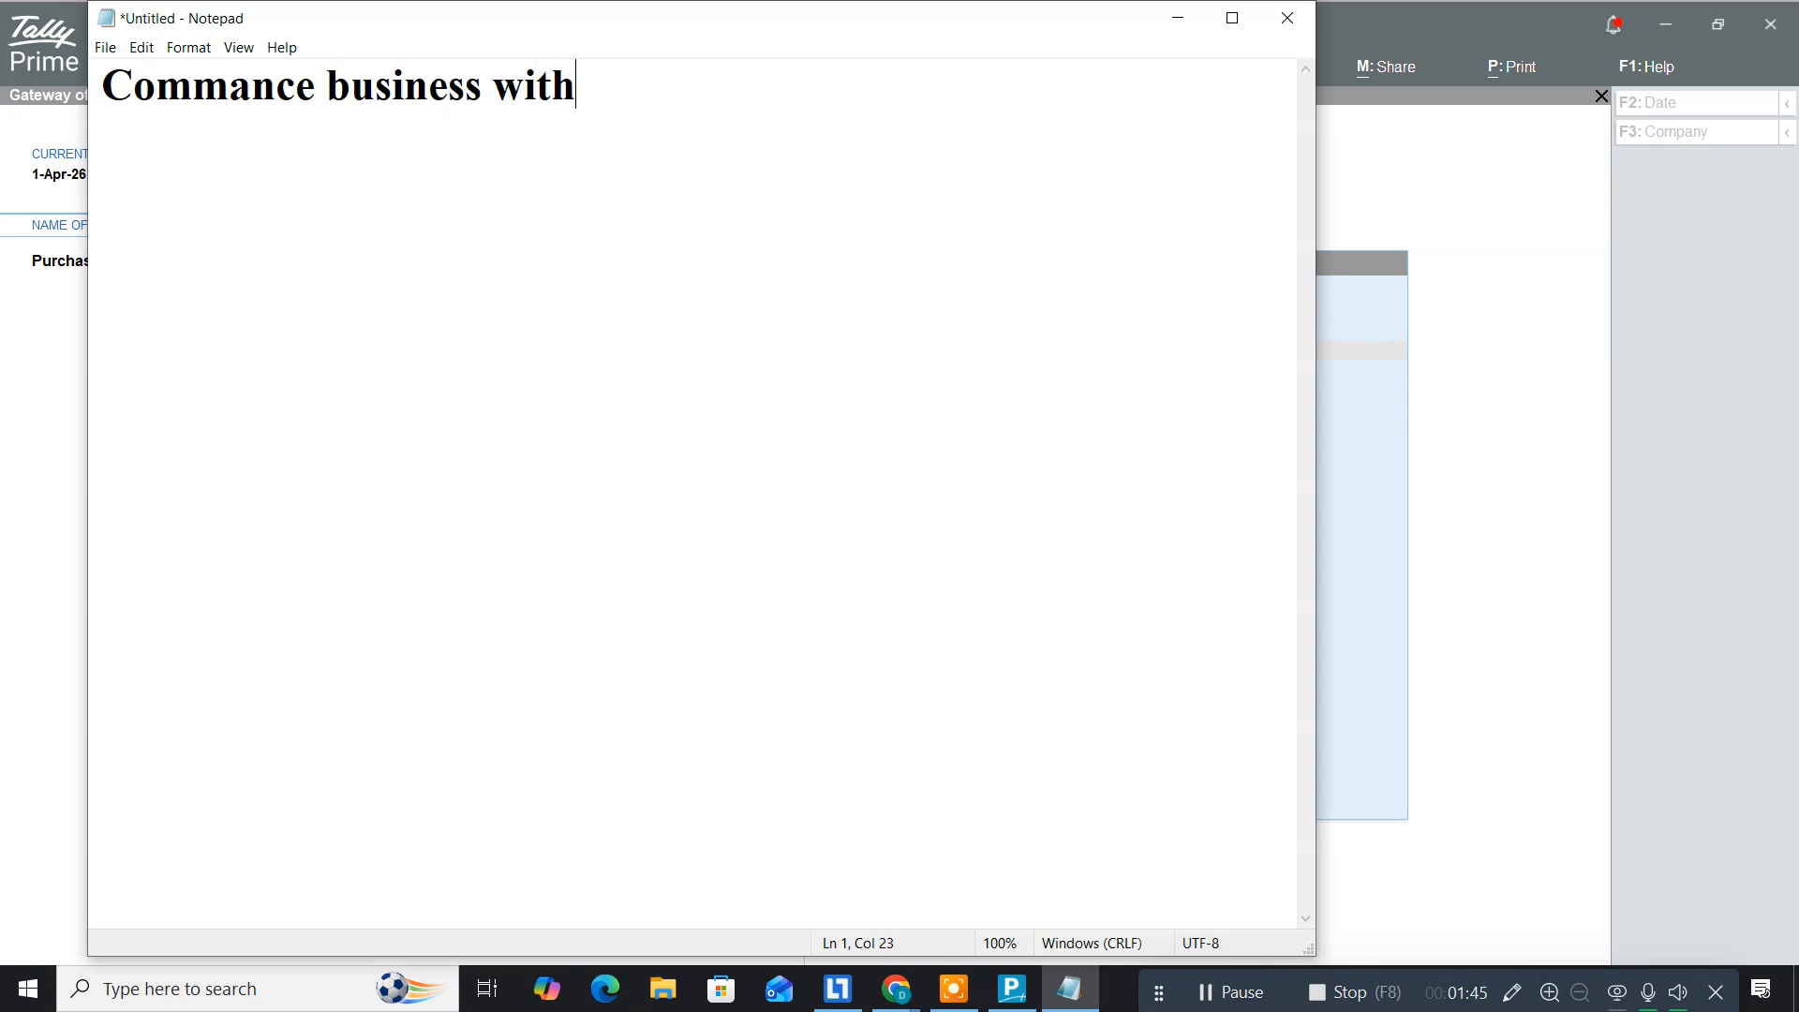
{"action": "type", "text": " cash 50"}
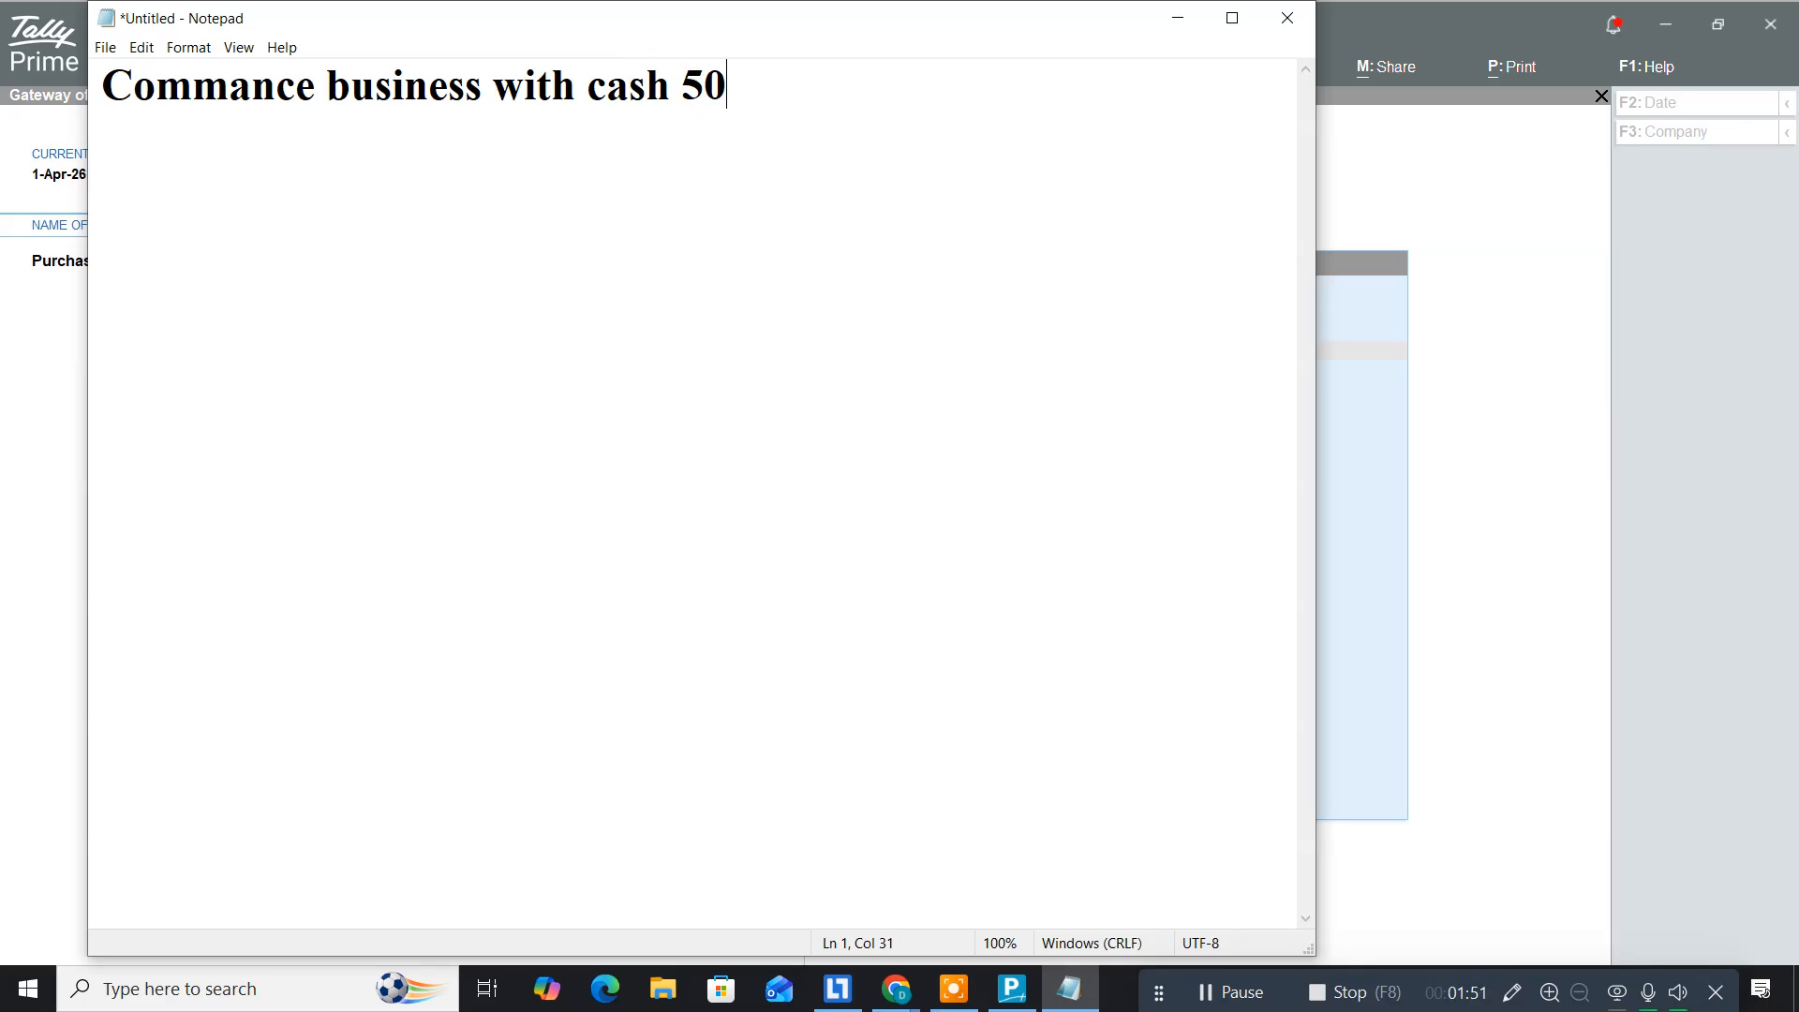
{"action": "type", "text": ",00,000"}
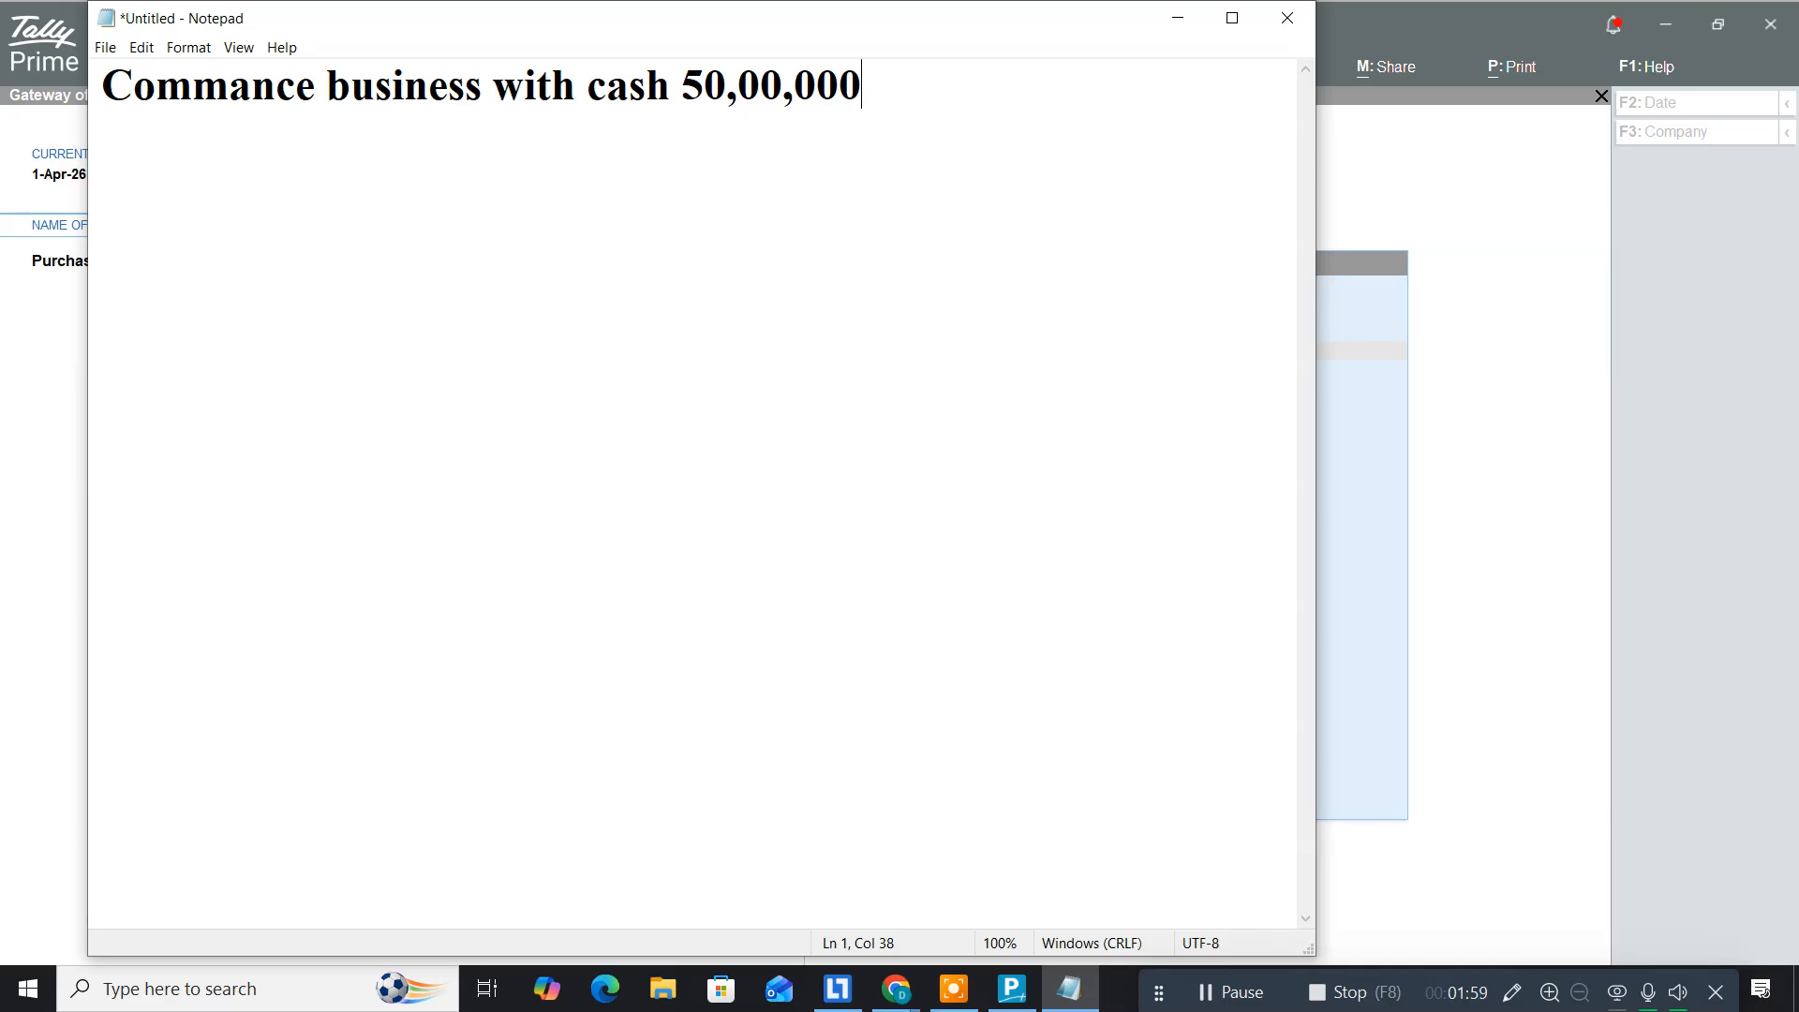
{"action": "key", "text": "alt+Tab"}
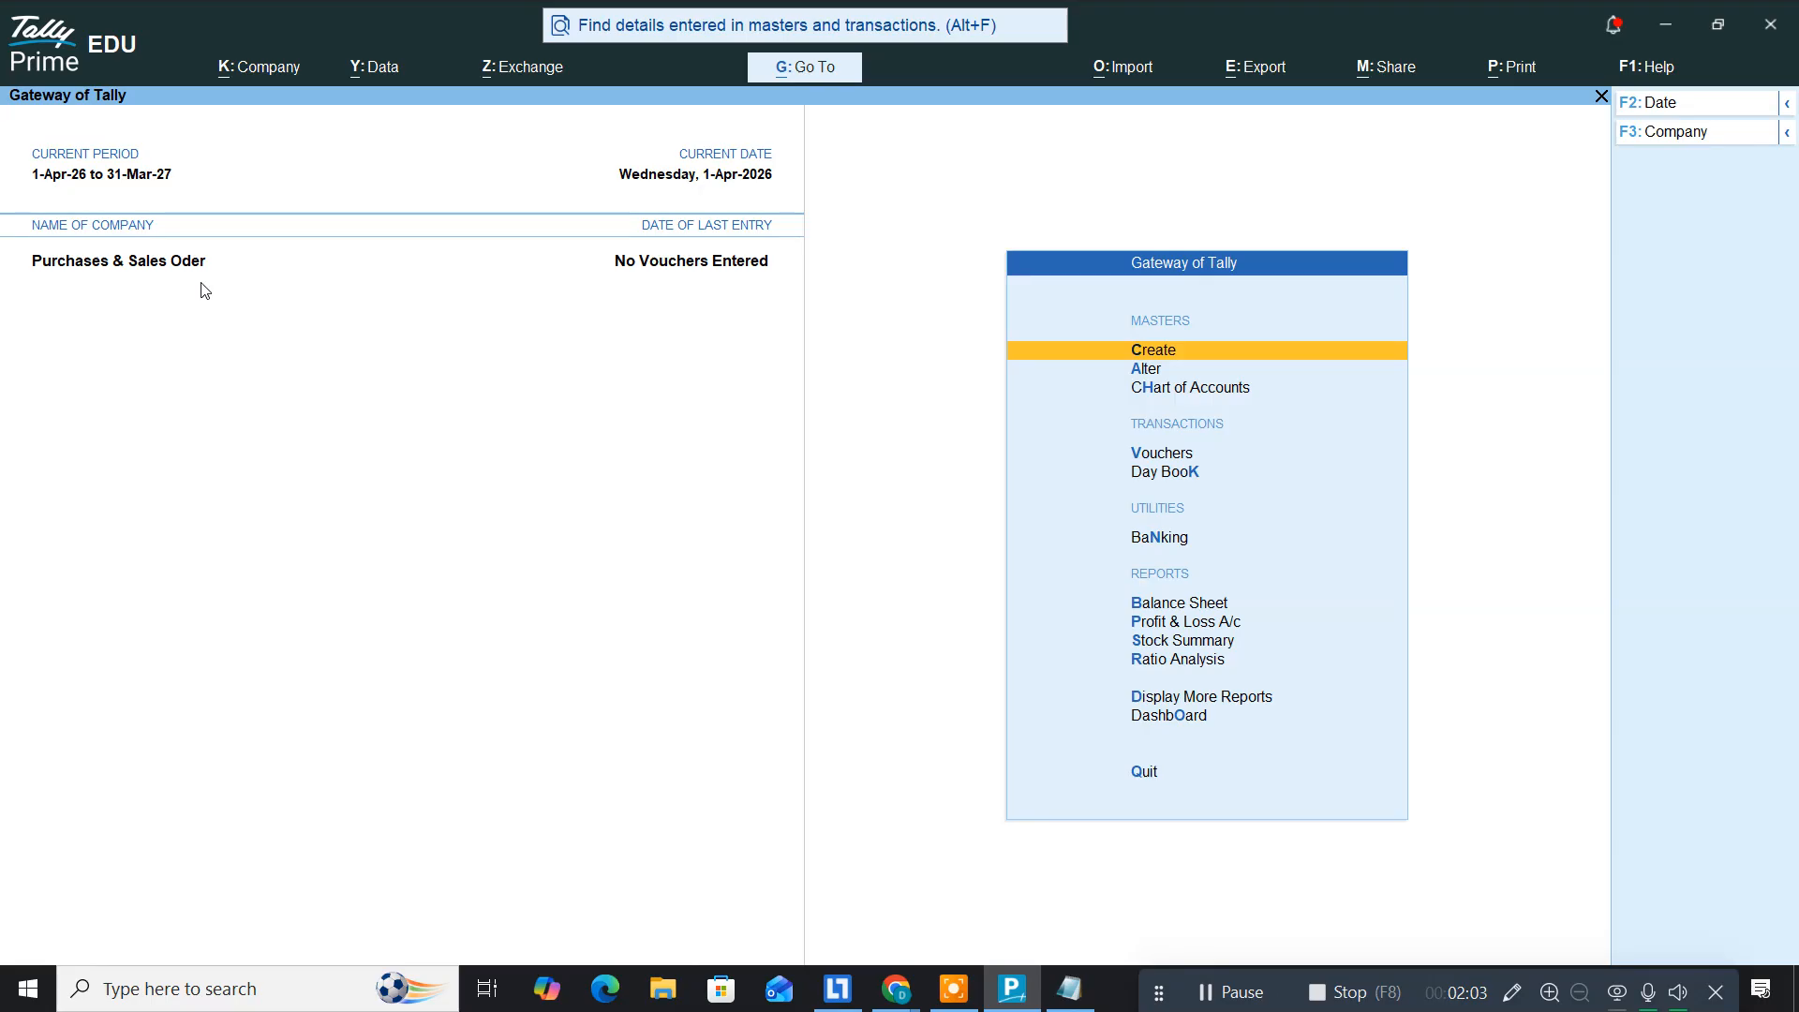
Step: Start a Receipt voucher (F6) from Vouchers and bring up the Change Voucher Mode dialog
{"action": "key", "text": "Down"}
{"action": "key", "text": "Down"}
{"action": "key", "text": "Down"}
{"action": "key", "text": "Down"}
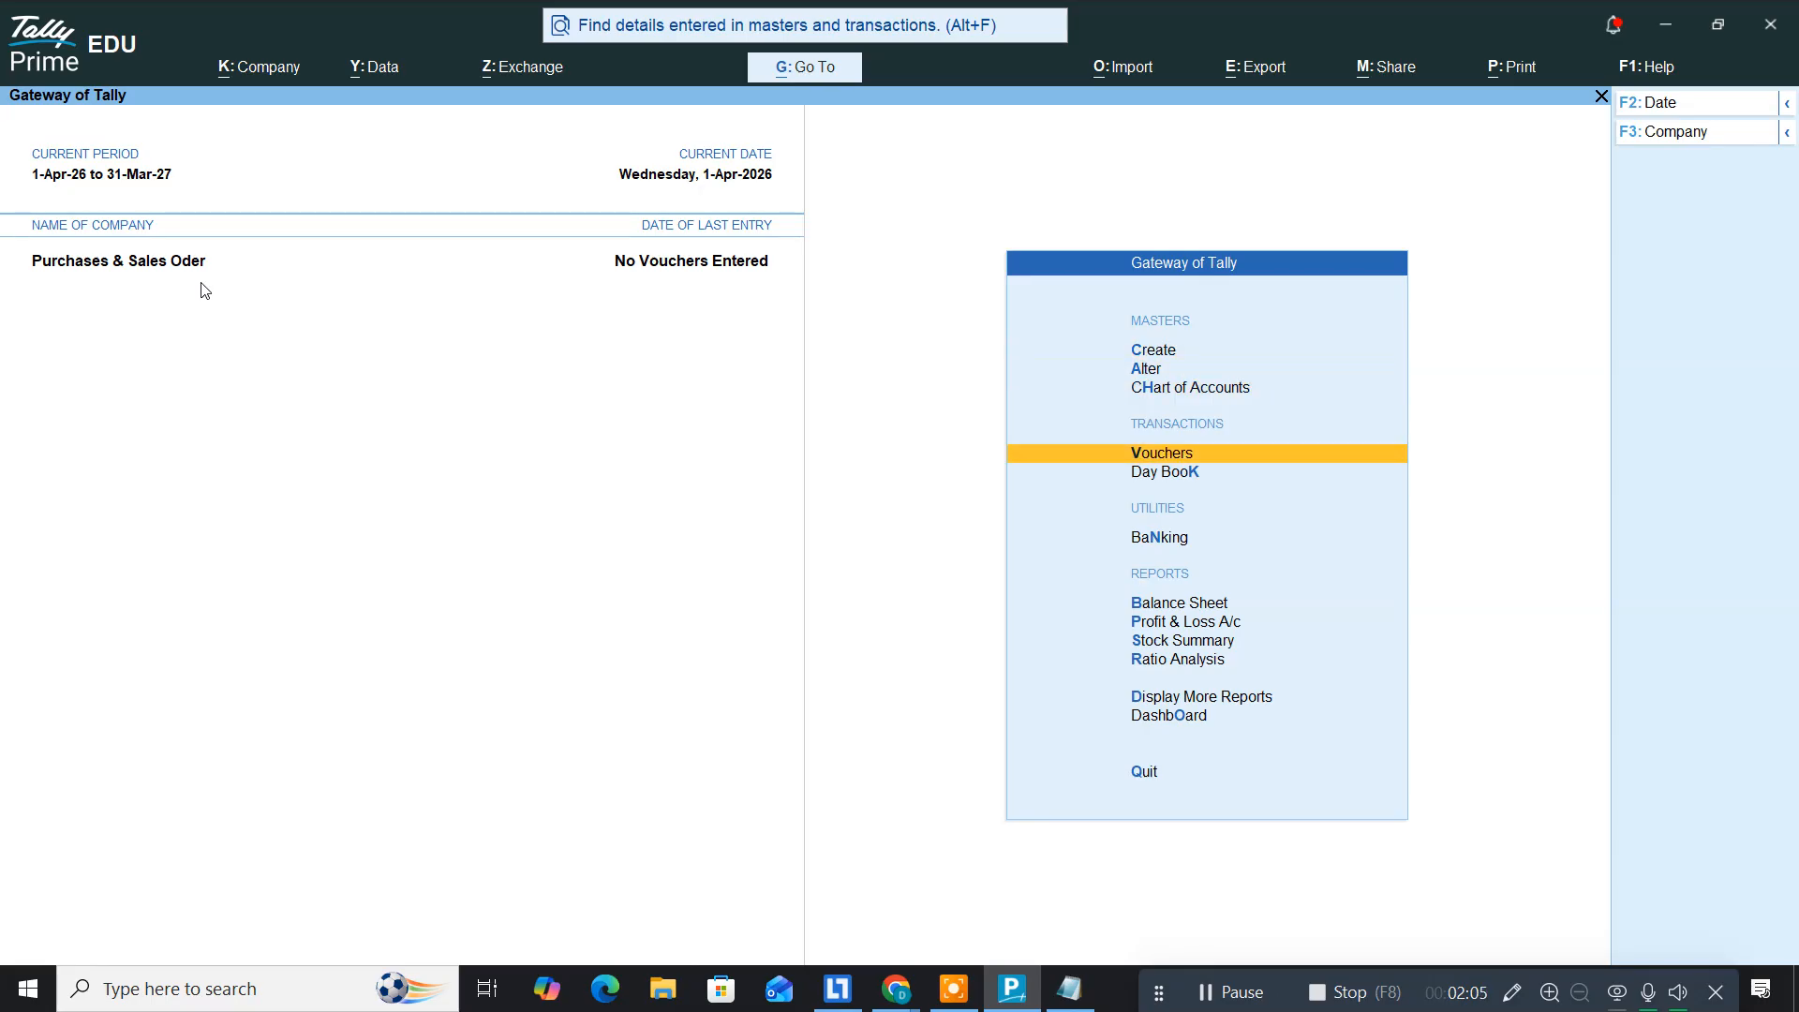
{"action": "key", "text": "Up"}
{"action": "key", "text": "Return"}
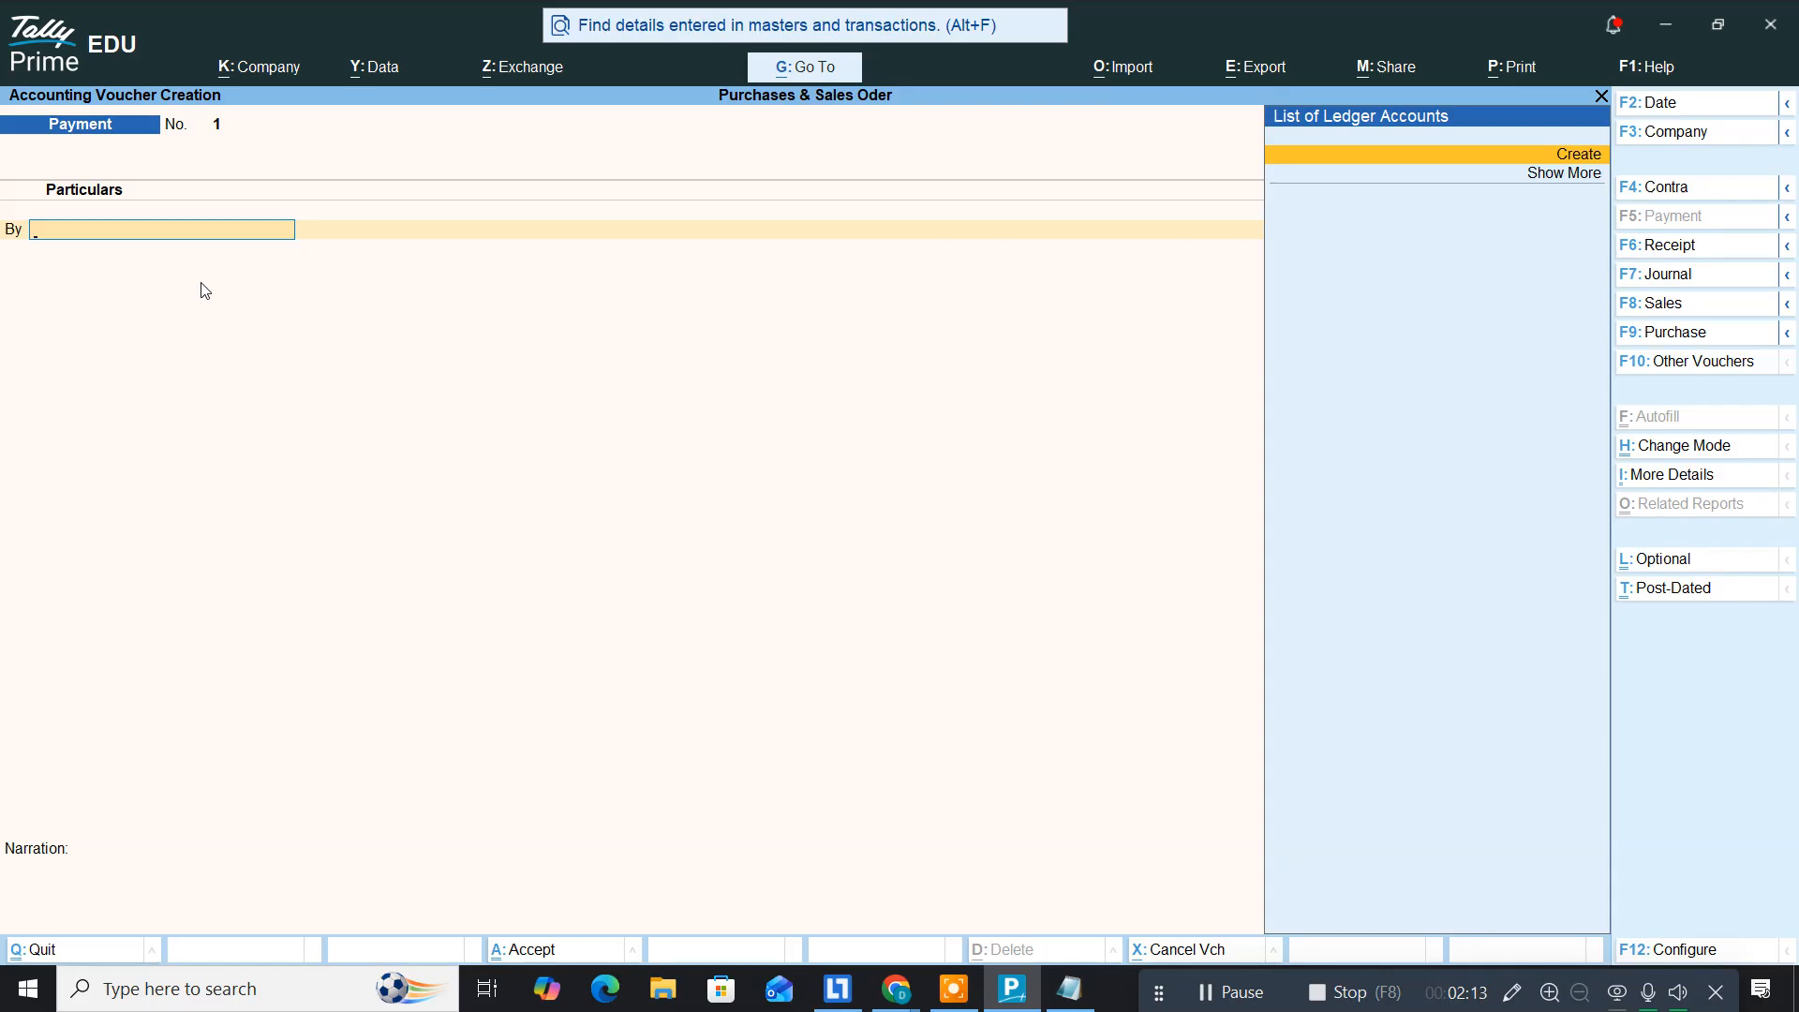
{"action": "key", "text": "F6"}
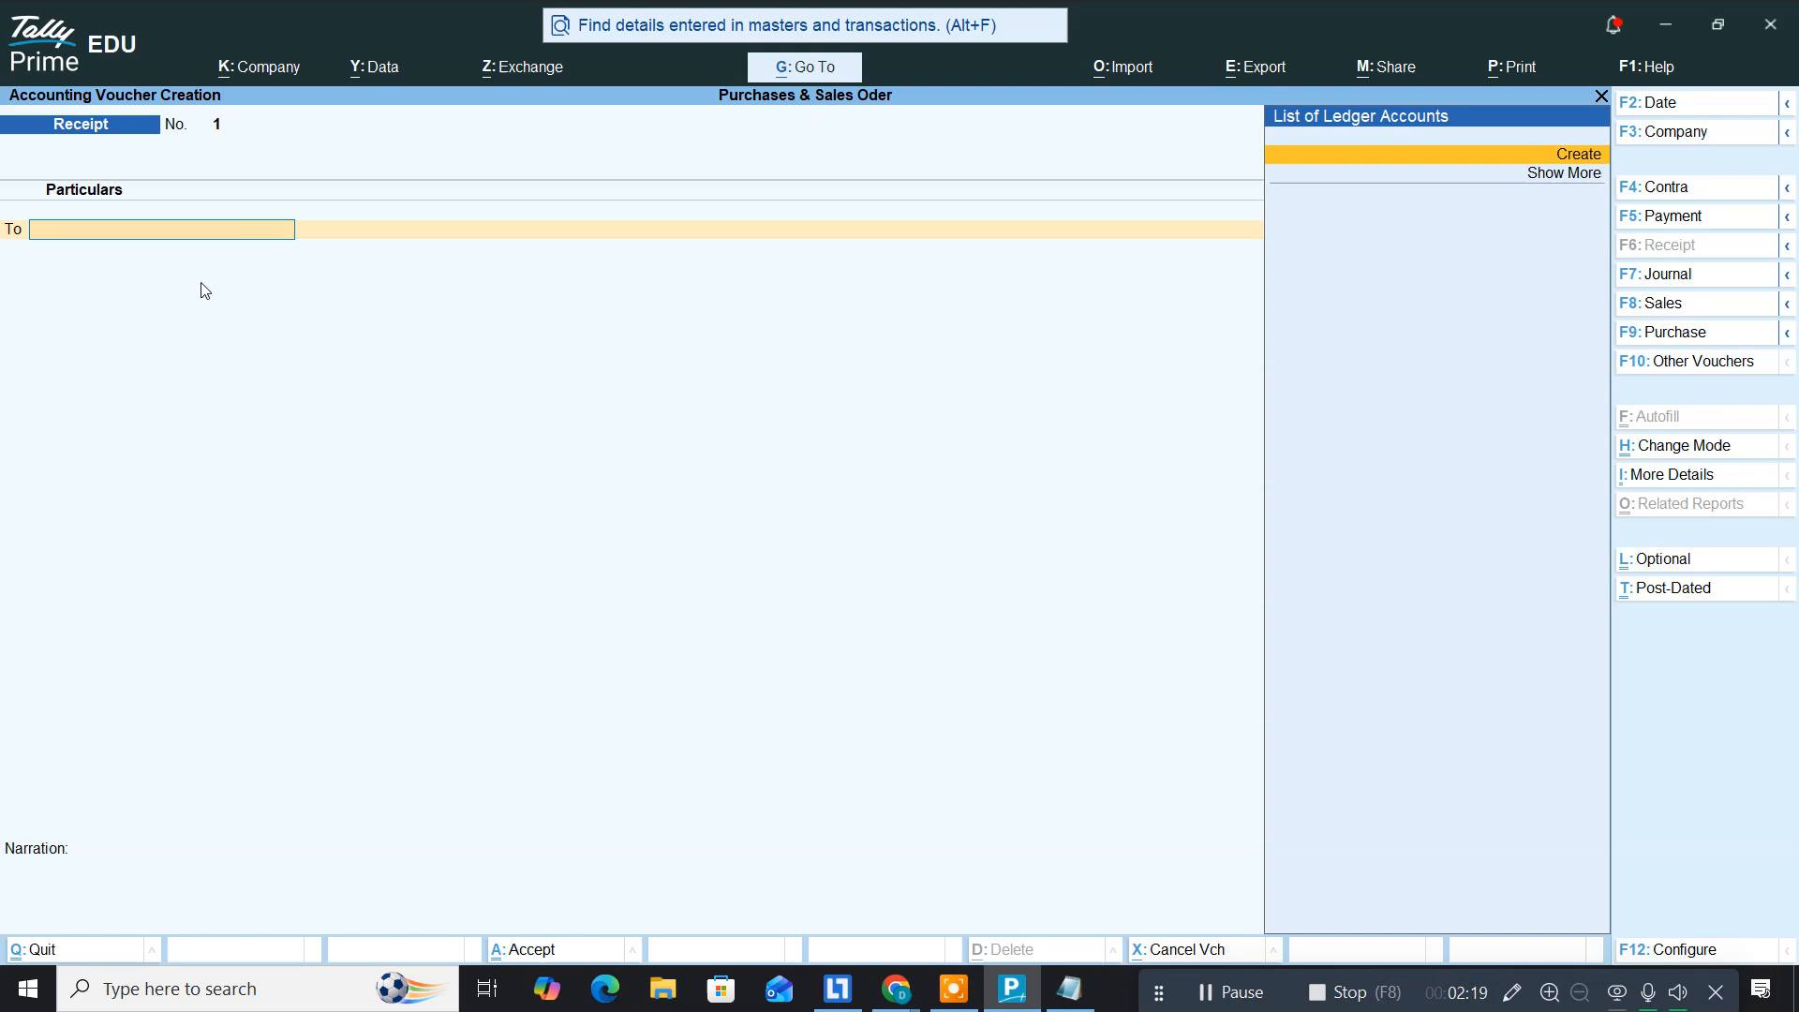
{"action": "key", "text": "ctrl+h"}
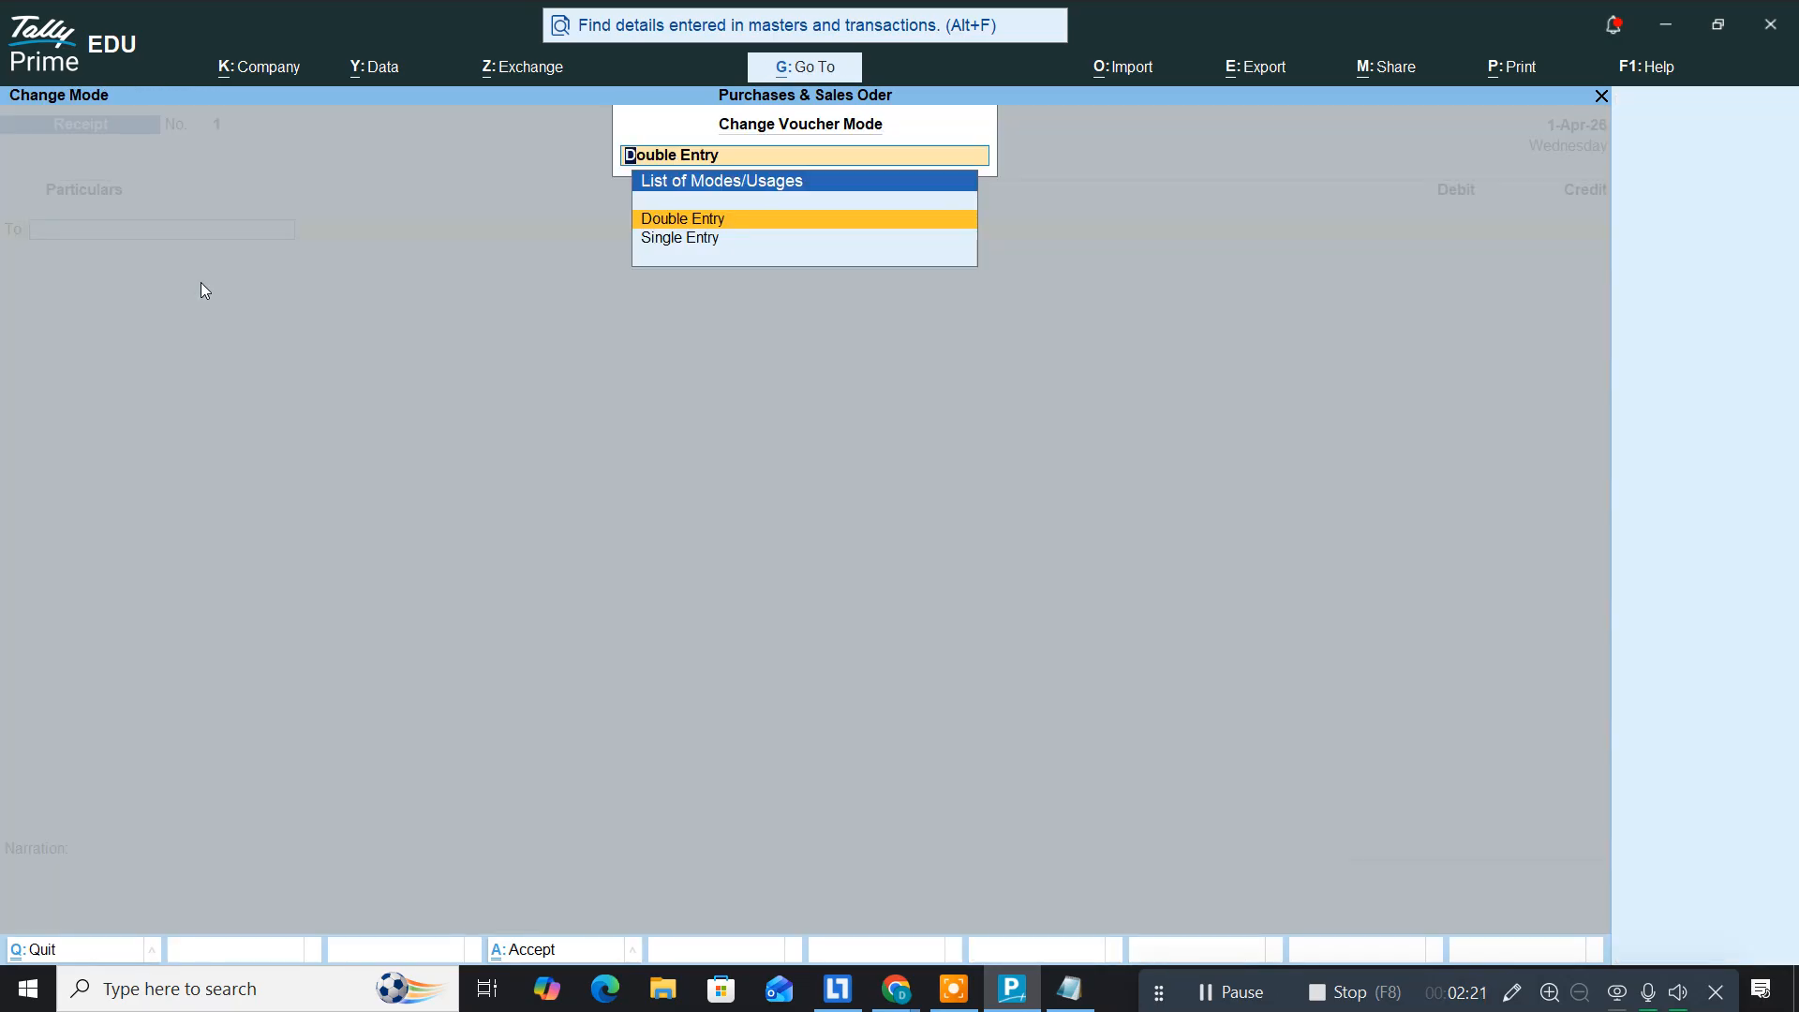
Step: Switch the Receipt voucher to Single Entry mode with Cash as the account
{"action": "key", "text": "Down"}
{"action": "key", "text": "Return"}
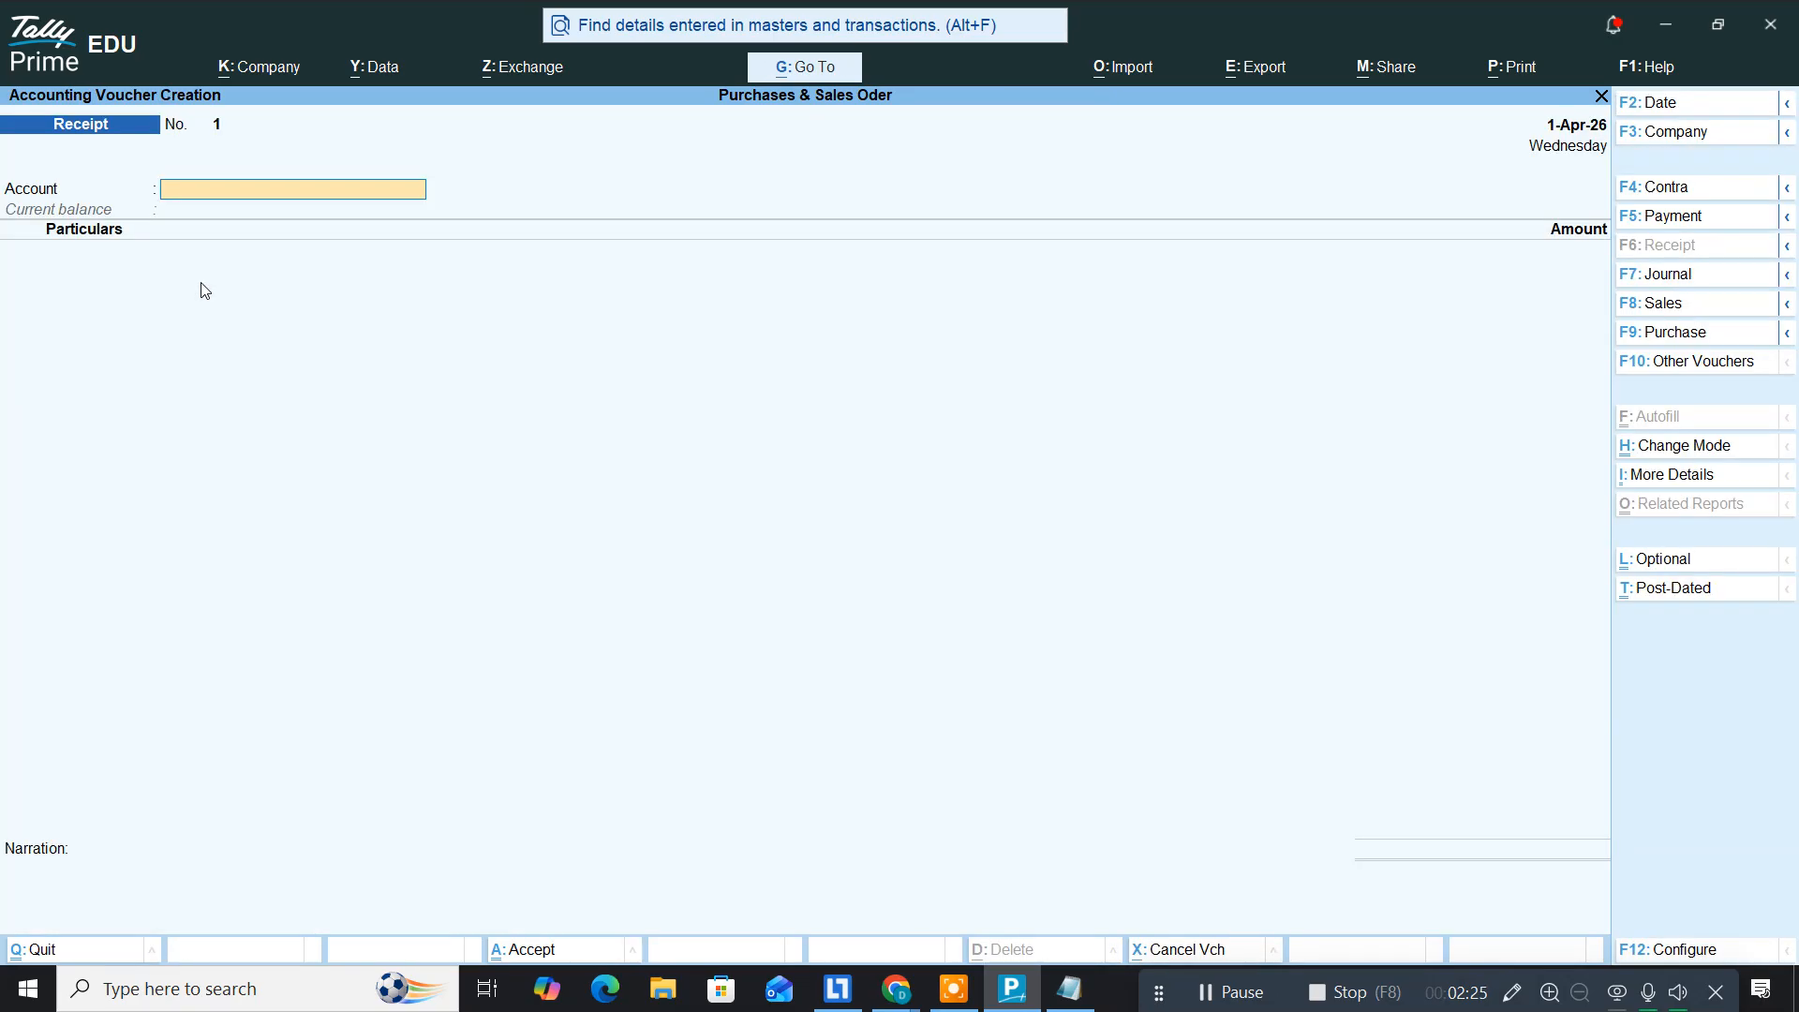
{"action": "type", "text": "Cas"}
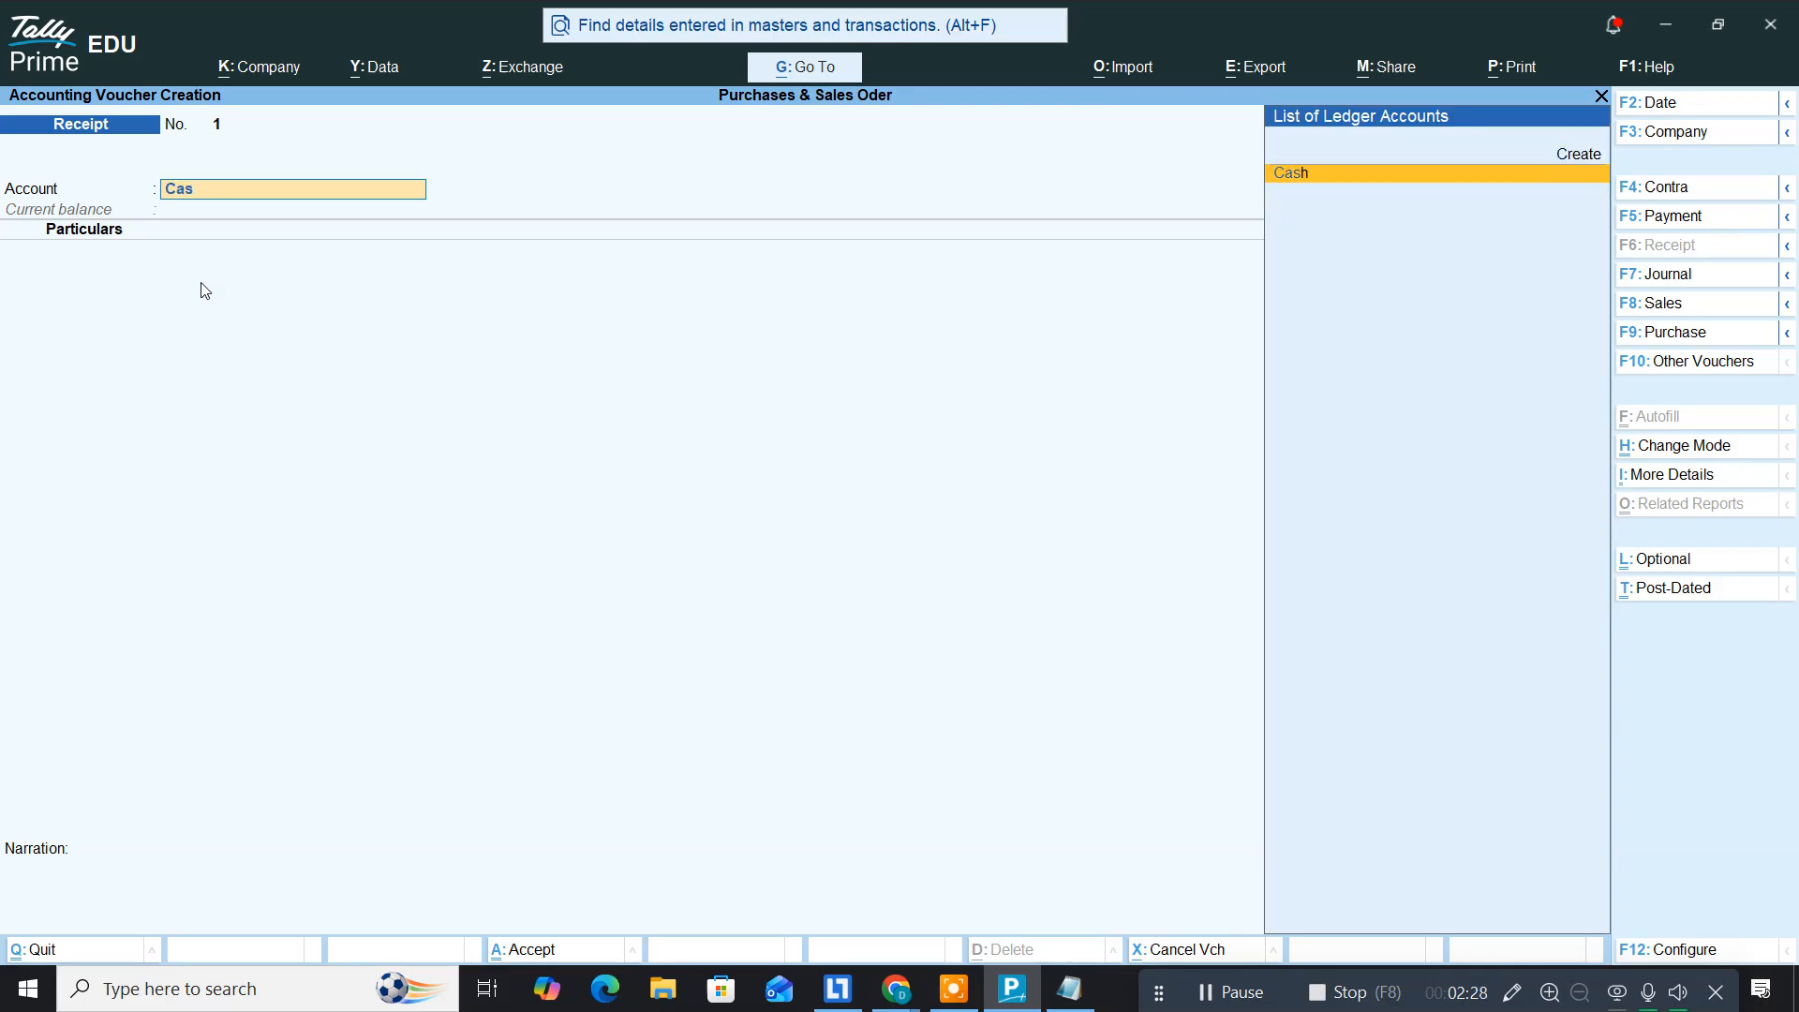
{"action": "key", "text": "Return"}
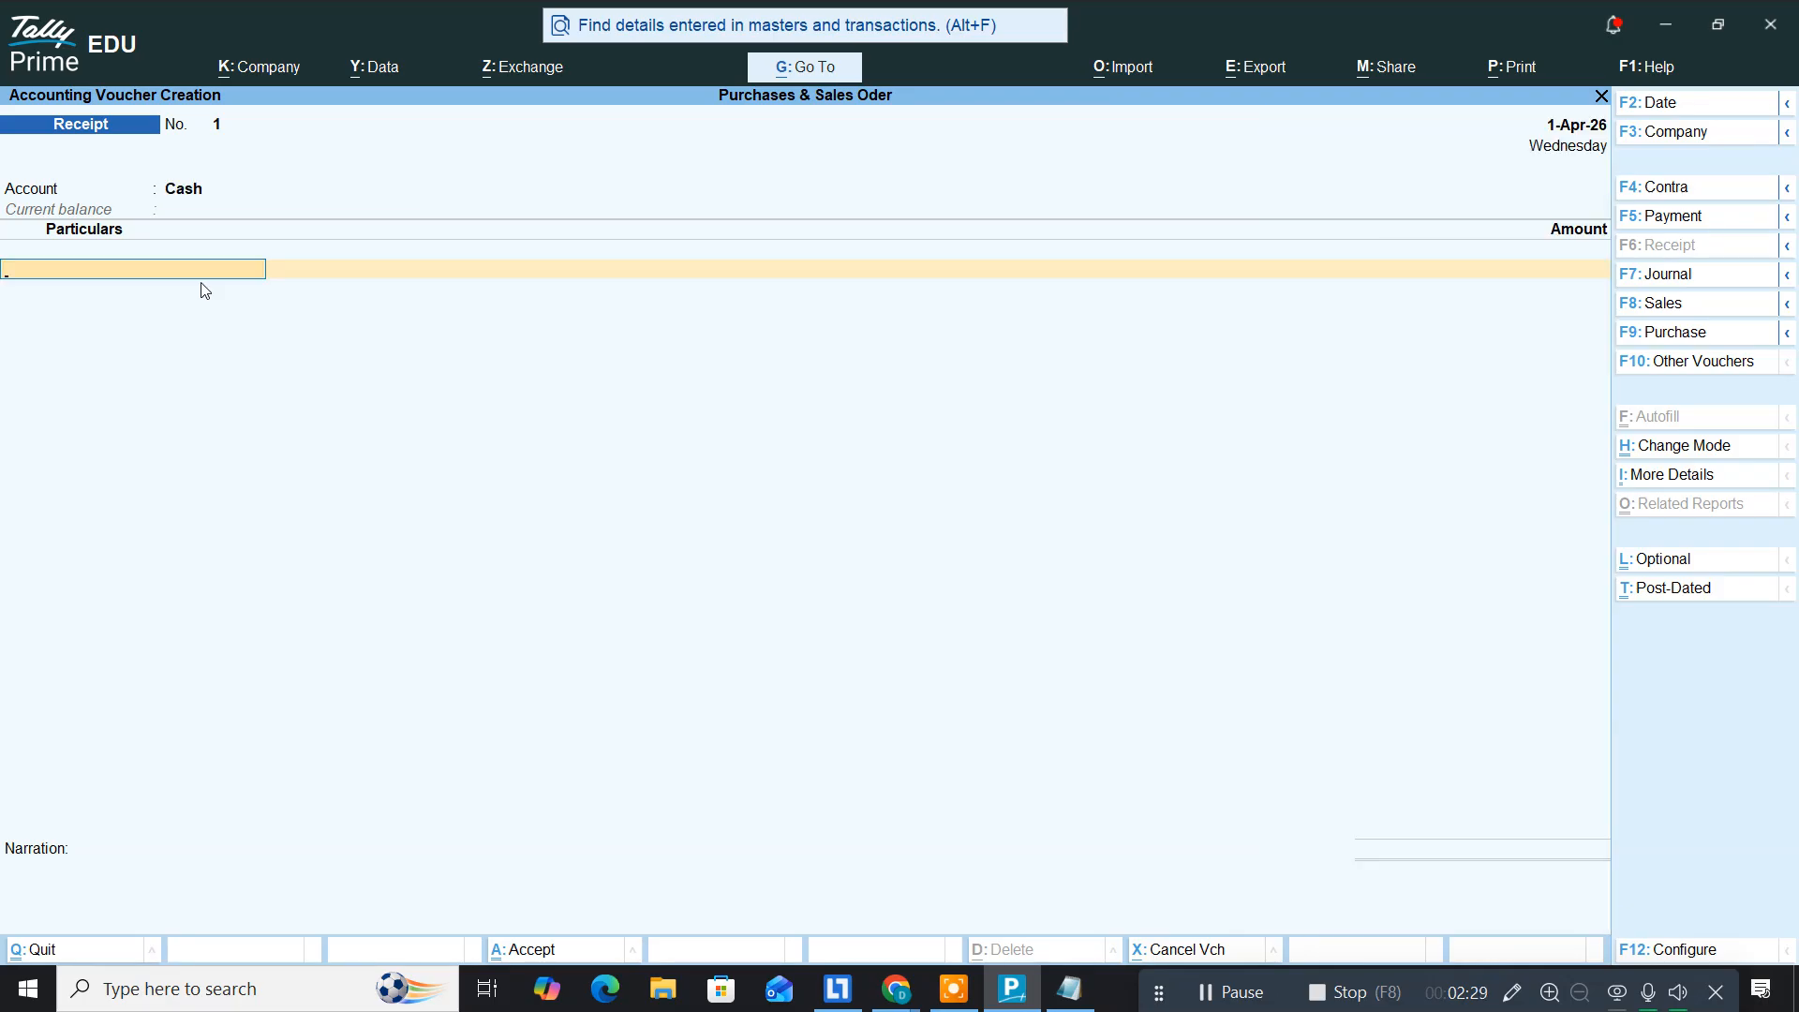
{"action": "key", "text": "alt+c"}
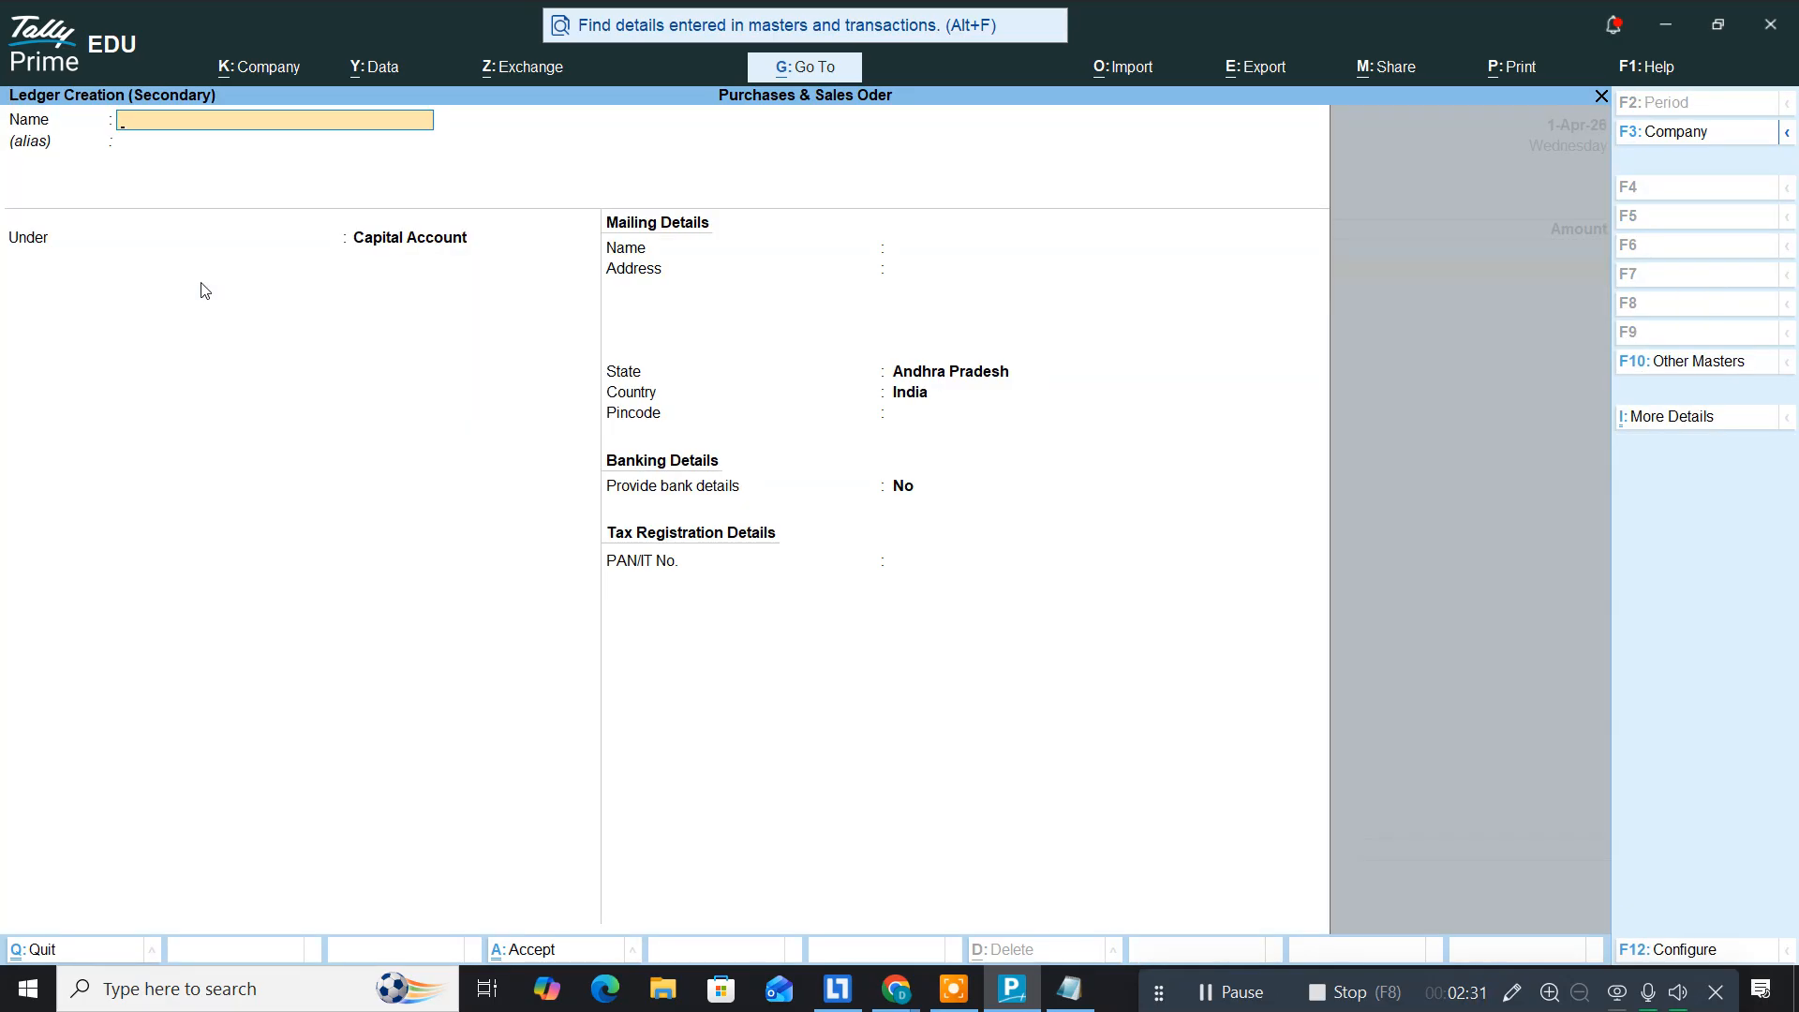
Step: Create ledger 'Capital' under Capital Account and enter 50,00,000 against it
{"action": "type", "text": "Capital"}
{"action": "key", "text": "Return"}
{"action": "key", "text": "Return"}
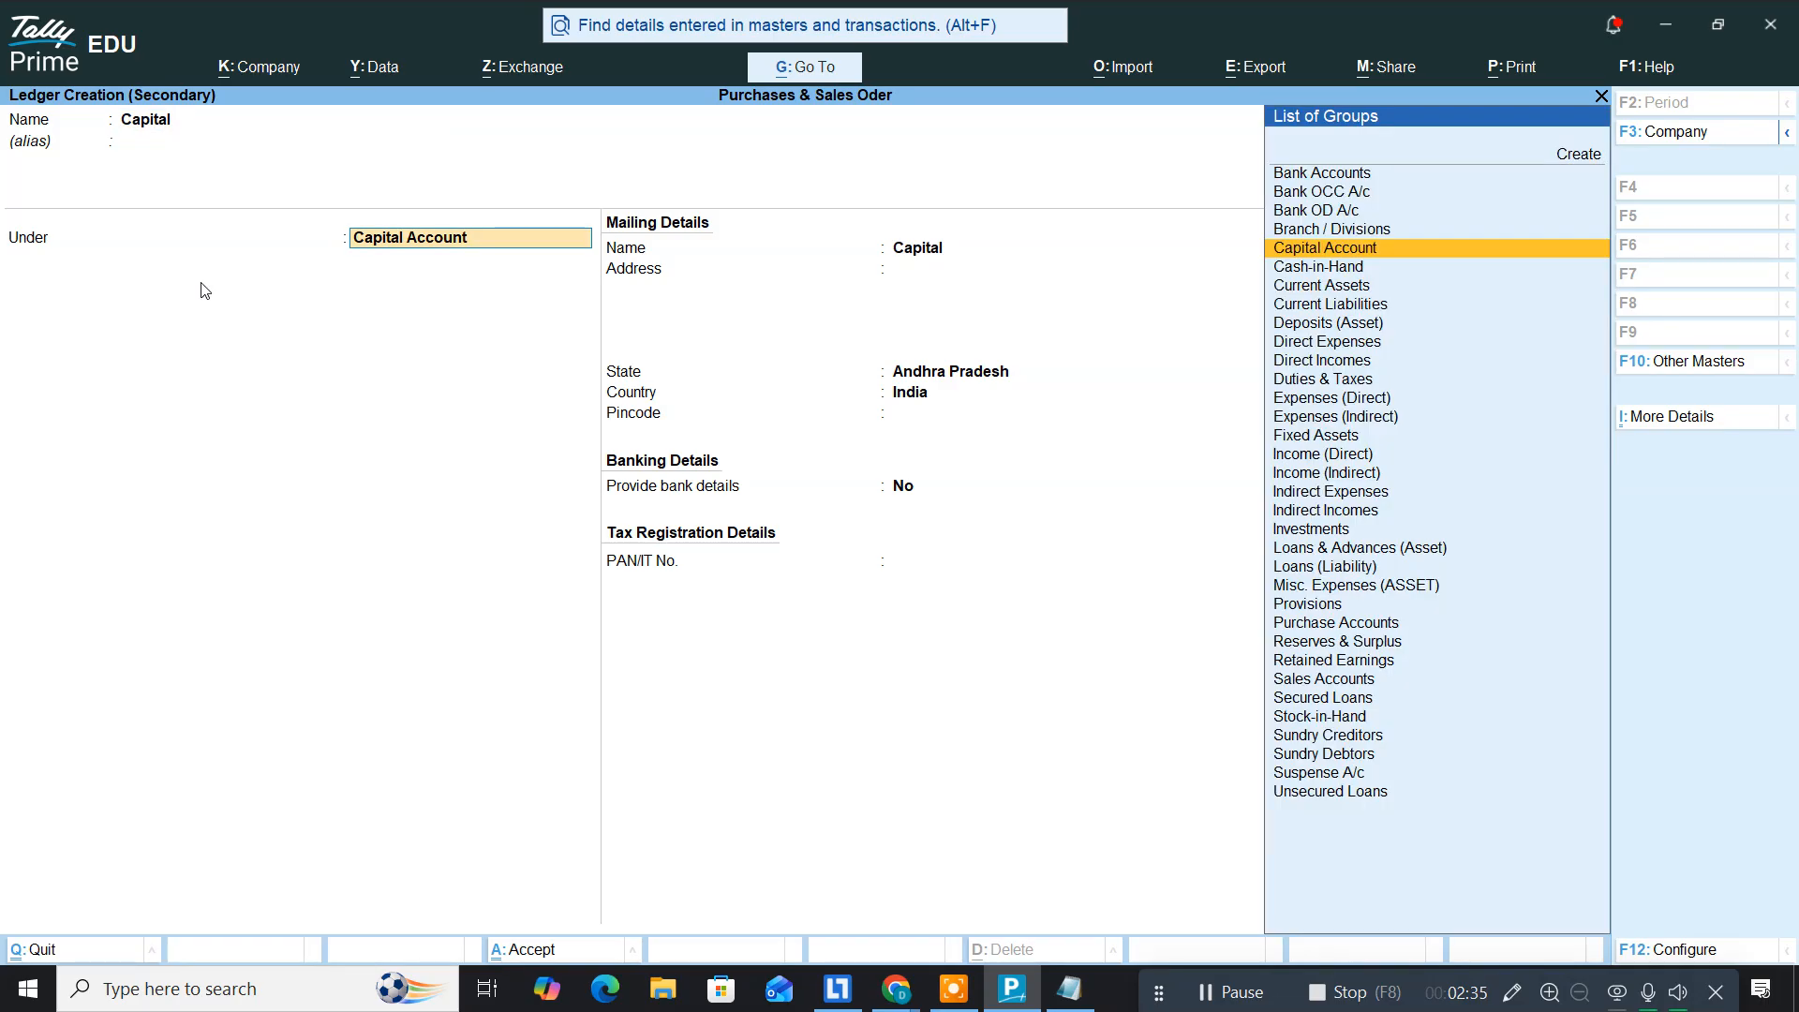
{"action": "key", "text": "Return"}
{"action": "key", "text": "Return"}
{"action": "key", "text": "Return"}
{"action": "key", "text": "Return"}
{"action": "key", "text": "Return"}
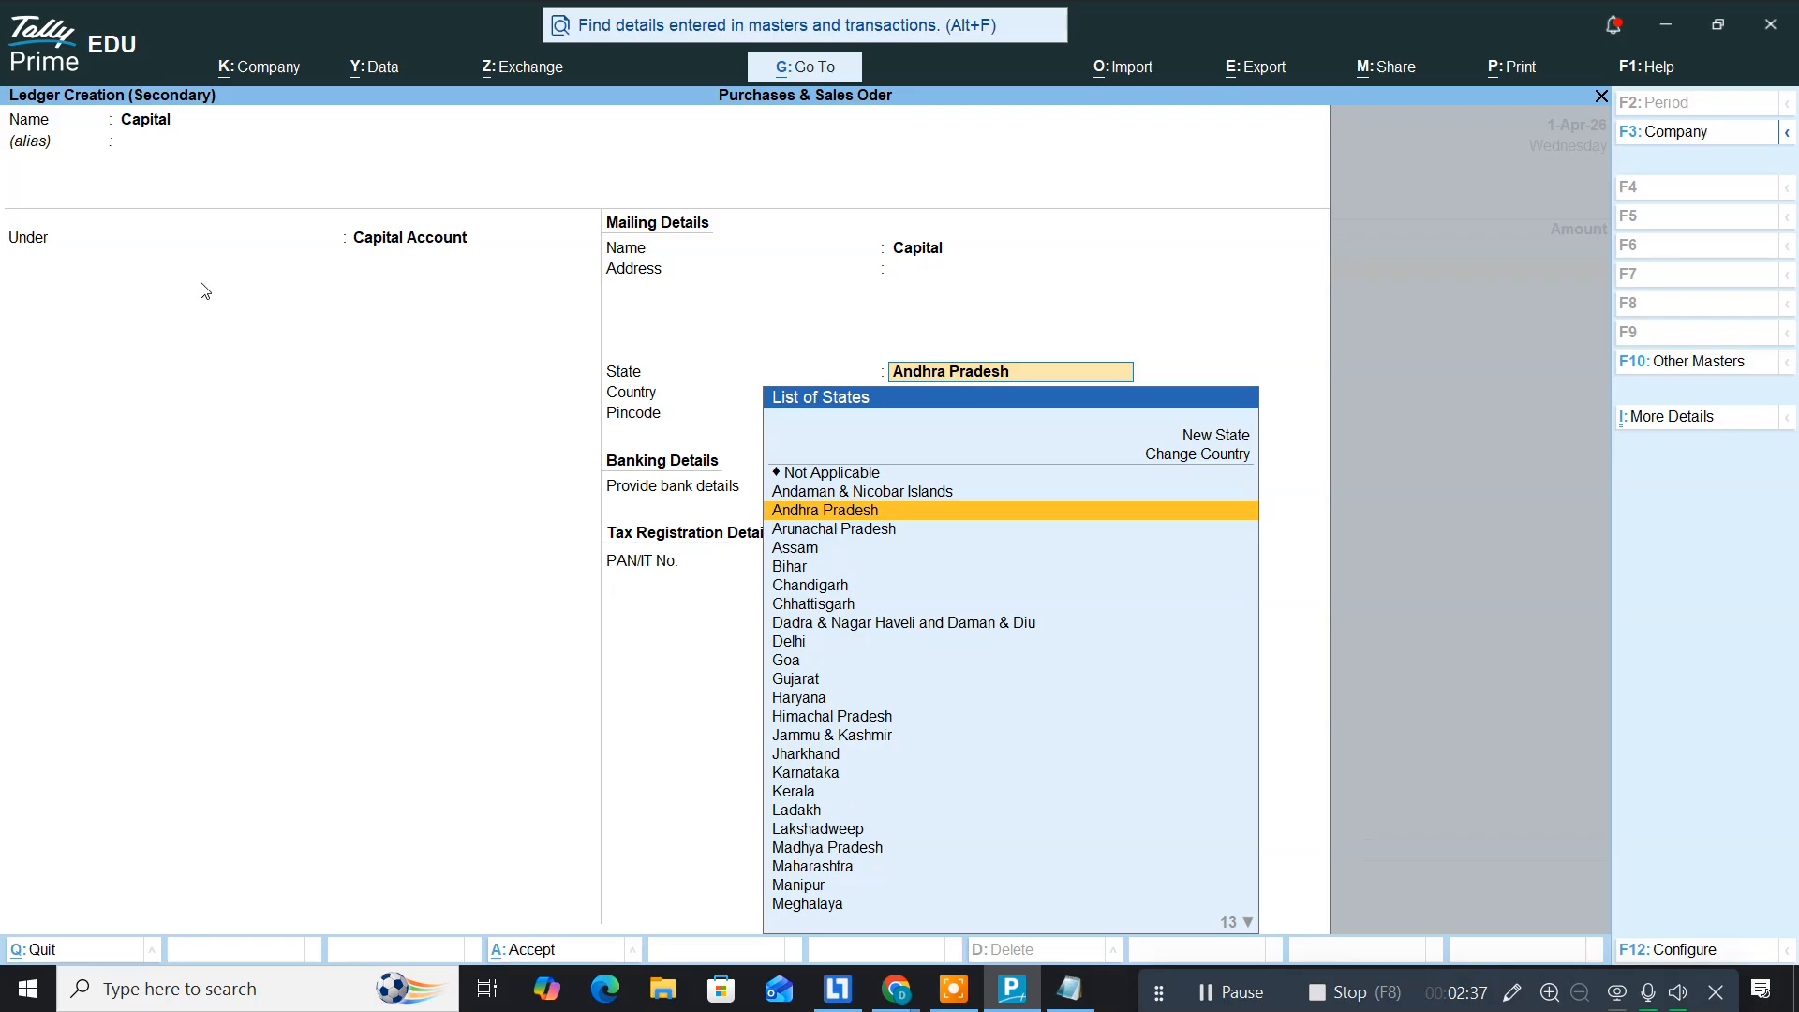
{"action": "key", "text": "Return"}
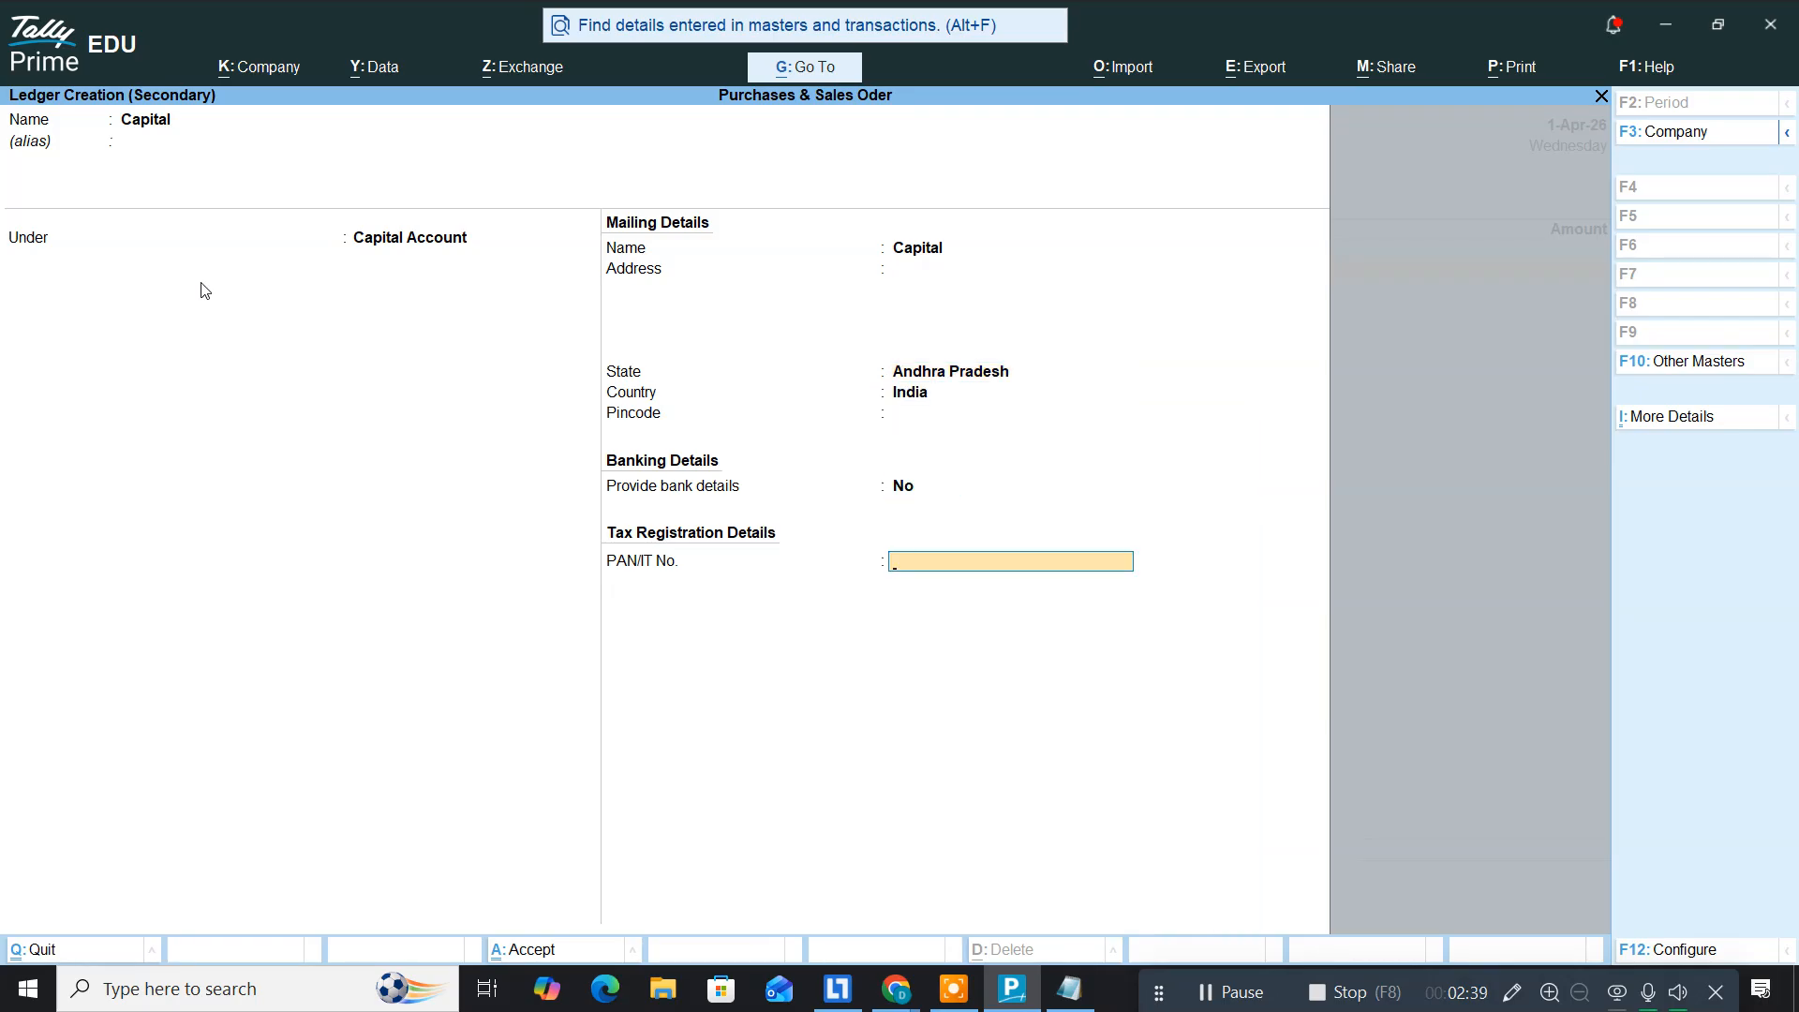
{"action": "key", "text": "Return"}
{"action": "key", "text": "Return"}
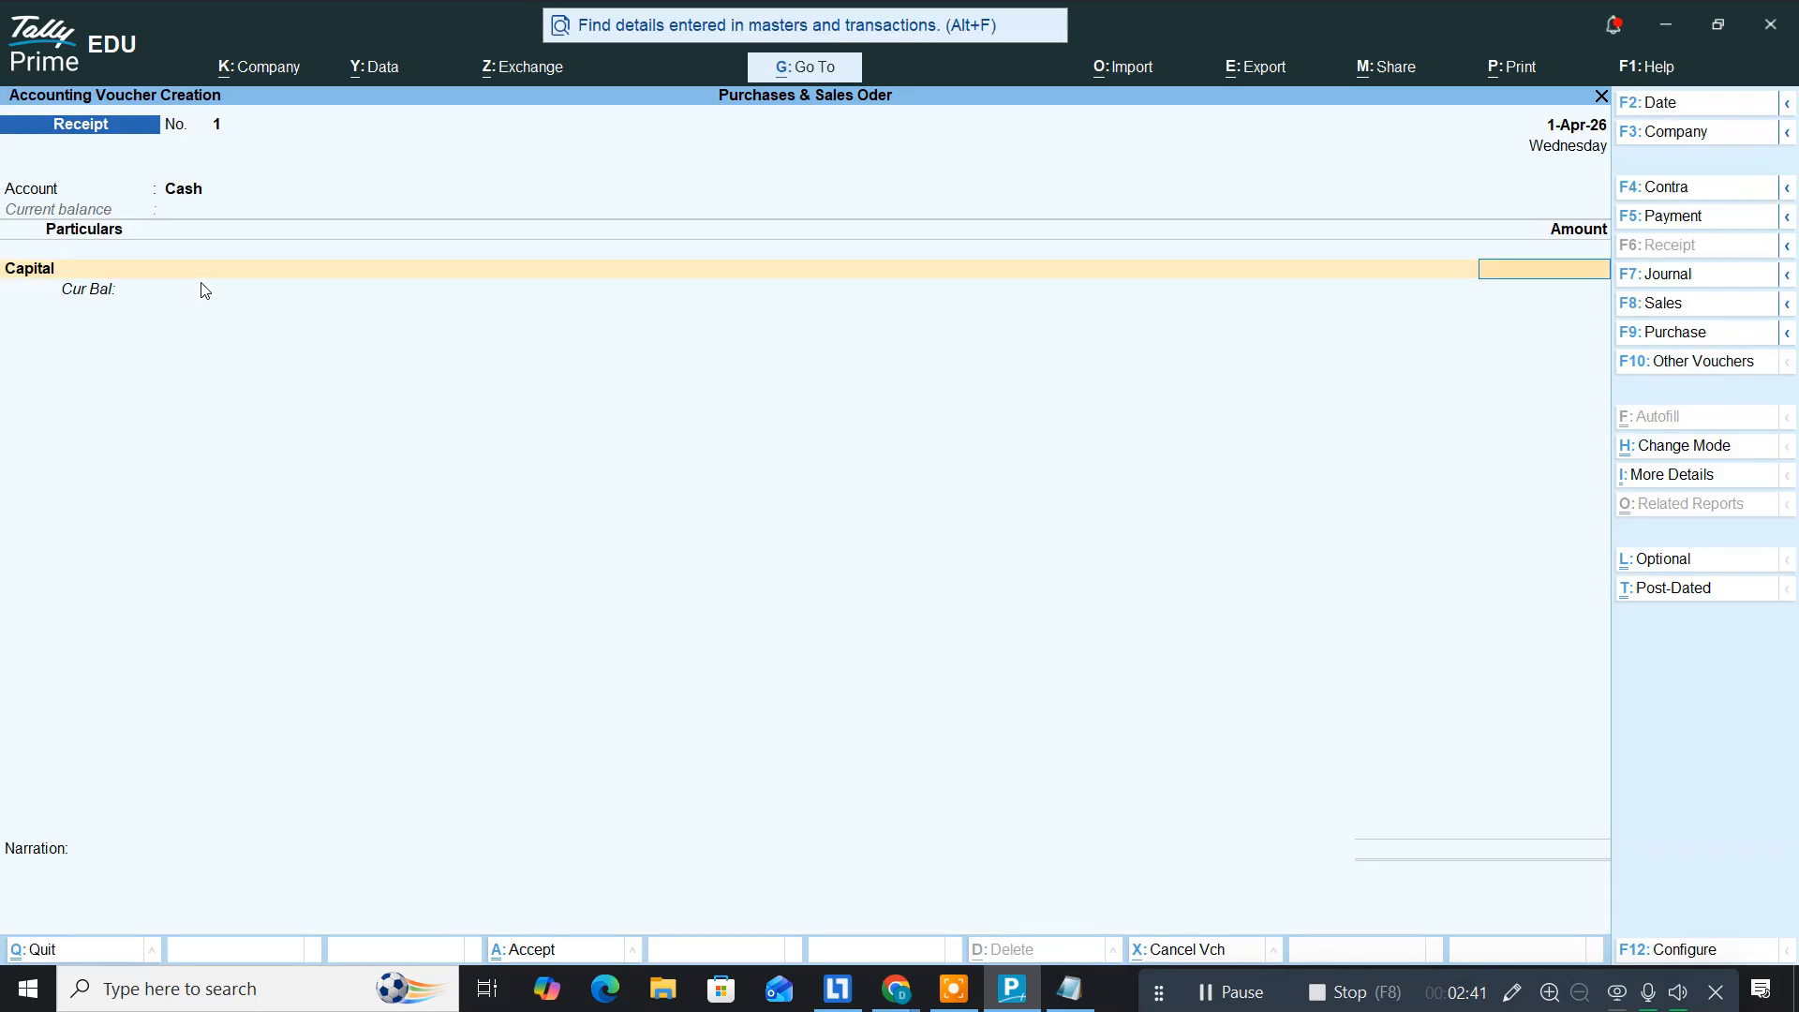
{"action": "type", "text": "5"}
{"action": "type", "text": "0,"}
{"action": "type", "text": "00,"}
{"action": "type", "text": "000000"}
Step: Commit the 50,00,000 Capital amount and save Receipt voucher No. 1
{"action": "key", "text": "Return"}
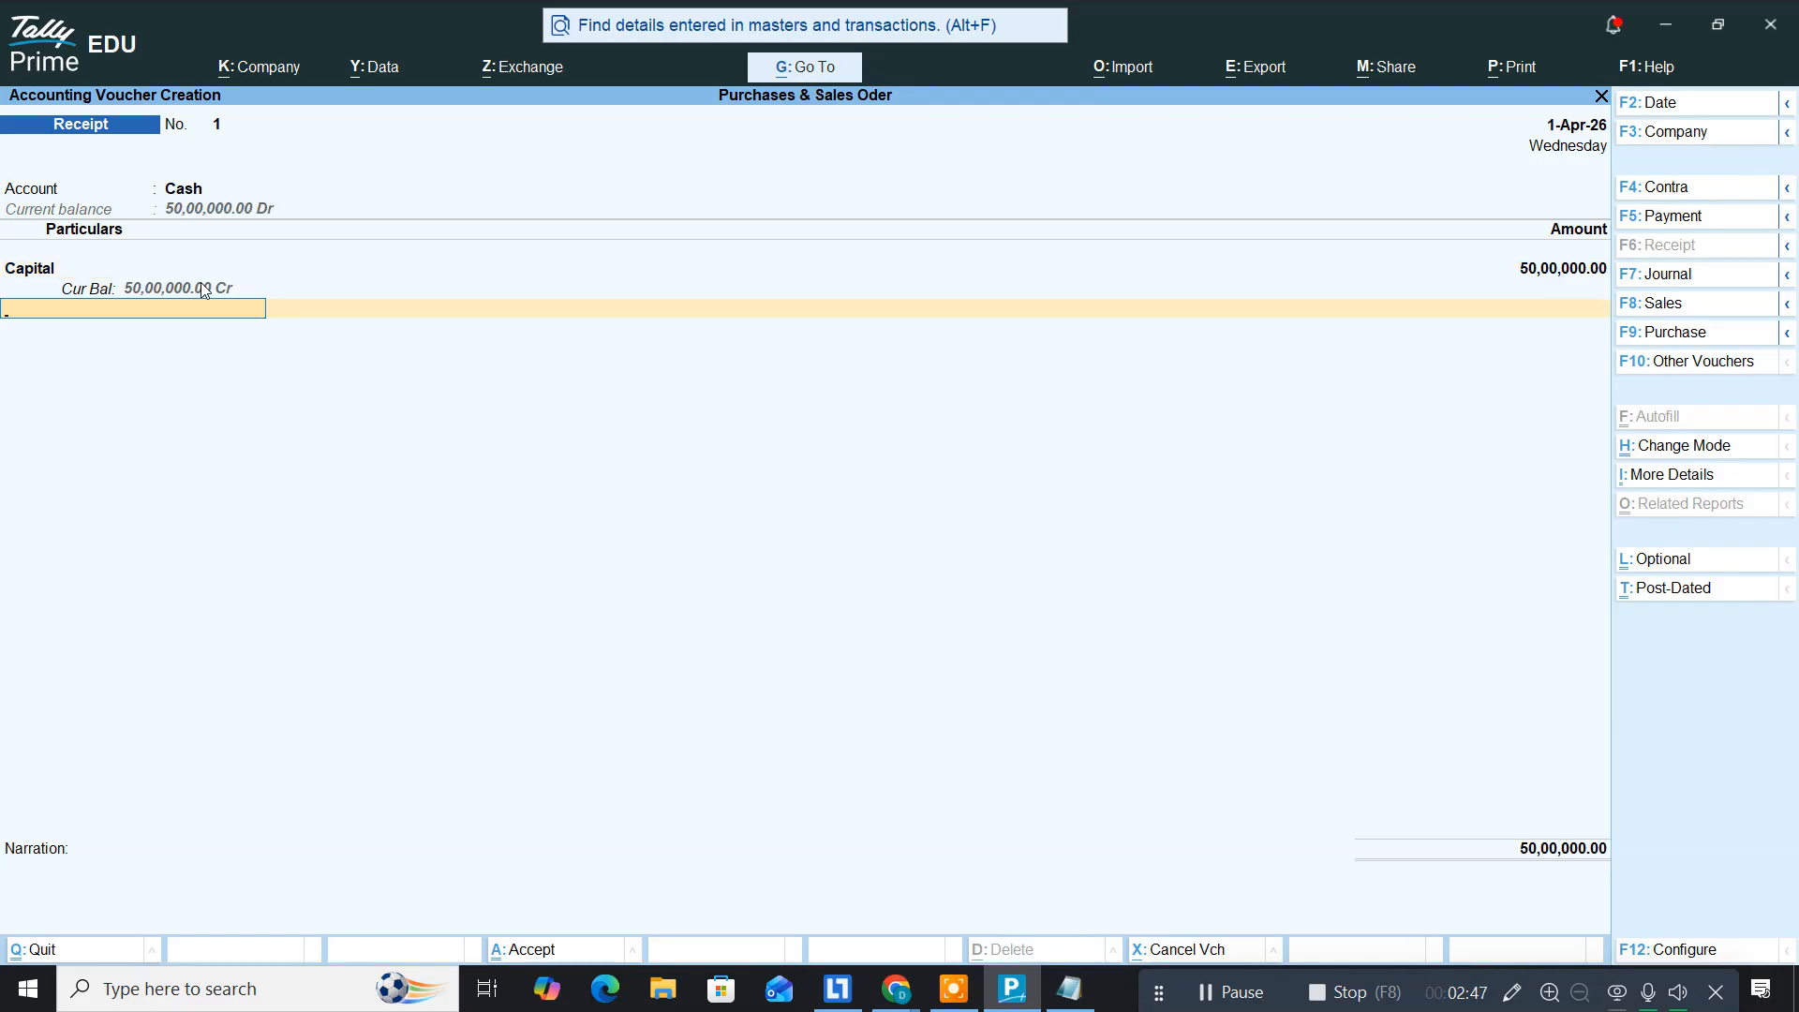
{"action": "key", "text": "Return"}
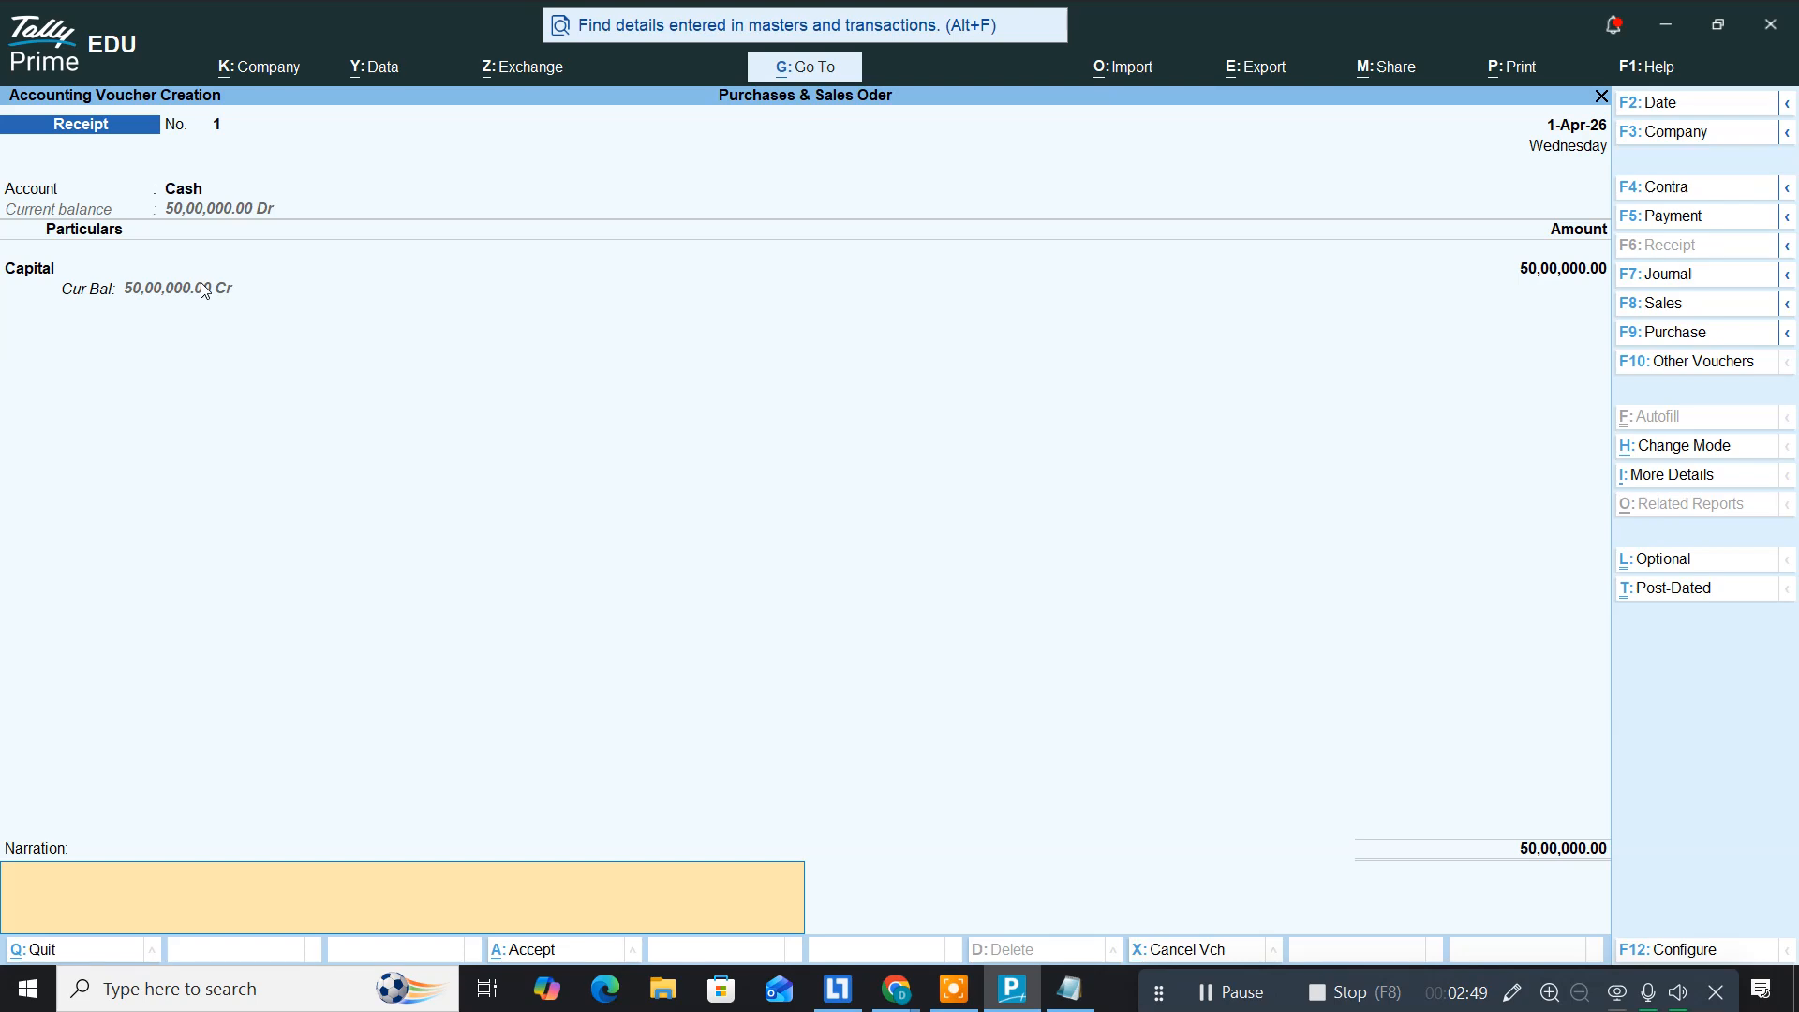
{"action": "key", "text": "Return"}
{"action": "key", "text": "Return"}
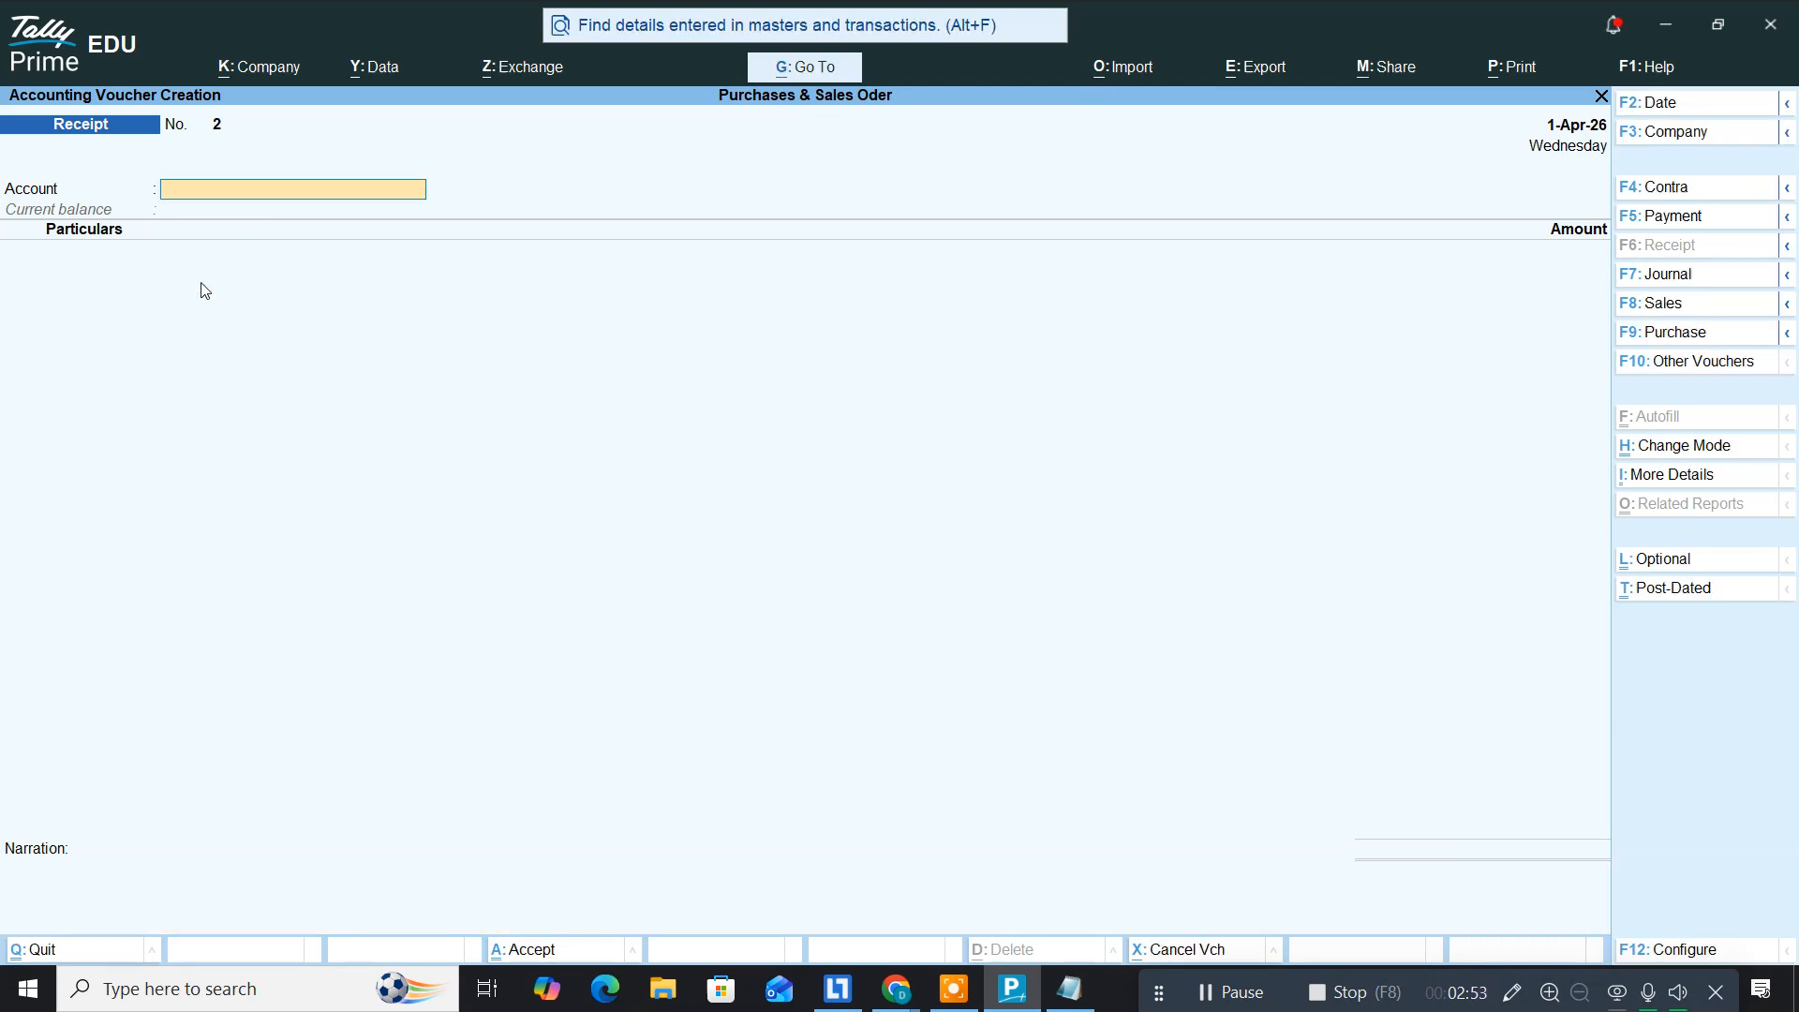
{"action": "key", "text": "alt+Tab"}
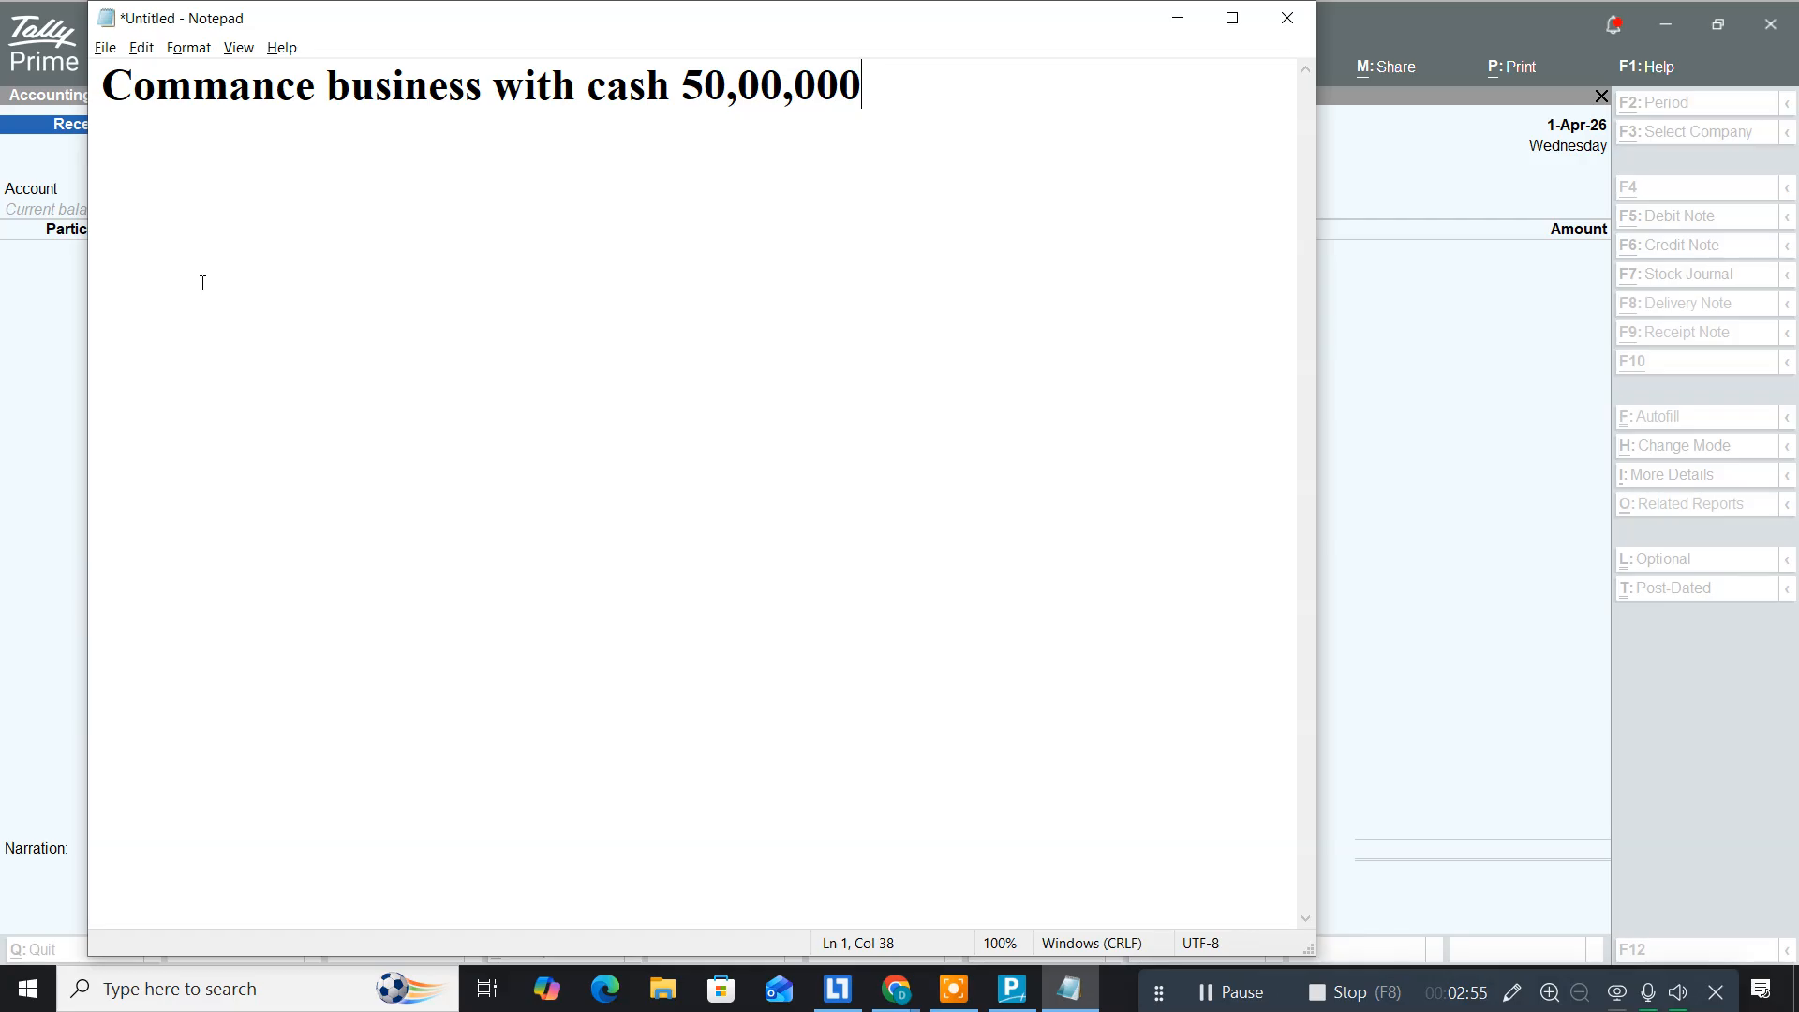
Step: Add the line 'Deposited into Bank 2500000' to the Notepad notes
{"action": "key", "text": "Return"}
{"action": "type", "text": "Deposited "}
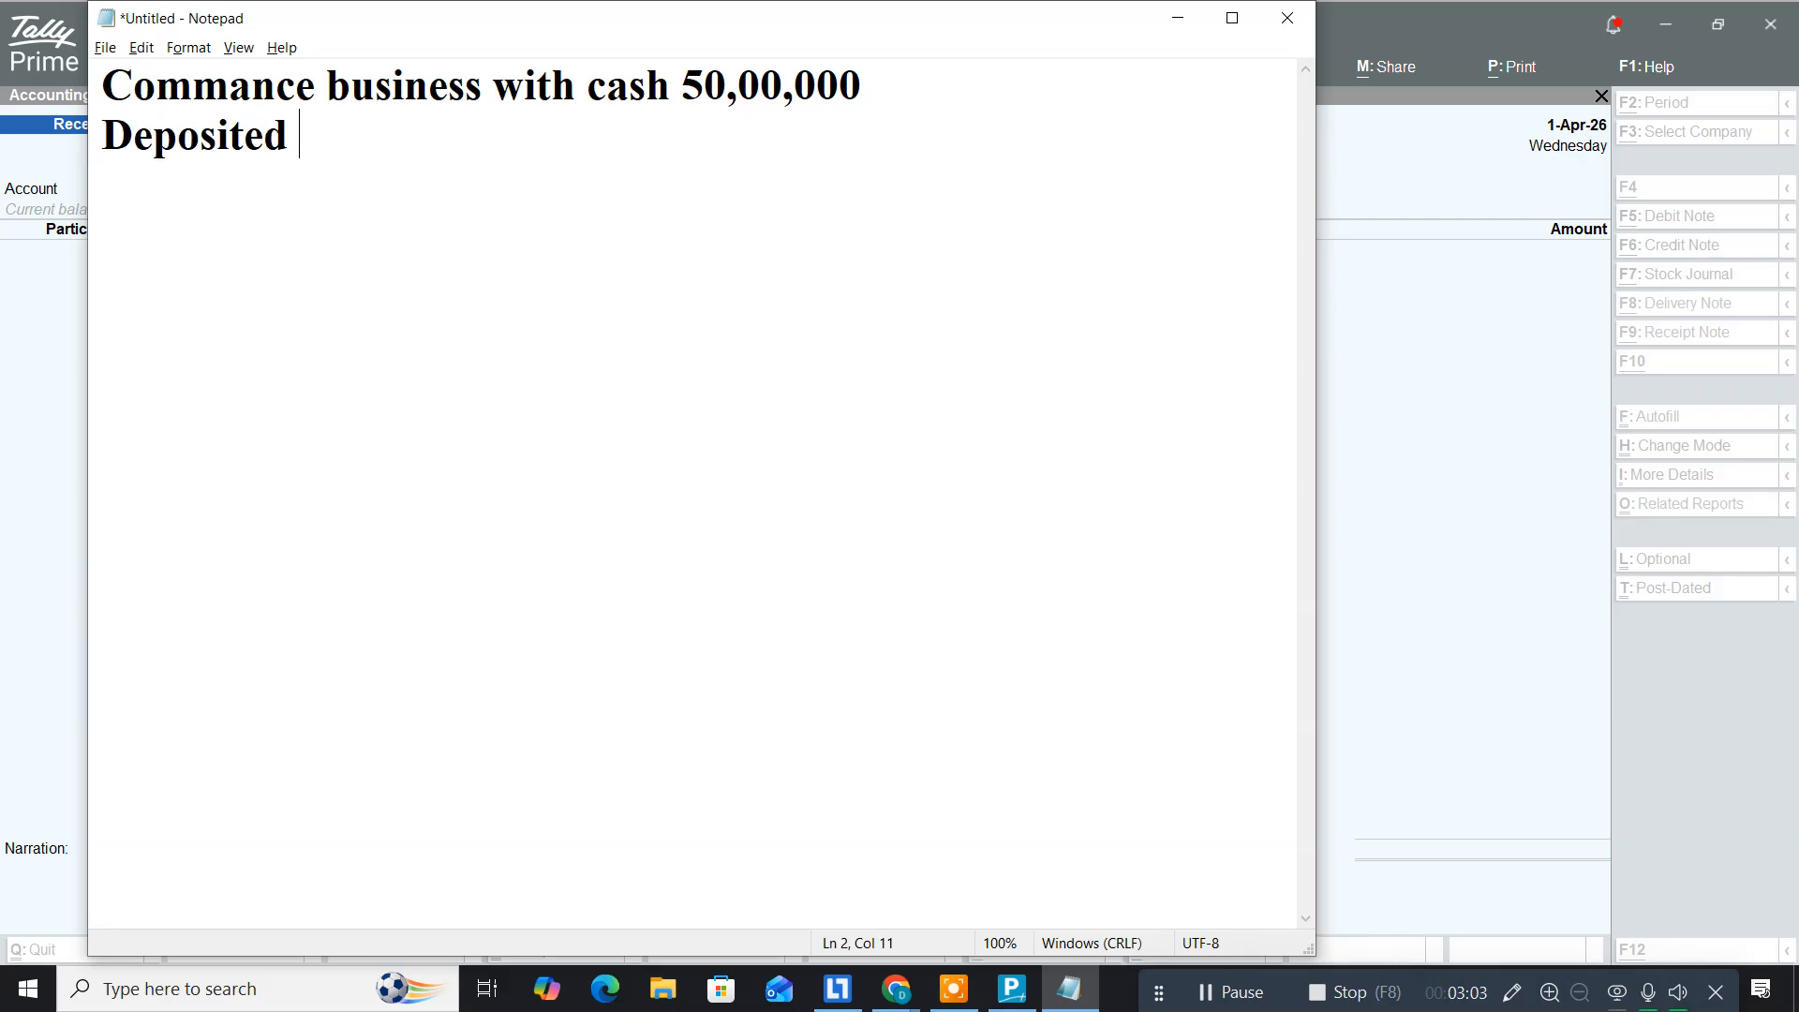
{"action": "type", "text": "into Bank "}
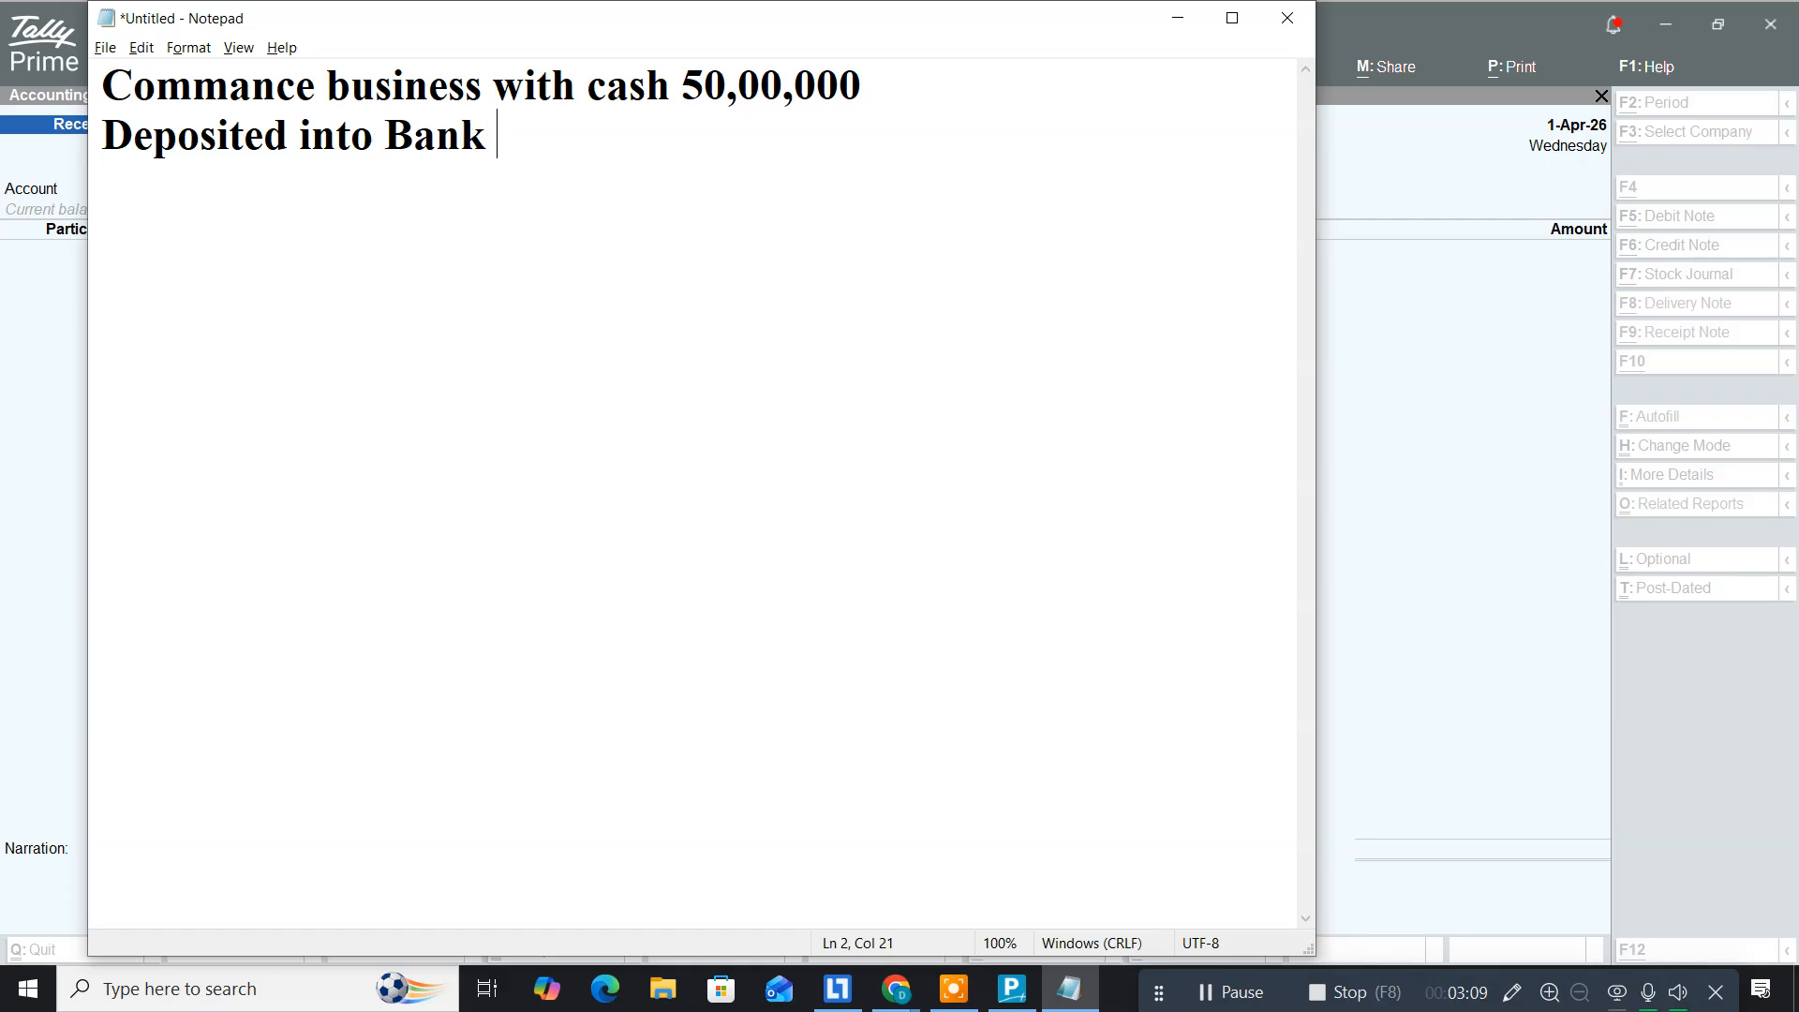
{"action": "type", "text": "2500000"}
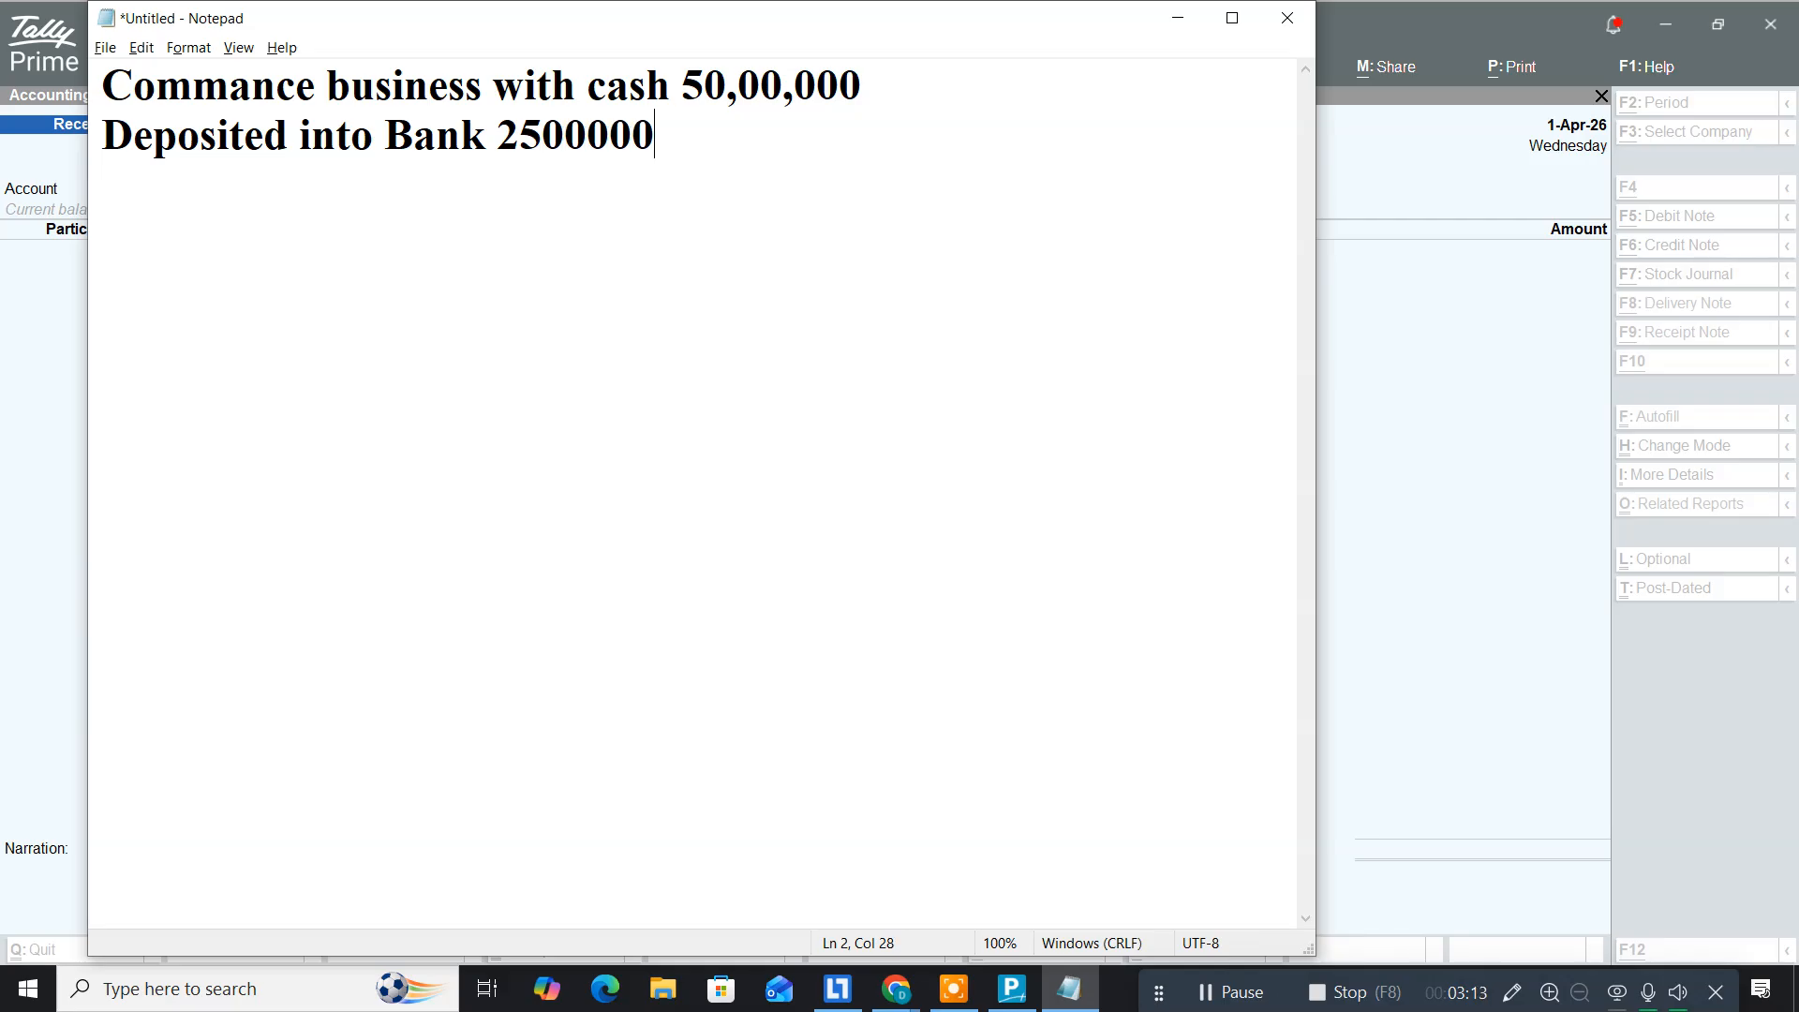
{"action": "key", "text": "Return"}
{"action": "key", "text": "alt+Tab"}
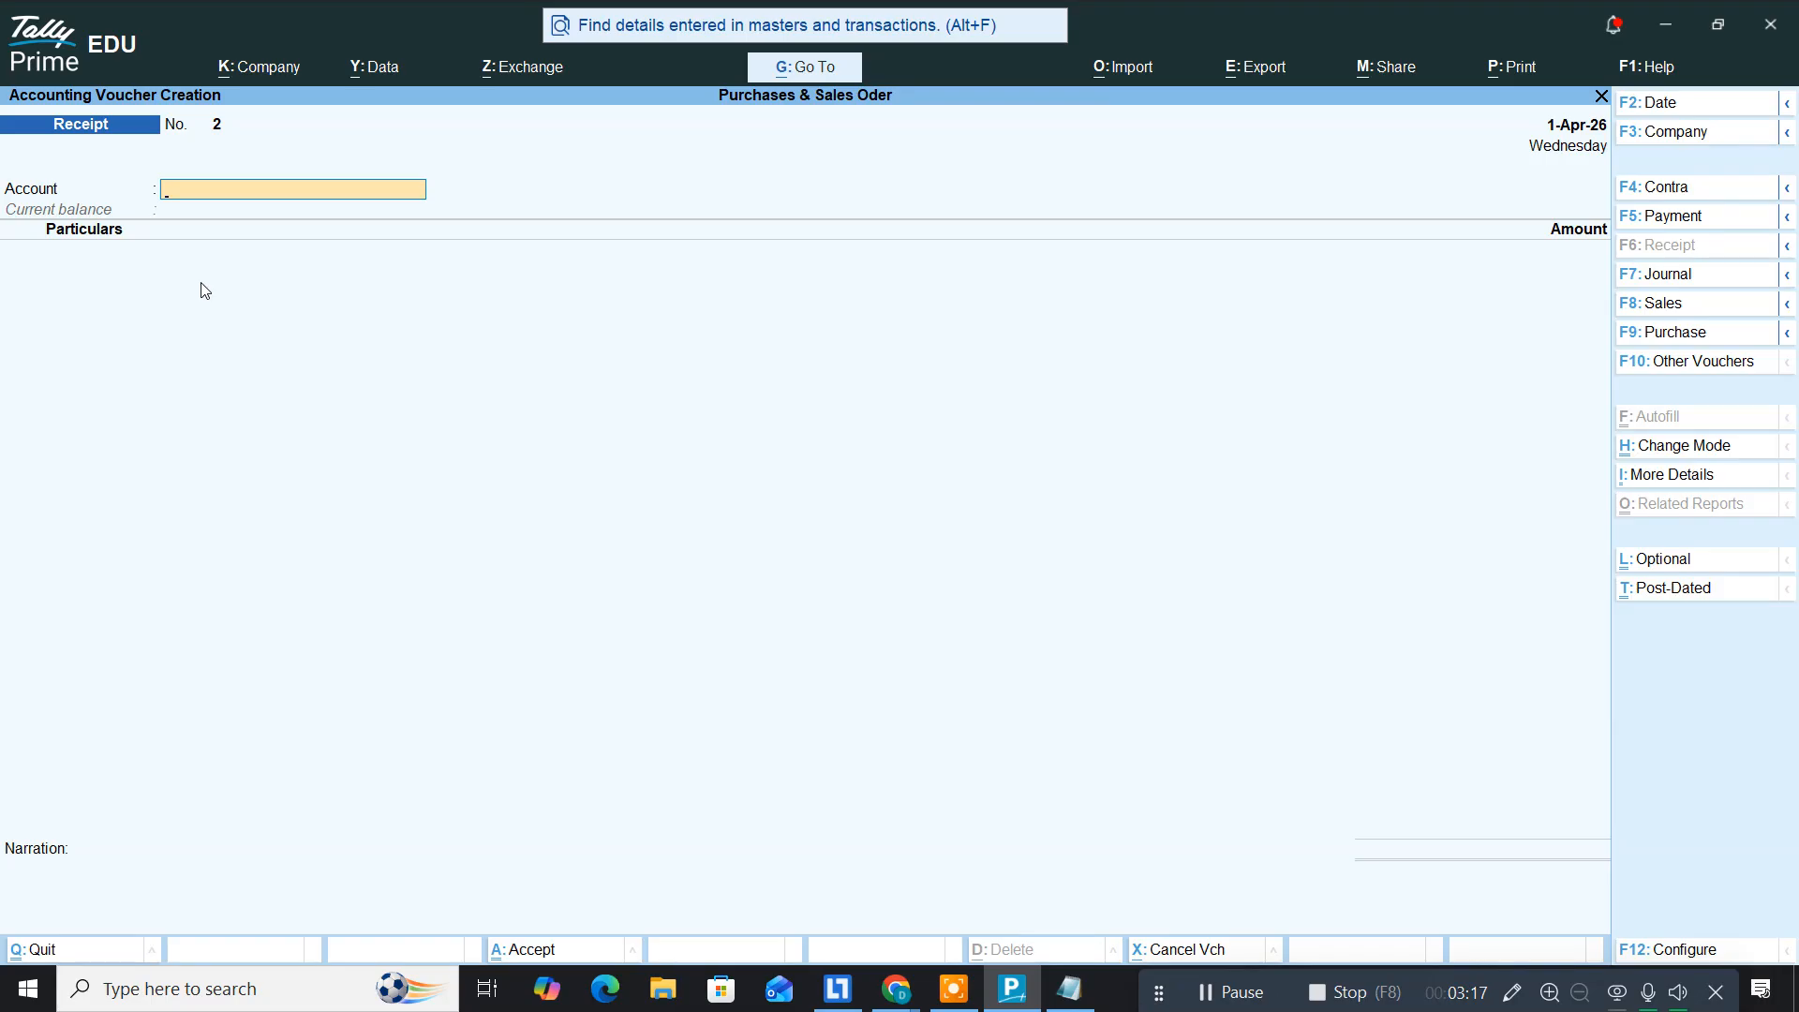
Step: In a new Contra voucher, create ledger 'Bank' under Bank Accounts
{"action": "key", "text": "F4"}
{"action": "key", "text": "alt+c"}
{"action": "type", "text": "Bank"}
{"action": "key", "text": "Return"}
{"action": "key", "text": "Return"}
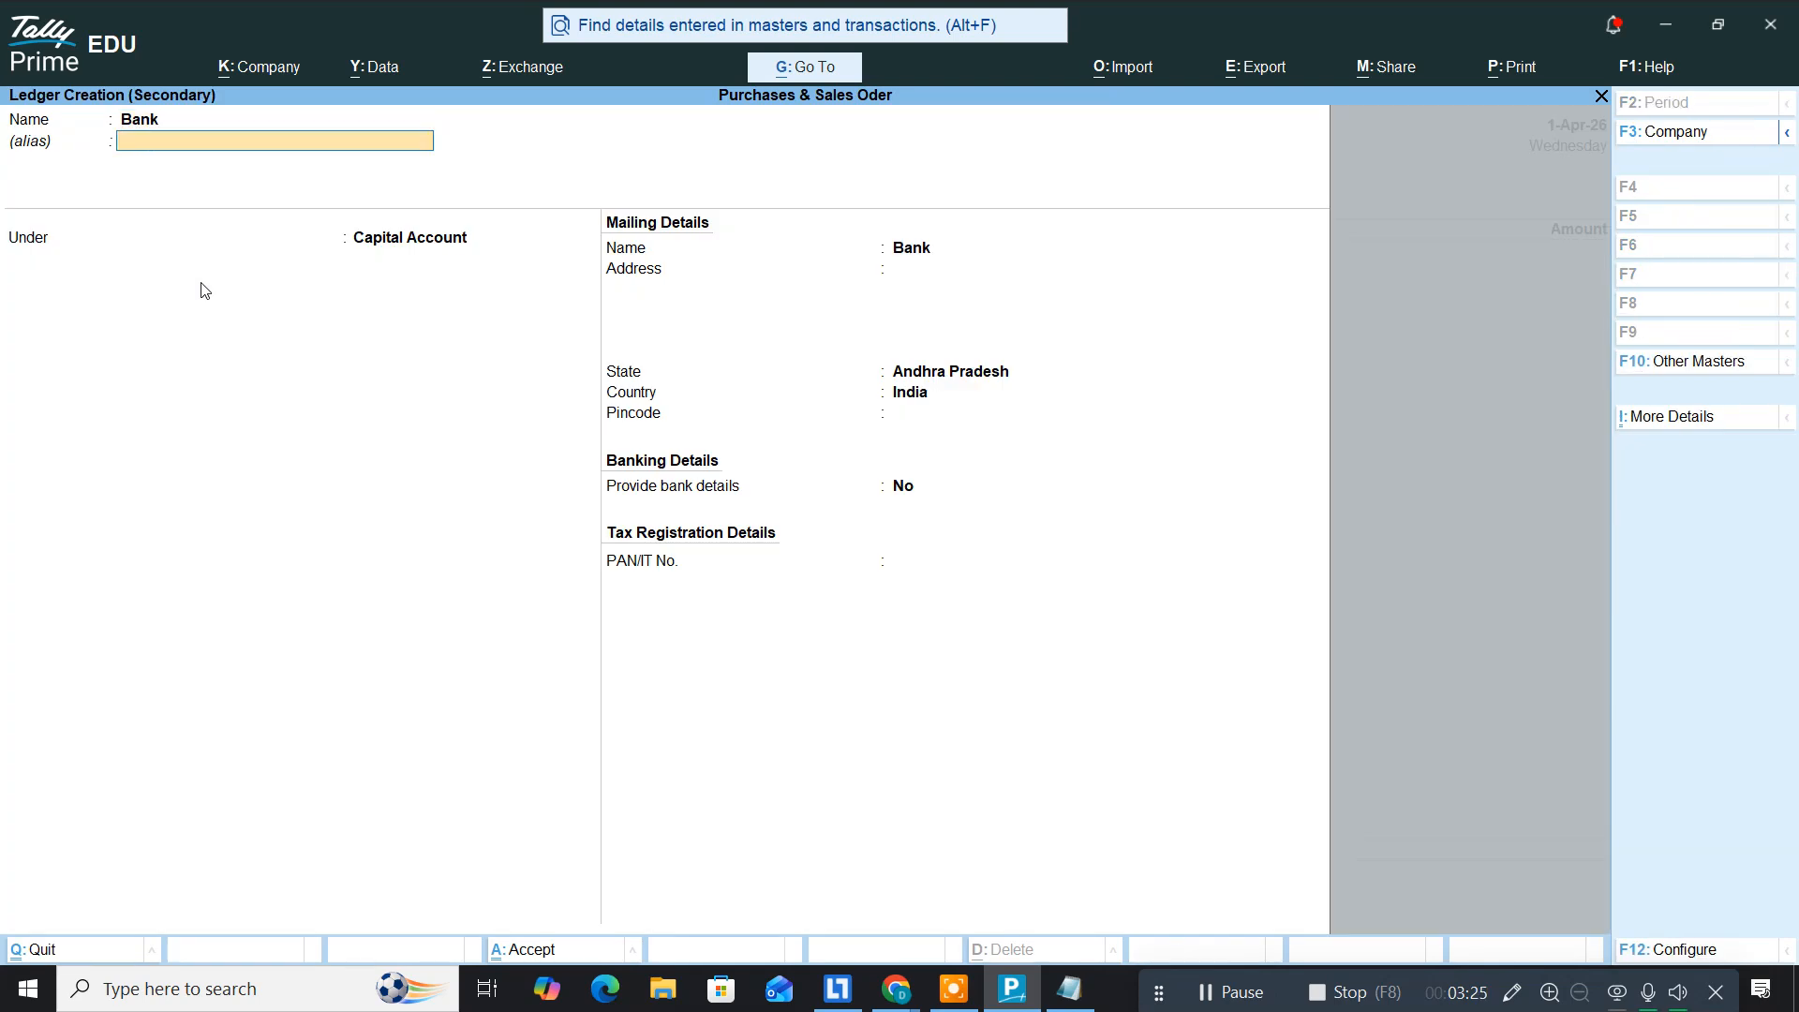
{"action": "type", "text": "Bank a"}
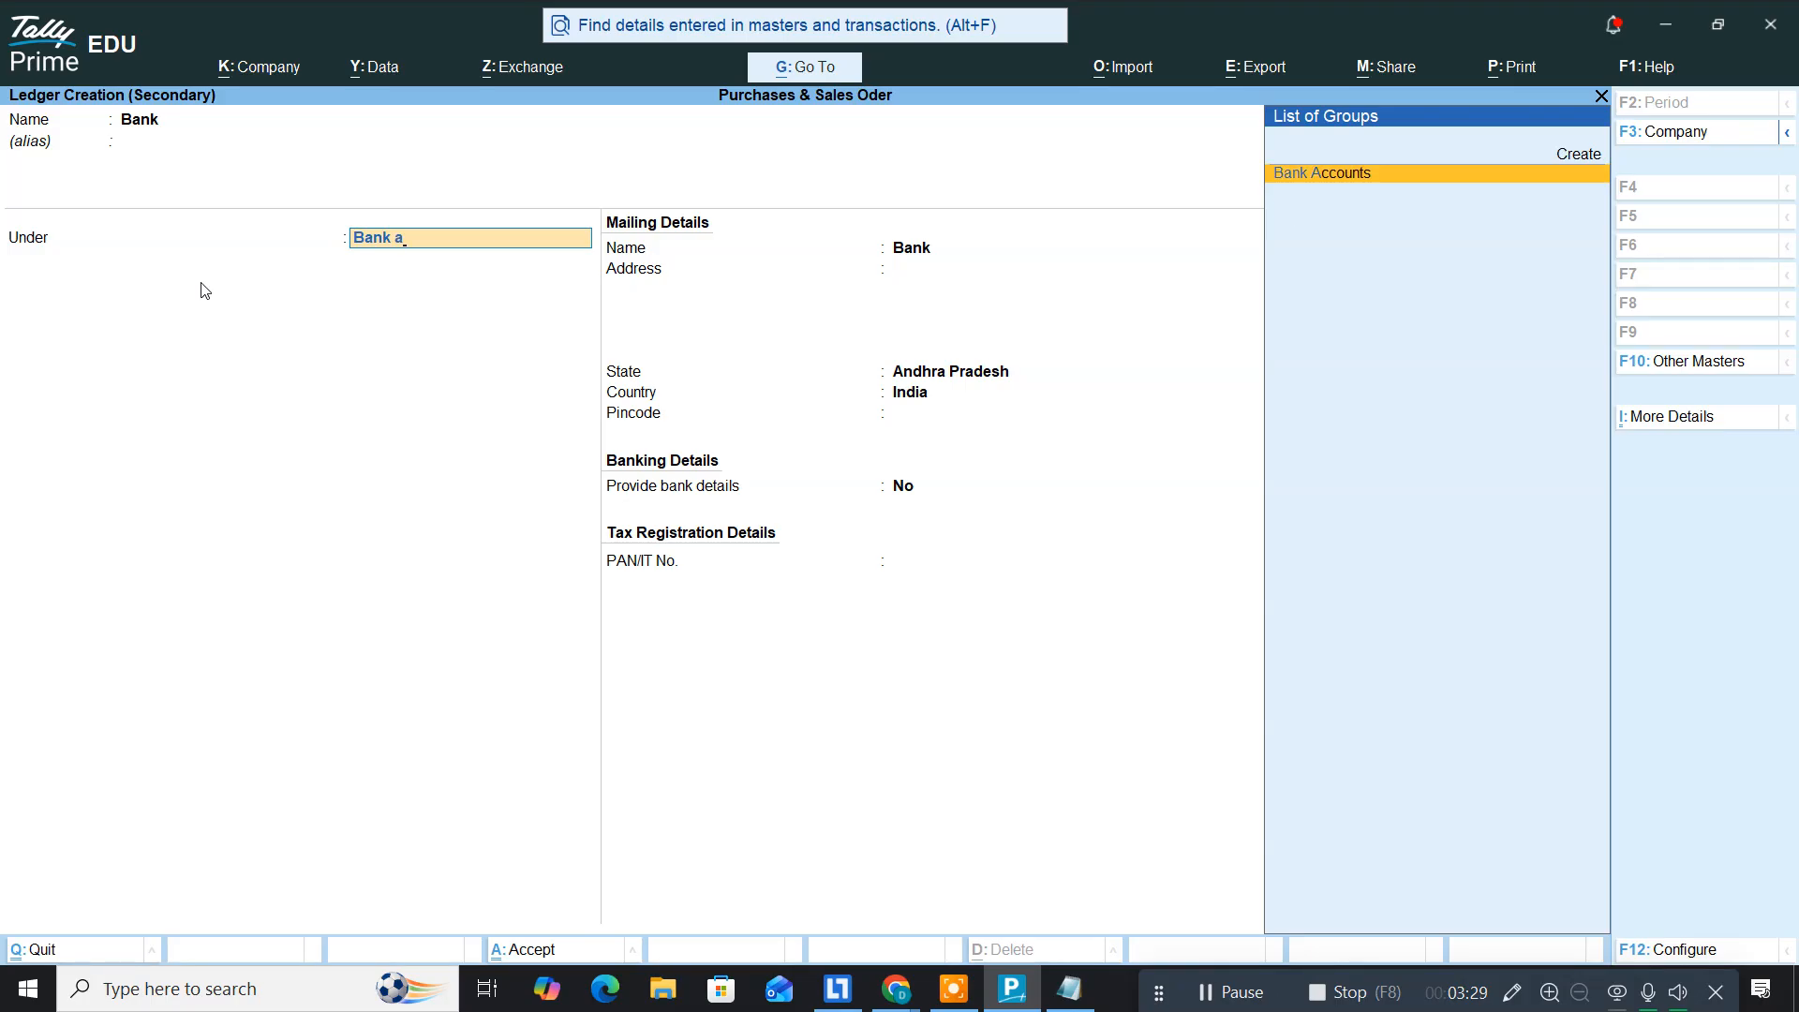
{"action": "key", "text": "Return"}
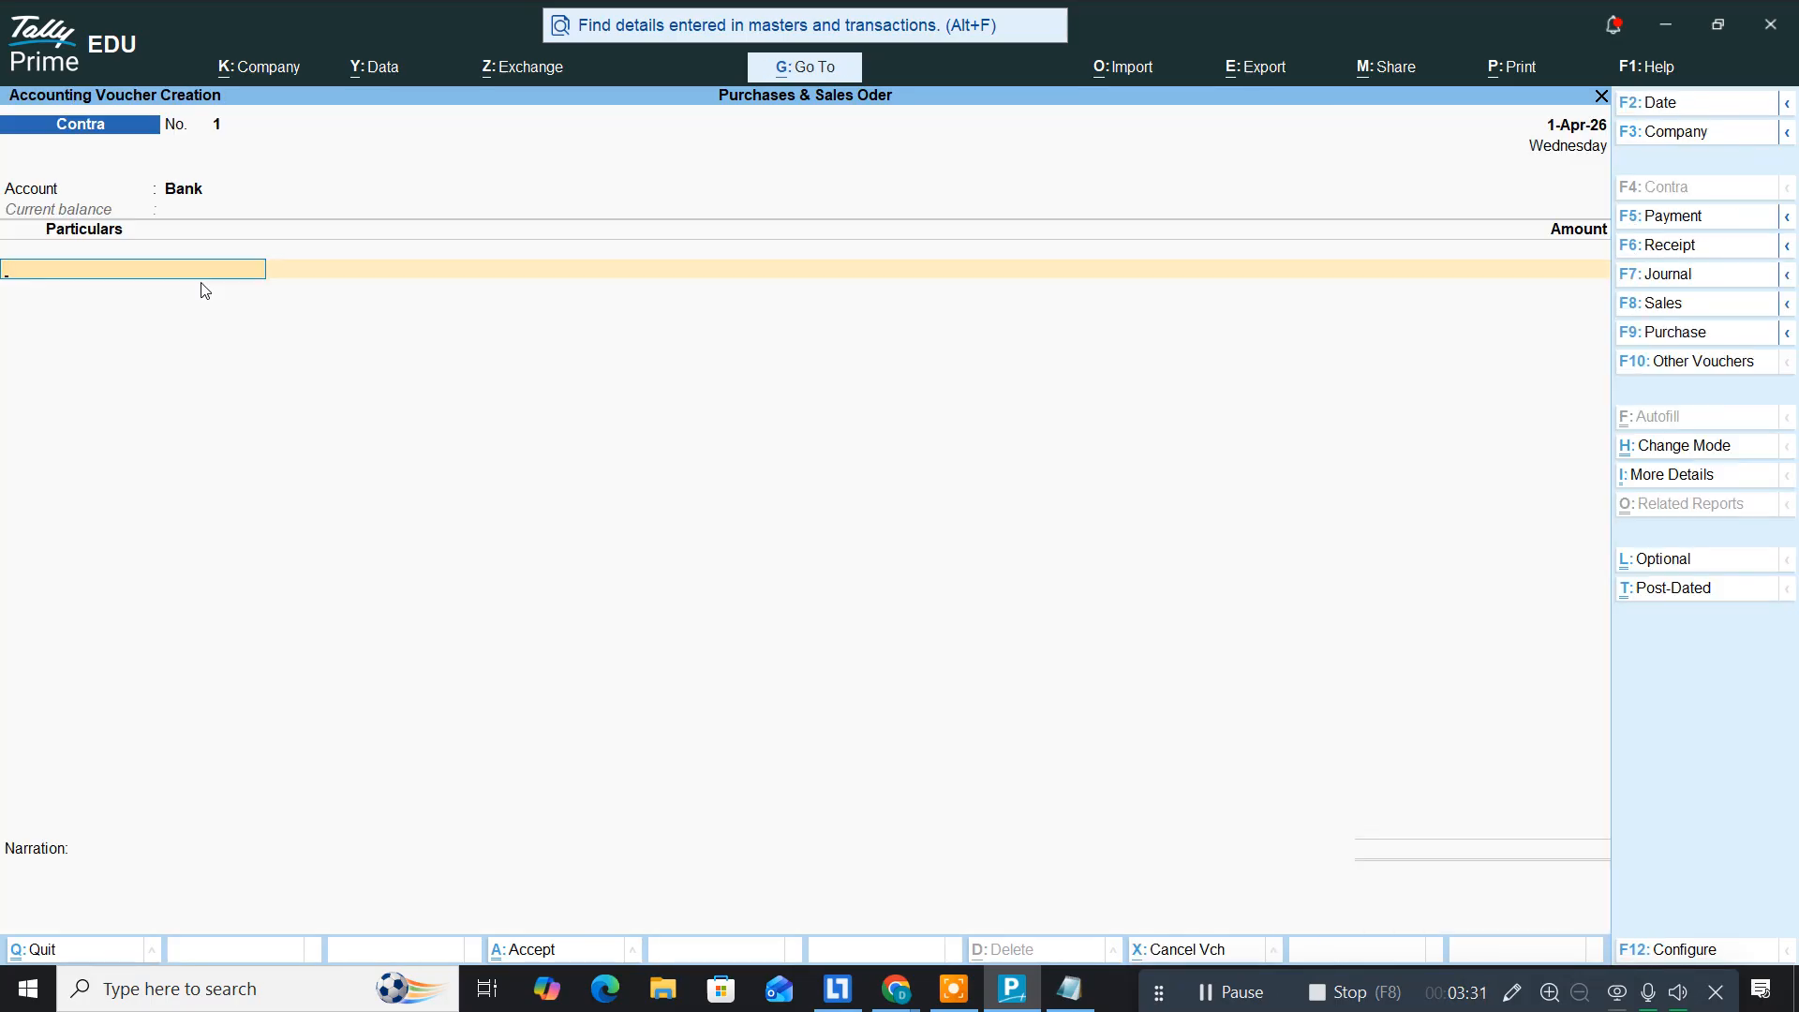
Step: Enter Cash for 25,00,000, accept the bank allocation details, and save the Contra voucher
{"action": "type", "text": "Cas"}
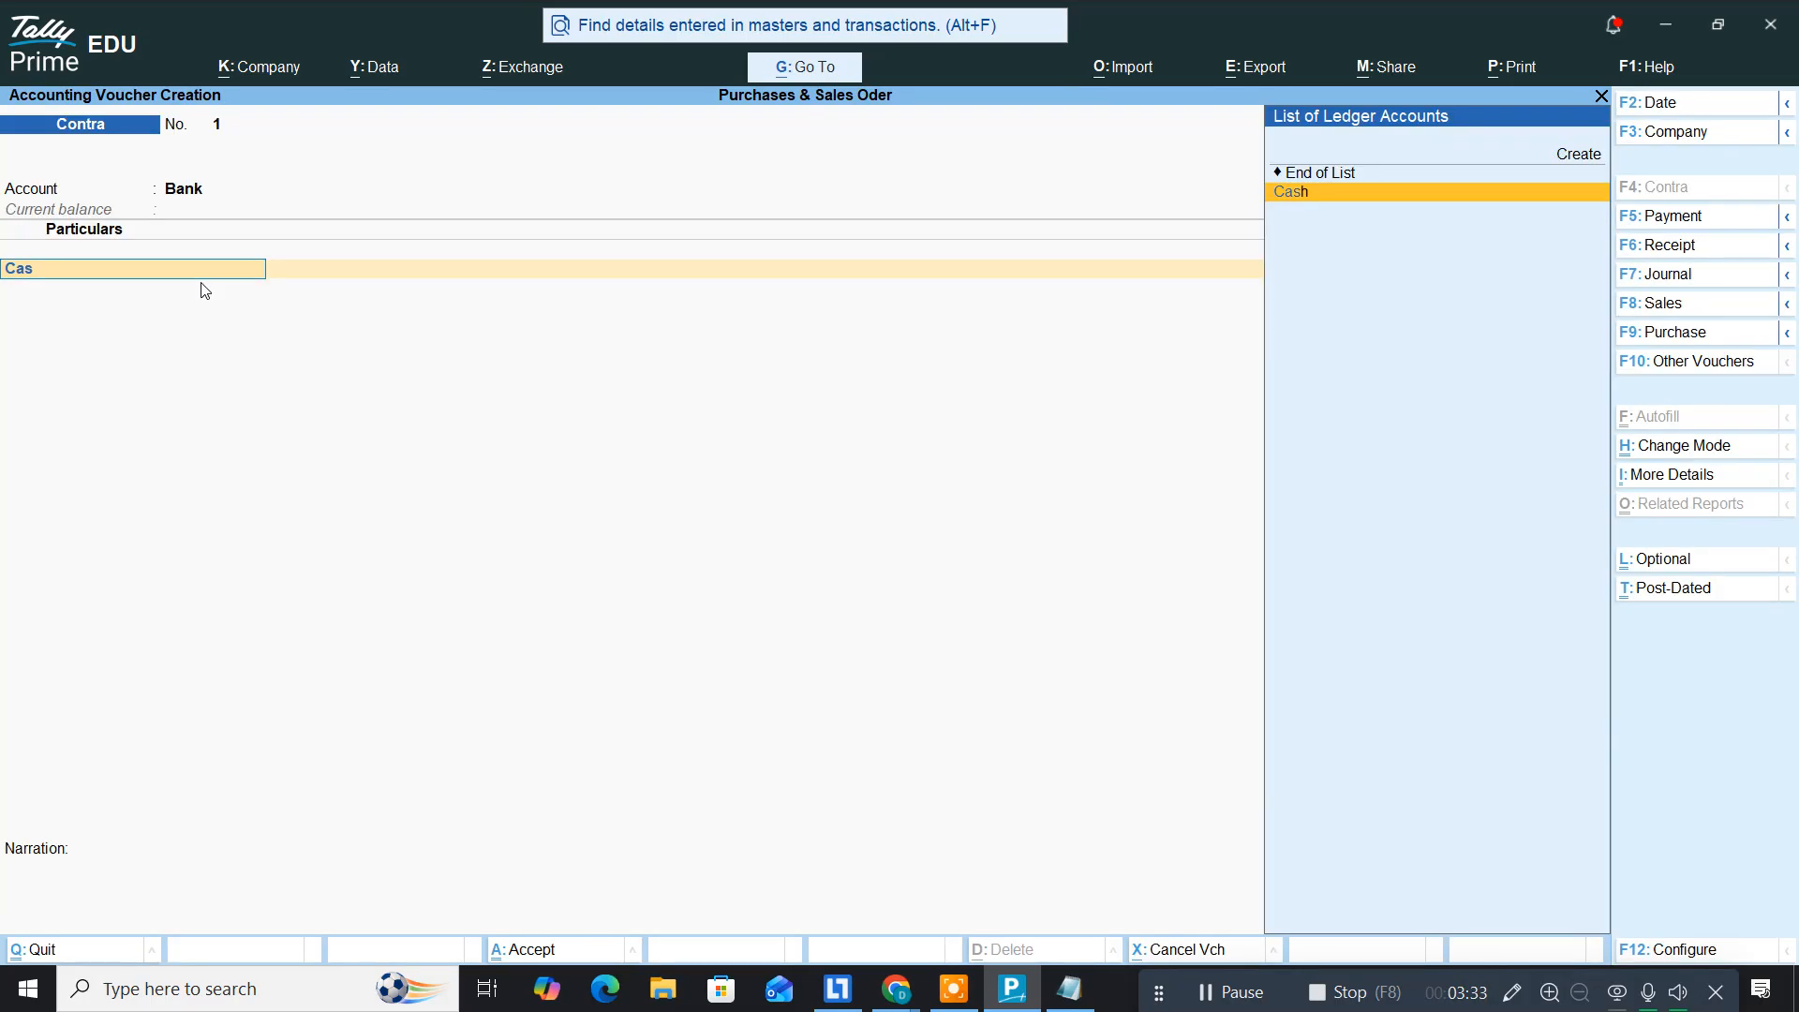
{"action": "key", "text": "Return"}
{"action": "type", "text": "2"}
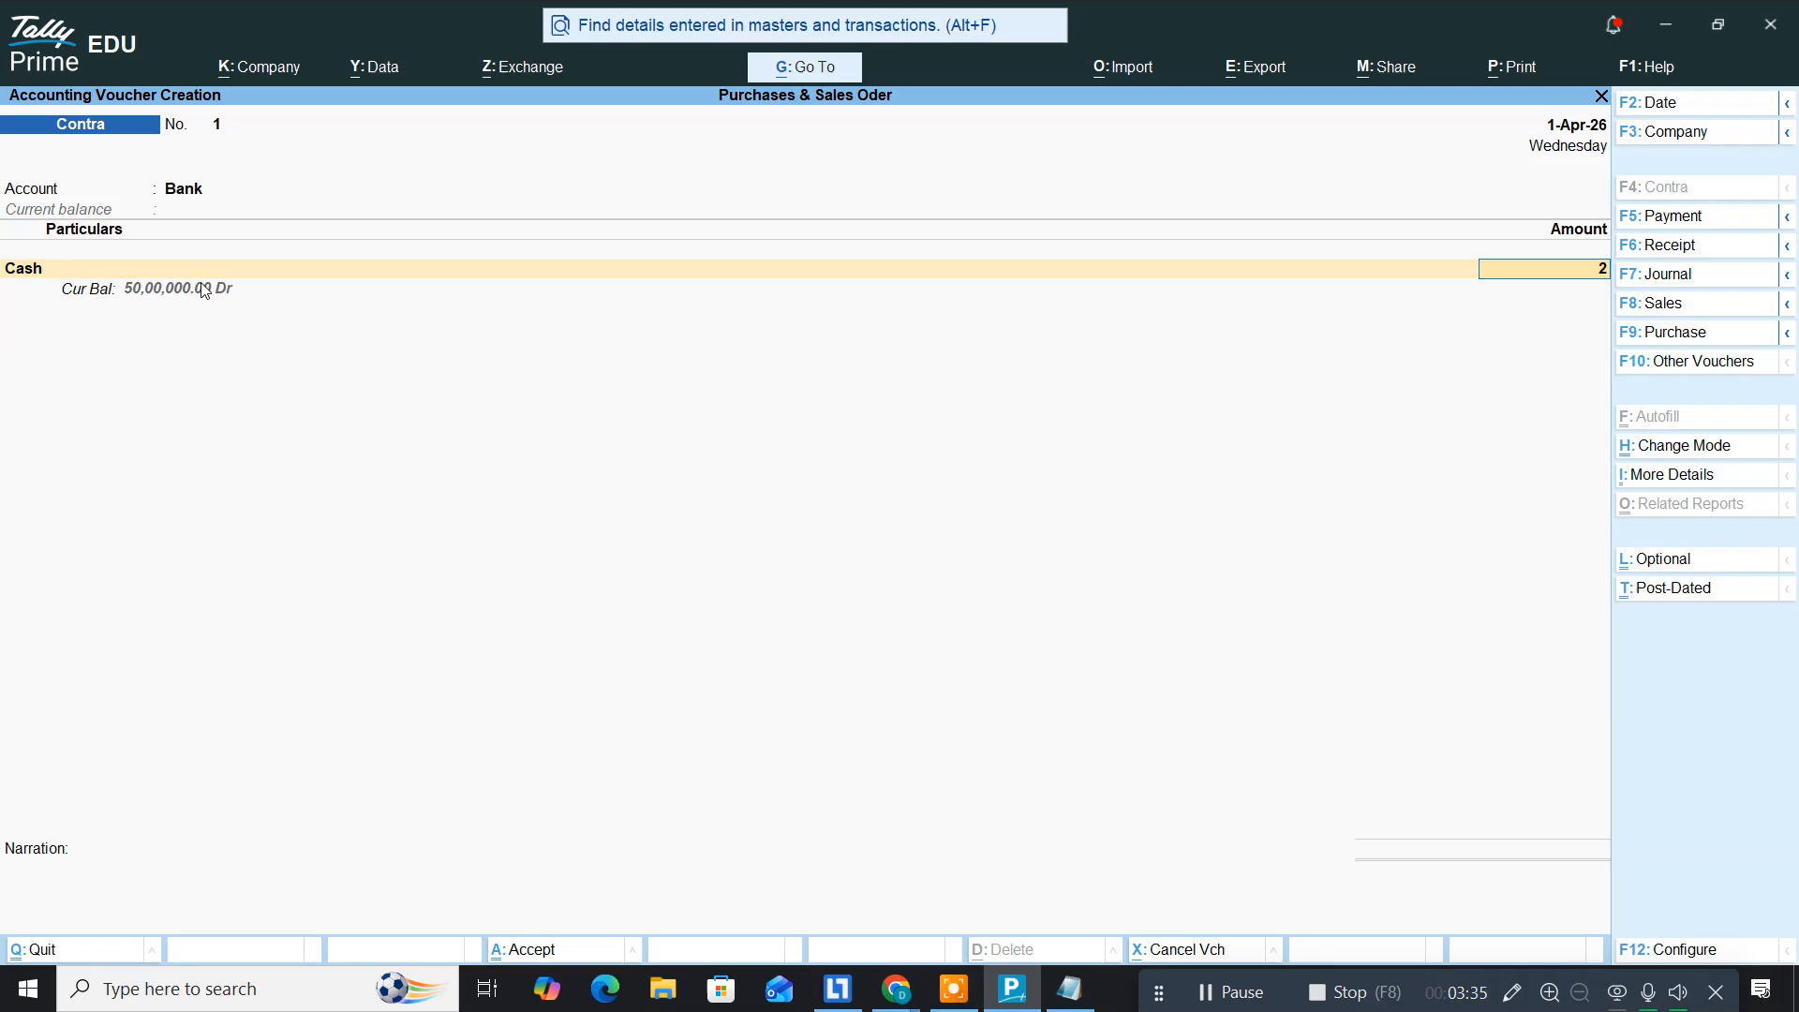
{"action": "type", "text": "5,00,"}
{"action": "type", "text": "00000"}
{"action": "key", "text": "Return"}
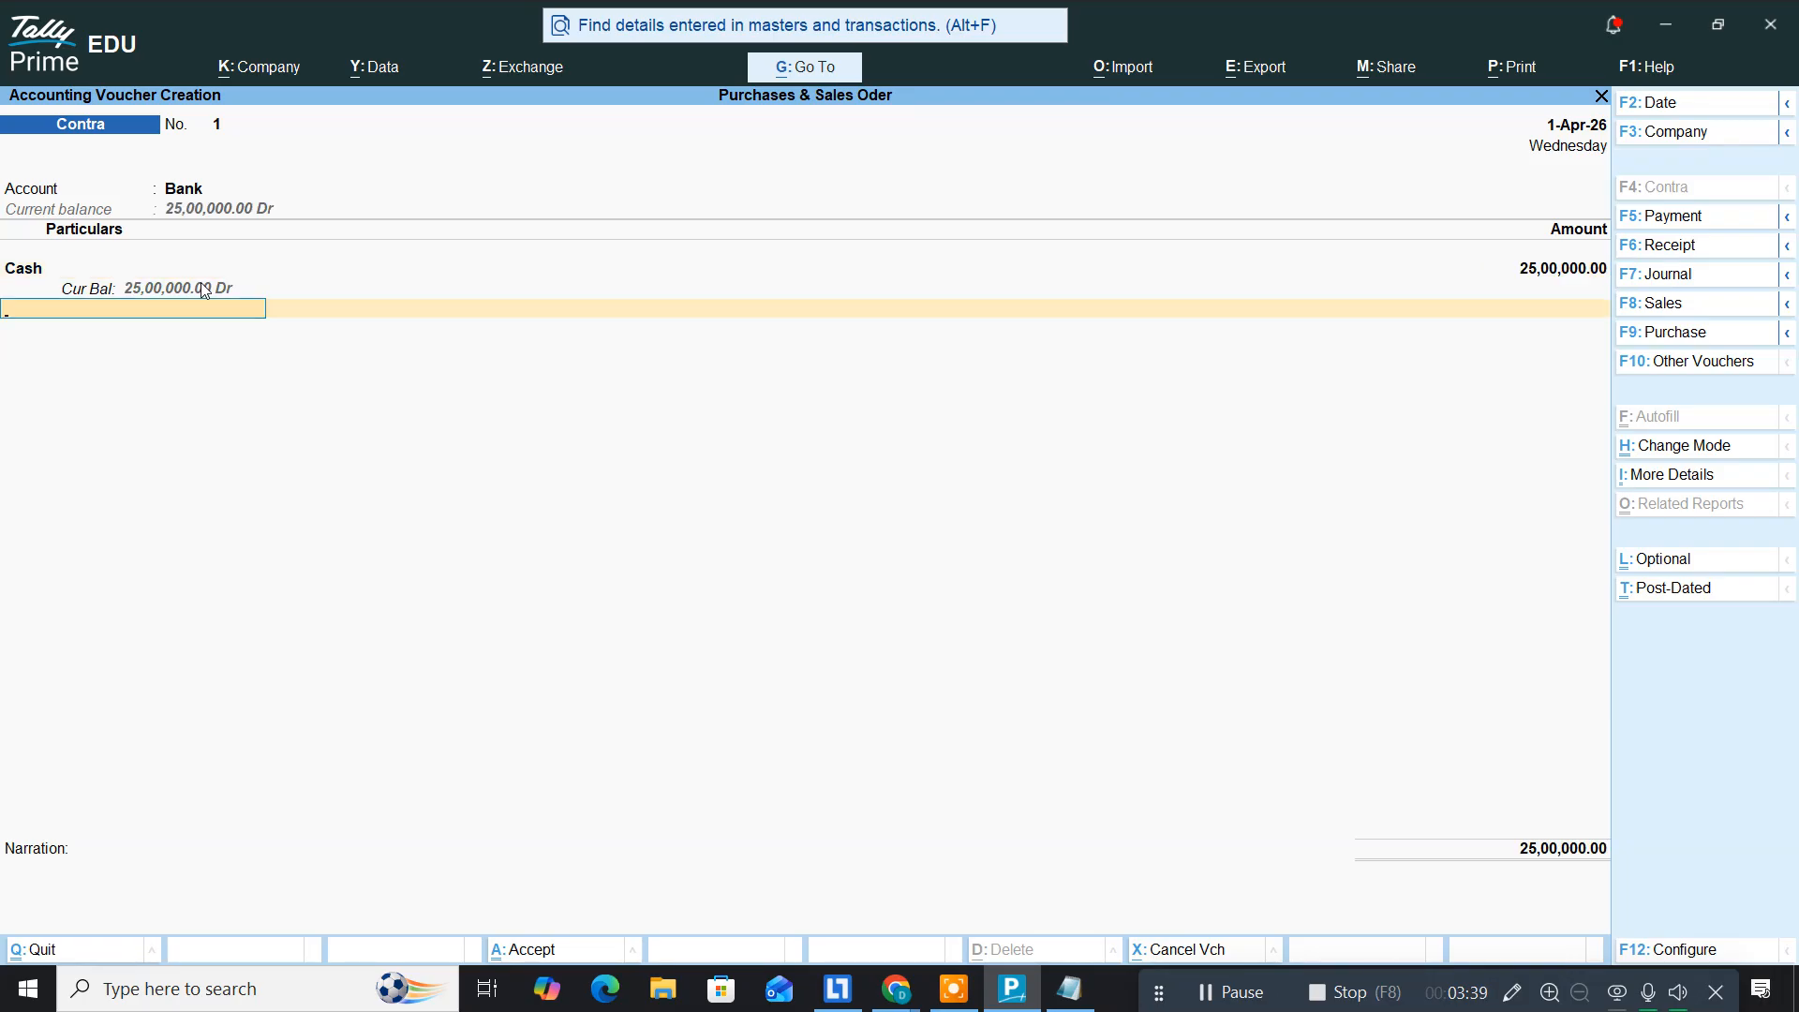
{"action": "key", "text": "Return"}
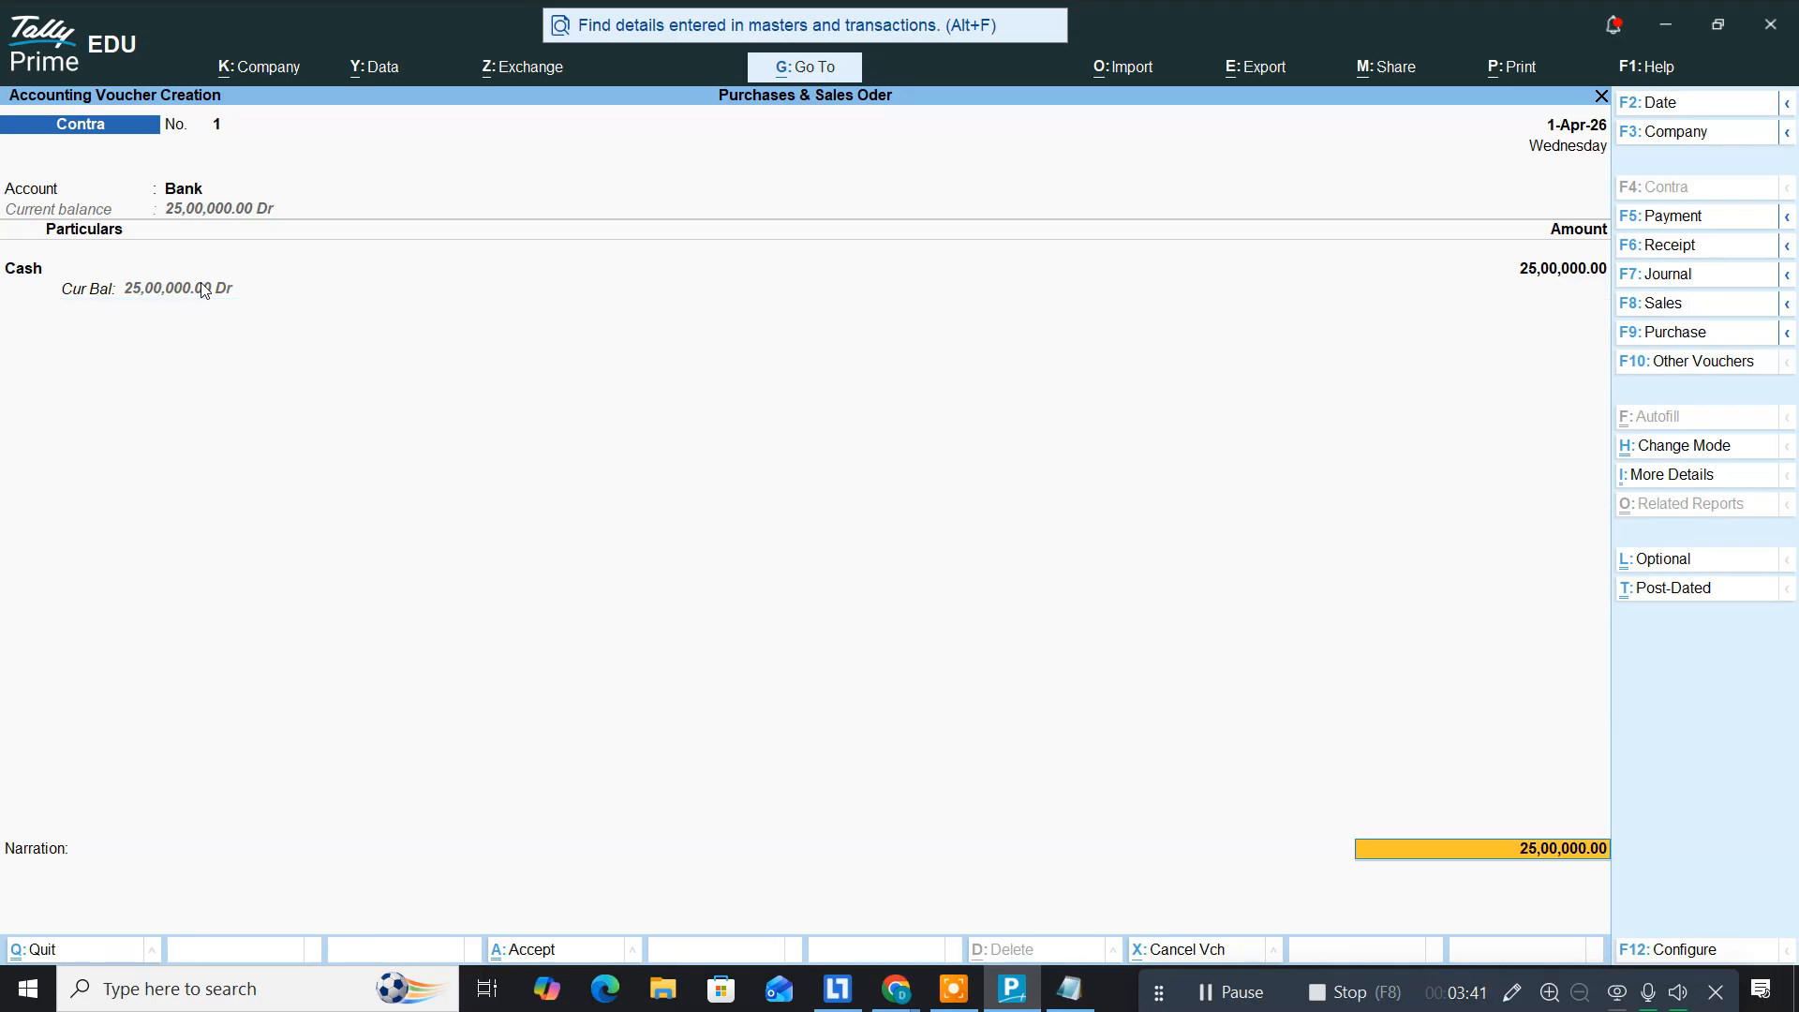
{"action": "key", "text": "Return"}
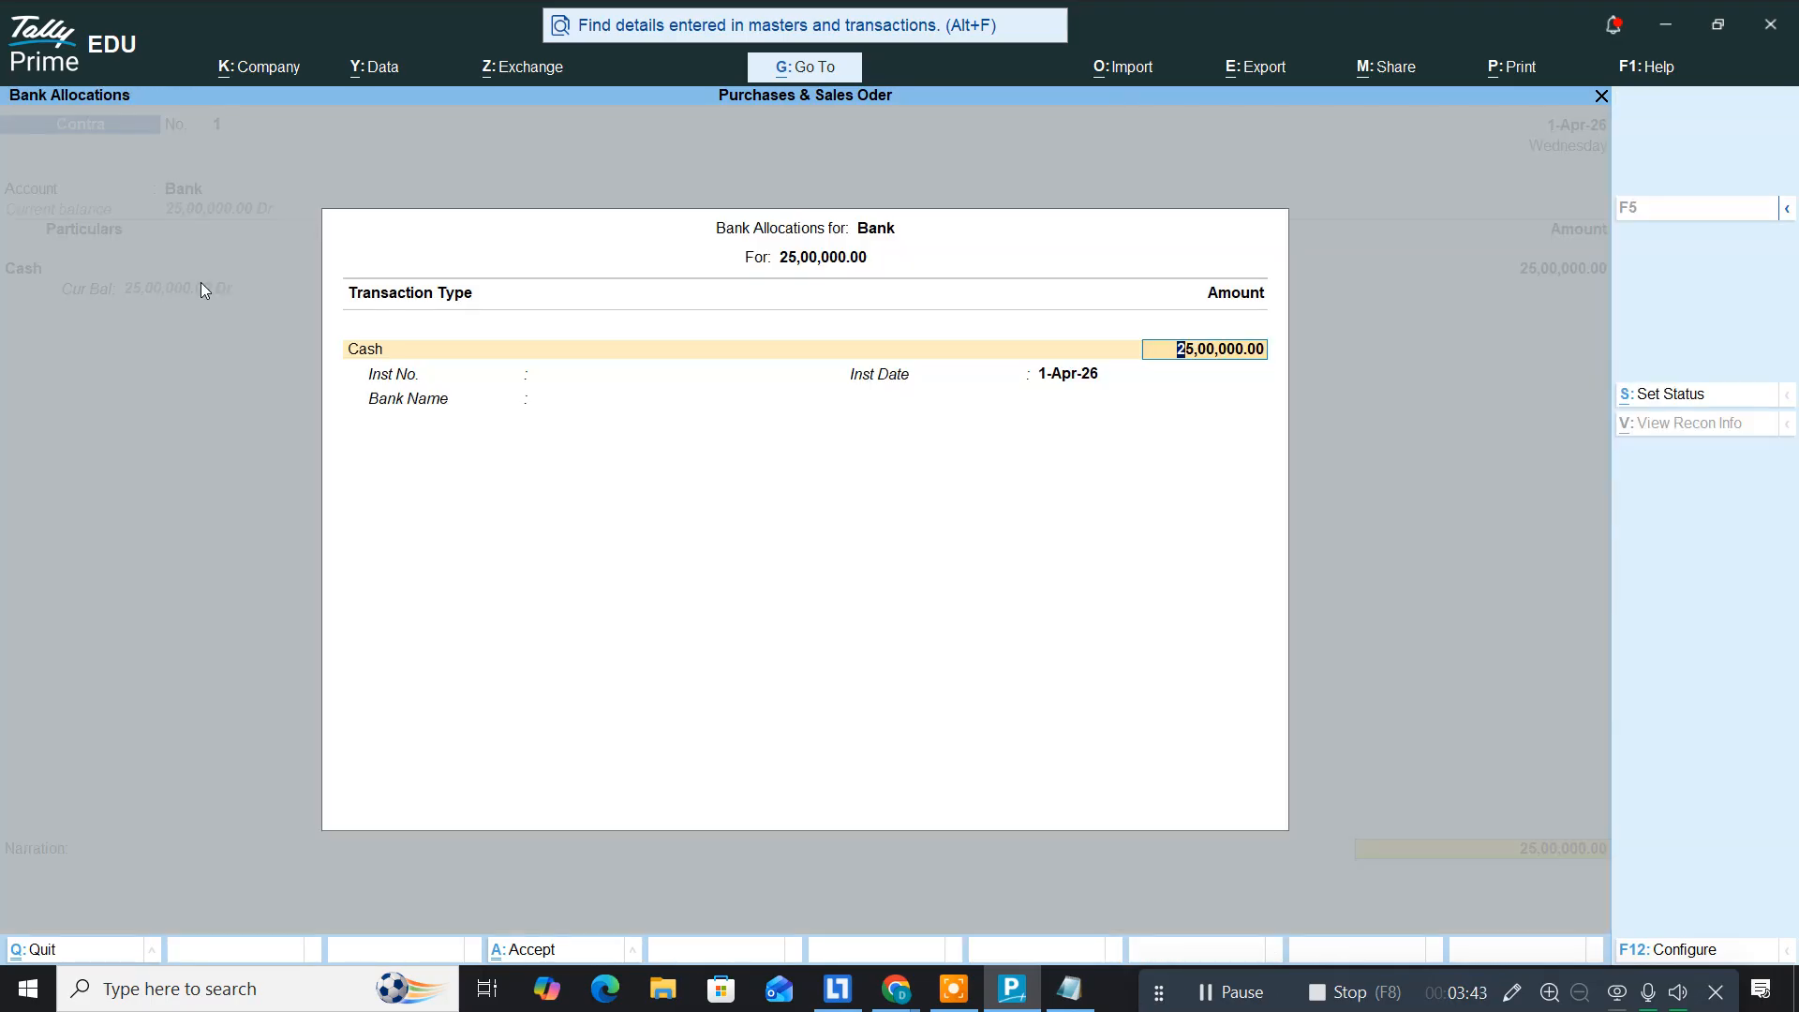
{"action": "key", "text": "ctrl+a"}
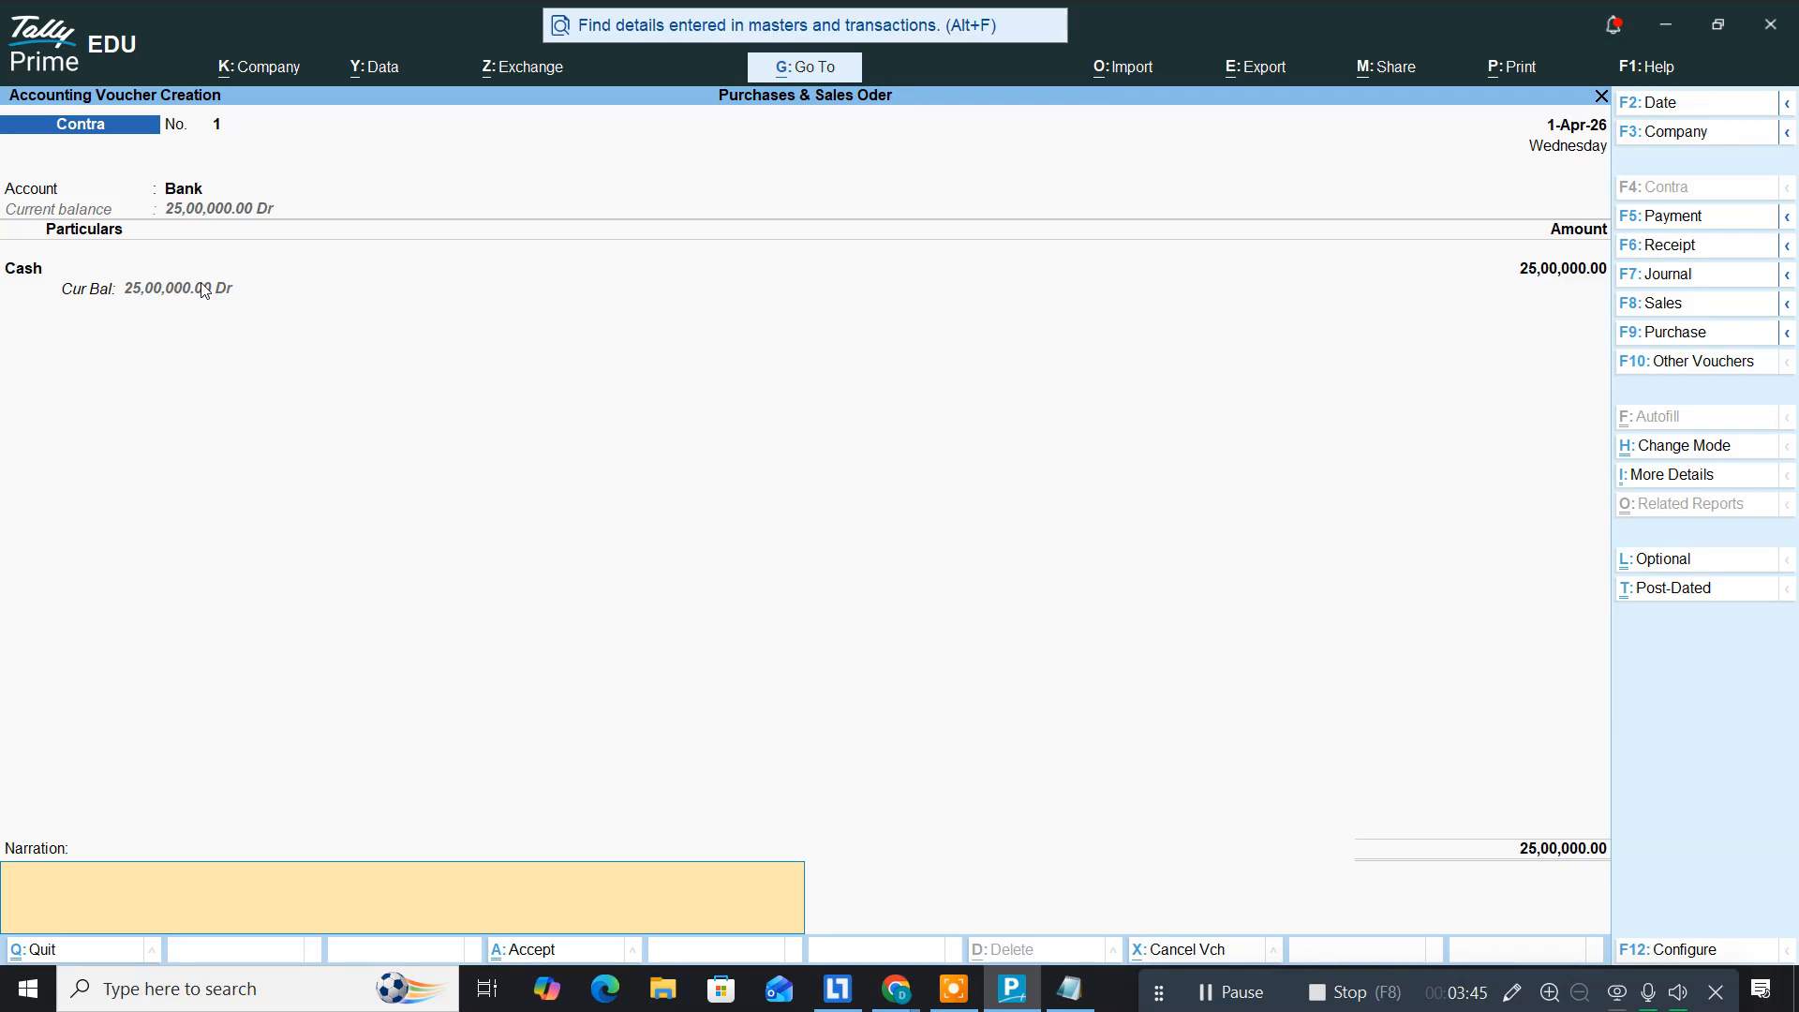
{"action": "key", "text": "ctrl+a"}
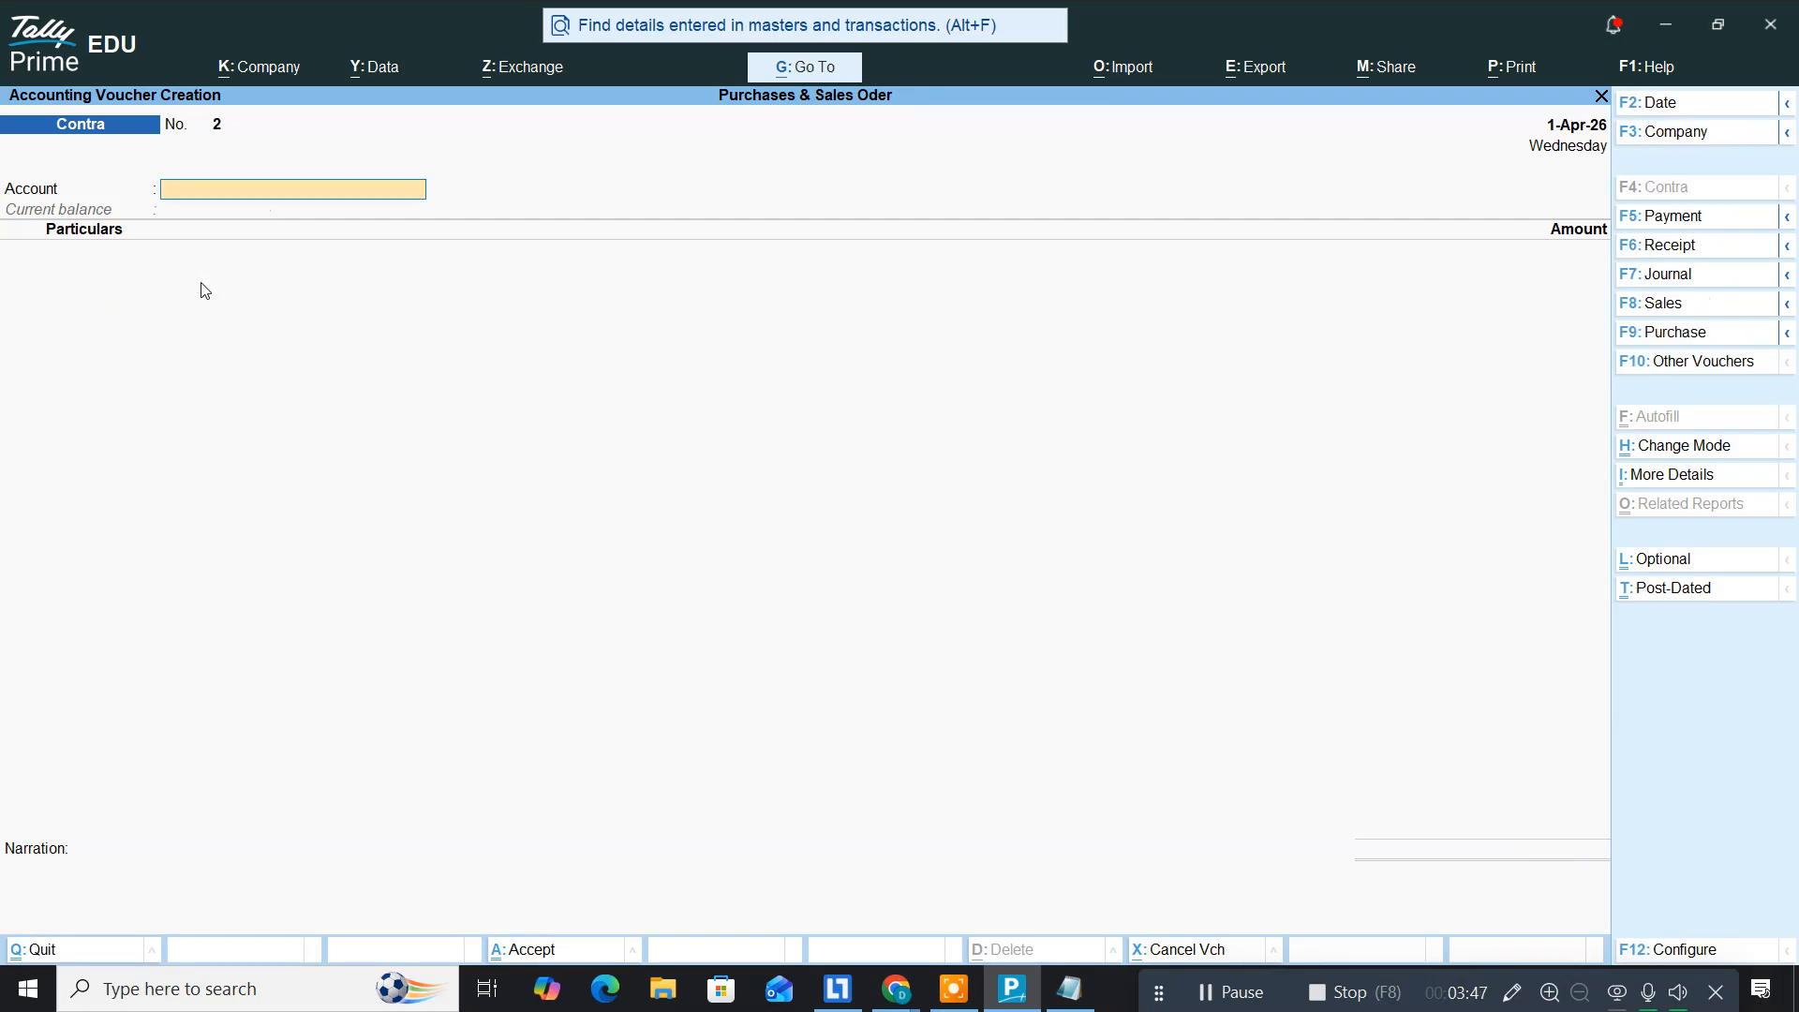
Step: Add the line 'purchases building 85000' to the Notepad notes, then return to Tally Prime
{"action": "key", "text": "alt+Tab"}
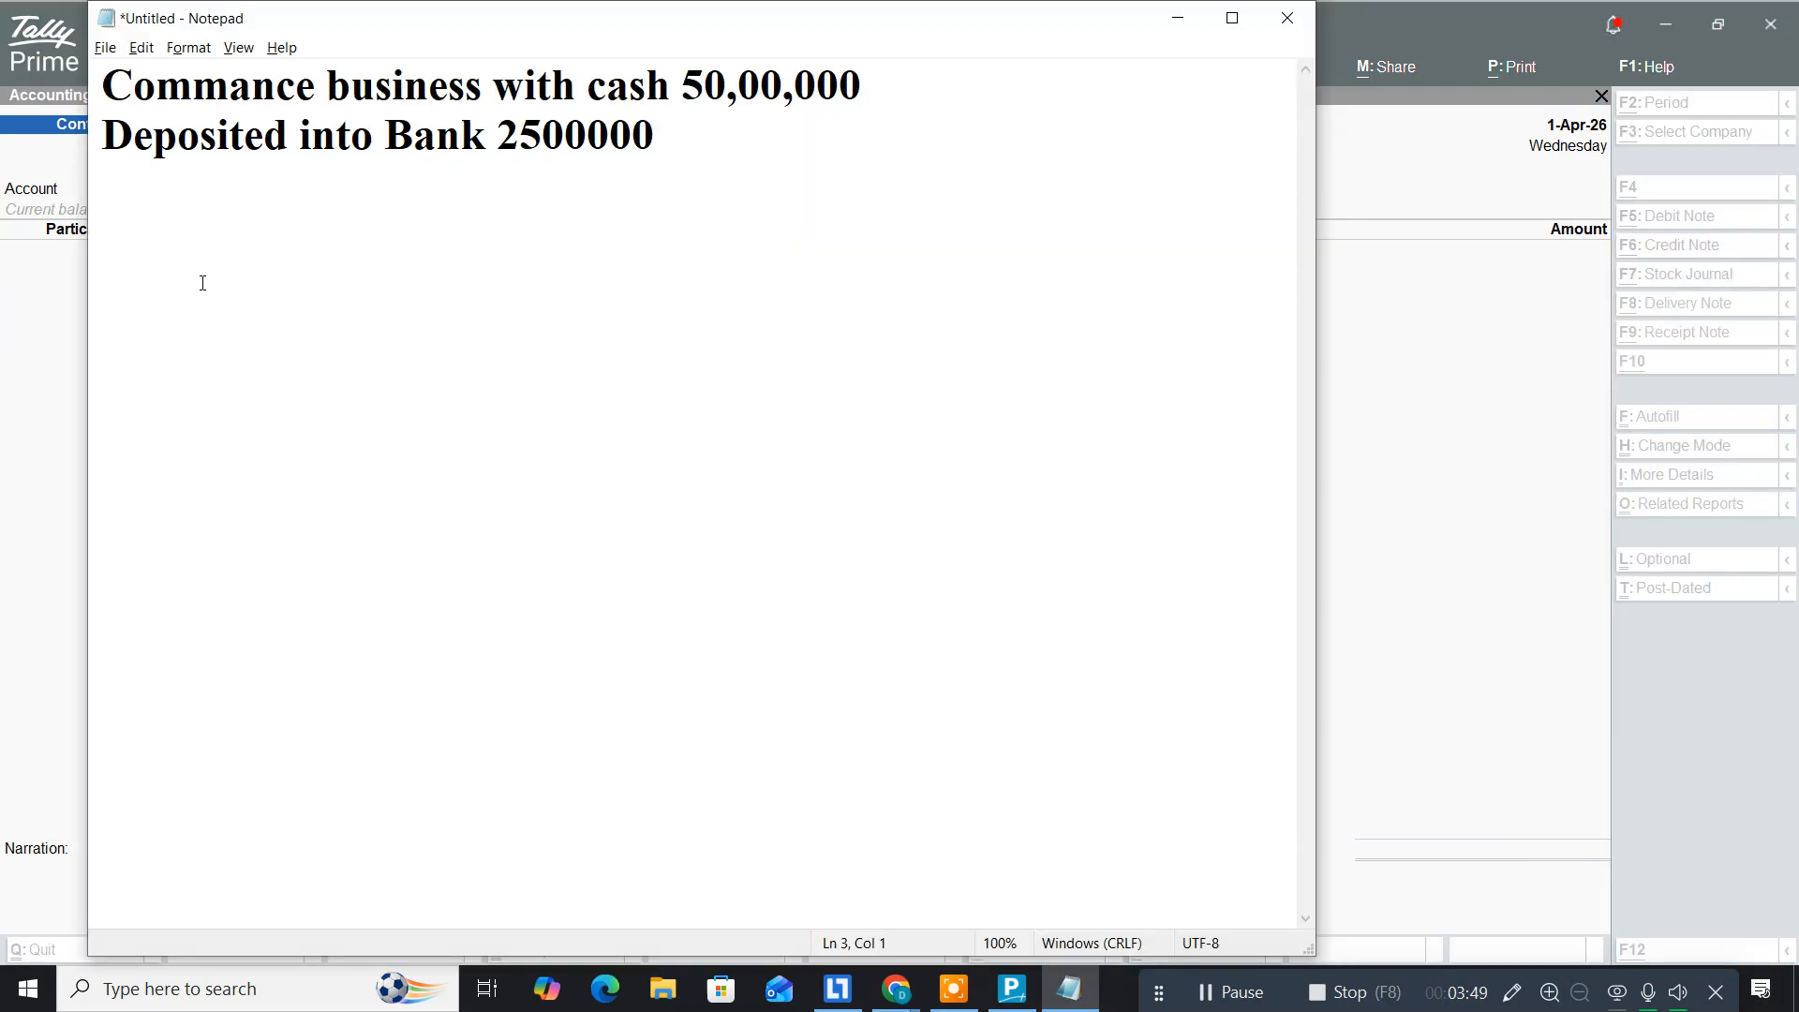
{"action": "type", "text": "purchases"}
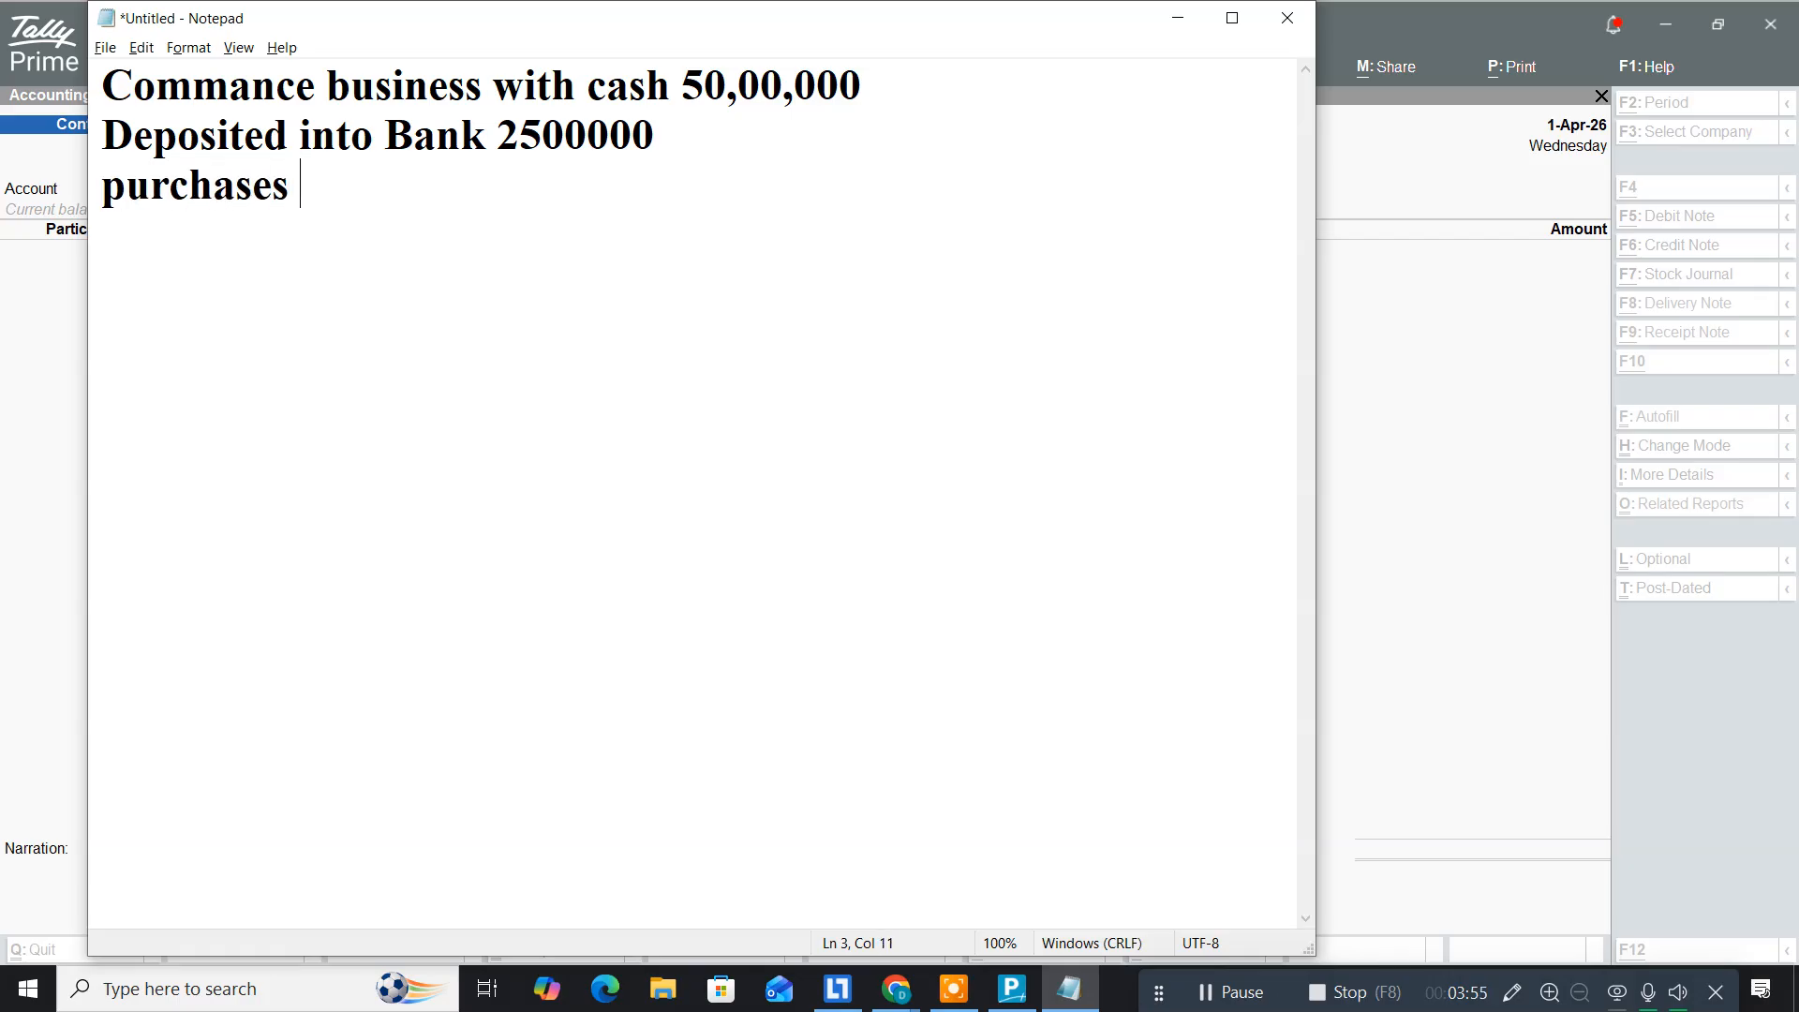
{"action": "type", "text": " build"}
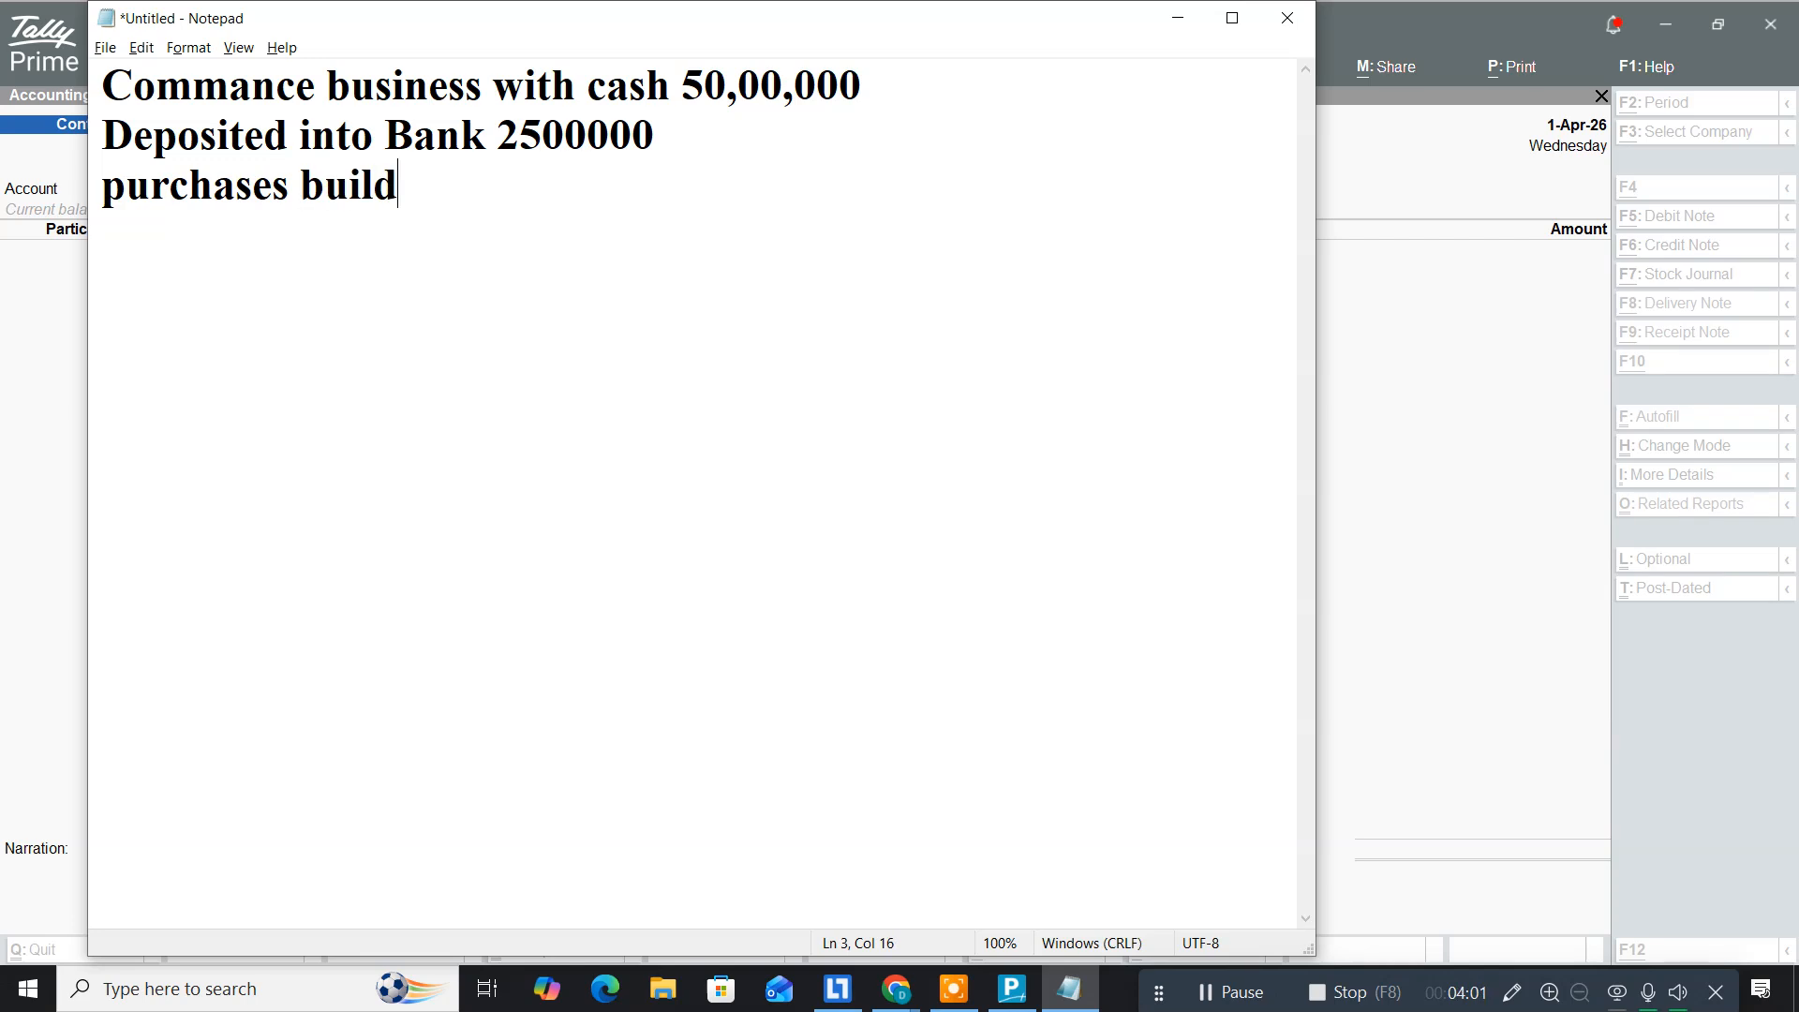
{"action": "type", "text": "ing 85000"}
{"action": "key", "text": "Return"}
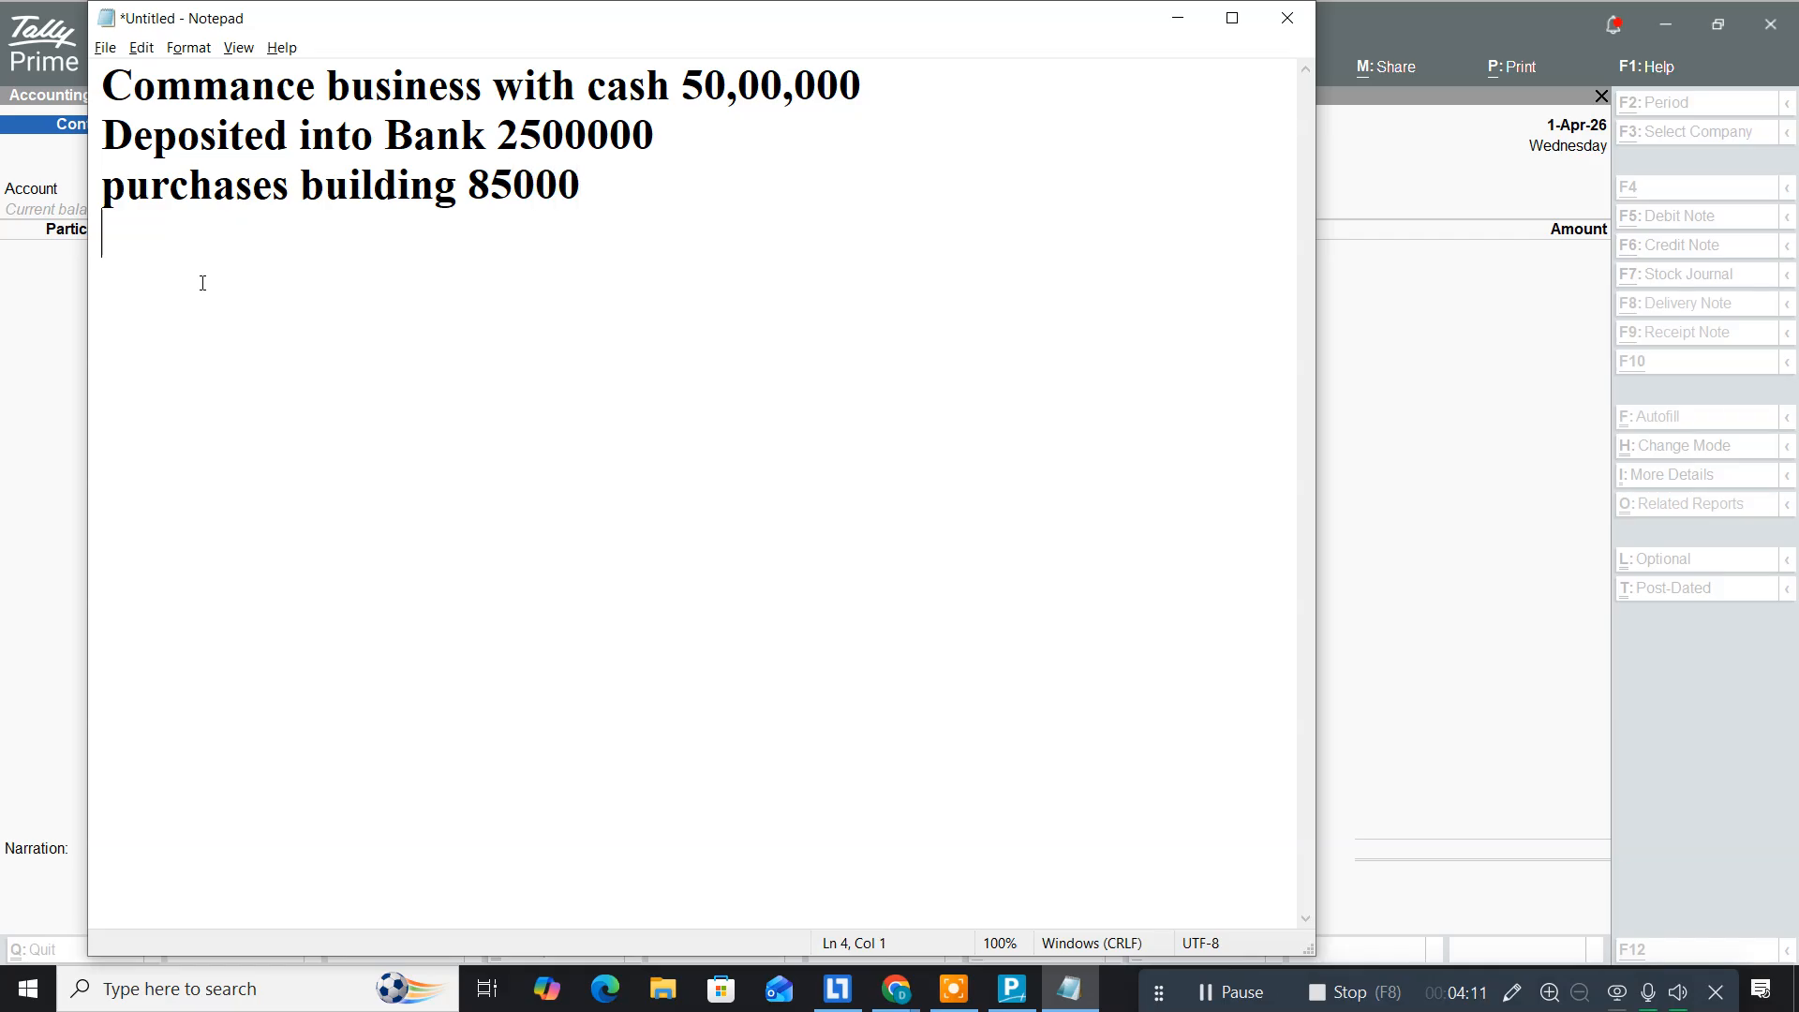
{"action": "key", "text": "alt+Tab"}
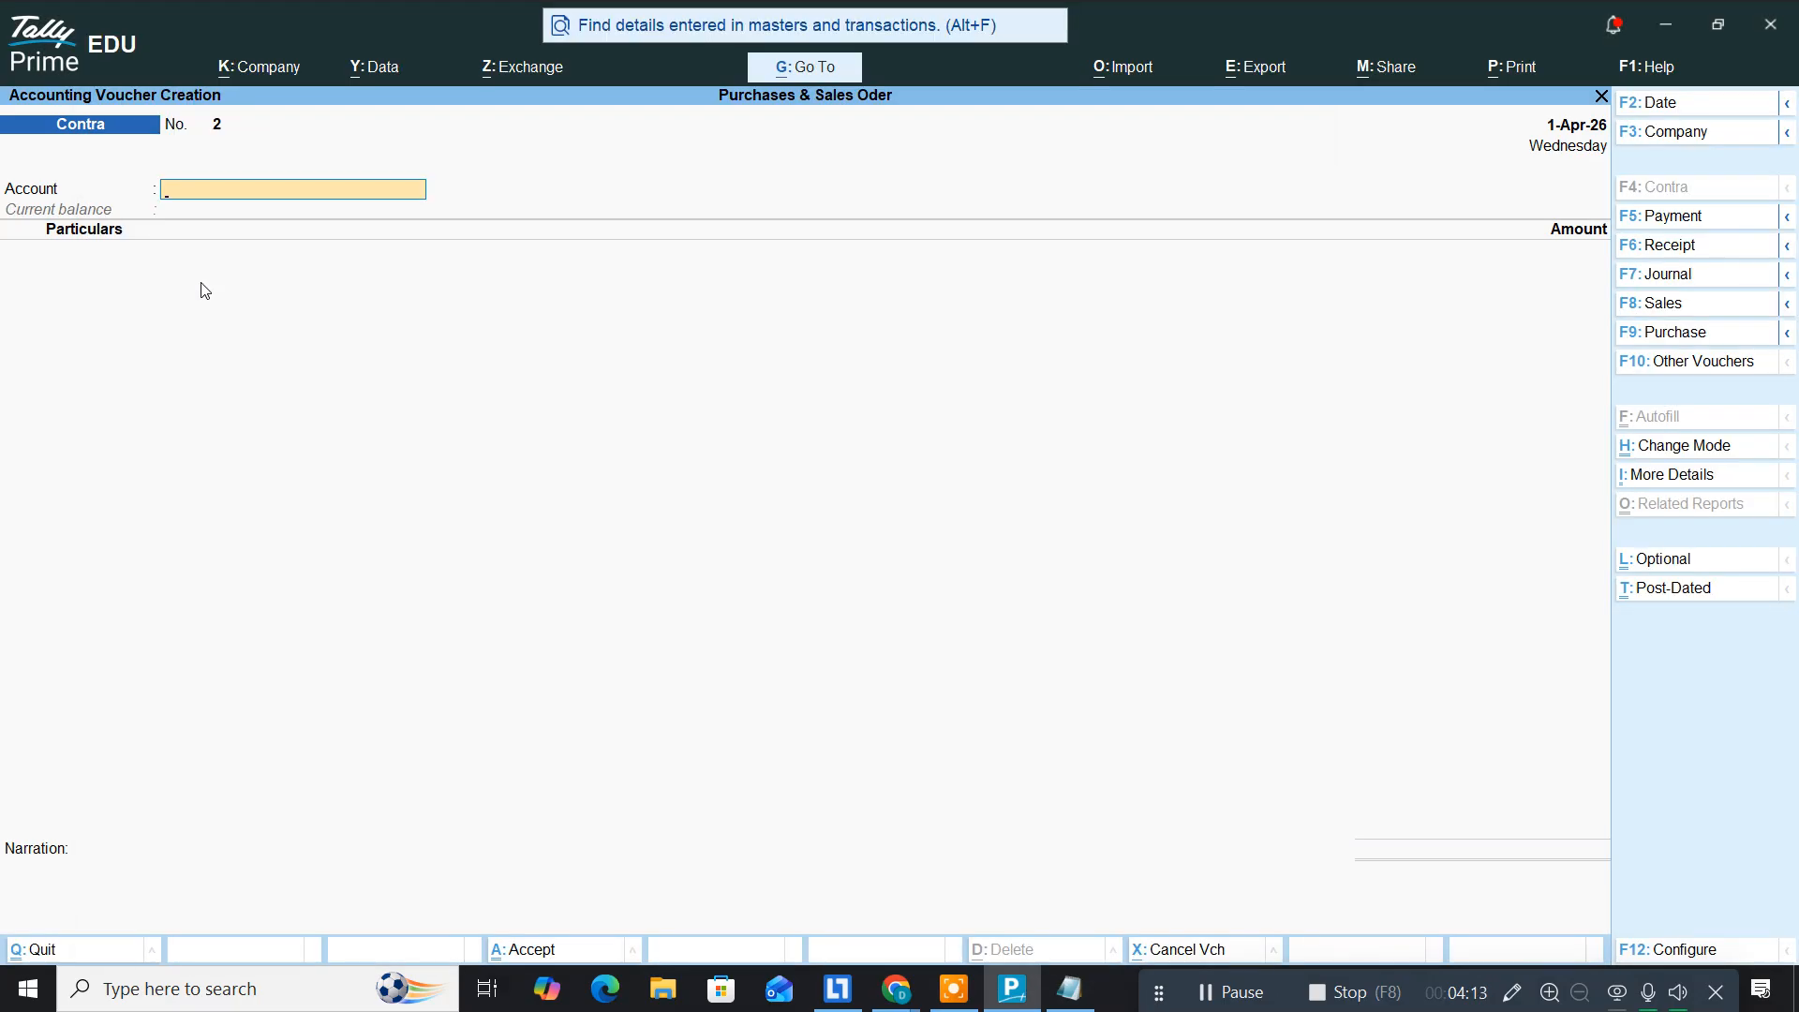
Step: Start a Cash Payment voucher and create a Building ledger under Fixed Assets
{"action": "key", "text": "F5"}
{"action": "type", "text": "Ca"}
{"action": "key", "text": "Return"}
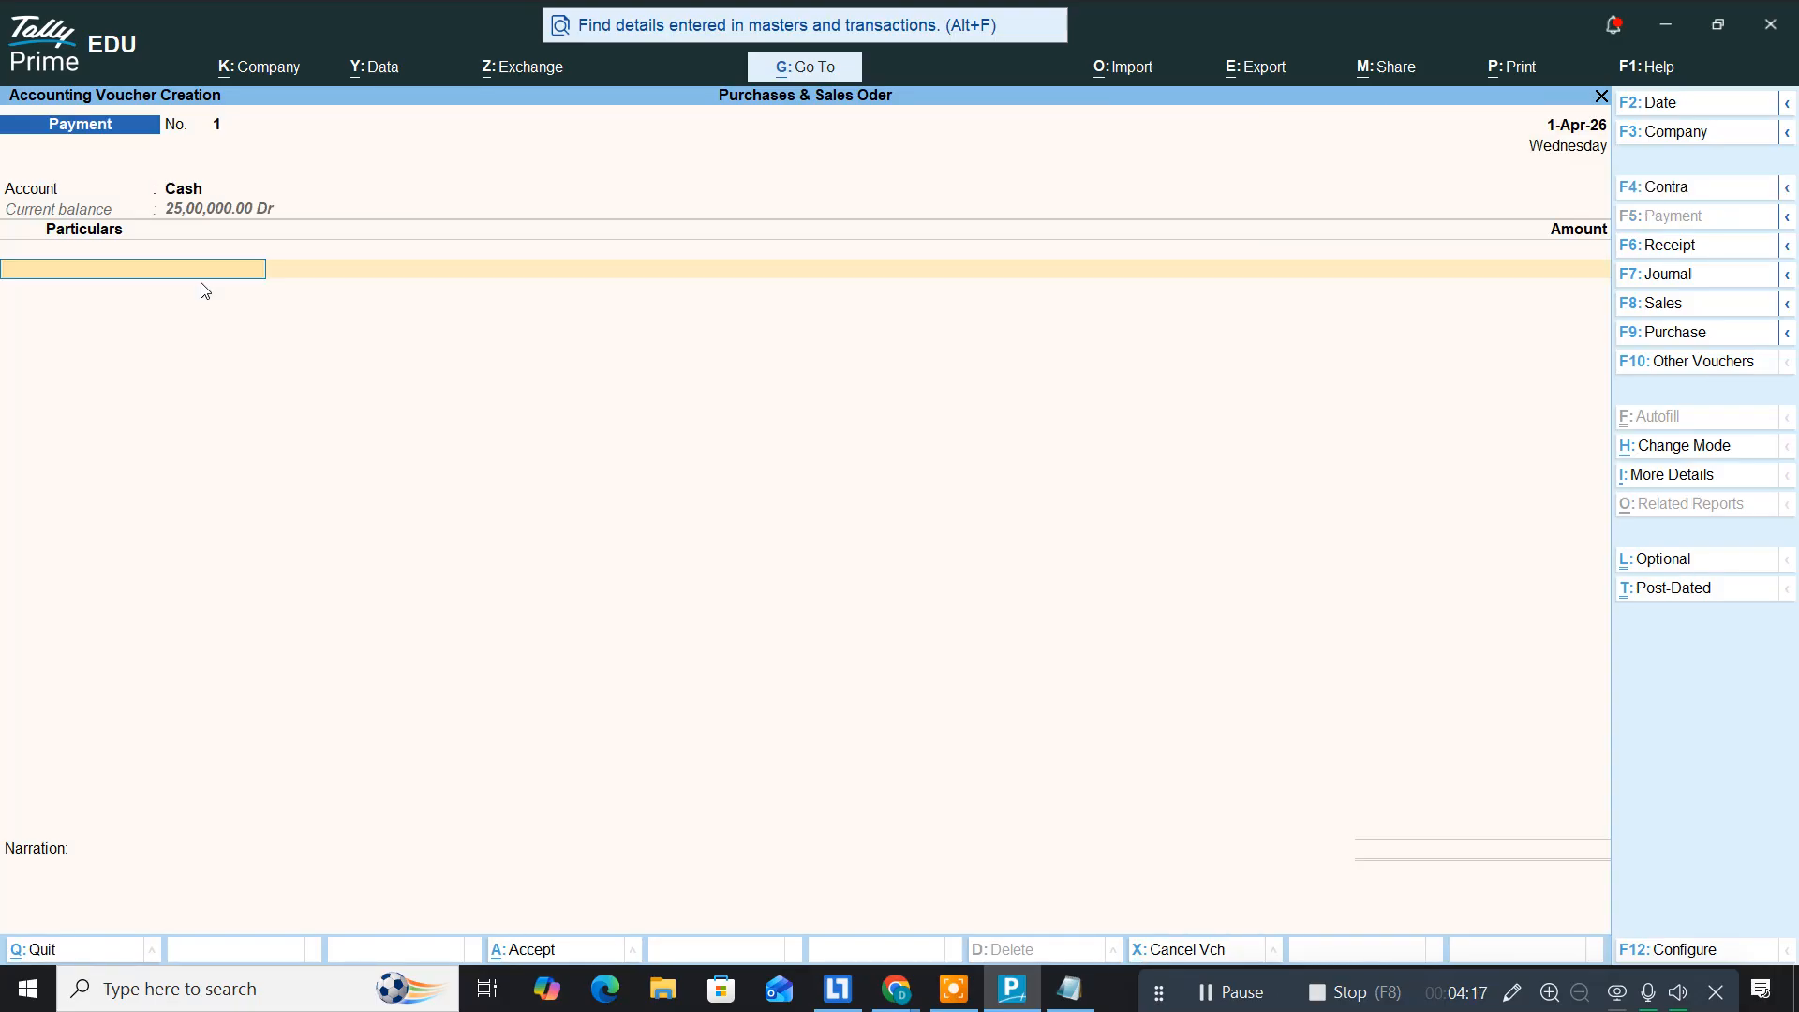
{"action": "key", "text": "alt+c"}
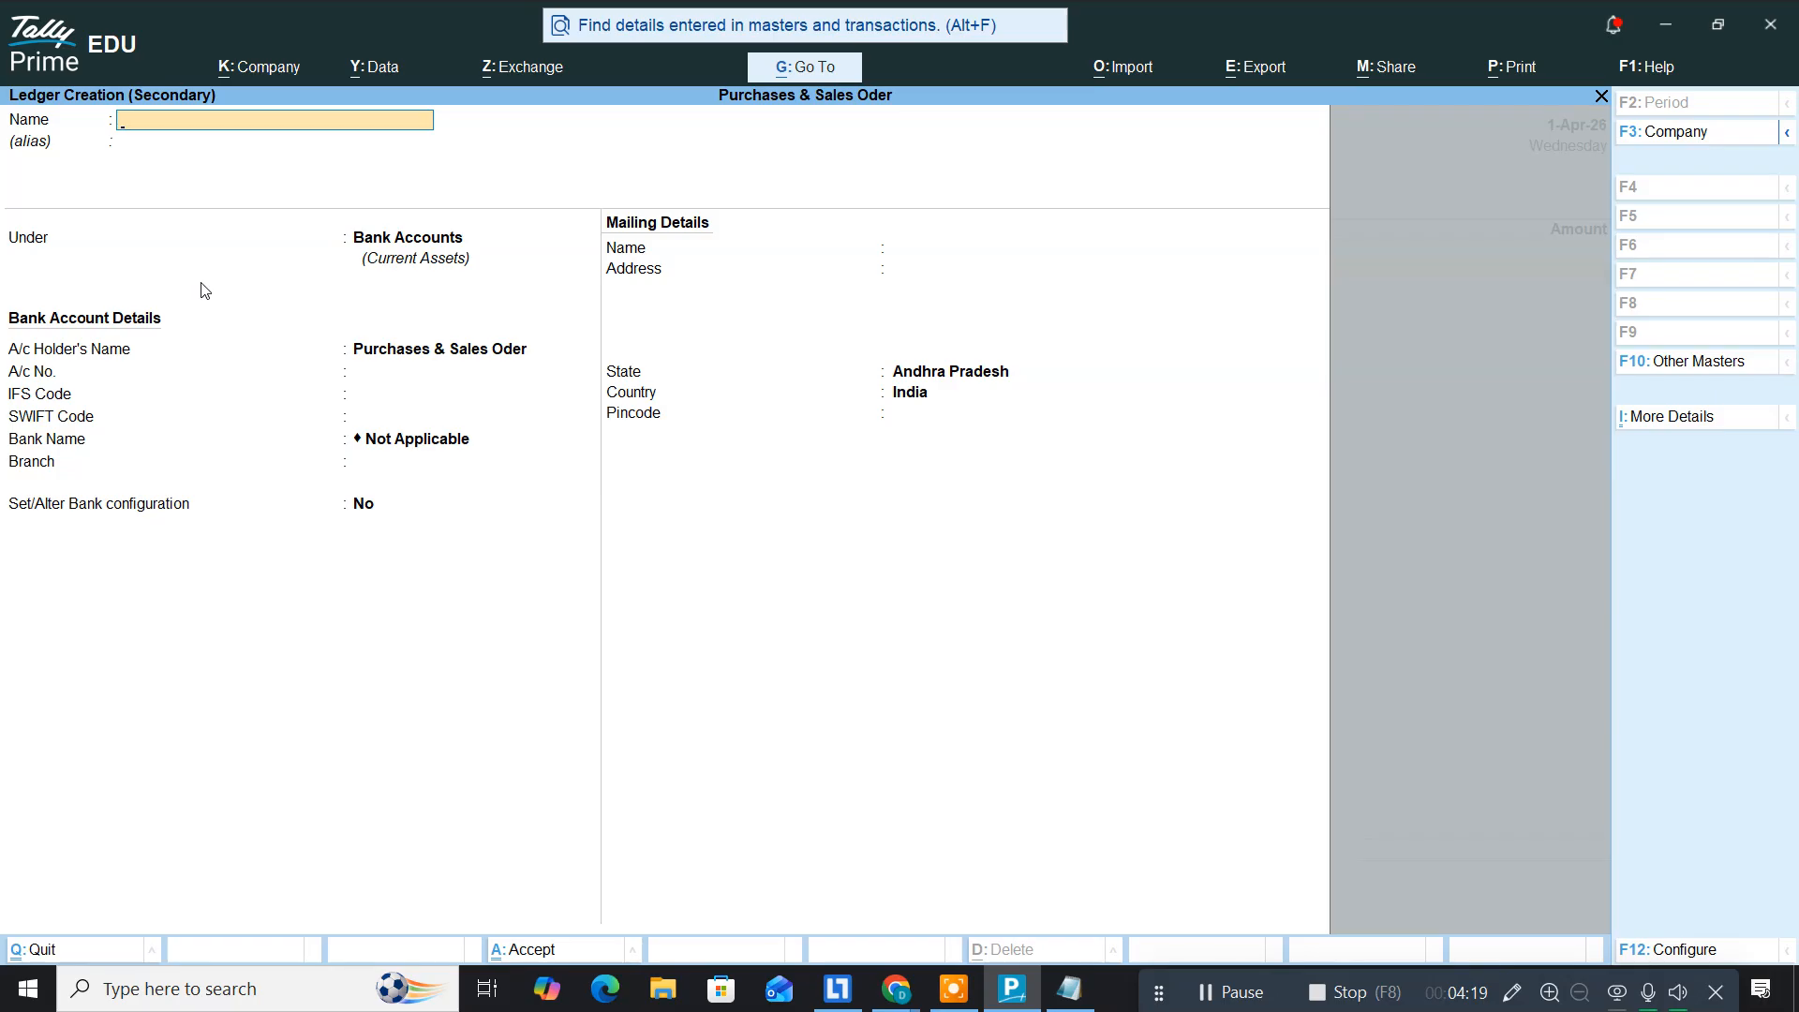
{"action": "type", "text": "Building"}
{"action": "key", "text": "Return"}
{"action": "key", "text": "Return"}
{"action": "type", "text": "Fixed Assets"}
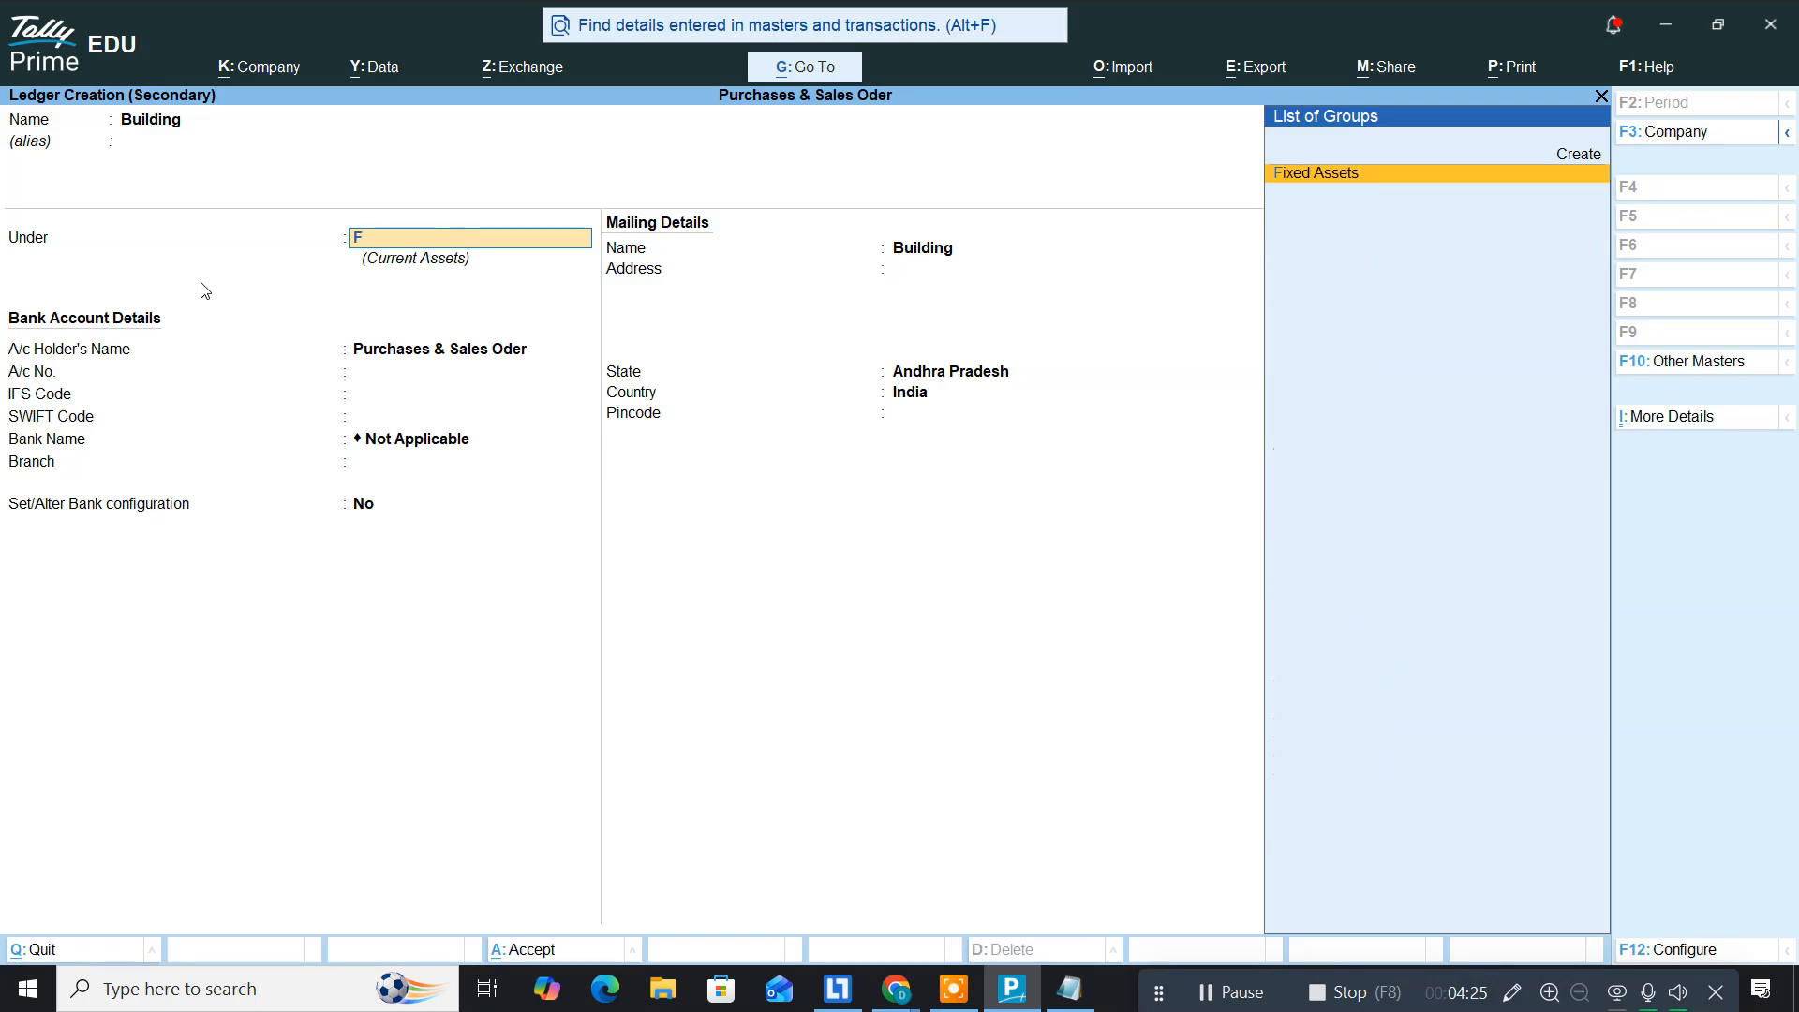
{"action": "key", "text": "Return"}
{"action": "key", "text": "Return"}
{"action": "key", "text": "Return"}
{"action": "key", "text": "Return"}
{"action": "key", "text": "Return"}
{"action": "key", "text": "Return"}
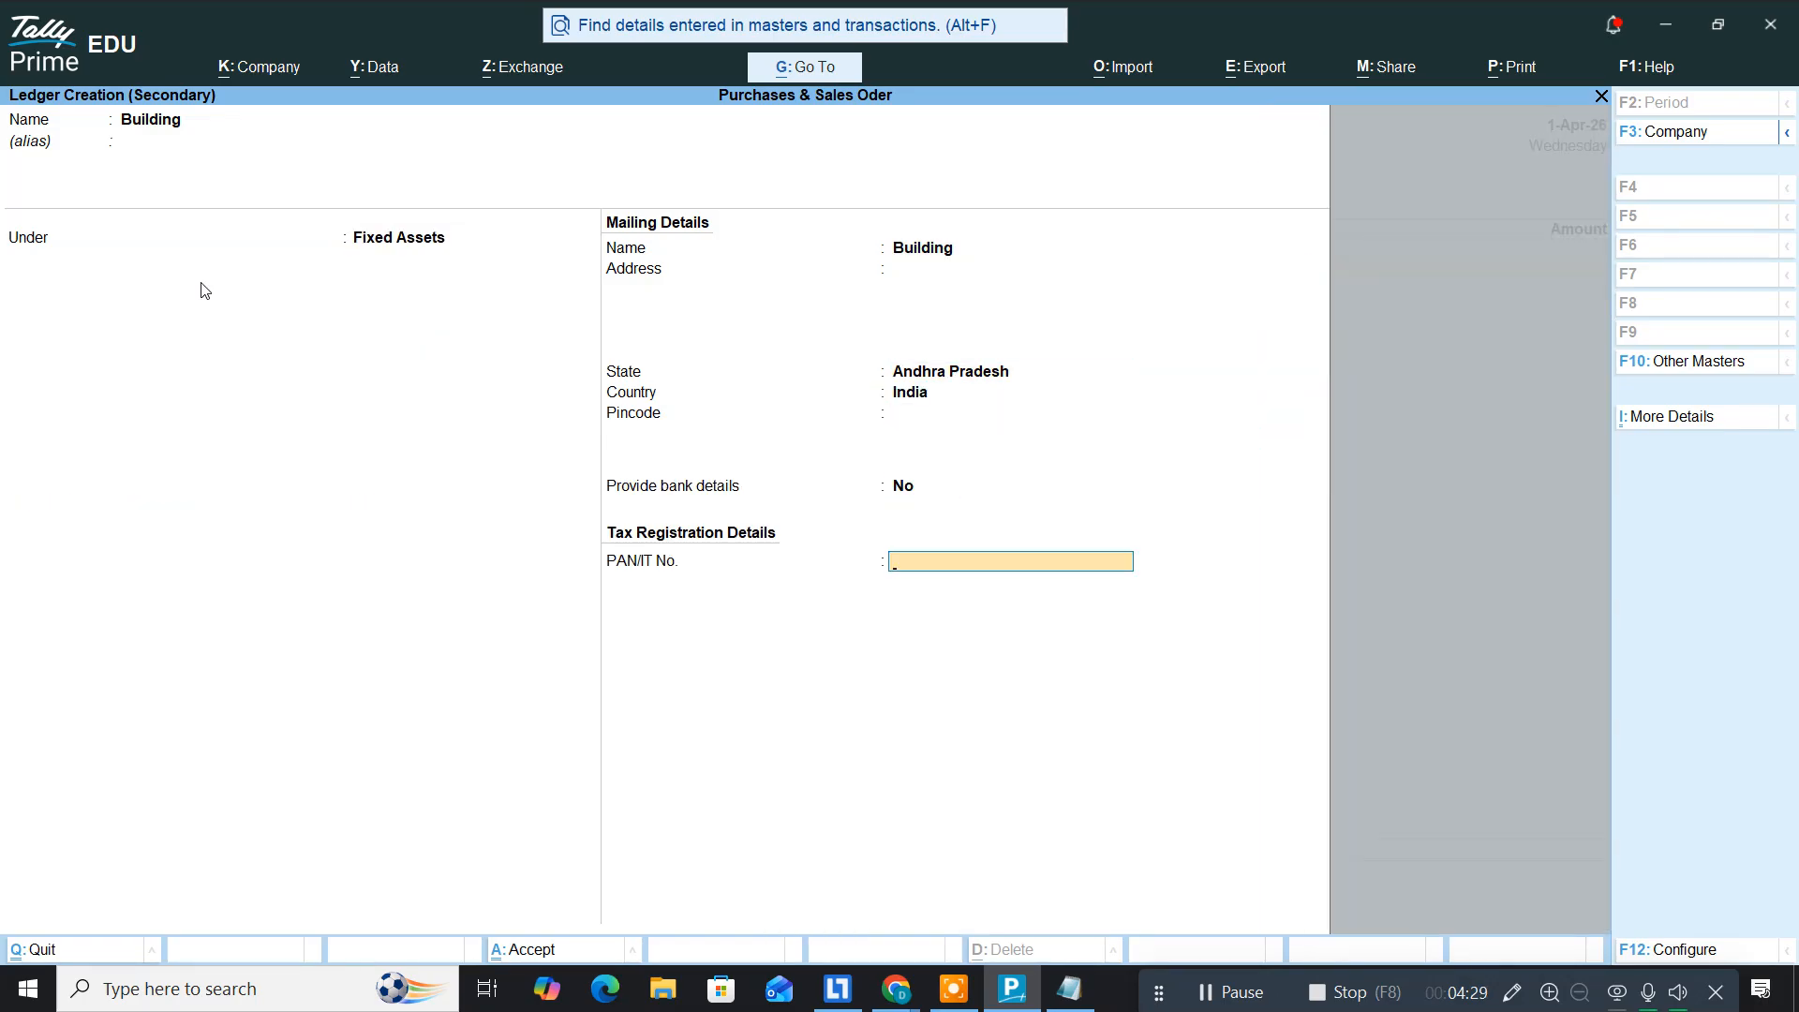
{"action": "key", "text": "Return"}
{"action": "key", "text": "Return"}
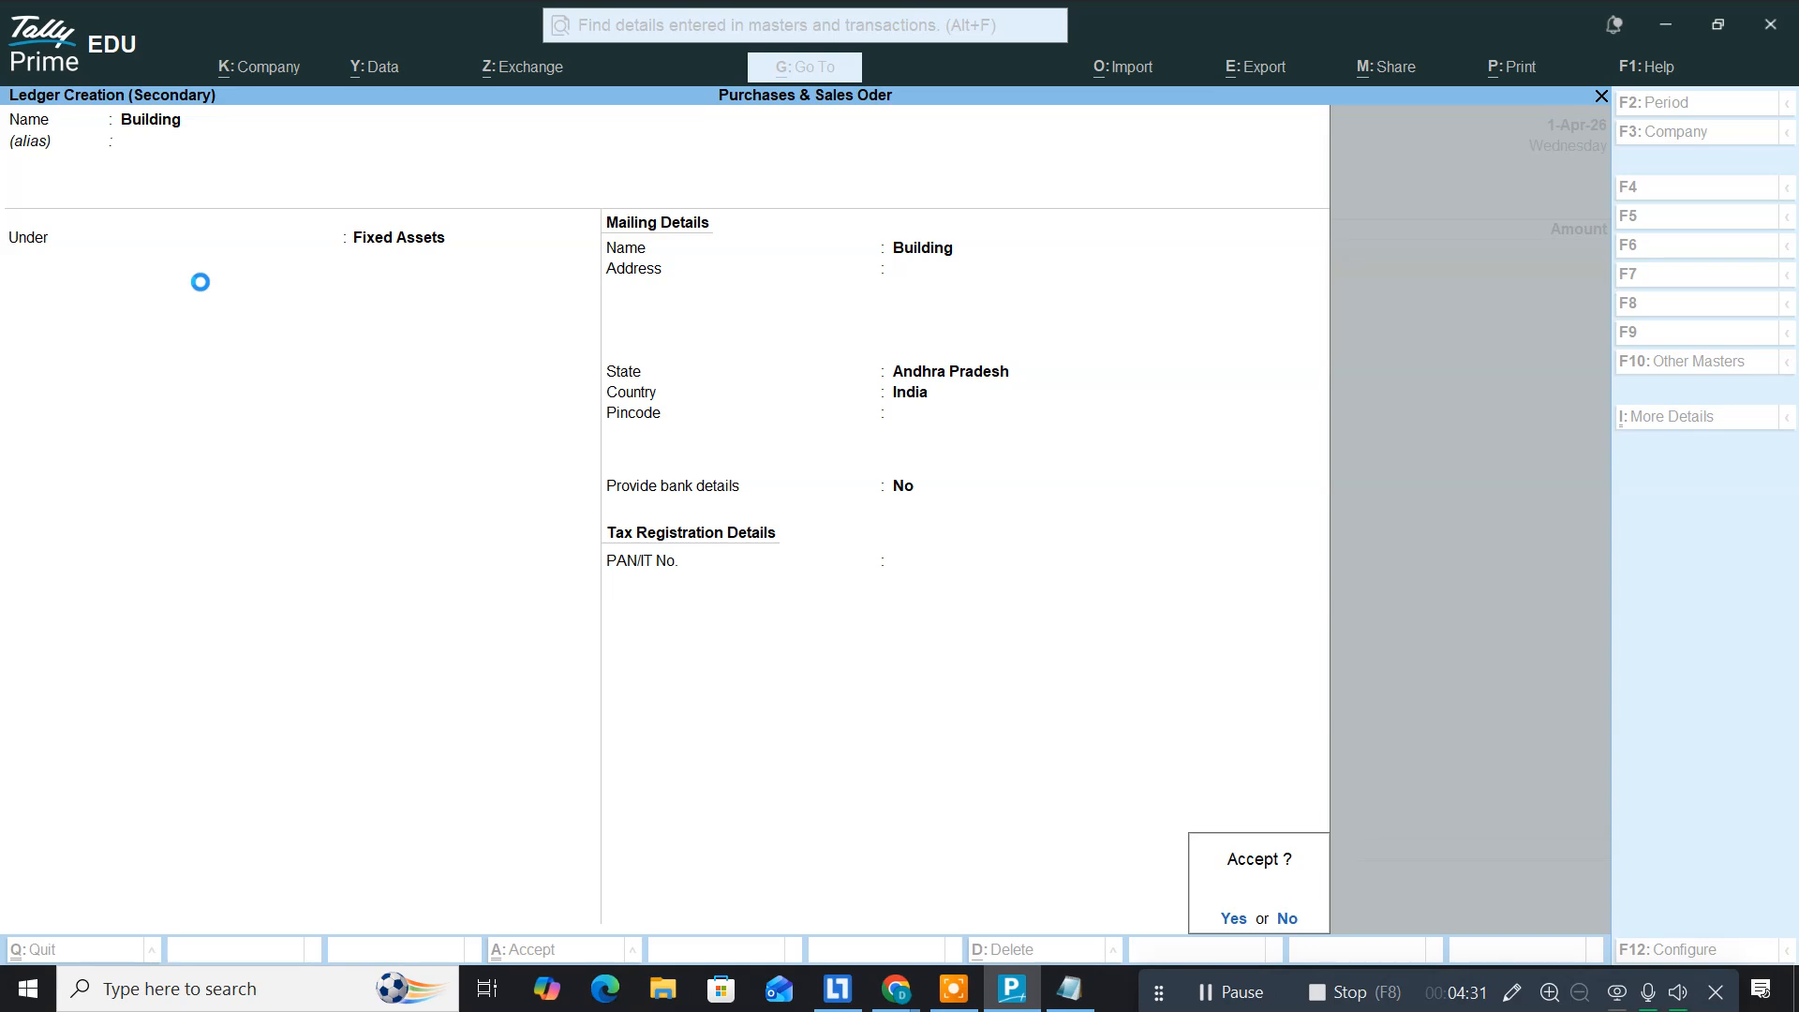
Step: Enter 85000 as the Building amount and accept Payment voucher No. 1
{"action": "key", "text": "alt+Tab"}
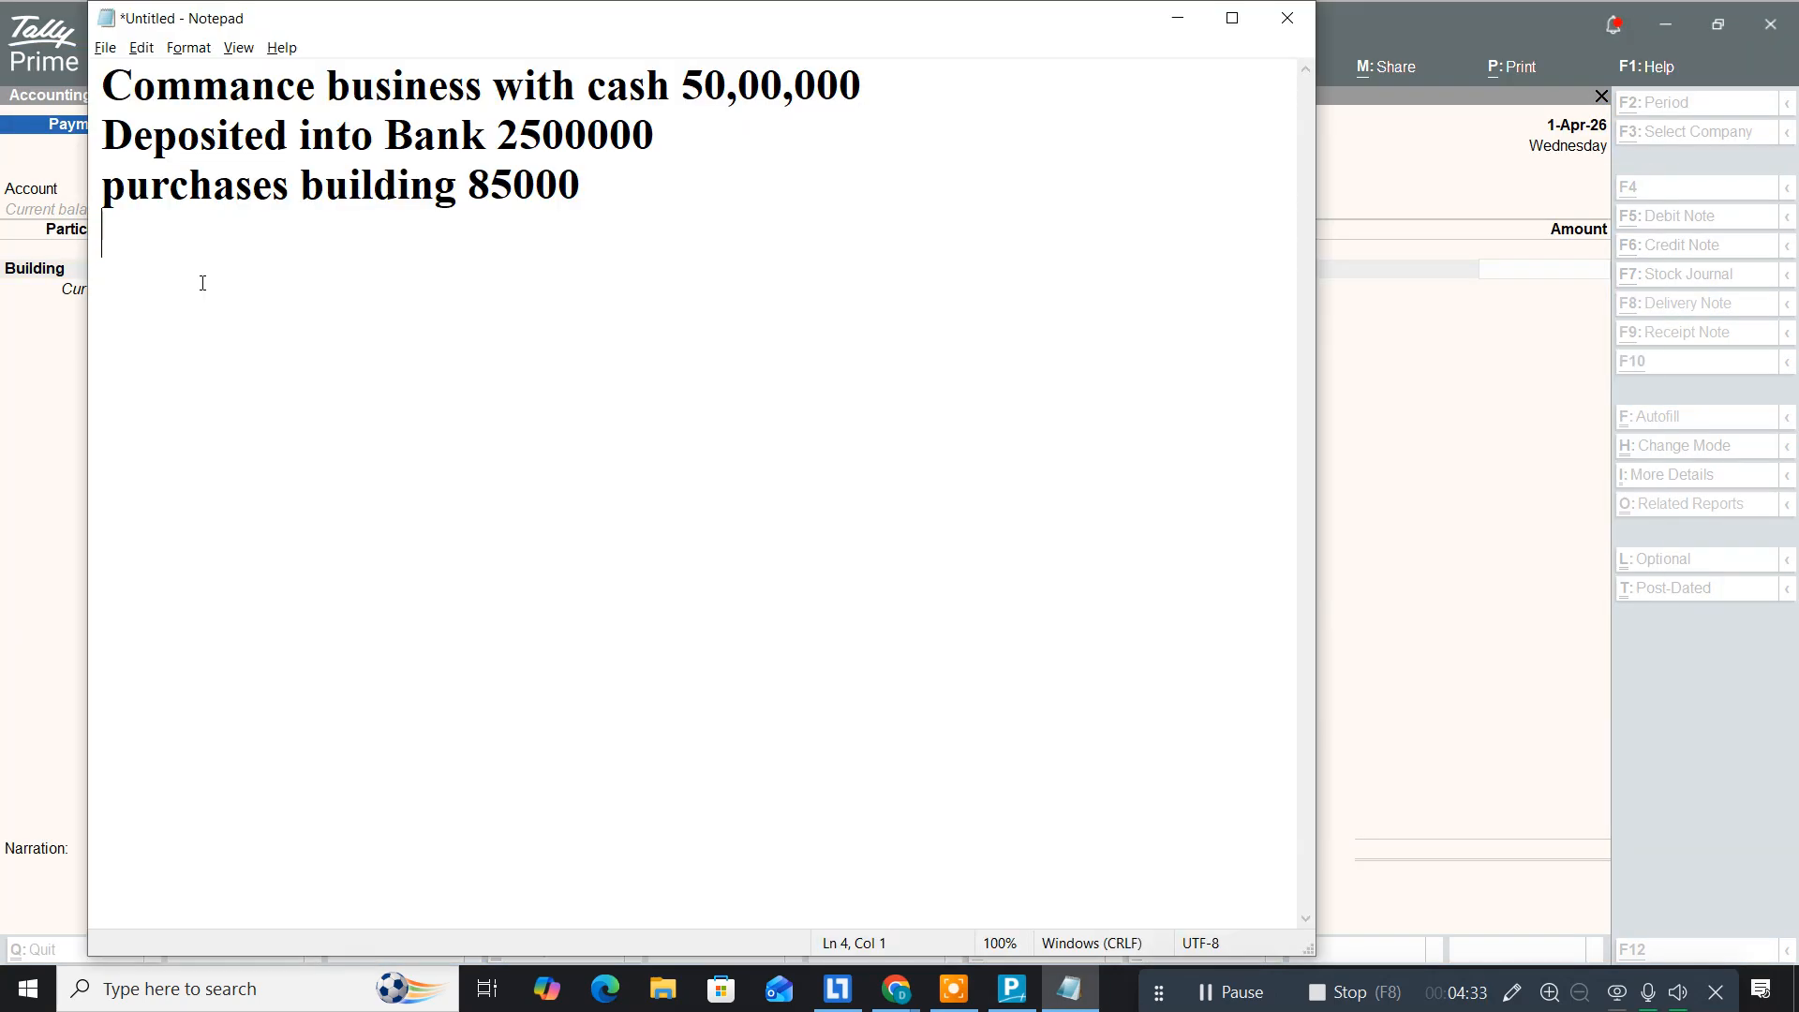
{"action": "key", "text": "alt+Tab"}
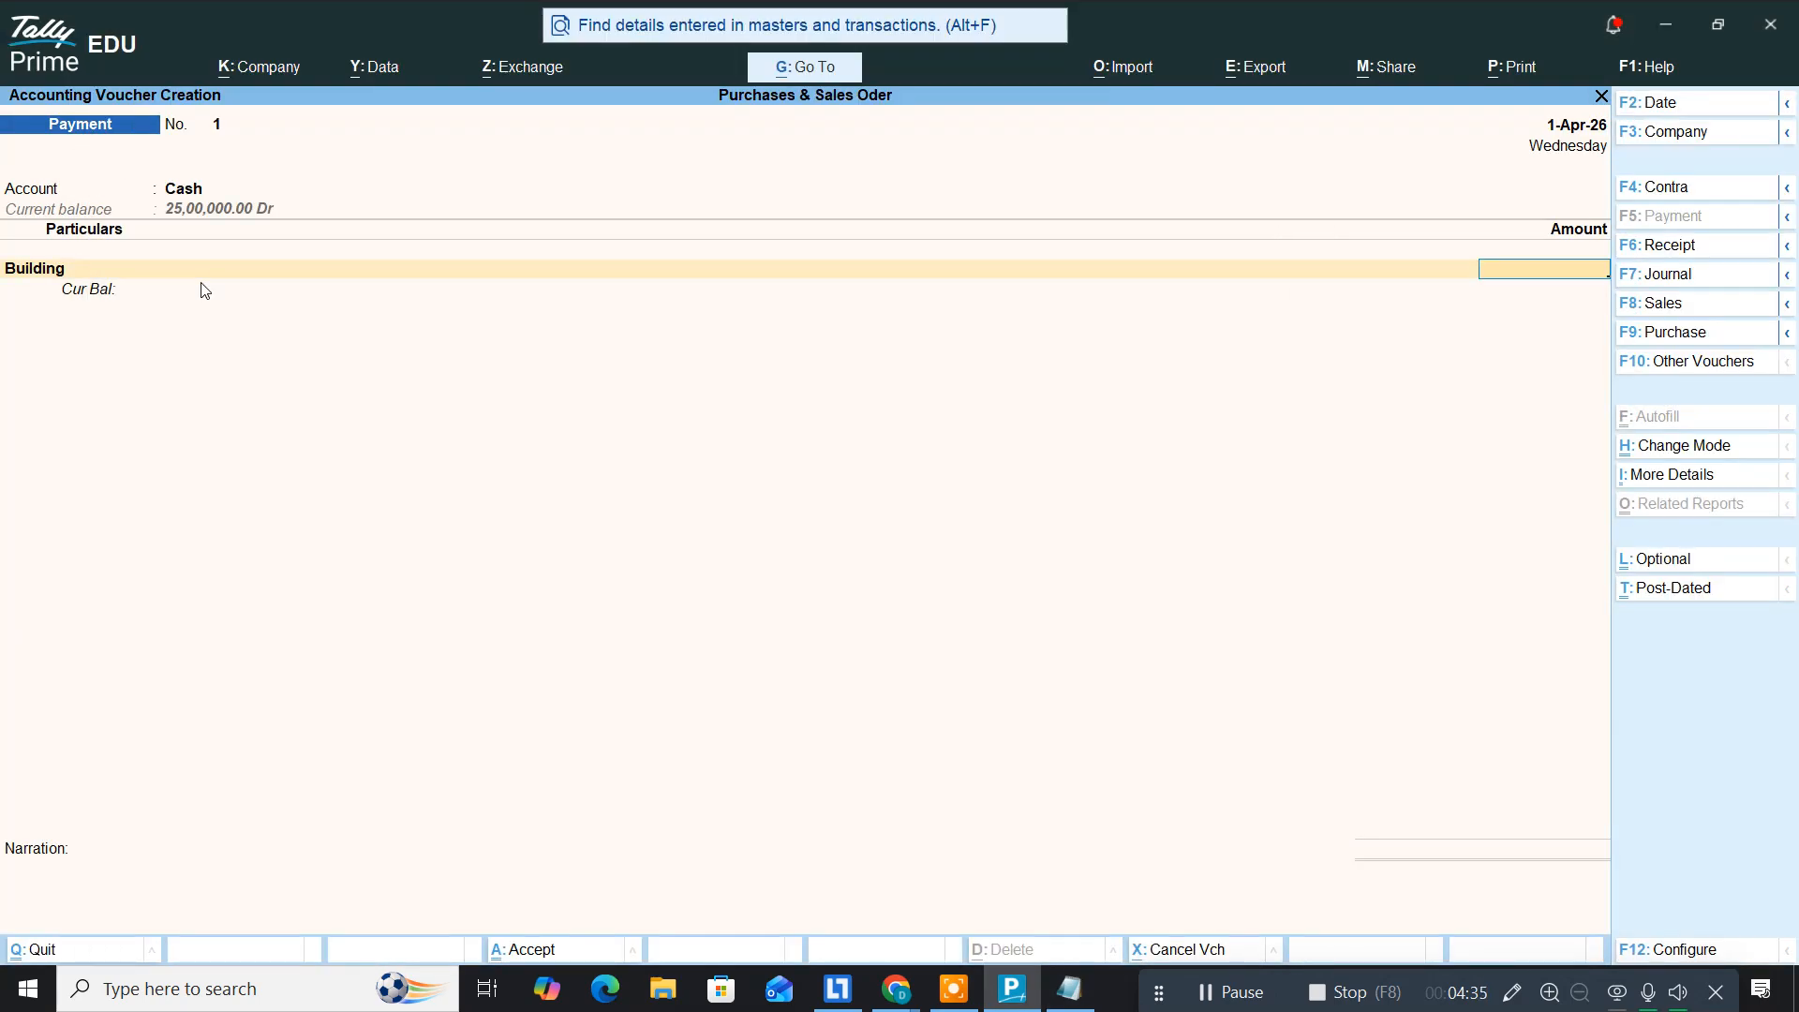
{"action": "type", "text": "85000"}
{"action": "key", "text": "Return"}
{"action": "key", "text": "Return"}
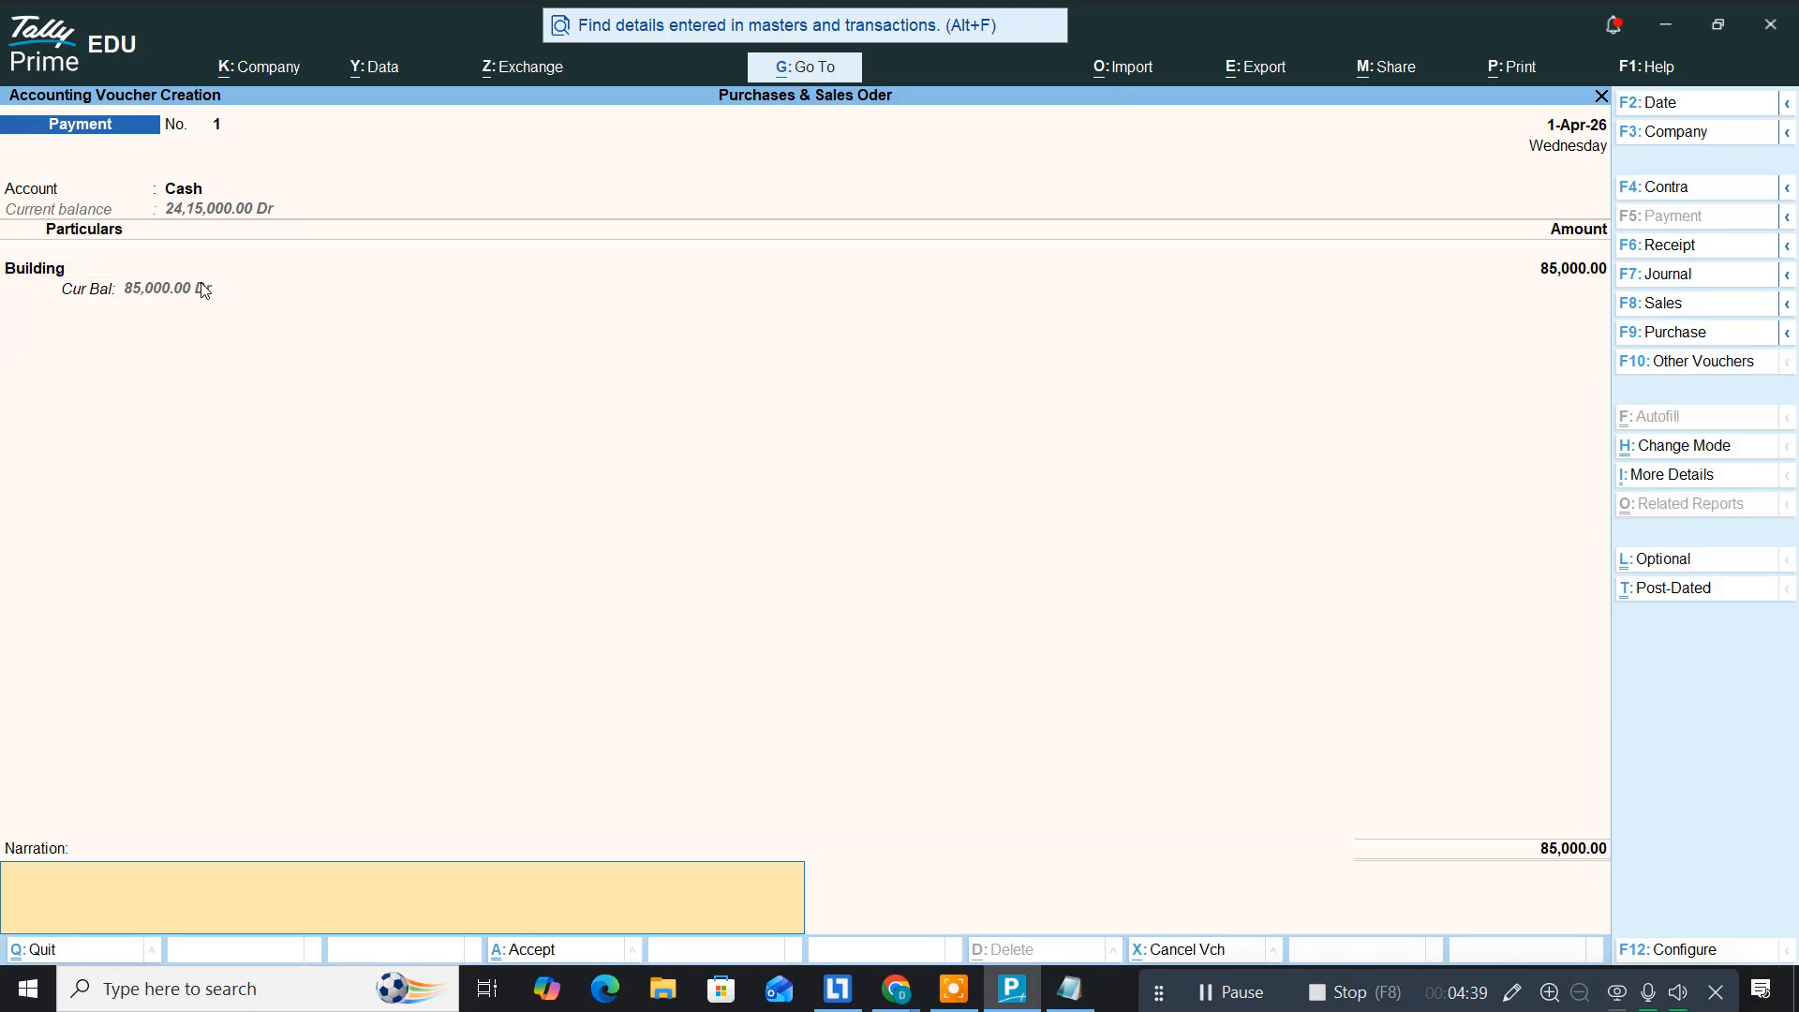
{"action": "key", "text": "Return"}
{"action": "key", "text": "Return"}
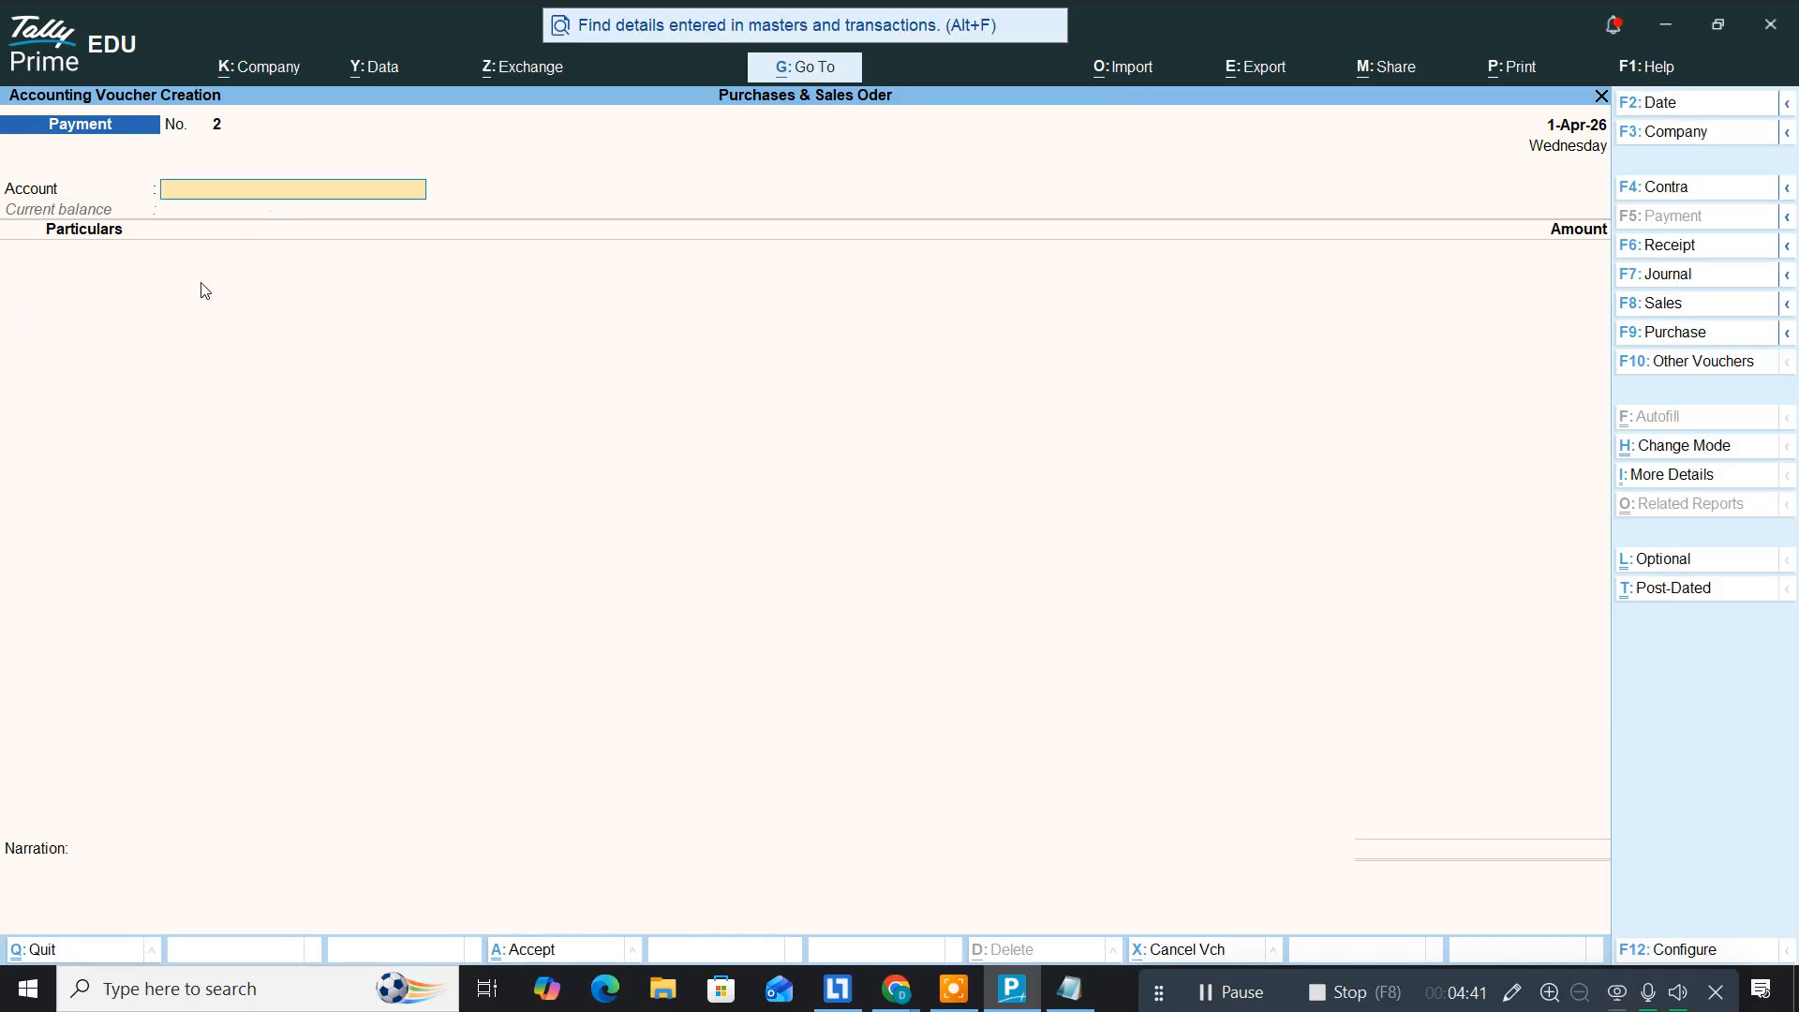
{"action": "key", "text": "alt+Tab"}
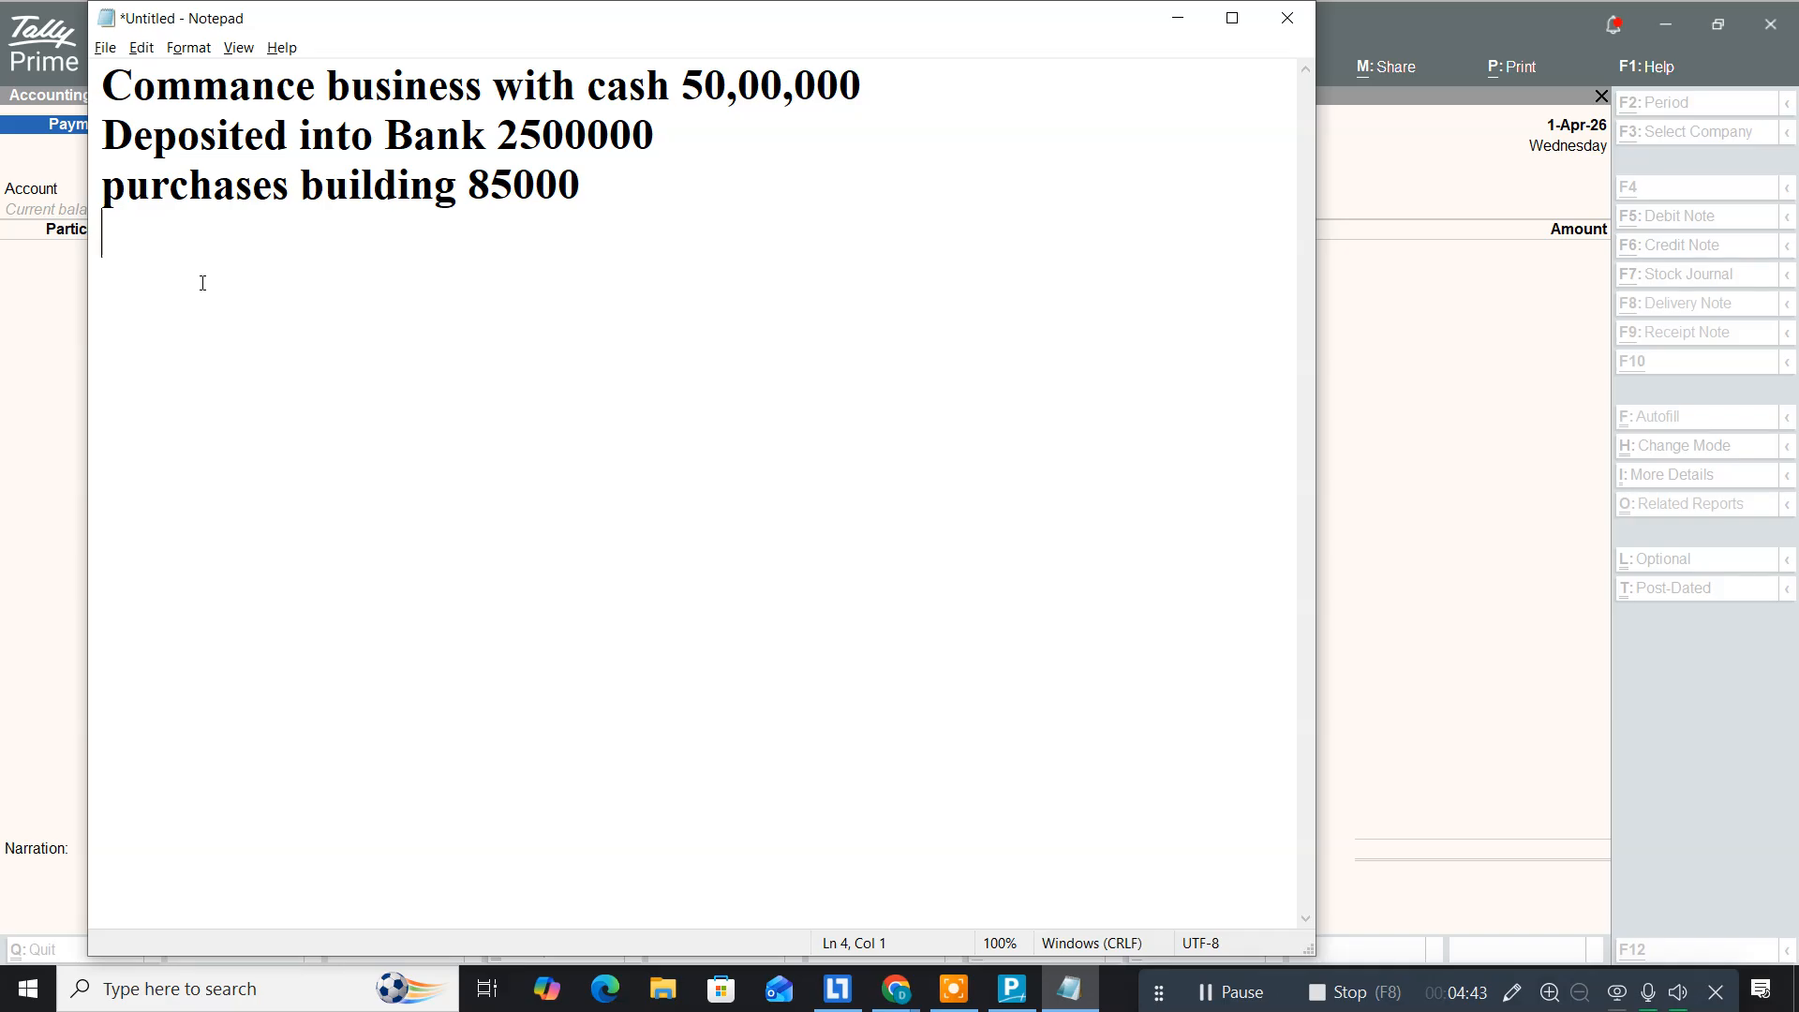
Step: Add the line 'purchases equipment95000' to the Notepad list and go back to Tally Prime
{"action": "type", "text": "purchases "}
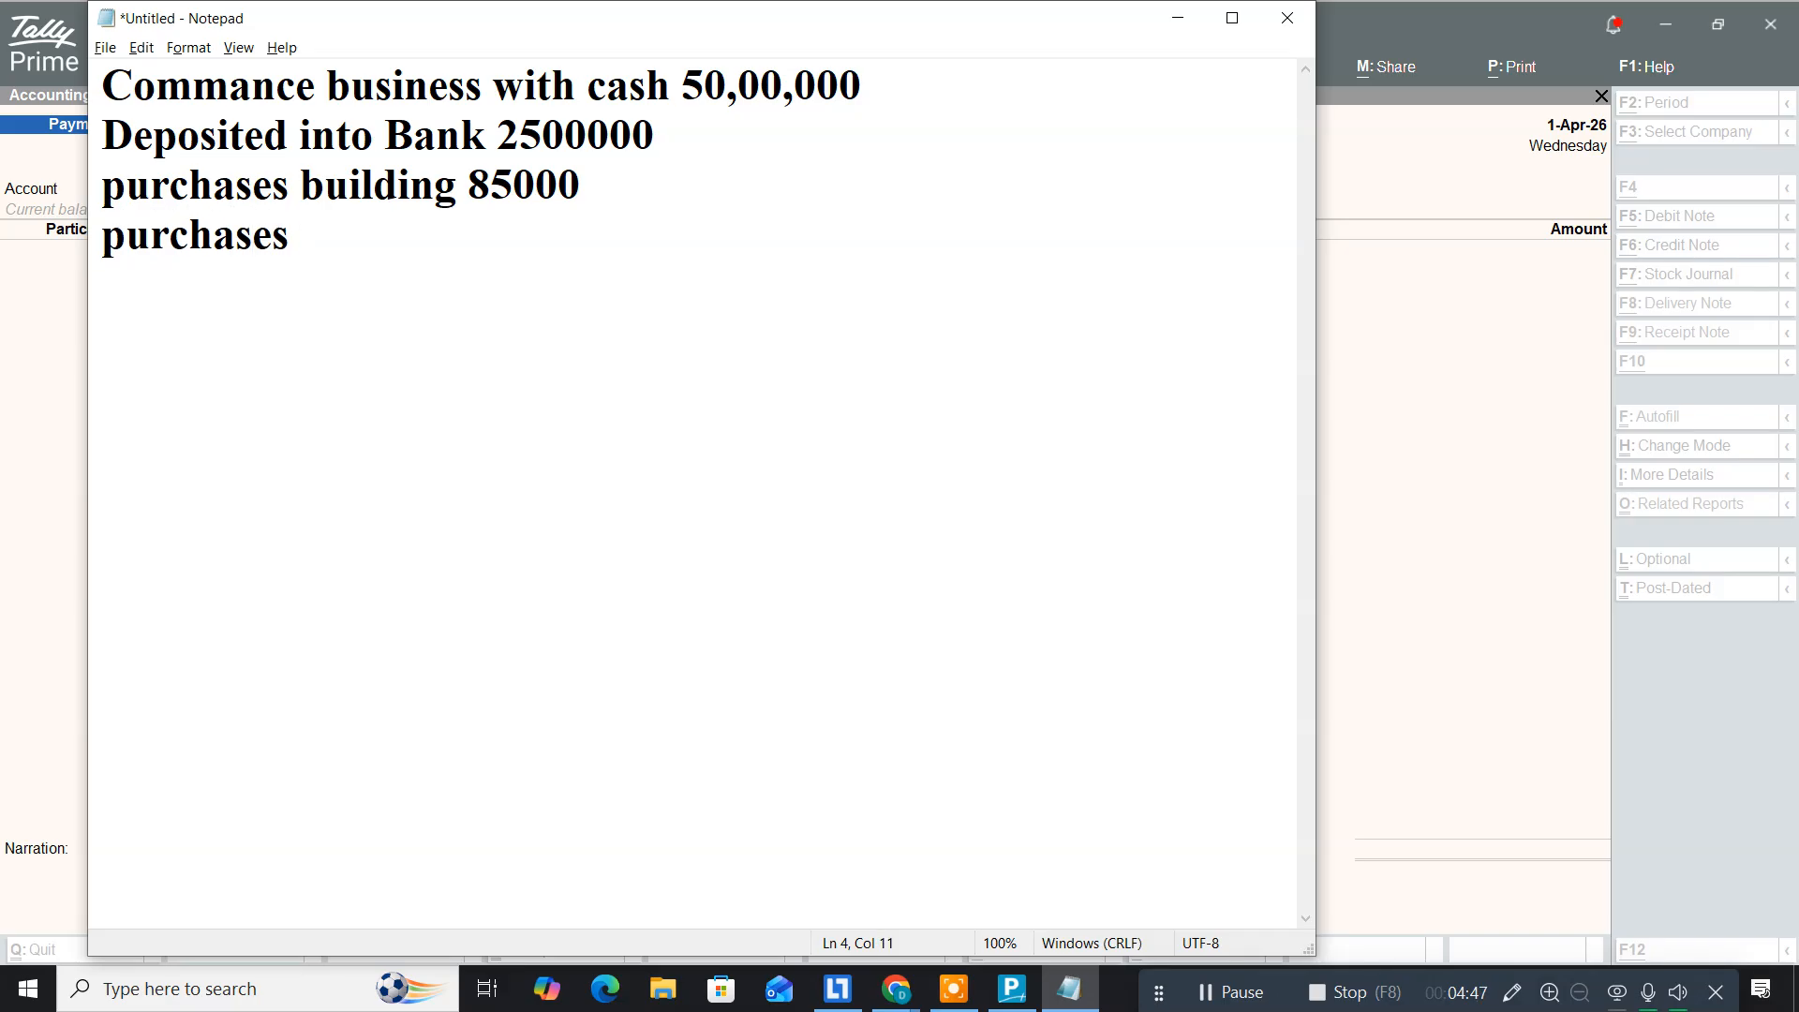
{"action": "type", "text": "equipment"}
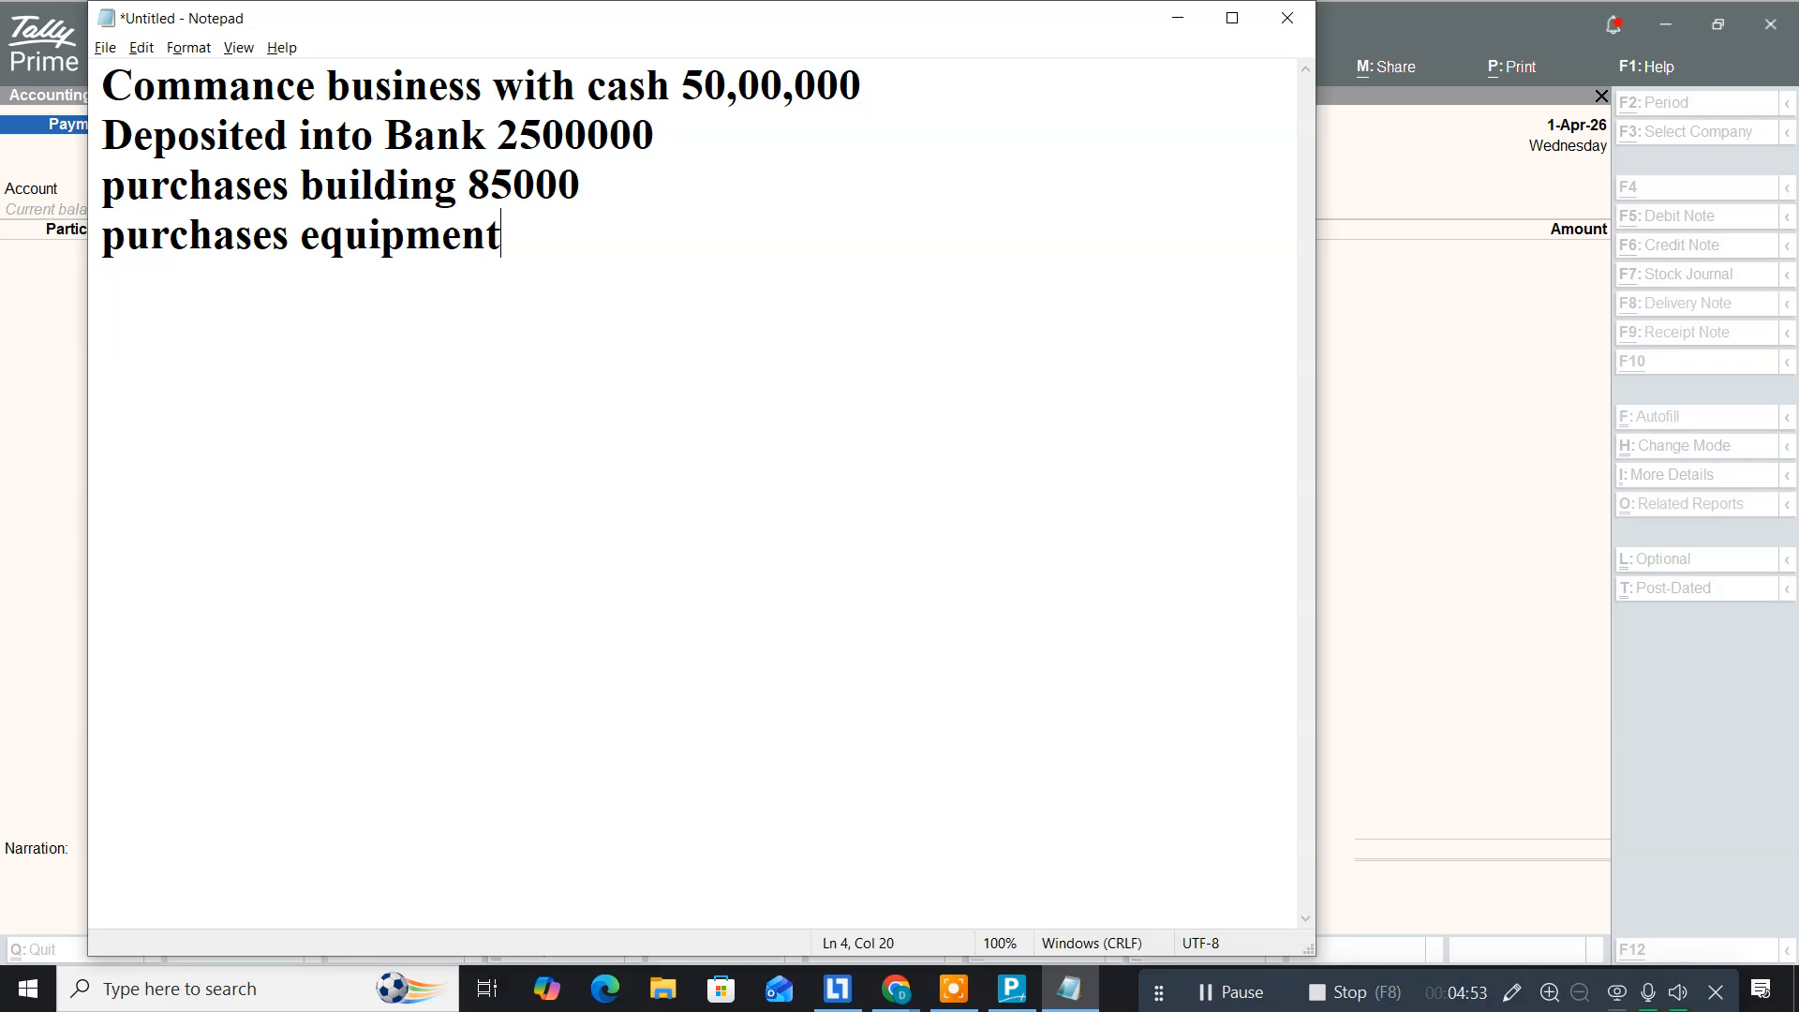
{"action": "type", "text": "95000"}
{"action": "key", "text": "Return"}
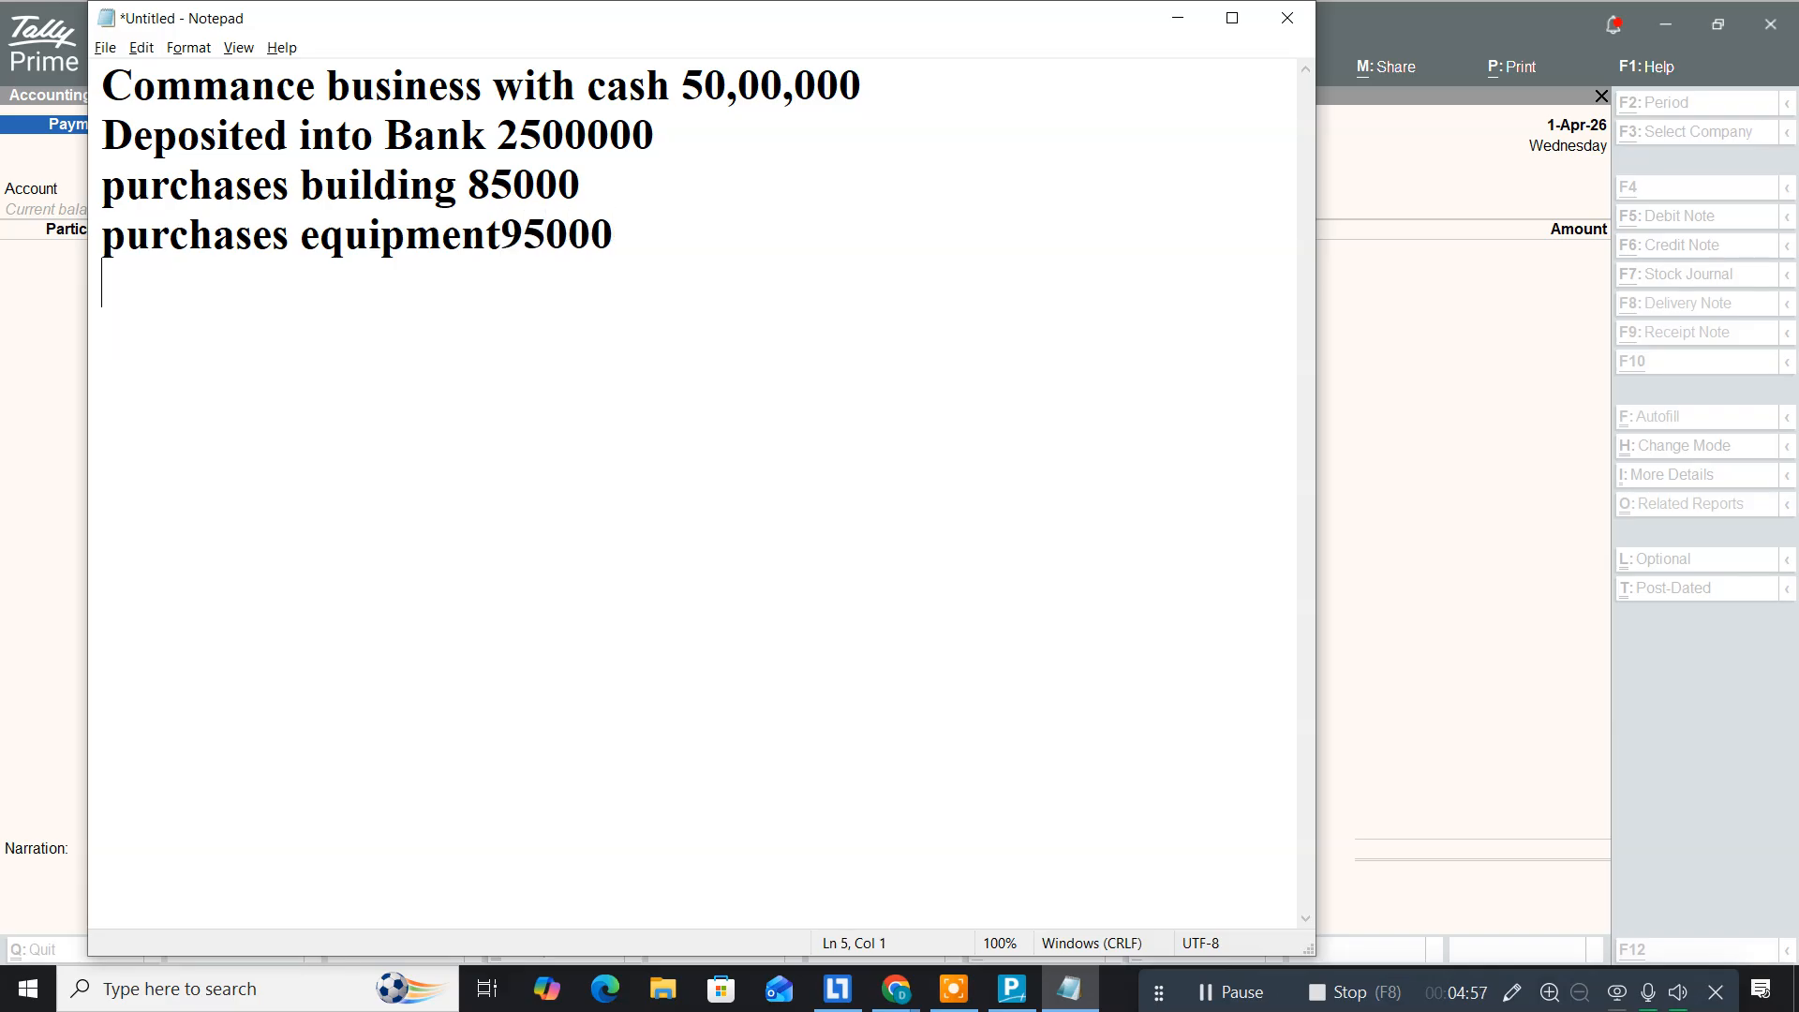
{"action": "key", "text": "alt+Tab"}
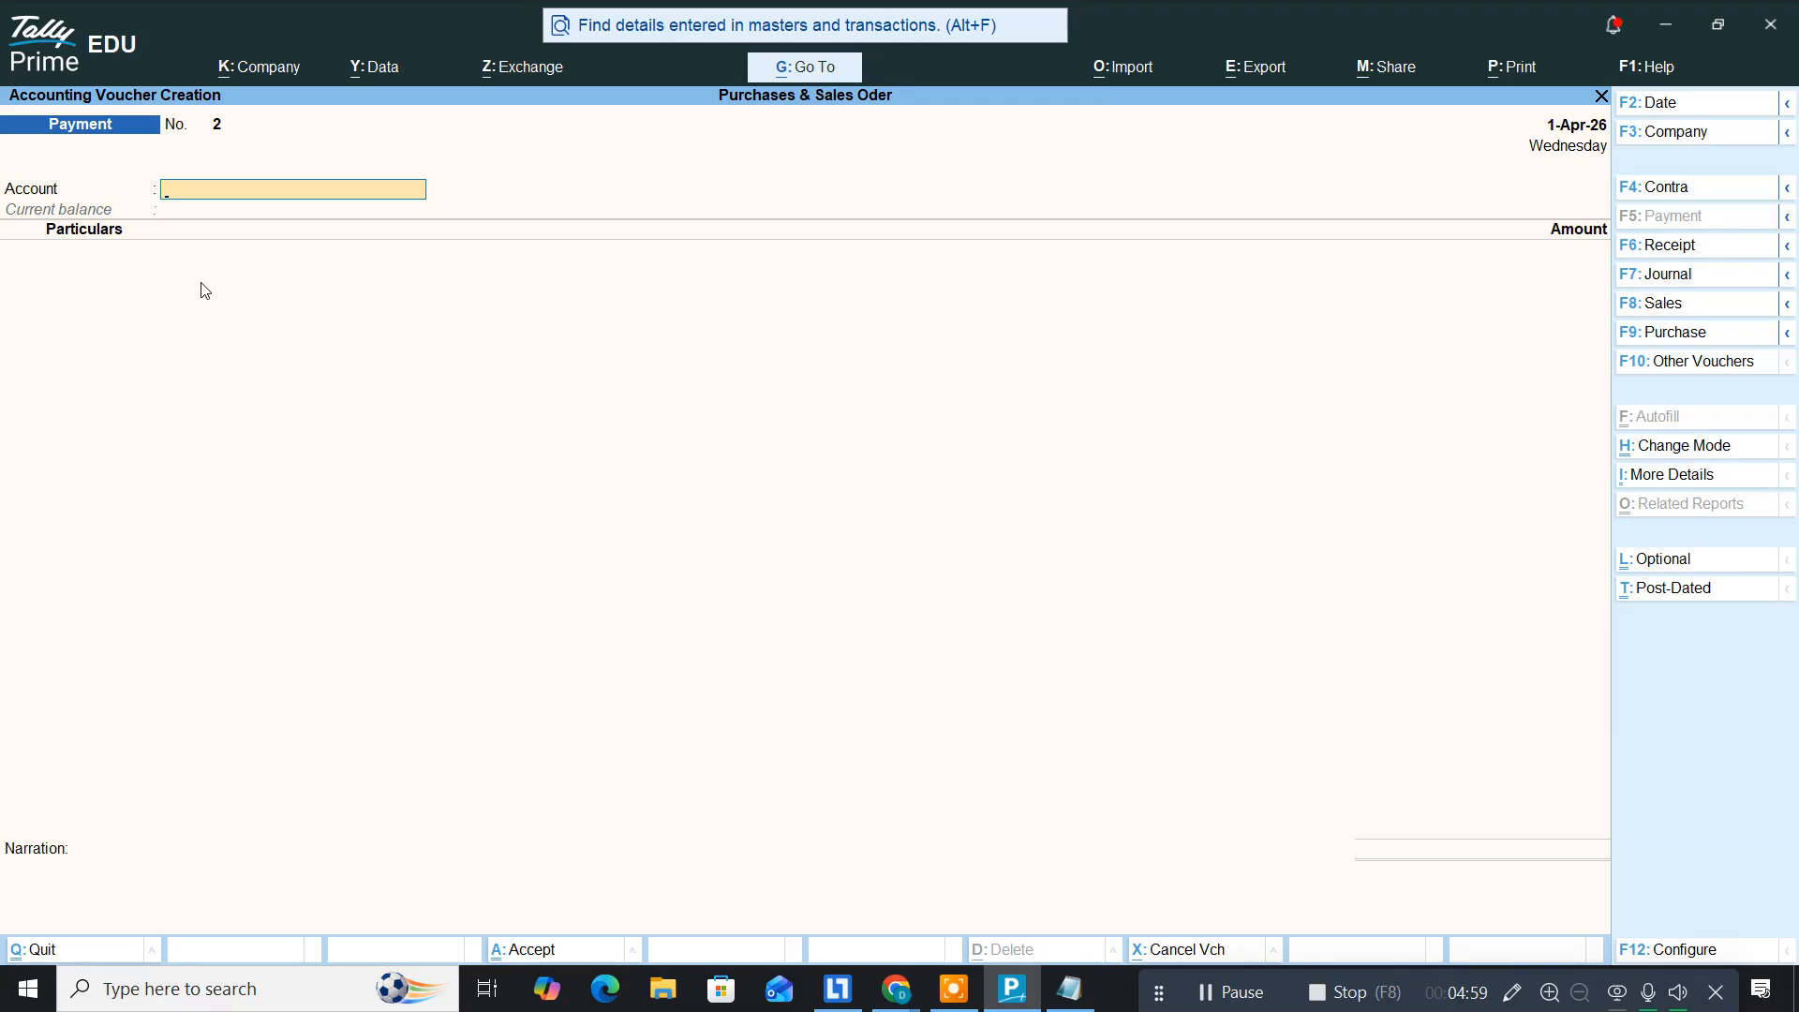
Step: With Cash as the account, create and save an Equipment ledger under Fixed Assets
{"action": "type", "text": "Cash"}
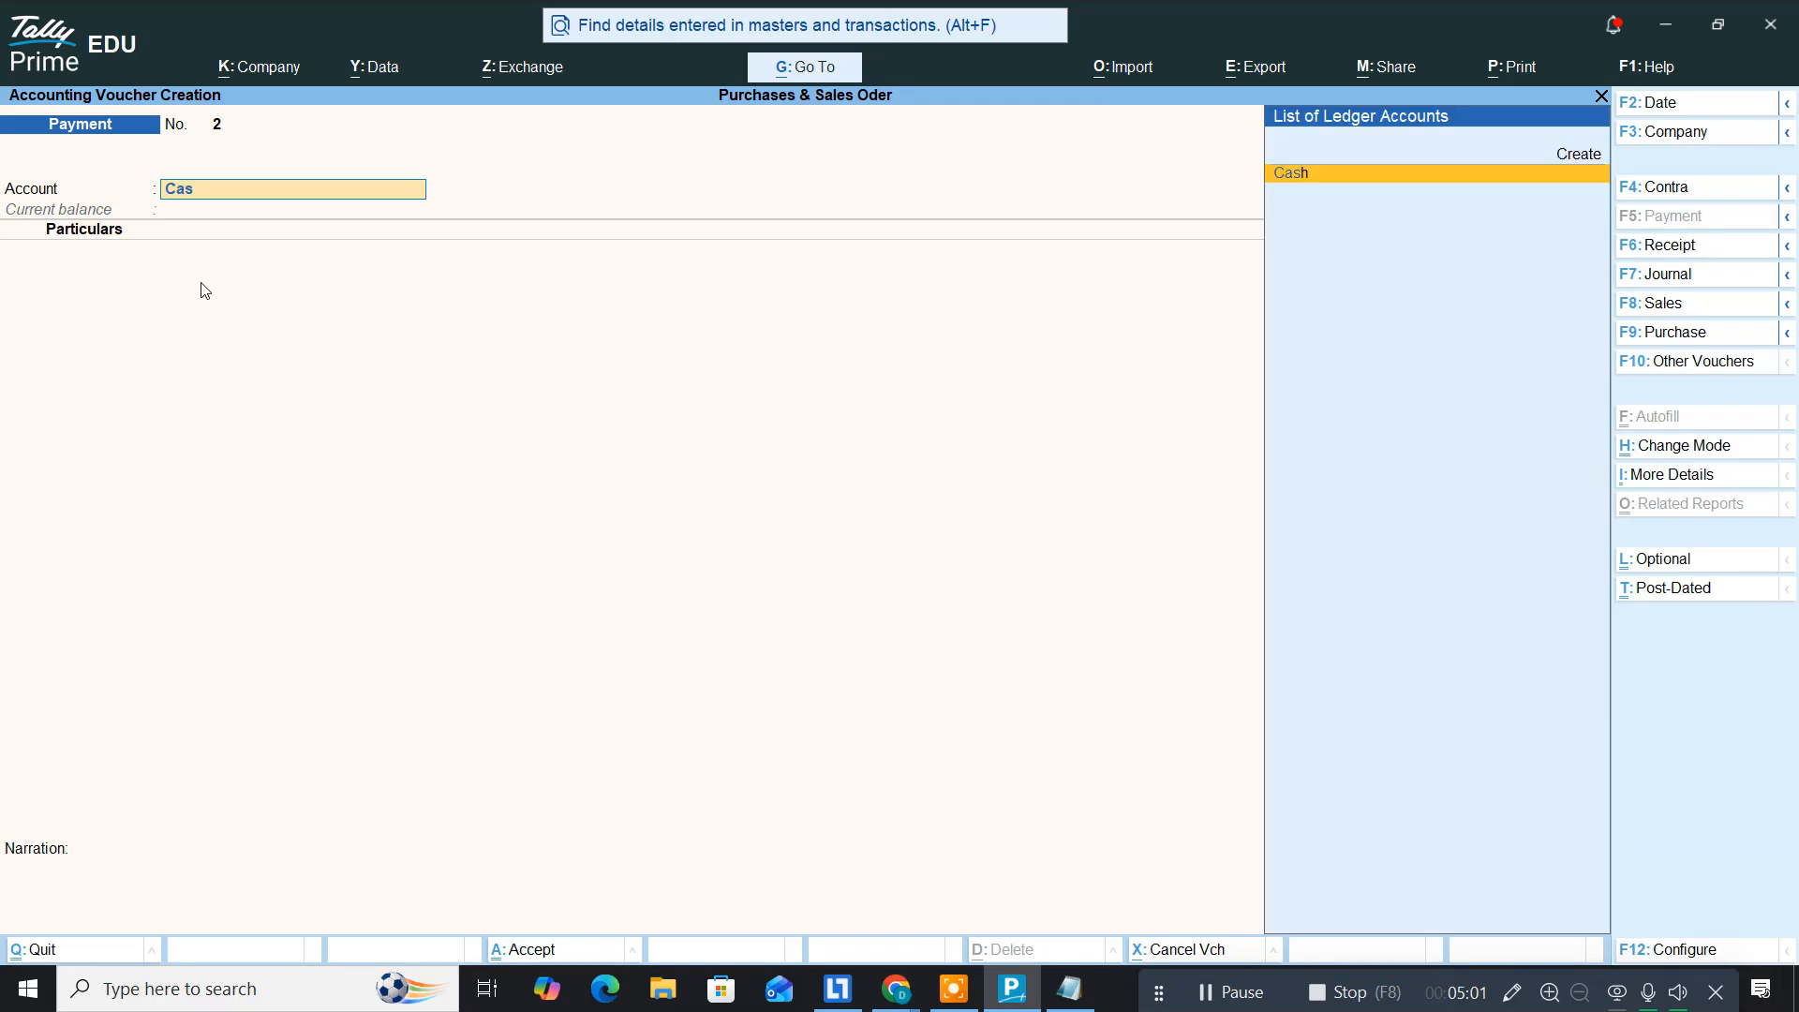
{"action": "key", "text": "Return"}
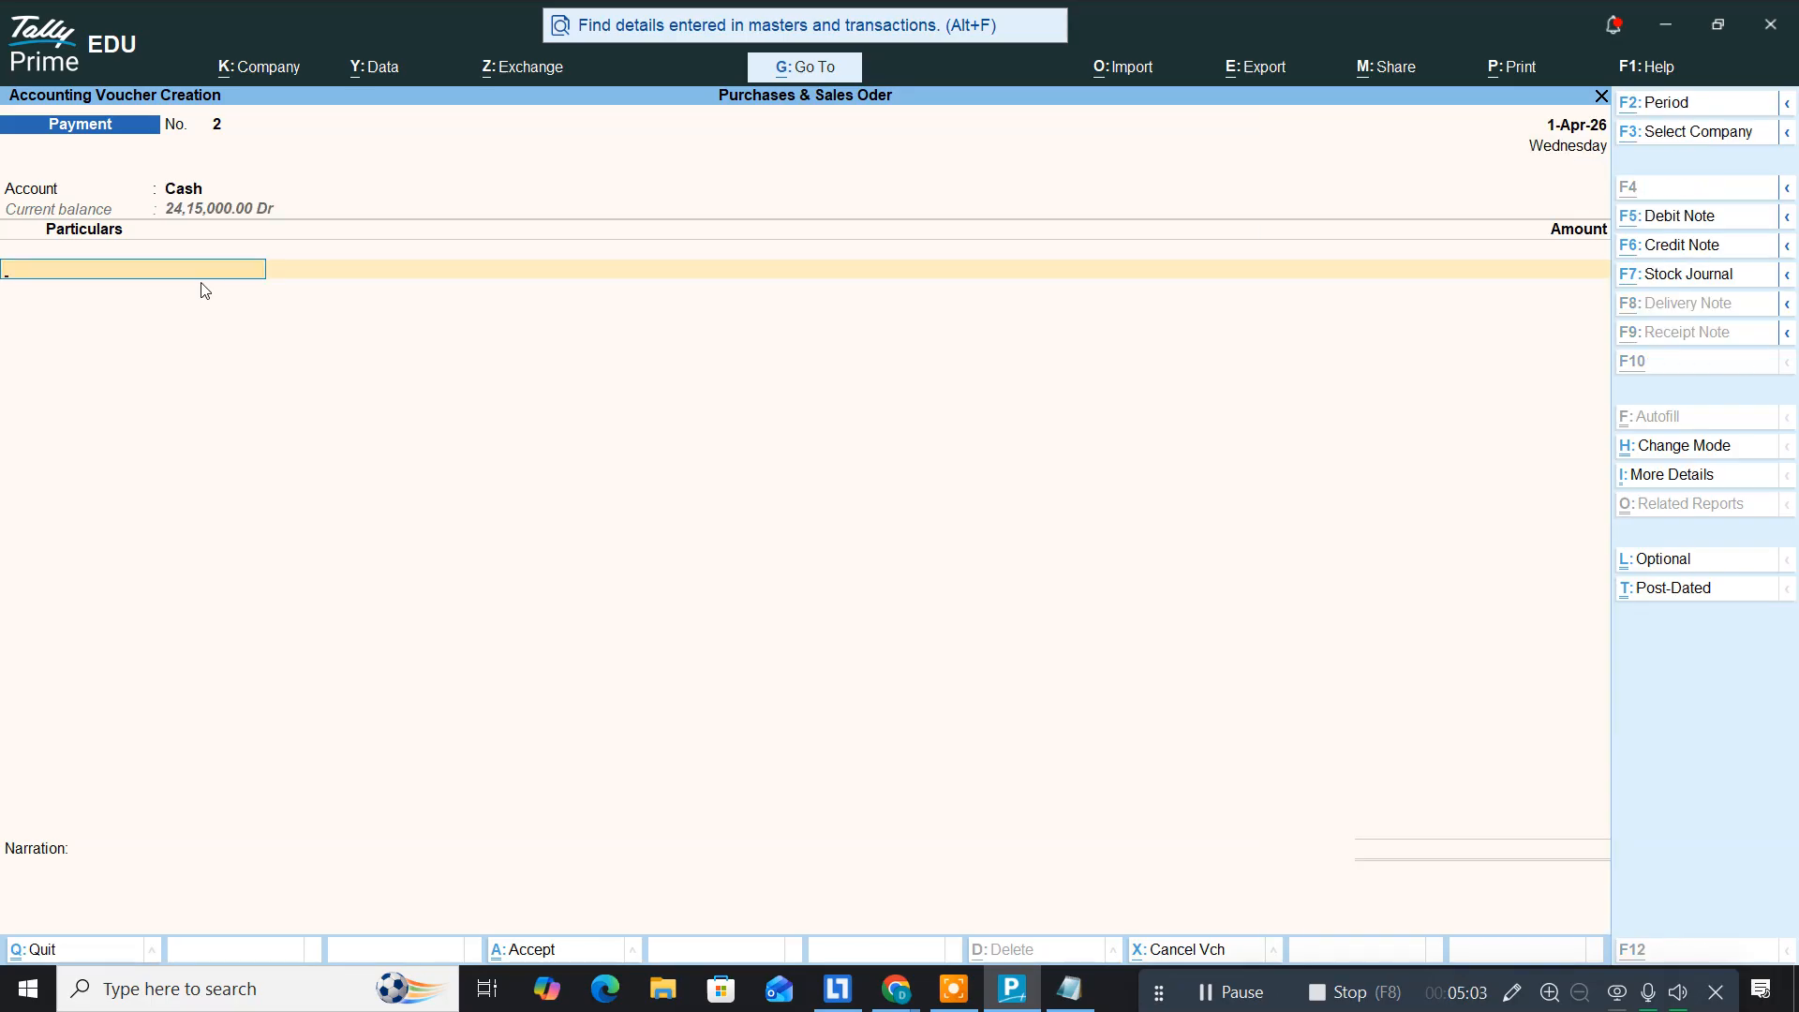
{"action": "key", "text": "alt+c"}
{"action": "type", "text": "Equipment"}
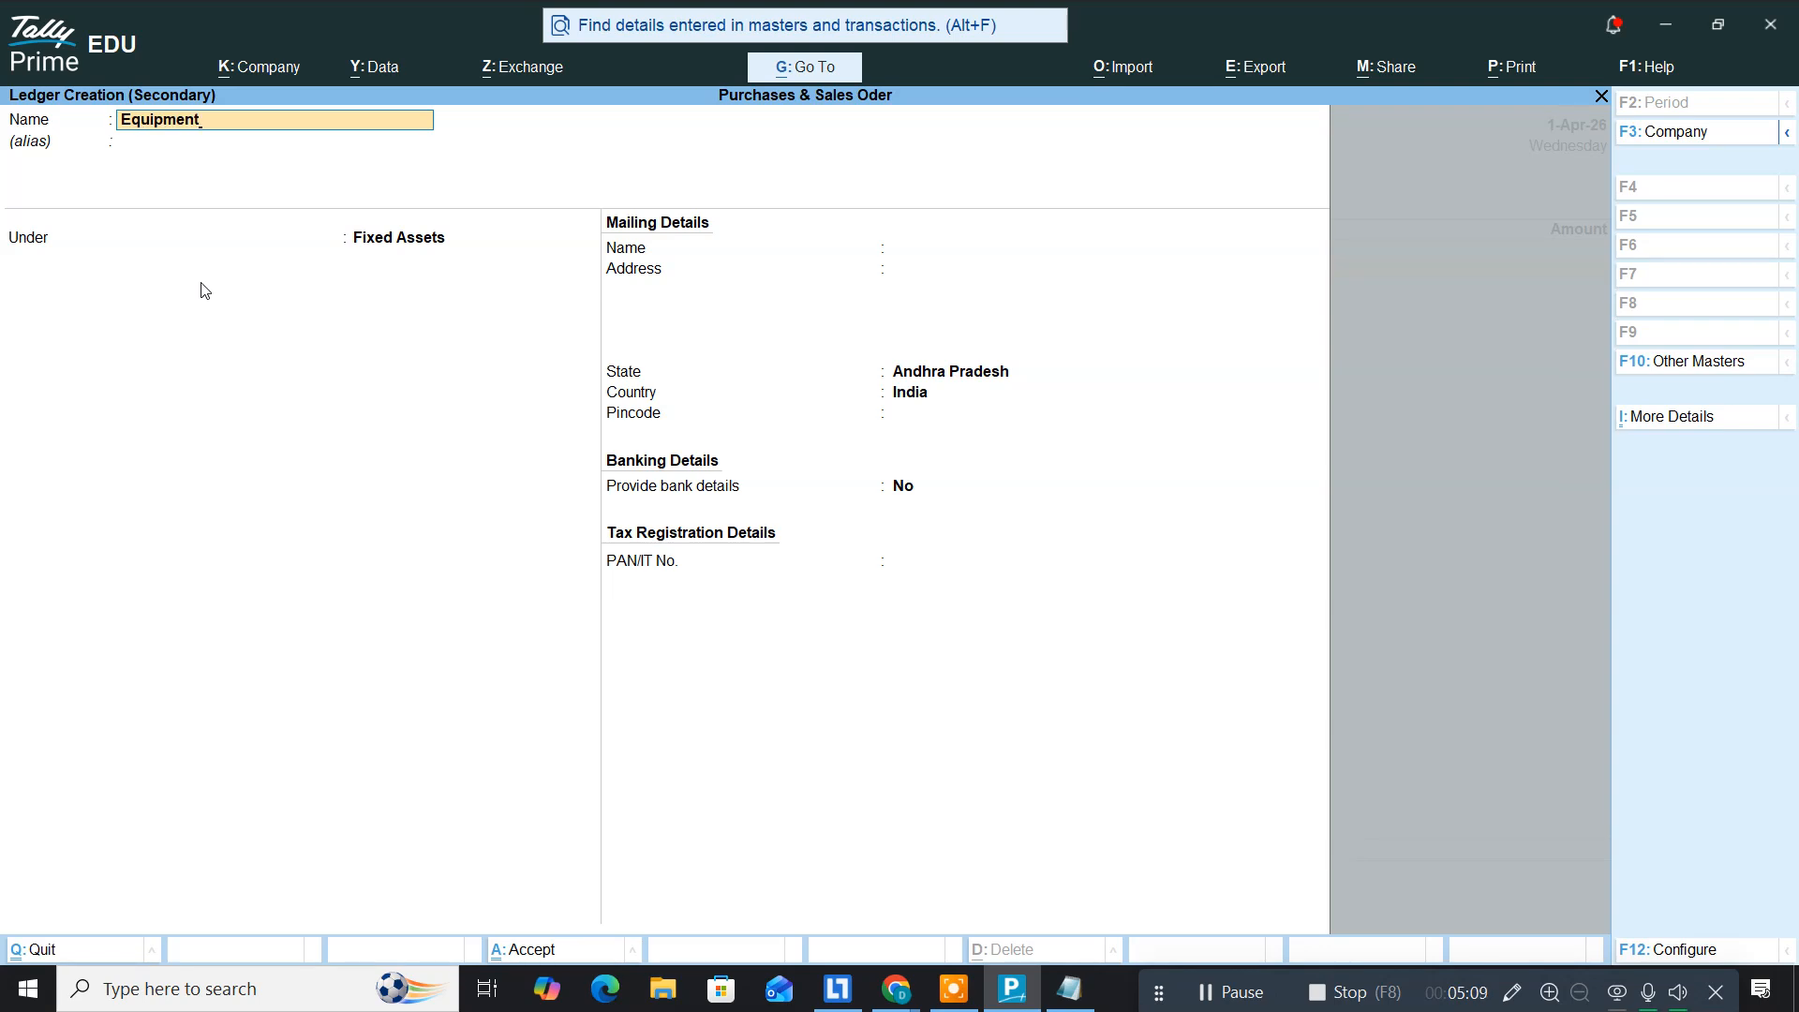
{"action": "key", "text": "Return"}
{"action": "key", "text": "Return"}
{"action": "key", "text": "Return"}
{"action": "key", "text": "Return"}
{"action": "key", "text": "Return"}
{"action": "key", "text": "Return"}
{"action": "key", "text": "Return"}
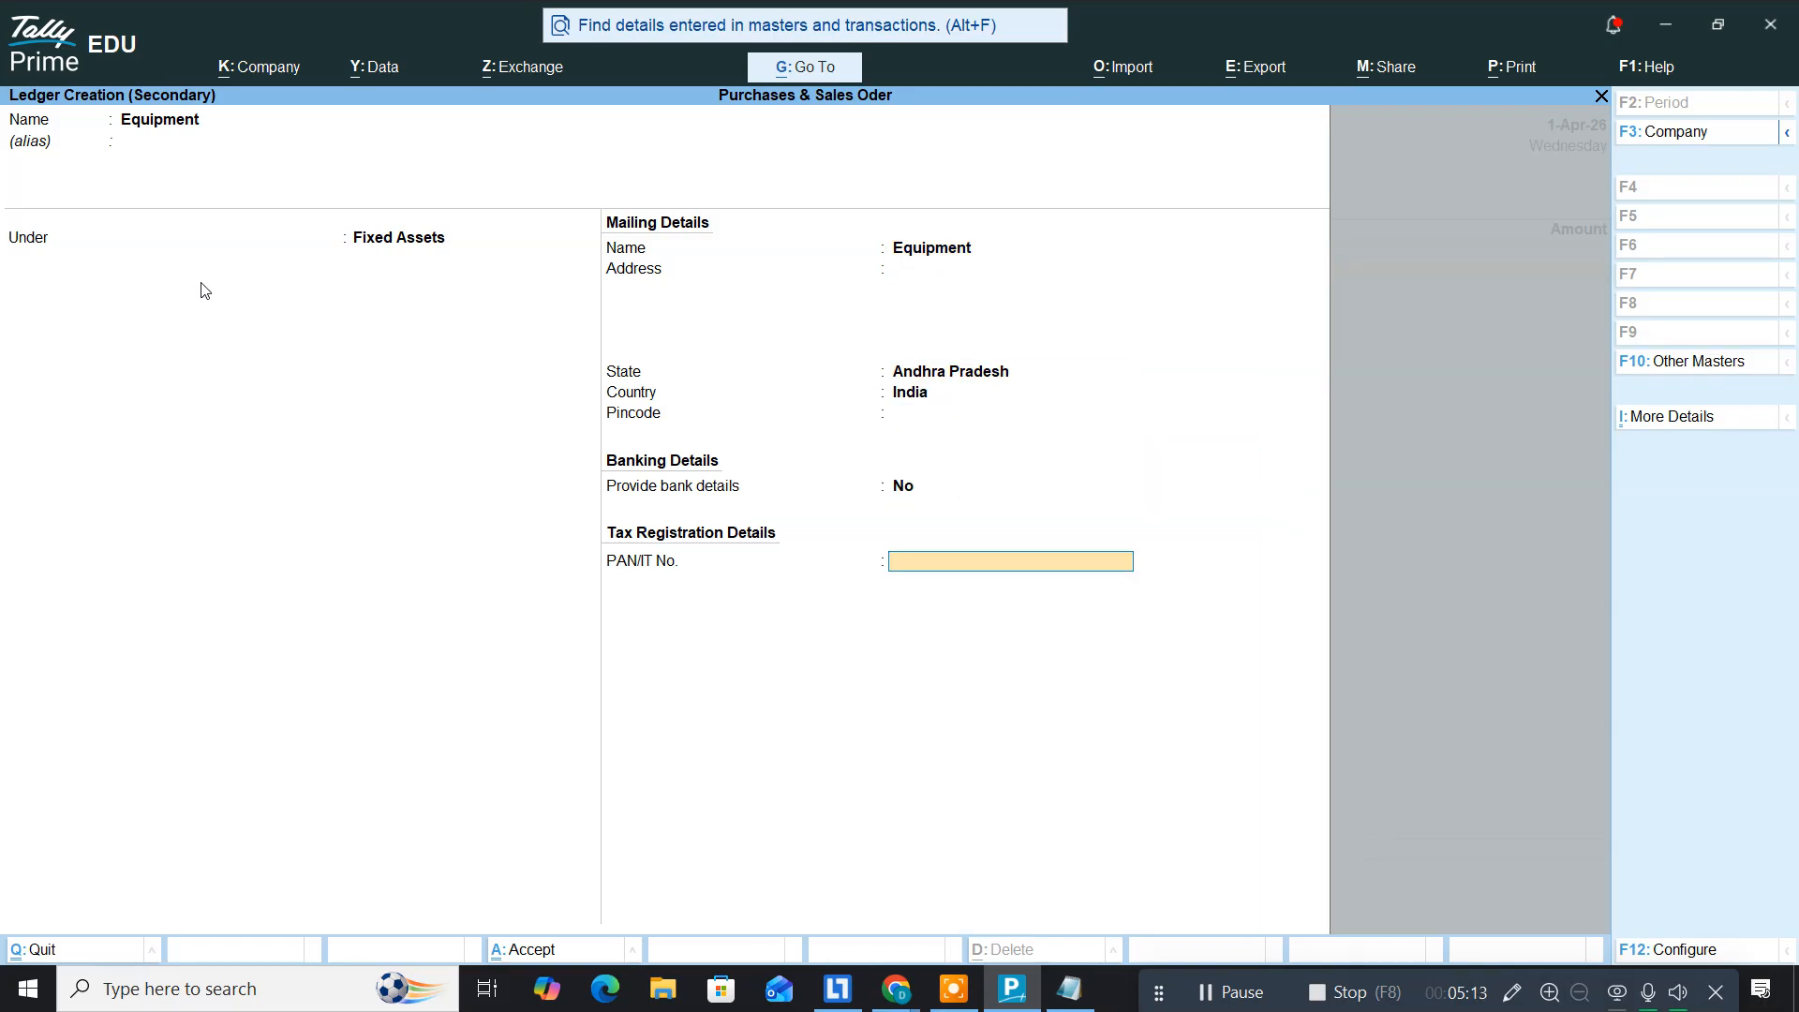
{"action": "key", "text": "Return"}
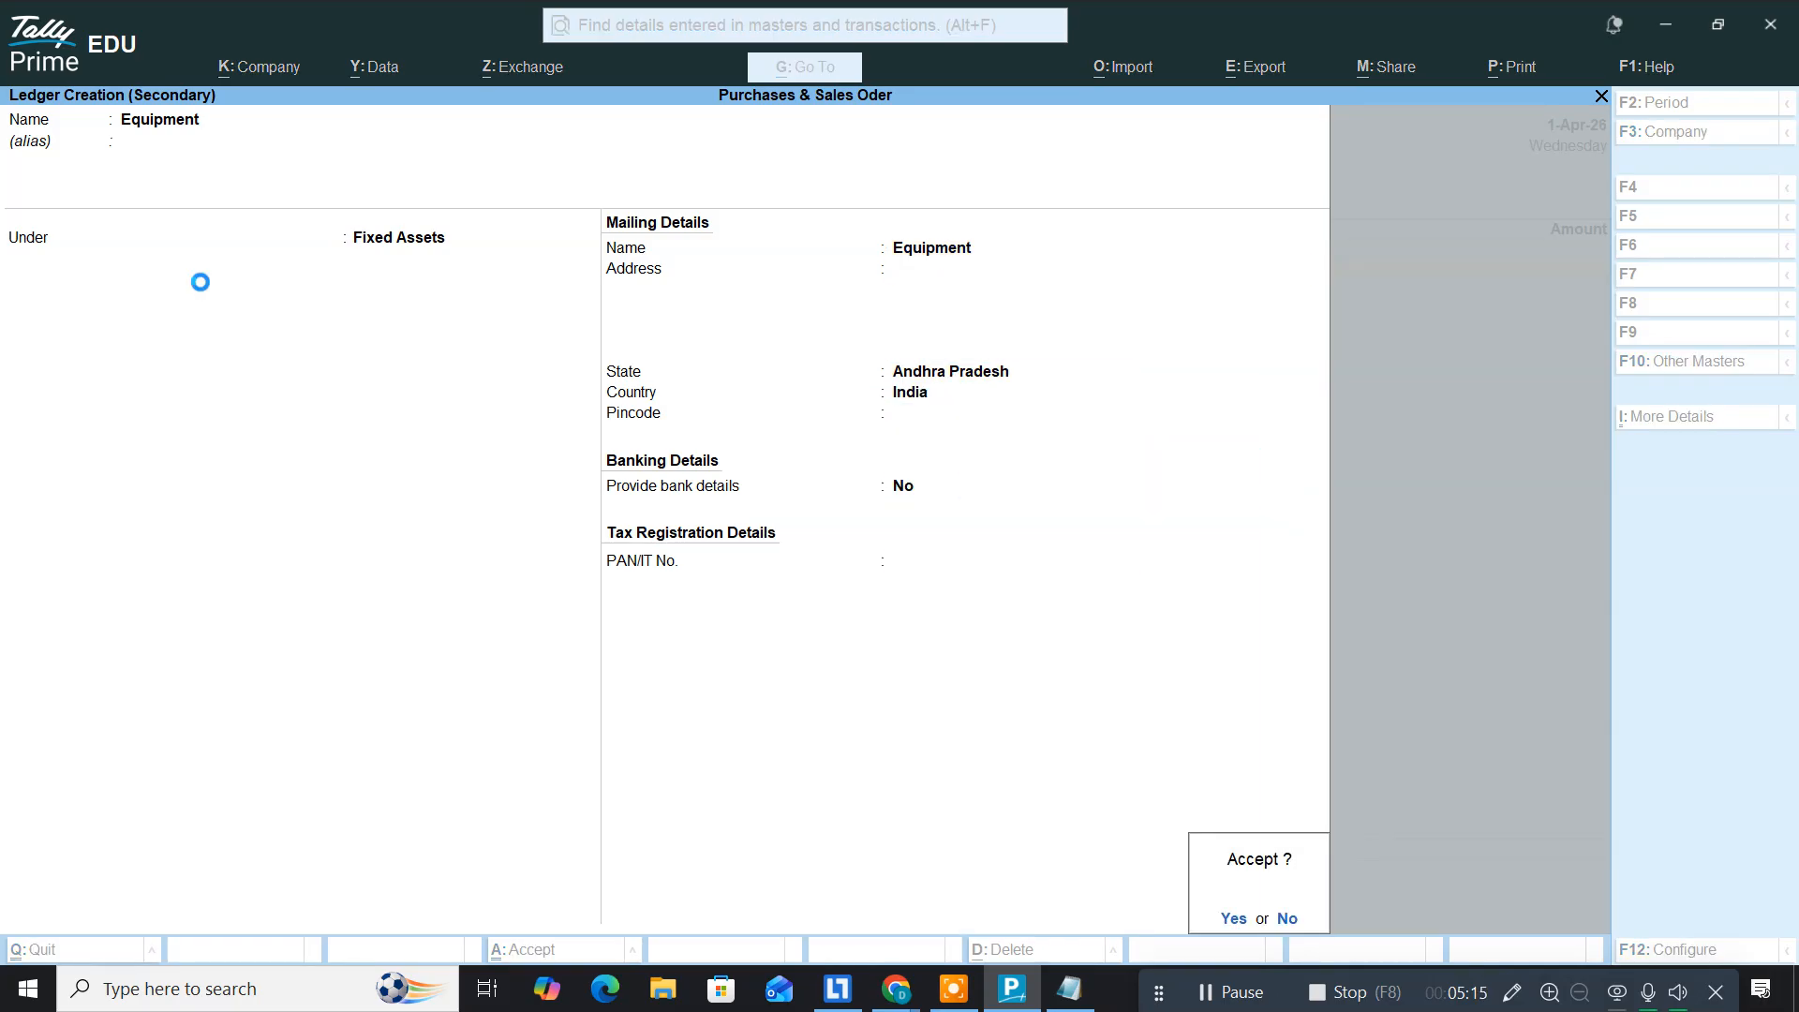
{"action": "key", "text": "Return"}
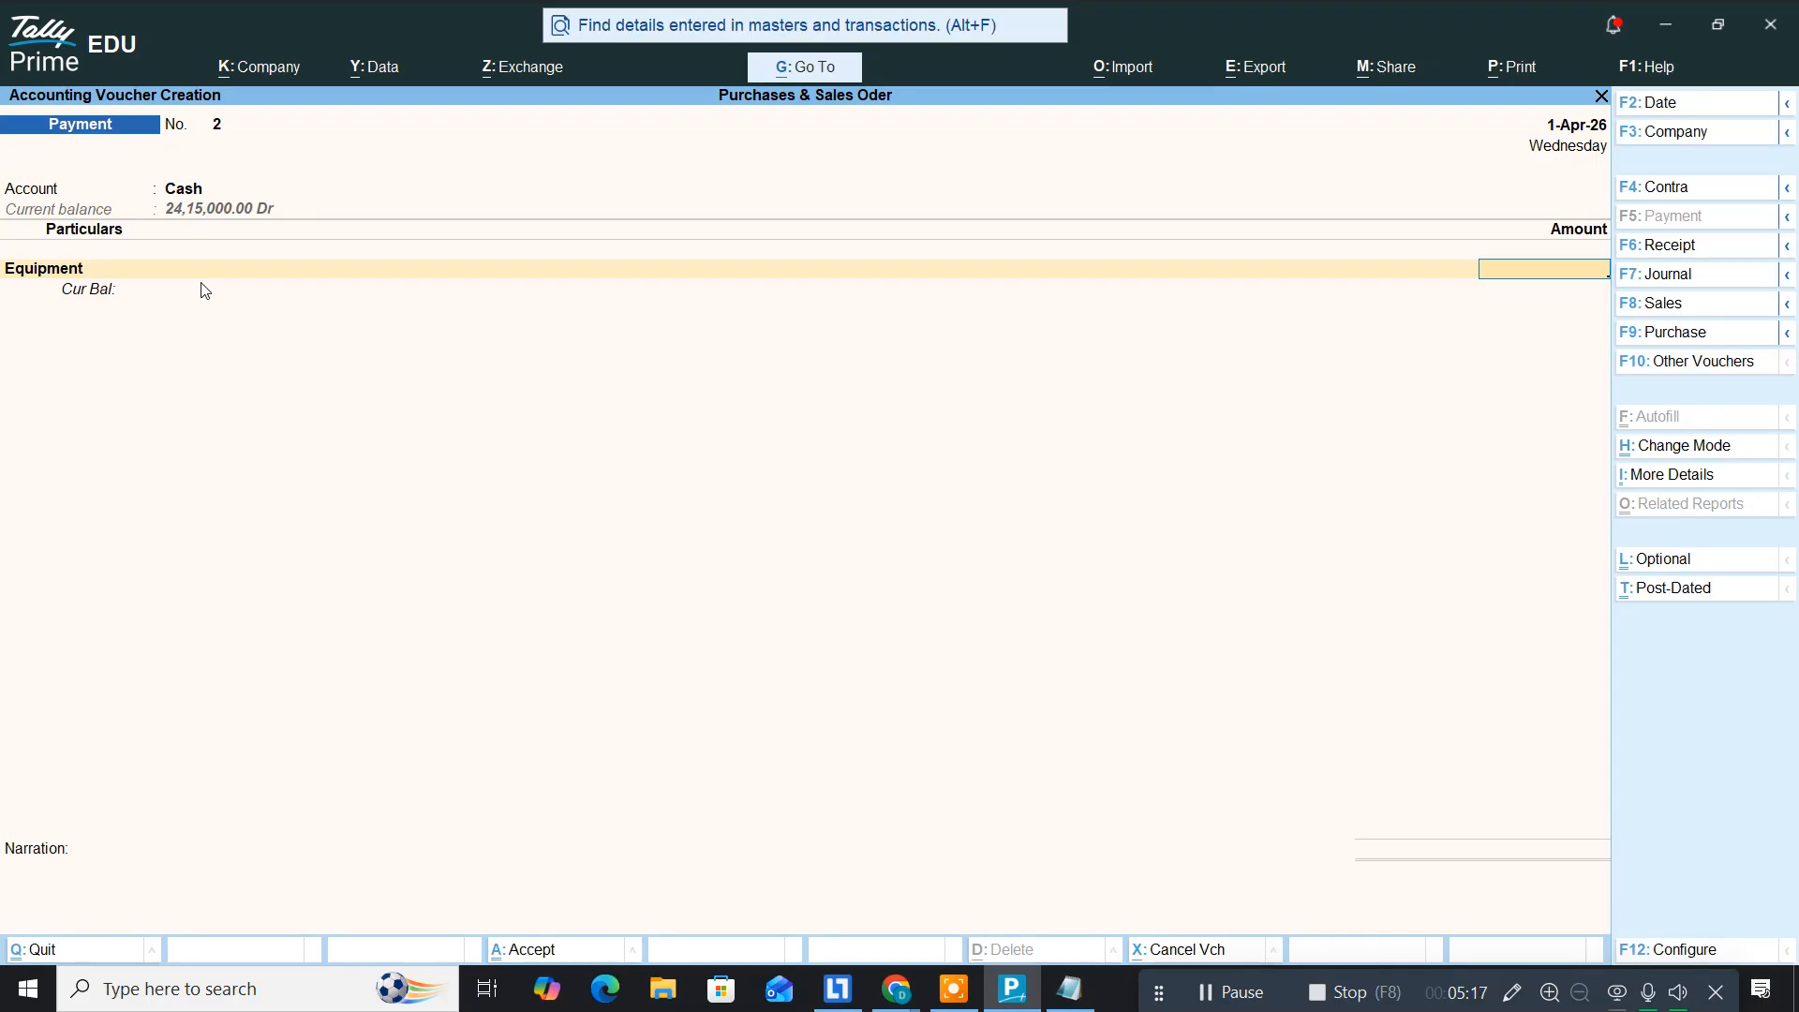
Step: Enter the Equipment amount, correcting 9,50,000 to 95,000, and save Payment voucher No. 2
{"action": "type", "text": "9,50,000"}
{"action": "key", "text": "Return"}
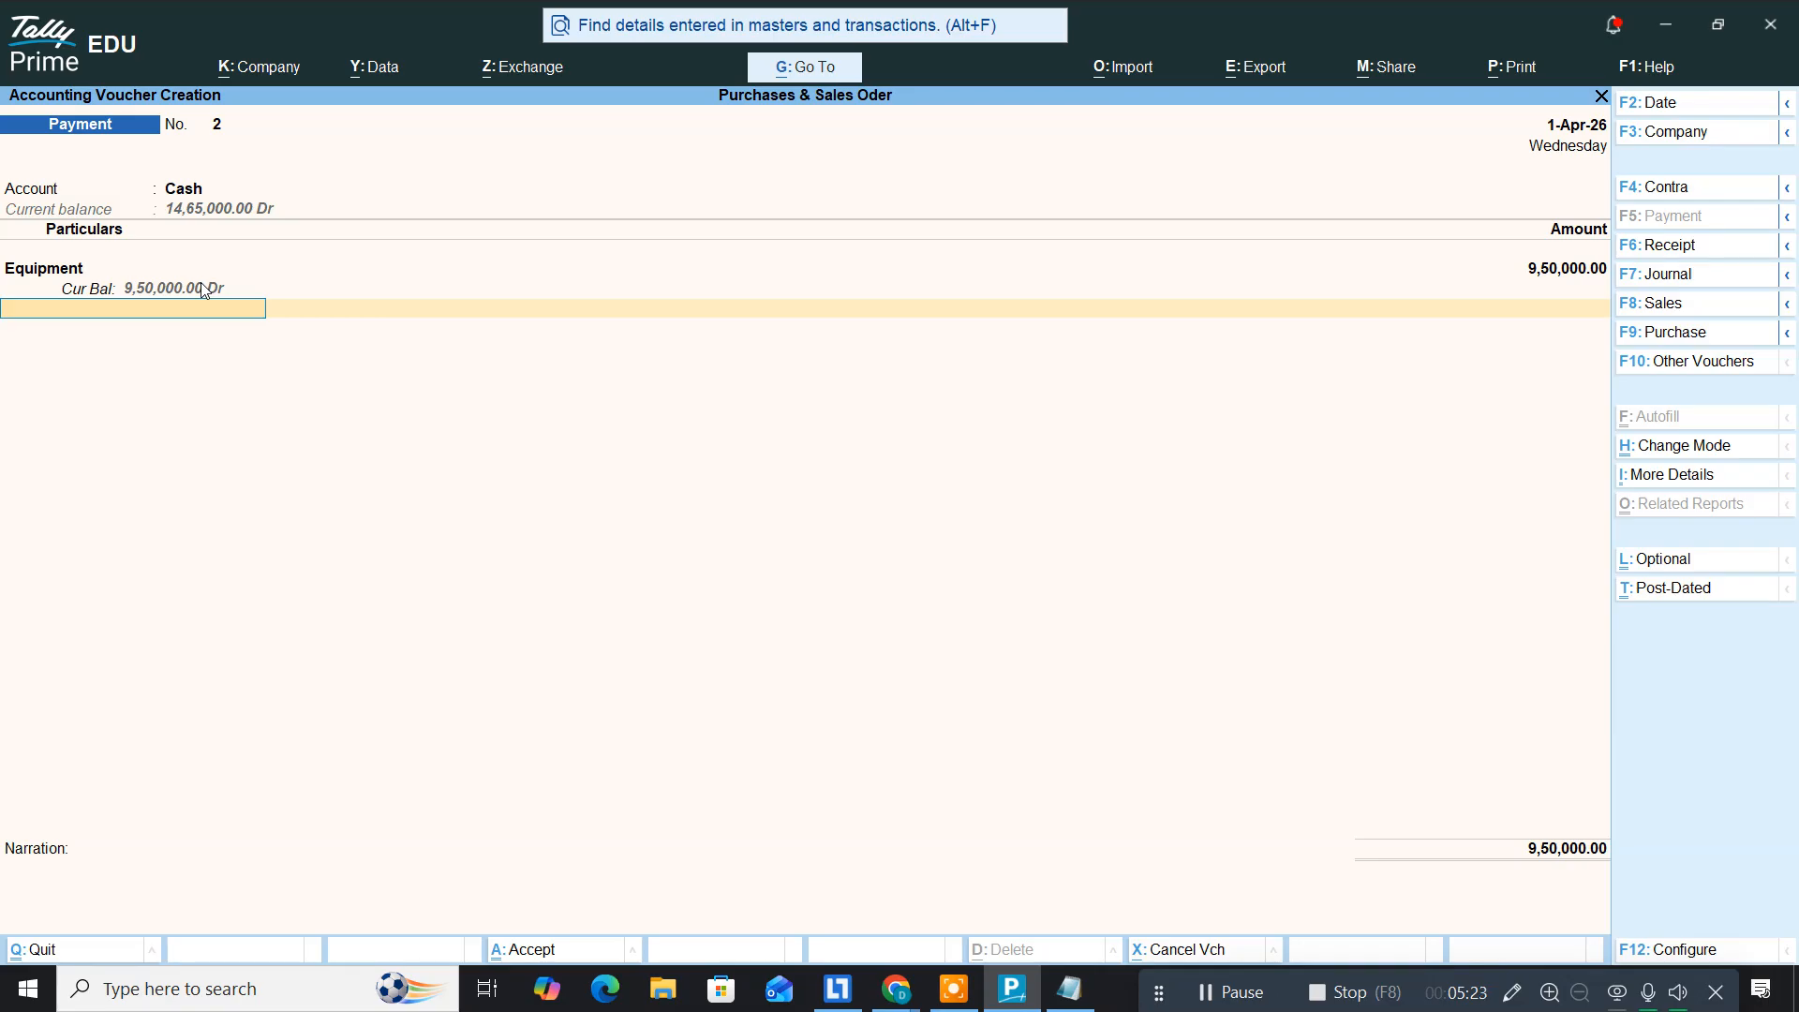
{"action": "key", "text": "BackSpace"}
{"action": "type", "text": "95,000"}
{"action": "key", "text": "Return"}
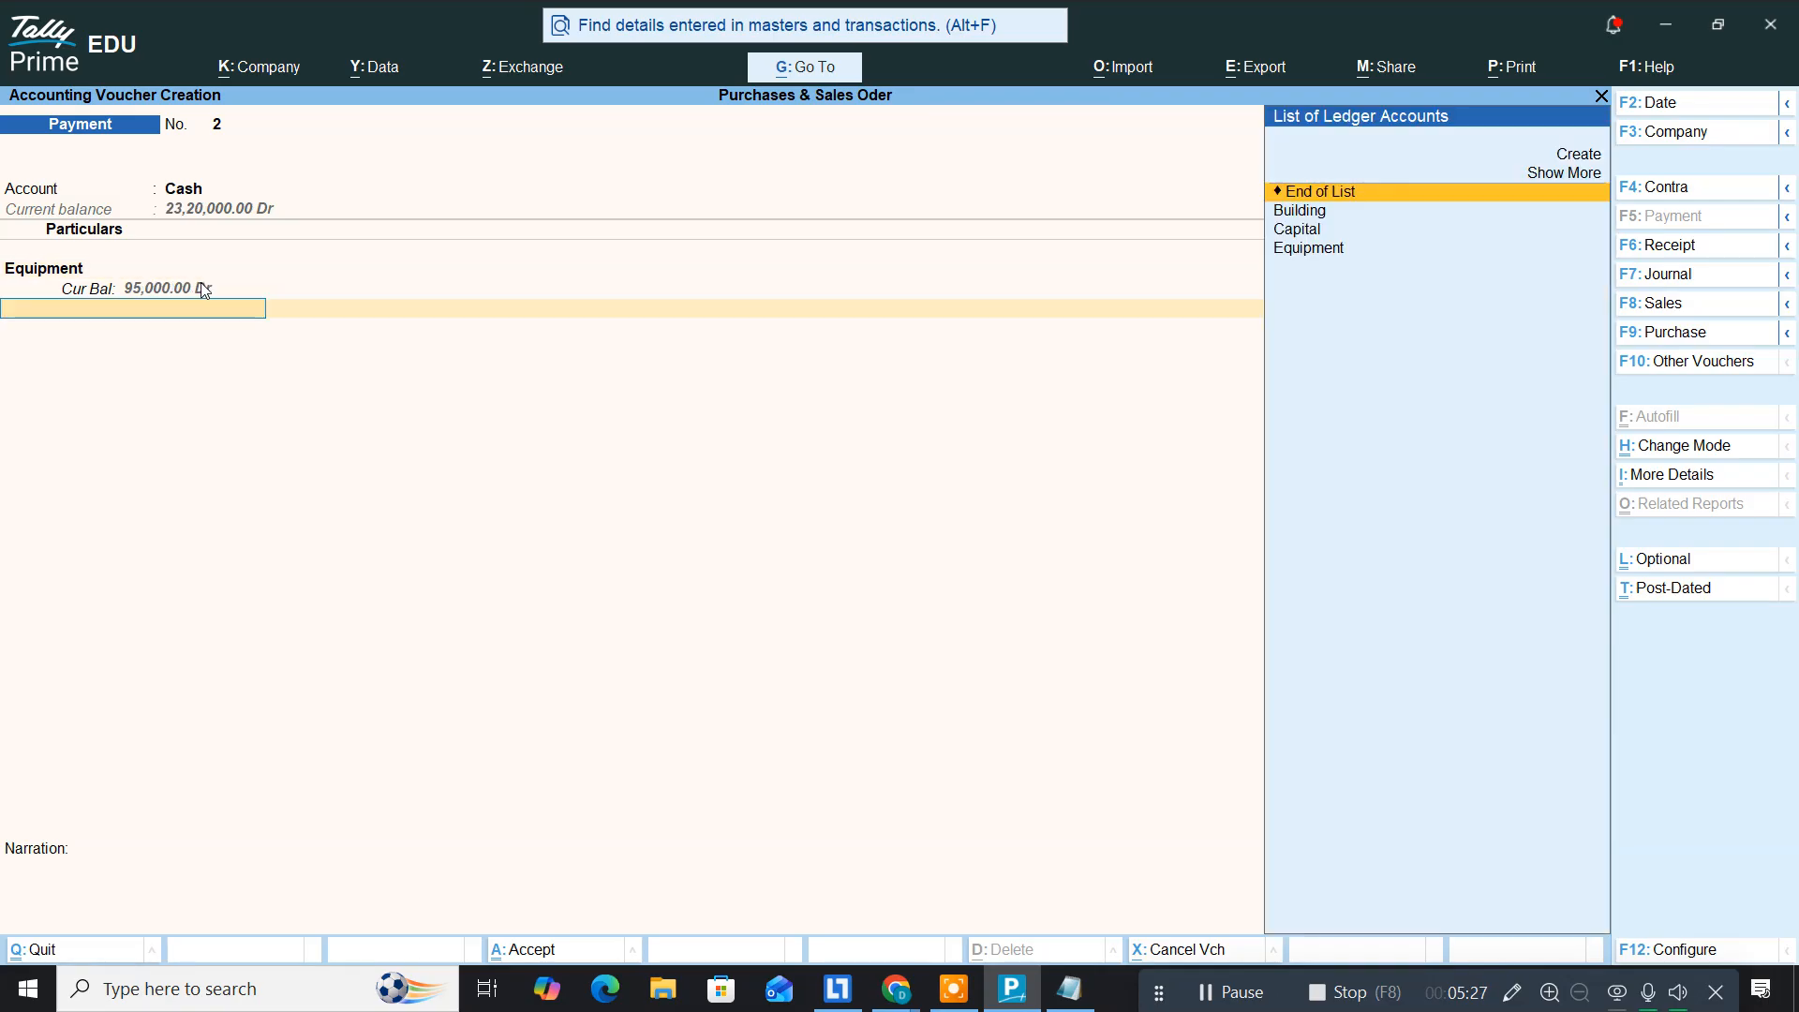
{"action": "key", "text": "Return"}
{"action": "key", "text": "Return"}
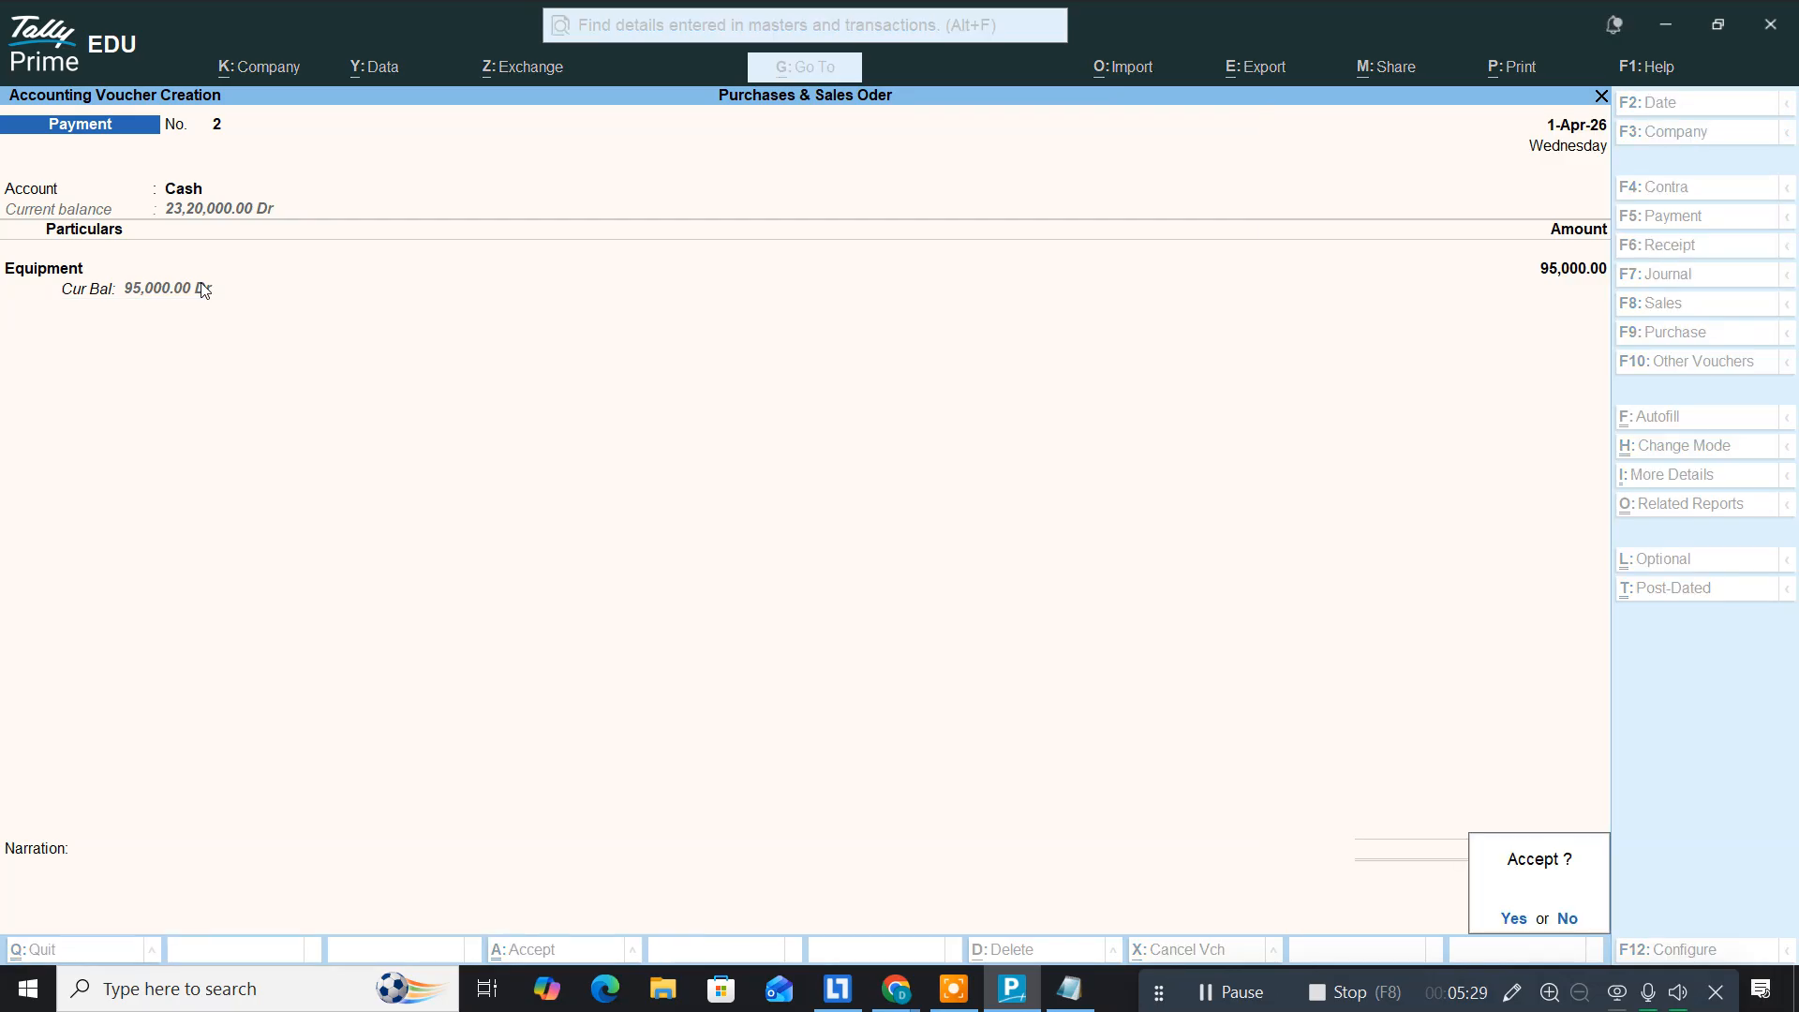
{"action": "key", "text": "Return"}
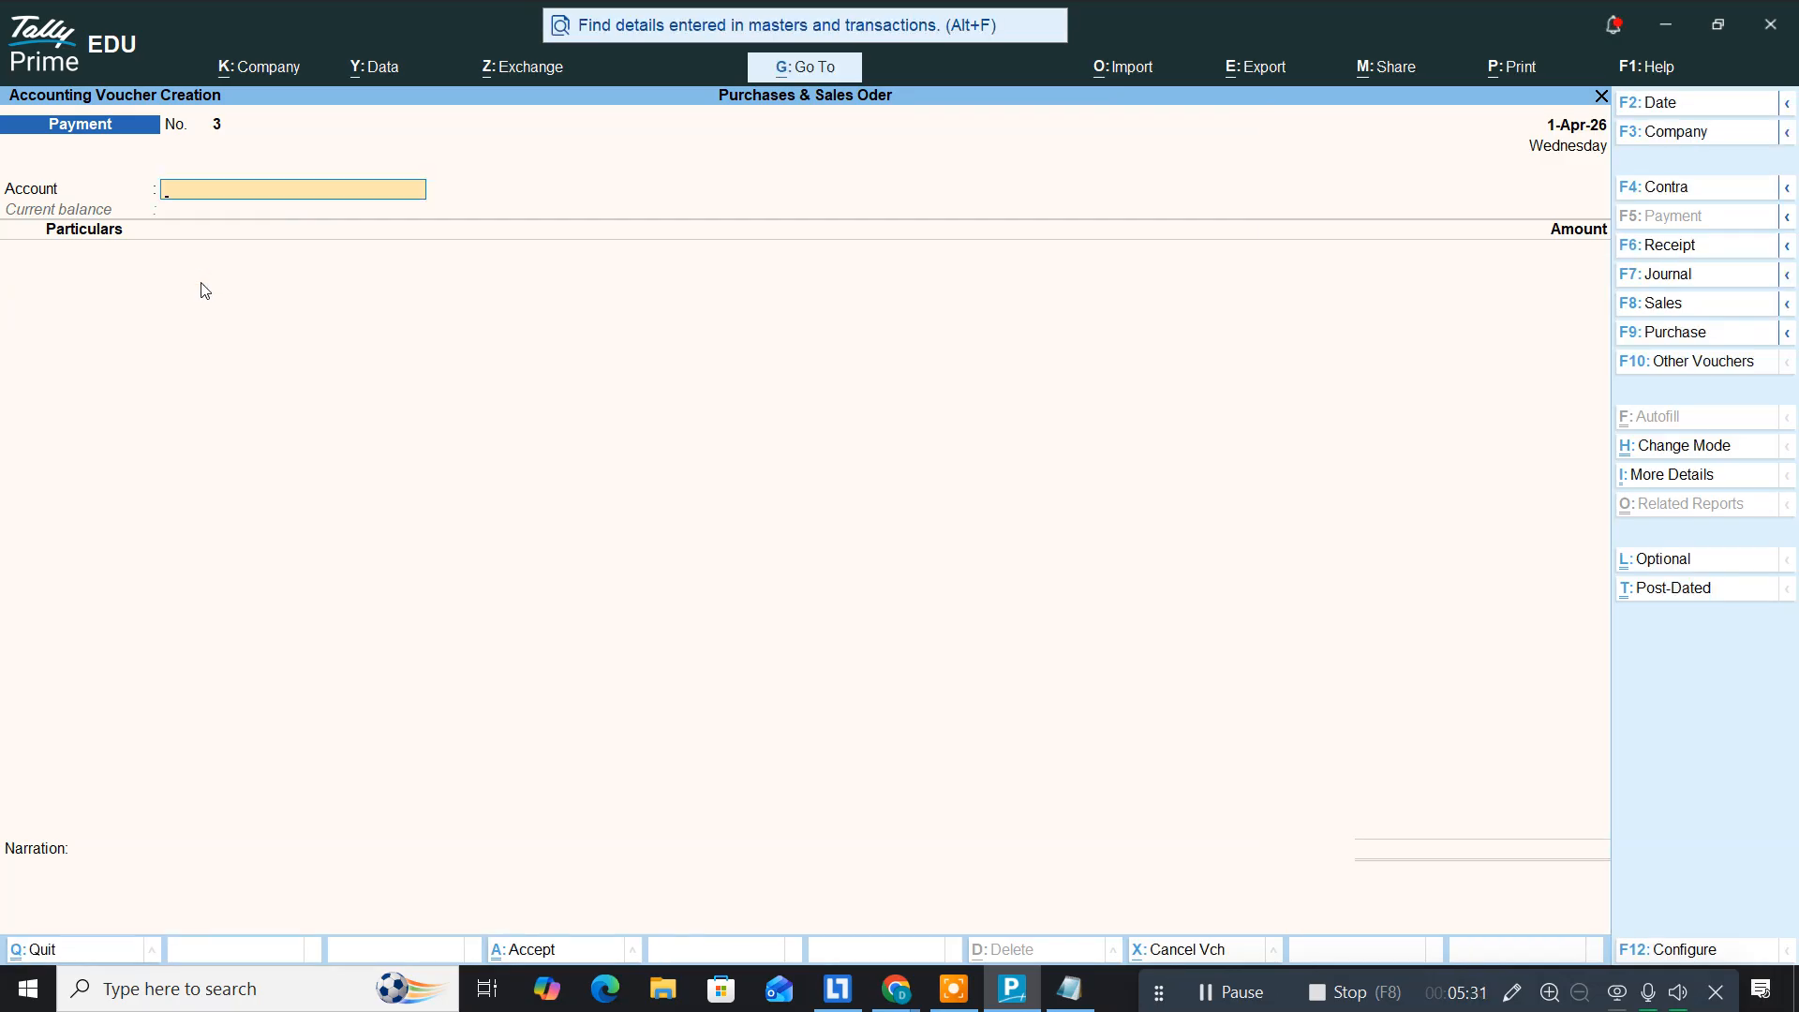
Step: Add the line 'purchases furniture65000' to the Notepad notes and return to Tally Prime
{"action": "key", "text": "alt+Tab"}
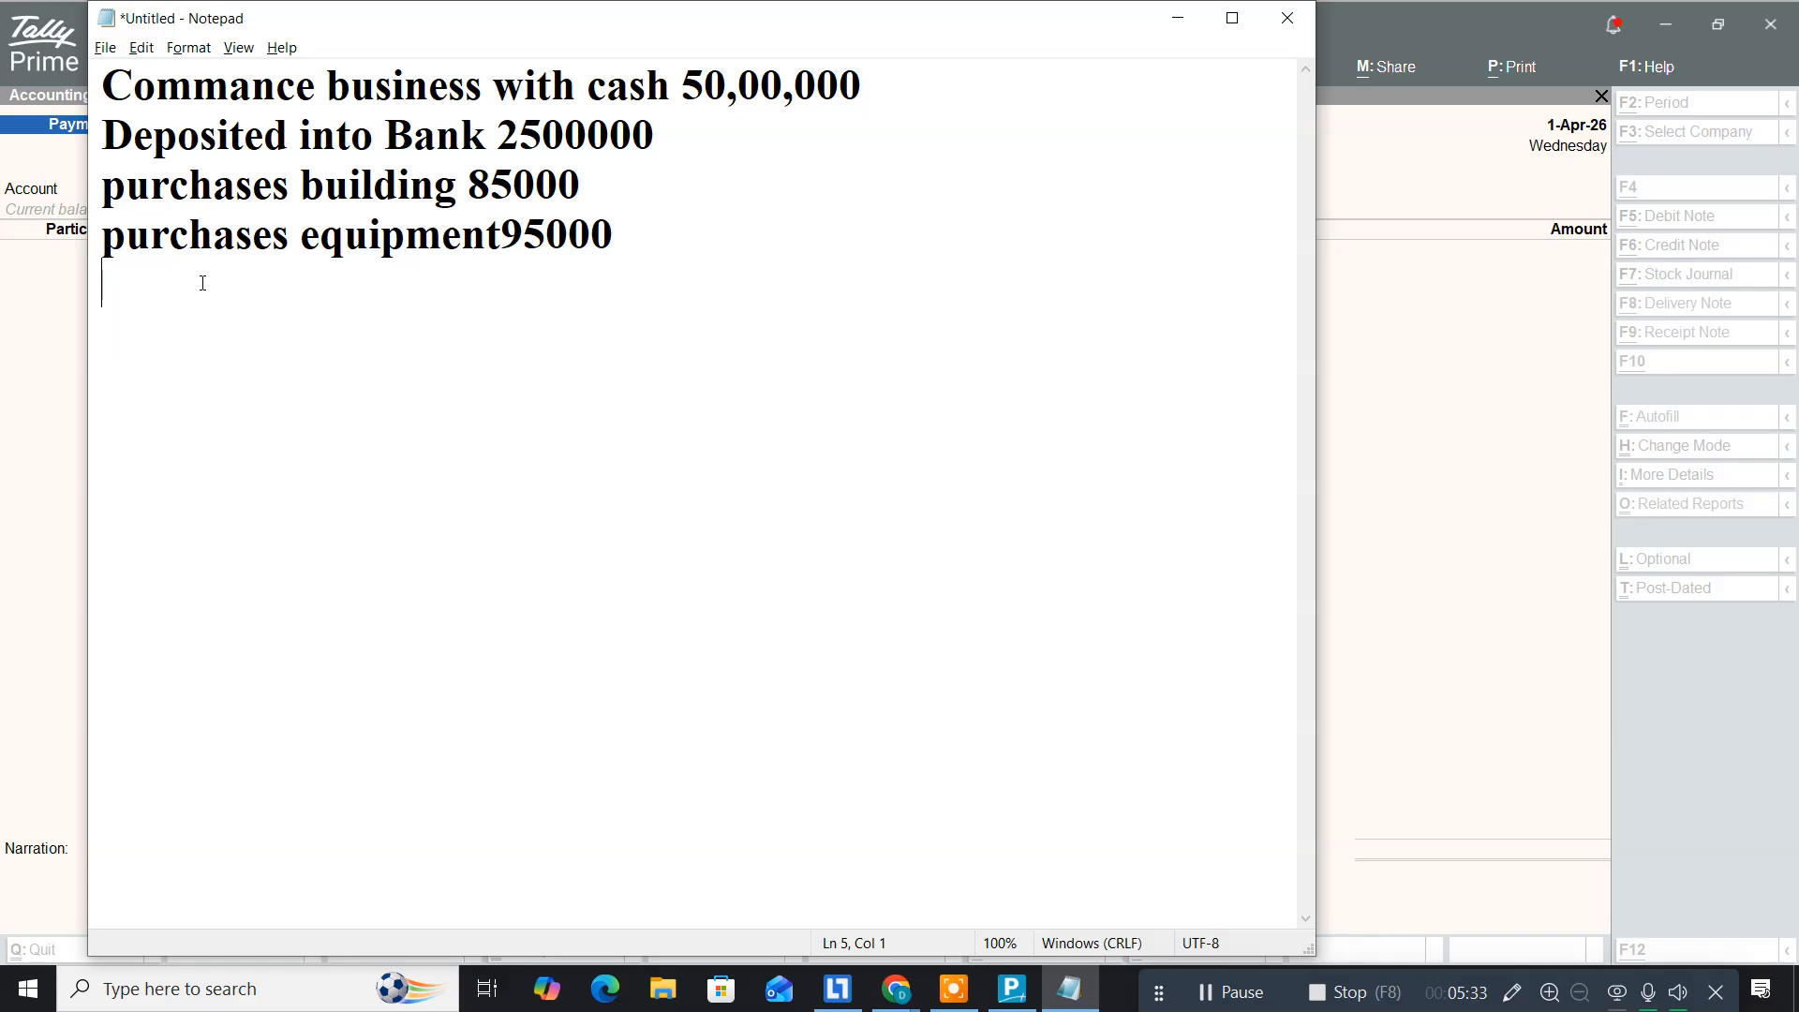
{"action": "type", "text": "purchases furniture"}
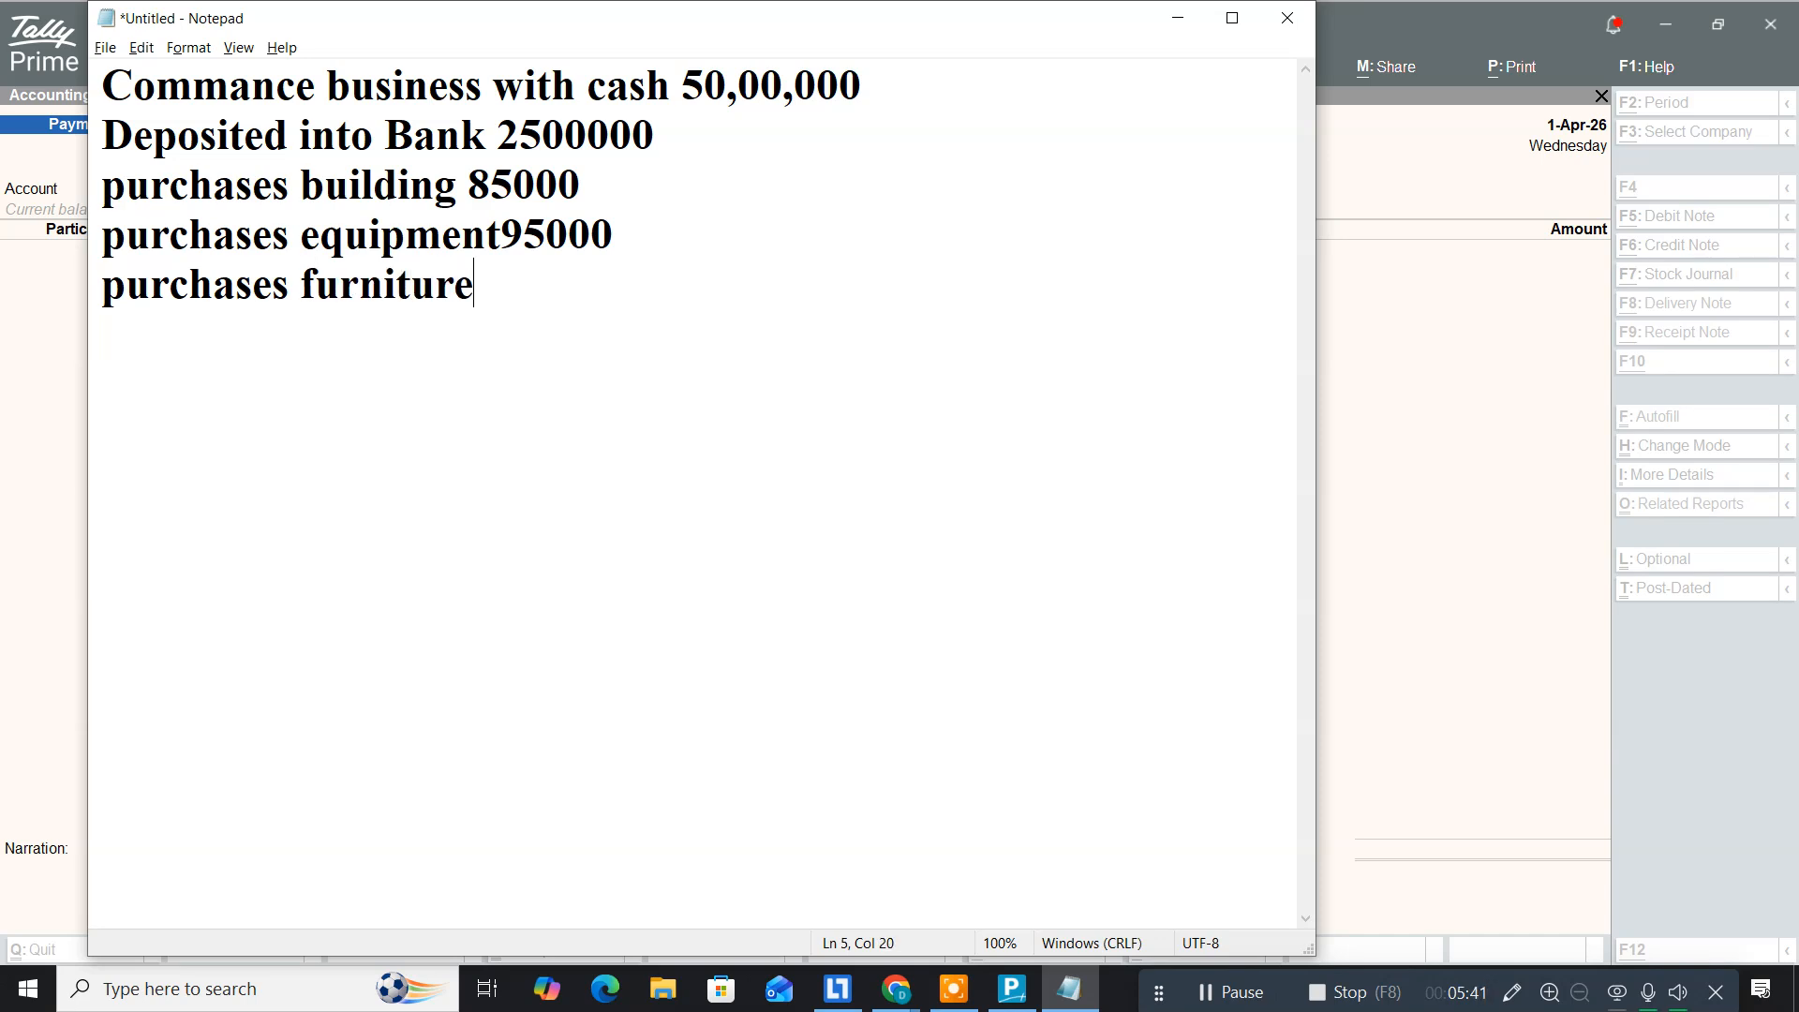
{"action": "type", "text": "65000"}
{"action": "key", "text": "Return"}
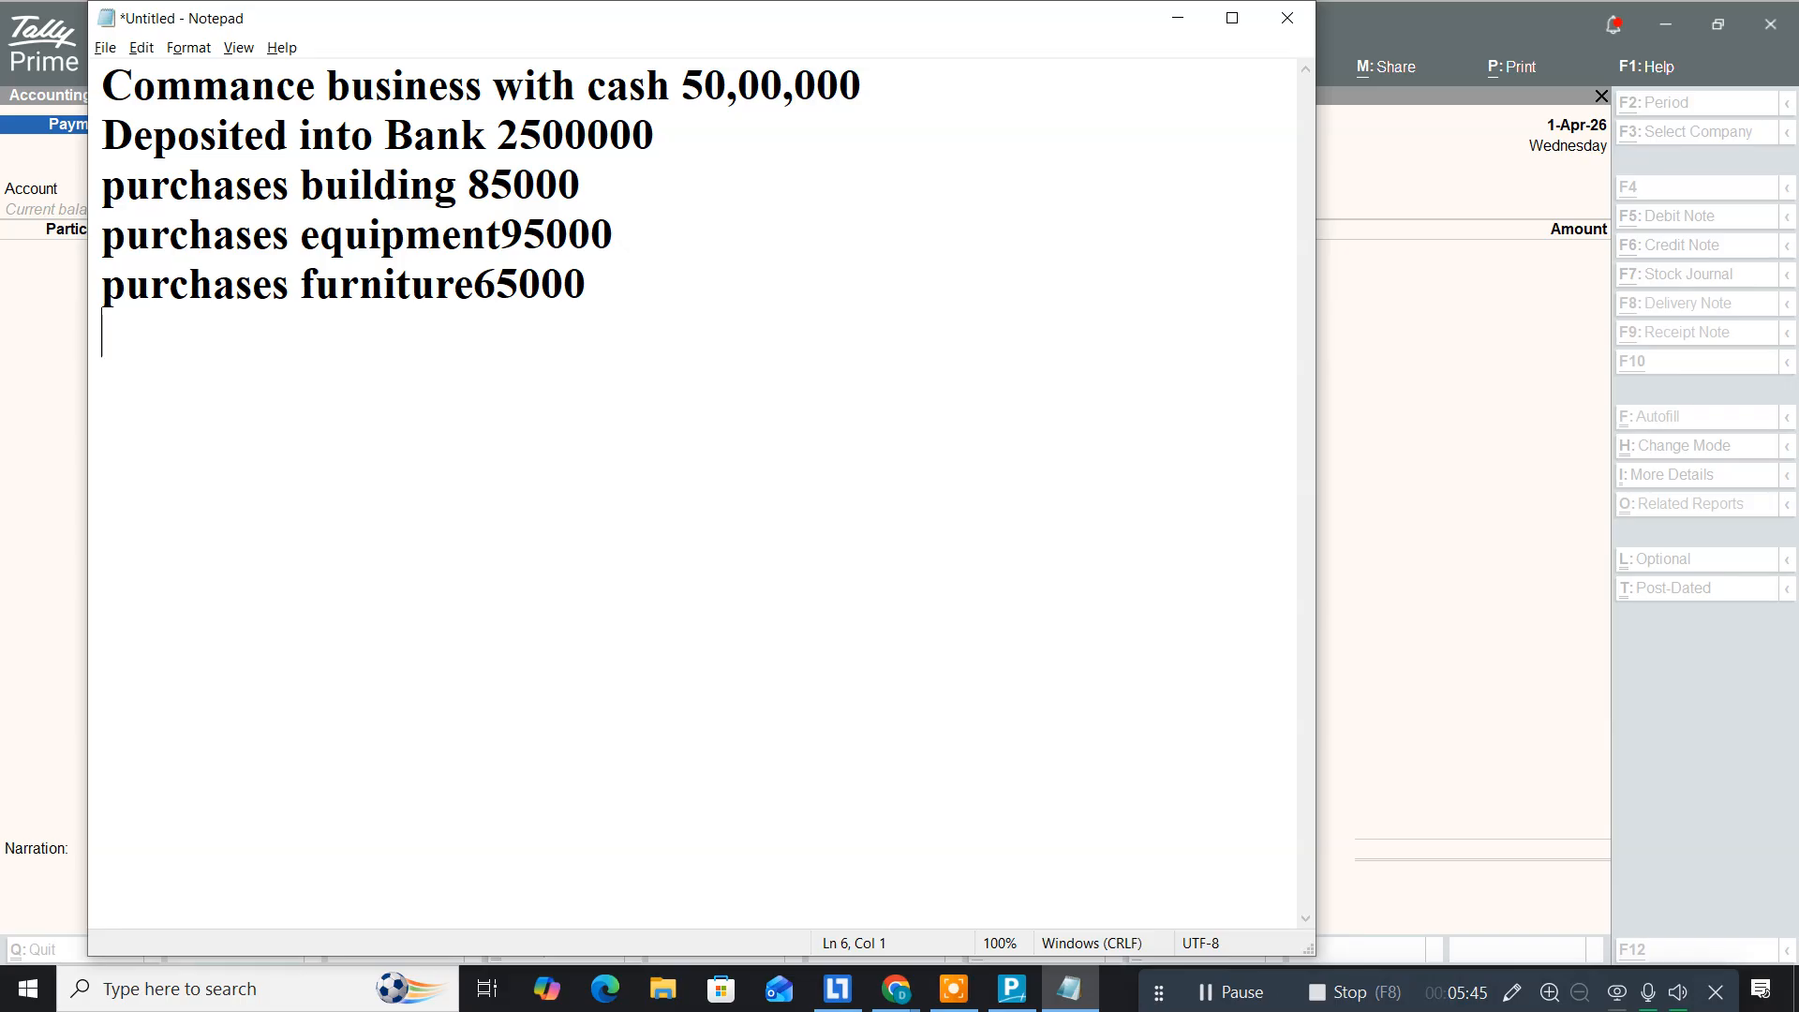
{"action": "key", "text": "alt+Tab"}
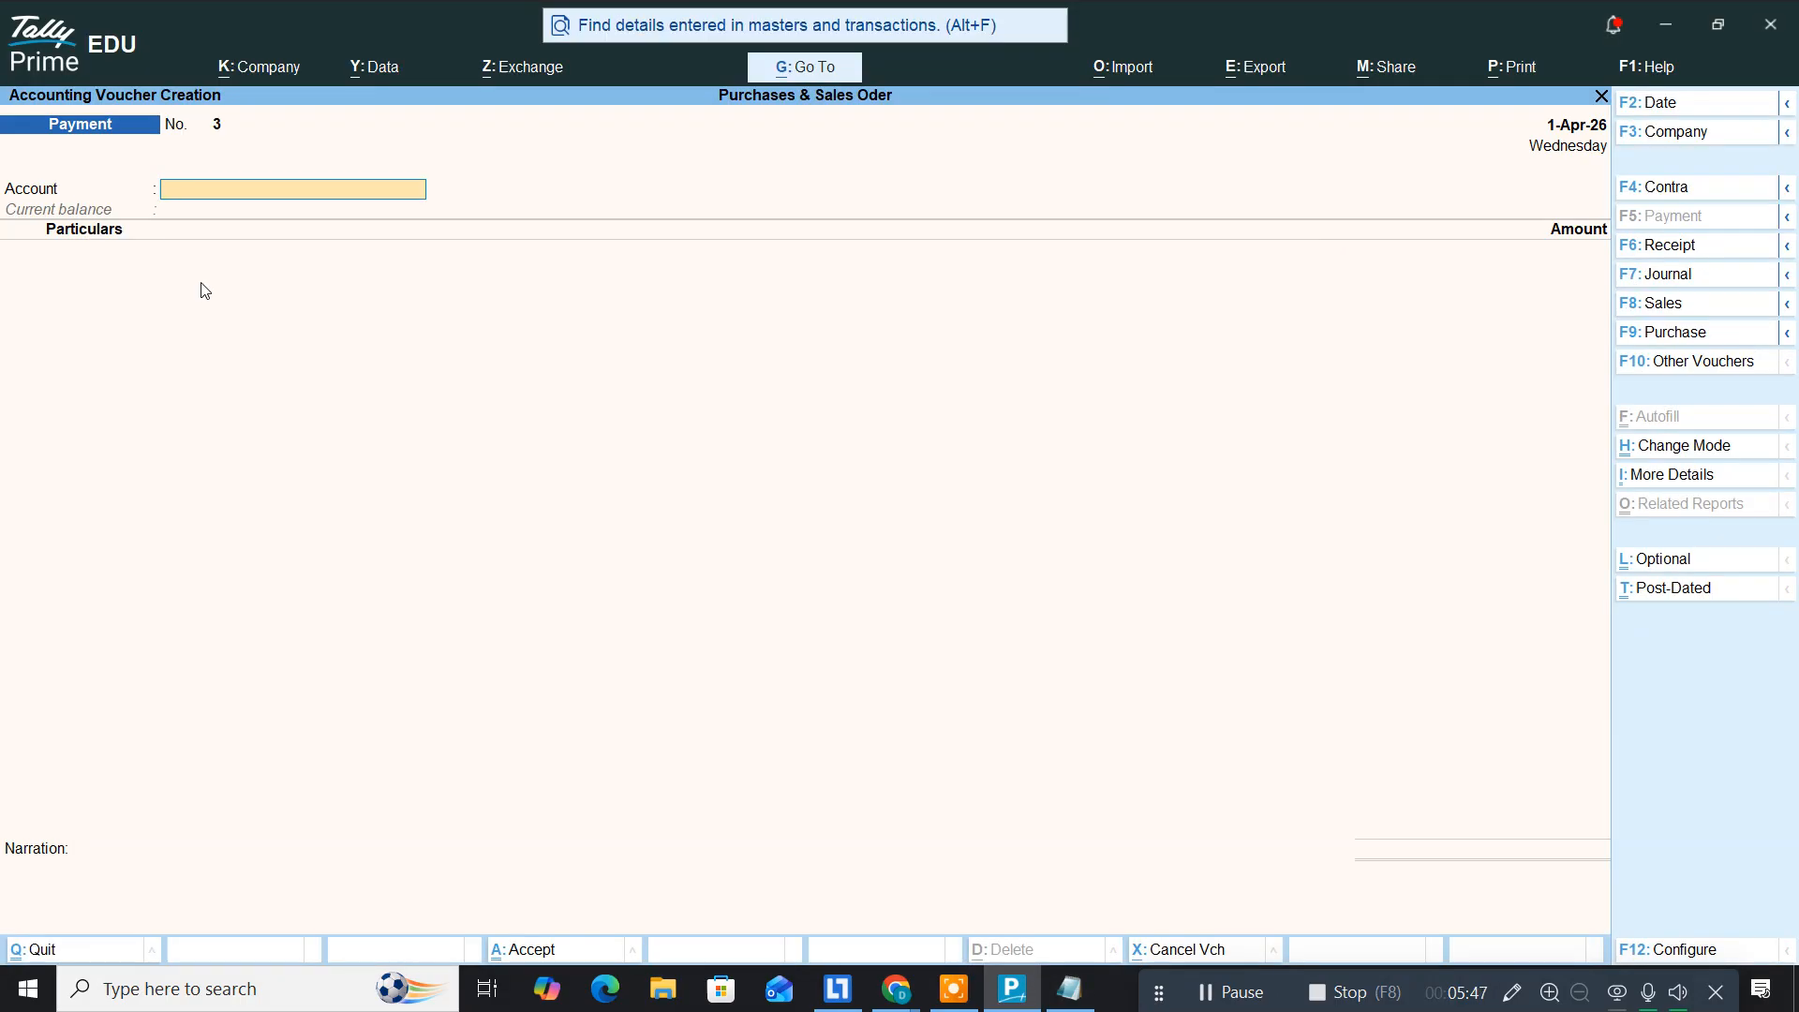
Step: With Cash as the account, create a Furniture ledger under Fixed Assets
{"action": "type", "text": "Cas"}
{"action": "key", "text": "Return"}
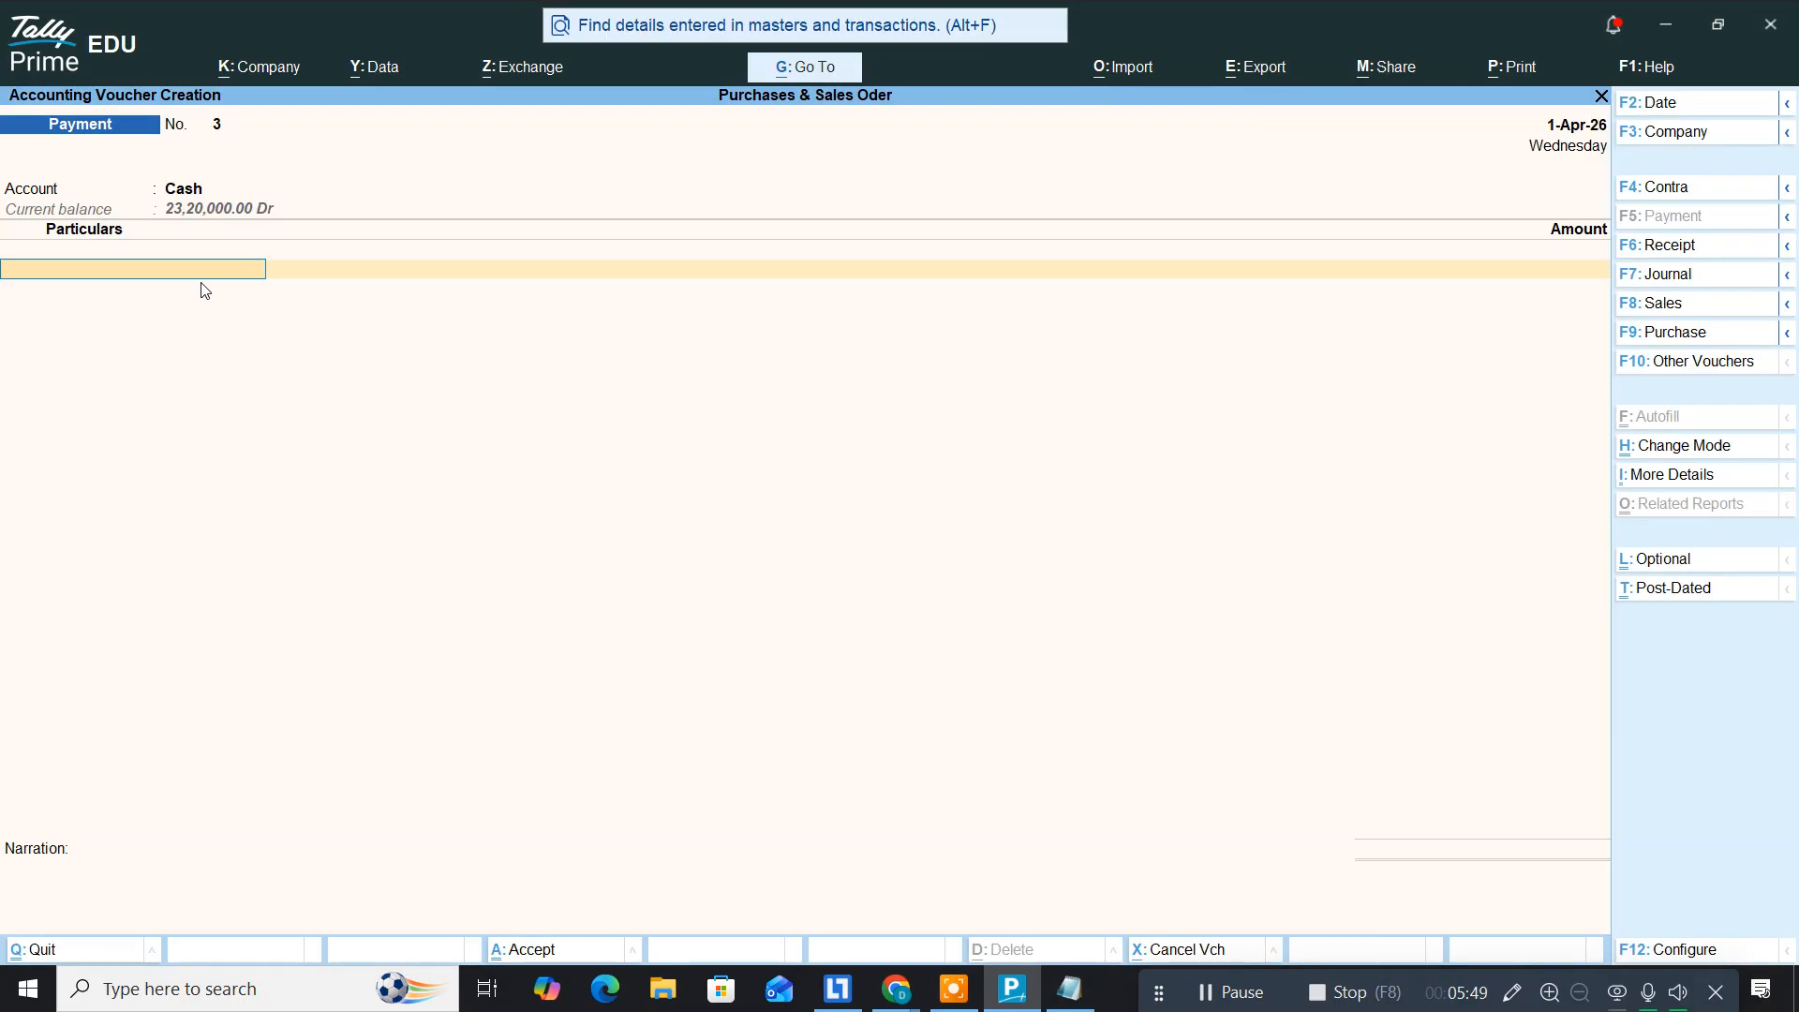
{"action": "key", "text": "alt+c"}
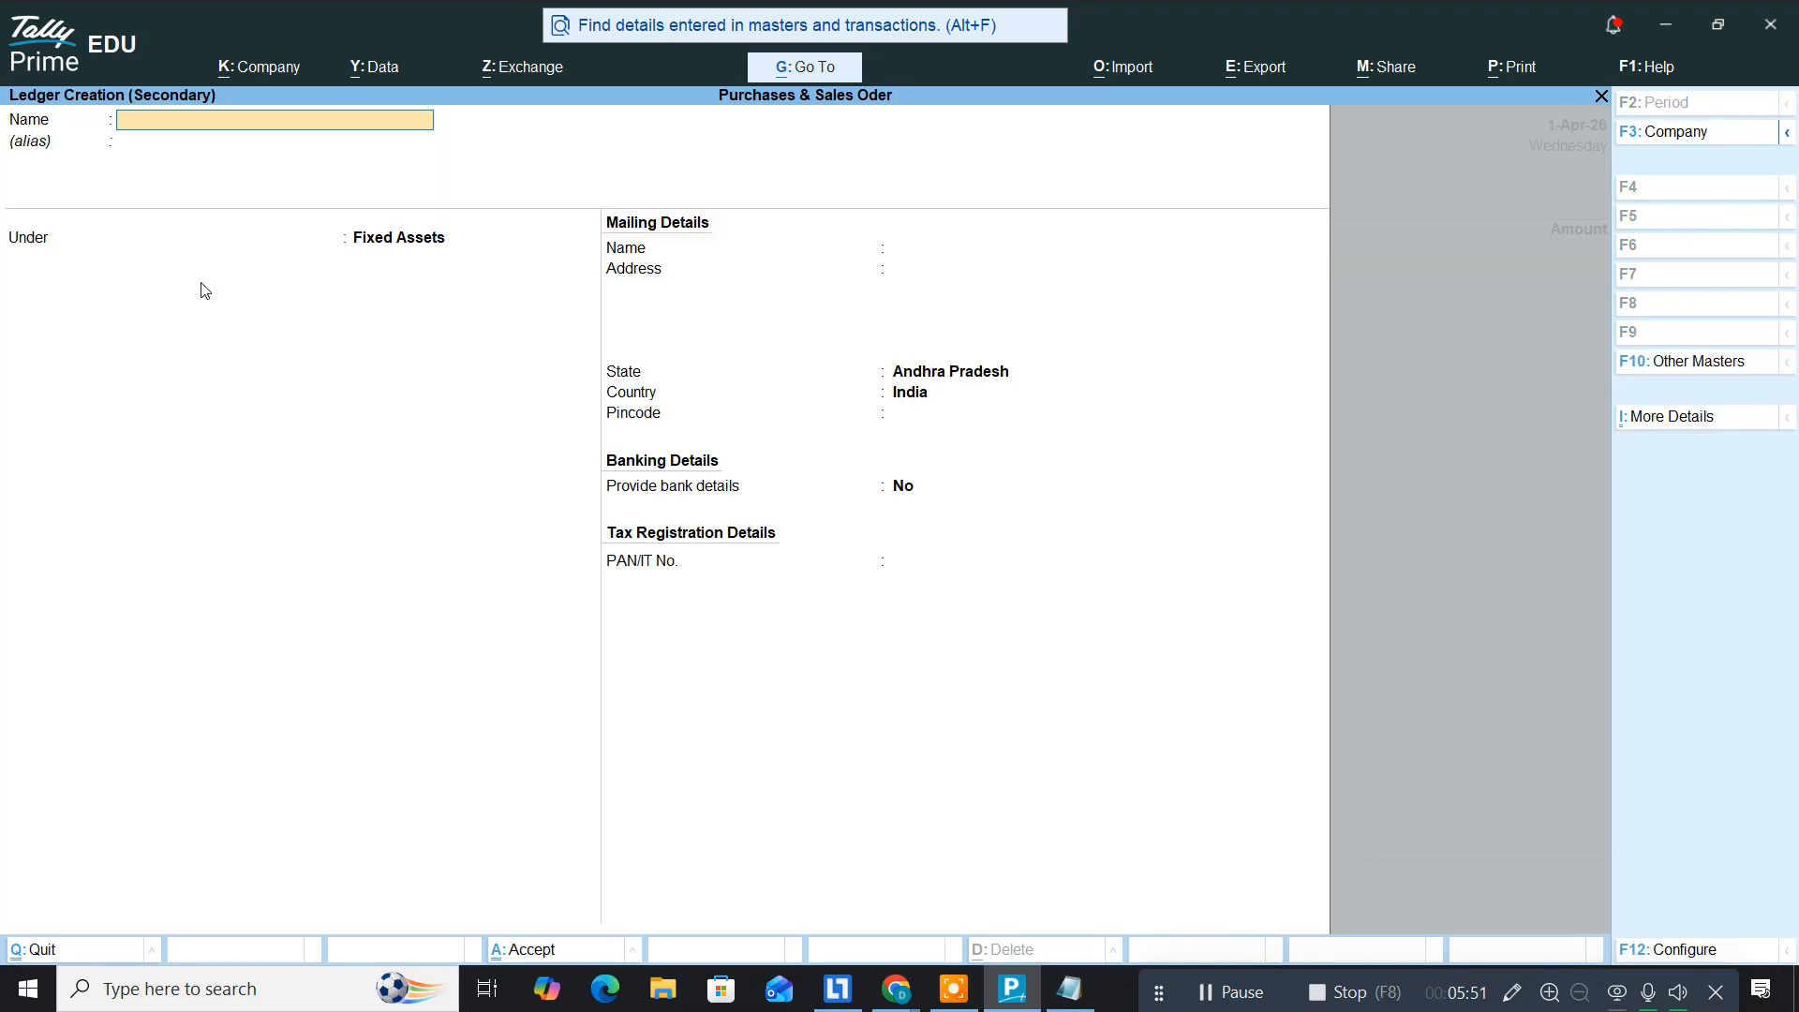
{"action": "type", "text": "Furniture"}
{"action": "key", "text": "Return"}
{"action": "key", "text": "Return"}
{"action": "type", "text": "F"}
{"action": "key", "text": "Return"}
{"action": "key", "text": "Return"}
{"action": "key", "text": "Return"}
{"action": "key", "text": "Return"}
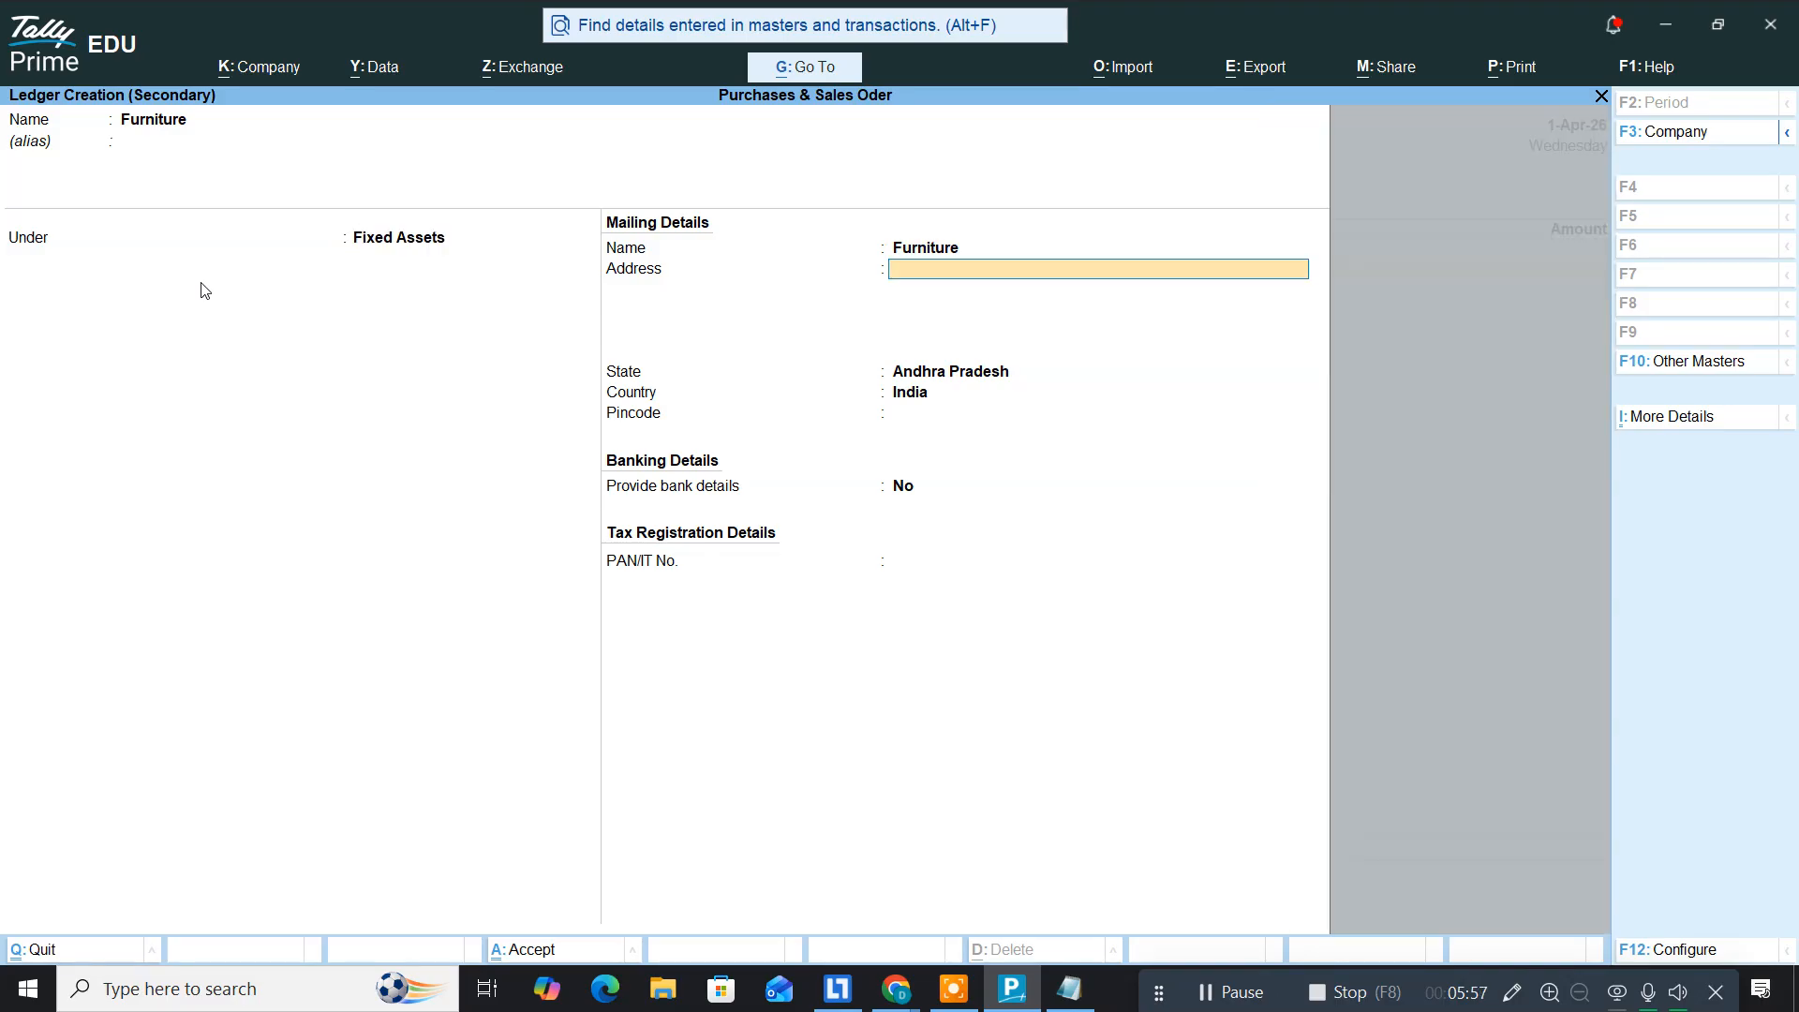
{"action": "key", "text": "Return"}
{"action": "key", "text": "Return"}
{"action": "key", "text": "Return"}
Step: Enter 65000 as the Furniture amount and complete Payment voucher No. 3
{"action": "key", "text": "Return"}
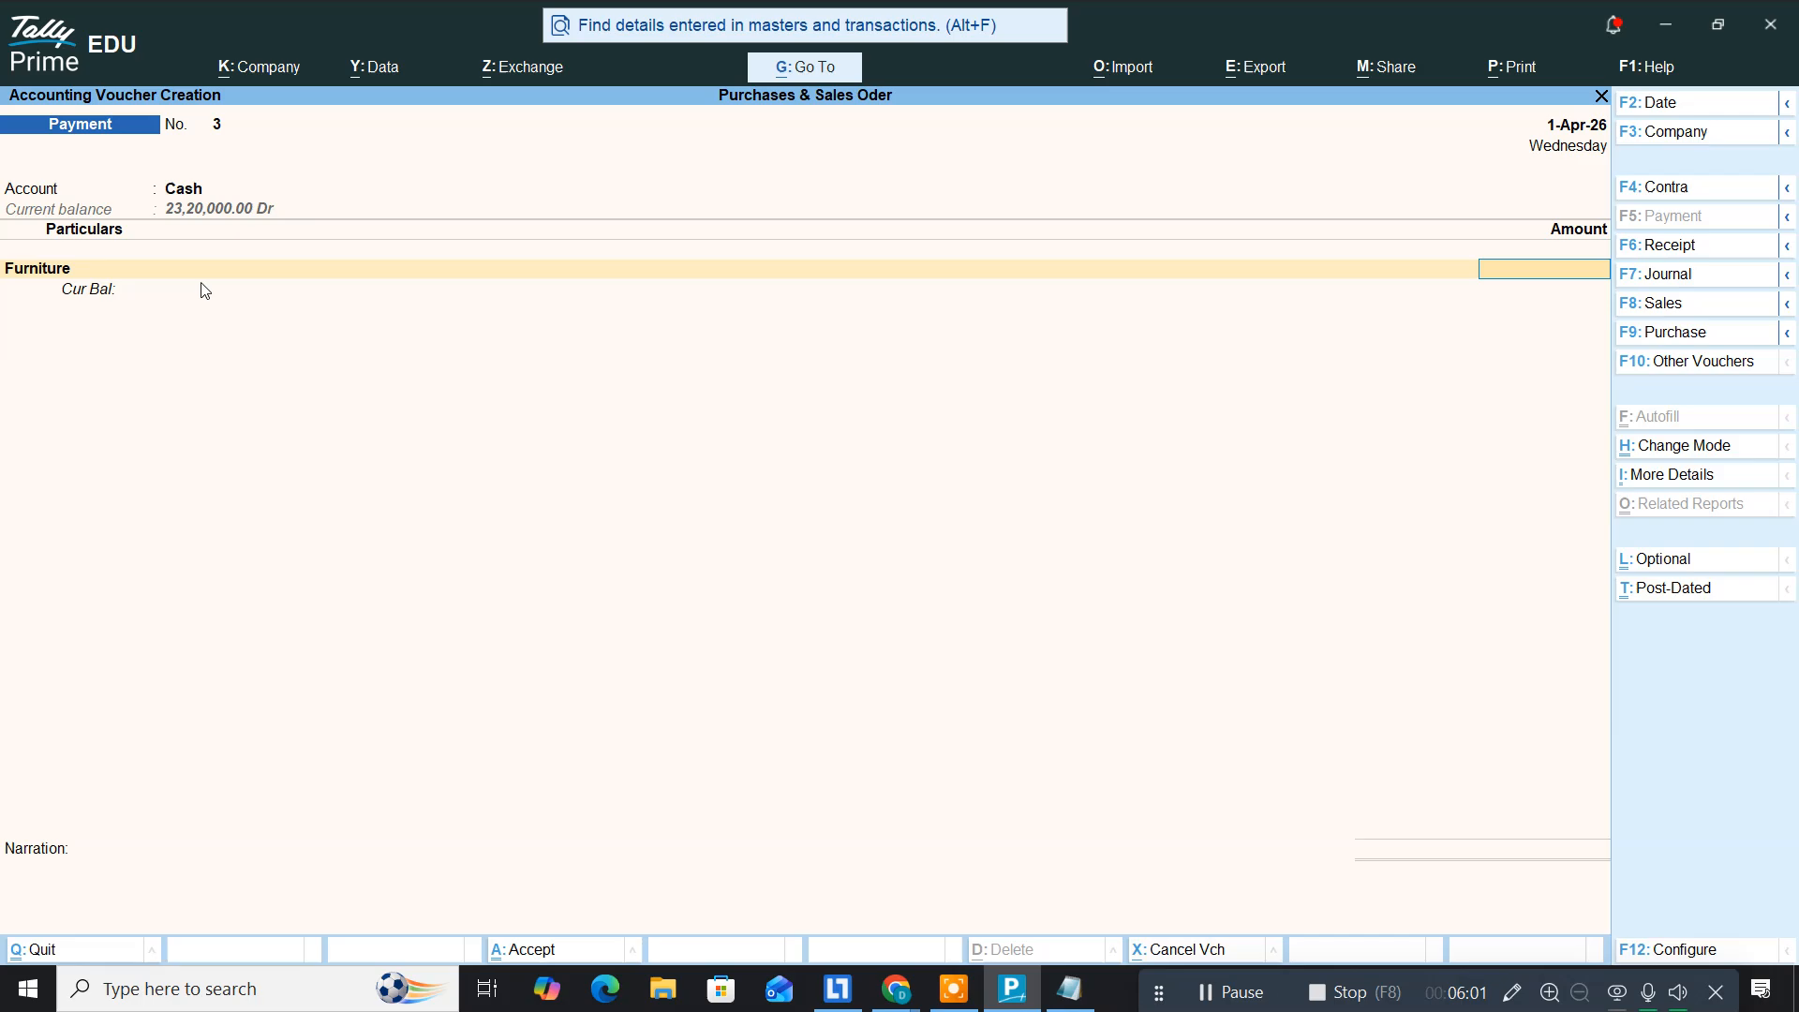
{"action": "type", "text": "65000"}
{"action": "key", "text": "Return"}
{"action": "key", "text": "Return"}
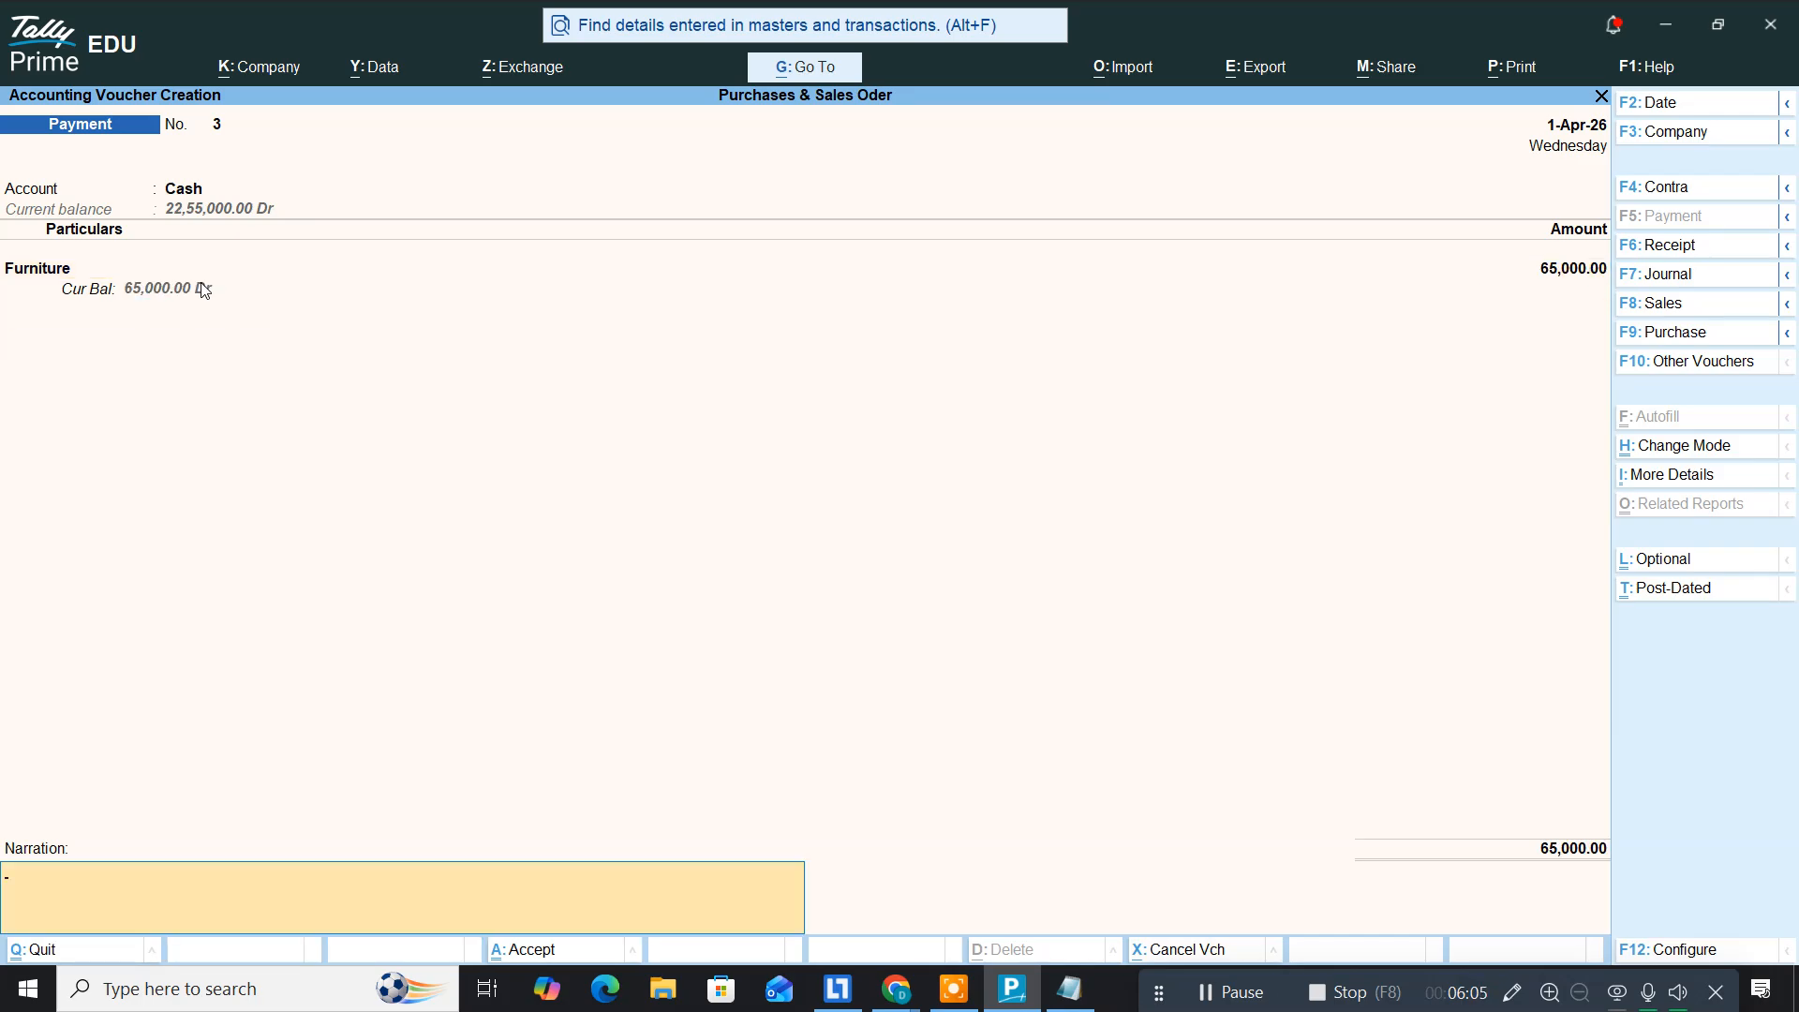
{"action": "key", "text": "Return"}
{"action": "key", "text": "Return"}
{"action": "key", "text": "alt+Tab"}
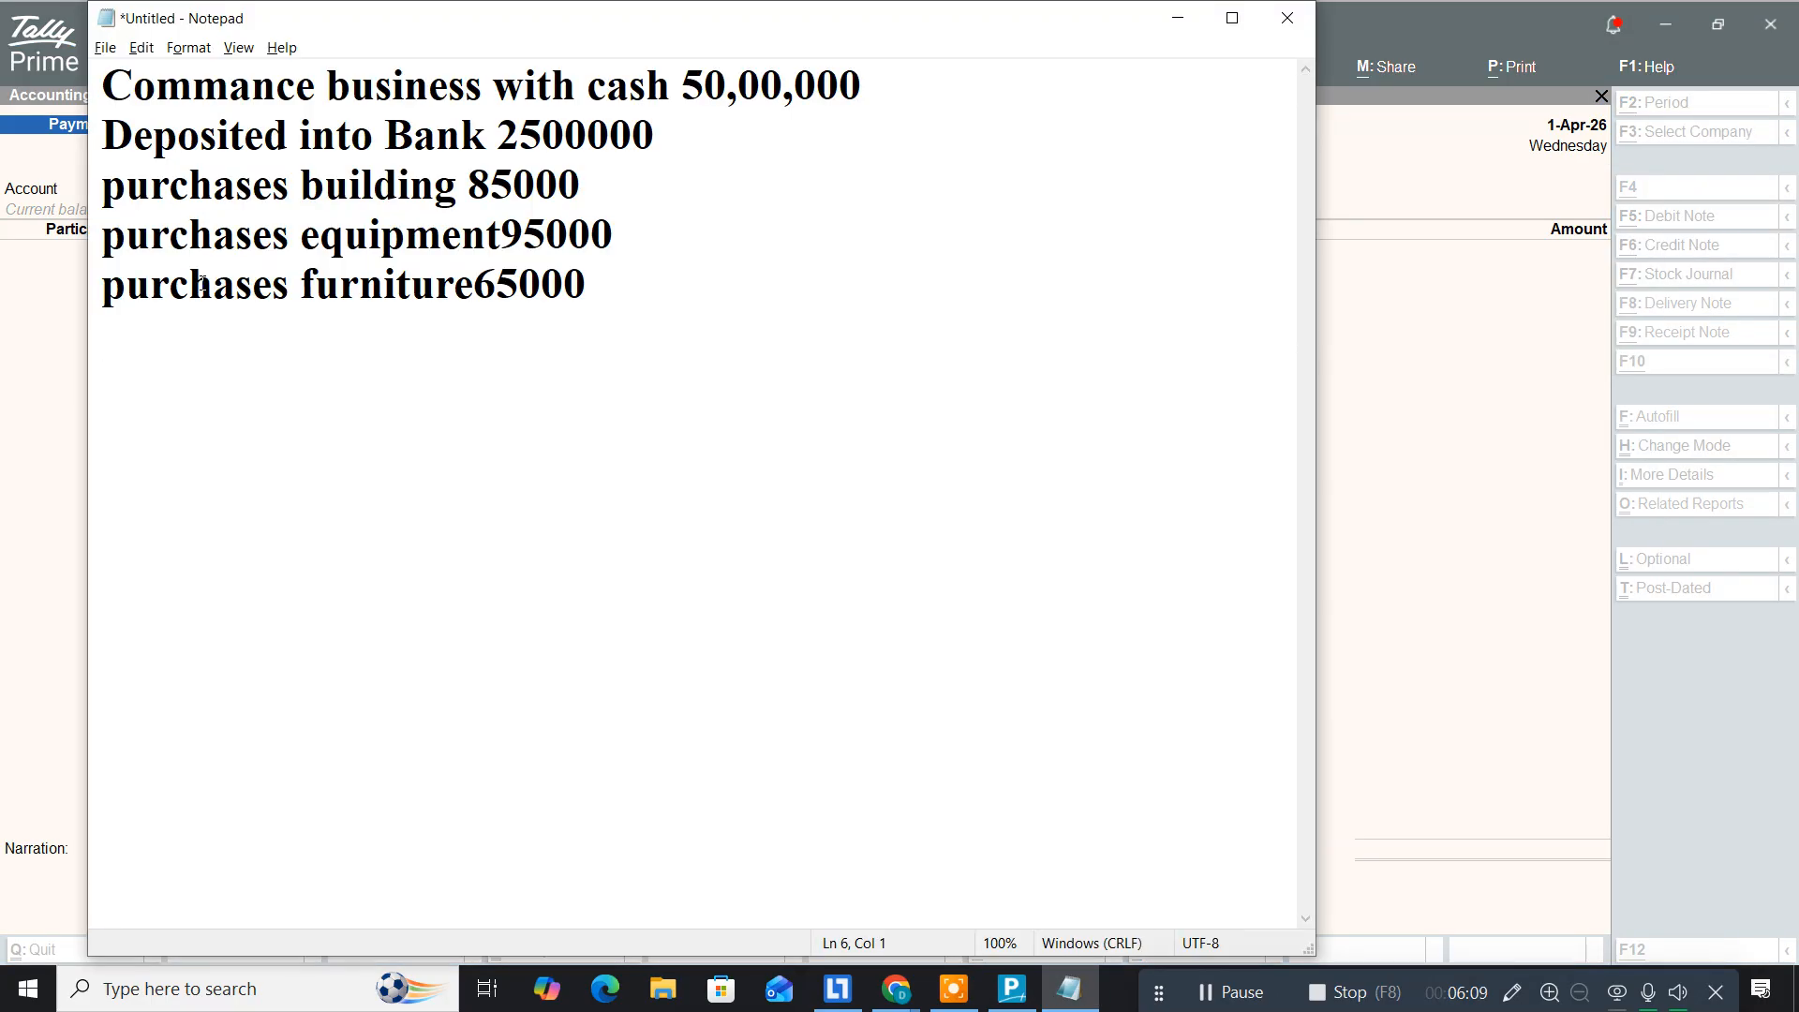
Step: Add the line 'loan take from RVK Finance 5,00,000' in Notepad, then return to Tally Prime
{"action": "type", "text": "loan "}
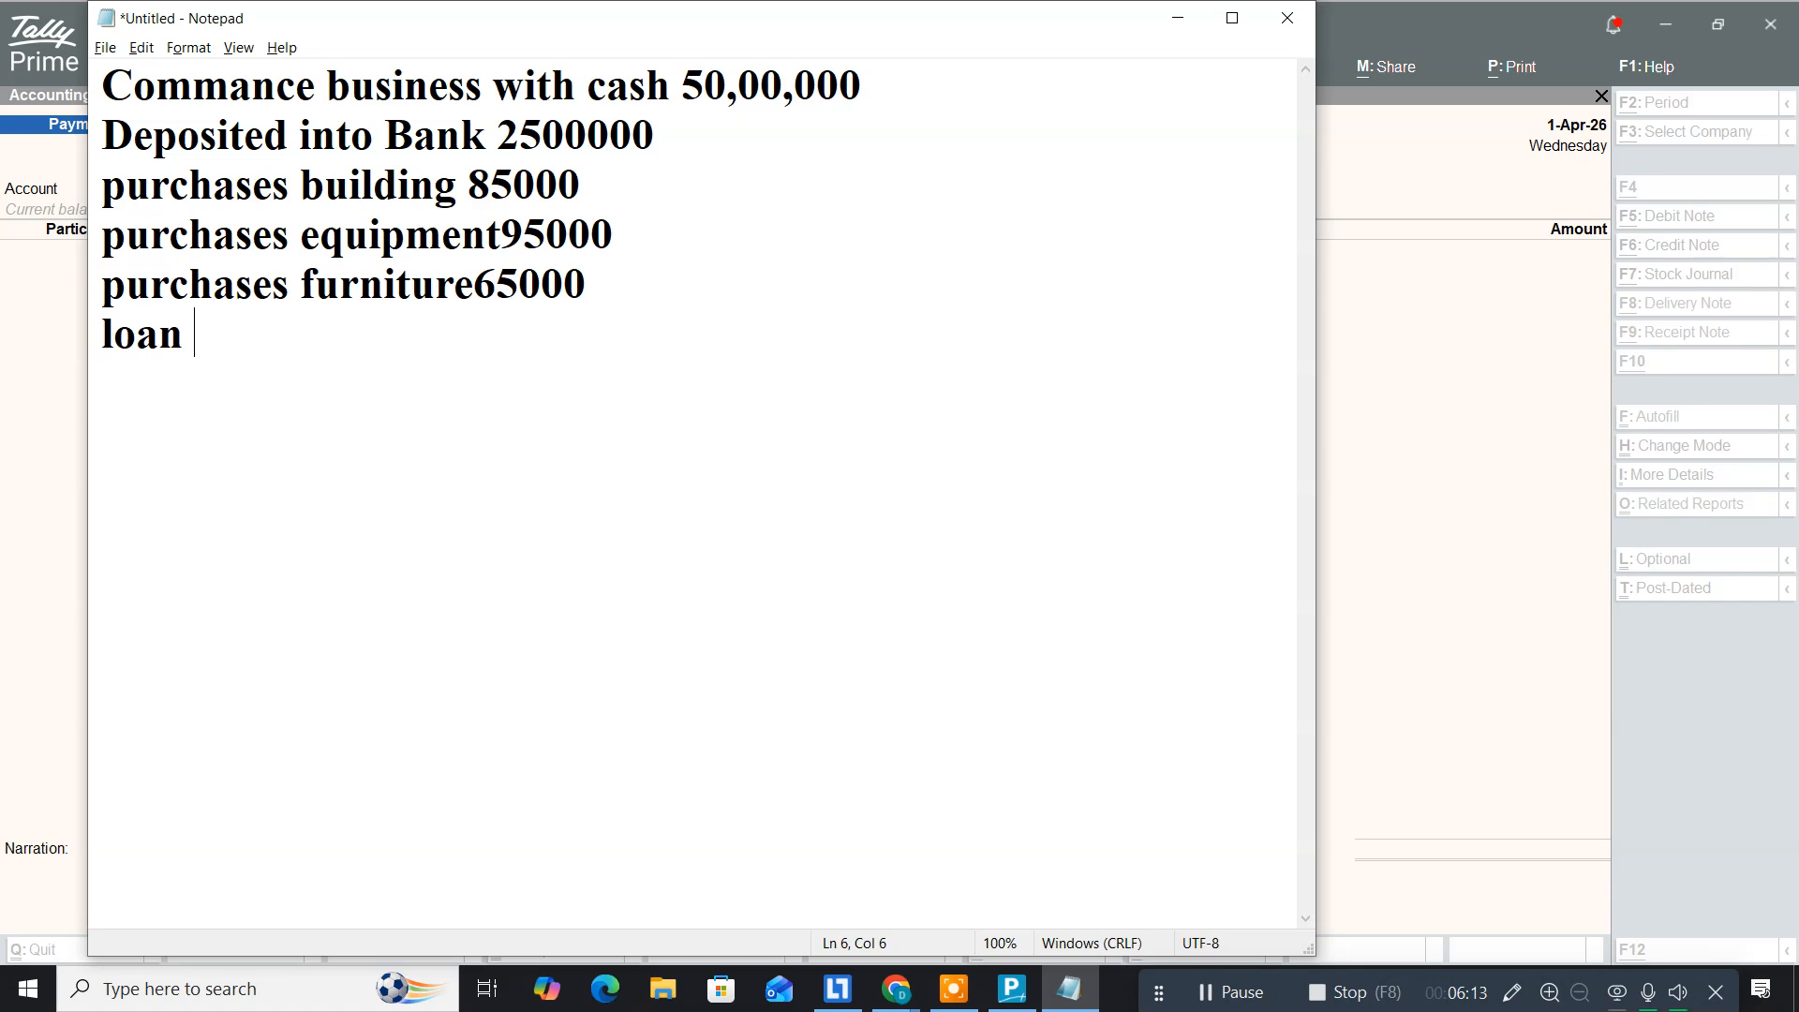
{"action": "type", "text": "take "}
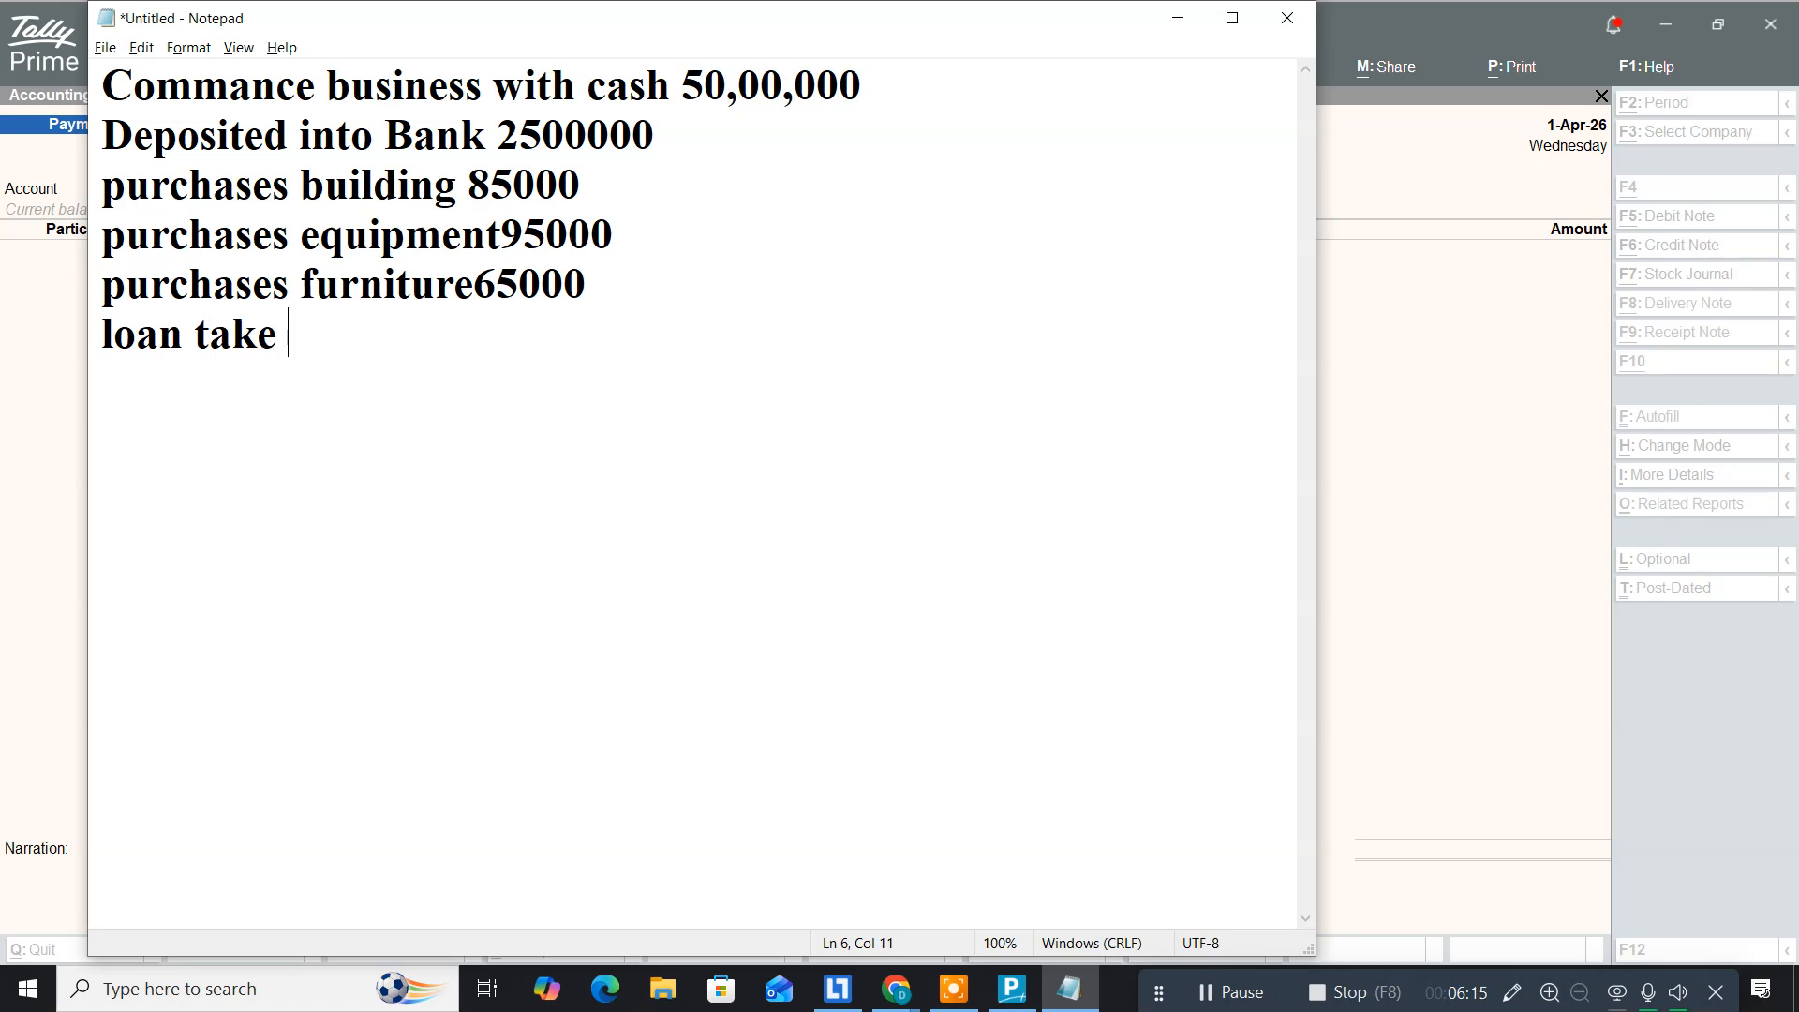
{"action": "type", "text": "from"}
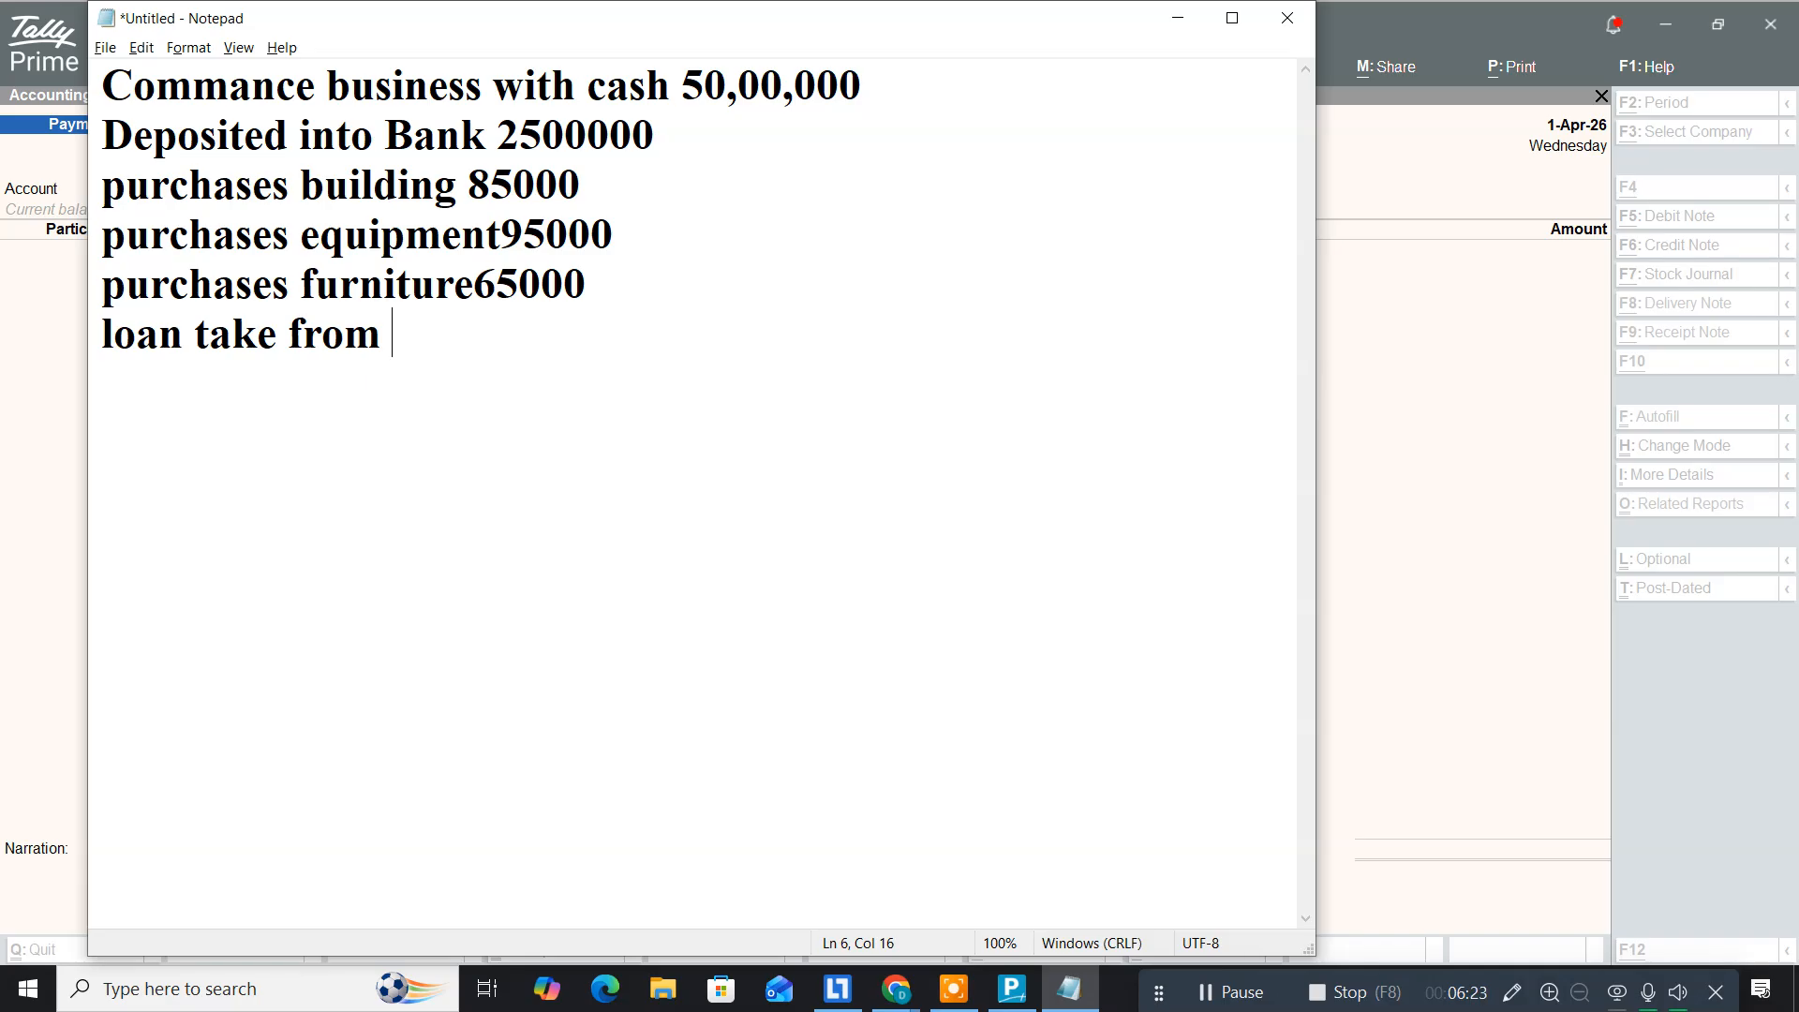
{"action": "type", "text": "RVK"}
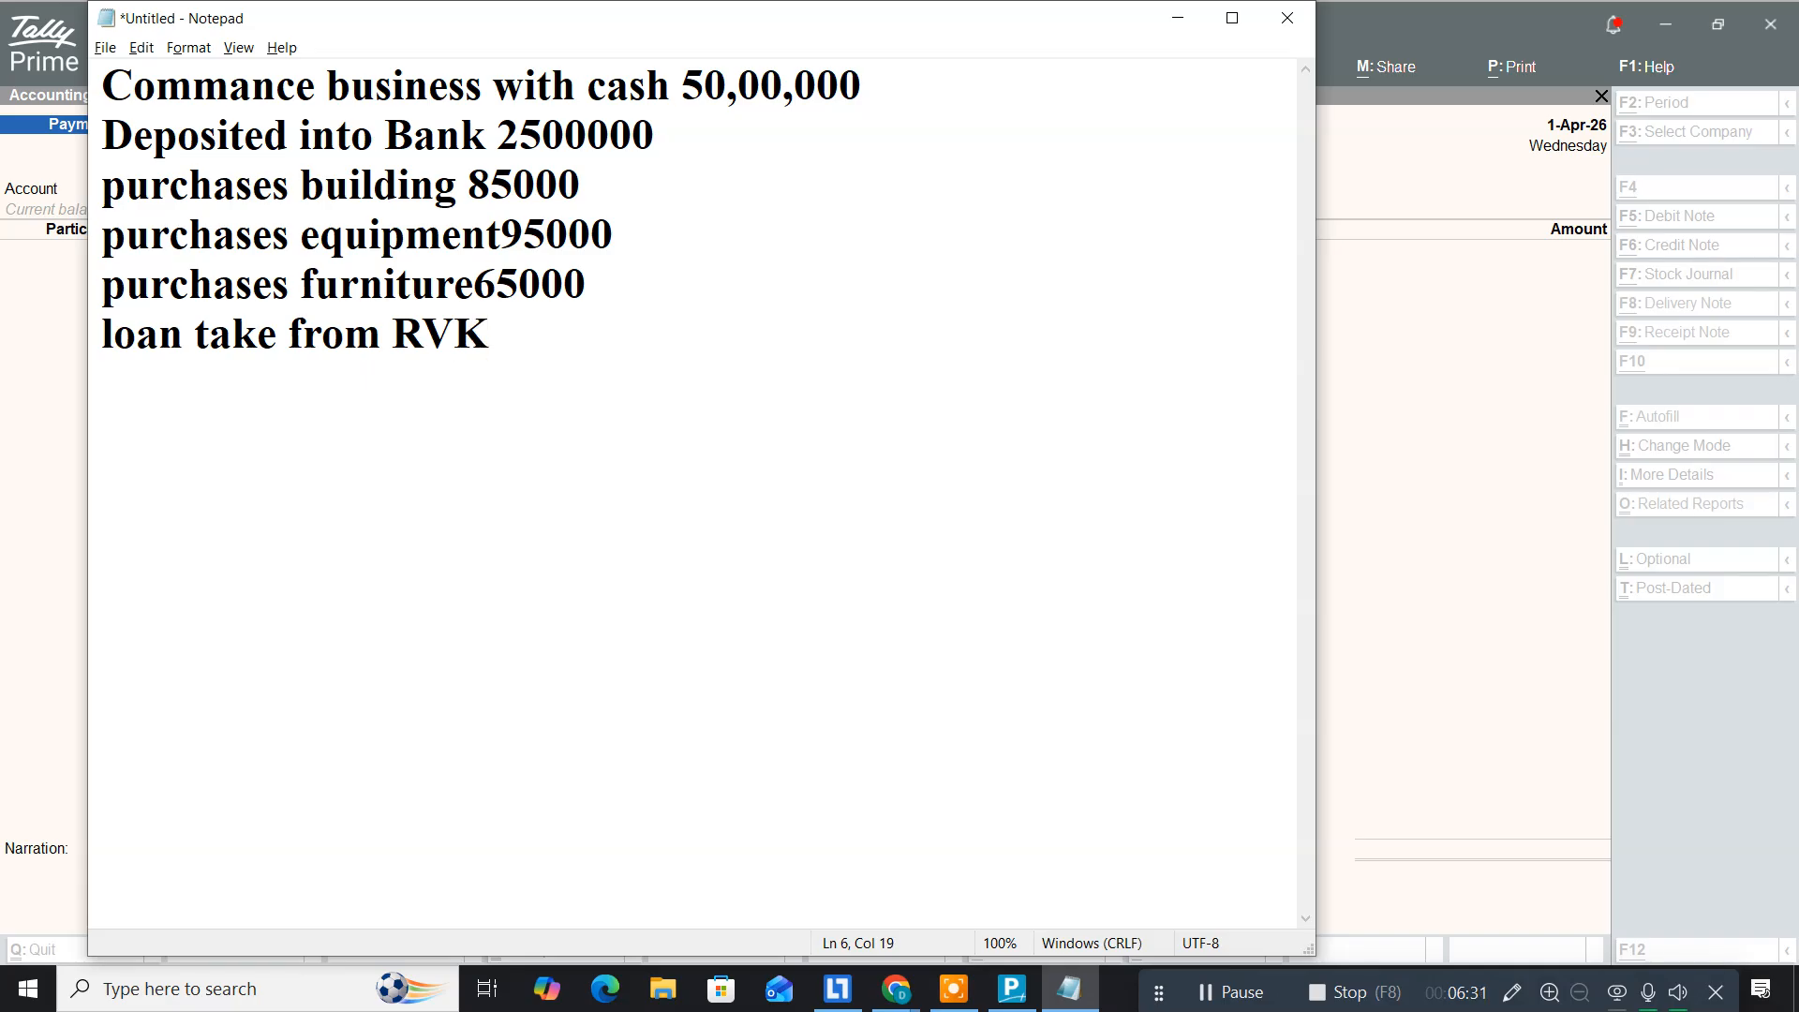
{"action": "type", "text": " Finance"}
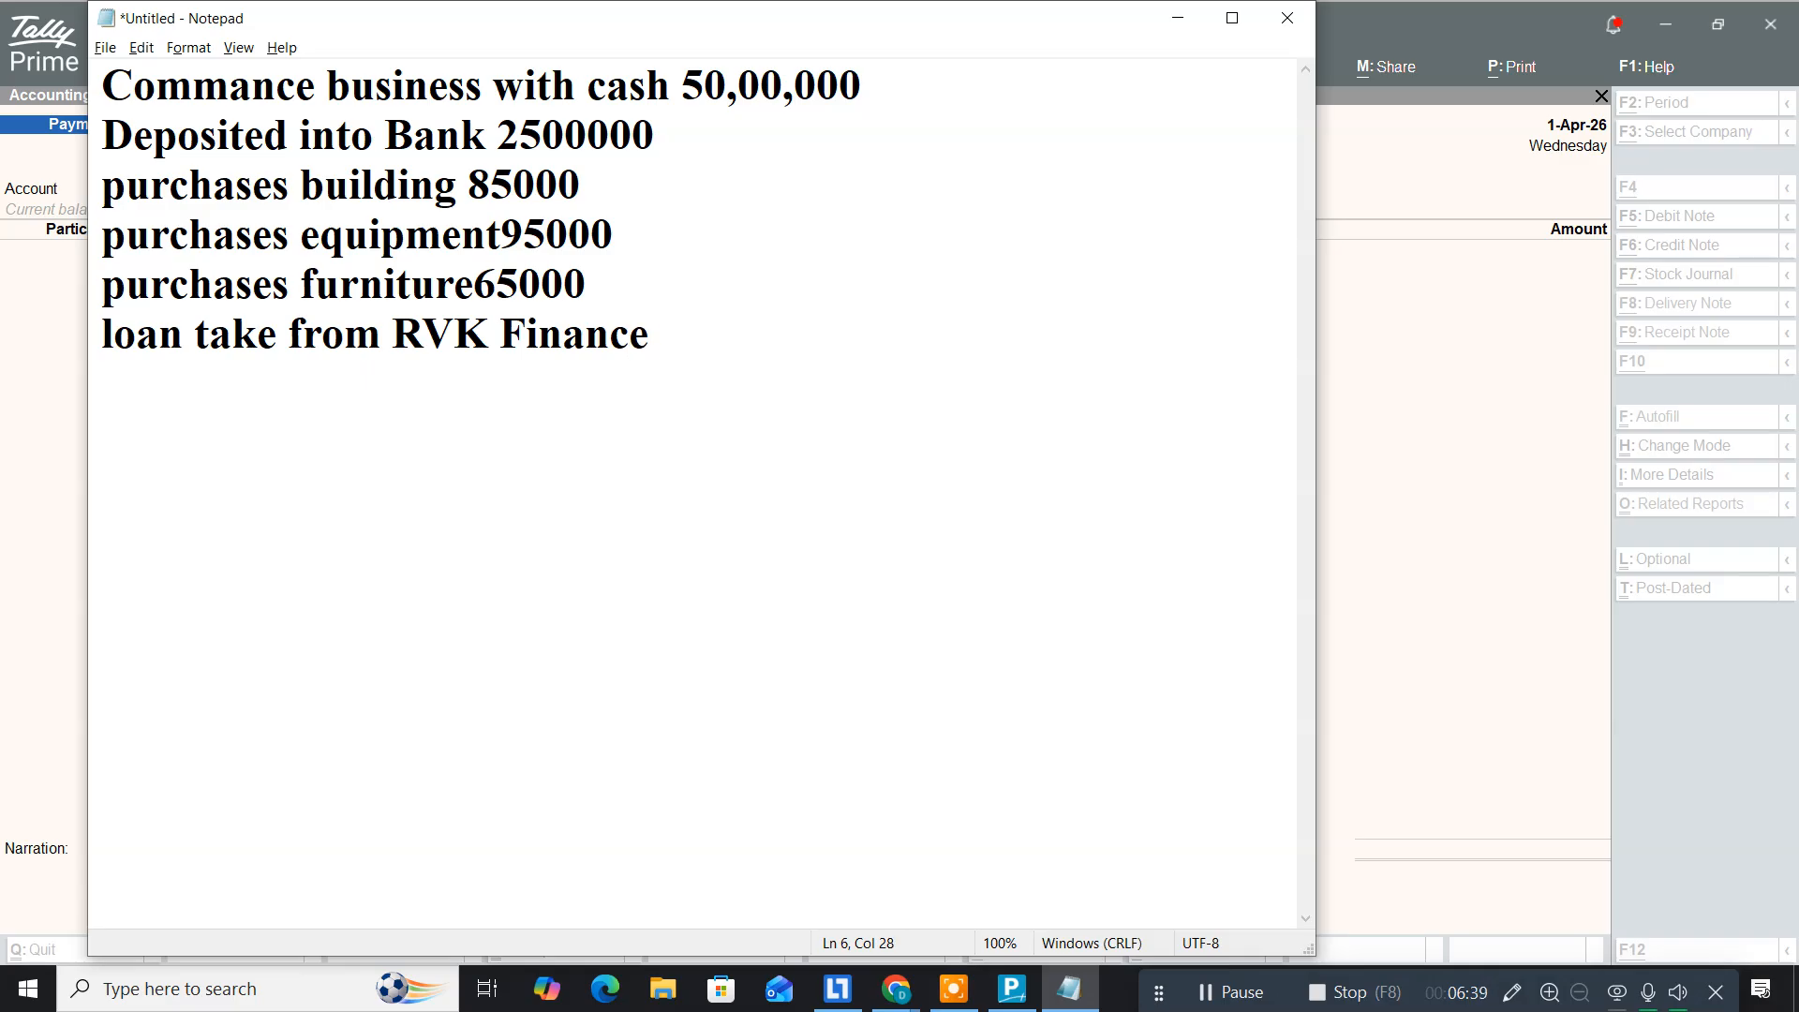
{"action": "type", "text": " 5,00"}
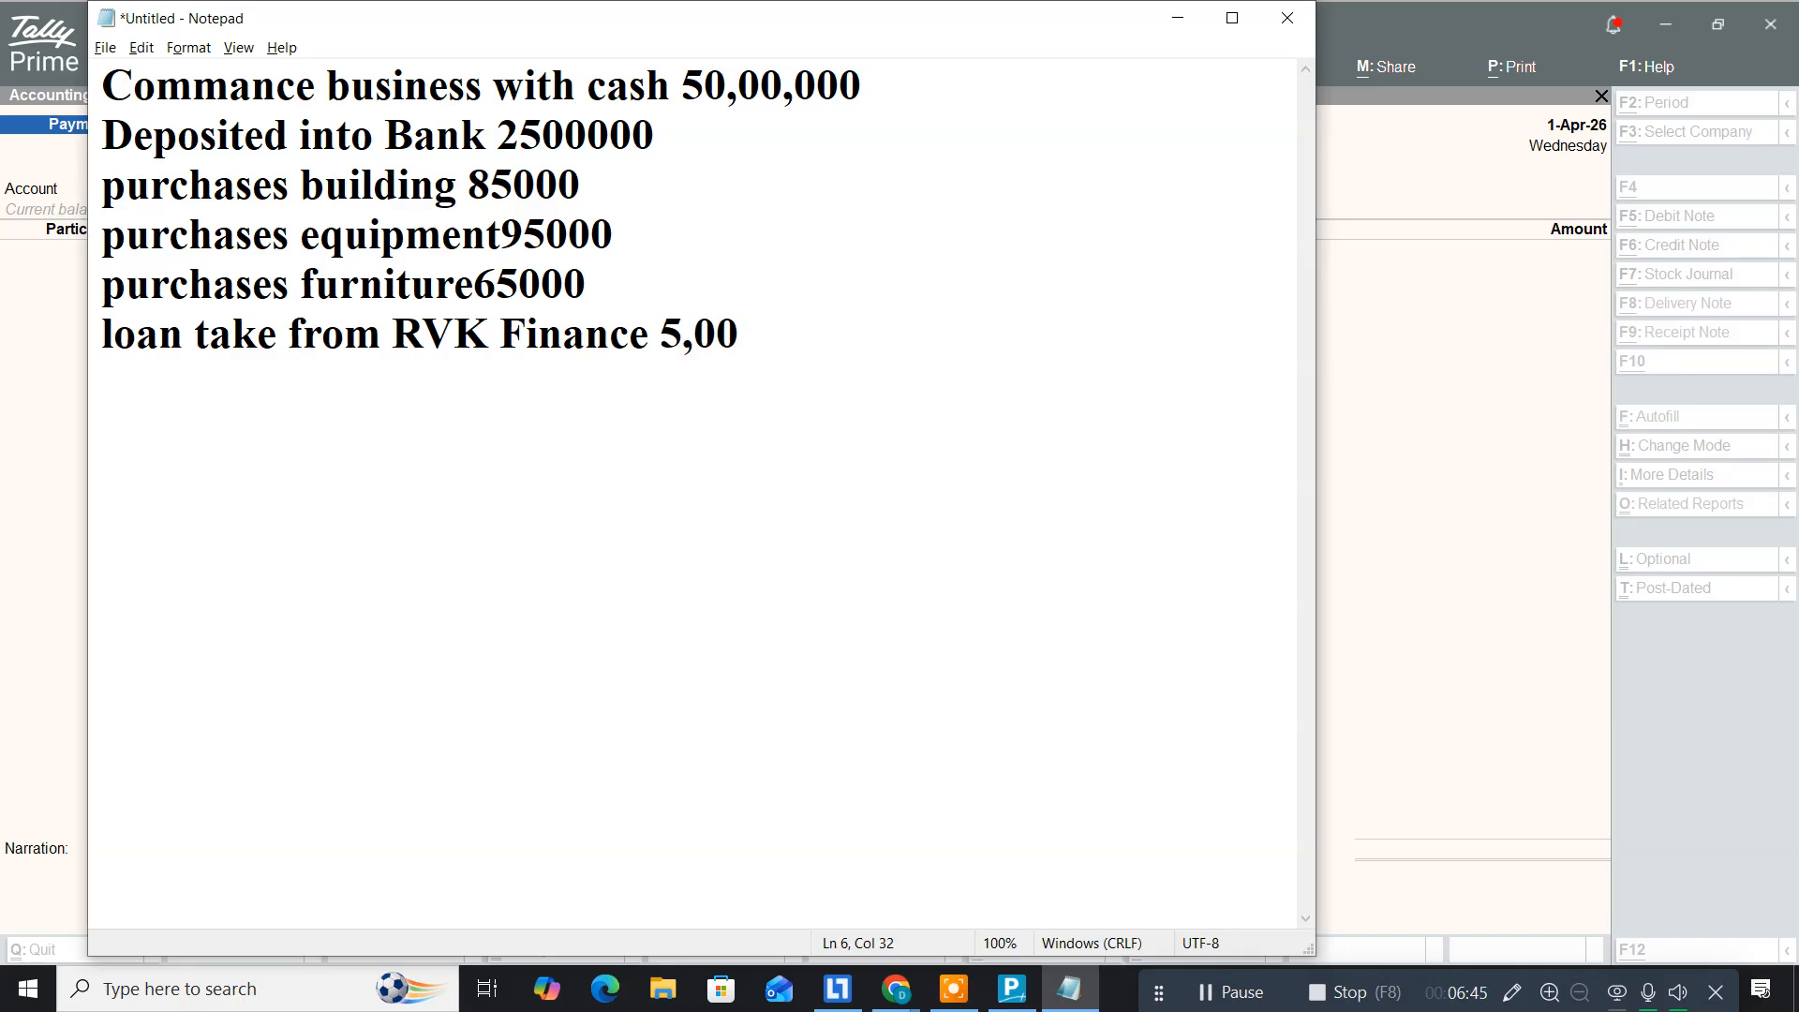
{"action": "type", "text": ",000"}
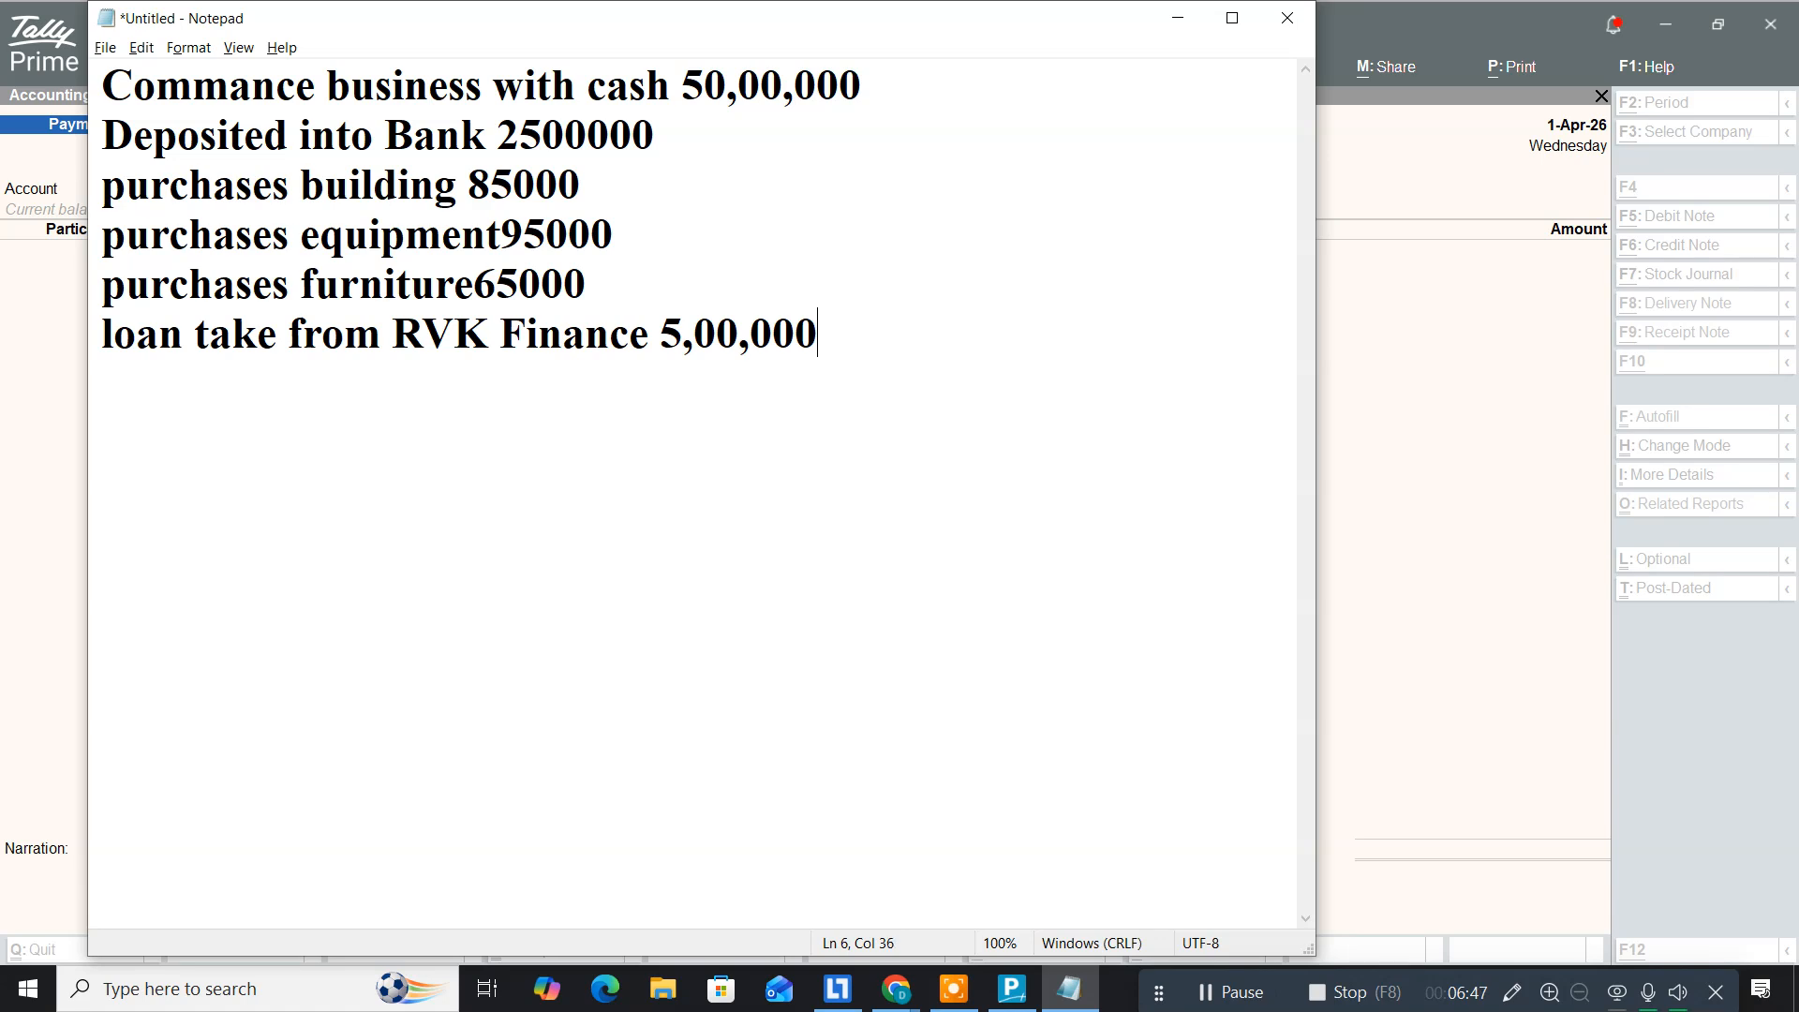
{"action": "key", "text": "Return"}
{"action": "key", "text": "alt+Tab"}
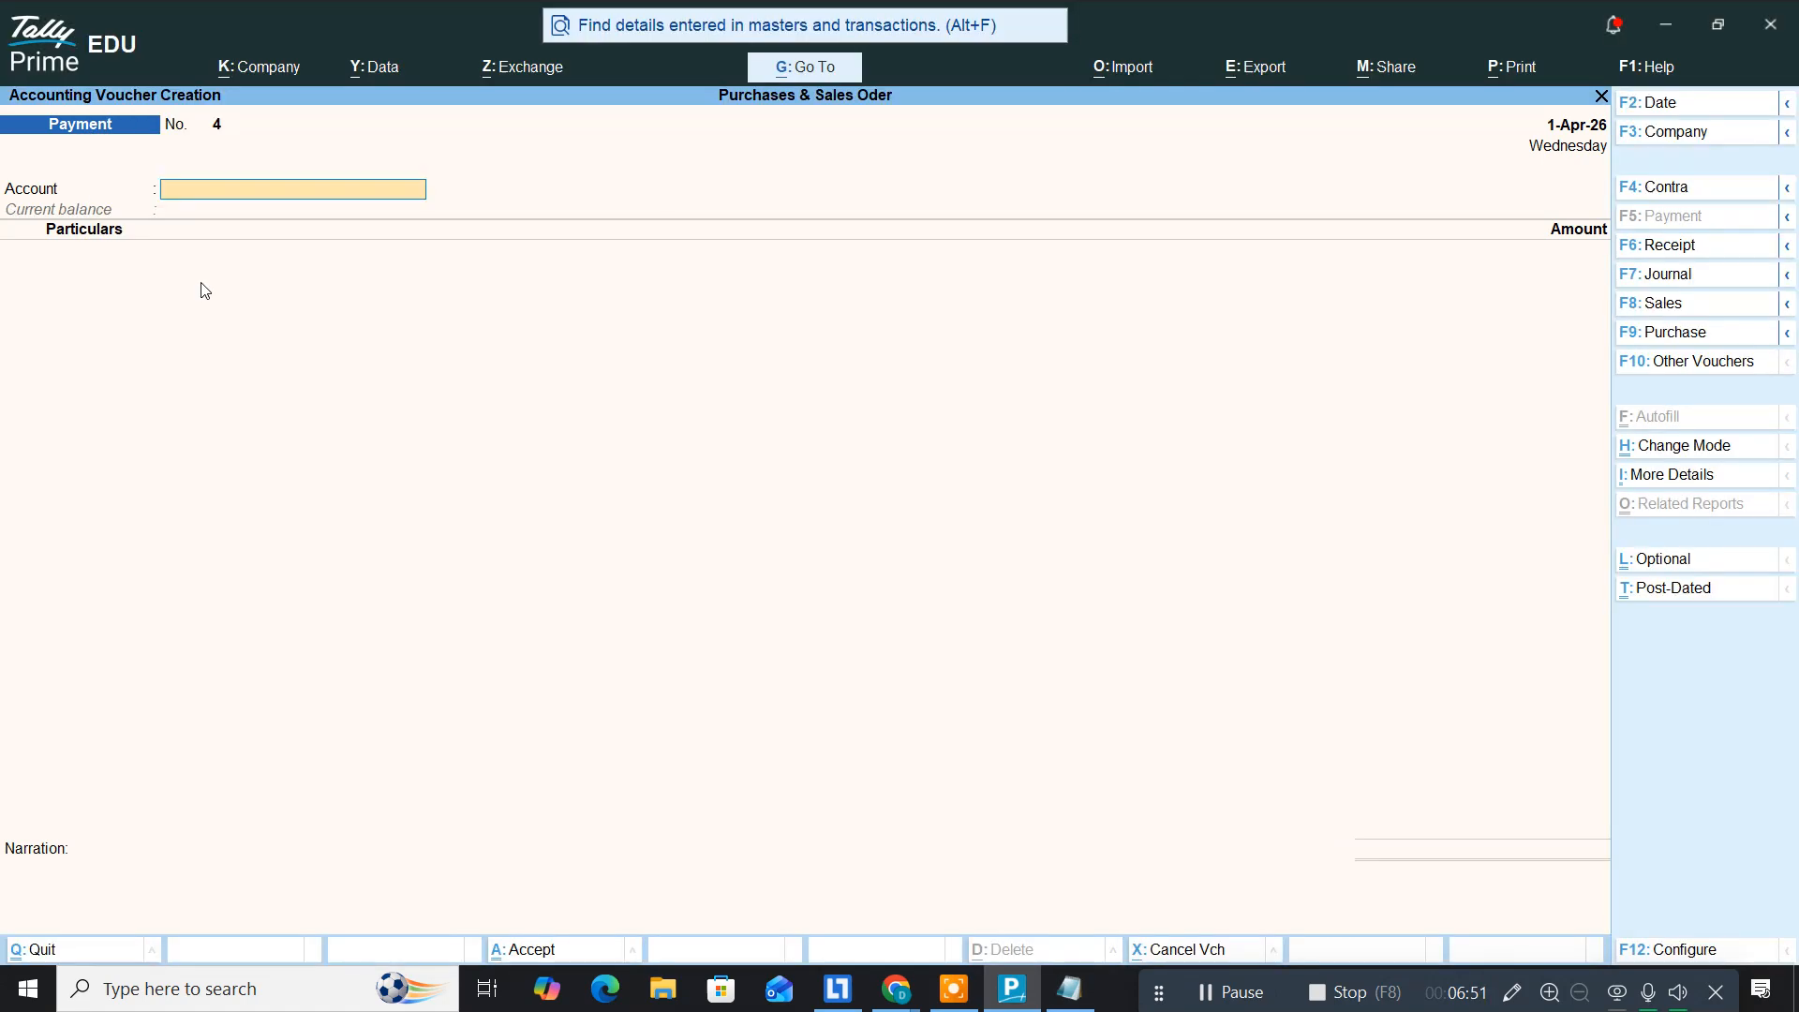
Step: Start a Cash Receipt voucher and create an RVK Finance ledger under Loans (Liability)
{"action": "key", "text": "F6"}
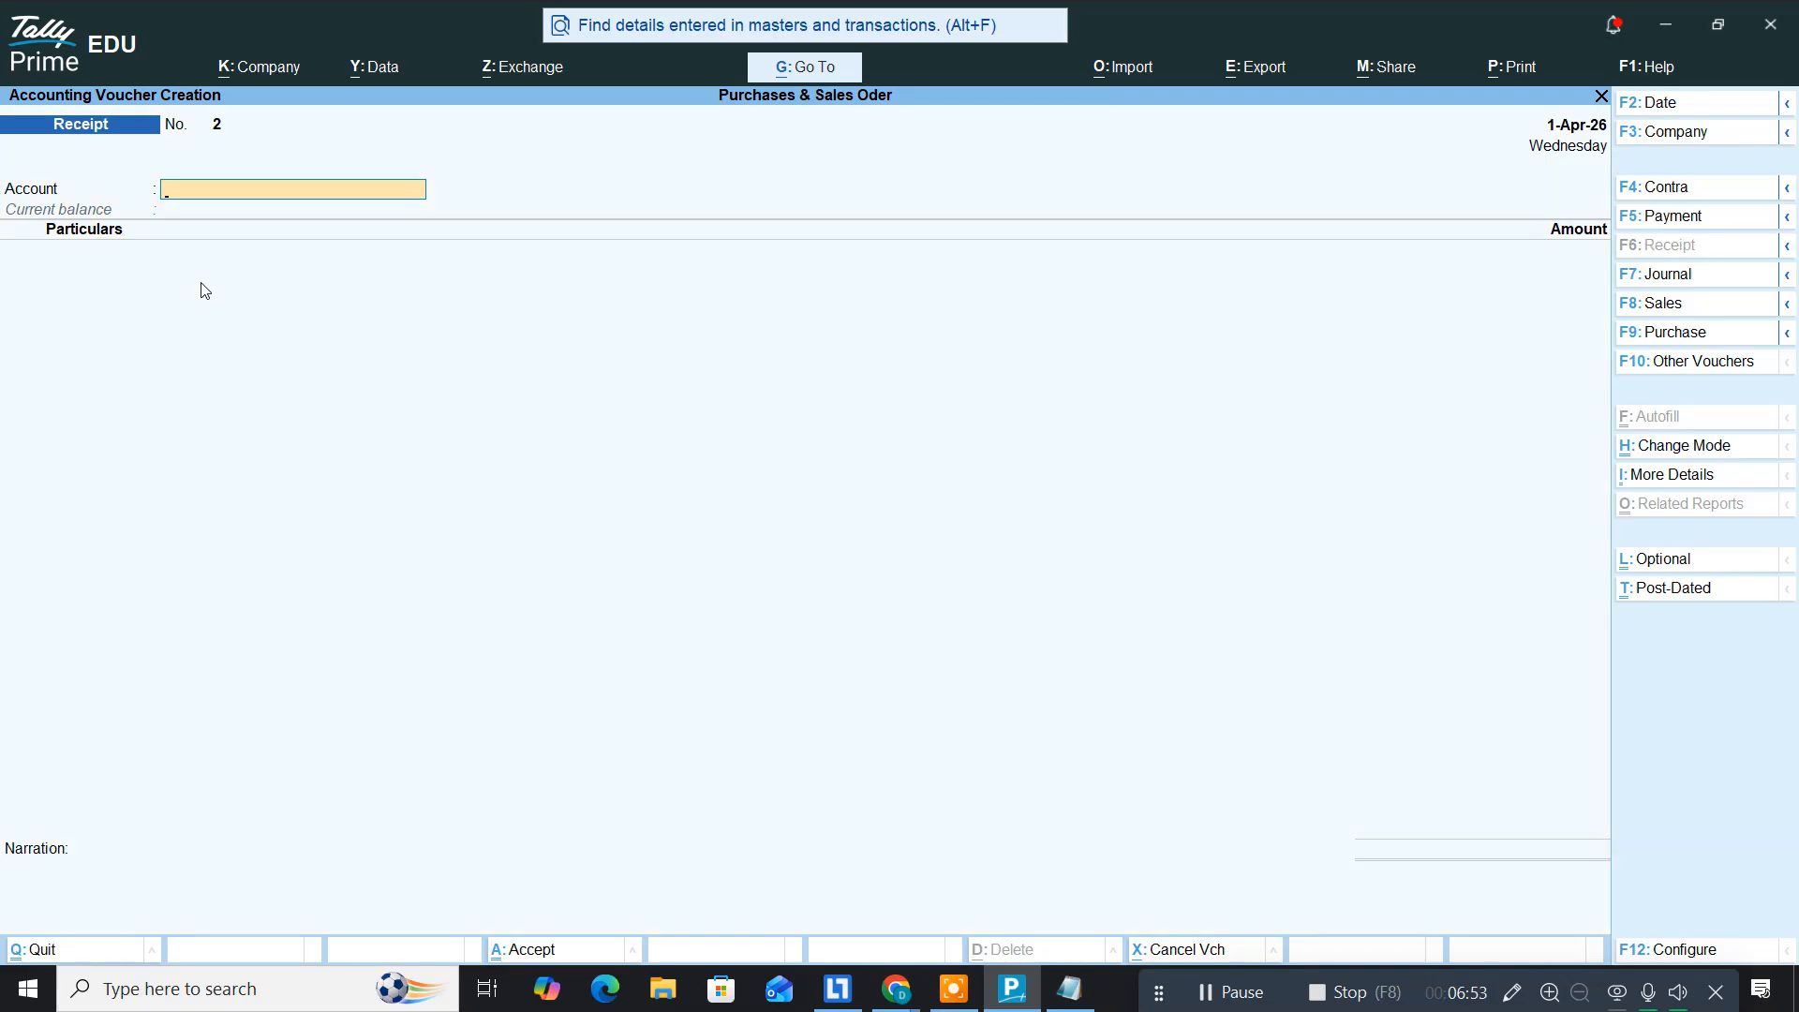
{"action": "type", "text": "Cas"}
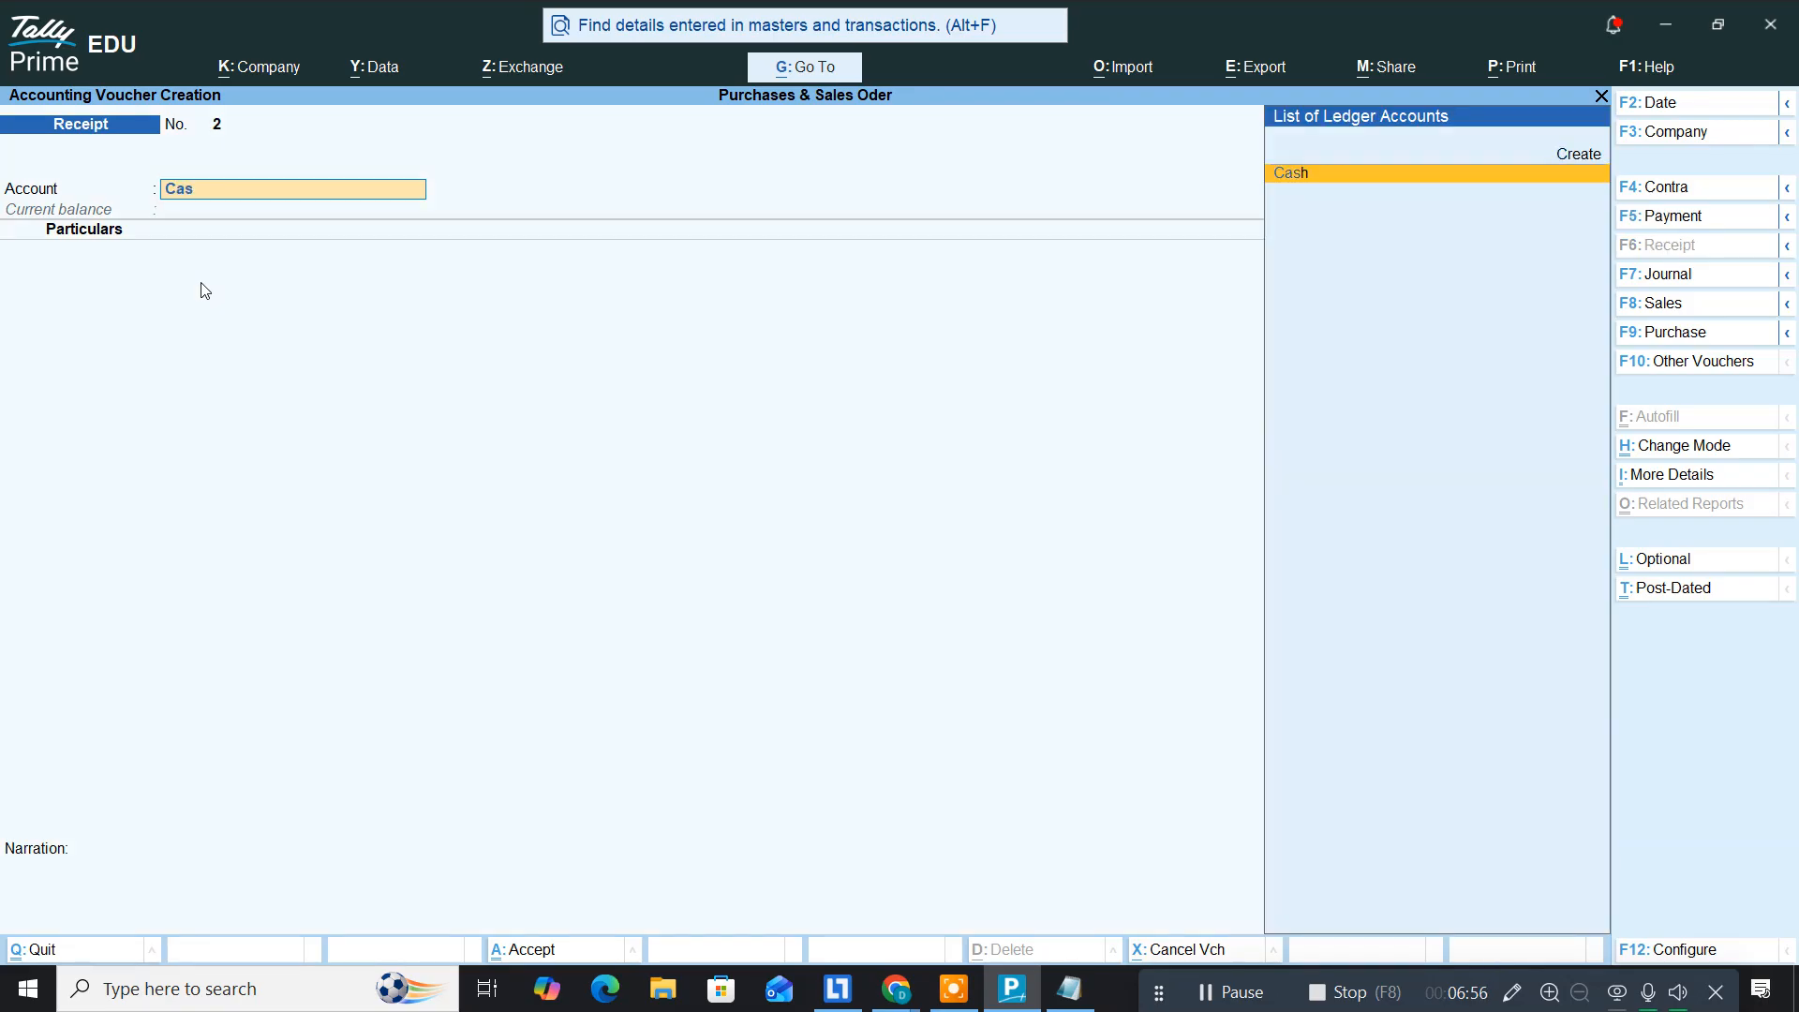
{"action": "key", "text": "Return"}
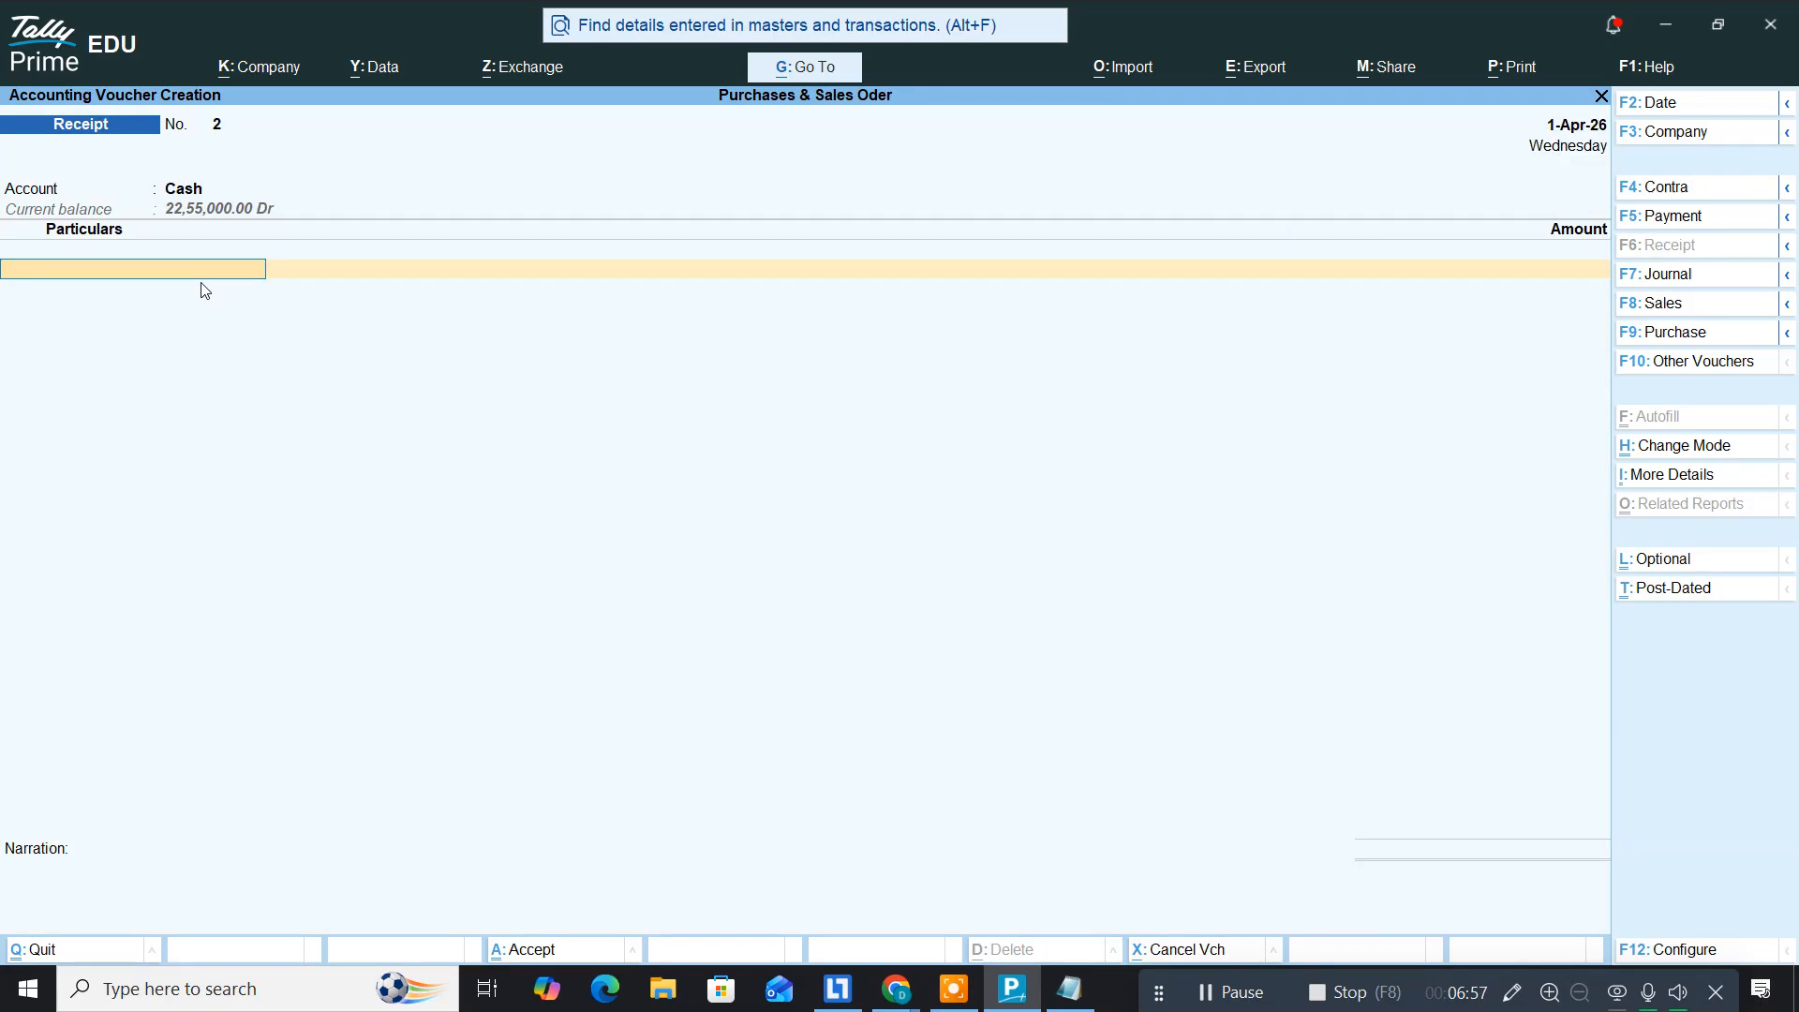
{"action": "key", "text": "alt+c"}
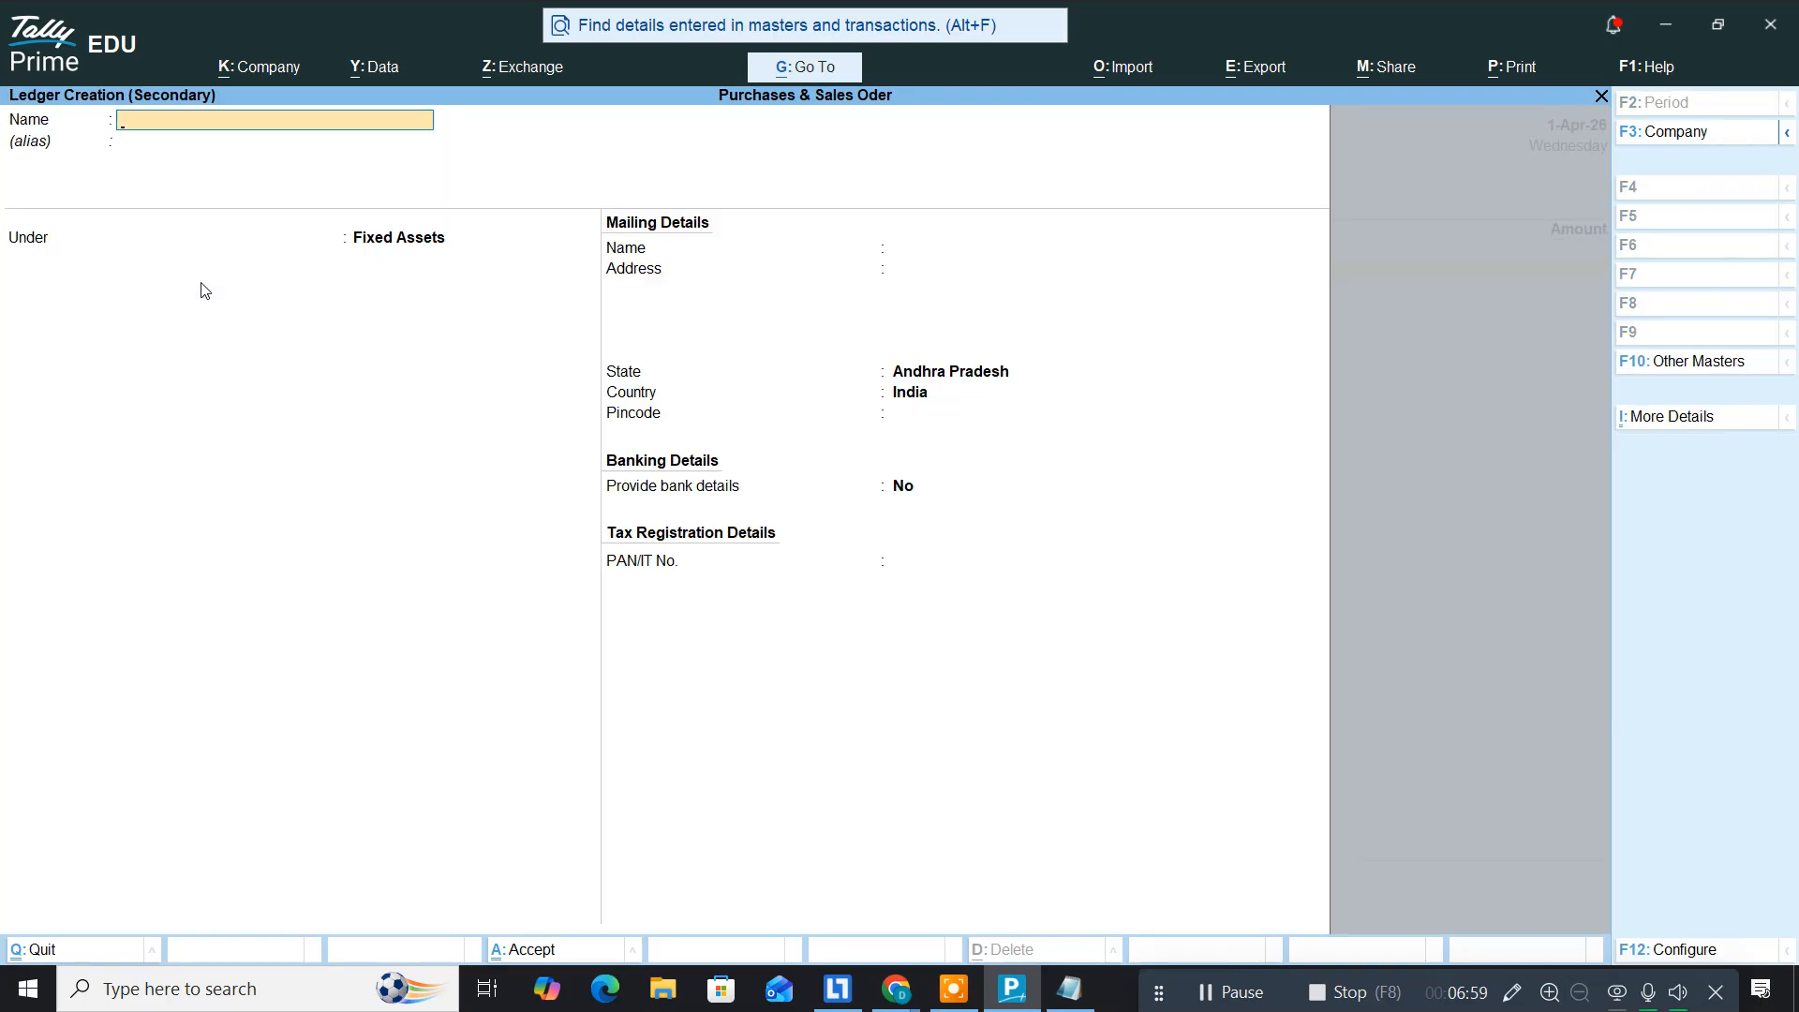
{"action": "type", "text": "RVK Finance"}
{"action": "key", "text": "Return"}
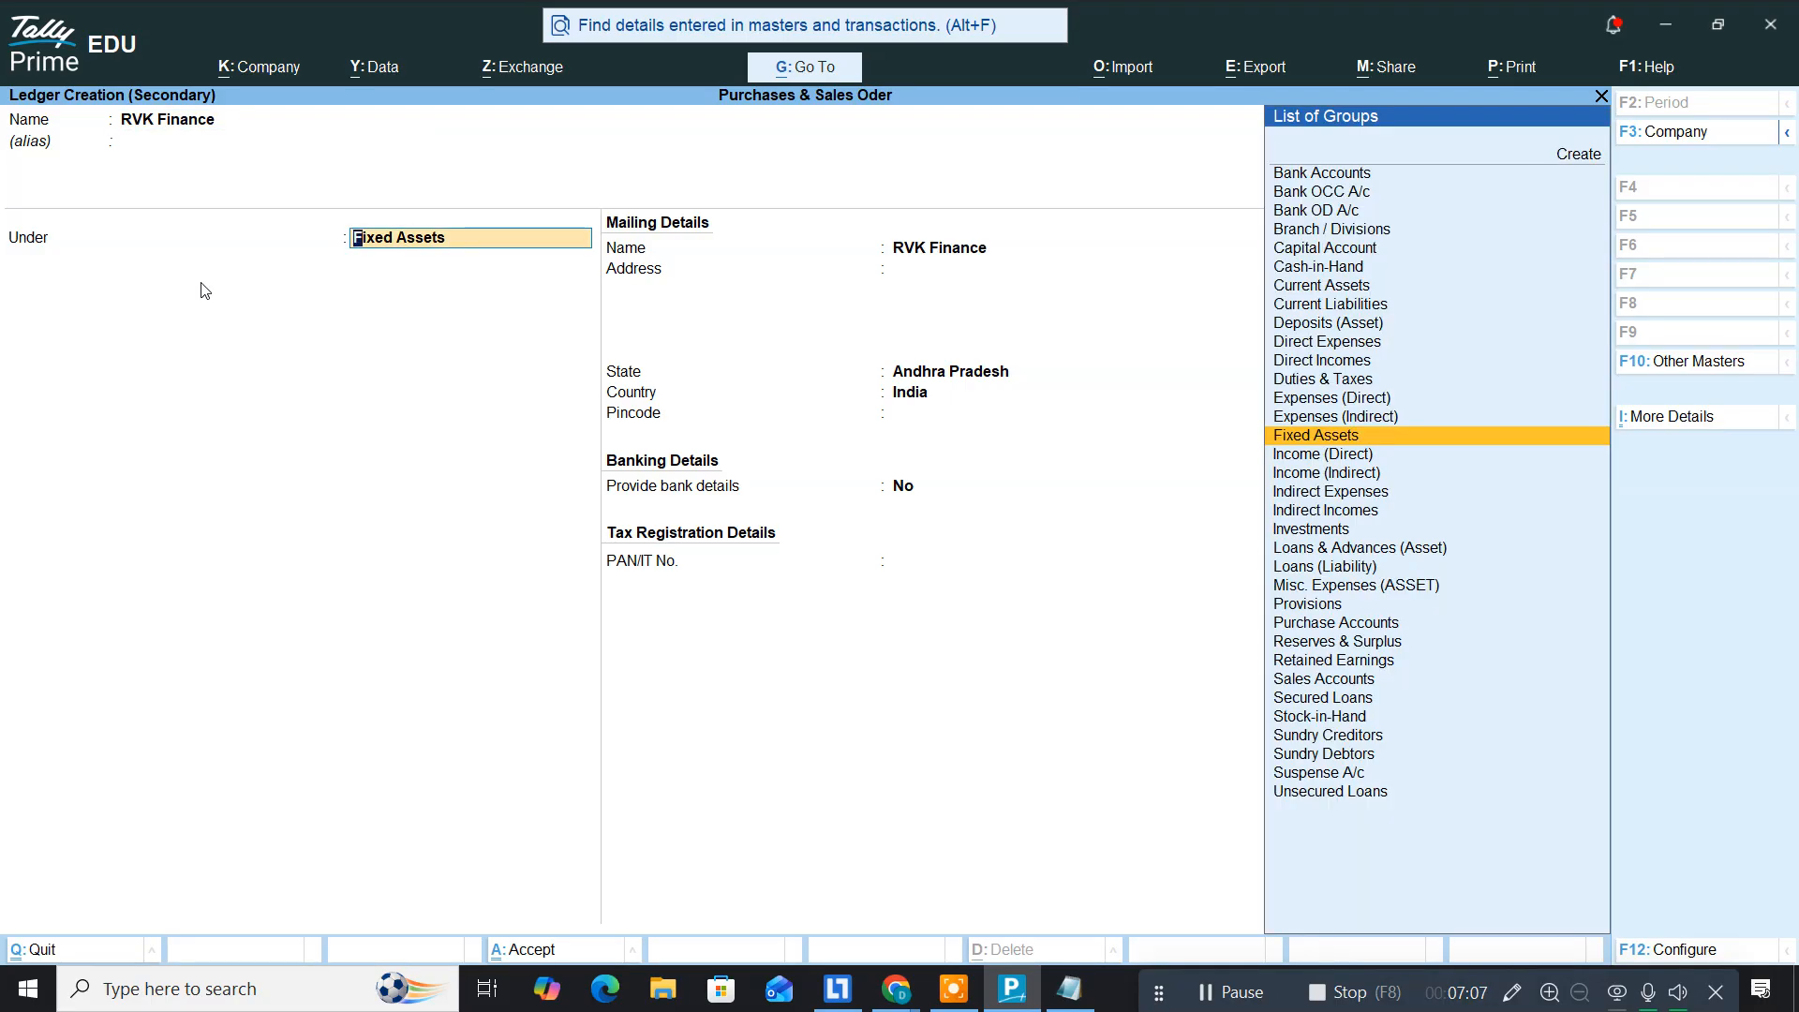
{"action": "type", "text": "L"}
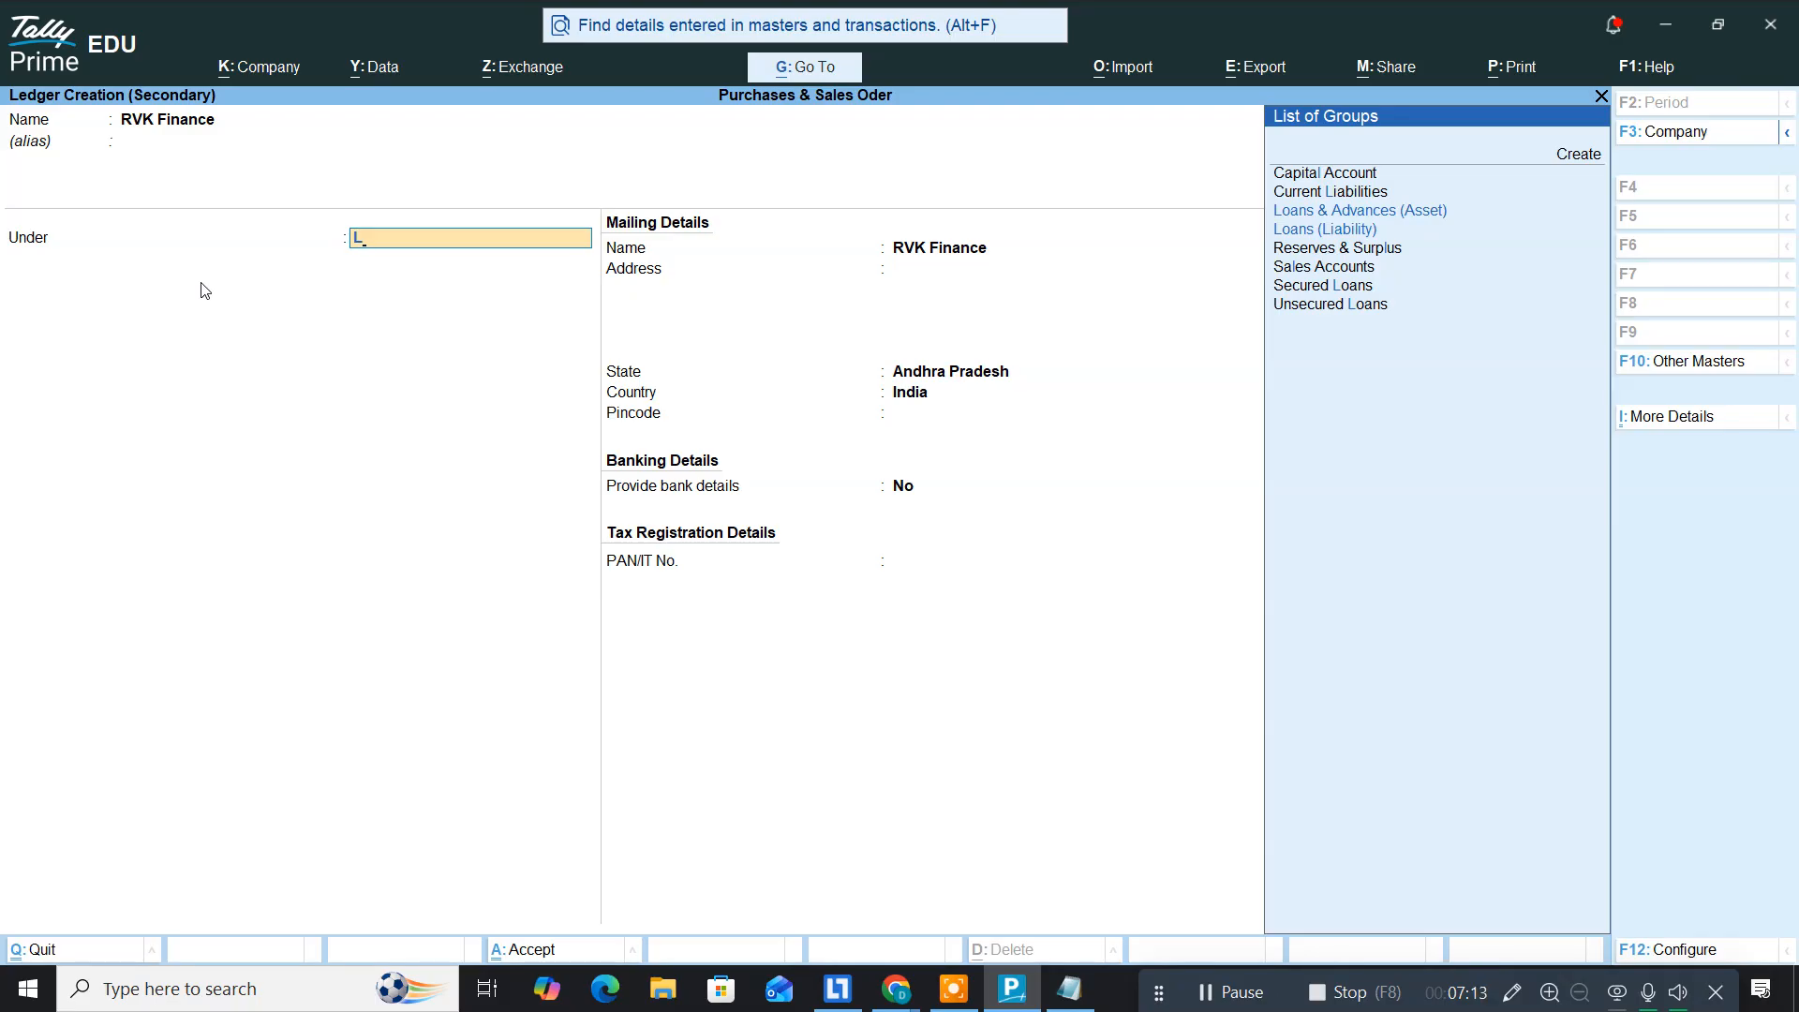
{"action": "type", "text": "oan"}
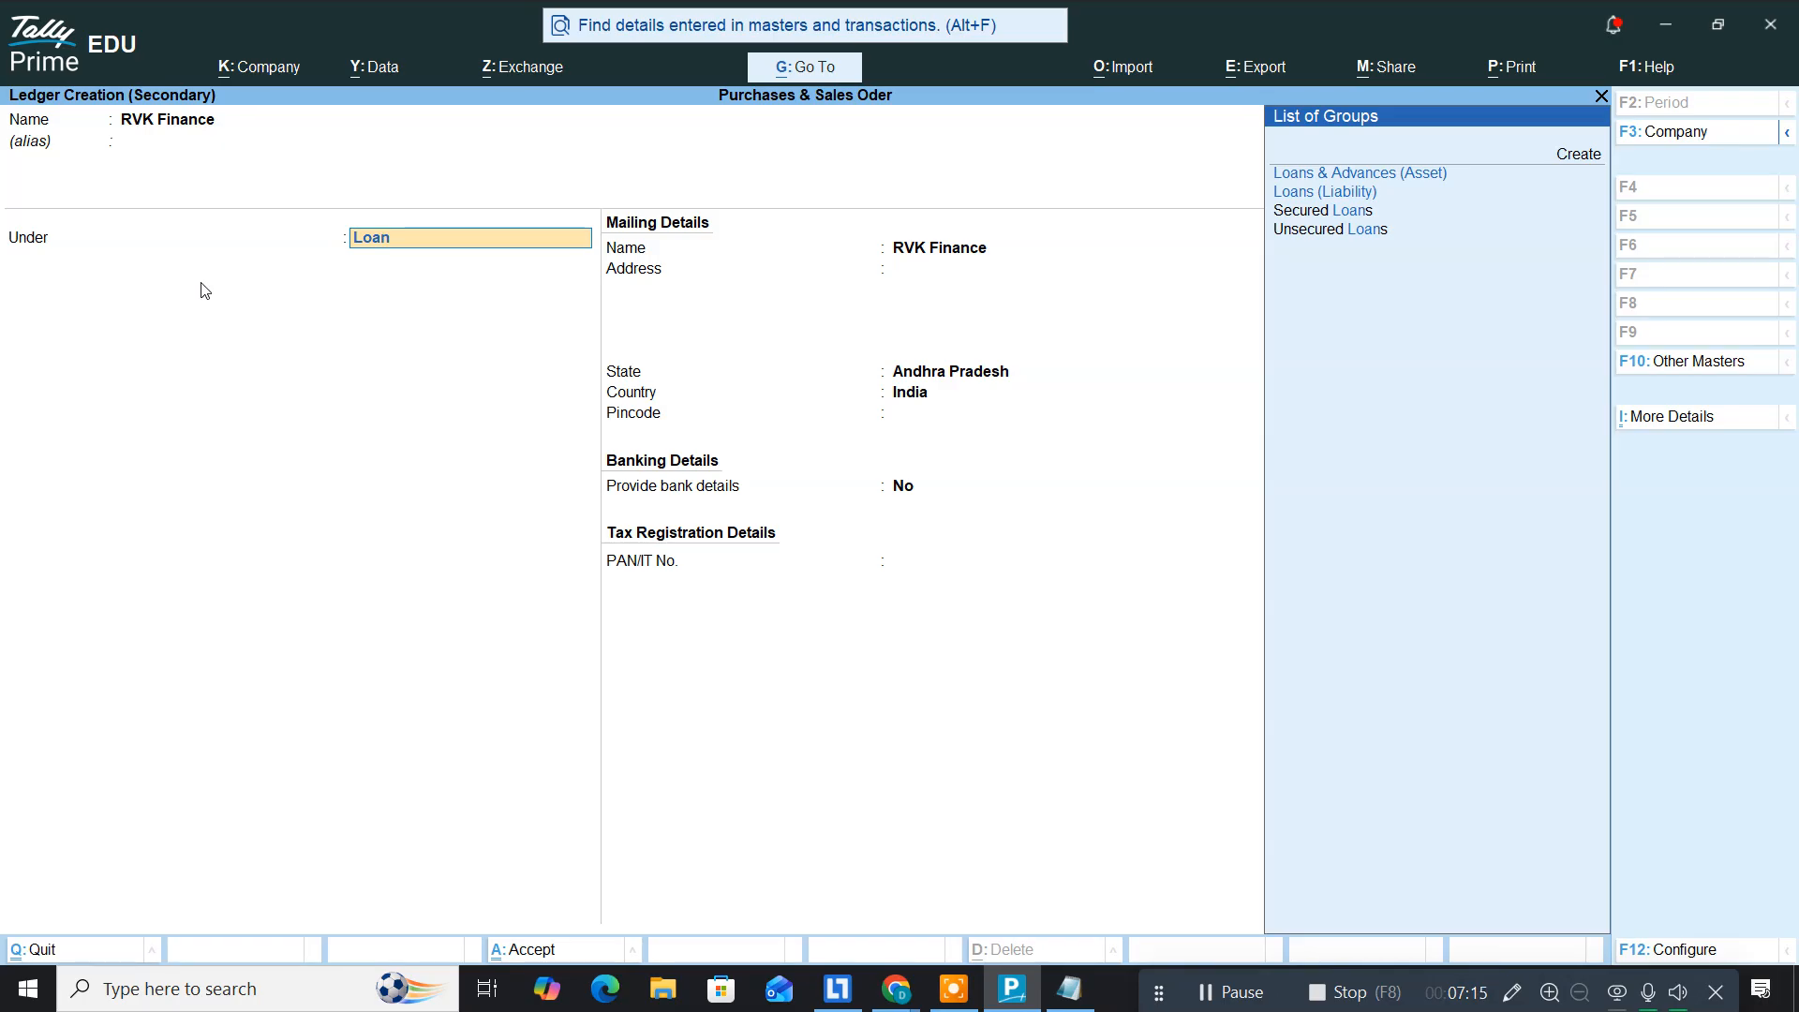
{"action": "key", "text": "Down"}
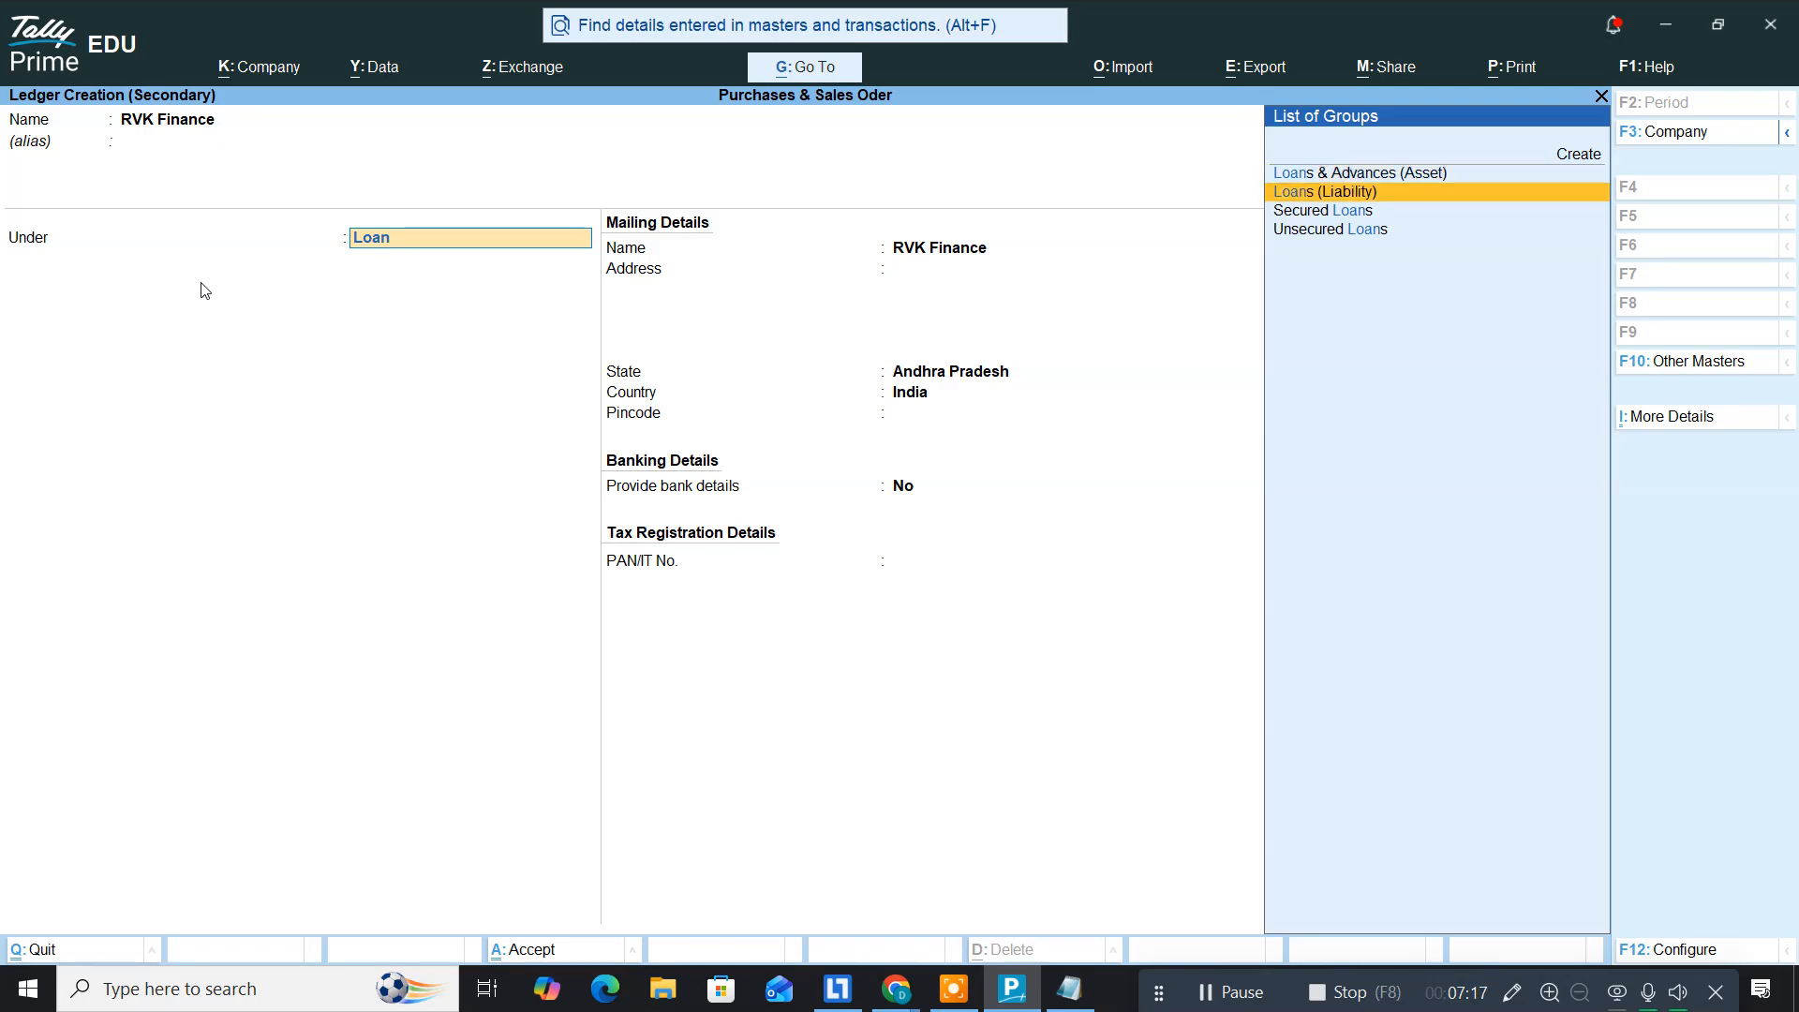
{"action": "key", "text": "Return"}
{"action": "key", "text": "Return"}
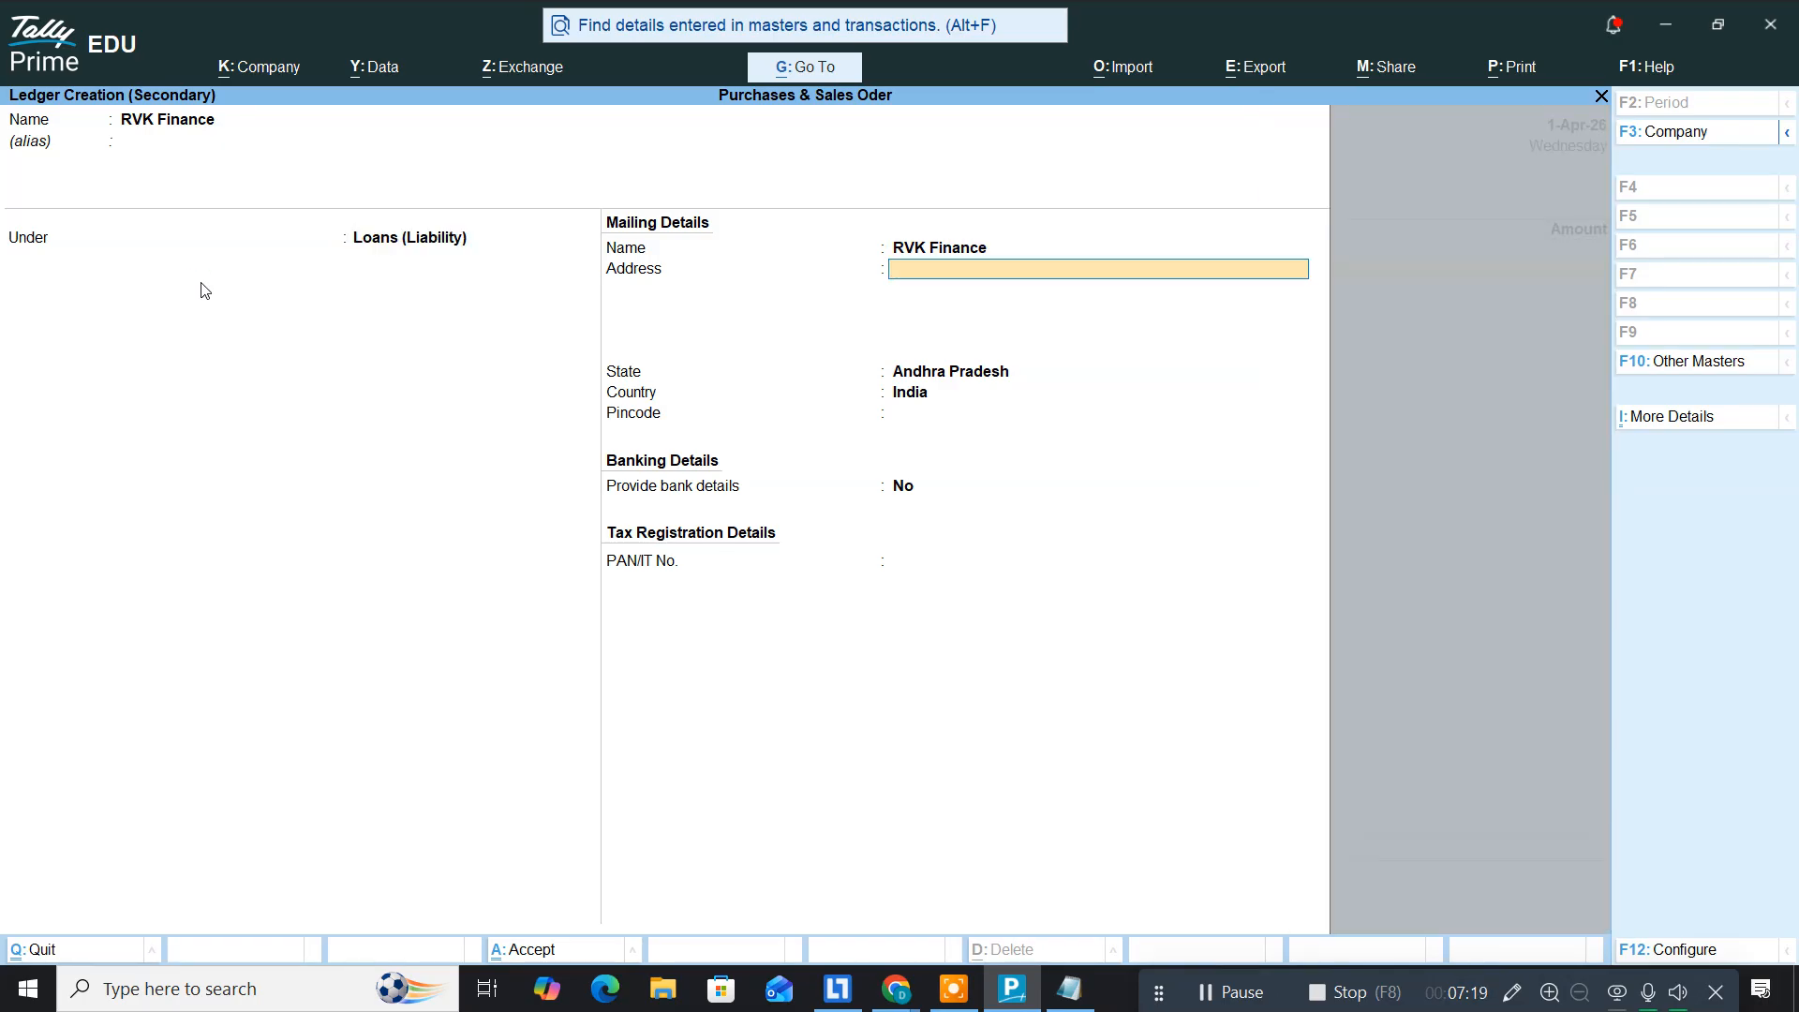
{"action": "key", "text": "Return"}
{"action": "key", "text": "Return"}
{"action": "key", "text": "Return"}
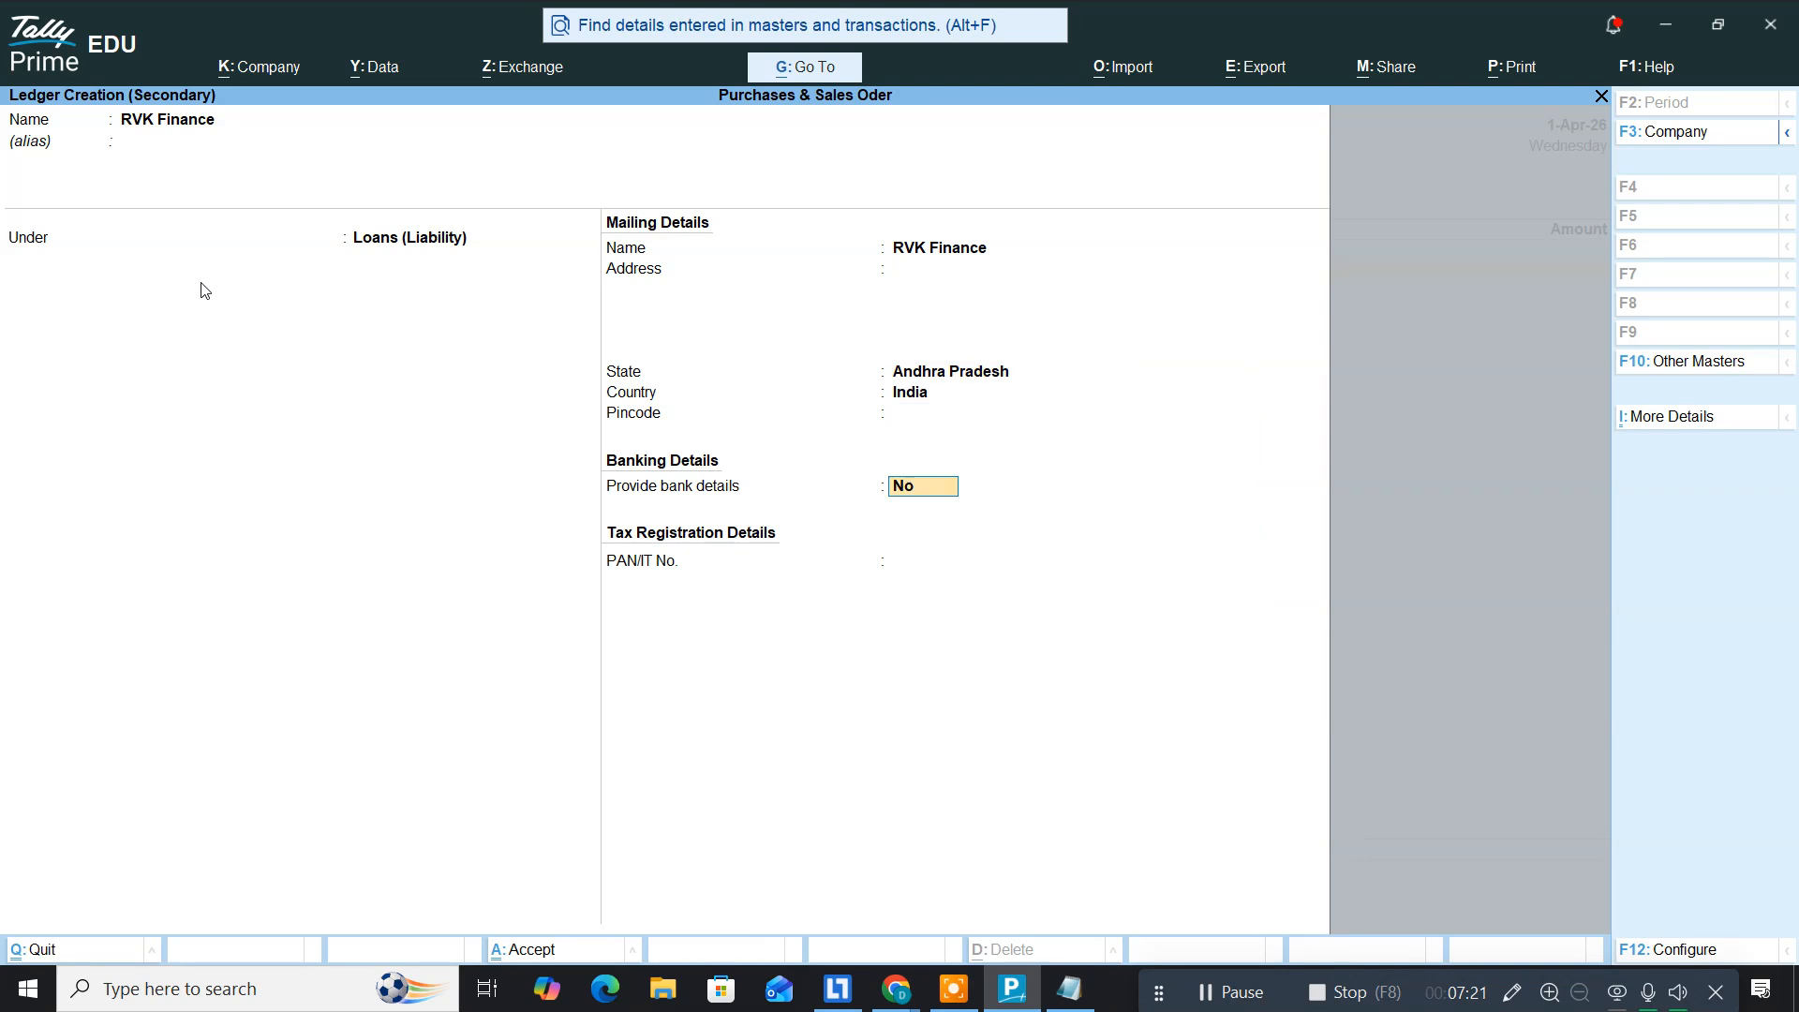
{"action": "key", "text": "Return"}
{"action": "key", "text": "Return"}
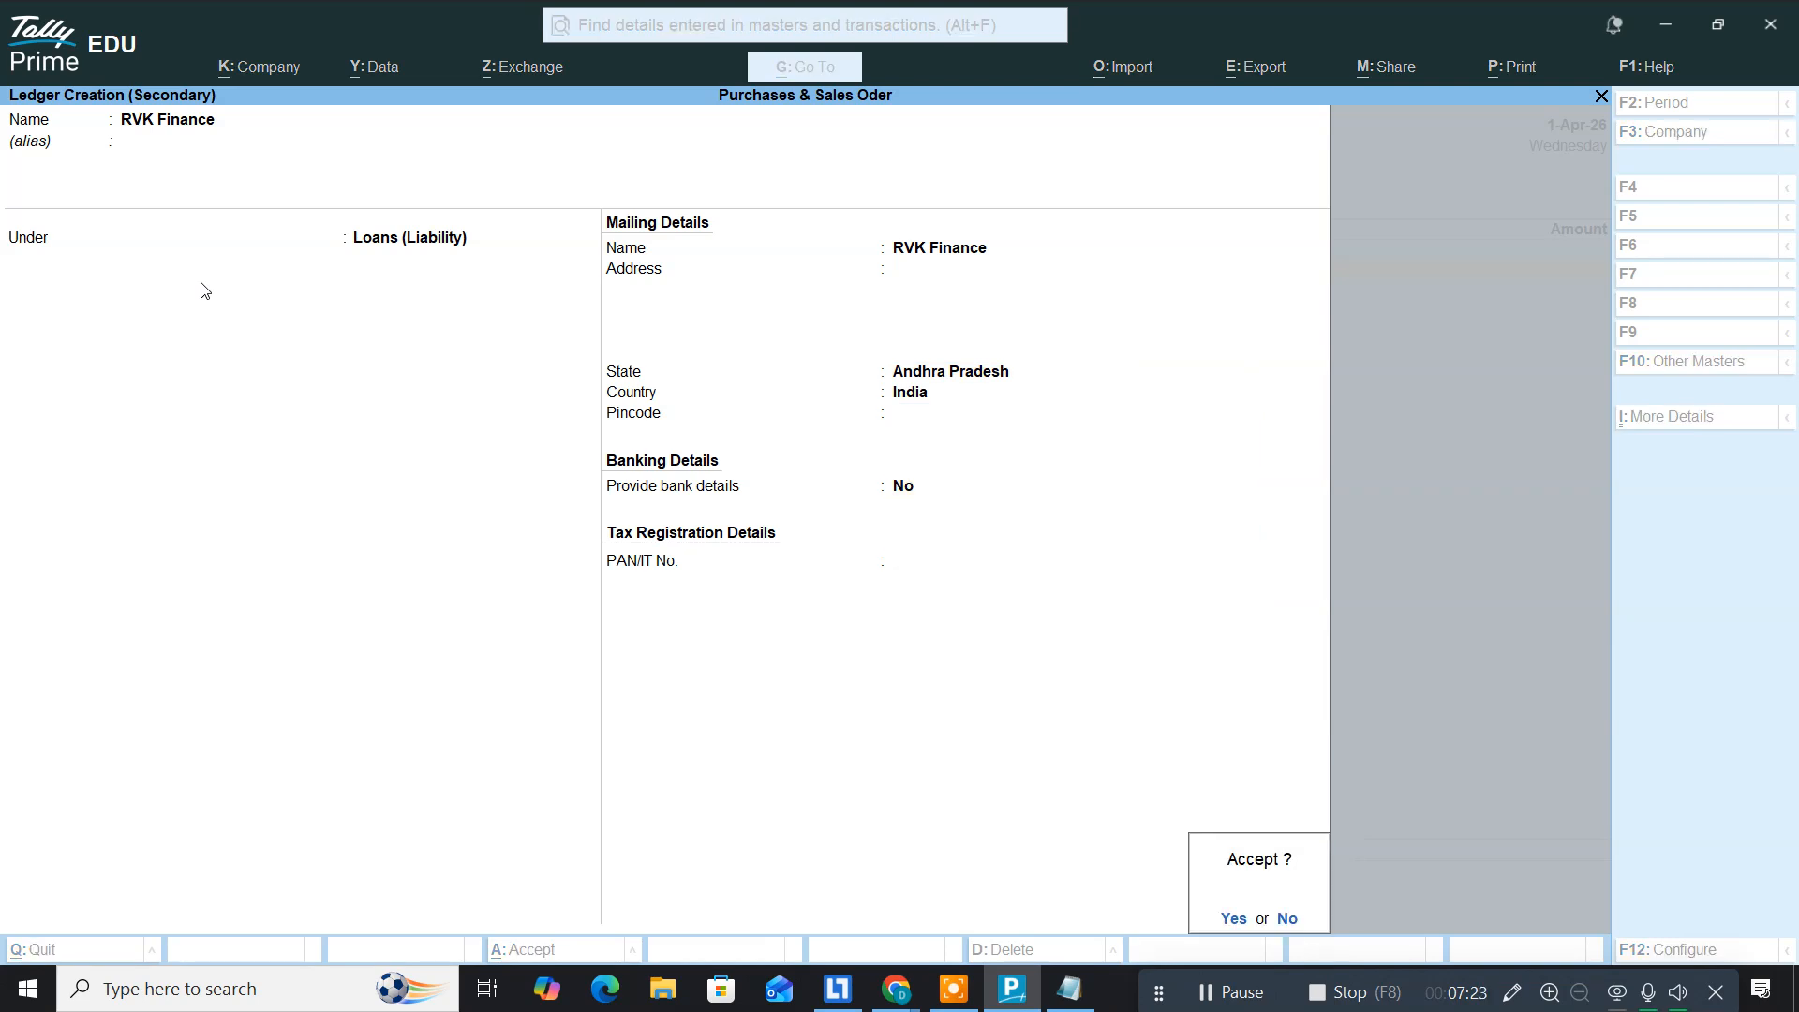
Step: Enter 5,00,000 as the loan amount, save Receipt No. 2 and review it
{"action": "key", "text": "Return"}
{"action": "type", "text": "5,00,000"}
{"action": "key", "text": "Return"}
{"action": "key", "text": "Return"}
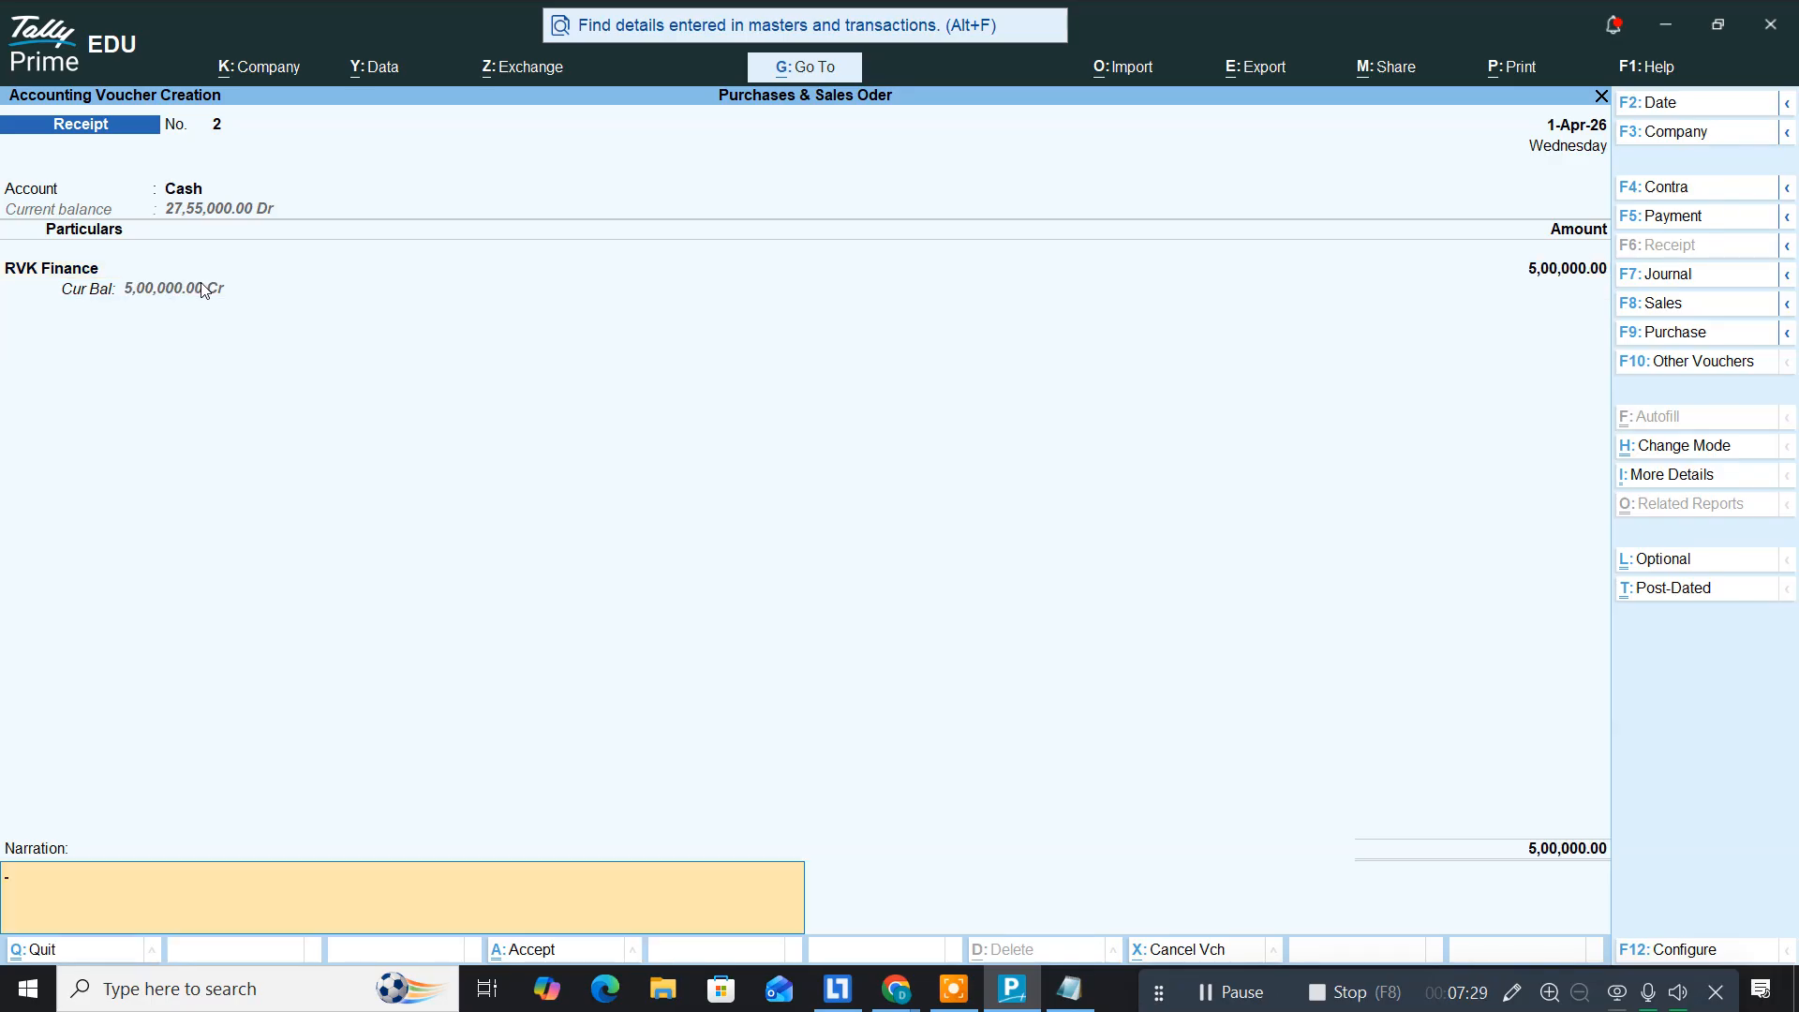
{"action": "key", "text": "Return"}
{"action": "key", "text": "Return"}
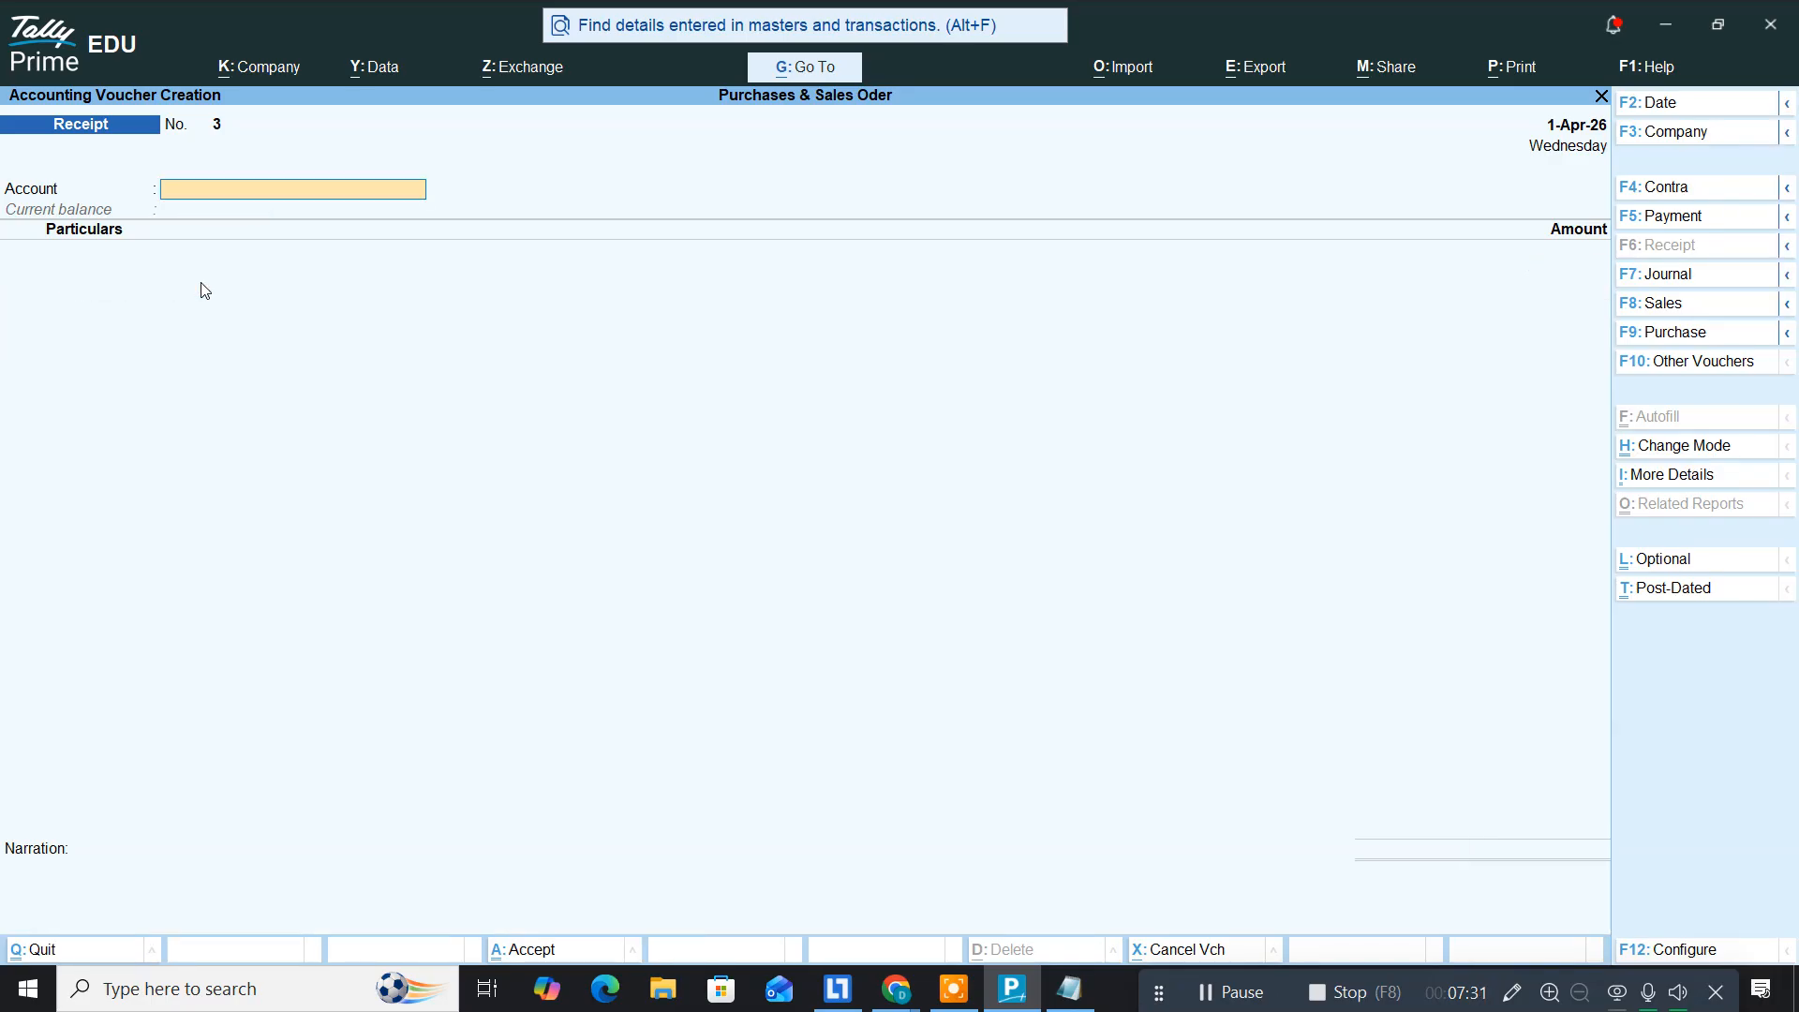
{"action": "key", "text": "Page_Up"}
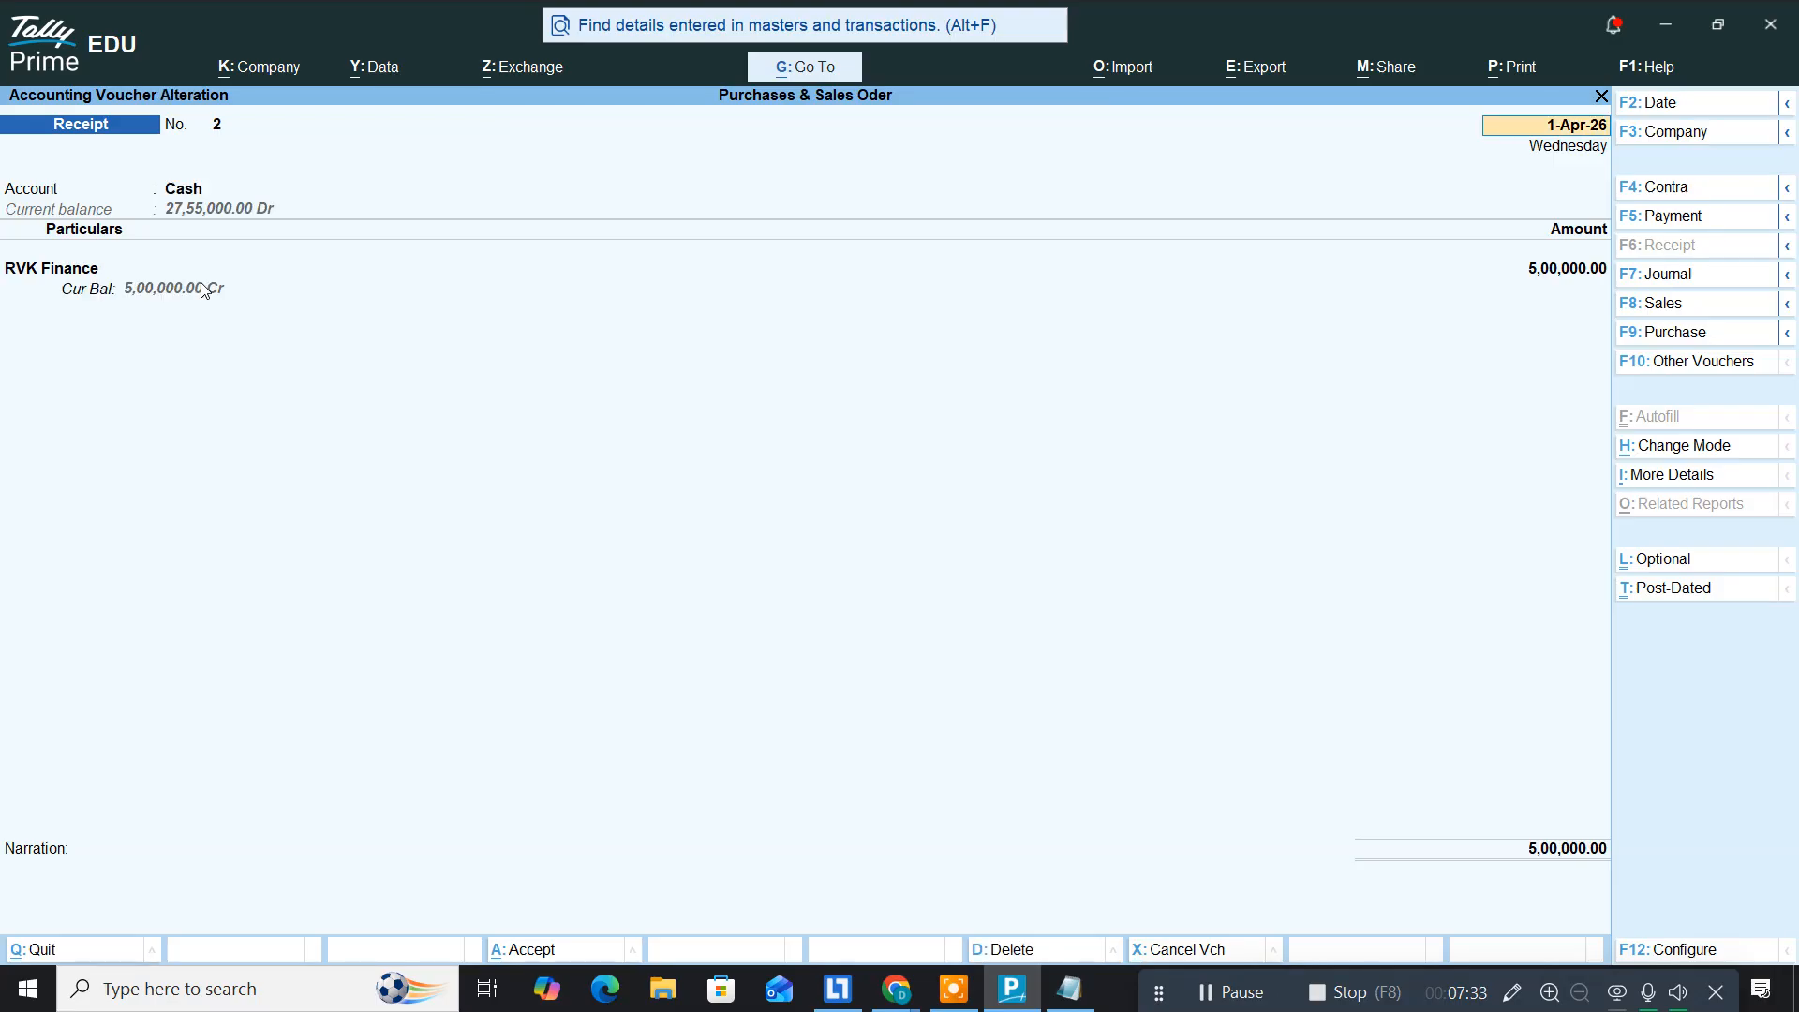
{"action": "key", "text": "Page_Down"}
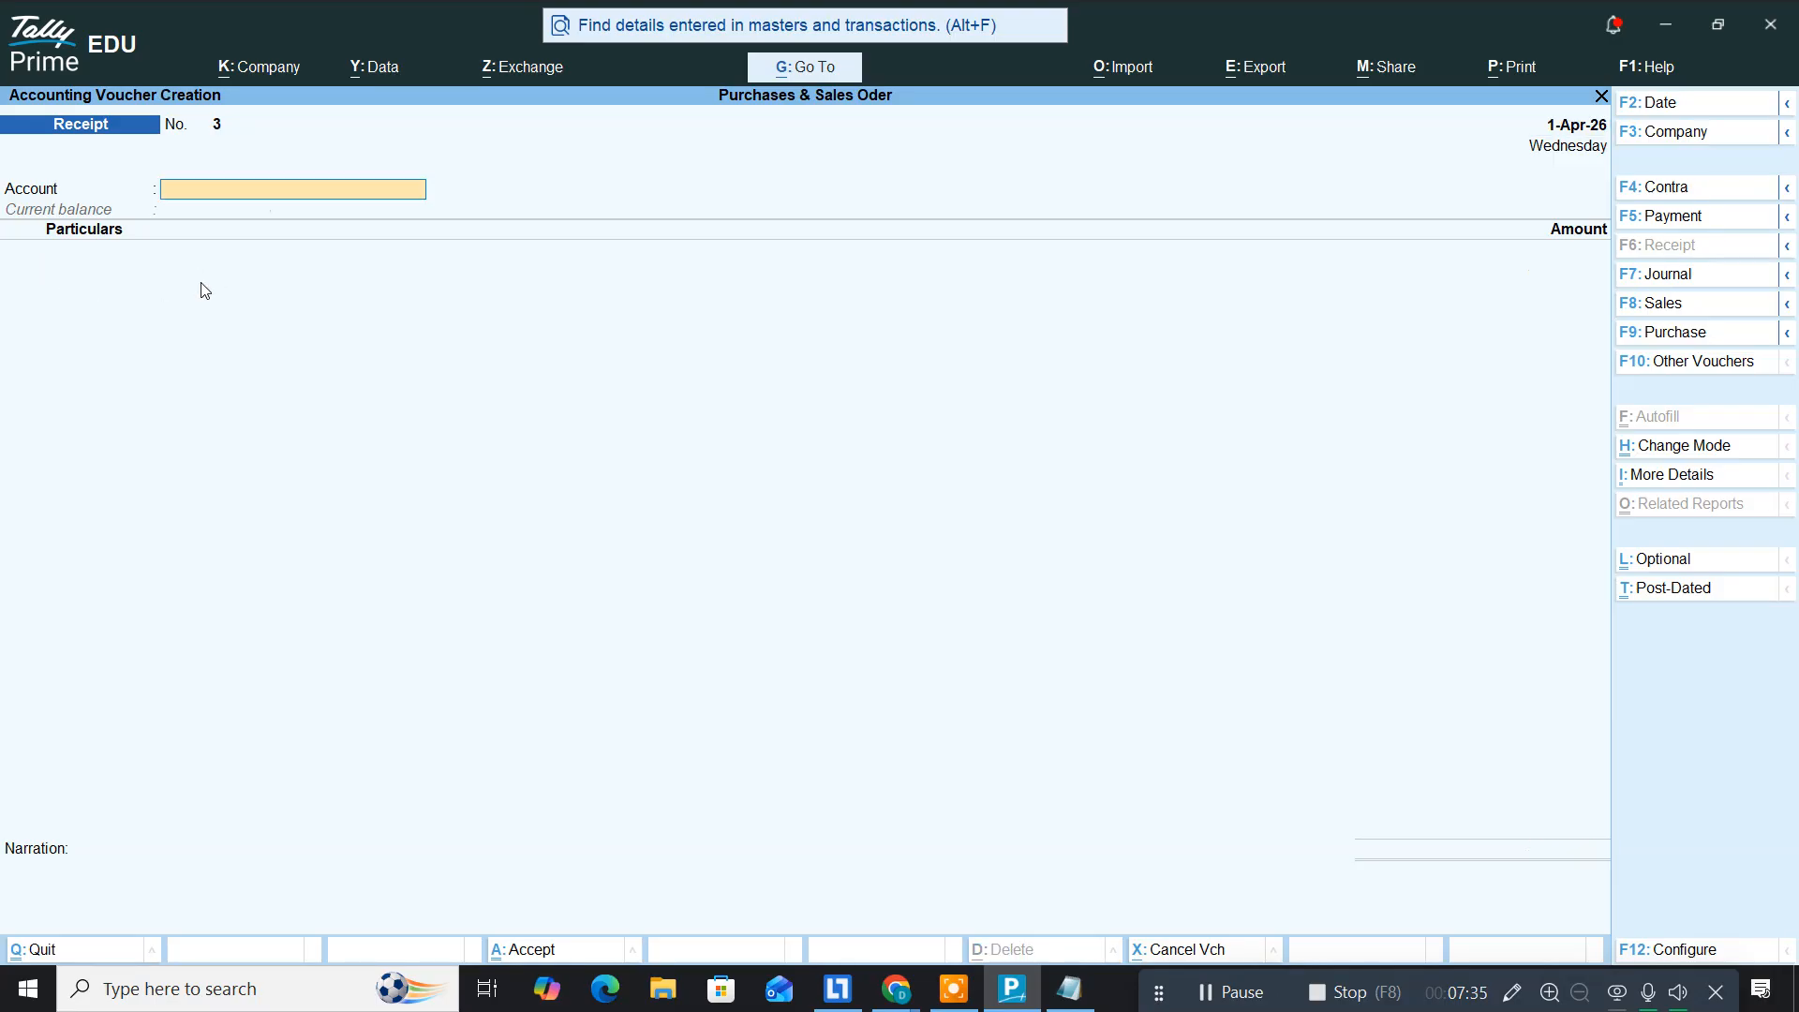
{"action": "key", "text": "alt+Tab"}
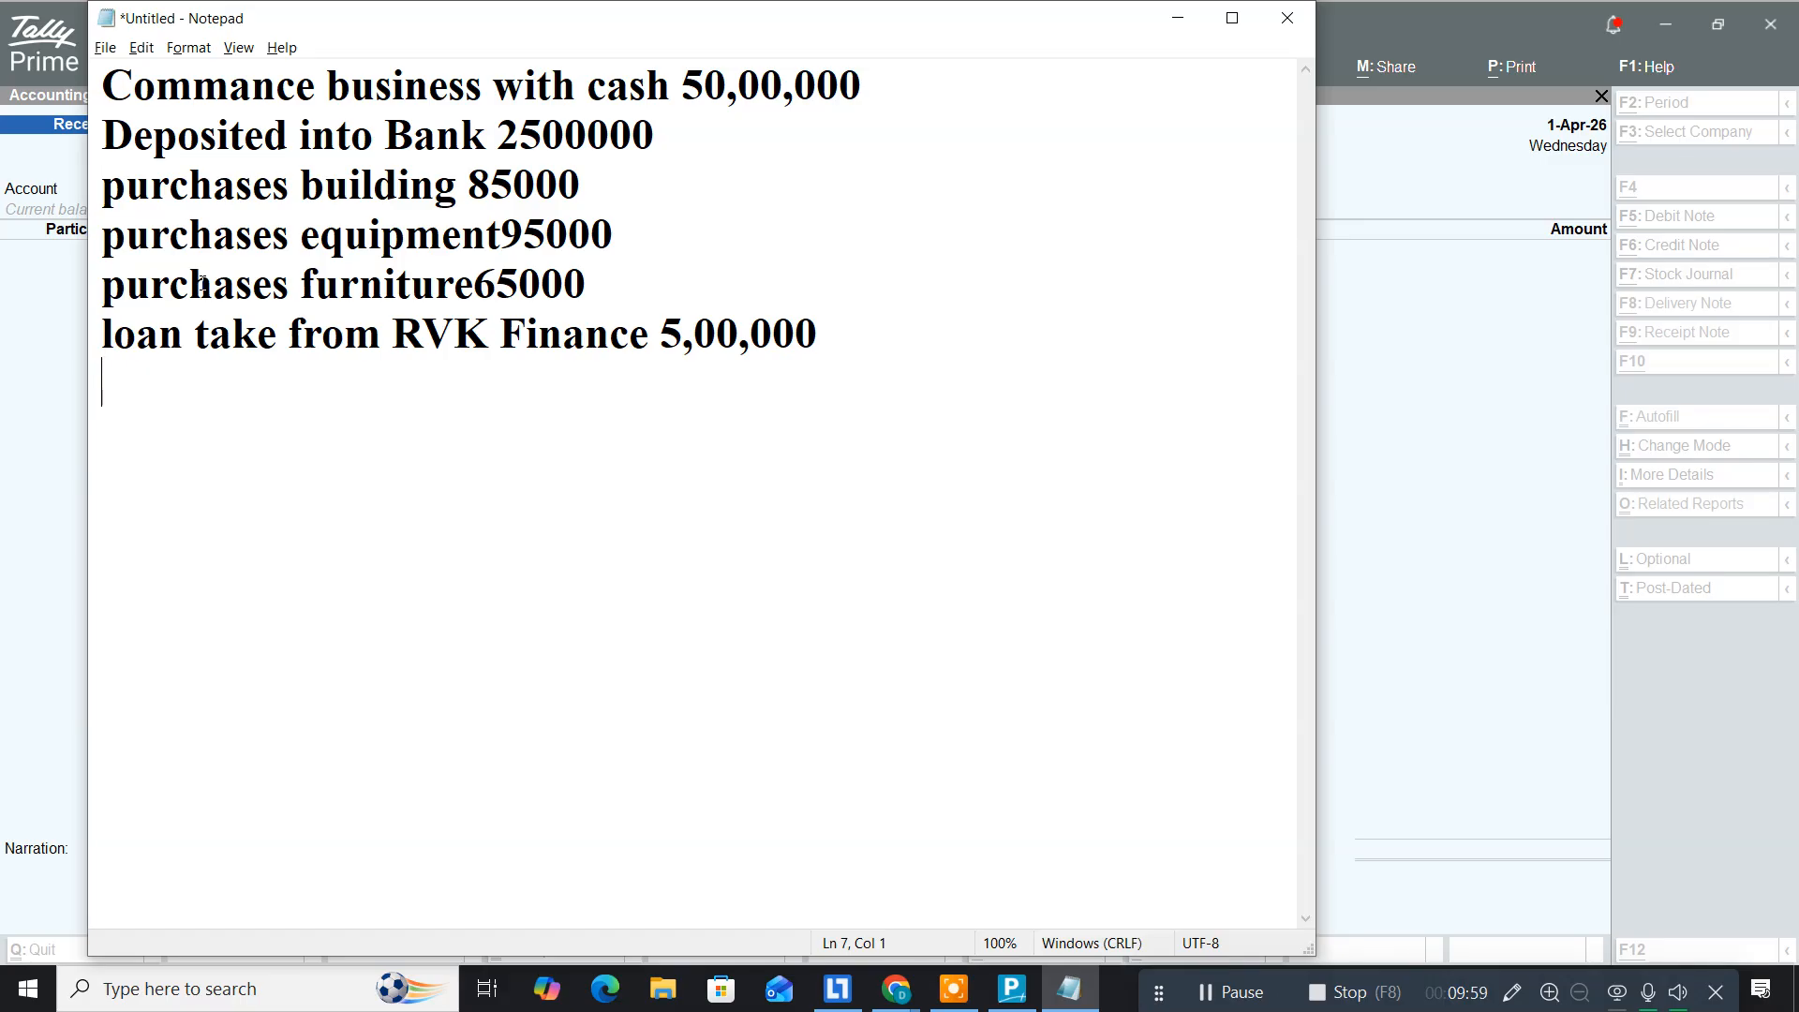
Step: Add the lines 'purchases order from Siva Computer' and 'Intel I5 12th Gen 1nos 8000' to Notepad
{"action": "type", "text": "purchases order from"}
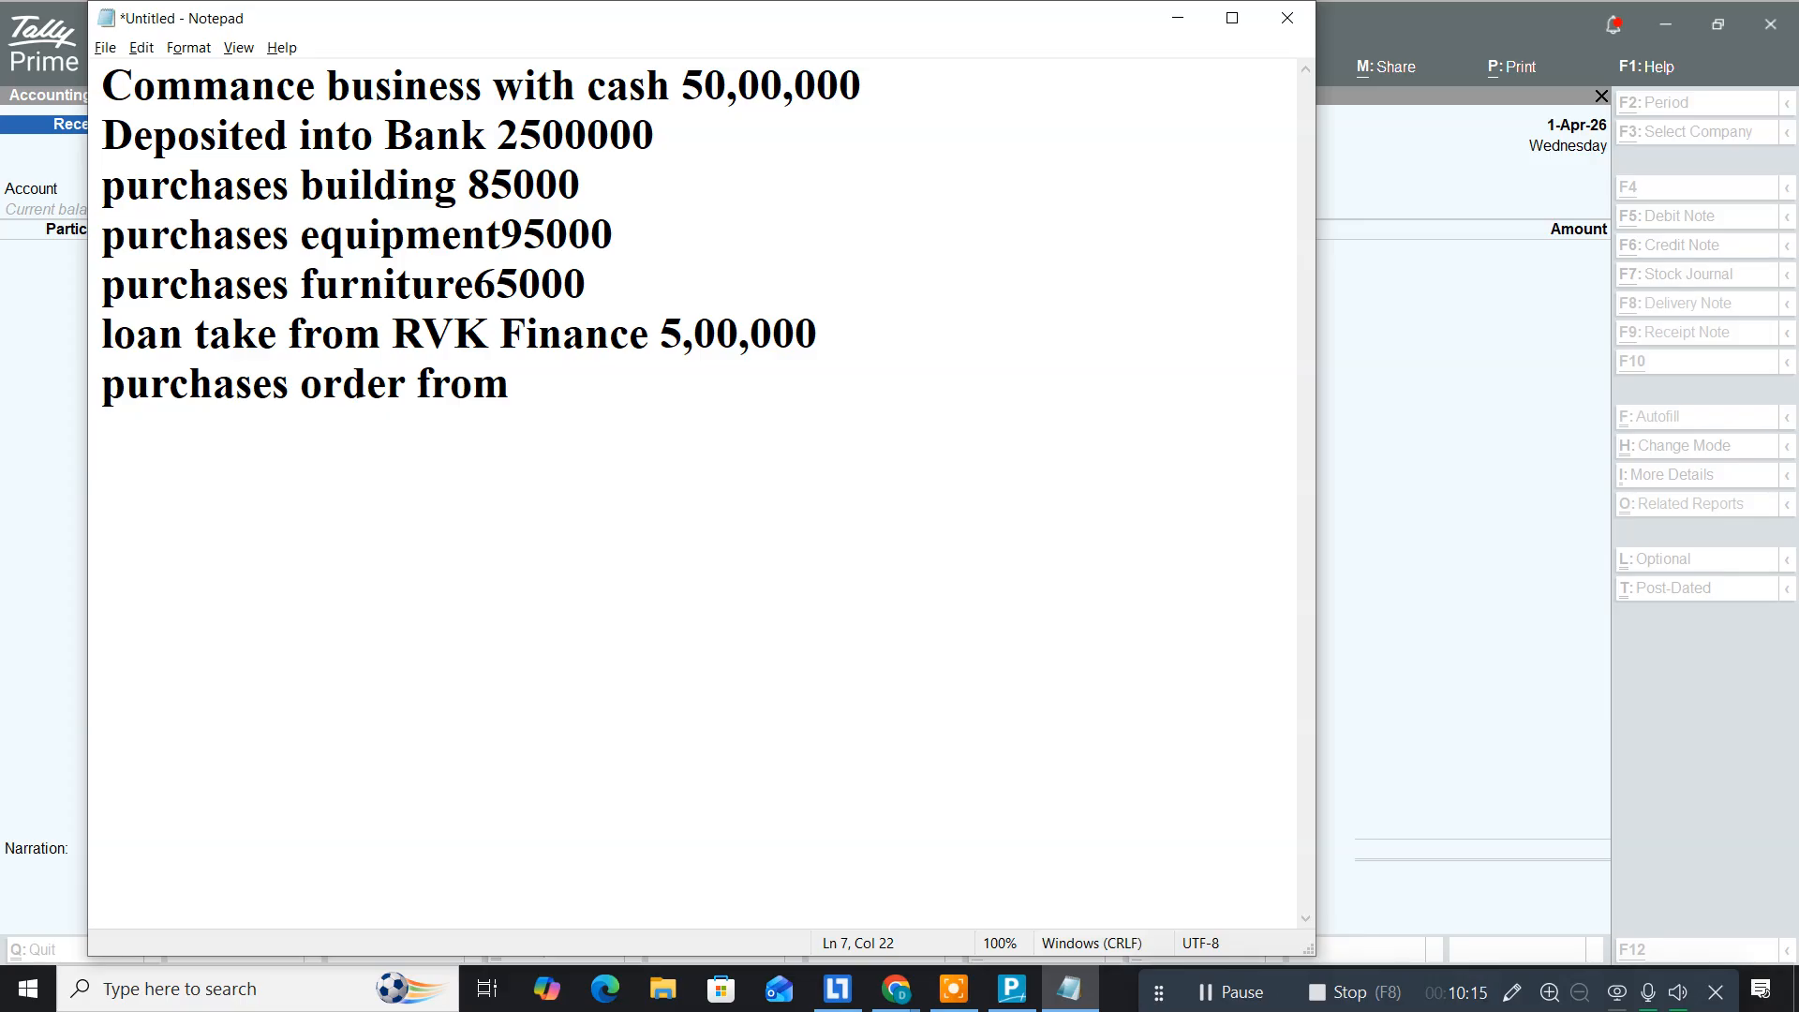
{"action": "type", "text": "Siva Computer"}
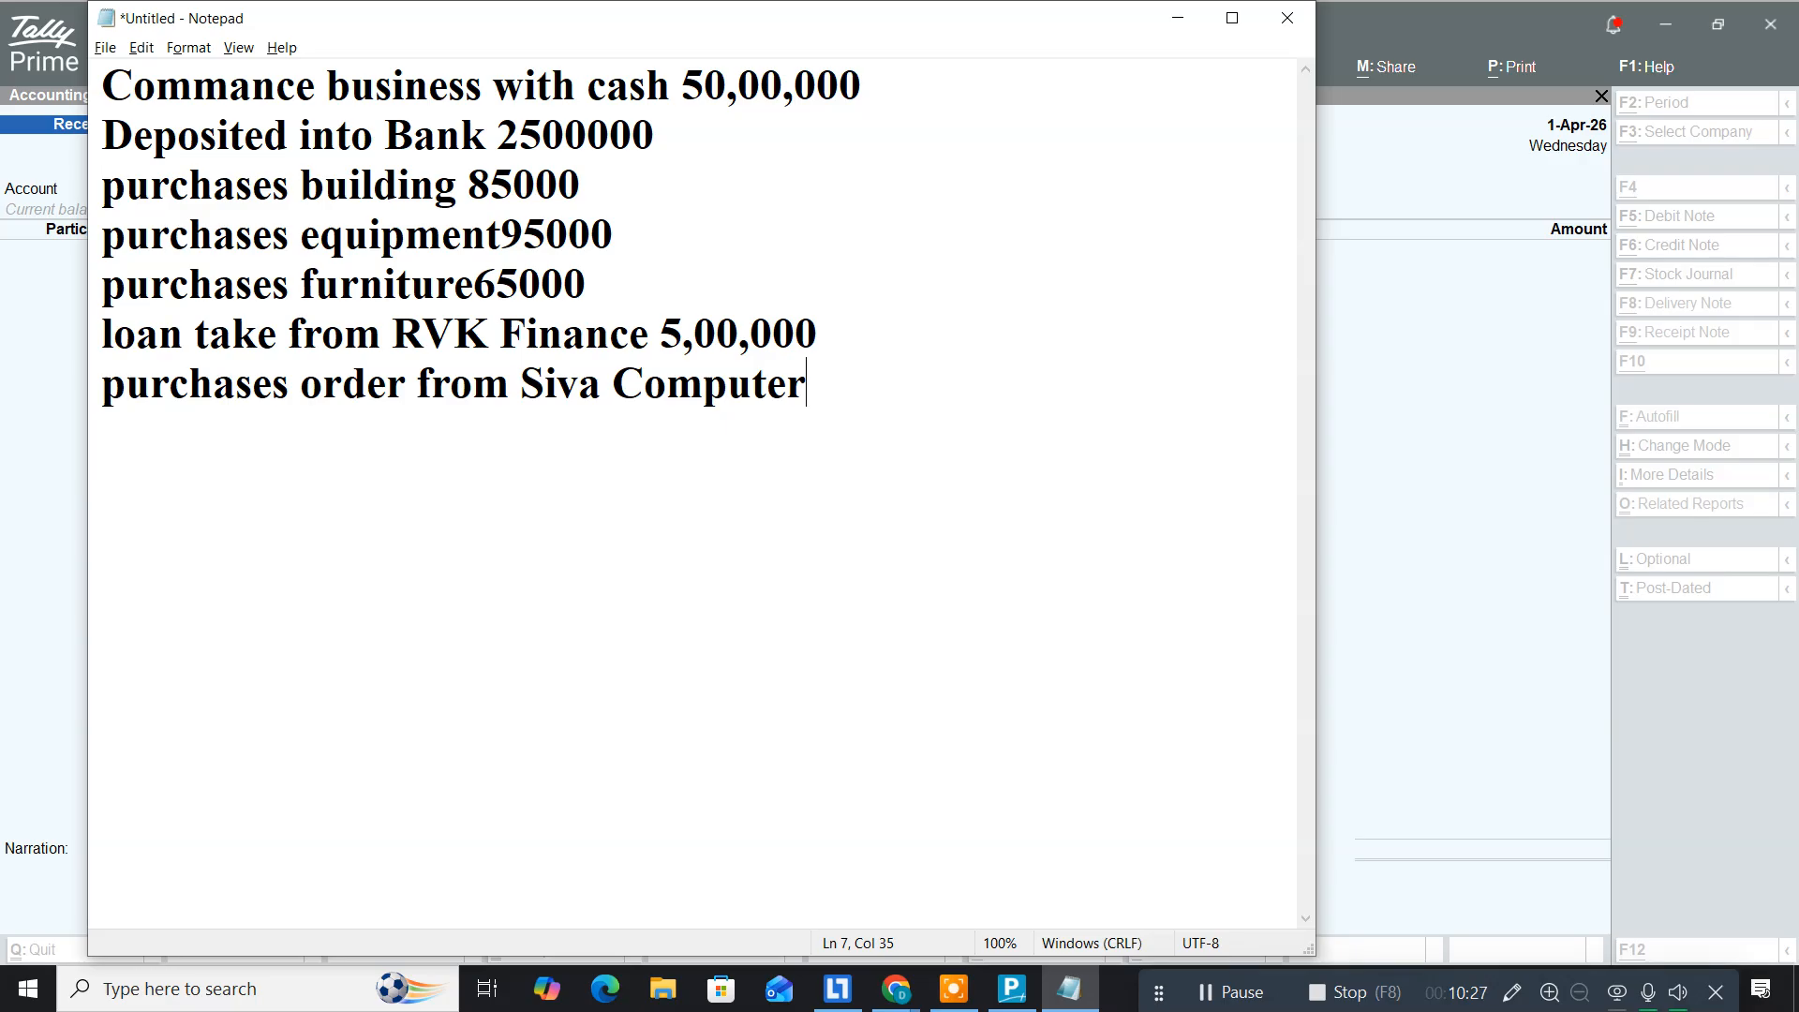
{"action": "key", "text": "Return"}
{"action": "type", "text": "Inte"}
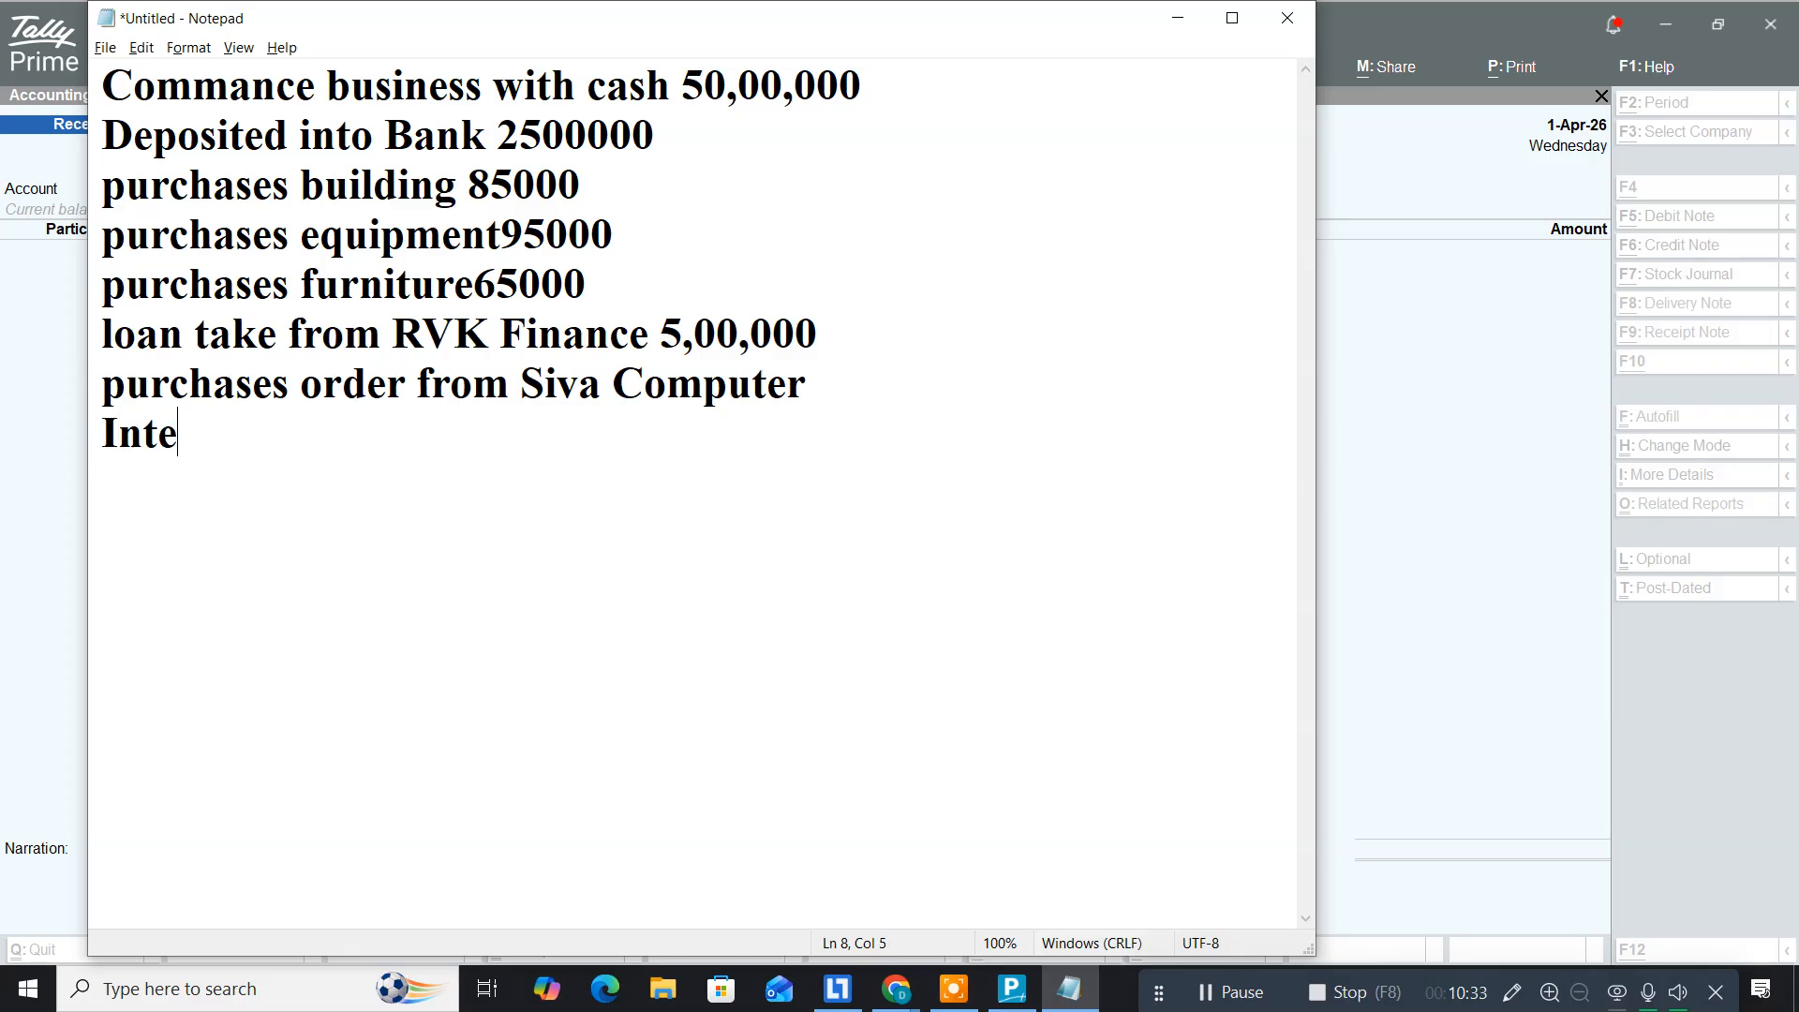
{"action": "type", "text": "l I5 12"}
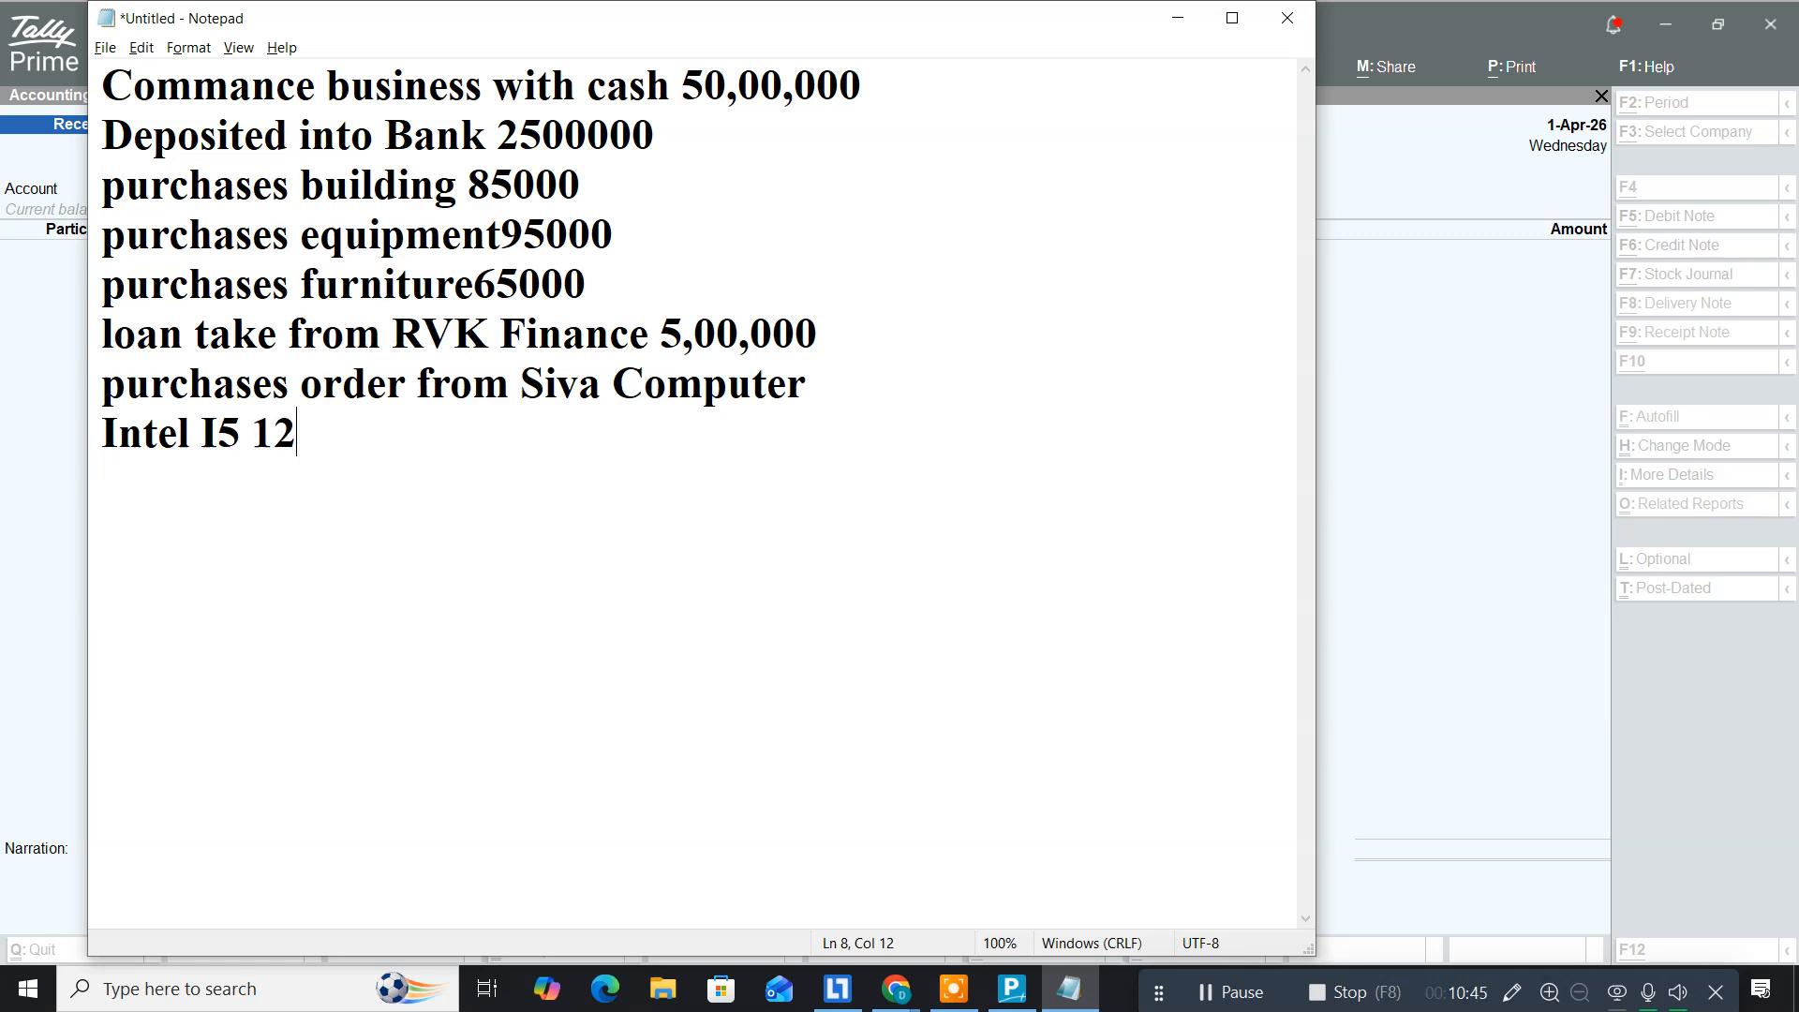
{"action": "type", "text": "th Ge"}
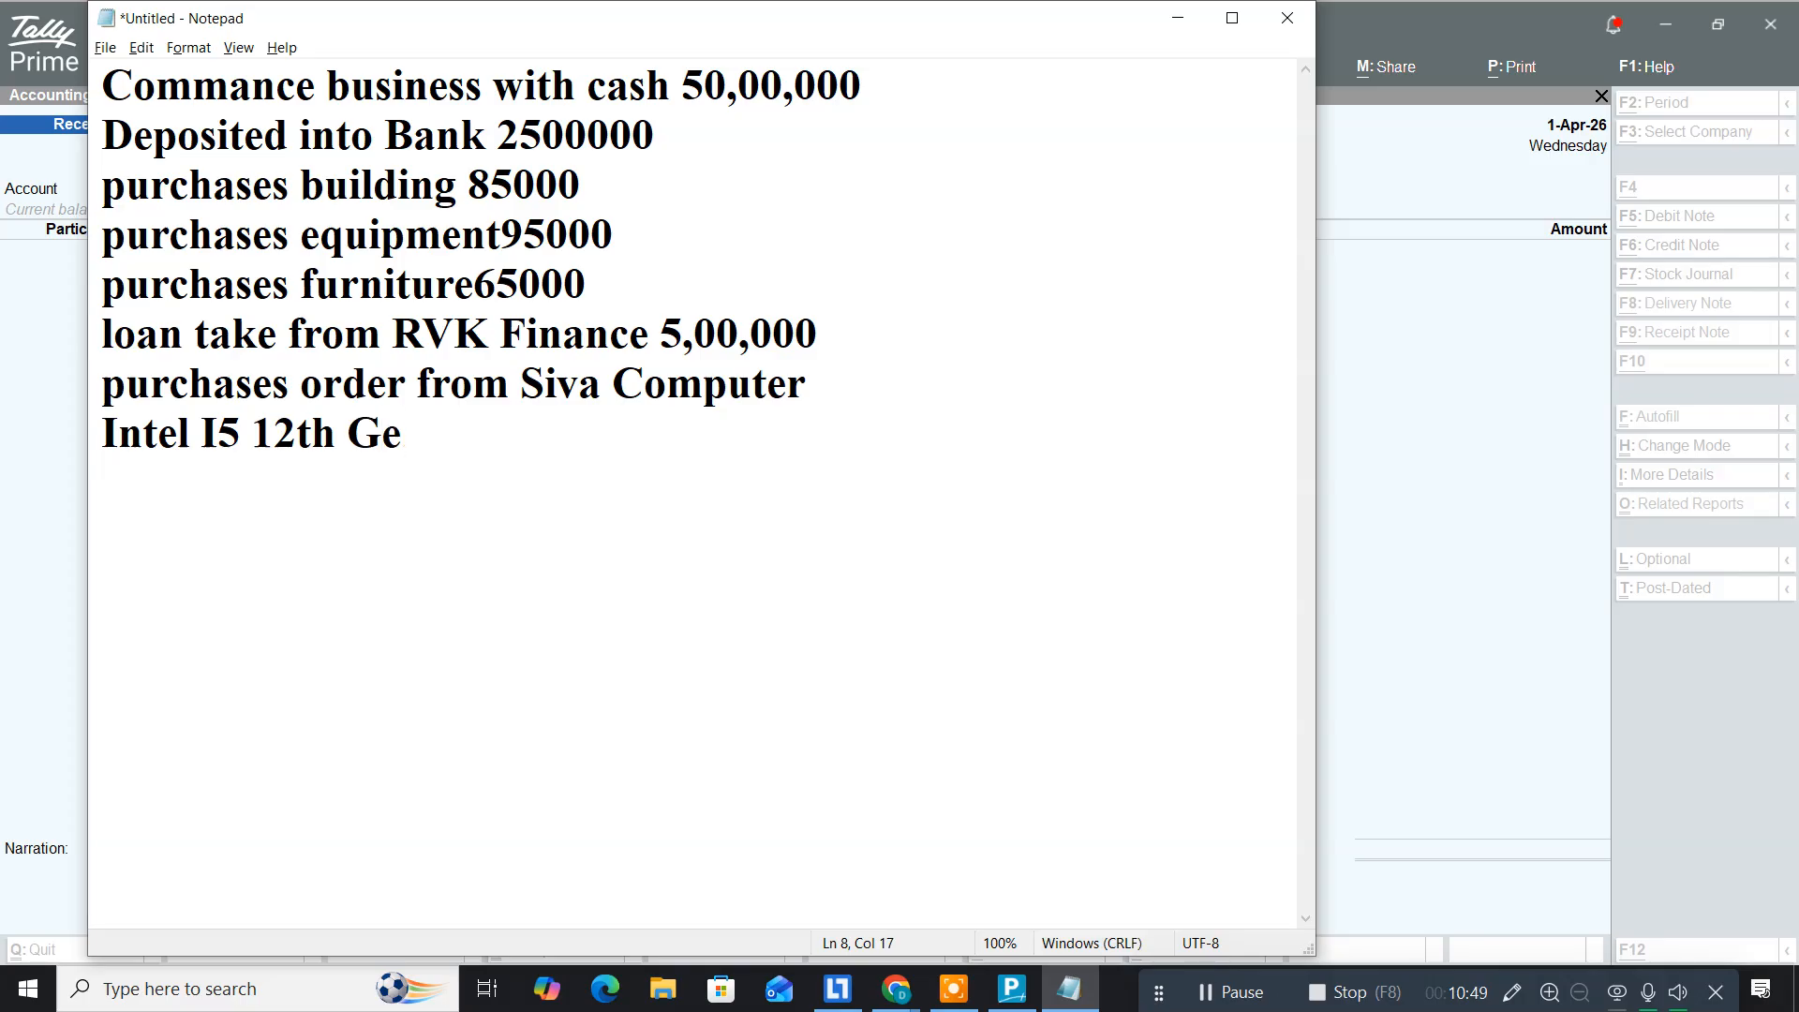
{"action": "type", "text": "n"}
{"action": "type", "text": "1nos "}
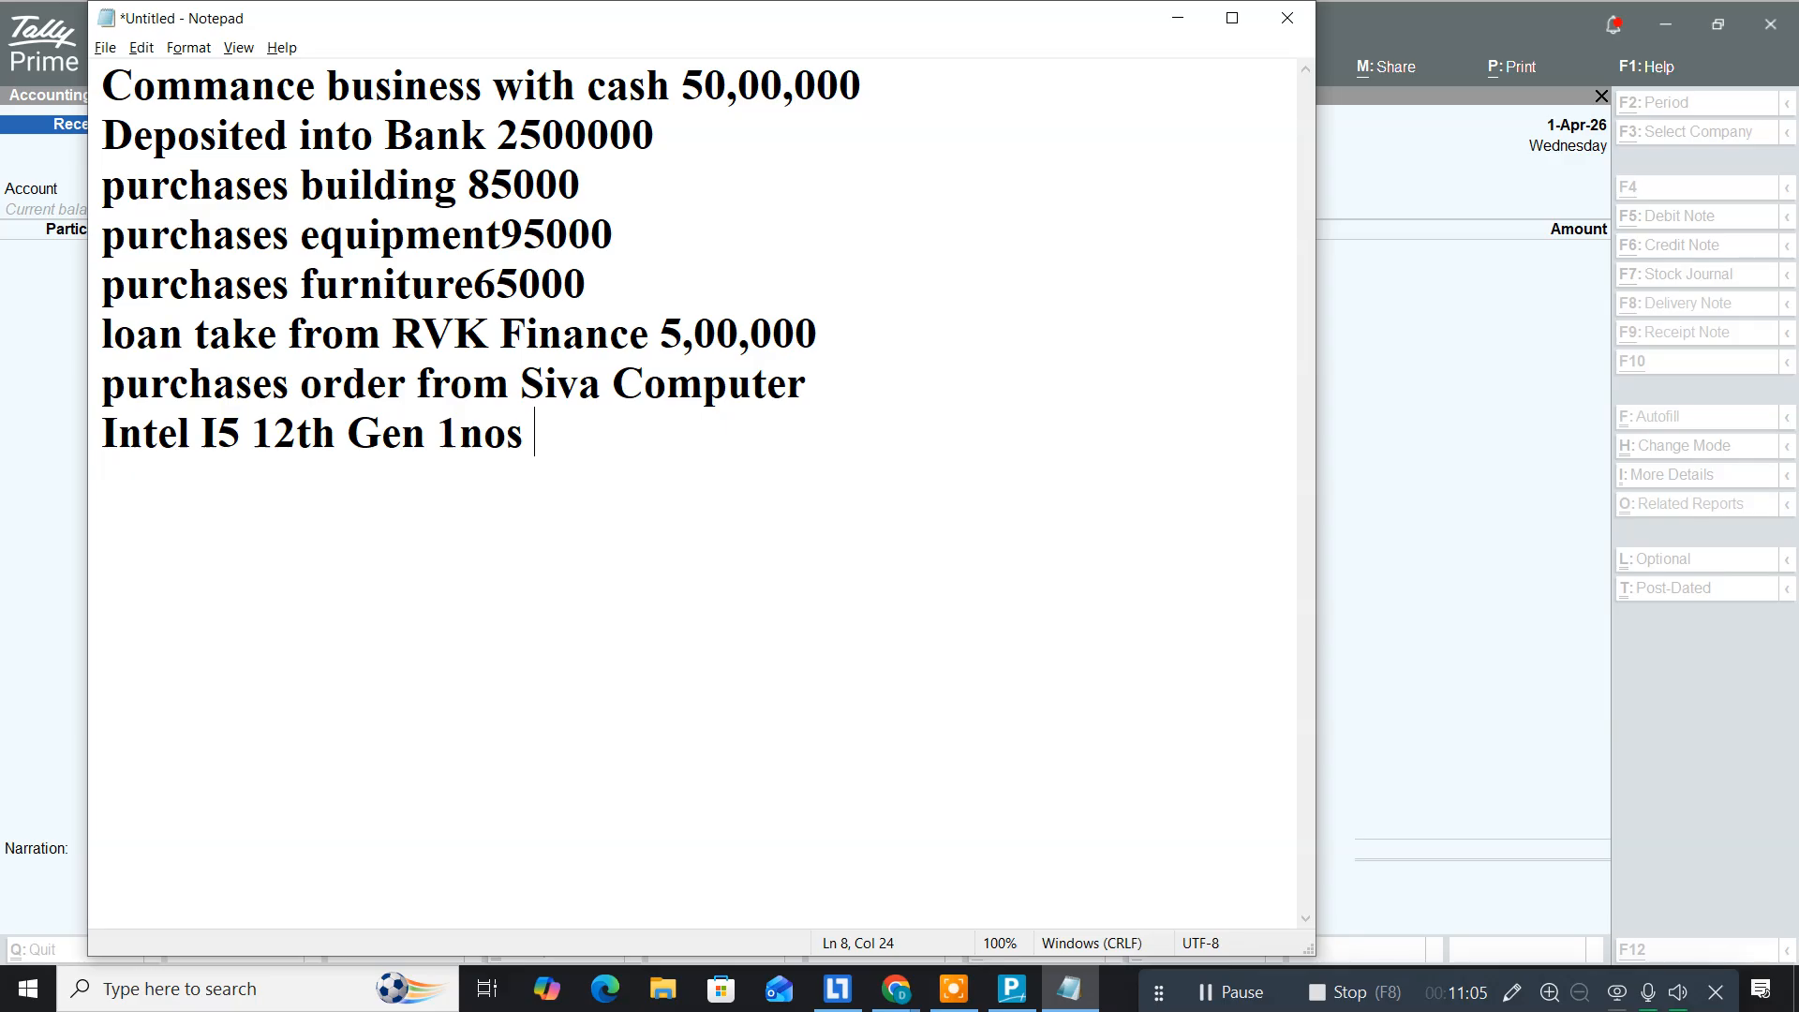
{"action": "type", "text": "8000"}
{"action": "key", "text": "Return"}
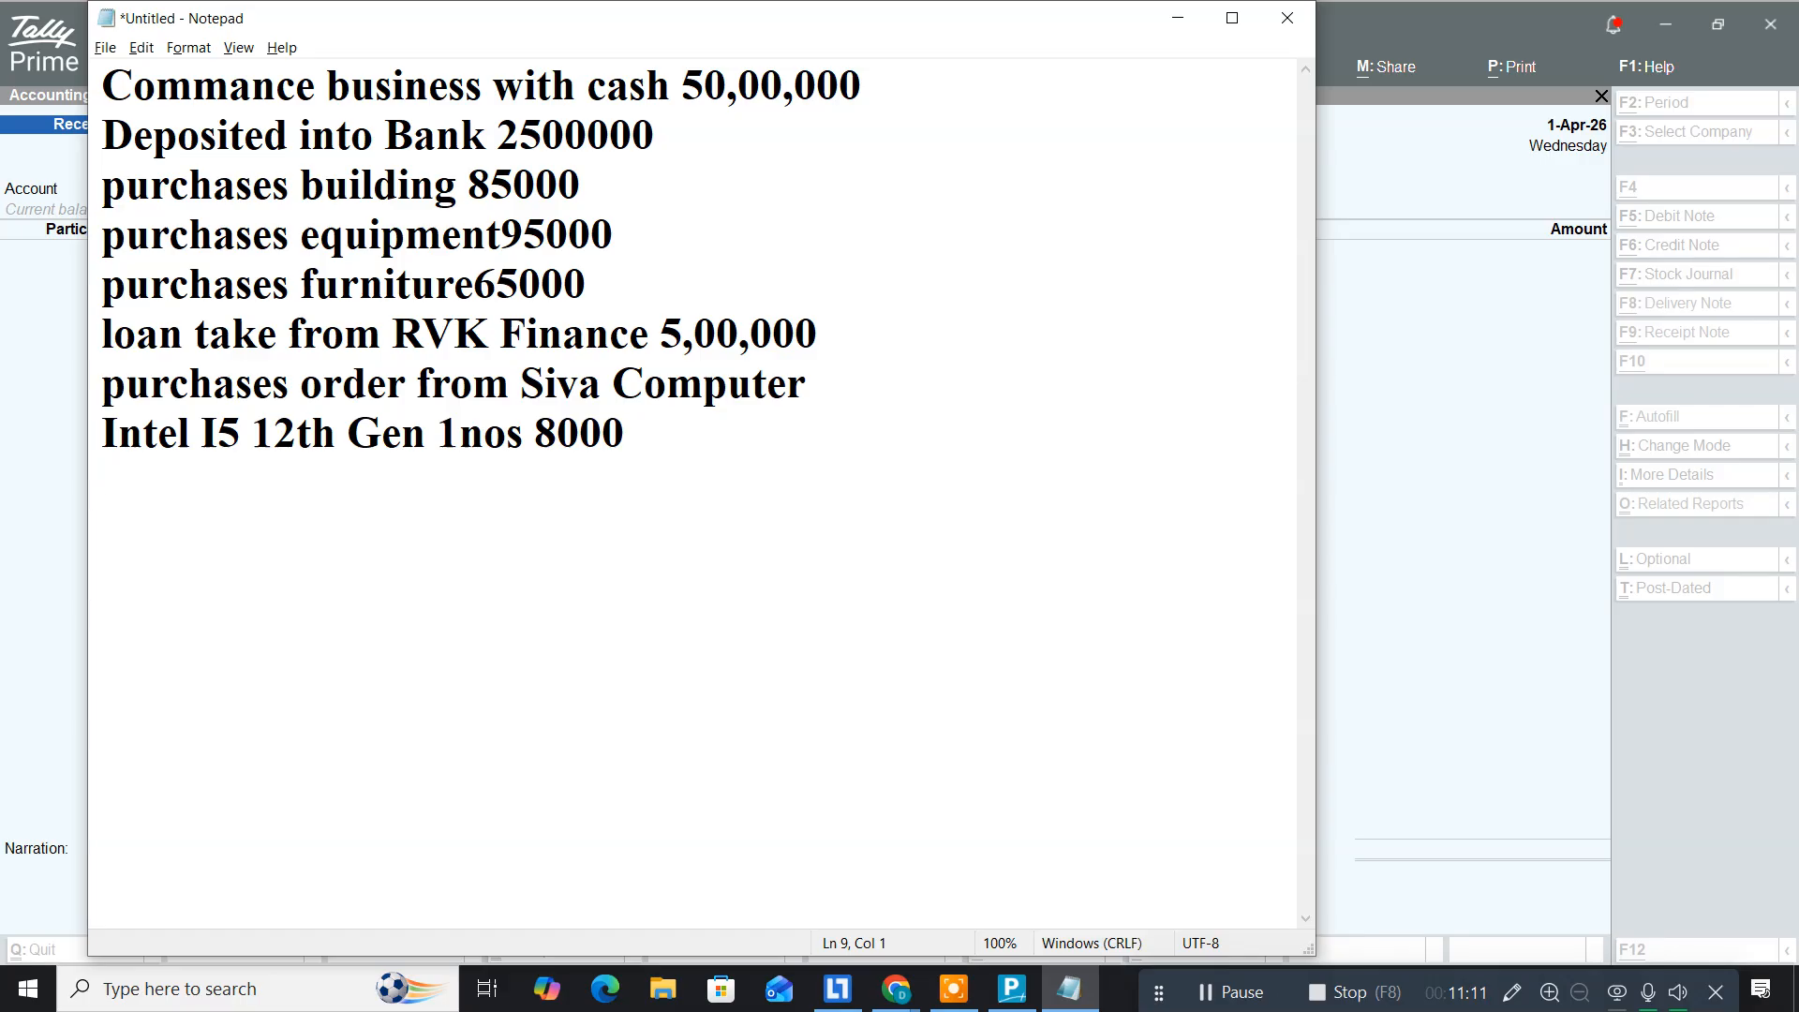
{"action": "key", "text": "BackSpace"}
{"action": "key", "text": "Left"}
{"action": "key", "text": "Left"}
{"action": "key", "text": "Left"}
{"action": "key", "text": "Left"}
{"action": "type", "text": "@"}
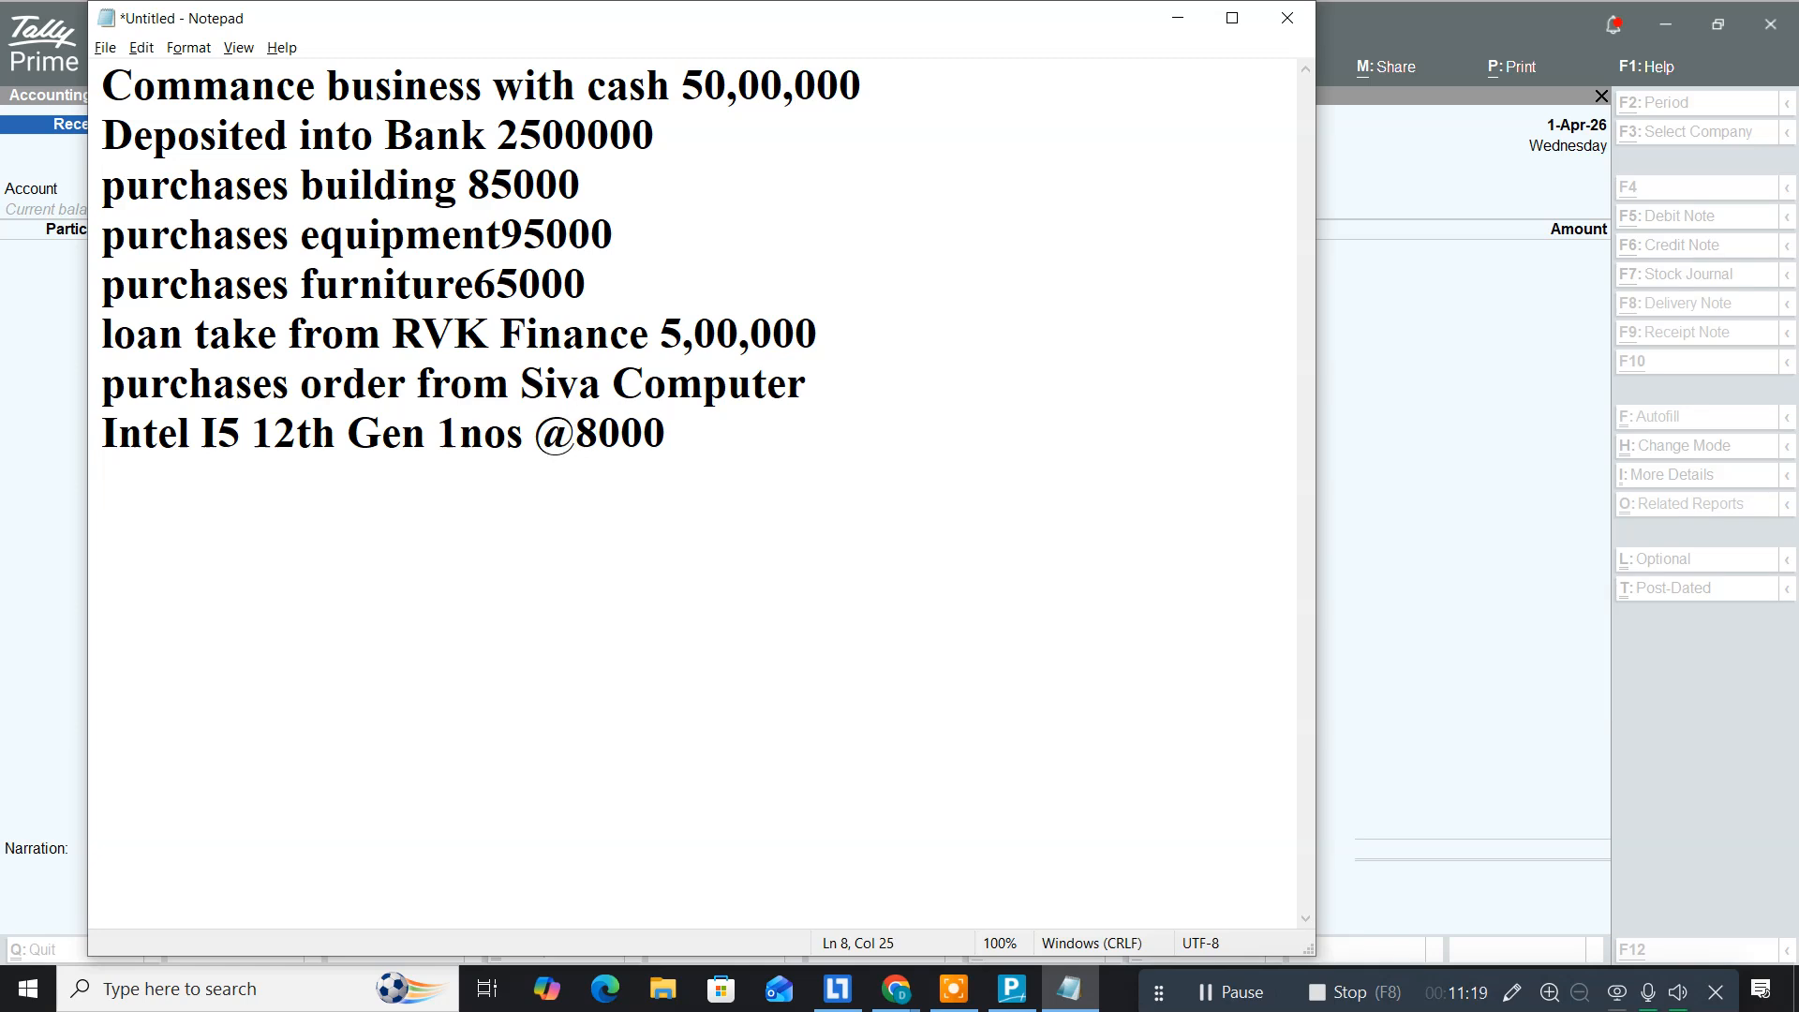
{"action": "key", "text": "Right"}
{"action": "key", "text": "Right"}
{"action": "key", "text": "Right"}
{"action": "key", "text": "Right"}
{"action": "type", "text": "each"}
{"action": "key", "text": "Return"}
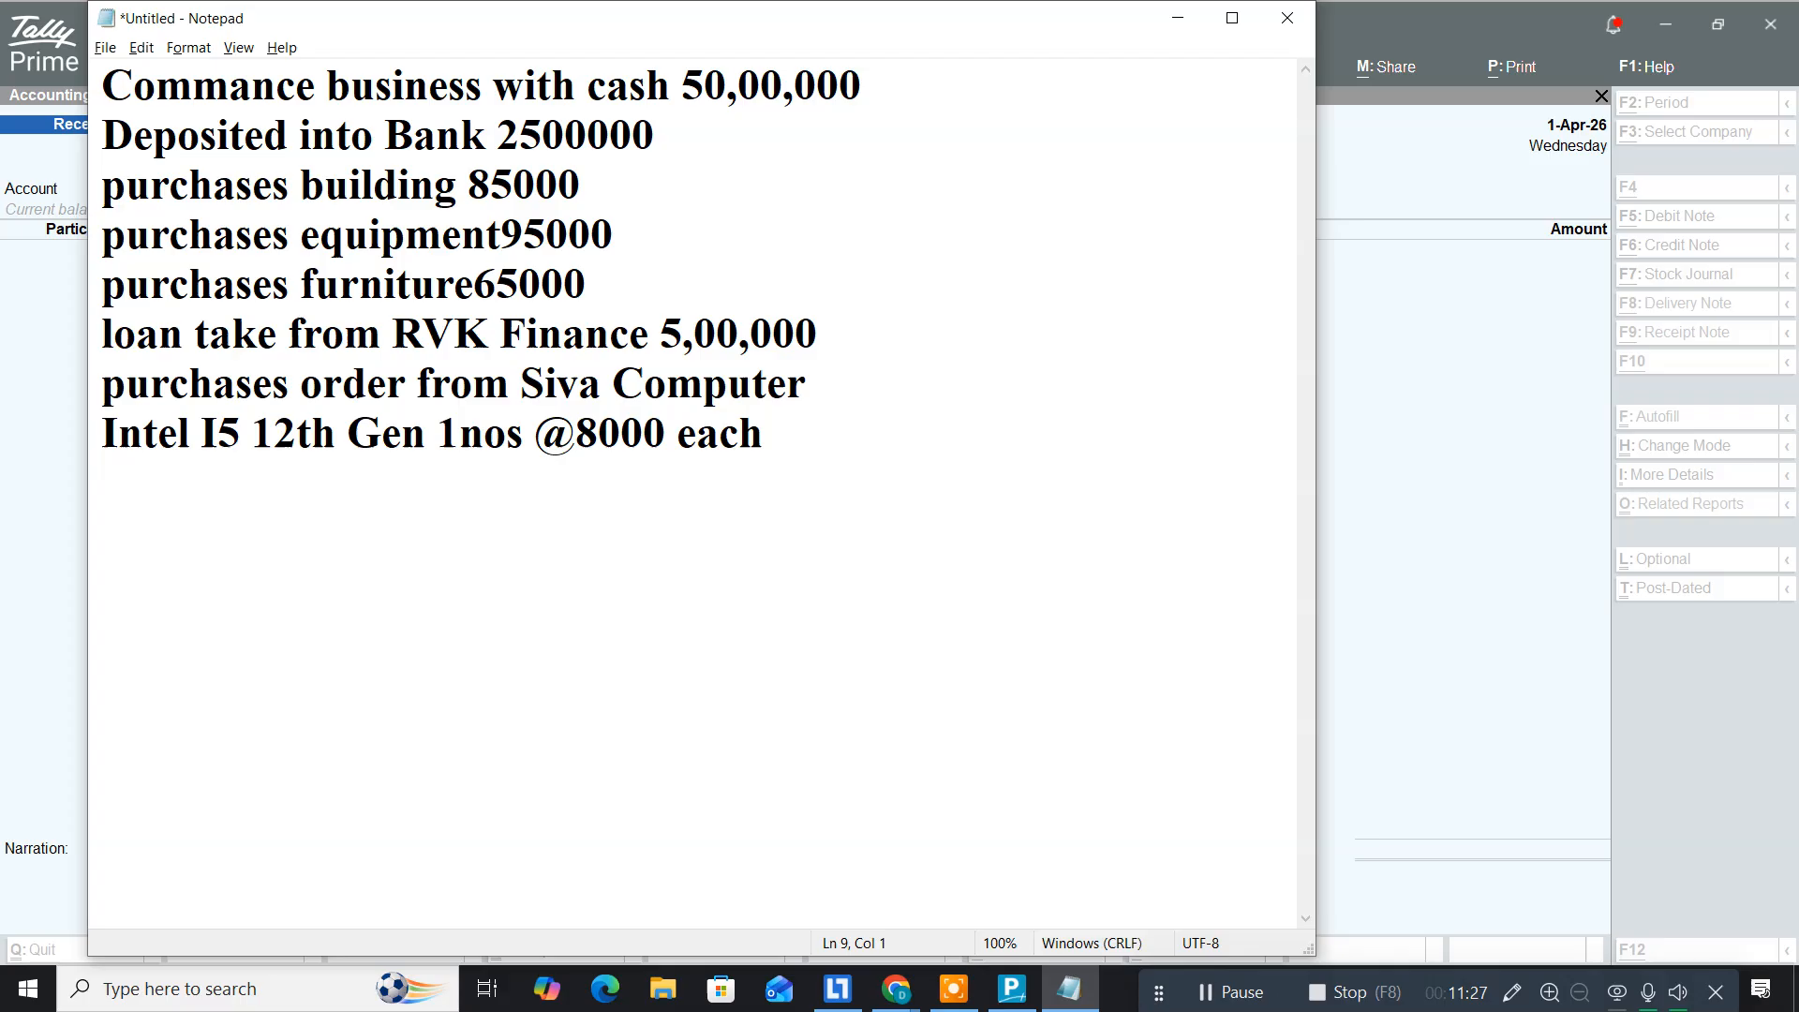
{"action": "type", "text": "SSD"}
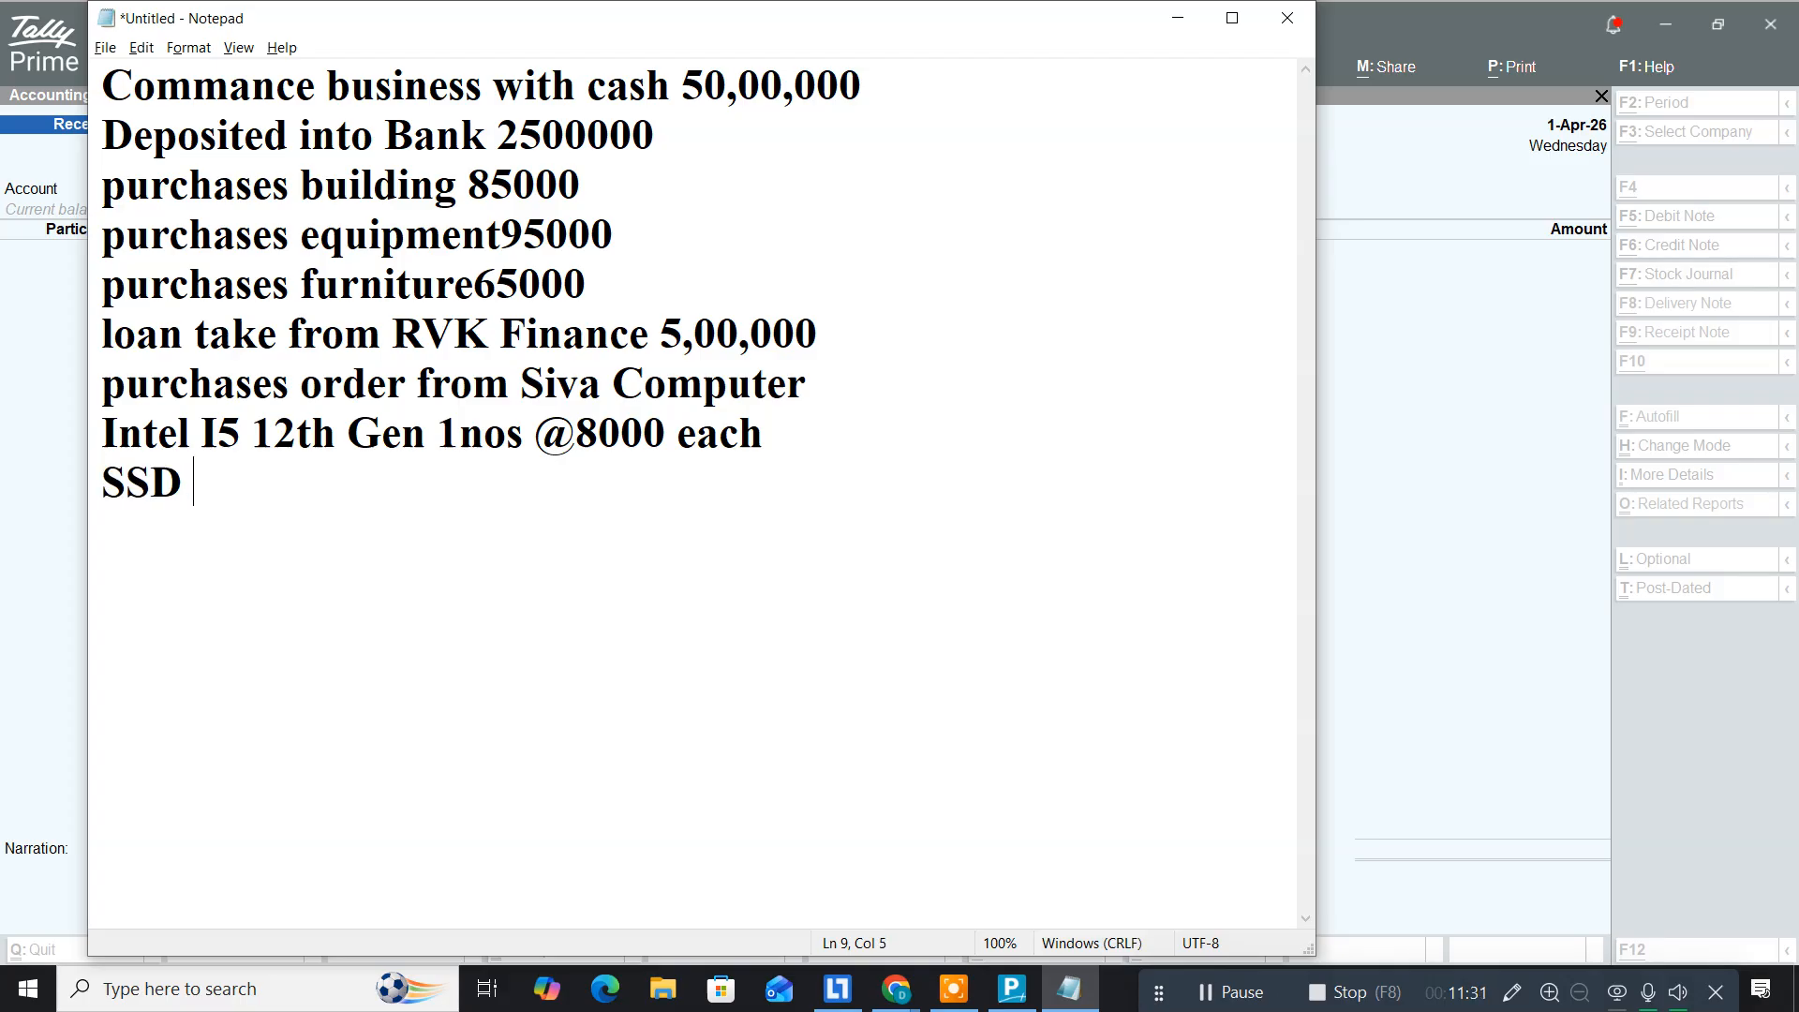
{"action": "type", "text": " 1TB"}
{"action": "type", "text": "1nos "}
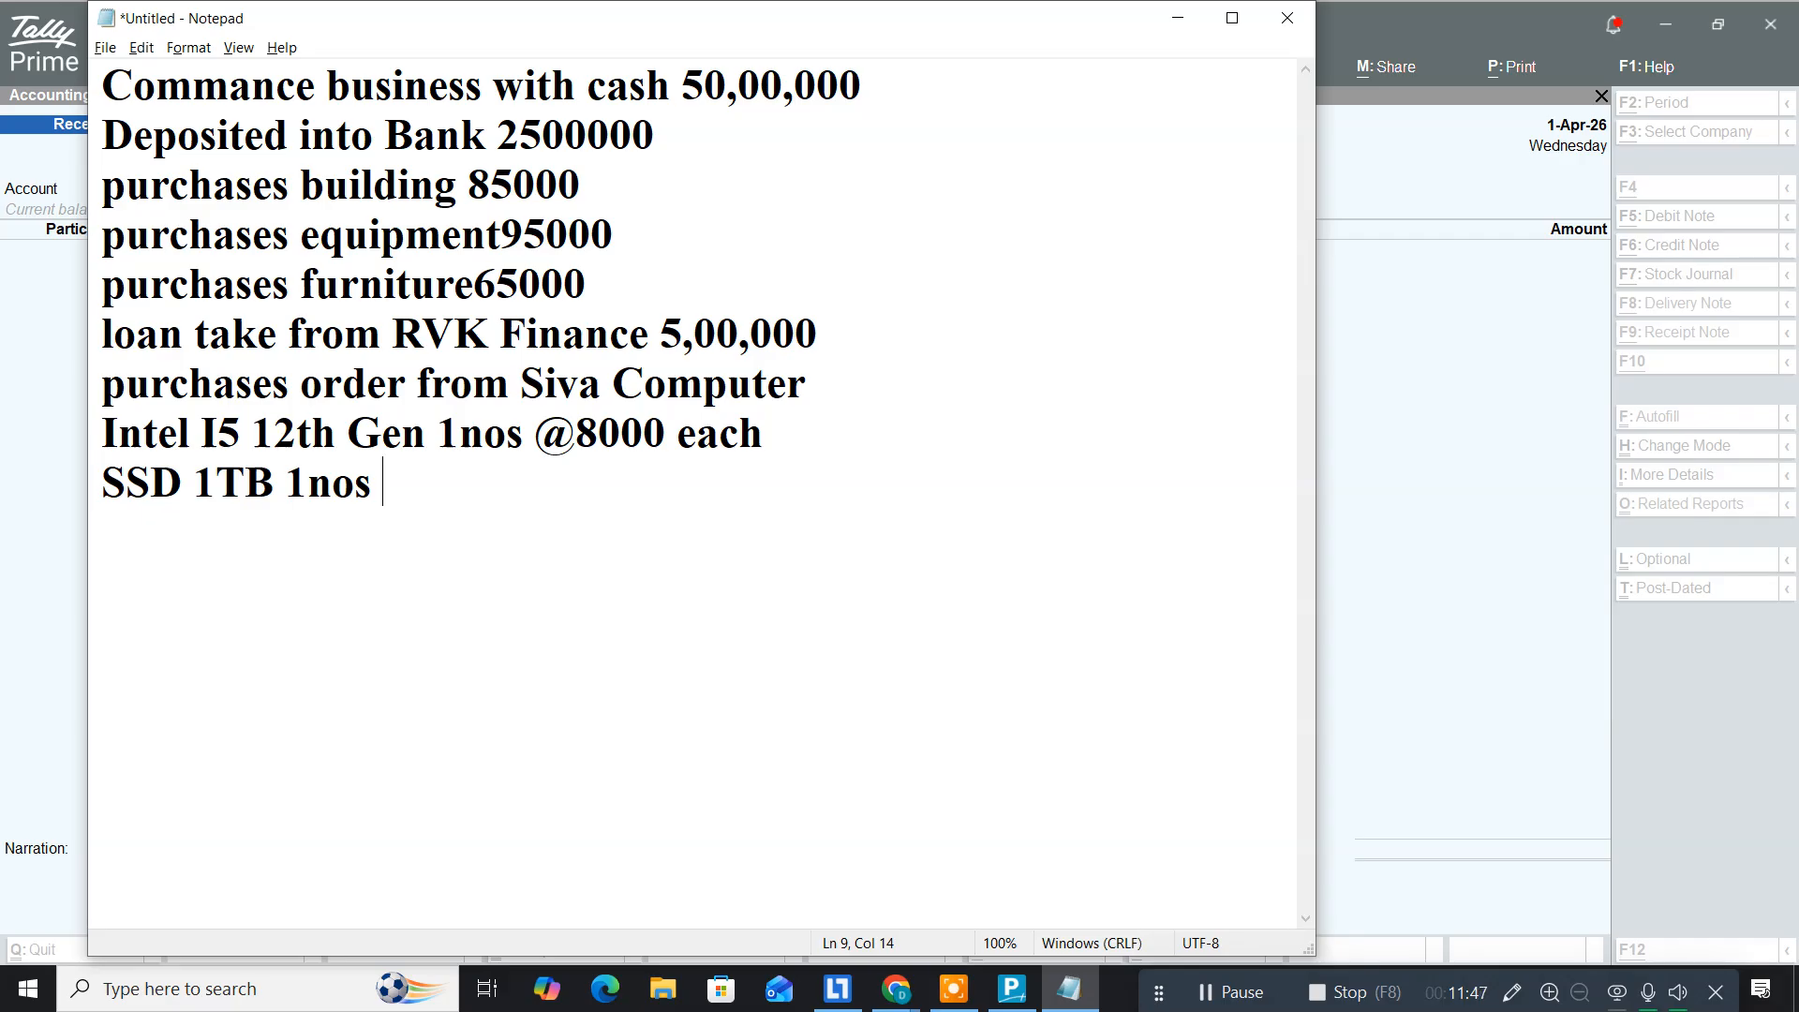
{"action": "type", "text": "@7000 e"}
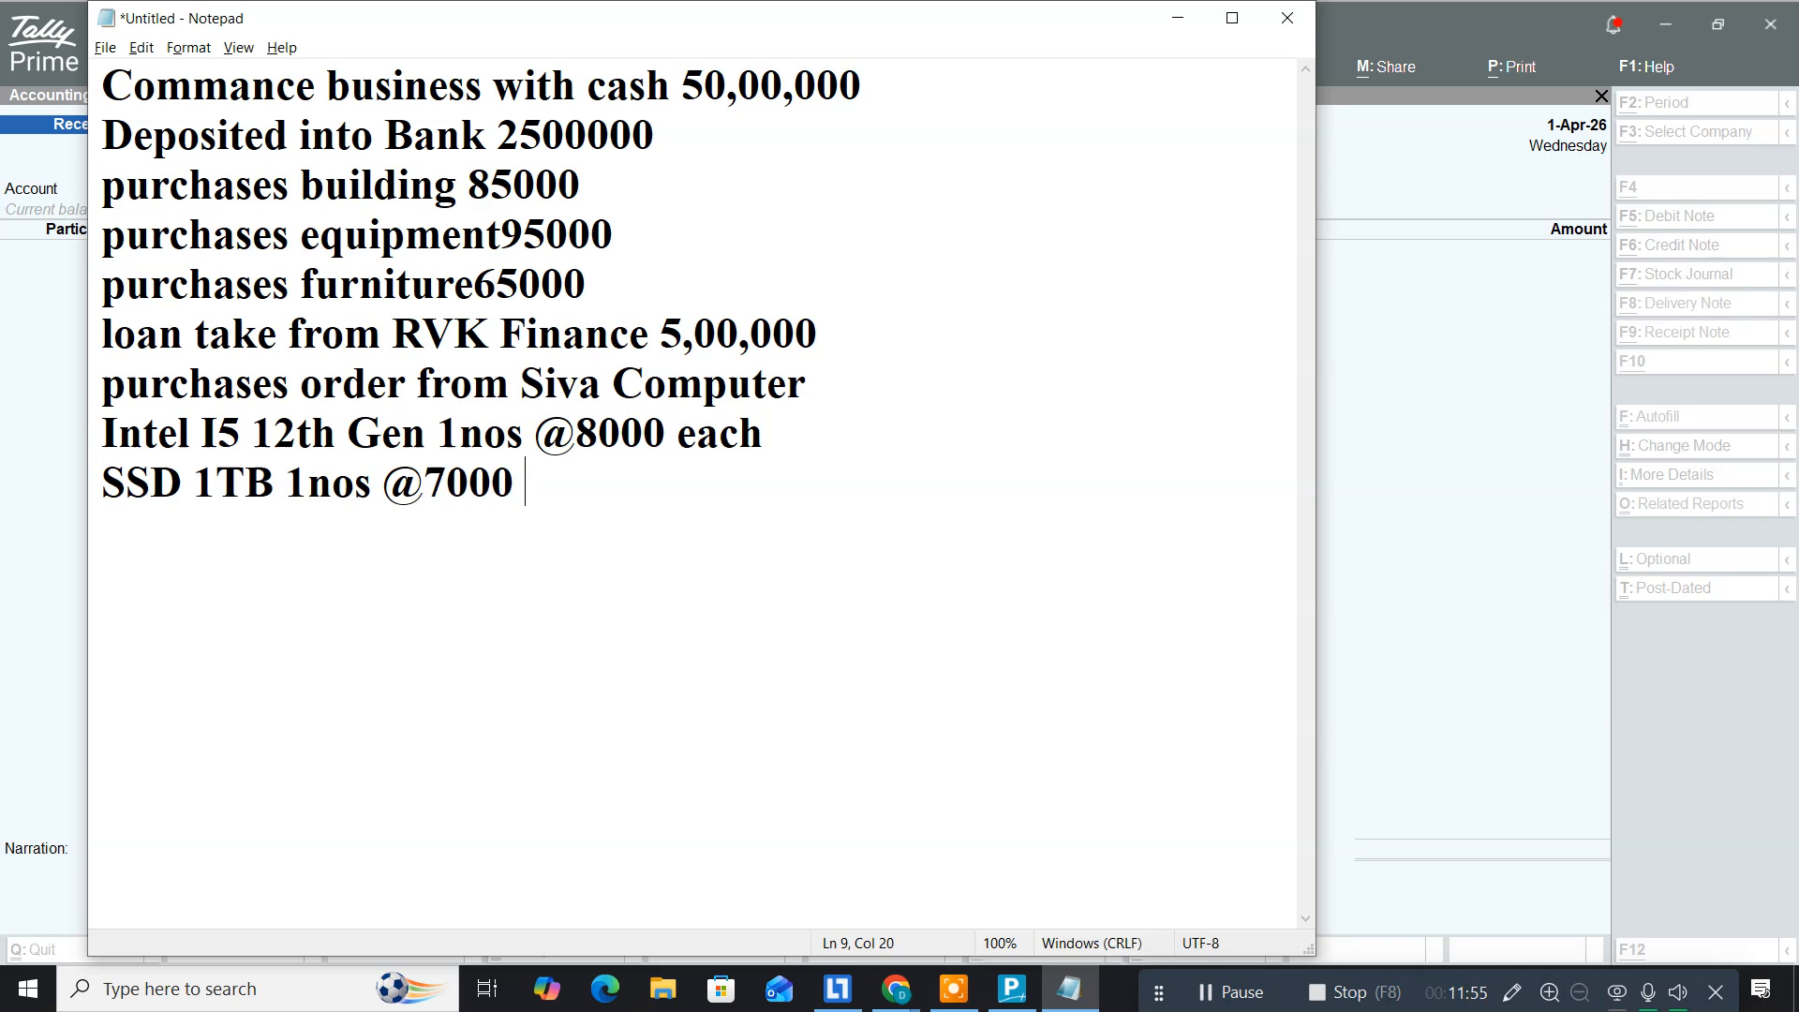
{"action": "type", "text": "ach"}
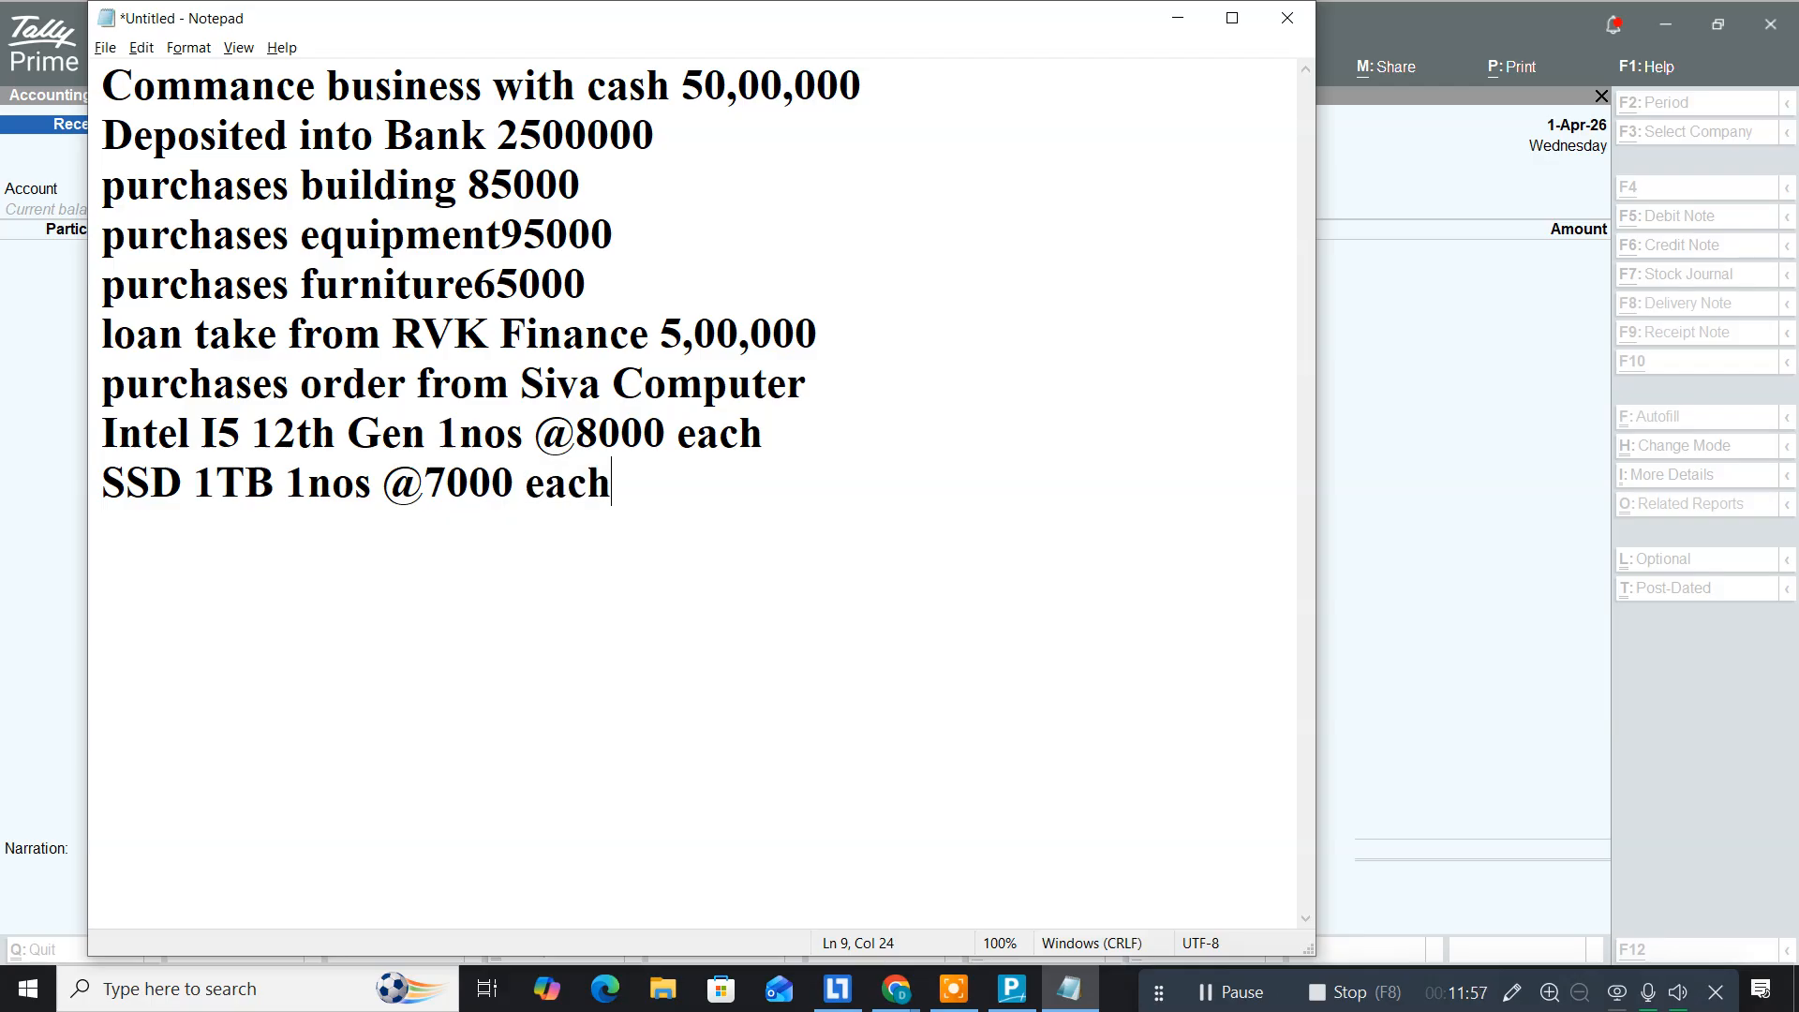
{"action": "key", "text": "Return"}
{"action": "type", "text": "DDR"}
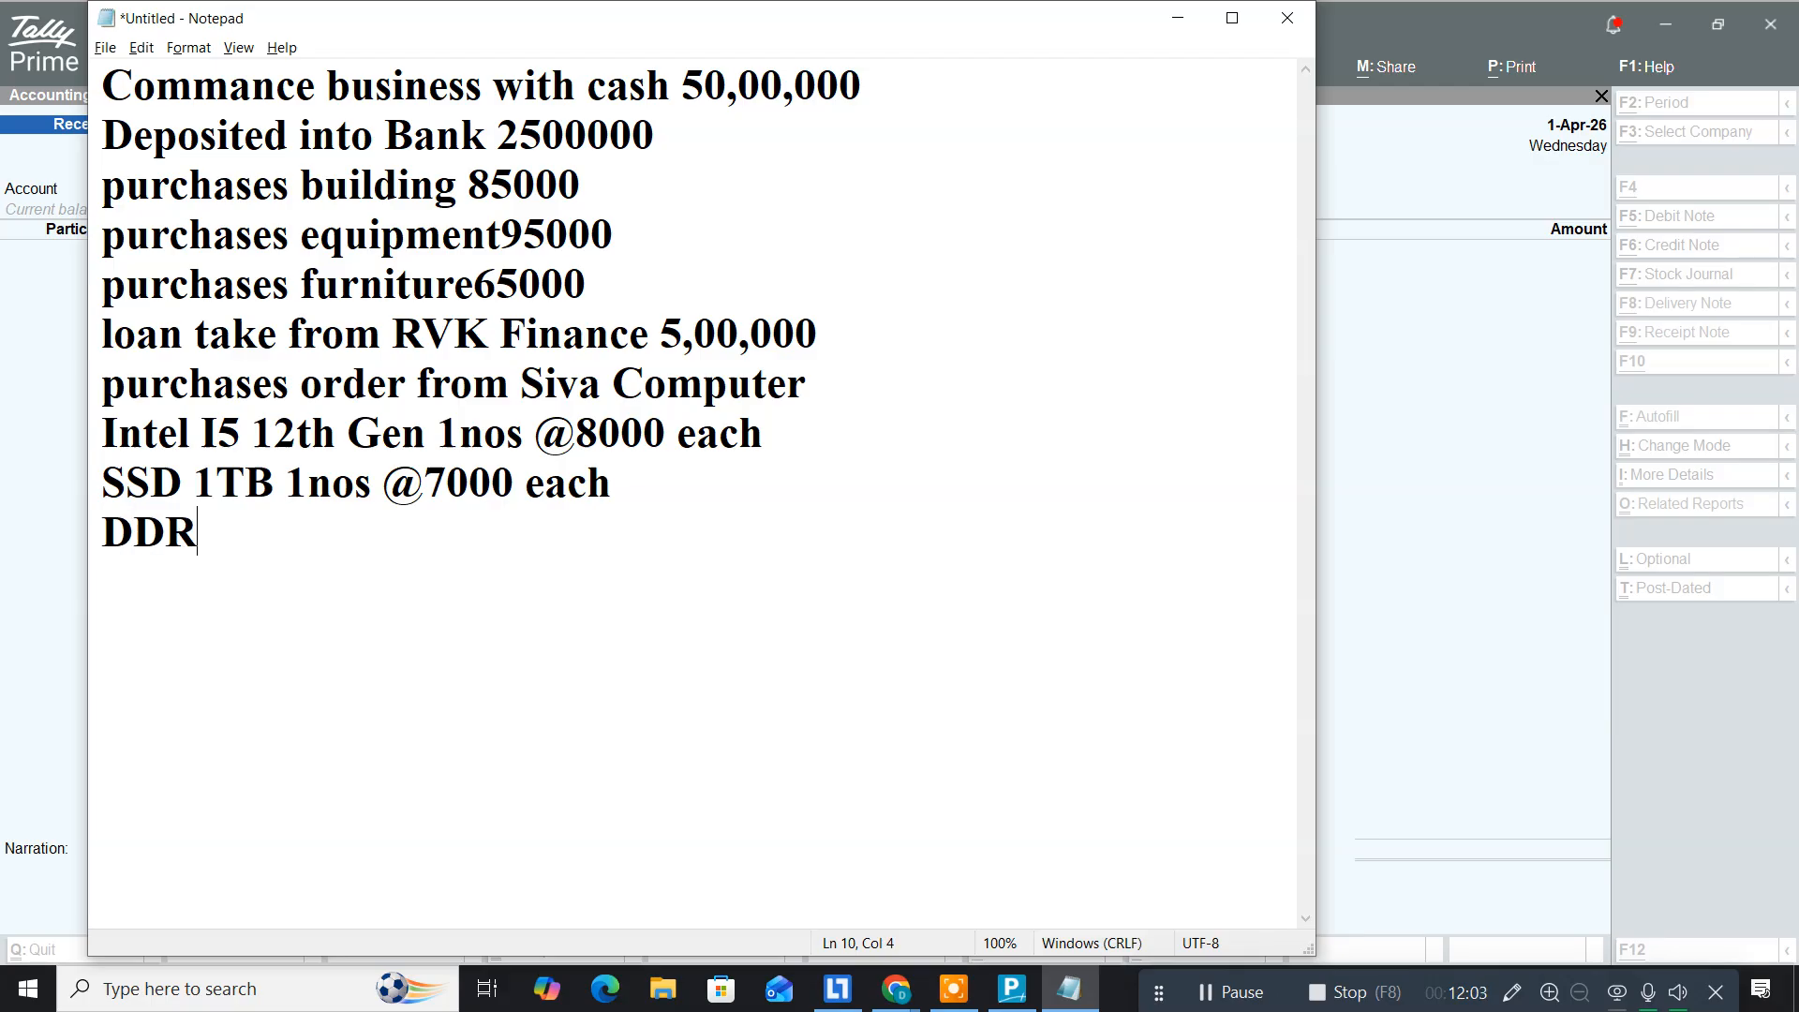
{"action": "type", "text": " 3 Ram"}
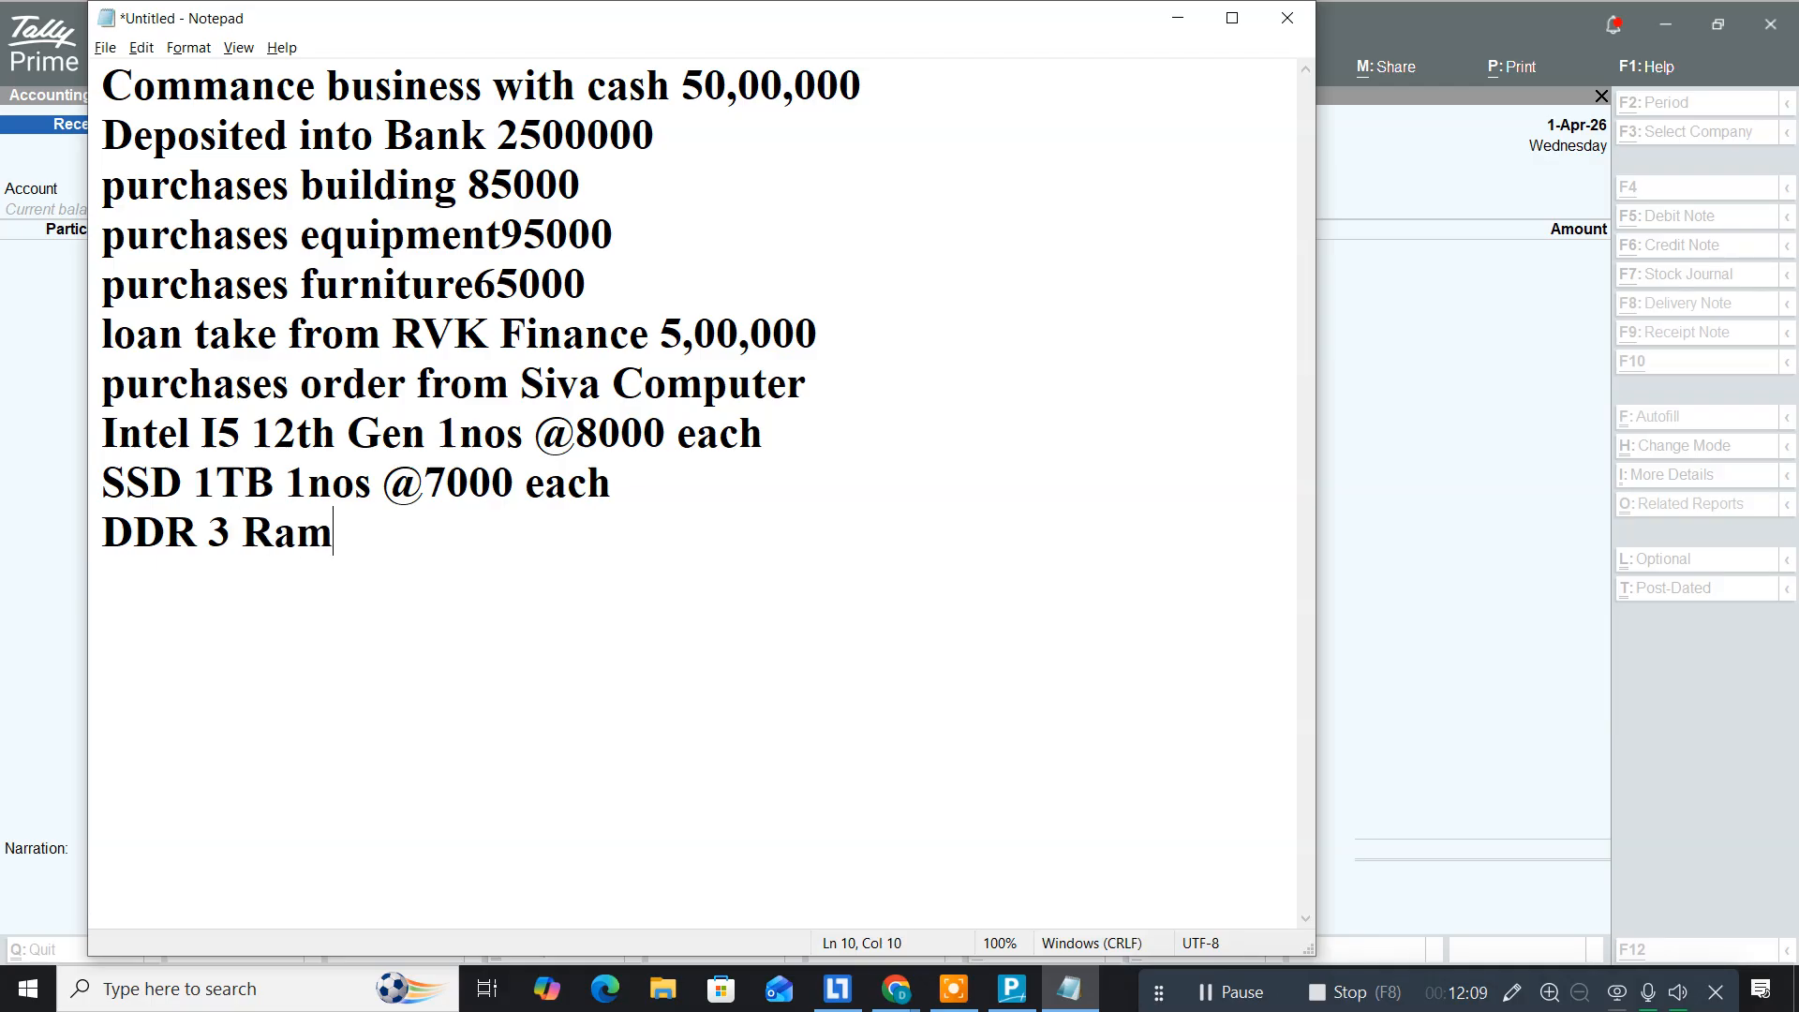
{"action": "type", "text": " 1n"}
{"action": "key", "text": "BackSpace"}
{"action": "key", "text": "BackSpace"}
{"action": "key", "text": "BackSpace"}
{"action": "key", "text": "BackSpace"}
{"action": "key", "text": "BackSpace"}
{"action": "key", "text": "BackSpace"}
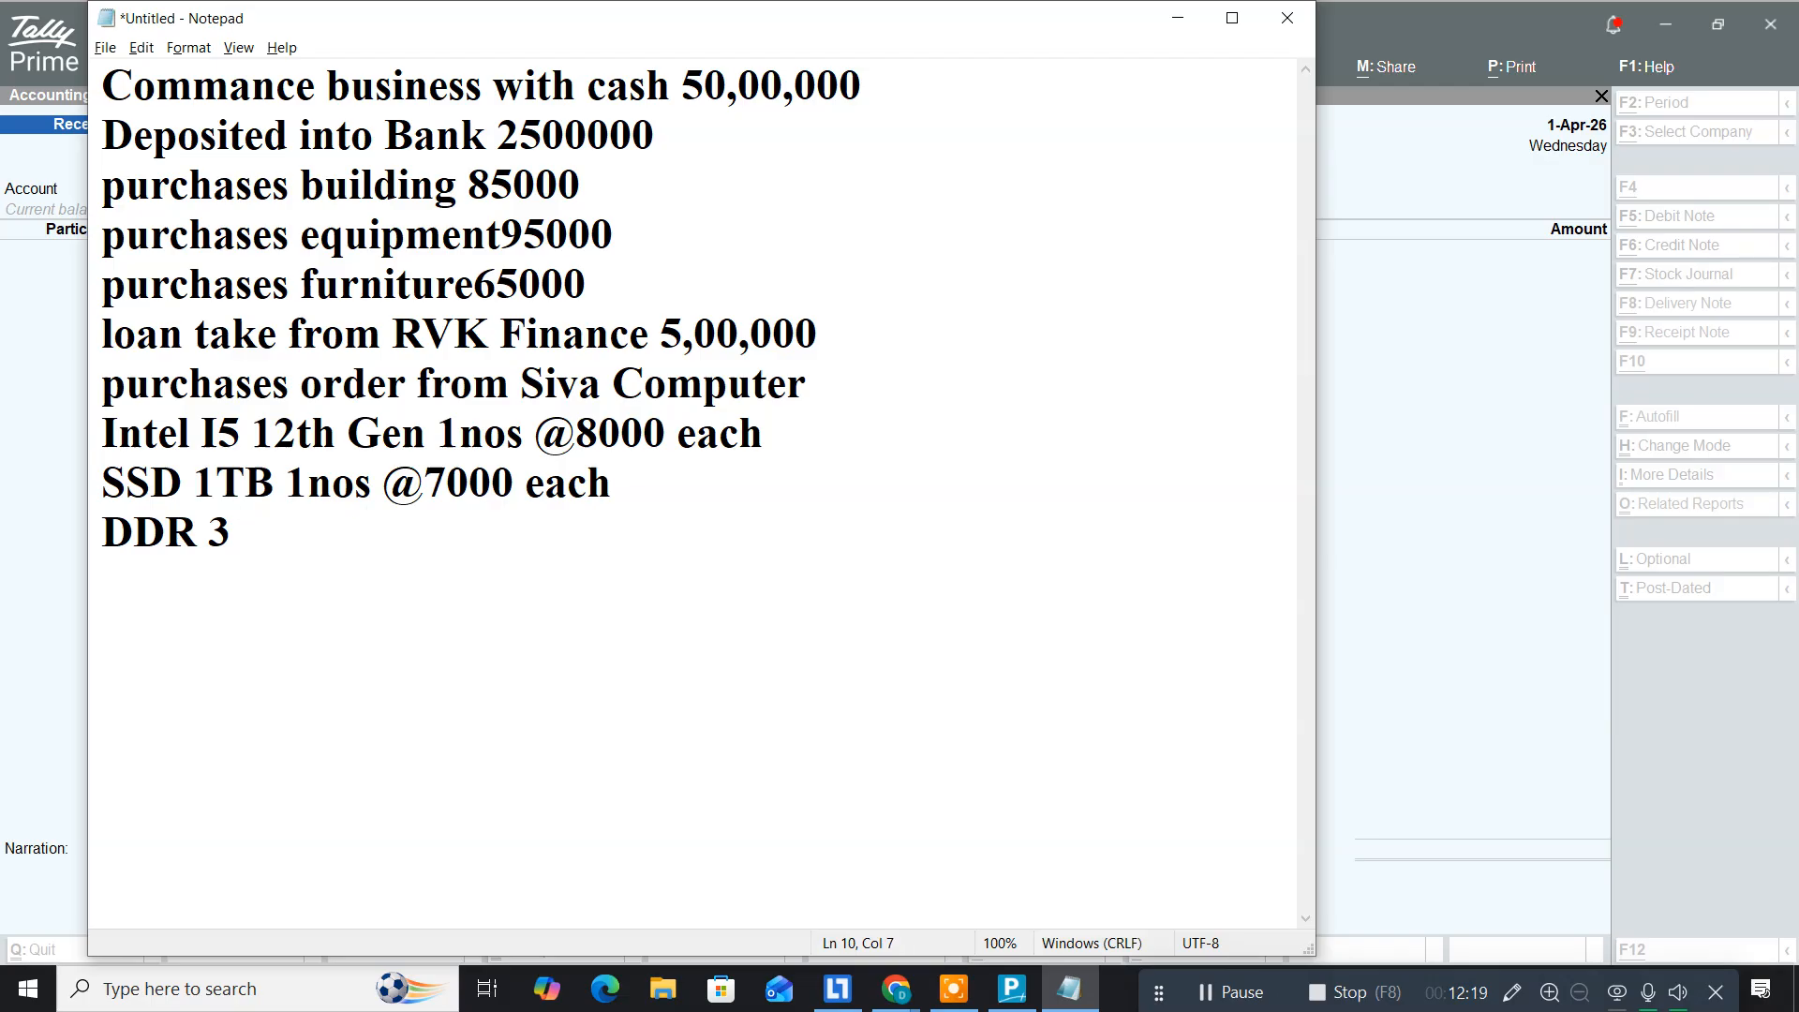
{"action": "type", "text": "16G"}
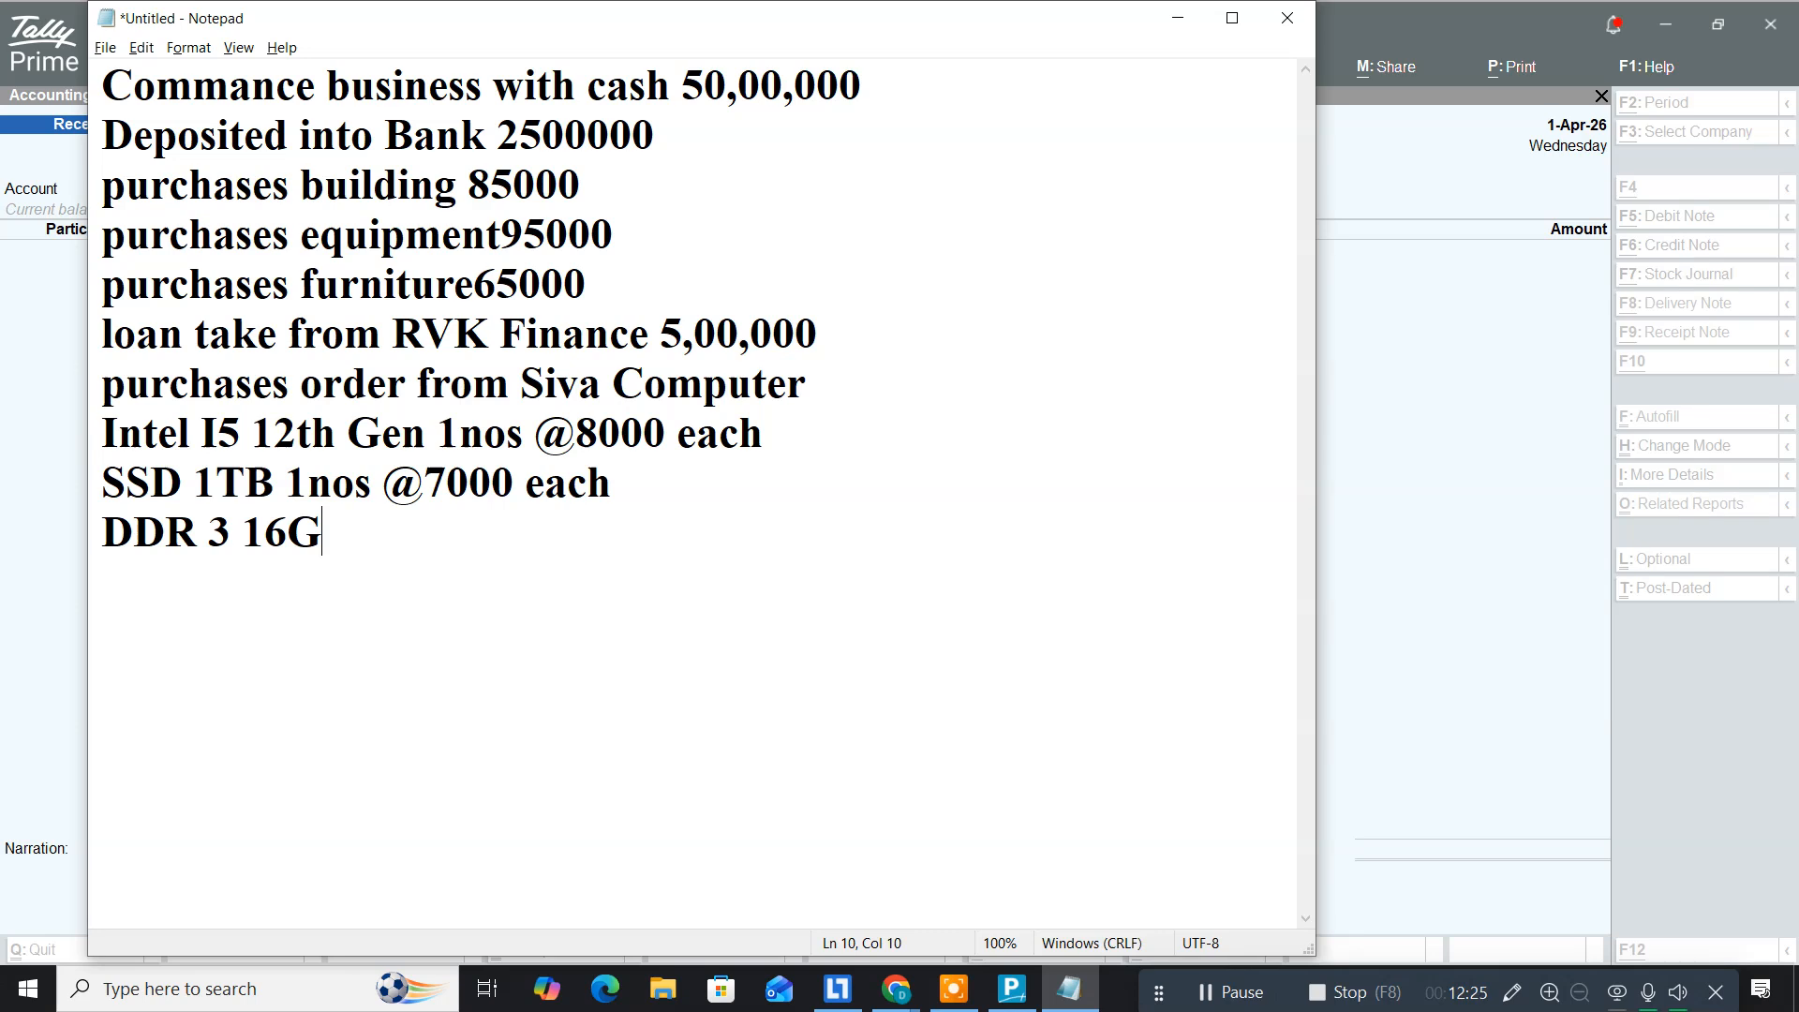
{"action": "type", "text": "B Ram "}
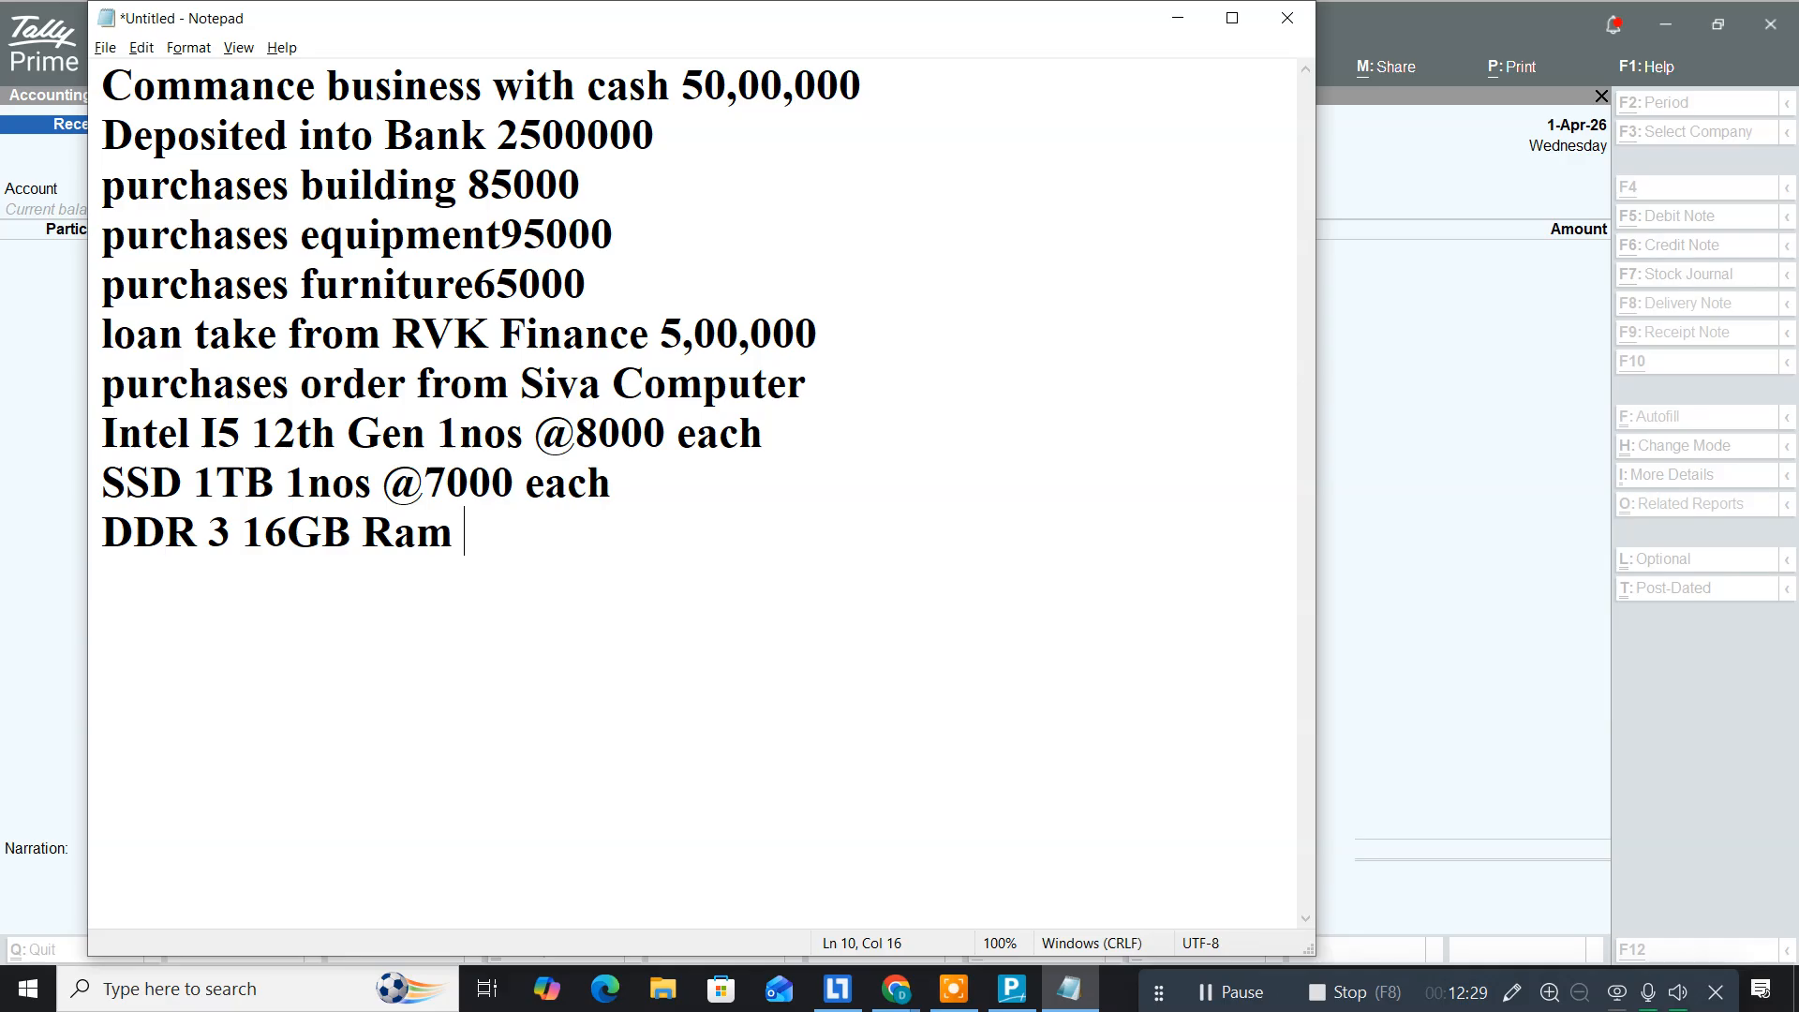
{"action": "type", "text": "1nos"}
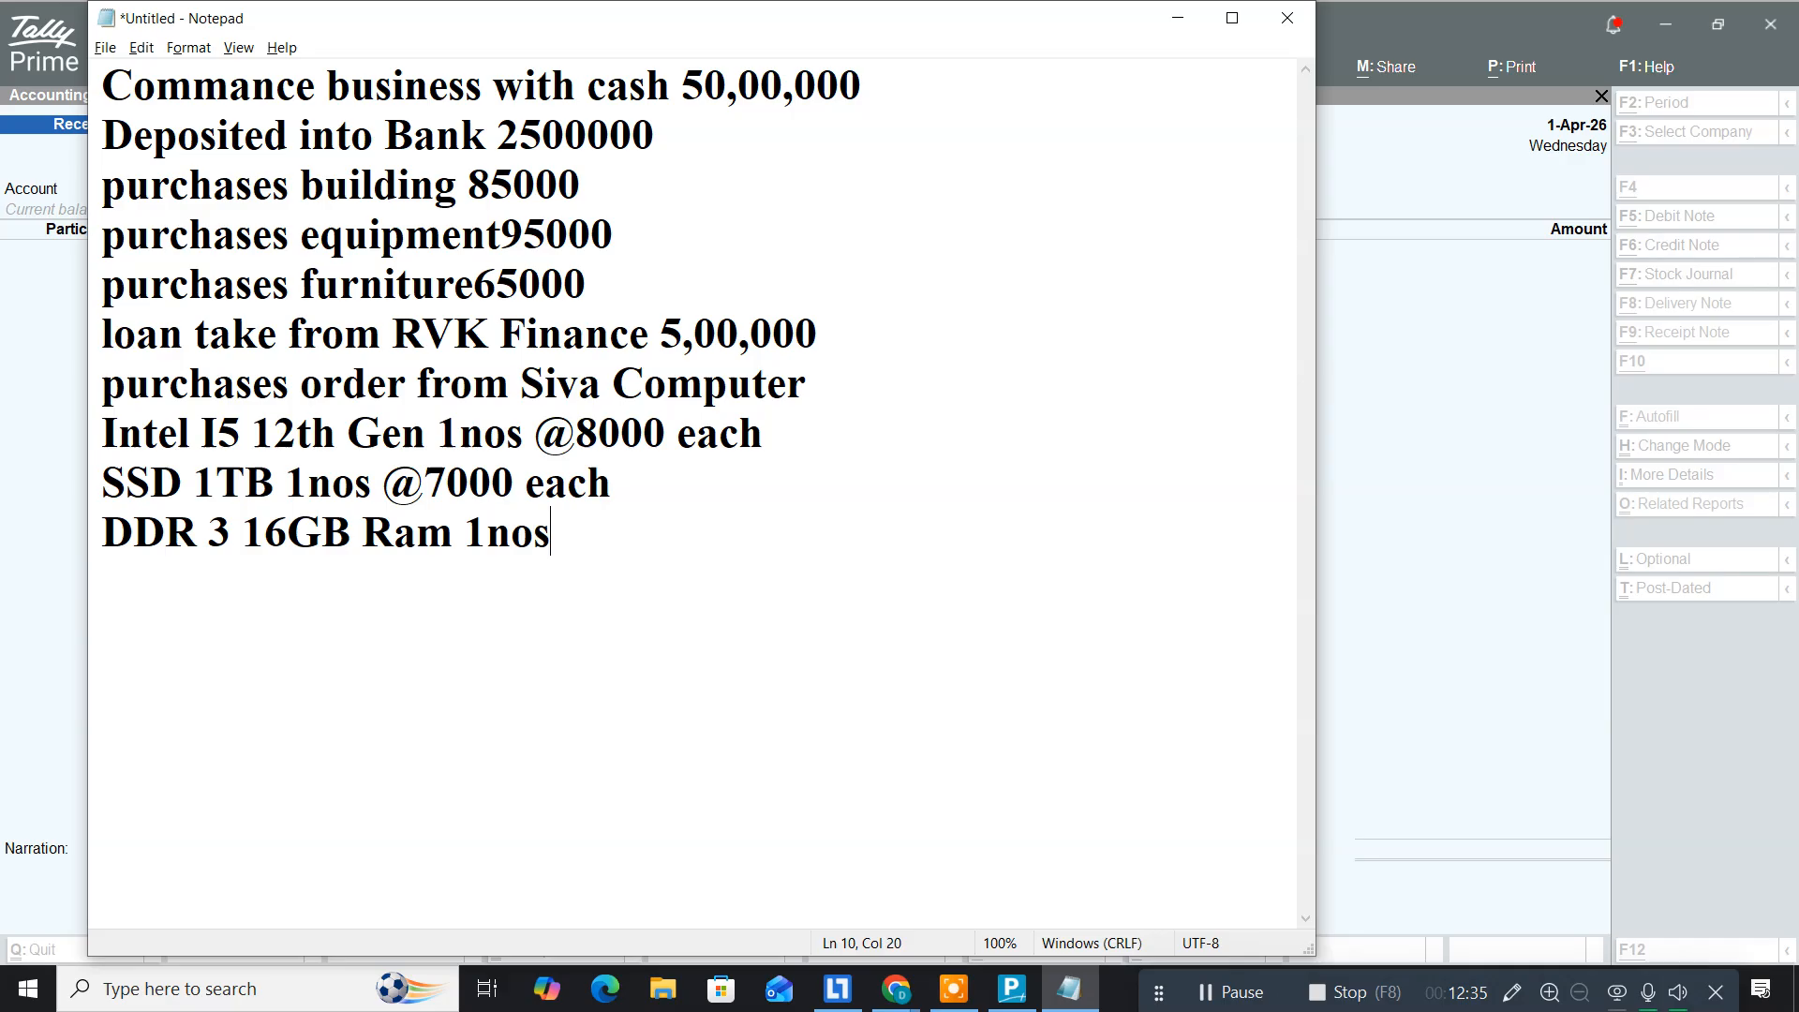
{"action": "type", "text": "@12000"}
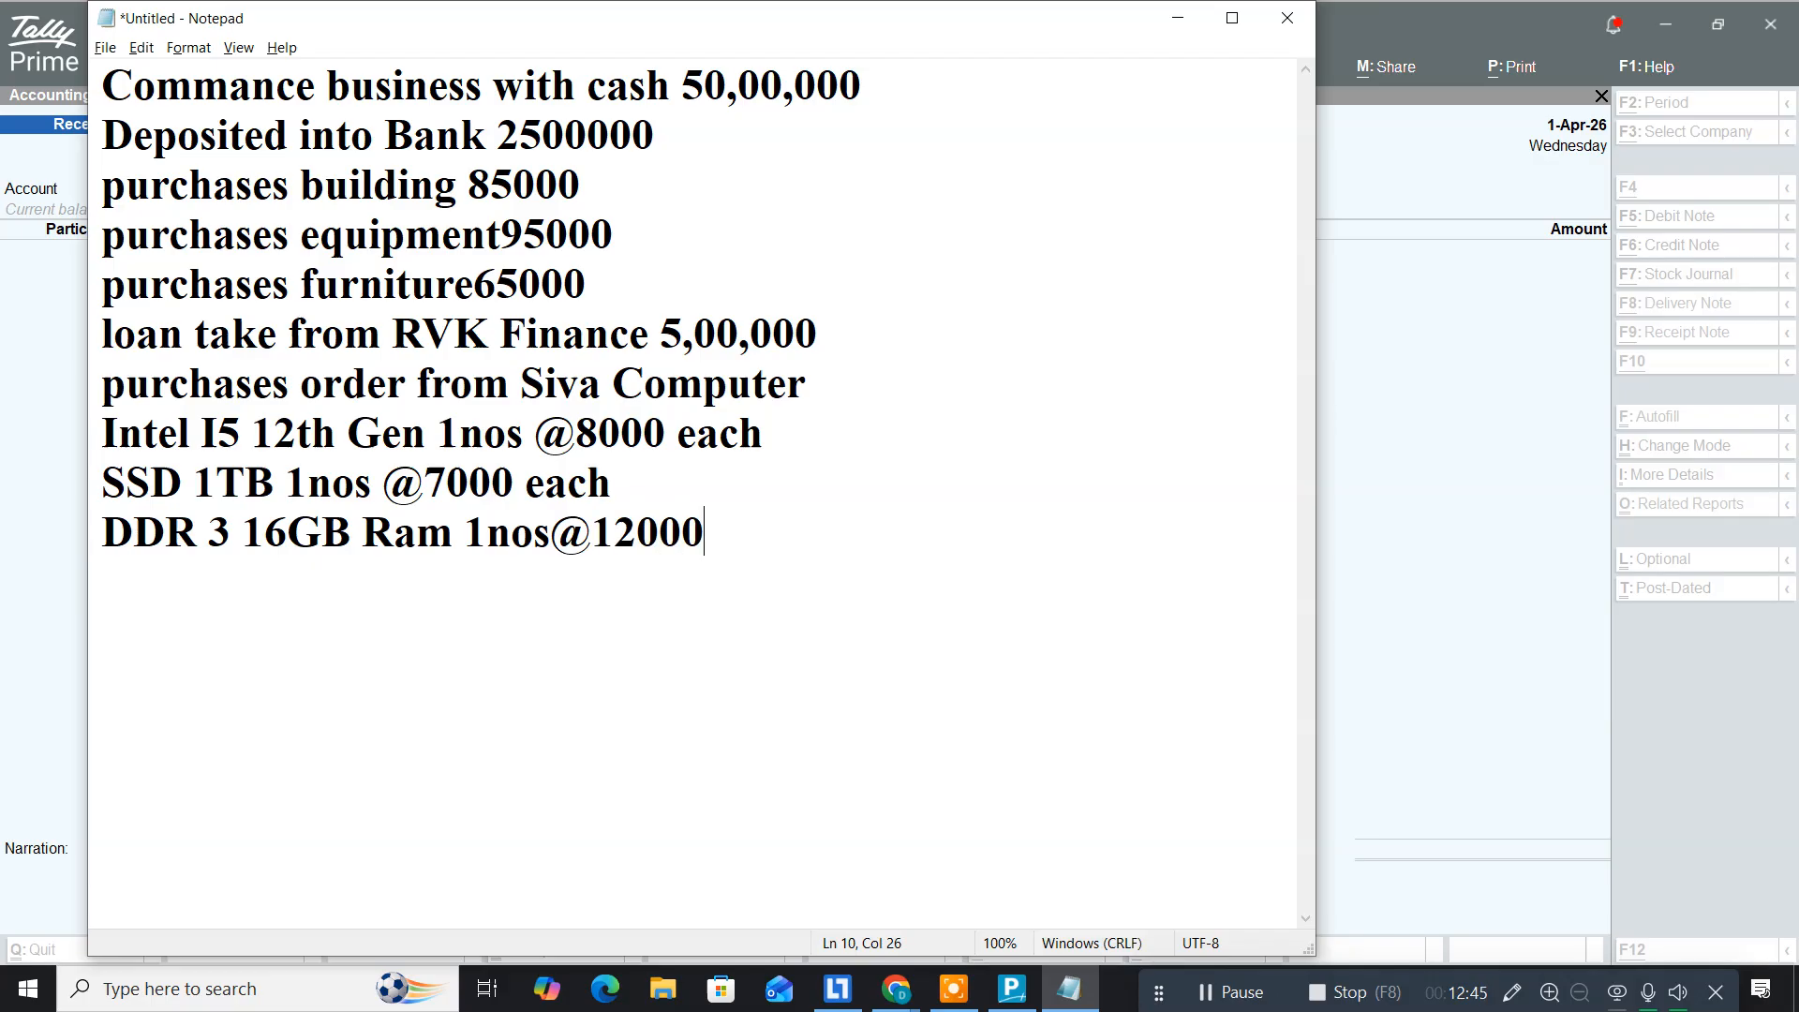
{"action": "type", "text": " each"}
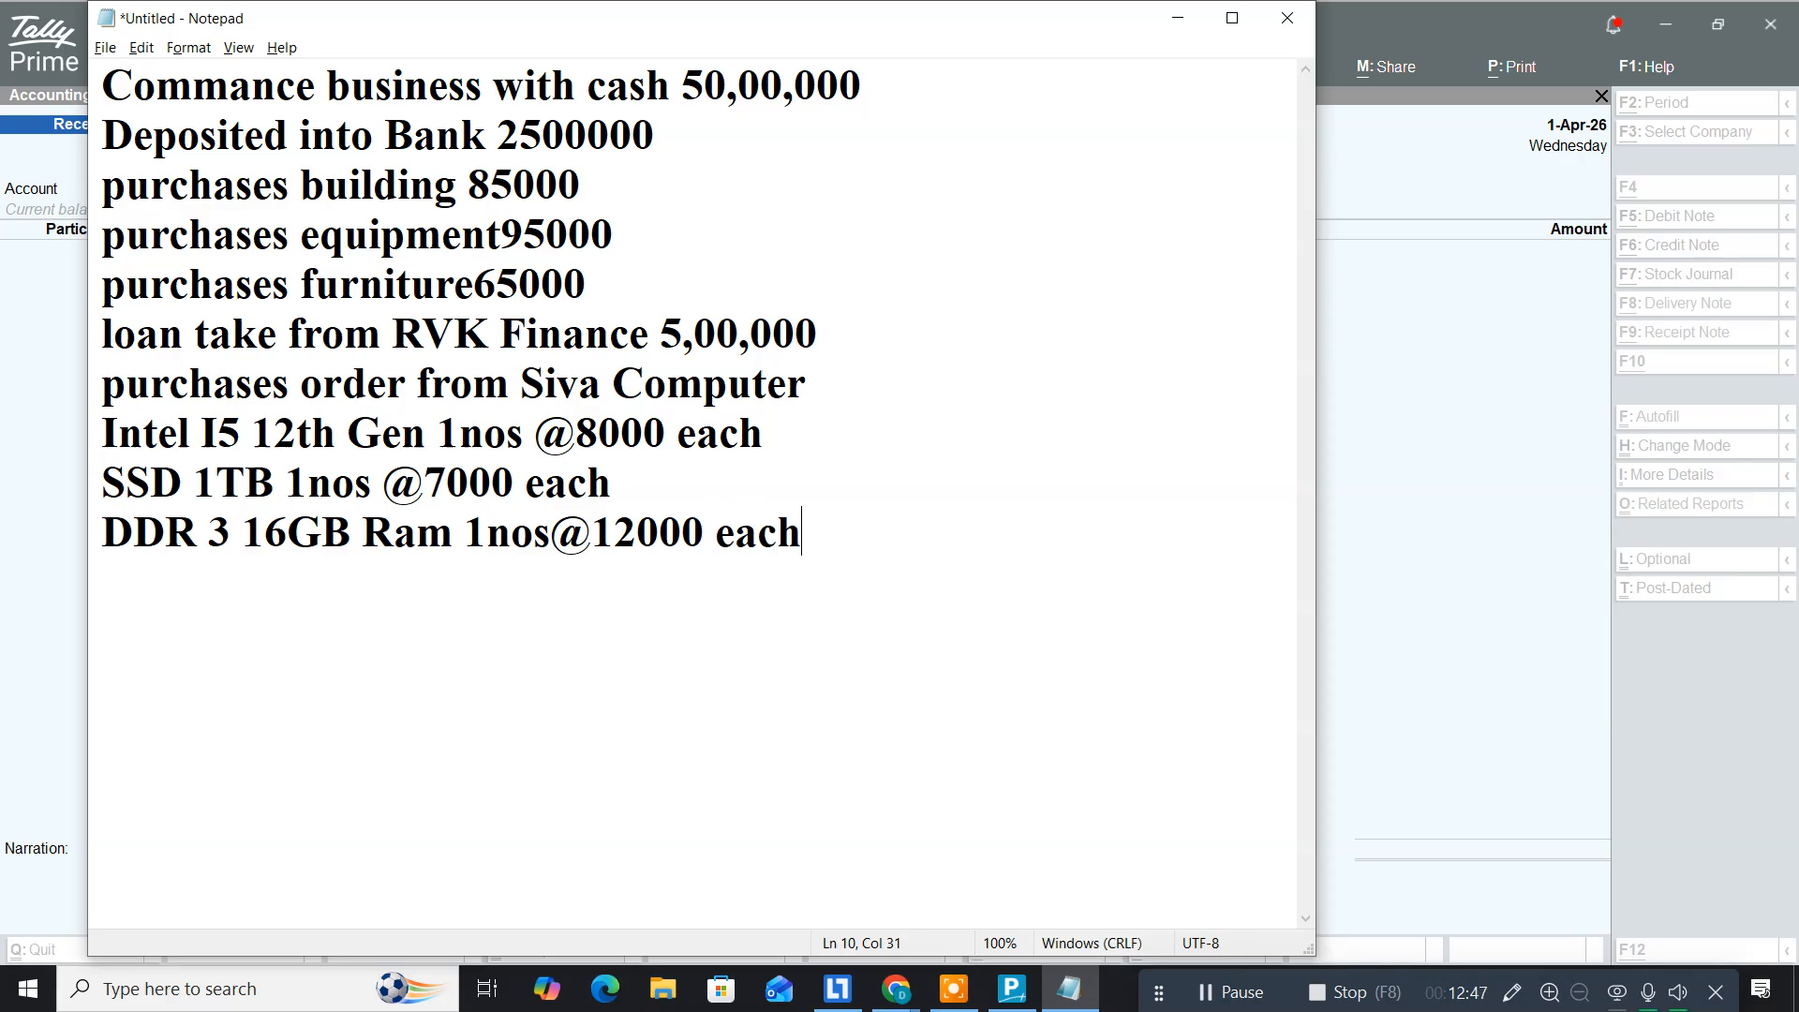
{"action": "key", "text": "Return"}
{"action": "type", "text": "Graph"}
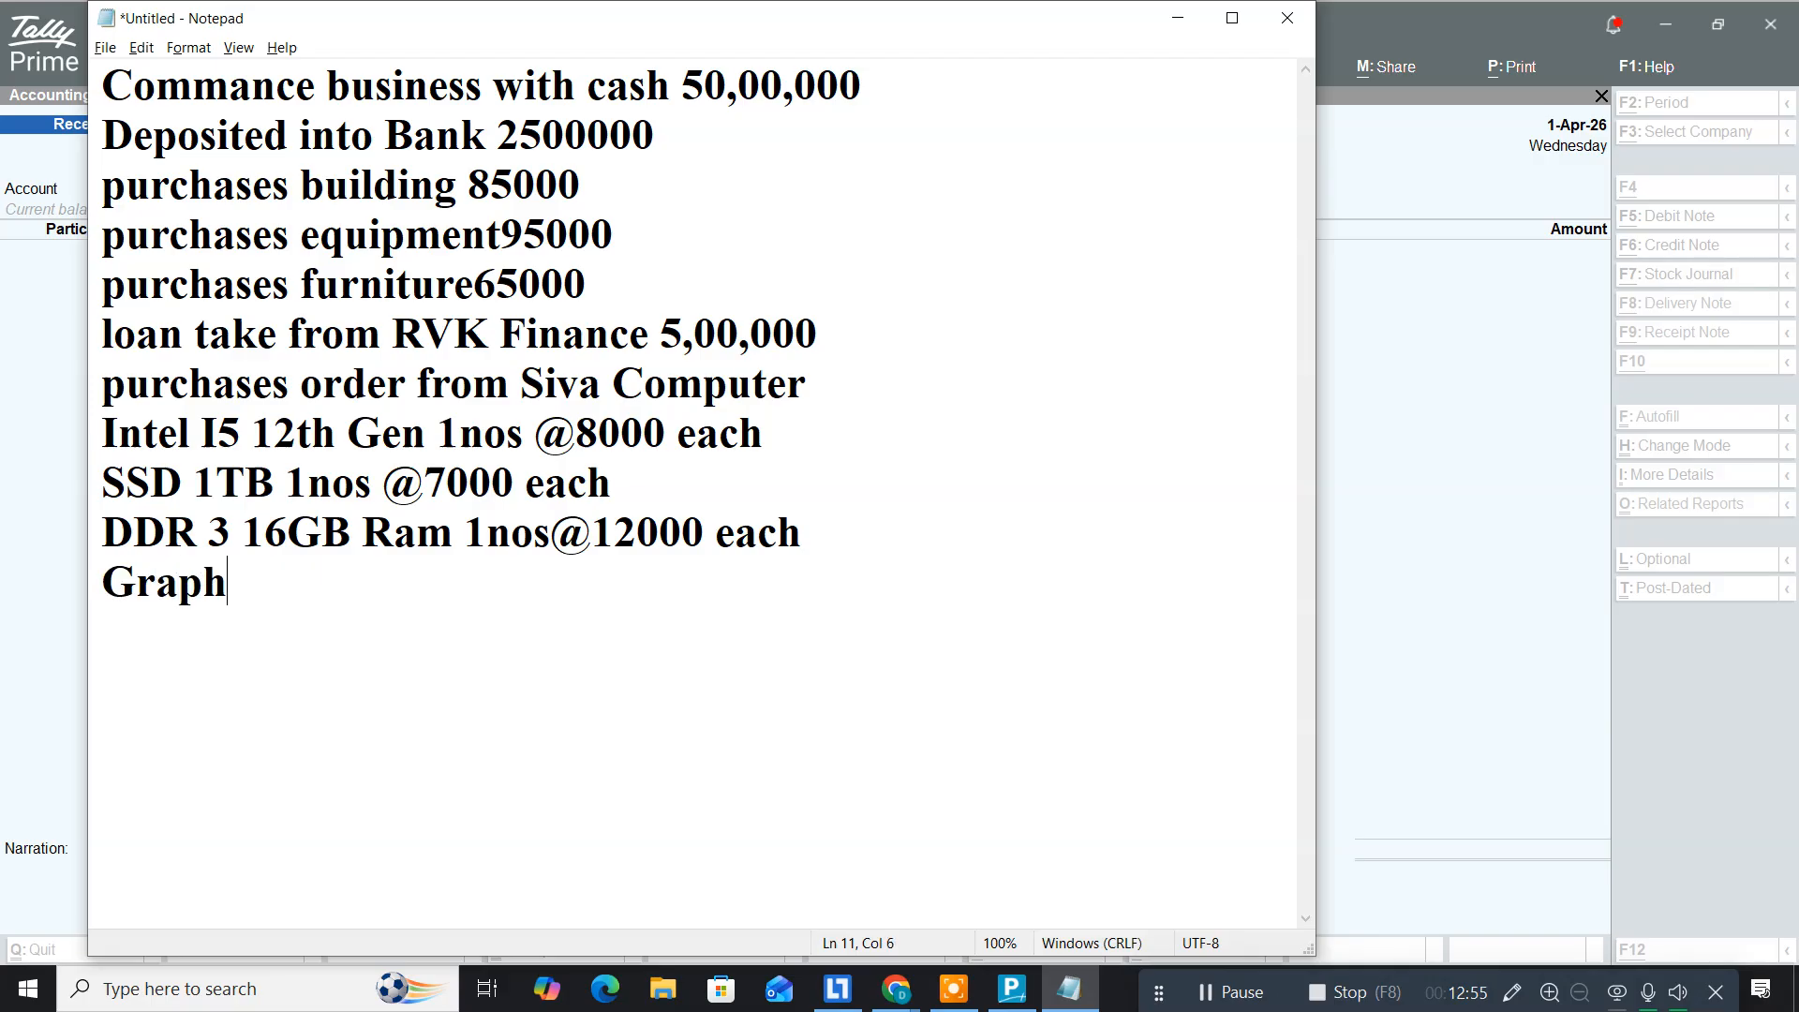
{"action": "type", "text": "ics C"}
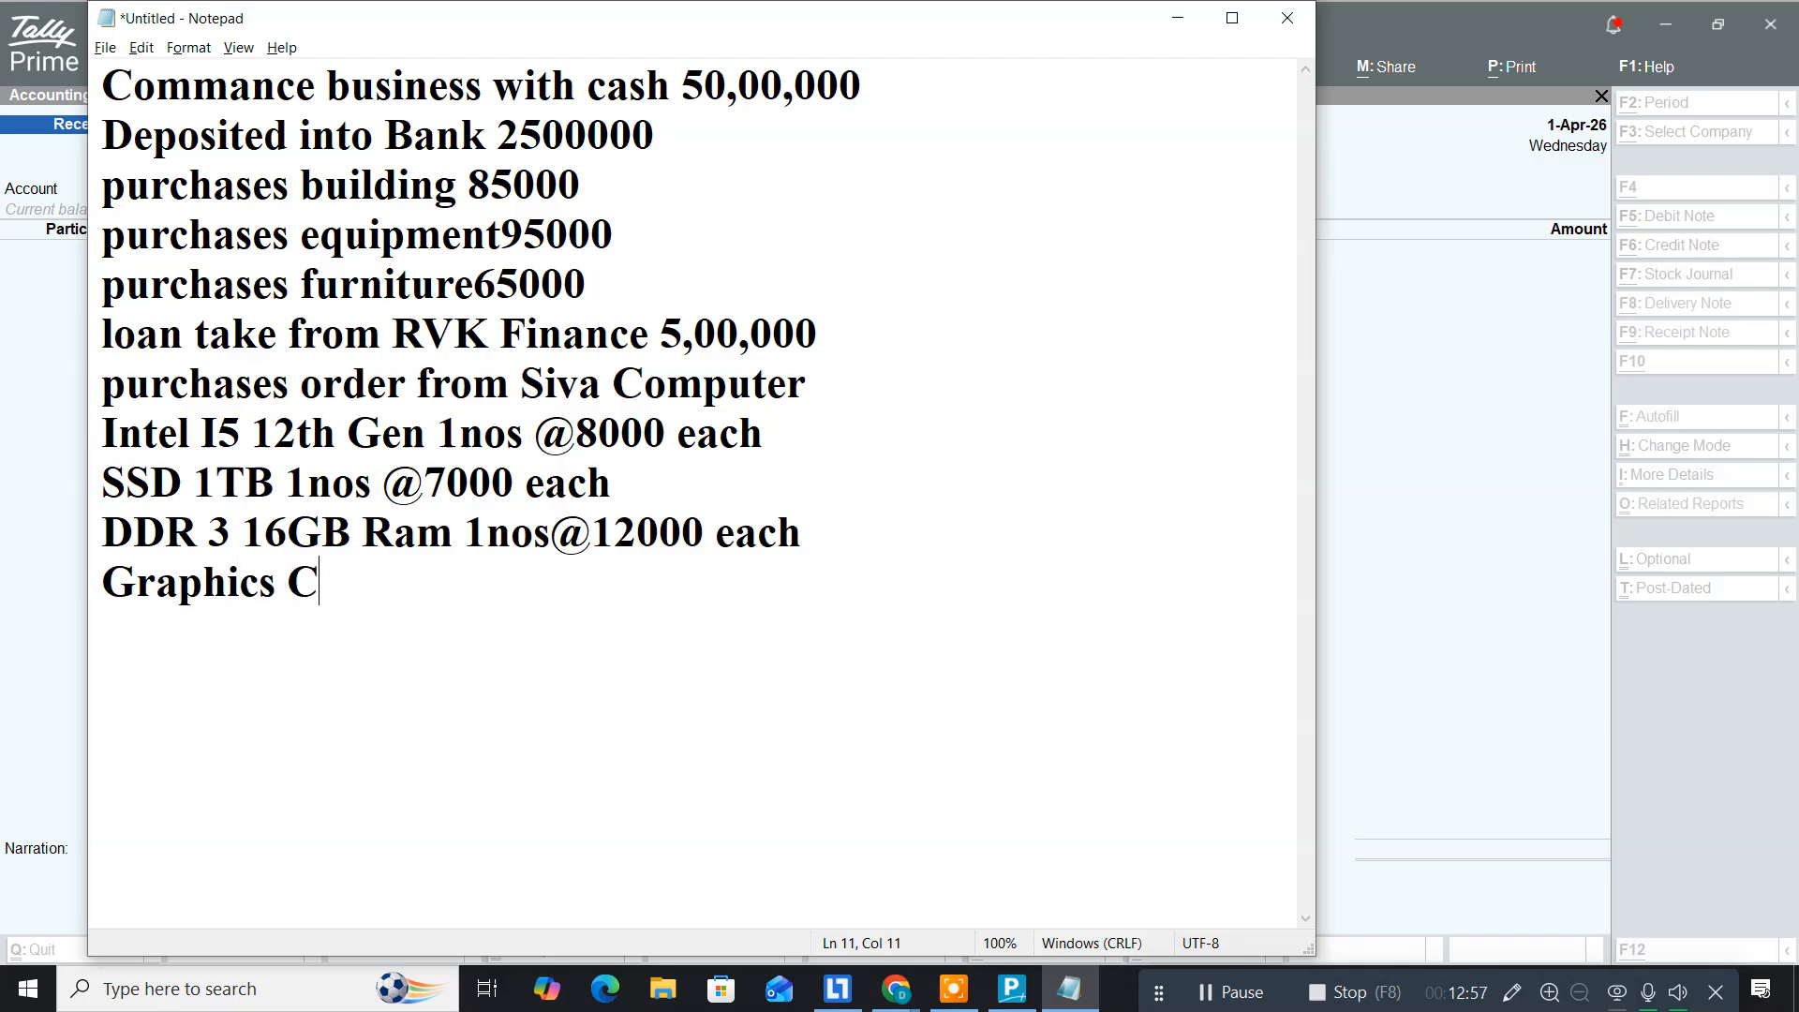
{"action": "type", "text": "ard 1 Nos"}
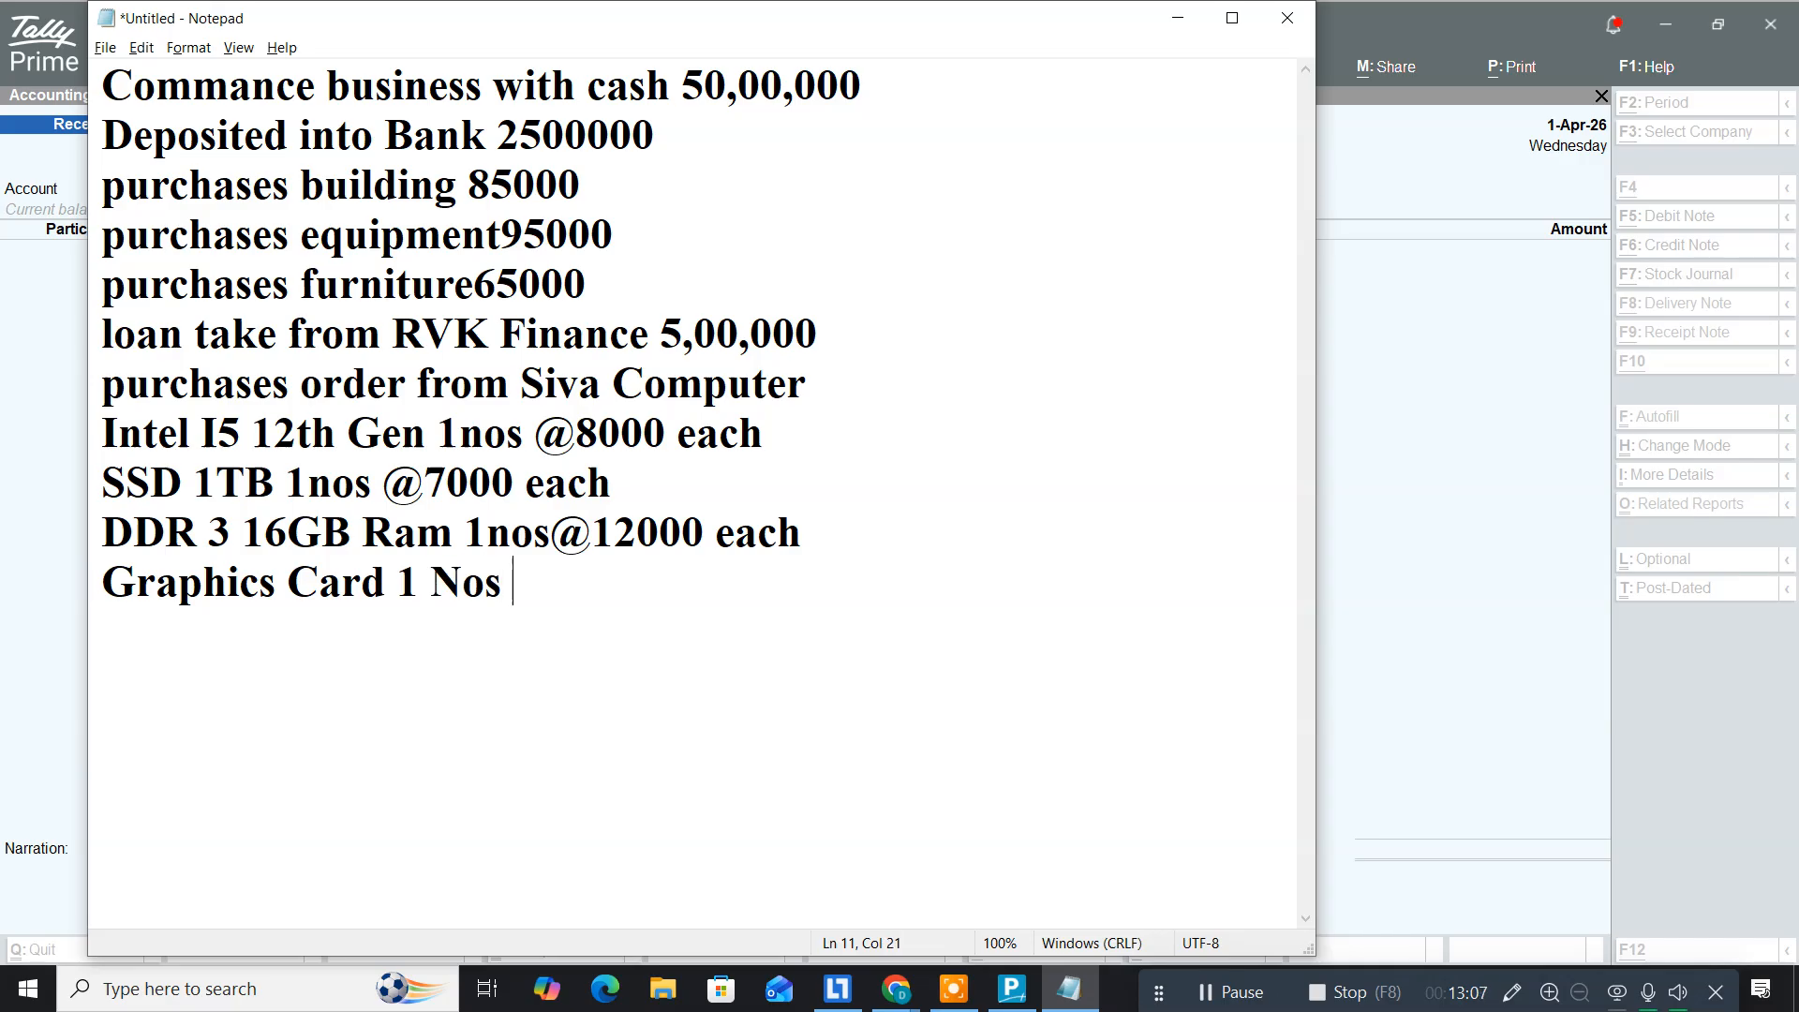
{"action": "type", "text": " @15000 each"}
{"action": "key", "text": "Return"}
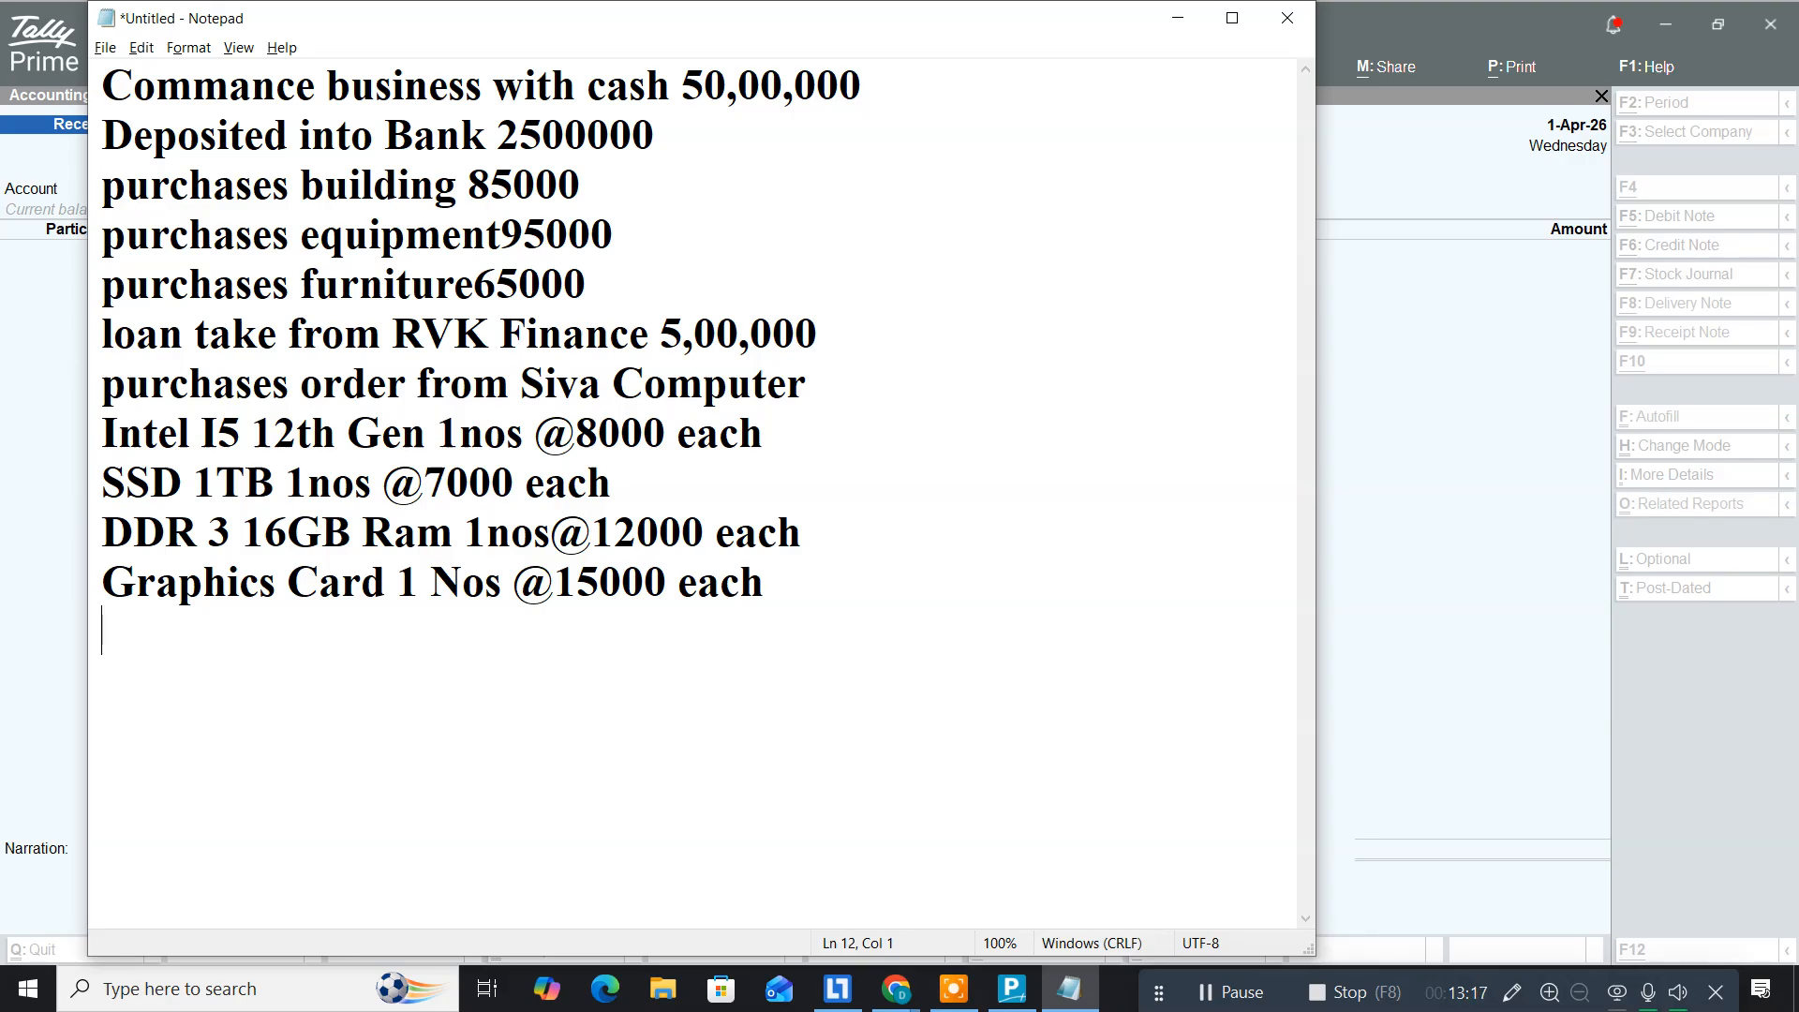
{"action": "type", "text": "Cabinet"}
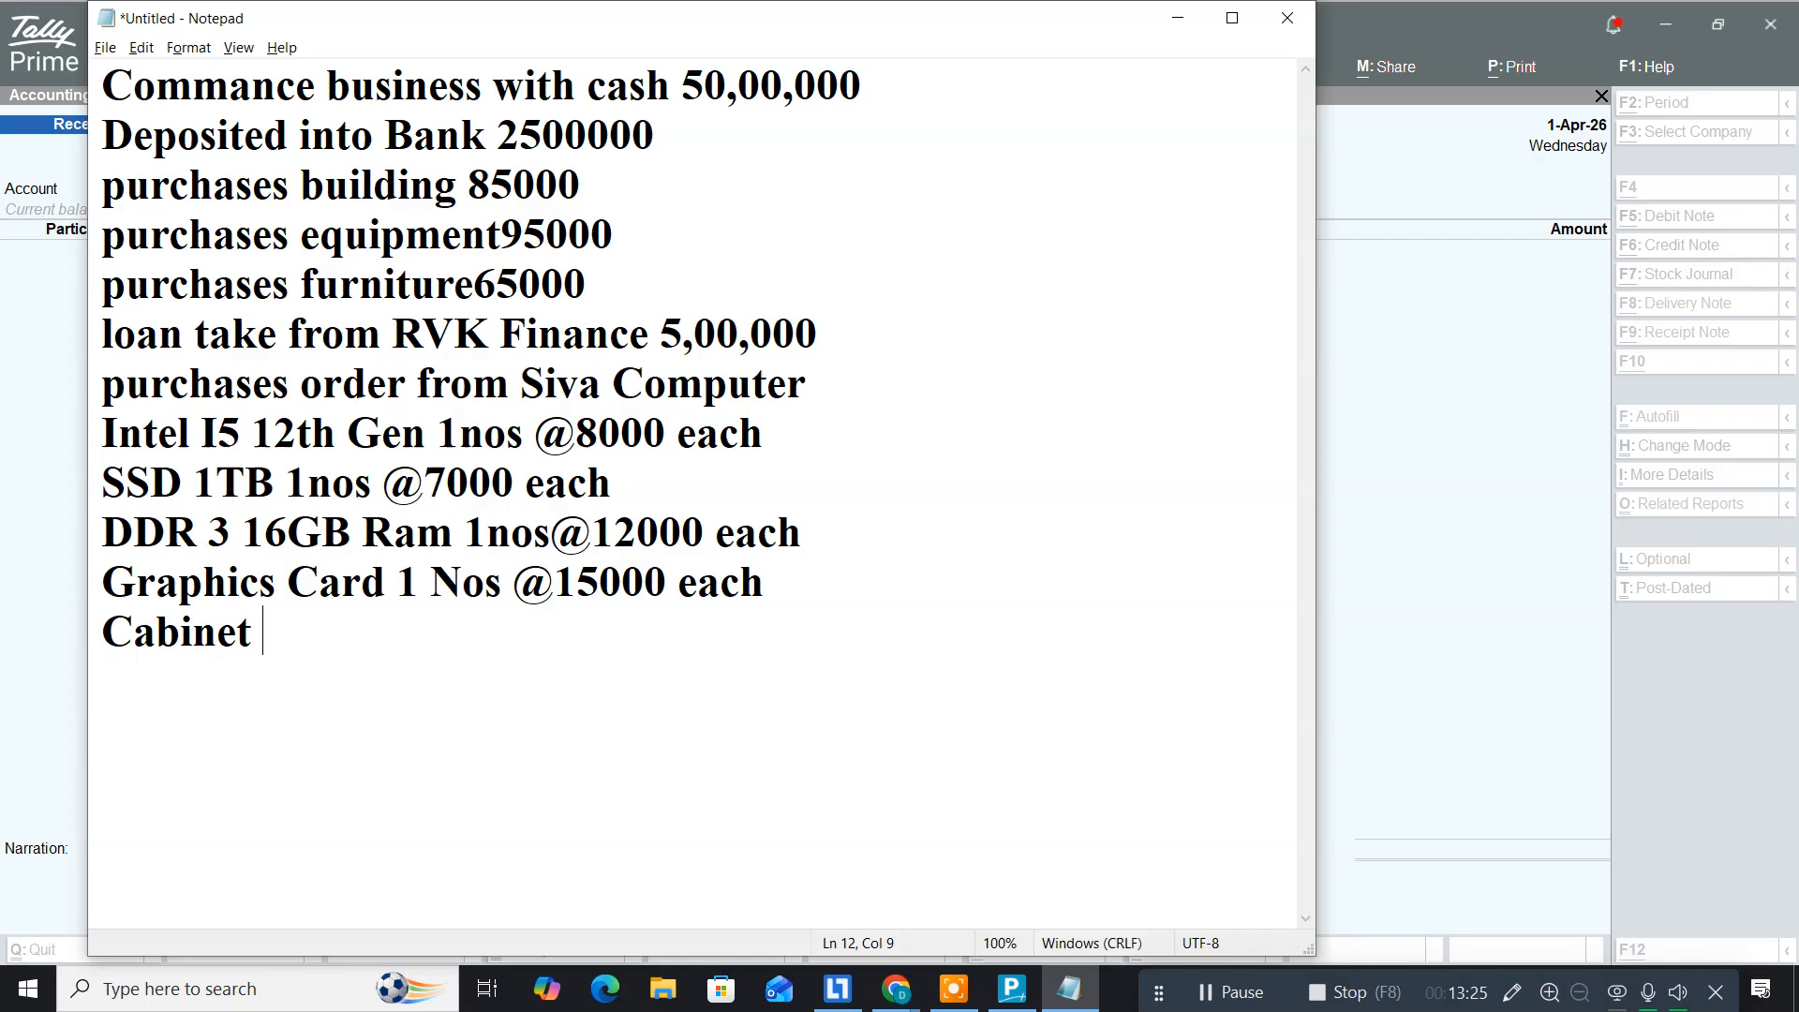
{"action": "type", "text": " 1 nos"}
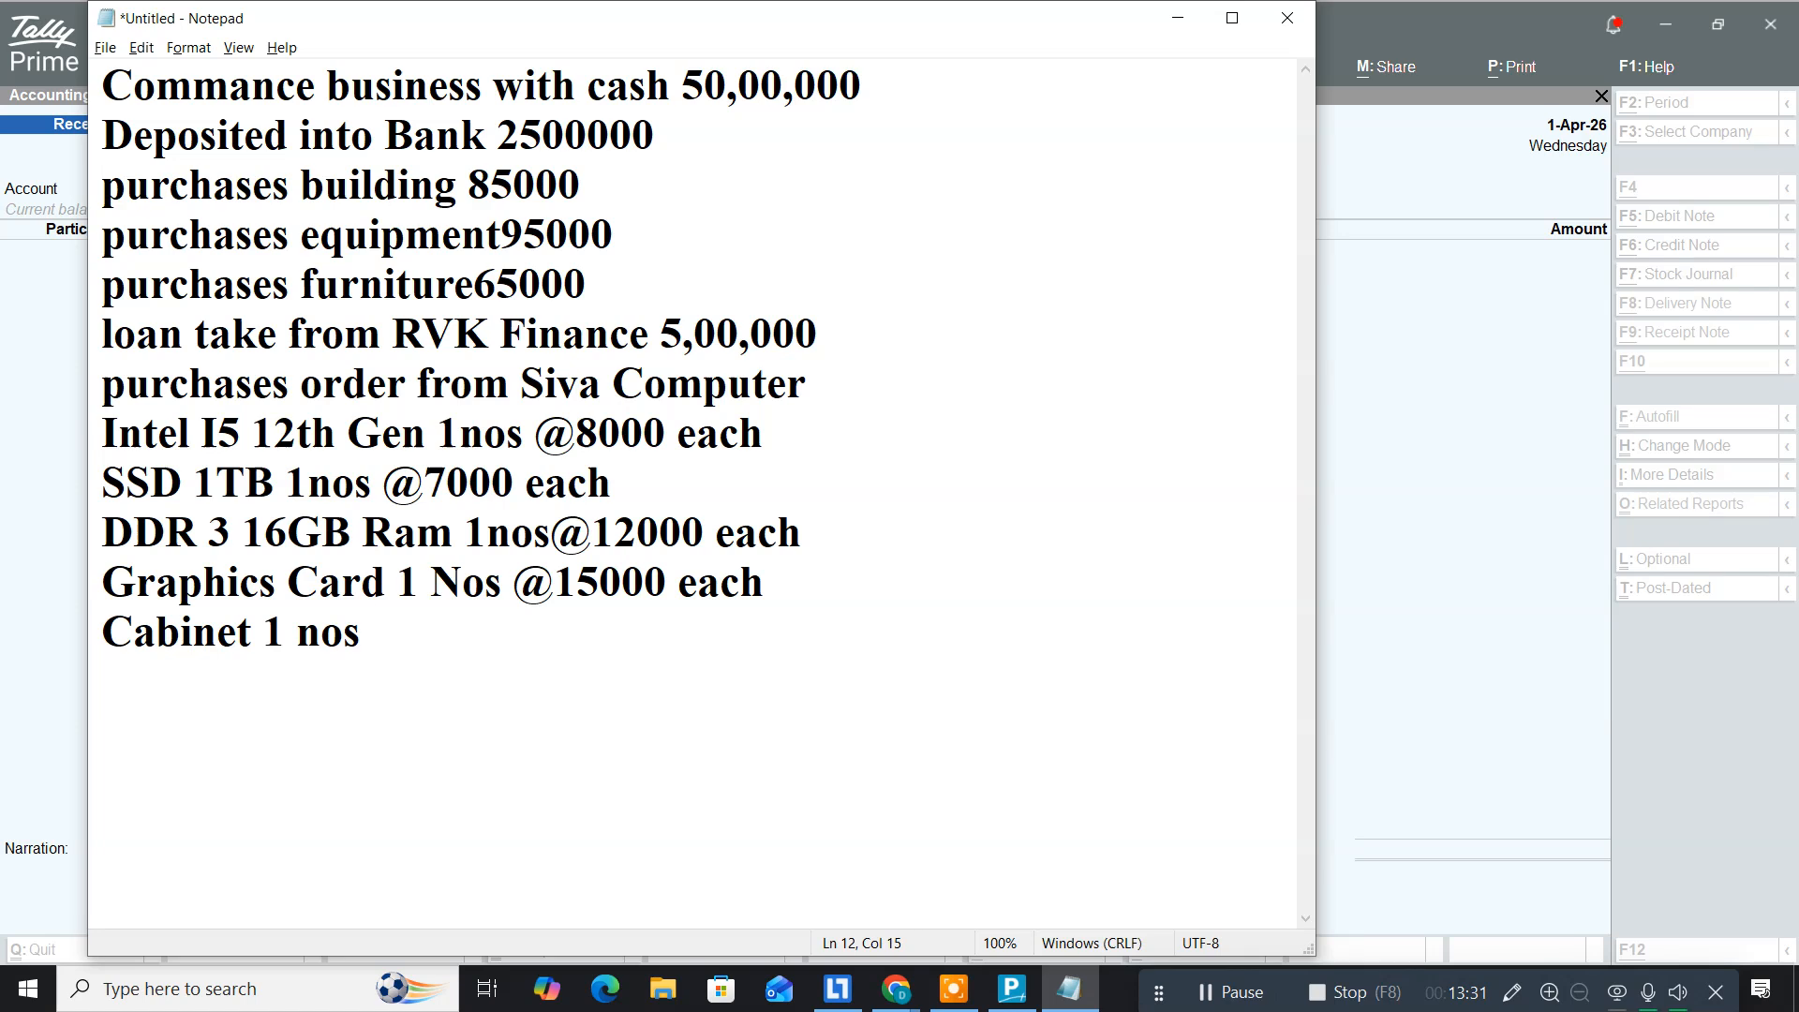
{"action": "type", "text": "@1100 each"}
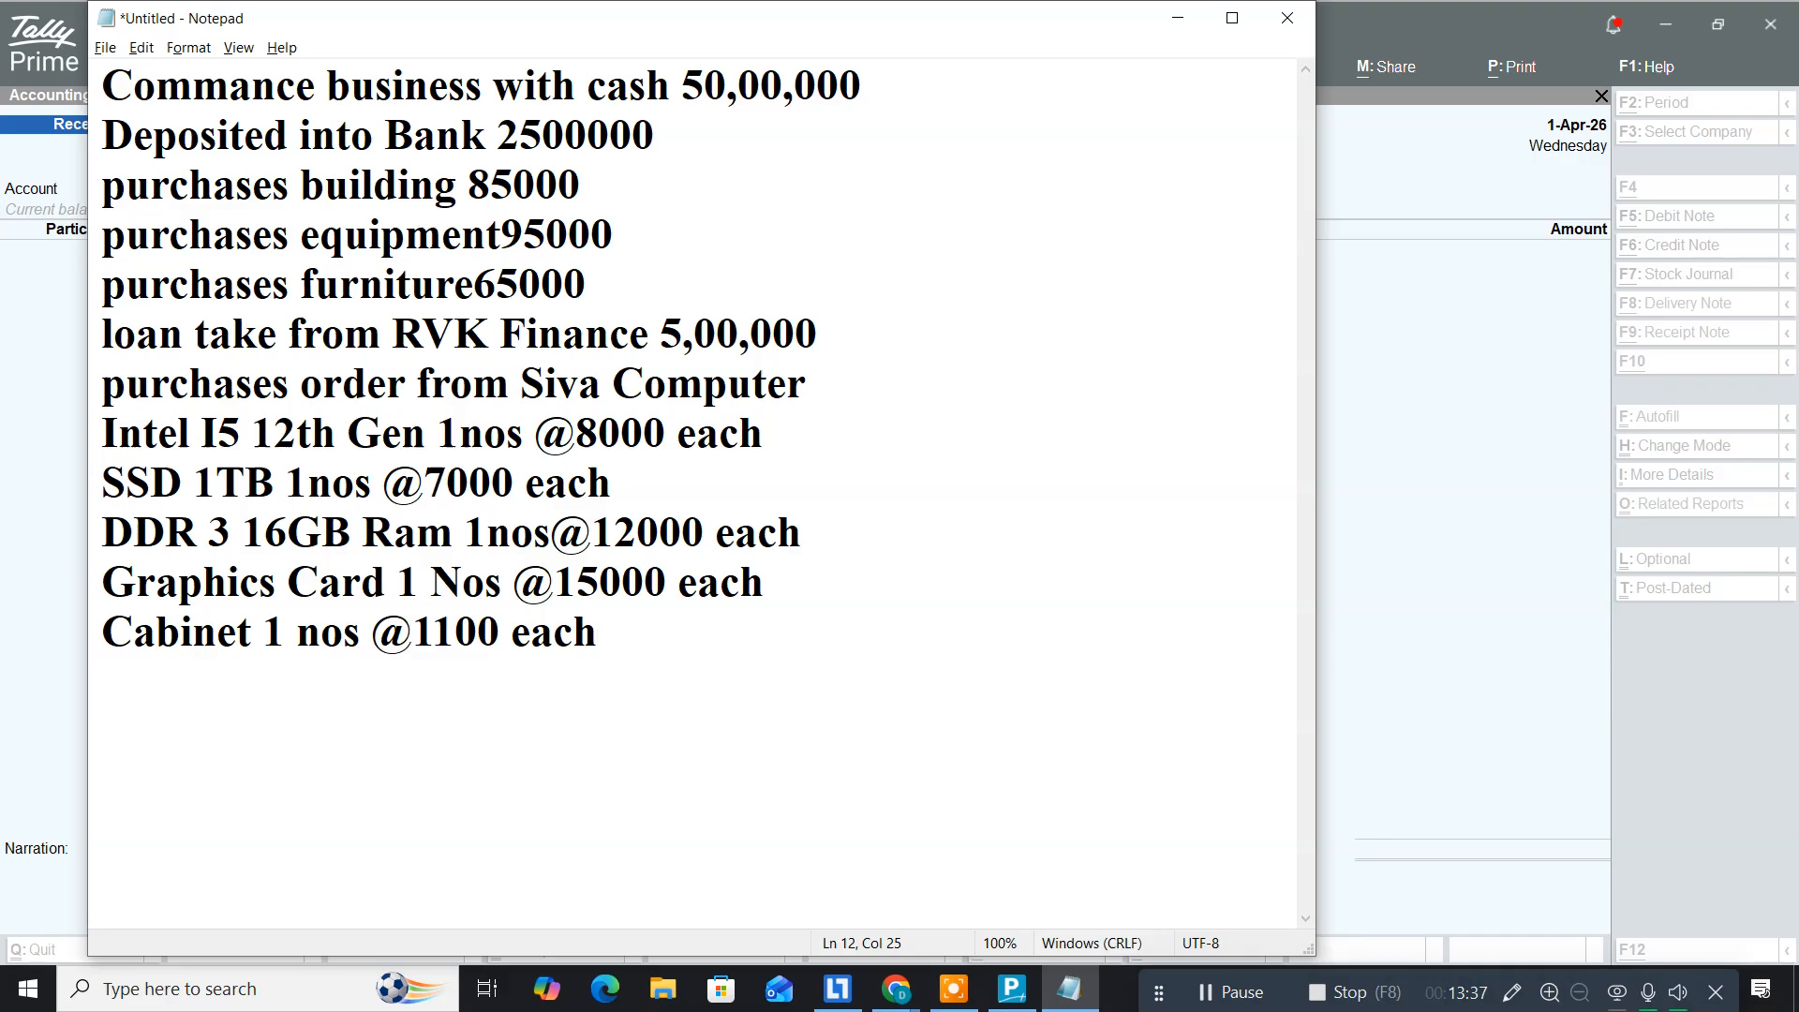
{"action": "key", "text": "Return"}
{"action": "type", "text": "TVS Ke"}
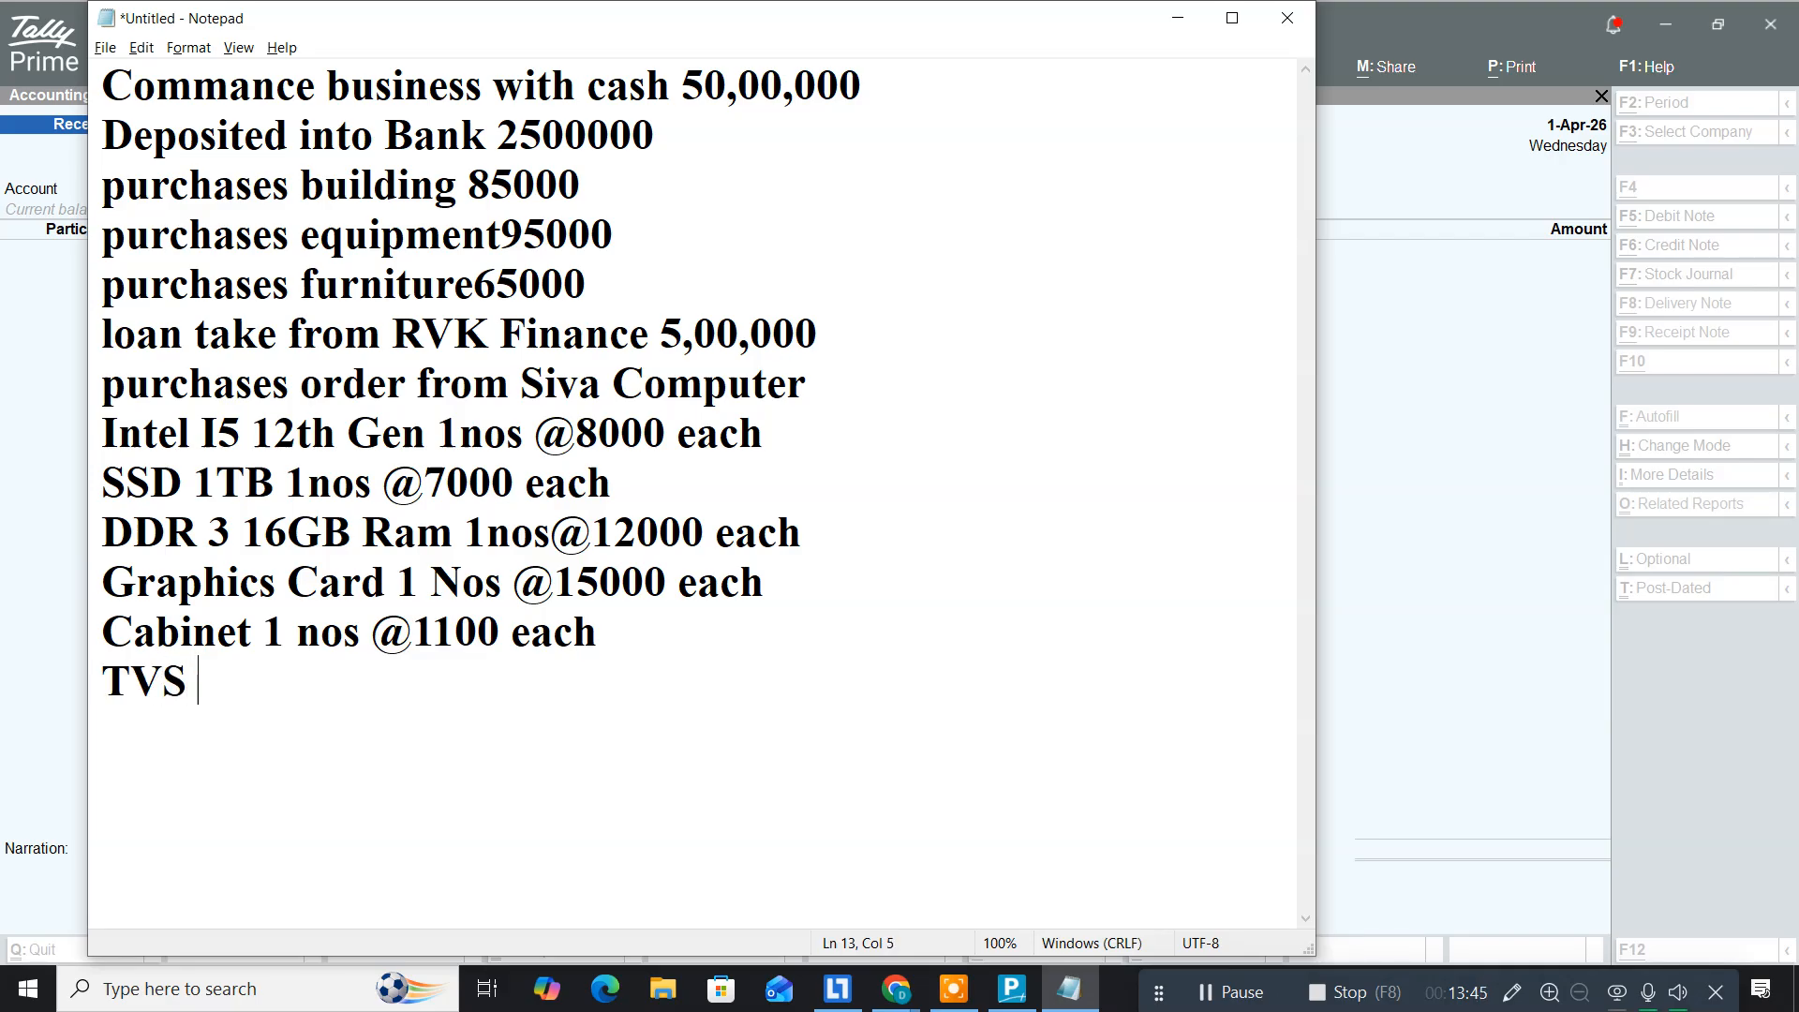
{"action": "type", "text": "yboard"}
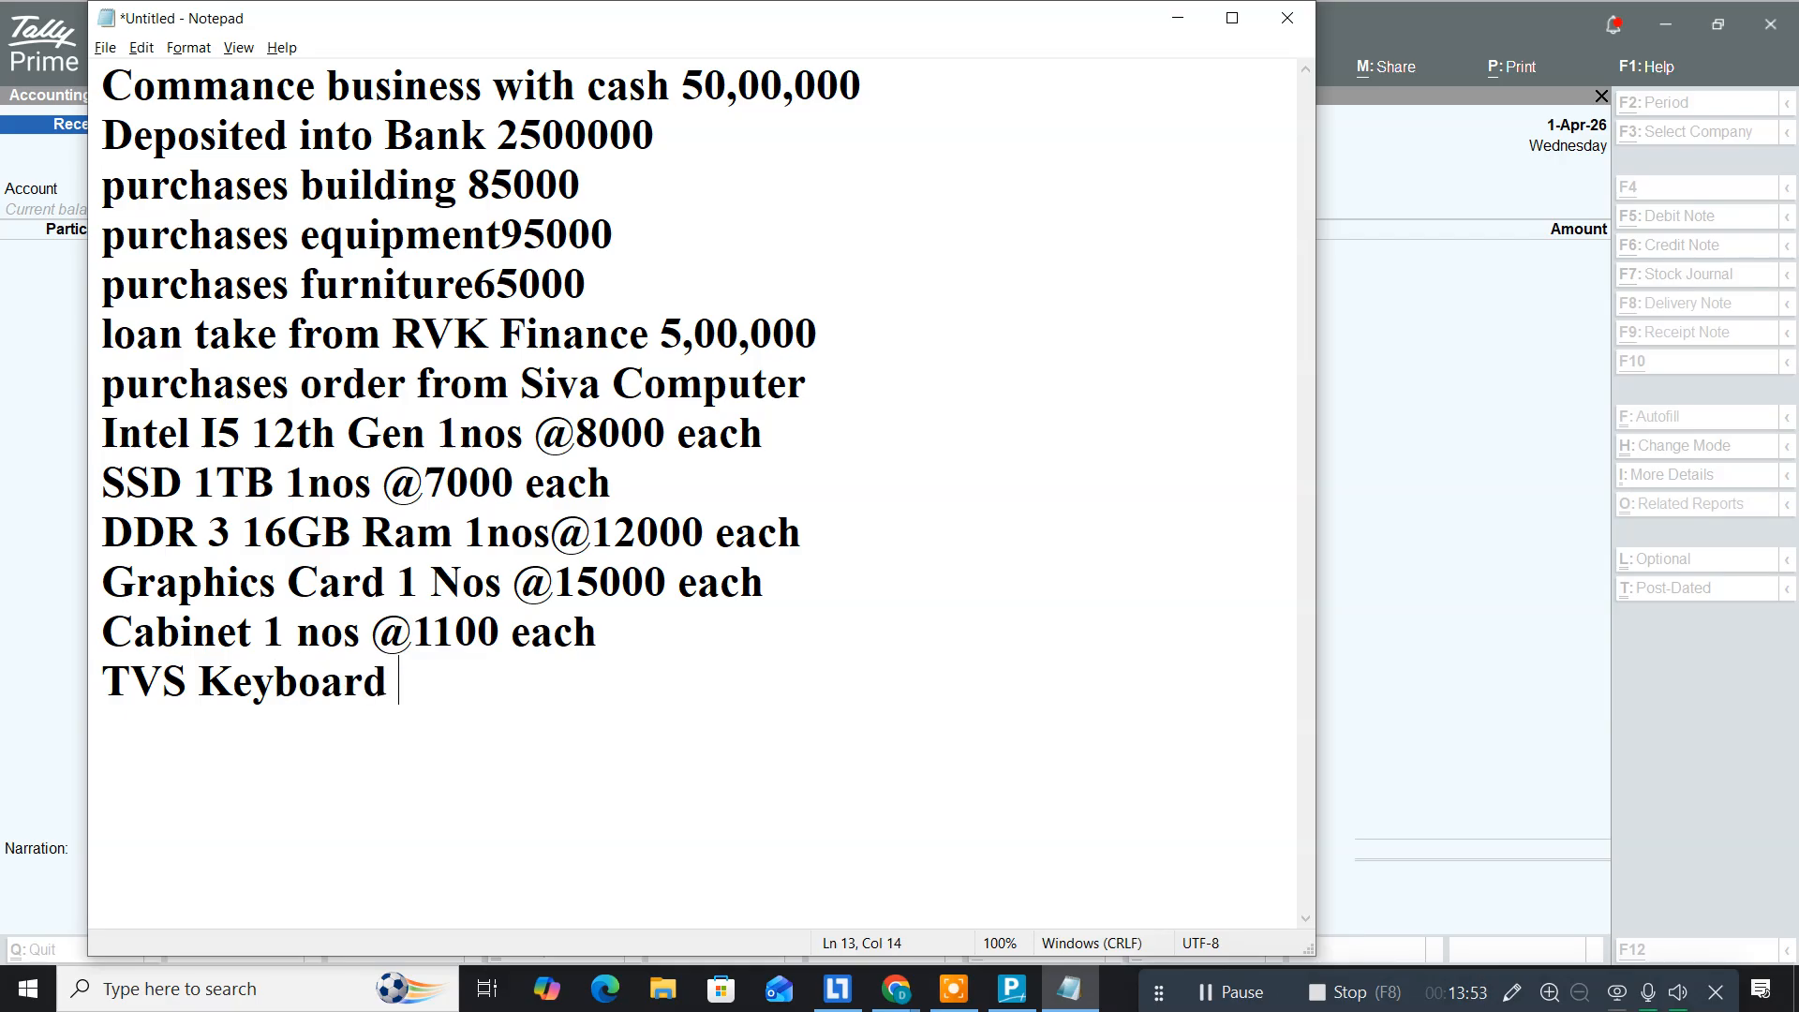
{"action": "type", "text": " 1 nos"}
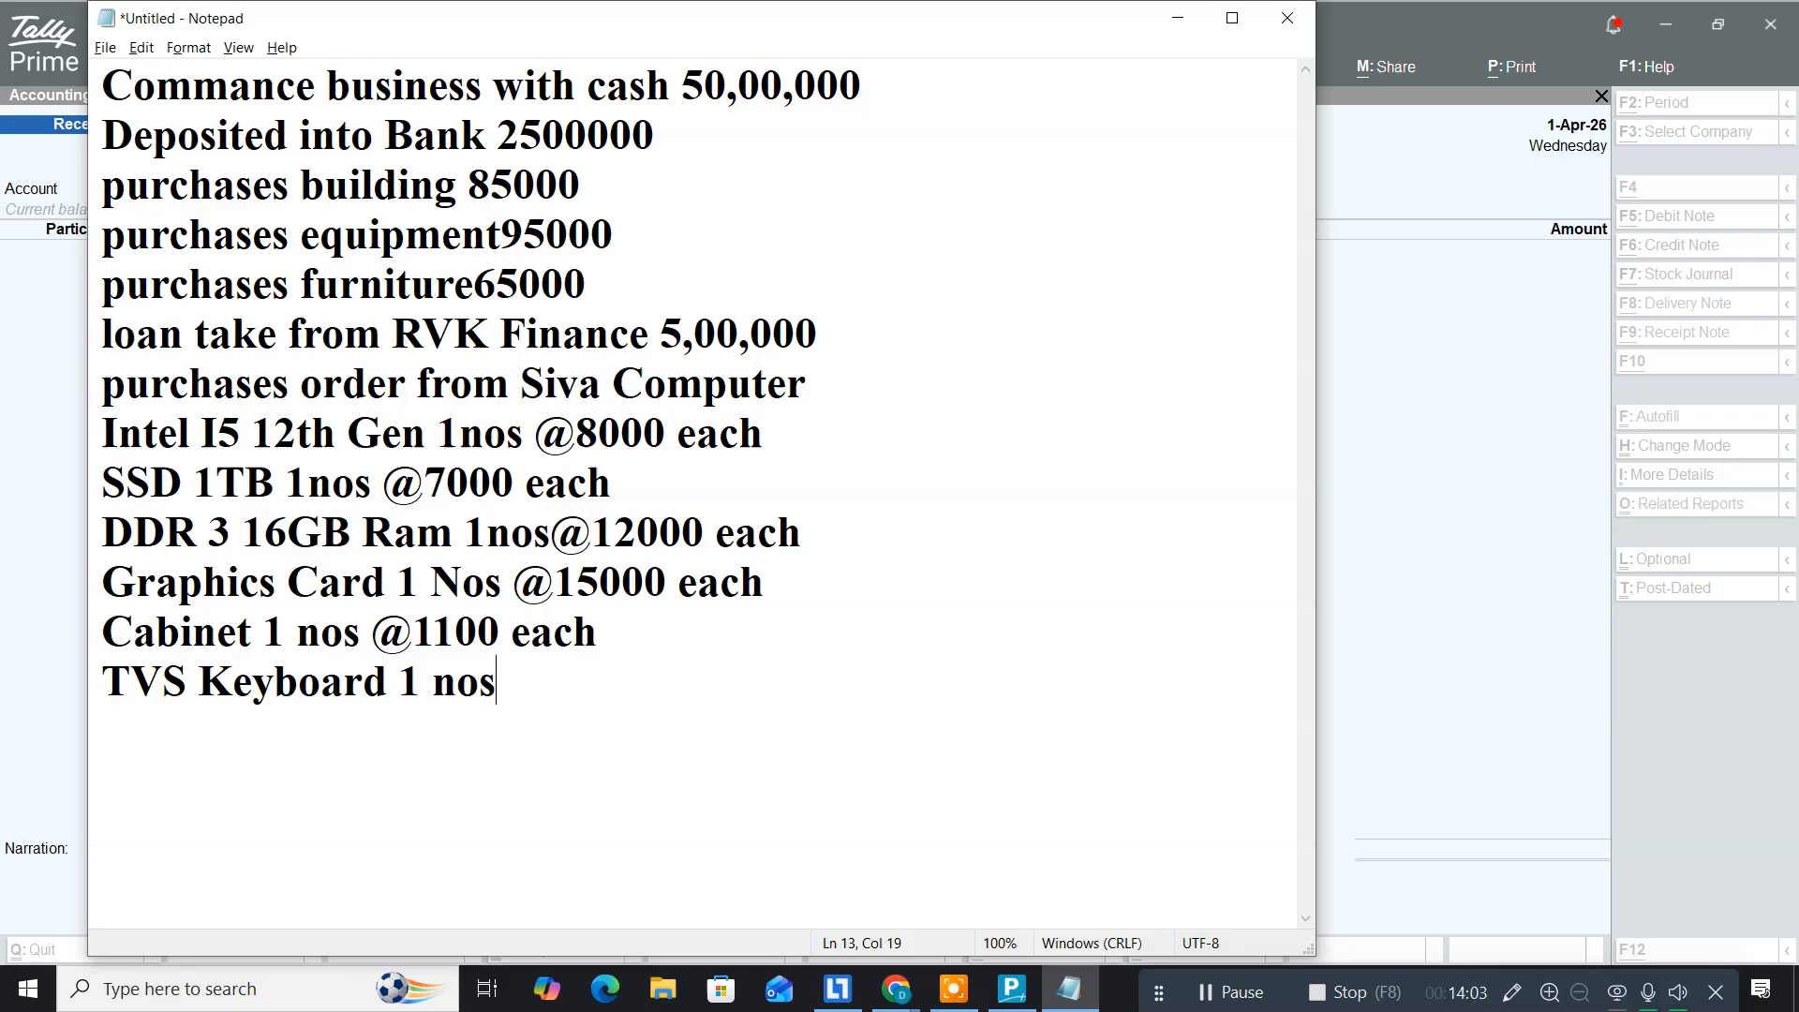
{"action": "type", "text": "@4500"}
{"action": "key", "text": "BackSpace"}
{"action": "key", "text": "BackSpace"}
{"action": "type", "text": "0"}
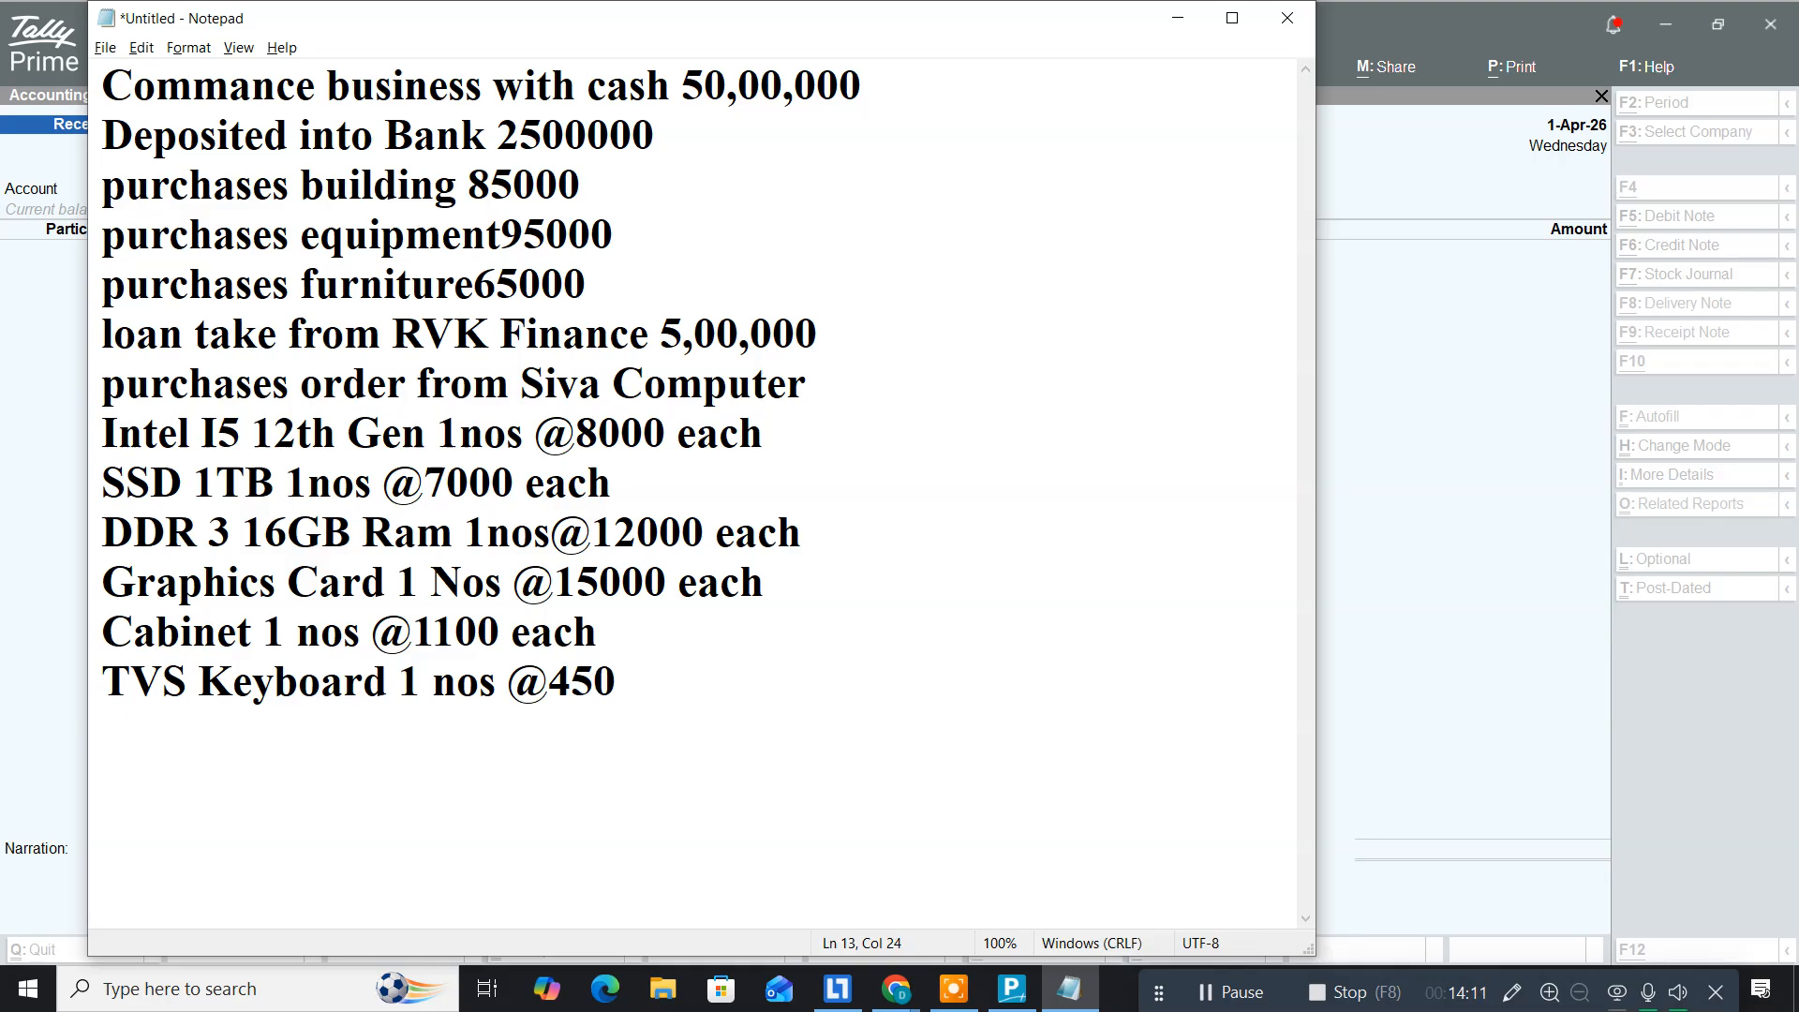
{"action": "key", "text": "Return"}
{"action": "type", "text": "Opt"}
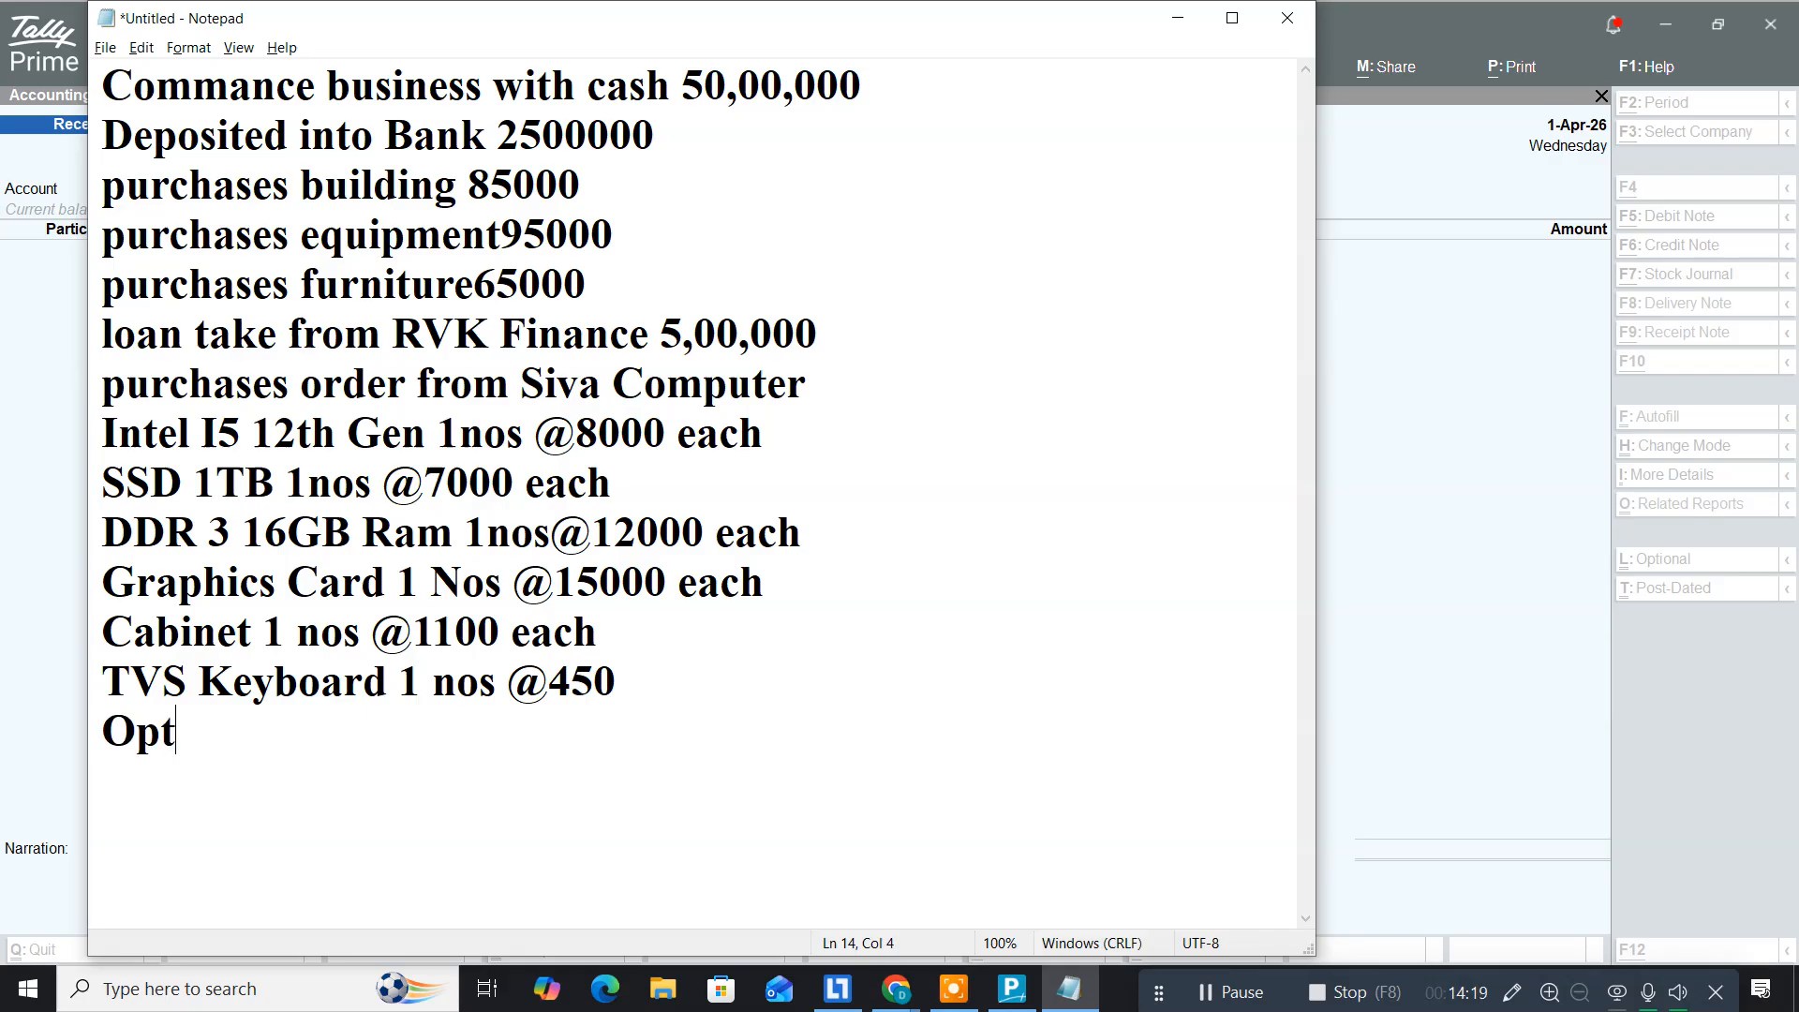
{"action": "type", "text": "ical M"}
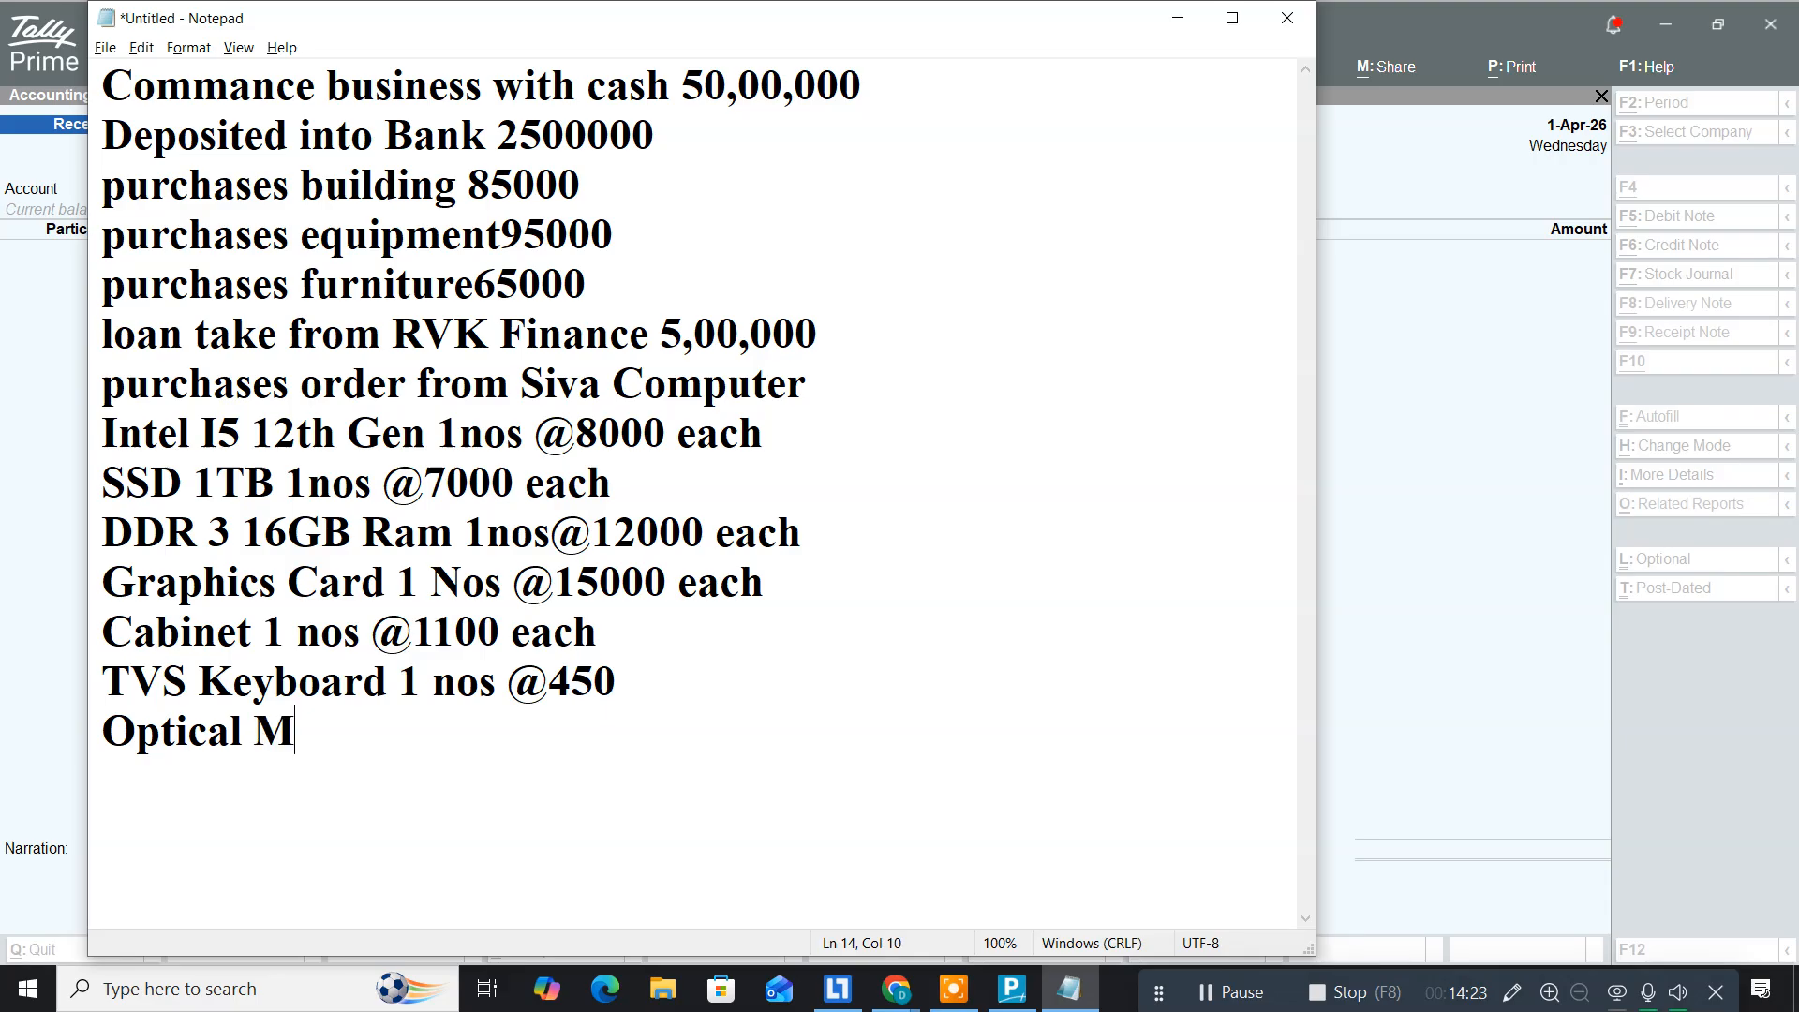
{"action": "type", "text": "ouse 1 "}
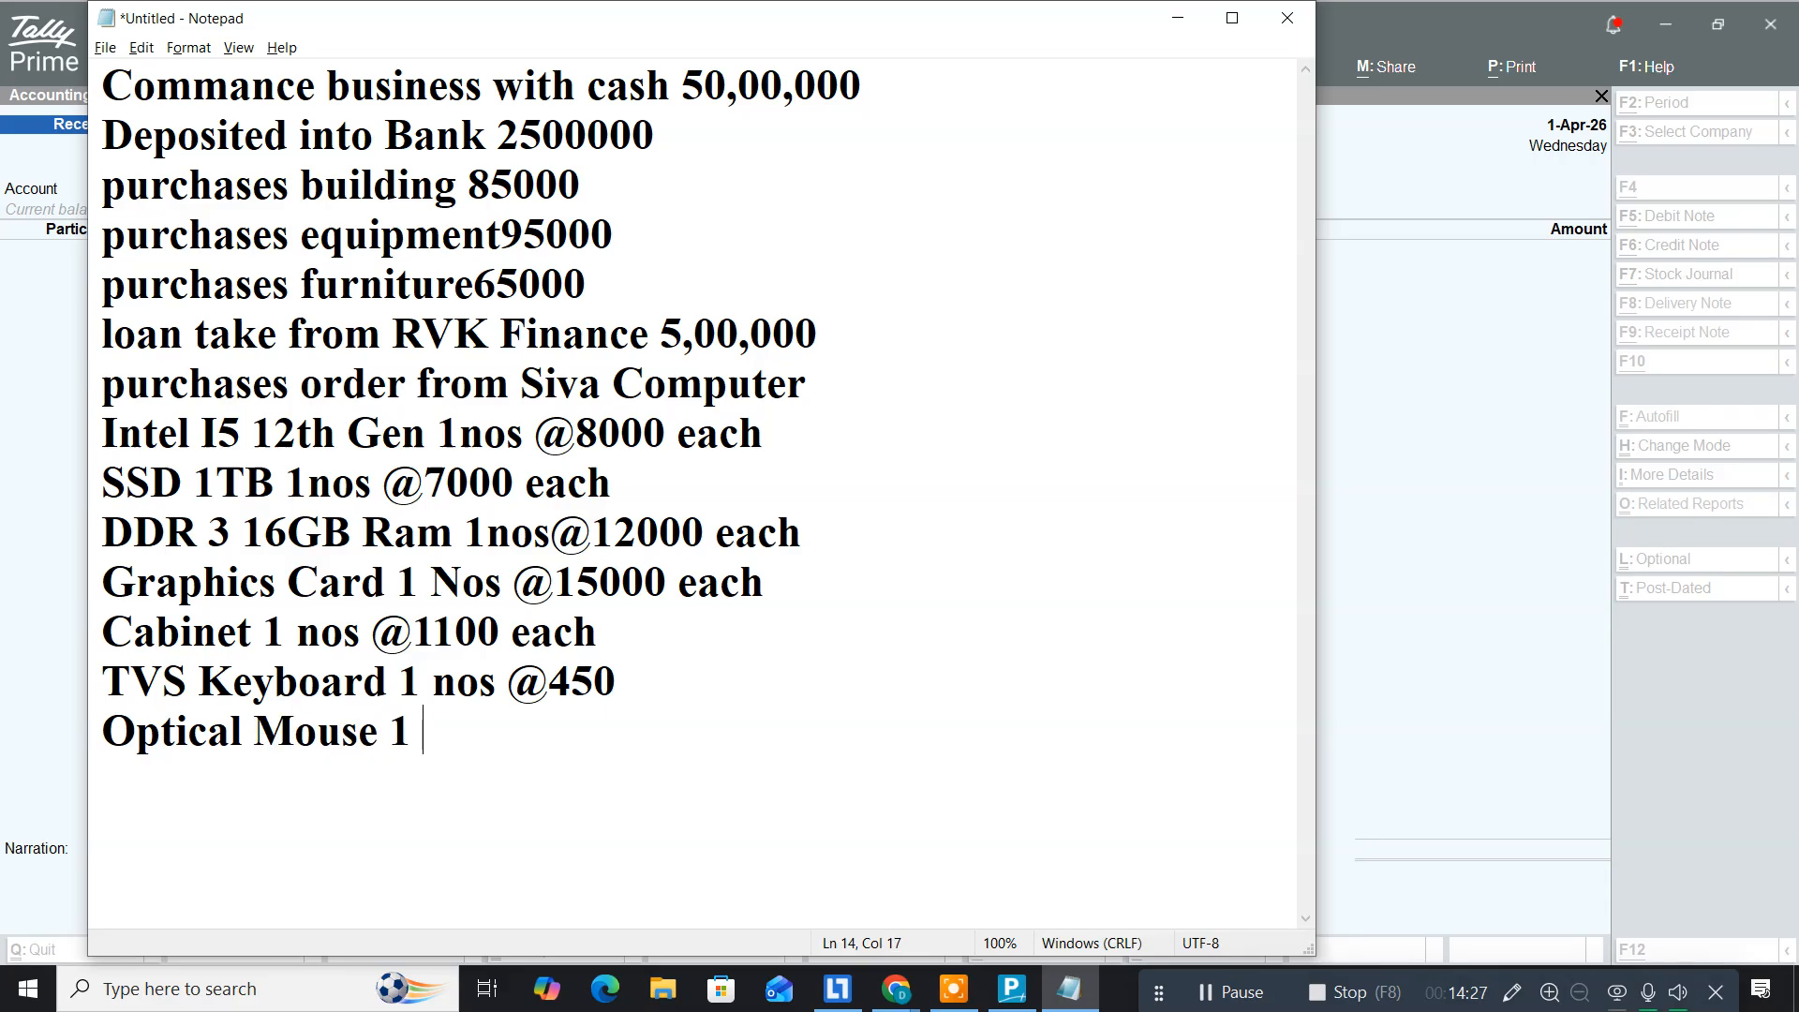
{"action": "type", "text": "nos @"}
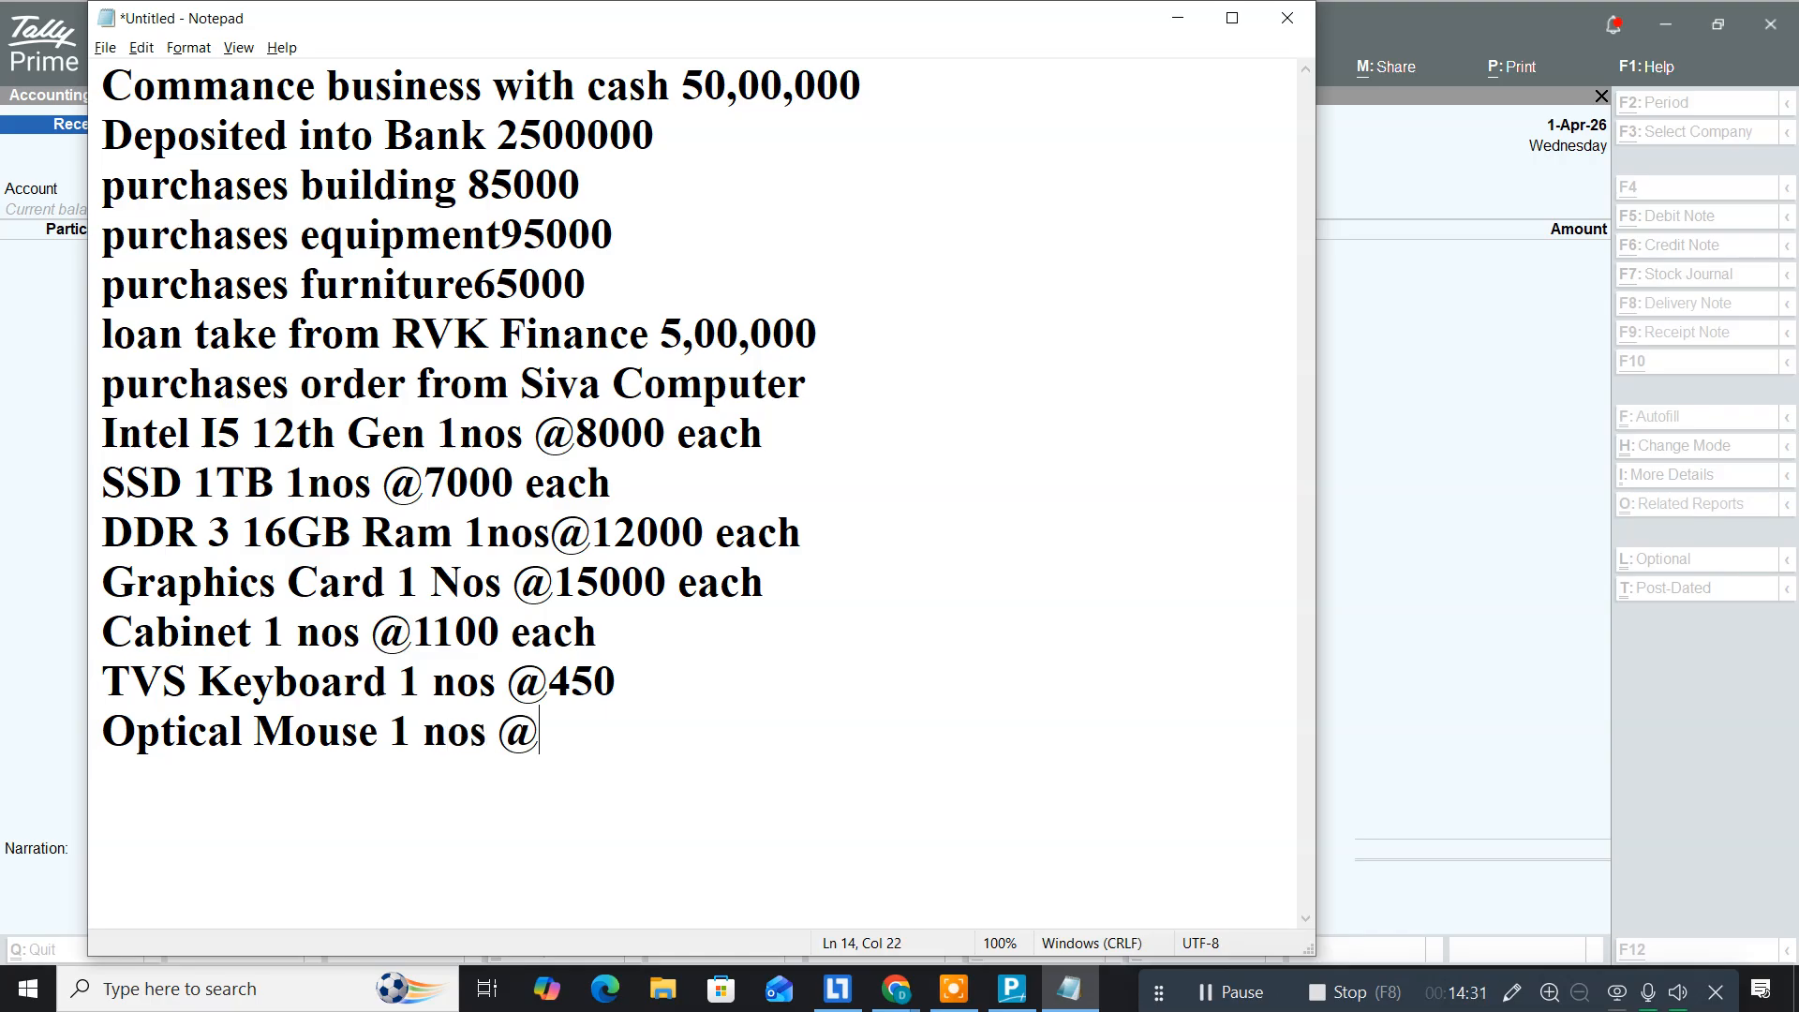
{"action": "type", "text": "650 Ea"}
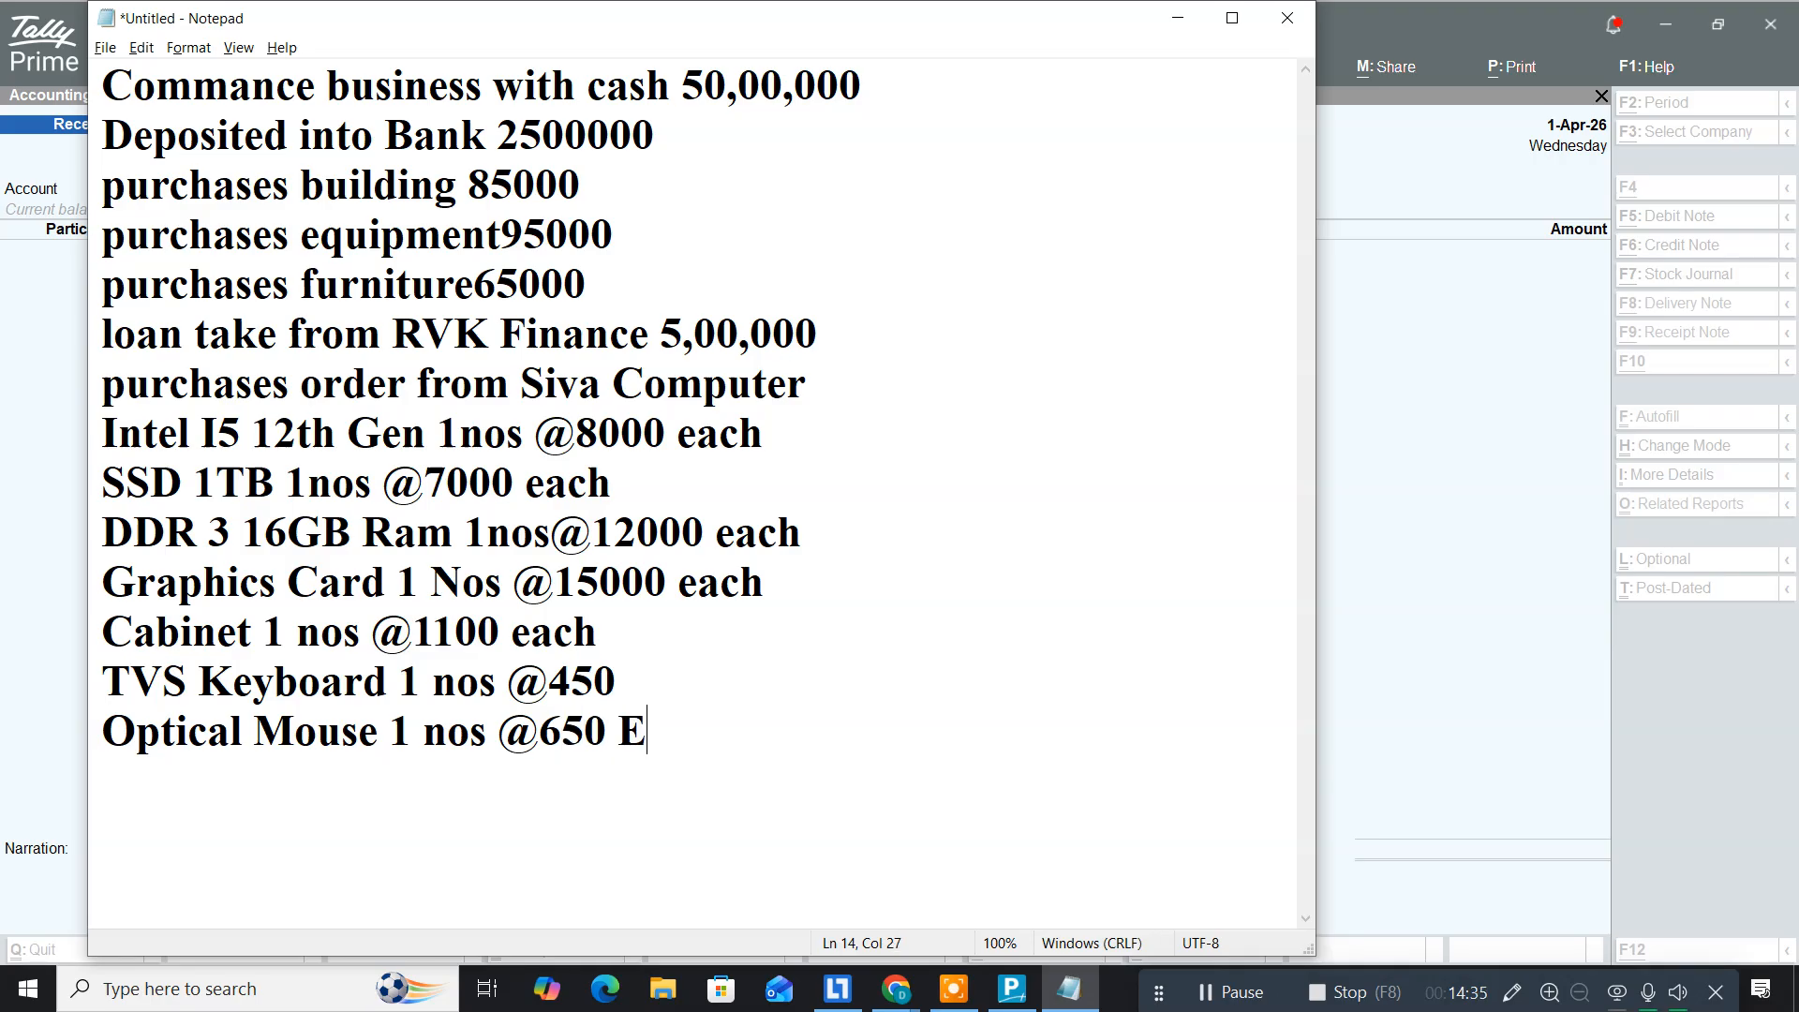
{"action": "key", "text": "BackSpace"}
{"action": "key", "text": "BackSpace"}
{"action": "type", "text": "each"}
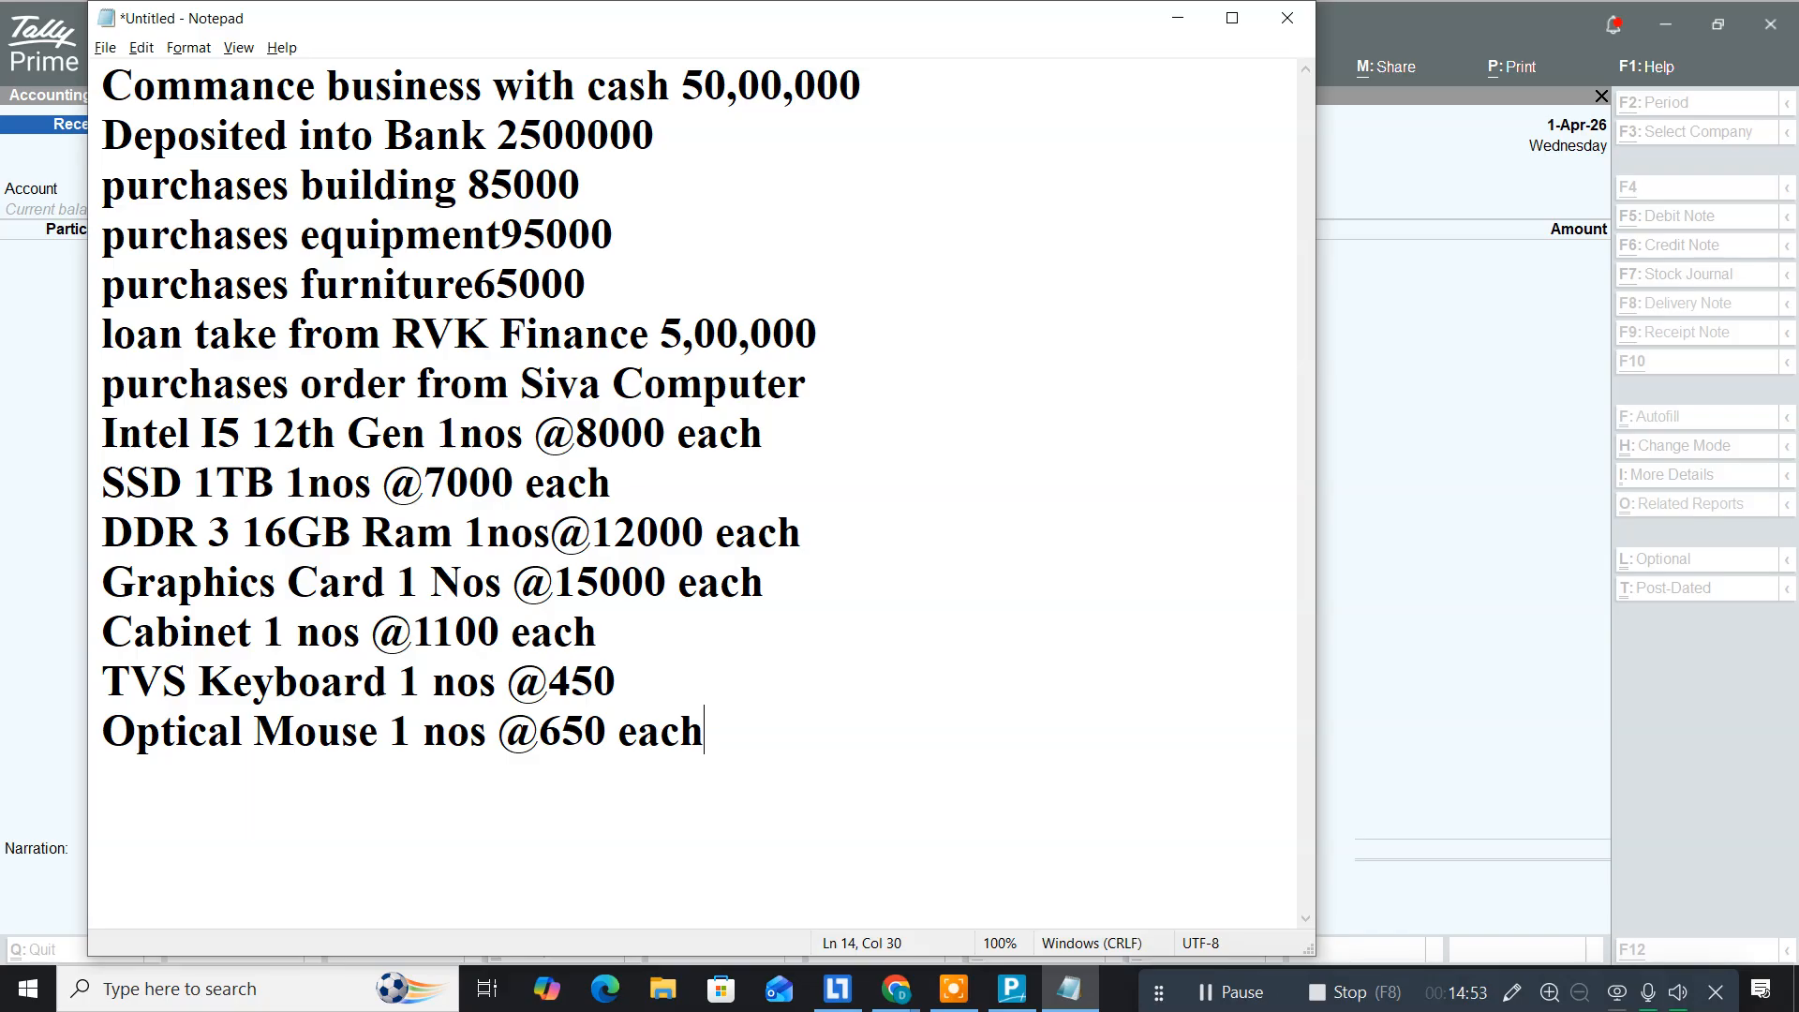
{"action": "key", "text": "ctrl+s"}
Step: Save the Notepad list as 'purorder' and switch back to Tally Prime
{"action": "type", "text": "pur"}
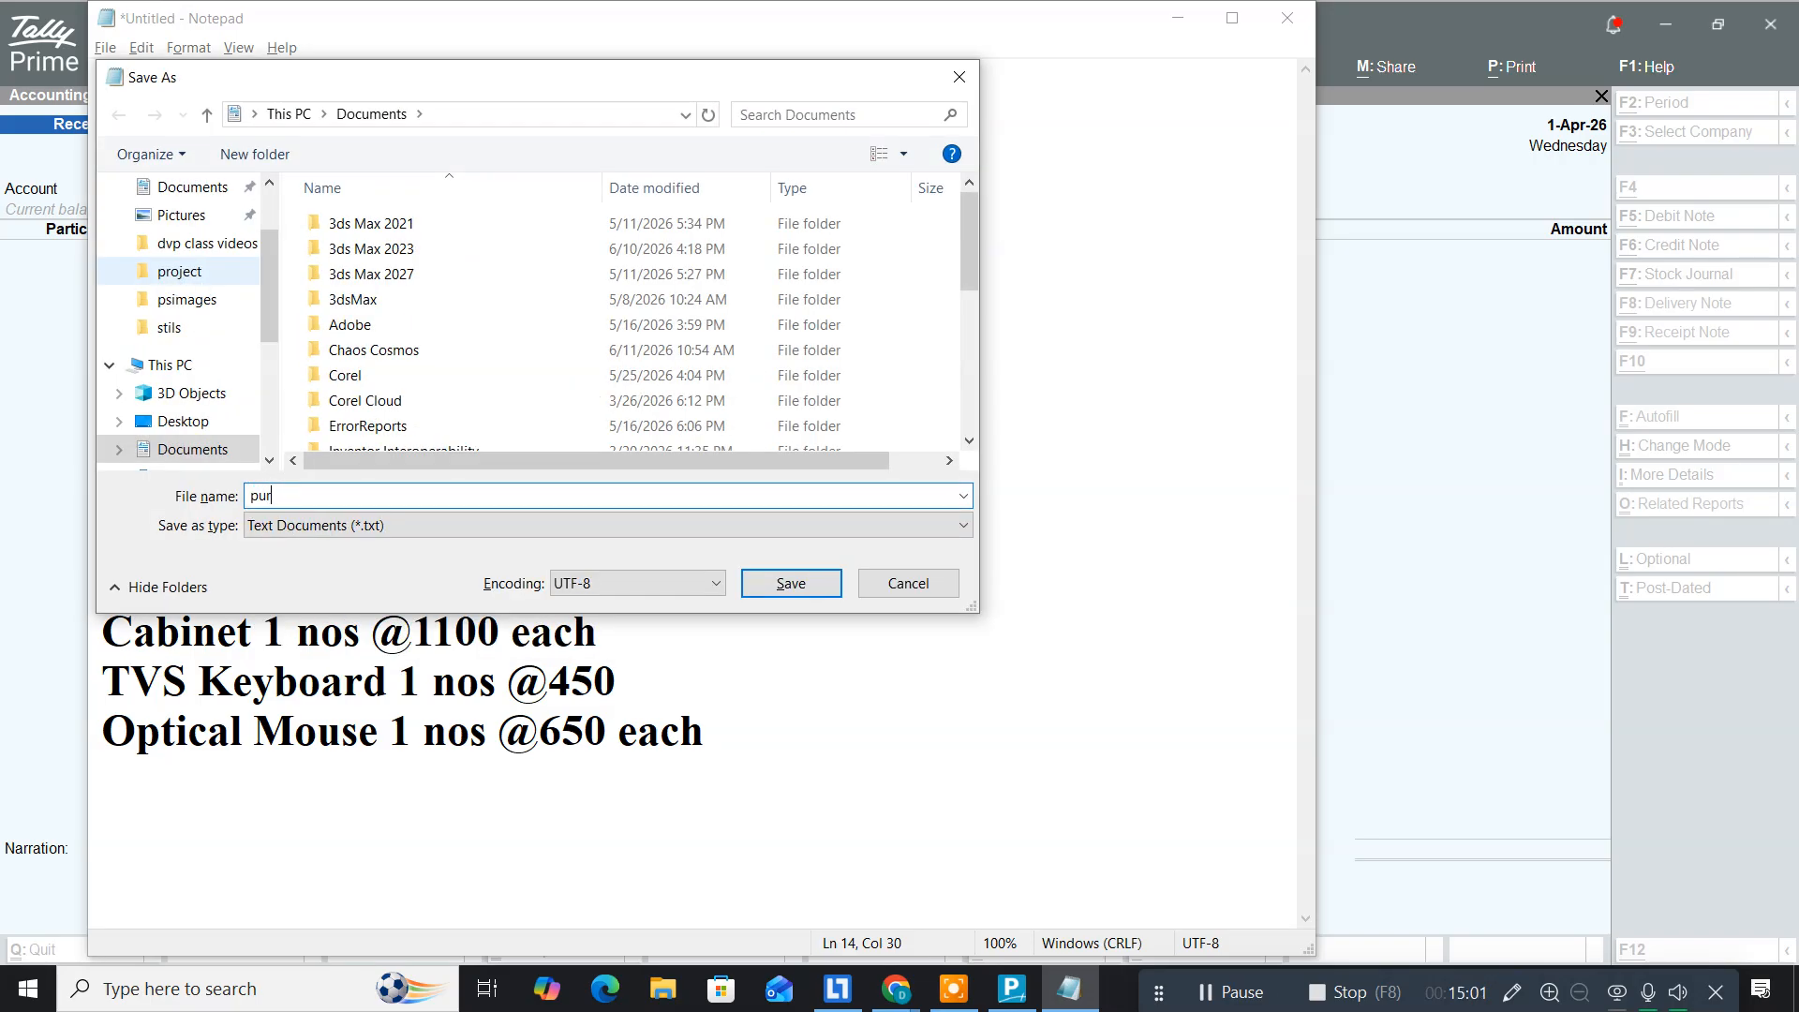
{"action": "type", "text": "order"}
{"action": "key", "text": "Return"}
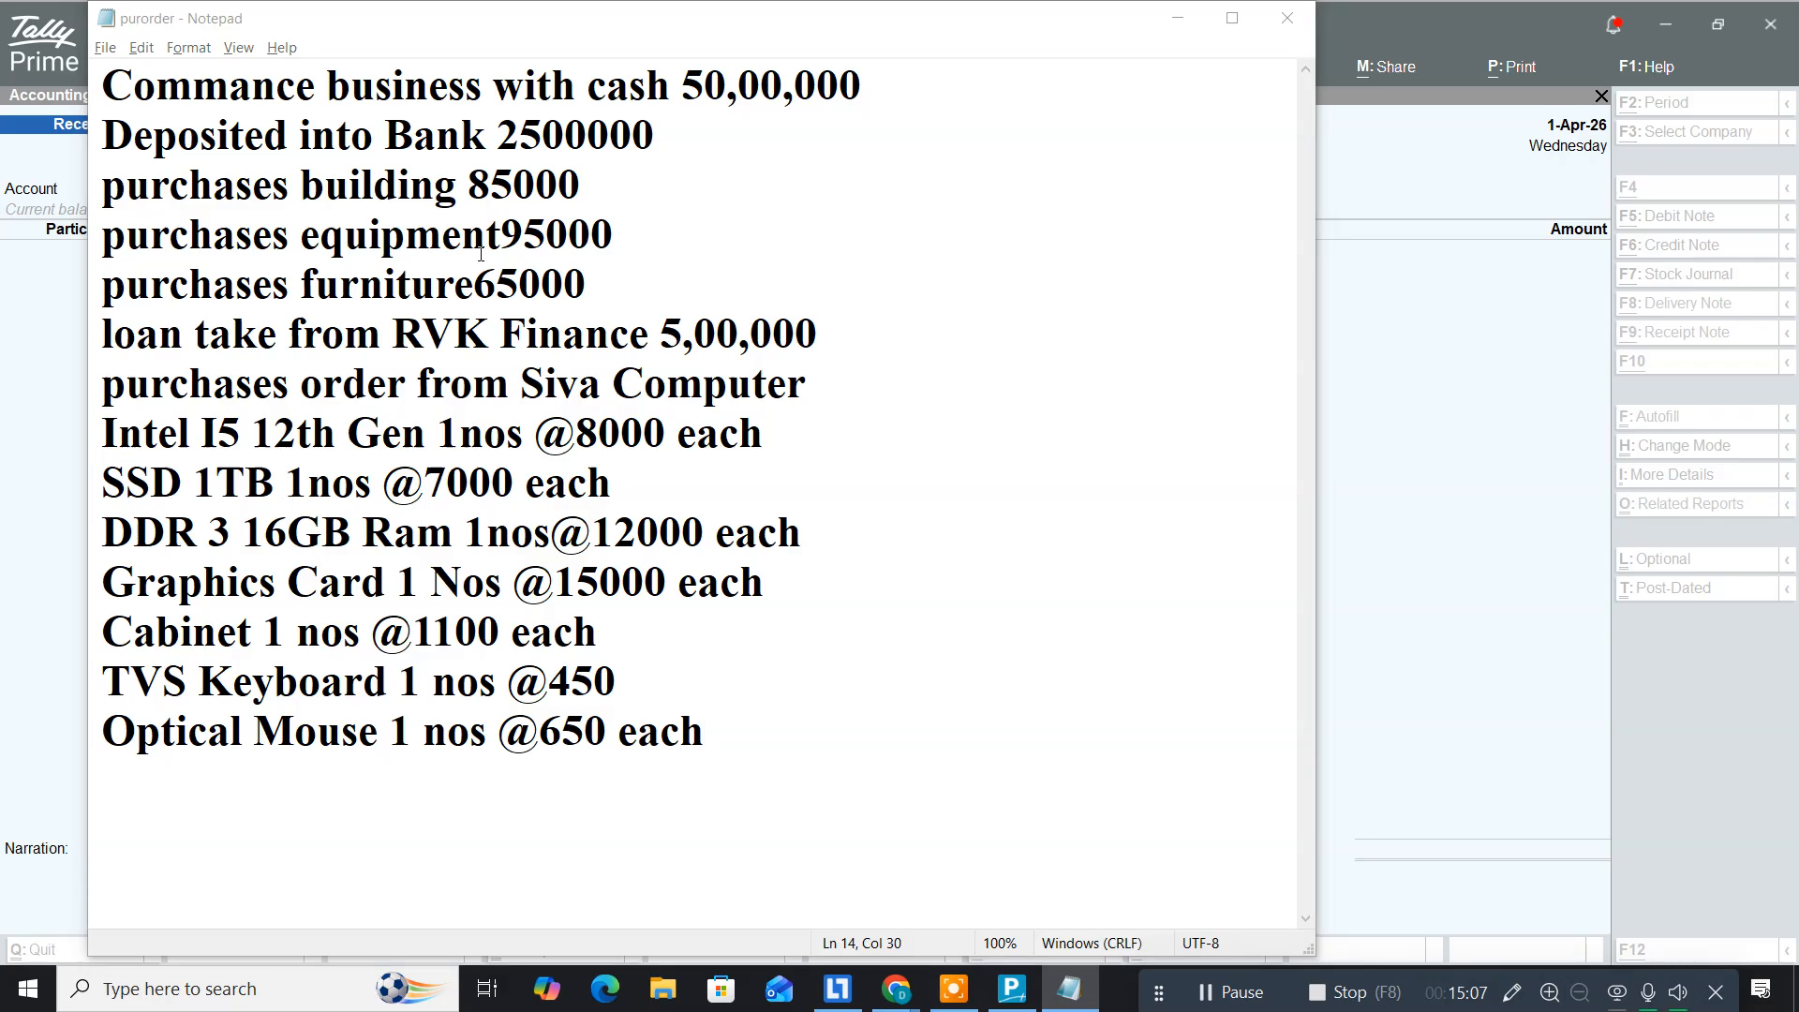
{"action": "key", "text": "alt+Tab"}
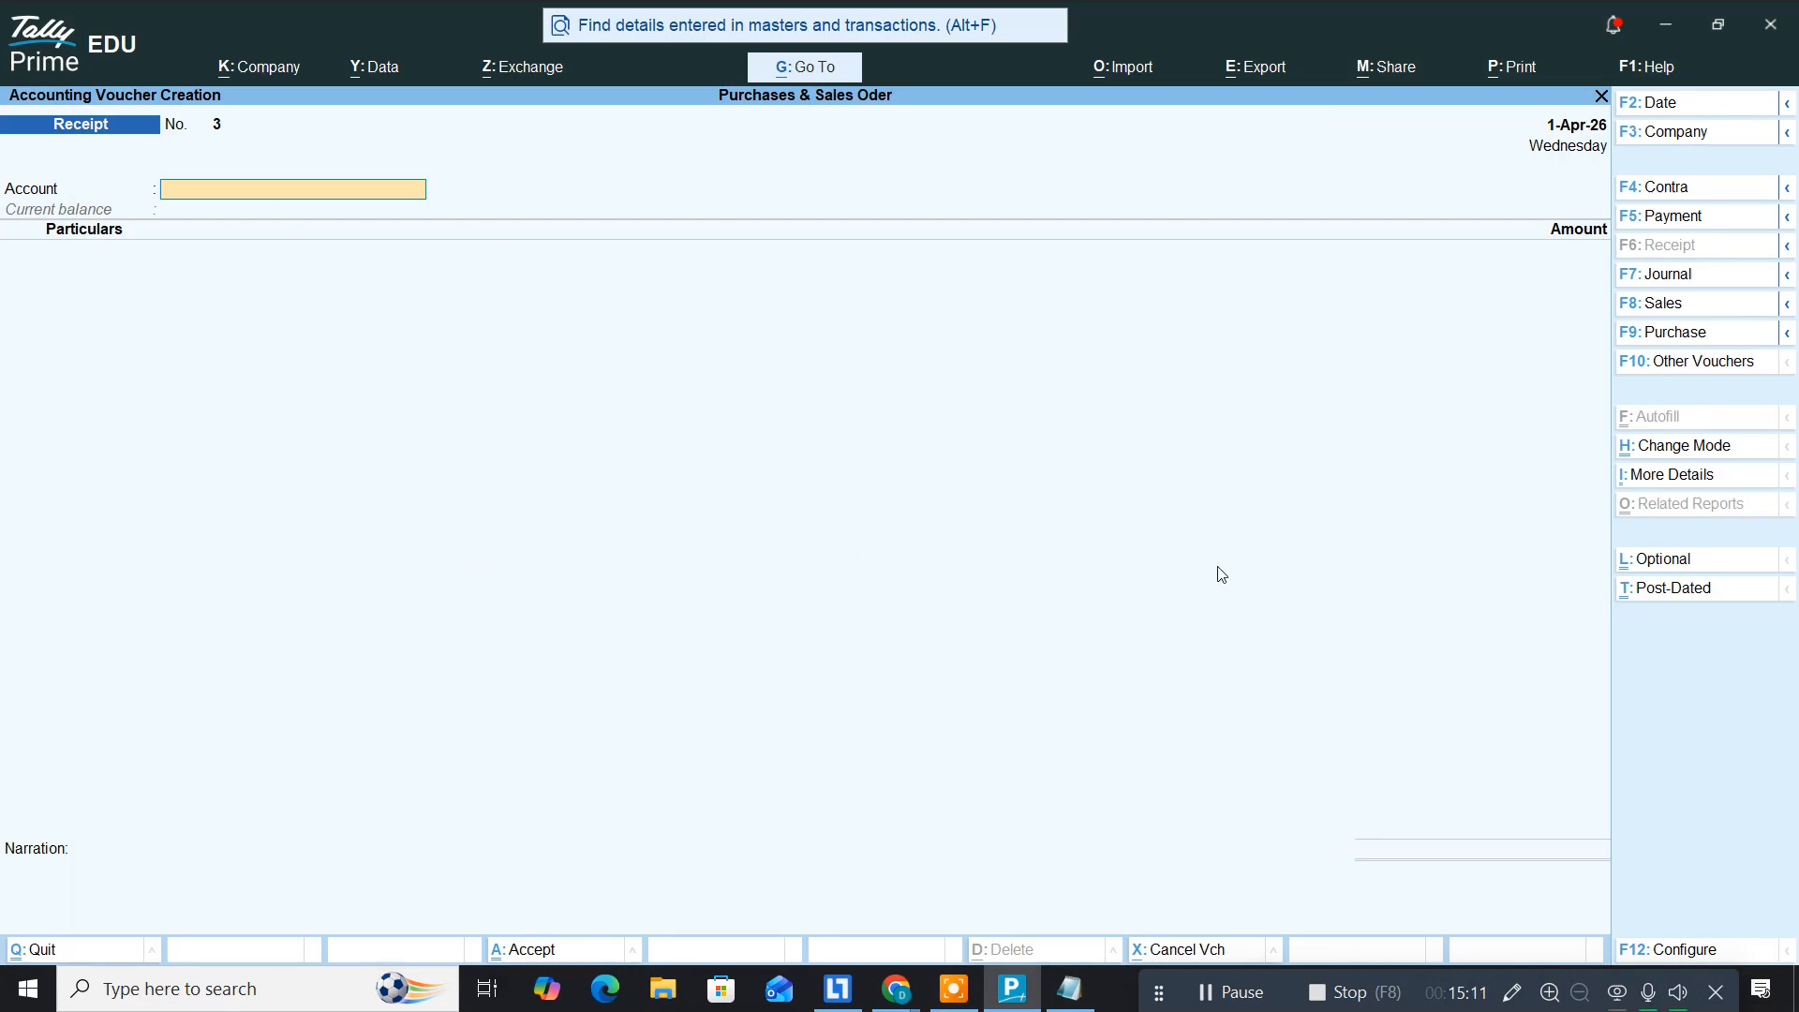
{"action": "key", "text": "super+plus"}
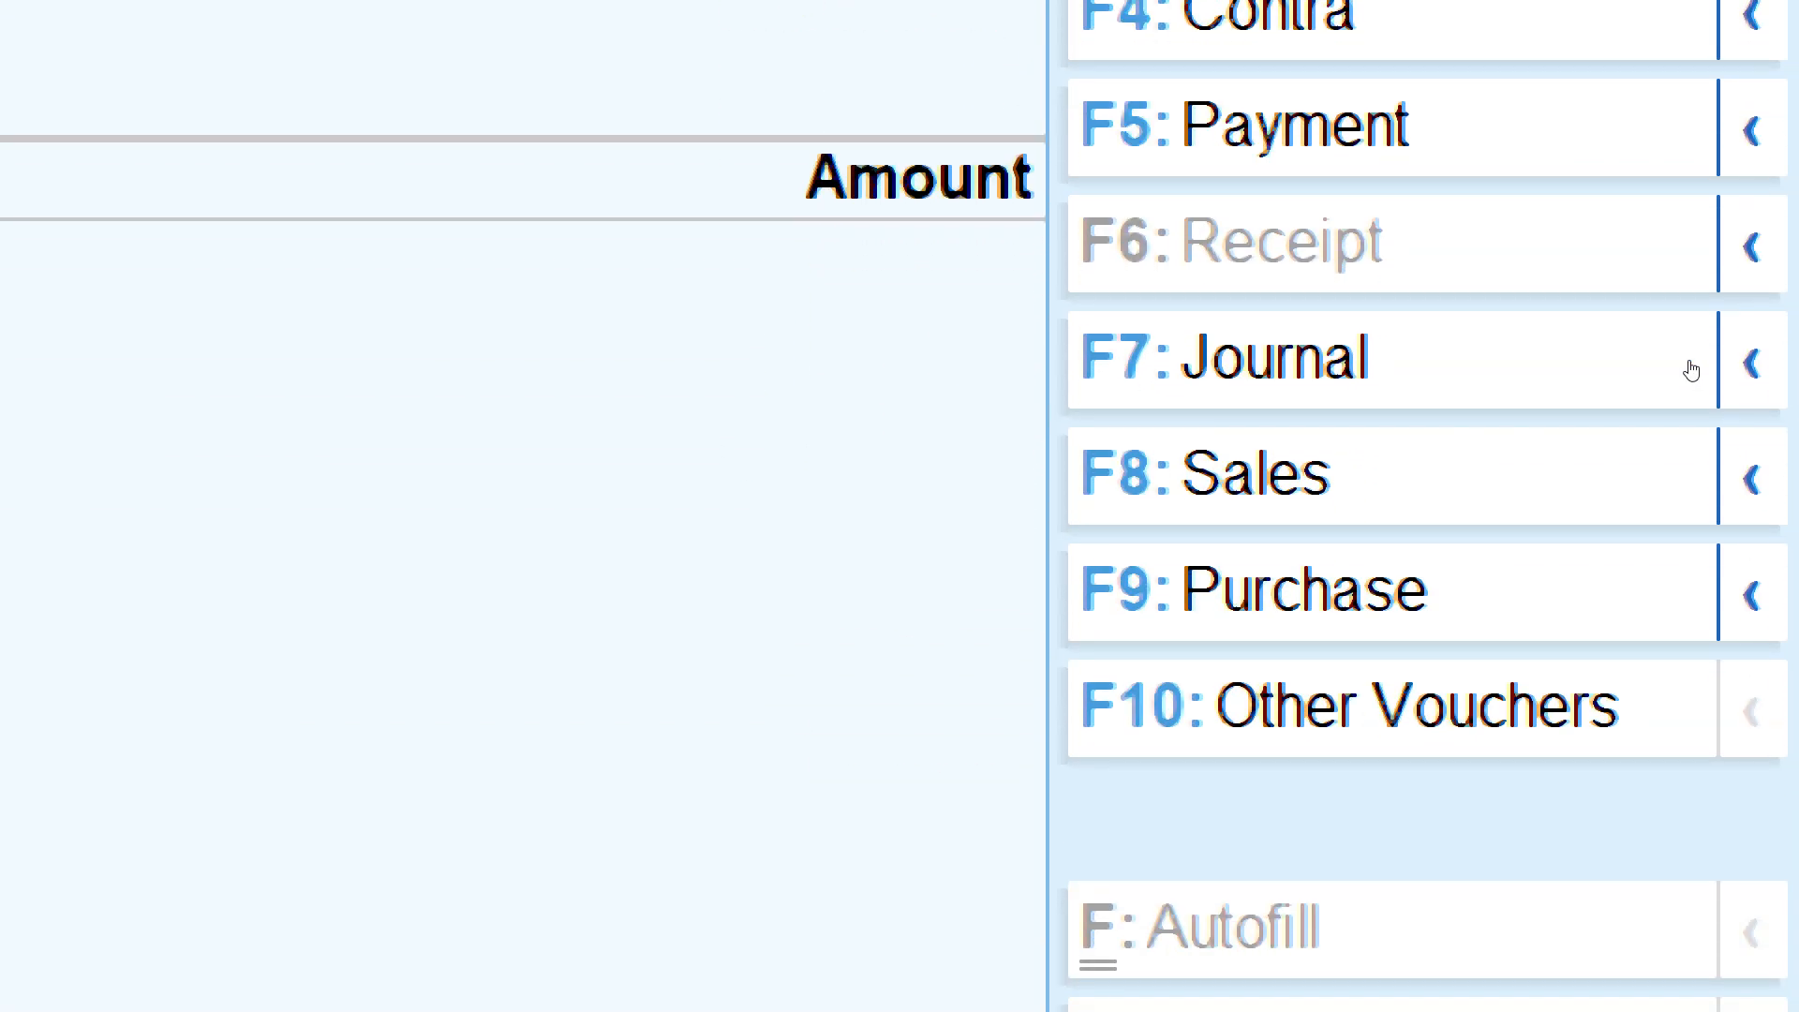
{"action": "left_click", "coordinate": [1787, 331]}
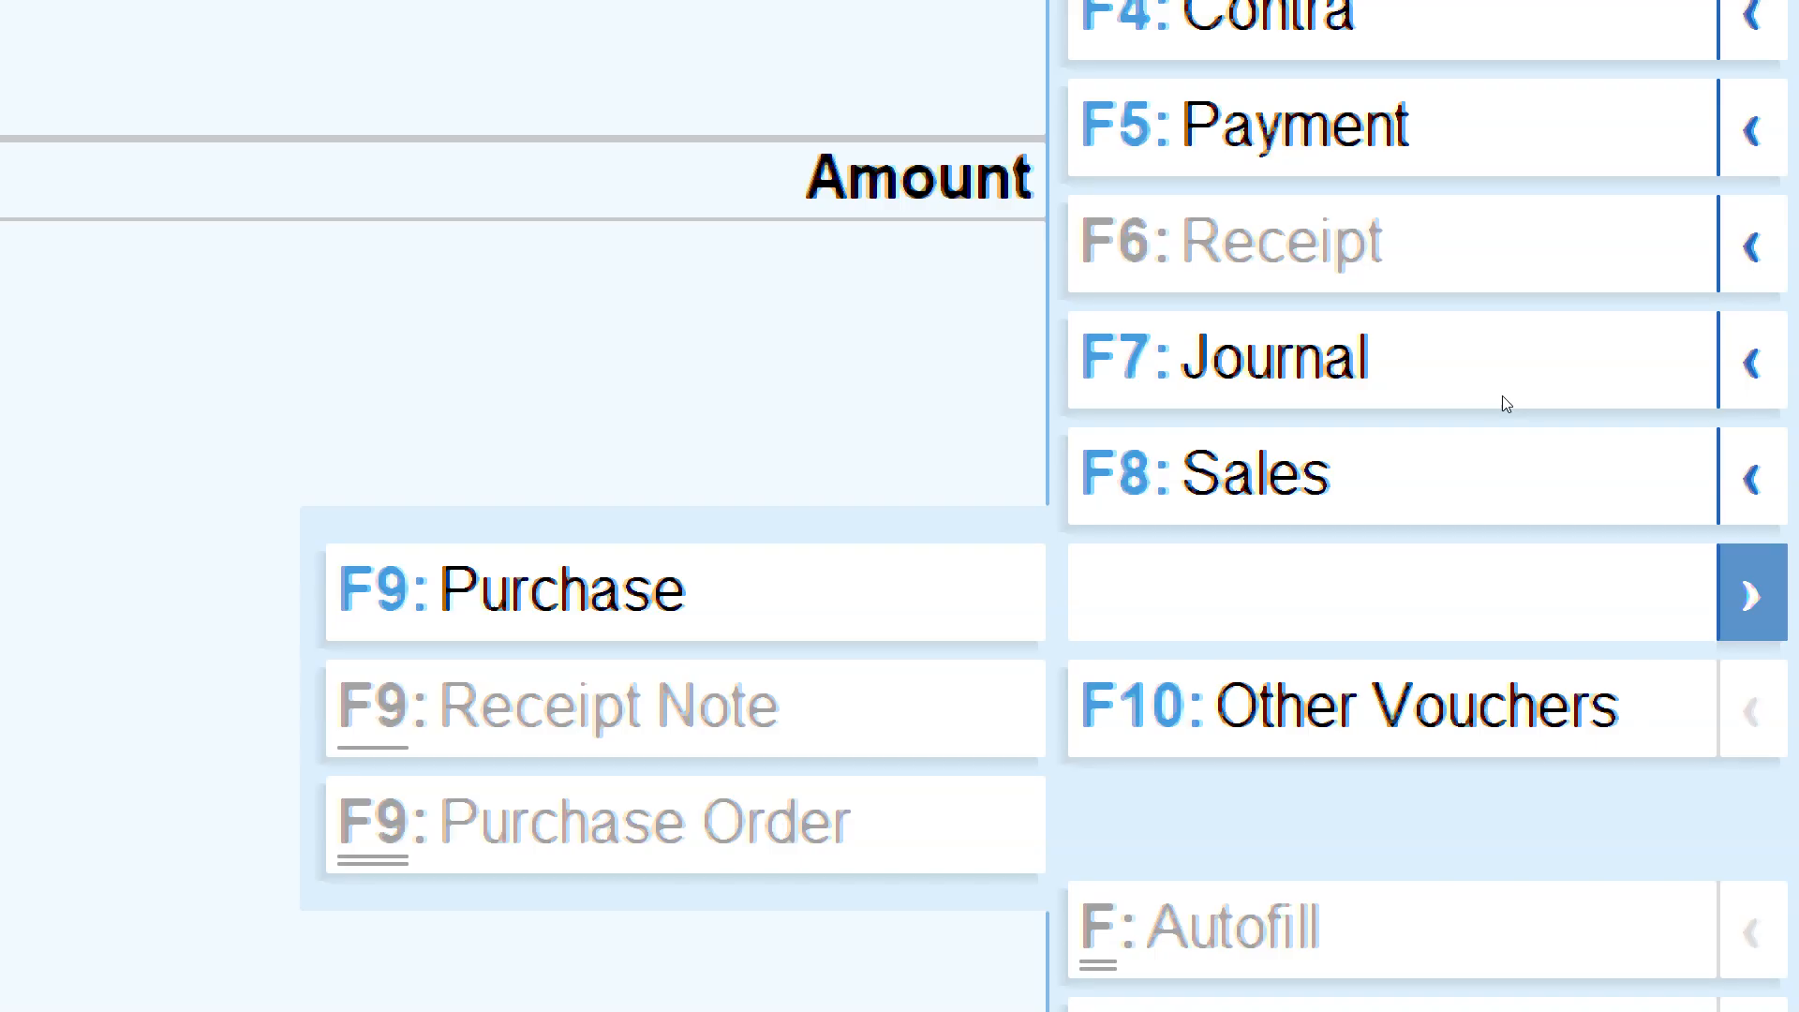
{"action": "key", "text": "Escape"}
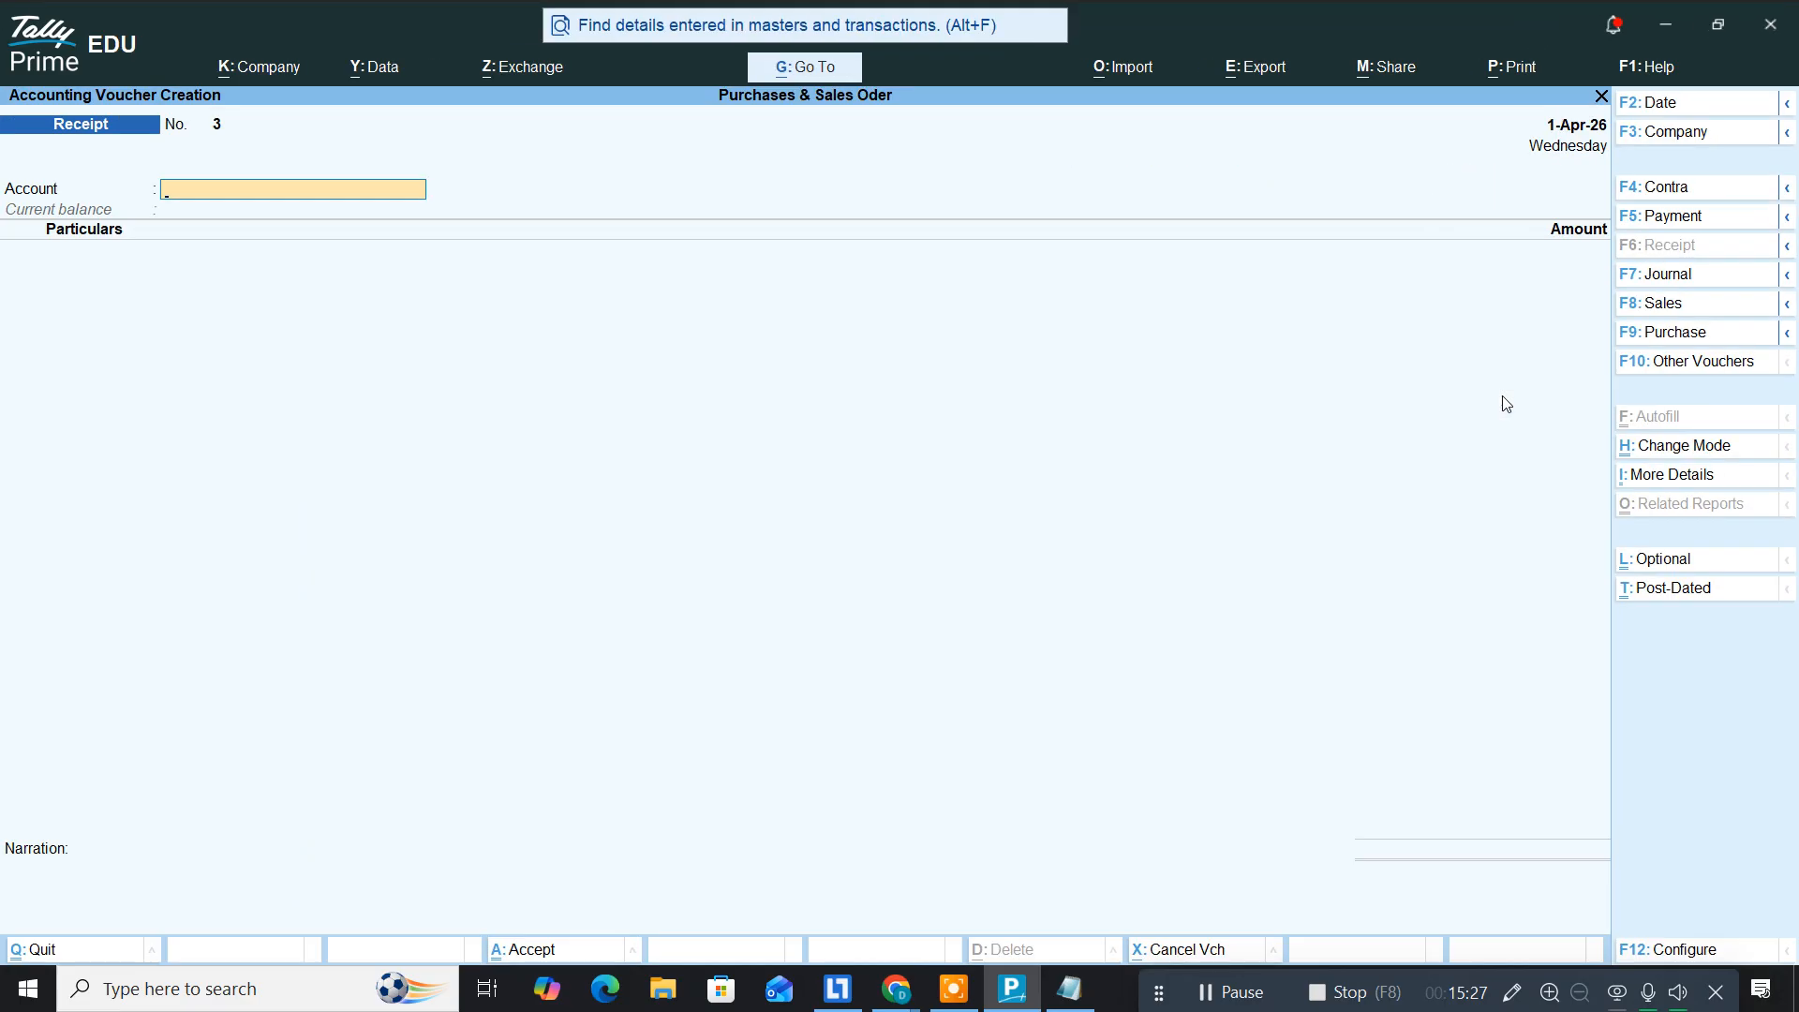
{"action": "key", "text": "Escape"}
Step: Set Activate to Yes on the Purchase Order voucher type through Alter > Voucher Type and save it
{"action": "key", "text": "Return"}
{"action": "key", "text": "Up"}
{"action": "key", "text": "Up"}
{"action": "key", "text": "Return"}
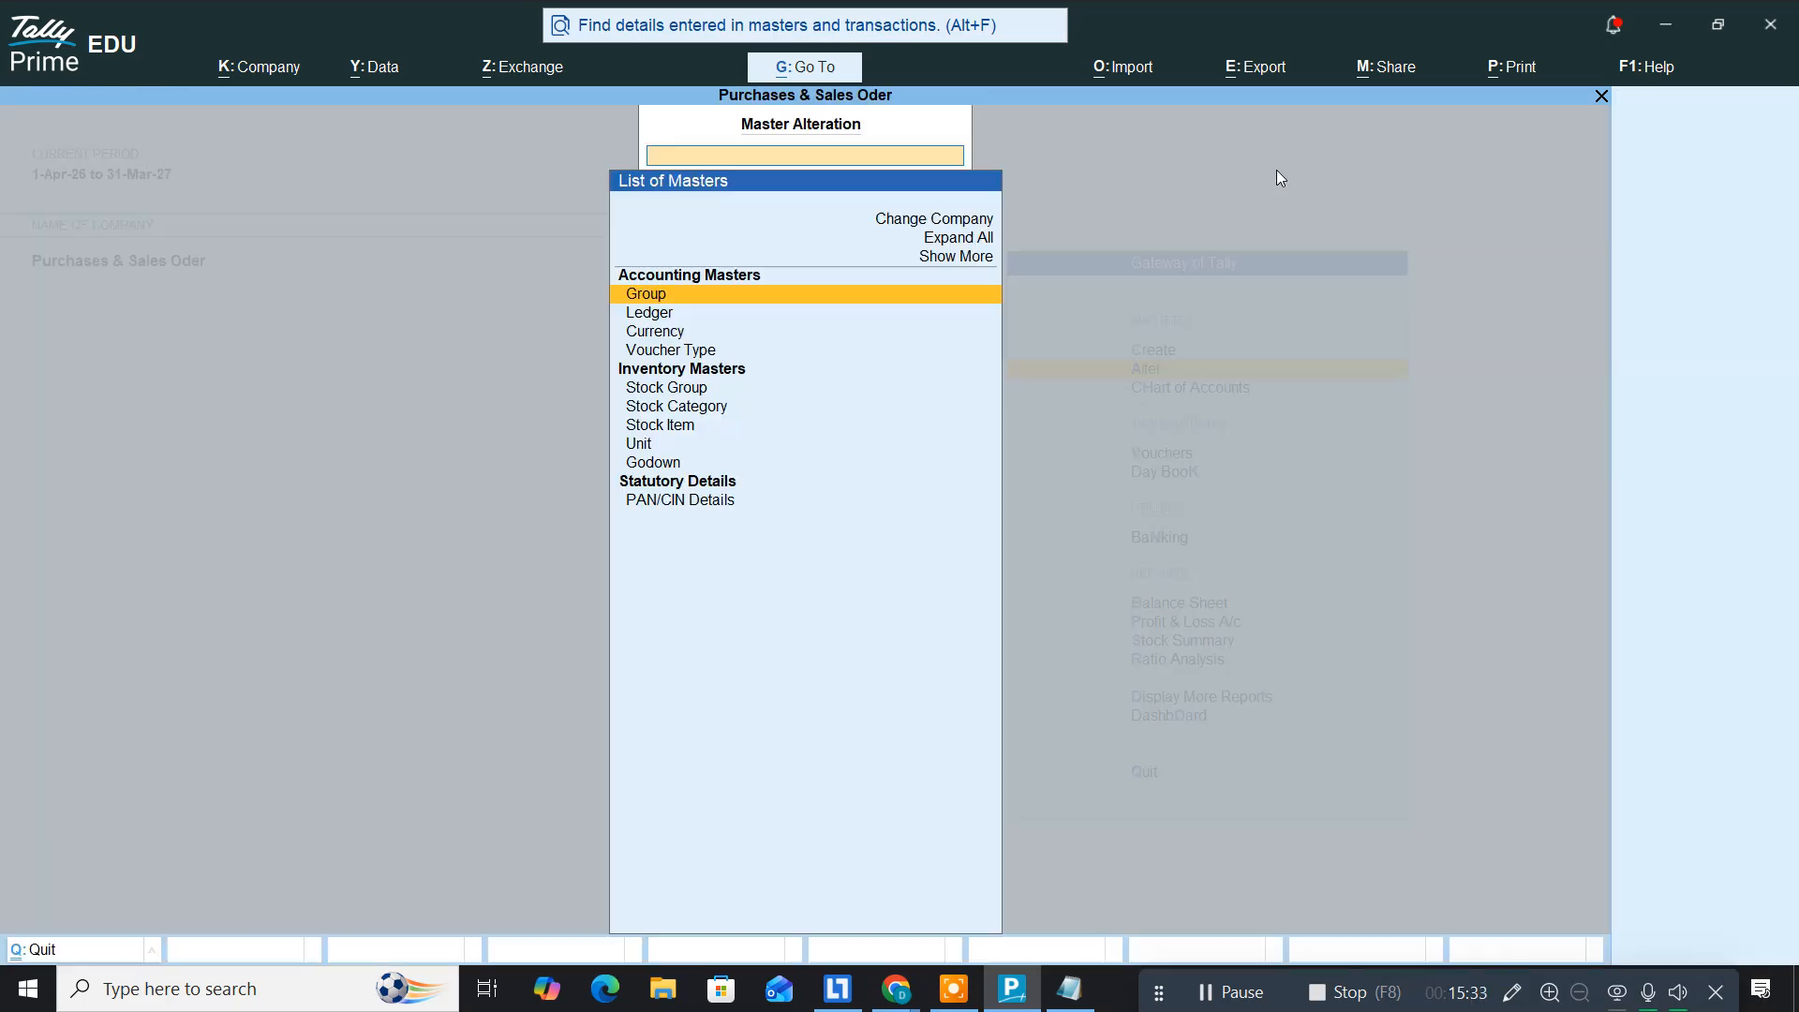
{"action": "key", "text": "Down"}
{"action": "key", "text": "Down"}
{"action": "key", "text": "Down"}
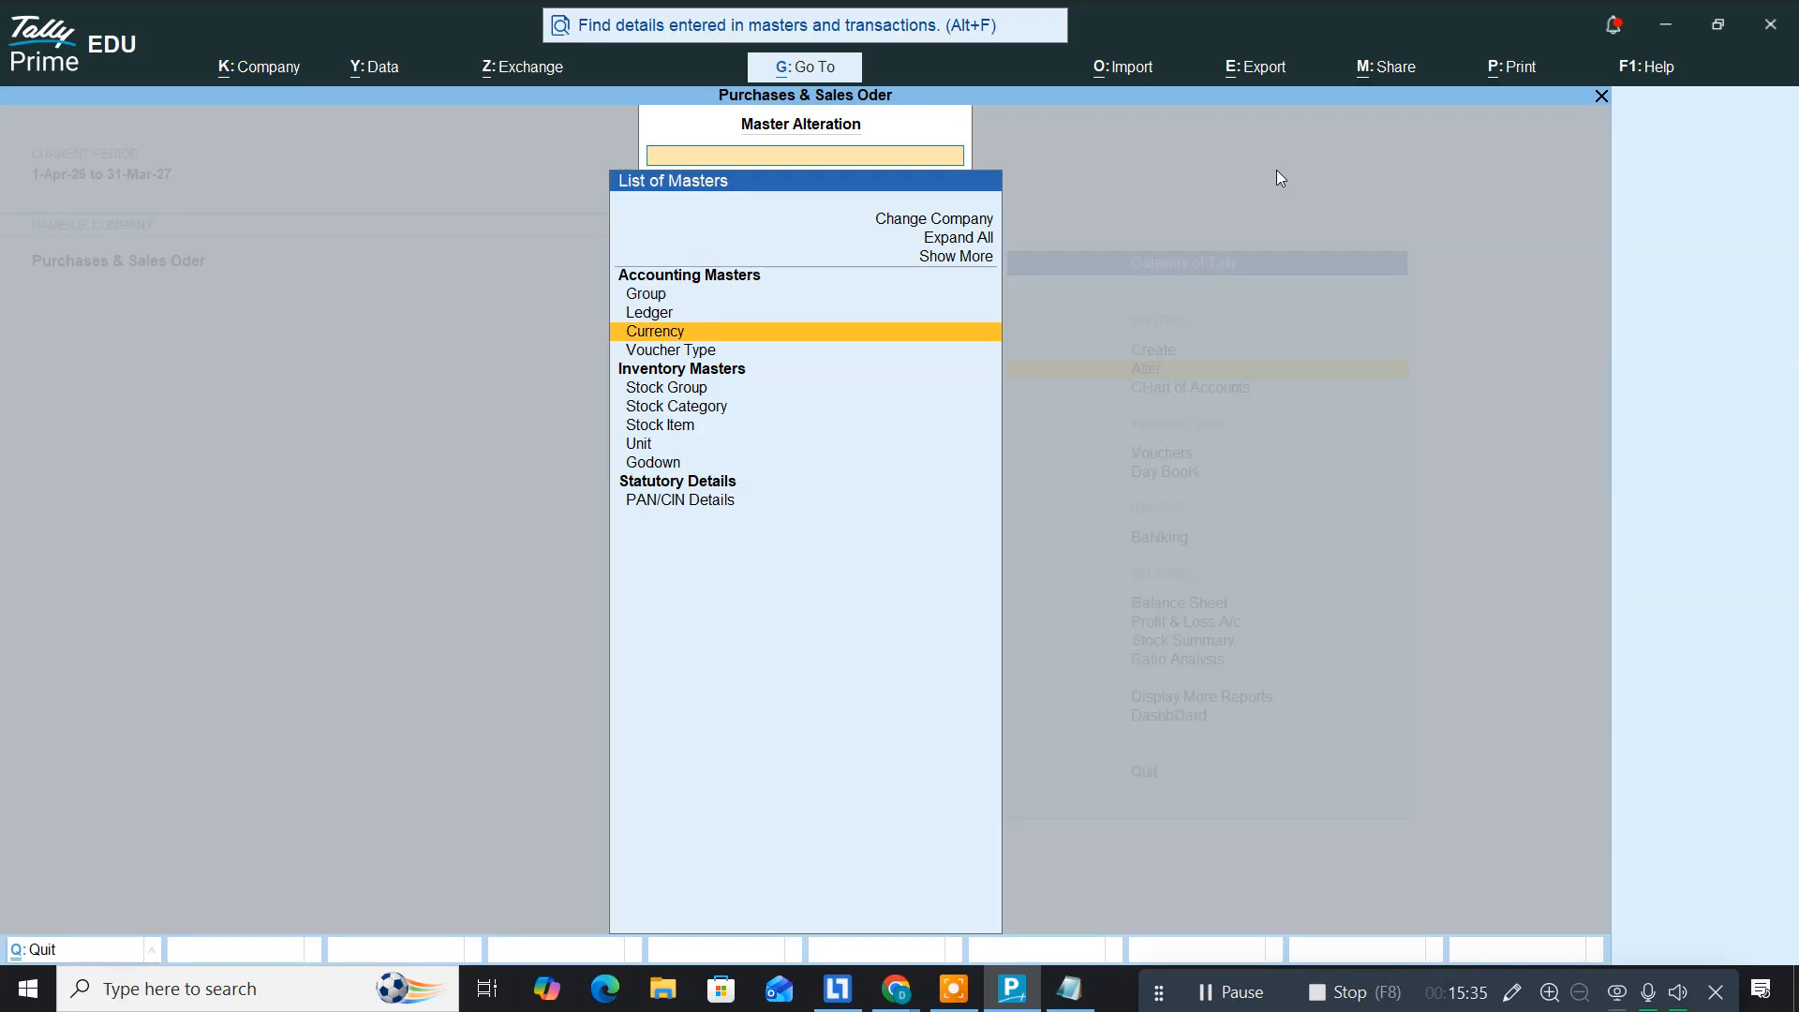
{"action": "key", "text": "Return"}
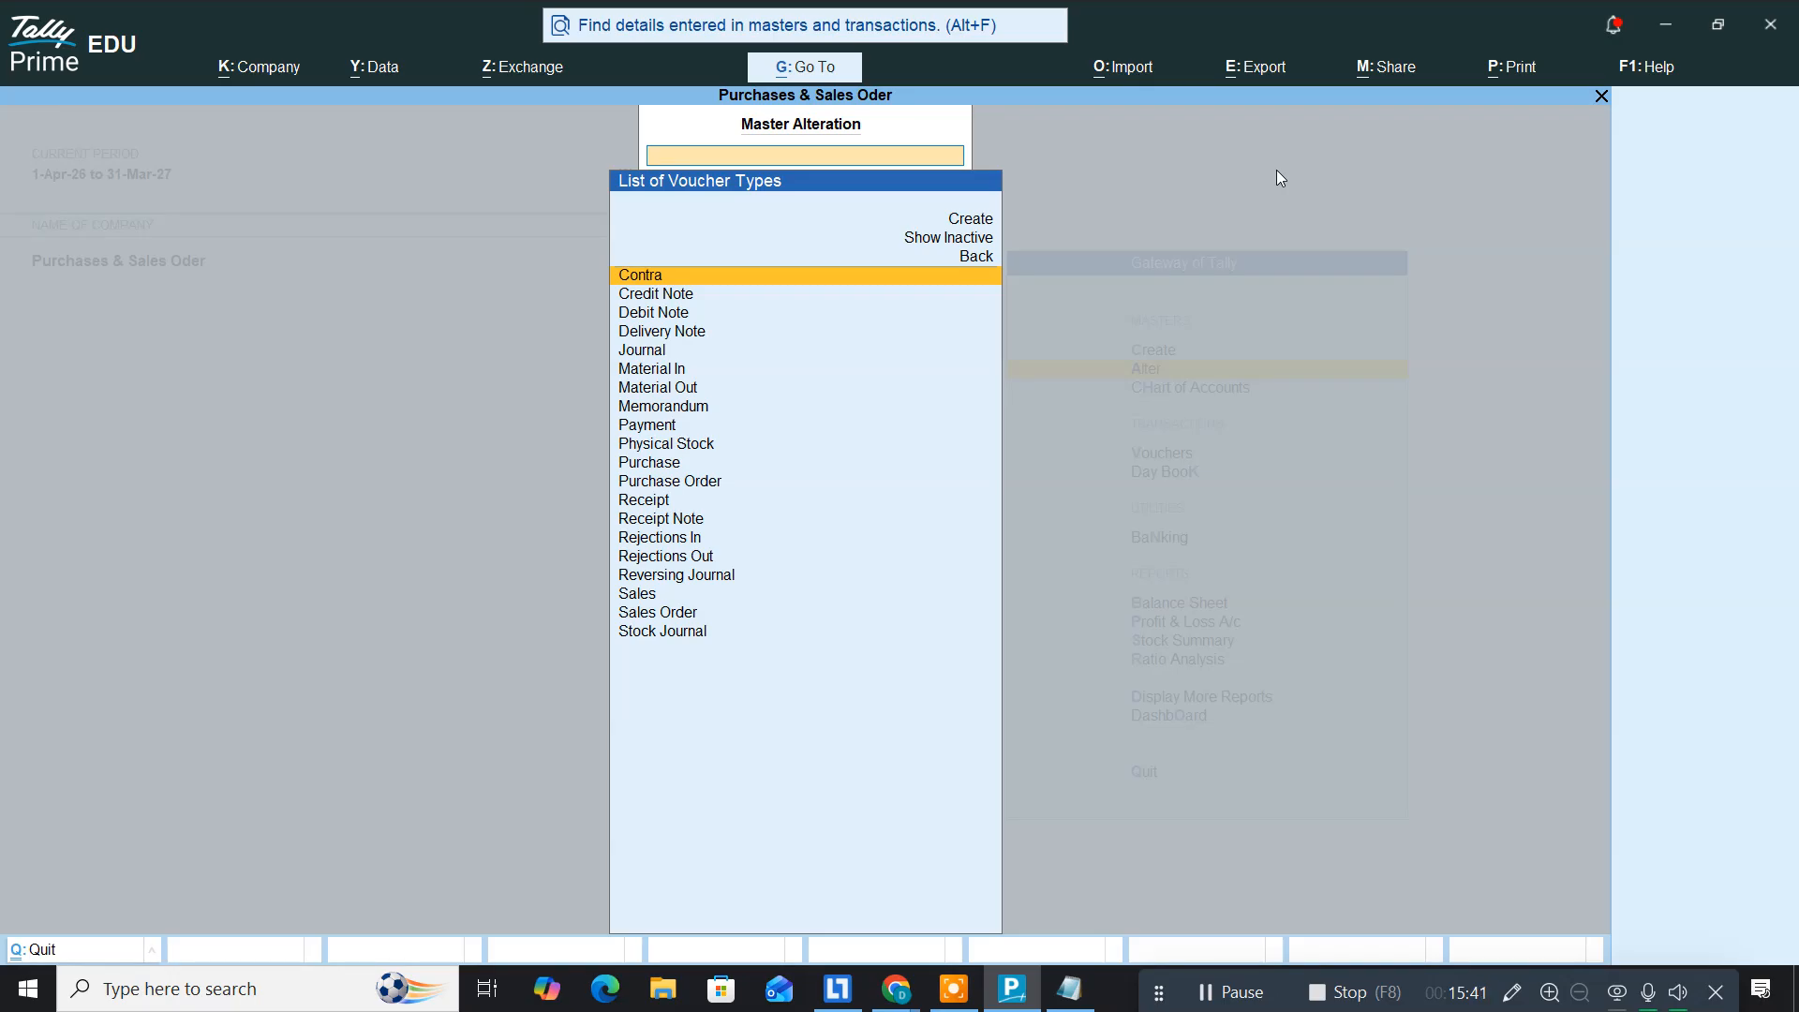
{"action": "key", "text": "Down"}
{"action": "key", "text": "Down"}
{"action": "key", "text": "Down"}
{"action": "key", "text": "Down"}
{"action": "key", "text": "Down"}
{"action": "key", "text": "Down"}
{"action": "key", "text": "Down"}
{"action": "key", "text": "Down"}
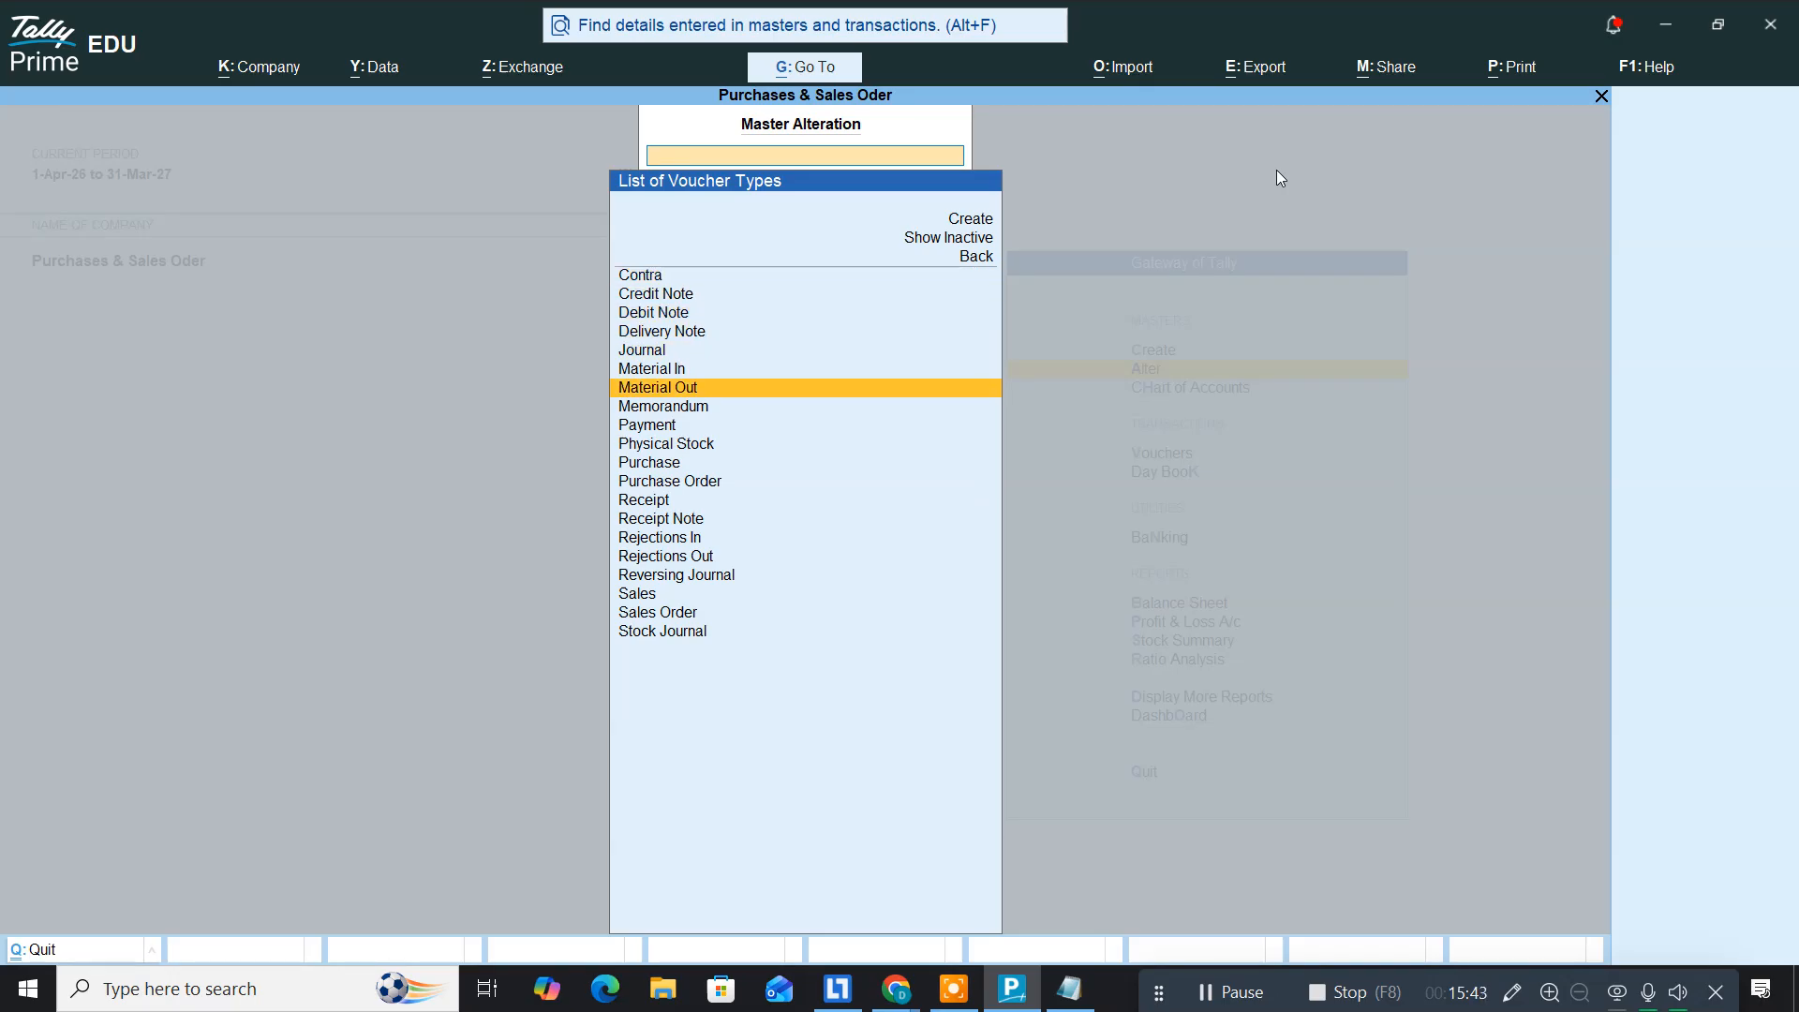
{"action": "key", "text": "Down"}
{"action": "key", "text": "Down"}
{"action": "key", "text": "Down"}
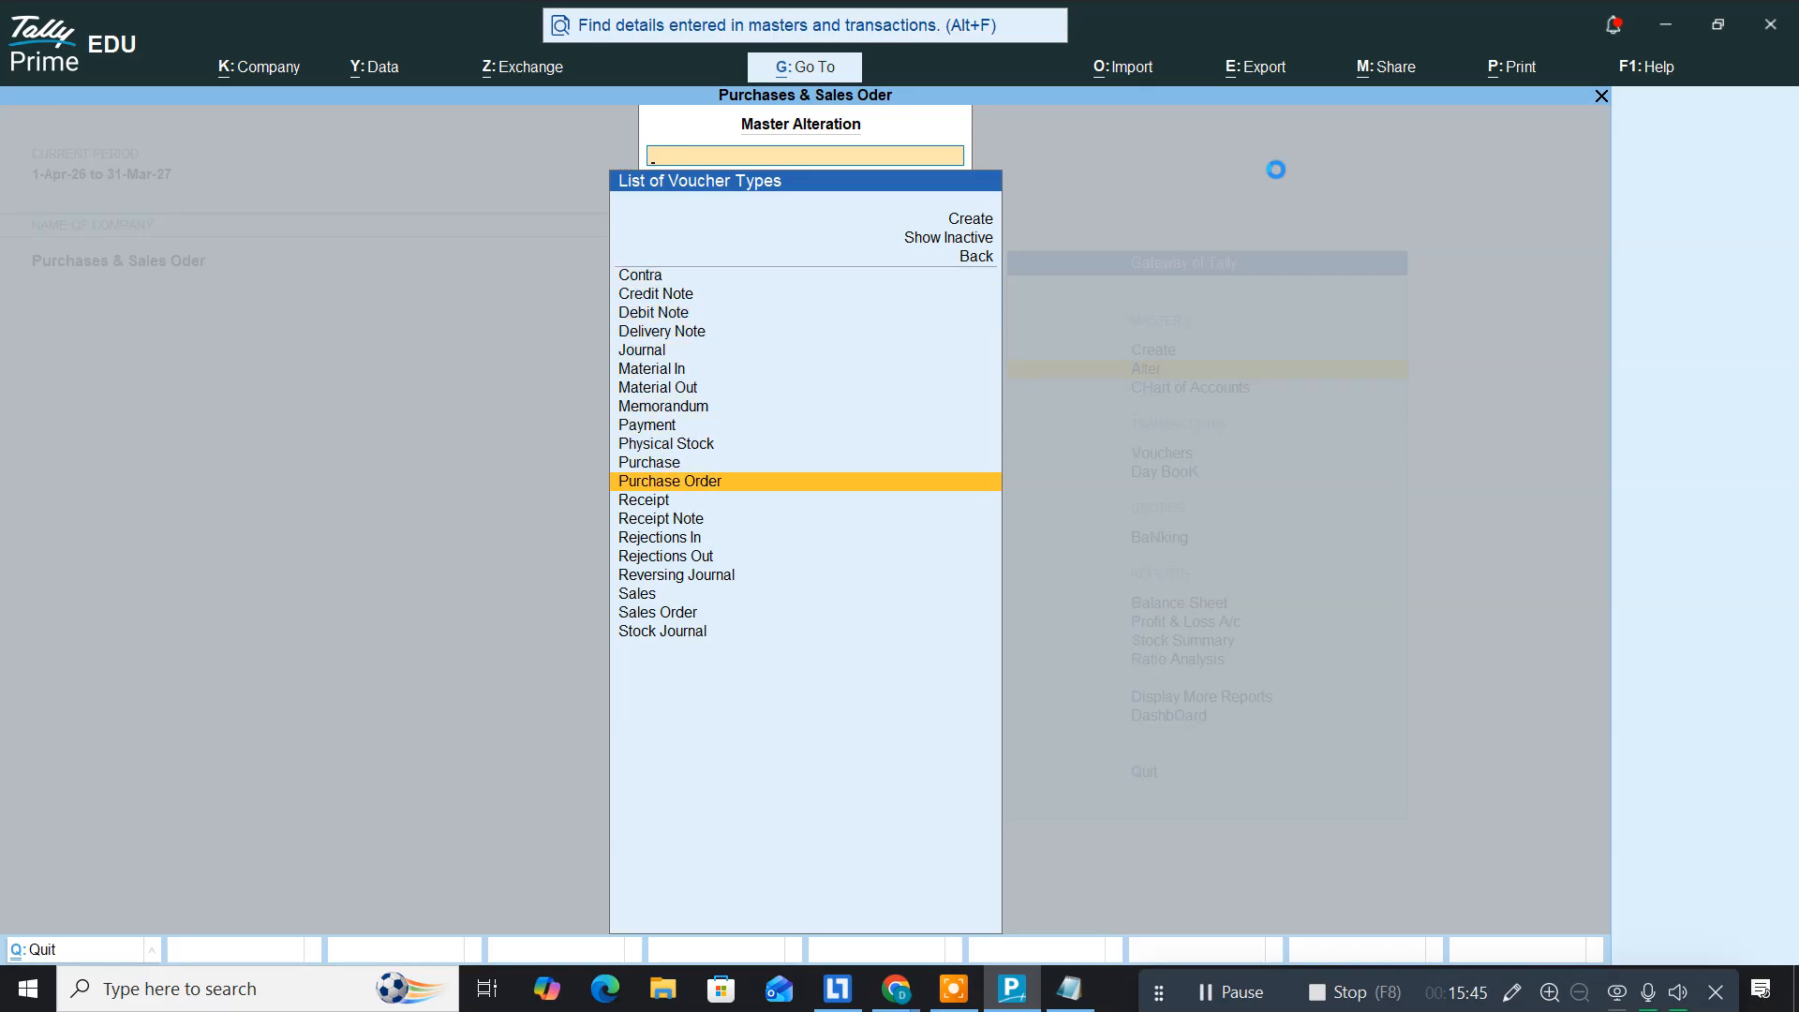
{"action": "key", "text": "Return"}
{"action": "key", "text": "Return"}
{"action": "key", "text": "Return"}
{"action": "key", "text": "Return"}
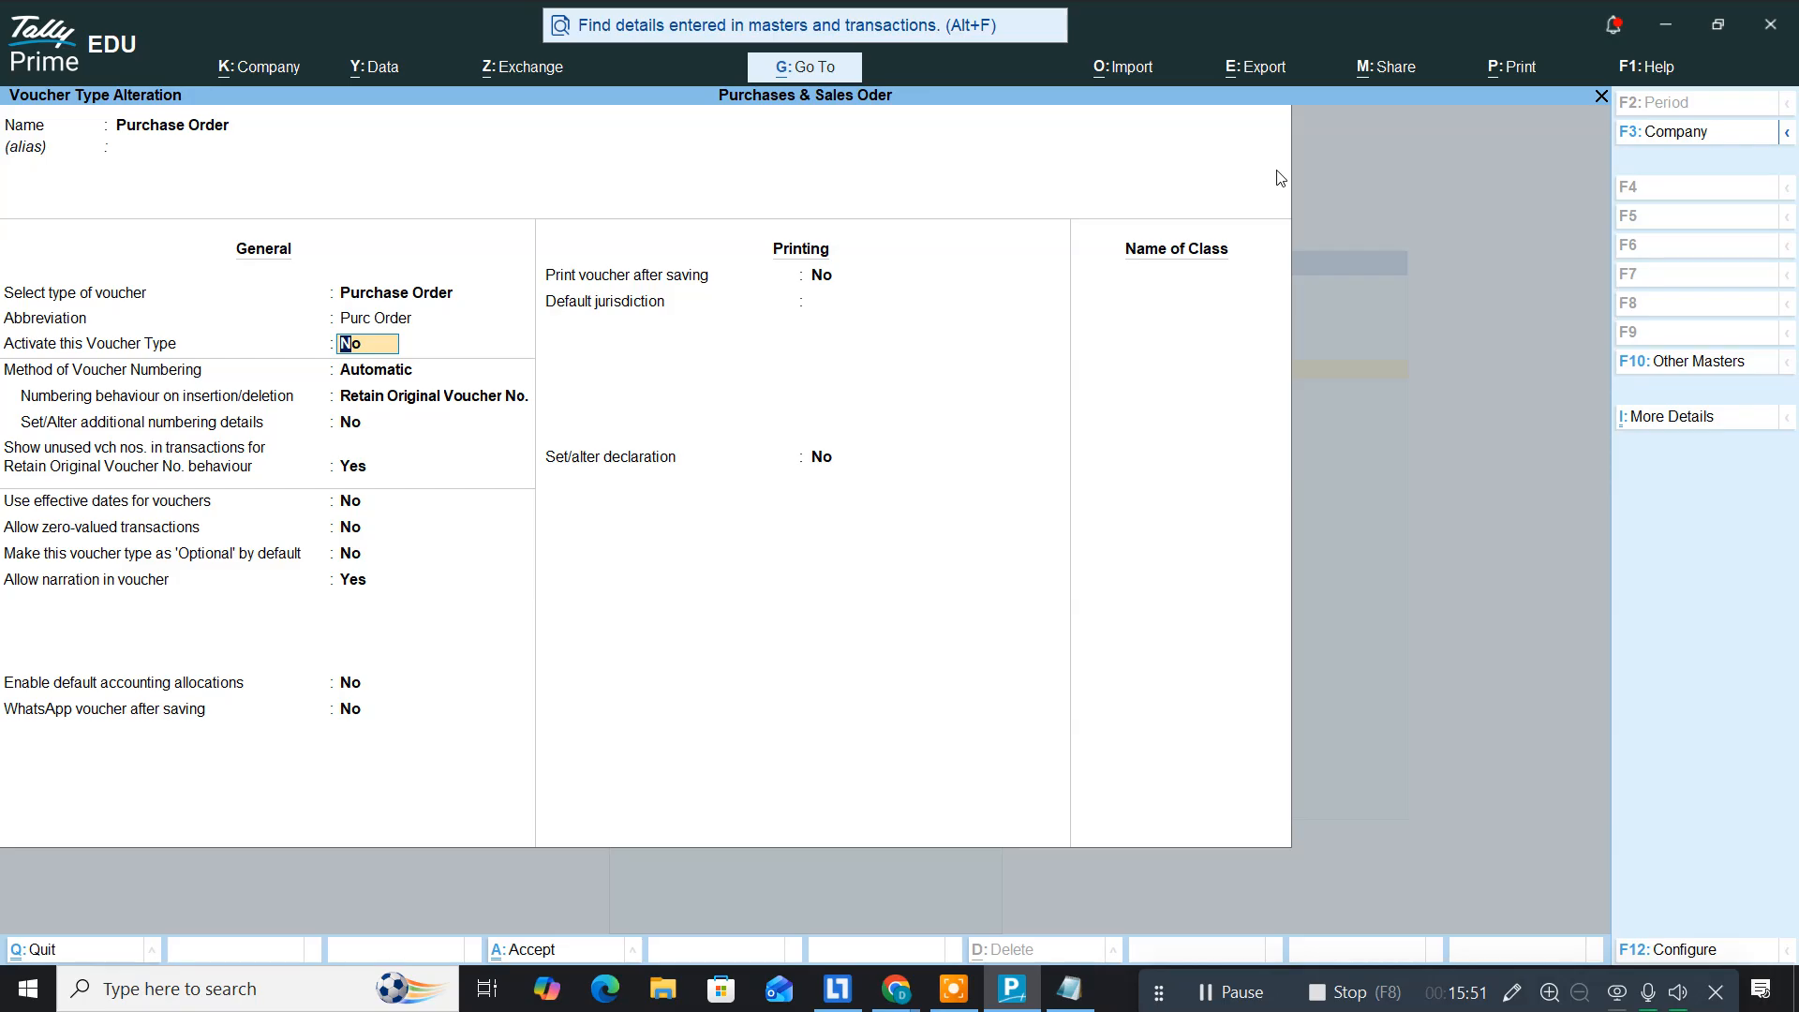
{"action": "type", "text": "y"}
{"action": "key", "text": "Return"}
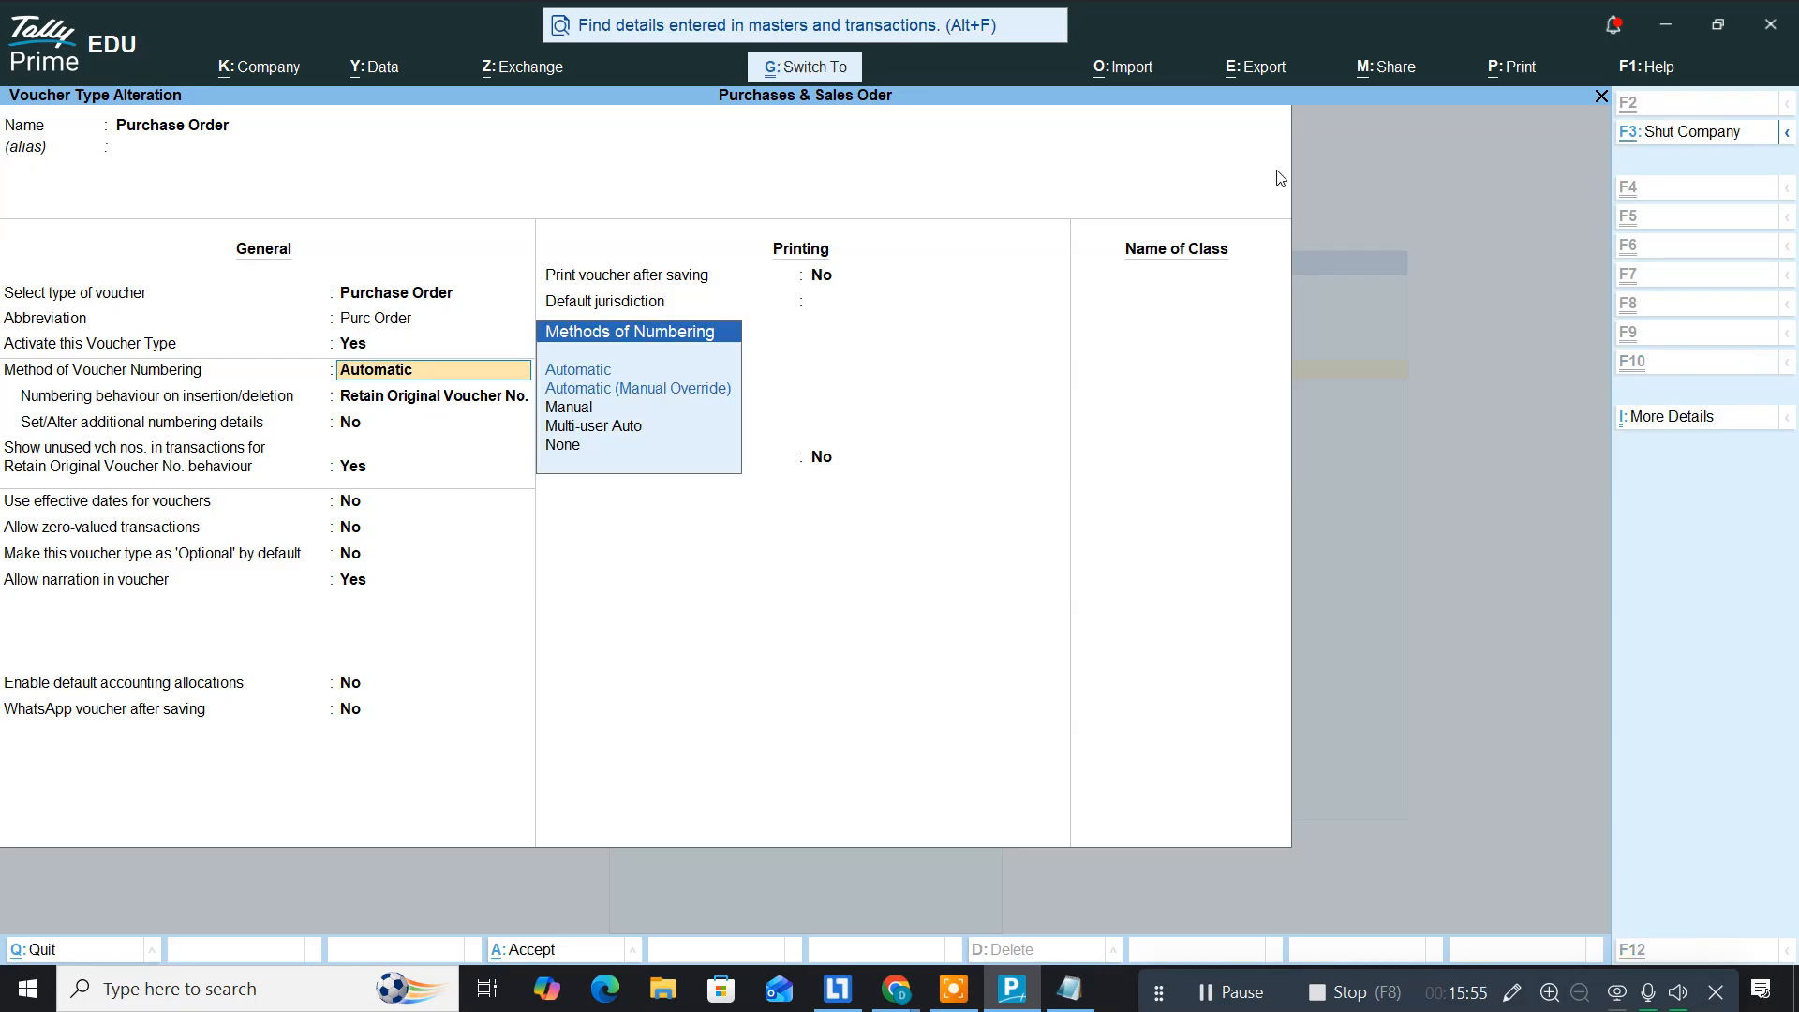
{"action": "key", "text": "ctrl+a"}
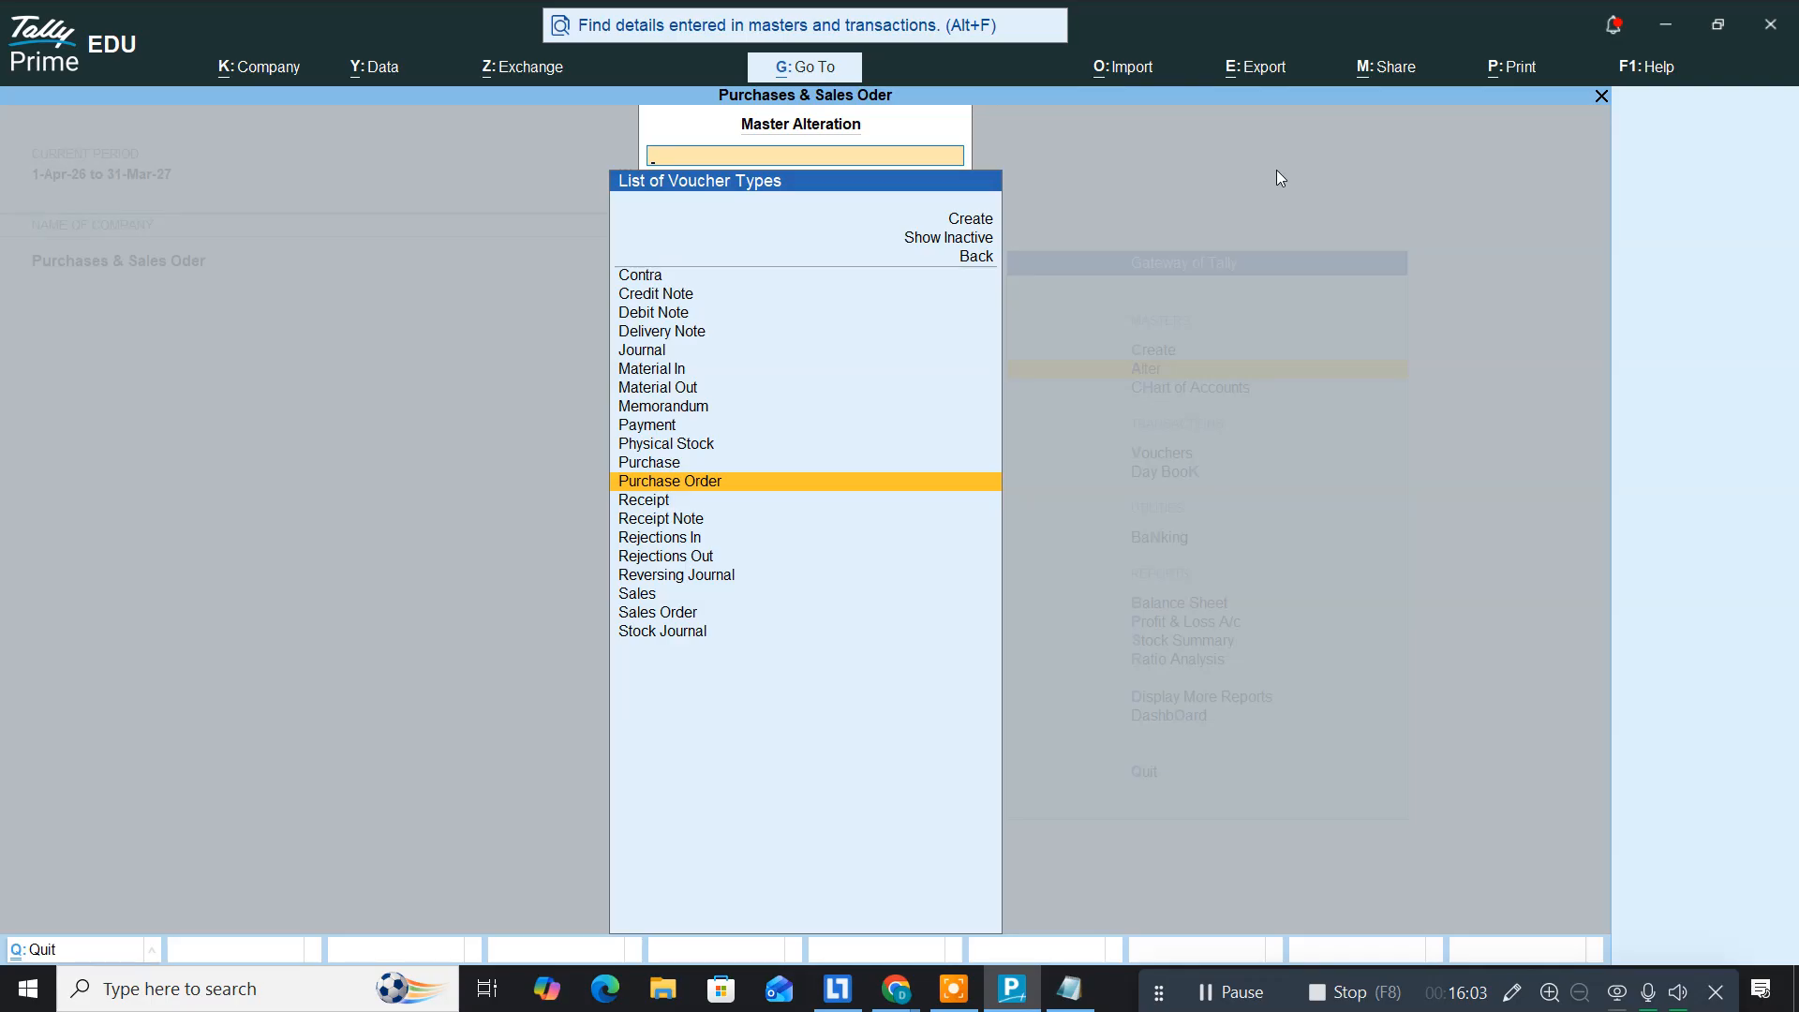
Step: Set Activate to Yes on the Sales Order voucher type, save it, and exit the list
{"action": "key", "text": "Down"}
{"action": "key", "text": "Down"}
{"action": "key", "text": "Down"}
{"action": "key", "text": "Down"}
{"action": "key", "text": "Down"}
{"action": "key", "text": "Down"}
{"action": "key", "text": "Down"}
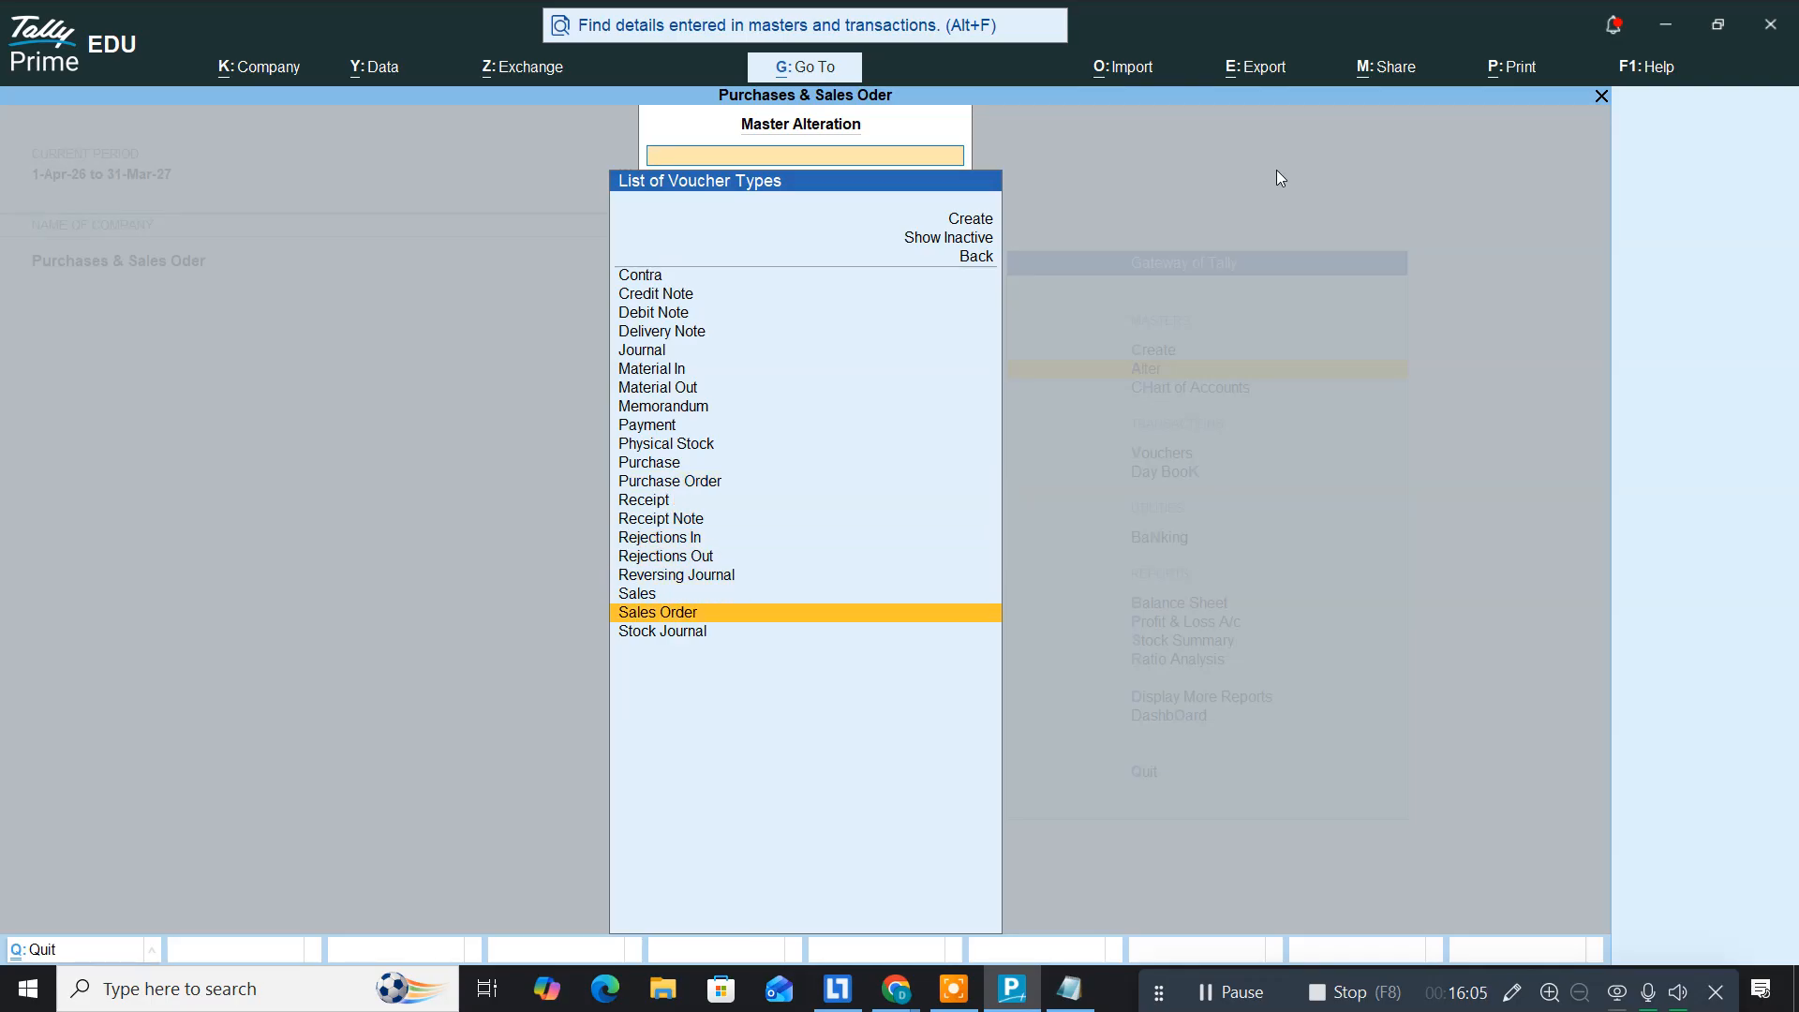
{"action": "key", "text": "Return"}
{"action": "key", "text": "Return"}
{"action": "key", "text": "Return"}
{"action": "key", "text": "Return"}
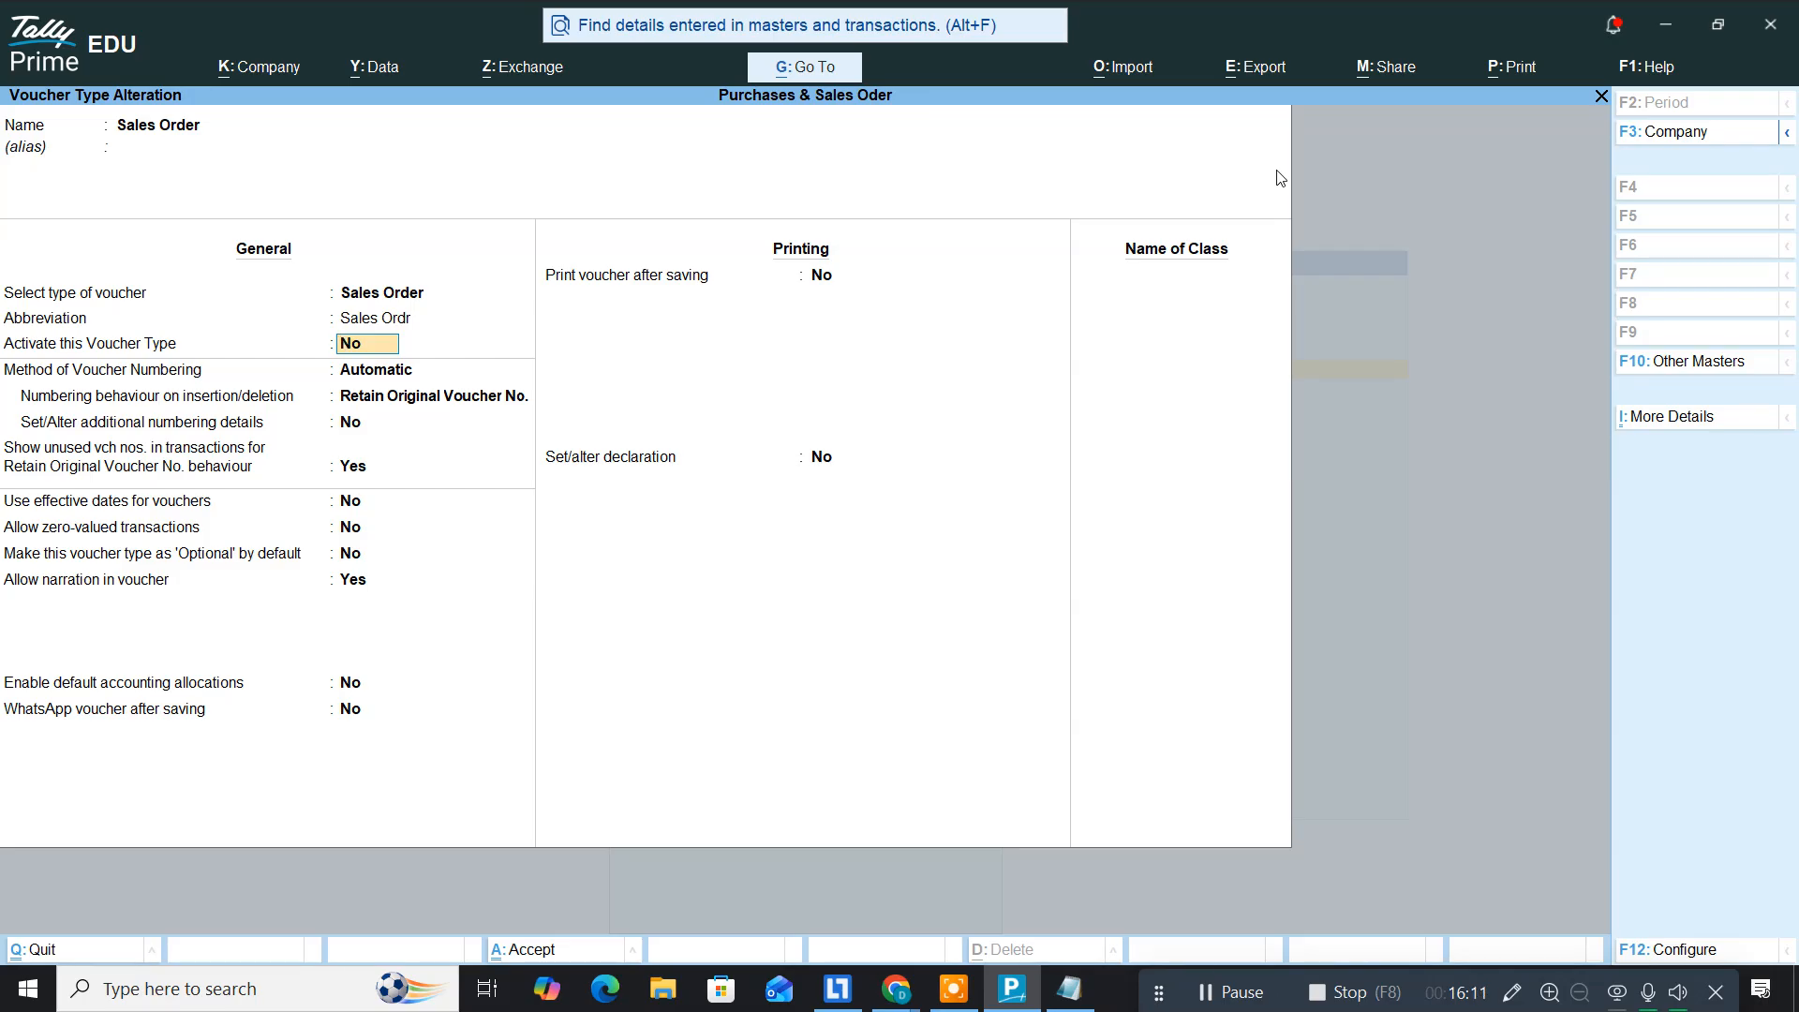
{"action": "type", "text": "y"}
{"action": "key", "text": "Return"}
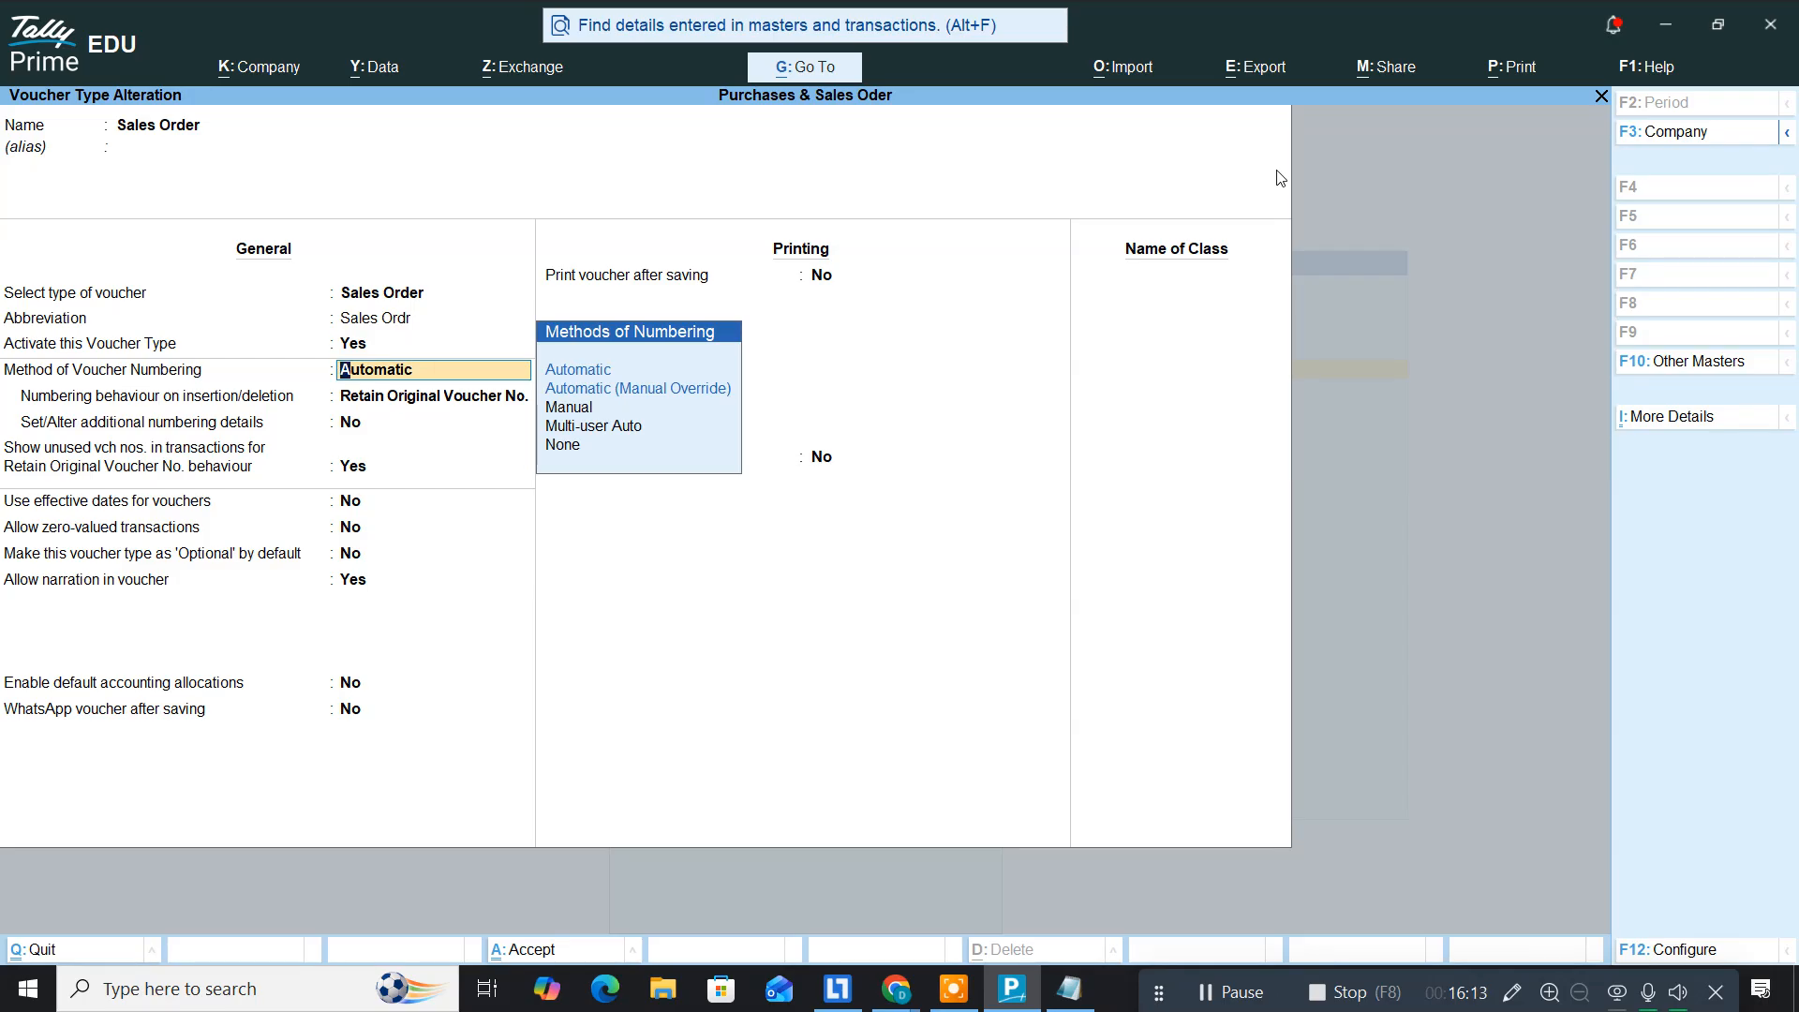
{"action": "key", "text": "ctrl"}
{"action": "key", "text": "ctrl+a"}
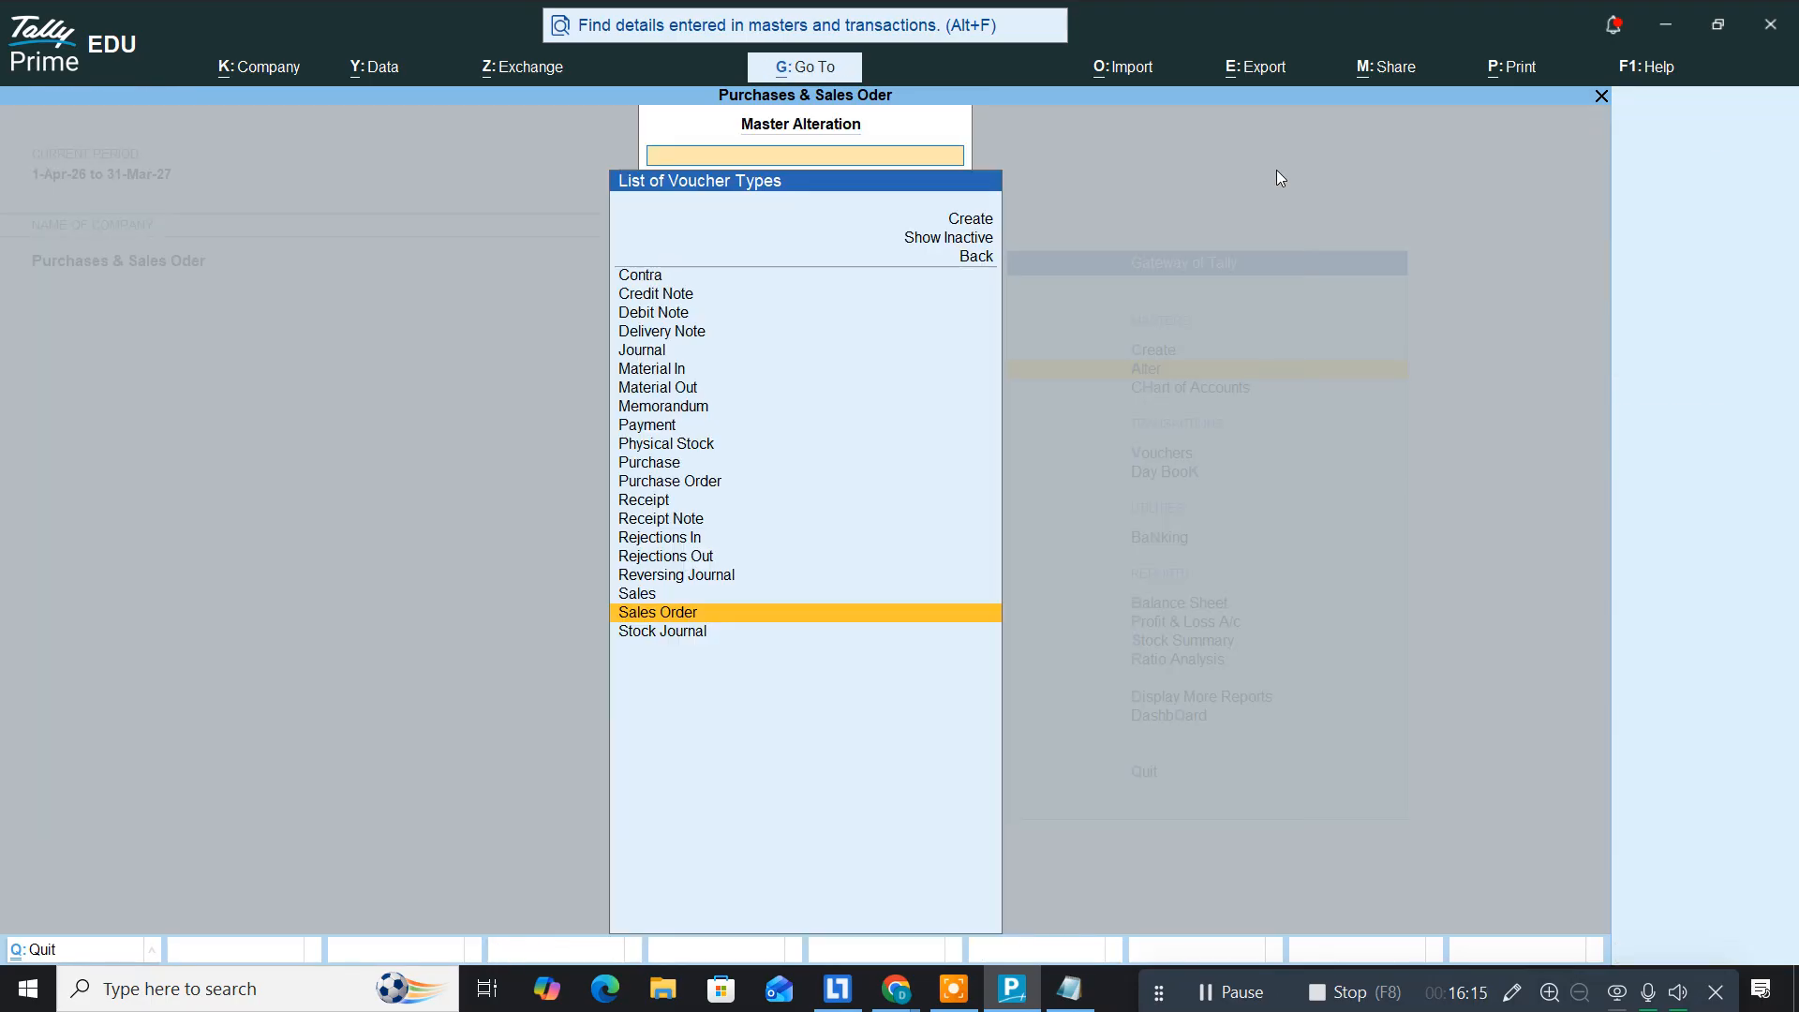
{"action": "key", "text": "Escape"}
{"action": "key", "text": "Escape"}
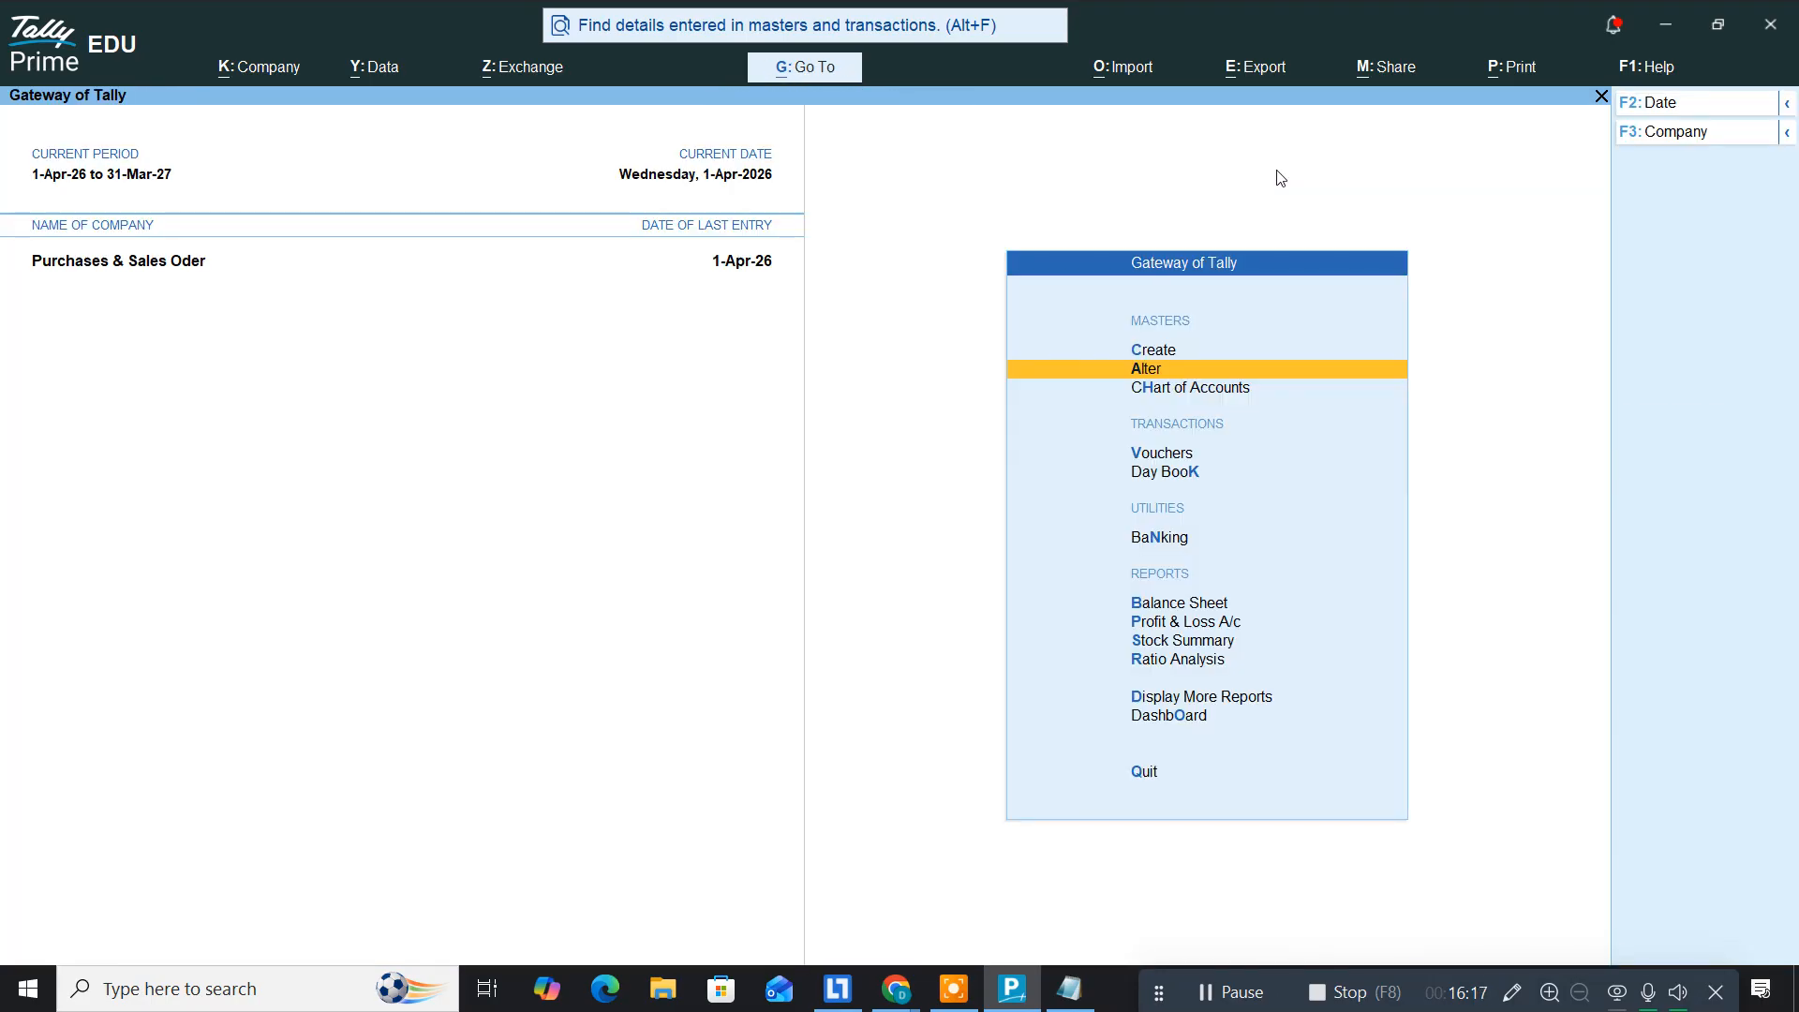
Step: From voucher entry, confirm Purchase Order is available and start a new Purchase Order voucher
{"action": "key", "text": "Down"}
{"action": "key", "text": "Down"}
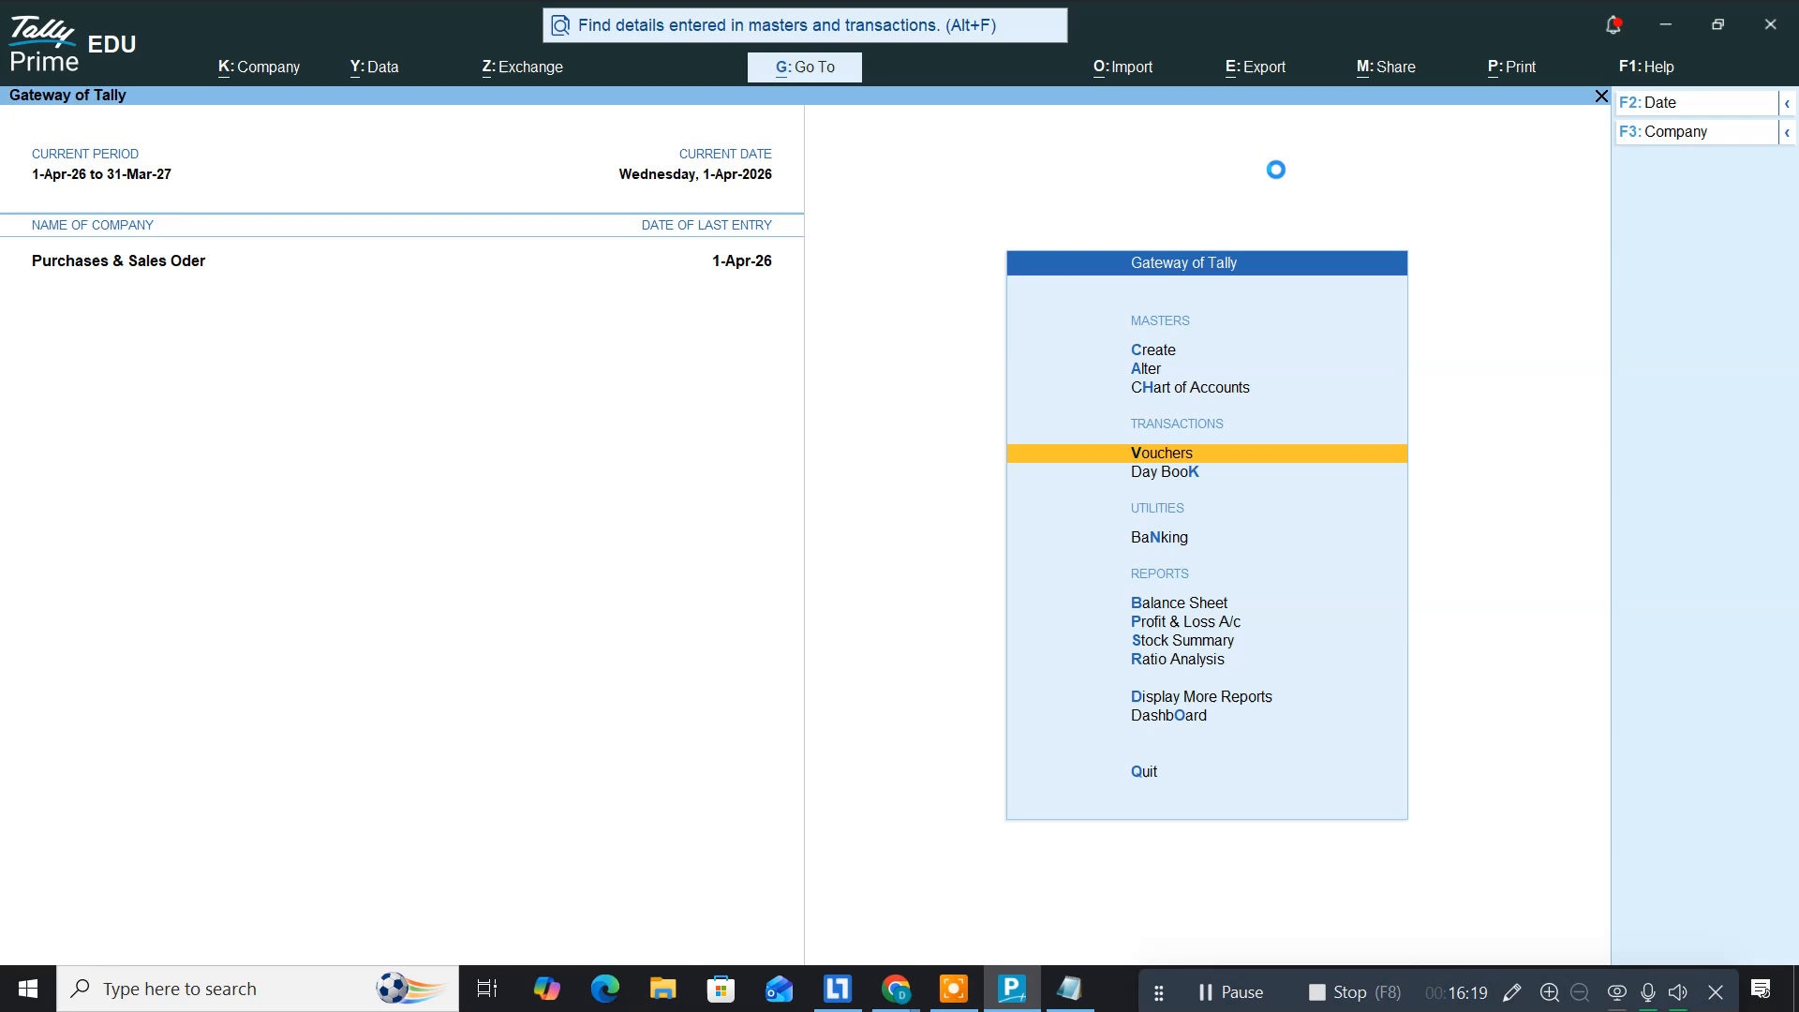
{"action": "key", "text": "Return"}
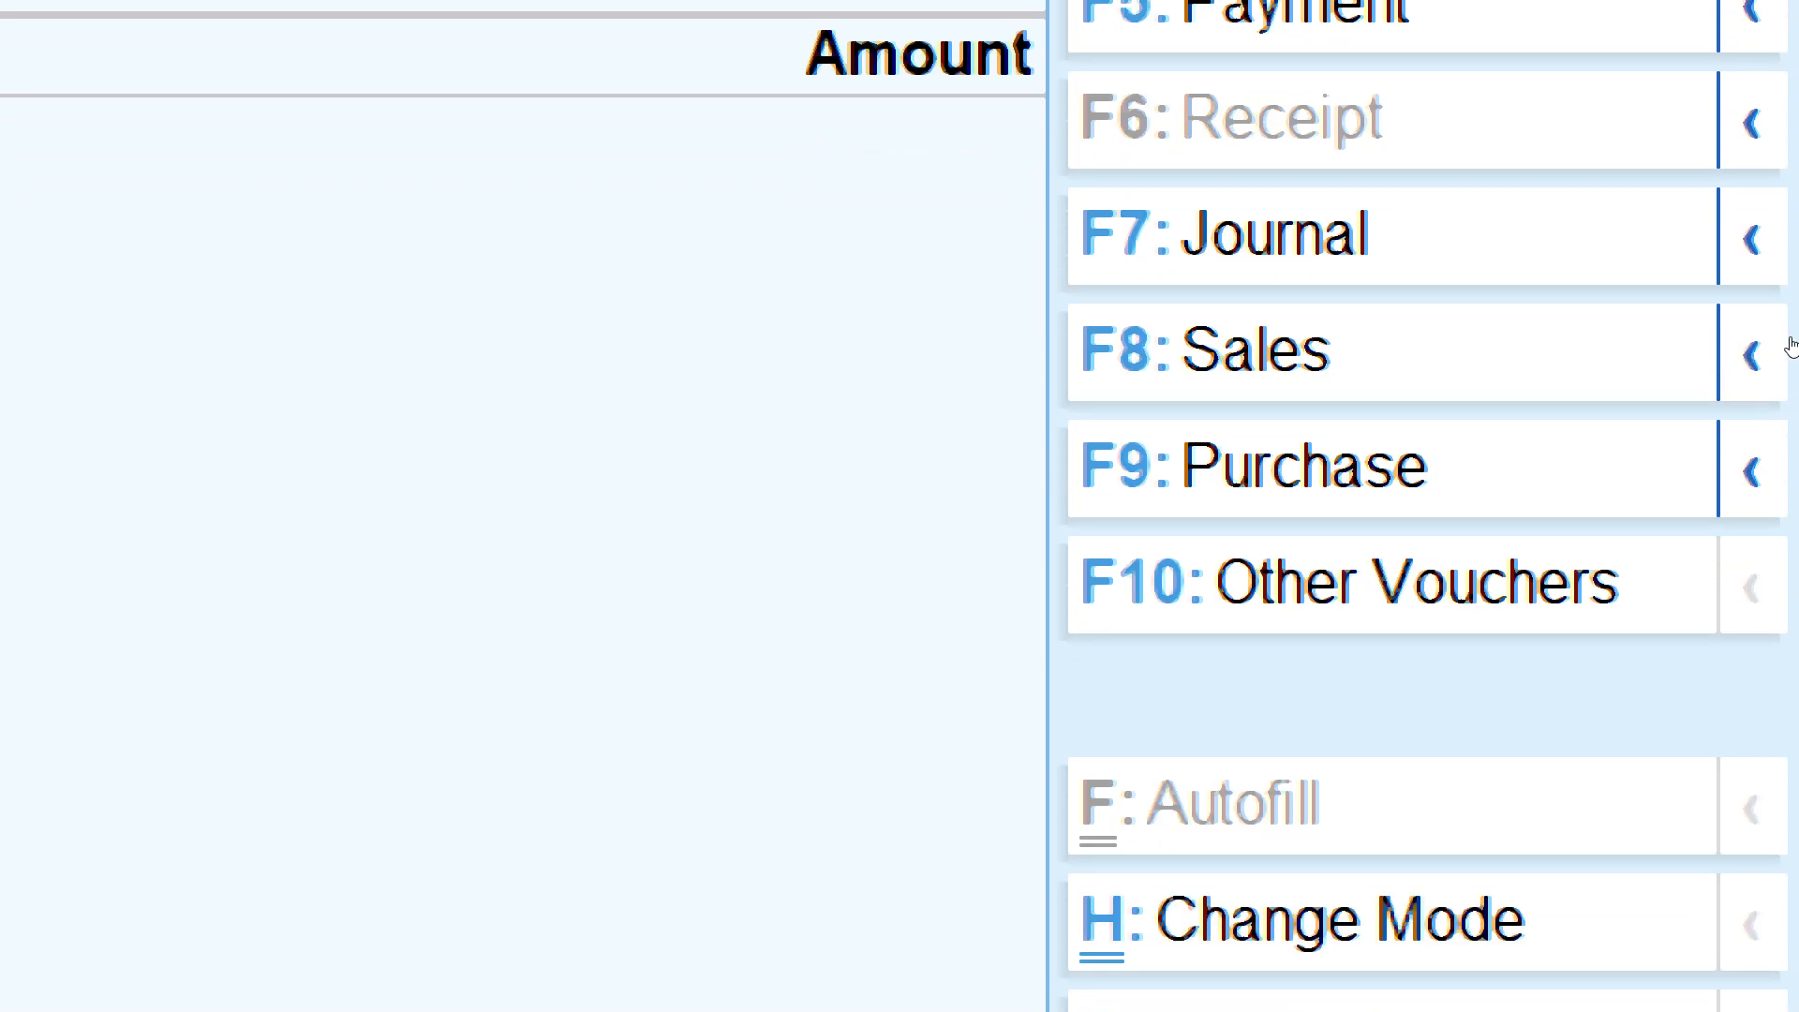
{"action": "left_click", "coordinate": [1751, 472]}
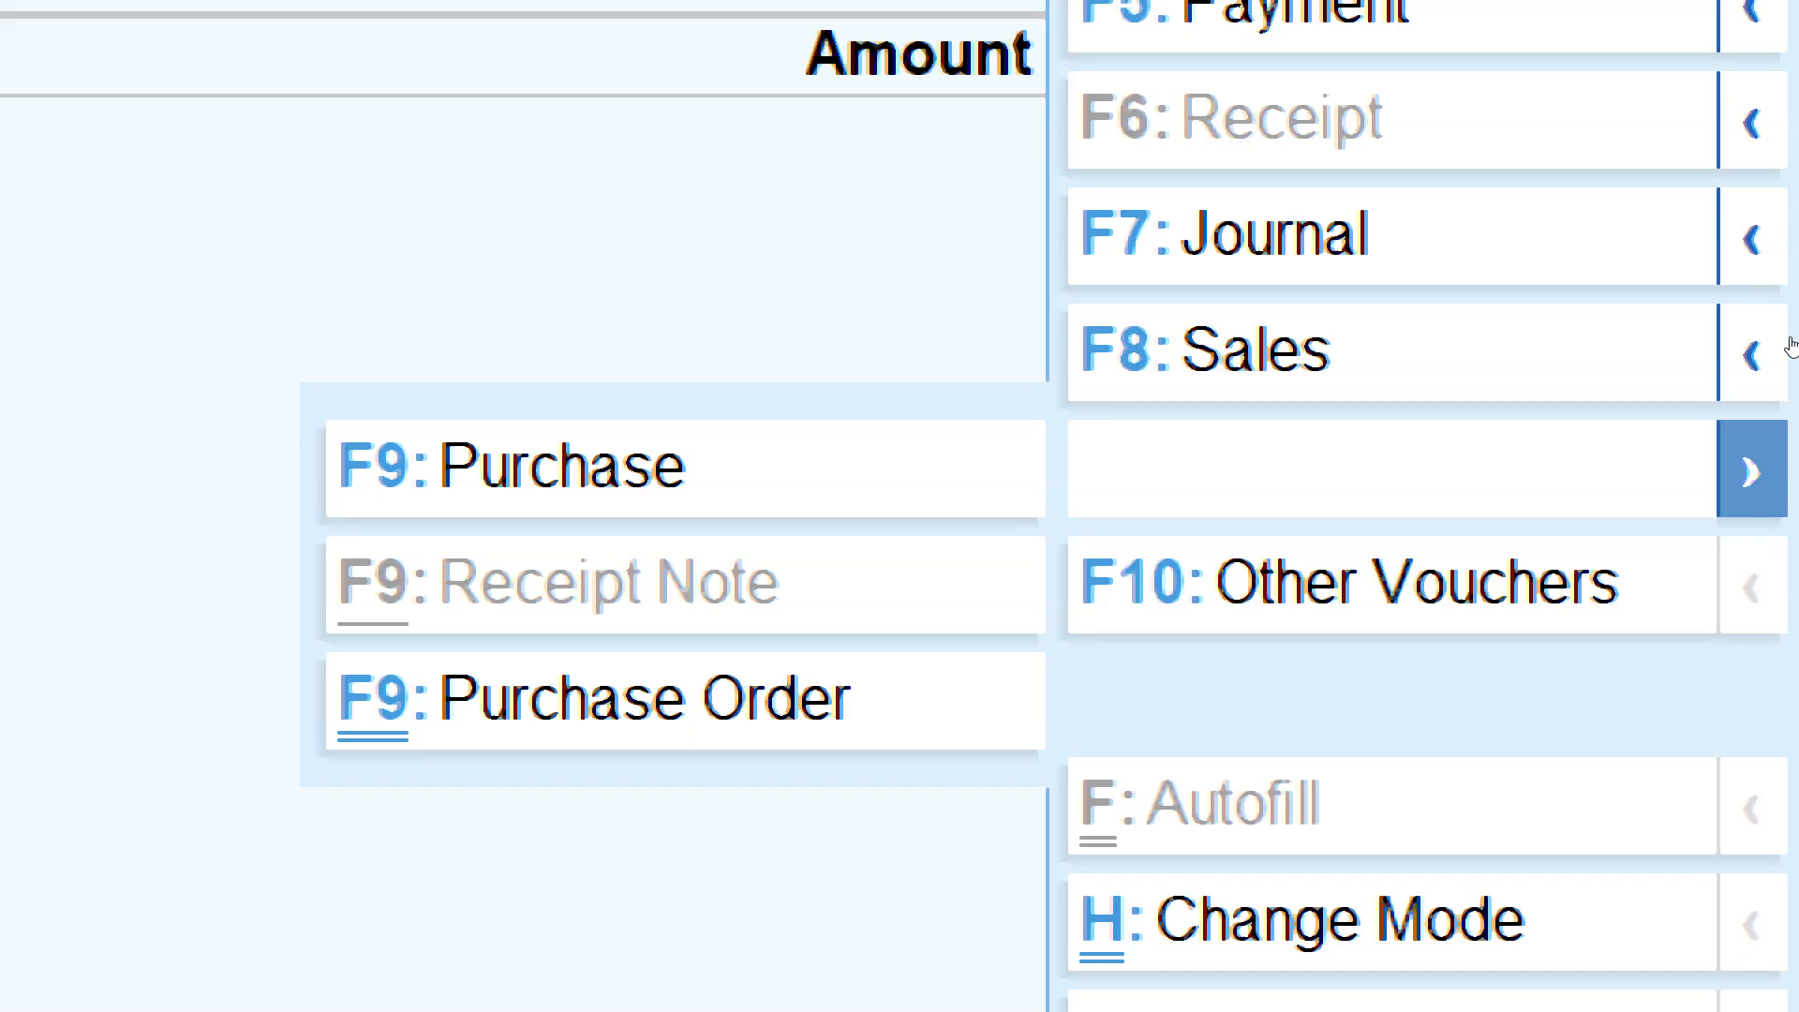
{"action": "left_click", "coordinate": [1403, 270]}
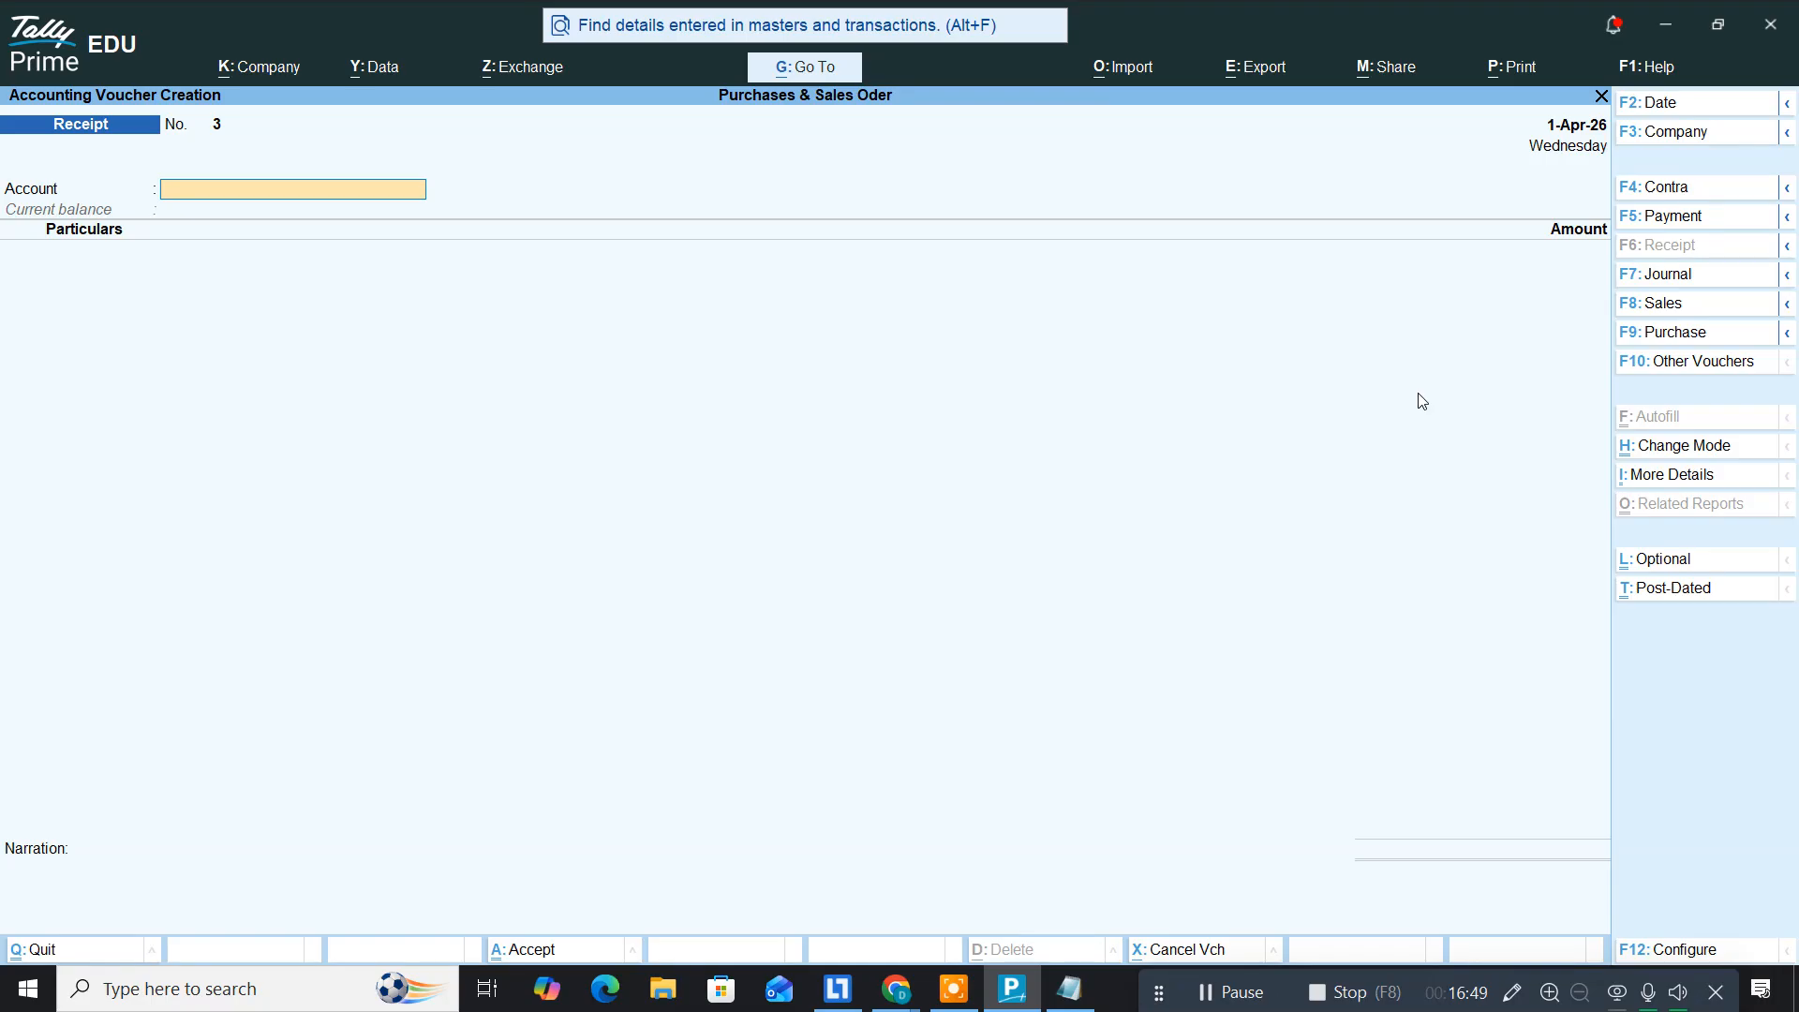
{"action": "key", "text": "F9"}
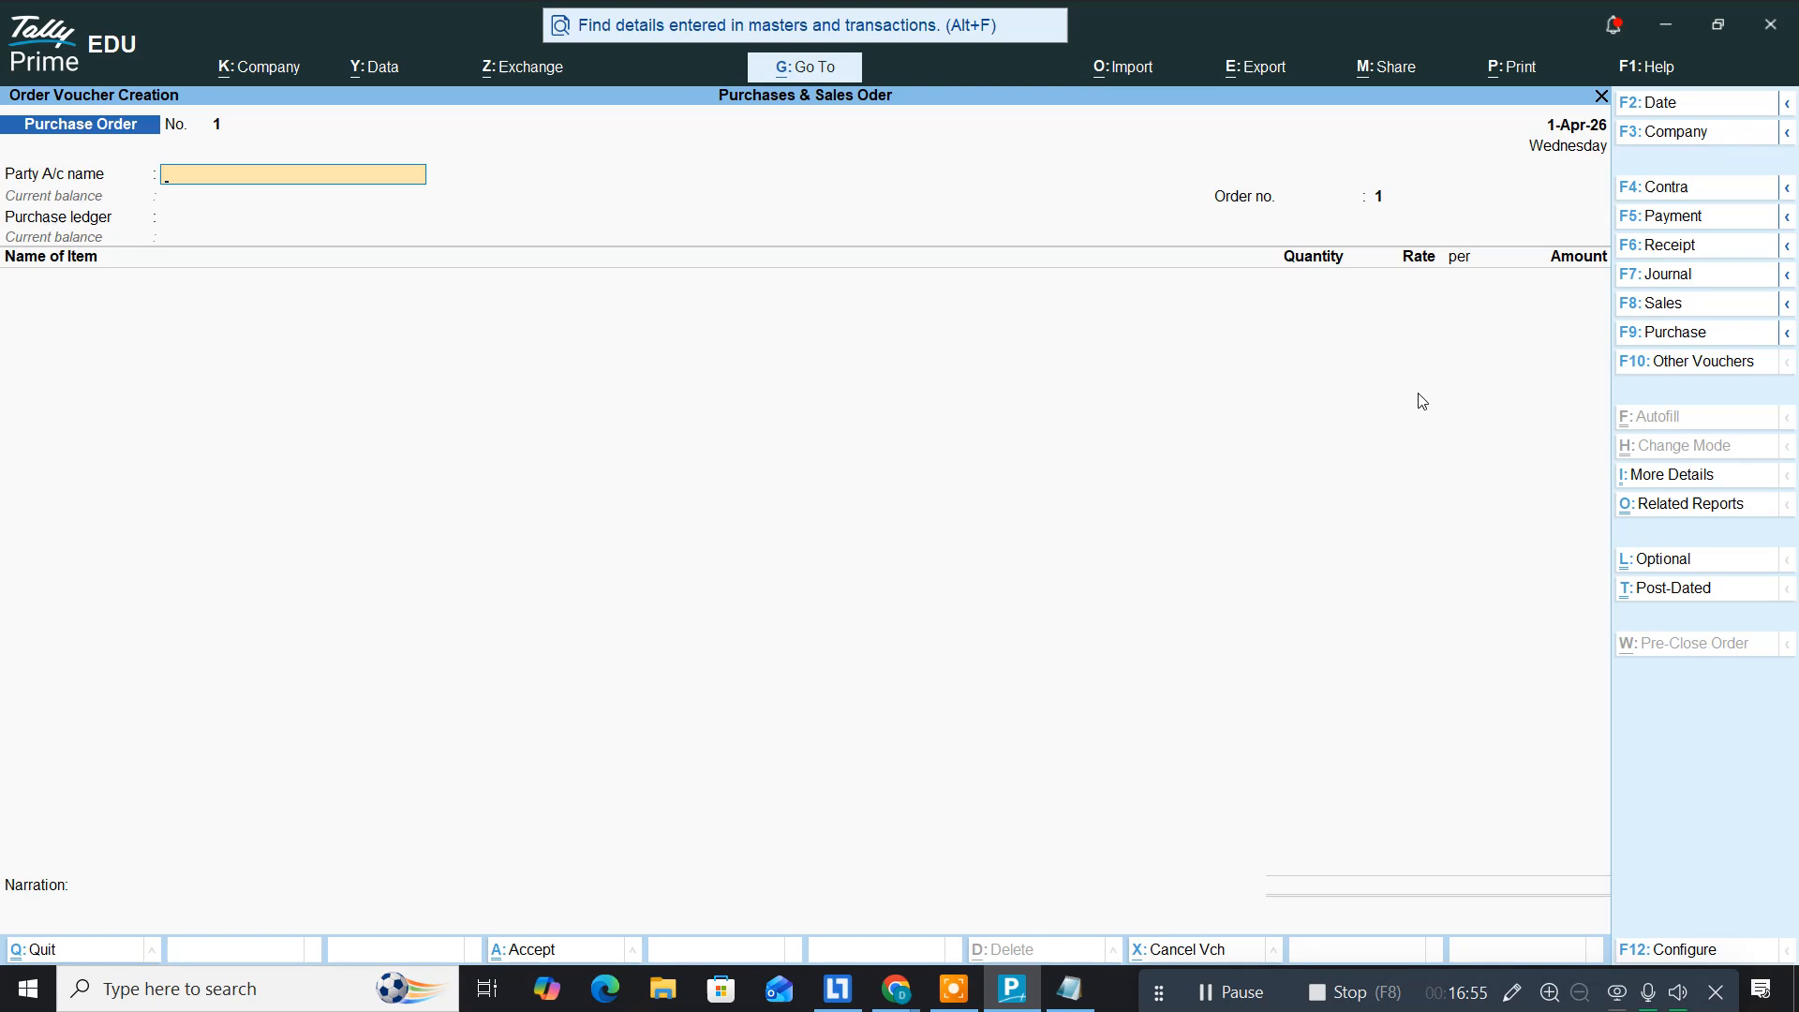
{"action": "key", "text": "alt+Tab"}
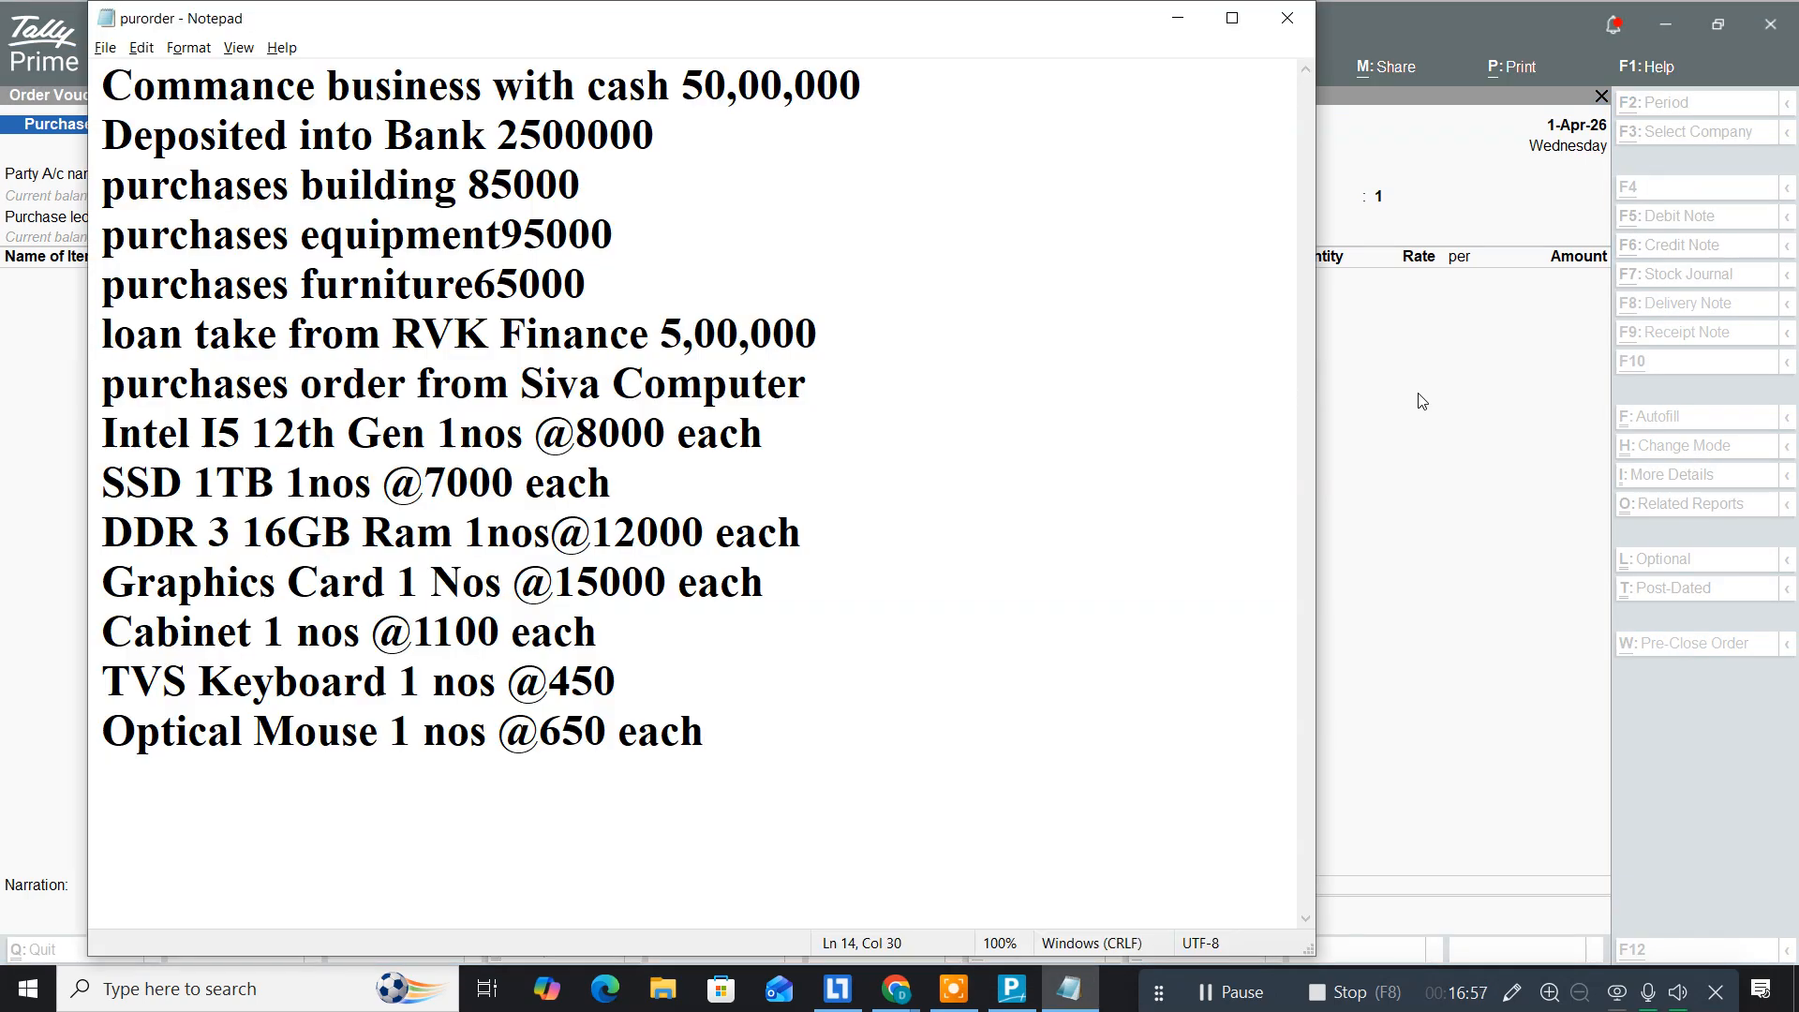
Step: Add a new line reading 'CTRL+F9(Purchases Order)' below the Optical Mouse entry
{"action": "key", "text": "Return"}
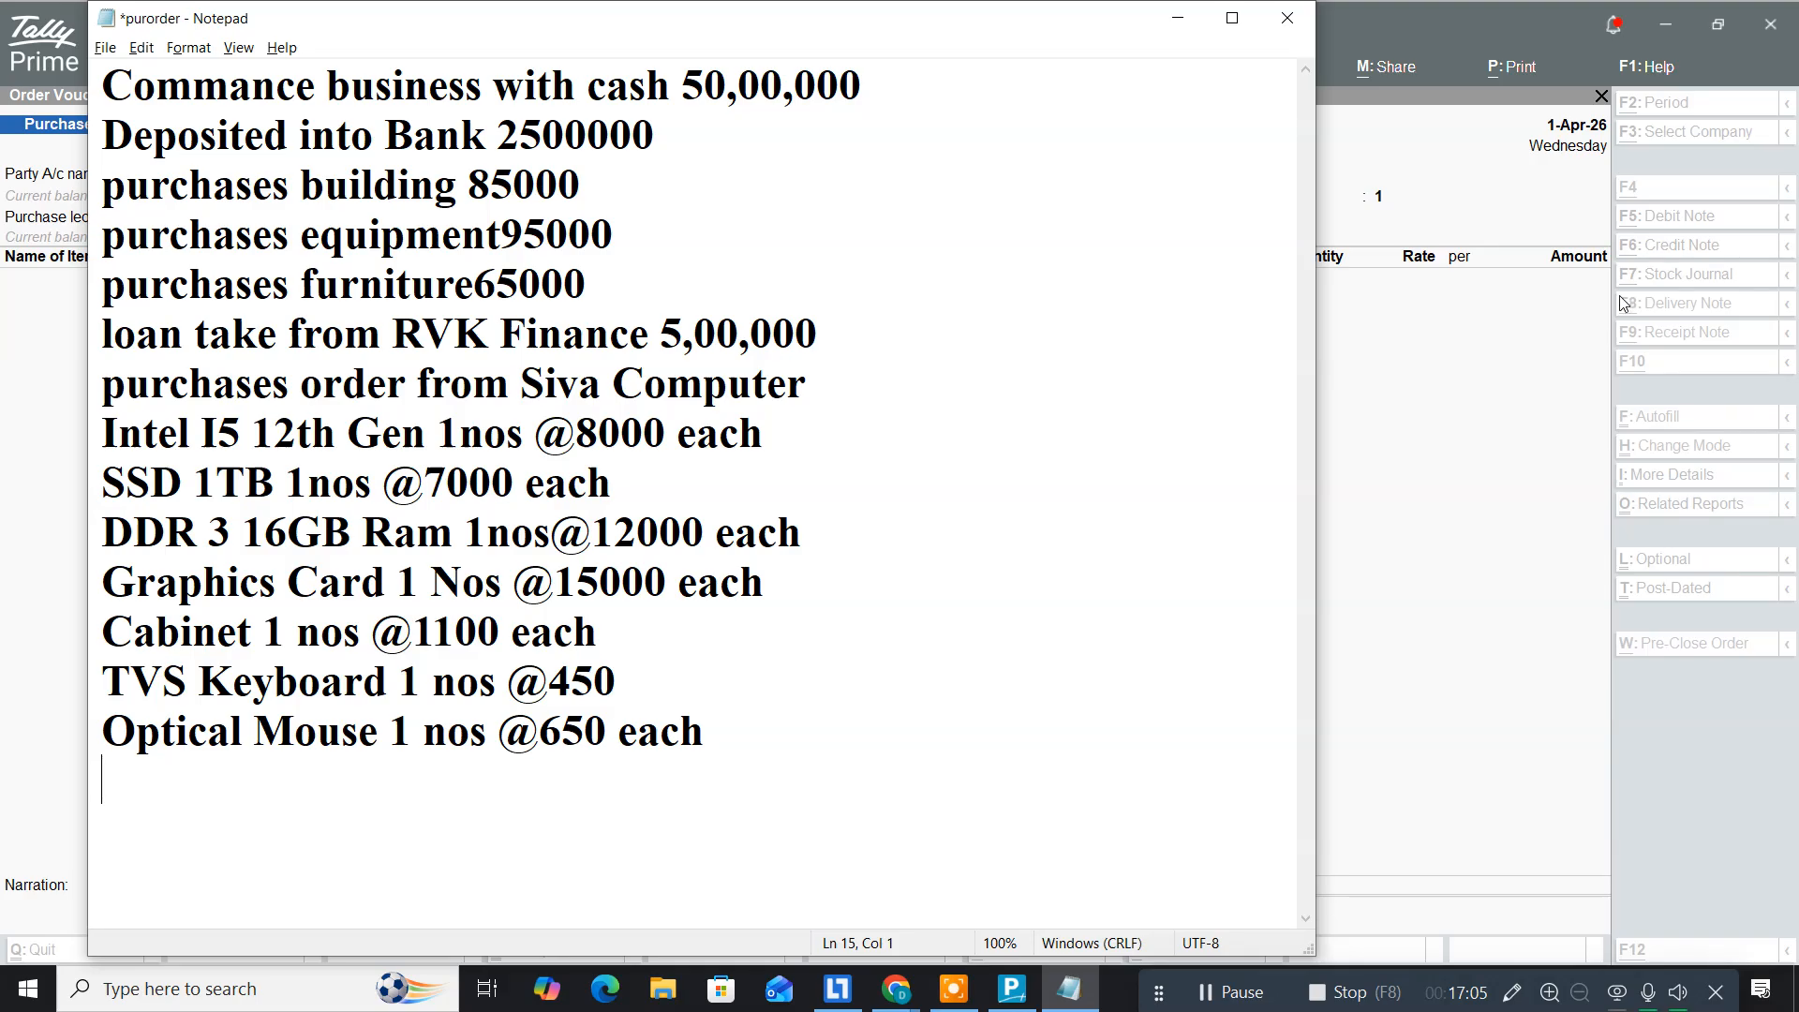
{"action": "type", "text": "CTR"}
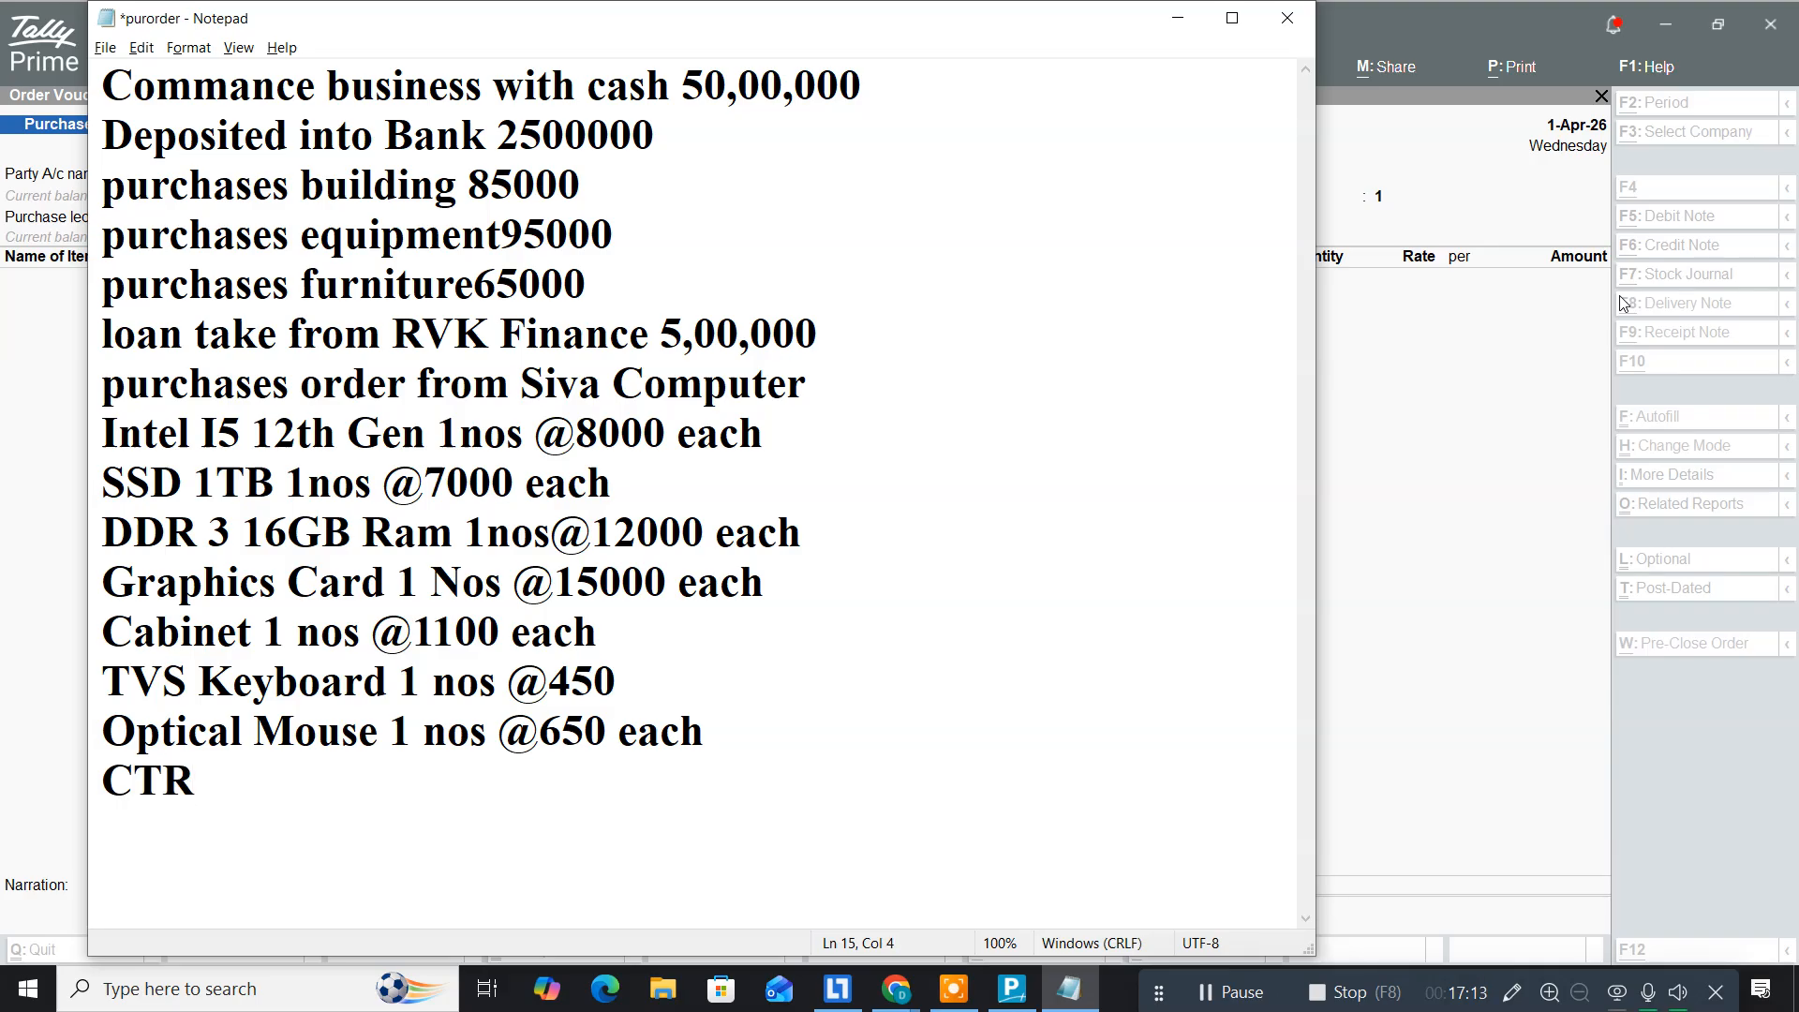
{"action": "type", "text": "L+F9(Purchases O"}
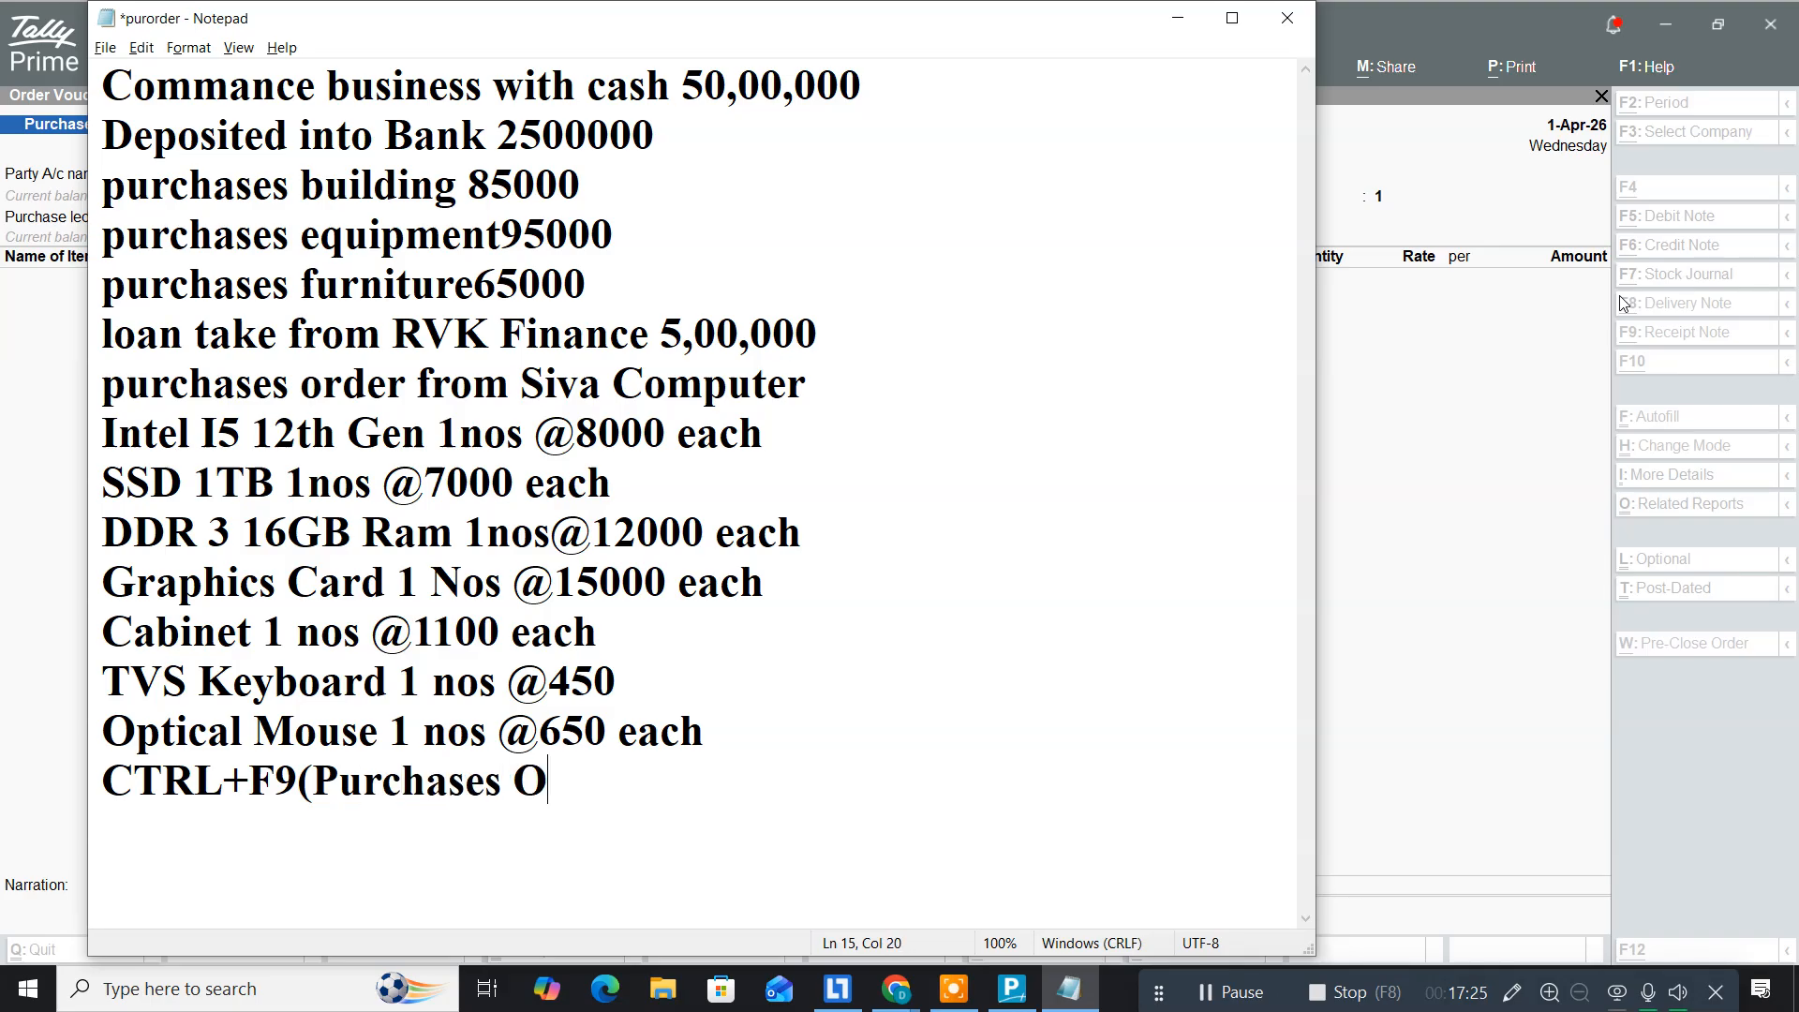
{"action": "type", "text": "rder"}
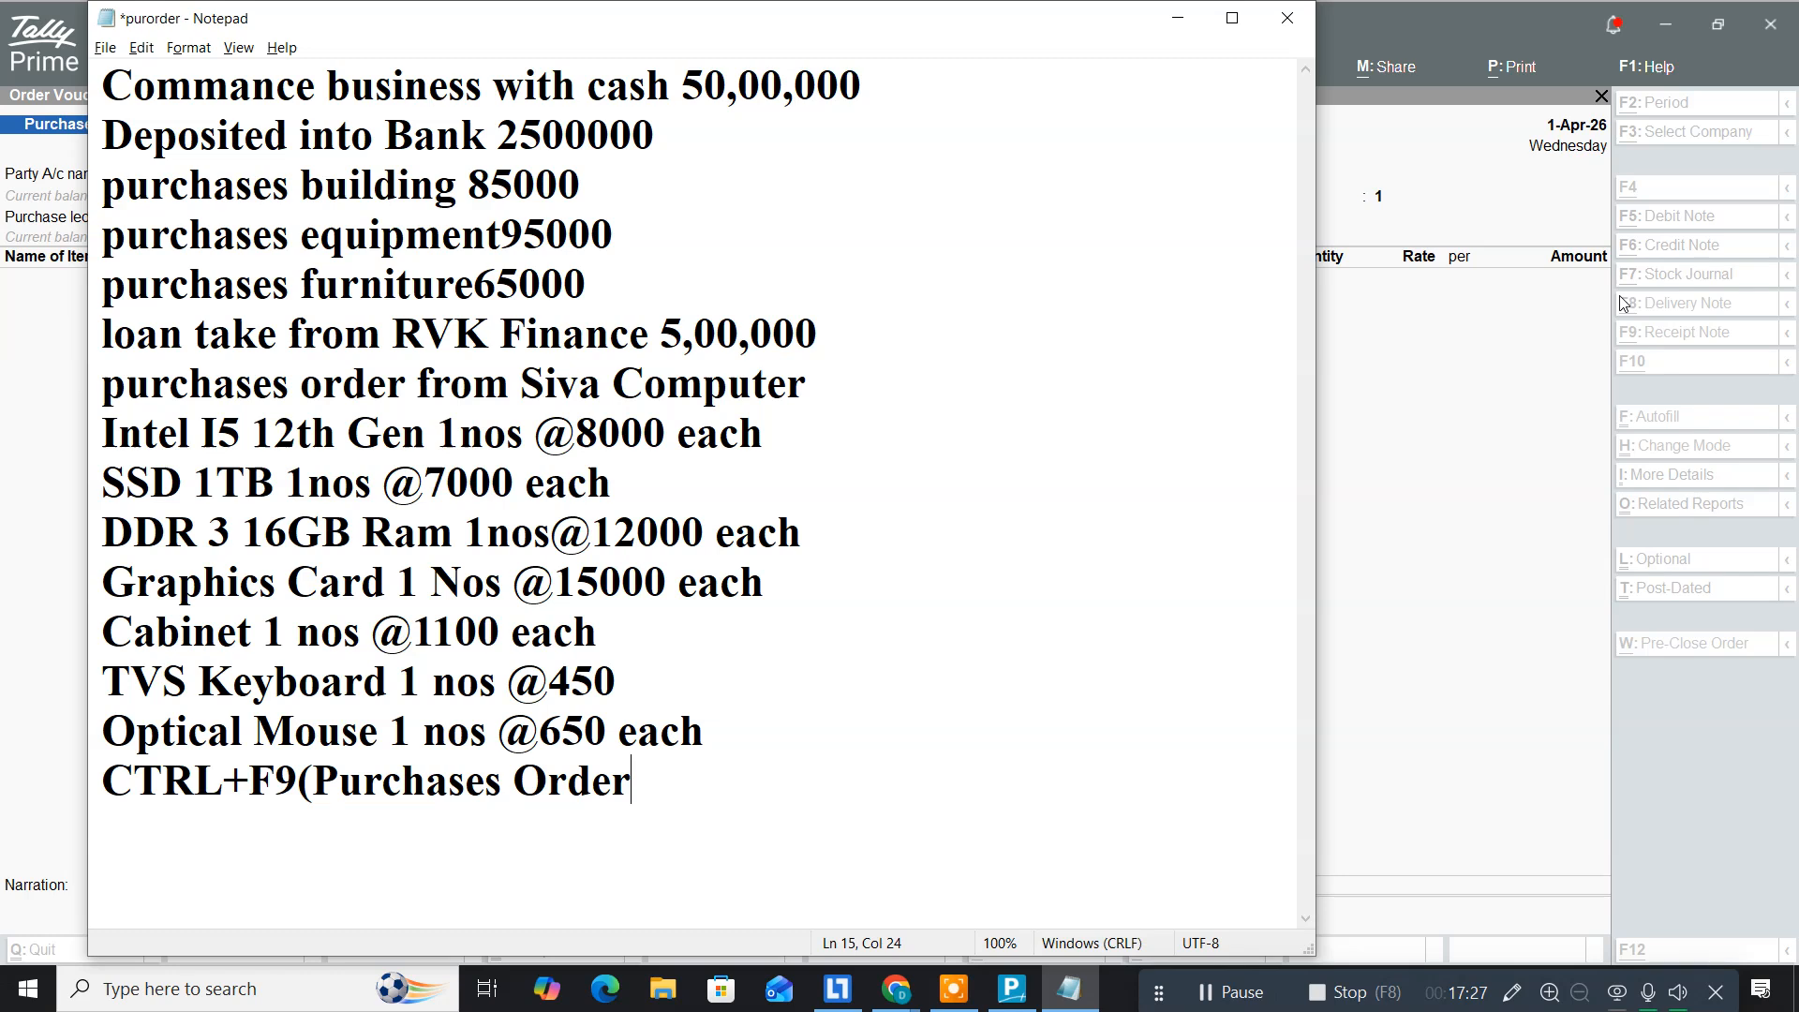
{"action": "type", "text": ")"}
Step: Finish the Notepad note with a new line and go back to the blank Purchase Order voucher
{"action": "key", "text": "Return"}
{"action": "key", "text": "alt+Tab"}
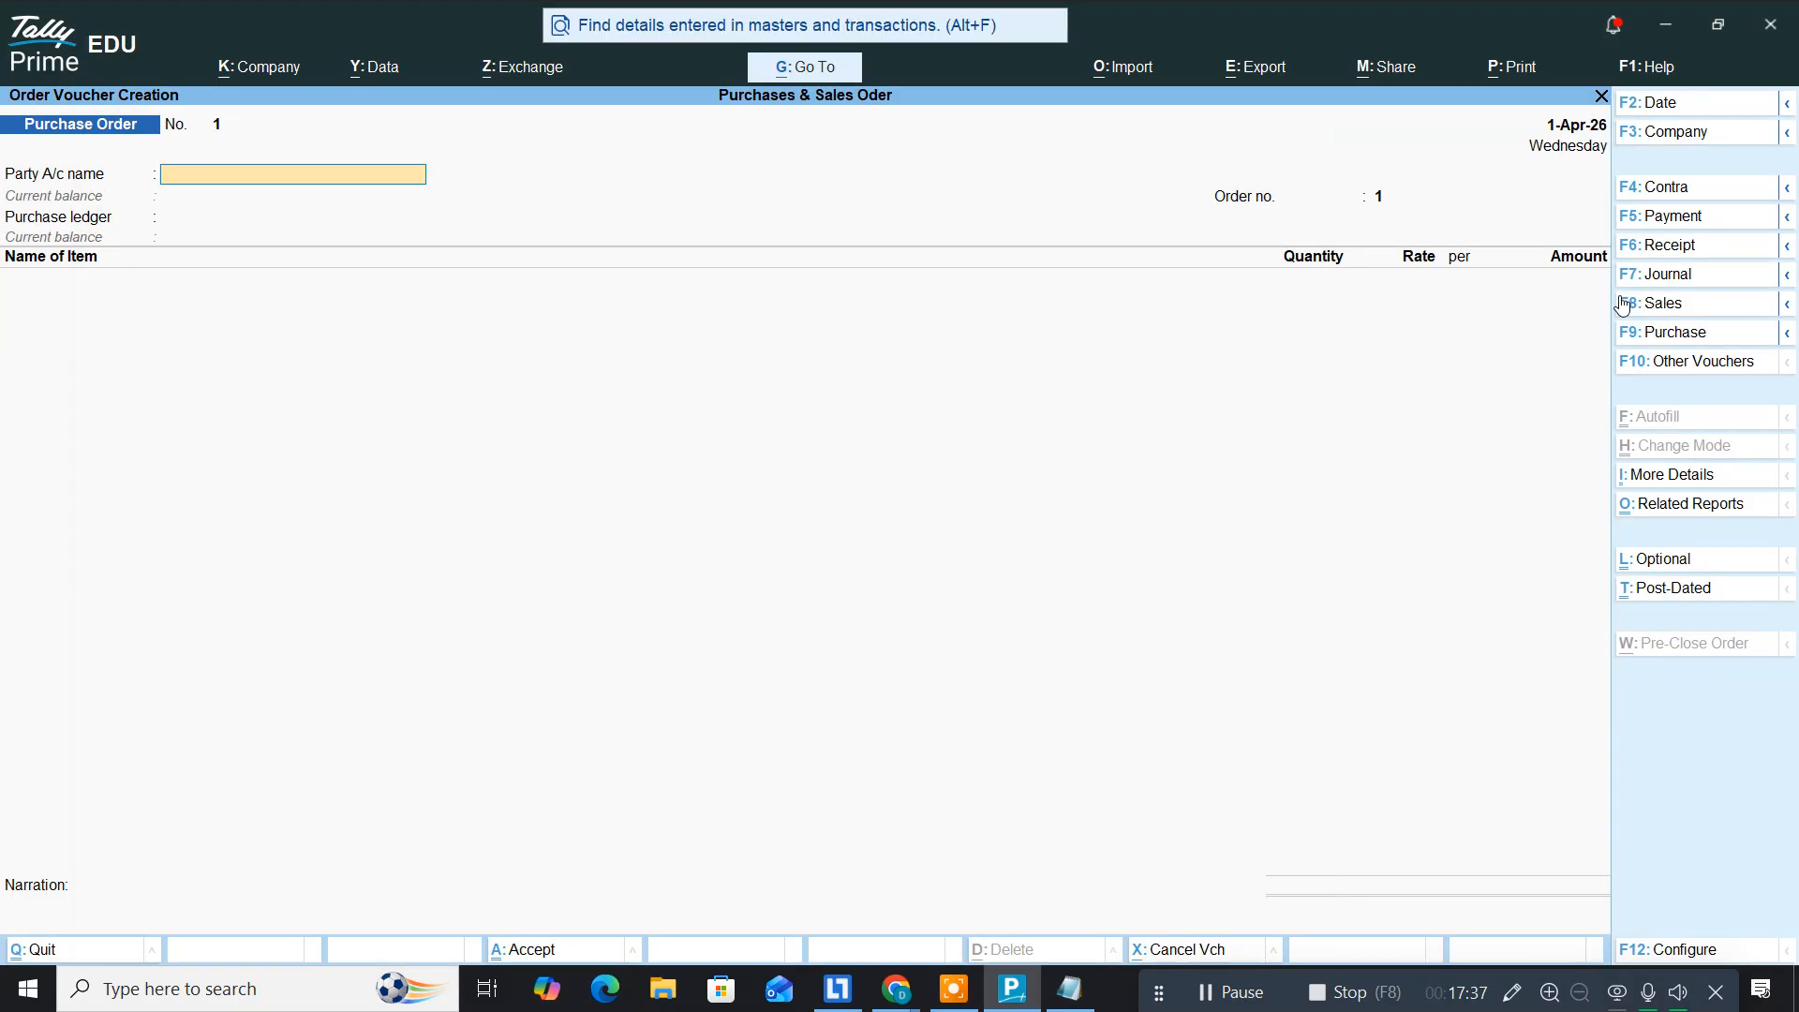
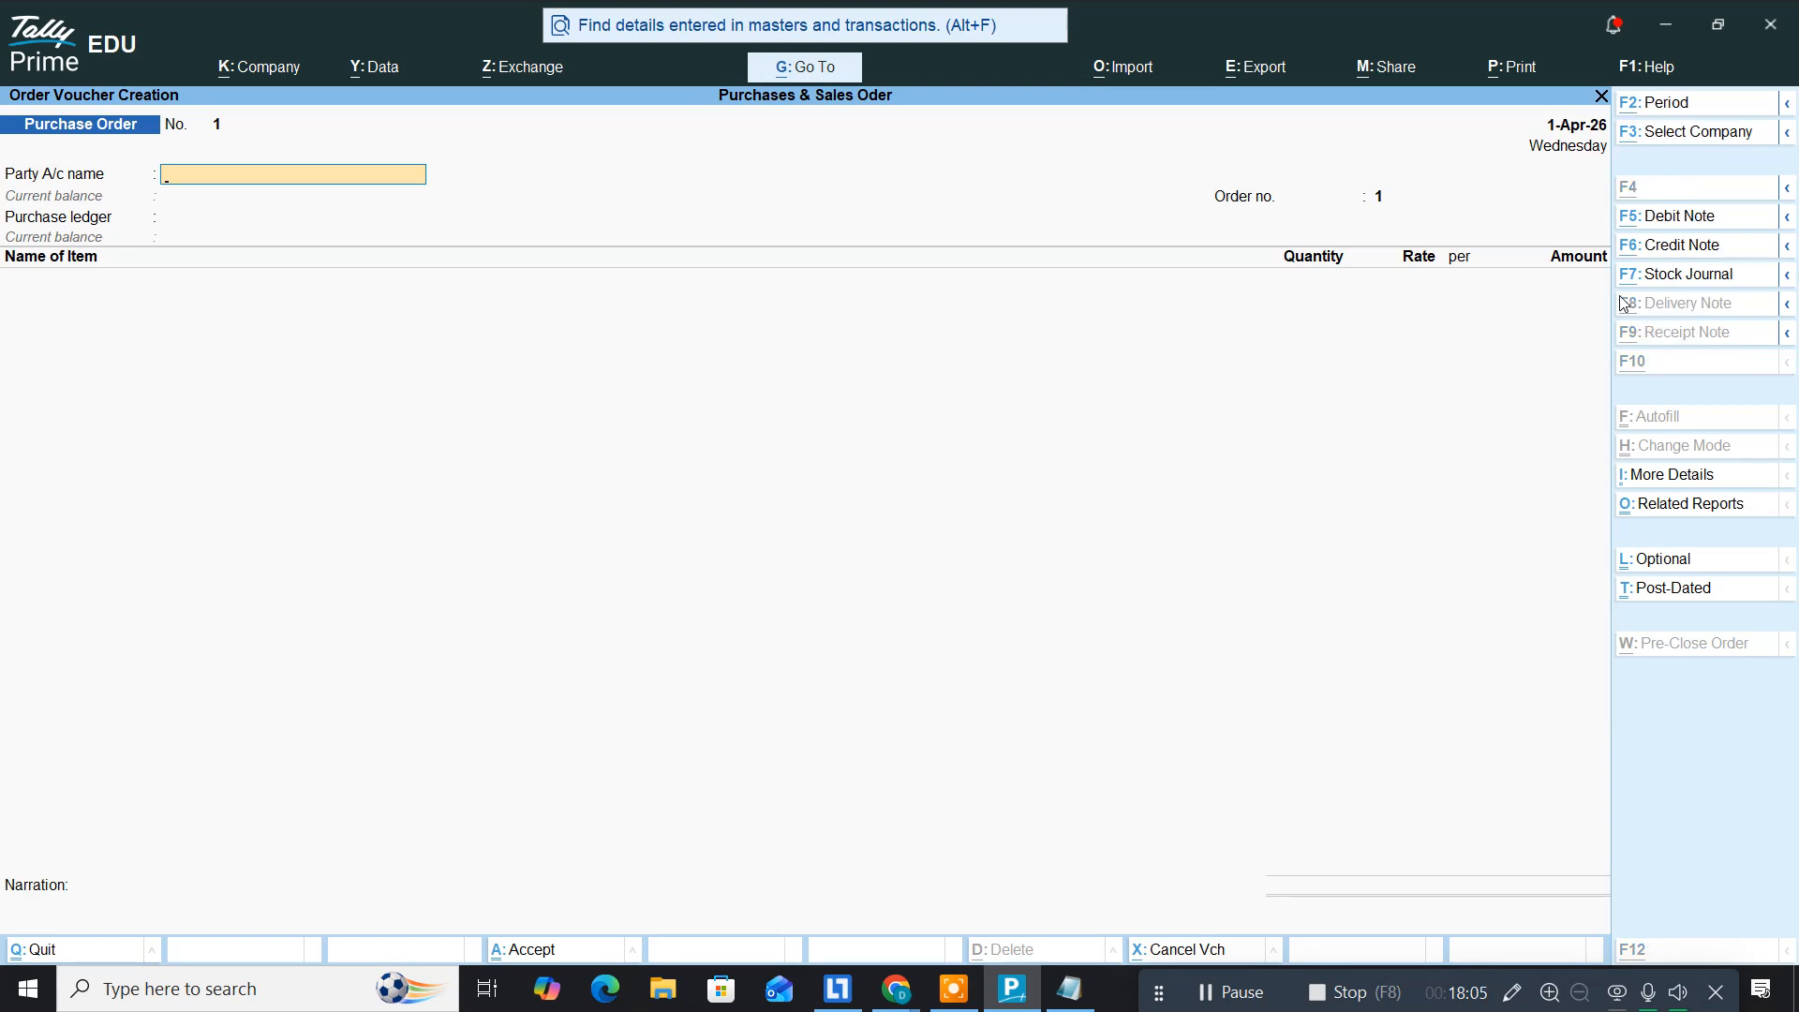
Step: Review the order notes in Notepad, then start a new supplier ledger from Party A/c name
{"action": "key", "text": "alt+Tab"}
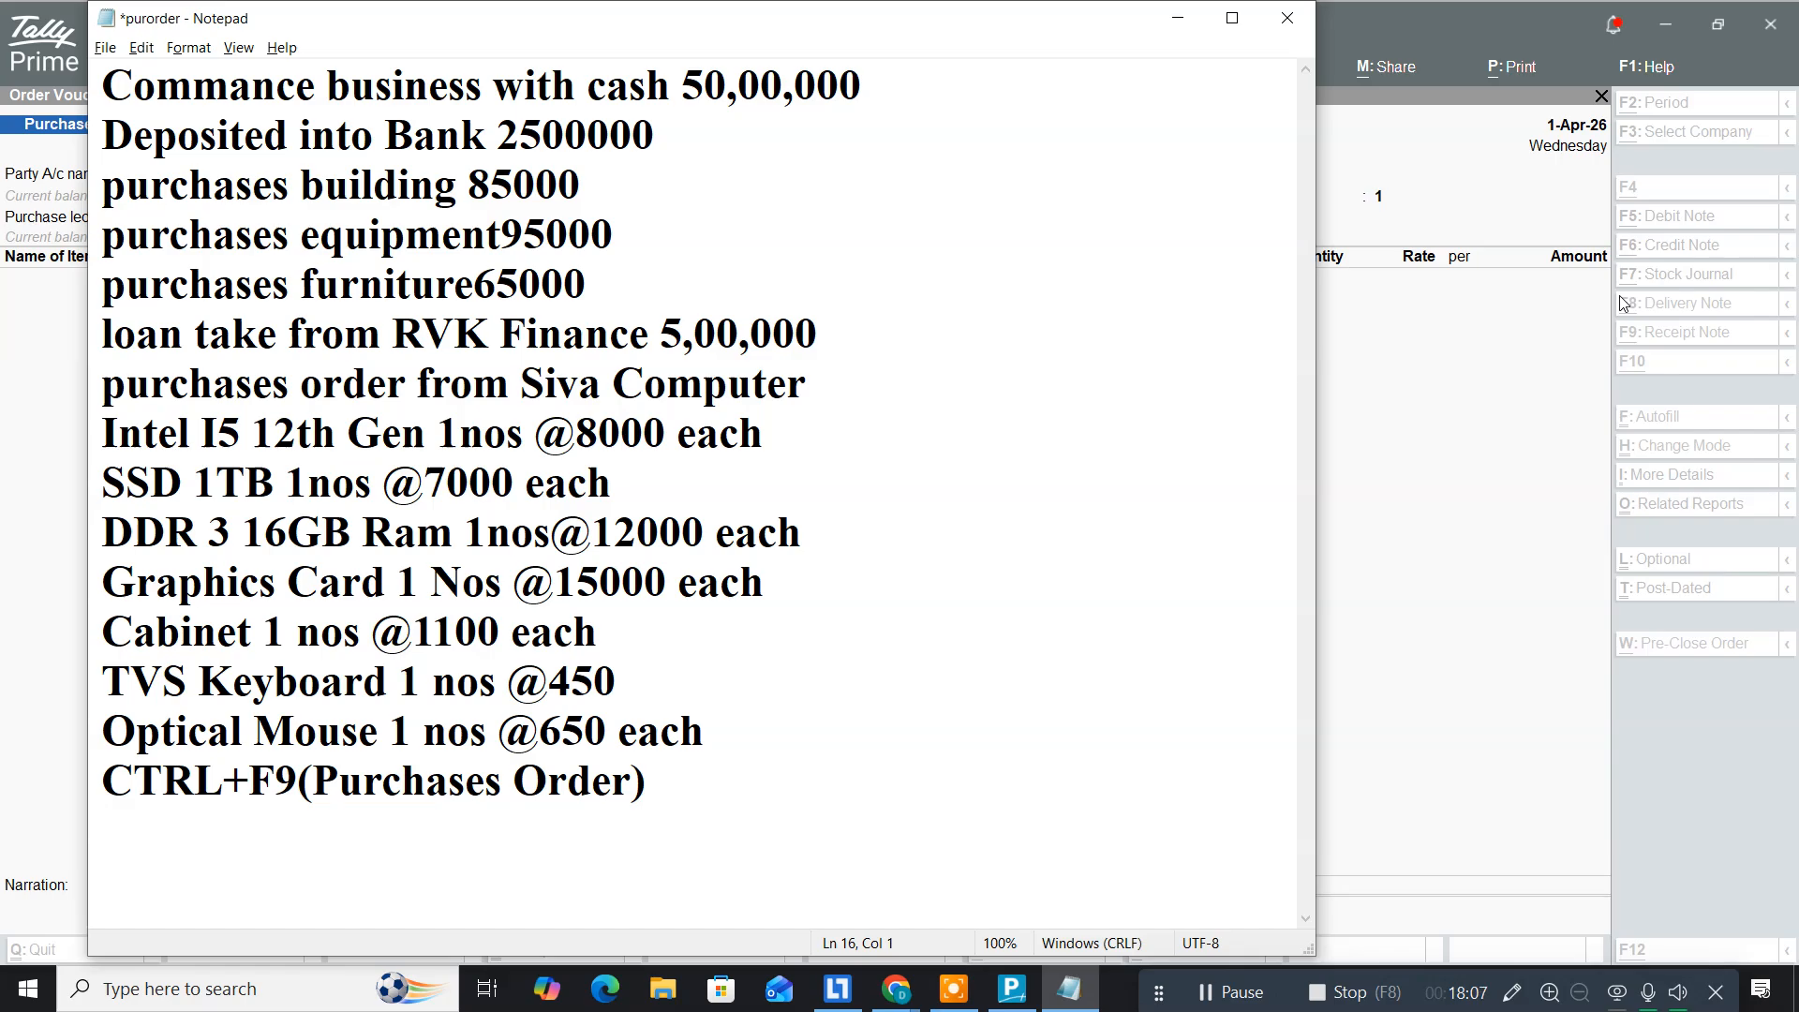
{"action": "key", "text": "alt+Tab"}
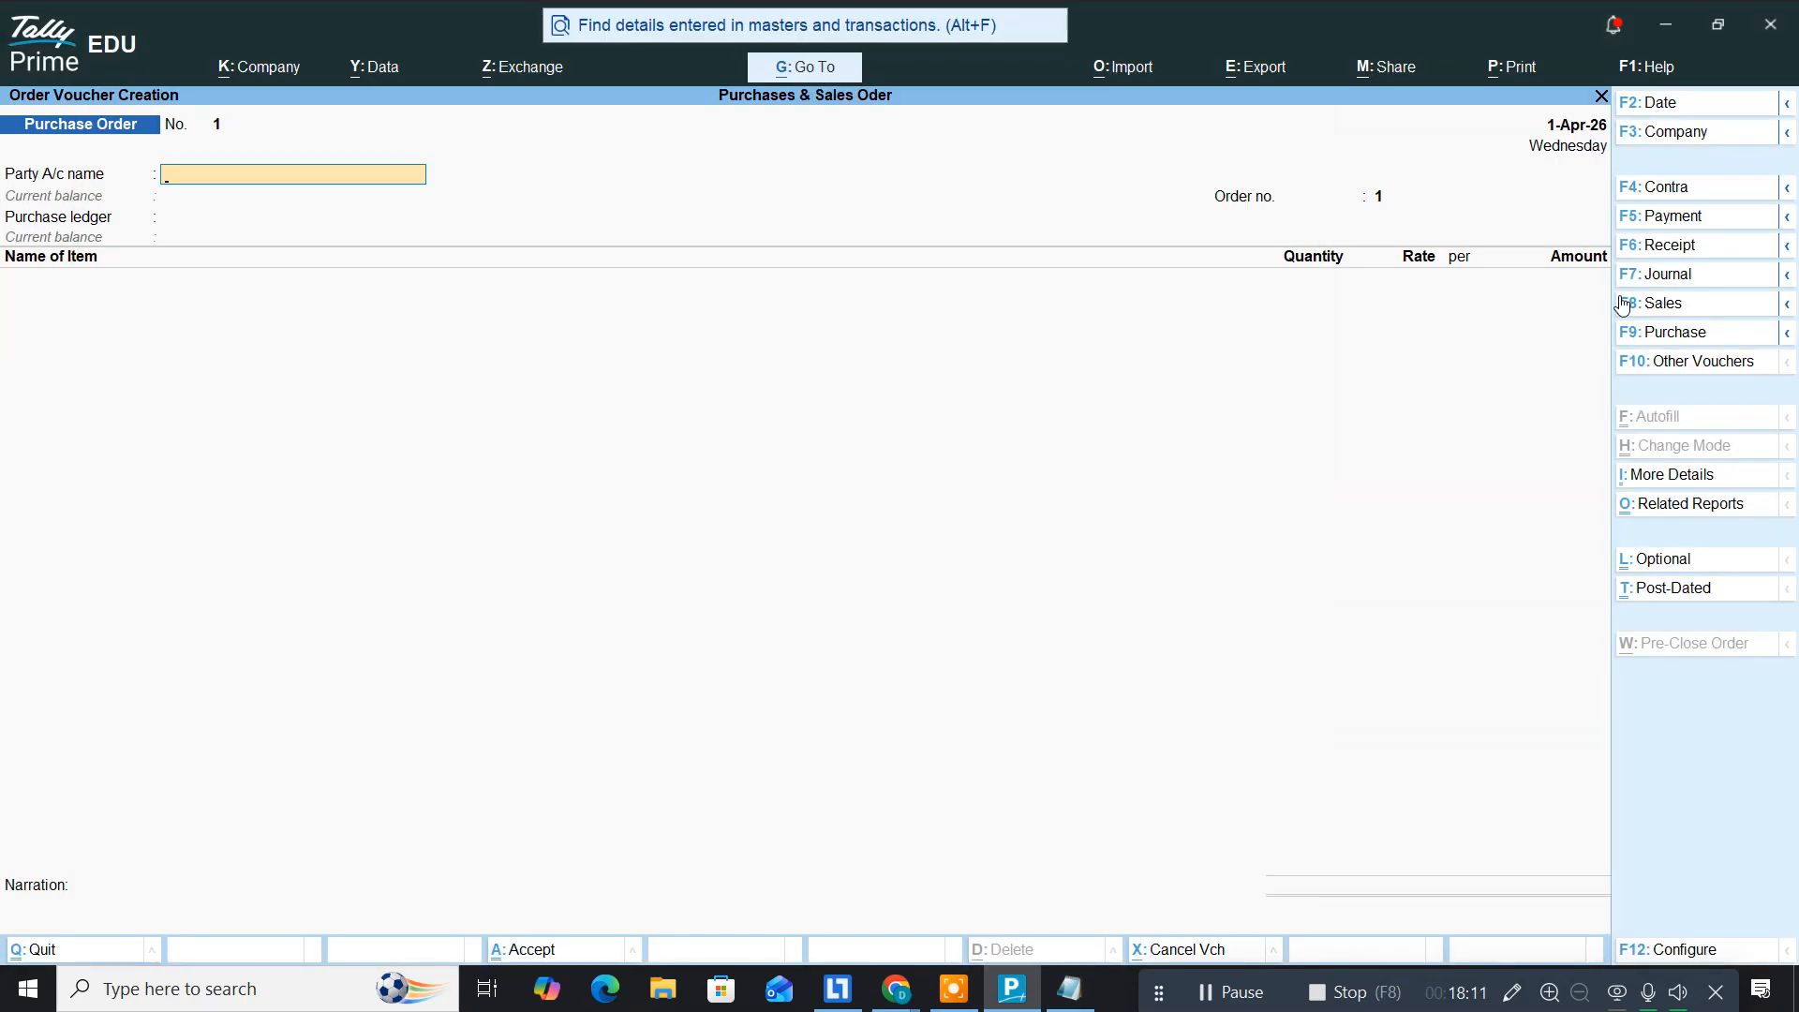
{"action": "key", "text": "alt+c"}
Step: Save a 'Siva Computer' ledger under Sundry Creditors and accept empty order details
{"action": "type", "text": "Siva Compu"}
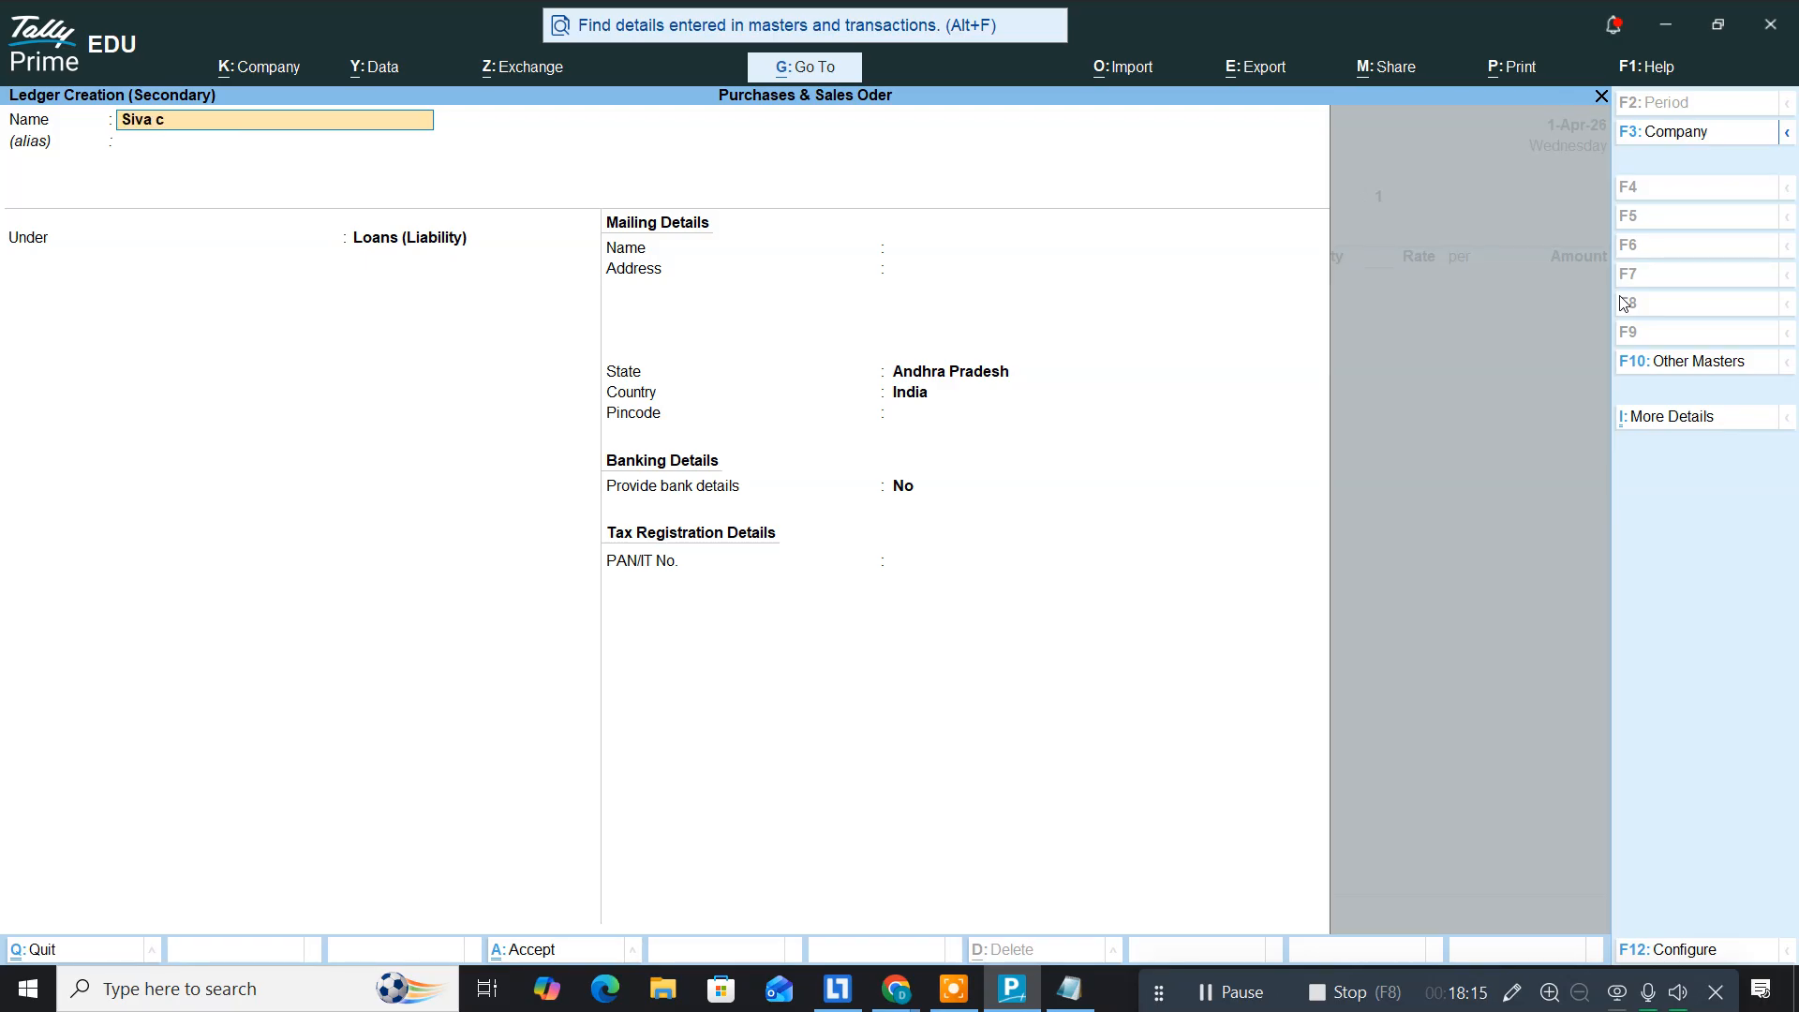
{"action": "type", "text": "ter"}
{"action": "key", "text": "Return"}
{"action": "key", "text": "Return"}
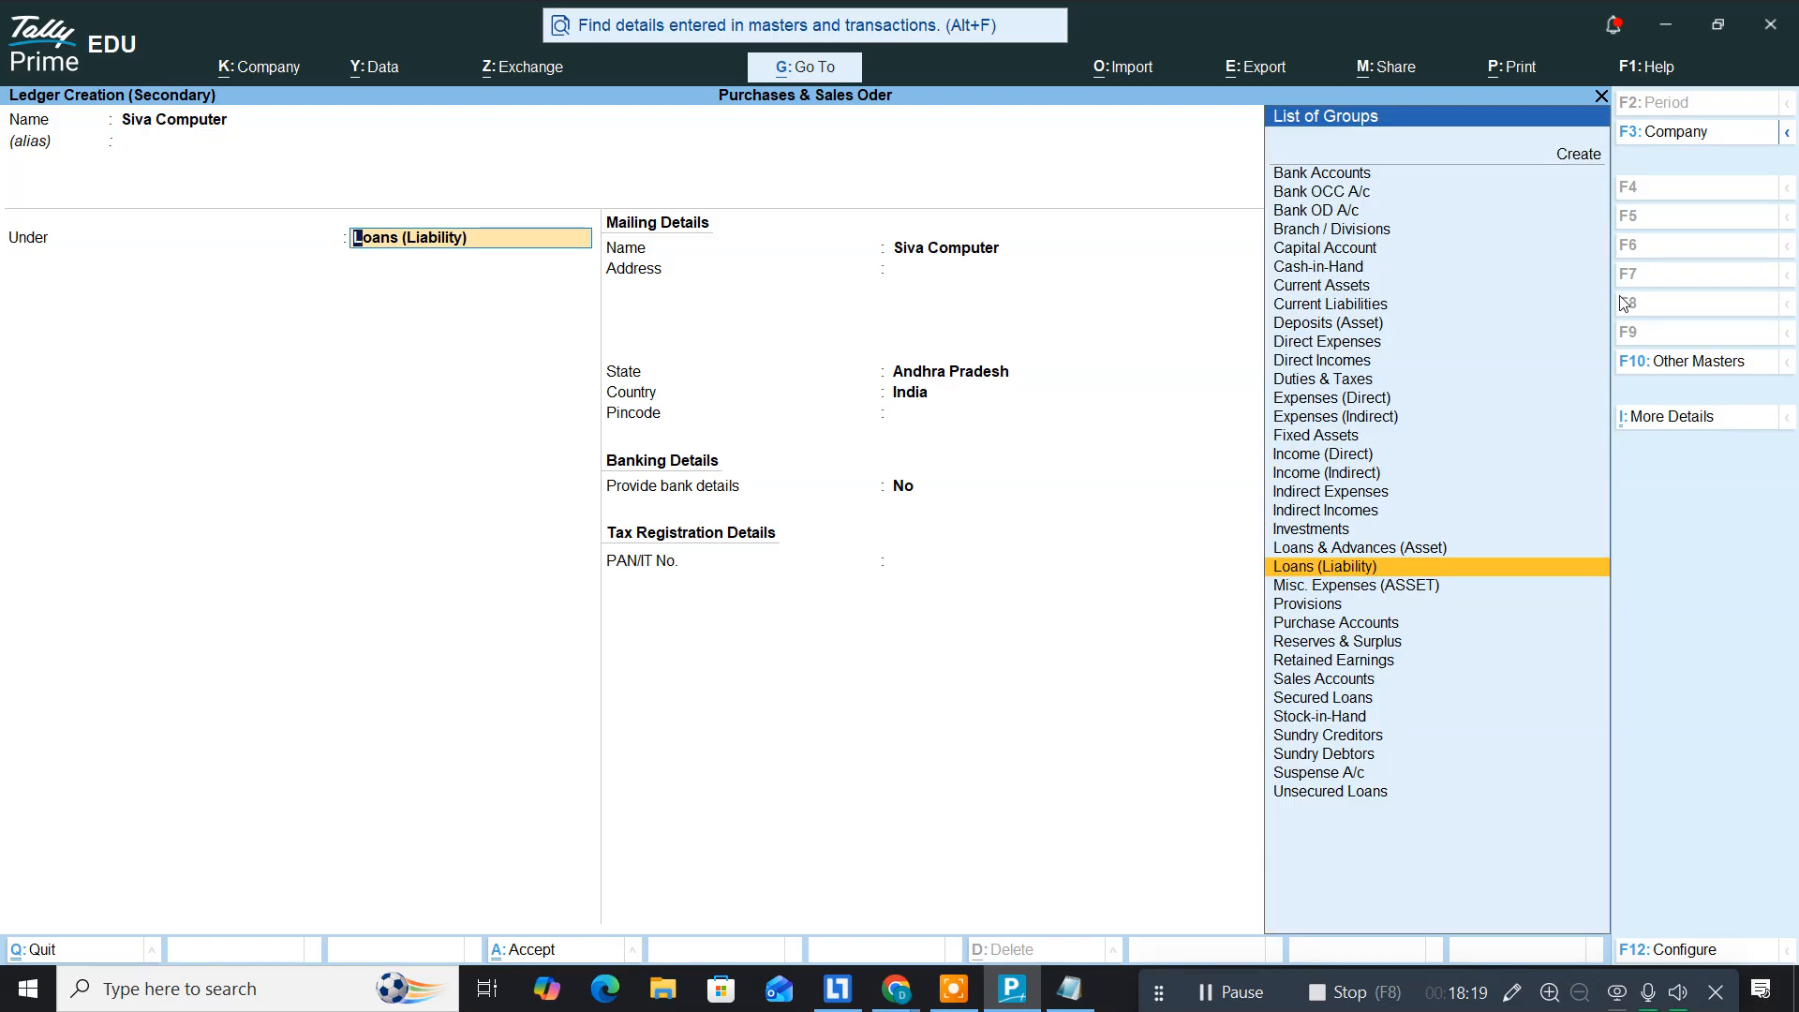
{"action": "type", "text": "Sundry c"}
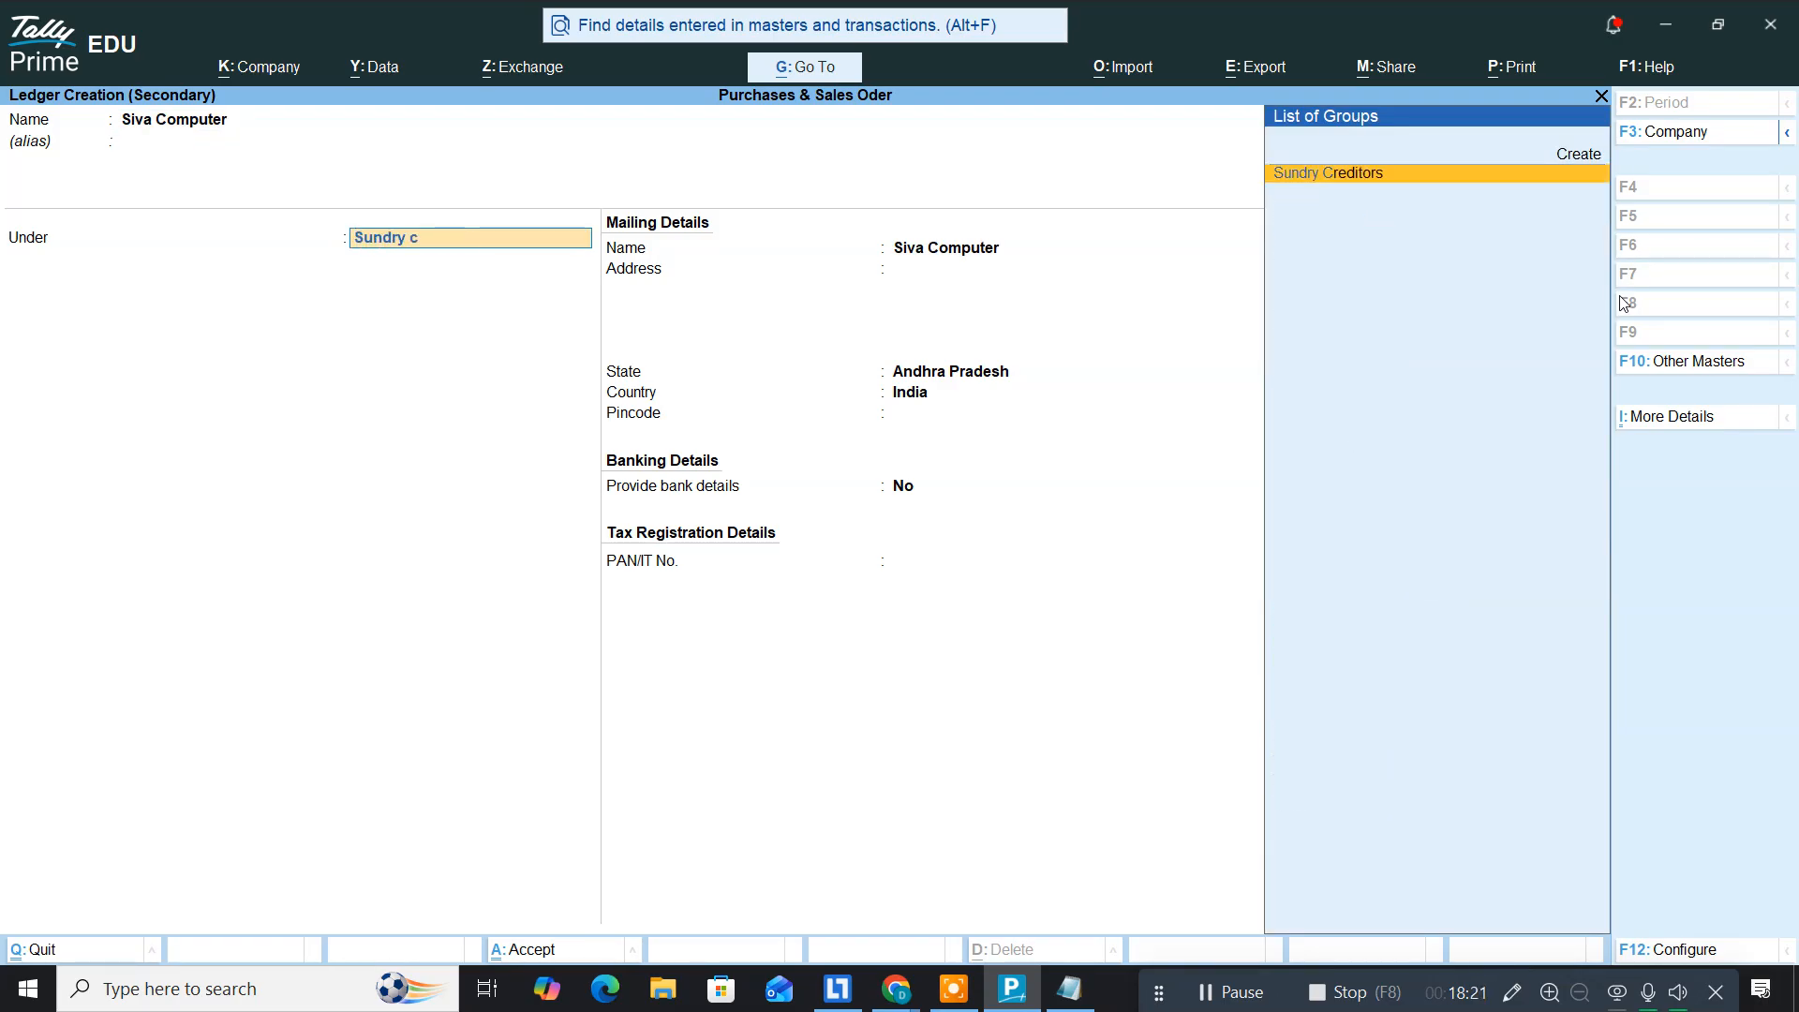
{"action": "key", "text": "Return"}
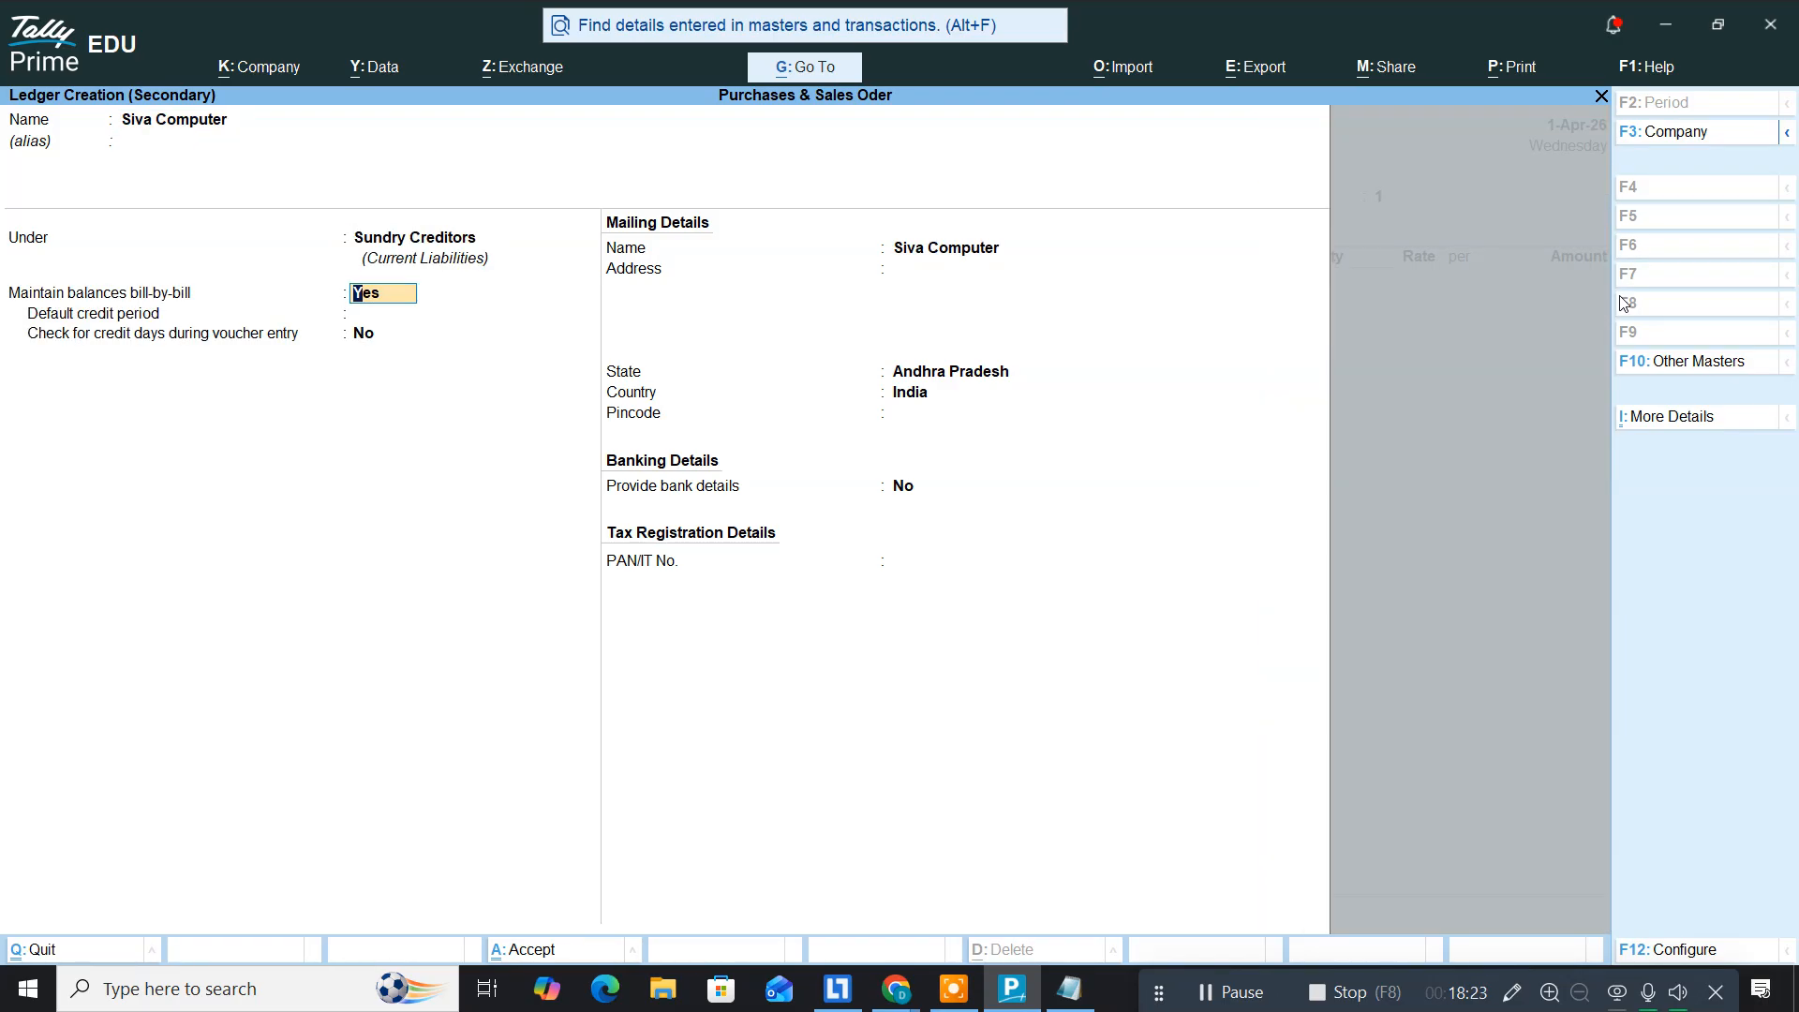
{"action": "key", "text": "ctrl+a"}
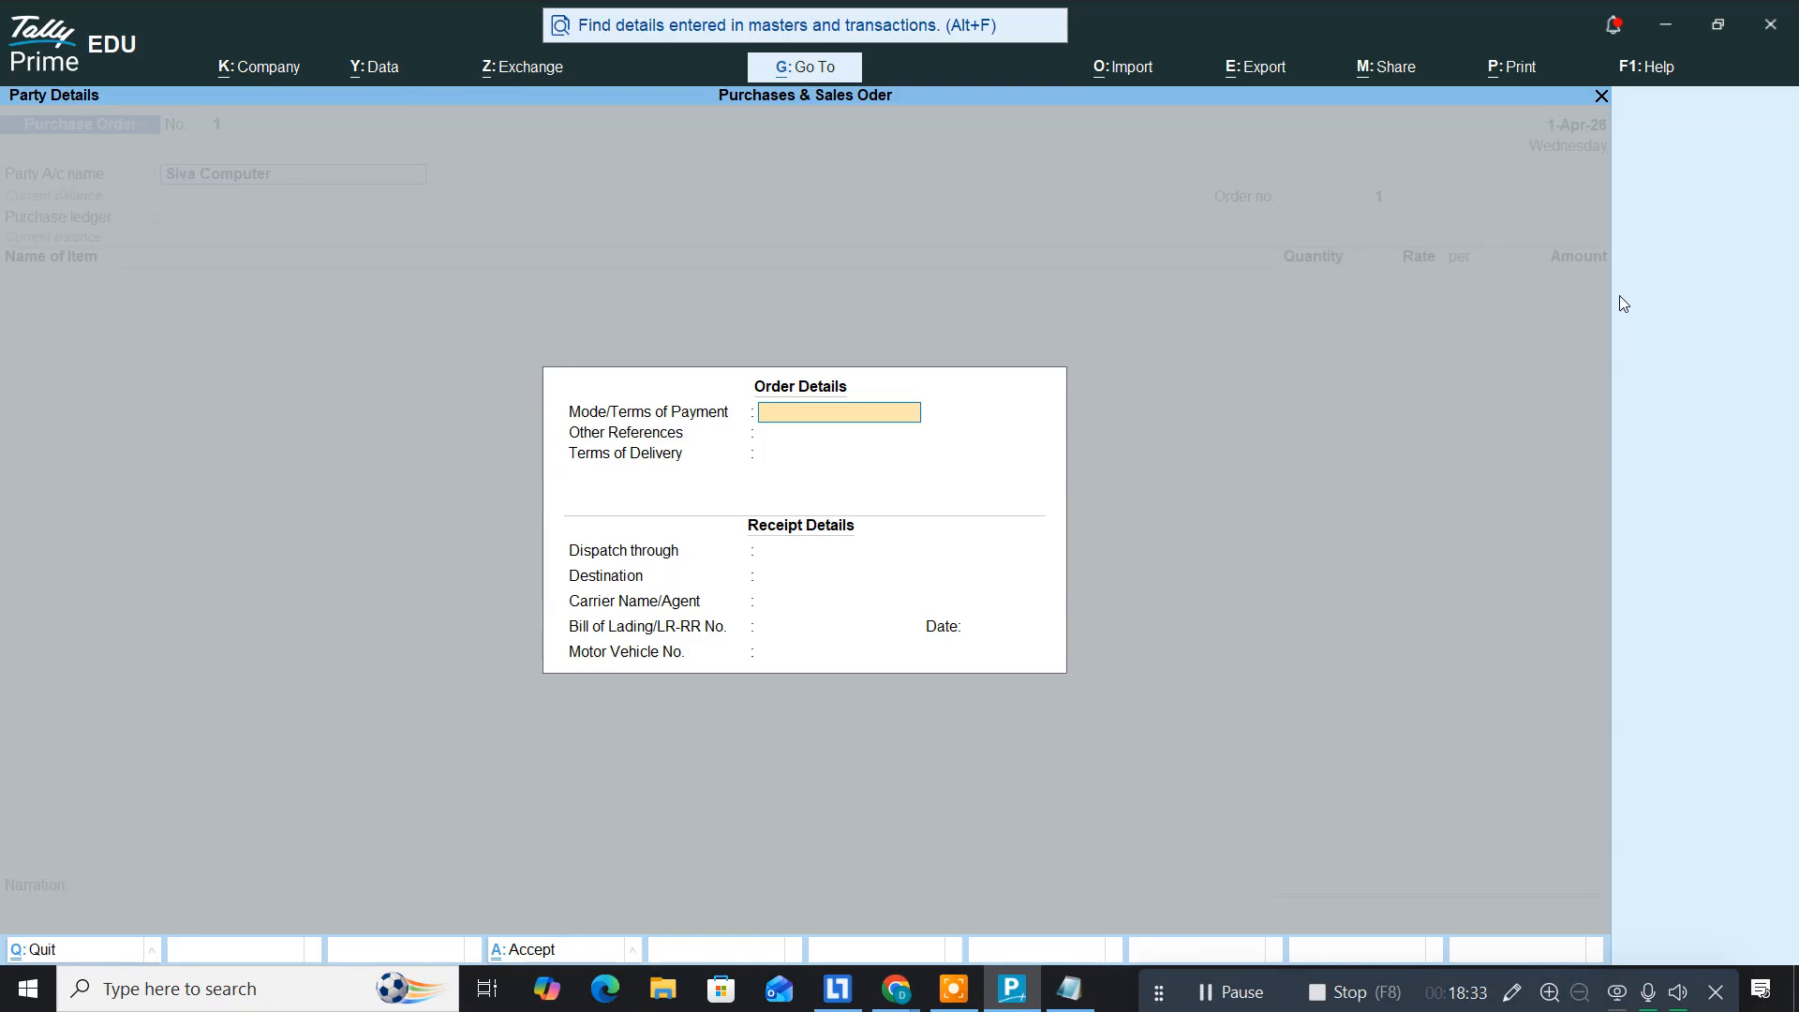
{"action": "key", "text": "ctrl"}
{"action": "key", "text": "ctrl+a"}
{"action": "key", "text": "ctrl+a"}
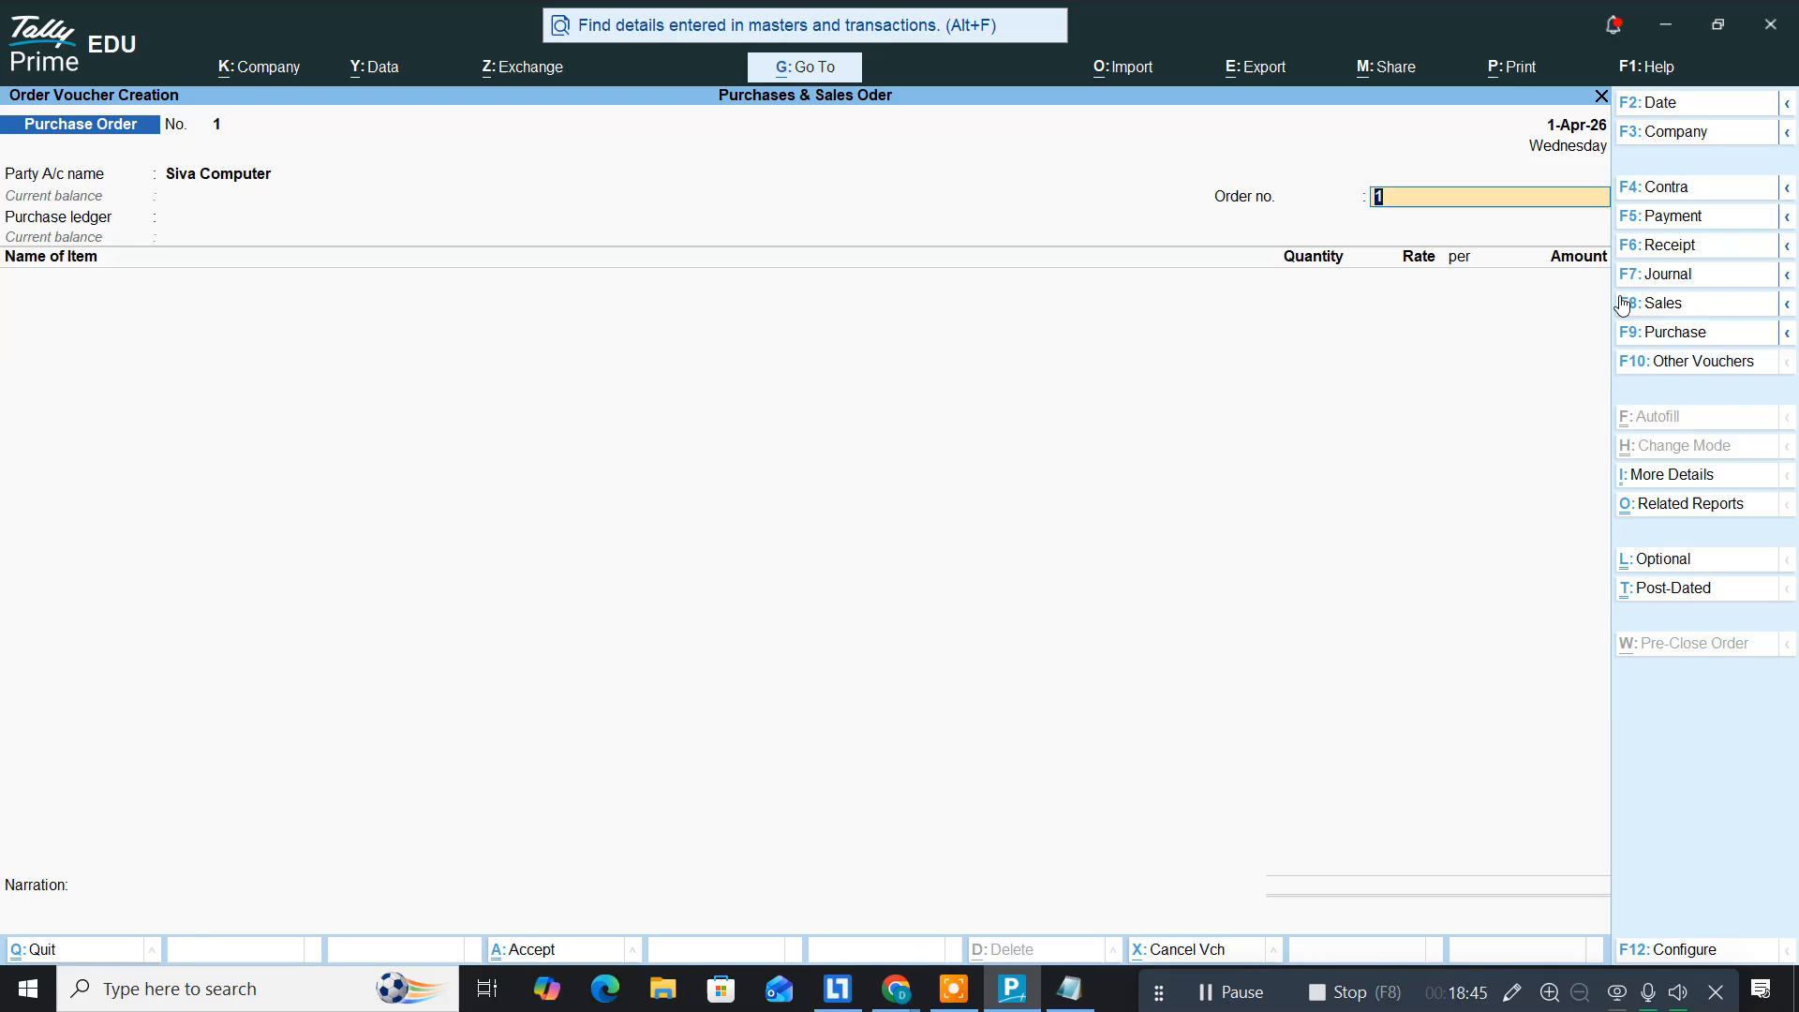
Step: Keep order no. 1 and create a 'Purchases' ledger under Purchase Accounts
{"action": "key", "text": "Return"}
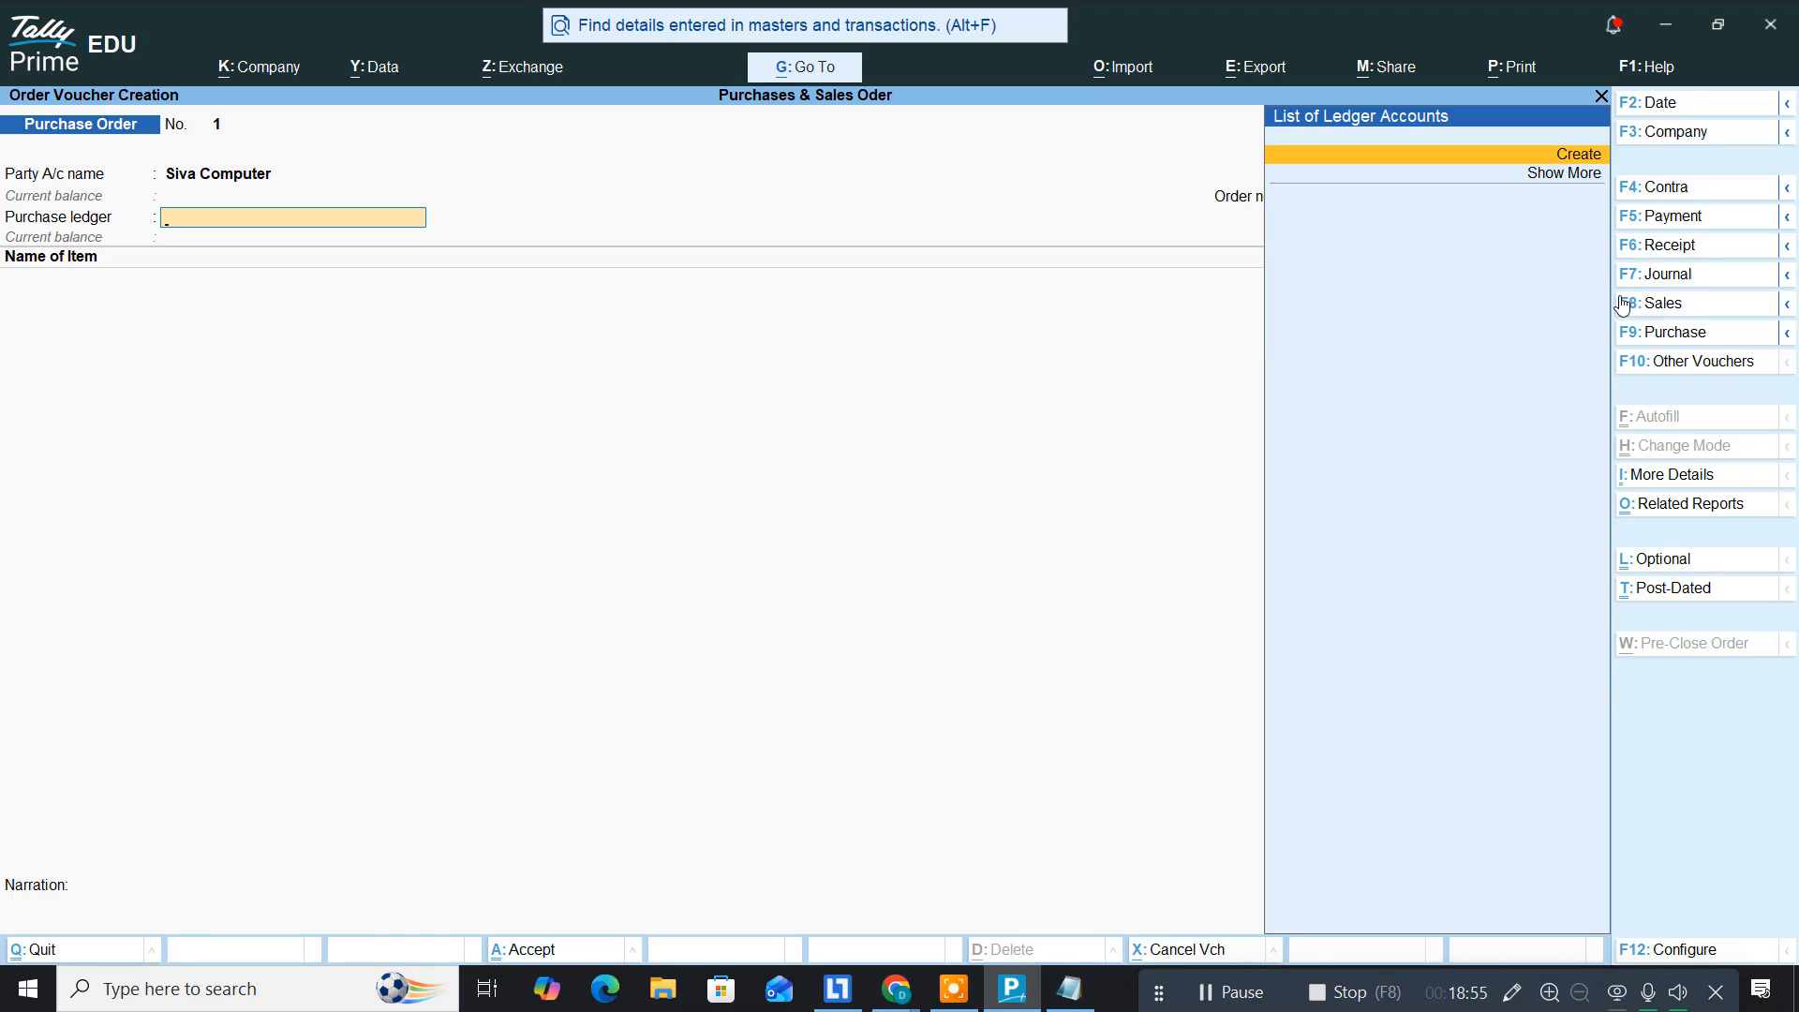
{"action": "key", "text": "alt+c"}
{"action": "type", "text": "Purchas"}
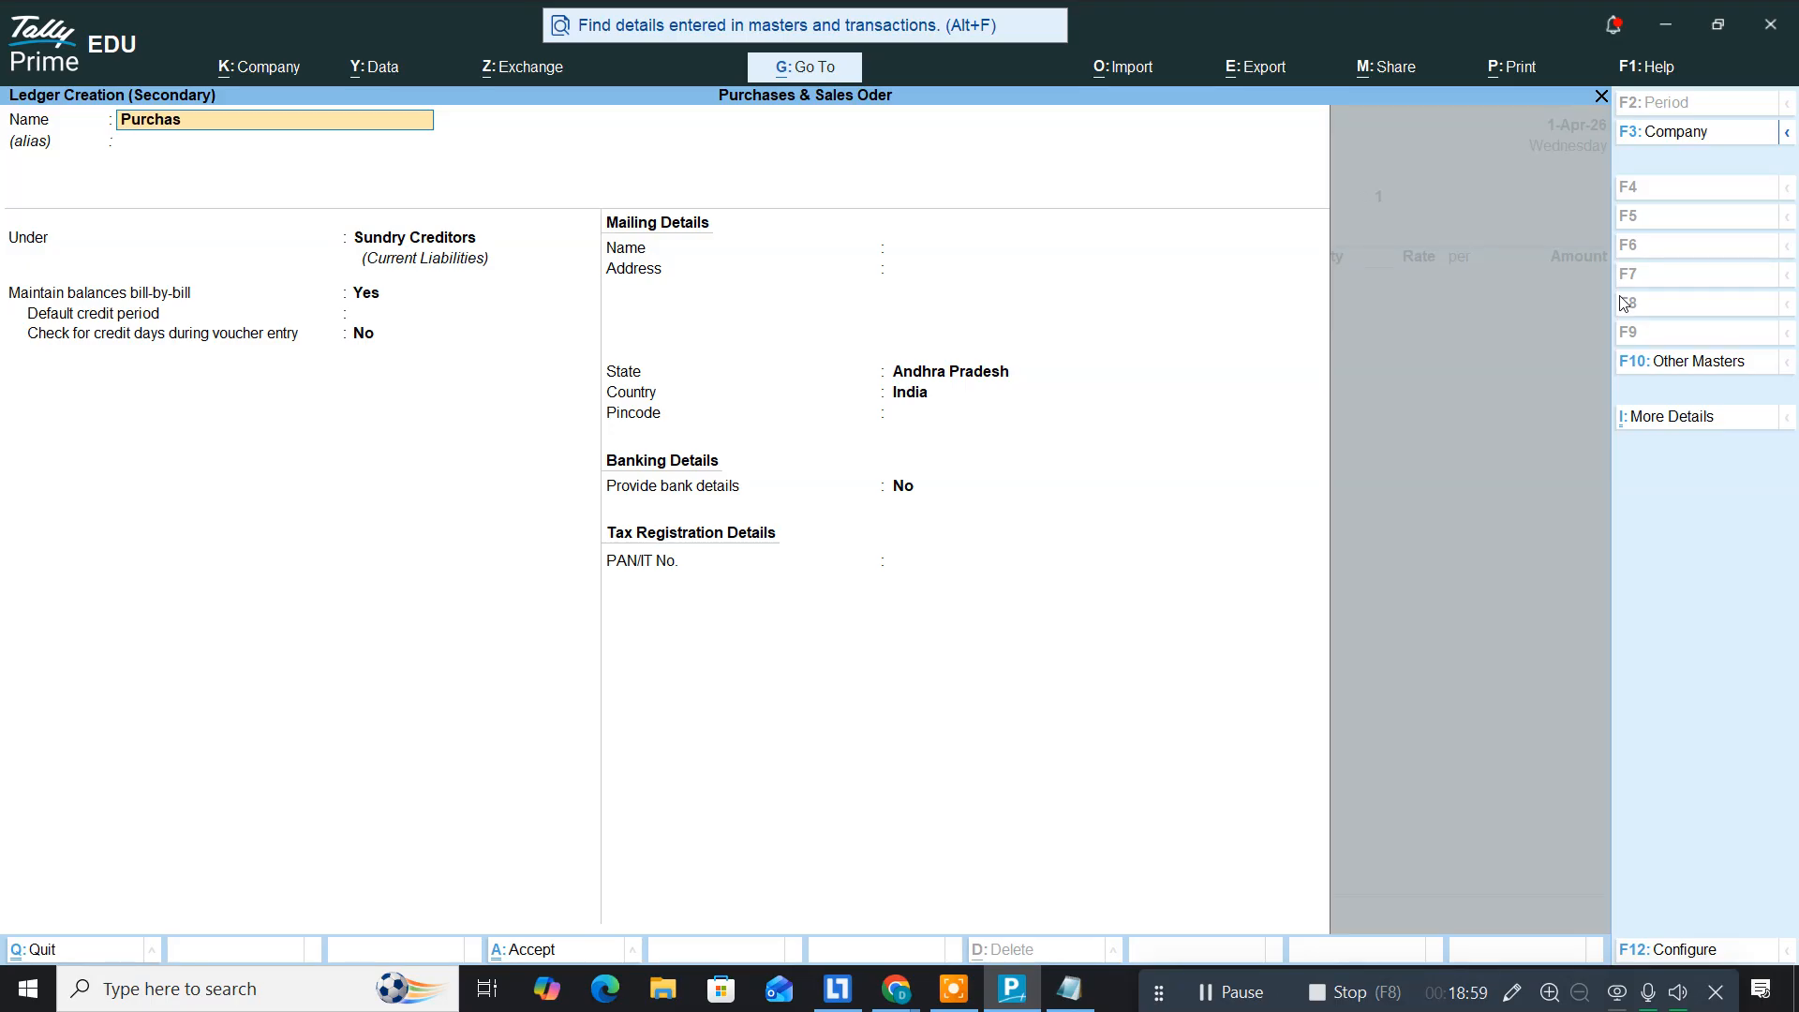
{"action": "key", "text": "Return"}
{"action": "key", "text": "Return"}
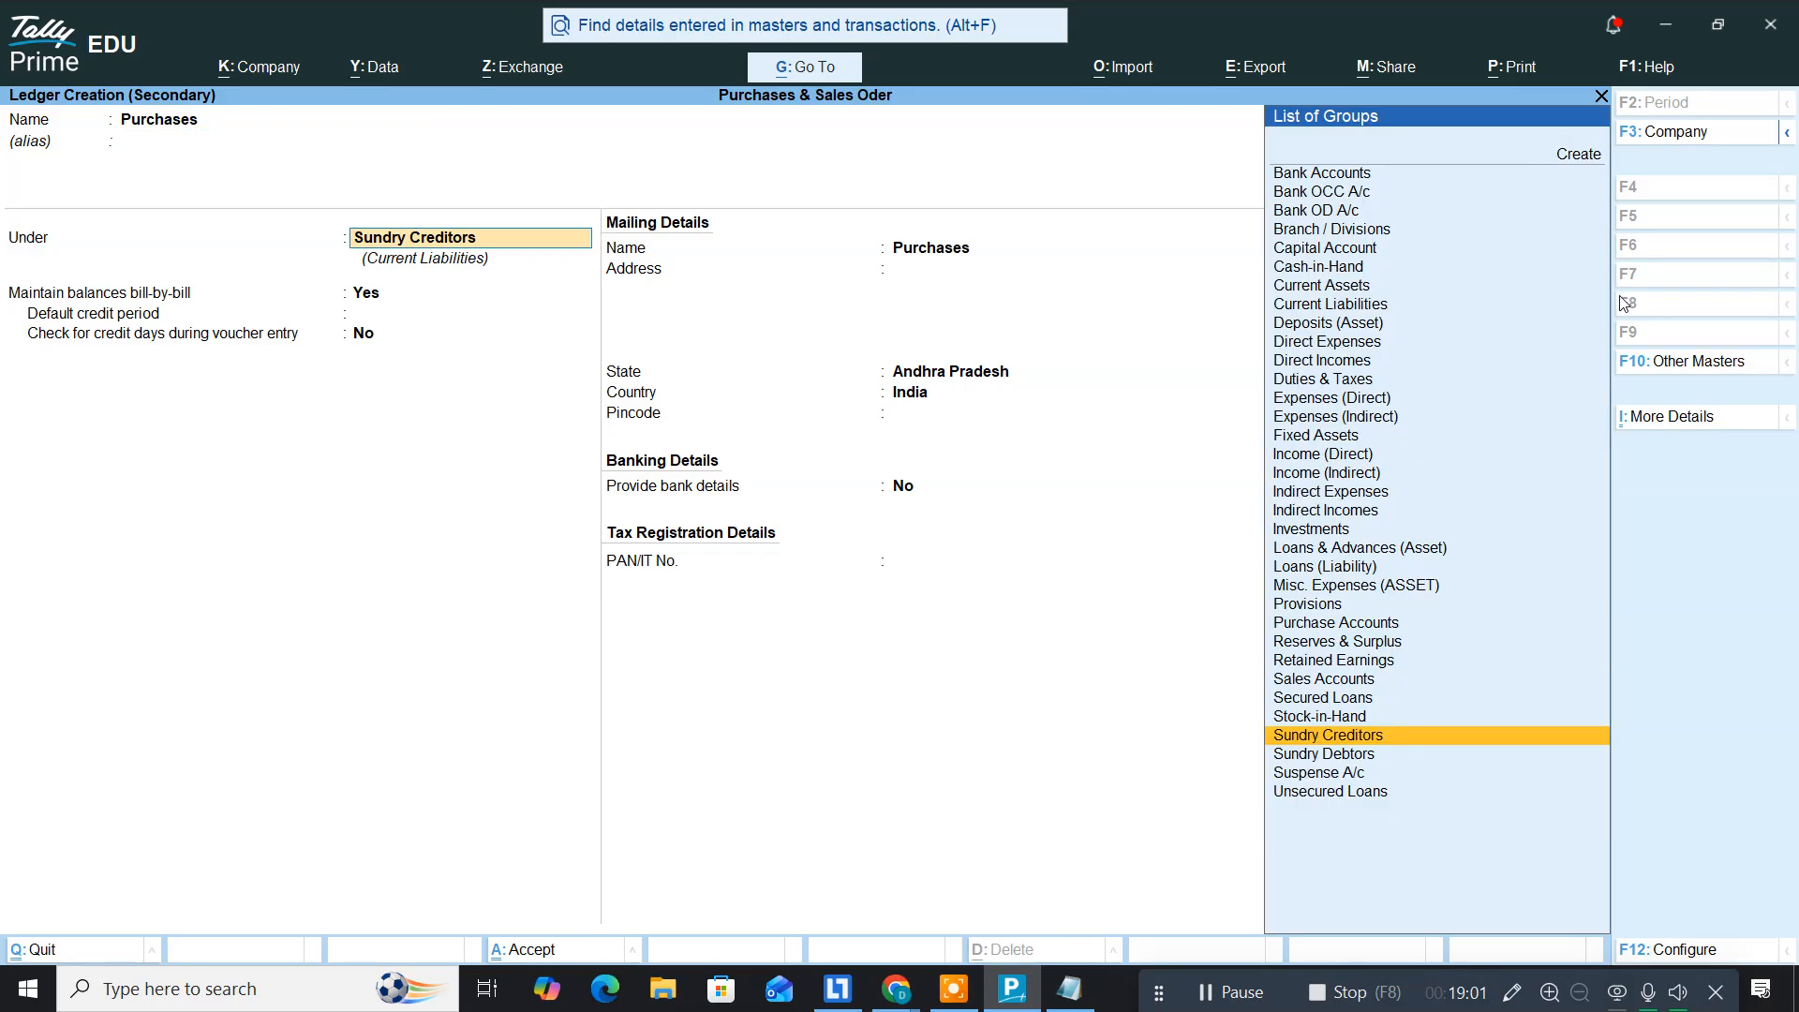
{"action": "type", "text": "Pur"}
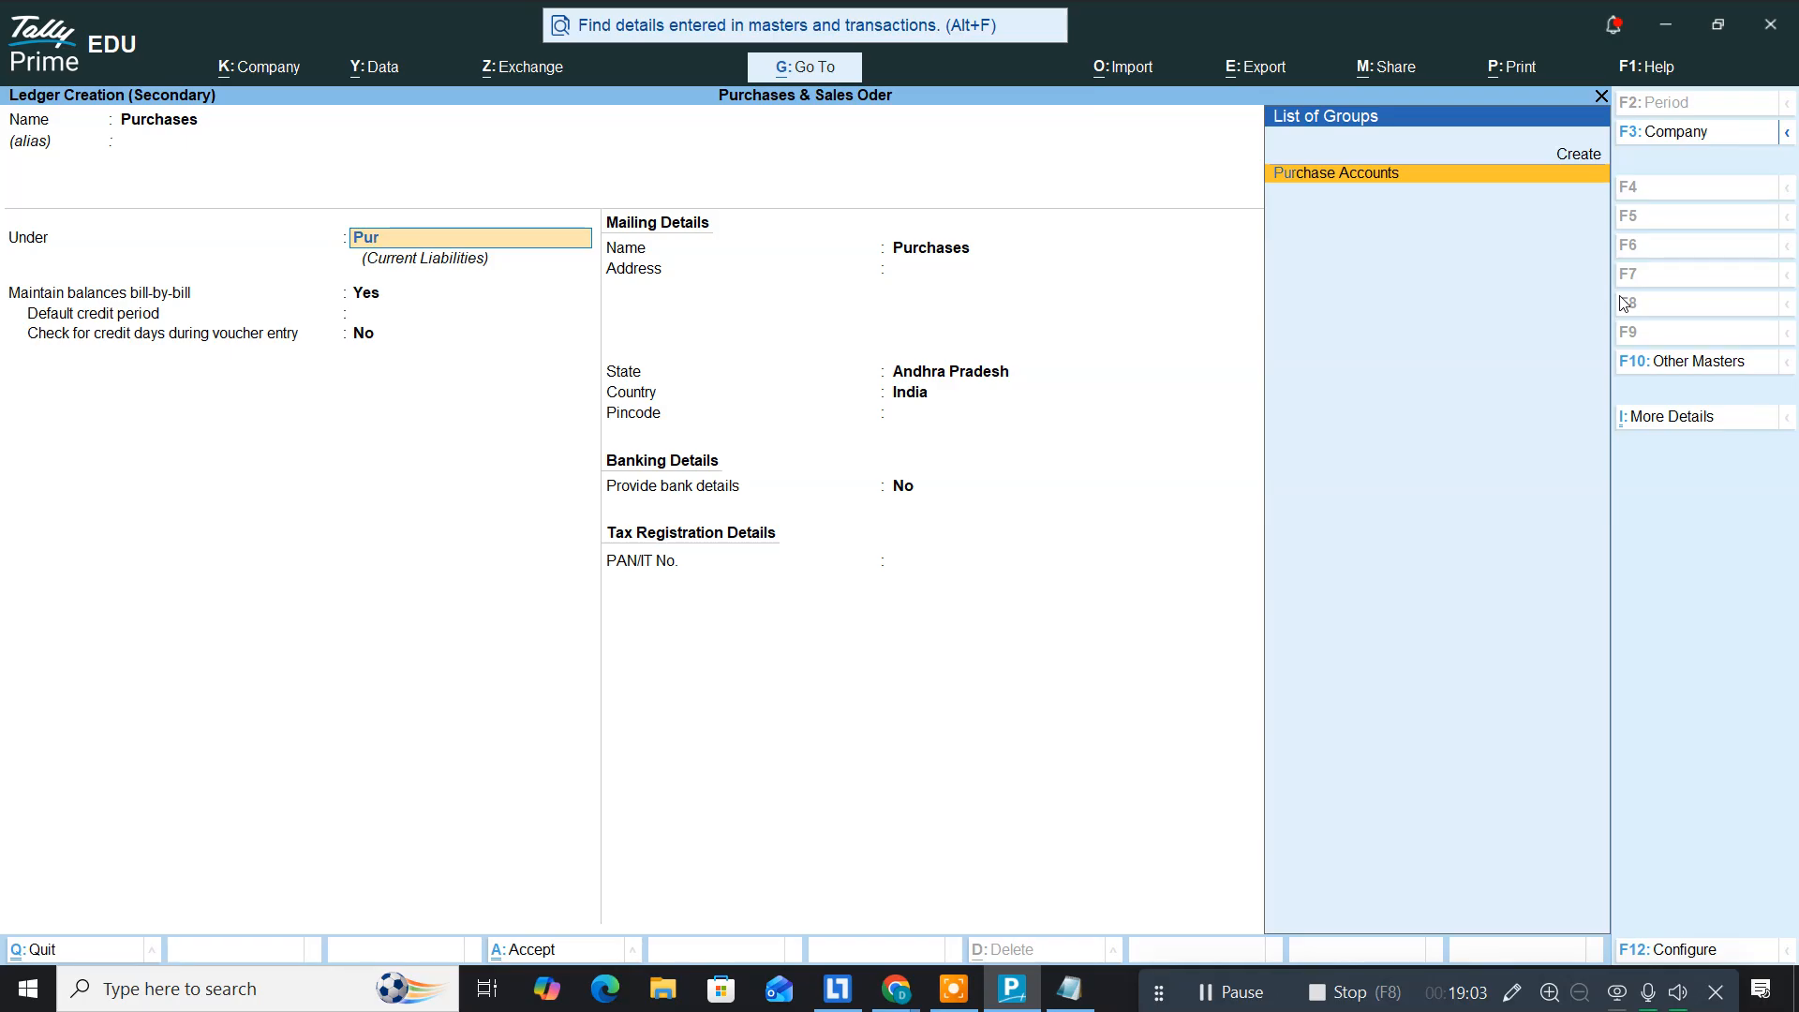
{"action": "key", "text": "Return"}
{"action": "key", "text": "ctrl+a"}
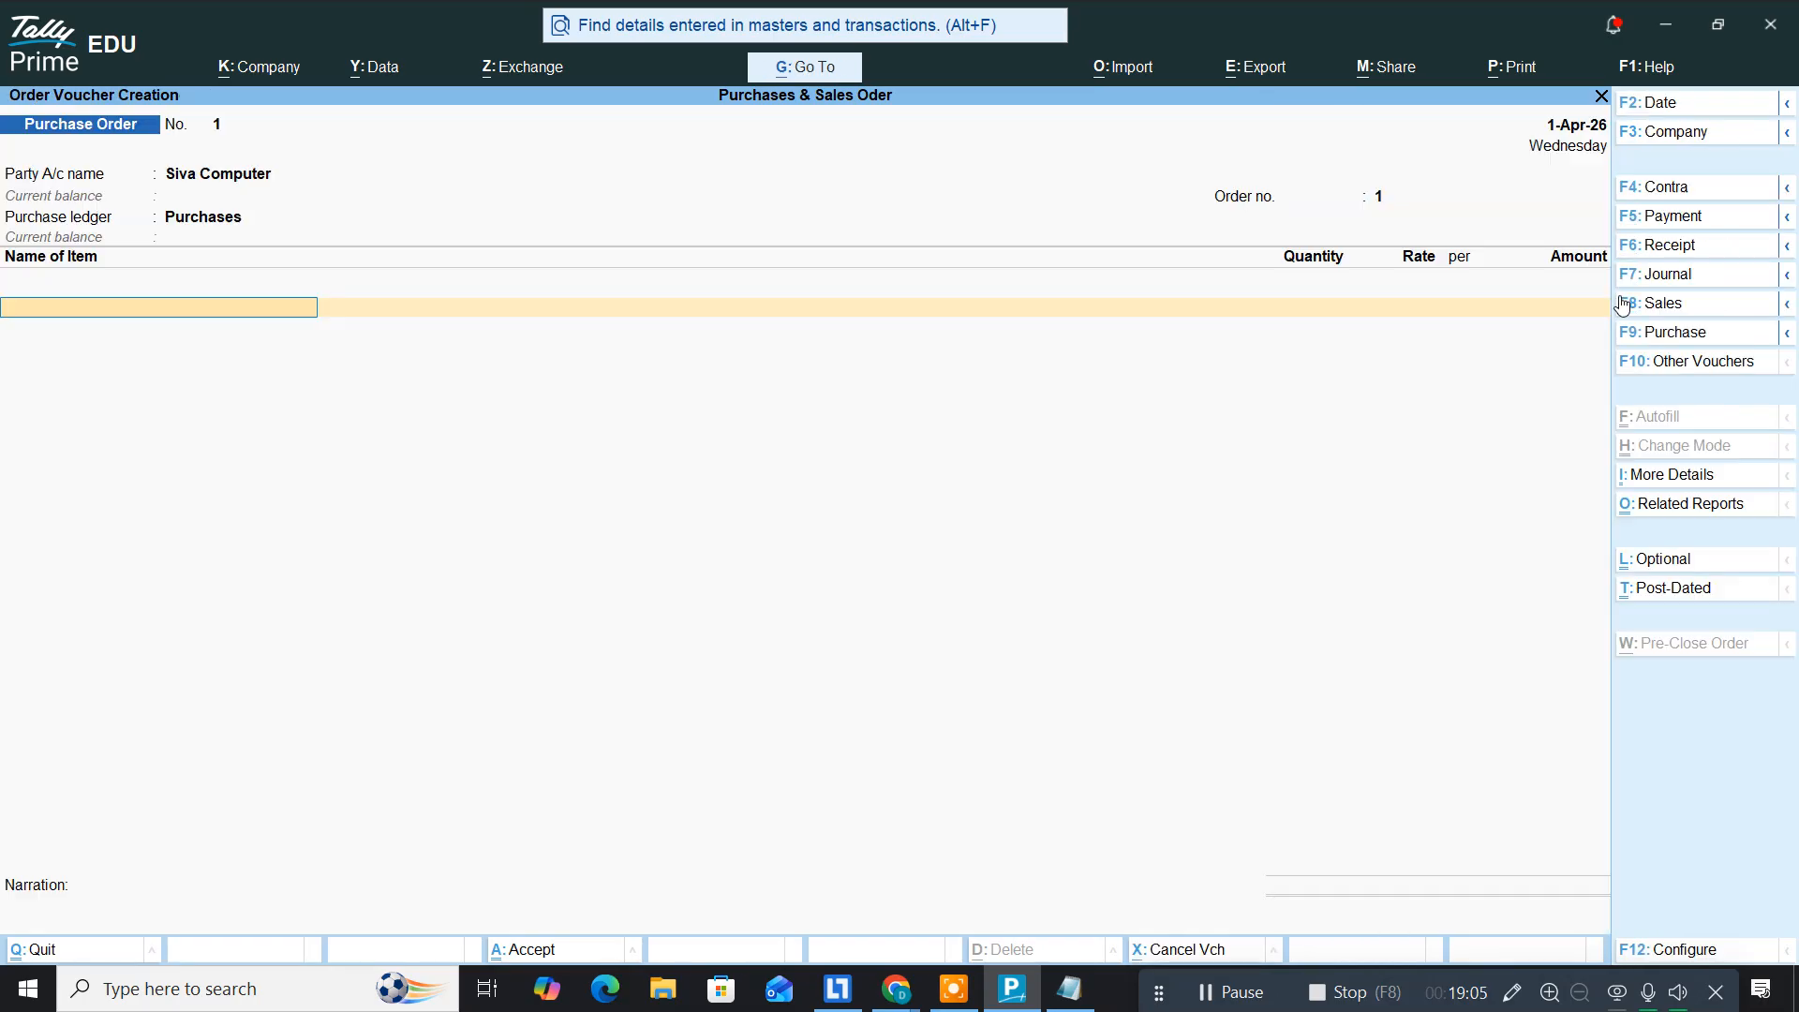
Step: Start a new stock item named 'Intel I5 12th Gen', checking the notes for the name
{"action": "key", "text": "alt+Tab"}
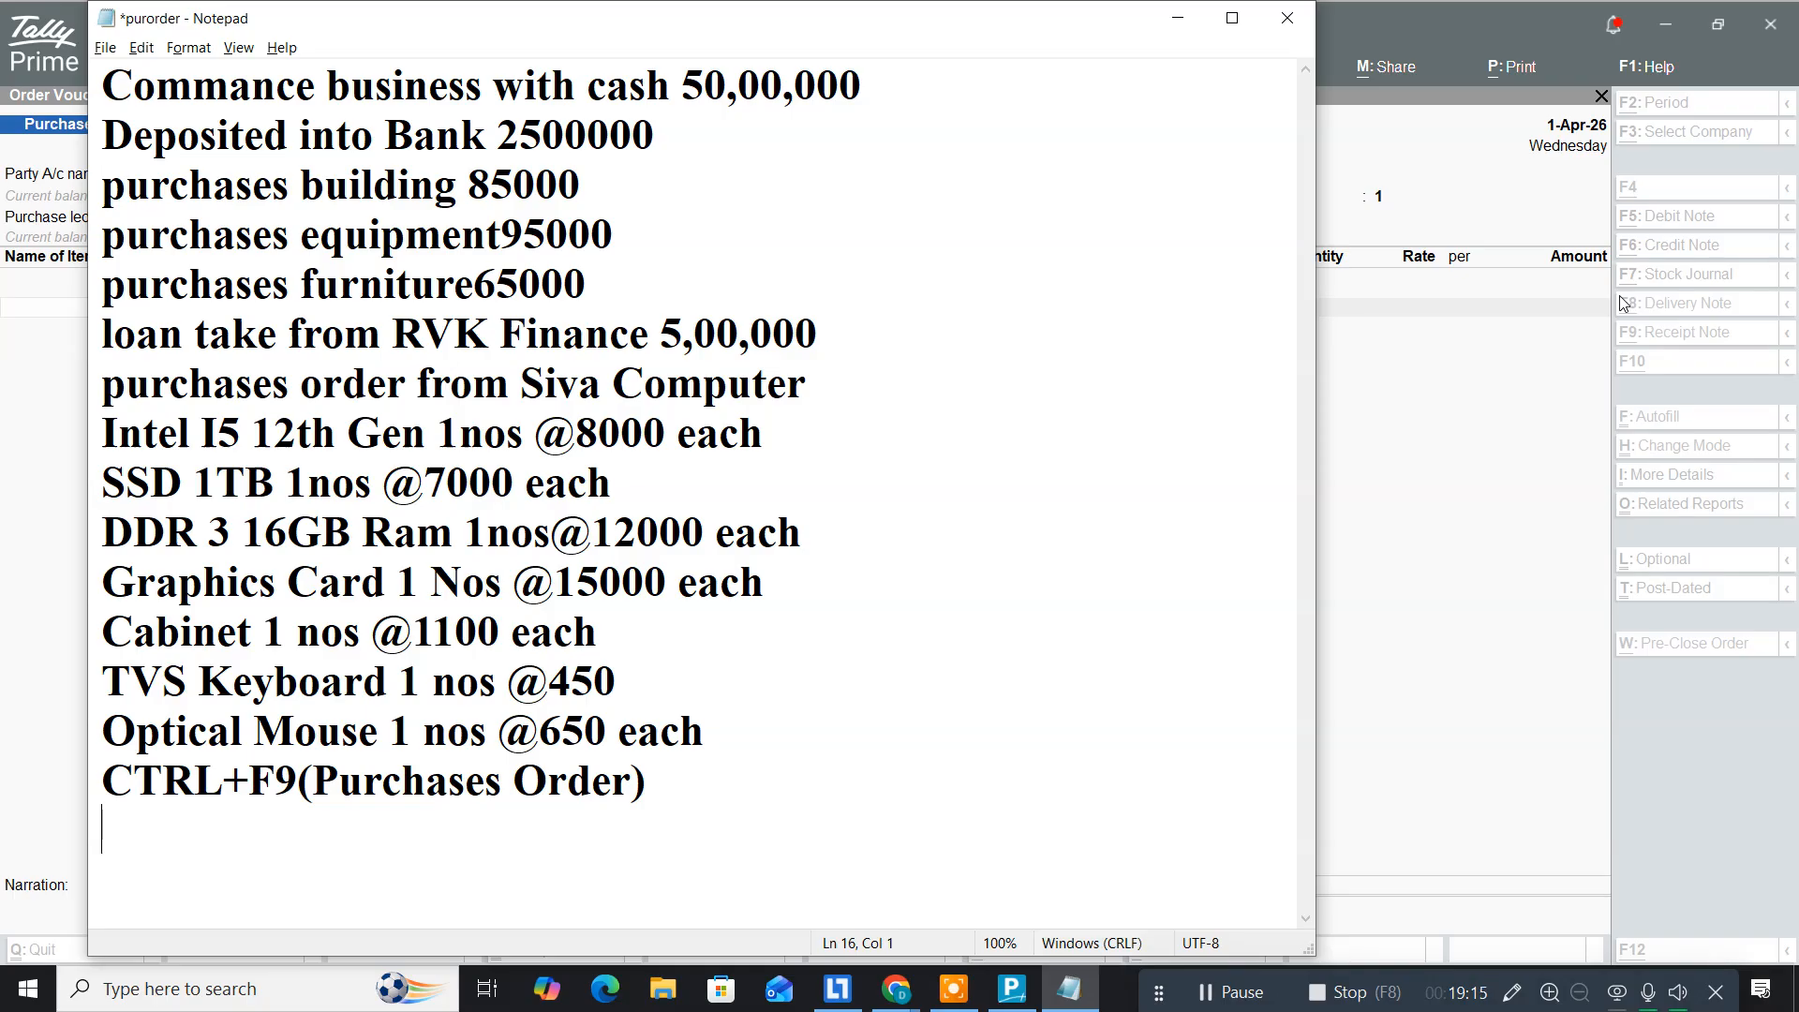
{"action": "key", "text": "alt+Tab"}
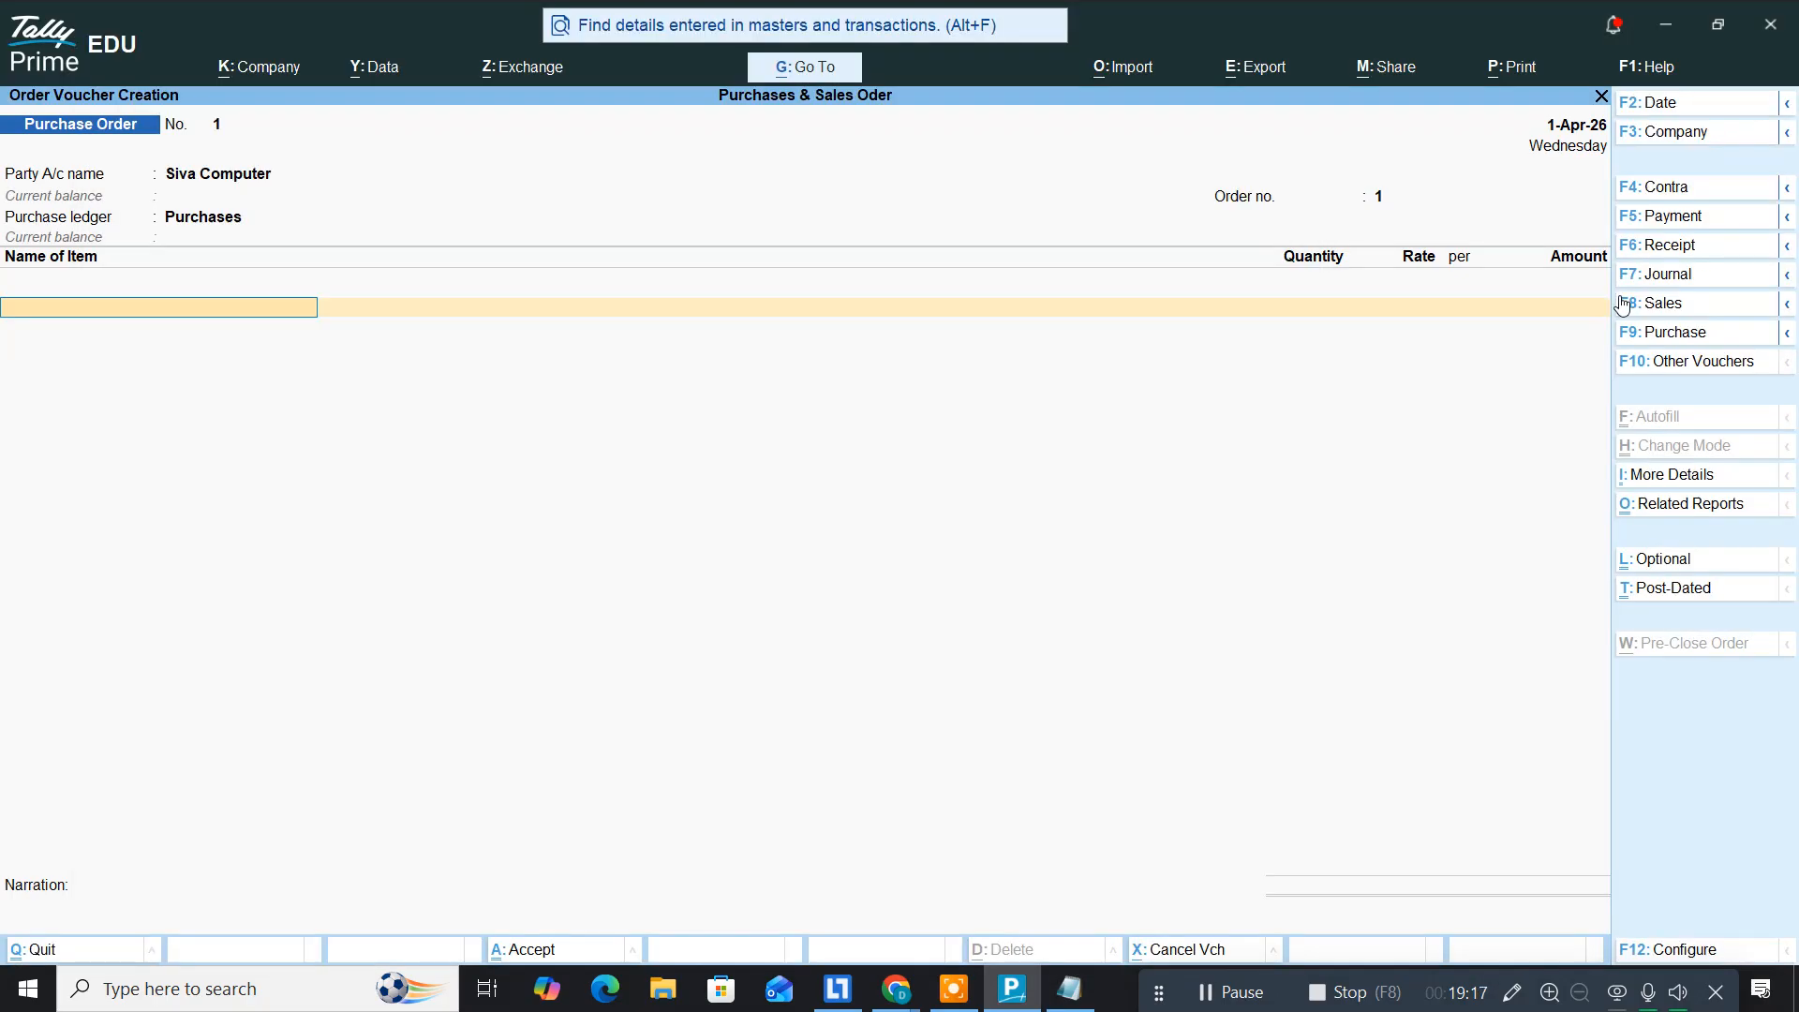
{"action": "key", "text": "alt"}
{"action": "key", "text": "alt+c"}
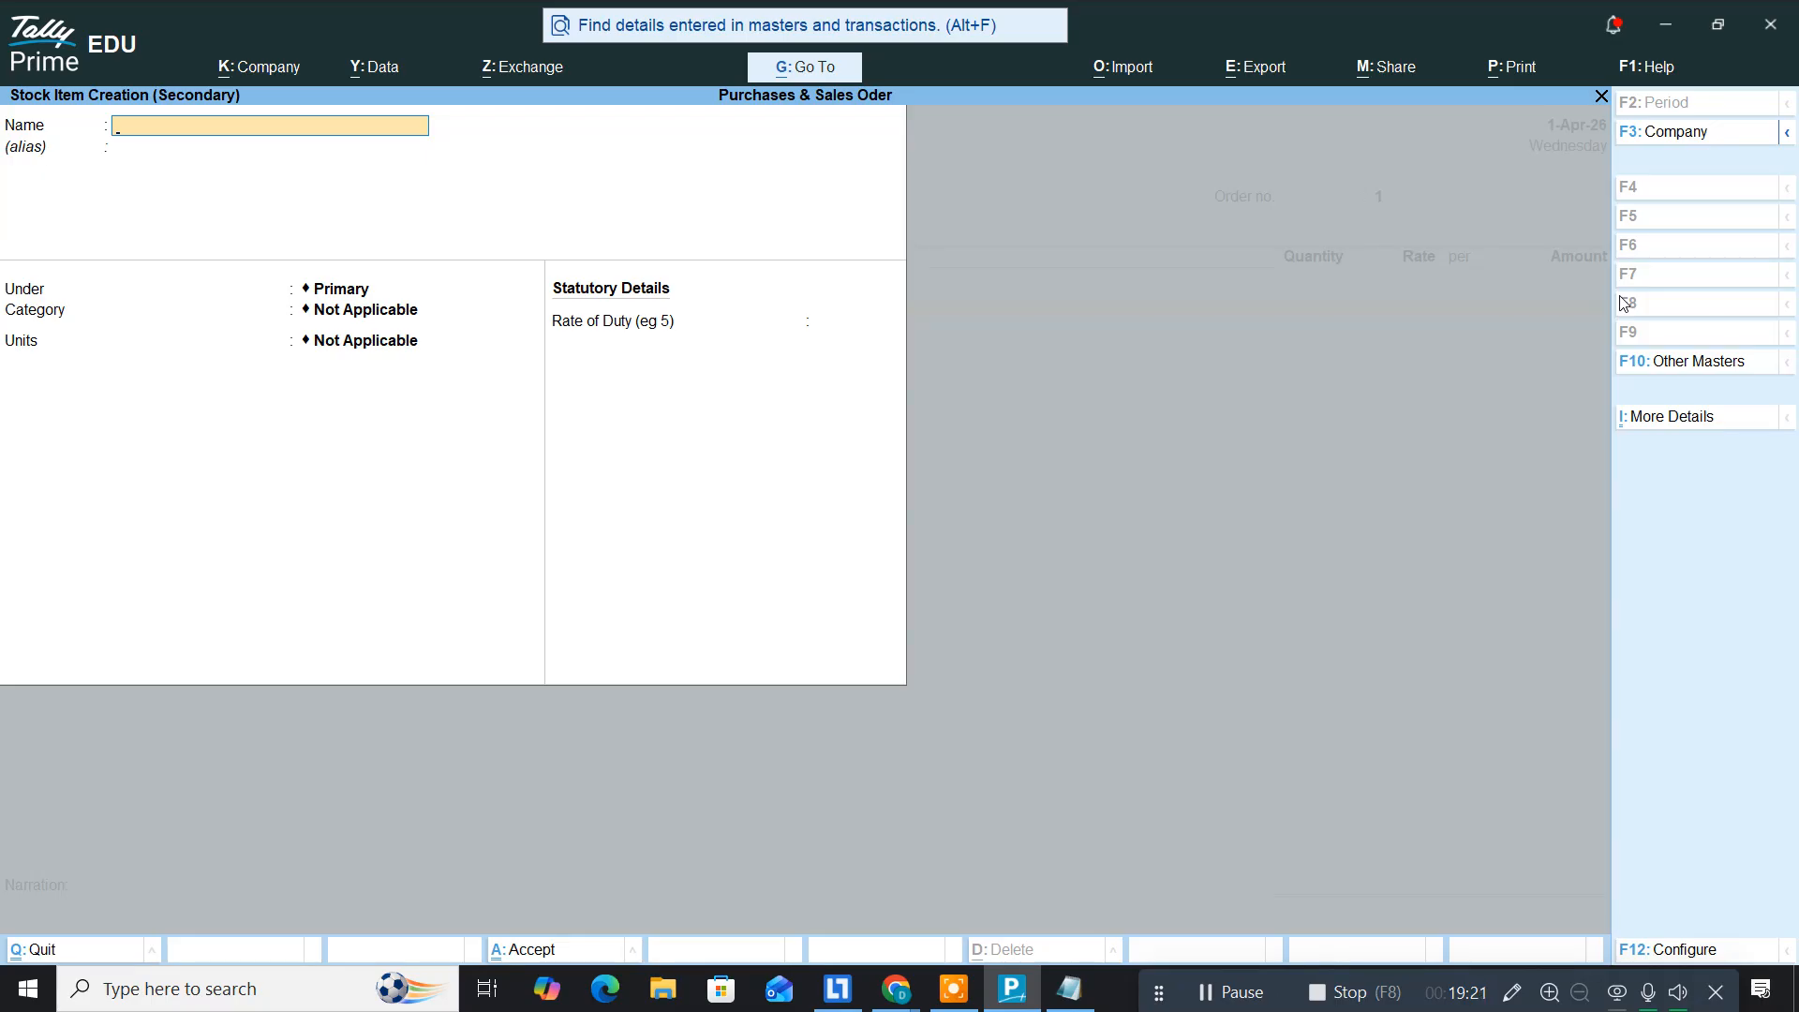
{"action": "type", "text": "Intel I5"}
{"action": "key", "text": "alt+Tab"}
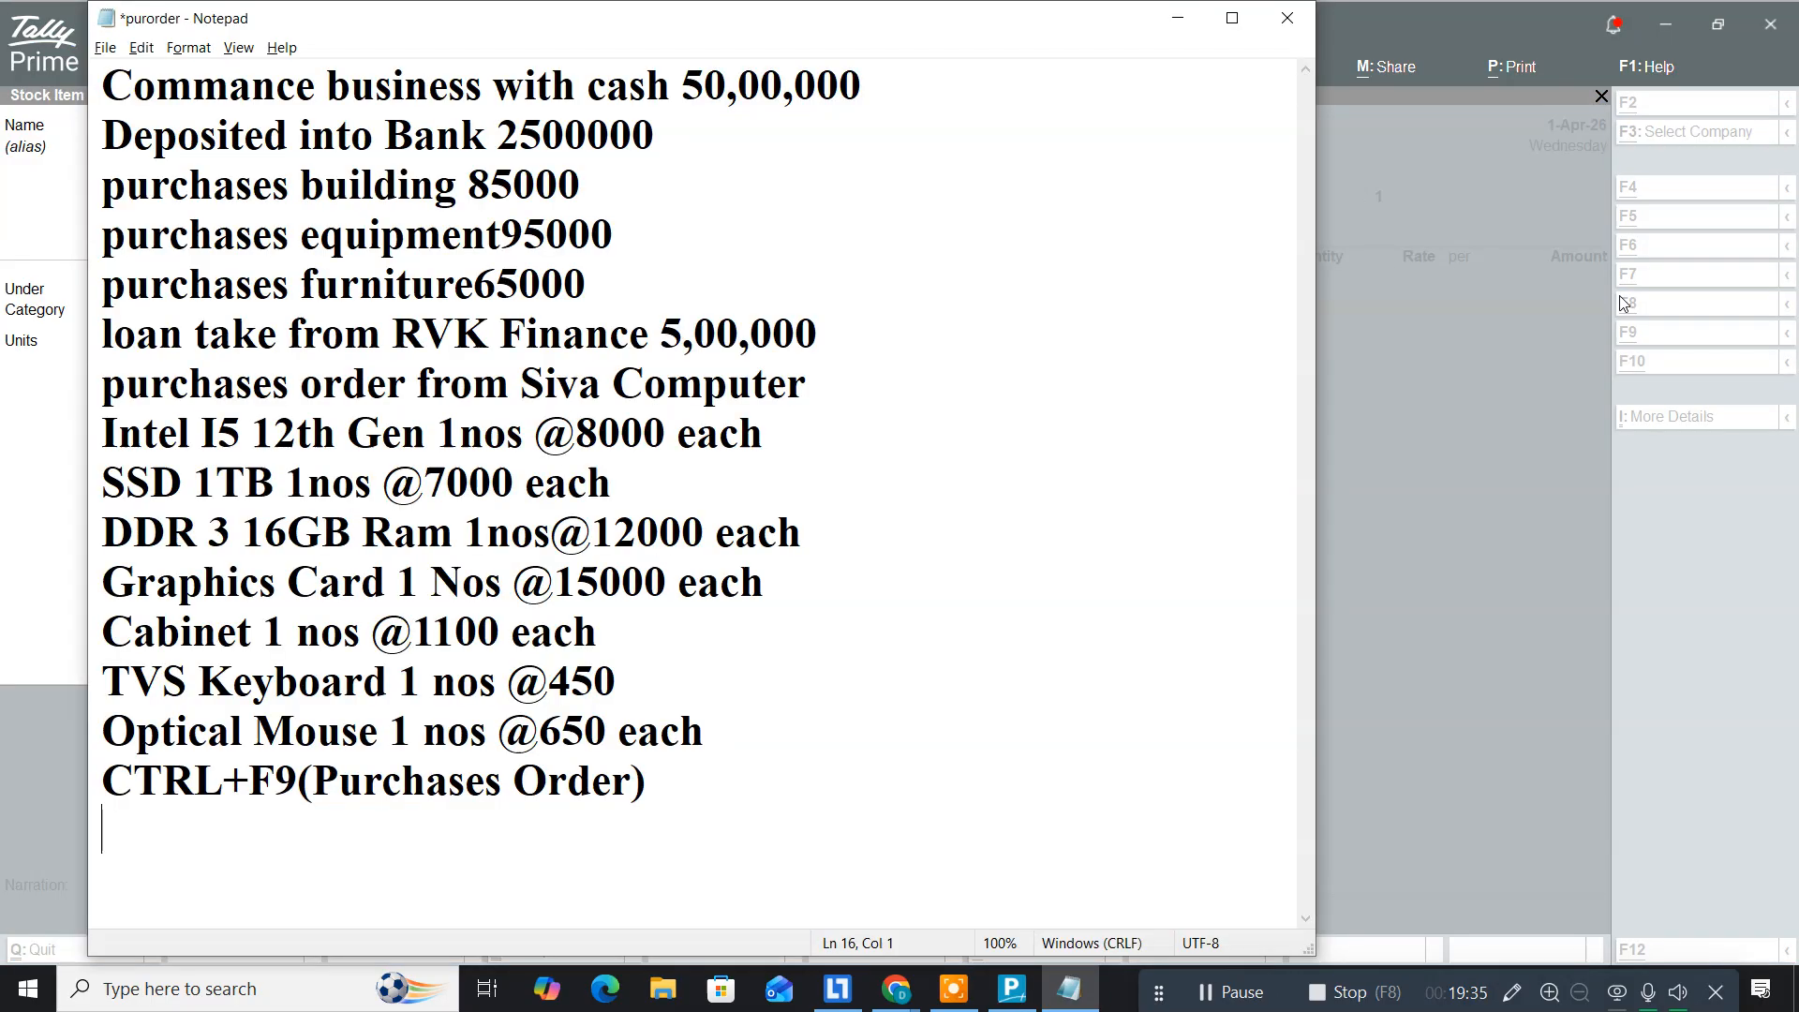
{"action": "key", "text": "alt+Tab"}
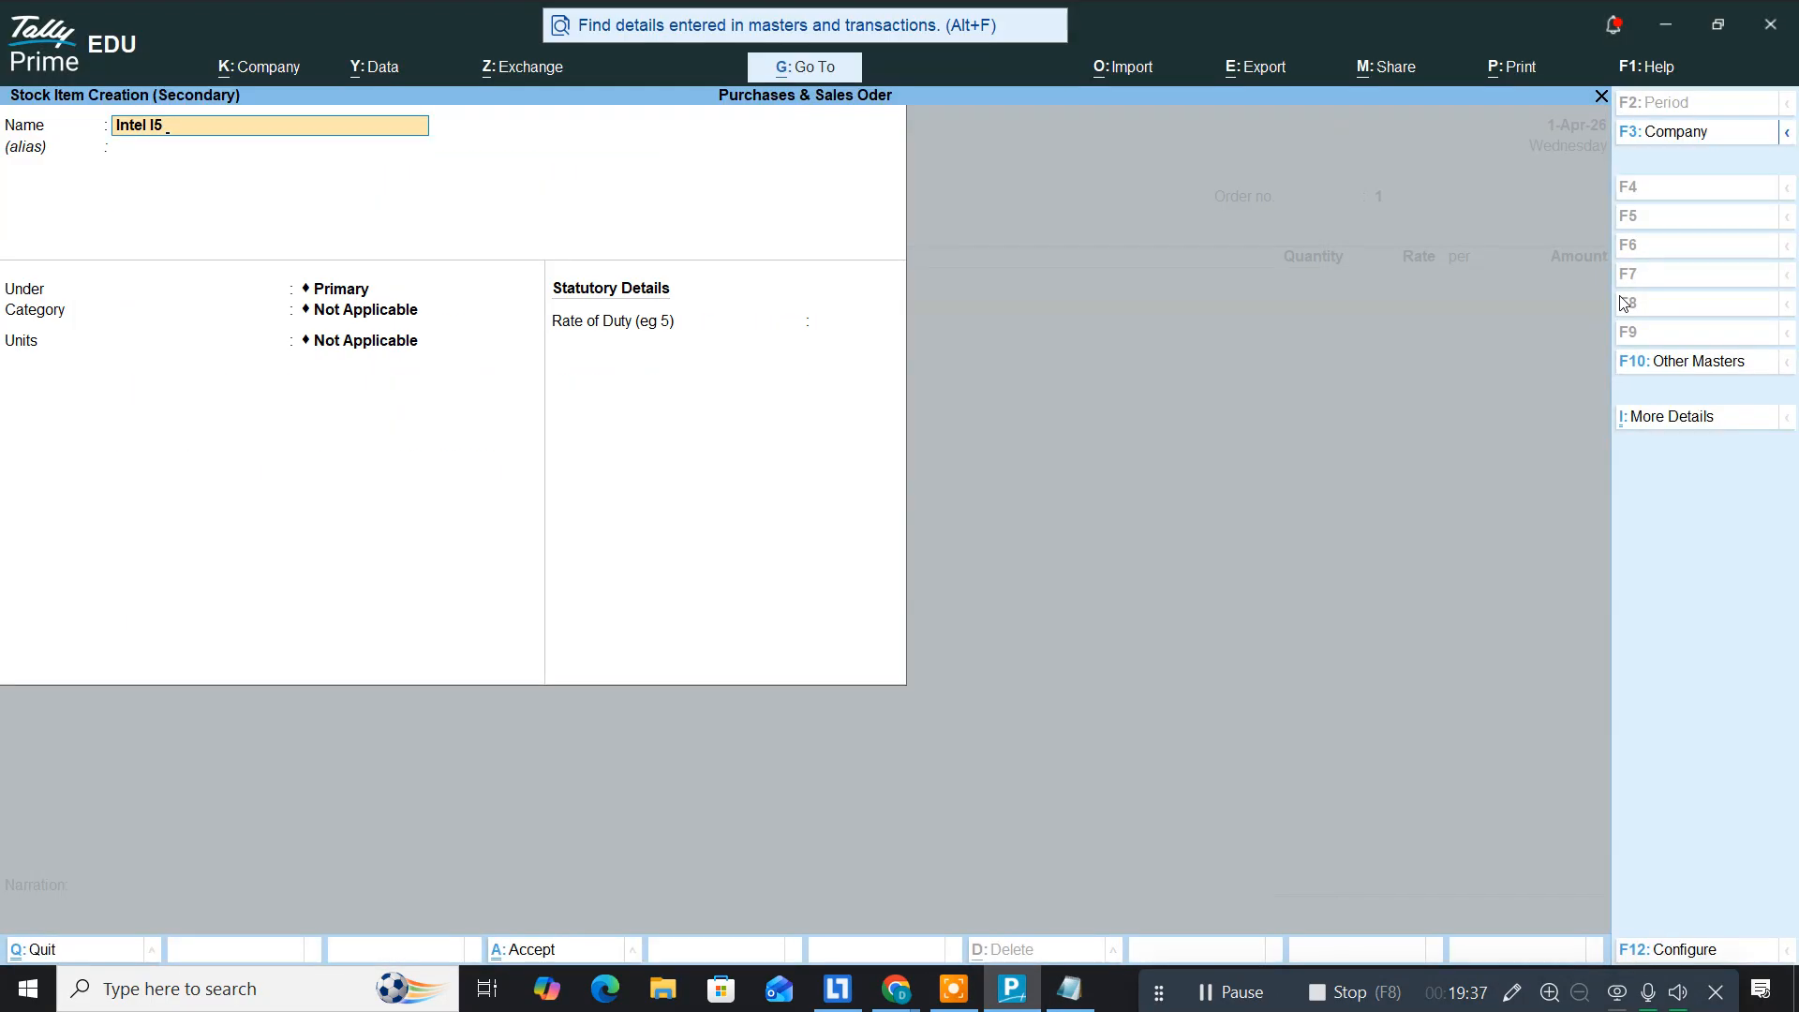
{"action": "type", "text": "12th Gen"}
{"action": "key", "text": "Return"}
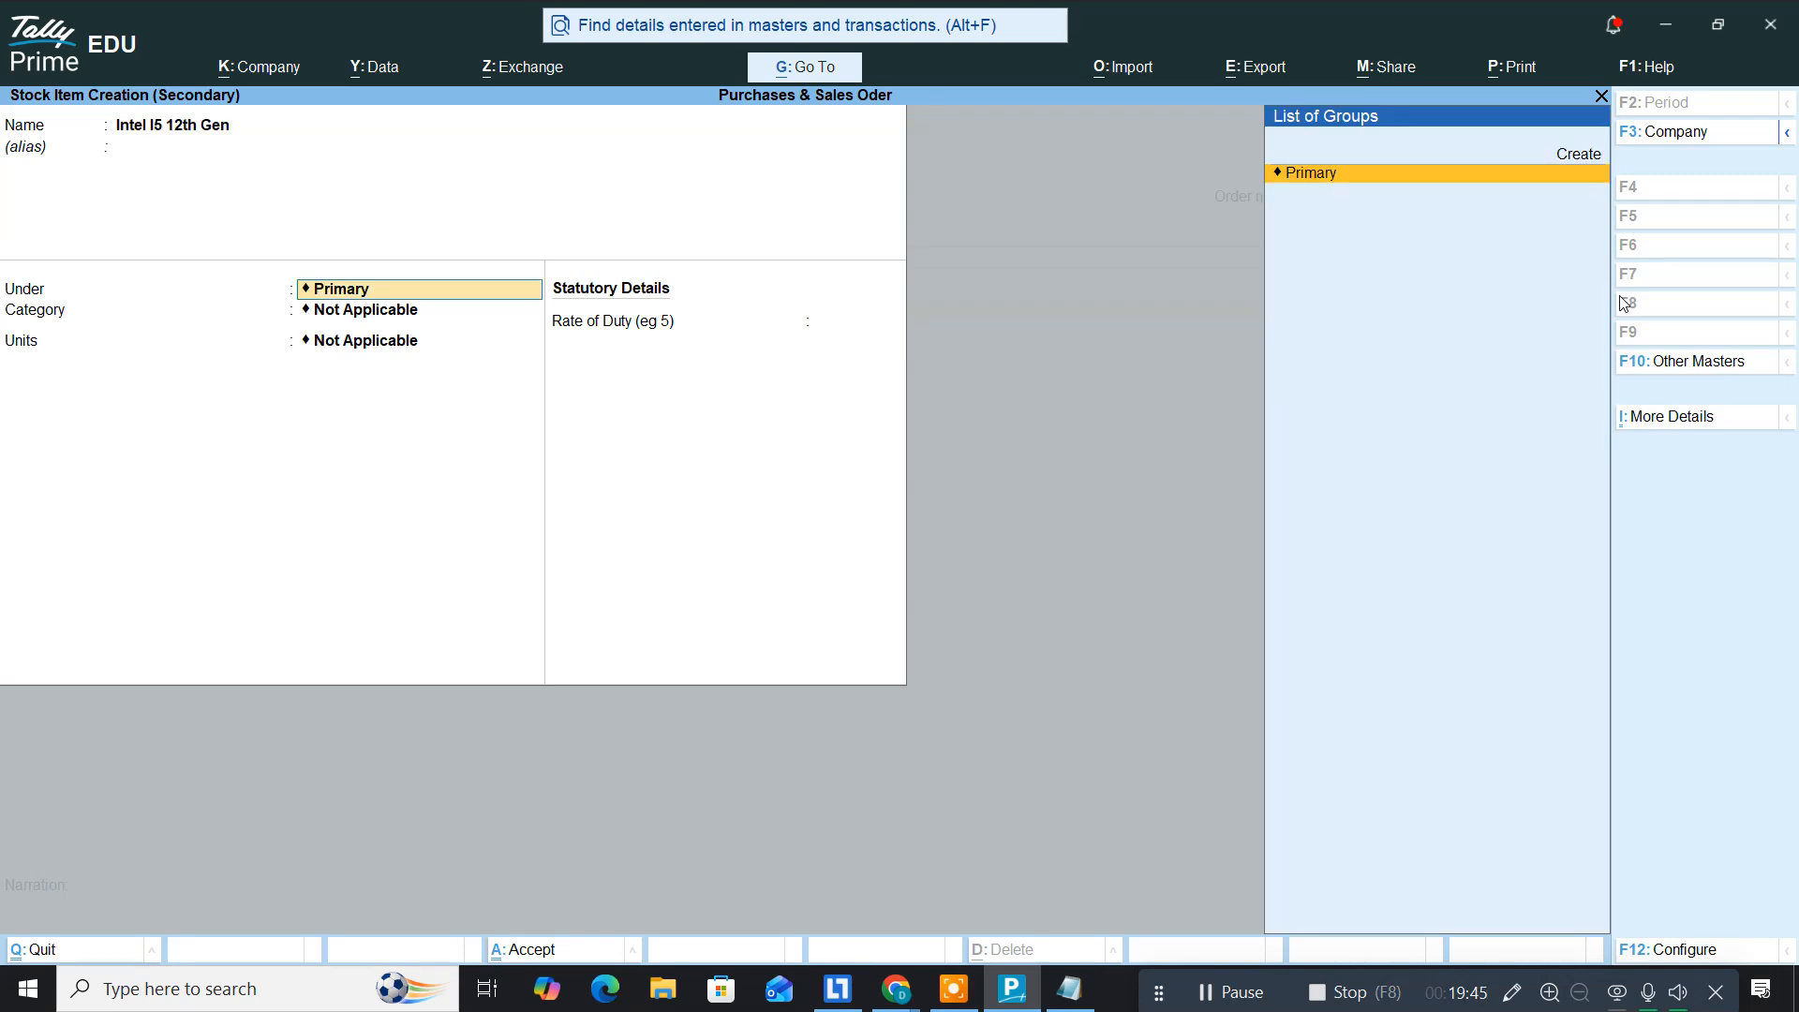
Step: Create a Motherboards stock group under Primary and a 'nos' unit for the item
{"action": "key", "text": "alt+c"}
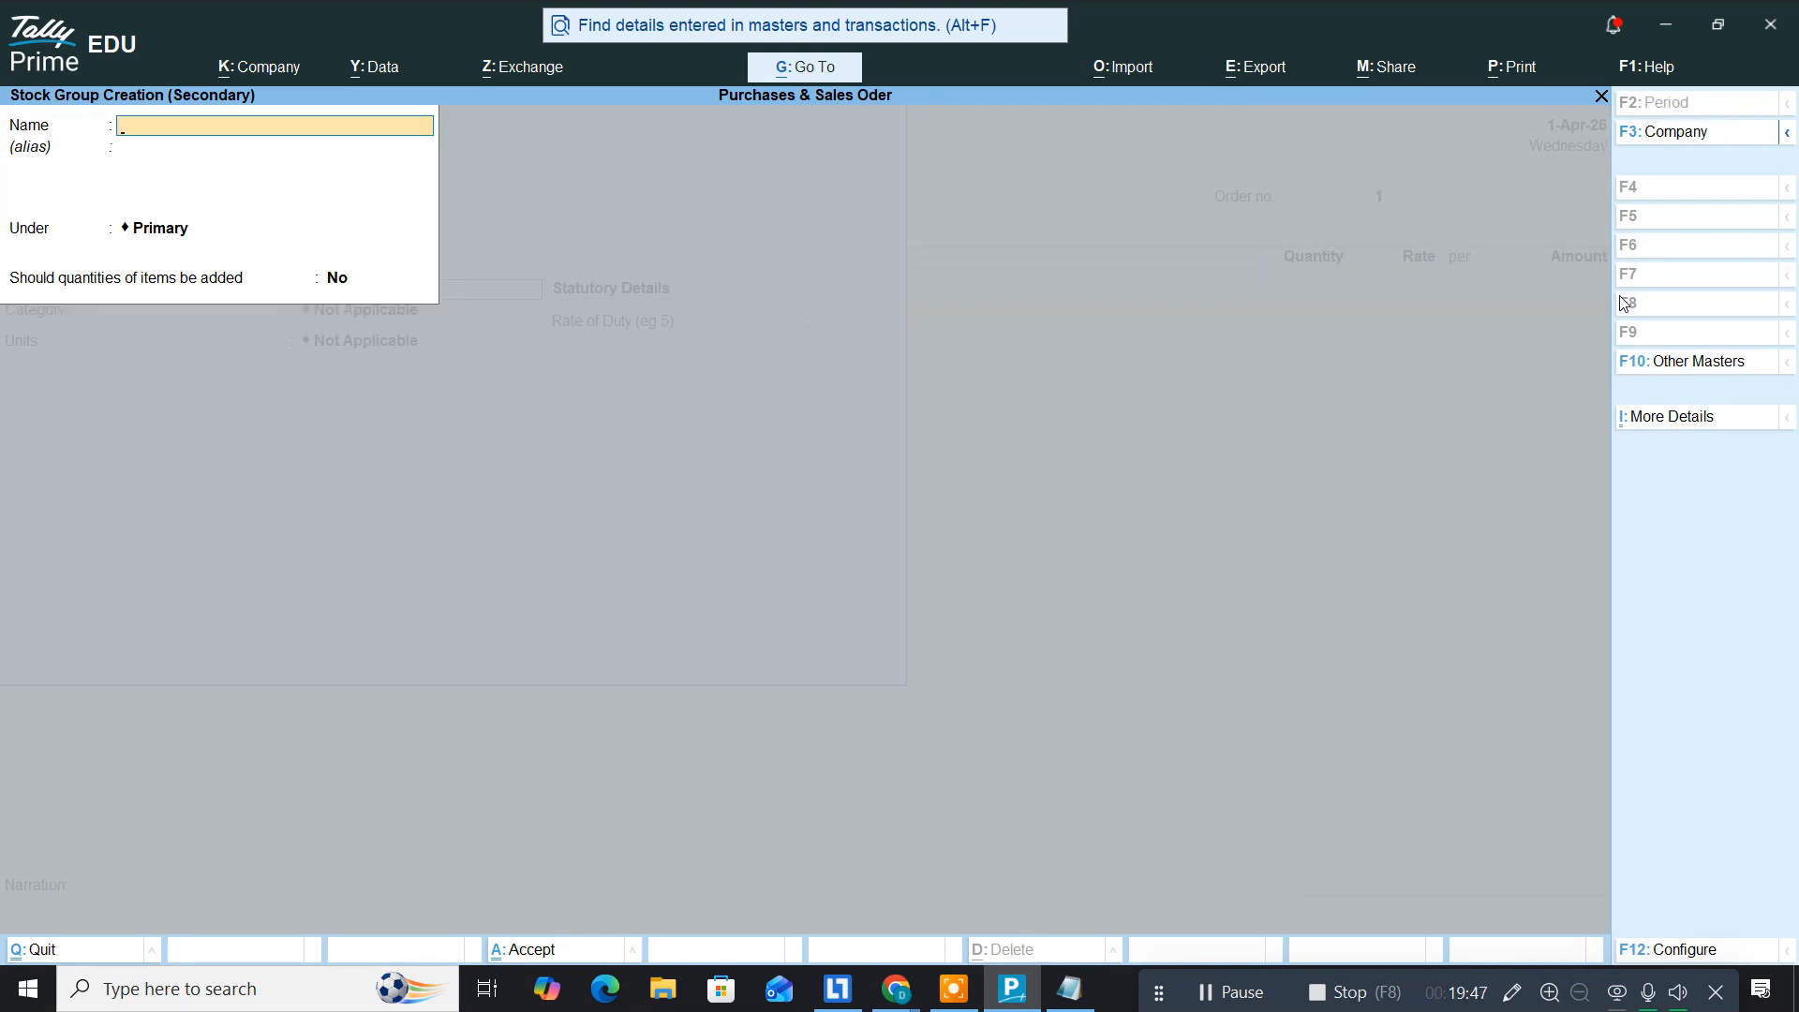
{"action": "type", "text": "Motherboards"}
{"action": "key", "text": "Return"}
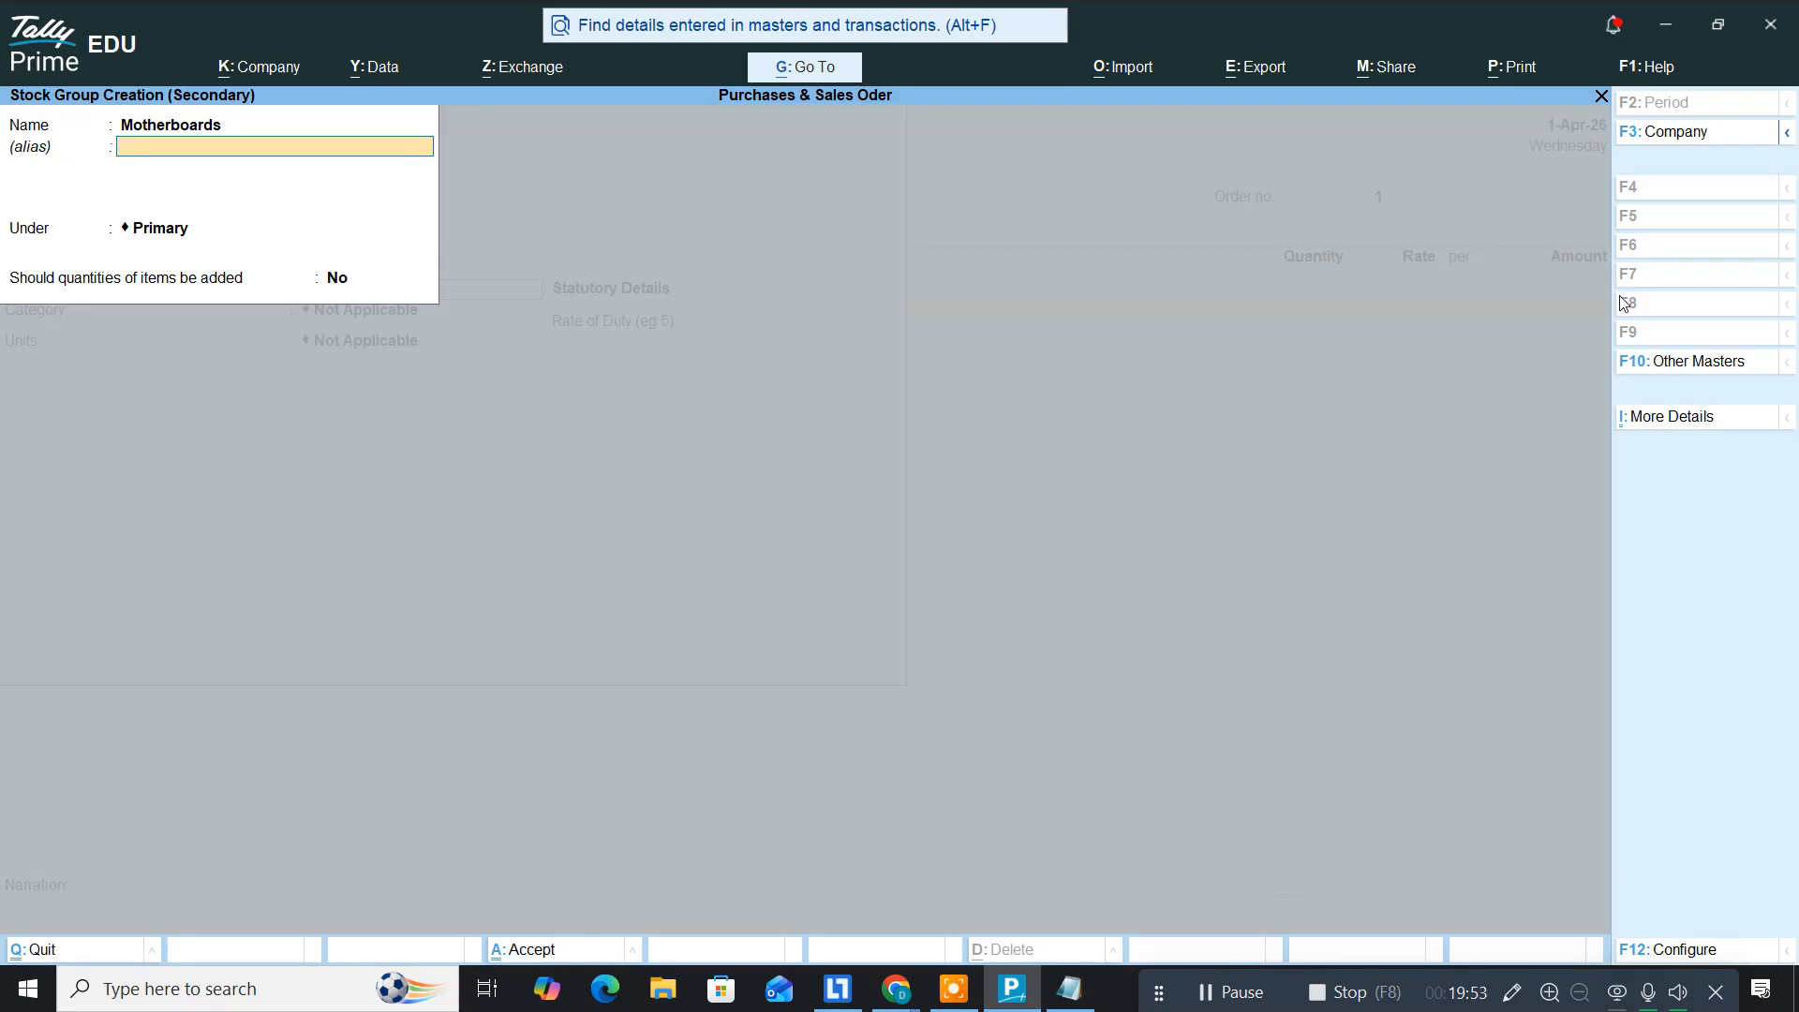
{"action": "key", "text": "Return"}
{"action": "key", "text": "Return"}
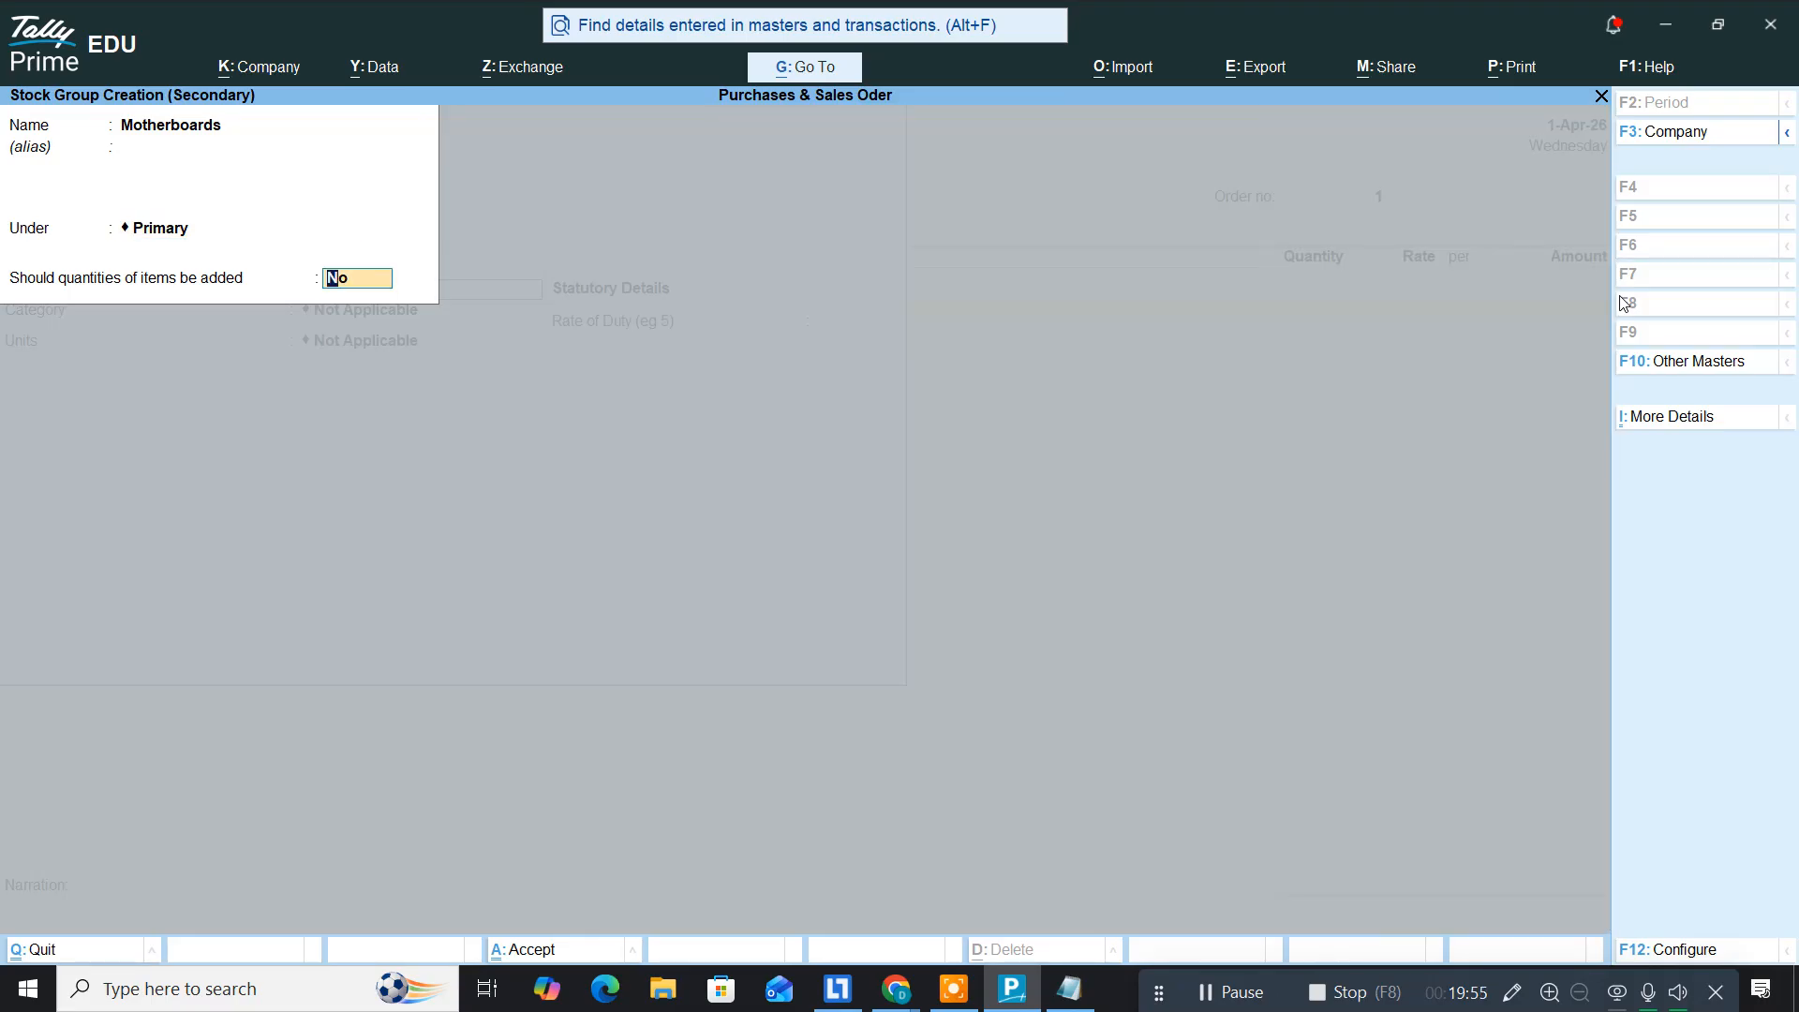
{"action": "key", "text": "Return"}
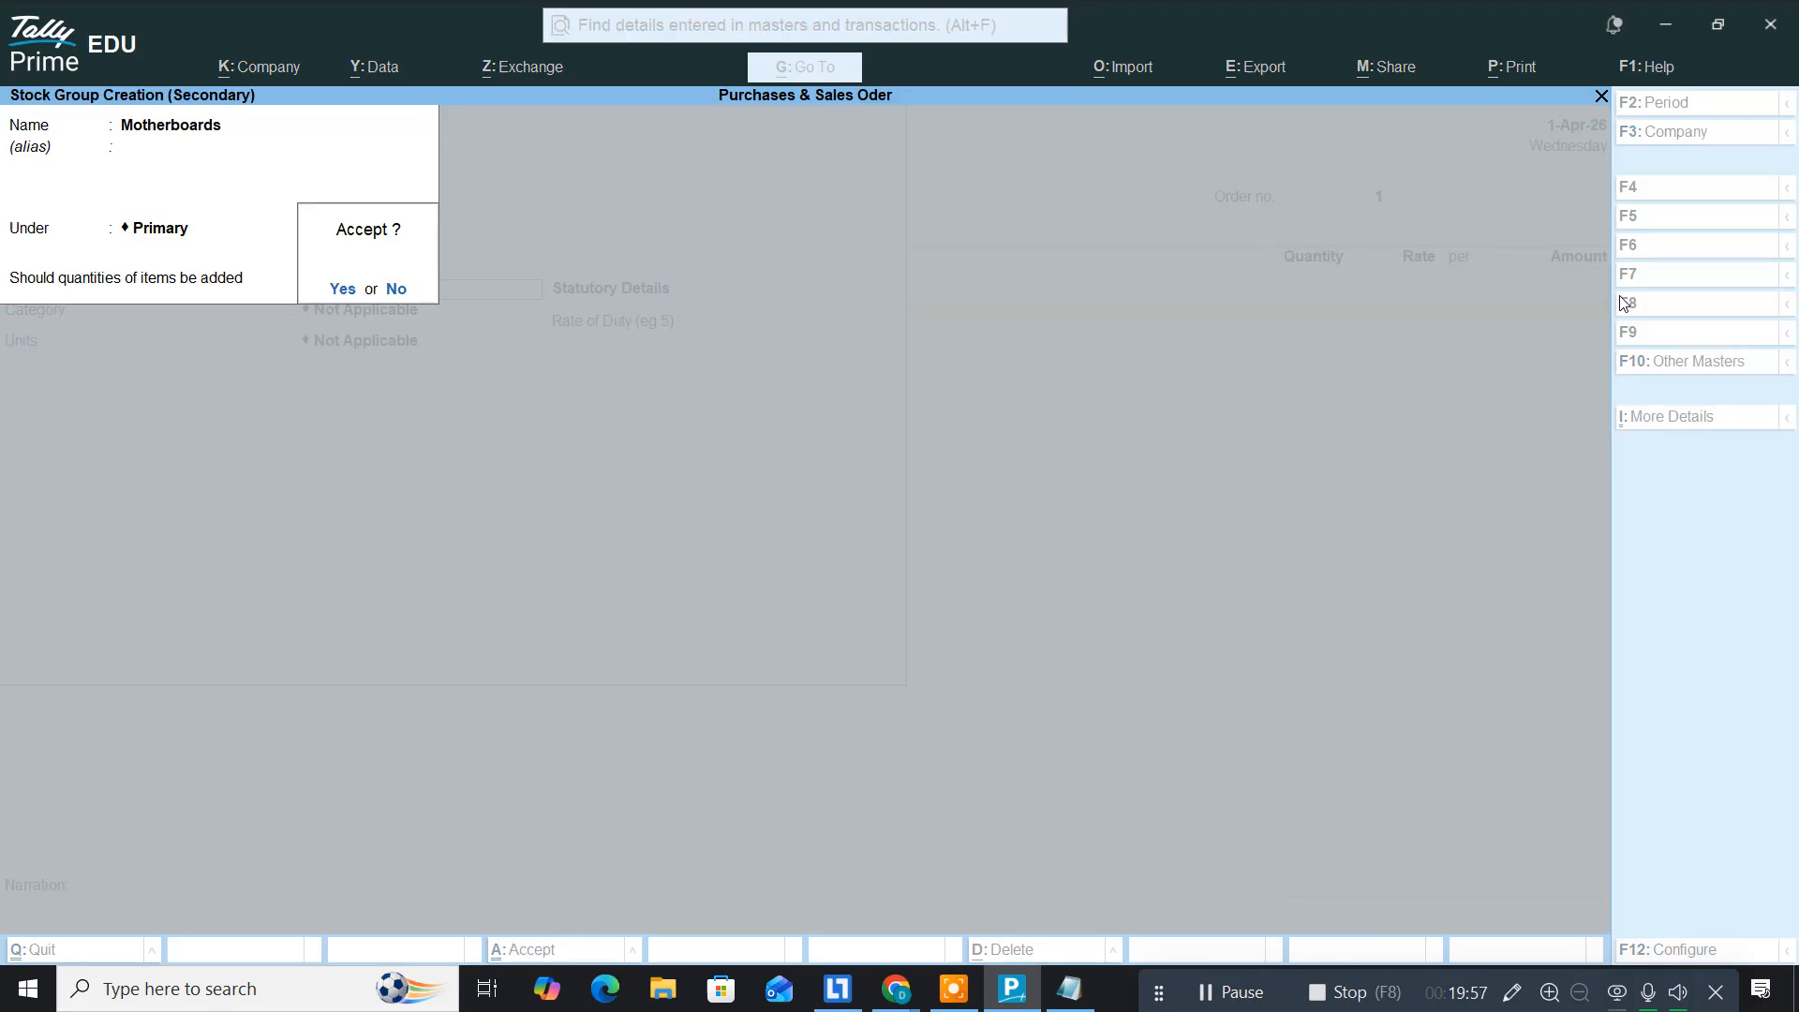
{"action": "key", "text": "Return"}
{"action": "key", "text": "Return"}
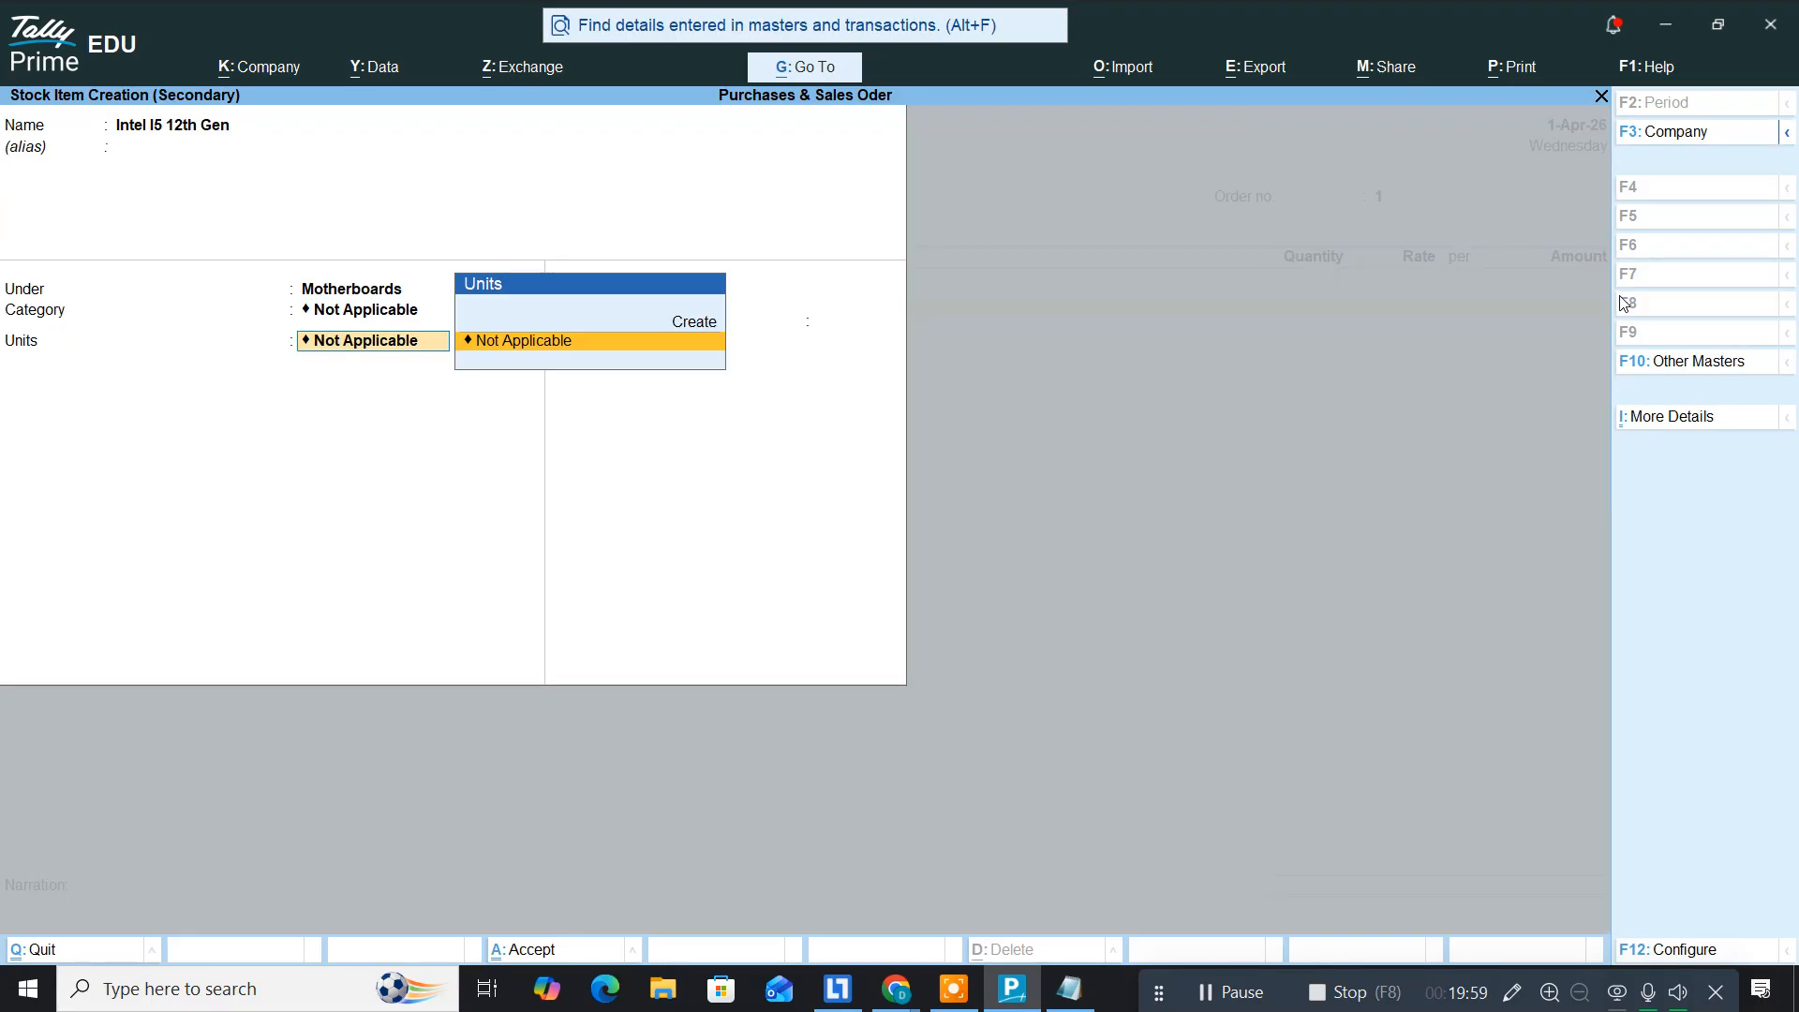
{"action": "key", "text": "alt"}
{"action": "key", "text": "alt+c"}
{"action": "type", "text": "nos"}
{"action": "key", "text": "Return"}
{"action": "key", "text": "Return"}
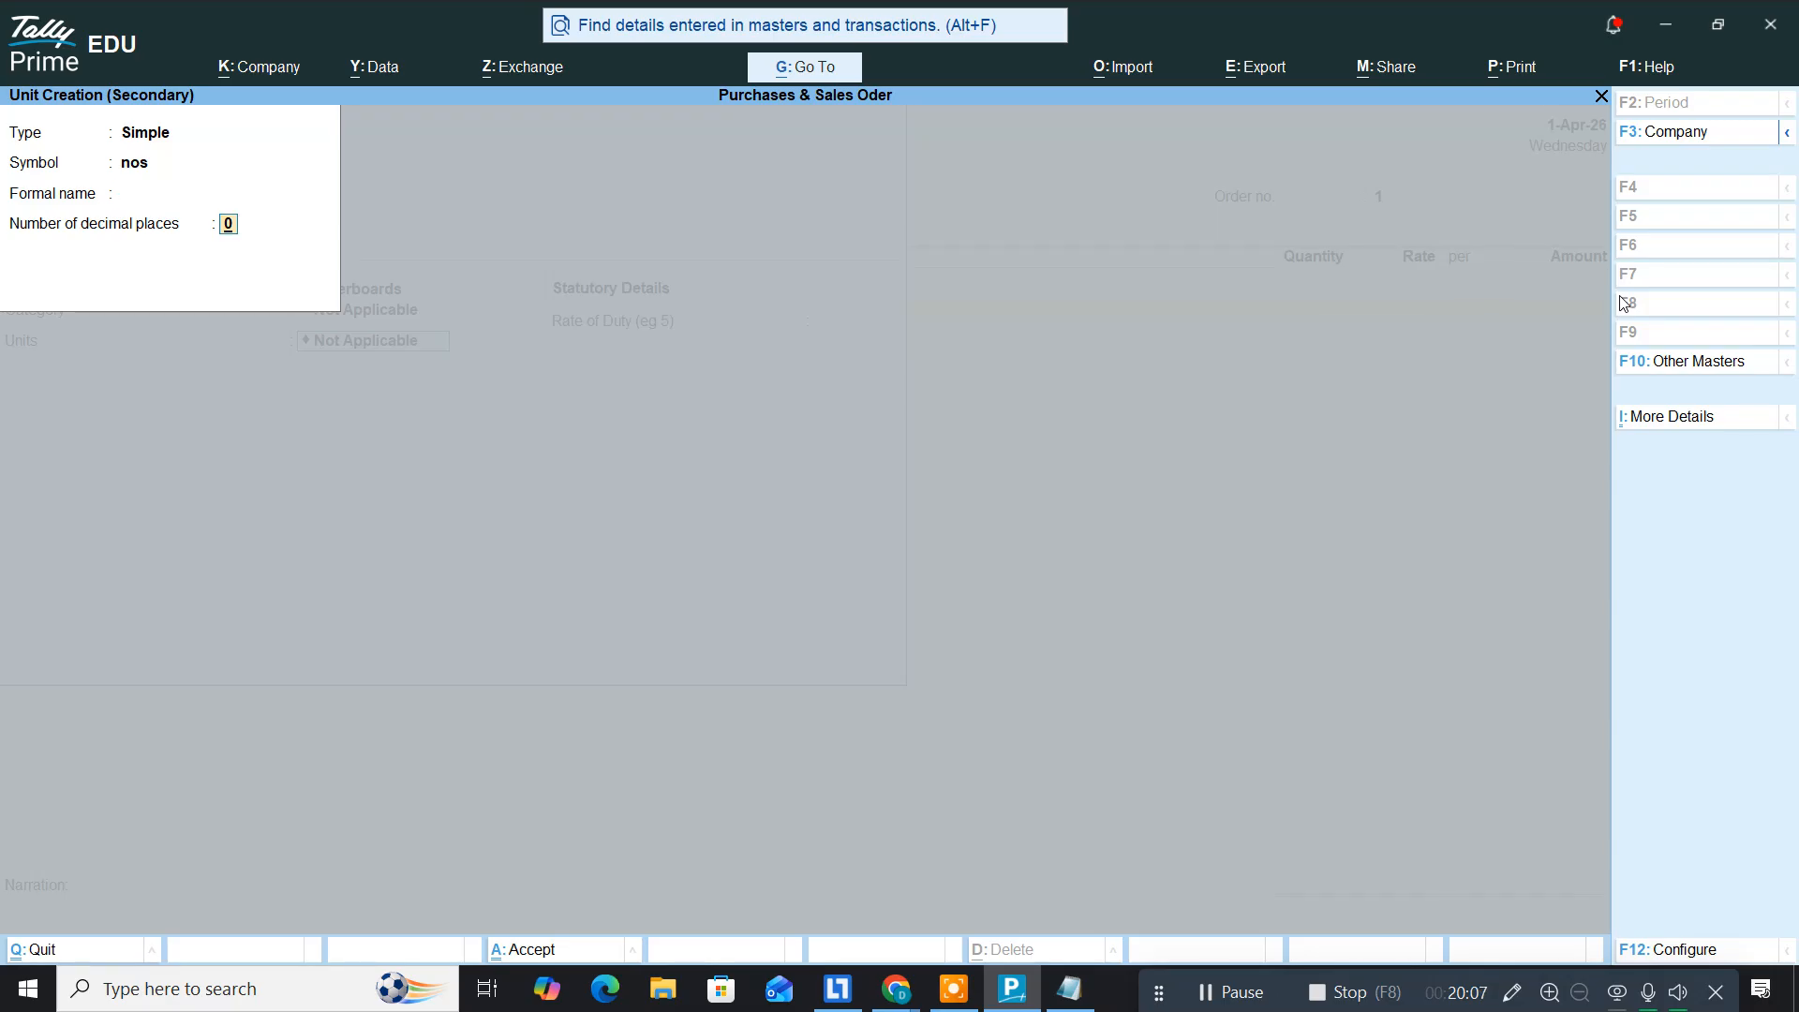
{"action": "key", "text": "Return"}
{"action": "key", "text": "Return"}
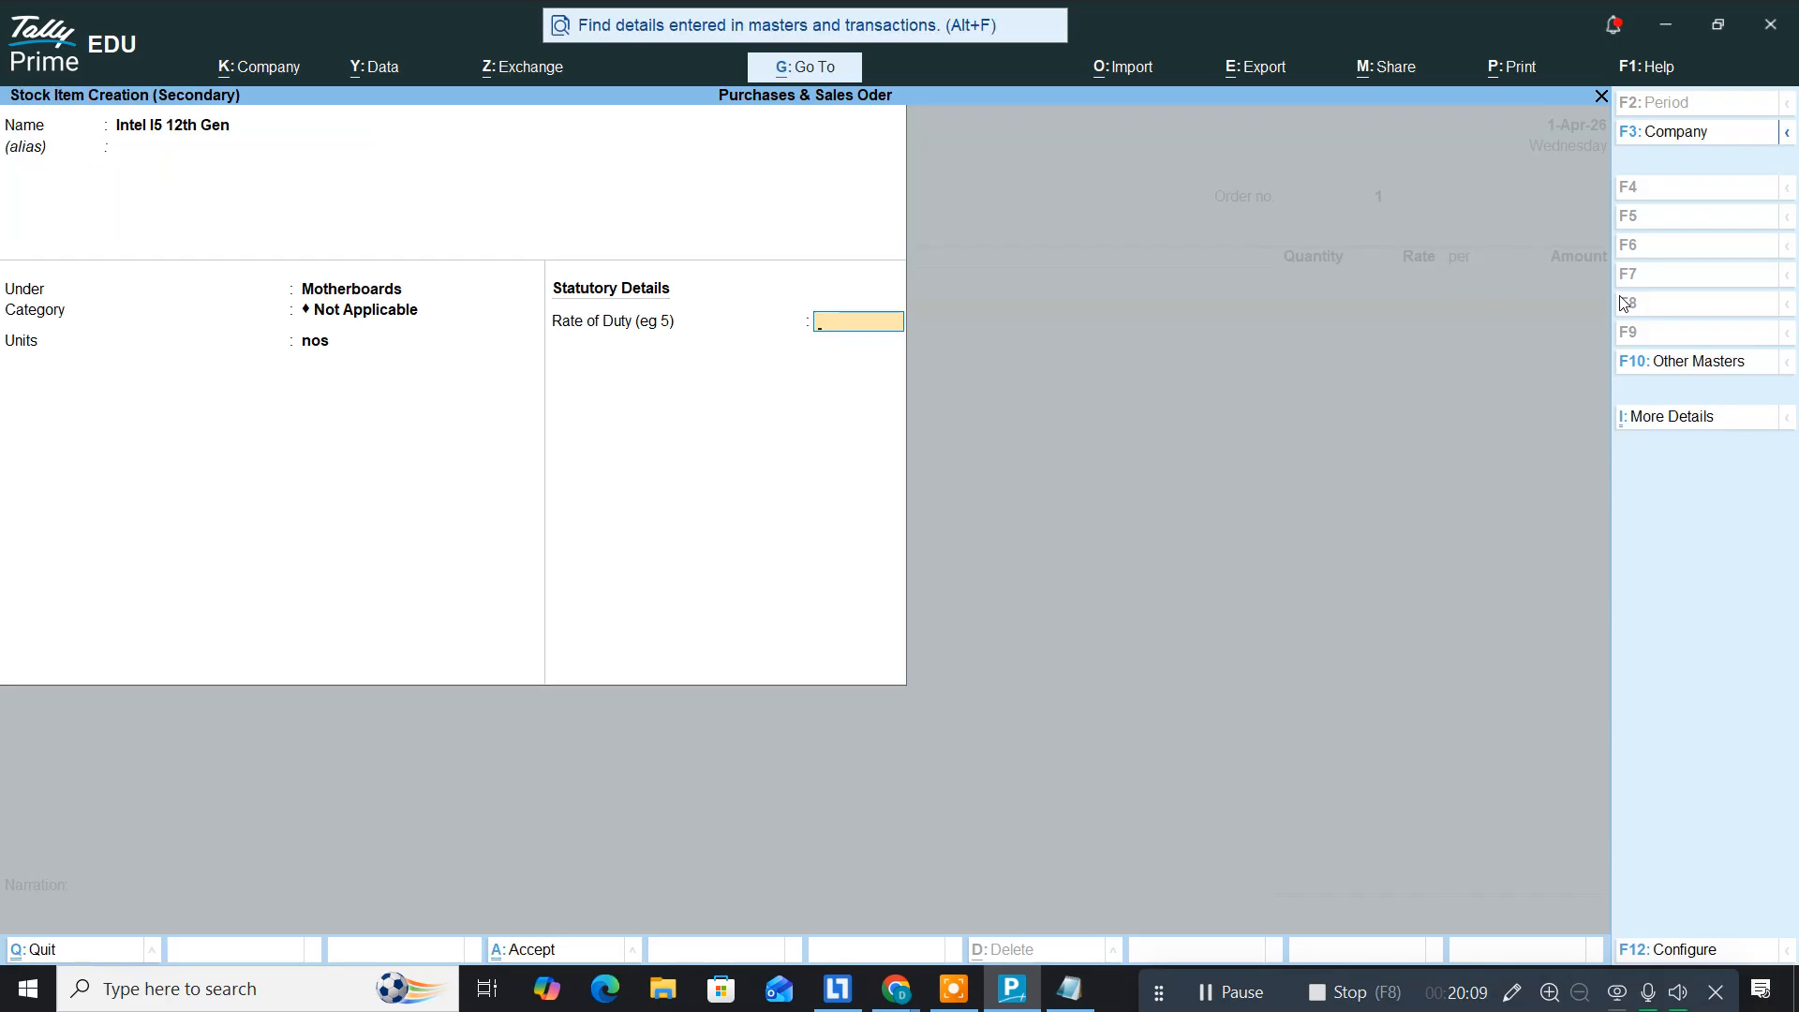
{"action": "key", "text": "Return"}
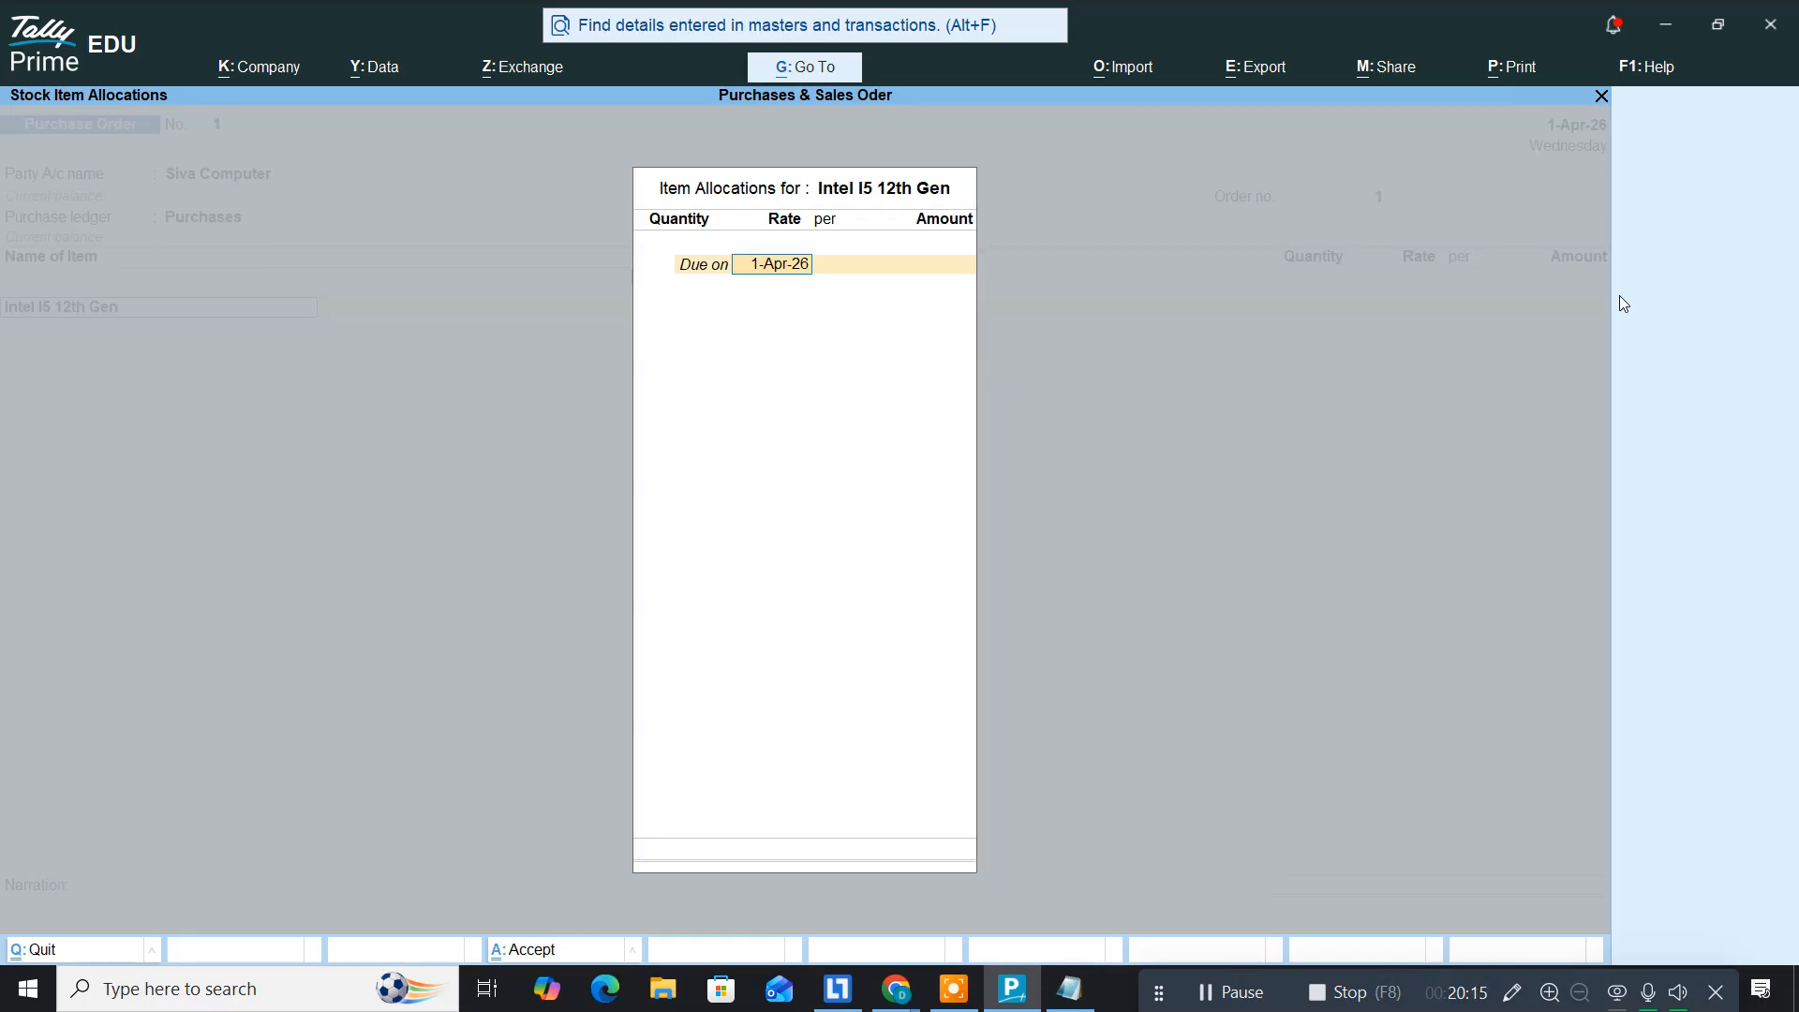
Step: Allocate Intel I5 12th Gen at 1 nos with a rate of 8,000
{"action": "key", "text": "Return"}
{"action": "key", "text": "alt+Tab"}
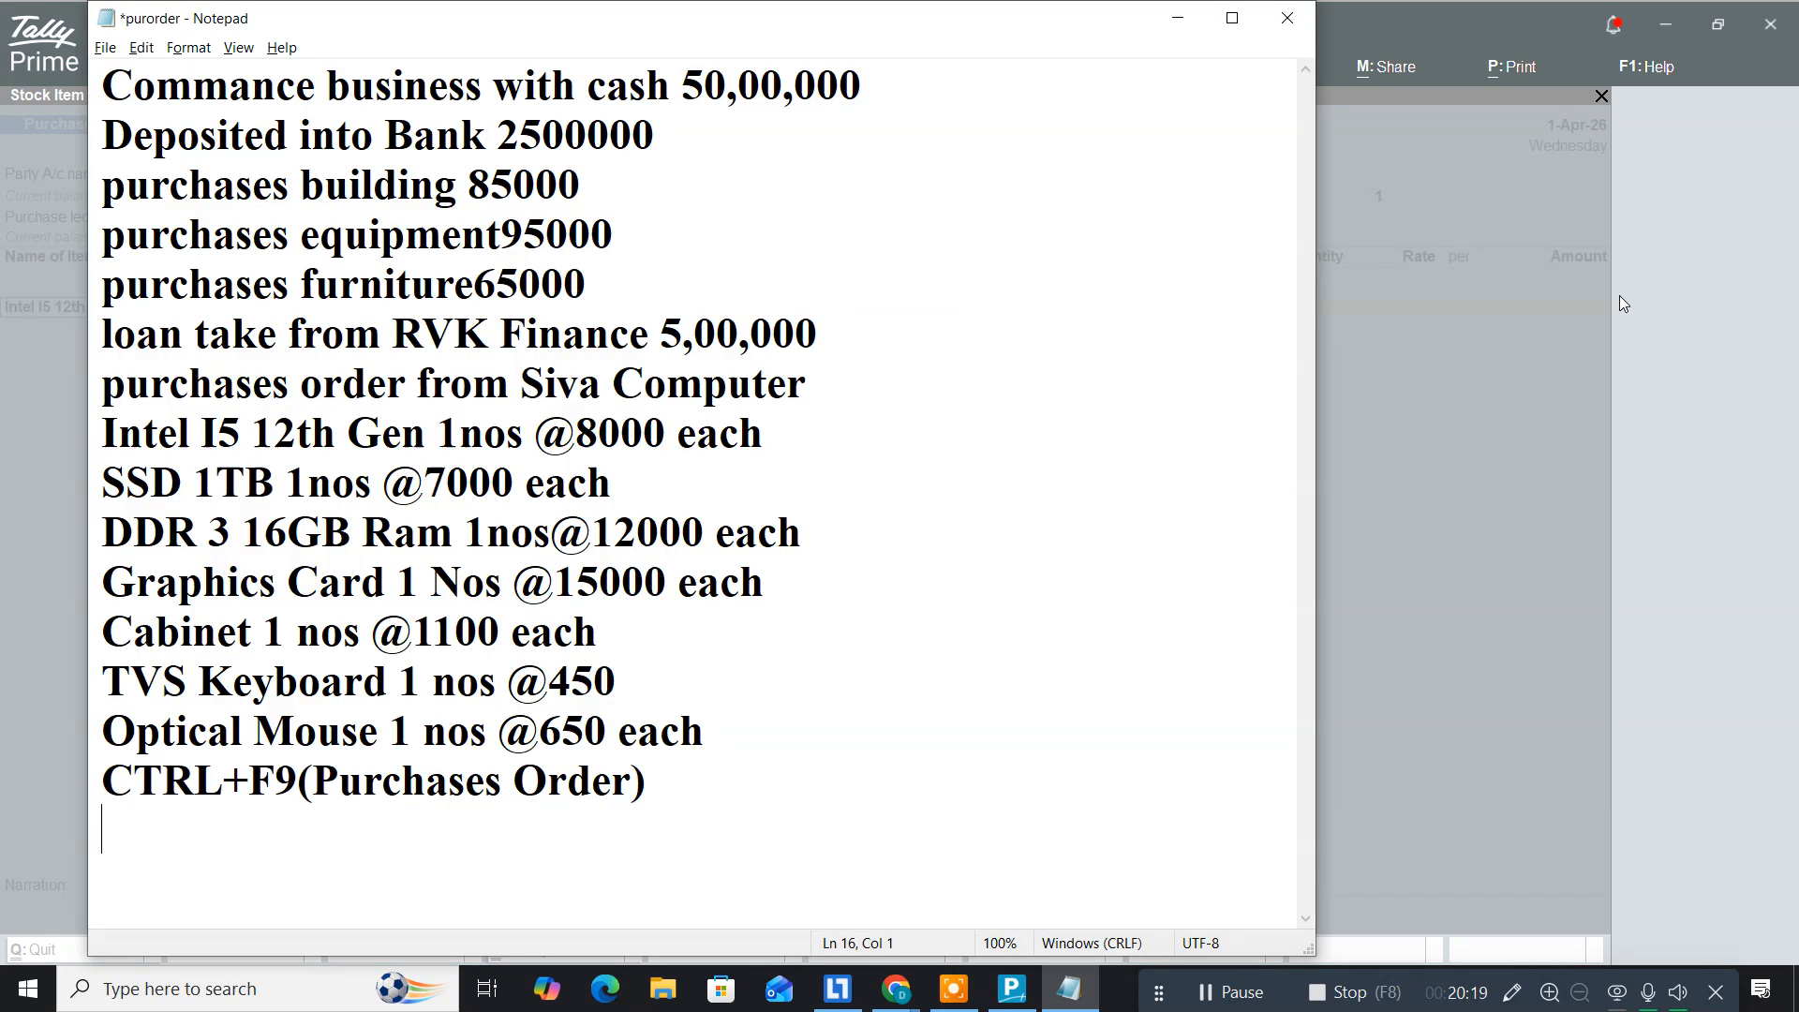
{"action": "key", "text": "alt+Tab"}
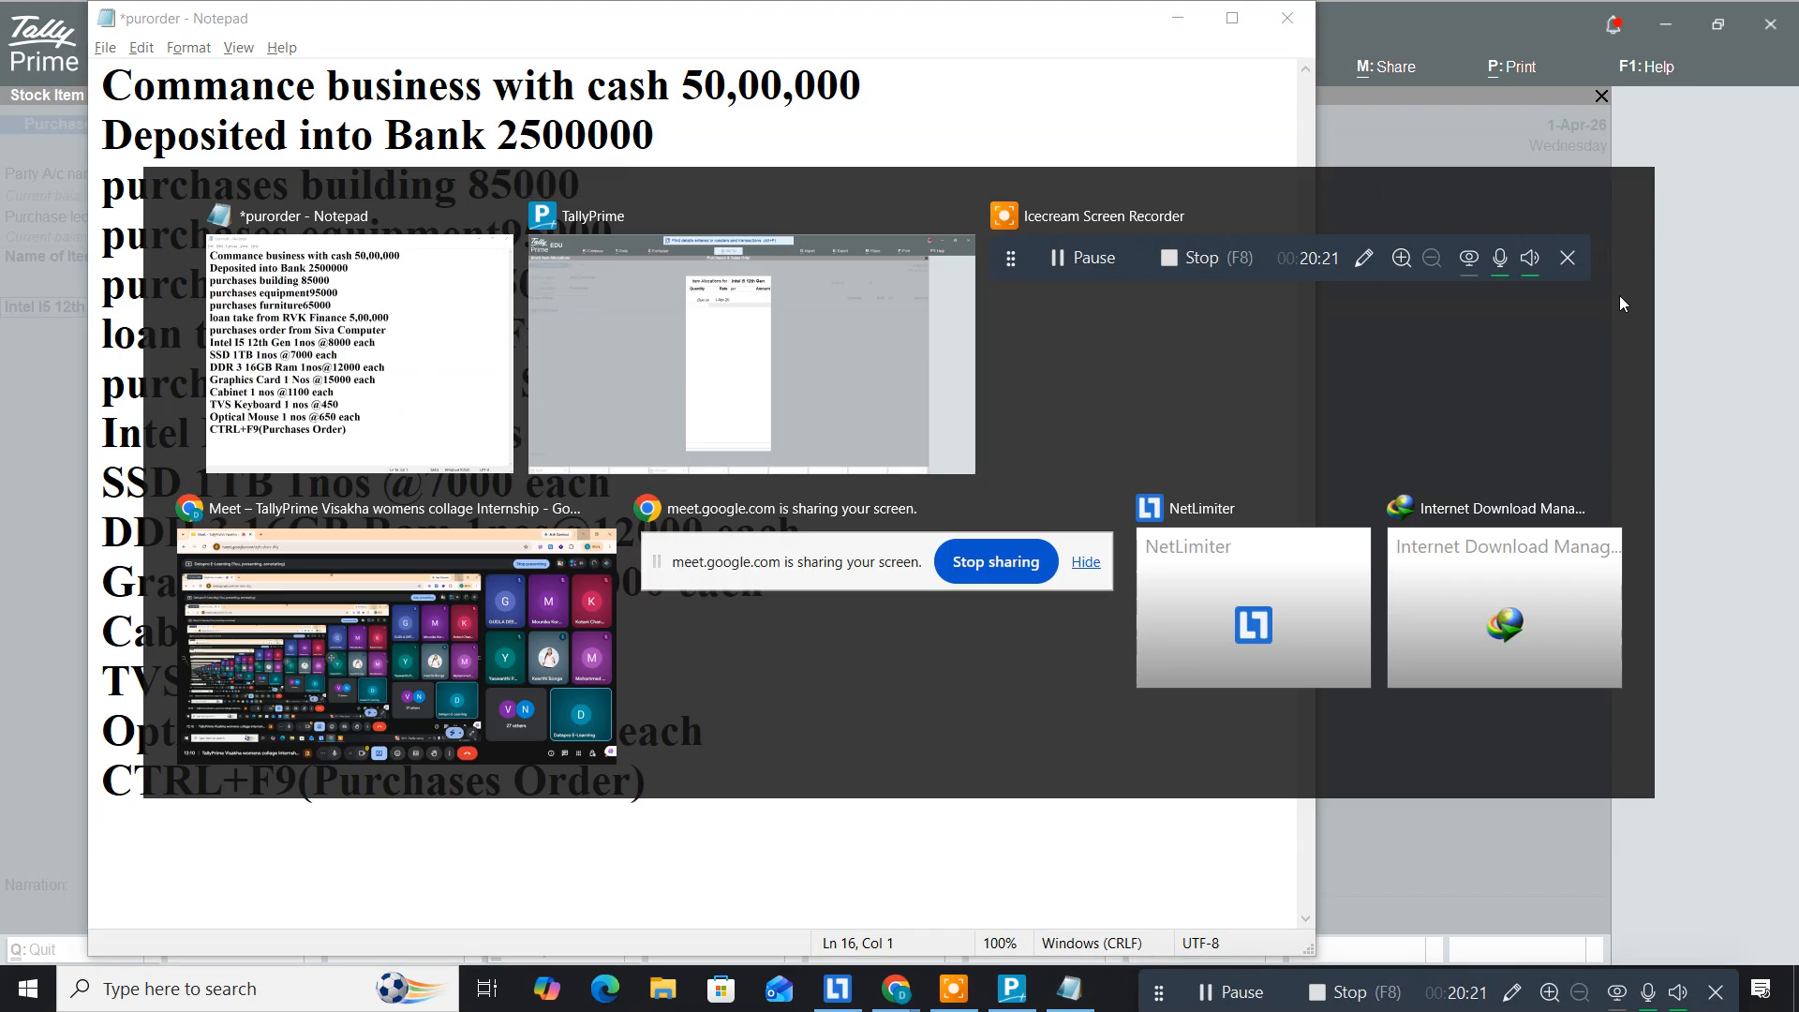
{"action": "key", "text": "Return"}
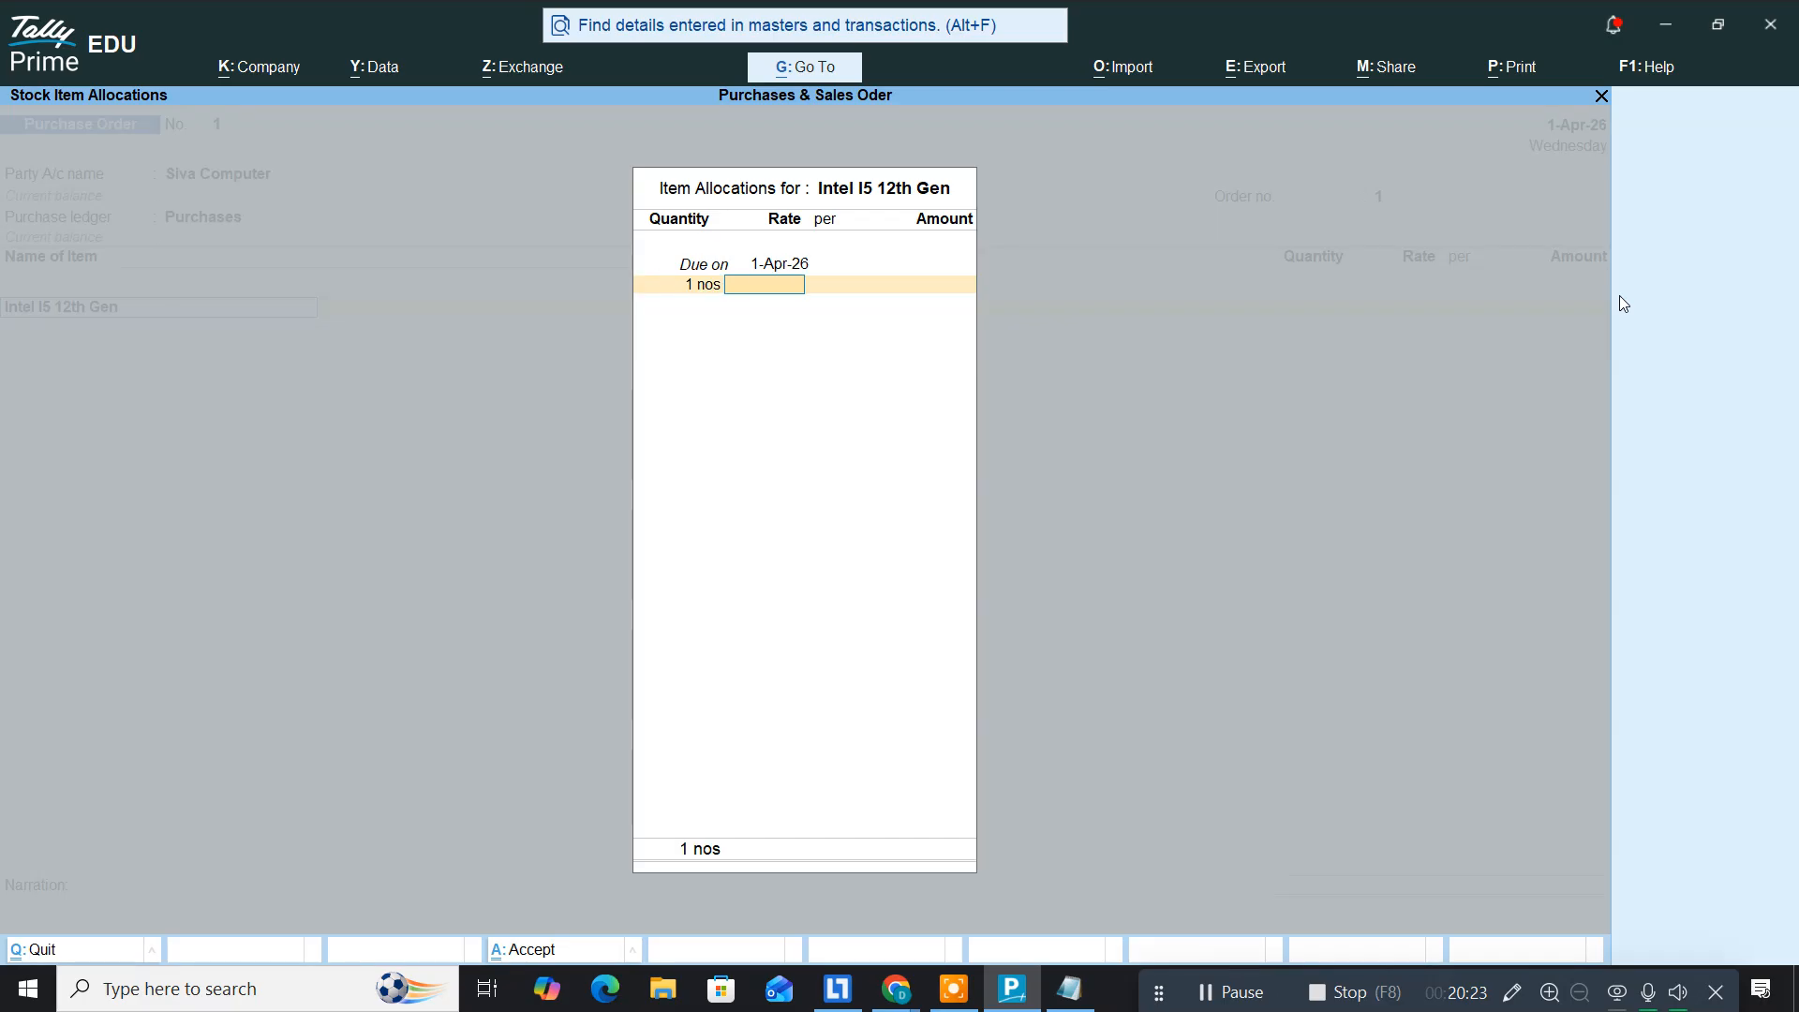
{"action": "type", "text": "8000"}
{"action": "key", "text": "Return"}
{"action": "key", "text": "Return"}
{"action": "key", "text": "Return"}
{"action": "key", "text": "Return"}
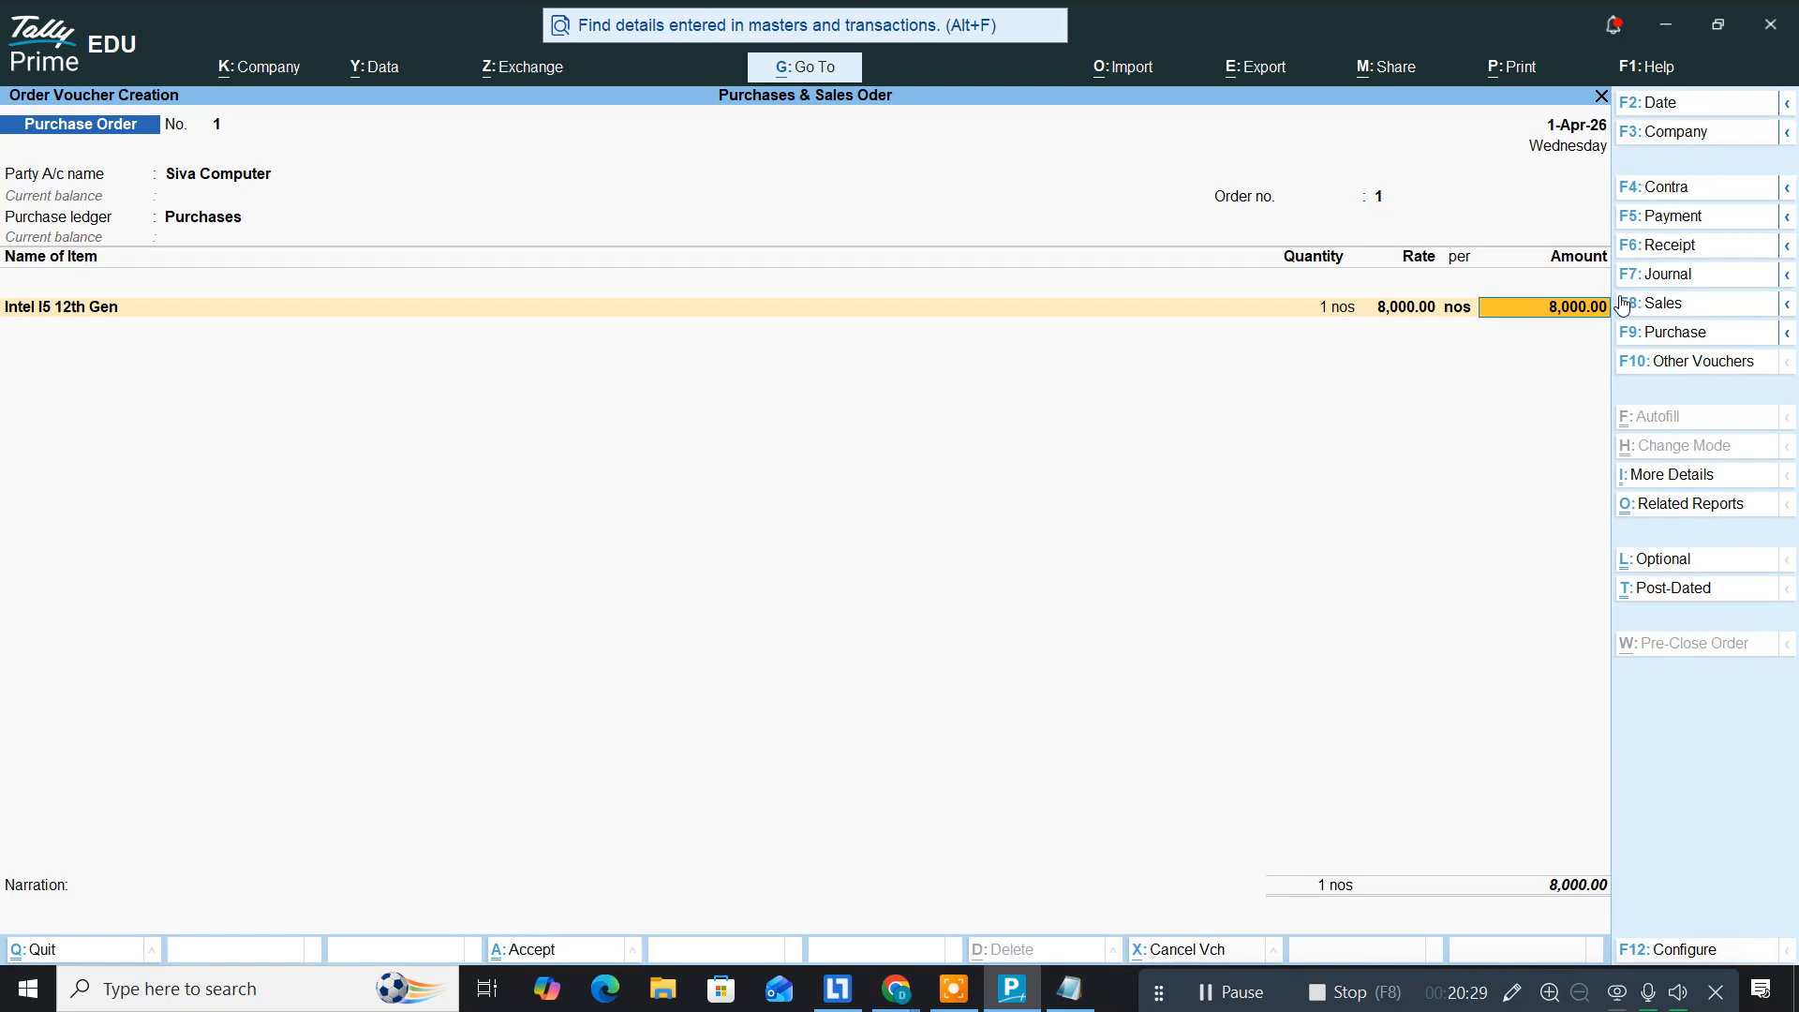
{"action": "key", "text": "Return"}
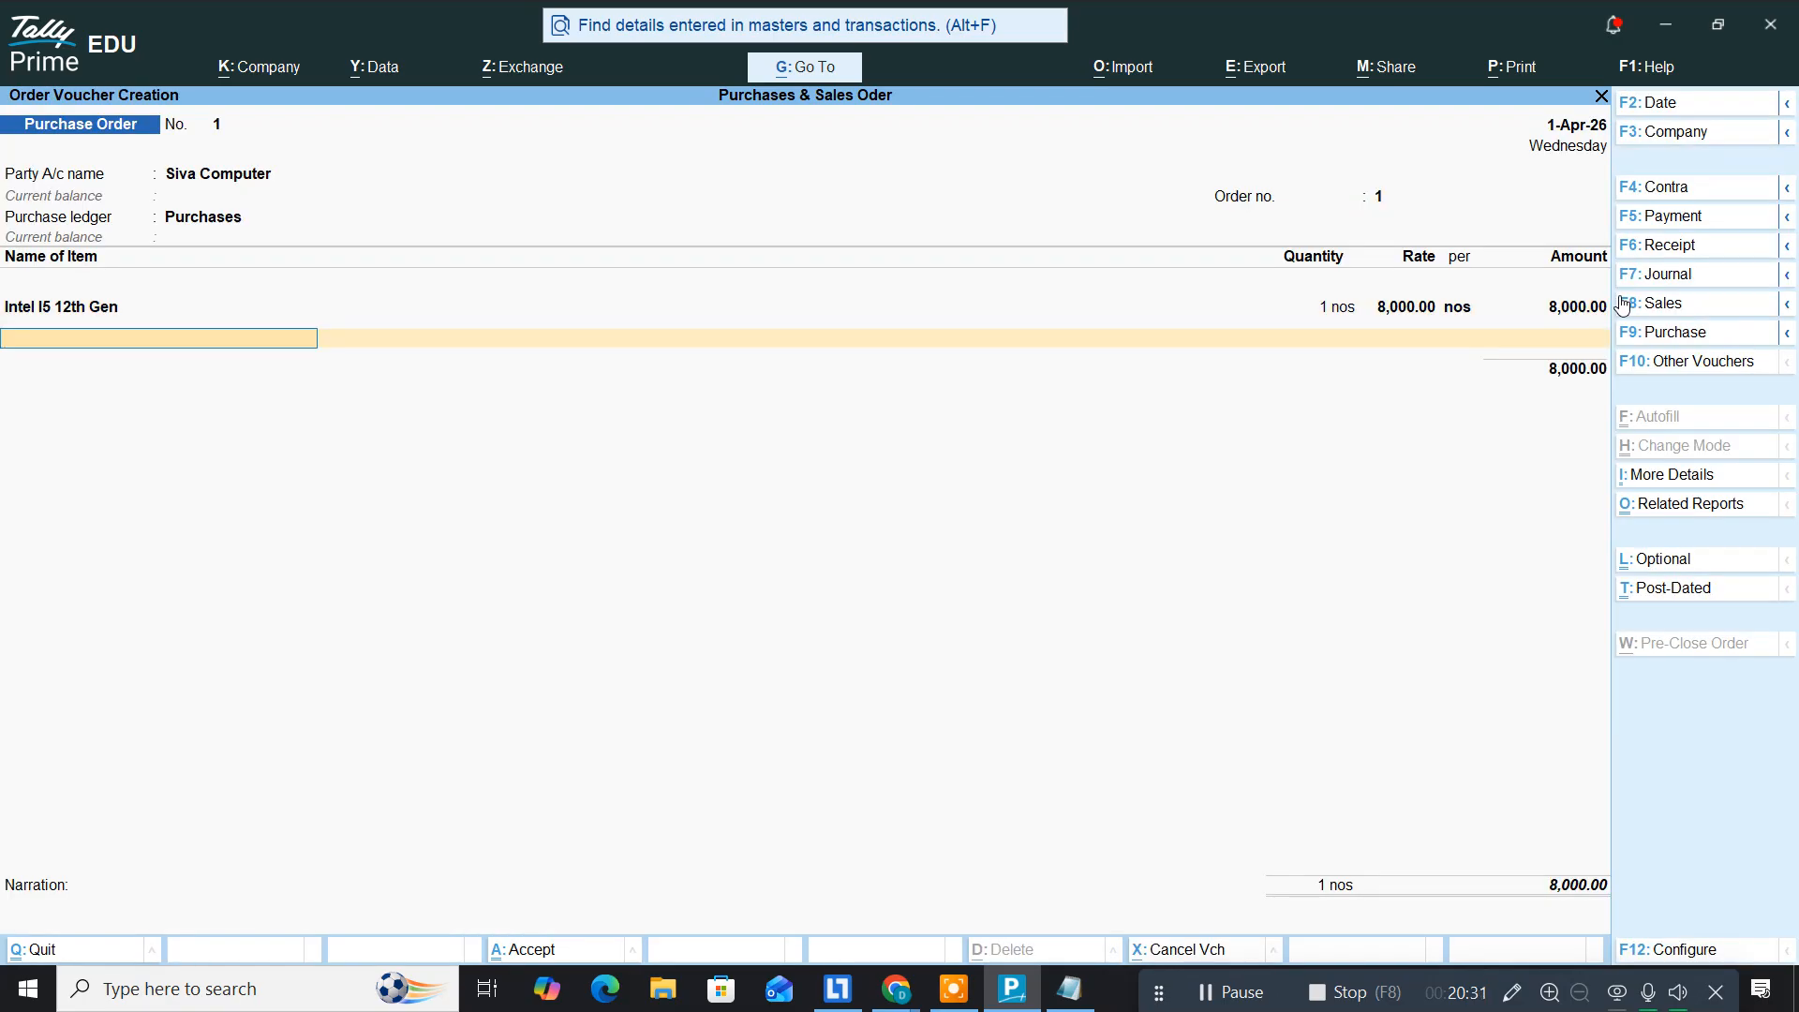
Step: After checking the notes, begin creating the next stock item
{"action": "key", "text": "alt+Tab"}
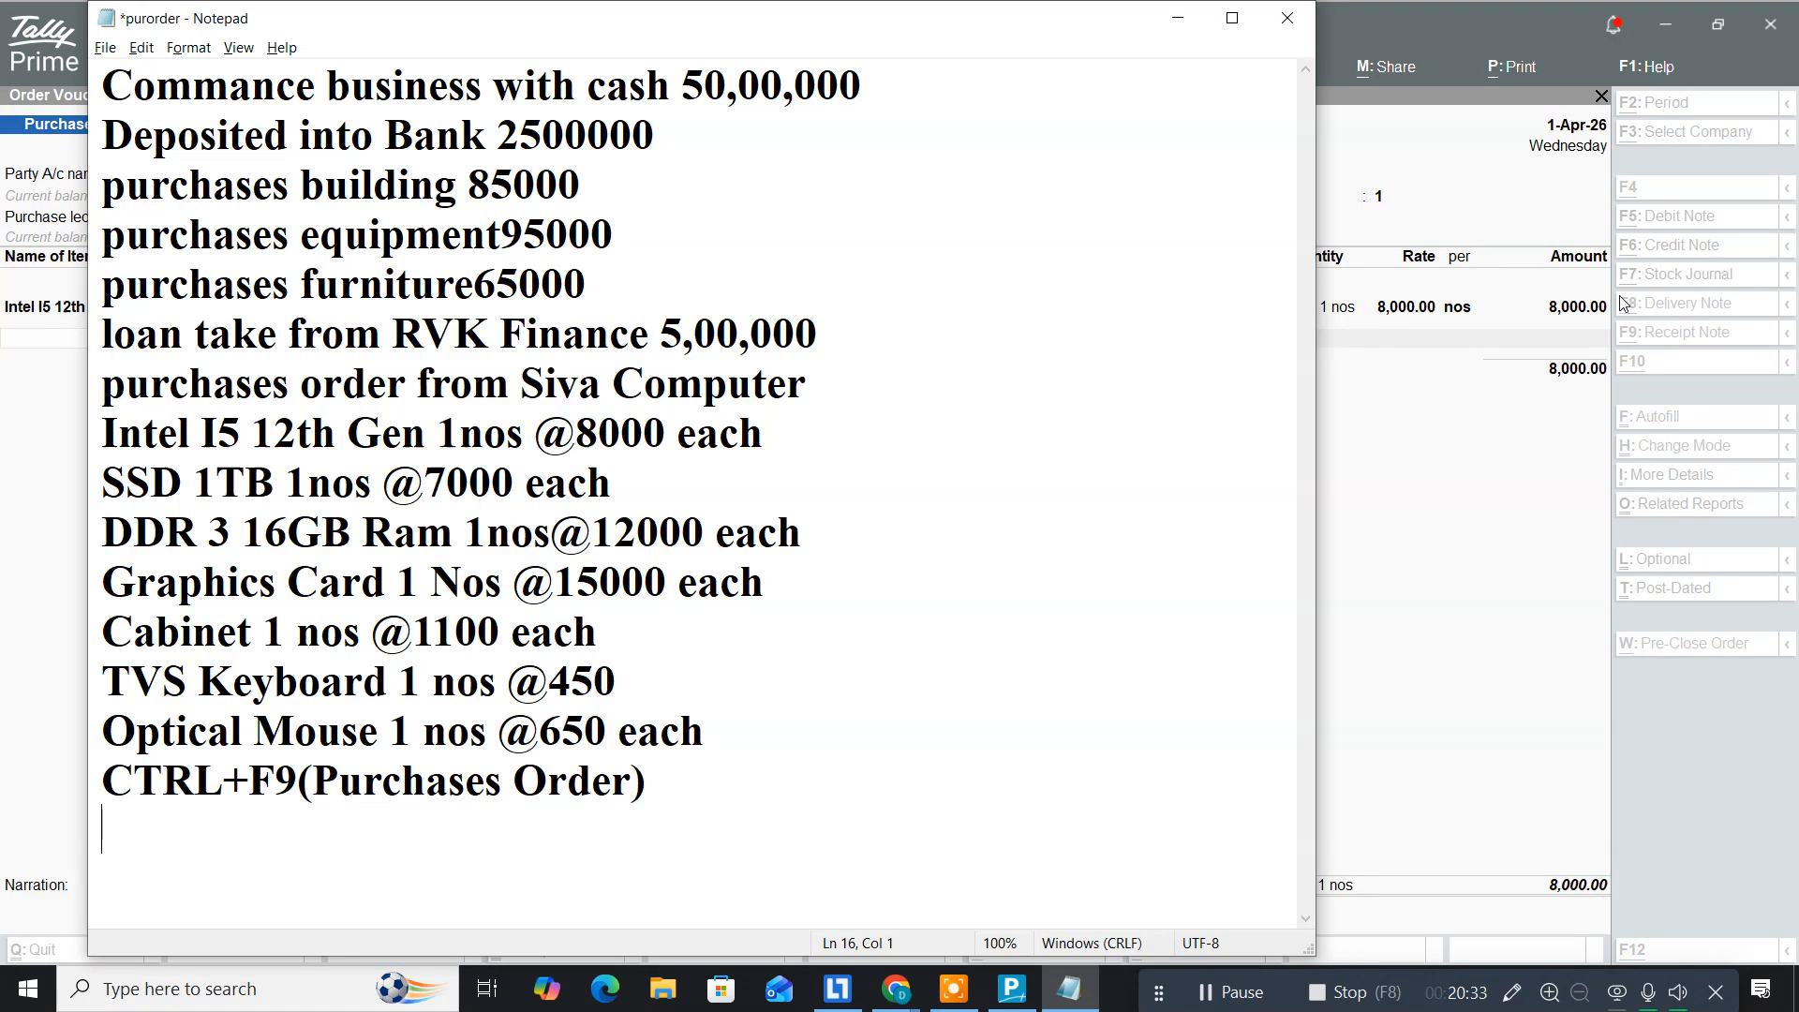
{"action": "key", "text": "alt+Tab"}
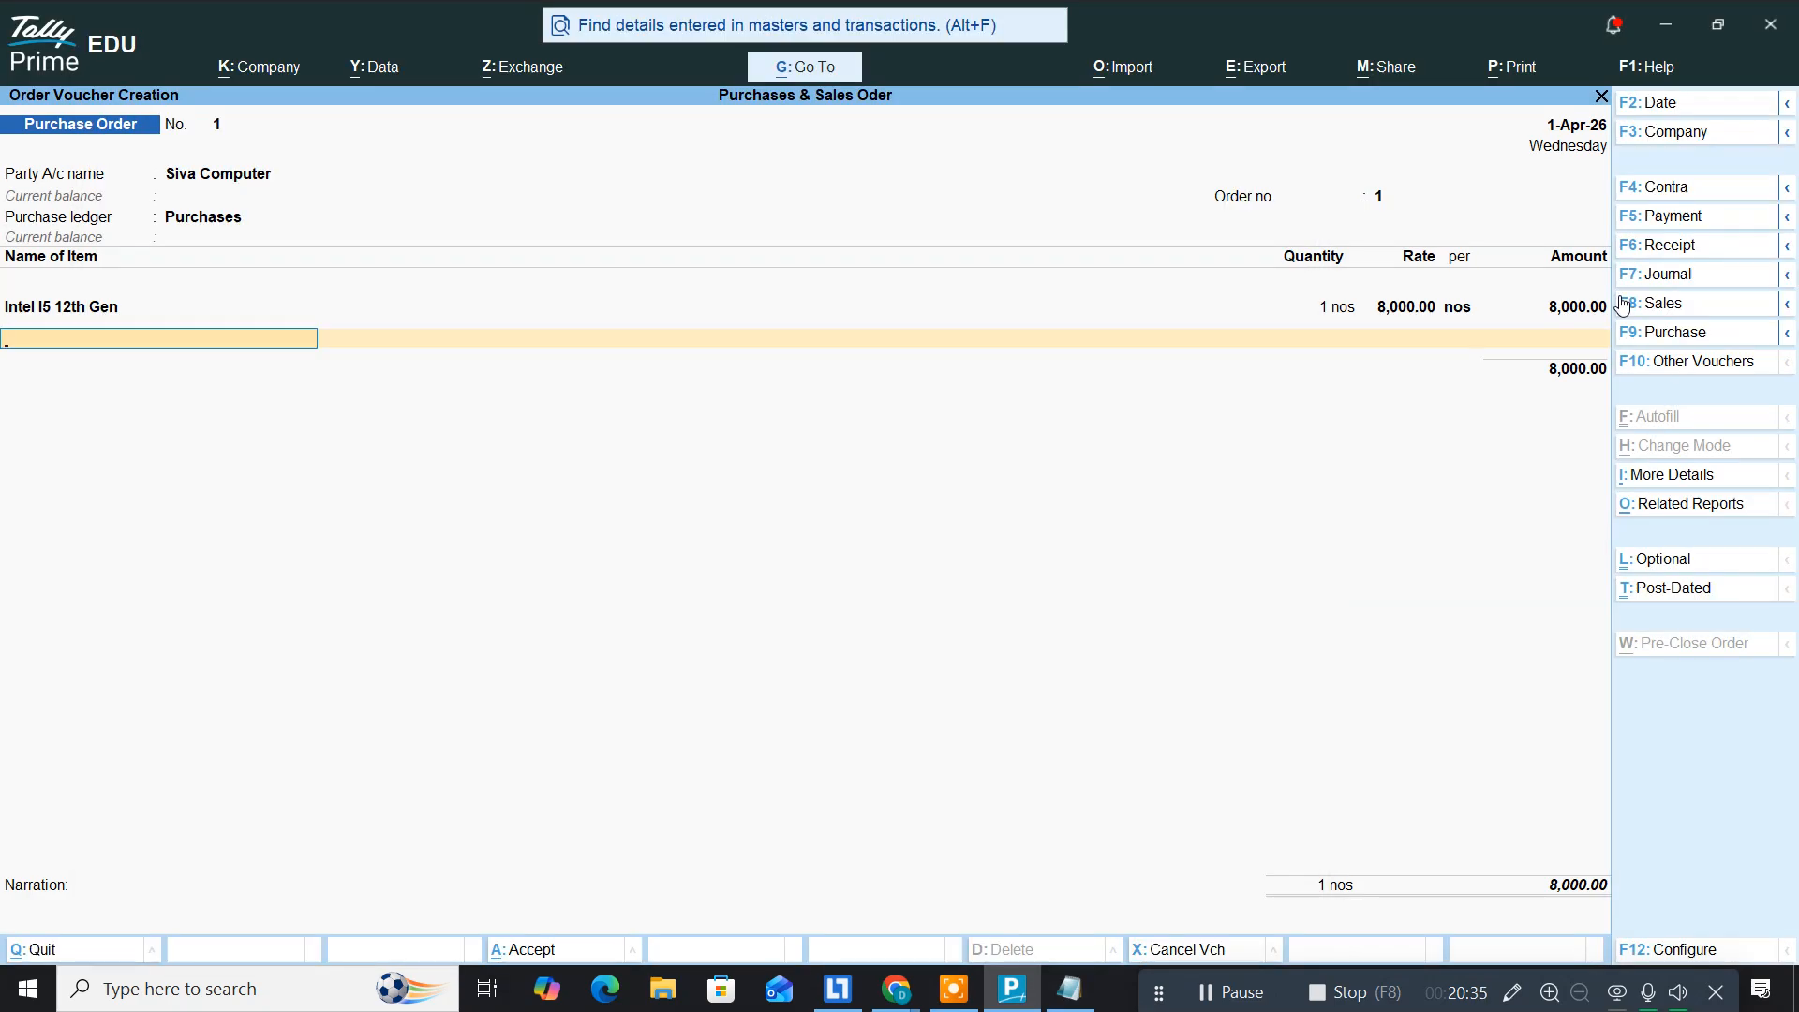
{"action": "key", "text": "alt+c"}
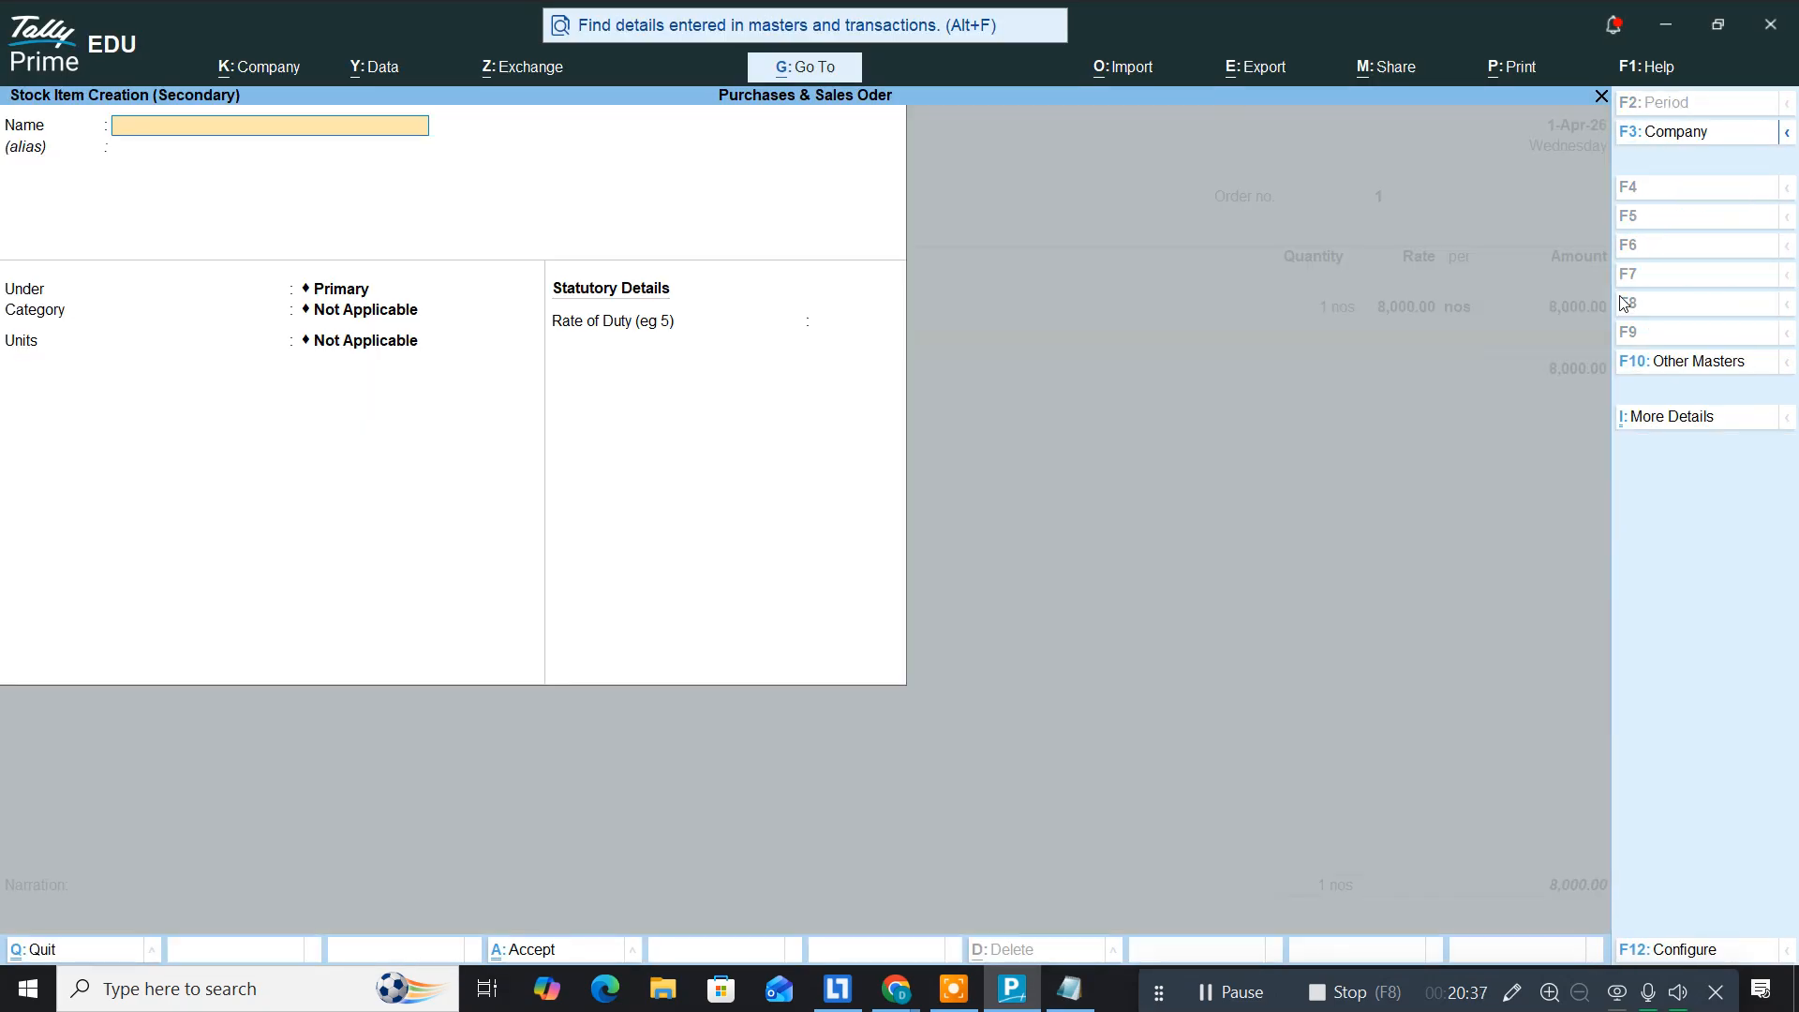
Step: Name the item 'SSD 1 TB' and create a Harddisk stock group with quantities added
{"action": "type", "text": "SSD"}
{"action": "type", "text": "1 TB"}
{"action": "key", "text": "Return"}
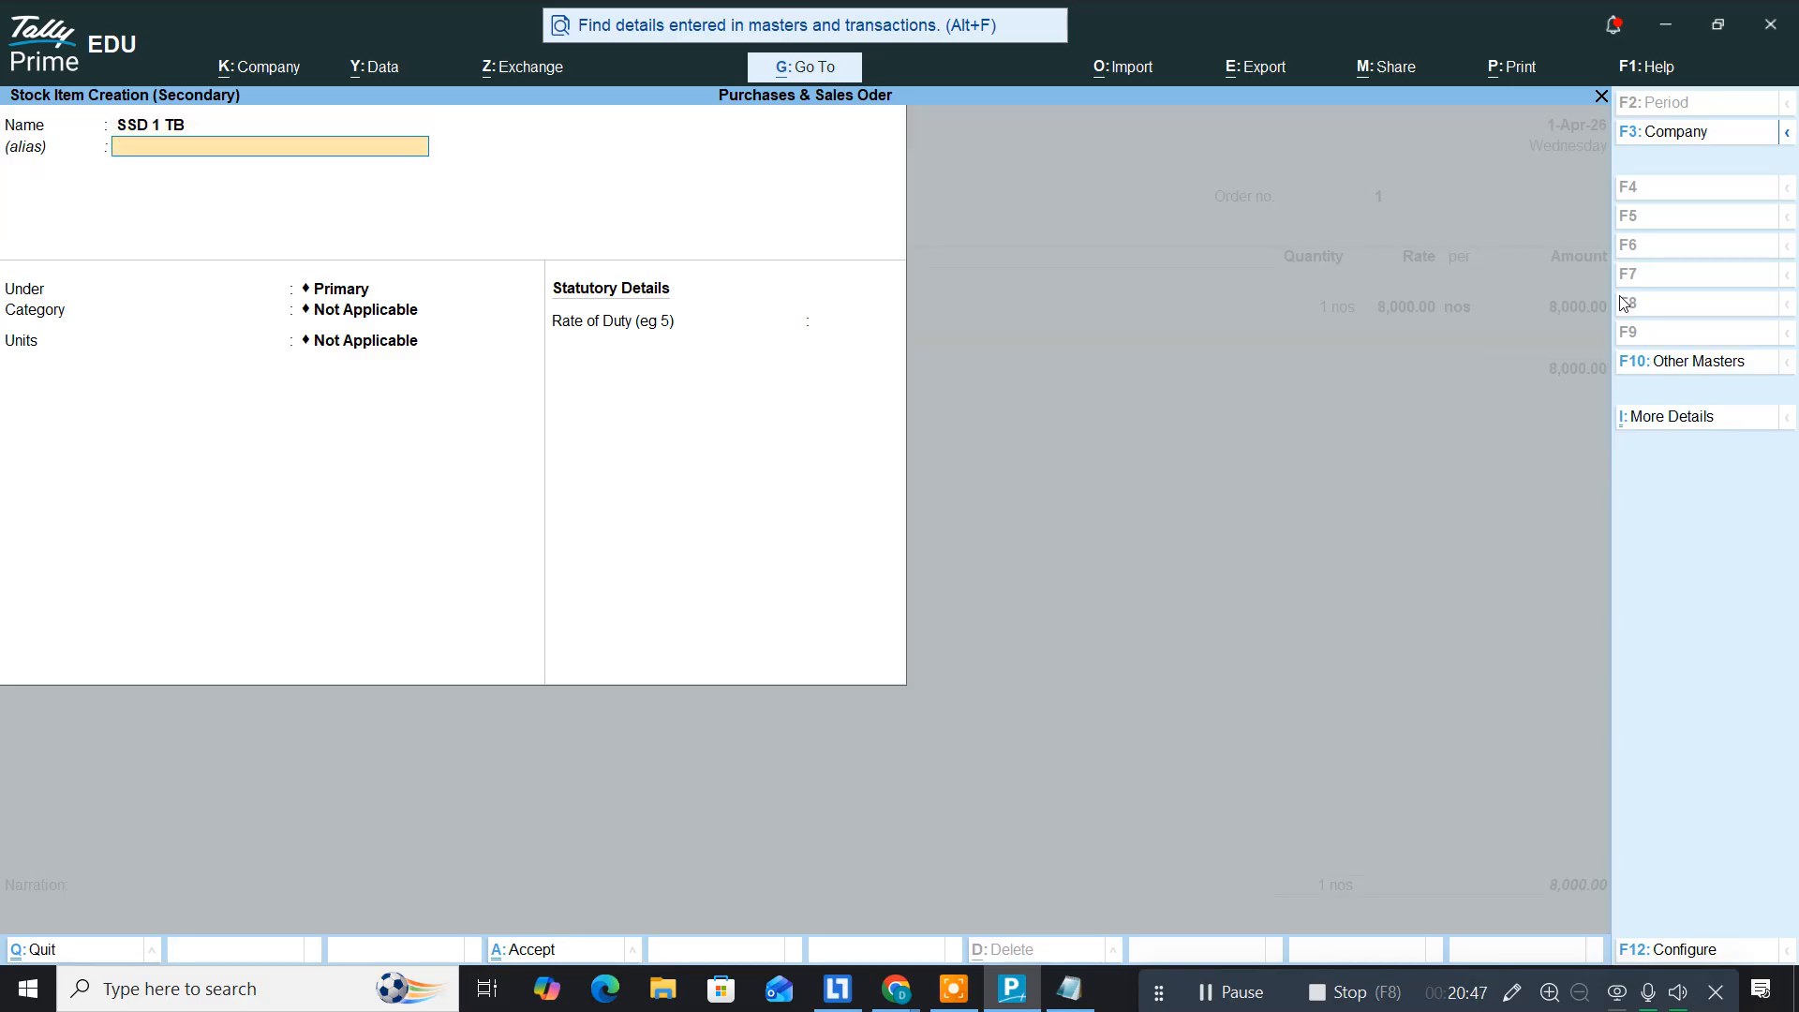
{"action": "key", "text": "Return"}
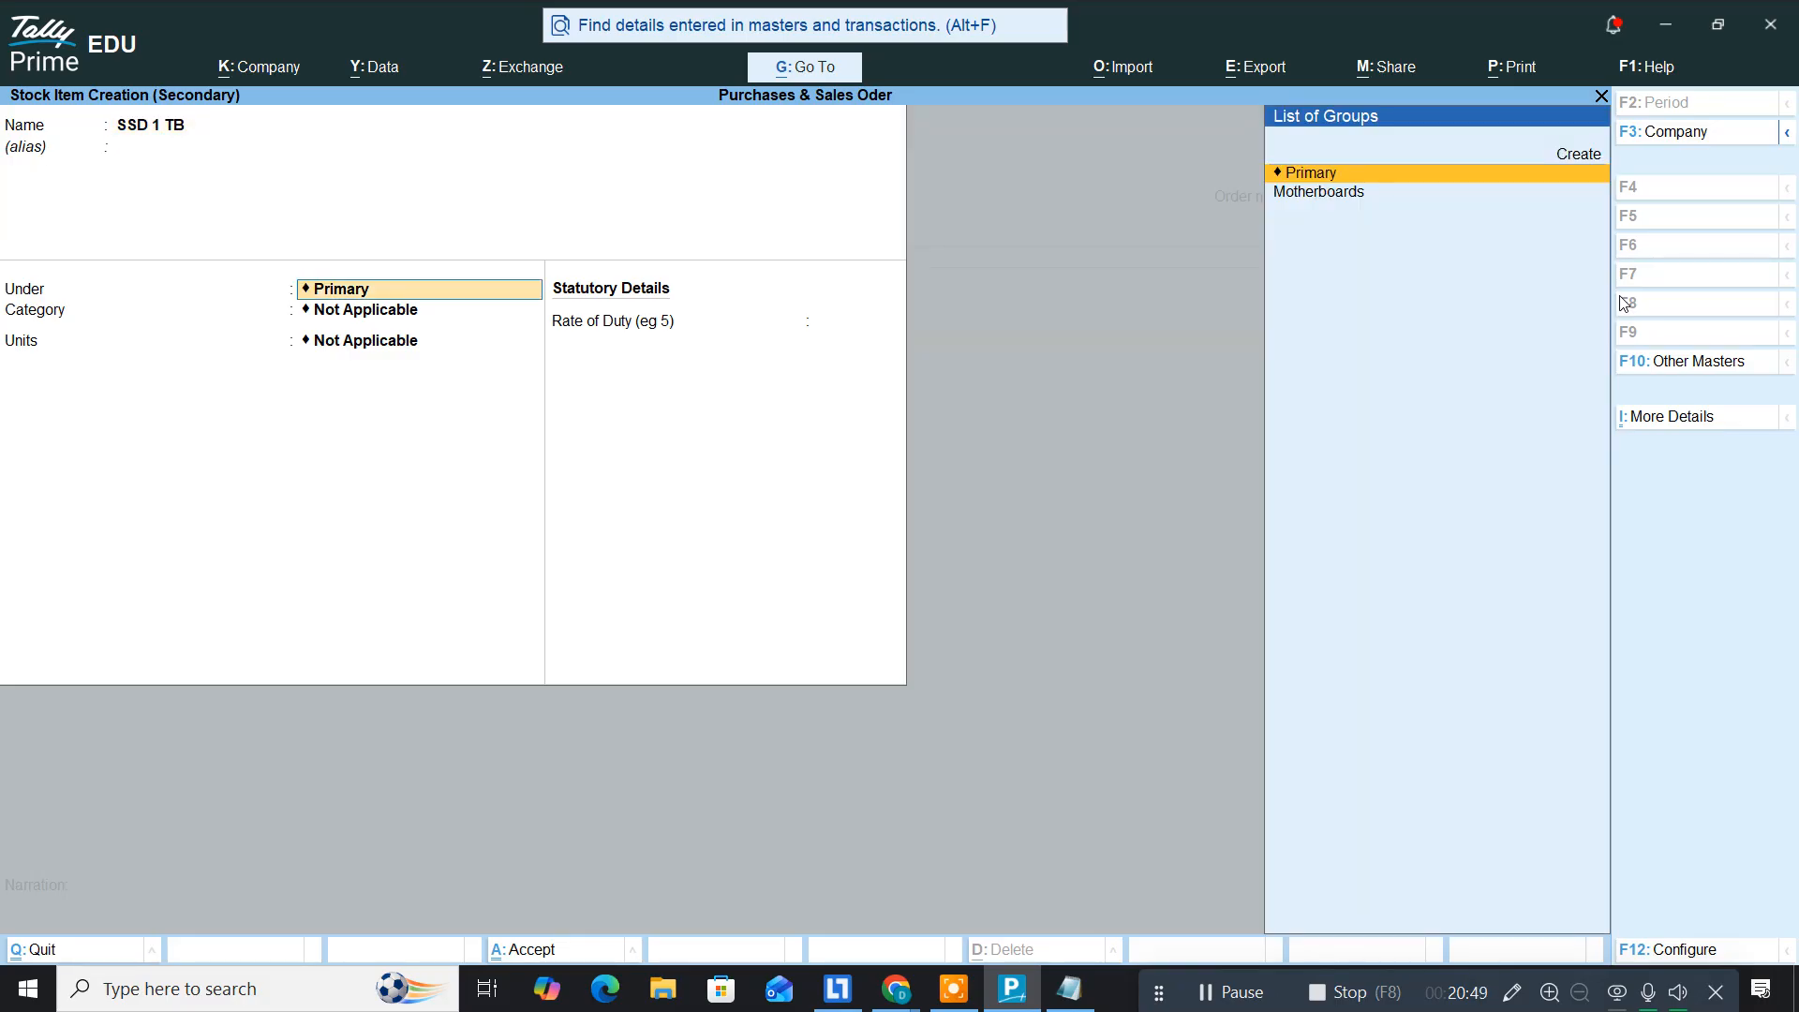
{"action": "key", "text": "alt+c"}
{"action": "type", "text": "Ha"}
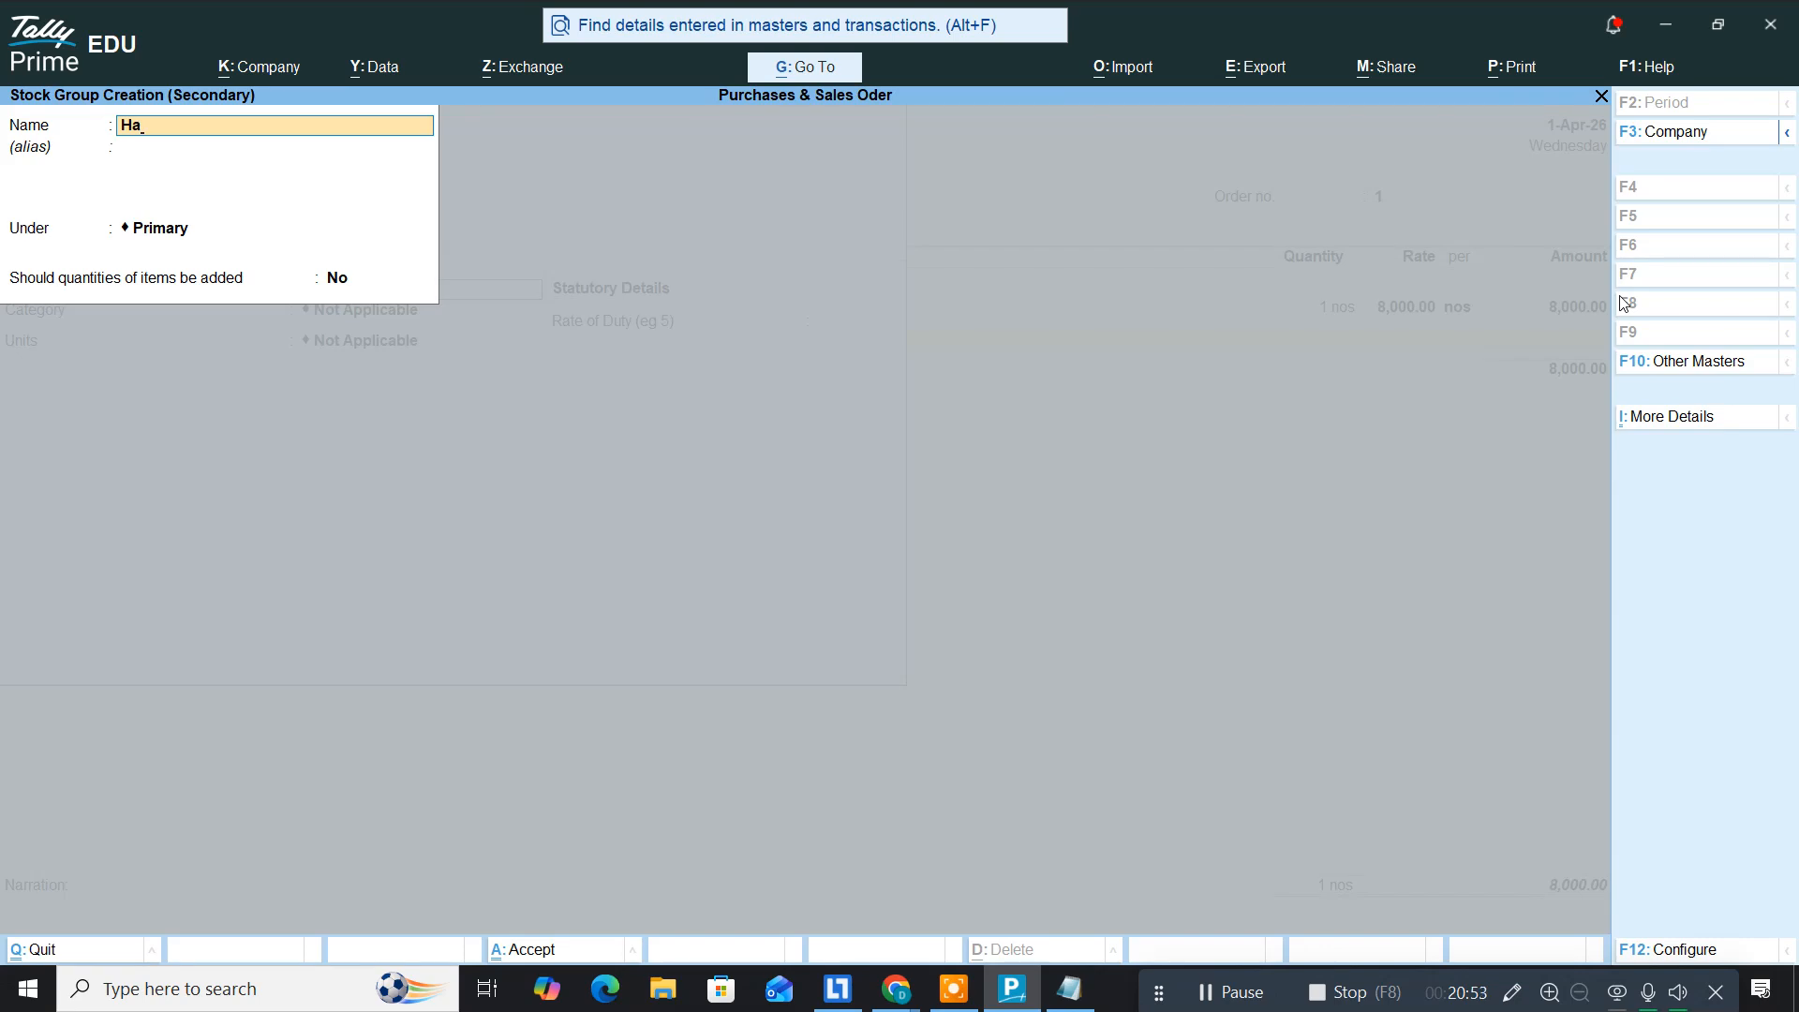
{"action": "type", "text": "rddisk"}
{"action": "key", "text": "Return"}
{"action": "key", "text": "Return"}
{"action": "key", "text": "Return"}
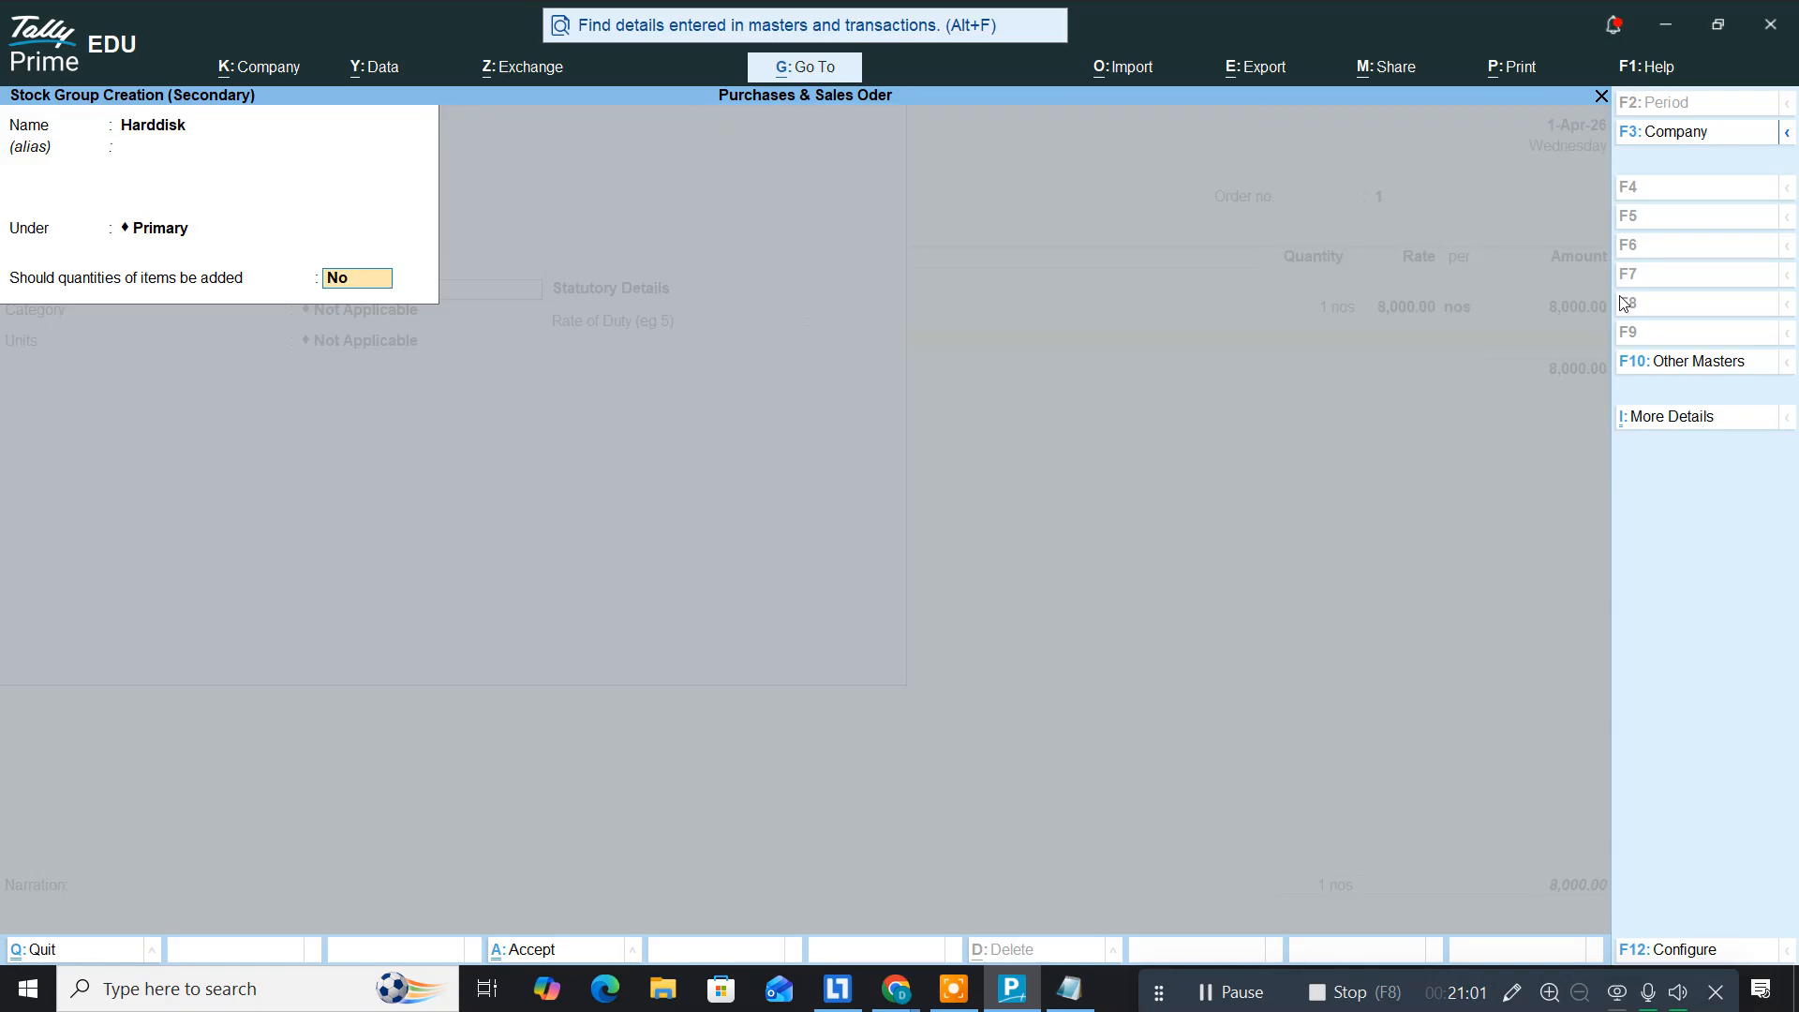
{"action": "type", "text": "y"}
{"action": "key", "text": "Return"}
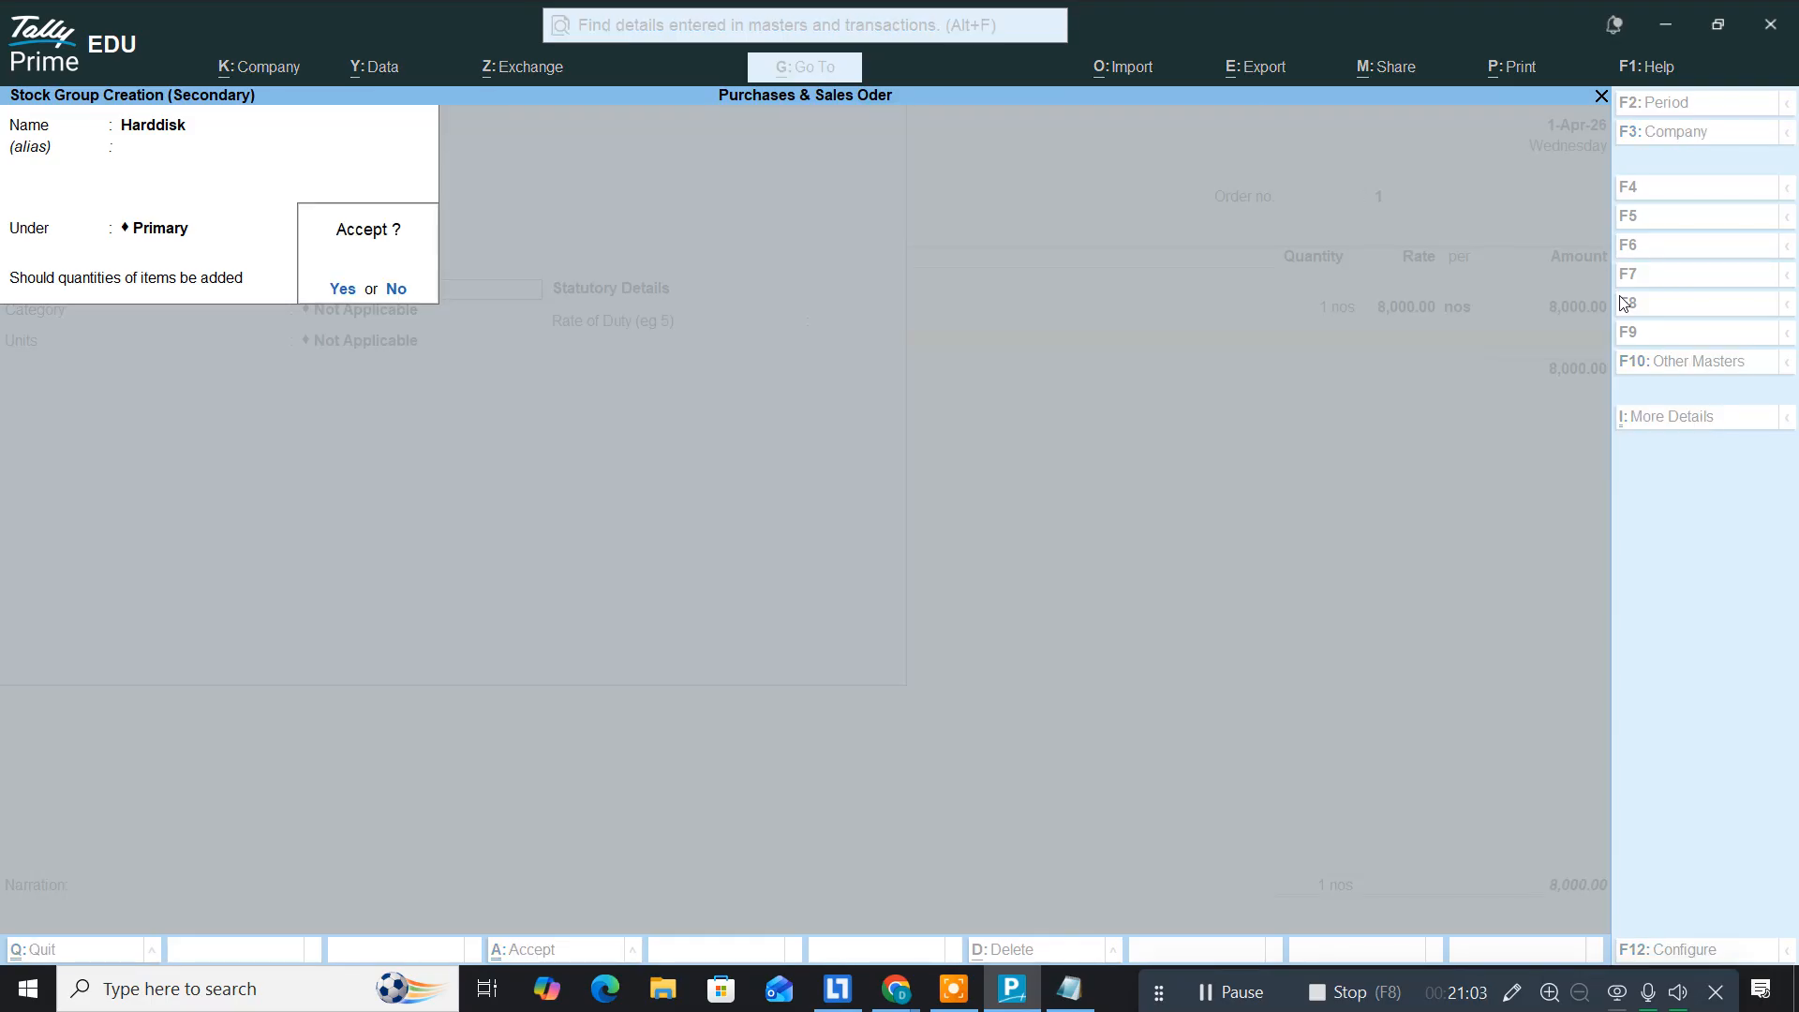
{"action": "key", "text": "Return"}
Step: Set SSD 1 TB's unit to nos and allocate 1 nos at 7,000
{"action": "key", "text": "Return"}
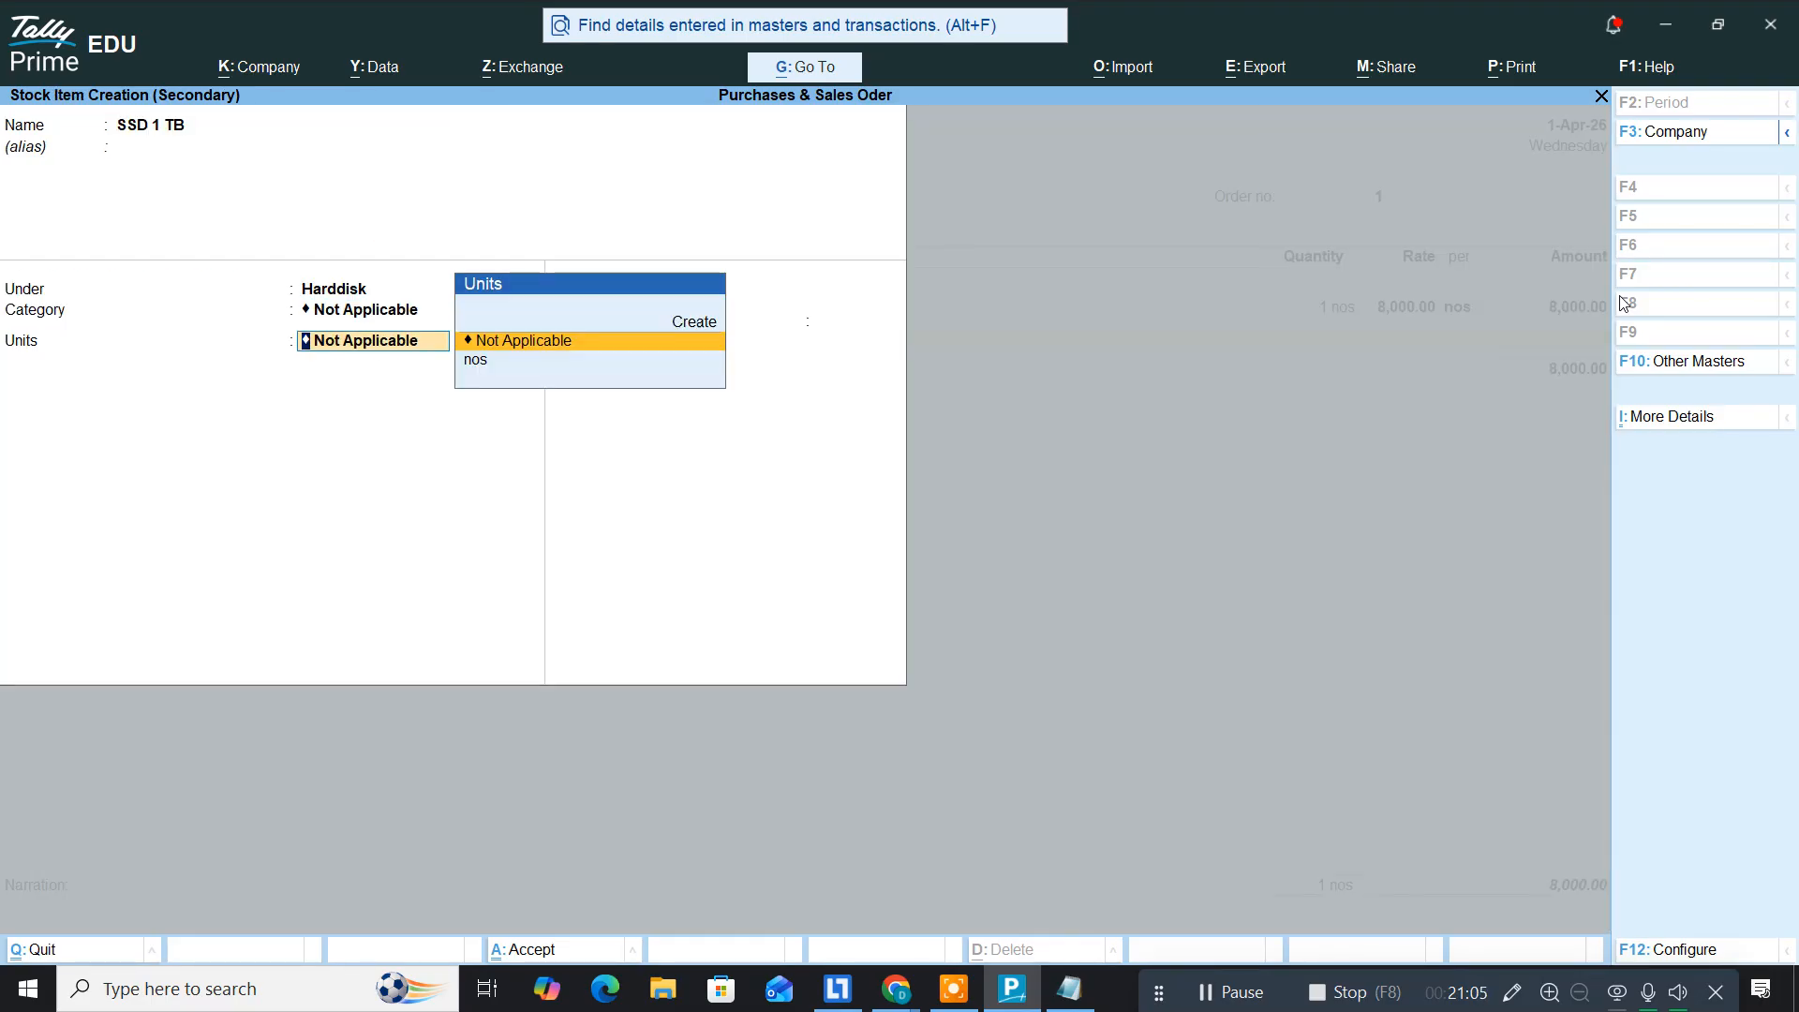
{"action": "key", "text": "Down"}
{"action": "key", "text": "Return"}
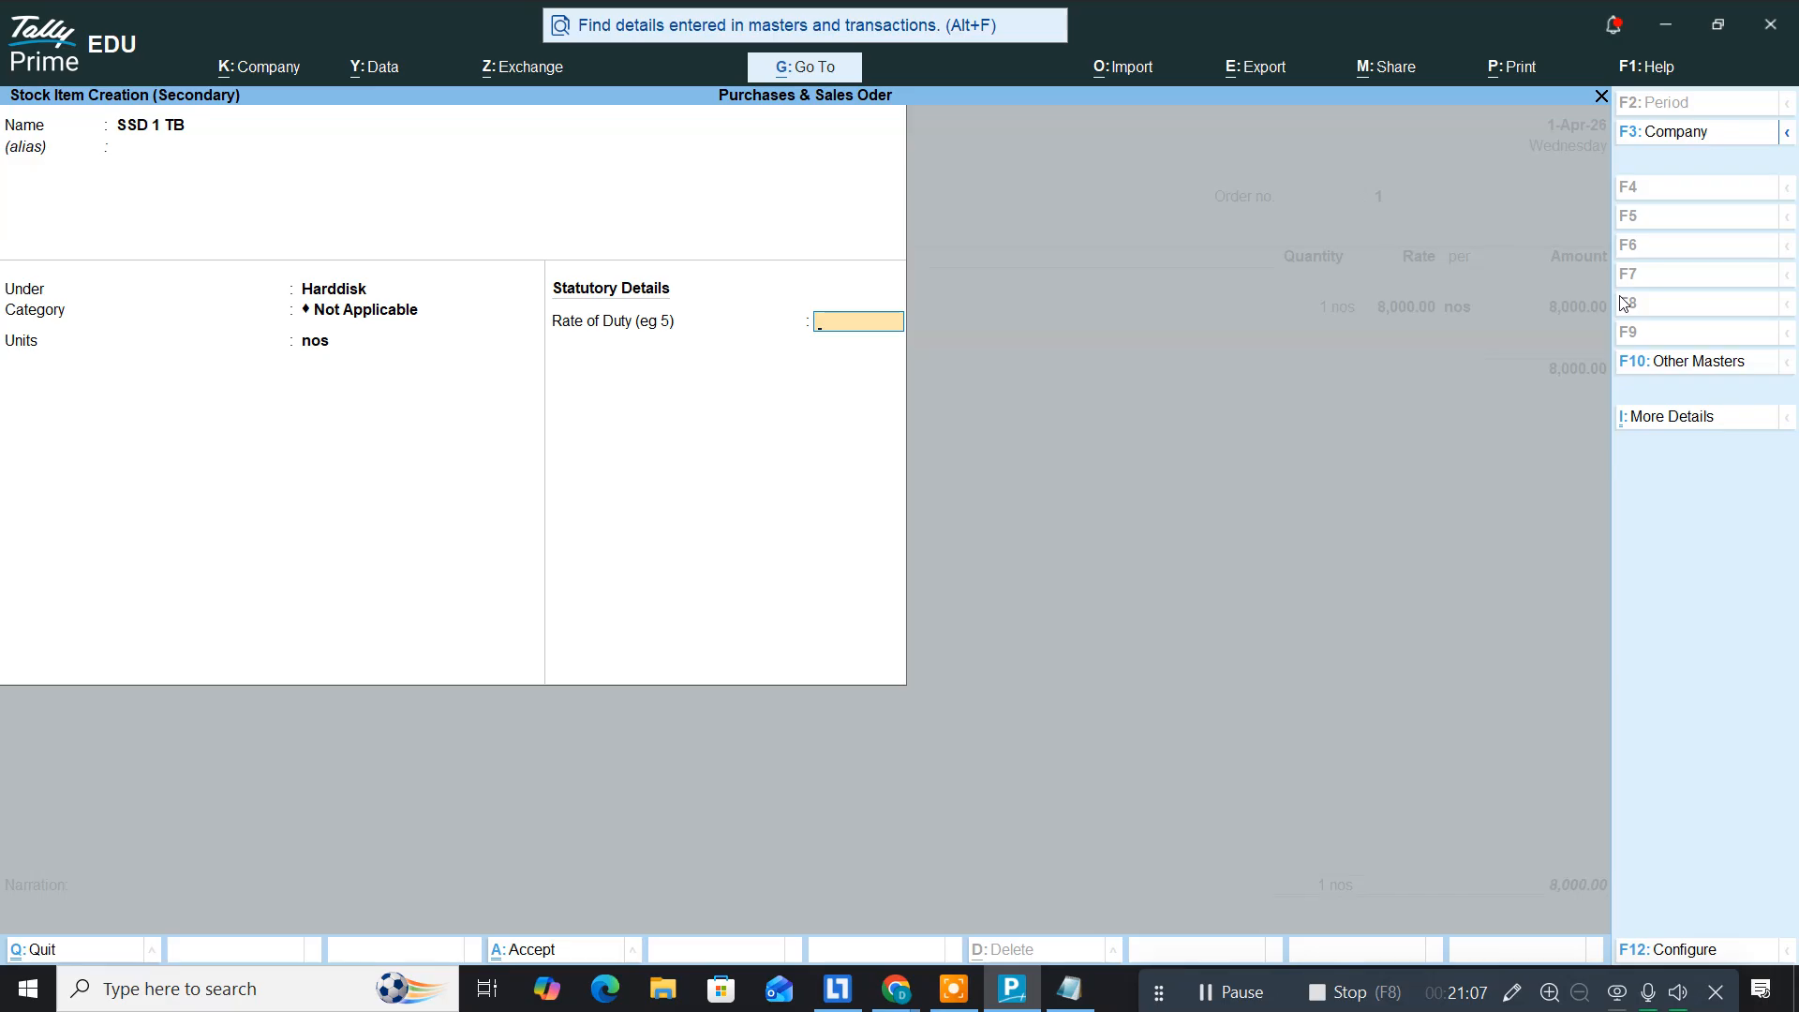
{"action": "key", "text": "Return"}
{"action": "key", "text": "Return"}
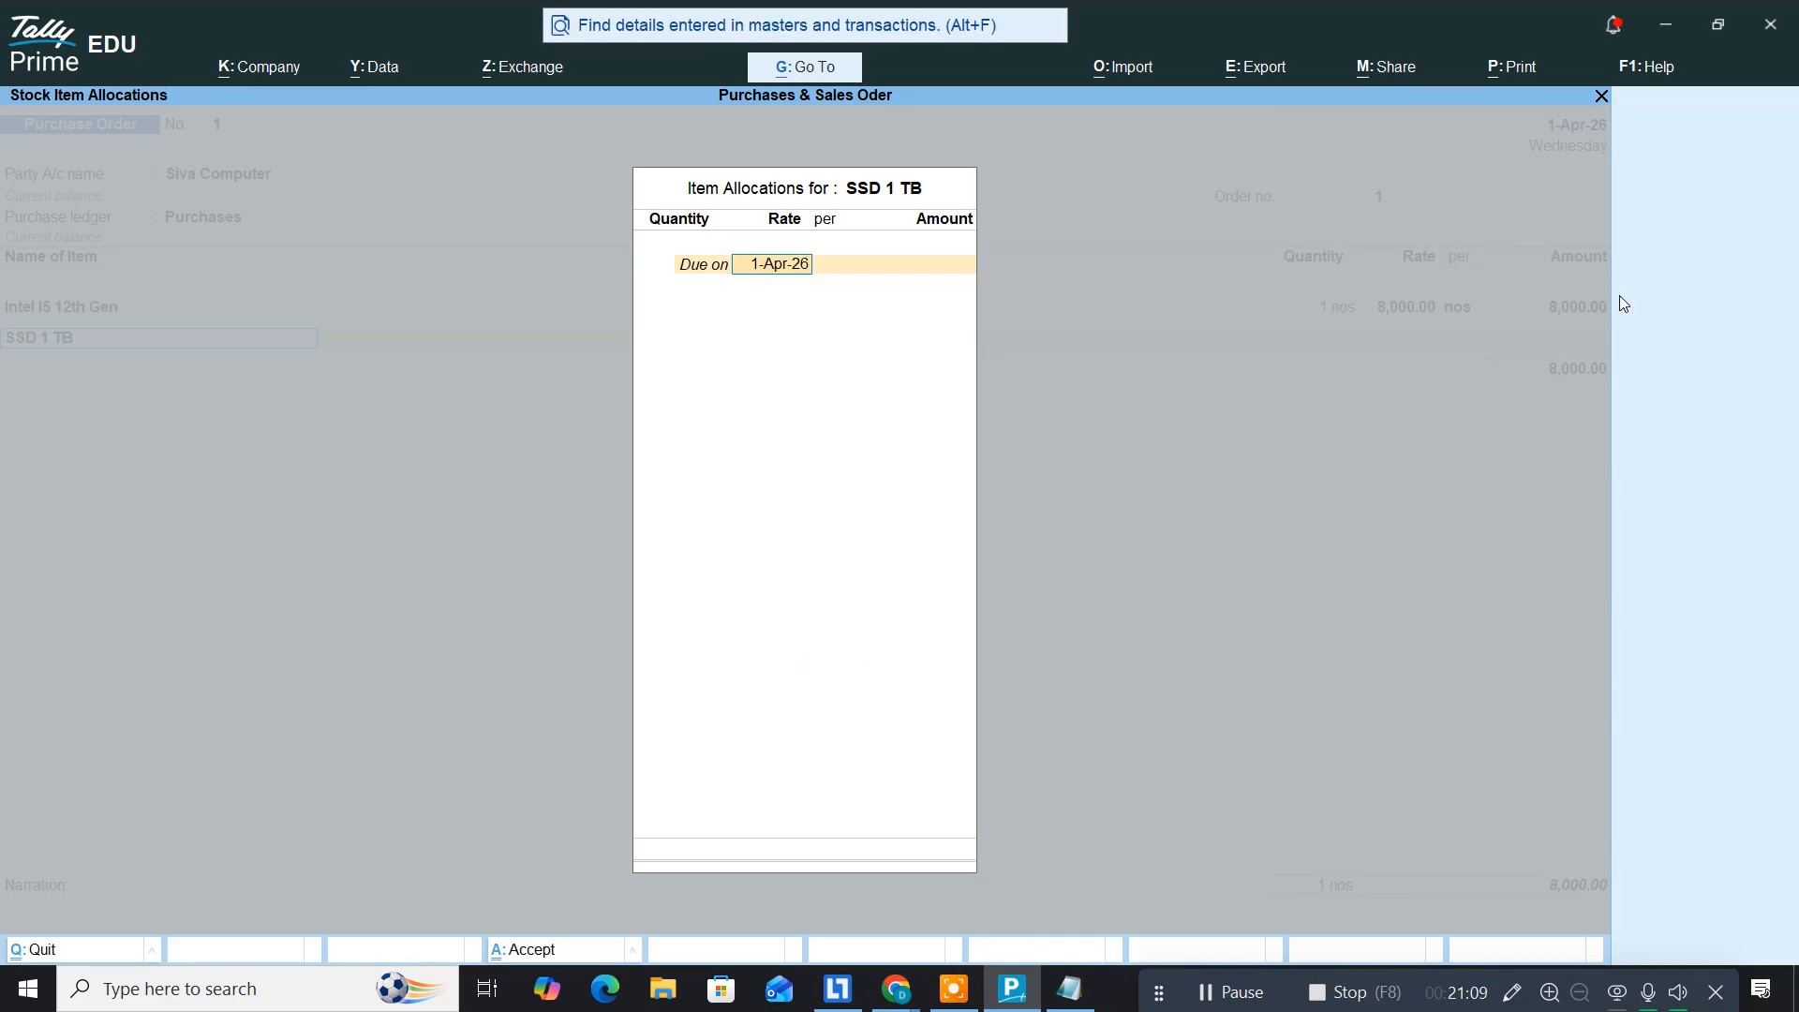
{"action": "key", "text": "Return"}
{"action": "type", "text": "1"}
{"action": "key", "text": "Return"}
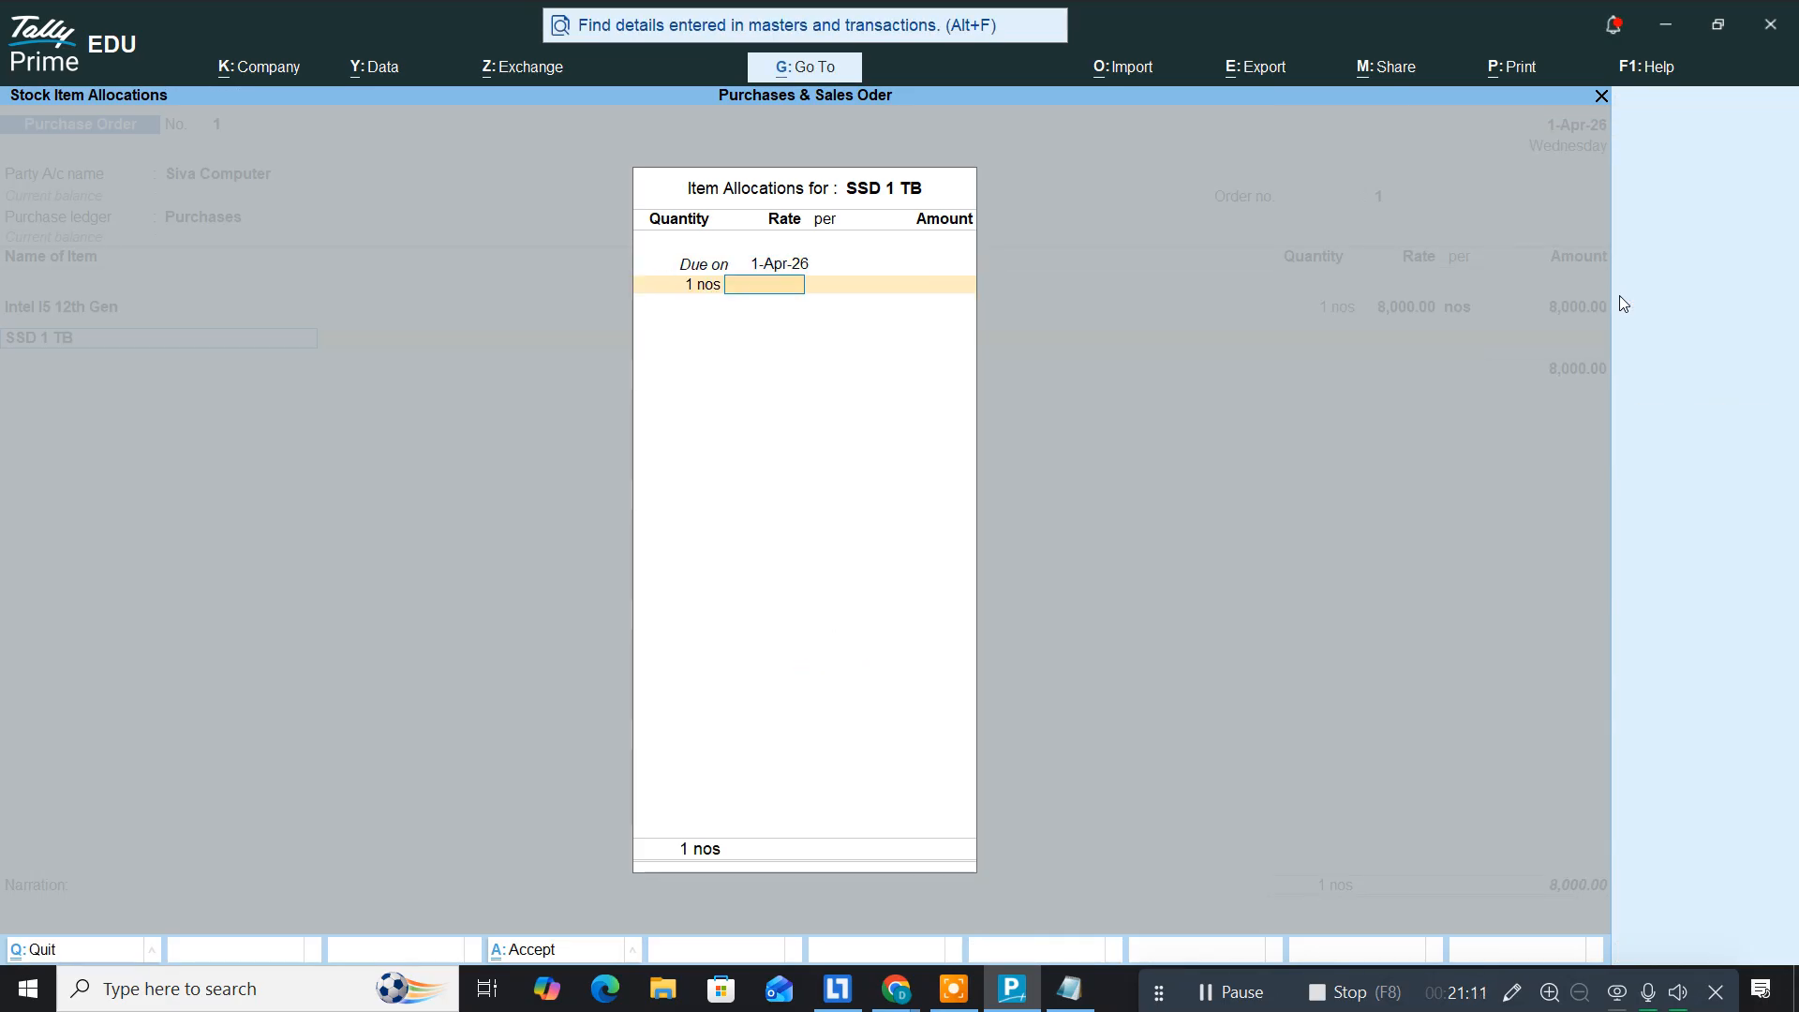
{"action": "key", "text": "alt+Tab"}
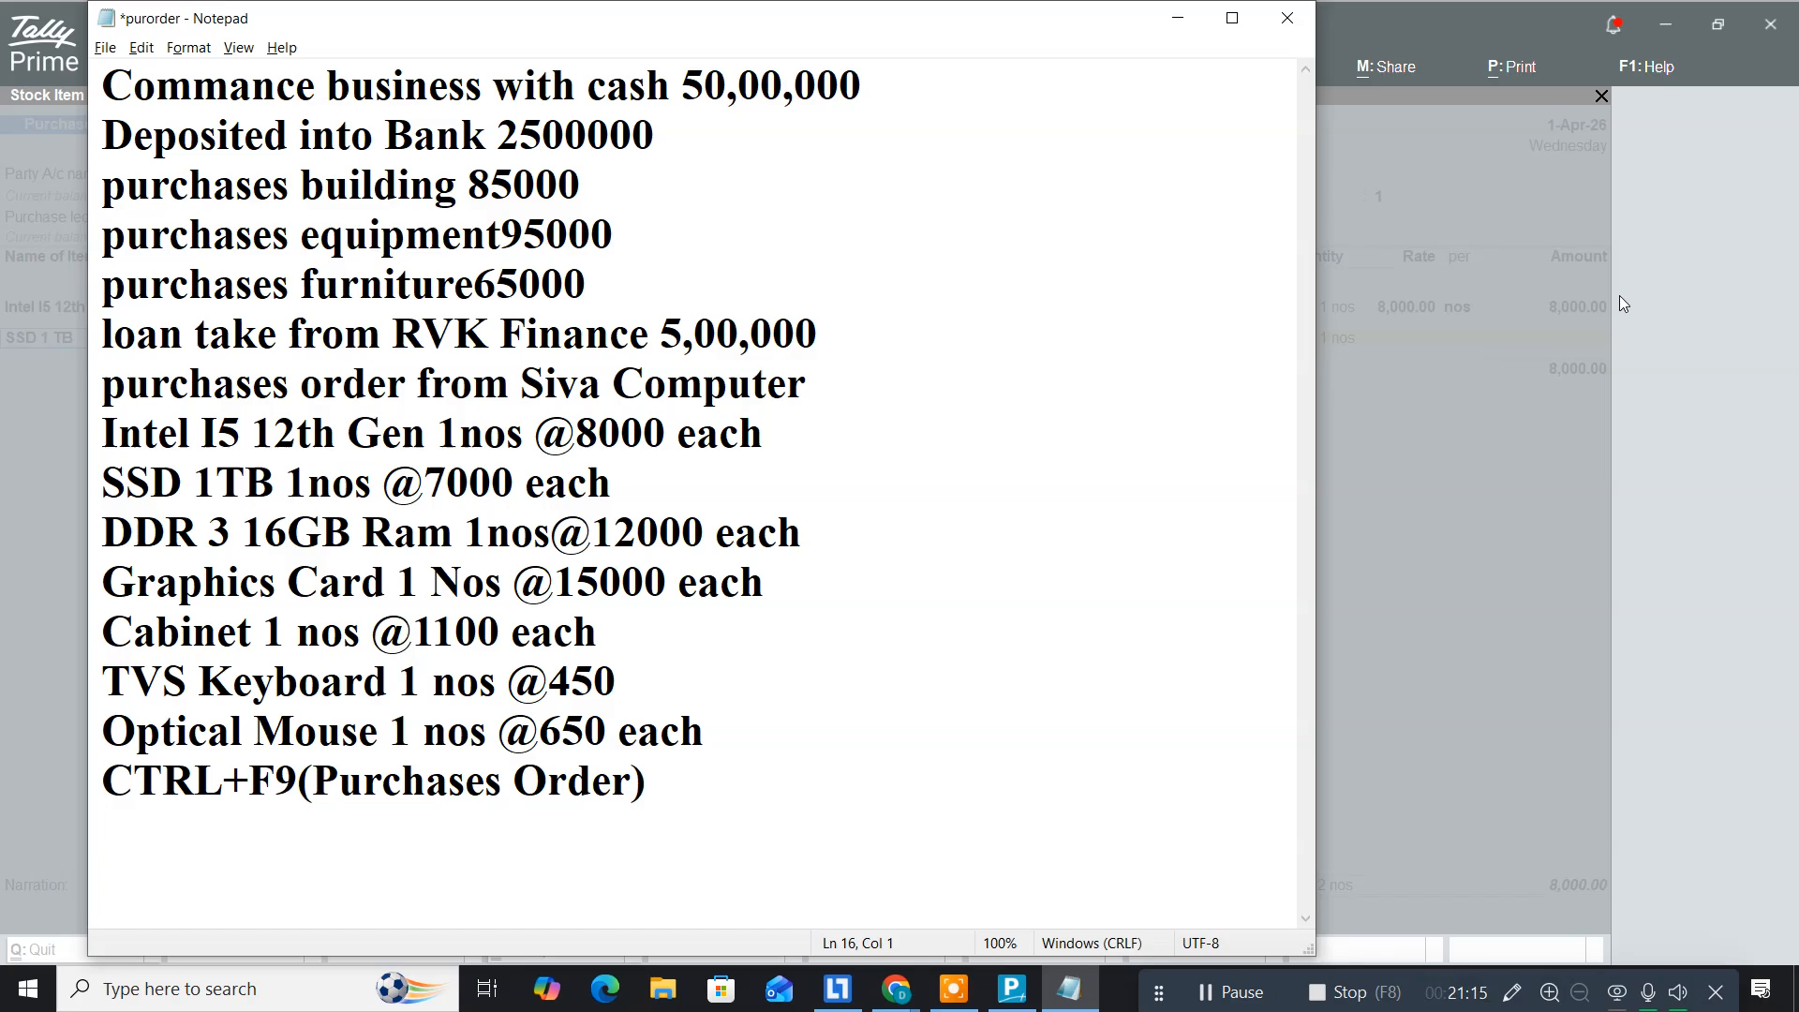
{"action": "key", "text": "alt+Tab"}
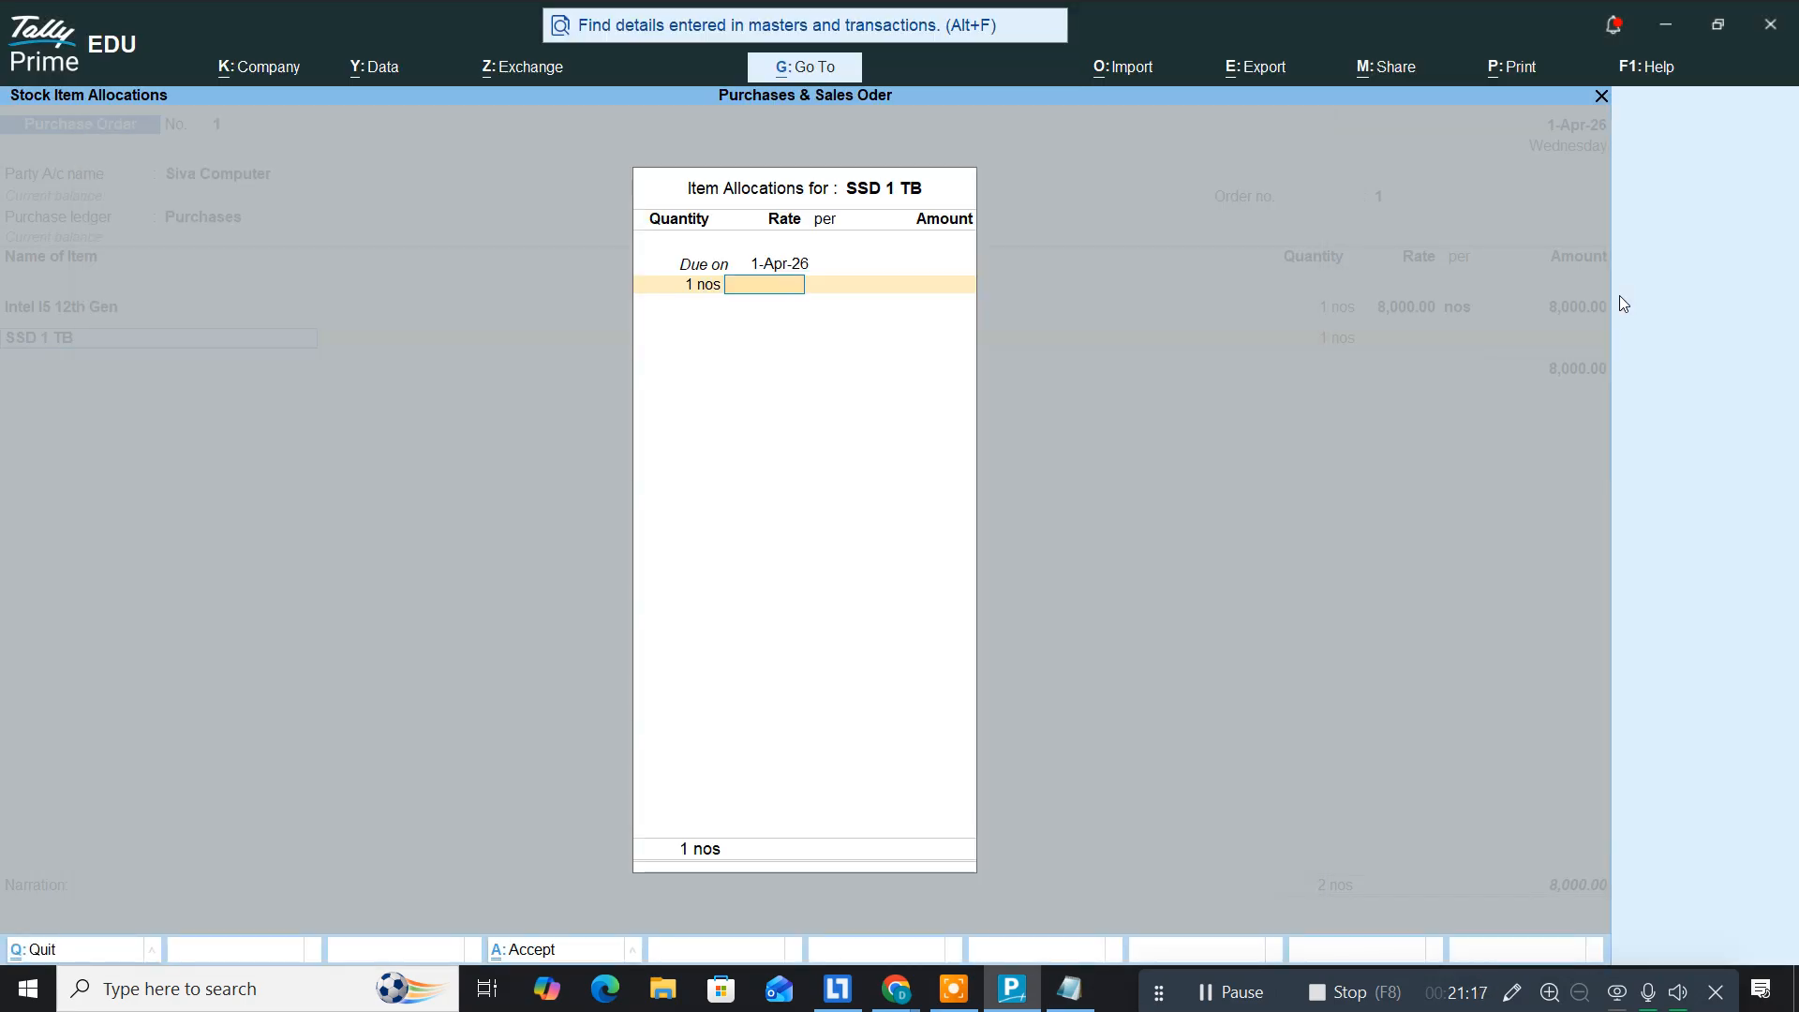
{"action": "type", "text": "7,000"}
{"action": "key", "text": "Return"}
{"action": "key", "text": "Return"}
{"action": "key", "text": "Return"}
{"action": "key", "text": "Return"}
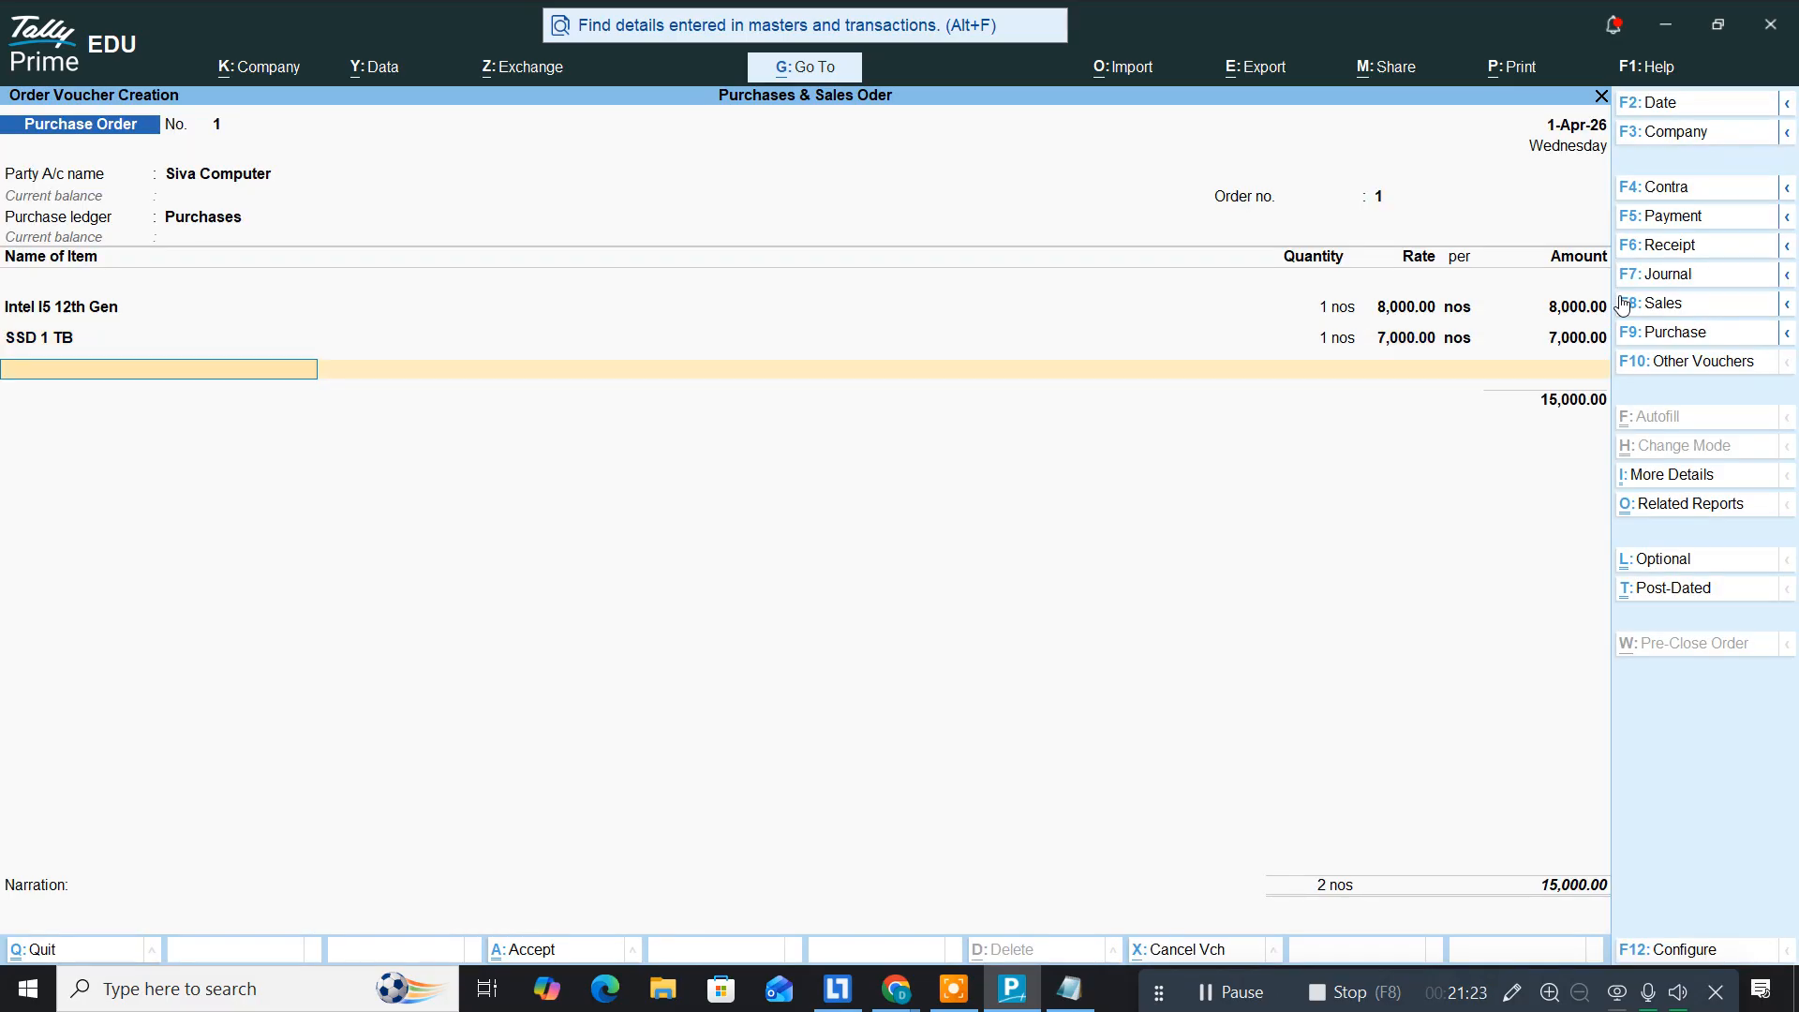
Step: Create stock item 'DDR 3 16GB' in a new Rams stock group
{"action": "key", "text": "alt+c"}
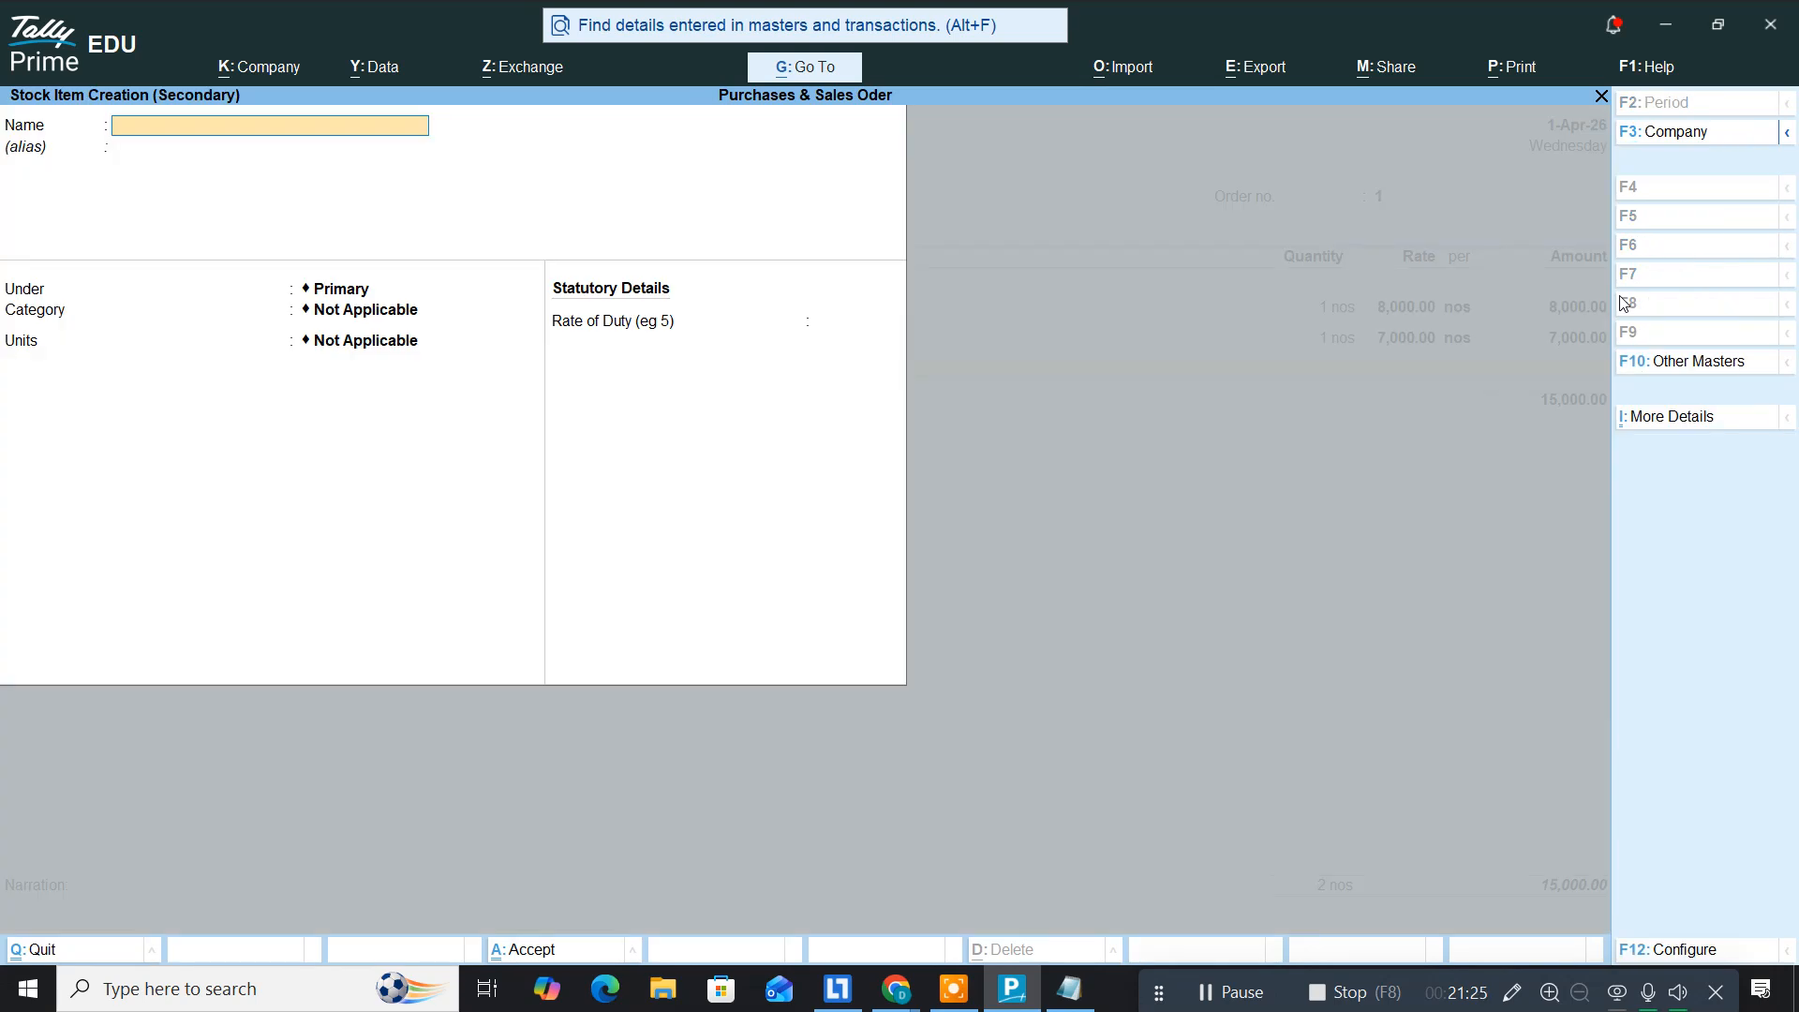
{"action": "key", "text": "alt+Tab"}
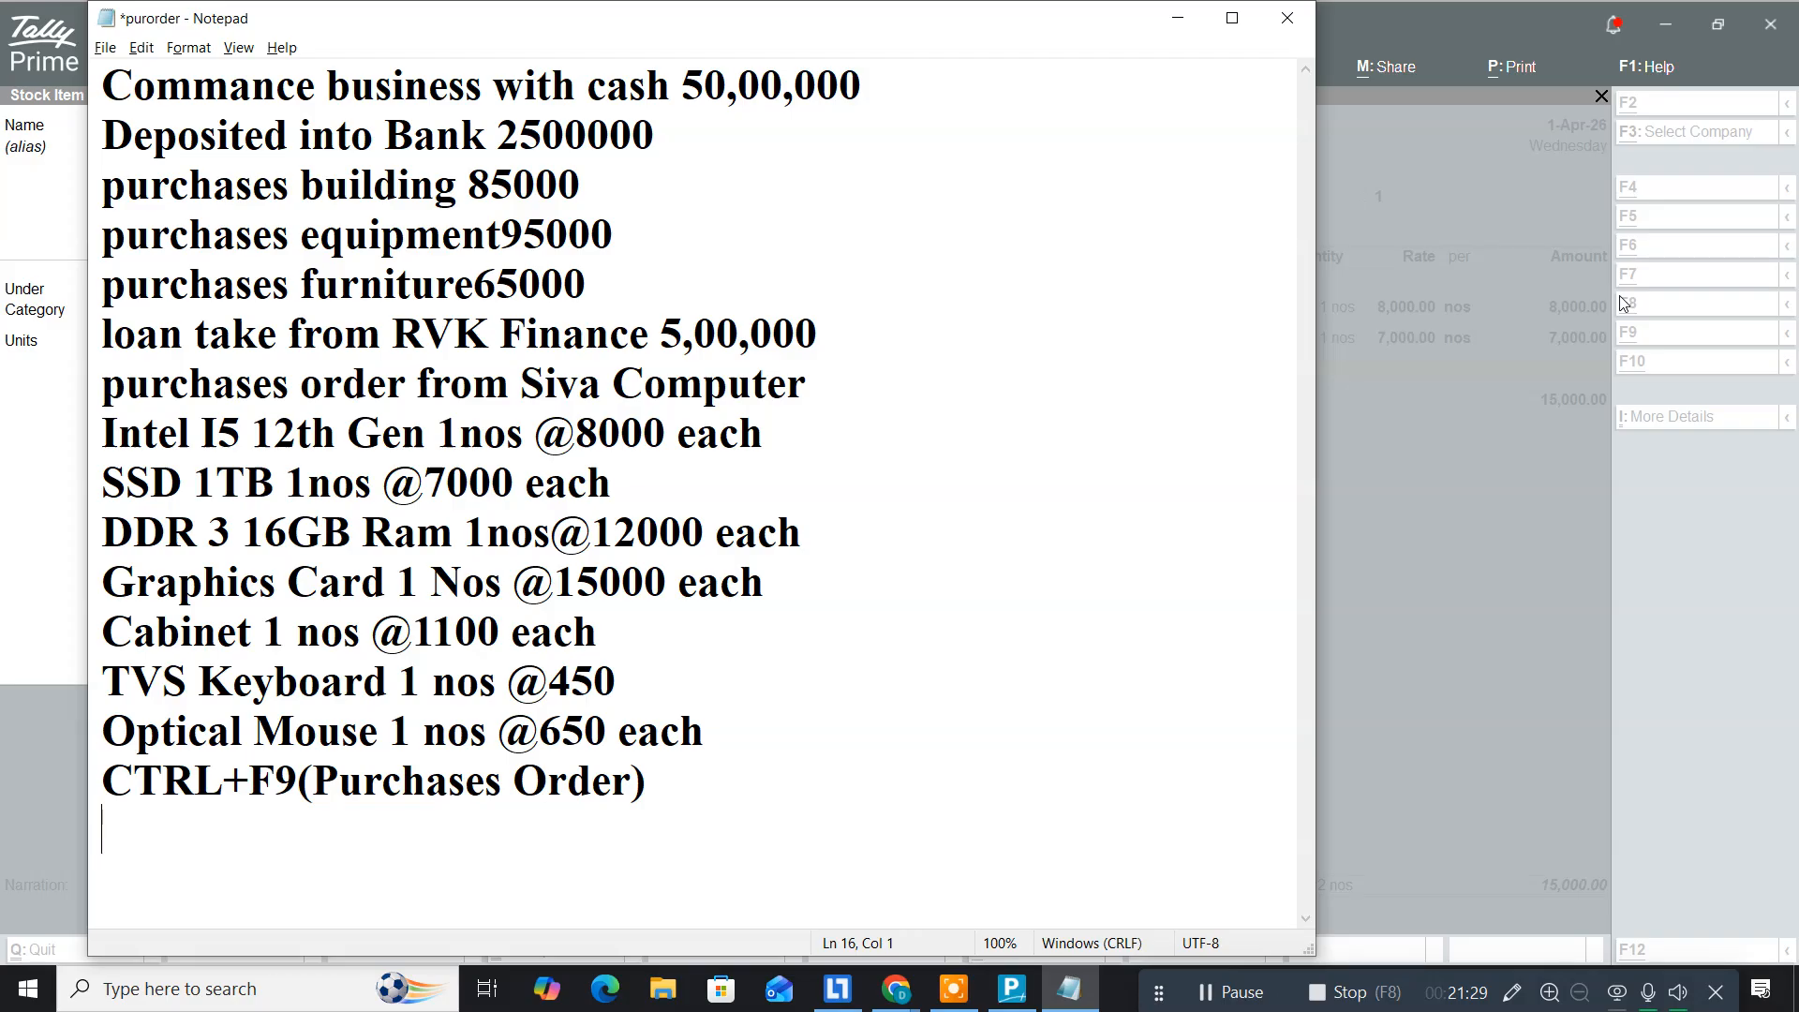
{"action": "key", "text": "alt+Tab"}
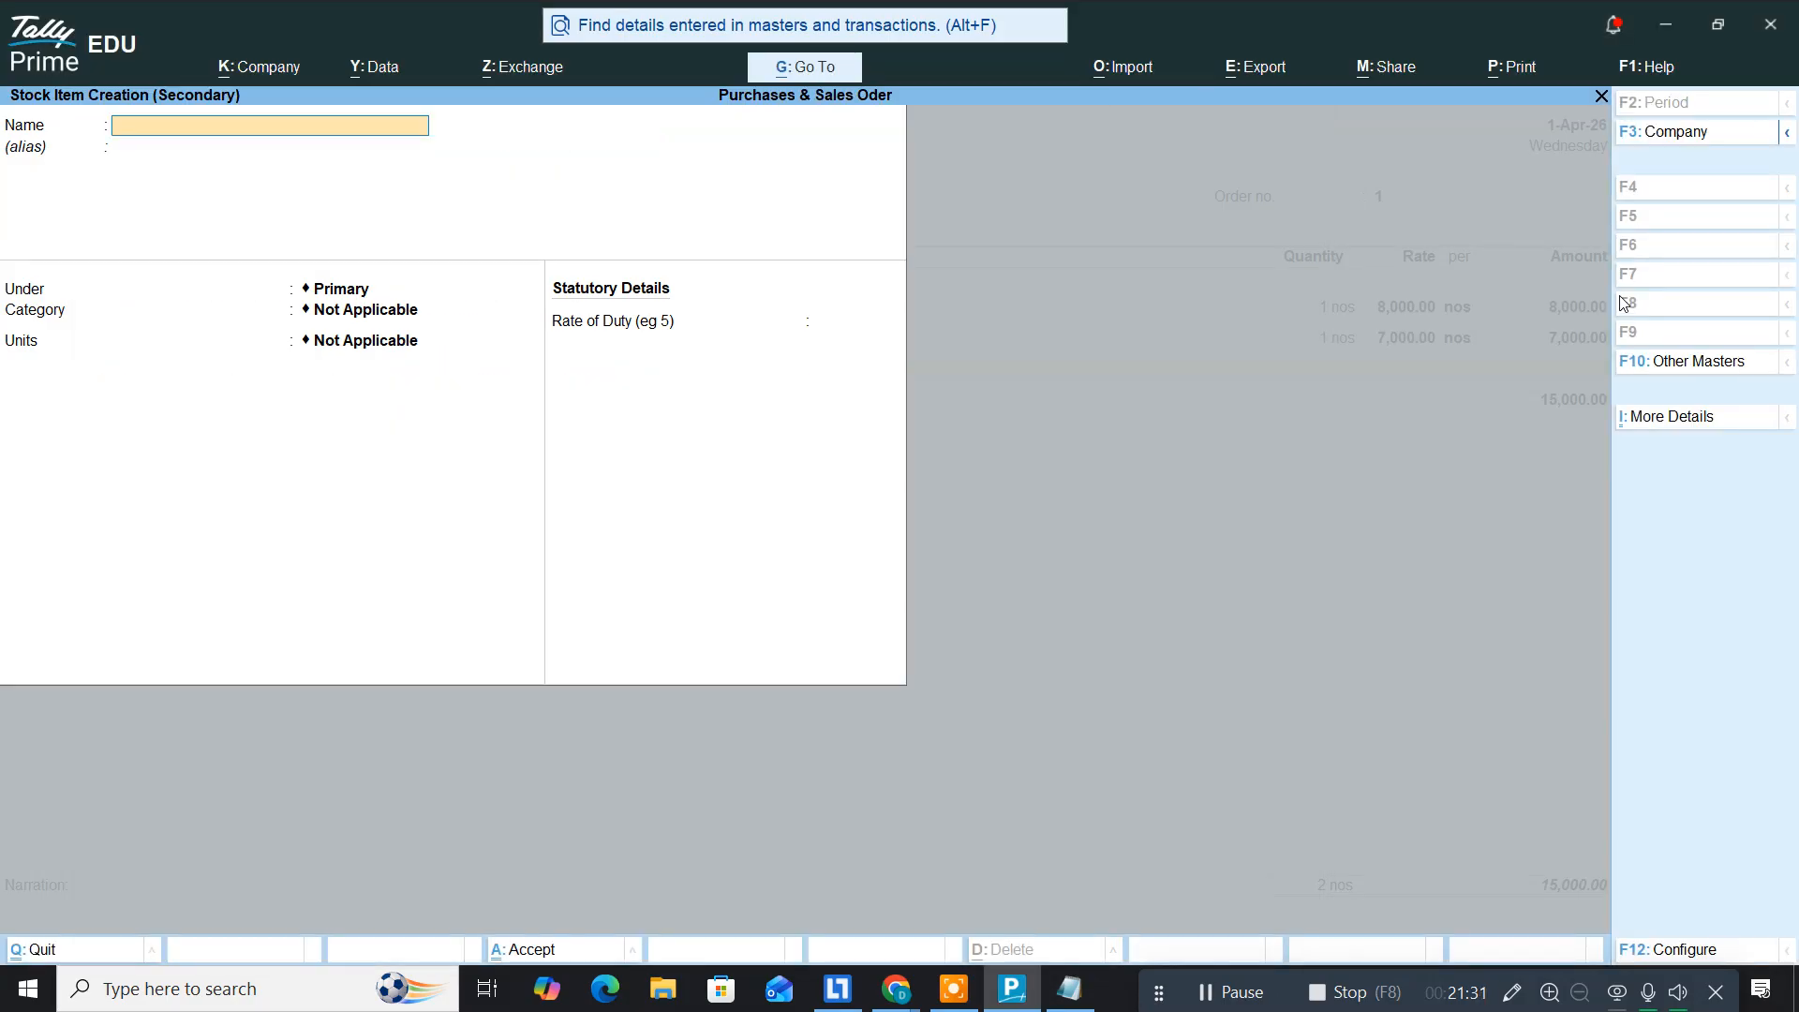
{"action": "type", "text": "DDR 3 16GB"}
{"action": "key", "text": "Return"}
{"action": "key", "text": "Return"}
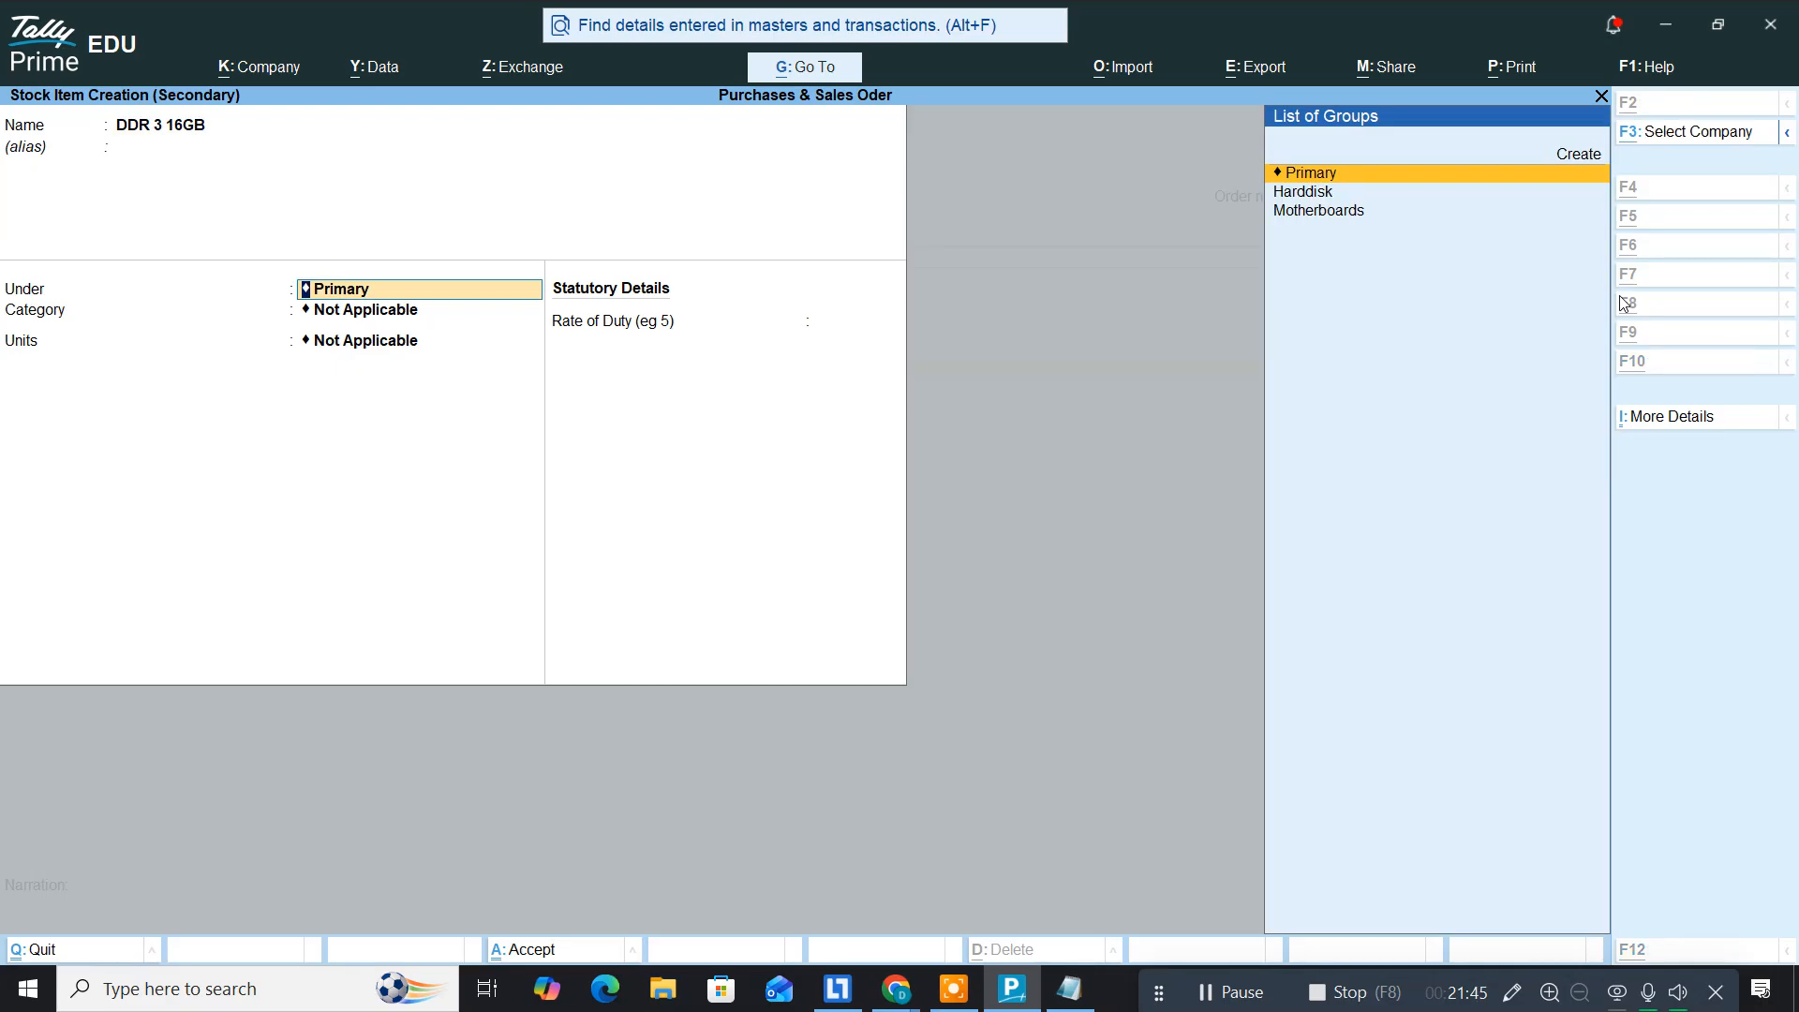
{"action": "key", "text": "alt+c"}
{"action": "type", "text": "Ram"}
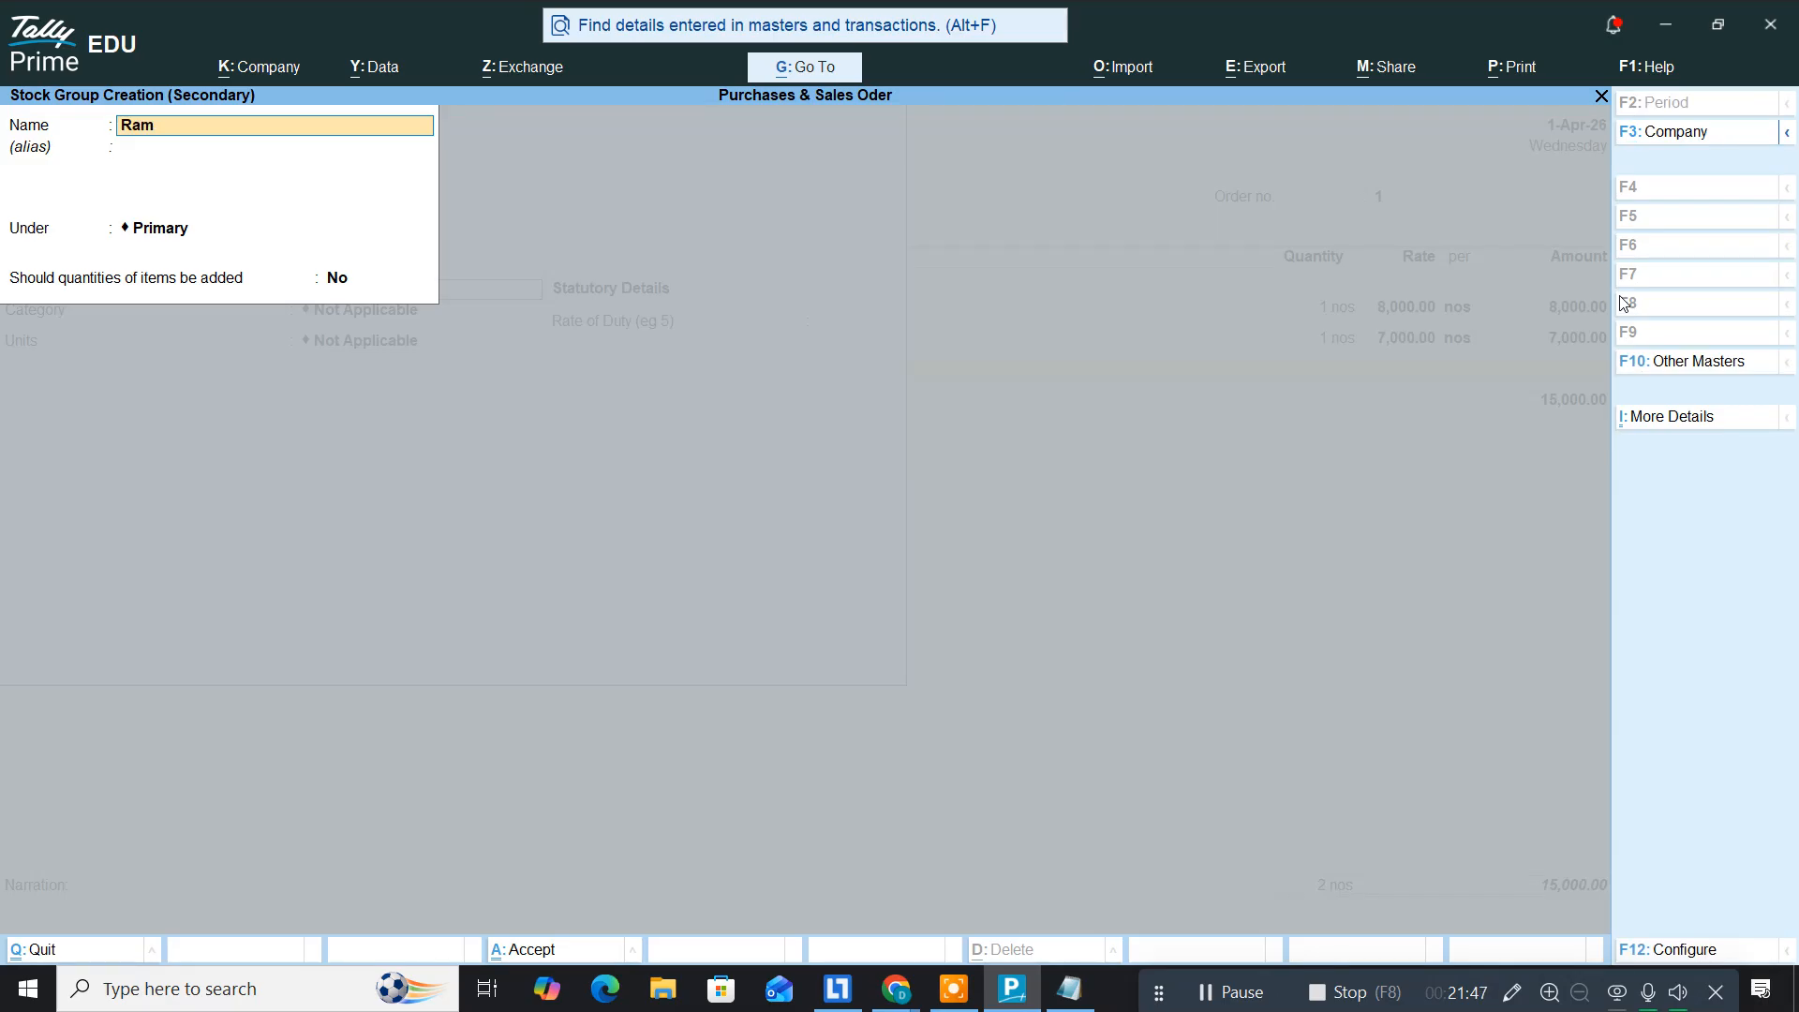
{"action": "type", "text": "s"}
{"action": "key", "text": "Return"}
{"action": "key", "text": "Return"}
{"action": "key", "text": "Return"}
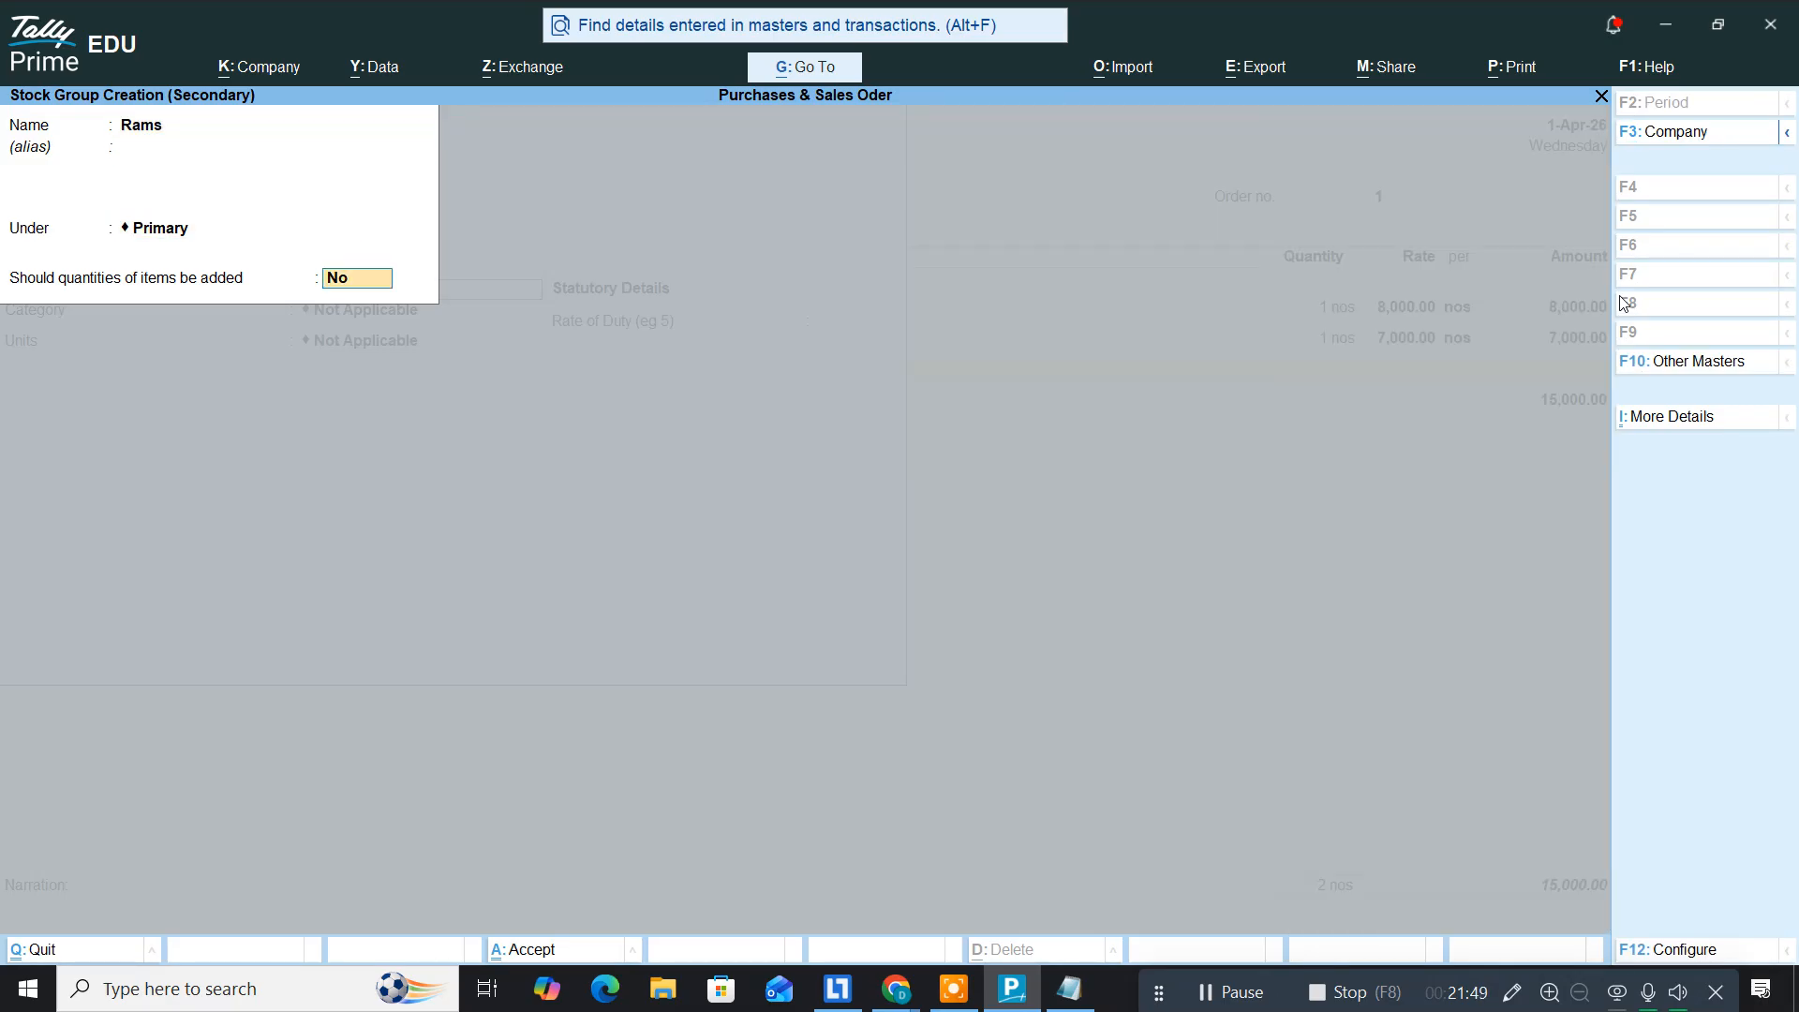
{"action": "key", "text": "Return"}
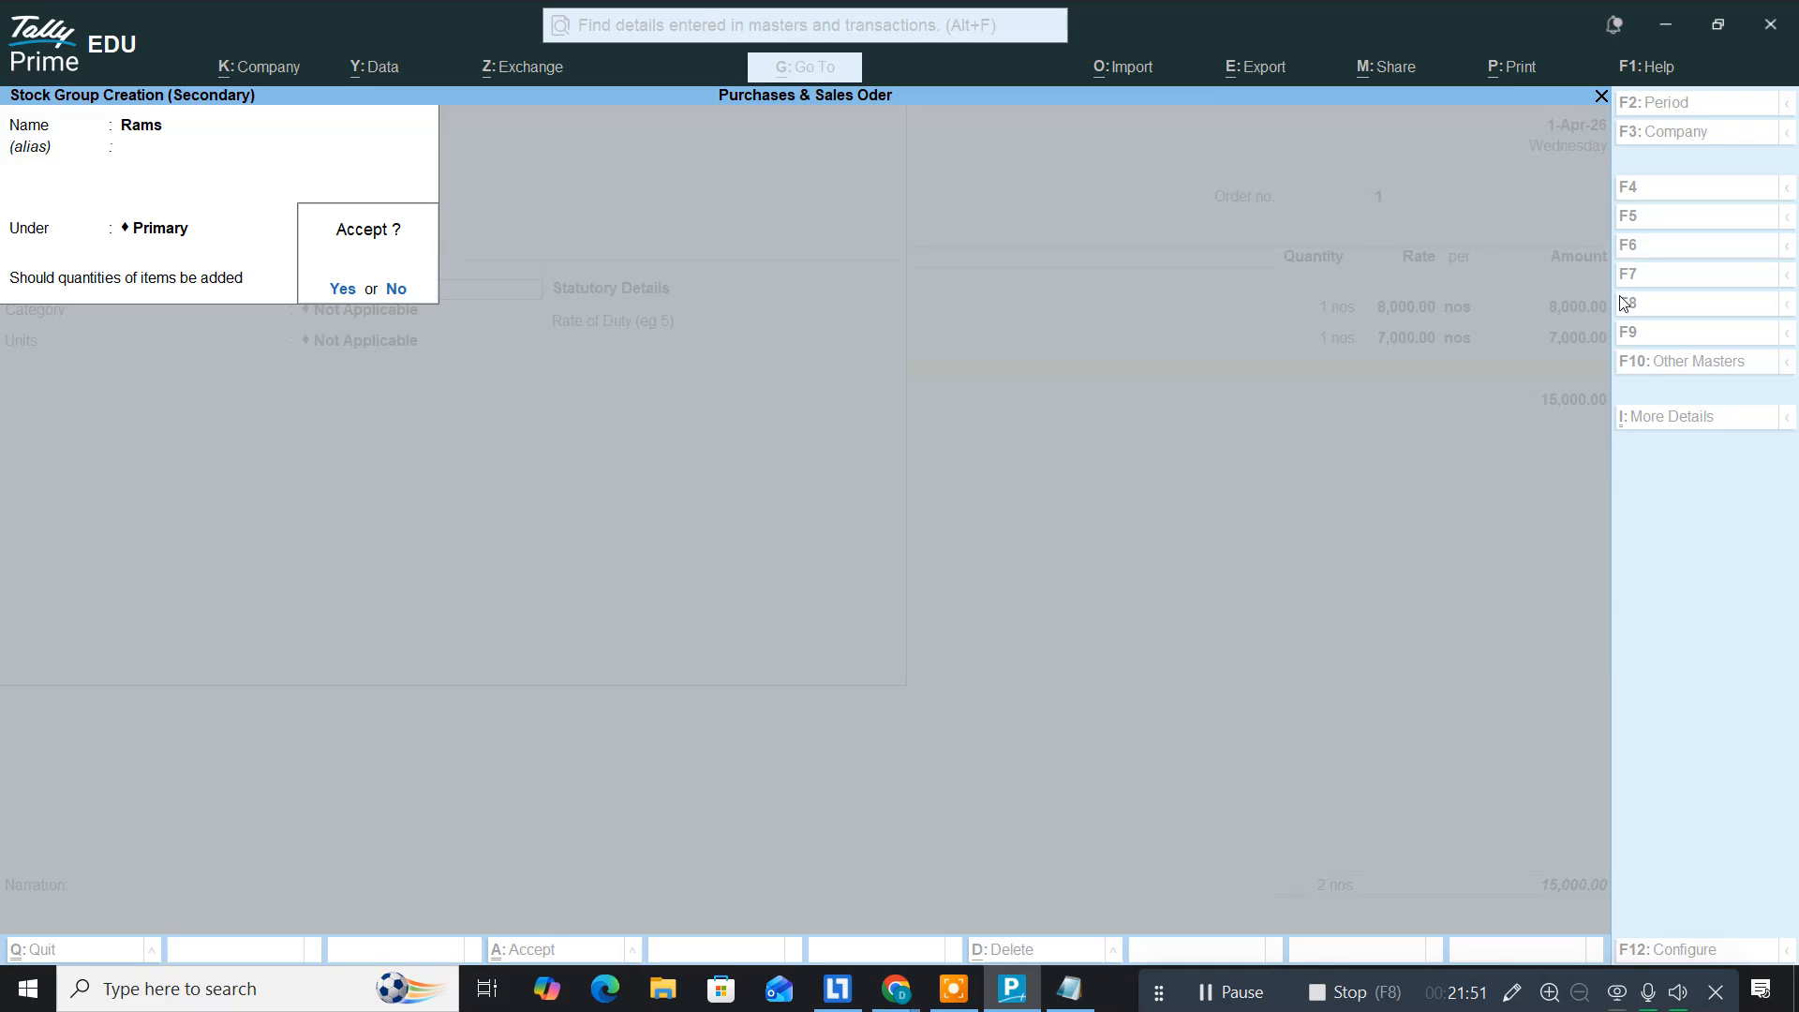
{"action": "key", "text": "Return"}
Step: Give DDR 3 16GB the unit nos and allocate 1 nos at 12,000
{"action": "key", "text": "Return"}
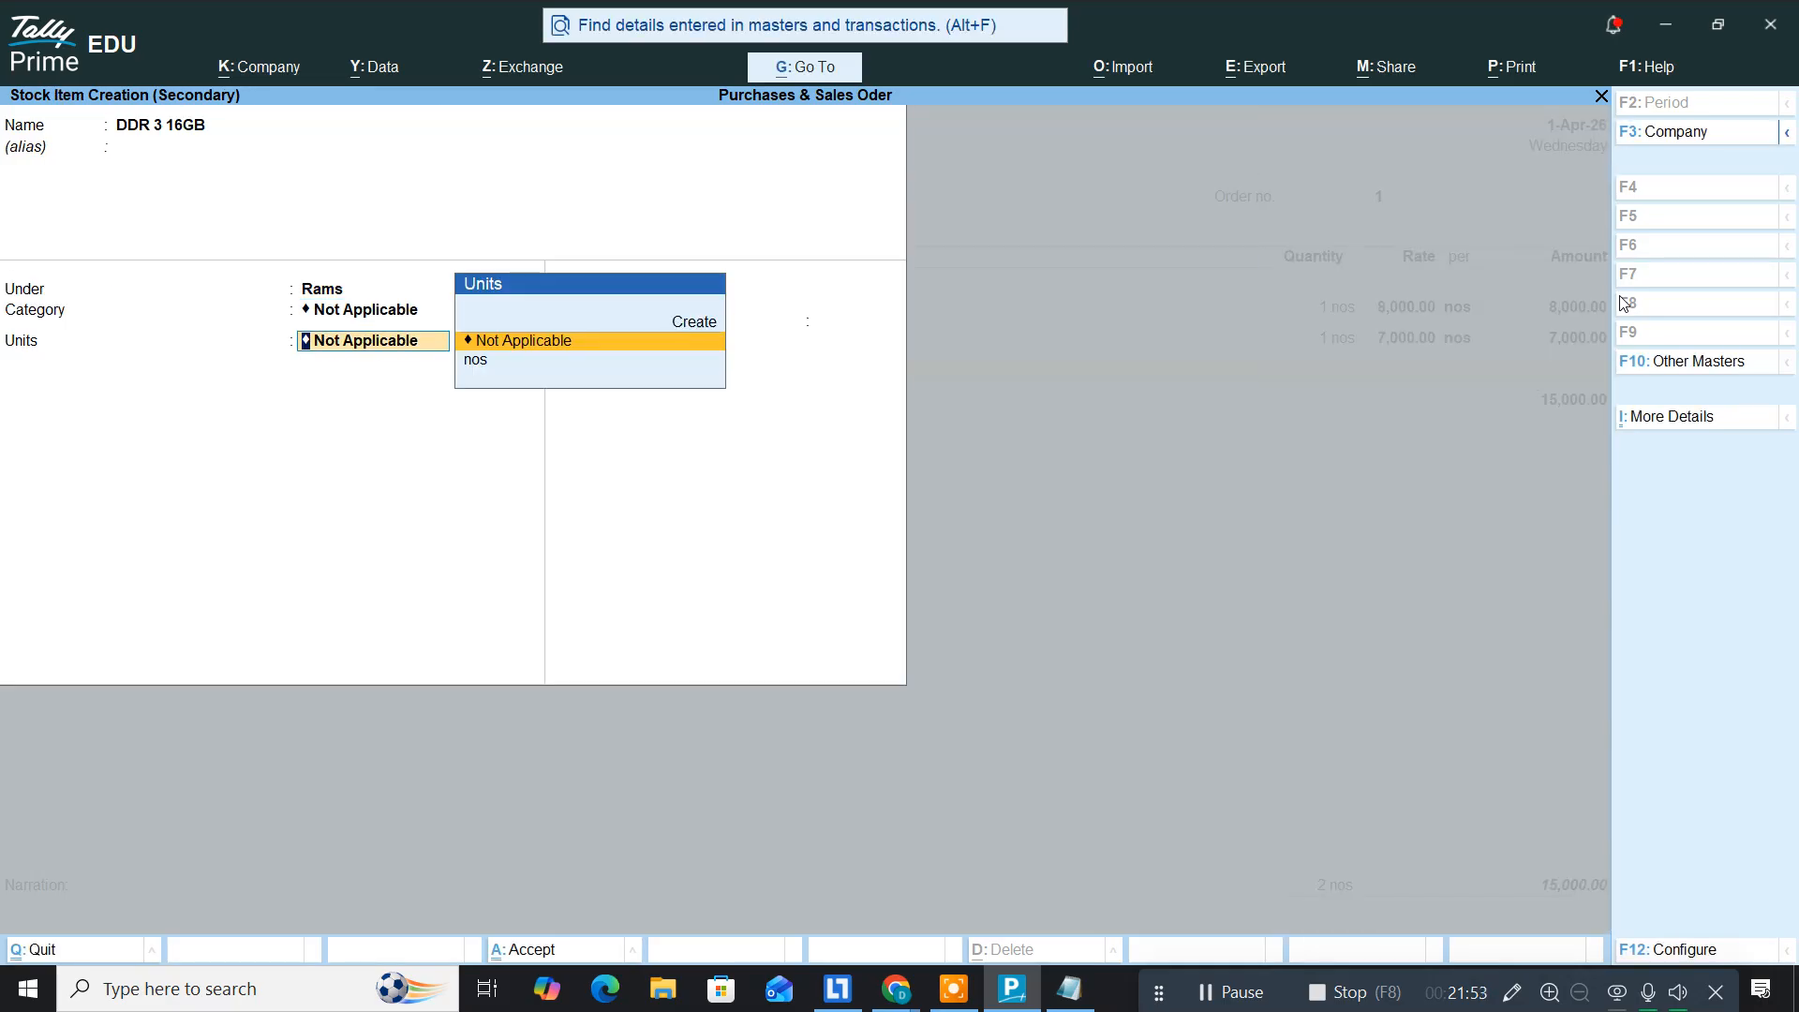
{"action": "key", "text": "Down"}
{"action": "key", "text": "Return"}
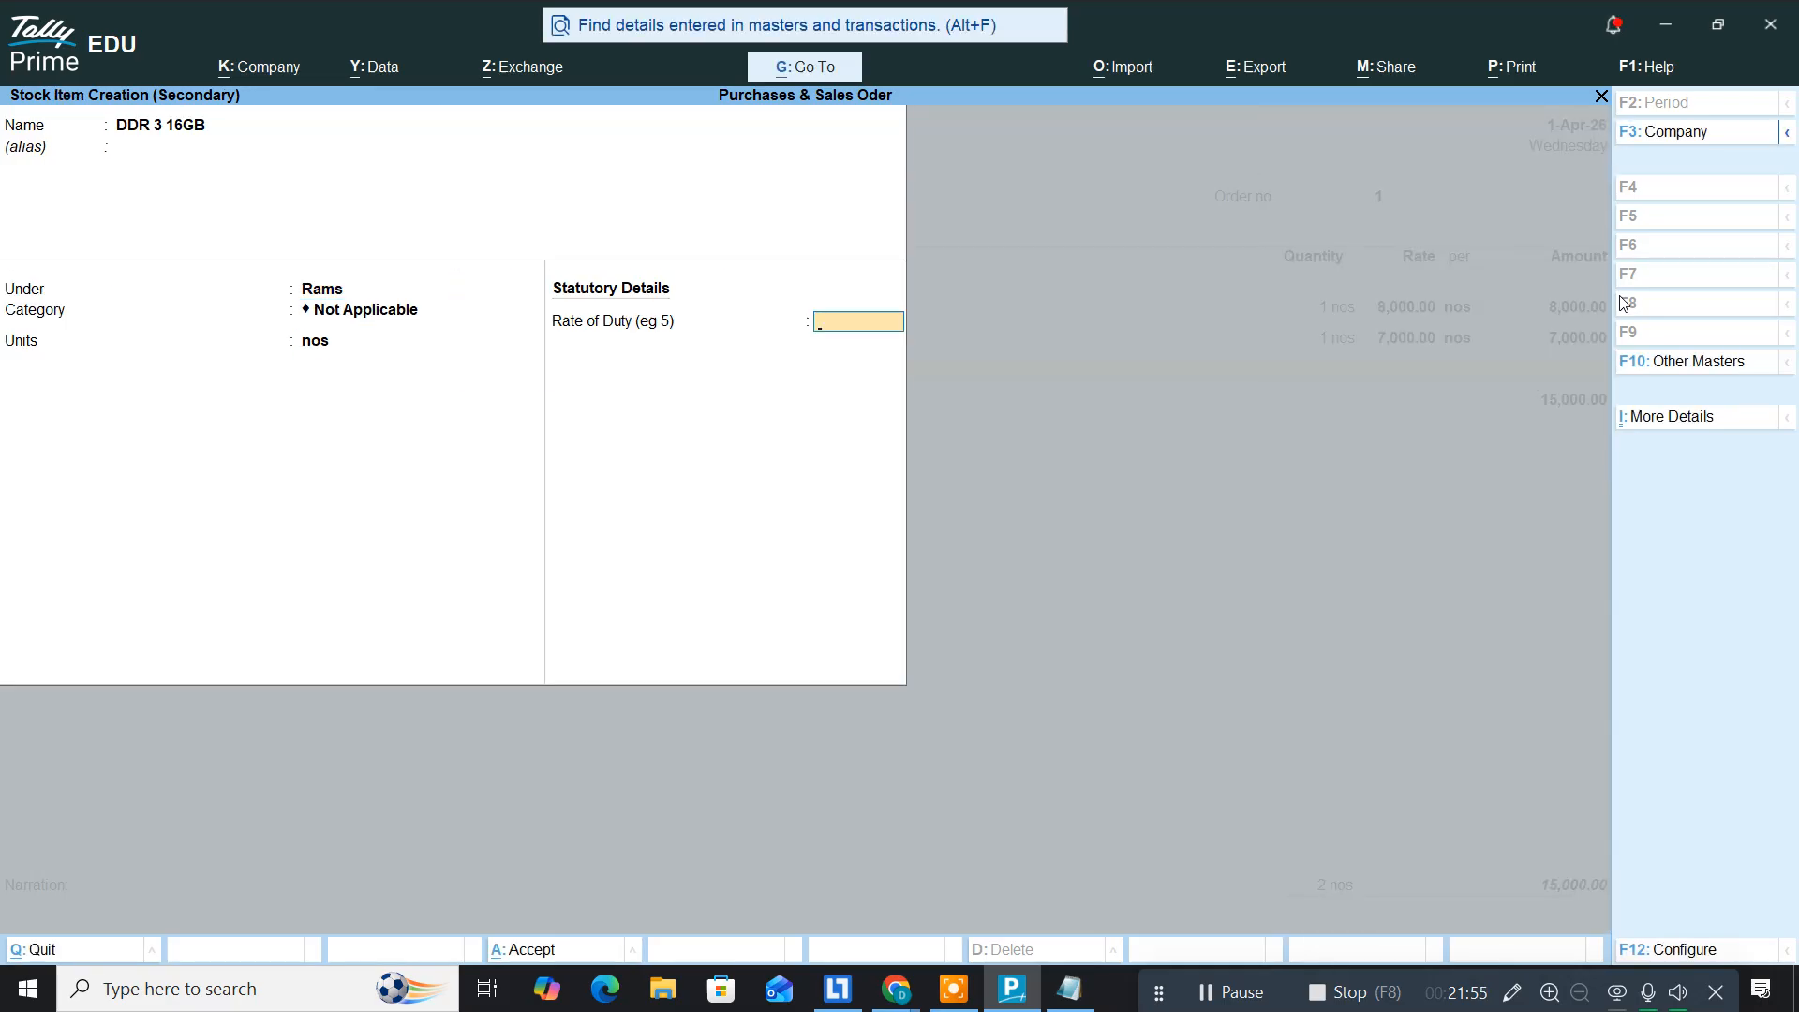
{"action": "key", "text": "Return"}
{"action": "key", "text": "Return"}
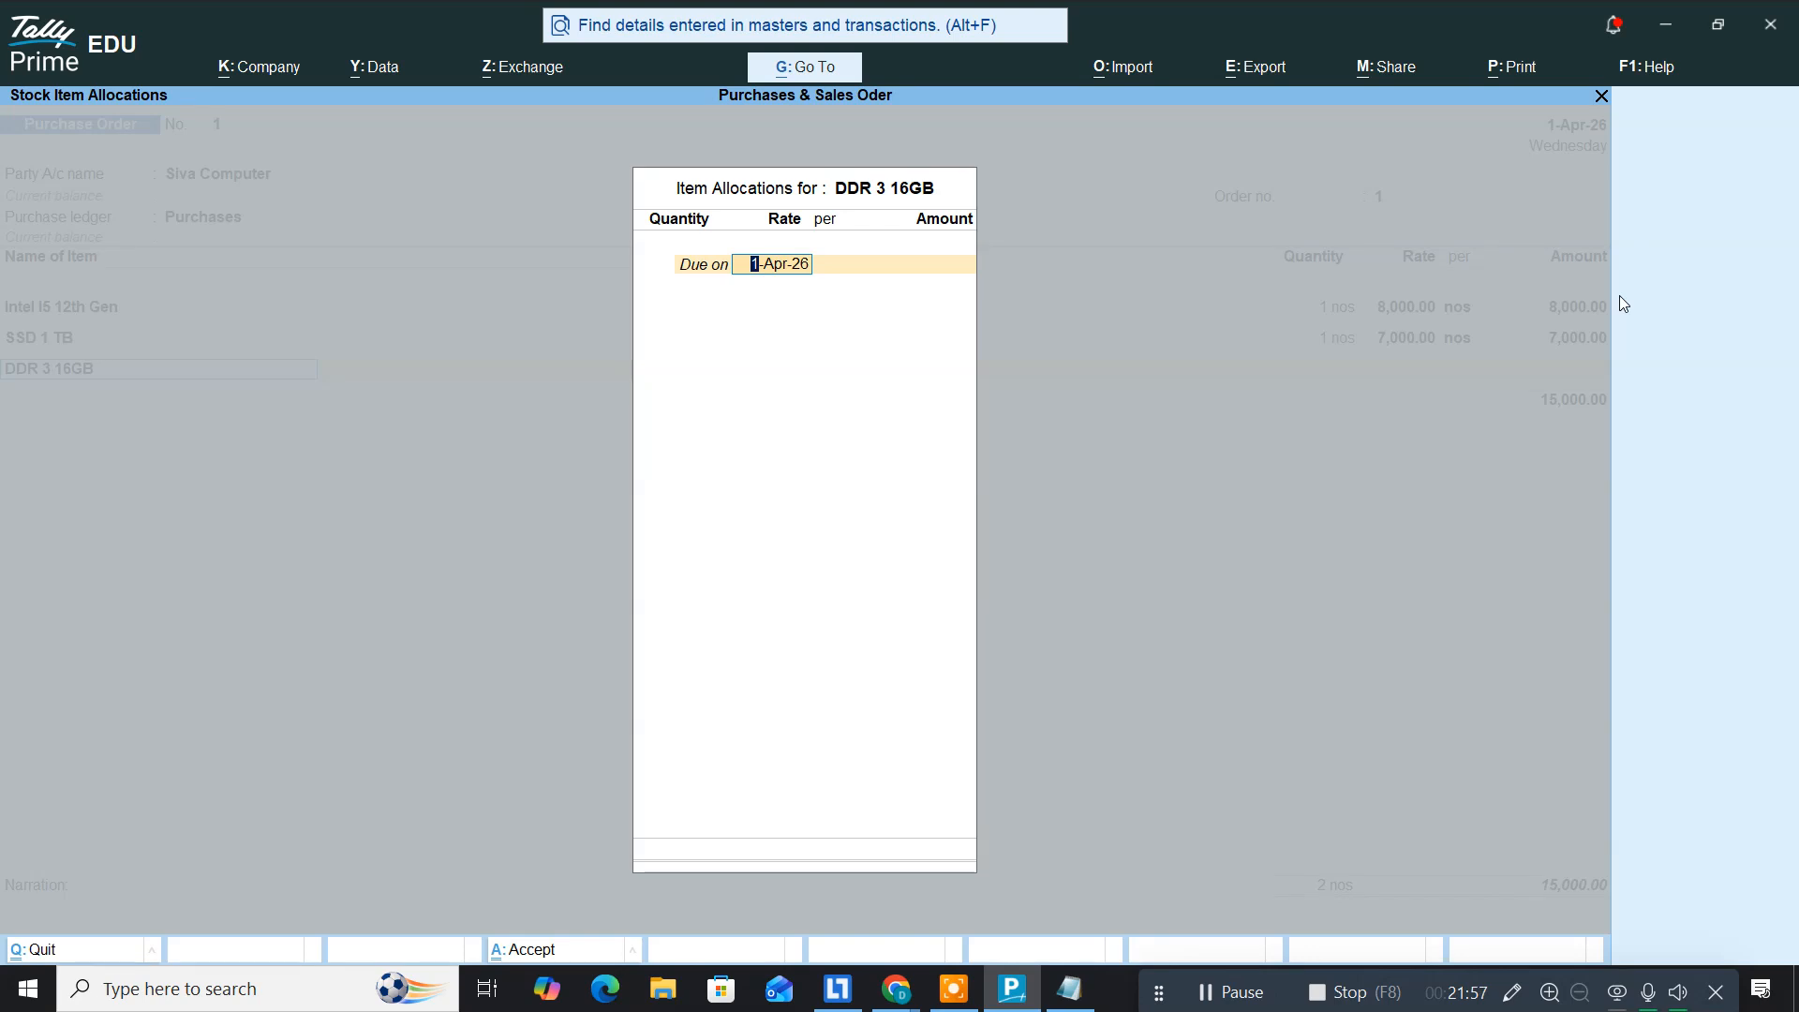
{"action": "key", "text": "Return"}
{"action": "key", "text": "Return"}
{"action": "key", "text": "alt+Tab"}
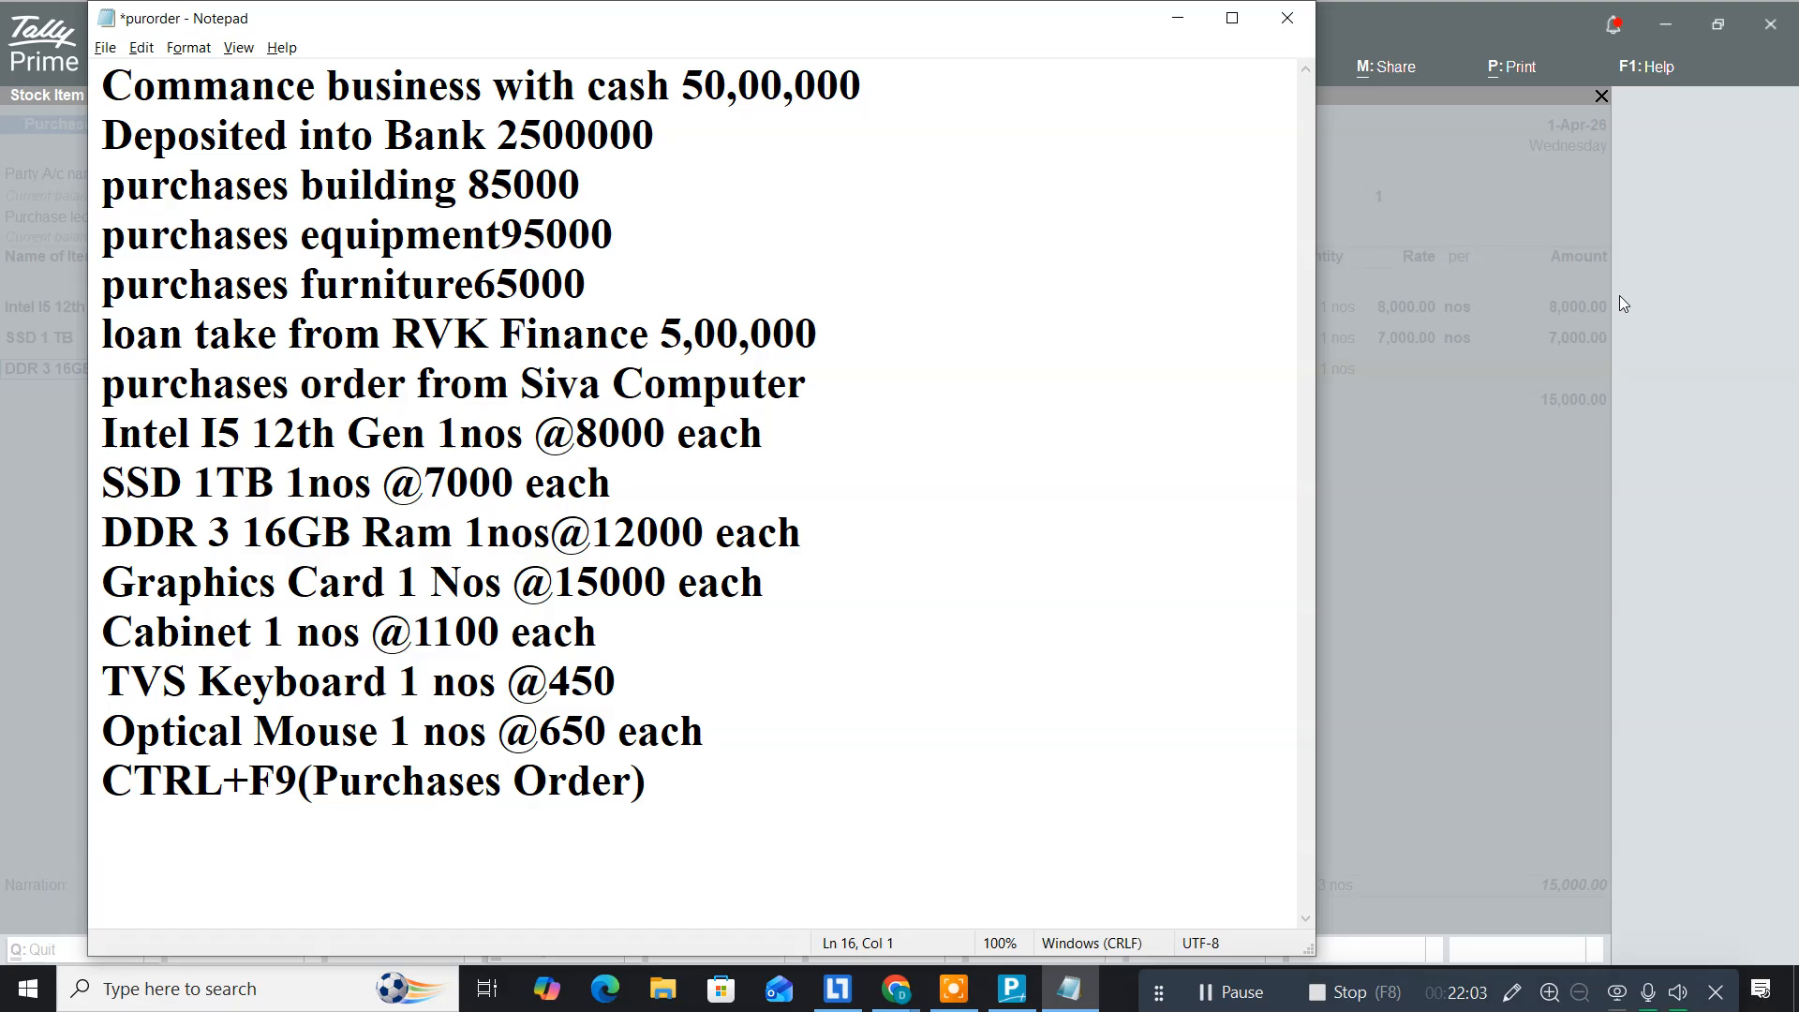
{"action": "key", "text": "alt+Tab"}
{"action": "type", "text": "12,000"}
{"action": "key", "text": "Return"}
{"action": "key", "text": "Return"}
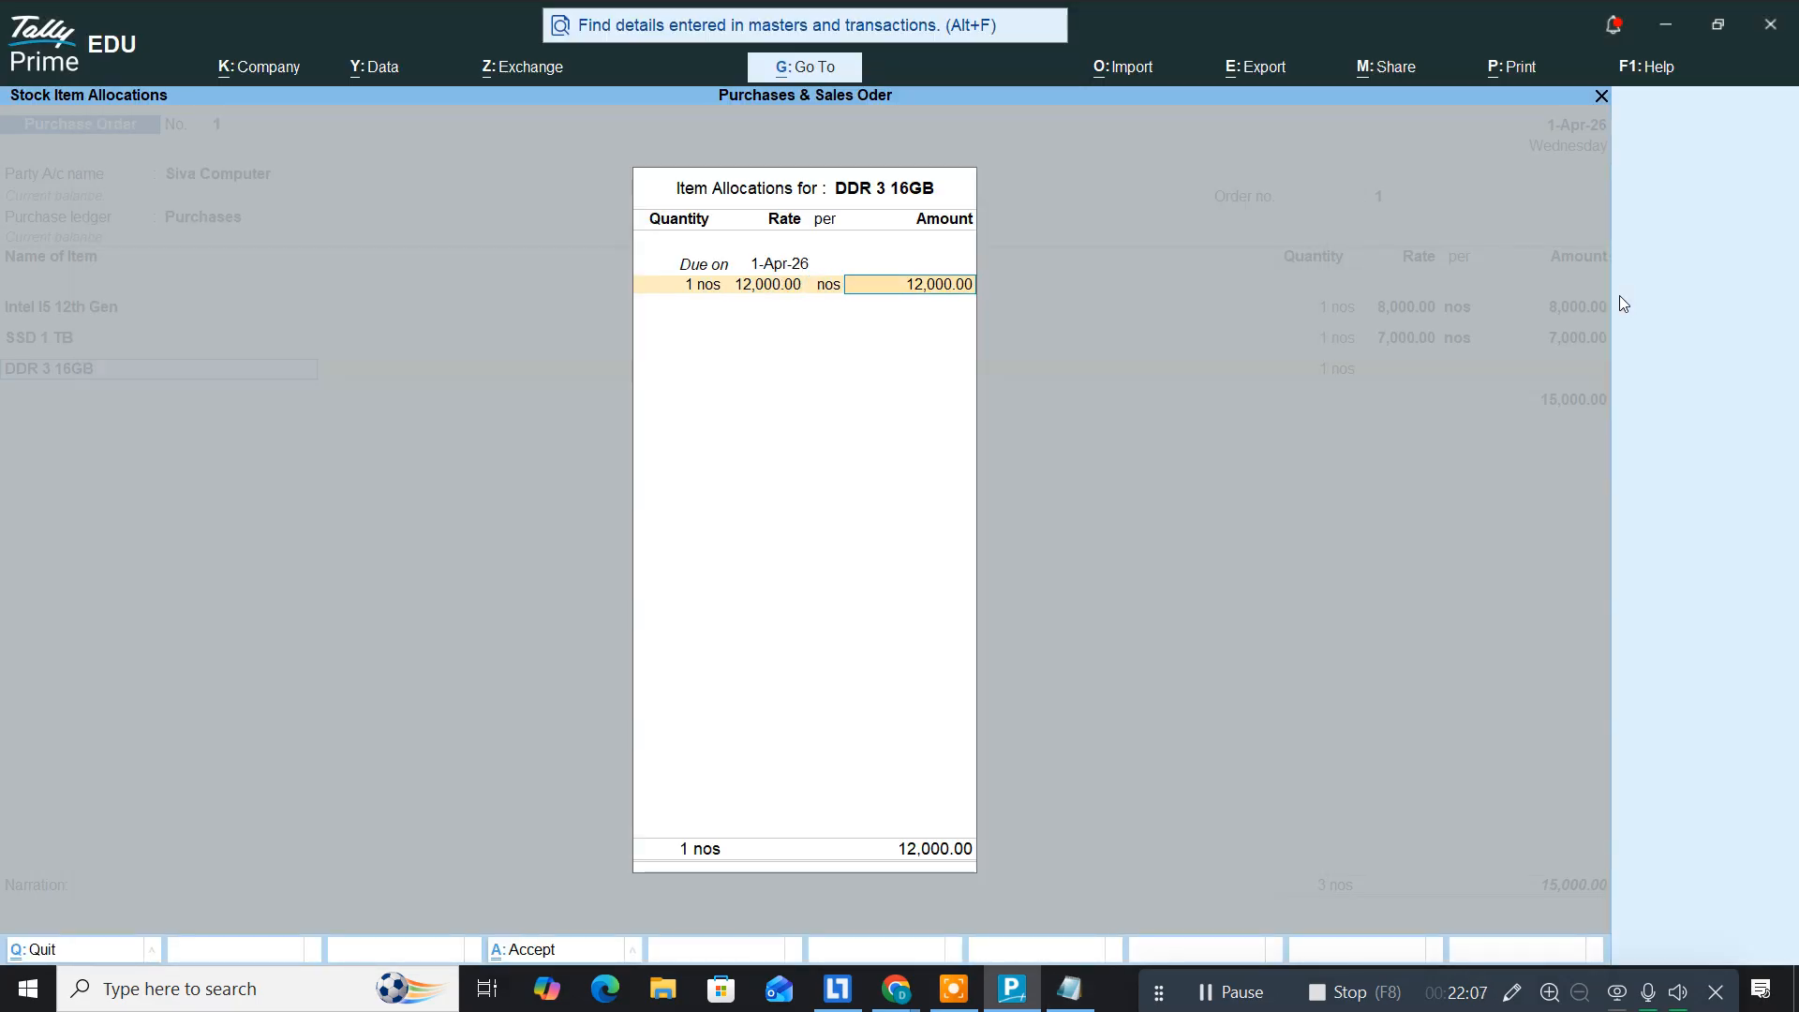
{"action": "key", "text": "Return"}
{"action": "key", "text": "Return"}
{"action": "key", "text": "Return"}
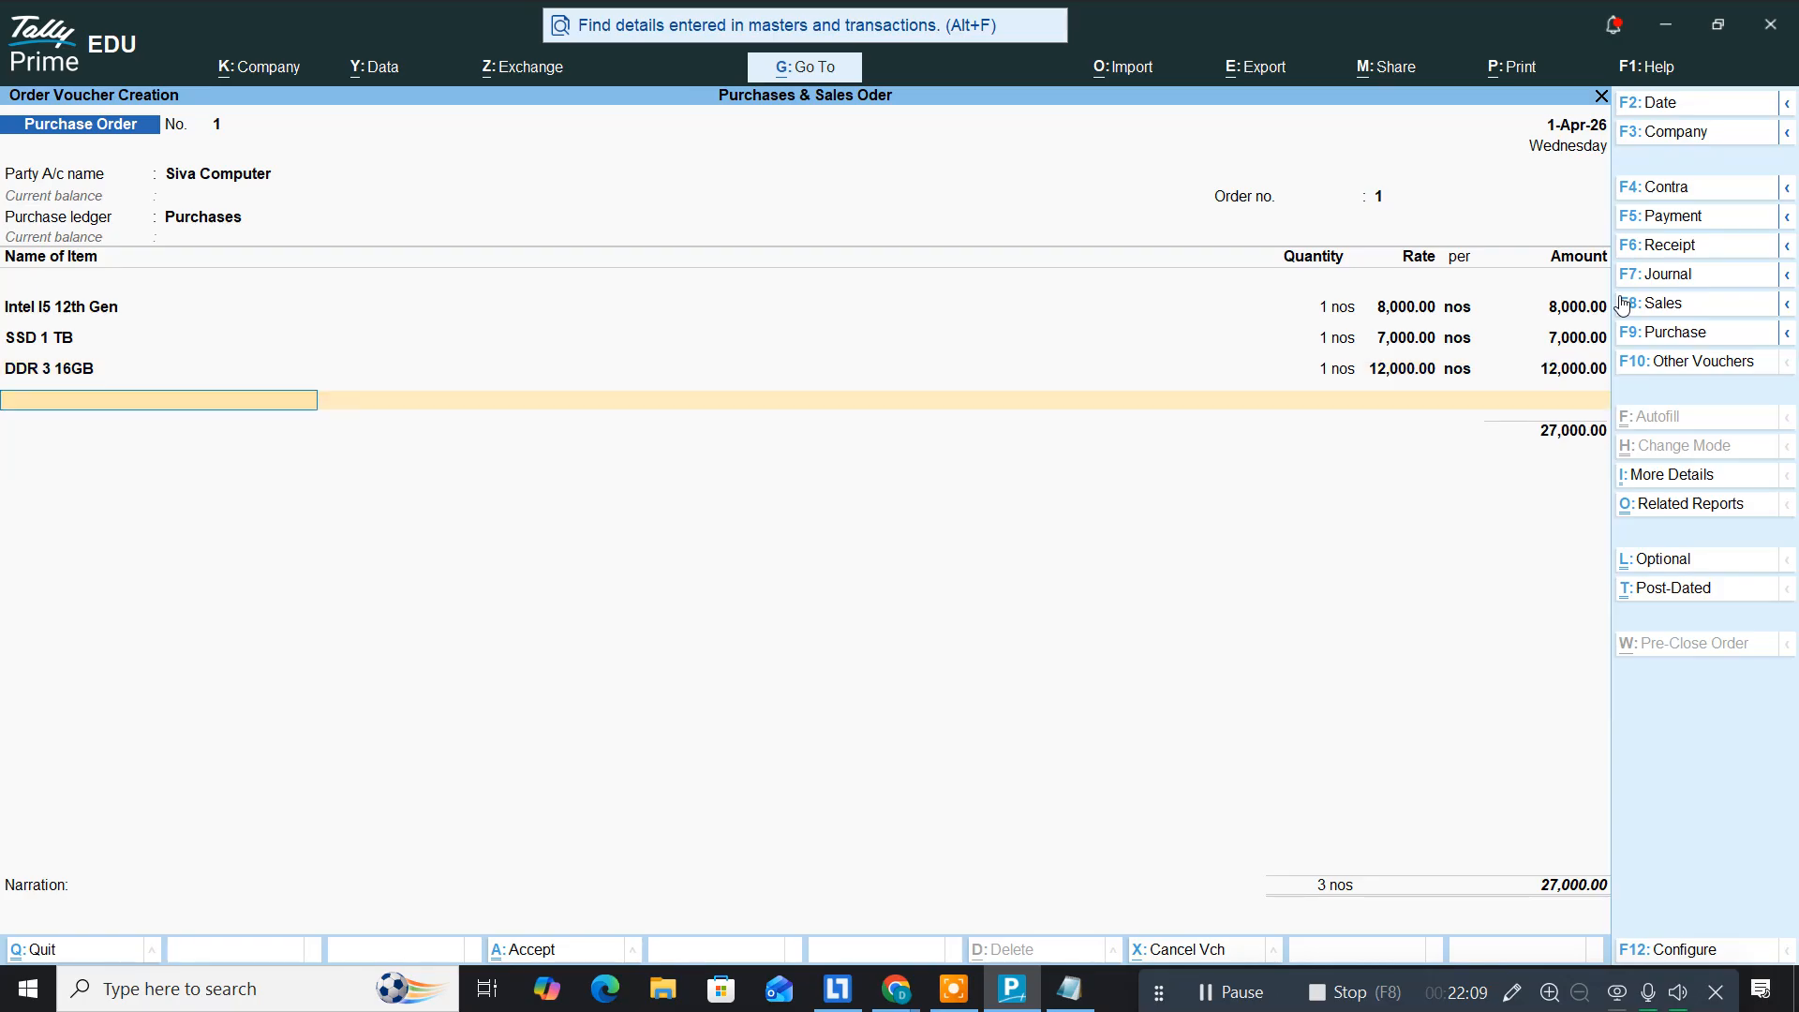
Step: Start a new stock item, pasting 'Graphics Card' from the notes as its name
{"action": "key", "text": "alt+c"}
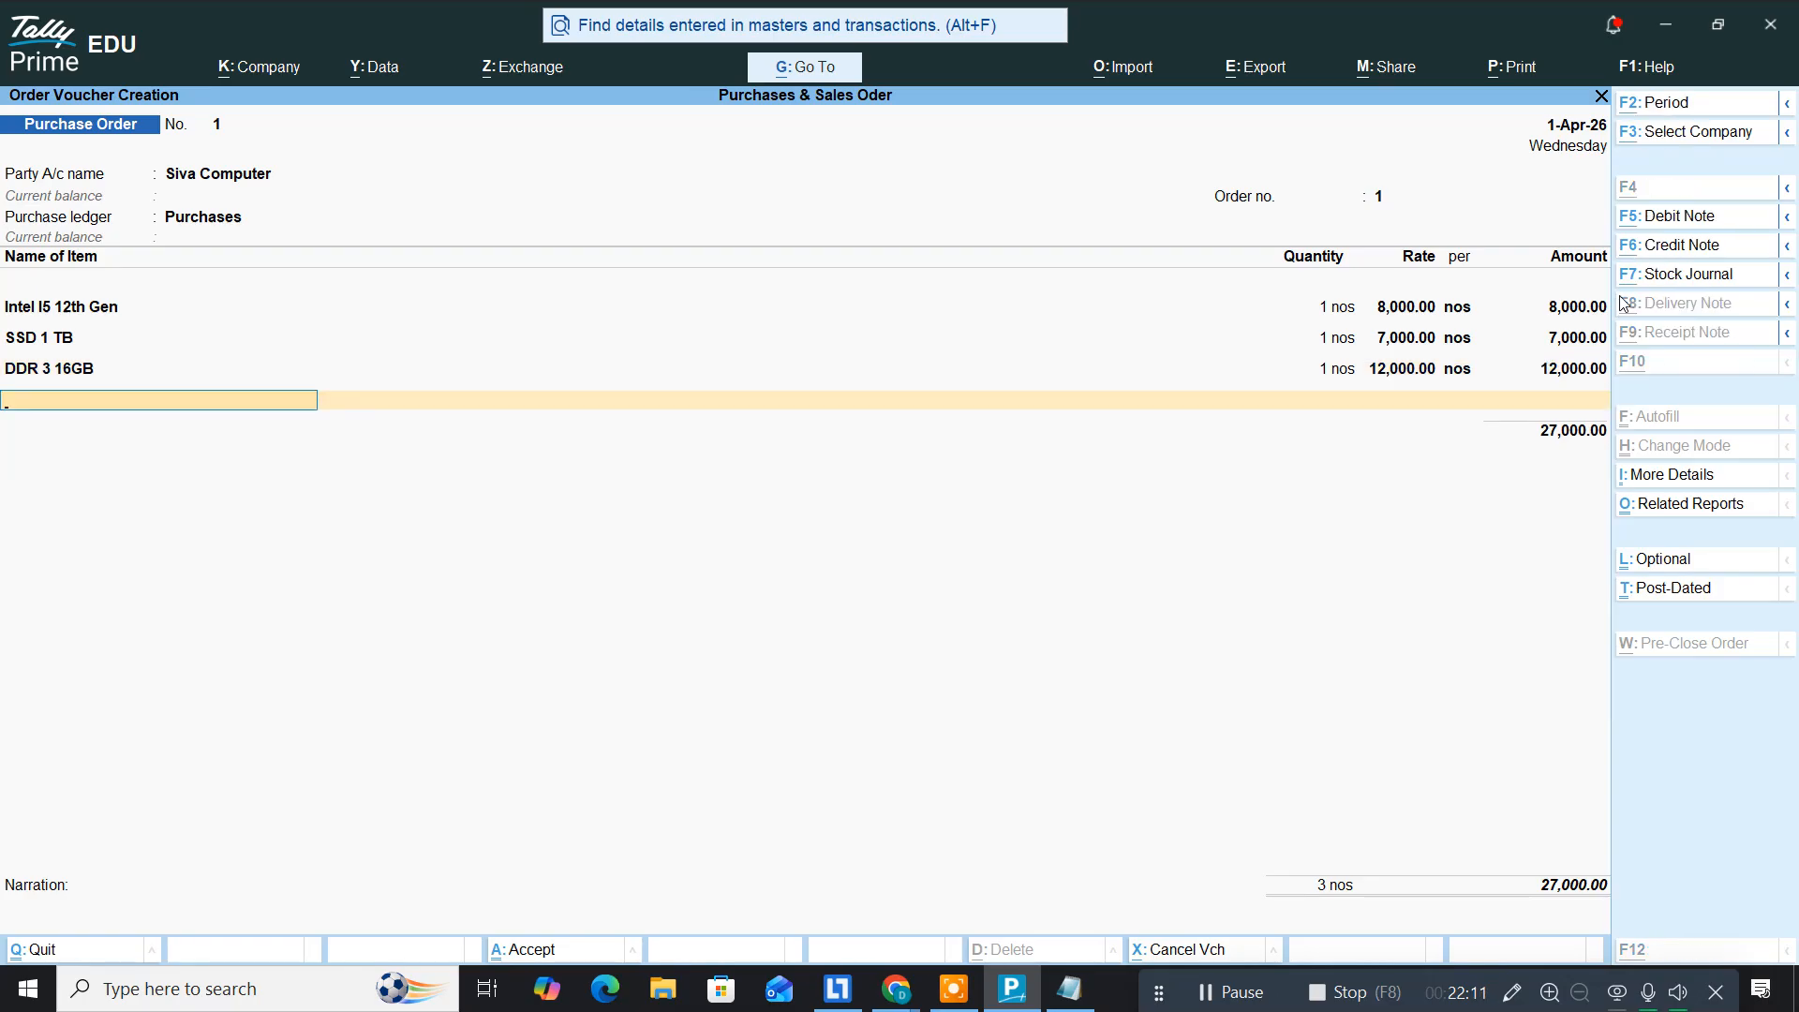
{"action": "key", "text": "alt+Tab"}
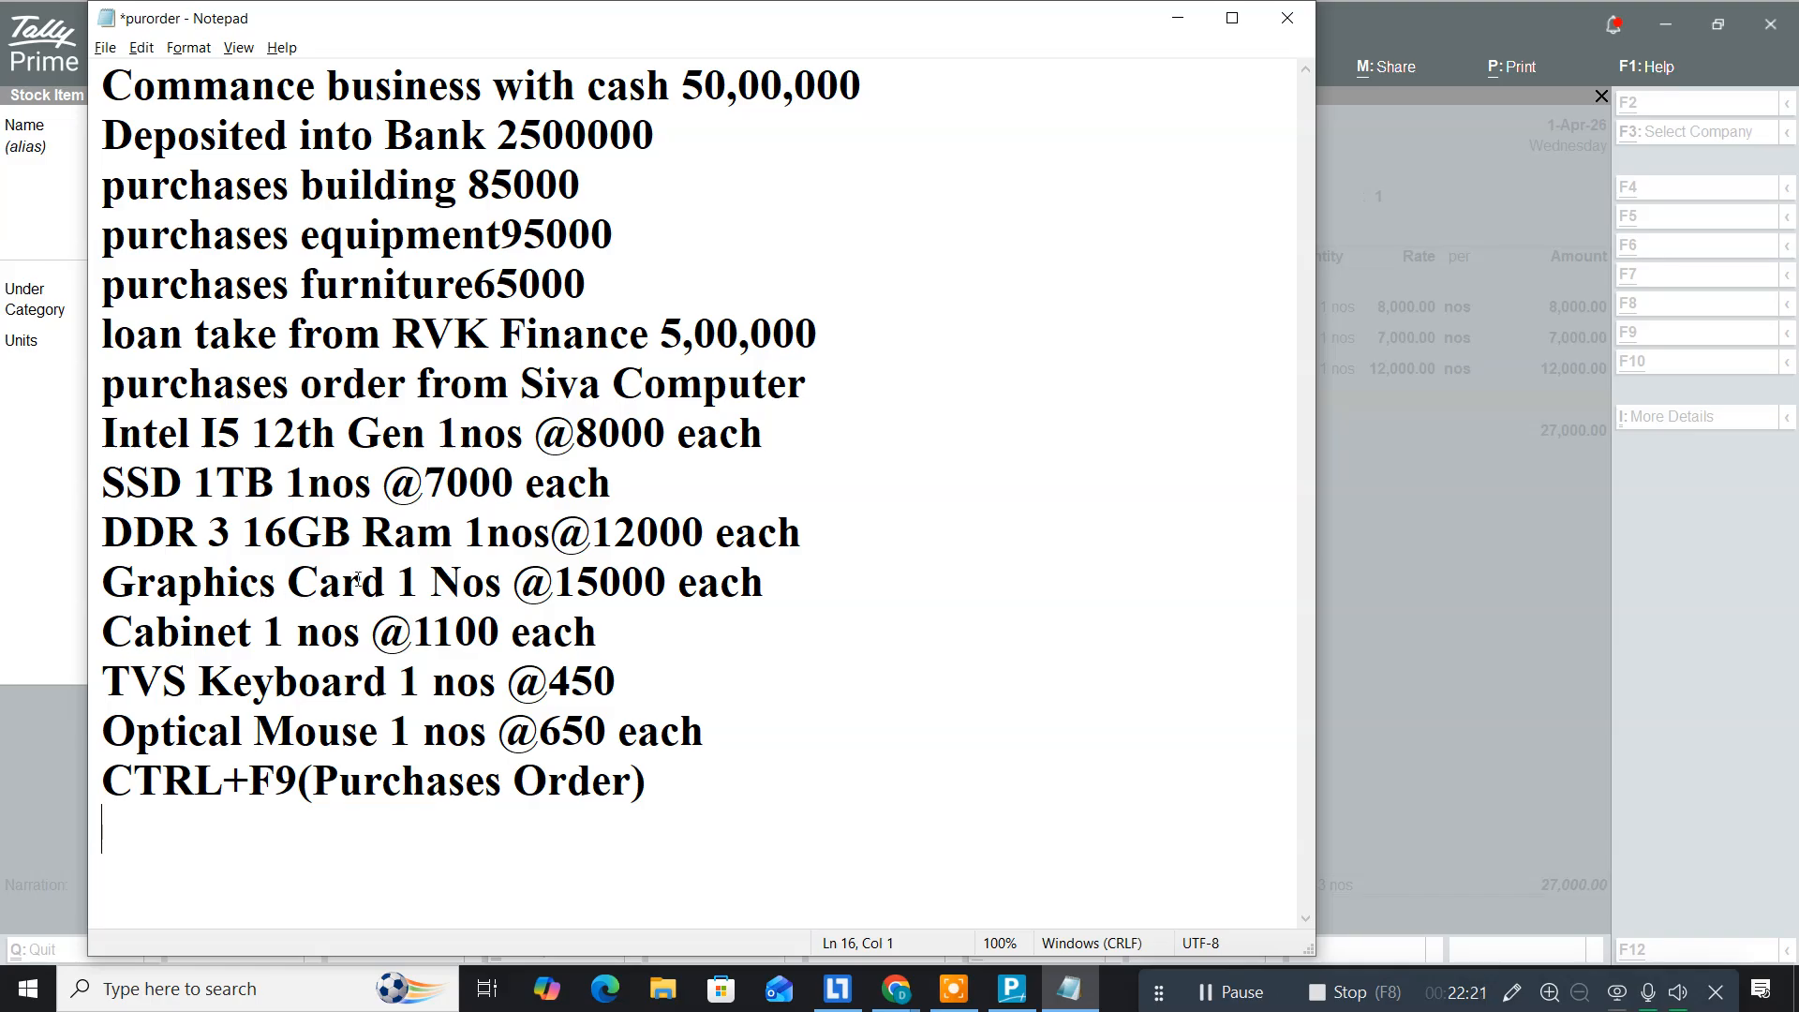
{"action": "left_click_drag", "start_coordinate": [386, 579], "coordinate": [68, 566]}
{"action": "key", "text": "ctrl+c"}
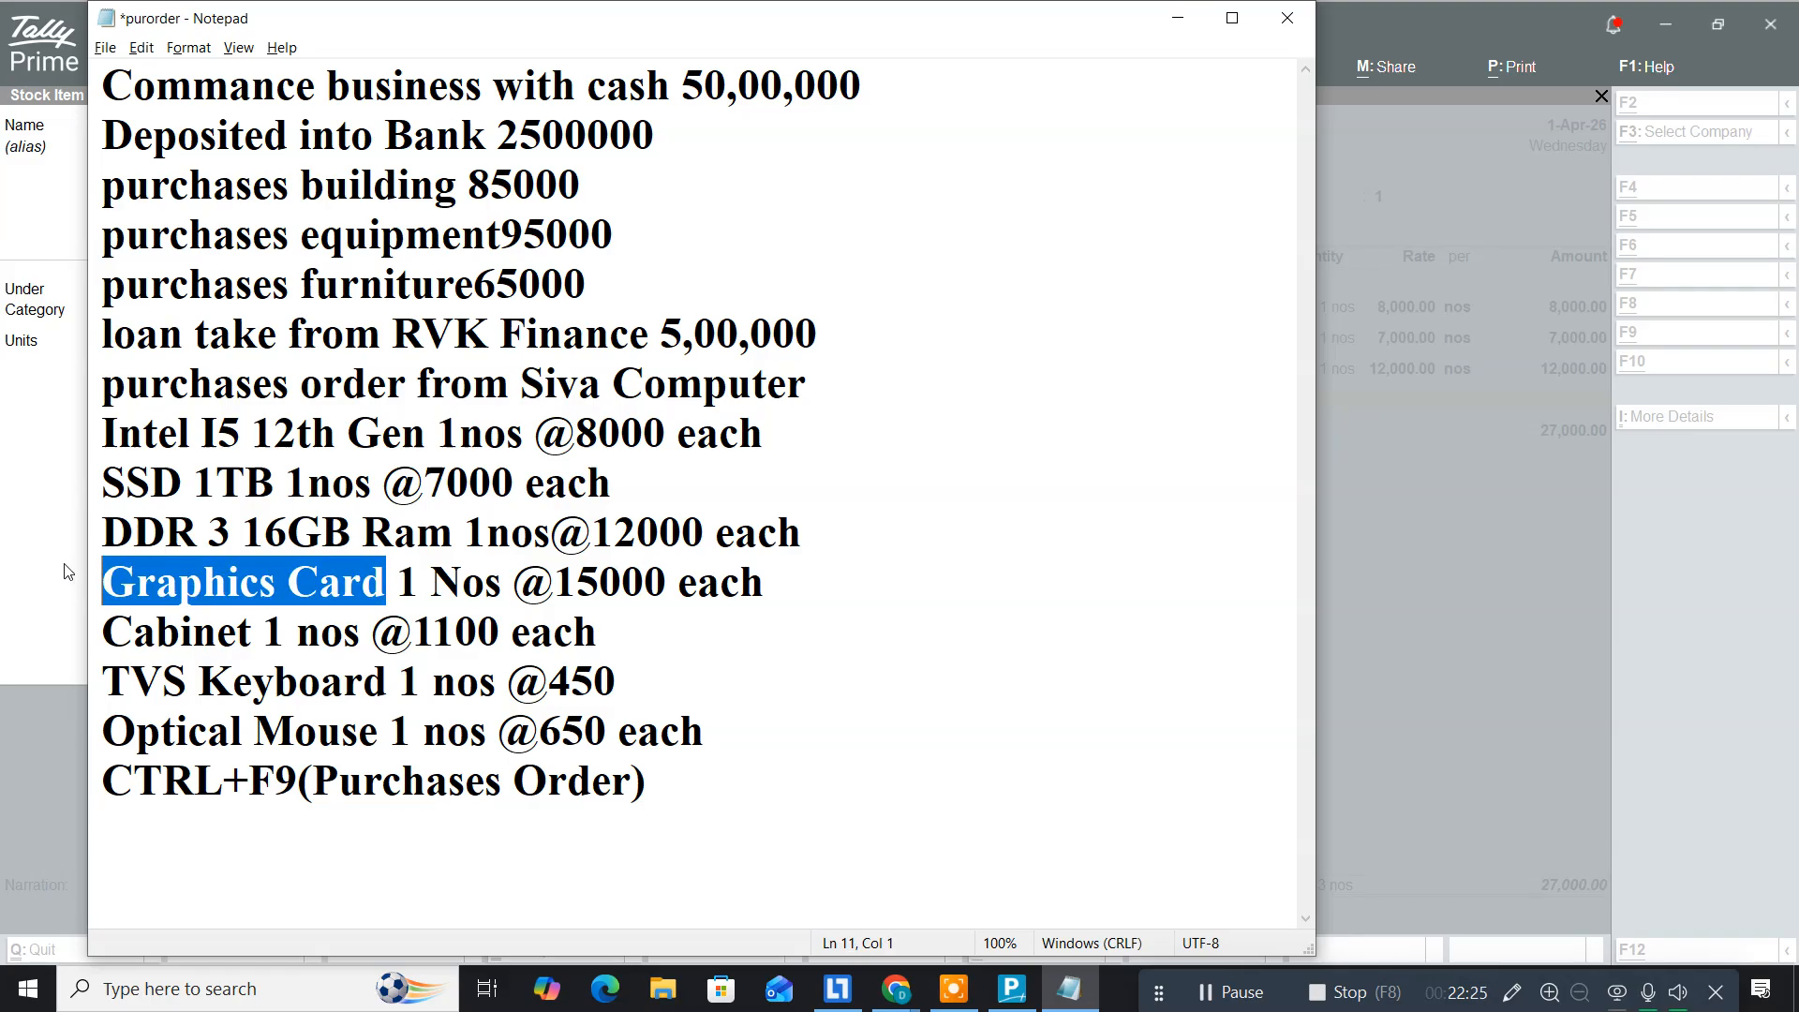
{"action": "left_click", "coordinate": [68, 570]}
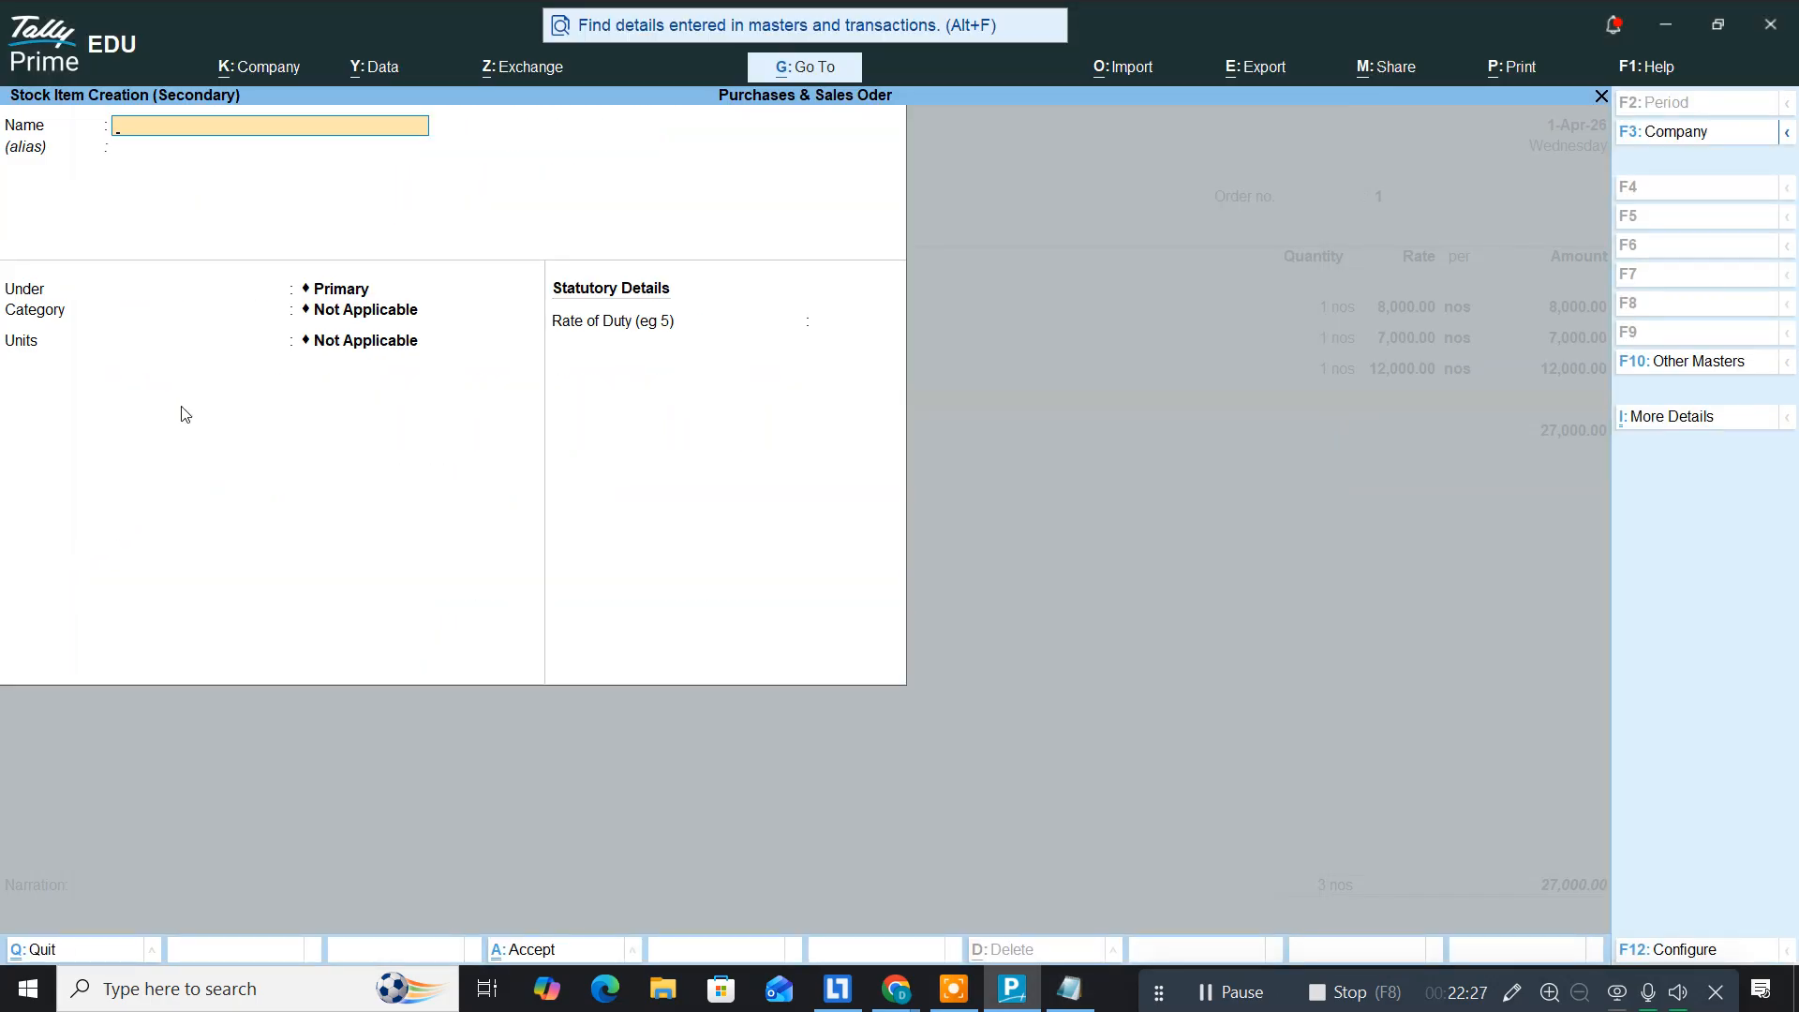
{"action": "key", "text": "ctrl+v"}
{"action": "key", "text": "Return"}
{"action": "key", "text": "Return"}
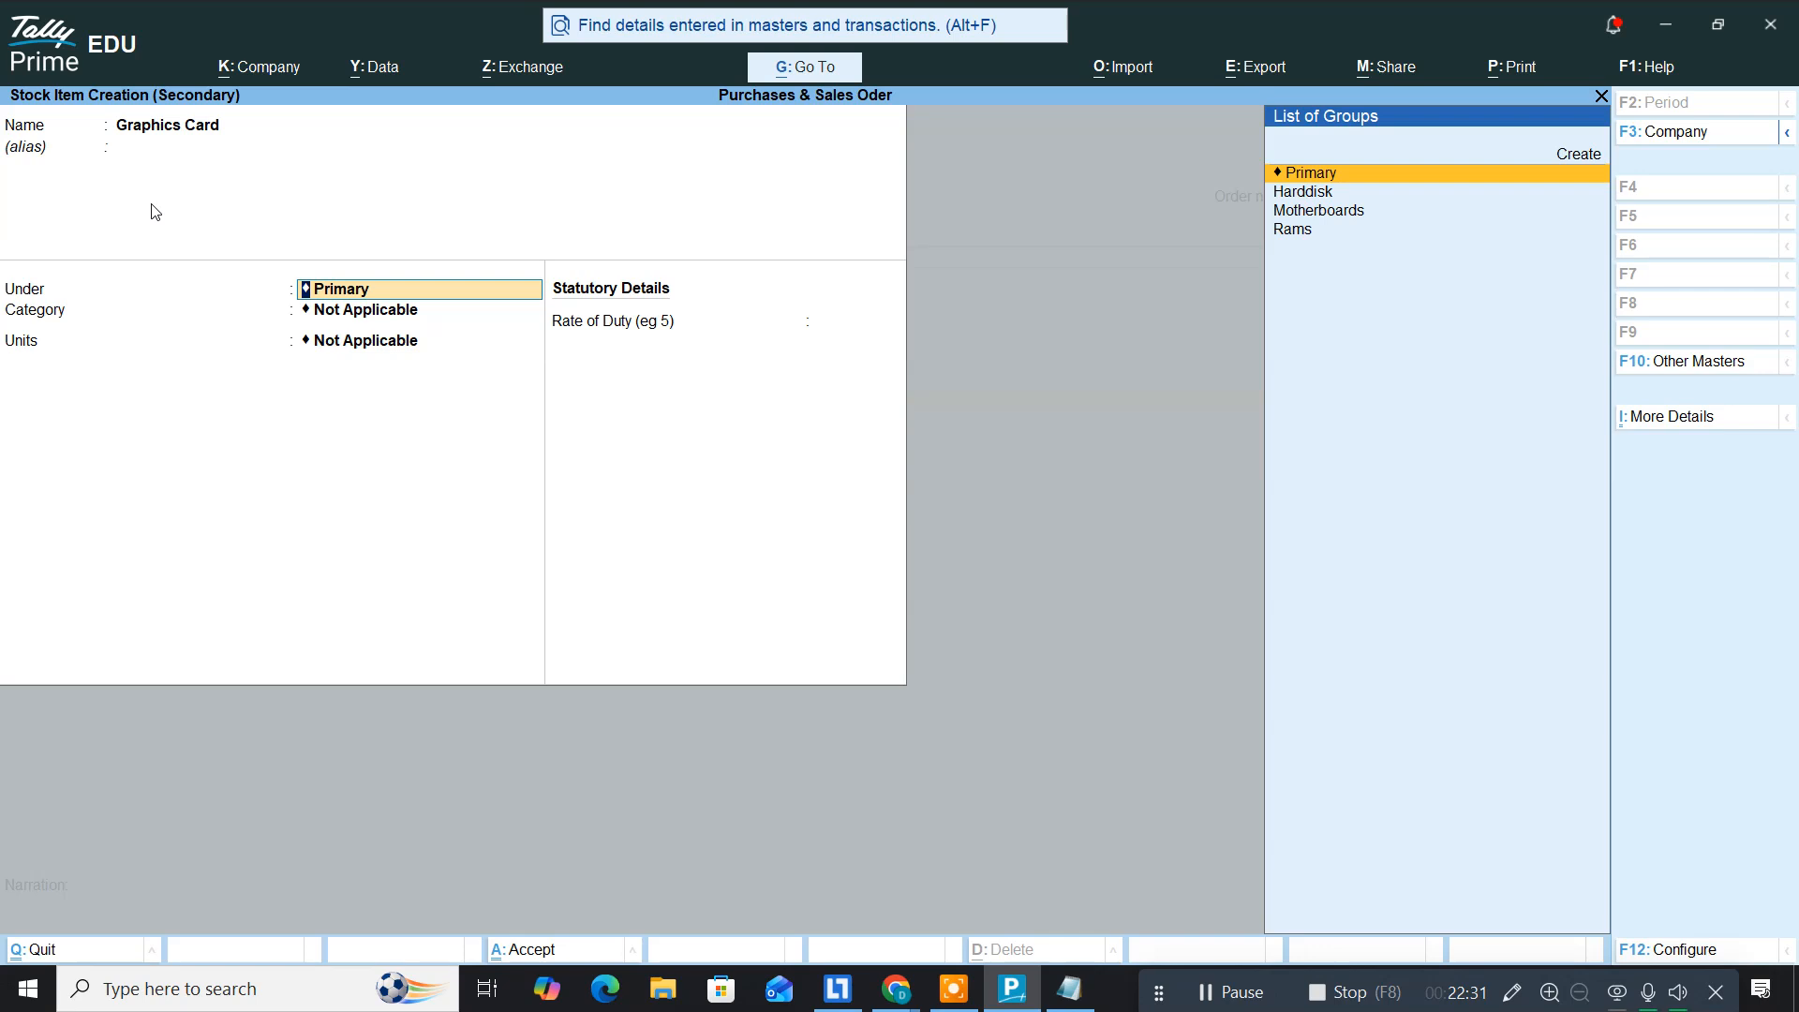
Step: Put the item in a new Graphics Card group under Primary with unit nos, and save it
{"action": "key", "text": "alt+c"}
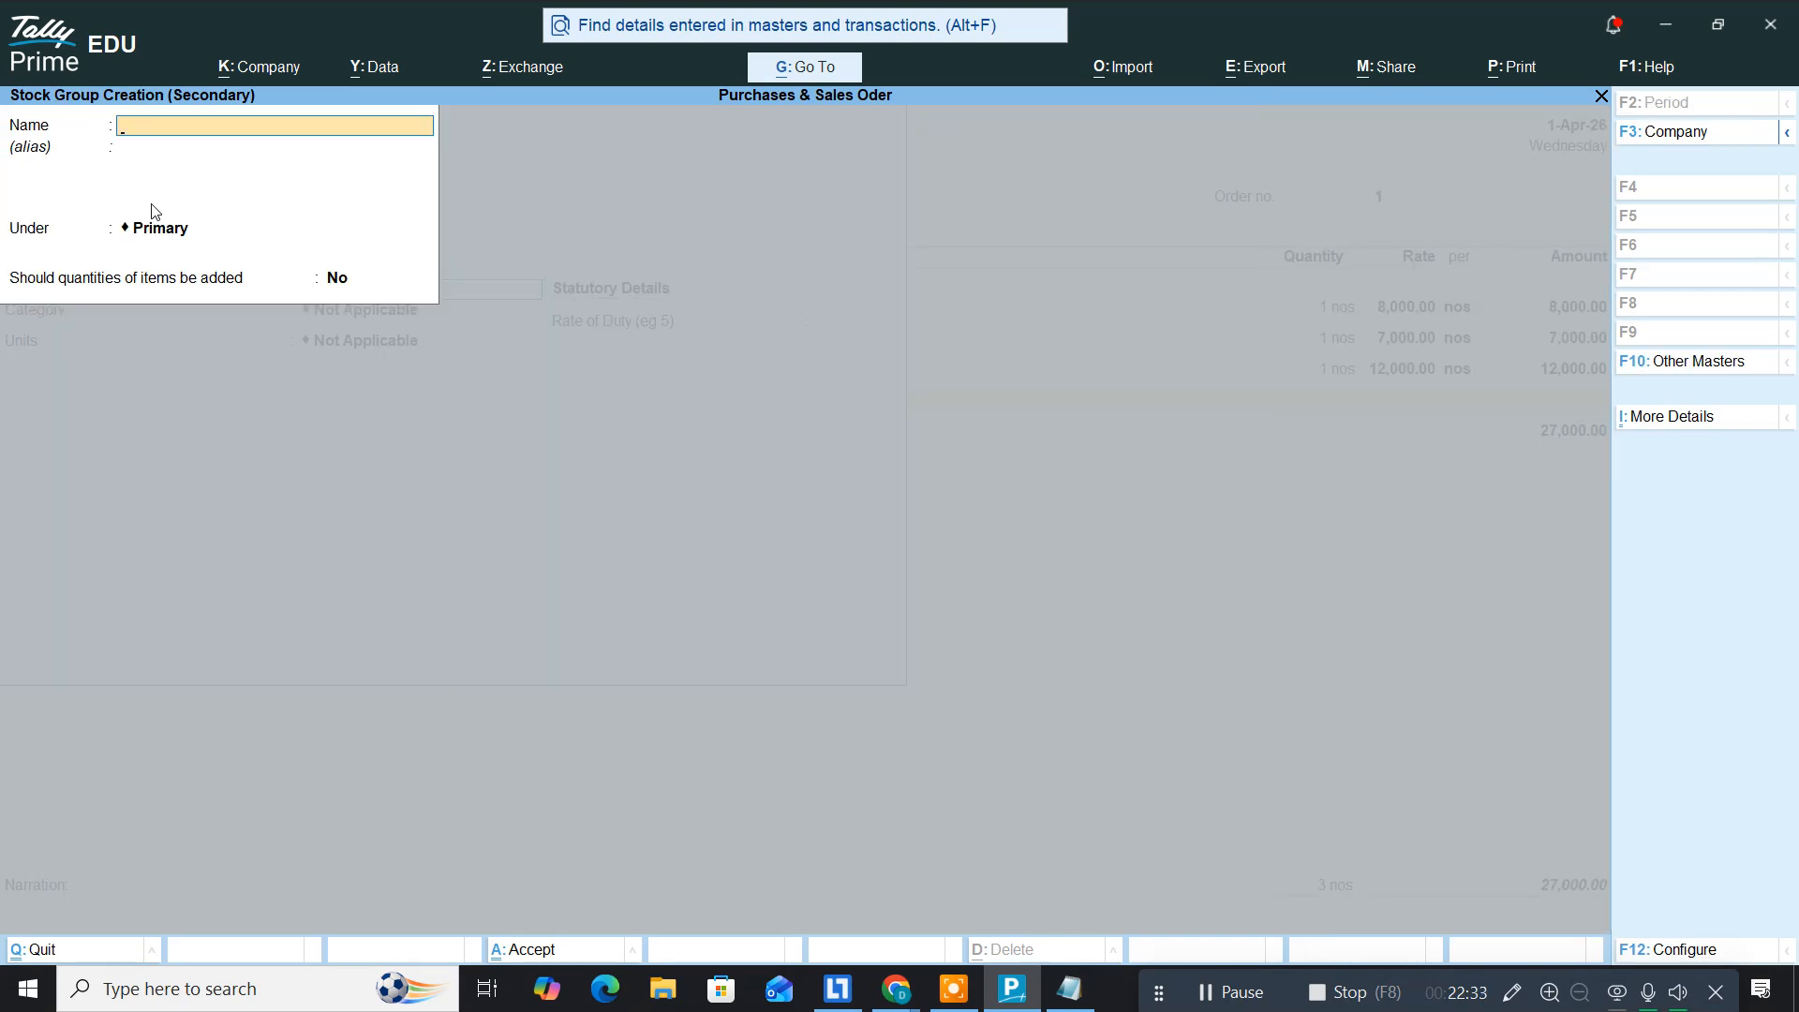
{"action": "type", "text": "Graphics card"}
{"action": "key", "text": "Return"}
{"action": "key", "text": "Return"}
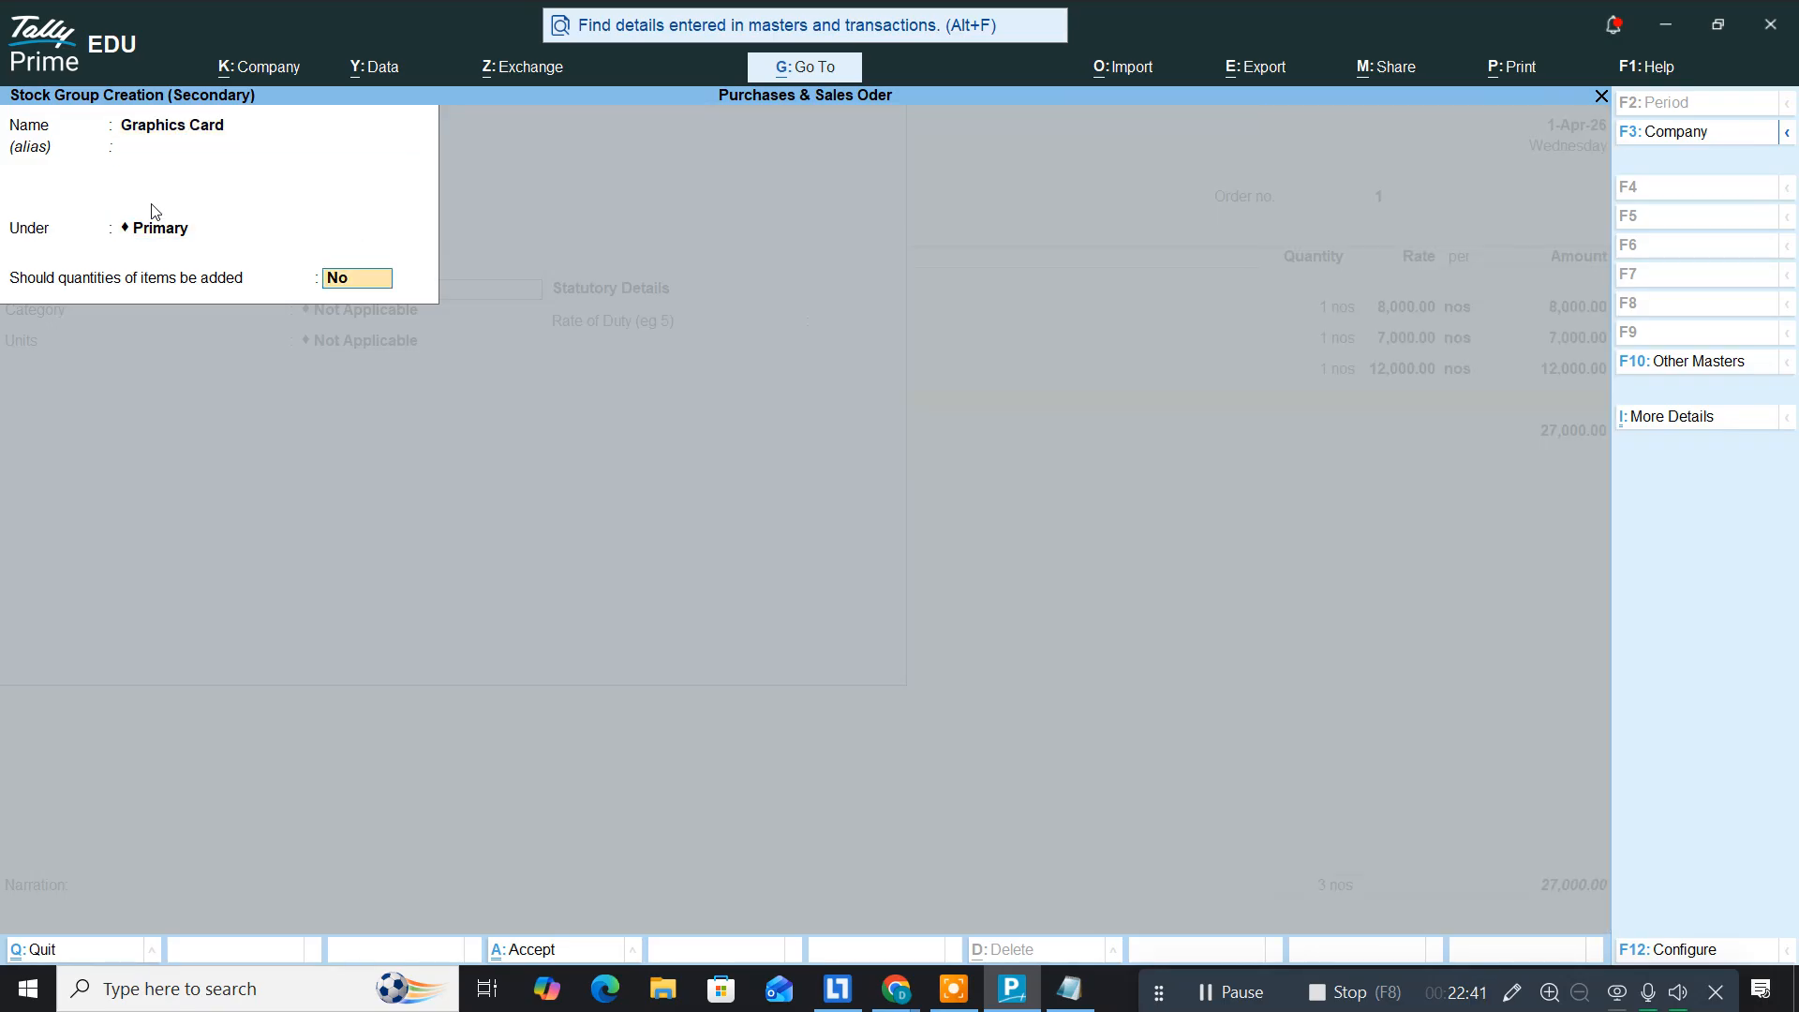
{"action": "type", "text": "y"}
{"action": "key", "text": "Return"}
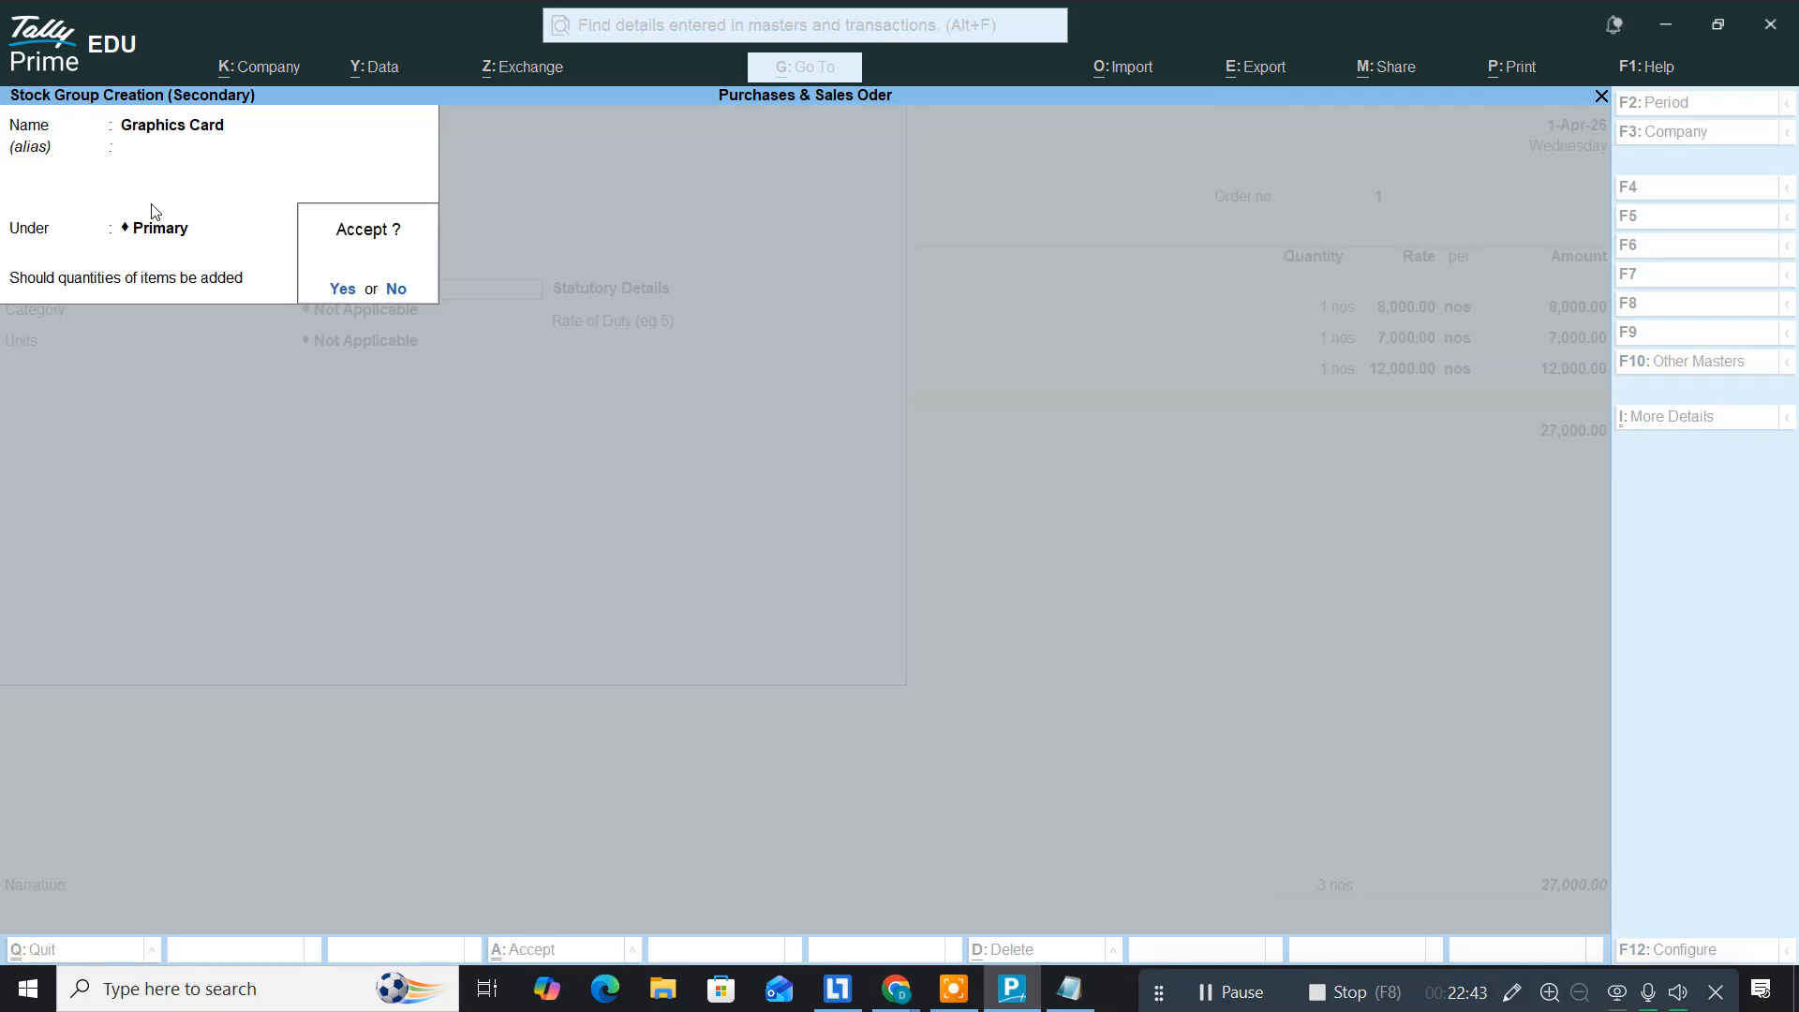
{"action": "key", "text": "Return"}
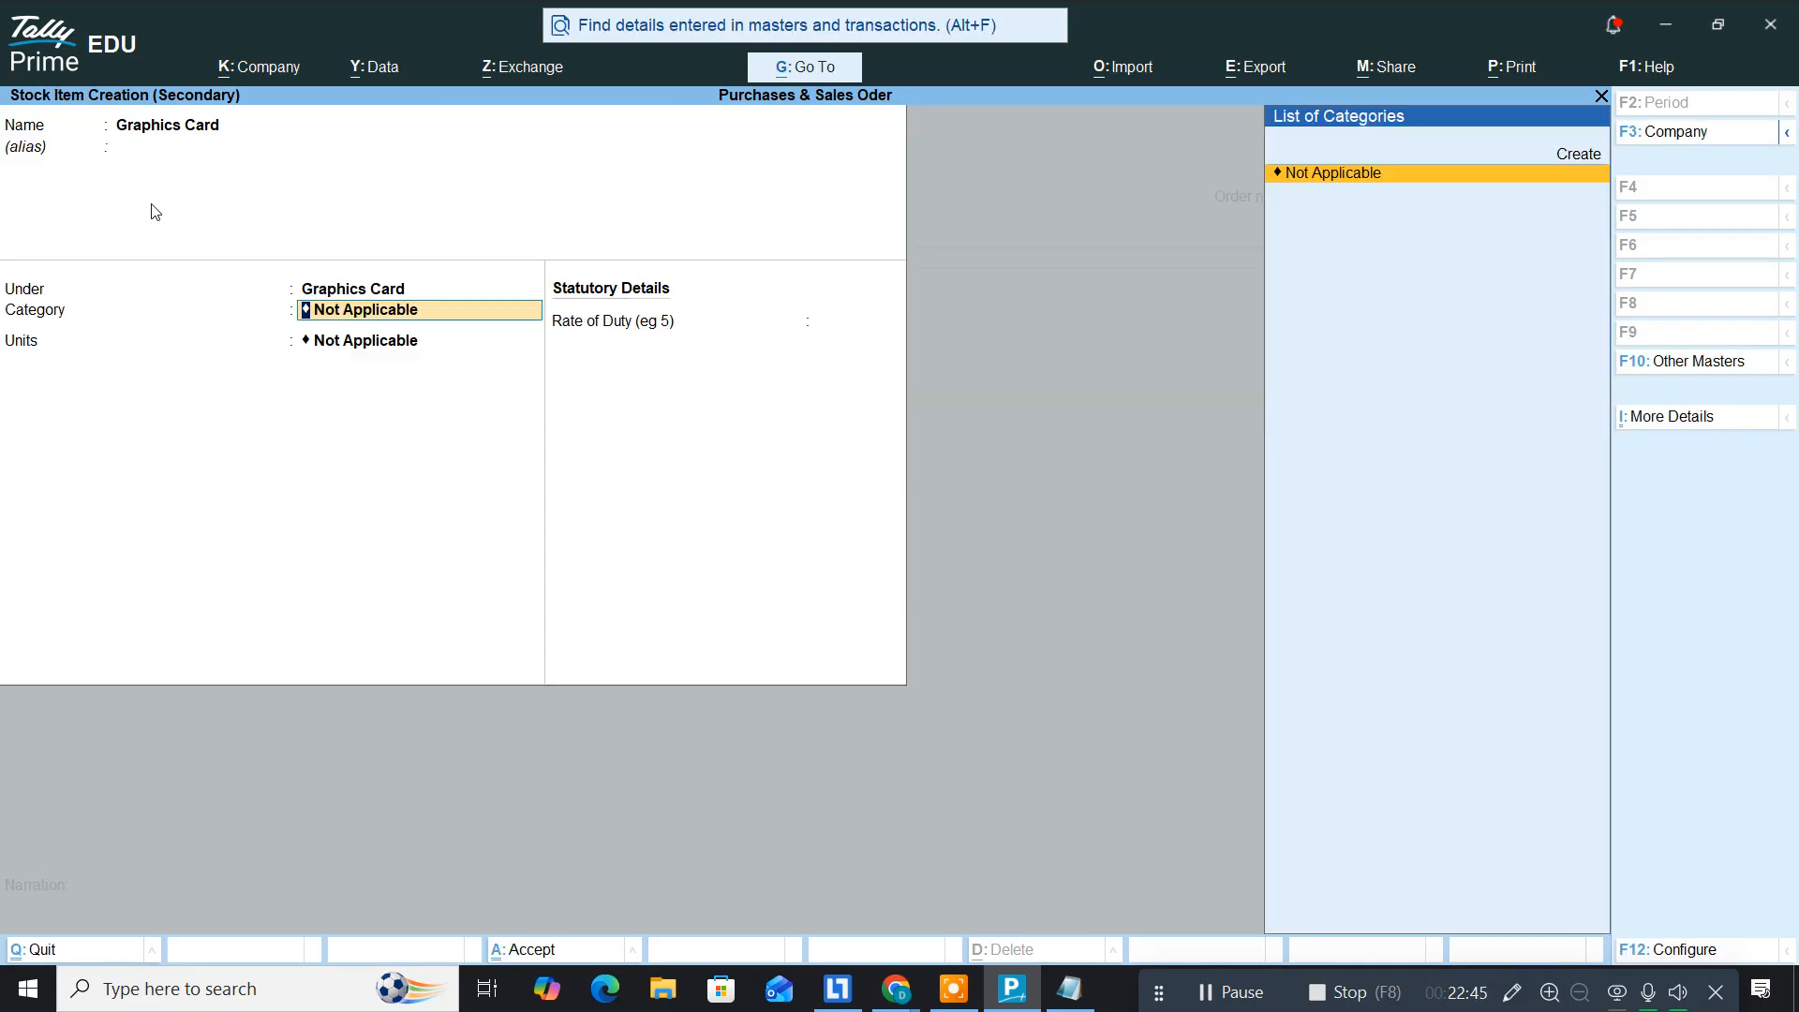
{"action": "key", "text": "Return"}
{"action": "key", "text": "Down"}
{"action": "key", "text": "Return"}
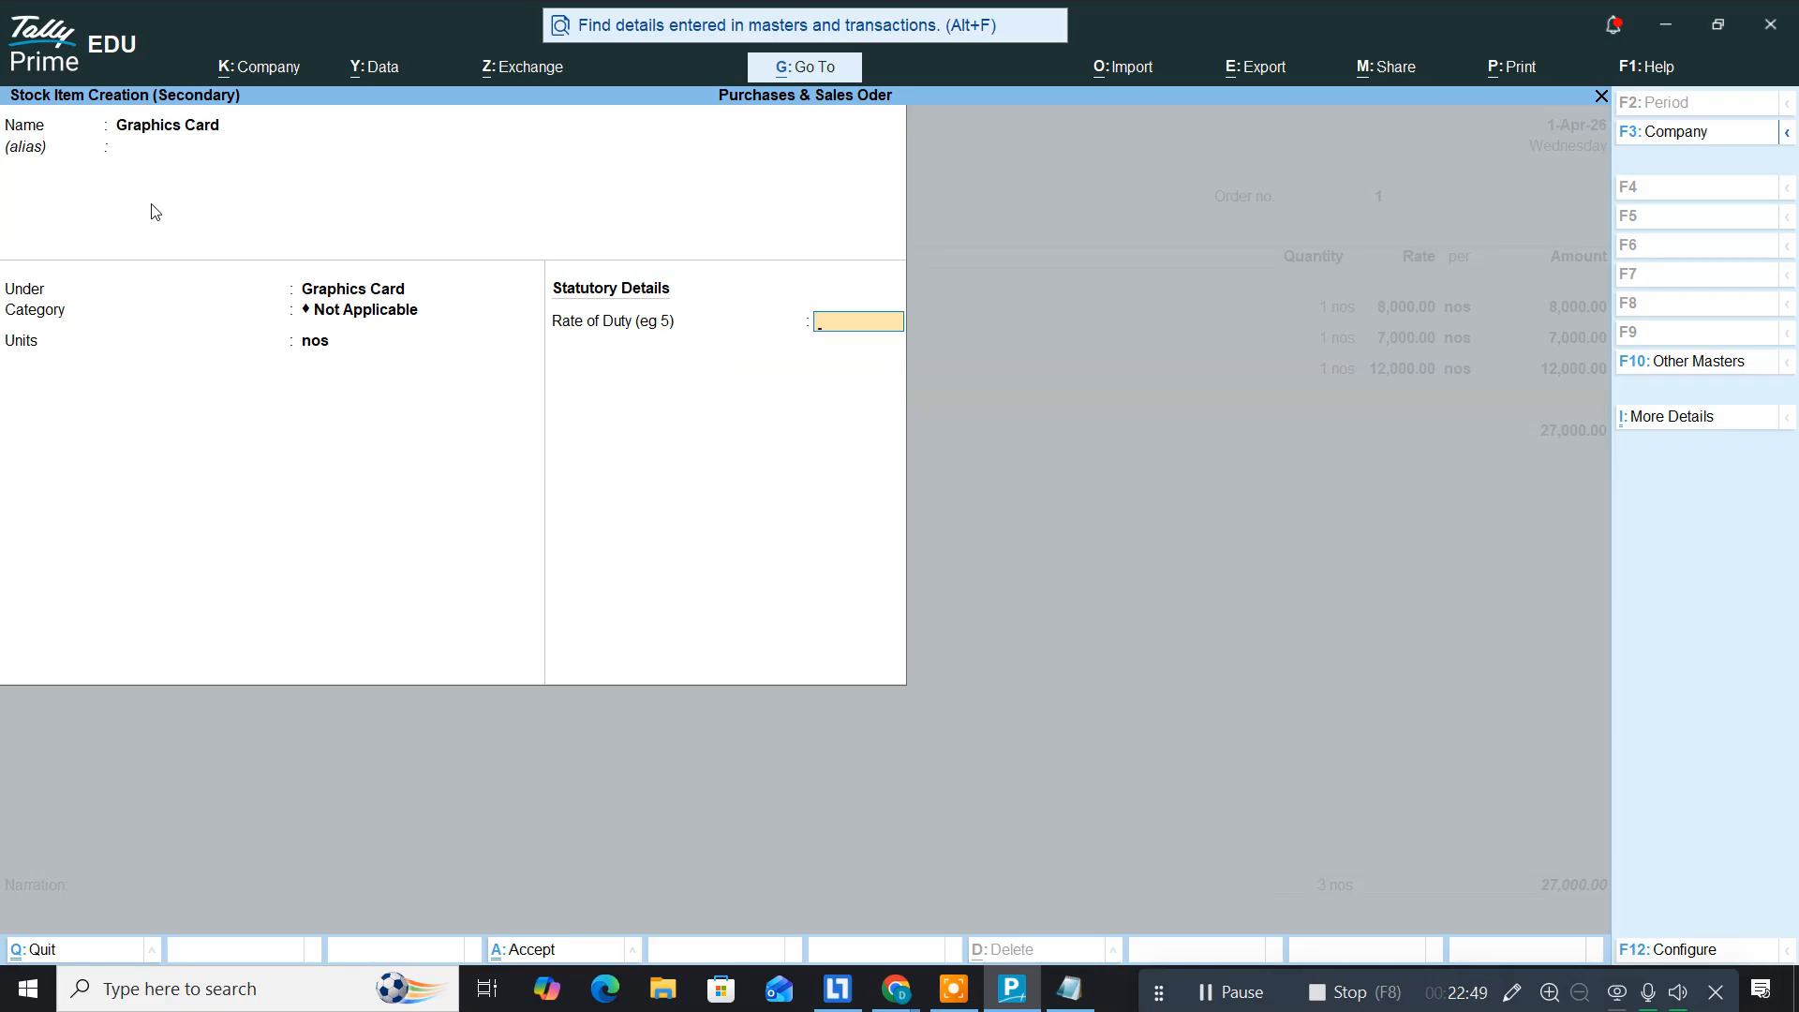
{"action": "key", "text": "Return"}
{"action": "key", "text": "Return"}
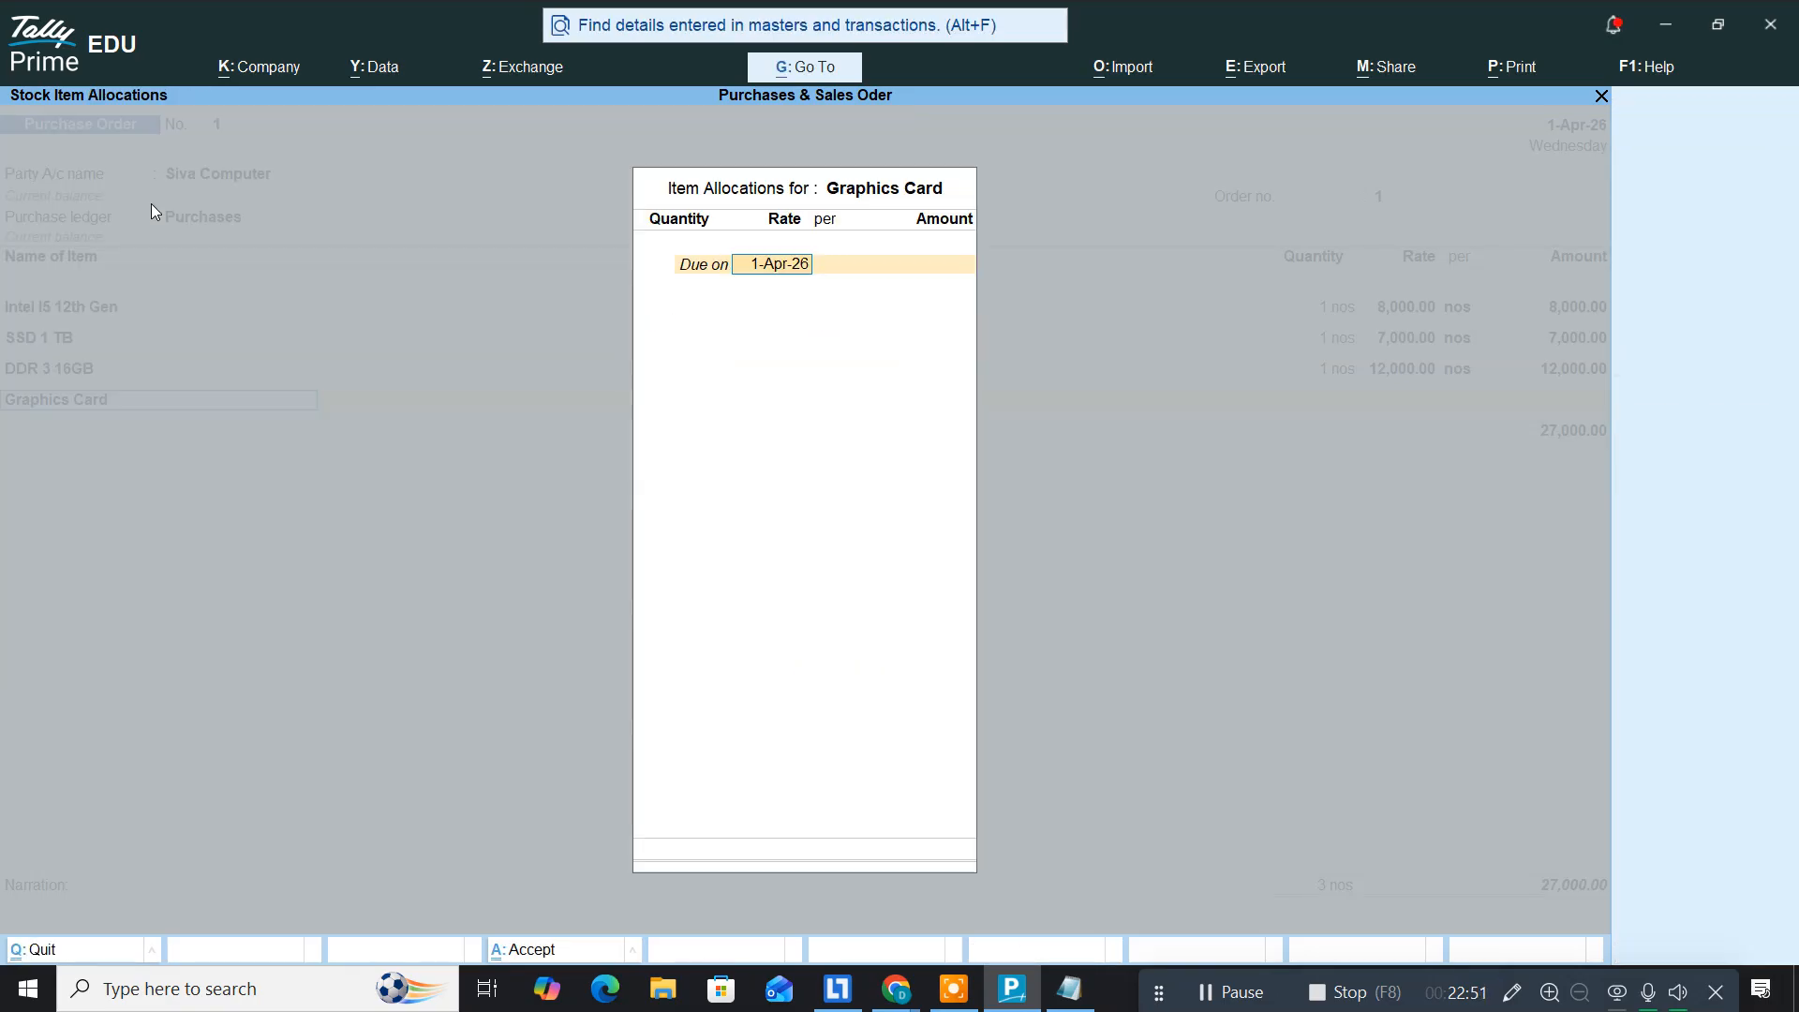
Step: Allocate Graphics Card at 1 nos with a rate of 15,000
{"action": "key", "text": "Return"}
{"action": "type", "text": "1"}
{"action": "key", "text": "Return"}
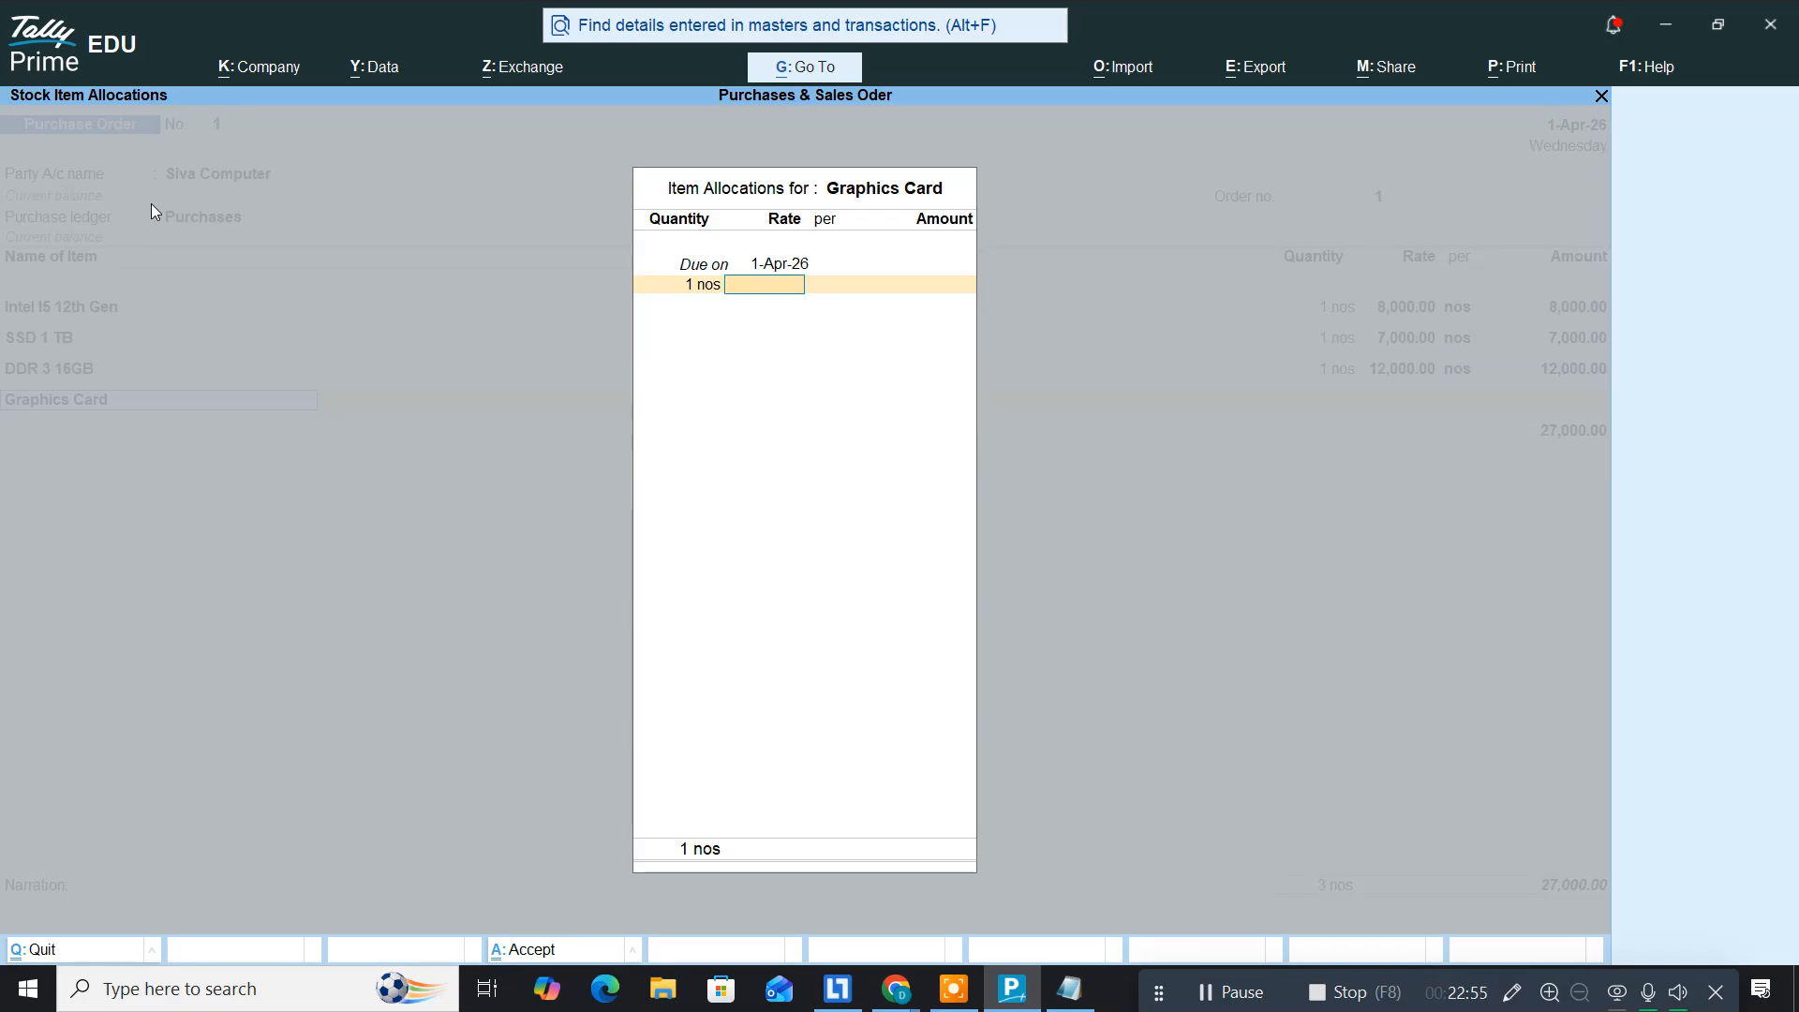
{"action": "key", "text": "alt+Tab"}
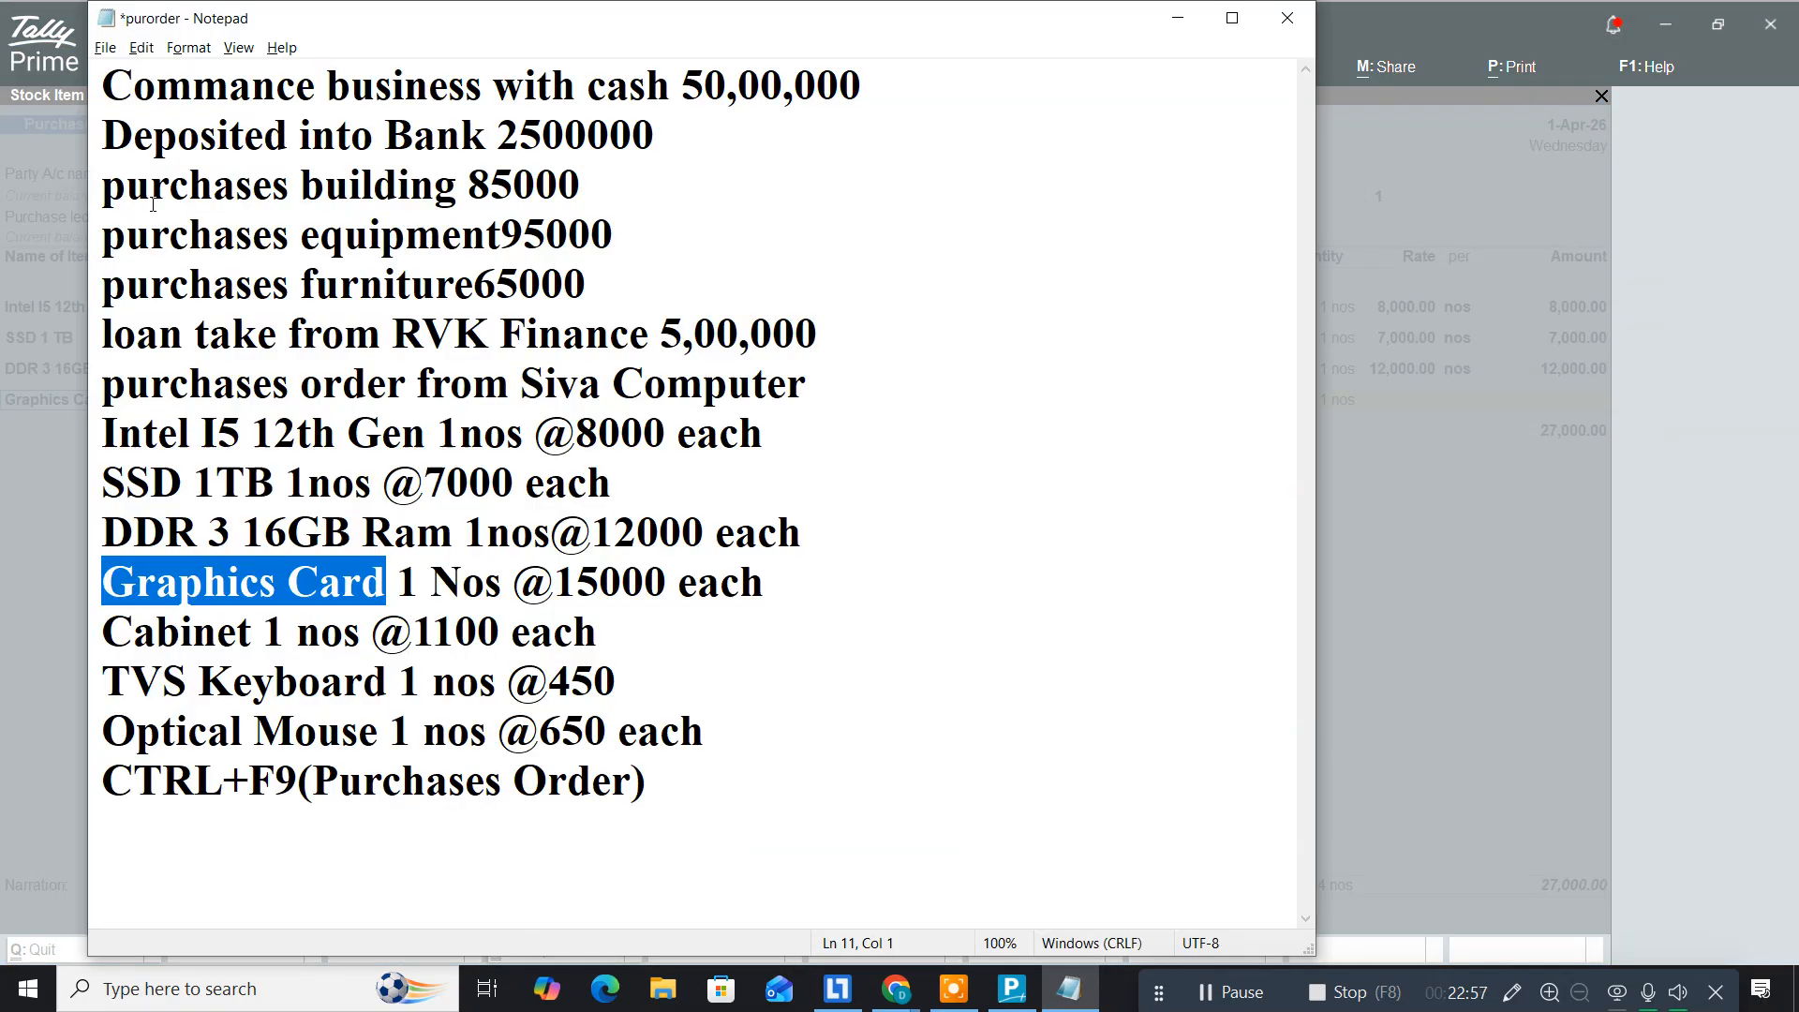
{"action": "key", "text": "alt+Tab"}
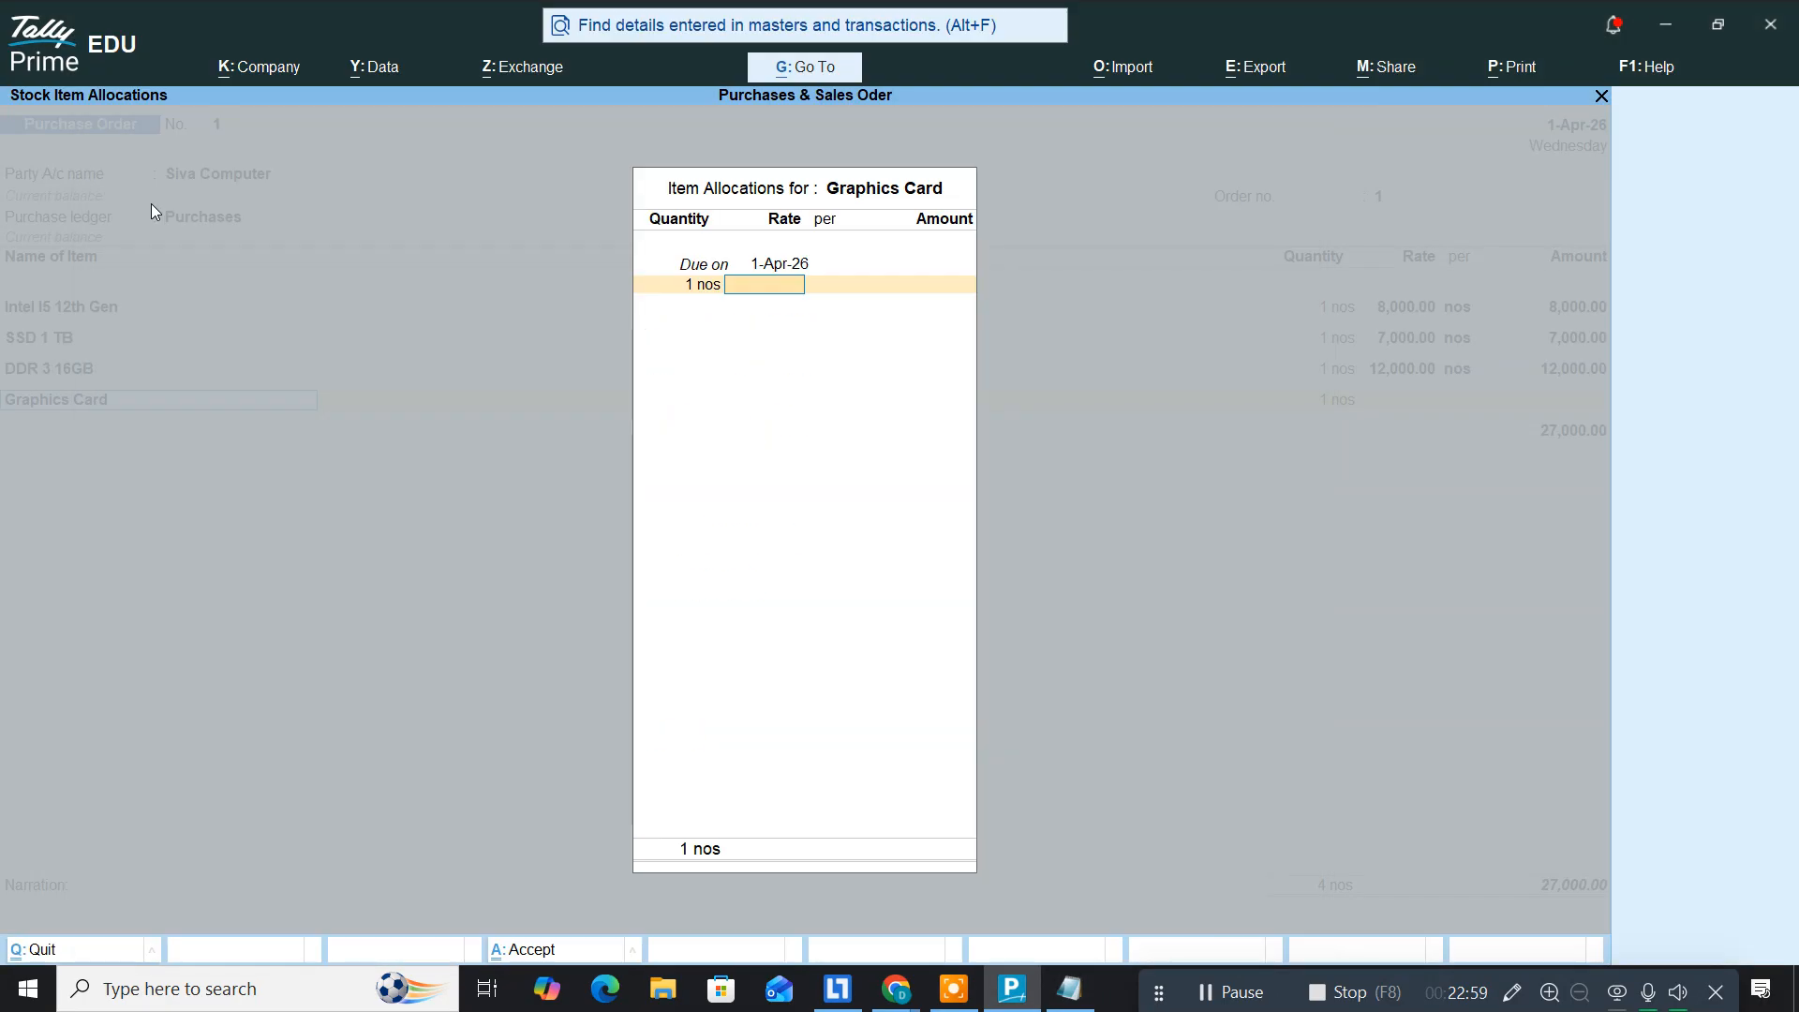
{"action": "type", "text": "15,000"}
{"action": "key", "text": "Return"}
{"action": "key", "text": "Return"}
{"action": "key", "text": "Return"}
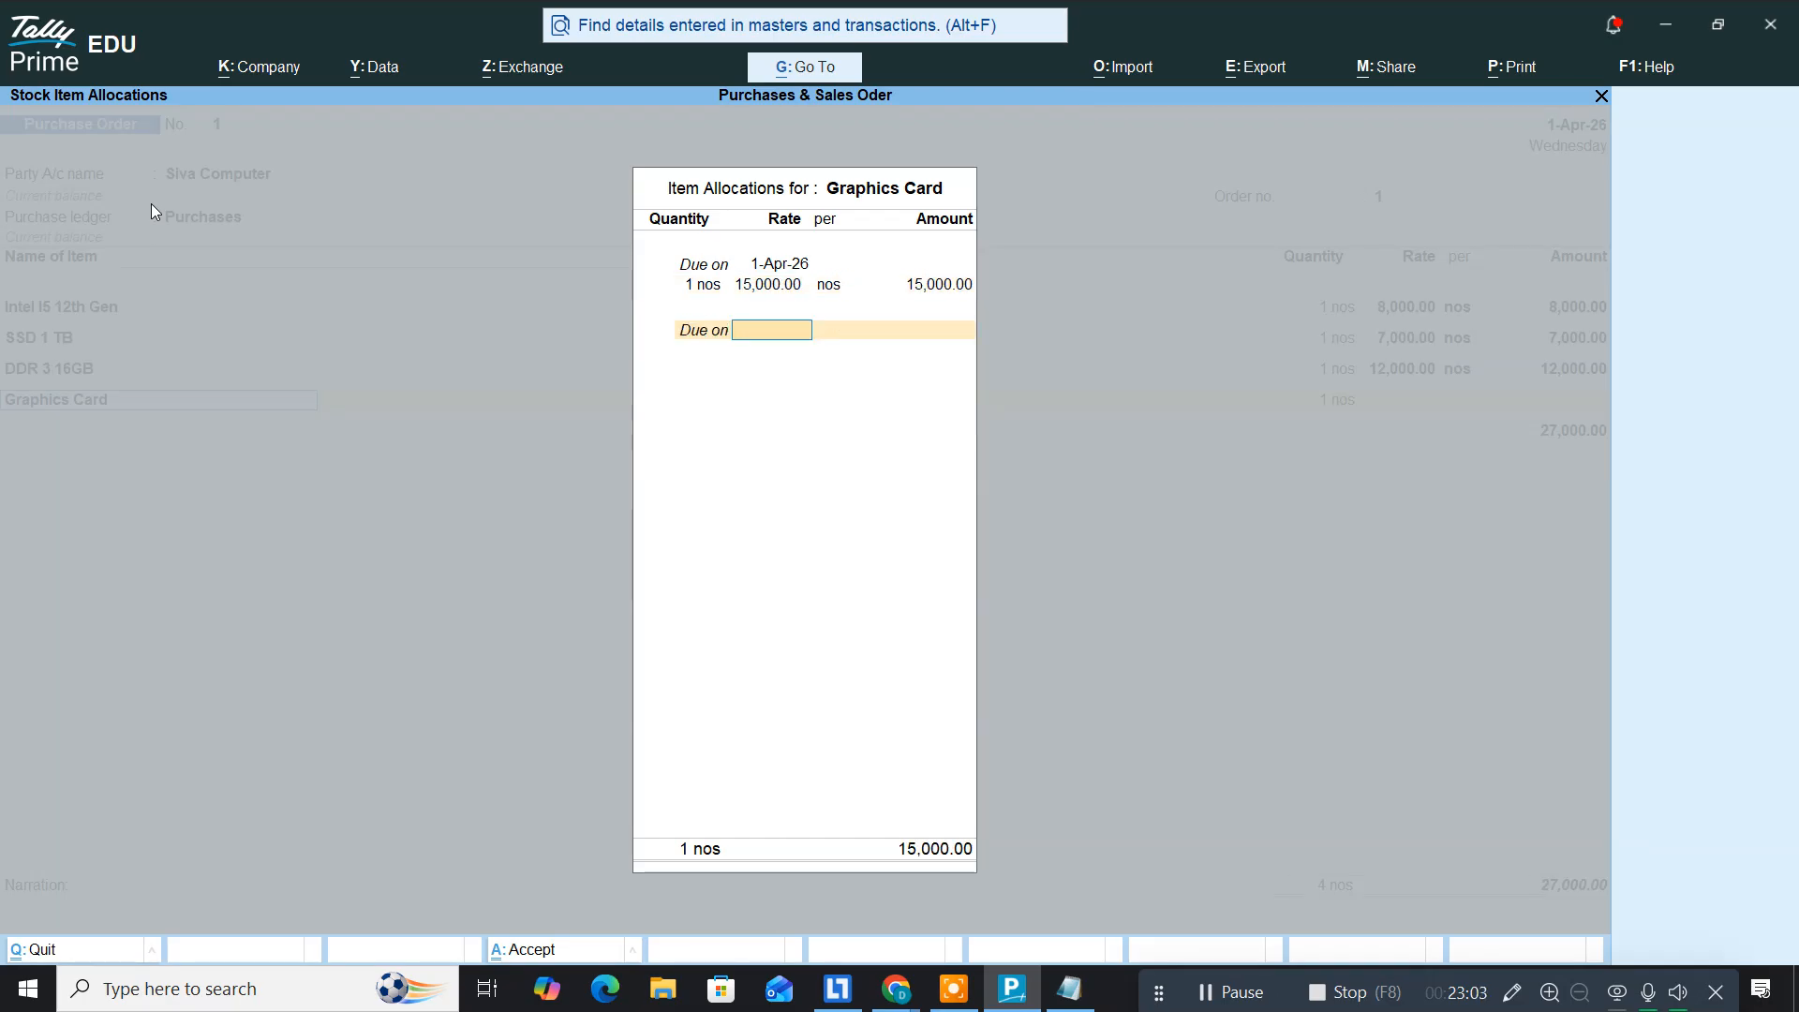
{"action": "key", "text": "Return"}
{"action": "key", "text": "Return"}
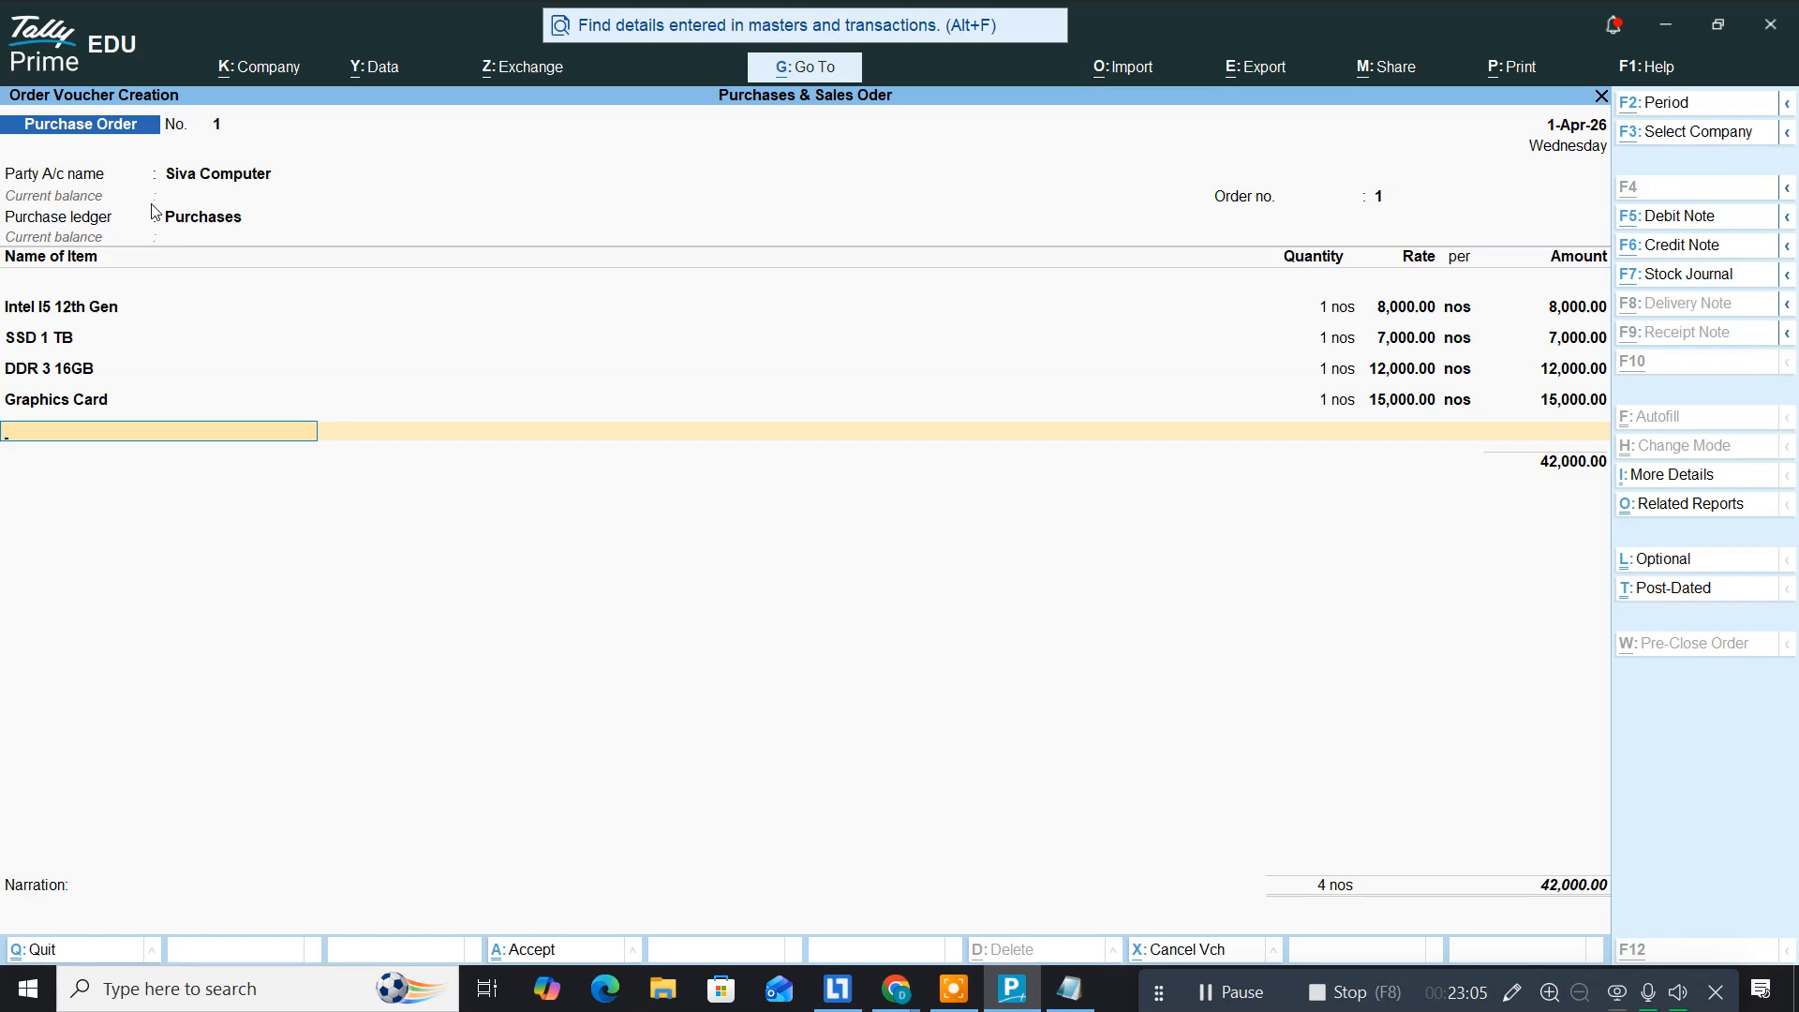
{"action": "key", "text": "alt+Tab"}
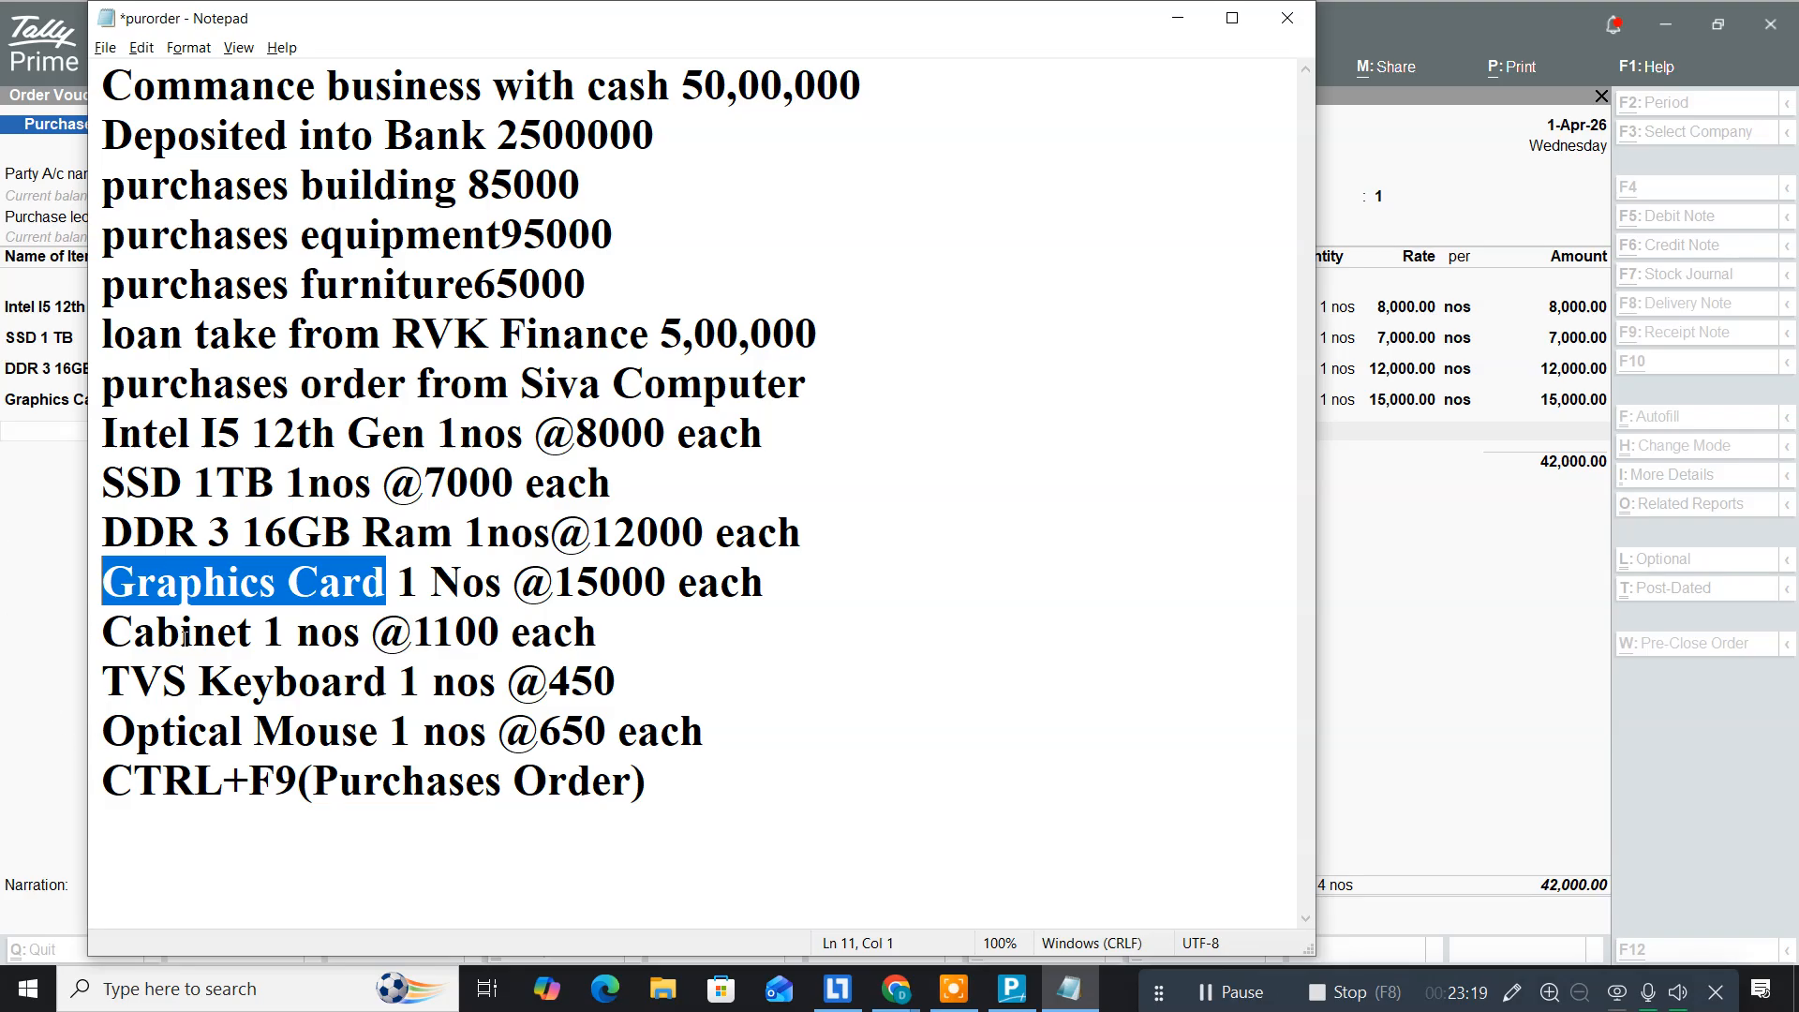
Step: Start a new stock item named 'Cabinet', copied from the notes
{"action": "left_click_drag", "start_coordinate": [253, 629], "coordinate": [101, 633]}
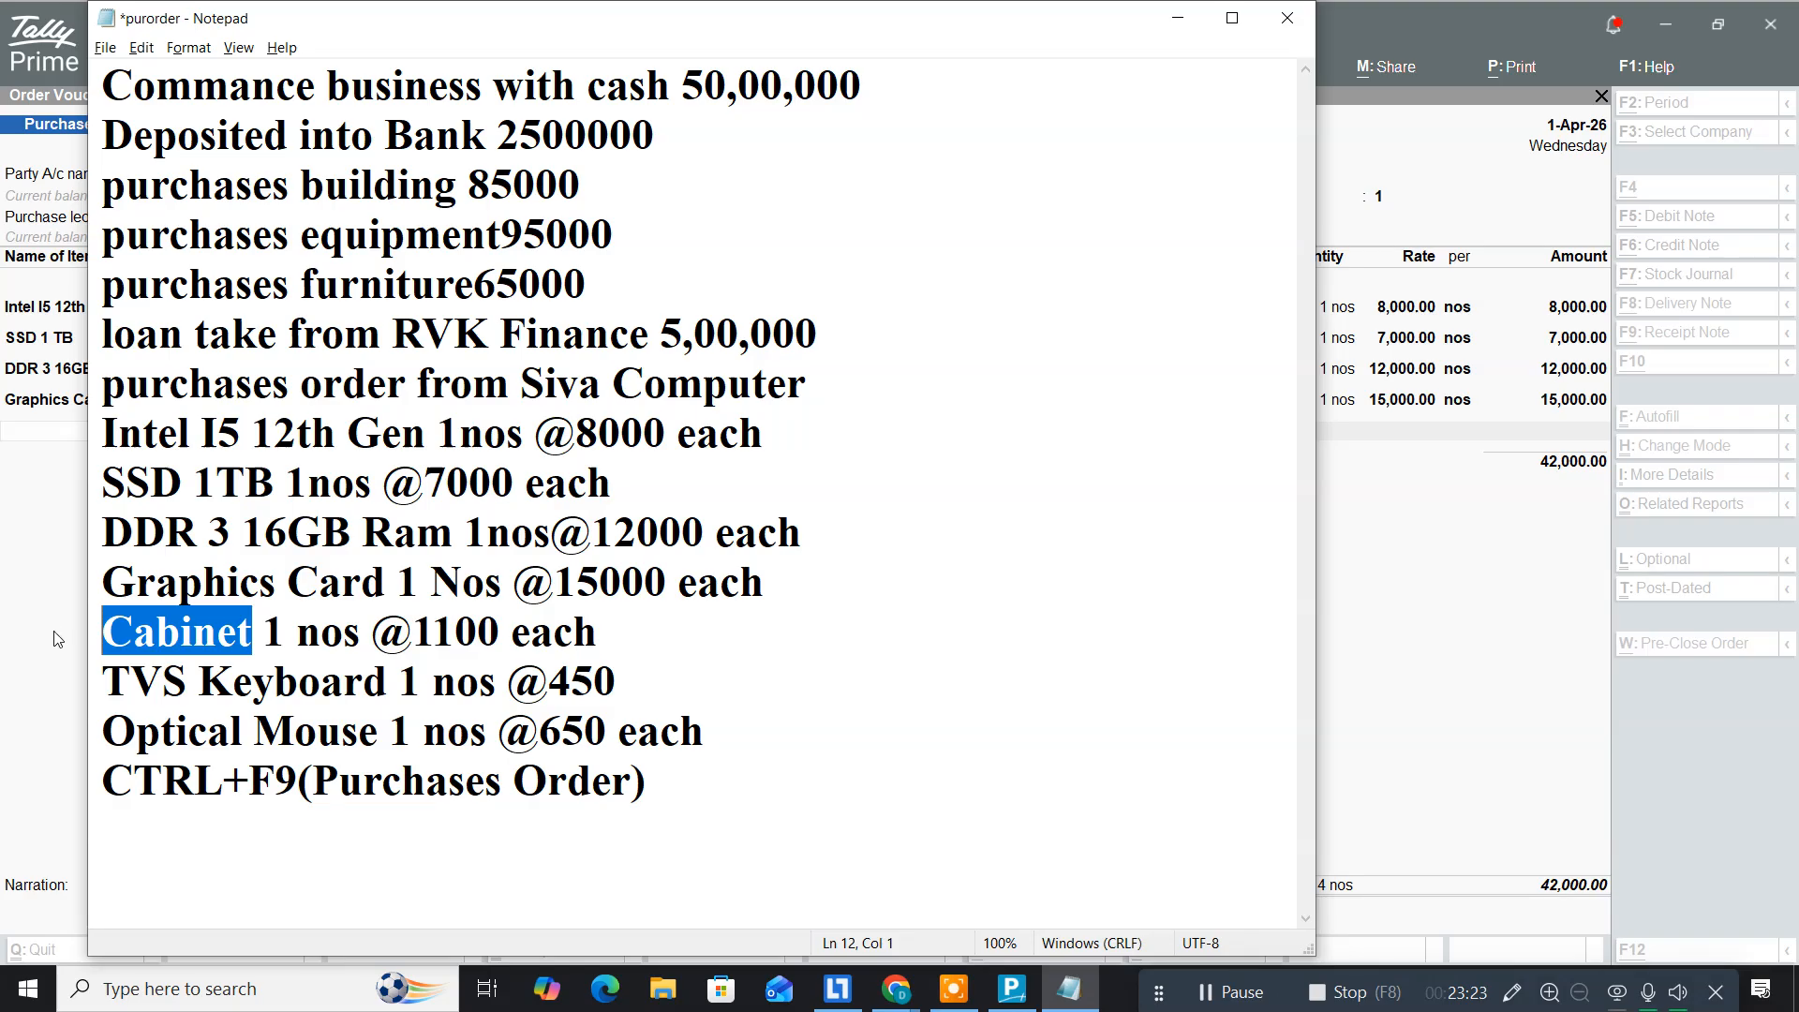
{"action": "key", "text": "alt+Tab"}
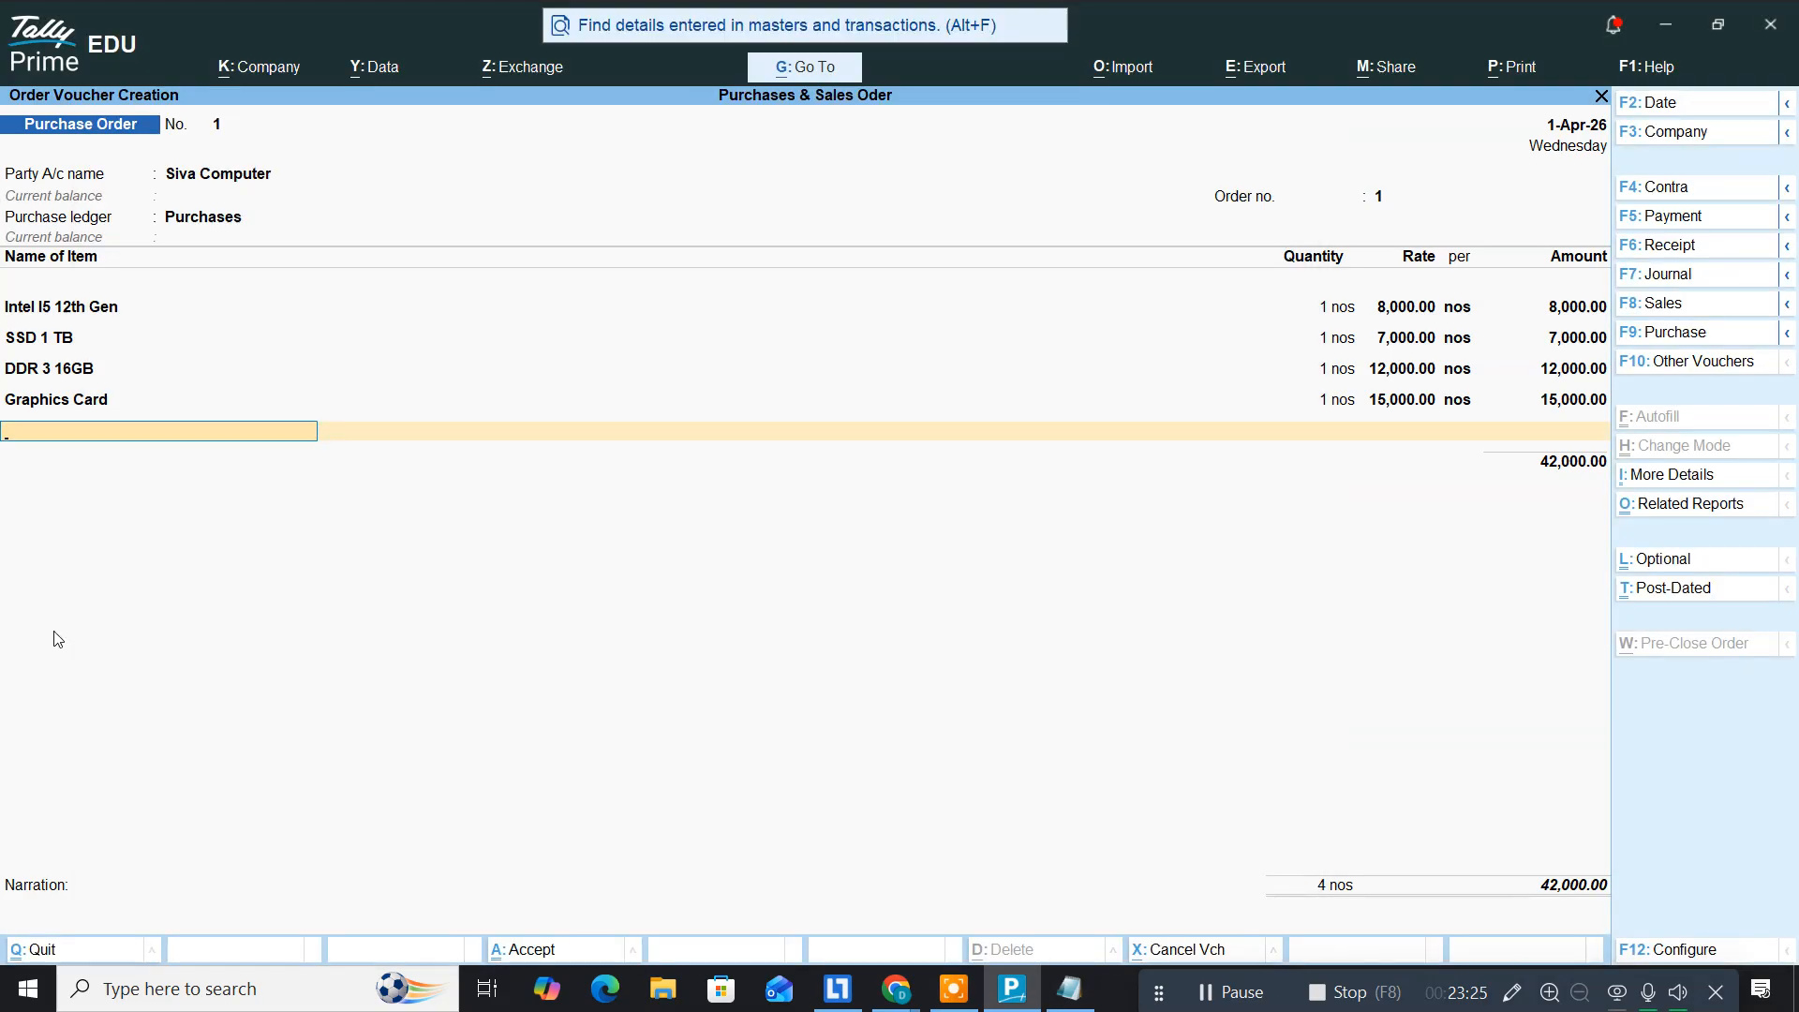
{"action": "key", "text": "alt+c"}
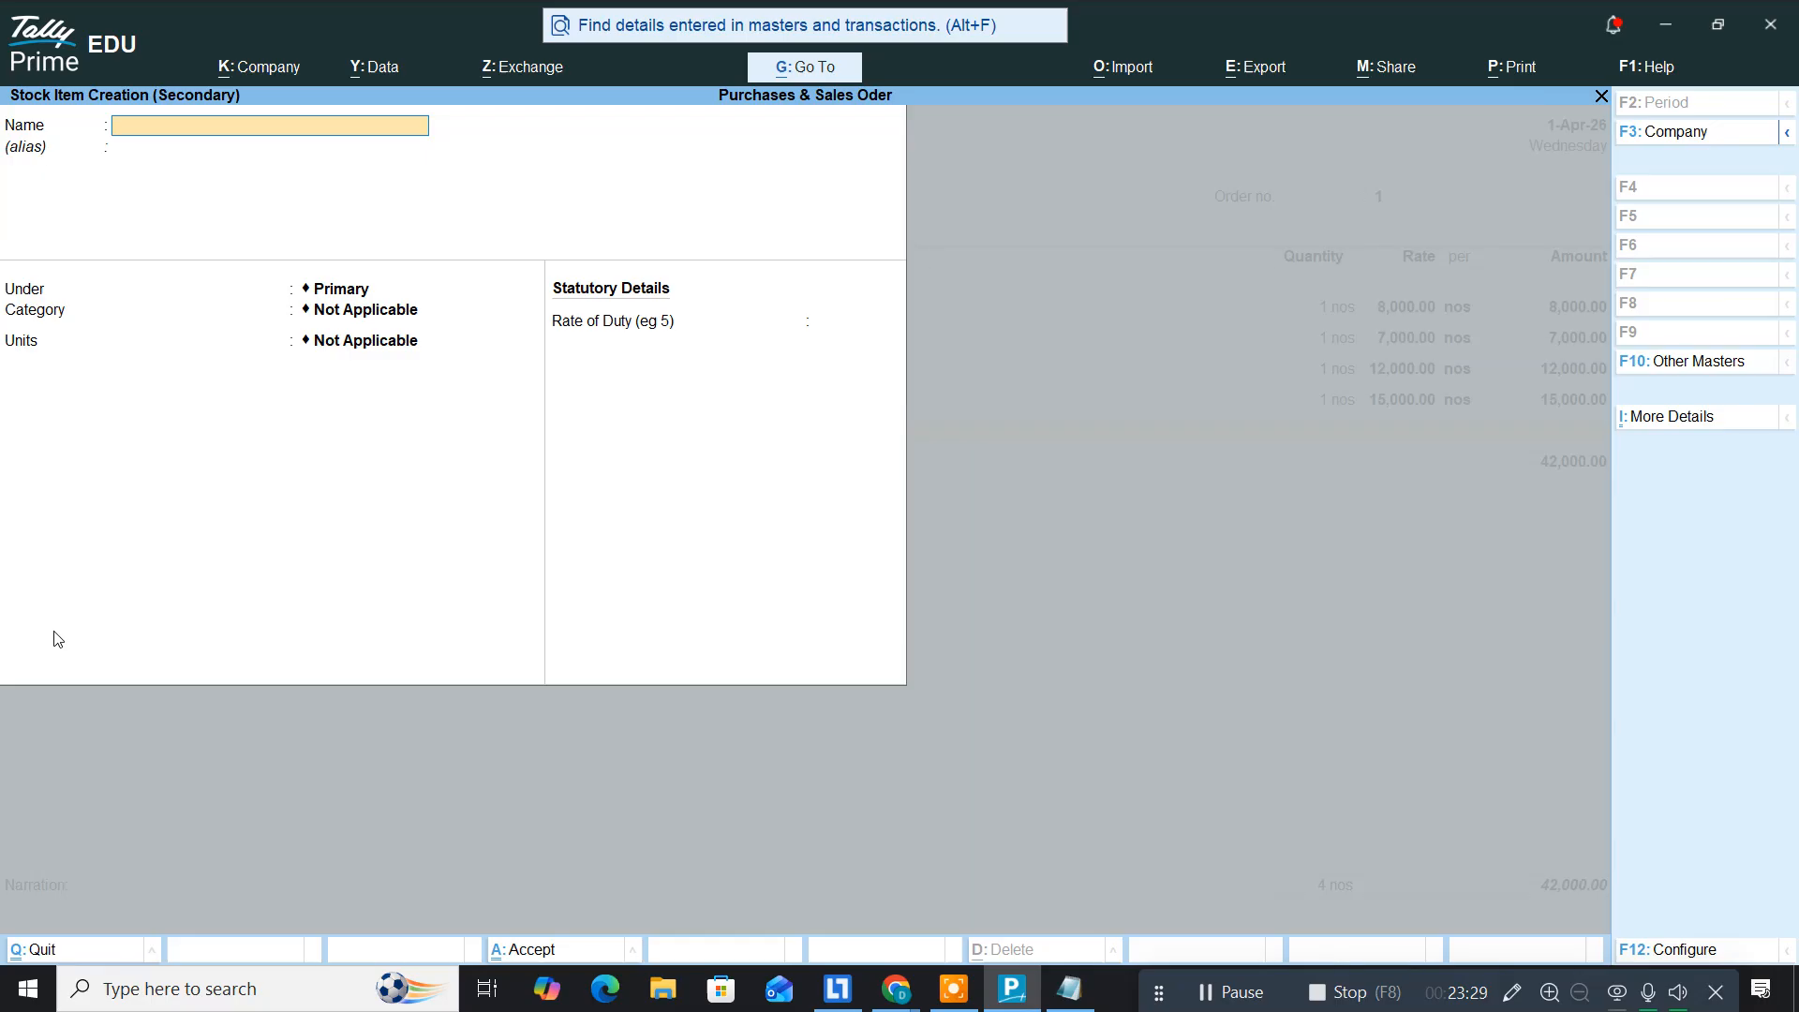
{"action": "key", "text": "ctrl+alt+v"}
{"action": "key", "text": "Return"}
{"action": "key", "text": "Return"}
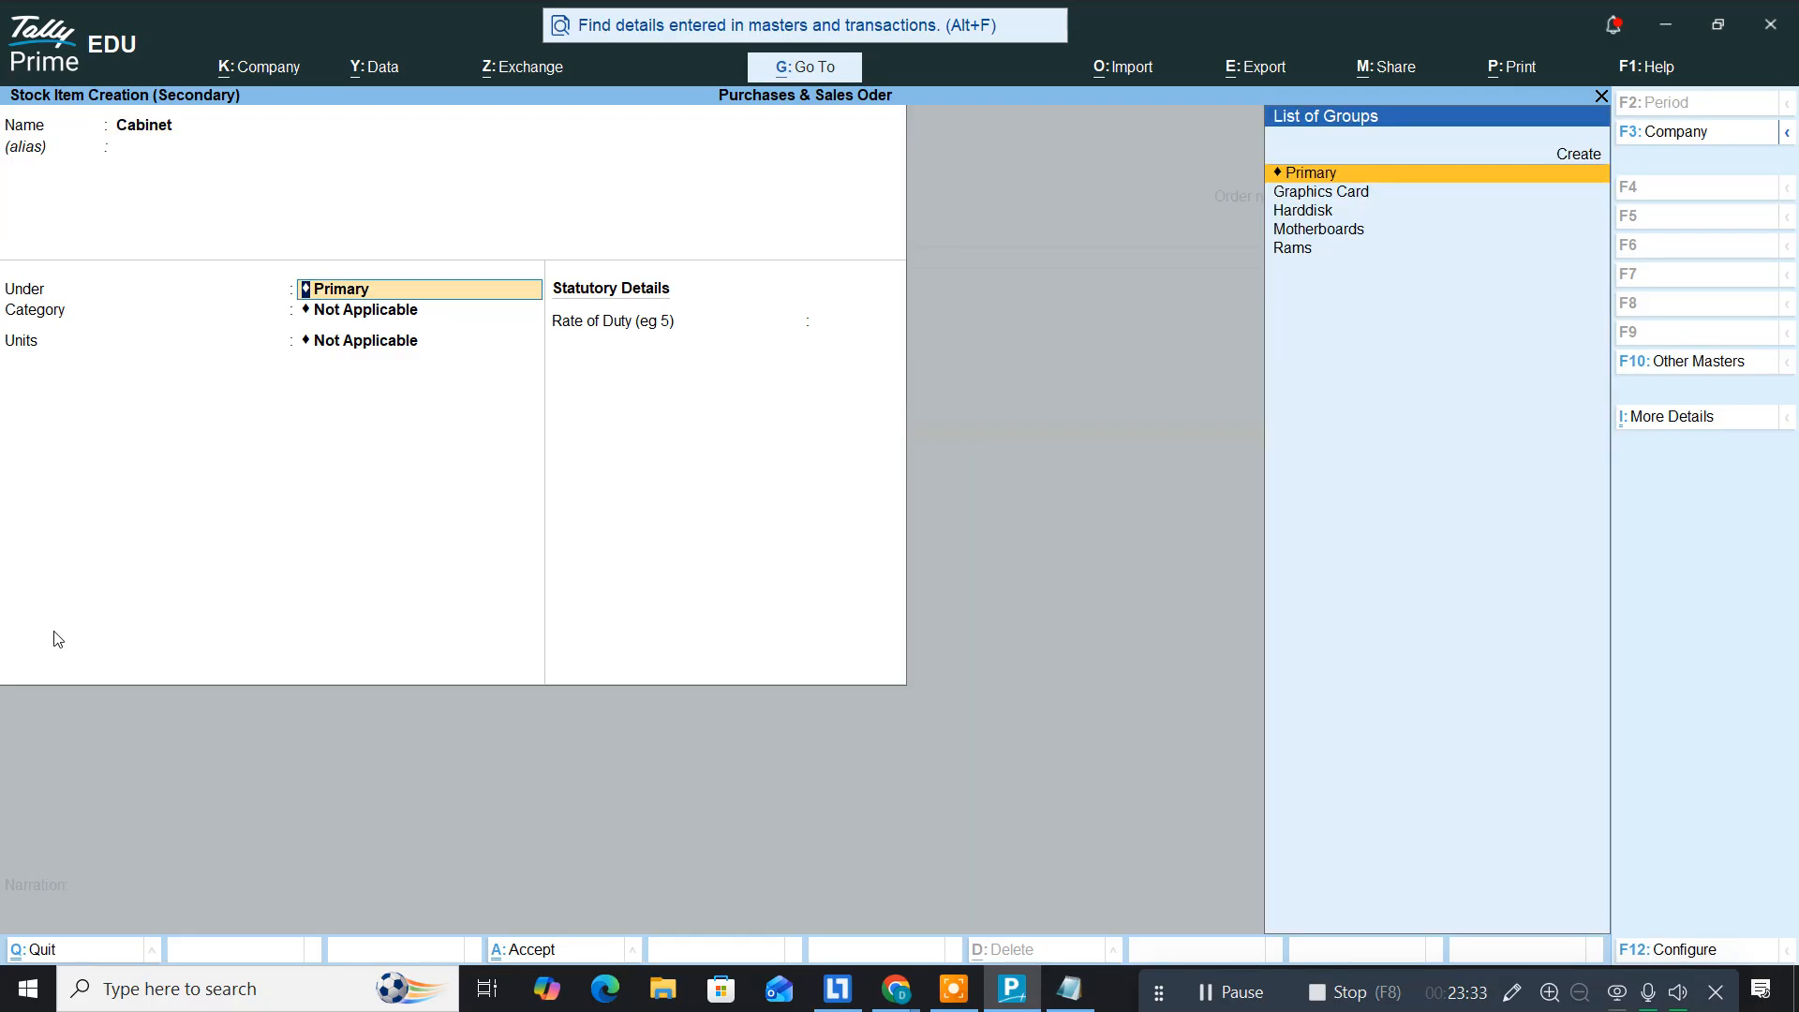
Step: Put Cabinet in a new Cabinet stock group under Primary with unit nos
{"action": "key", "text": "alt+c"}
{"action": "type", "text": "Cabinet"}
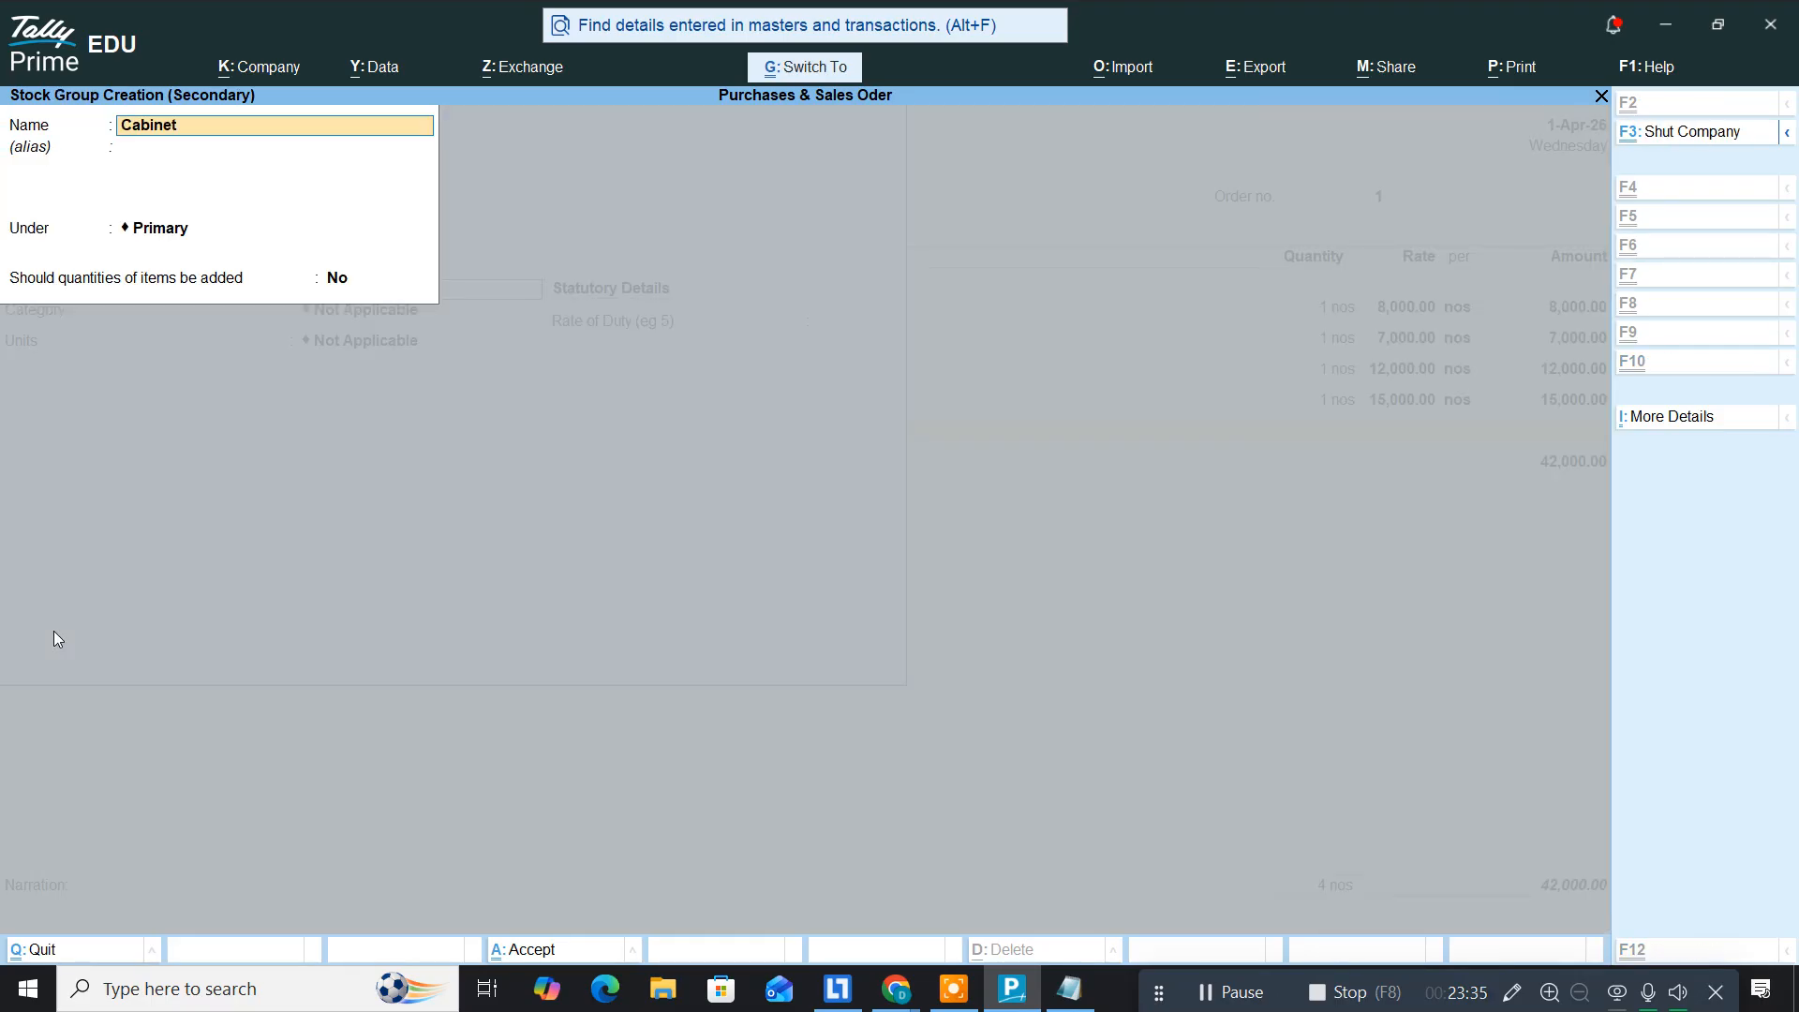
{"action": "key", "text": "Return"}
{"action": "key", "text": "Return"}
{"action": "key", "text": "Return"}
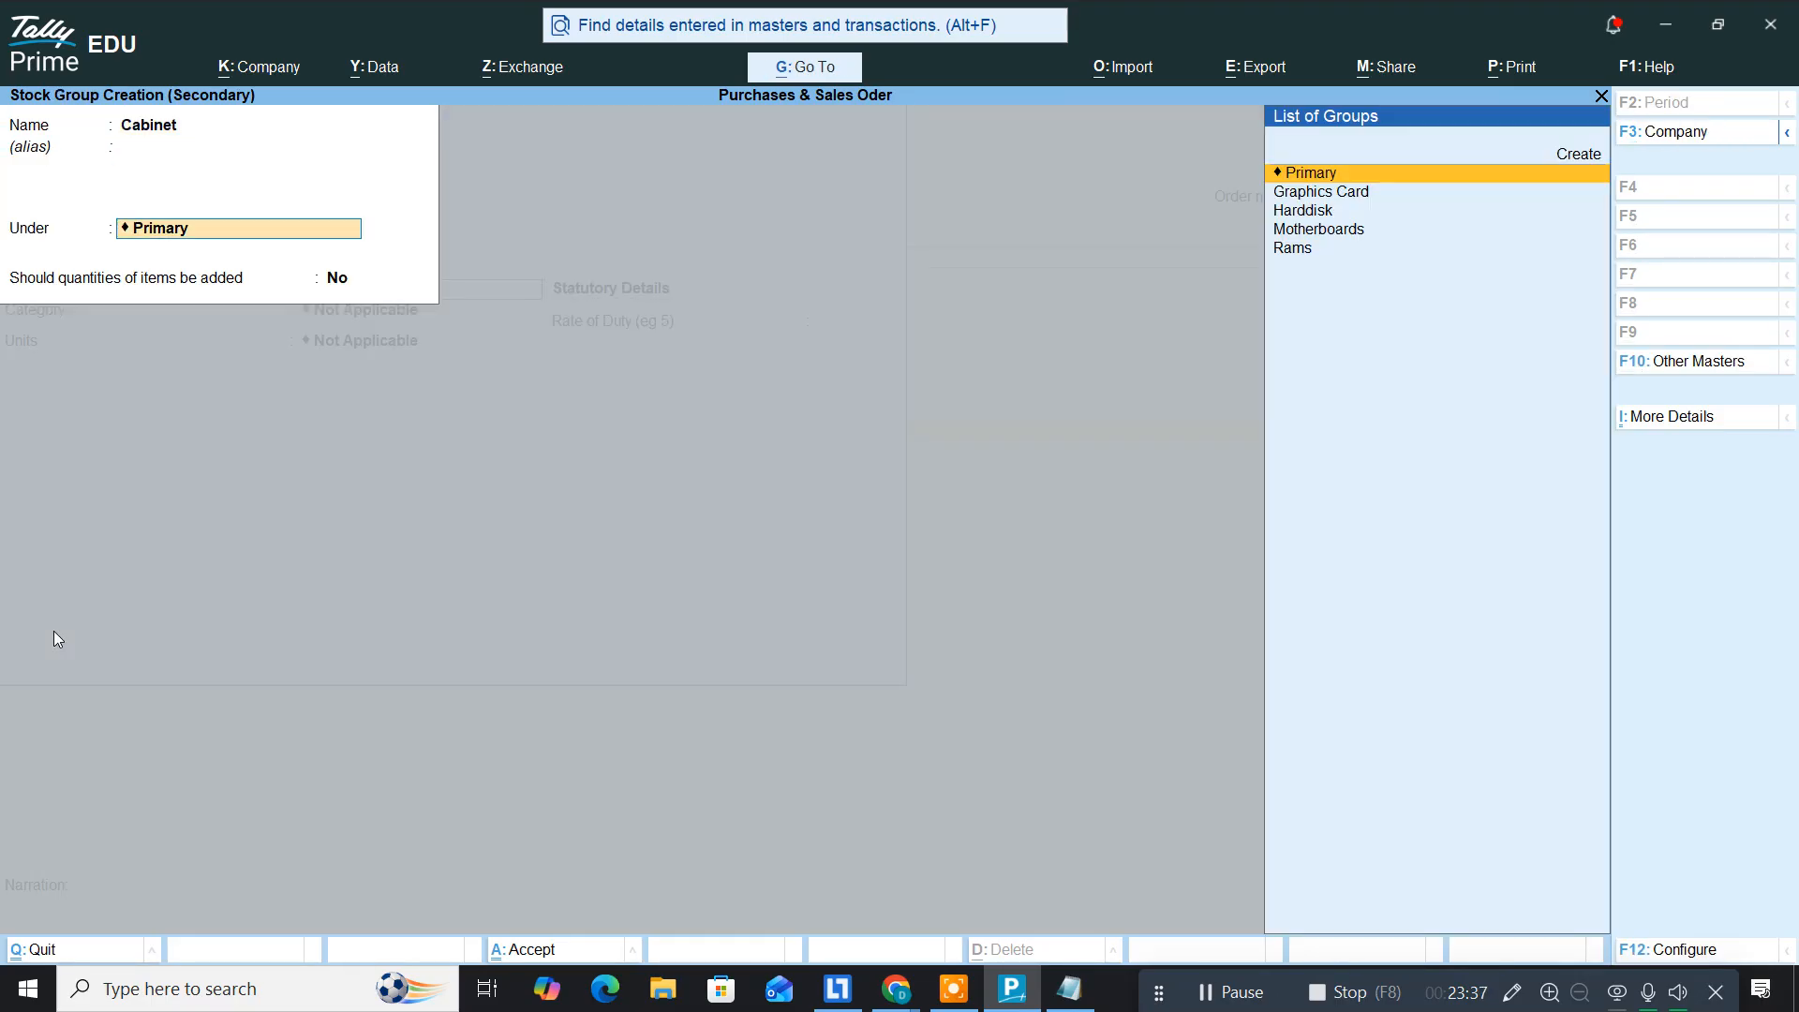
{"action": "type", "text": "y"}
{"action": "key", "text": "Return"}
{"action": "key", "text": "Return"}
{"action": "key", "text": "Return"}
{"action": "key", "text": "Down"}
{"action": "key", "text": "Return"}
{"action": "key", "text": "Return"}
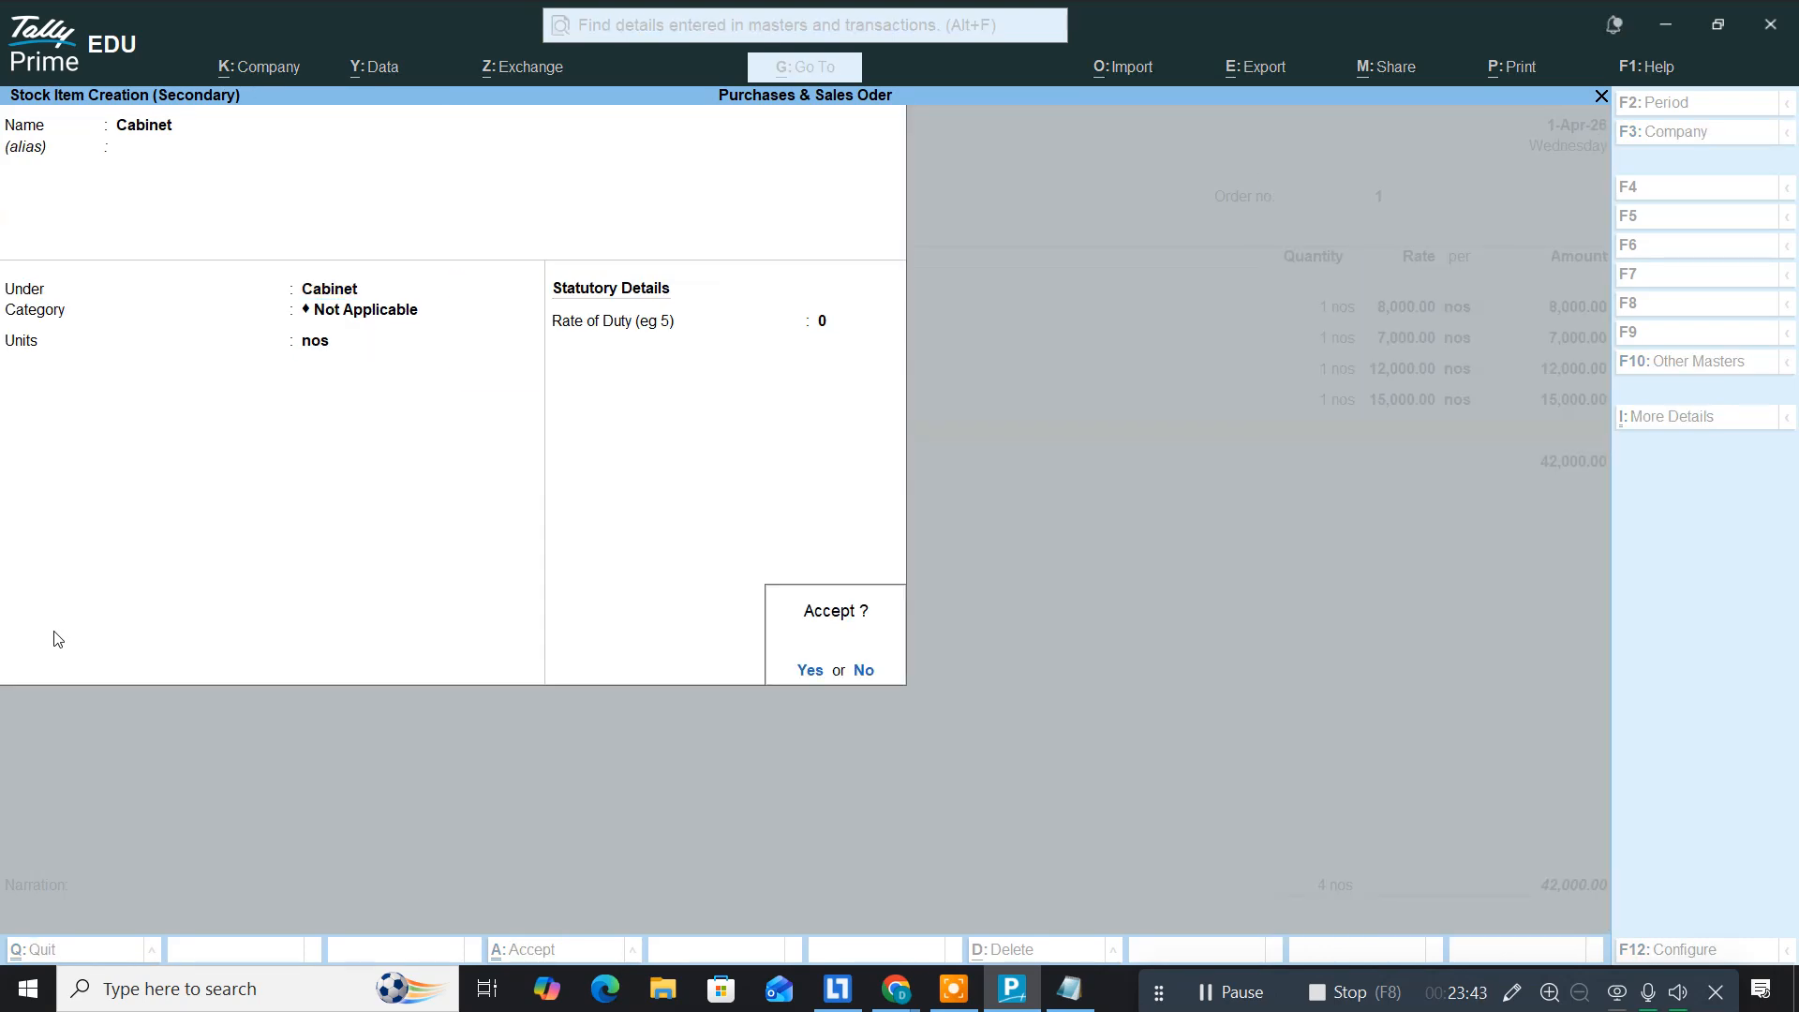
{"action": "key", "text": "Return"}
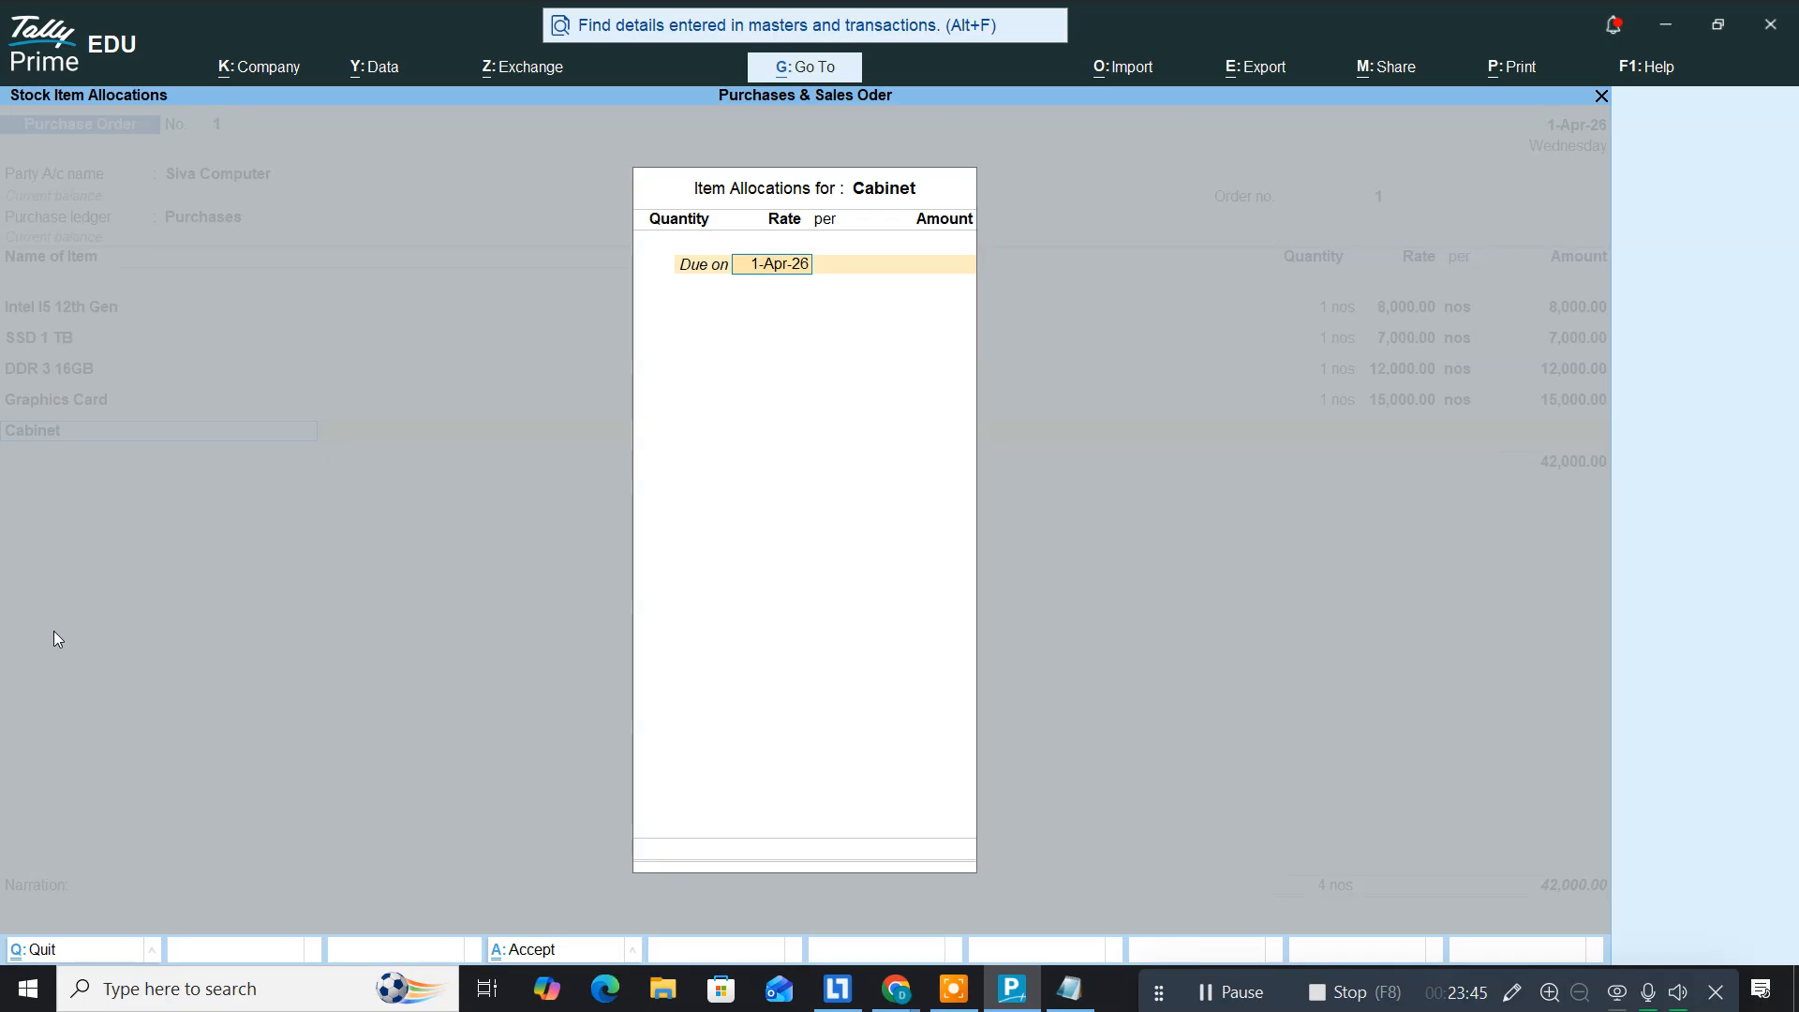
Step: Allocate Cabinet at 1 nos with a rate of 1,100
{"action": "key", "text": "Return"}
{"action": "type", "text": "1 nos"}
{"action": "key", "text": "Return"}
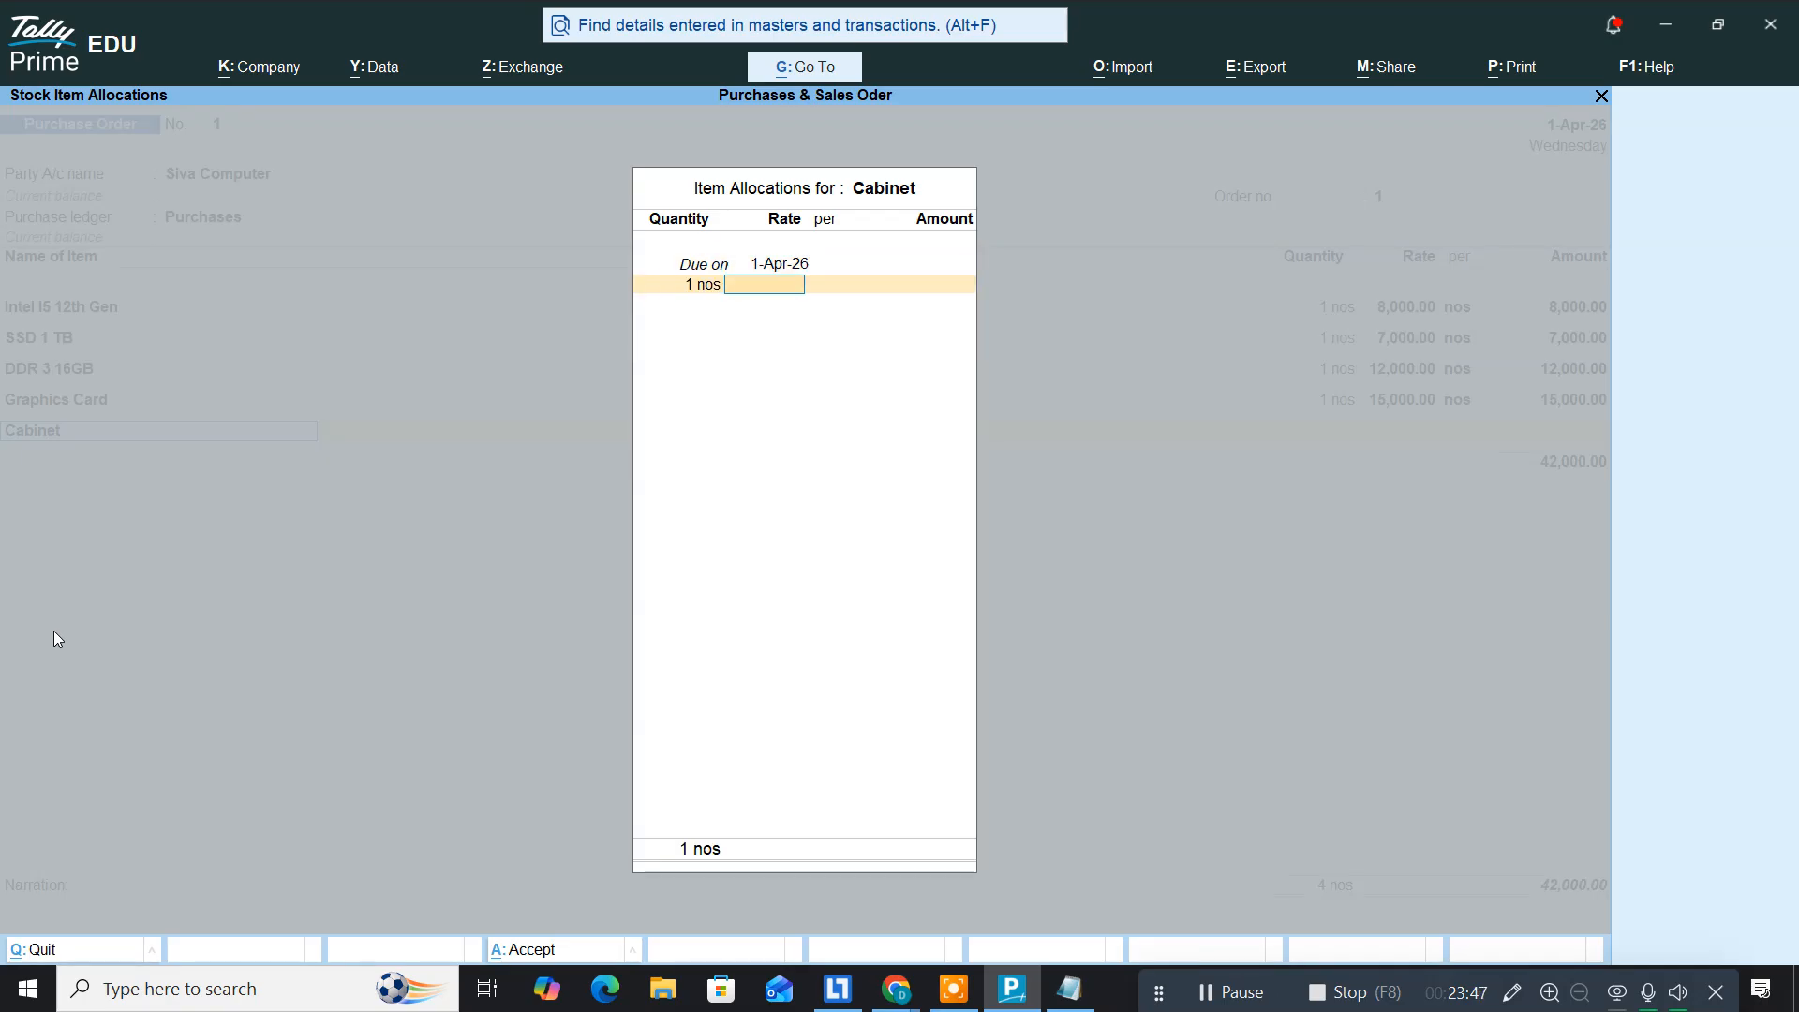
{"action": "key", "text": "alt+Tab"}
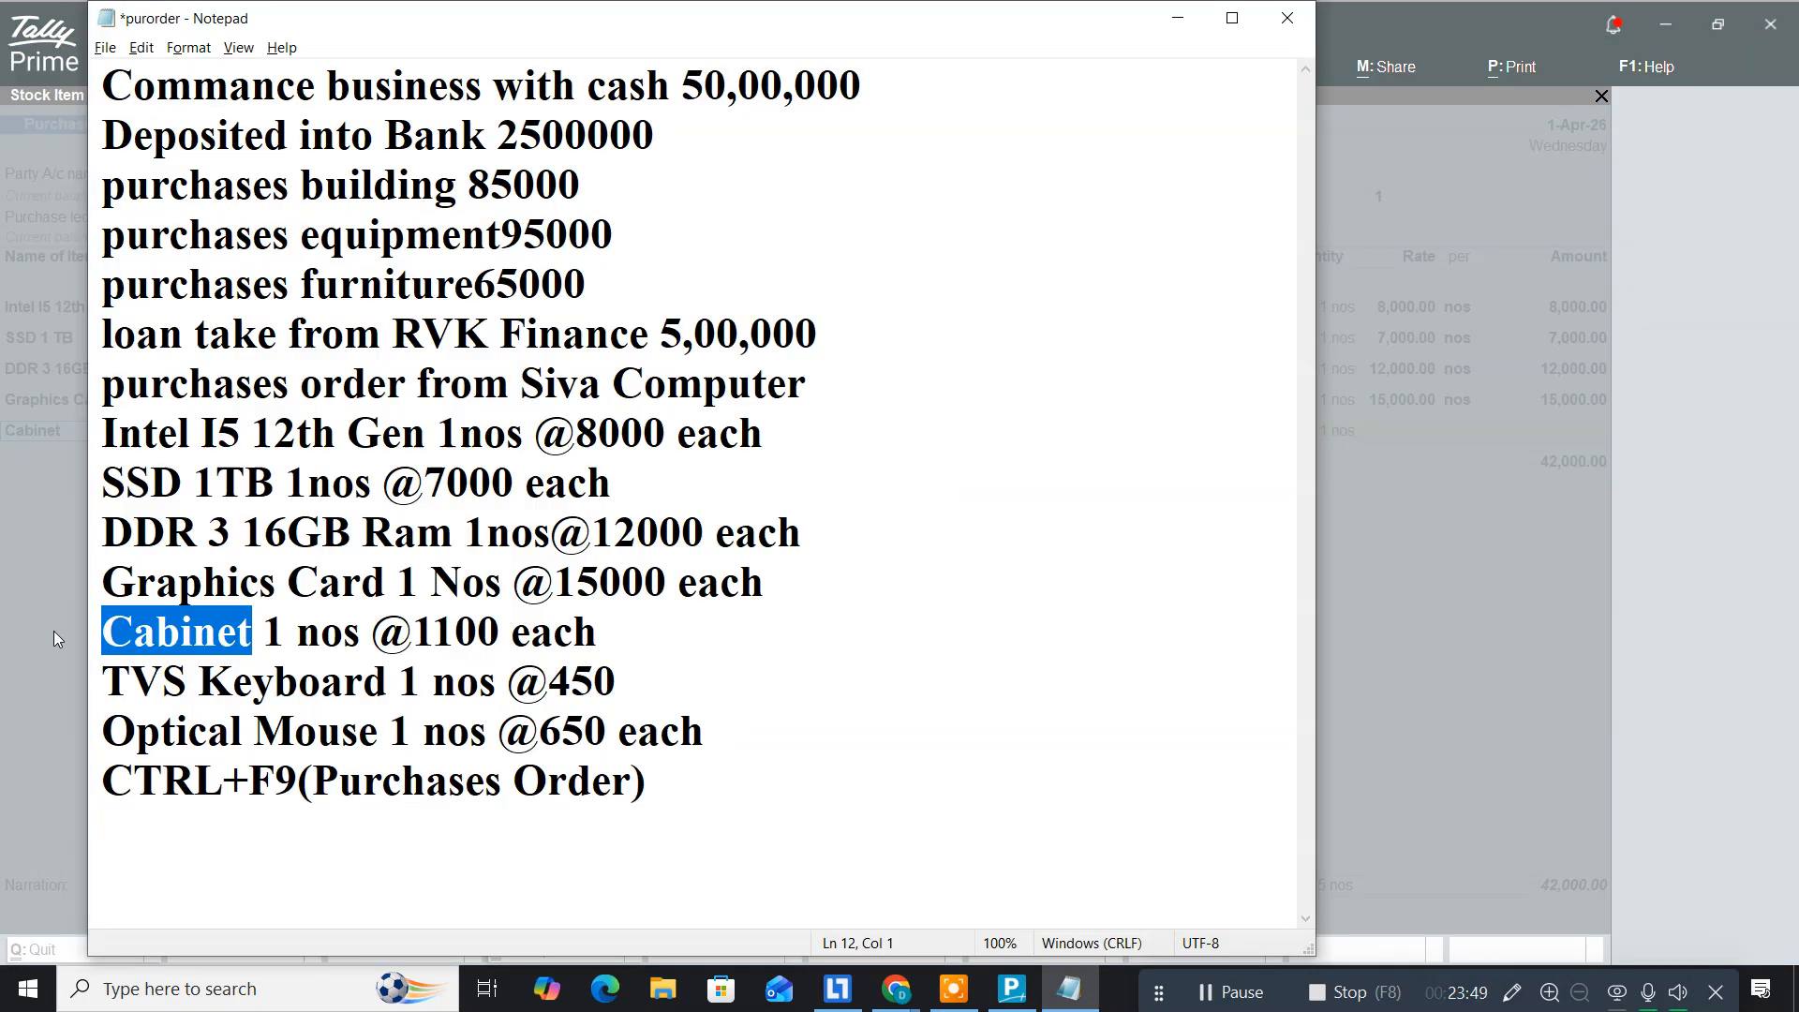
{"action": "key", "text": "alt+Tab"}
{"action": "type", "text": "1,10"}
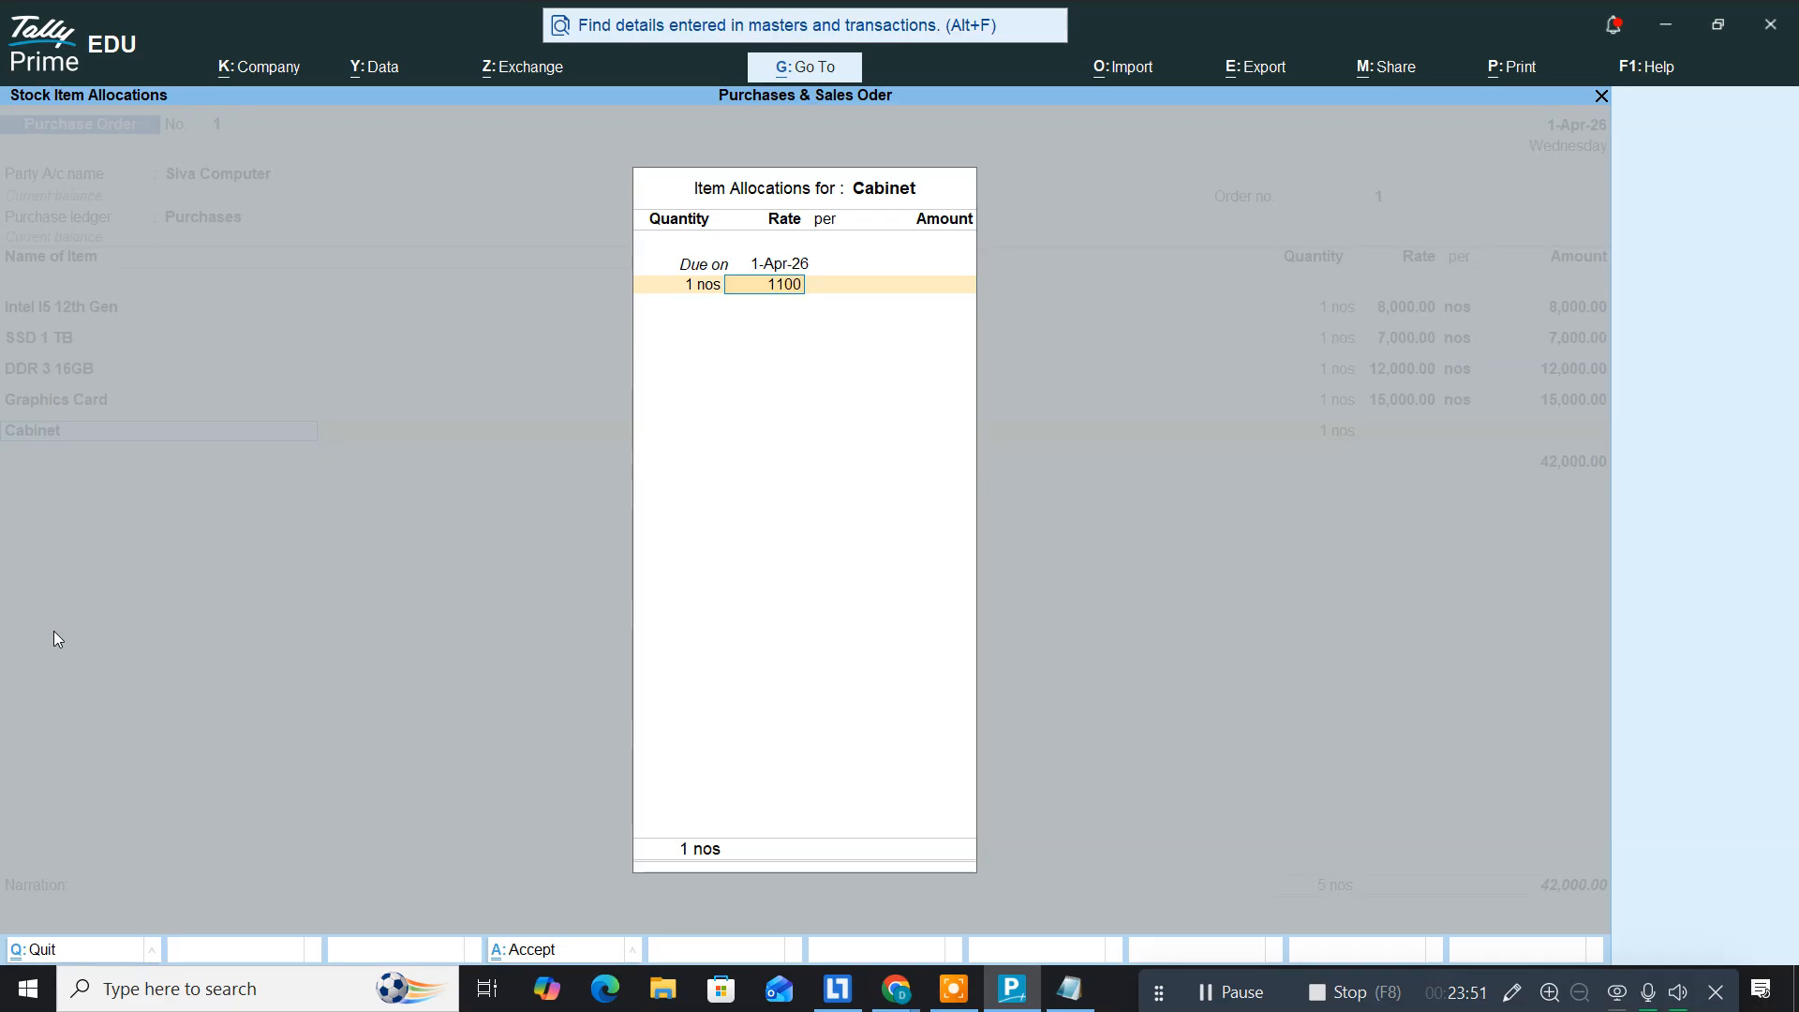
{"action": "type", "text": "0"}
{"action": "key", "text": "Return"}
{"action": "key", "text": "Return"}
{"action": "key", "text": "Return"}
{"action": "key", "text": "Return"}
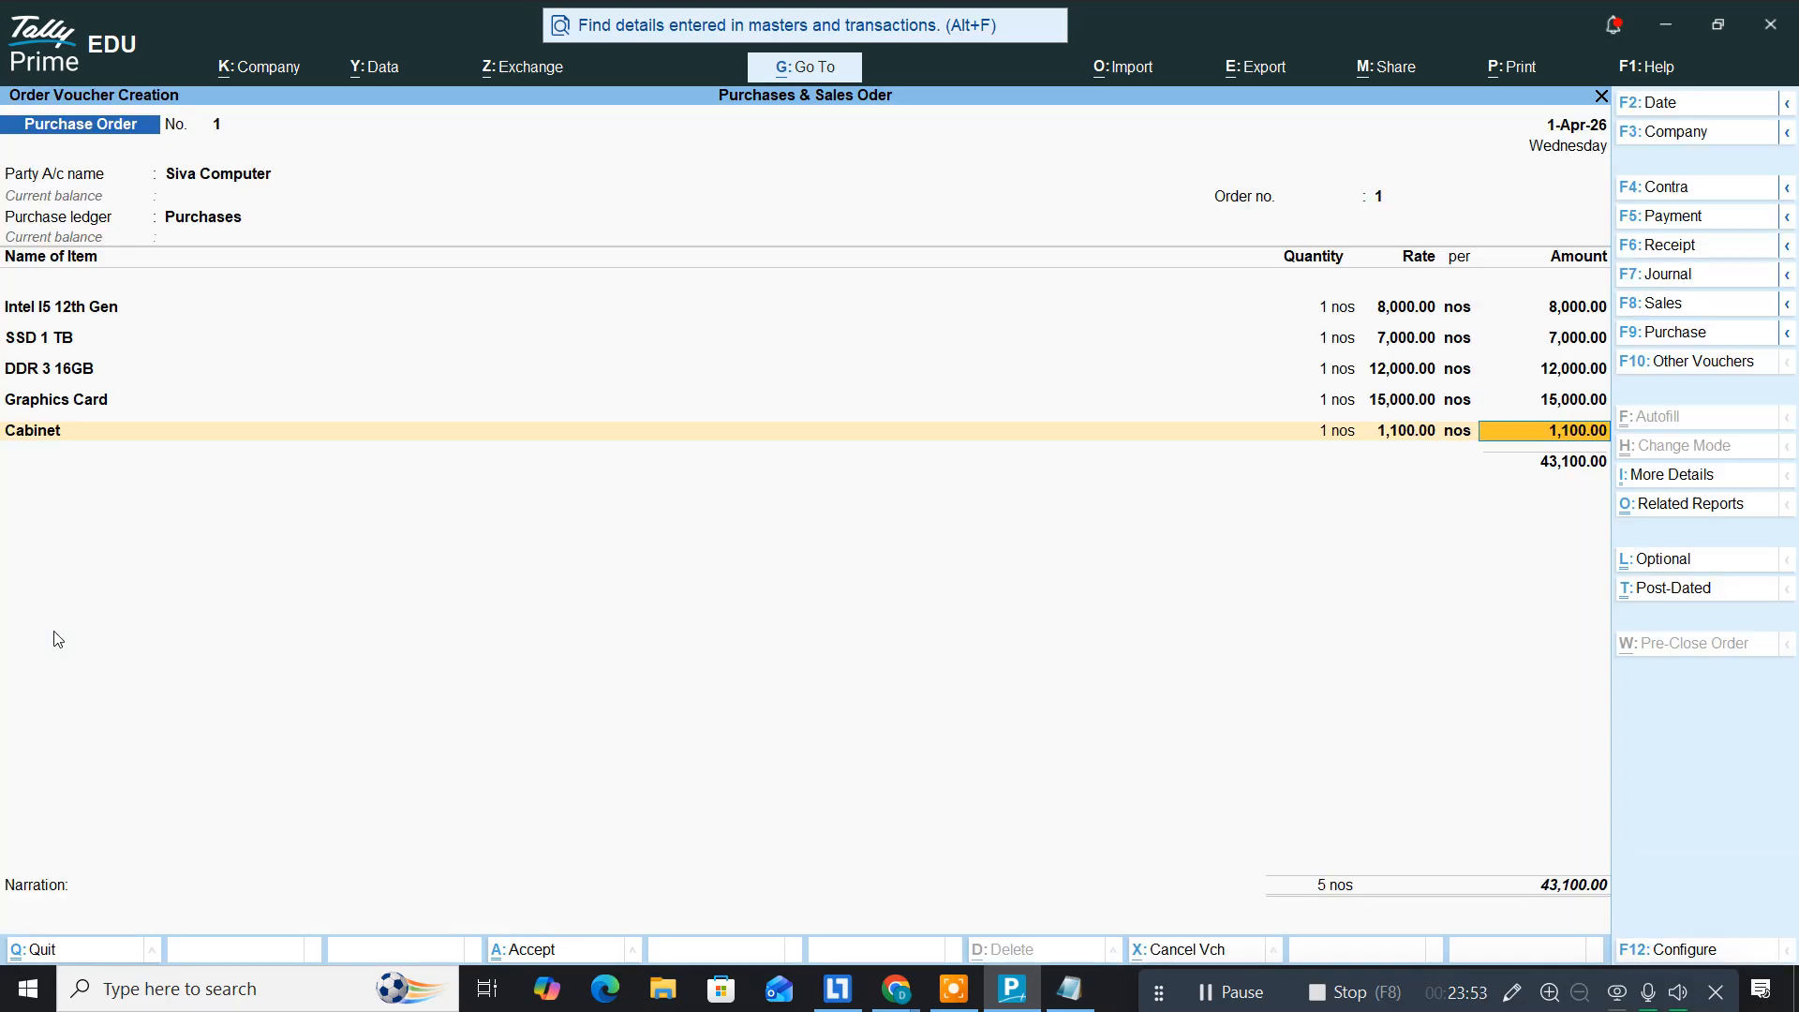
{"action": "key", "text": "Return"}
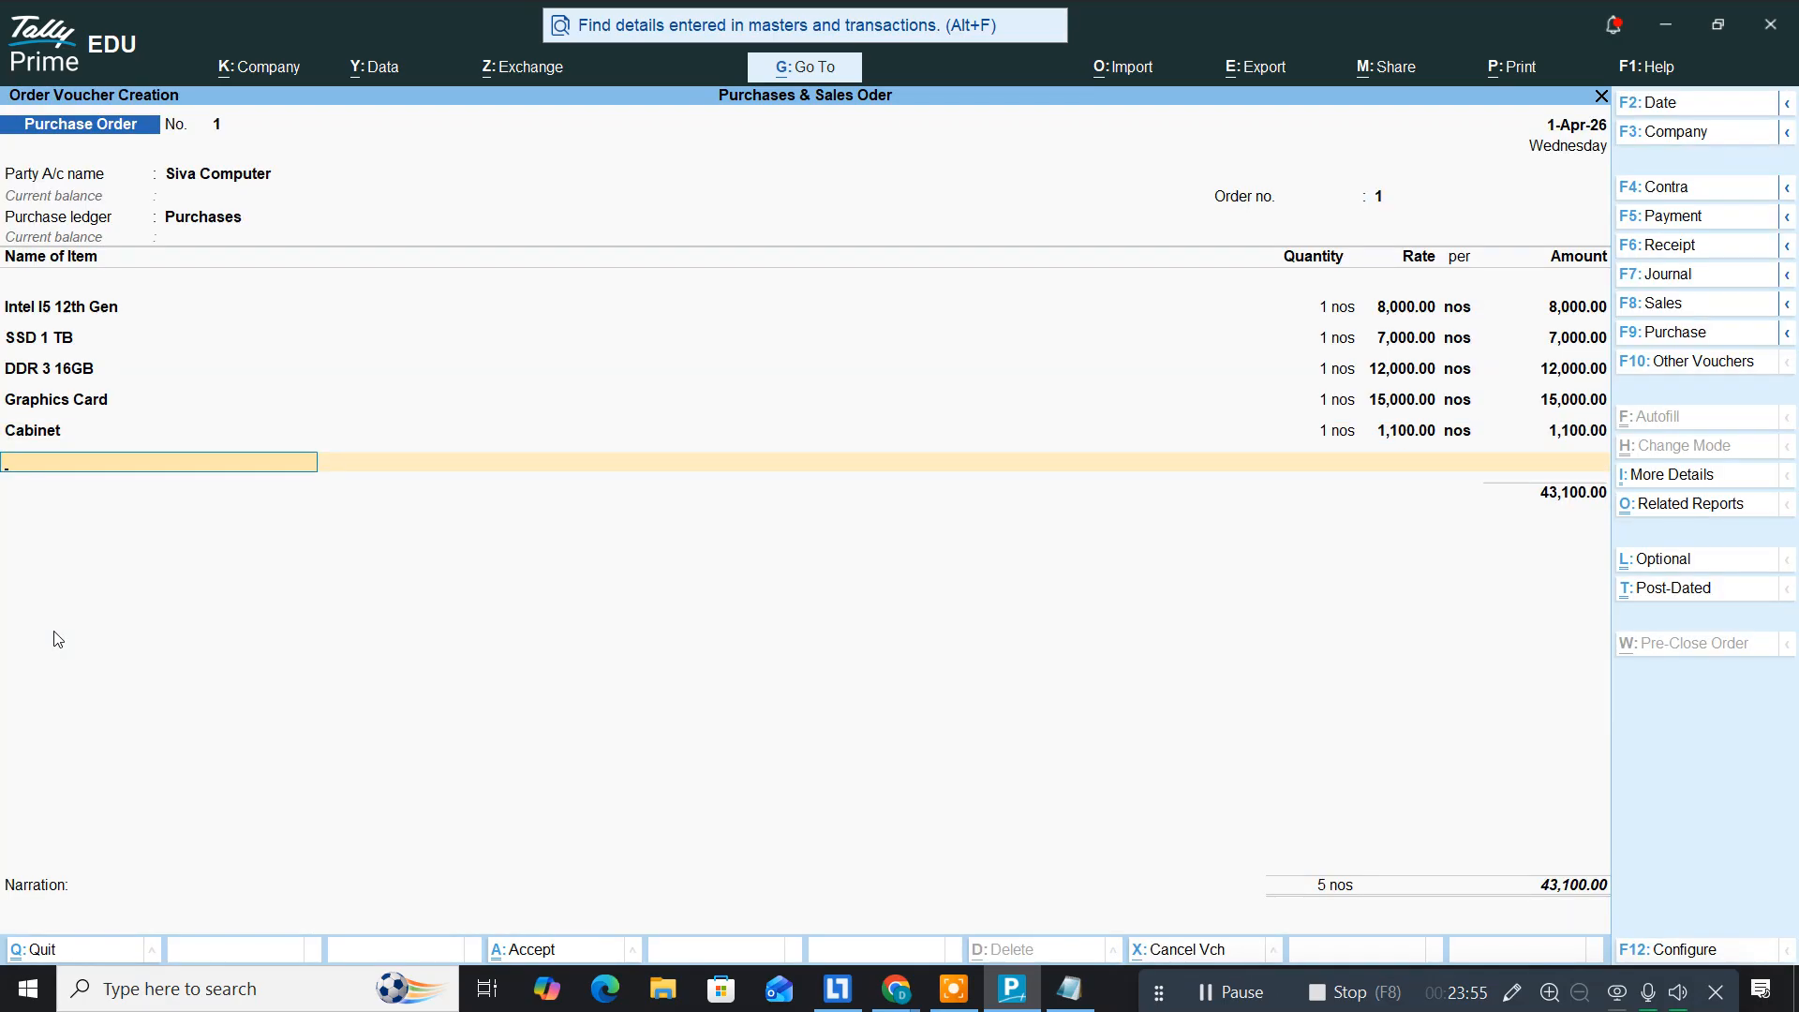
{"action": "key", "text": "alt+Tab"}
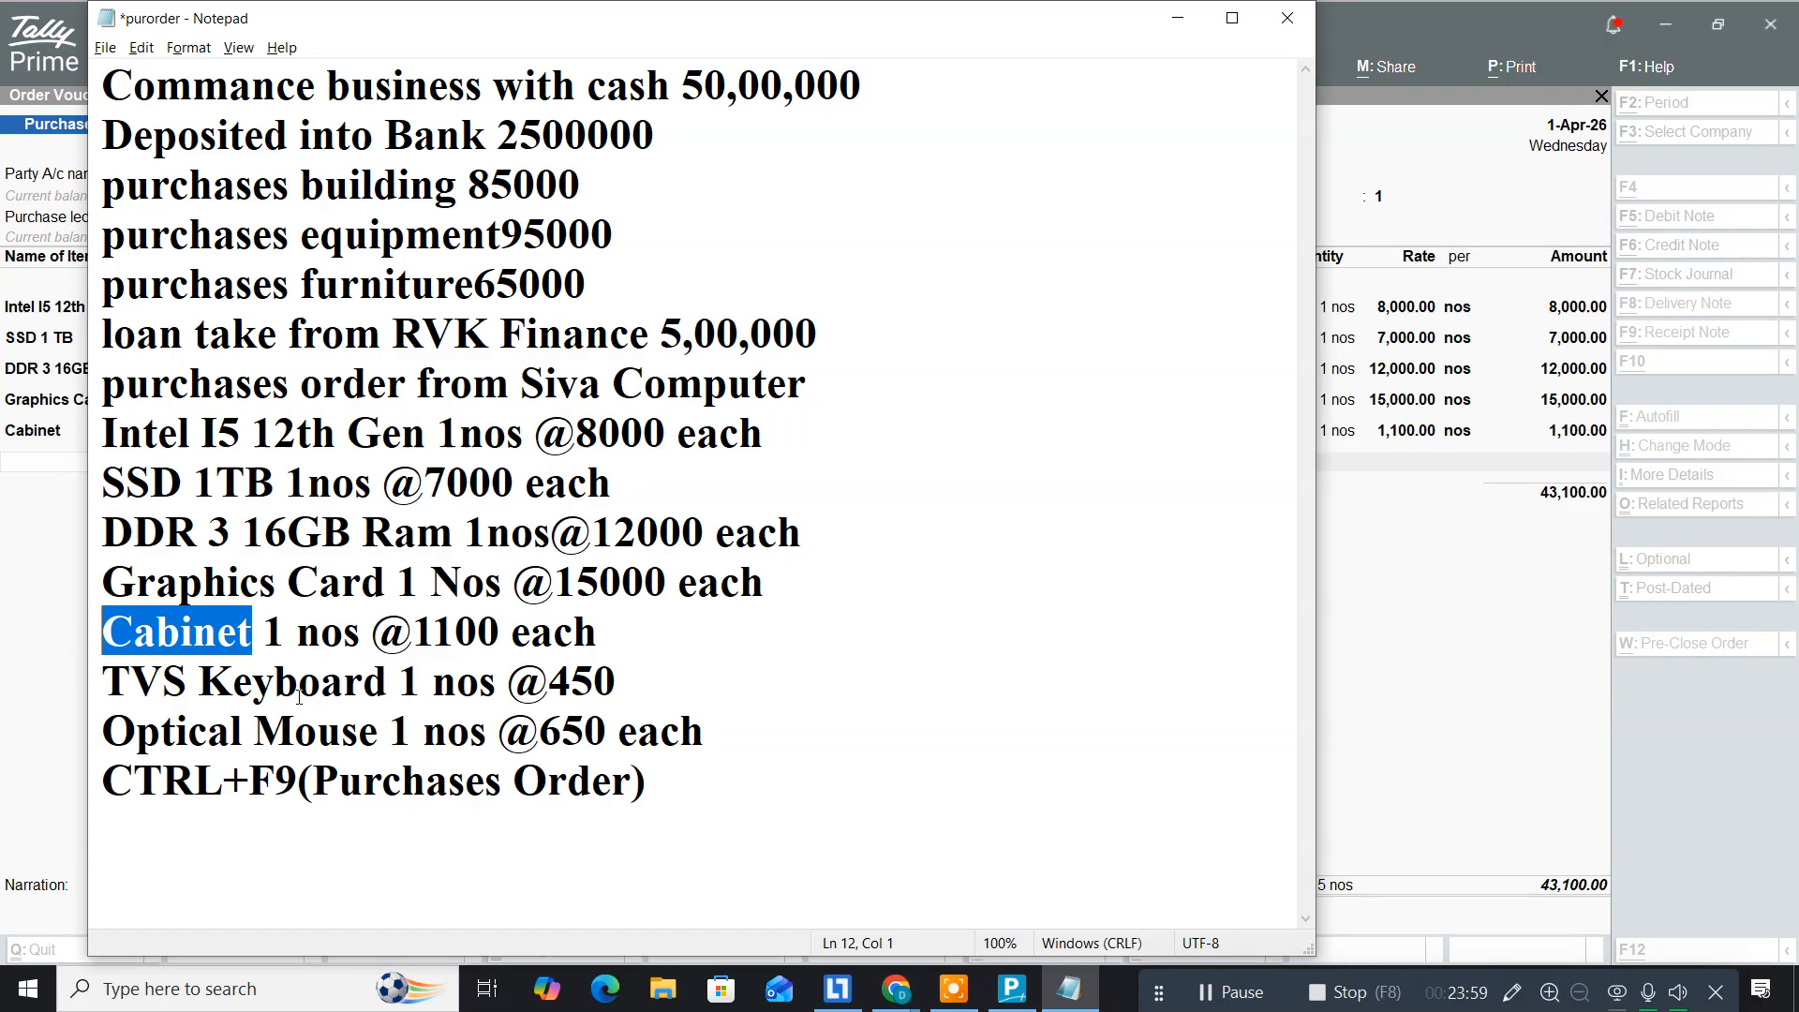
Step: Copy 'TVS Keyboard' from Notepad and start a new stock item with that name
{"action": "left_click_drag", "start_coordinate": [393, 682], "coordinate": [83, 685]}
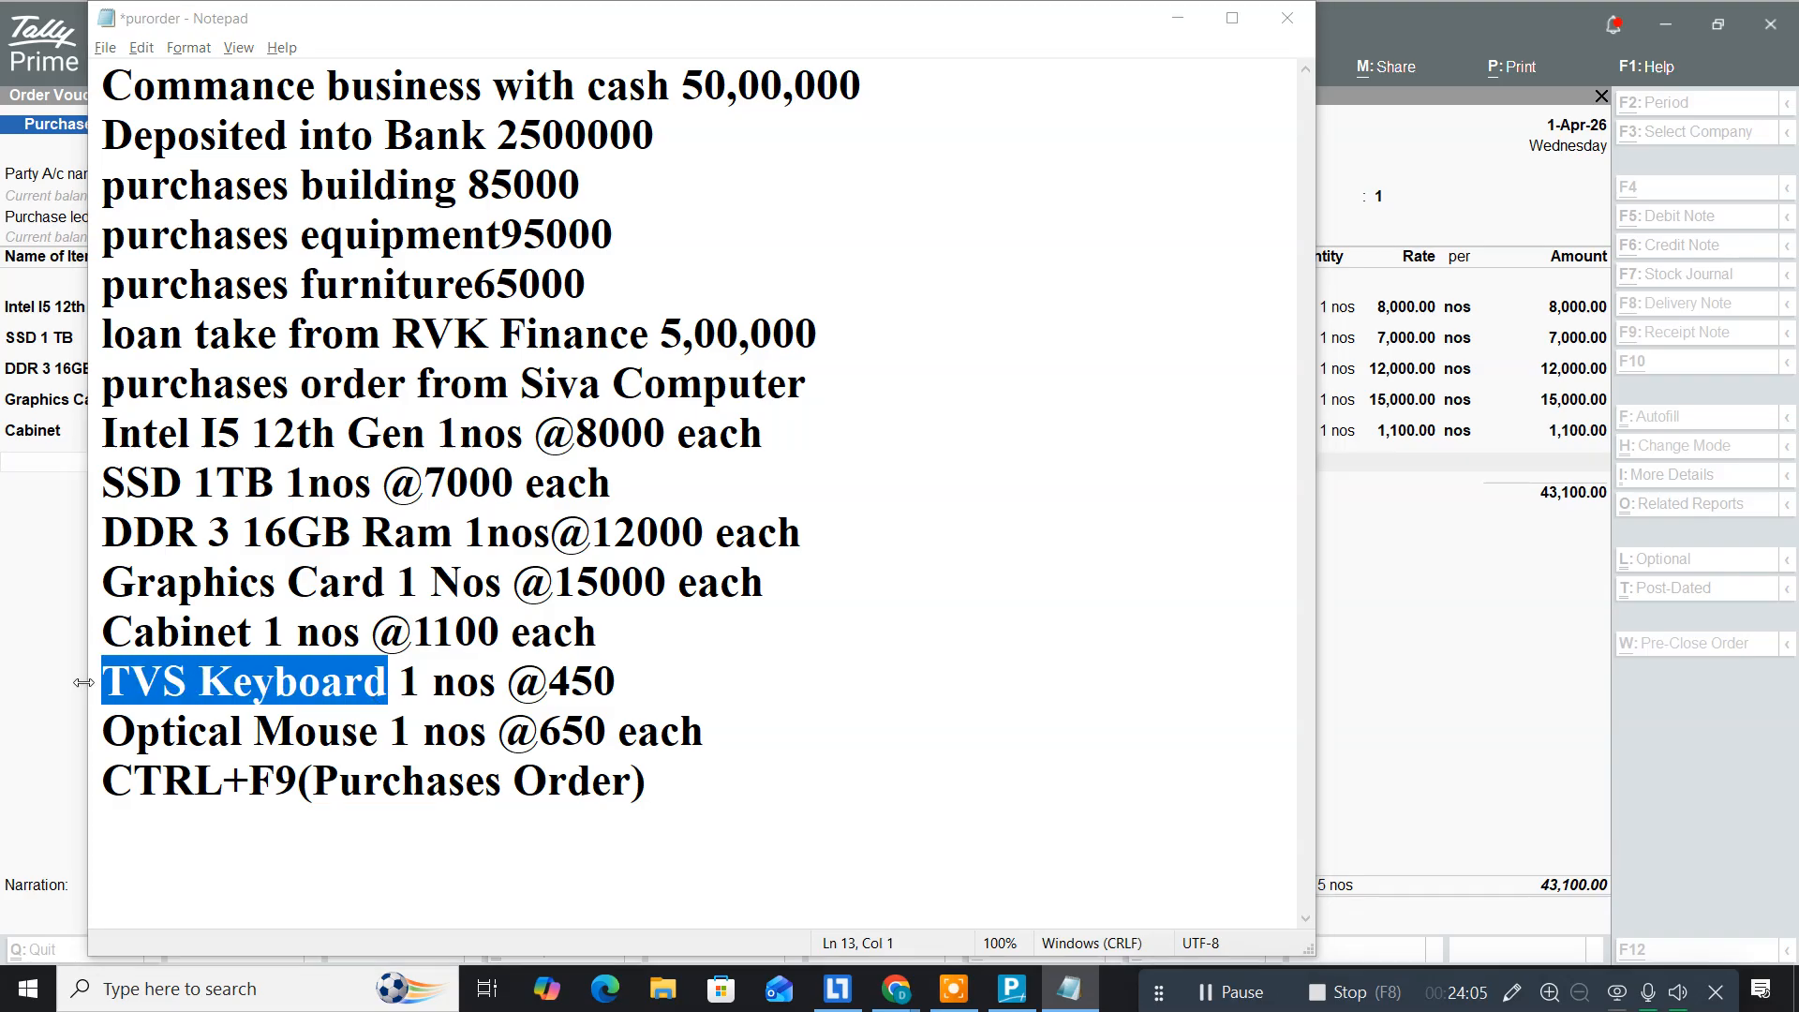
{"action": "left_click", "coordinate": [87, 690]}
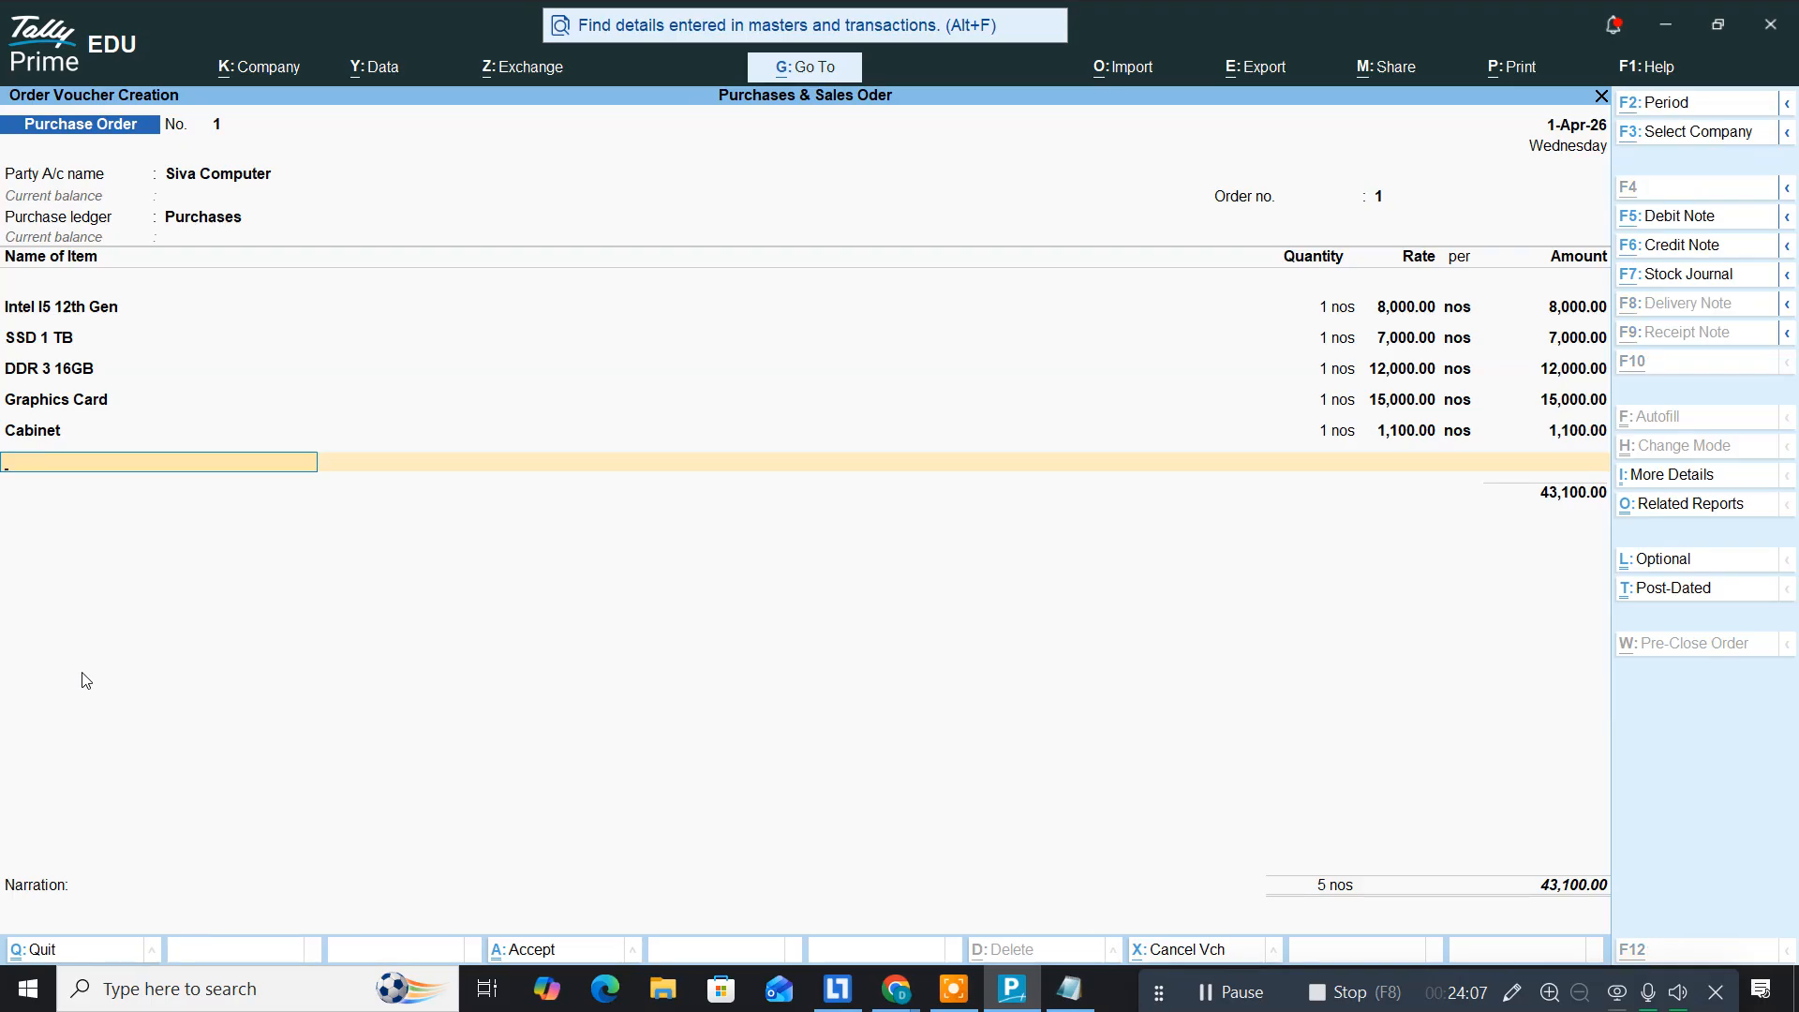
{"action": "key", "text": "alt+c"}
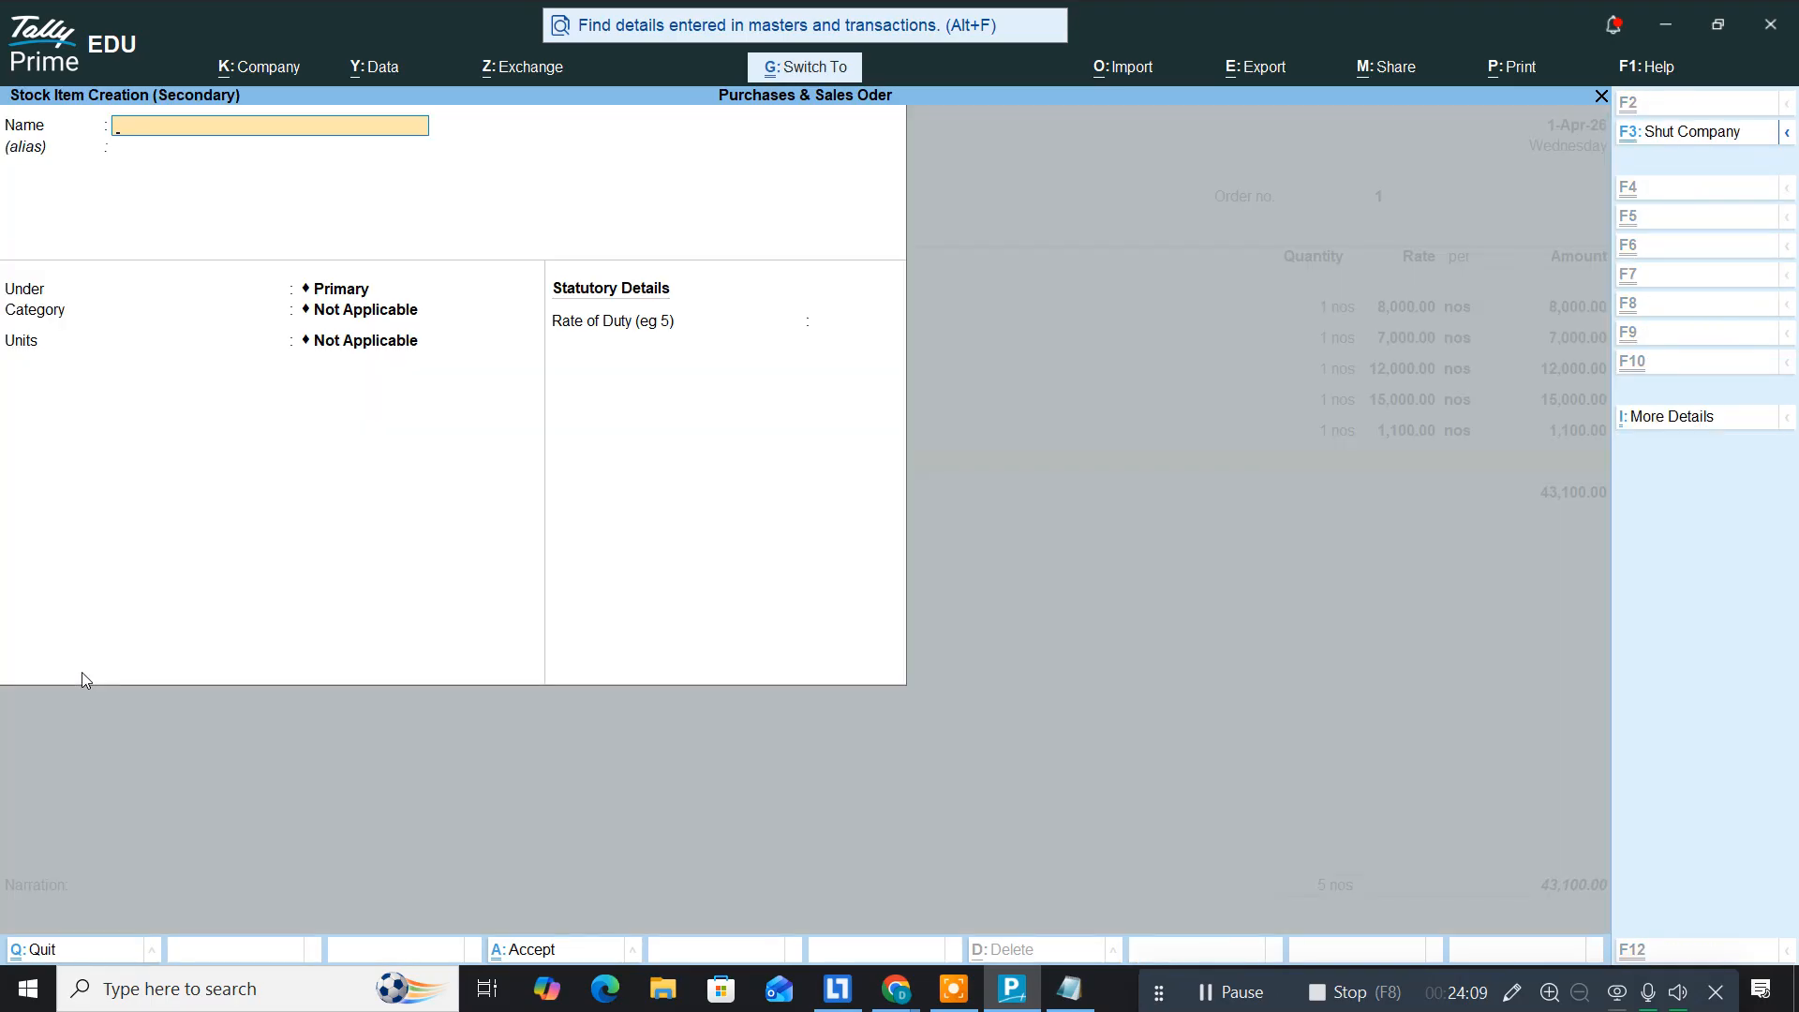
{"action": "key", "text": "ctrl+alt+v"}
{"action": "key", "text": "Return"}
{"action": "key", "text": "Return"}
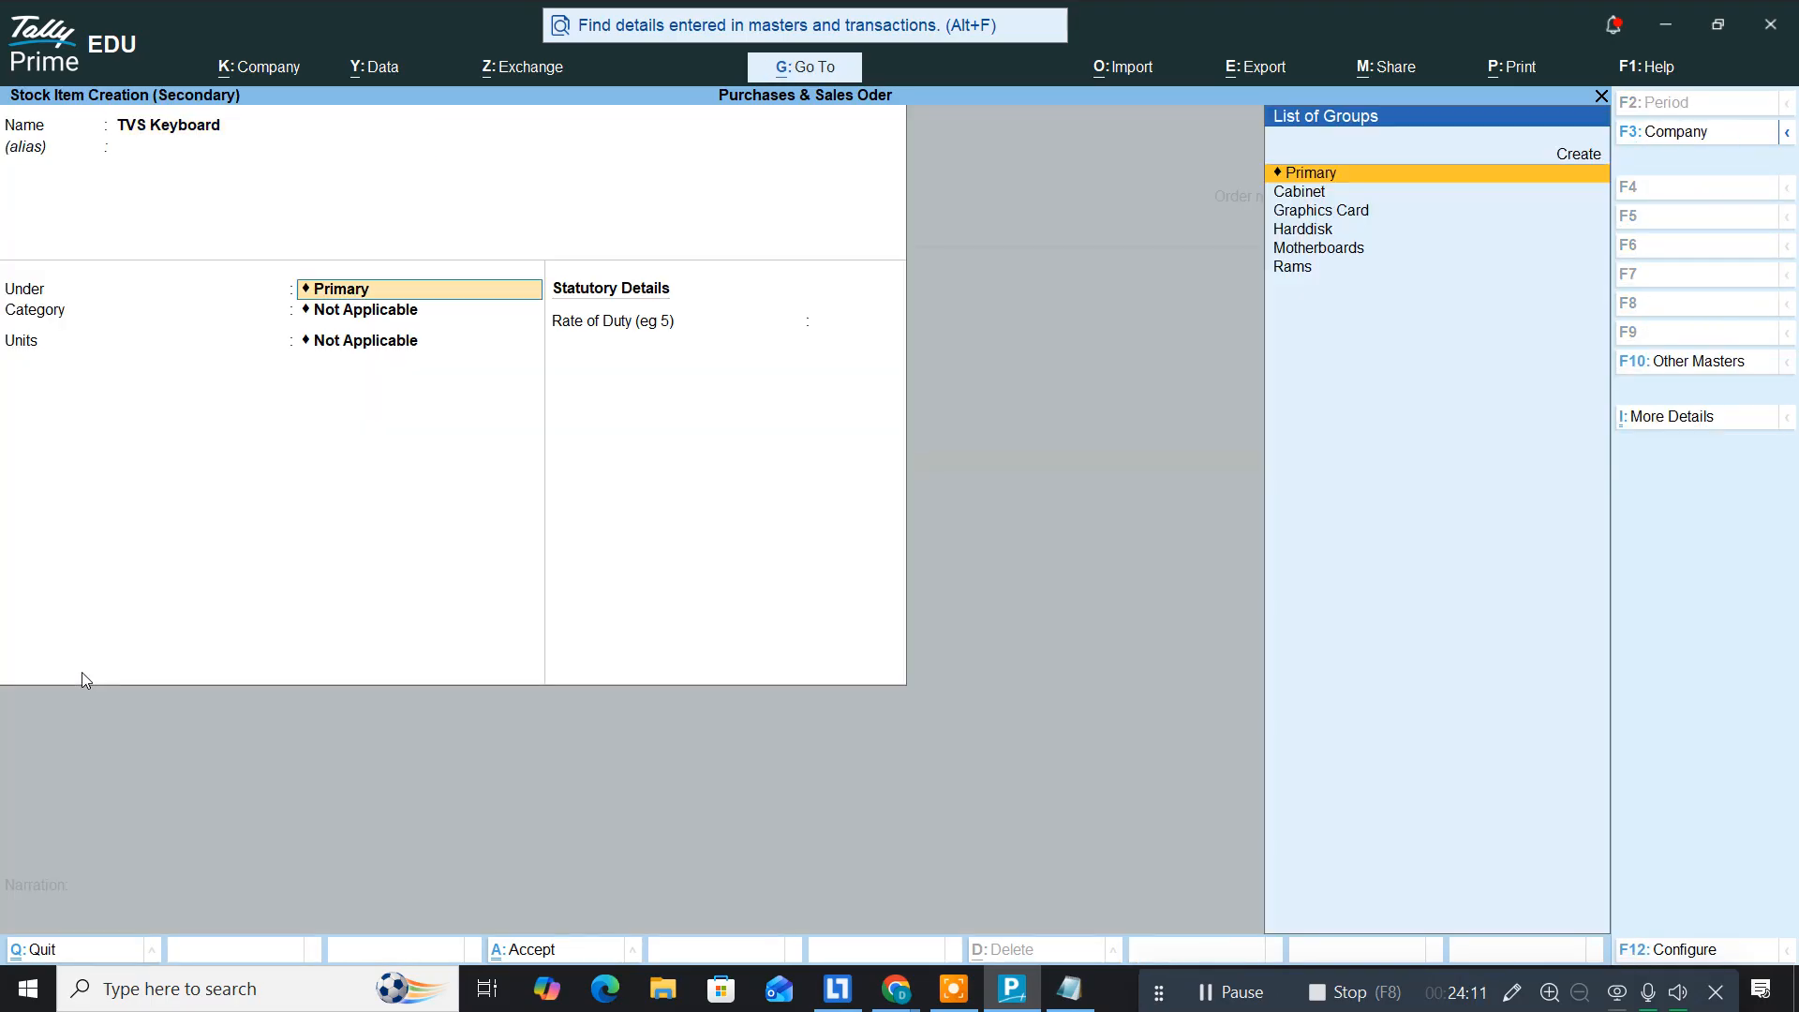
Step: Create a Keyboard stock group for the item and set its unit to nos
{"action": "key", "text": "alt+c"}
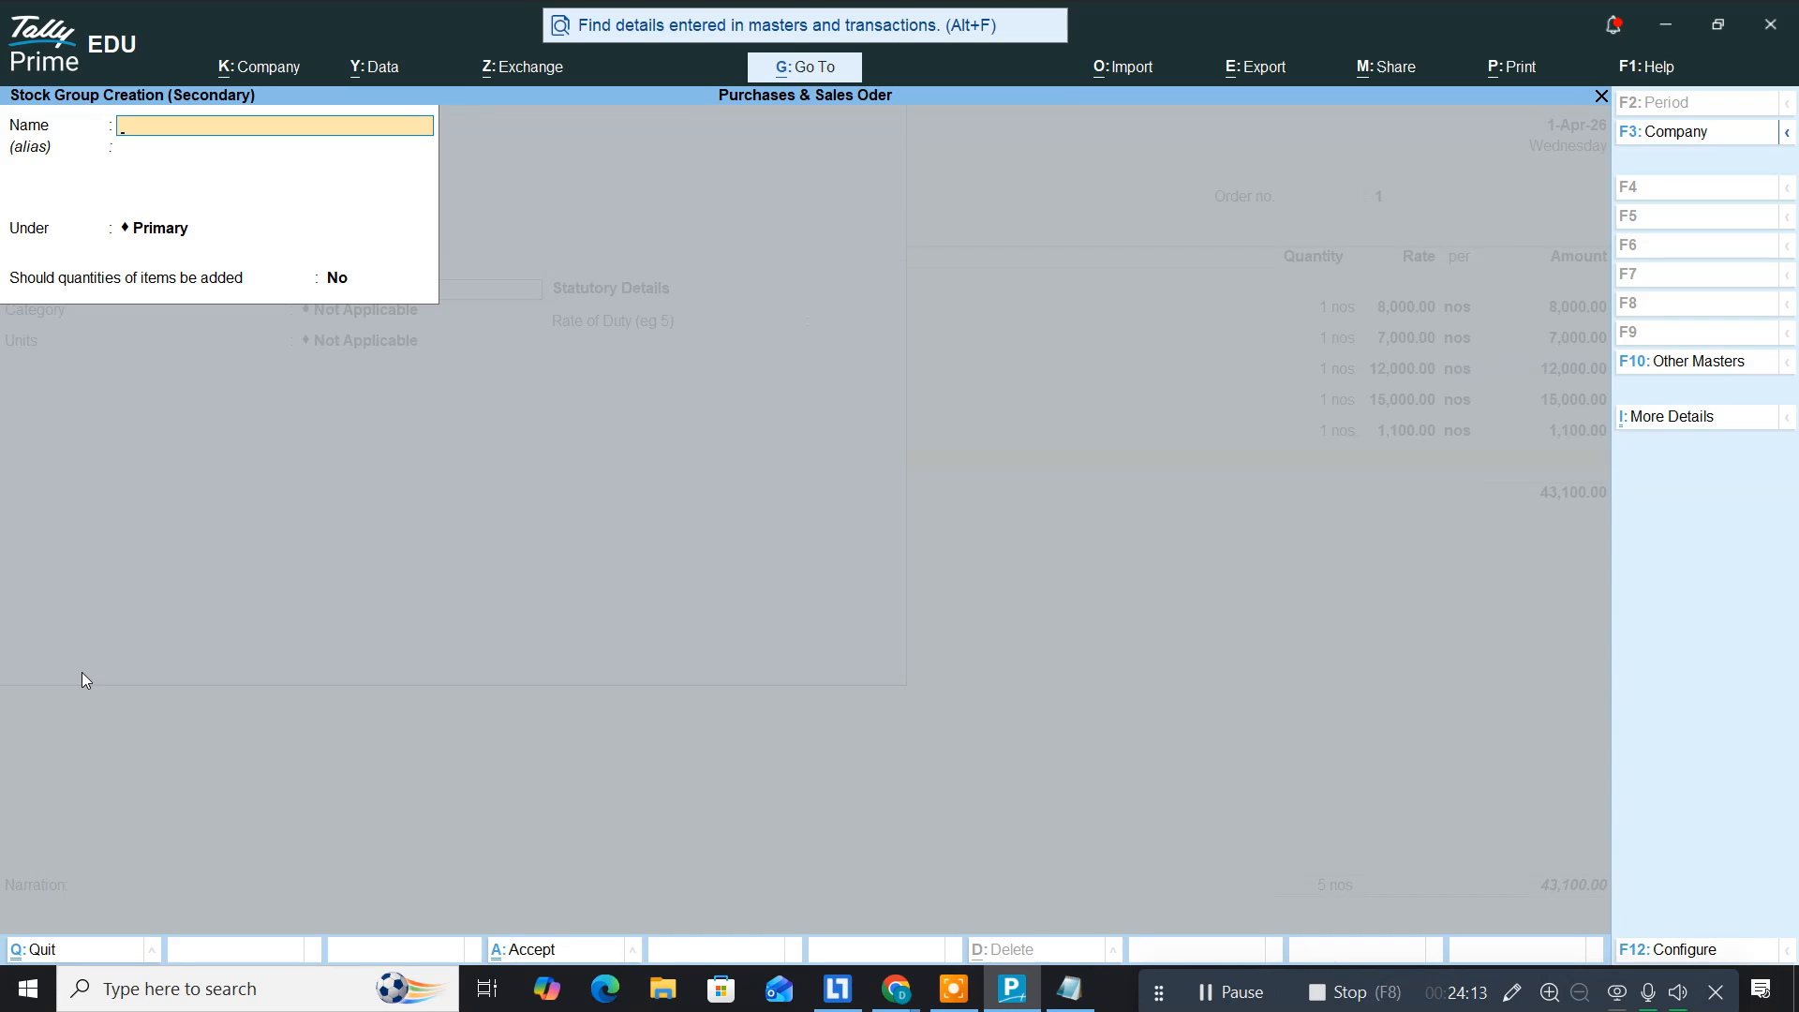
{"action": "type", "text": "Keyboard"}
{"action": "key", "text": "Return"}
{"action": "key", "text": "Return"}
{"action": "key", "text": "Return"}
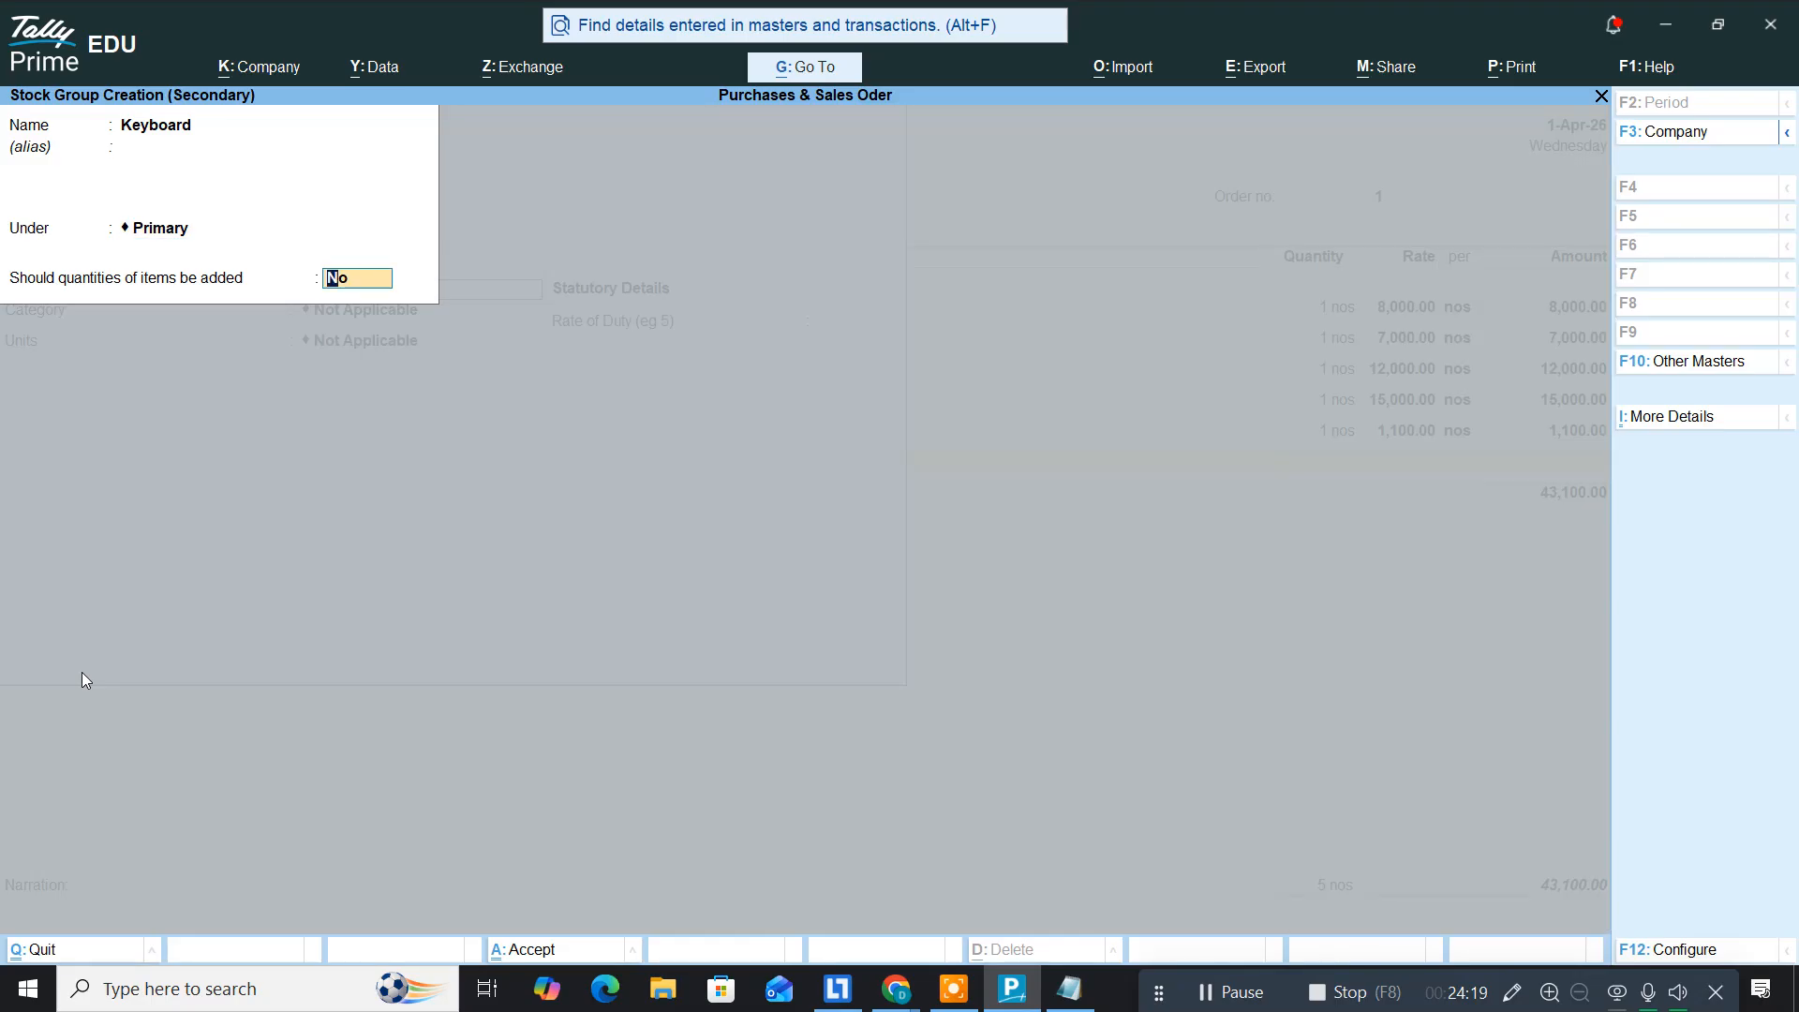
{"action": "type", "text": "n"}
{"action": "key", "text": "Return"}
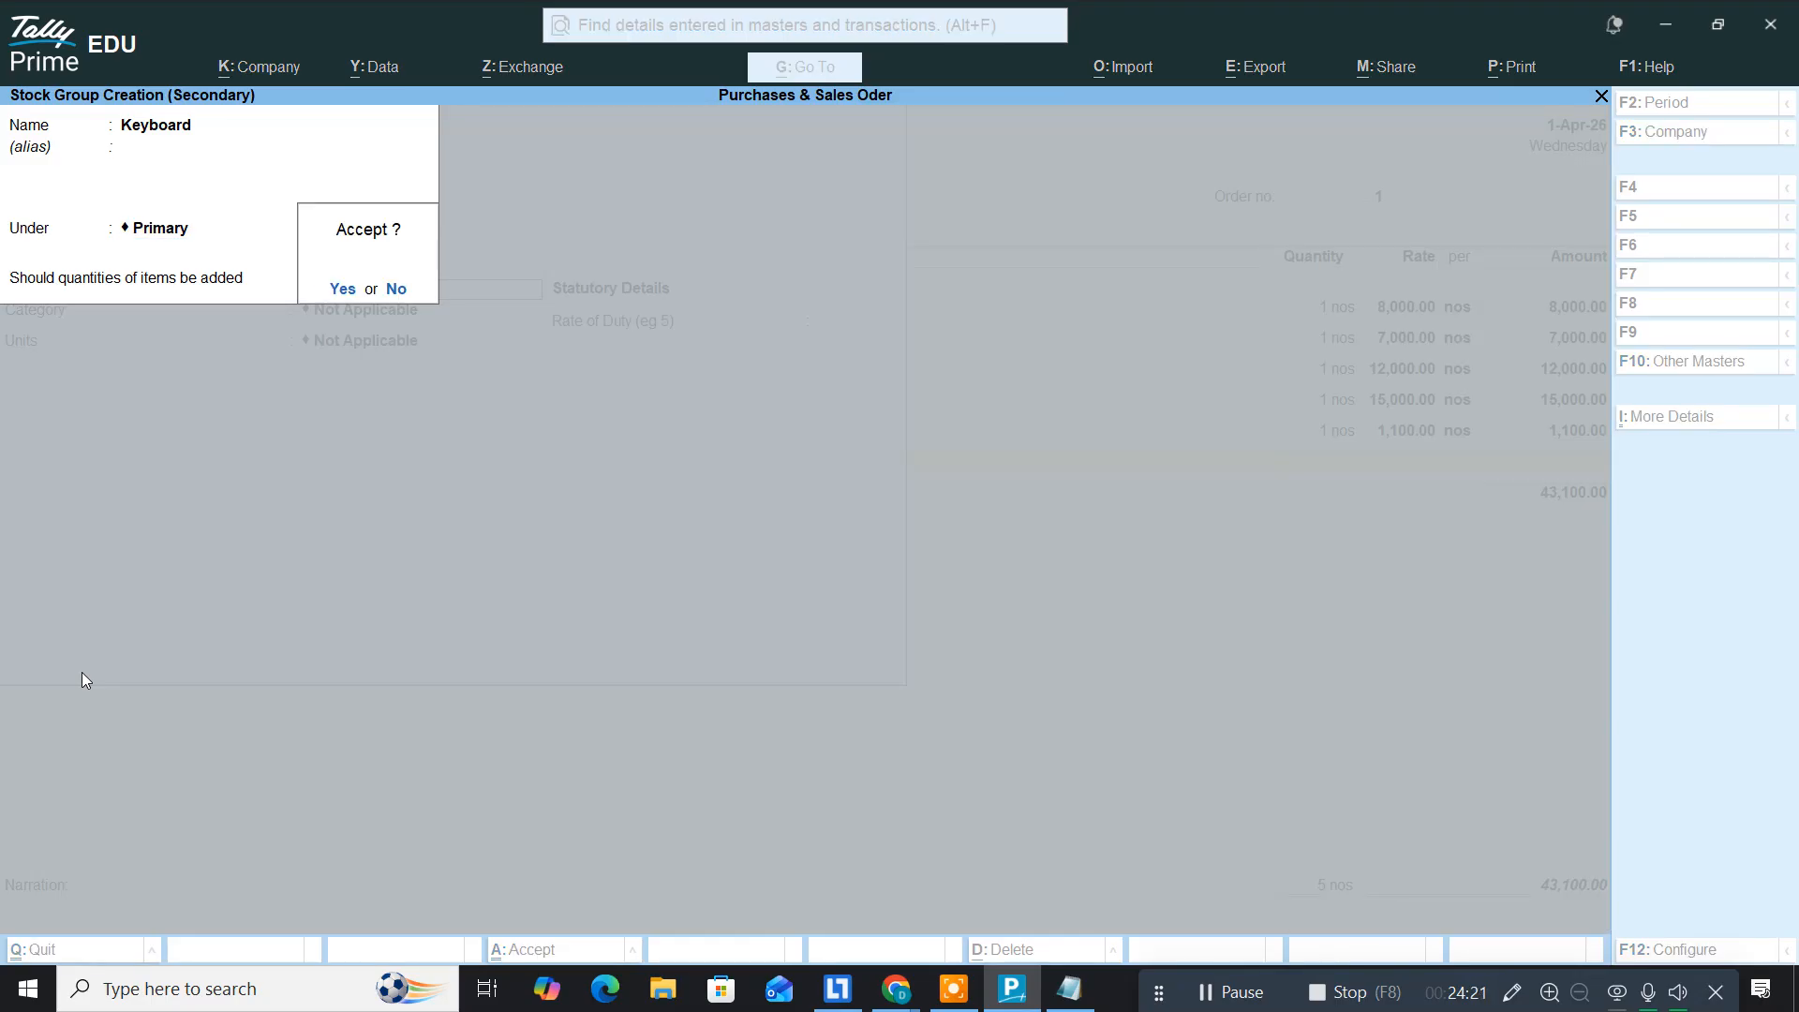
{"action": "key", "text": "Return"}
{"action": "key", "text": "Return"}
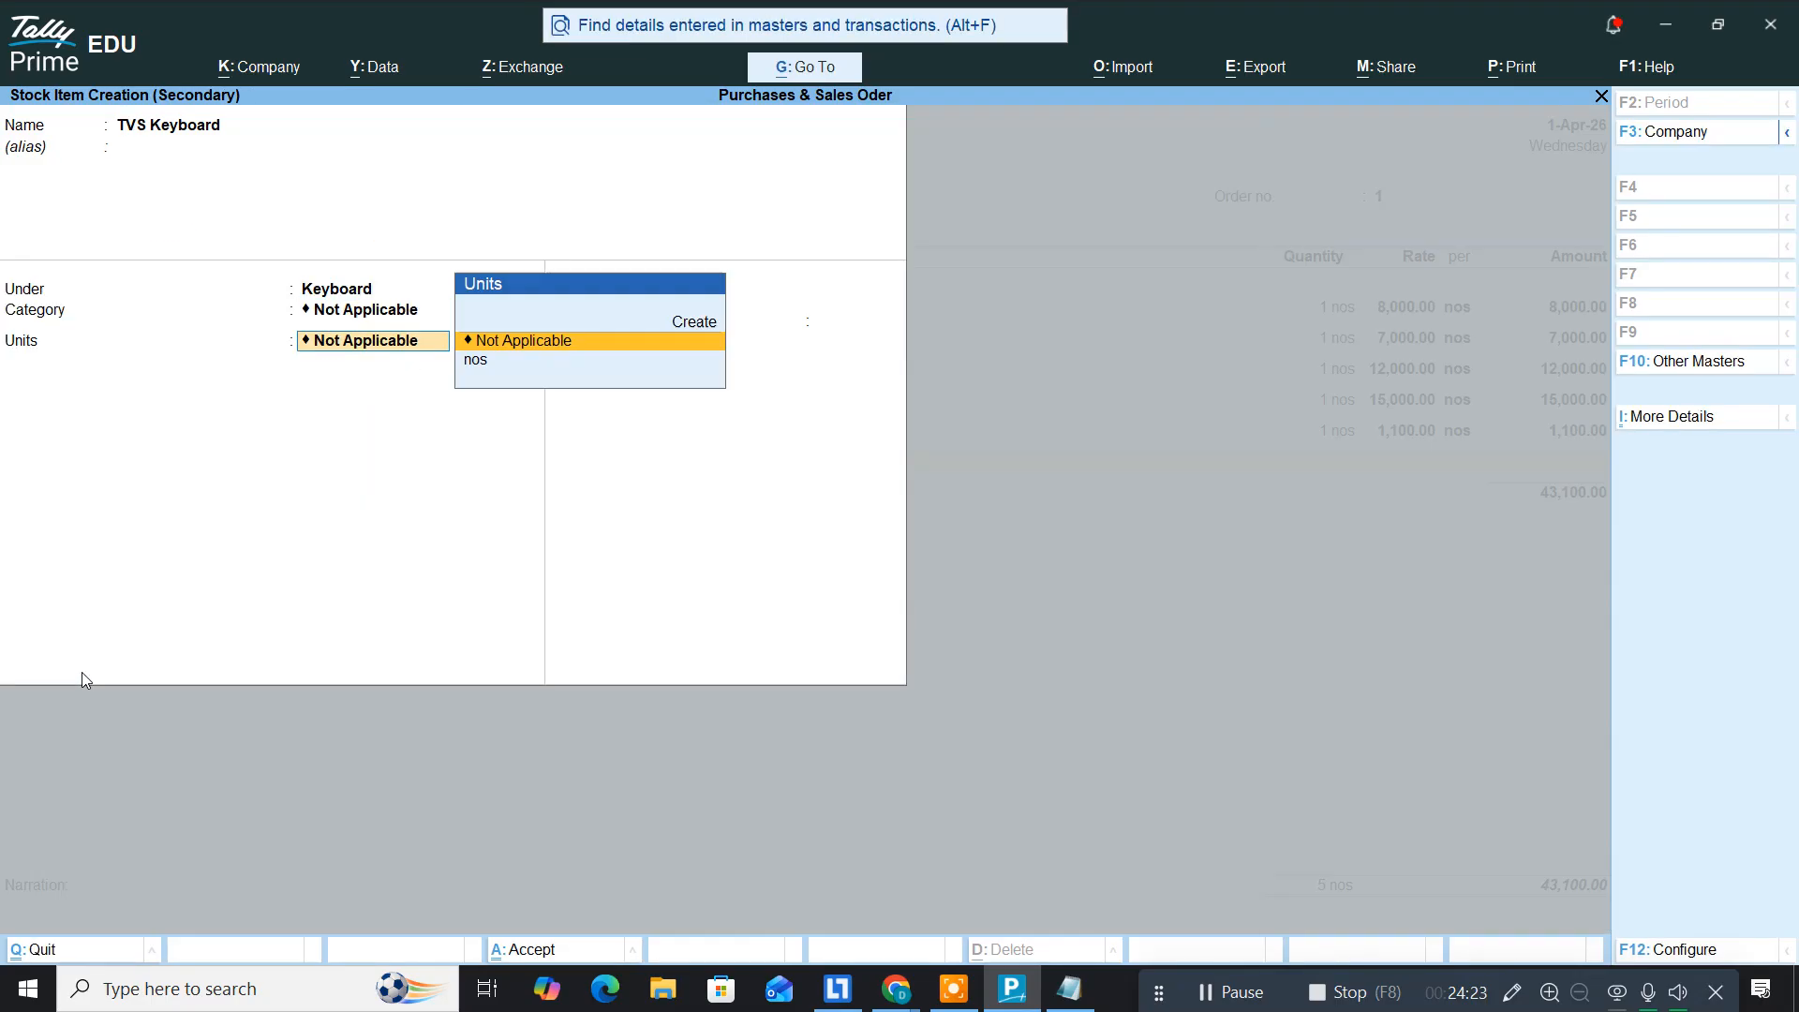
{"action": "key", "text": "Down"}
{"action": "key", "text": "Return"}
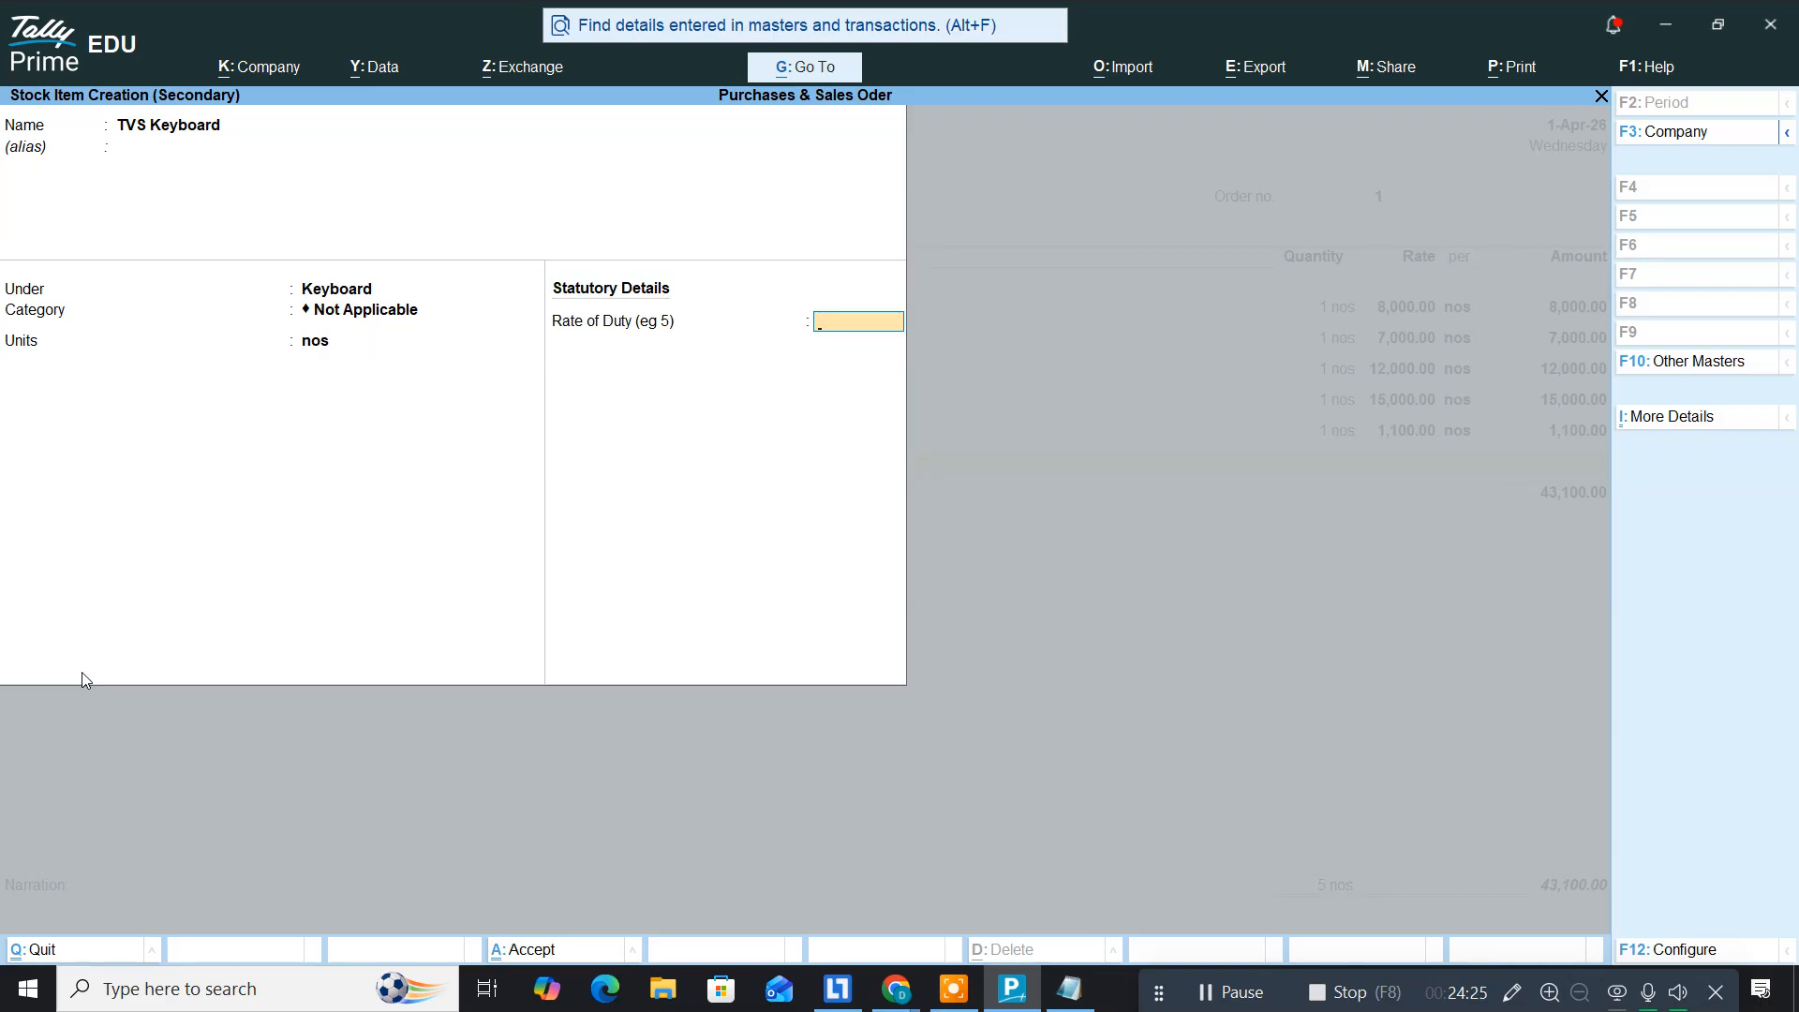
{"action": "key", "text": "Return"}
Step: Save TVS Keyboard and order 1 nos at rate 450, taking the rate from the Notepad list
{"action": "key", "text": "Return"}
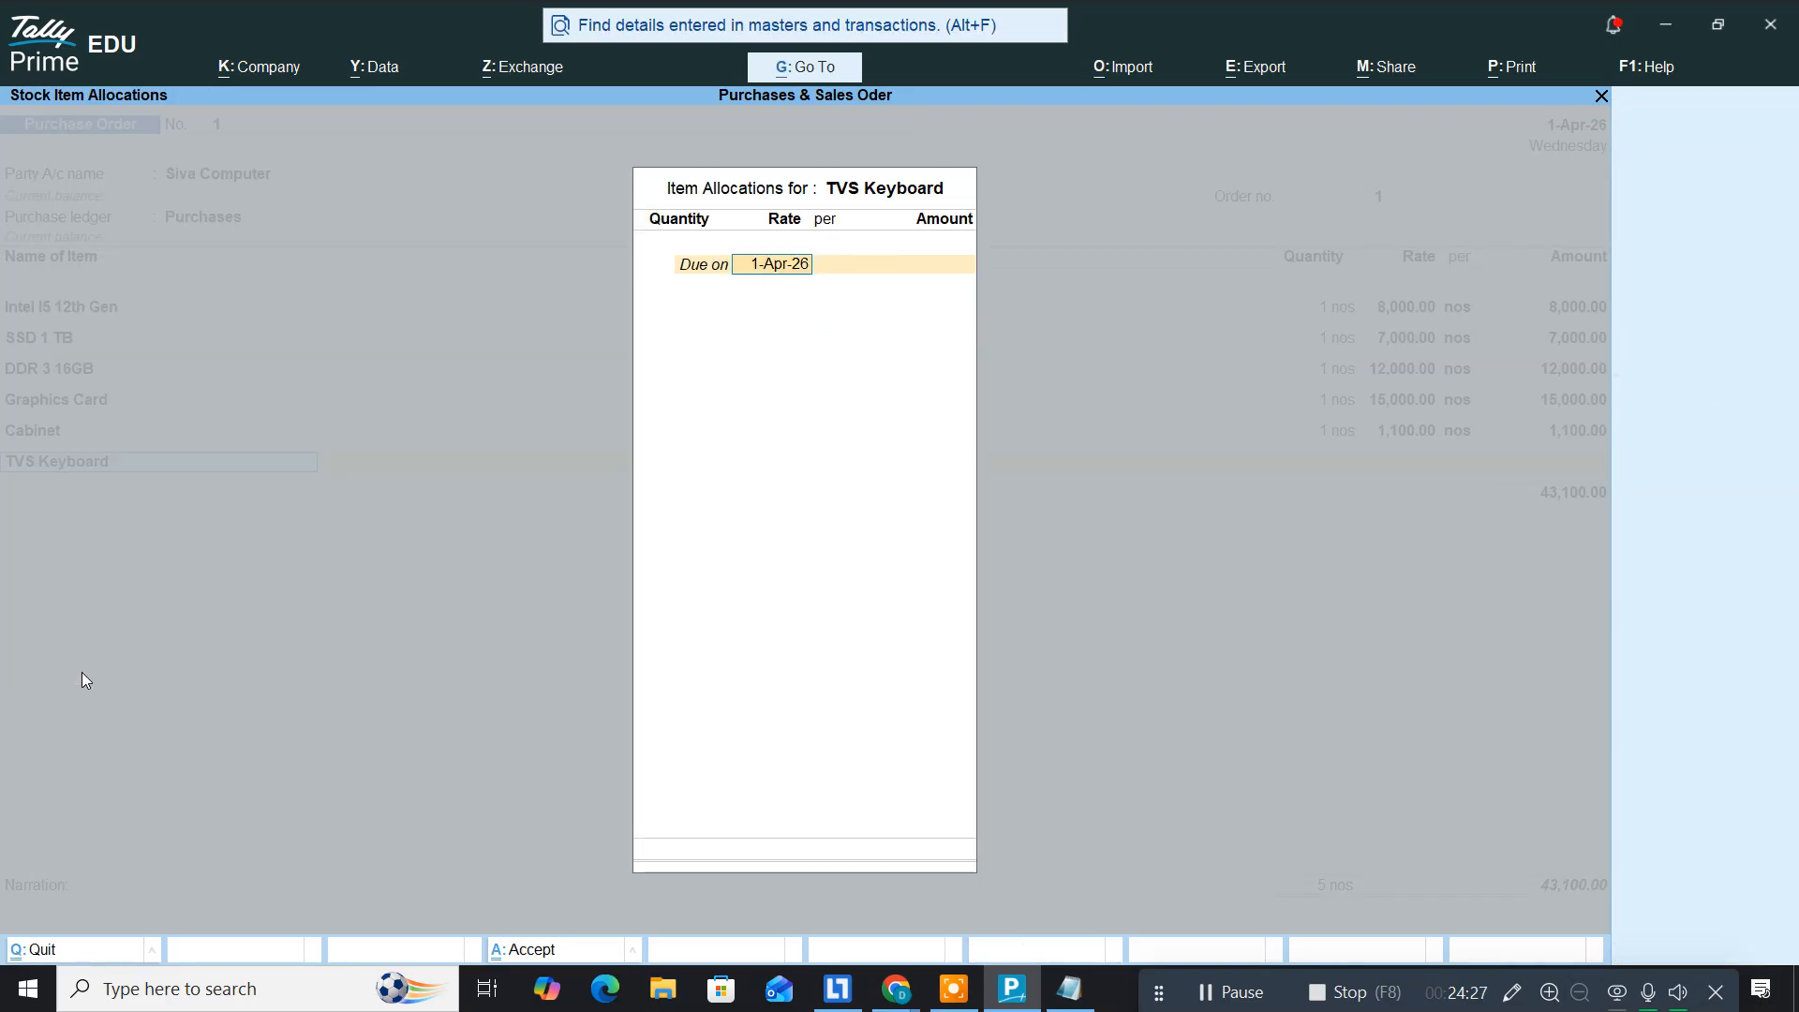
{"action": "key", "text": "Return"}
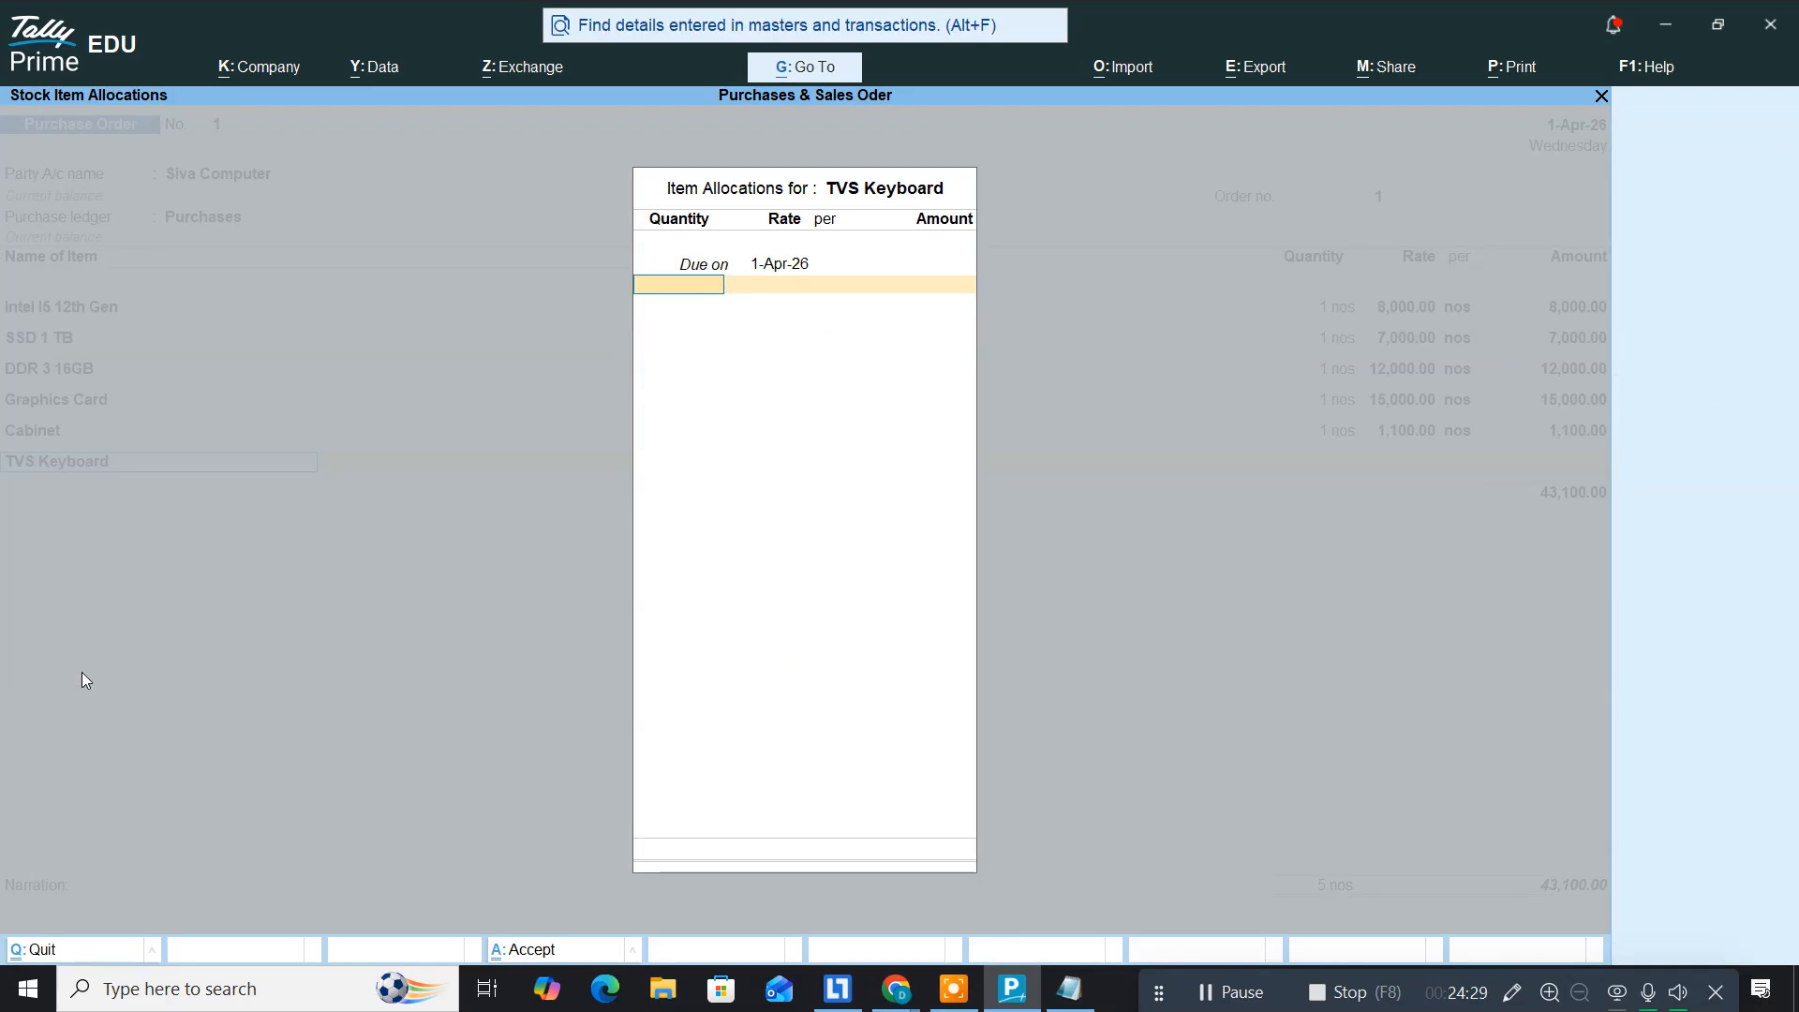
{"action": "key", "text": "Return"}
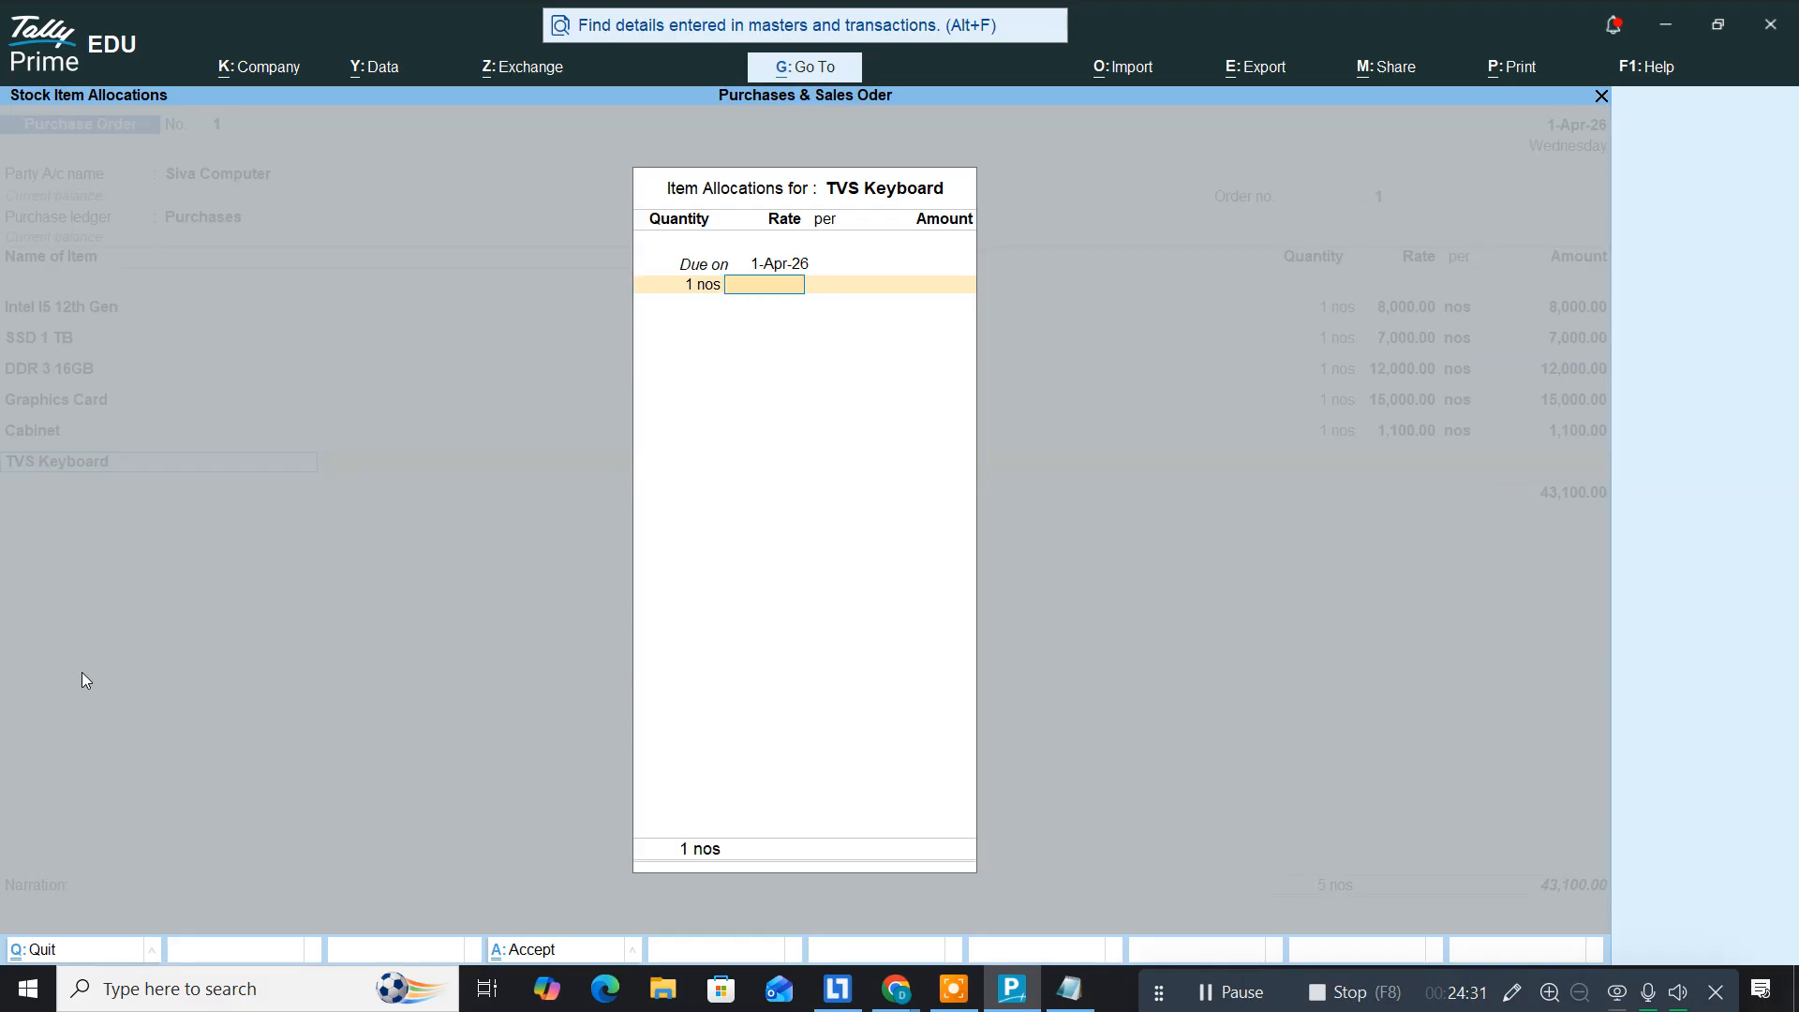
{"action": "key", "text": "alt+Tab"}
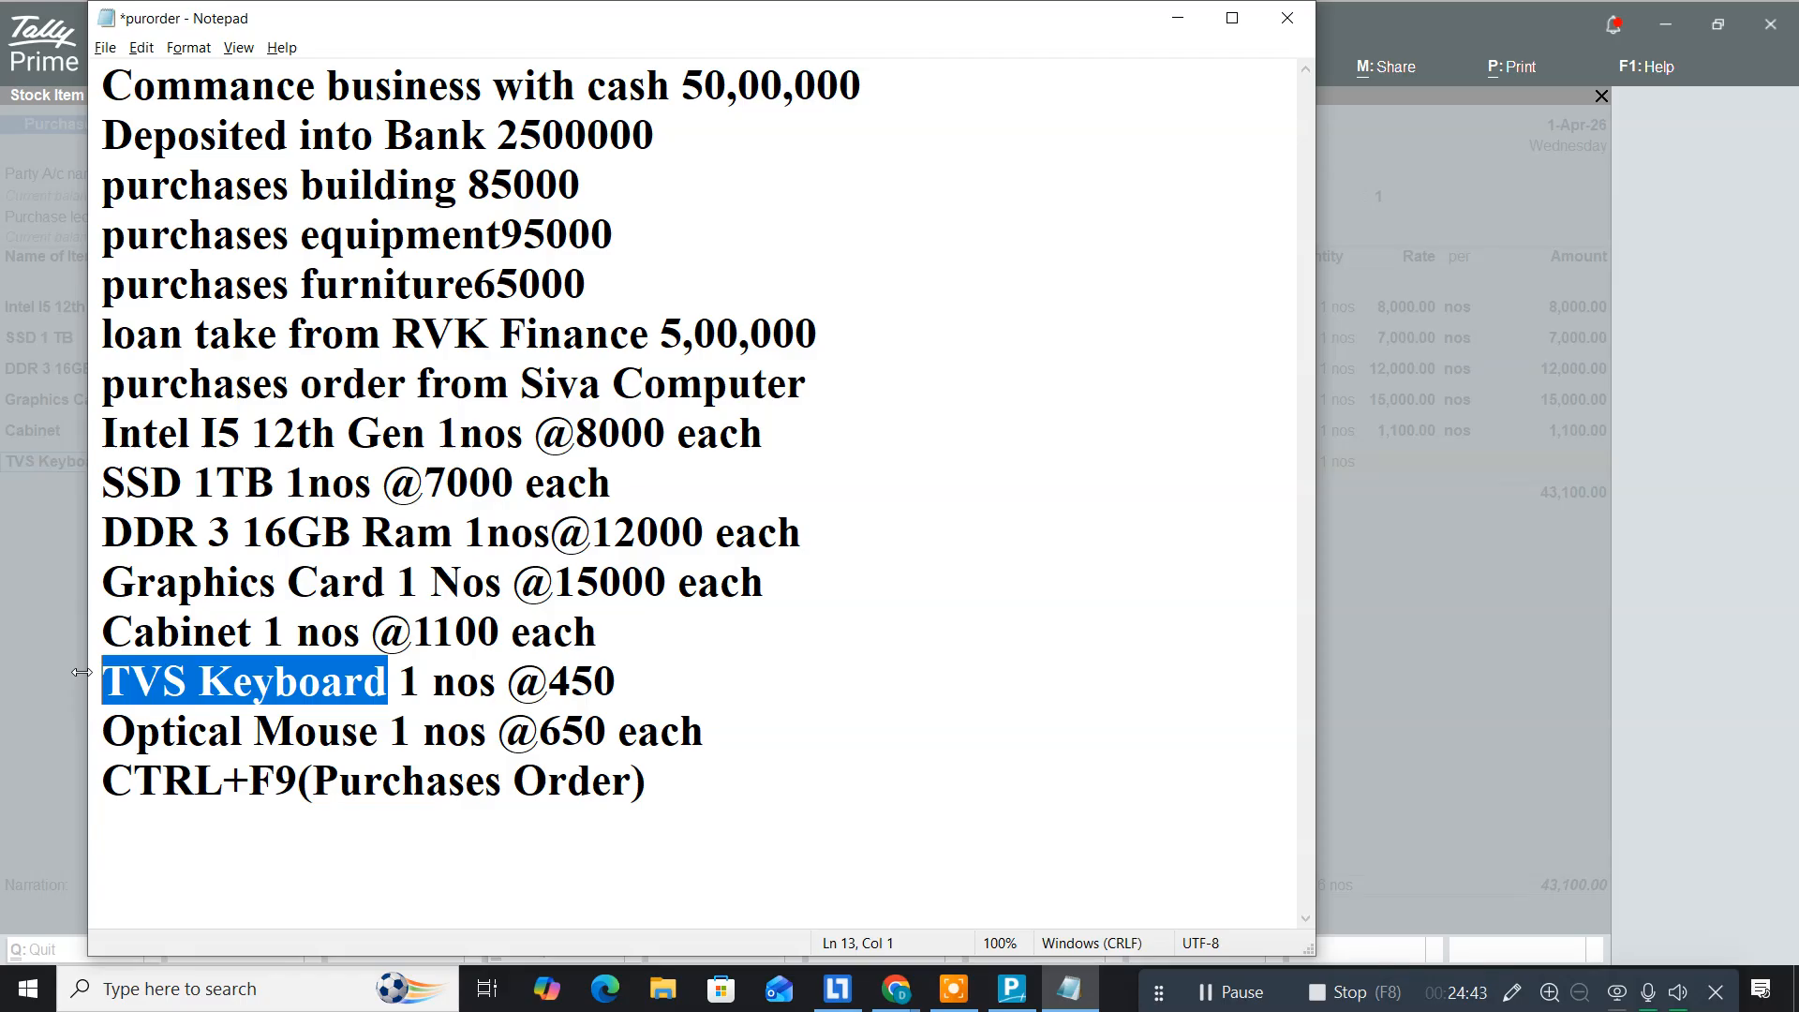
{"action": "key", "text": "alt+Tab"}
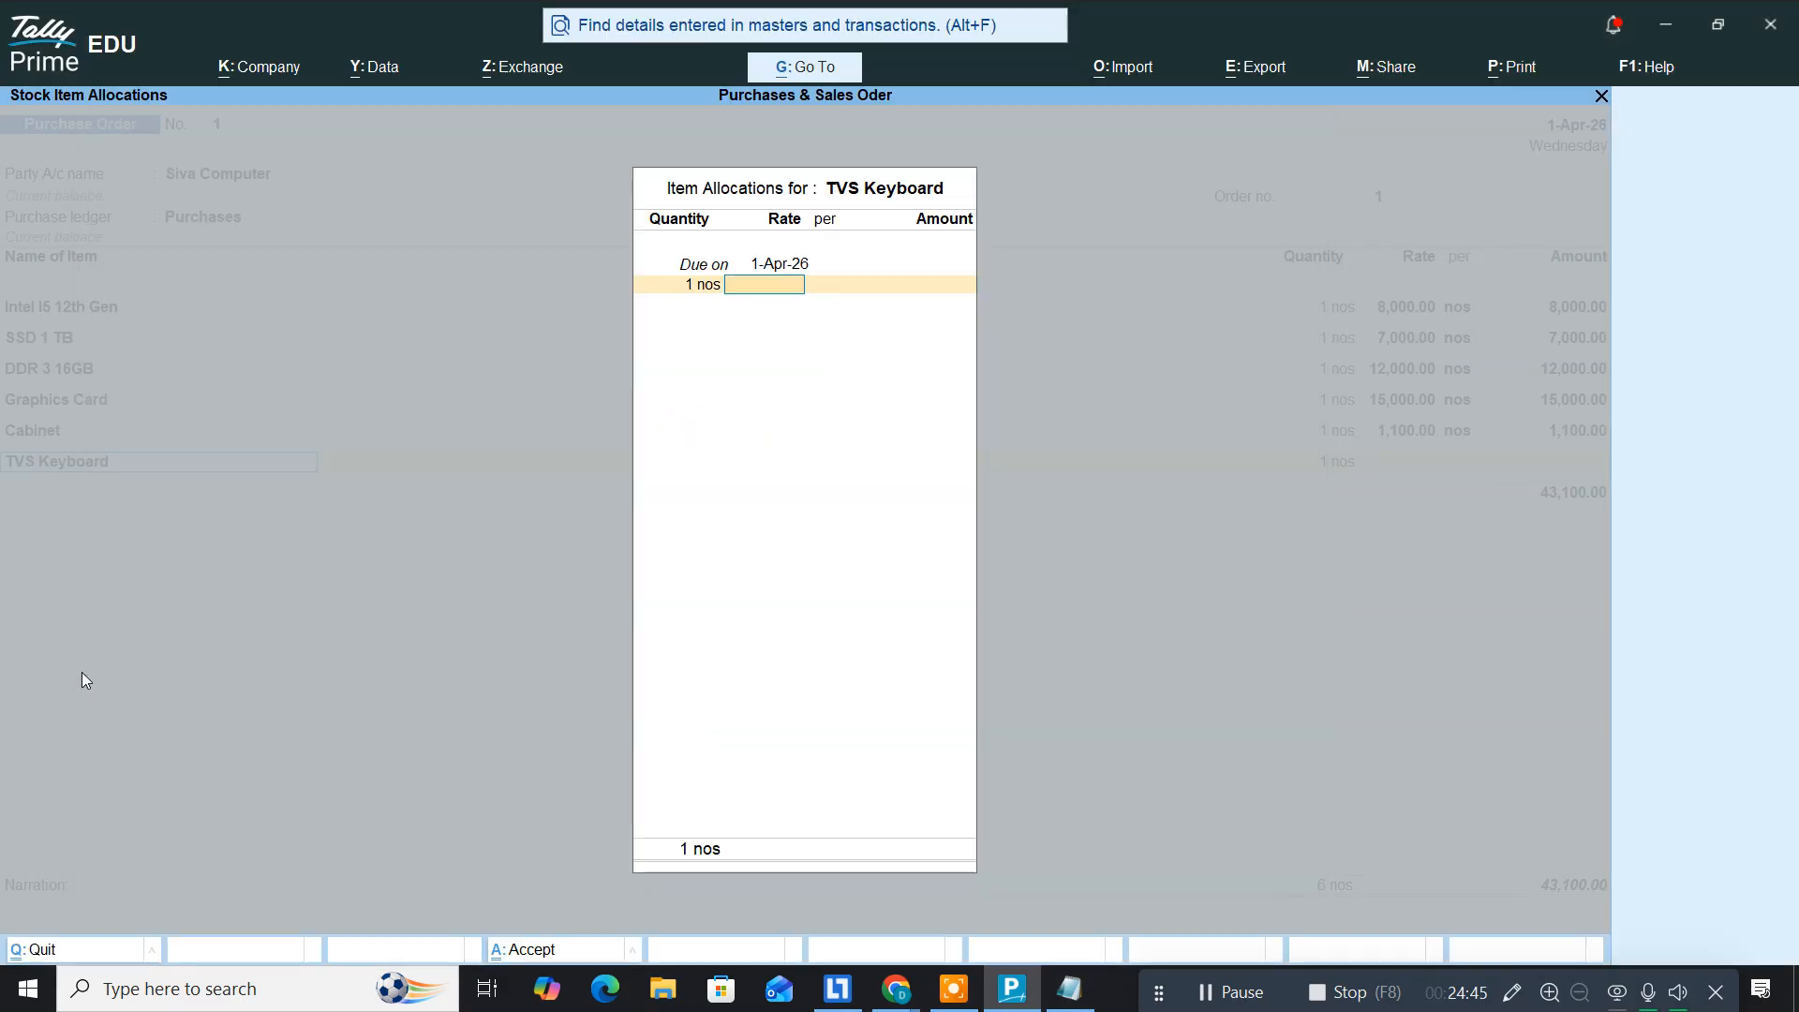
{"action": "type", "text": "450"}
{"action": "key", "text": "Return"}
{"action": "key", "text": "Return"}
{"action": "key", "text": "Return"}
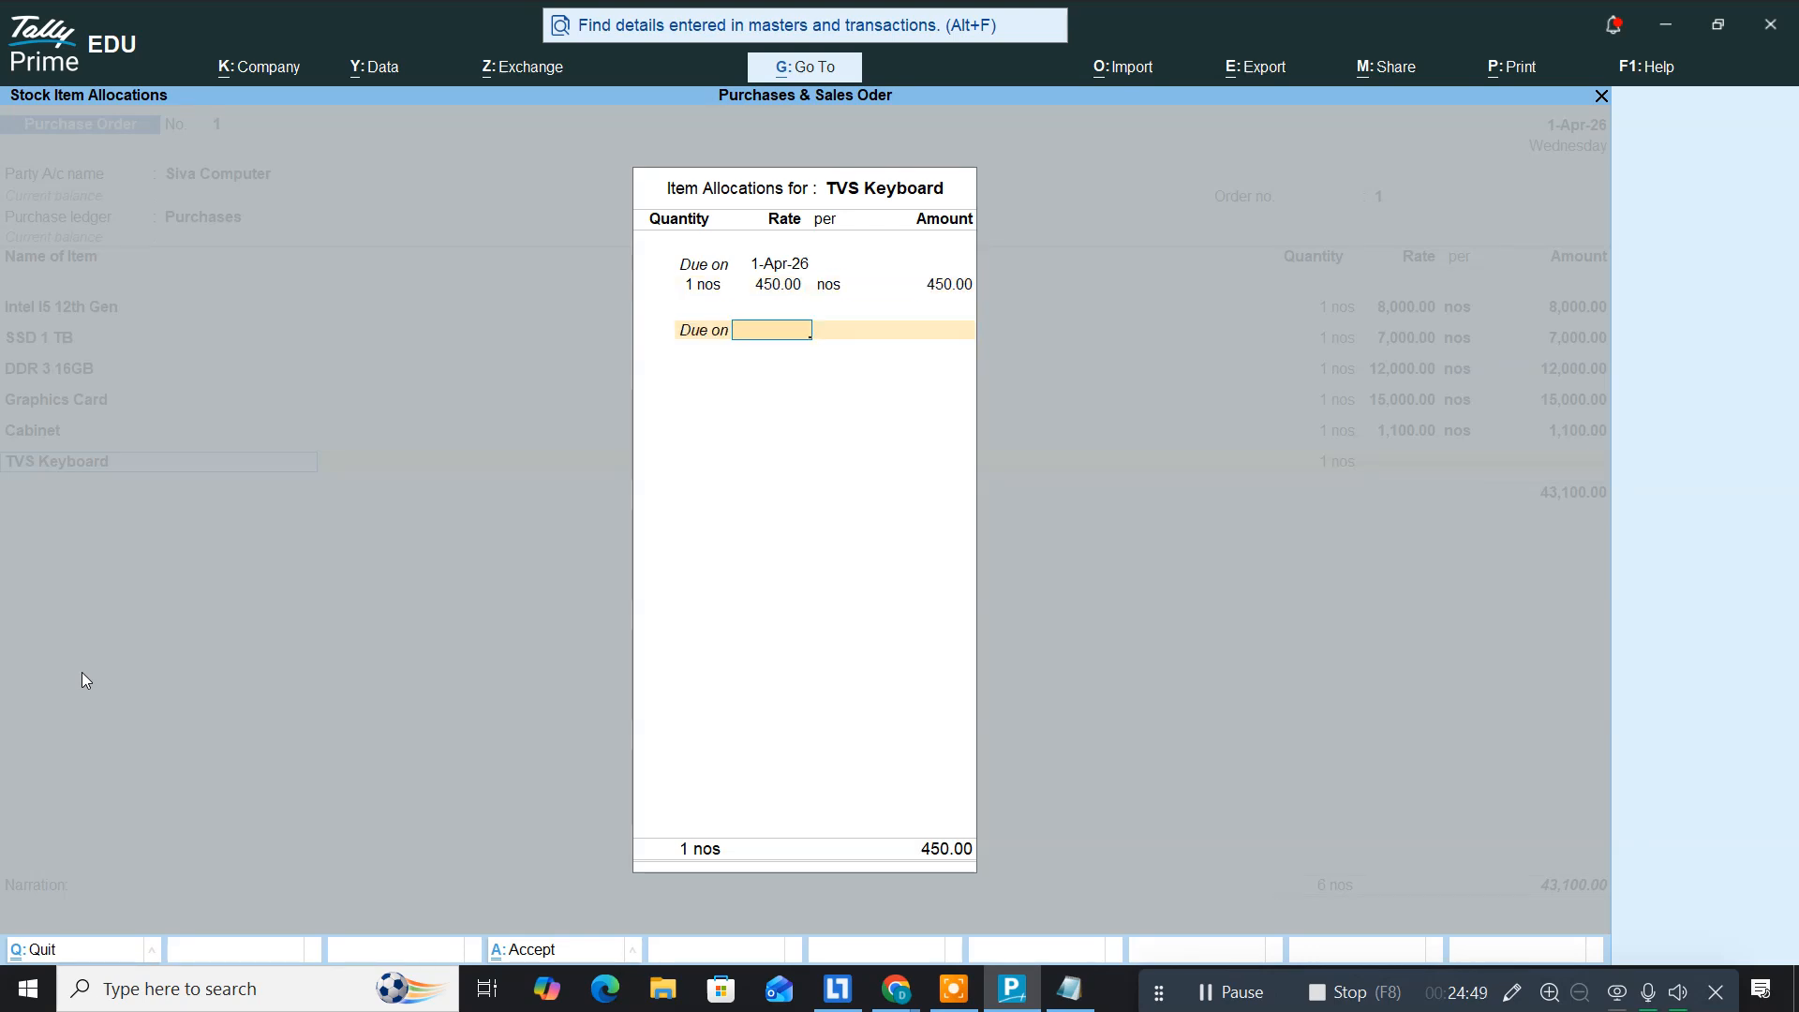
{"action": "key", "text": "Return"}
{"action": "key", "text": "Return"}
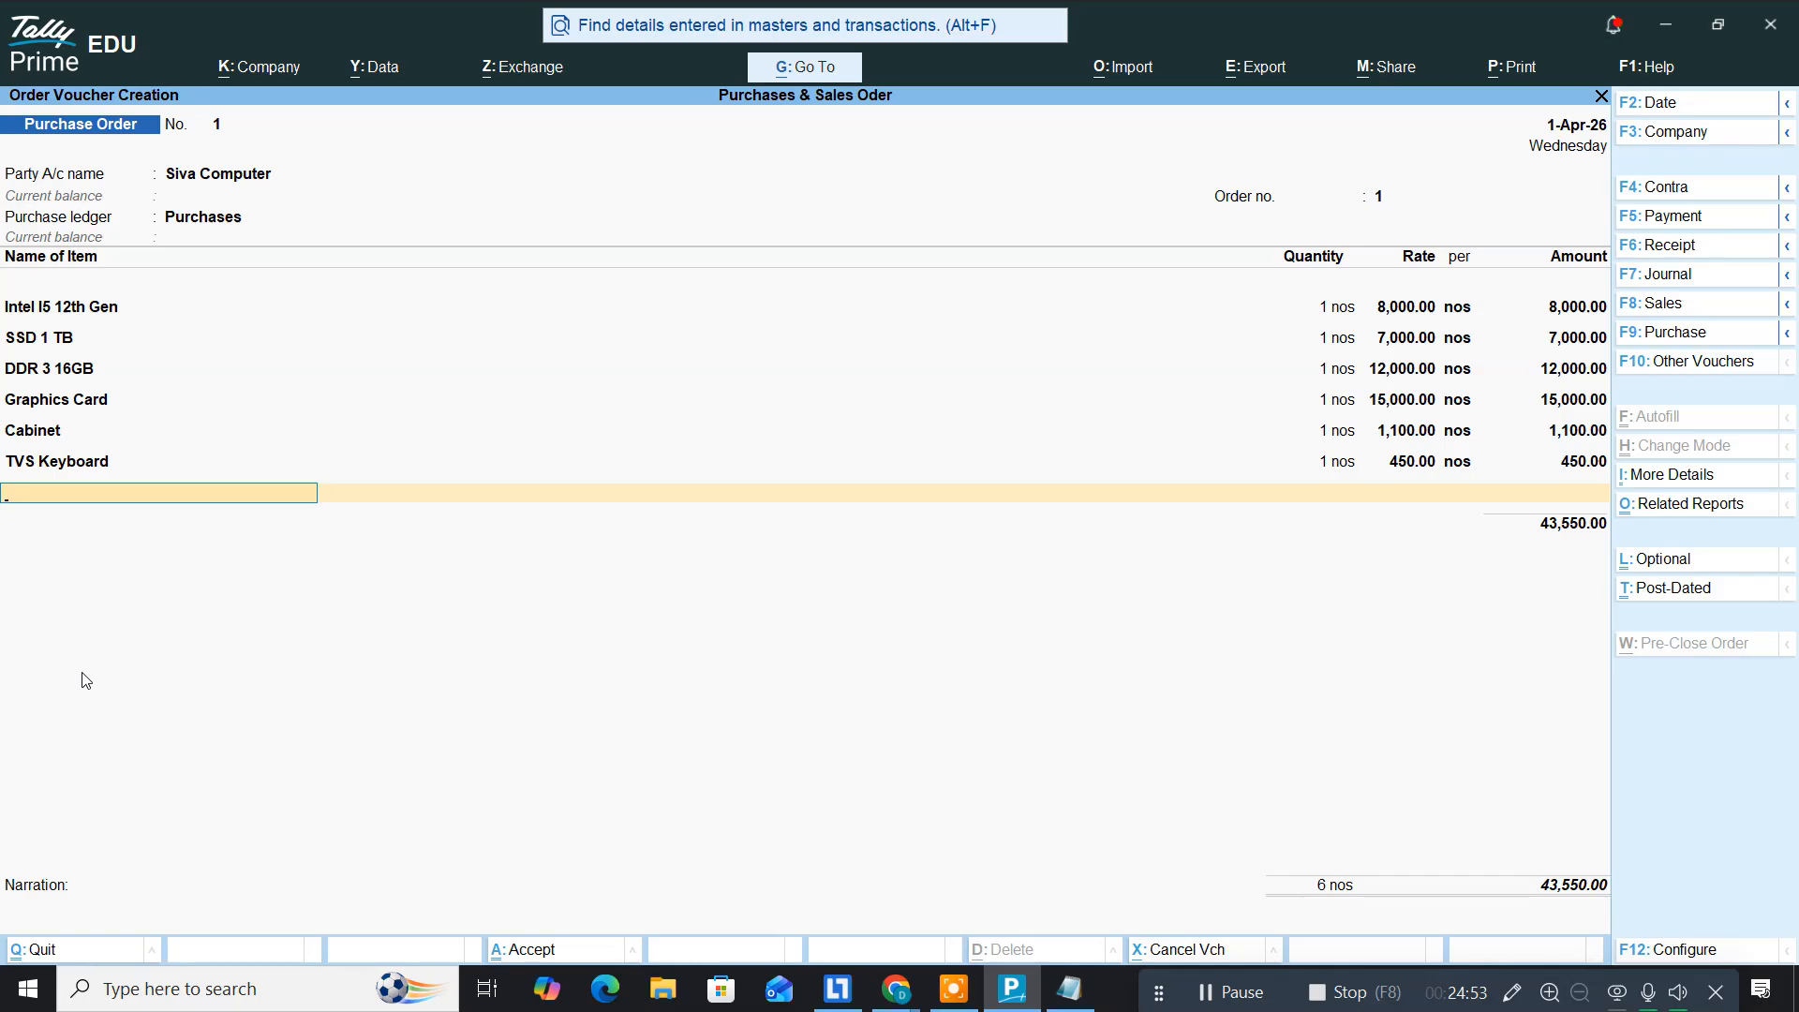
{"action": "key", "text": "alt+Tab"}
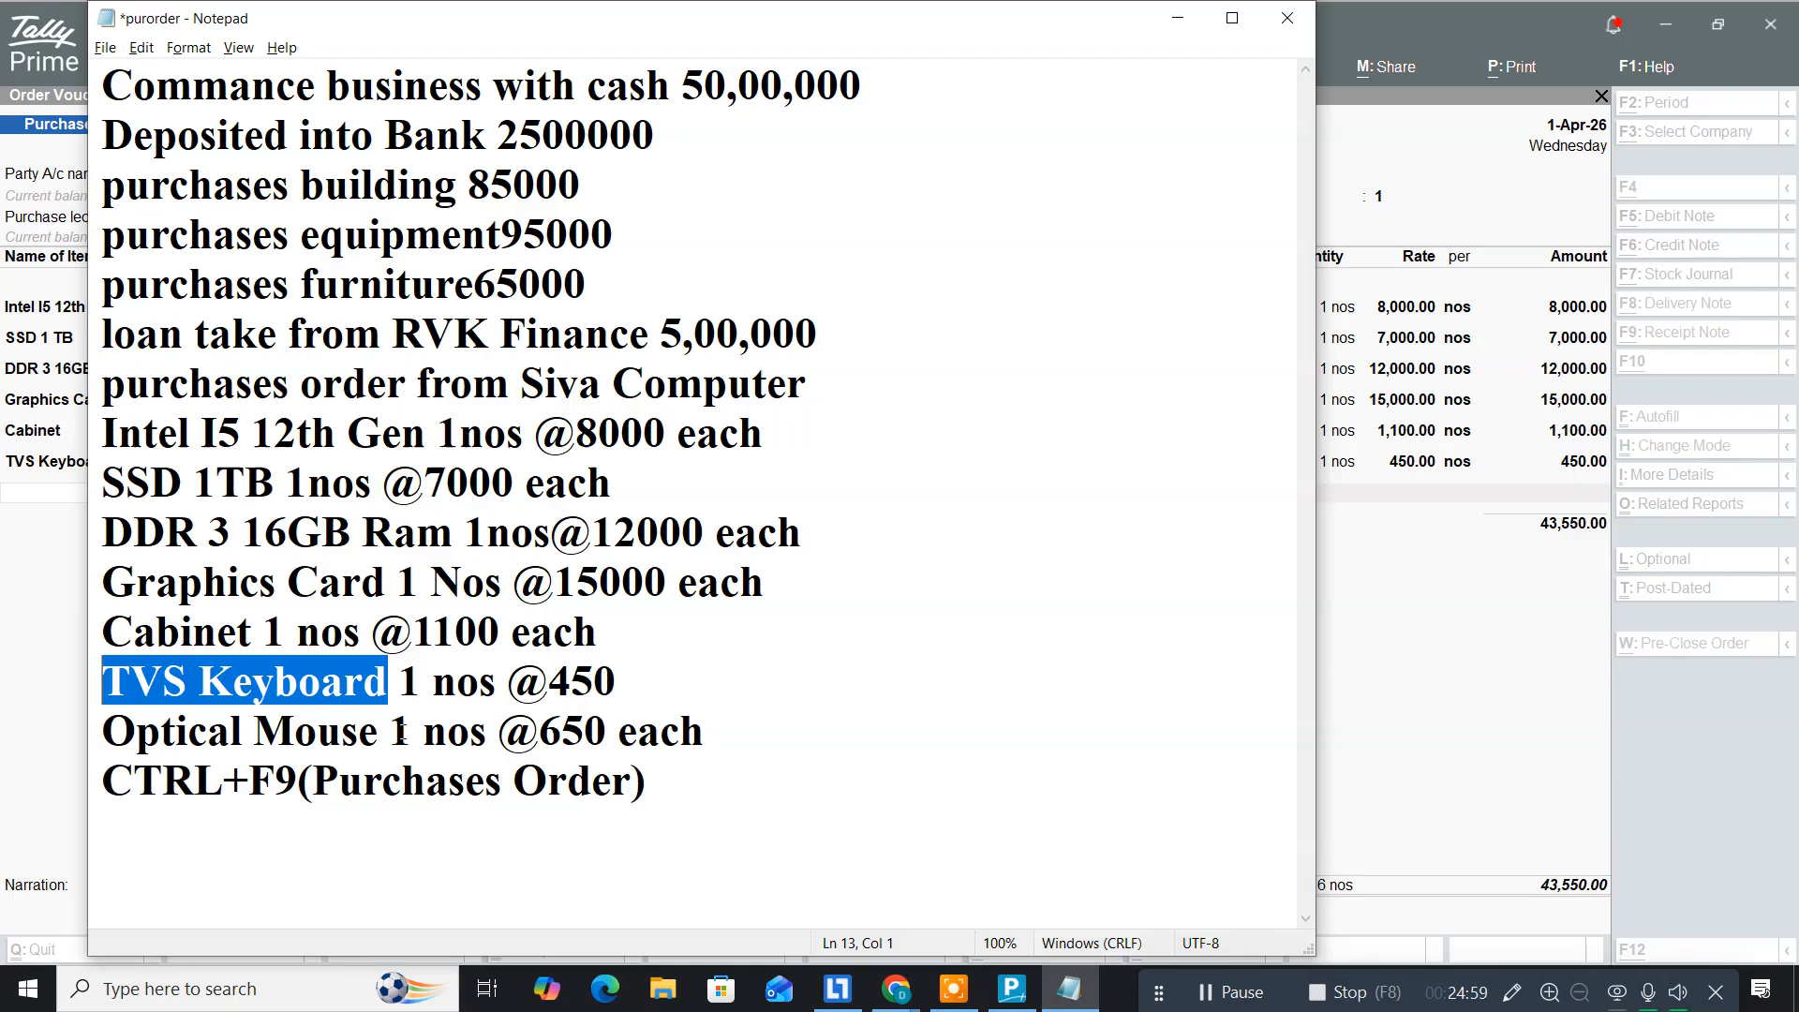
Step: Copy 'Optical Mouse' from Notepad and start a new stock item with that name
{"action": "left_click_drag", "start_coordinate": [380, 732], "coordinate": [78, 740]}
{"action": "key", "text": "ctrl+c"}
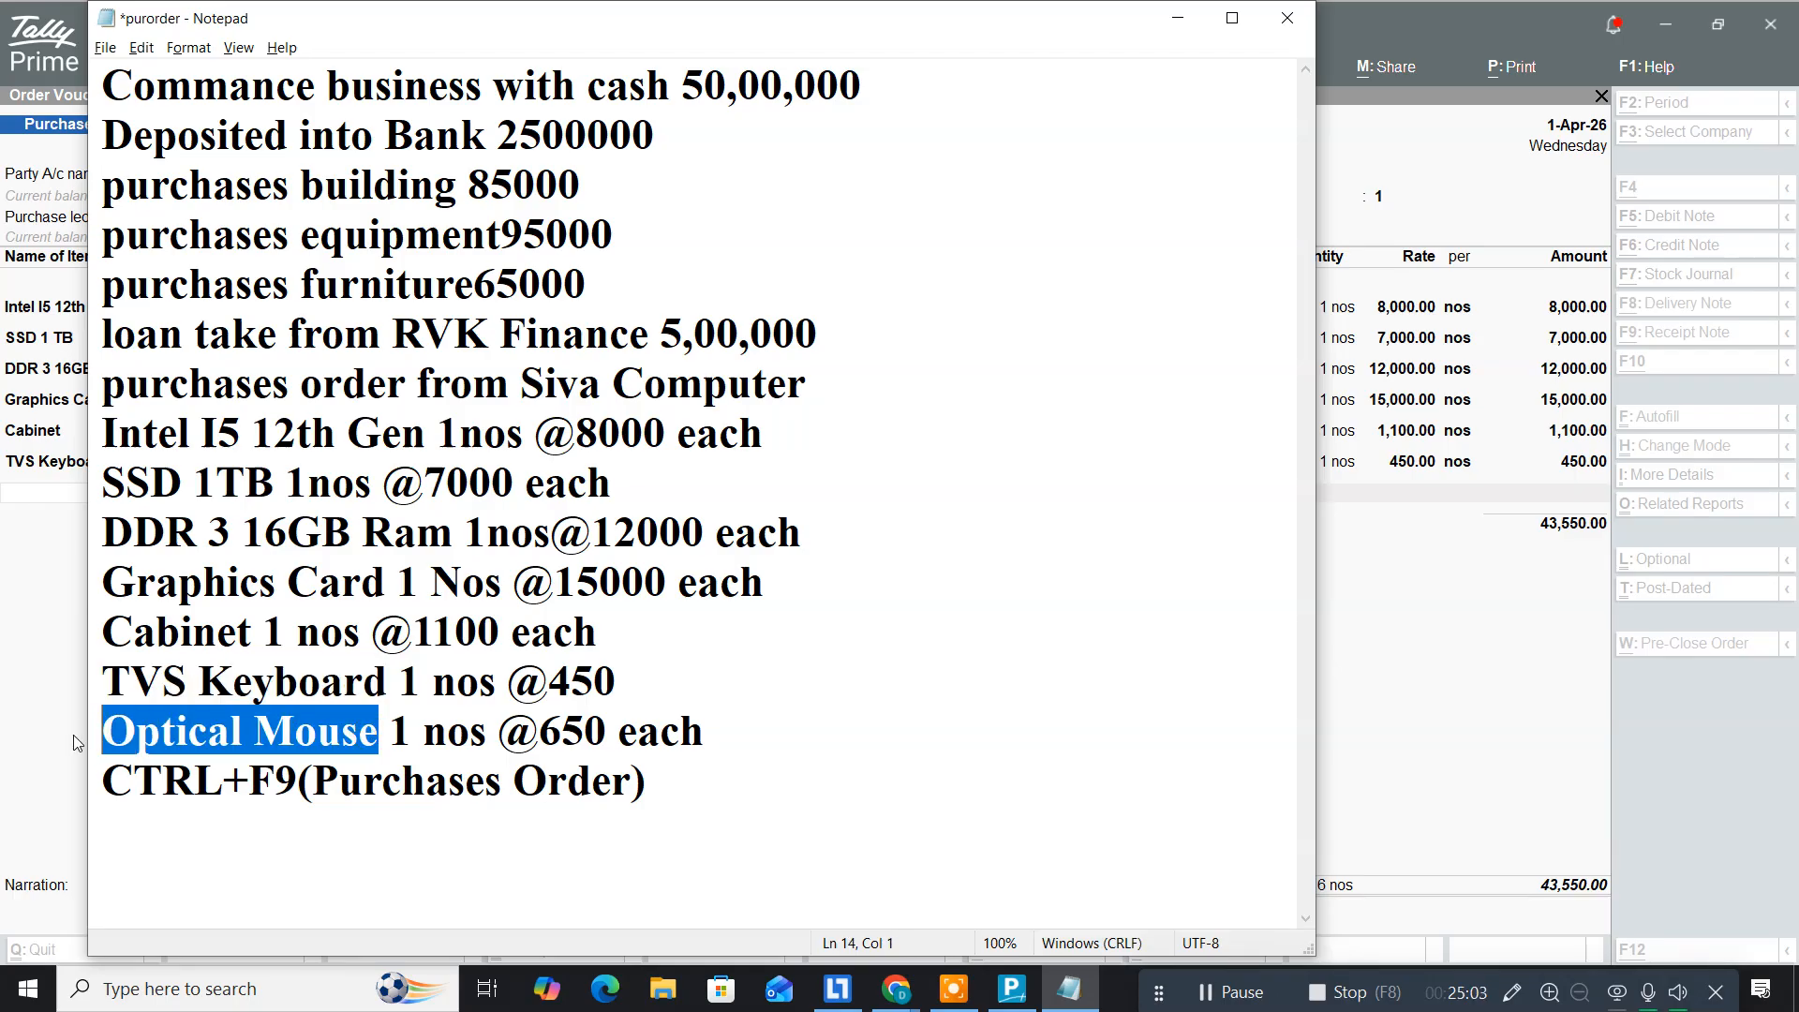
{"action": "left_click", "coordinate": [73, 735]}
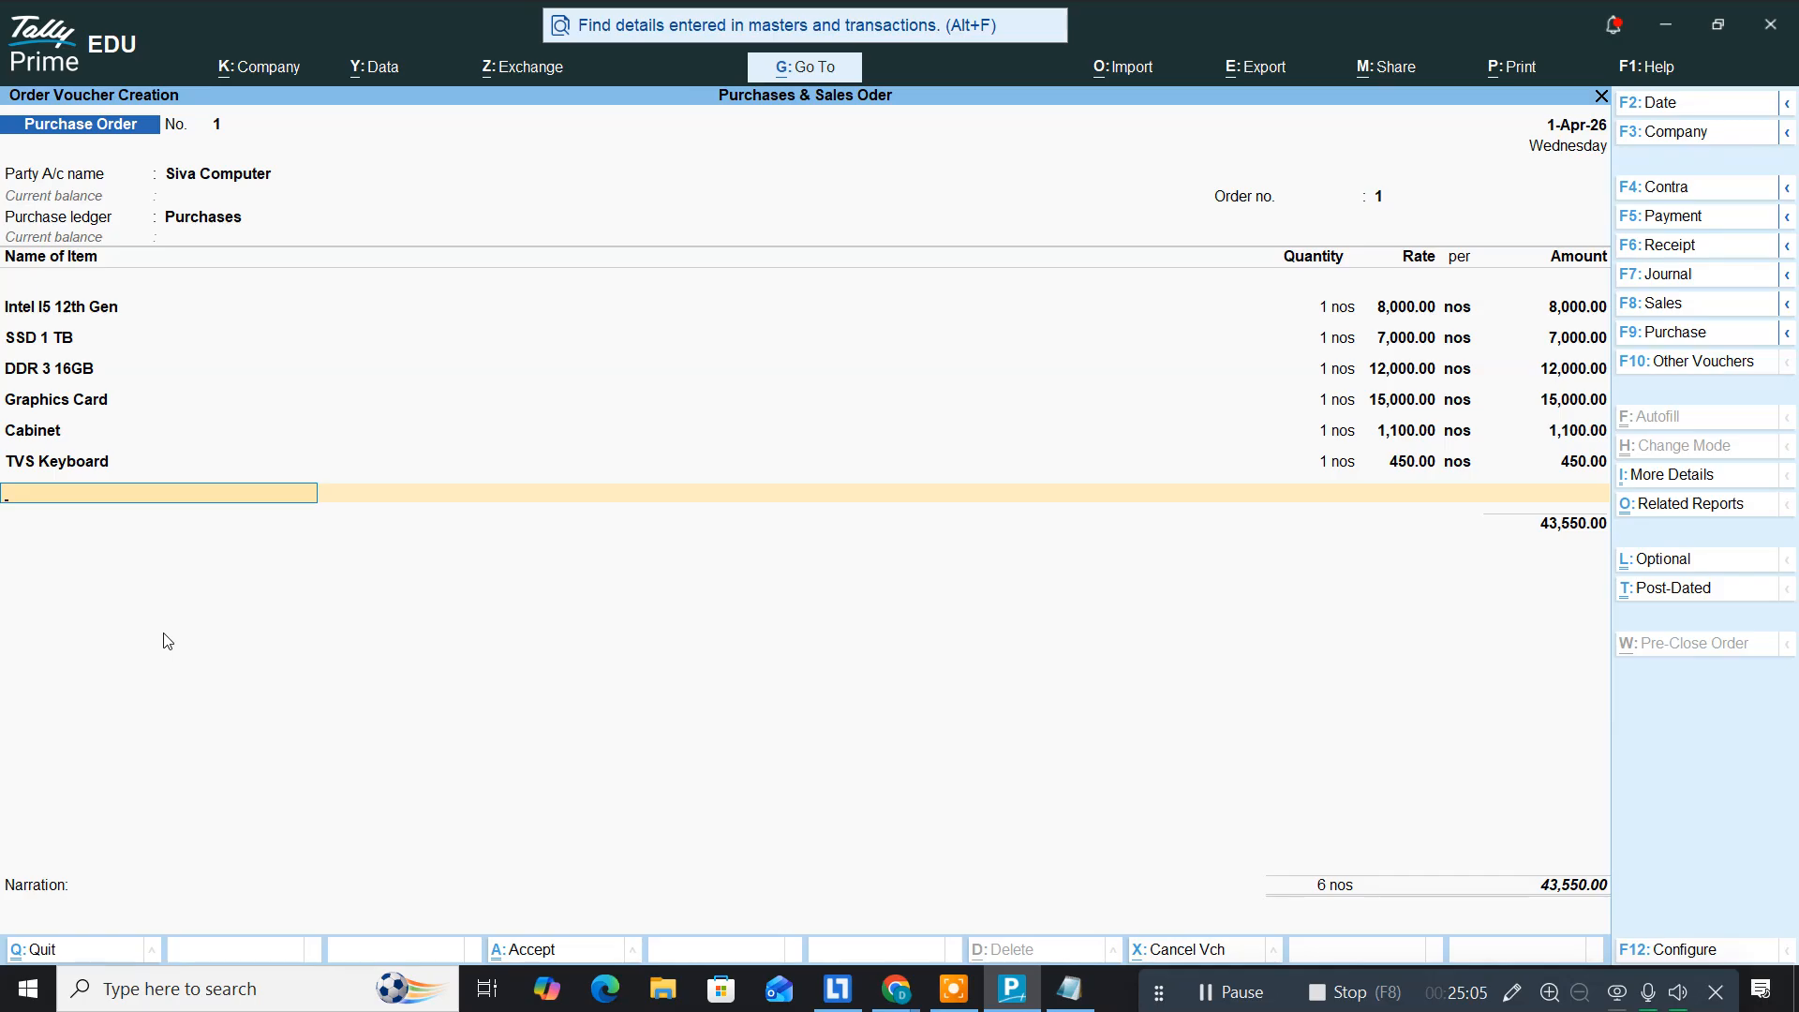
{"action": "key", "text": "alt+c"}
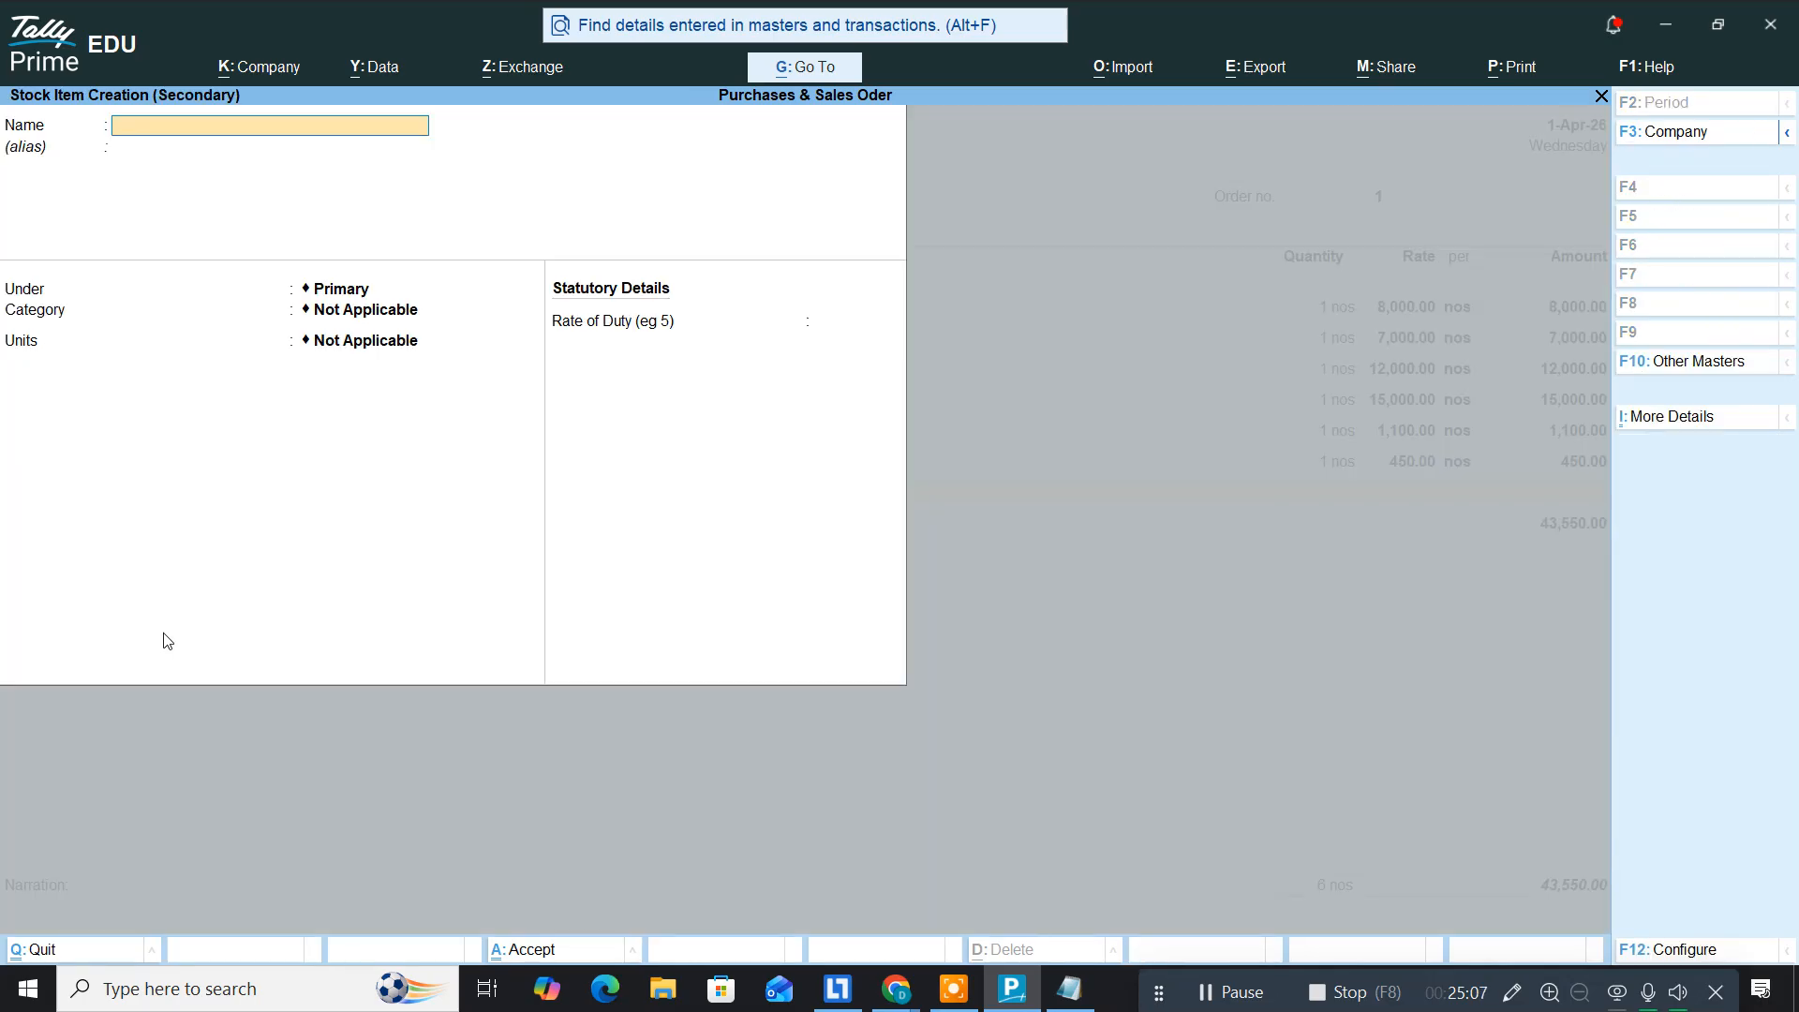
{"action": "key", "text": "ctrl+v"}
{"action": "key", "text": "Return"}
{"action": "key", "text": "Return"}
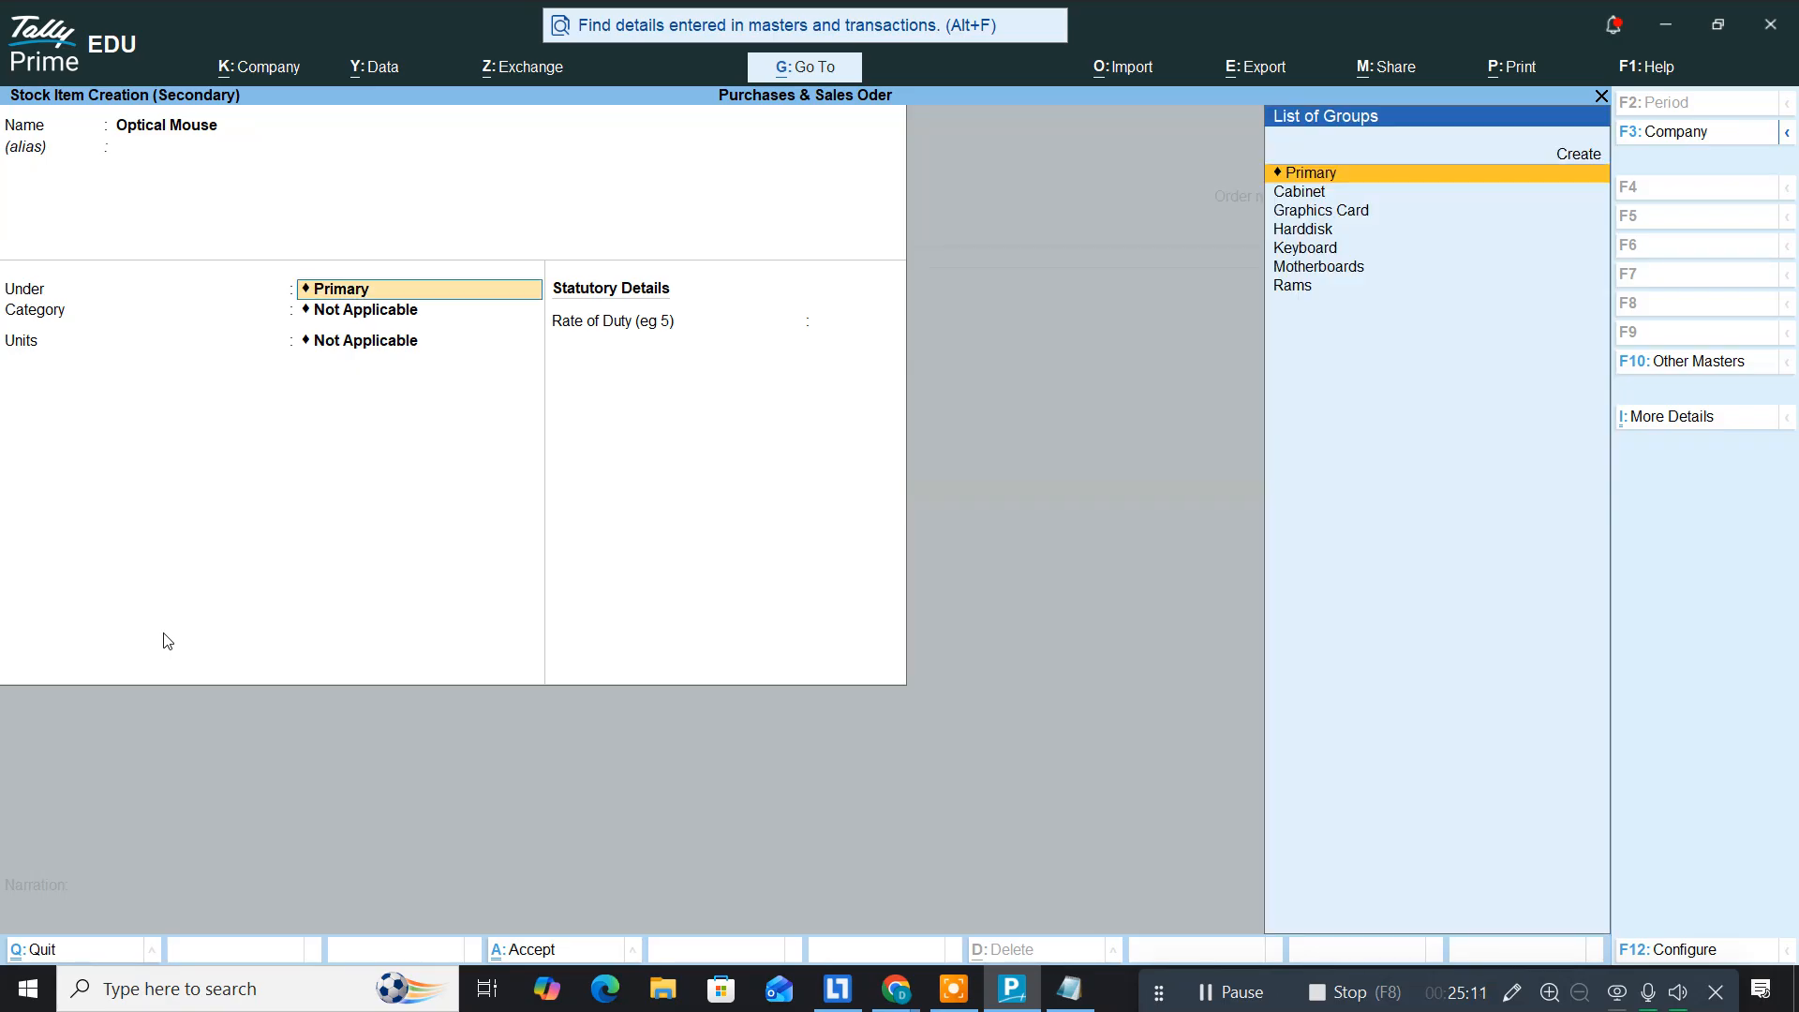
Step: Create a Mouse stock group under Primary, set unit nos, and save the Optical Mouse item
{"action": "key", "text": "alt+c"}
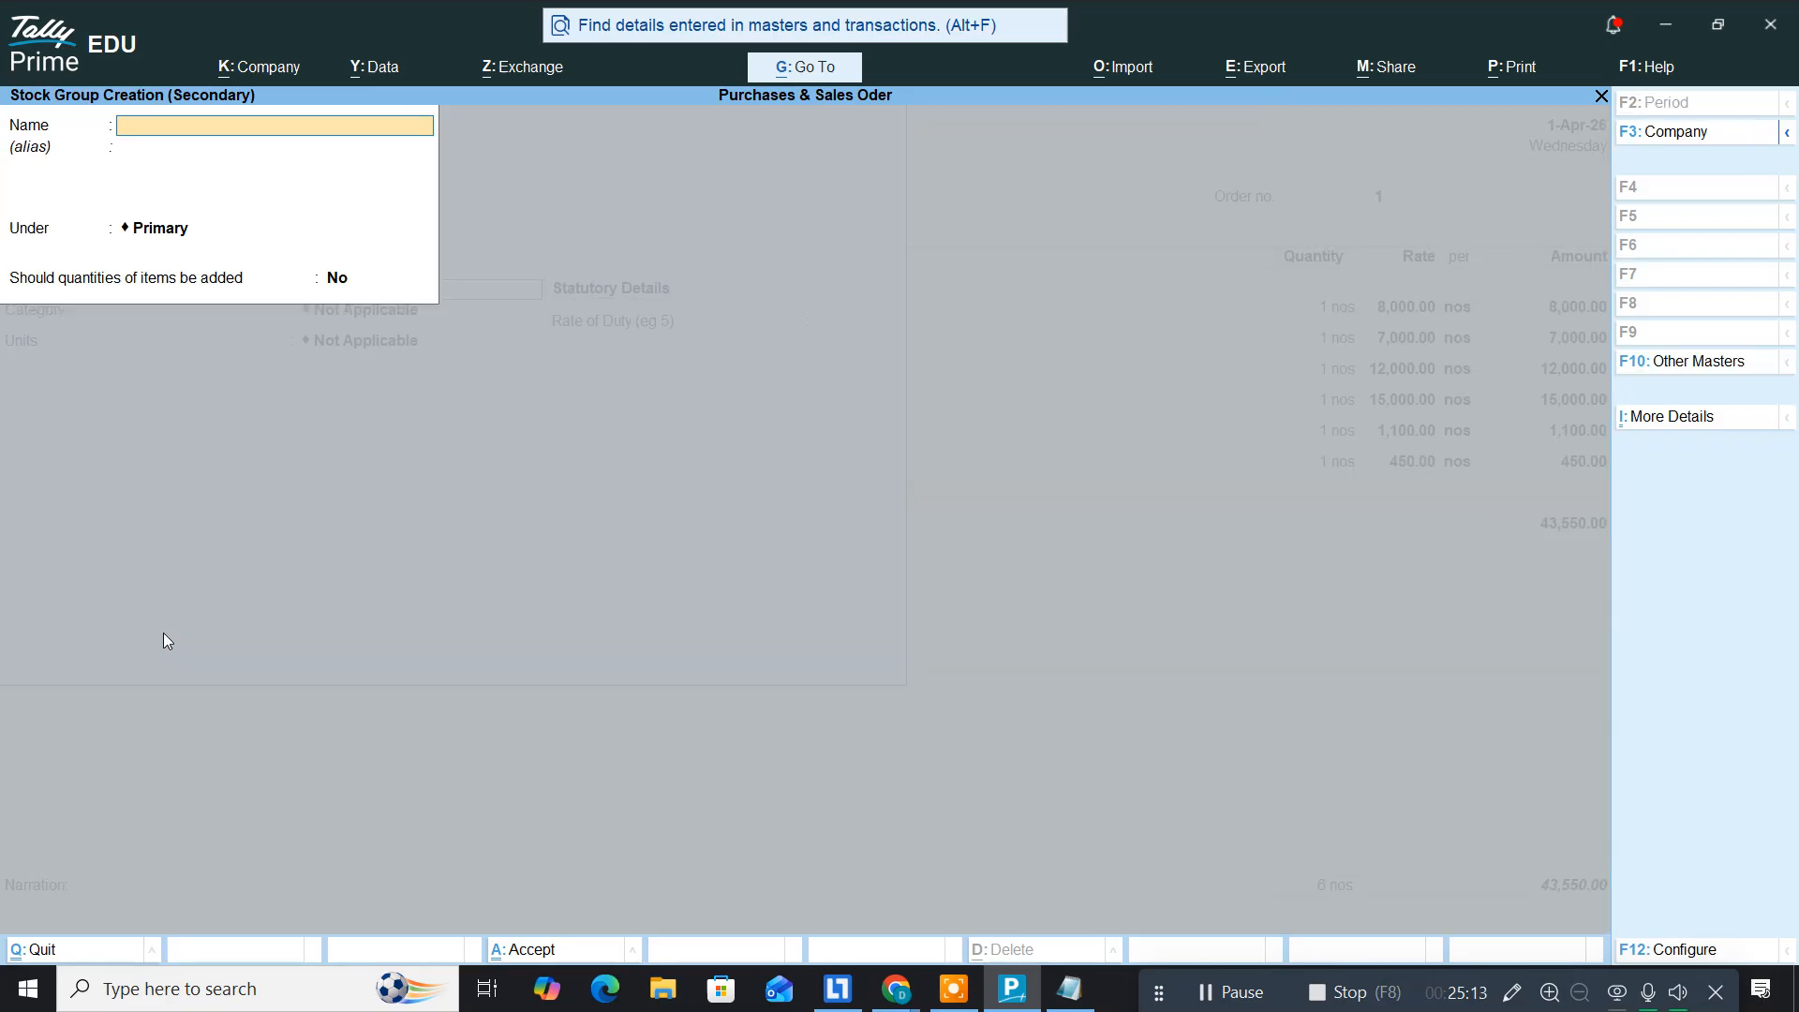
{"action": "type", "text": "Mouse"}
{"action": "key", "text": "Return"}
{"action": "key", "text": "Return"}
{"action": "key", "text": "Return"}
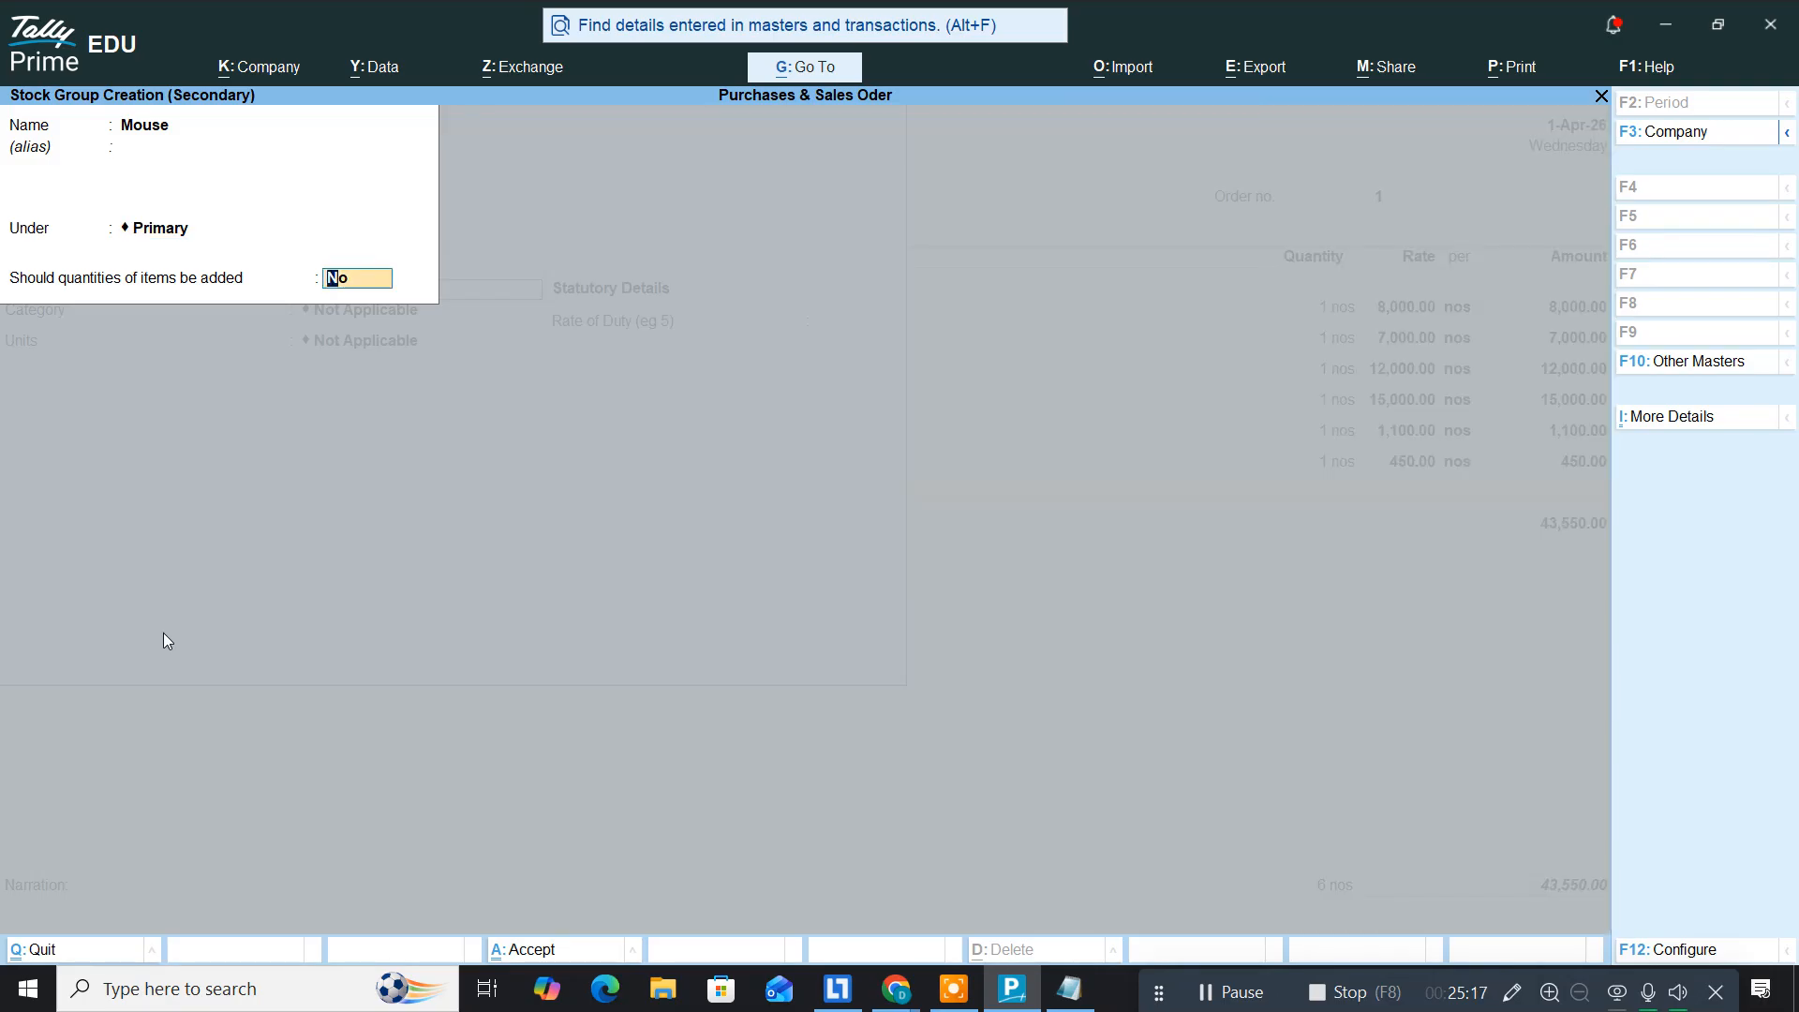
{"action": "type", "text": "y"}
{"action": "key", "text": "Return"}
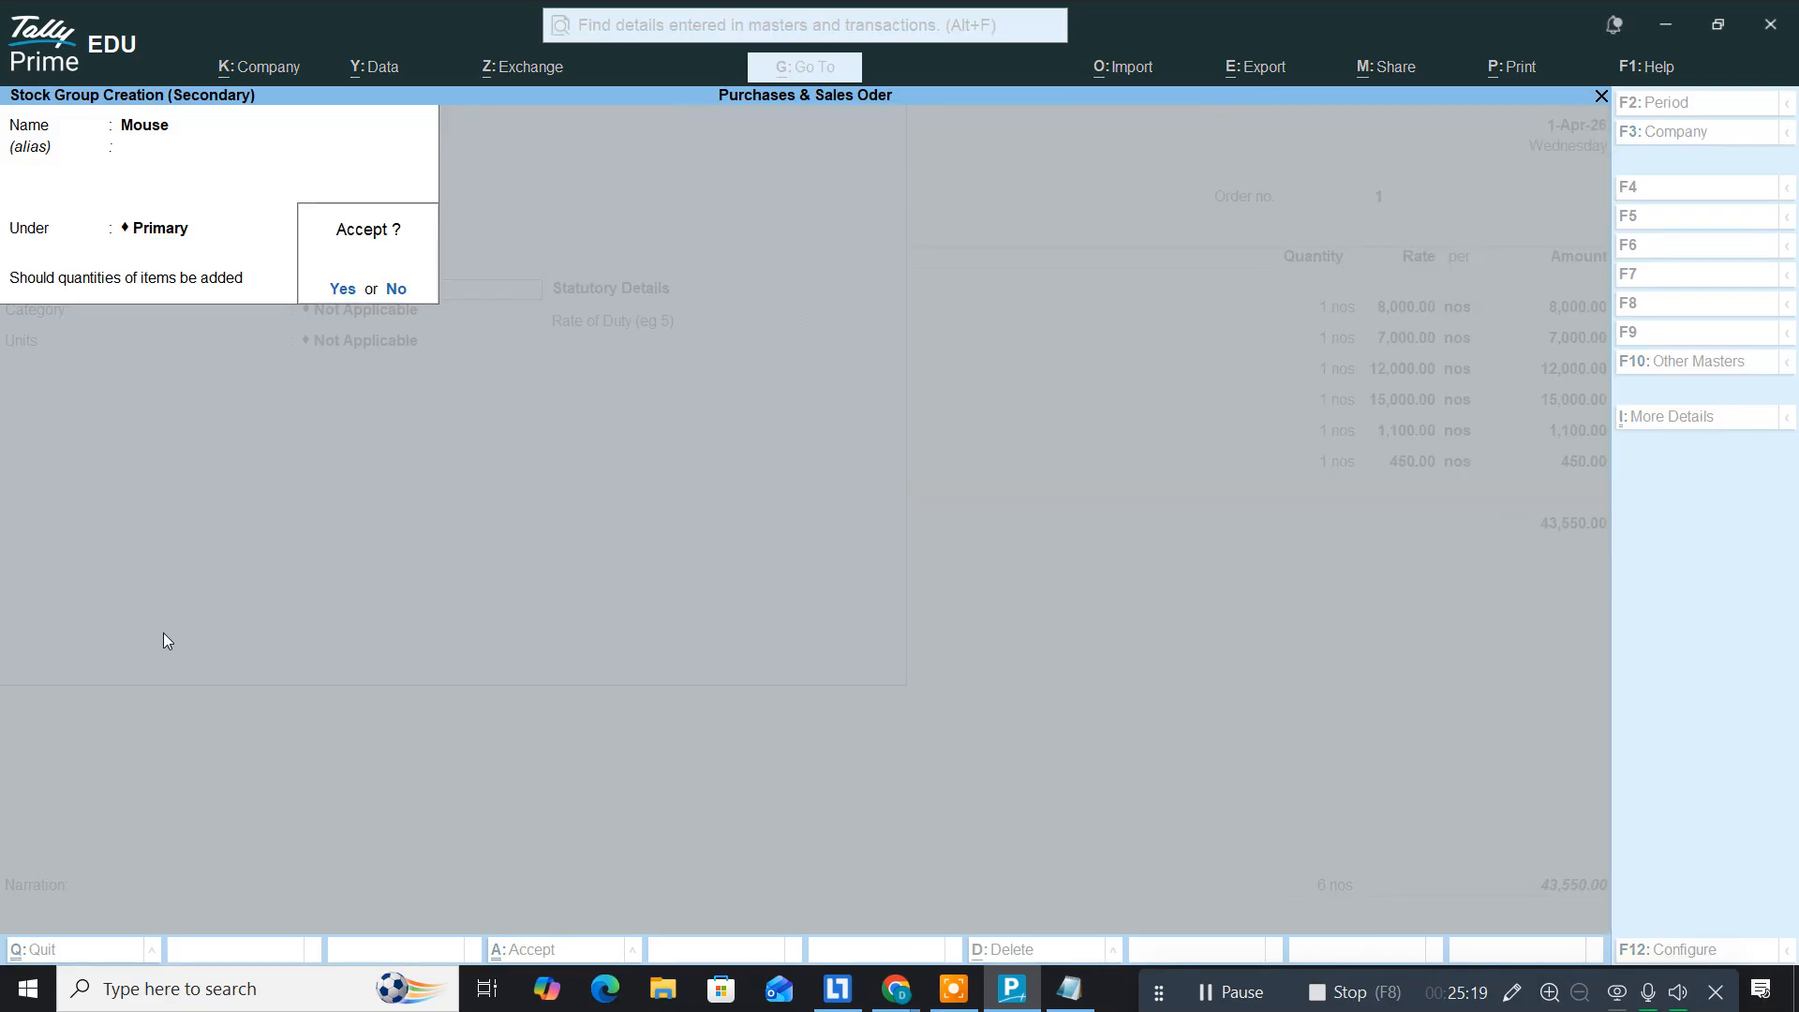
{"action": "key", "text": "Return"}
{"action": "key", "text": "Return"}
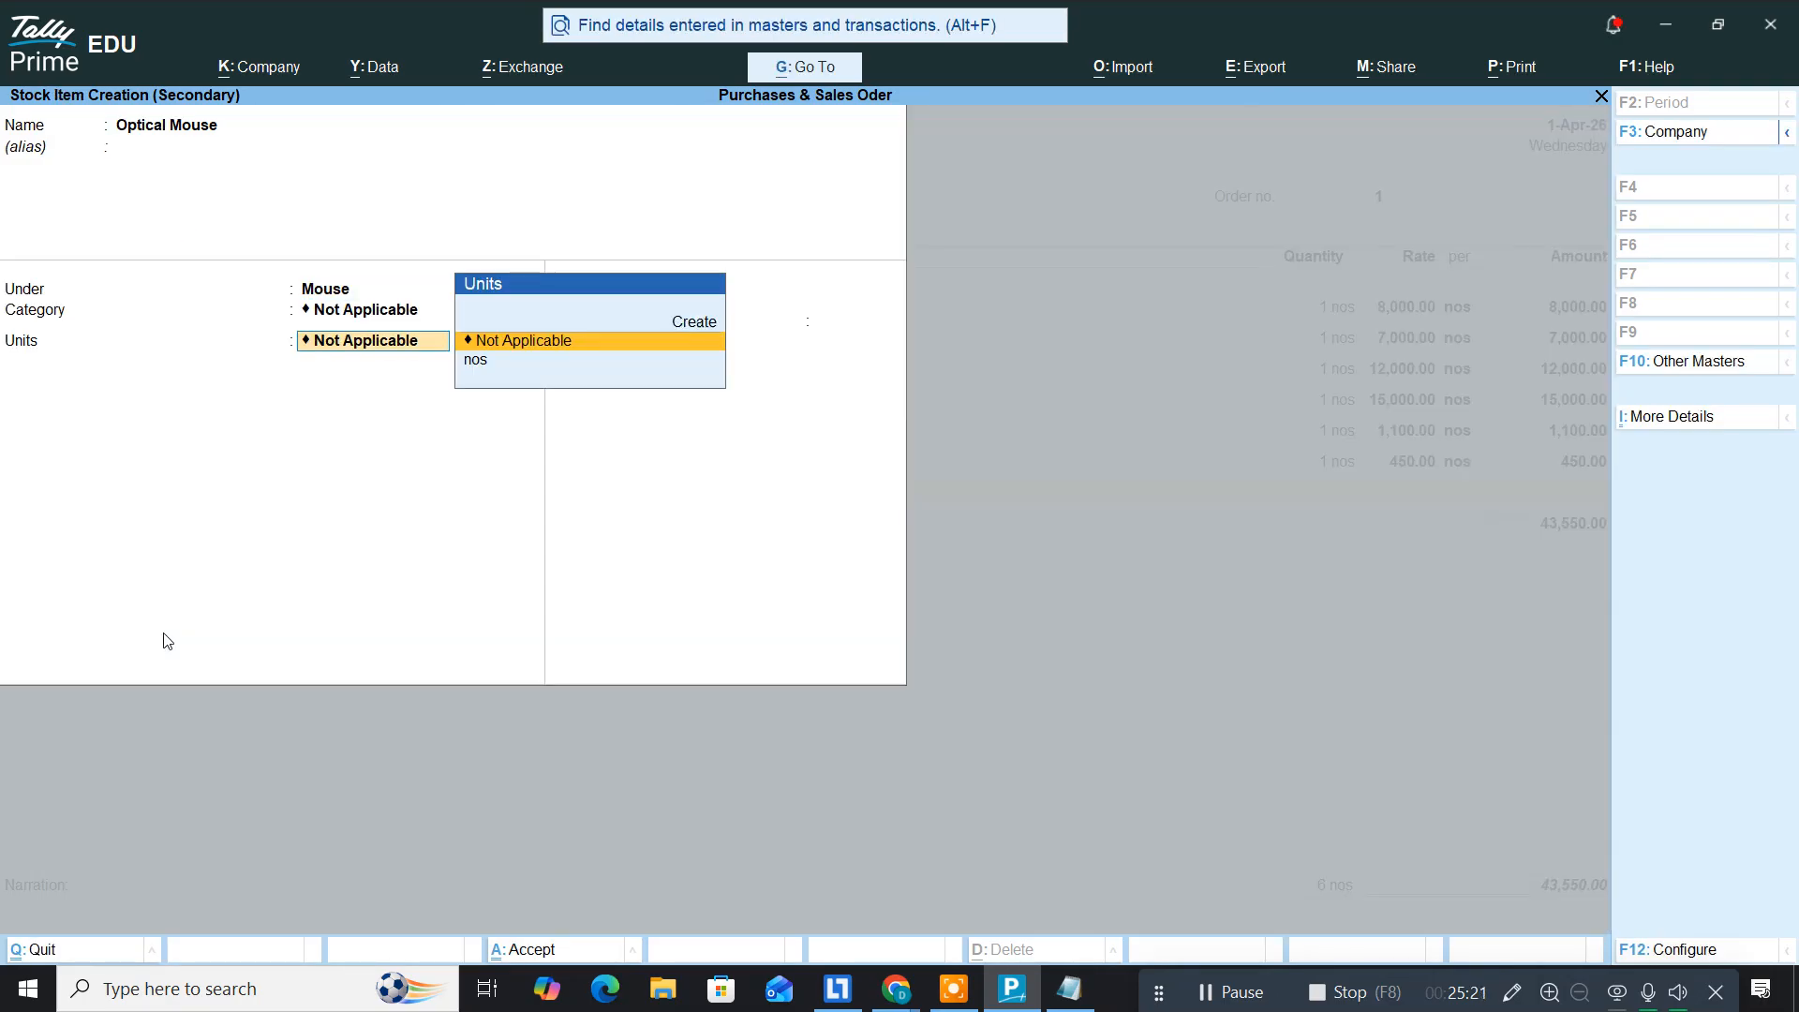
{"action": "key", "text": "Down"}
{"action": "key", "text": "Return"}
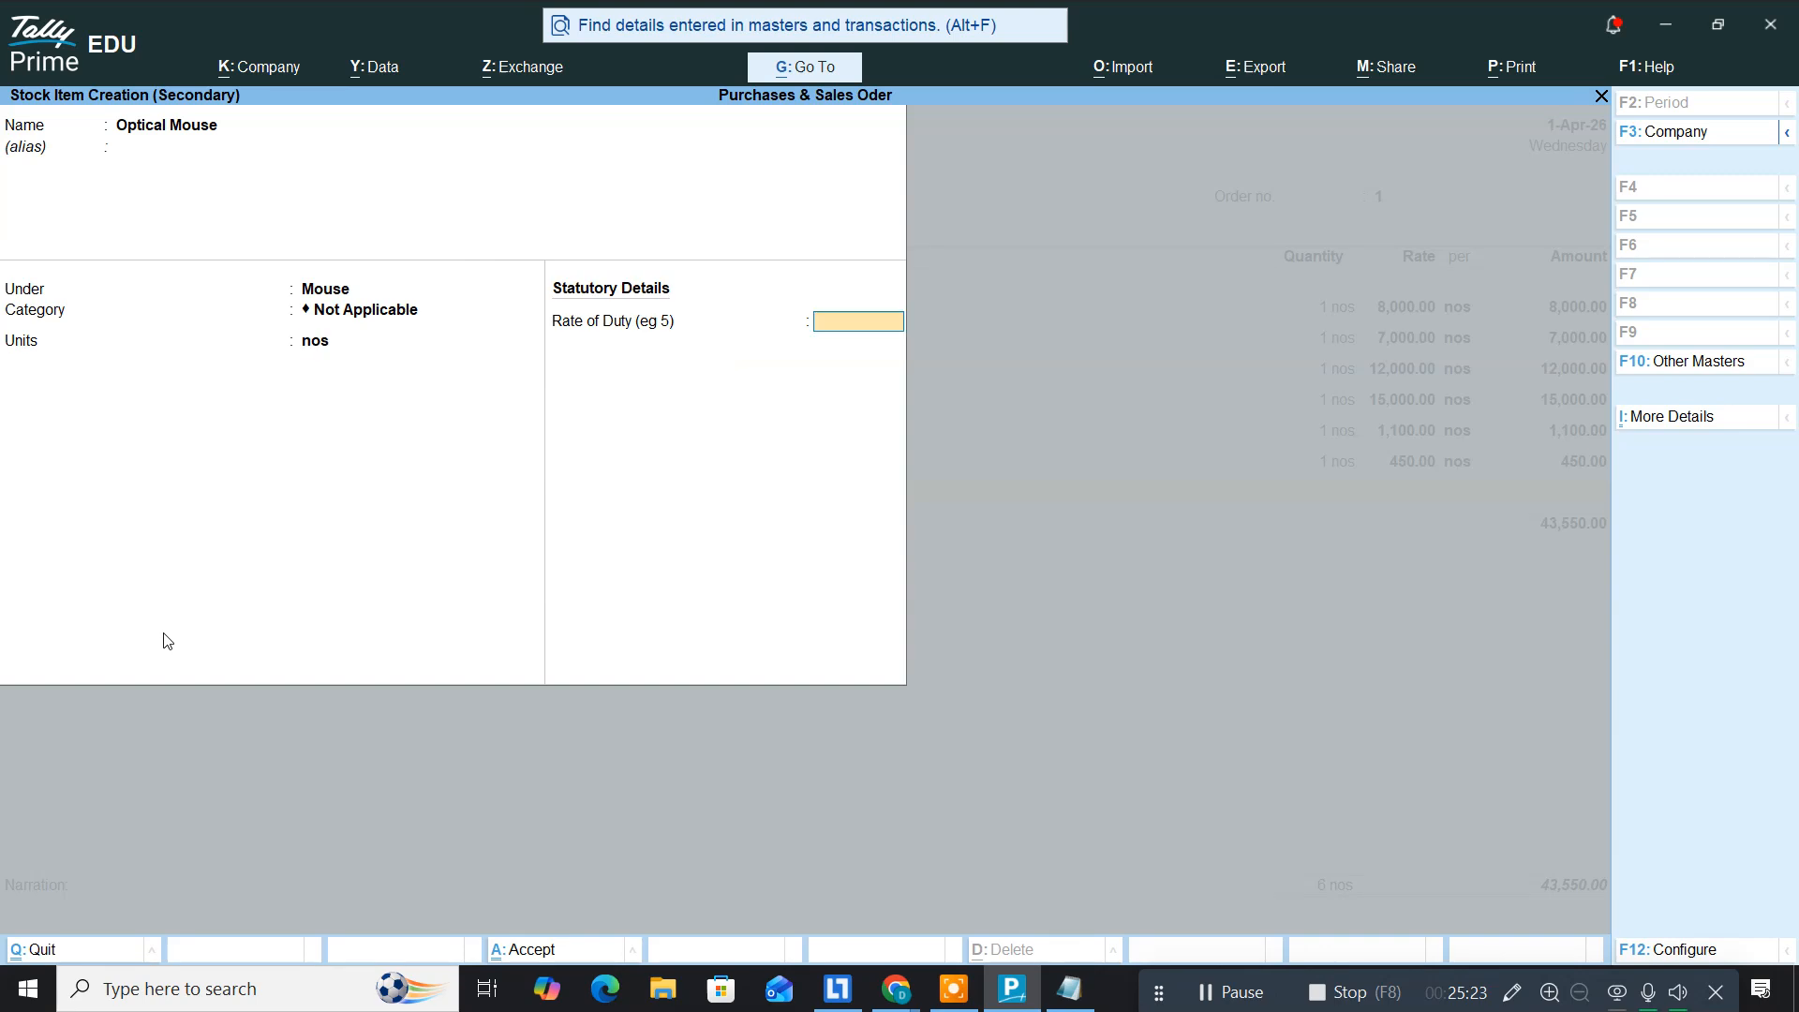
{"action": "key", "text": "Return"}
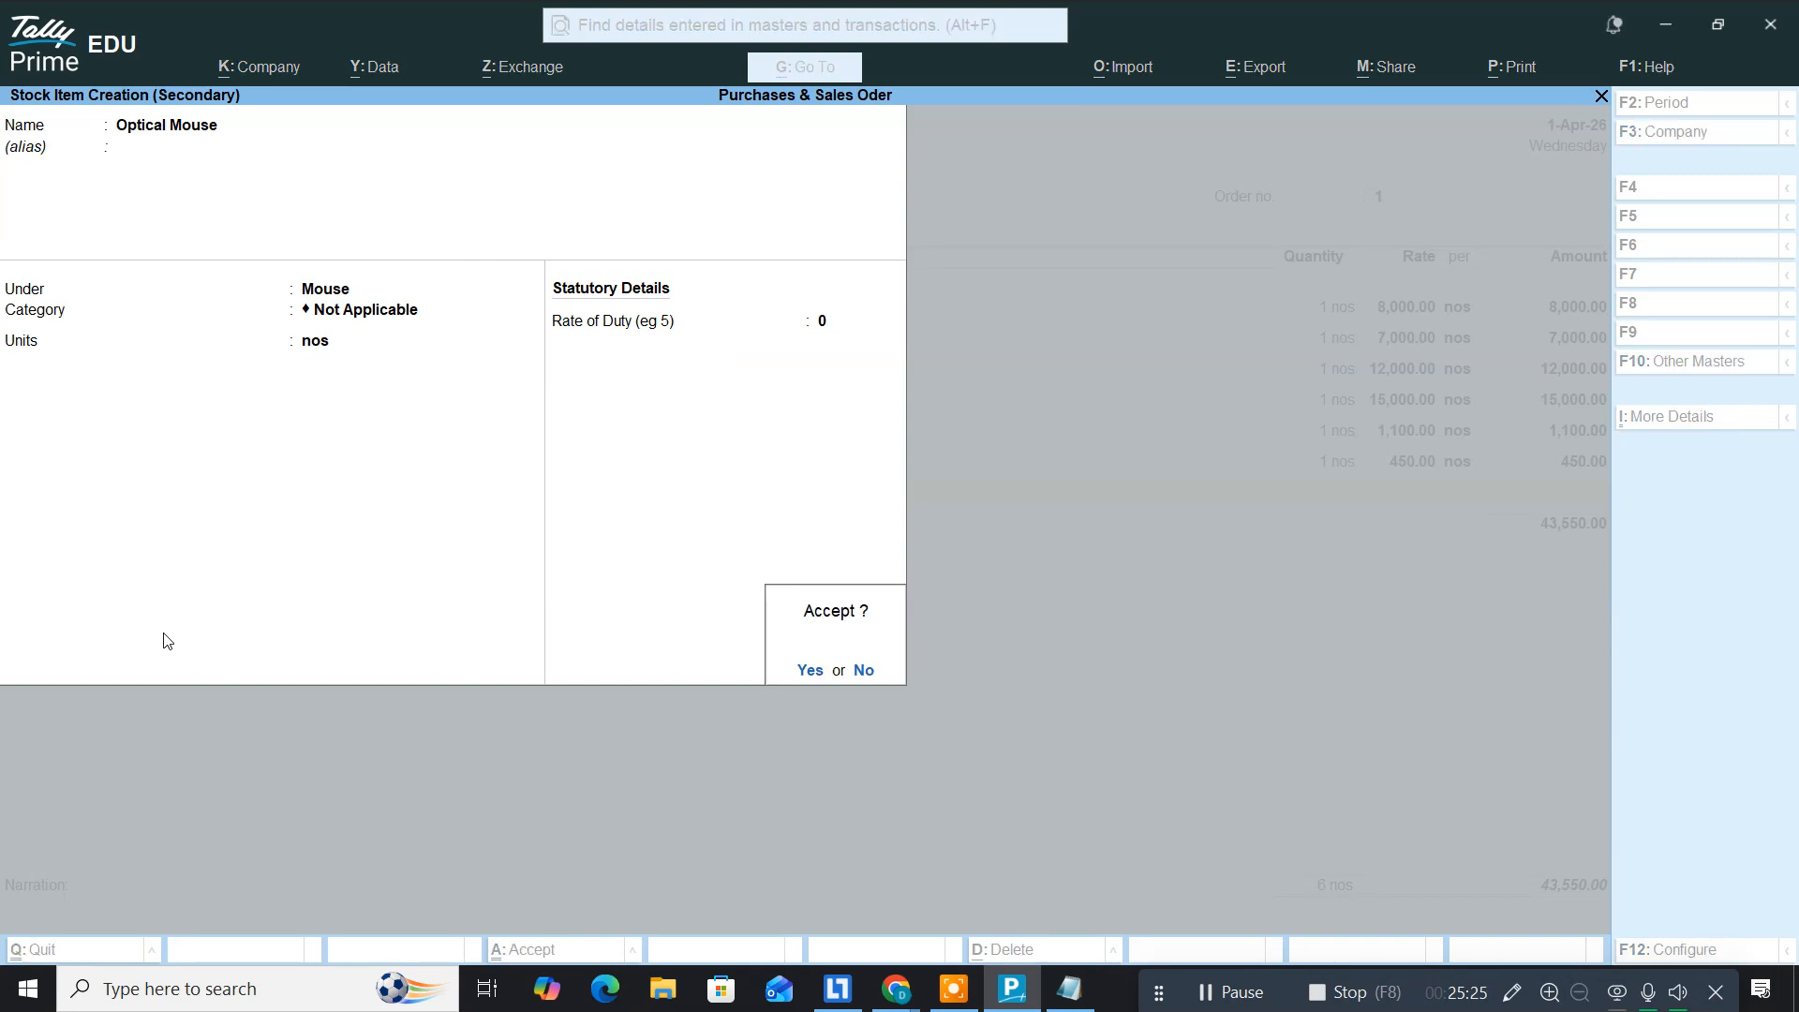
{"action": "key", "text": "Return"}
Step: Accept the 1-Apr-26 due date and price Optical Mouse at 650 per nos, checking the notes
{"action": "key", "text": "Return"}
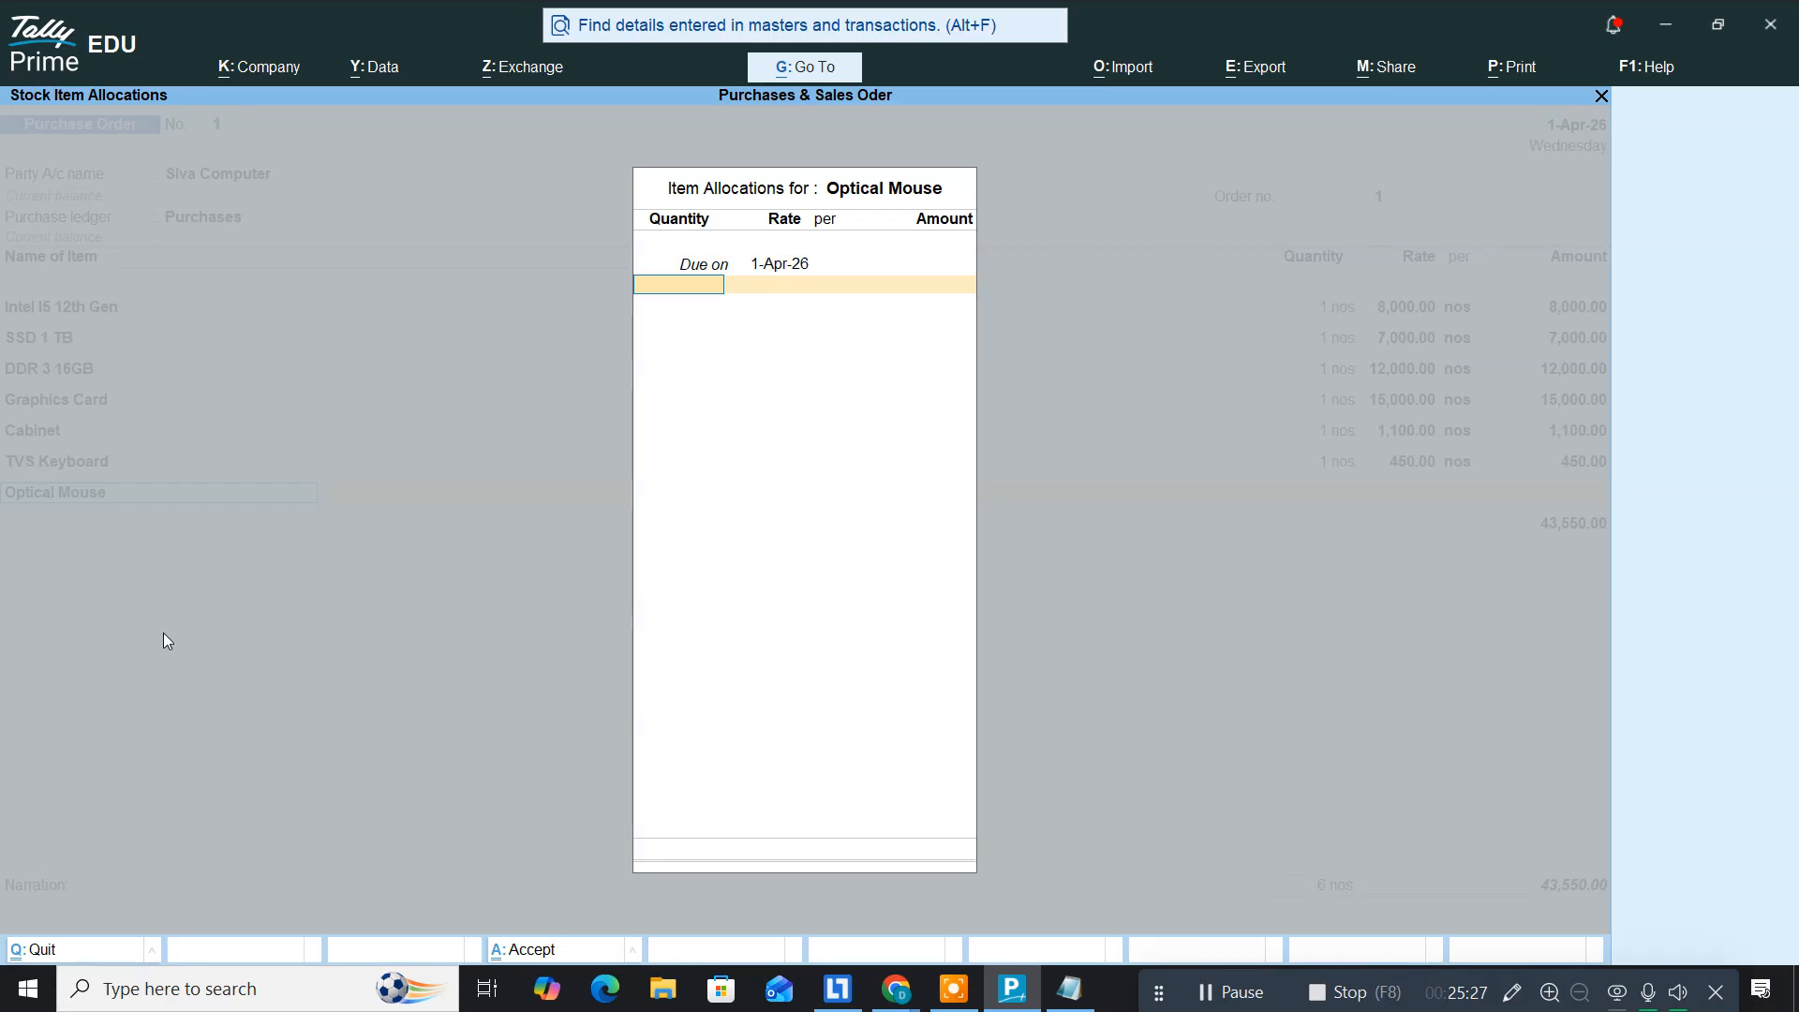
{"action": "key", "text": "Return"}
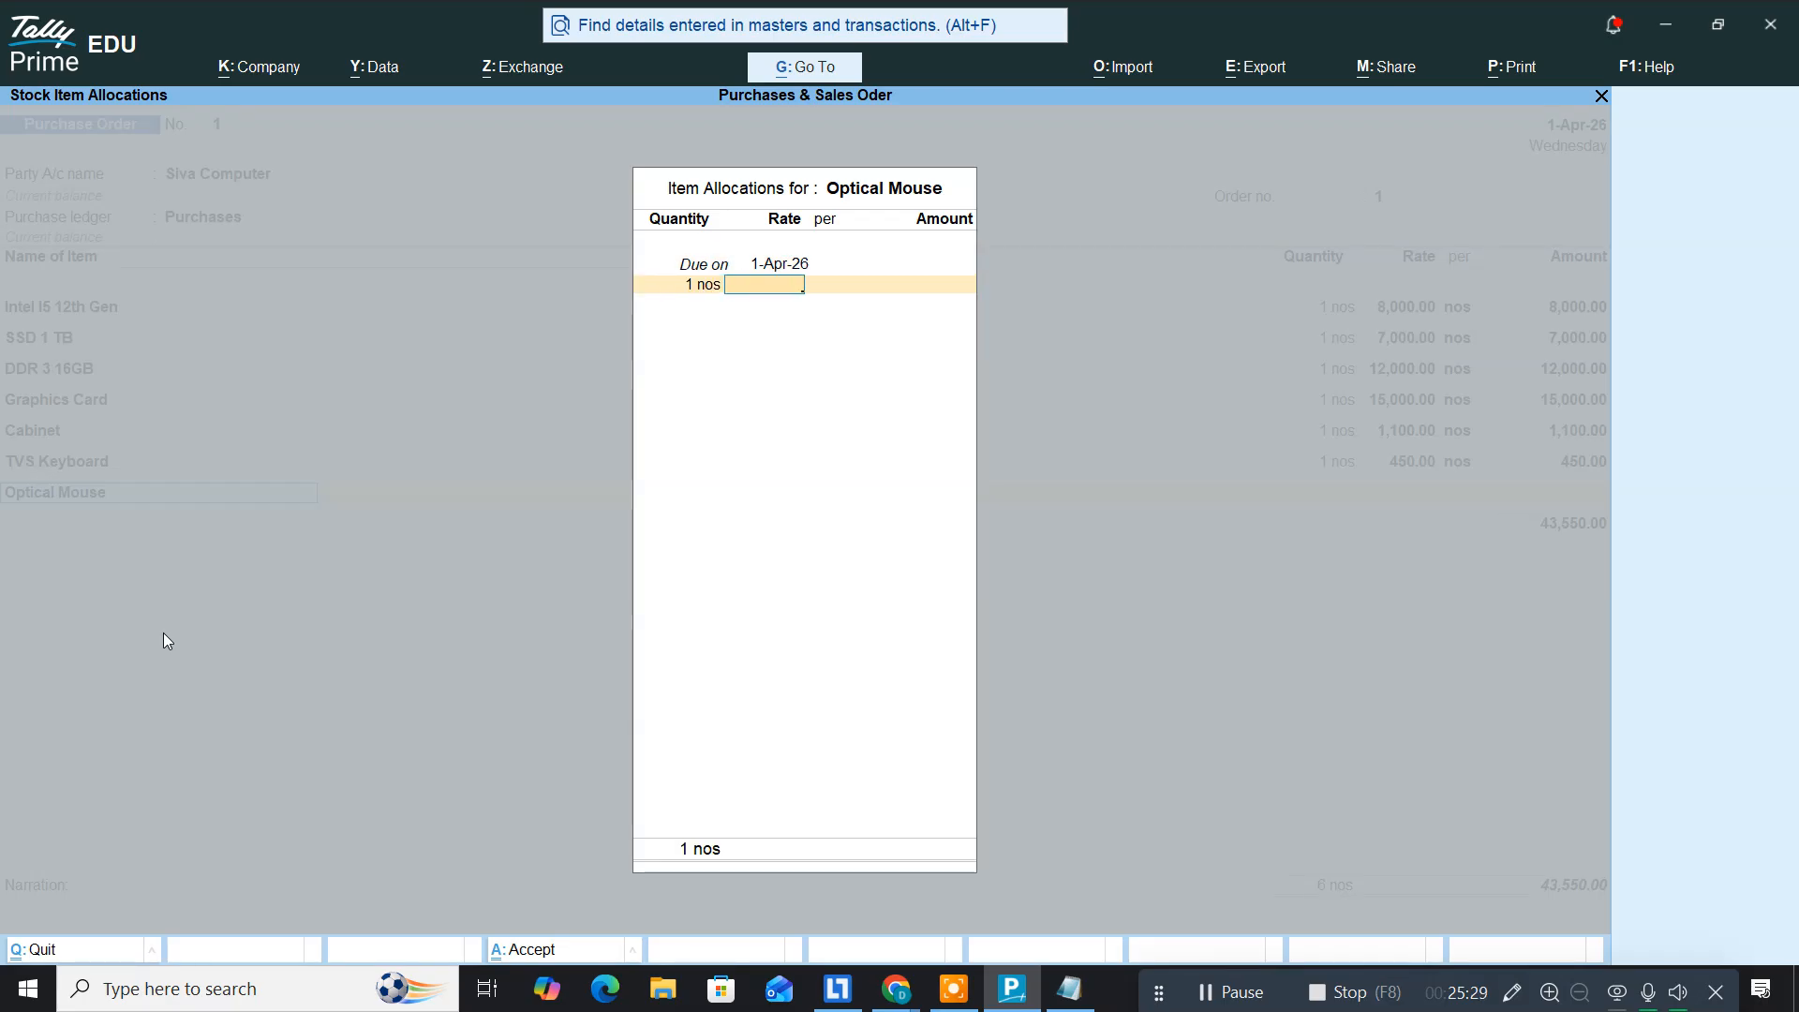
{"action": "key", "text": "alt+Tab"}
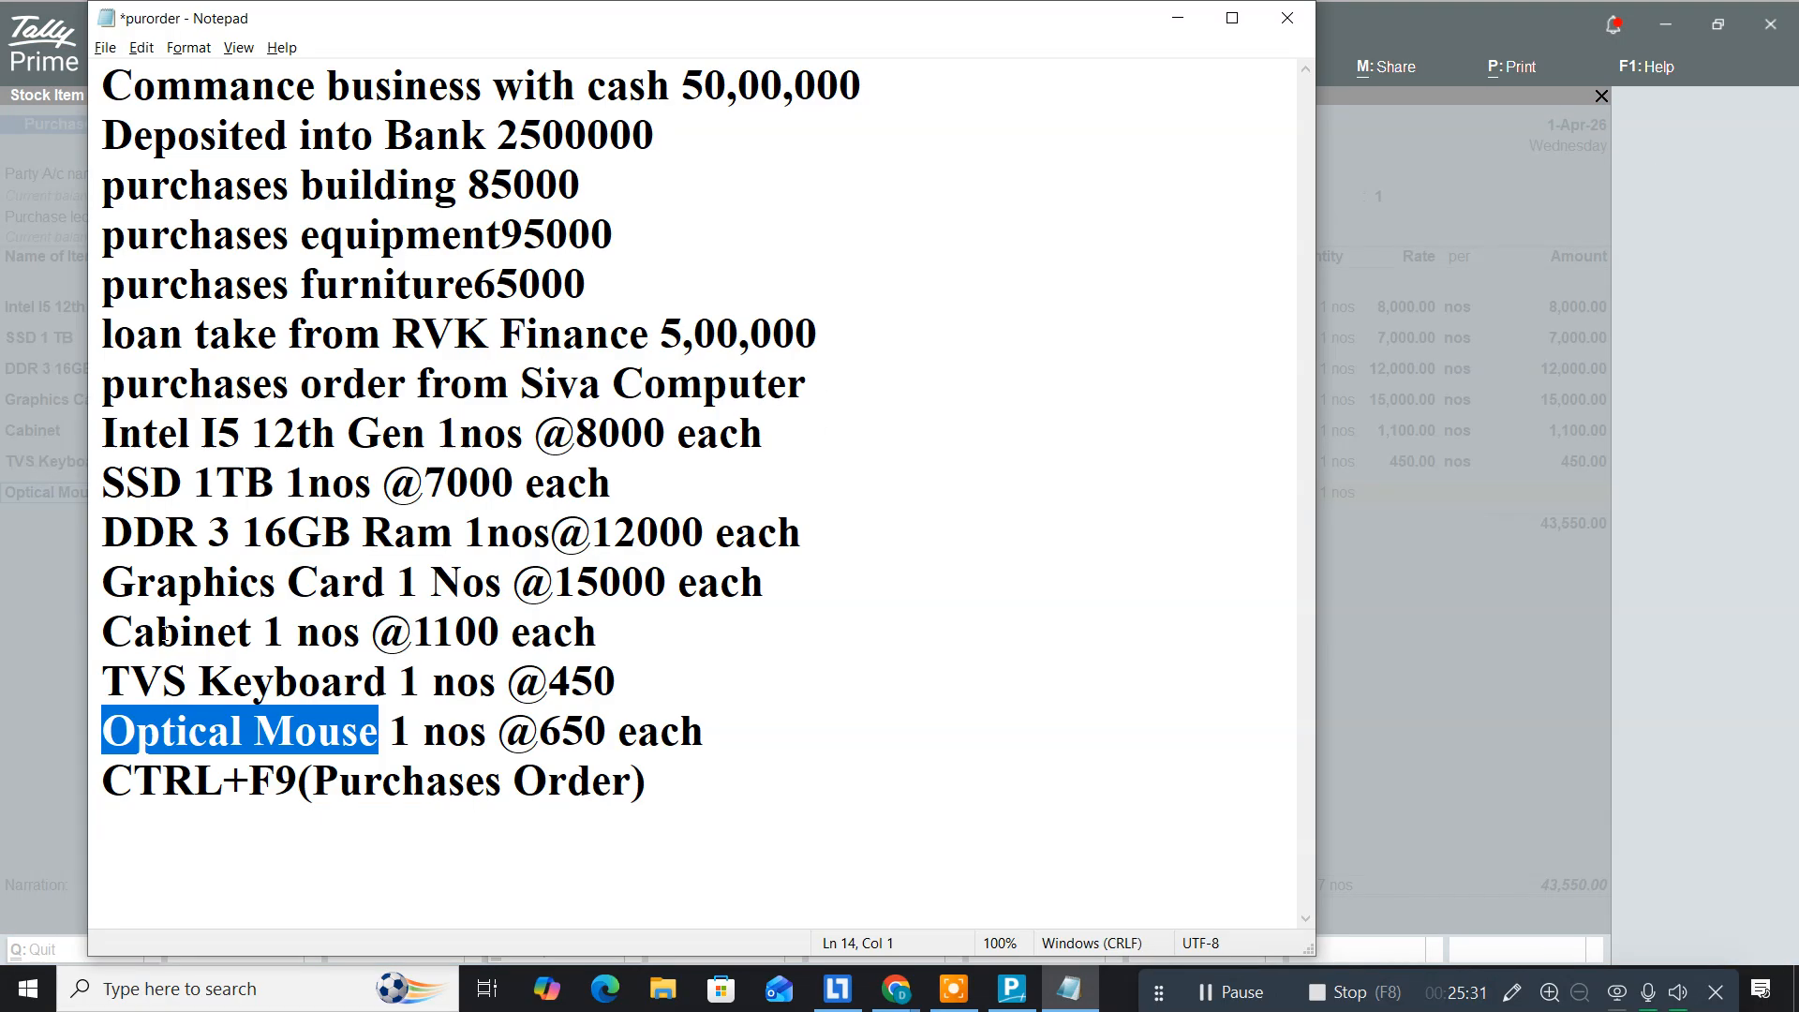
{"action": "key", "text": "alt+Tab"}
{"action": "type", "text": "650"}
{"action": "key", "text": "Return"}
{"action": "key", "text": "Return"}
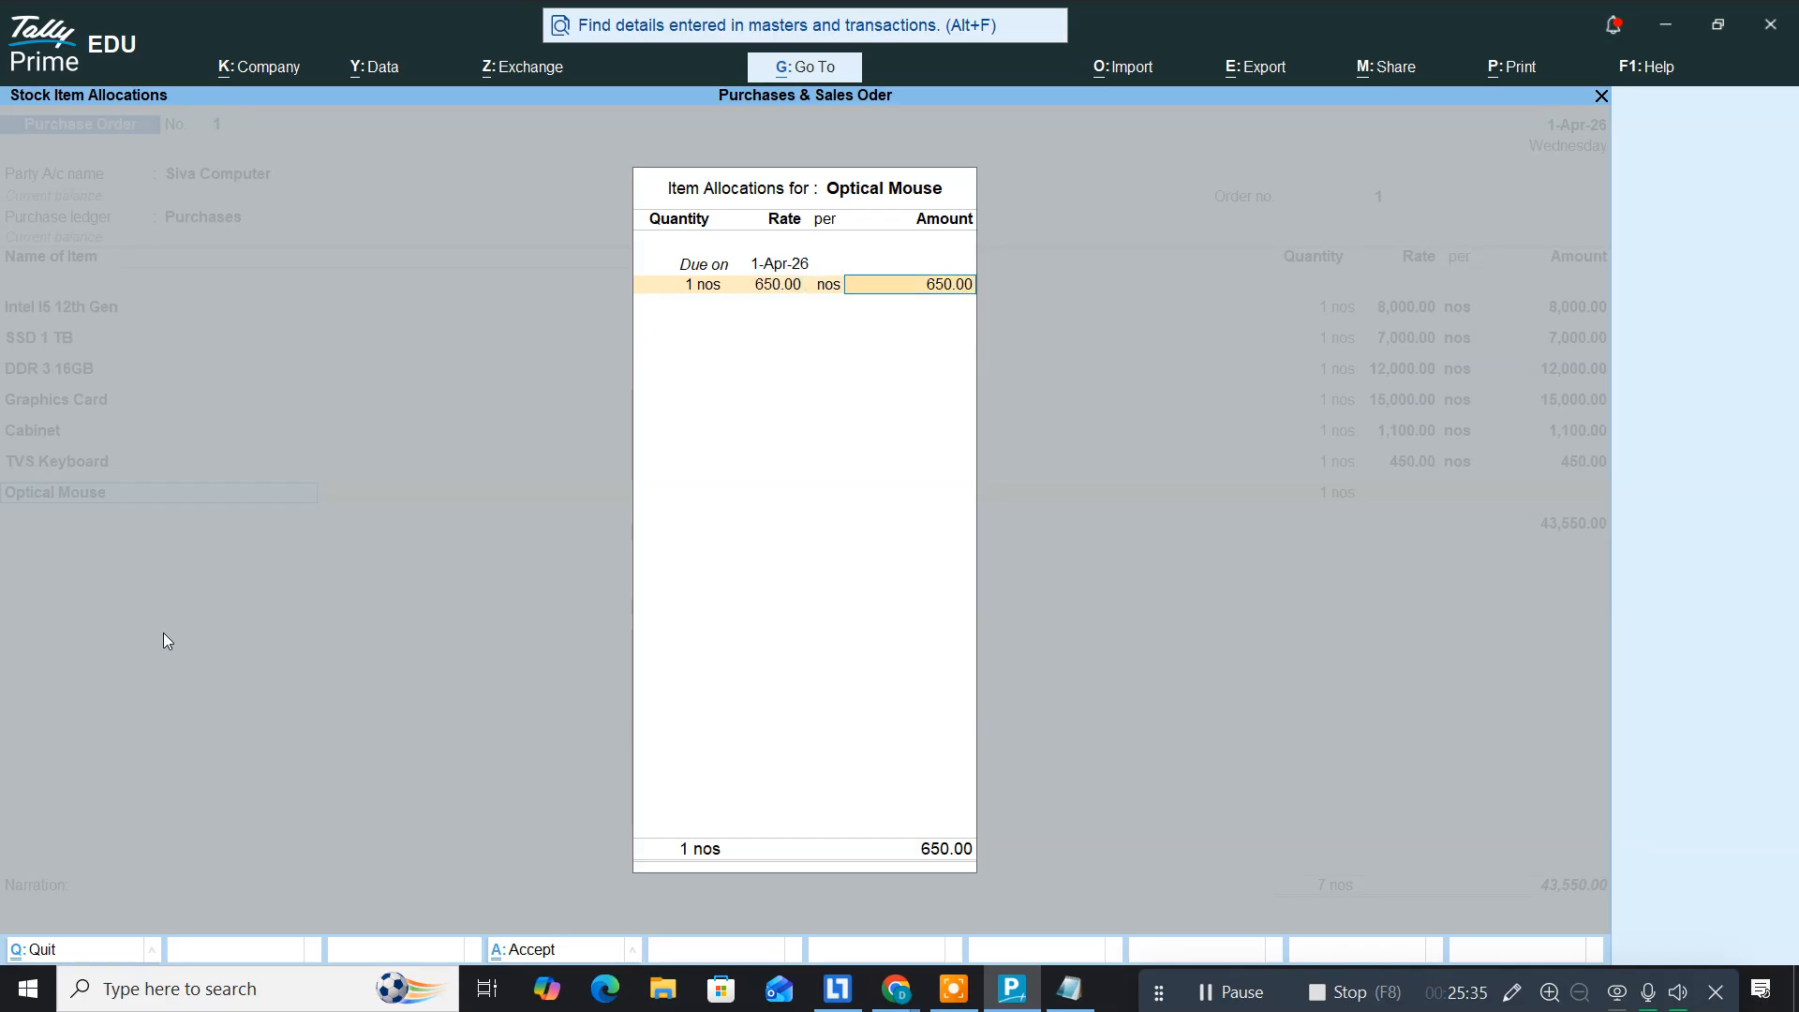
{"action": "key", "text": "Return"}
{"action": "key", "text": "Return"}
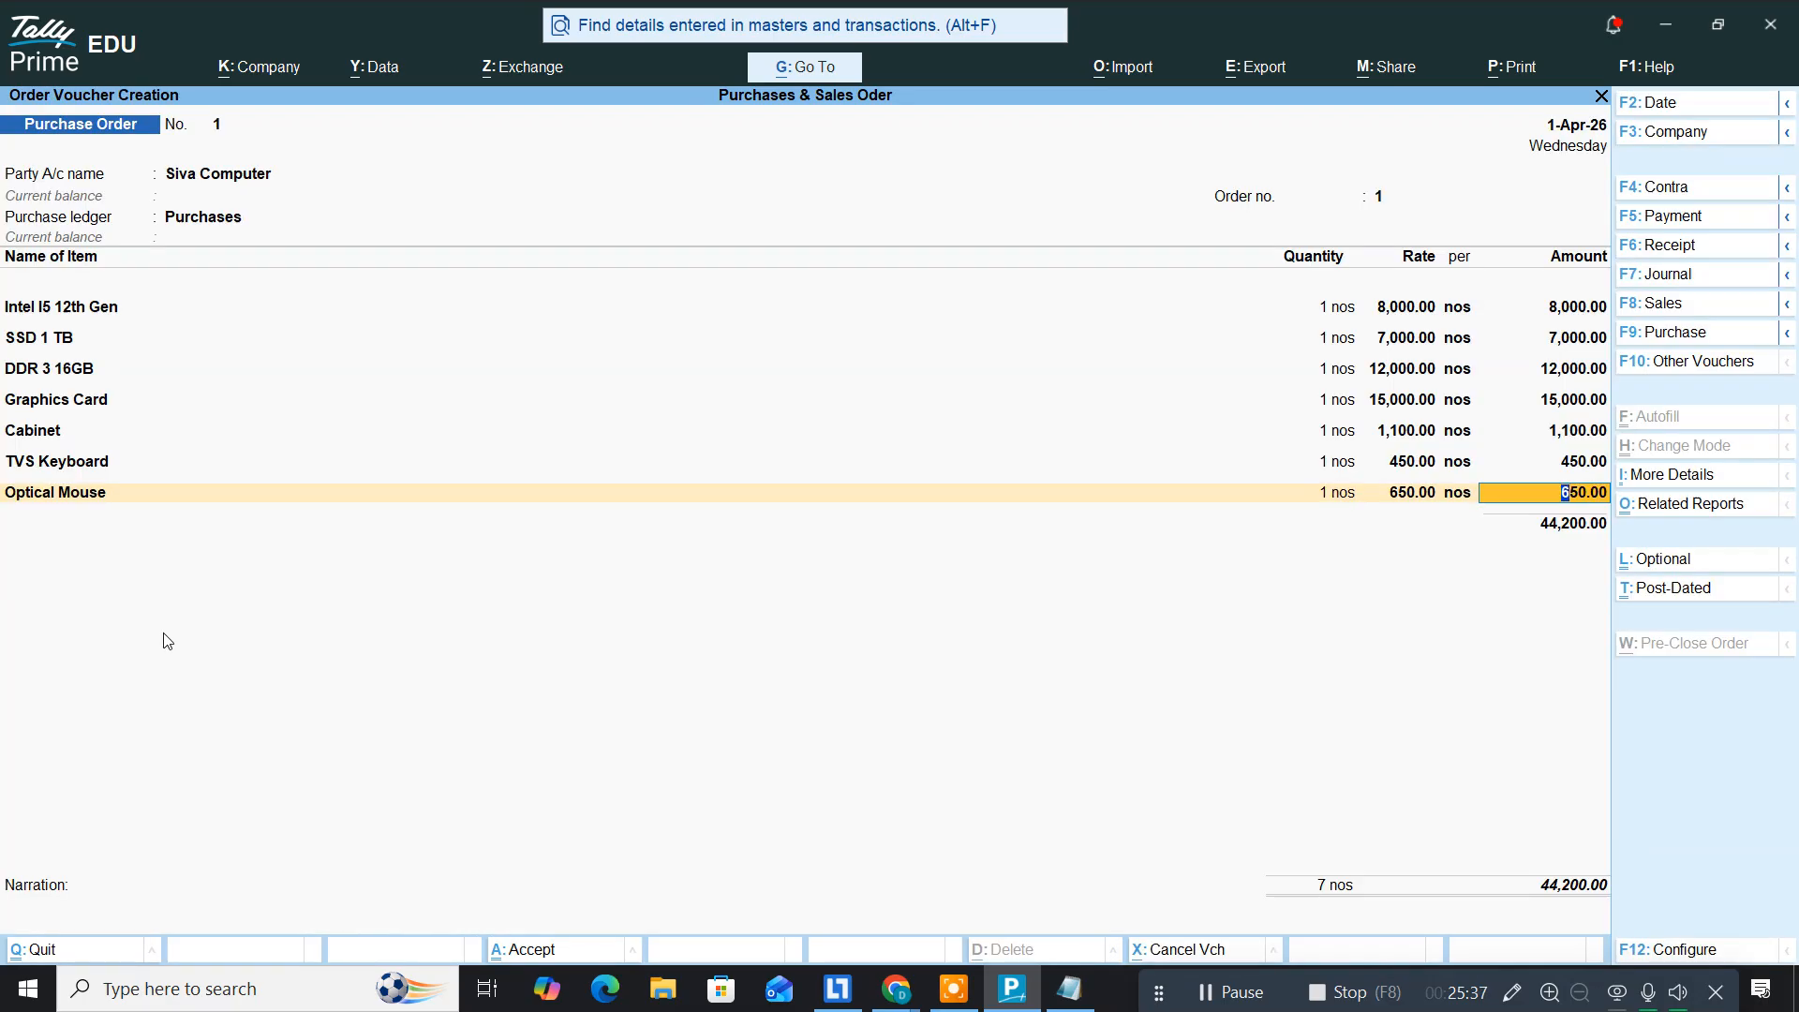
{"action": "key", "text": "Return"}
{"action": "key", "text": "alt+Tab"}
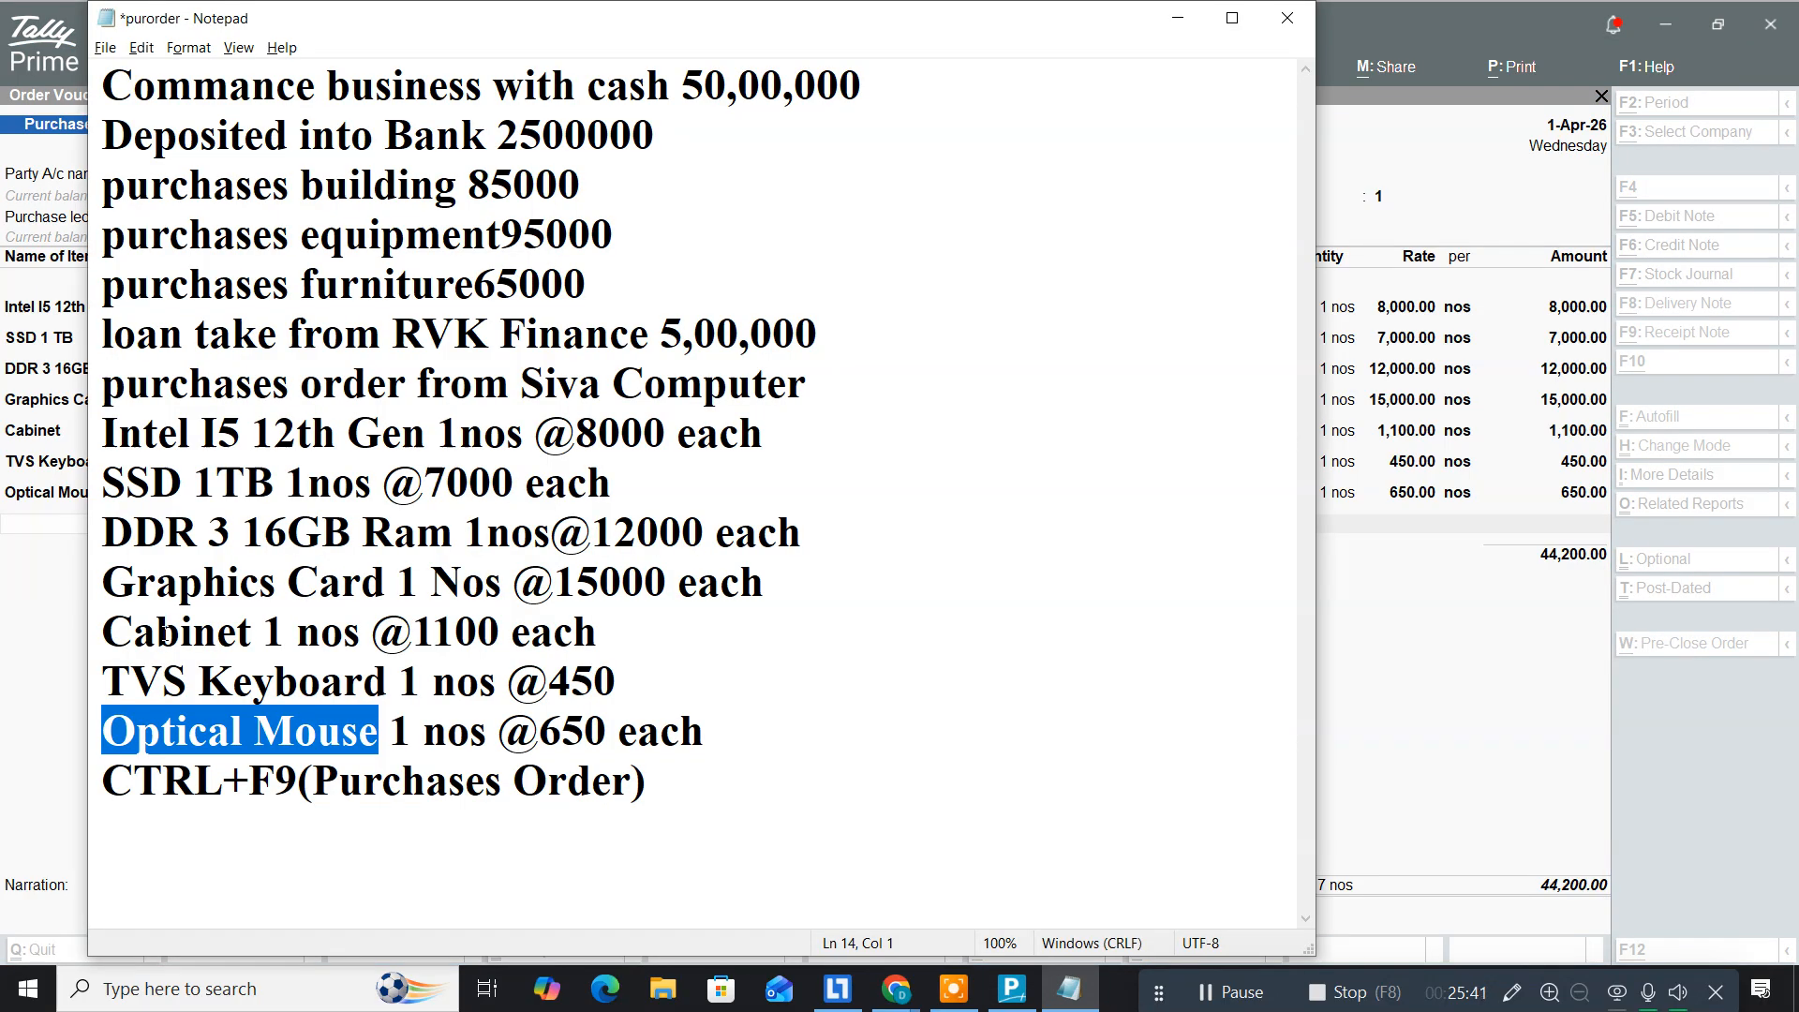
{"action": "key", "text": "alt+Tab"}
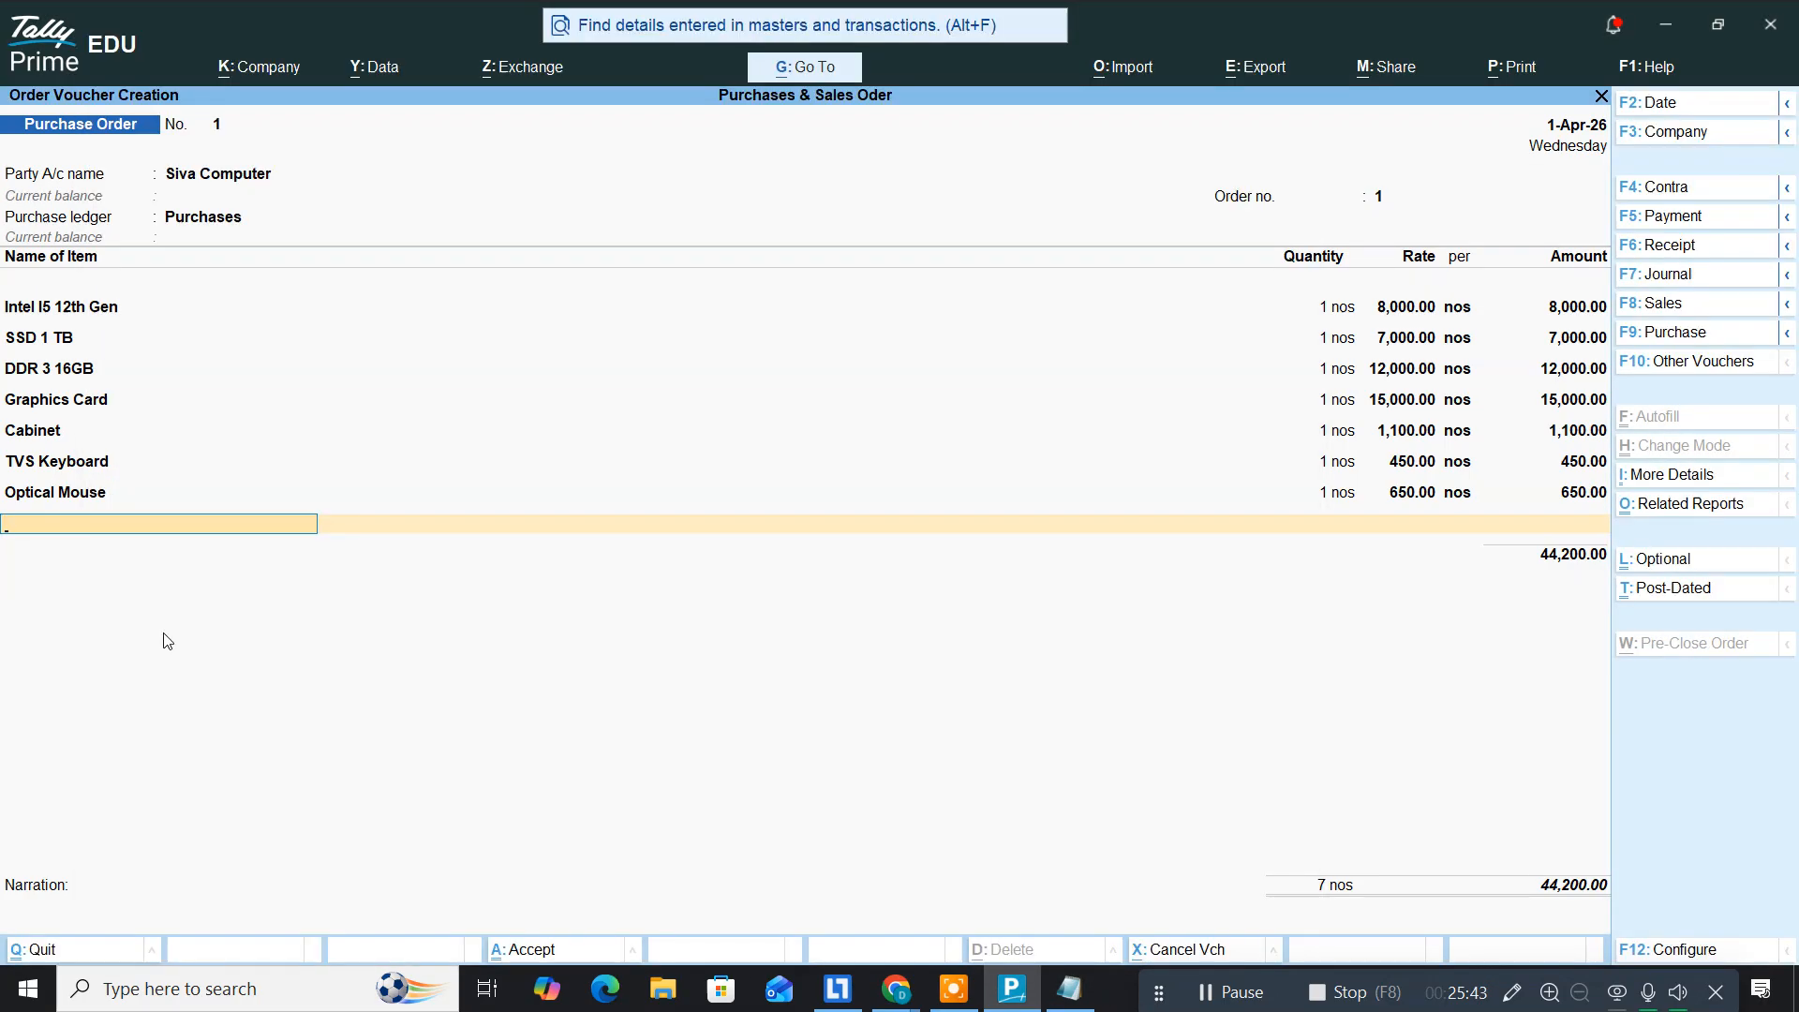
{"action": "key", "text": "Return"}
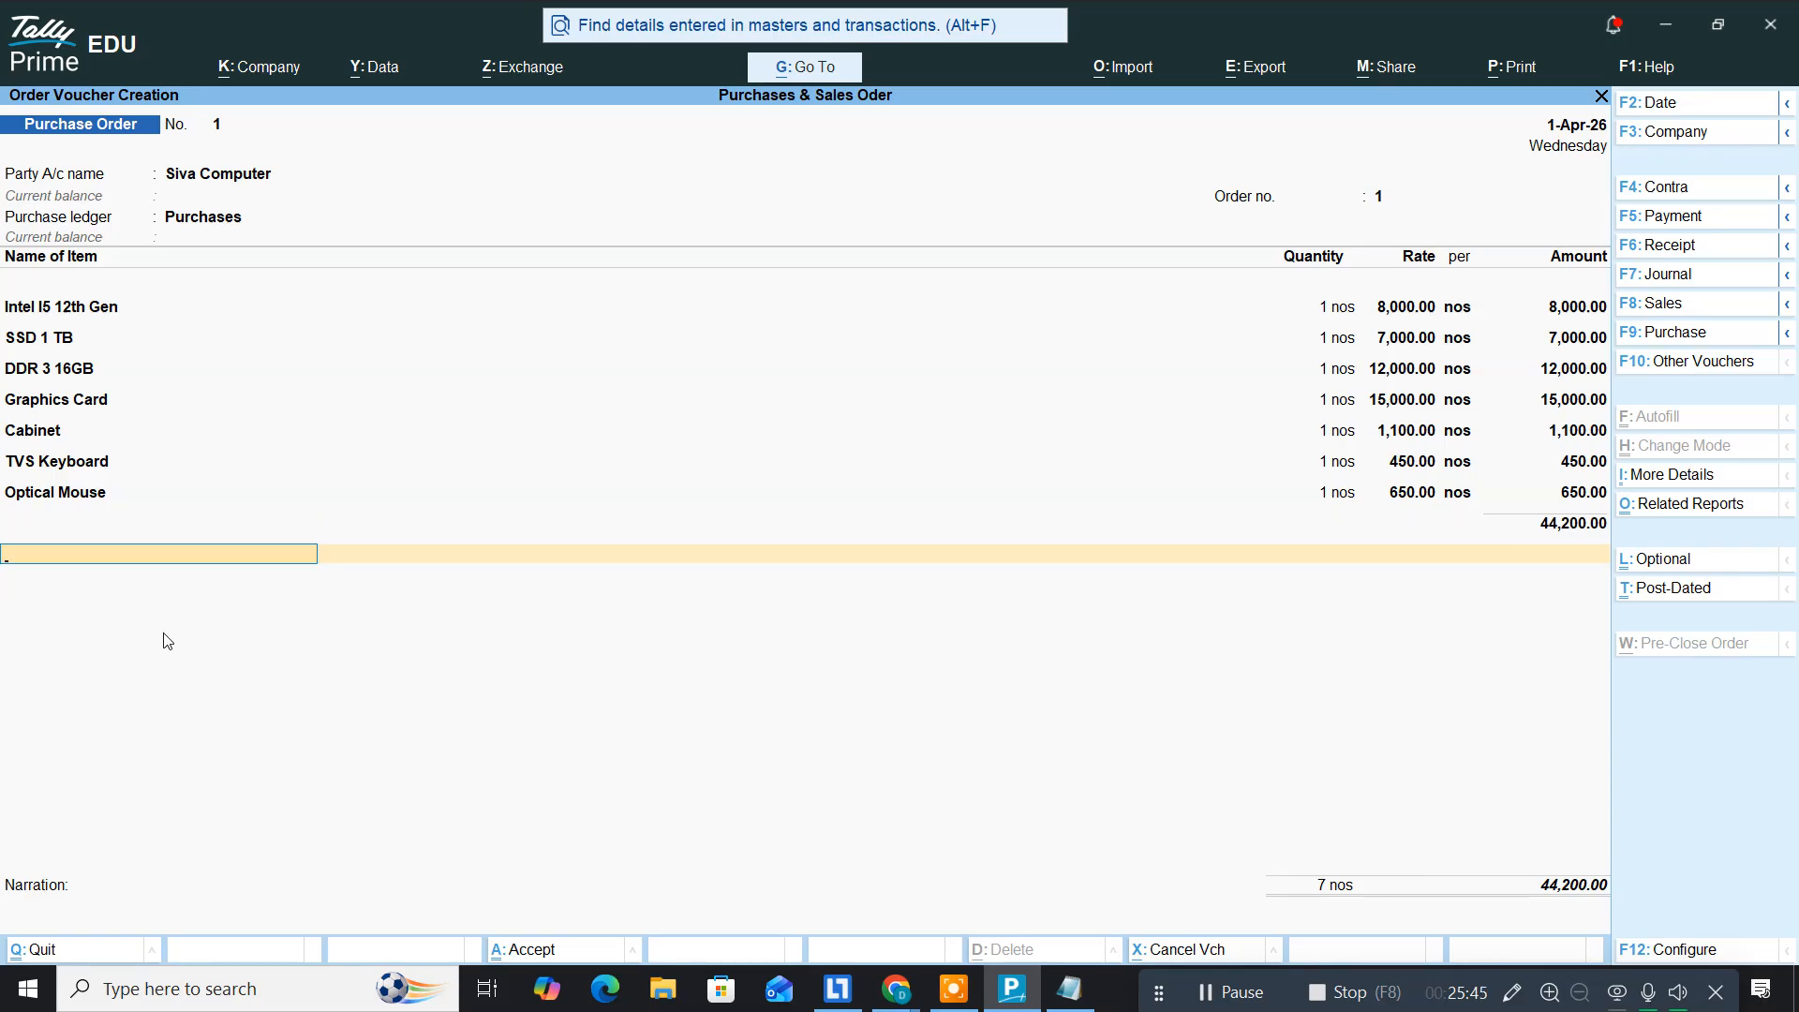
Step: Finish the item list, save Purchase Order No. 1, reopen it and call up printing
{"action": "key", "text": "Return"}
{"action": "key", "text": "Return"}
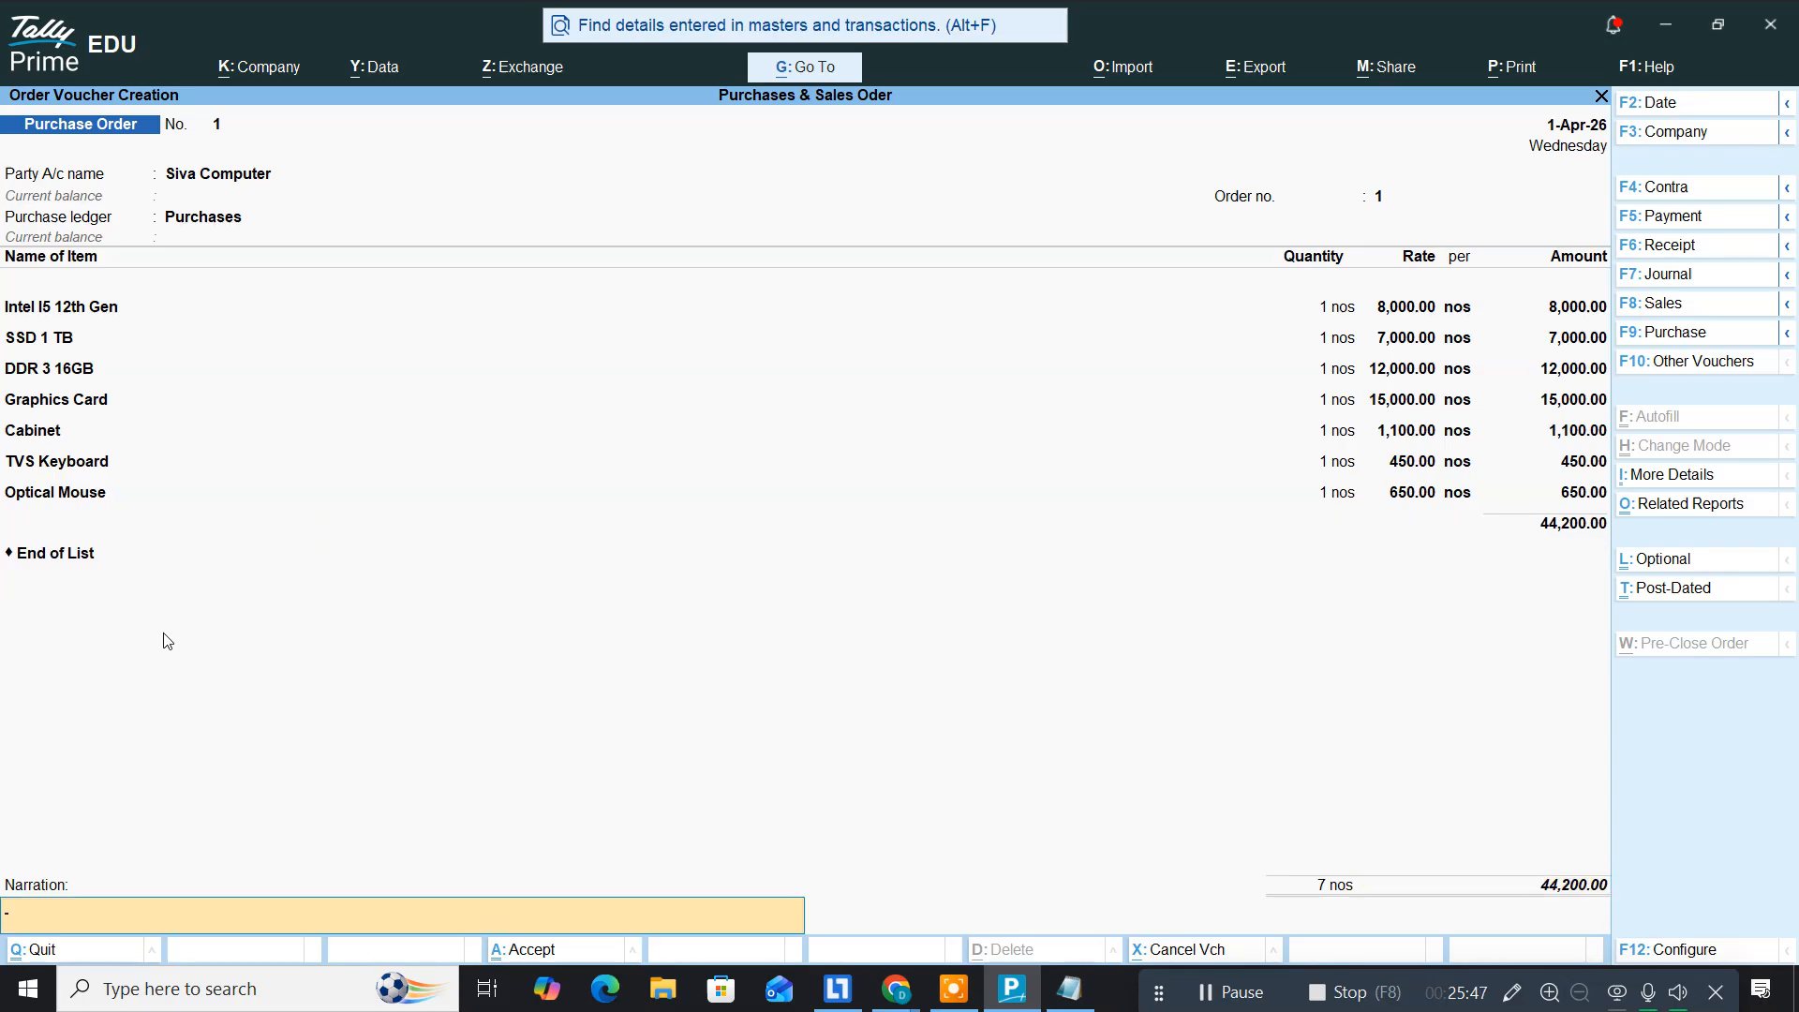
{"action": "key", "text": "Return"}
{"action": "key", "text": "y"}
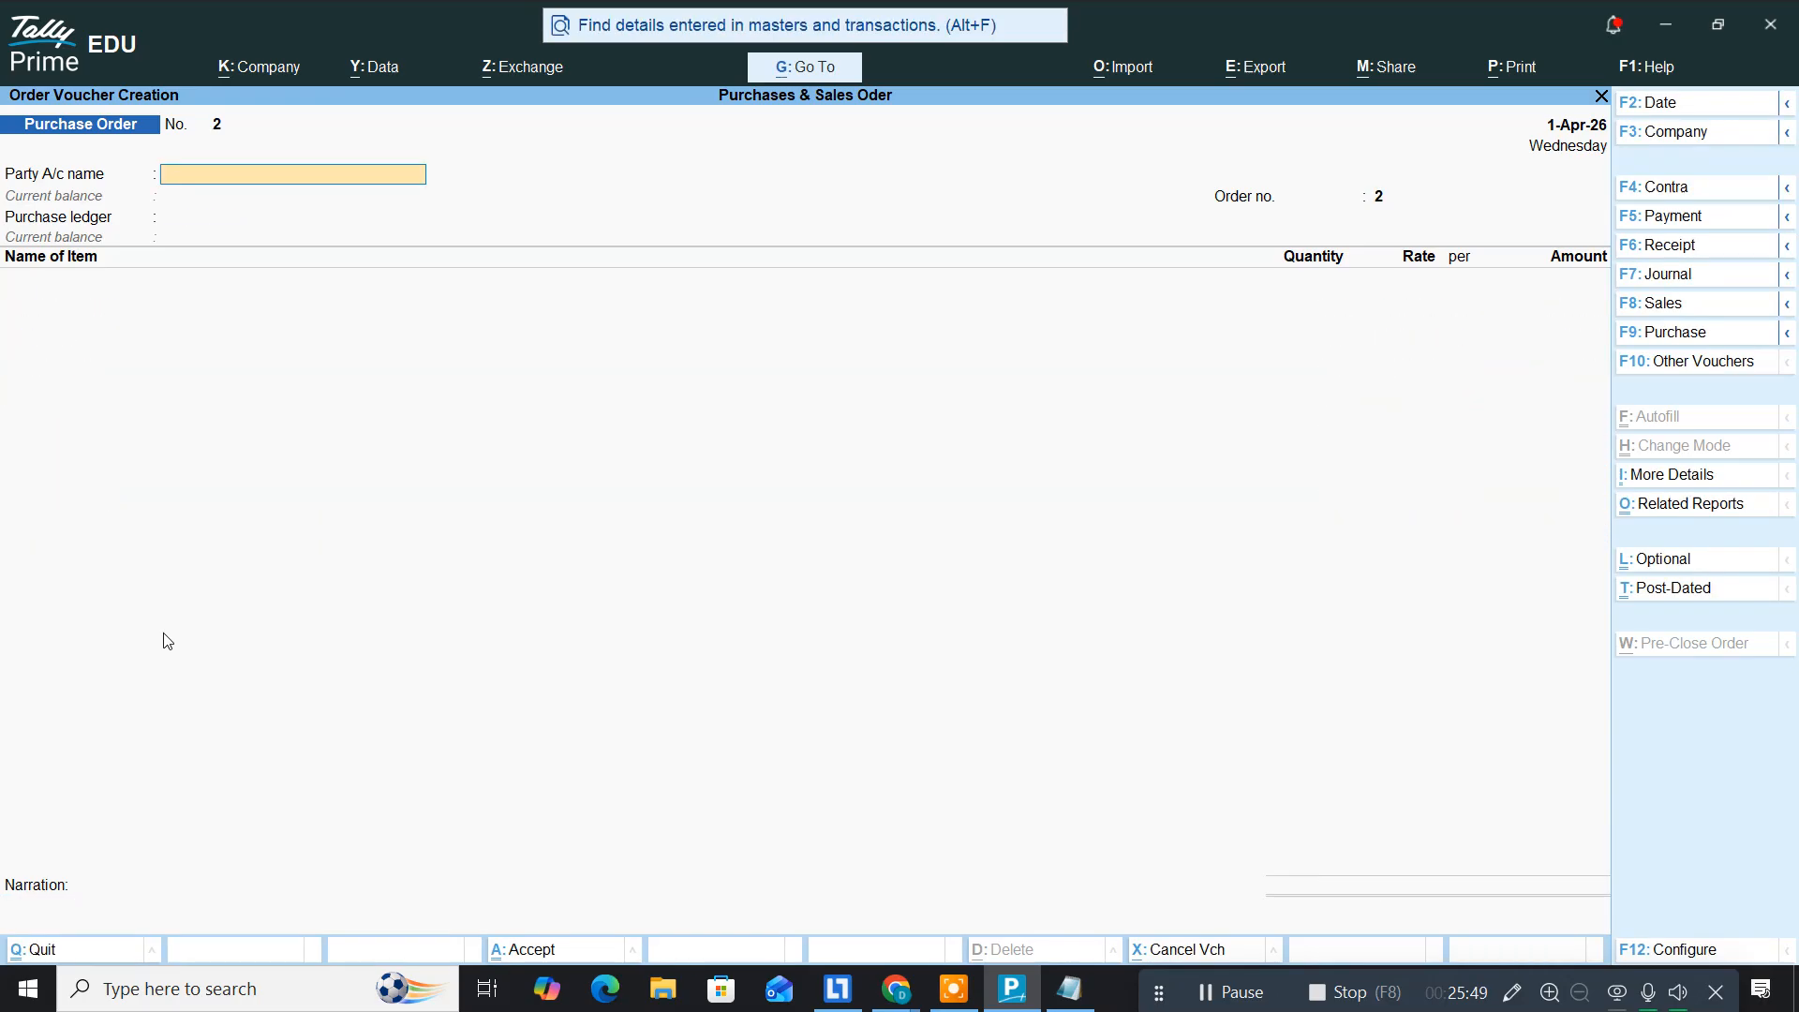
{"action": "key", "text": "Page_Up"}
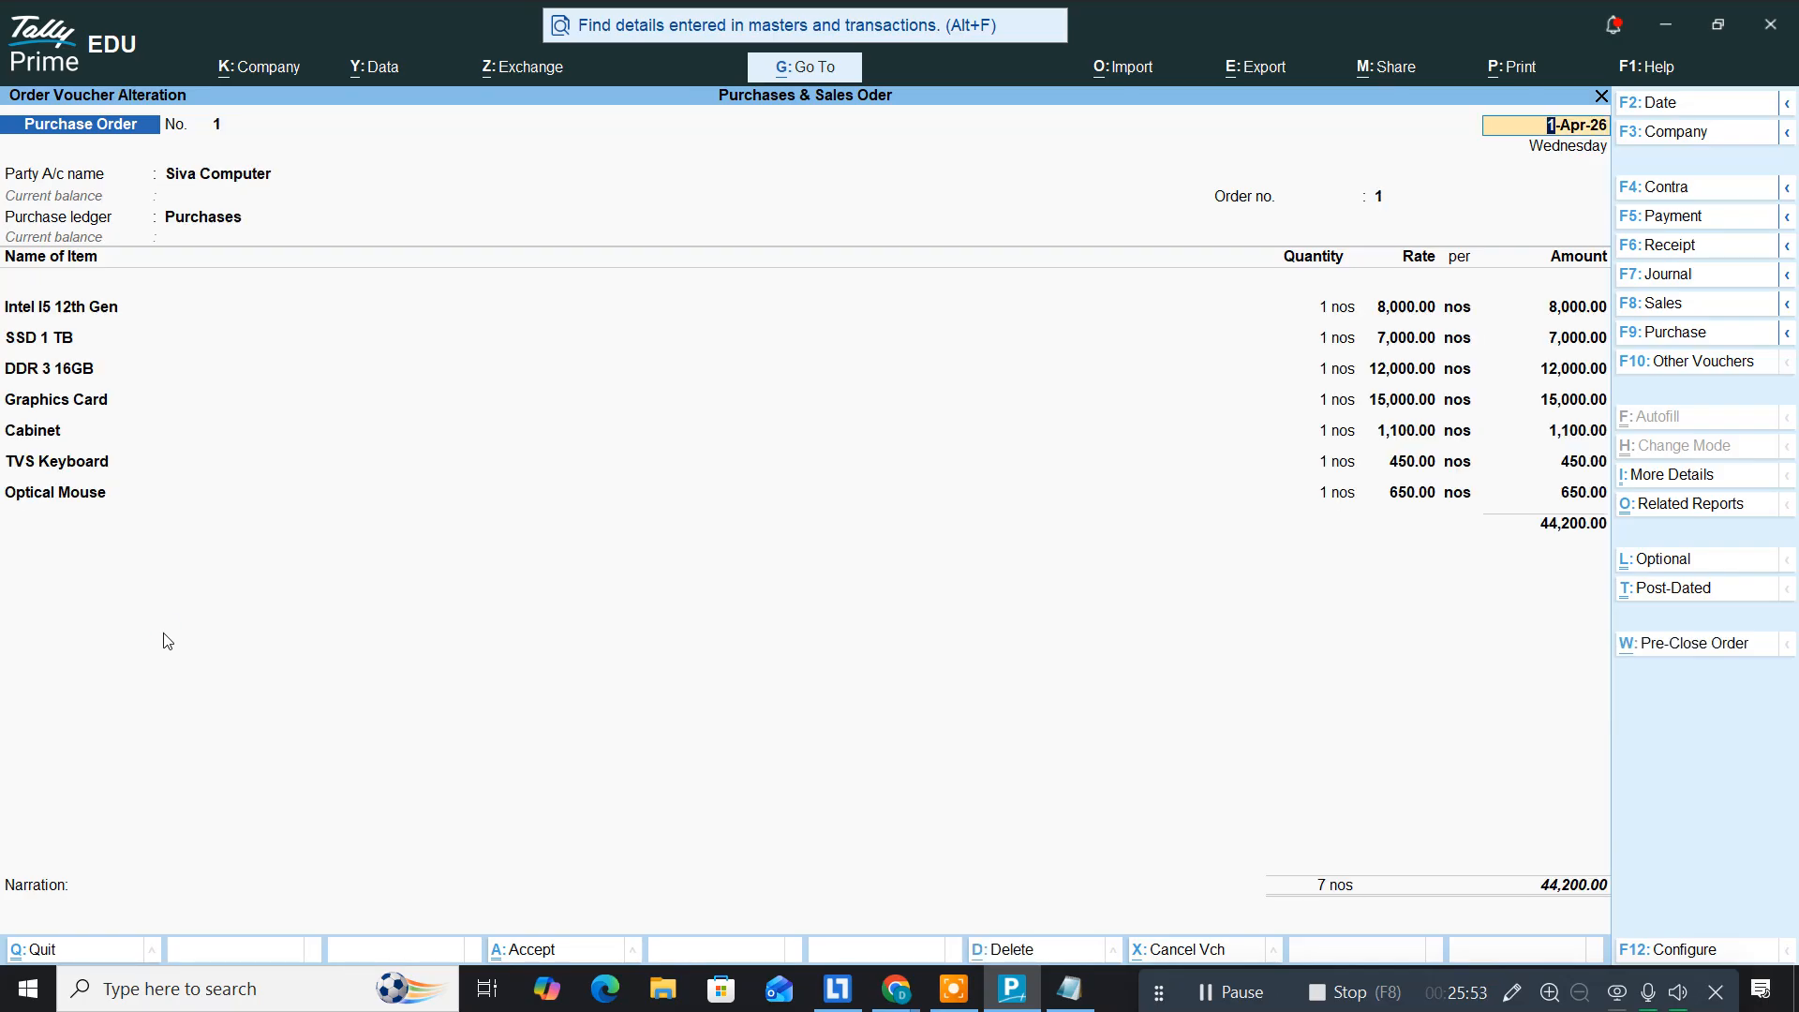
{"action": "key", "text": "ctrl+p"}
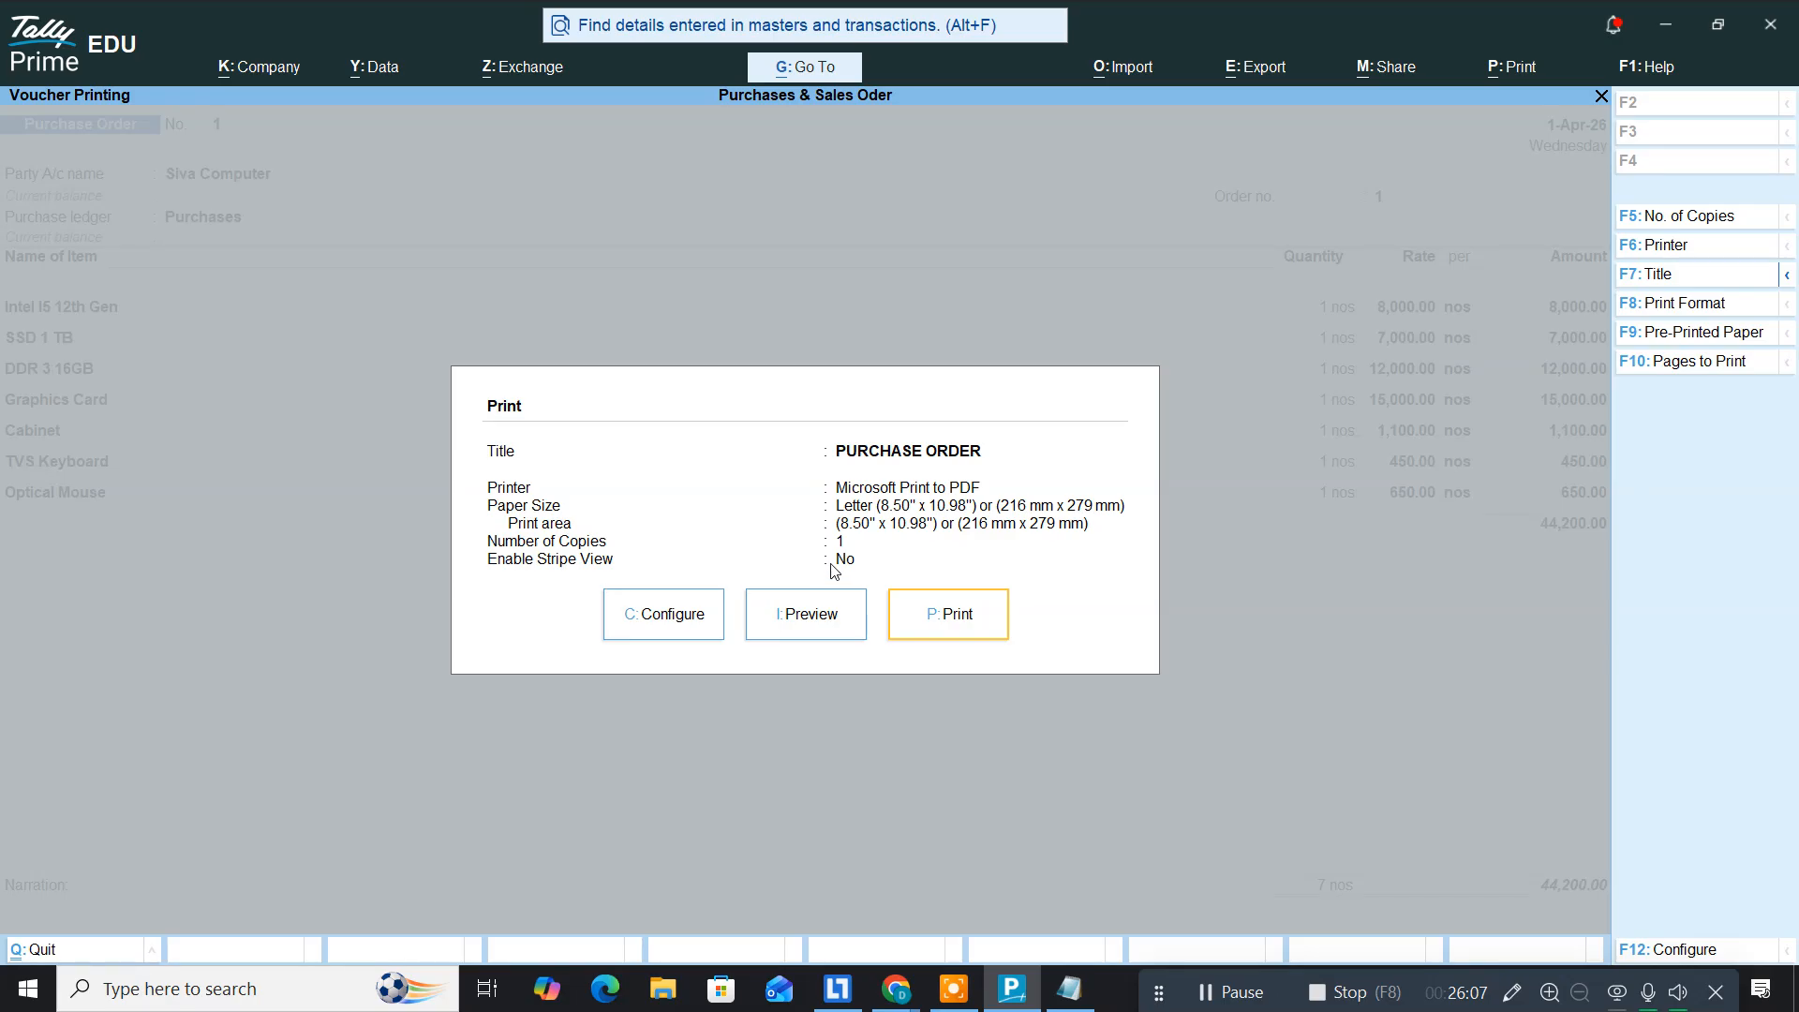
Step: Print the order to a PDF named 'purchasesorder' and minimise Tally Prime
{"action": "left_click", "coordinate": [925, 620]}
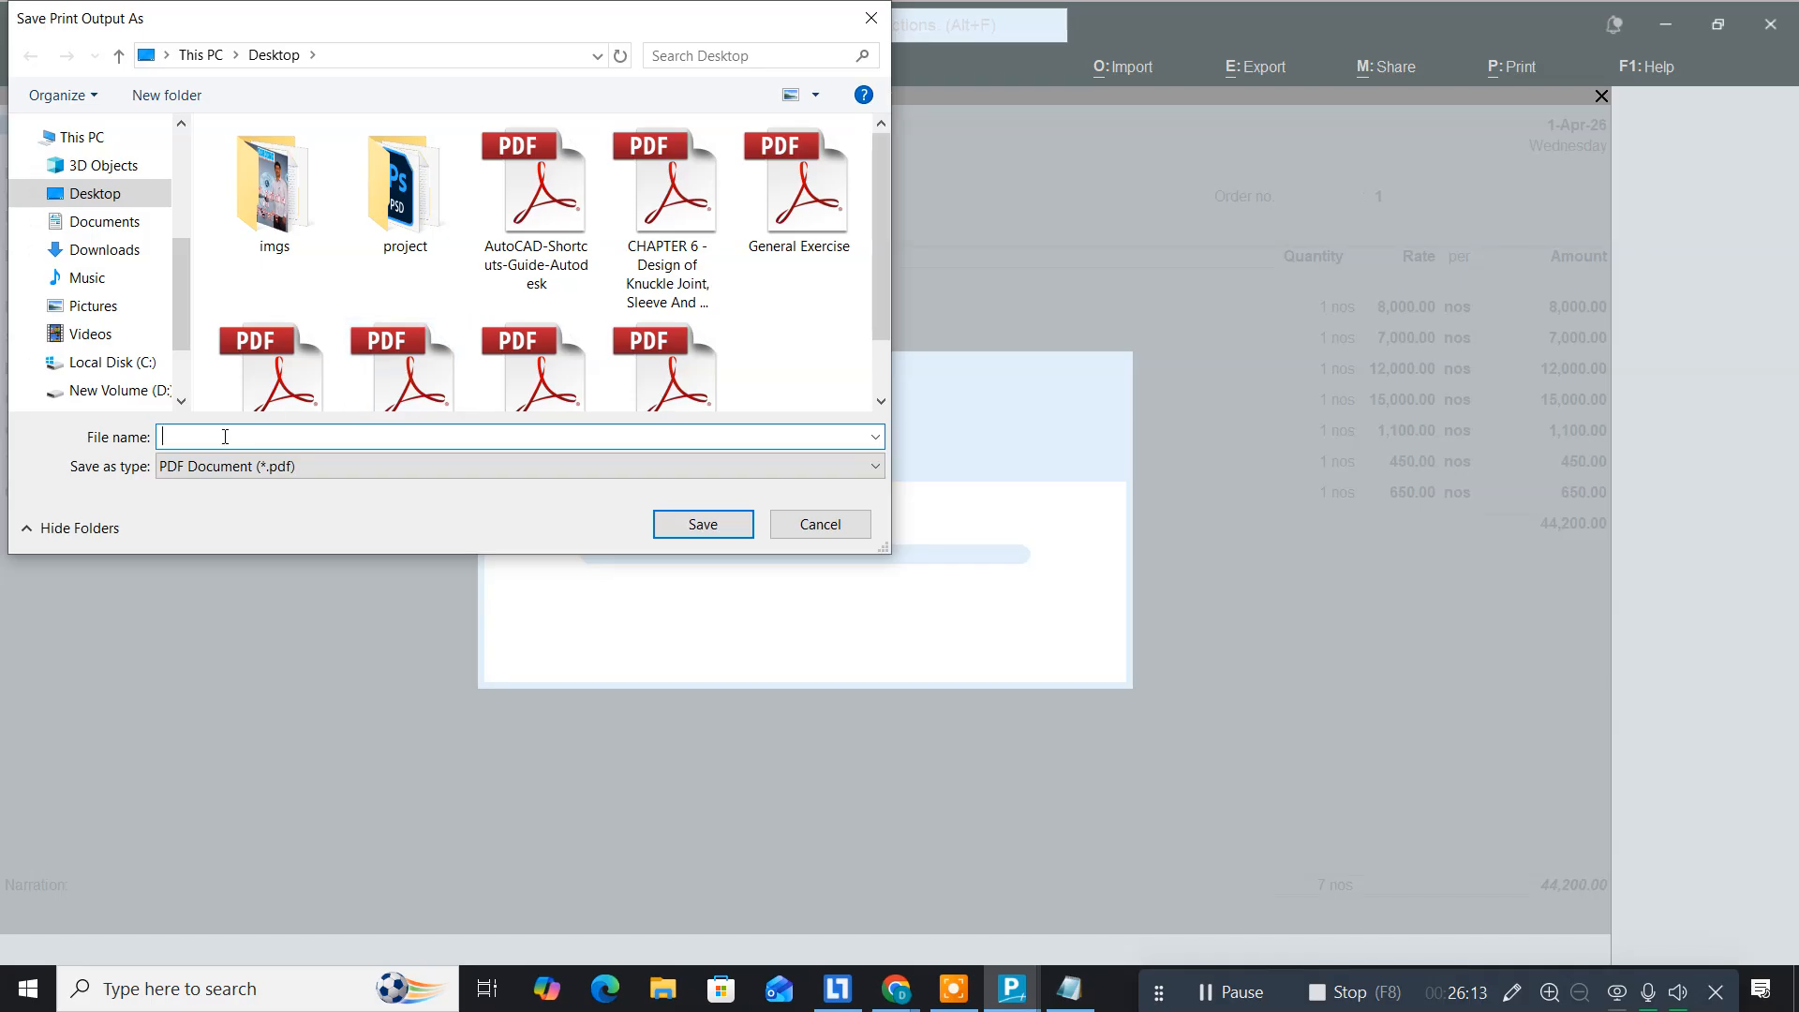
{"action": "type", "text": "purchasesorder"}
{"action": "key", "text": "Return"}
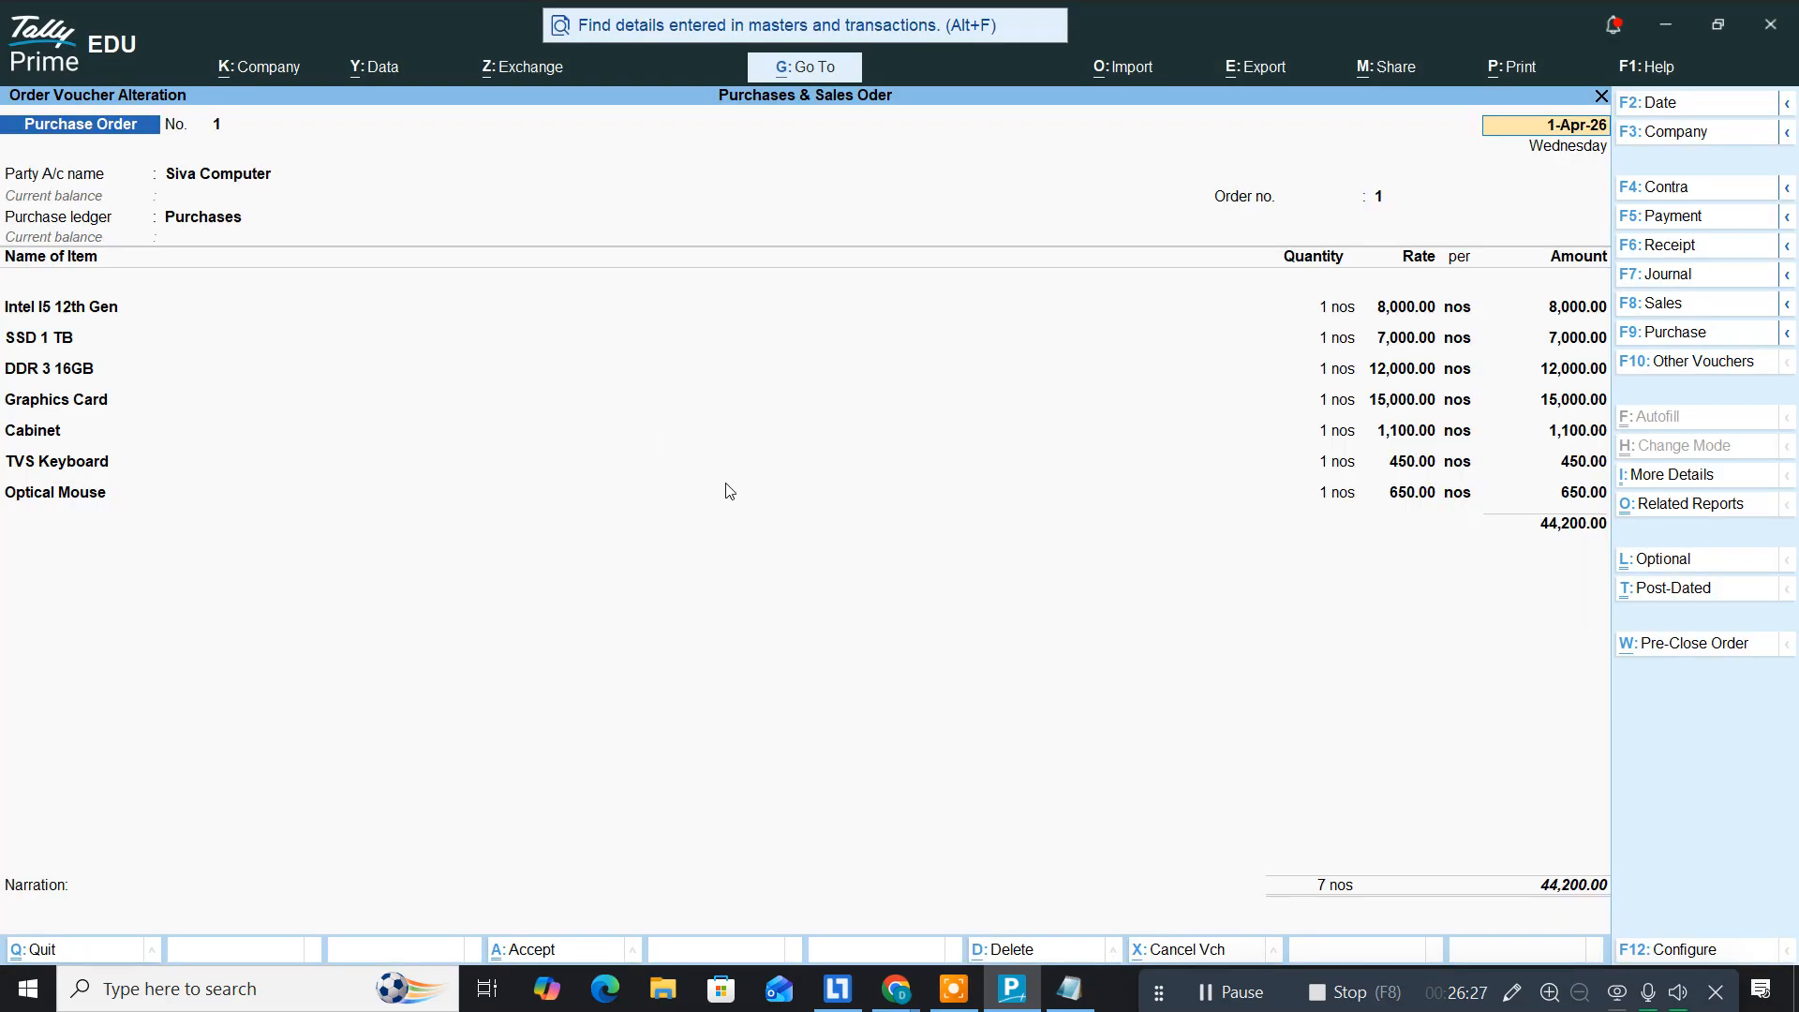
{"action": "left_click", "coordinate": [1002, 986]}
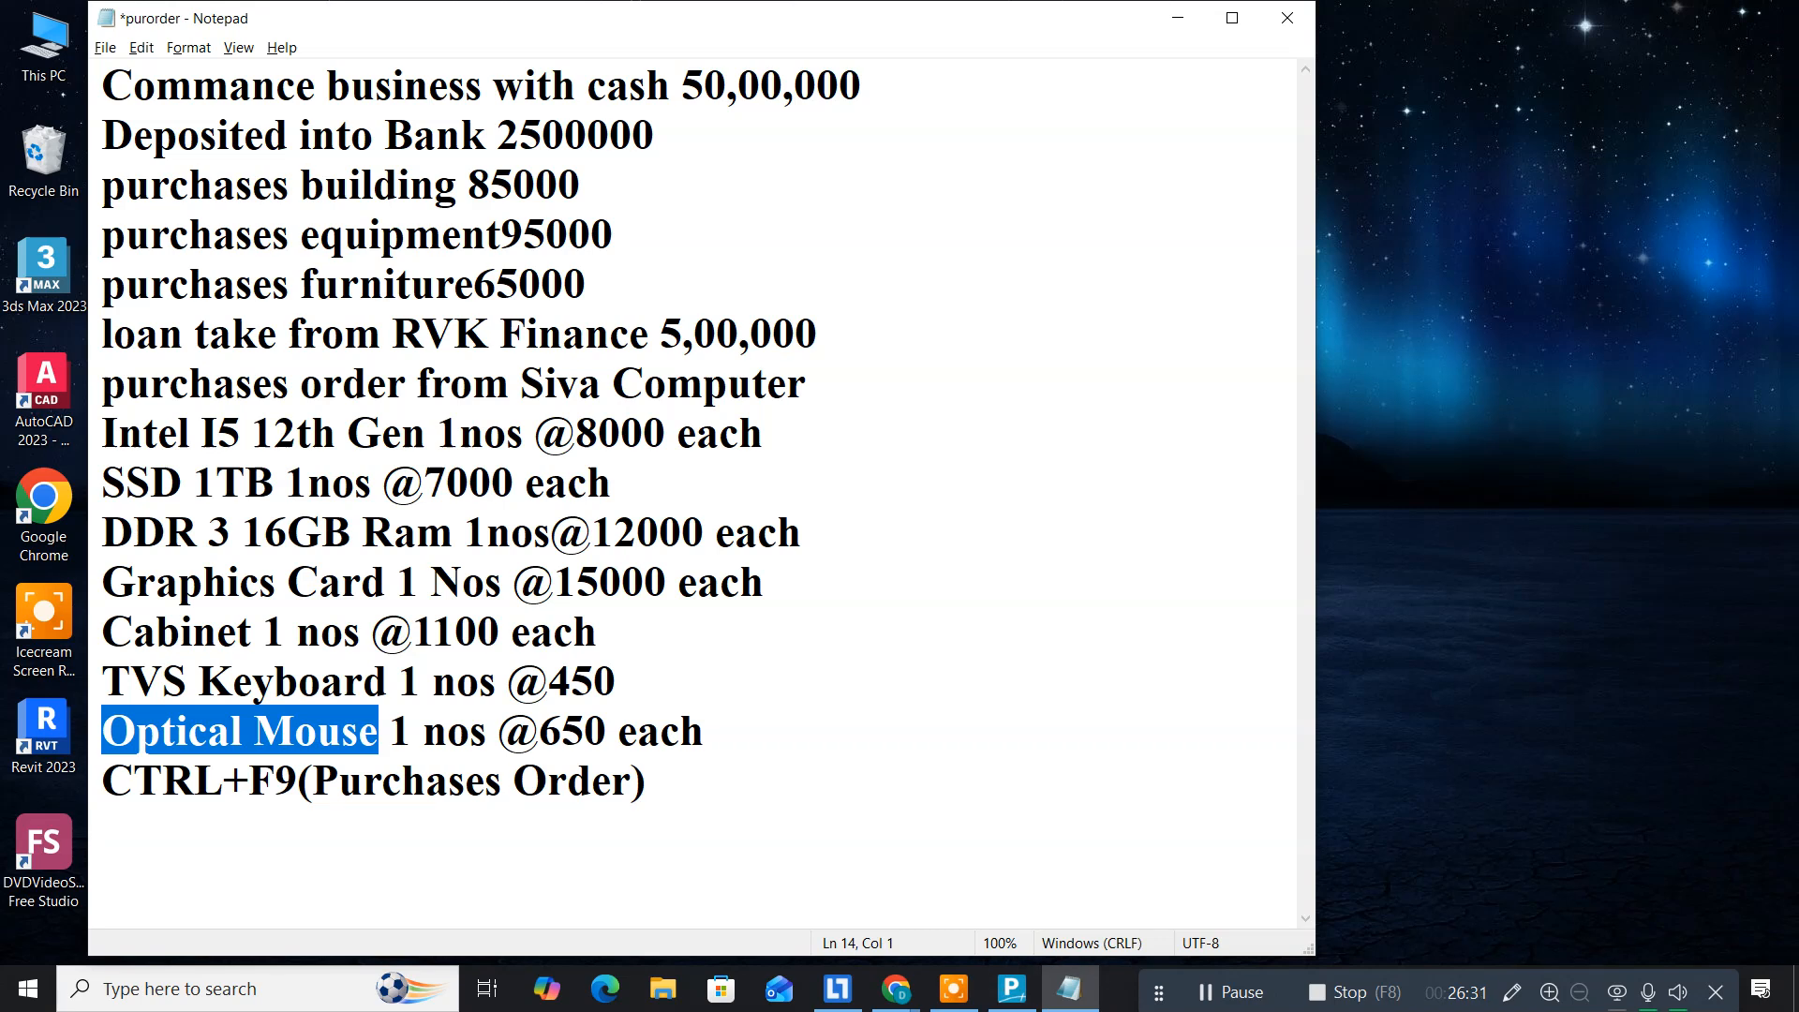
Step: Open purchasesorder.pdf from the desktop, review the seven items and ₹44,200.00 total, then close it
{"action": "left_click", "coordinate": [1197, 22]}
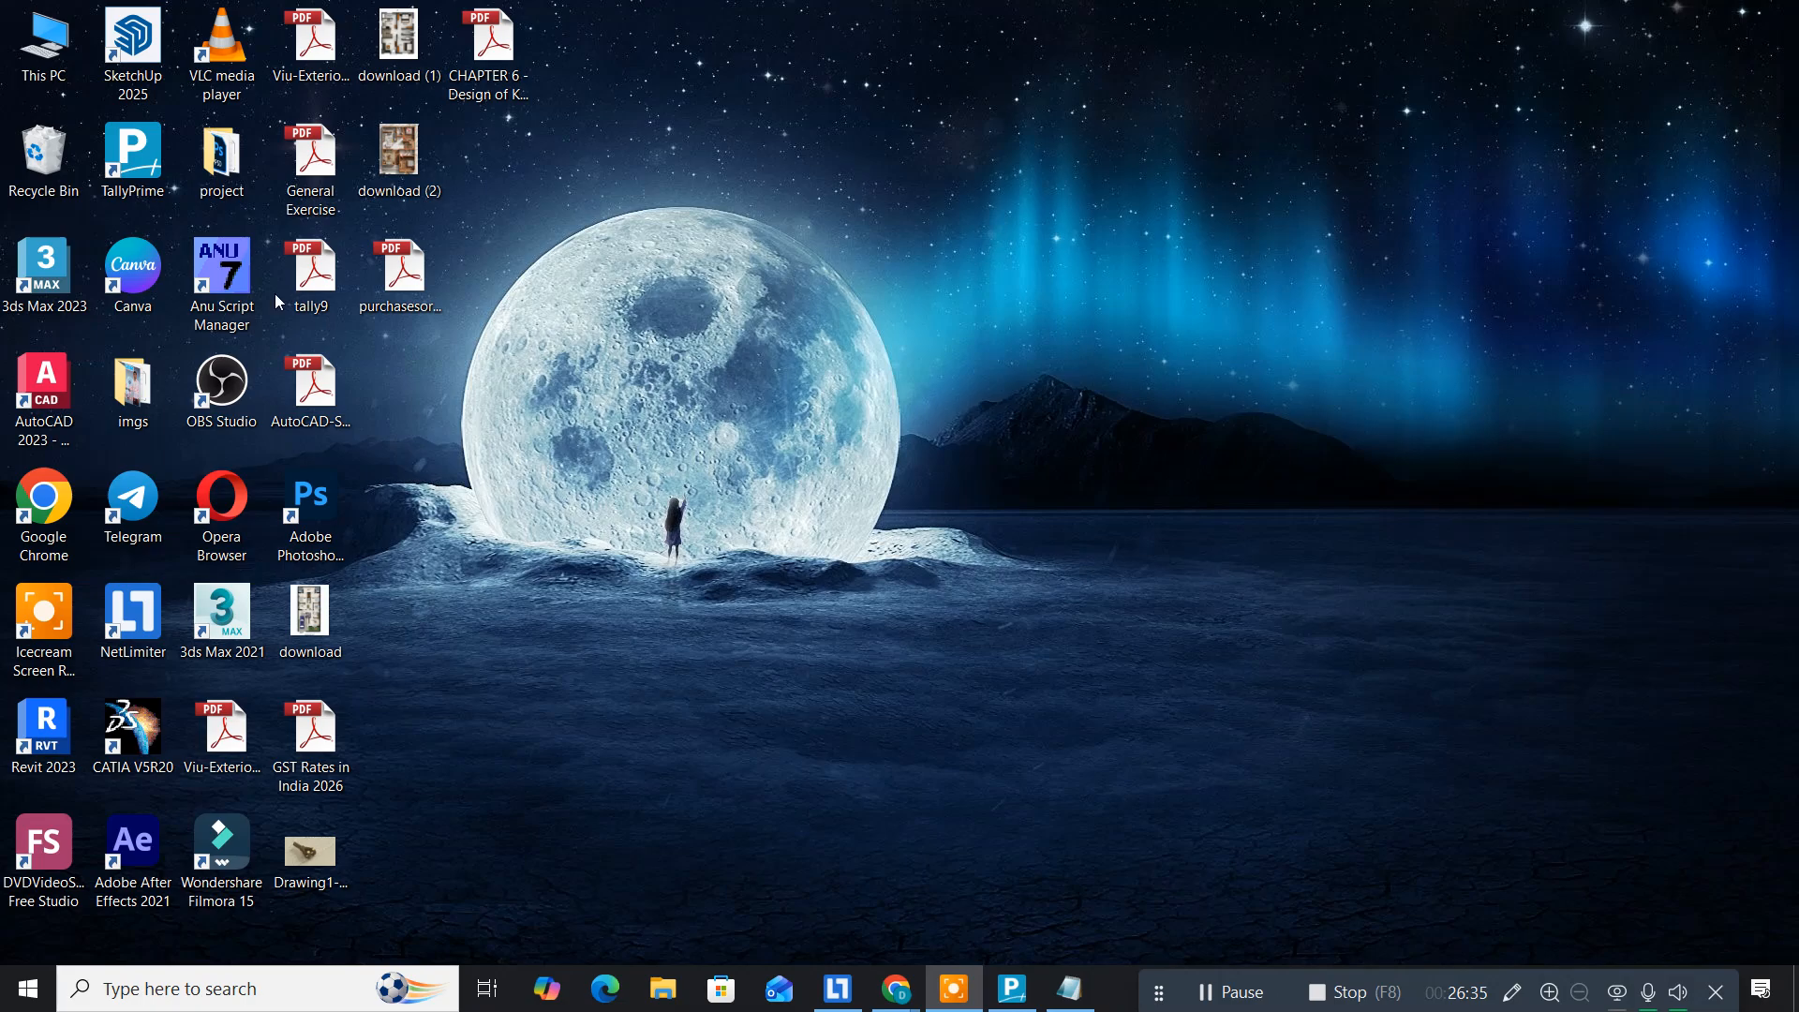
{"action": "double_click", "coordinate": [379, 283]}
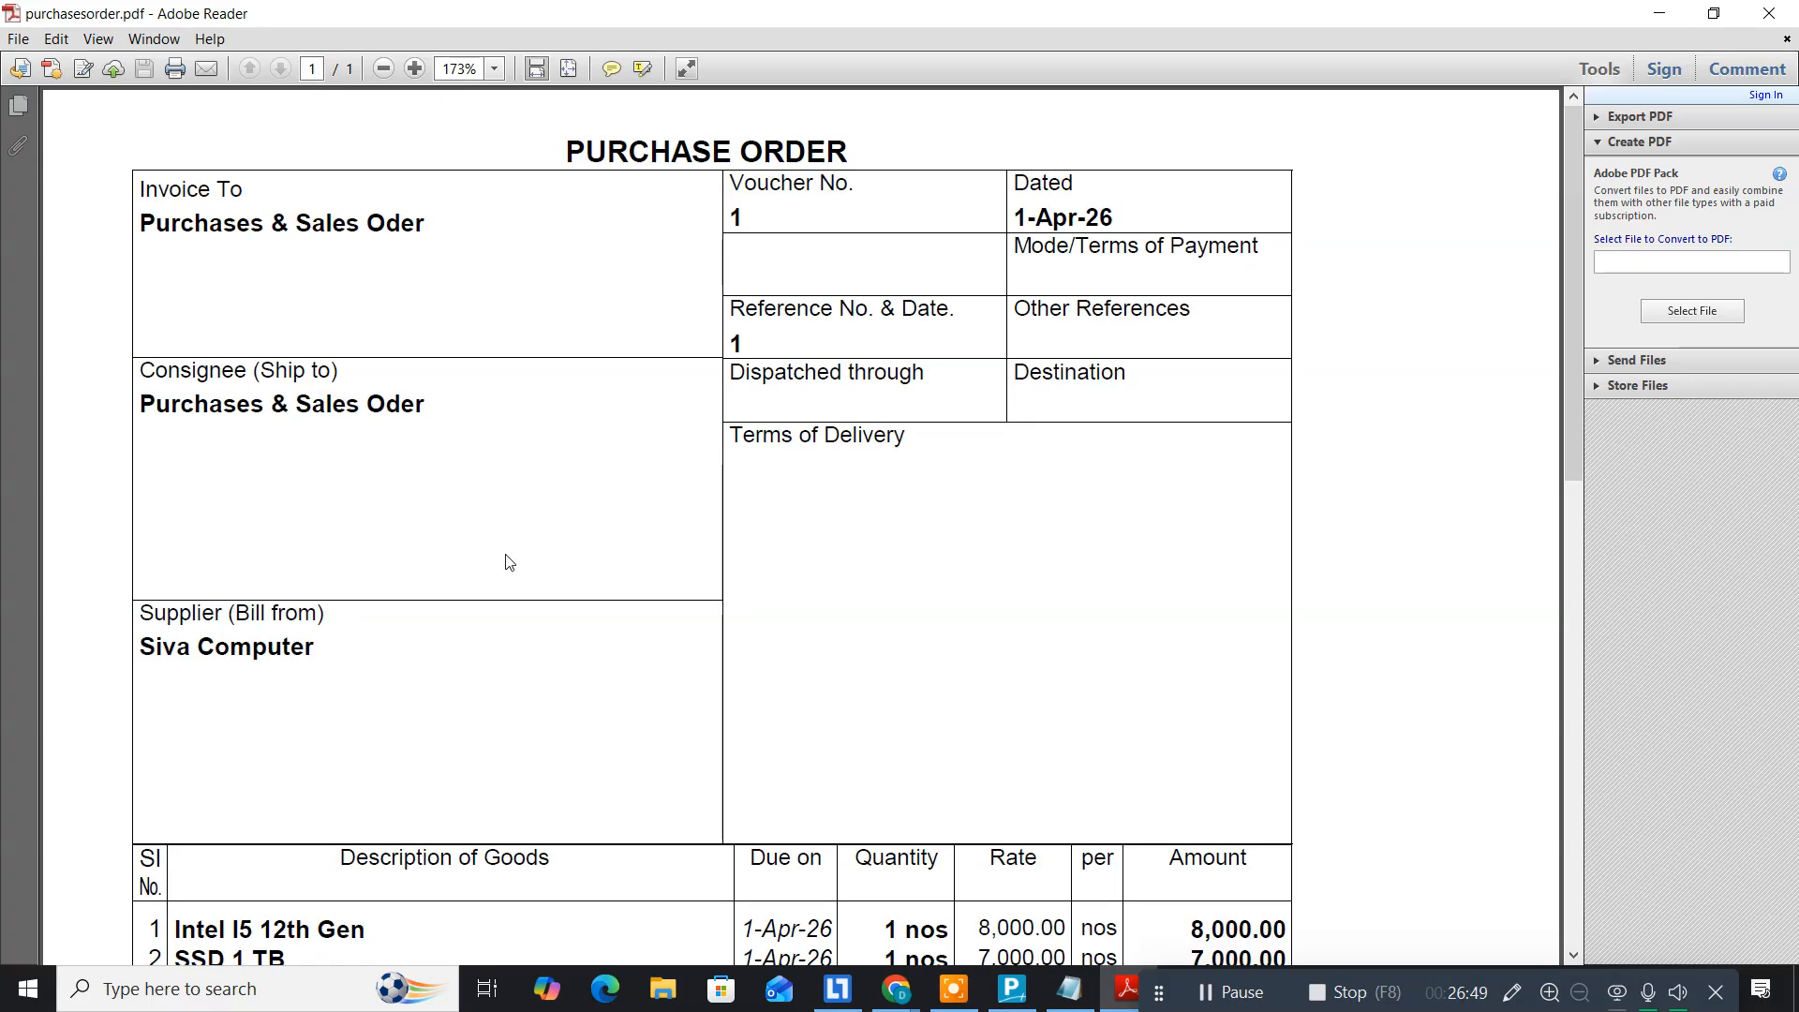
{"action": "scroll", "coordinate": [509, 563], "scroll_direction": "down", "scroll_amount": 5}
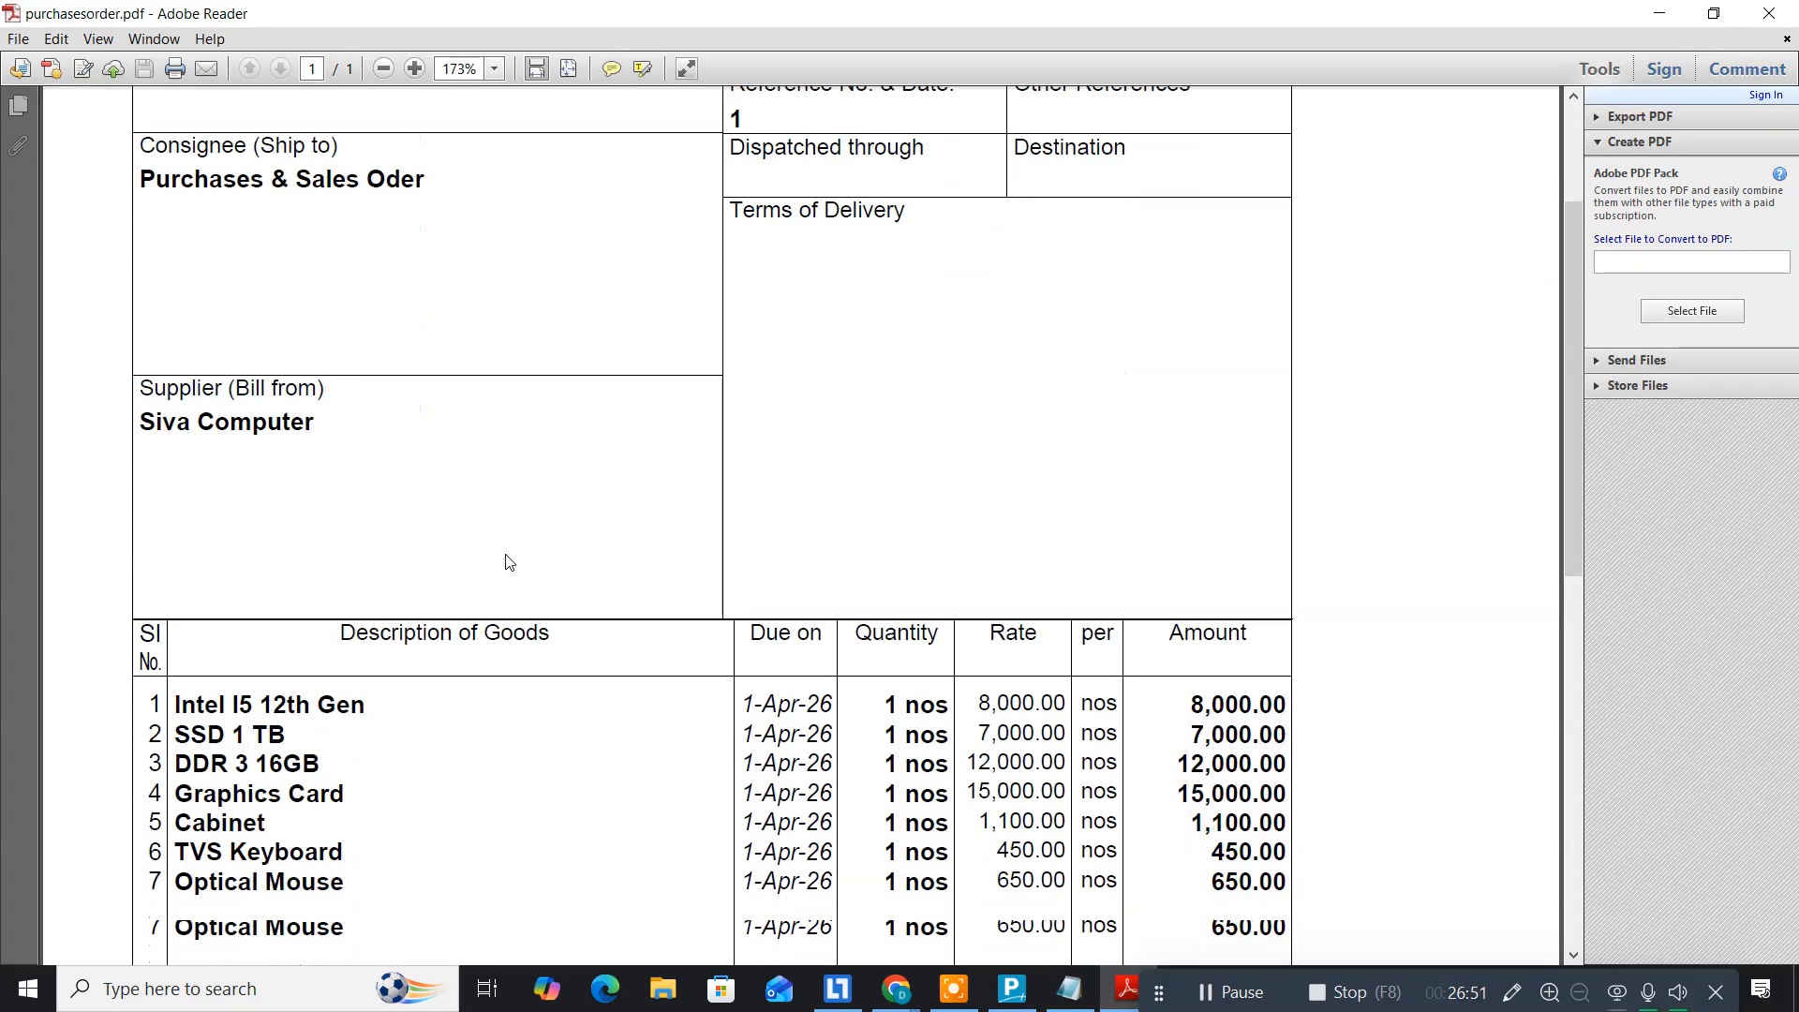
{"action": "scroll", "coordinate": [509, 562], "scroll_direction": "down", "scroll_amount": 4}
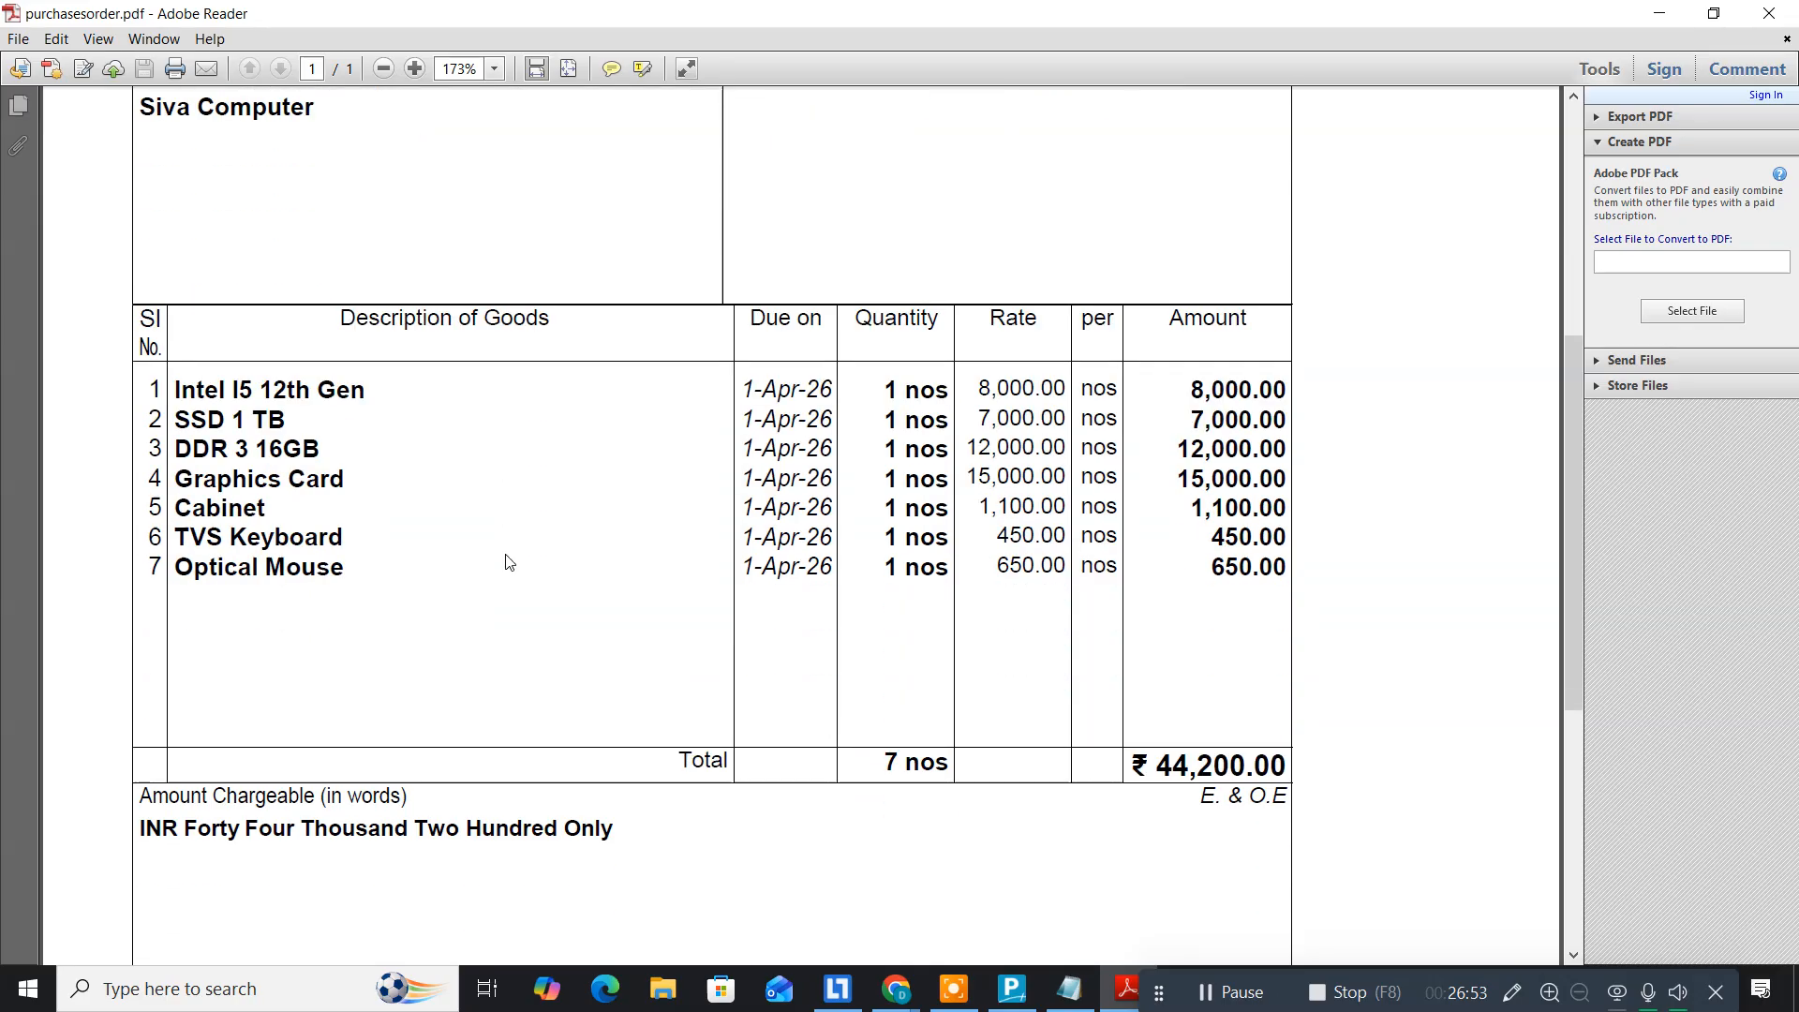
{"action": "scroll", "coordinate": [506, 558], "scroll_direction": "down", "scroll_amount": 3}
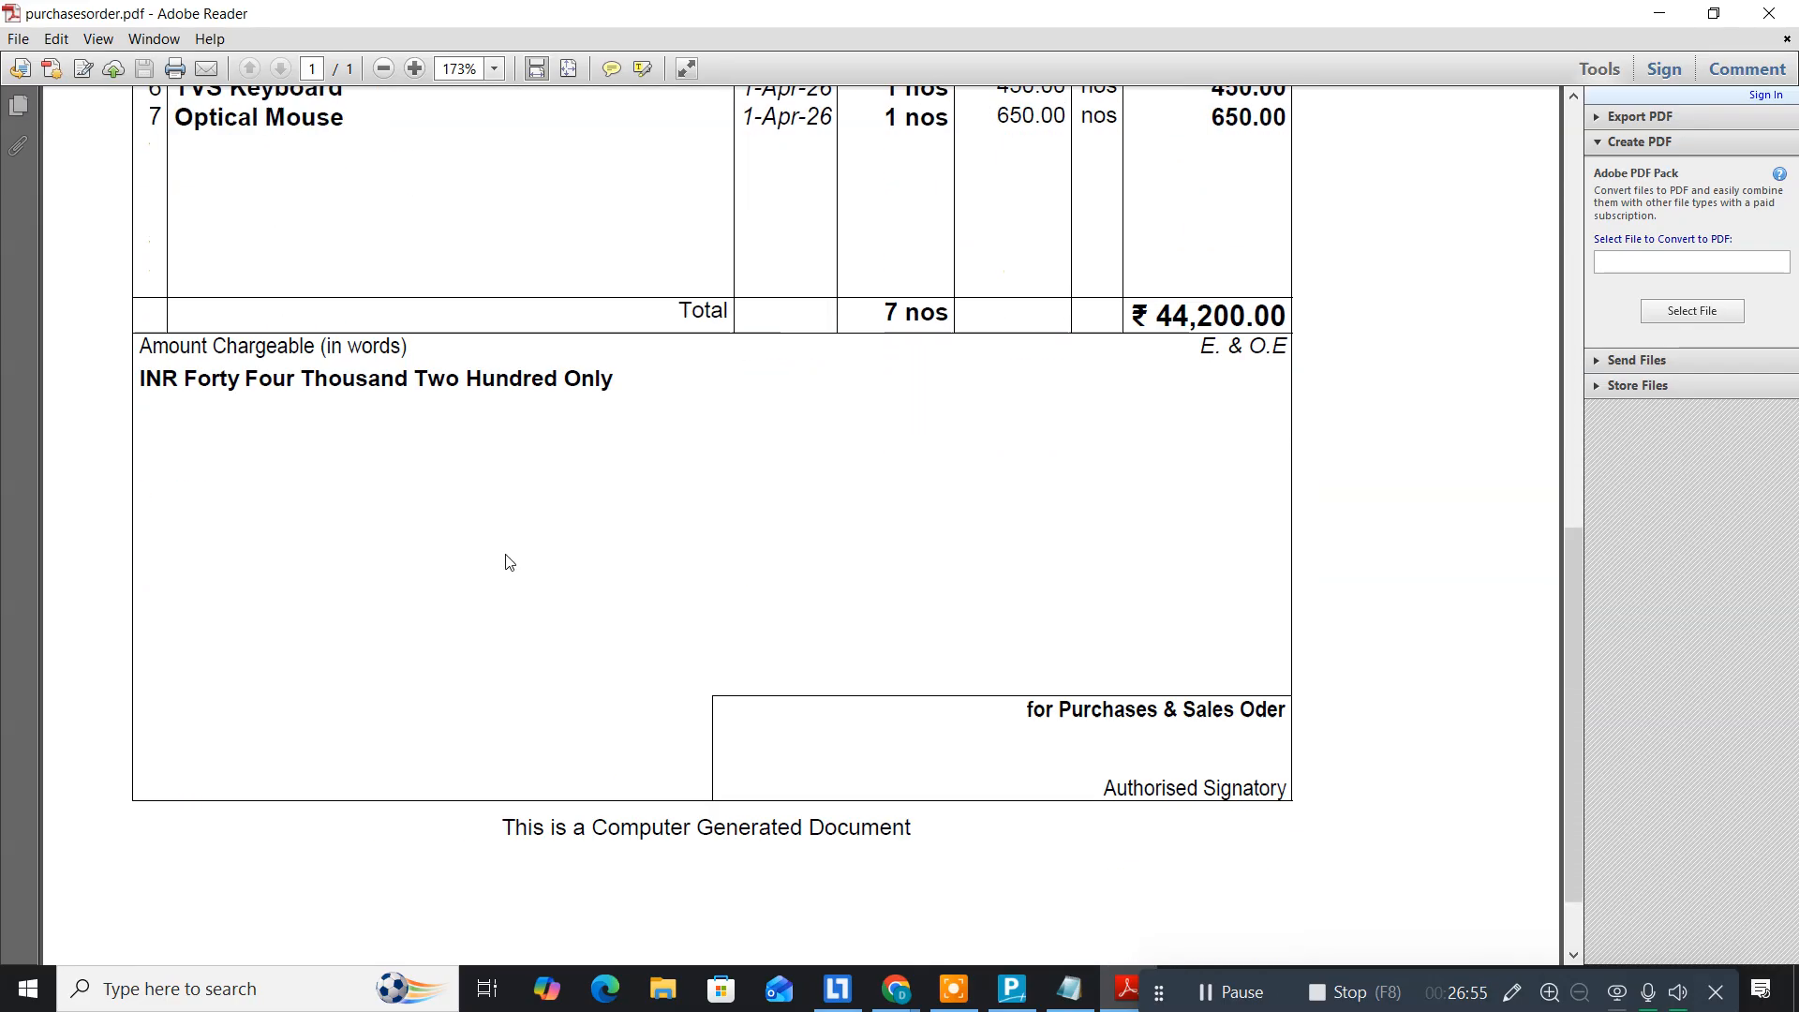
{"action": "scroll", "coordinate": [509, 562], "scroll_direction": "down", "scroll_amount": 1}
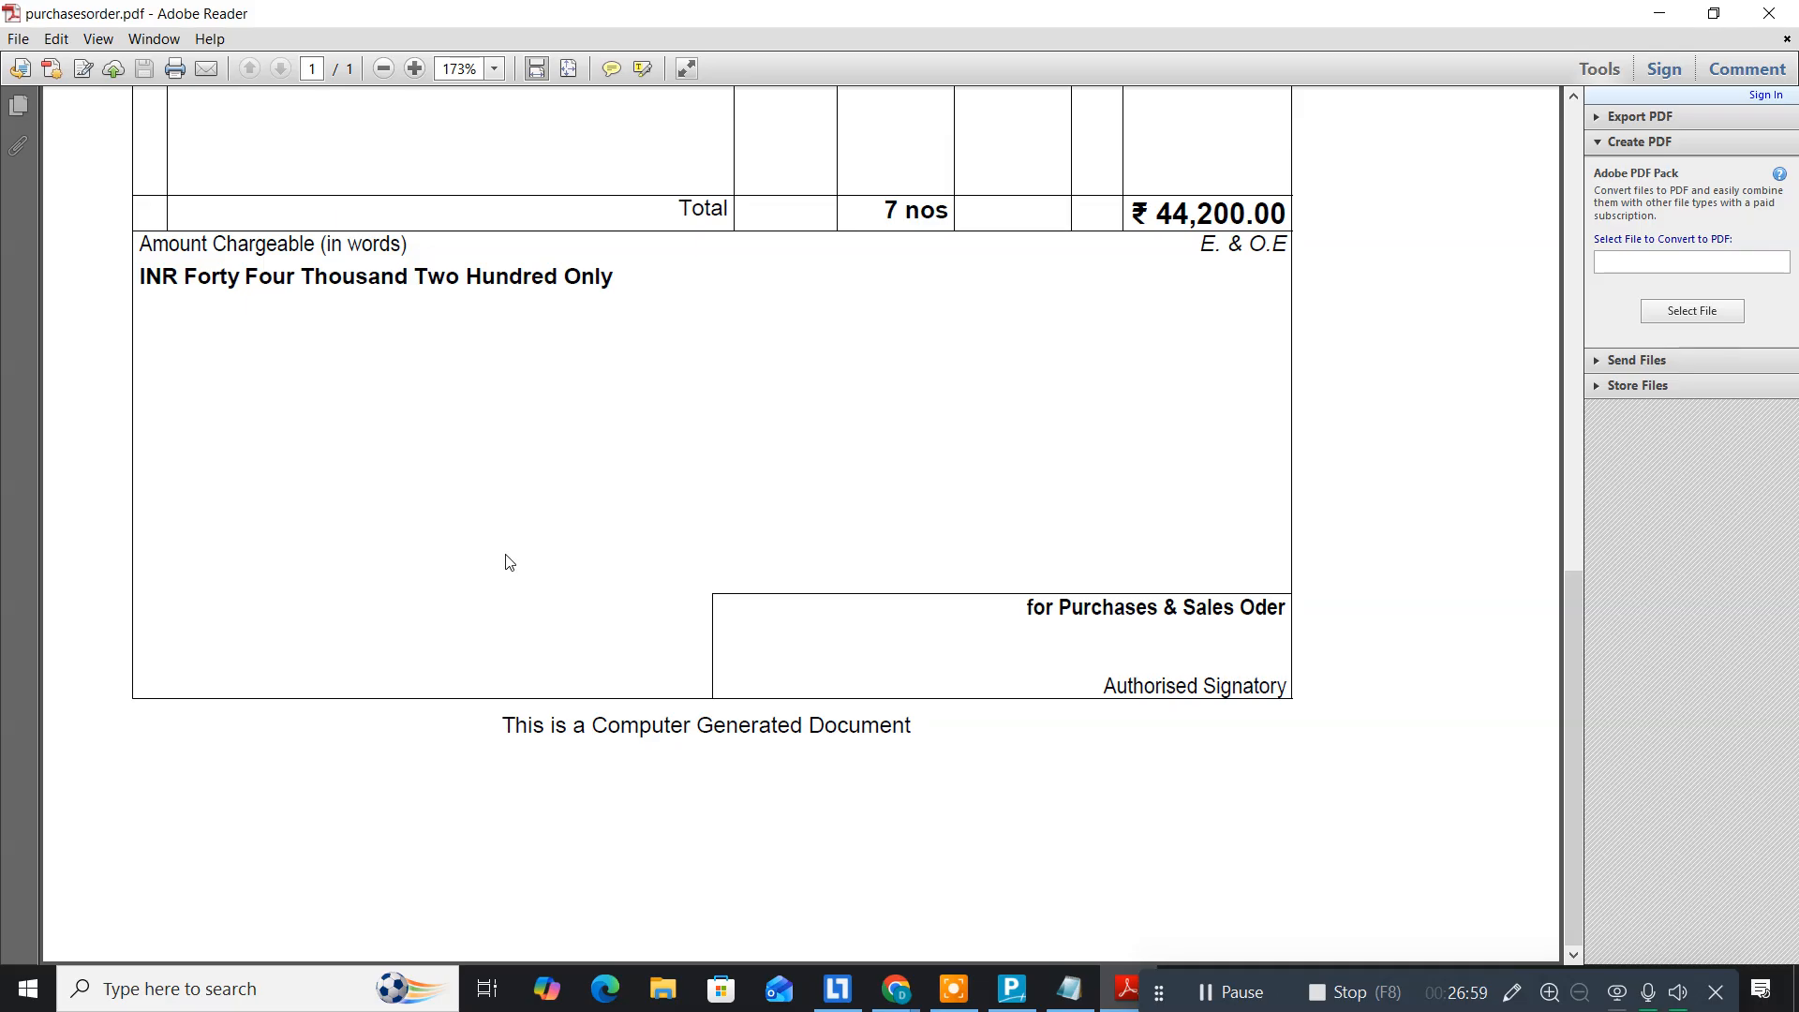
{"action": "scroll", "coordinate": [509, 563], "scroll_direction": "up", "scroll_amount": 7}
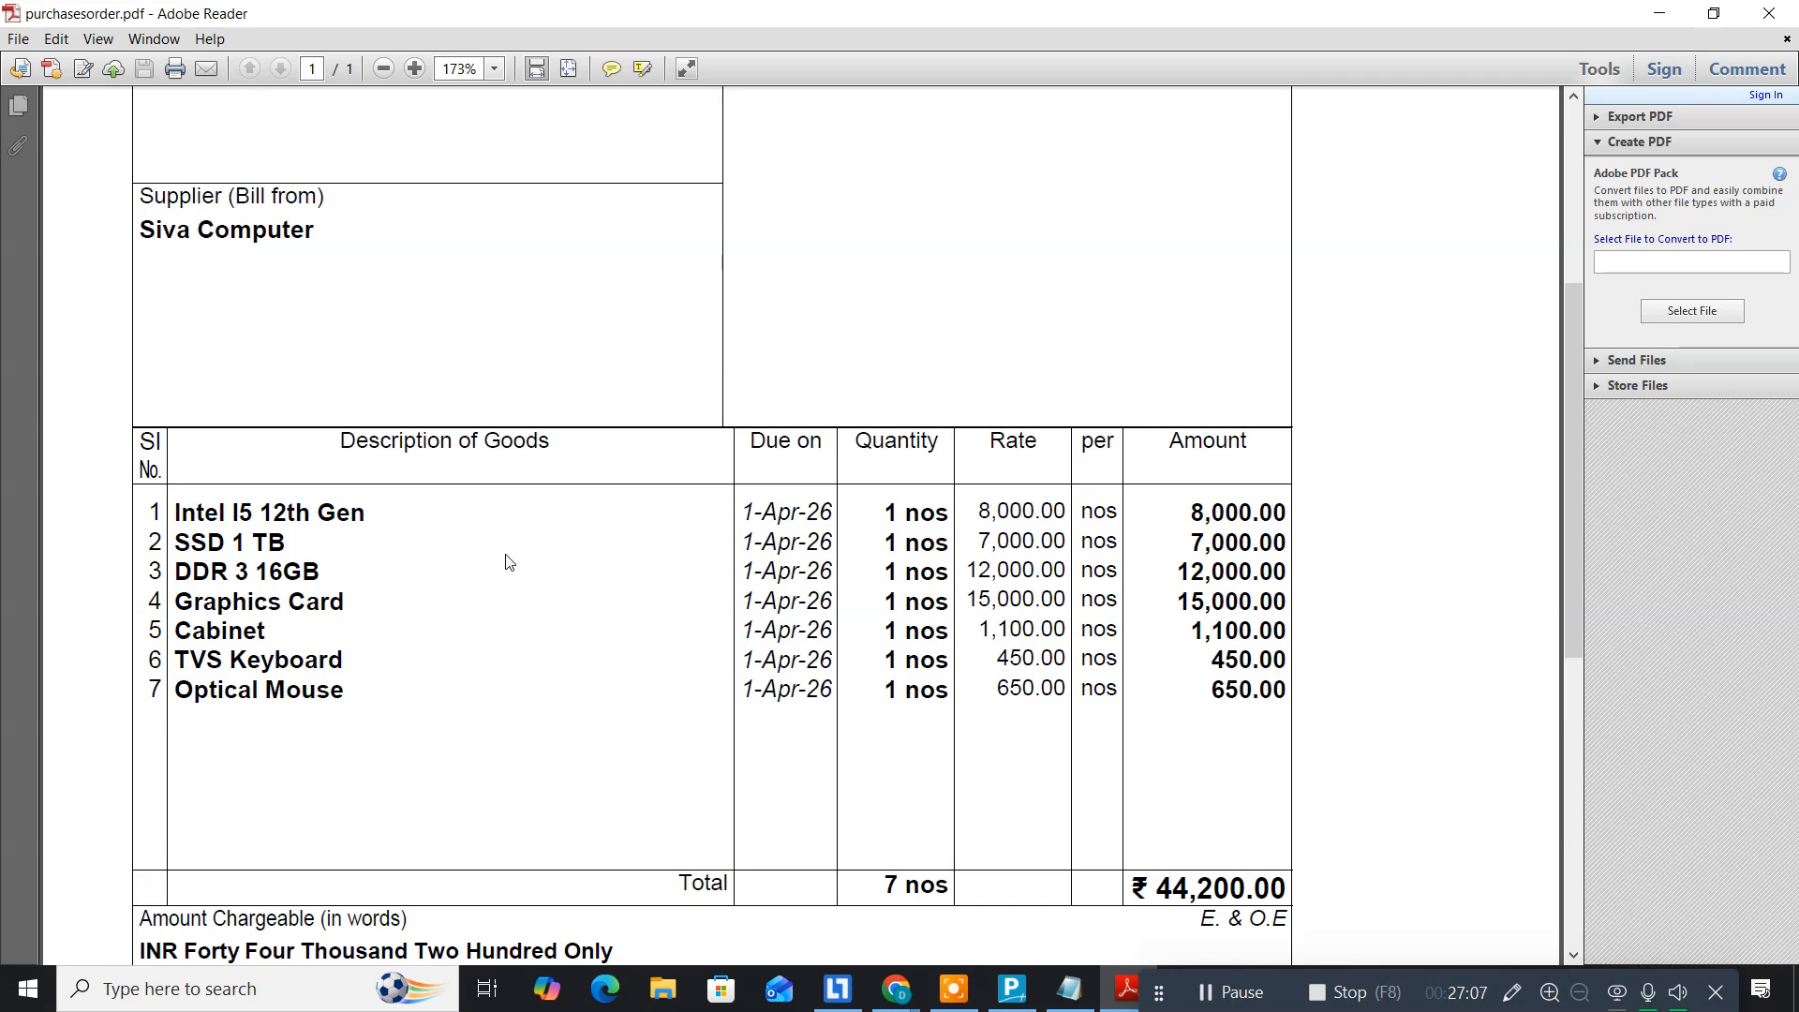
{"action": "scroll", "coordinate": [509, 562], "scroll_direction": "up", "scroll_amount": 3}
{"action": "scroll", "coordinate": [509, 563], "scroll_direction": "up", "scroll_amount": 4}
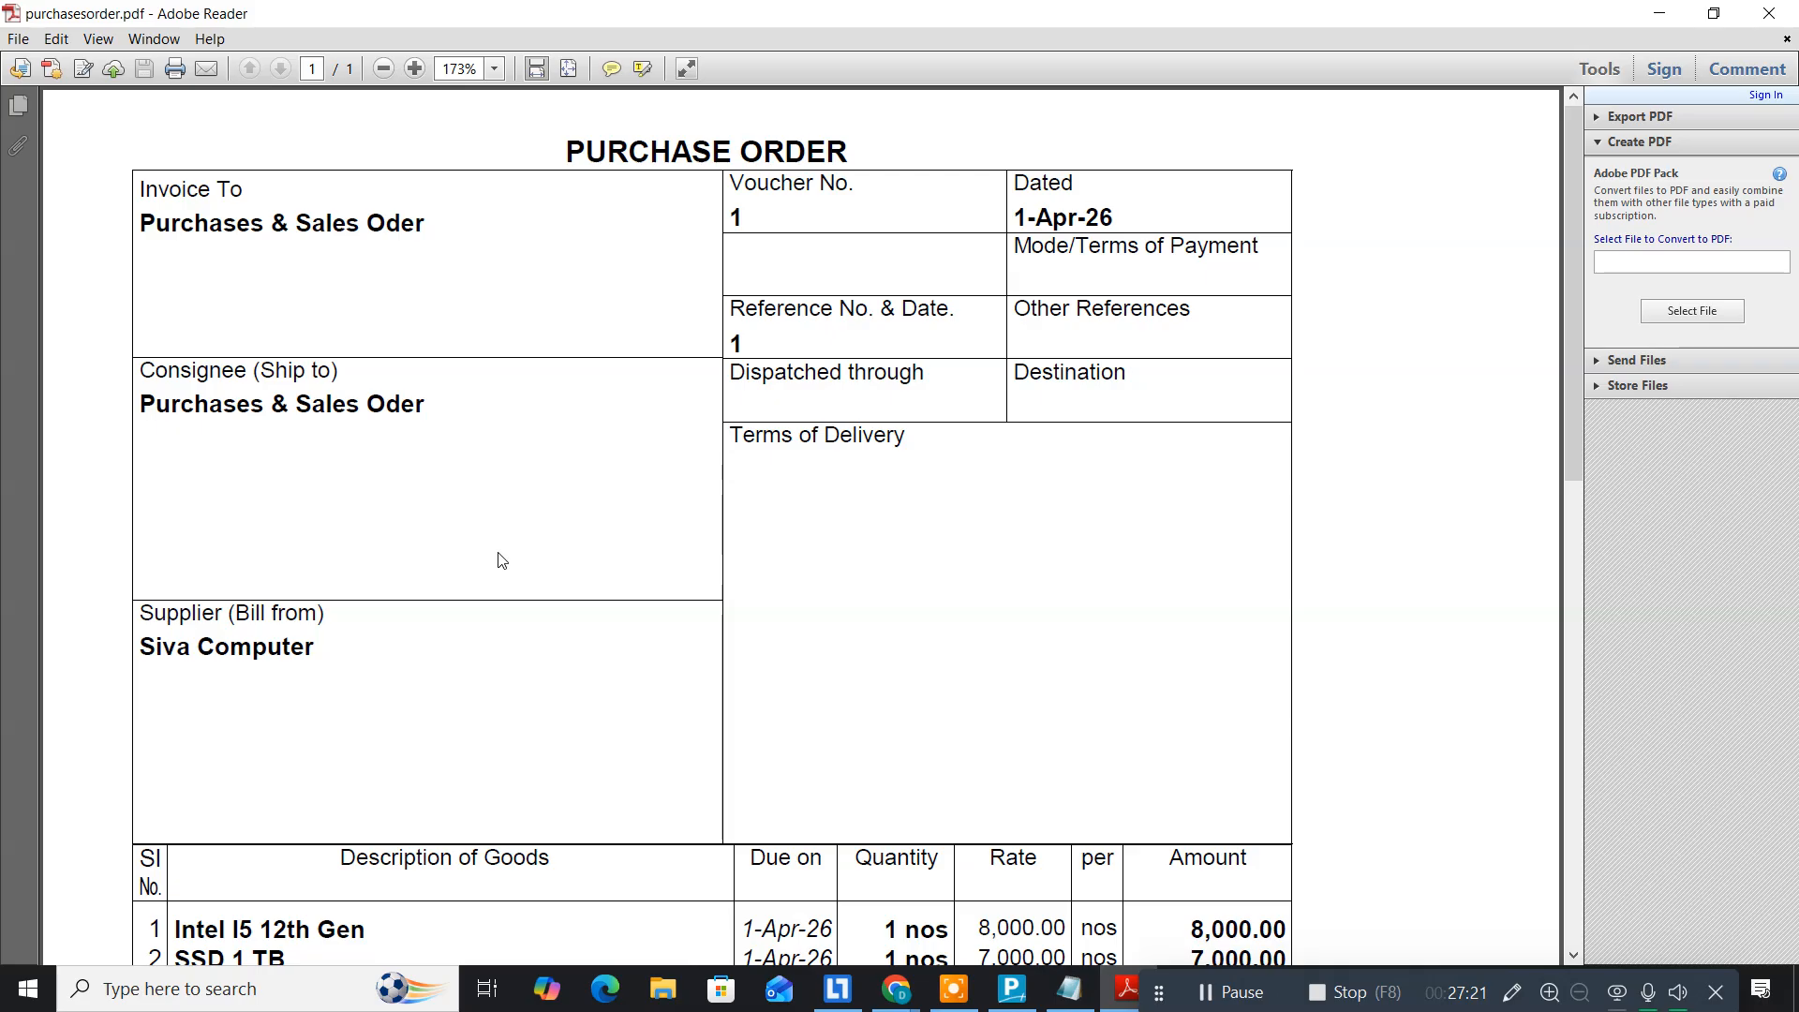
{"action": "scroll", "coordinate": [498, 560], "scroll_direction": "down", "scroll_amount": 3}
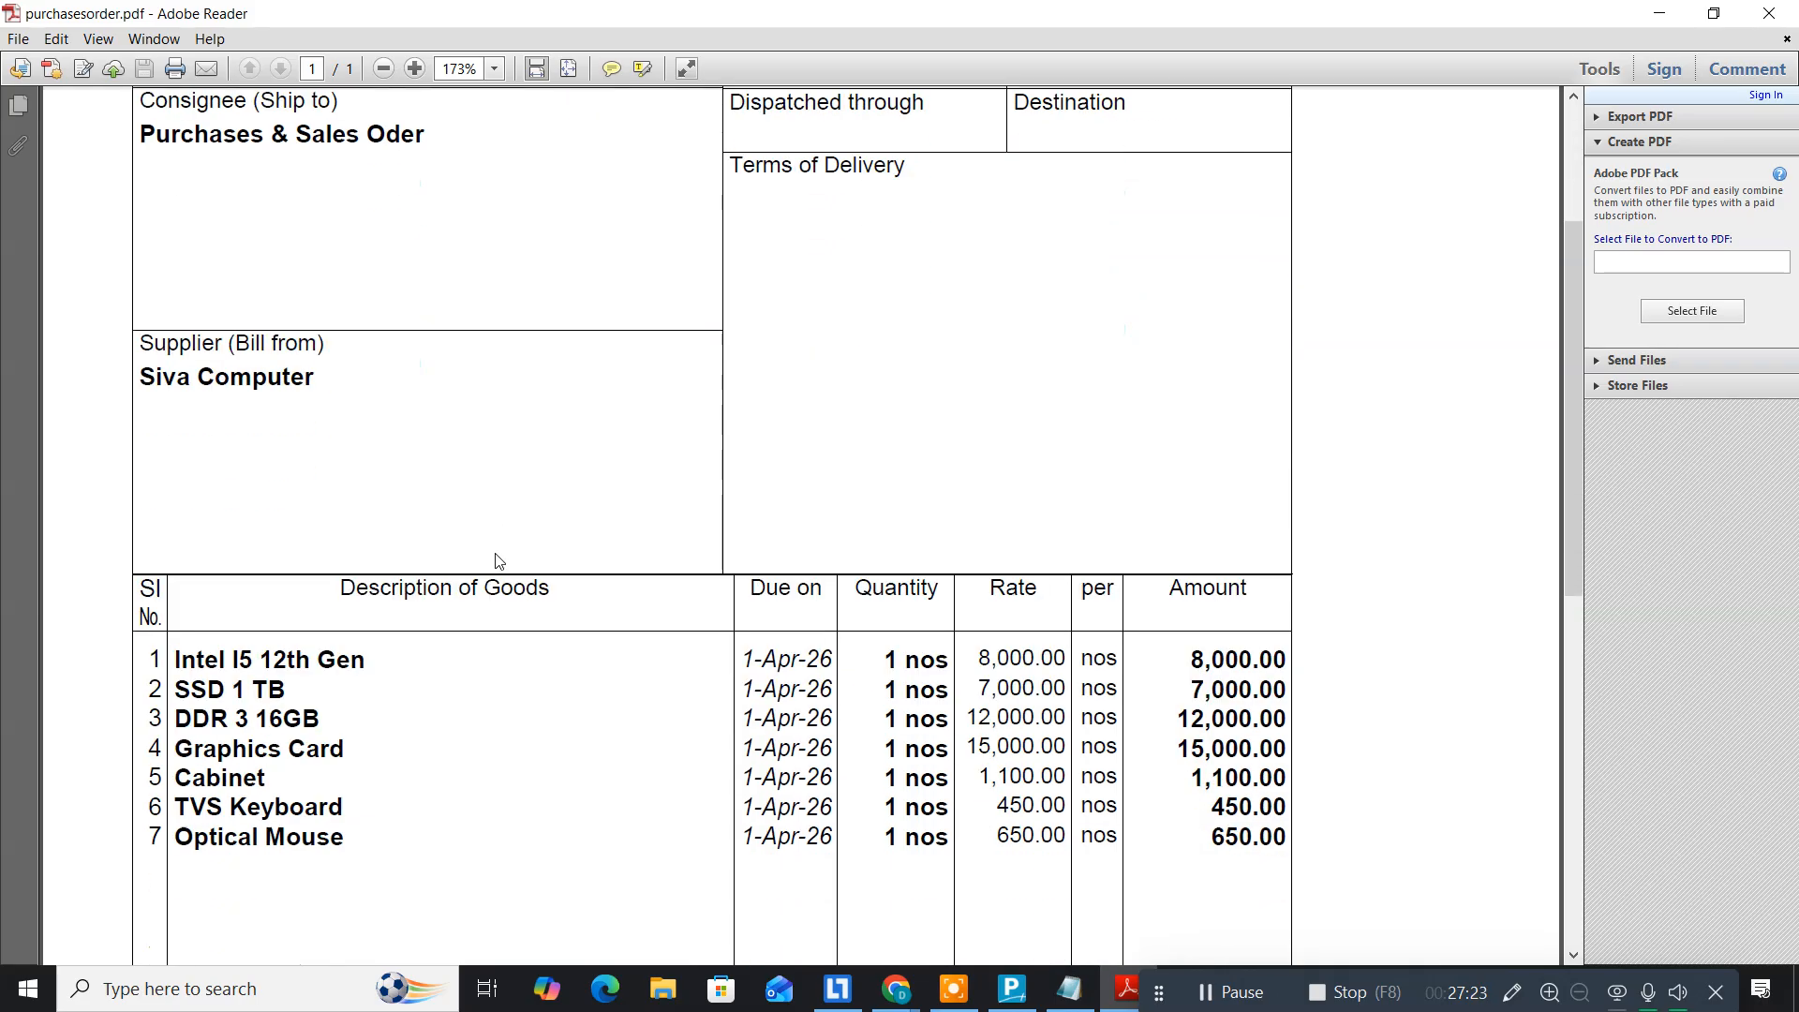
{"action": "scroll", "coordinate": [498, 560], "scroll_direction": "down", "scroll_amount": 4}
{"action": "scroll", "coordinate": [497, 561], "scroll_direction": "down", "scroll_amount": 8}
{"action": "scroll", "coordinate": [498, 560], "scroll_direction": "up", "scroll_amount": 1}
{"action": "scroll", "coordinate": [498, 561], "scroll_direction": "down", "scroll_amount": 3}
{"action": "scroll", "coordinate": [498, 561], "scroll_direction": "up", "scroll_amount": 7}
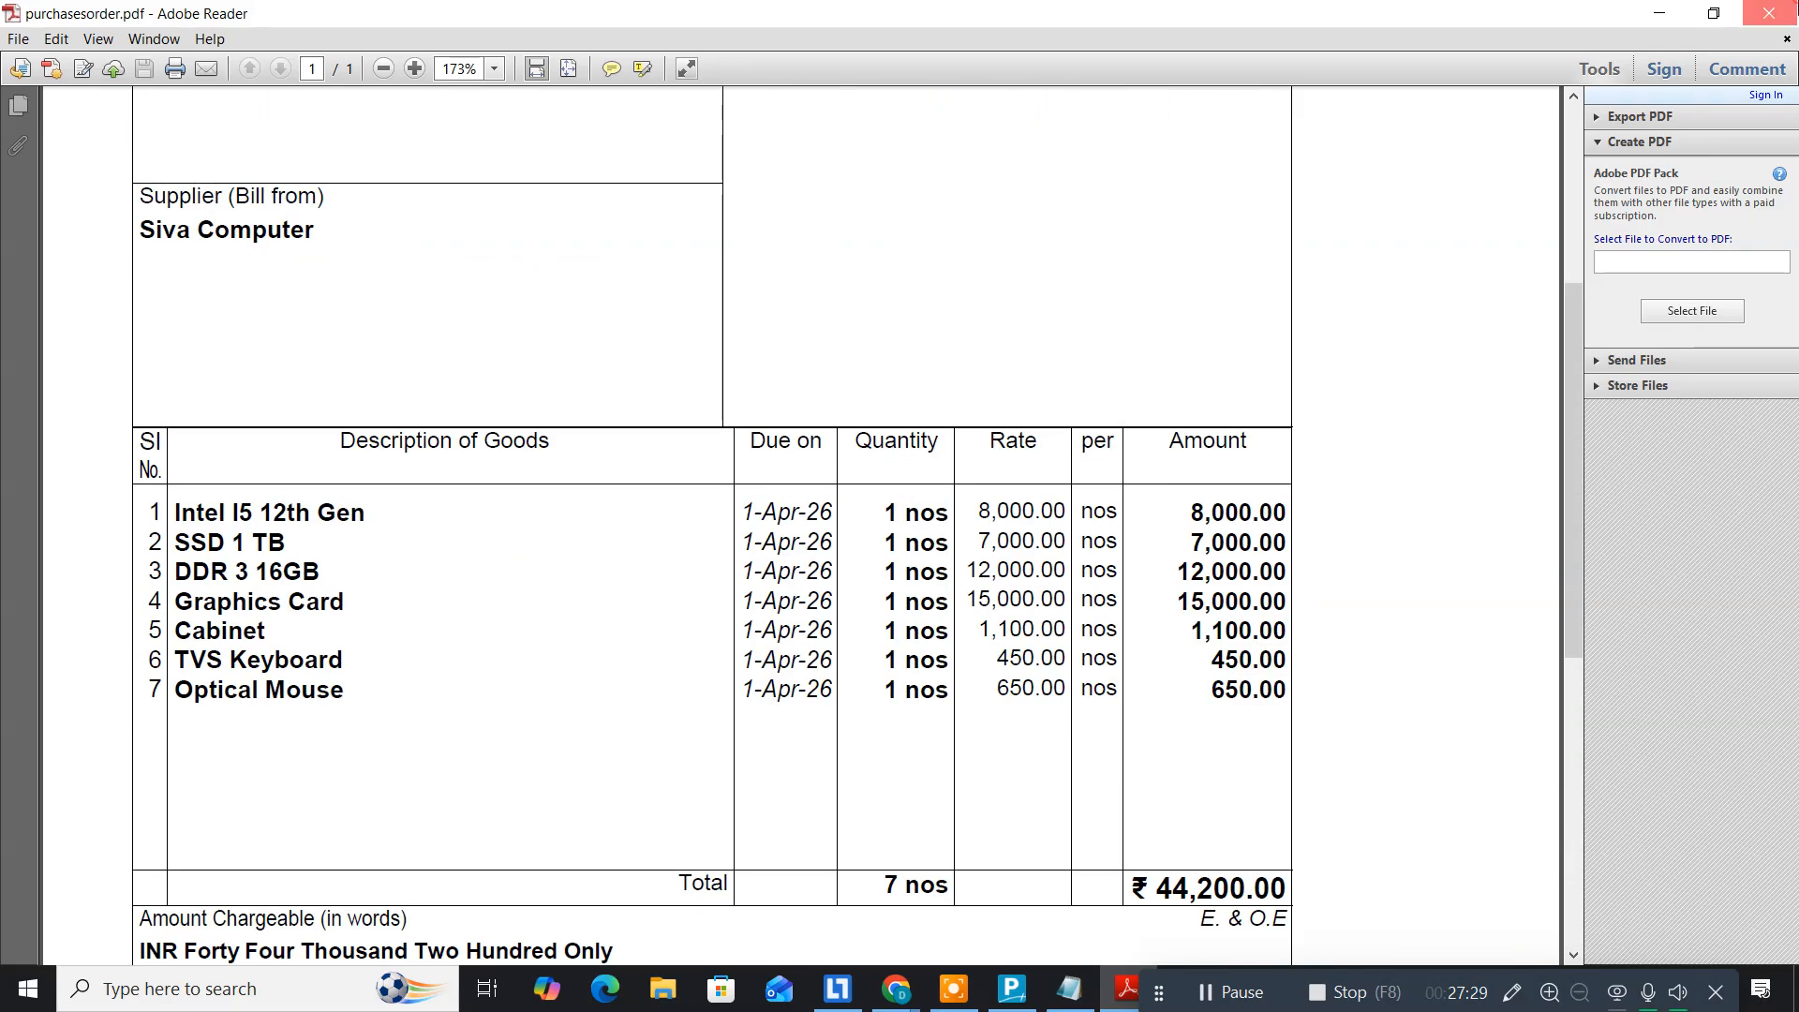
{"action": "left_click", "coordinate": [1769, 13]}
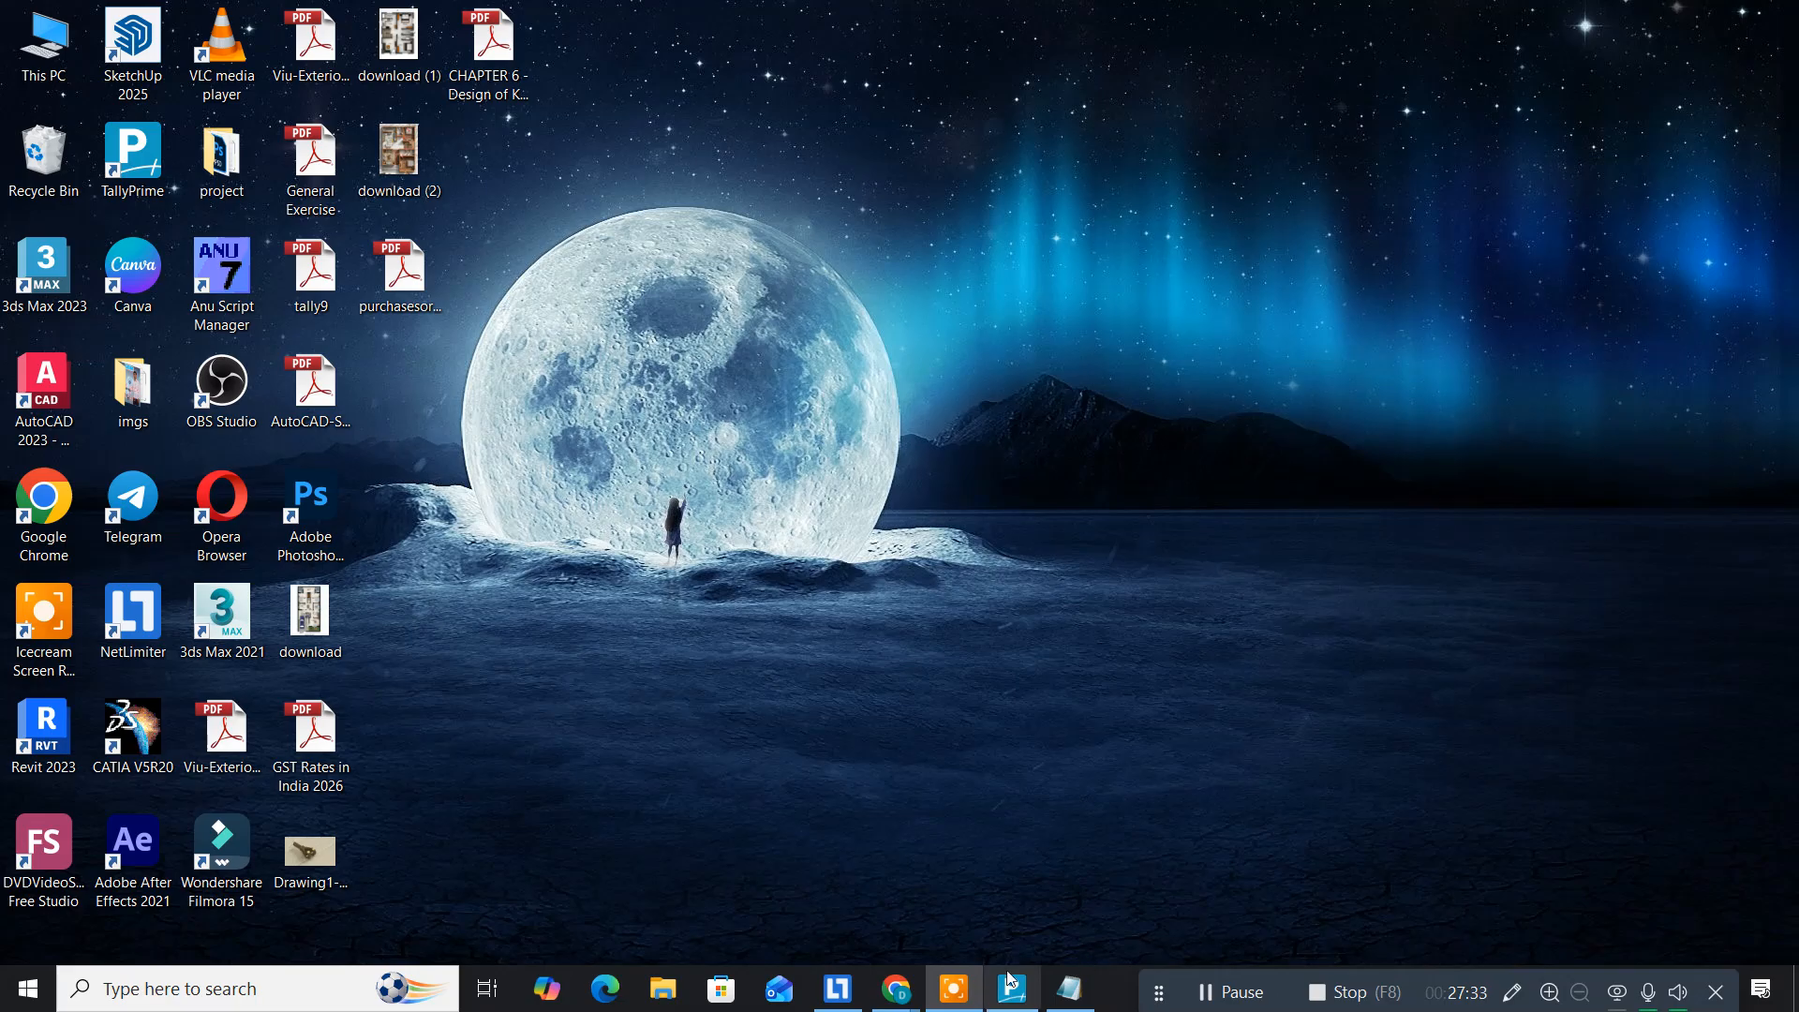
Step: Add the line 'now purchases goods from siva computer above list' to the notes, then return to Tally Prime
{"action": "left_click", "coordinate": [1069, 989]}
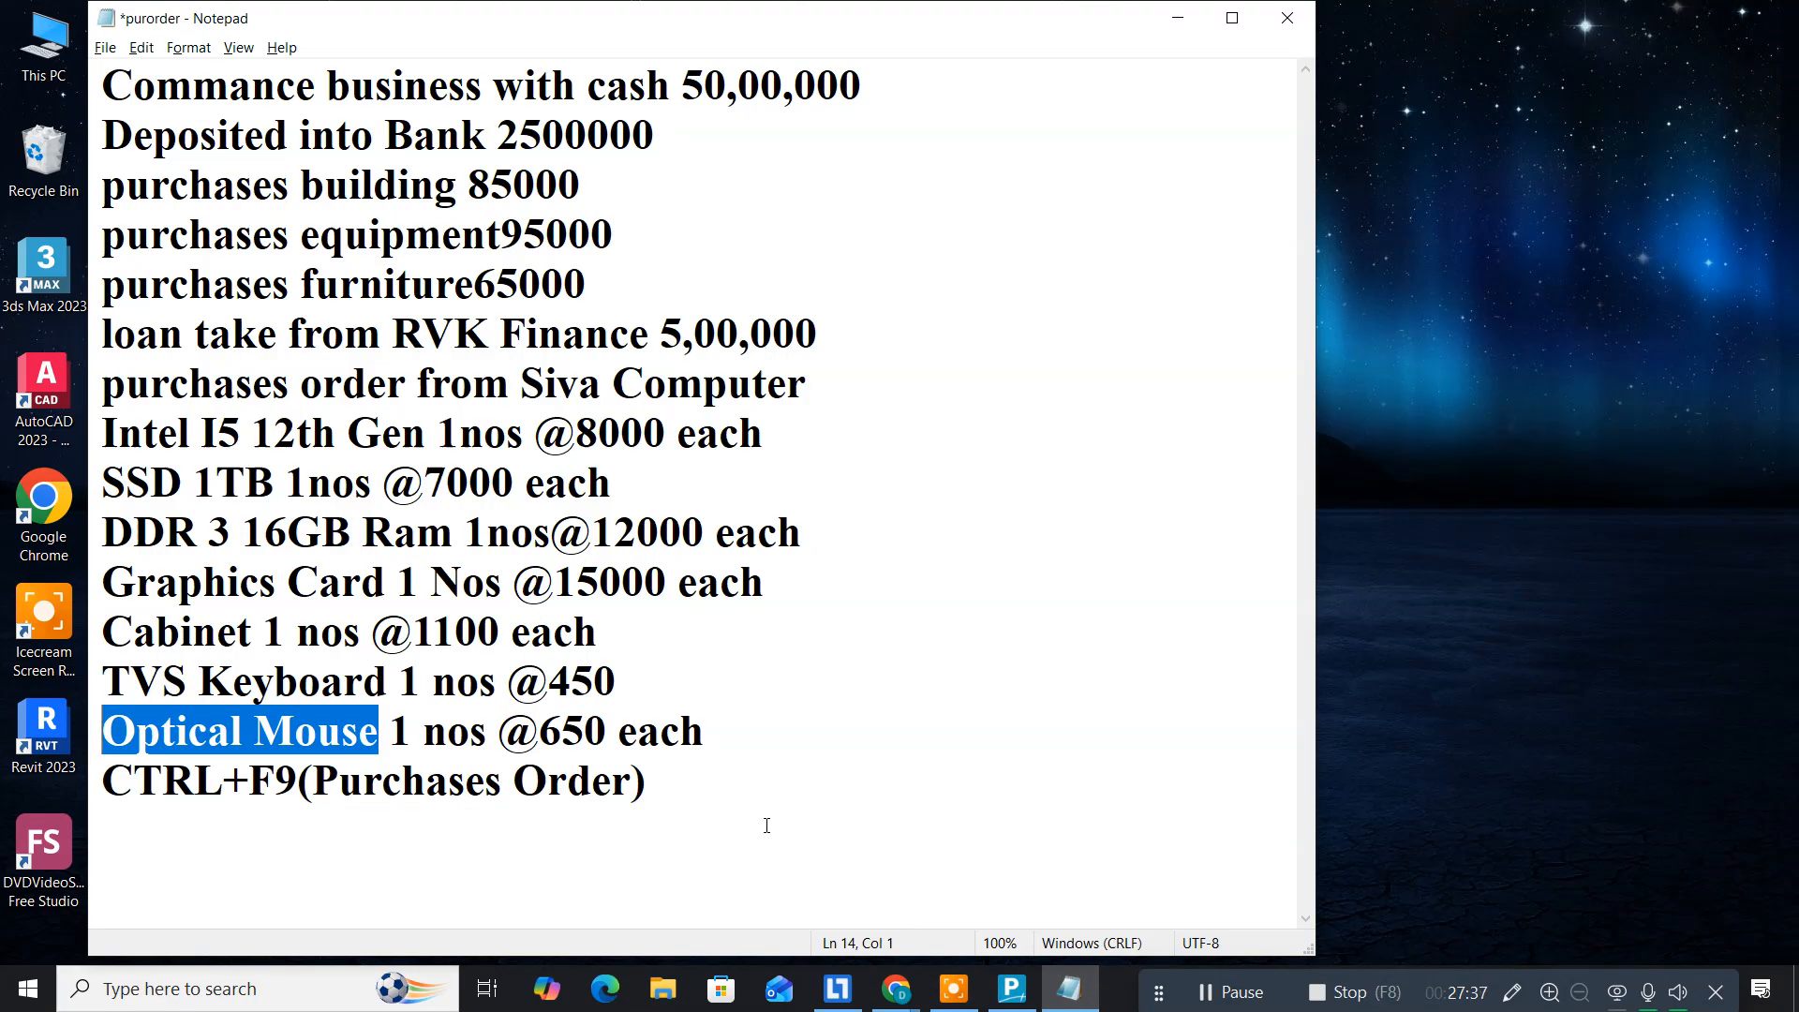
{"action": "left_click", "coordinate": [731, 807]}
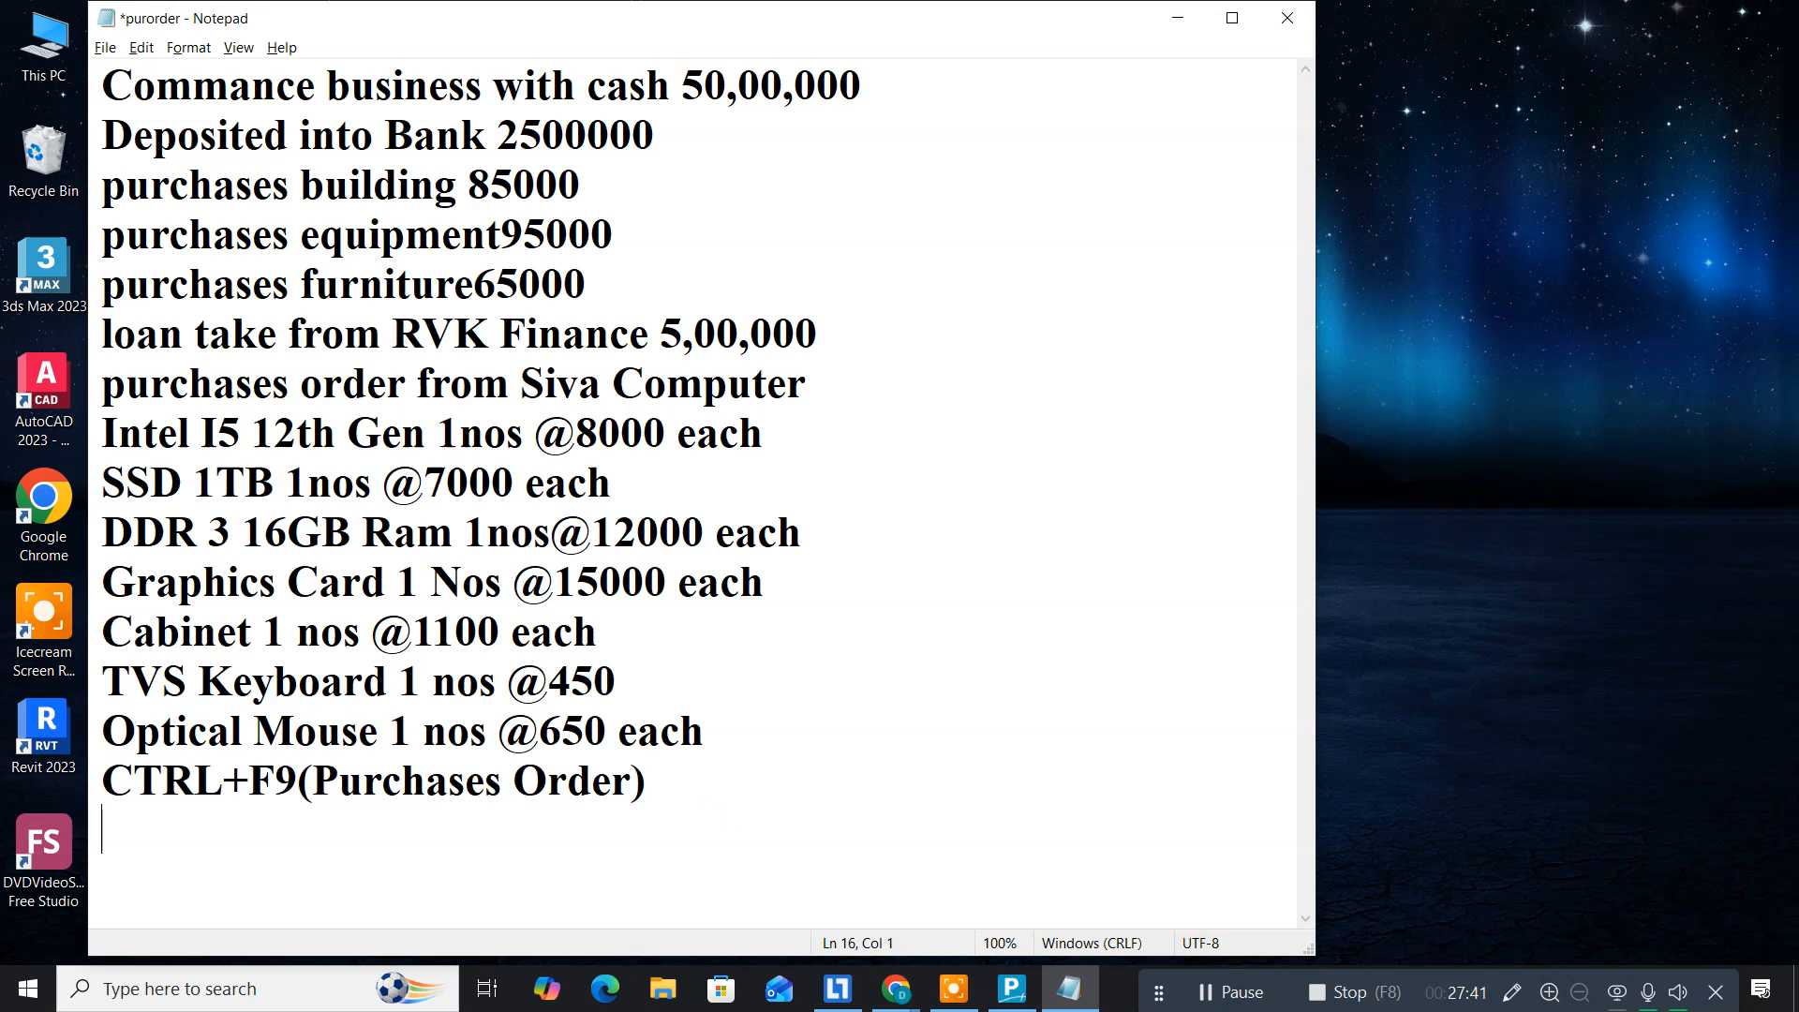
{"action": "type", "text": "now purchases g"}
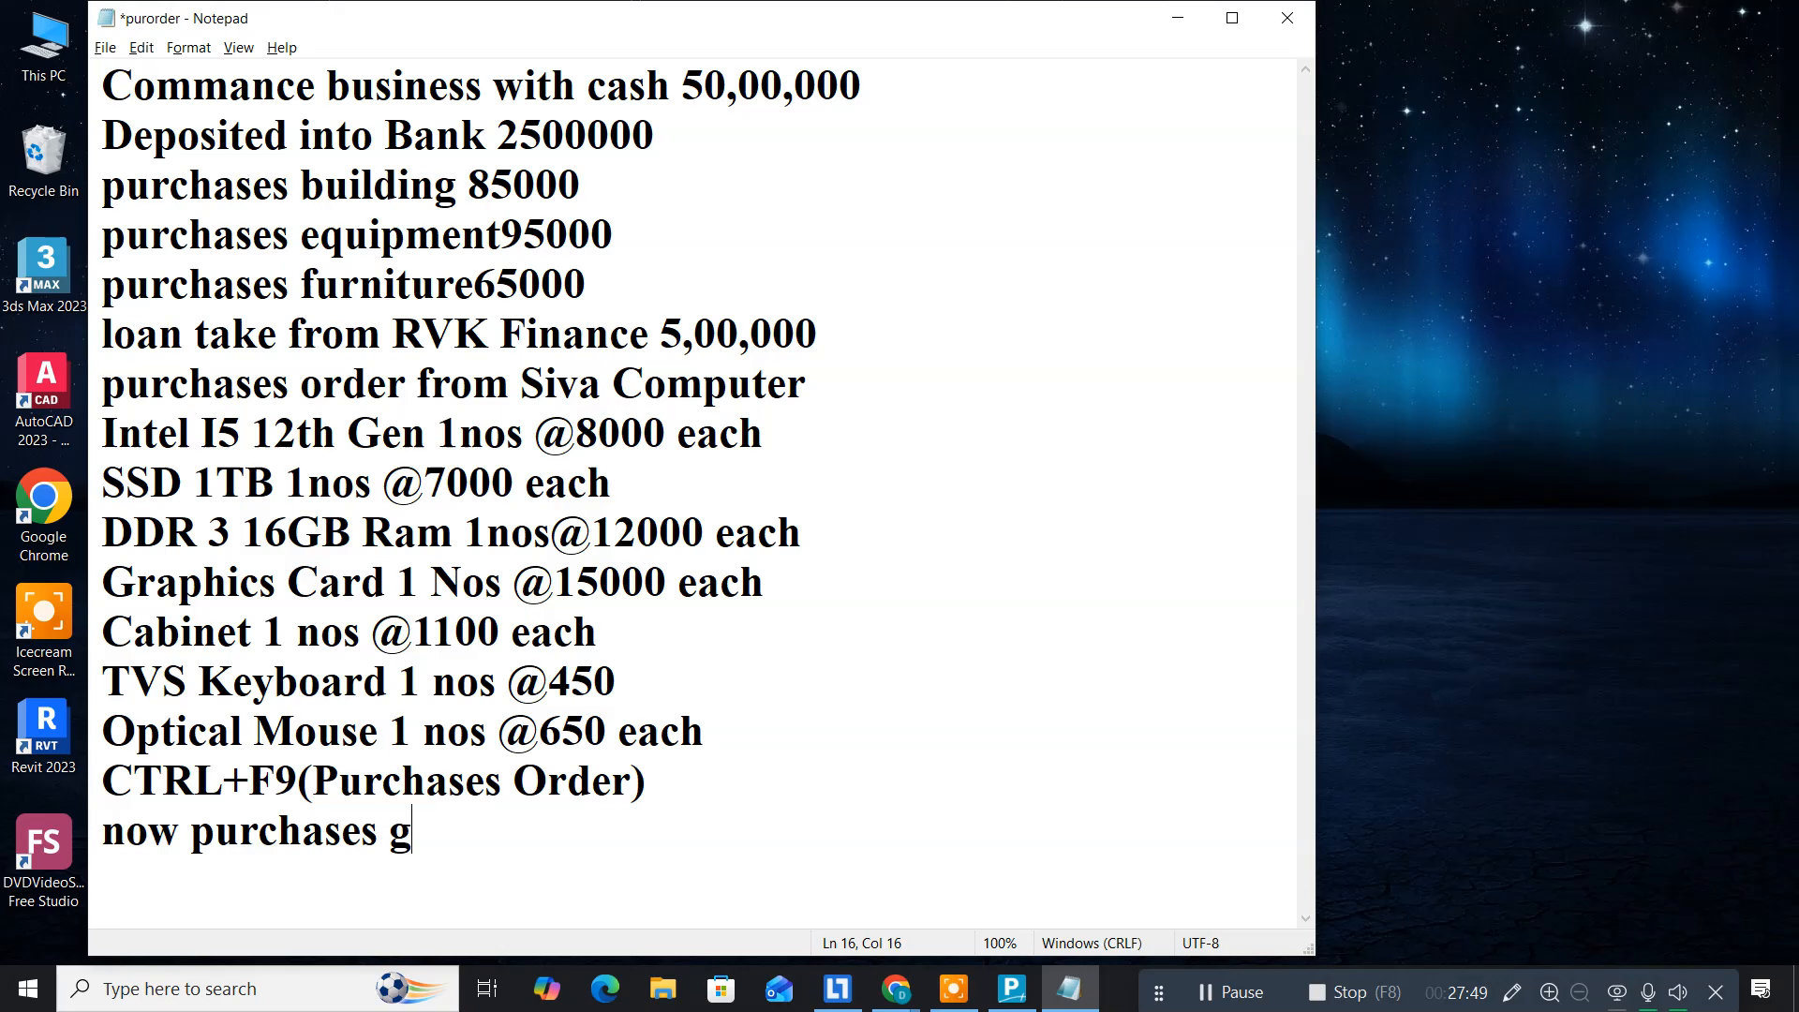
{"action": "type", "text": "oods from siva computer"}
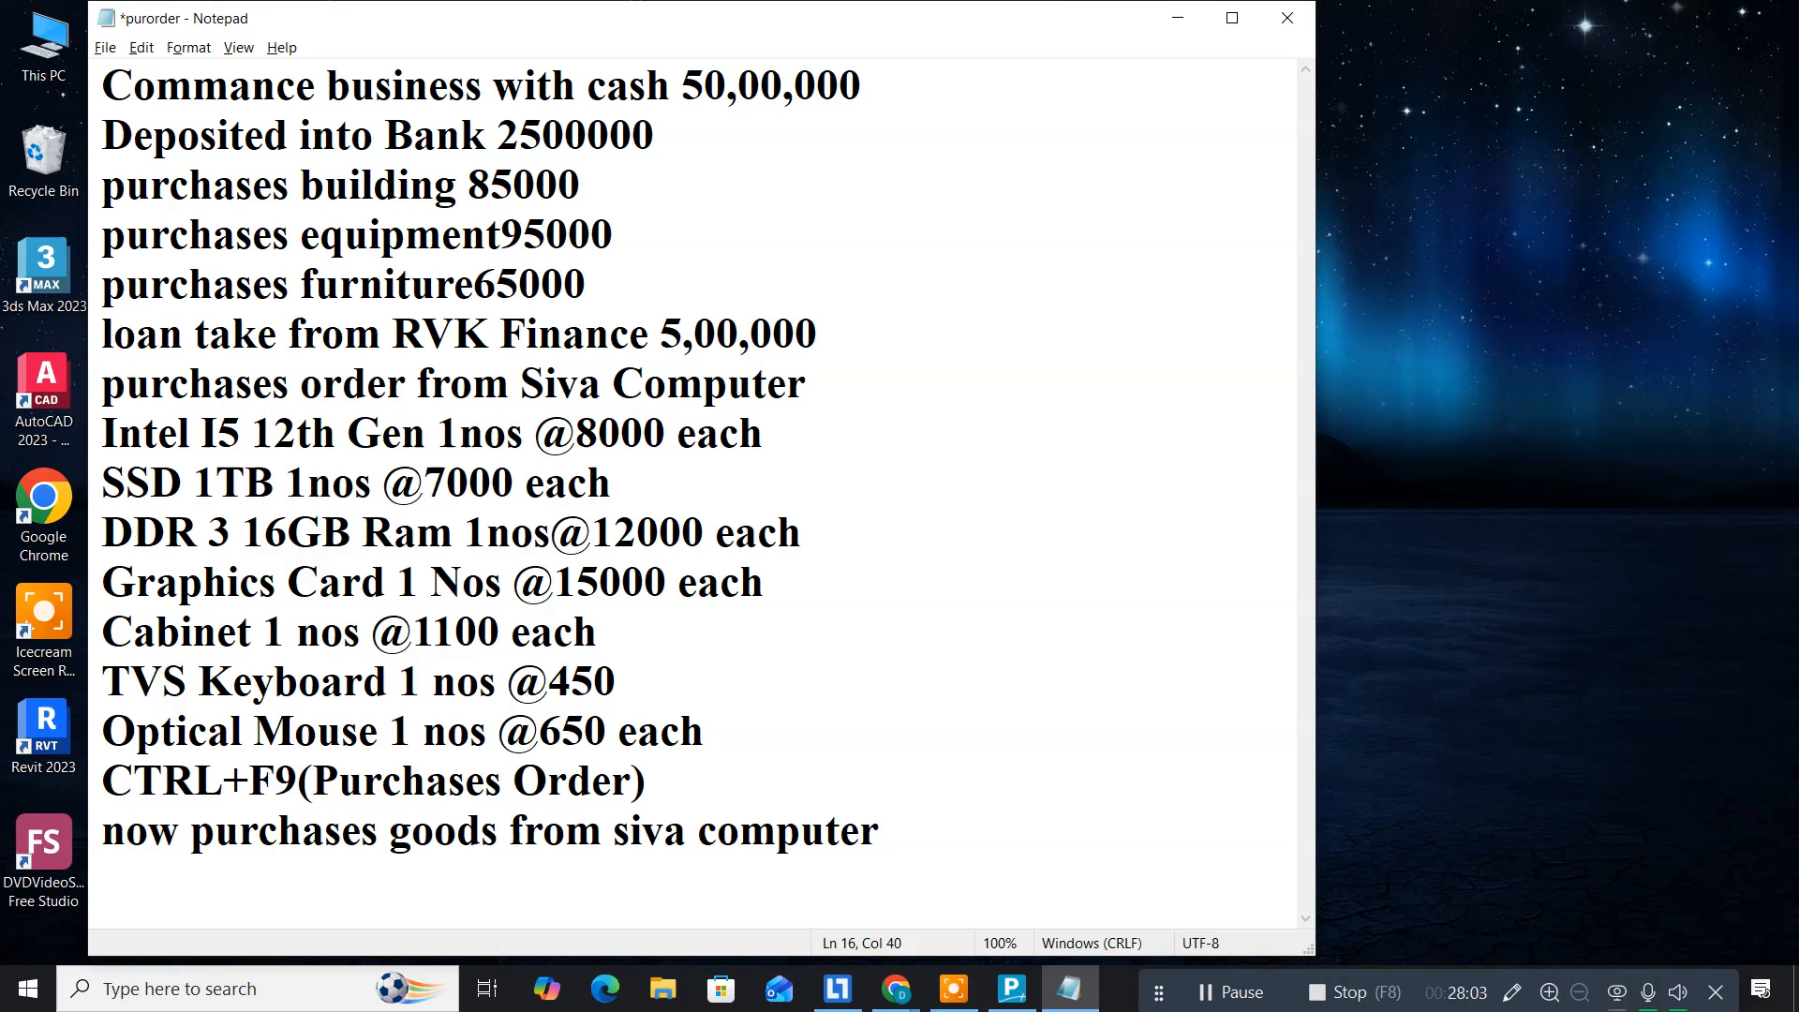
{"action": "type", "text": " above list"}
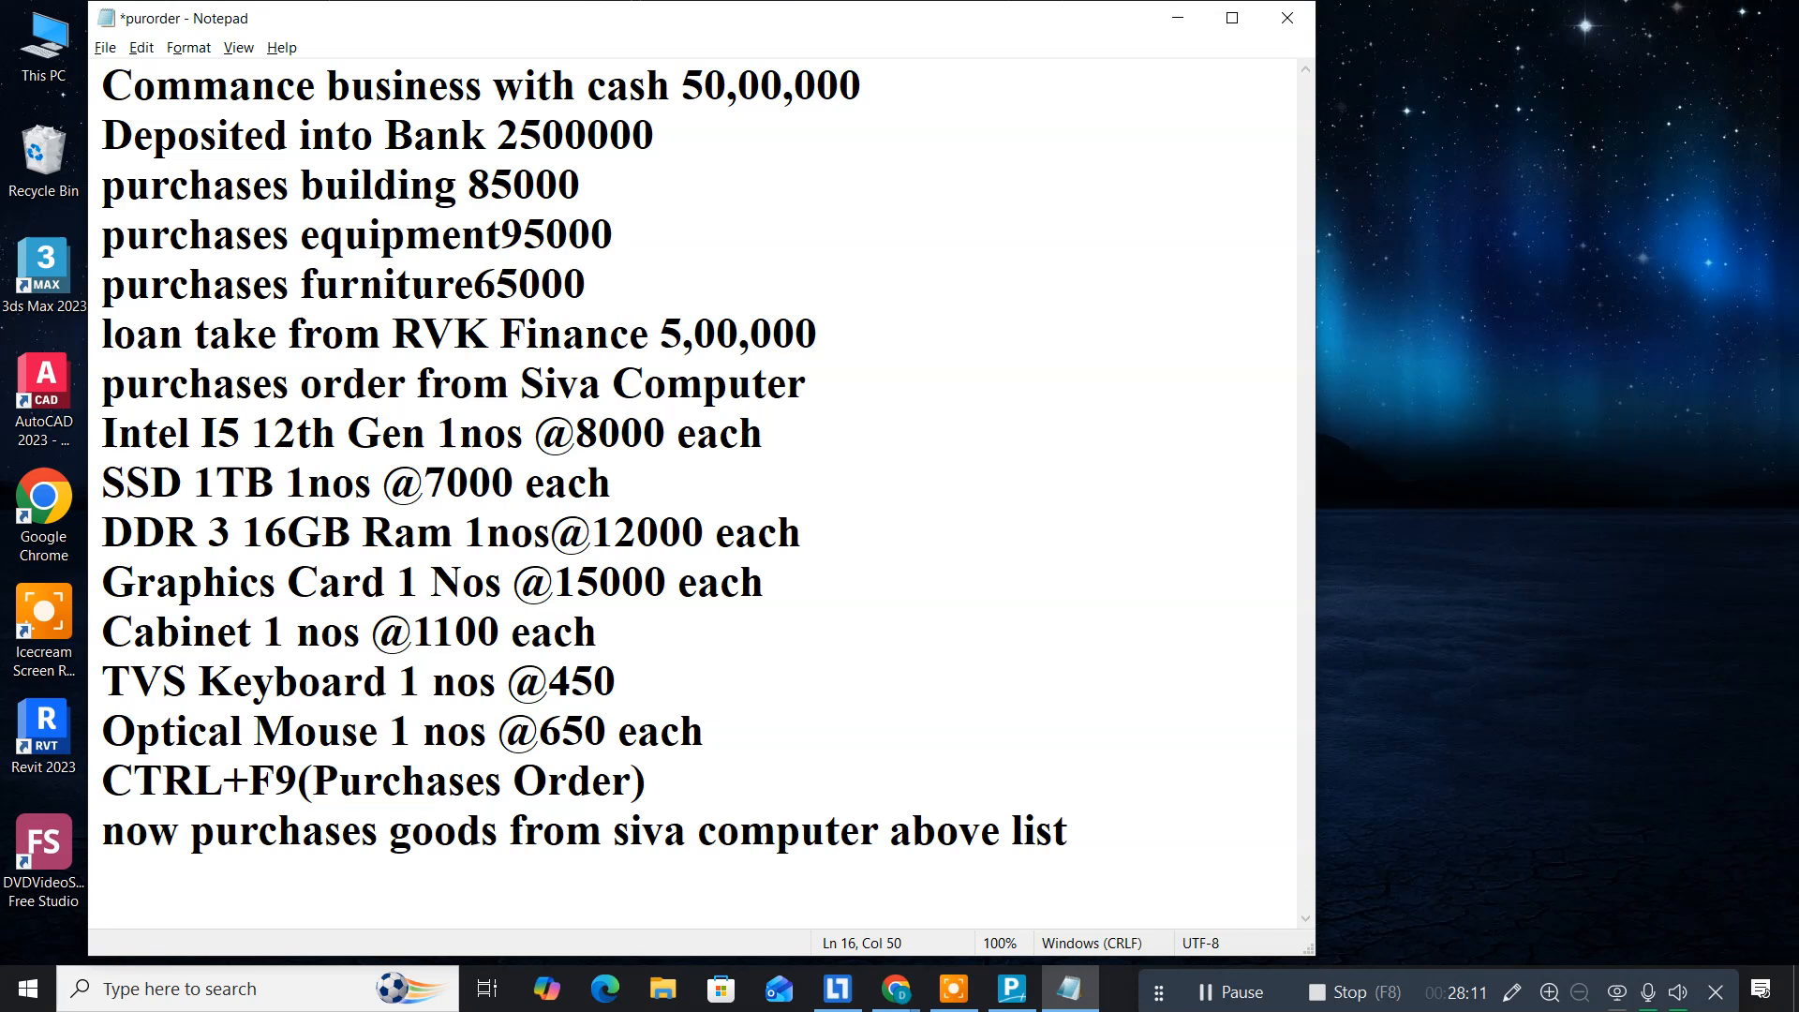
{"action": "key", "text": "Return"}
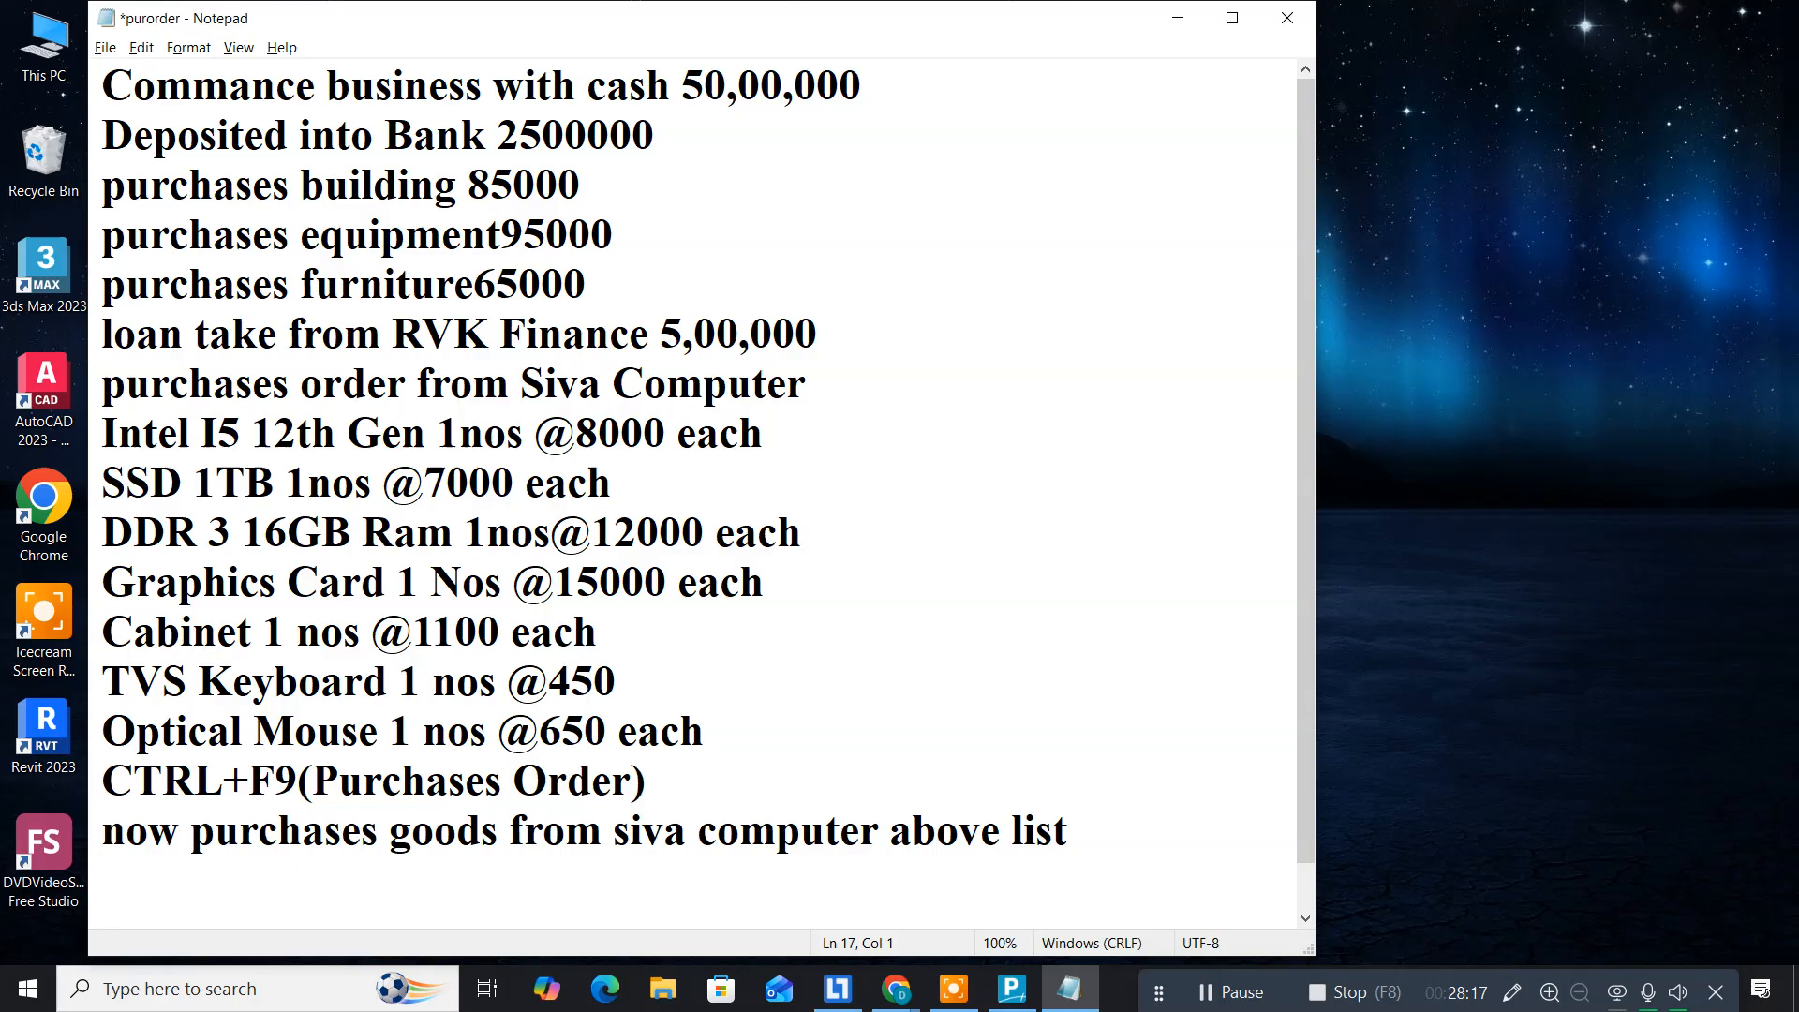
{"action": "key", "text": "alt+Tab"}
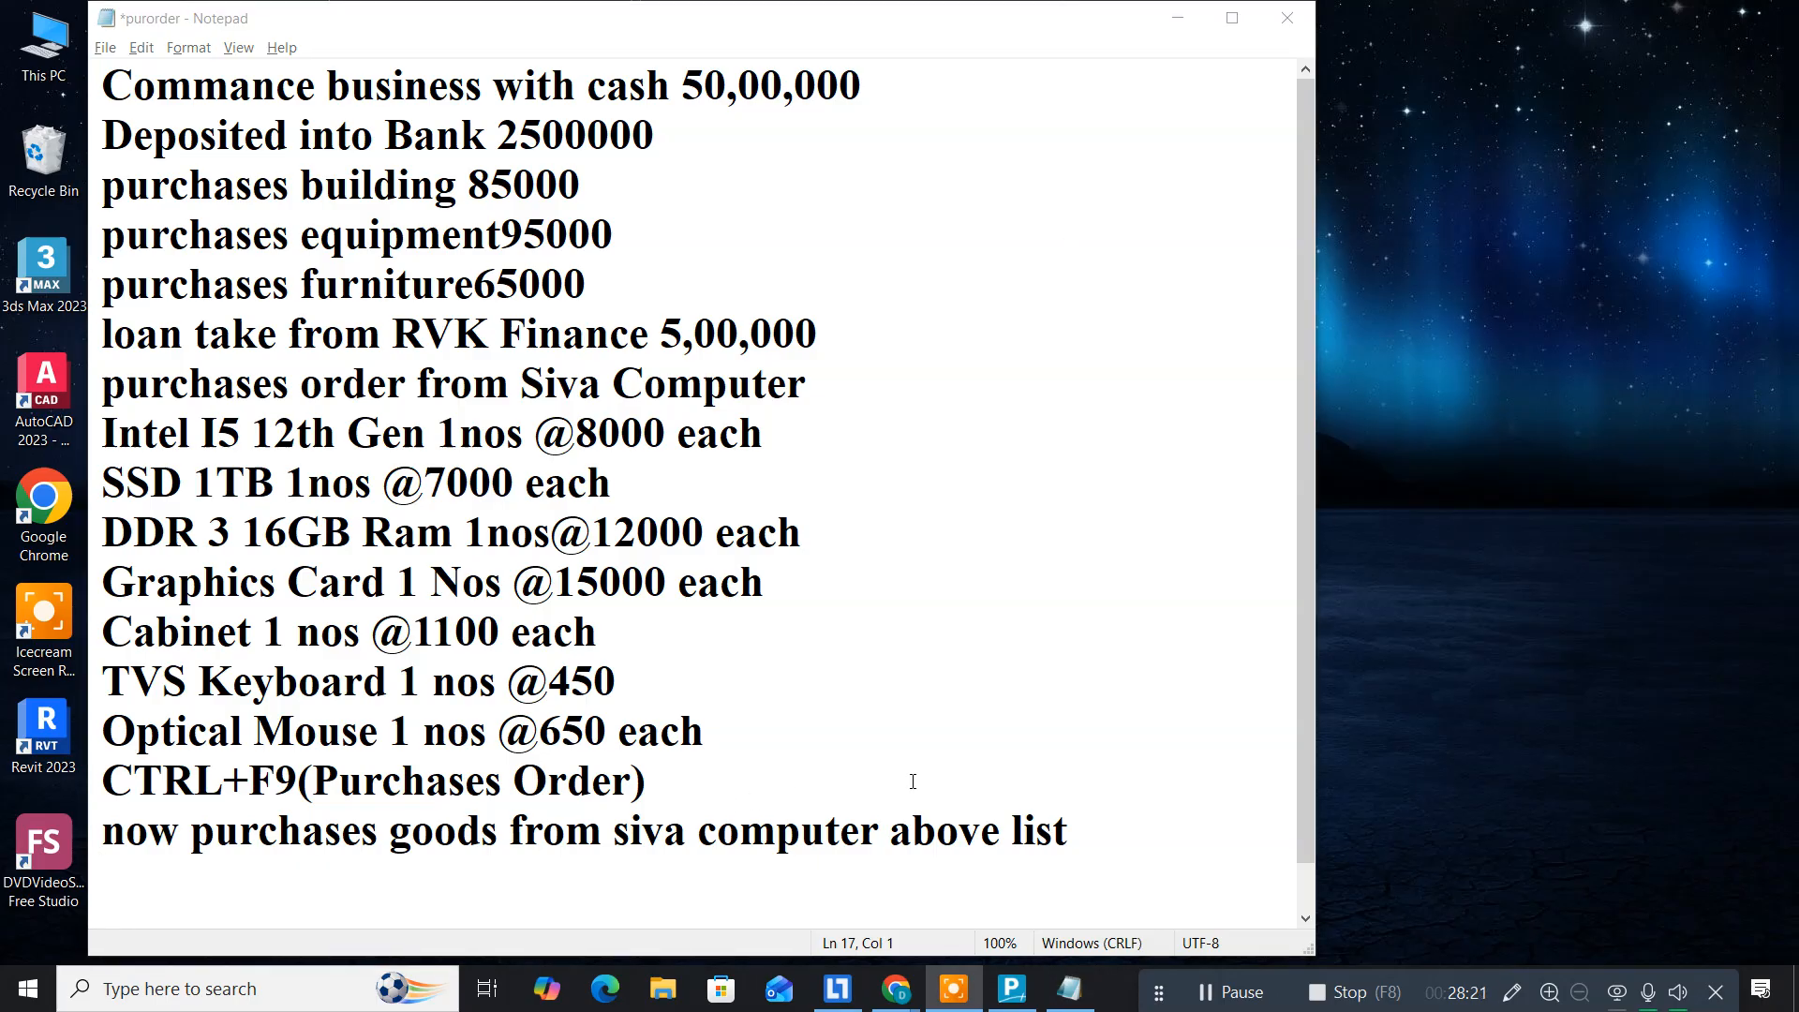
{"action": "left_click", "coordinate": [1012, 990]}
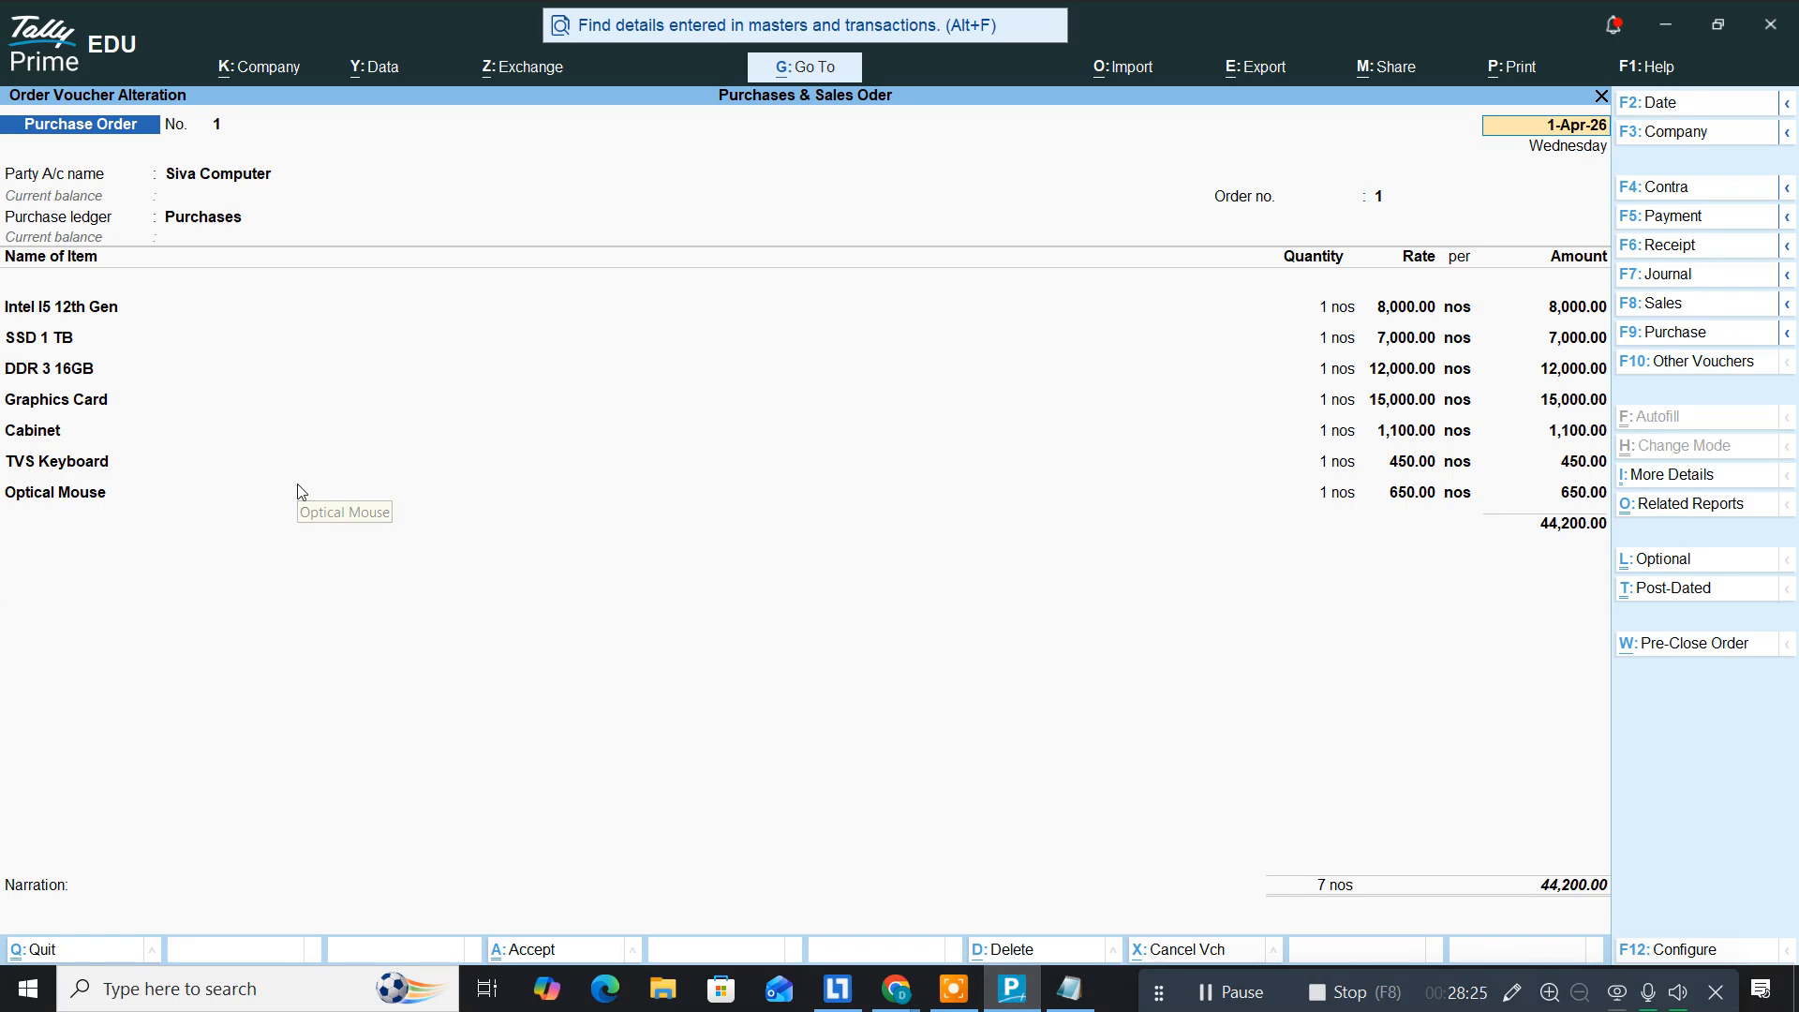
Step: Leave the purchase order and switch to a new Purchase voucher
{"action": "key", "text": "Page_Down"}
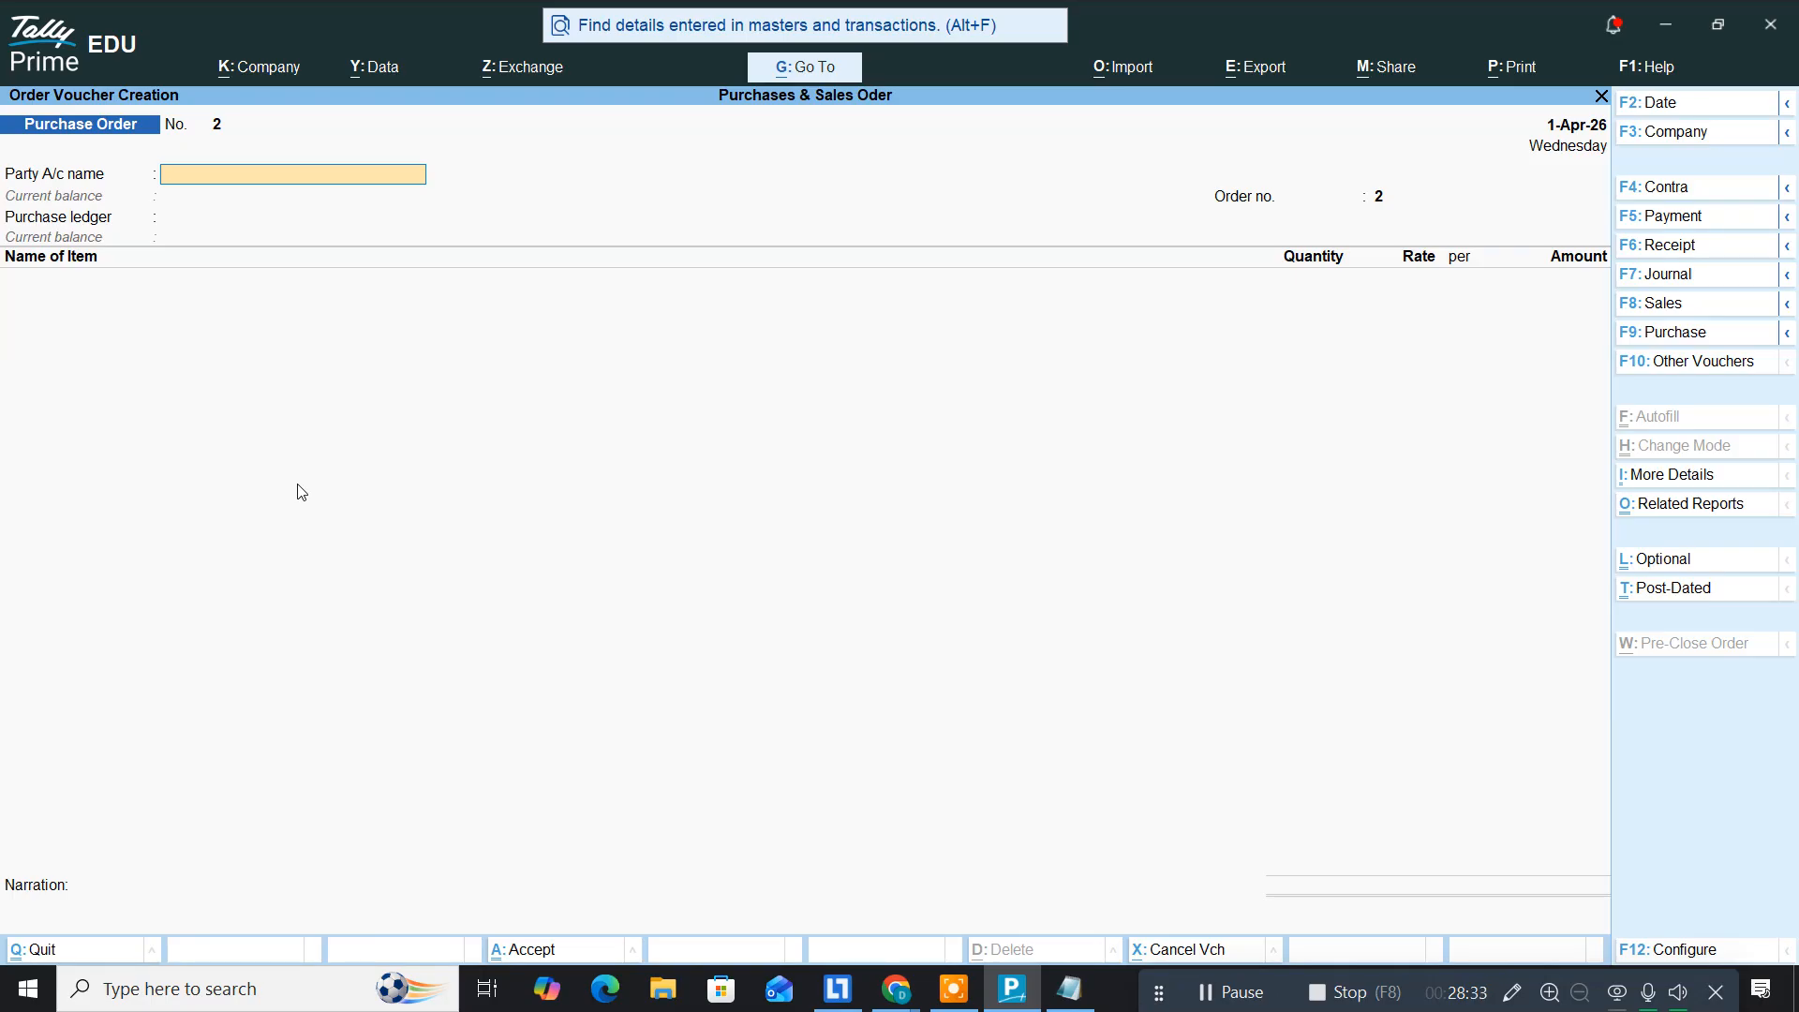
{"action": "left_click", "coordinate": [298, 493]}
{"action": "left_click", "coordinate": [1692, 335]}
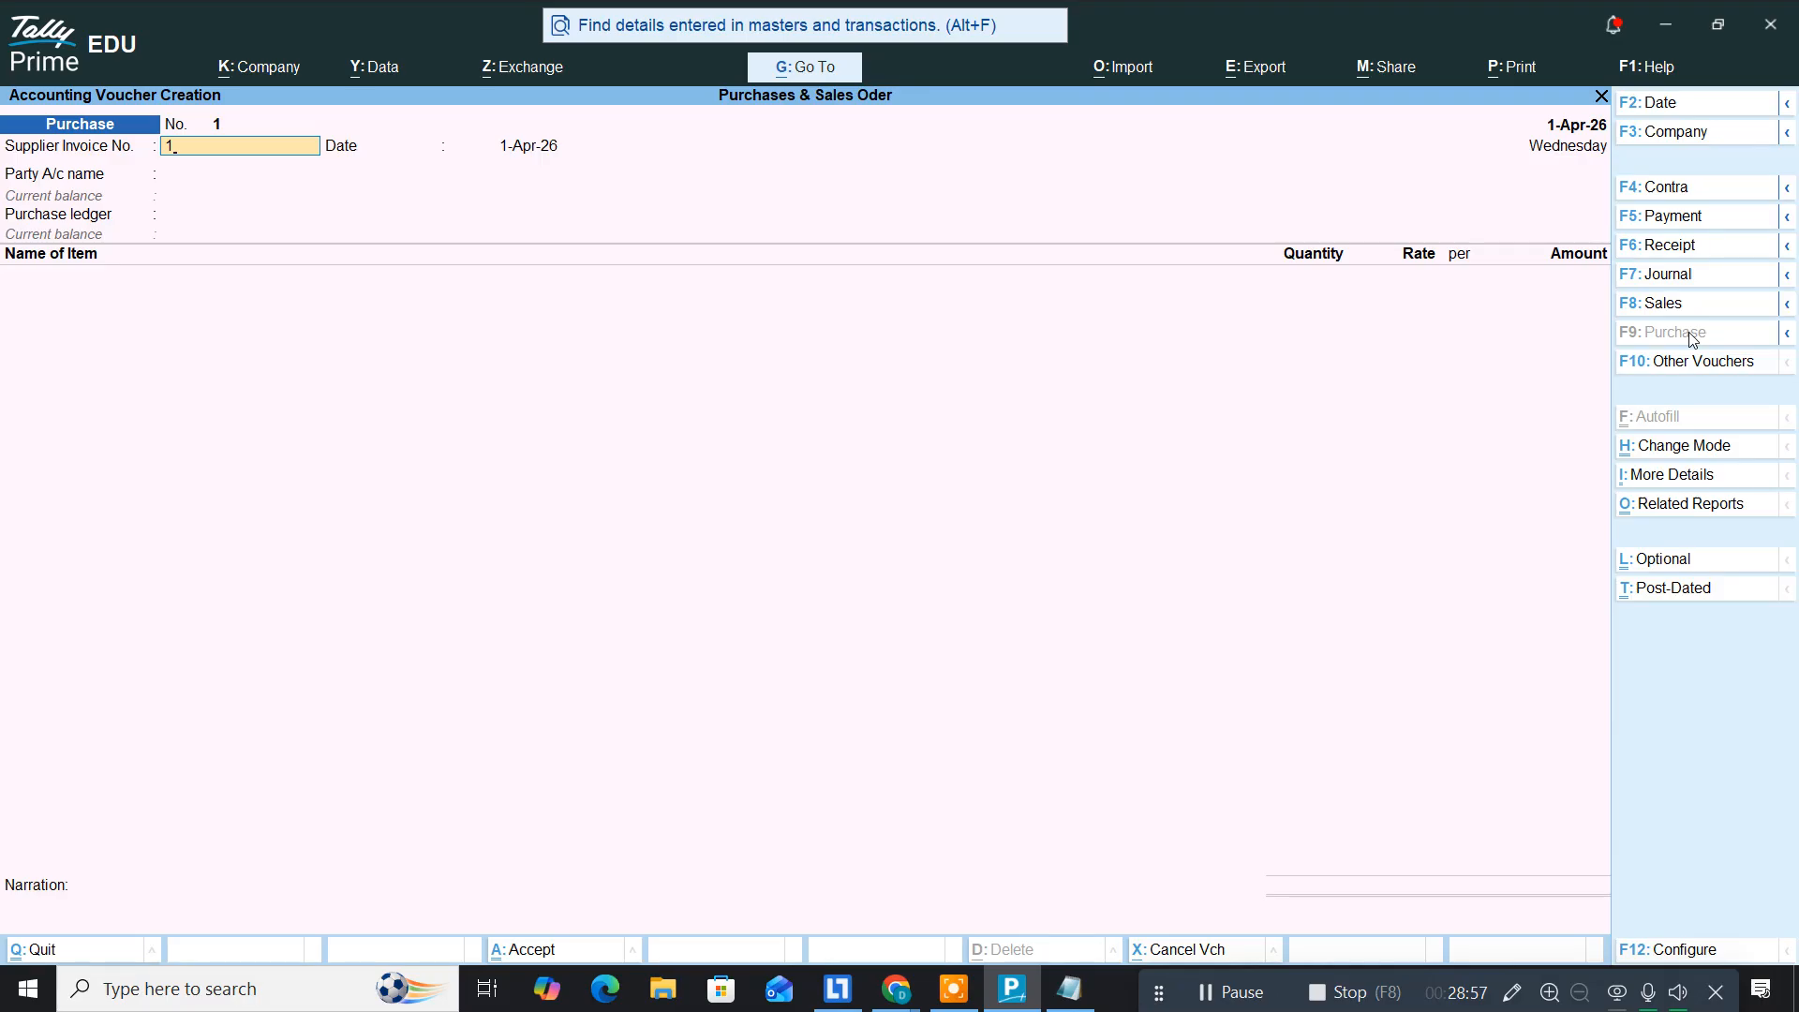
Step: Accept invoice 1 and the date, pick Siva Computer as party, and skip receipt and party details
{"action": "key", "text": "Return"}
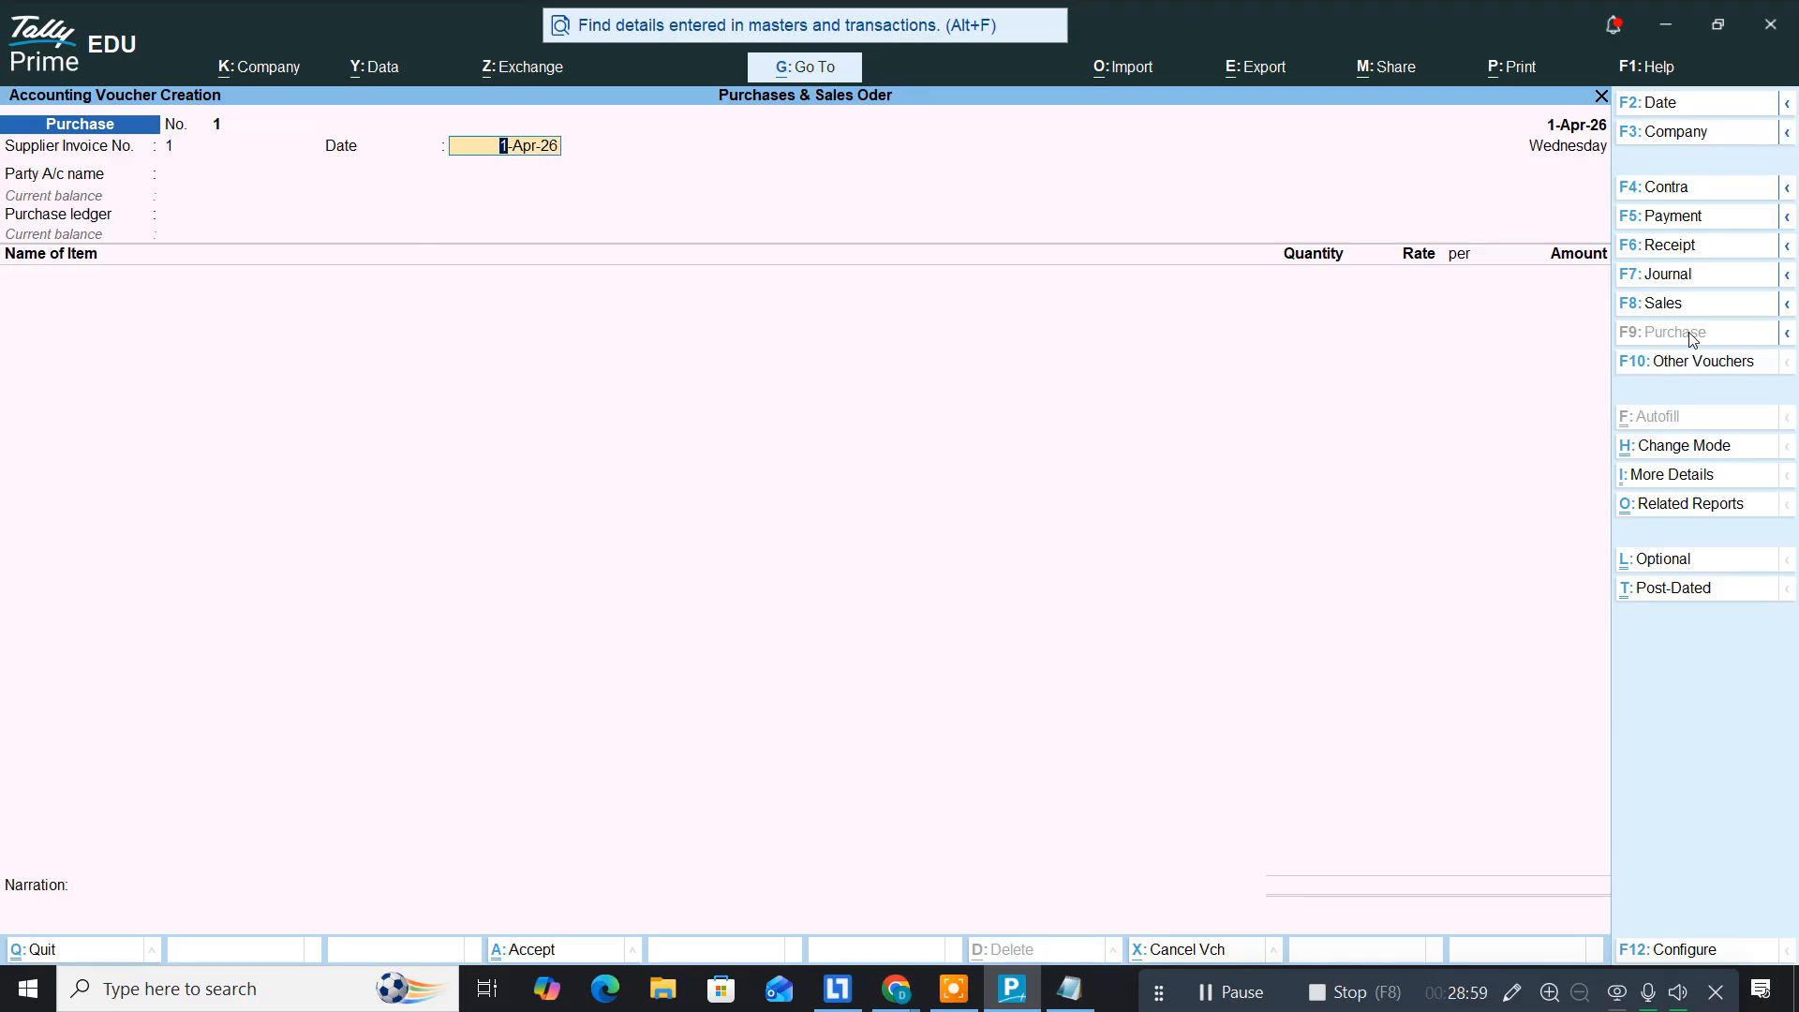
{"action": "key", "text": "Return"}
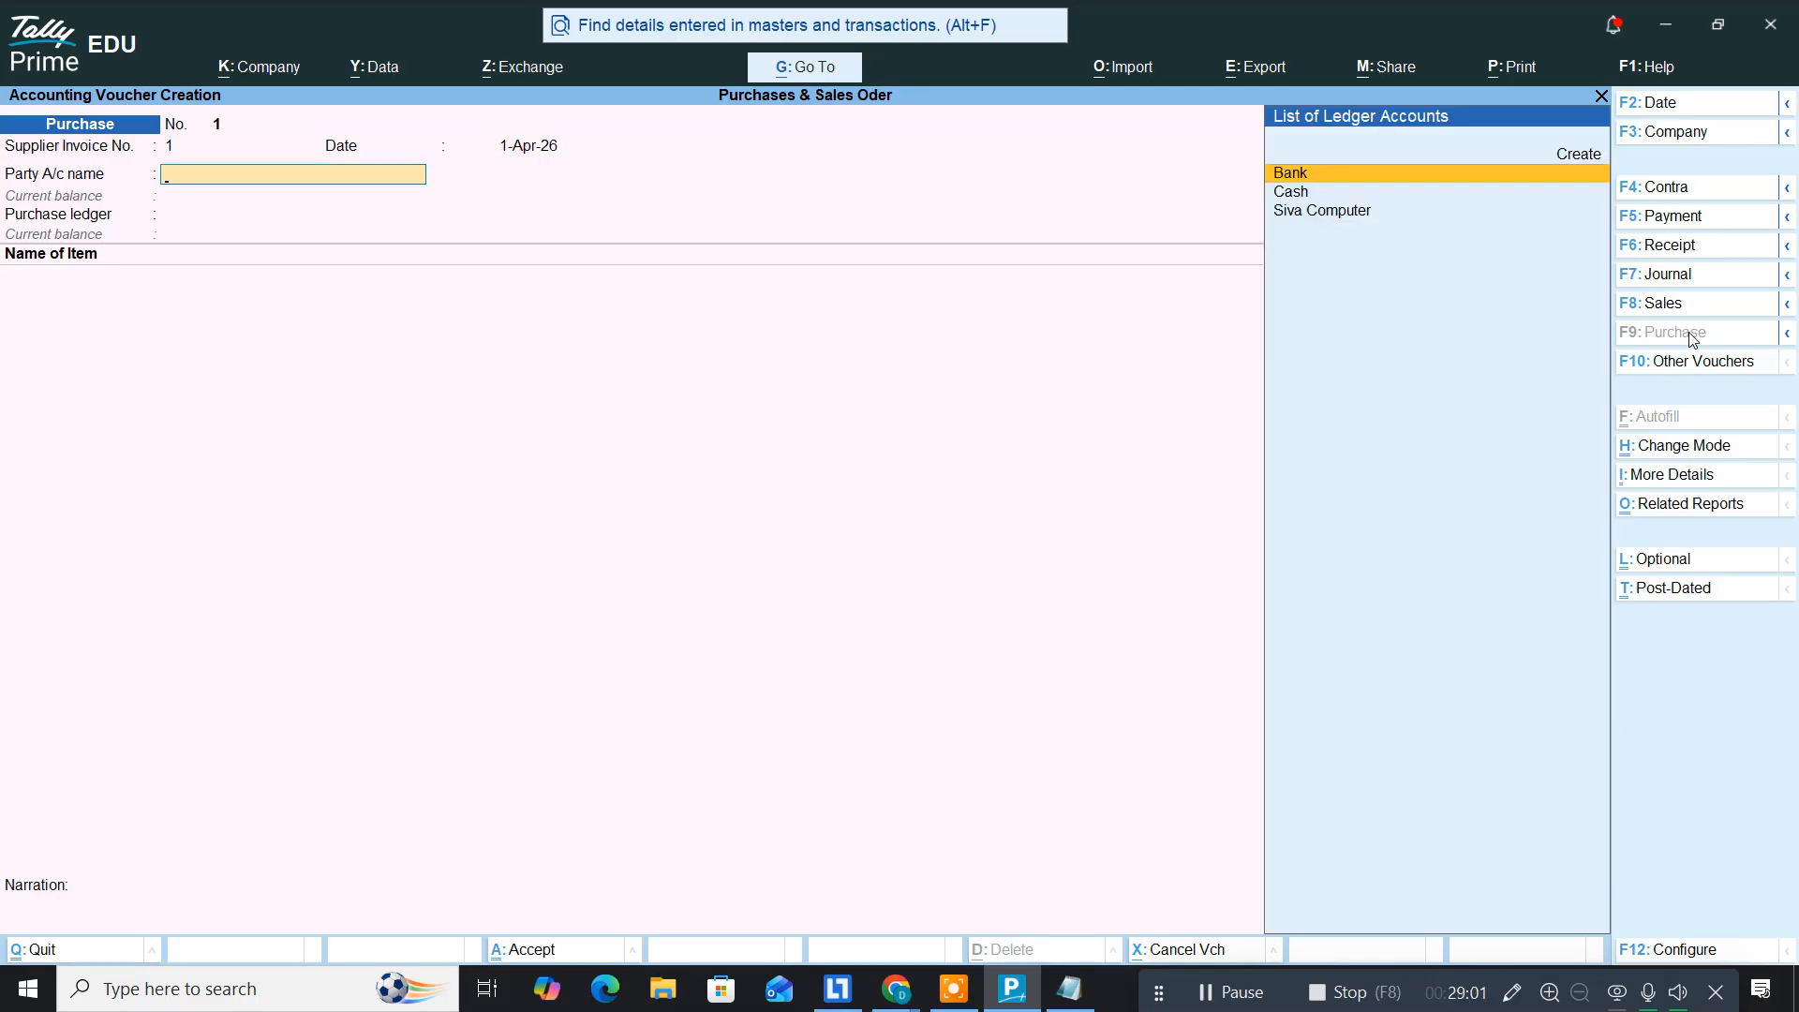
{"action": "type", "text": "Siv"}
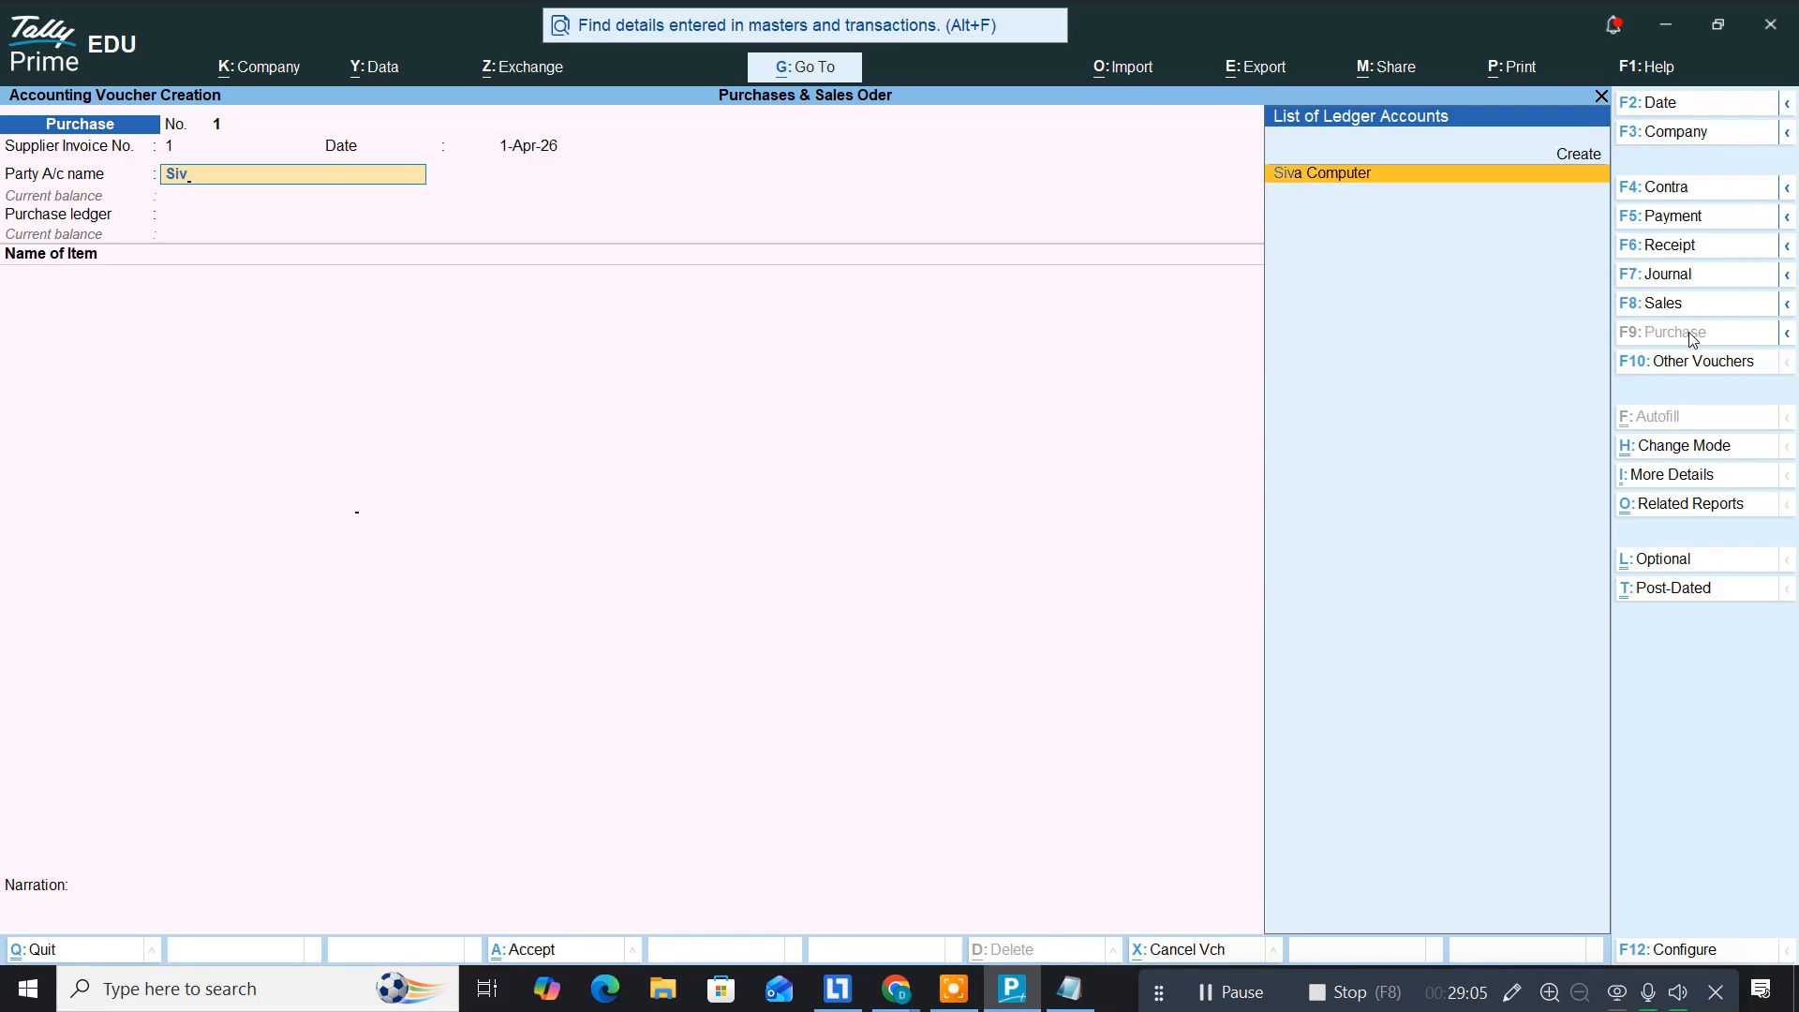
{"action": "key", "text": "Return"}
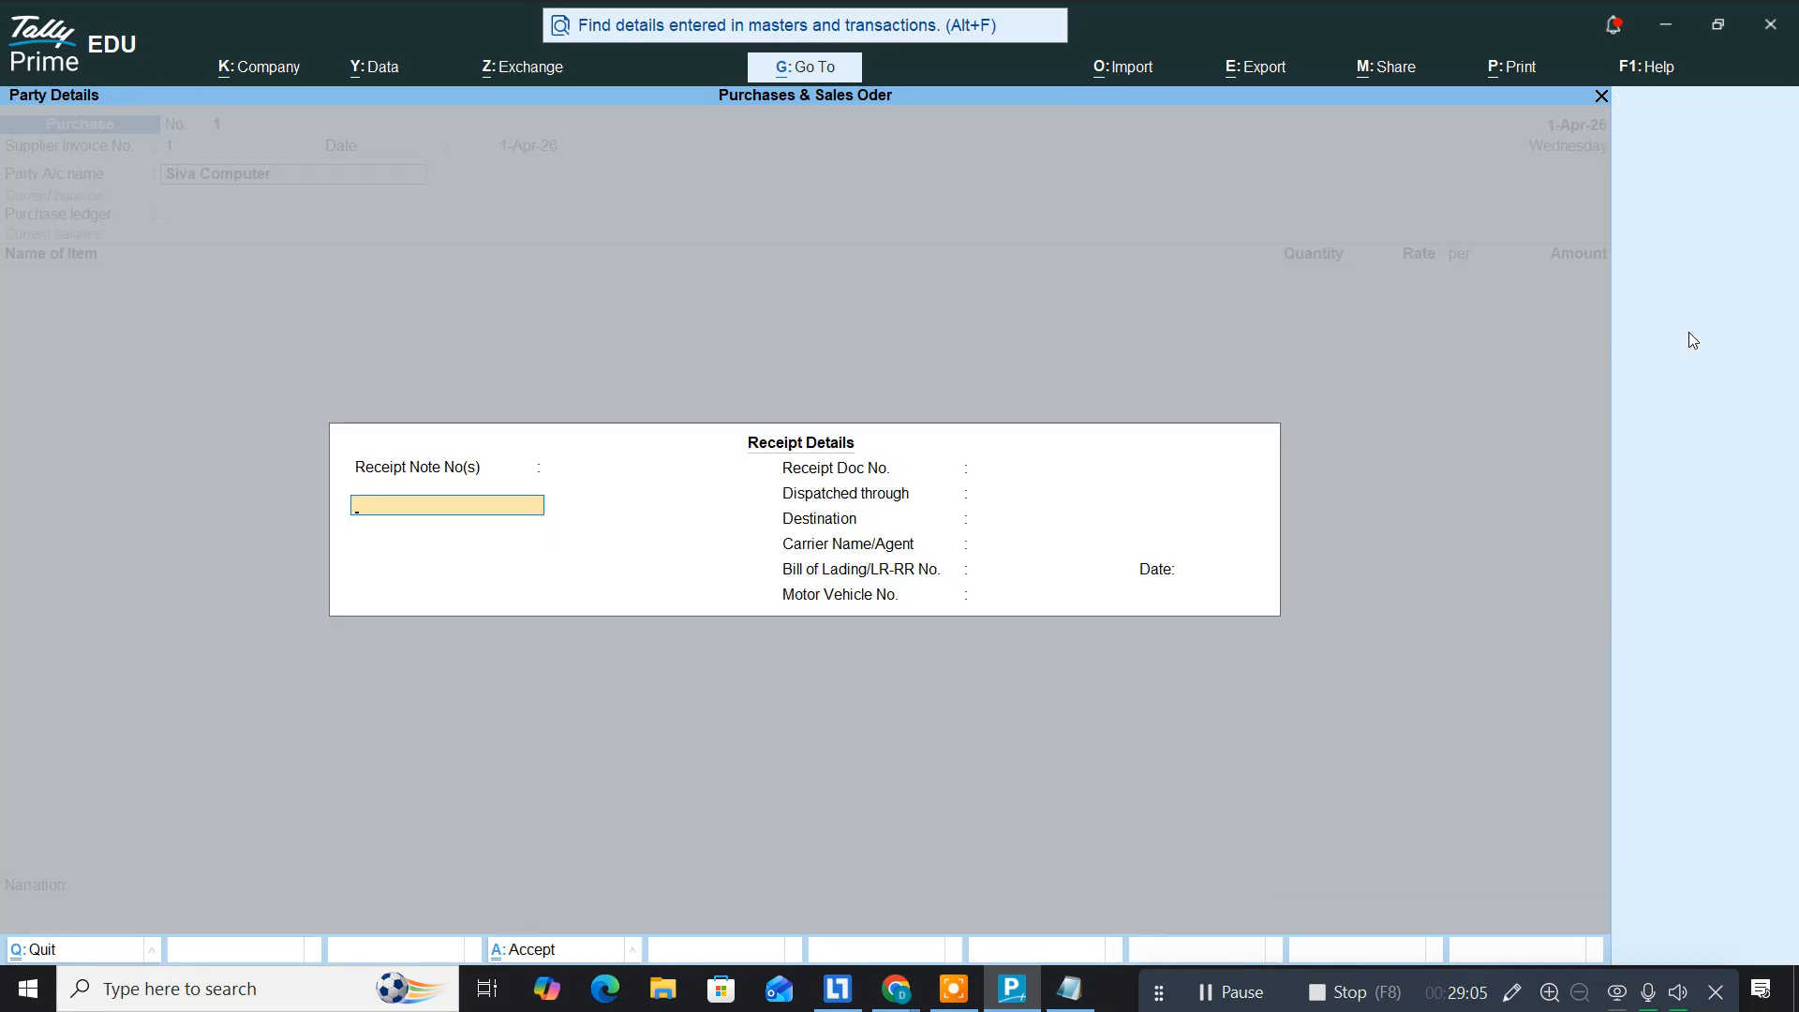
{"action": "key", "text": "Return"}
{"action": "key", "text": "Return"}
{"action": "key", "text": "Return"}
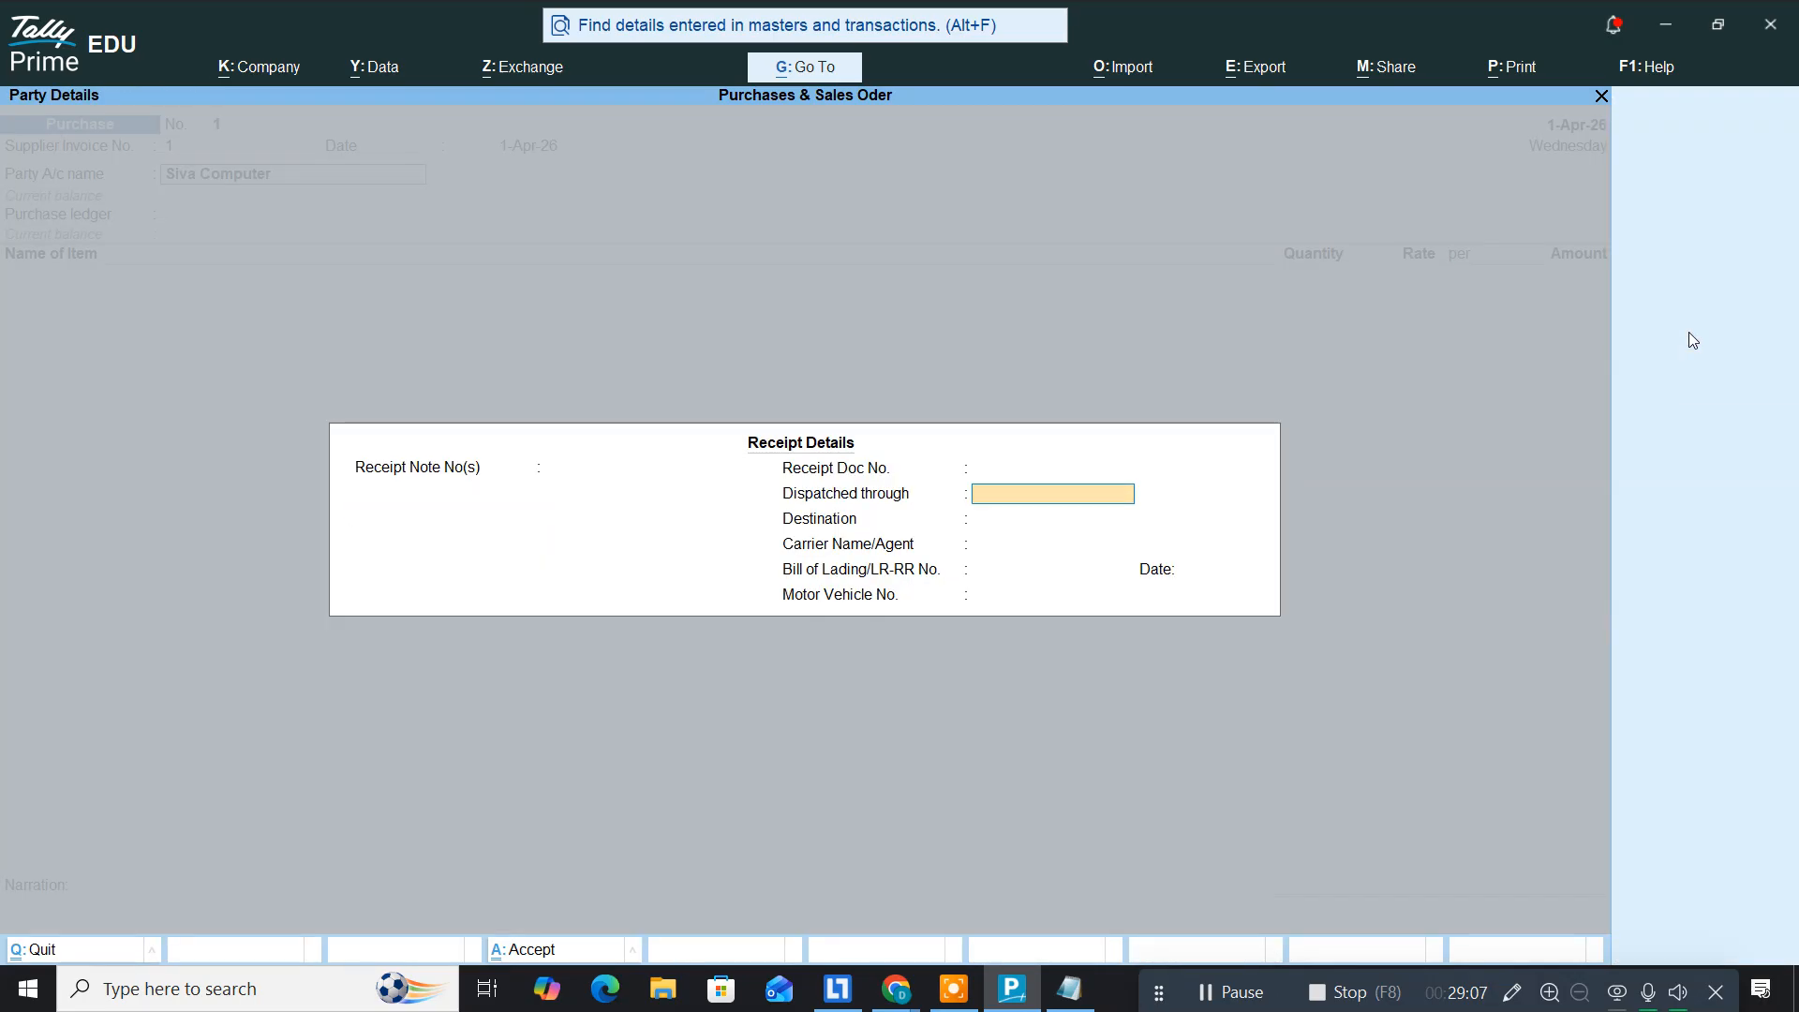
{"action": "key", "text": "Return"}
{"action": "key", "text": "Return"}
{"action": "key", "text": "Return"}
{"action": "key", "text": "Return"}
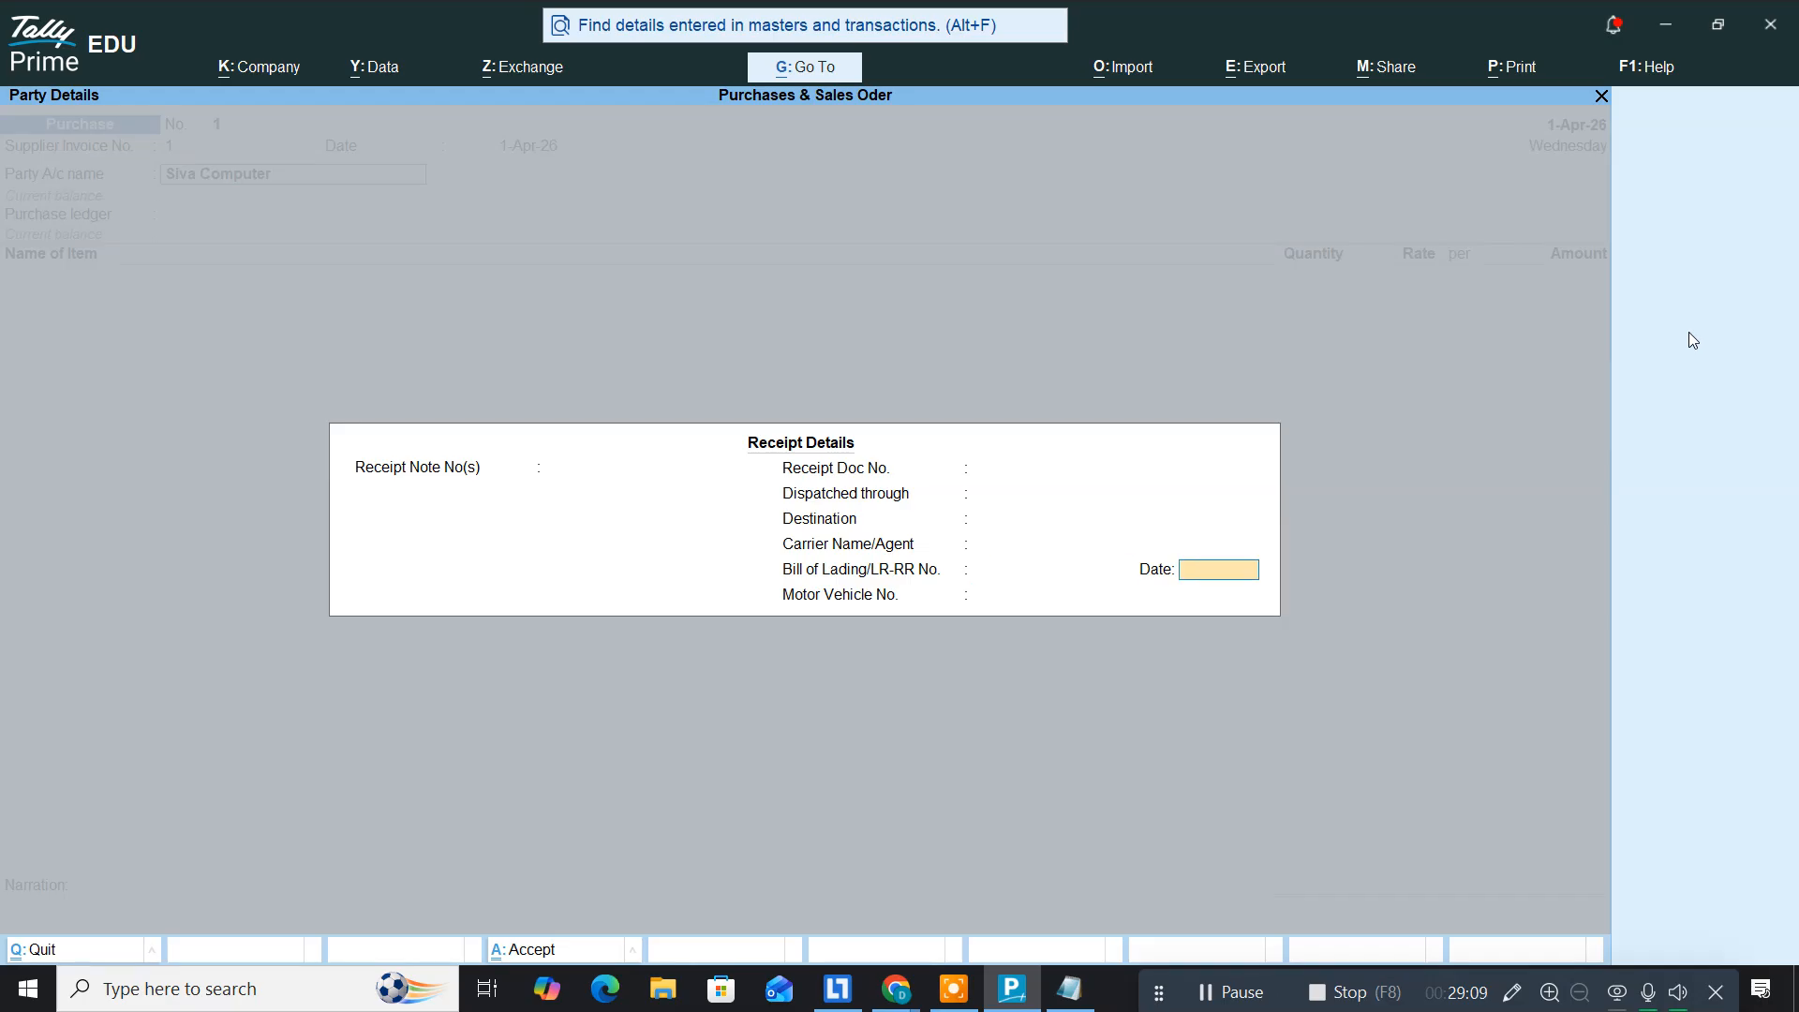
{"action": "key", "text": "Return"}
{"action": "key", "text": "Return"}
{"action": "key", "text": "Return"}
{"action": "key", "text": "Return"}
{"action": "key", "text": "Return"}
{"action": "key", "text": "Return"}
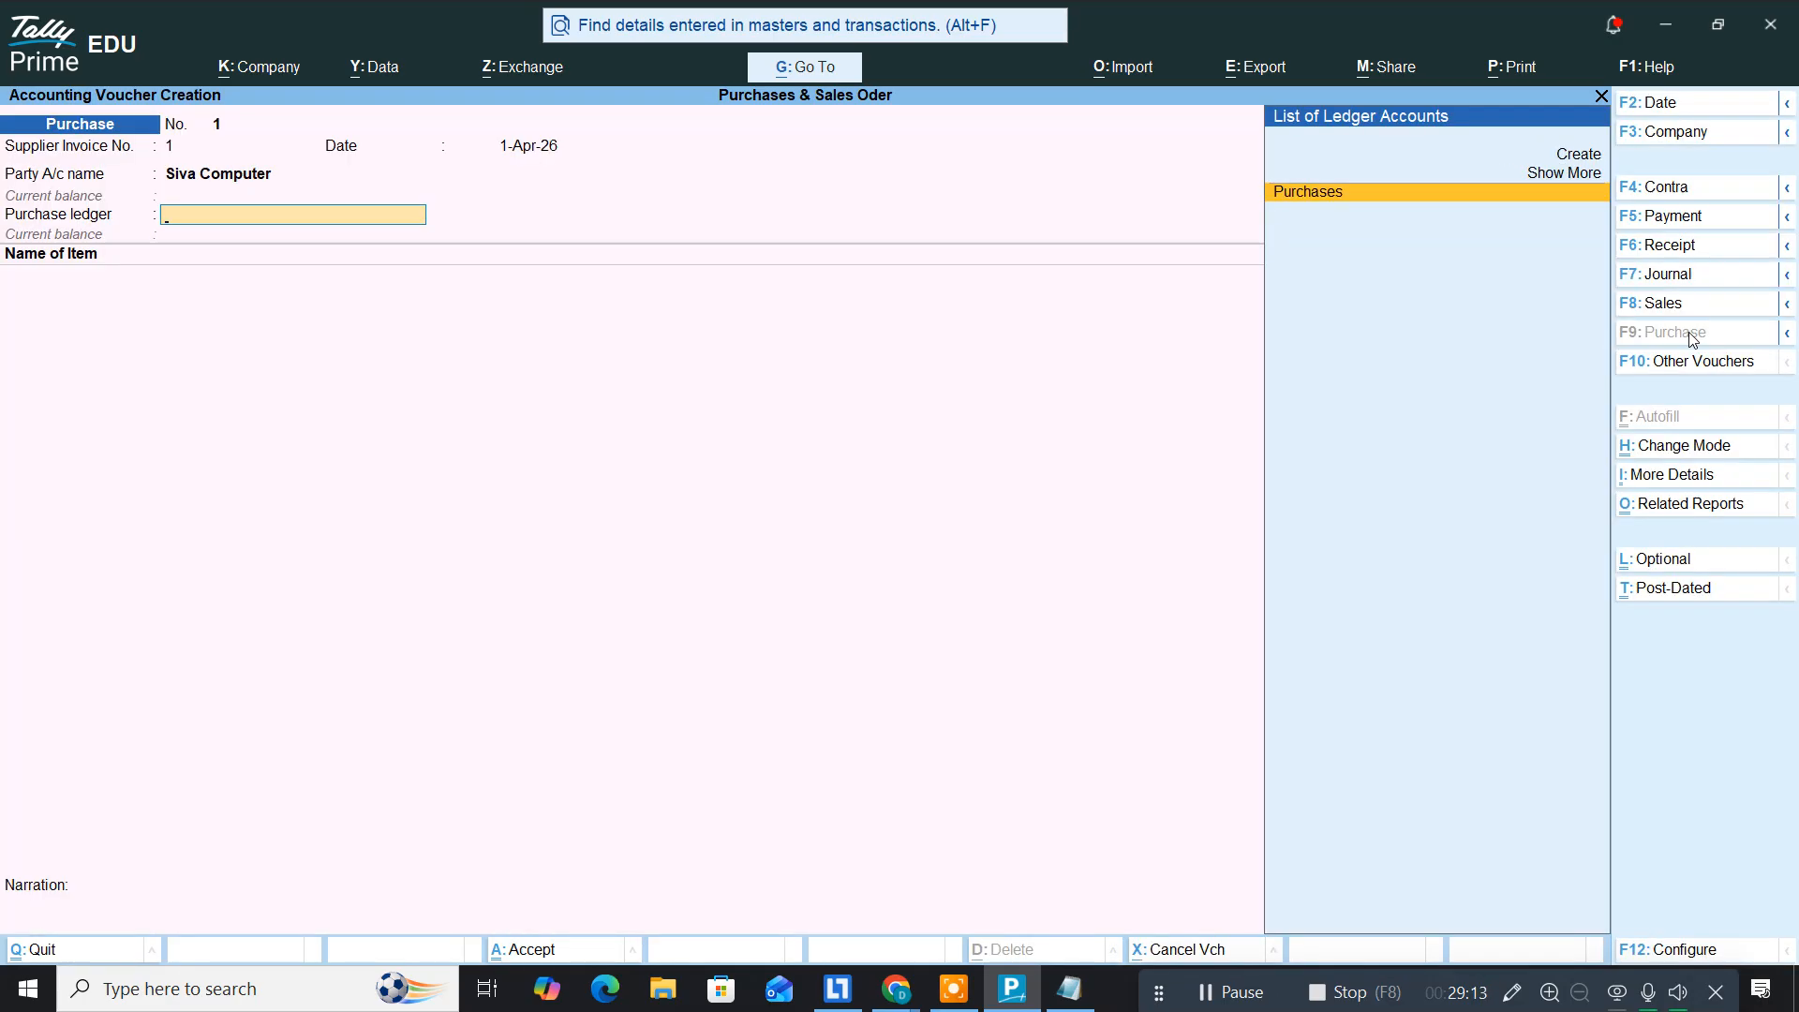
{"action": "key", "text": "Return"}
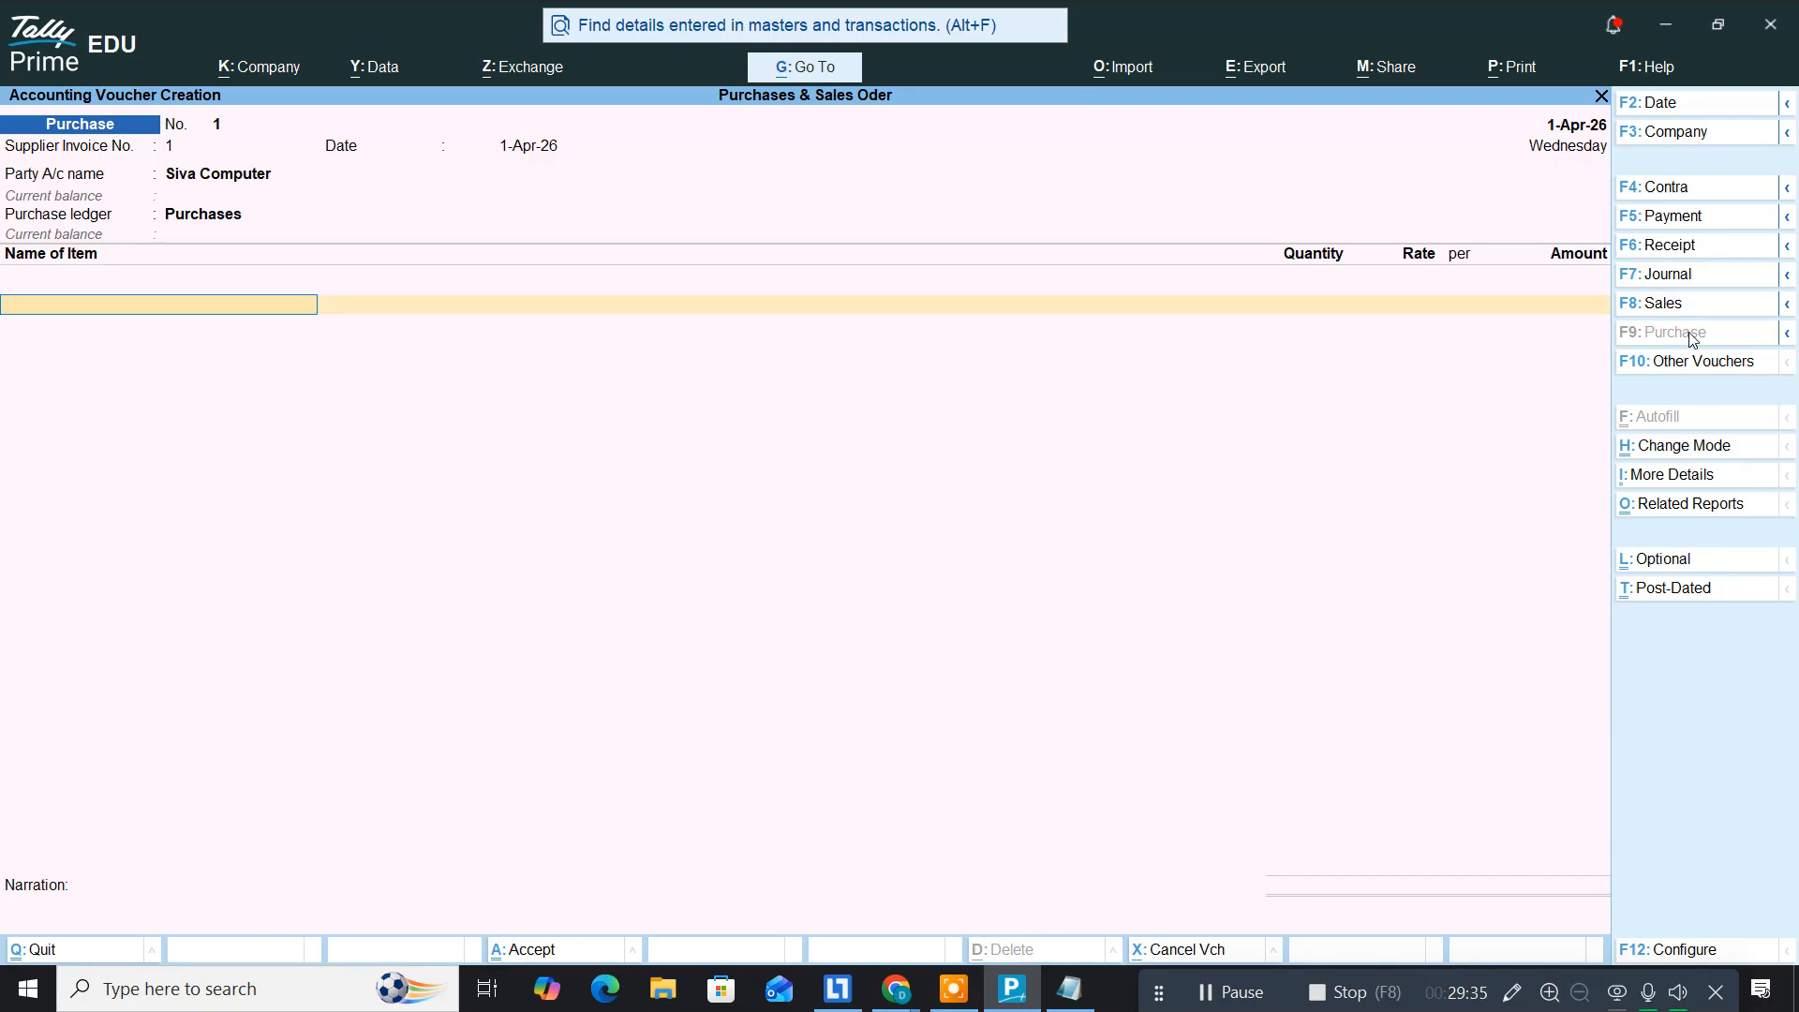
Step: Add Intel I5 12th Gen at 8,000 allocated against order no. 1
{"action": "type", "text": "In"}
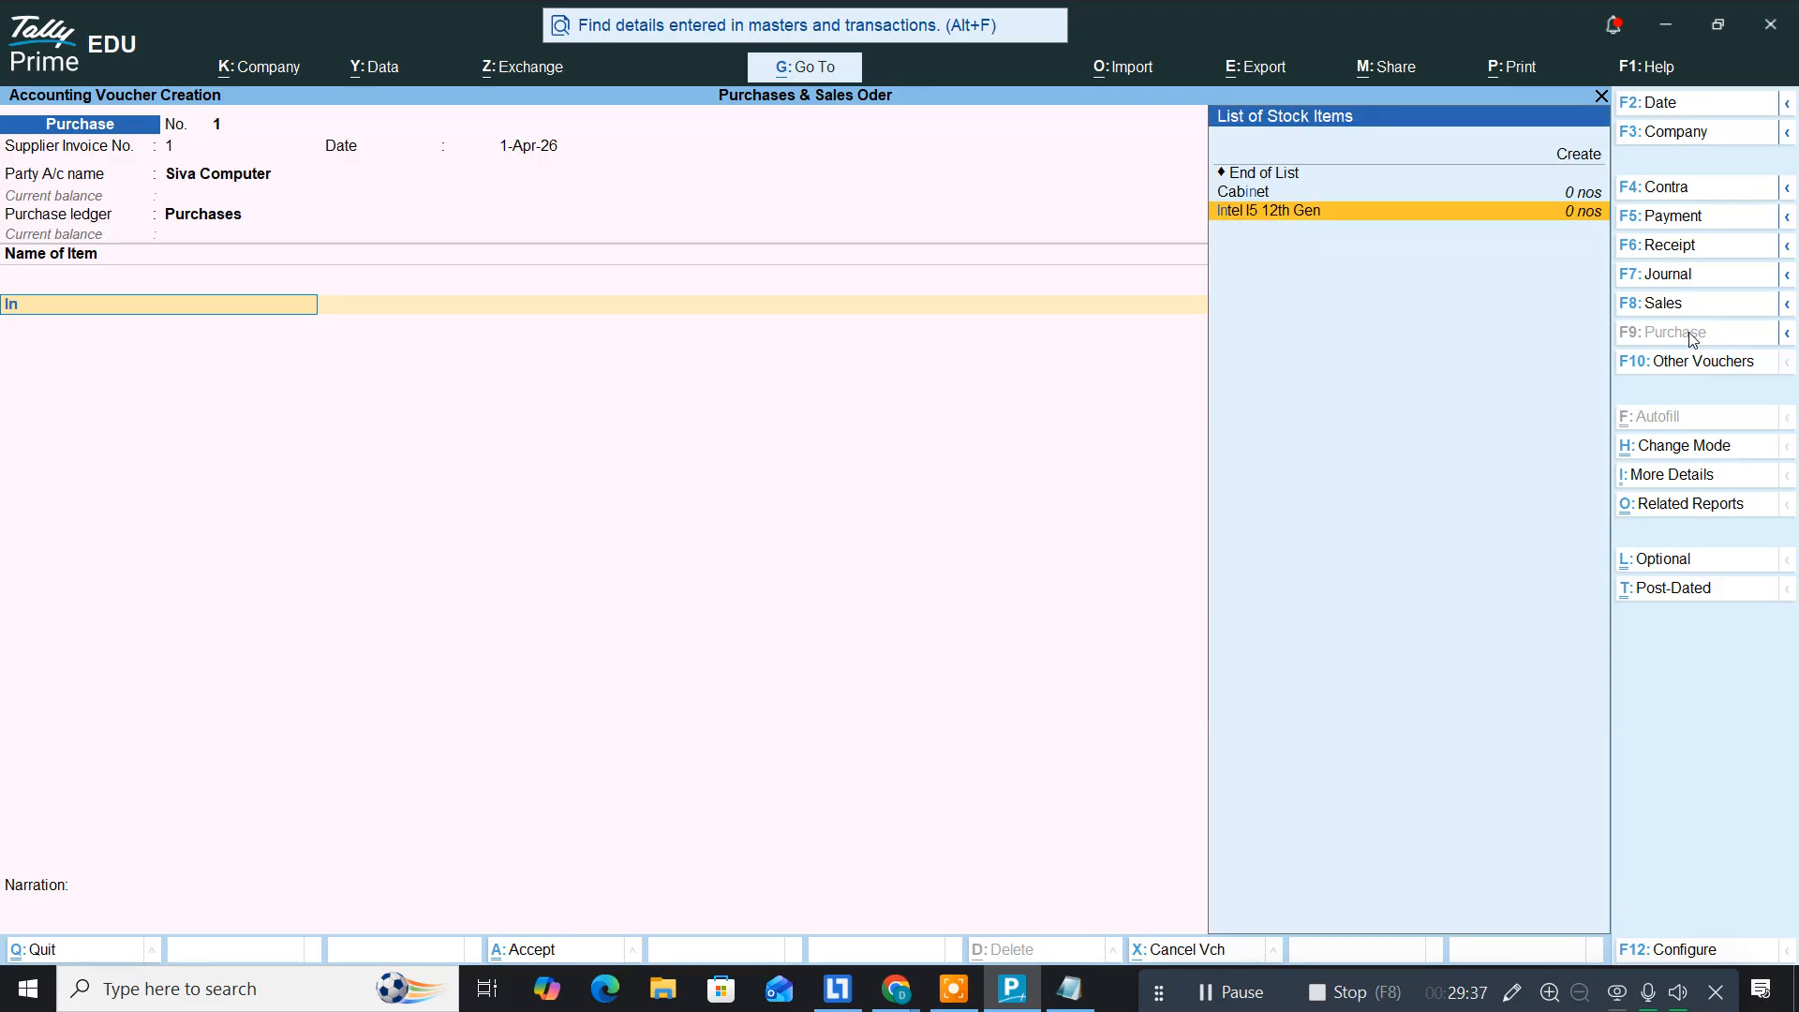
{"action": "key", "text": "Return"}
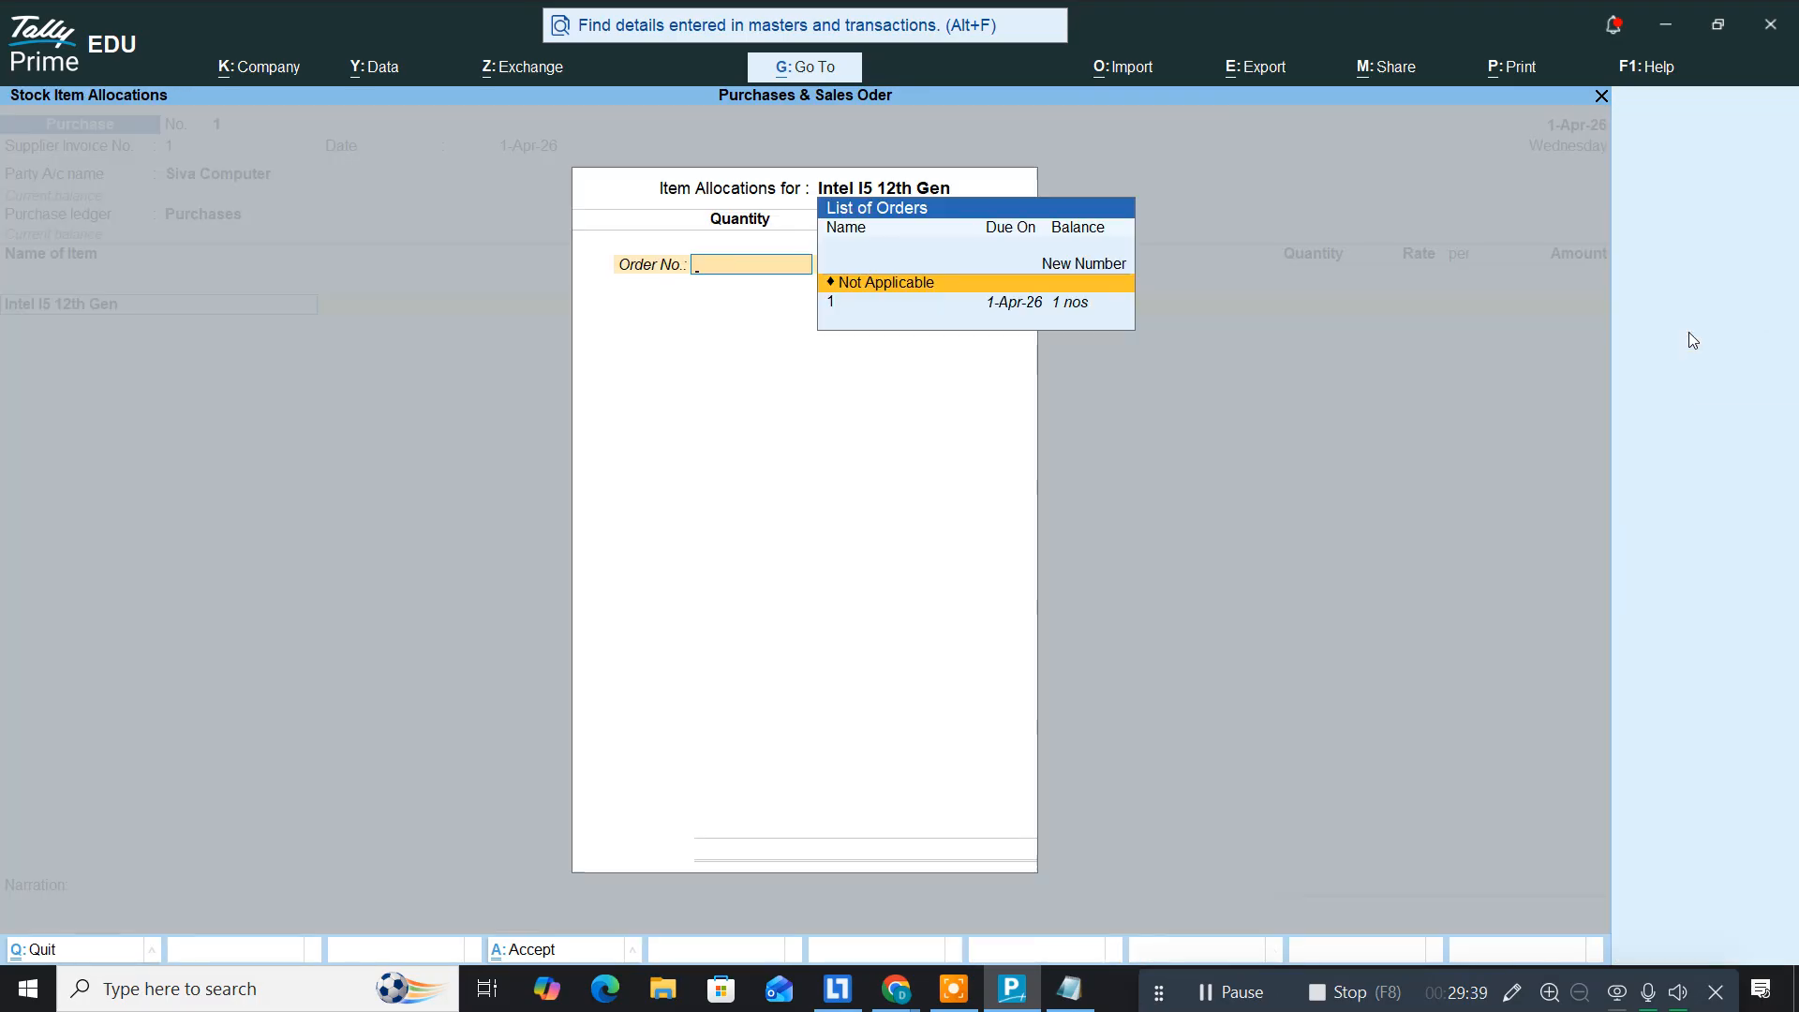
{"action": "key", "text": "Down"}
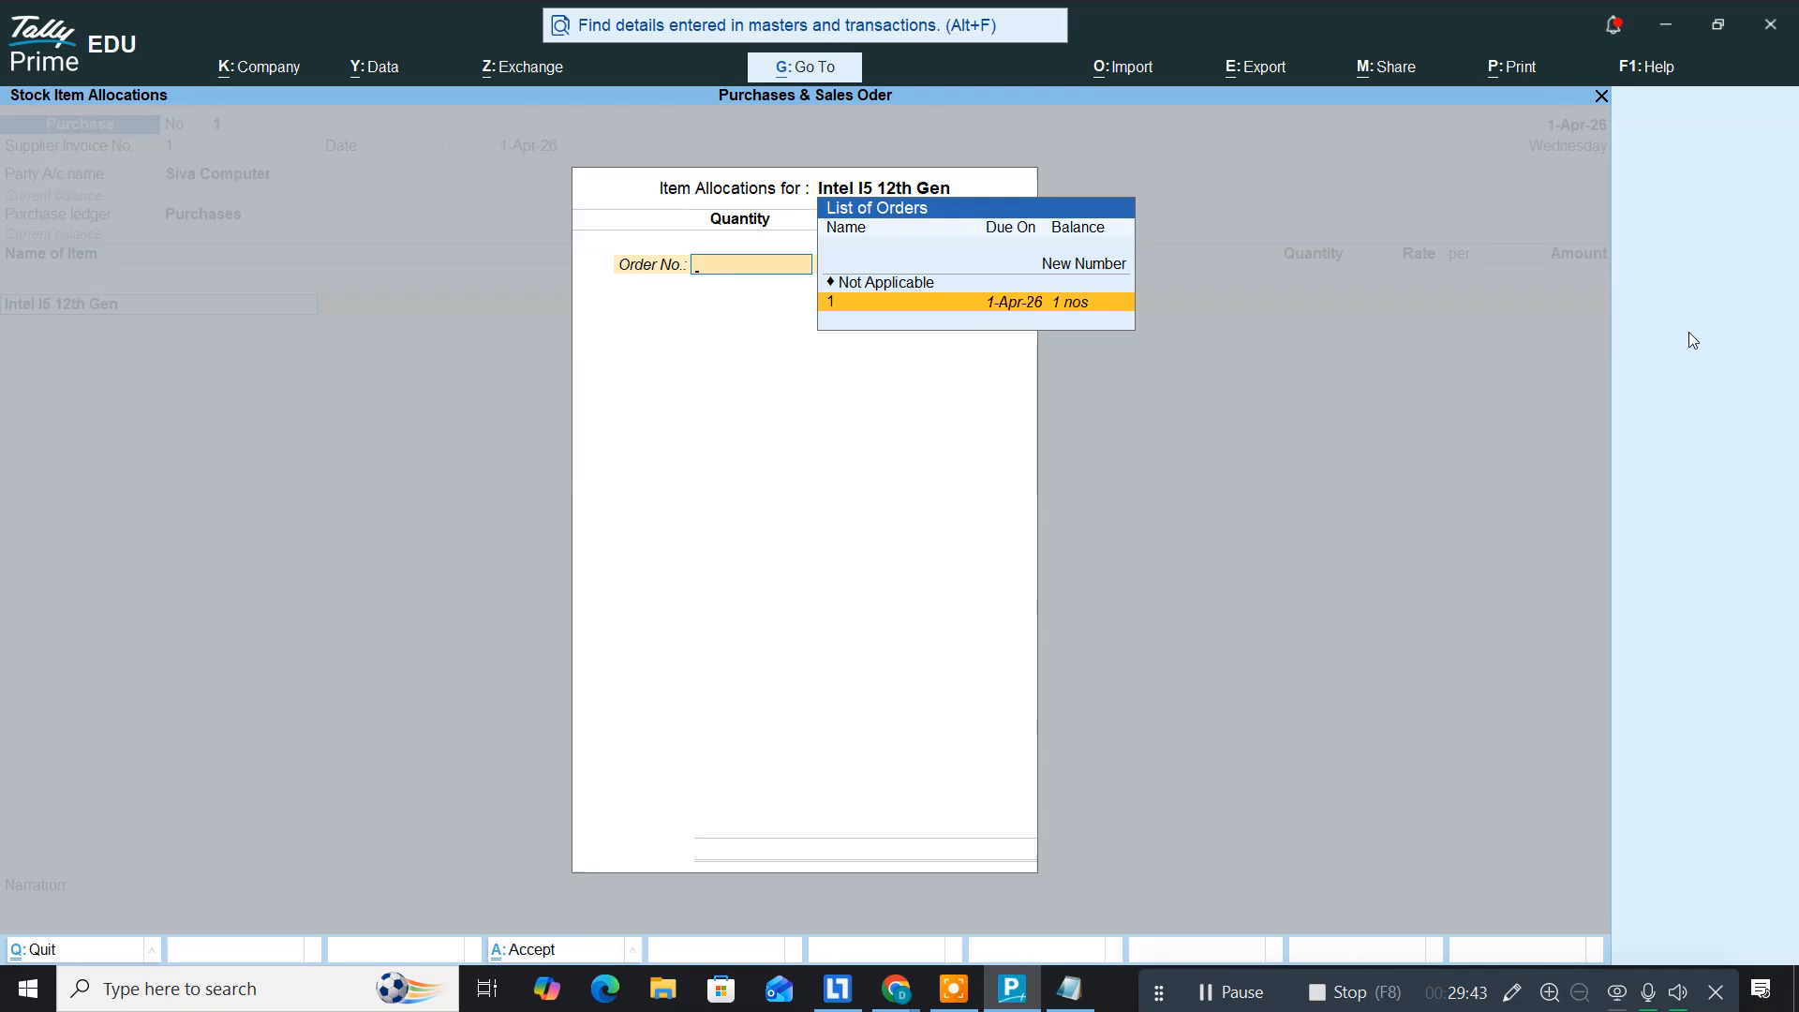
{"action": "key", "text": "Return"}
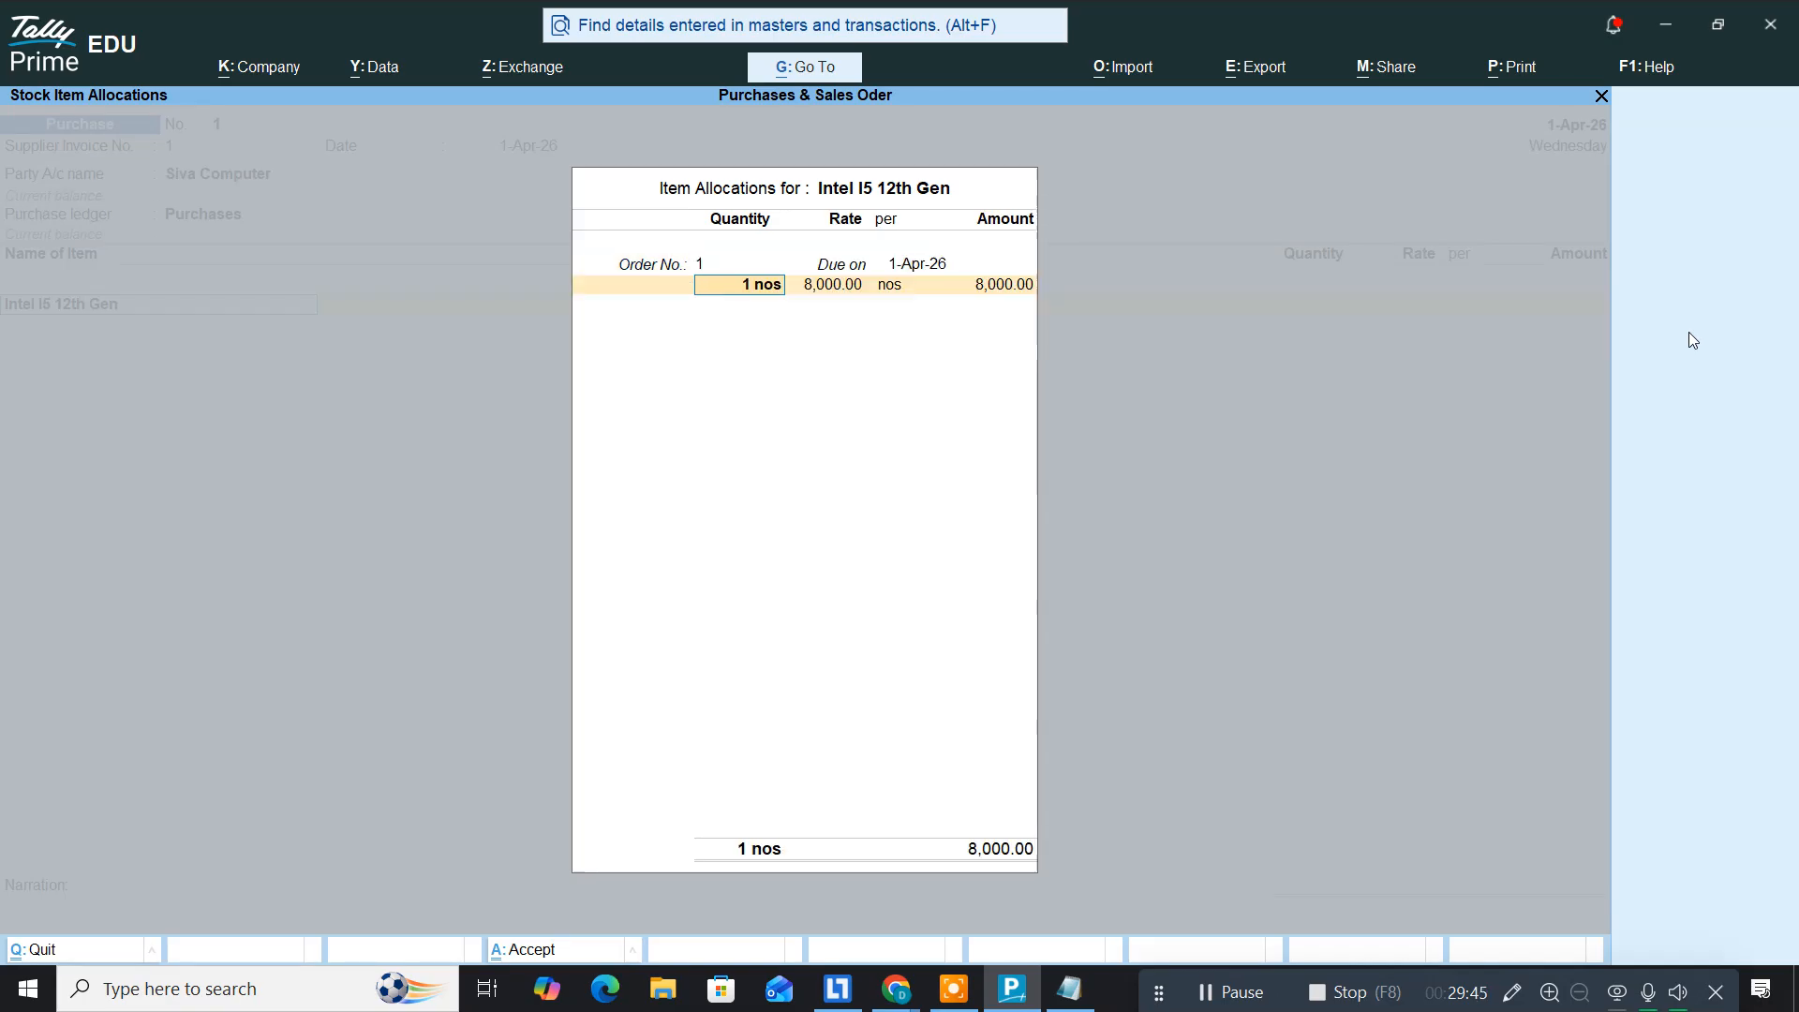
{"action": "key", "text": "Return"}
{"action": "key", "text": "Return"}
{"action": "key", "text": "Return"}
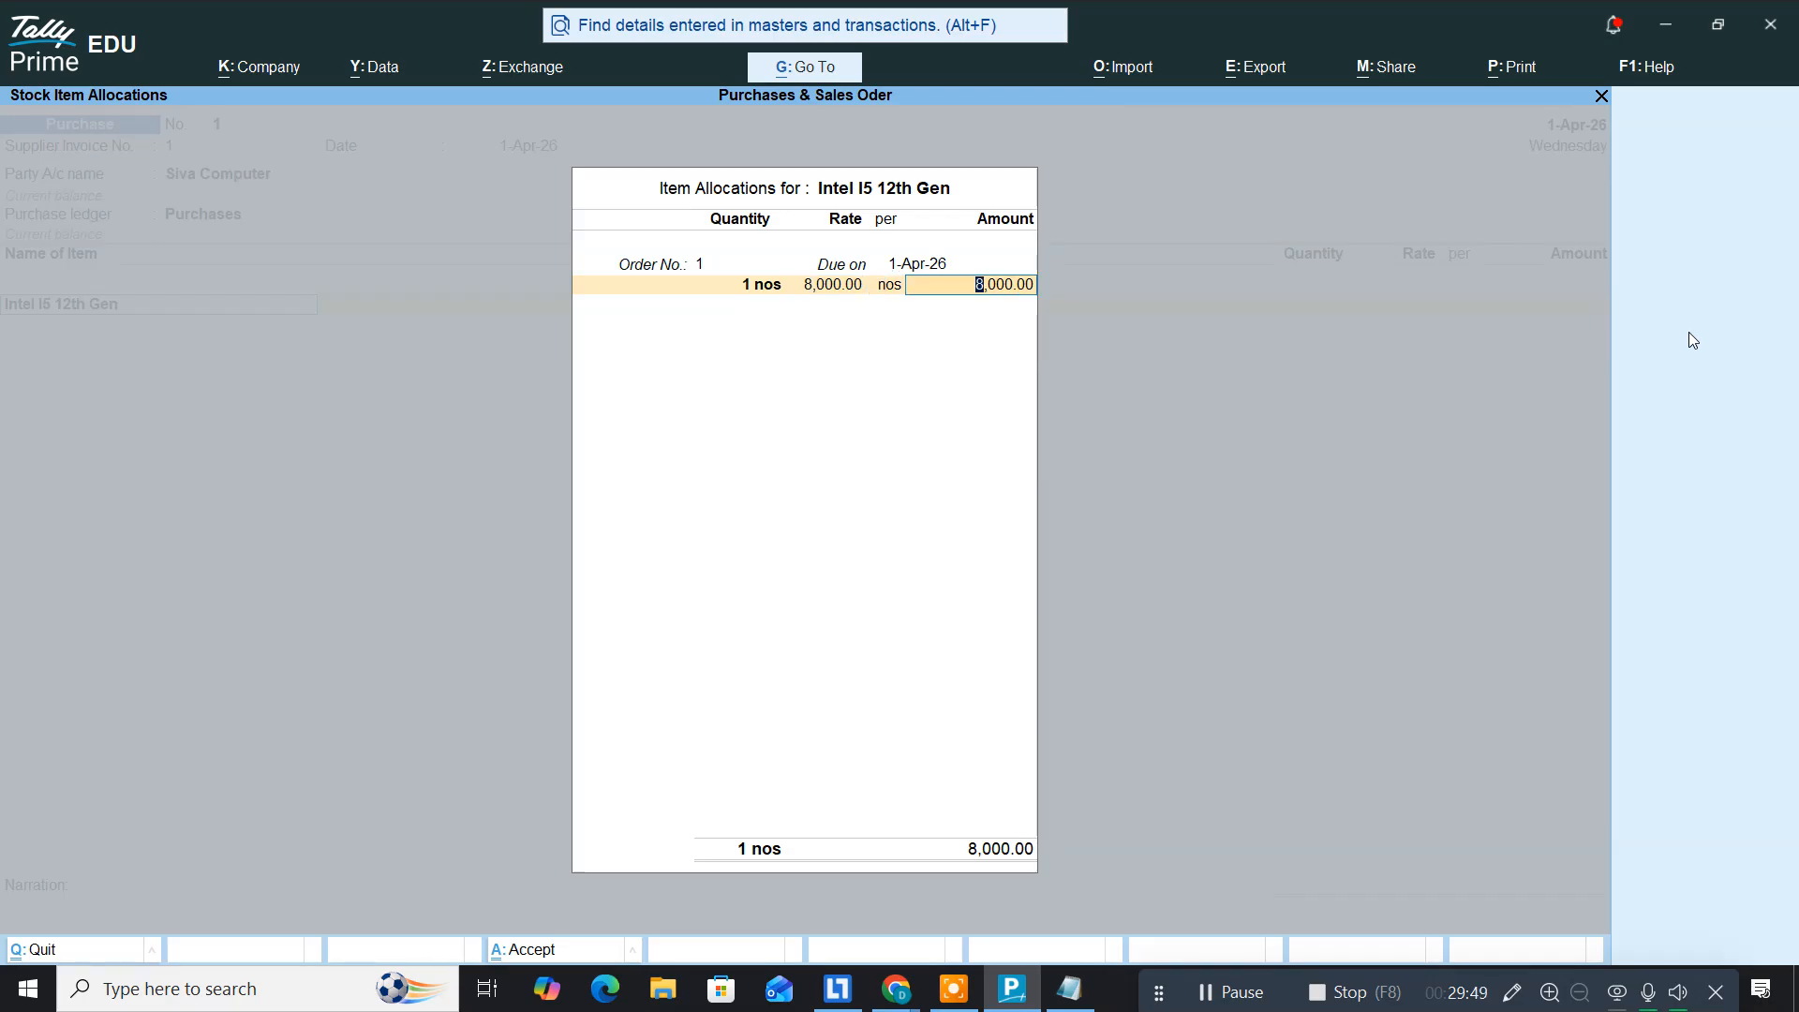
{"action": "key", "text": "Return"}
{"action": "key", "text": "Return"}
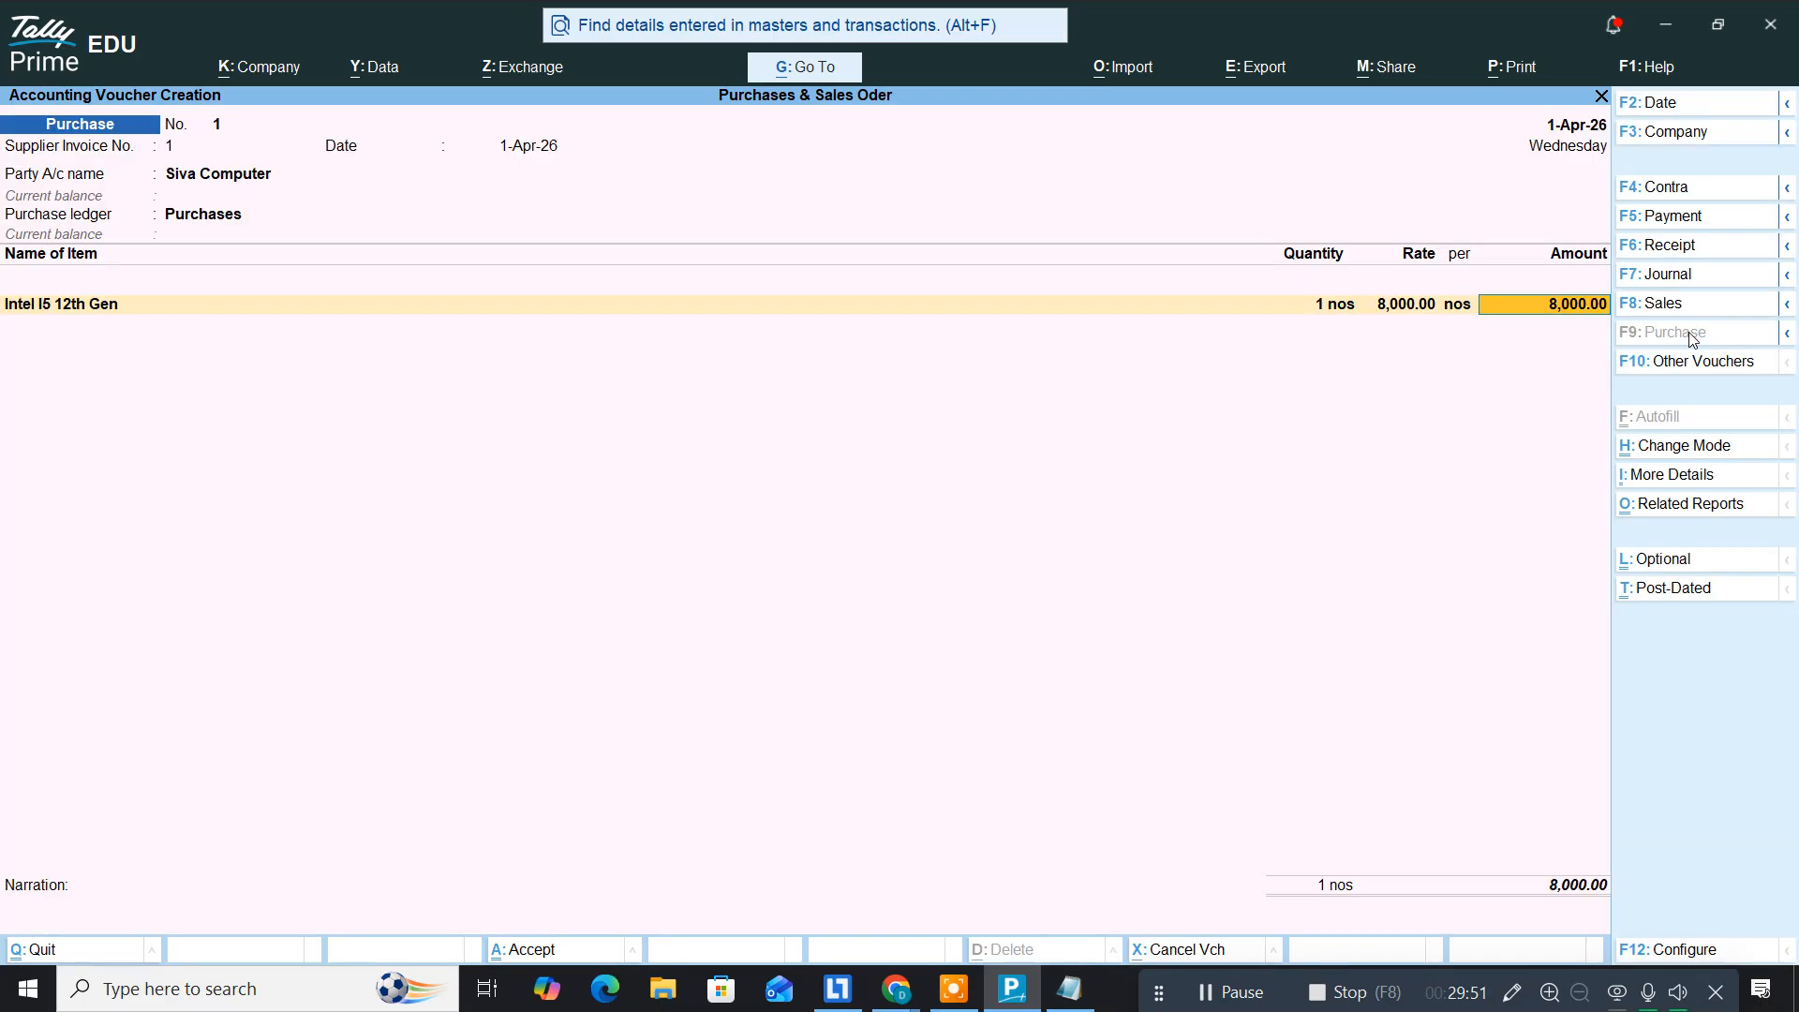
{"action": "key", "text": "Return"}
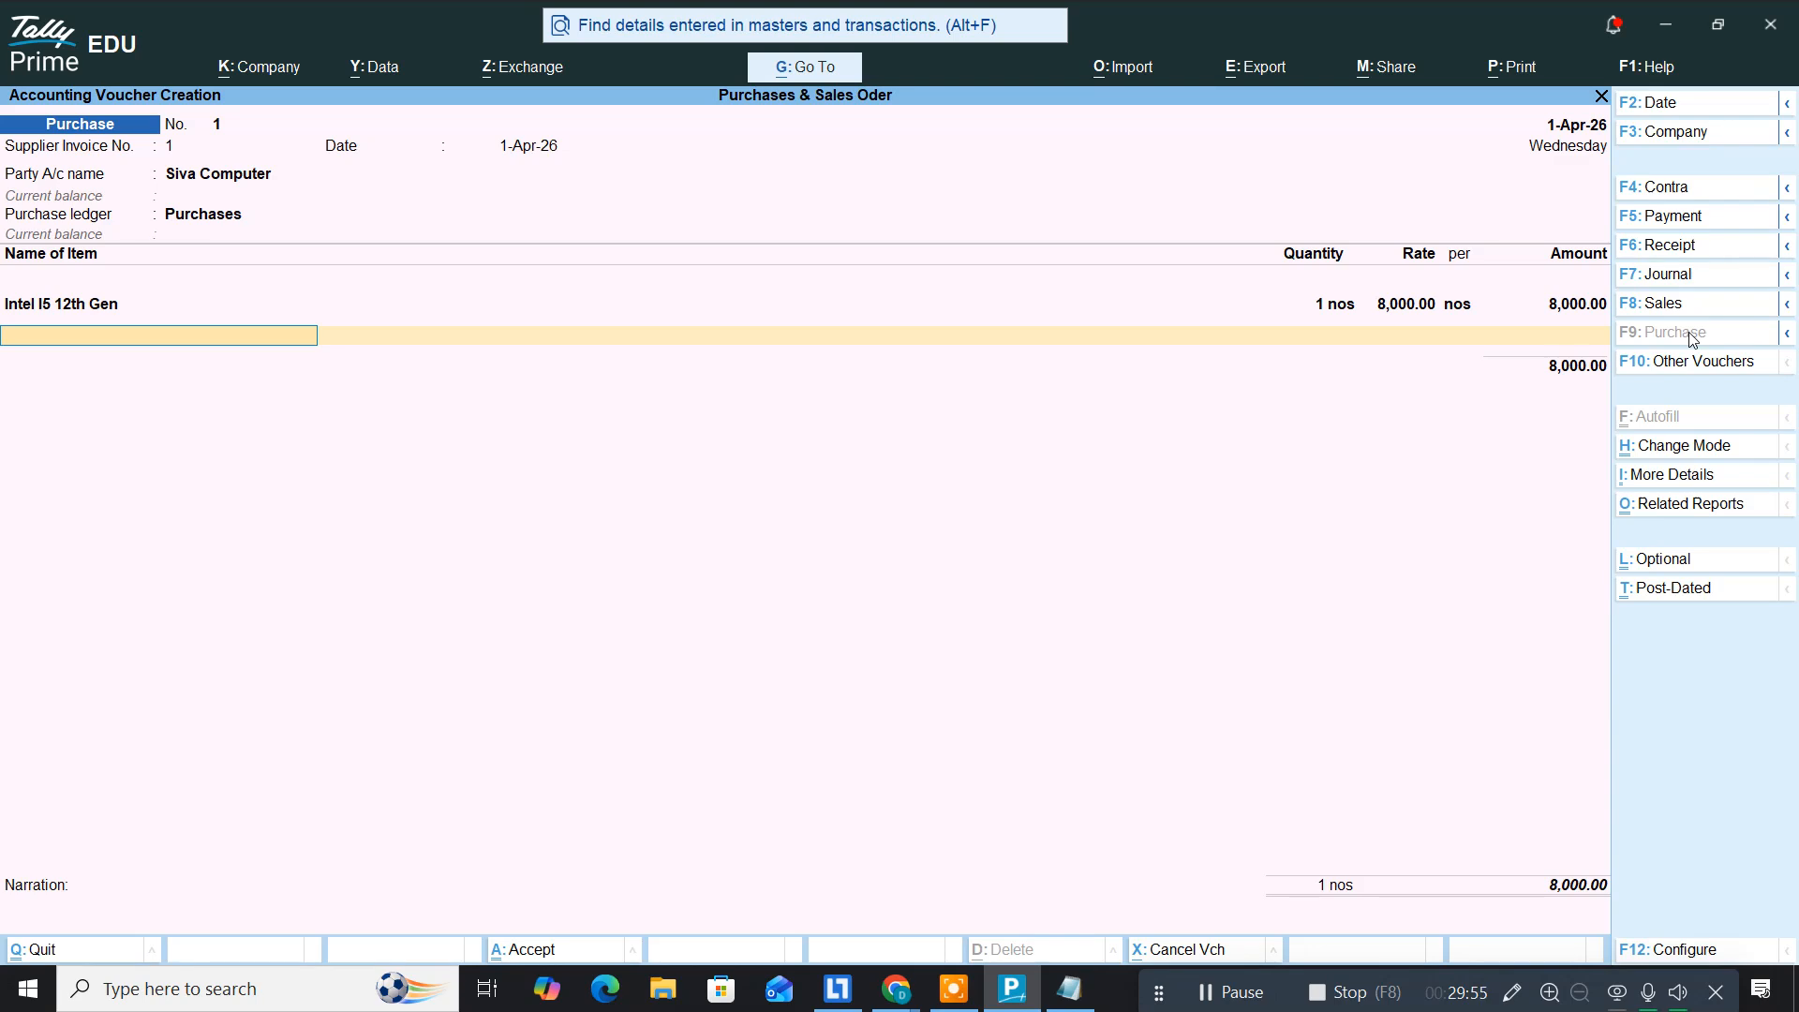
Step: Add SSD 1 TB allocated against order no. 1, accepting its quantity, rate and amount
{"action": "type", "text": "Ss"}
{"action": "key", "text": "Return"}
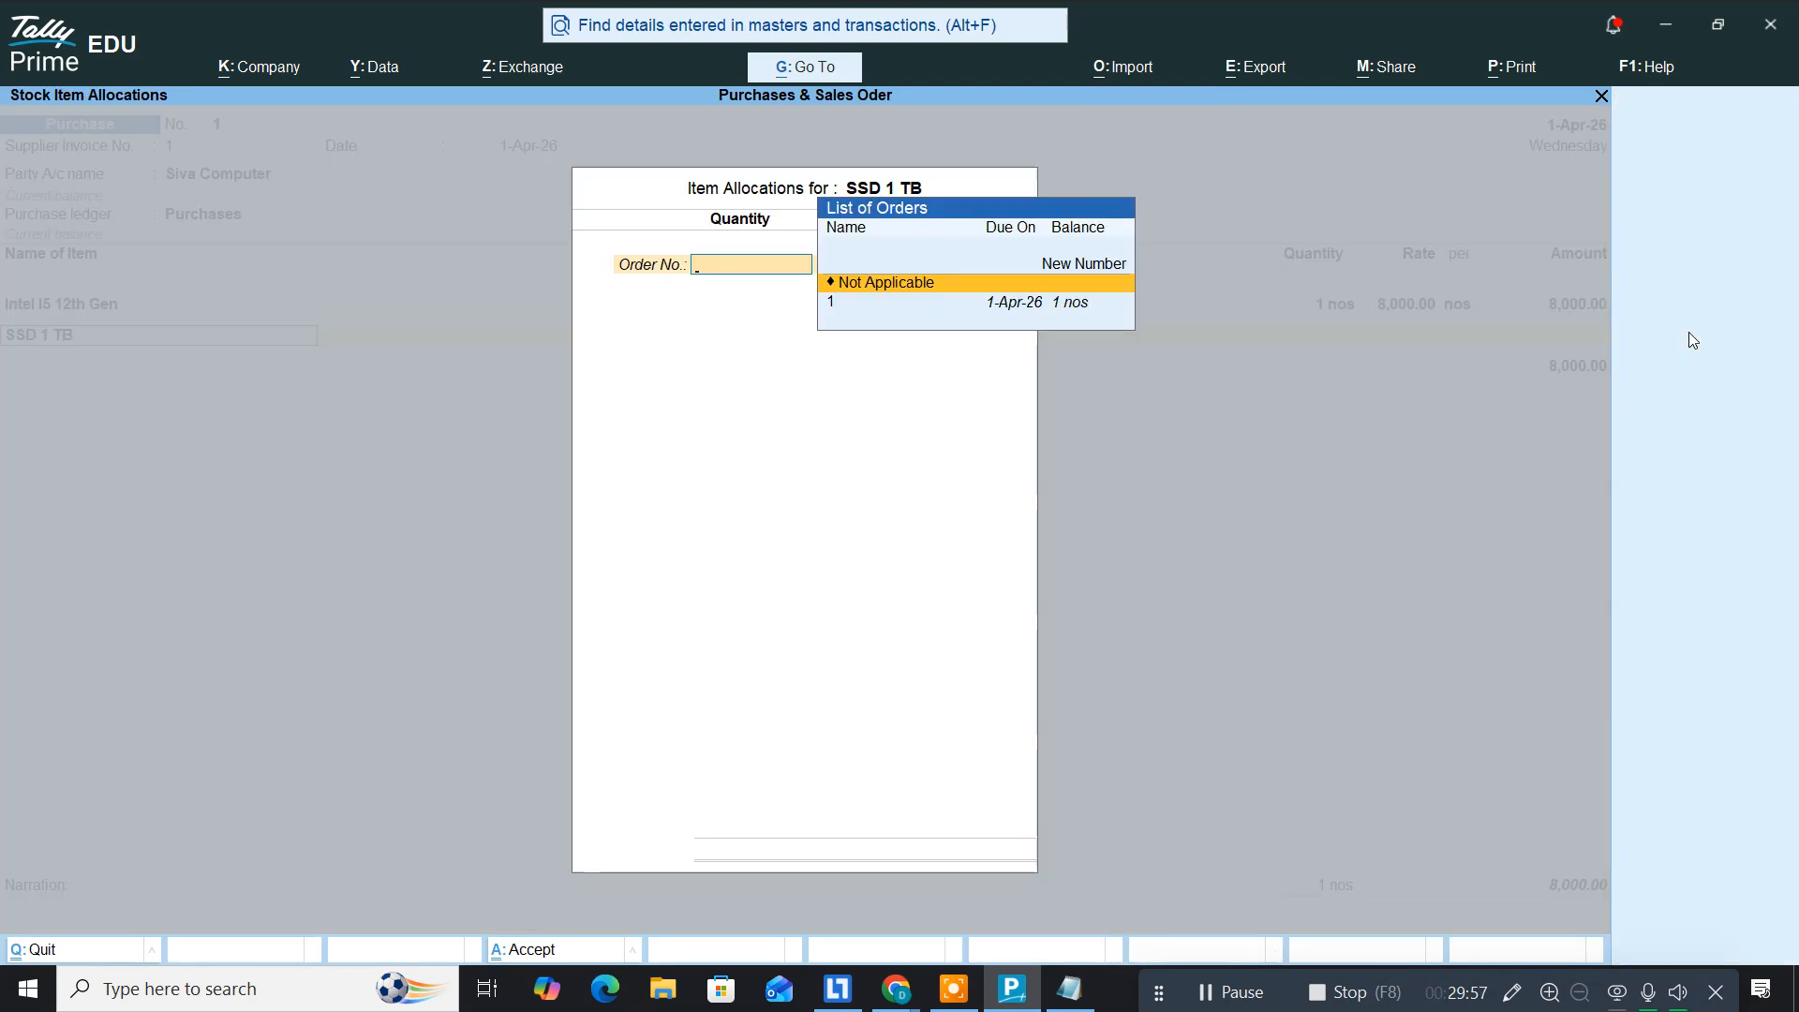
{"action": "key", "text": "Down"}
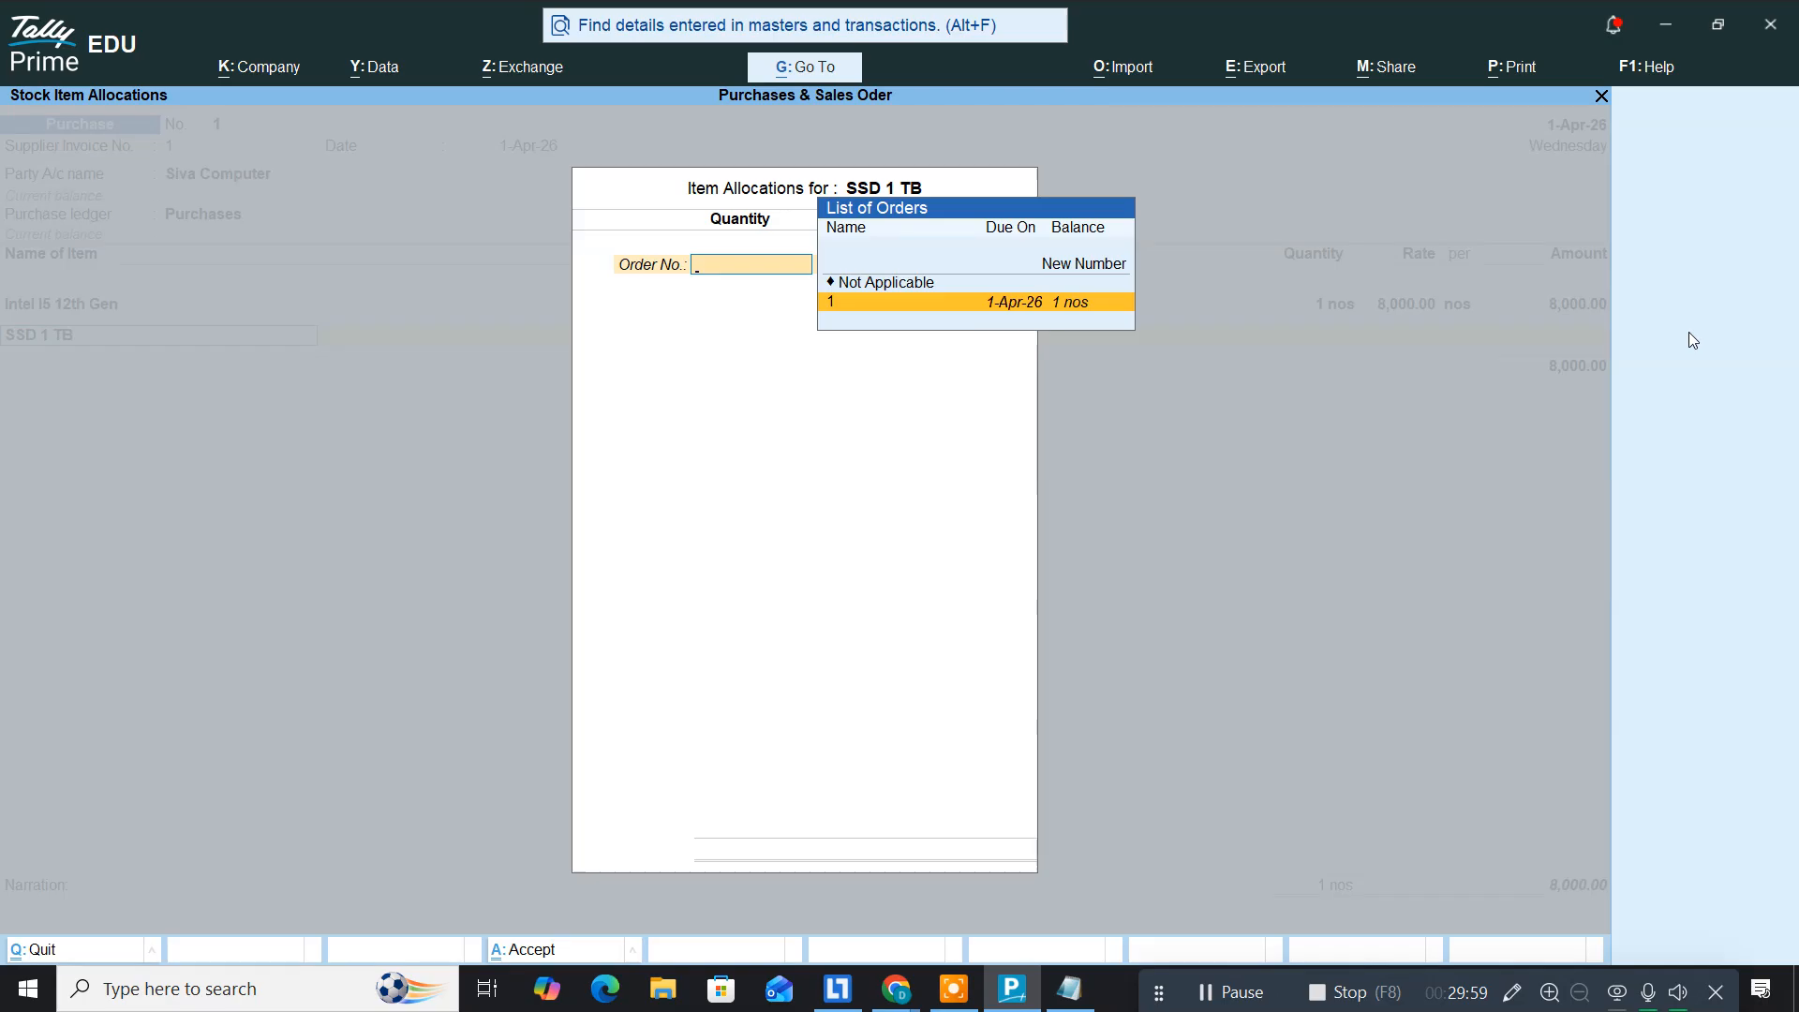
{"action": "key", "text": "Return"}
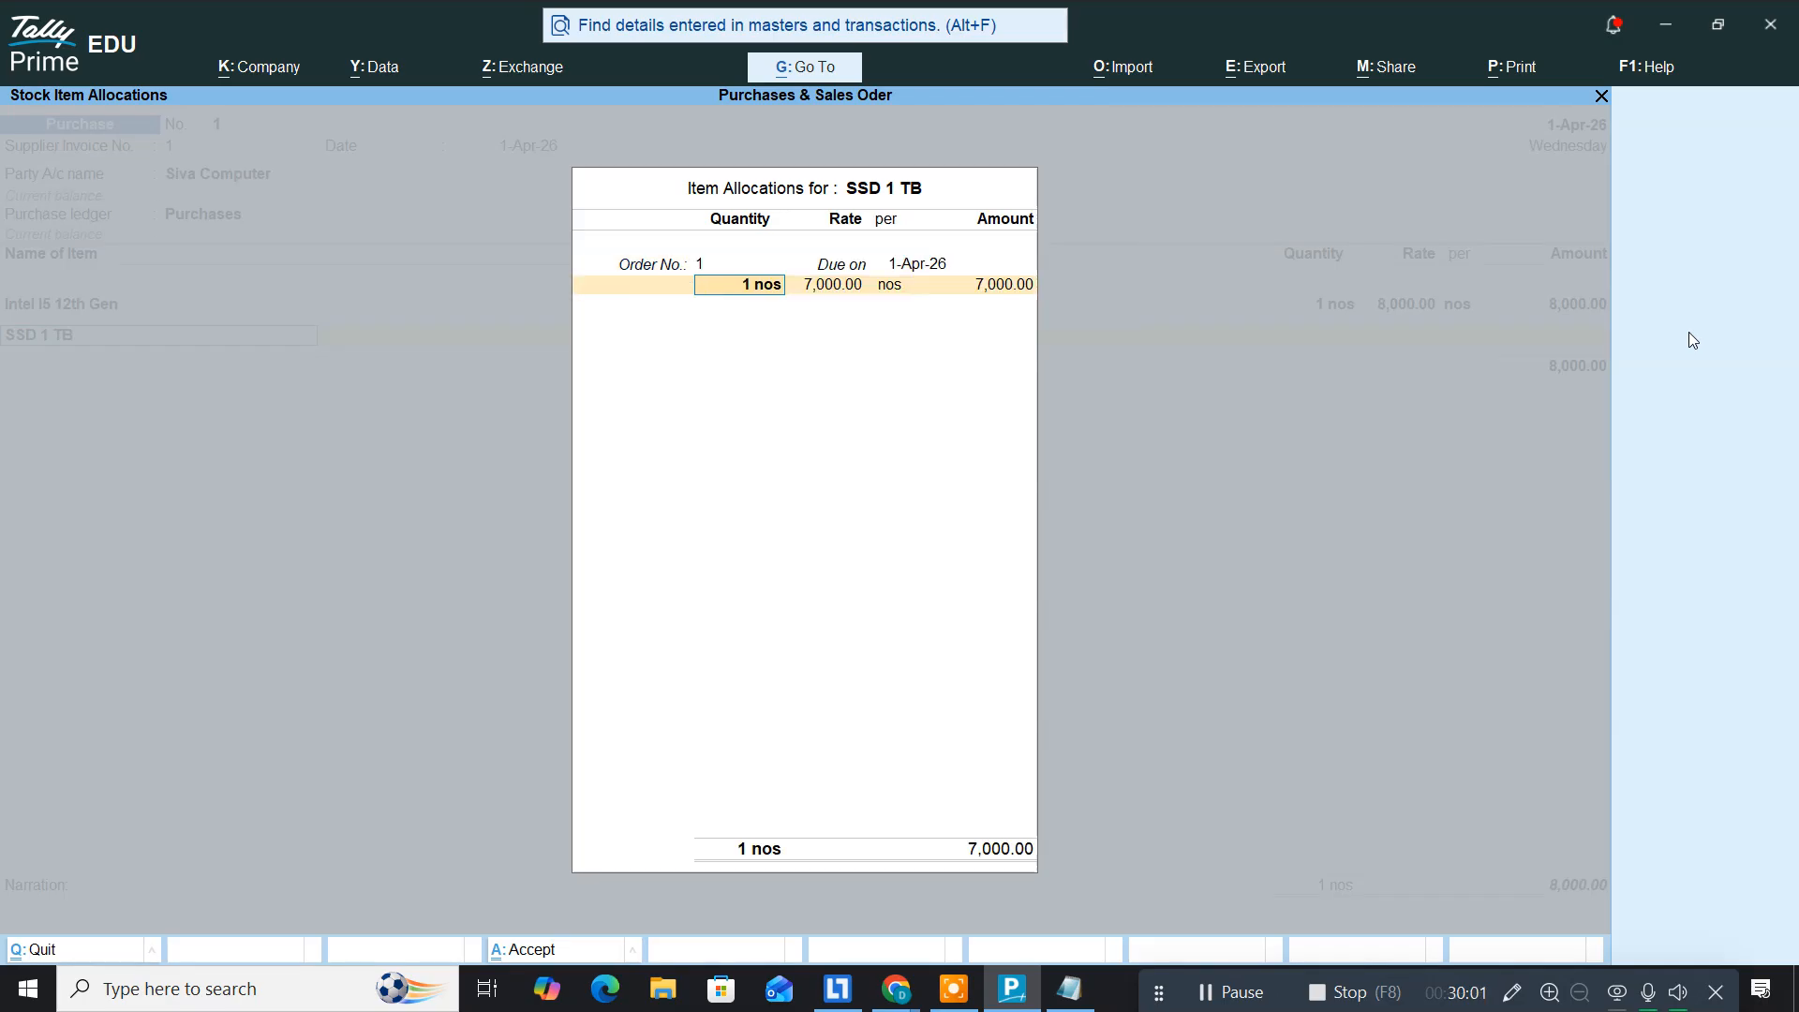
{"action": "key", "text": "Return"}
{"action": "key", "text": "Return"}
{"action": "key", "text": "Return"}
{"action": "key", "text": "Return"}
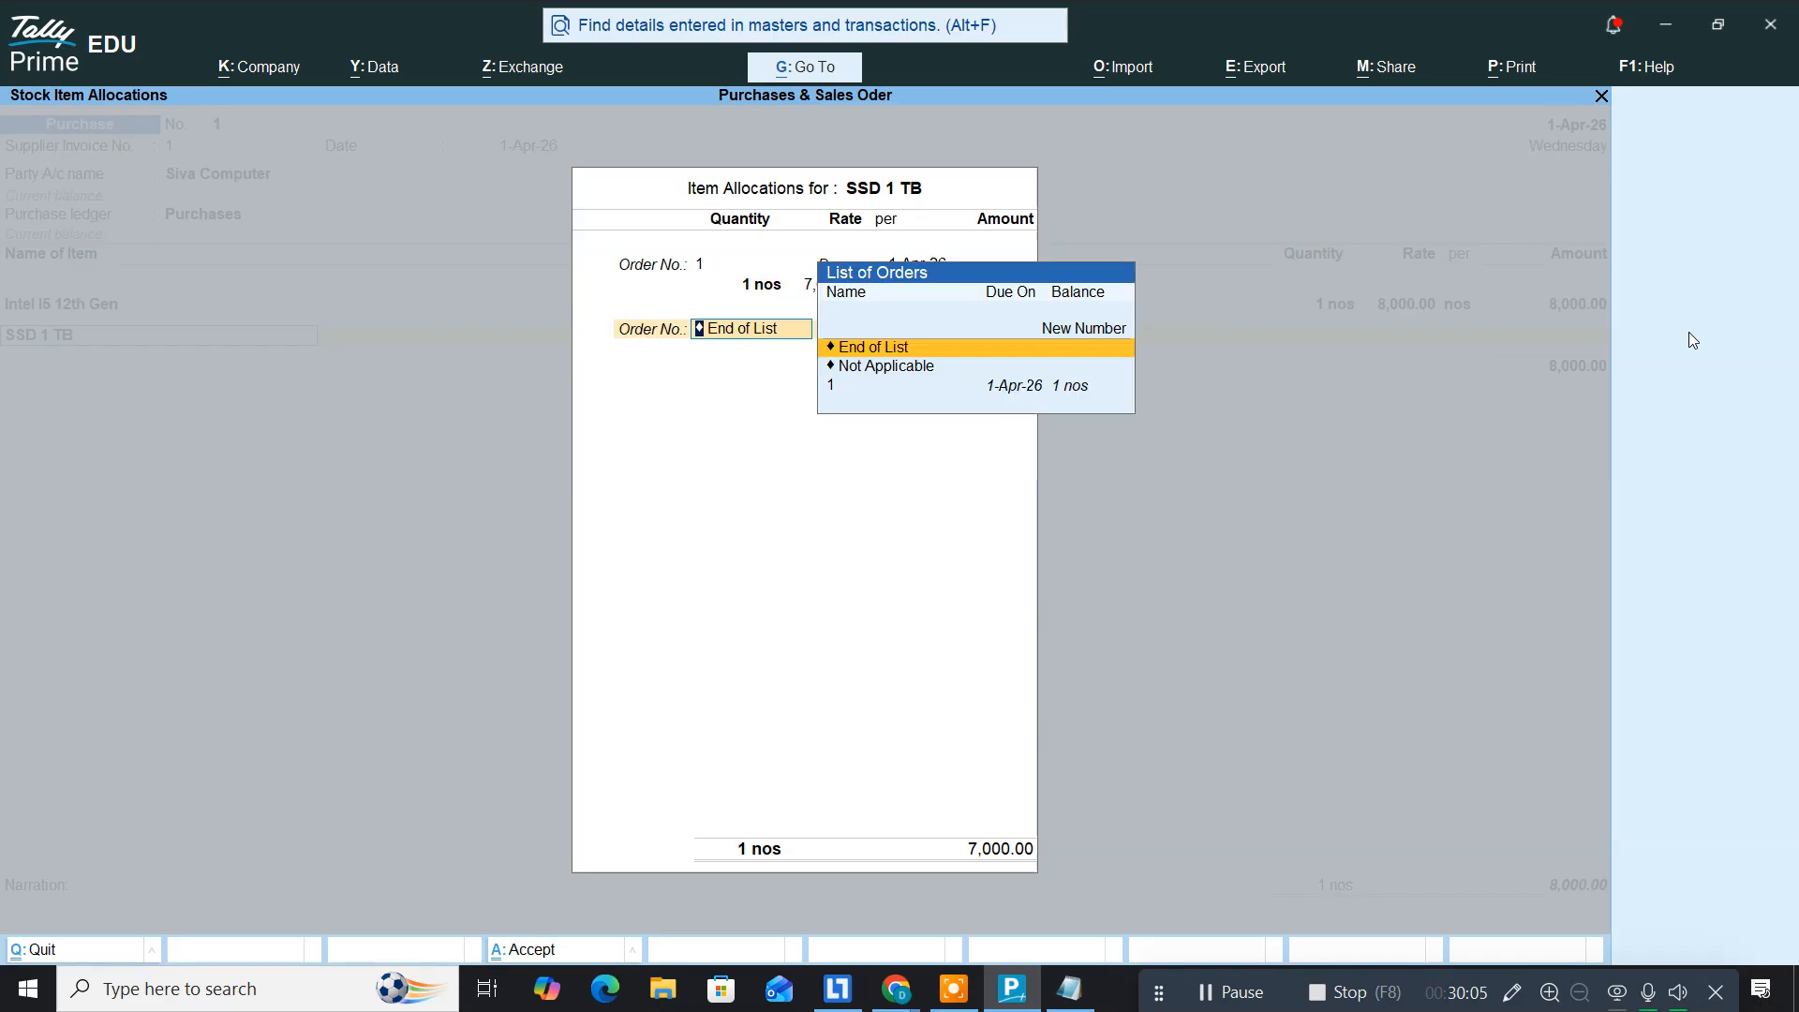
{"action": "key", "text": "Return"}
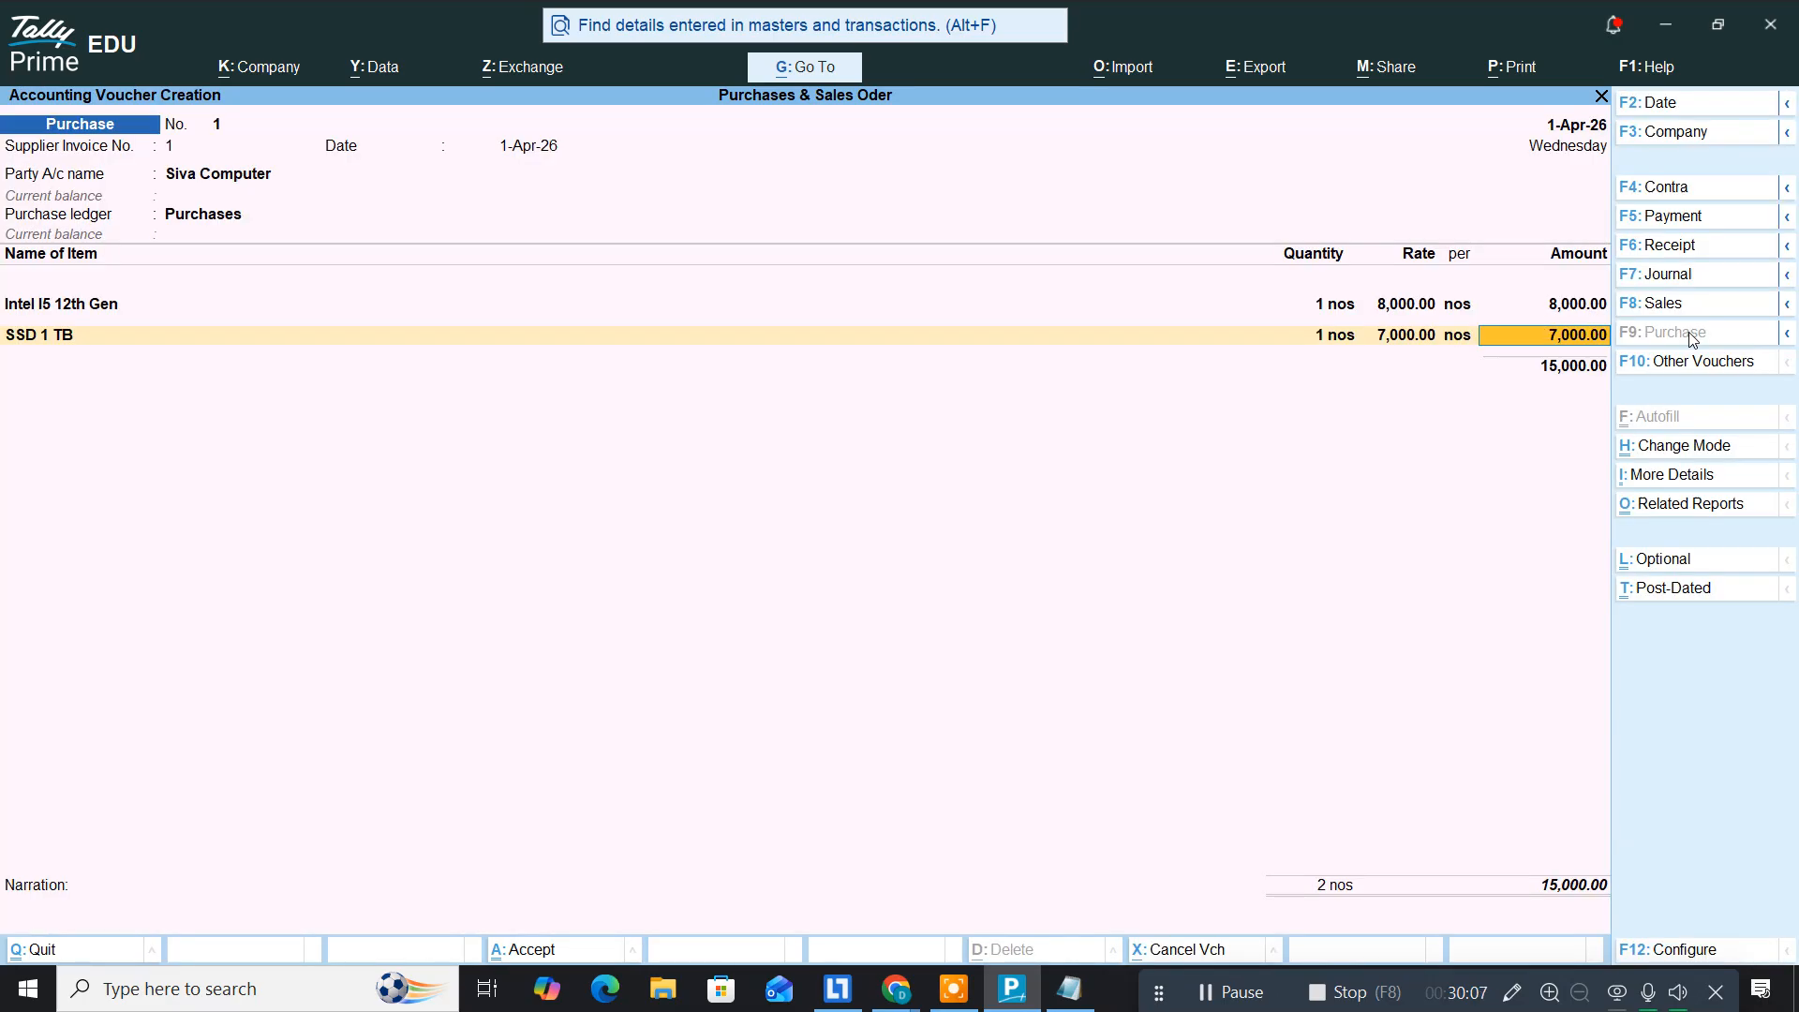
{"action": "key", "text": "Return"}
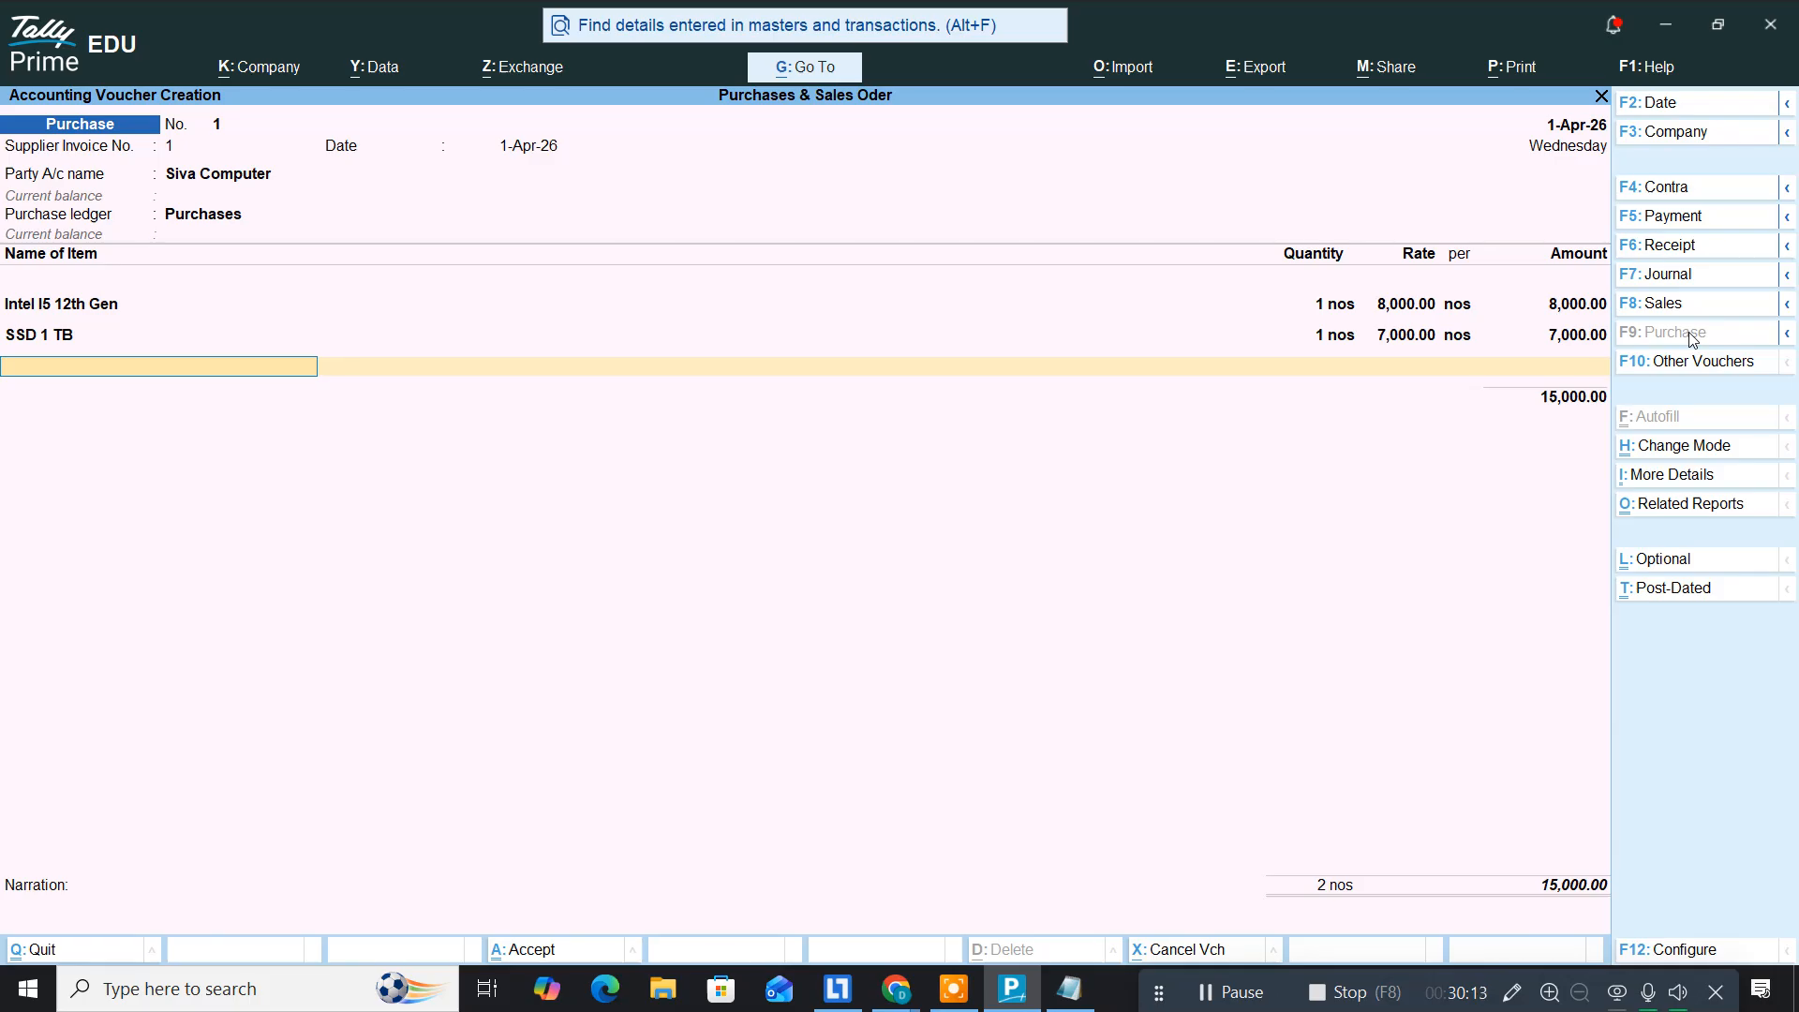
Step: Add DDR 3 16GB at 12,000 against order no. 1
{"action": "type", "text": "Dd"}
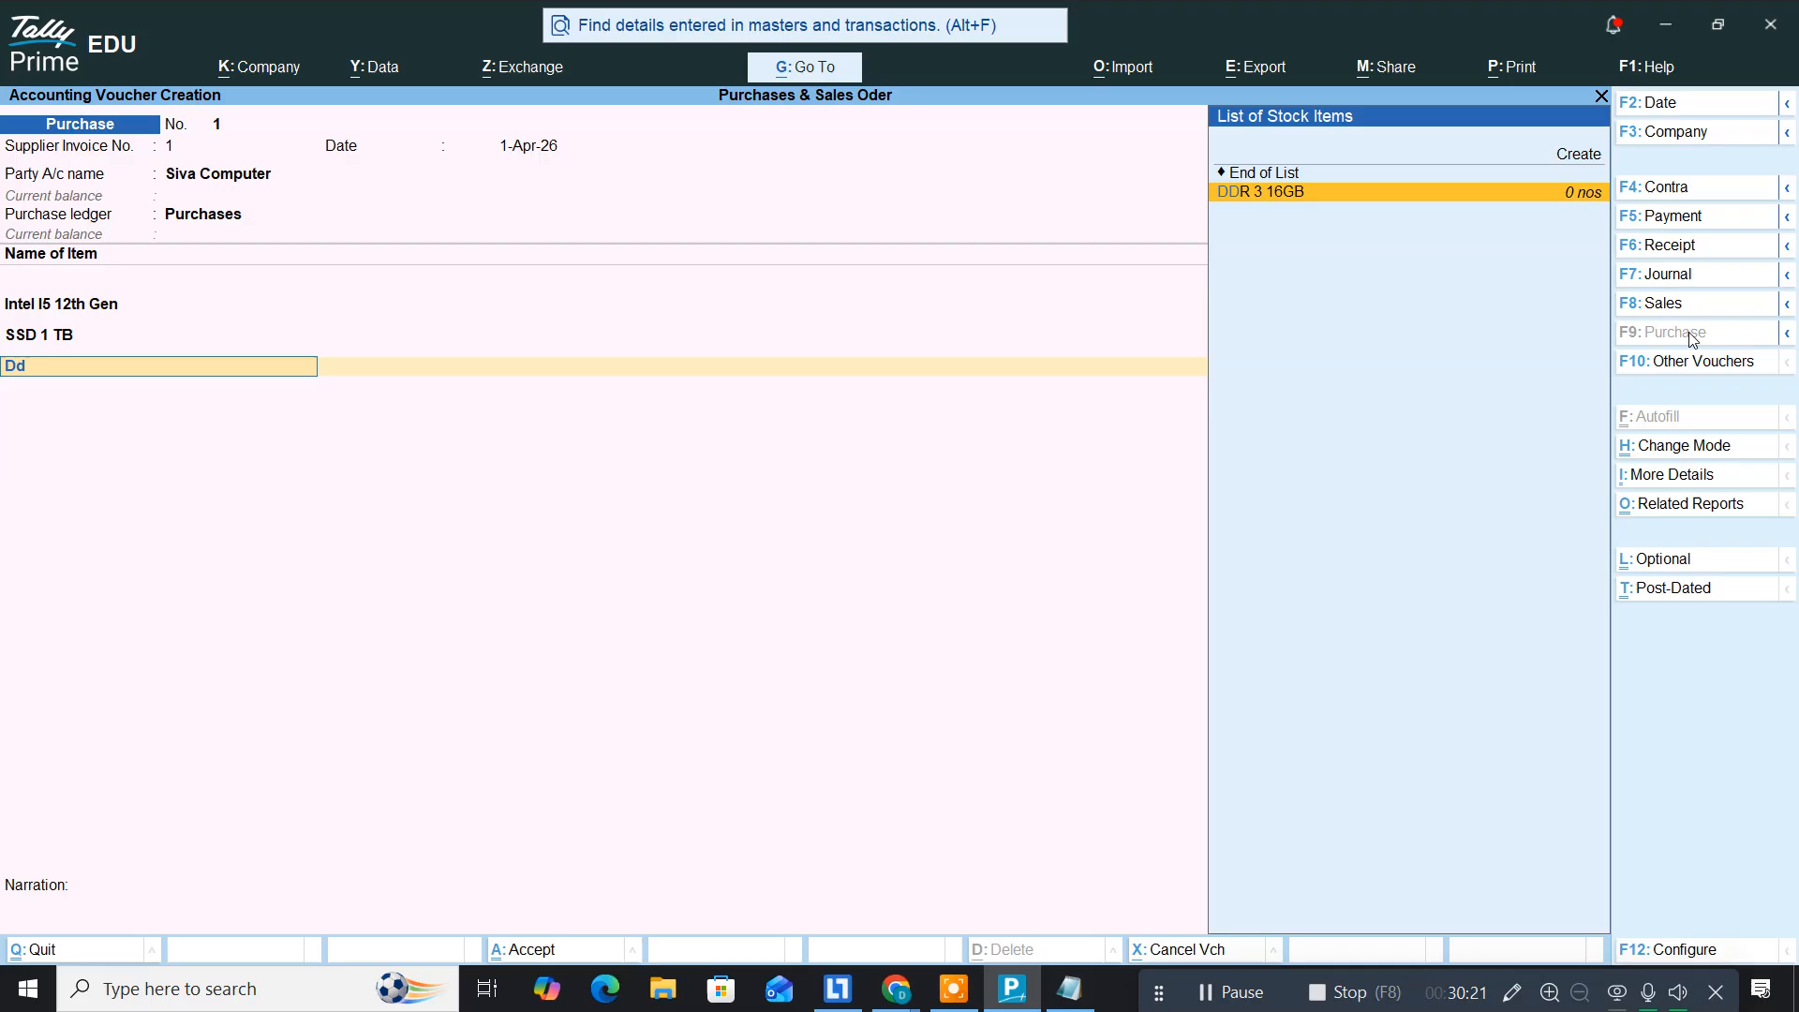
{"action": "key", "text": "Return"}
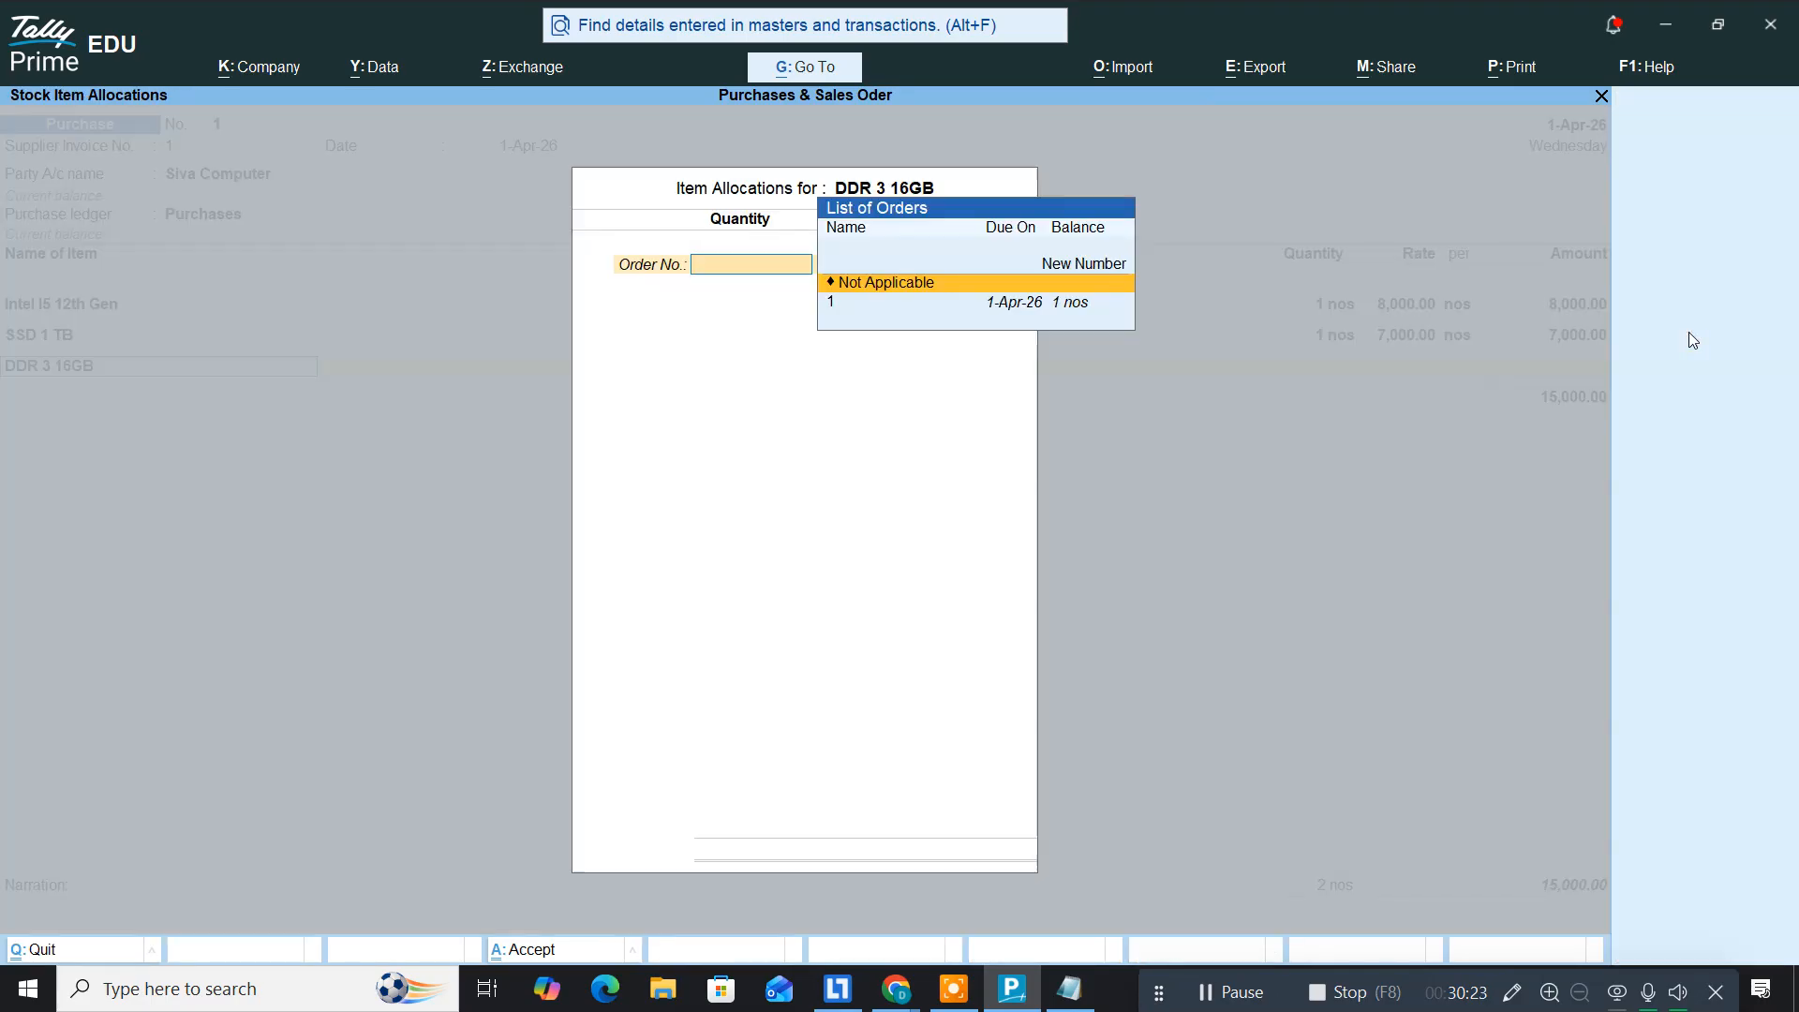
{"action": "key", "text": "Down"}
{"action": "key", "text": "Return"}
{"action": "key", "text": "Return"}
{"action": "key", "text": "Return"}
{"action": "key", "text": "Return"}
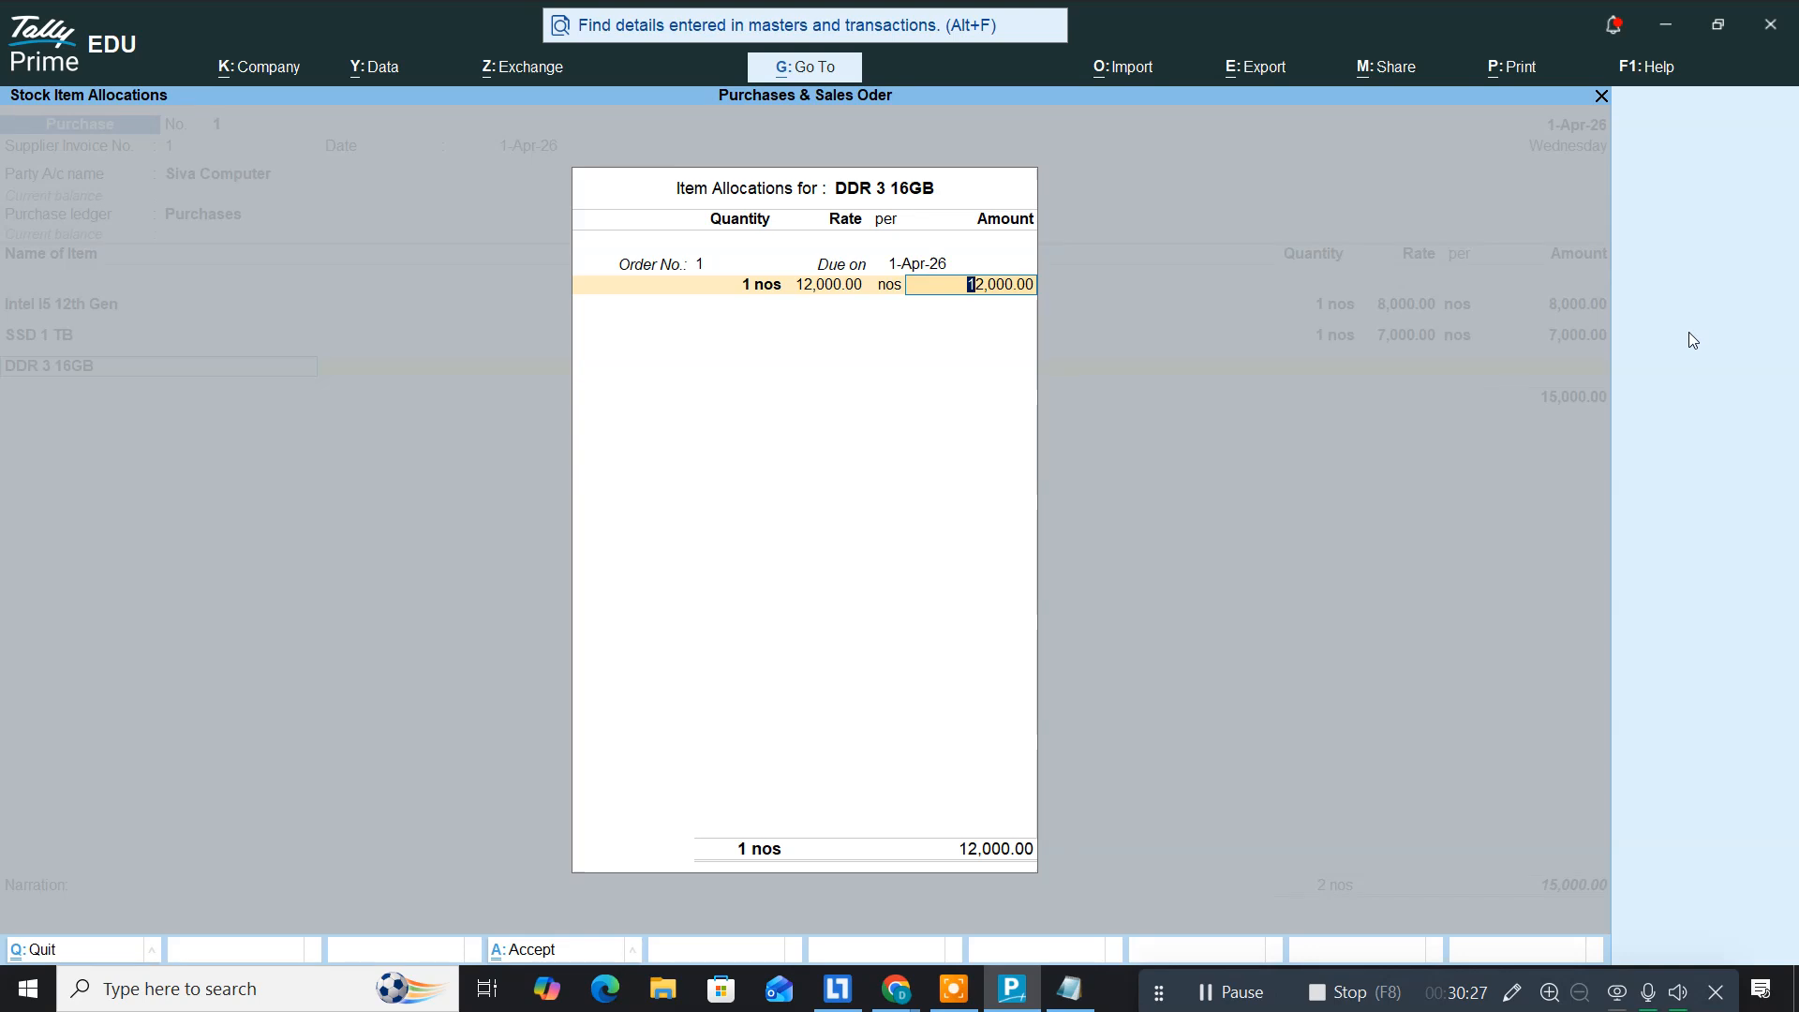
{"action": "key", "text": "Return"}
{"action": "key", "text": "Return"}
{"action": "key", "text": "Return"}
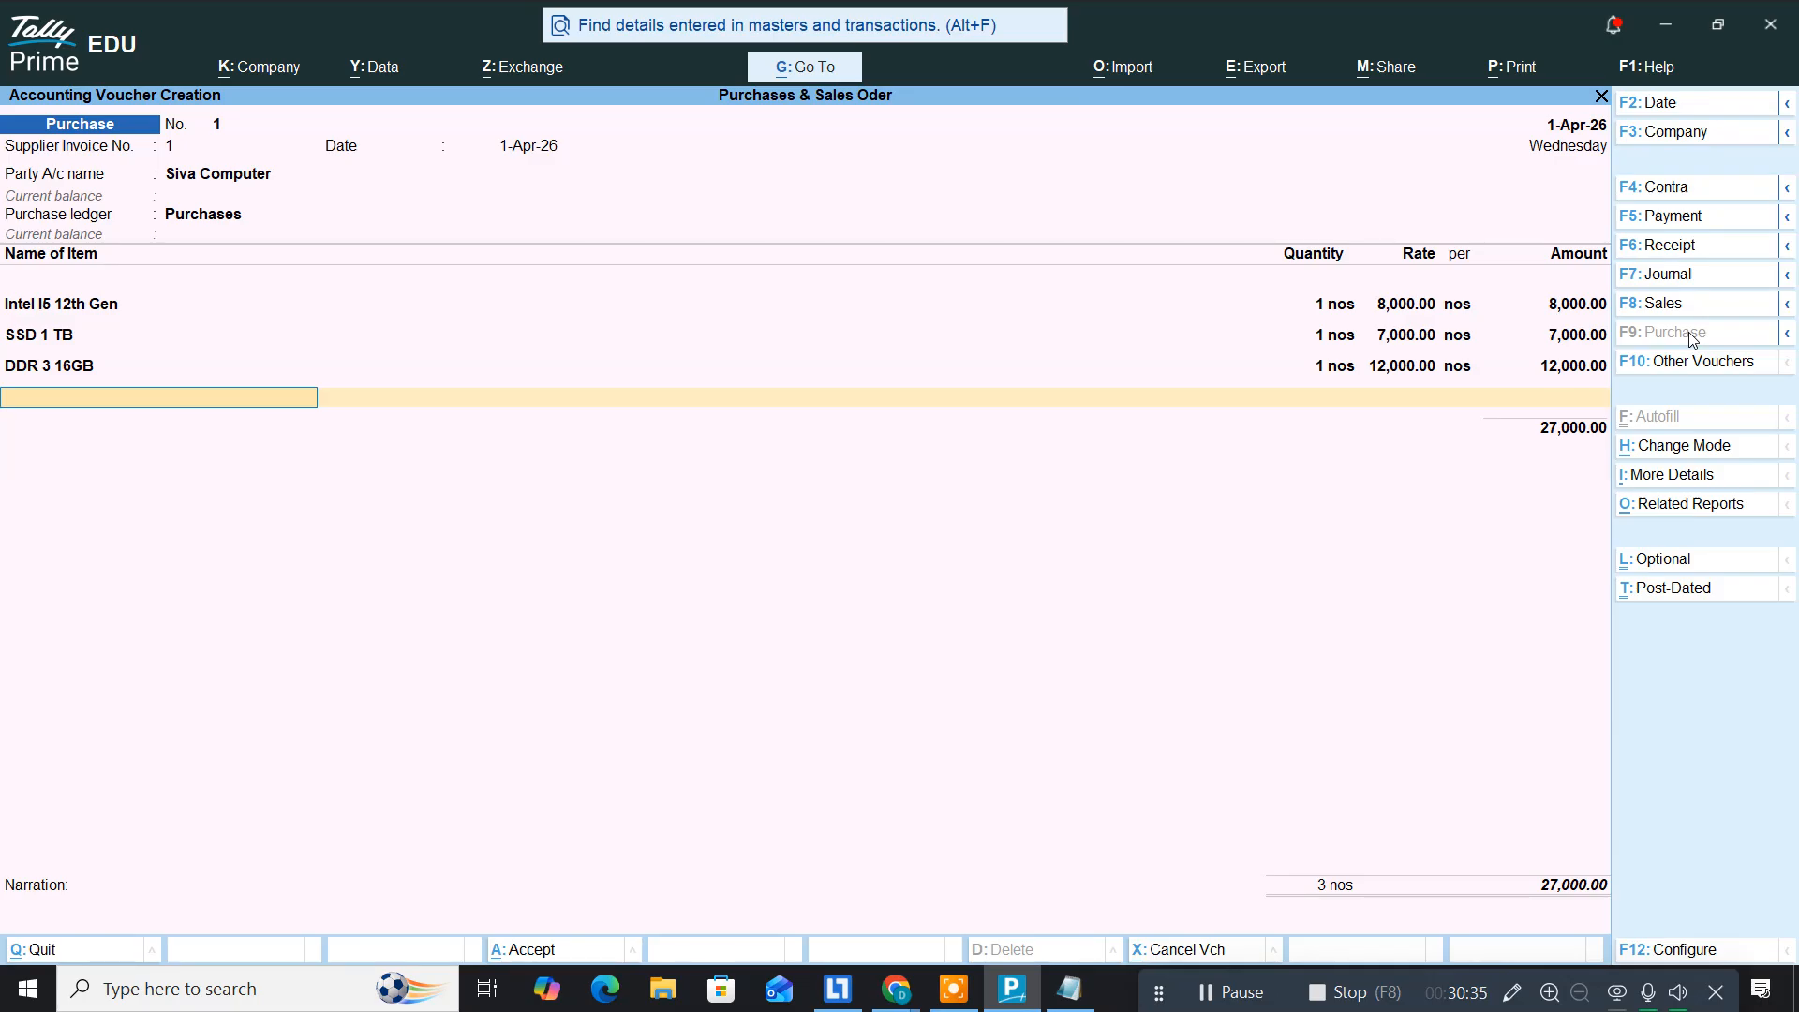
Step: Add Graphics Card at 15,000 allocated against order no. 1
{"action": "type", "text": "Gr"}
{"action": "key", "text": "Return"}
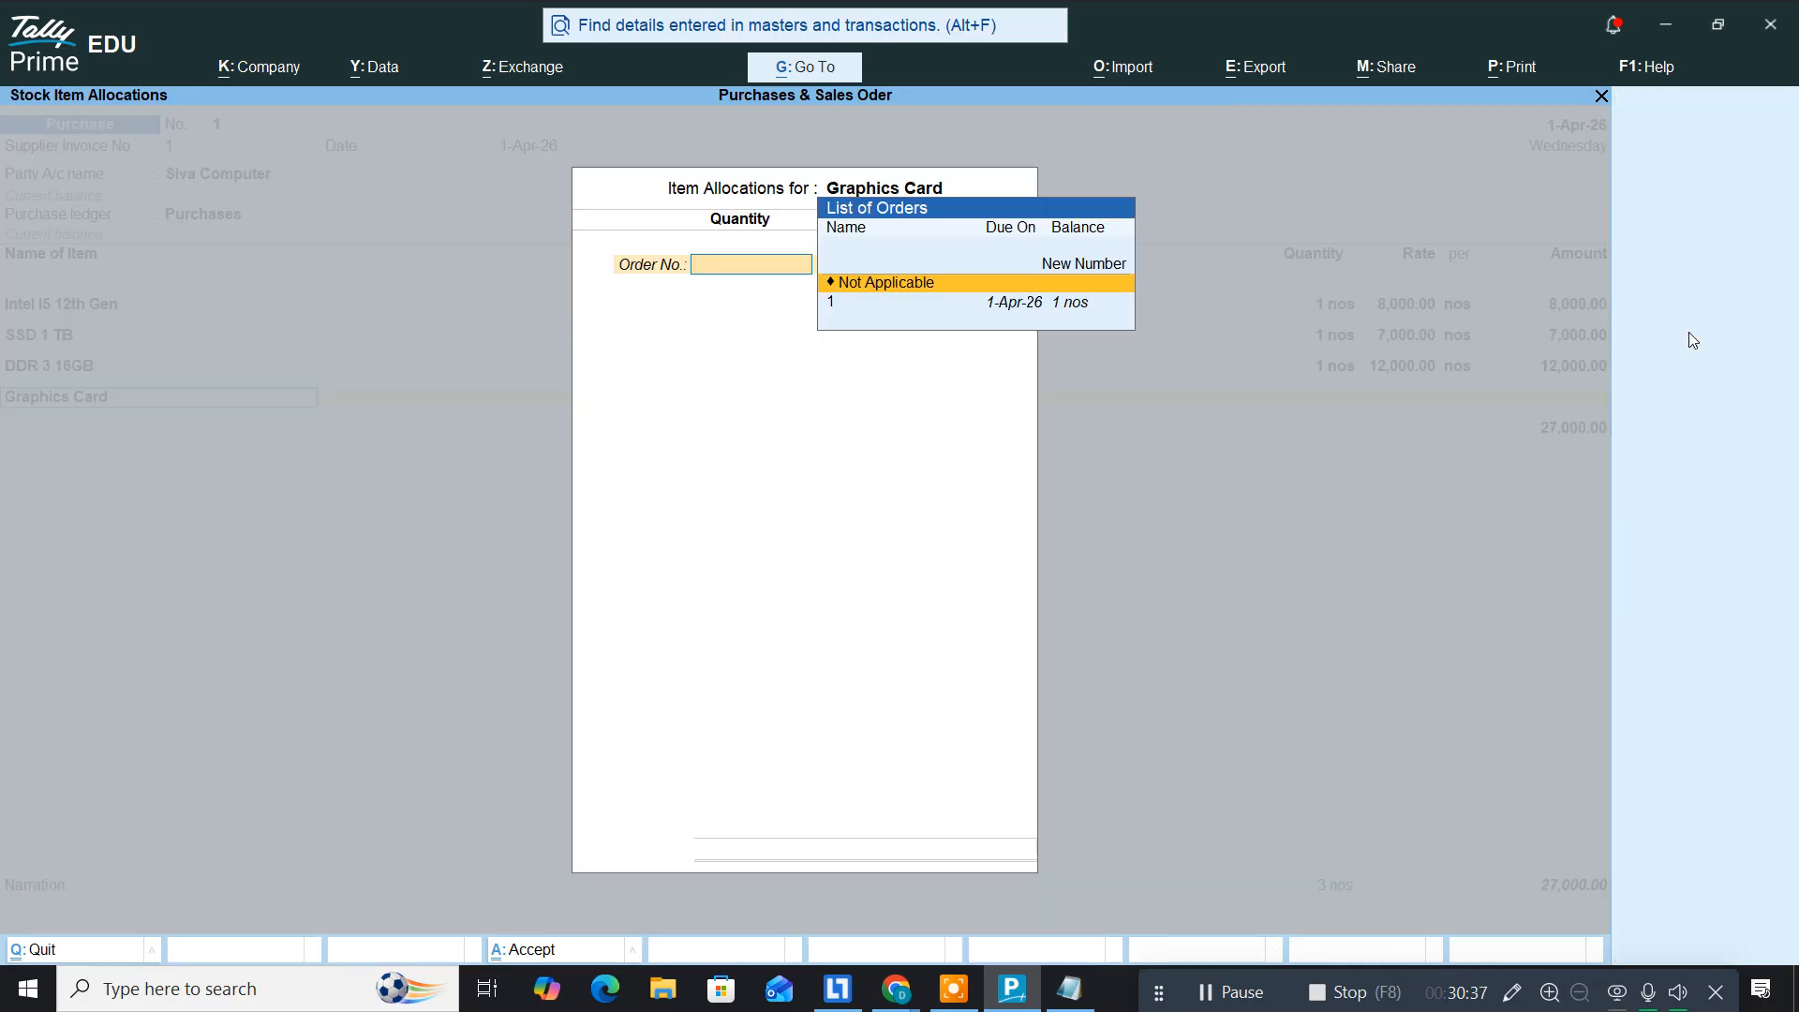
{"action": "key", "text": "Down"}
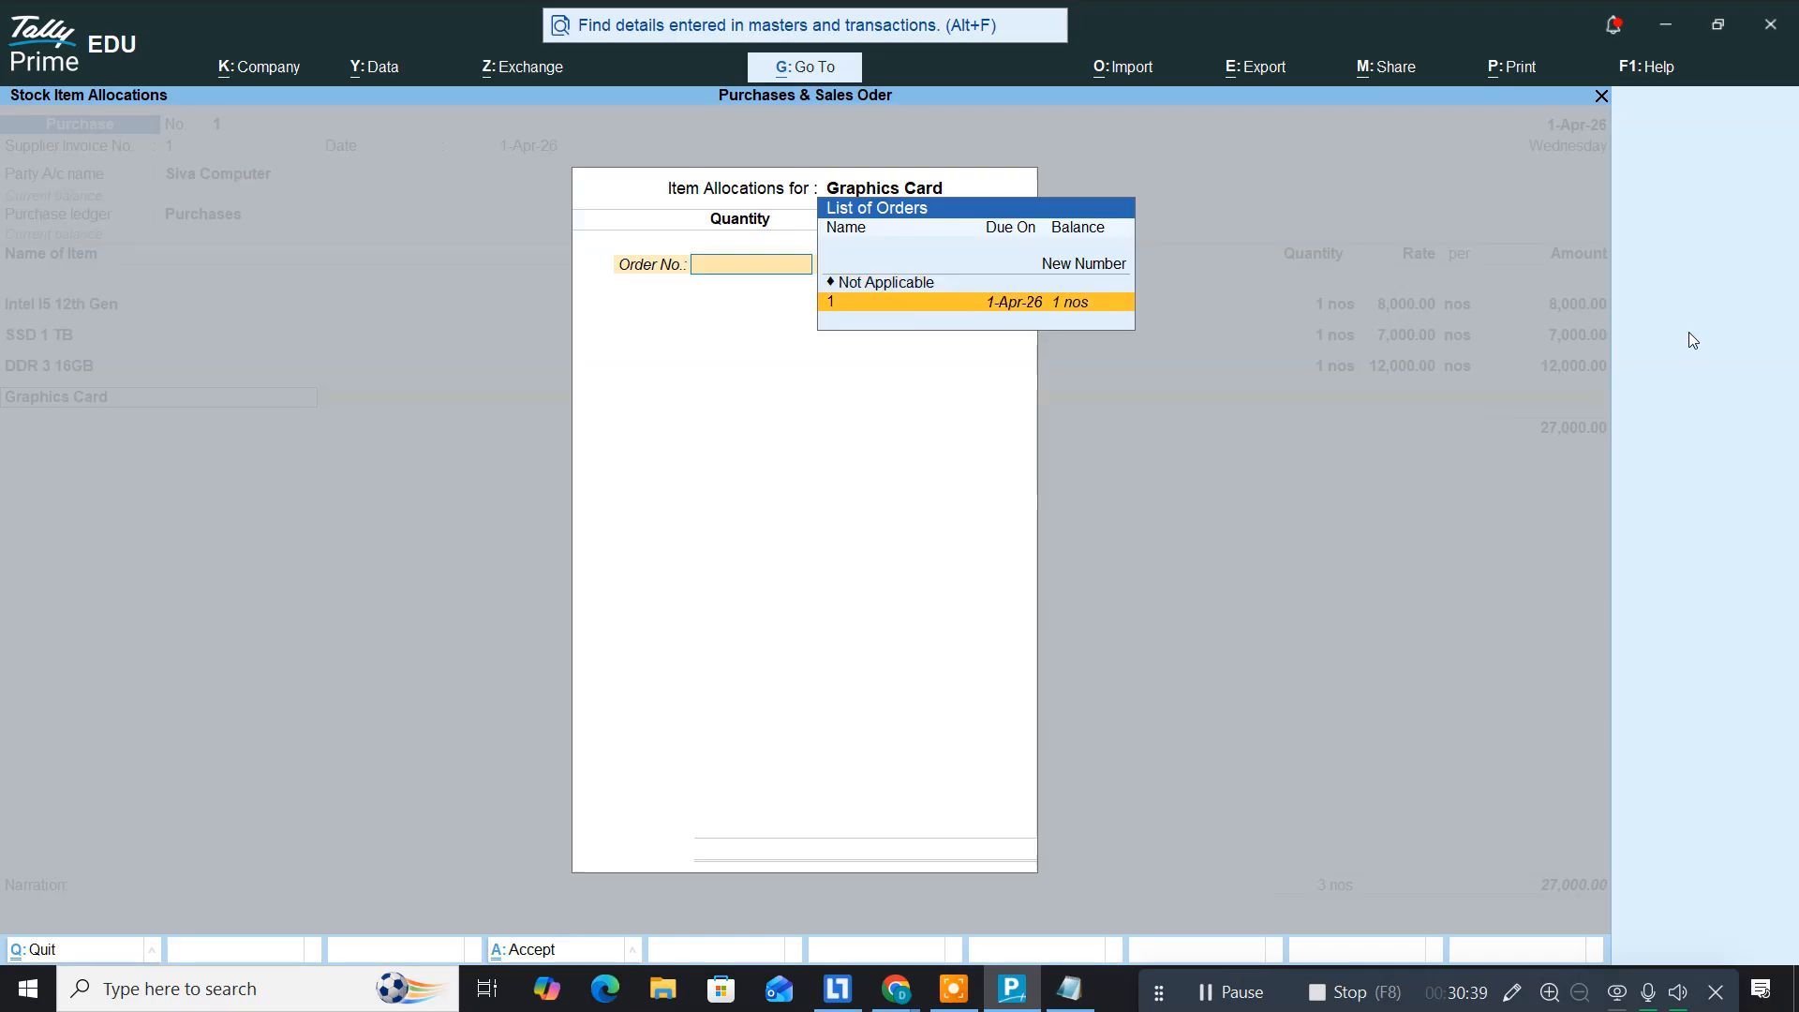
{"action": "key", "text": "Return"}
{"action": "key", "text": "Return"}
{"action": "key", "text": "Return"}
{"action": "key", "text": "Return"}
{"action": "key", "text": "Return"}
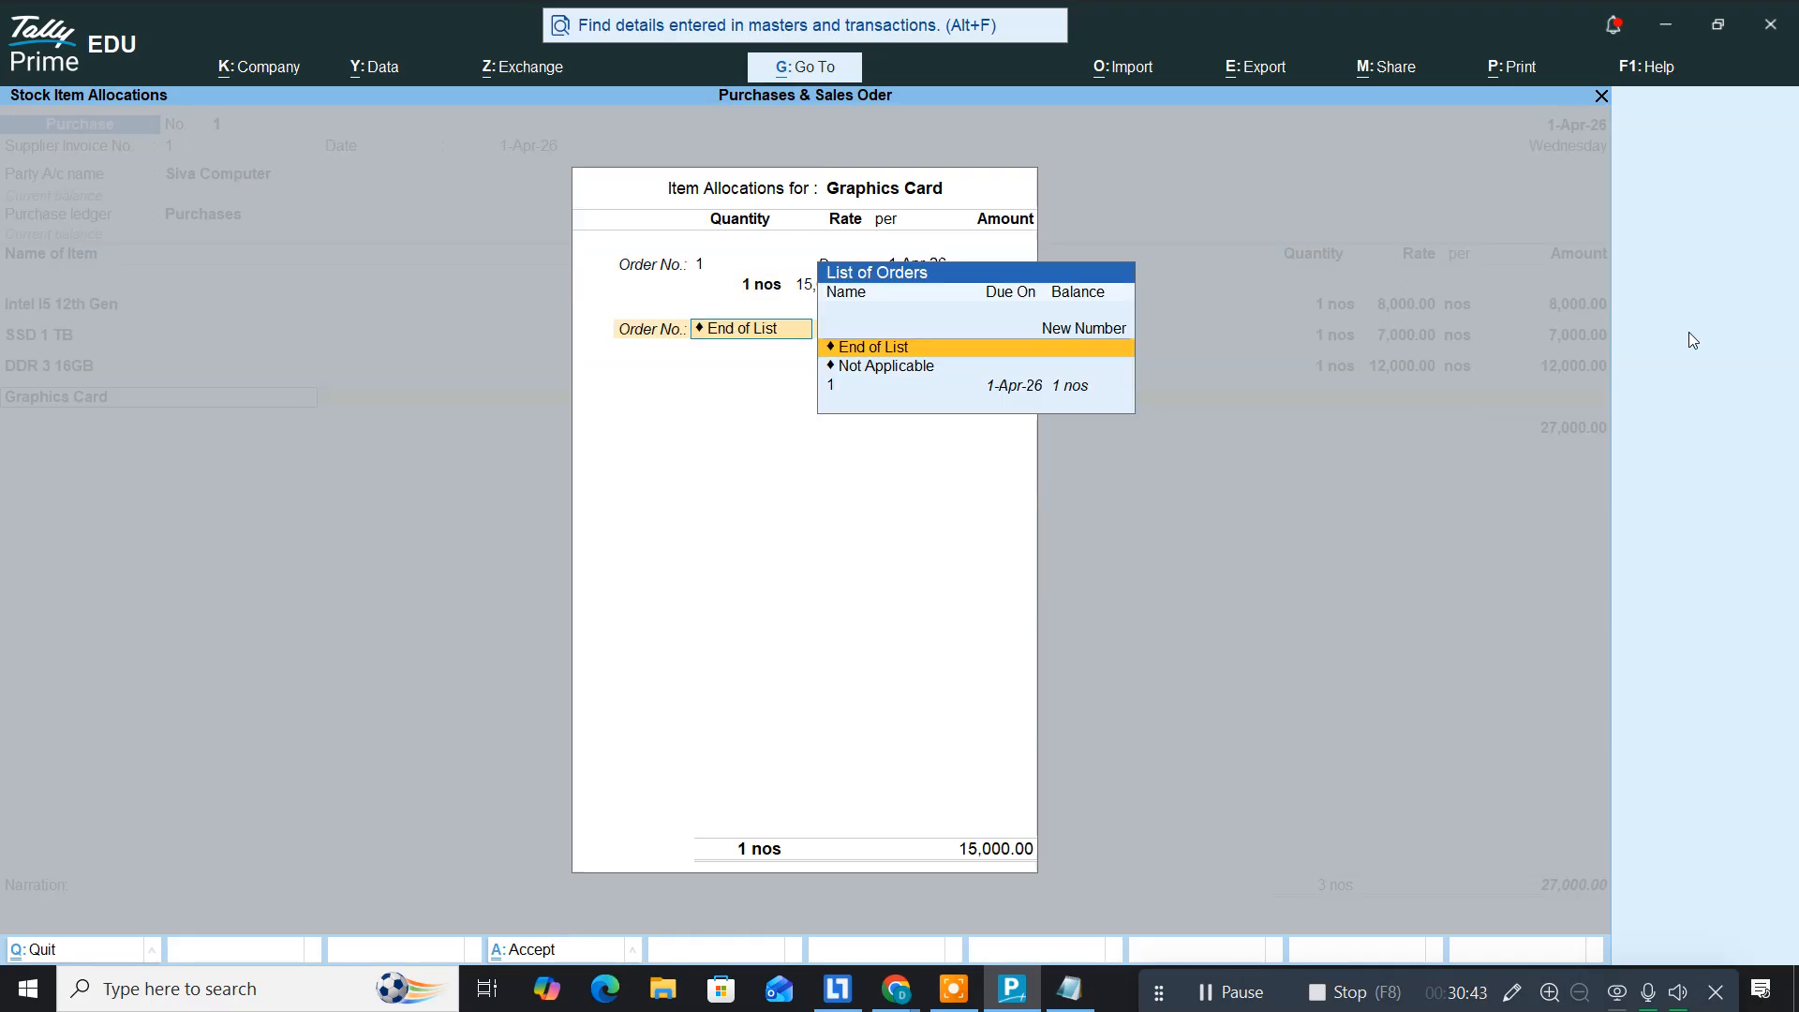
{"action": "key", "text": "Return"}
{"action": "key", "text": "Return"}
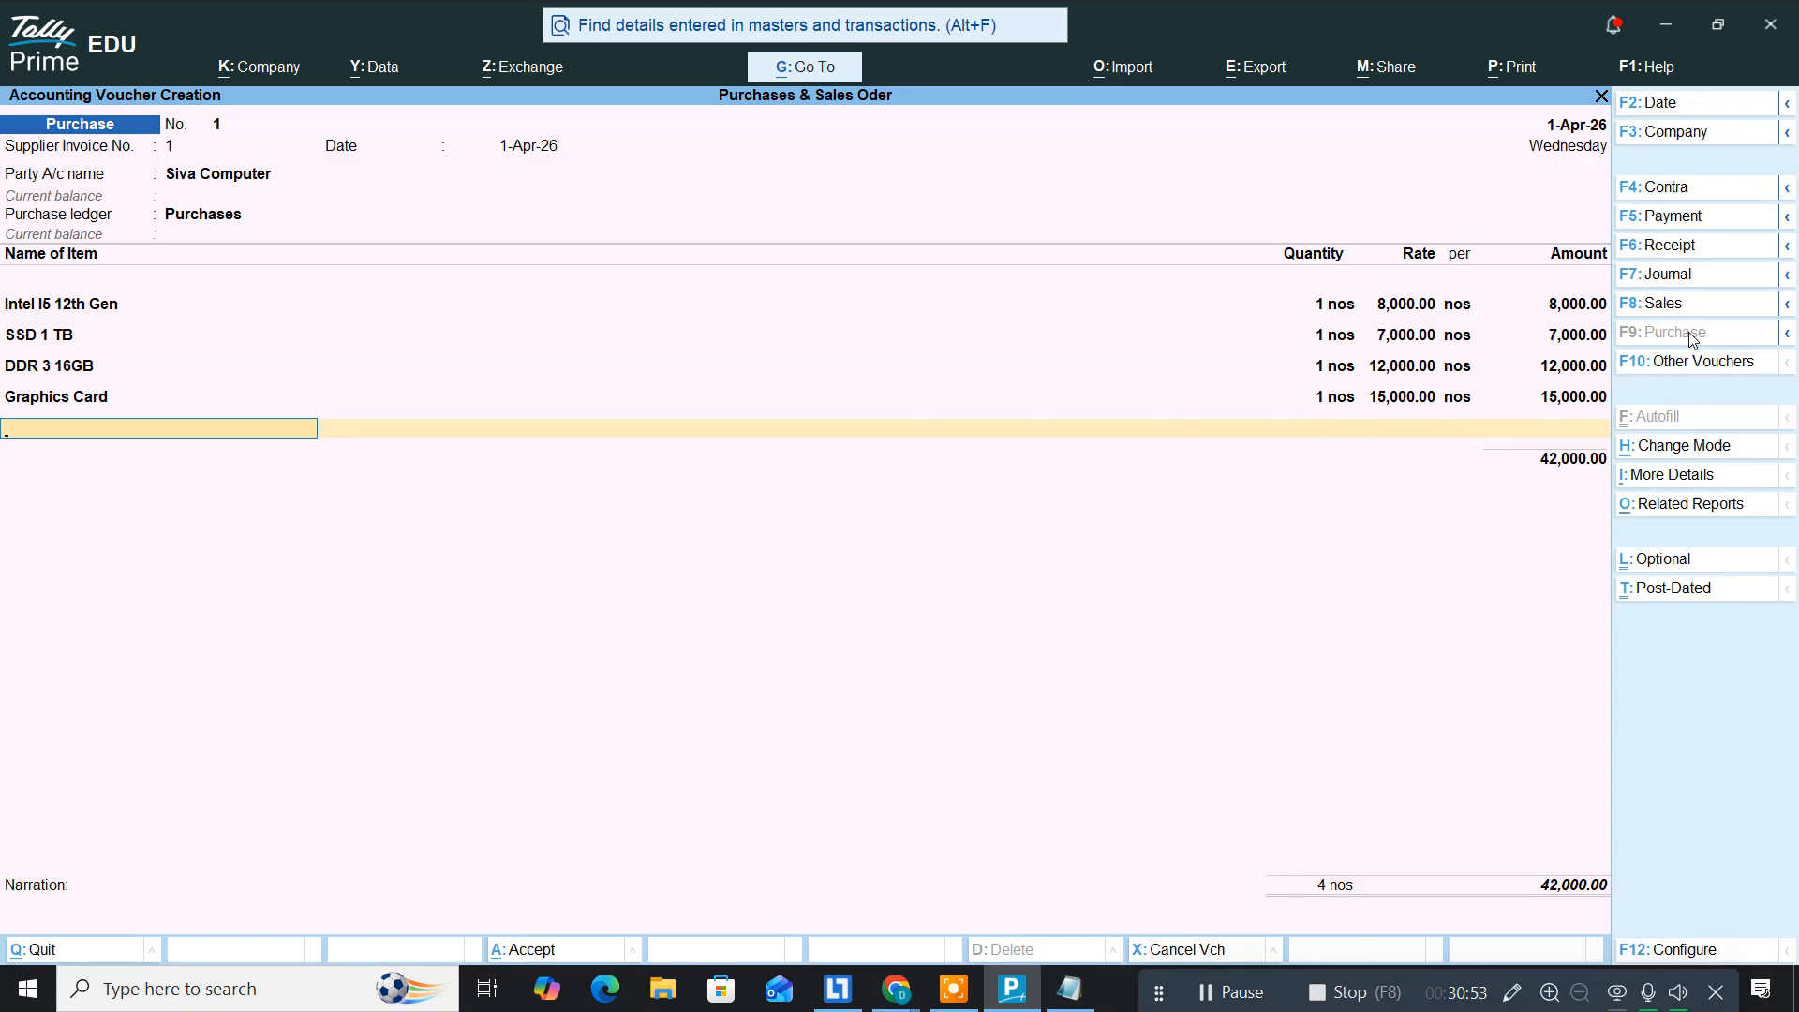
Step: Add TVS Keyboard at 450 allocated against order no. 1
{"action": "type", "text": "Tvs"}
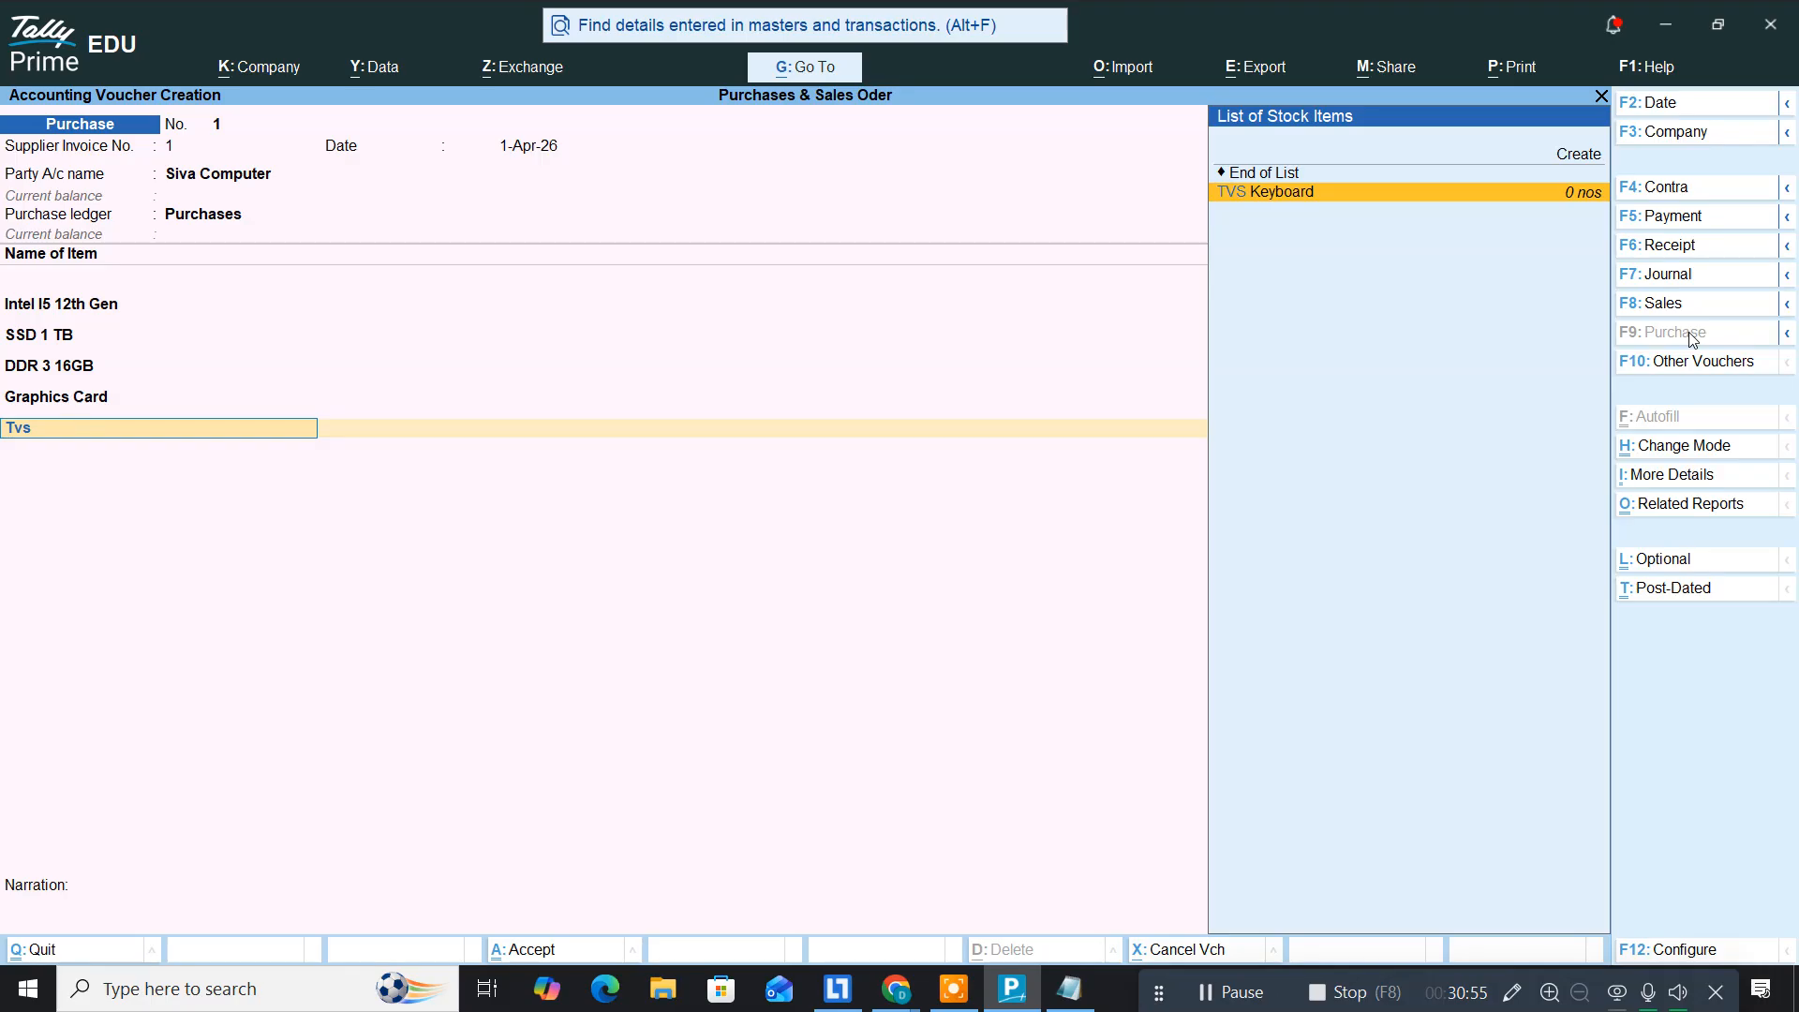
{"action": "key", "text": "Return"}
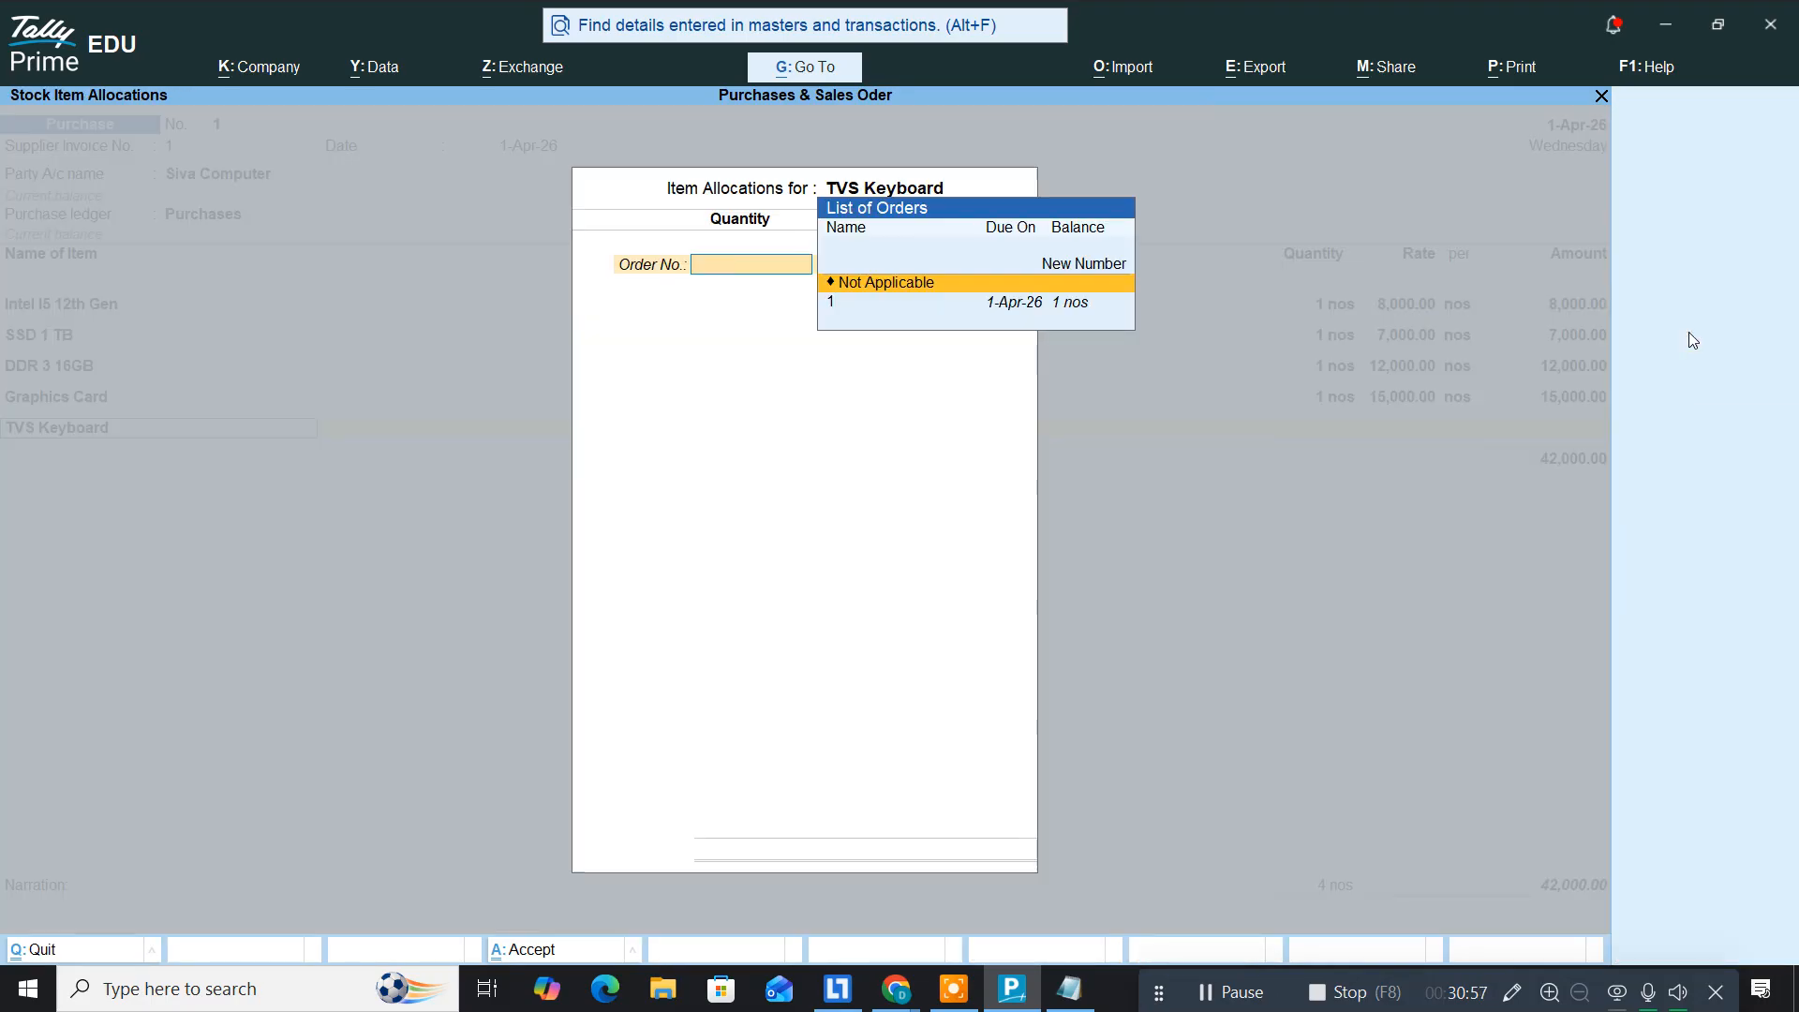
{"action": "key", "text": "Down"}
{"action": "key", "text": "Return"}
{"action": "key", "text": "Return"}
{"action": "key", "text": "Return"}
{"action": "key", "text": "Return"}
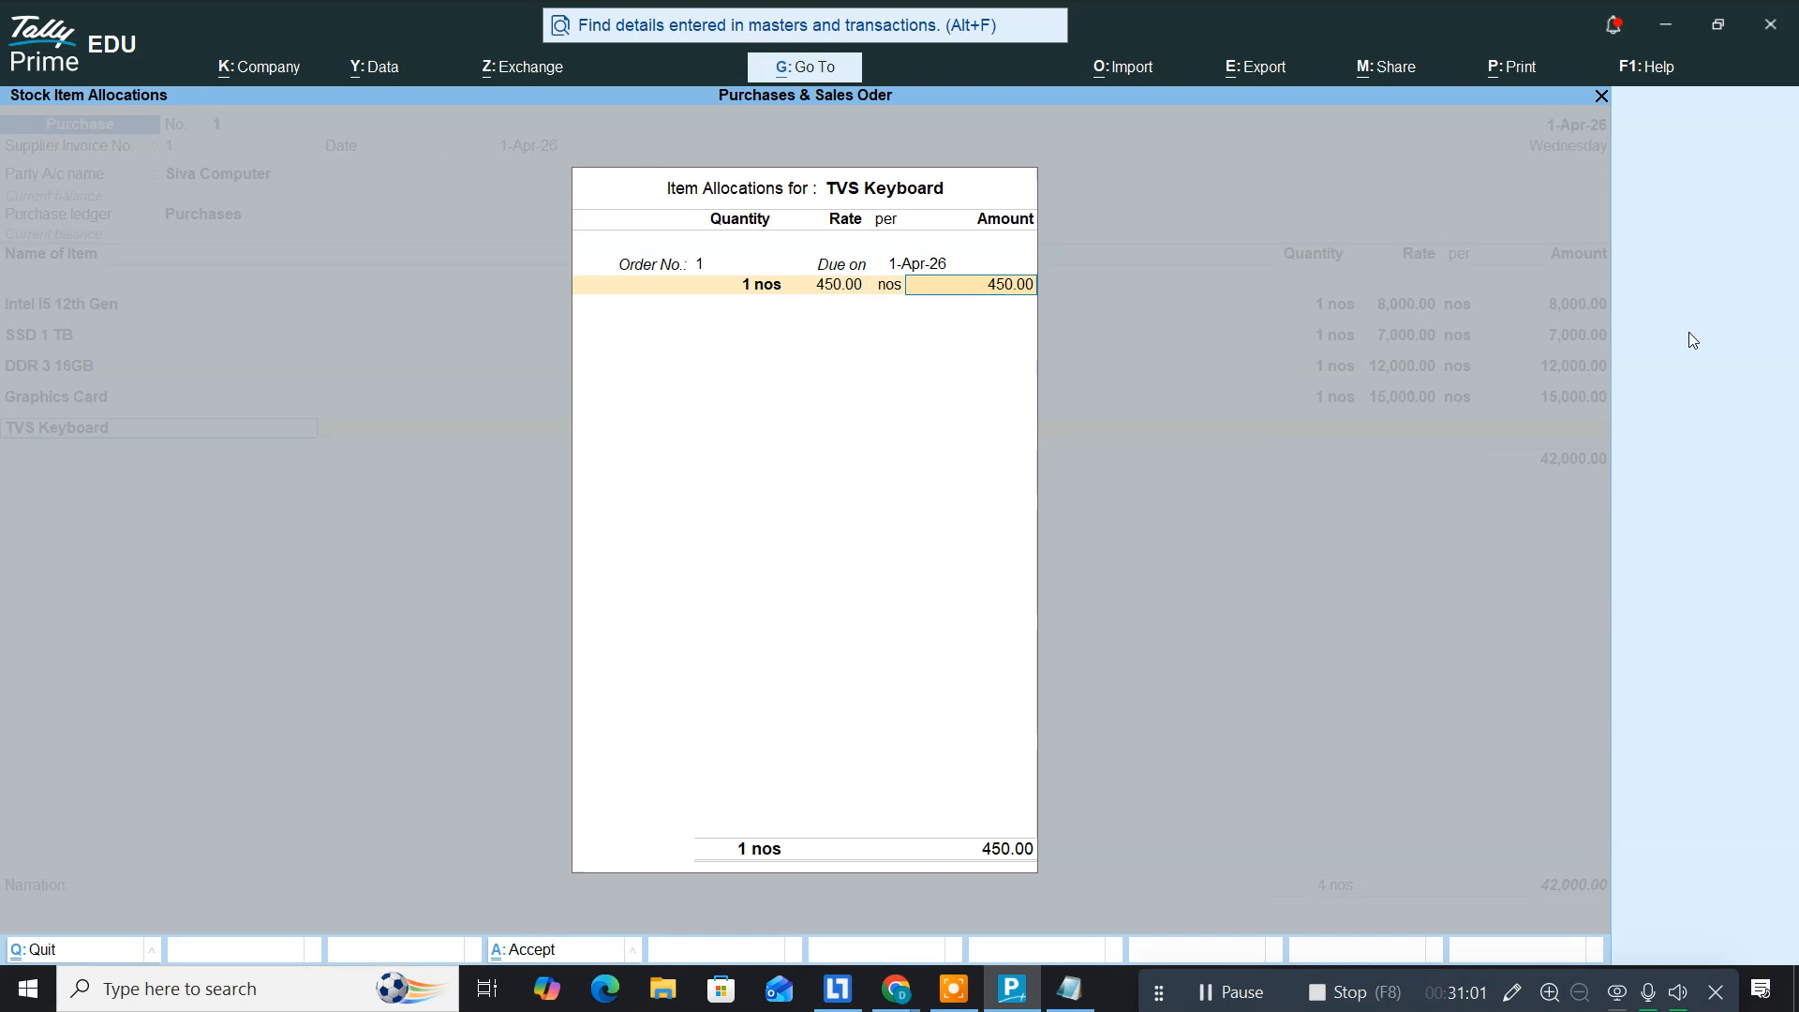
{"action": "key", "text": "Return"}
{"action": "key", "text": "Return"}
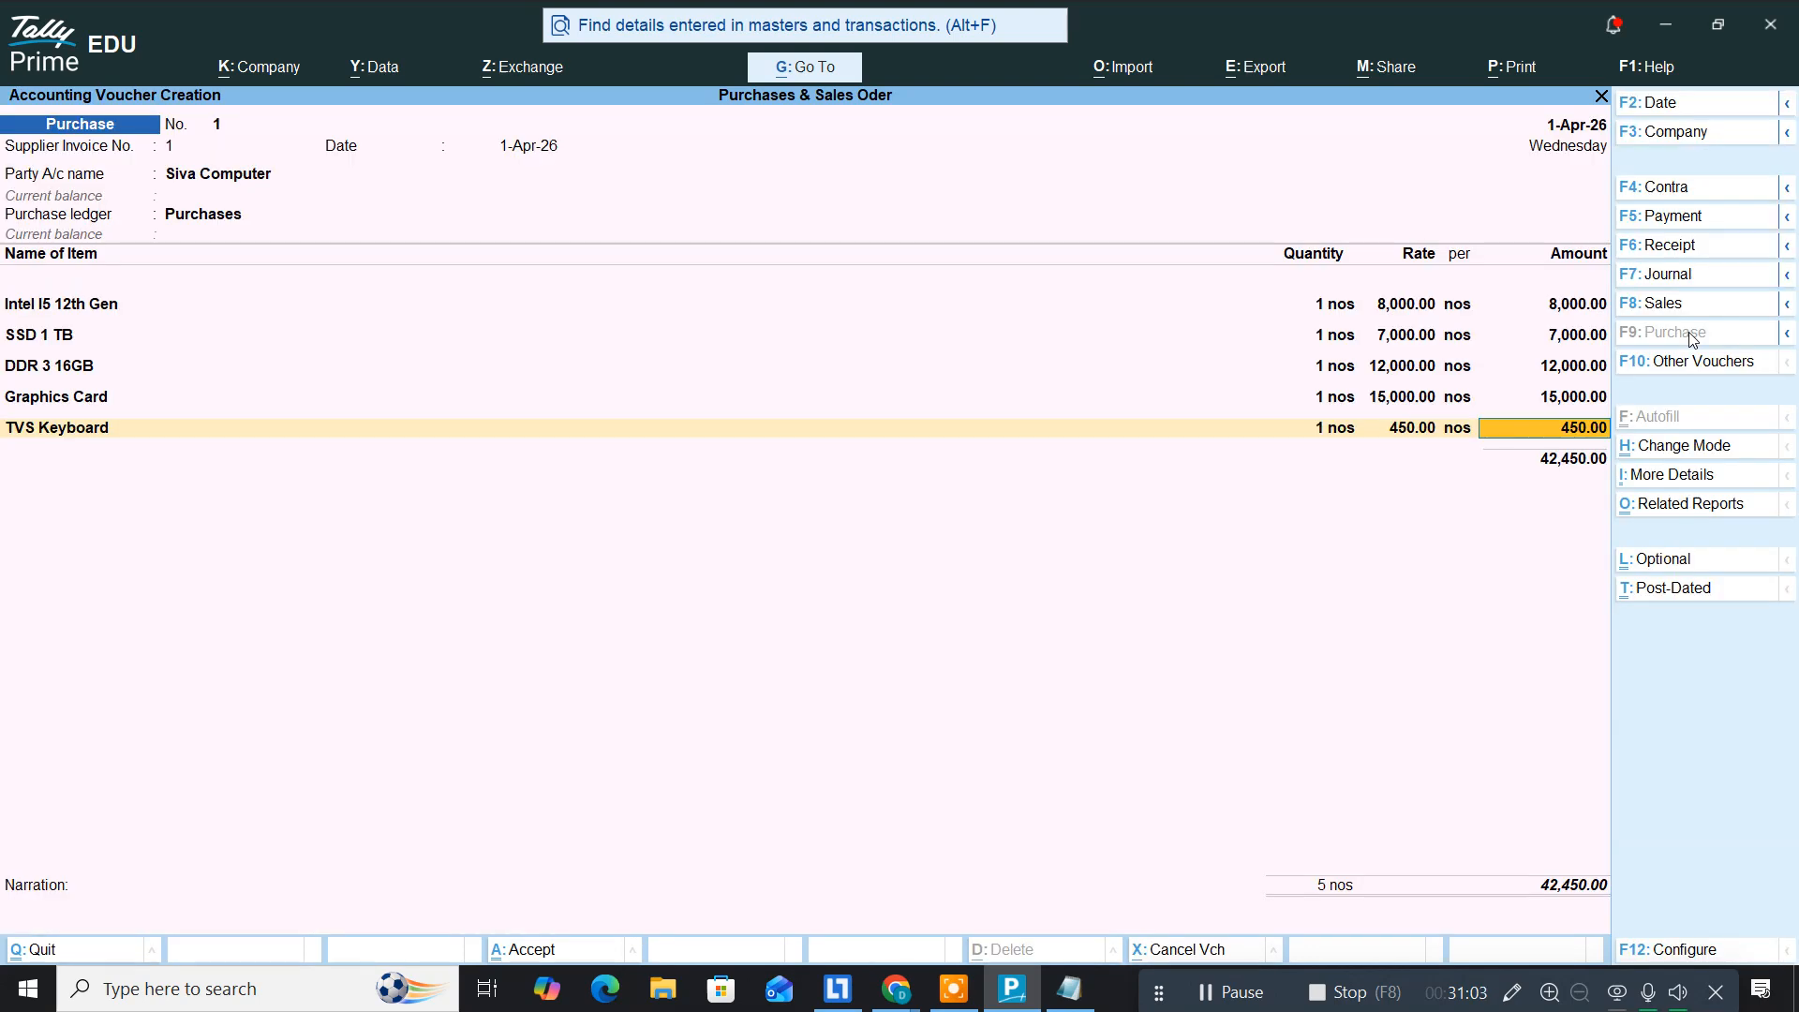
{"action": "key", "text": "Return"}
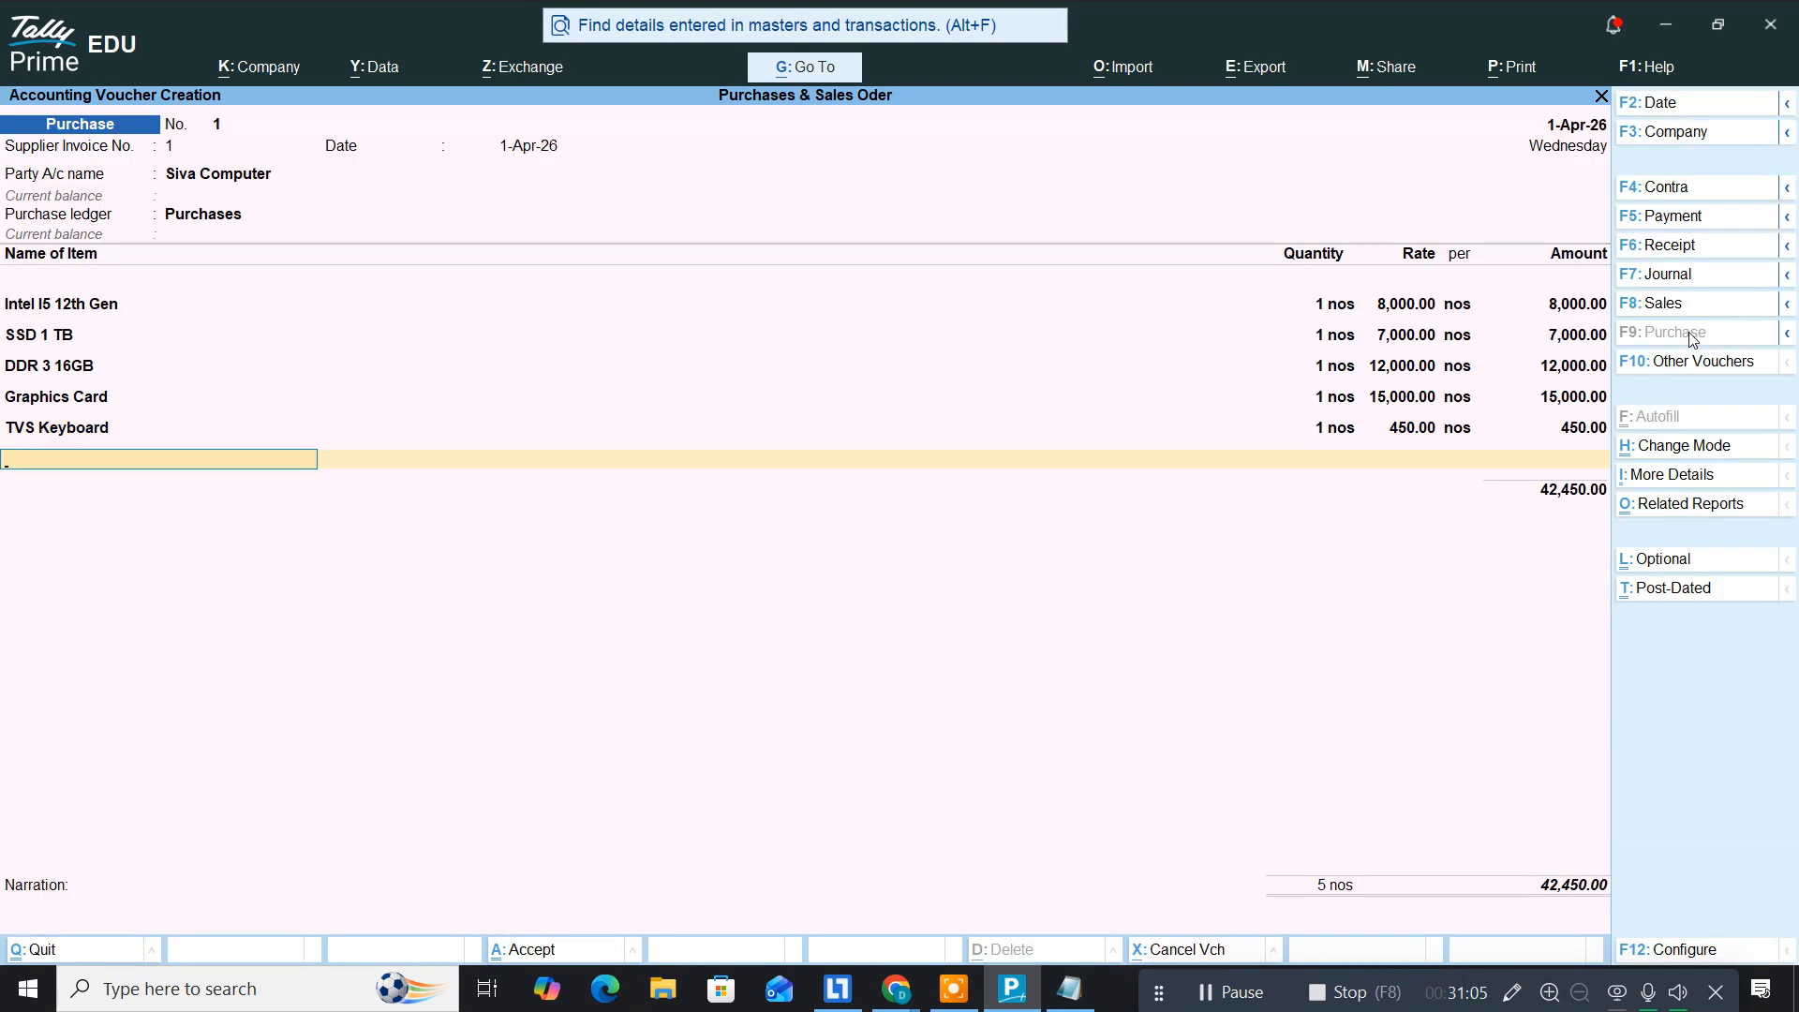
Step: Add Optical Mouse at 650 against order no. 1, then switch to the purorder notes
{"action": "type", "text": "Op"}
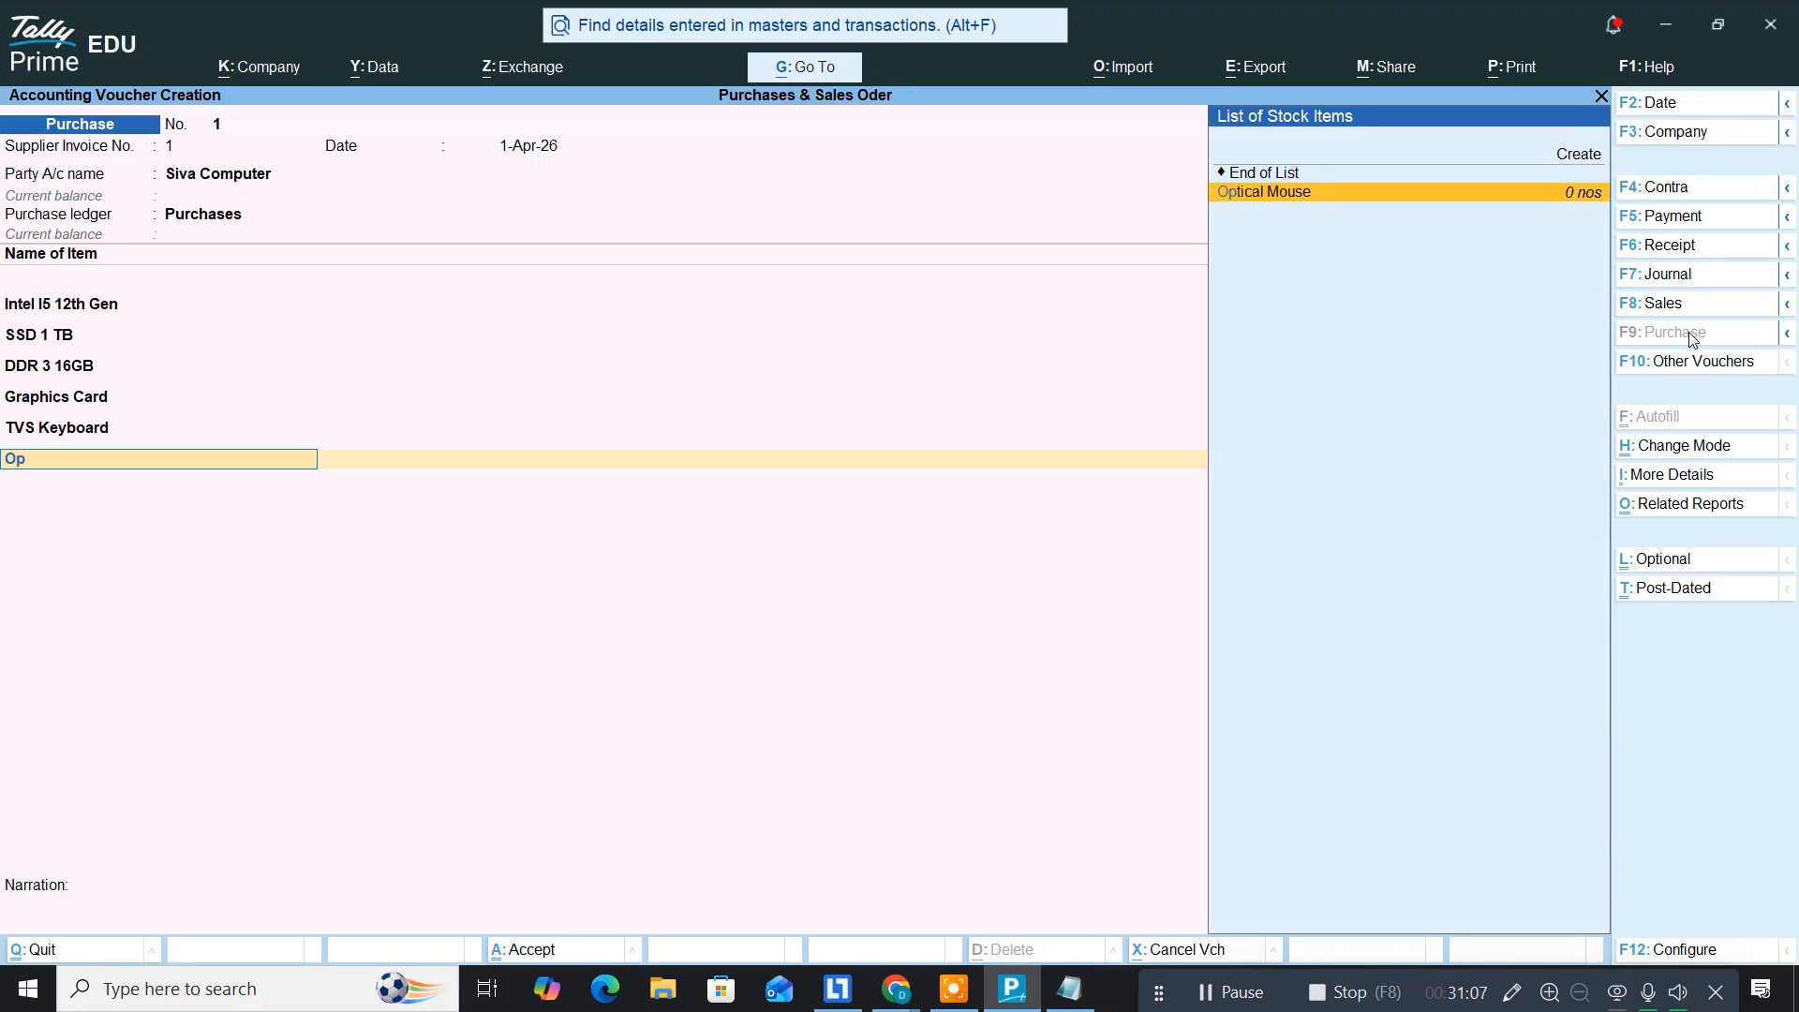
{"action": "key", "text": "Return"}
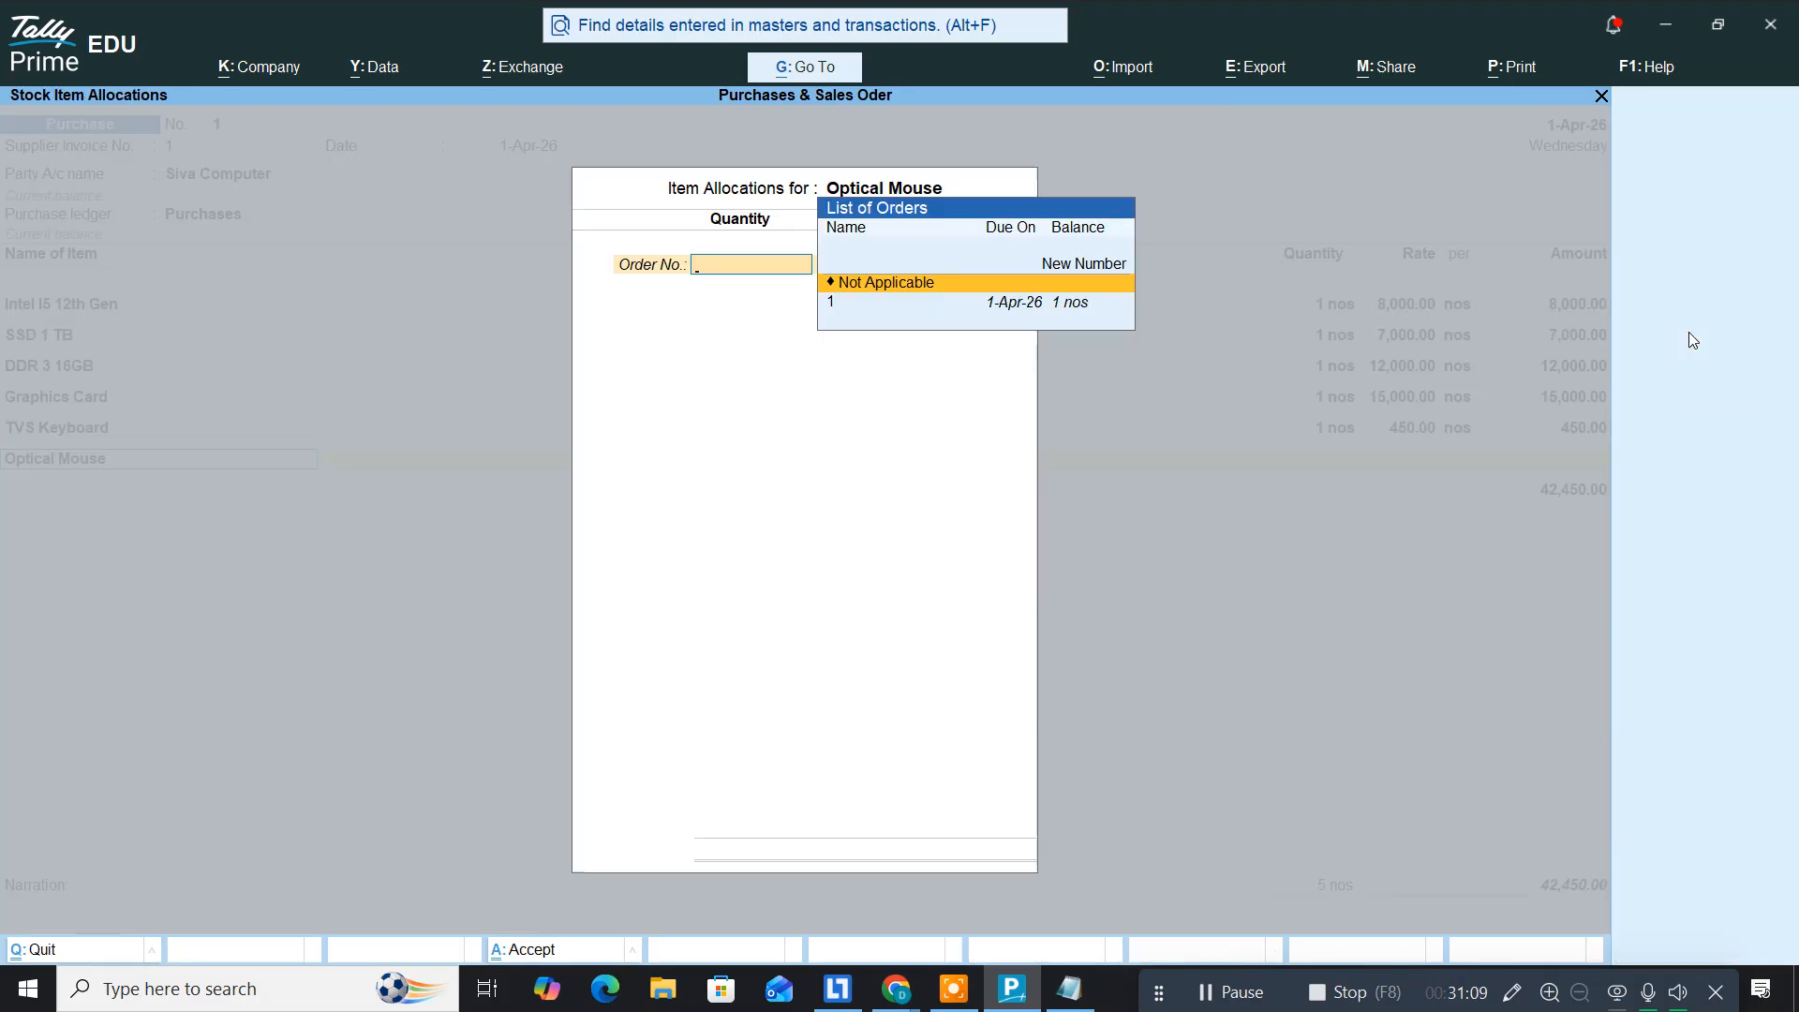
{"action": "key", "text": "Down"}
{"action": "key", "text": "Return"}
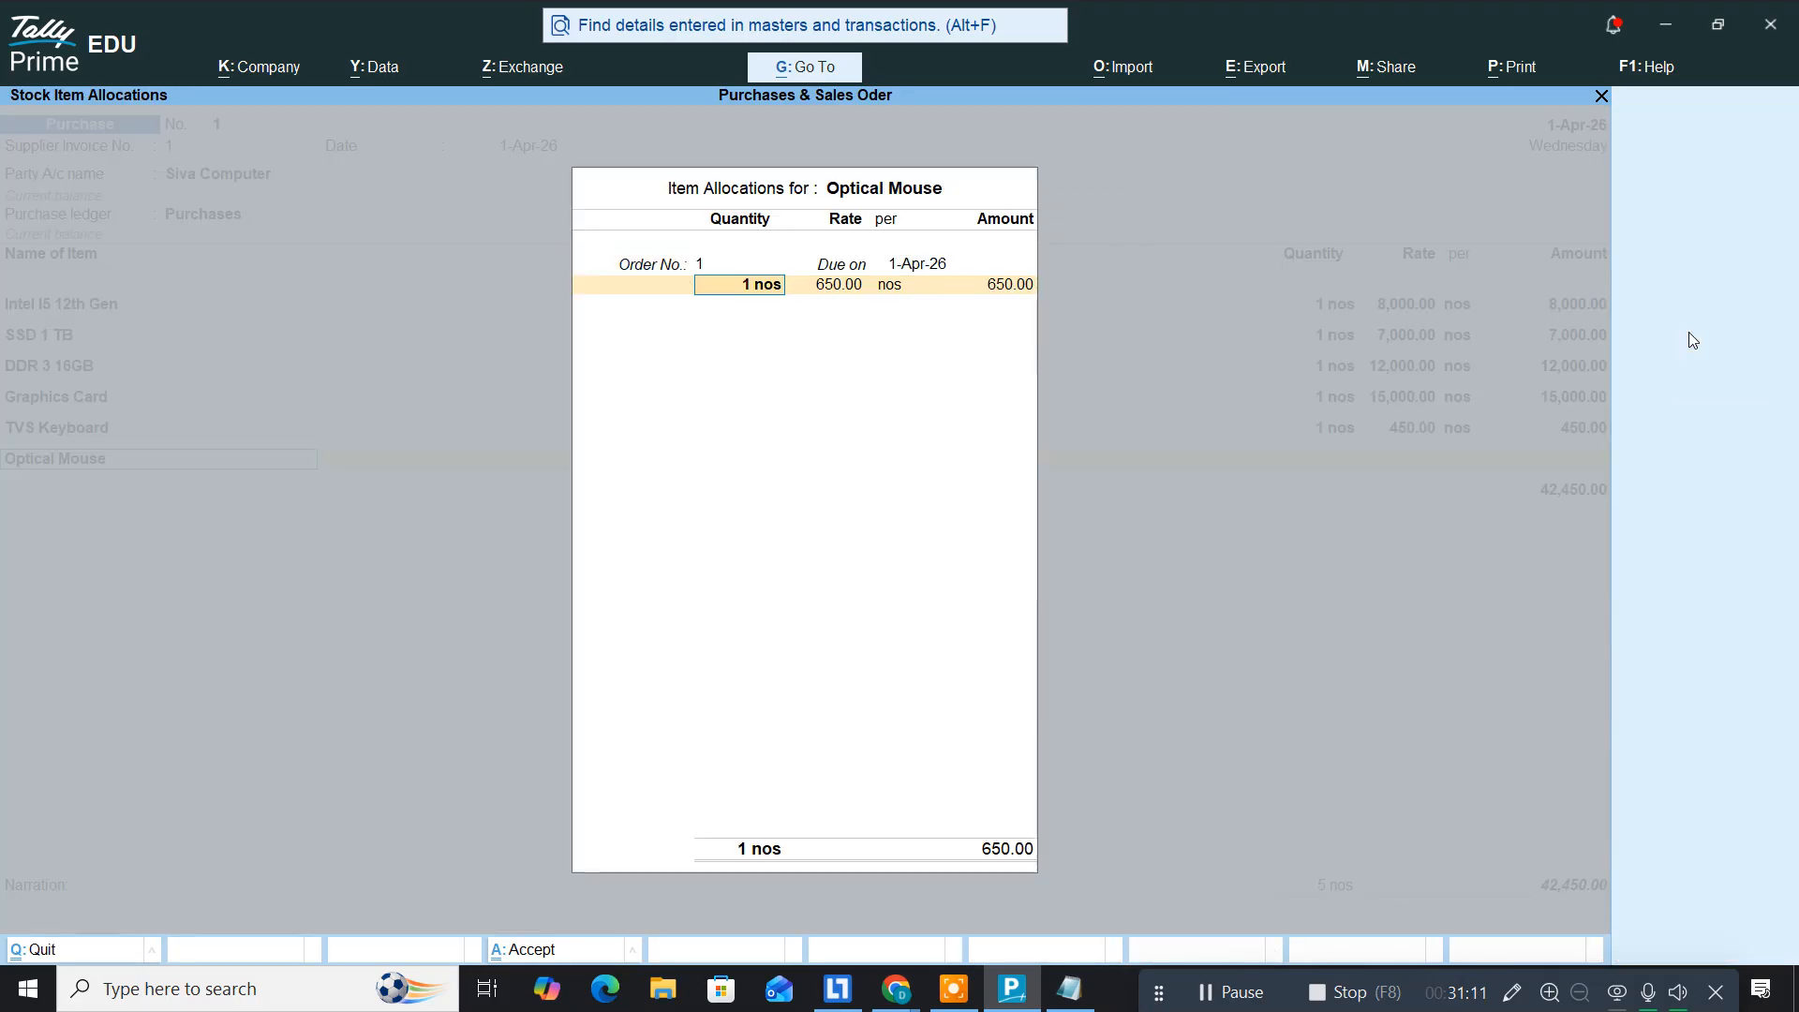
{"action": "key", "text": "Return"}
{"action": "key", "text": "Return"}
{"action": "key", "text": "Return"}
{"action": "key", "text": "Return"}
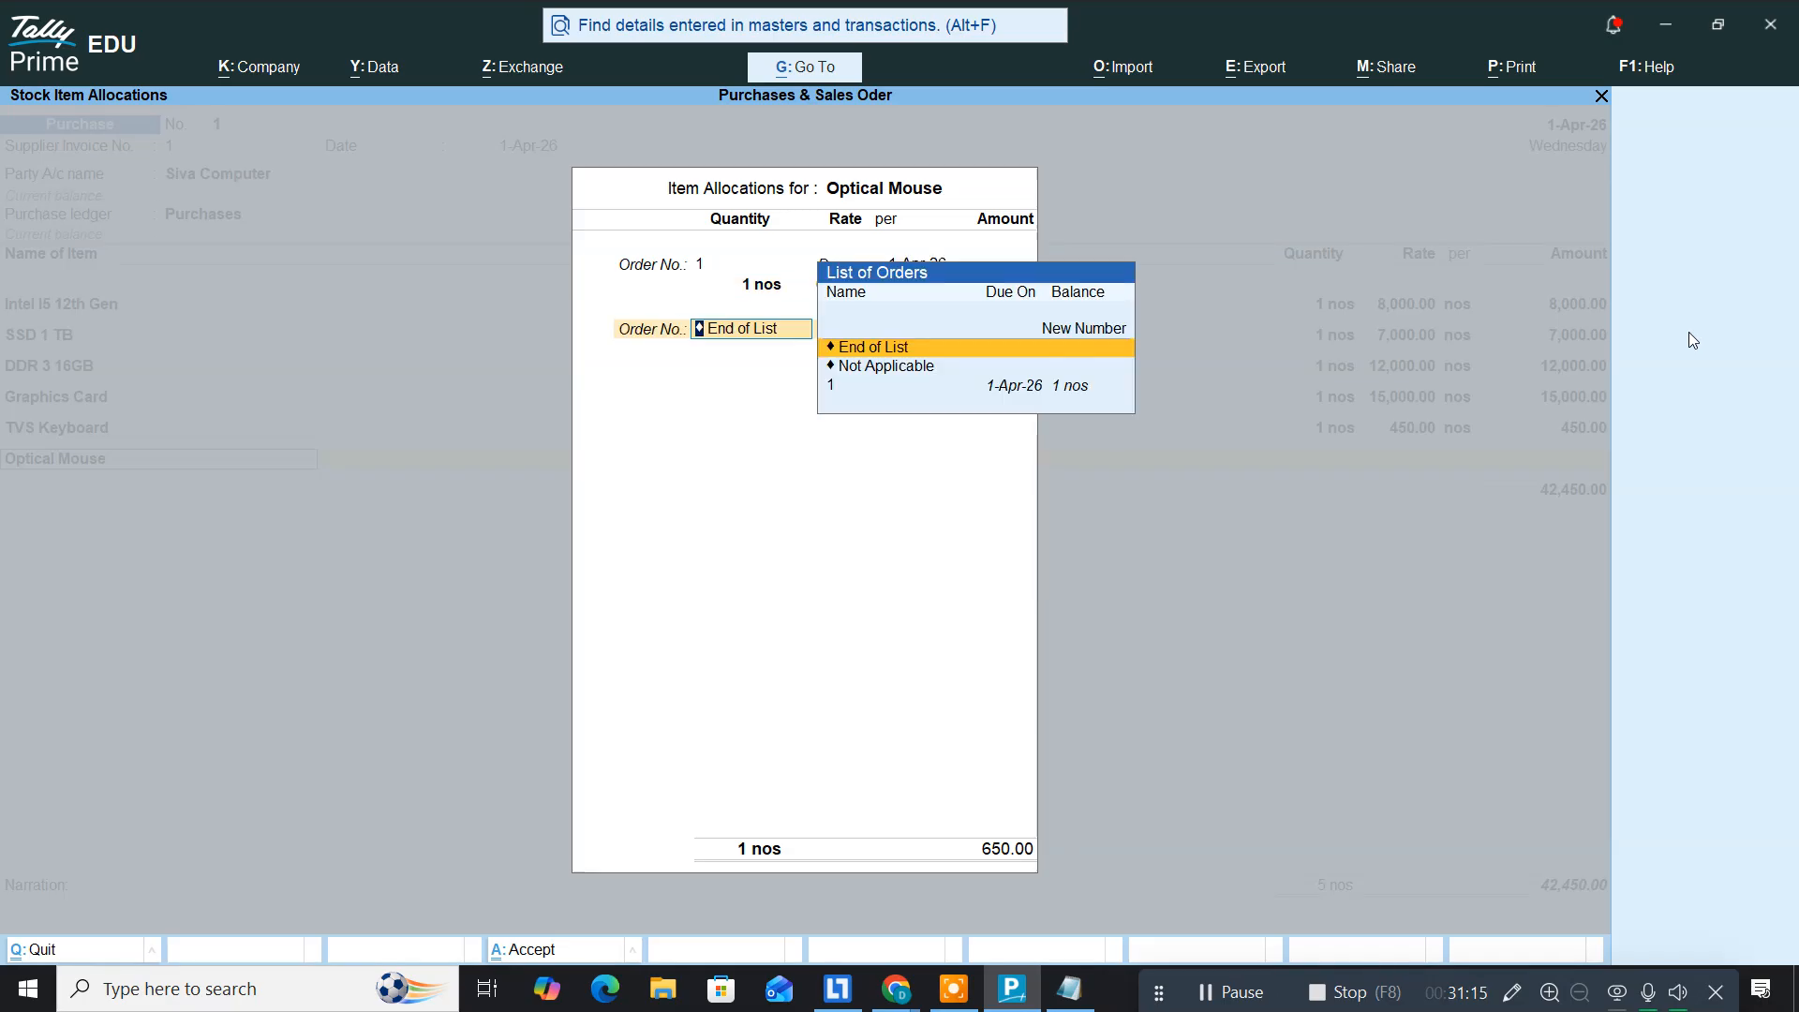
{"action": "key", "text": "Return"}
{"action": "key", "text": "Return"}
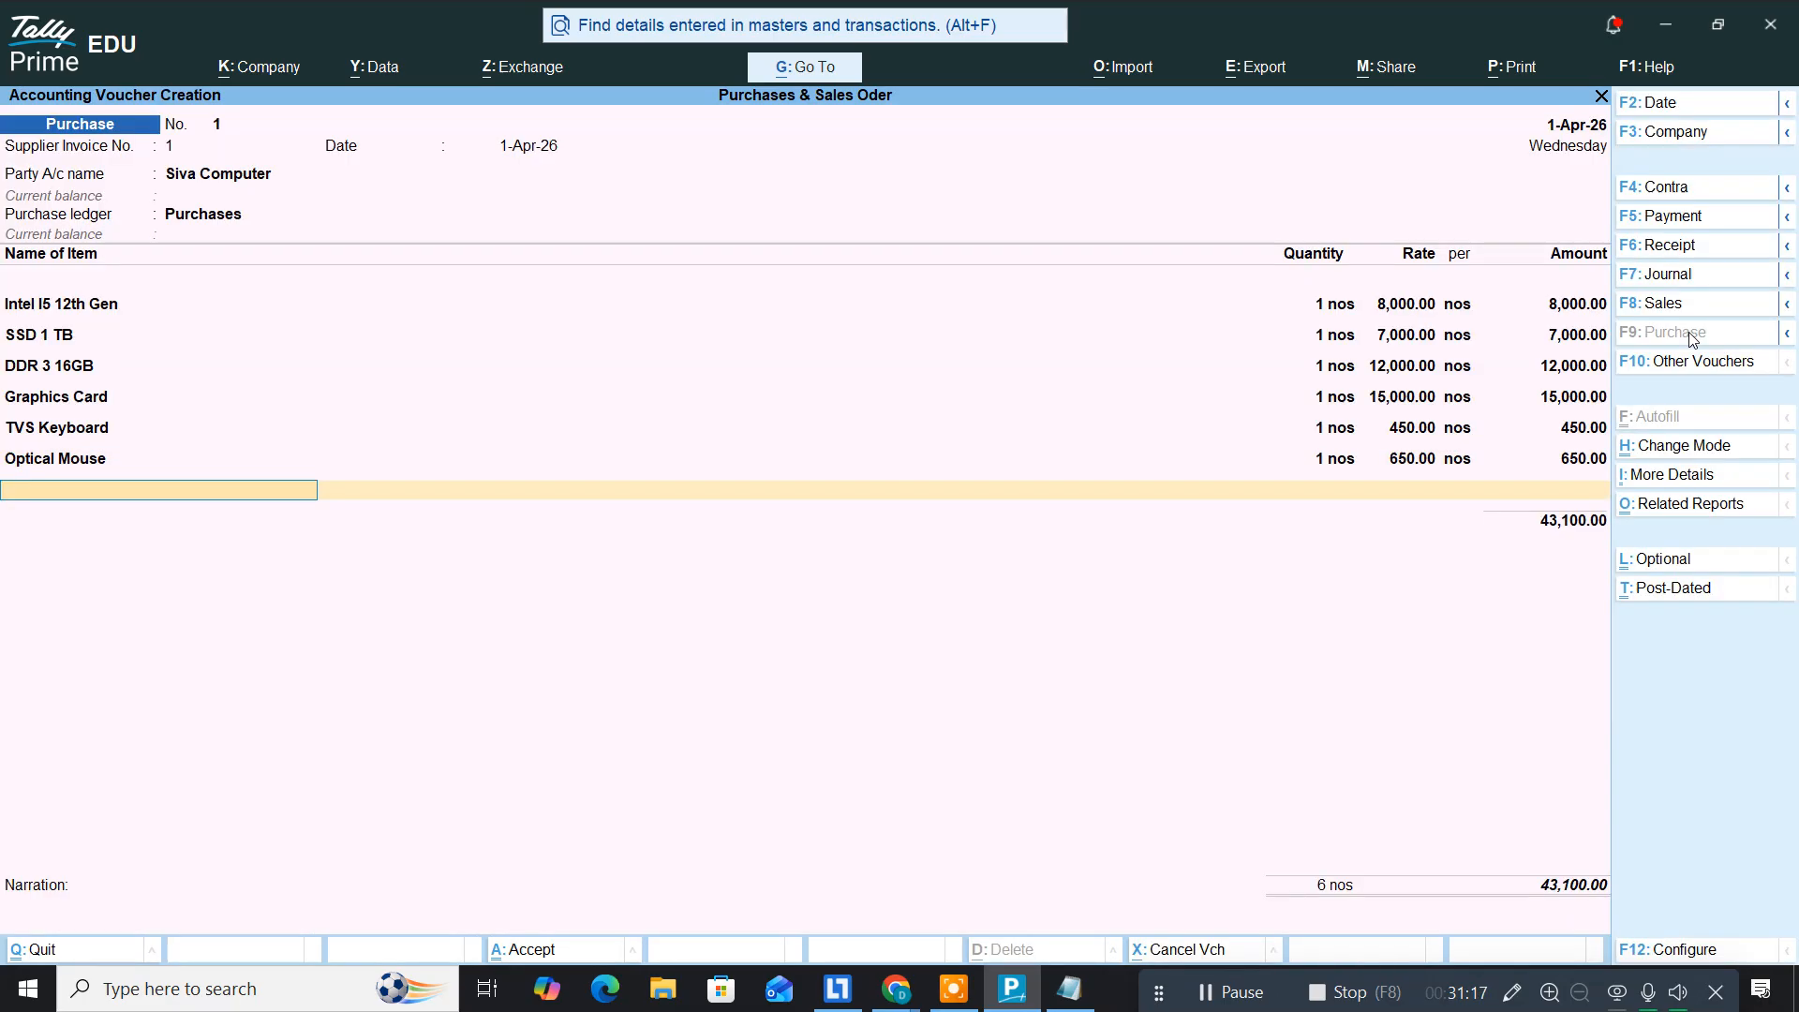
{"action": "key", "text": "alt+Tab"}
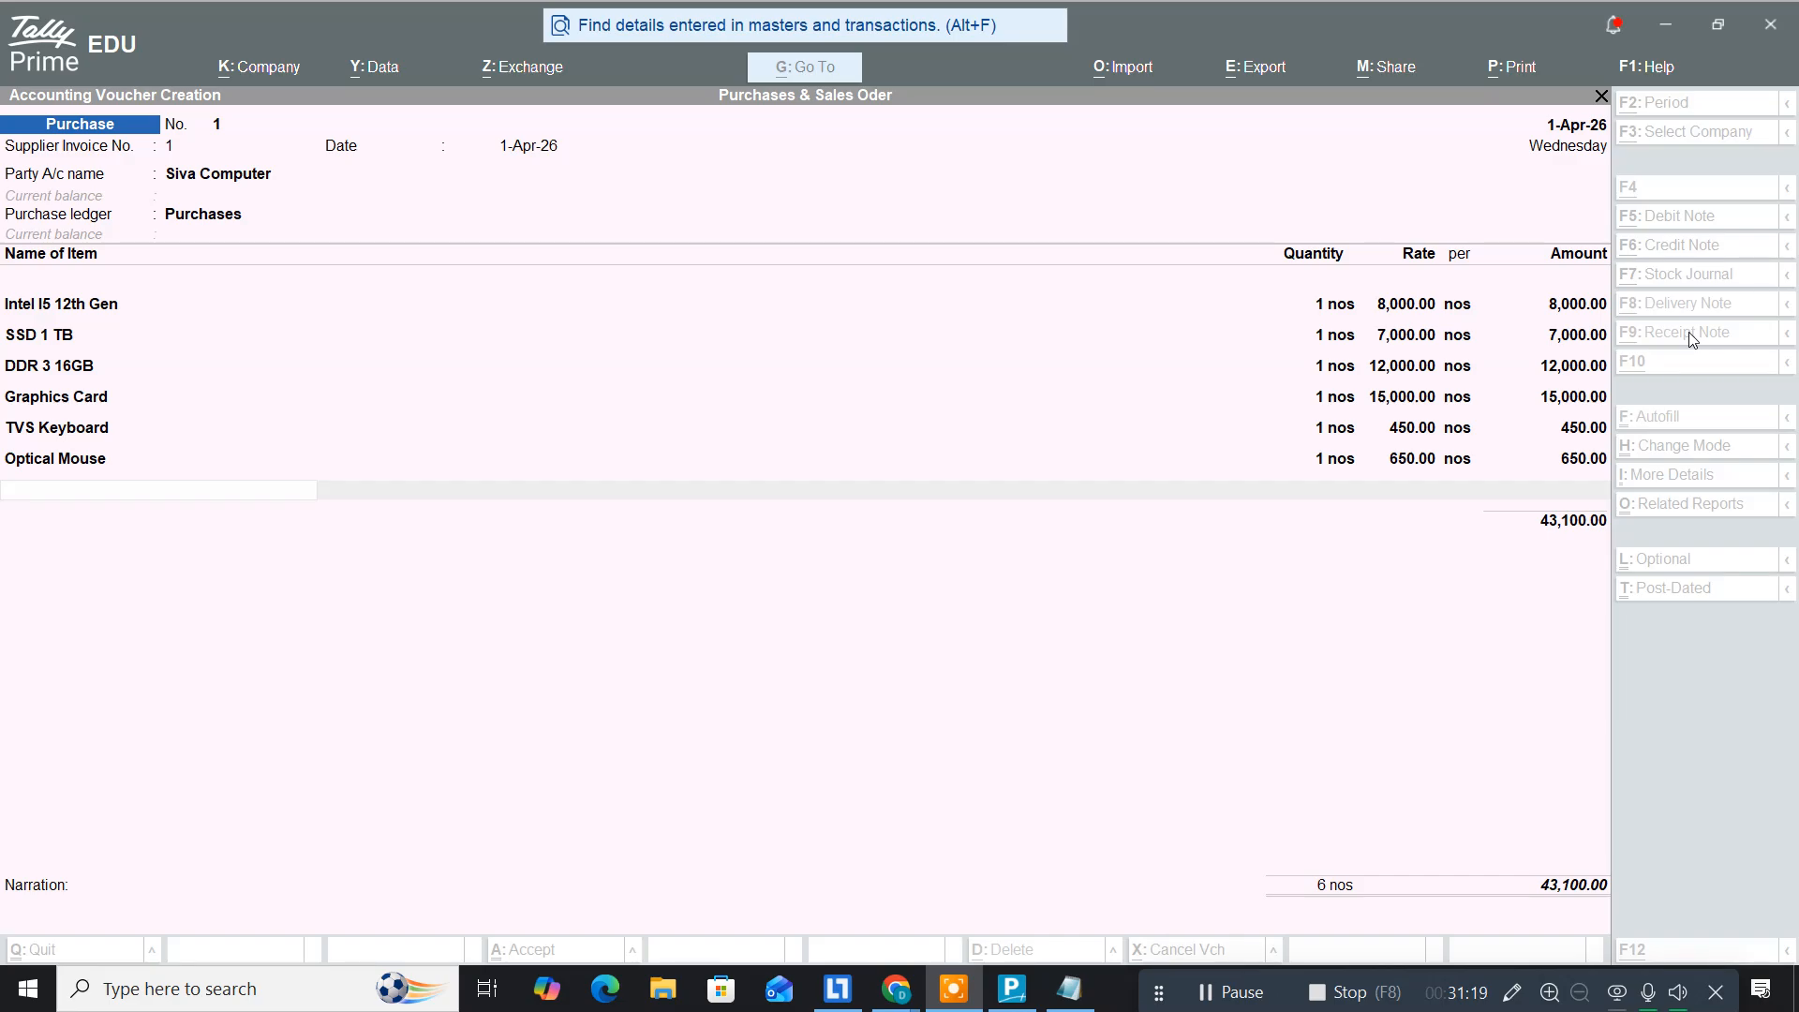
{"action": "key", "text": "alt+Tab"}
{"action": "key", "text": "alt+Tab"}
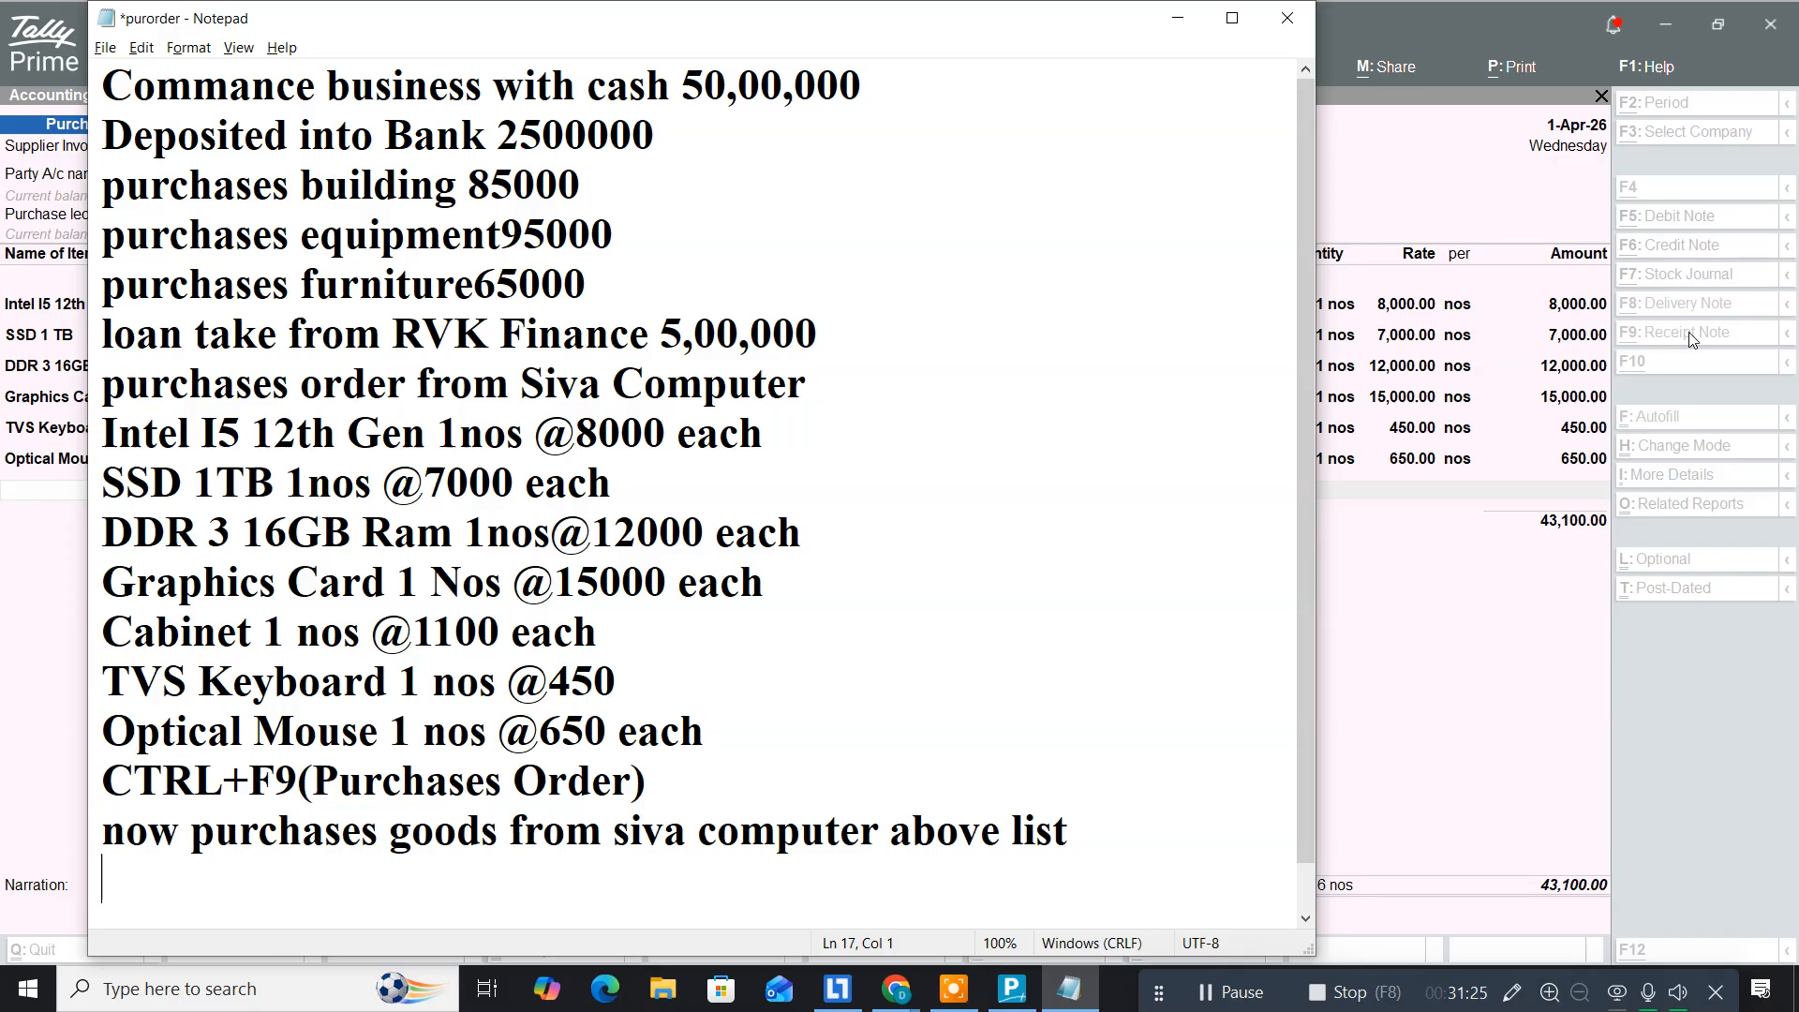
Step: Check the remaining items in the purorder notes and return to the Tally Prime voucher
{"action": "key", "text": "alt+Tab"}
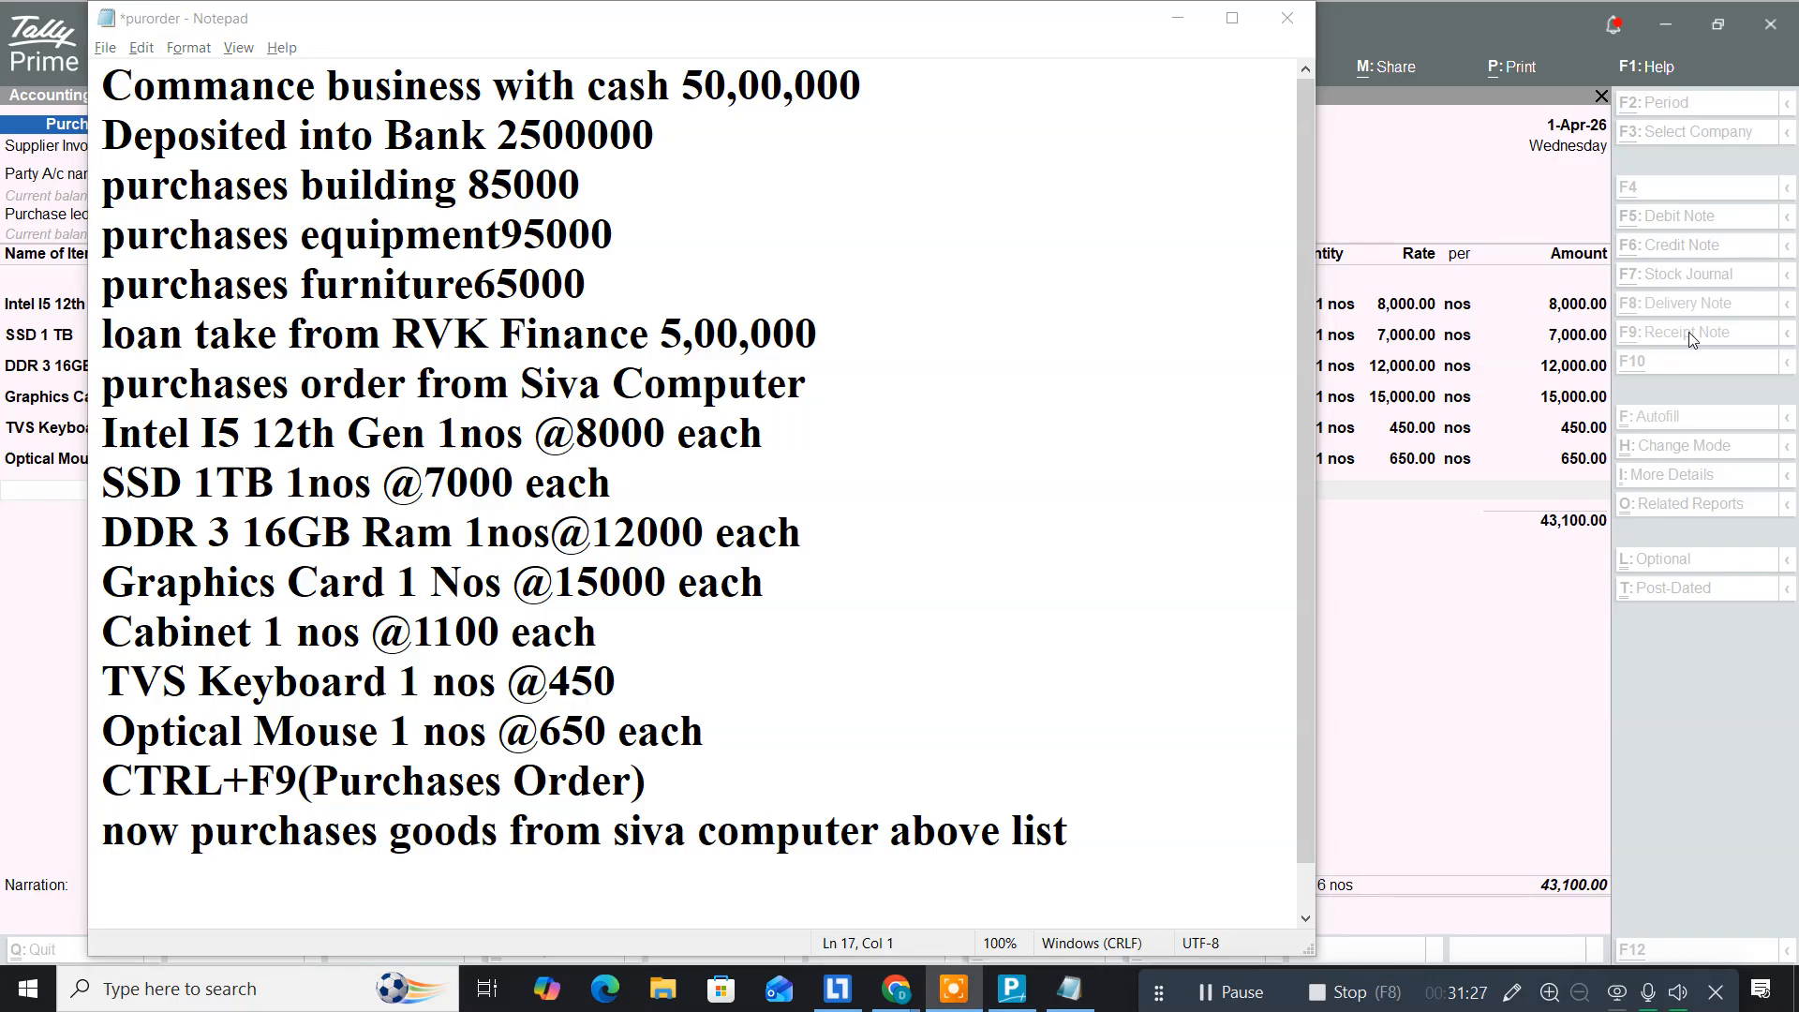
{"action": "key", "text": "alt+Tab"}
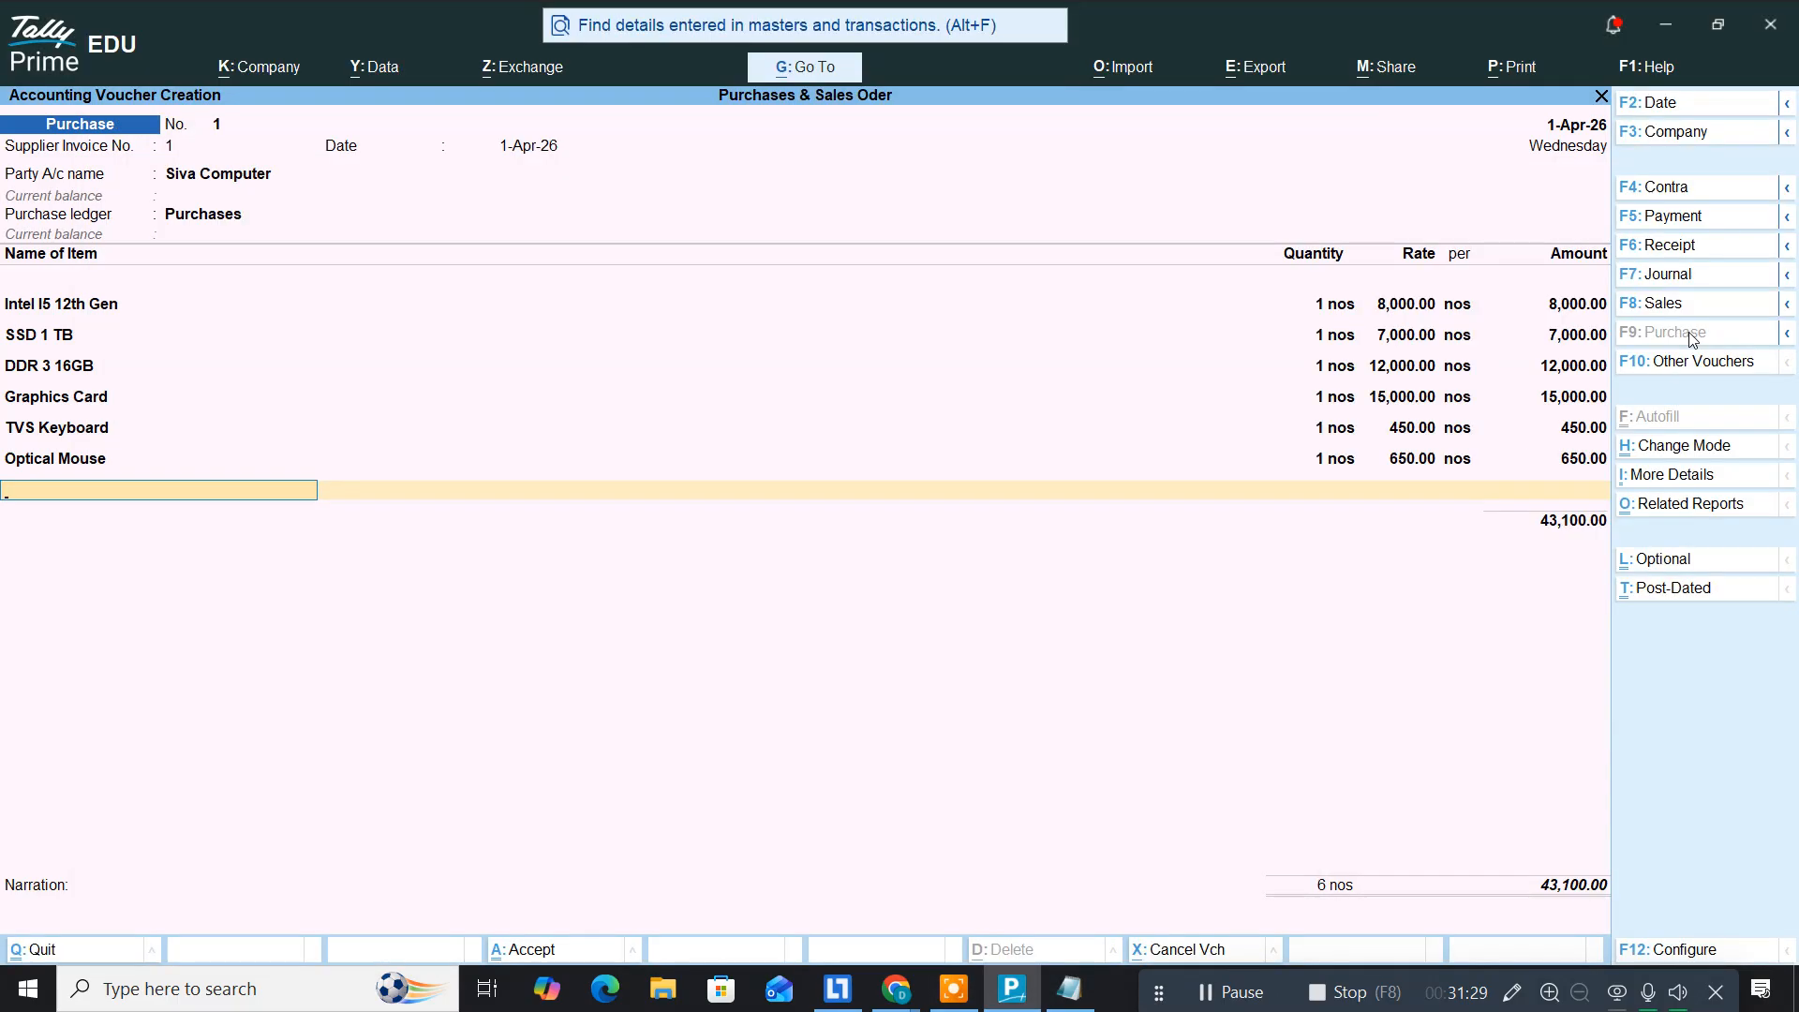
Step: Add Cabinet, 1 nos at 1,100, against order no. 1, bringing the voucher to 44,200
{"action": "type", "text": "Cab"}
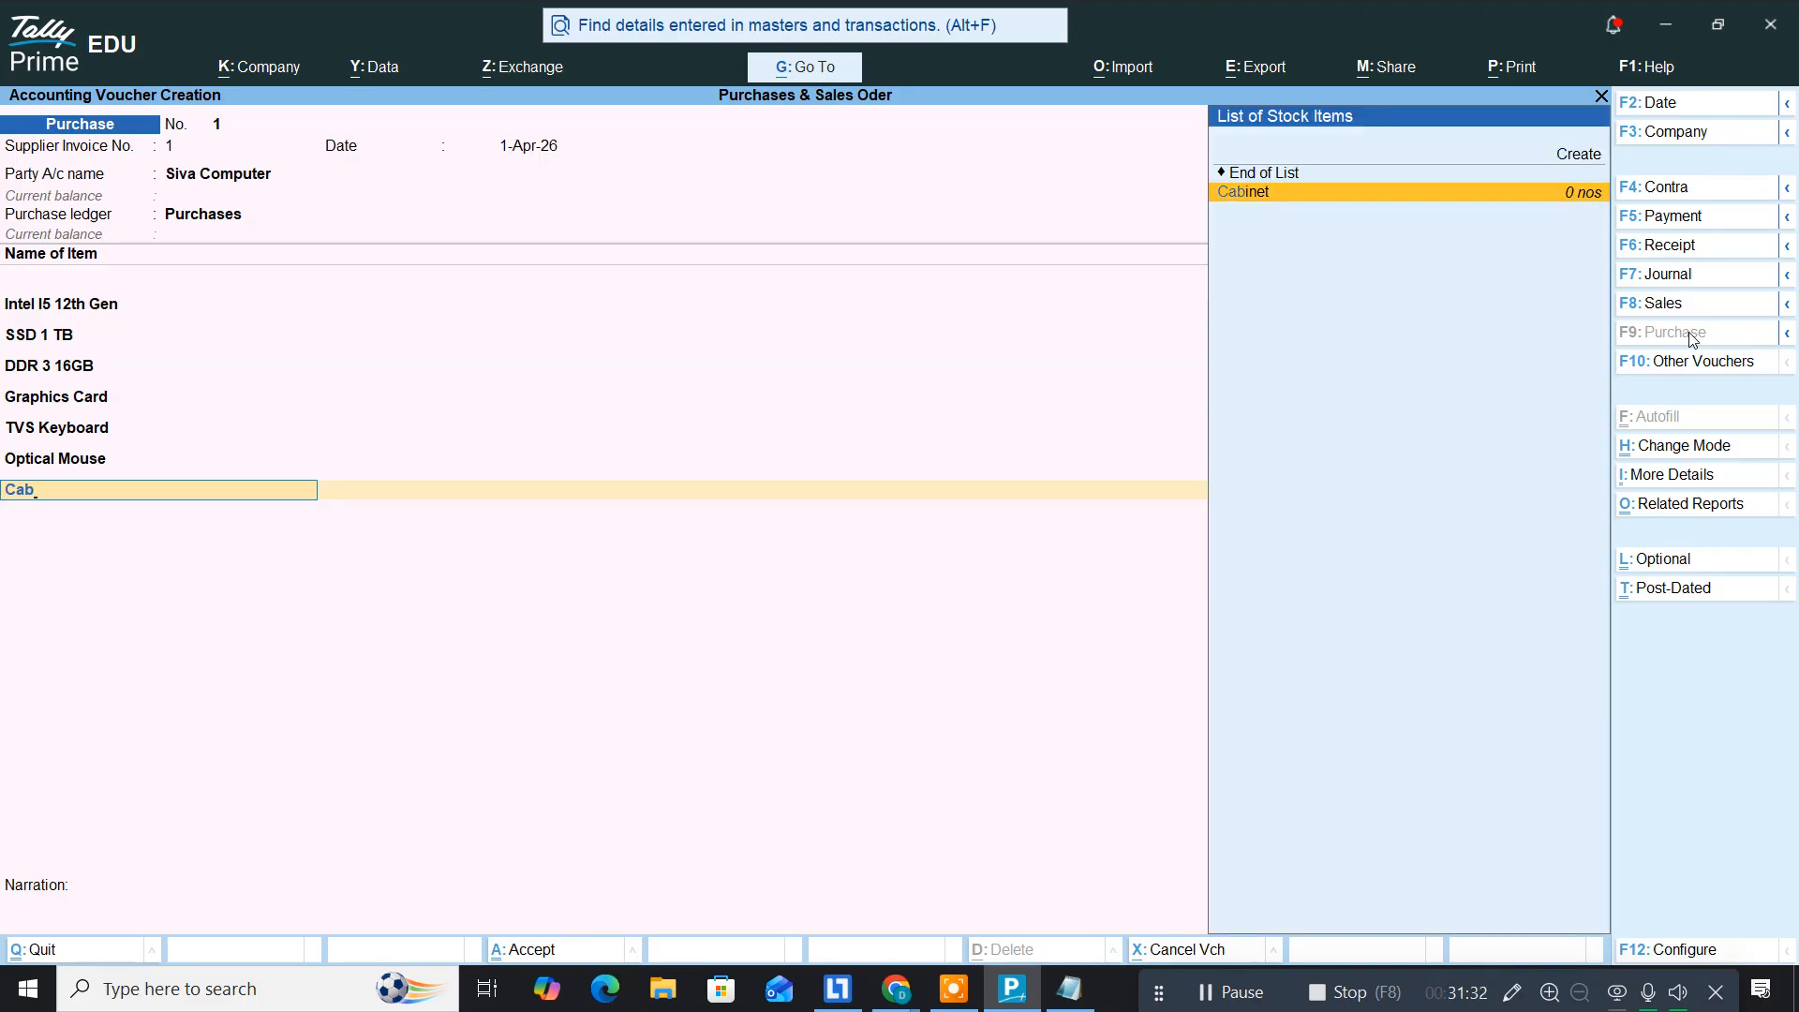
{"action": "key", "text": "Return"}
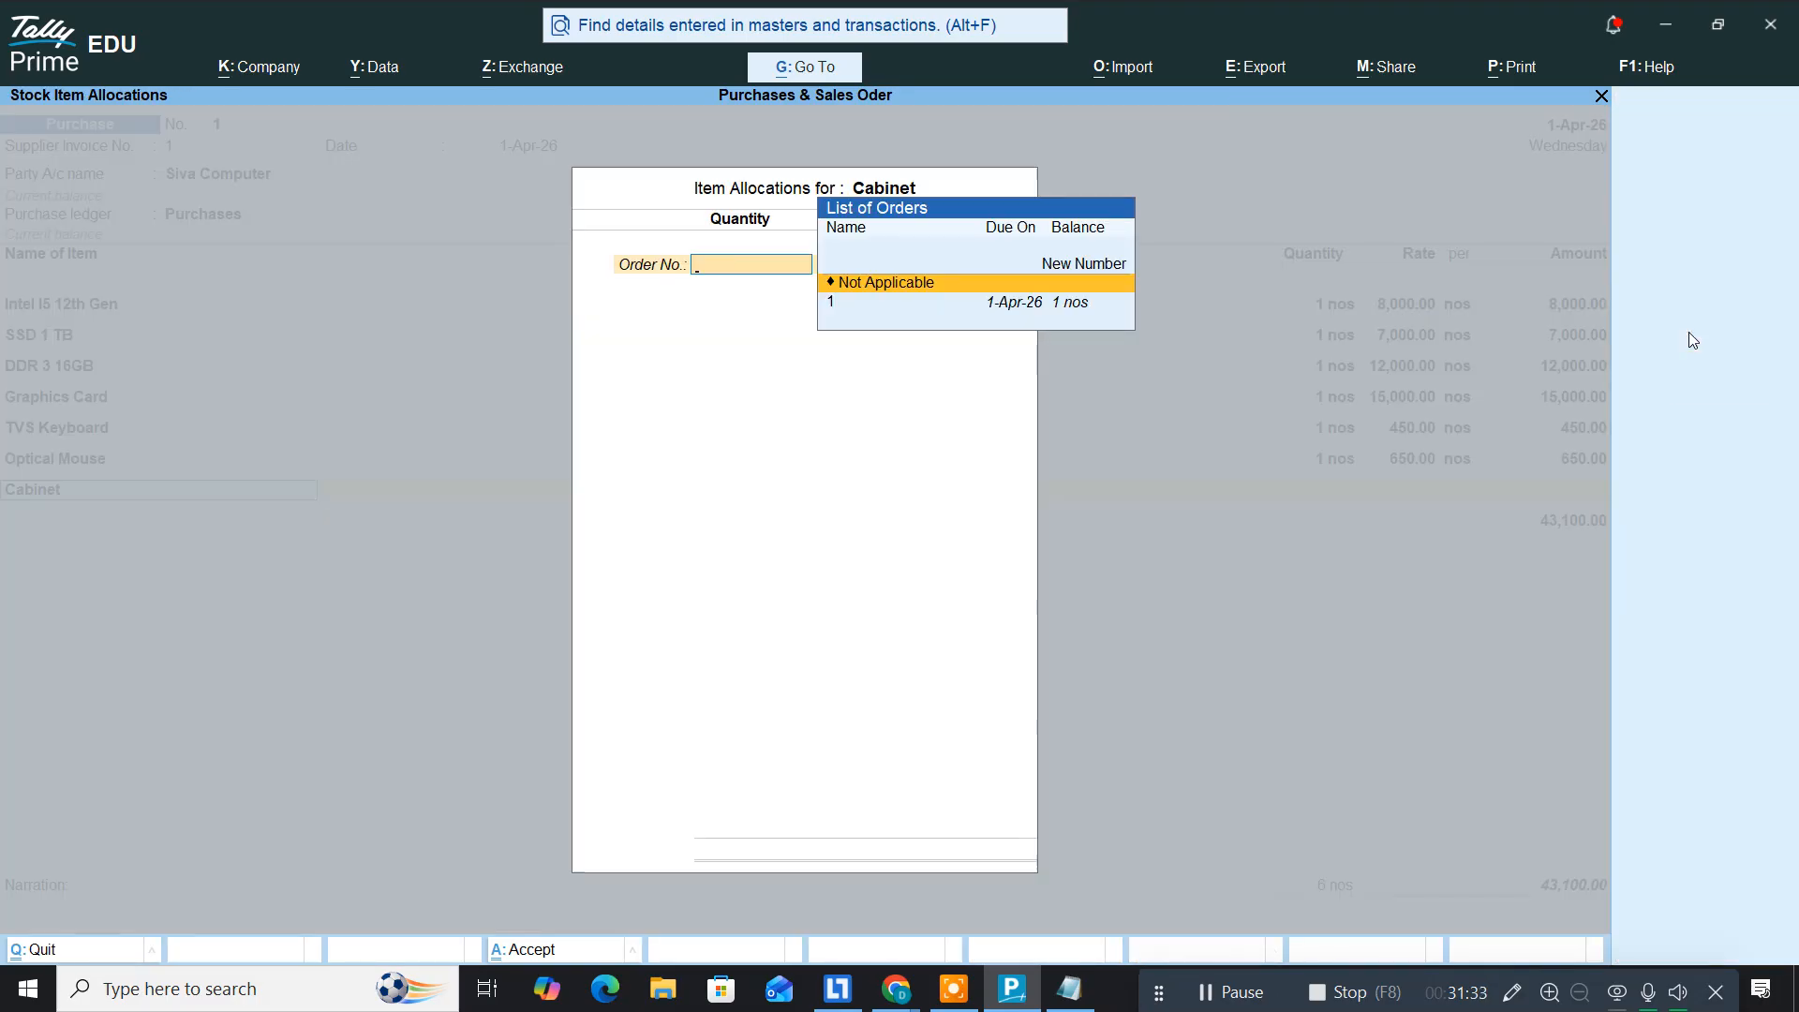
{"action": "key", "text": "Down"}
{"action": "key", "text": "Return"}
{"action": "key", "text": "Return"}
{"action": "key", "text": "Return"}
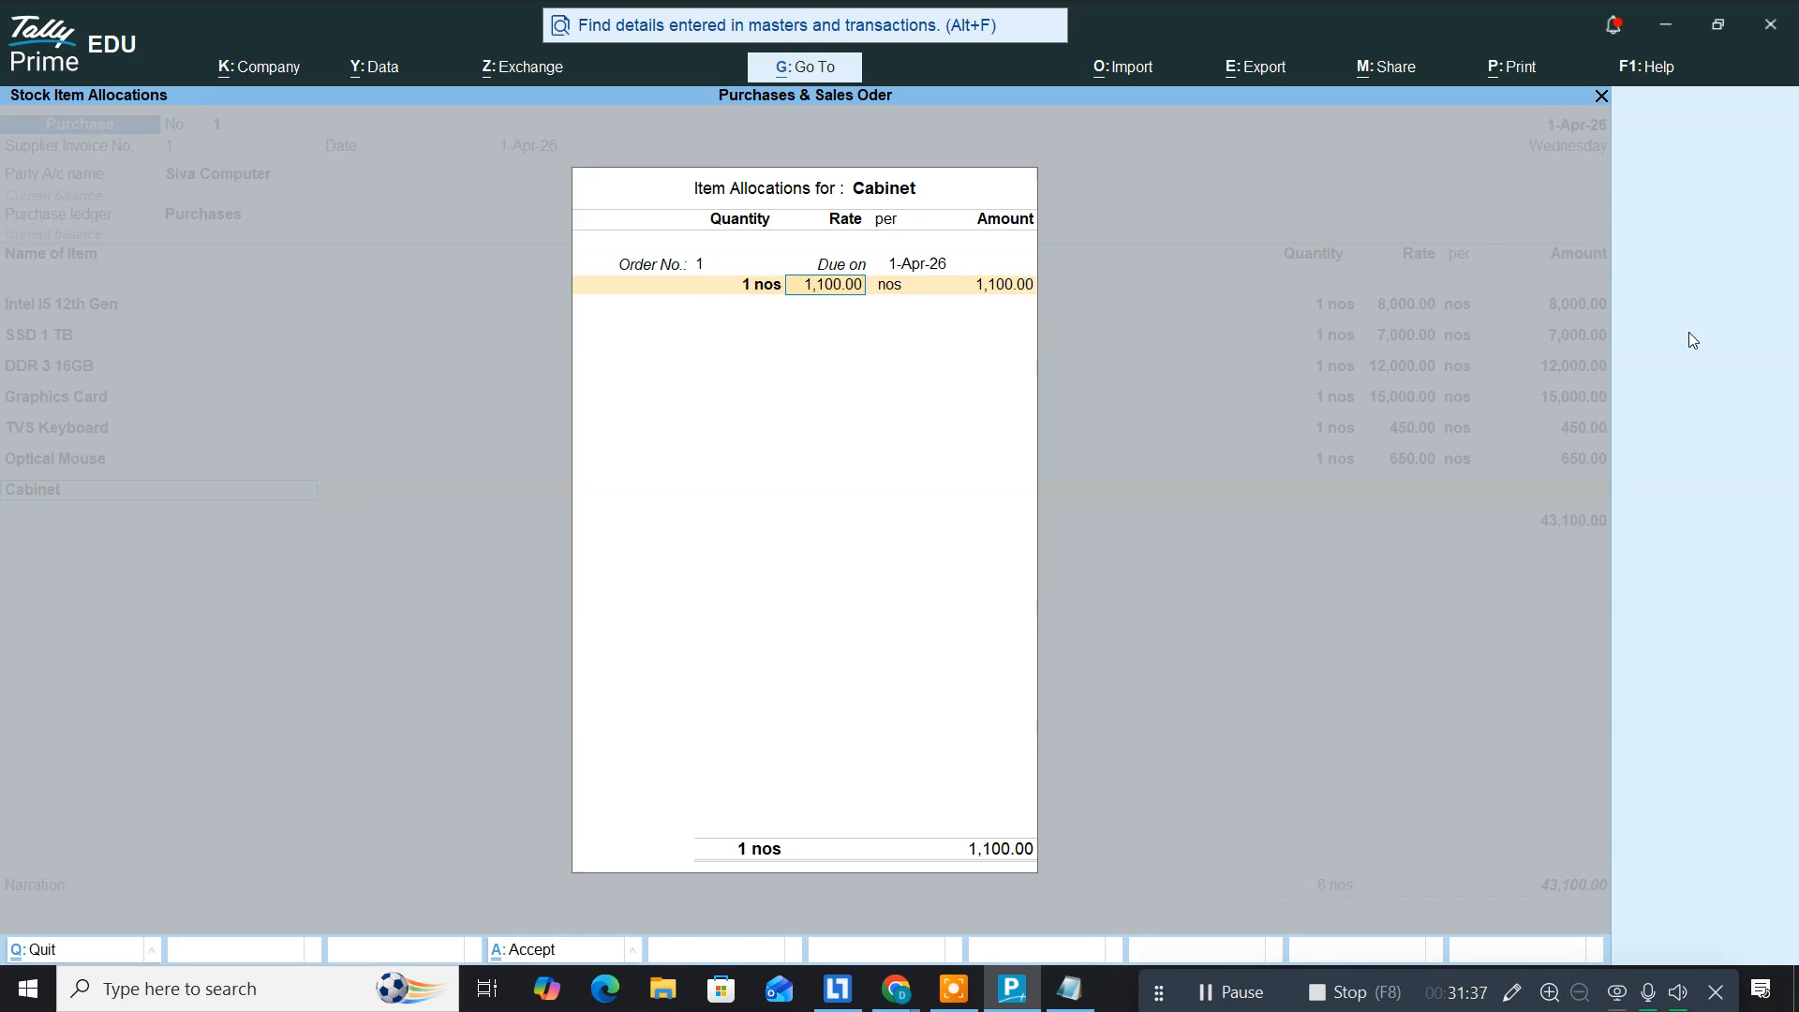
{"action": "key", "text": "Return"}
{"action": "key", "text": "Return"}
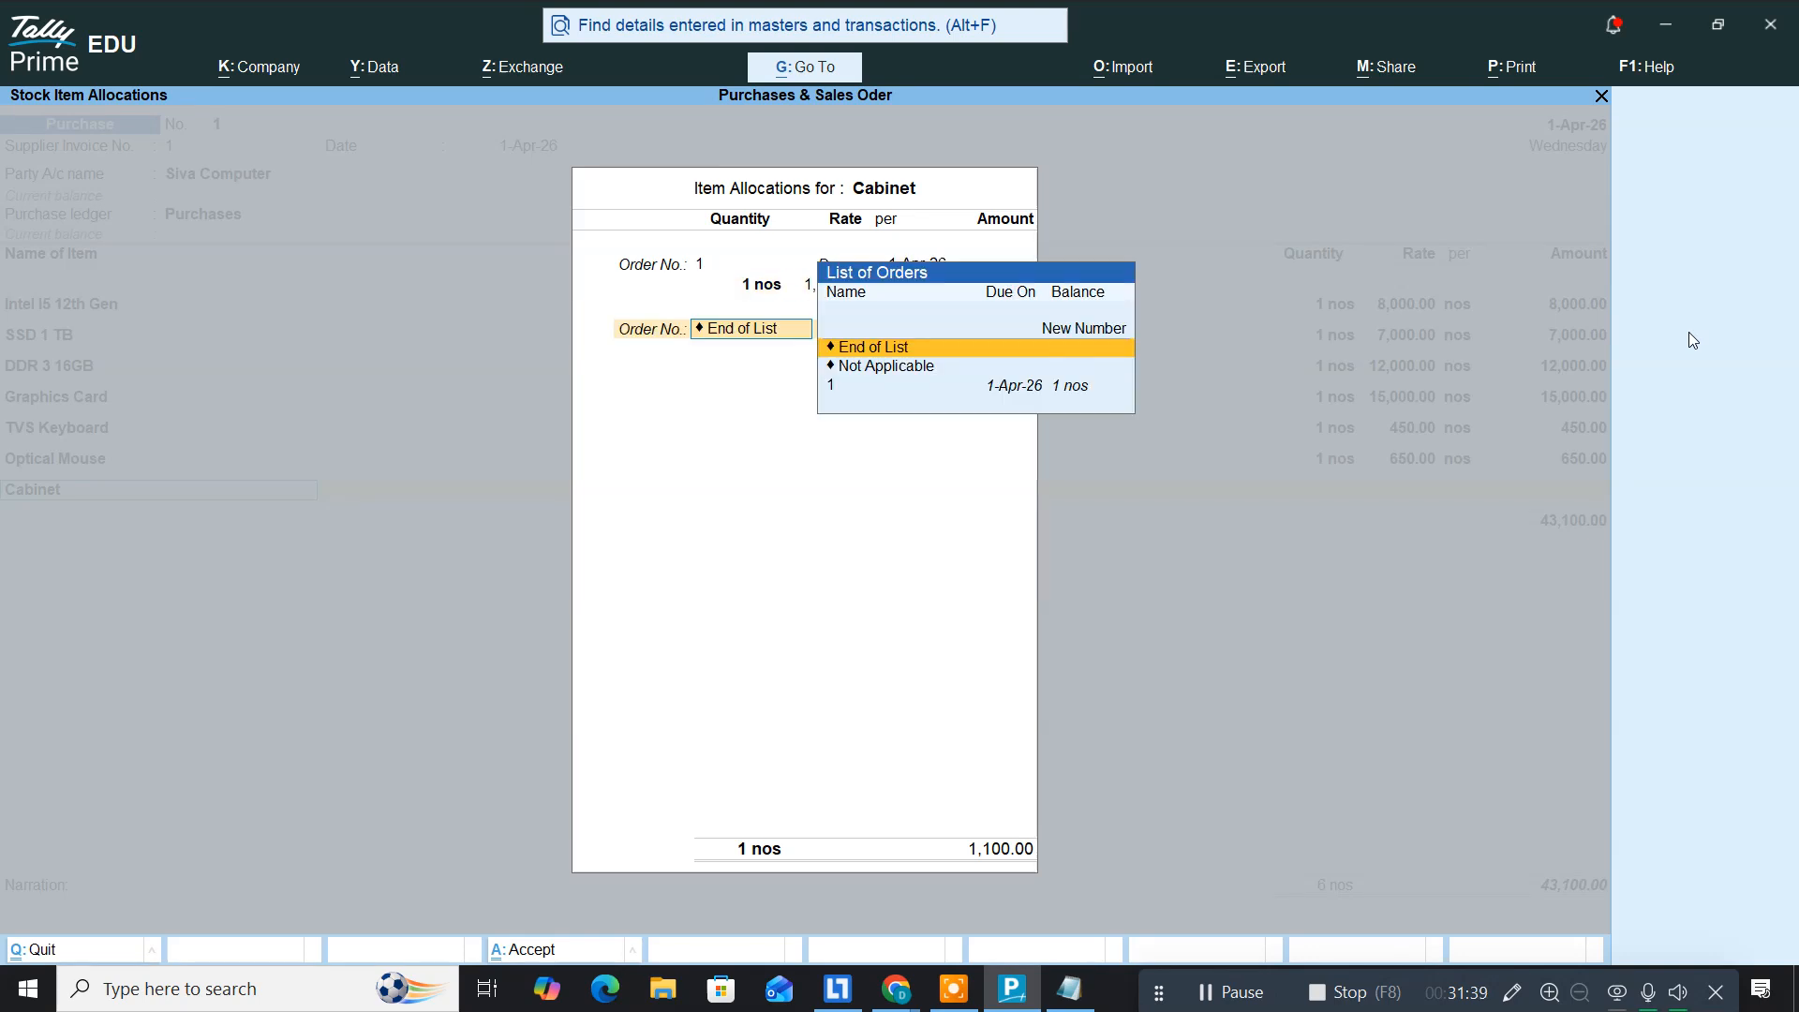
{"action": "key", "text": "Return"}
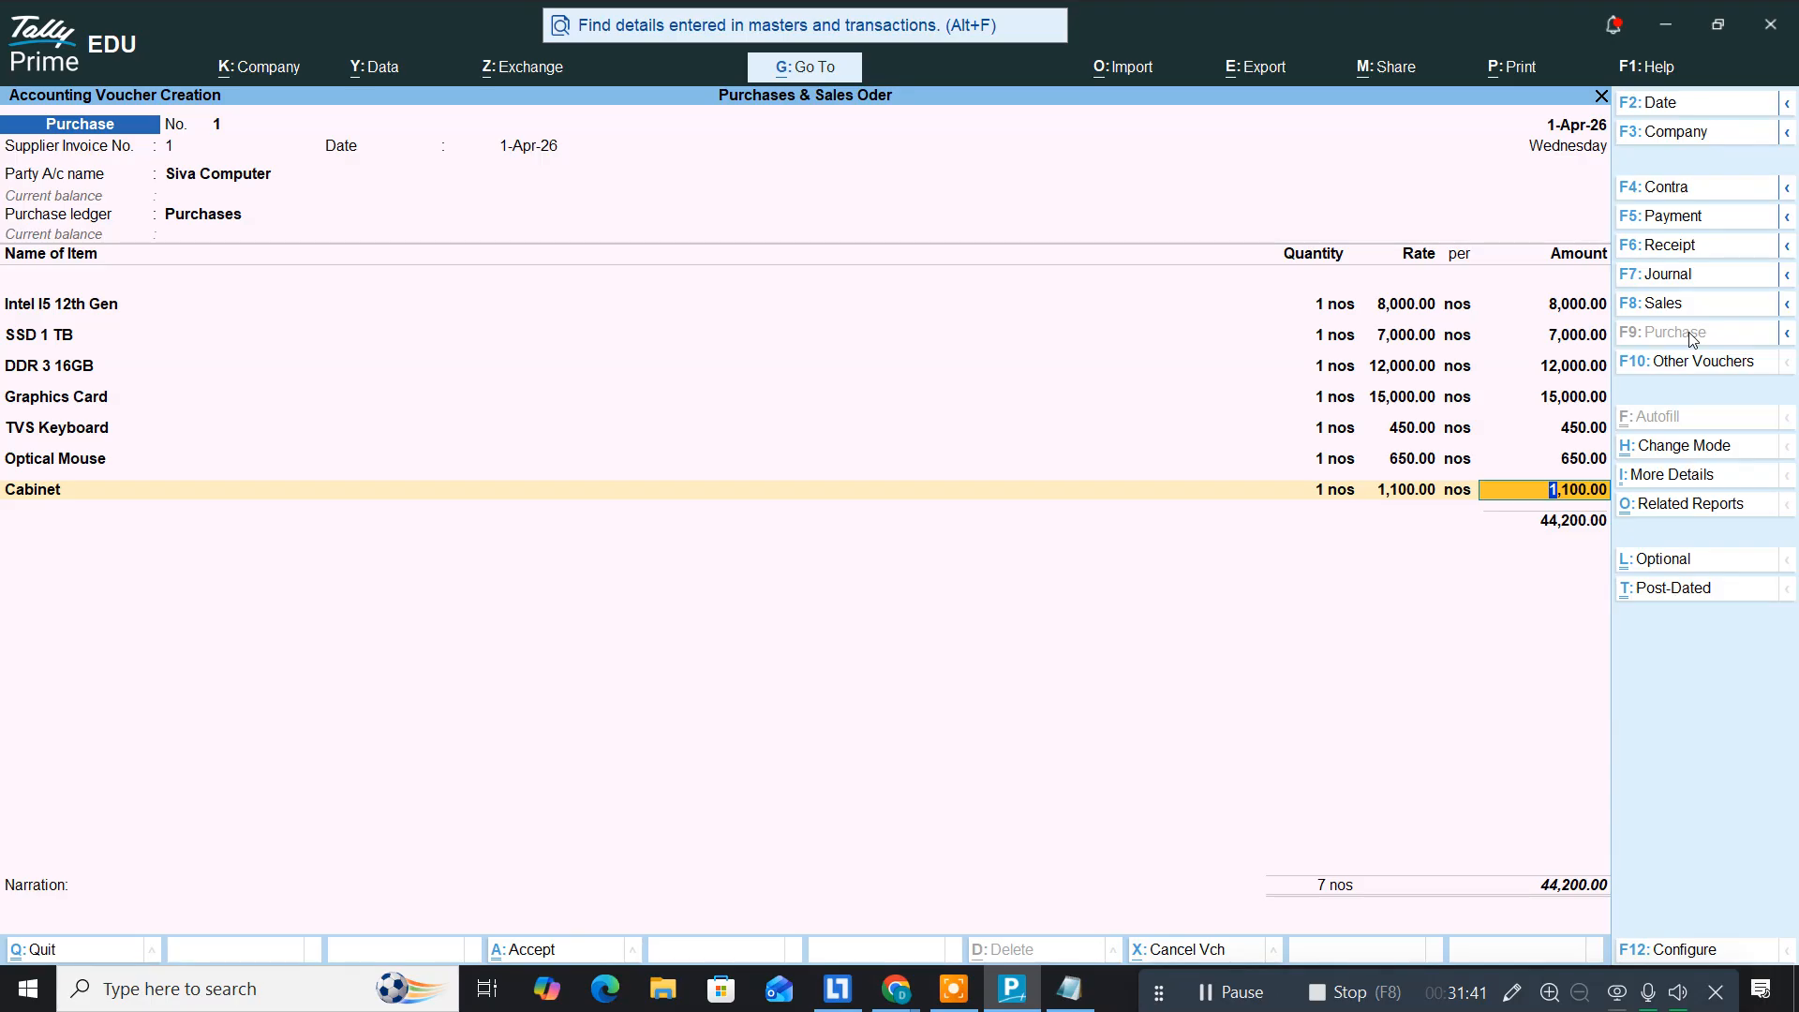
{"action": "key", "text": "Return"}
{"action": "key", "text": "Return"}
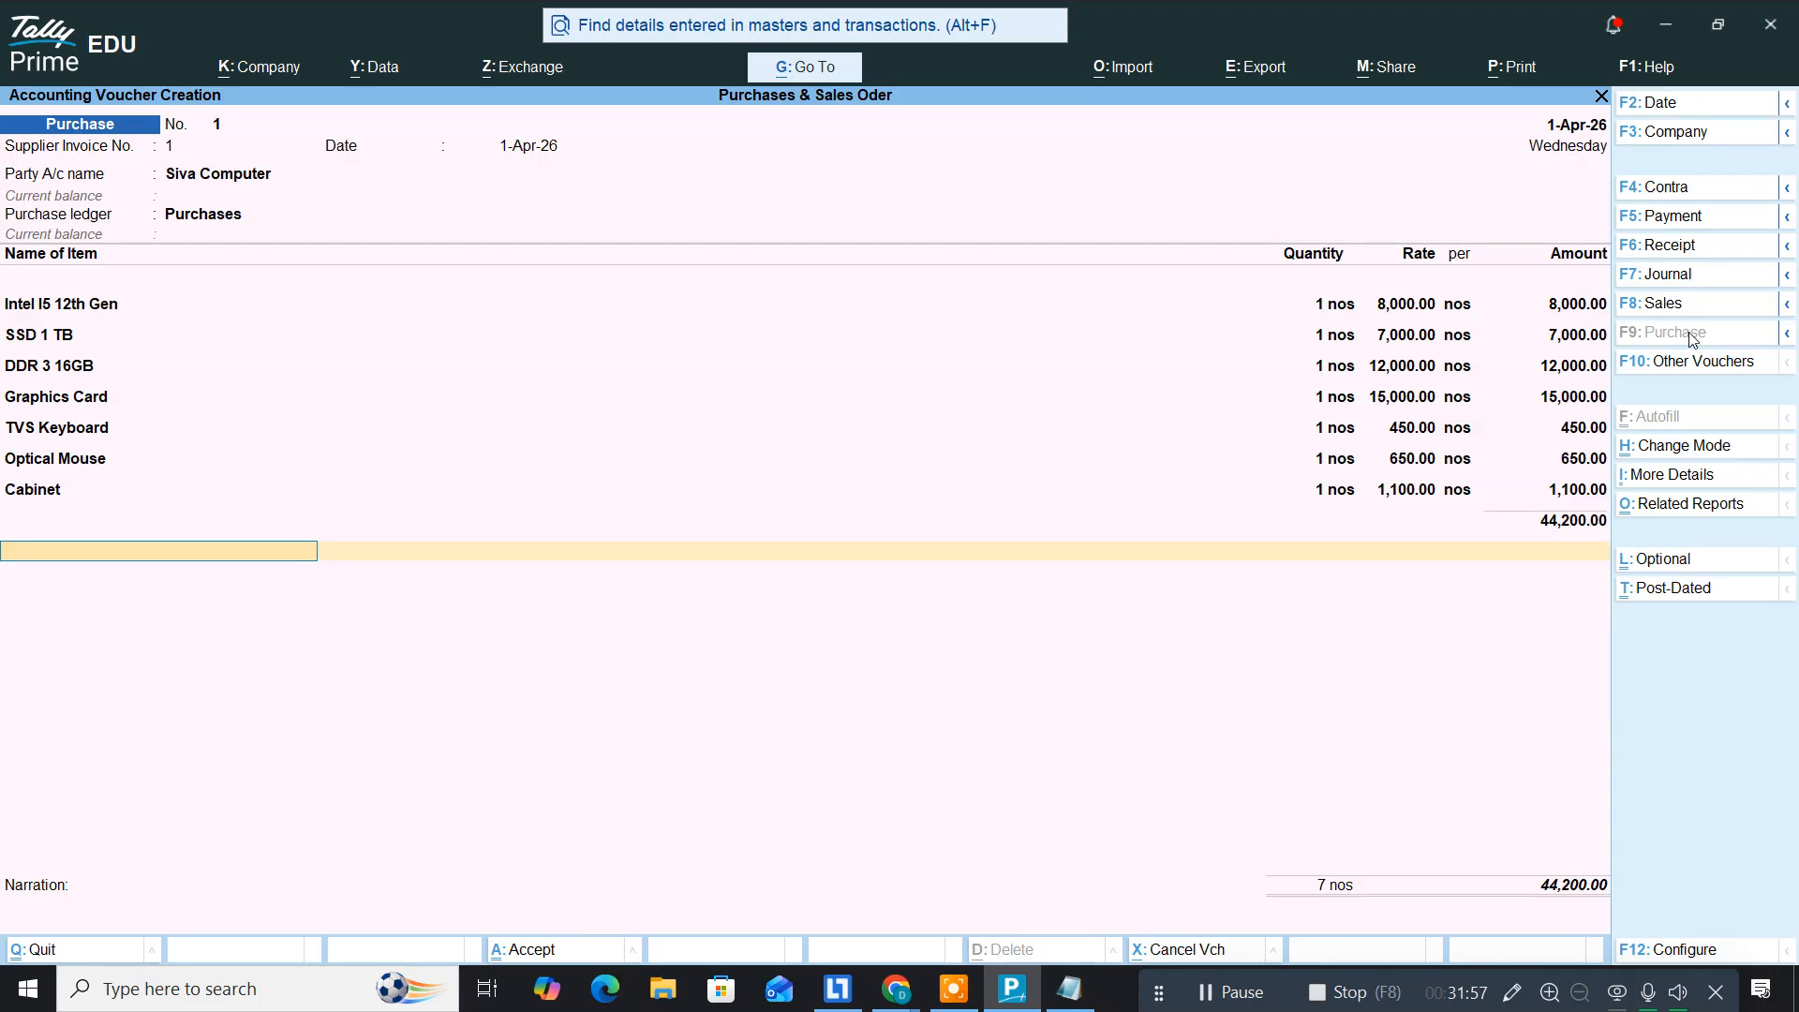
Step: Leave the purchase voucher and open the detailed Profit & Loss A/c showing Purchases
{"action": "key", "text": "Escape"}
{"action": "key", "text": "y"}
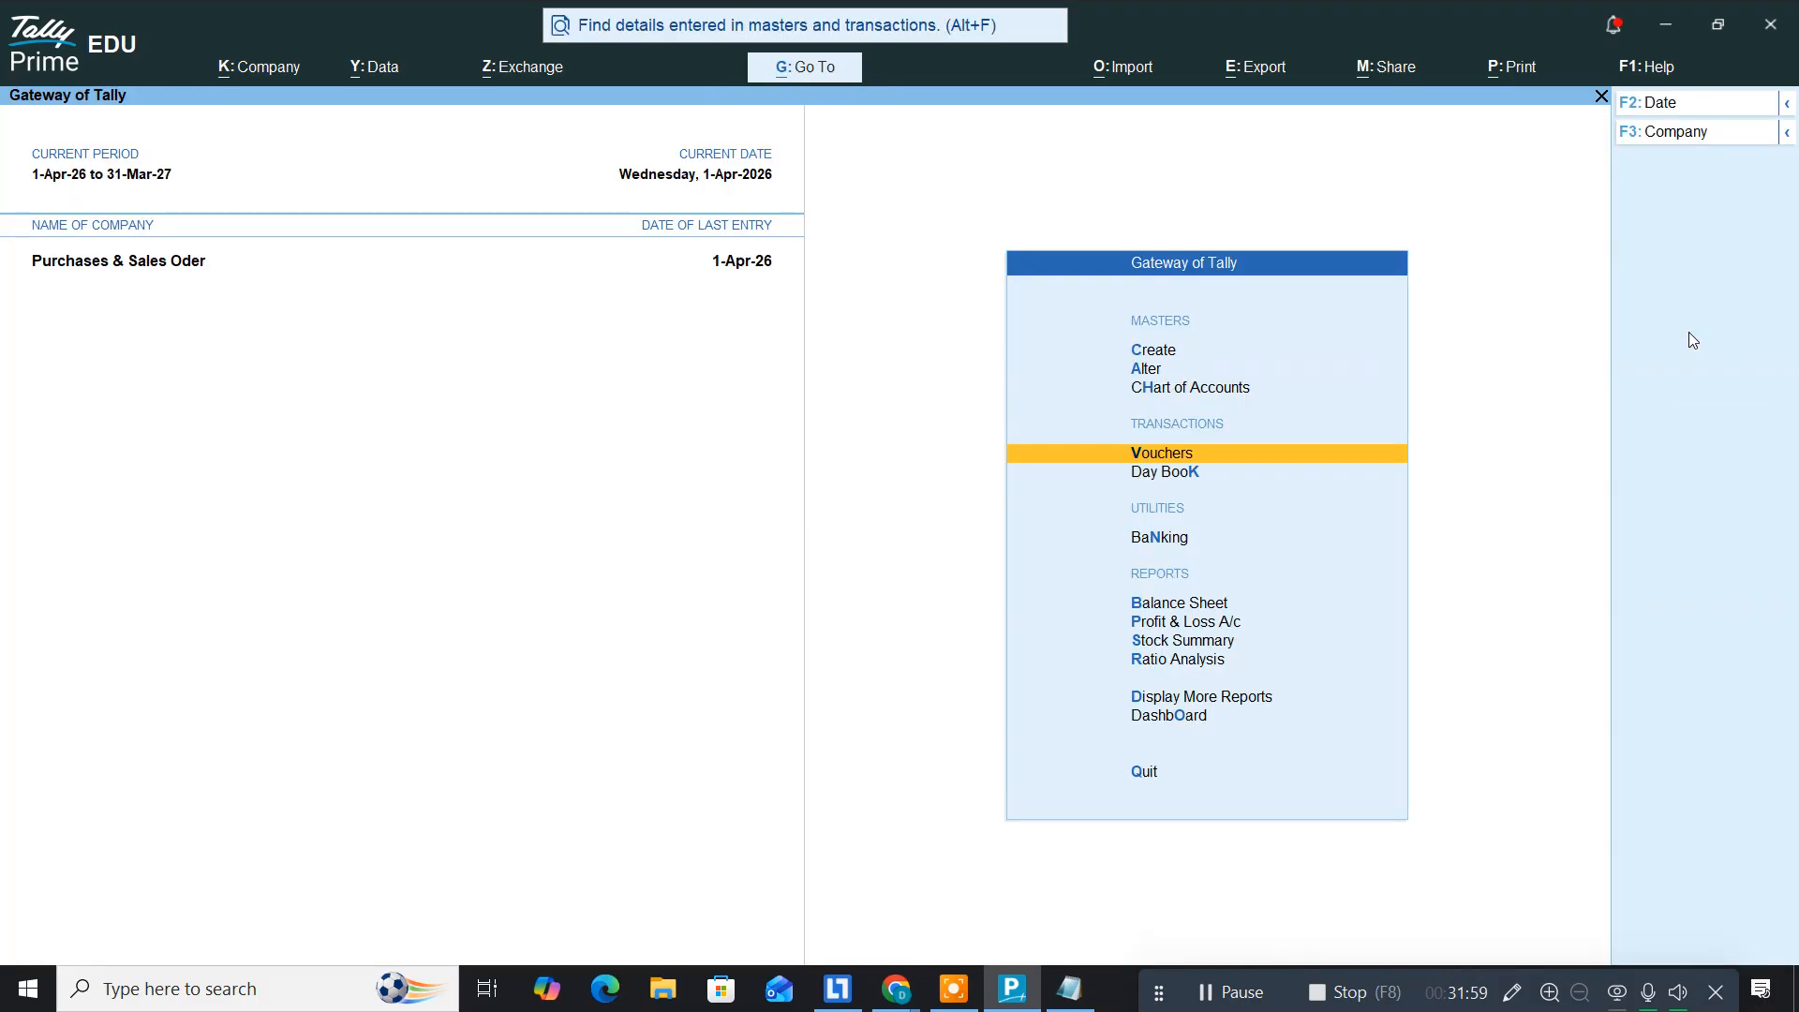
{"action": "key", "text": "Down"}
{"action": "key", "text": "Down"}
{"action": "key", "text": "Down"}
{"action": "key", "text": "Down"}
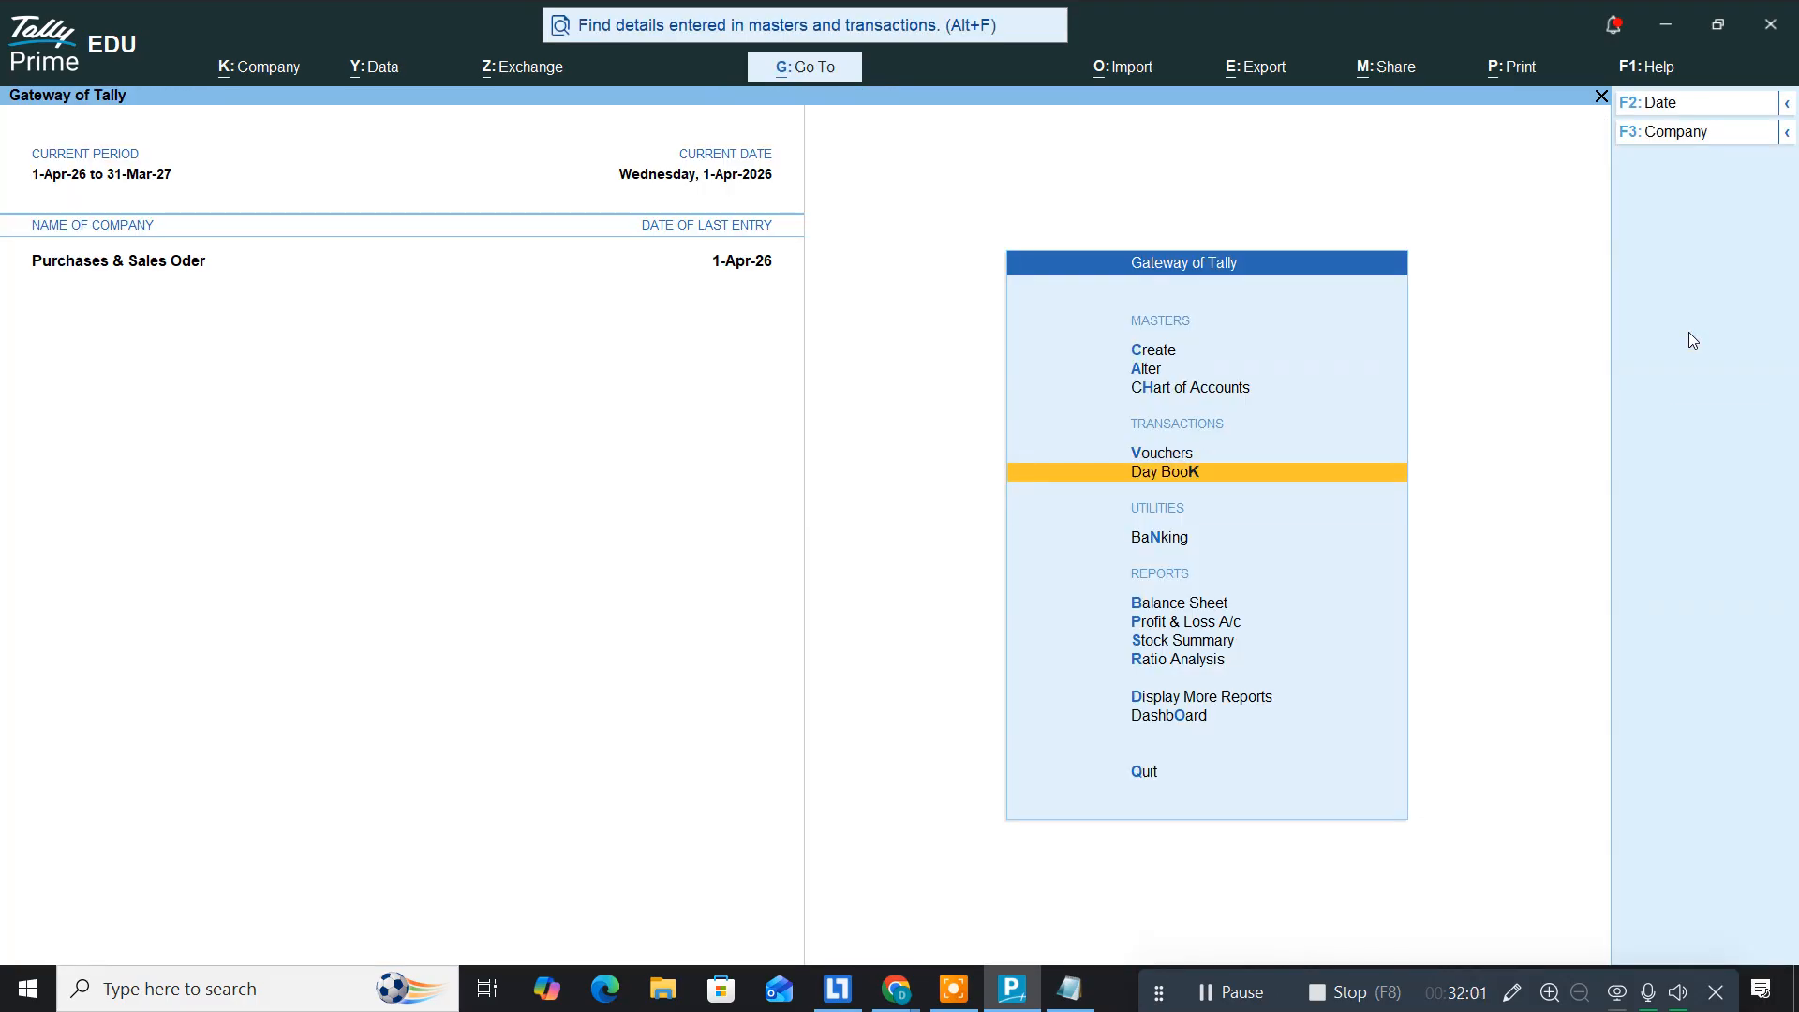
{"action": "key", "text": "Return"}
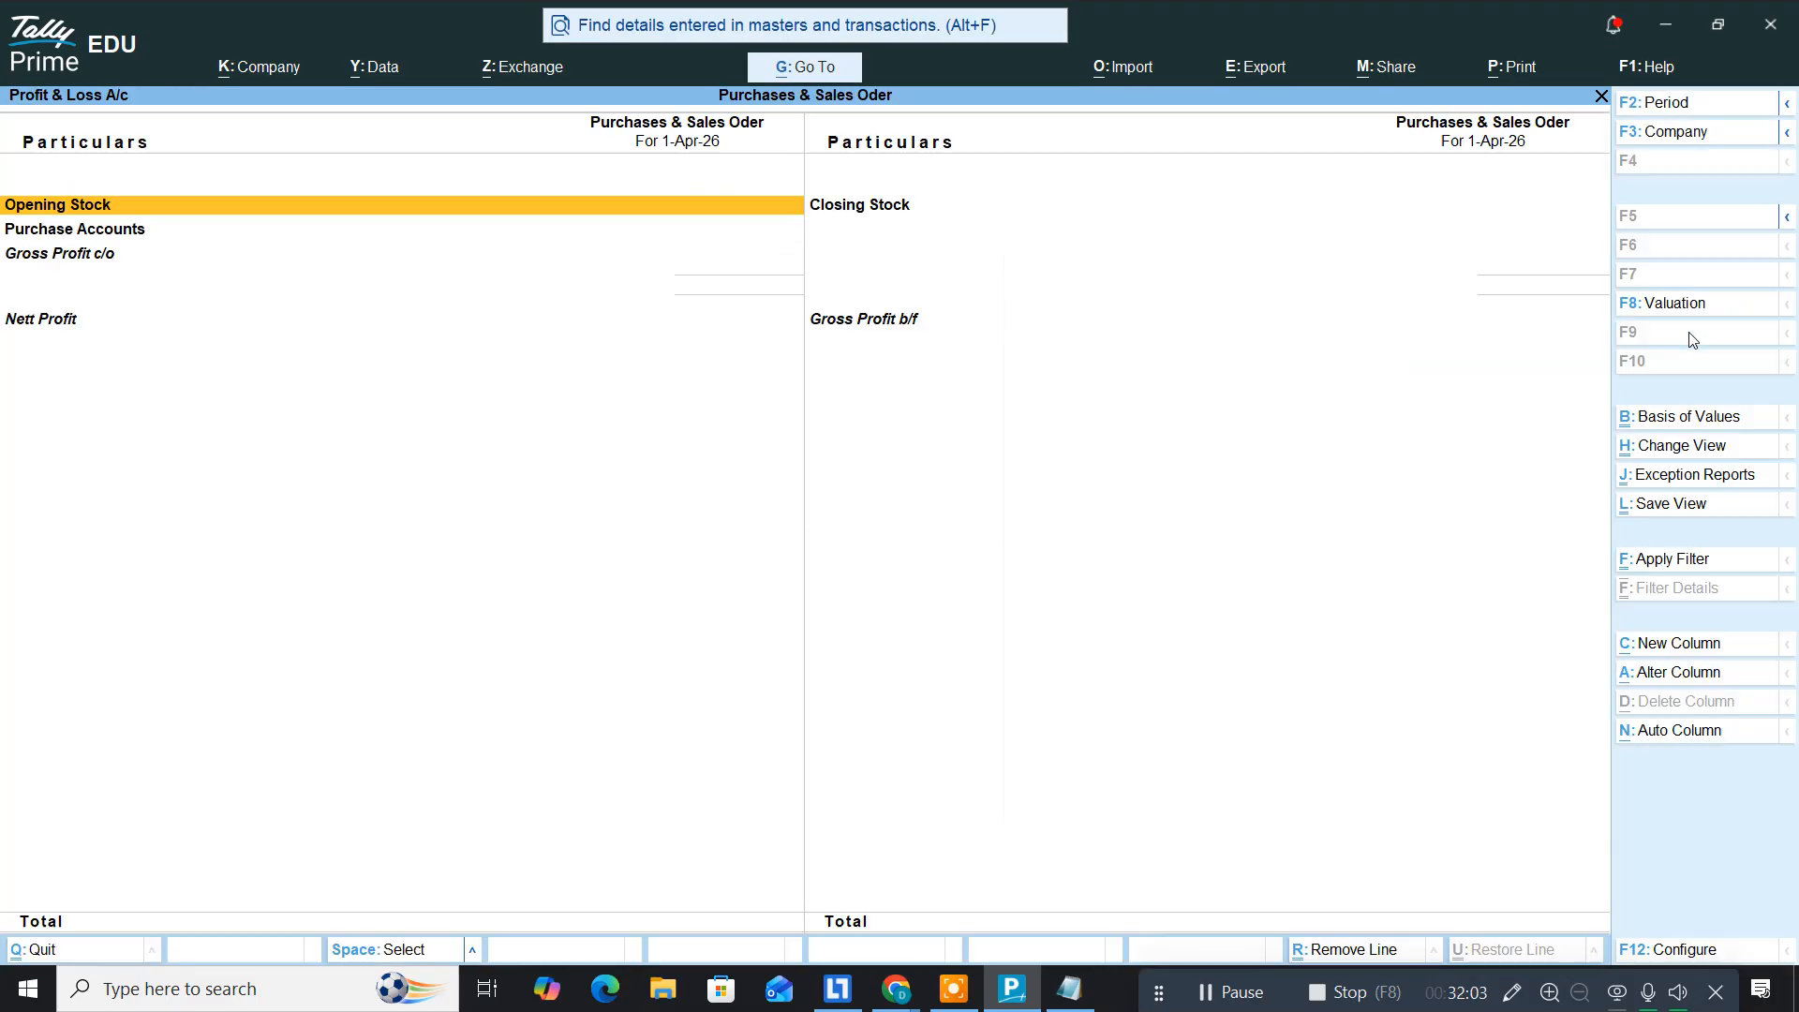
{"action": "key", "text": "alt+F5"}
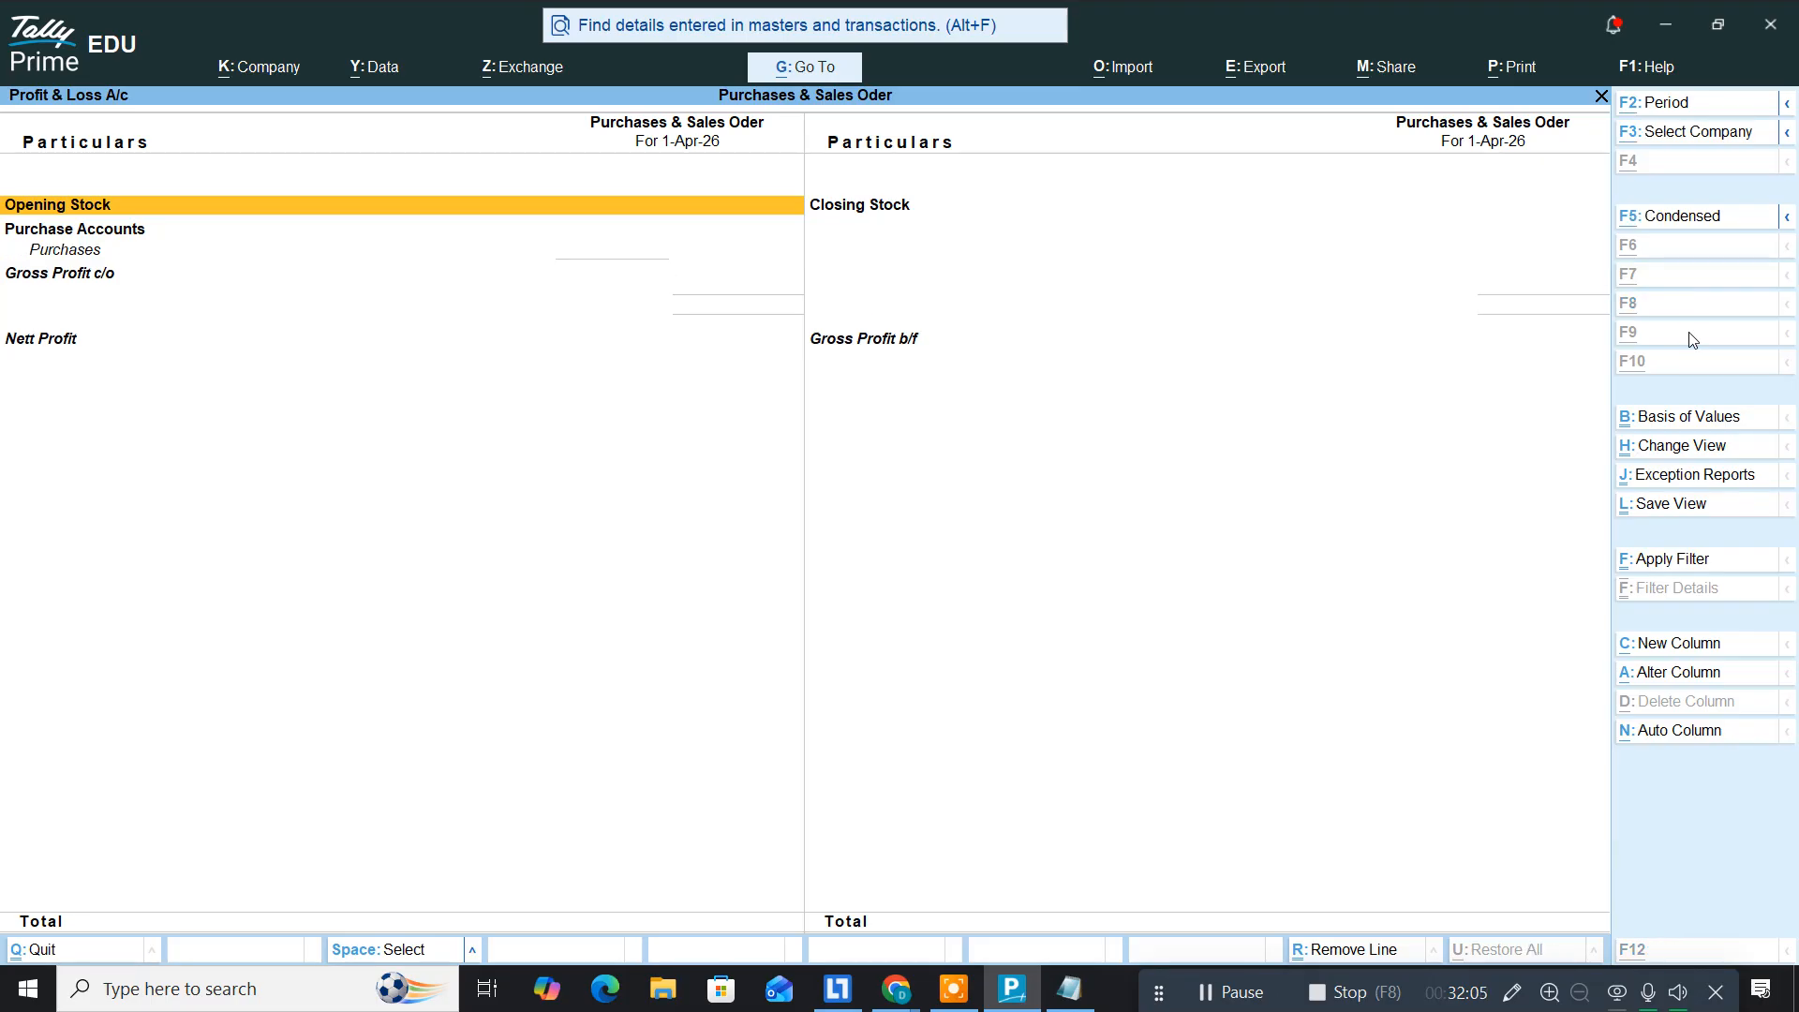
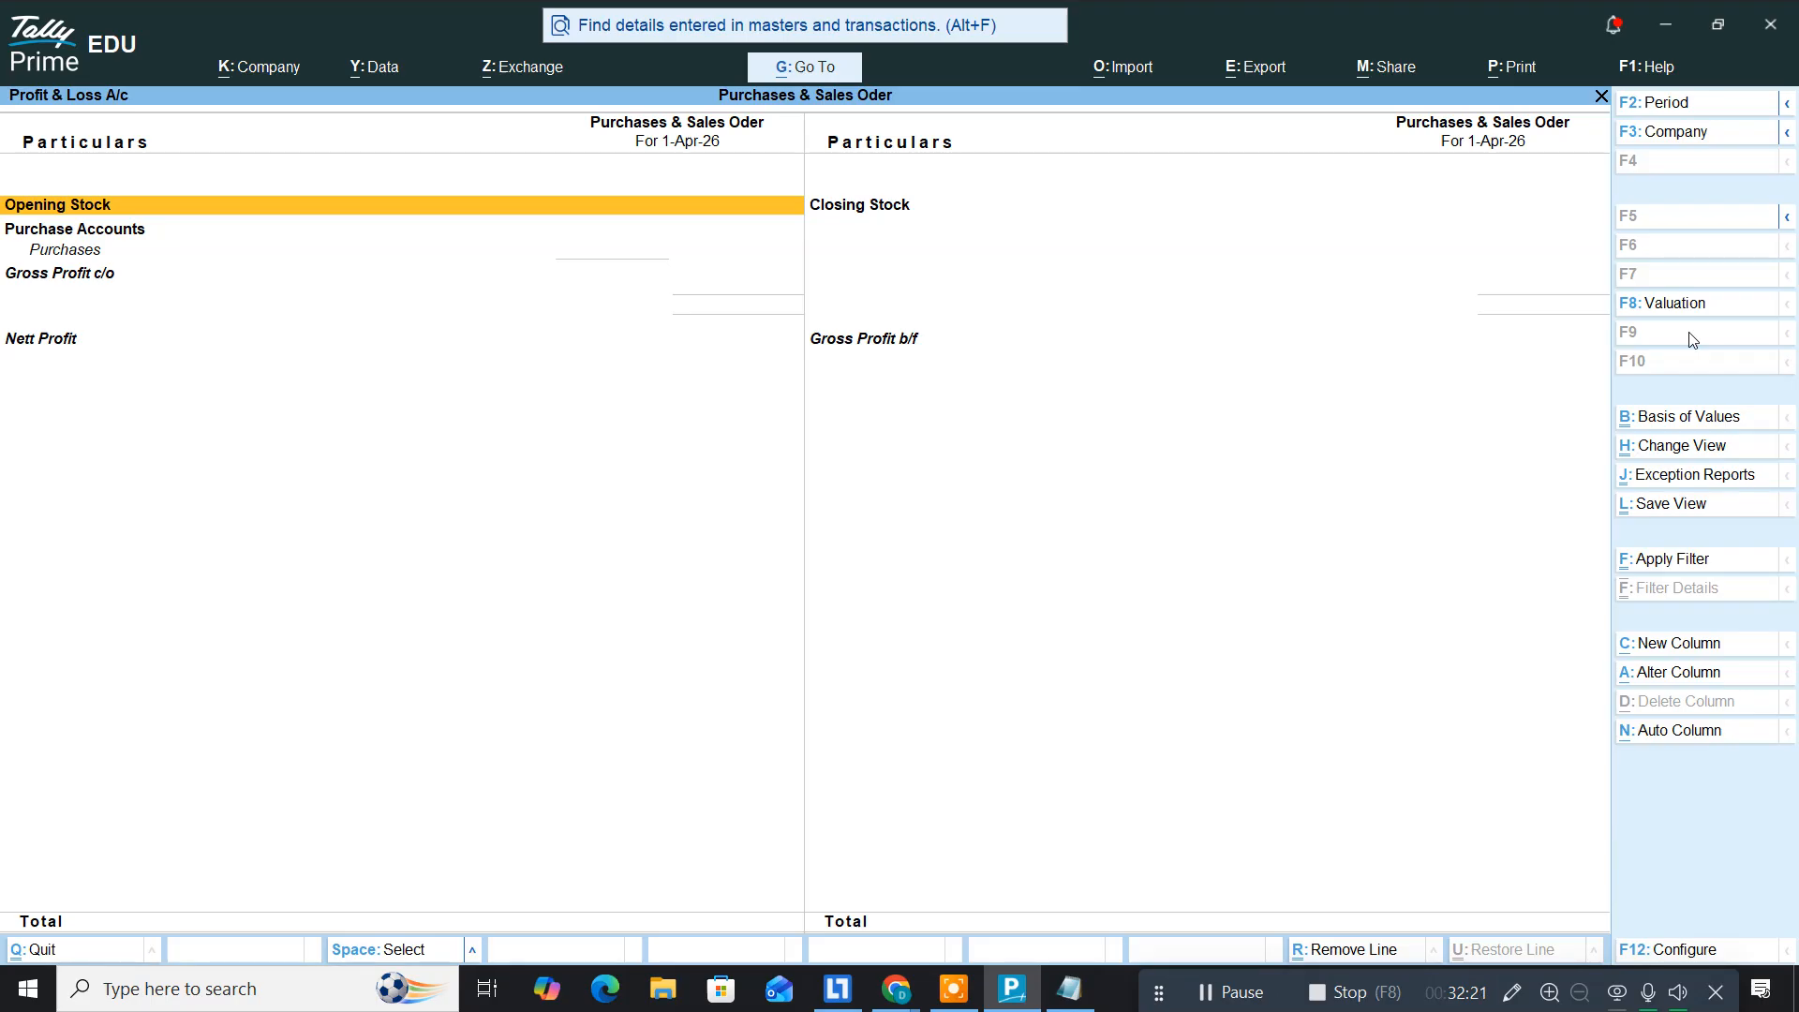
Step: Close the Profit & Loss report and open a blank Purchase voucher No. 1 dated 1-Apr-26
{"action": "key", "text": "Escape"}
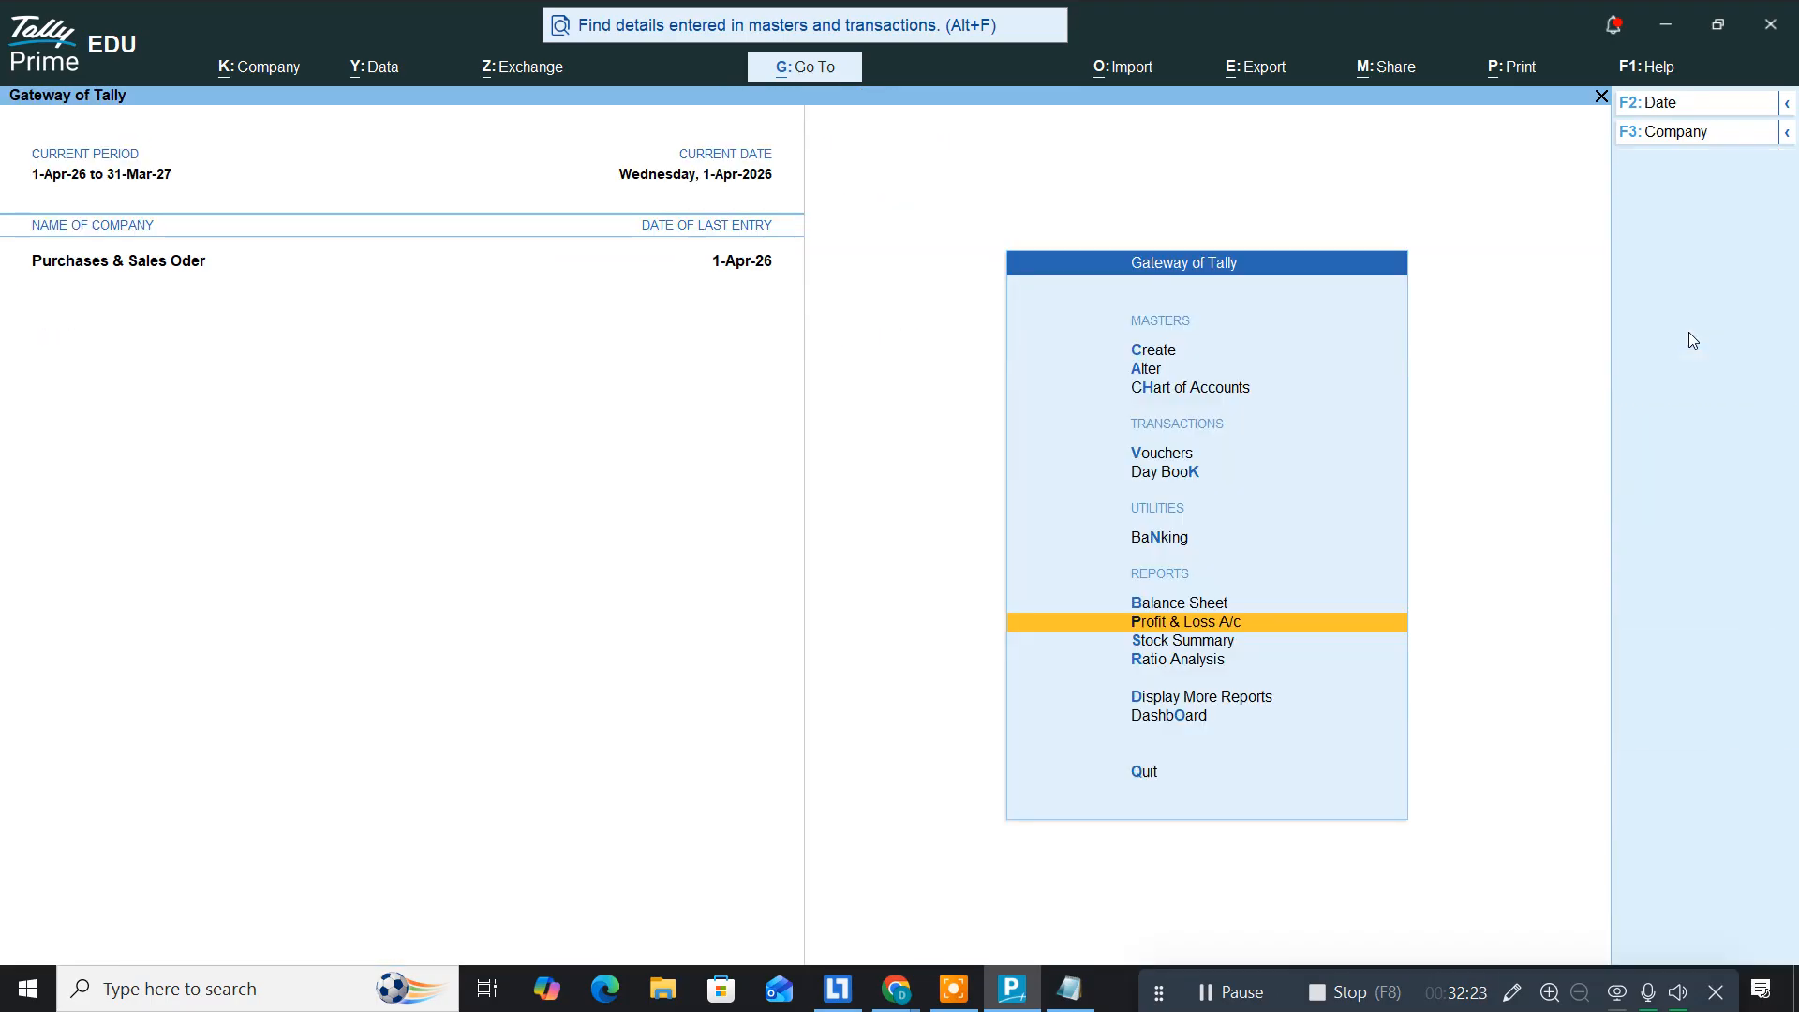
{"action": "key", "text": "Up"}
{"action": "key", "text": "Up"}
{"action": "key", "text": "Up"}
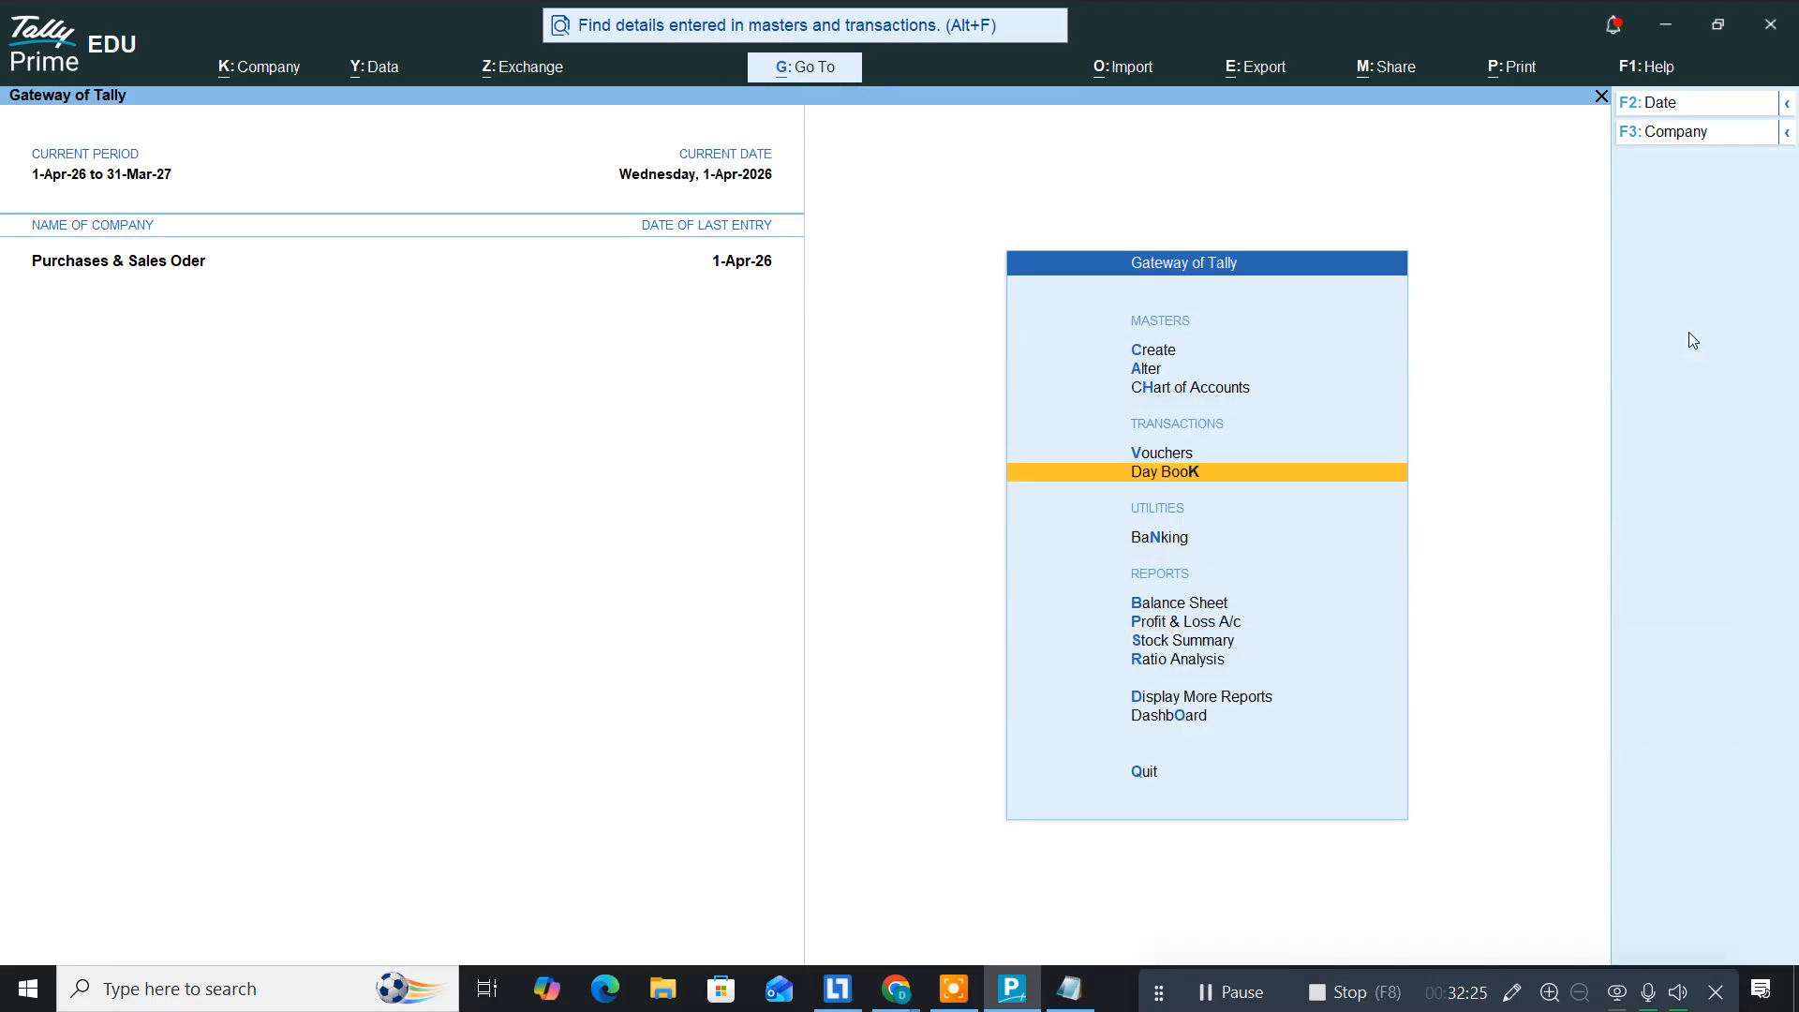
{"action": "key", "text": "Up"}
{"action": "key", "text": "Return"}
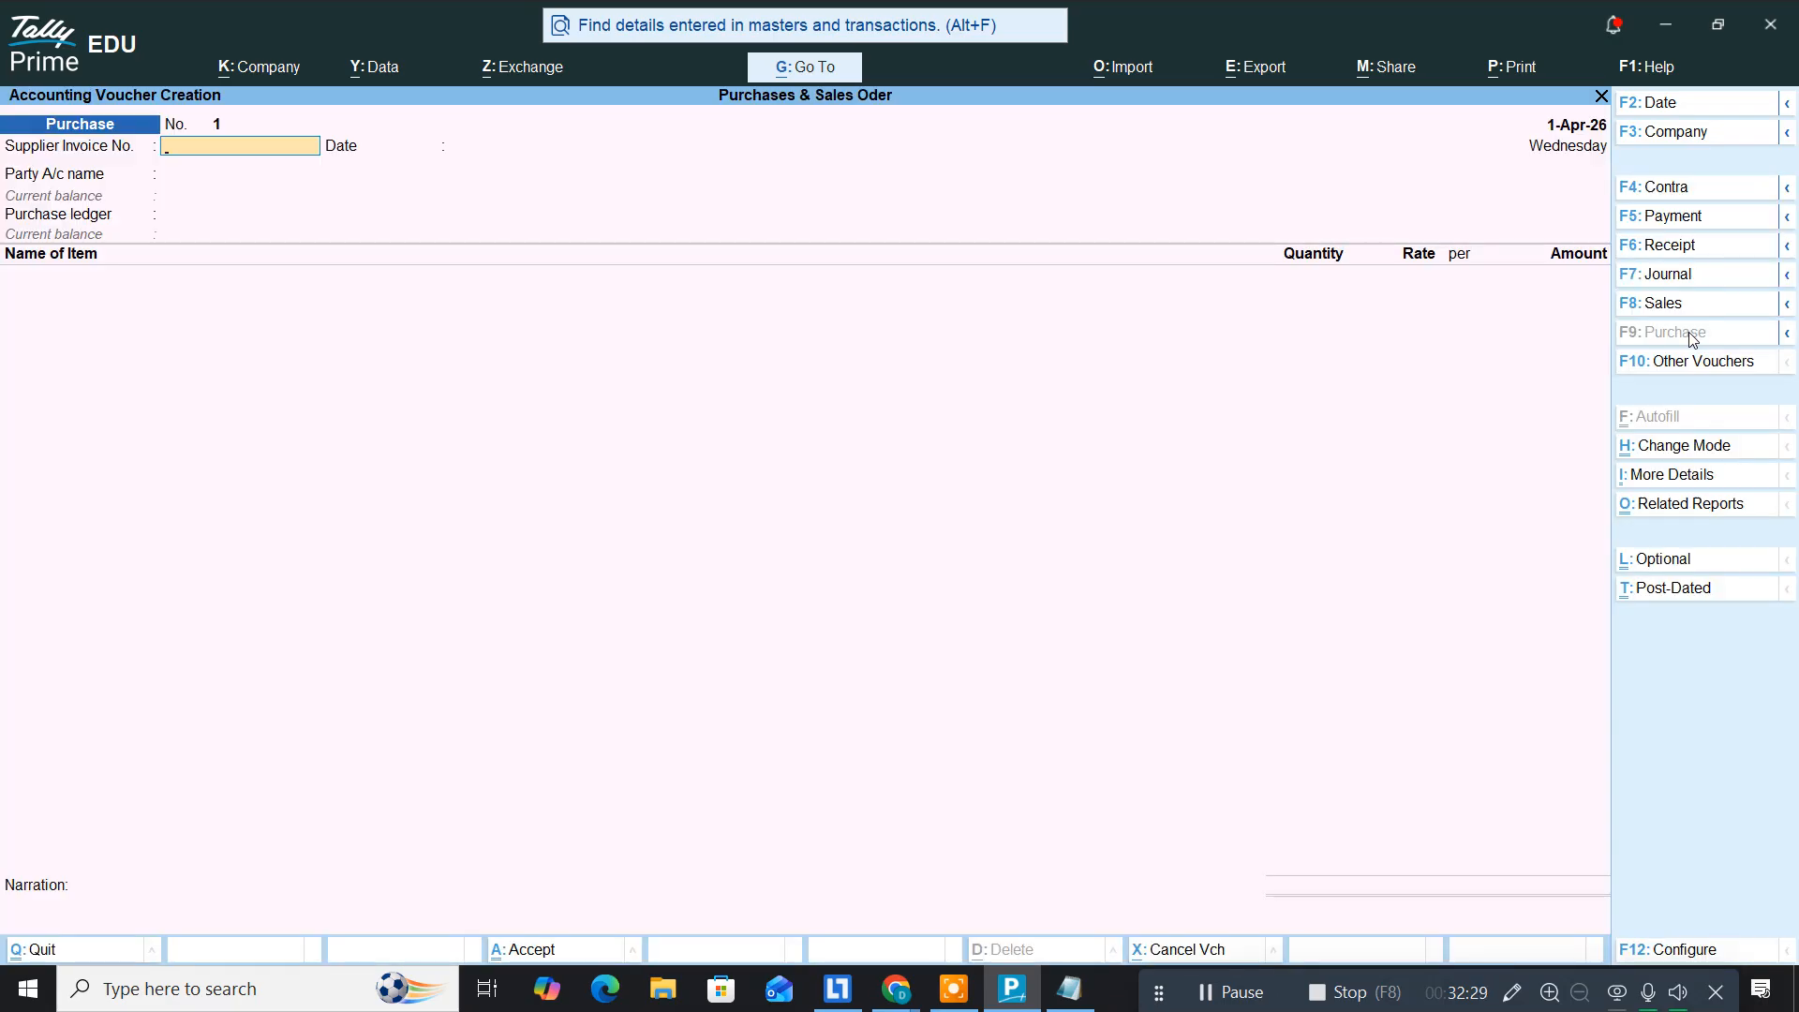
Step: Enter supplier invoice 1, keep the 1-Apr-26 date, and choose Siva Computer as party
{"action": "type", "text": "1"}
{"action": "key", "text": "Return"}
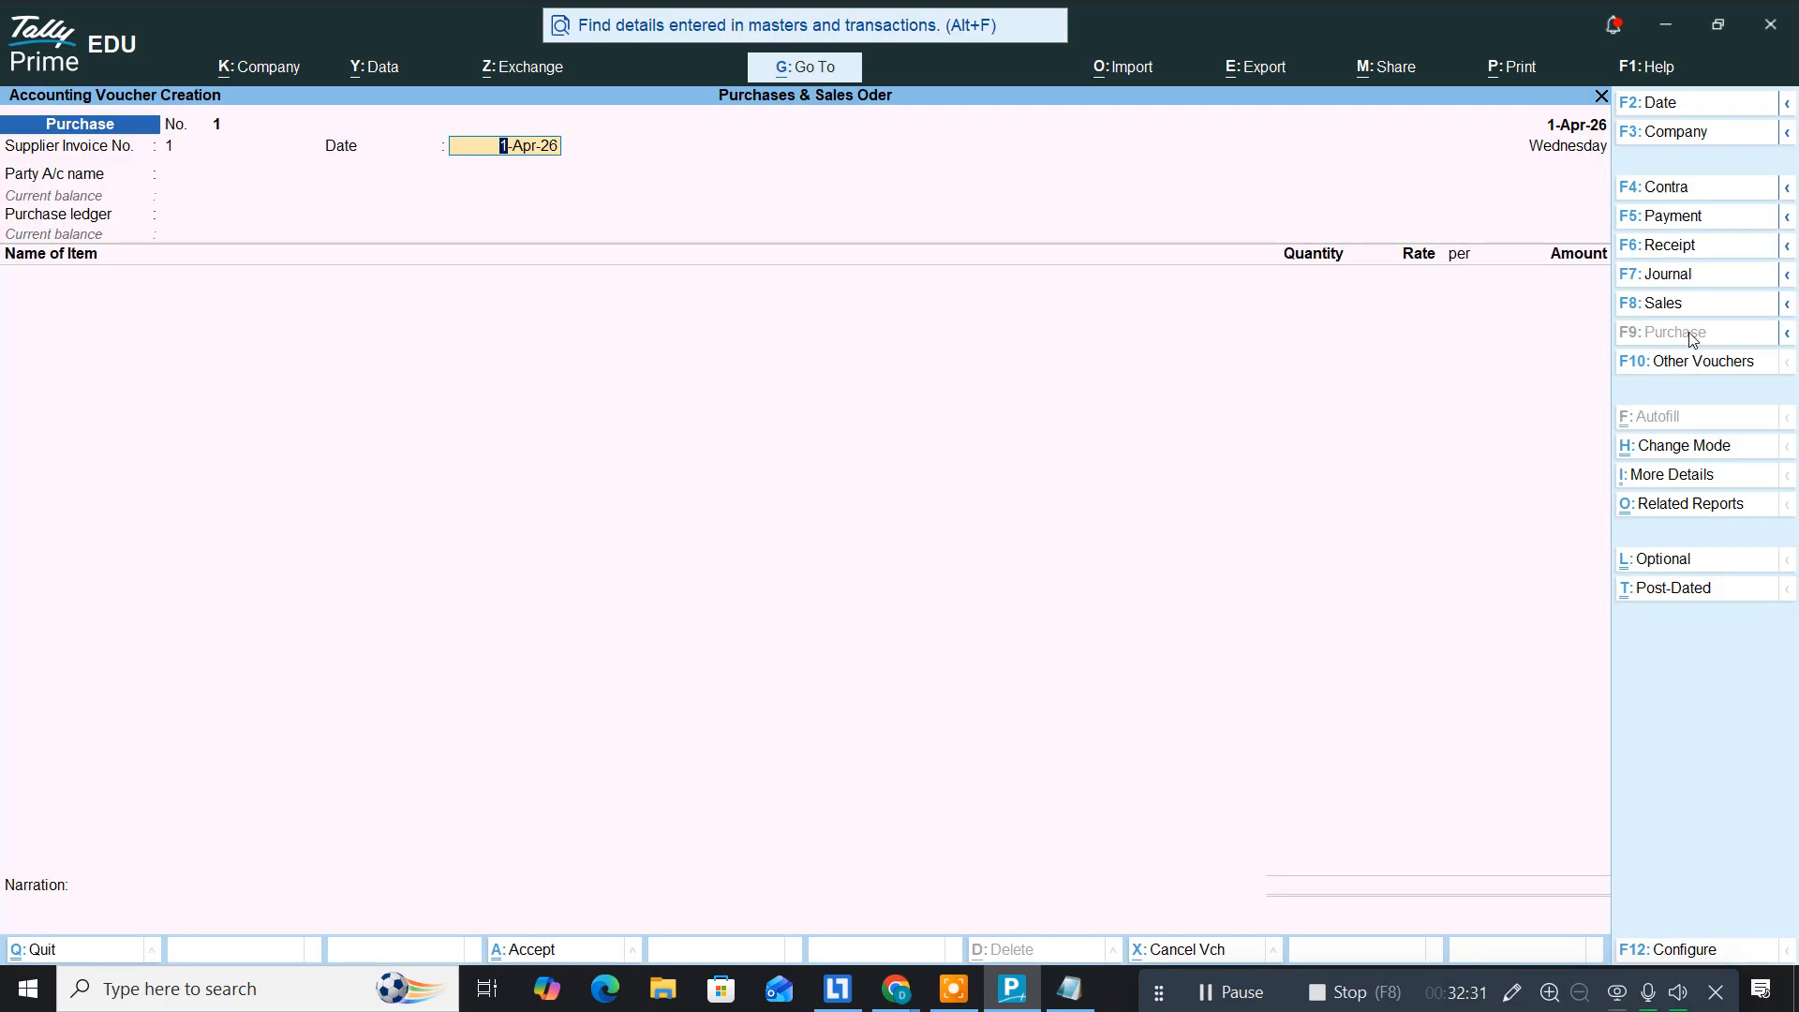
{"action": "key", "text": "Return"}
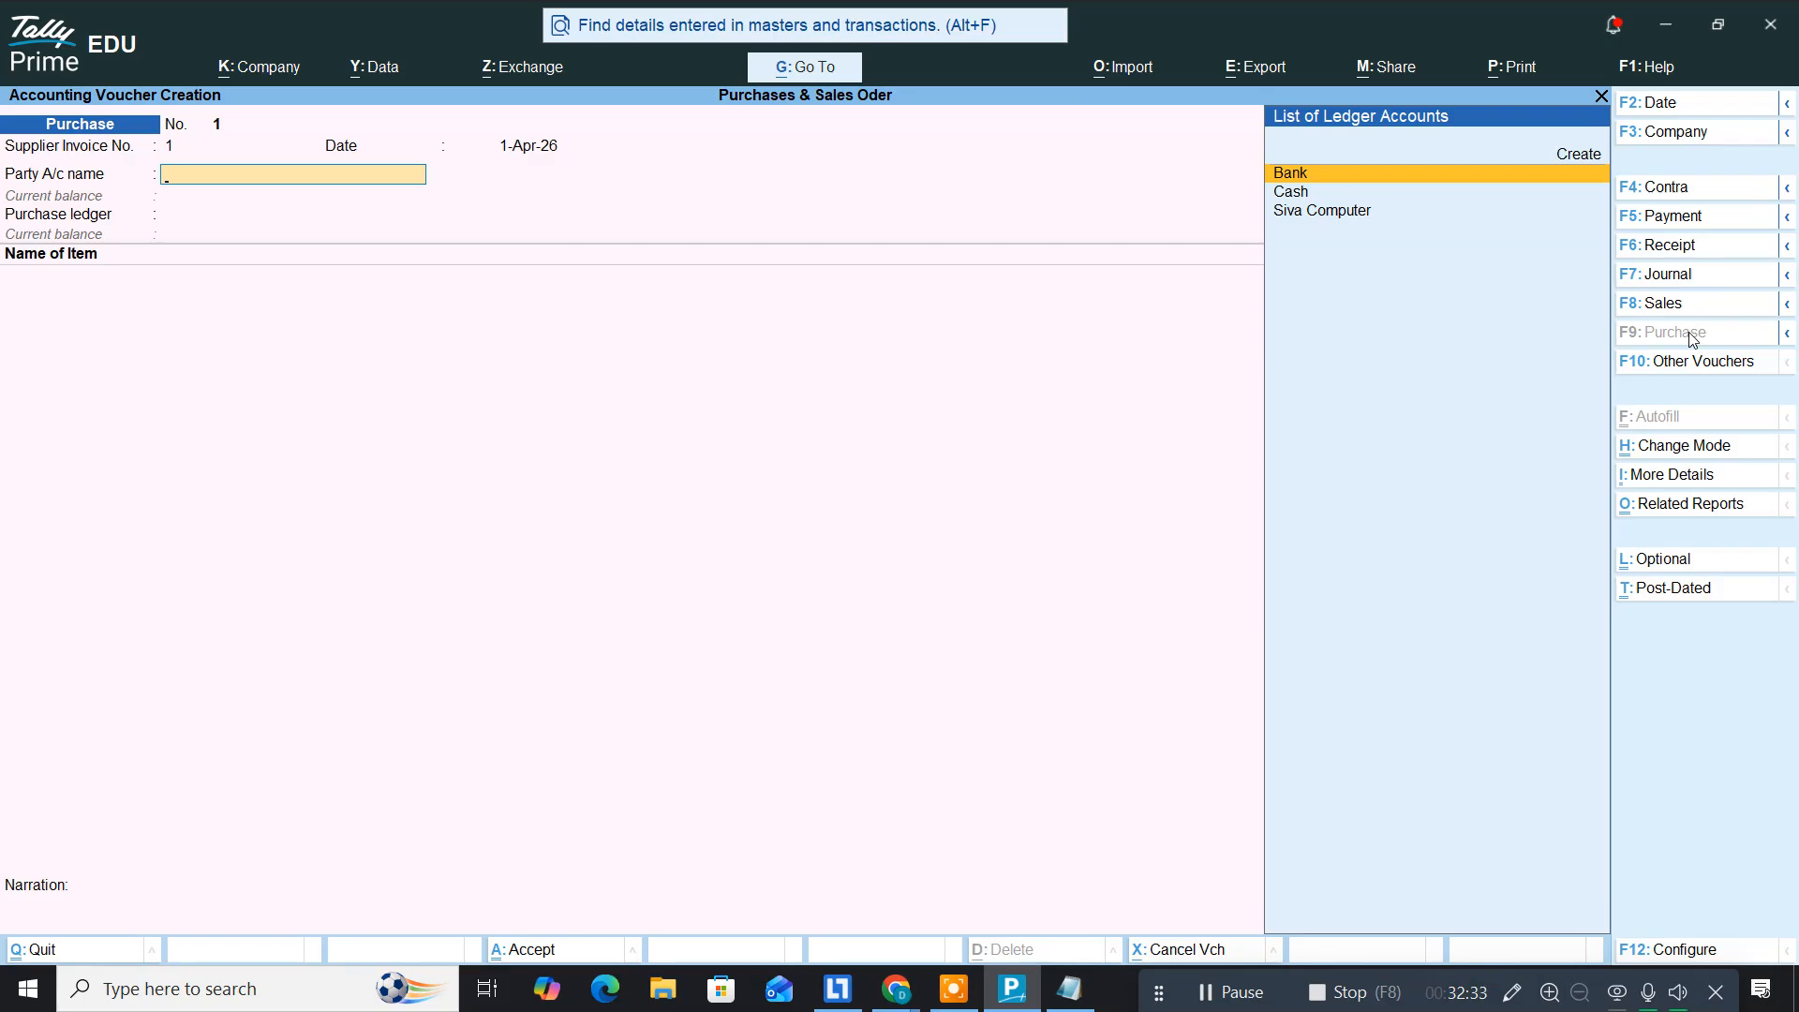
{"action": "key", "text": "Down"}
{"action": "key", "text": "Down"}
{"action": "key", "text": "Return"}
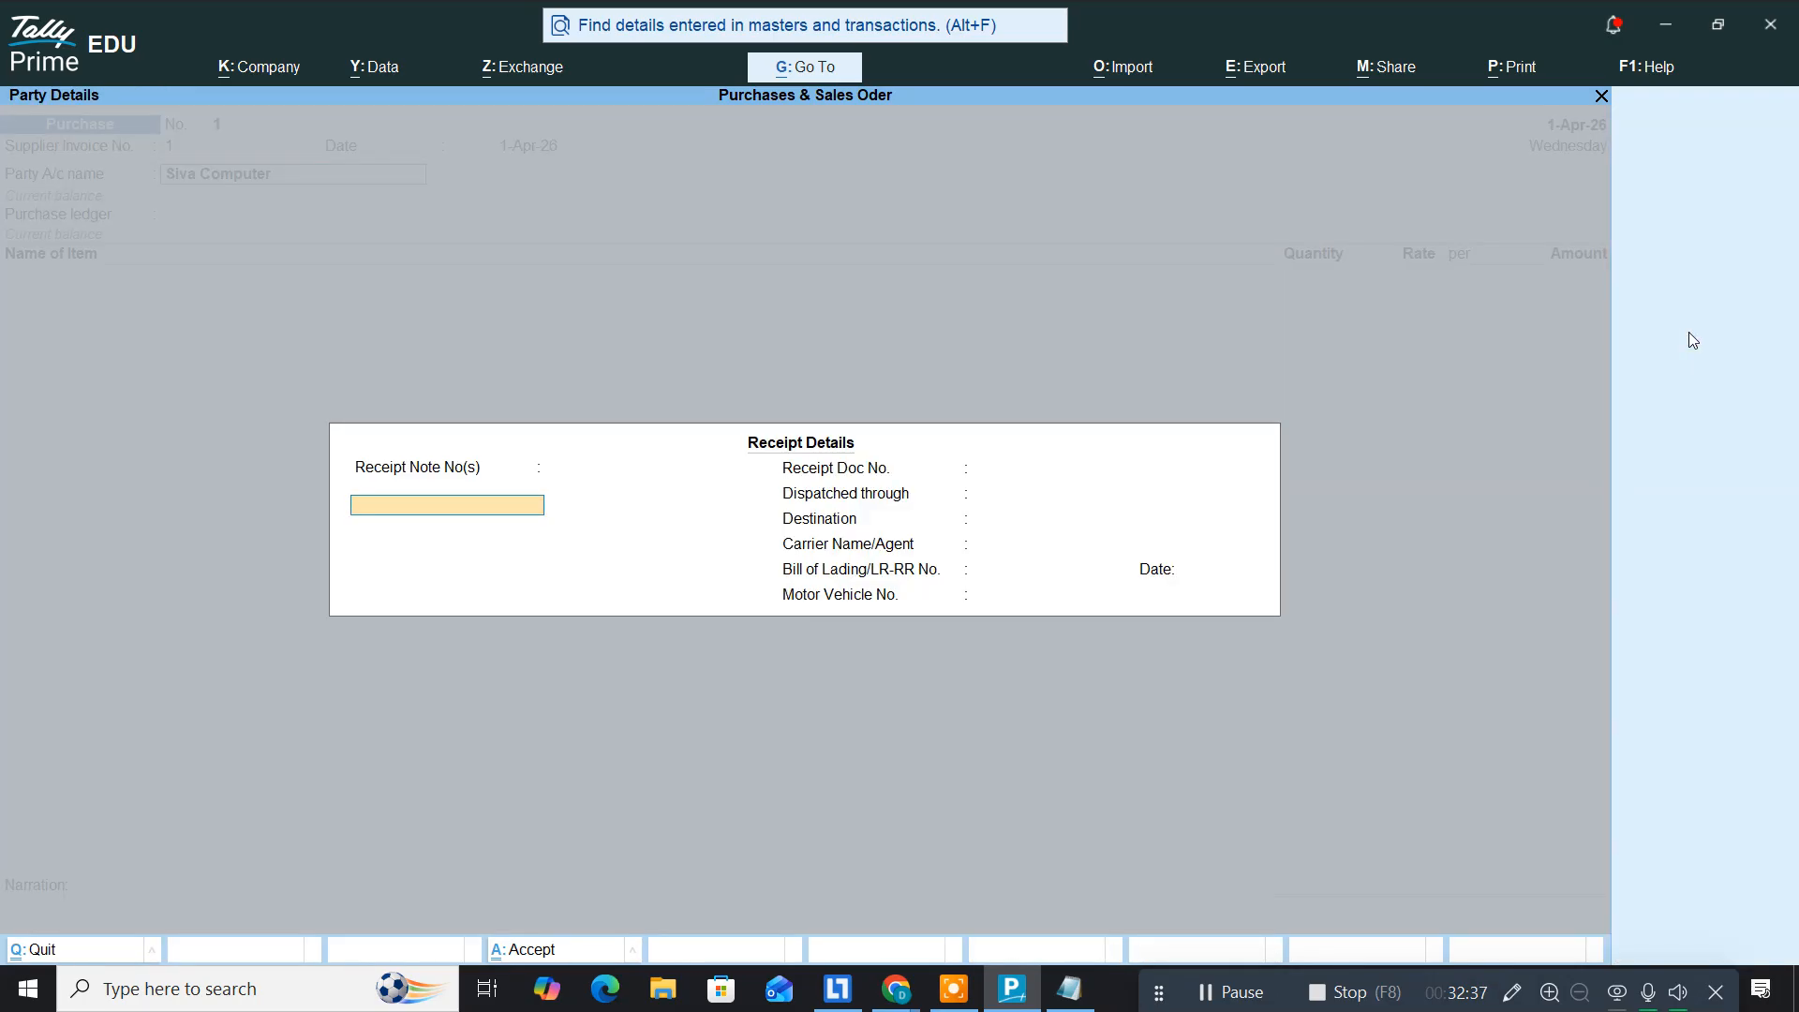
Step: Leave the receipt and party details empty and select Purchases as the purchase ledger
{"action": "key", "text": "Return"}
{"action": "key", "text": "Return"}
{"action": "key", "text": "Return"}
{"action": "key", "text": "Return"}
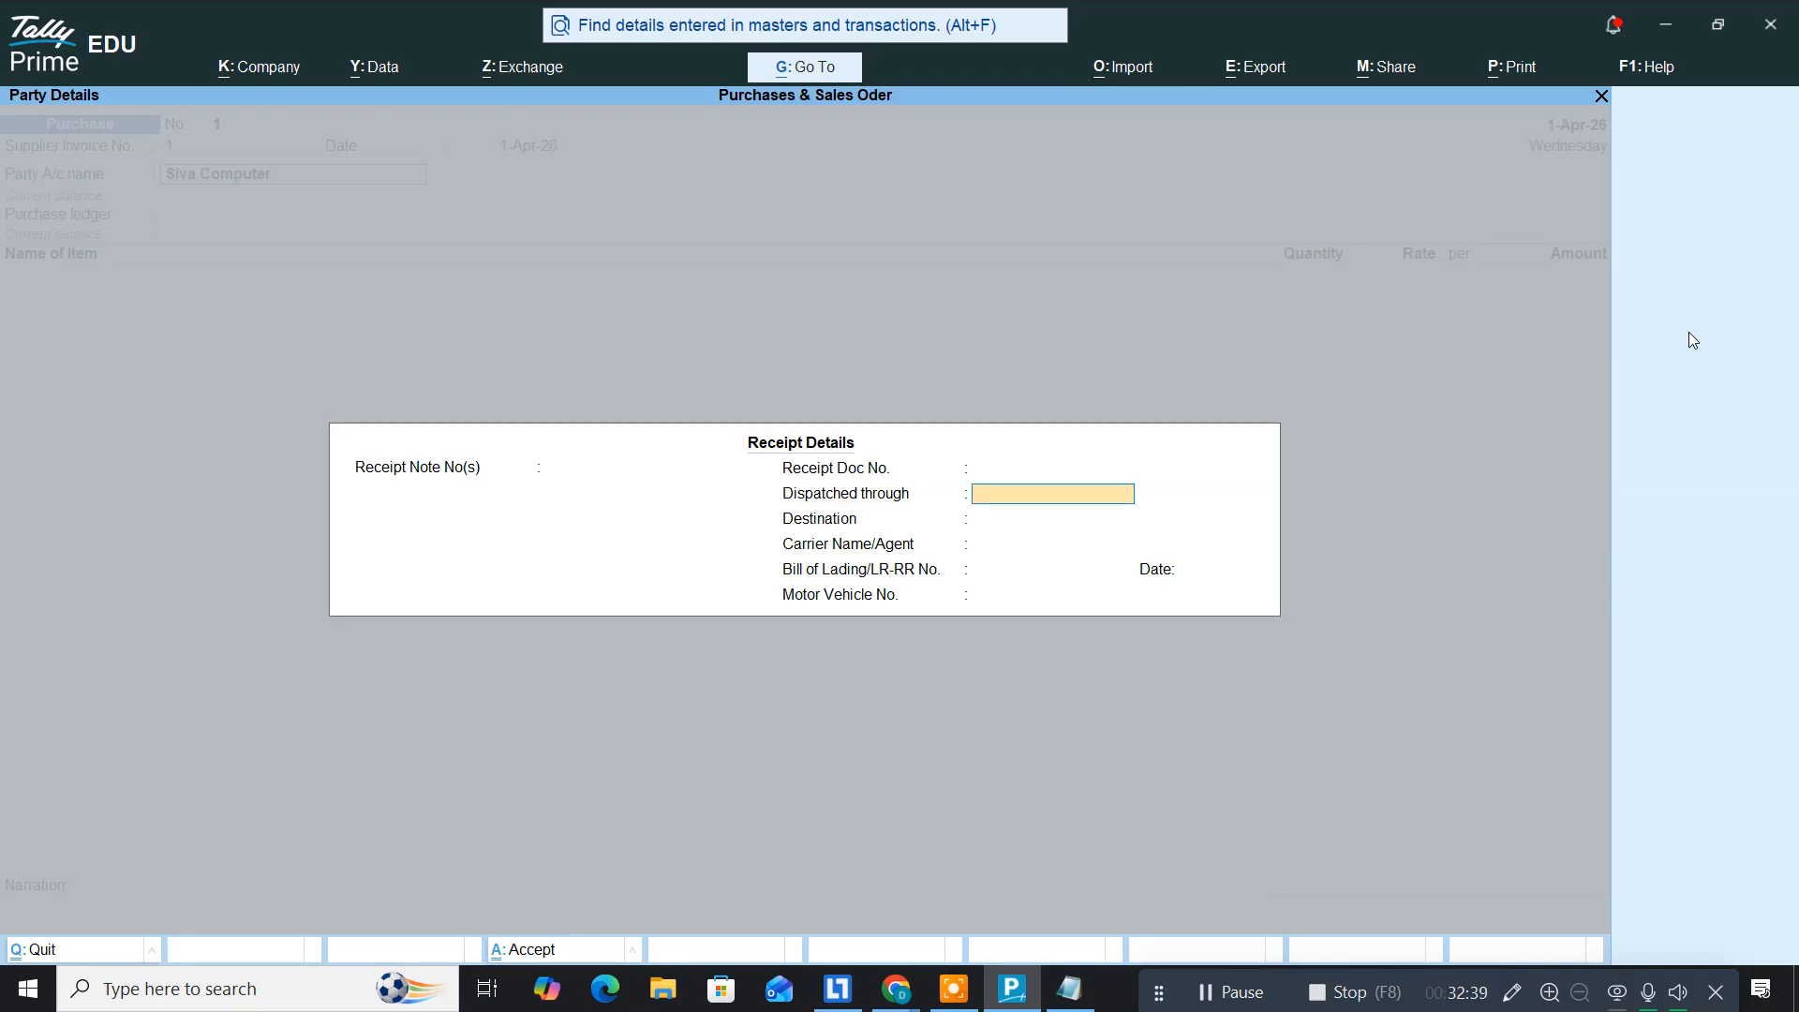
{"action": "key", "text": "Return"}
{"action": "key", "text": "Return"}
{"action": "key", "text": "Return"}
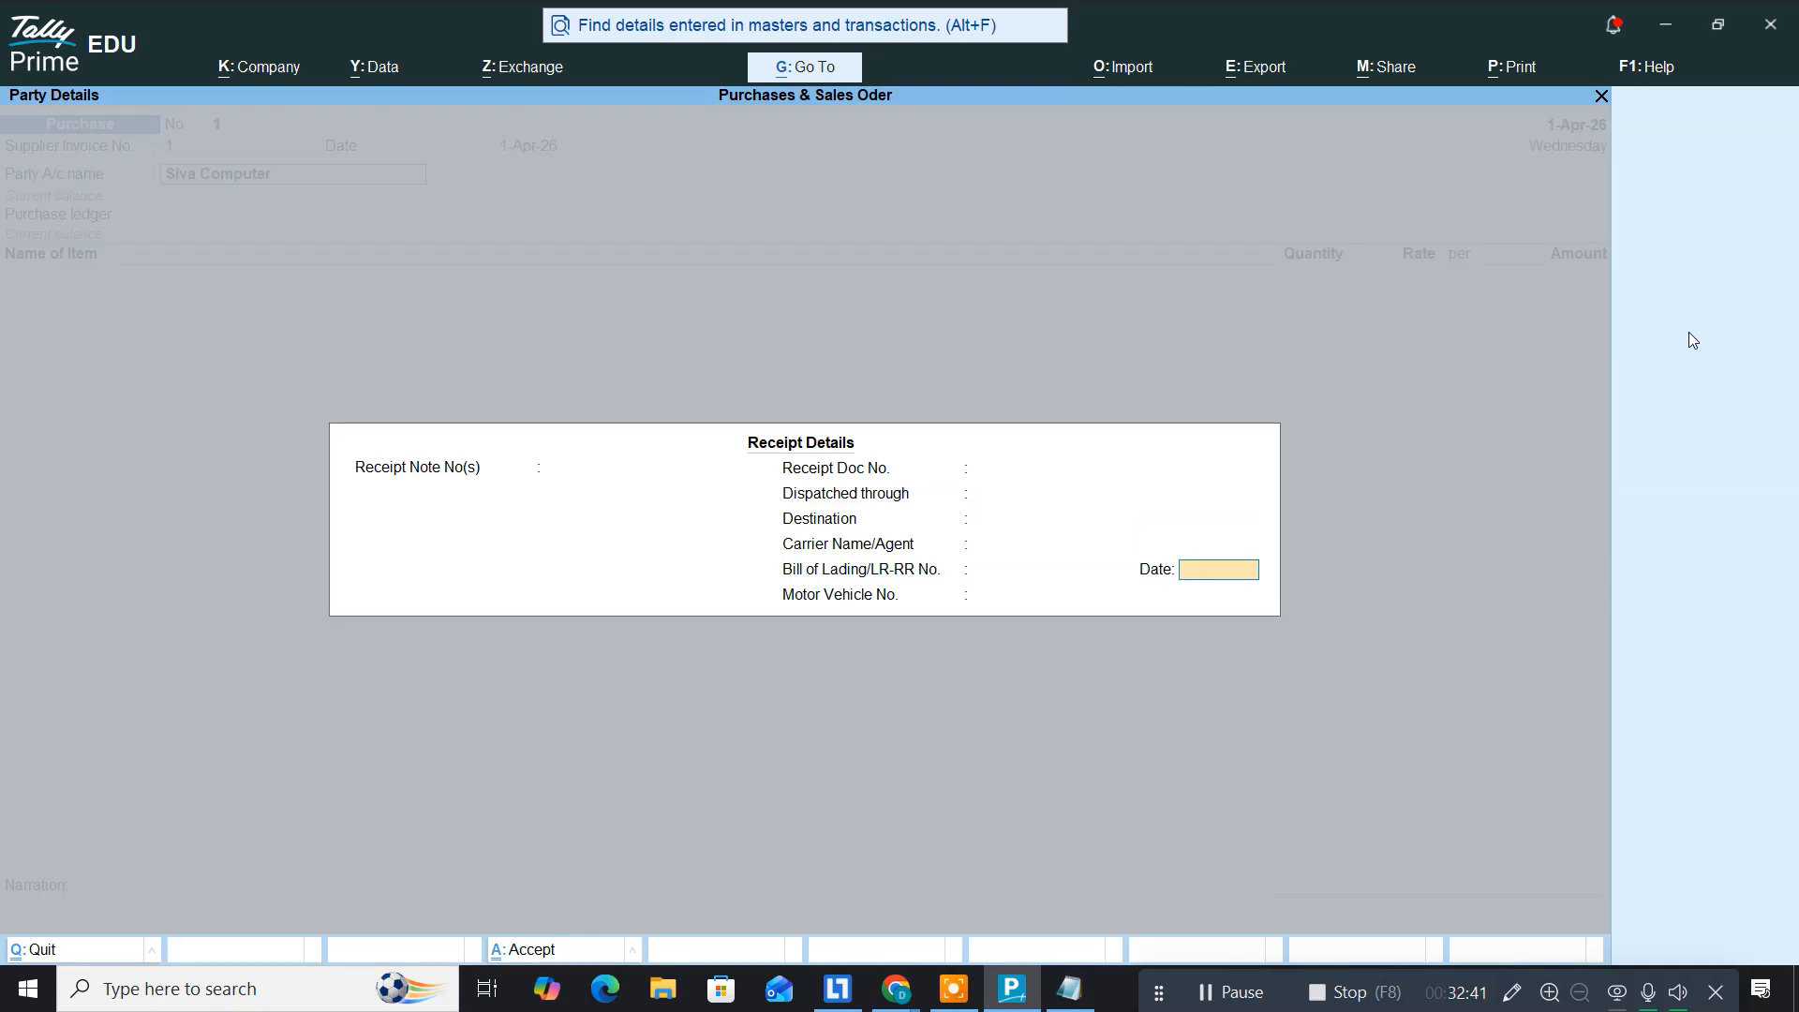
{"action": "key", "text": "Return"}
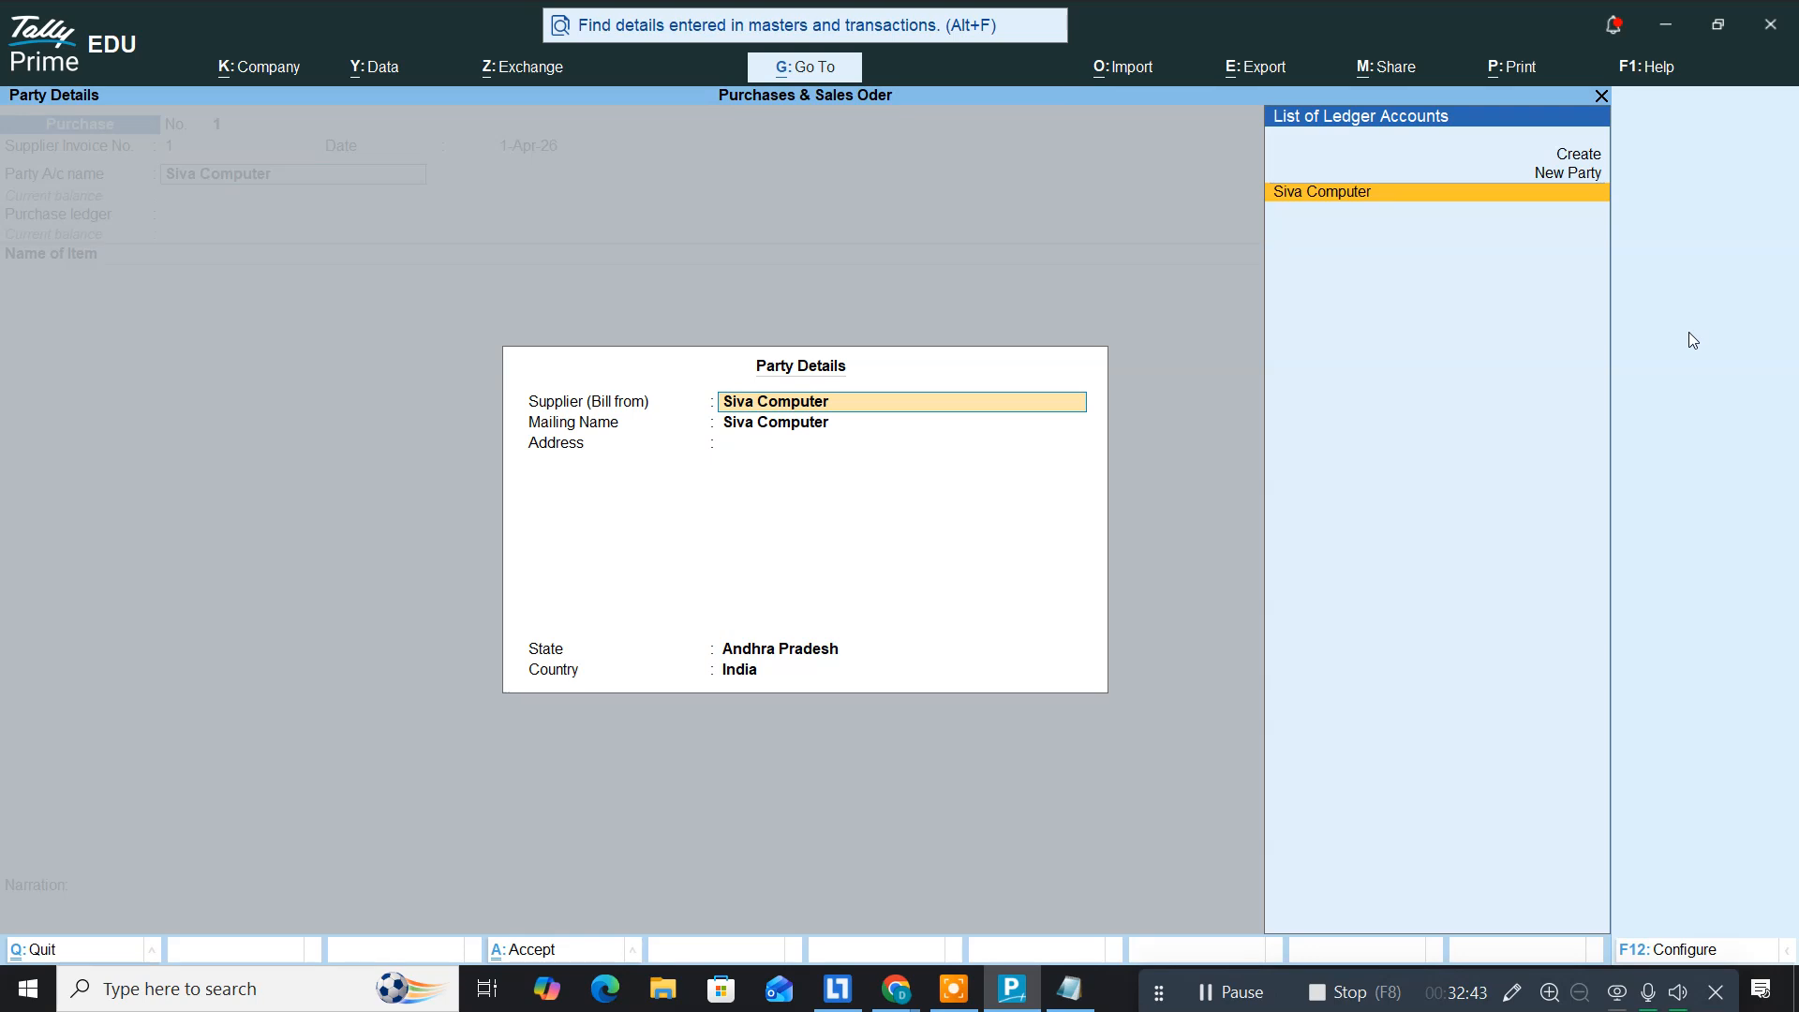
{"action": "key", "text": "ctrl+a"}
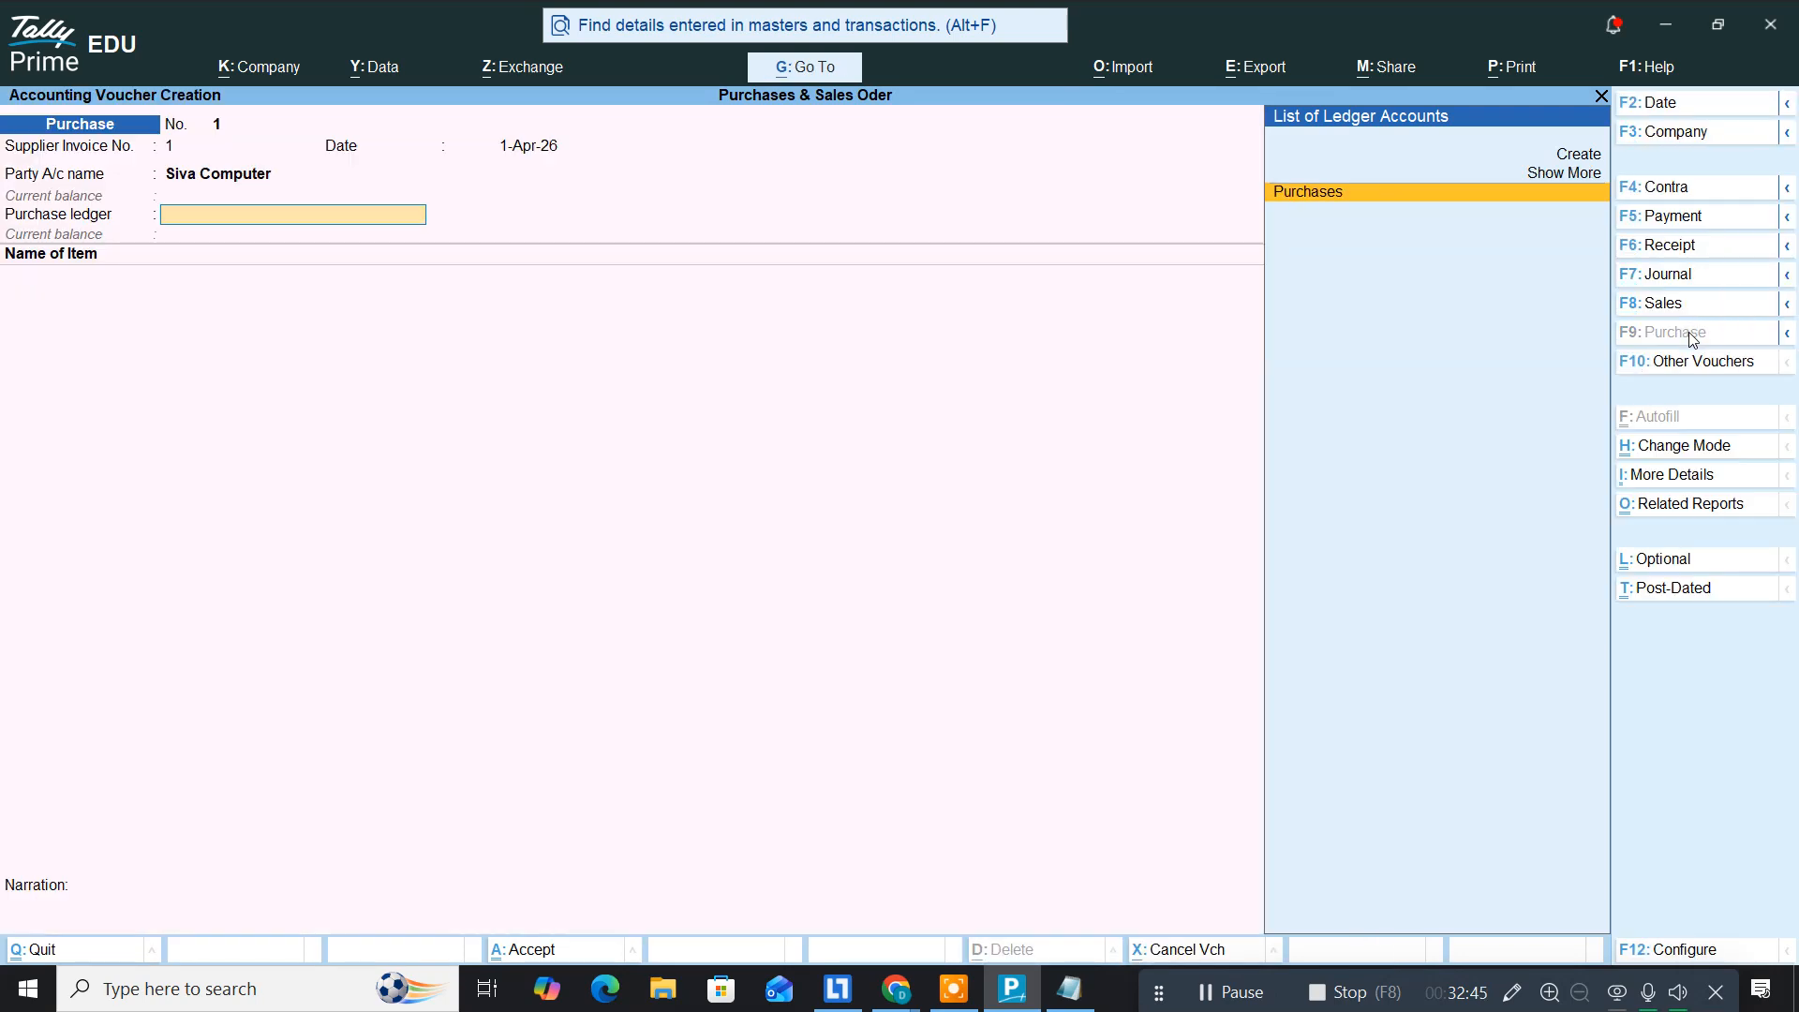
{"action": "type", "text": "Pur"}
{"action": "key", "text": "Return"}
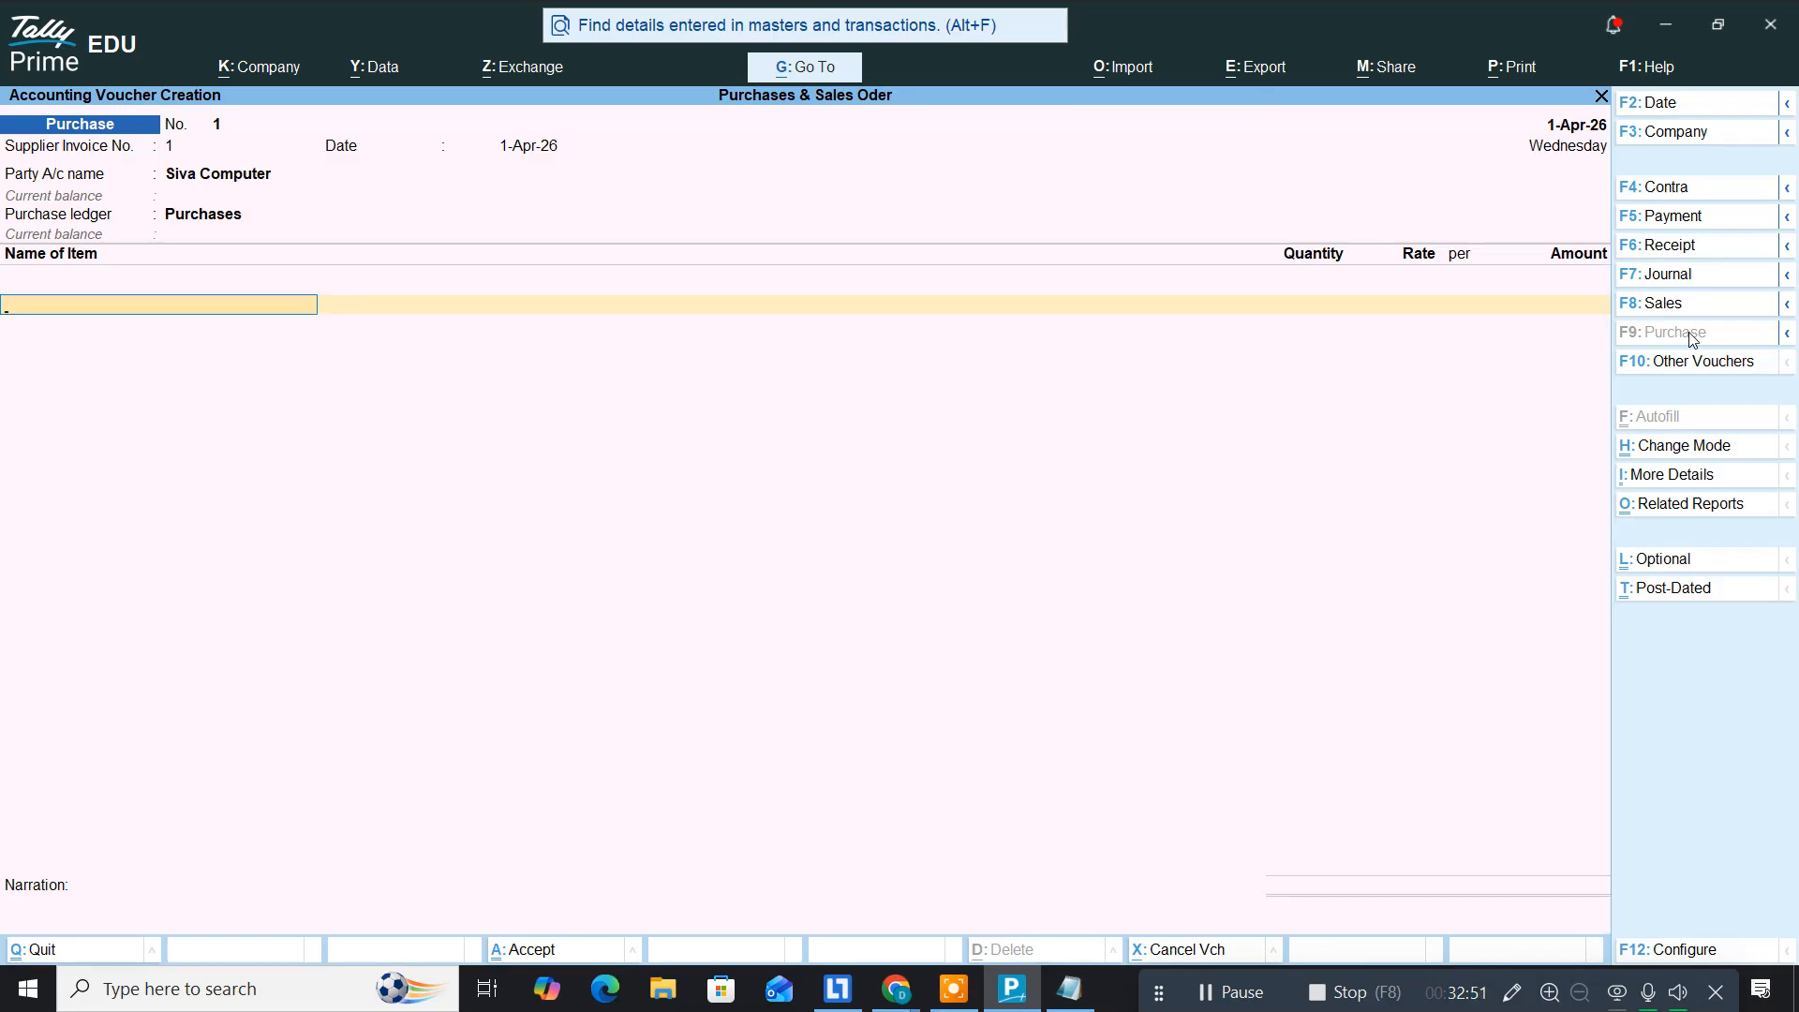
Step: Add Intel I5 12th Gen (8,000) and SSD 1 TB (7,000) against order 1
{"action": "type", "text": "In"}
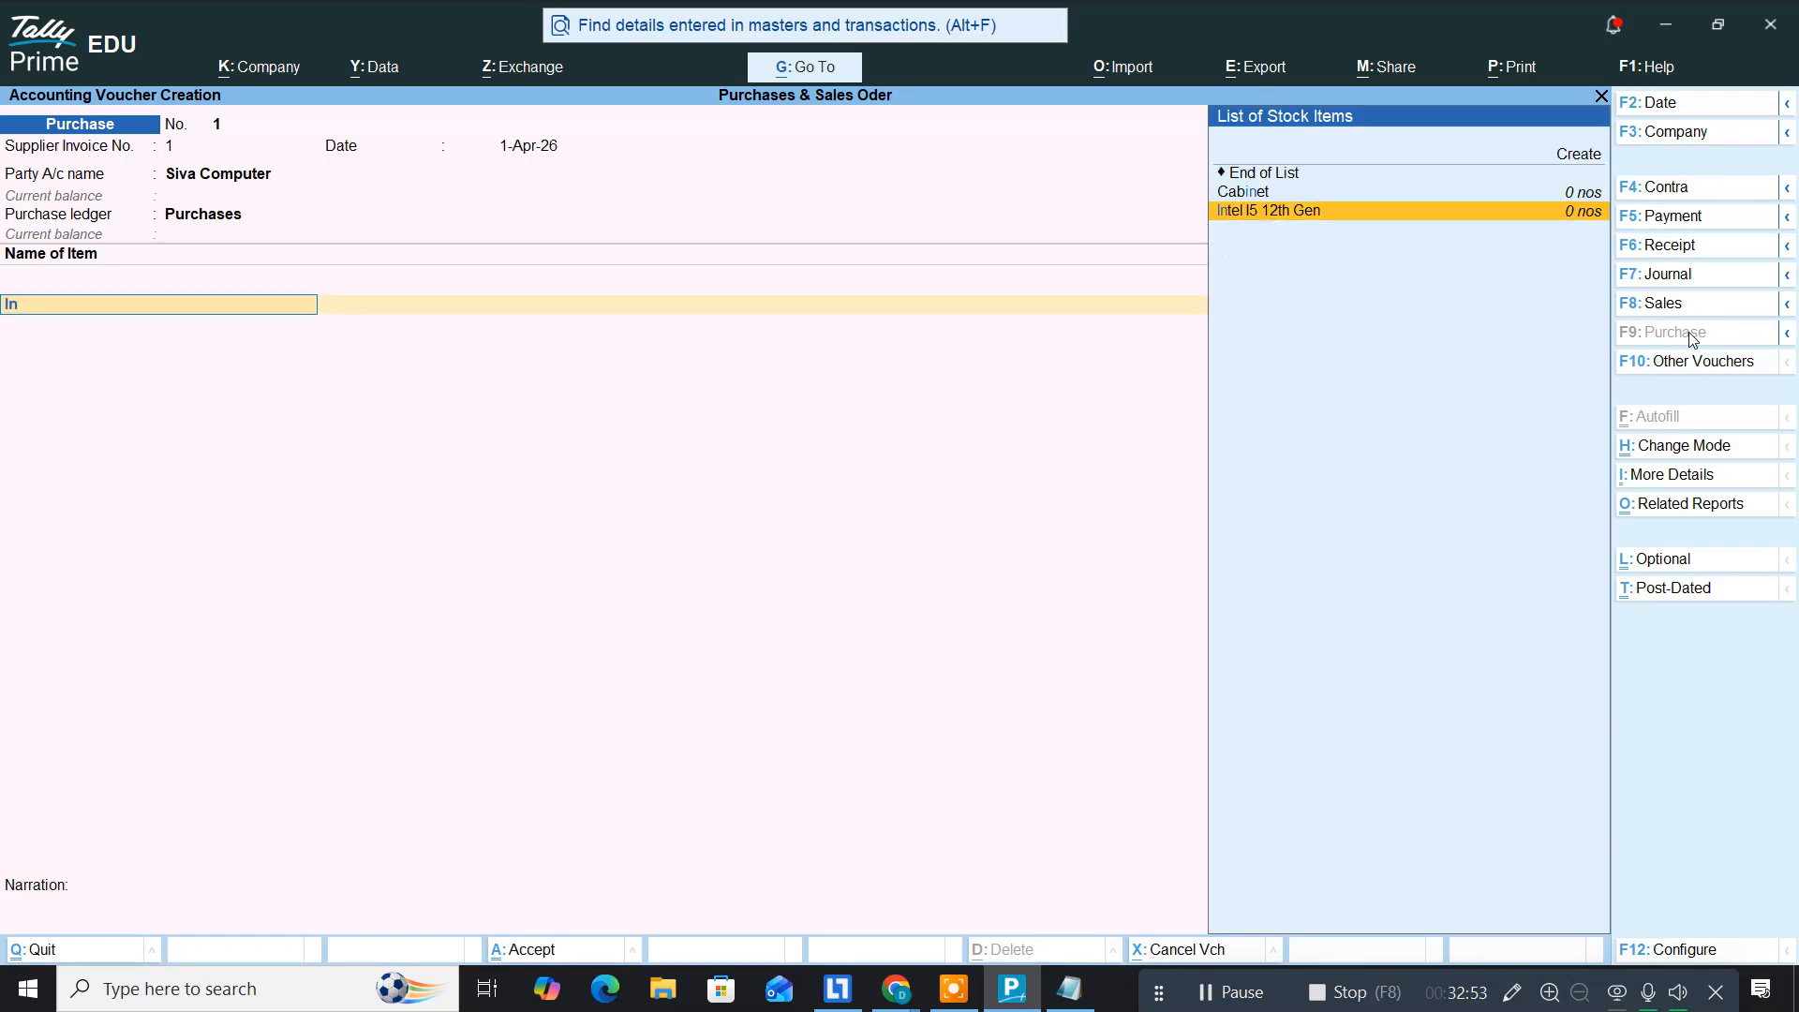
{"action": "key", "text": "Return"}
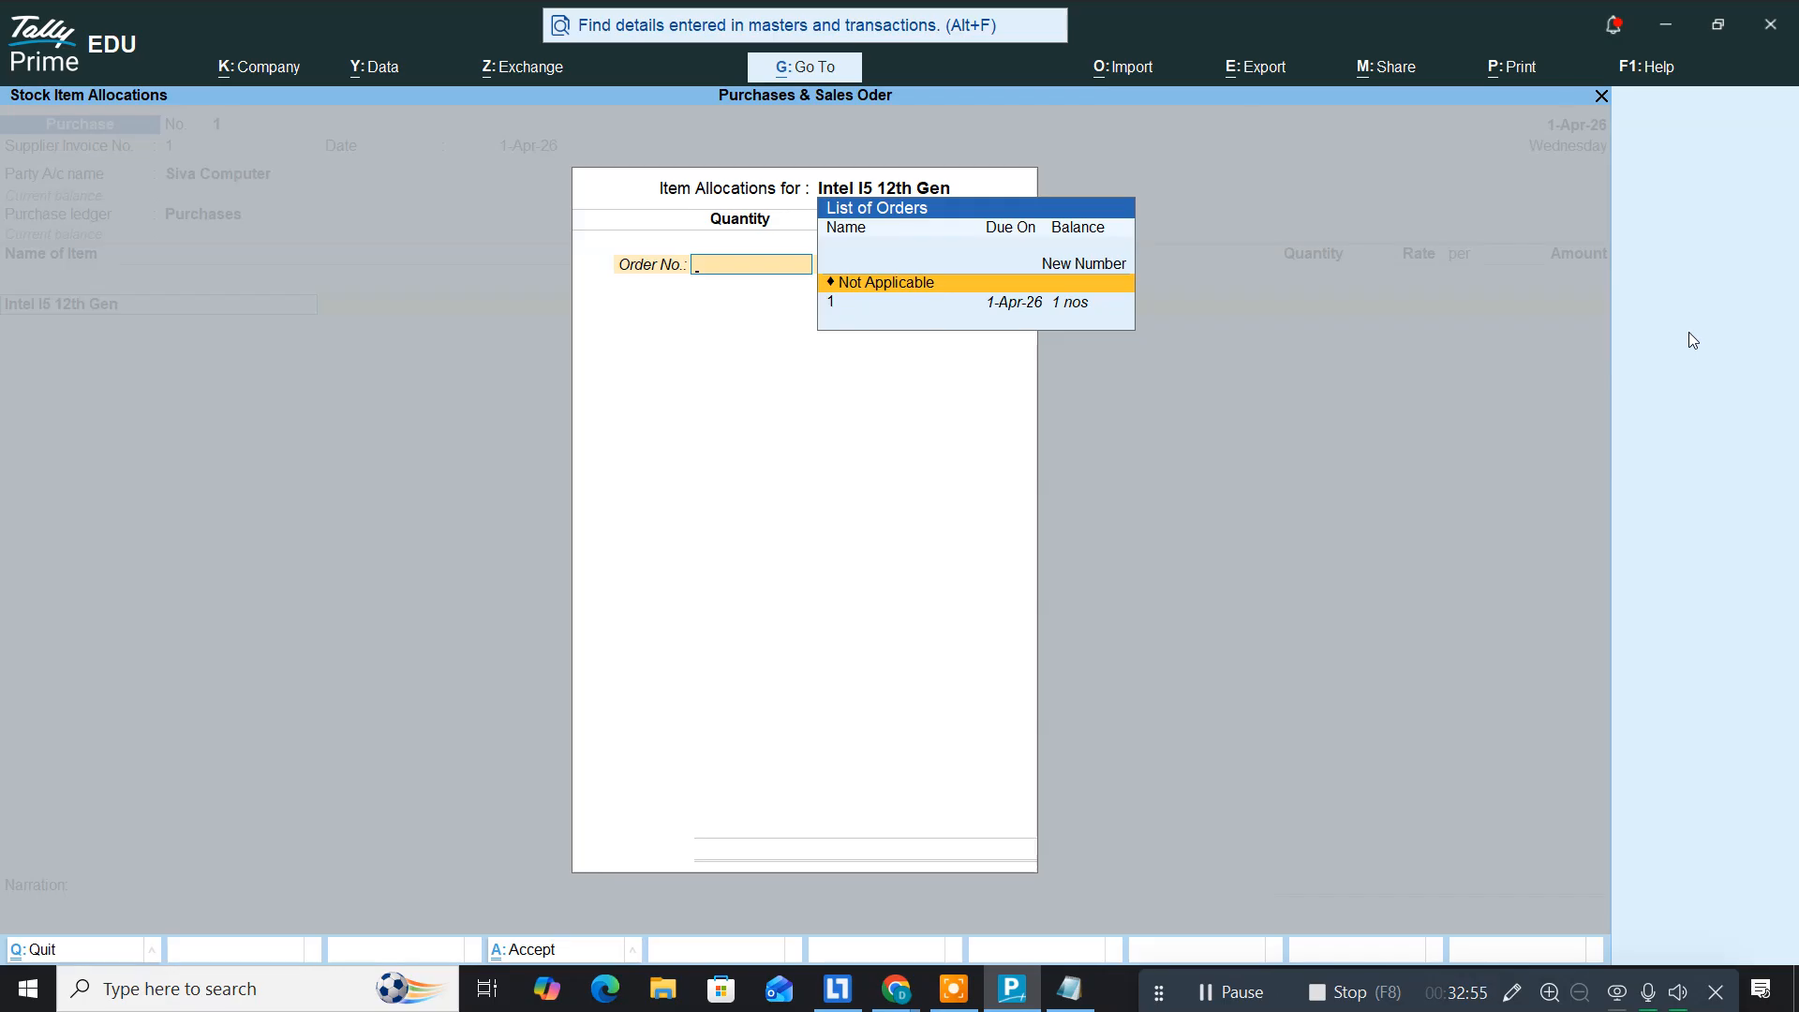
{"action": "key", "text": "Down"}
{"action": "key", "text": "Return"}
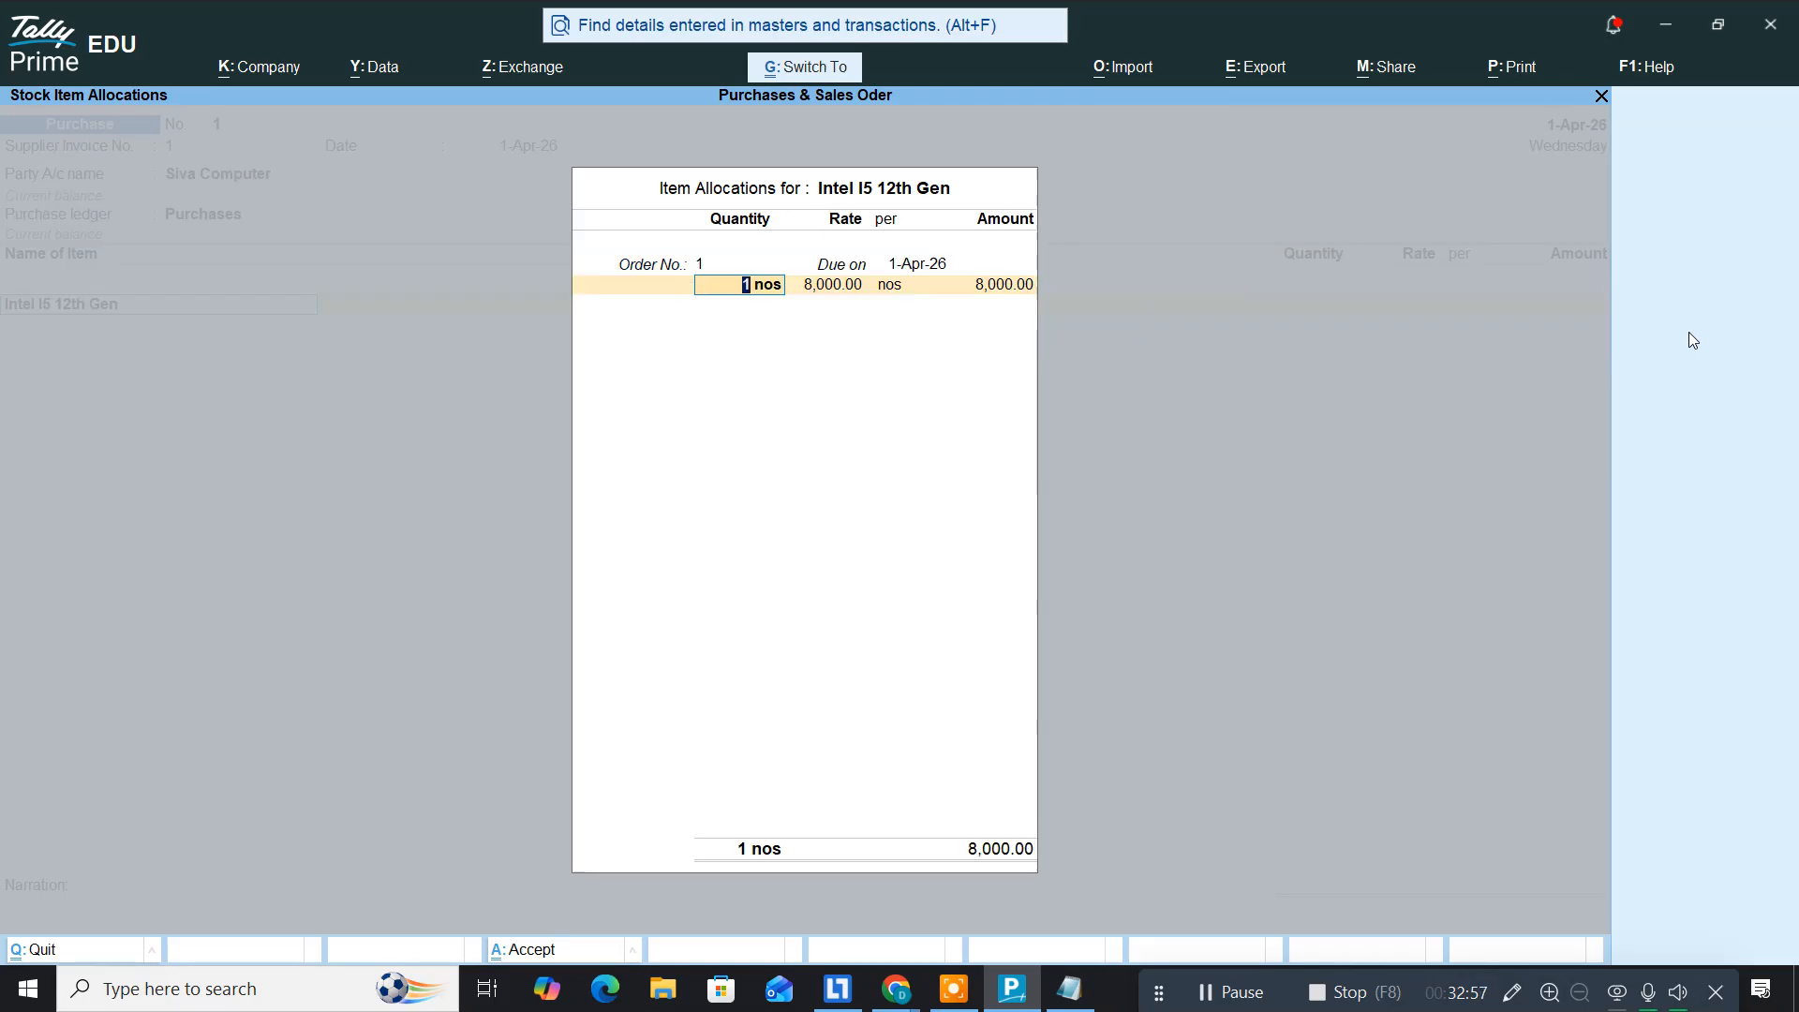
{"action": "key", "text": "ctrl+a"}
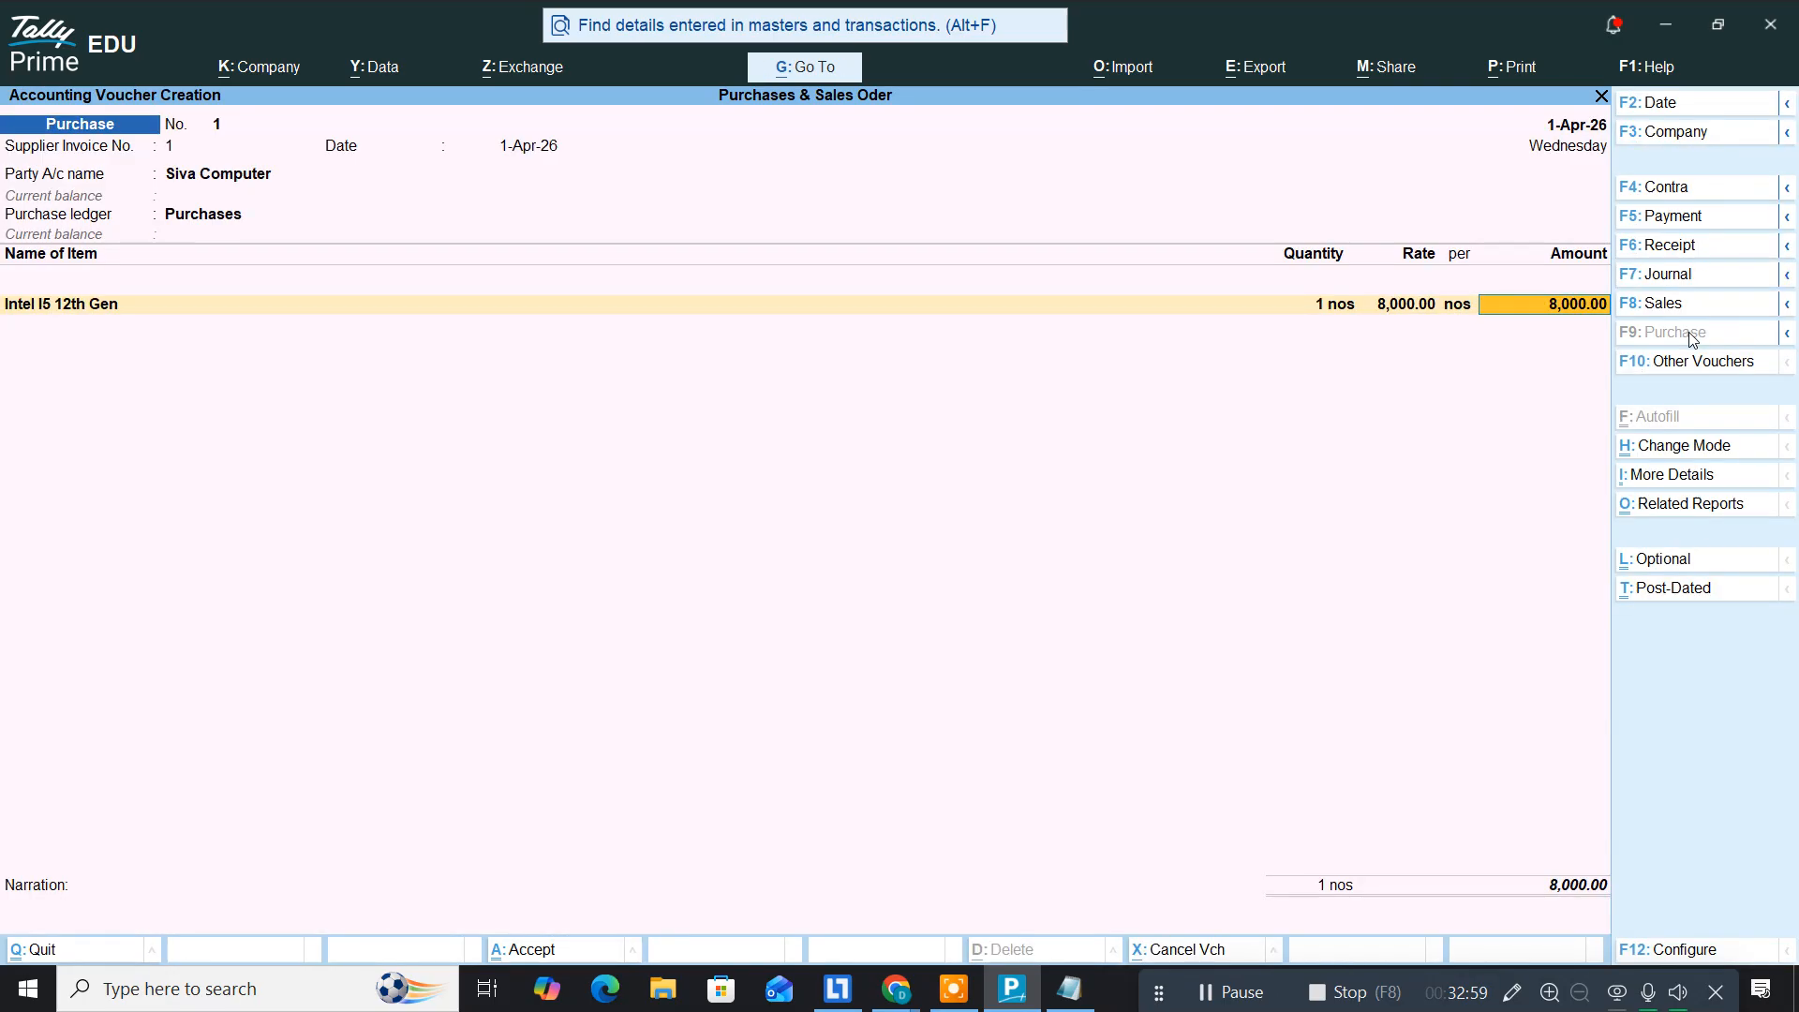
{"action": "key", "text": "Return"}
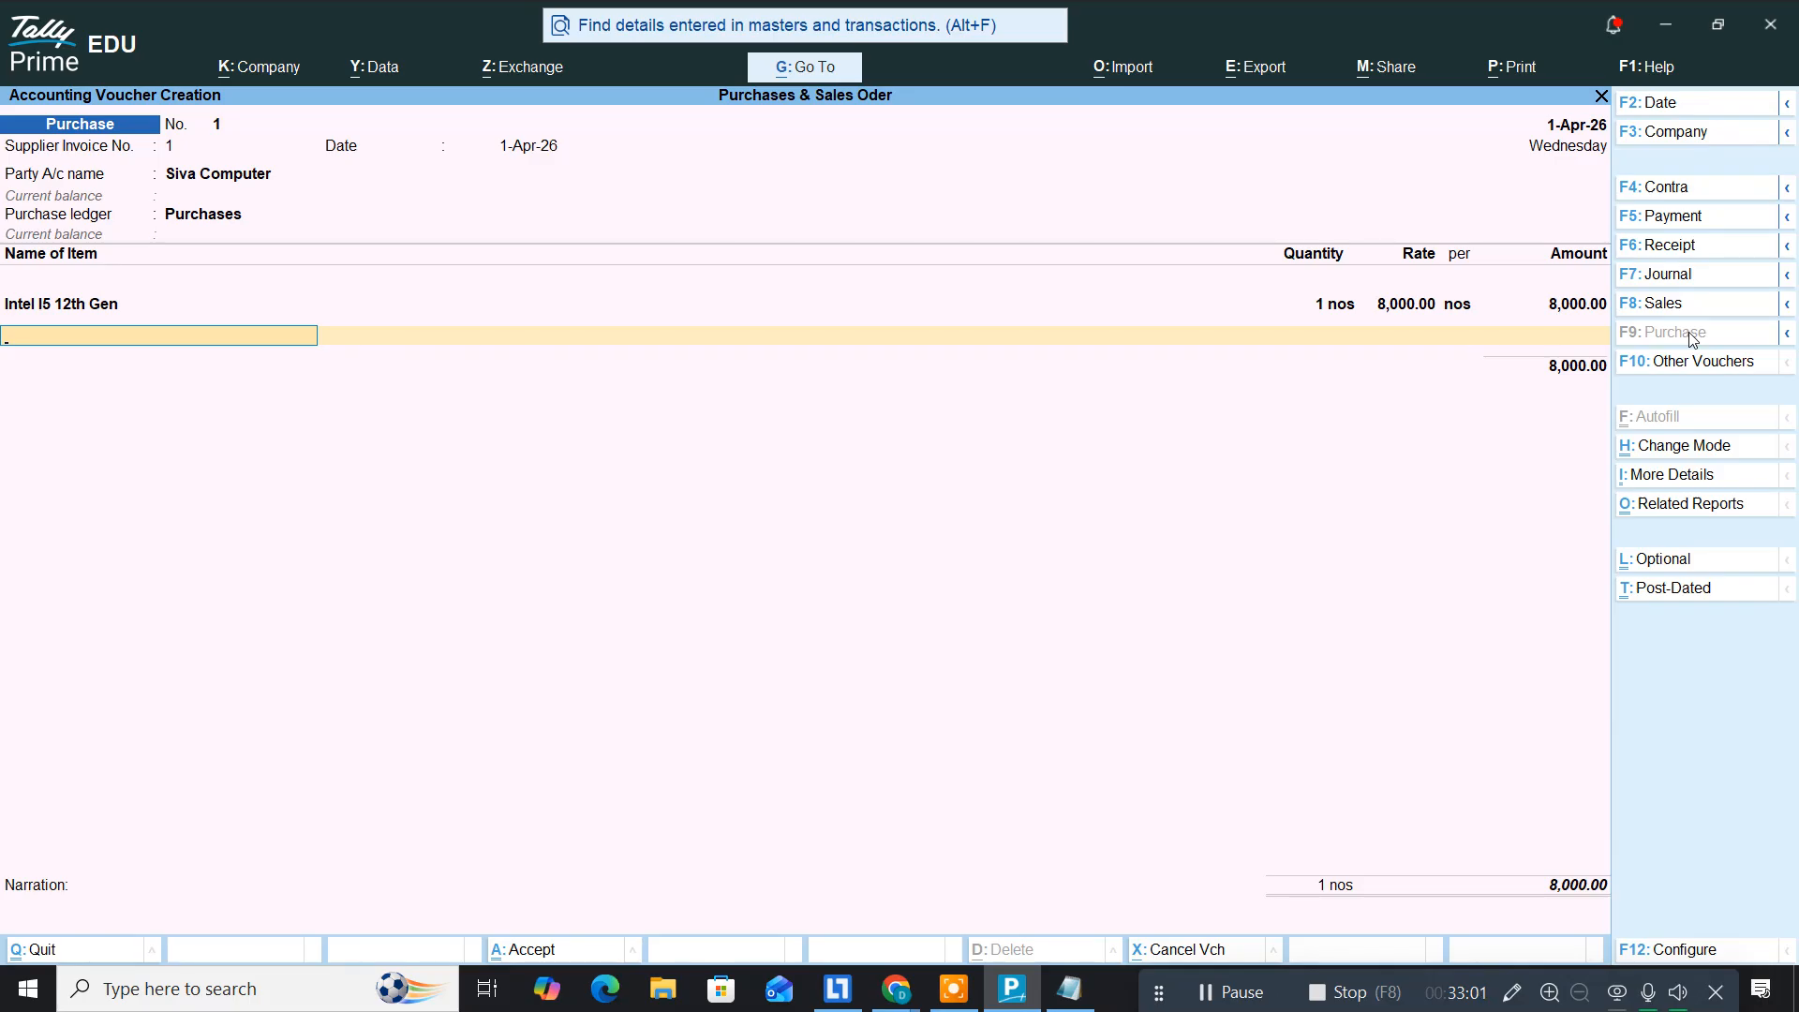
{"action": "type", "text": "SSd"}
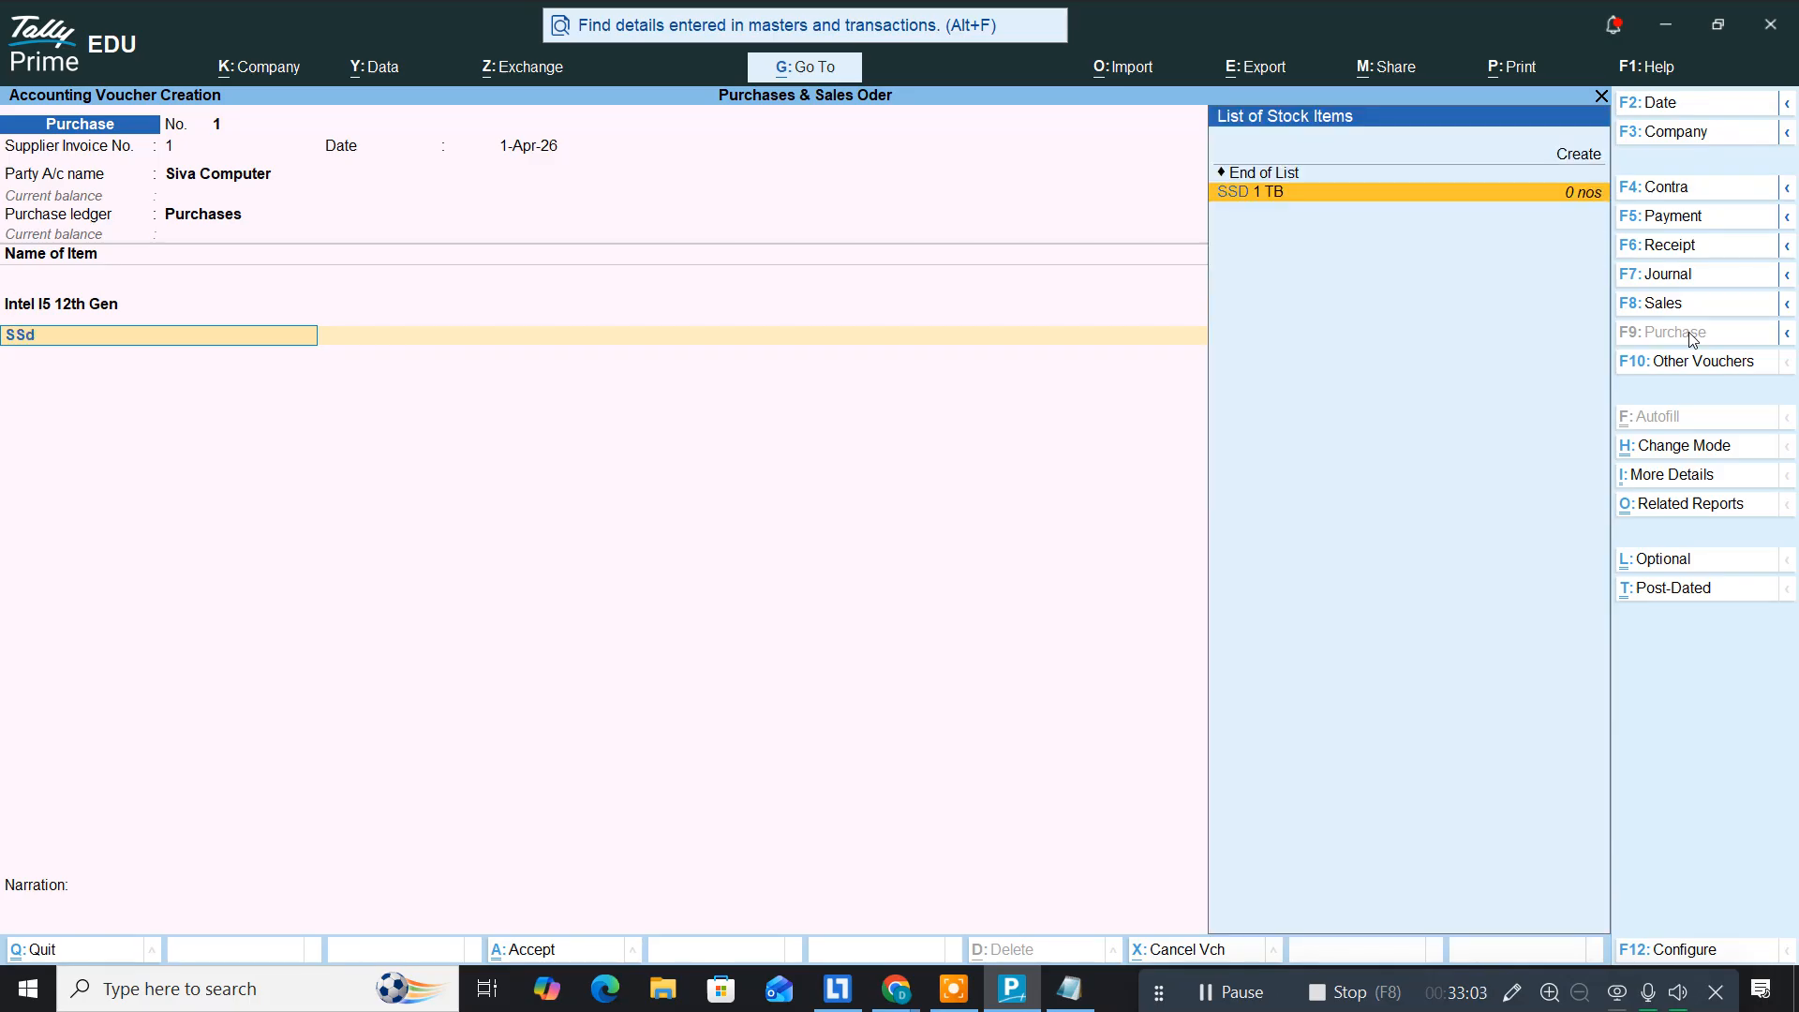
{"action": "key", "text": "Return"}
{"action": "key", "text": "Down"}
{"action": "key", "text": "Return"}
{"action": "key", "text": "ctrl+a"}
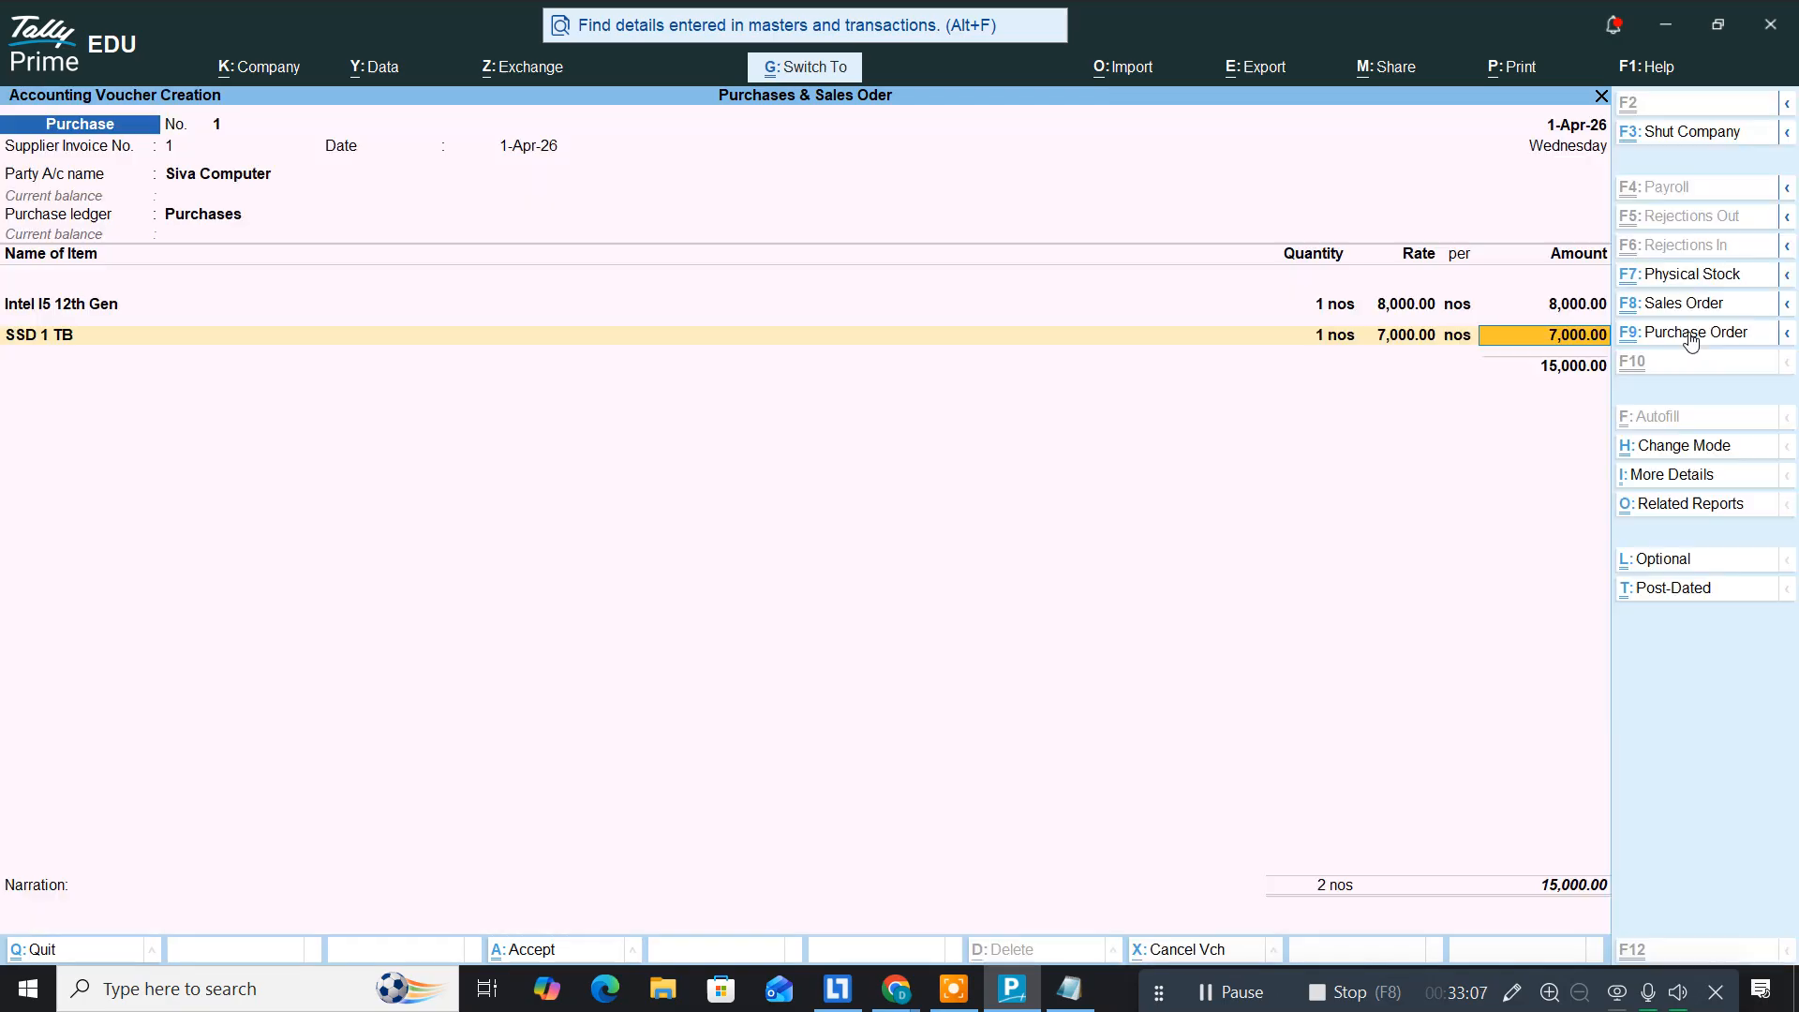
{"action": "key", "text": "Return"}
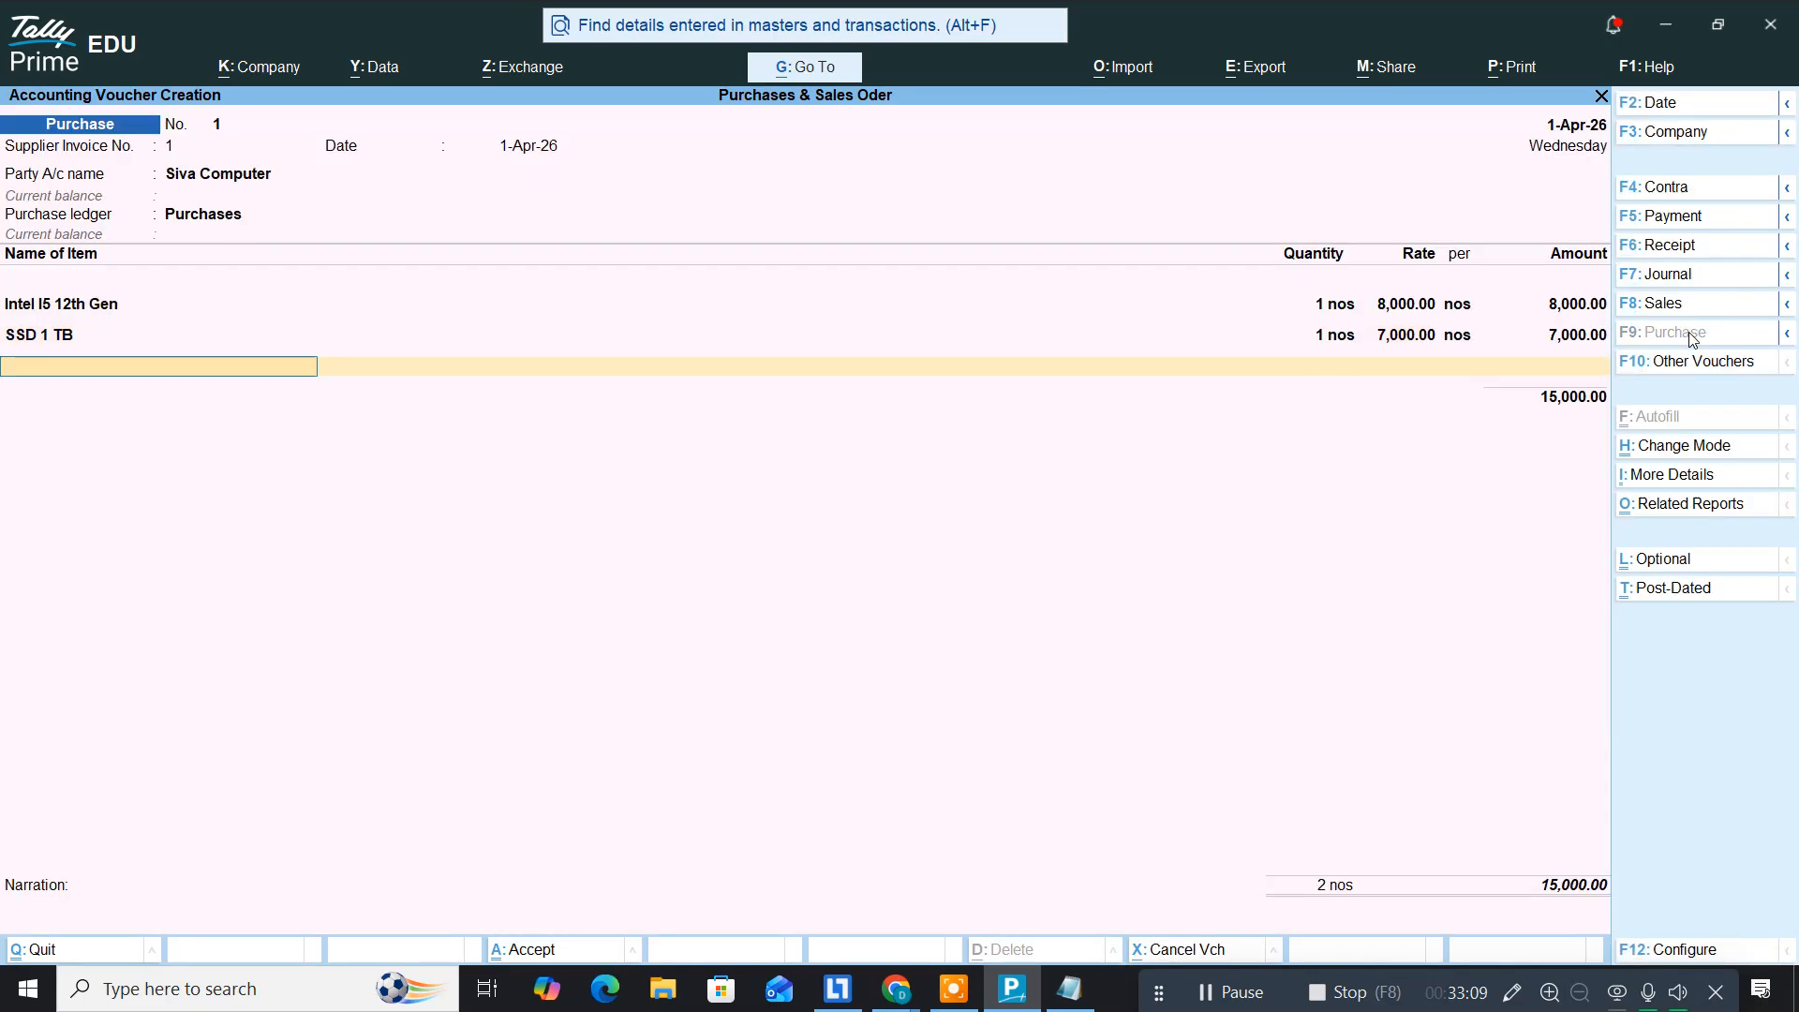
Step: Add DDR 3 16GB (12,000) and Graphics Card (15,000) against order 1
{"action": "type", "text": "DD"}
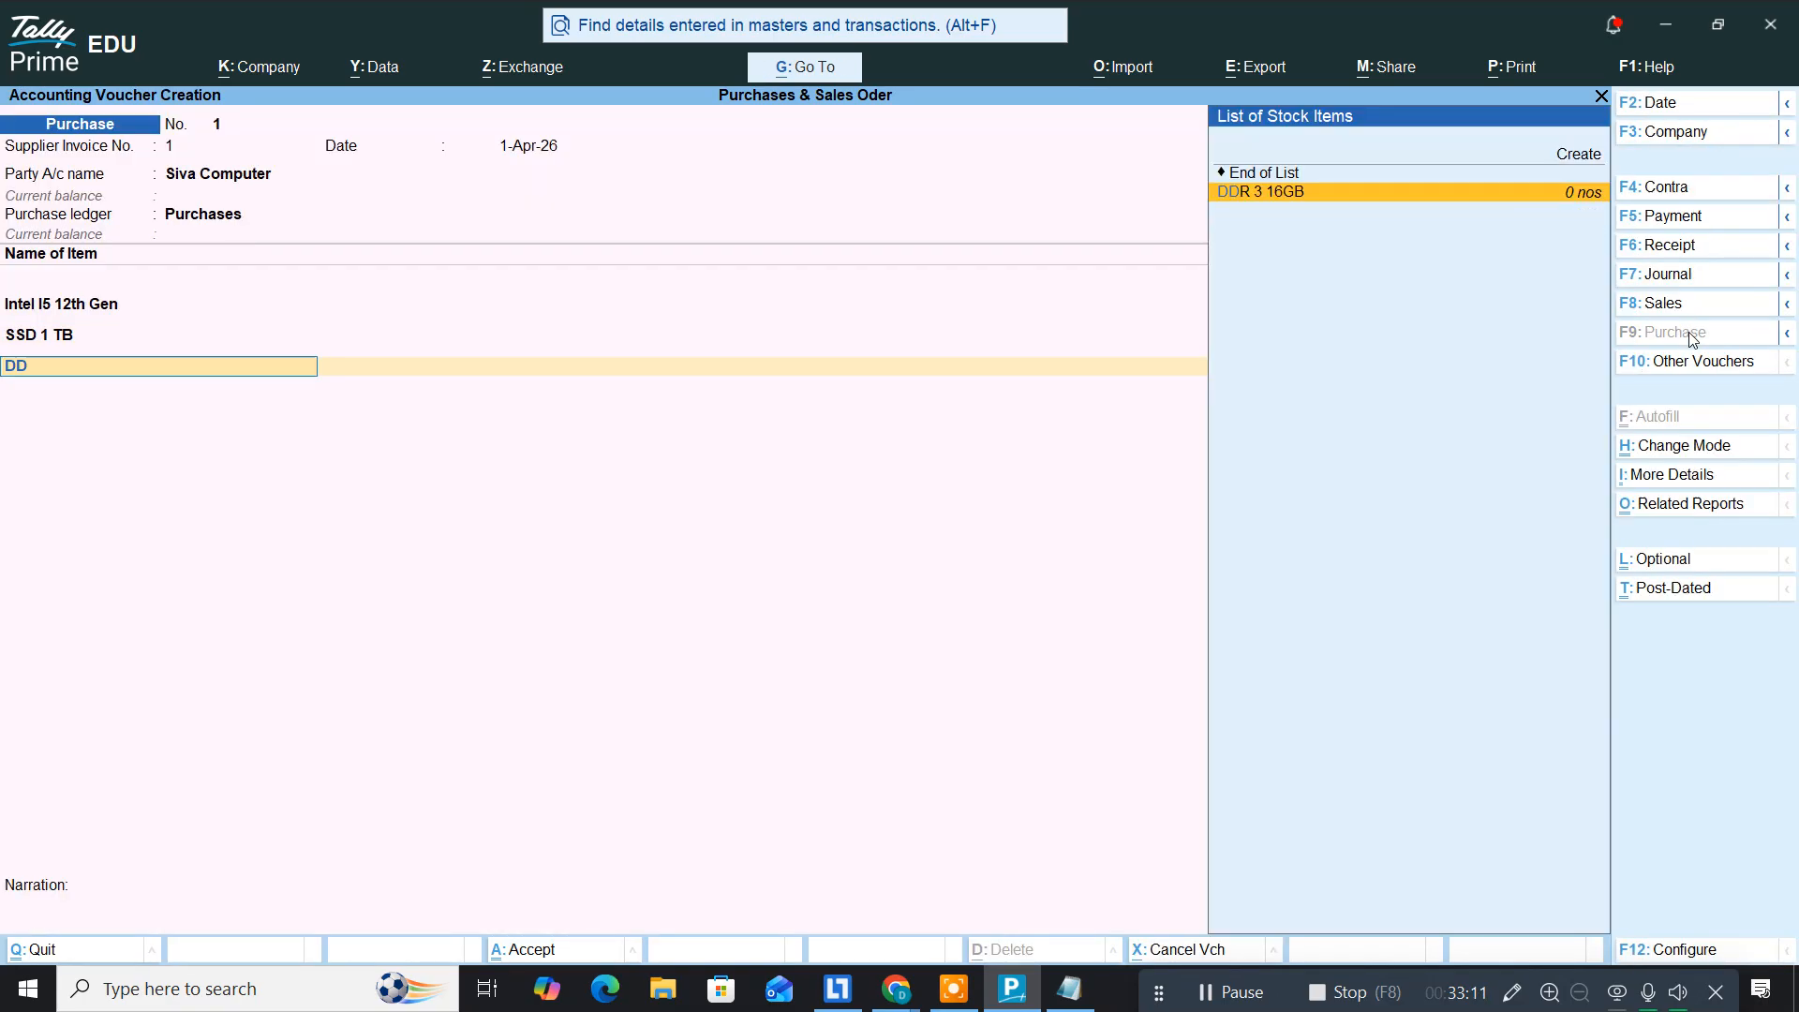
{"action": "key", "text": "Return"}
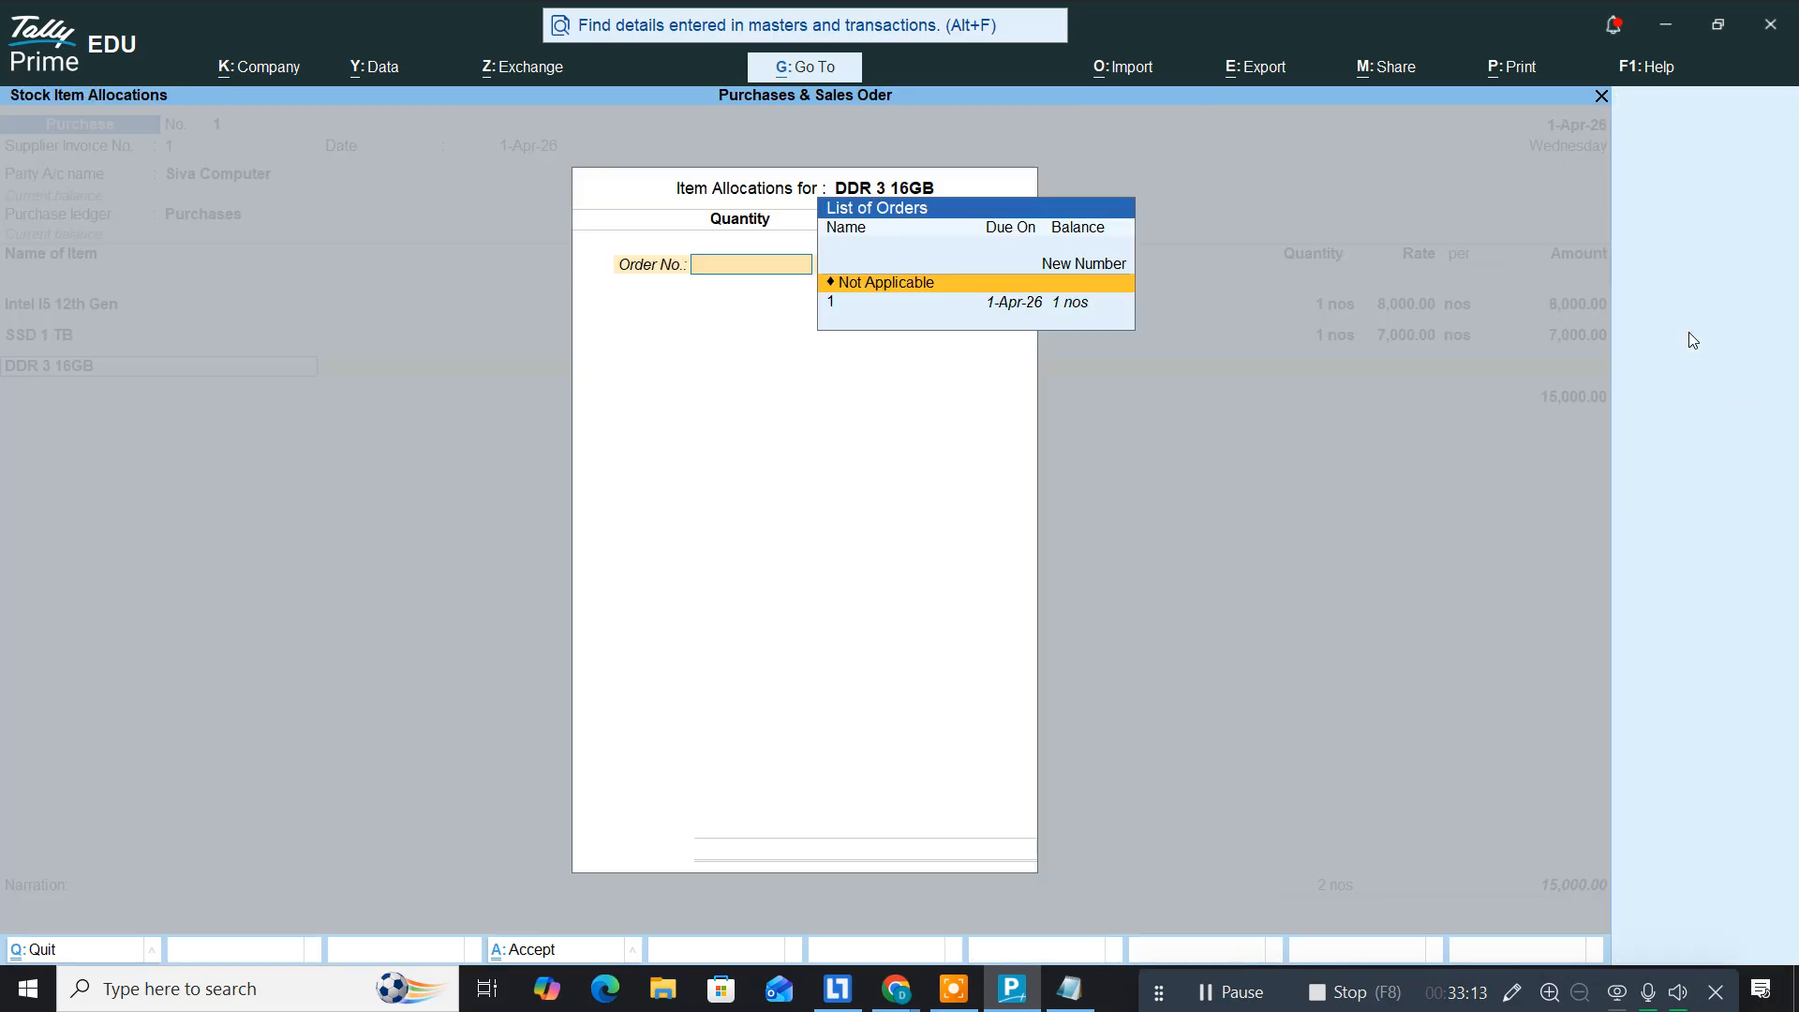
{"action": "key", "text": "Down"}
{"action": "key", "text": "Return"}
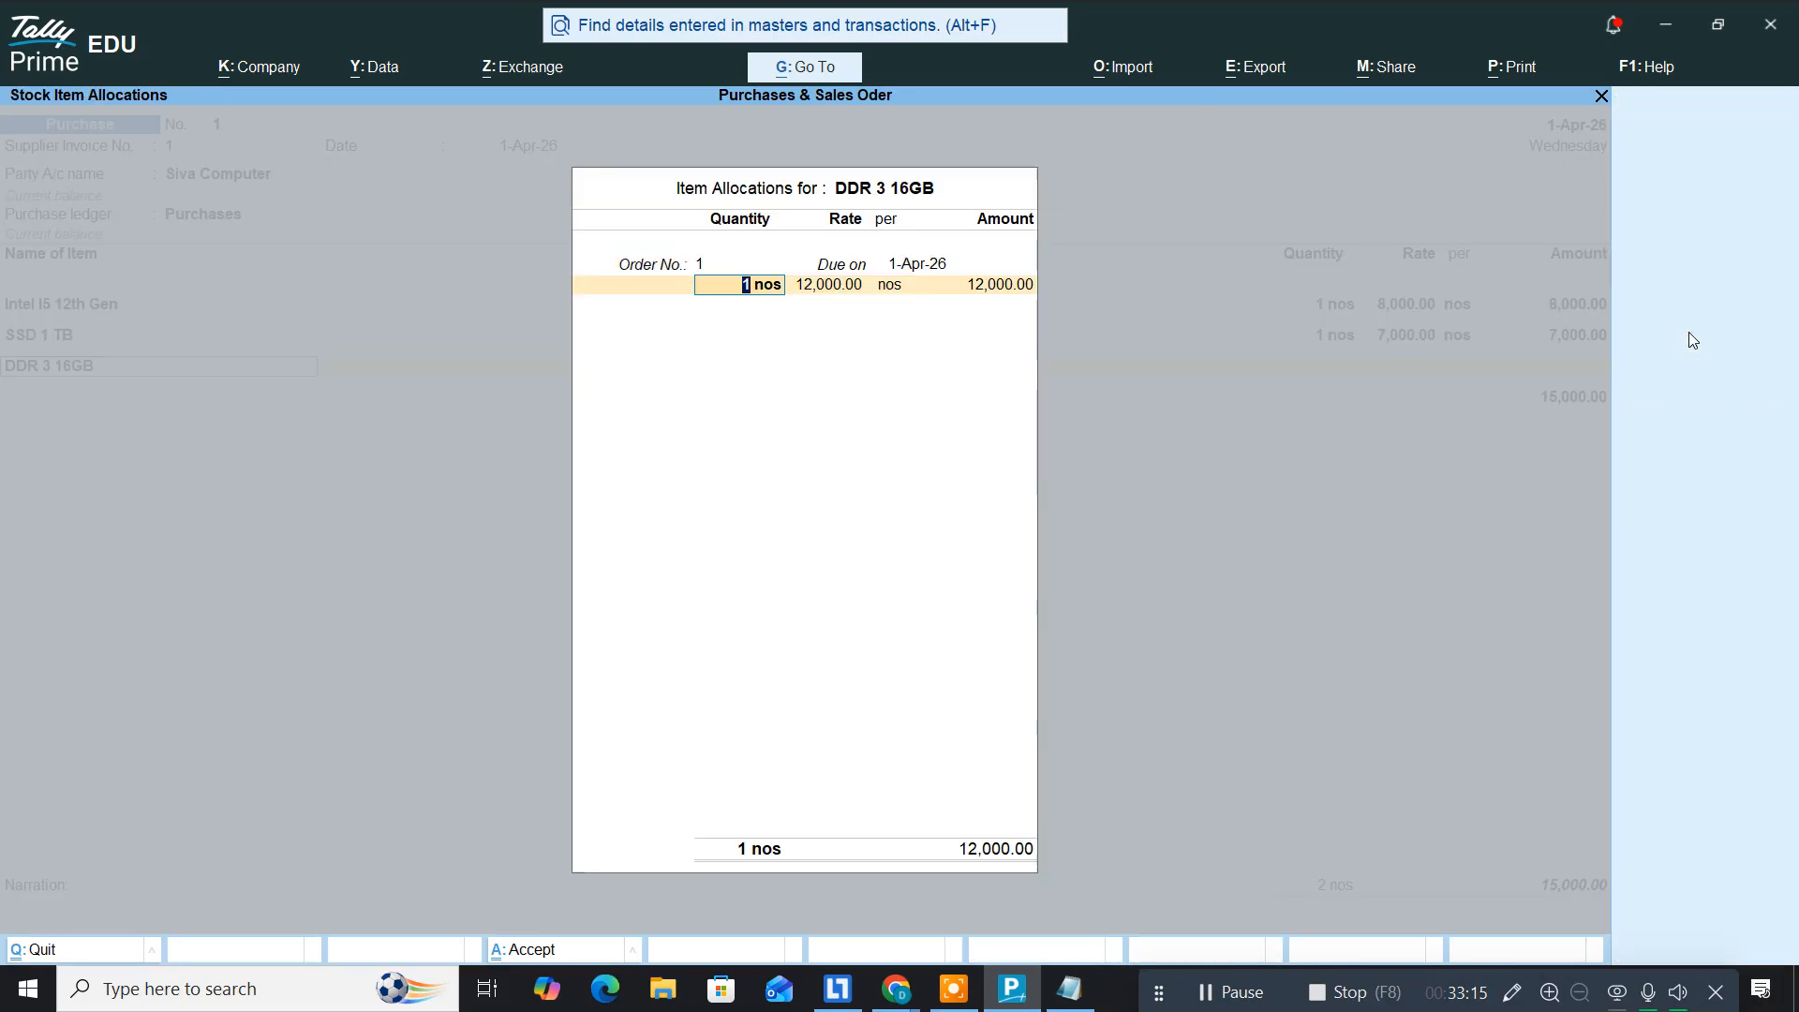
{"action": "key", "text": "ctrl+a"}
{"action": "key", "text": "Return"}
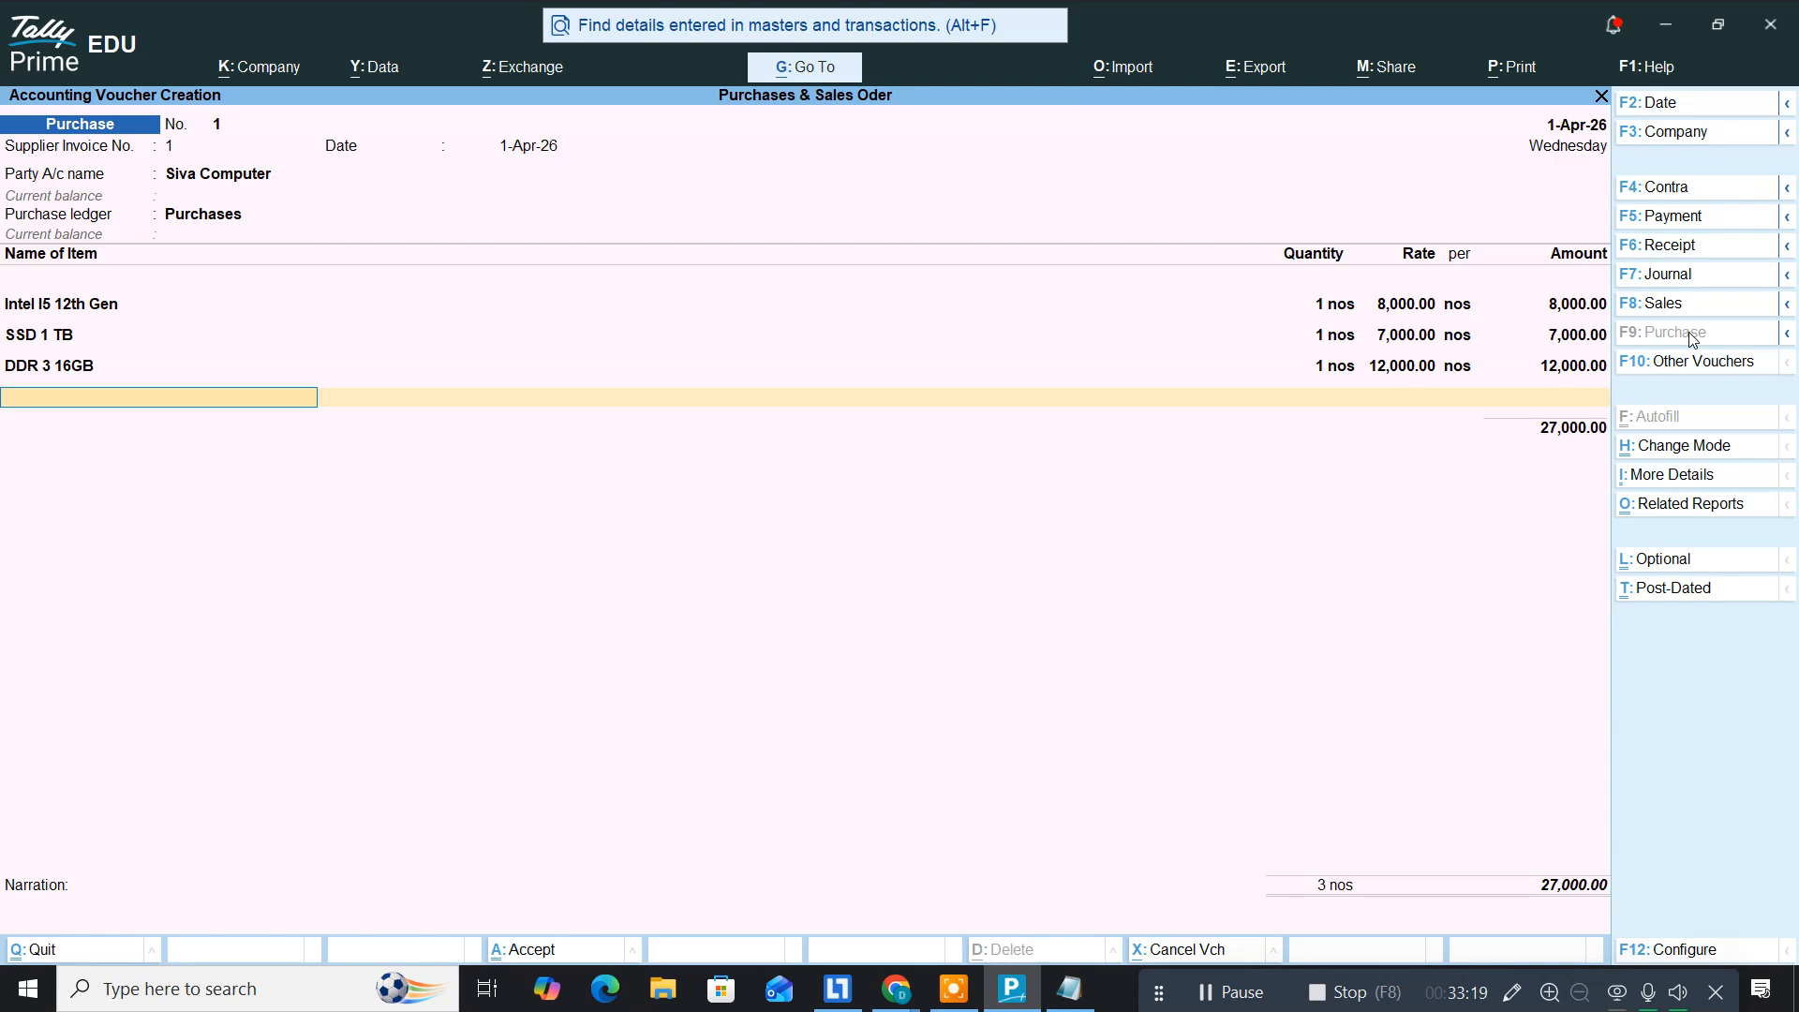
{"action": "type", "text": "Grap"}
{"action": "key", "text": "Return"}
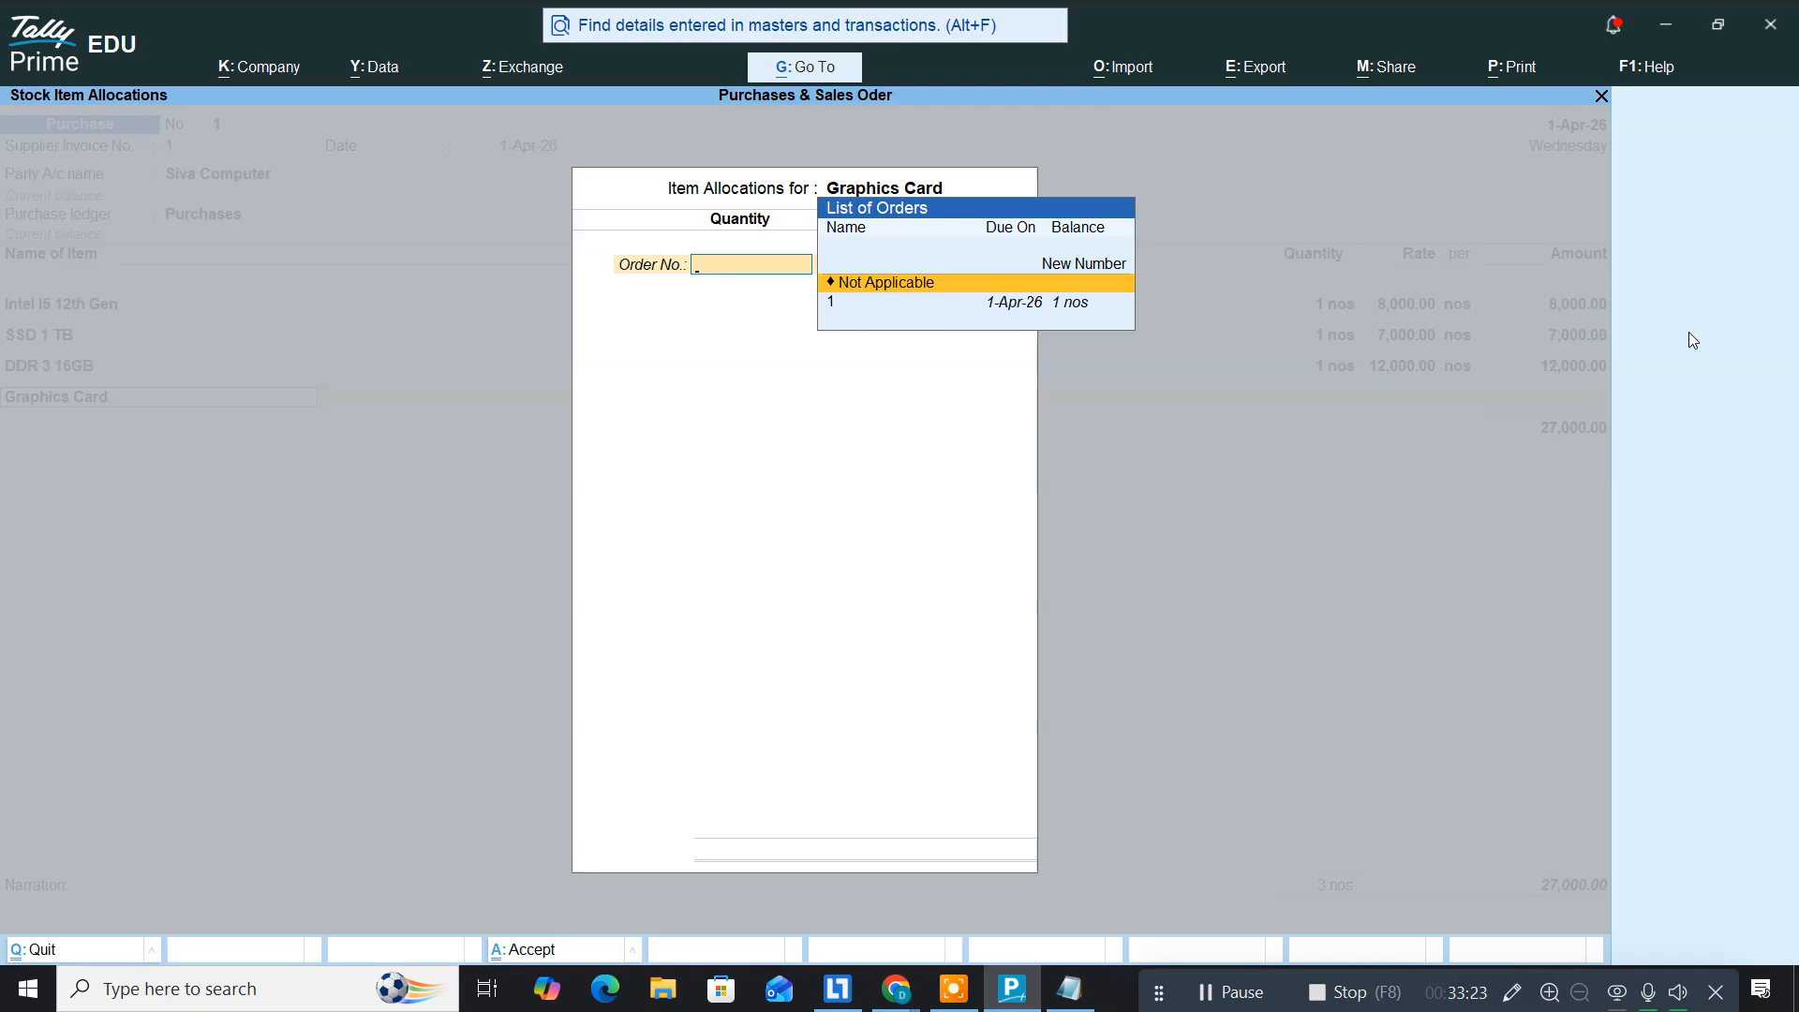
{"action": "key", "text": "Down"}
{"action": "key", "text": "Return"}
{"action": "key", "text": "Return"}
{"action": "key", "text": "Return"}
{"action": "key", "text": "Return"}
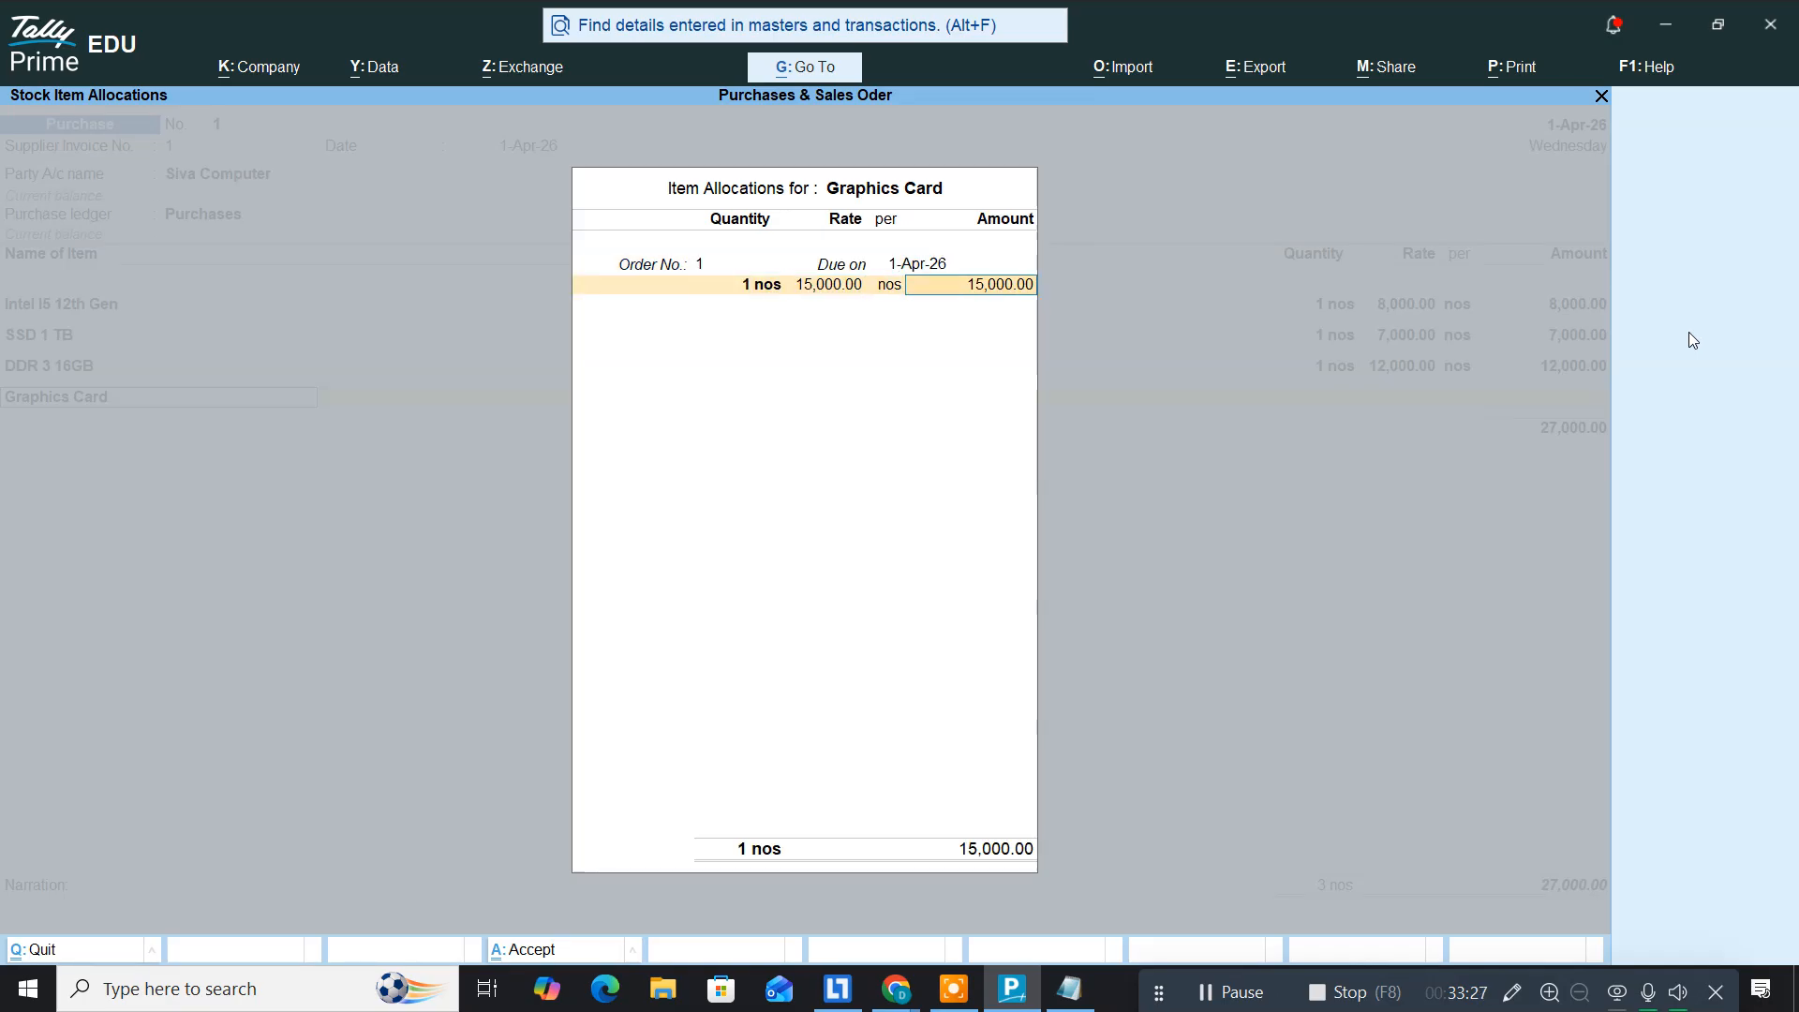
{"action": "key", "text": "Return"}
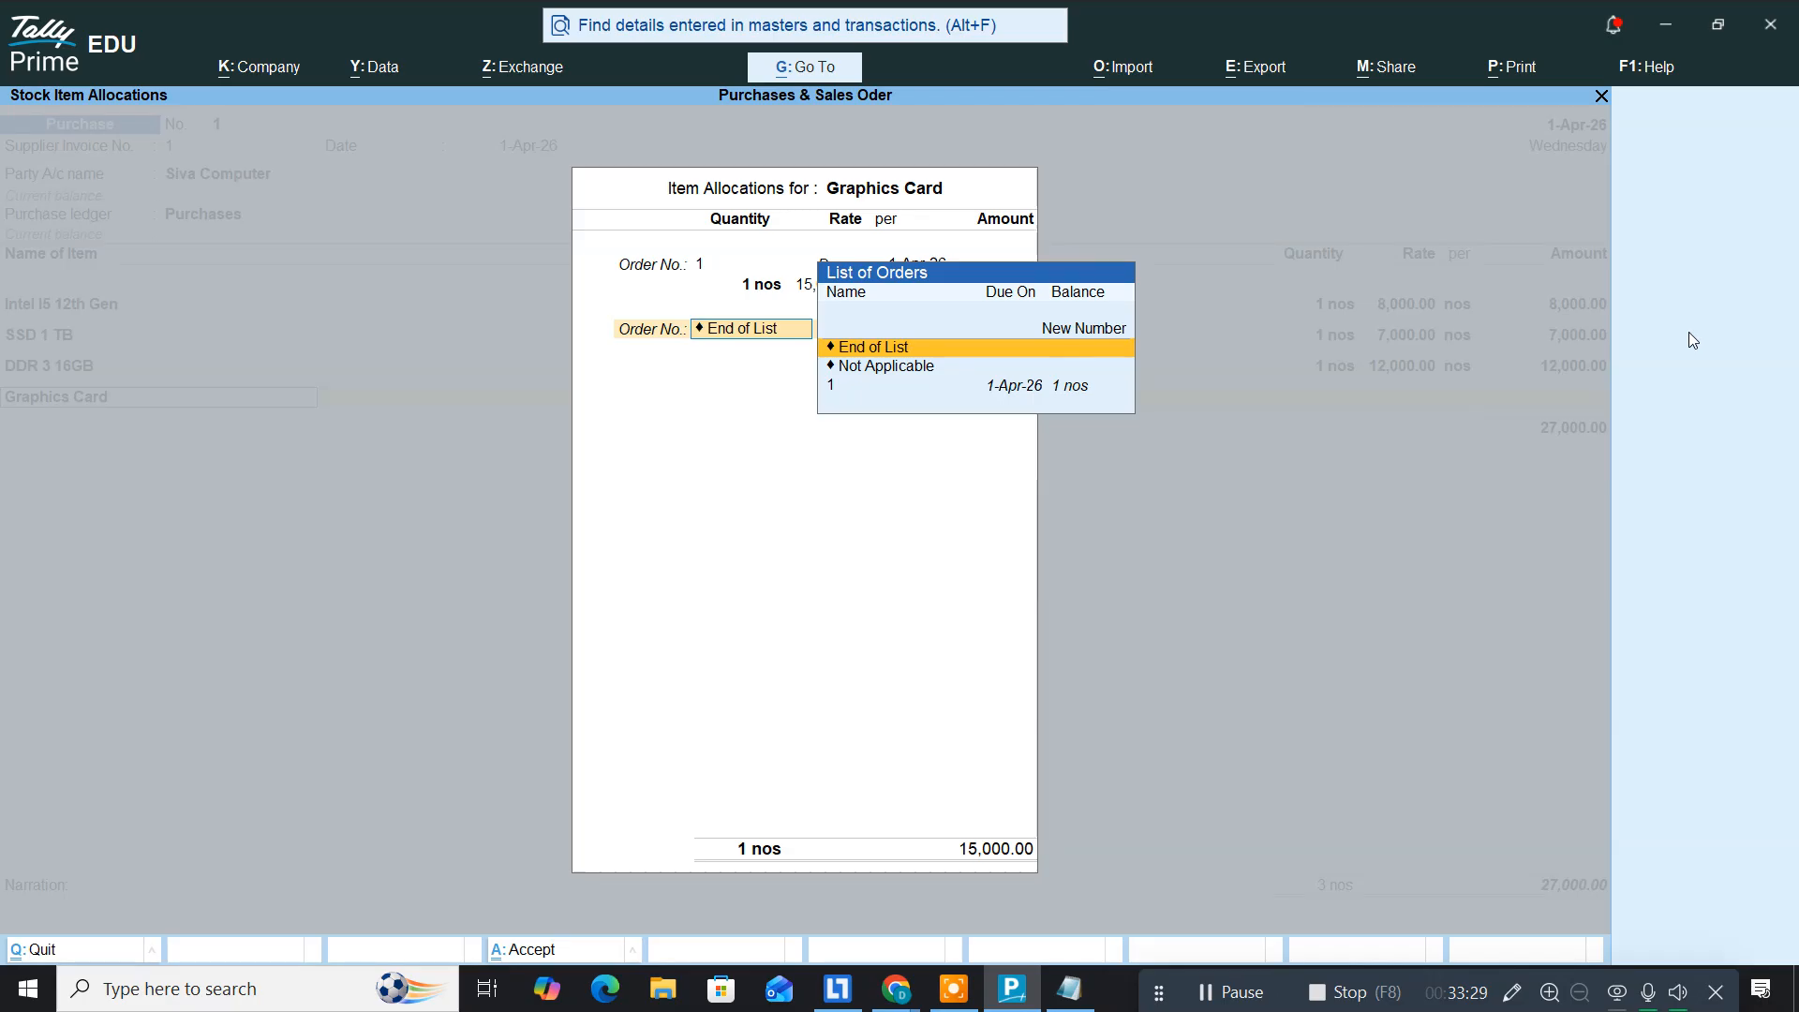
{"action": "key", "text": "Return"}
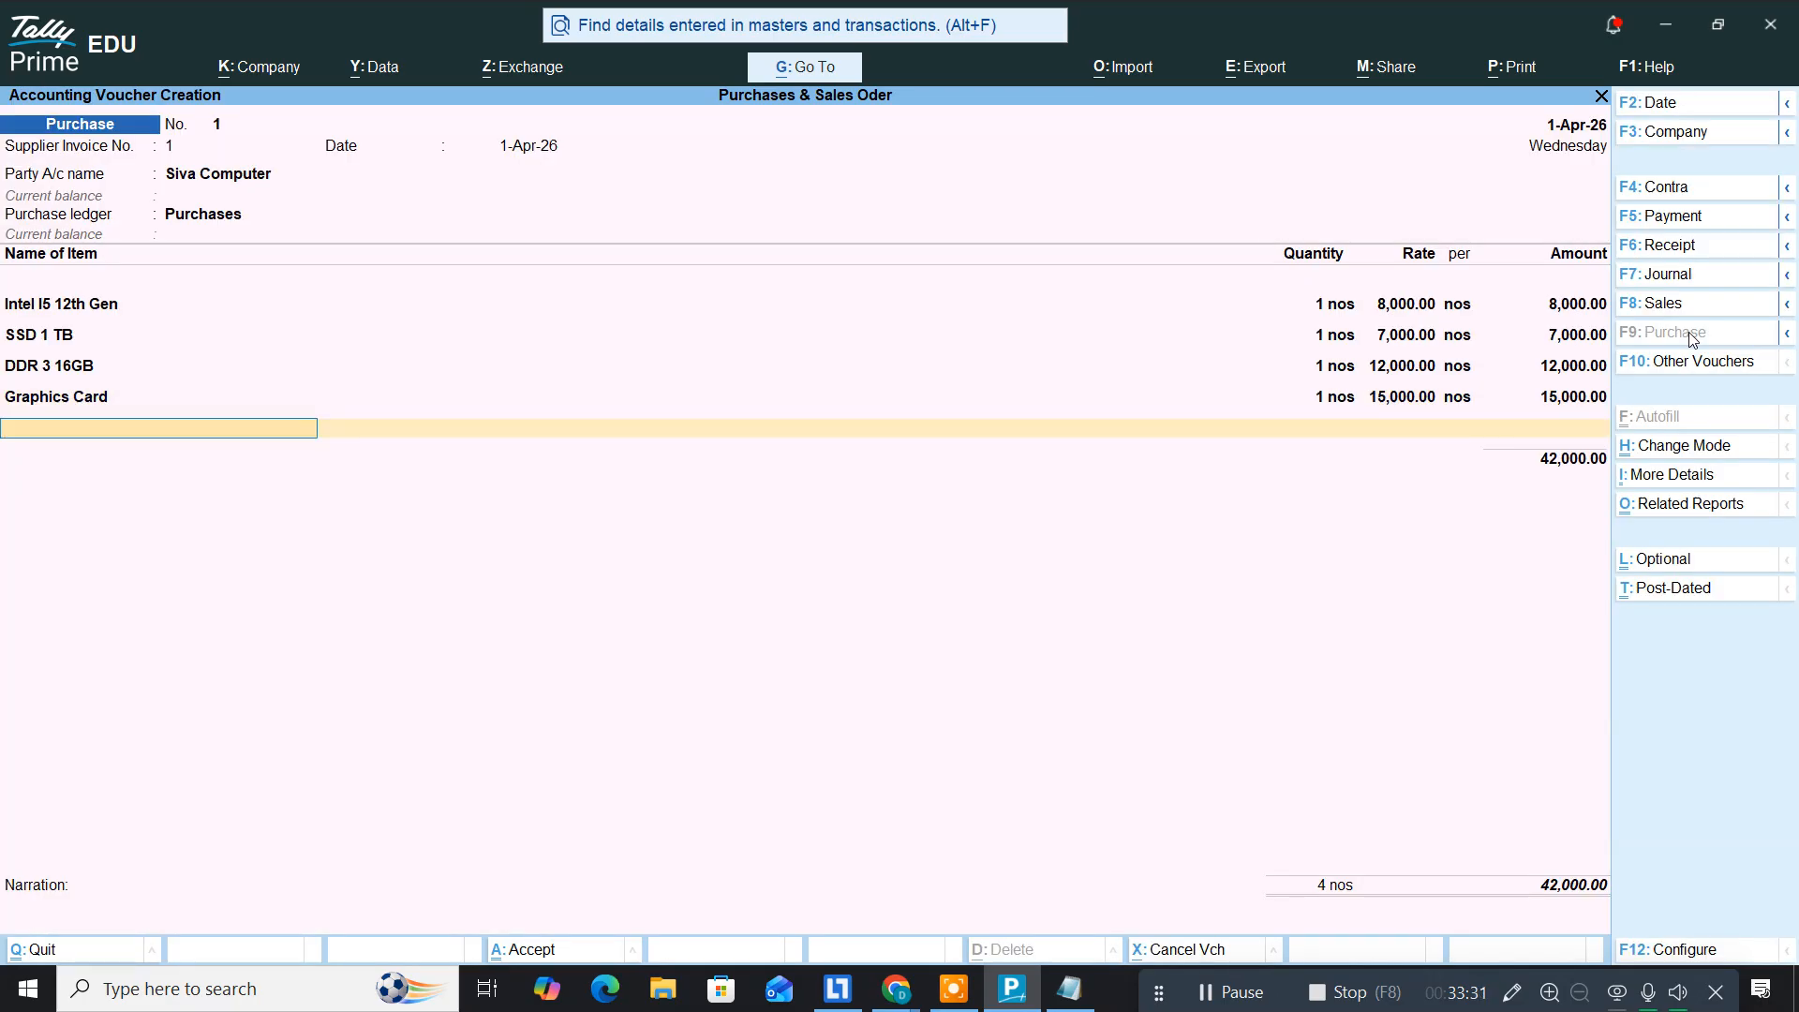
Step: Add TVS Keyboard (450) and Optical Mouse (650) against order 1, totalling 43,100.00
{"action": "type", "text": "Tvs"}
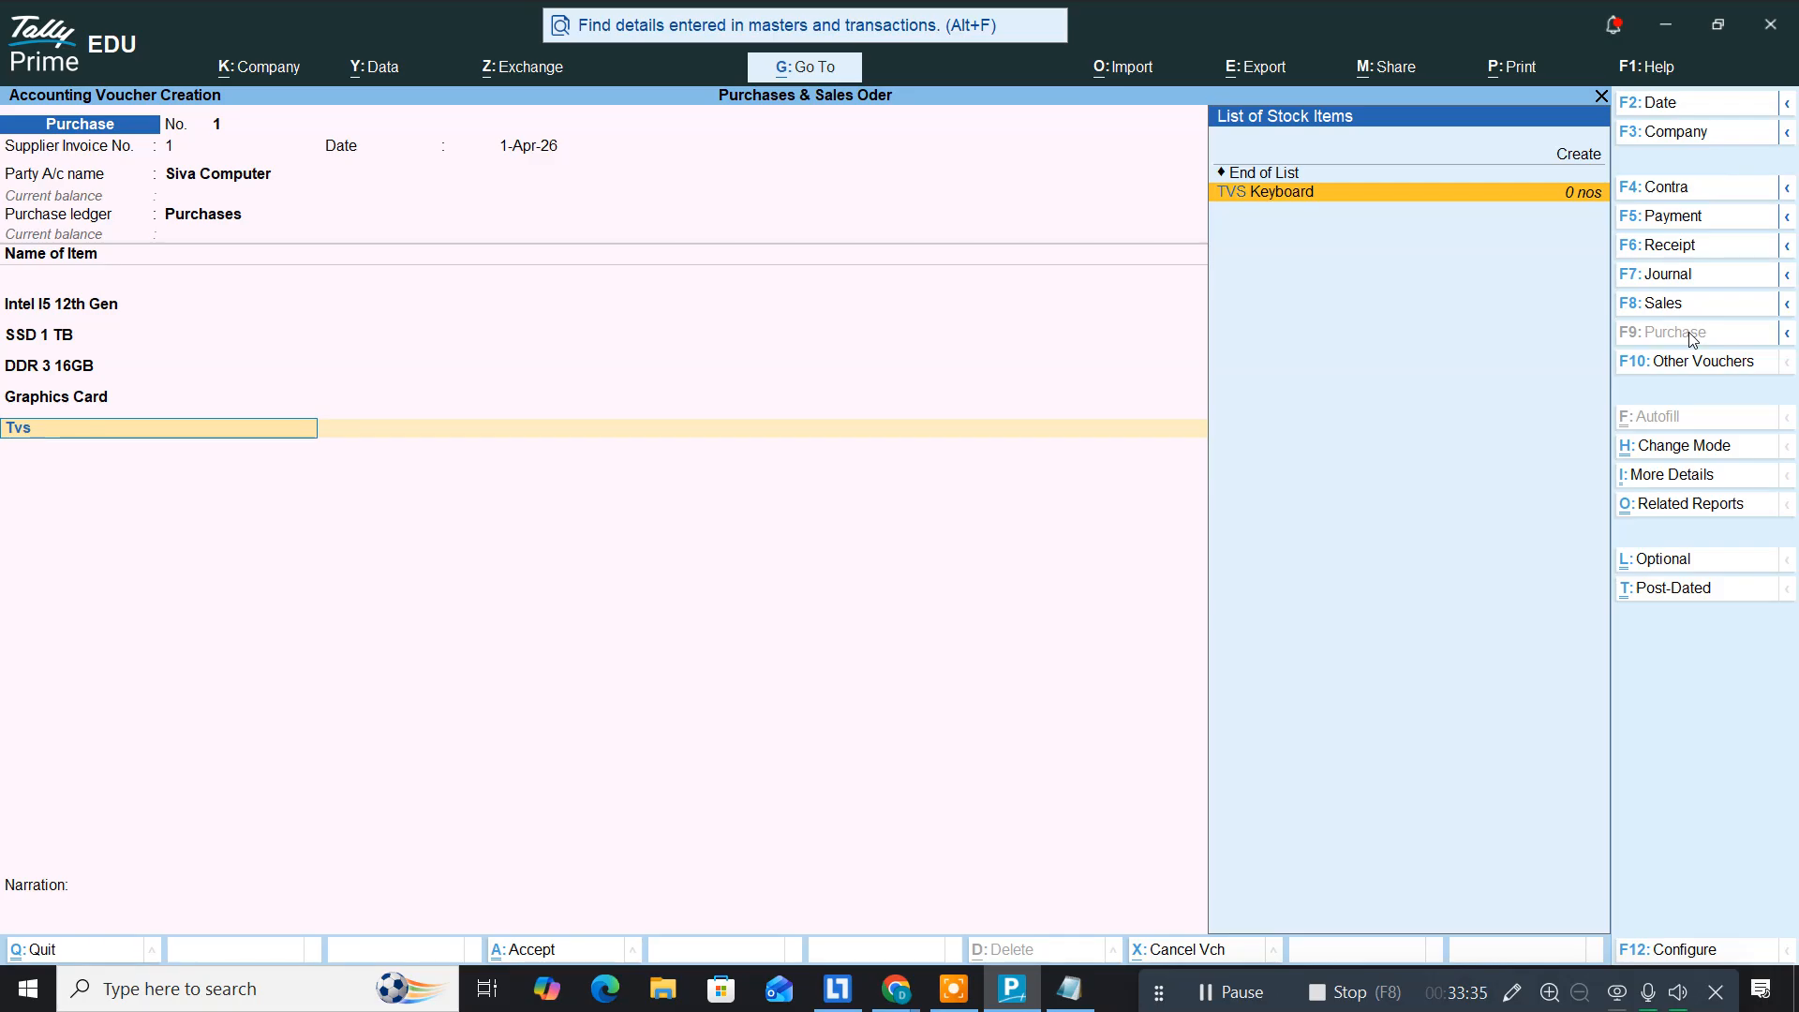
{"action": "key", "text": "Return"}
{"action": "key", "text": "Down"}
{"action": "key", "text": "Return"}
{"action": "key", "text": "ctrl+a"}
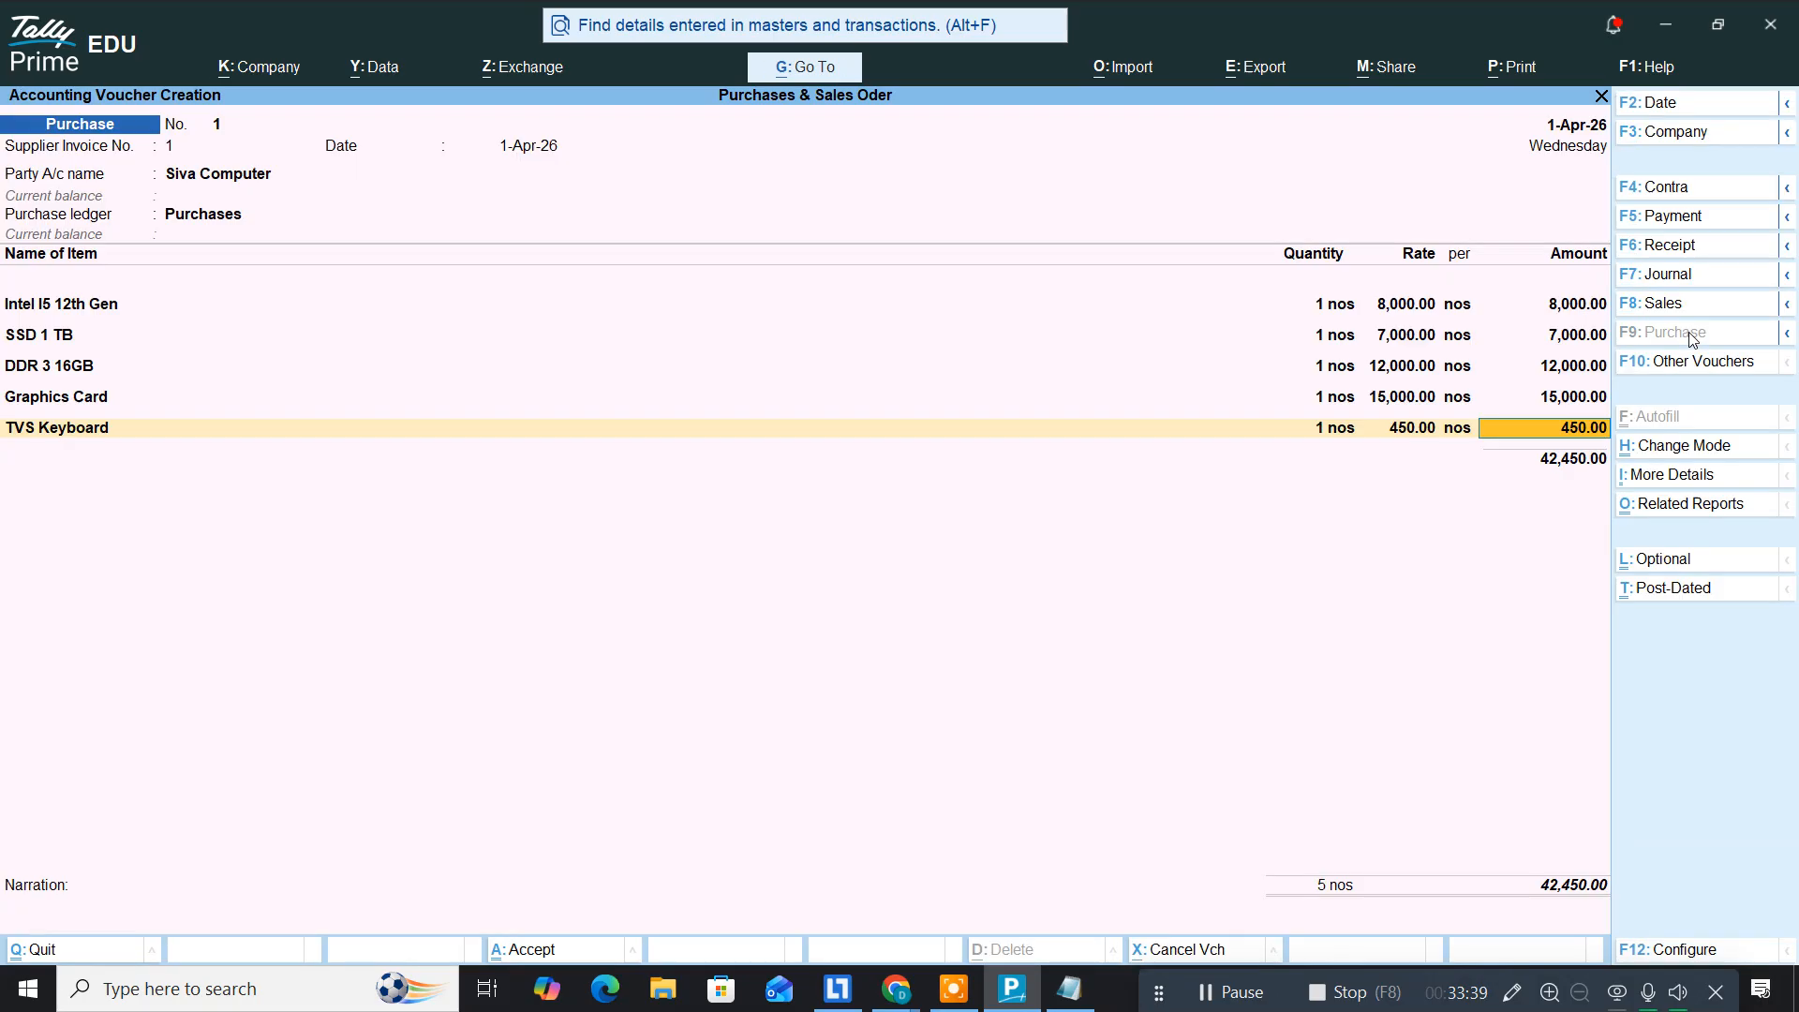
{"action": "key", "text": "Return"}
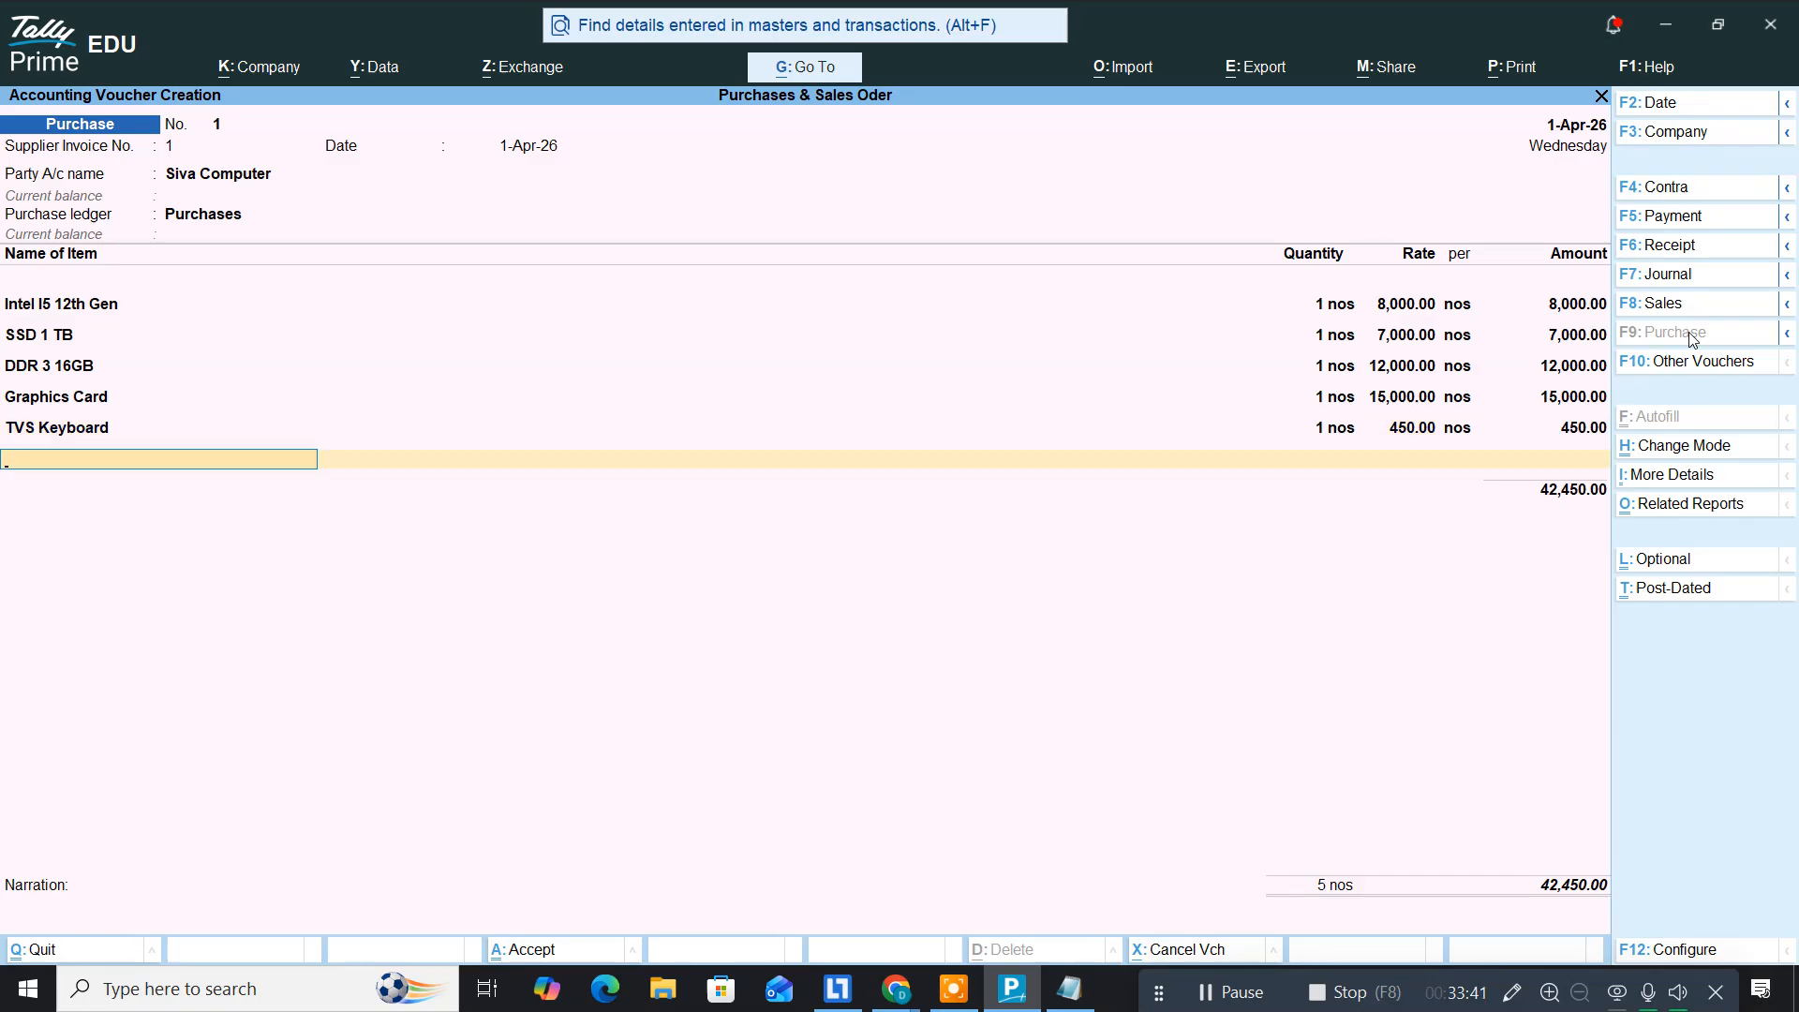
{"action": "type", "text": "Op"}
{"action": "key", "text": "Return"}
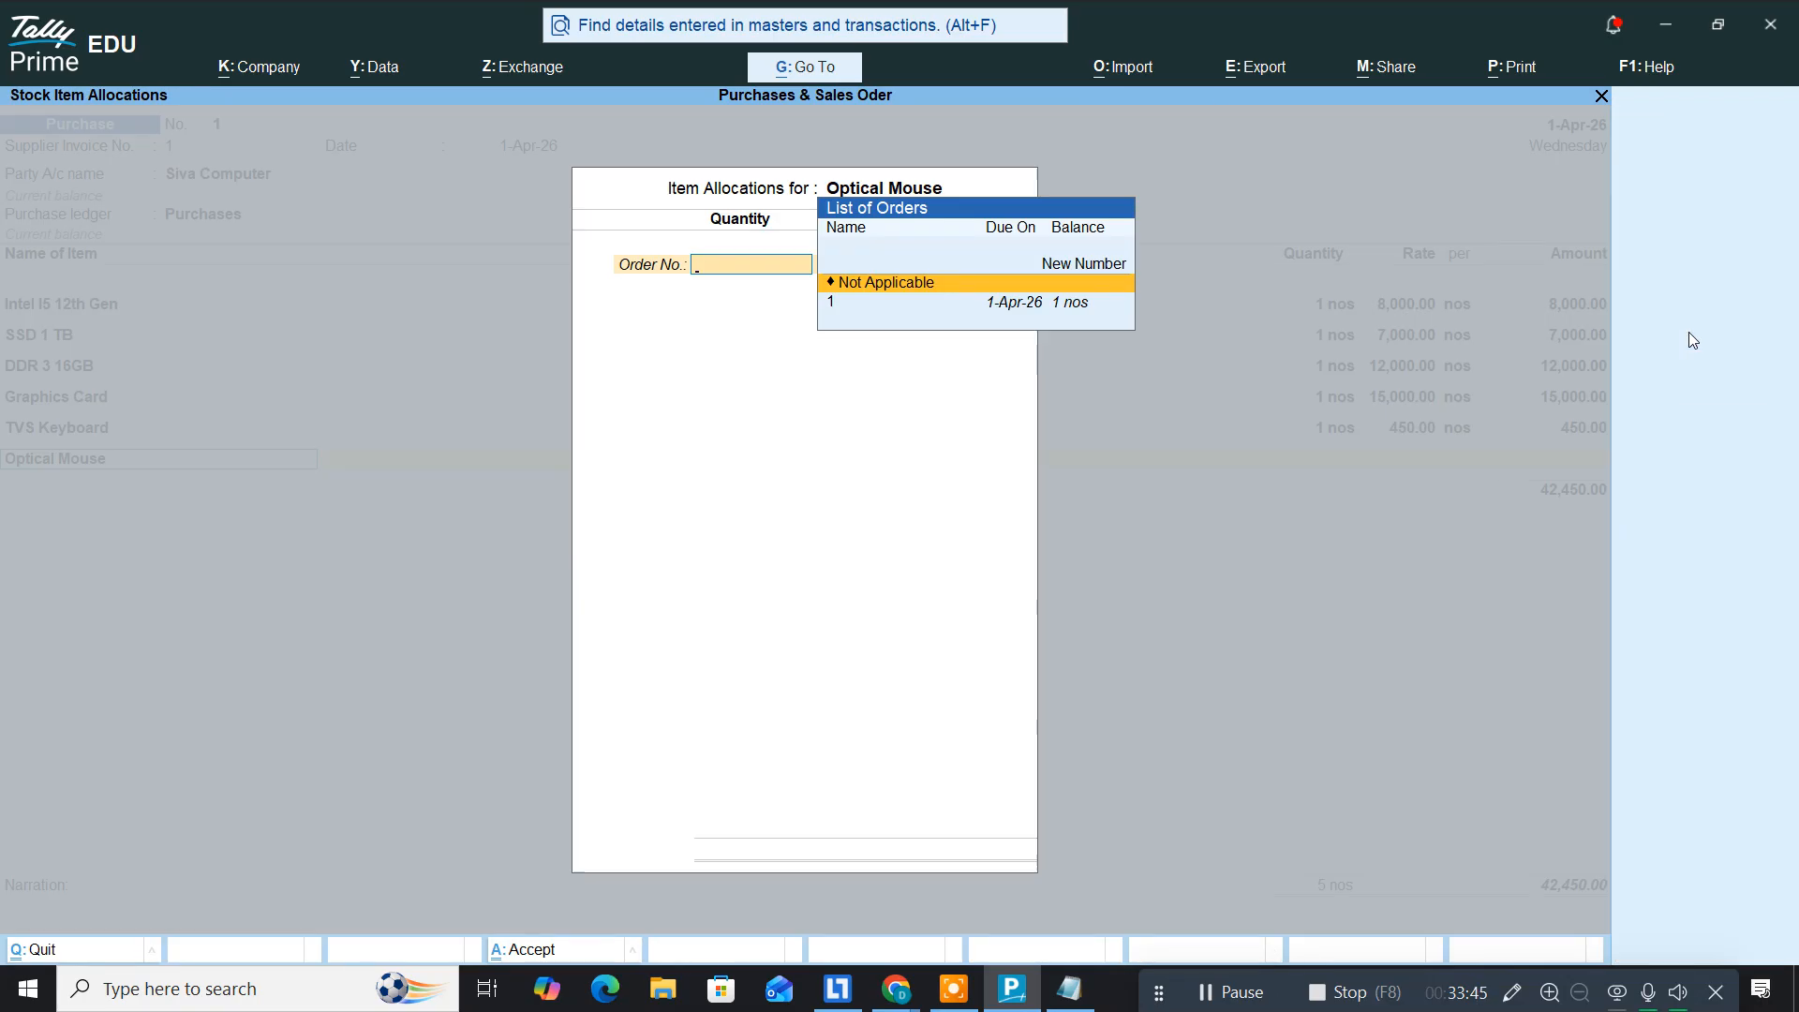
{"action": "key", "text": "Down"}
{"action": "key", "text": "Return"}
{"action": "key", "text": "Return"}
{"action": "key", "text": "Return"}
{"action": "key", "text": "Return"}
{"action": "key", "text": "Return"}
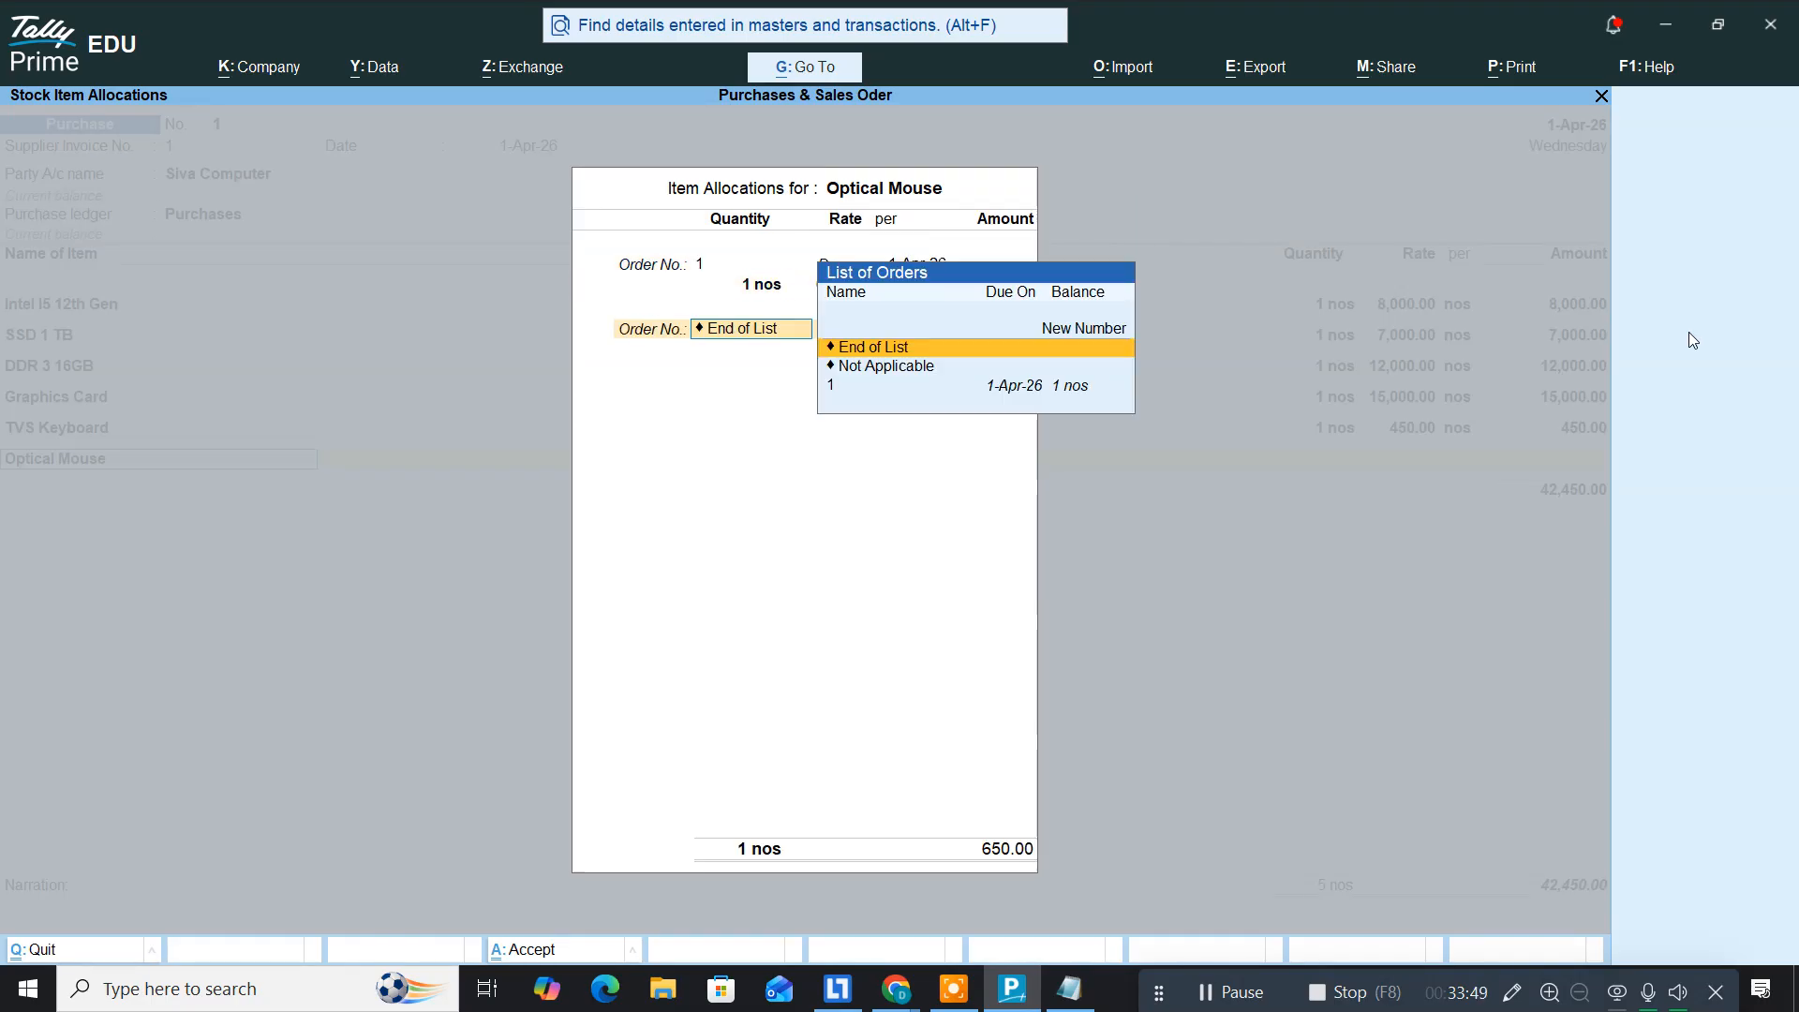
{"action": "key", "text": "Return"}
{"action": "key", "text": "Return"}
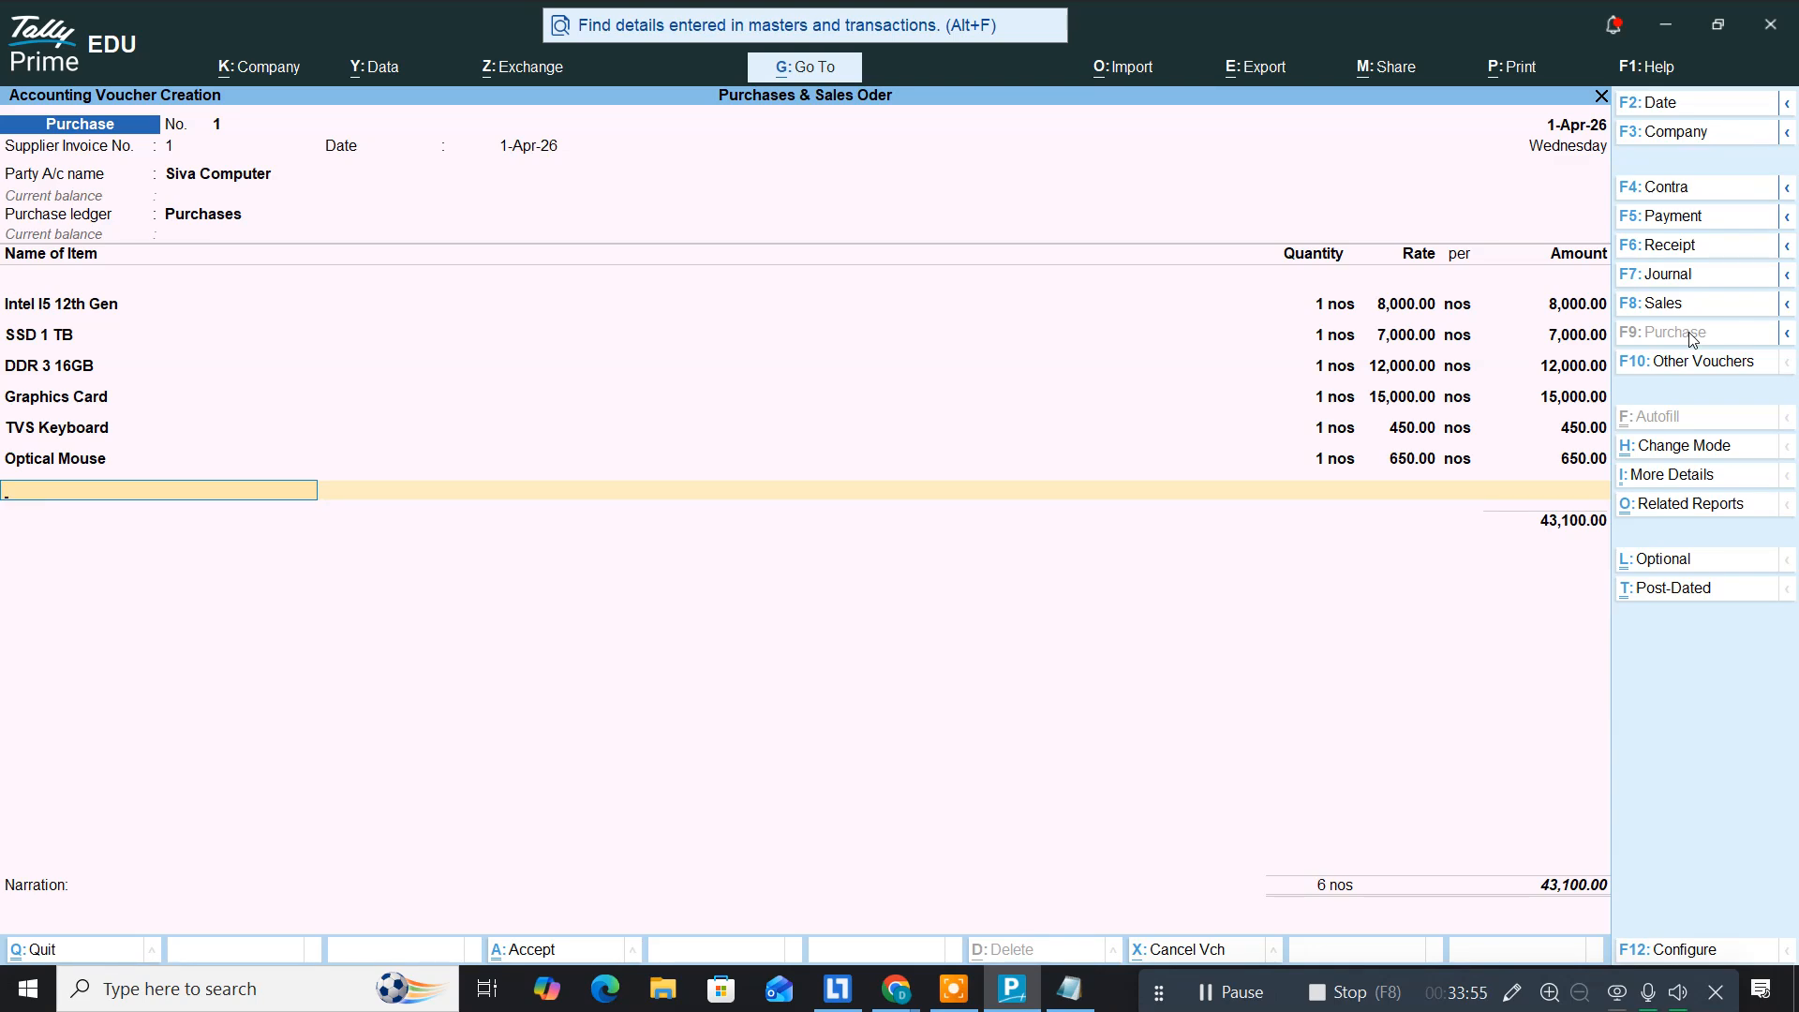
{"action": "key", "text": "alt+Tab"}
{"action": "key", "text": "alt+Tab"}
{"action": "key", "text": "alt+Tab"}
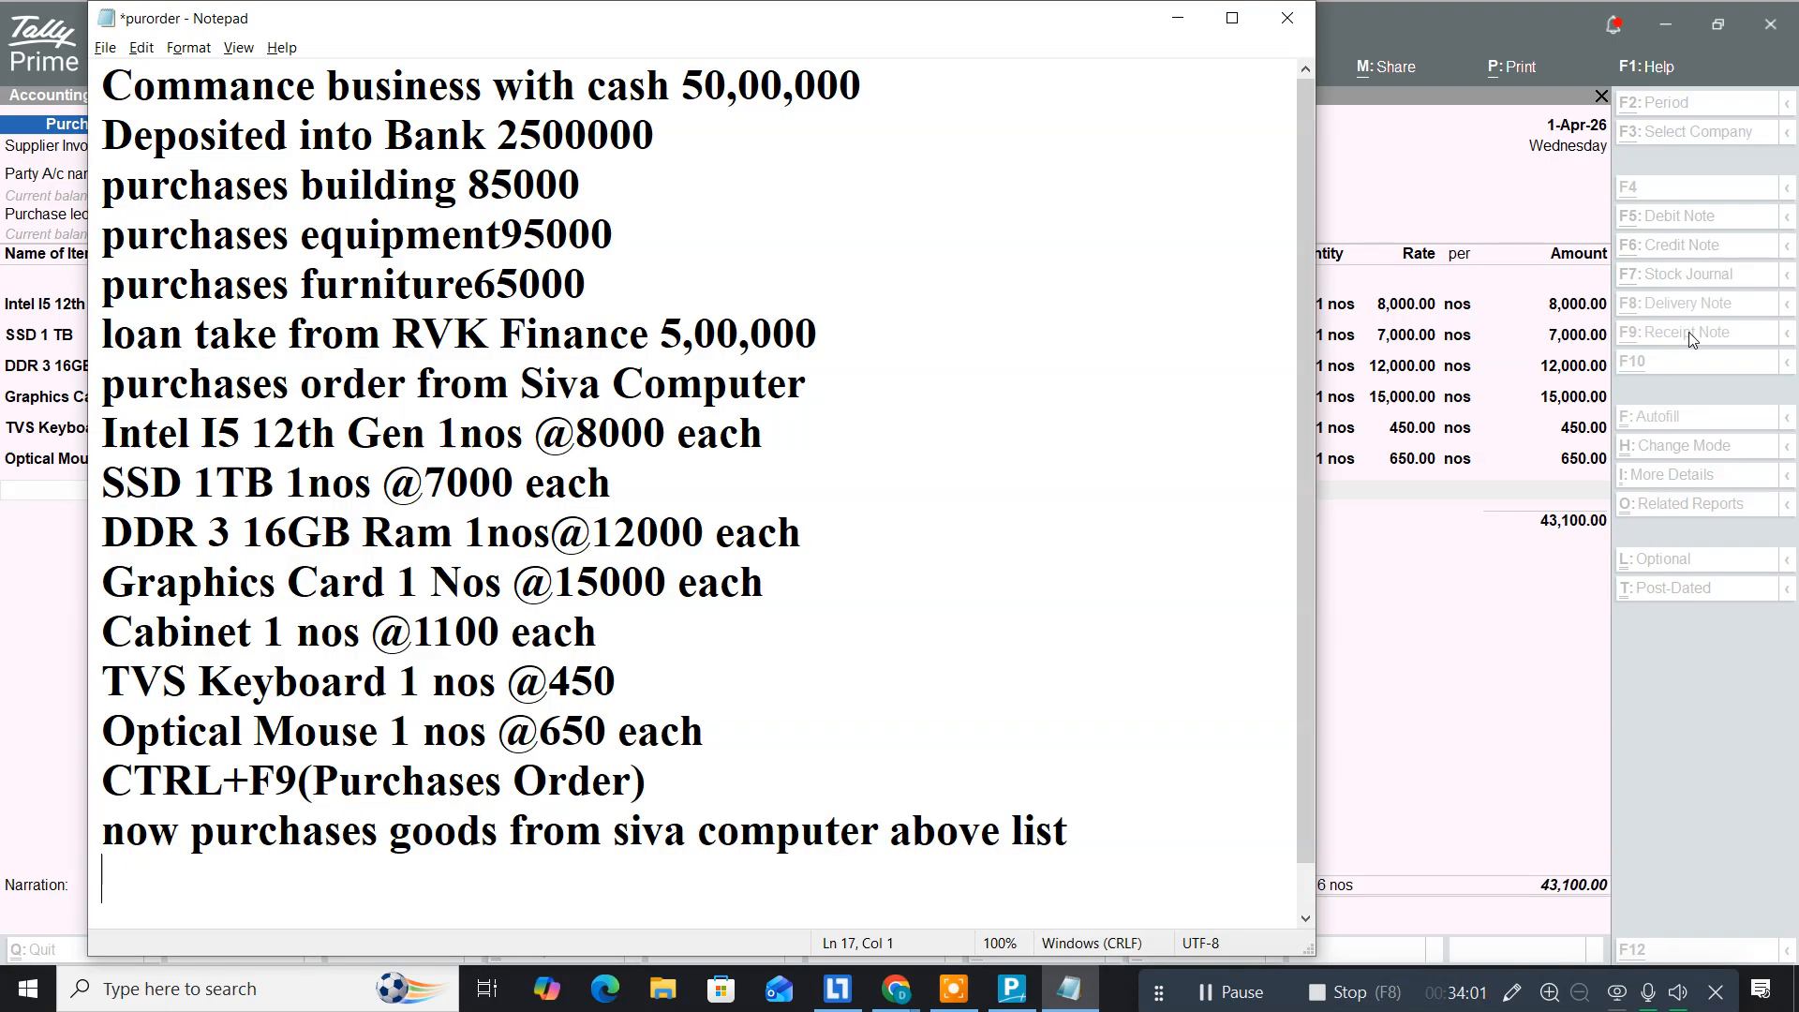
Step: Review the remaining items in the purorder notes and return to the Siva Computer purchase voucher
{"action": "key", "text": "alt+Tab"}
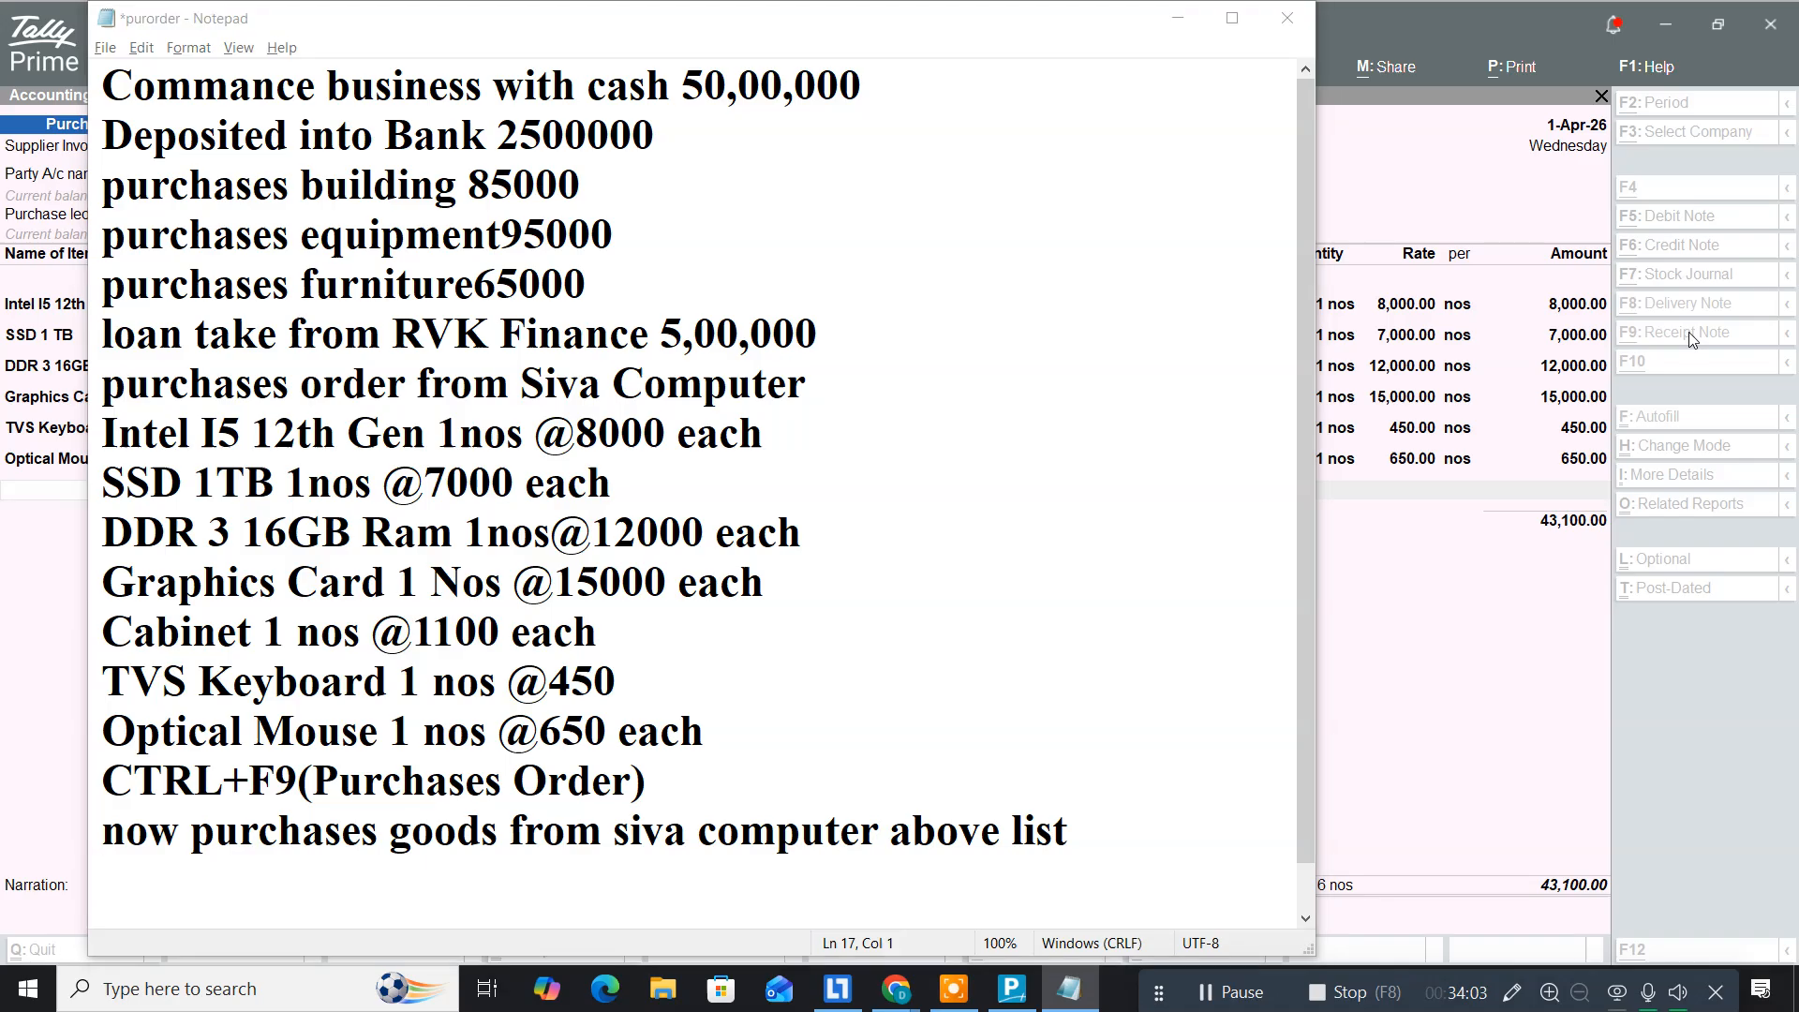
{"action": "key", "text": "alt+Tab"}
{"action": "key", "text": "Tab"}
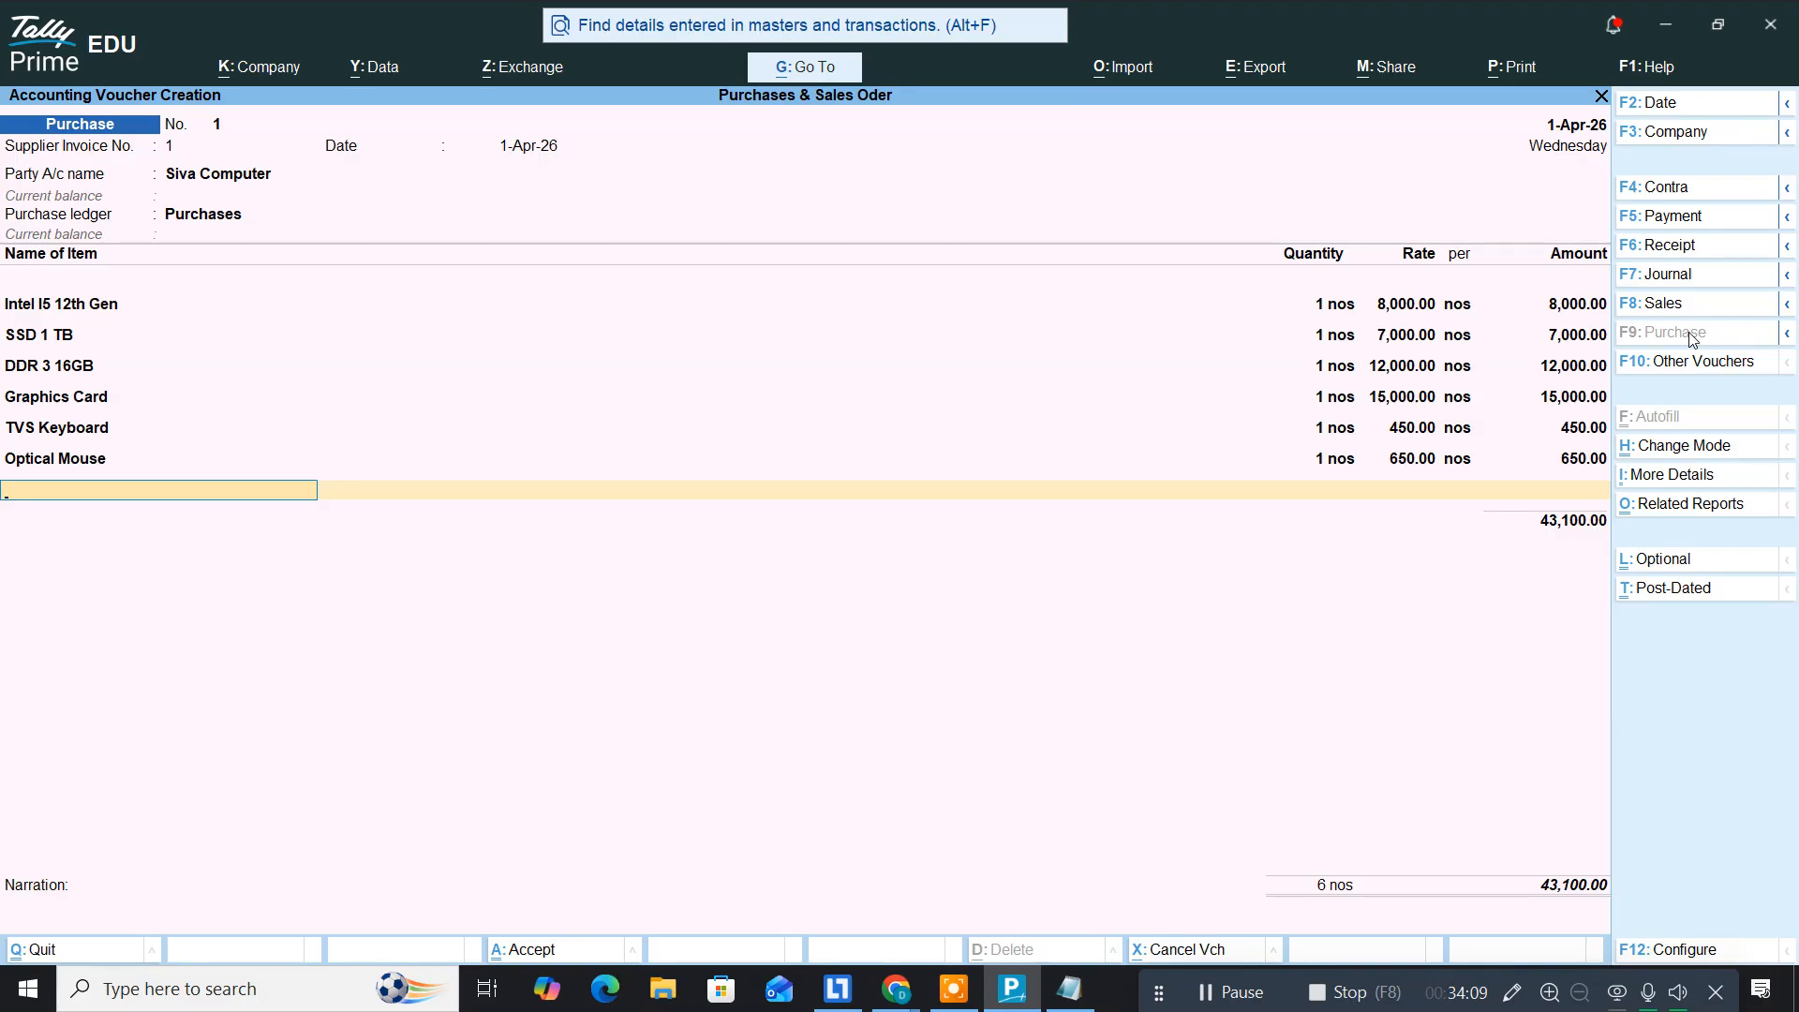
Step: Add Cabinet at 1,100 against order 1
{"action": "type", "text": "Cab"}
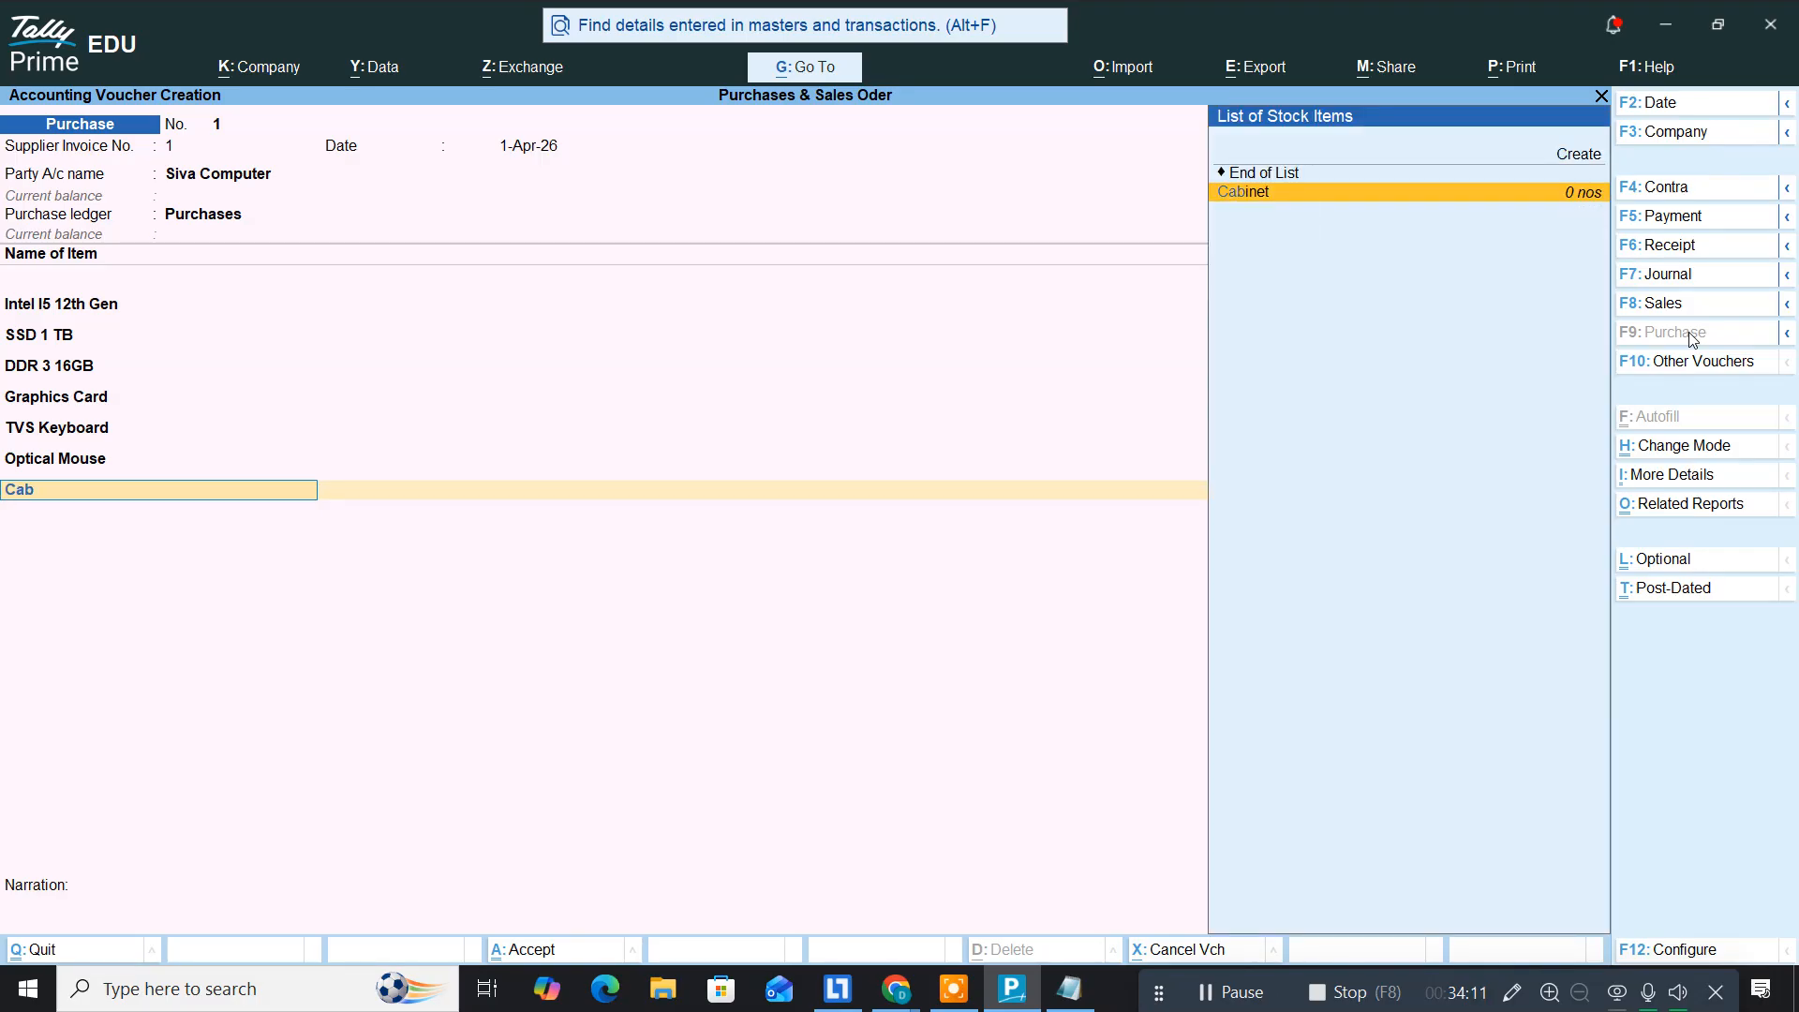
{"action": "key", "text": "Return"}
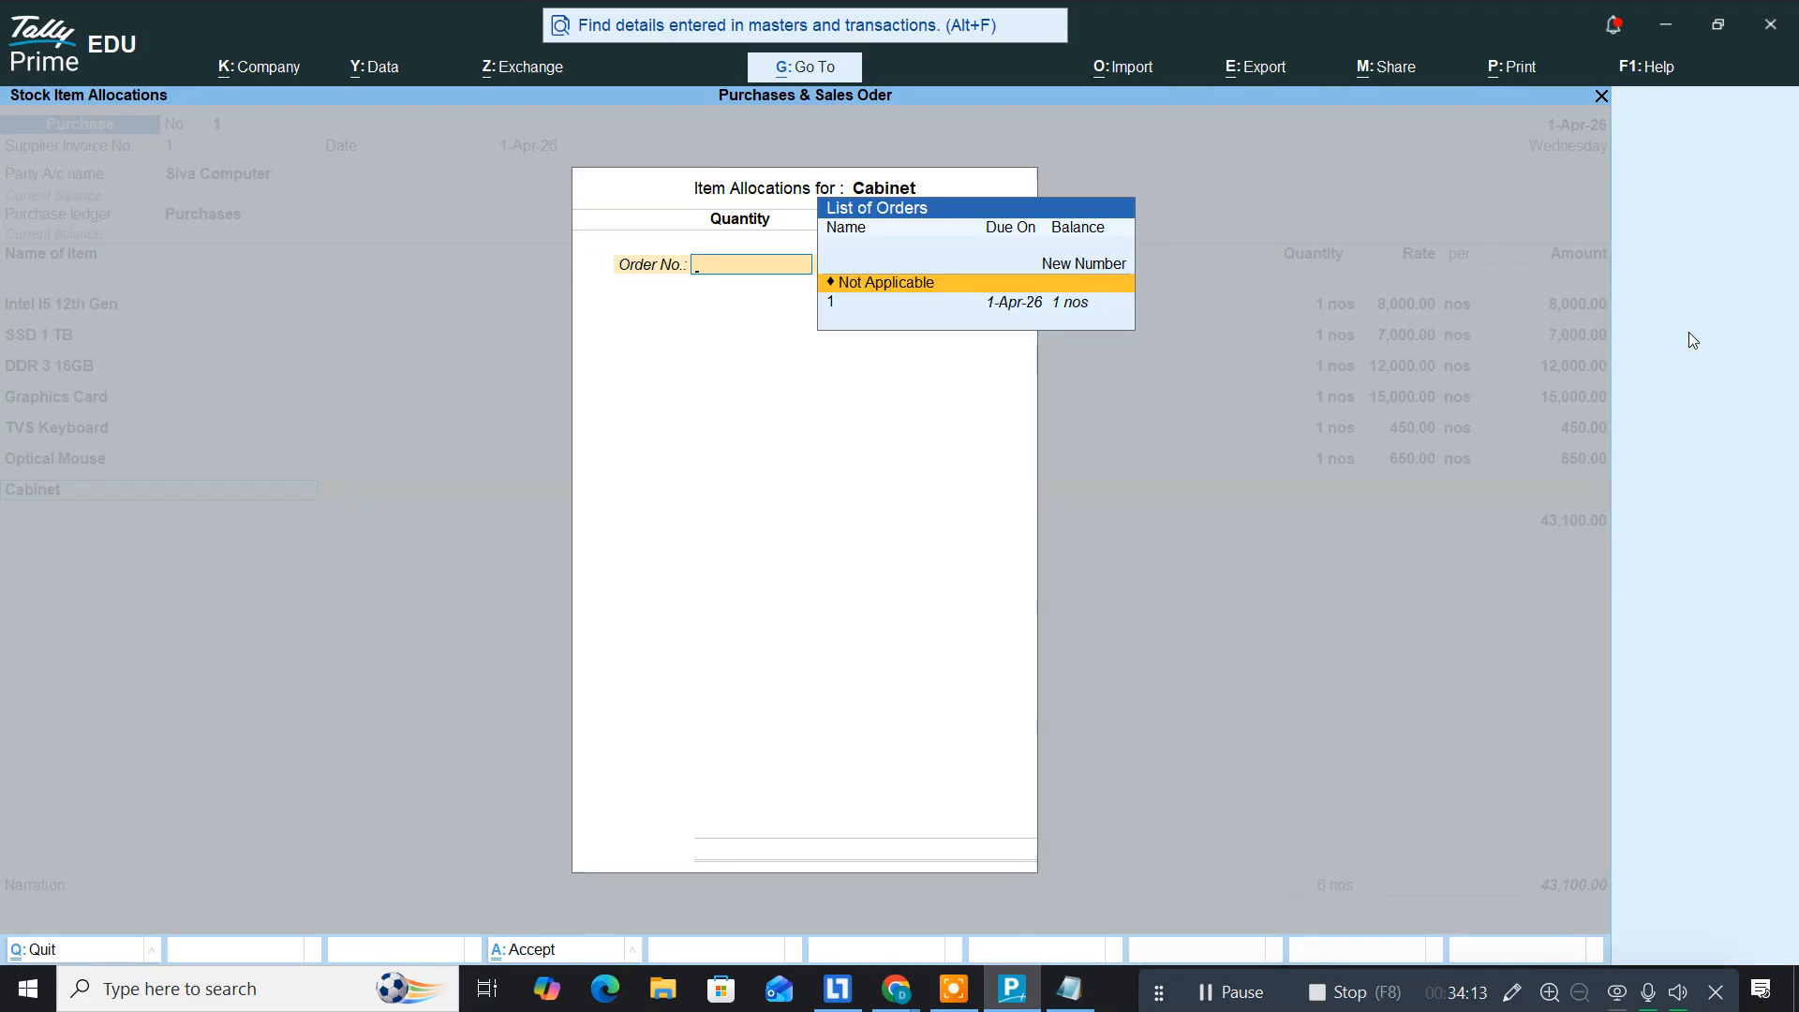
{"action": "key", "text": "Down"}
{"action": "key", "text": "Return"}
{"action": "key", "text": "Return"}
{"action": "key", "text": "Return"}
{"action": "key", "text": "Return"}
{"action": "key", "text": "Return"}
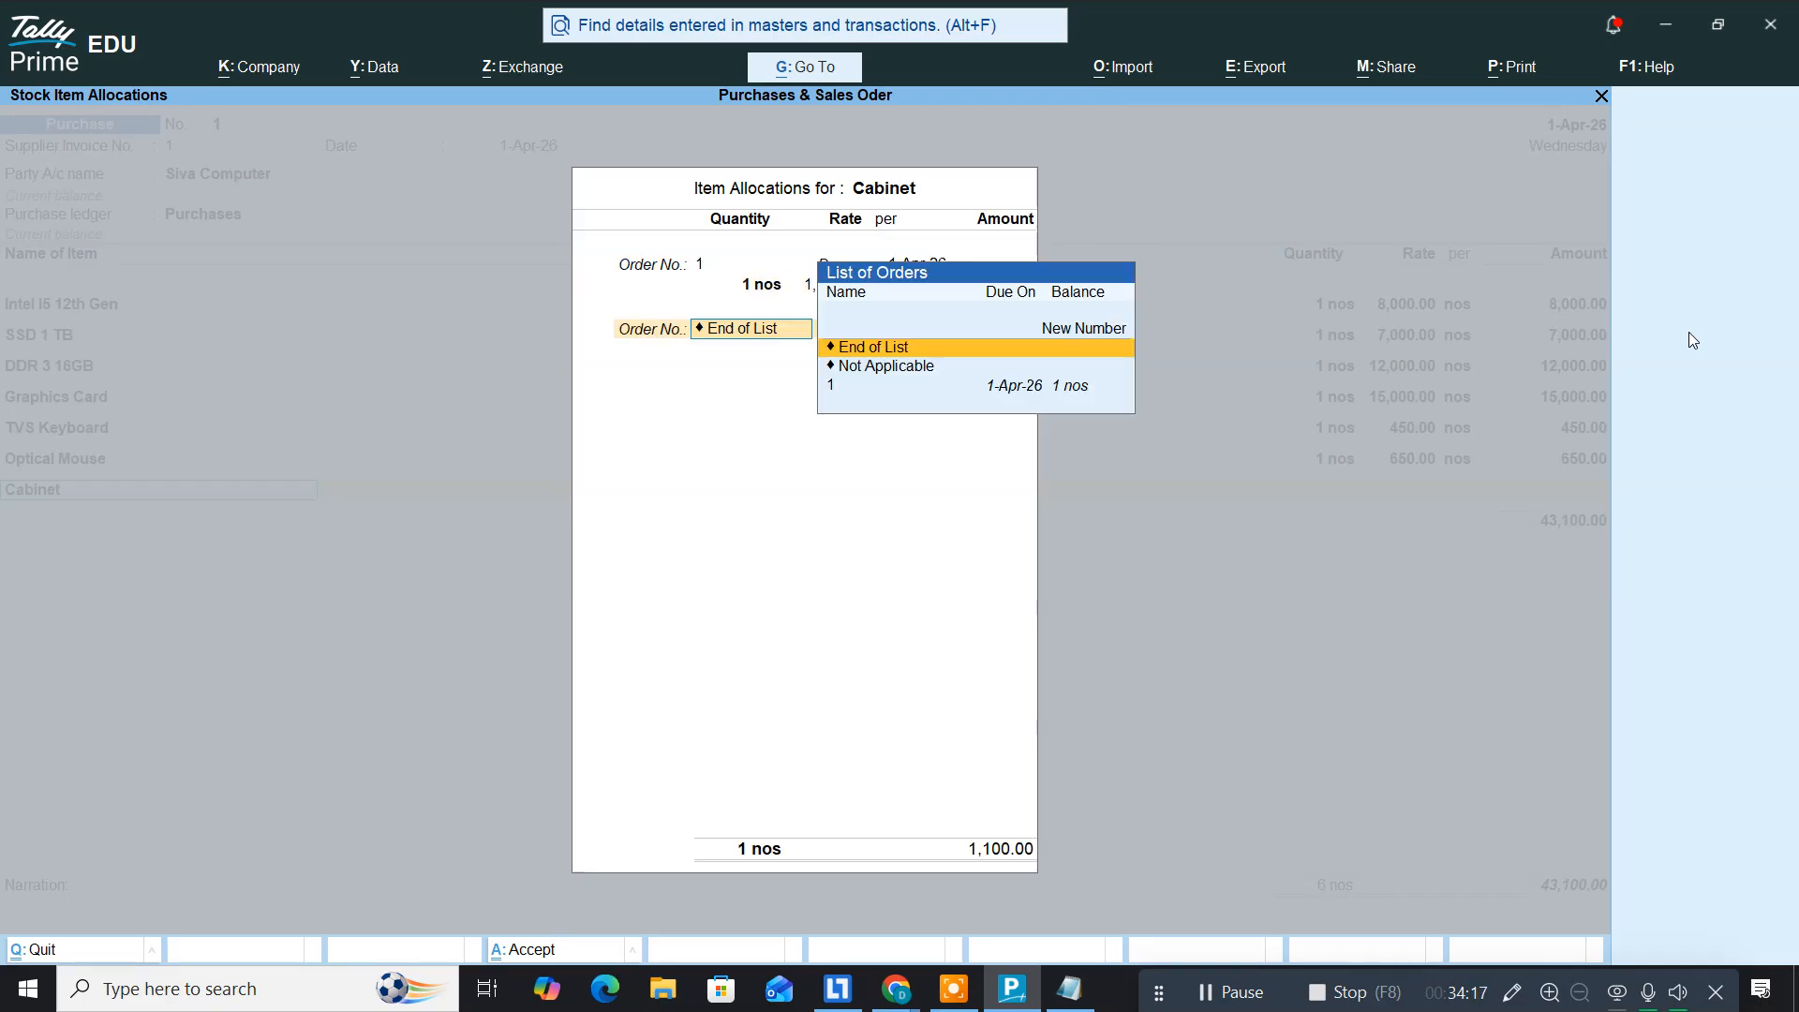
{"action": "key", "text": "Return"}
{"action": "key", "text": "Return"}
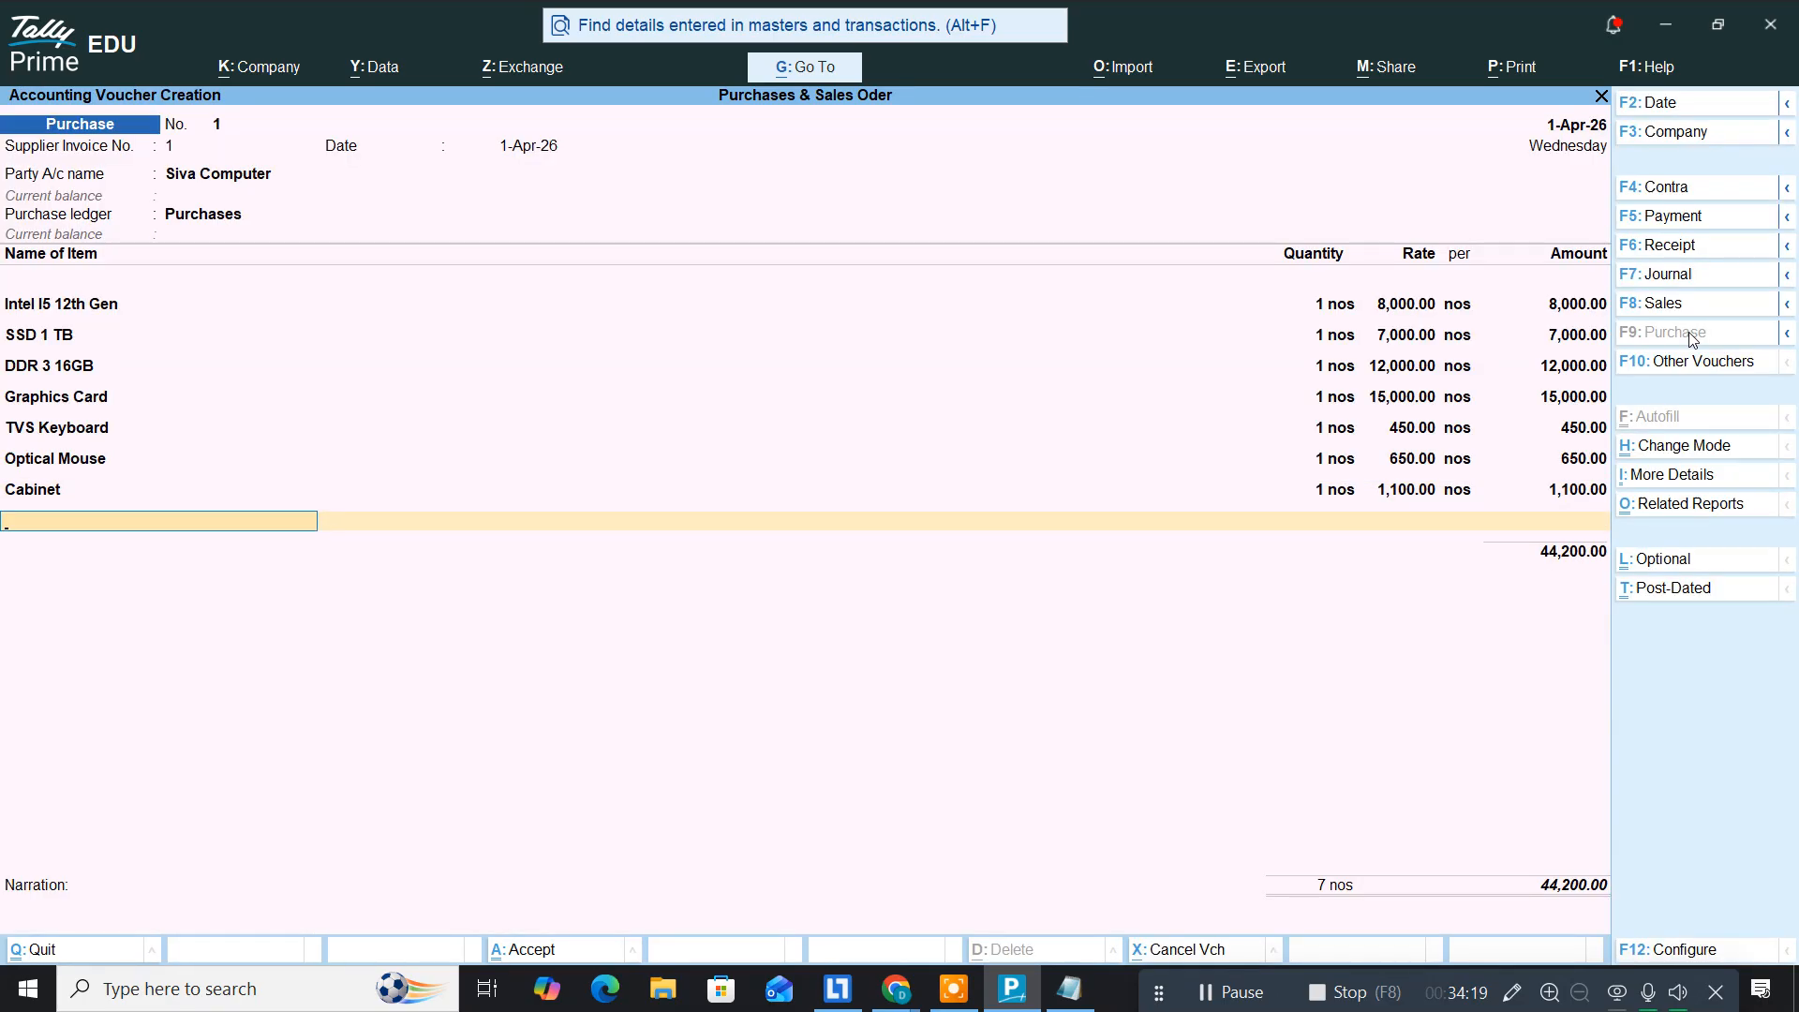
{"action": "key", "text": "Return"}
Step: Set bill-wise new reference 1 for 44,200.00 and save the Siva Computer purchase
{"action": "key", "text": "Return"}
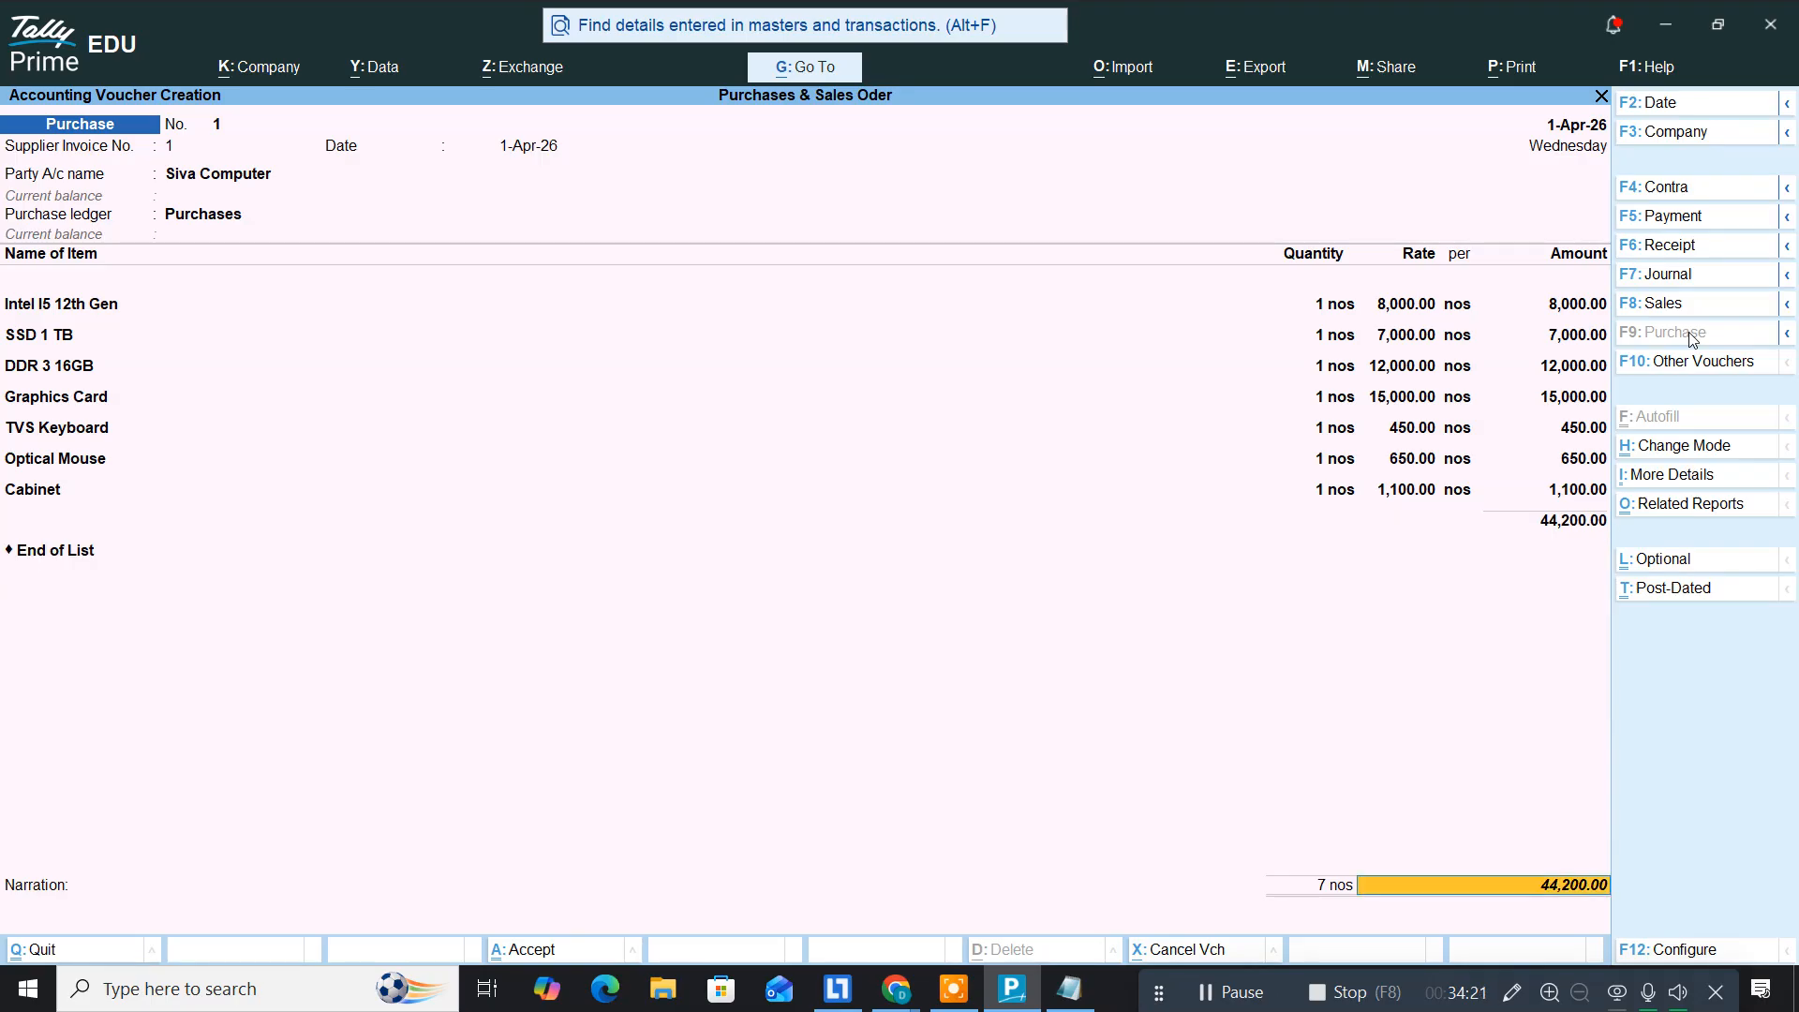
{"action": "key", "text": "Return"}
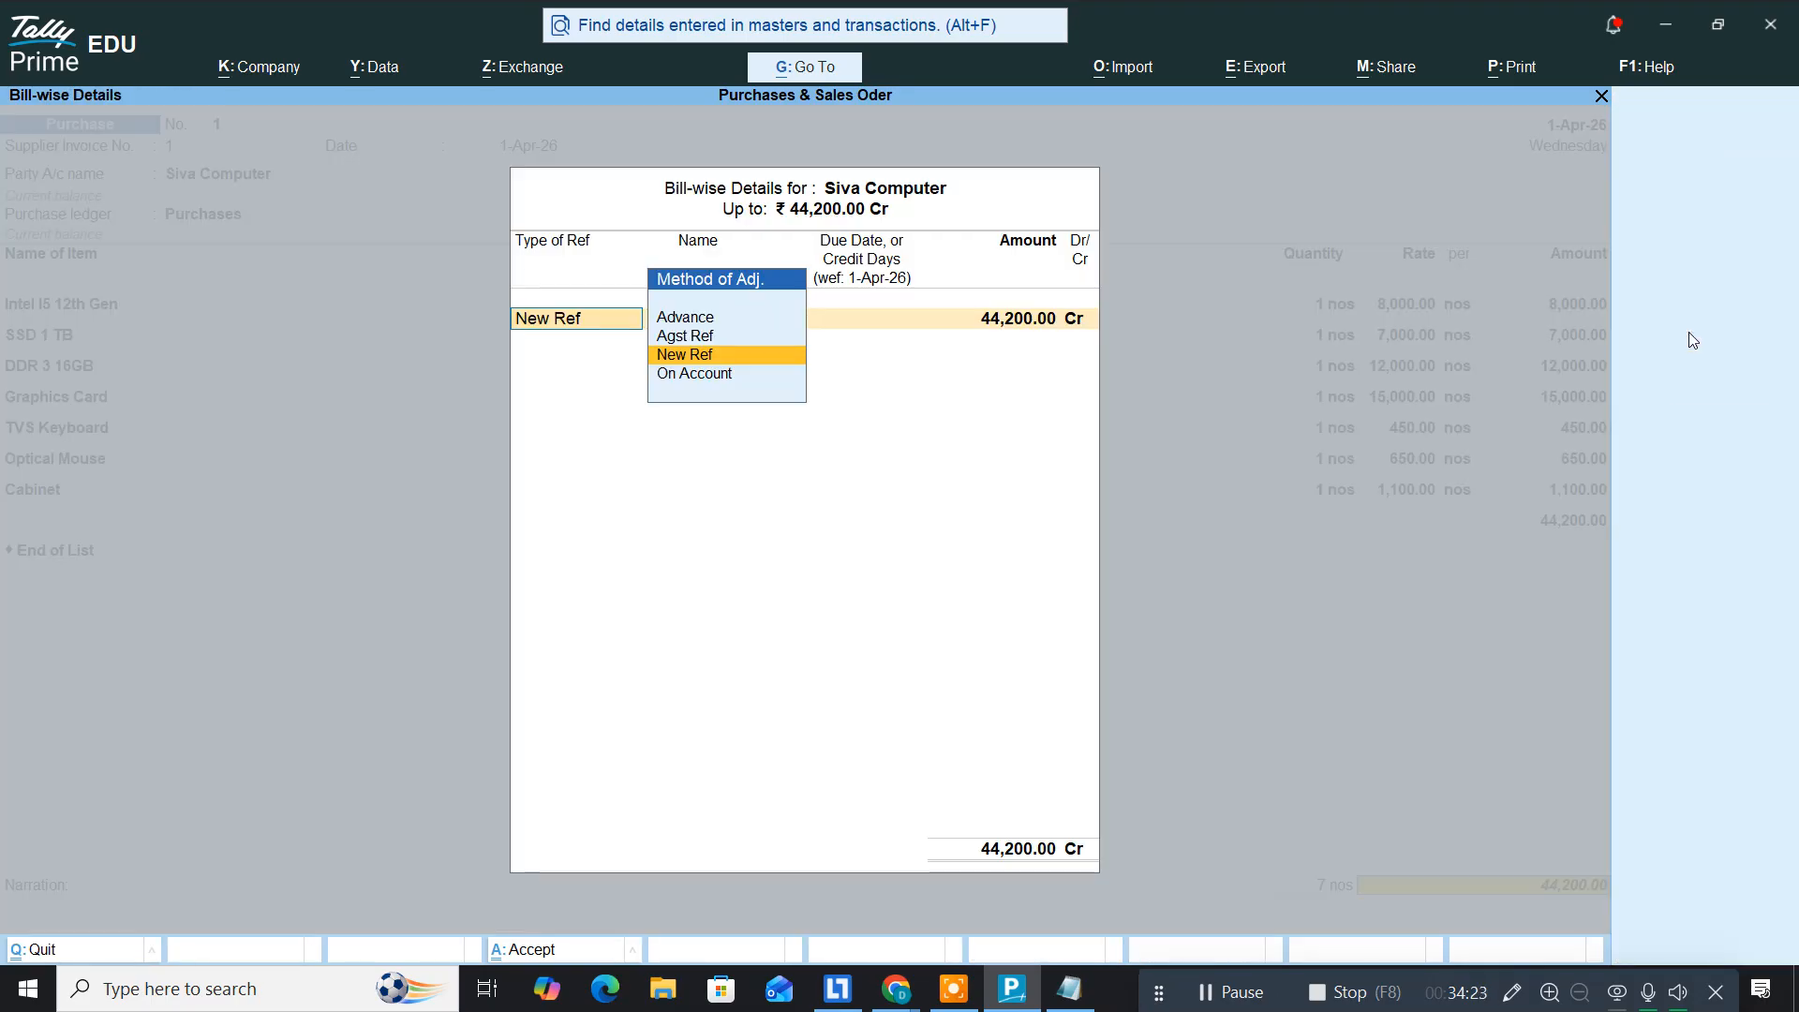
{"action": "key", "text": "Return"}
{"action": "key", "text": "Return"}
{"action": "key", "text": "Return"}
{"action": "key", "text": "Return"}
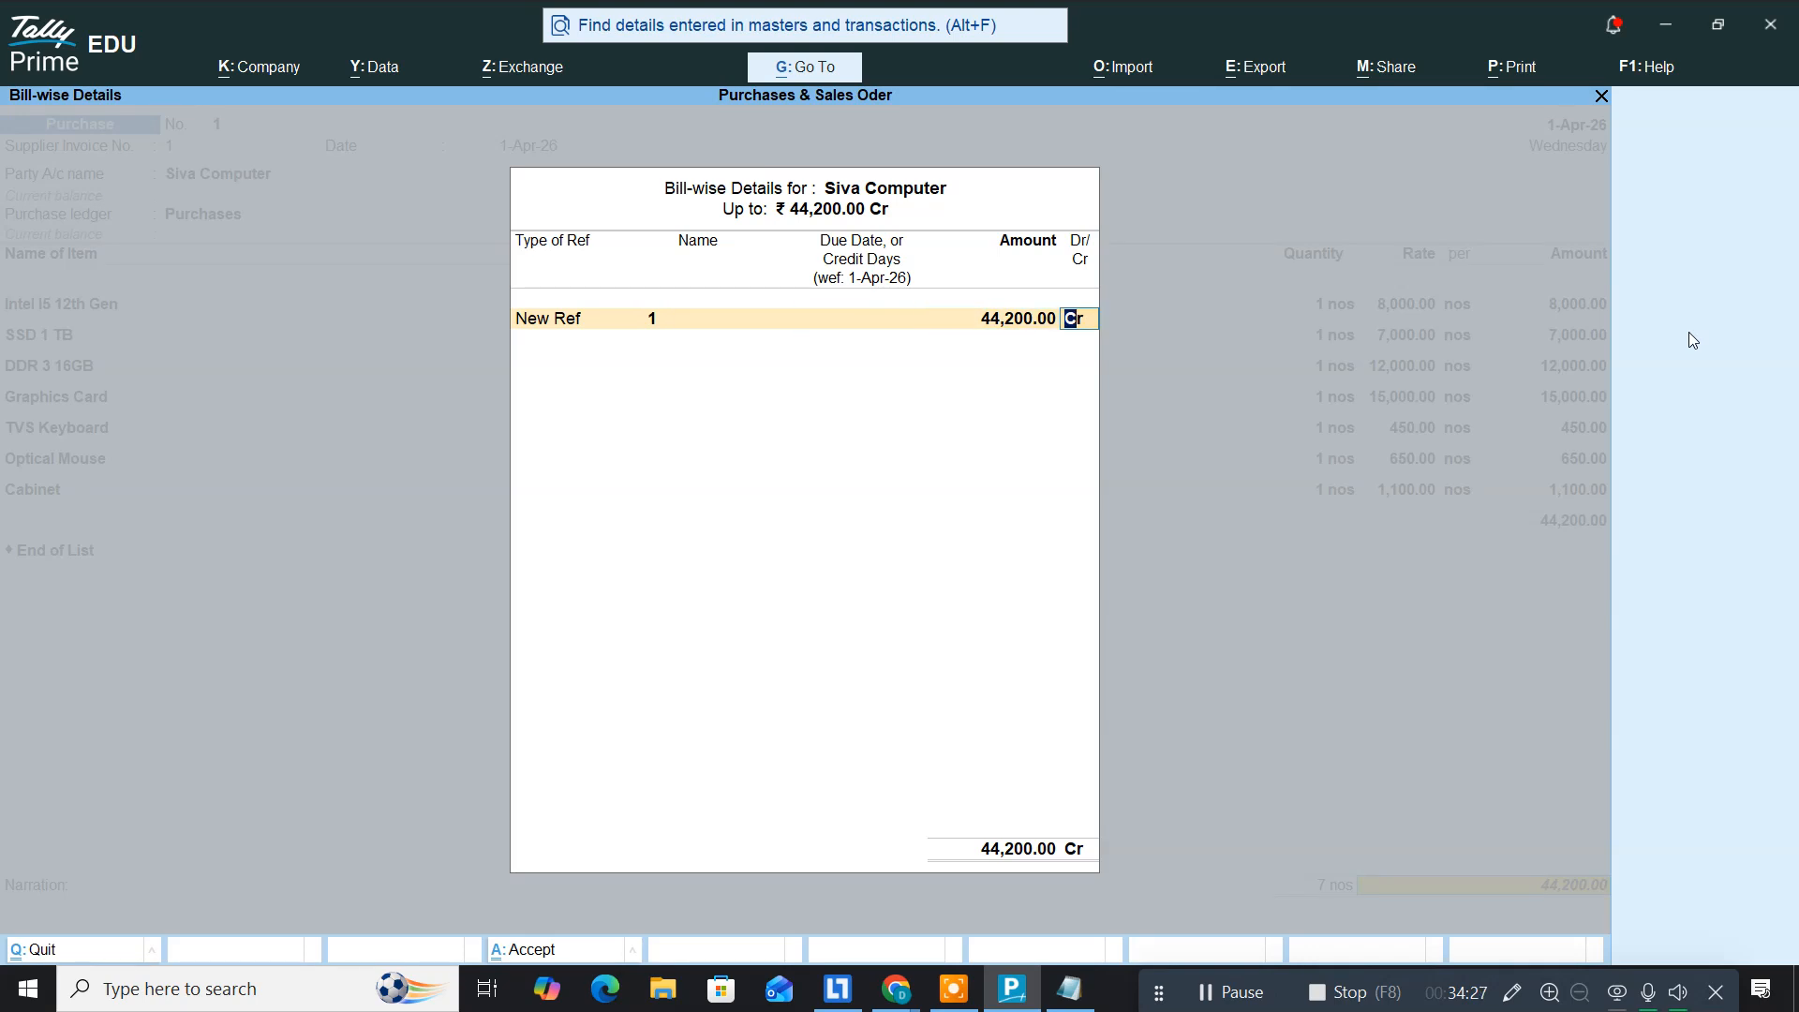
{"action": "key", "text": "Return"}
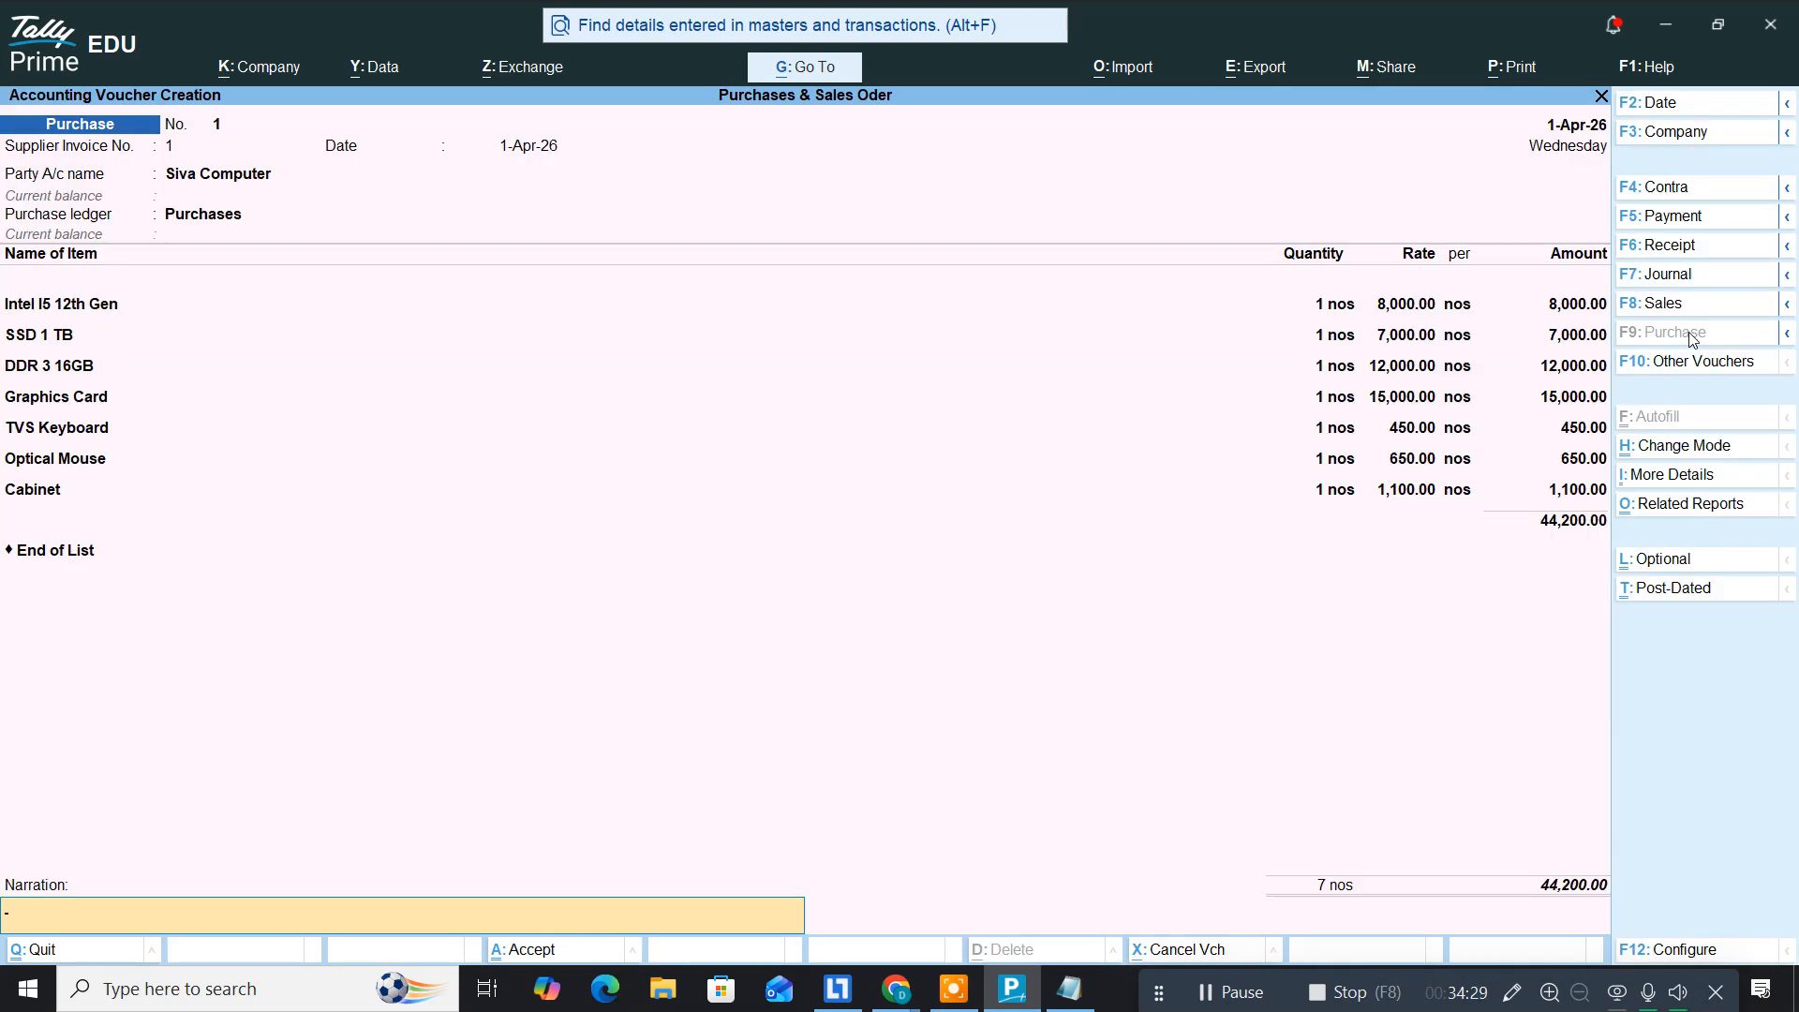
{"action": "key", "text": "Return"}
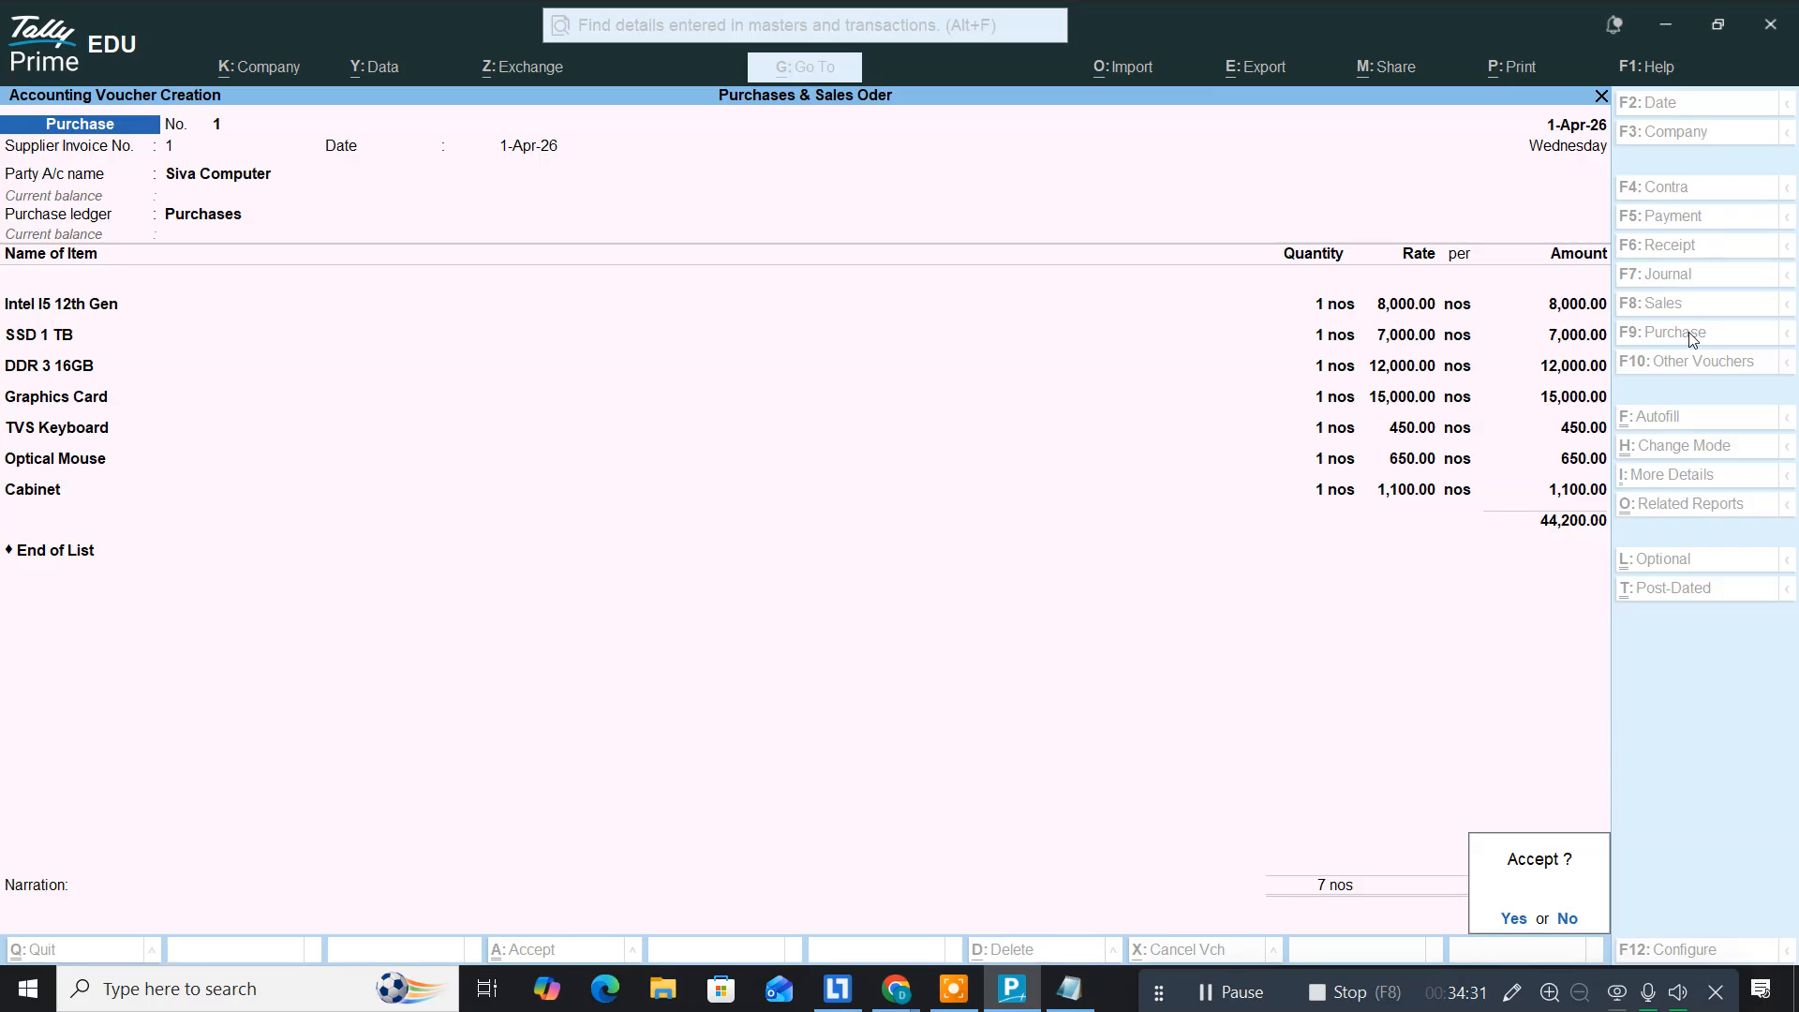
{"action": "key", "text": "Return"}
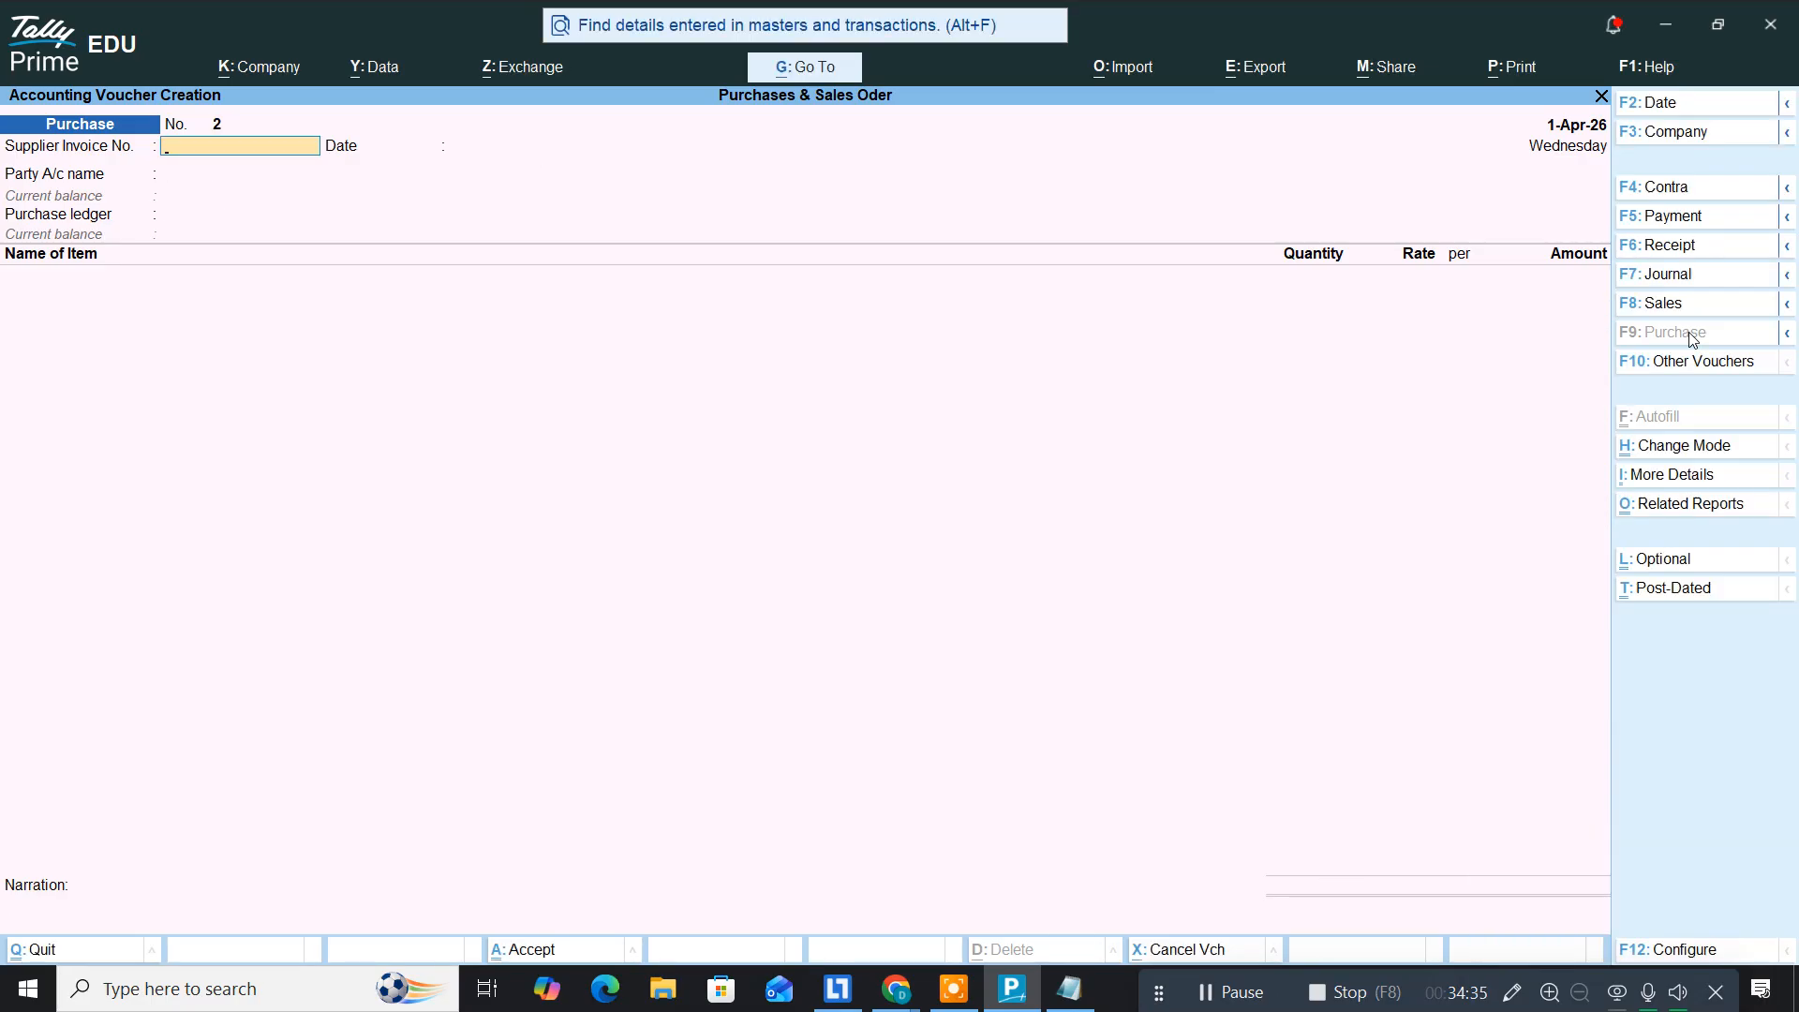
{"action": "key", "text": "F5"}
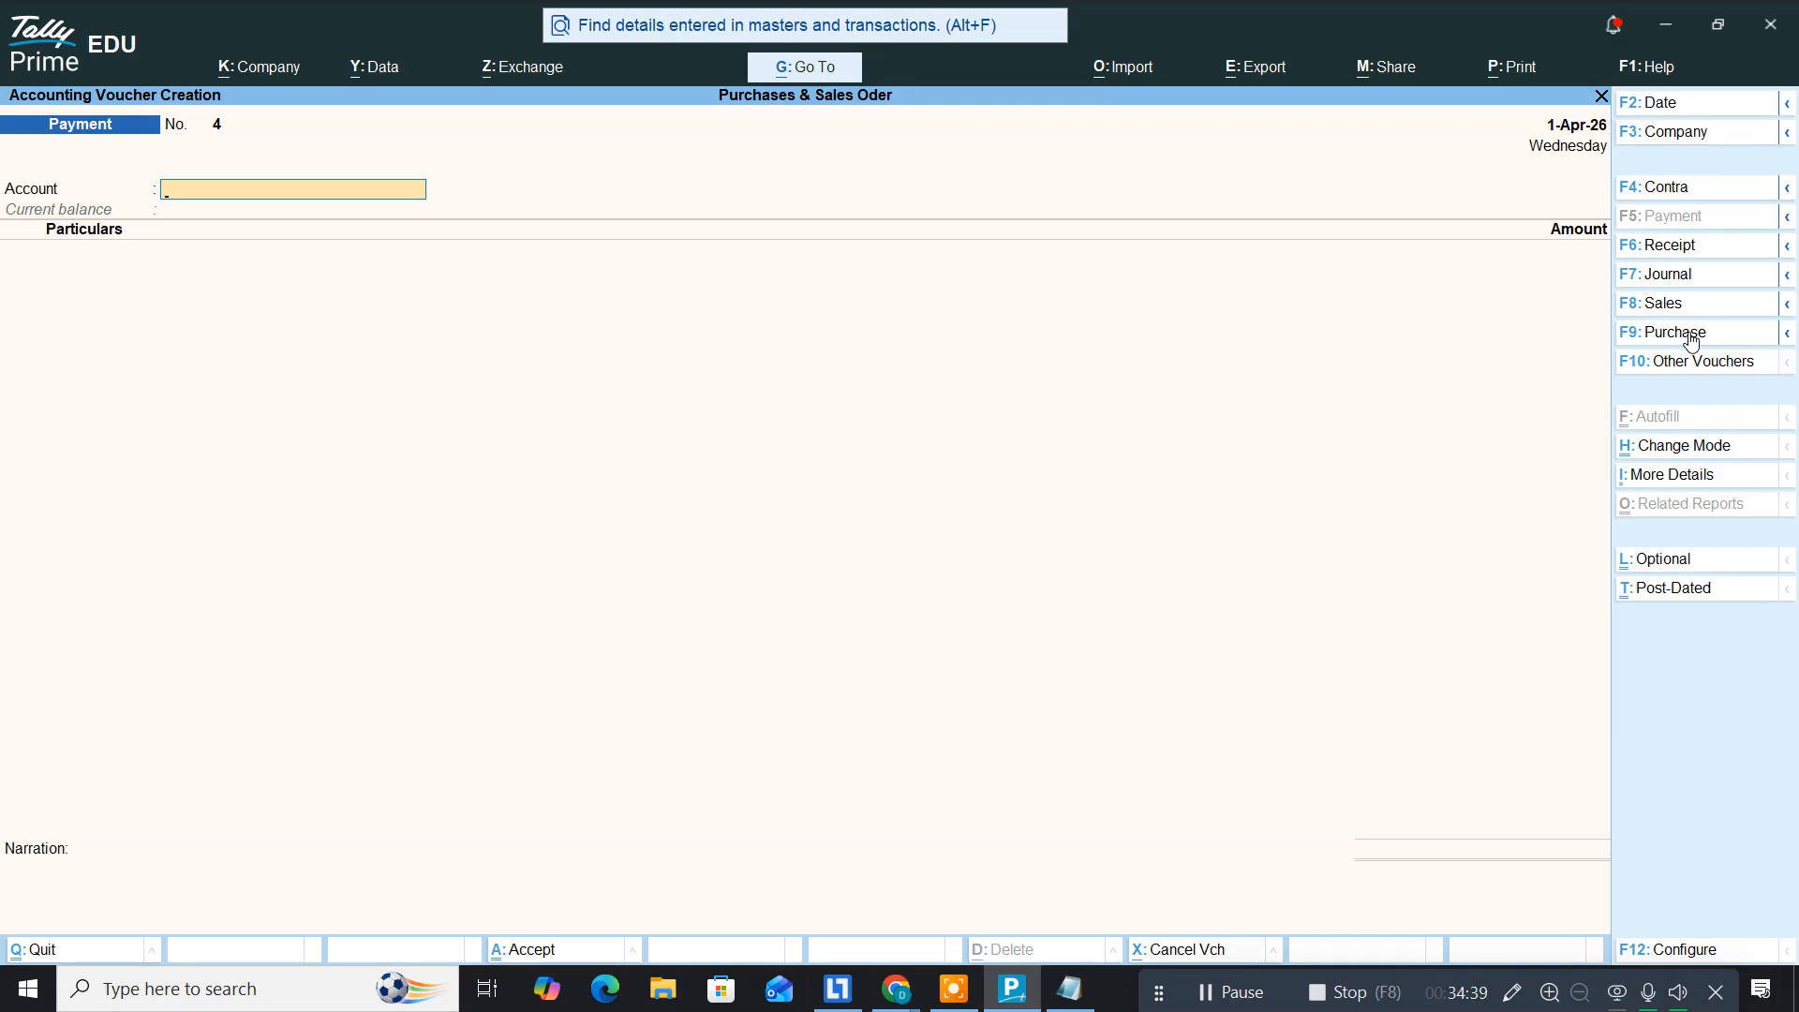
Step: Pay Siva Computer 35,000 from Cash against bill 1 and save Payment voucher No. 4
{"action": "type", "text": "Cas"}
{"action": "key", "text": "Return"}
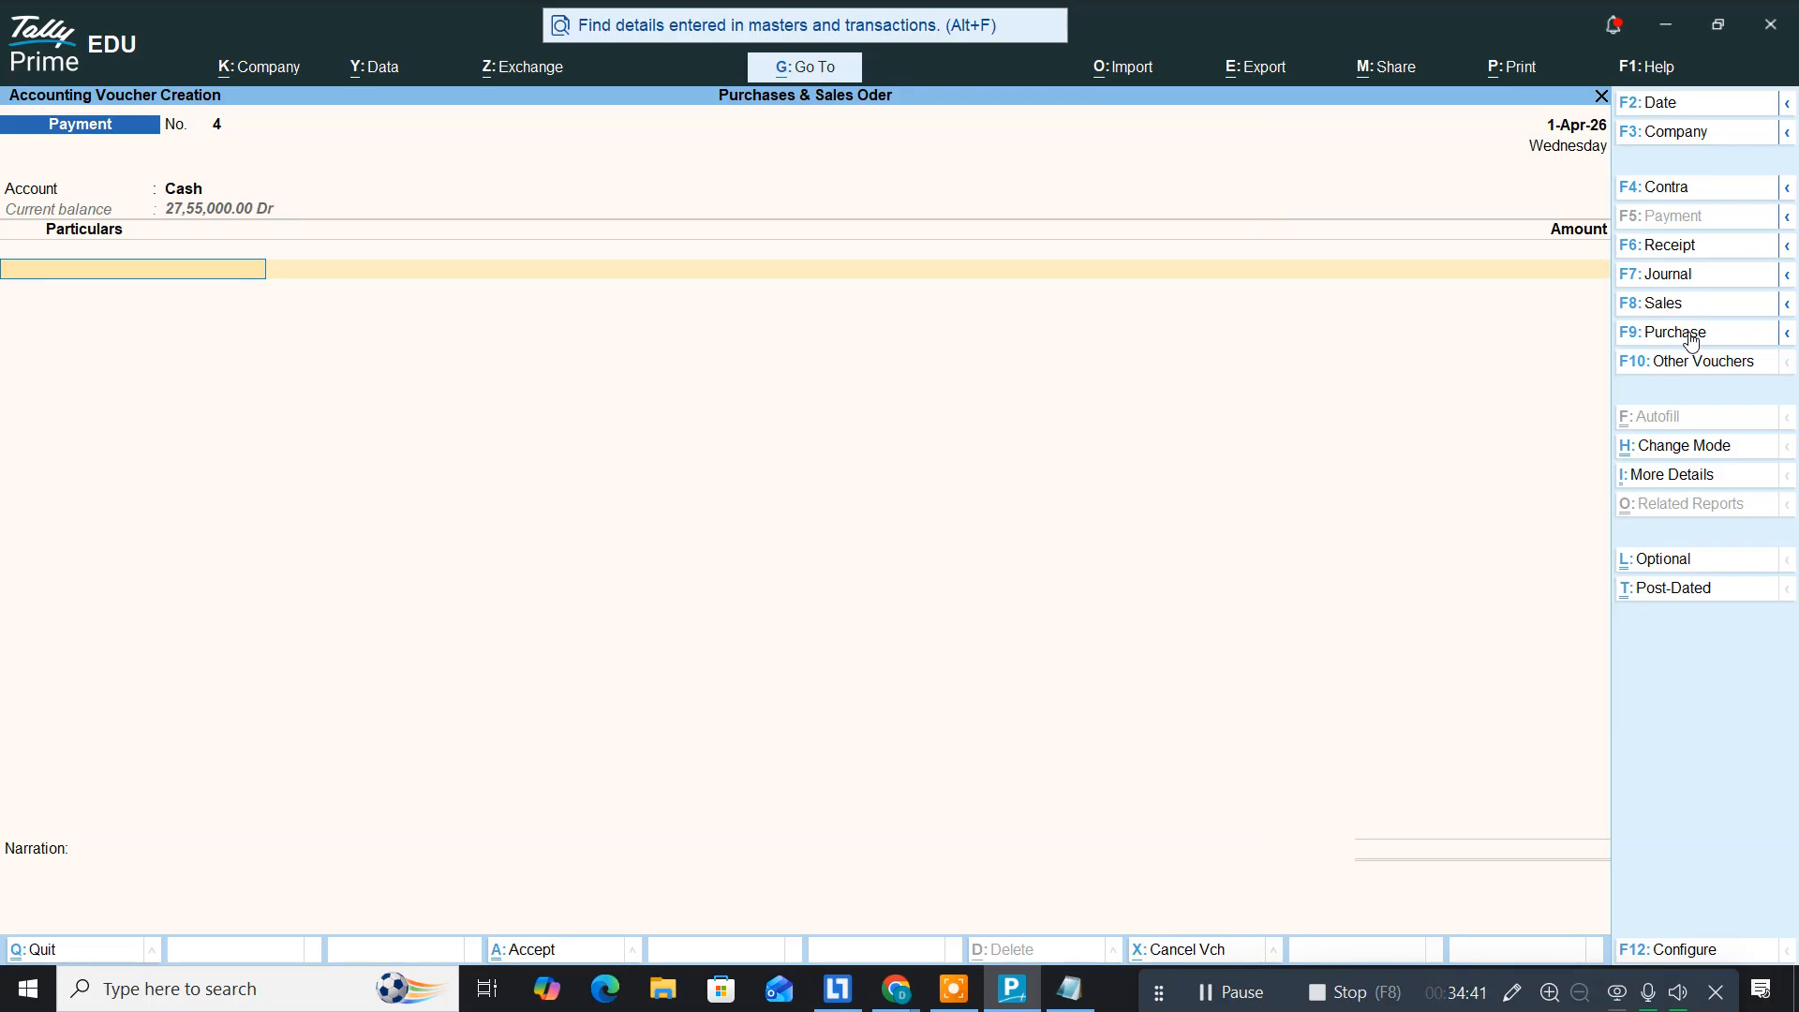
{"action": "type", "text": "Siv"}
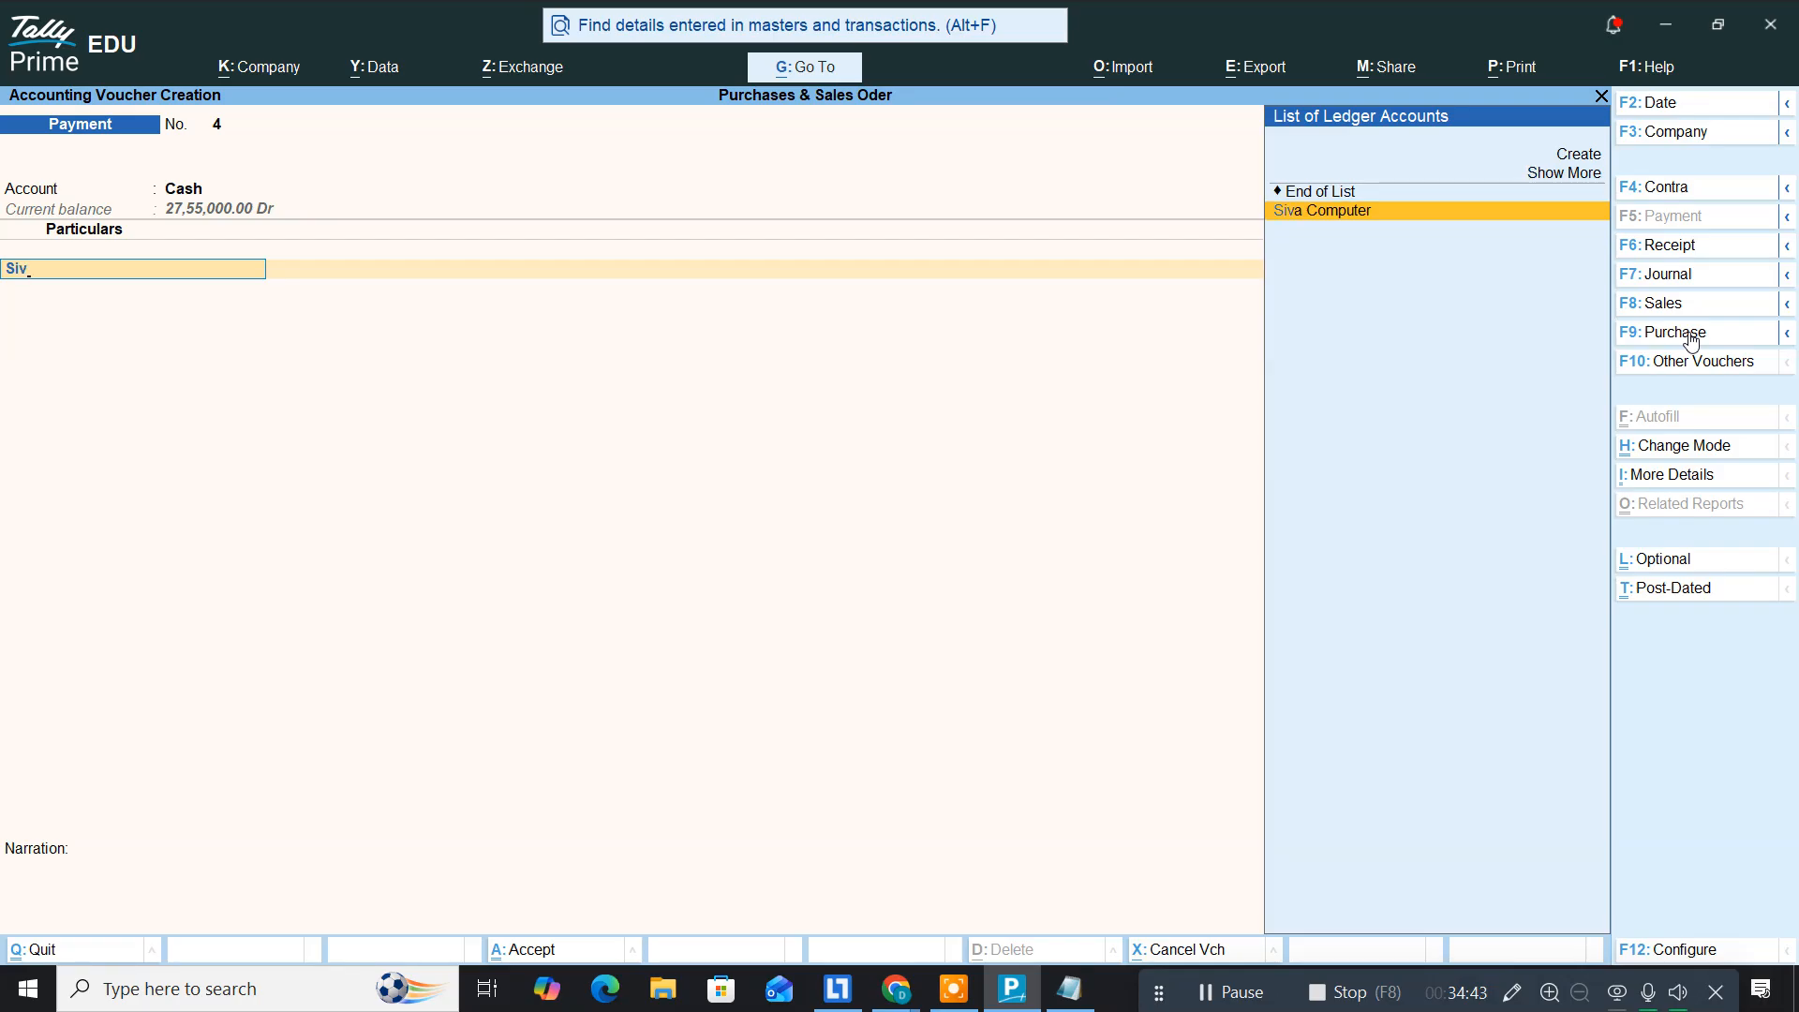
{"action": "key", "text": "Return"}
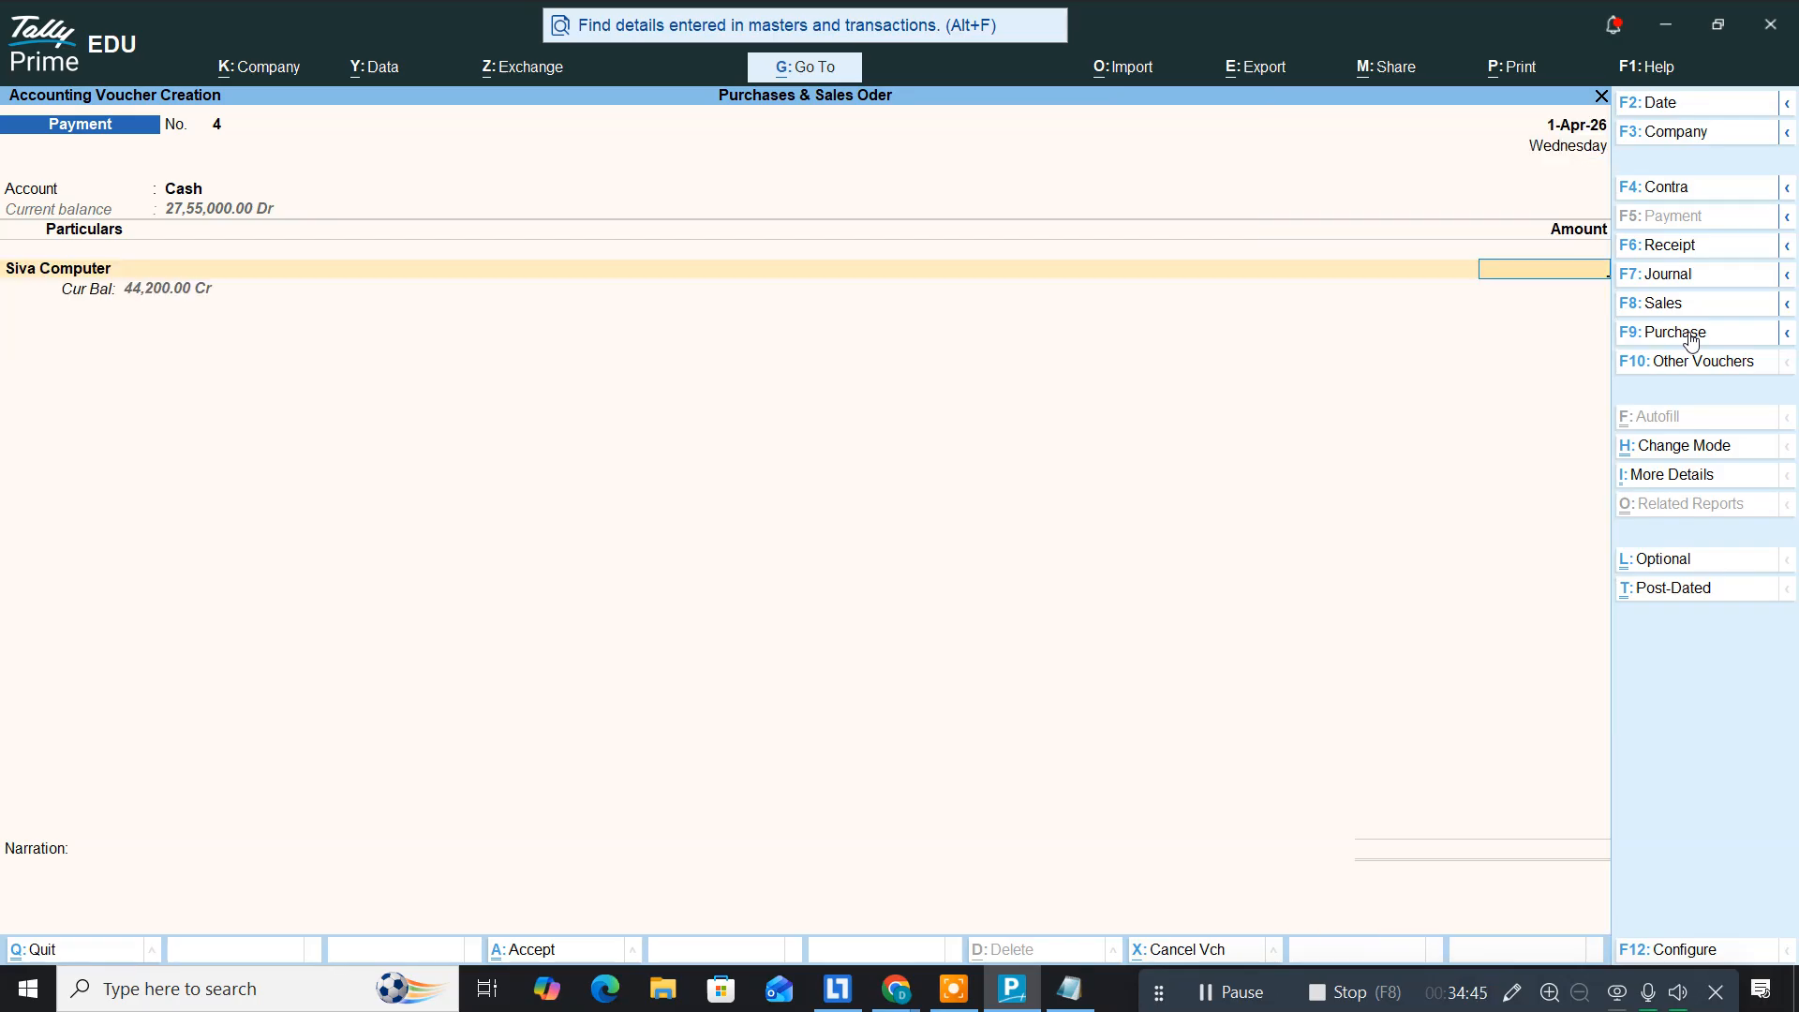
{"action": "type", "text": "35000"}
{"action": "key", "text": "Return"}
{"action": "key", "text": "Return"}
{"action": "key", "text": "Return"}
{"action": "key", "text": "Return"}
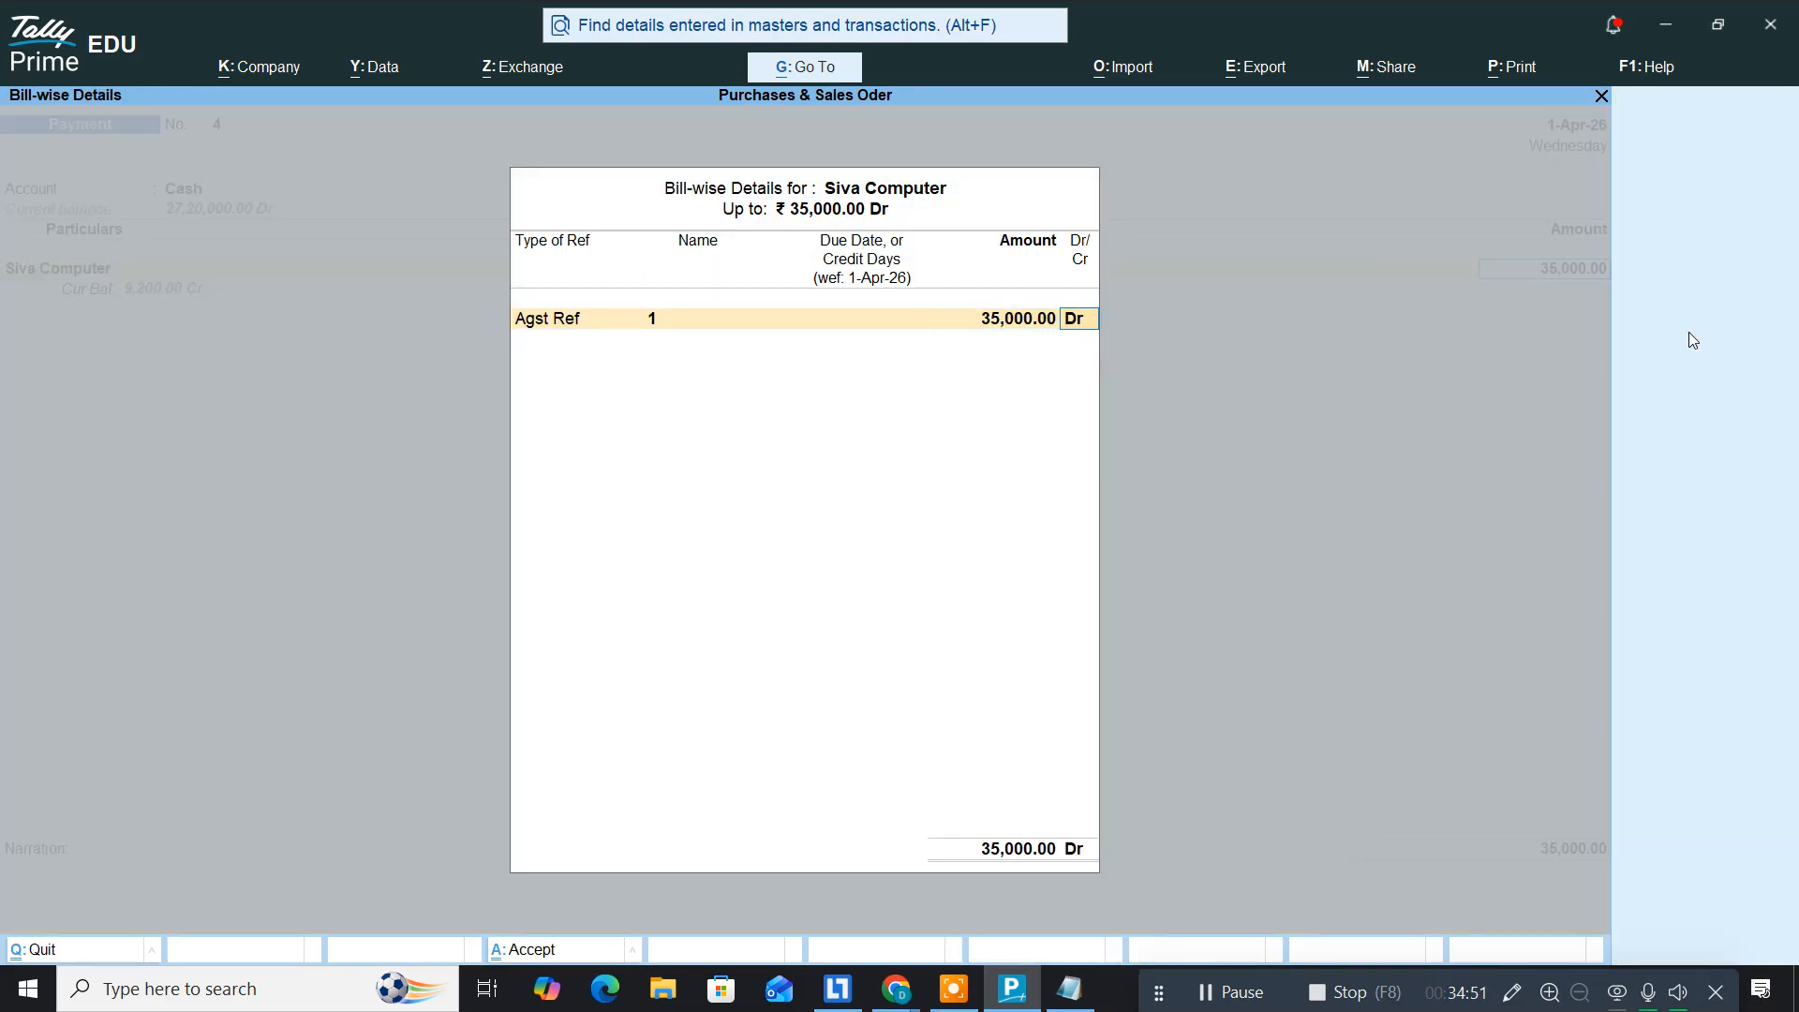
{"action": "key", "text": "Return"}
{"action": "key", "text": "Return"}
{"action": "key", "text": "Return"}
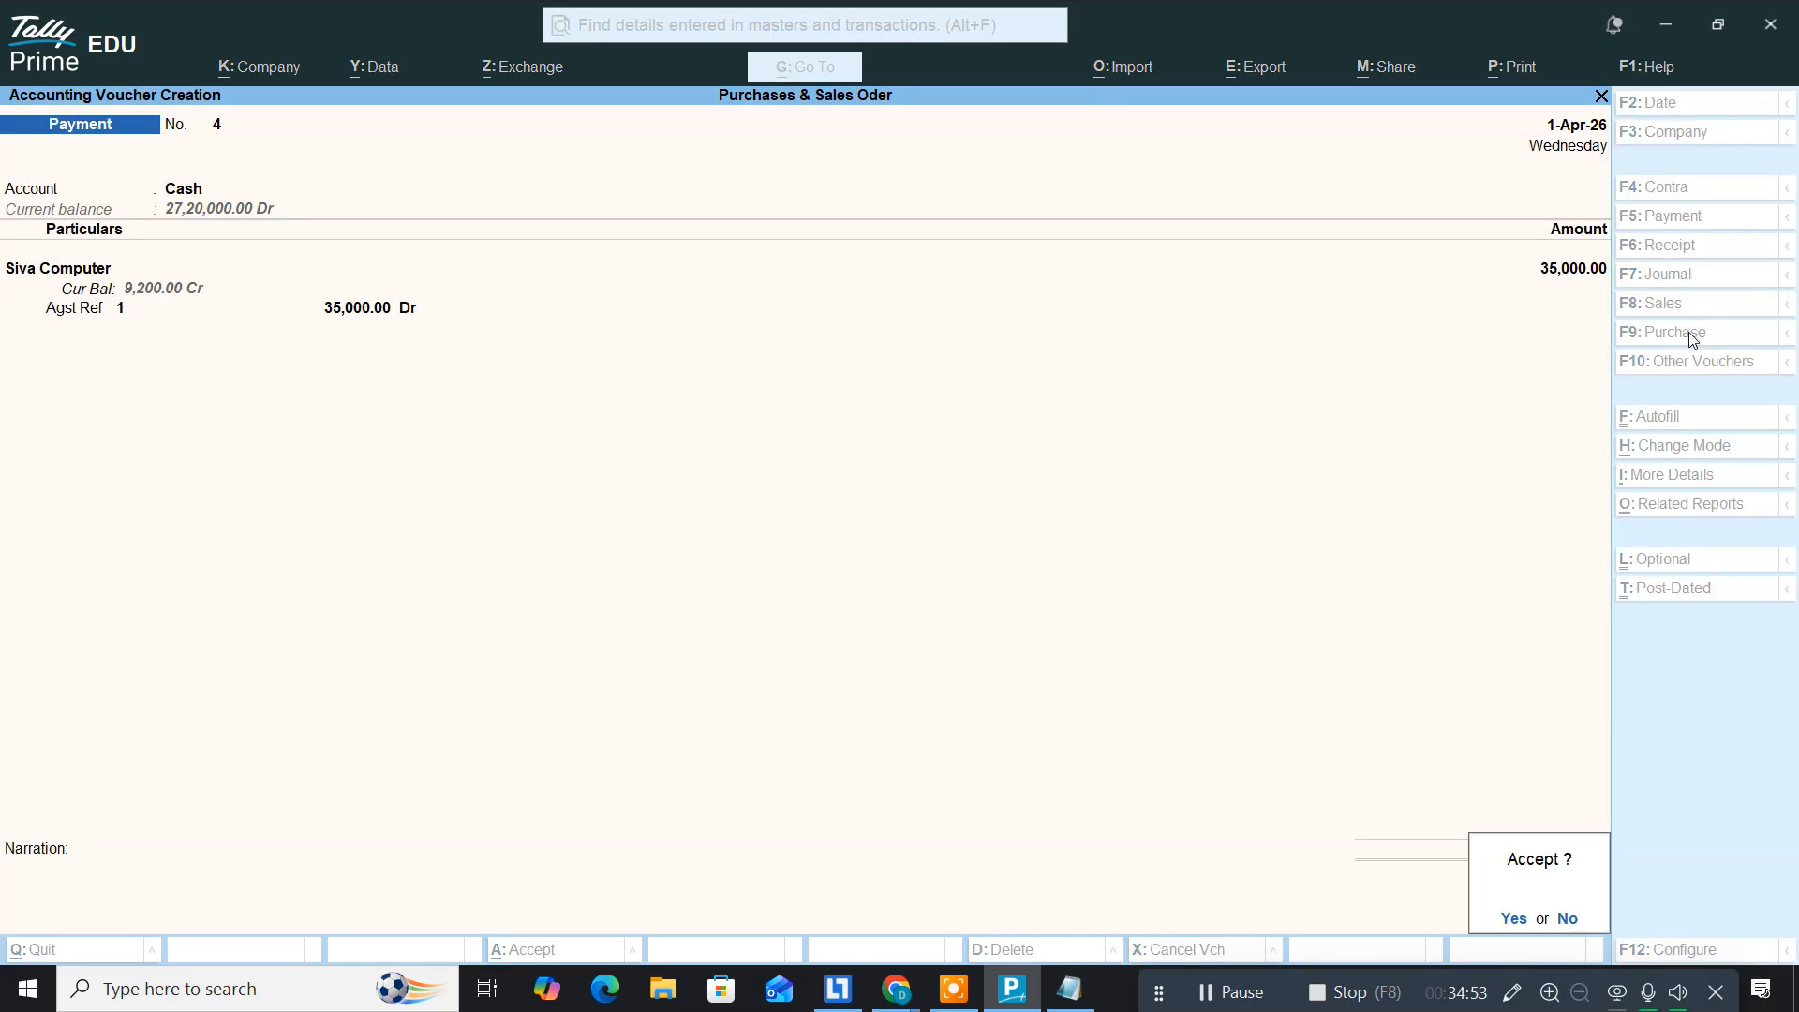
{"action": "key", "text": "Return"}
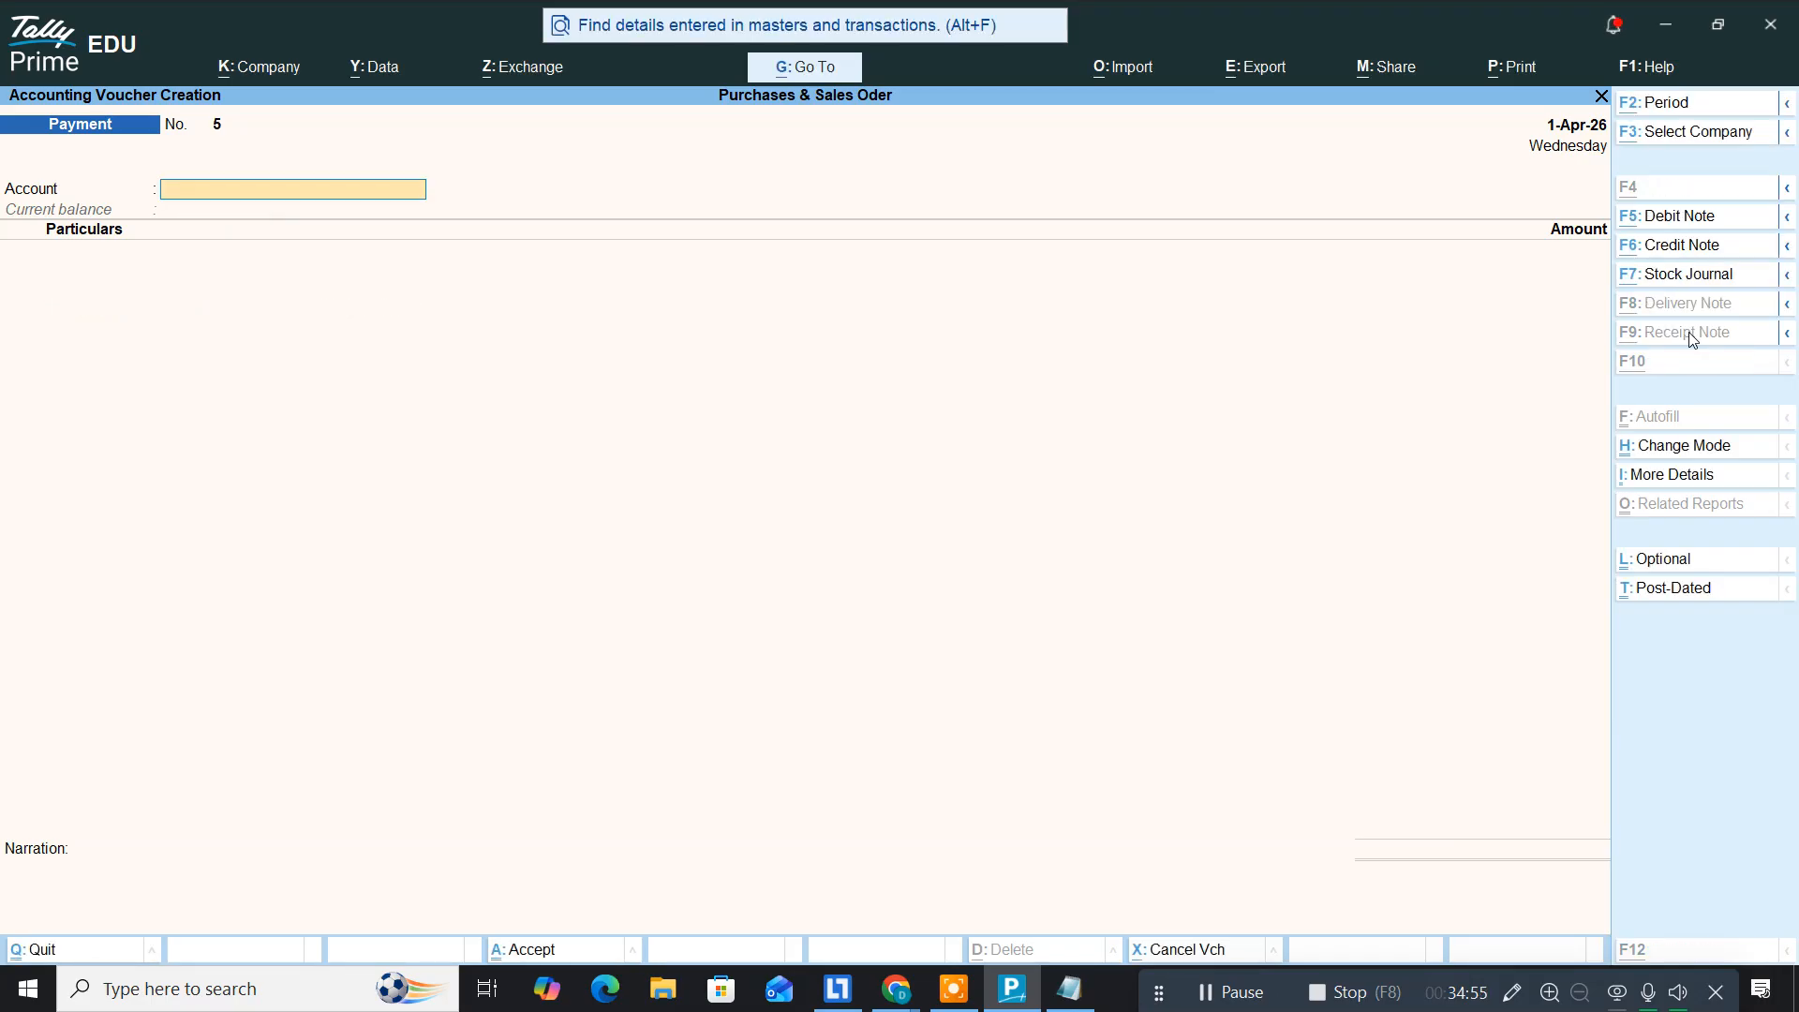
{"action": "key", "text": "alt+Tab"}
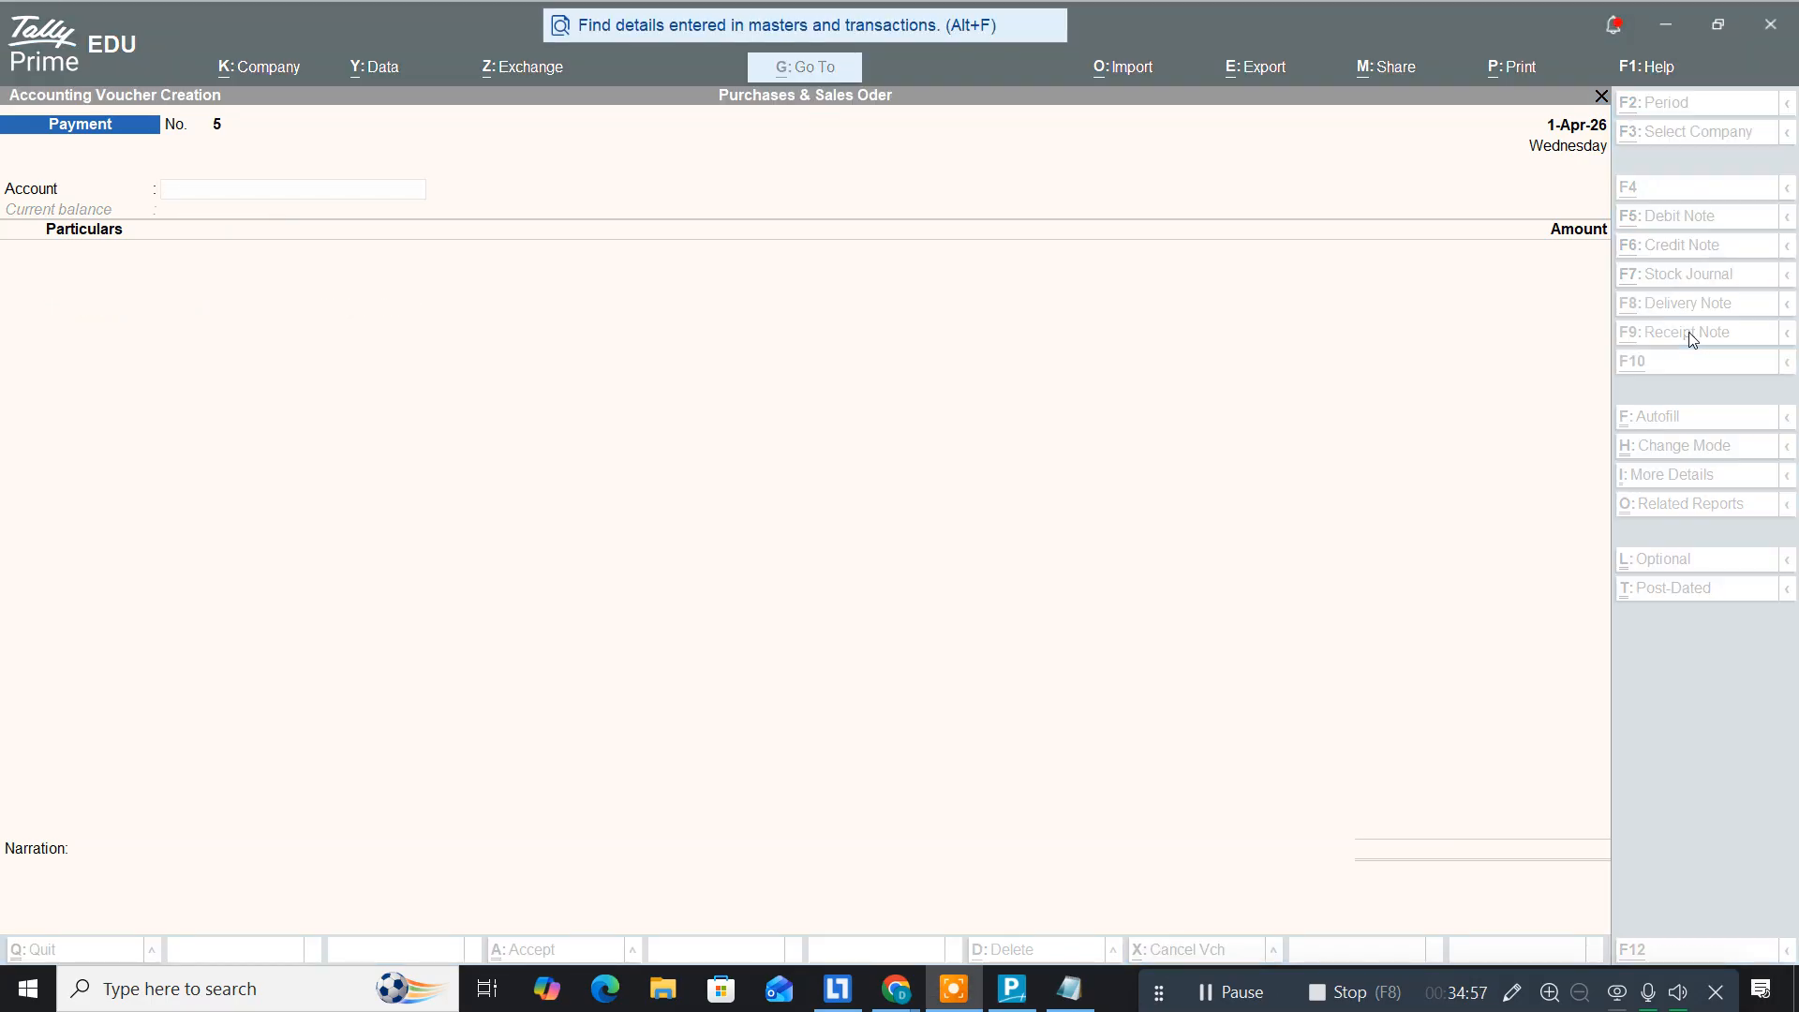
Step: Add the line 'paid to Siva computers 35000' to purorder, save it, and return to Tally Prime
{"action": "key", "text": "alt+Tab"}
{"action": "key", "text": "alt+Tab"}
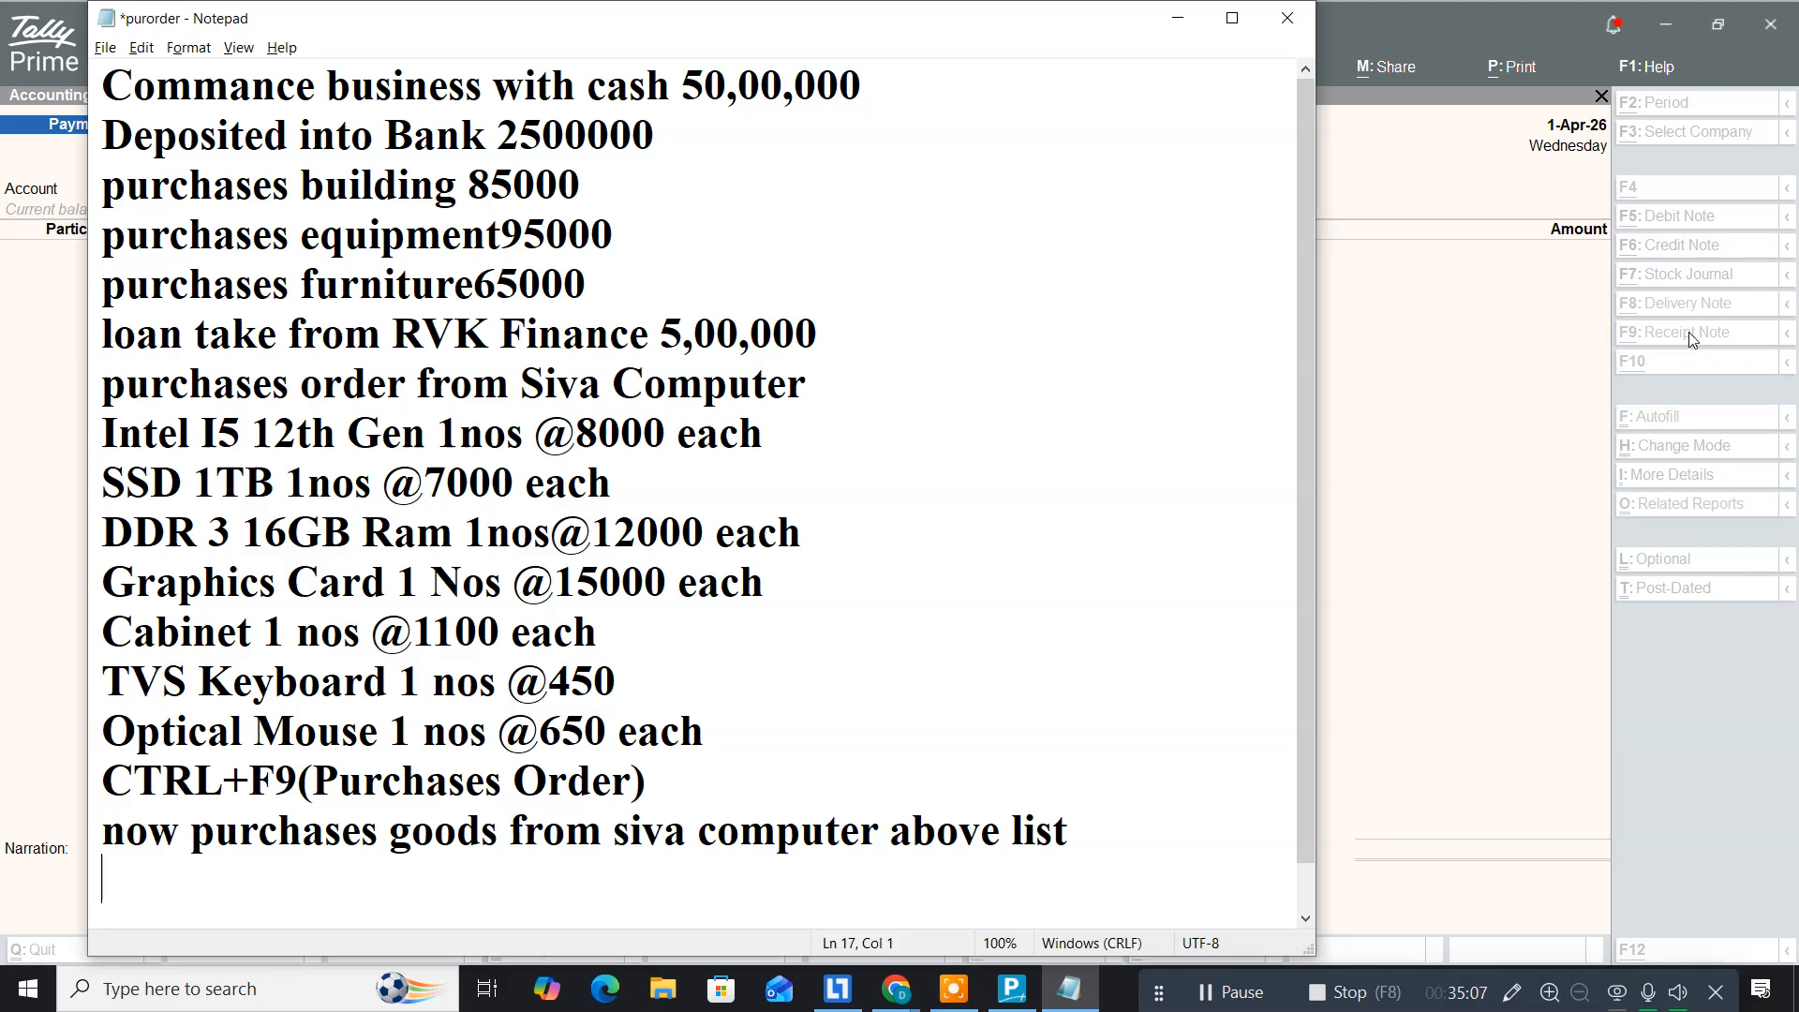
{"action": "type", "text": "paid to Siva computers 350"}
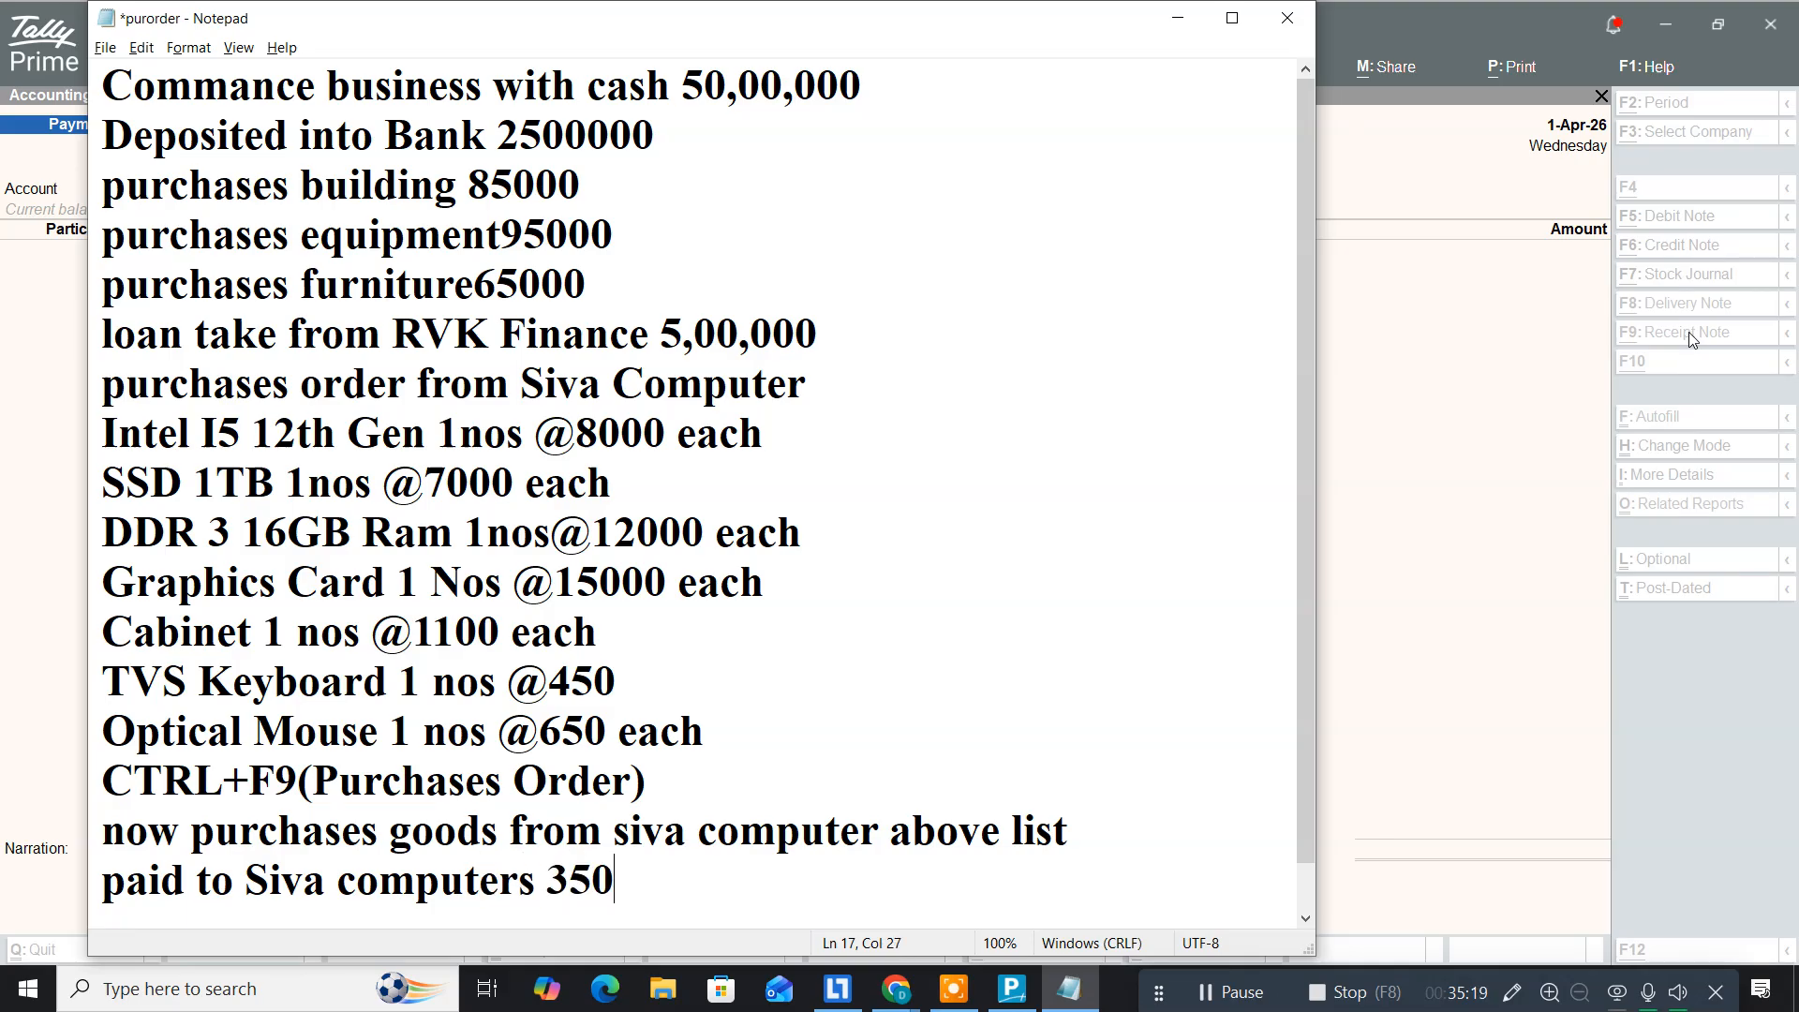
{"action": "type", "text": "00"}
{"action": "key", "text": "Return"}
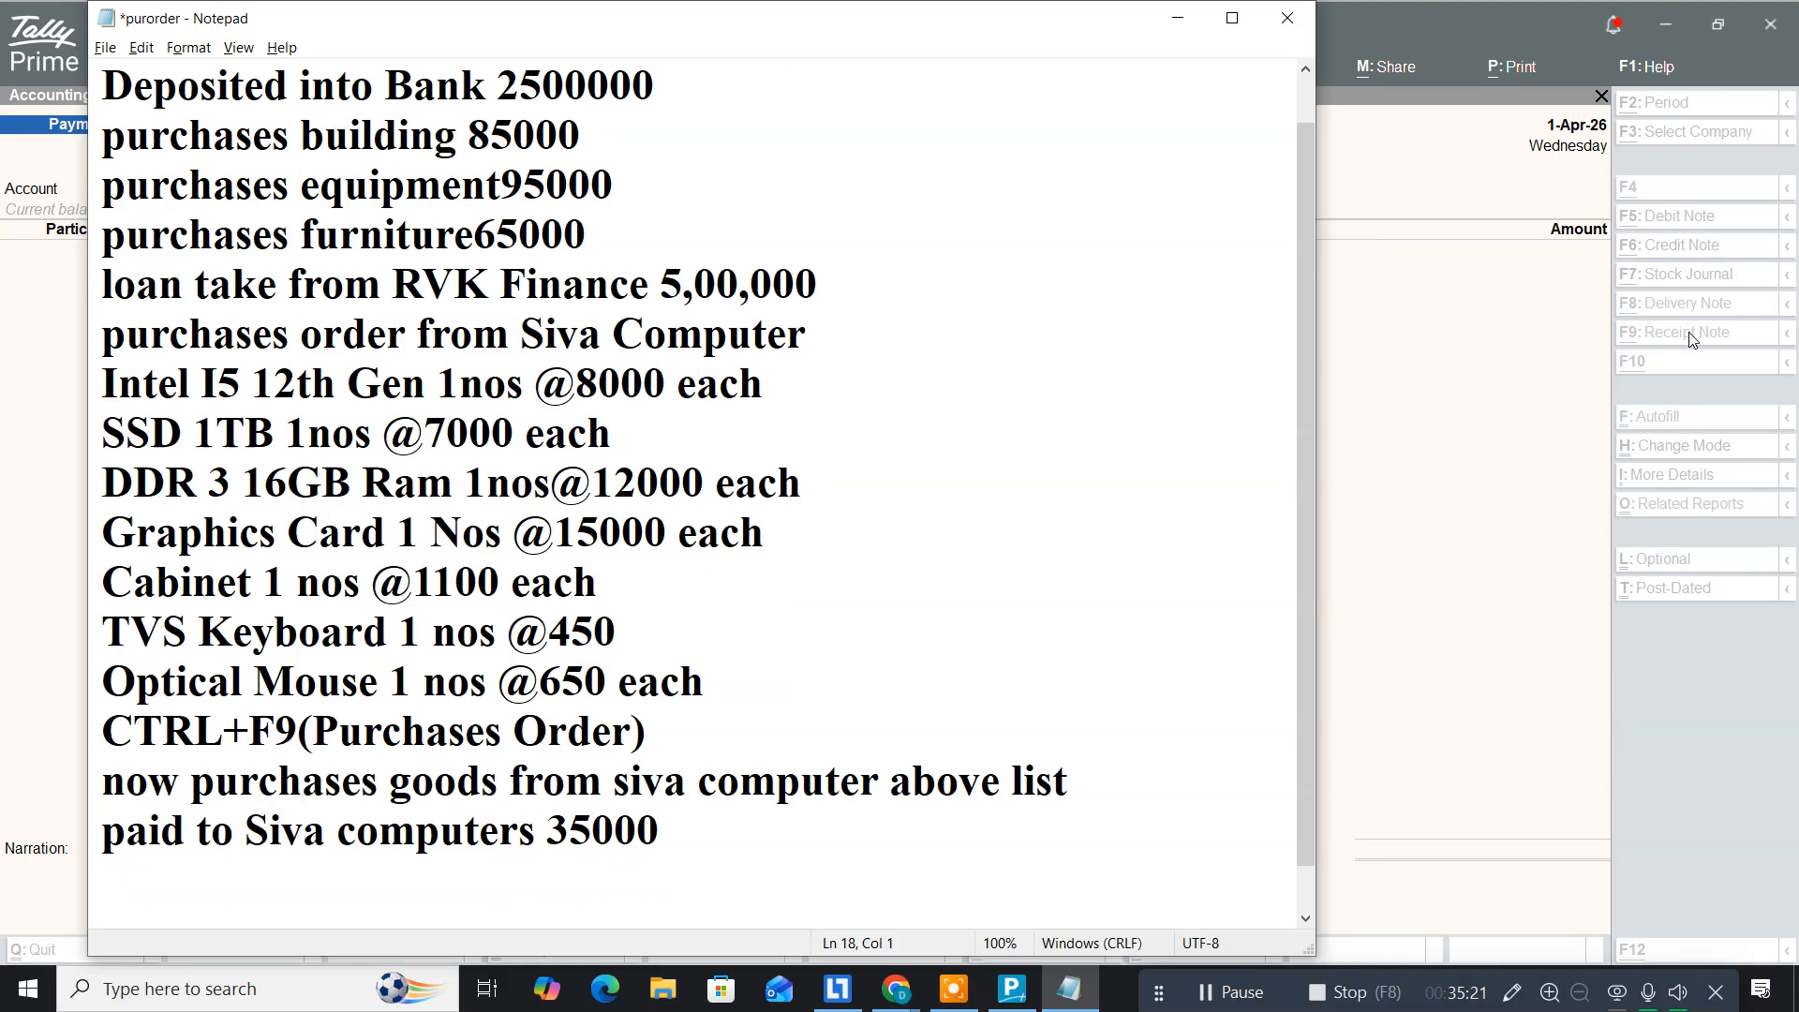
{"action": "key", "text": "ctrl+s"}
{"action": "key", "text": "alt+Tab"}
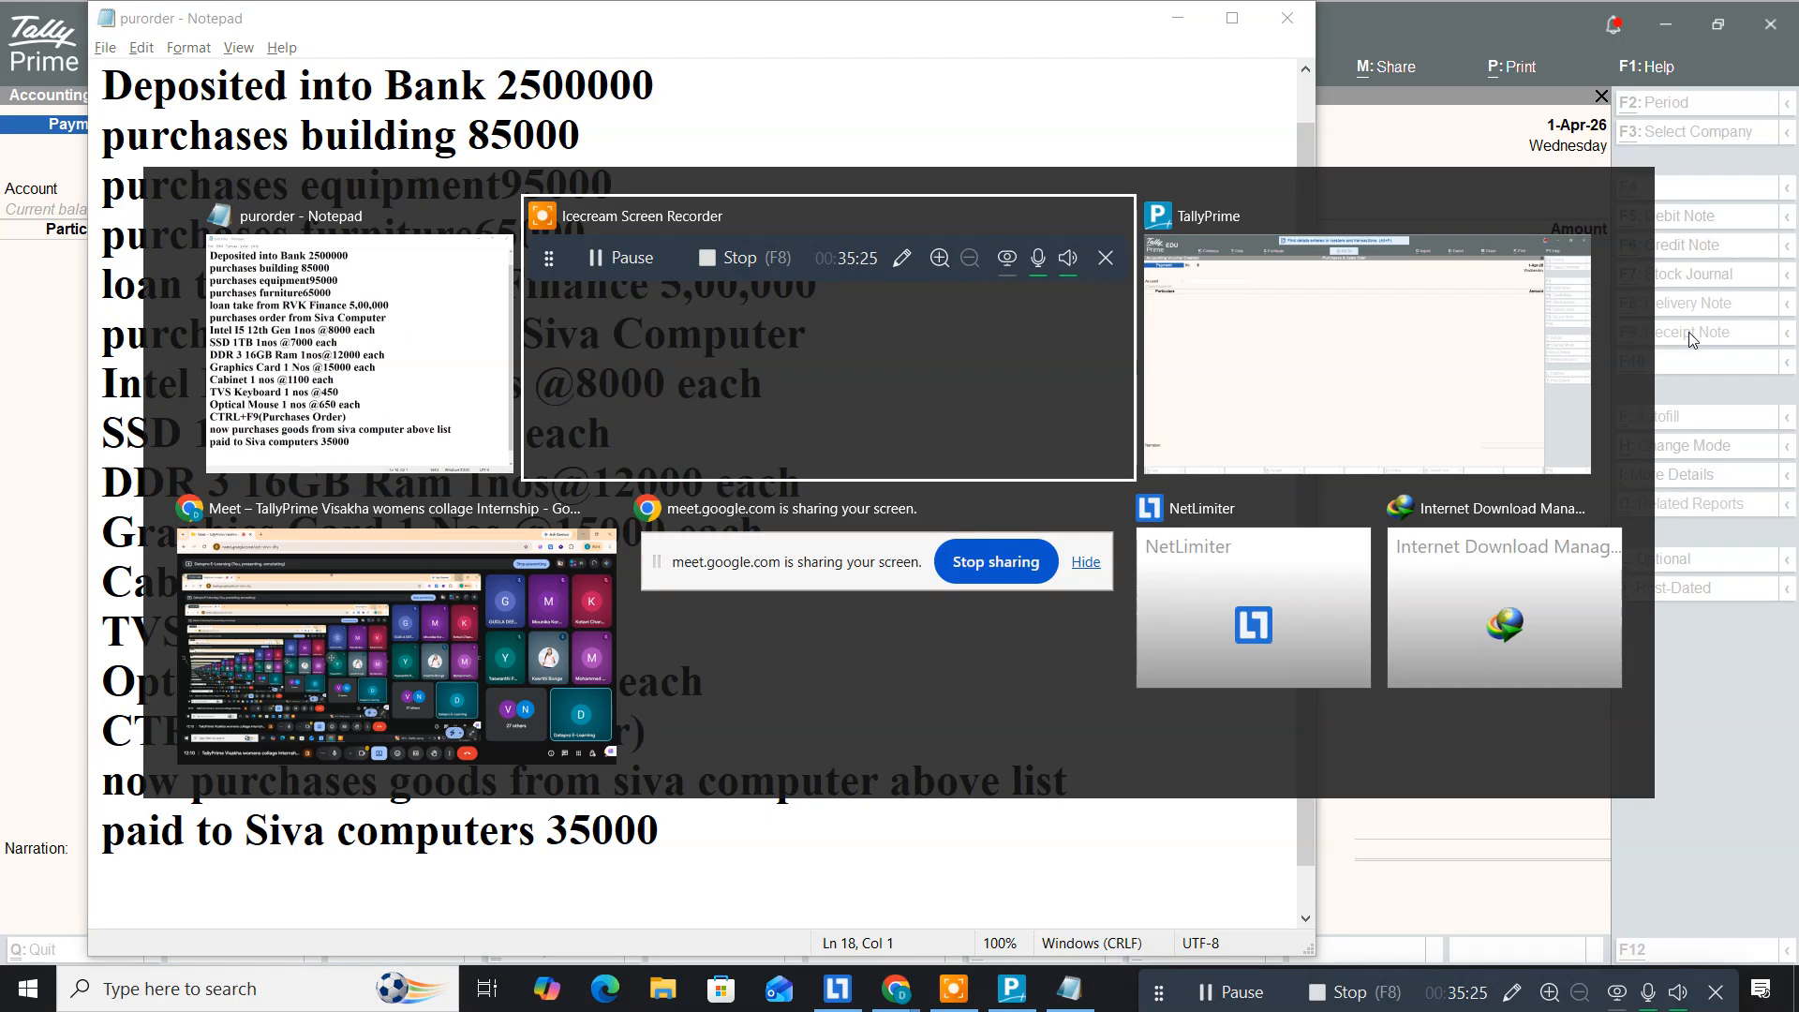
{"action": "key", "text": "Tab"}
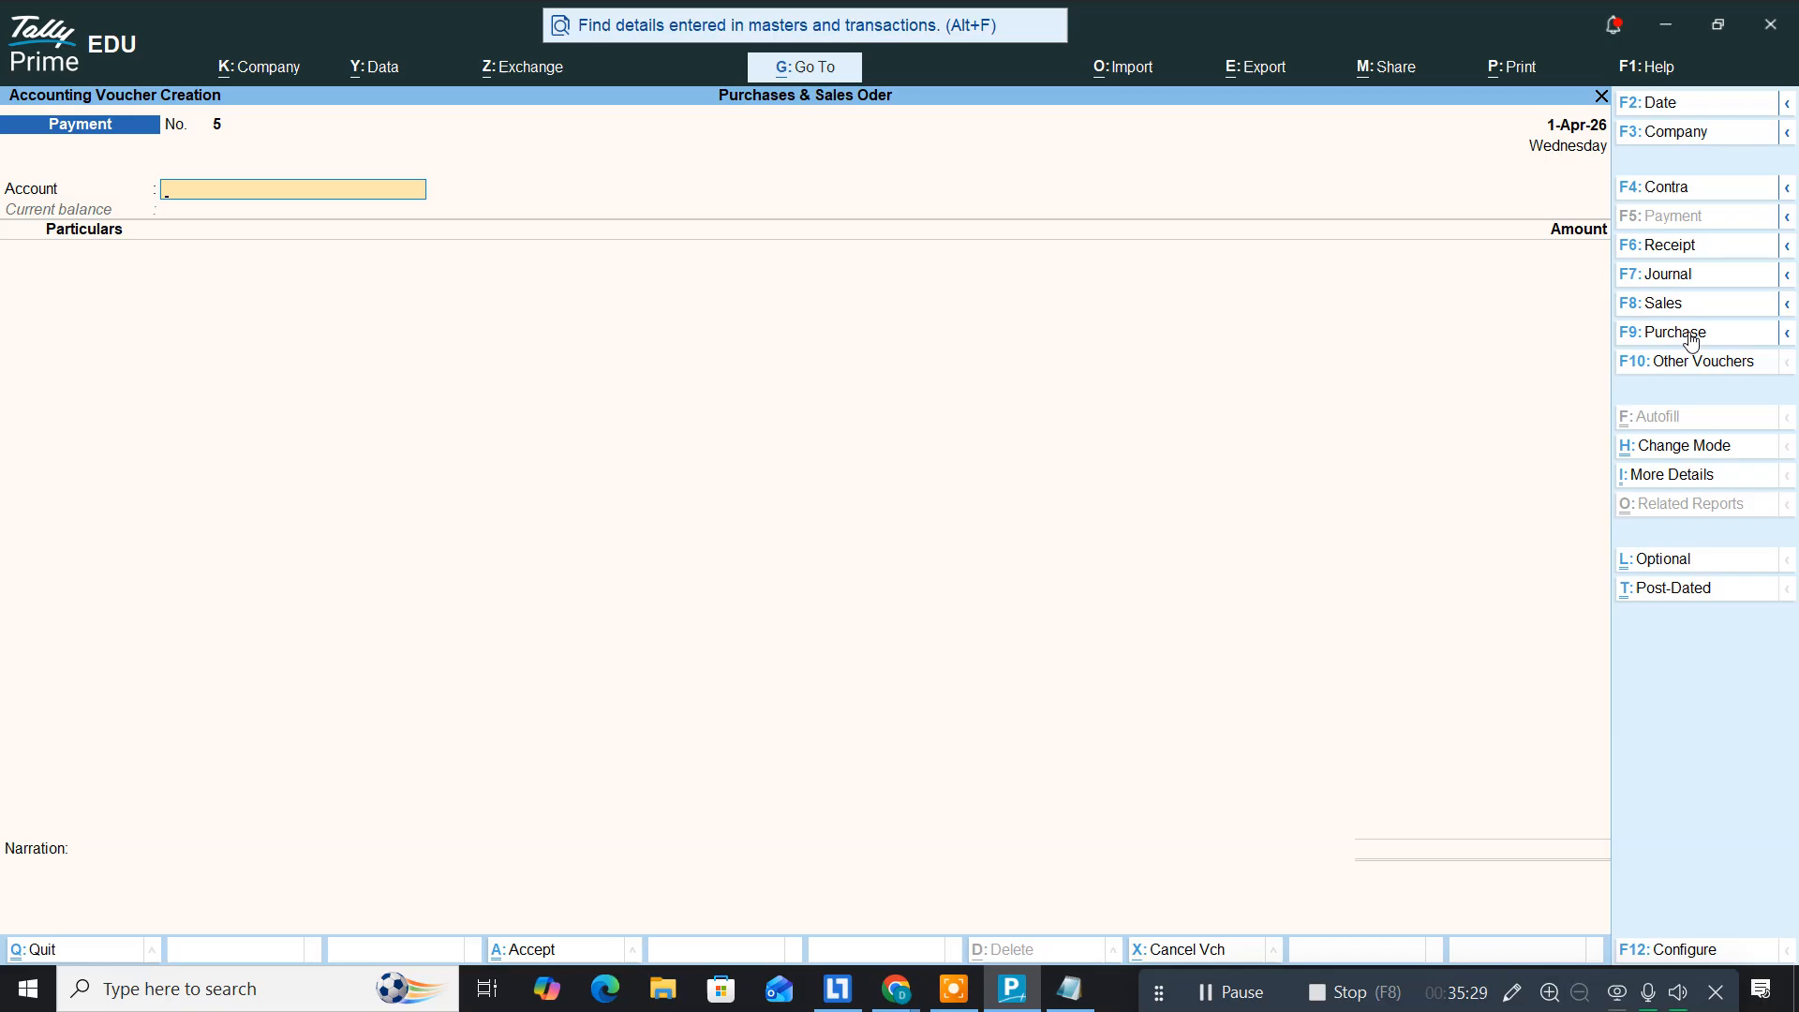
{"action": "key", "text": "Escape"}
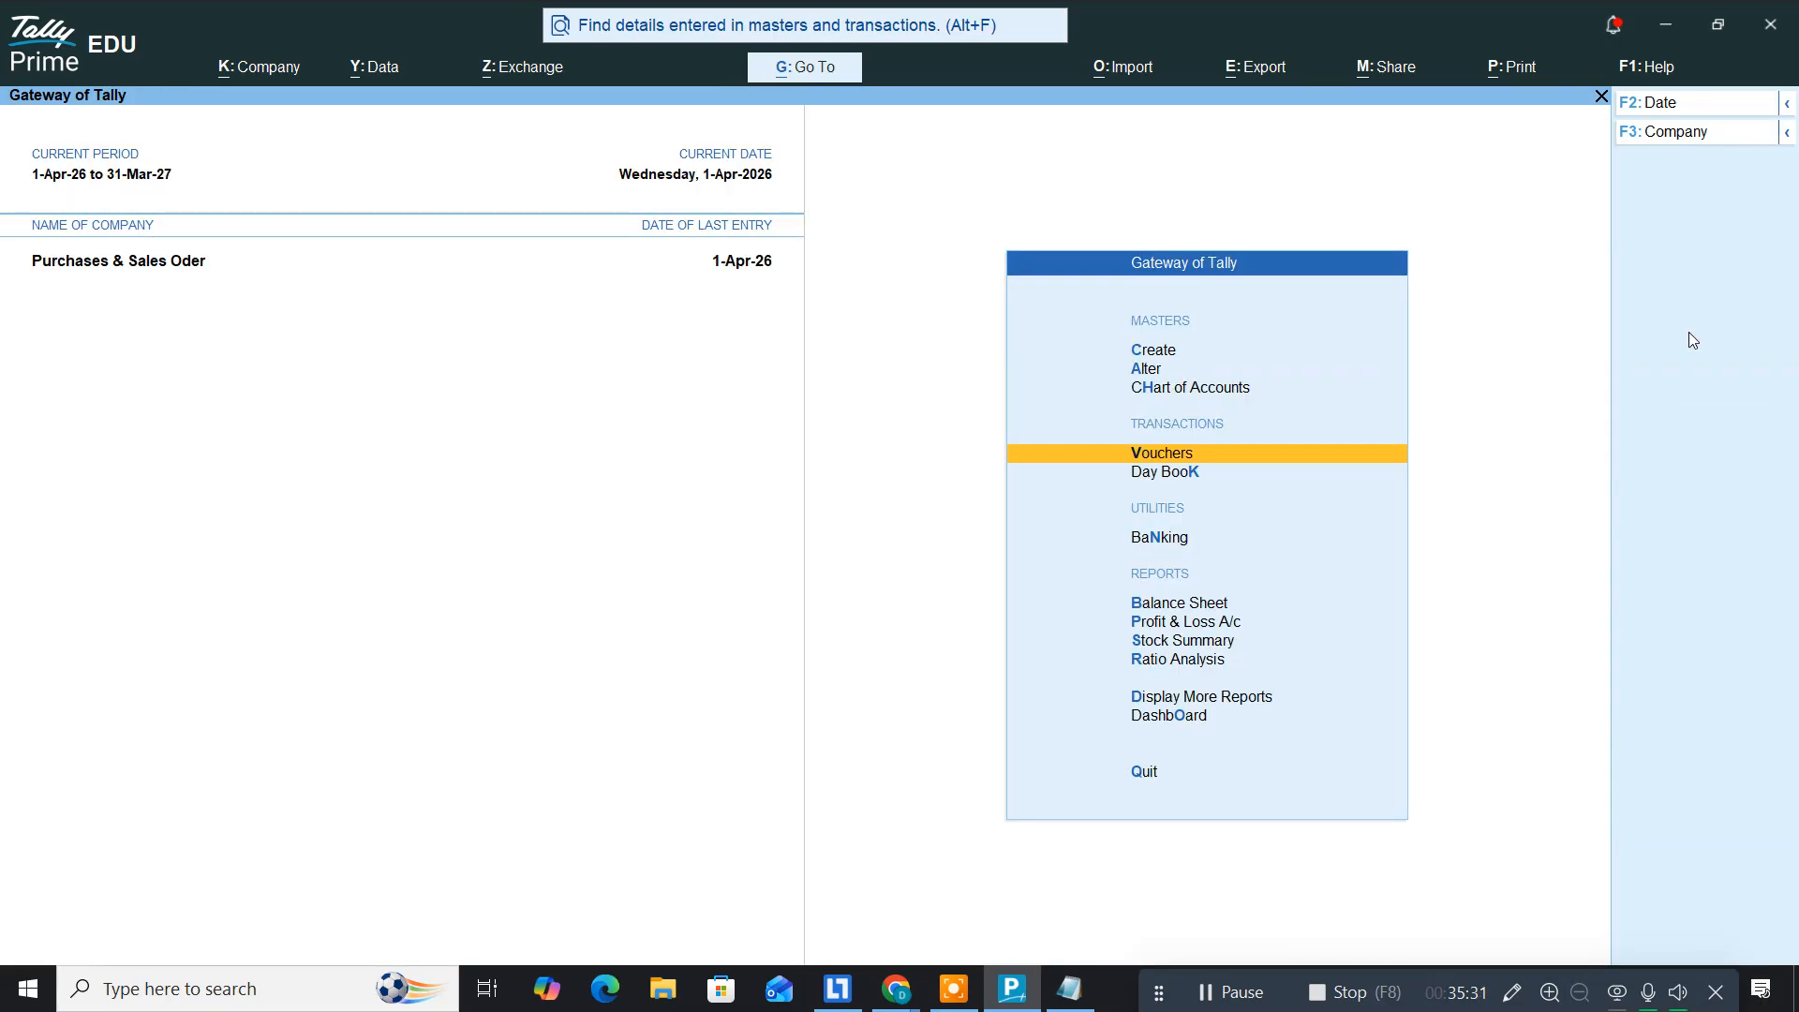
{"action": "key", "text": "Down"}
{"action": "key", "text": "Down"}
{"action": "key", "text": "Down"}
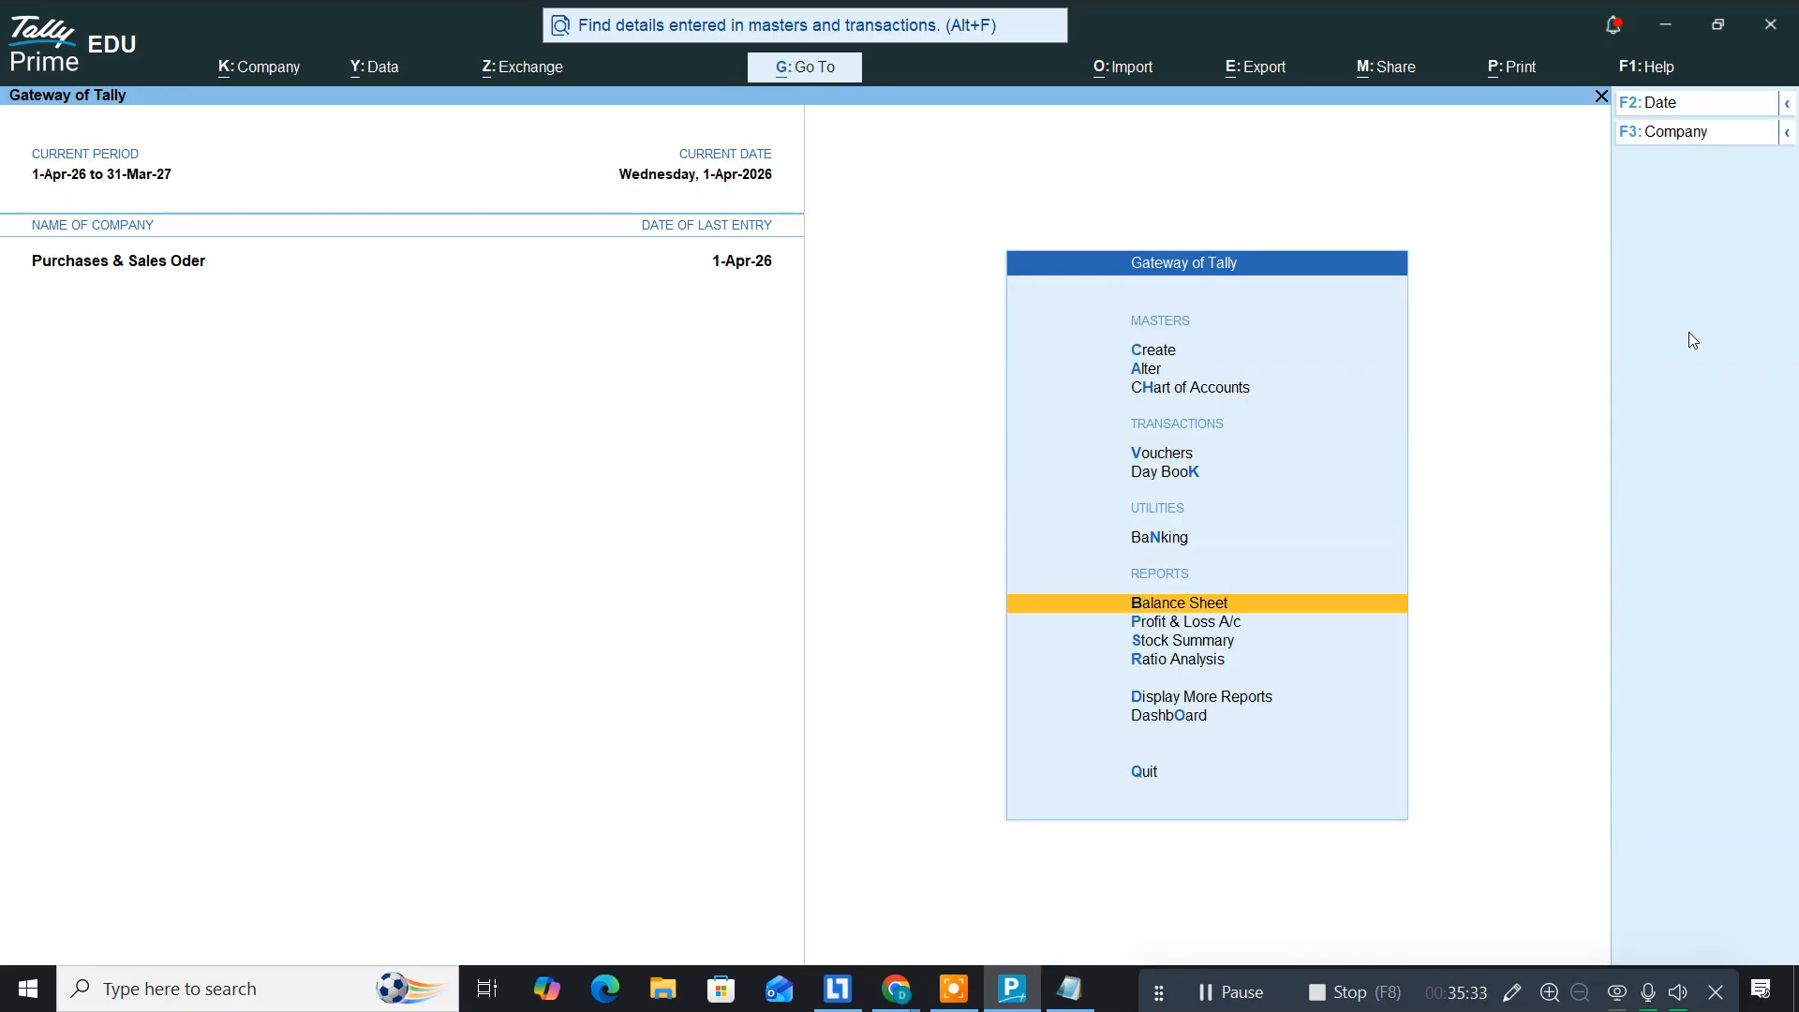
{"action": "key", "text": "Down"}
{"action": "key", "text": "Return"}
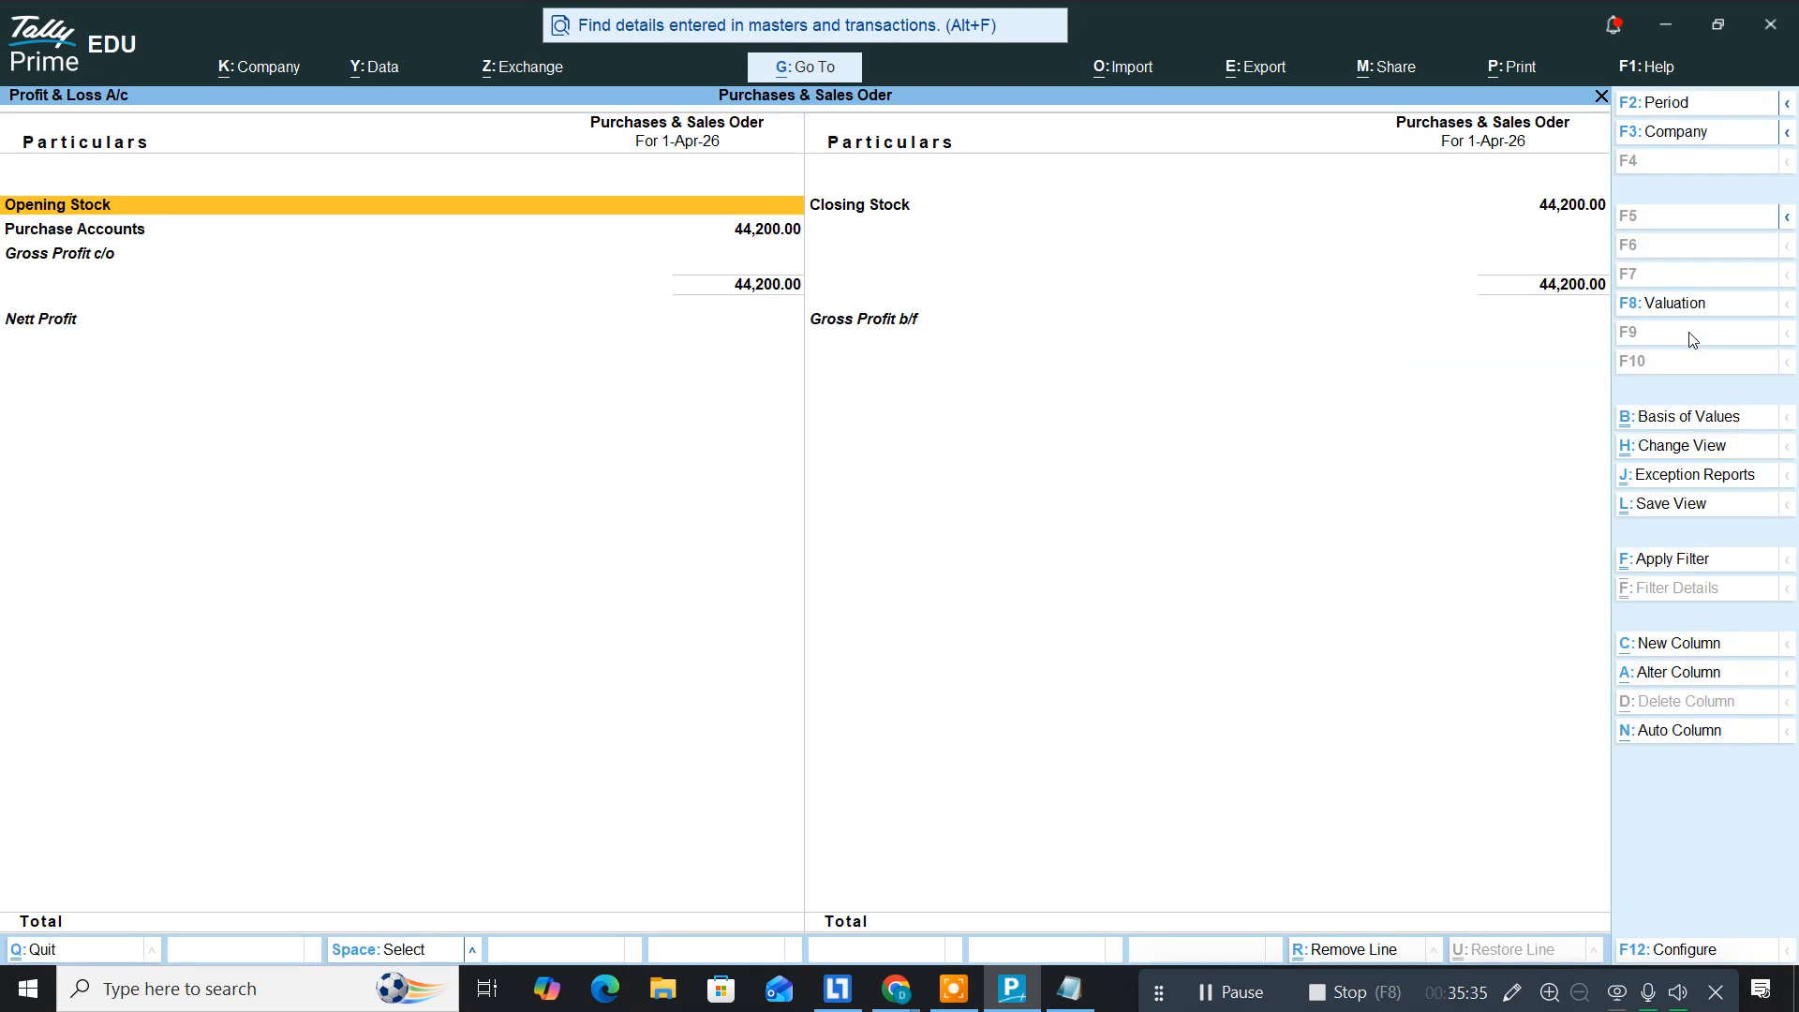
{"action": "key", "text": "alt+F5"}
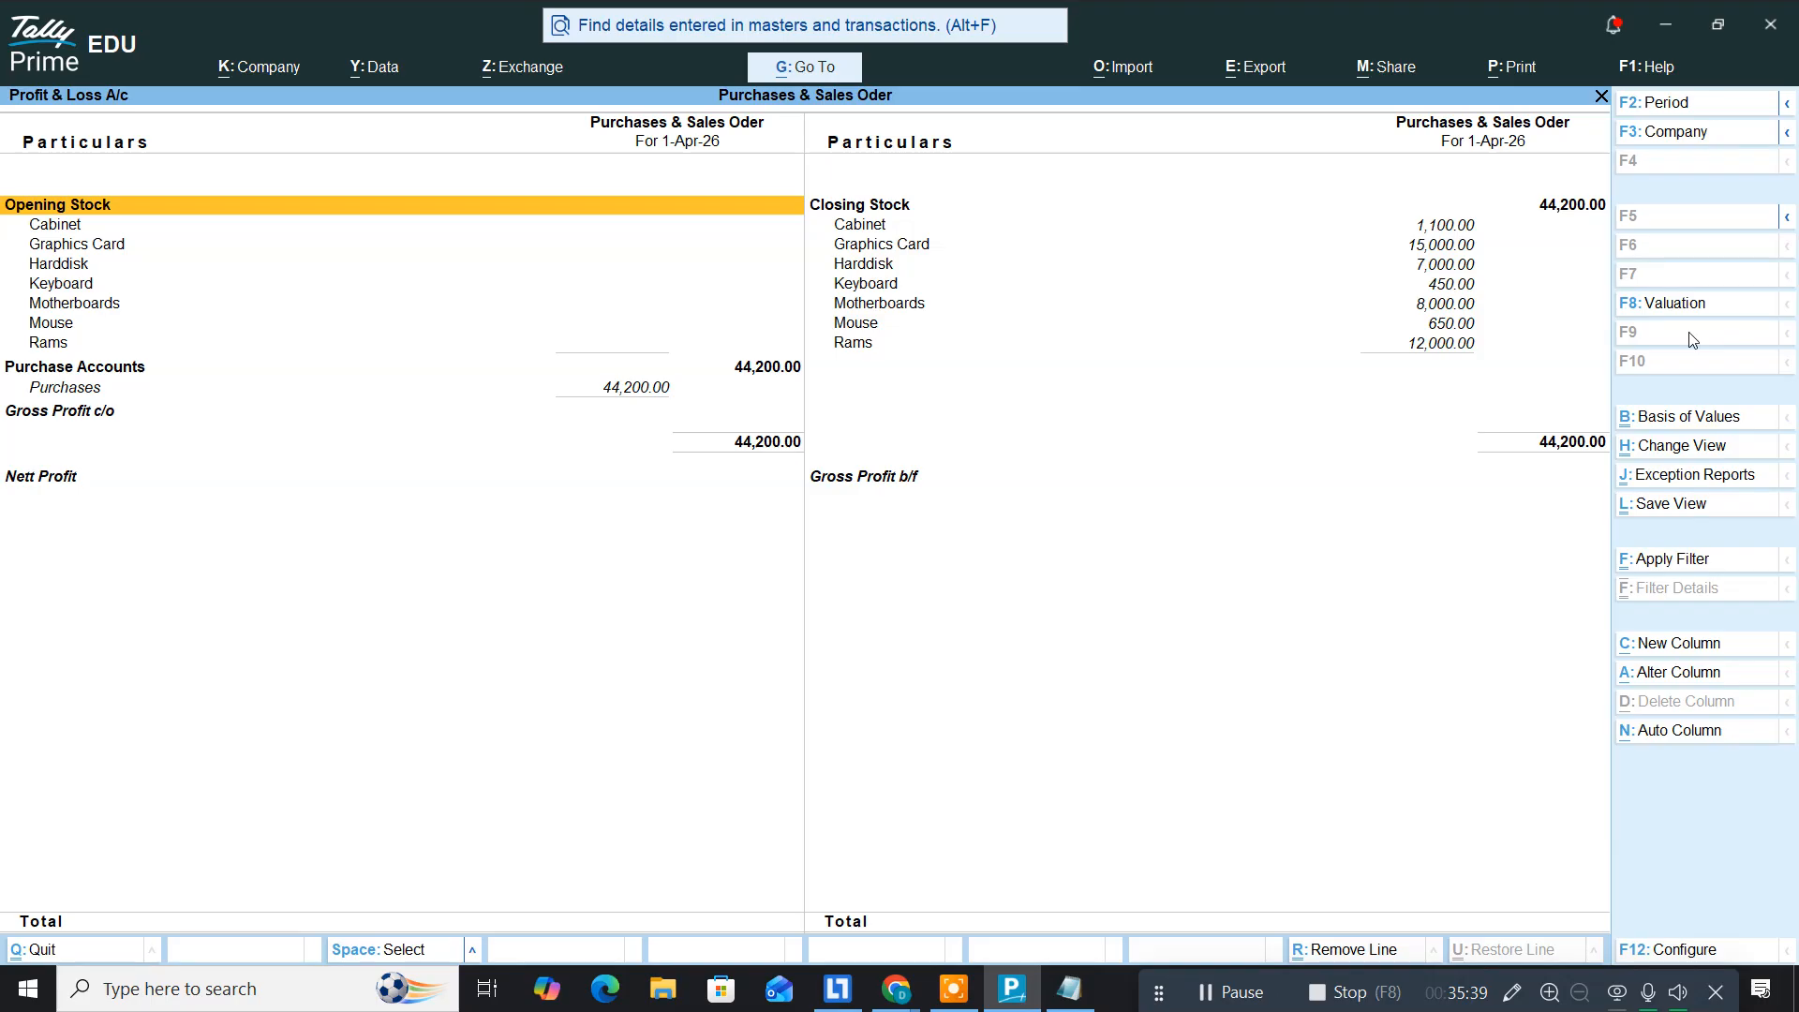
{"action": "key", "text": "Down"}
{"action": "key", "text": "Down"}
{"action": "key", "text": "Down"}
{"action": "key", "text": "Down"}
{"action": "key", "text": "Down"}
{"action": "key", "text": "Down"}
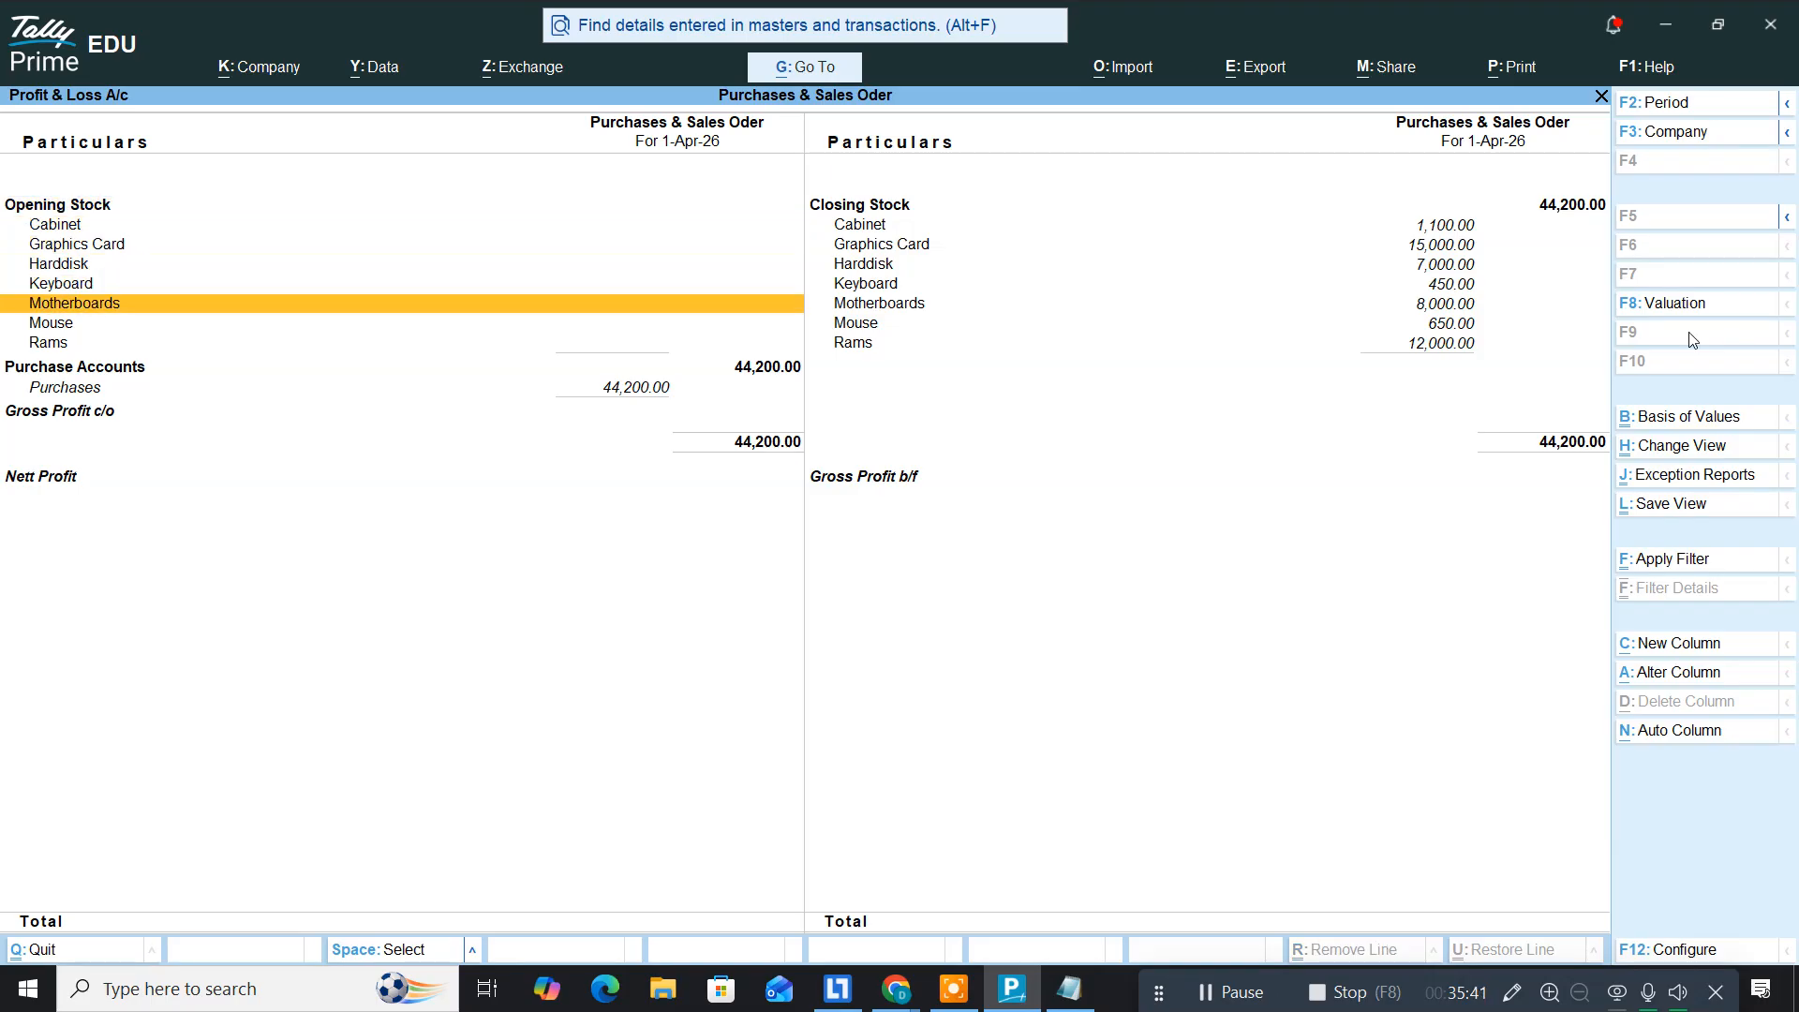
{"action": "key", "text": "Right"}
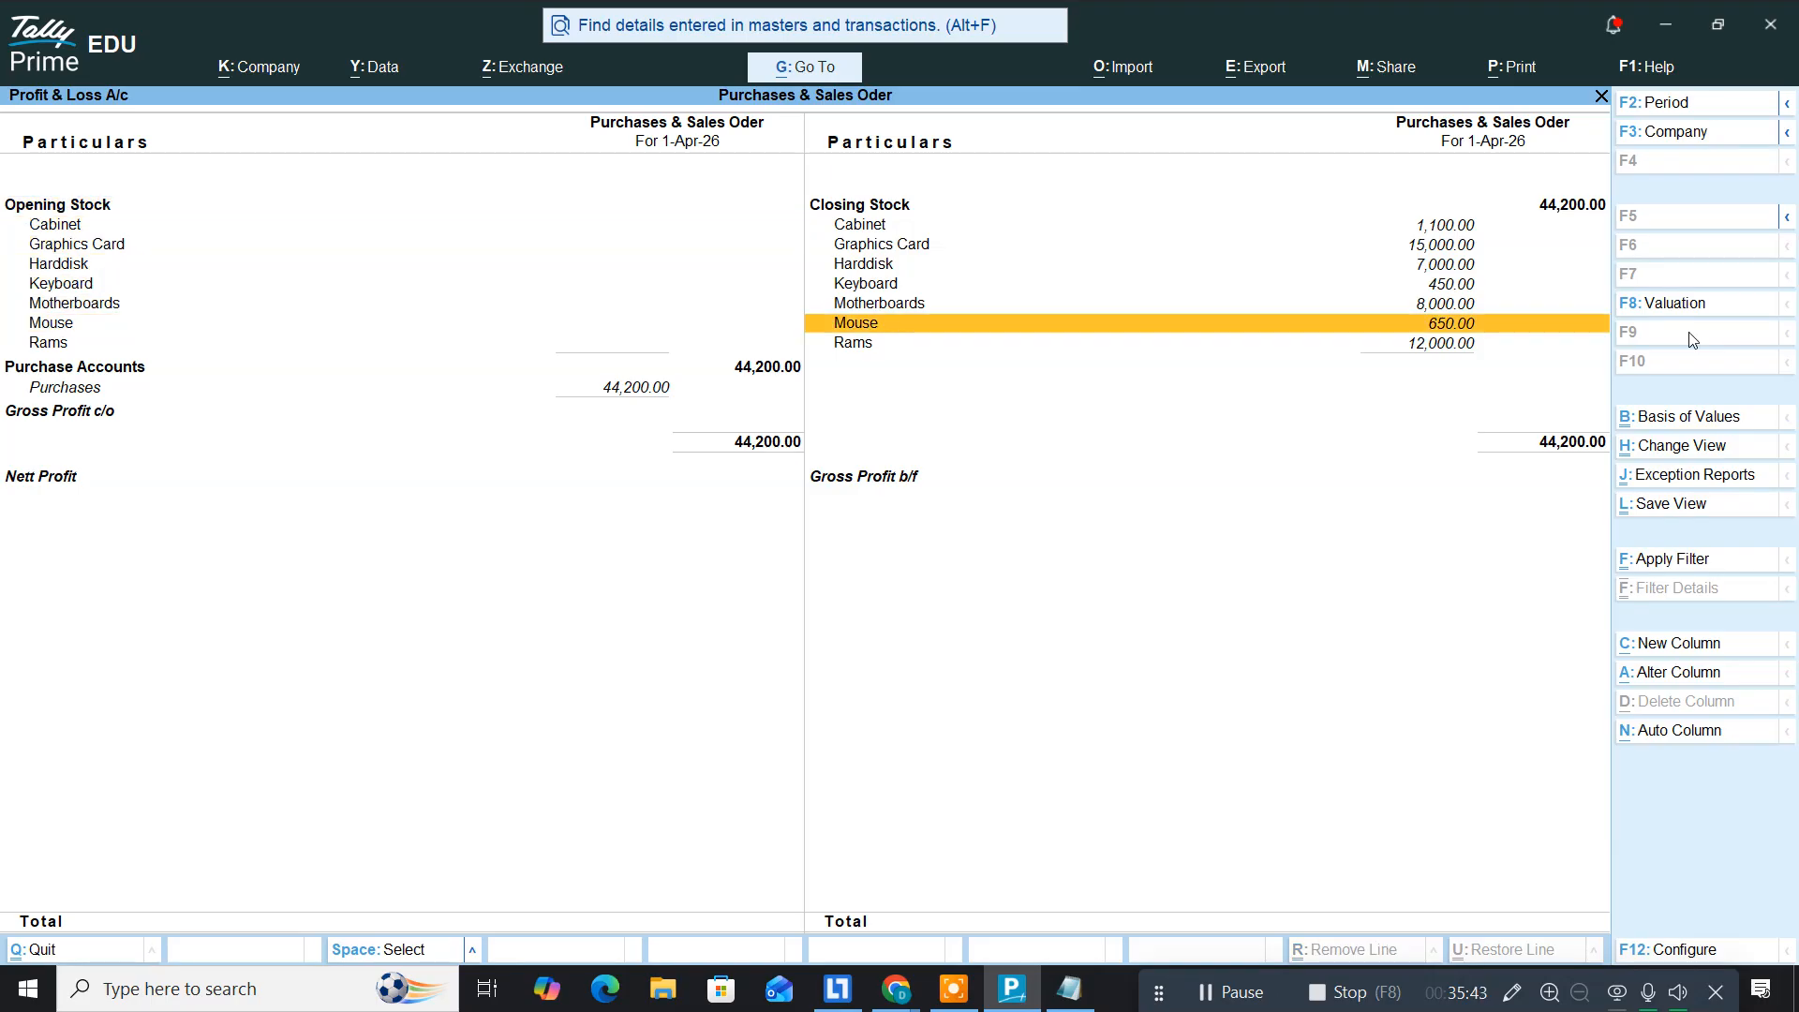
{"action": "key", "text": "Up"}
{"action": "key", "text": "Up"}
{"action": "key", "text": "Up"}
{"action": "key", "text": "Up"}
{"action": "key", "text": "Up"}
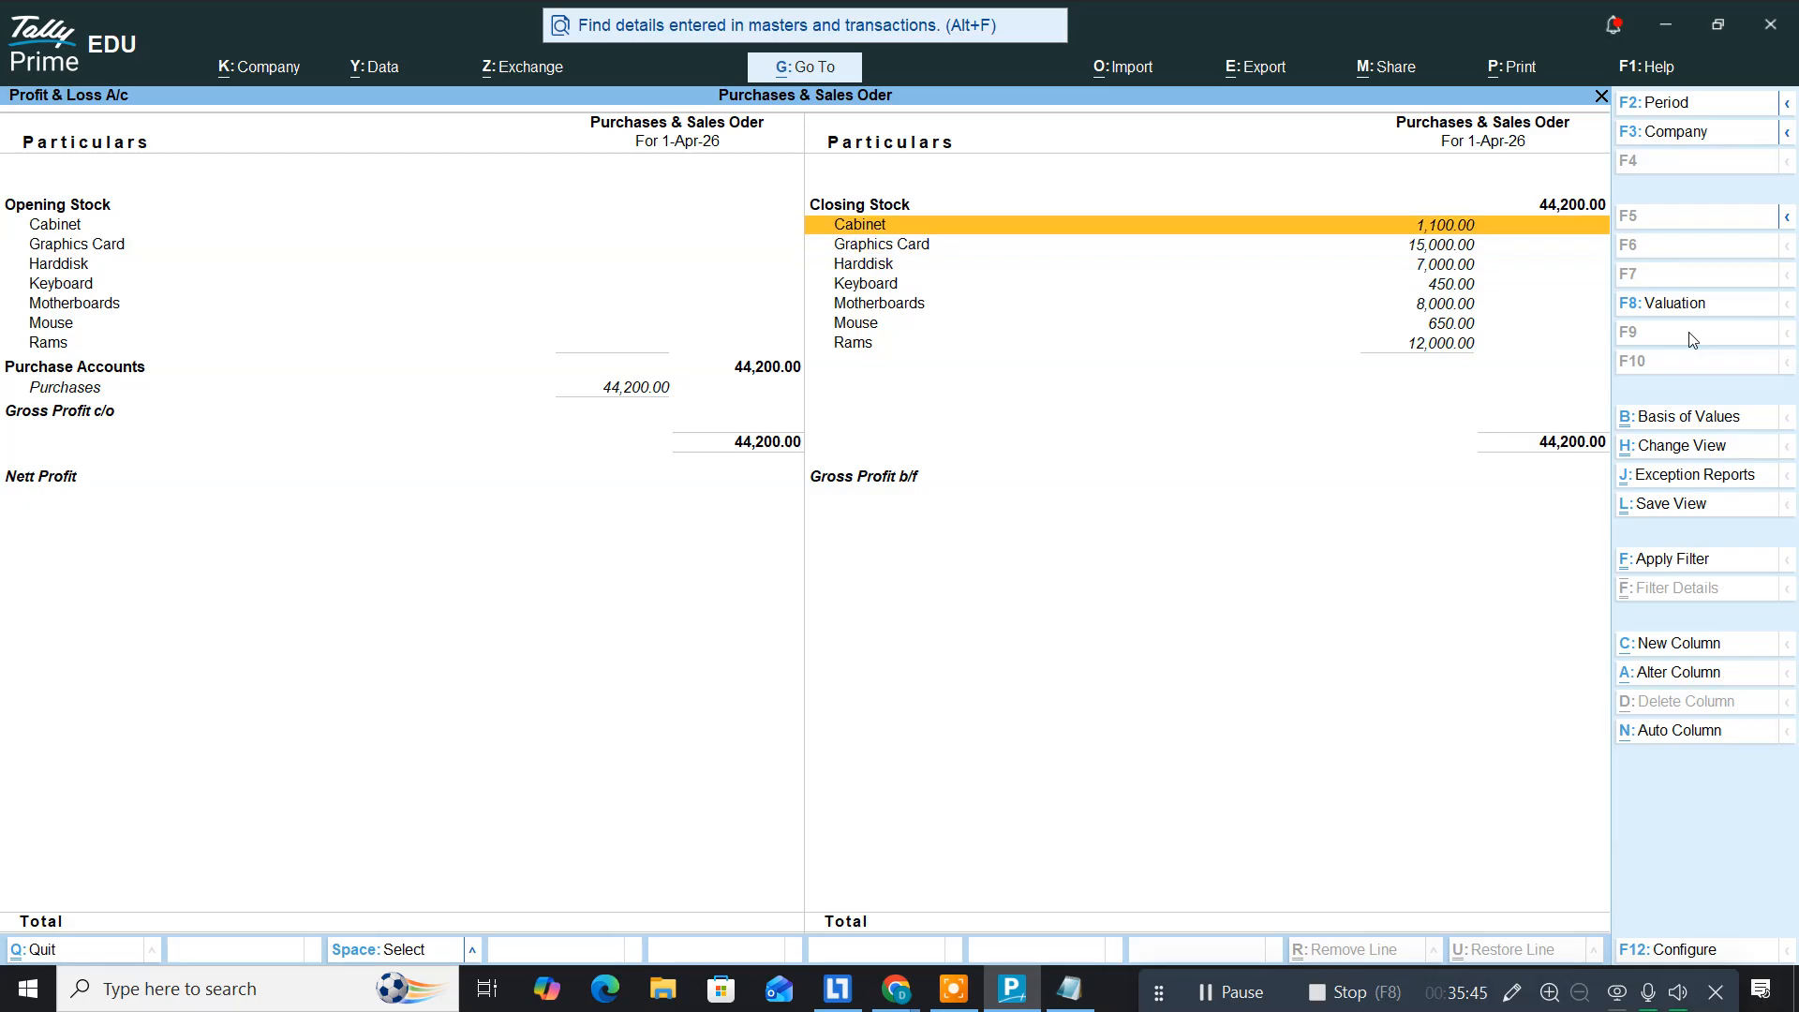
{"action": "key", "text": "Down"}
{"action": "key", "text": "Down"}
{"action": "key", "text": "Down"}
{"action": "key", "text": "Down"}
{"action": "key", "text": "Down"}
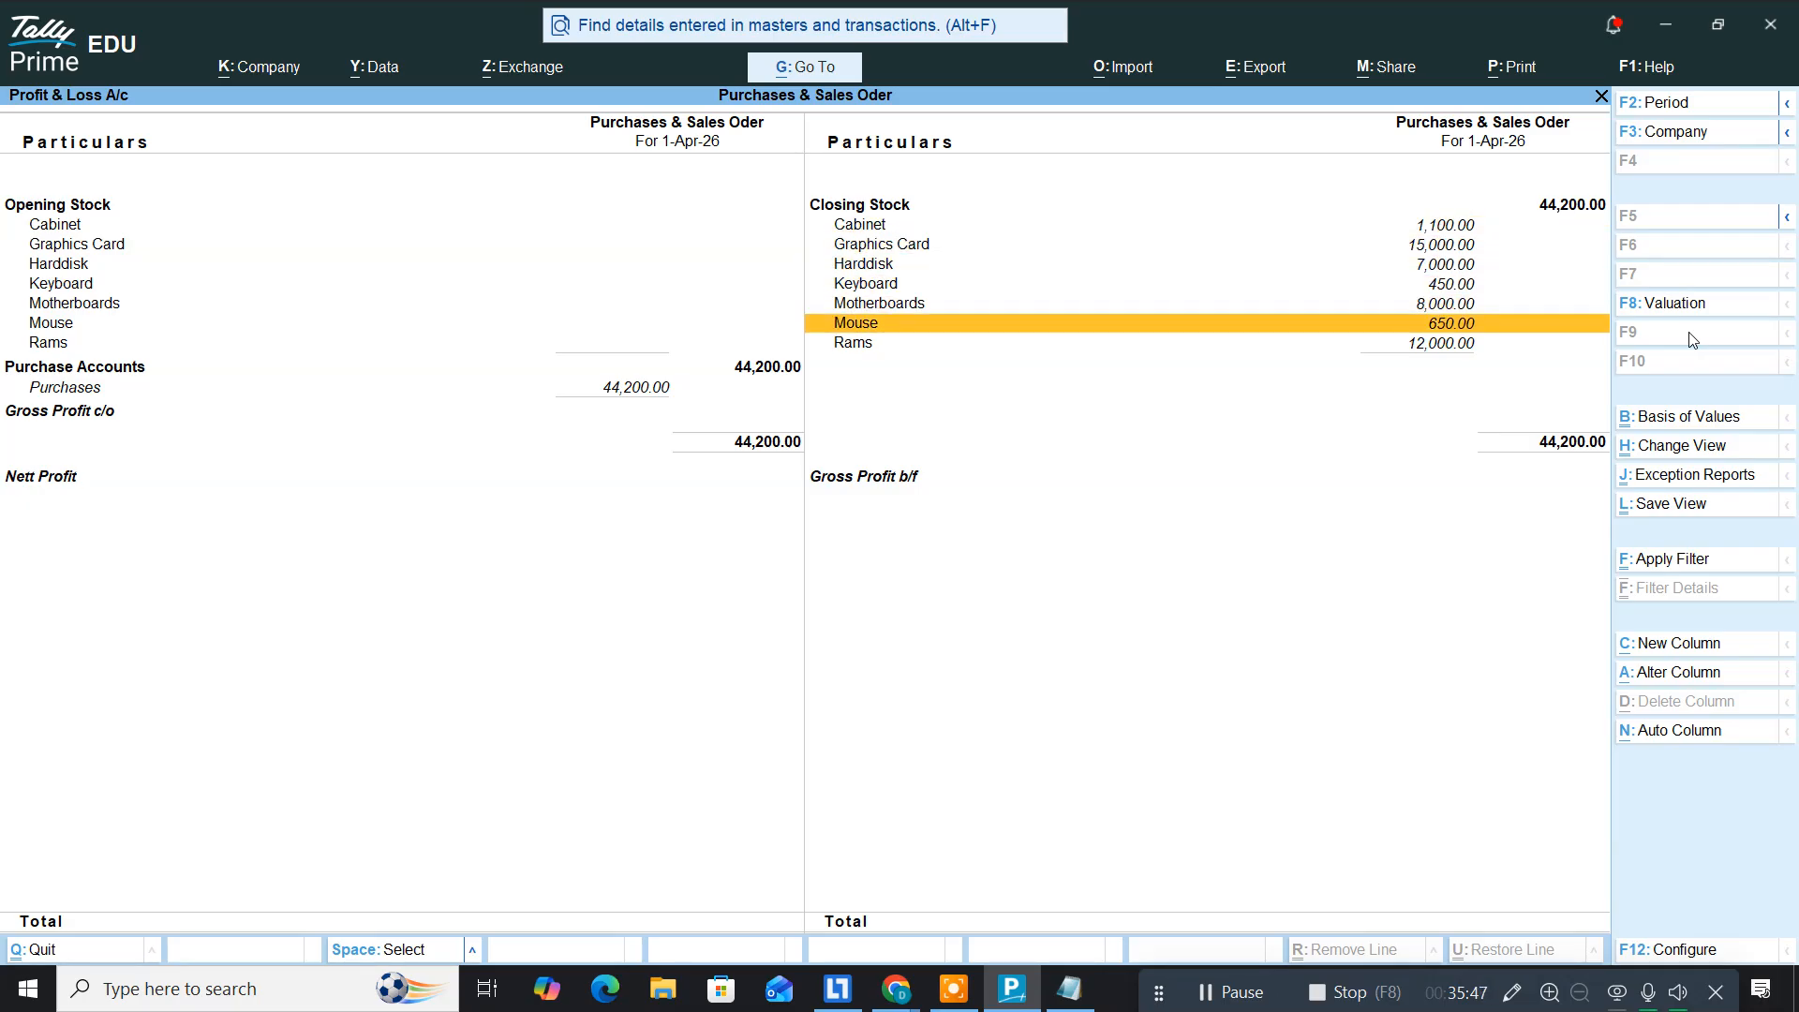
{"action": "key", "text": "Escape"}
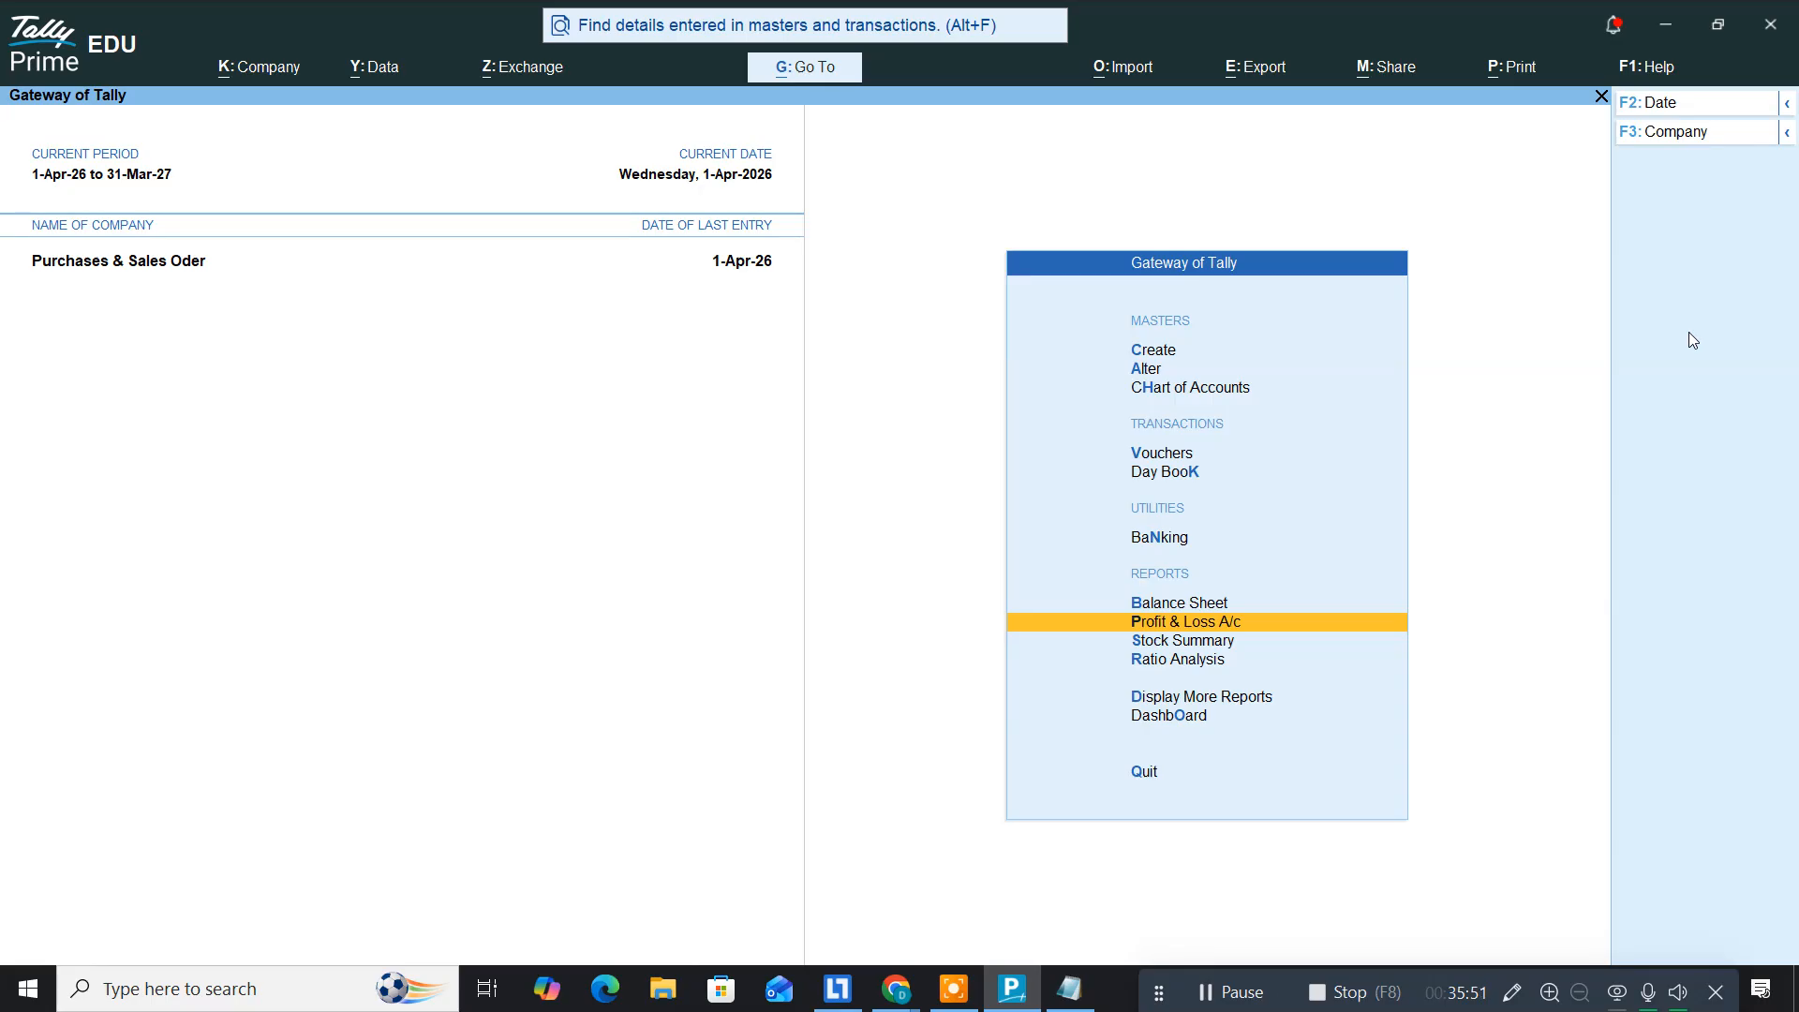
{"action": "key", "text": "Up"}
{"action": "key", "text": "Up"}
{"action": "key", "text": "Up"}
{"action": "key", "text": "Up"}
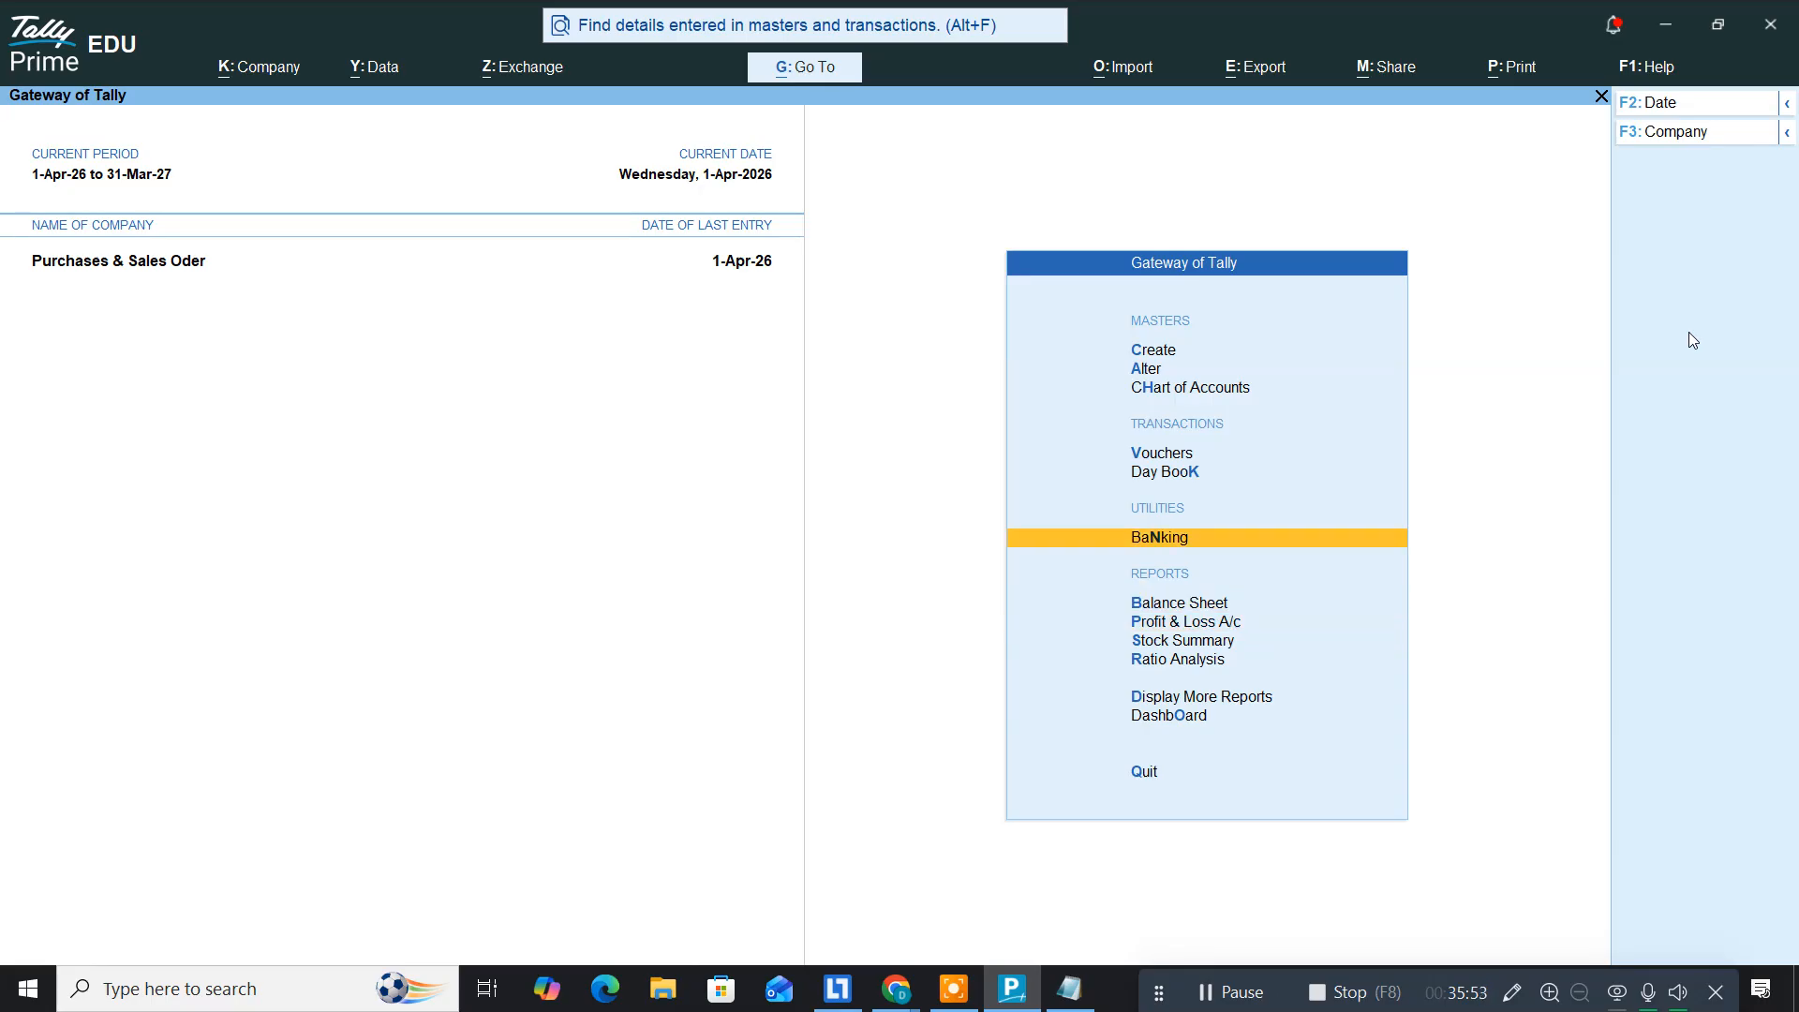
{"action": "key", "text": "Return"}
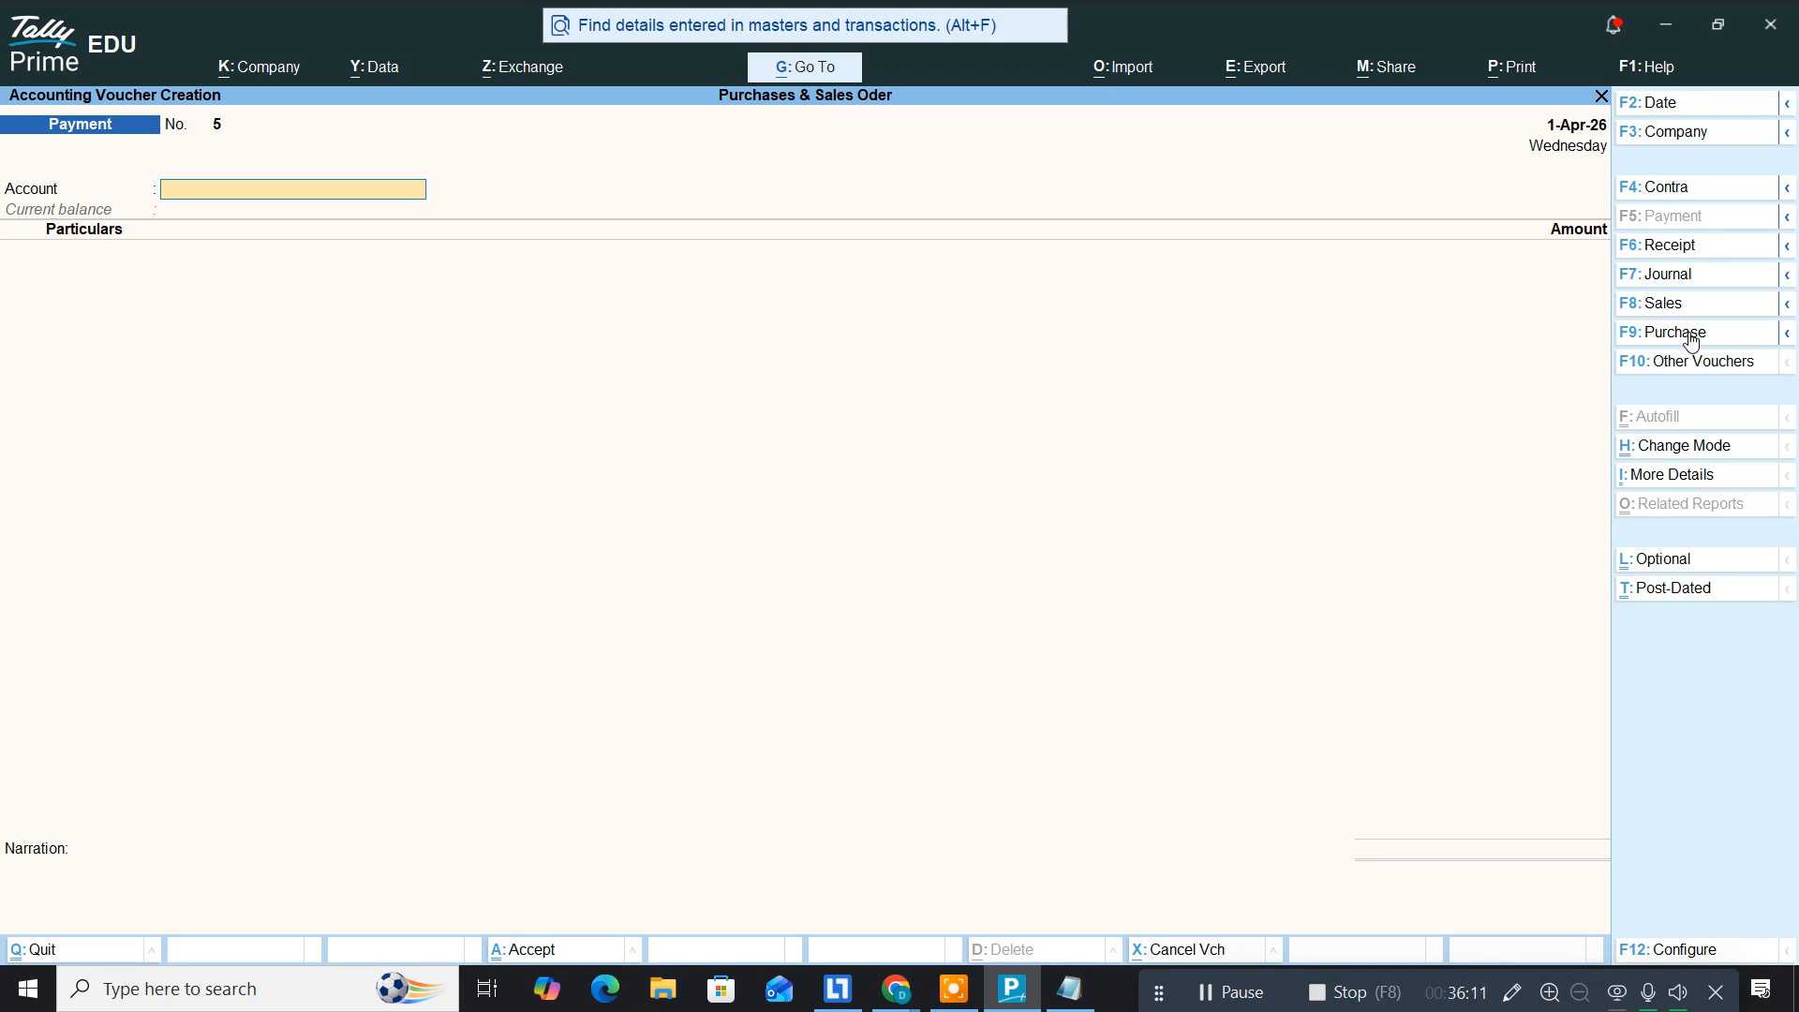
Step: Type 'Sales order to RVR Agencies' and select the item lines from Intel I5 to Optical Mouse
{"action": "key", "text": "alt+Tab"}
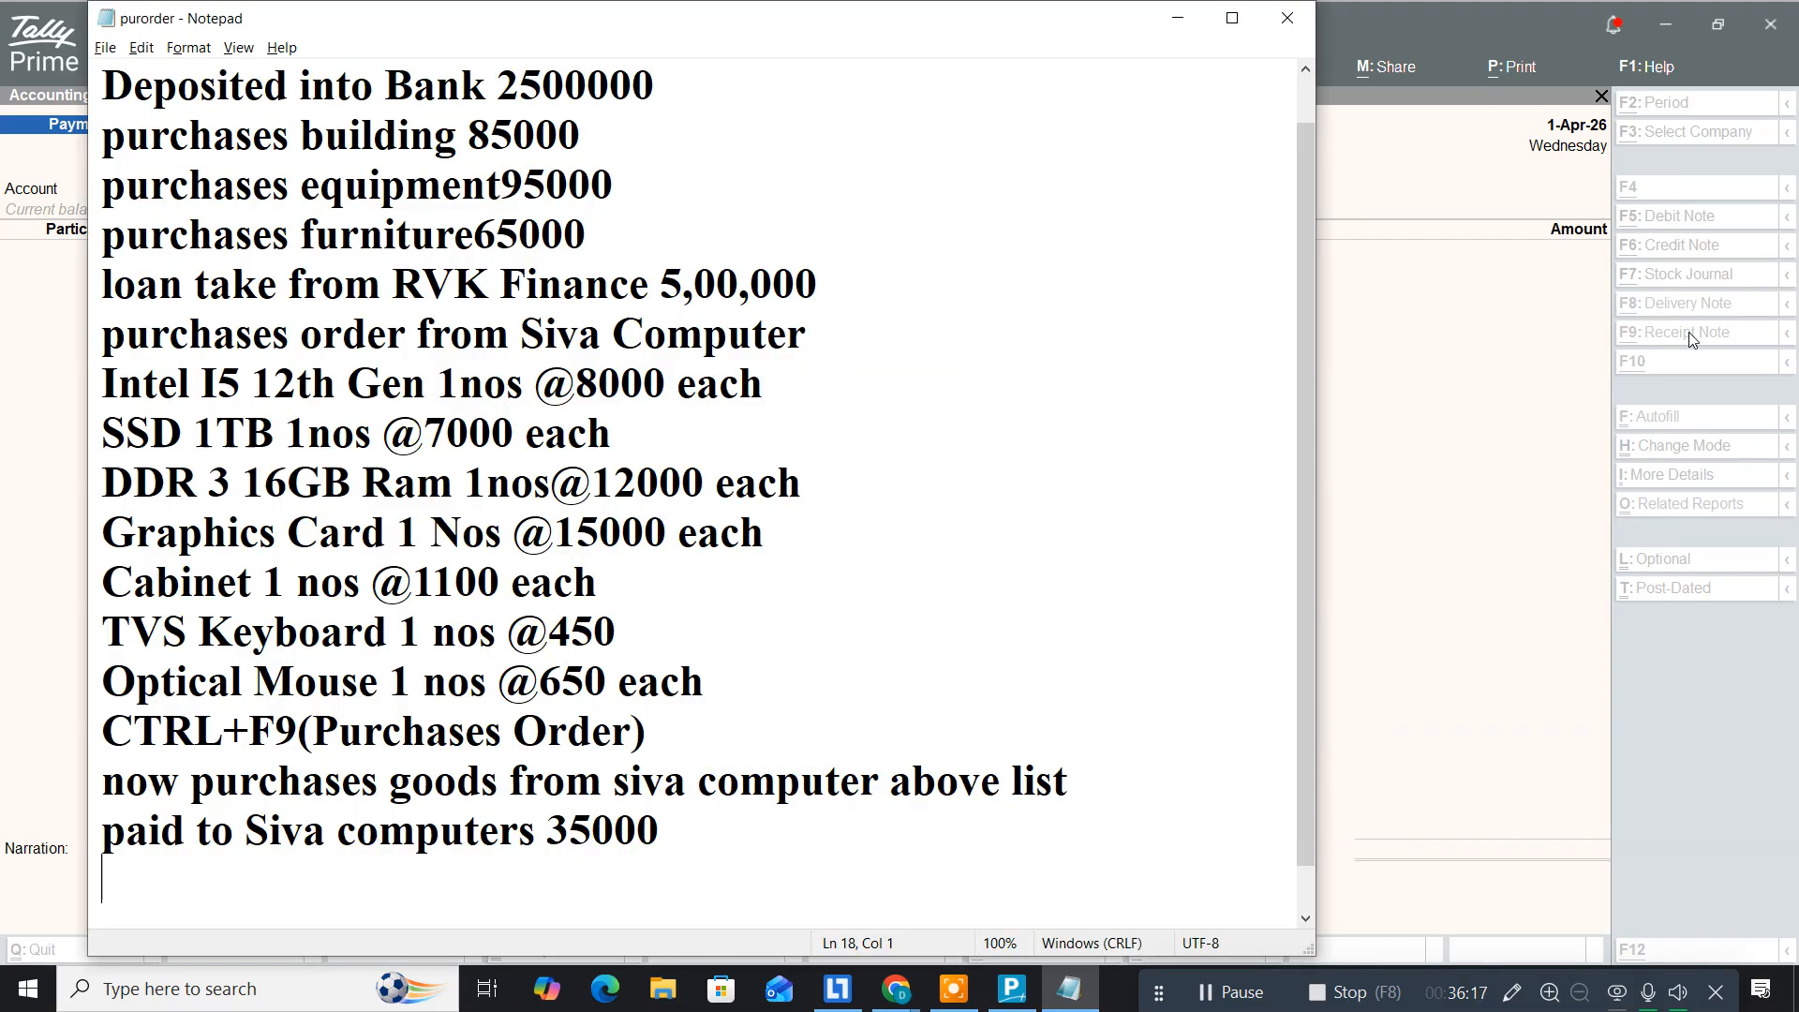
{"action": "type", "text": "S"}
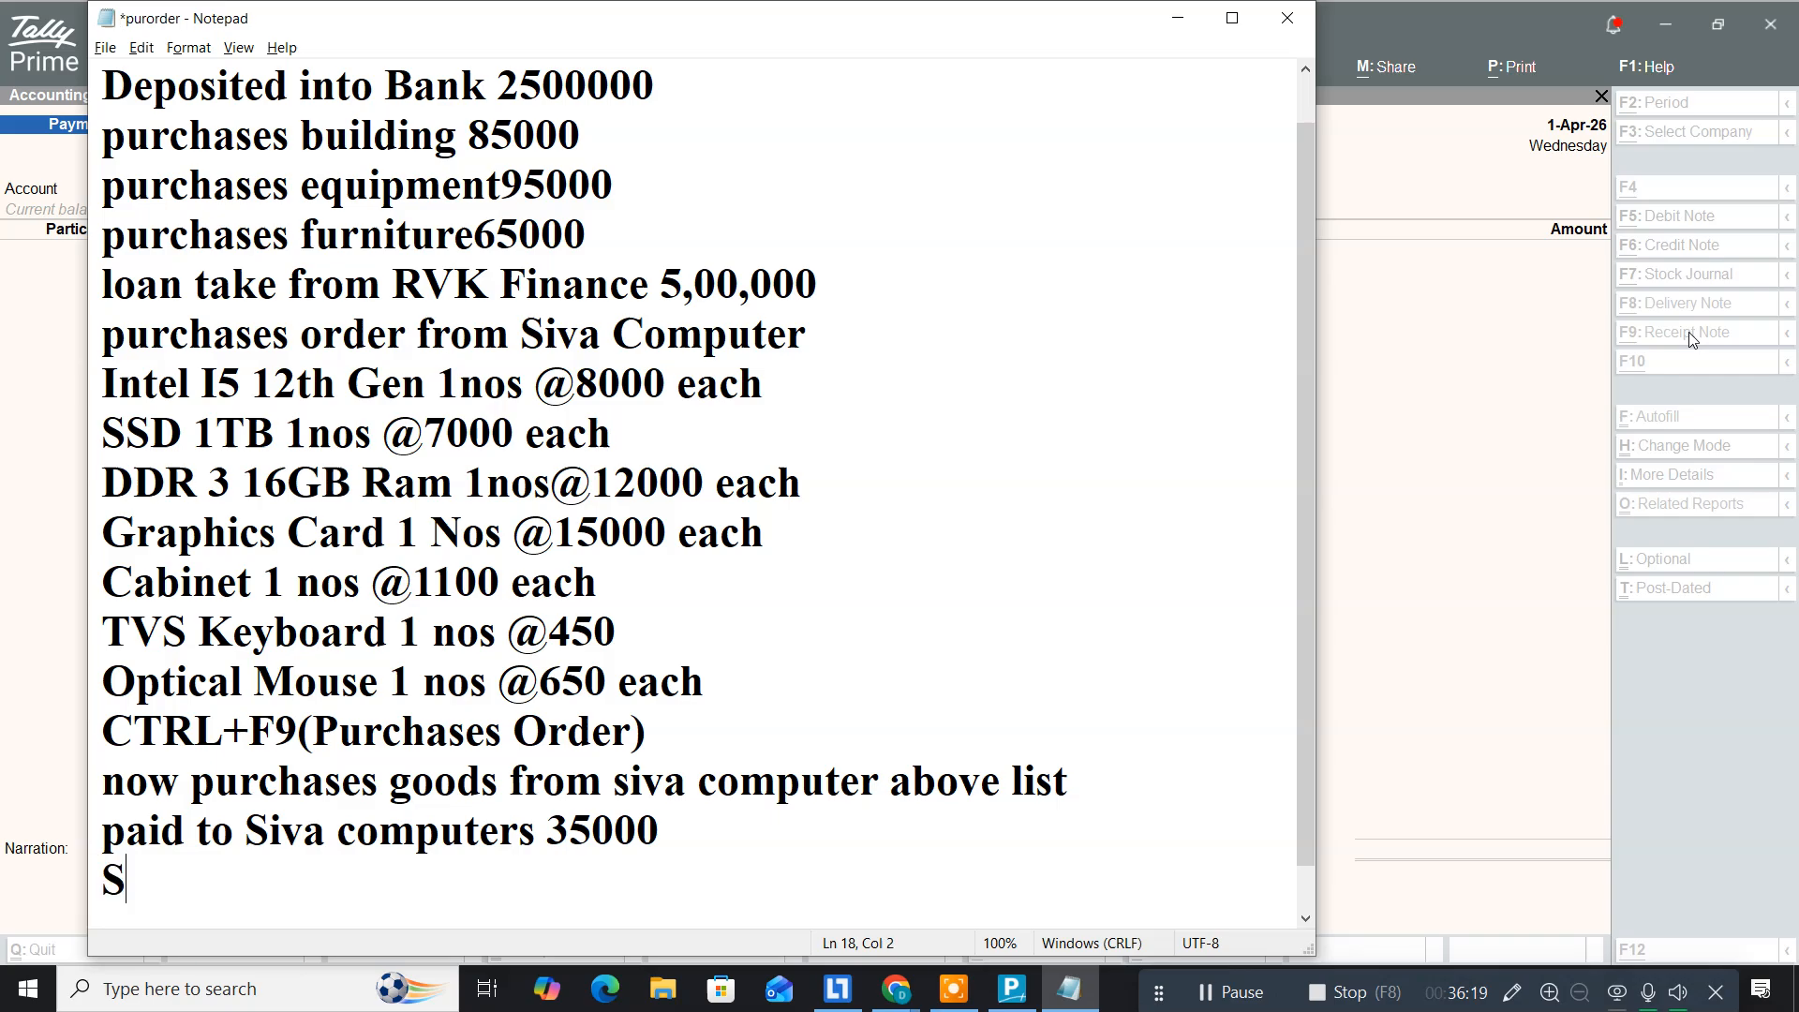
{"action": "type", "text": "ales"}
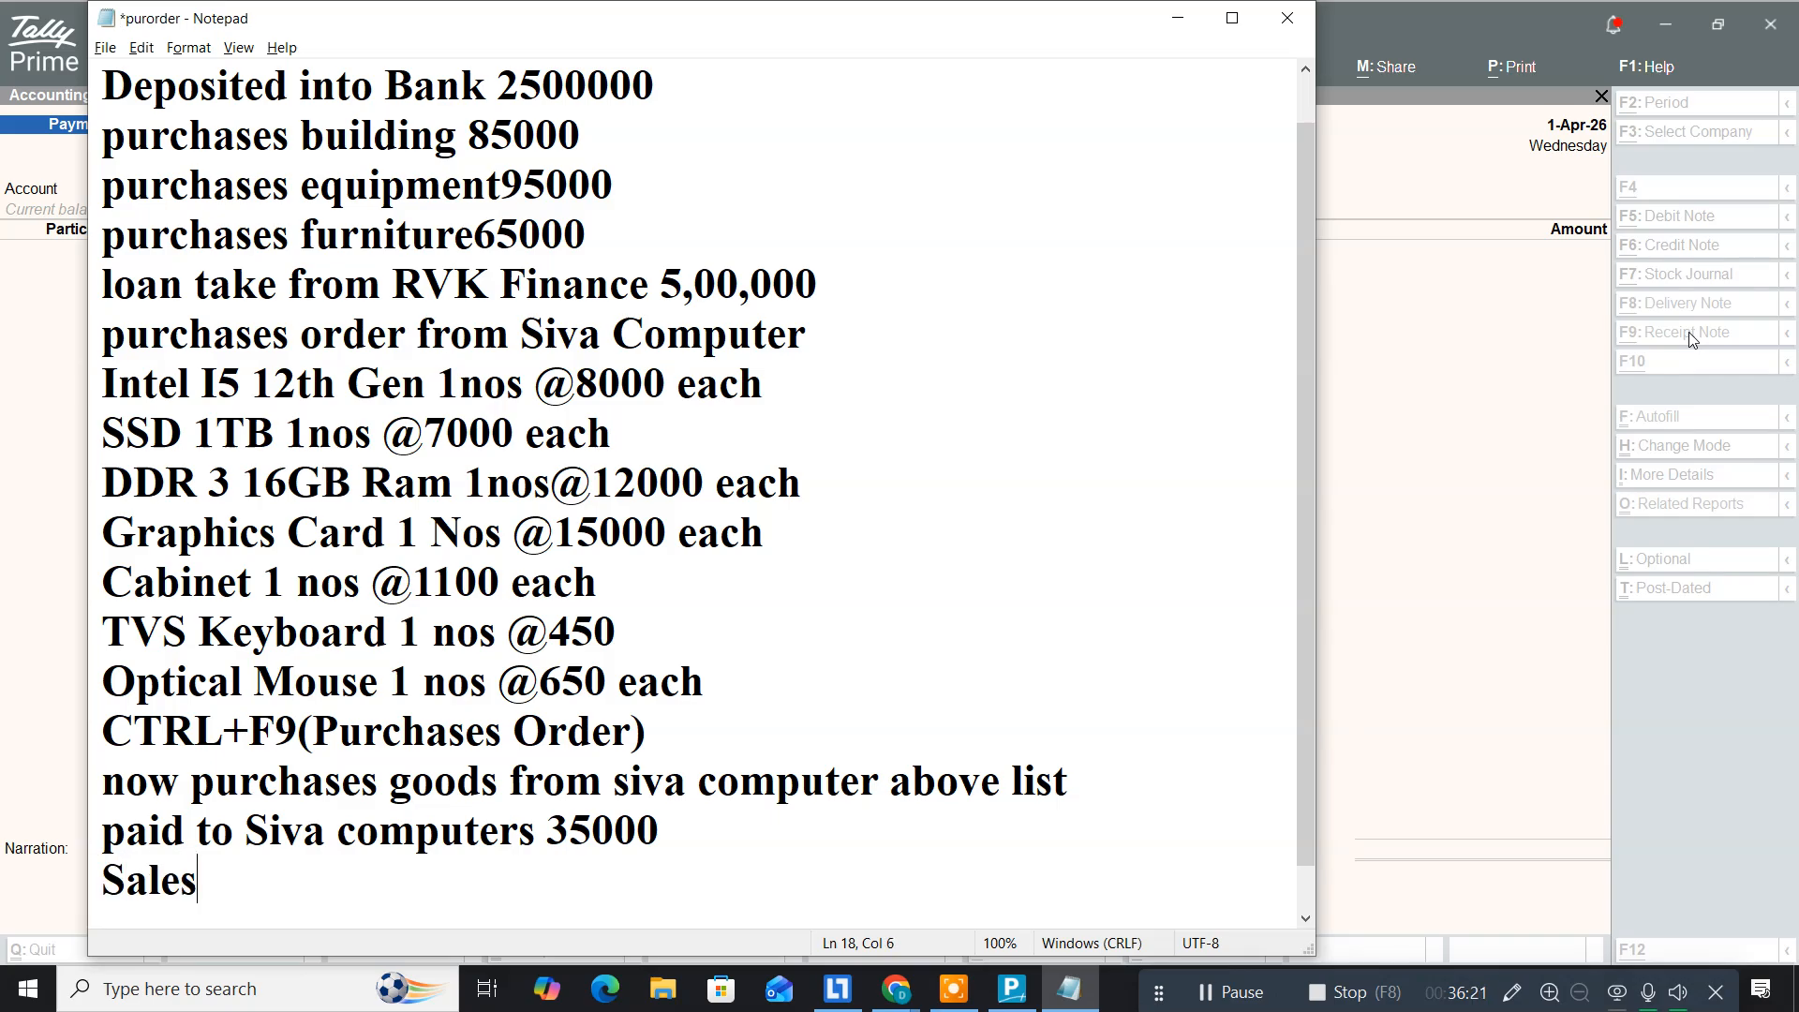
{"action": "type", "text": " order to "}
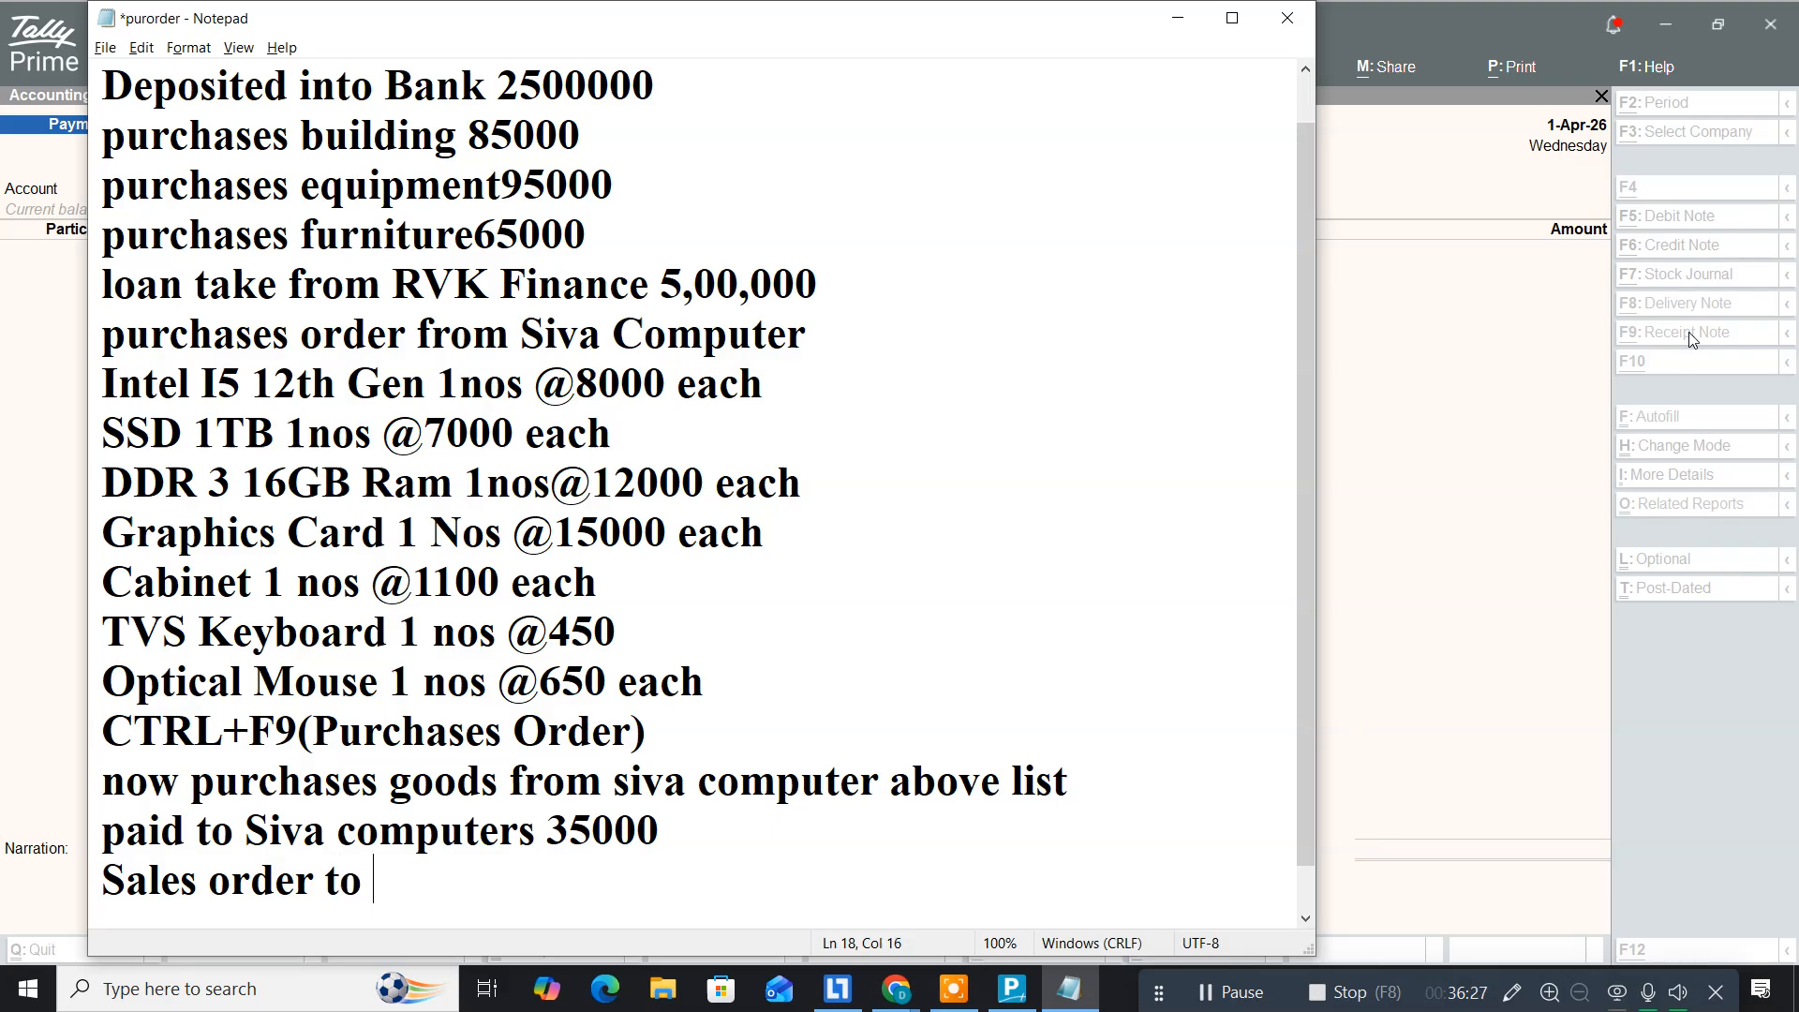
{"action": "type", "text": "RVR Agencies"}
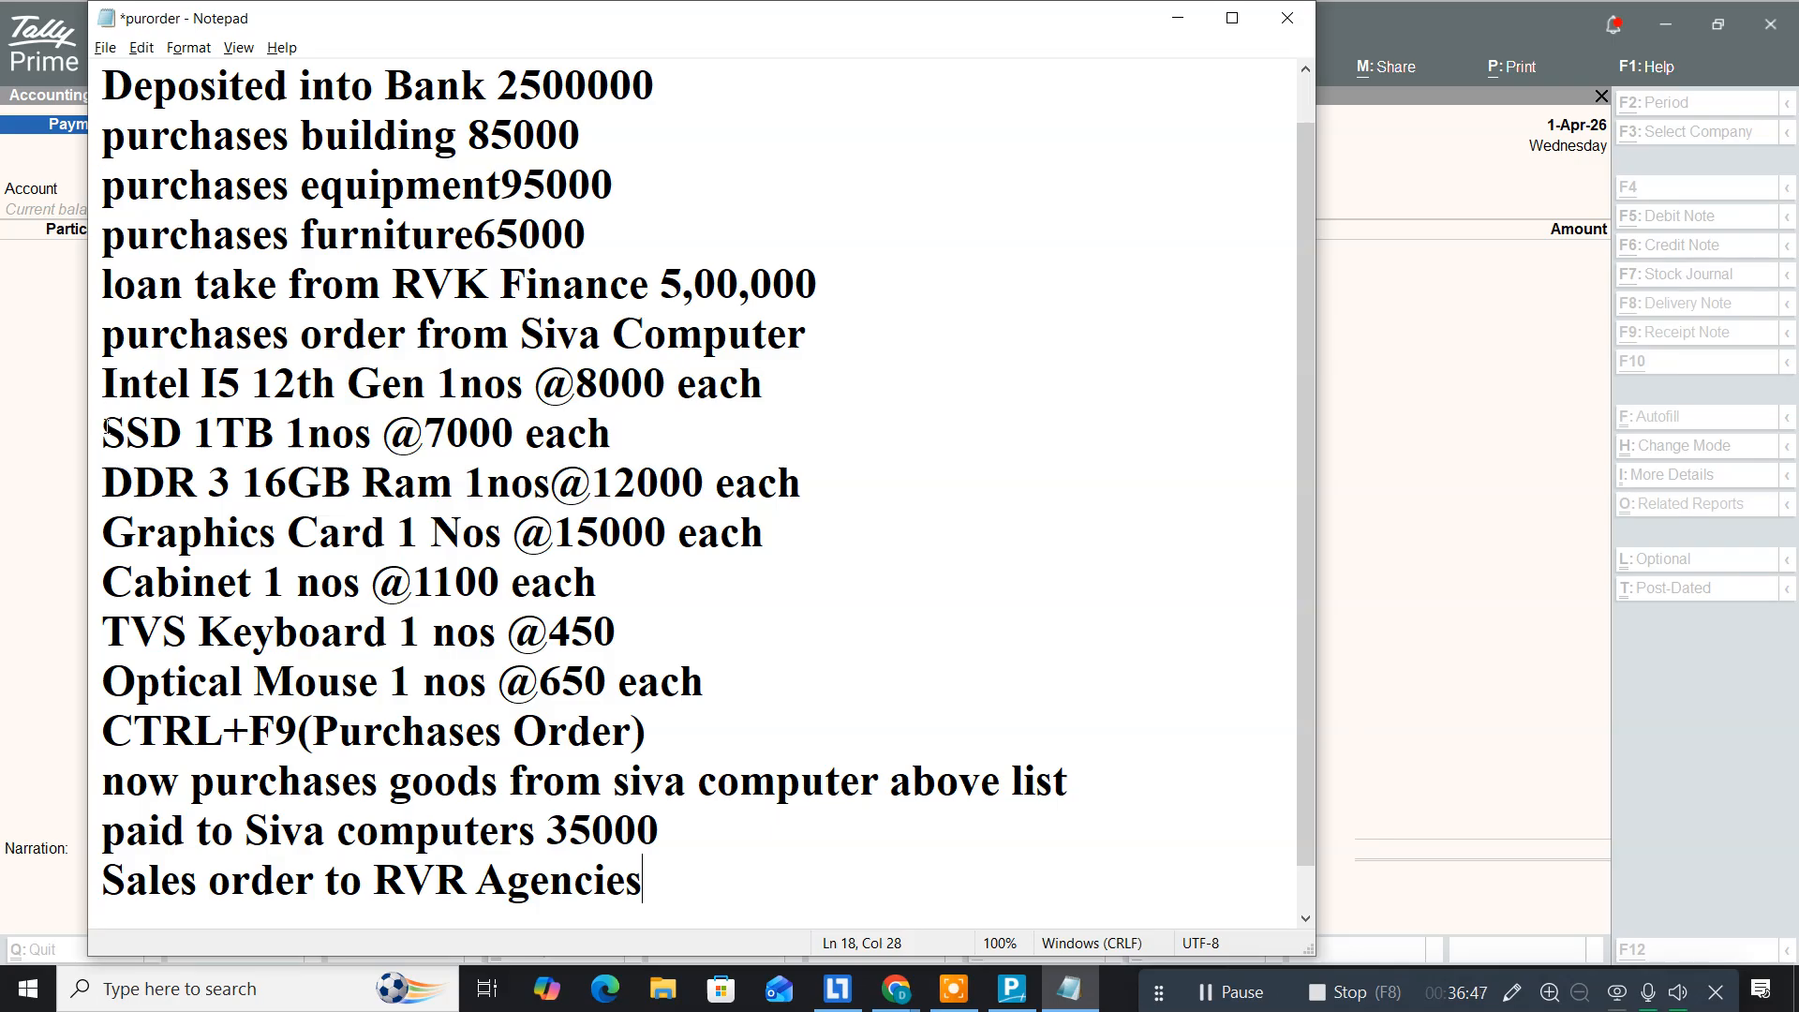
{"action": "left_click", "coordinate": [103, 376]}
{"action": "left_click_drag", "start_coordinate": [106, 375], "coordinate": [359, 588]}
{"action": "left_click_drag", "start_coordinate": [589, 661], "coordinate": [711, 668]}
{"action": "key", "text": "ctrl+c"}
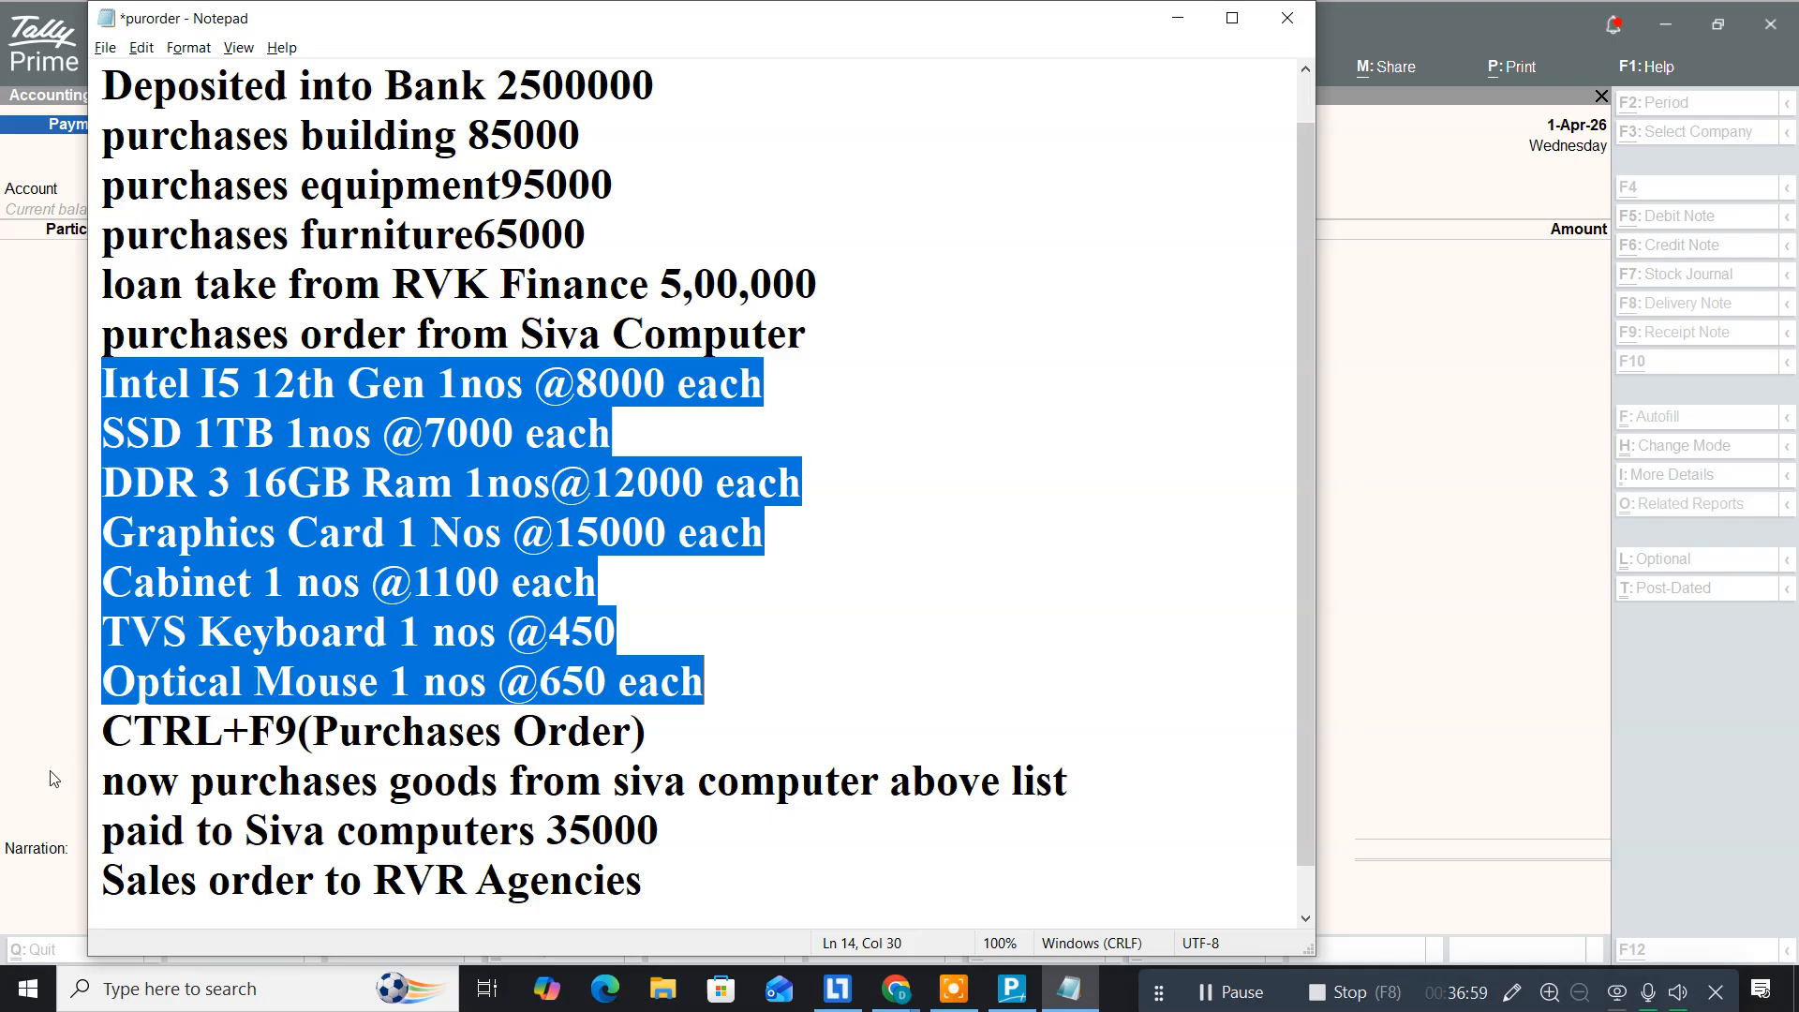
Step: Paste the item lines under the sales order and reprice Intel I5 9000, SSD 8000, DDR 3 13000
{"action": "left_click", "coordinate": [647, 886]}
{"action": "key", "text": "Return"}
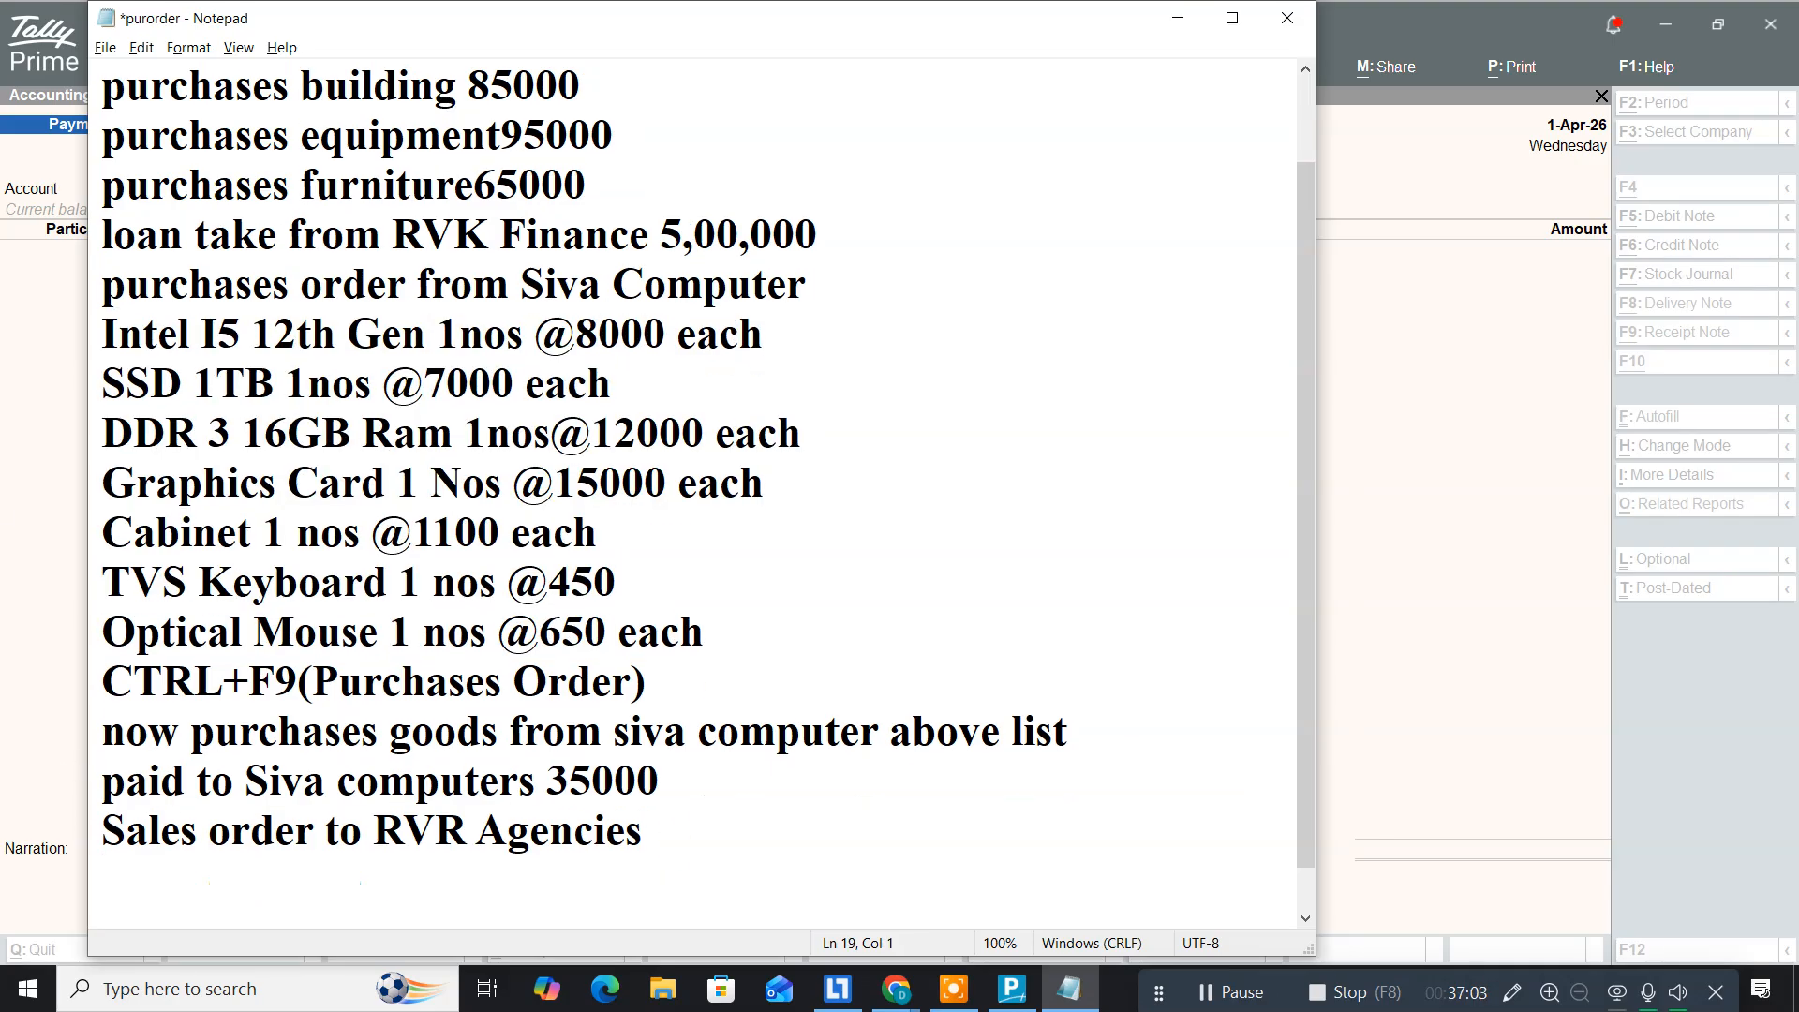
{"action": "key", "text": "ctrl+v"}
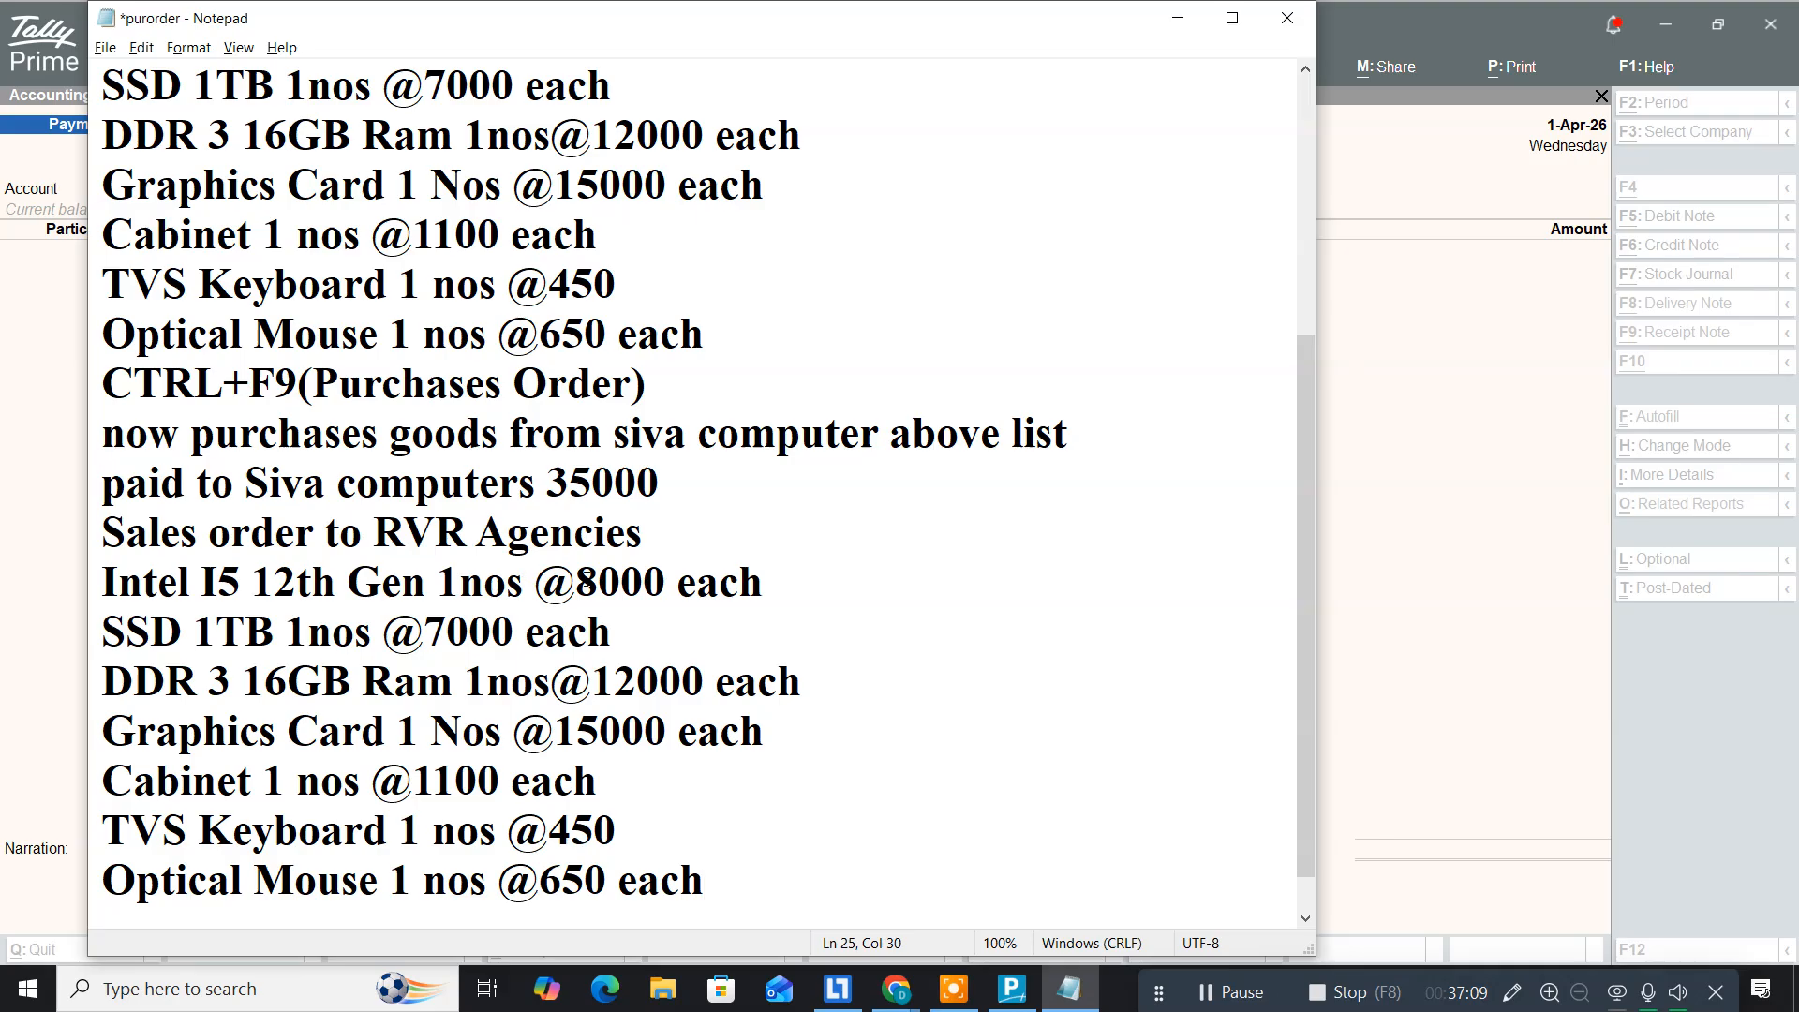
{"action": "left_click_drag", "start_coordinate": [582, 579], "coordinate": [668, 583]}
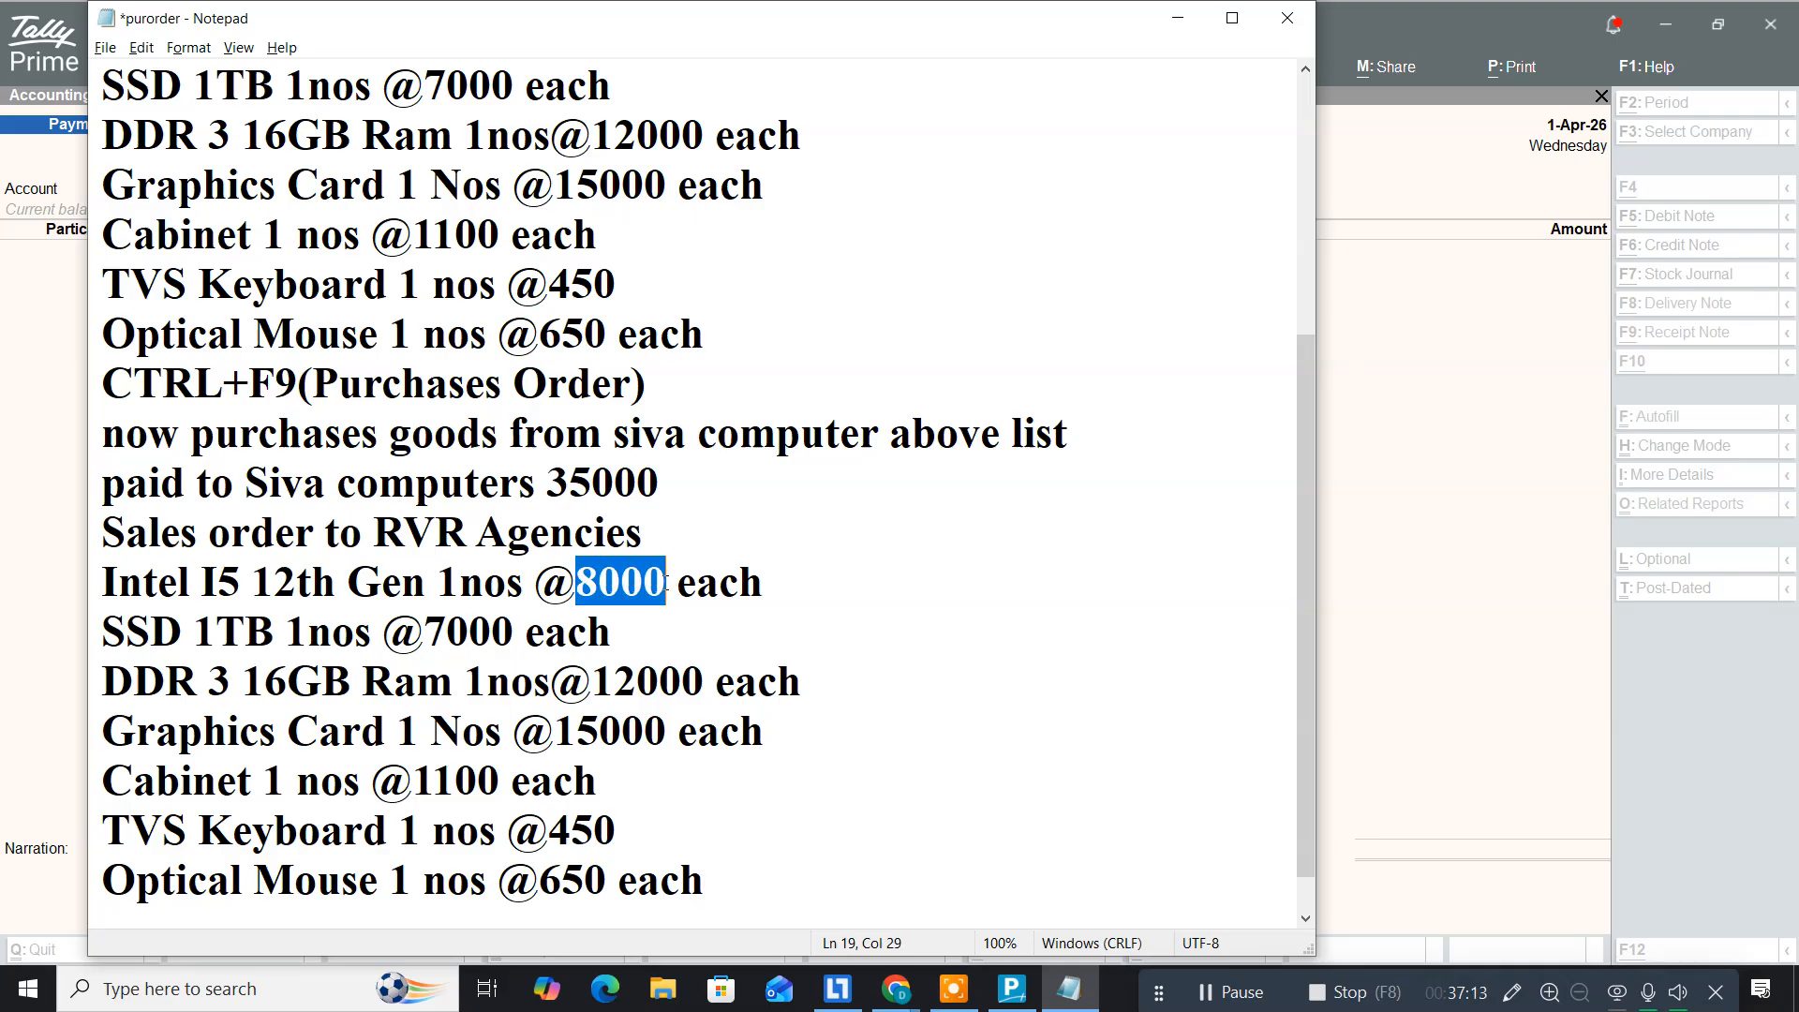
{"action": "type", "text": "9000"}
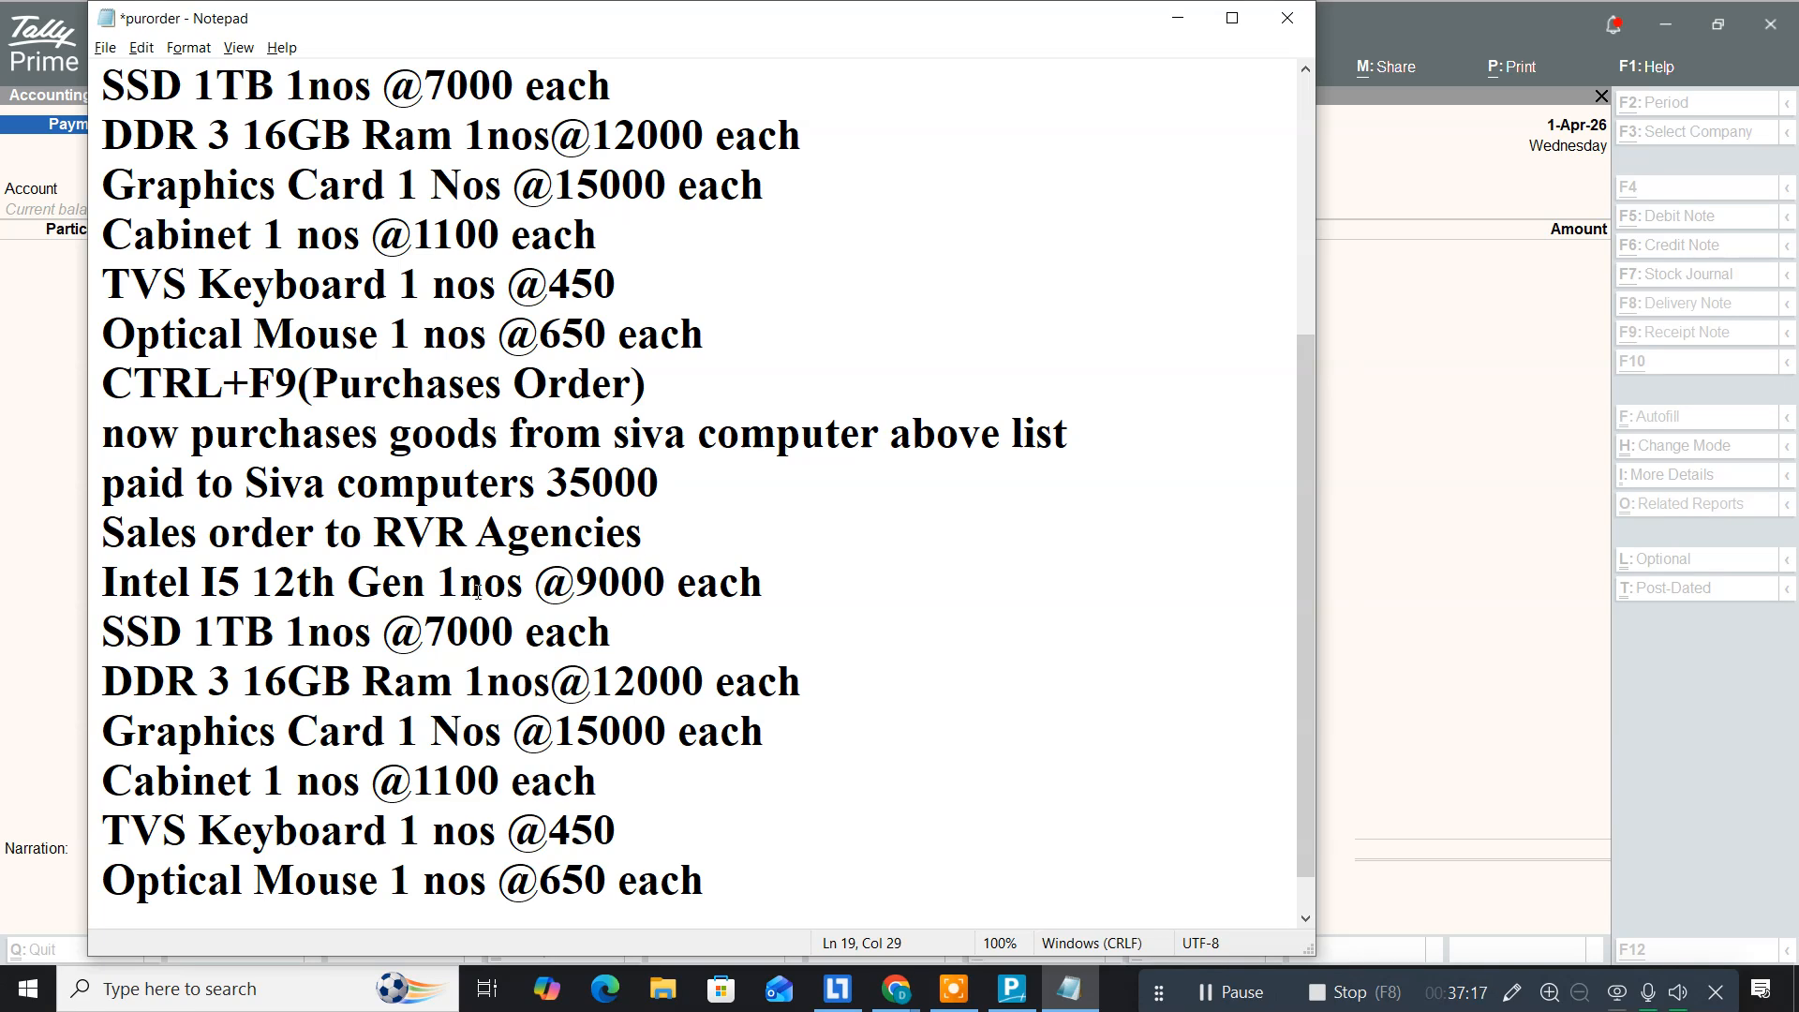
{"action": "left_click_drag", "start_coordinate": [428, 624], "coordinate": [448, 626]}
{"action": "type", "text": "8"}
{"action": "left_click_drag", "start_coordinate": [615, 681], "coordinate": [626, 687]}
{"action": "type", "text": "3"}
Step: Reprice Graphics Card 16000, Cabinet 1500, TVS Keyboard 500 and Optical Mouse 800
{"action": "left_click_drag", "start_coordinate": [575, 732], "coordinate": [591, 734]}
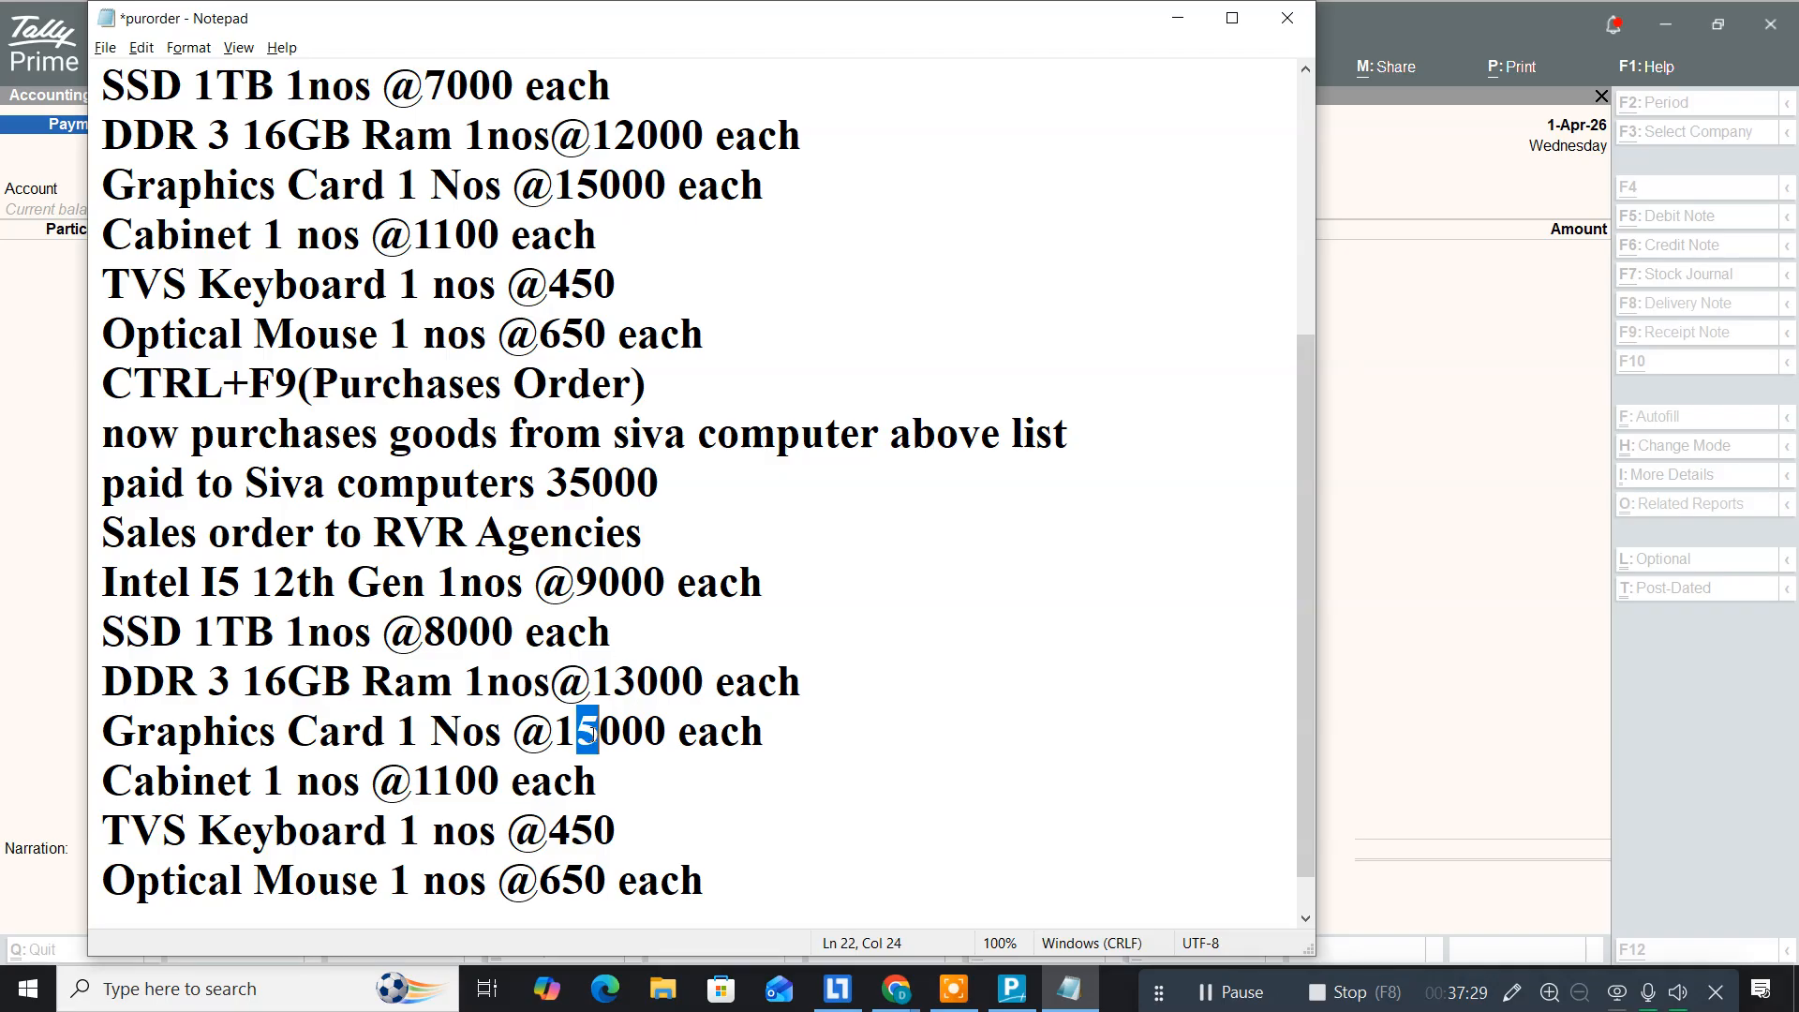
{"action": "type", "text": "16"}
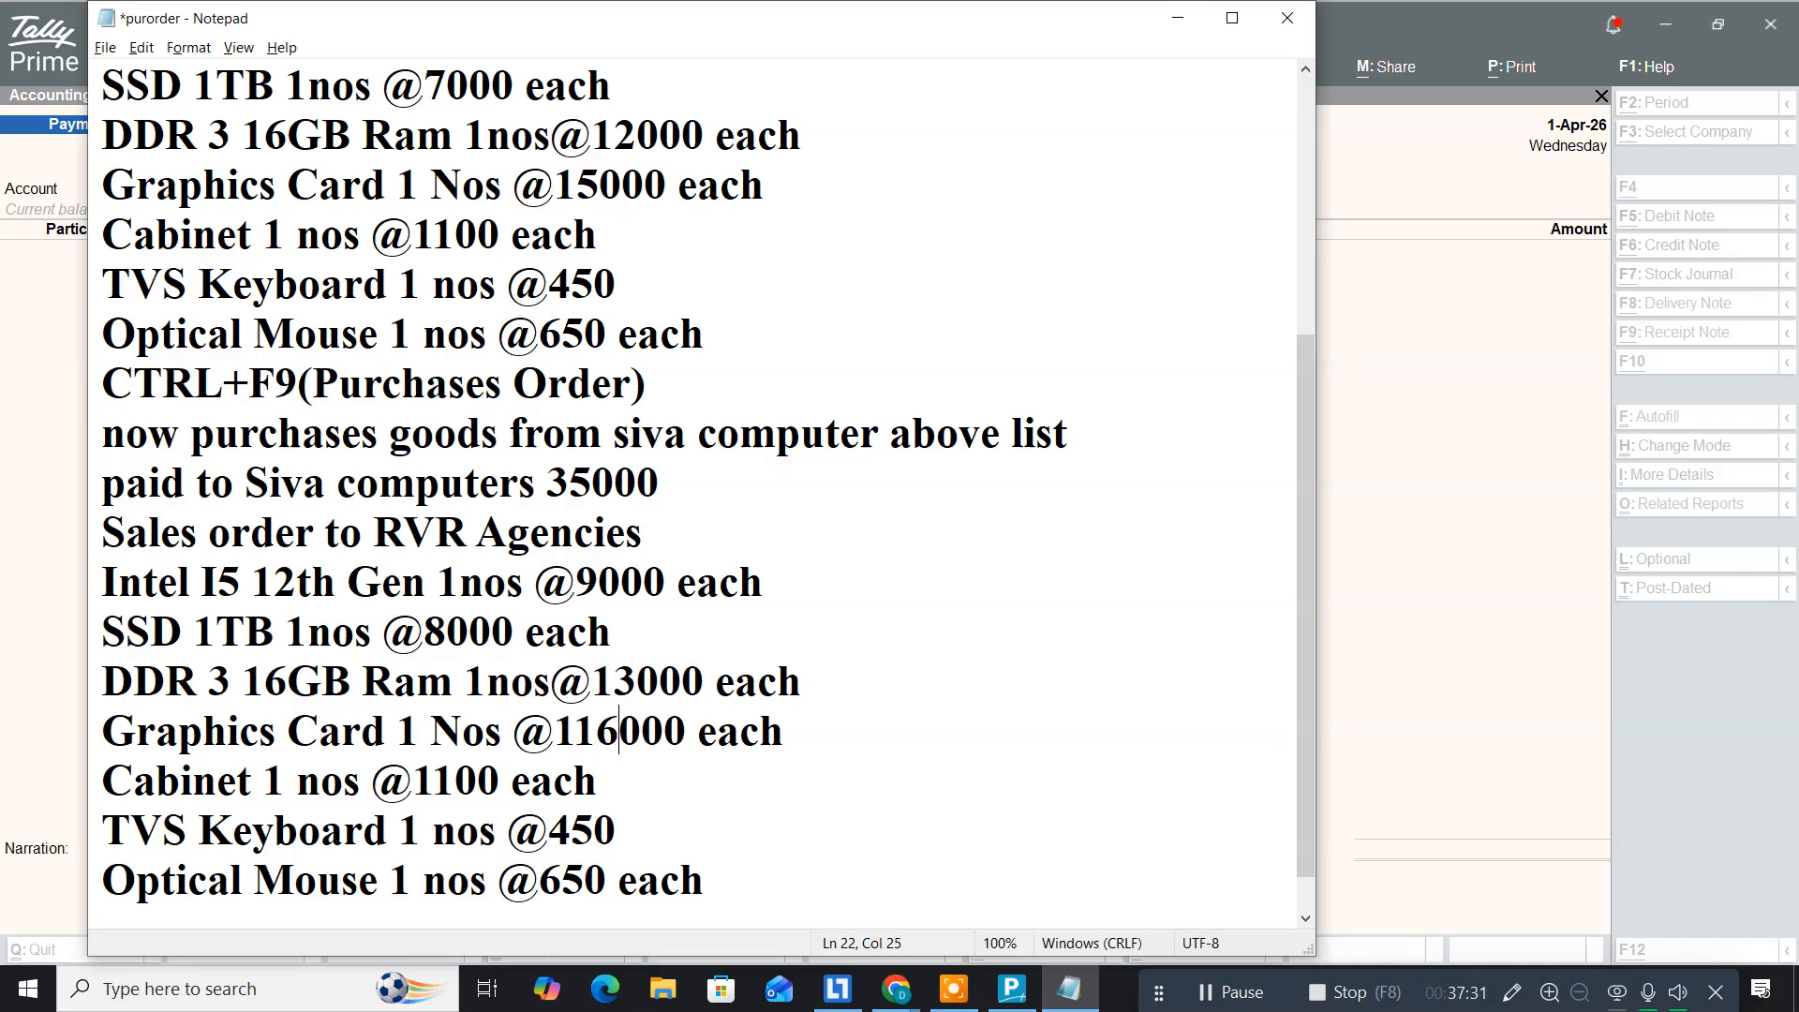
{"action": "key", "text": "BackSpace"}
{"action": "key", "text": "BackSpace"}
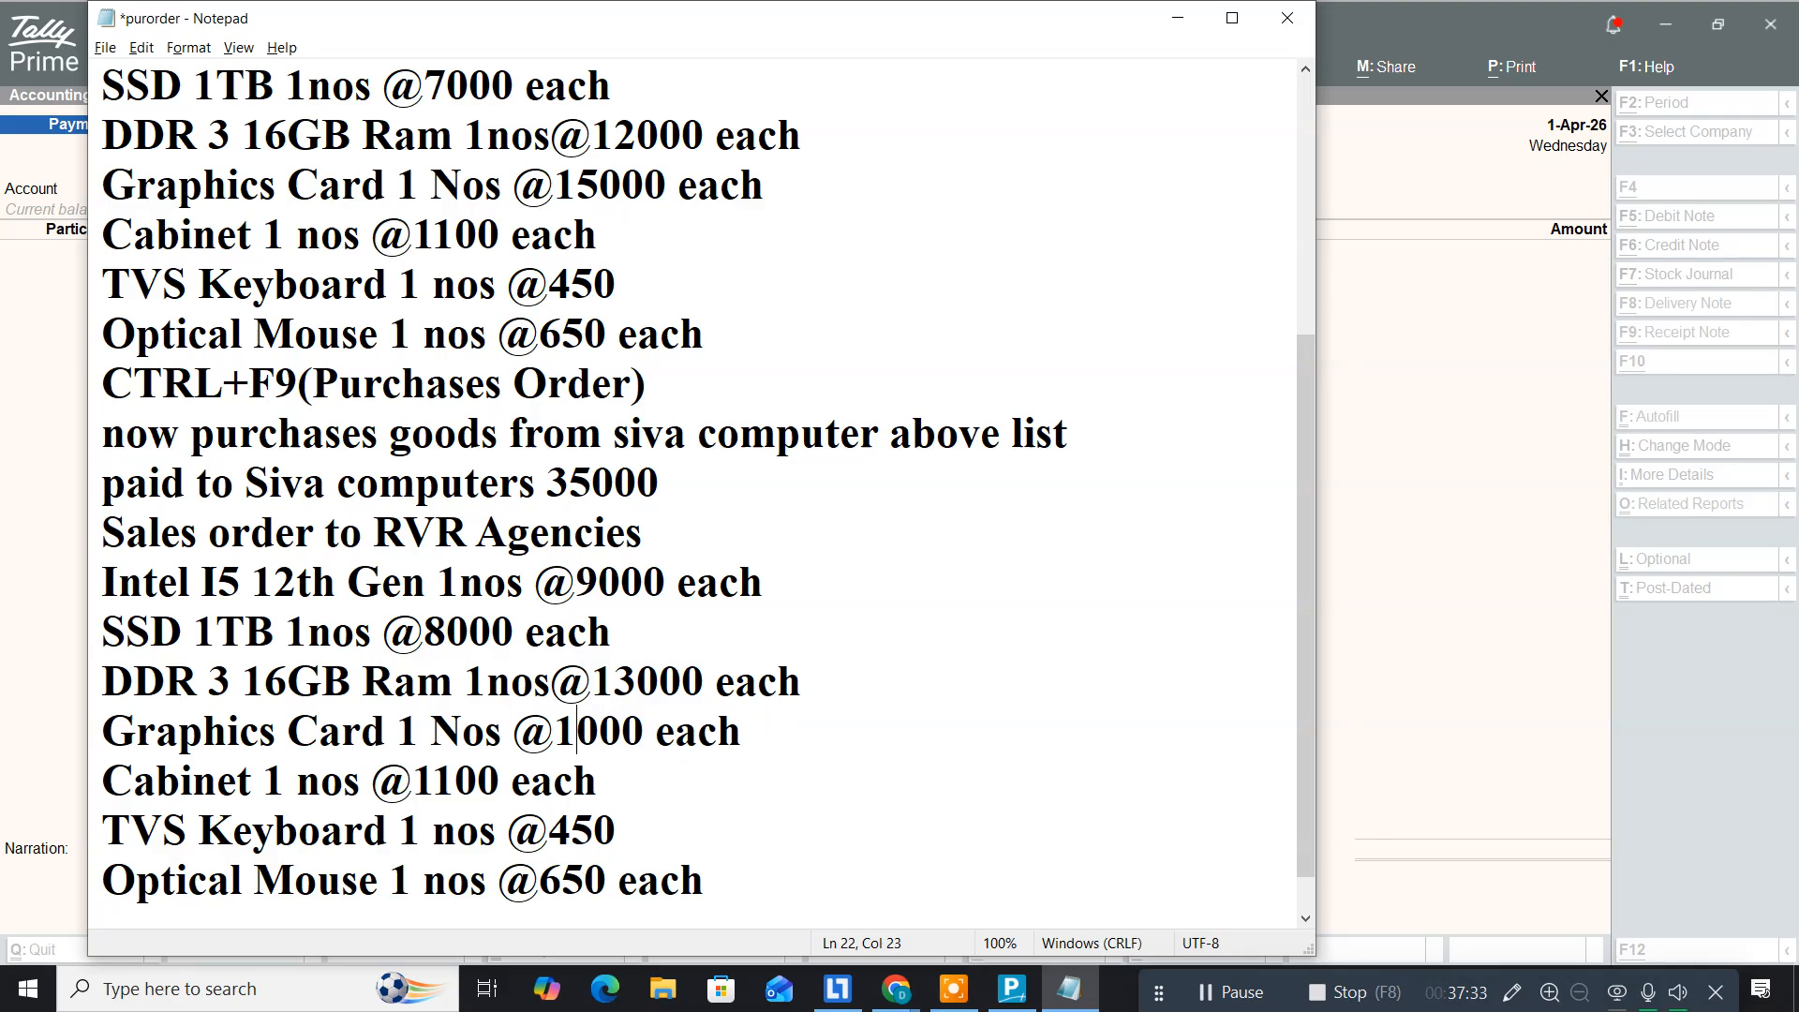
{"action": "type", "text": "6"}
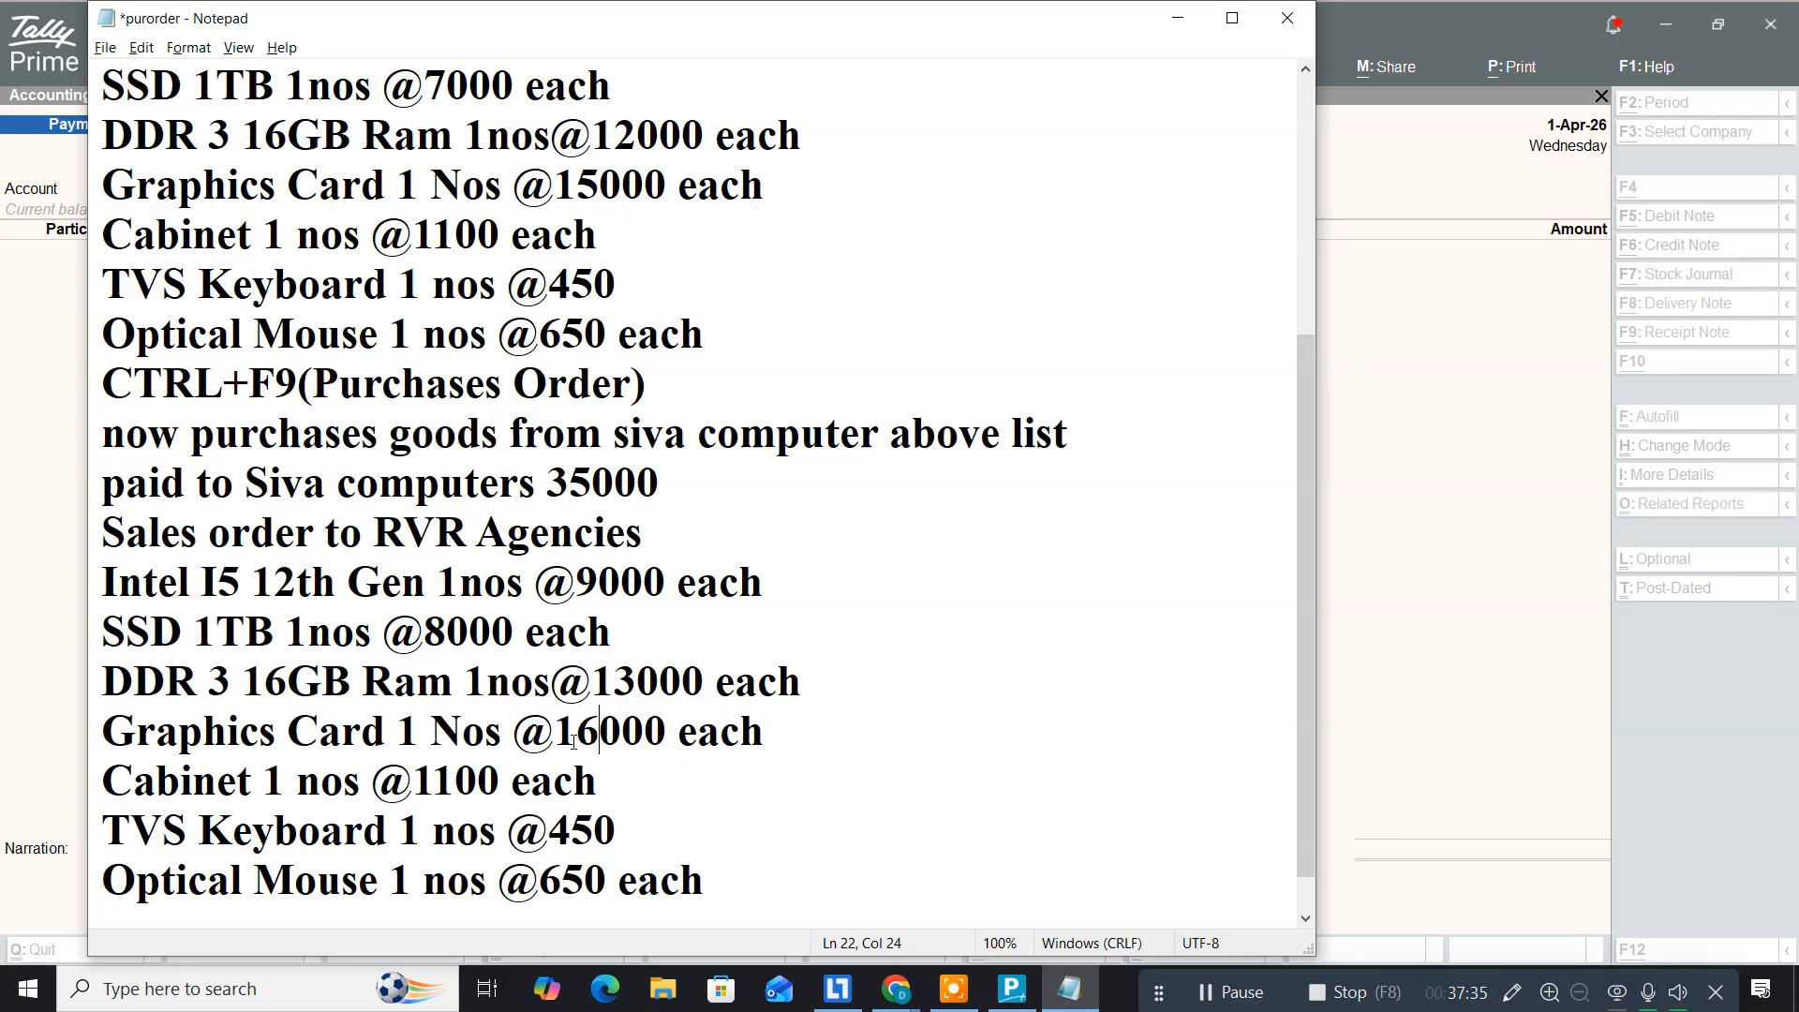
{"action": "left_click", "coordinate": [458, 785]}
{"action": "left_click_drag", "start_coordinate": [458, 787], "coordinate": [437, 786]}
{"action": "type", "text": "5"}
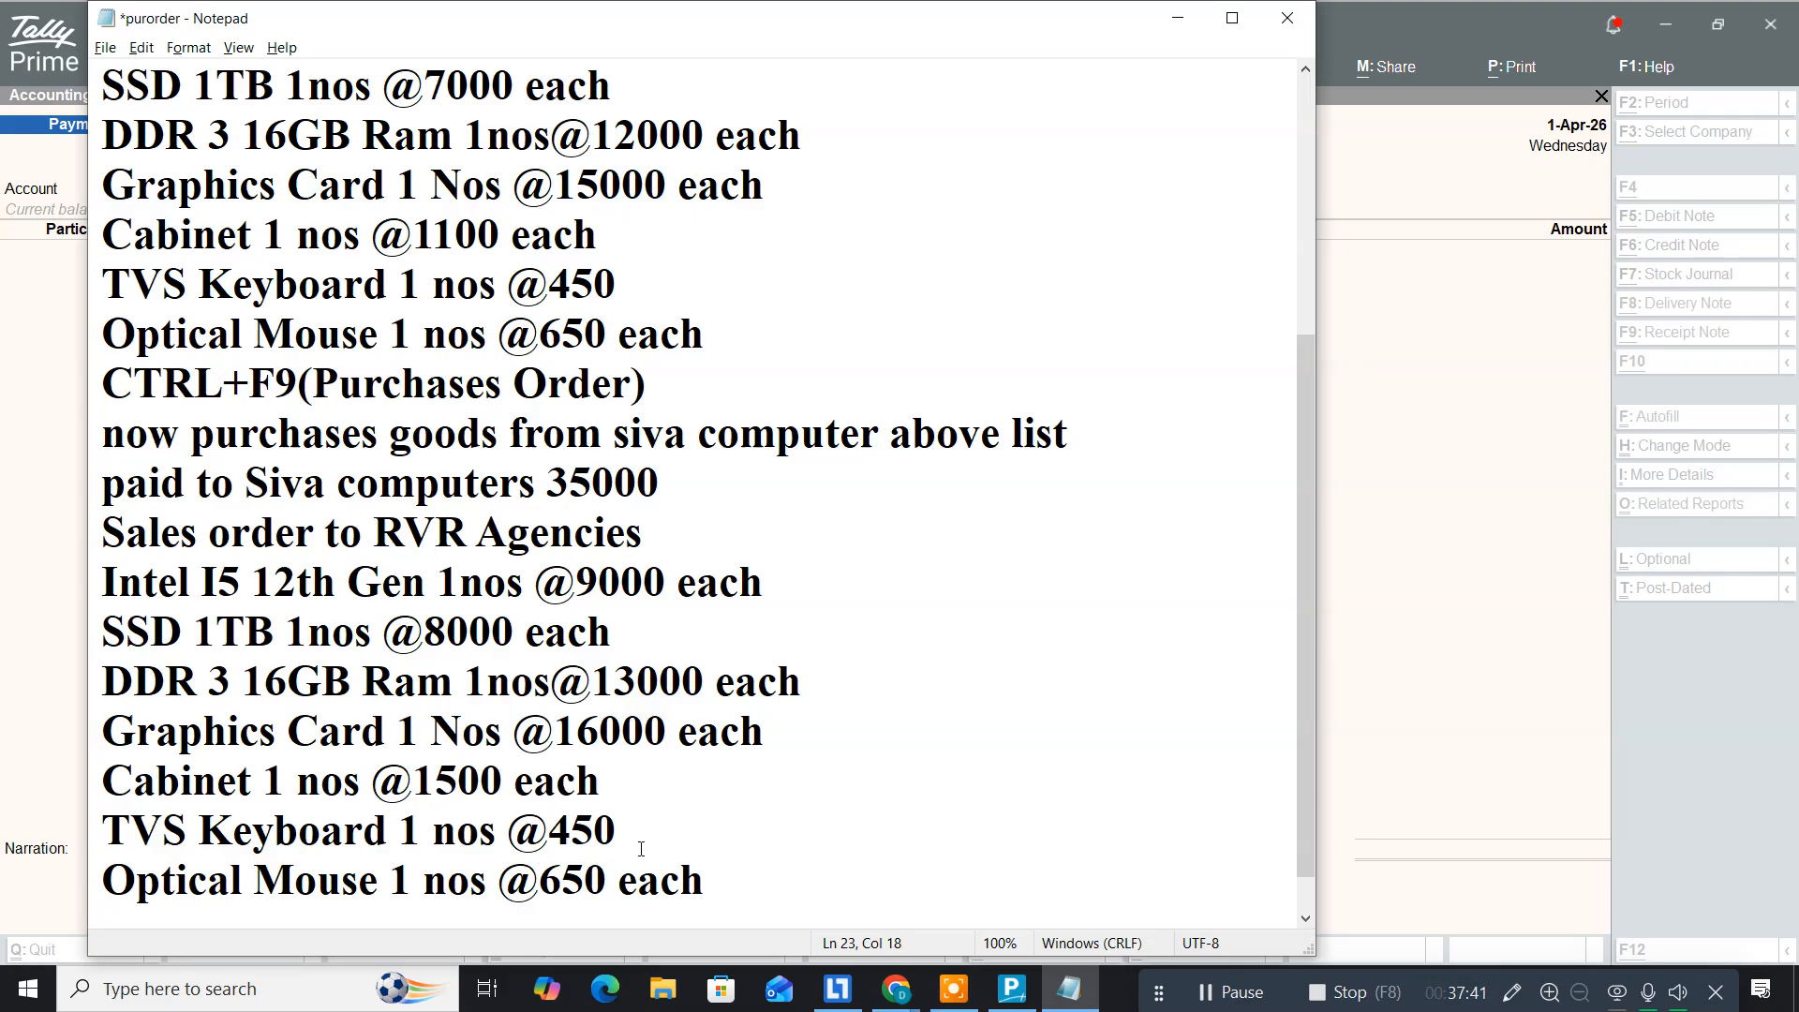
{"action": "left_click", "coordinate": [551, 830]}
{"action": "left_click_drag", "start_coordinate": [553, 830], "coordinate": [614, 831]}
{"action": "type", "text": "500"}
{"action": "left_click_drag", "start_coordinate": [608, 883], "coordinate": [541, 890]}
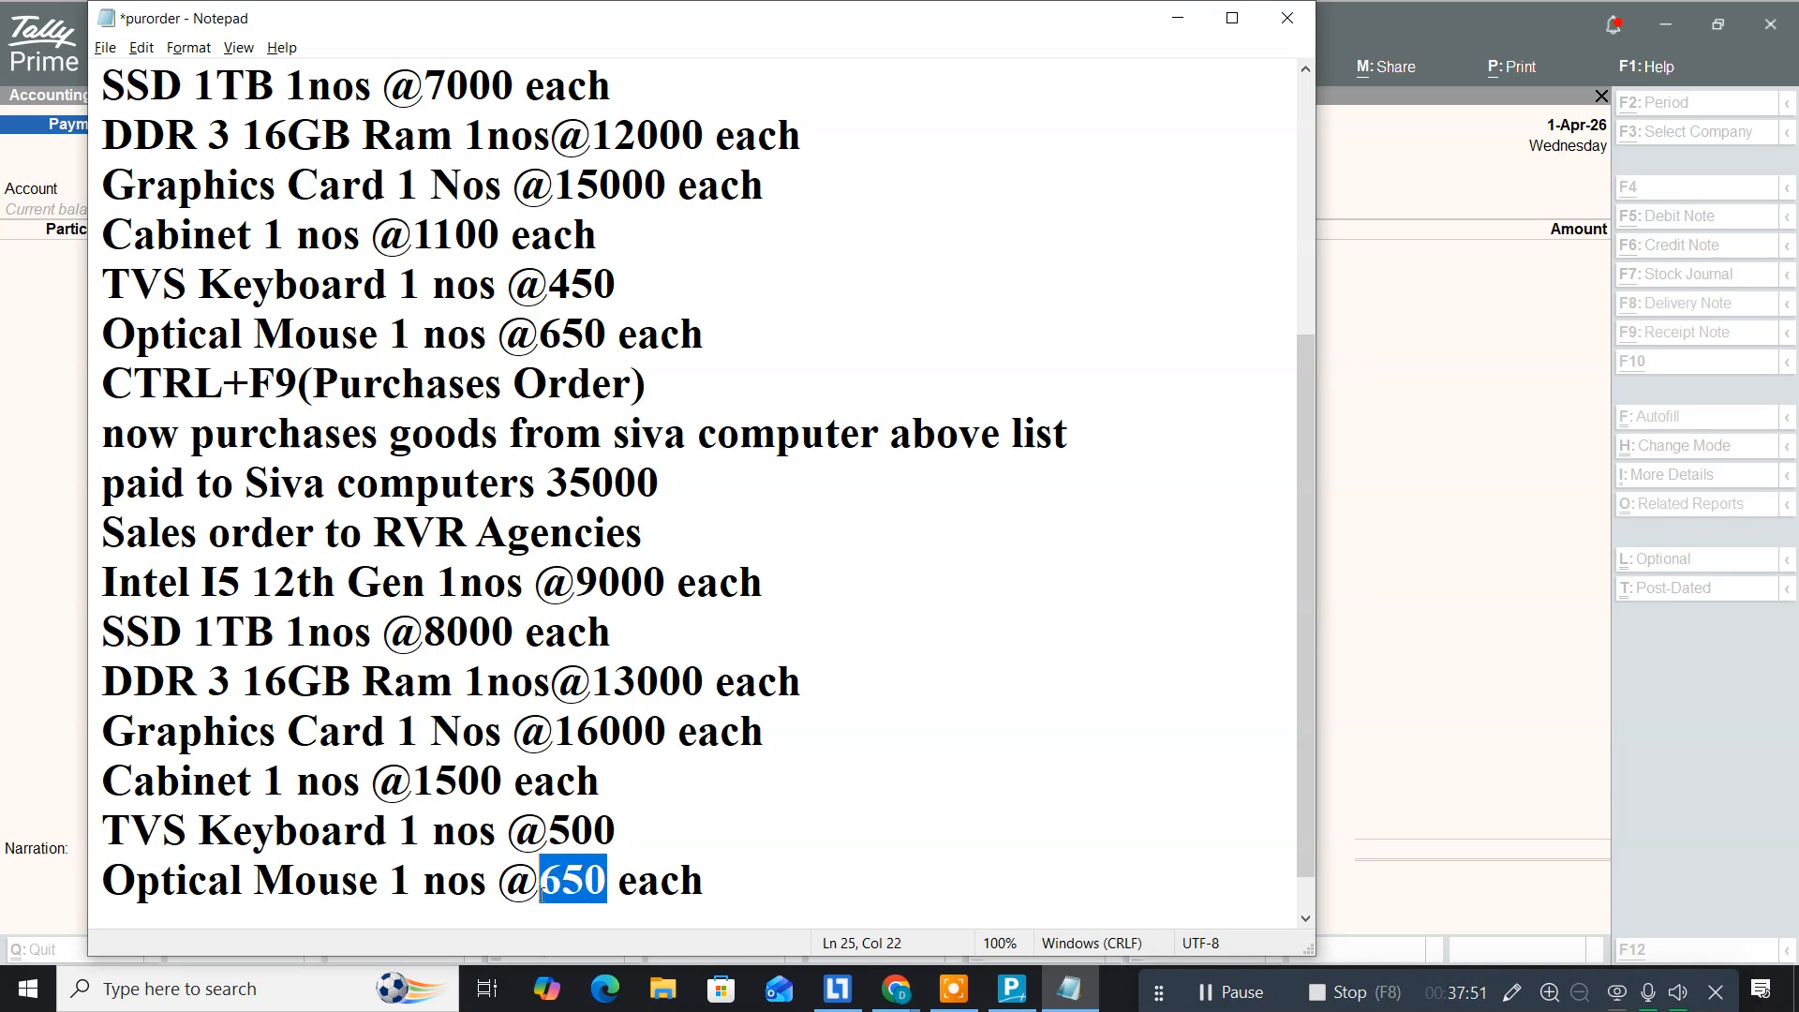
{"action": "type", "text": "800"}
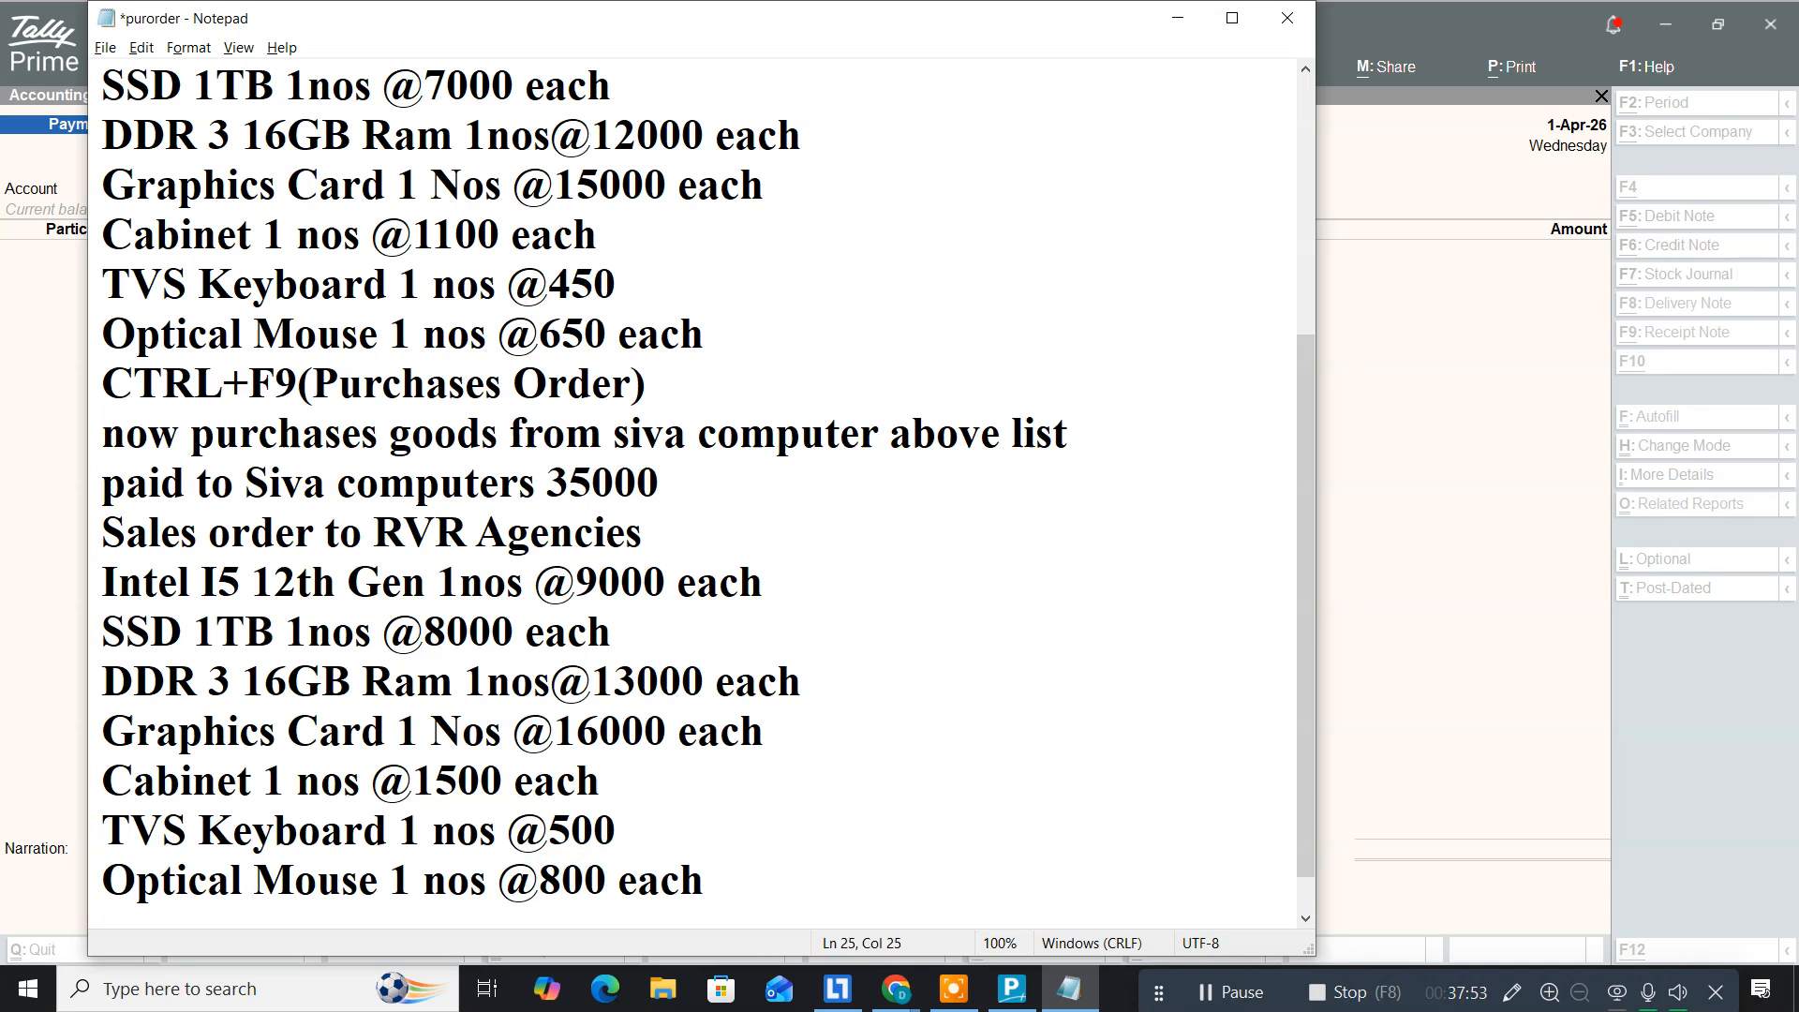
{"action": "scroll", "coordinate": [735, 818], "scroll_direction": "down", "scroll_amount": 1}
{"action": "left_click", "coordinate": [722, 832]}
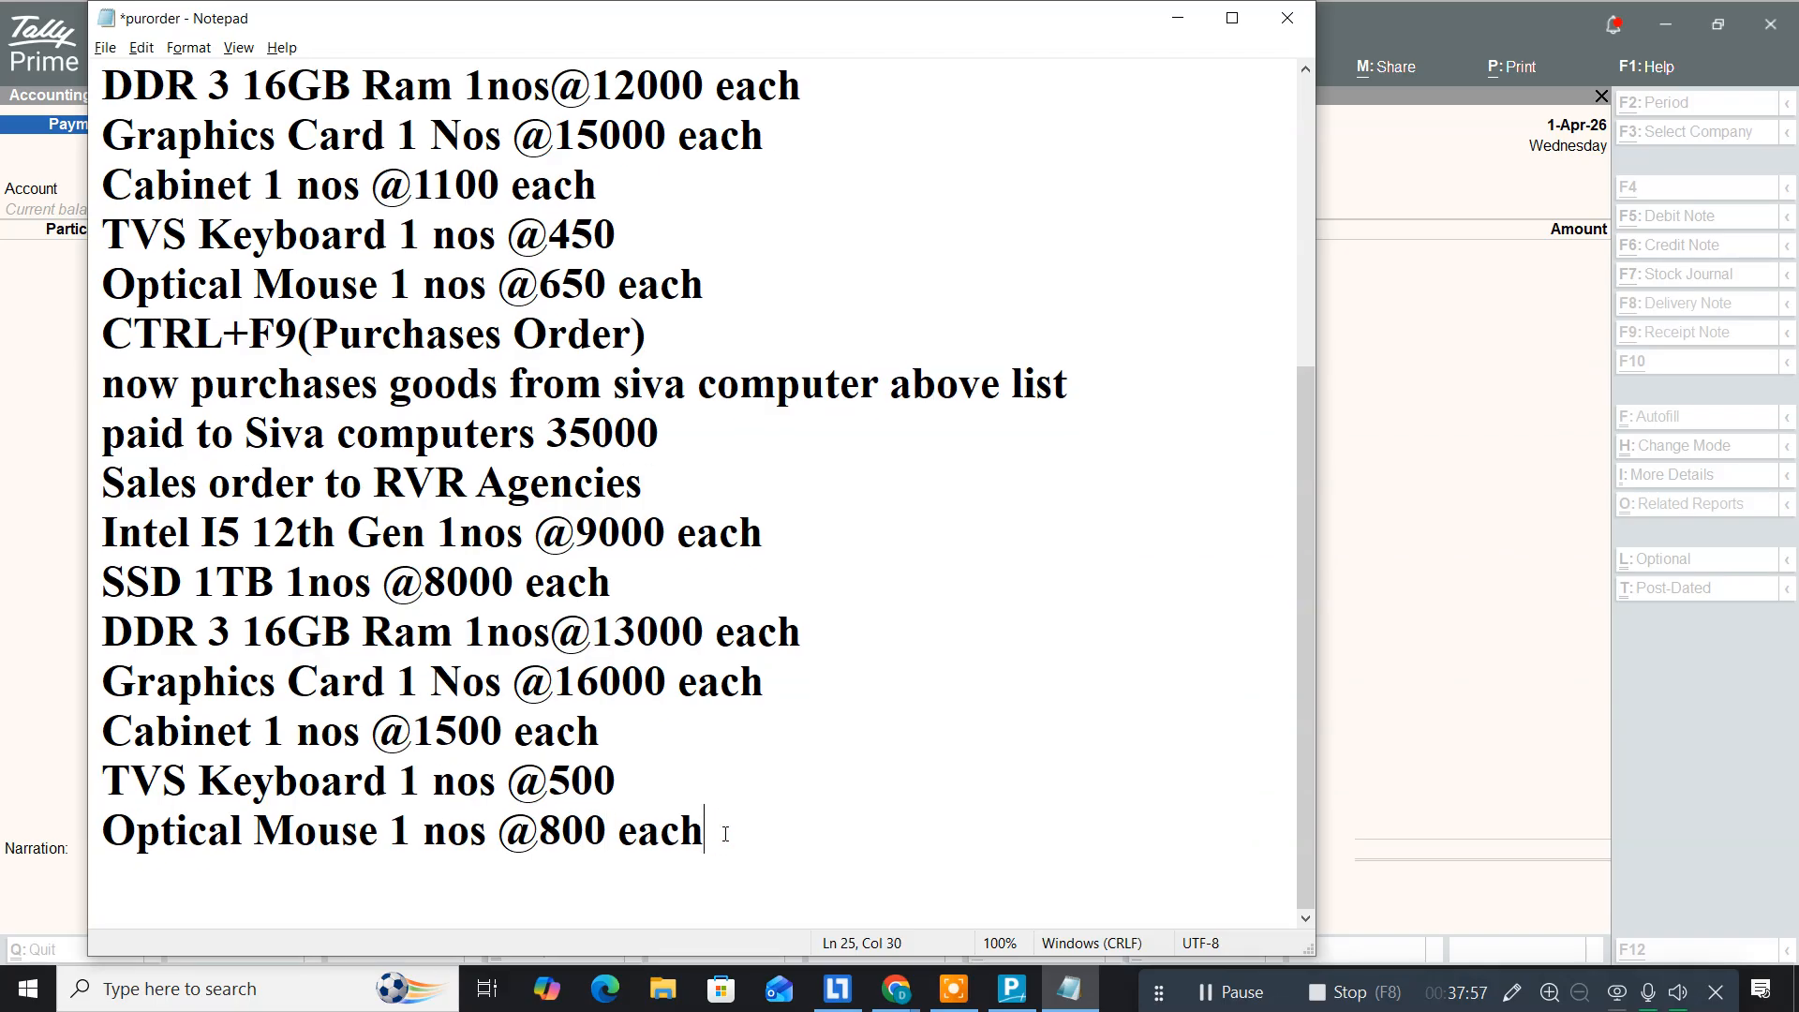
{"action": "key", "text": "alt+Tab"}
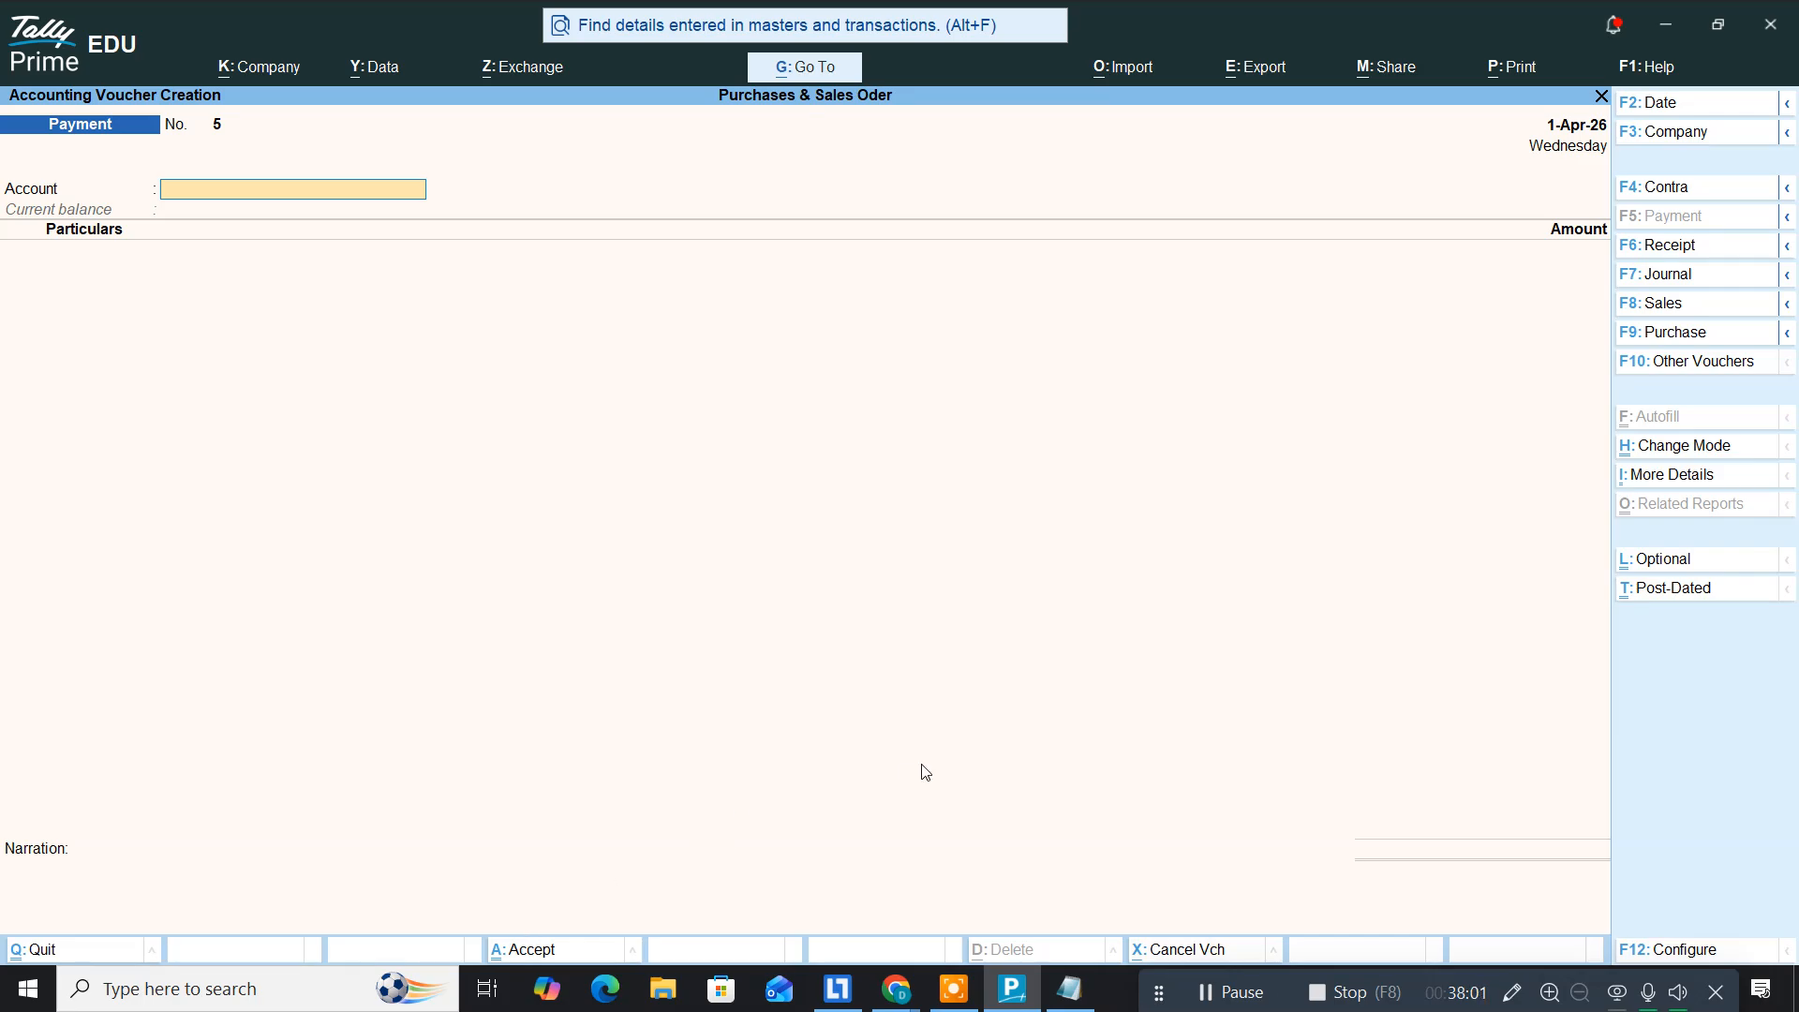
Step: Change the voucher to Sales Order No. 1 and select the party name RVR Agencies in the notes
{"action": "key", "text": "ctrl"}
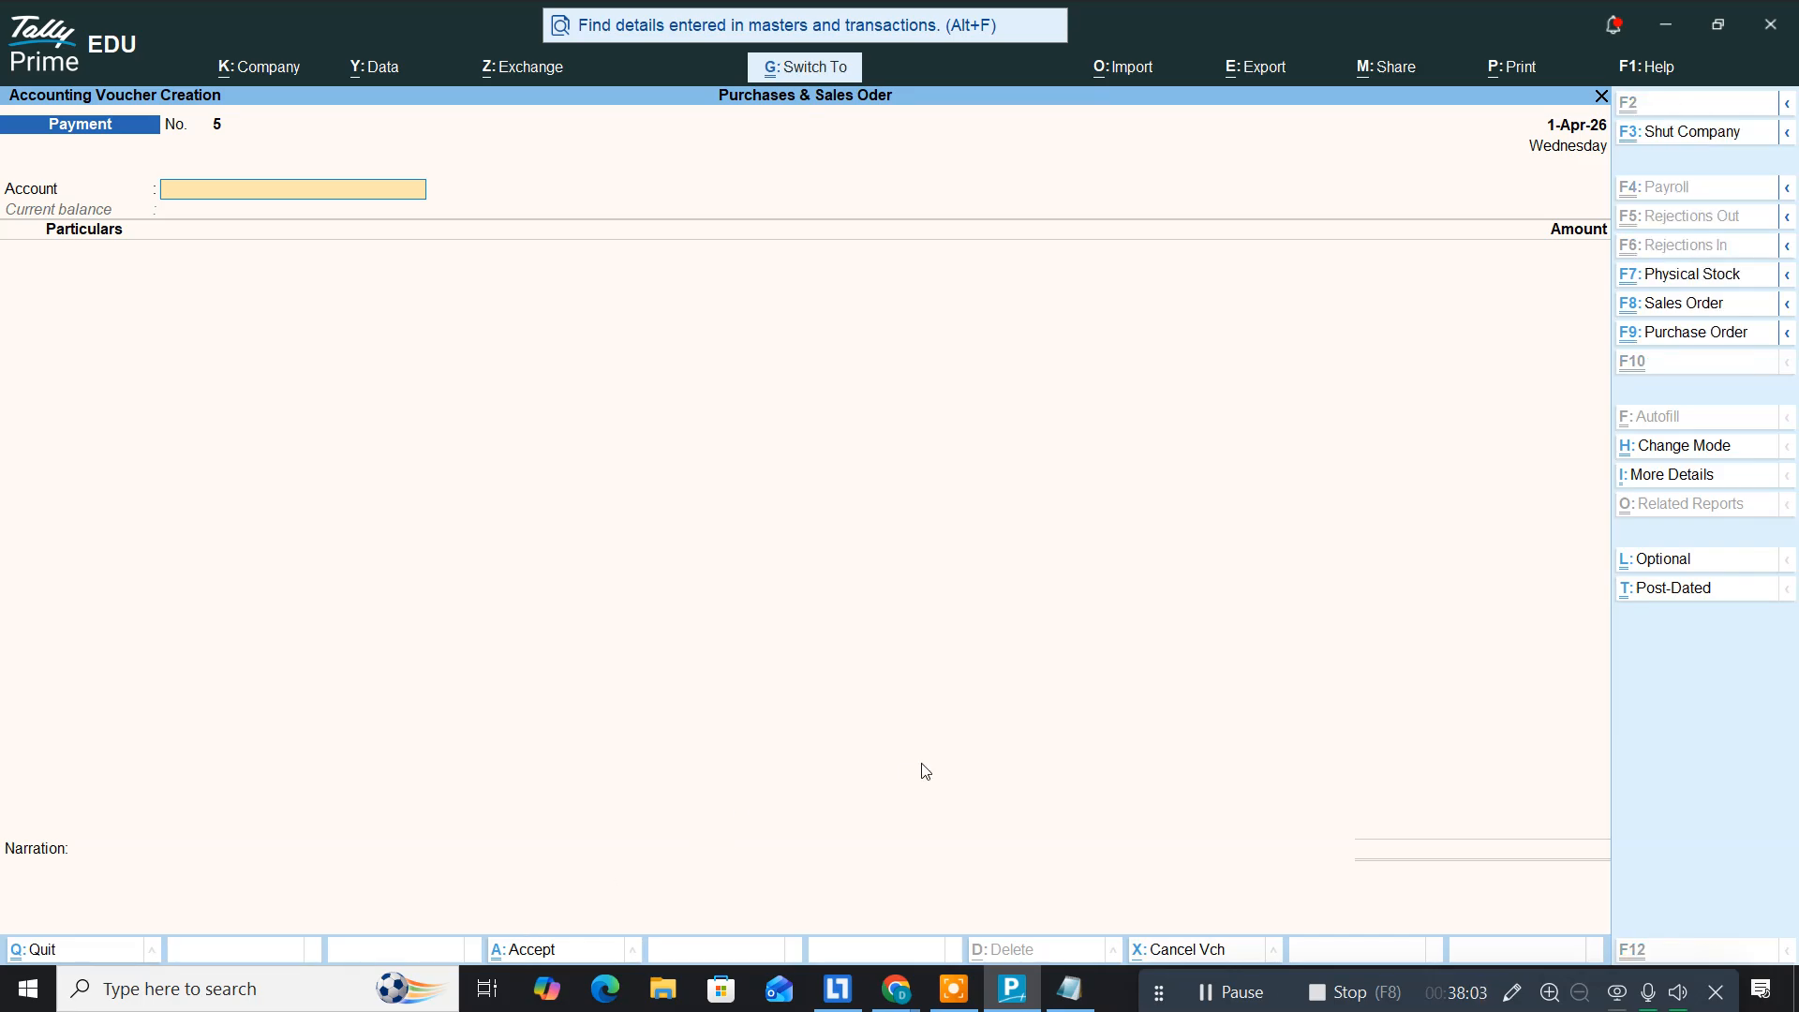
{"action": "key", "text": "ctrl+F8"}
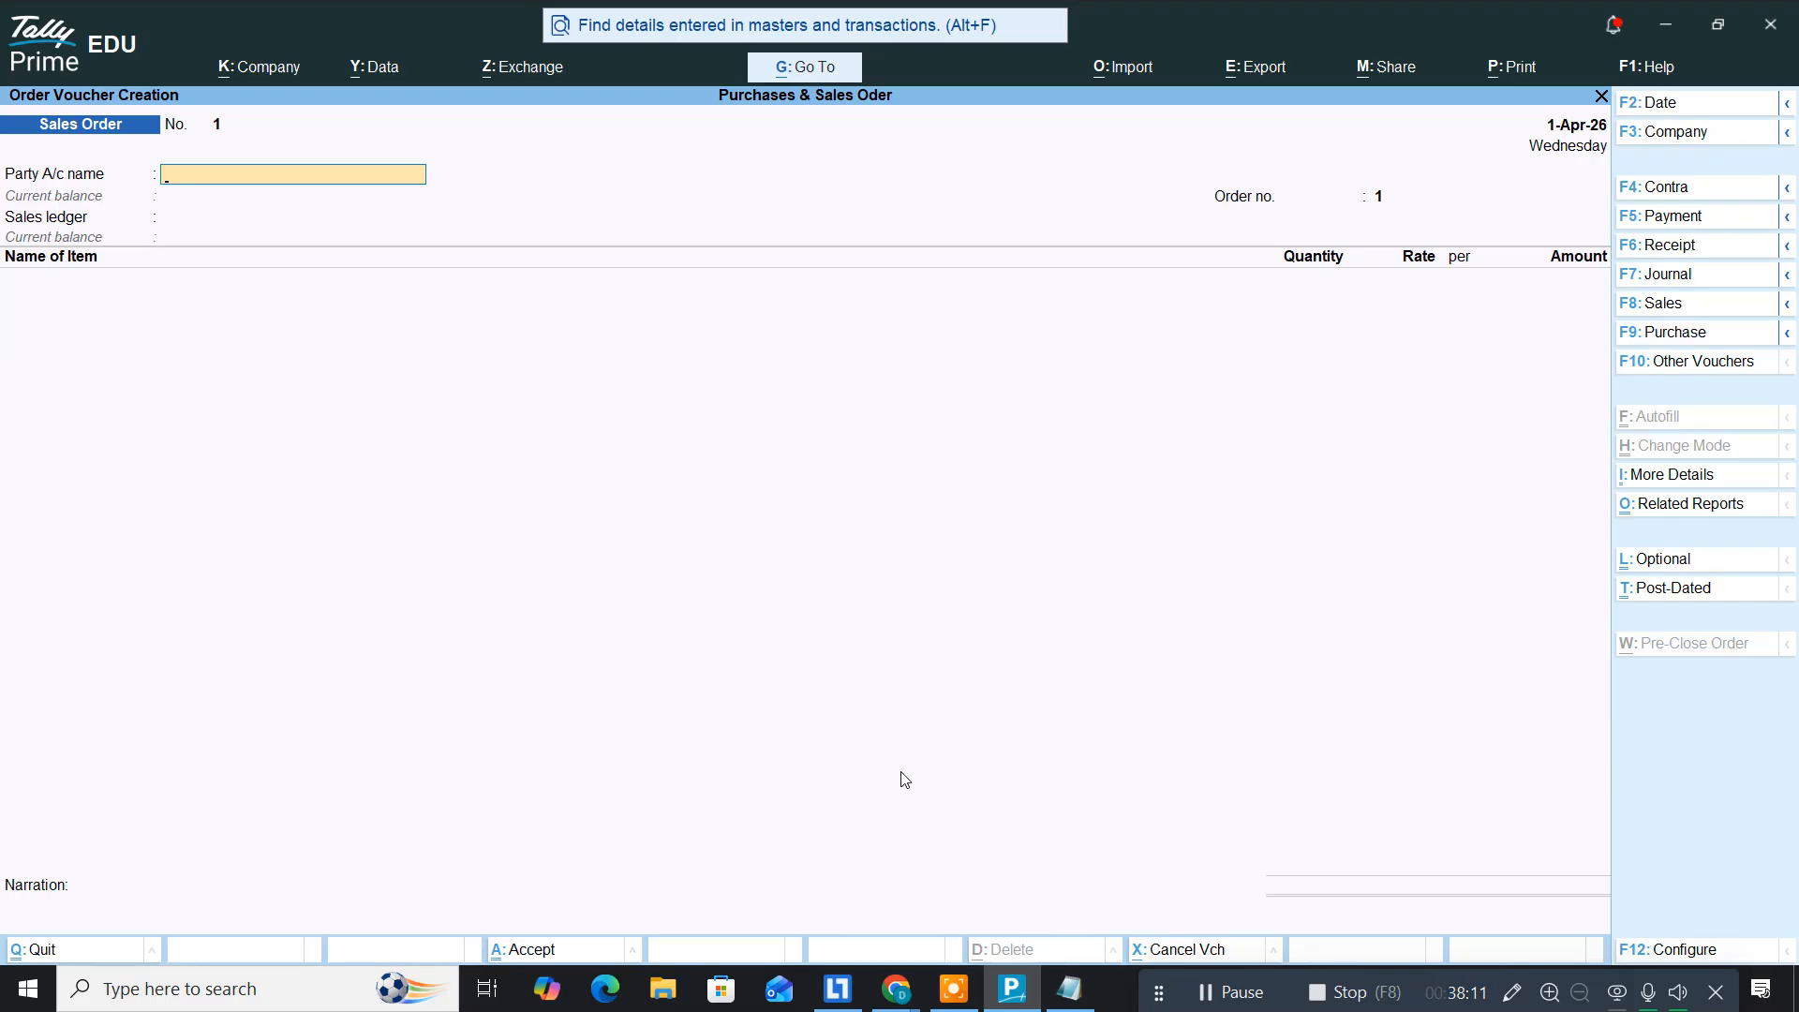
{"action": "key", "text": "alt+Tab"}
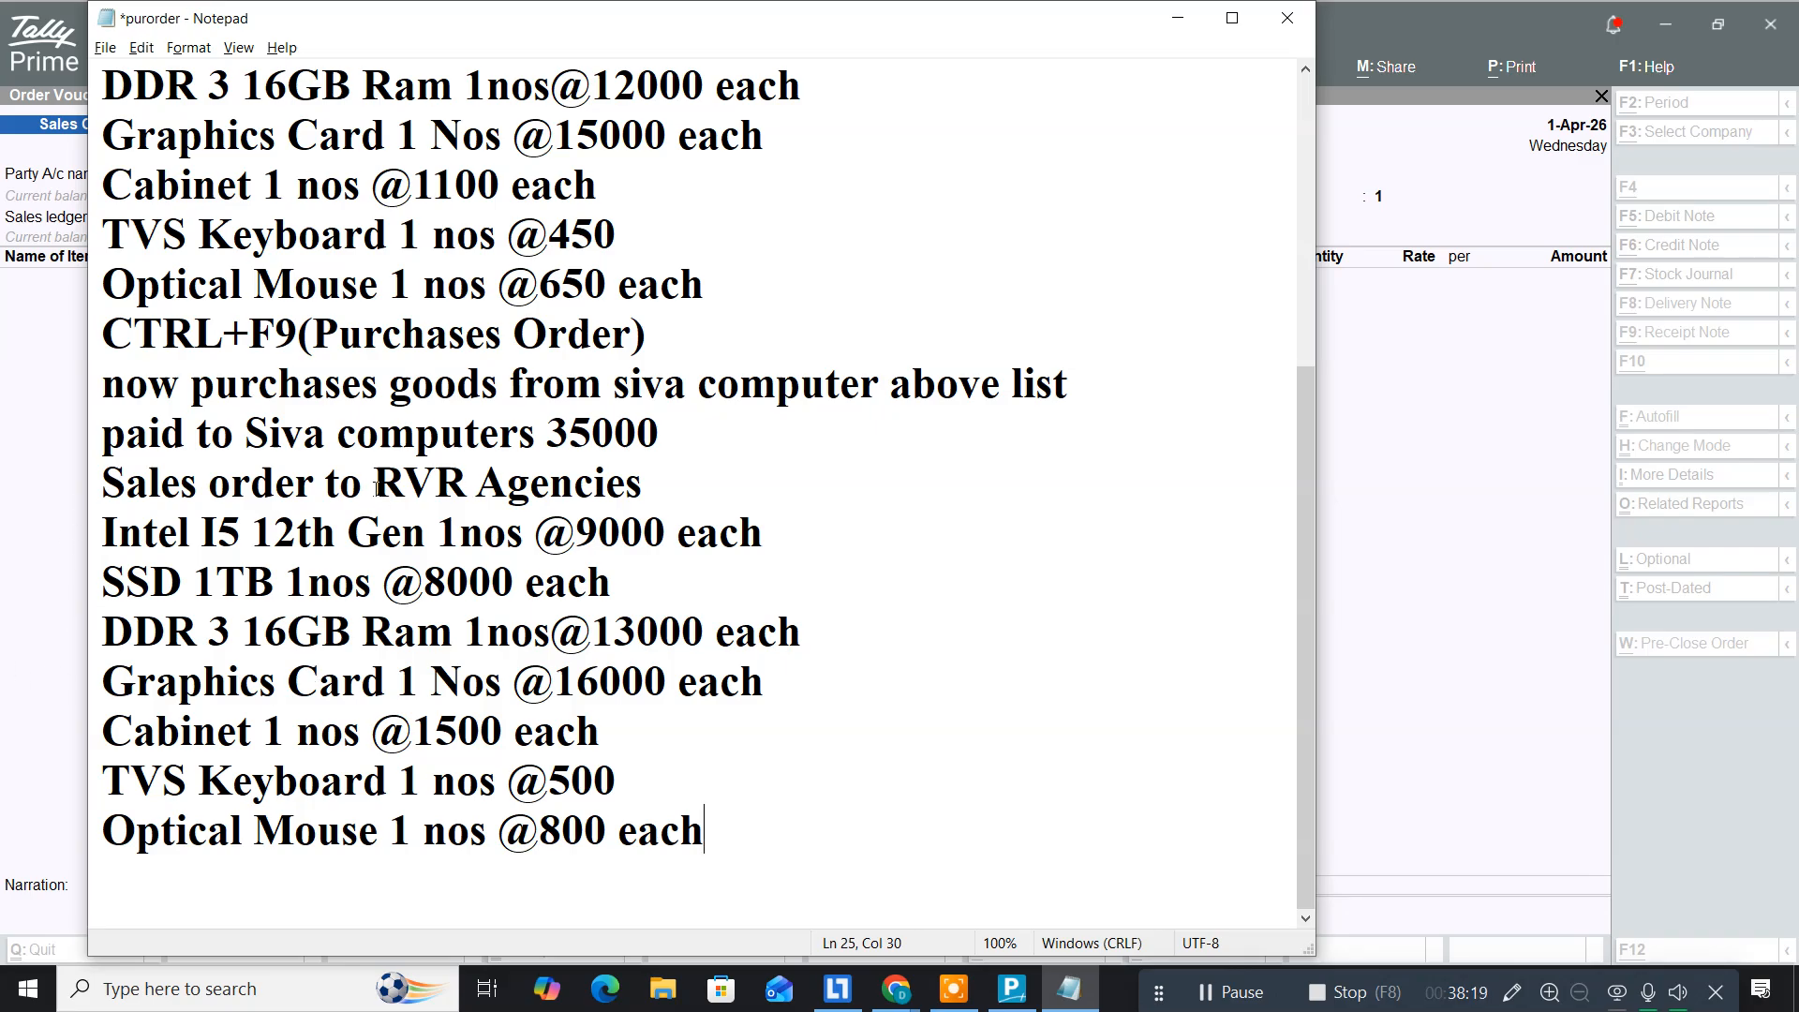
{"action": "left_click_drag", "start_coordinate": [373, 487], "coordinate": [655, 495]}
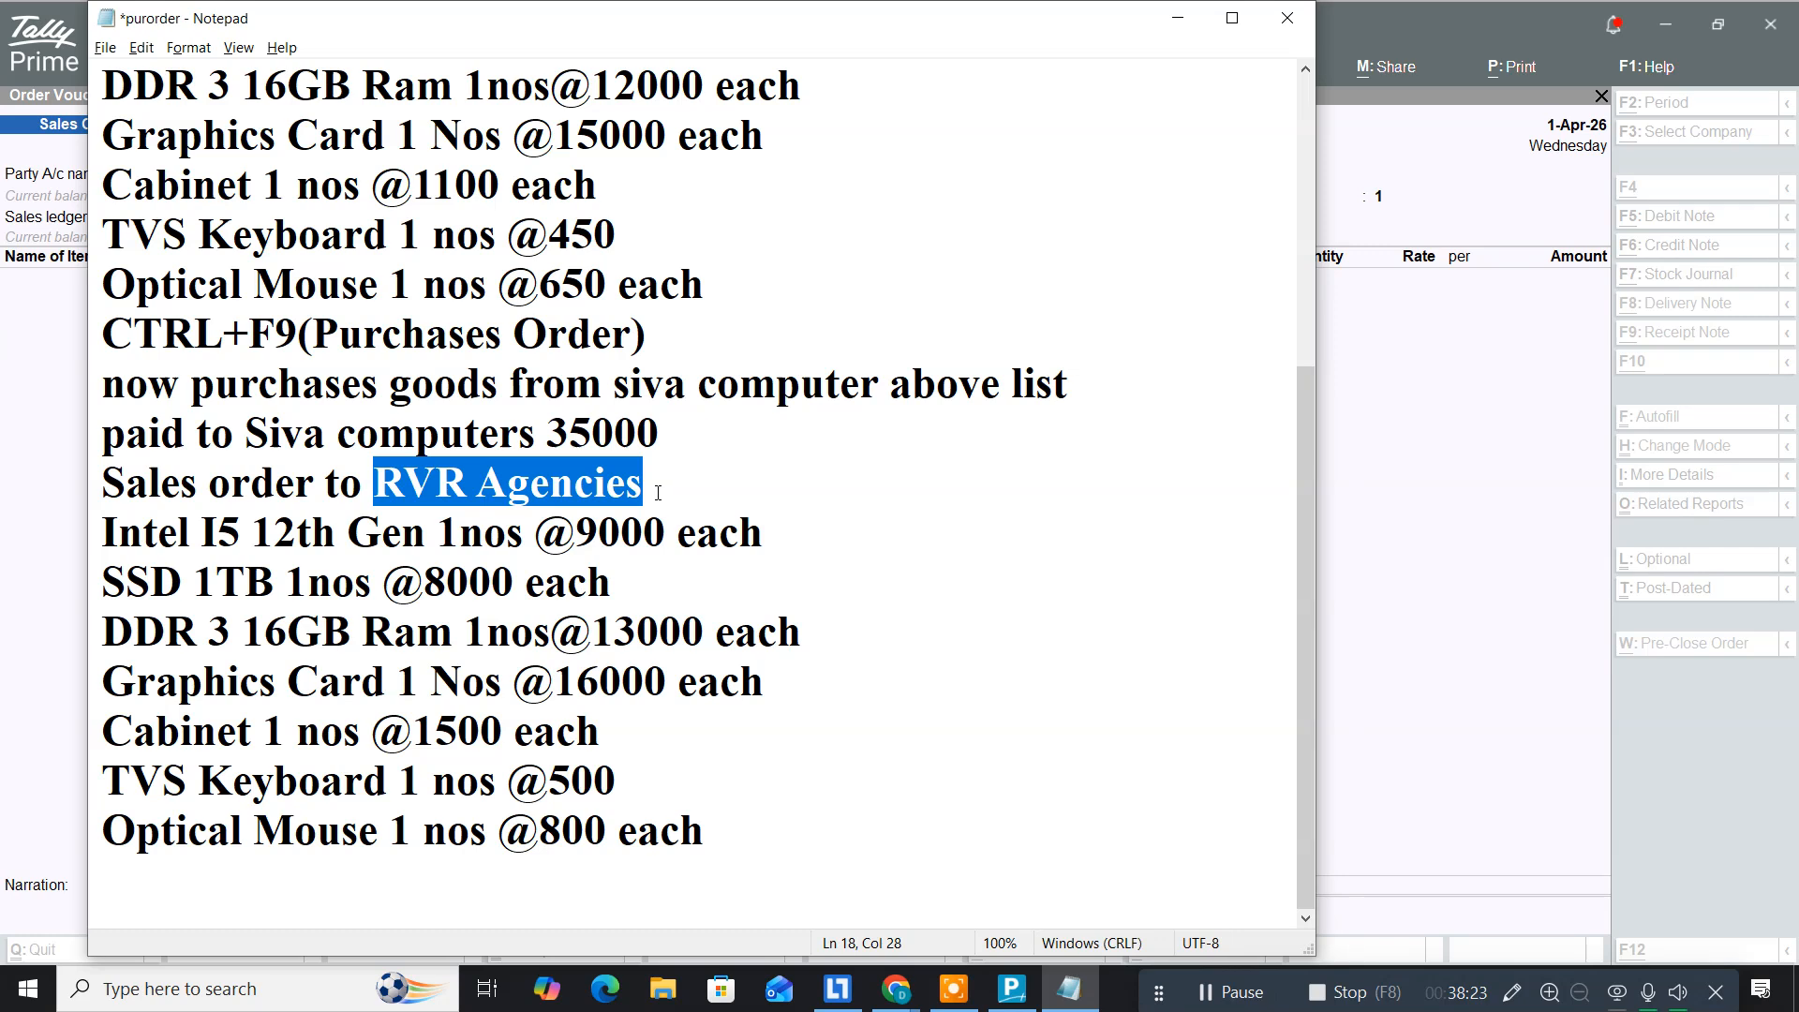
{"action": "key", "text": "alt+Tab"}
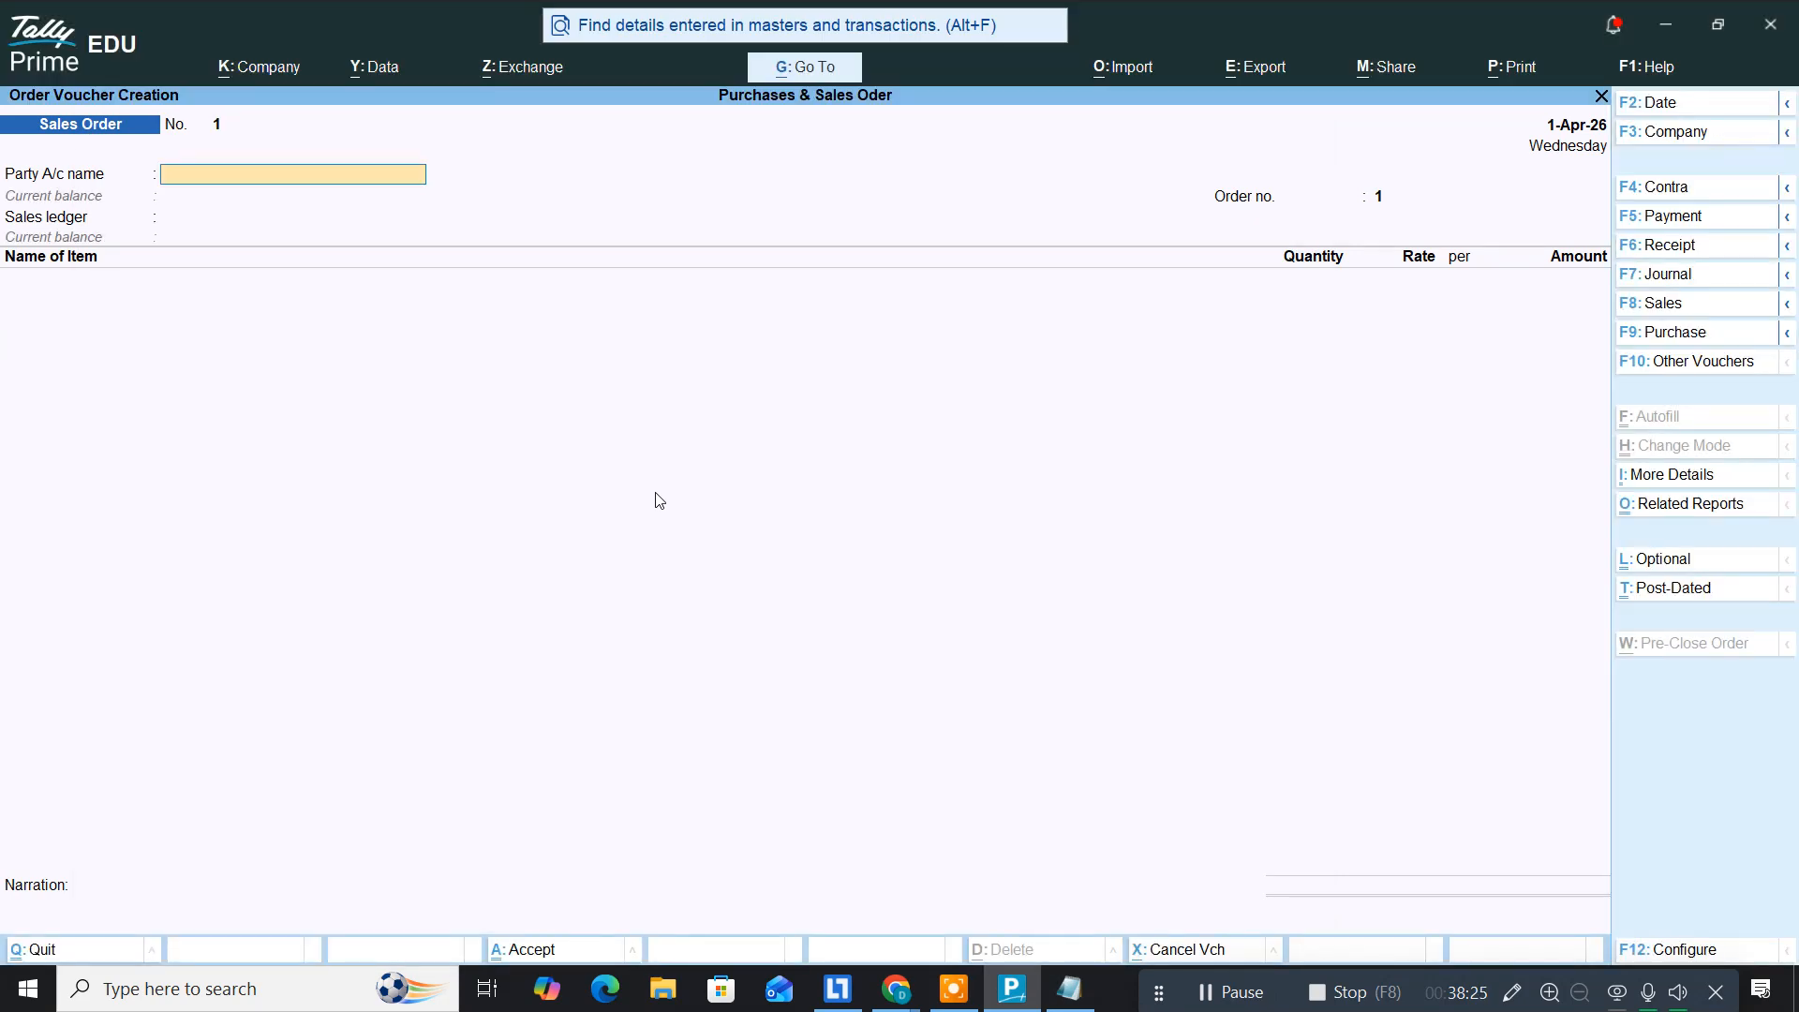
Step: Create a new ledger 'RVR Agencies' under Sundry Debtors from the Party A/c field
{"action": "key", "text": "alt"}
{"action": "key", "text": "alt+c"}
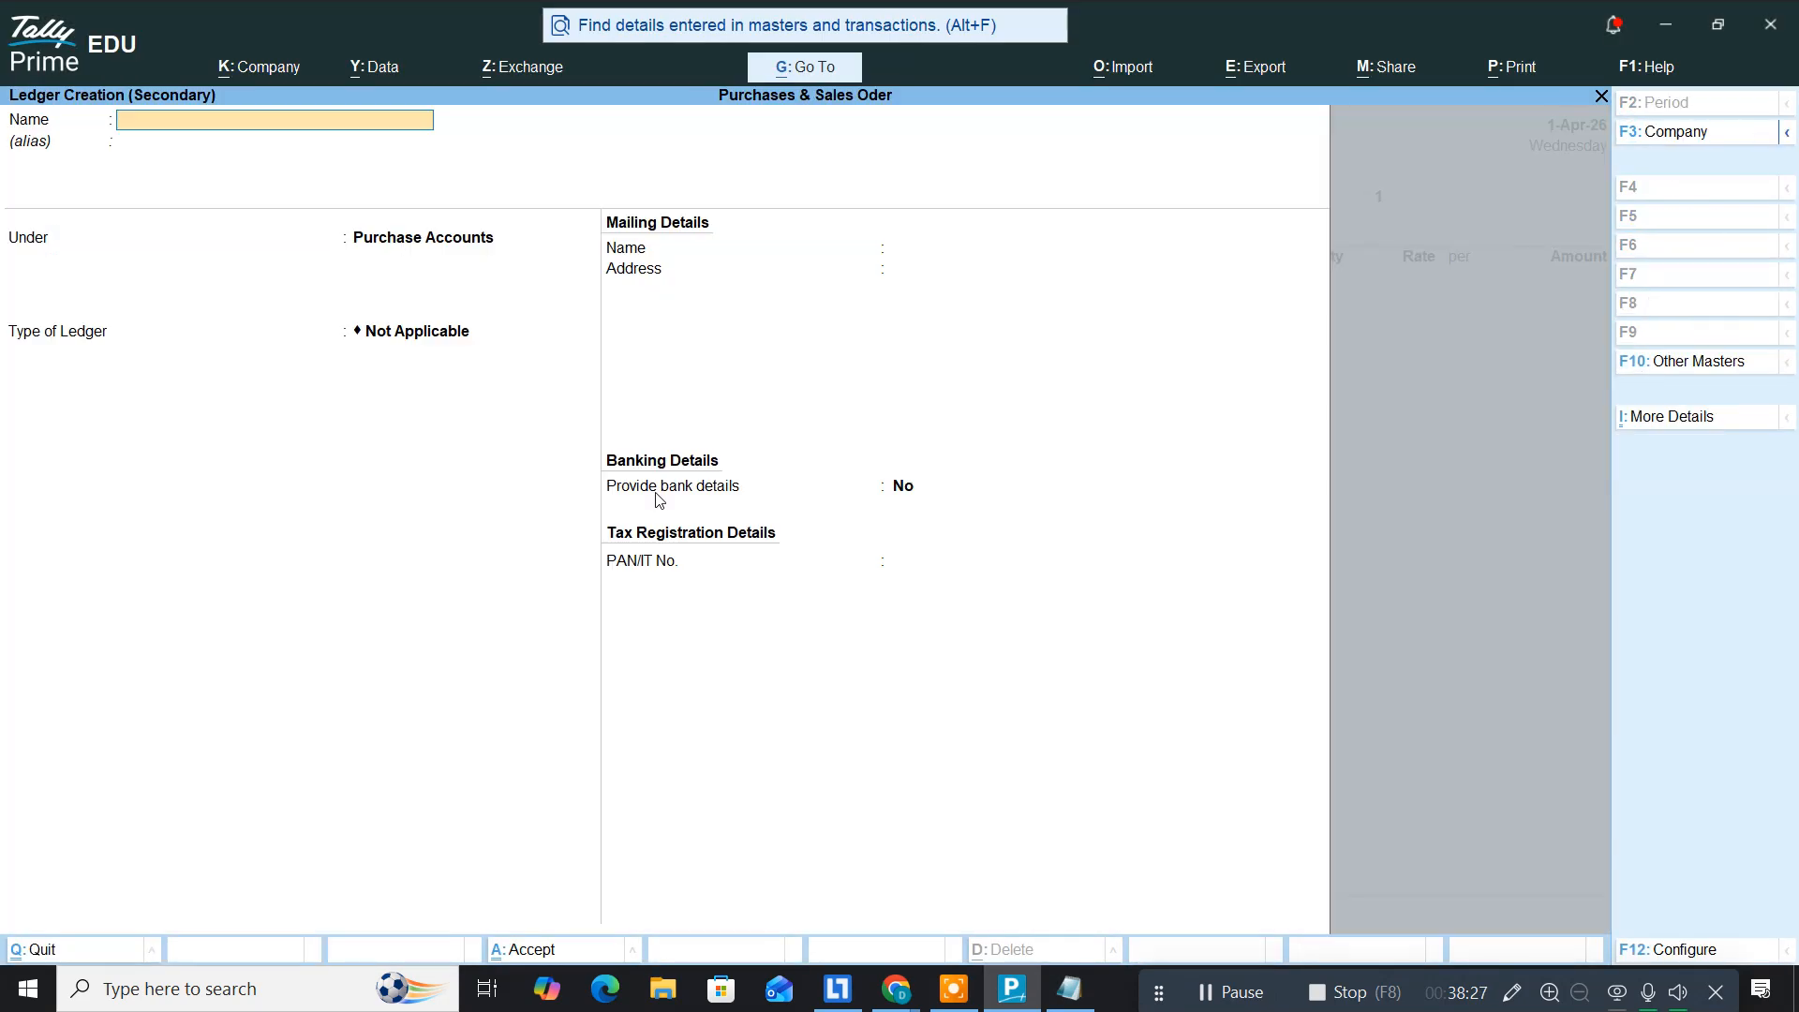
{"action": "key", "text": "ctrl+alt+v"}
{"action": "key", "text": "Return"}
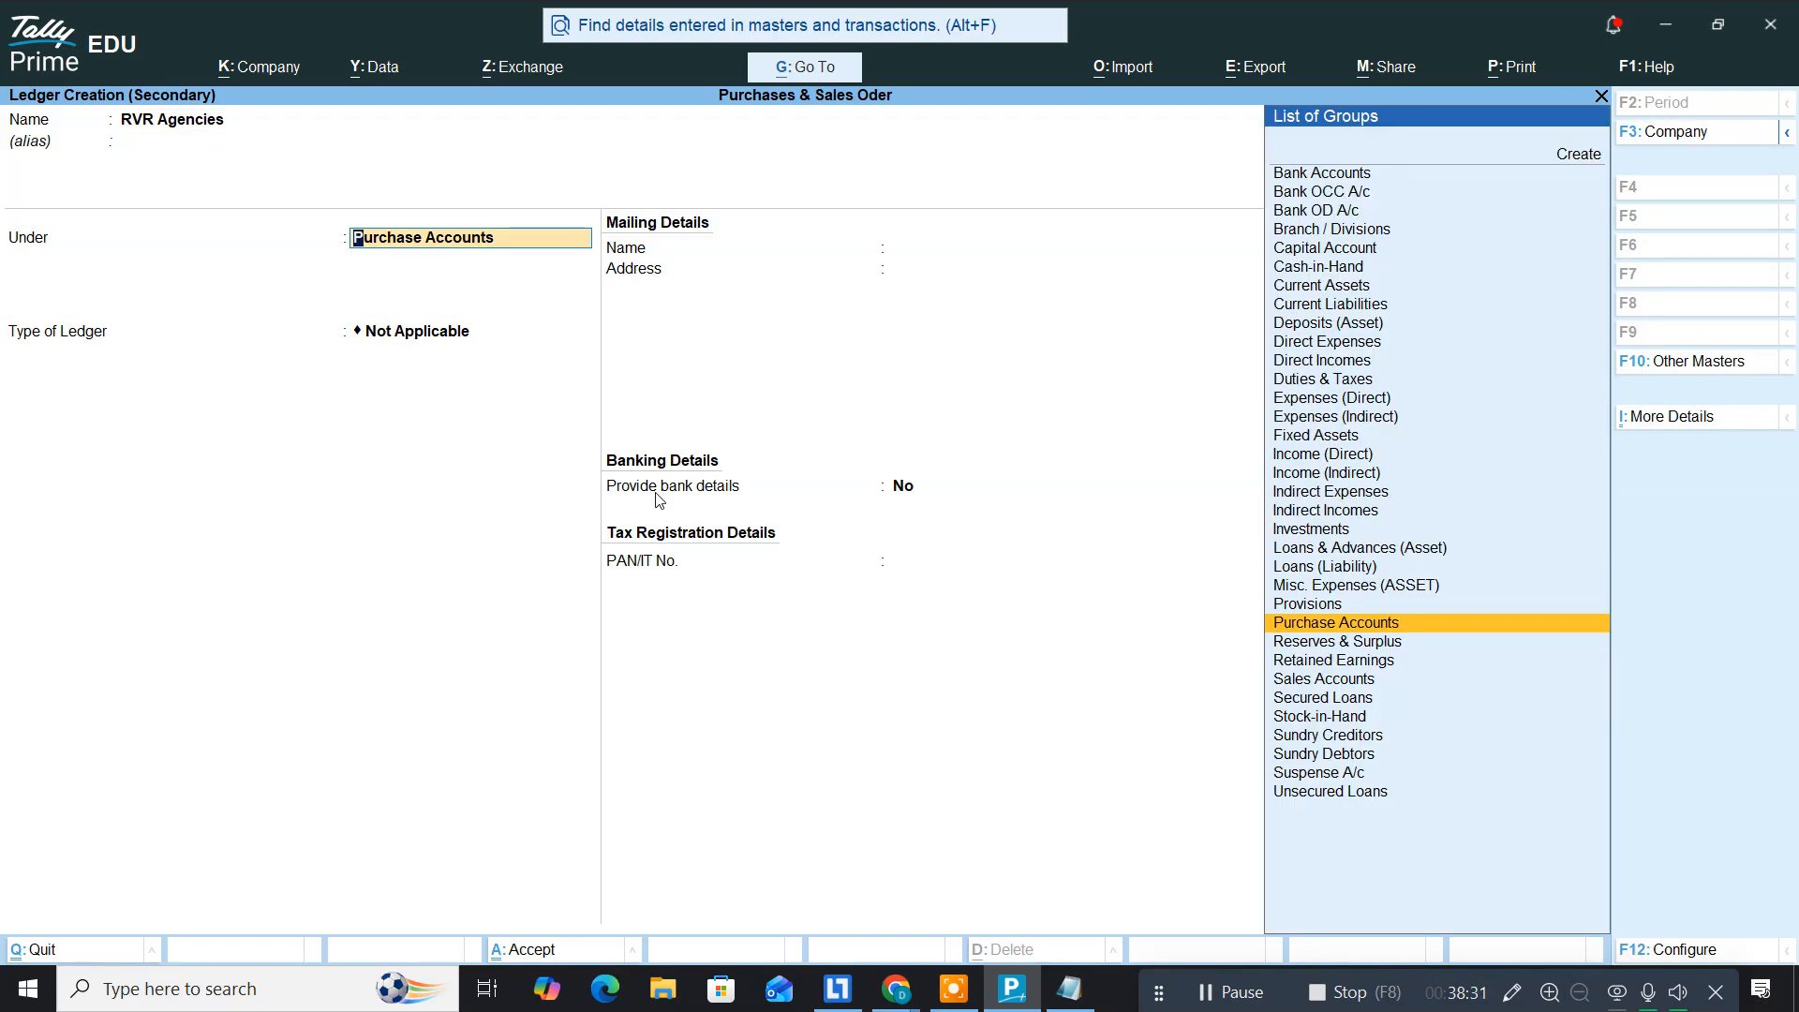
{"action": "type", "text": "Sur"}
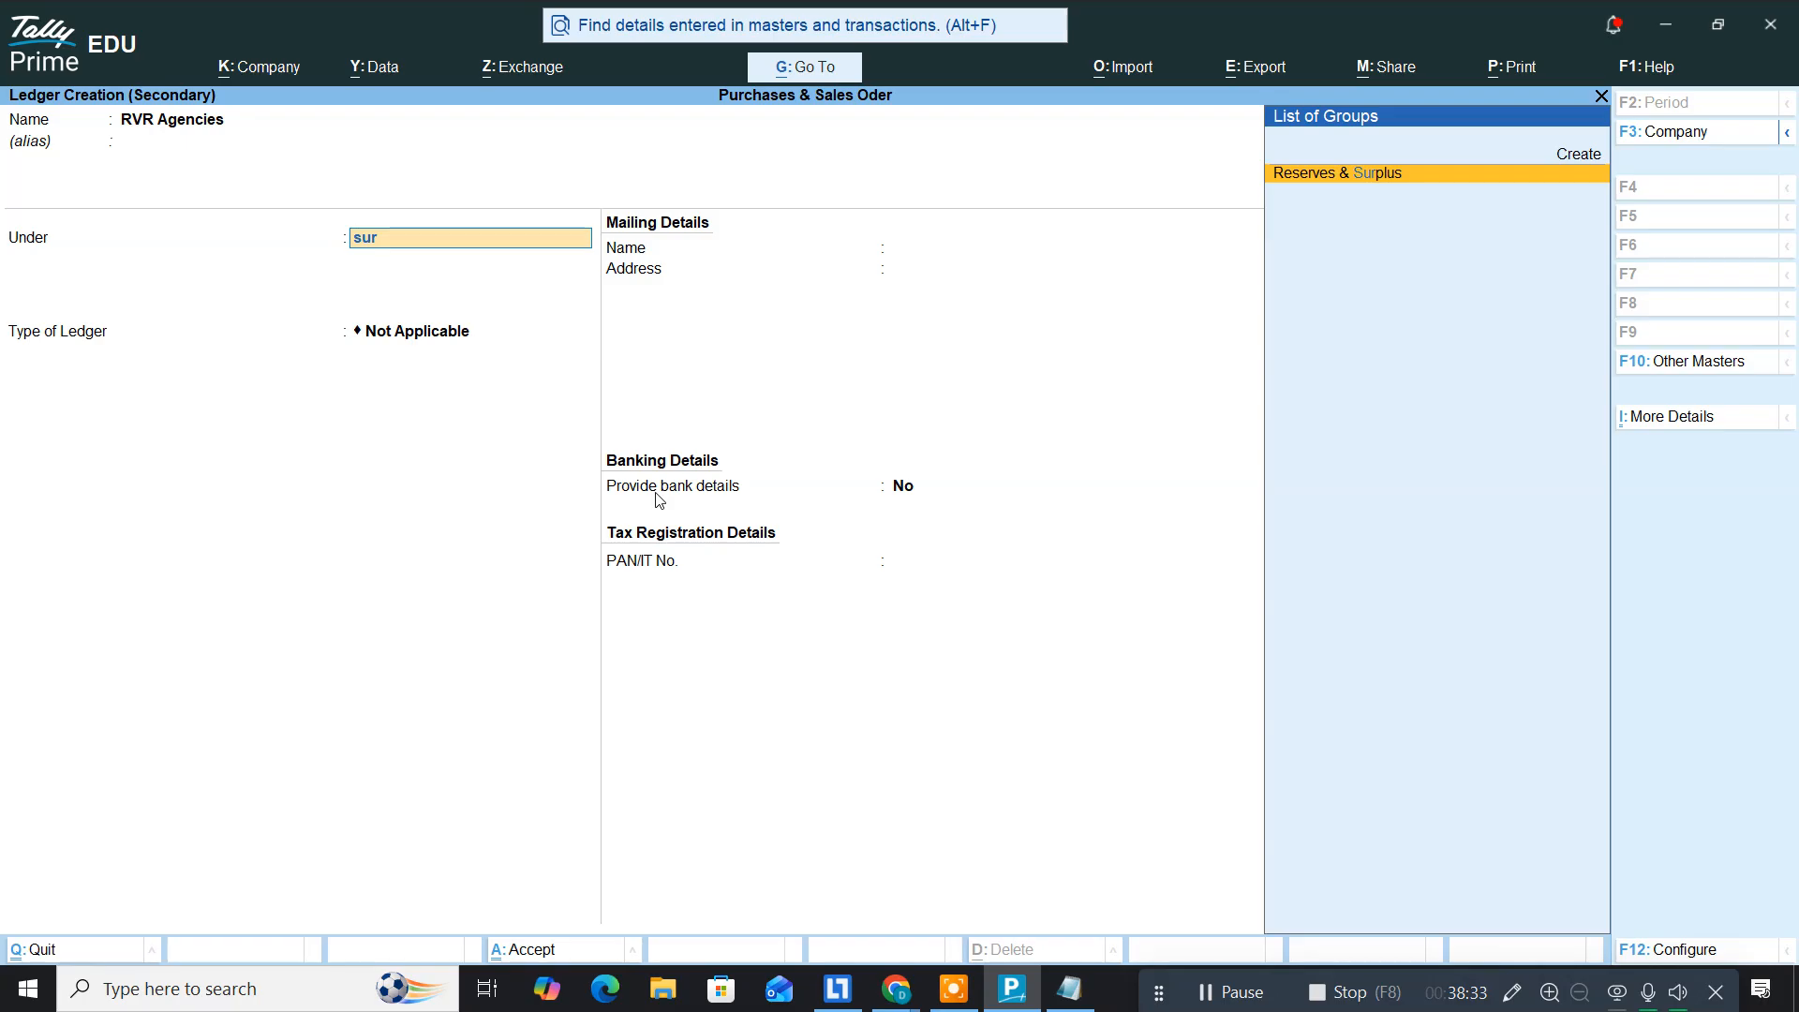
{"action": "key", "text": "BackSpace"}
{"action": "key", "text": "BackSpace"}
{"action": "key", "text": "BackSpace"}
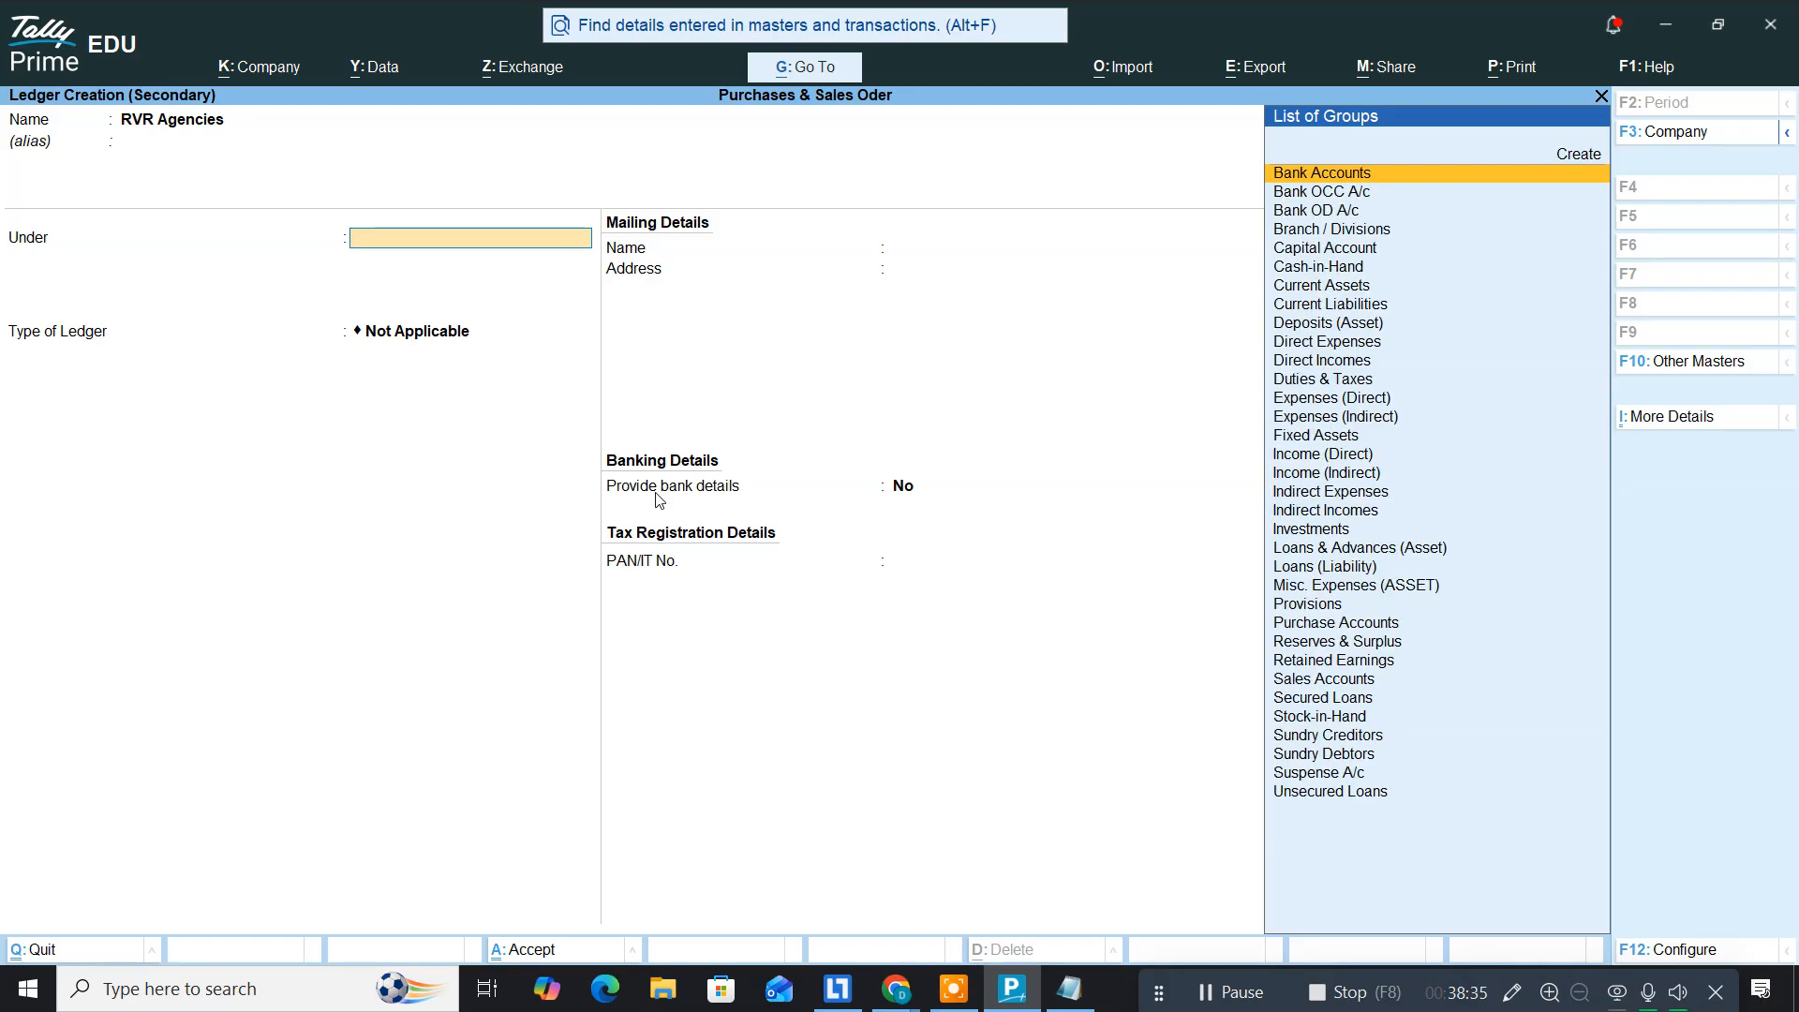
{"action": "type", "text": "sundry d"}
{"action": "key", "text": "Return"}
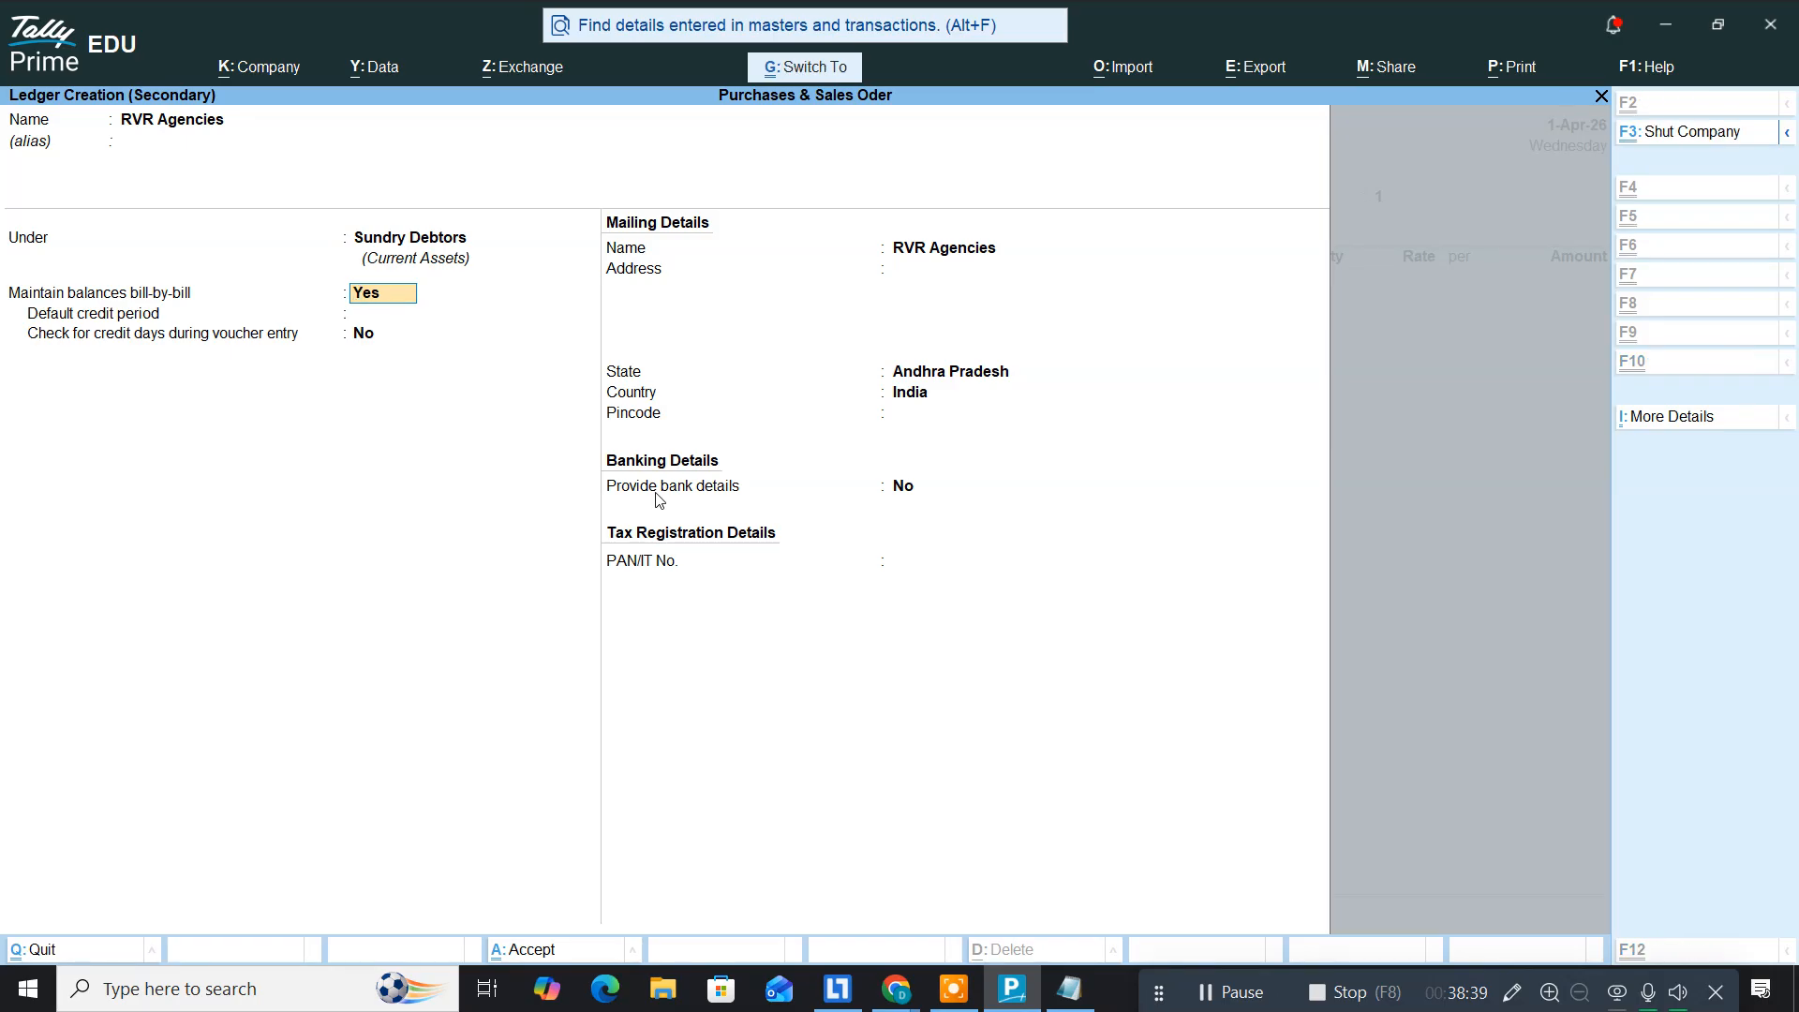
{"action": "key", "text": "ctrl+a"}
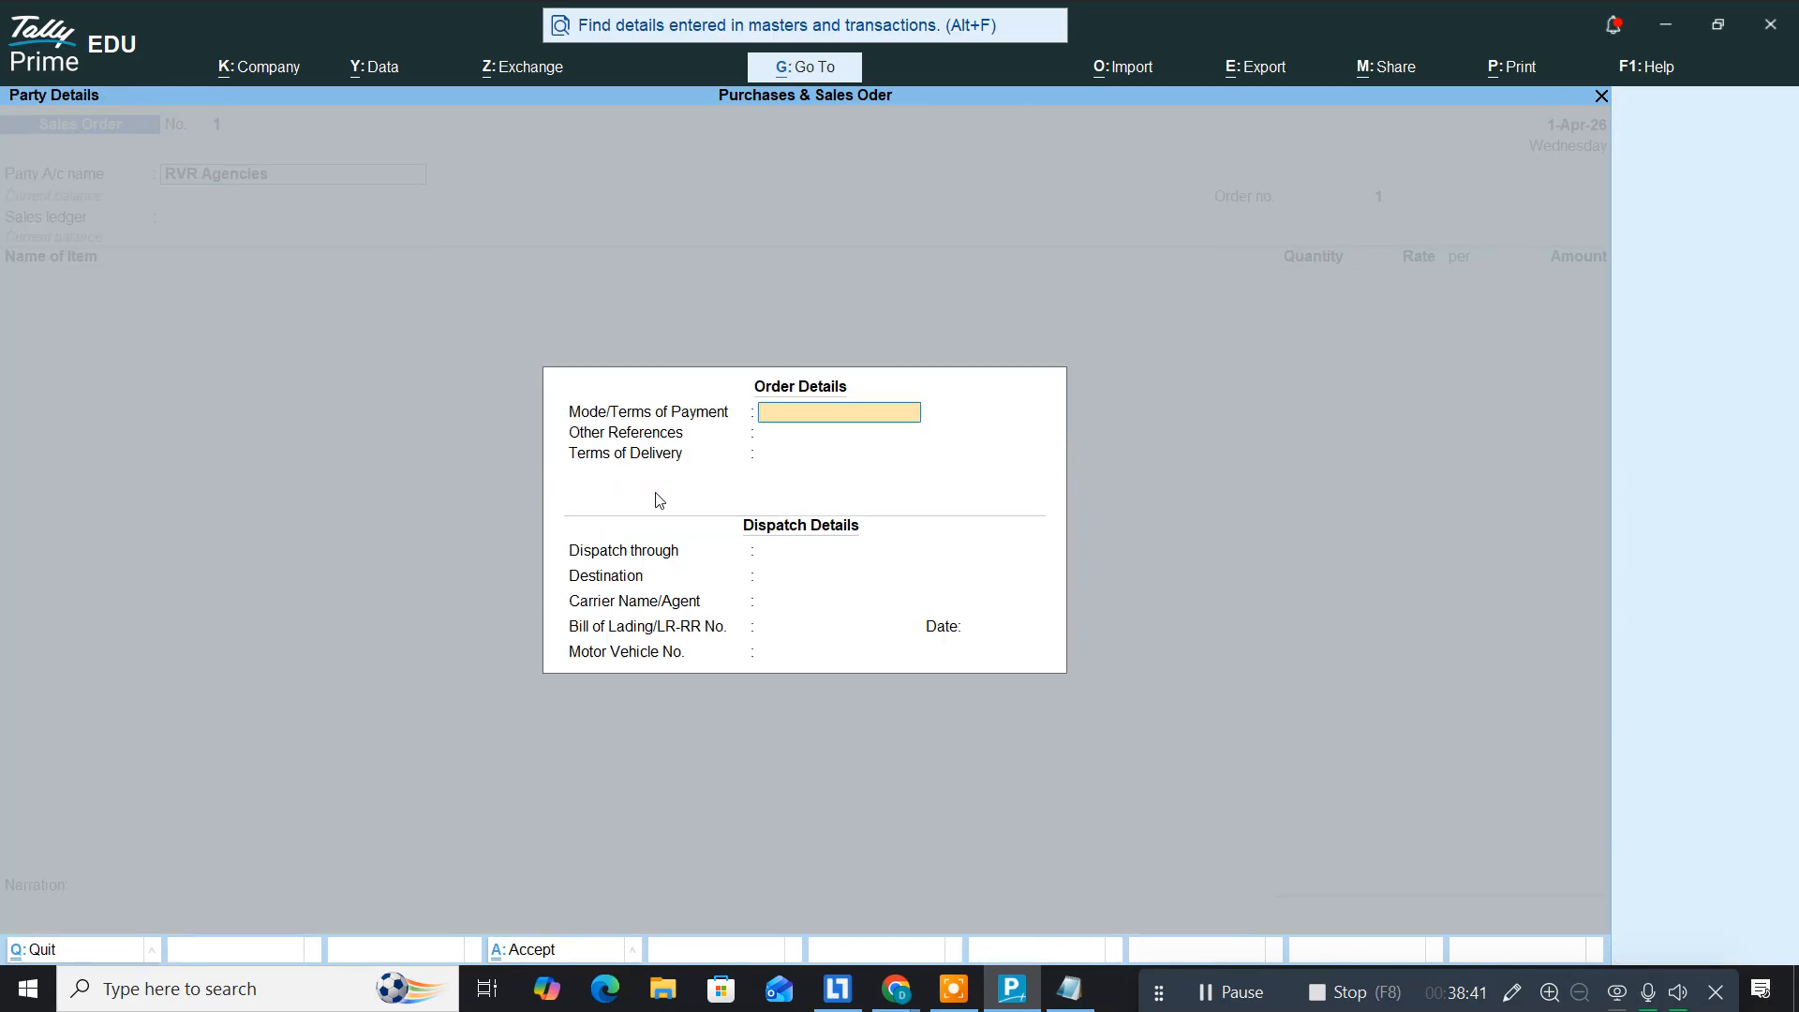
Step: Accept the order and party details with RVR Agencies as the buyer
{"action": "key", "text": "Escape"}
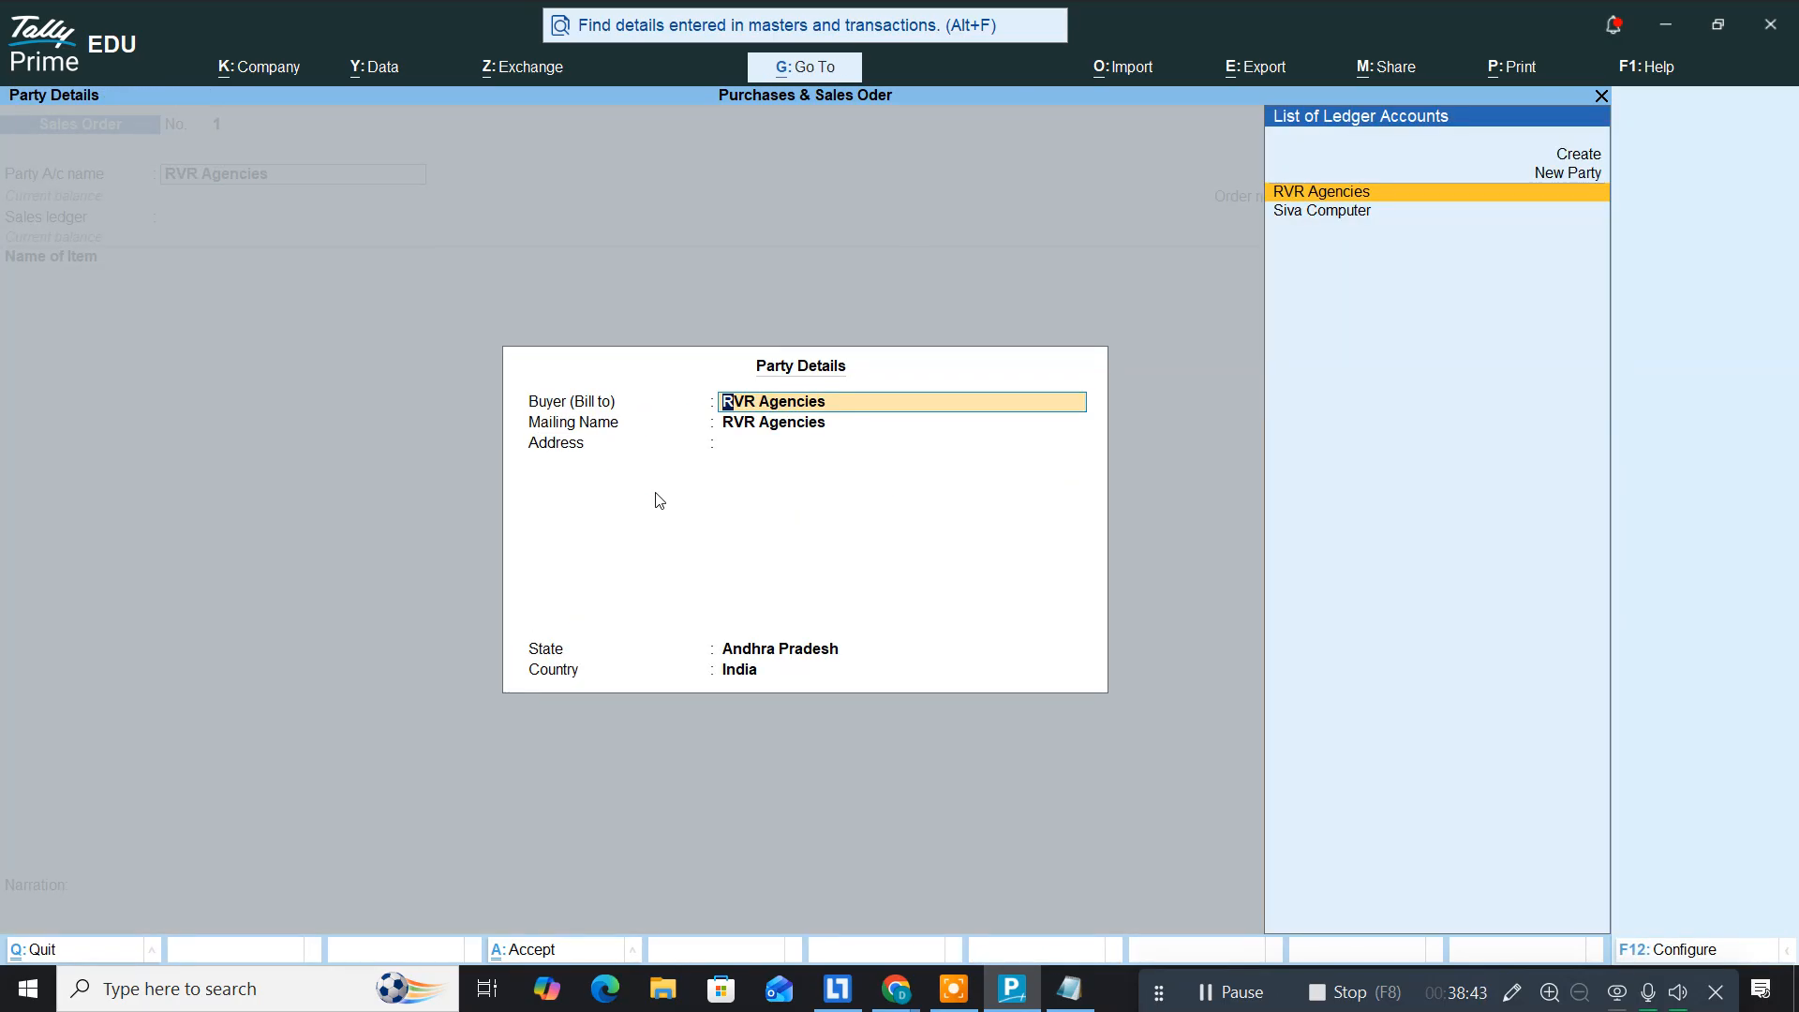
{"action": "key", "text": "ctrl+a"}
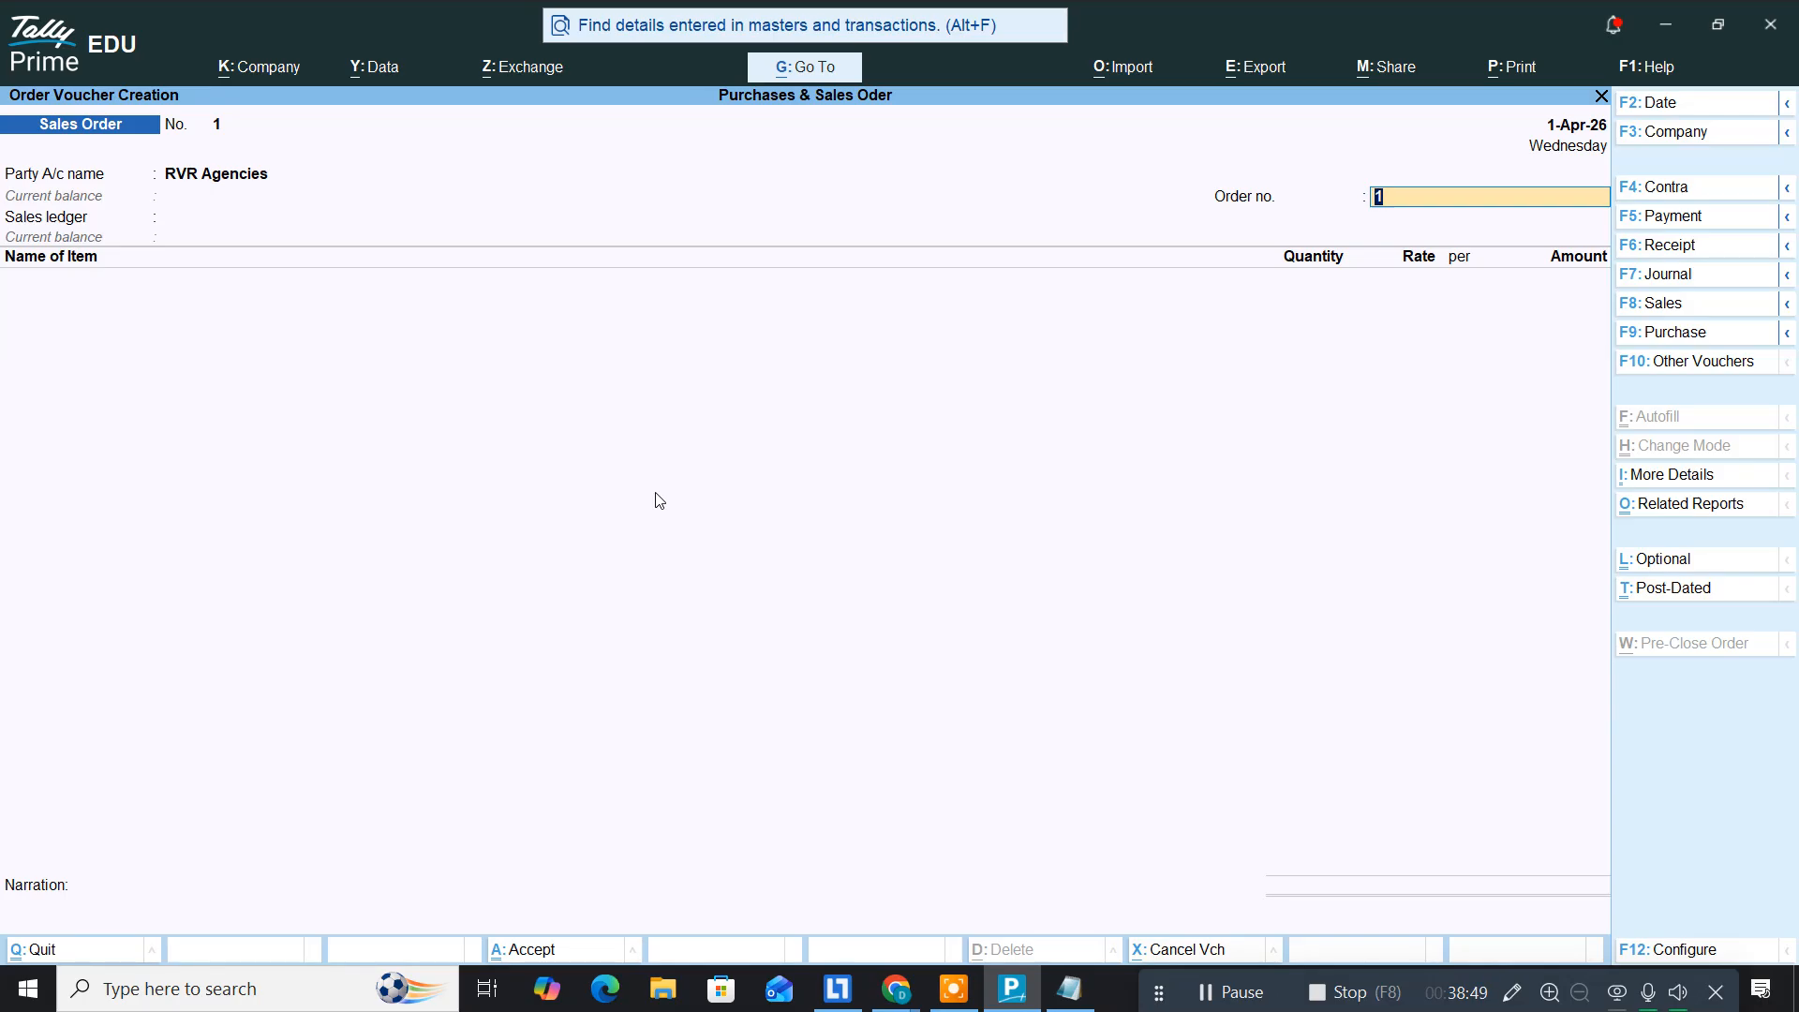
{"action": "key", "text": "Return"}
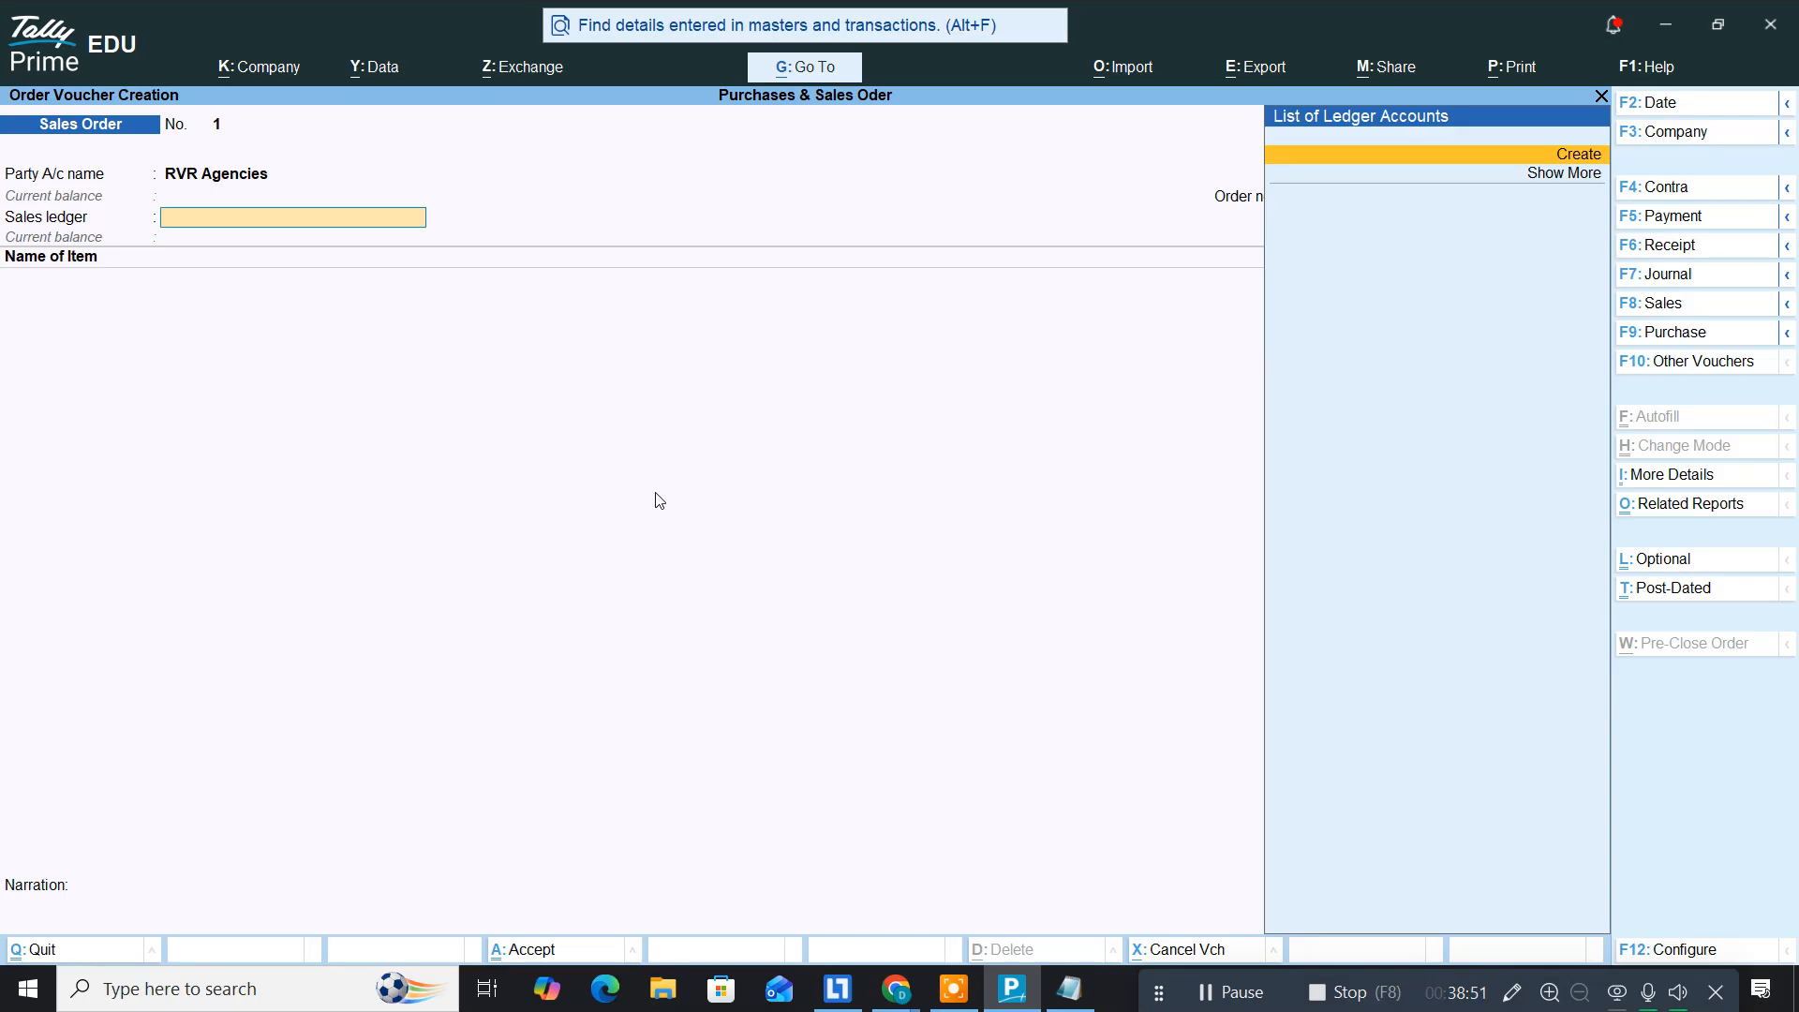
Step: Create a 'Sales' ledger under Sales Accounts and use it as the order's sales ledger
{"action": "key", "text": "alt+c"}
{"action": "type", "text": "Sales"}
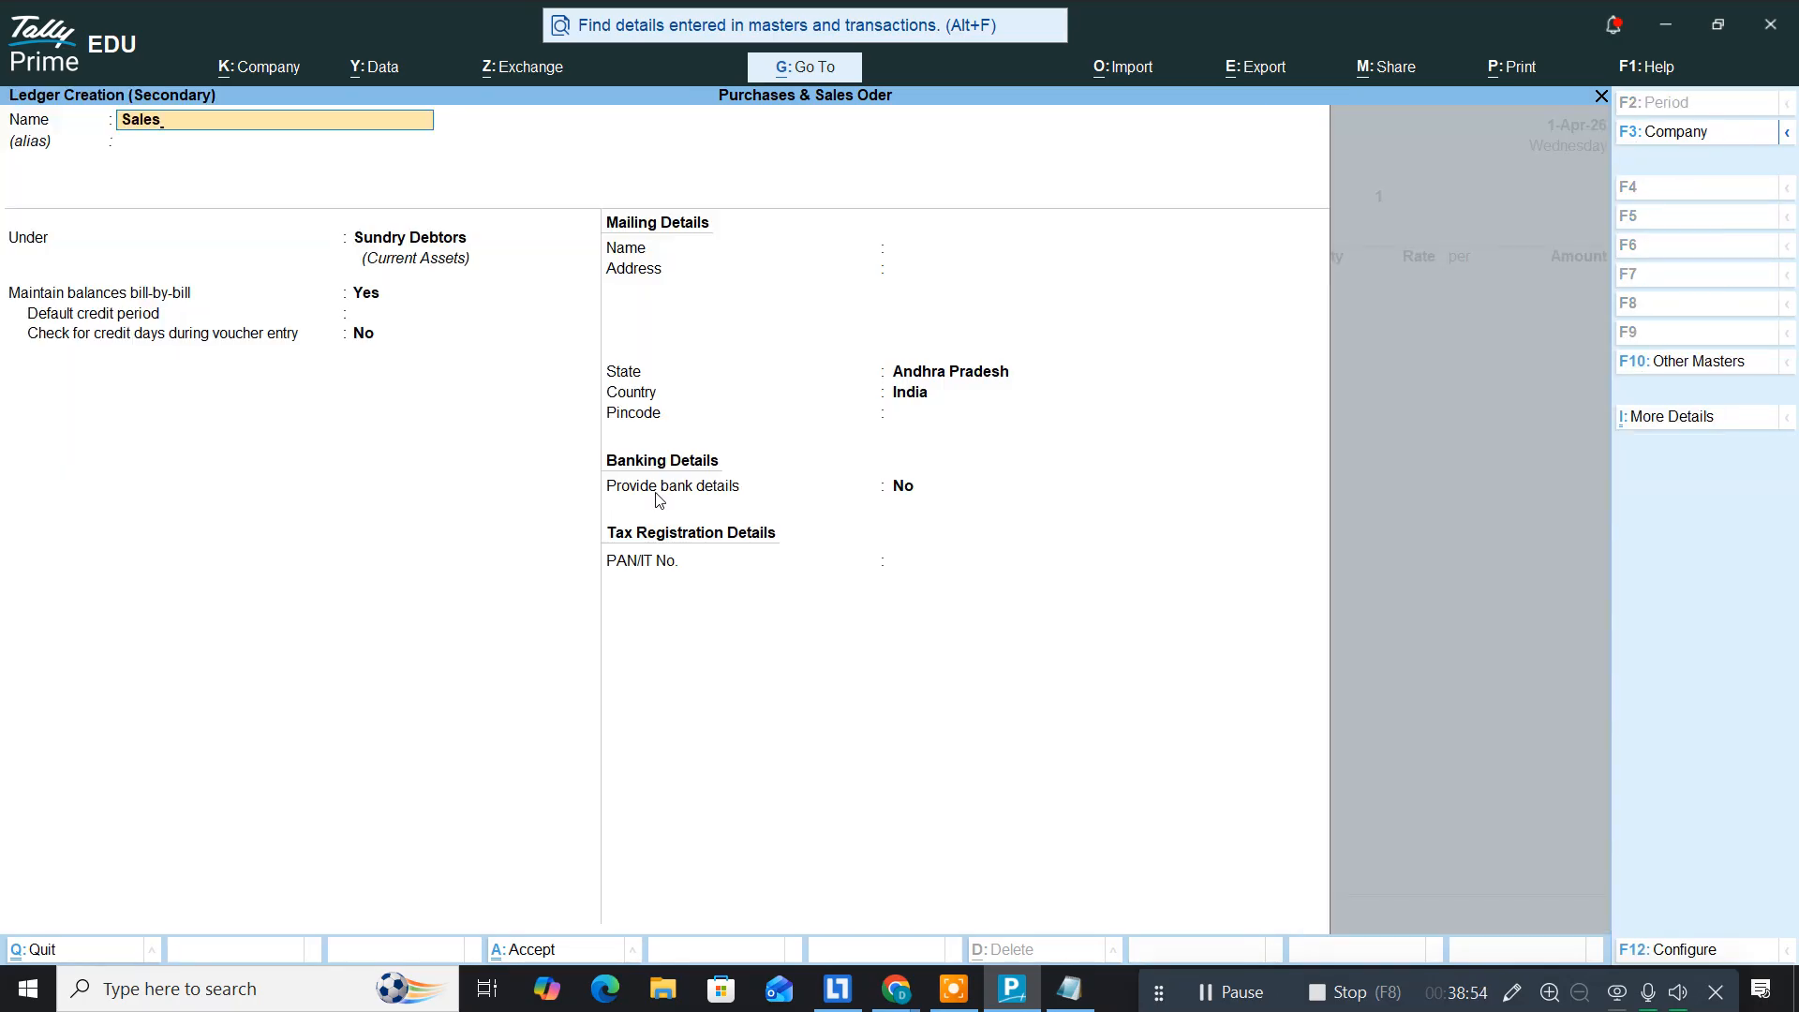
{"action": "key", "text": "Return"}
{"action": "type", "text": "Sal"}
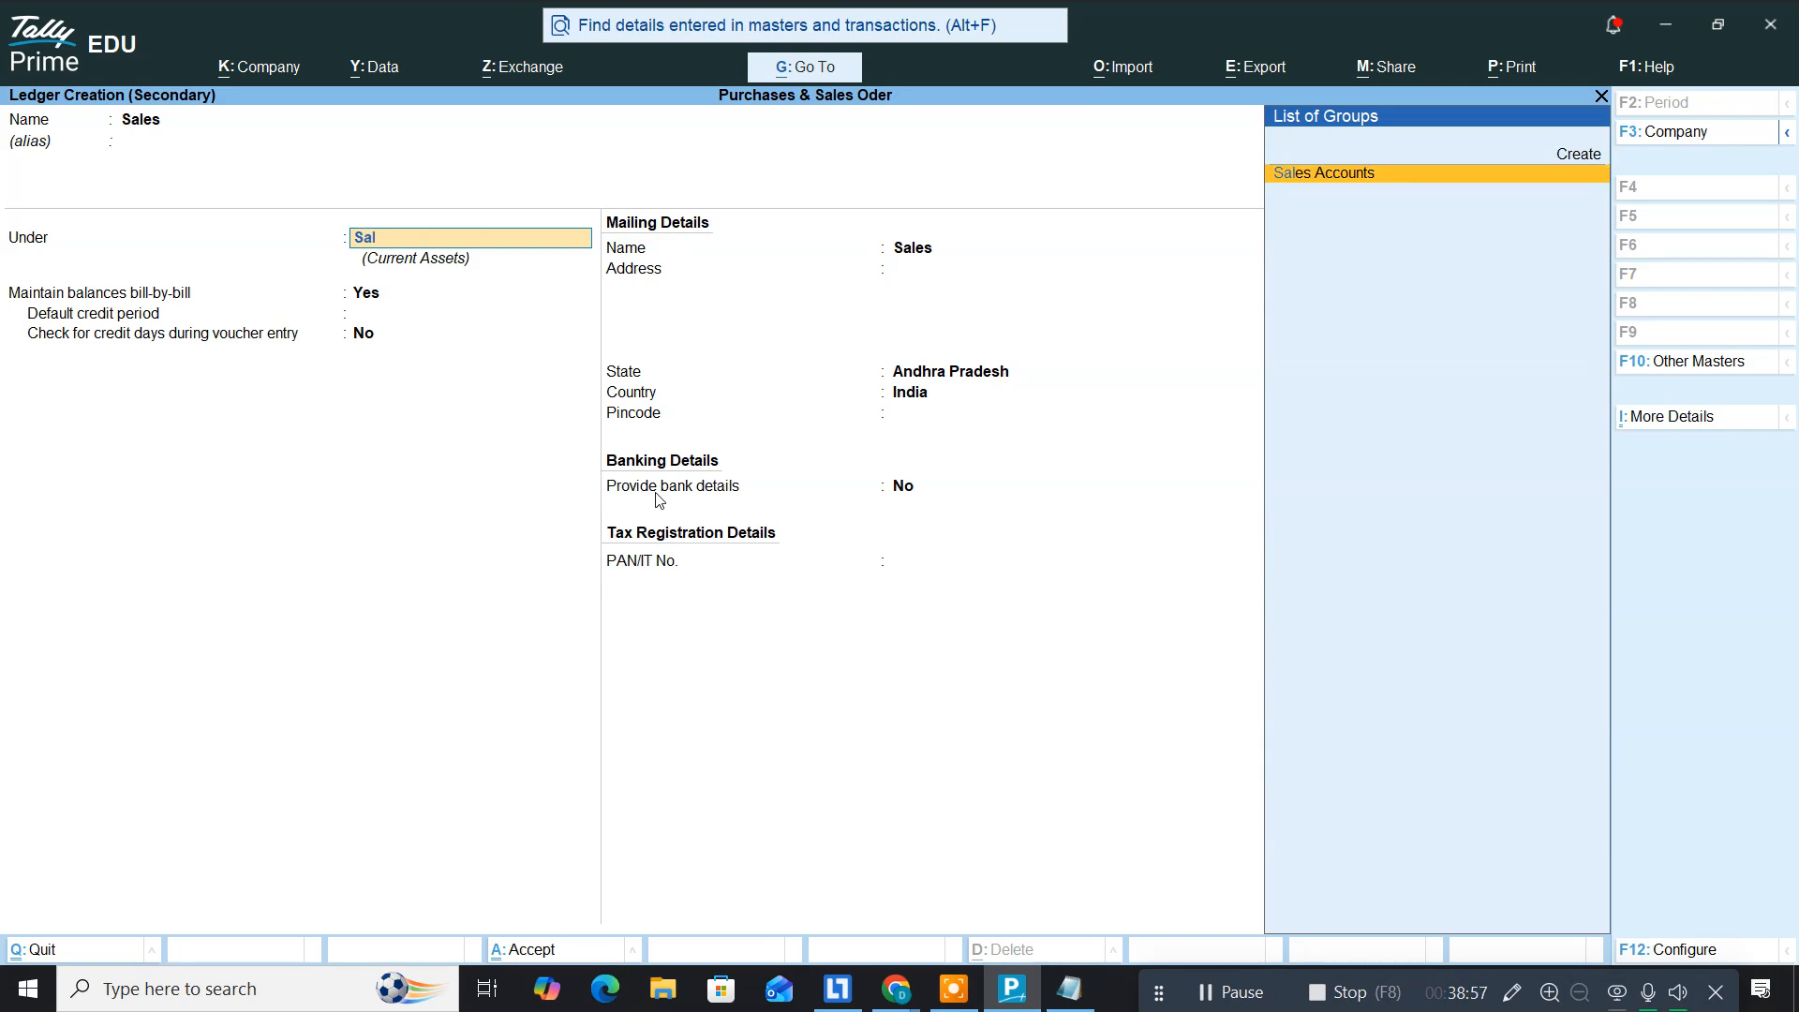
{"action": "key", "text": "Return"}
{"action": "key", "text": "Return"}
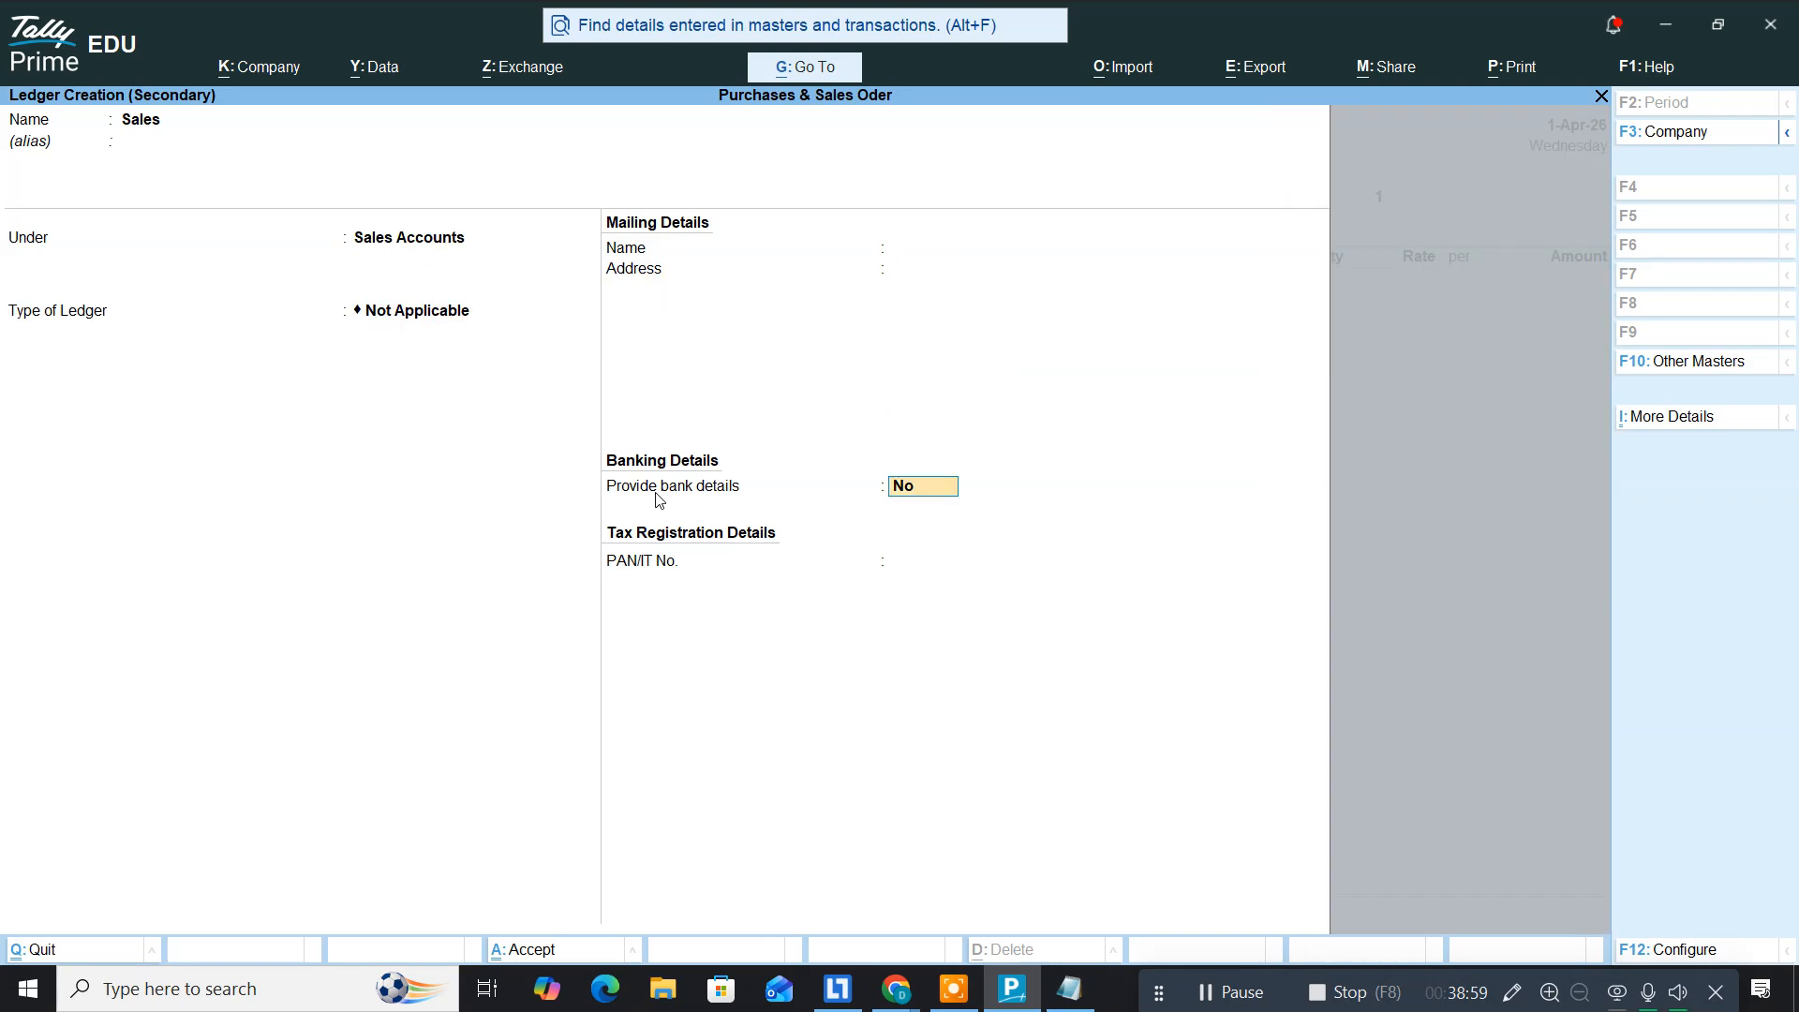
{"action": "key", "text": "ctrl+a"}
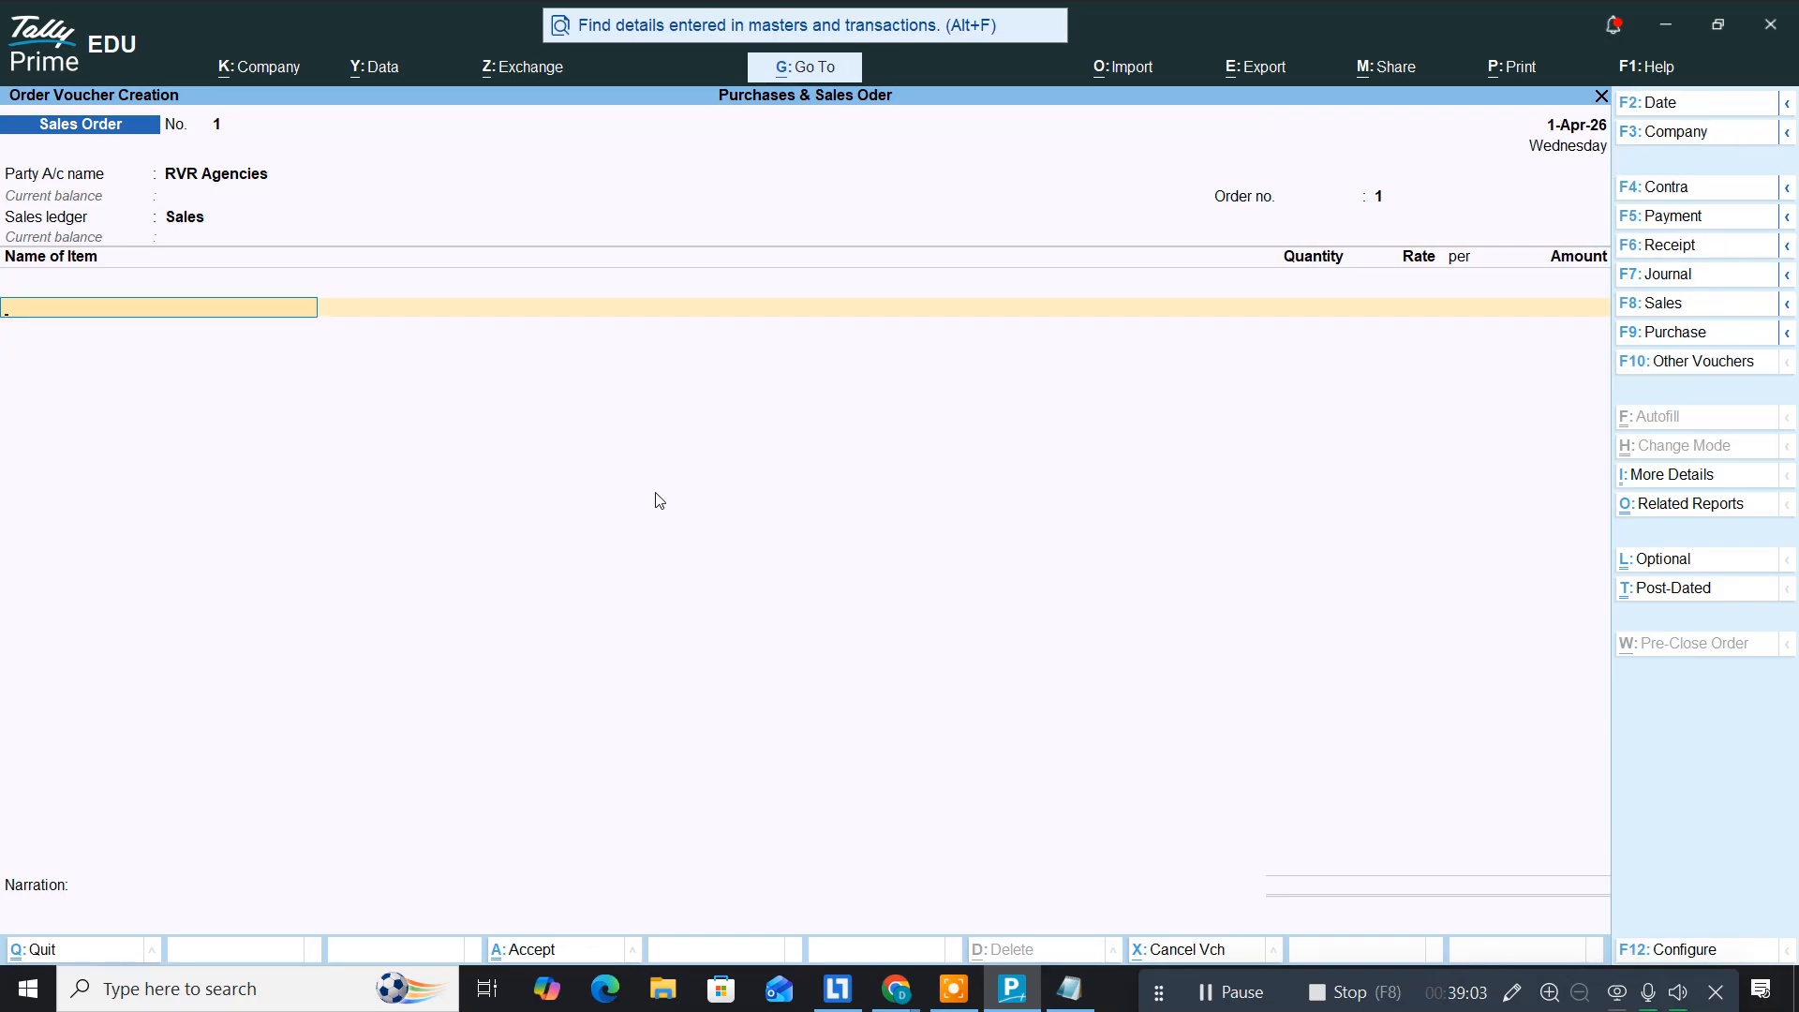
Step: Add Intel I5 12th Gen, 1 nos at 9,000, due 1-Apr-26
{"action": "type", "text": "In"}
{"action": "key", "text": "Return"}
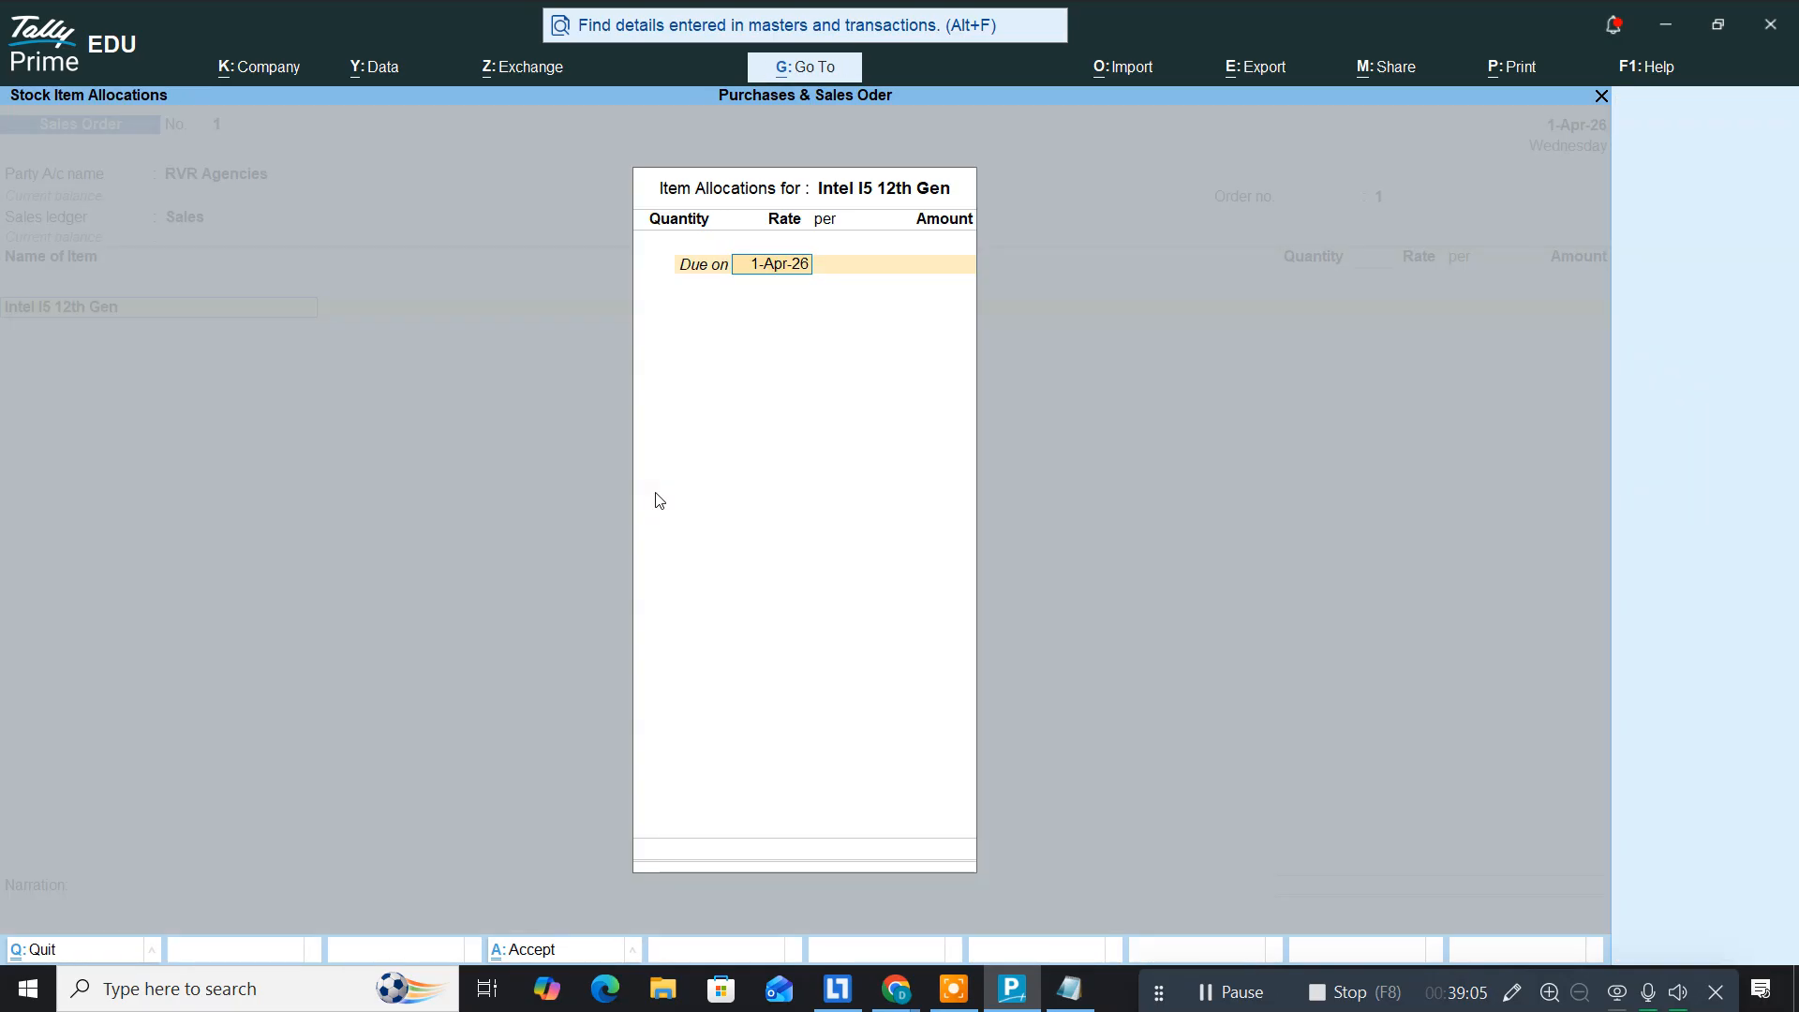
{"action": "key", "text": "Return"}
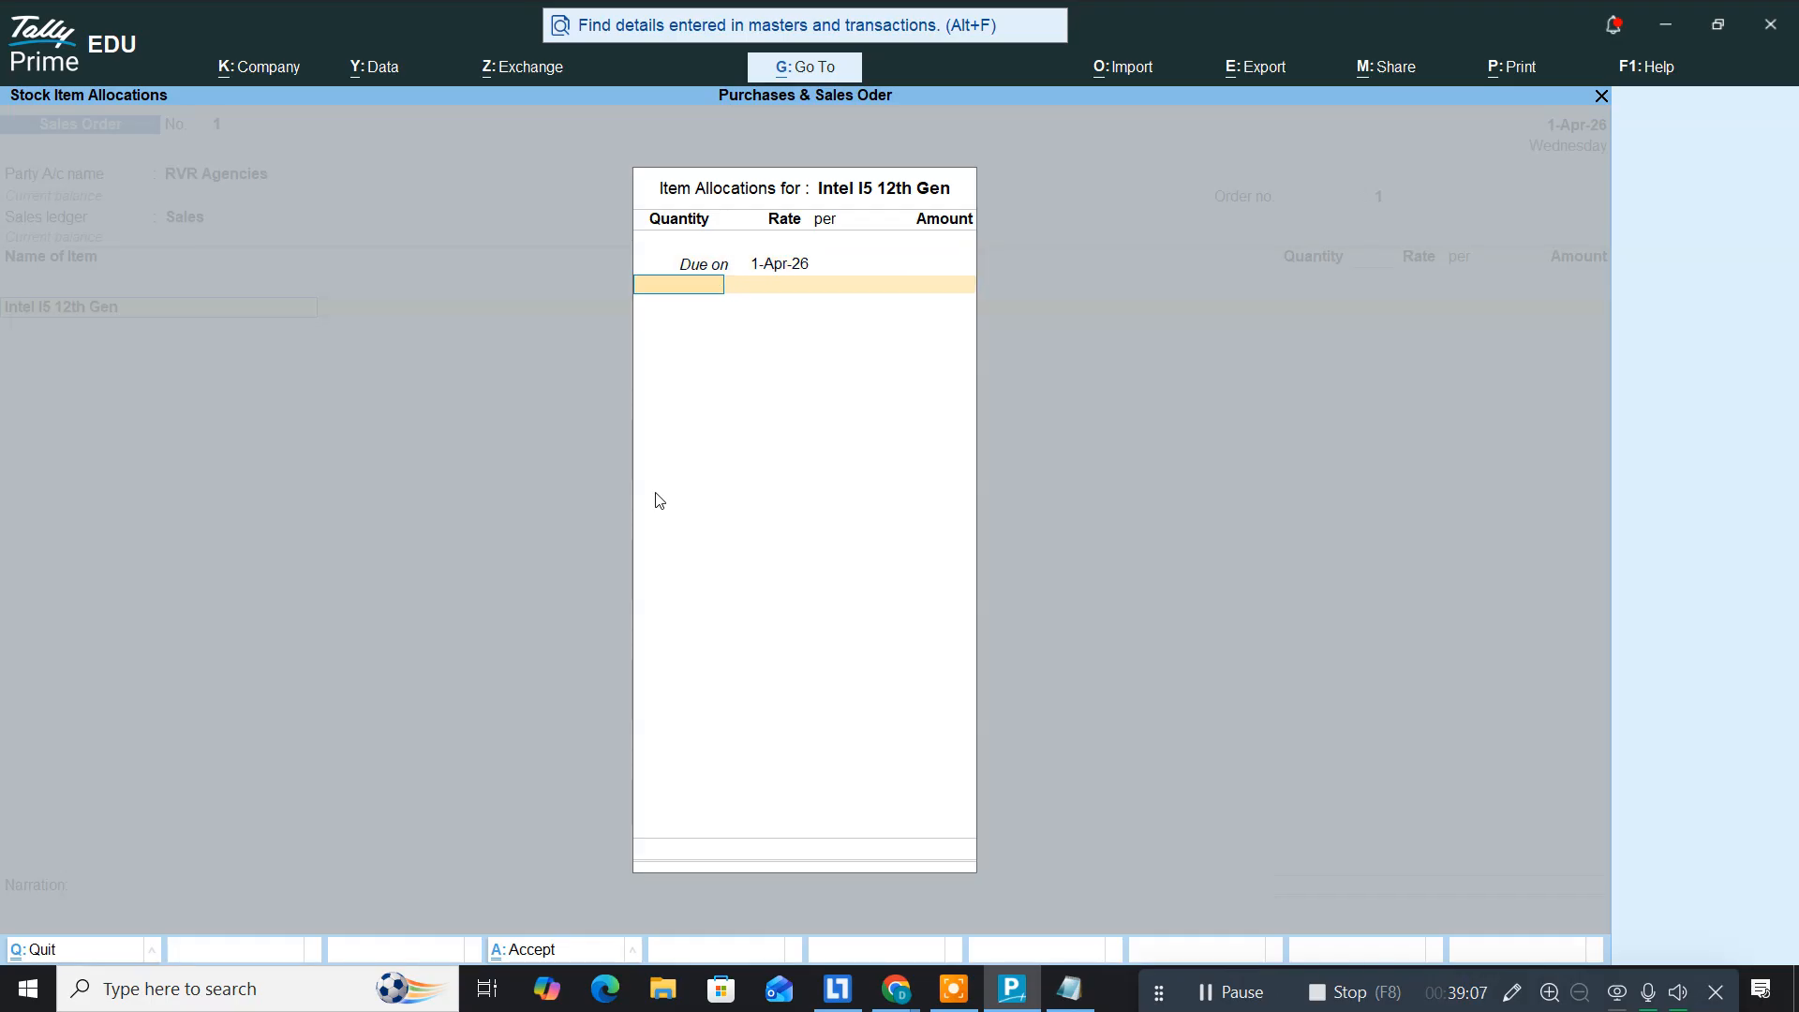
{"action": "key", "text": "alt+Tab"}
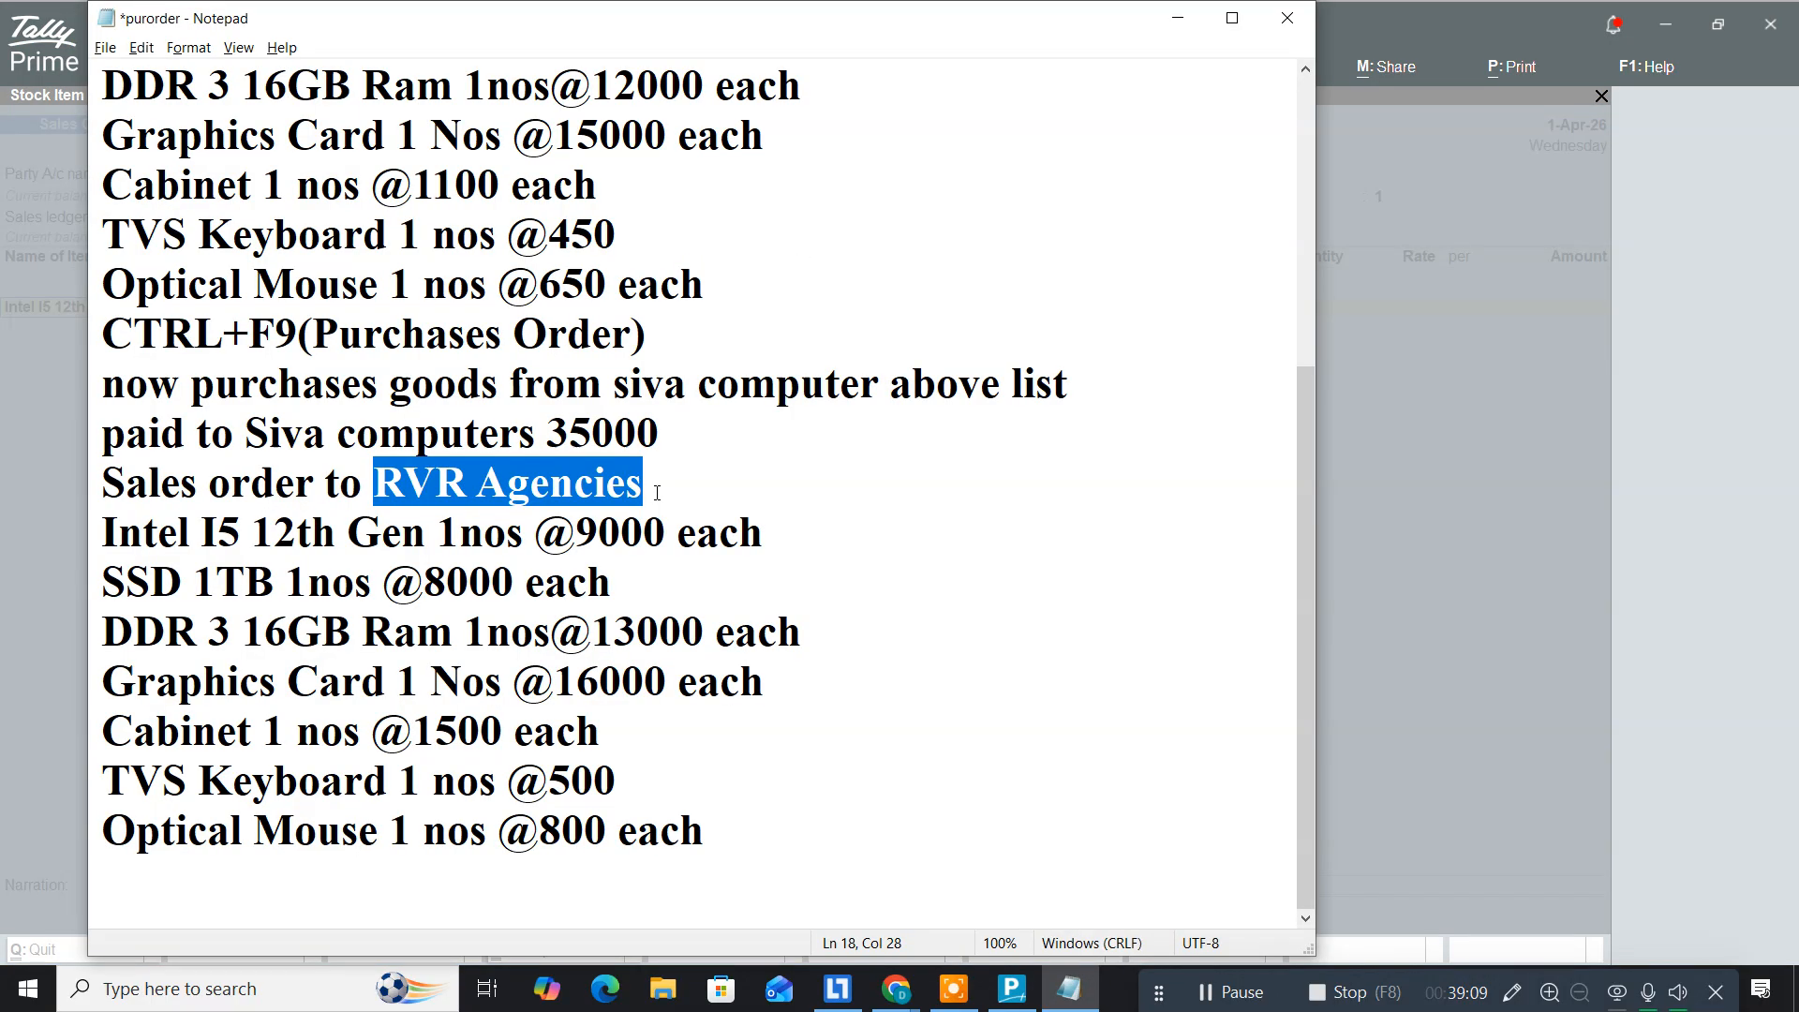
{"action": "key", "text": "alt+Tab"}
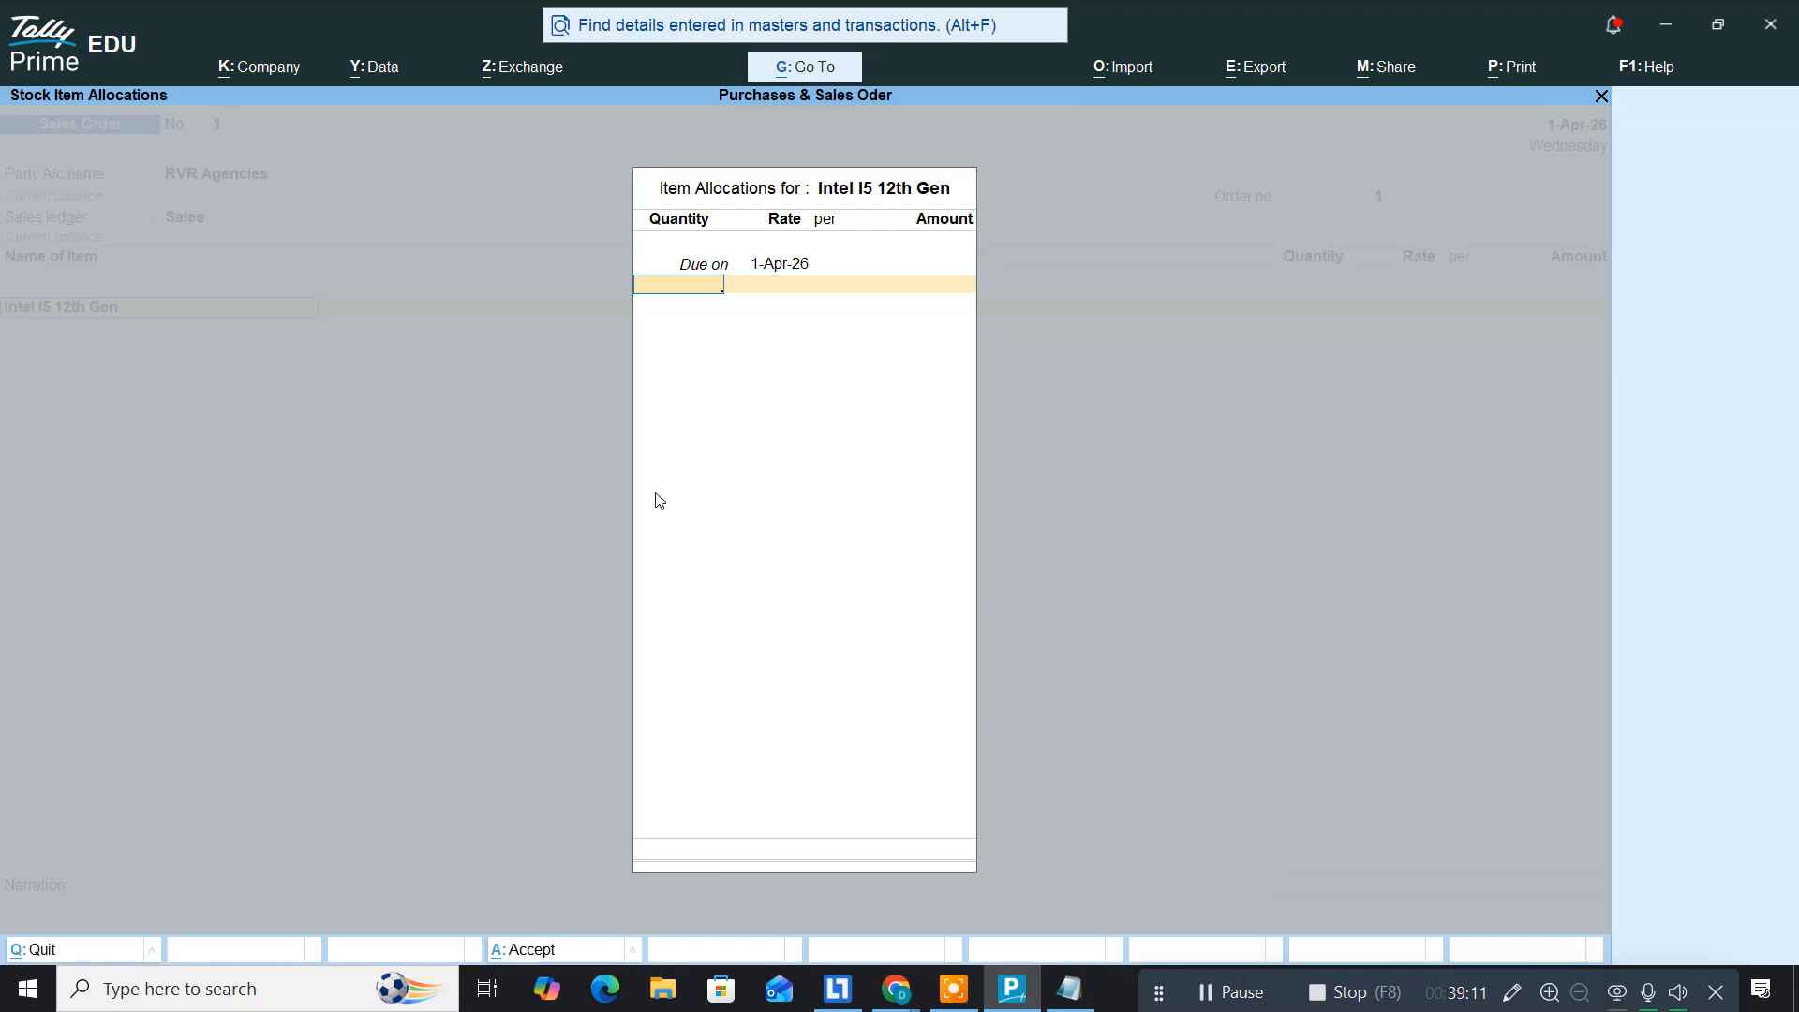
{"action": "key", "text": "Return"}
{"action": "type", "text": "9000"}
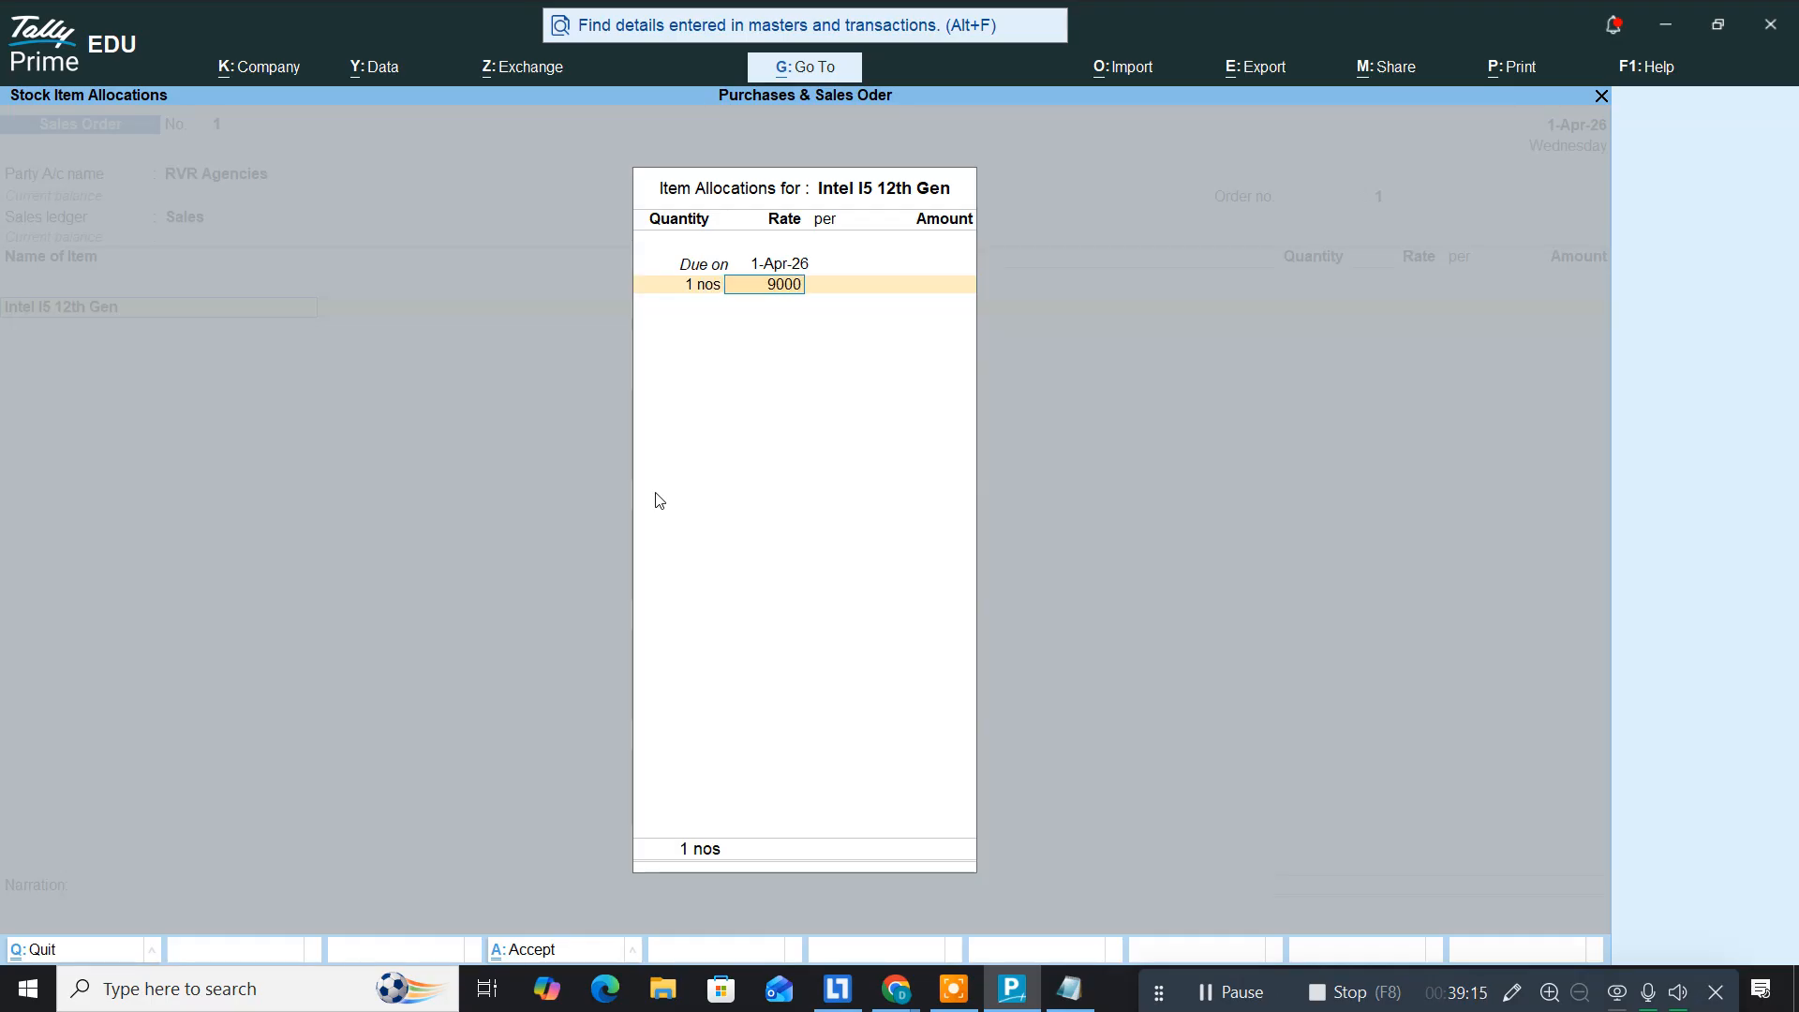
{"action": "key", "text": "Return"}
{"action": "key", "text": "Return"}
{"action": "key", "text": "Return"}
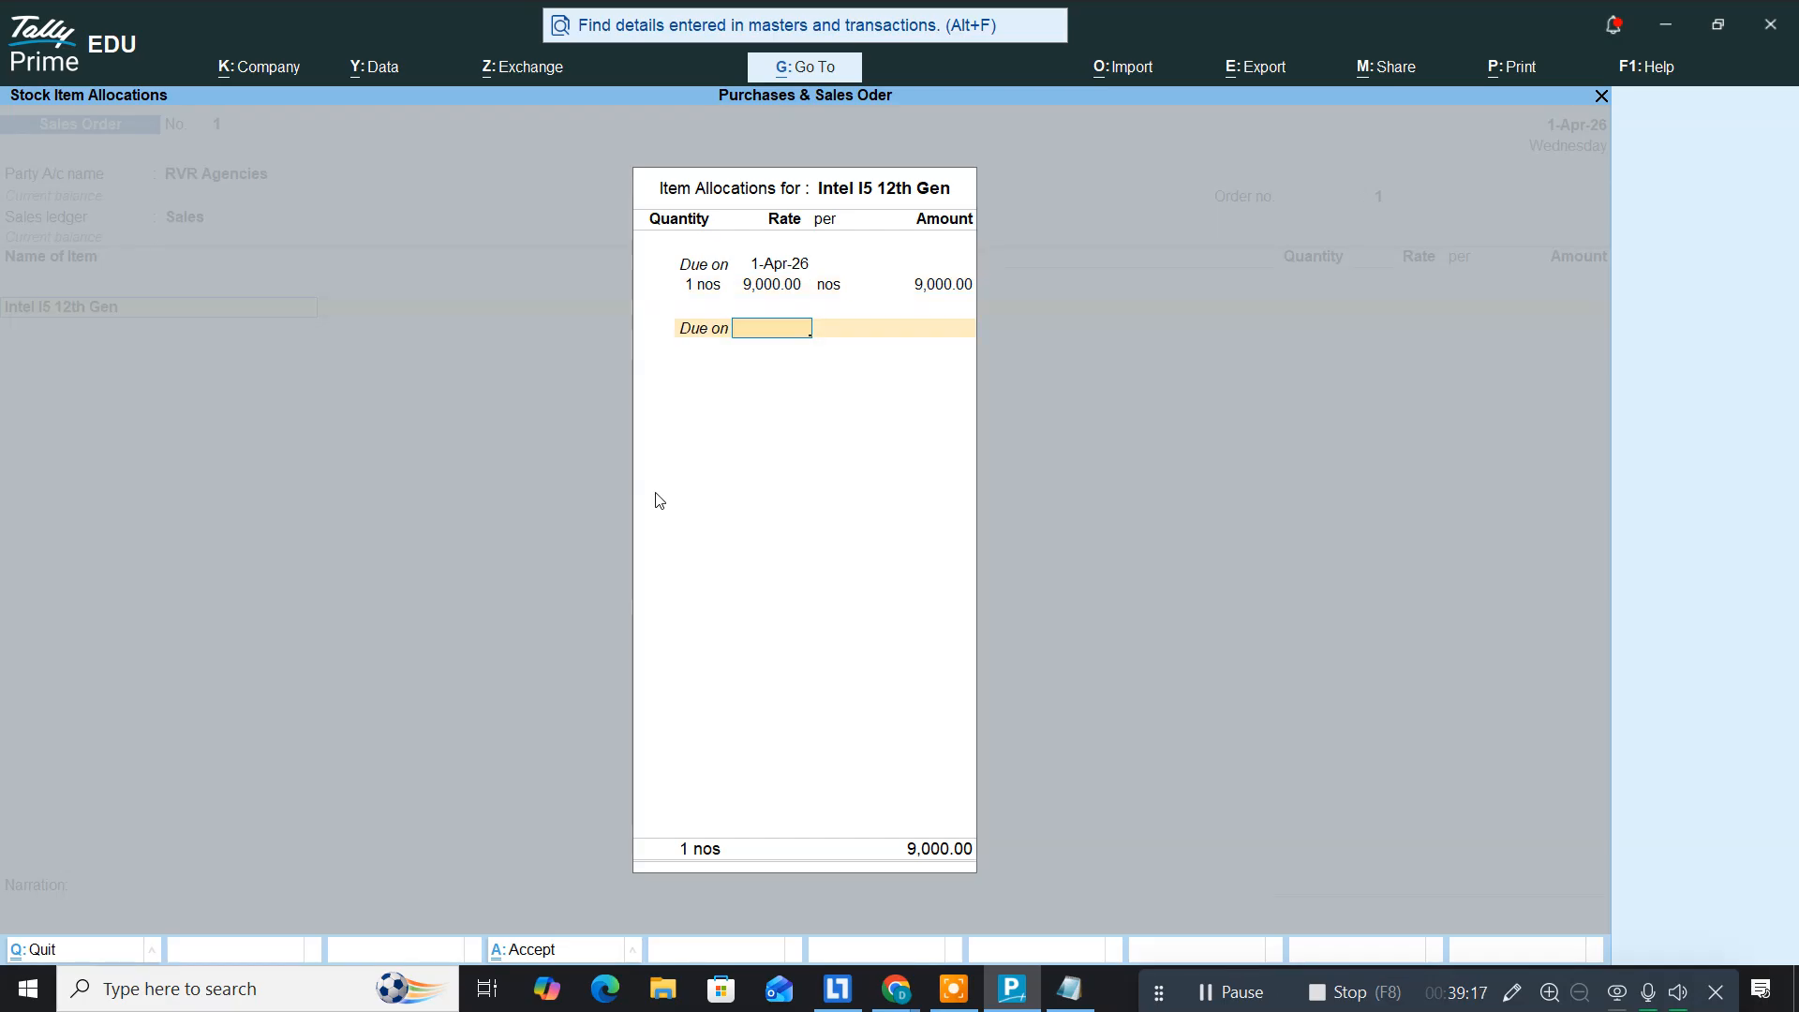
{"action": "key", "text": "Return"}
{"action": "key", "text": "Return"}
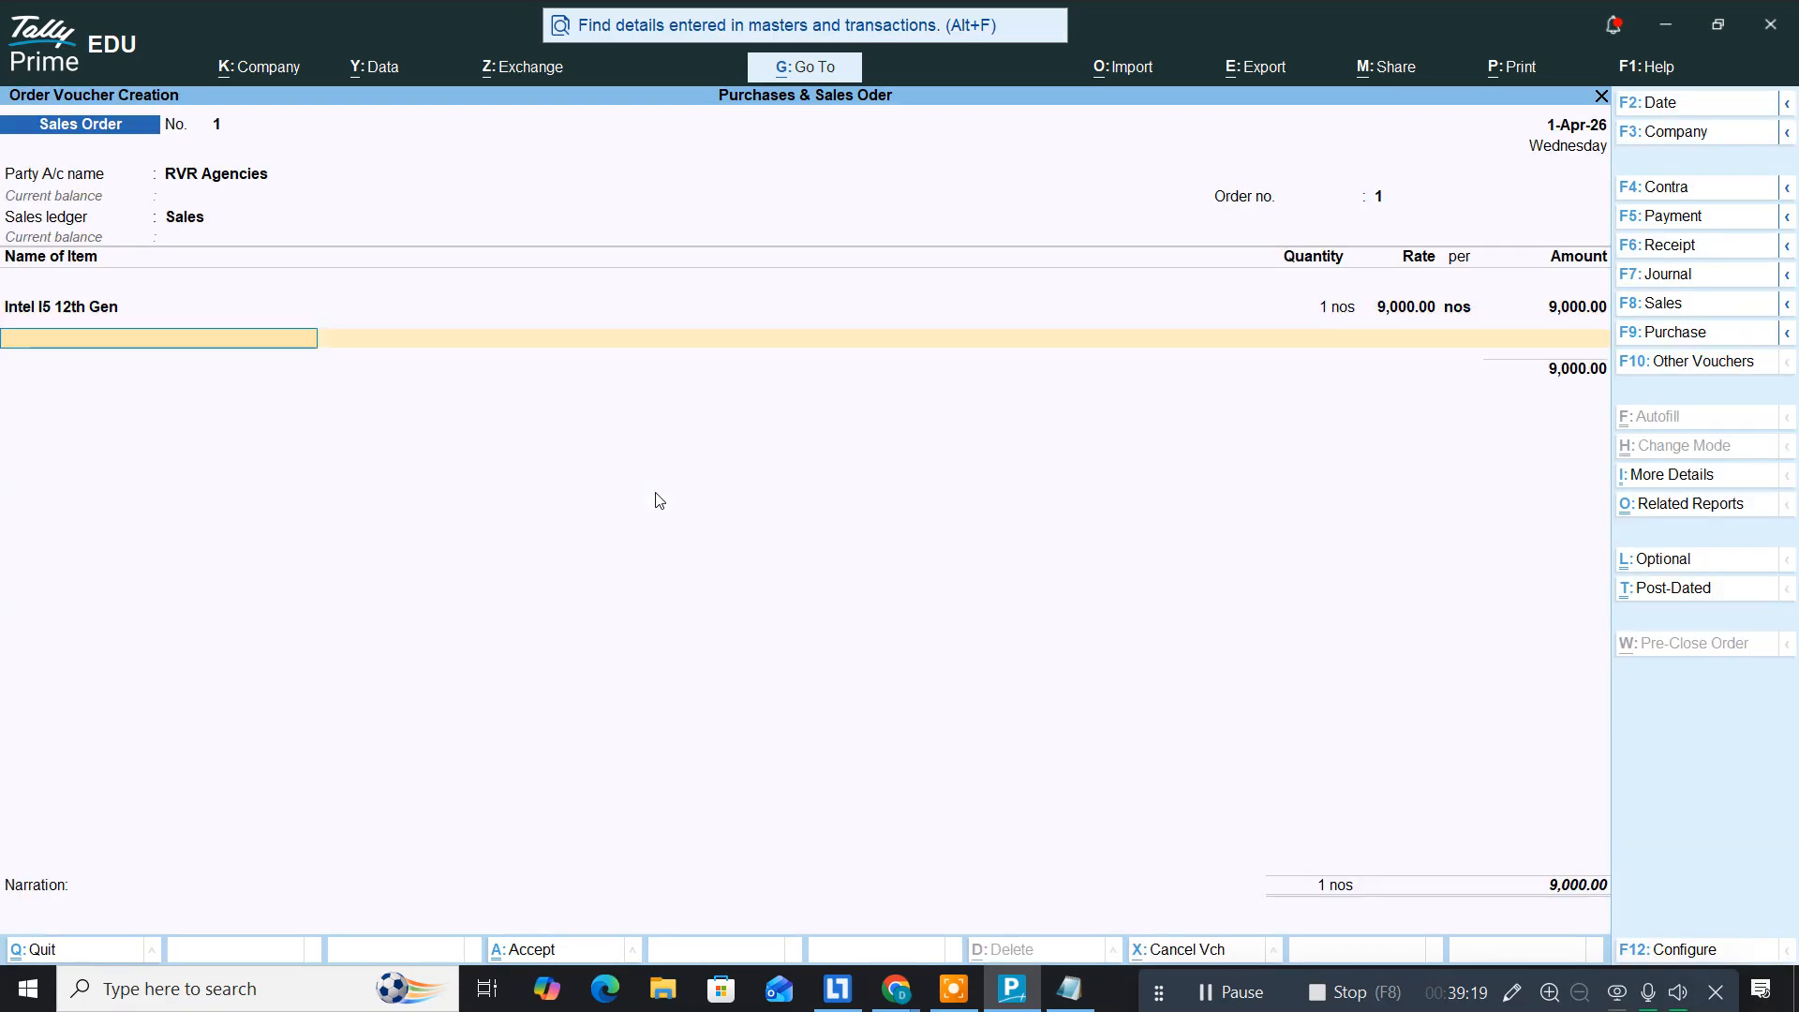
Step: Add SSD 1 TB, 1 nos at 8,000, bringing the total to 17,000
{"action": "key", "text": "alt+Tab"}
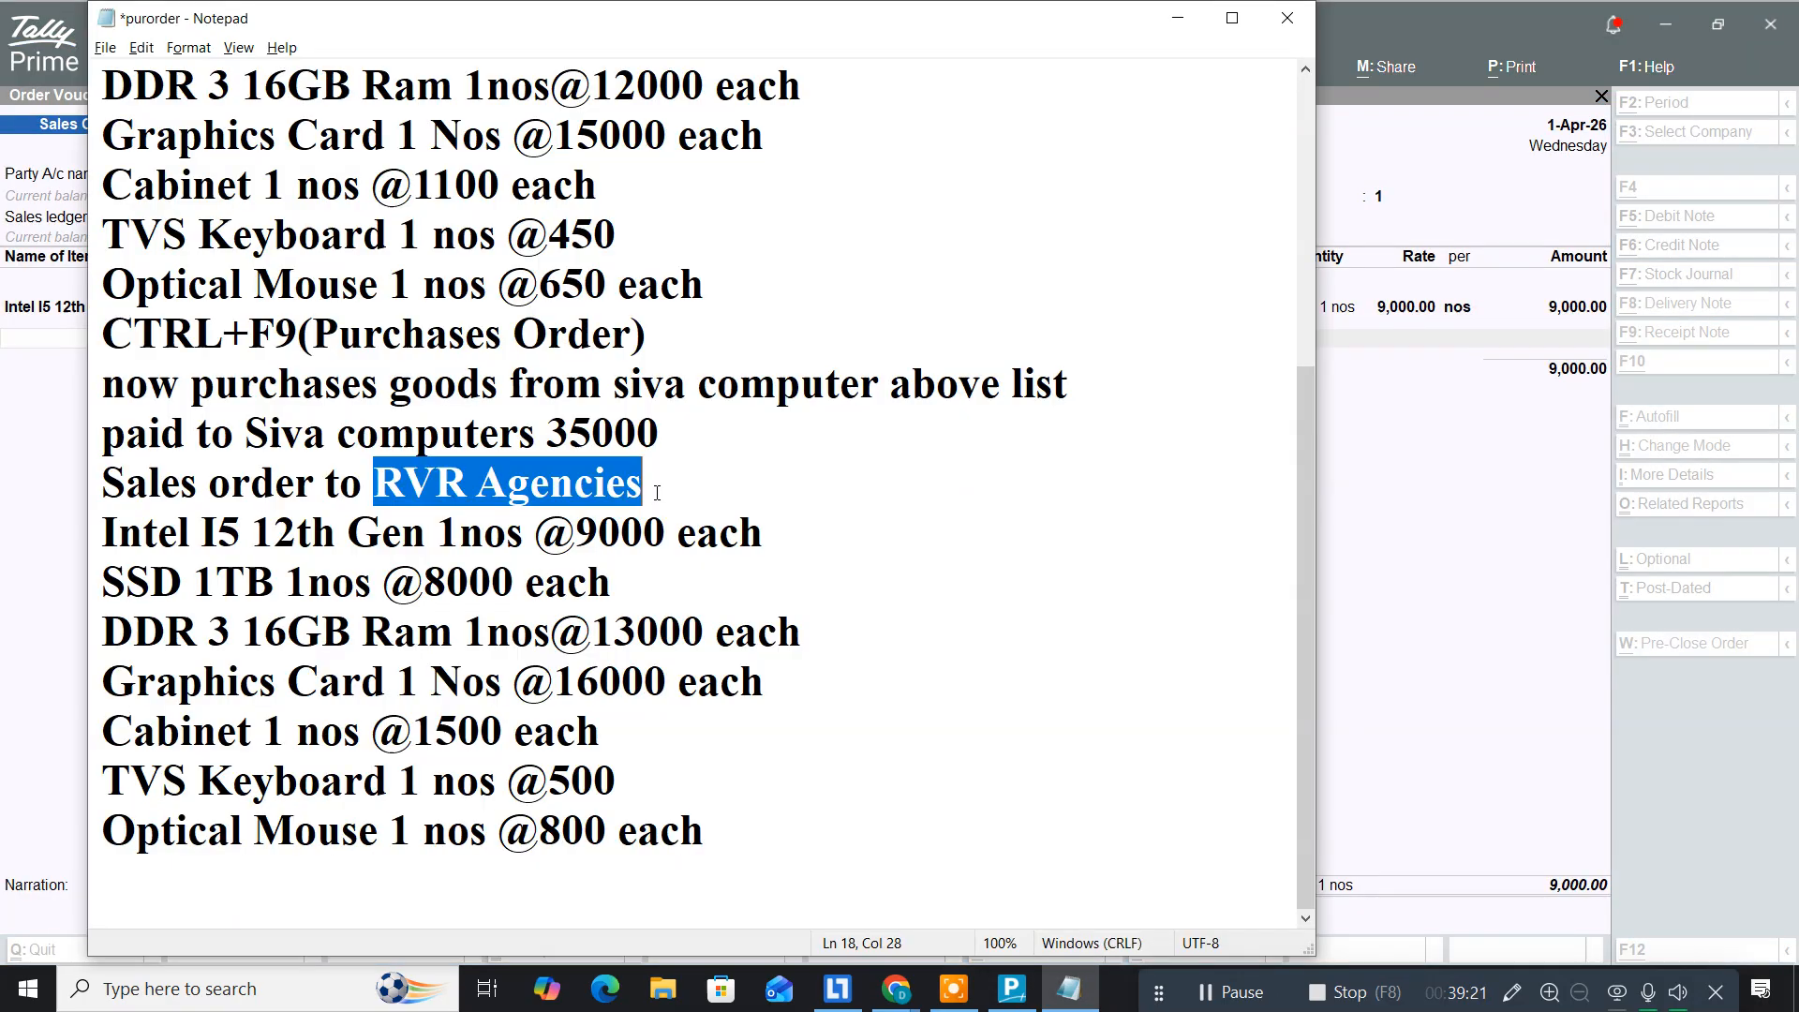
{"action": "key", "text": "alt+Tab"}
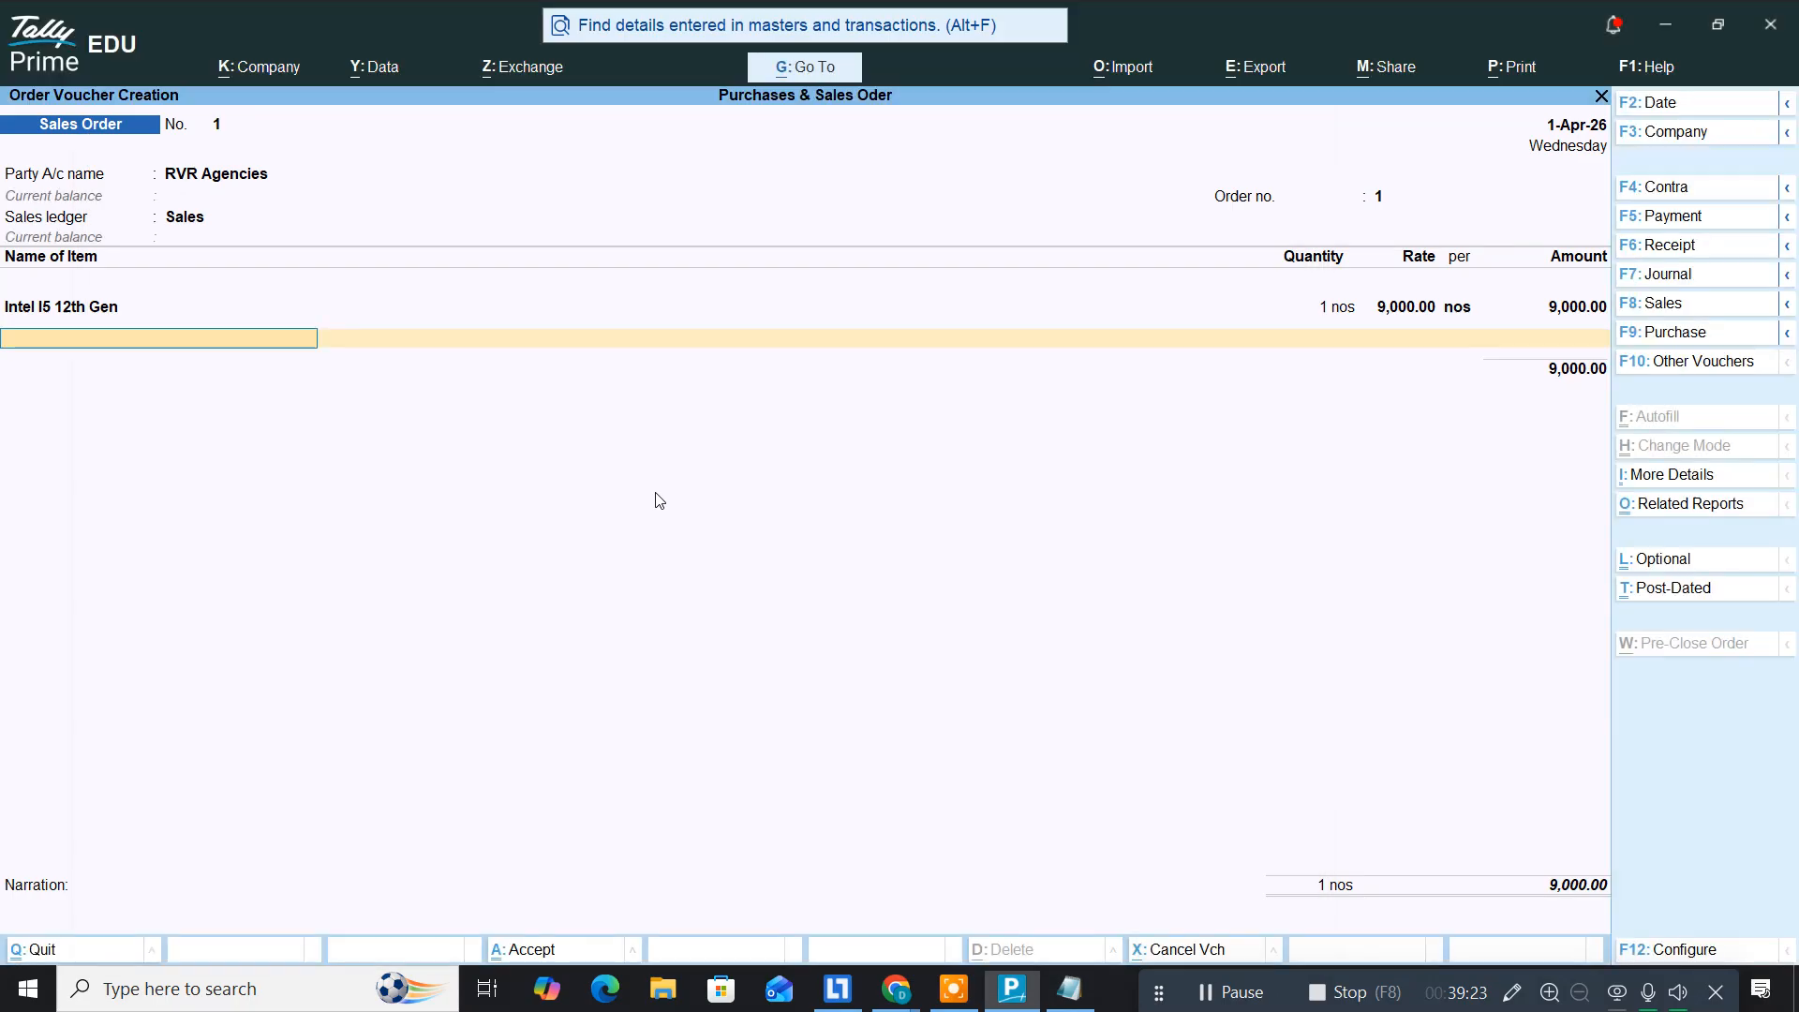
{"action": "type", "text": "Ssd"}
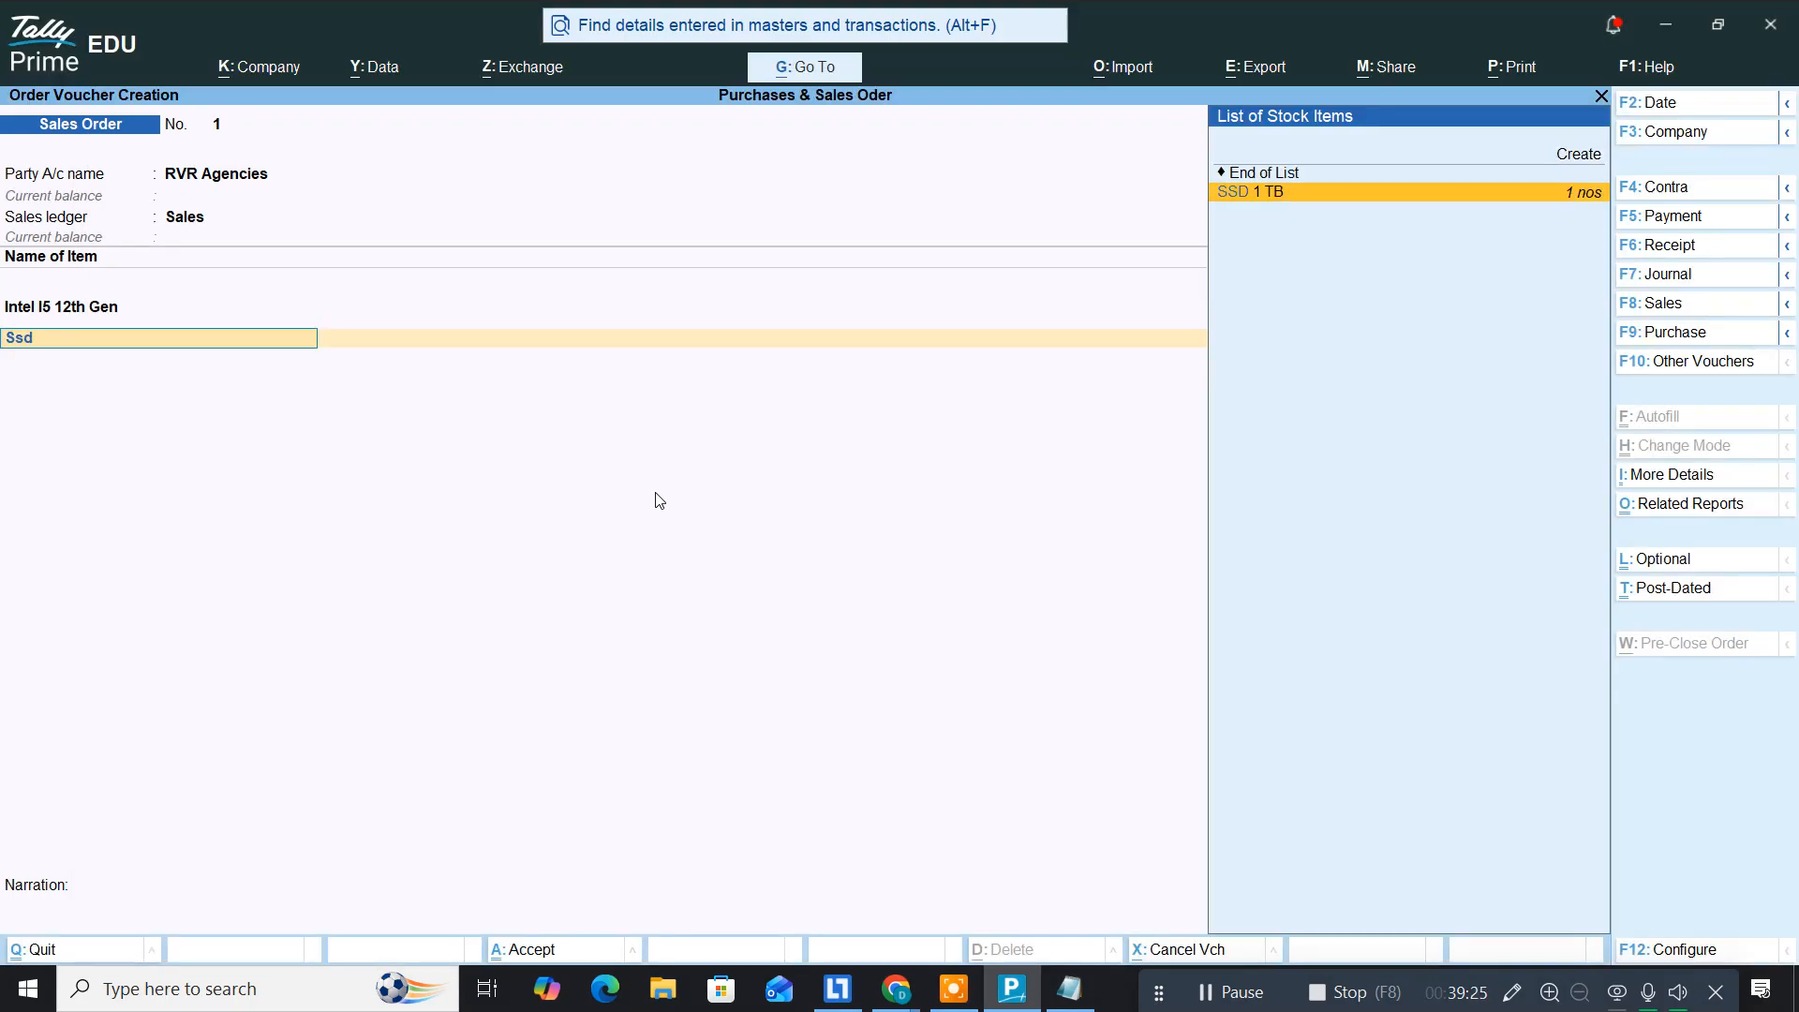
{"action": "key", "text": "Return"}
{"action": "key", "text": "Return"}
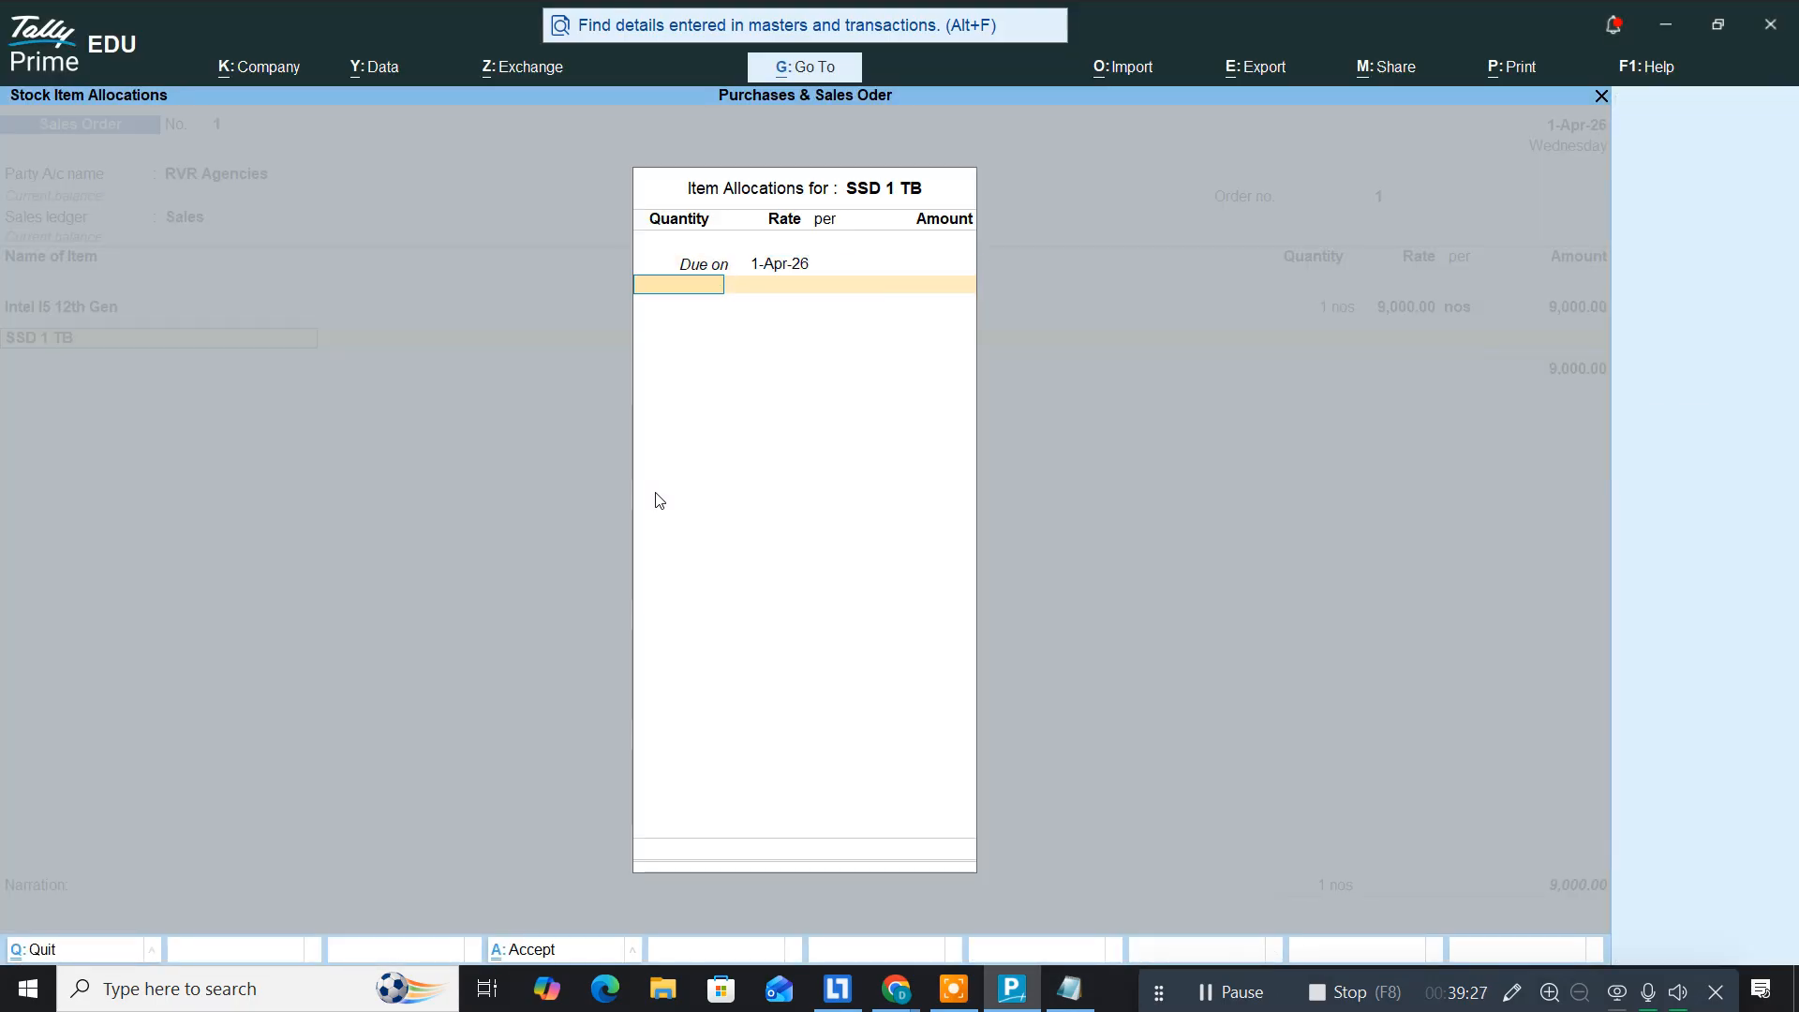
{"action": "type", "text": "1"}
{"action": "key", "text": "Return"}
{"action": "key", "text": "alt+Tab"}
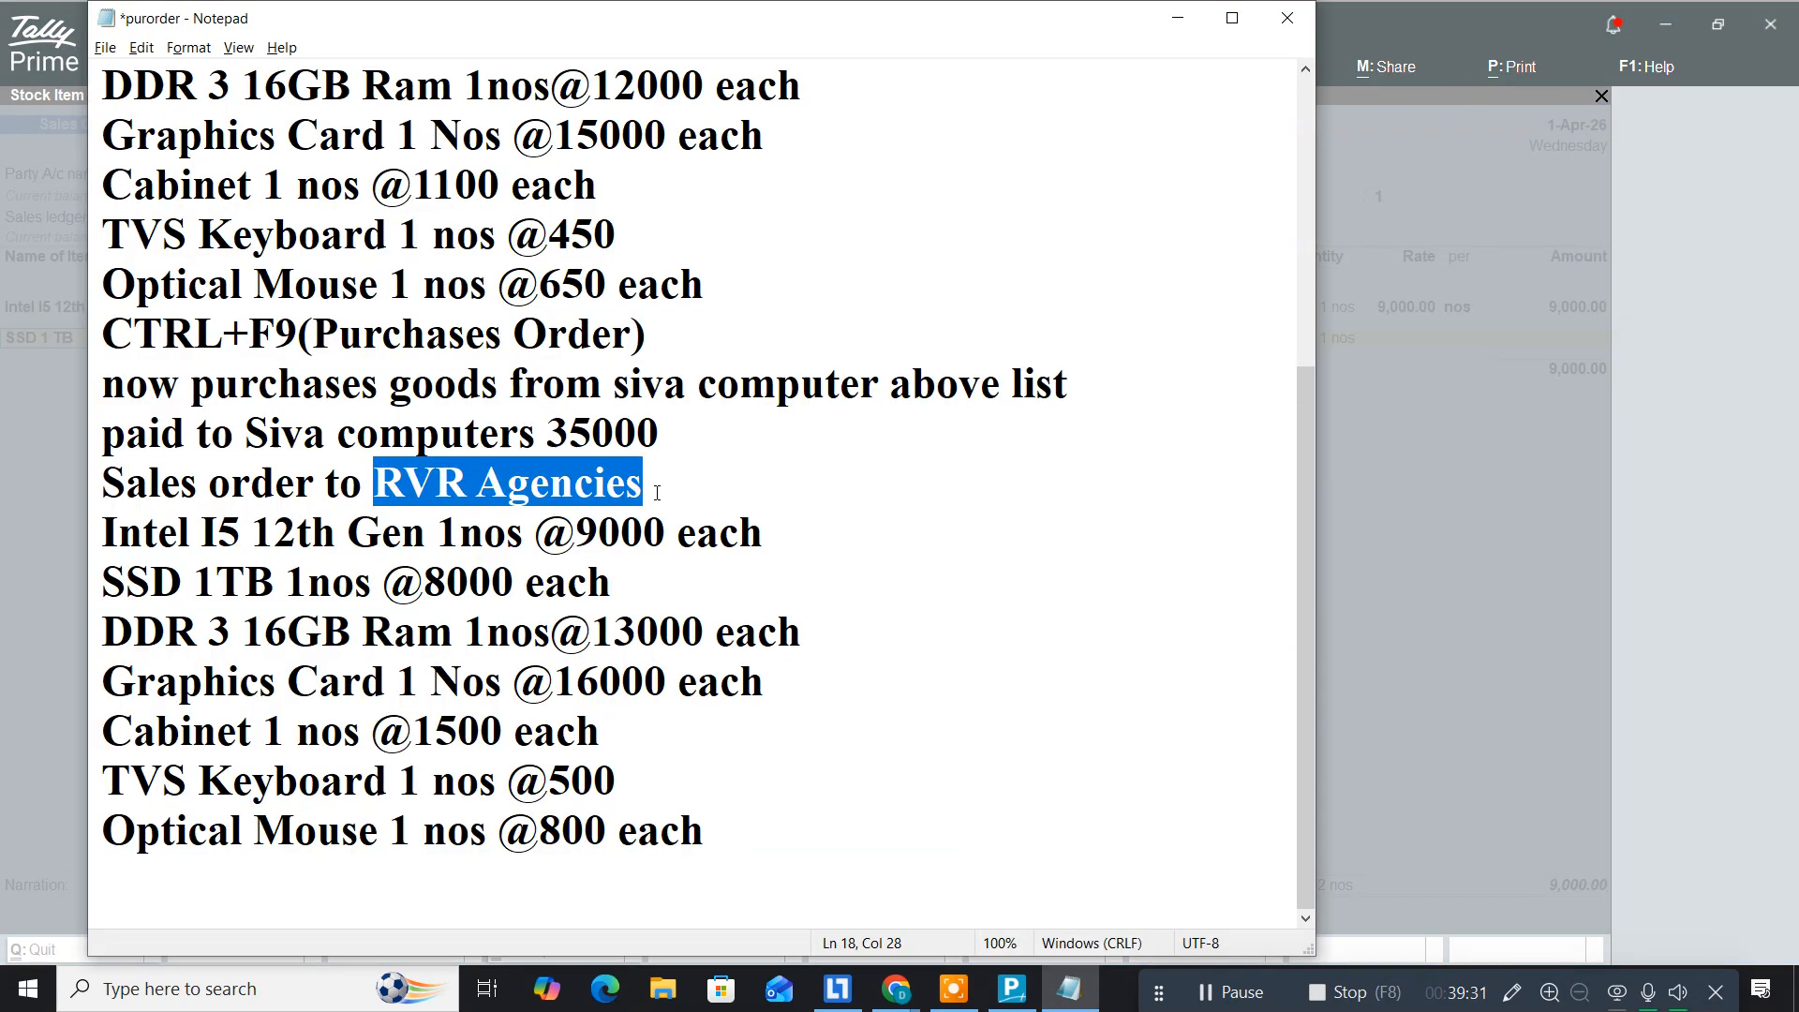
{"action": "key", "text": "alt+Tab"}
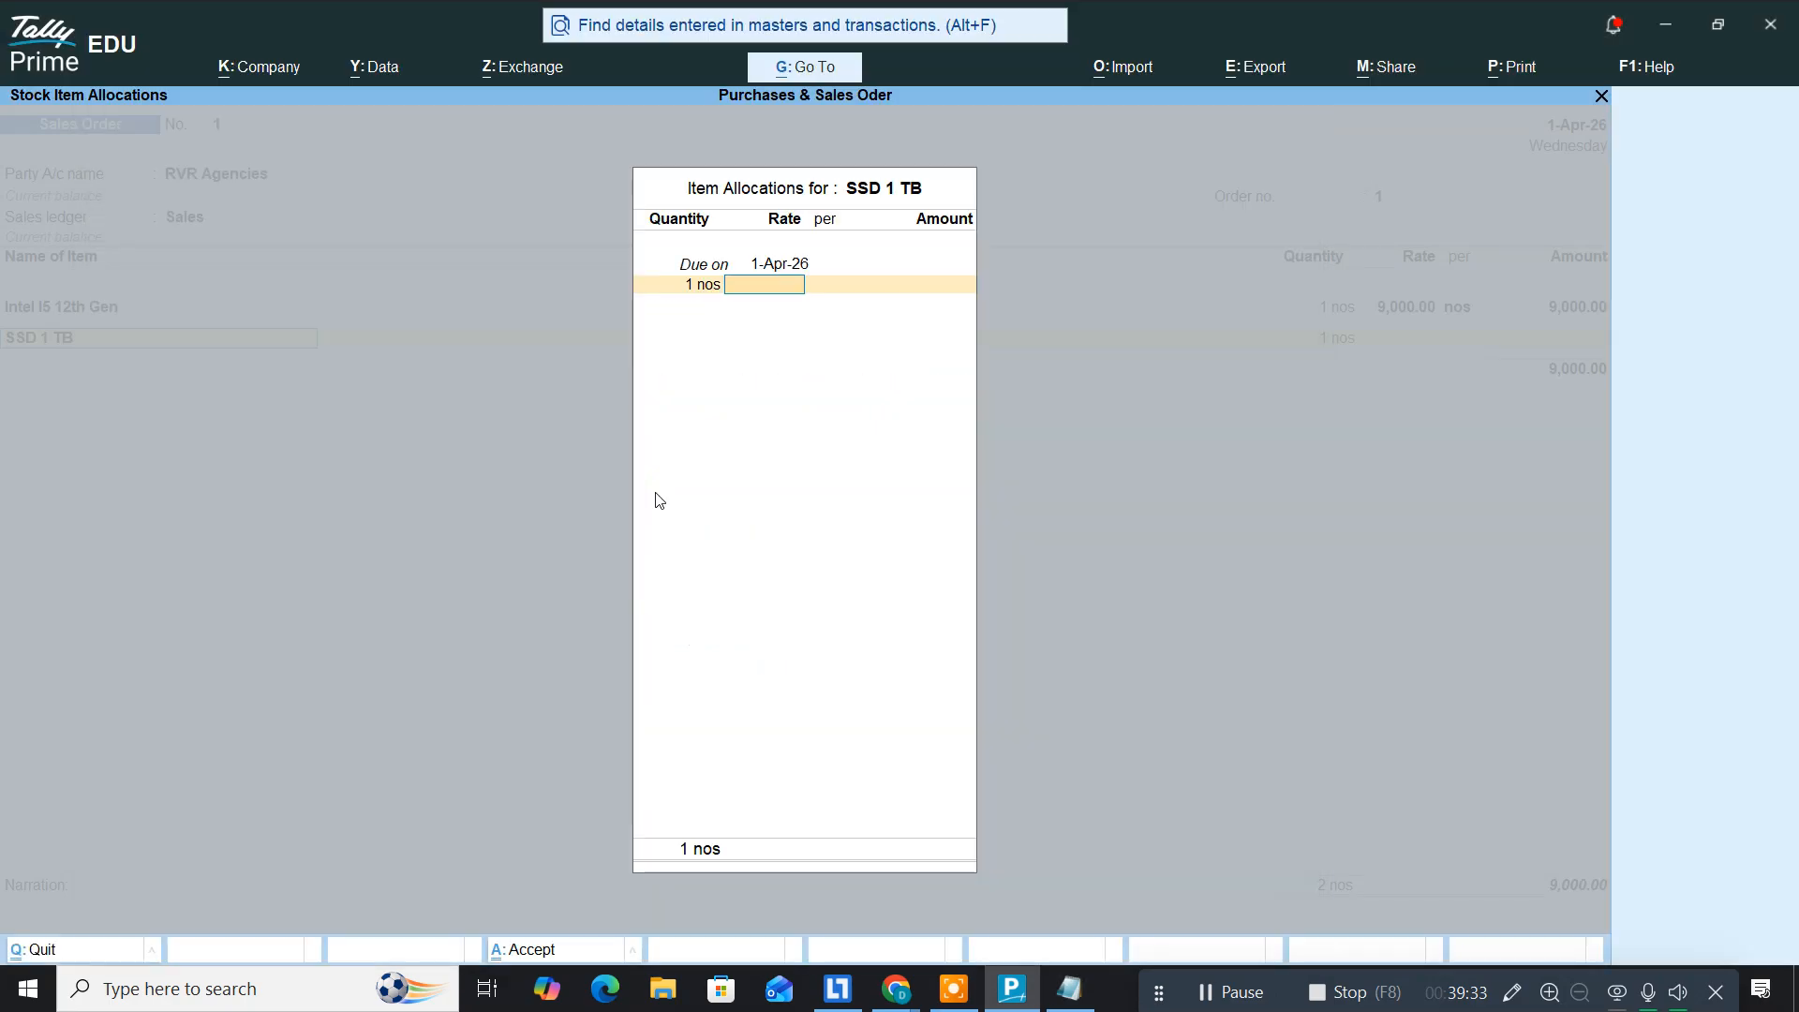
{"action": "type", "text": "8000"}
{"action": "key", "text": "Return"}
{"action": "key", "text": "Return"}
{"action": "key", "text": "Return"}
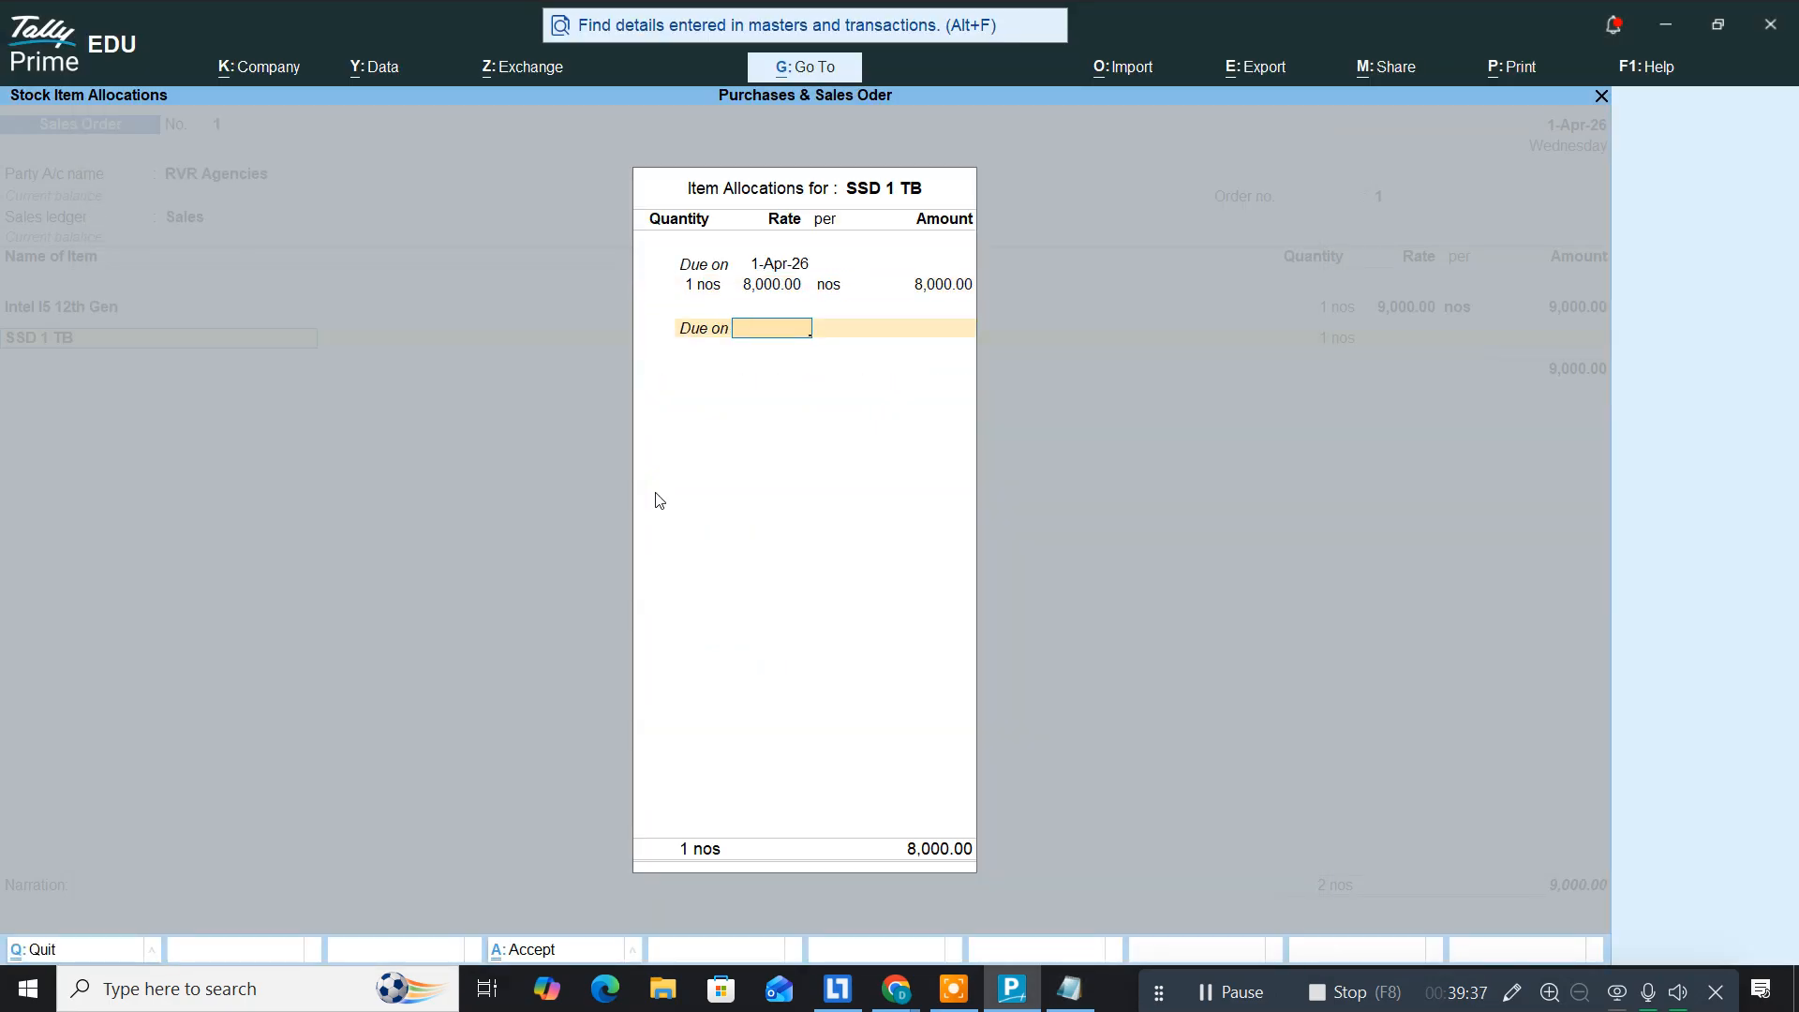
{"action": "key", "text": "Return"}
{"action": "key", "text": "Return"}
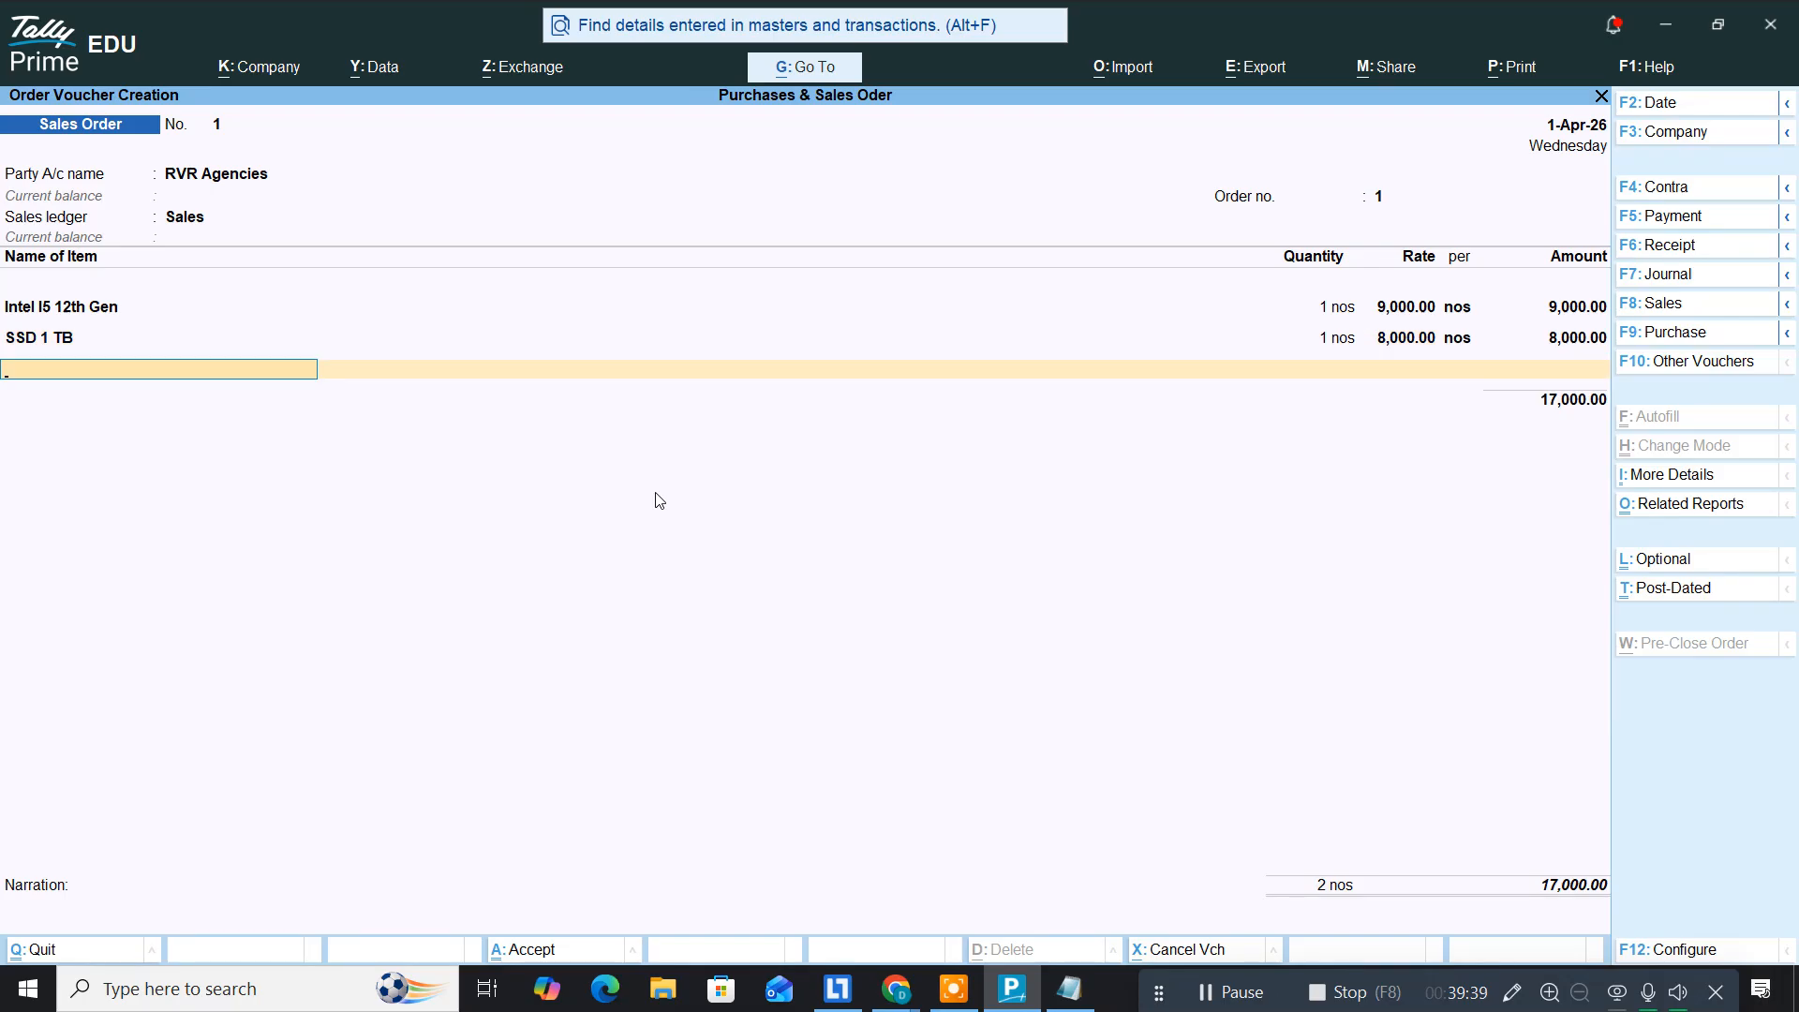
Step: Add DDR 3 16GB, 1 nos at 13,000
{"action": "key", "text": "alt+Tab"}
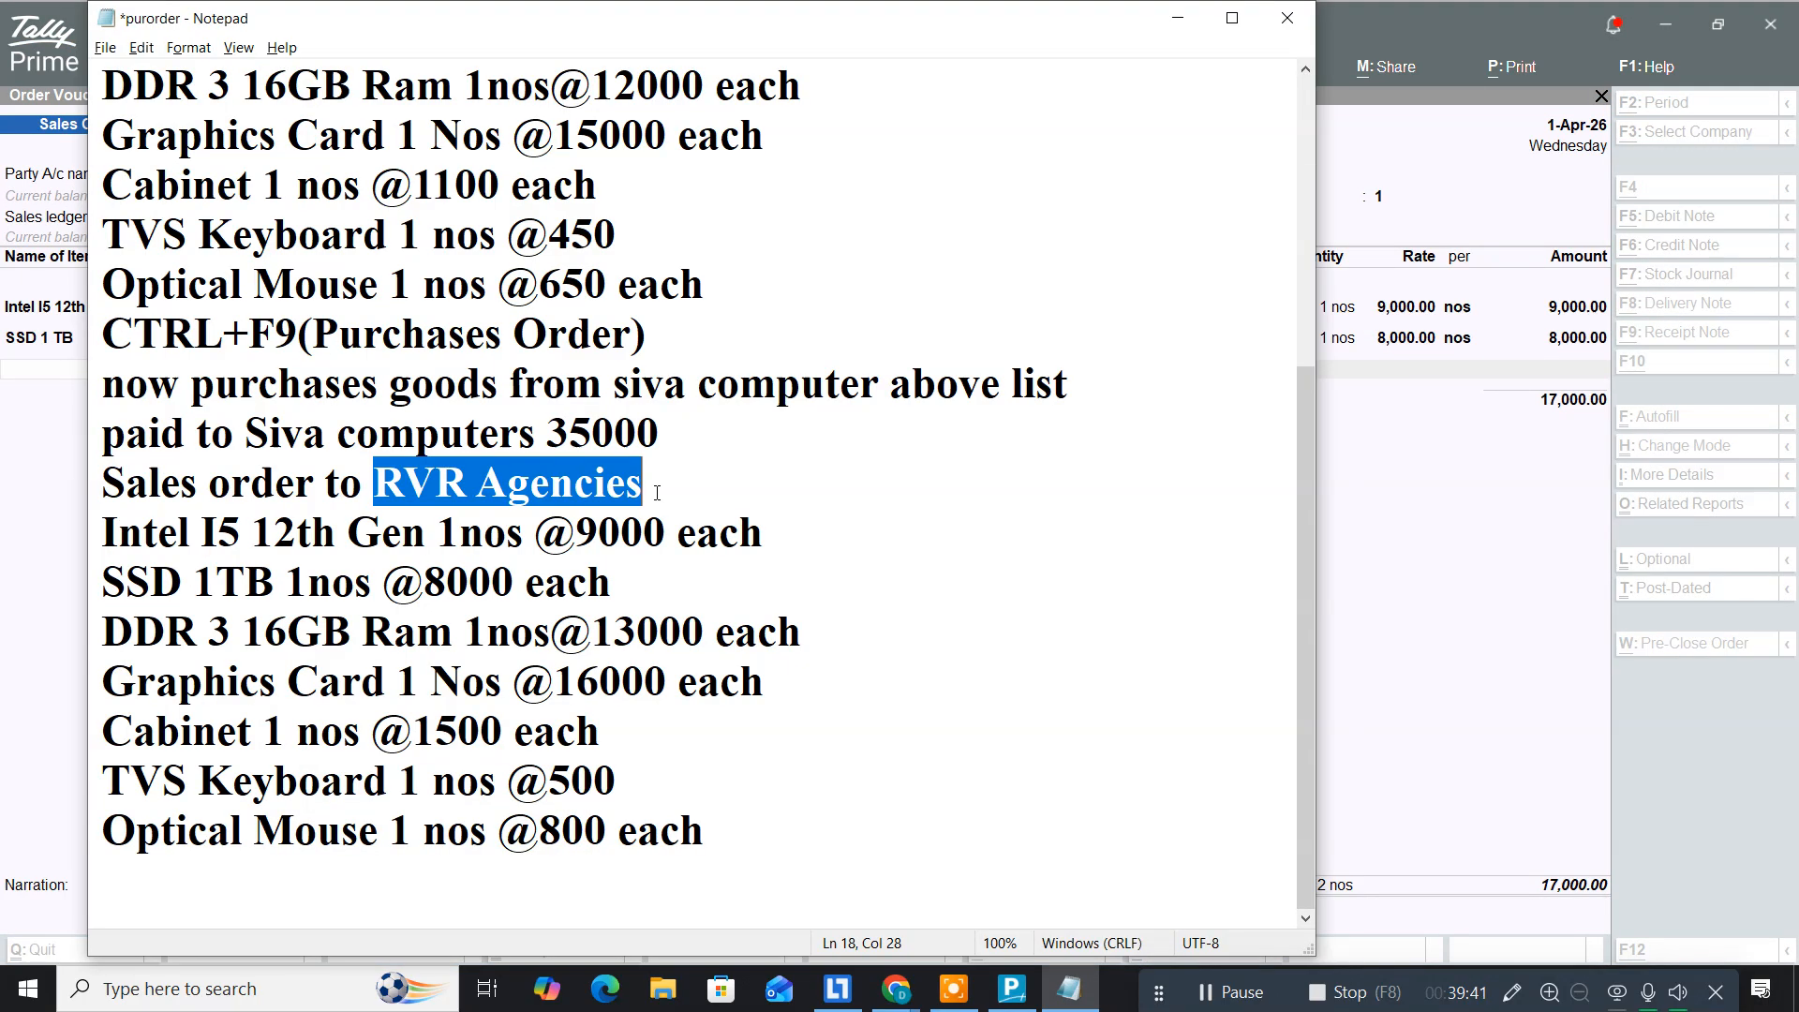
{"action": "key", "text": "alt+Tab"}
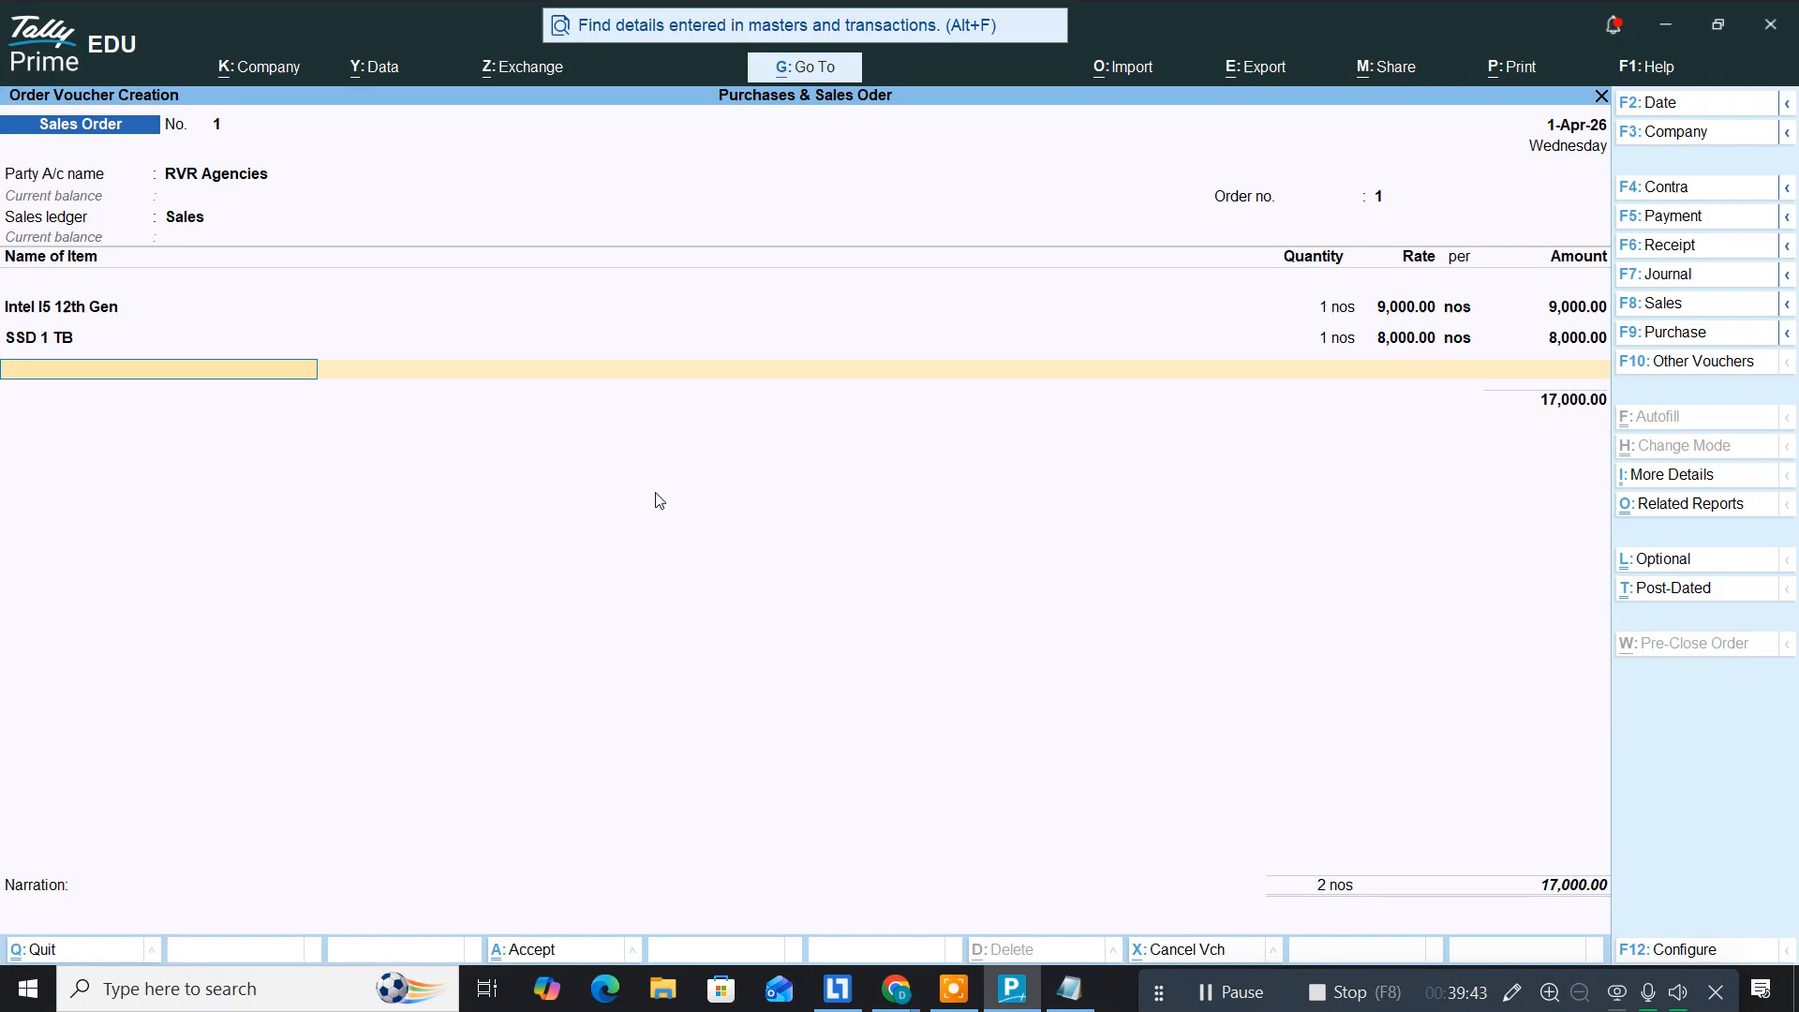
{"action": "type", "text": "Dd"}
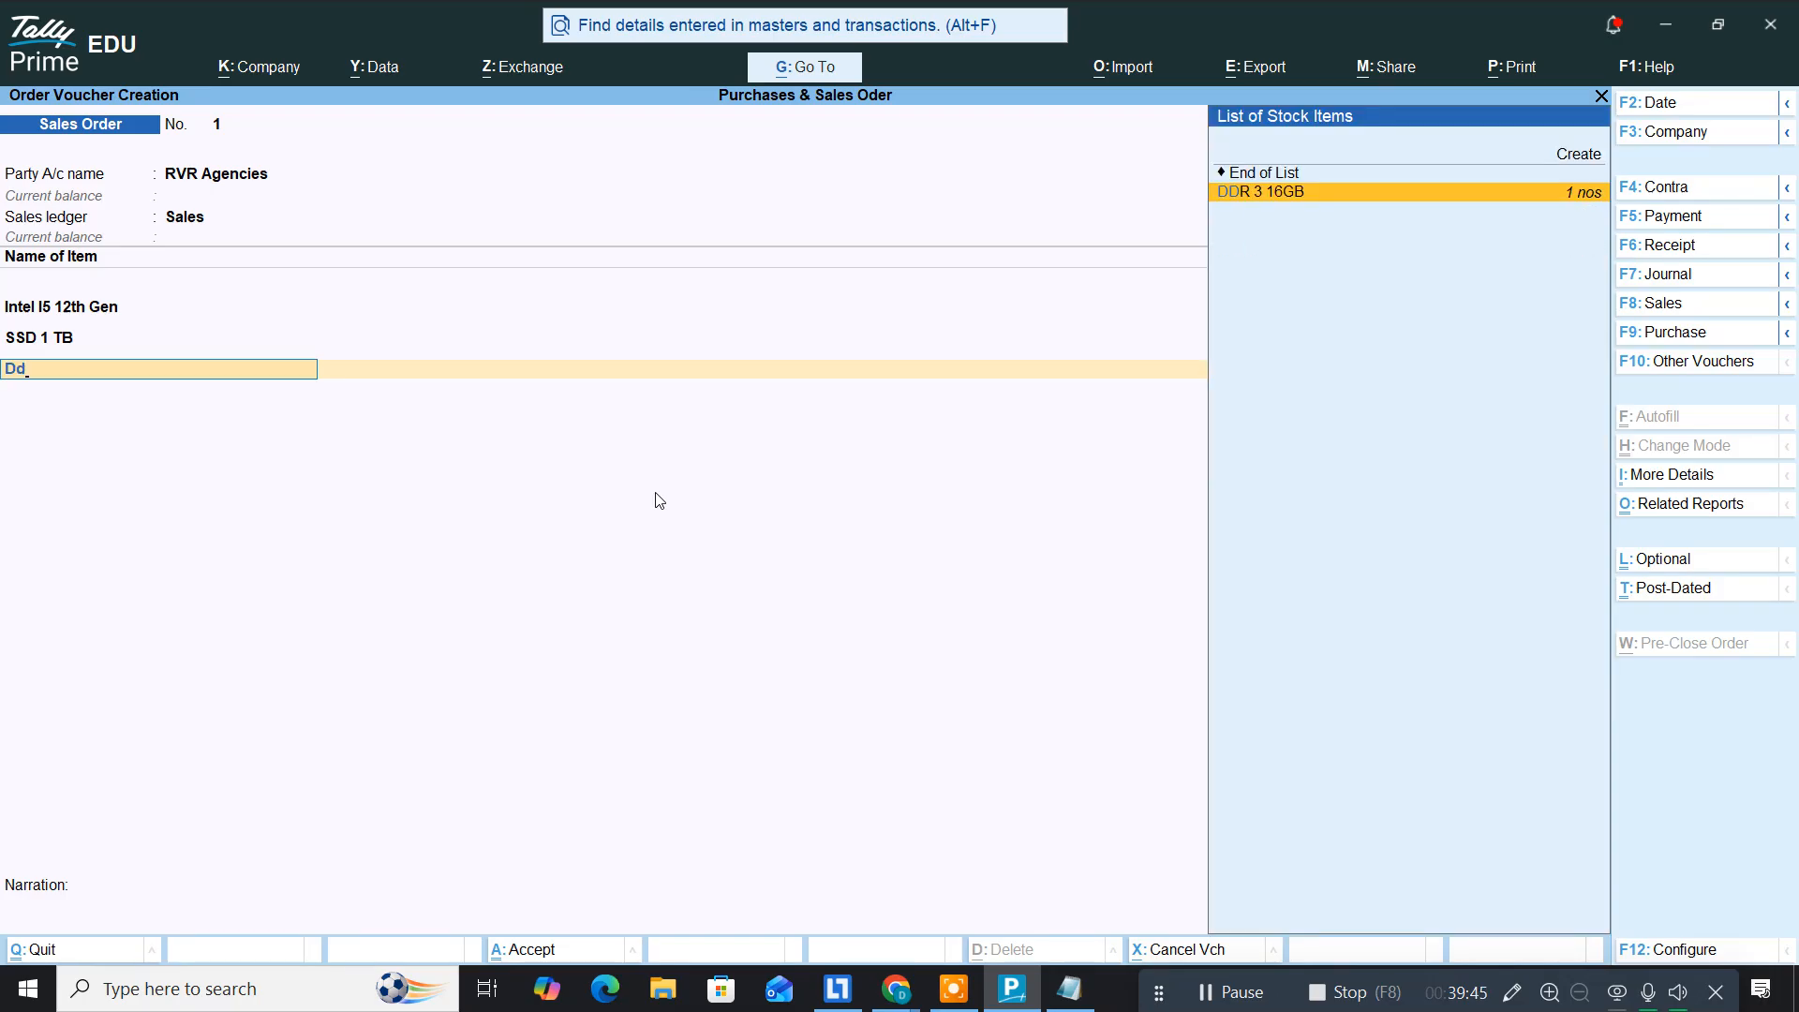
{"action": "key", "text": "Return"}
{"action": "key", "text": "Return"}
{"action": "type", "text": "1"}
{"action": "key", "text": "Return"}
{"action": "key", "text": "alt+Tab"}
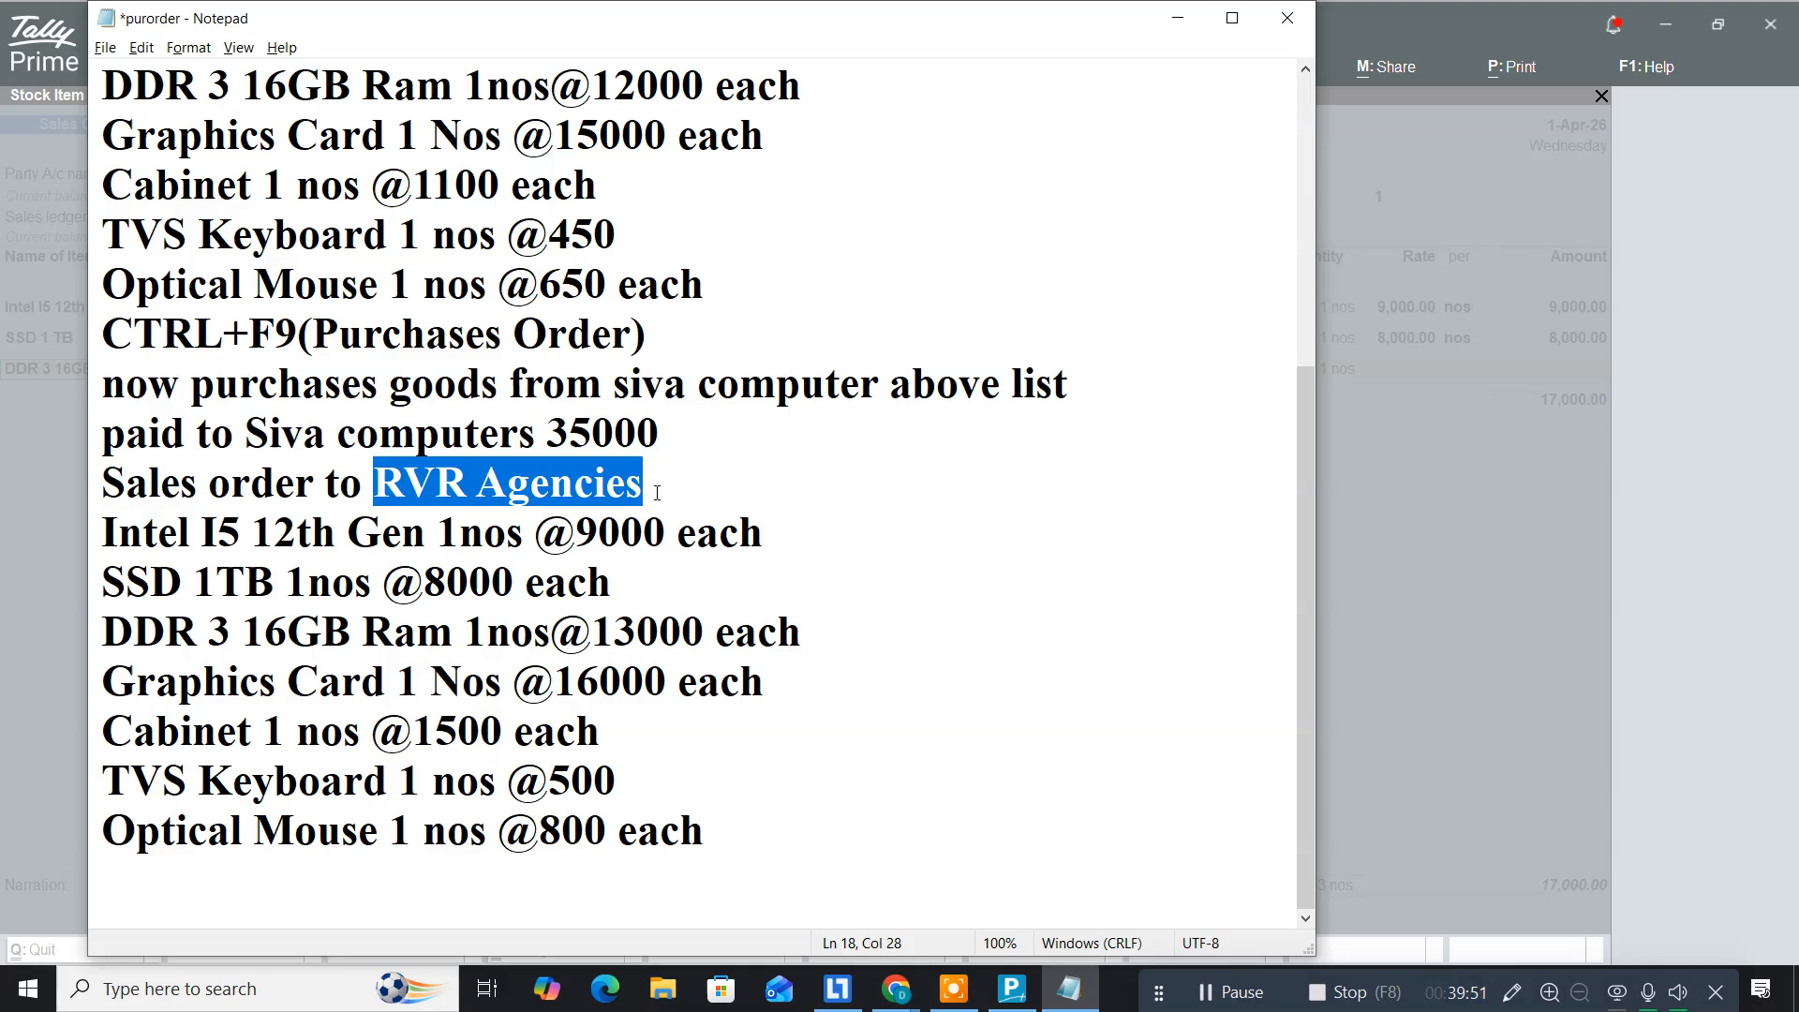
{"action": "key", "text": "alt+Tab"}
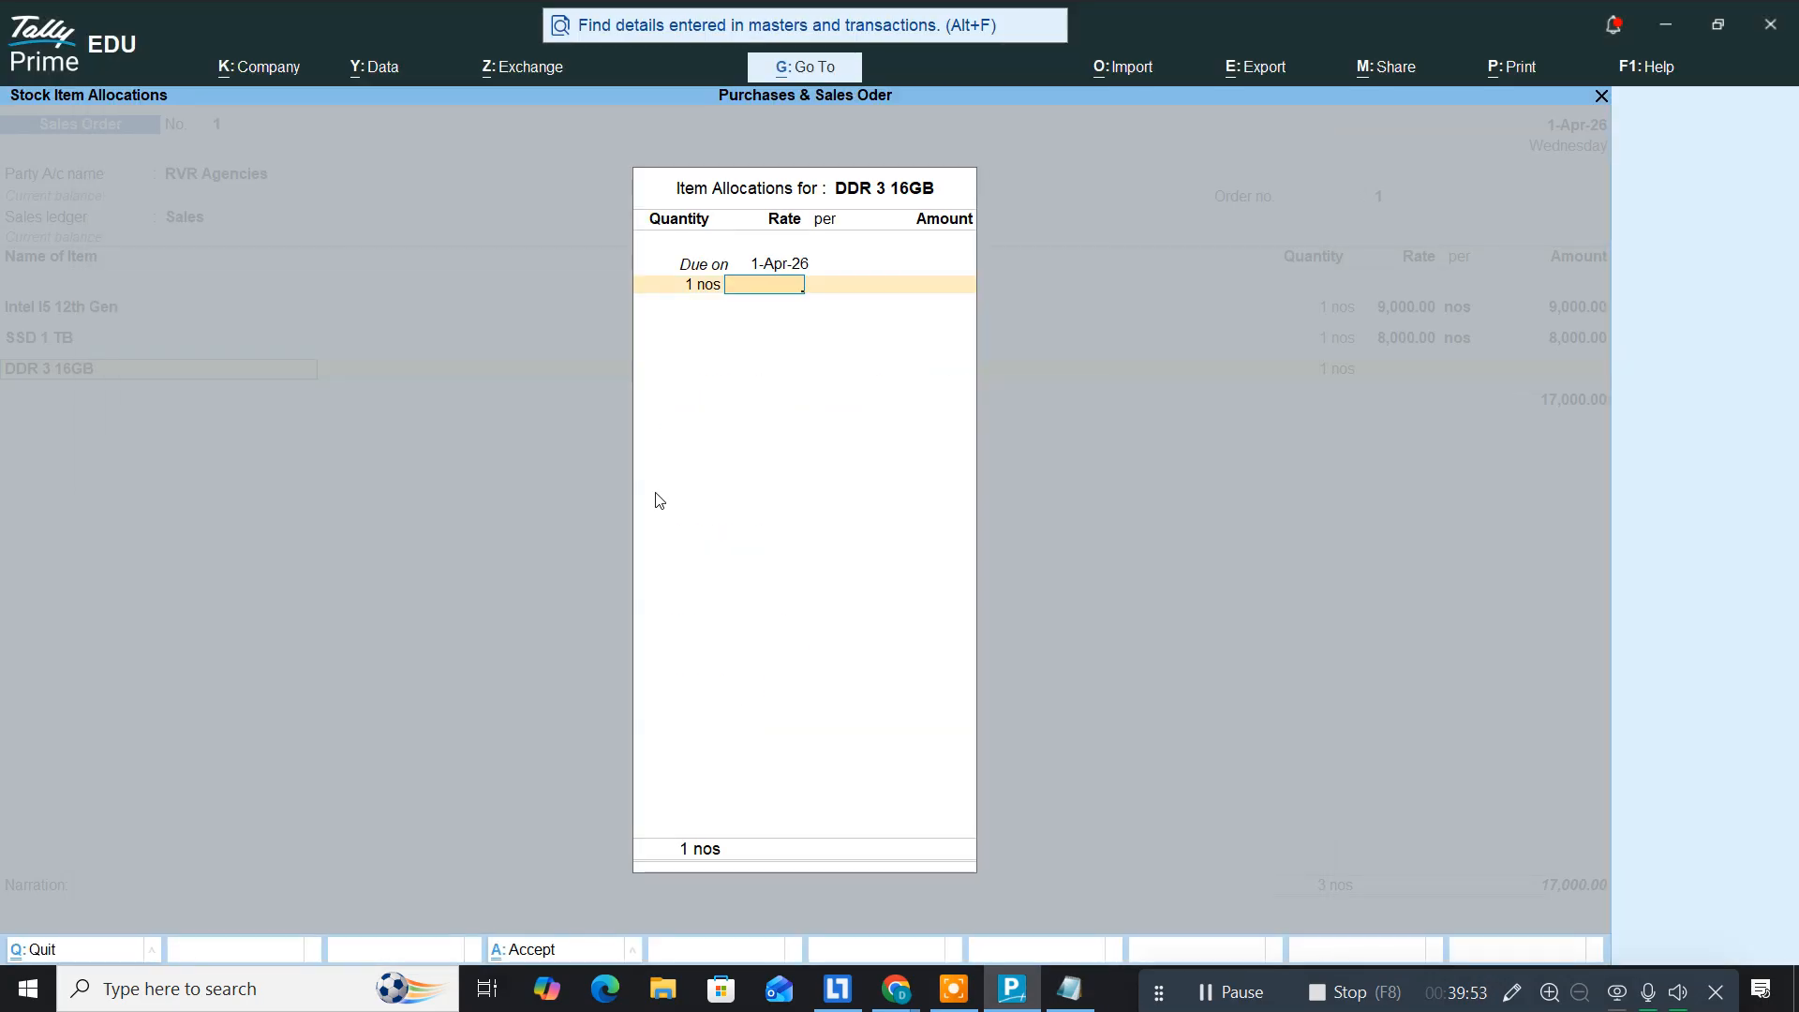
{"action": "type", "text": "13,000"}
{"action": "key", "text": "Return"}
{"action": "key", "text": "Return"}
{"action": "key", "text": "Return"}
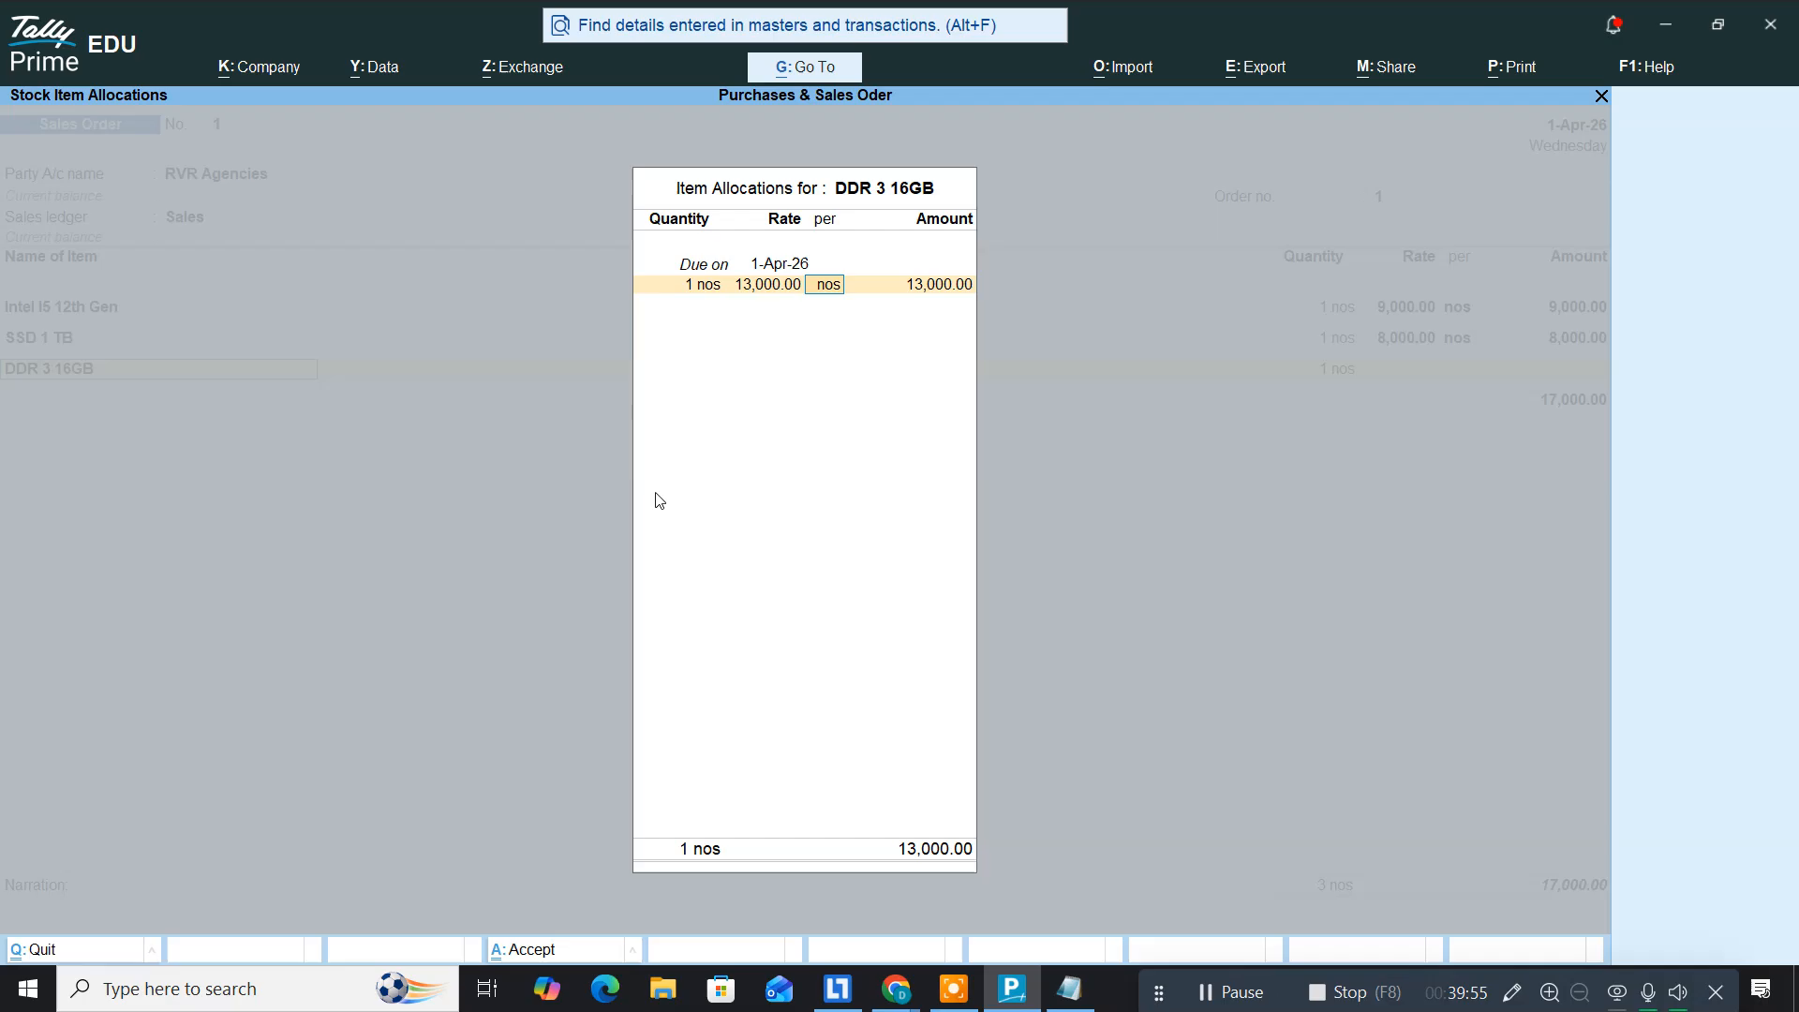
{"action": "key", "text": "Return"}
{"action": "key", "text": "Return"}
Step: Add Graphics Card, 1 nos at 16,000, bringing the total to 46,000
{"action": "key", "text": "alt+Tab"}
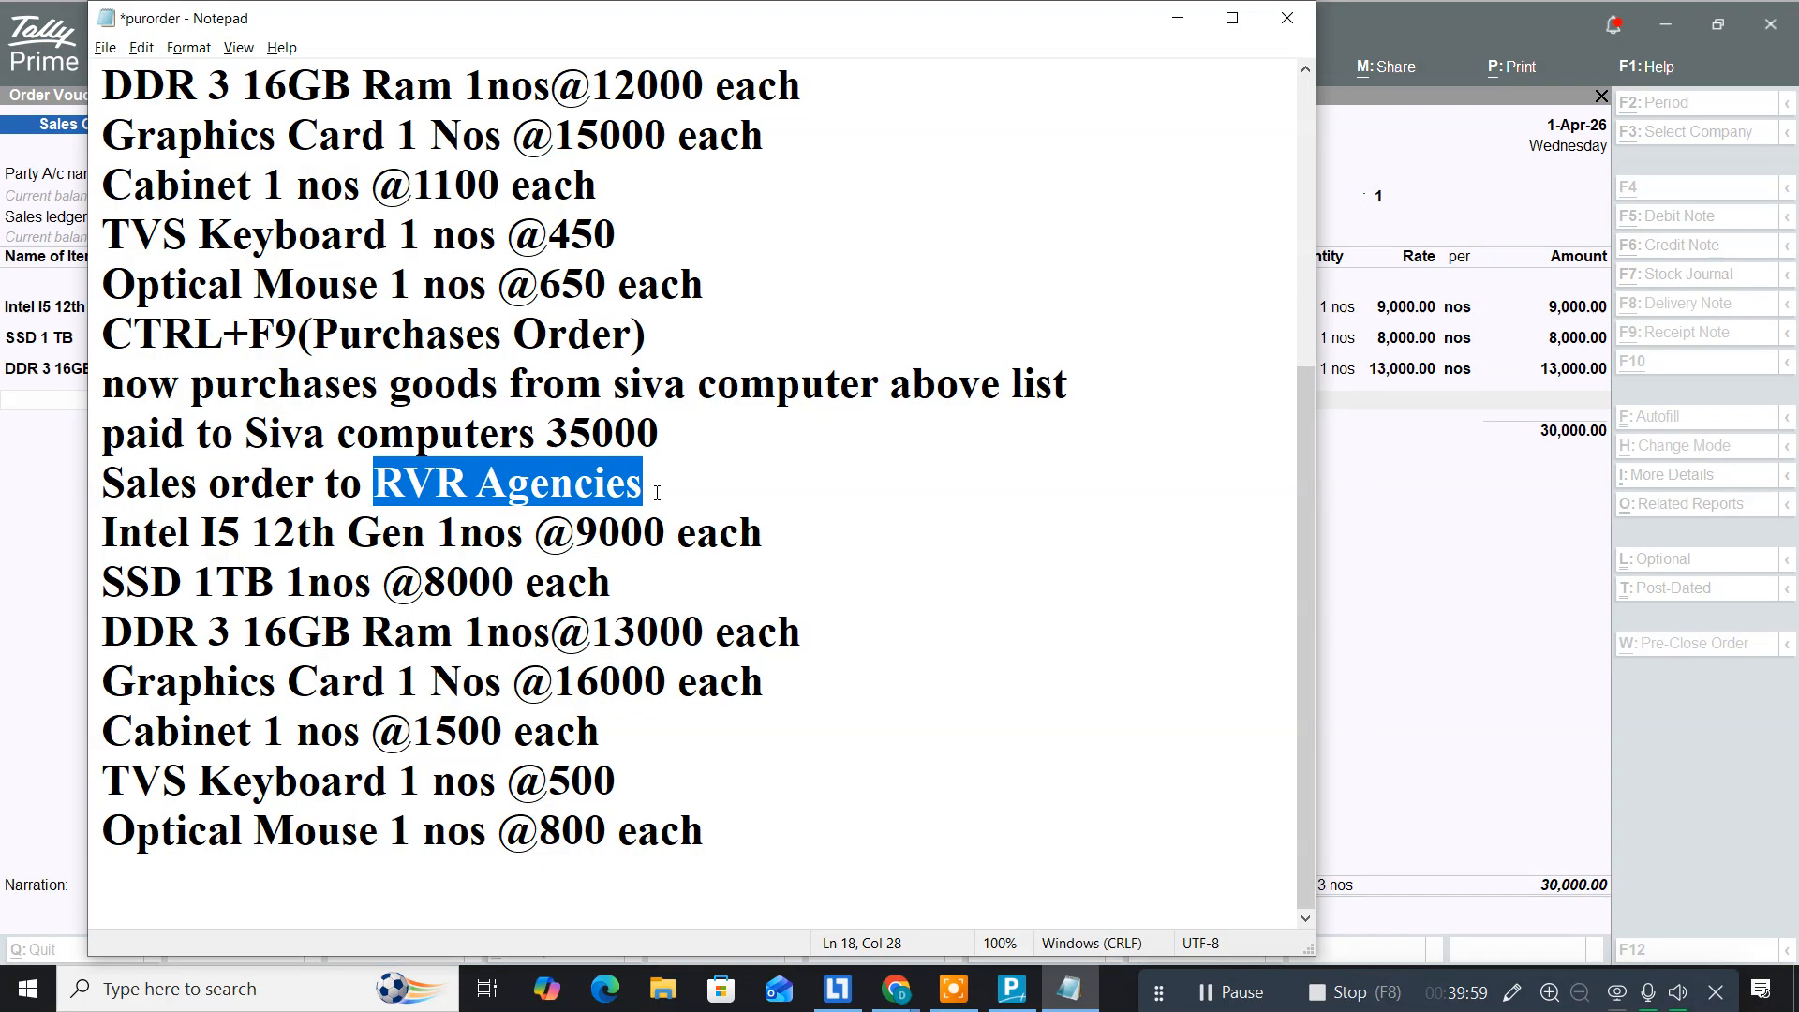
{"action": "key", "text": "alt+Tab"}
{"action": "type", "text": "Gra"}
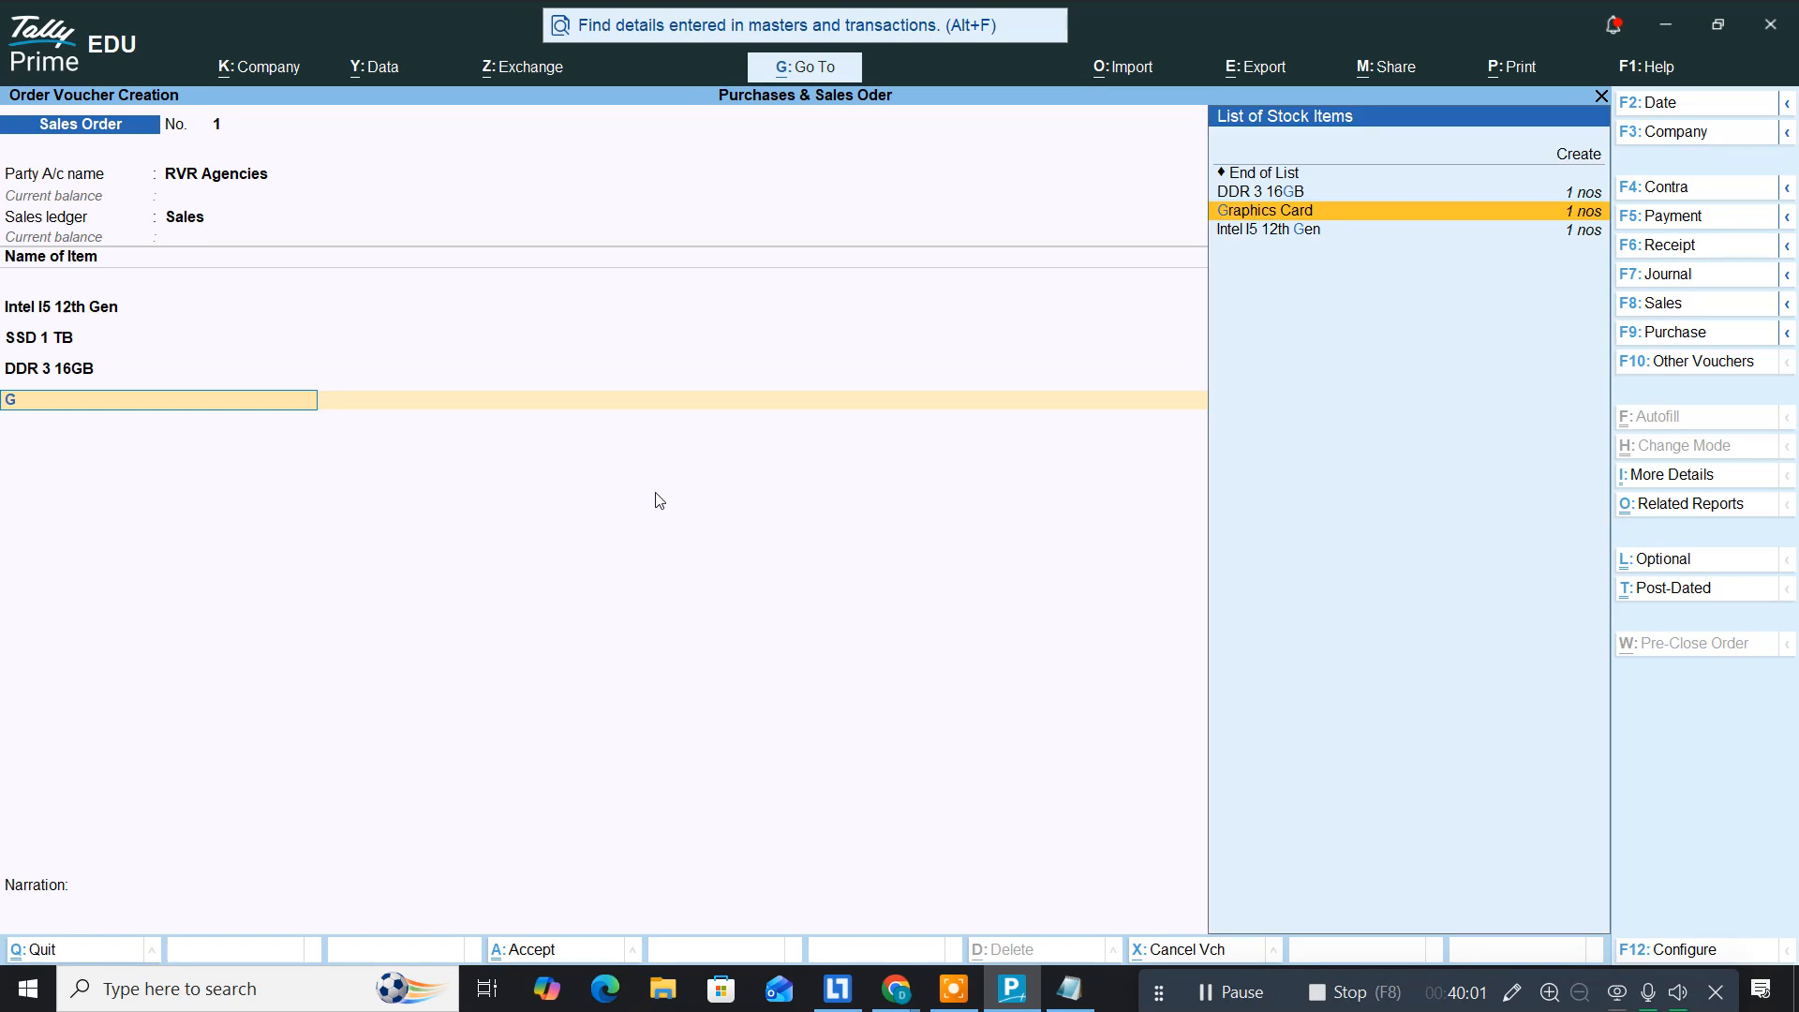
{"action": "key", "text": "Return"}
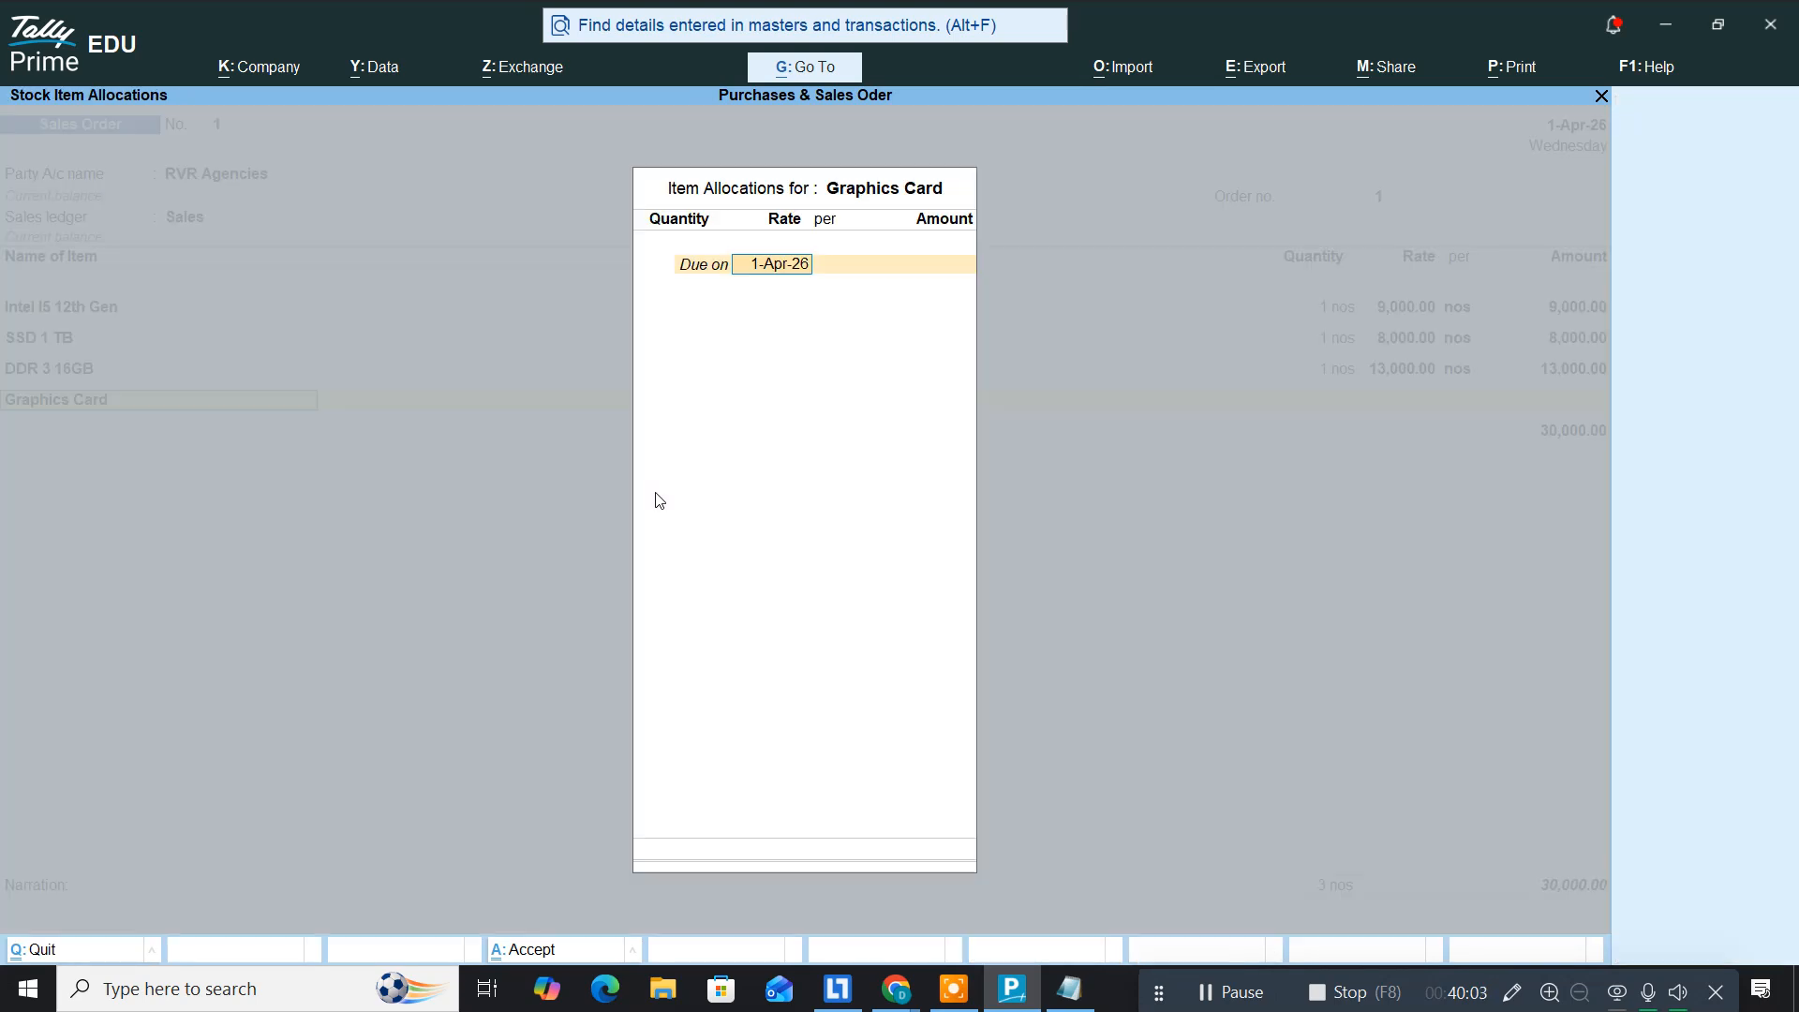
{"action": "key", "text": "Return"}
{"action": "key", "text": "Return"}
{"action": "key", "text": "alt+Tab"}
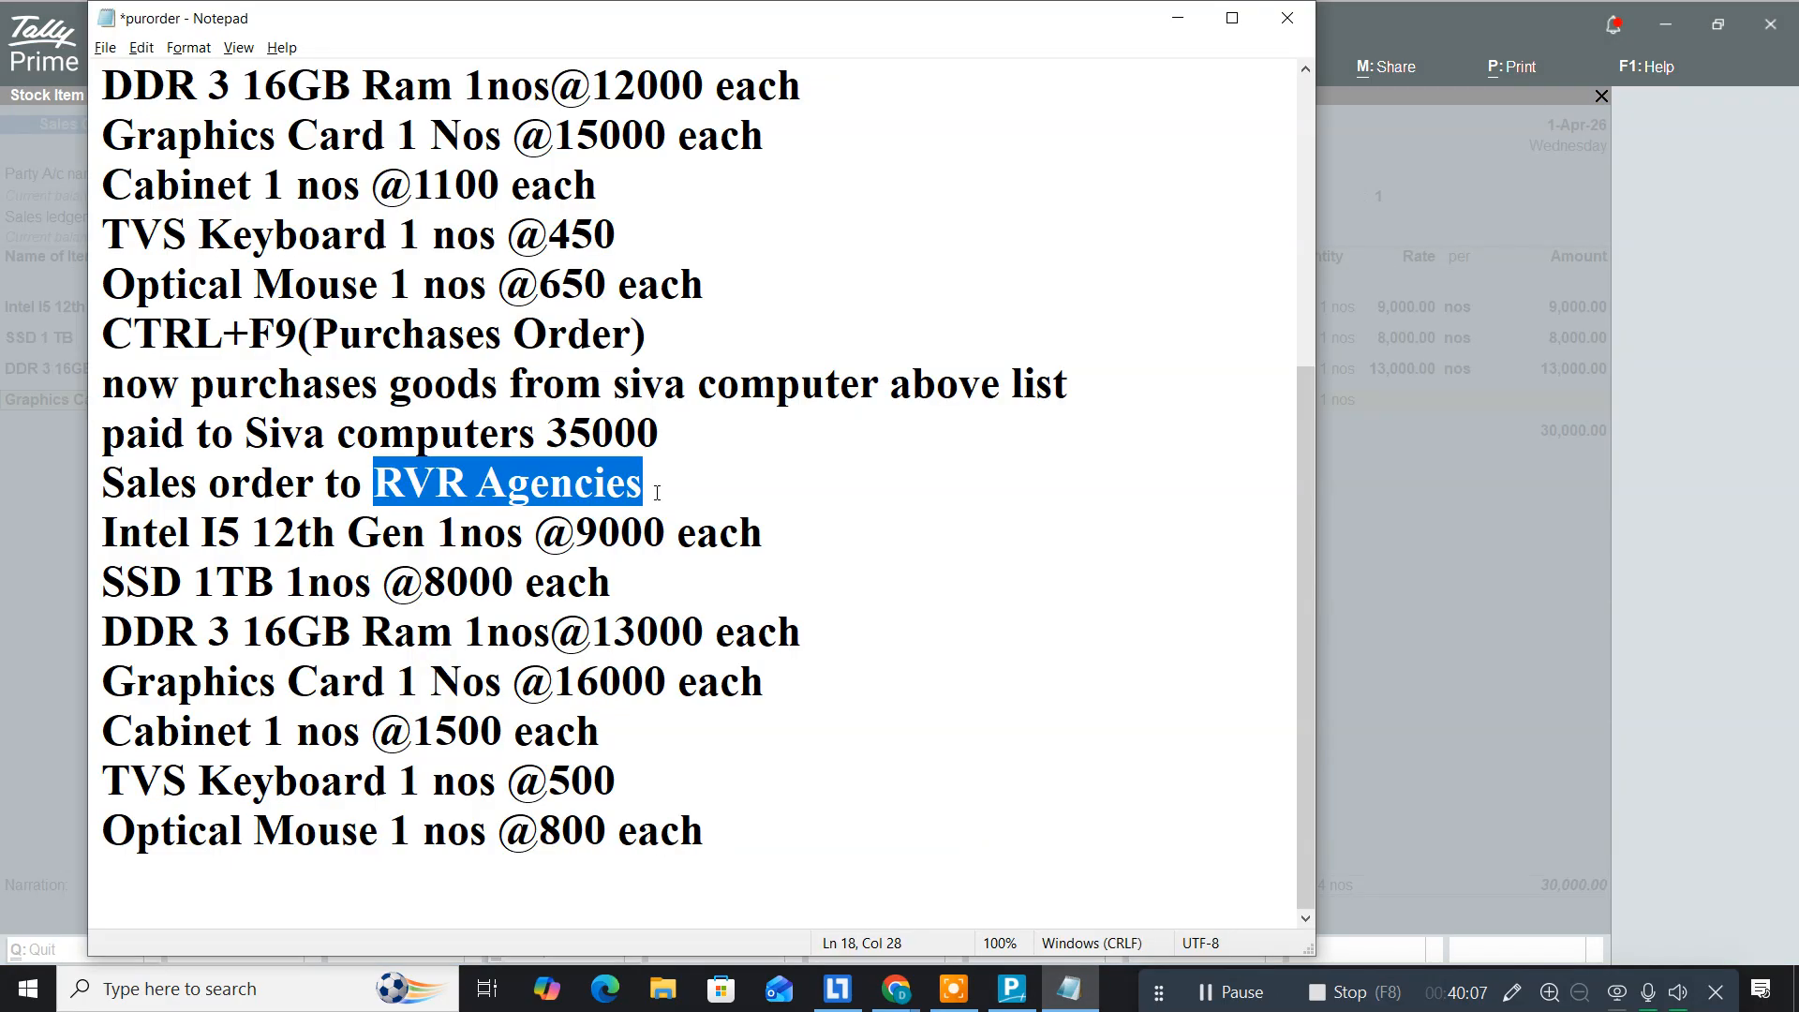
{"action": "key", "text": "alt+Tab"}
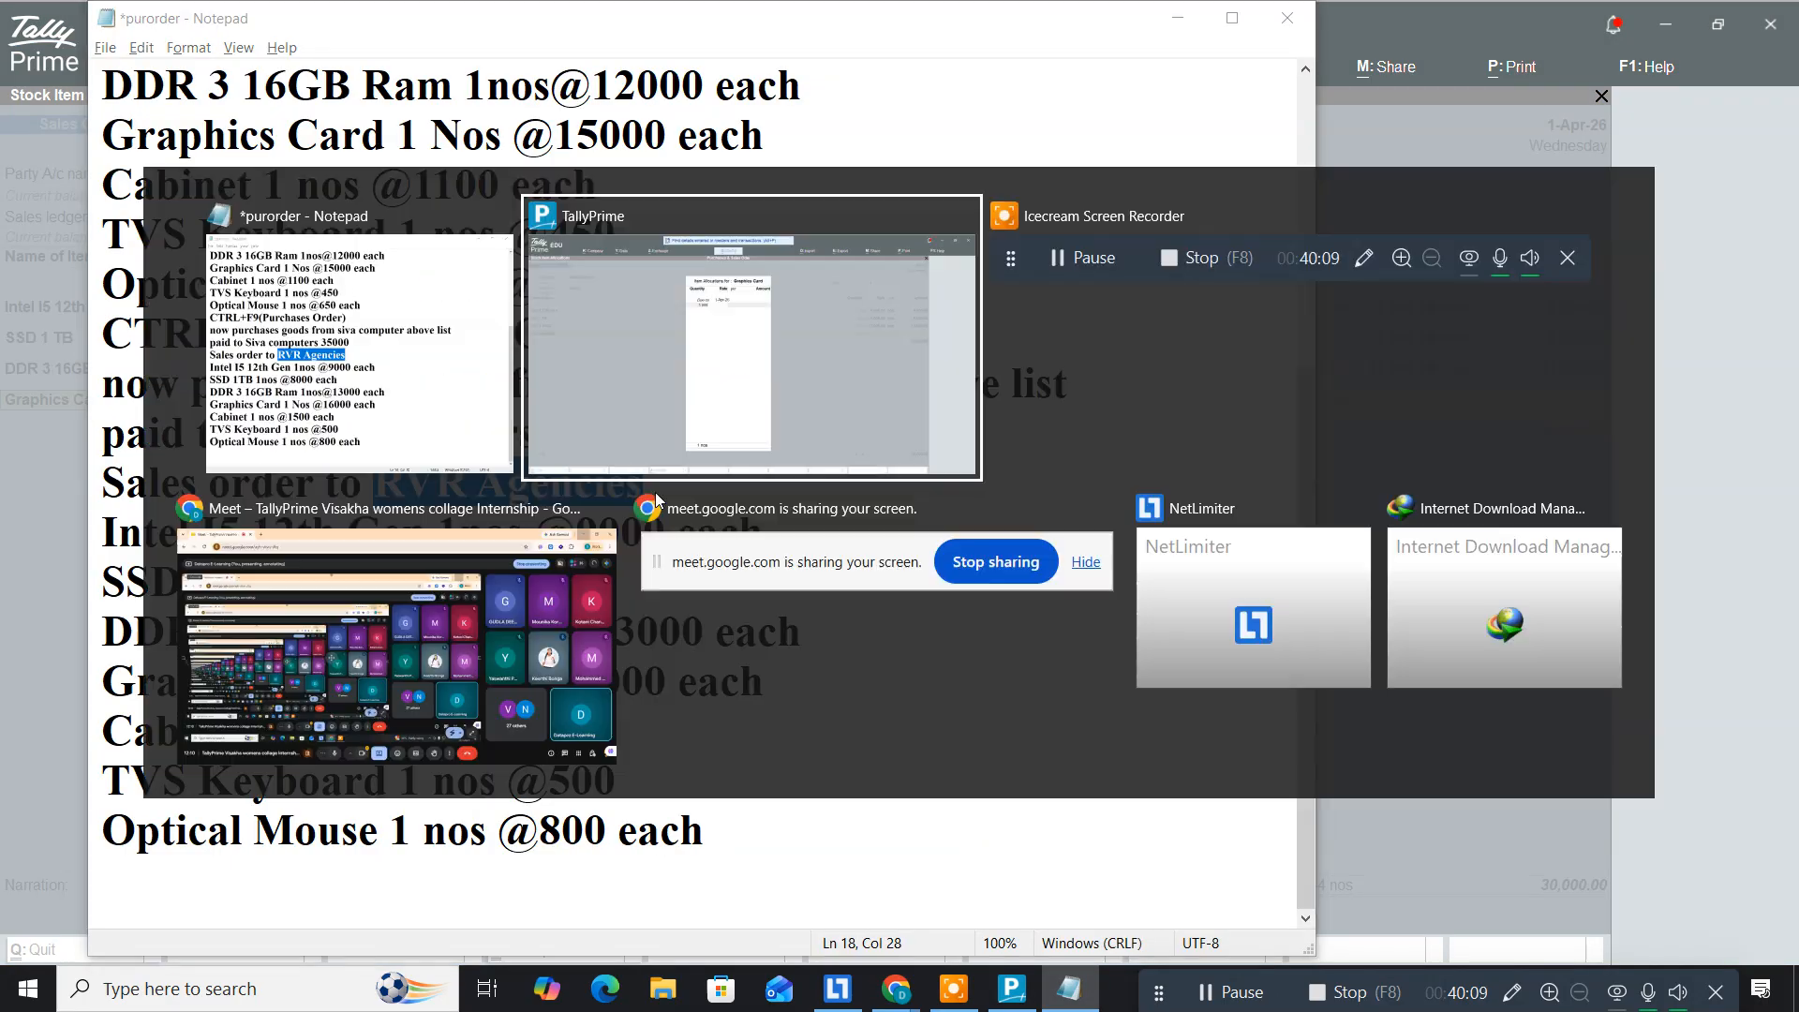
{"action": "type", "text": "6000"}
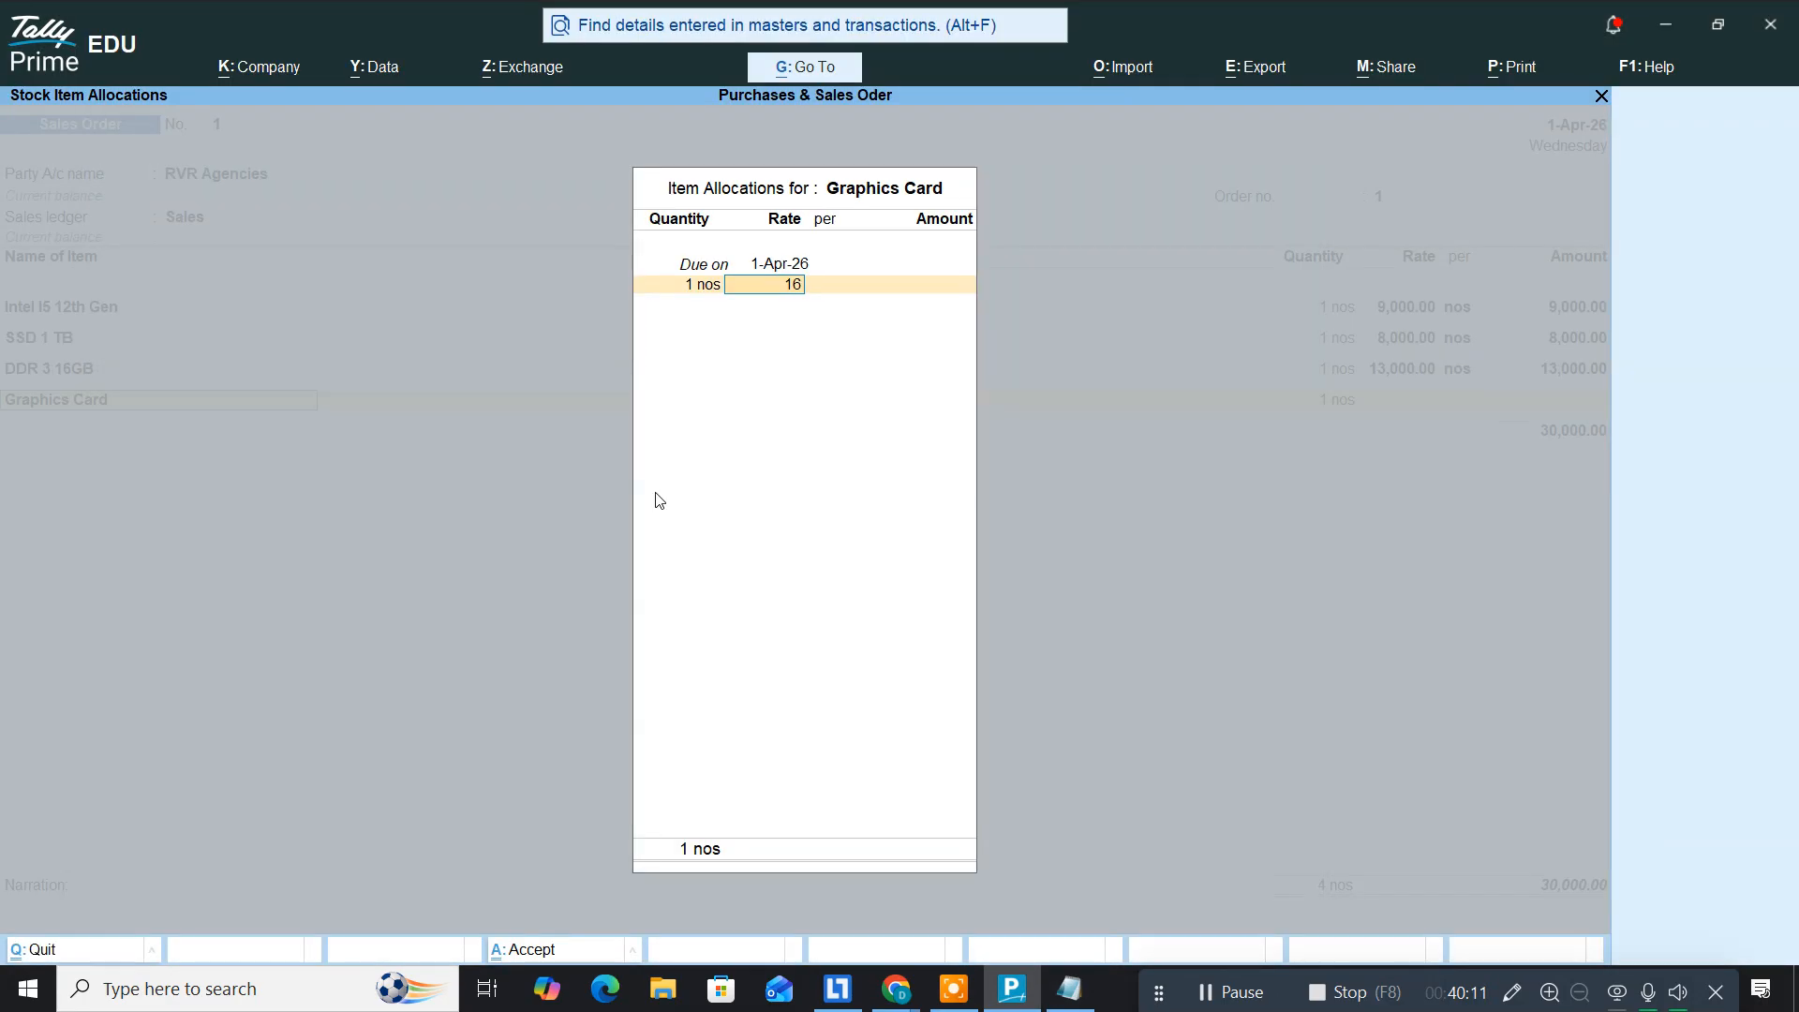
{"action": "key", "text": "Return"}
{"action": "key", "text": "Return"}
{"action": "key", "text": "Return"}
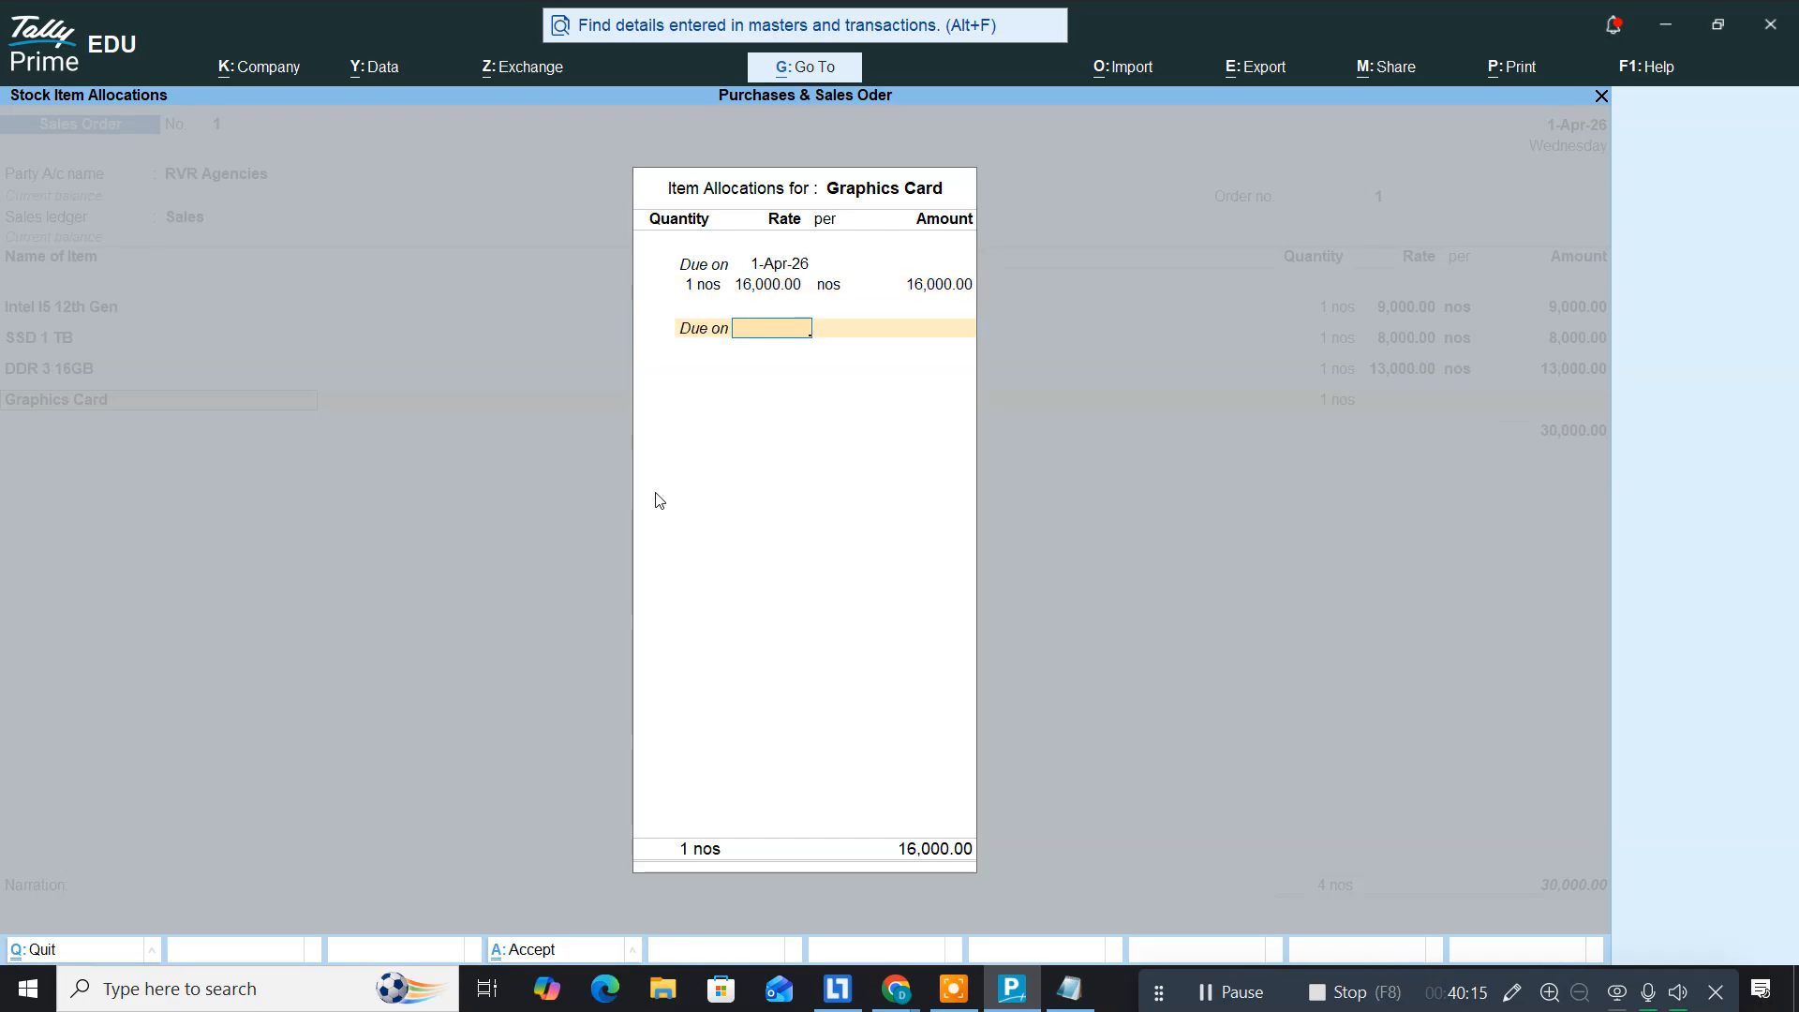
{"action": "key", "text": "Return"}
{"action": "key", "text": "Return"}
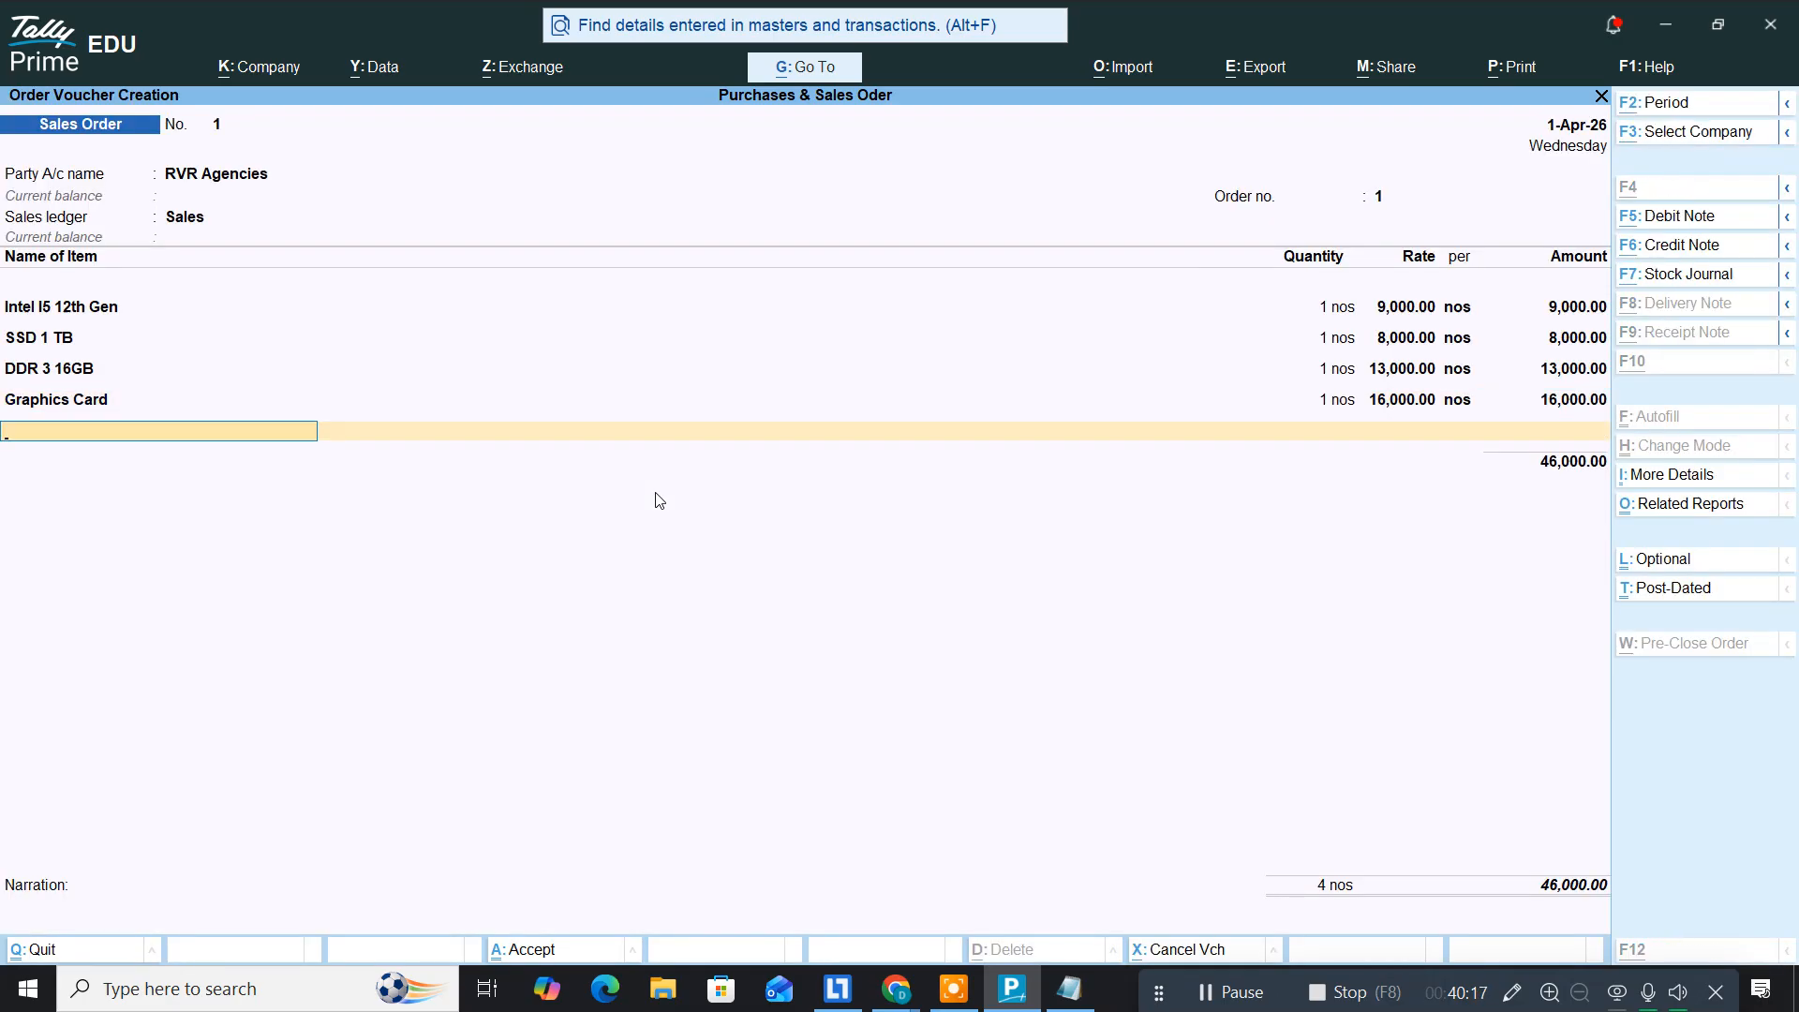
Step: Add Cabinet, 1 nos at 1,500, bringing the order total to 47,500
{"action": "key", "text": "alt+Tab"}
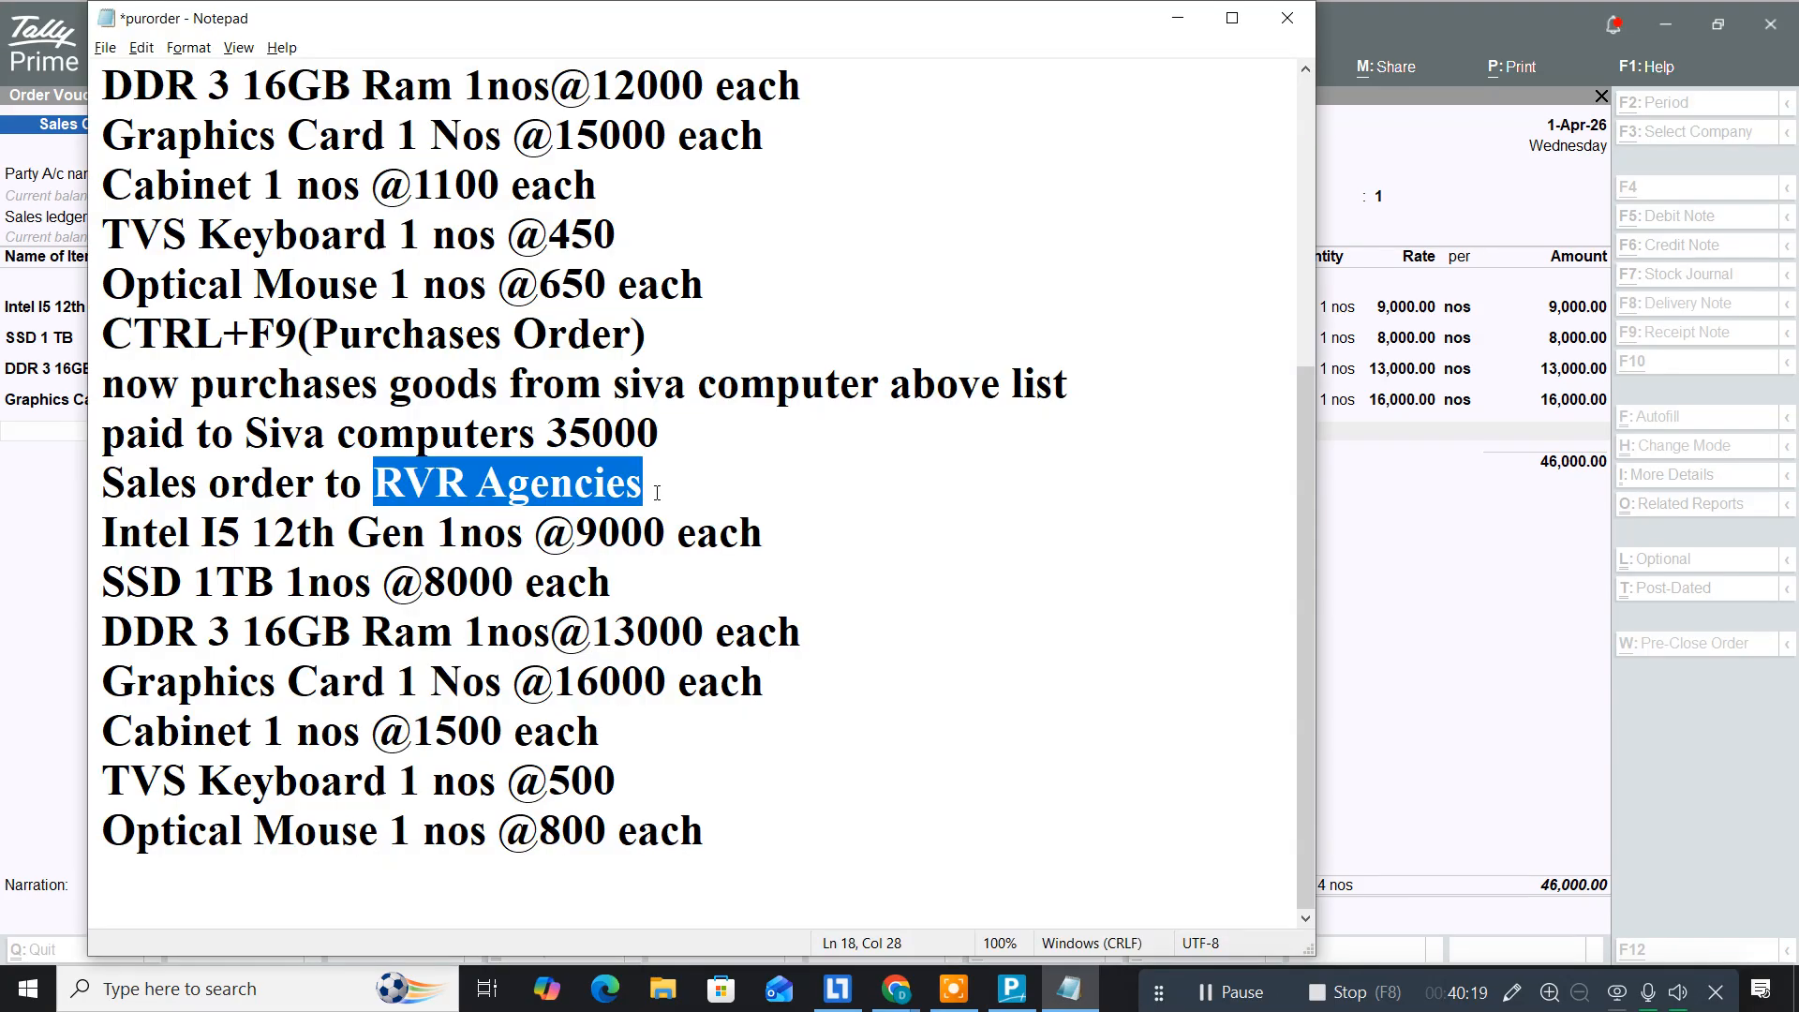
{"action": "key", "text": "alt+Tab"}
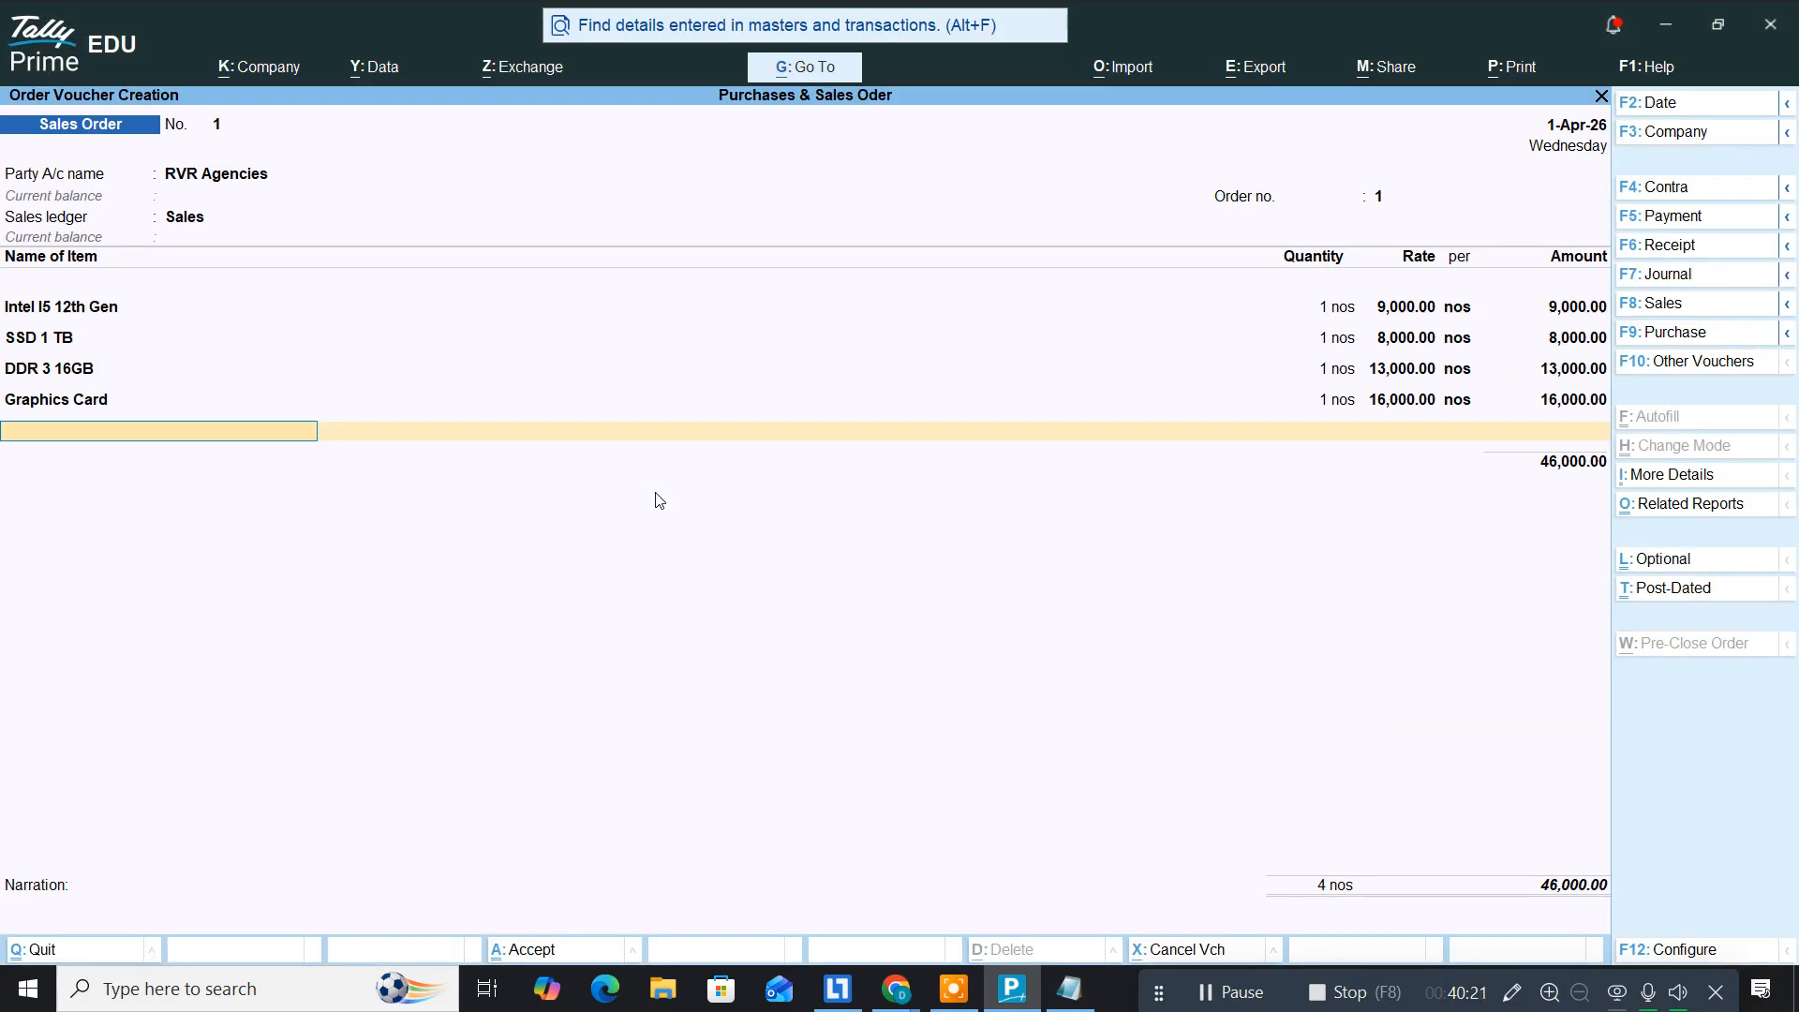
{"action": "type", "text": "Cab"}
{"action": "key", "text": "Return"}
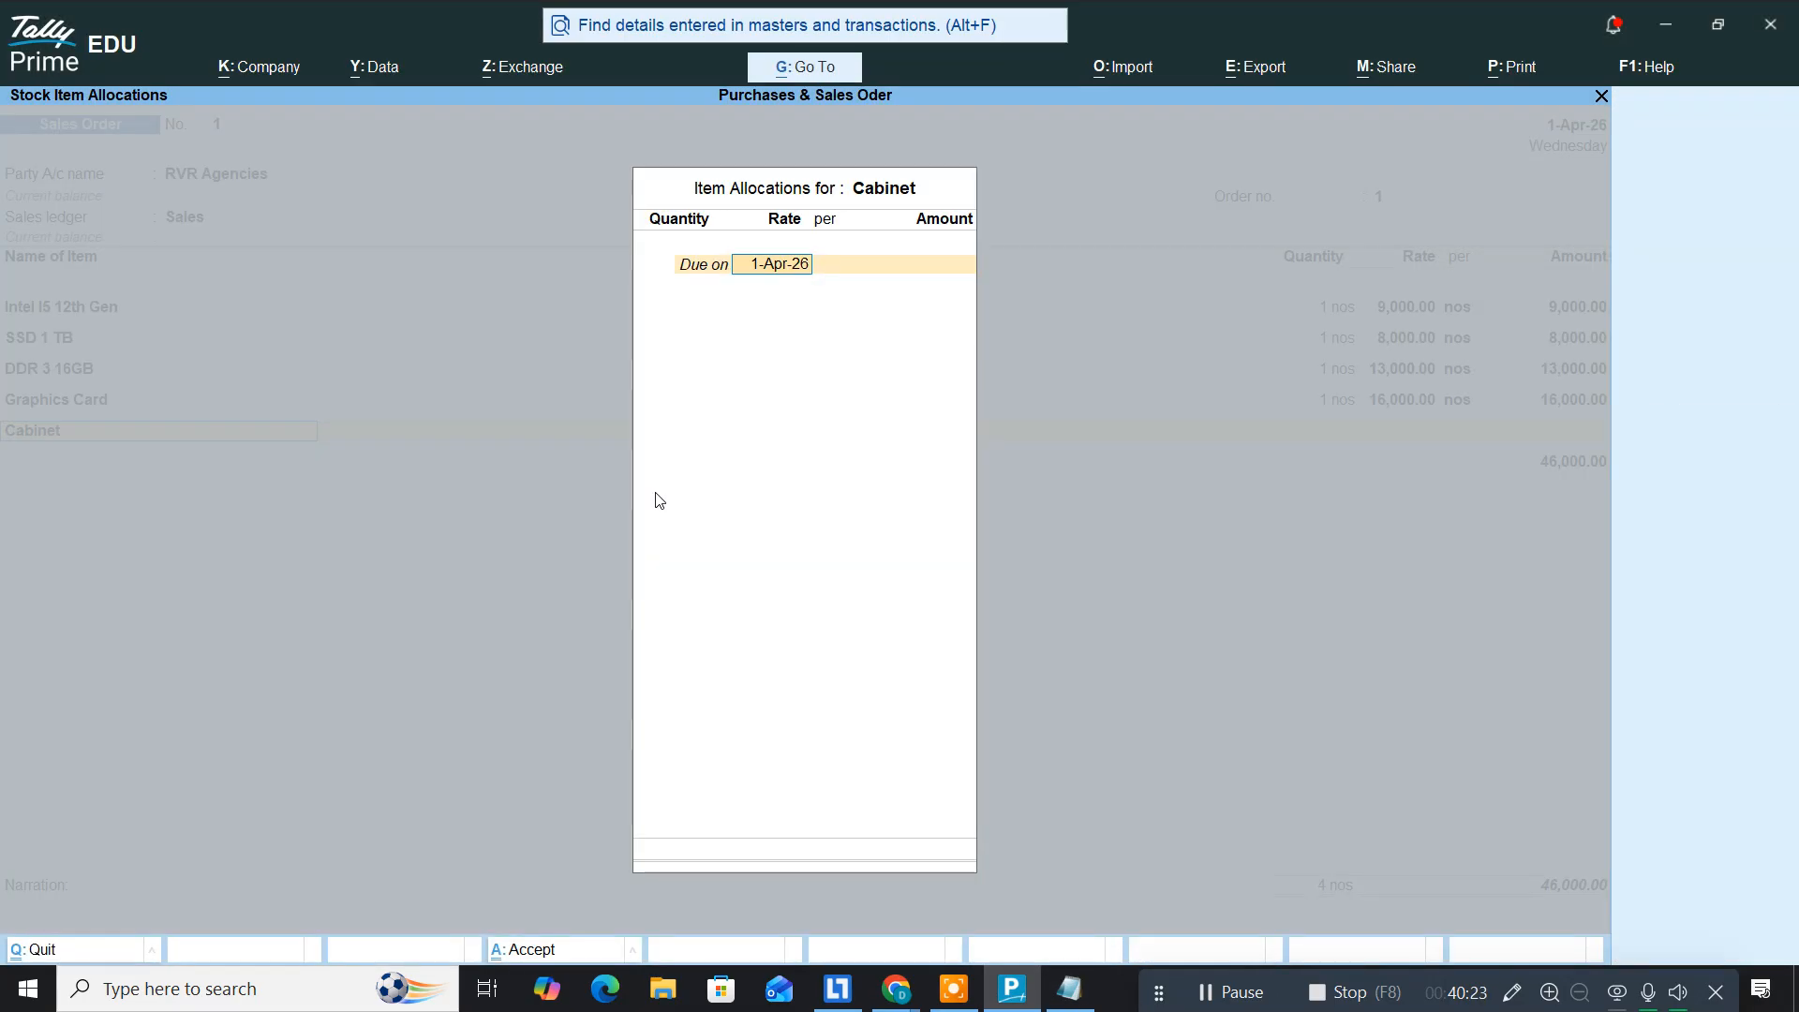
{"action": "key", "text": "Return"}
{"action": "key", "text": "Return"}
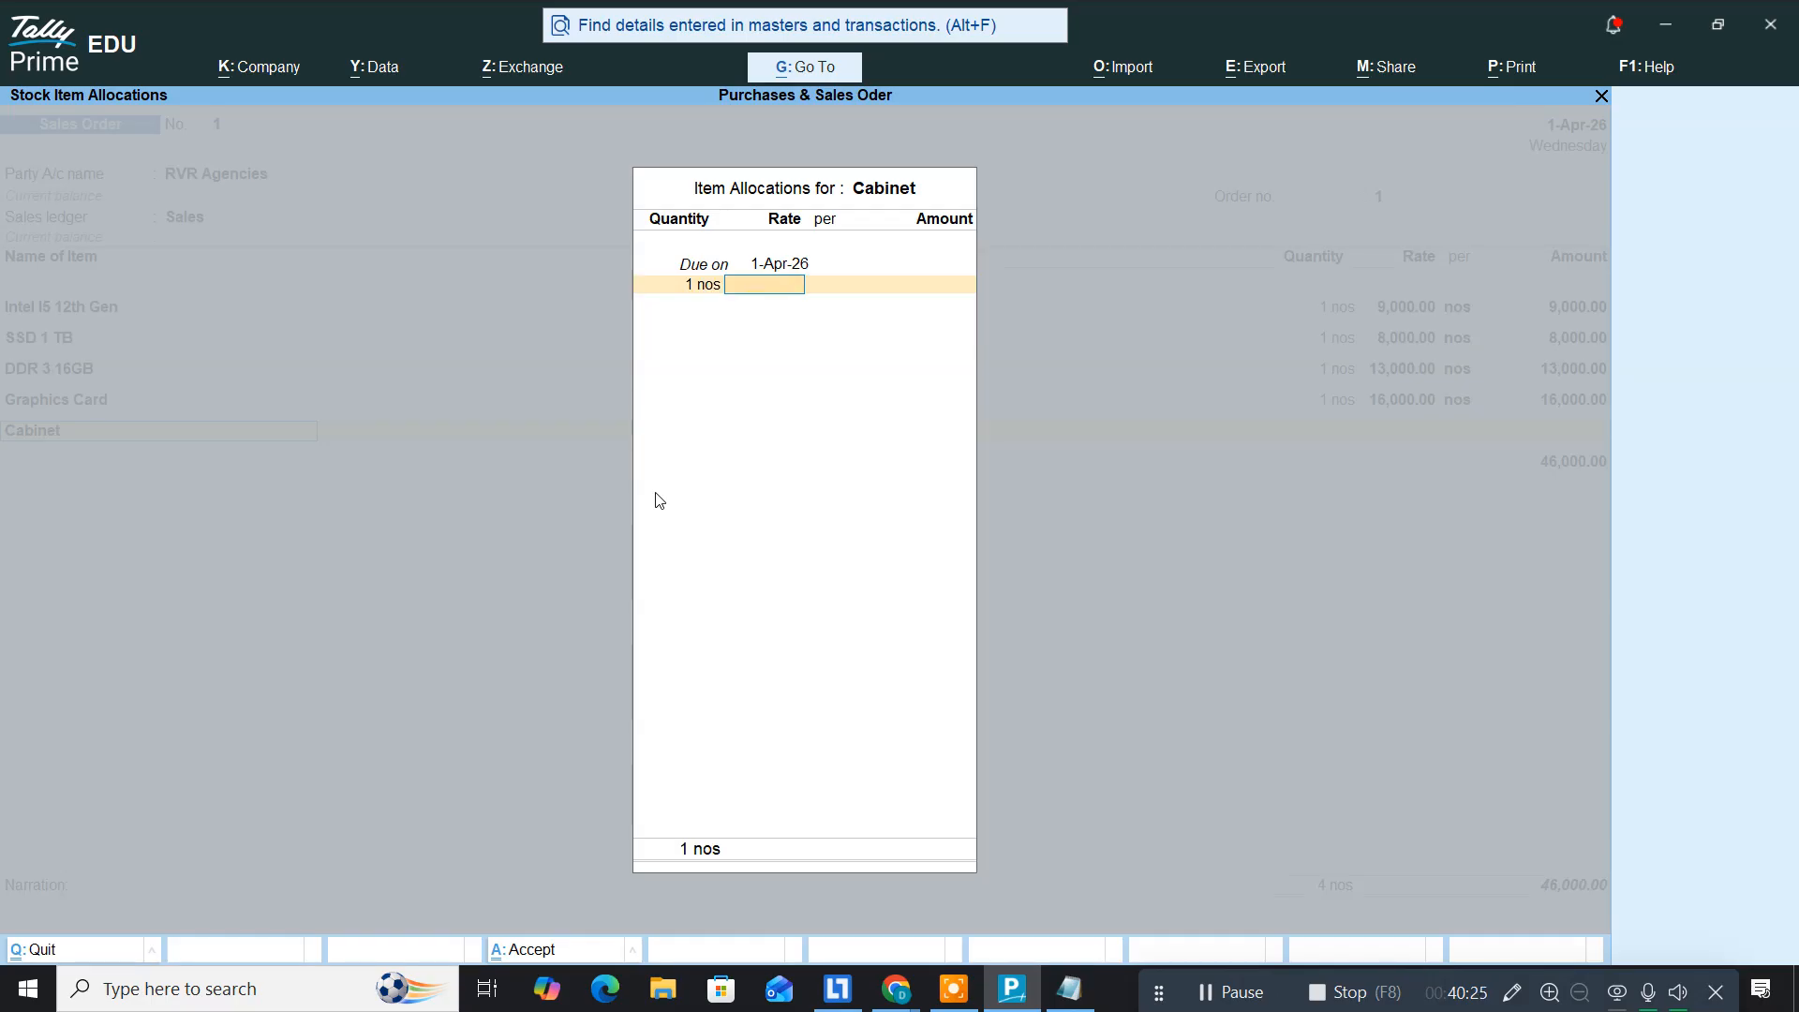
{"action": "key", "text": "alt+Tab"}
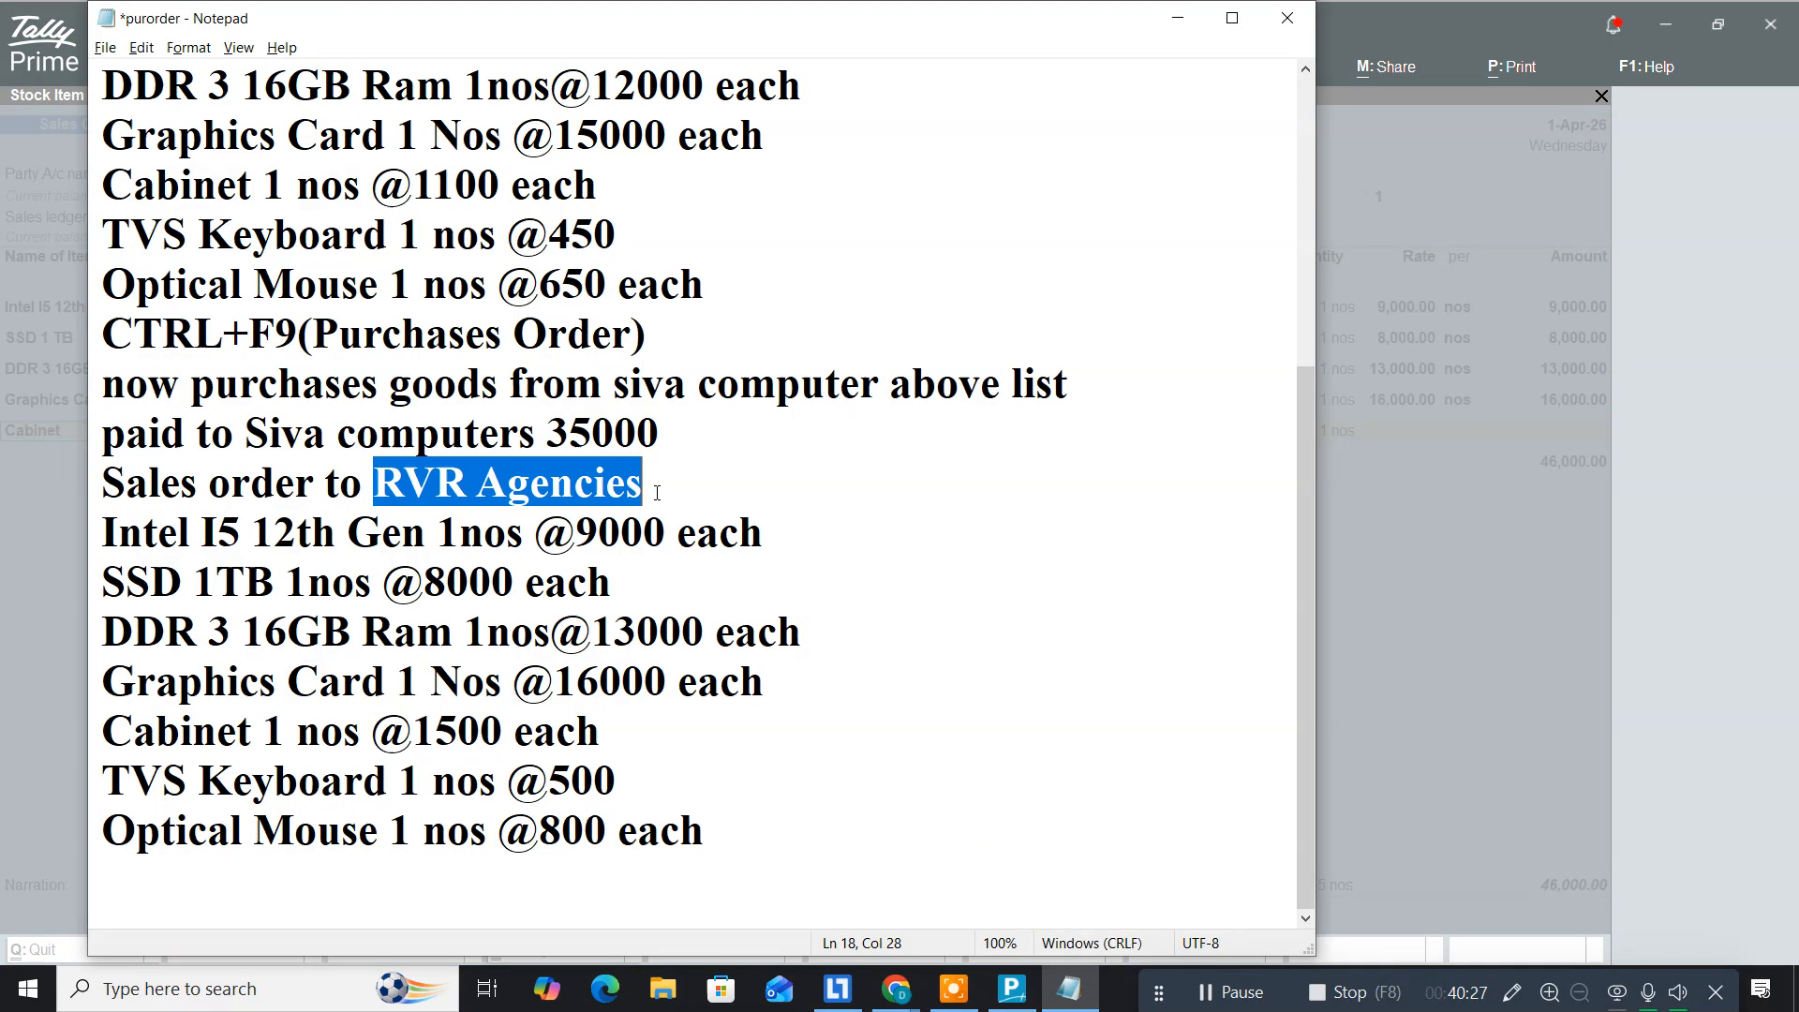
{"action": "key", "text": "alt+Tab"}
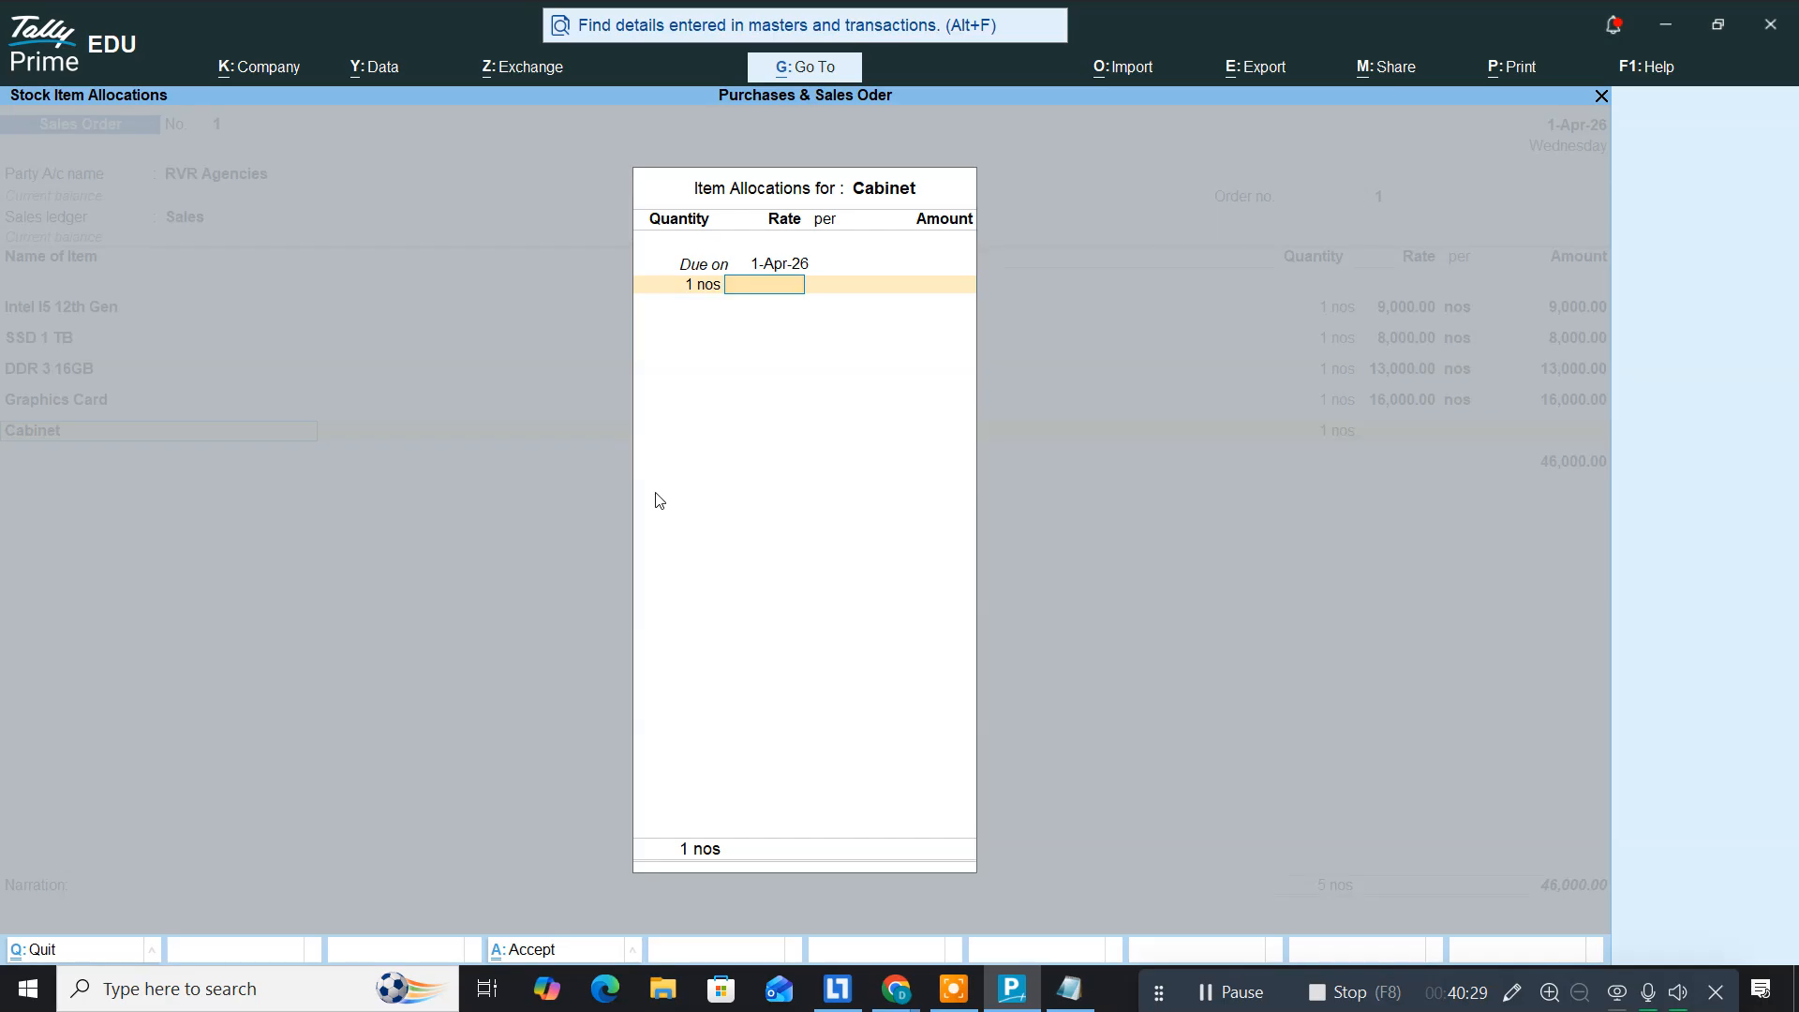
{"action": "type", "text": "1500"}
{"action": "key", "text": "Return"}
{"action": "key", "text": "Return"}
{"action": "key", "text": "Return"}
{"action": "key", "text": "Return"}
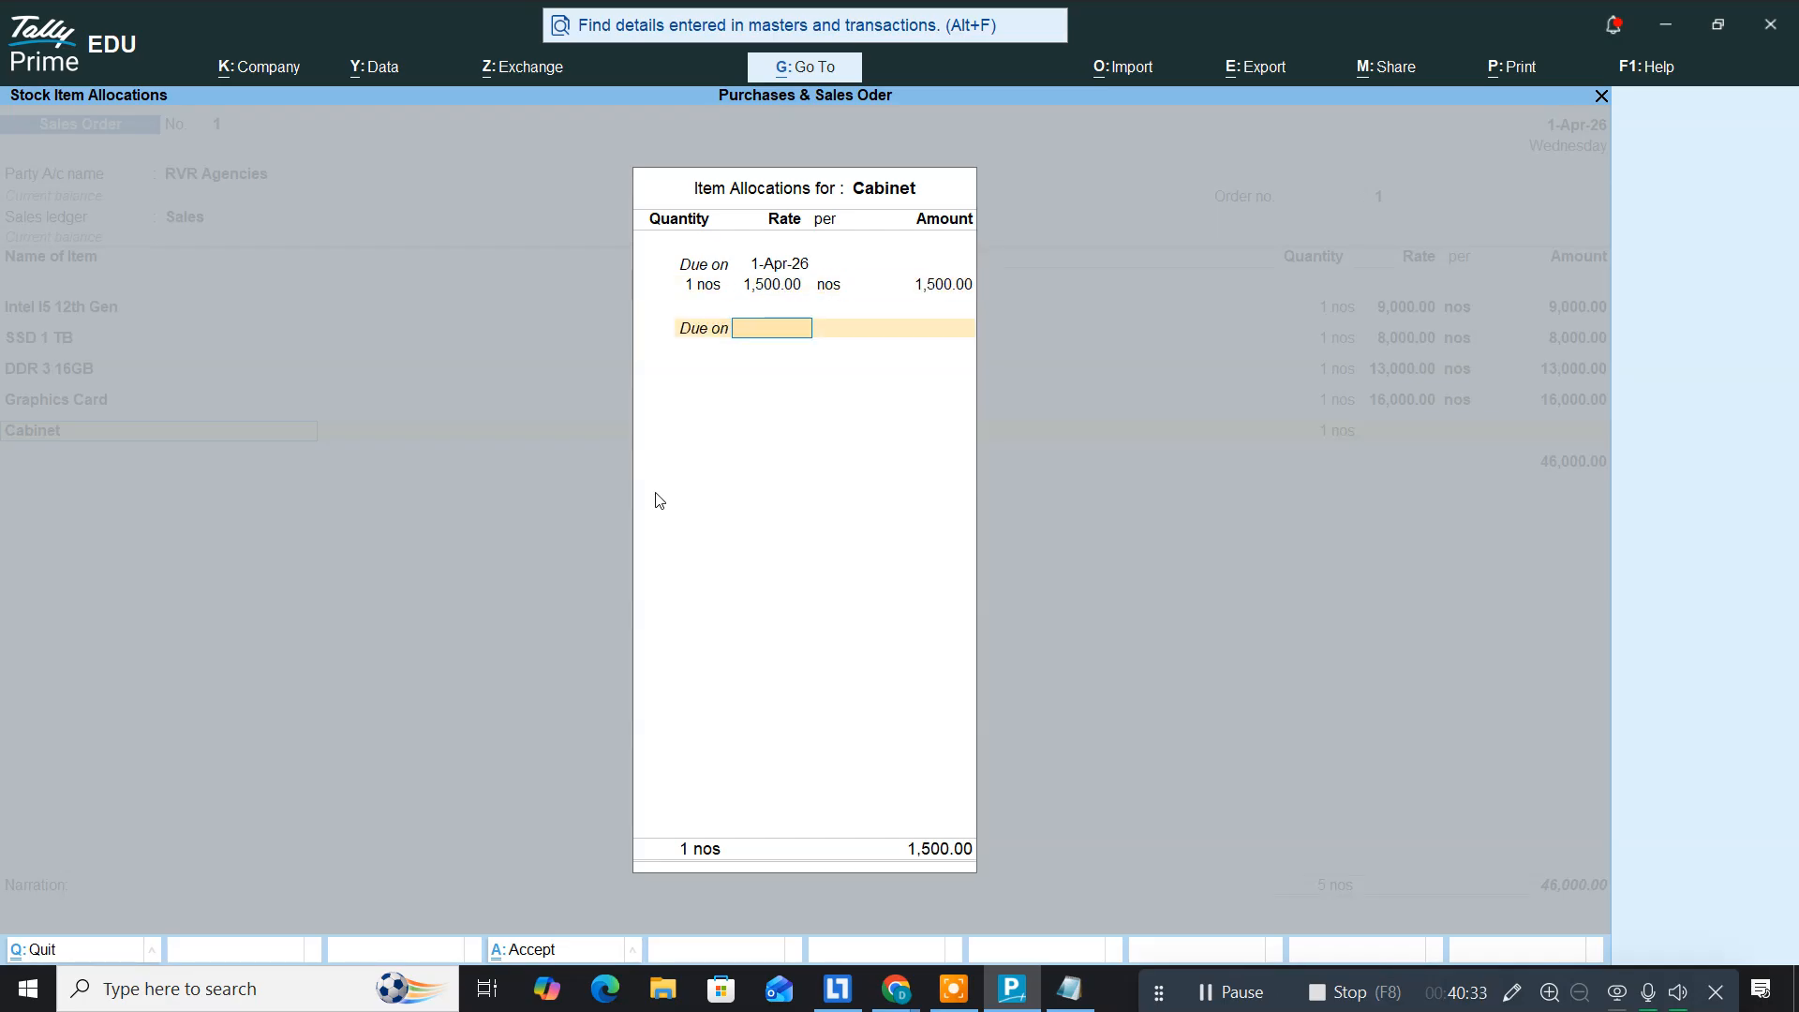
{"action": "key", "text": "Return"}
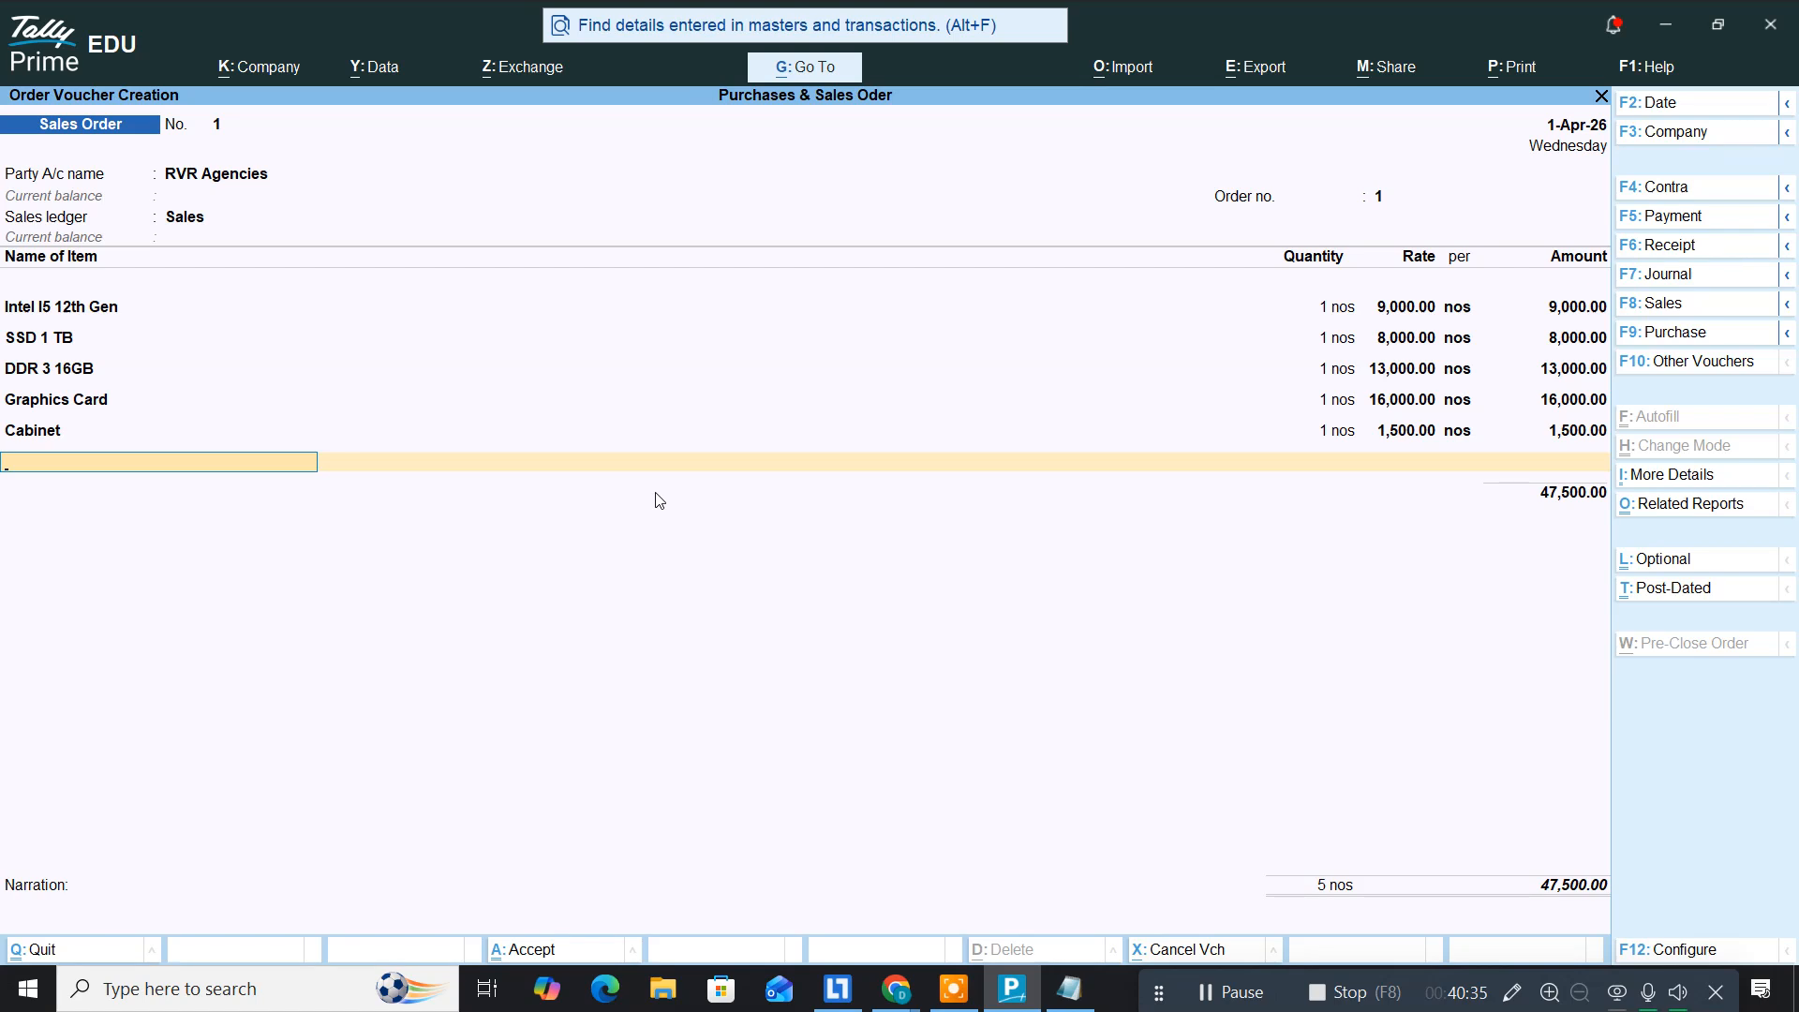
{"action": "key", "text": "alt+Tab"}
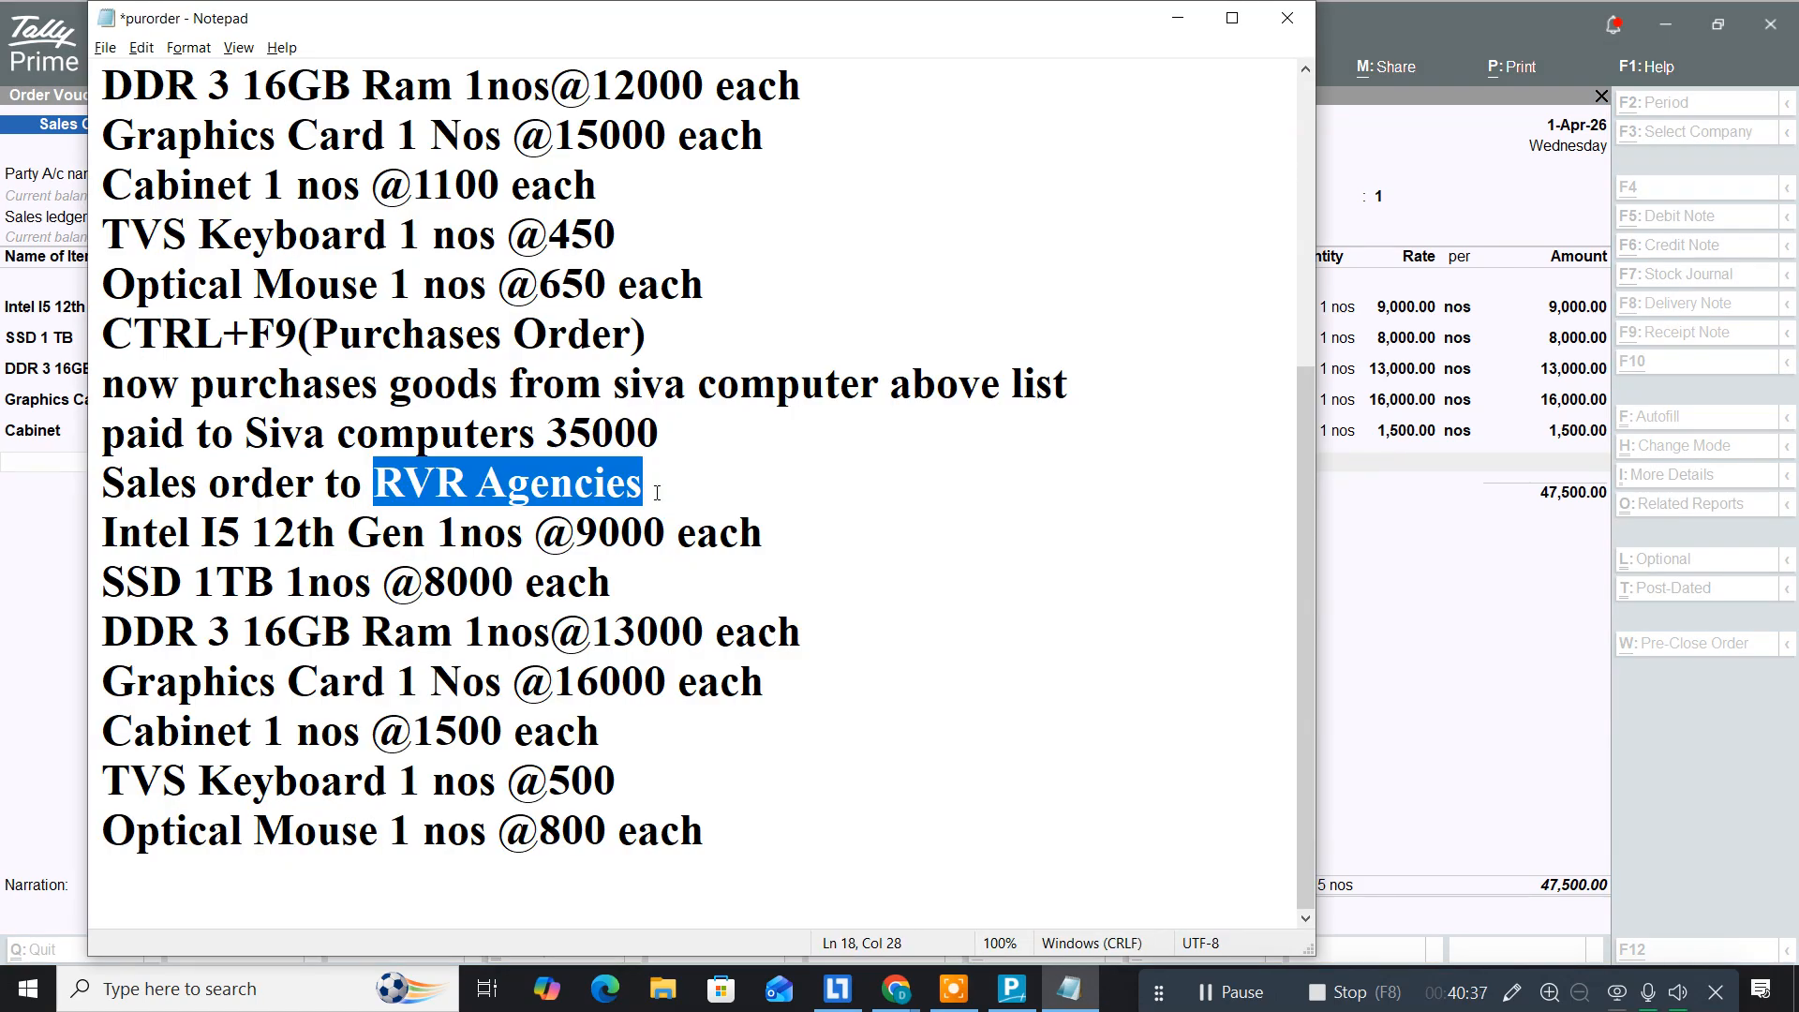
{"action": "key", "text": "alt+Tab"}
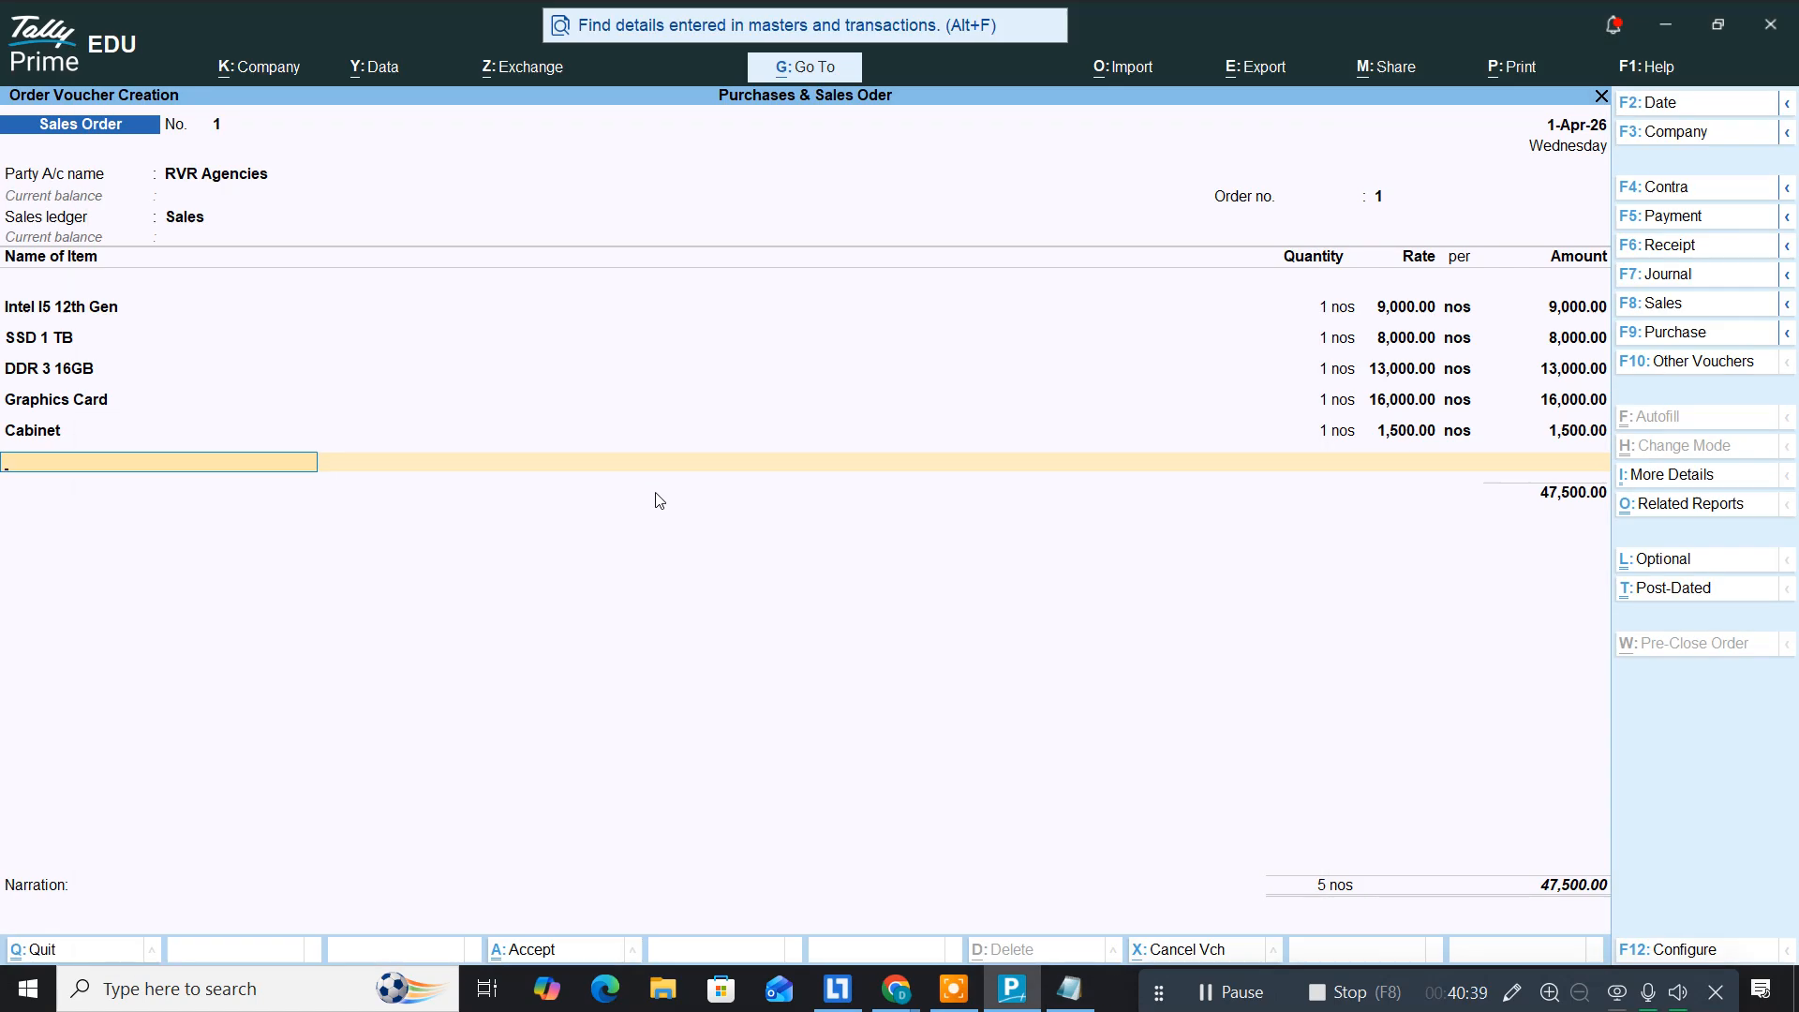
{"action": "type", "text": "Tvs"}
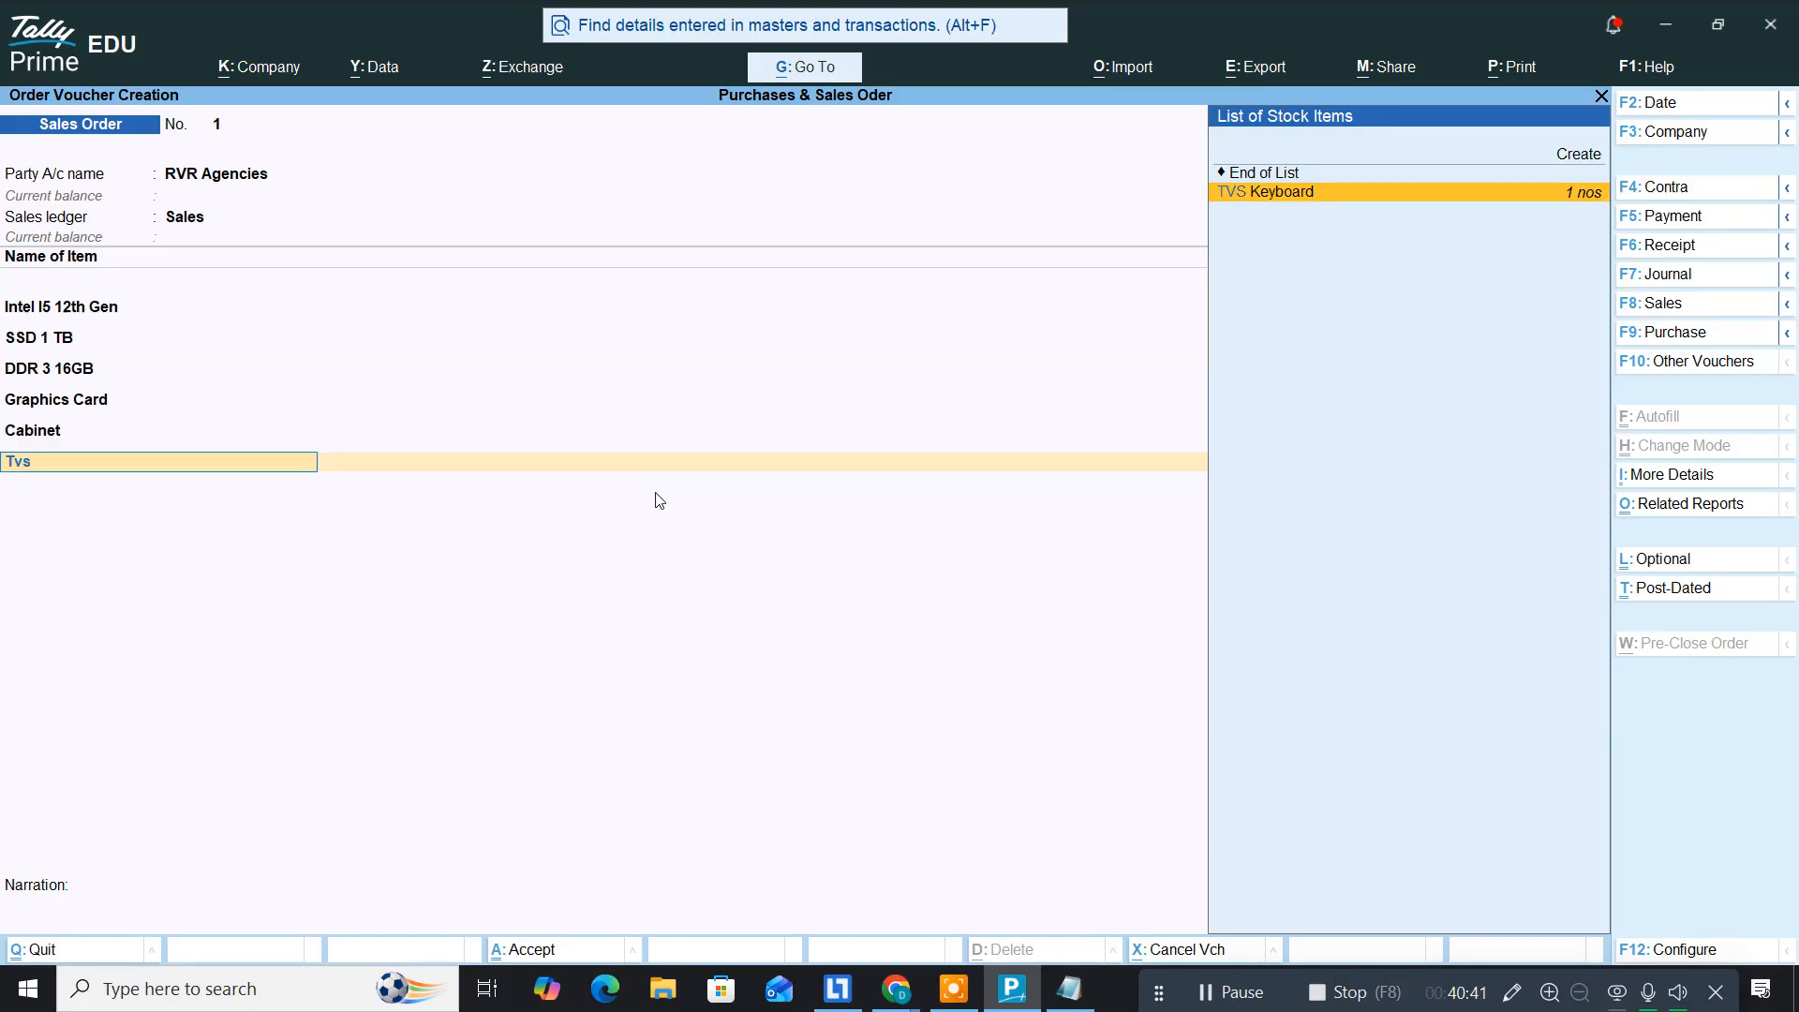
Step: Add TVS Keyboard, 1 nos at 500
{"action": "key", "text": "Return"}
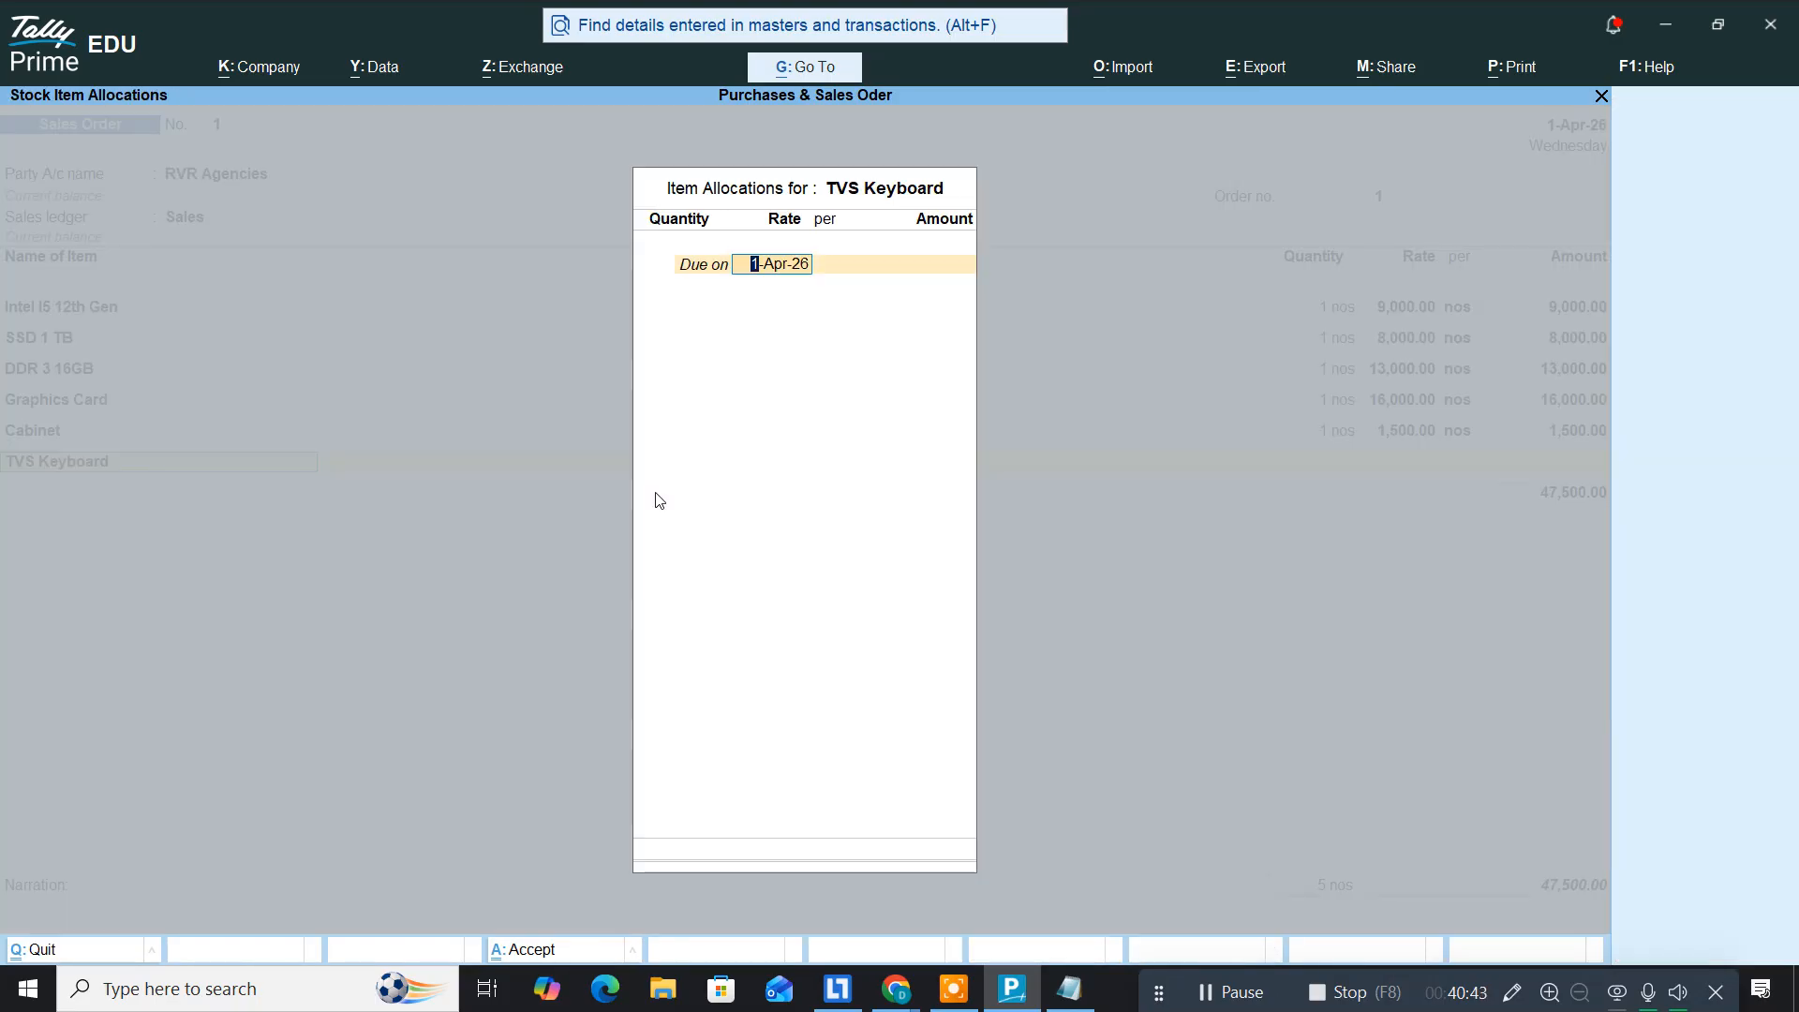
{"action": "key", "text": "Return"}
{"action": "type", "text": "1 nos"}
{"action": "key", "text": "Return"}
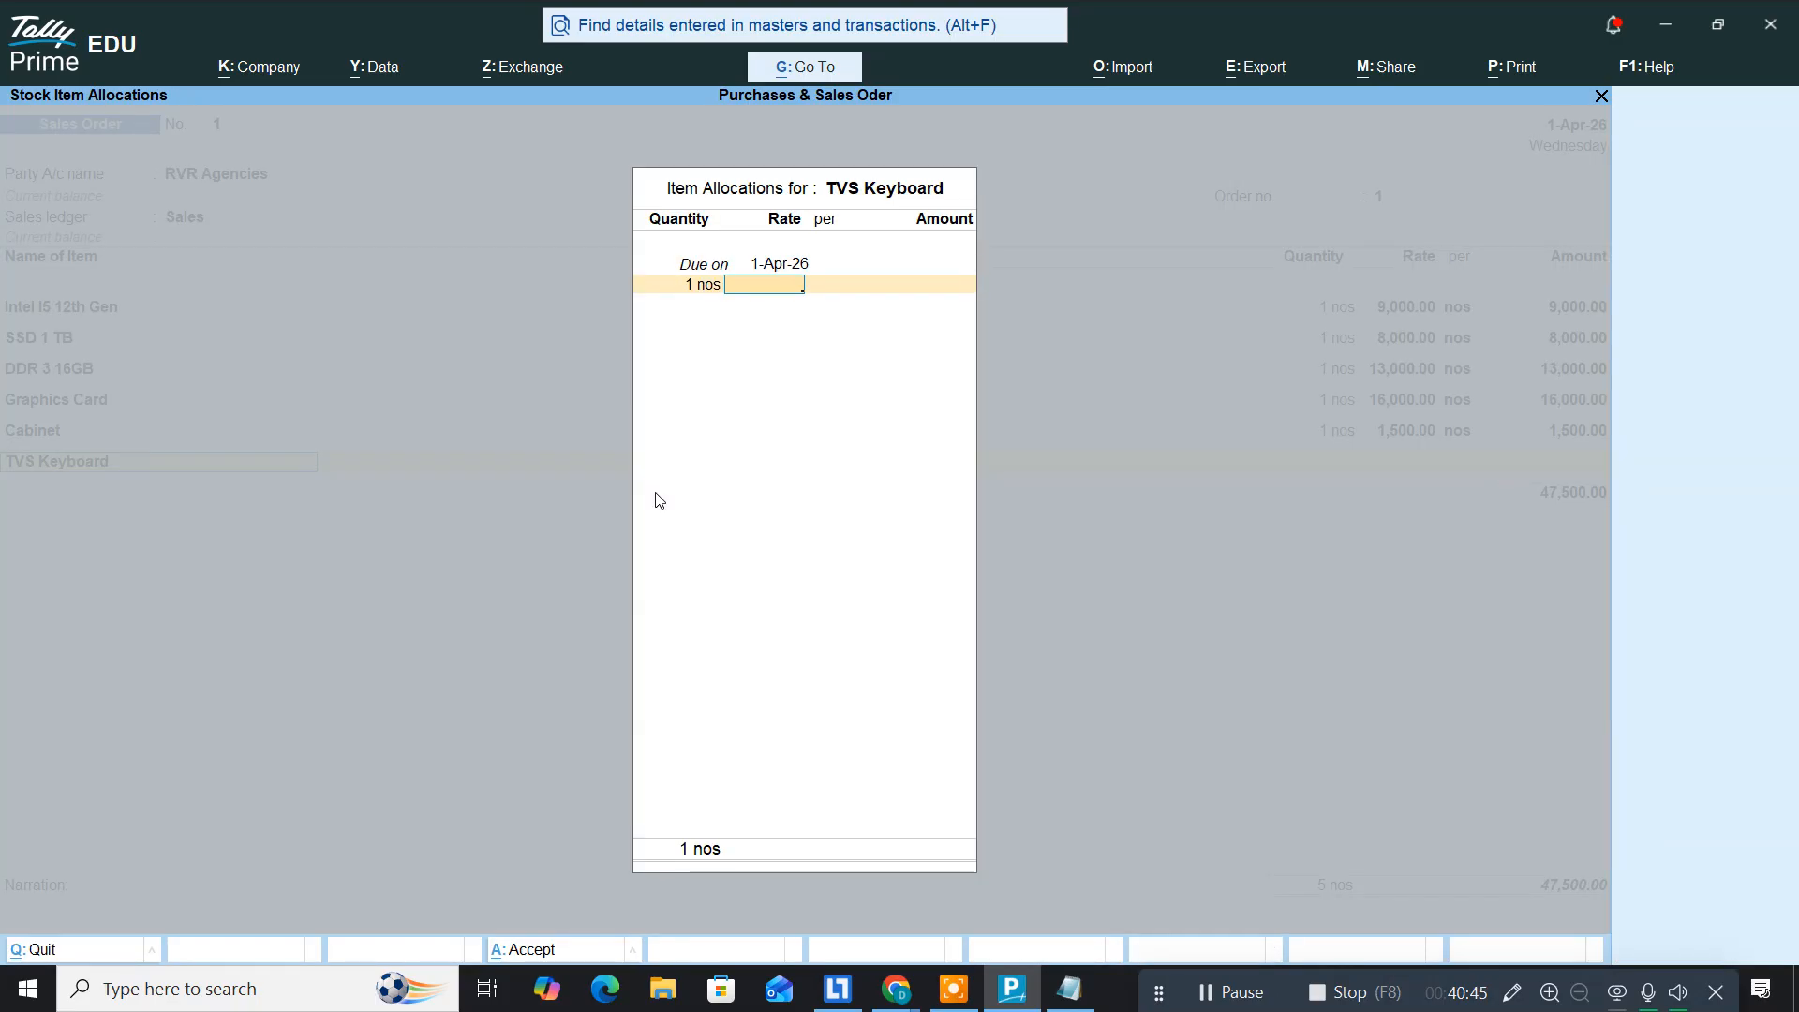
{"action": "key", "text": "alt+Tab"}
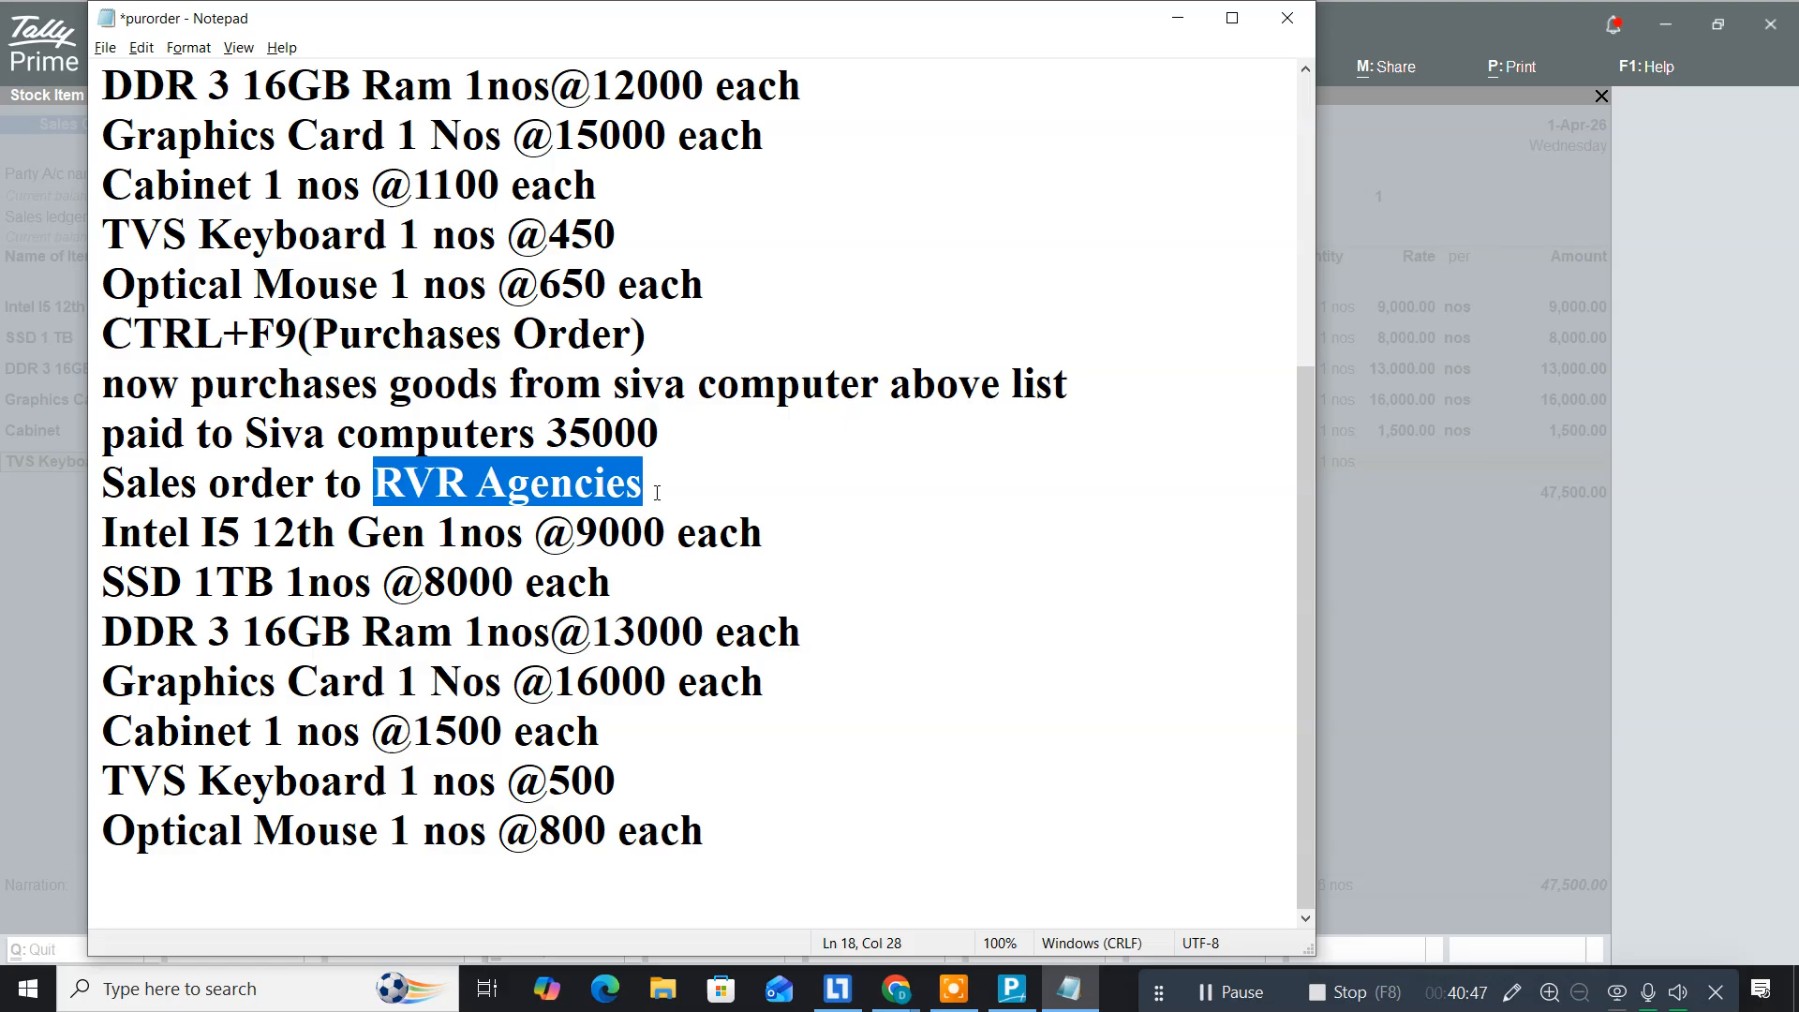
{"action": "key", "text": "alt+Tab"}
{"action": "type", "text": "500"}
{"action": "key", "text": "Return"}
{"action": "key", "text": "Return"}
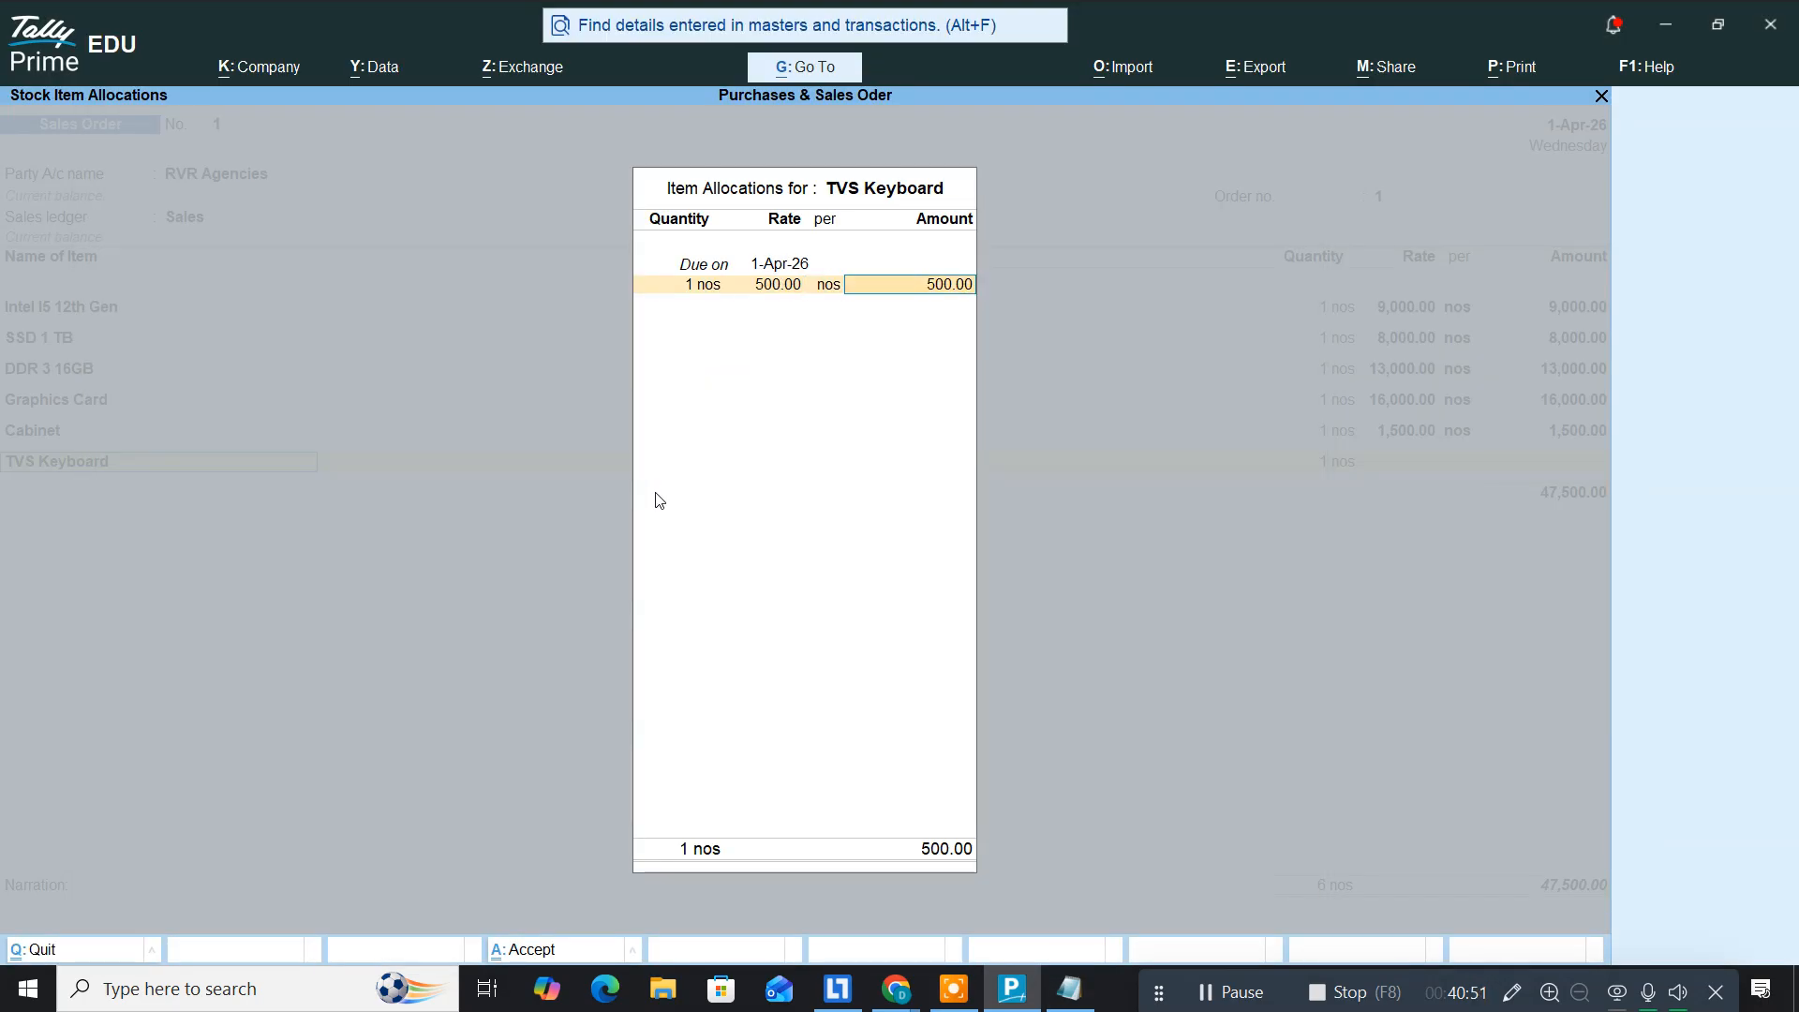
{"action": "key", "text": "Return"}
{"action": "key", "text": "Return"}
{"action": "key", "text": "Return"}
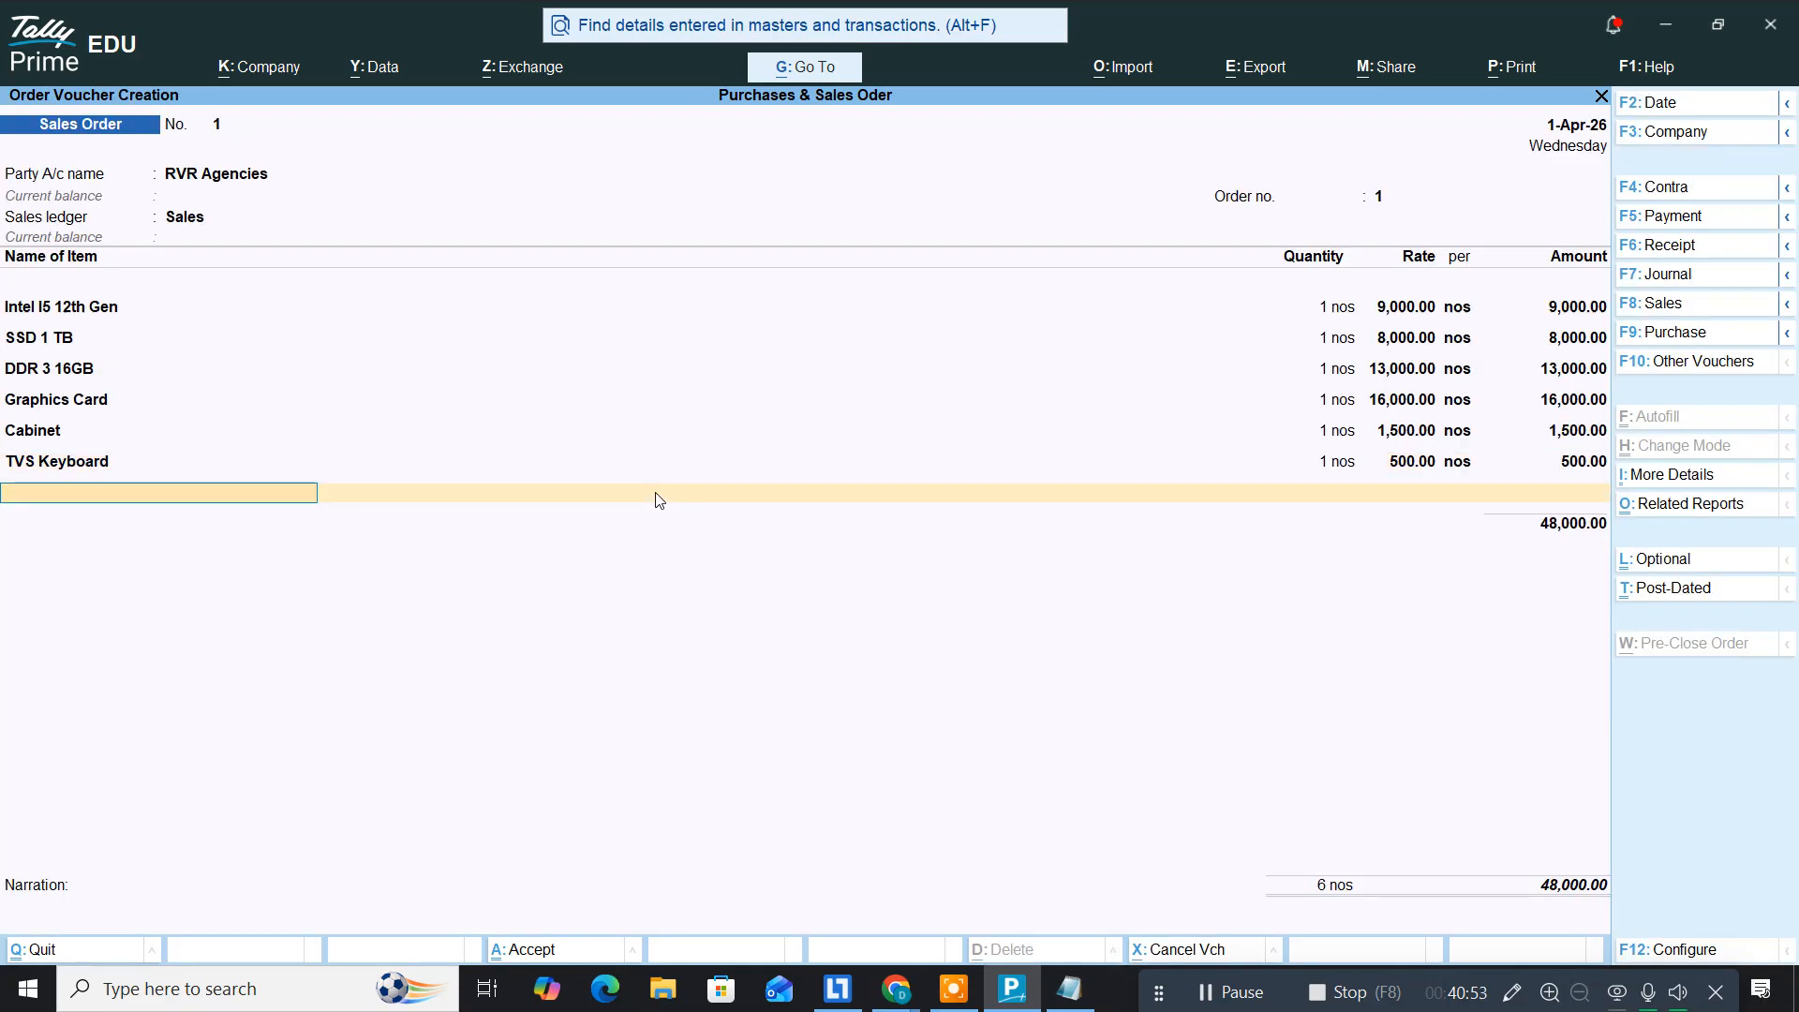
Step: Add Optical Mouse, 1 nos at 800, due 1-Apr-26
{"action": "key", "text": "alt+Tab"}
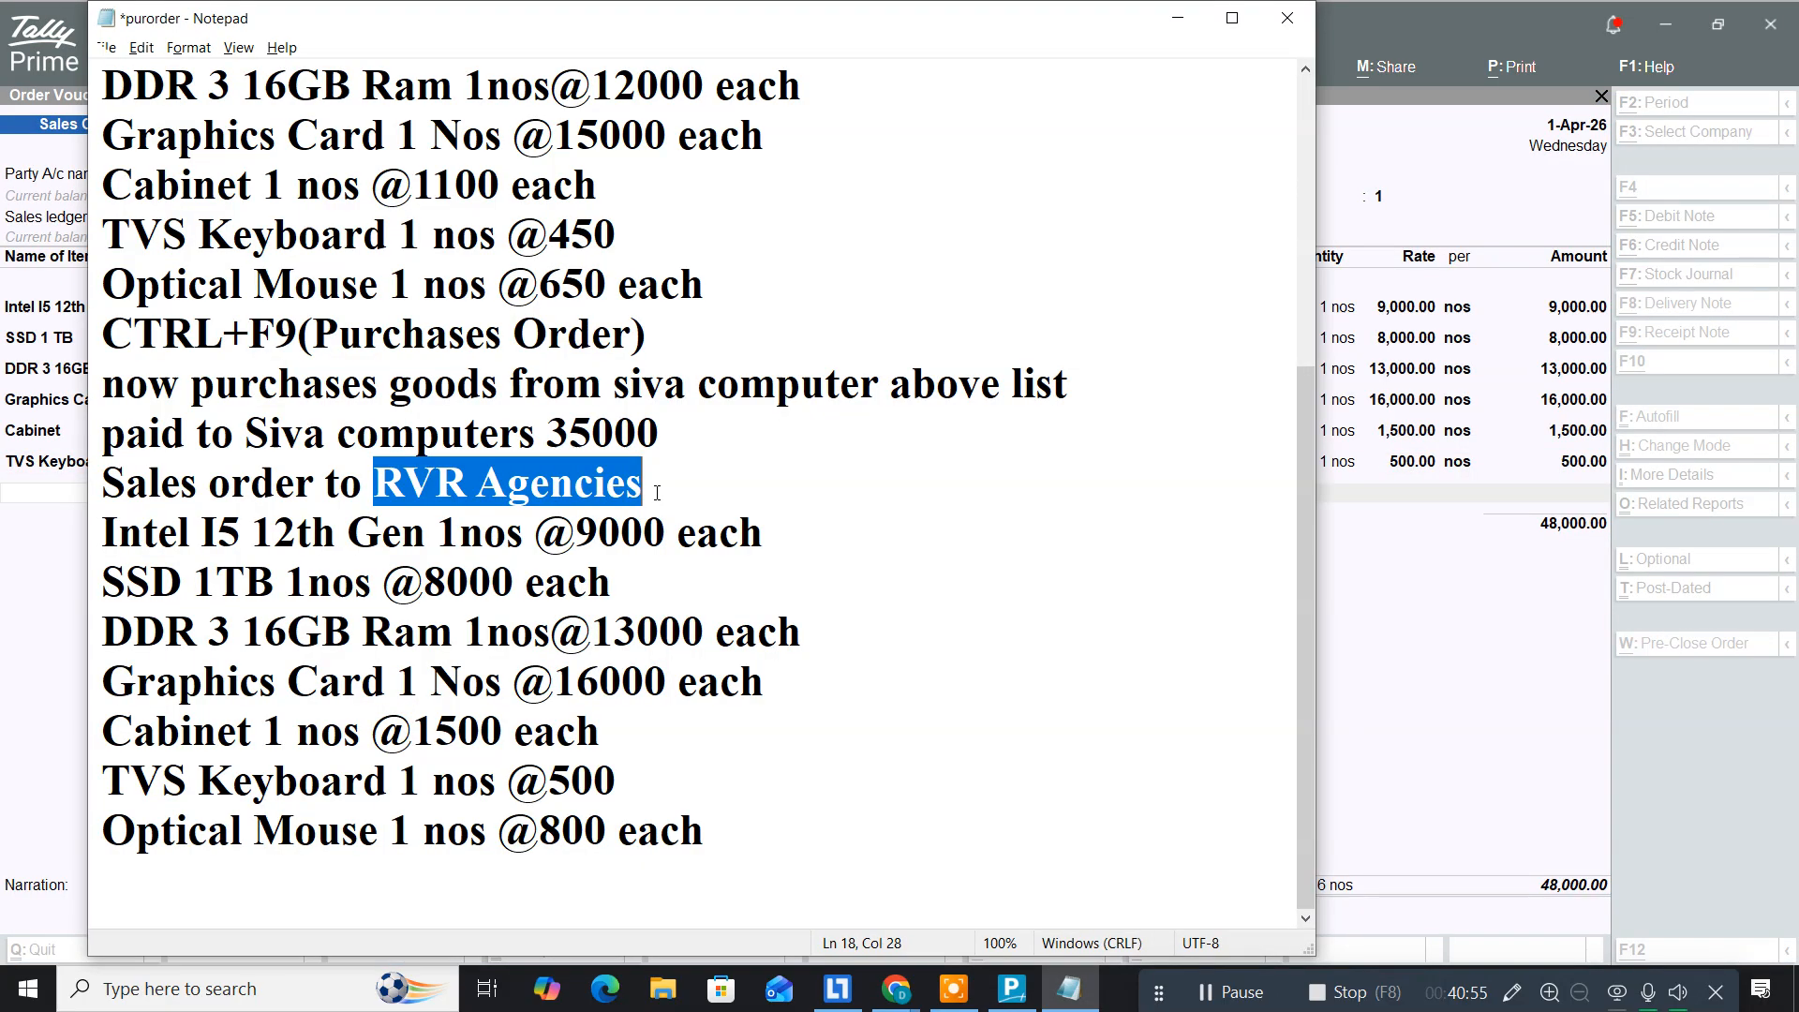
{"action": "key", "text": "alt+Tab"}
{"action": "type", "text": "op"}
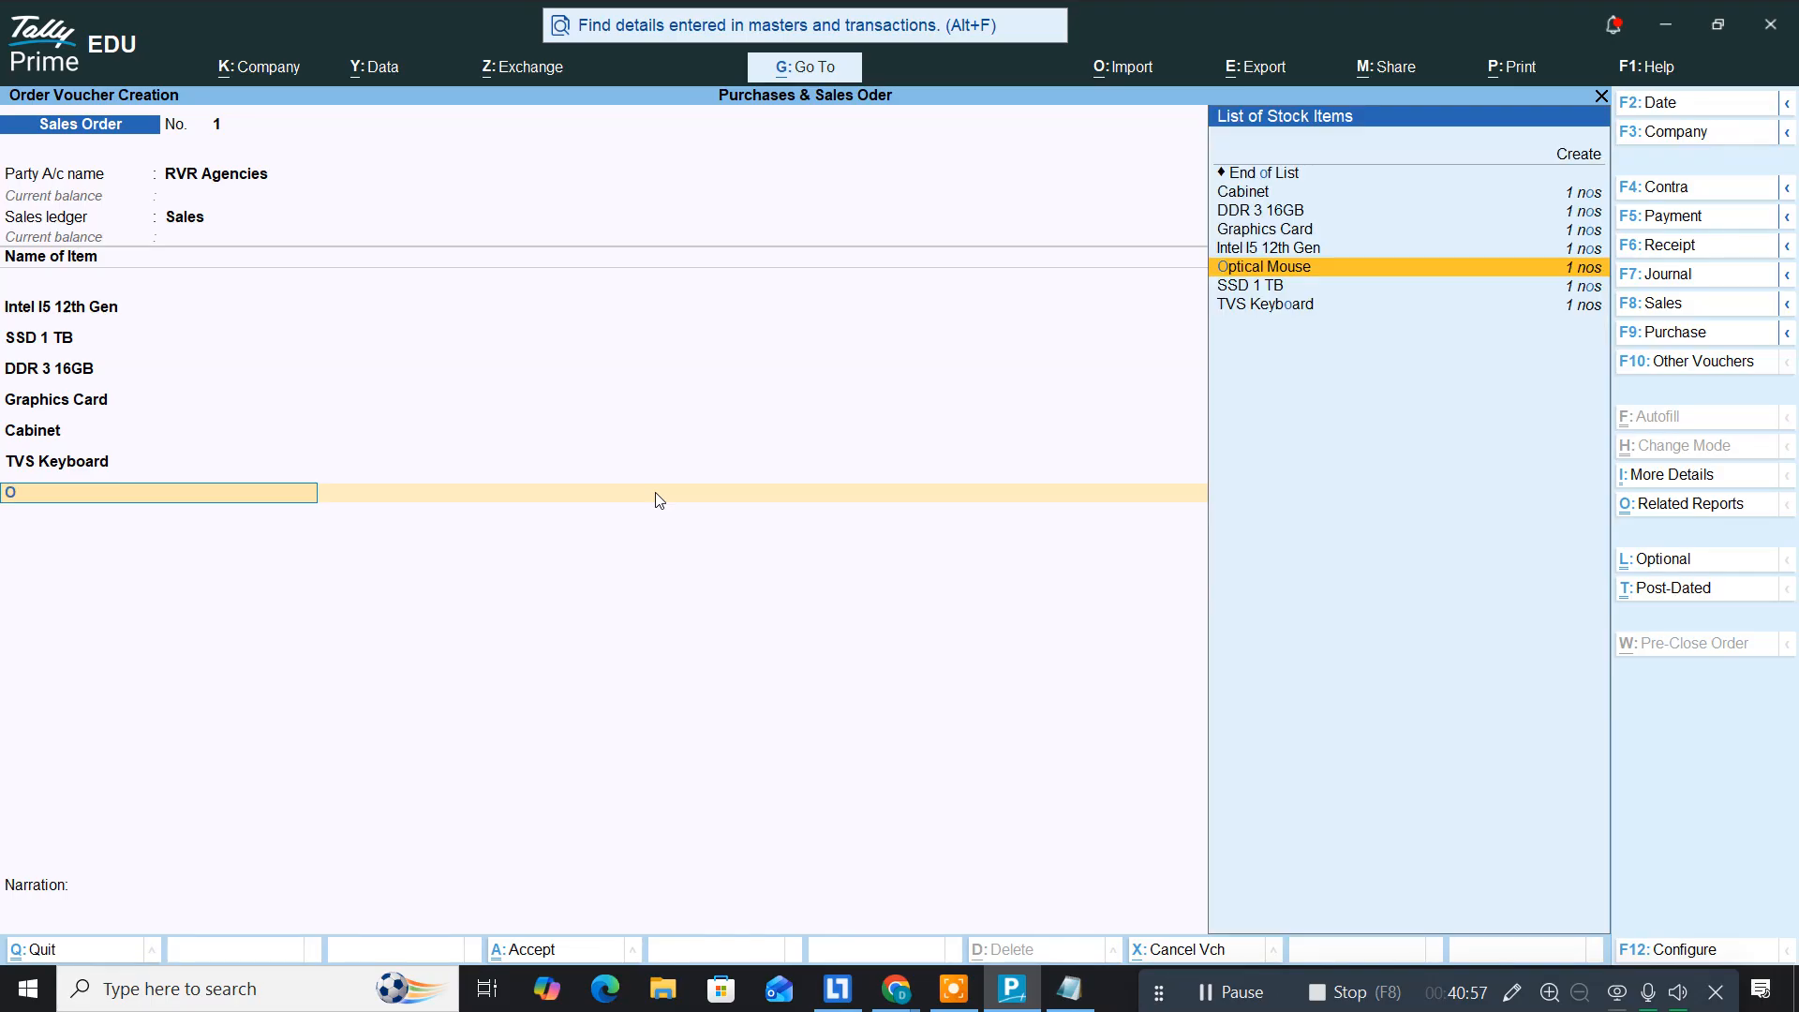
{"action": "key", "text": "Return"}
{"action": "key", "text": "Return"}
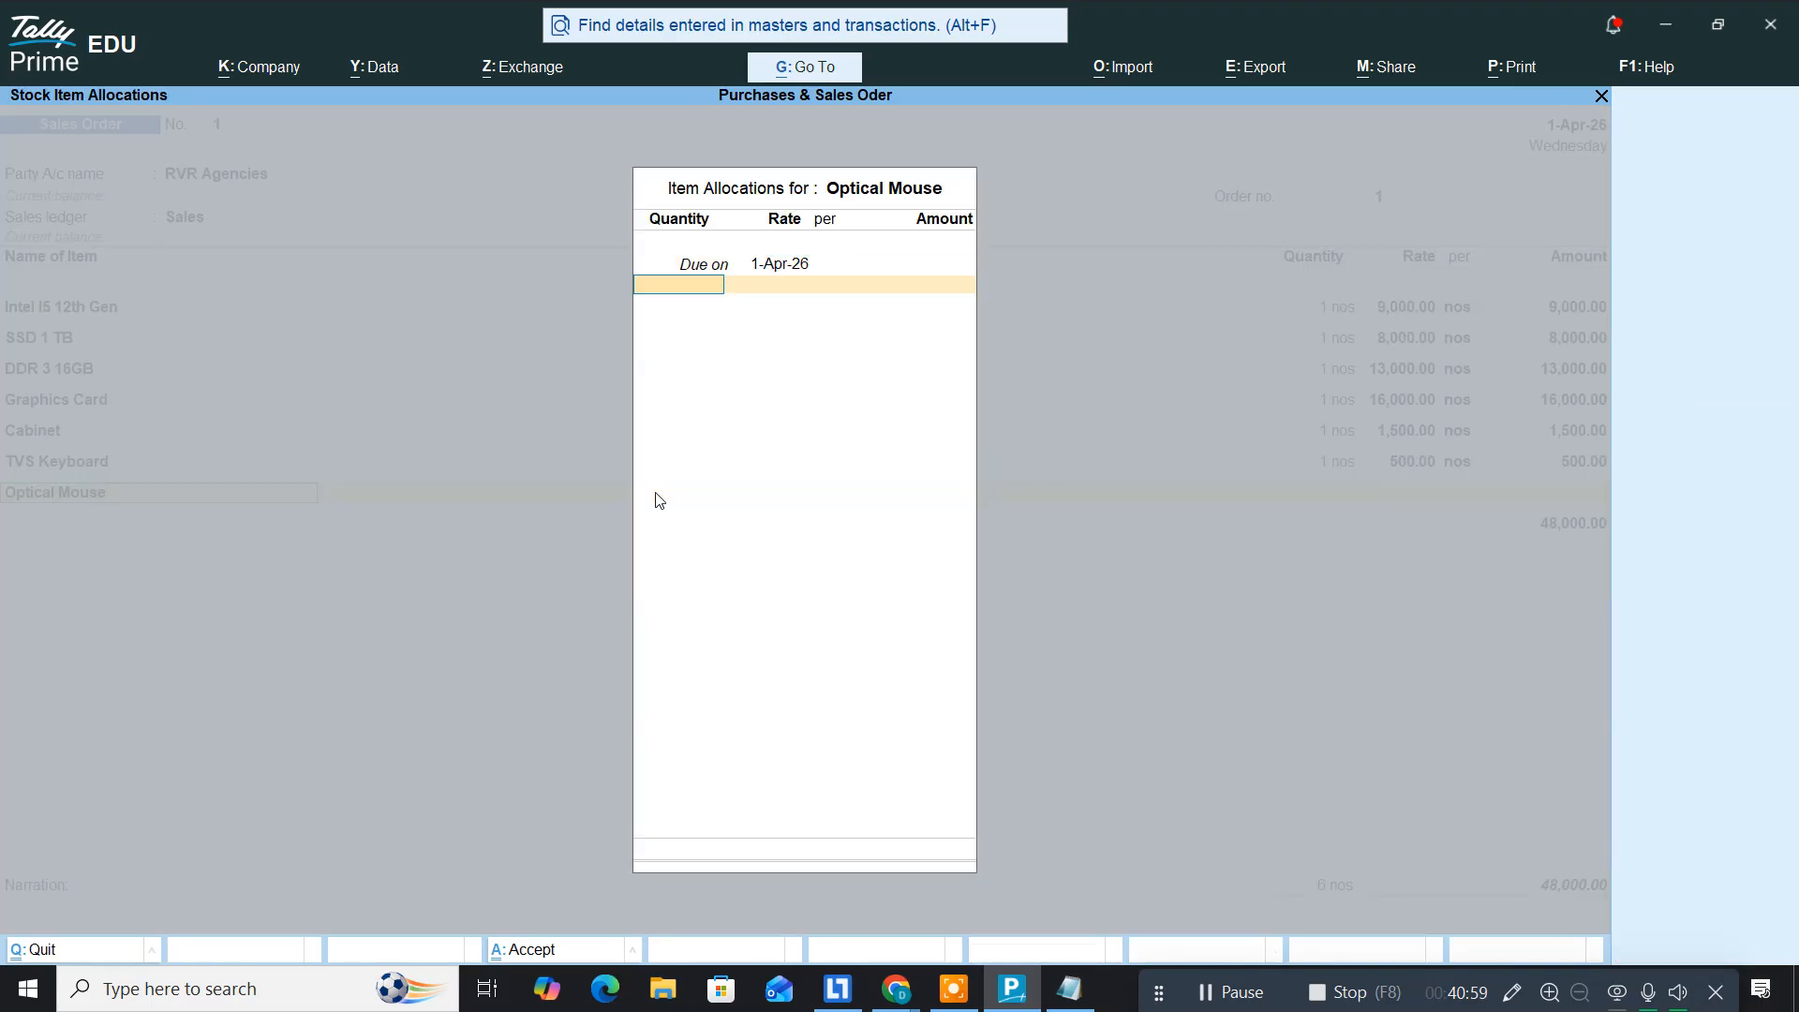
{"action": "type", "text": "1"}
{"action": "key", "text": "Return"}
{"action": "key", "text": "alt+Tab"}
{"action": "key", "text": "alt+Tab"}
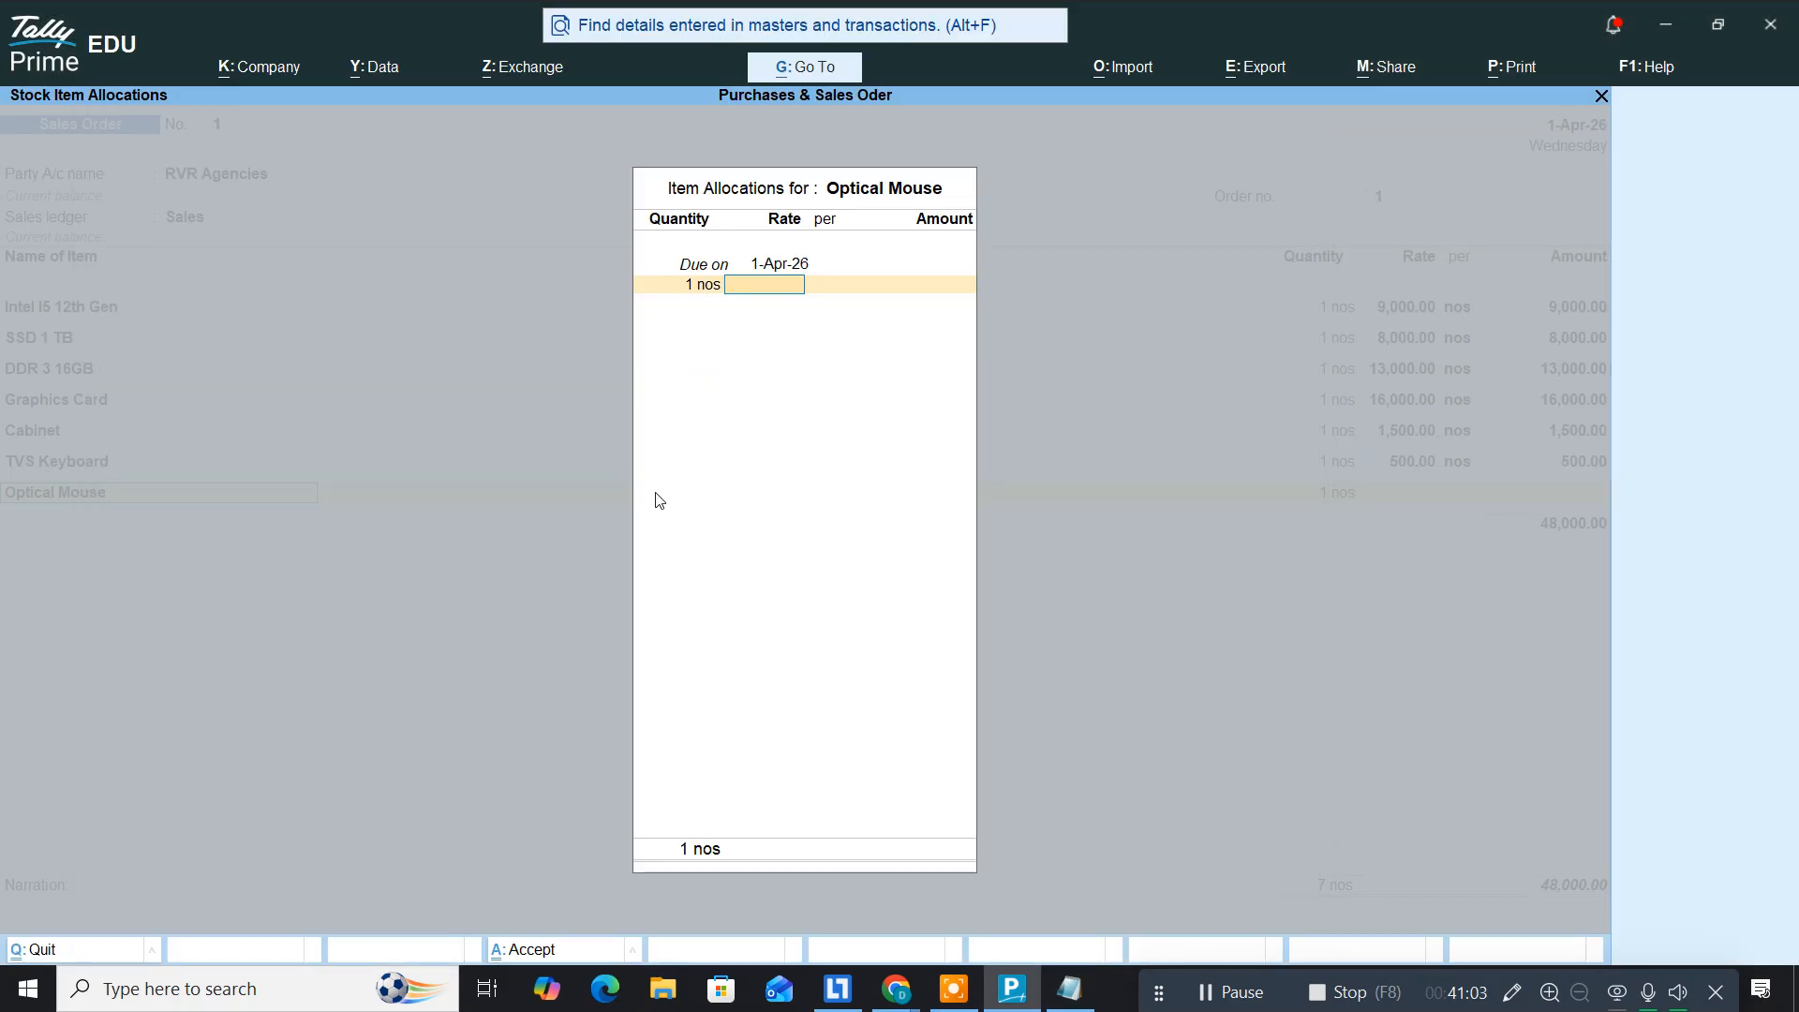
{"action": "type", "text": "800"}
{"action": "key", "text": "Return"}
{"action": "key", "text": "Return"}
{"action": "key", "text": "Return"}
{"action": "key", "text": "Return"}
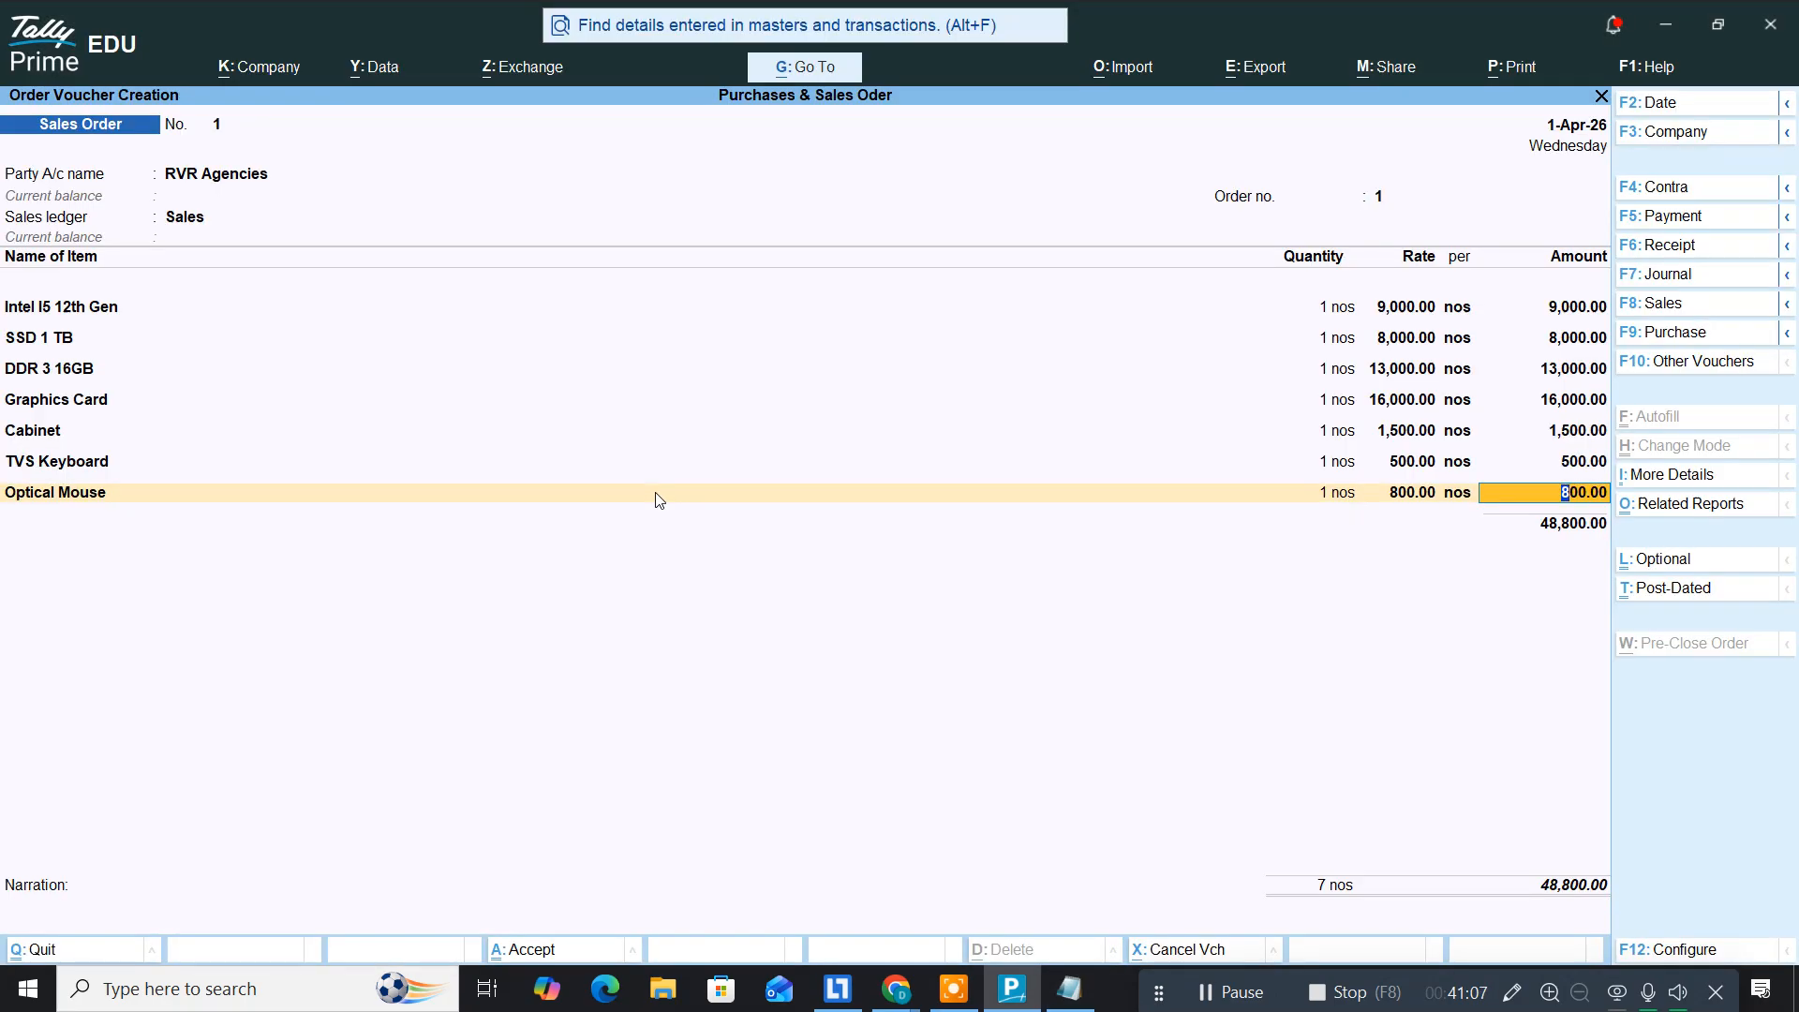
{"action": "key", "text": "Return"}
{"action": "key", "text": "Return"}
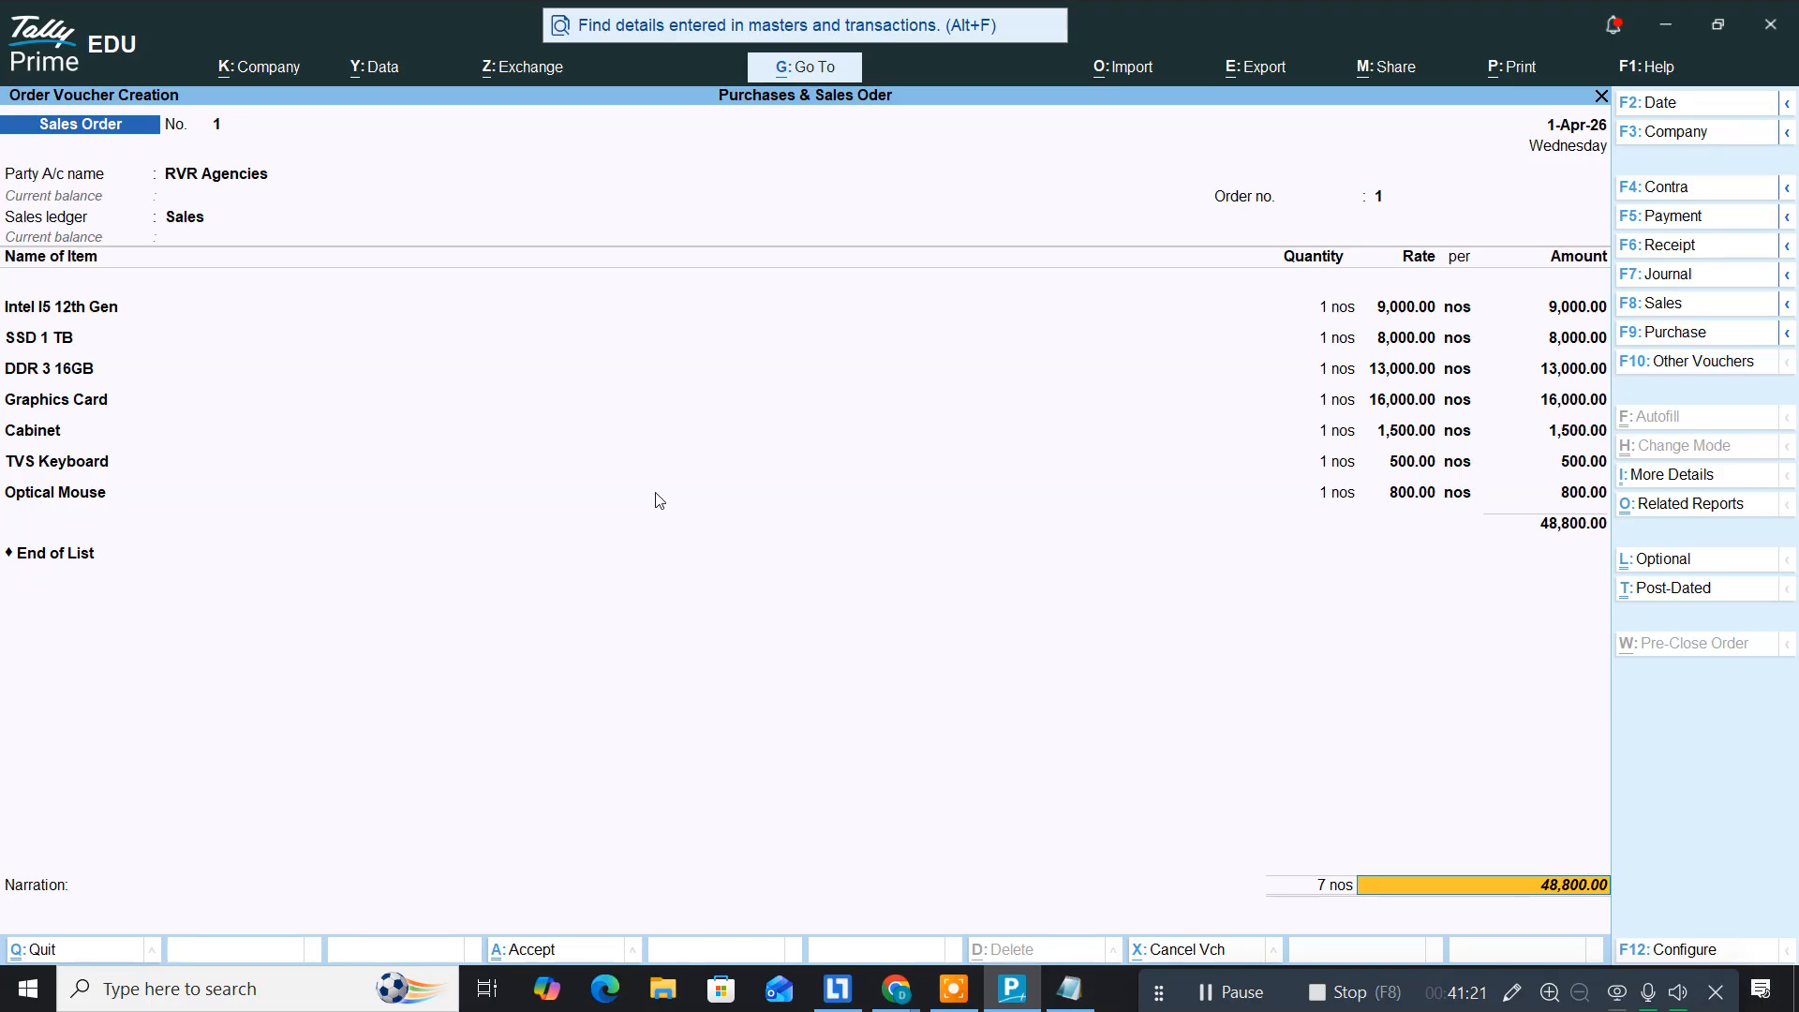
Step: Skip the narration and save the sales order at 48,800
{"action": "key", "text": "Return"}
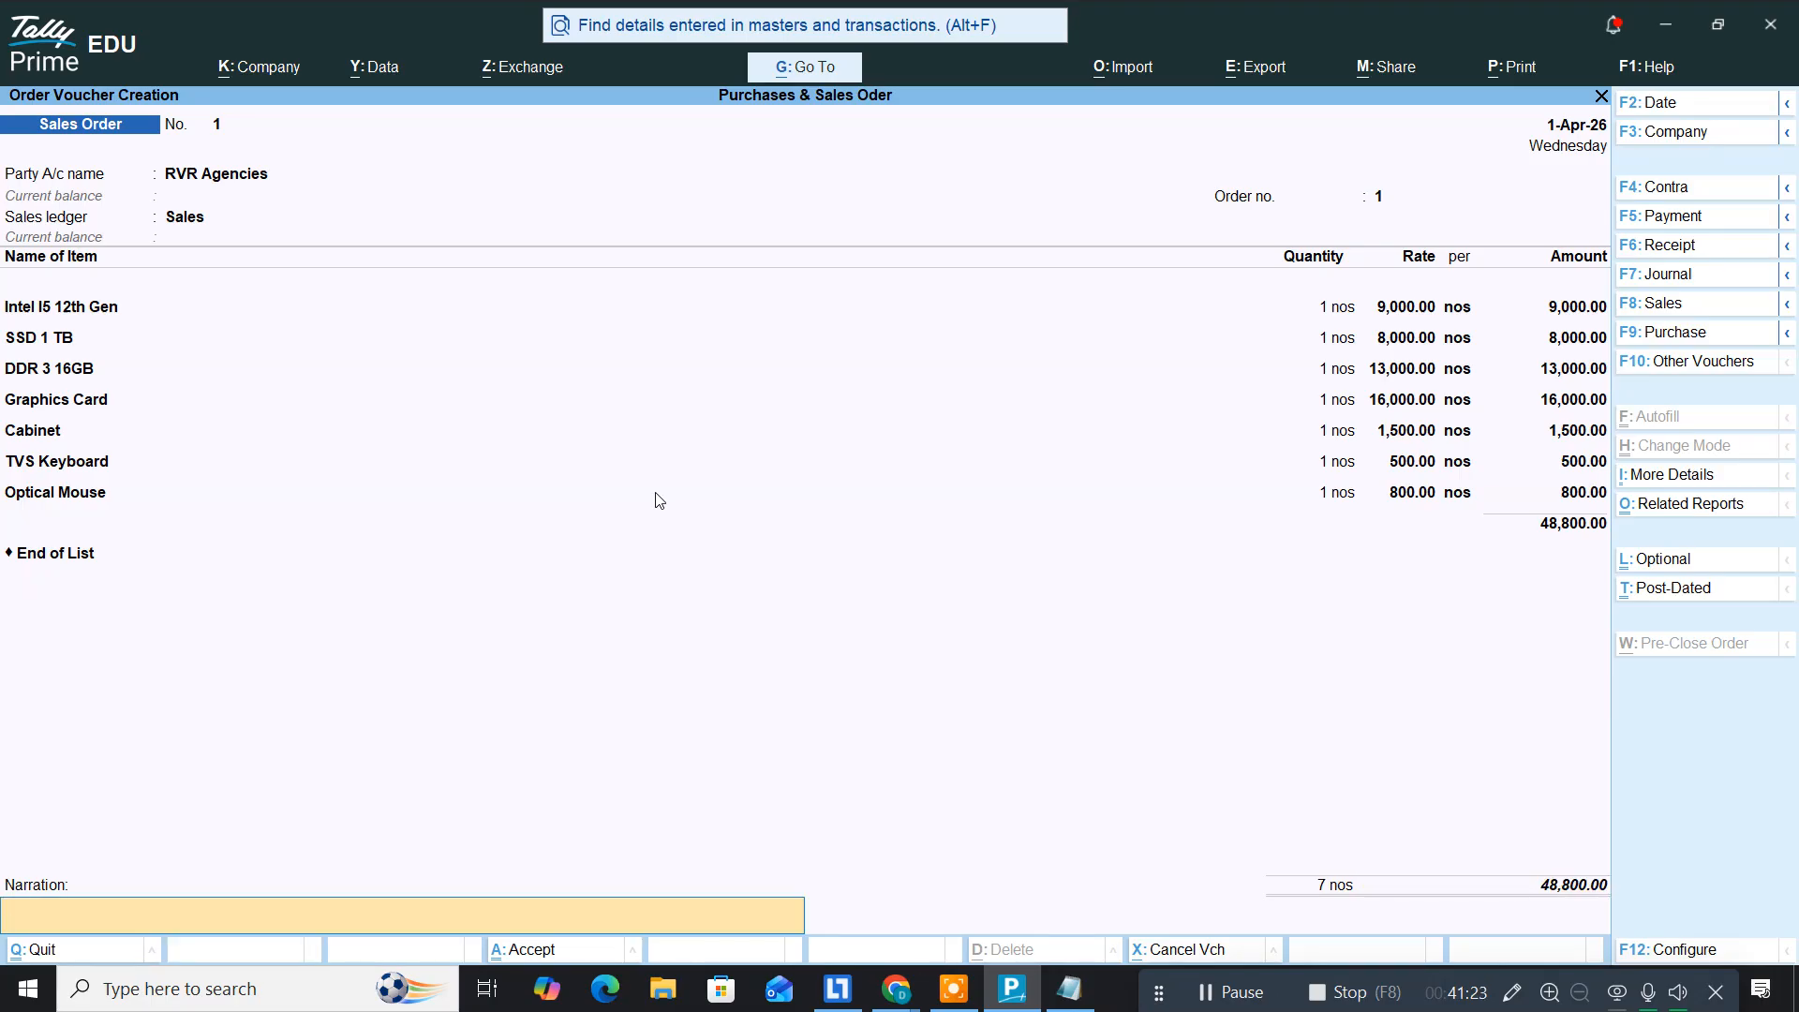
{"action": "key", "text": "Return"}
{"action": "key", "text": "y"}
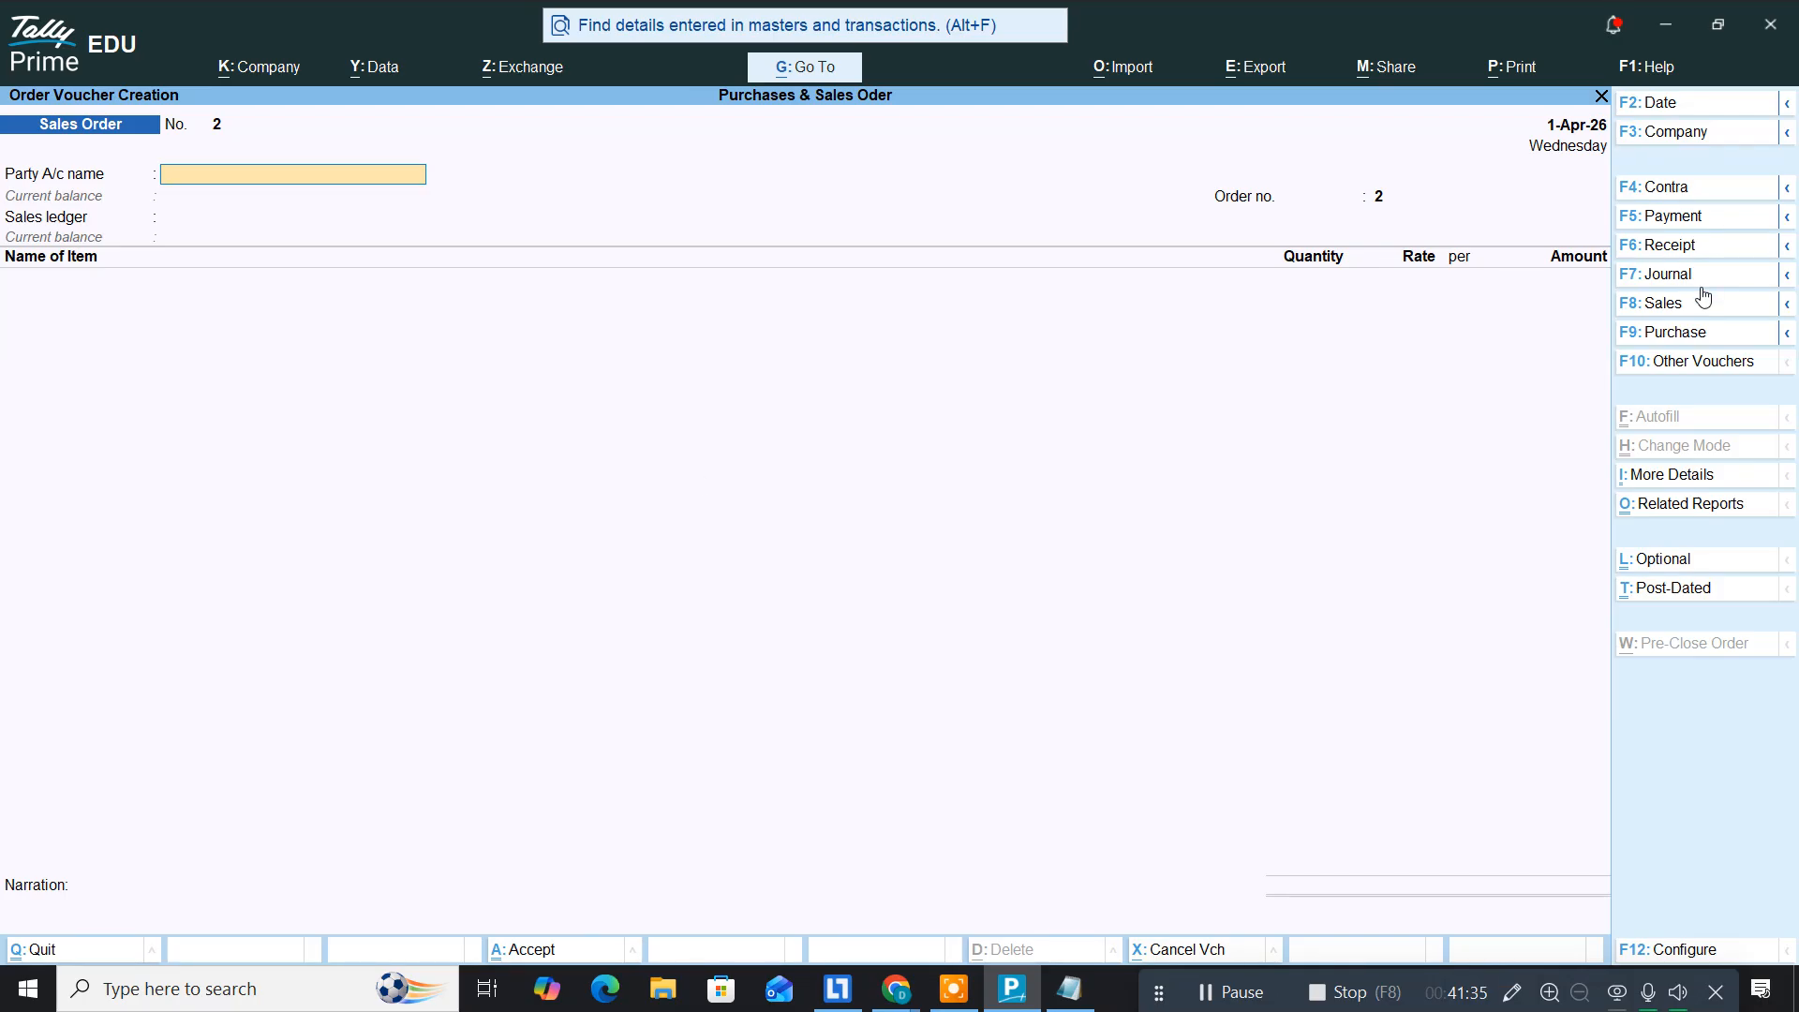
Step: Start a new sales voucher for RVR Agencies, accepting the dispatch and buyer details unchanged
{"action": "left_click", "coordinate": [1675, 298]}
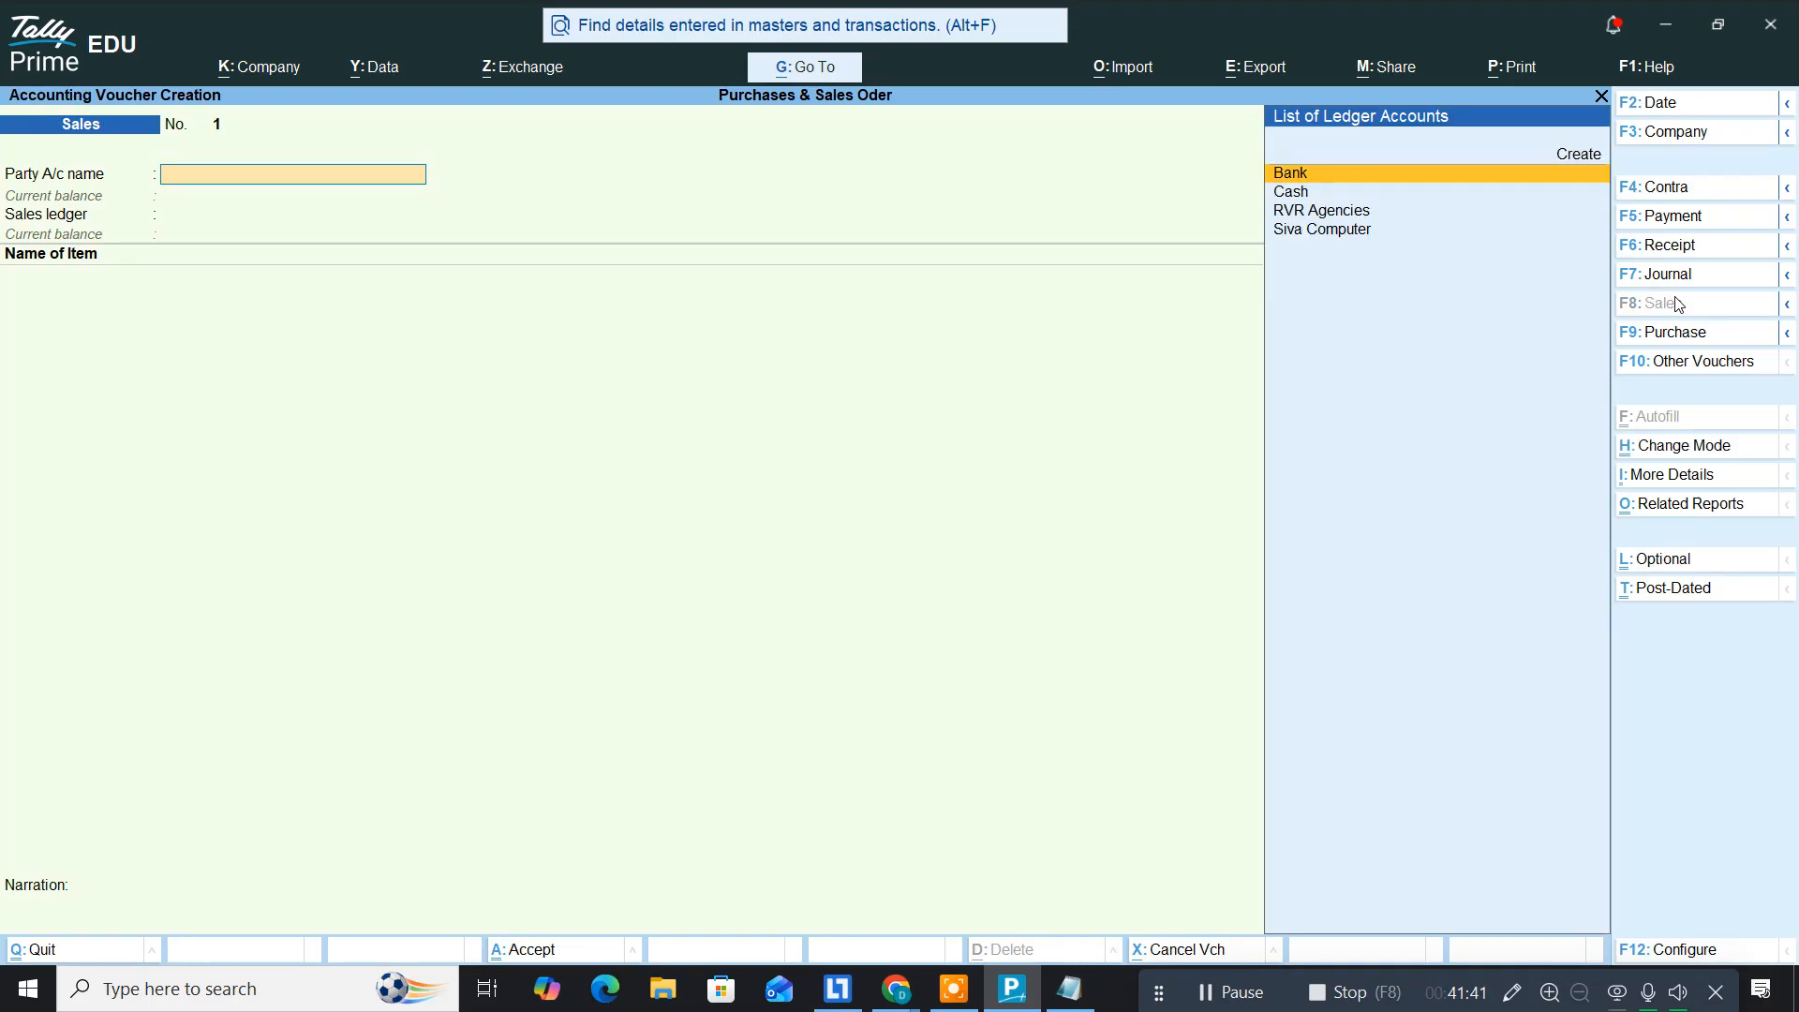
{"action": "key", "text": "Down"}
{"action": "key", "text": "Down"}
{"action": "key", "text": "Return"}
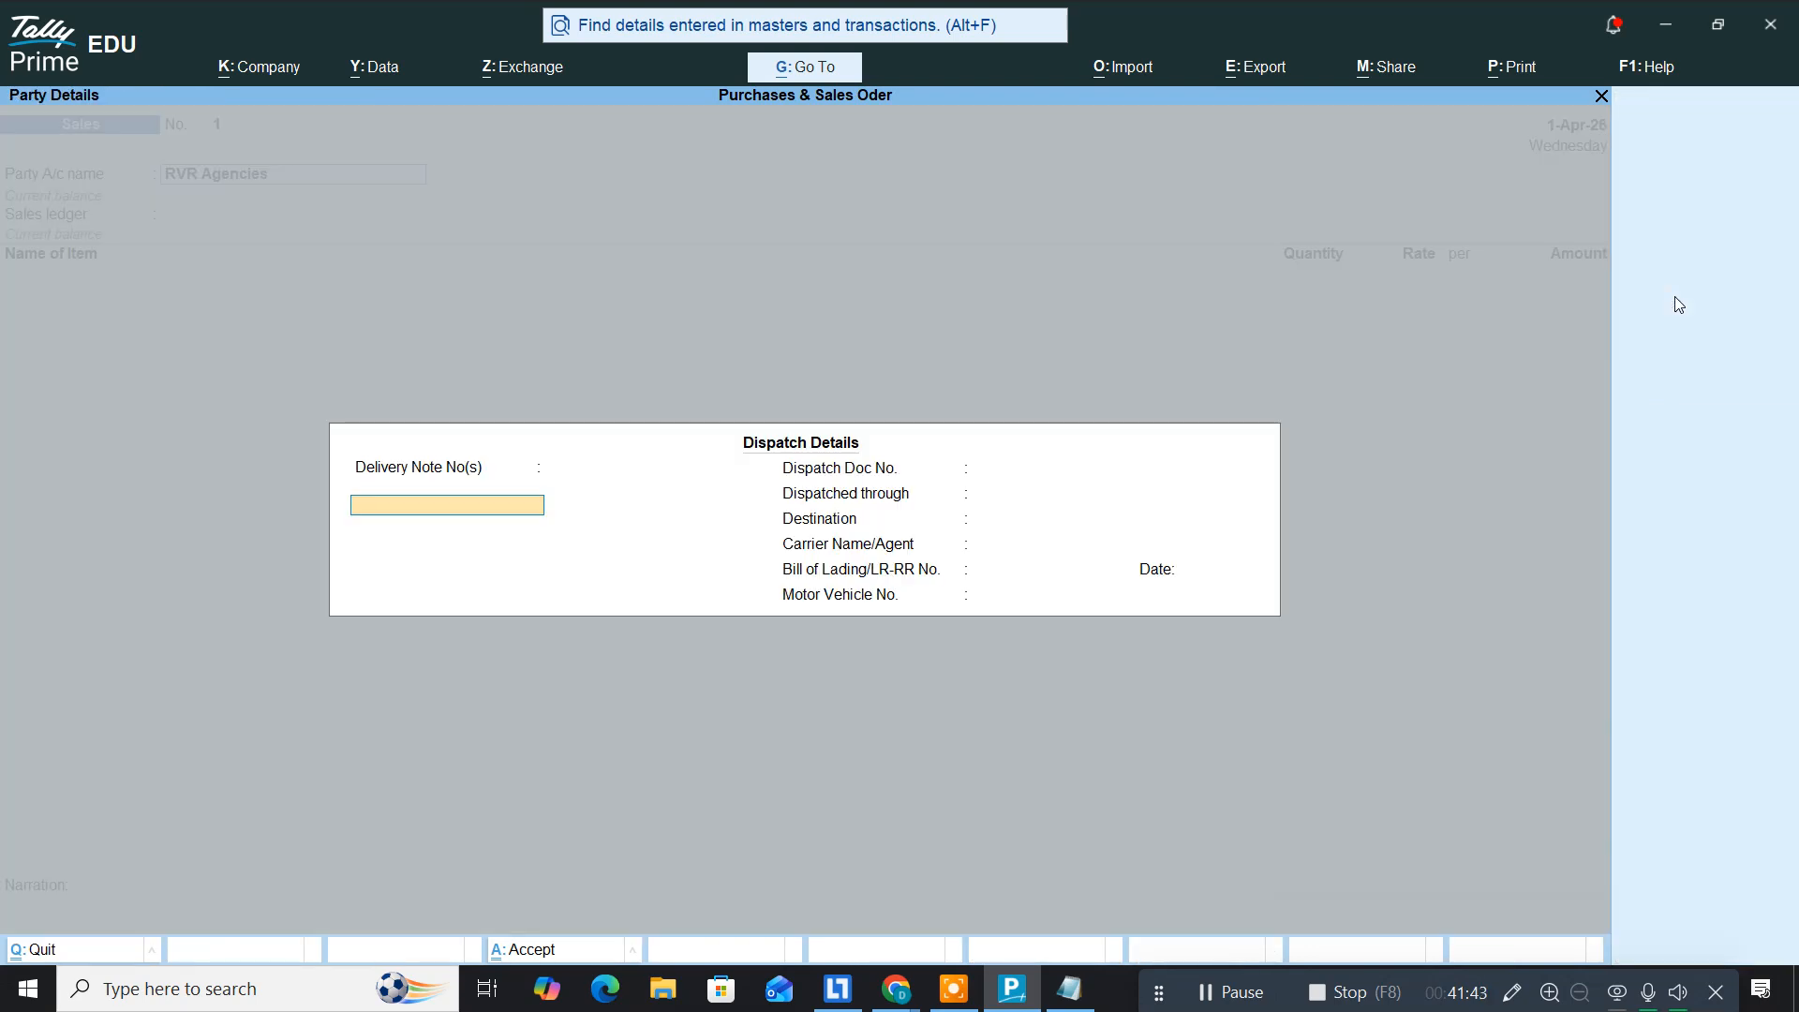
{"action": "key", "text": "Return"}
{"action": "key", "text": "Return"}
{"action": "key", "text": "Return"}
{"action": "key", "text": "Return"}
{"action": "key", "text": "Return"}
{"action": "key", "text": "Return"}
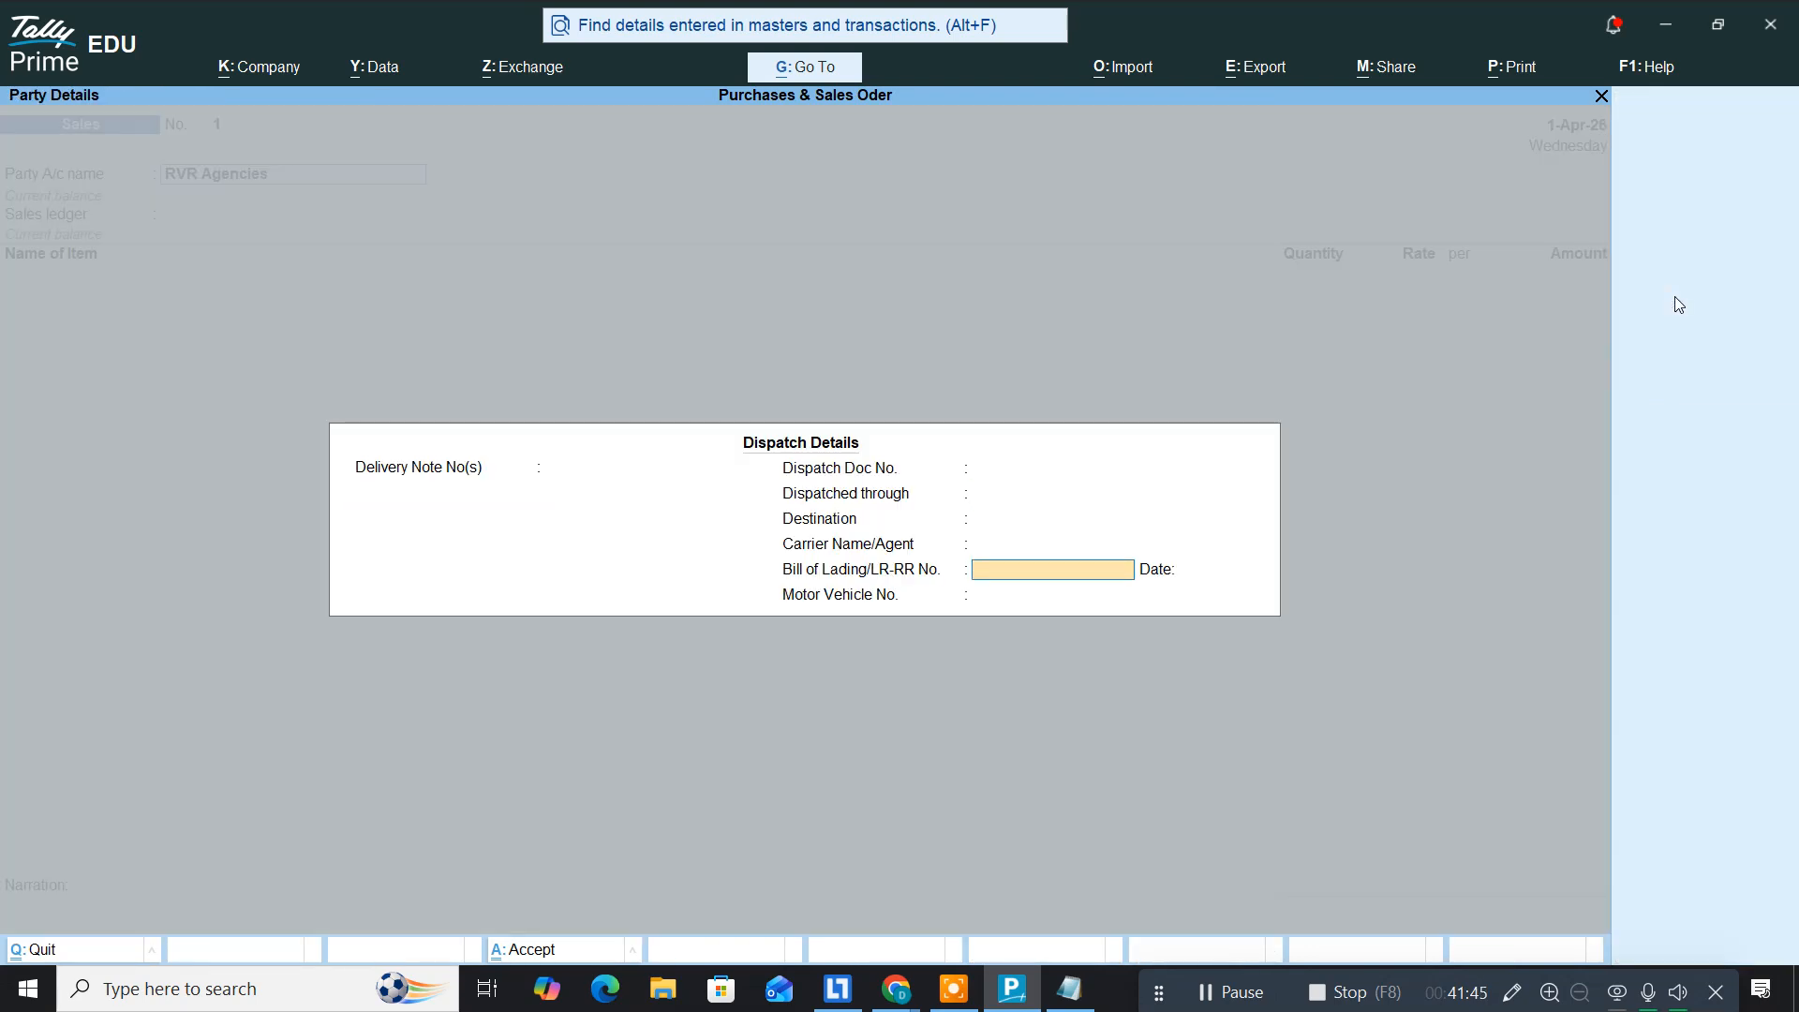
{"action": "key", "text": "Return"}
{"action": "key", "text": "Return"}
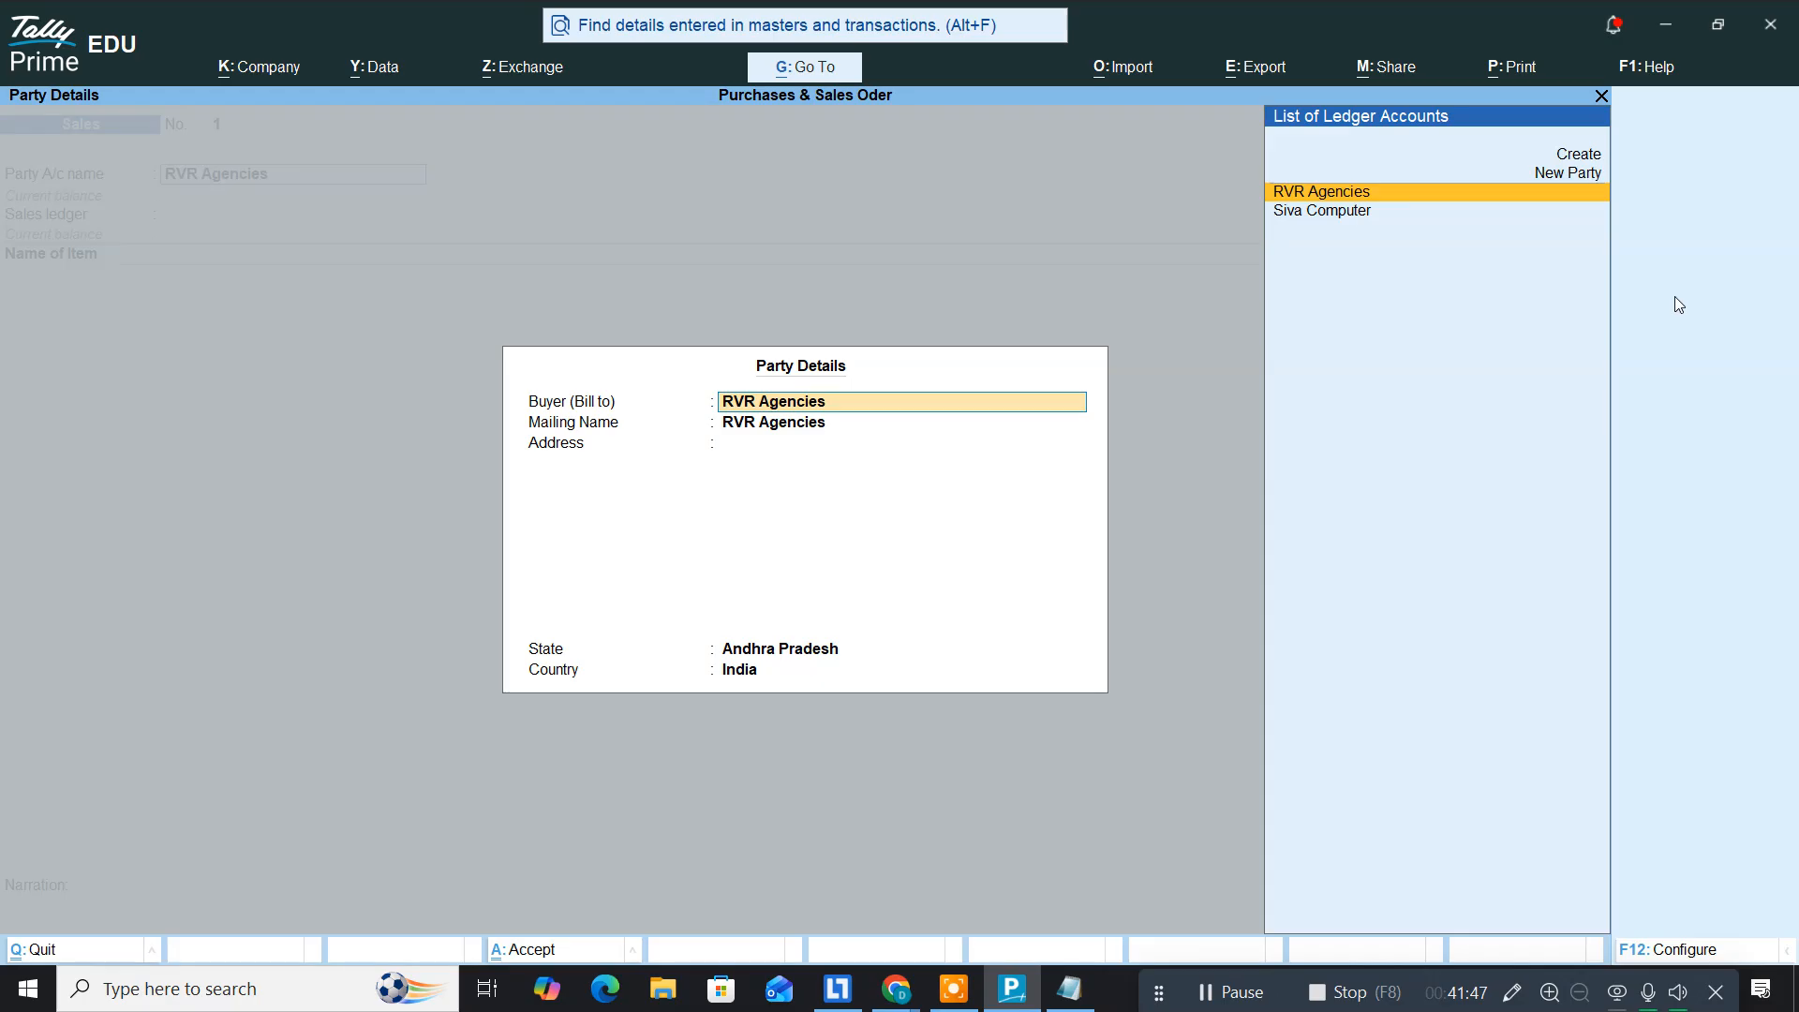
{"action": "key", "text": "Return"}
{"action": "key", "text": "Return"}
{"action": "key", "text": "Return"}
{"action": "key", "text": "Return"}
{"action": "key", "text": "Return"}
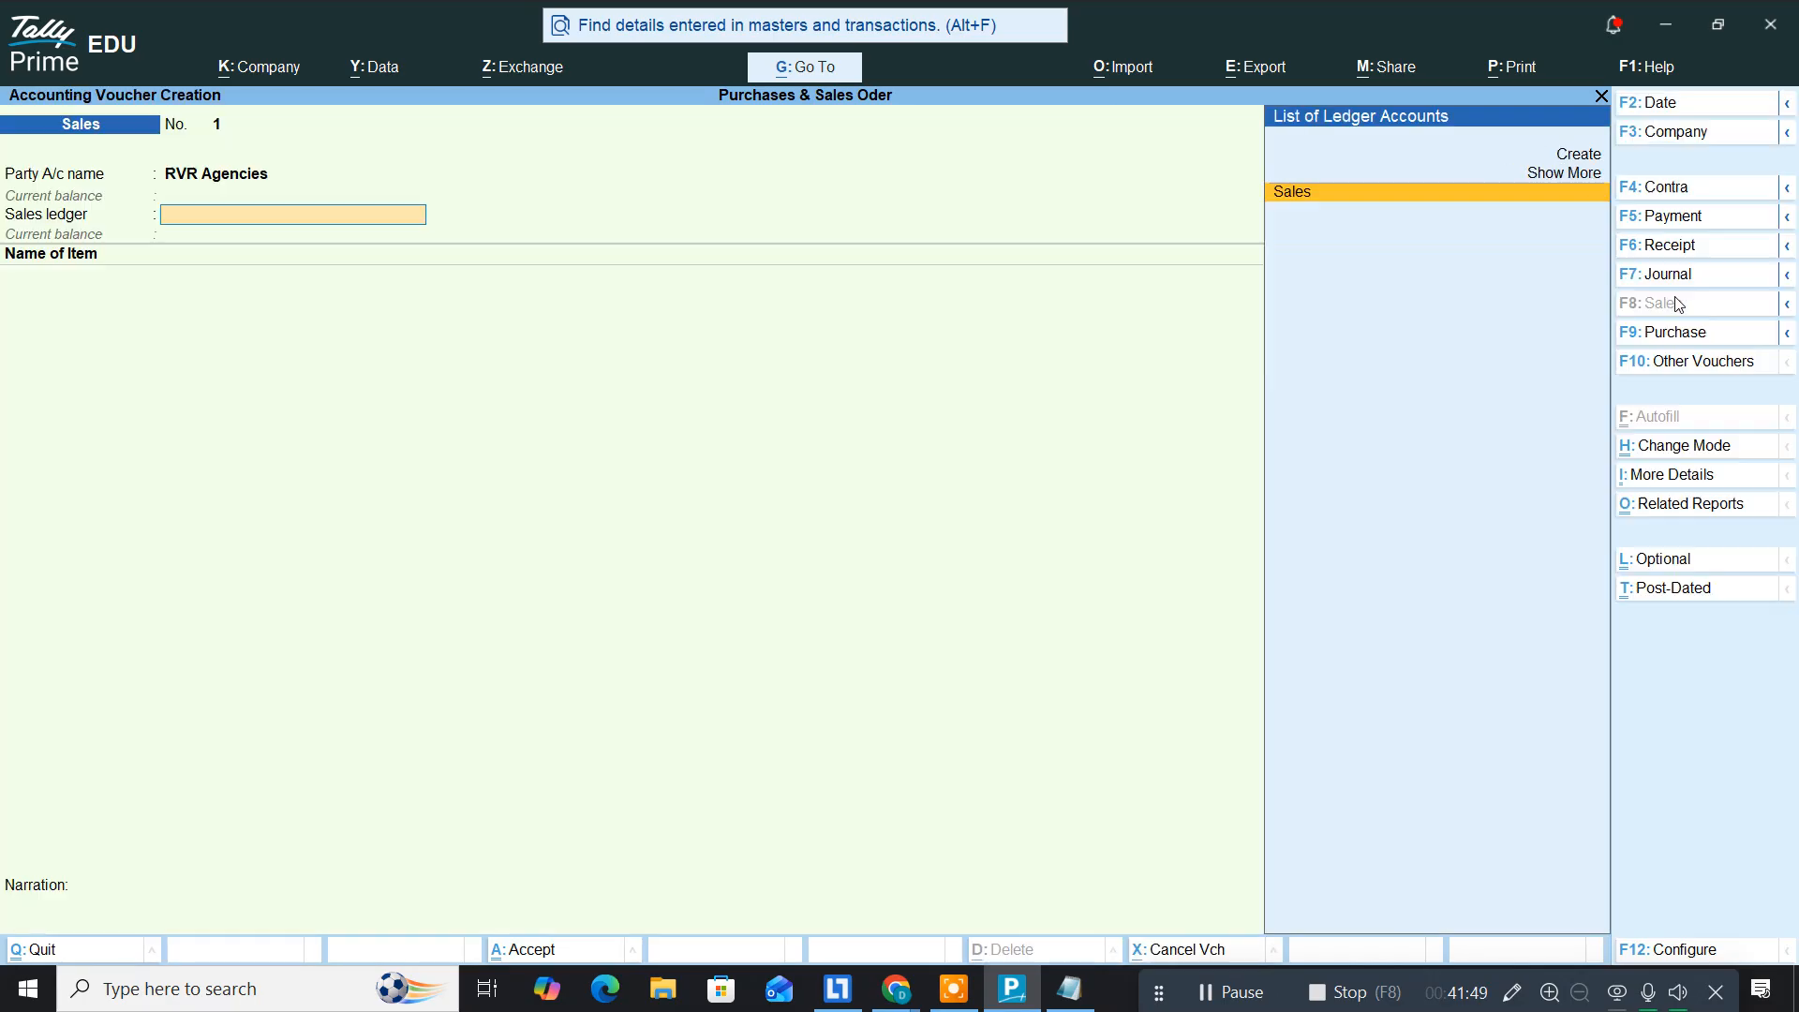
{"action": "type", "text": "Sa"}
{"action": "key", "text": "Return"}
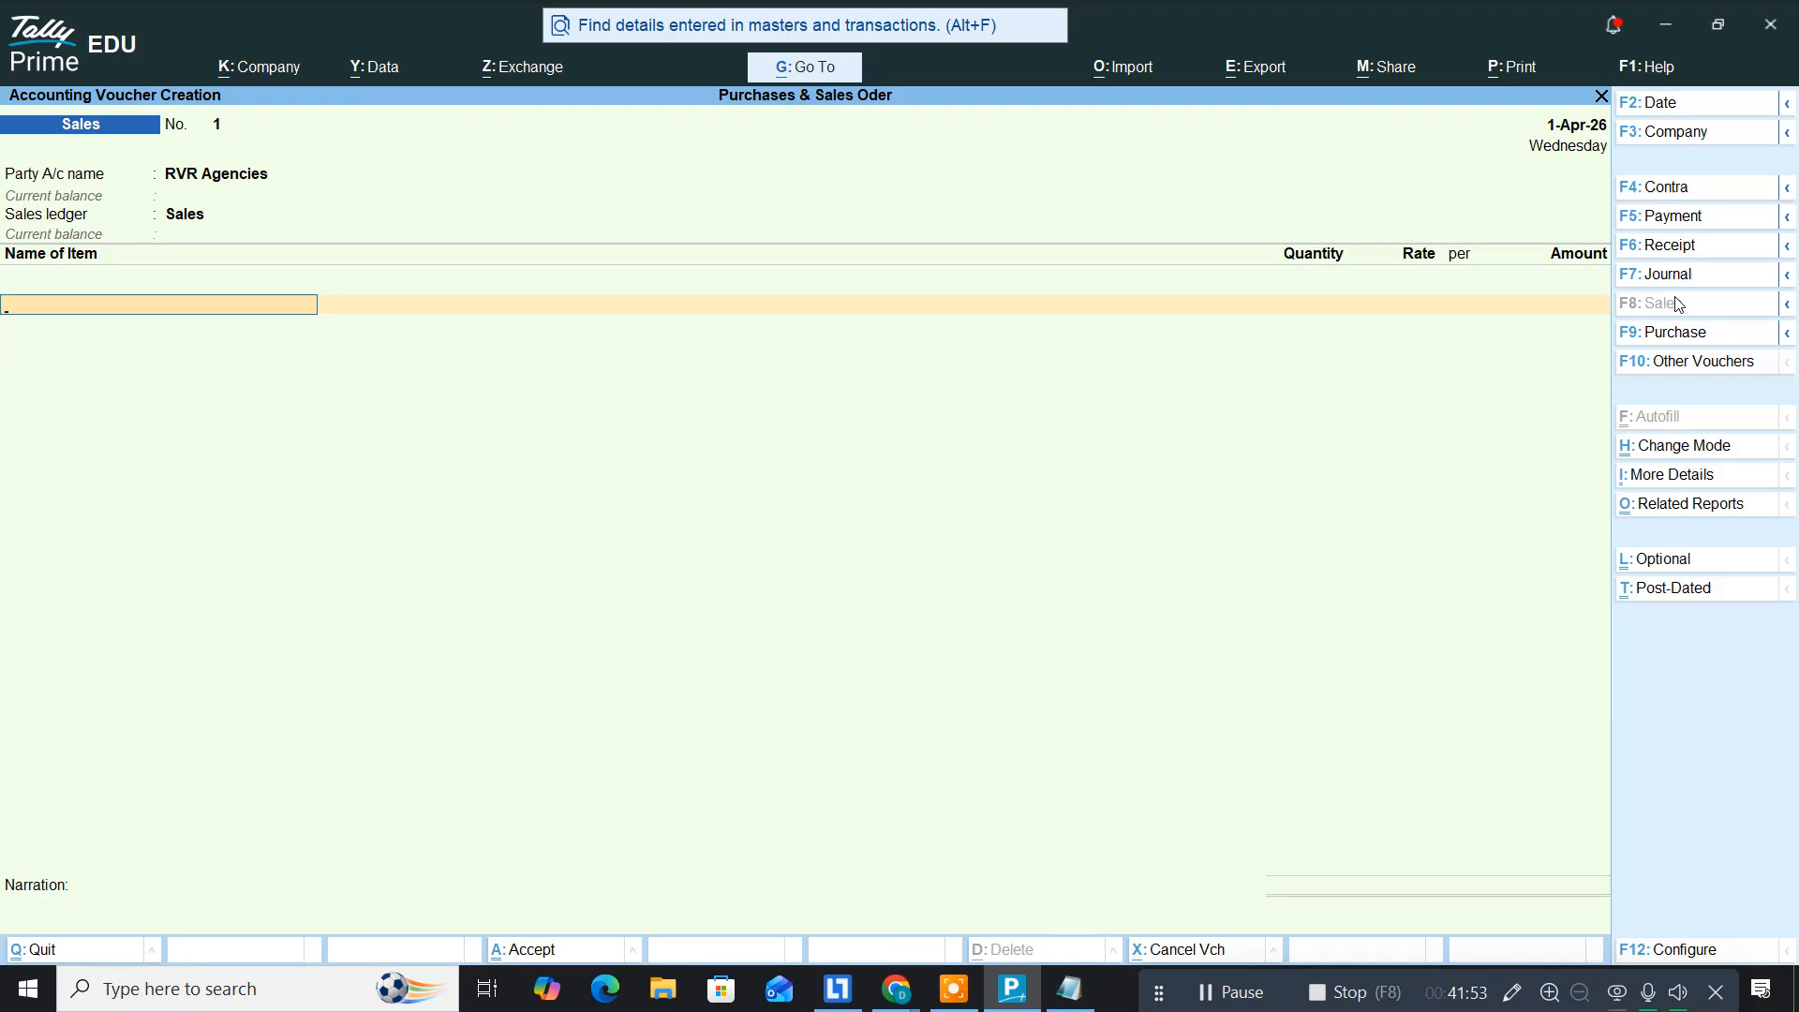
Step: Add Intel I5 12th Gen as the first item, linked to sales order 1
{"action": "type", "text": "In"}
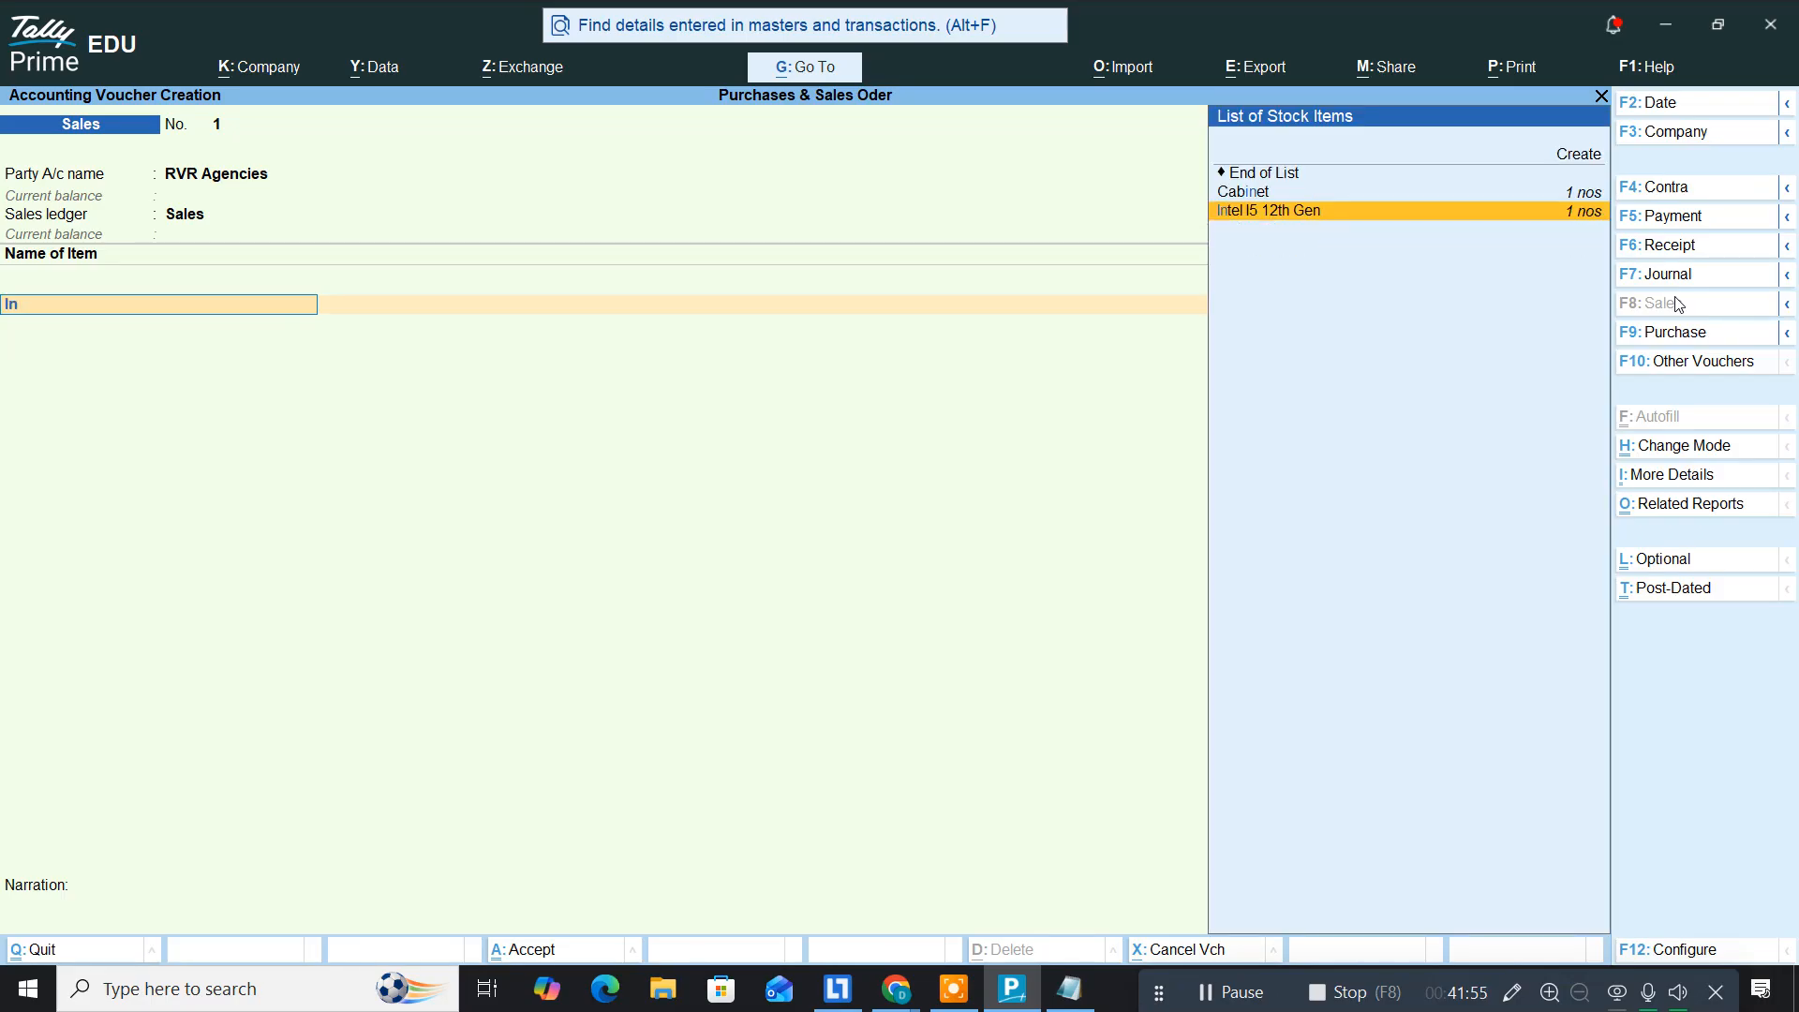
{"action": "key", "text": "Return"}
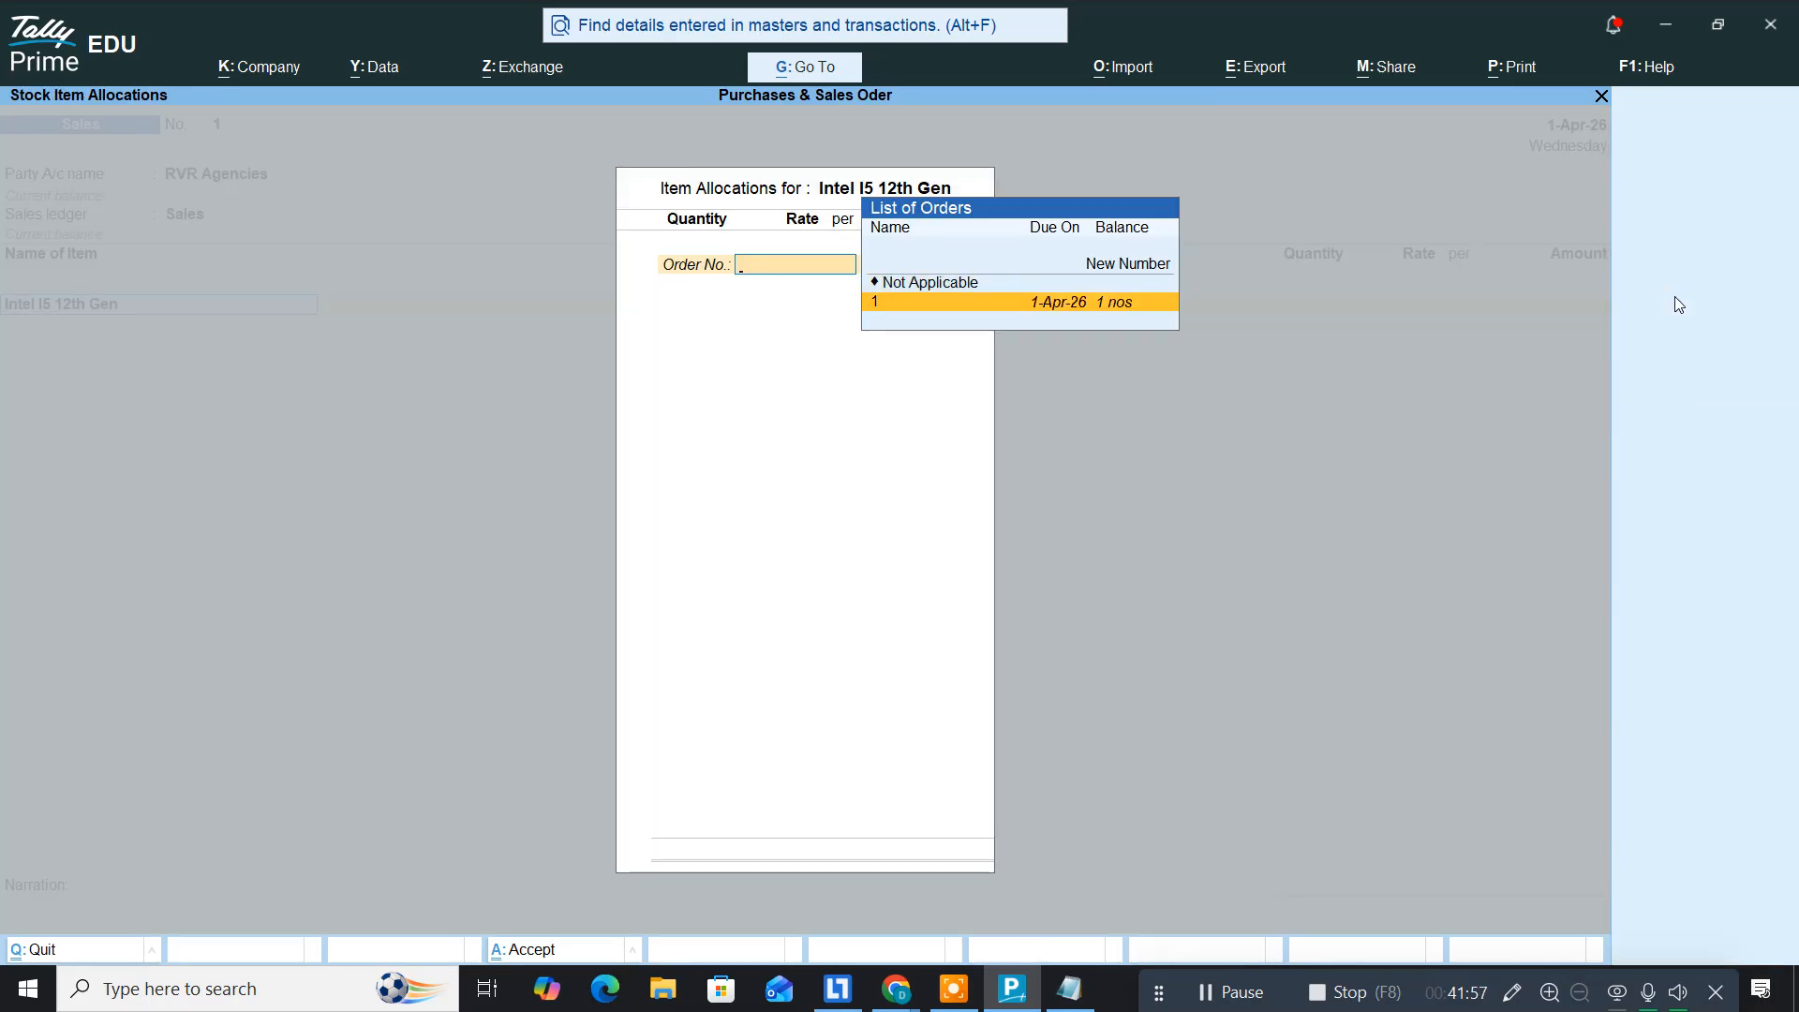
{"action": "key", "text": "Return"}
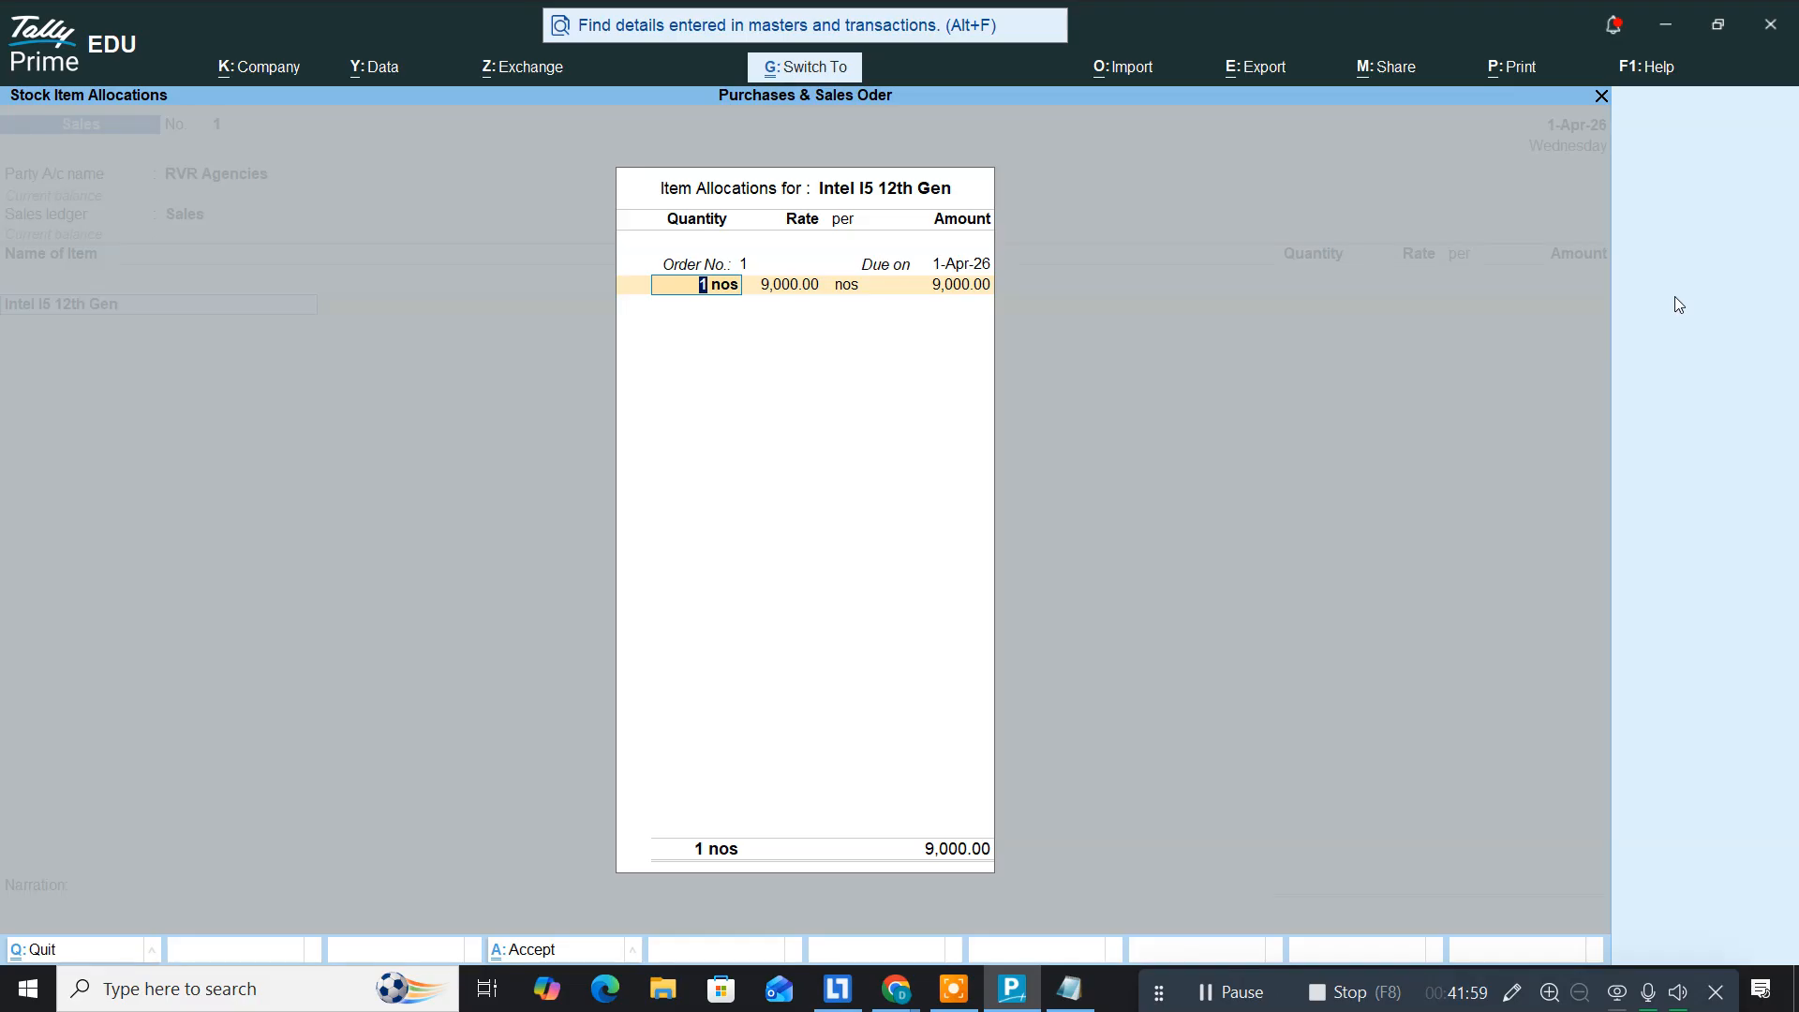
{"action": "key", "text": "ctrl+a"}
{"action": "key", "text": "Return"}
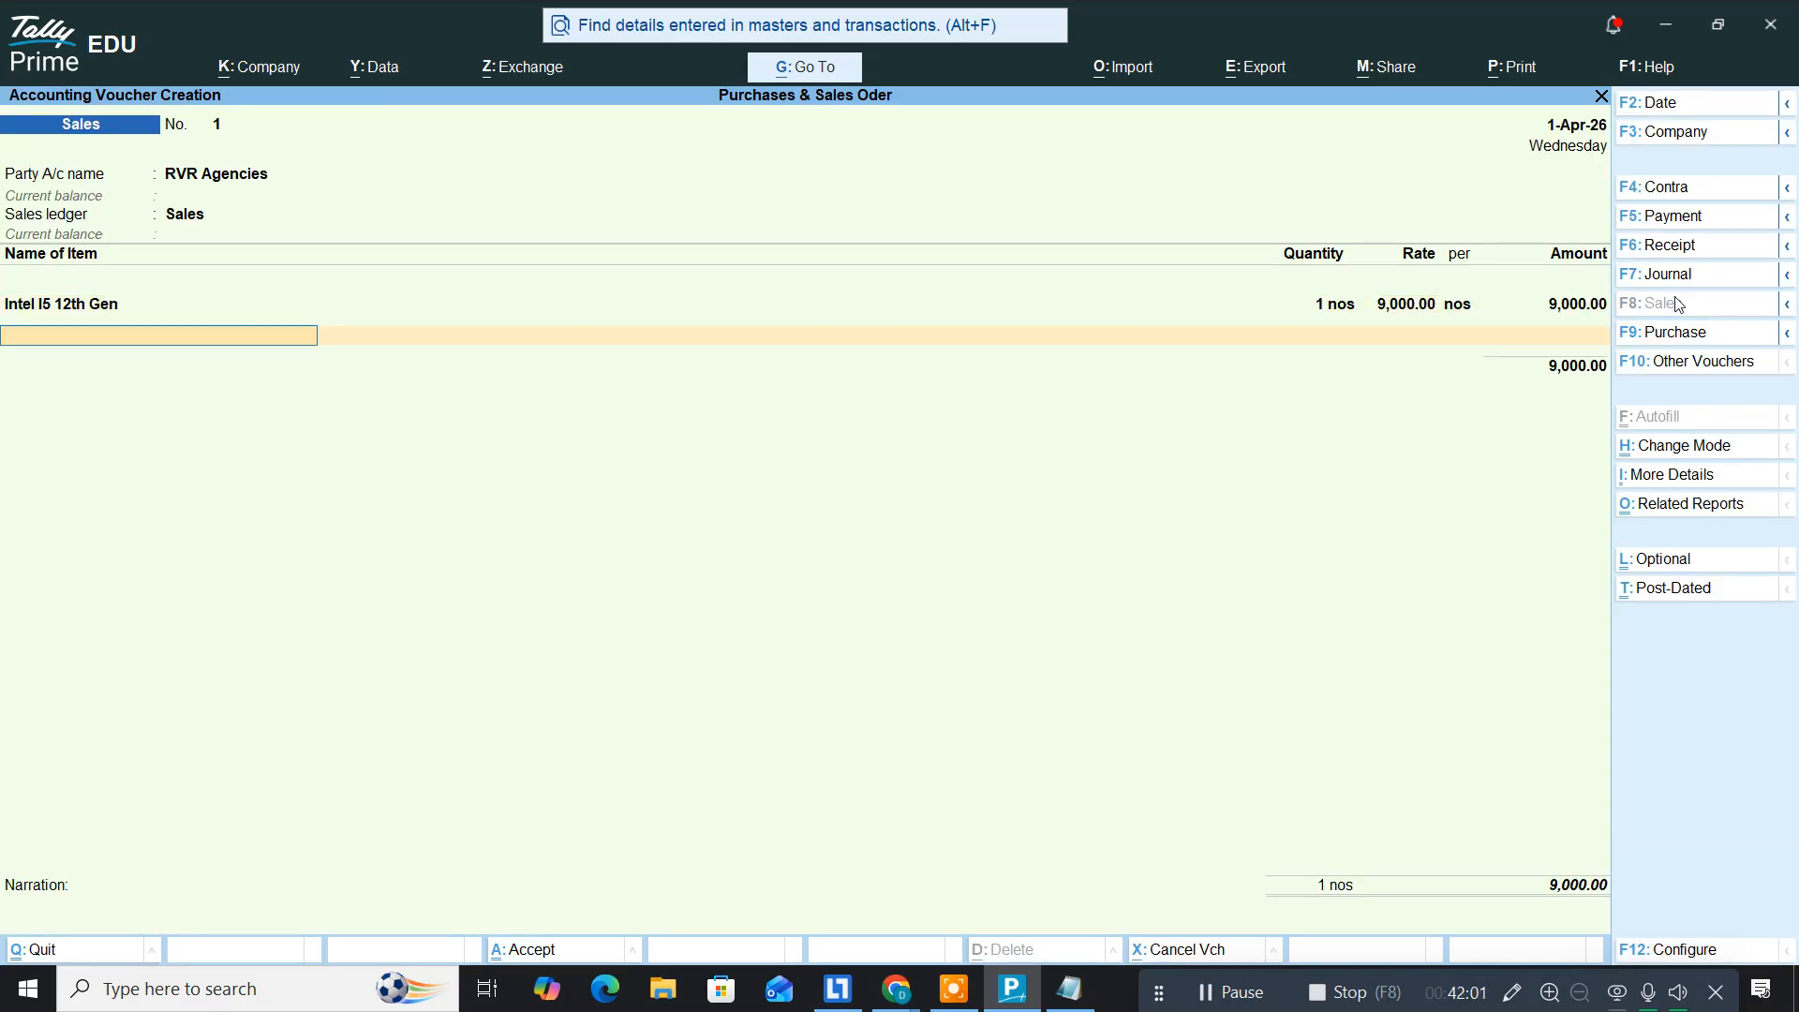
{"action": "key", "text": "alt+Tab"}
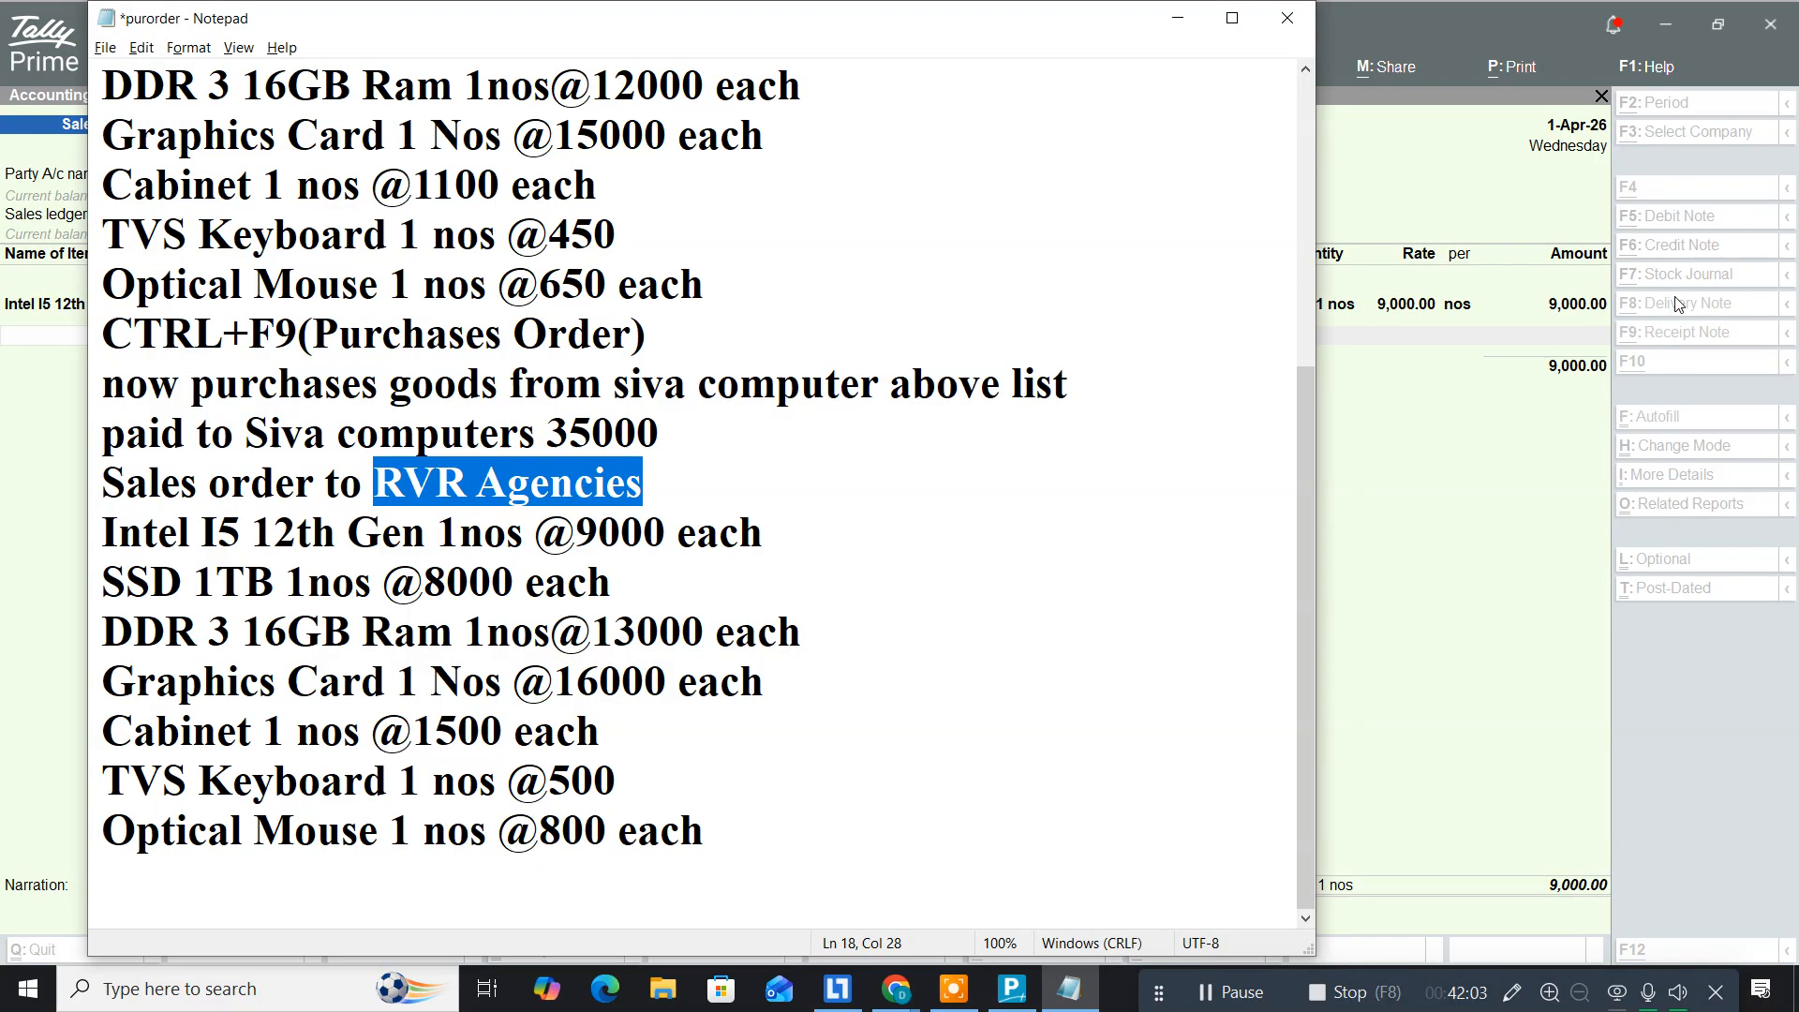
{"action": "key", "text": "alt+Tab"}
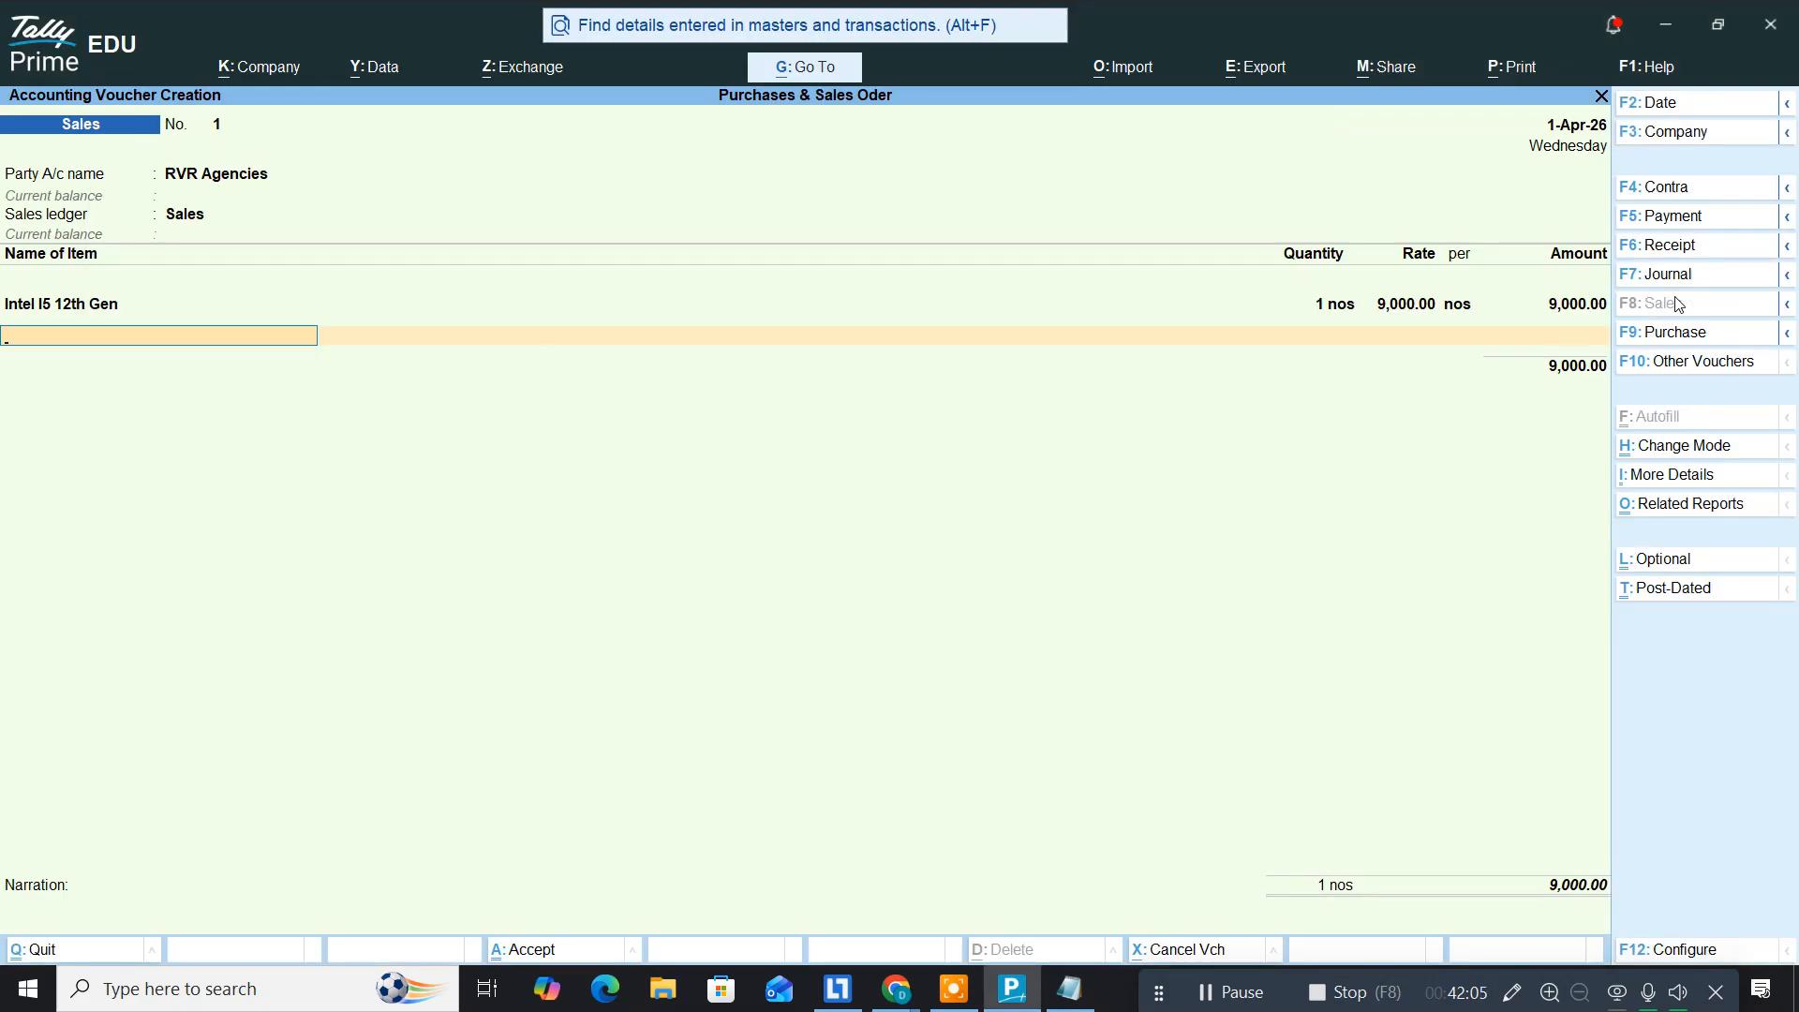
Step: Add SSD 1 TB against order 1 at 1 nos, 8,000
{"action": "type", "text": "Ssd"}
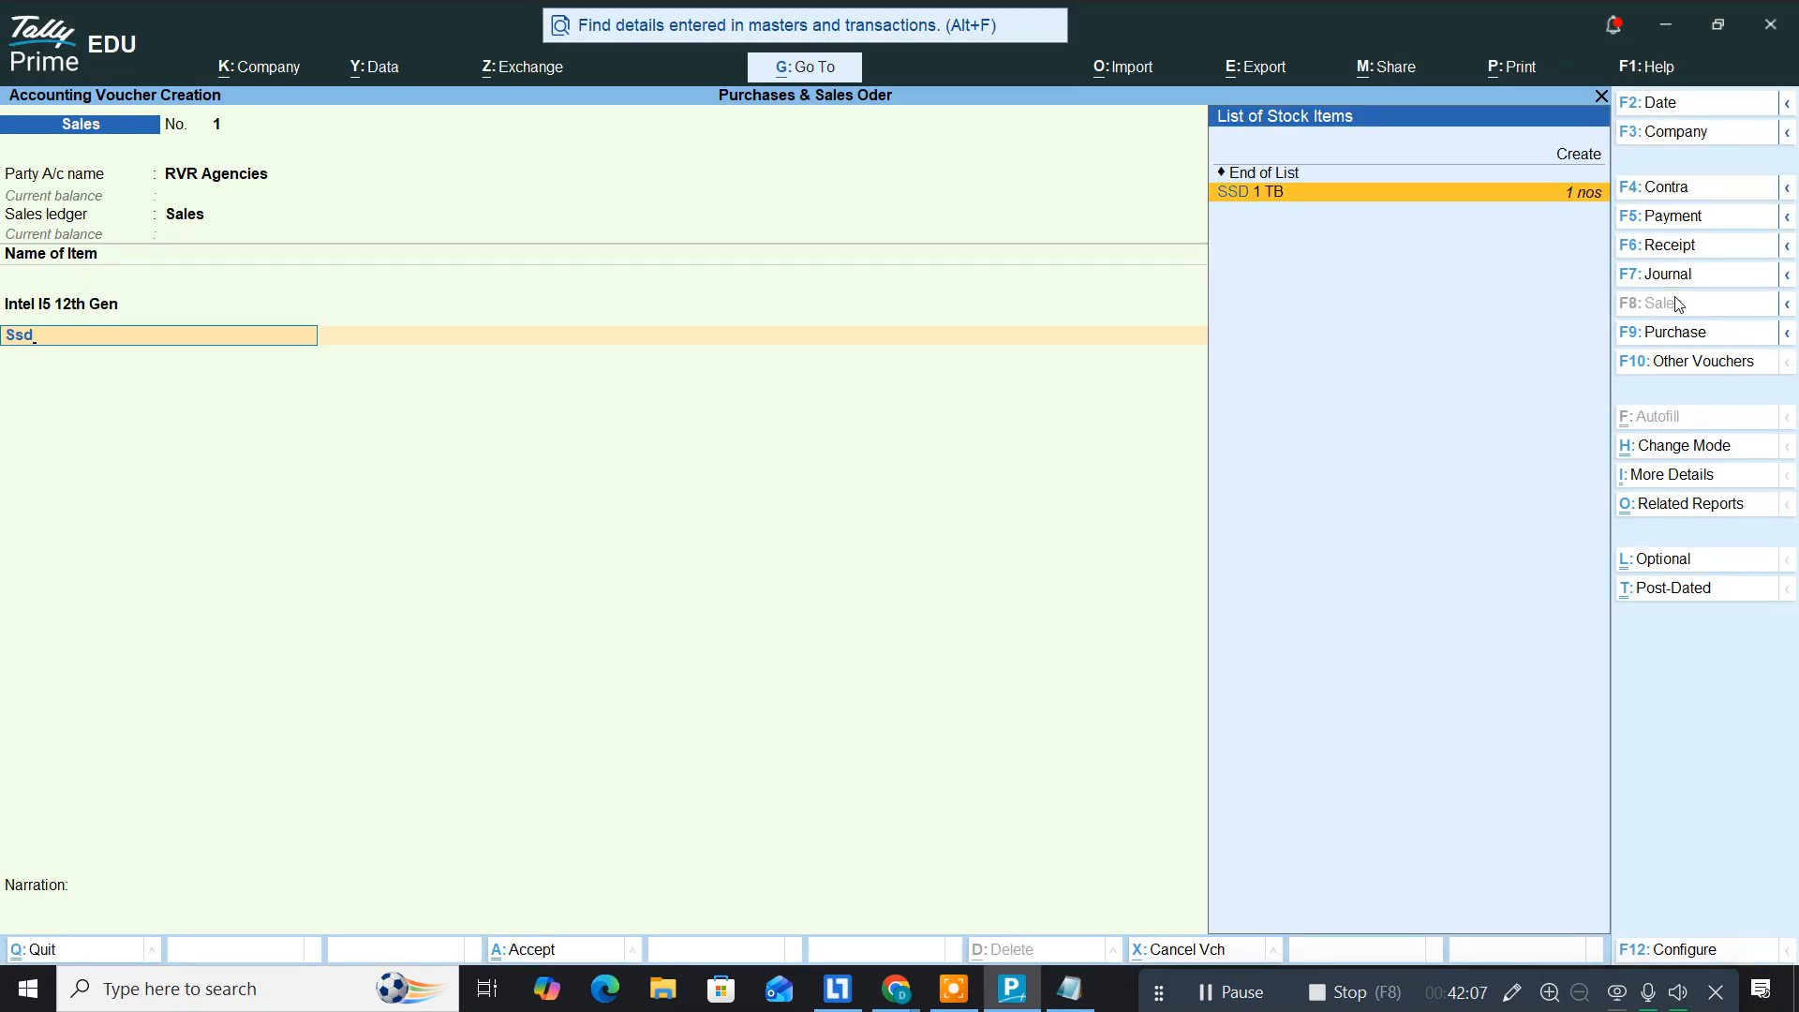
{"action": "key", "text": "Return"}
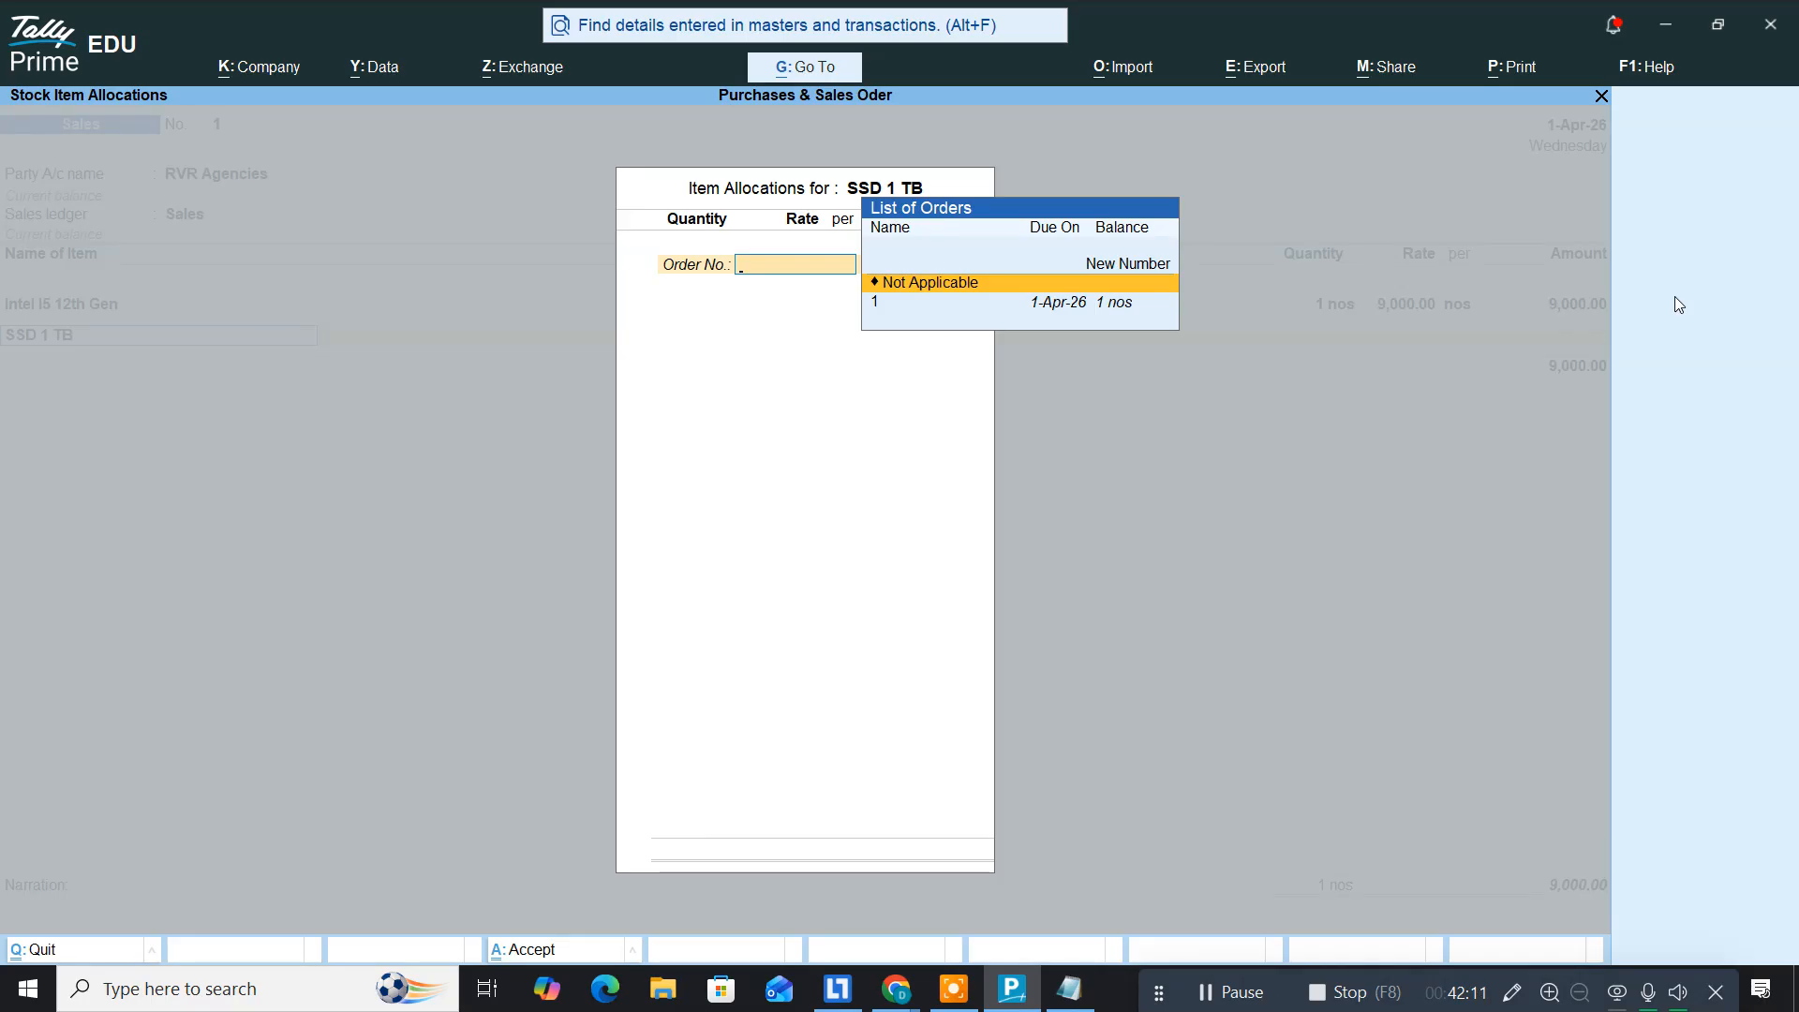
{"action": "key", "text": "Down"}
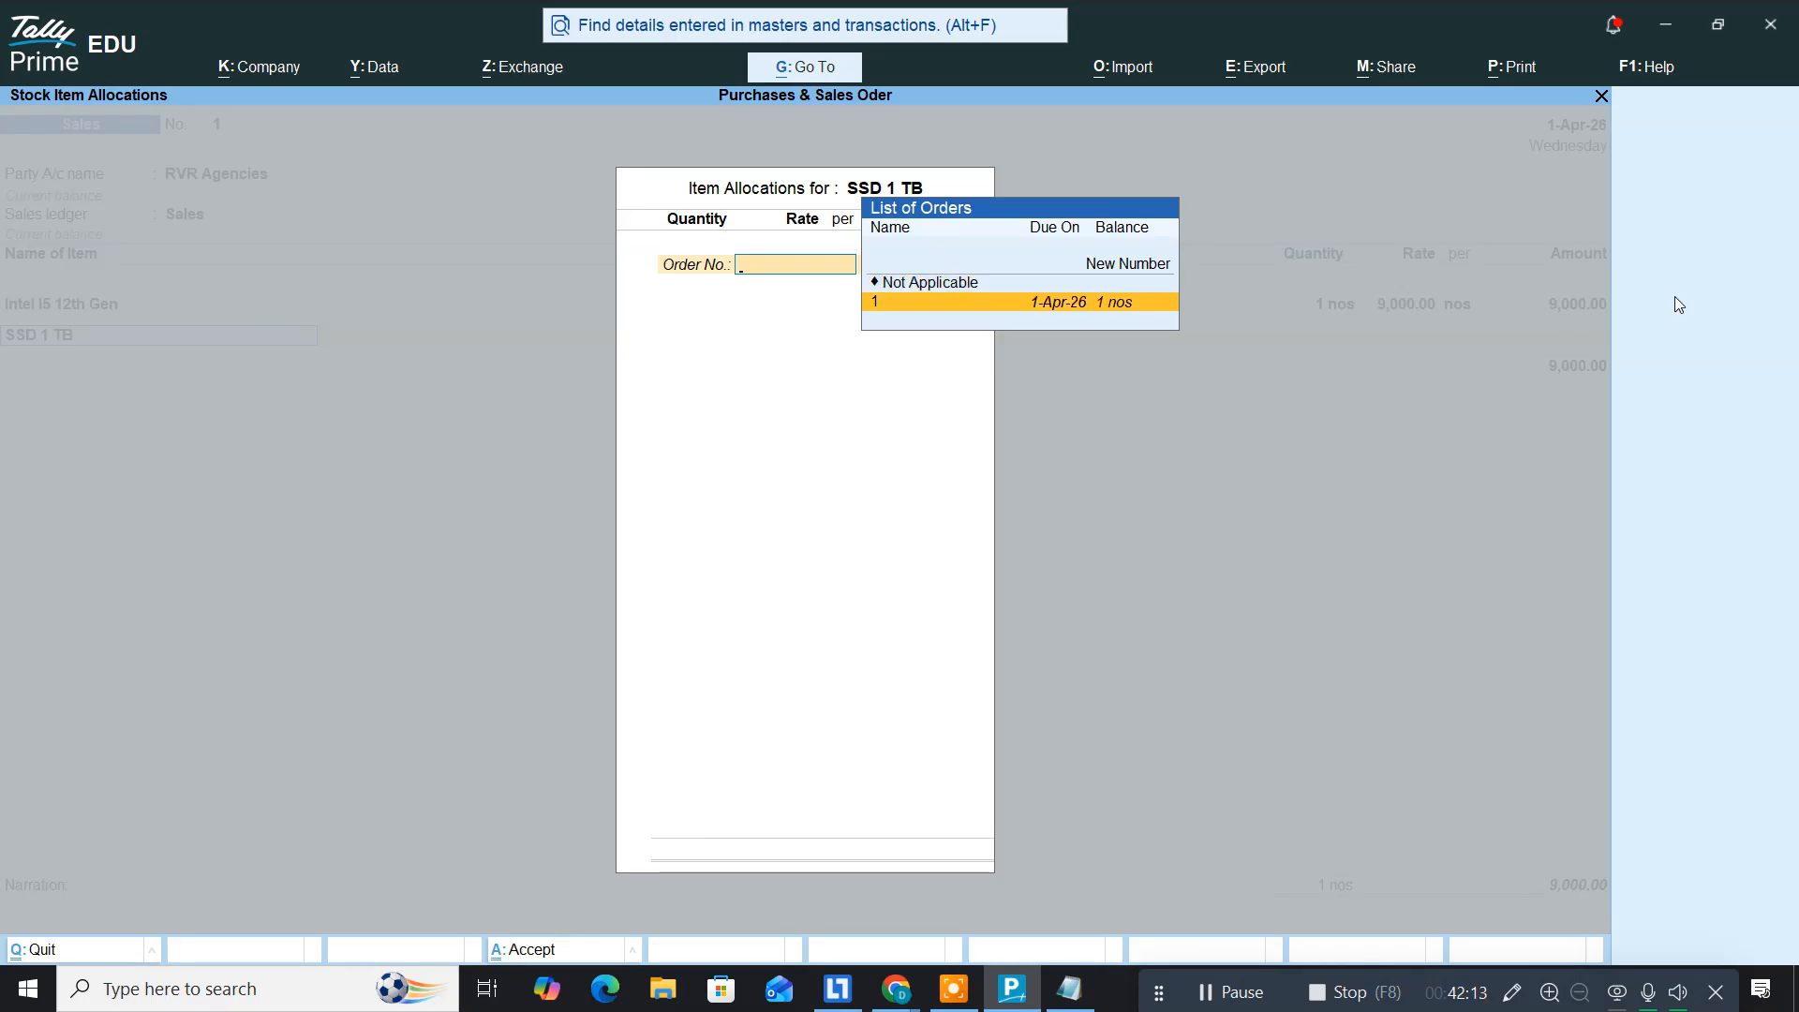
{"action": "key", "text": "Return"}
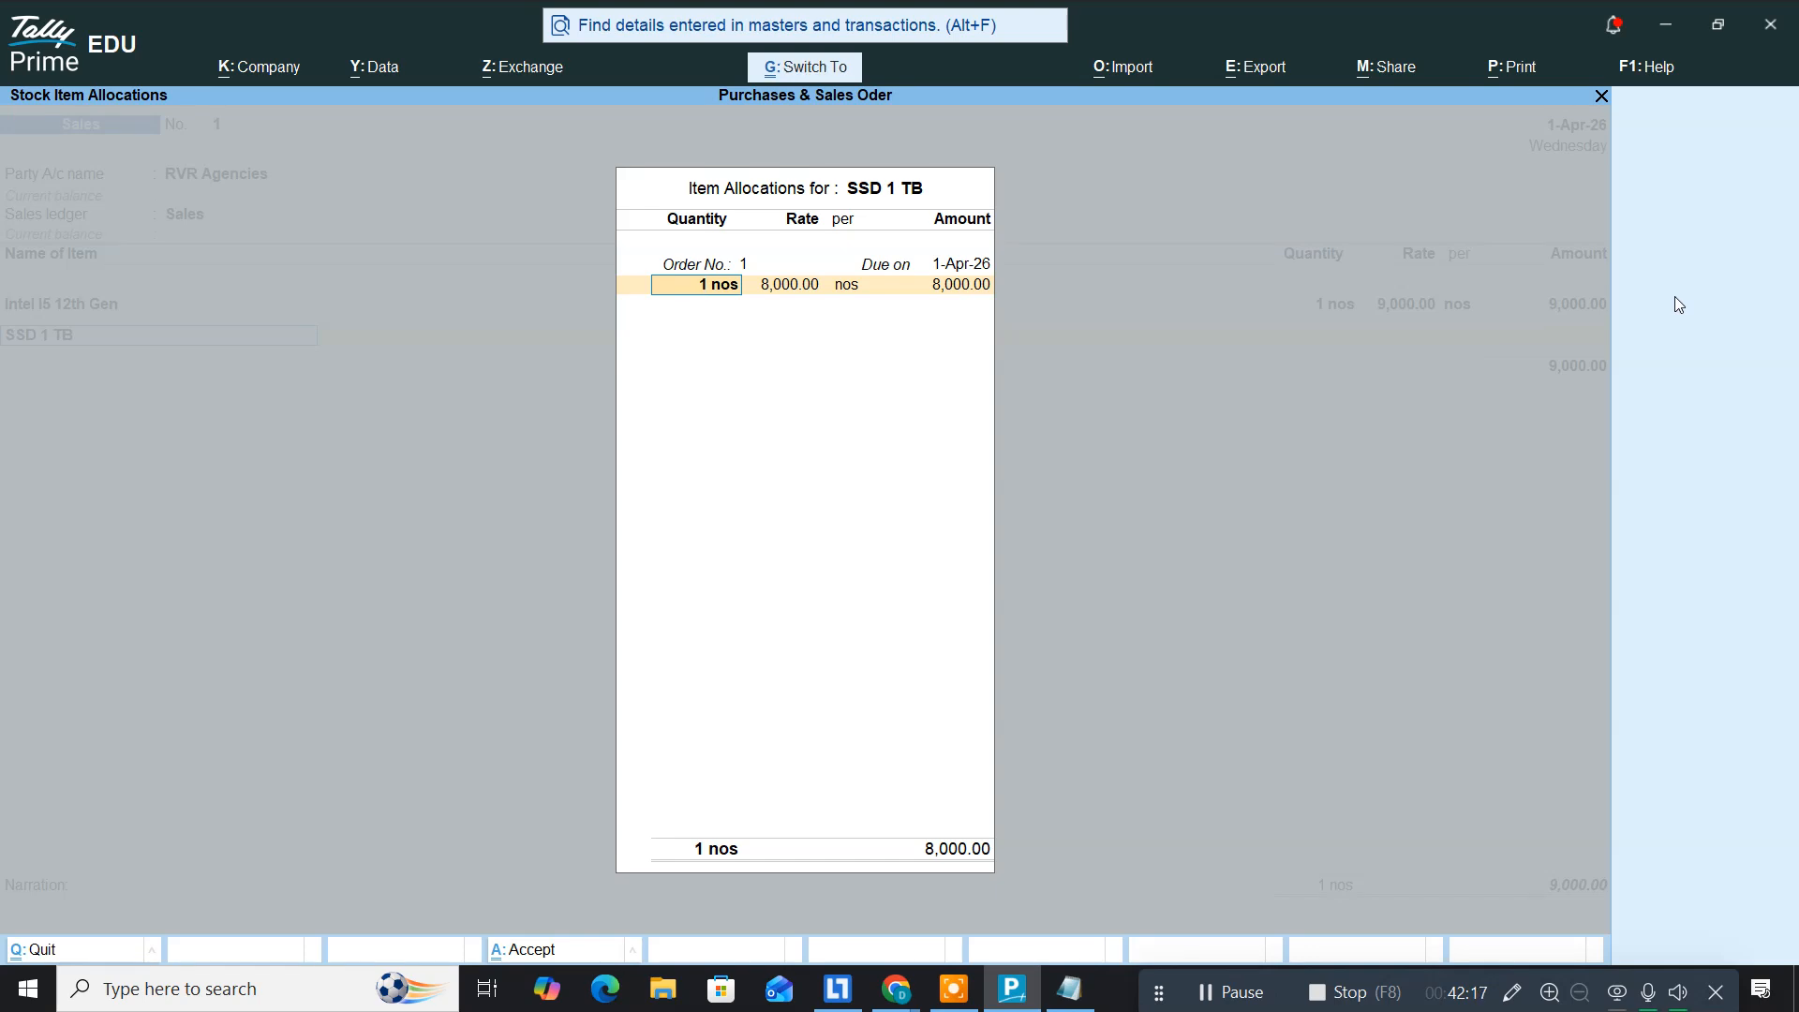
{"action": "key", "text": "ctrl+a"}
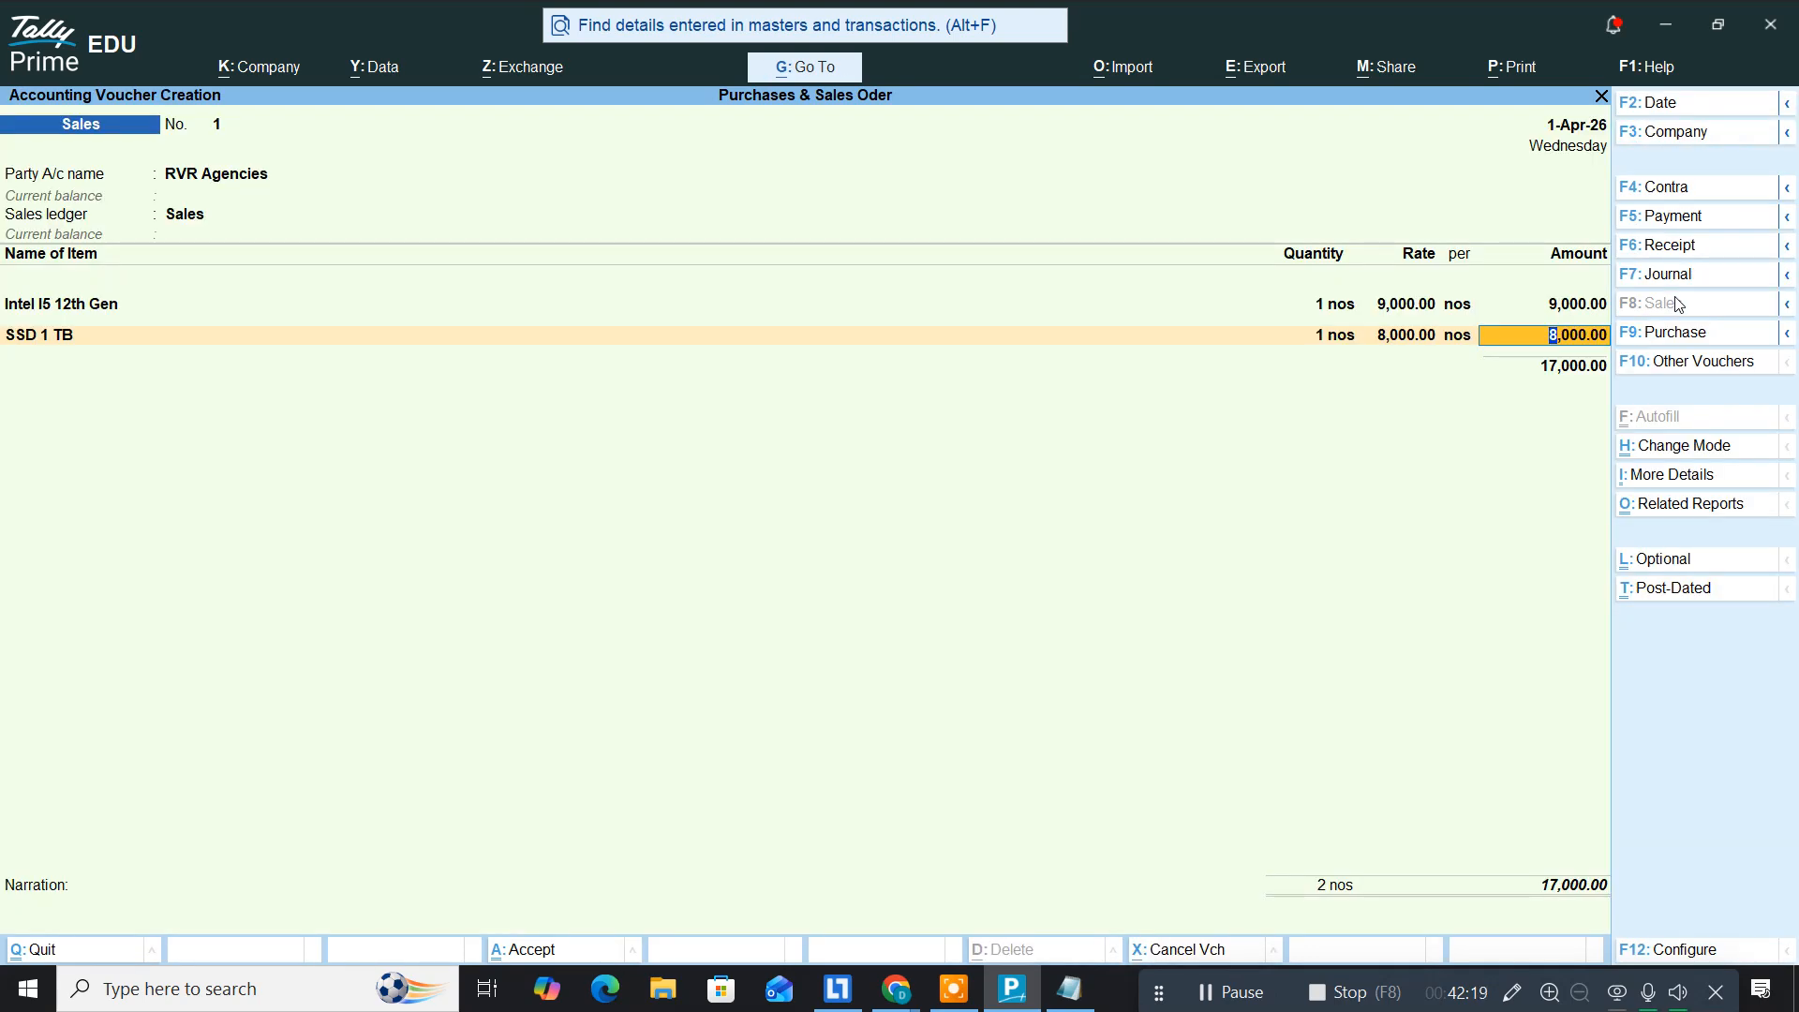
{"action": "key", "text": "Return"}
{"action": "key", "text": "alt+Tab"}
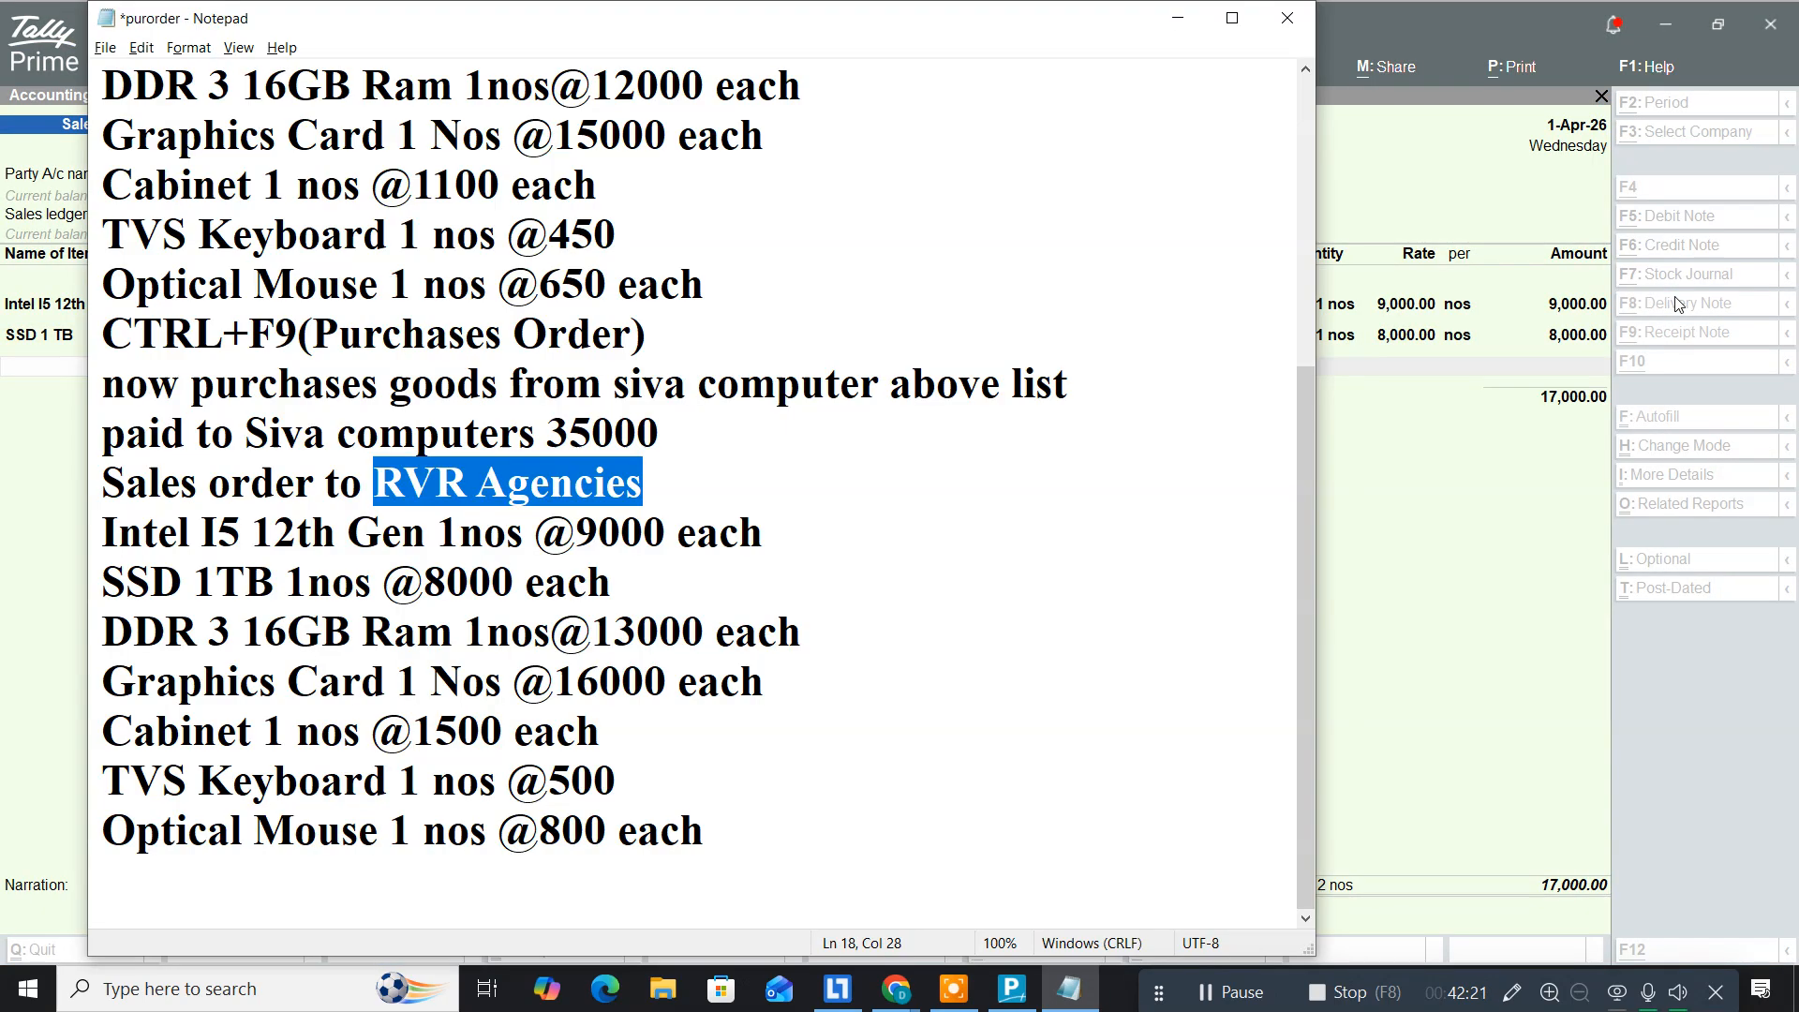
{"action": "key", "text": "alt+Tab"}
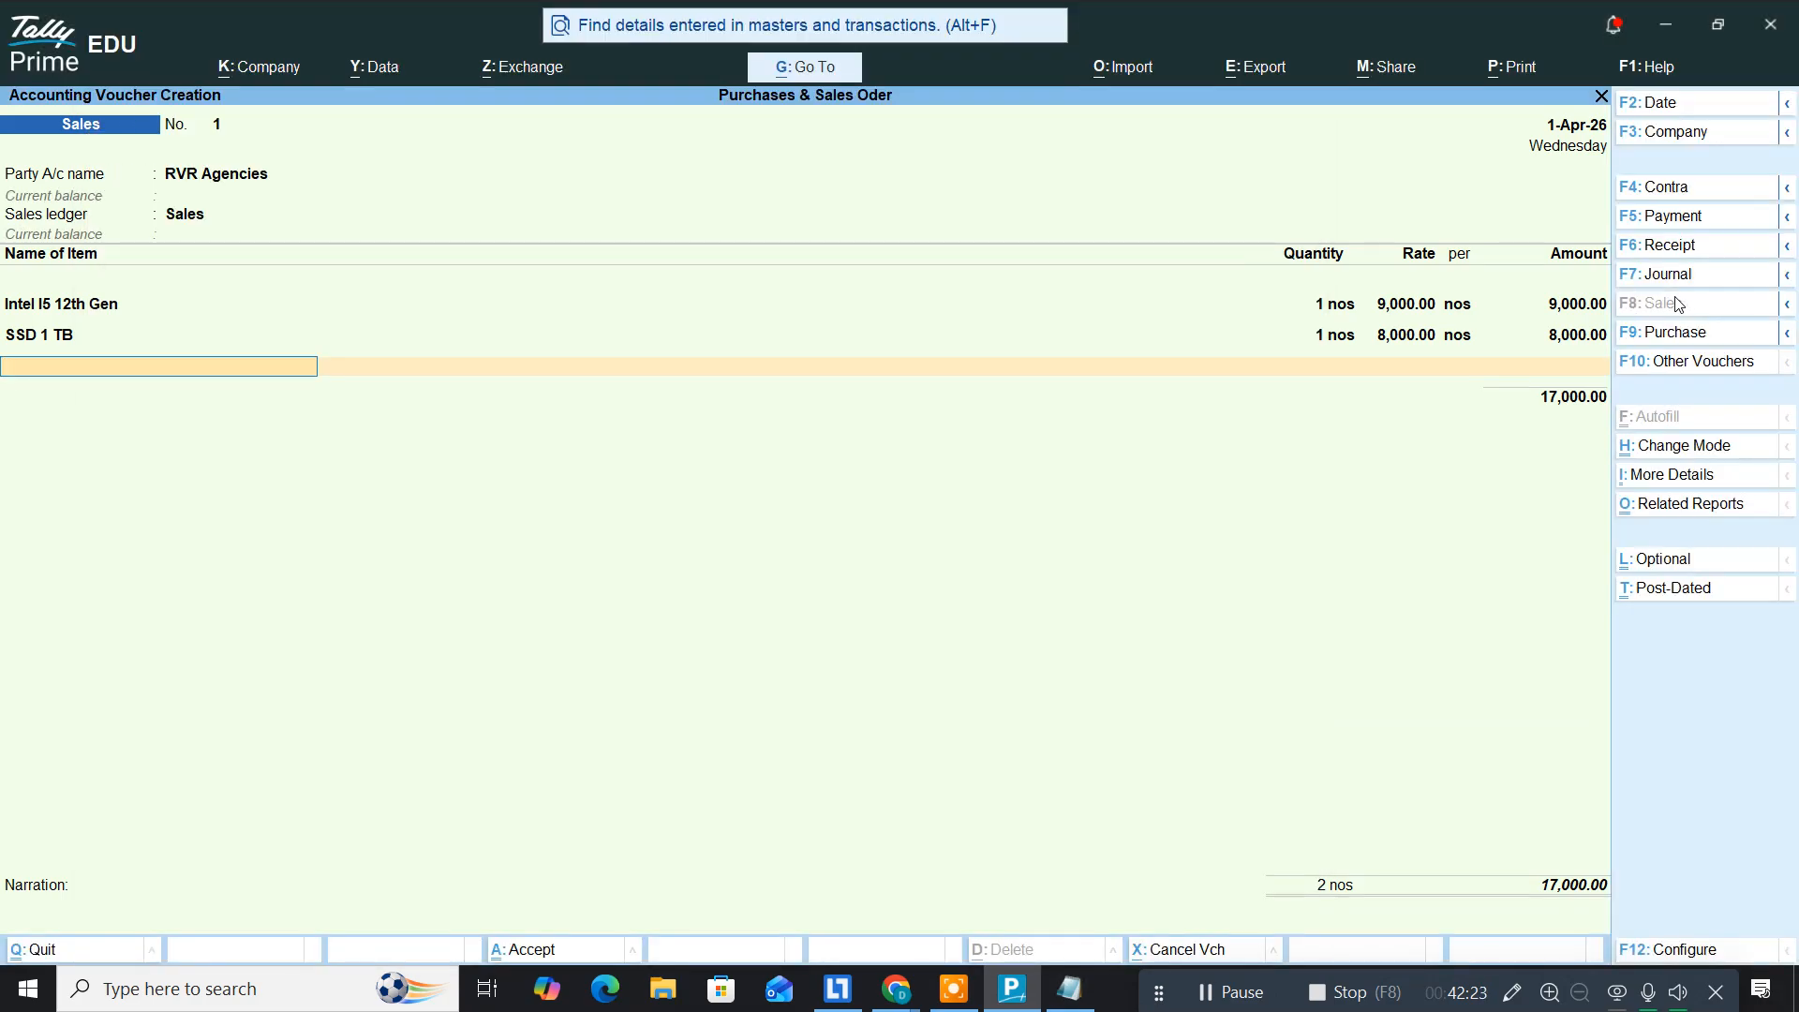
Step: Add DDR 3 16GB against order 1 at 13,000
{"action": "type", "text": "Dd"}
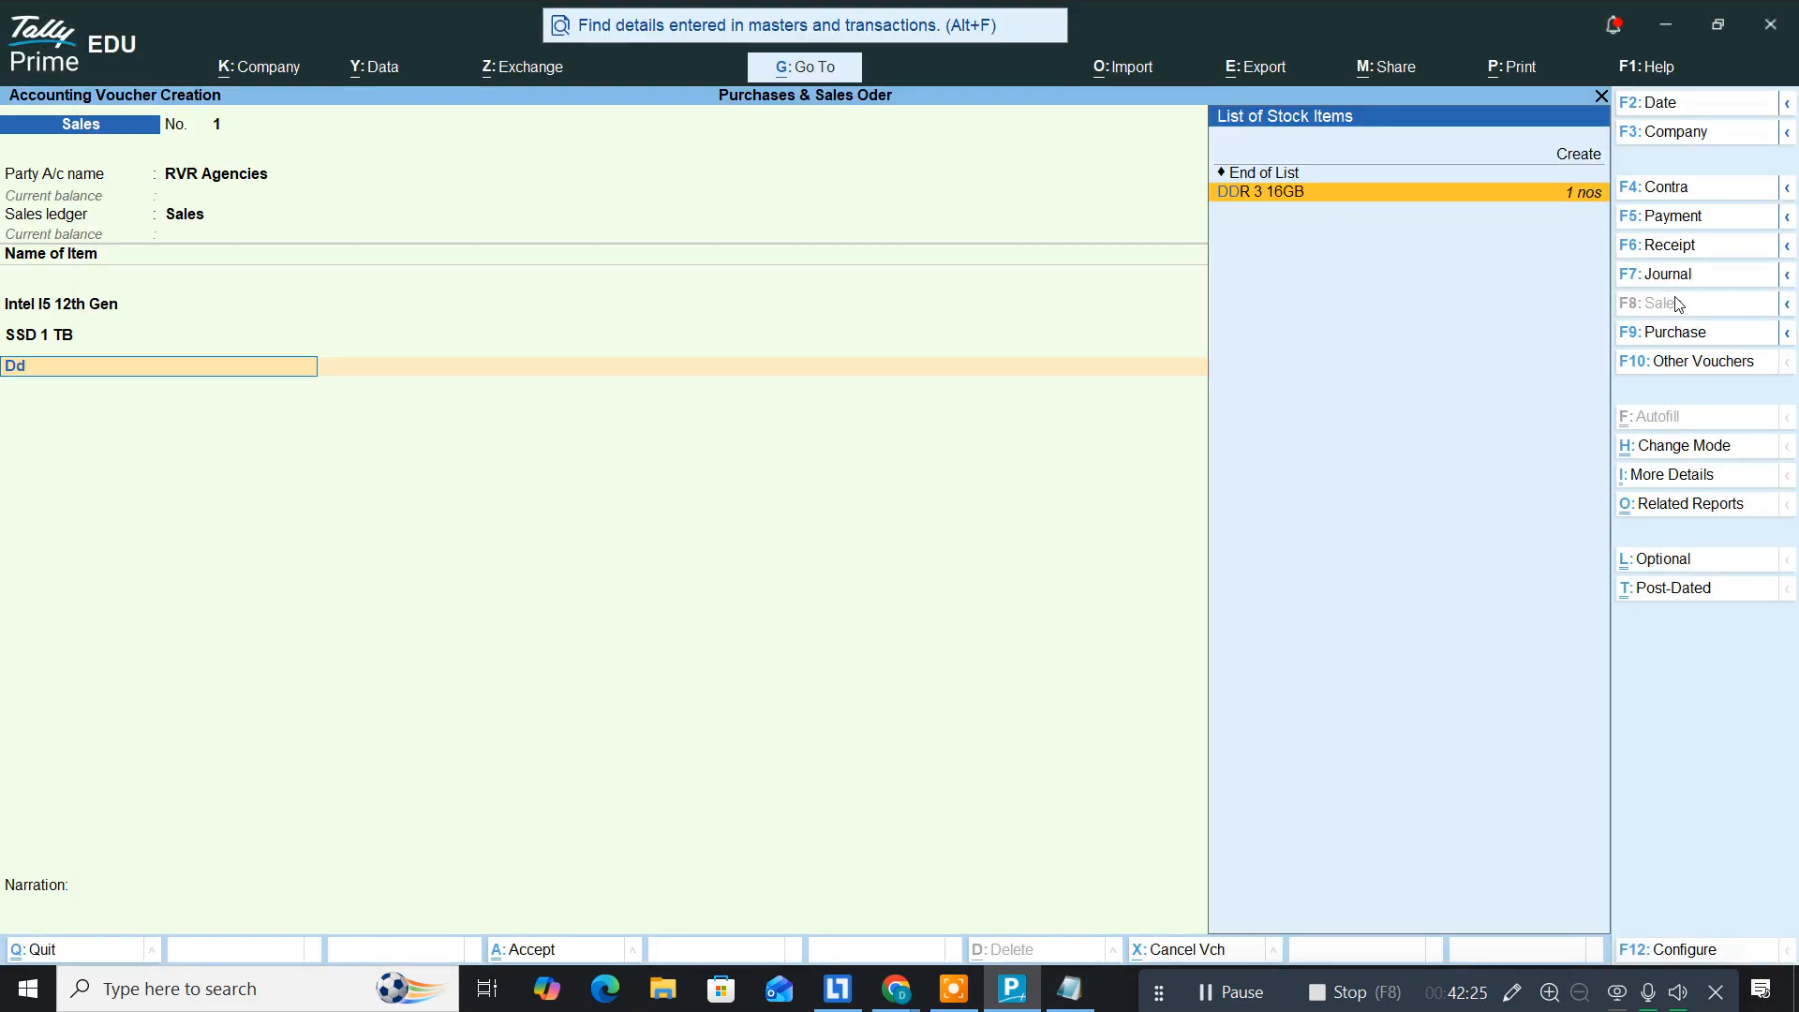
{"action": "key", "text": "Return"}
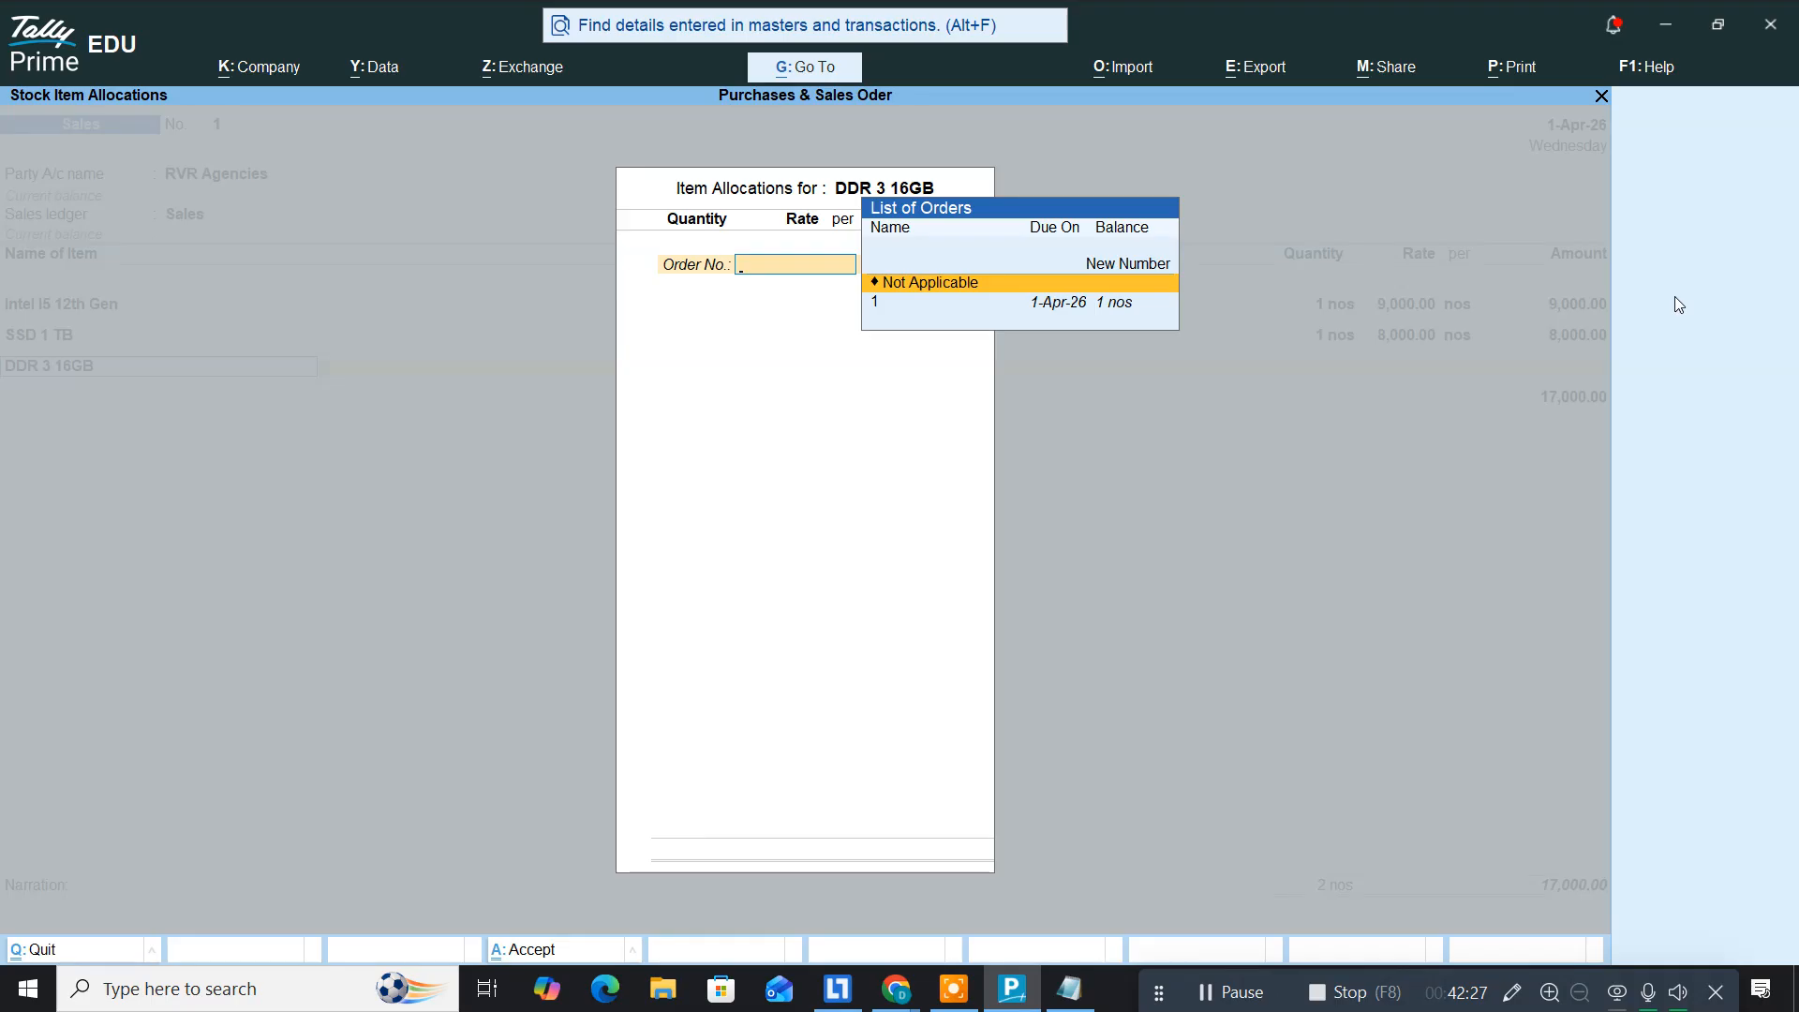
{"action": "key", "text": "Down"}
{"action": "key", "text": "Return"}
{"action": "key", "text": "Return"}
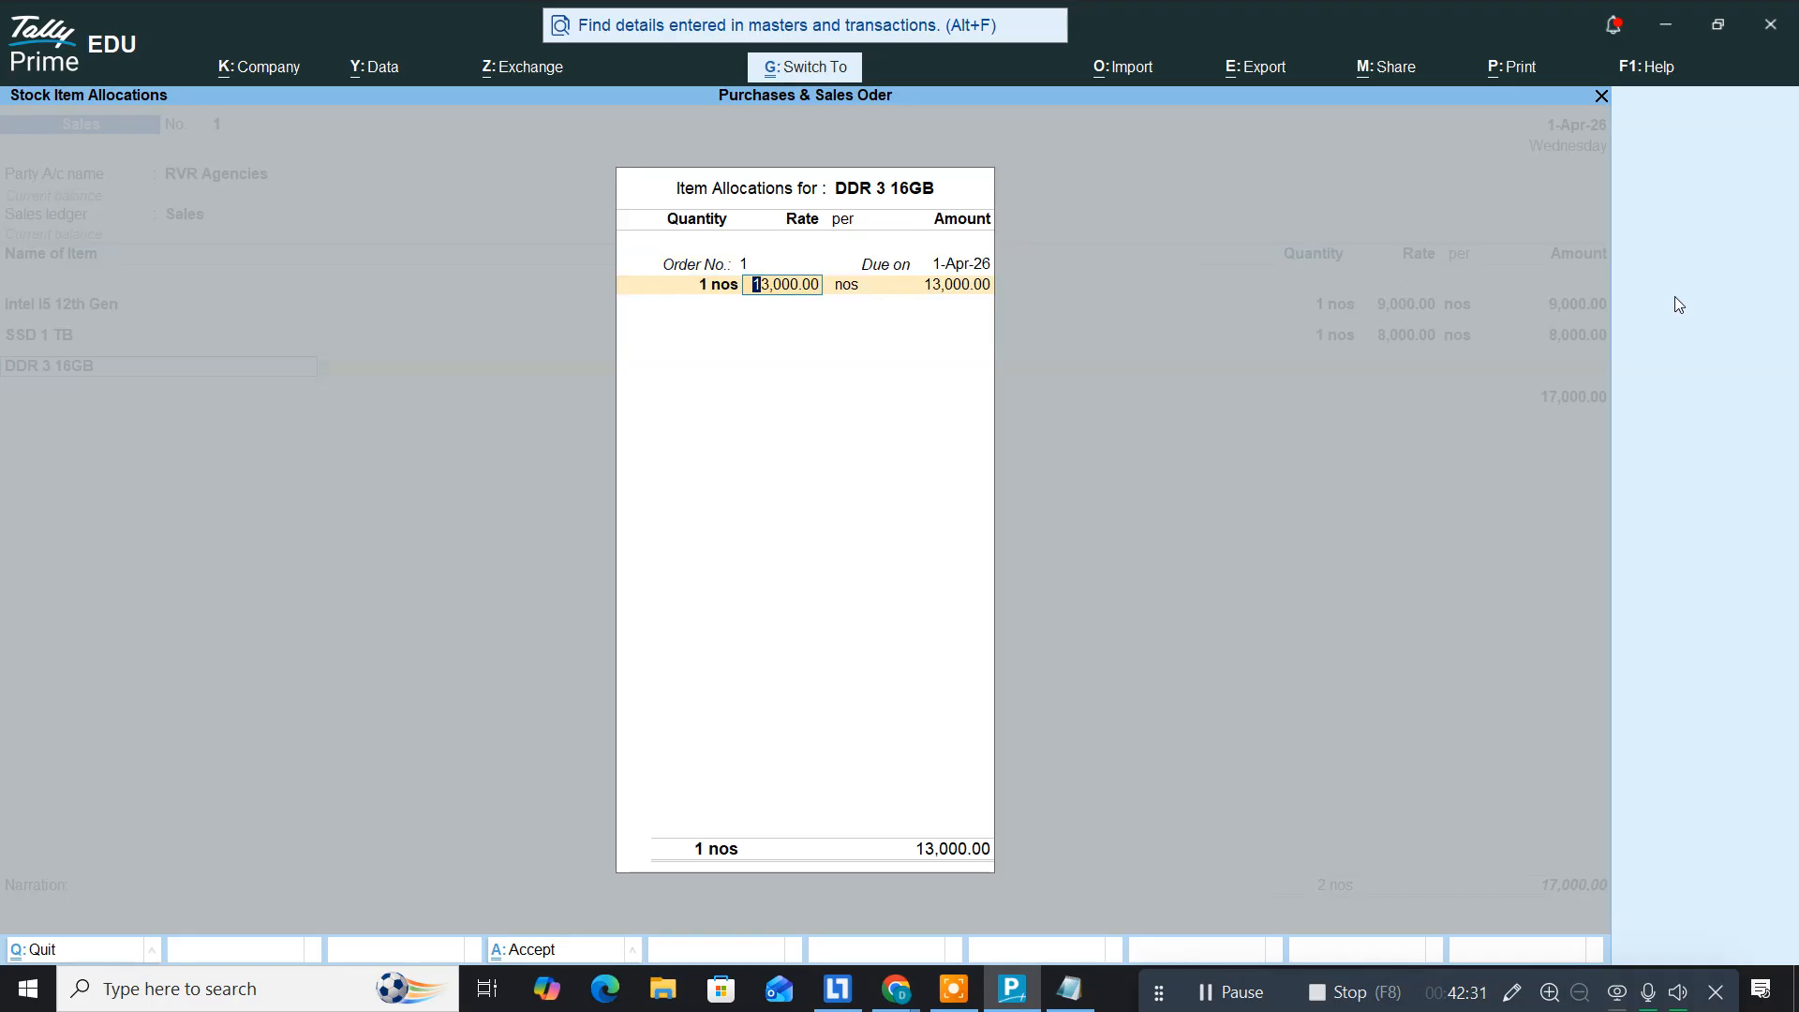
{"action": "key", "text": "Return"}
{"action": "key", "text": "Return"}
{"action": "key", "text": "Return"}
{"action": "key", "text": "Return"}
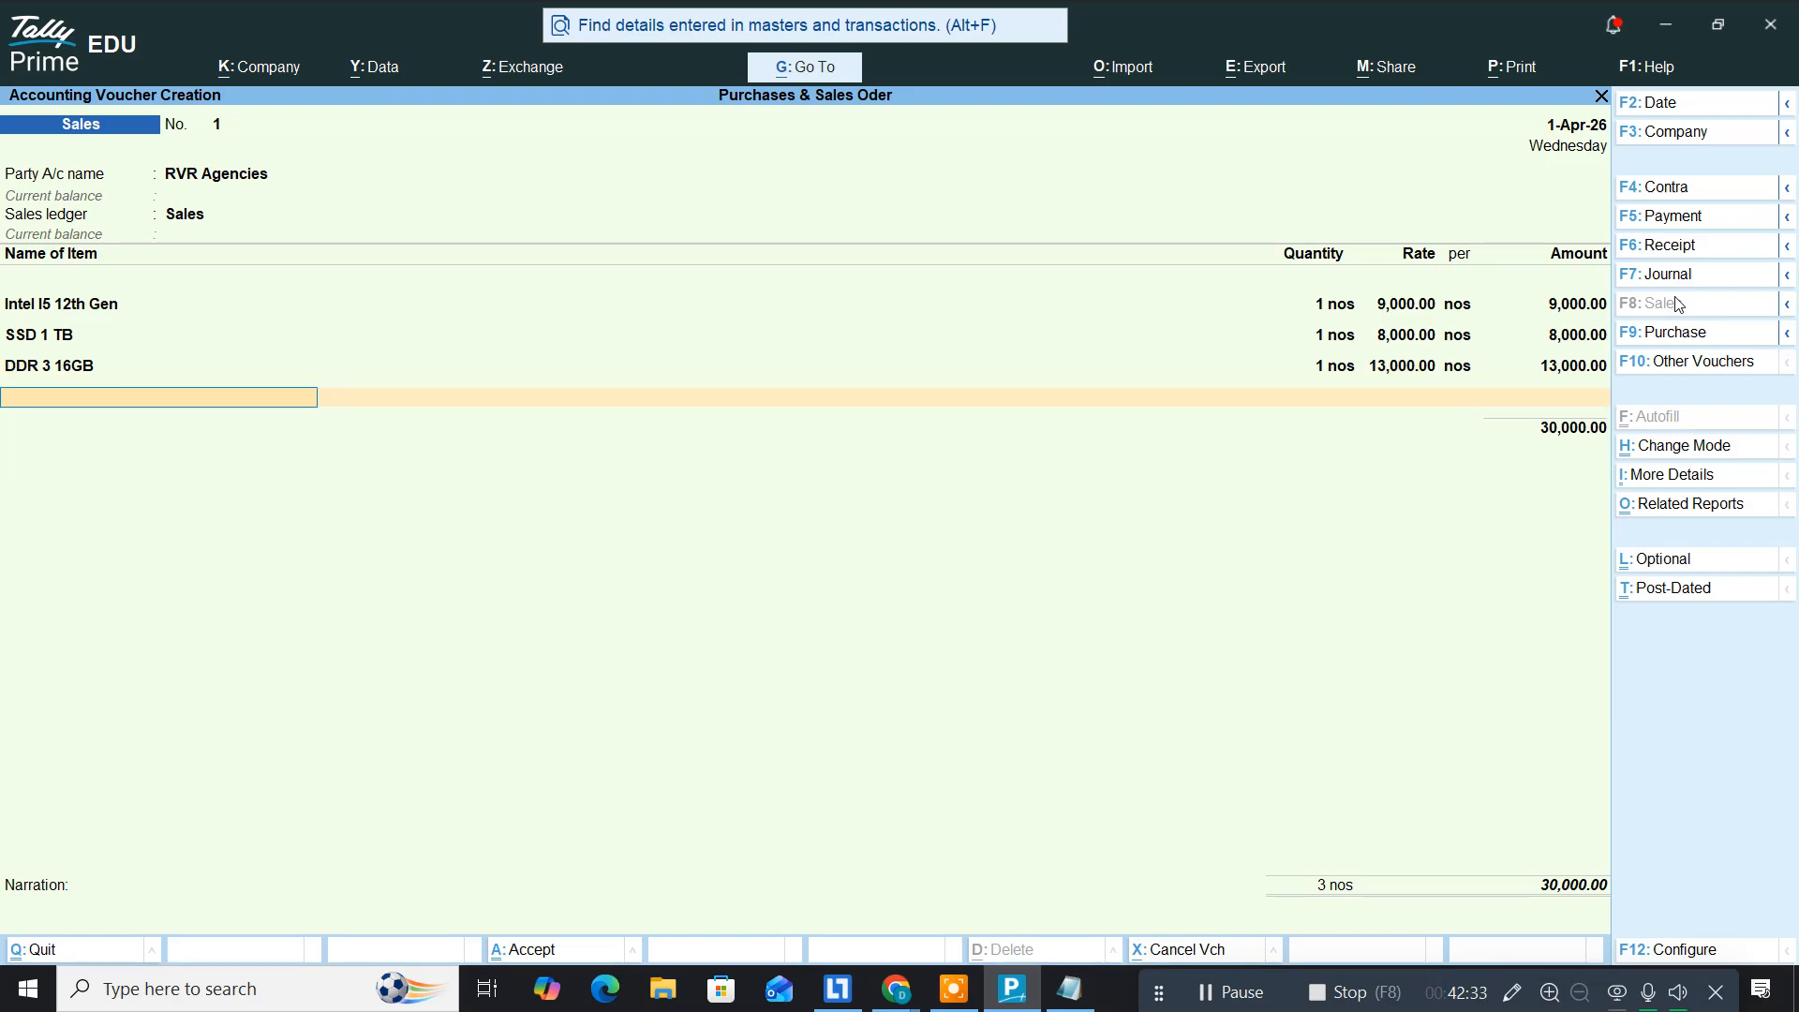
{"action": "key", "text": "alt+Tab"}
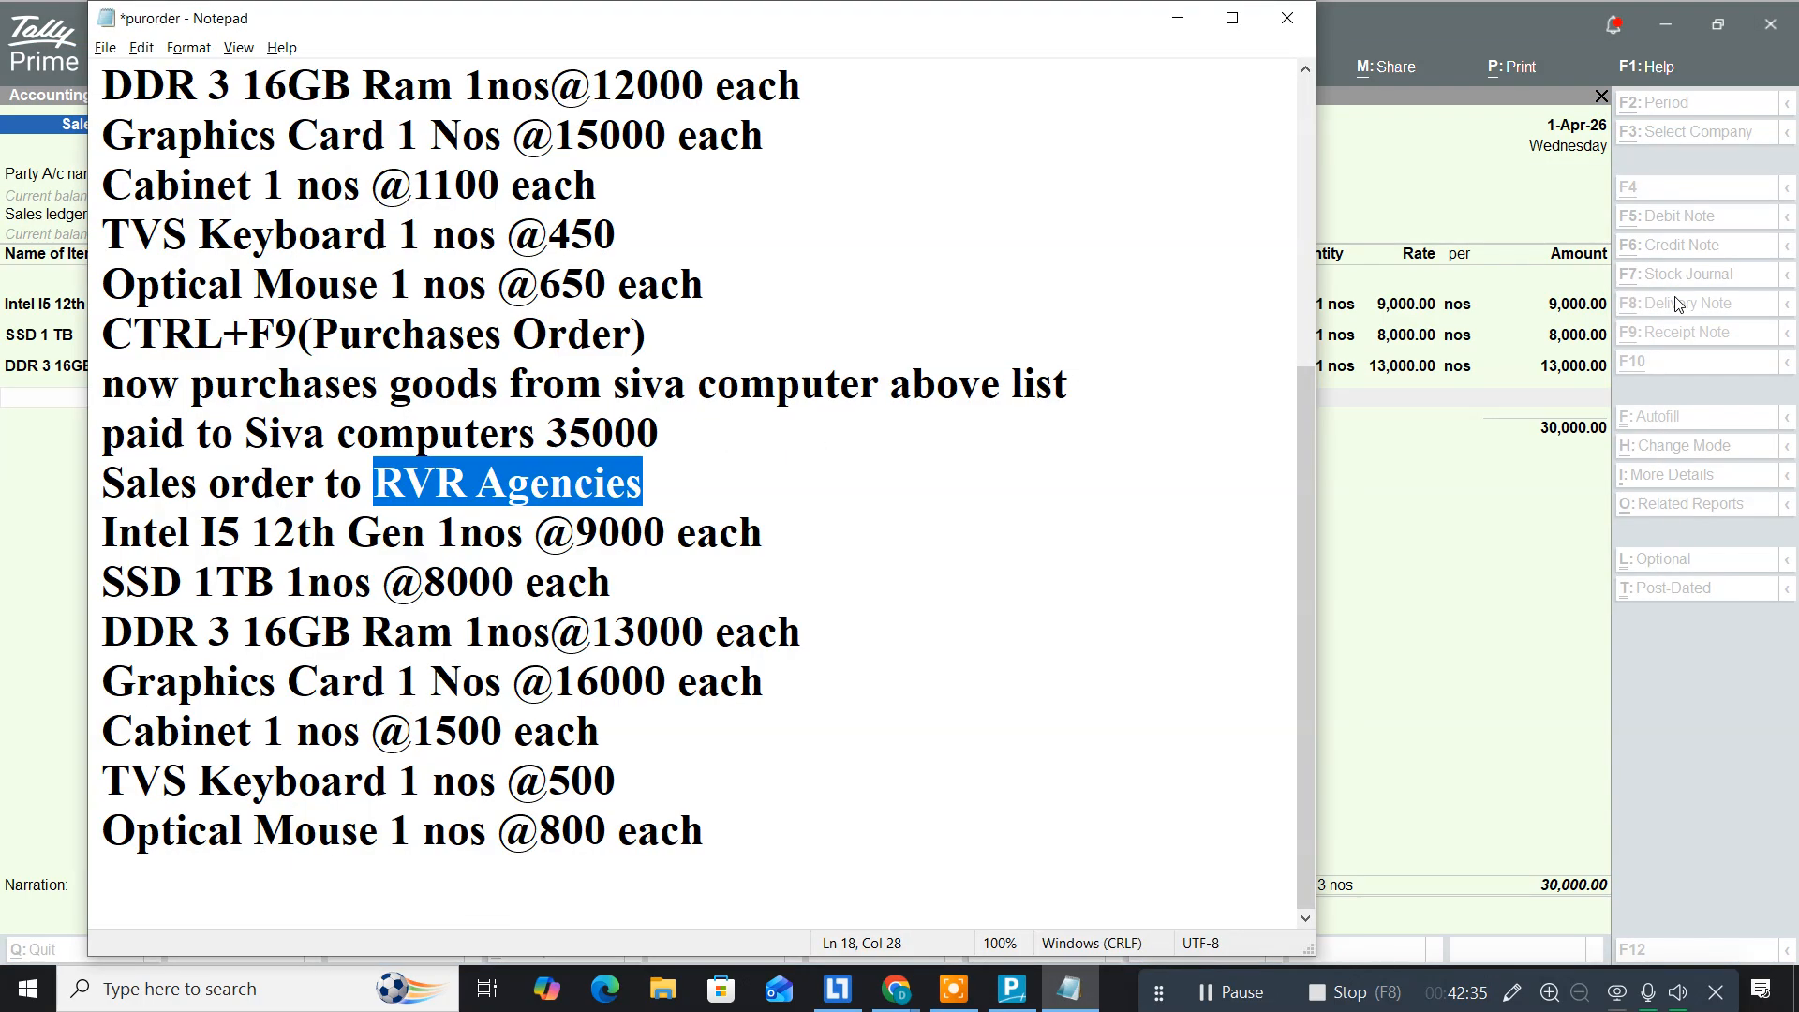
{"action": "key", "text": "alt+Tab"}
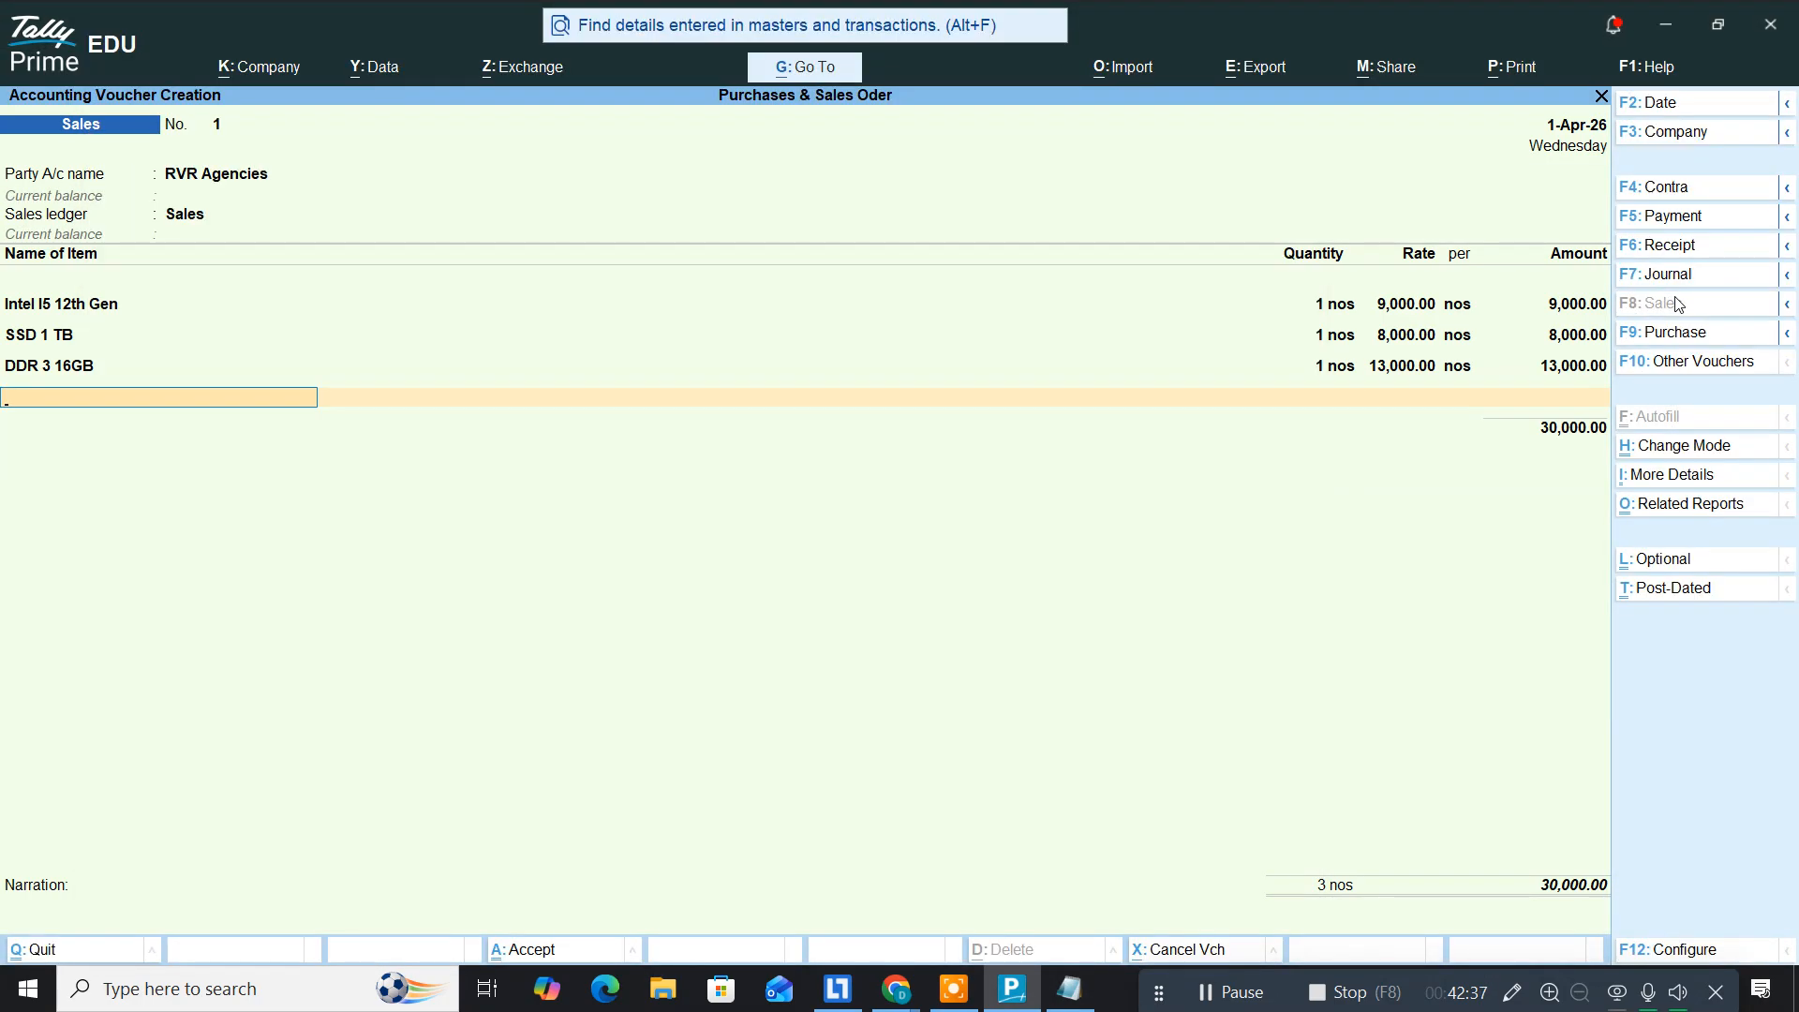
Step: Add Graphics Card against order 1 at 16,000
{"action": "type", "text": "G"}
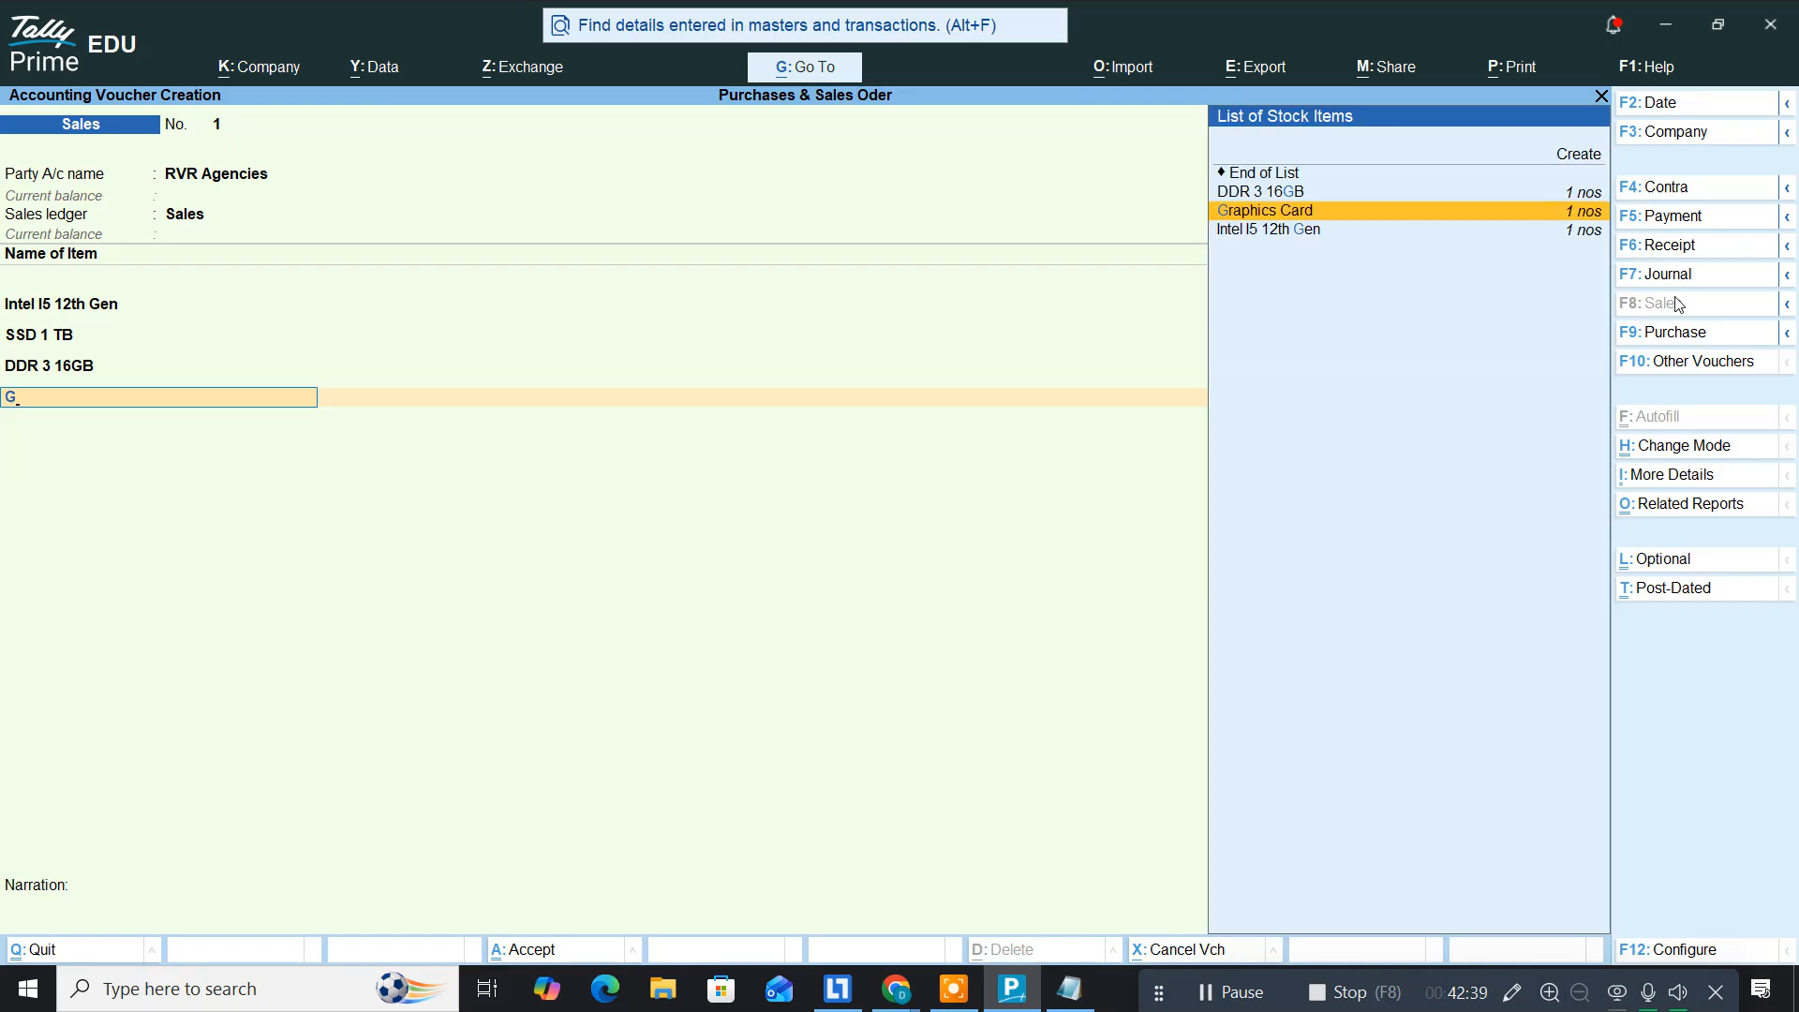
{"action": "key", "text": "Return"}
{"action": "key", "text": "Down"}
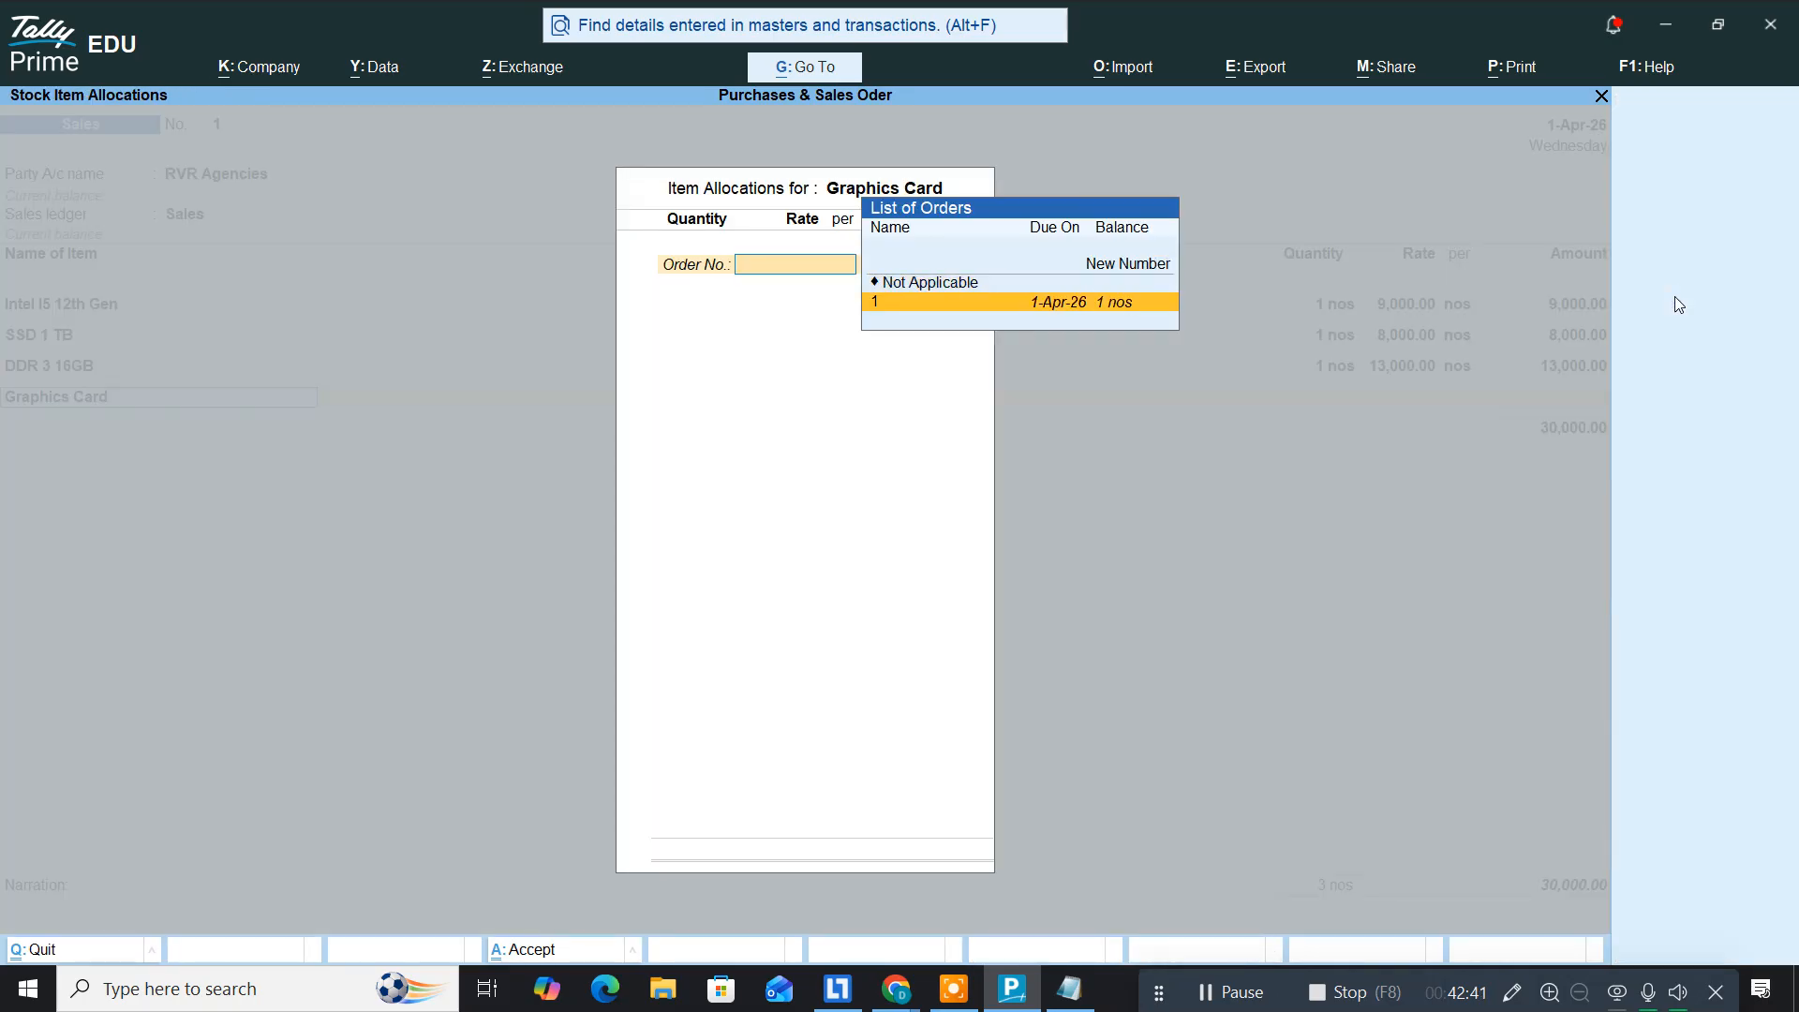
{"action": "key", "text": "Return"}
{"action": "key", "text": "ctrl+a"}
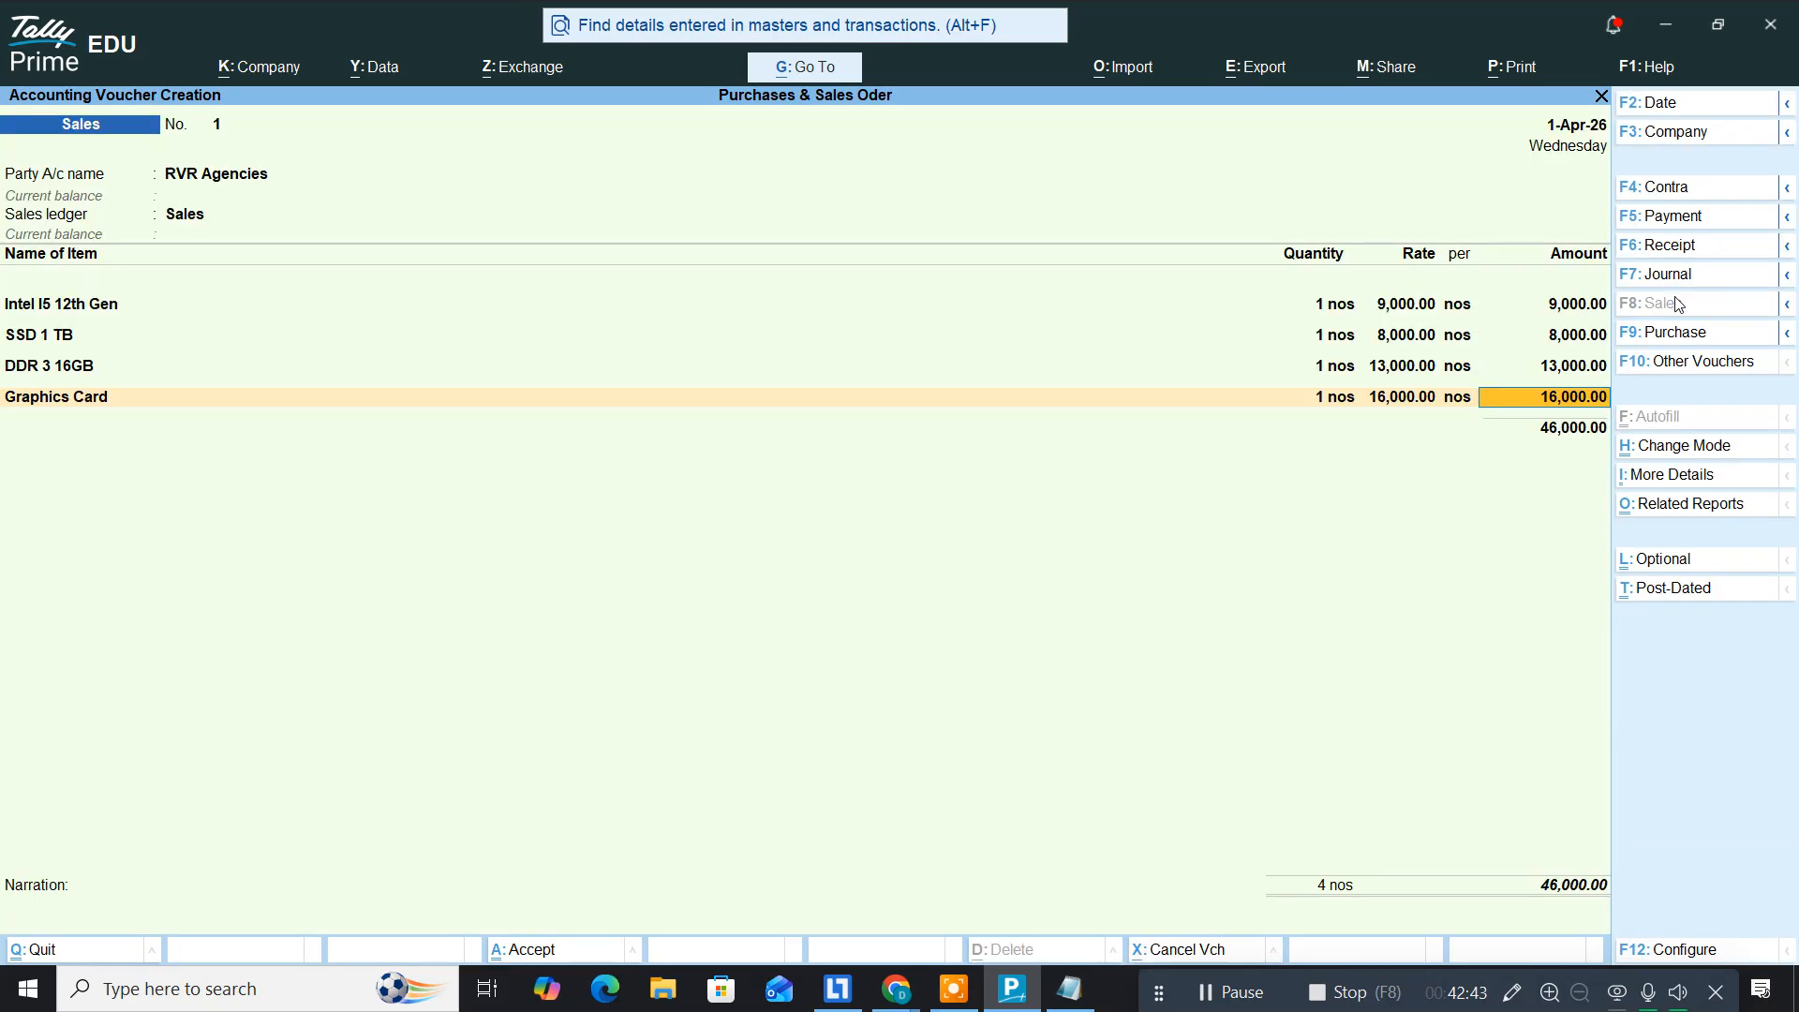
{"action": "key", "text": "Return"}
{"action": "key", "text": "alt+Tab"}
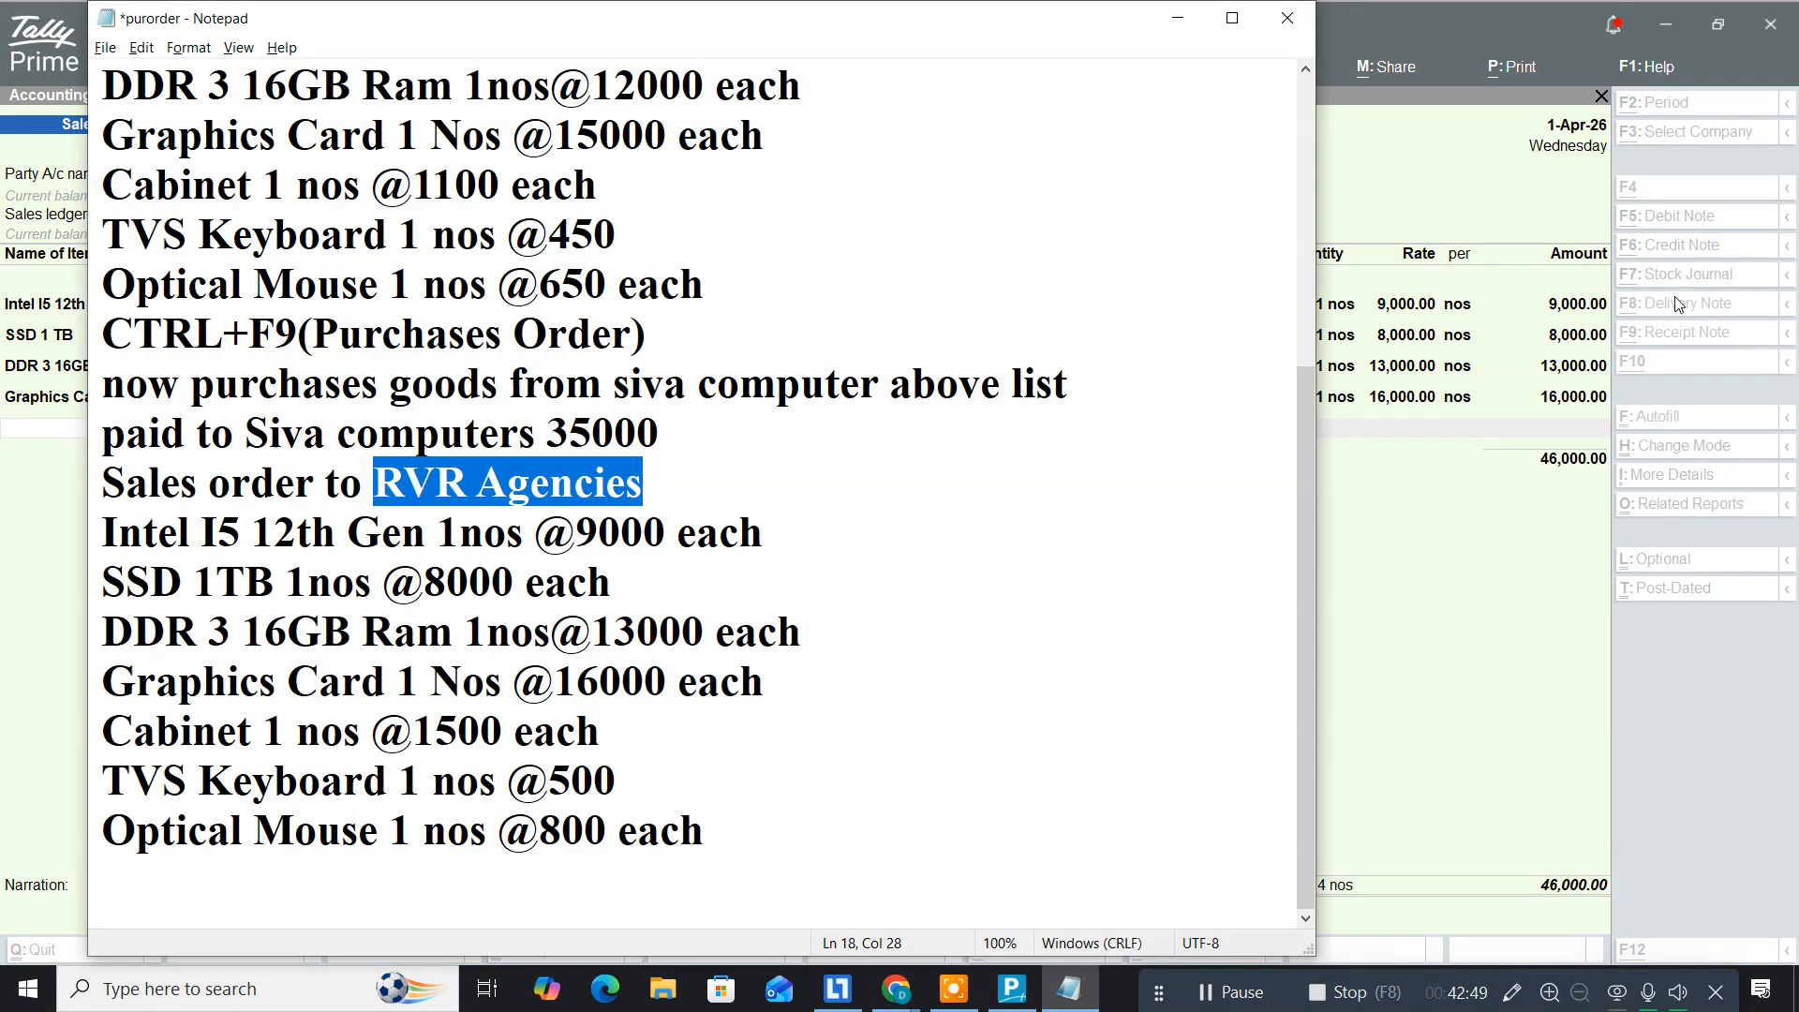
{"action": "key", "text": "alt+Tab"}
Step: Add Cabinet against order 1 at 1 nos, 1,500
{"action": "type", "text": "Cab"}
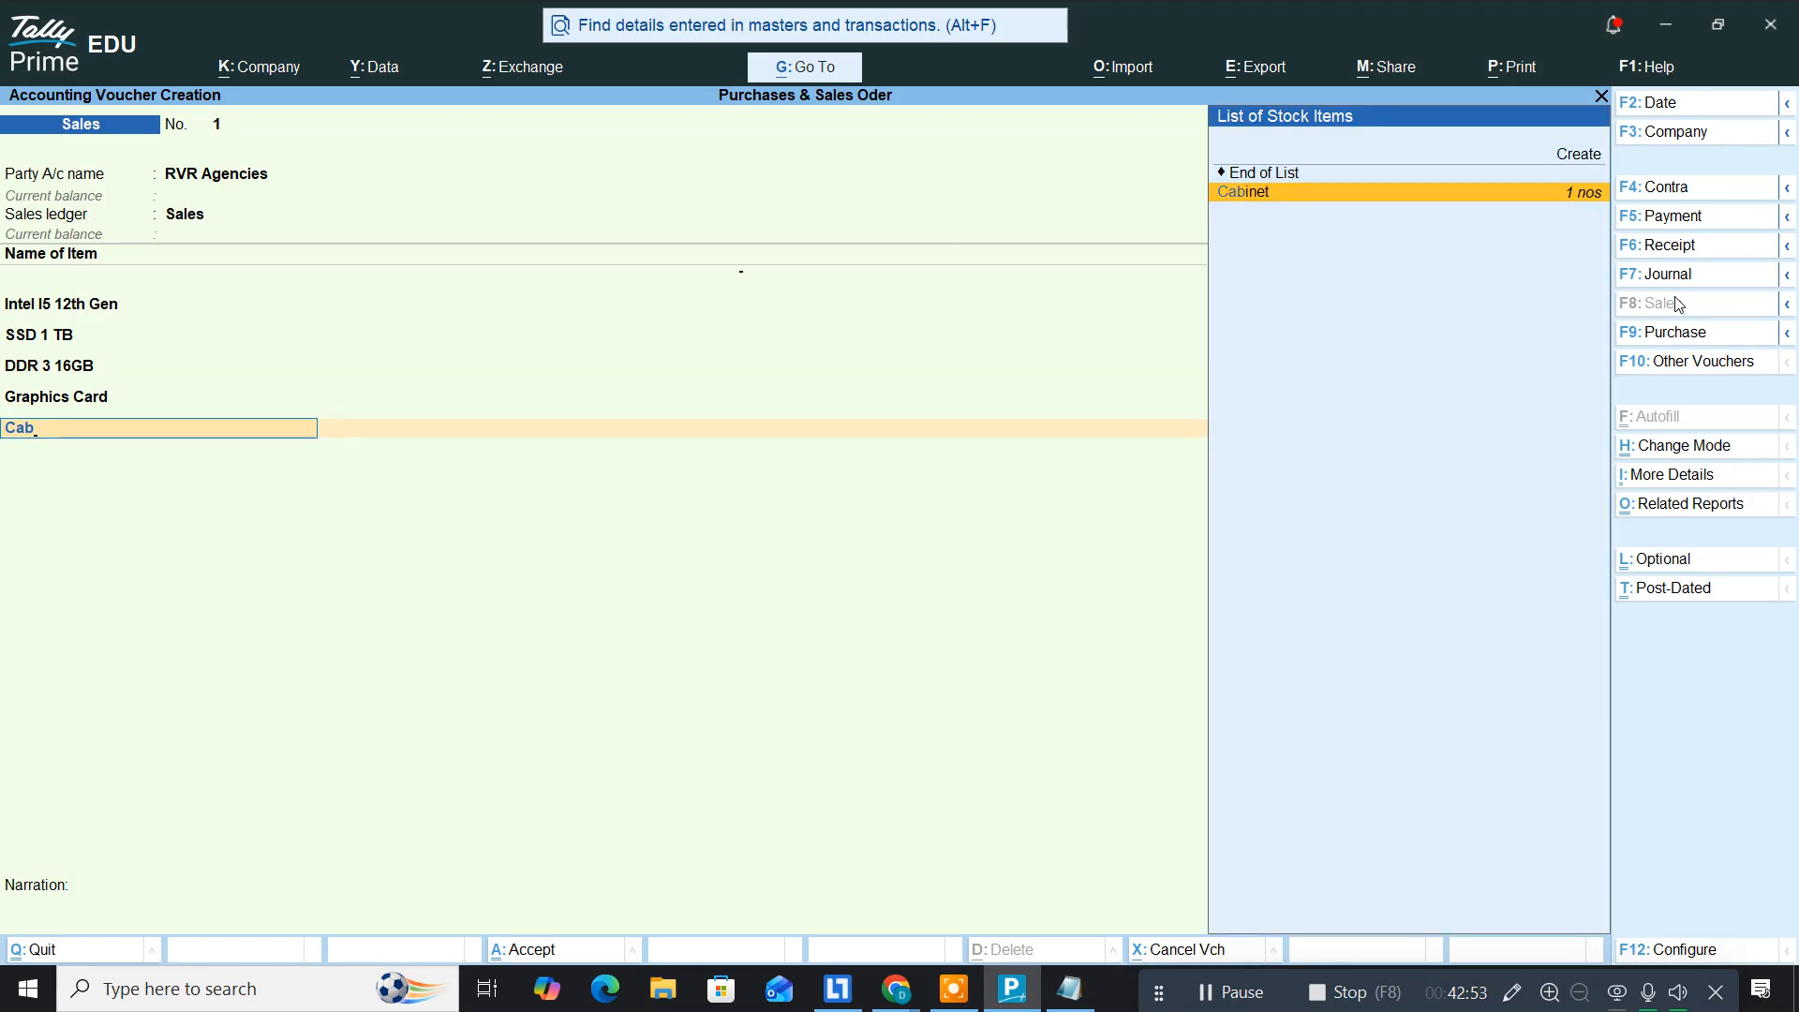
{"action": "key", "text": "Return"}
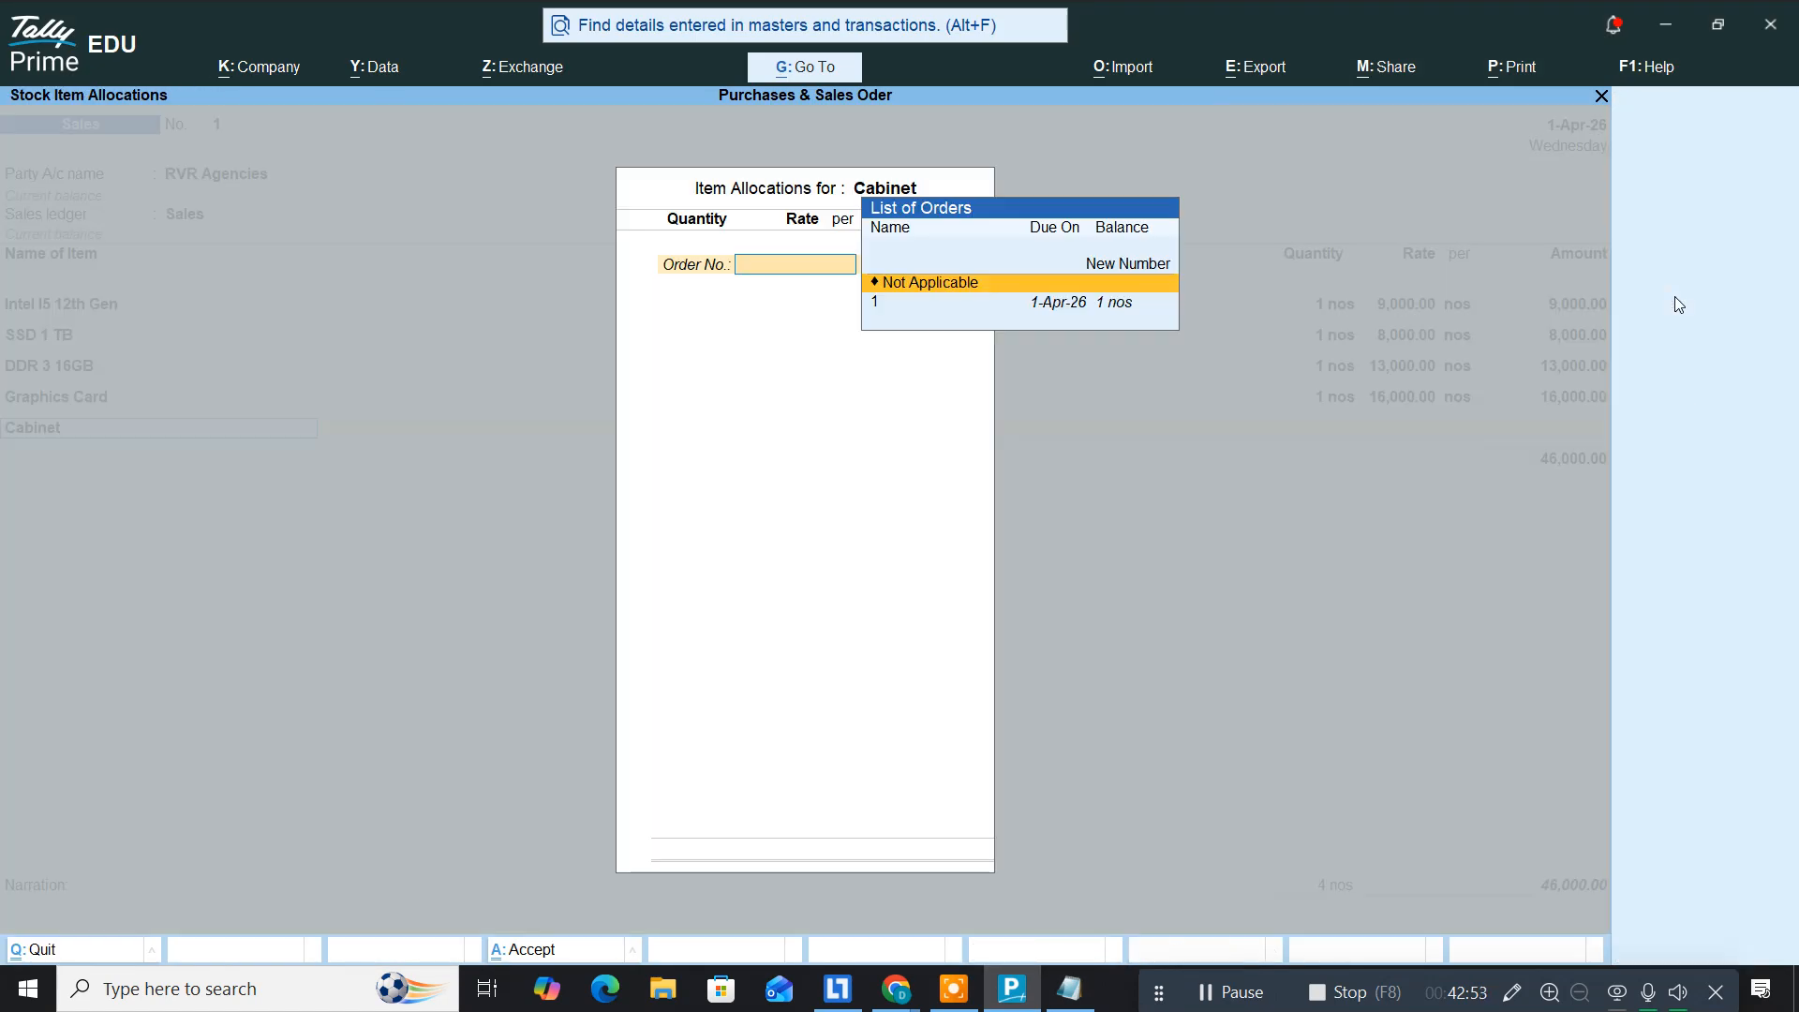
{"action": "key", "text": "Down"}
{"action": "key", "text": "Return"}
{"action": "key", "text": "Return"}
{"action": "key", "text": "ctrl+a"}
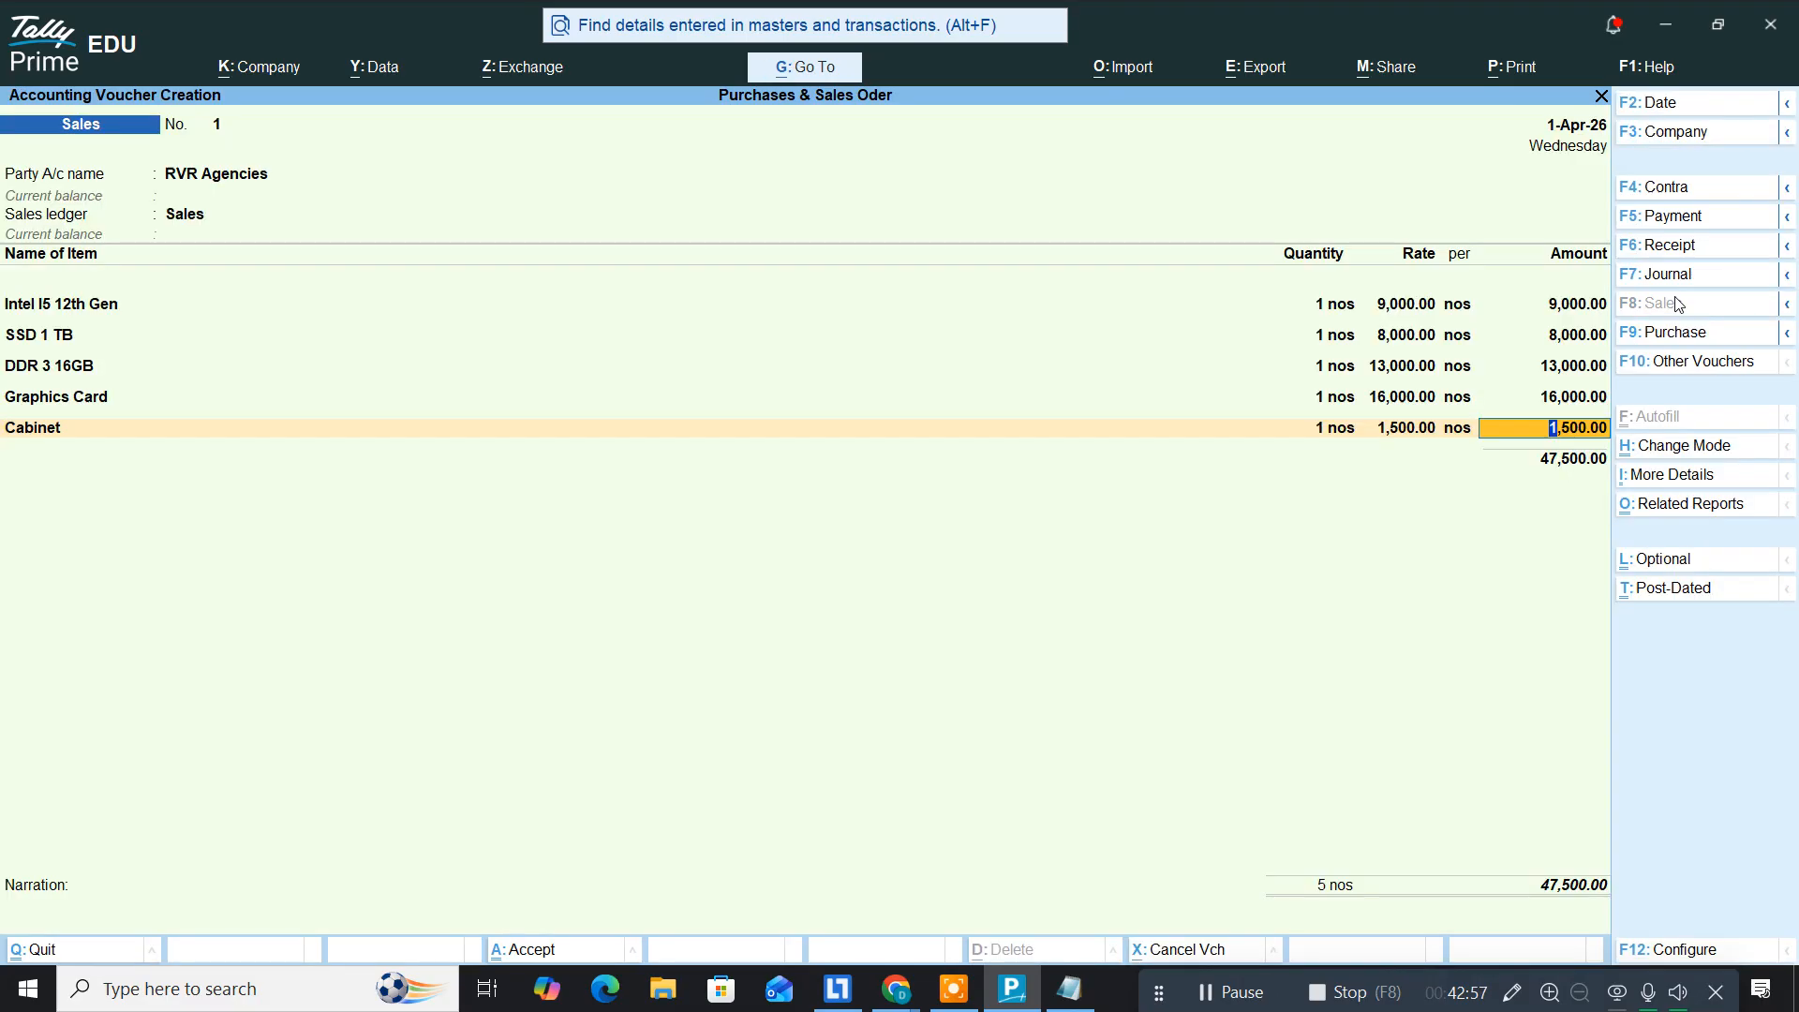
{"action": "key", "text": "Return"}
{"action": "key", "text": "alt+Tab"}
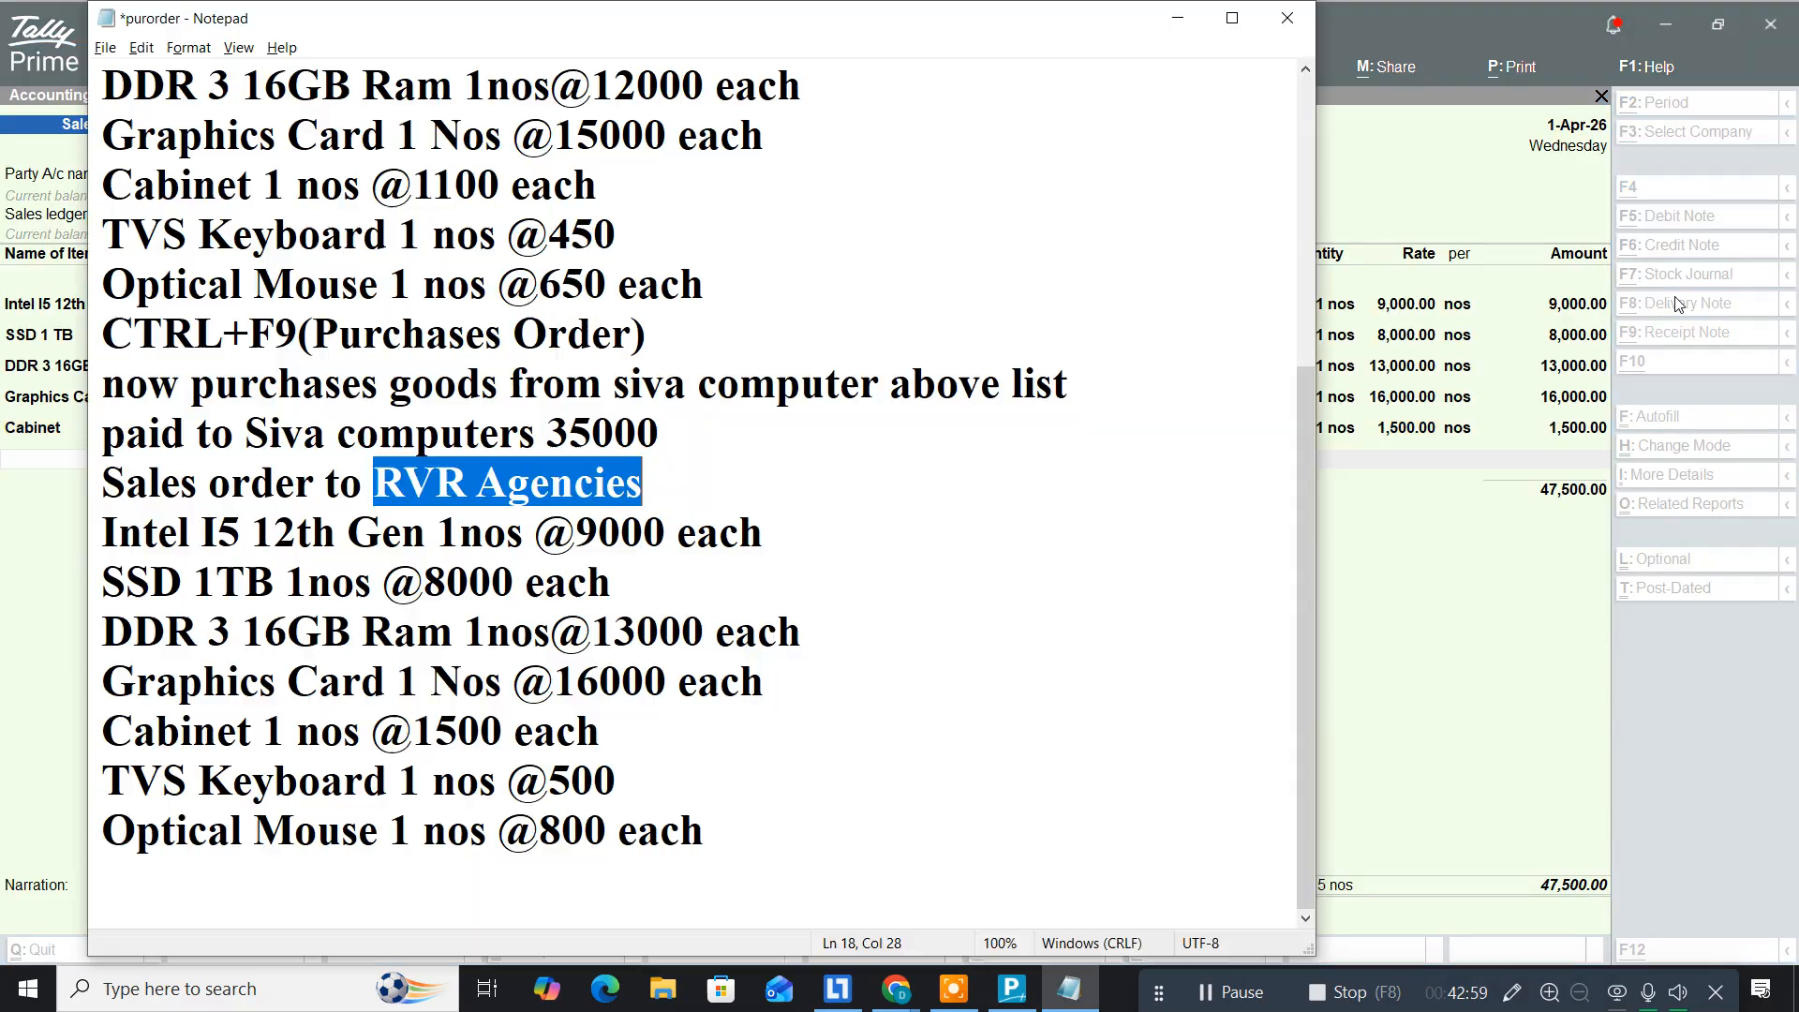
{"action": "key", "text": "alt+Tab"}
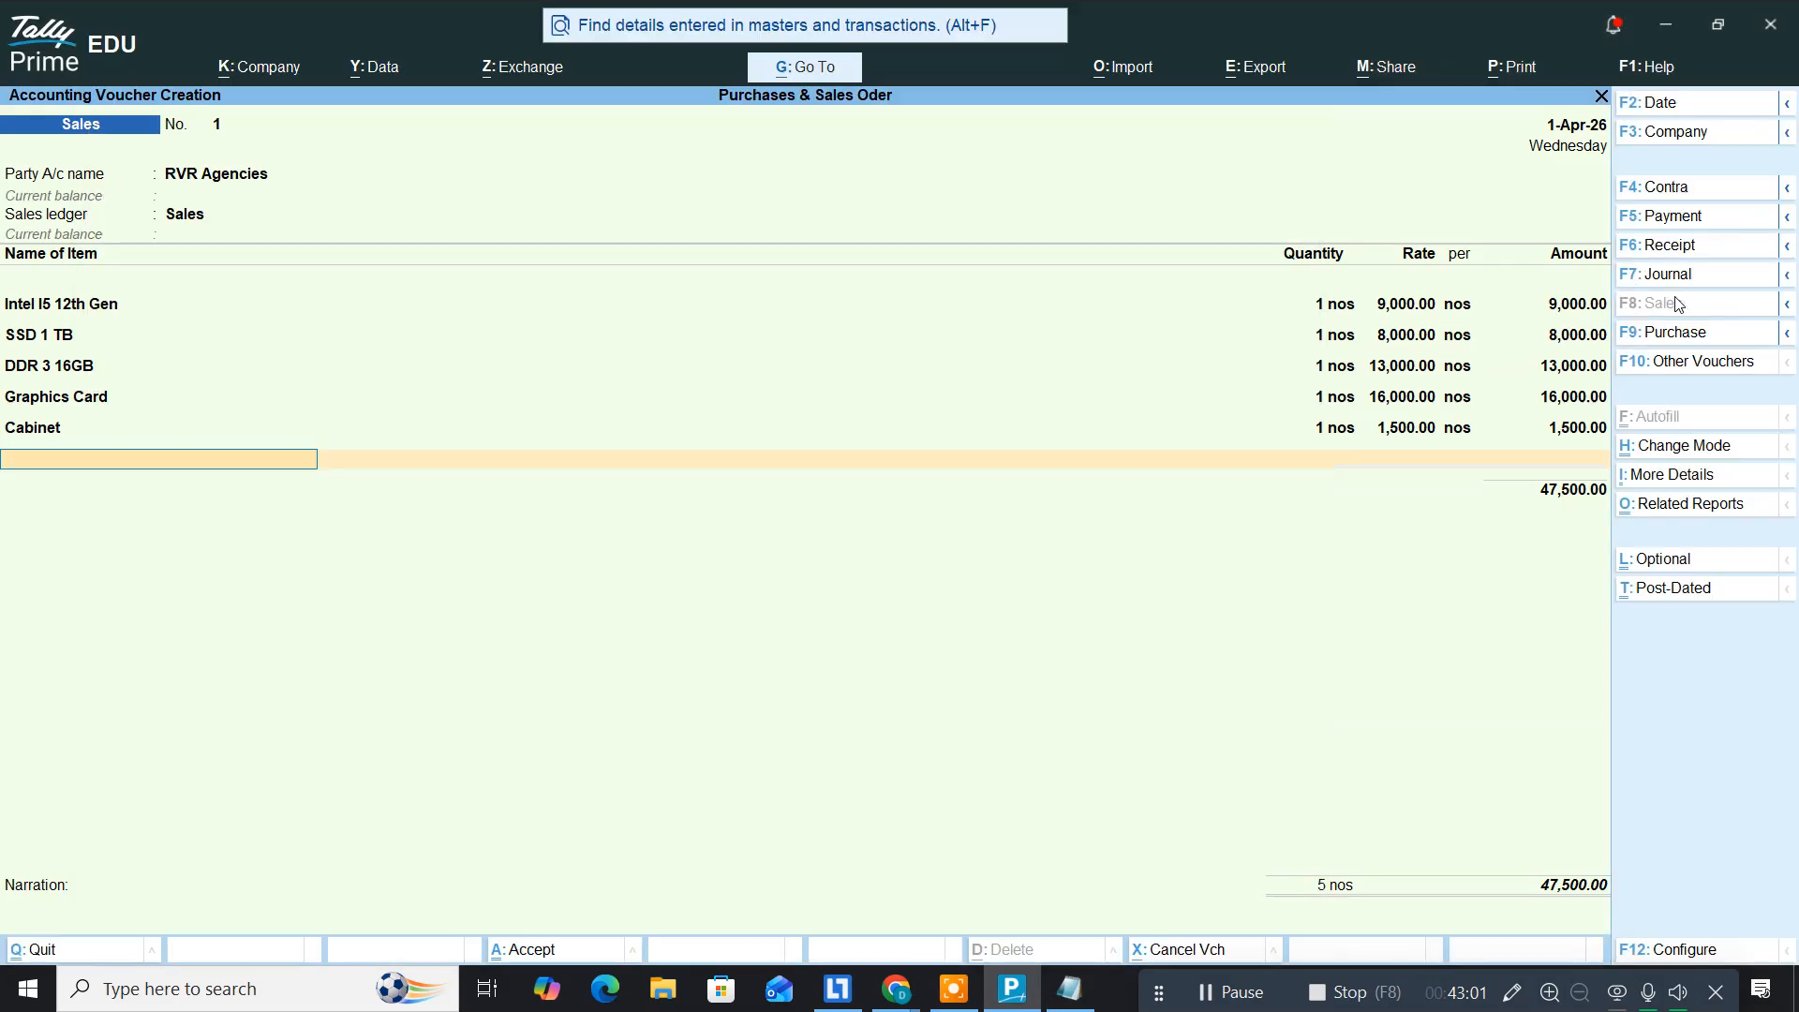
Step: Add TVS Keyboard against order 1 at 500
{"action": "type", "text": "Tvs"}
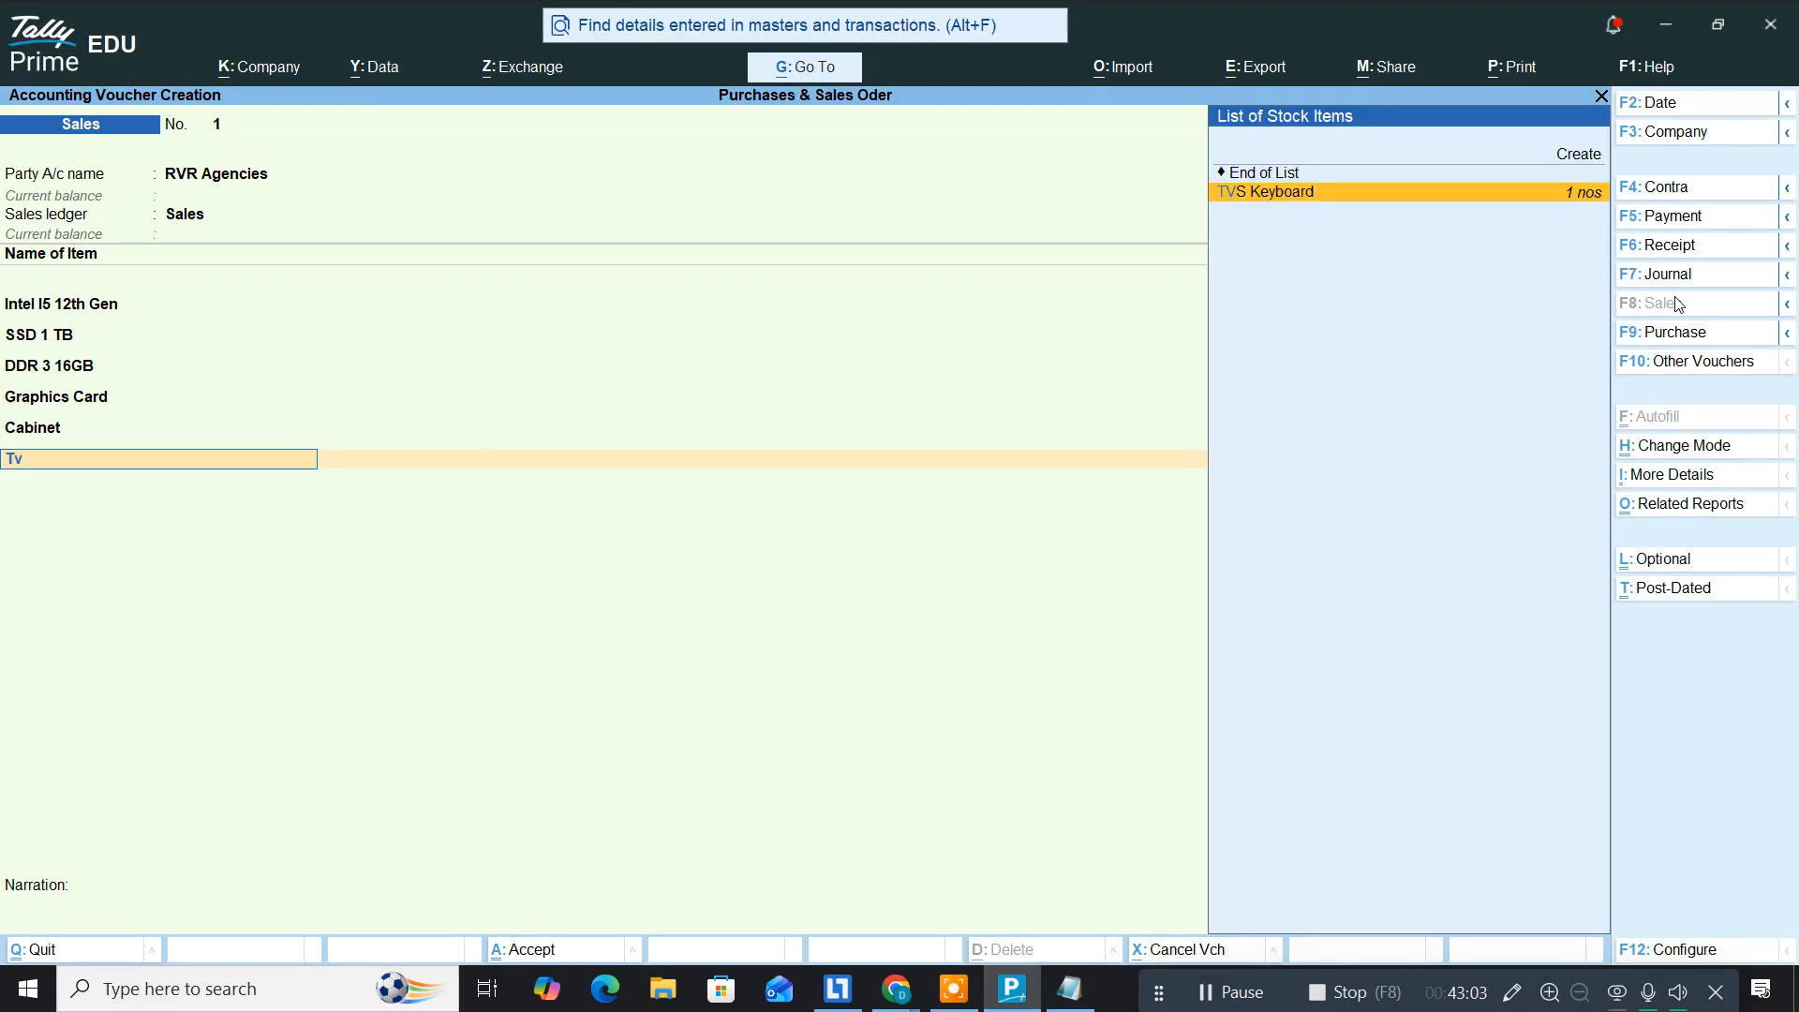
{"action": "key", "text": "Return"}
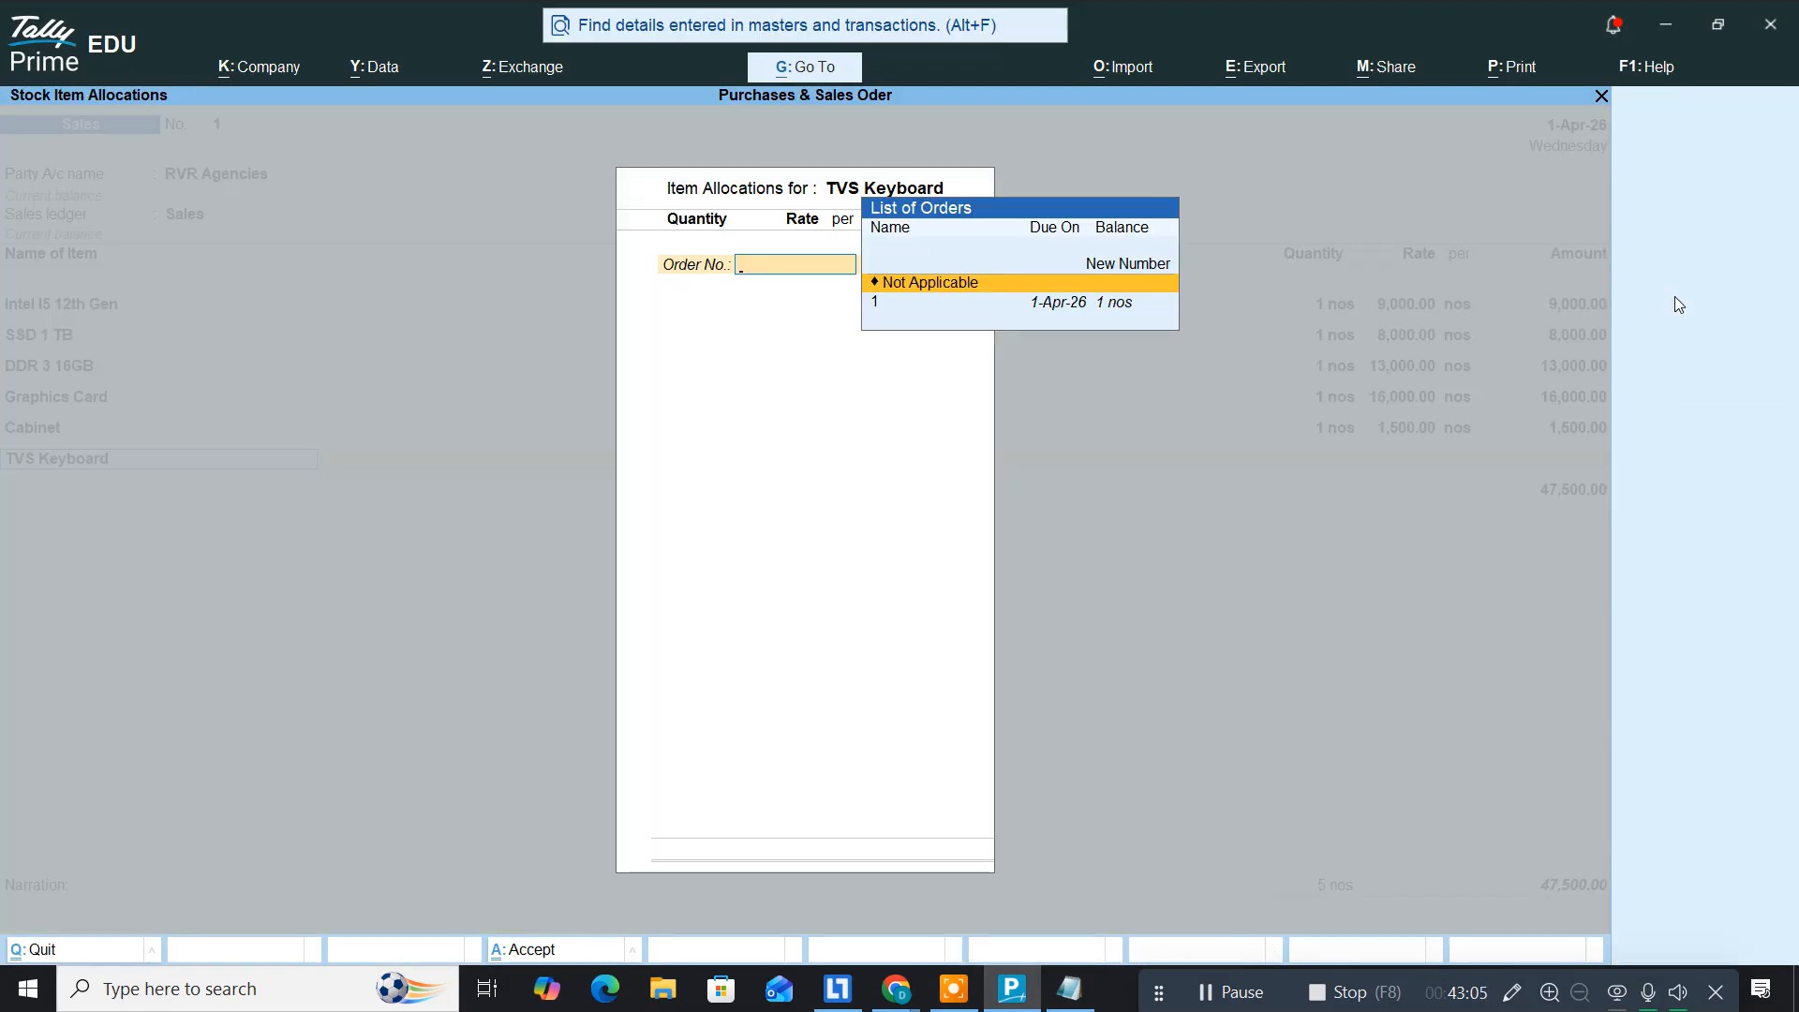
{"action": "key", "text": "Down"}
{"action": "key", "text": "Return"}
{"action": "key", "text": "Return"}
{"action": "key", "text": "Return"}
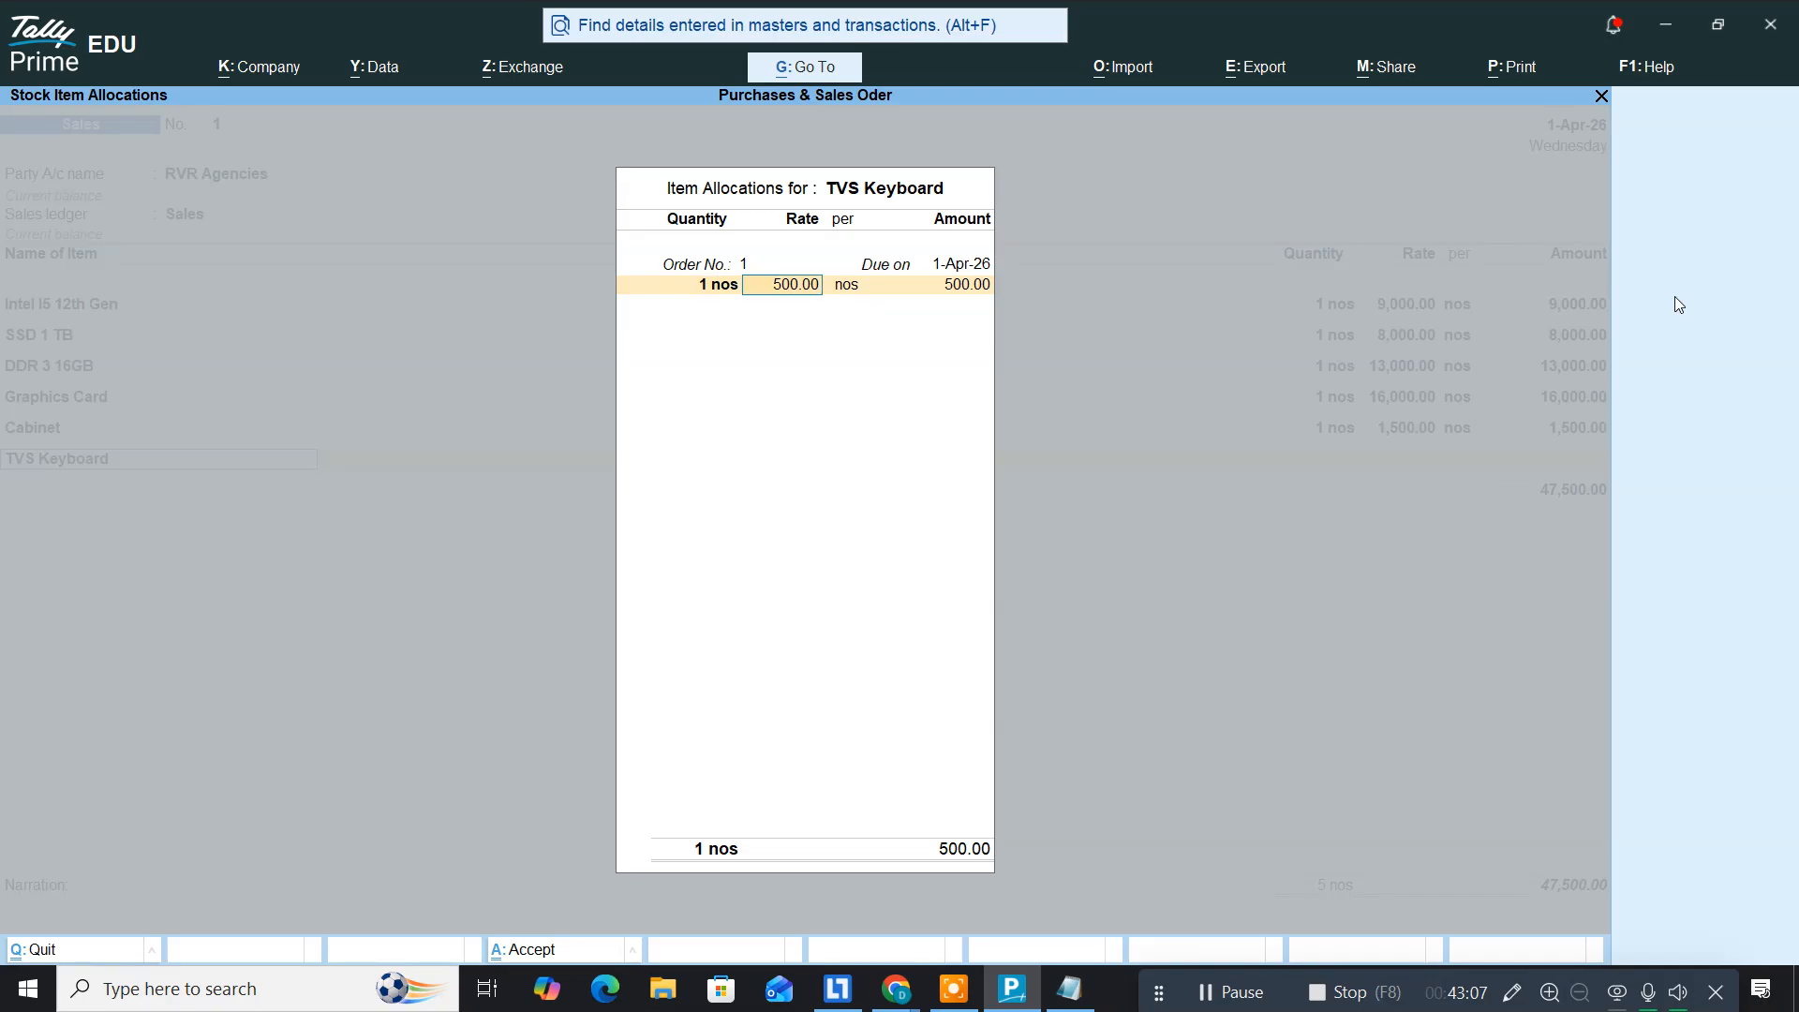
{"action": "key", "text": "Return"}
{"action": "key", "text": "Return"}
{"action": "key", "text": "Return"}
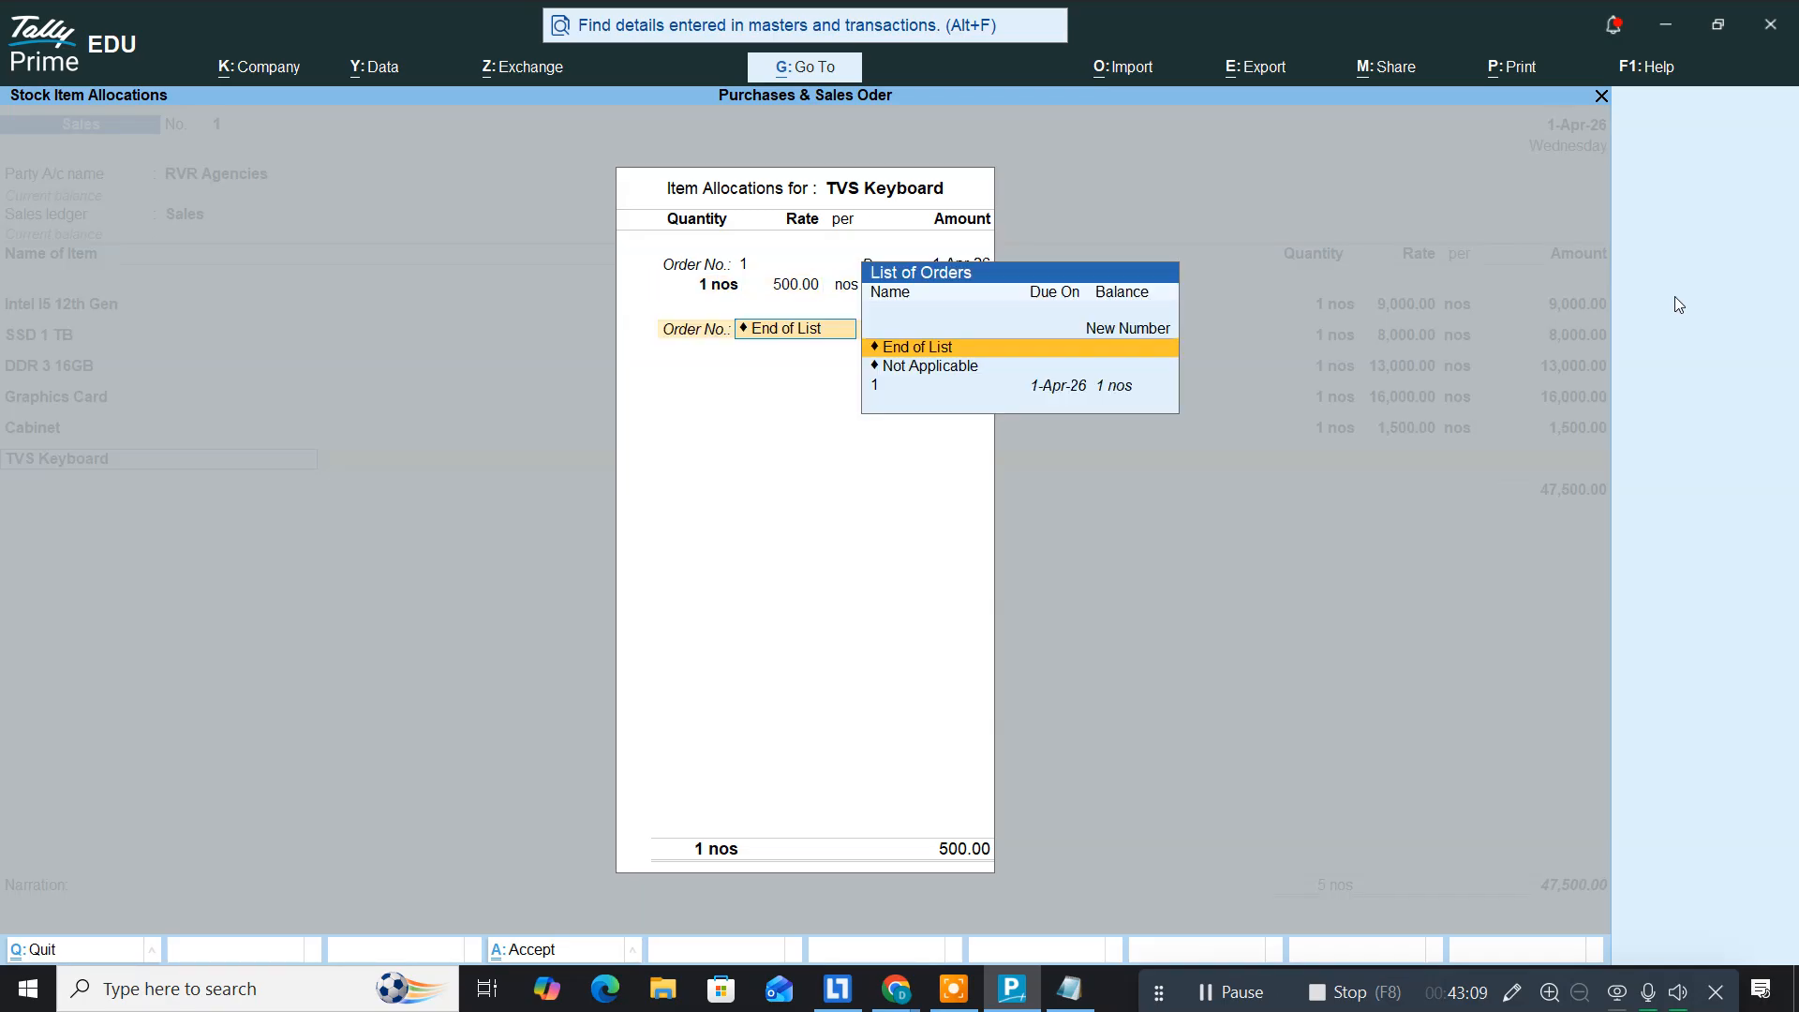
{"action": "key", "text": "Return"}
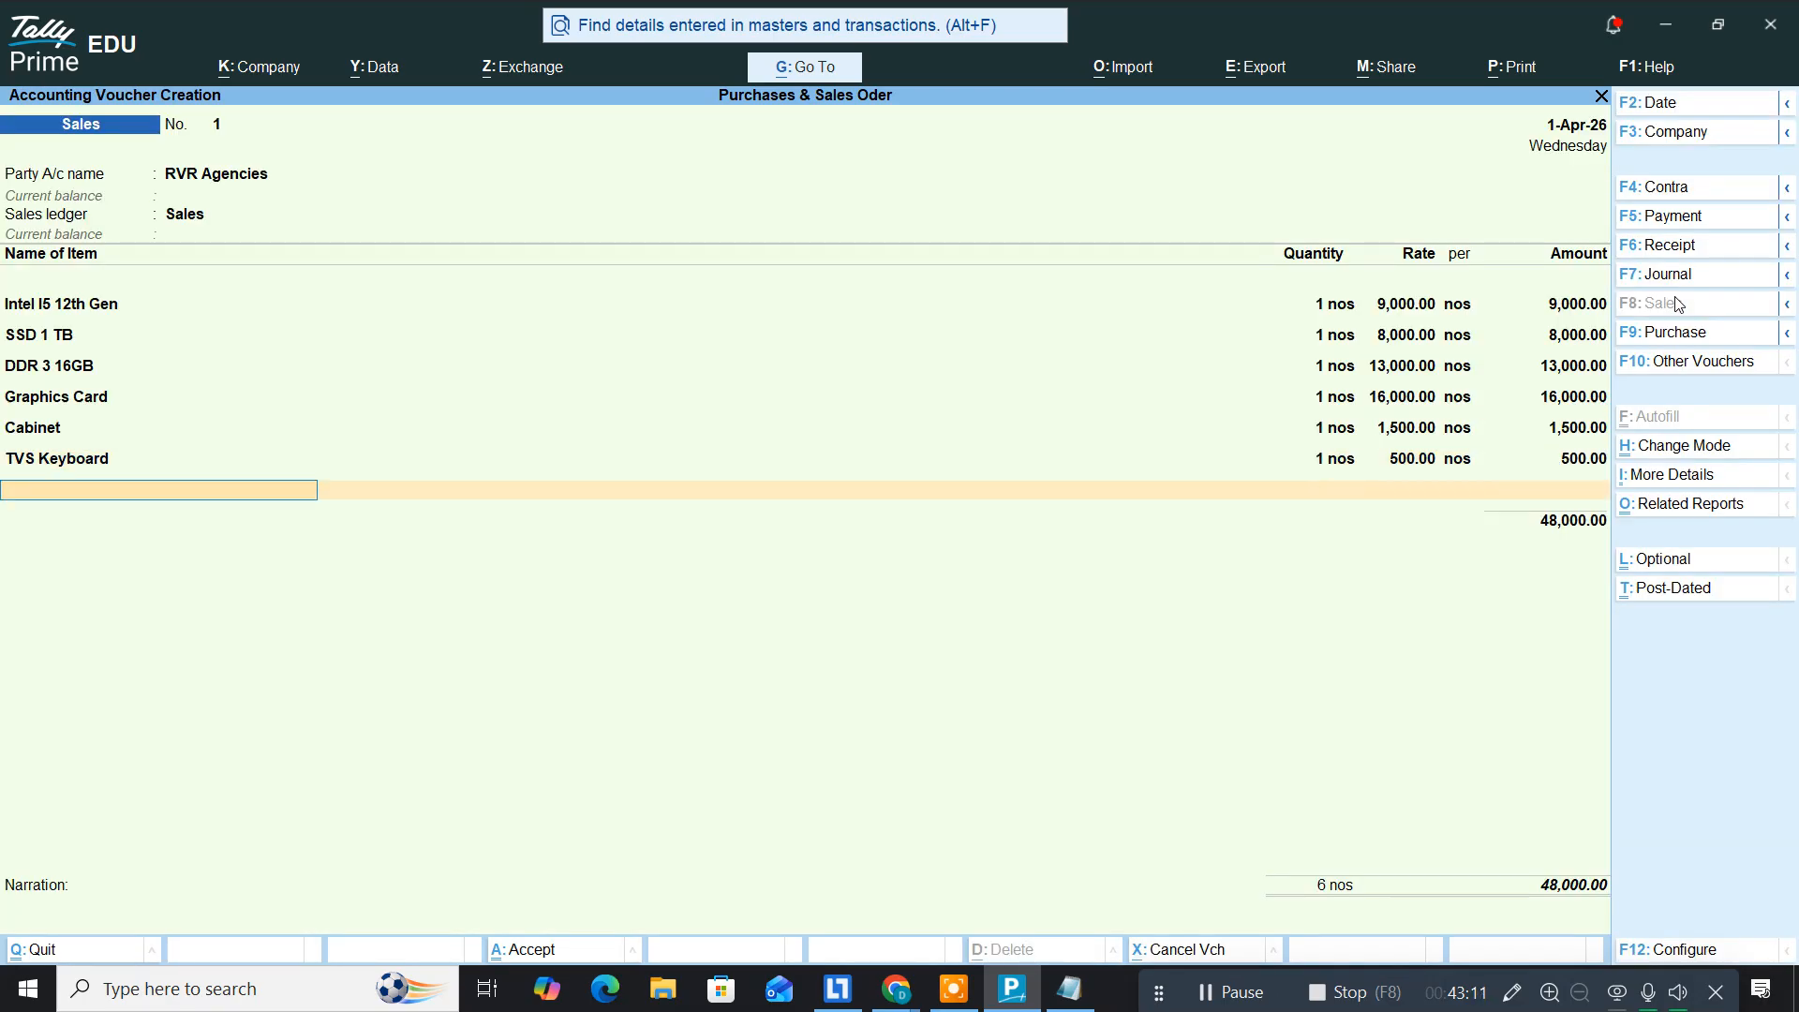
{"action": "key", "text": "alt+Tab"}
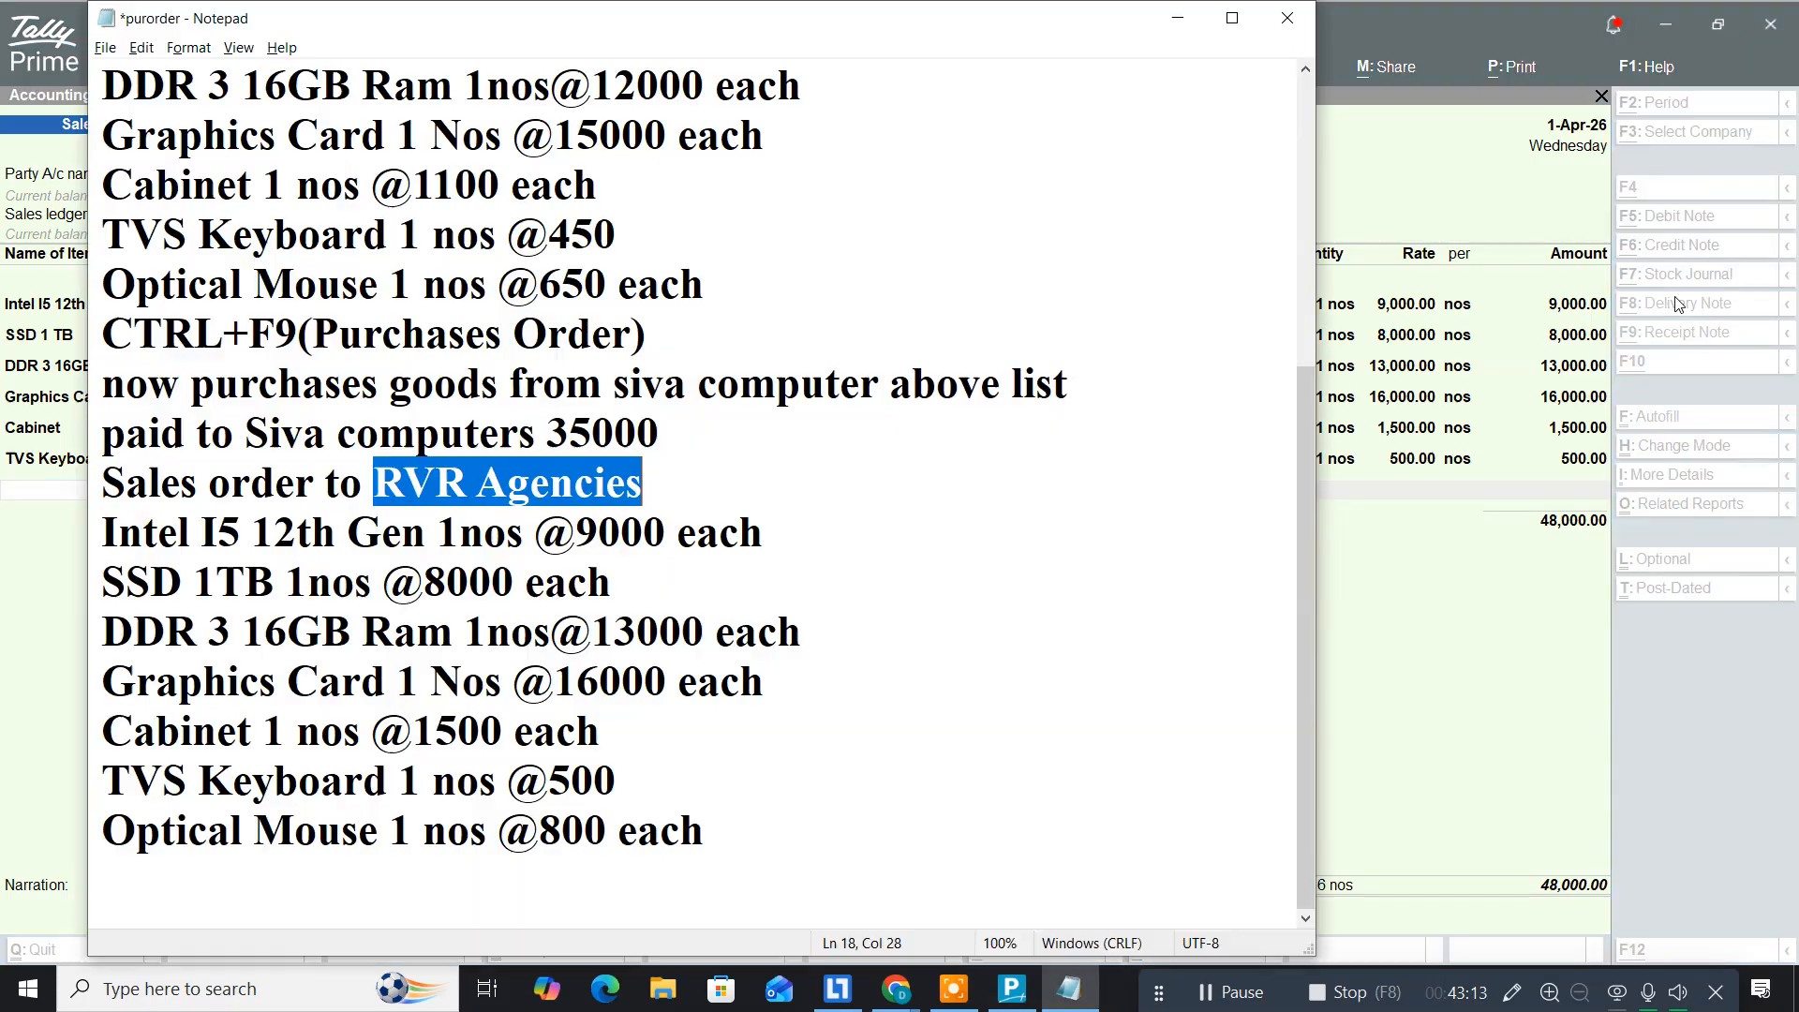
{"action": "key", "text": "alt+Tab"}
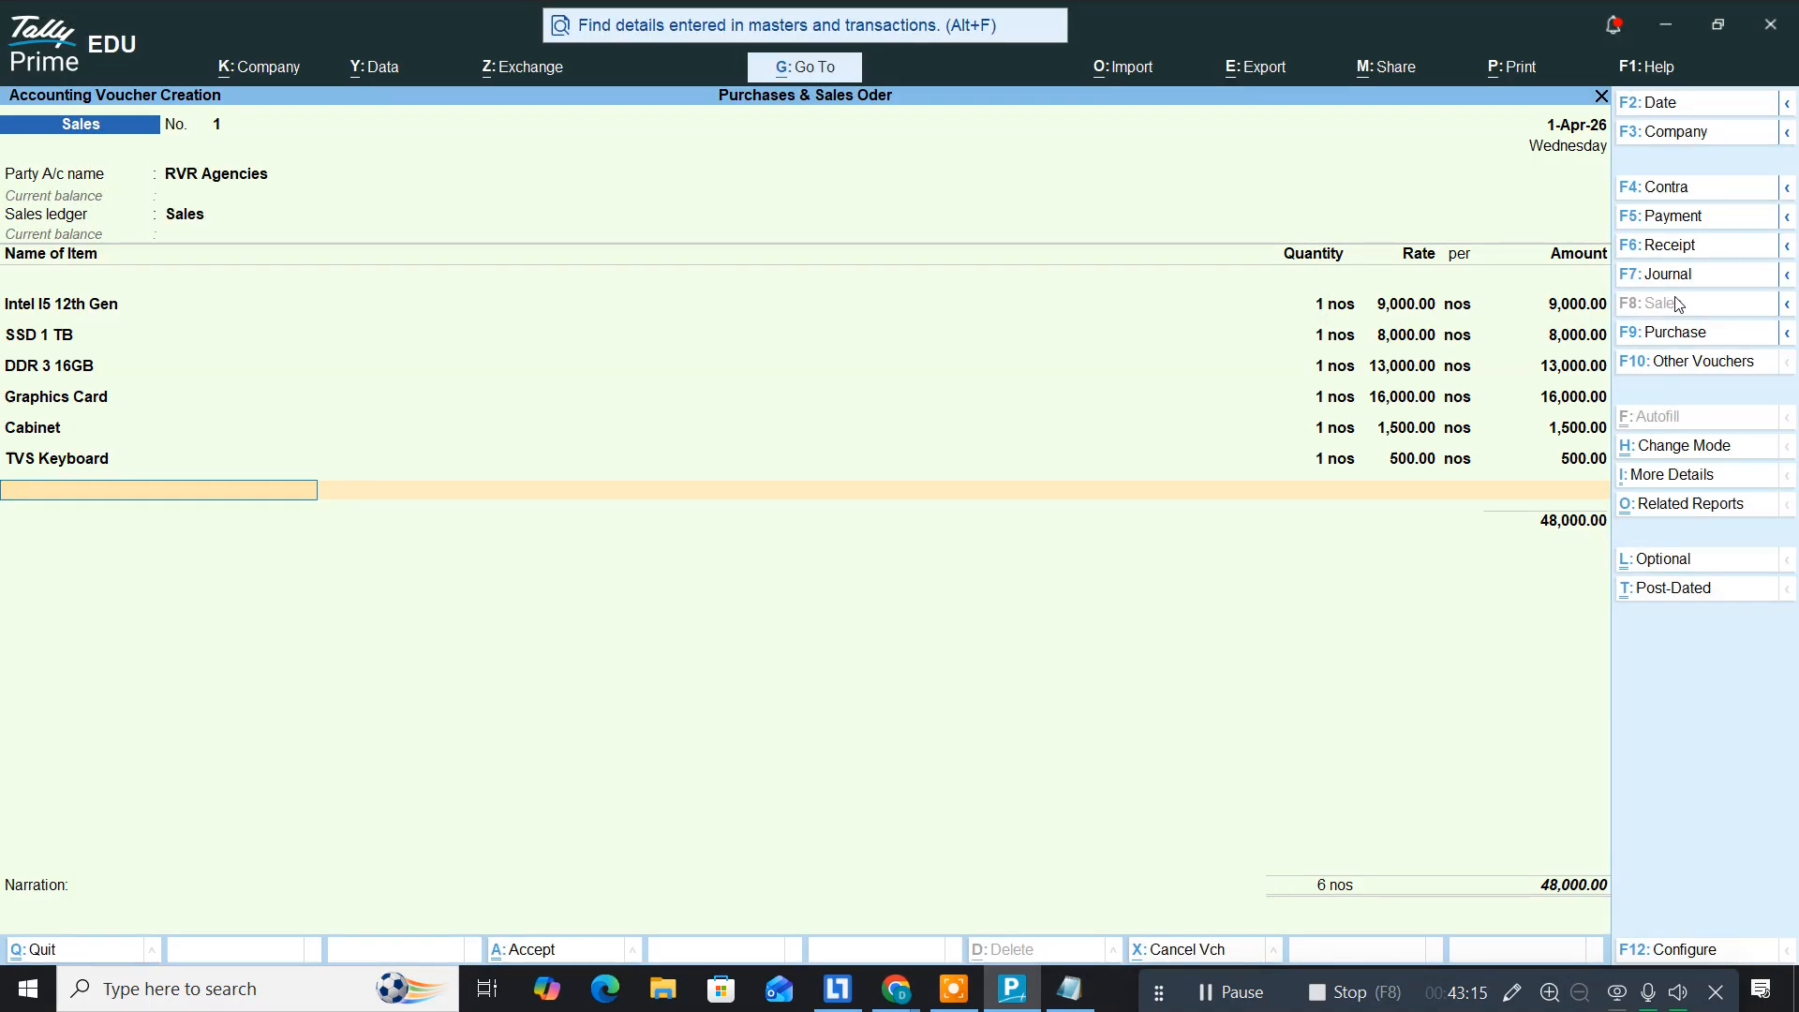
Step: Add Optical Mouse against order 1 at 1 nos, 800.00
{"action": "type", "text": "Opt"}
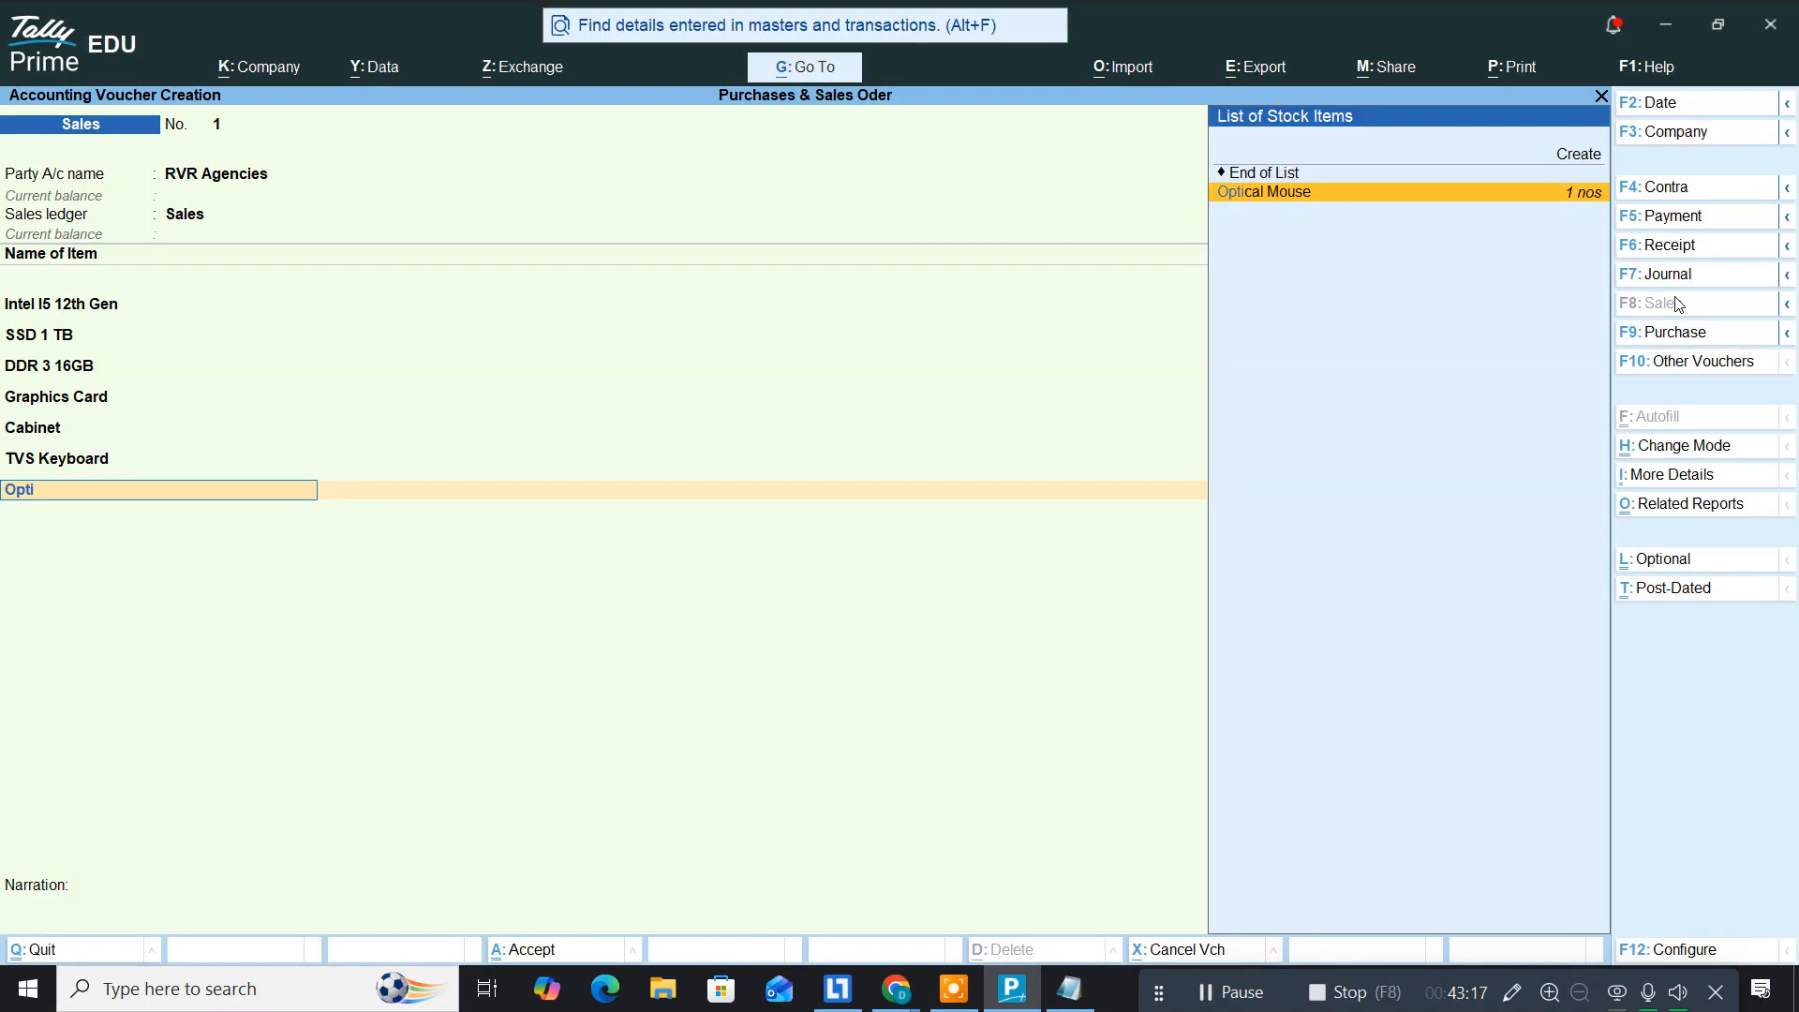
{"action": "type", "text": "i"}
{"action": "key", "text": "Return"}
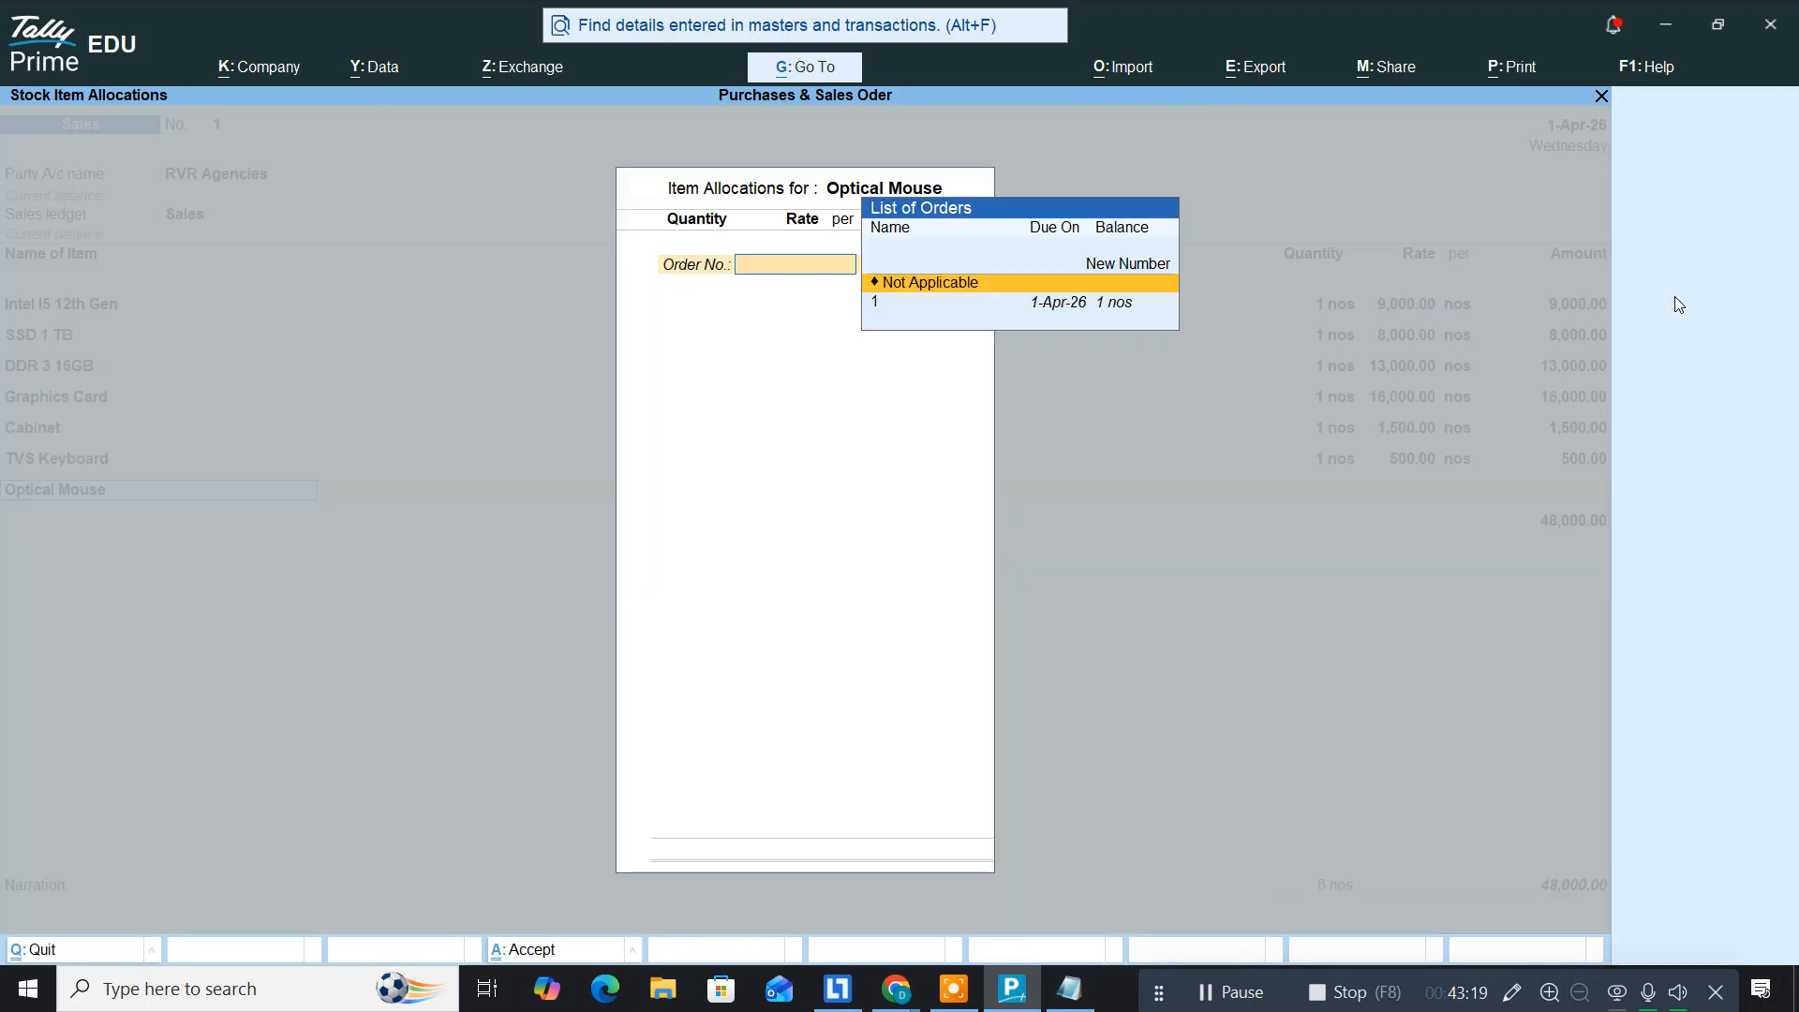
{"action": "key", "text": "Down"}
{"action": "key", "text": "Return"}
{"action": "key", "text": "Return"}
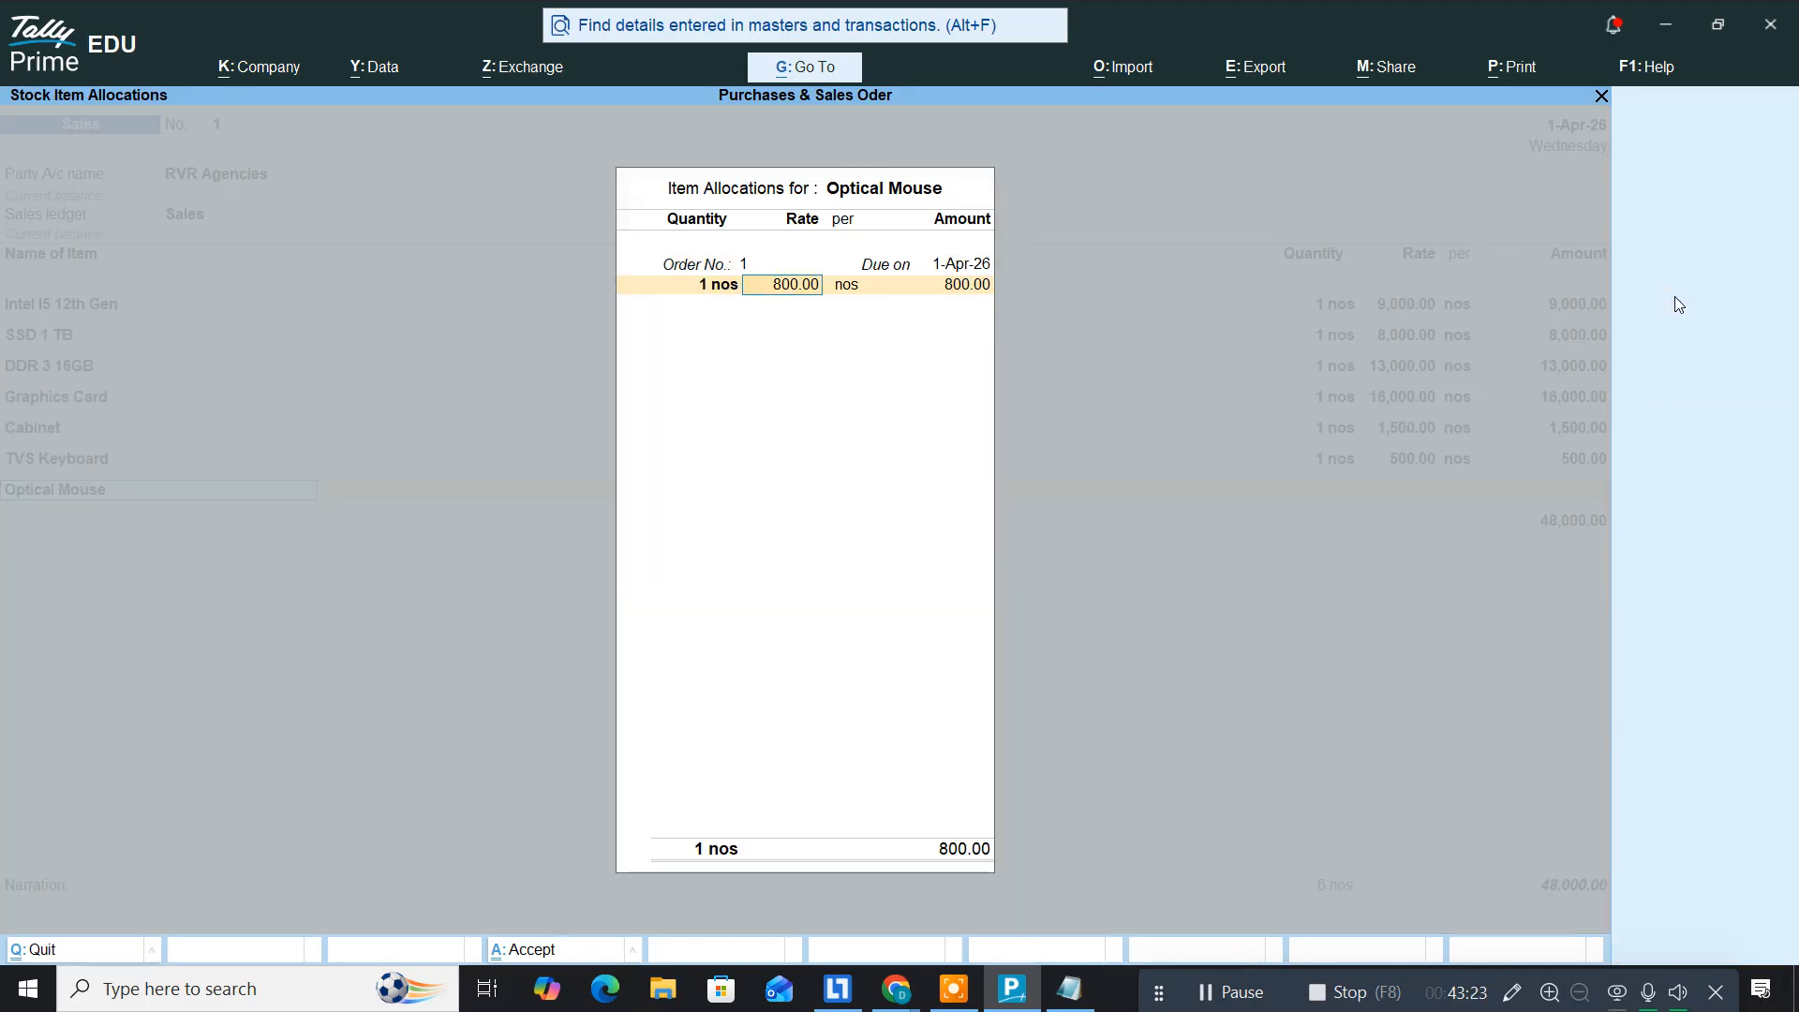
{"action": "key", "text": "Return"}
{"action": "key", "text": "Return"}
{"action": "key", "text": "Return"}
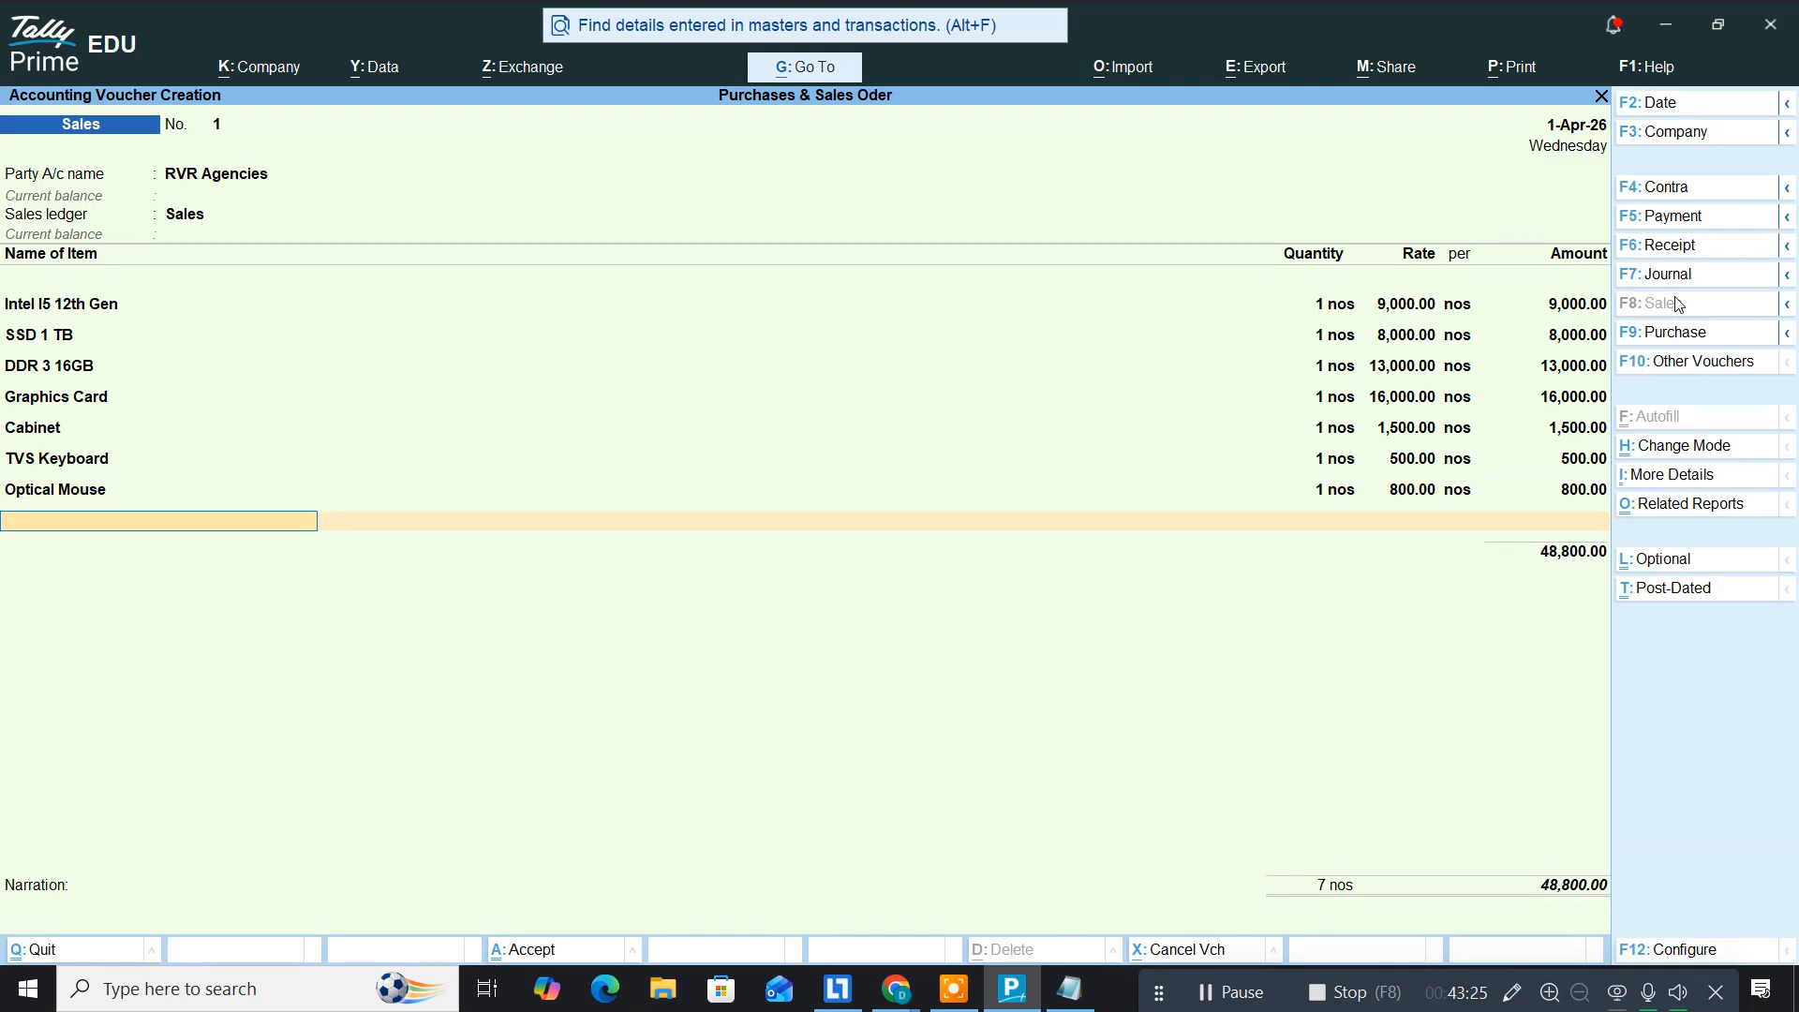
{"action": "key", "text": "Return"}
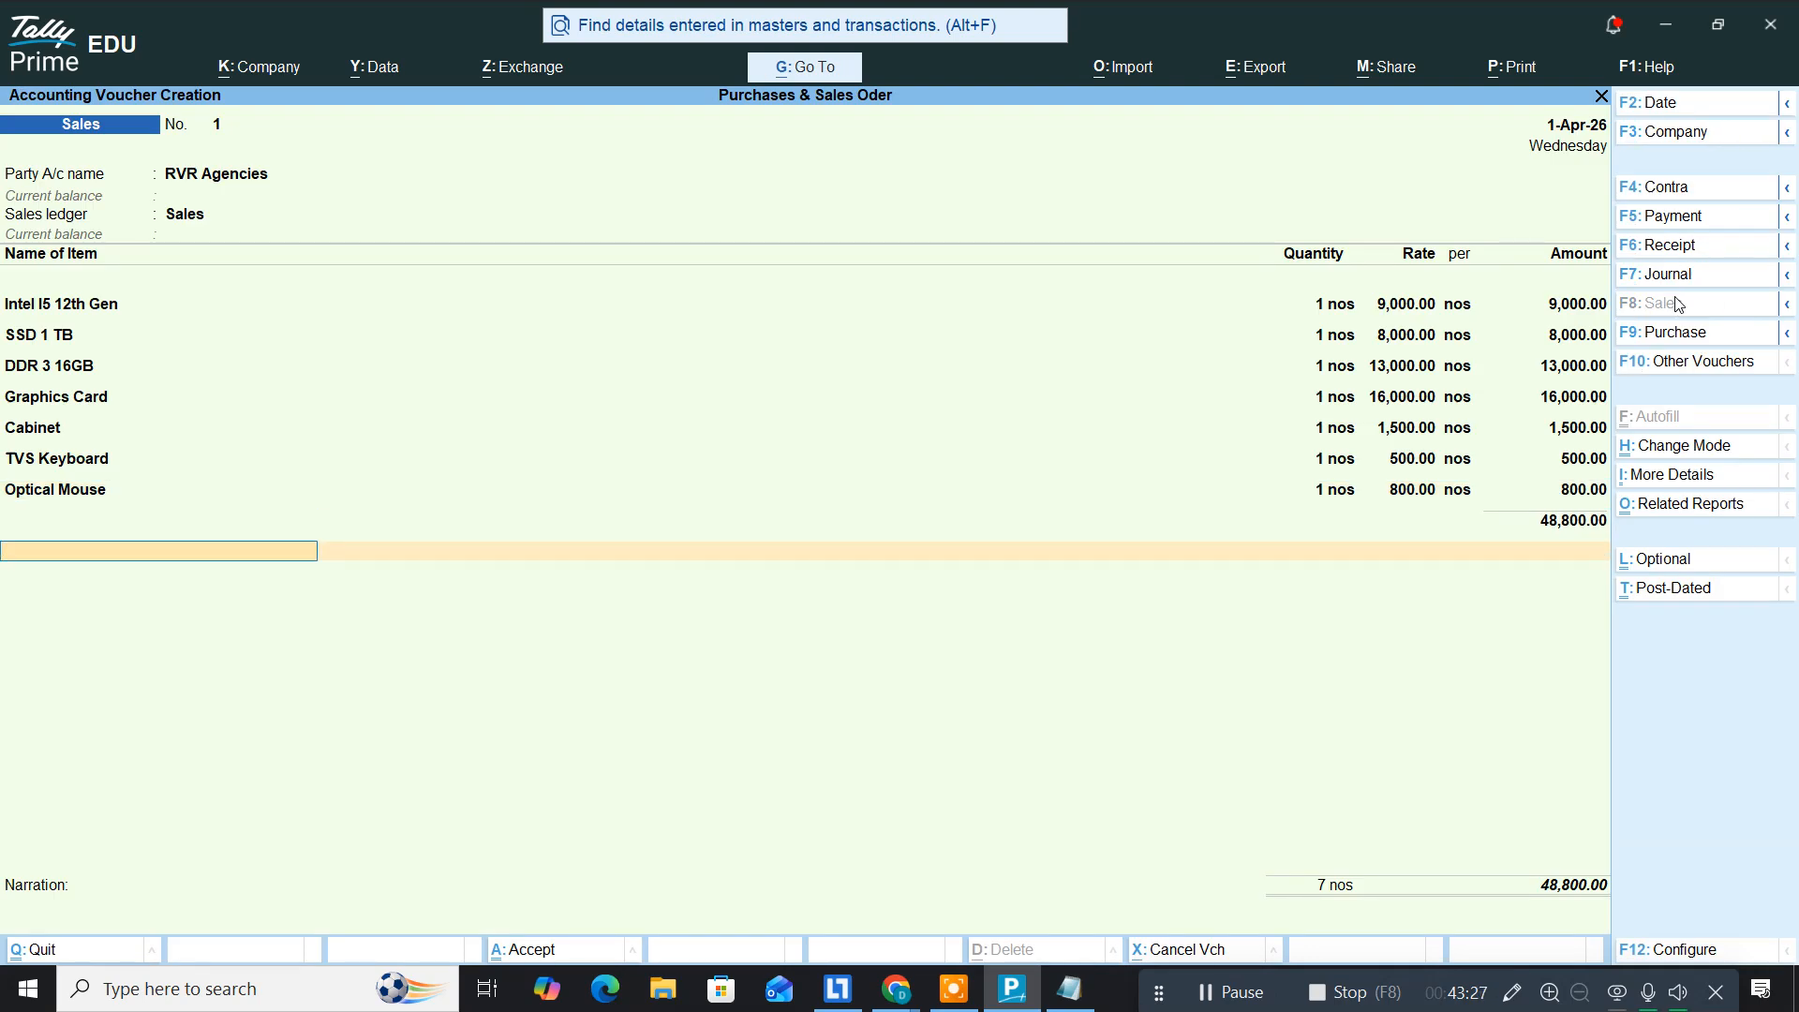
Step: Save the 48,800.00 RVR Agencies sales voucher as New Ref bill 1, then switch to Notepad
{"action": "key", "text": "Return"}
{"action": "key", "text": "Return"}
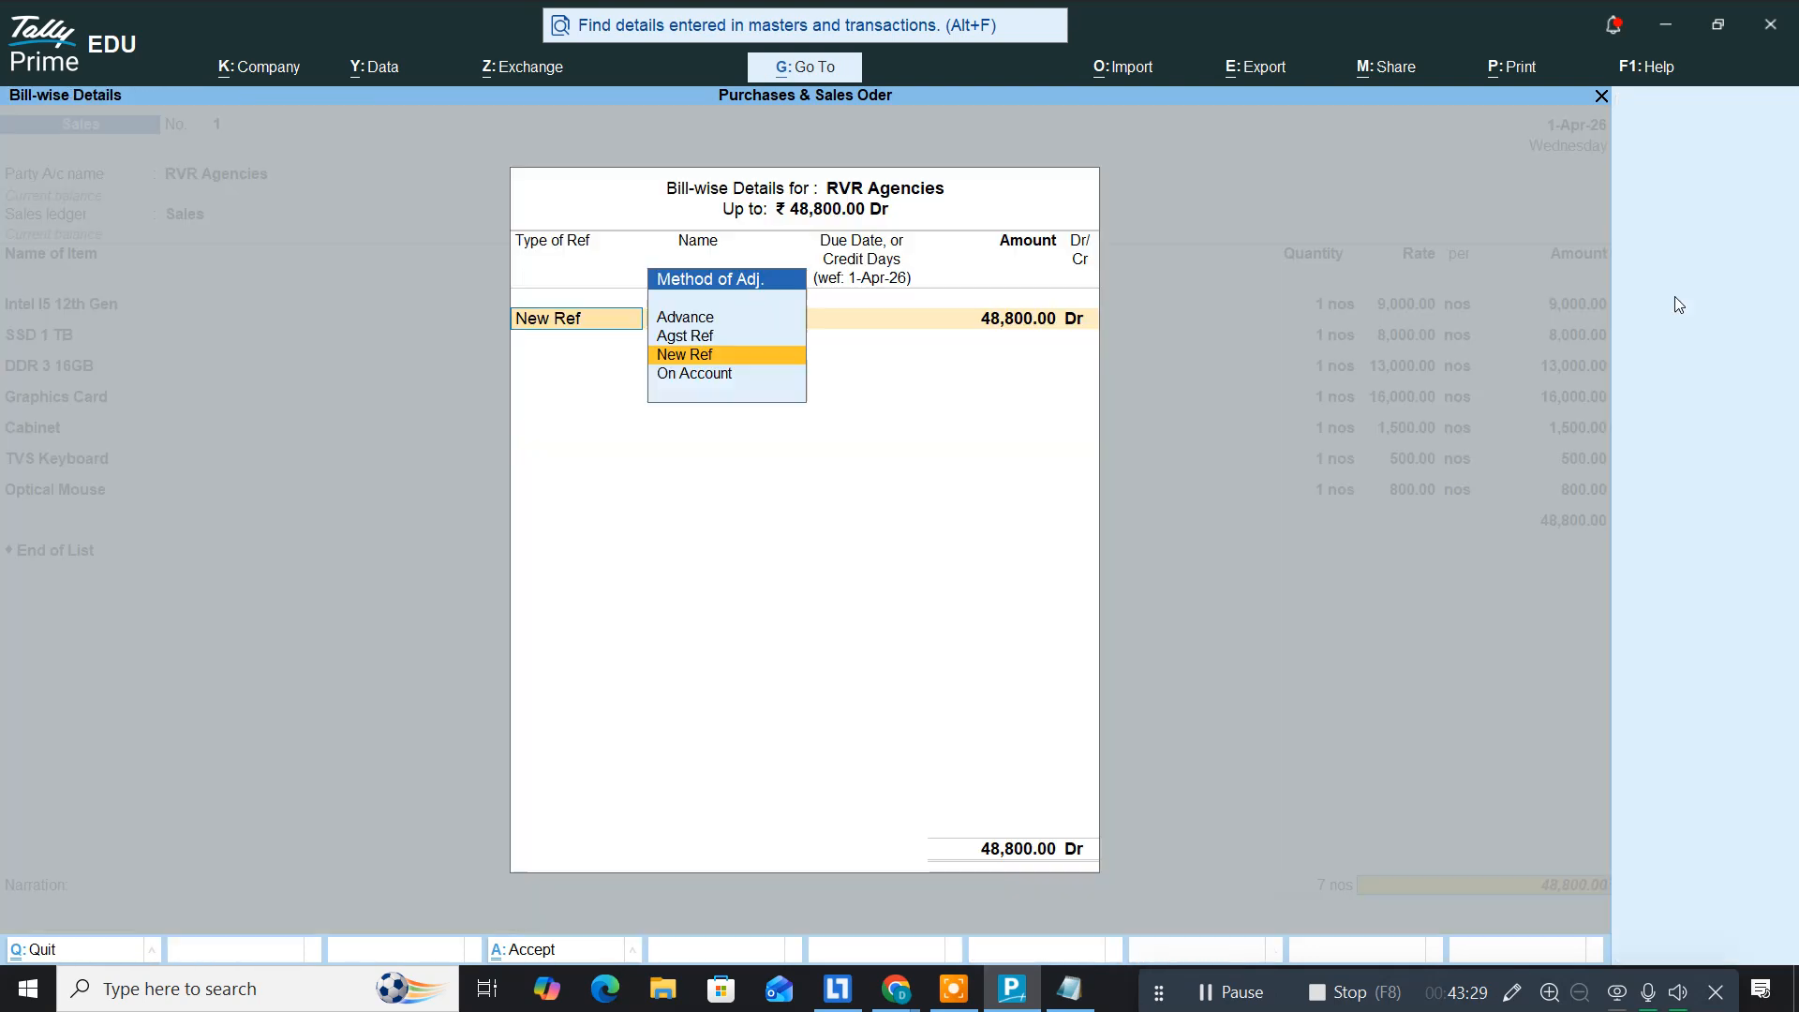
{"action": "key", "text": "Return"}
{"action": "key", "text": "Return"}
{"action": "key", "text": "Return"}
{"action": "key", "text": "Return"}
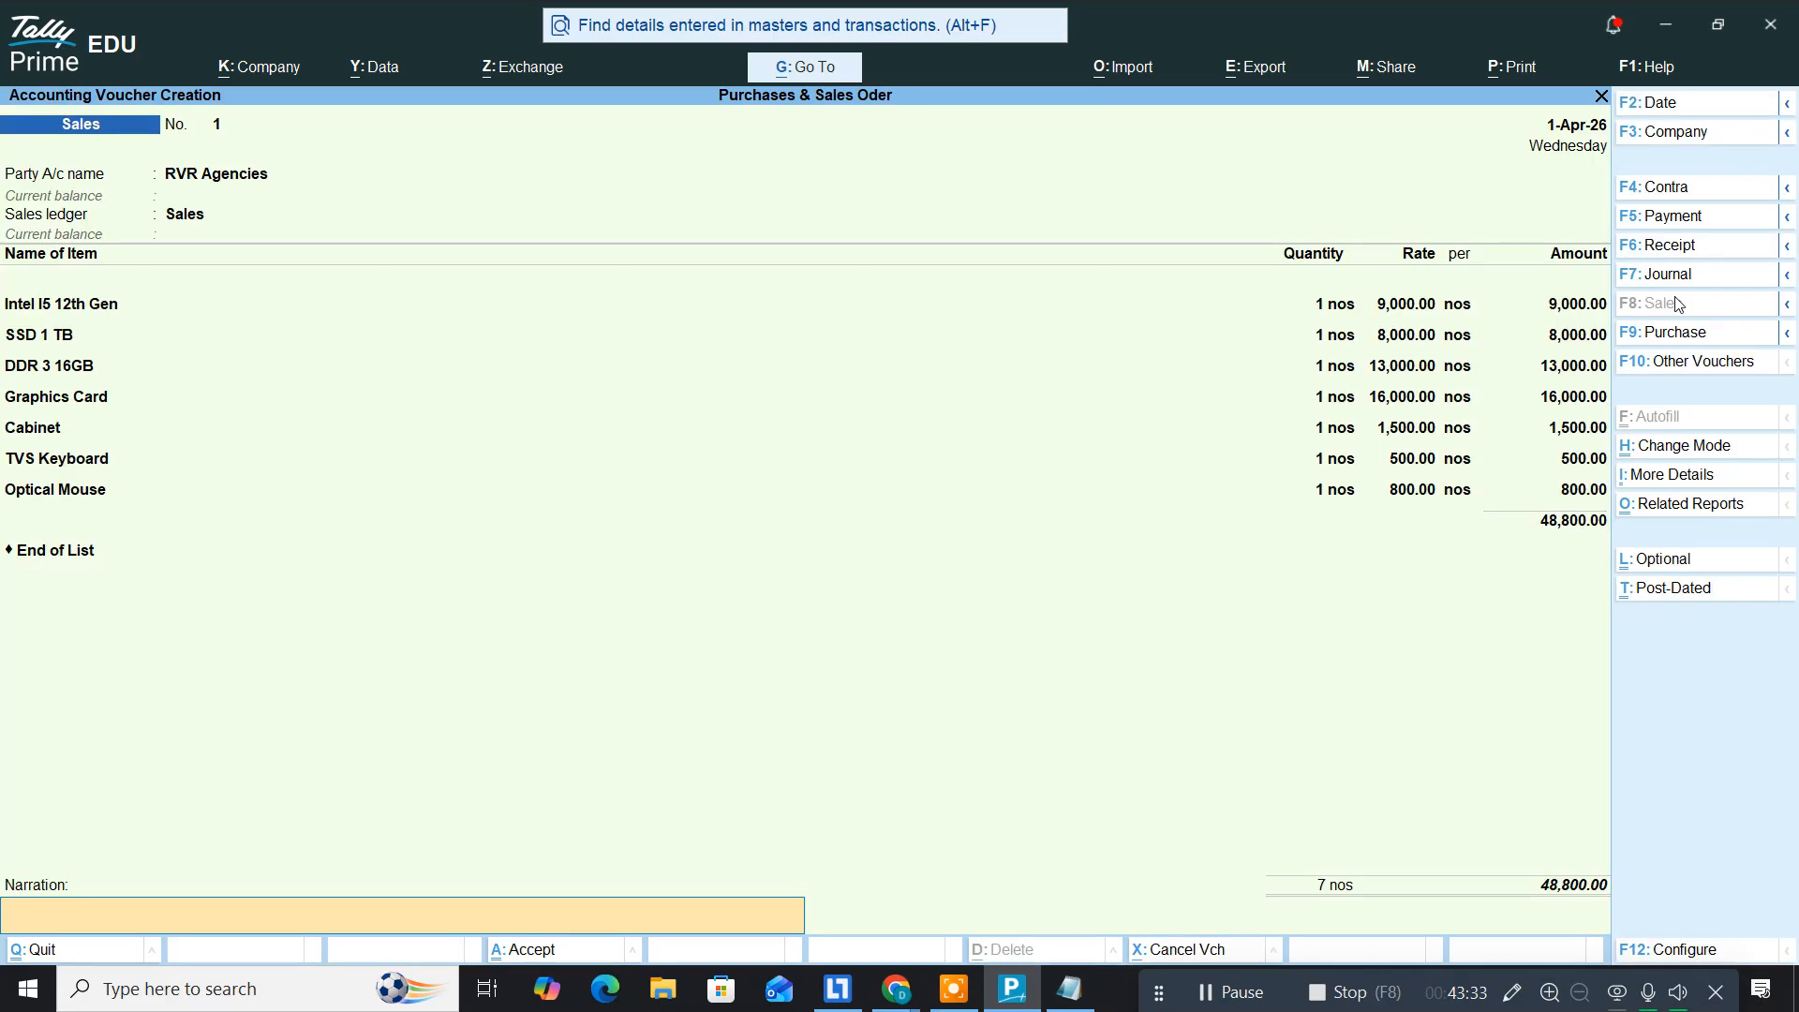
{"action": "key", "text": "Return"}
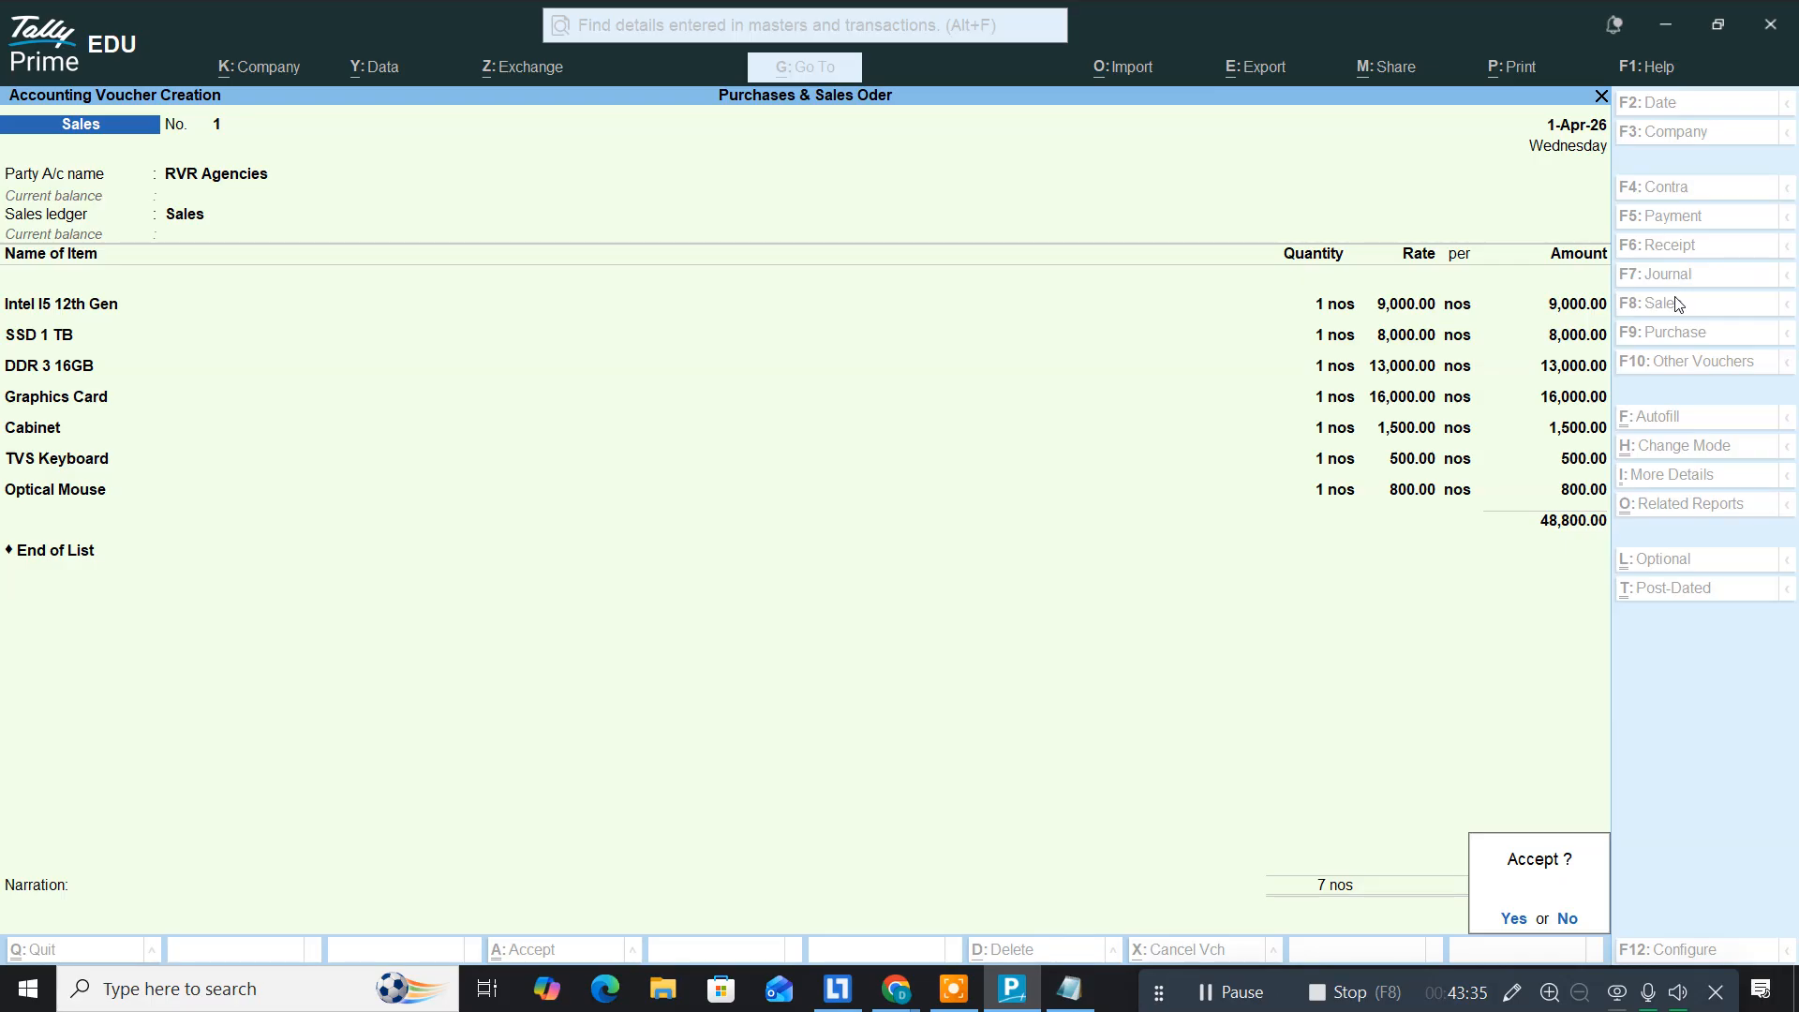
{"action": "key", "text": "Return"}
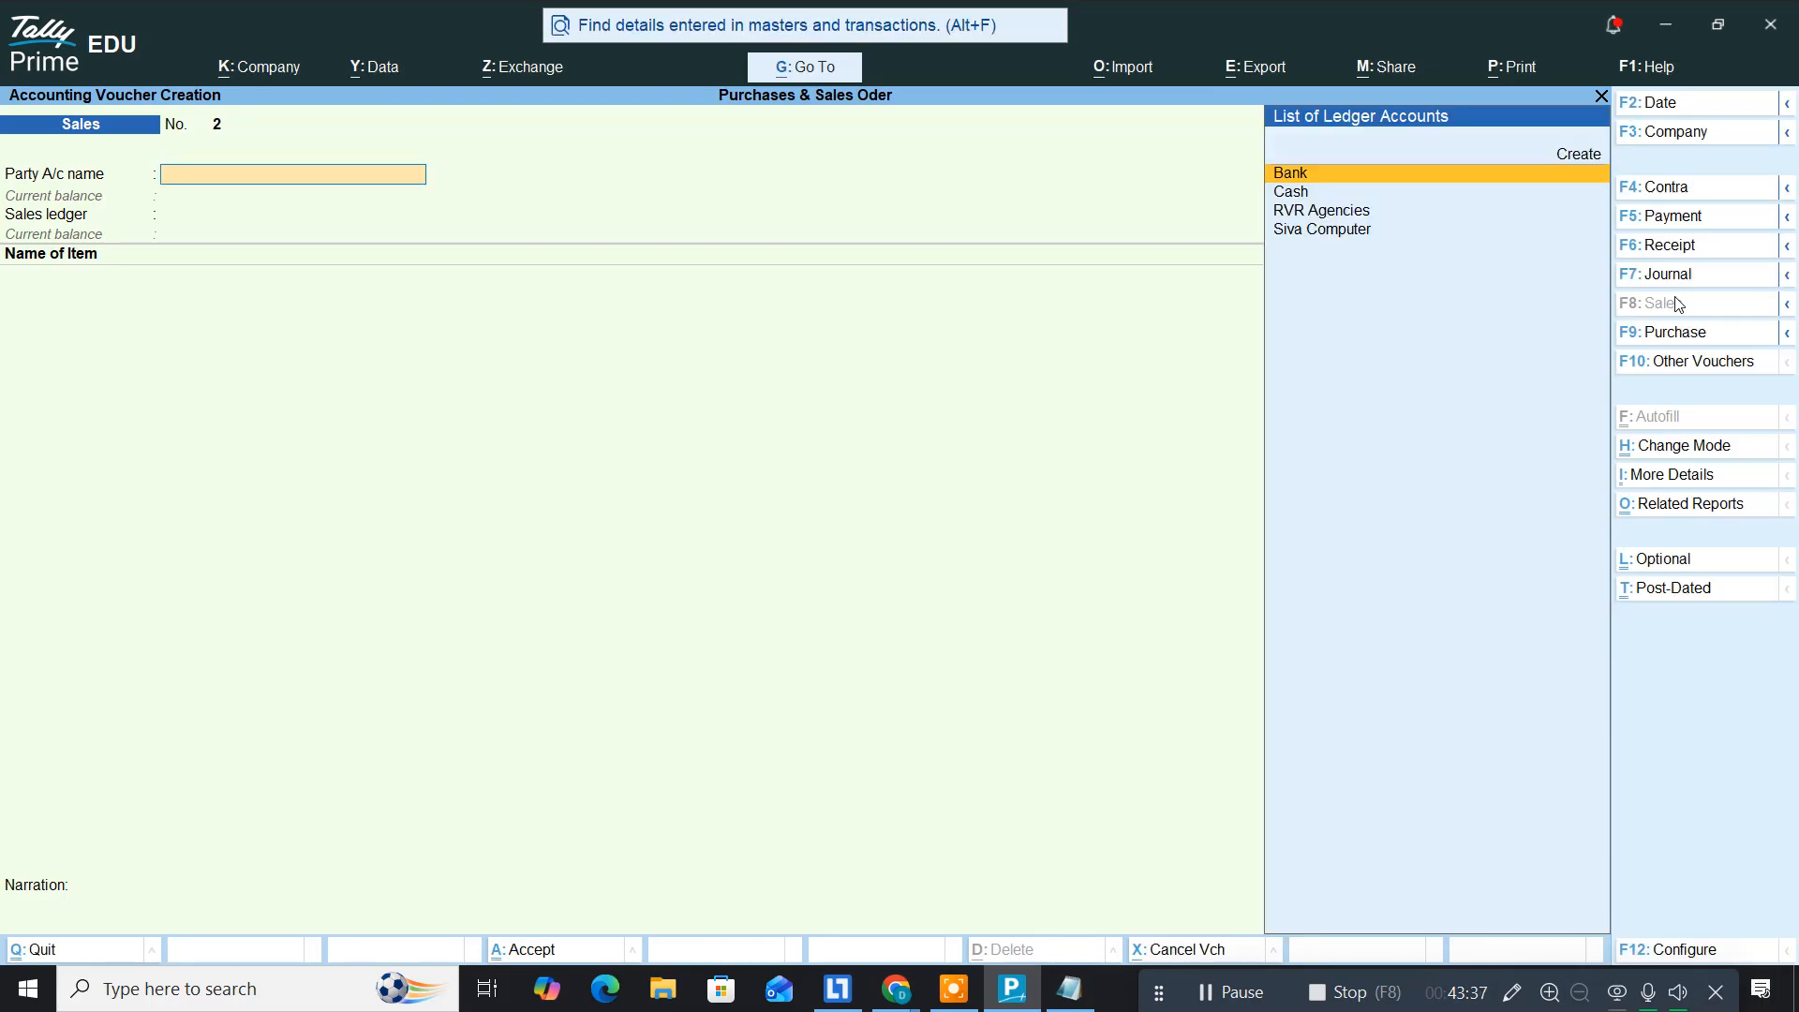
{"action": "key", "text": "alt+Tab"}
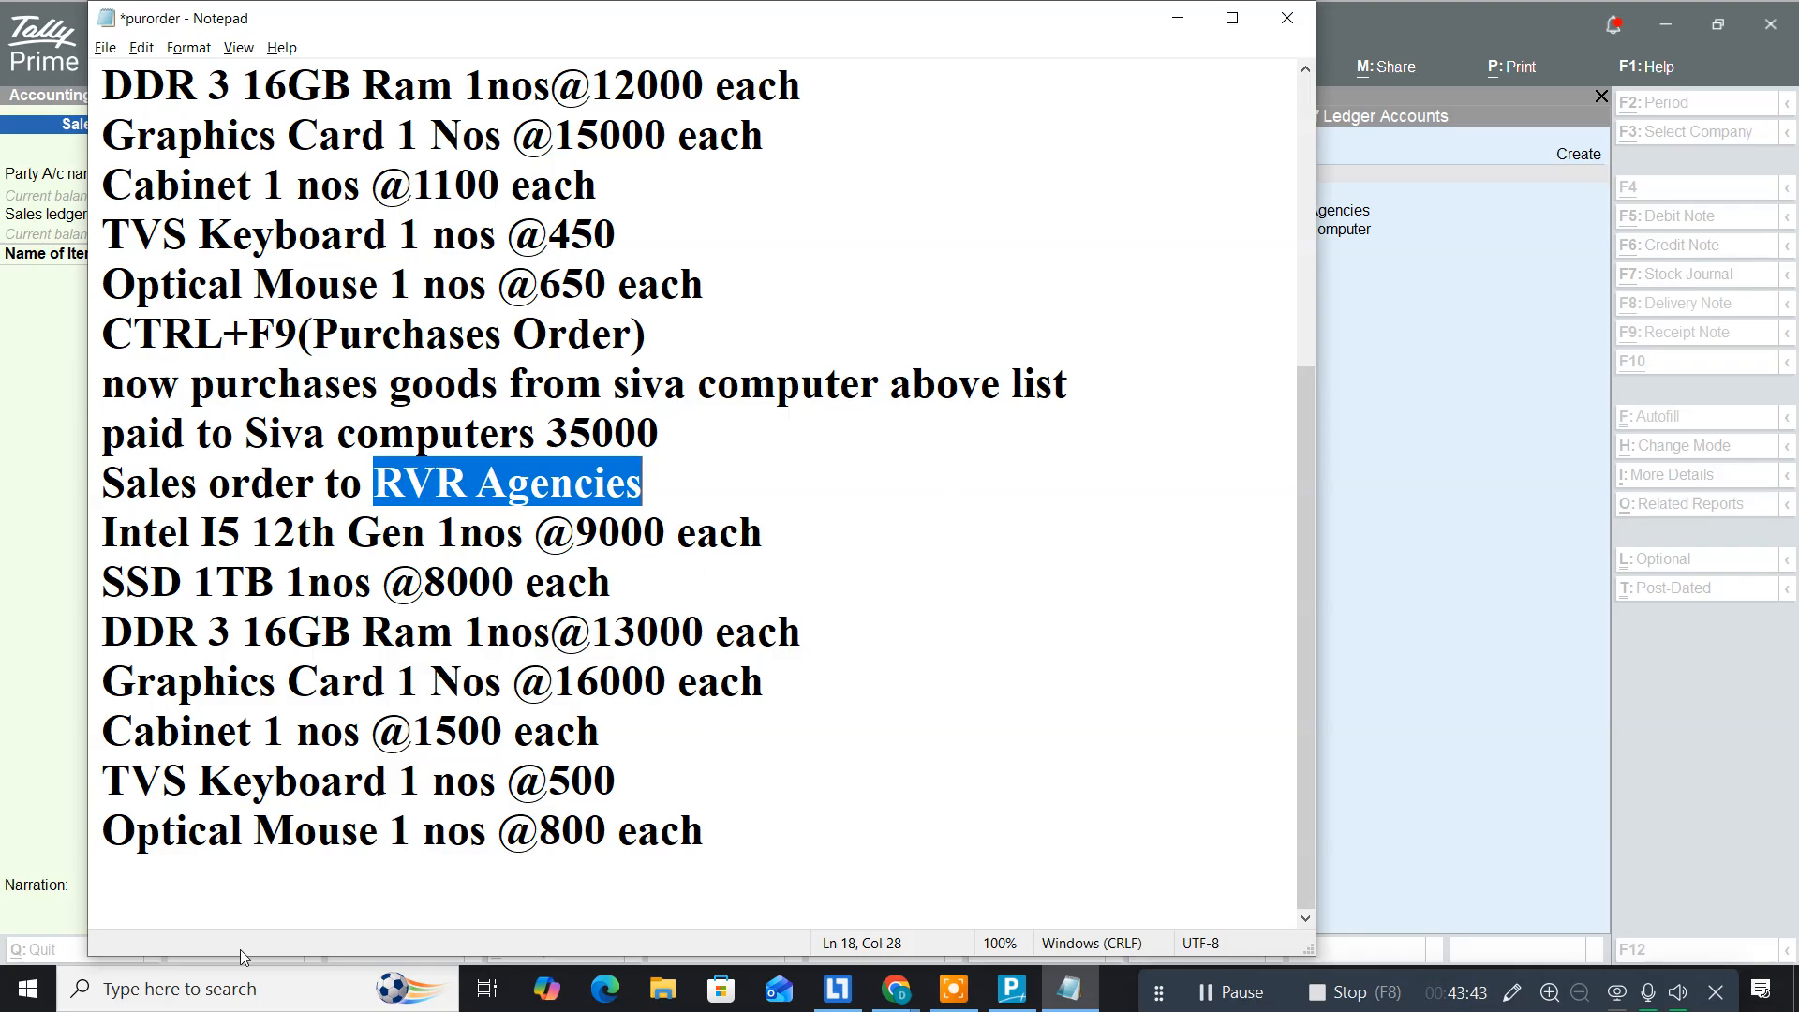
Step: Append 'Received cash for RVR Agencies 35000' to the purorder notes and return to Tally
{"action": "left_click", "coordinate": [727, 825]}
{"action": "key", "text": "Return"}
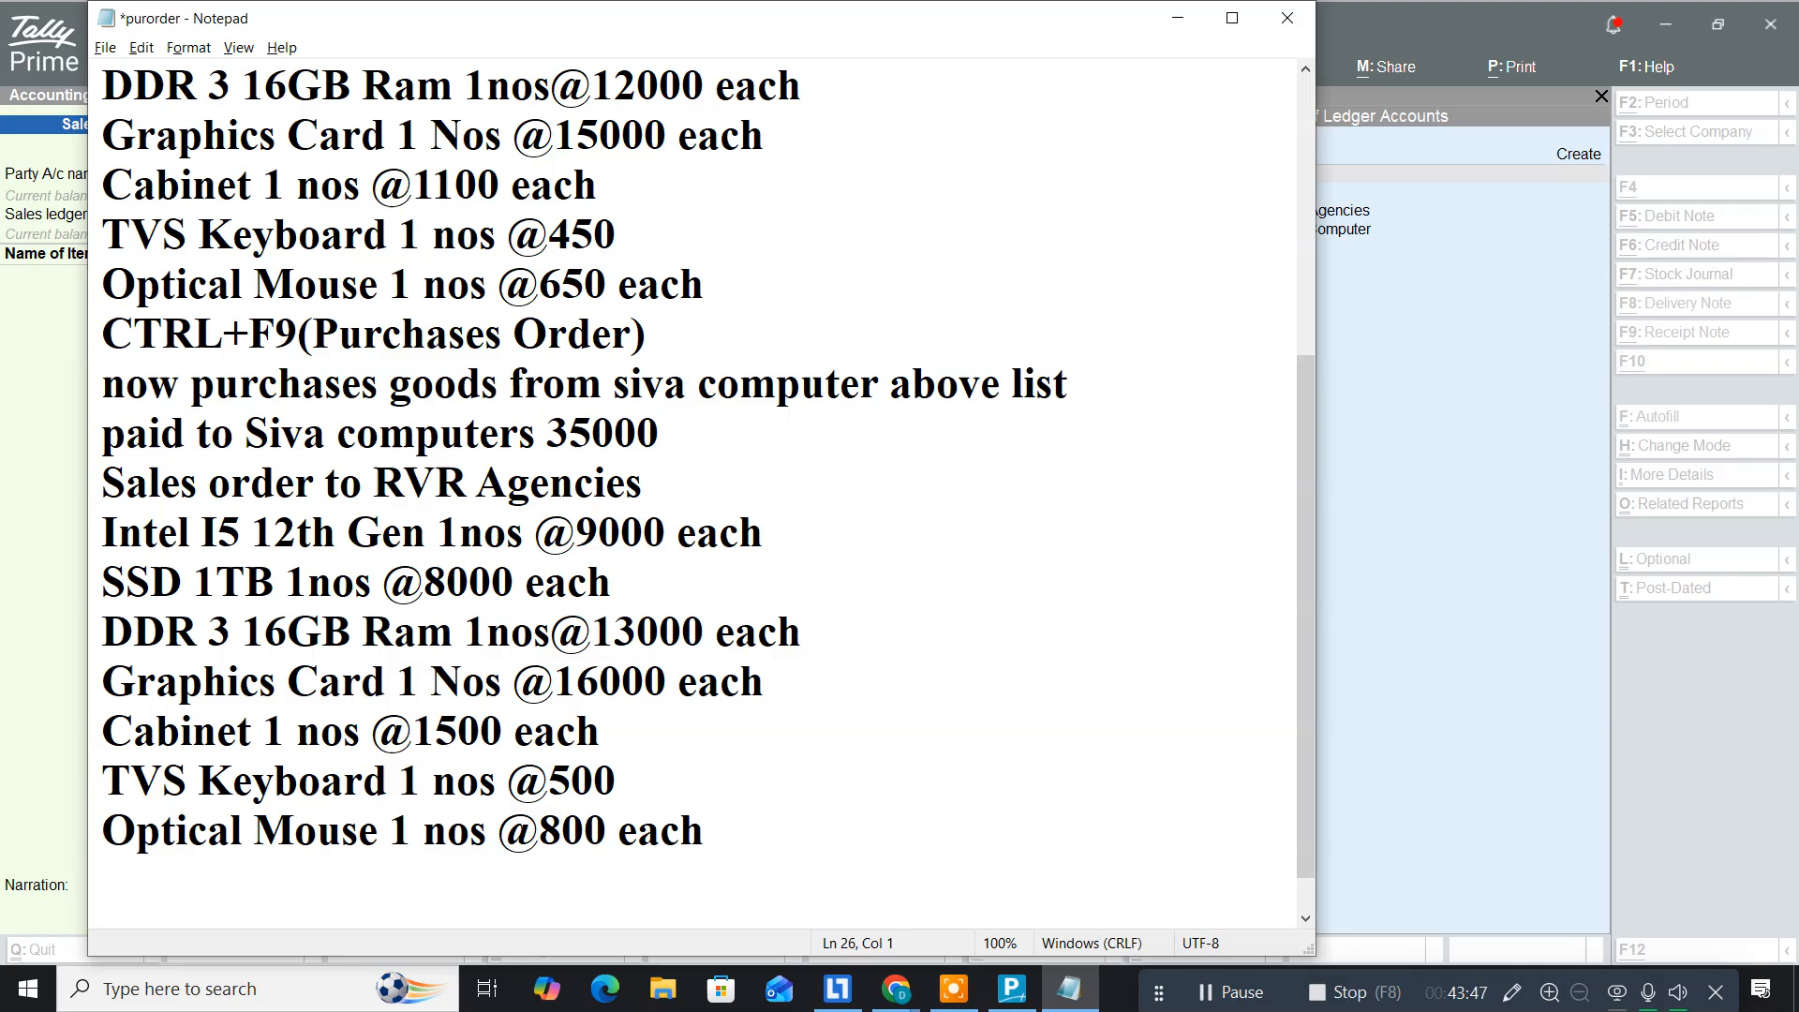
{"action": "type", "text": "Rece"}
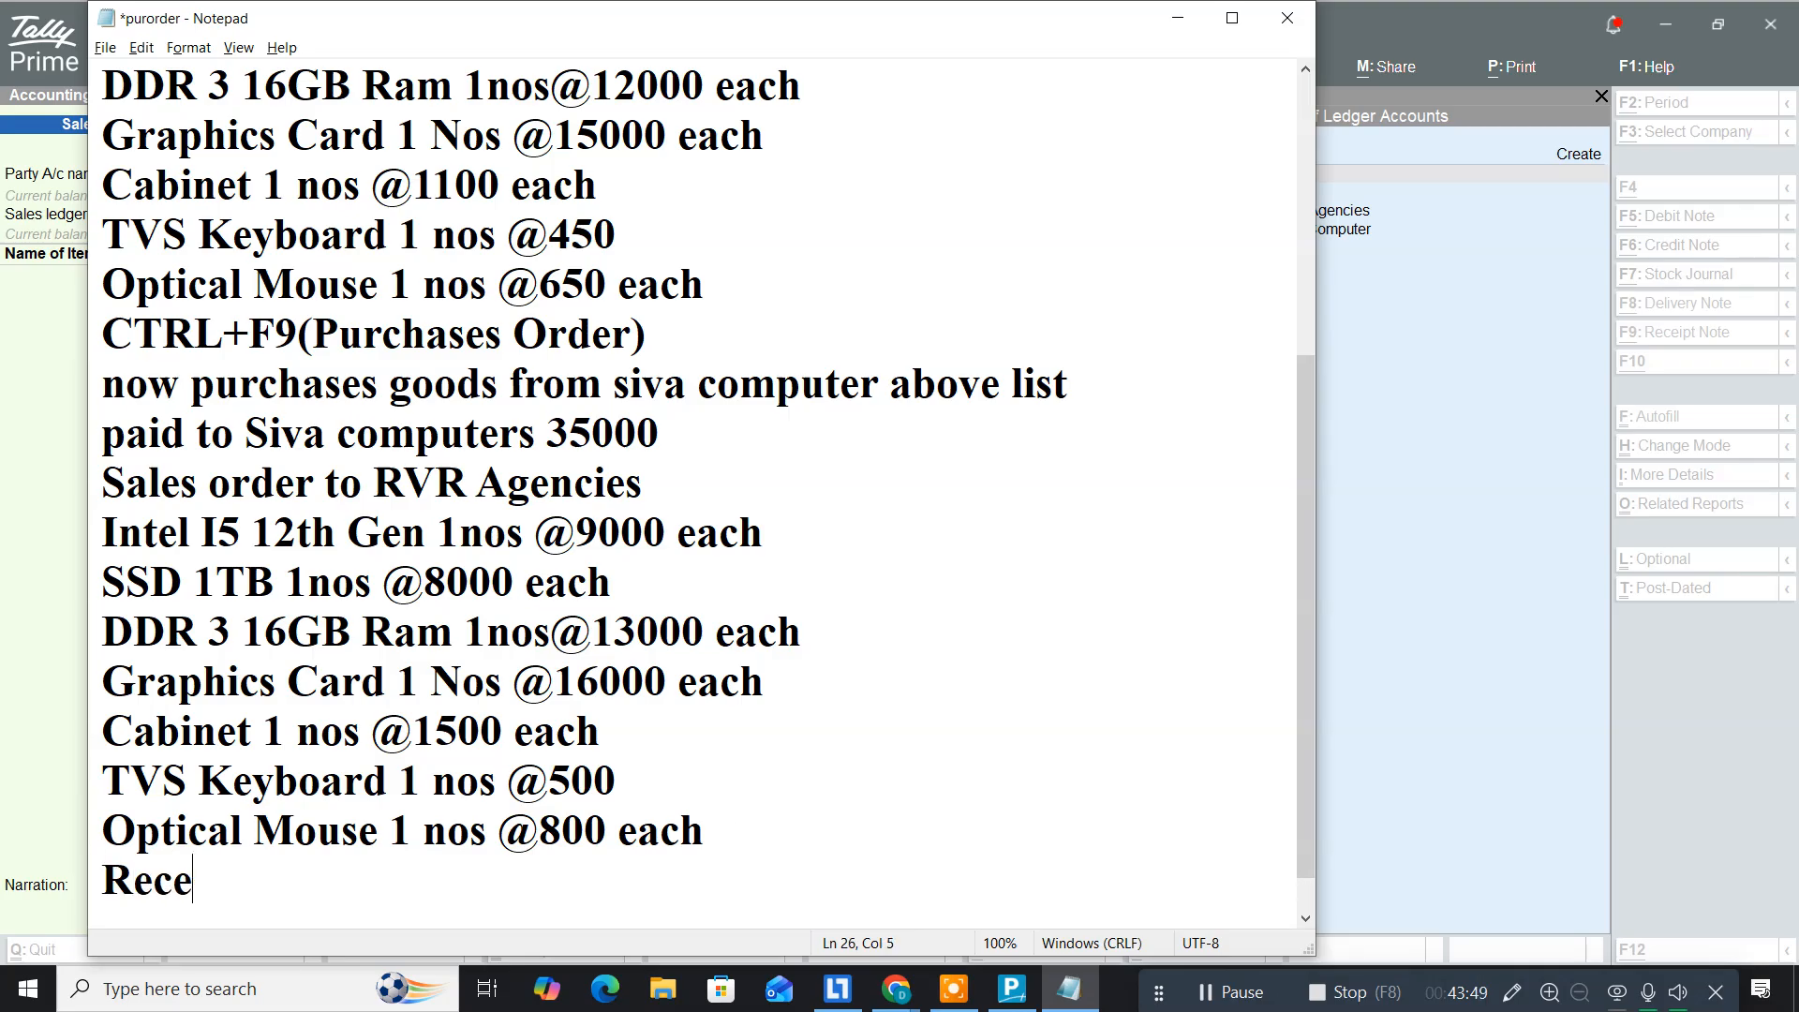
{"action": "type", "text": "ived "}
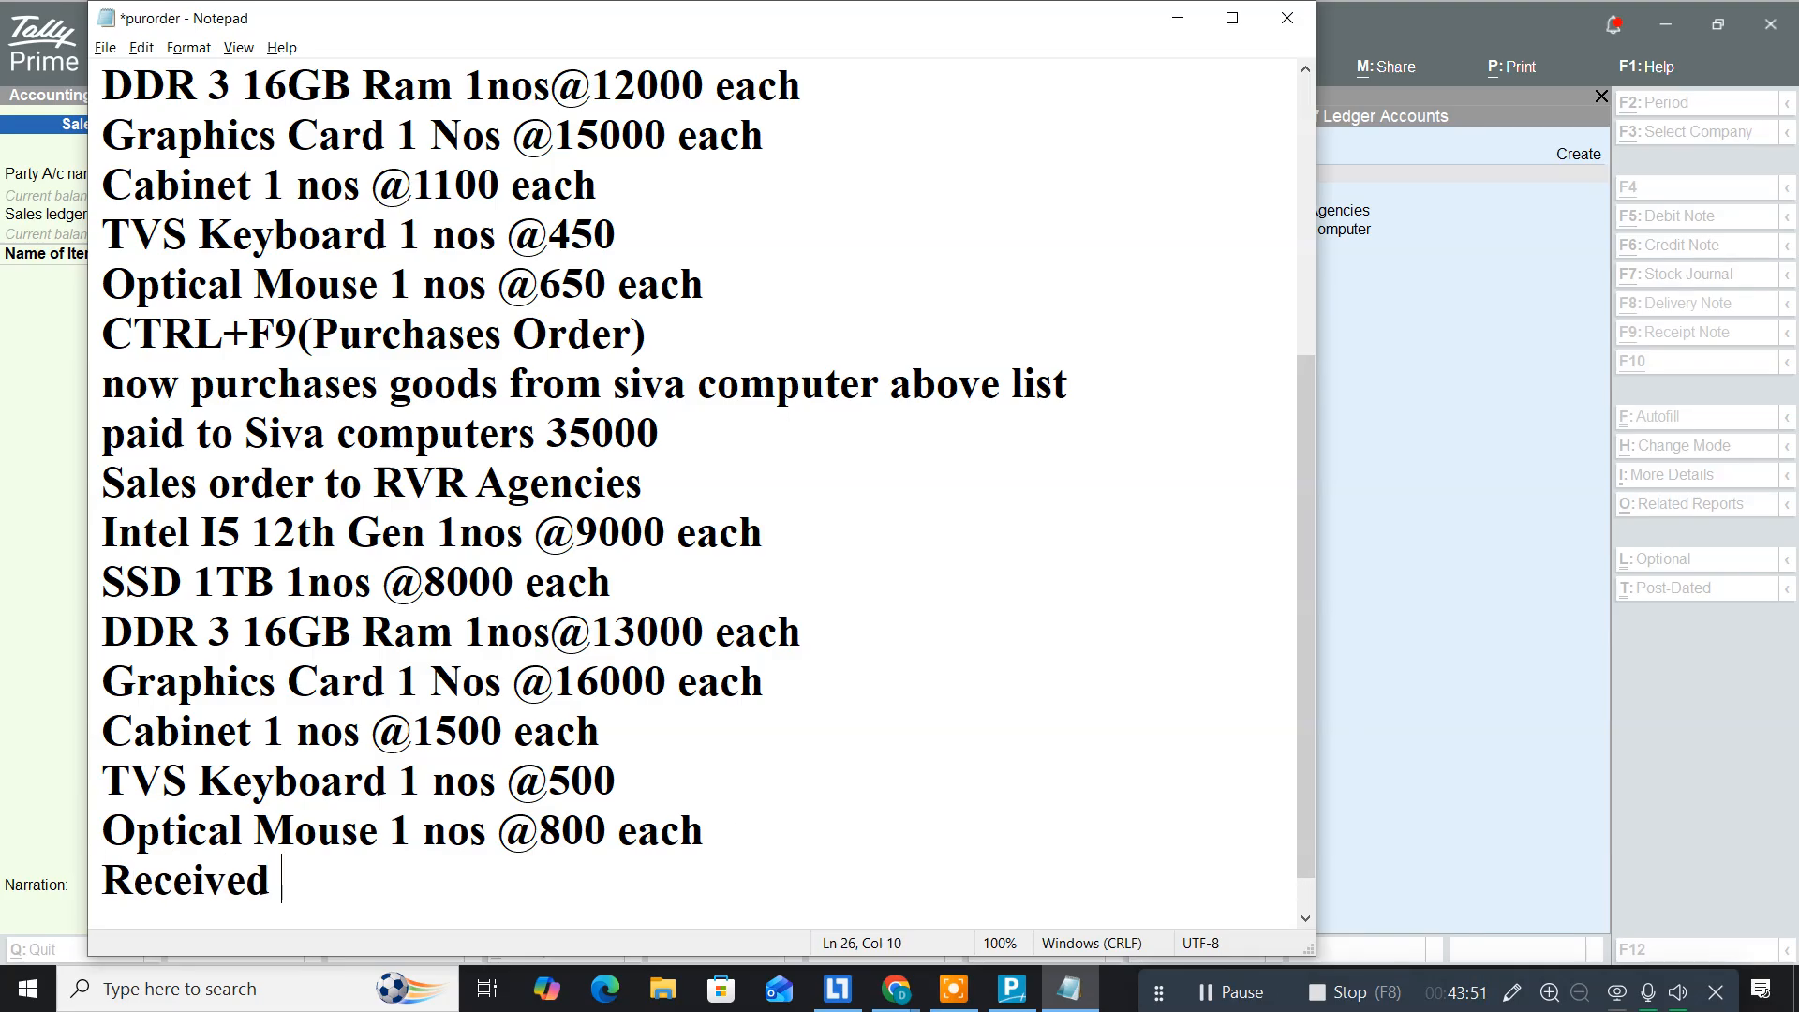
{"action": "type", "text": "cash for "}
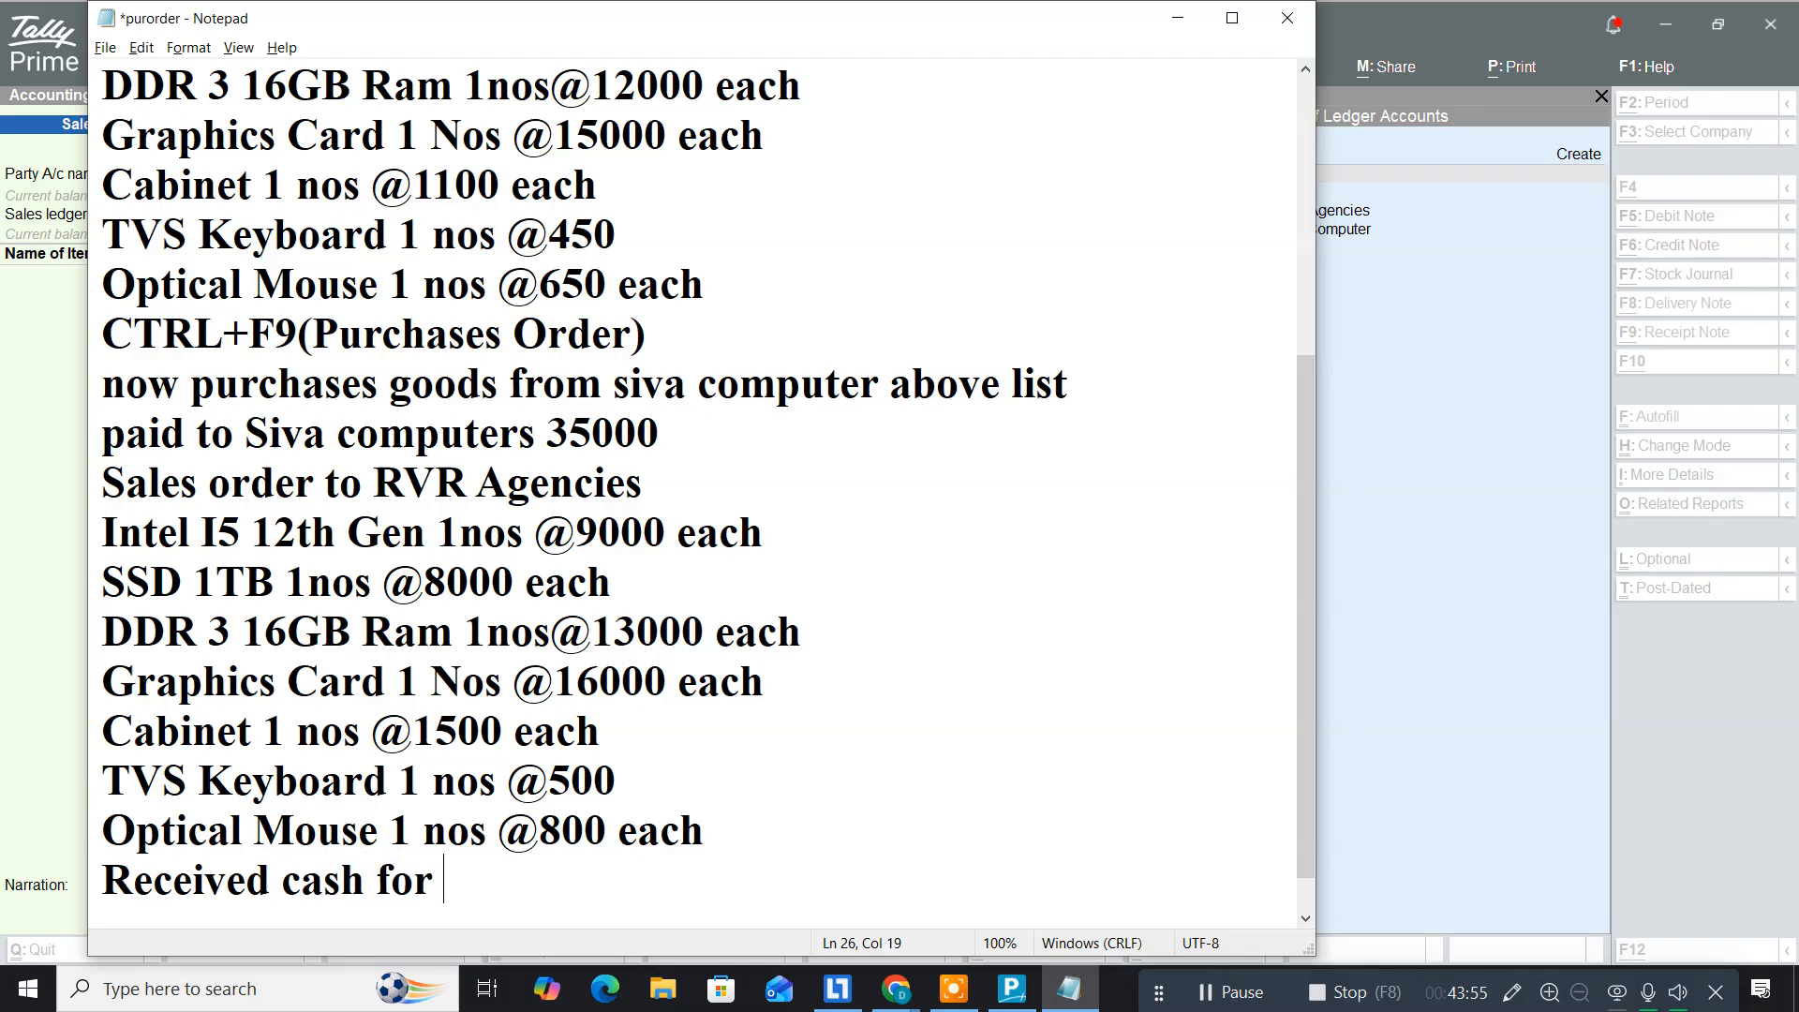
{"action": "type", "text": "RVR Agen"}
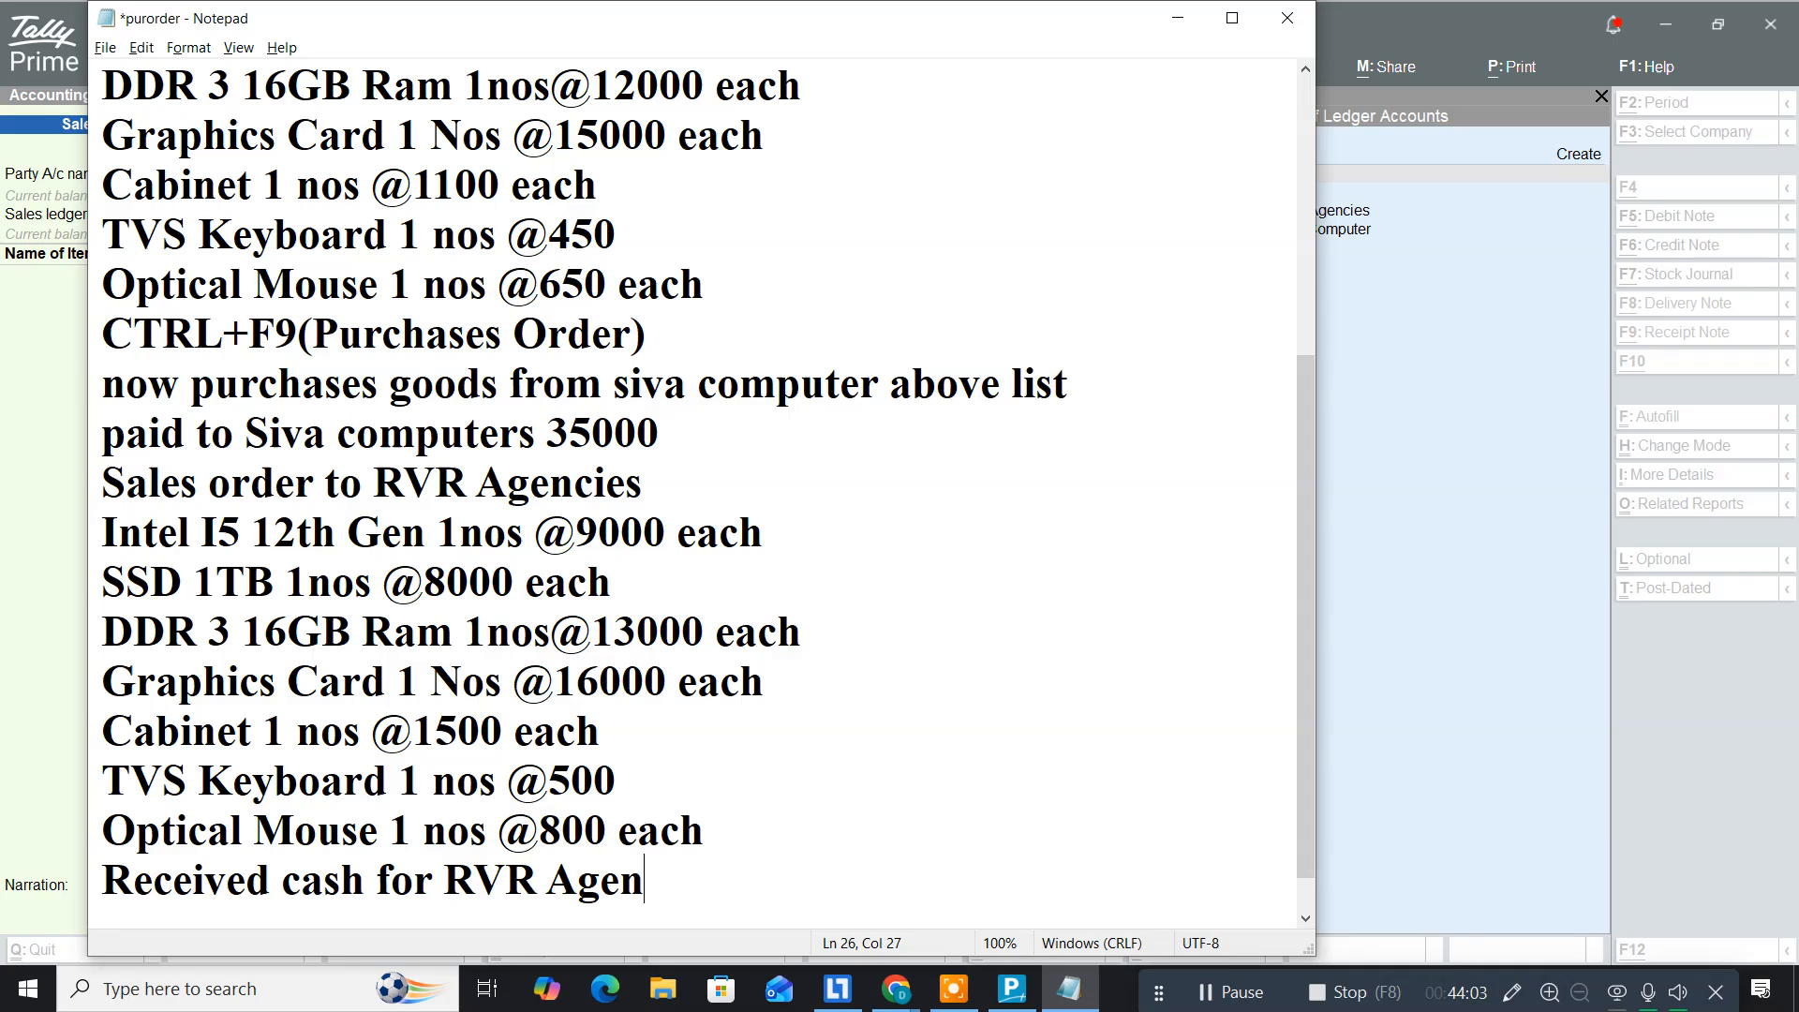
{"action": "type", "text": "cies 35000"}
{"action": "key", "text": "Return"}
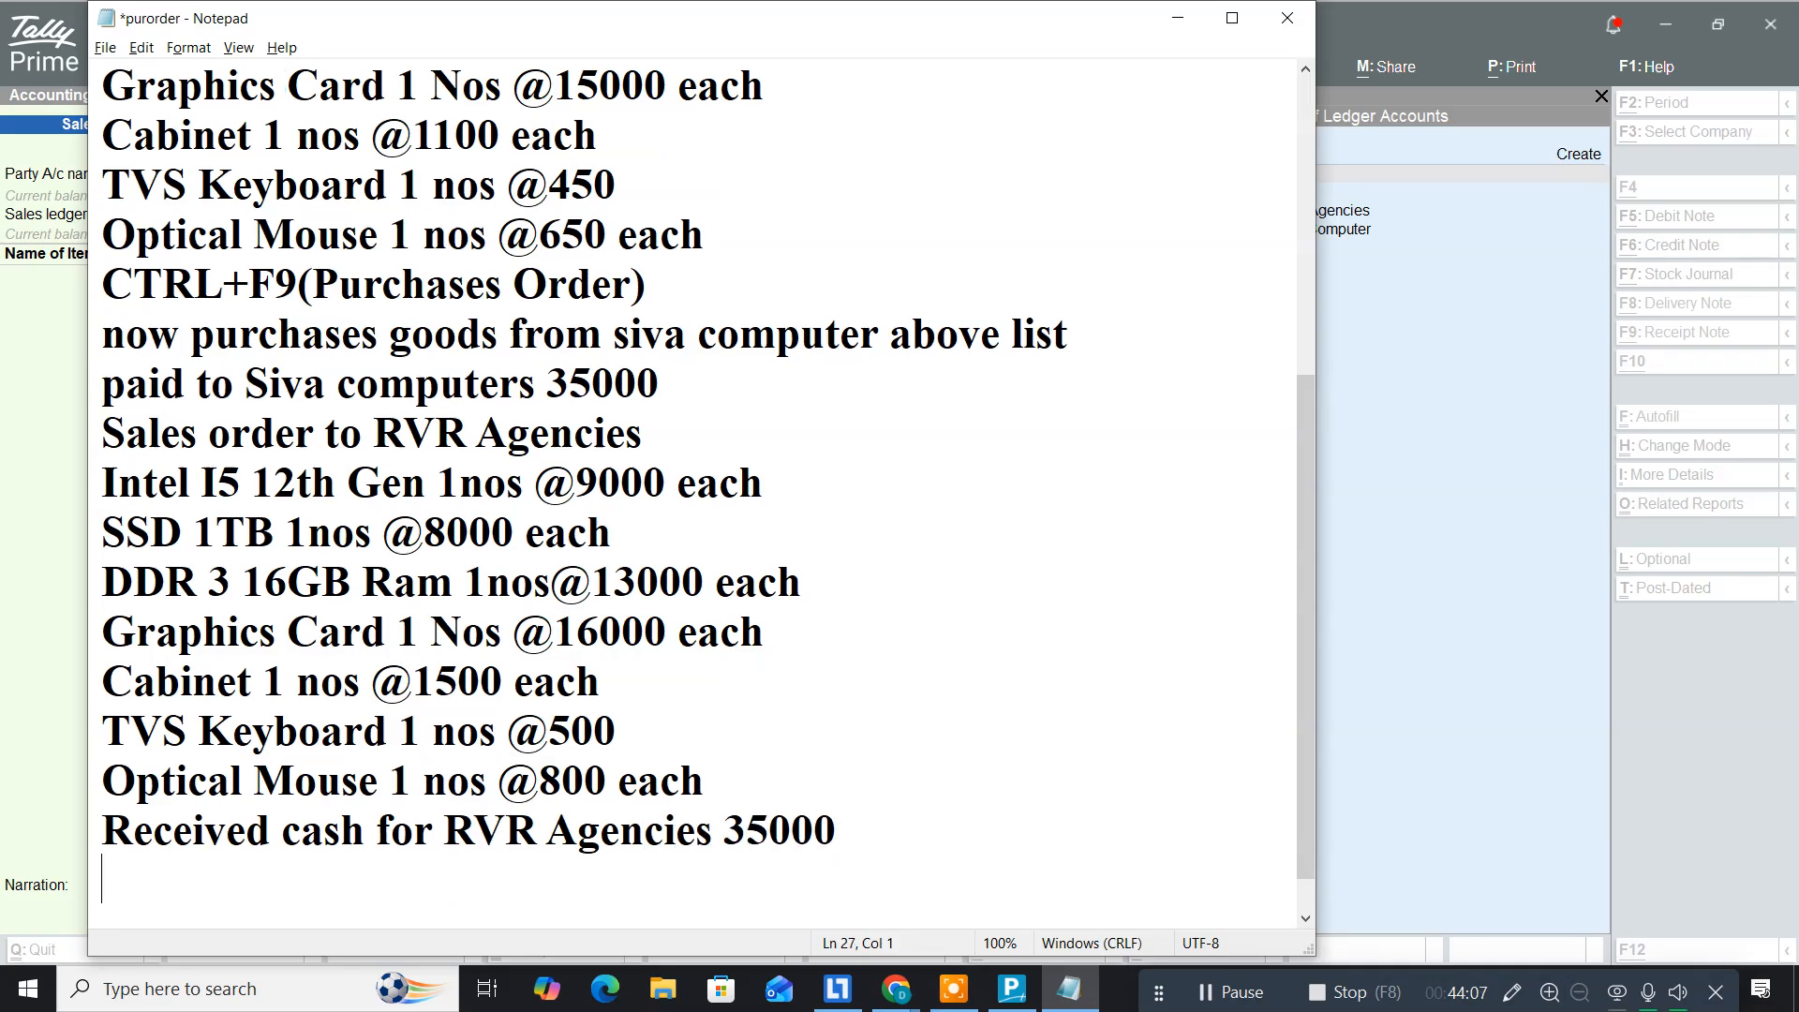
{"action": "key", "text": "alt+Tab"}
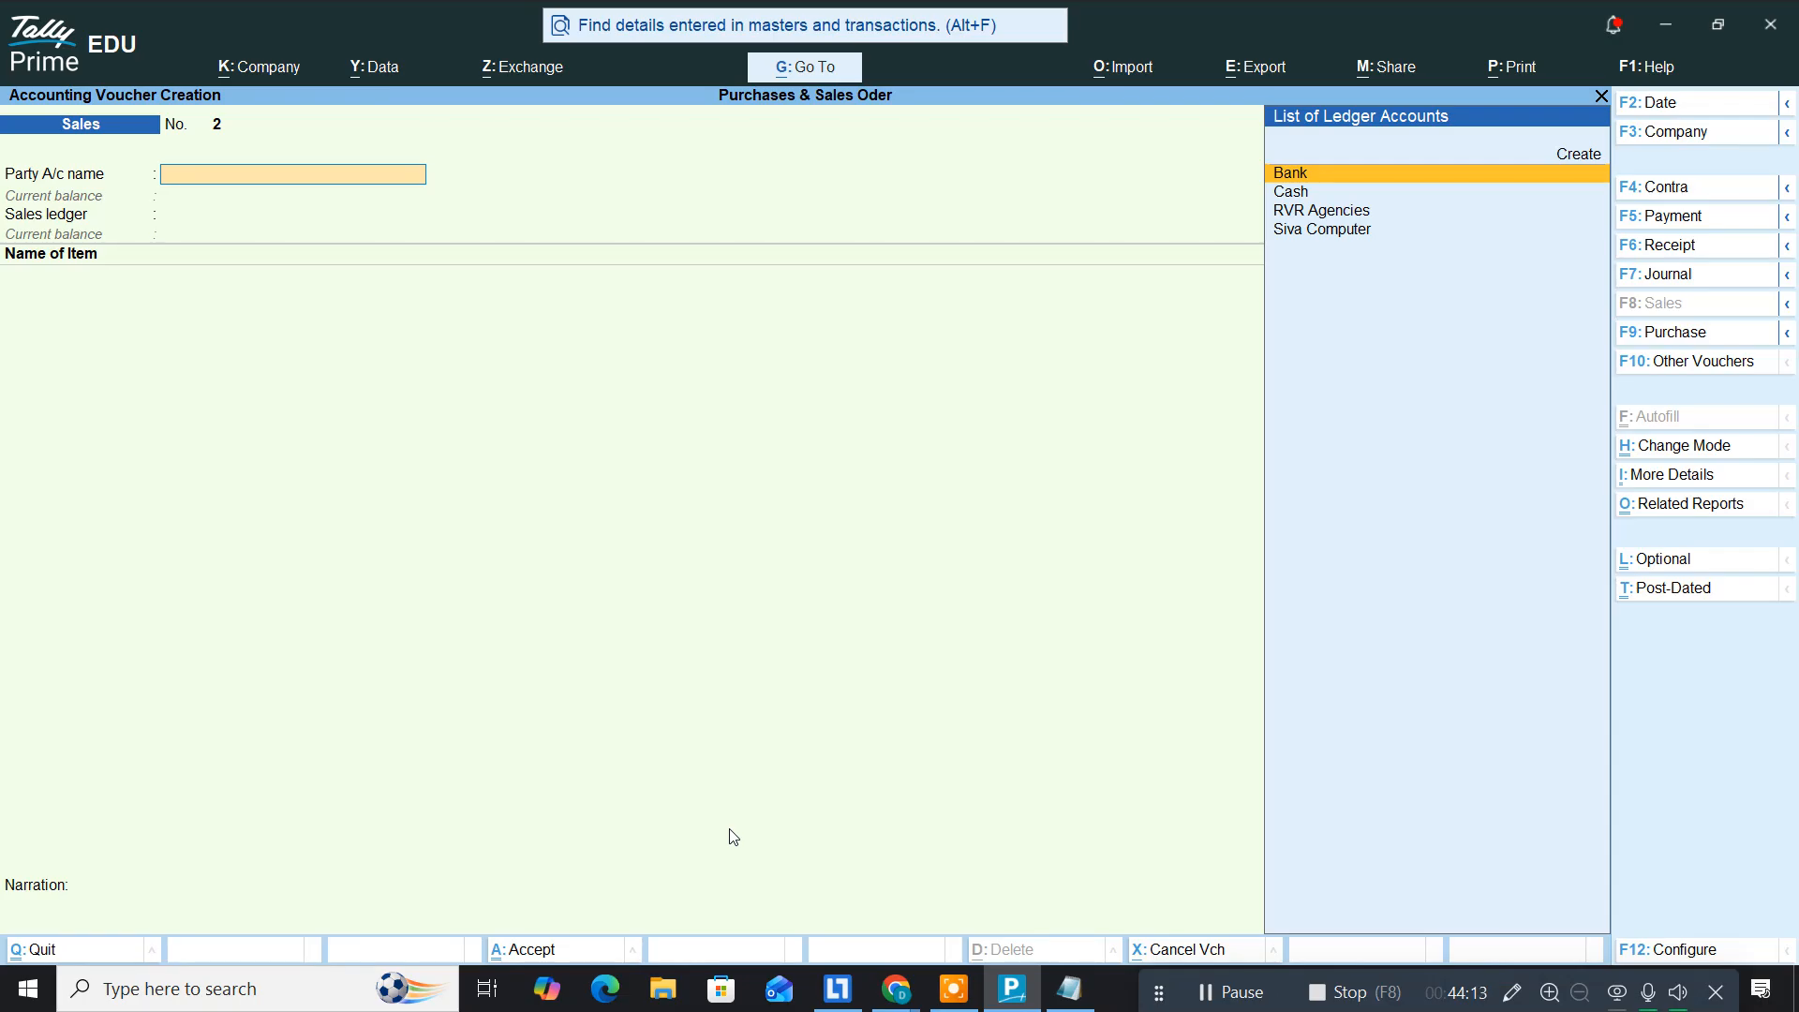
Step: Start a Receipt voucher with Cash as the account and RVR Agencies as the party, replacing RVK Finance
{"action": "key", "text": "F6"}
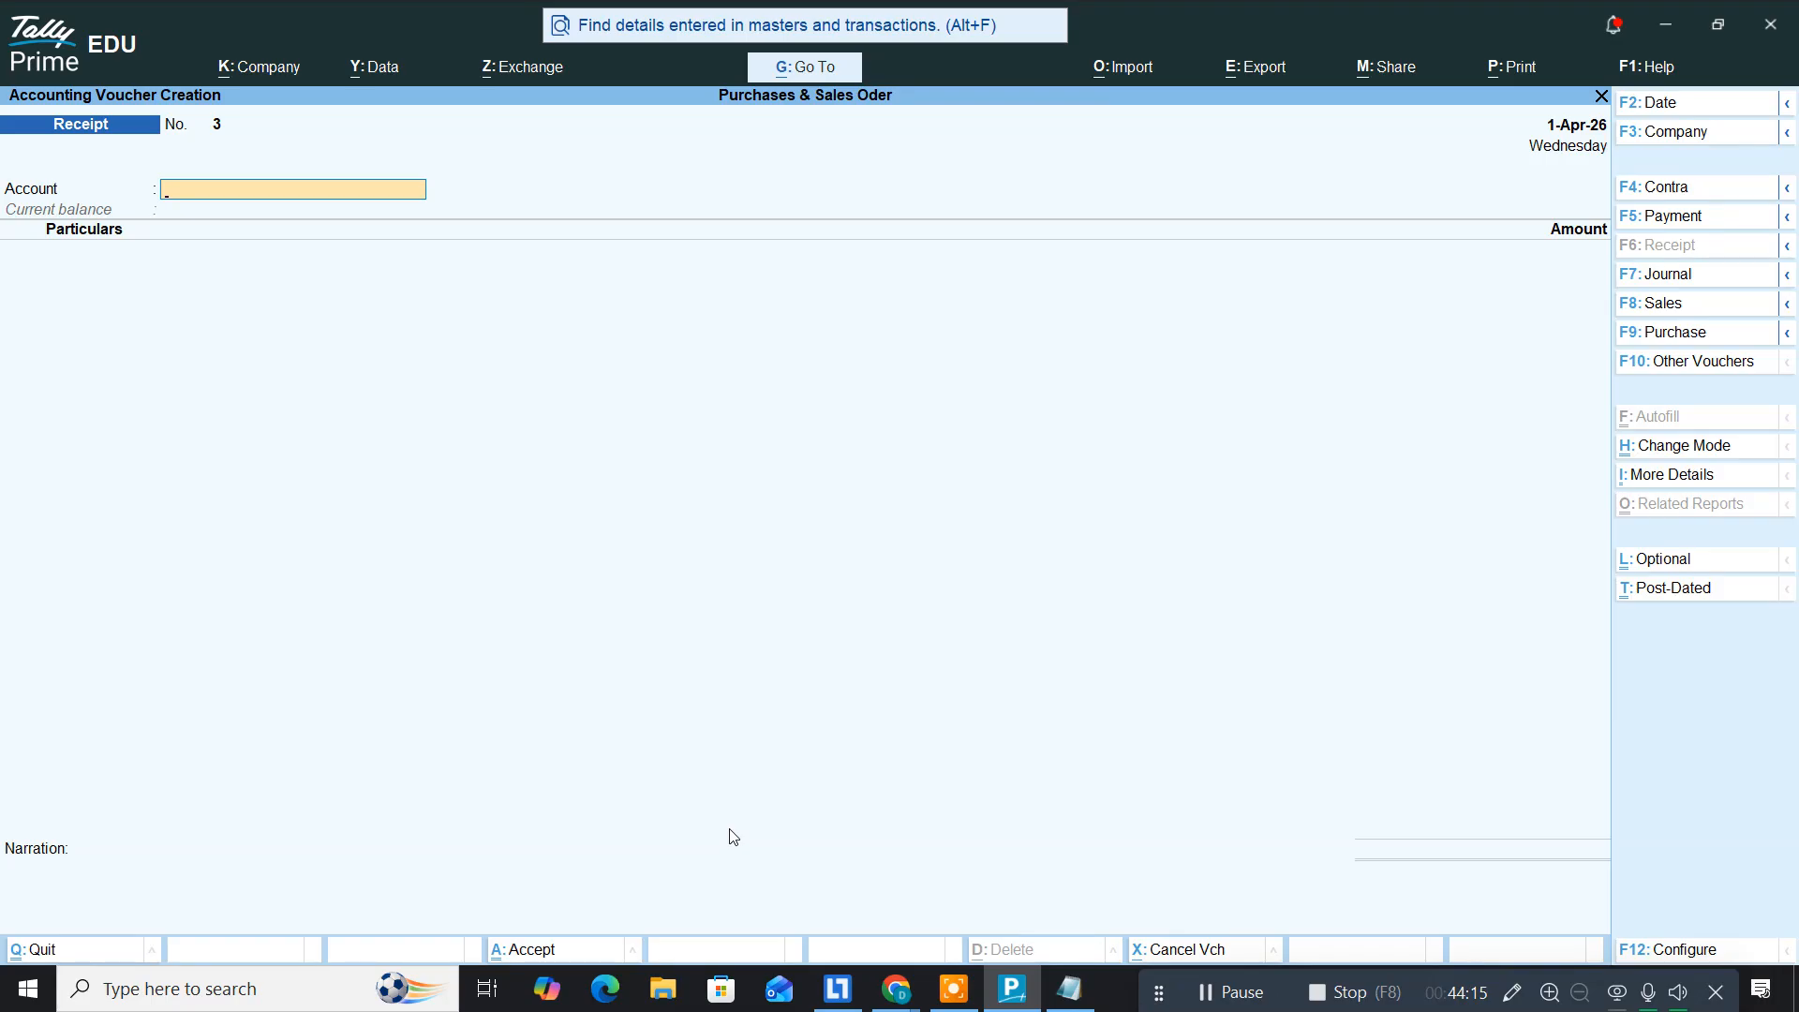
{"action": "type", "text": "Cas"}
{"action": "key", "text": "Return"}
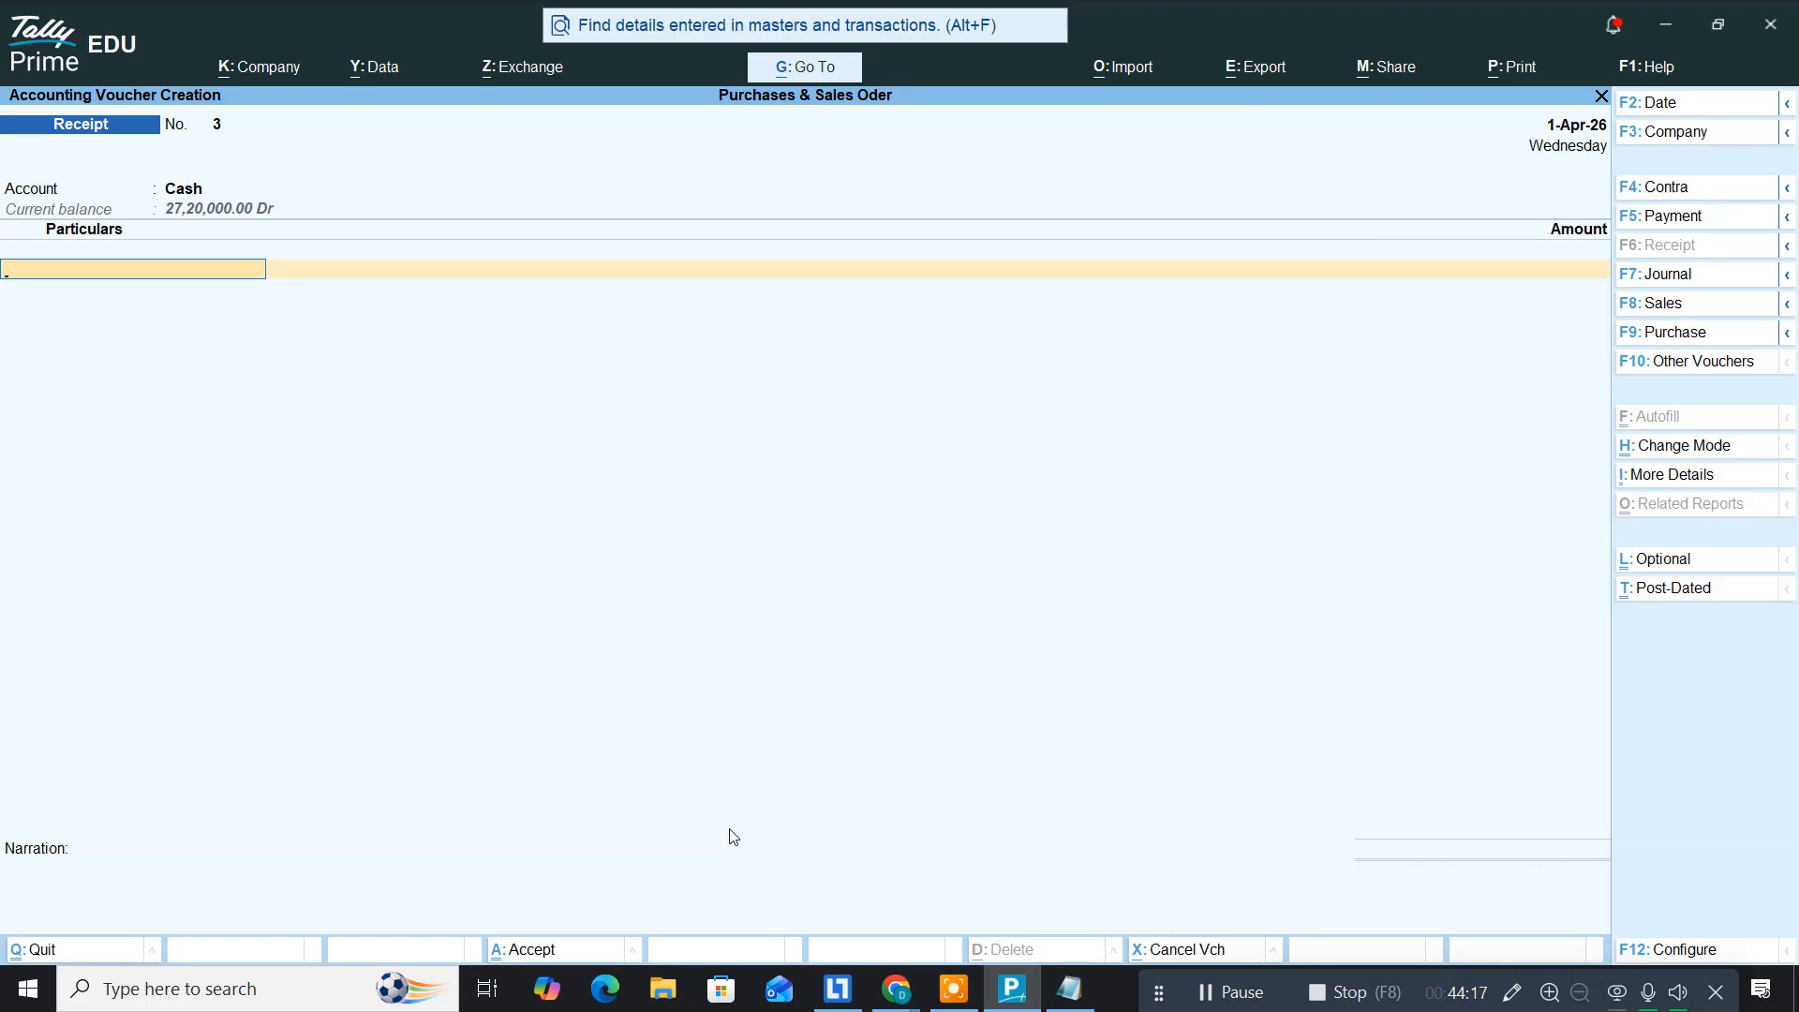
{"action": "type", "text": "rv"}
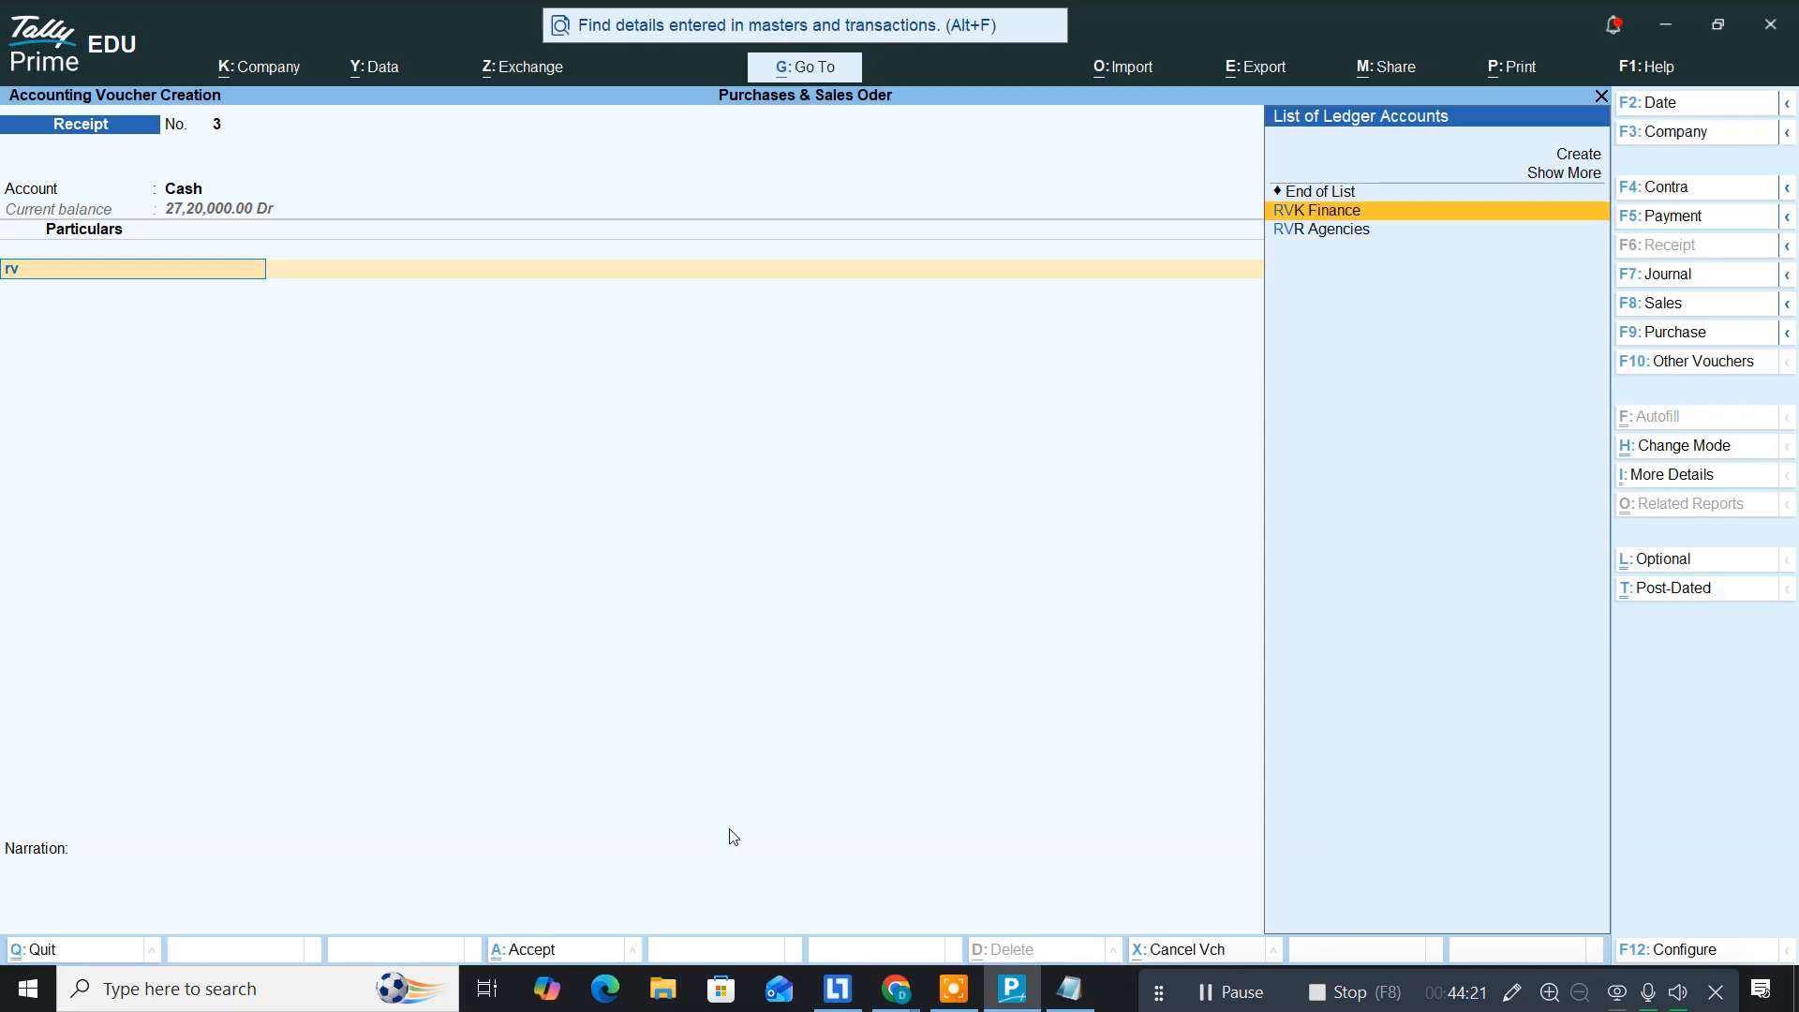
{"action": "key", "text": "Return"}
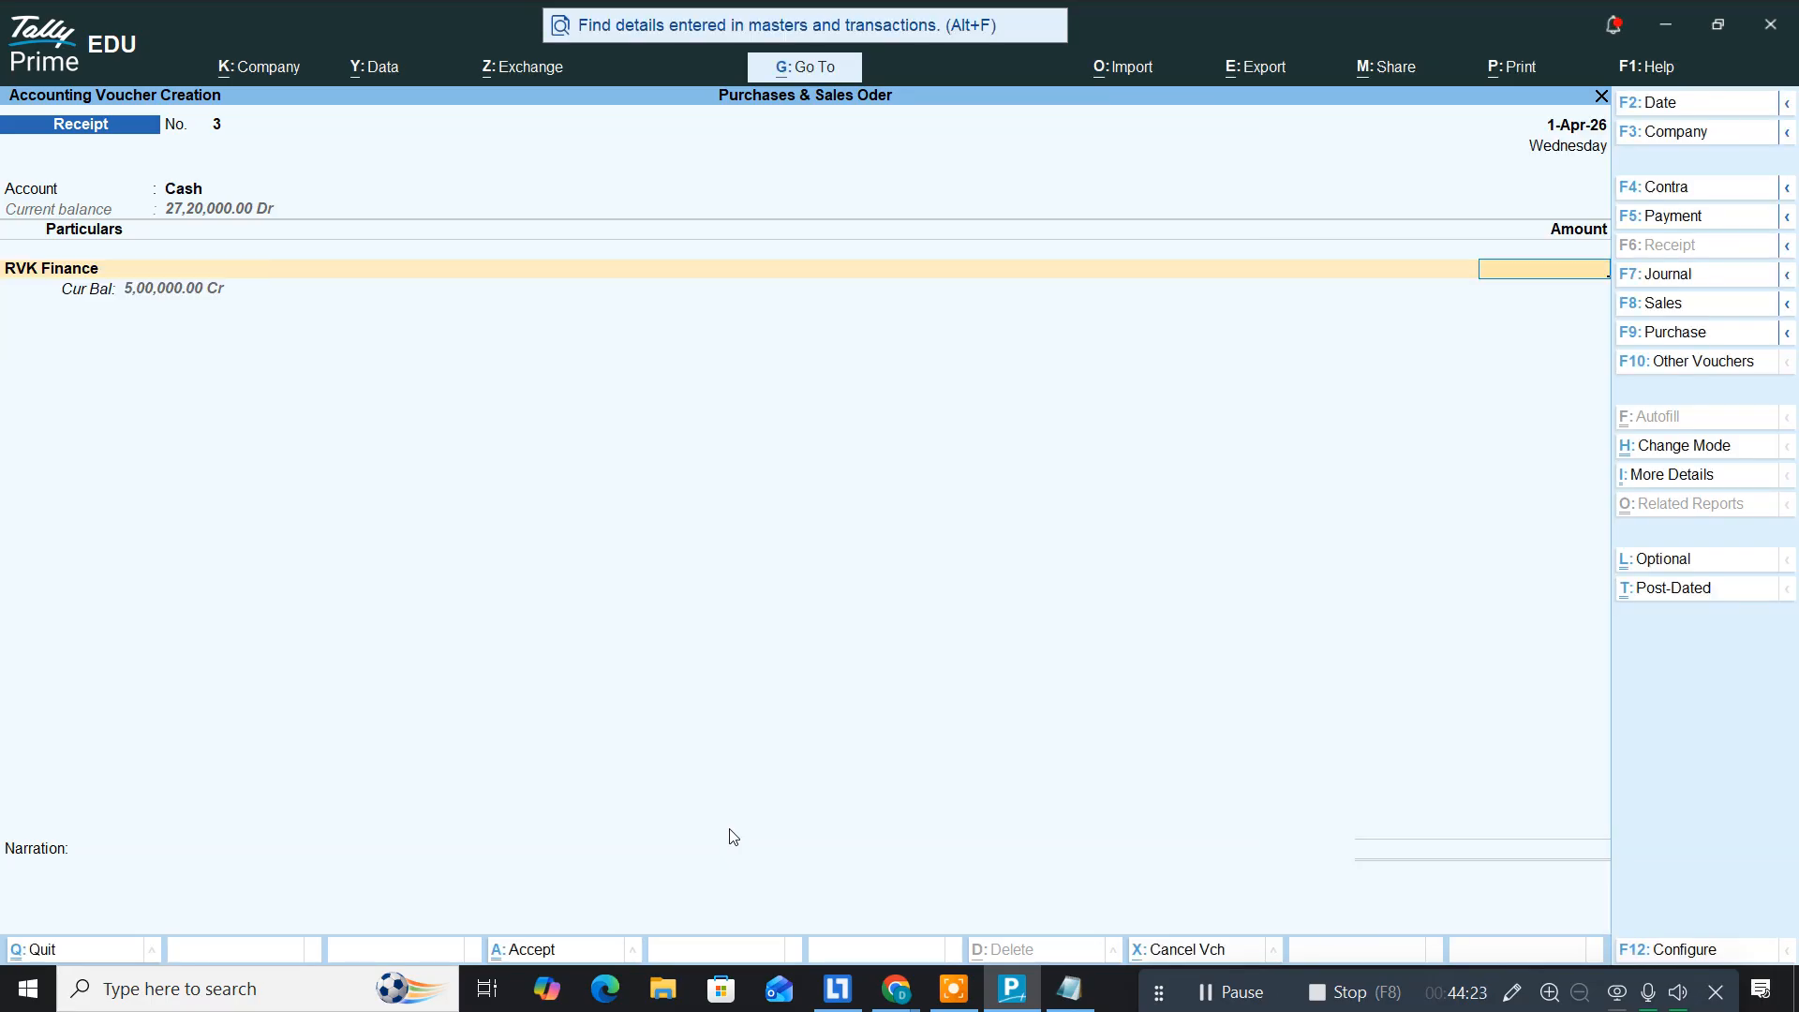
{"action": "key", "text": "BackSpace"}
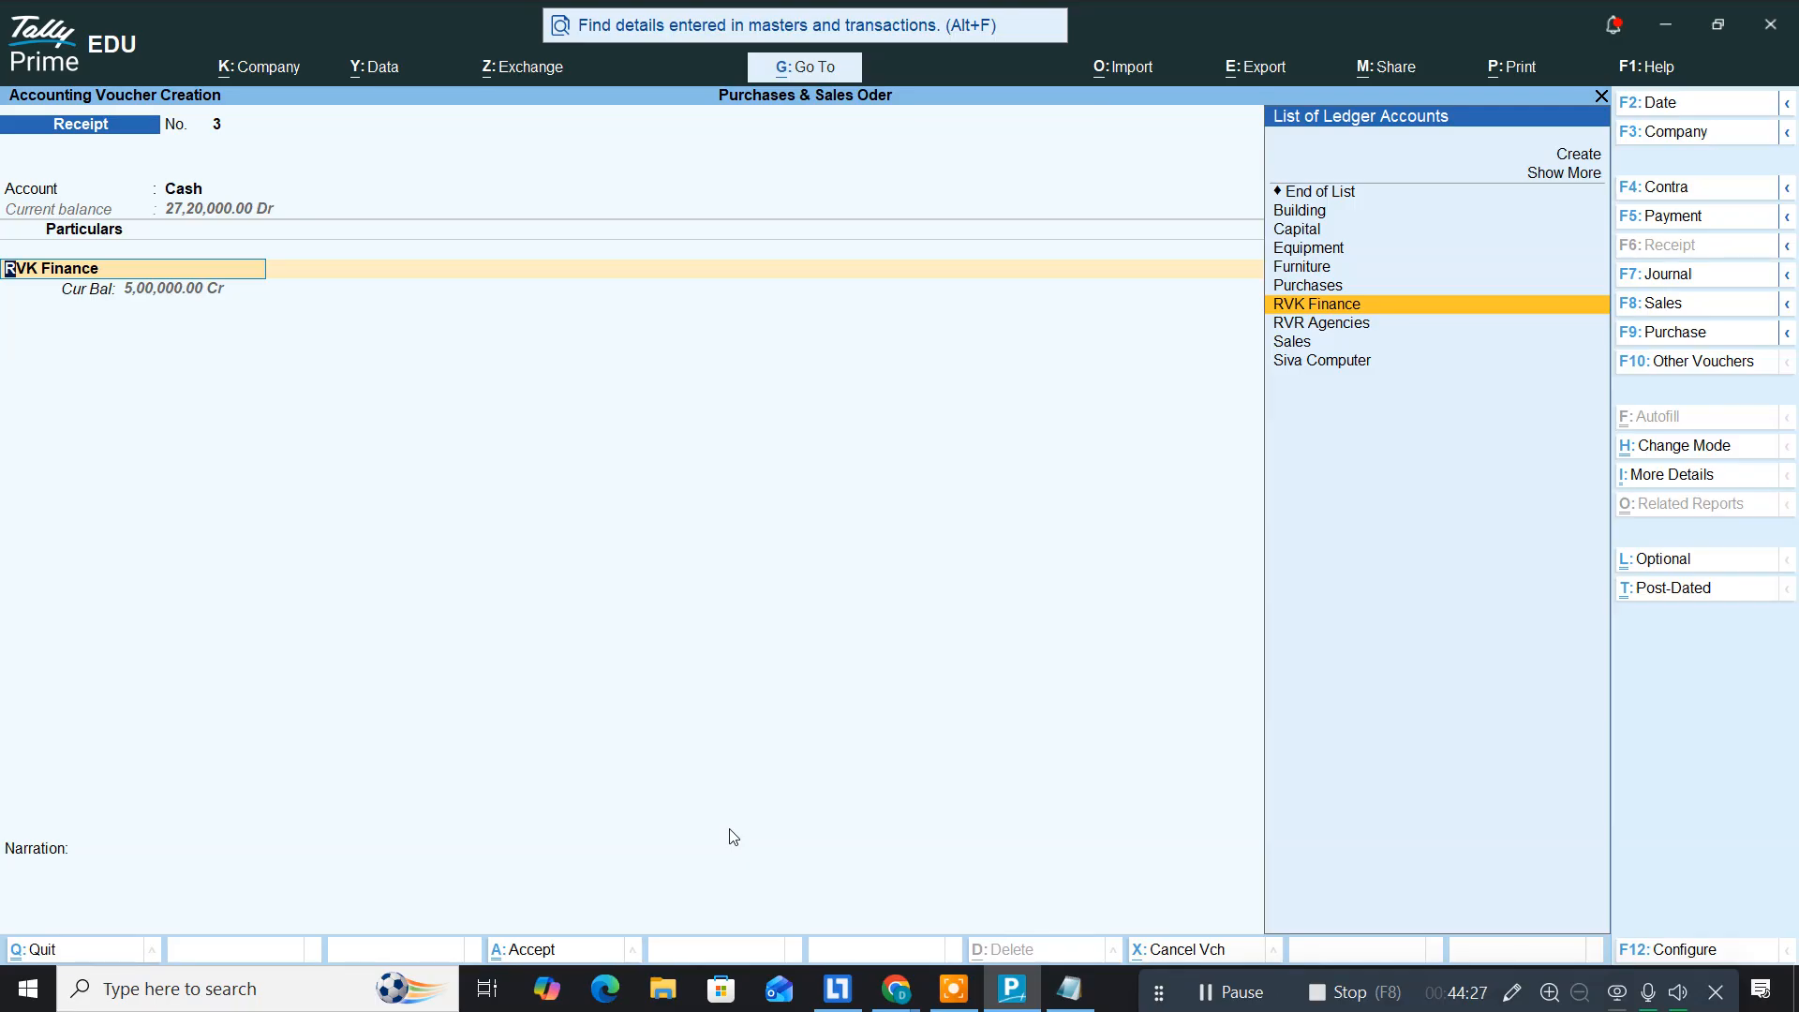
{"action": "key", "text": "Down"}
{"action": "key", "text": "Return"}
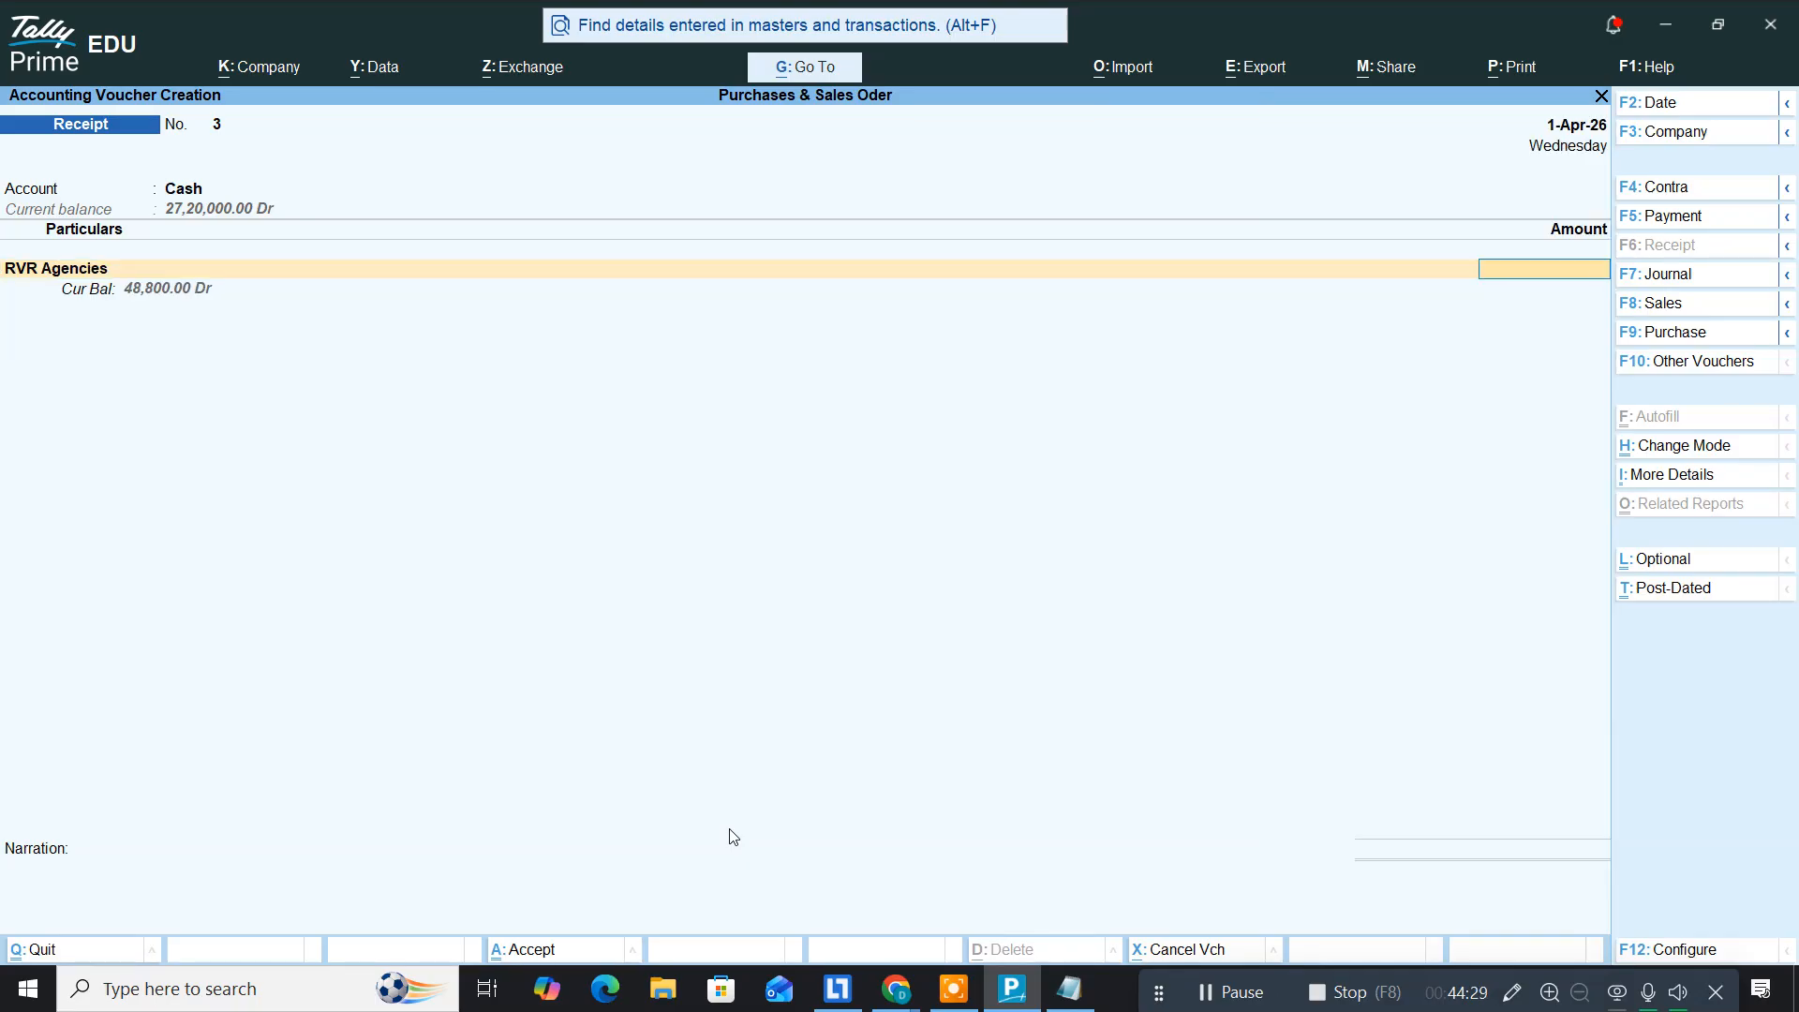
Step: Enter 35000 against pending bill 1 and save the receipt
{"action": "type", "text": "35000"}
{"action": "key", "text": "Return"}
{"action": "key", "text": "Return"}
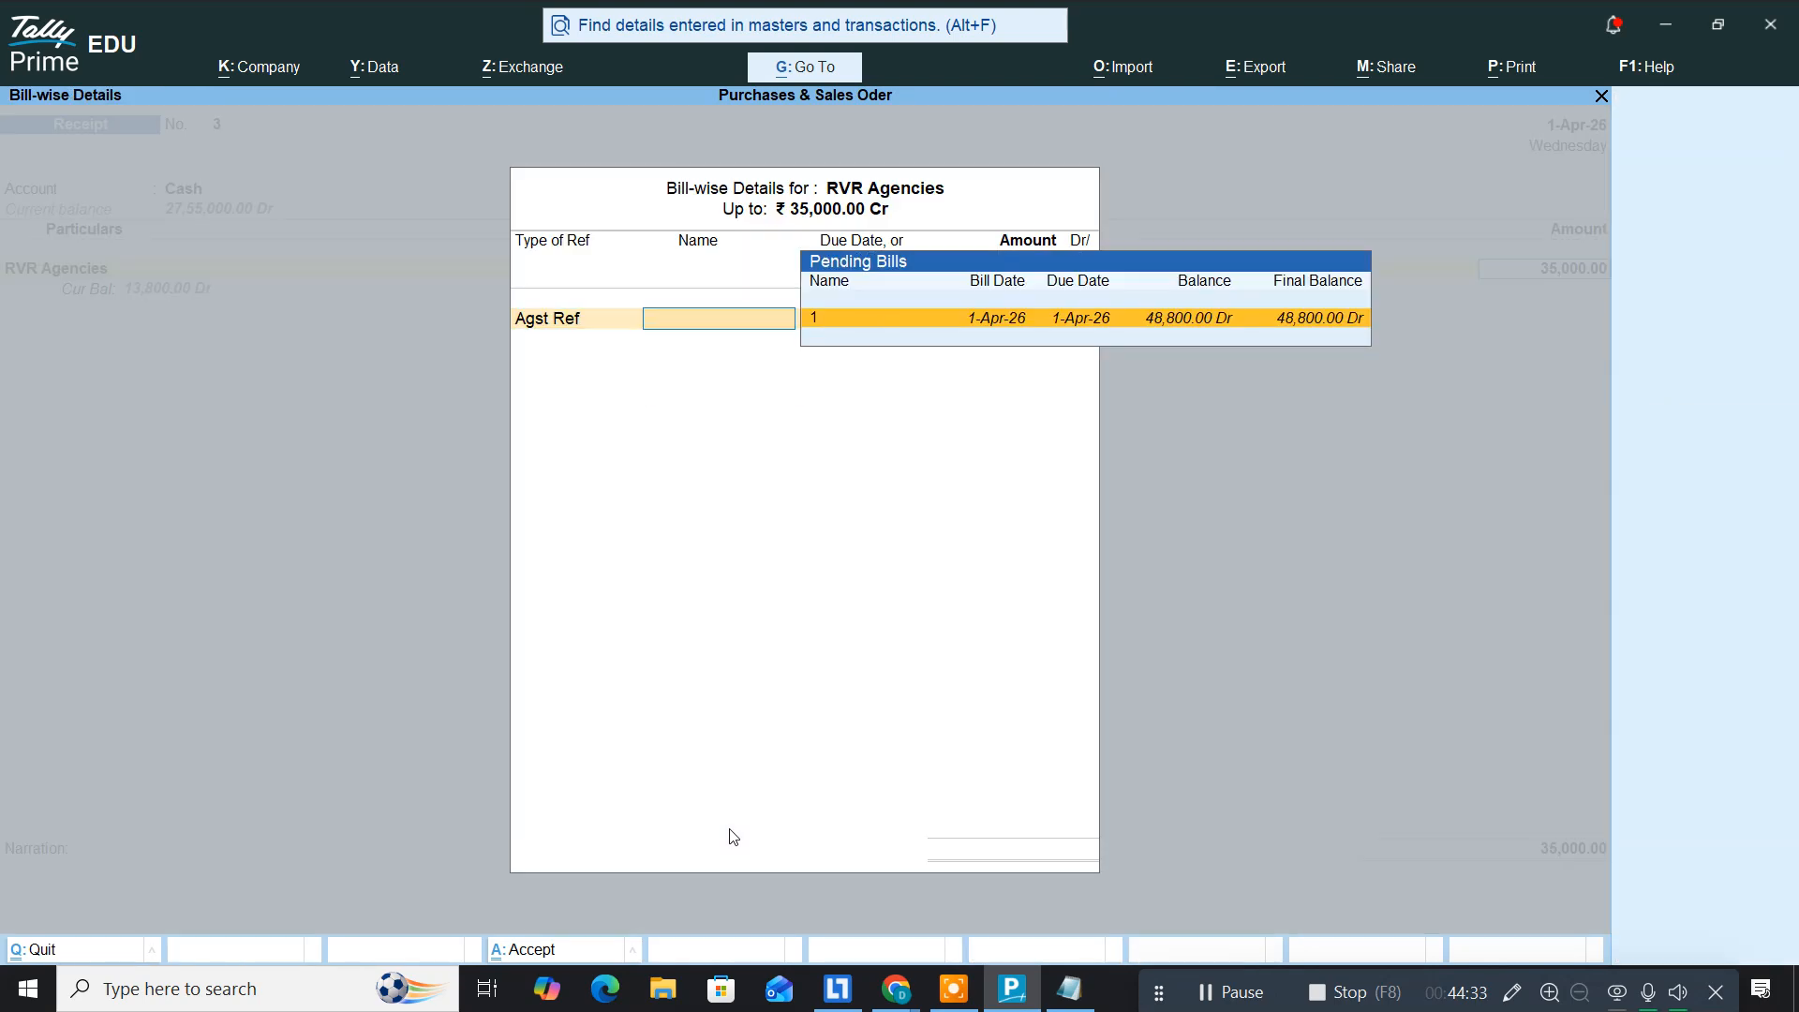
{"action": "key", "text": "Return"}
{"action": "key", "text": "Return"}
{"action": "key", "text": "Return"}
{"action": "key", "text": "Return"}
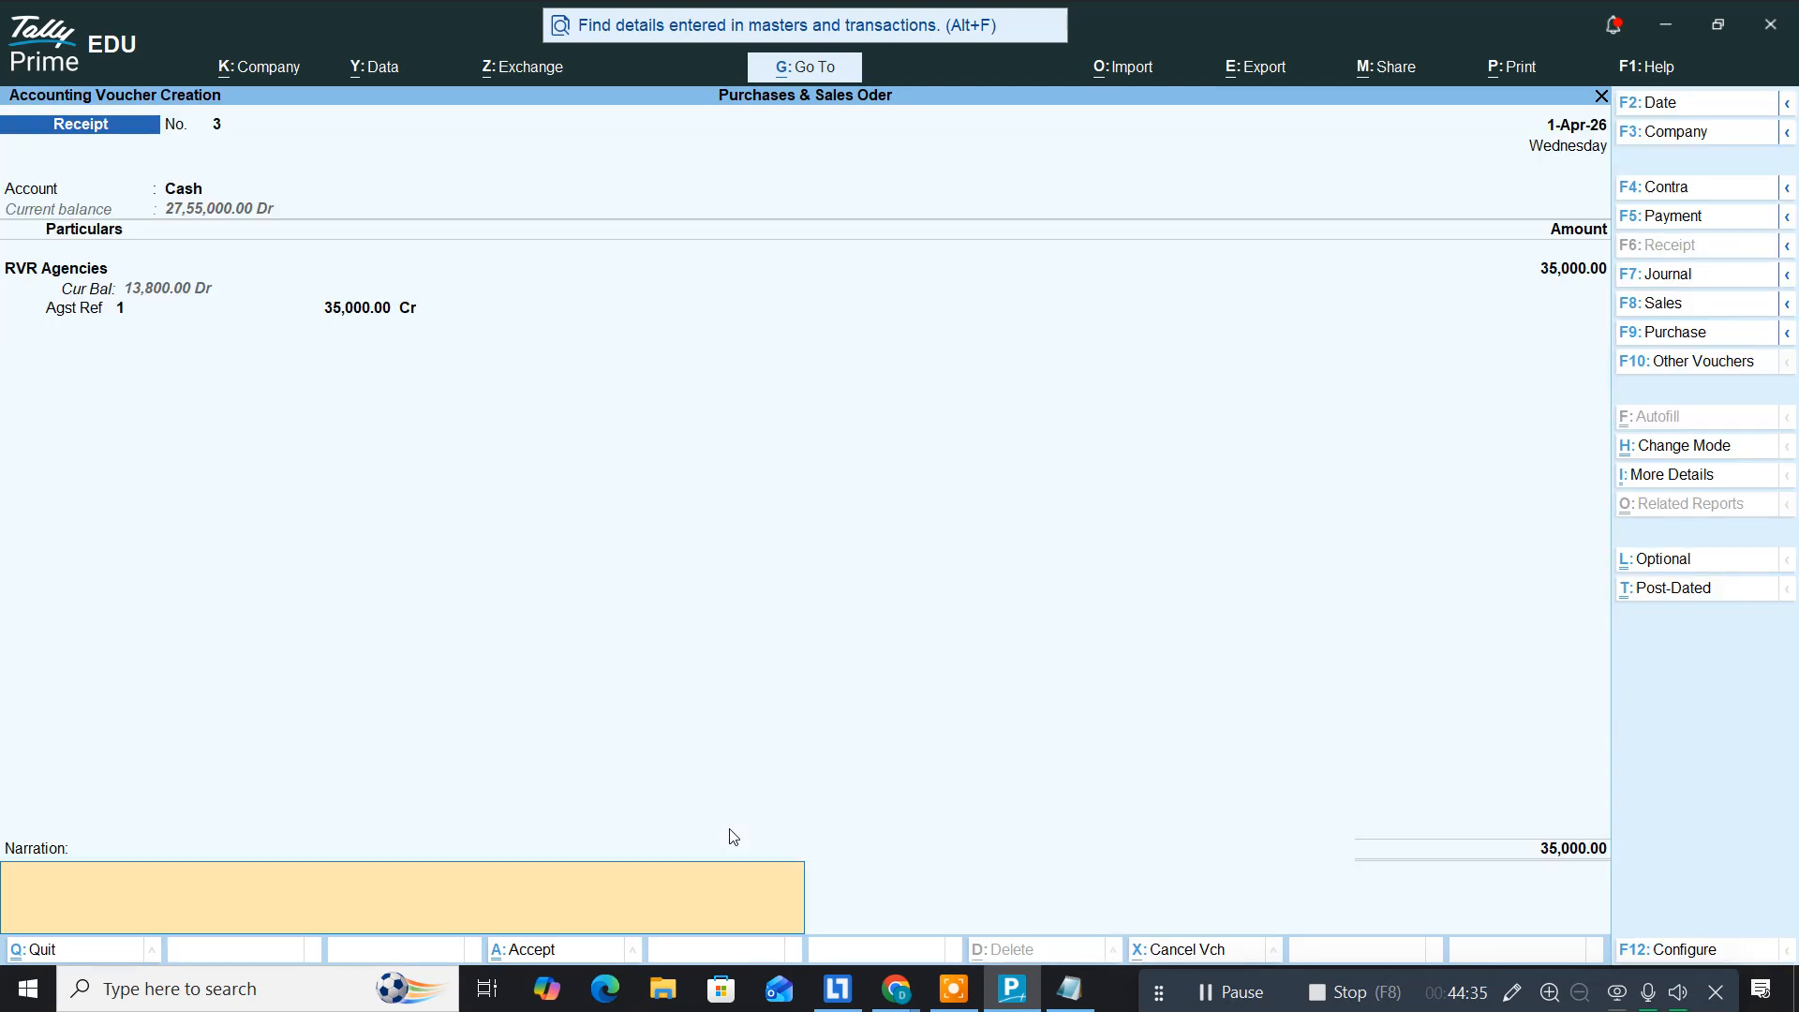
{"action": "key", "text": "Return"}
{"action": "key", "text": "Return"}
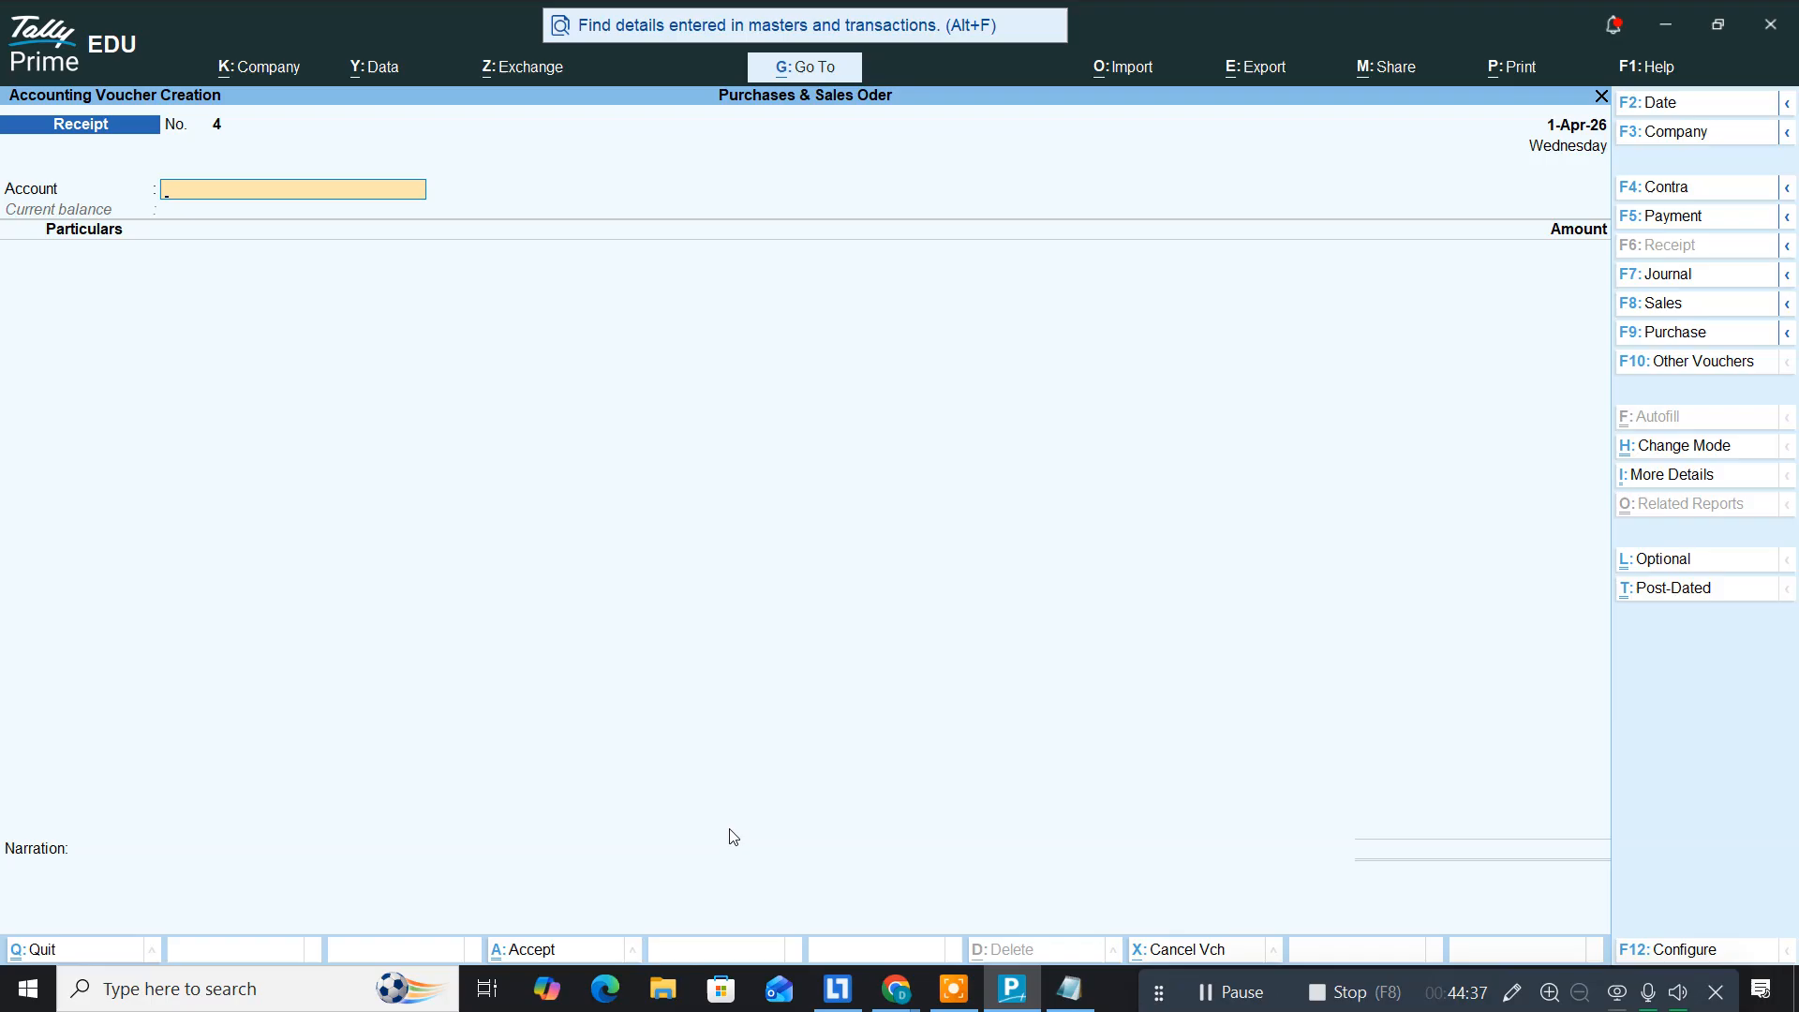
{"action": "key", "text": "Escape"}
Step: Open Profit & Loss in detailed view to see Sales 48,800.00, Purchases 44,200.00 and 4,600.00 profit
{"action": "key", "text": "Down"}
{"action": "key", "text": "Down"}
{"action": "key", "text": "Down"}
{"action": "key", "text": "Down"}
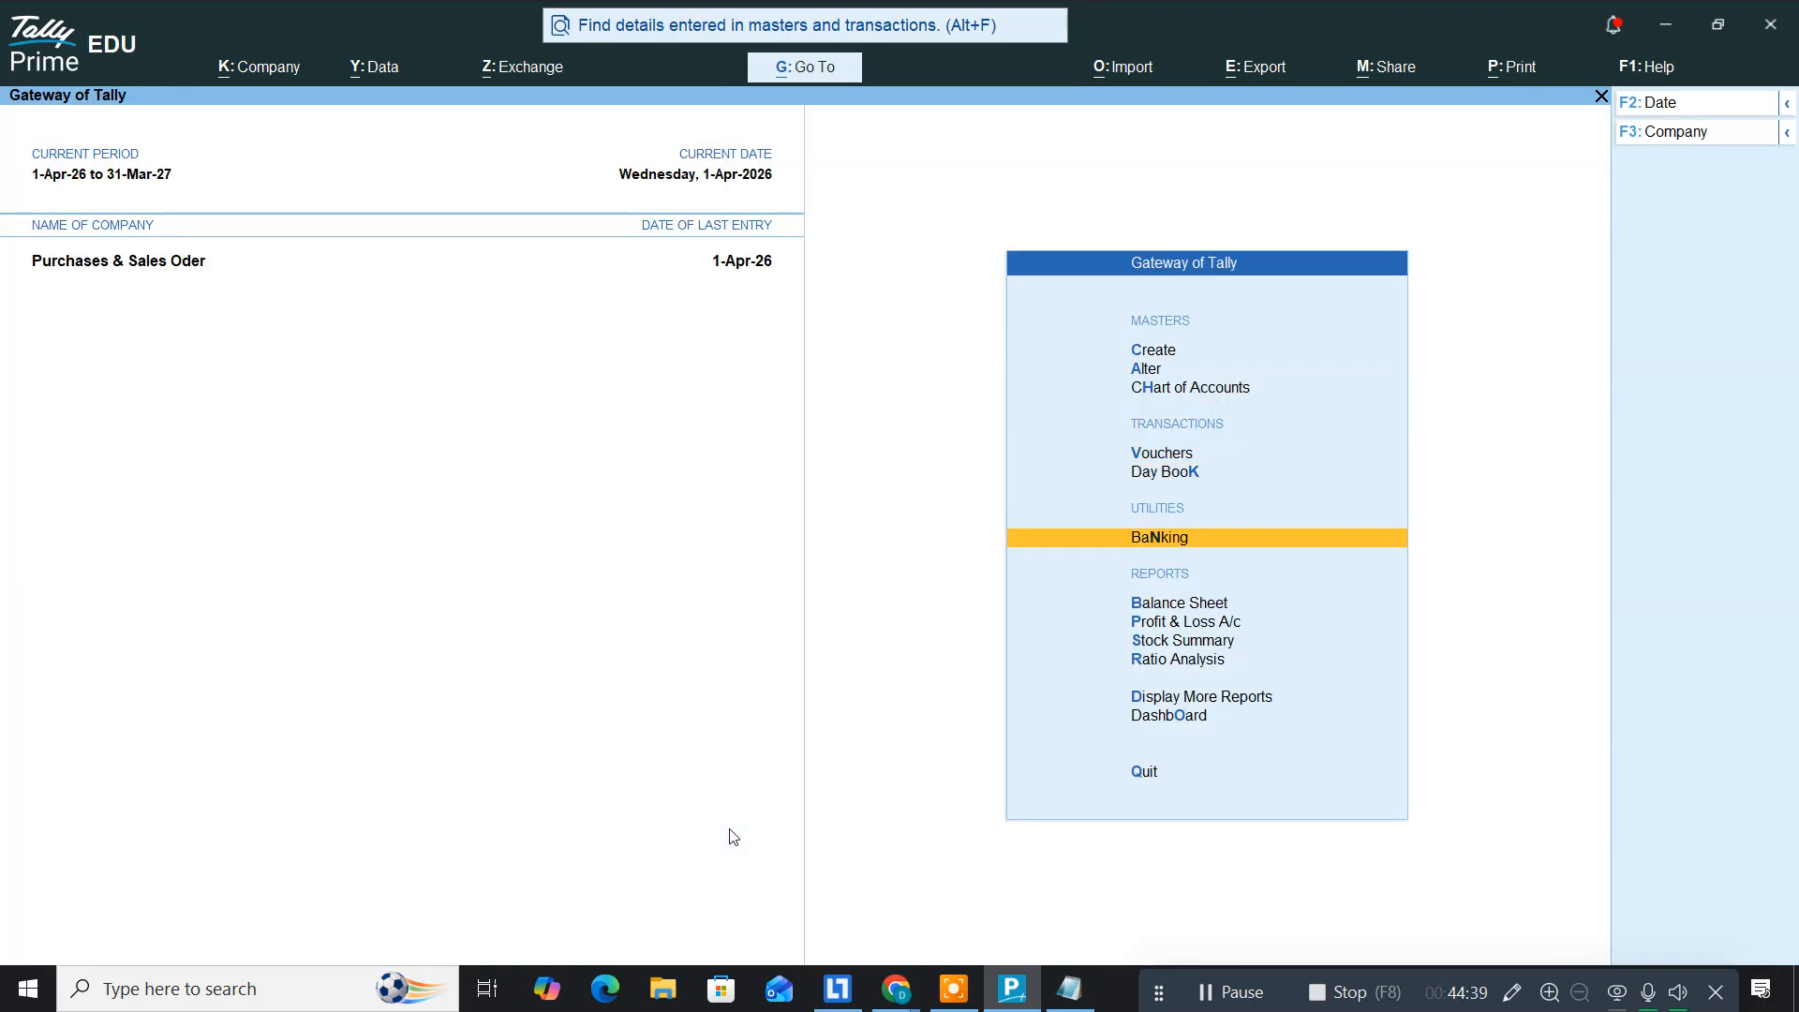
{"action": "key", "text": "Return"}
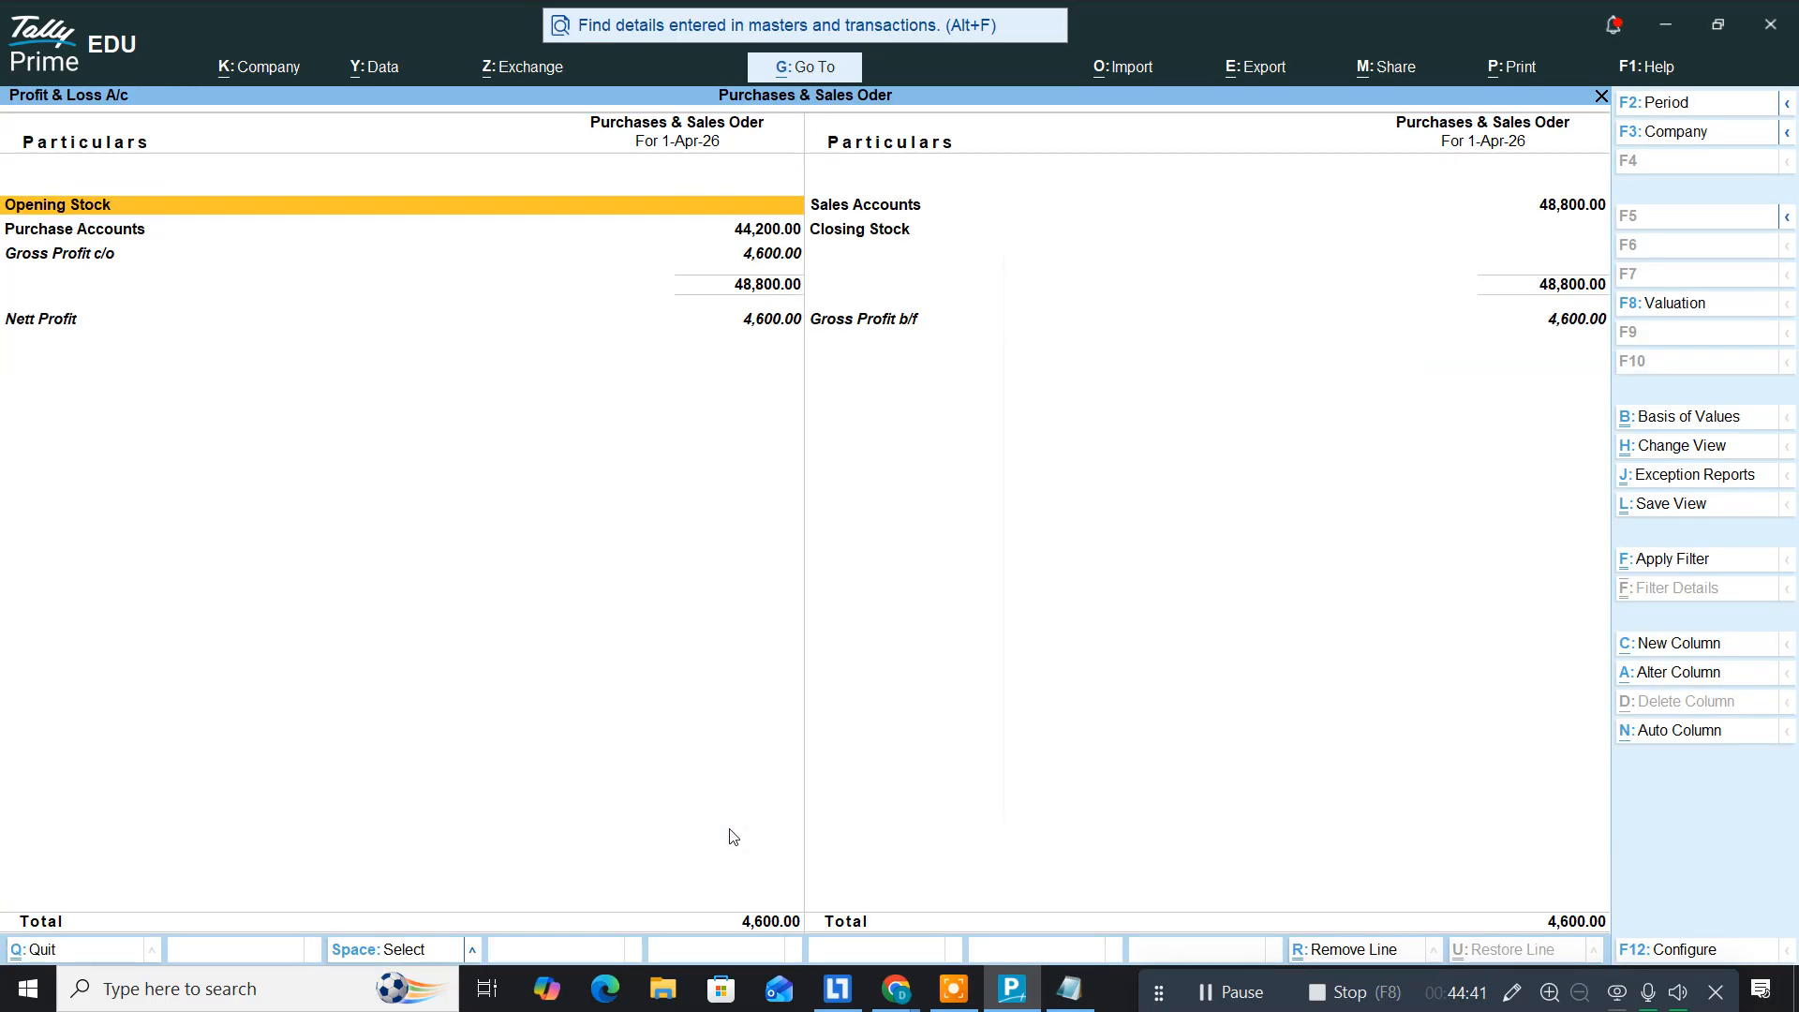
{"action": "key", "text": "alt"}
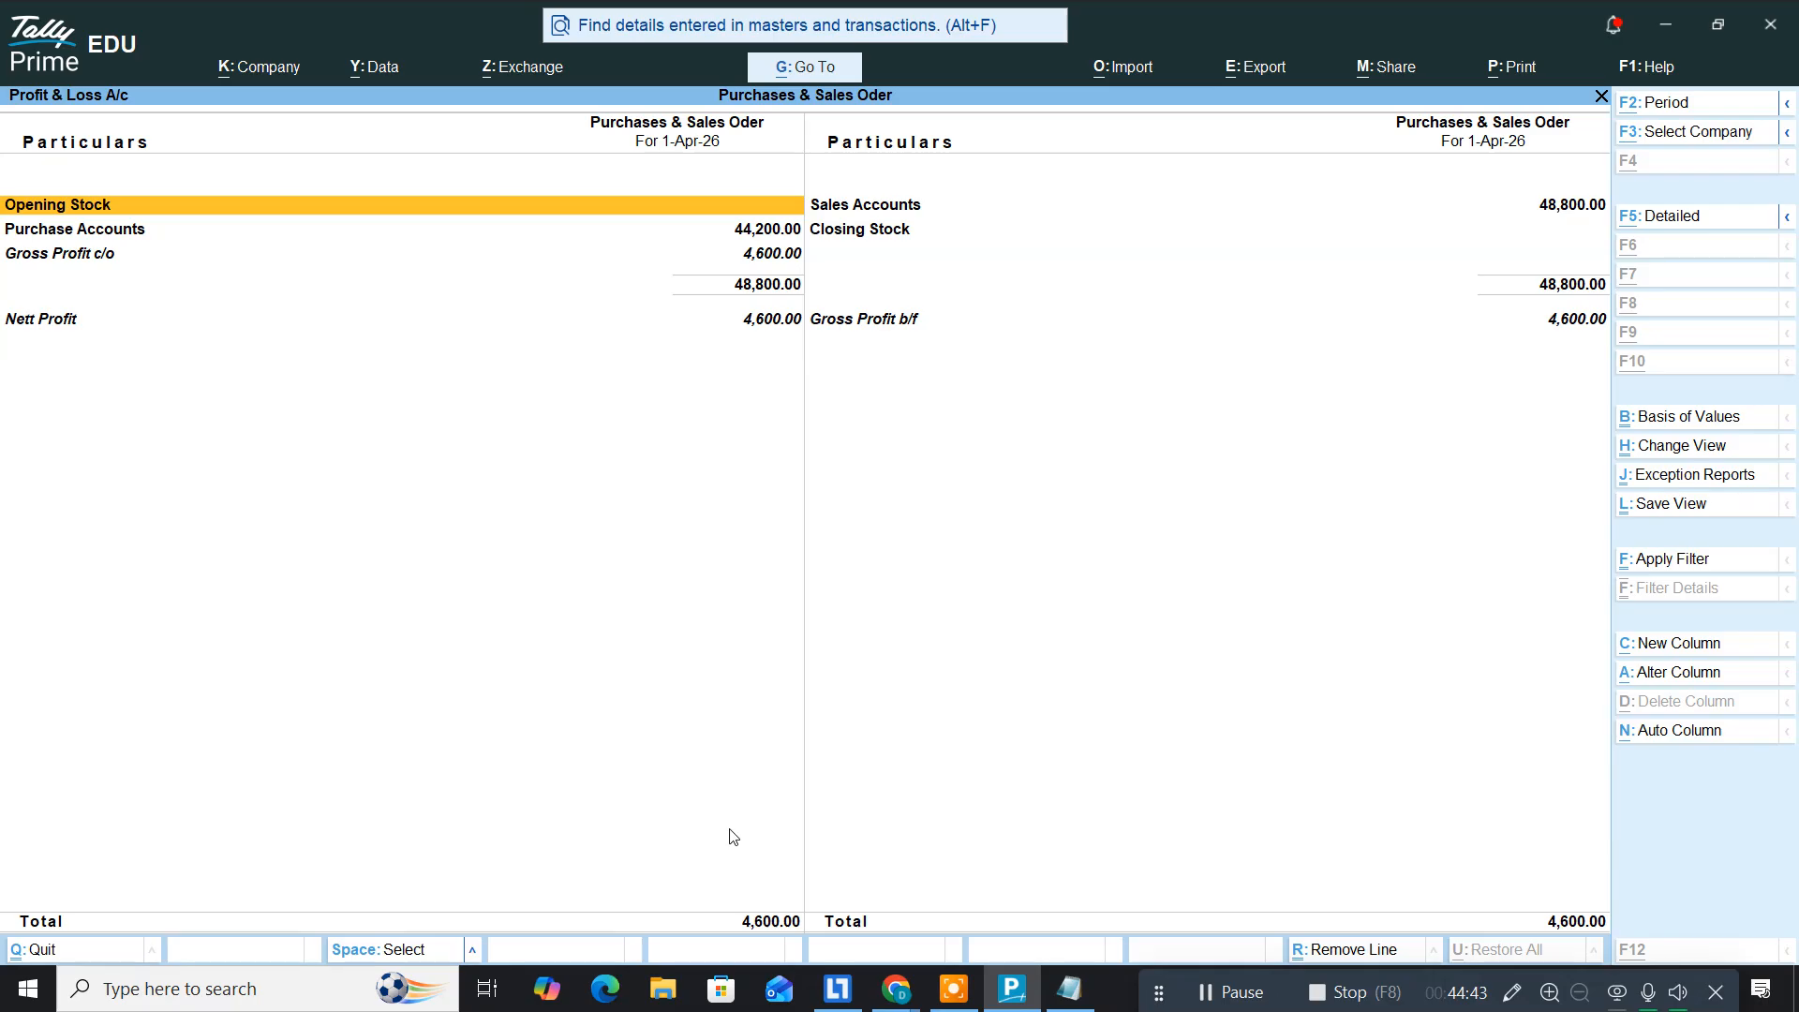
{"action": "key", "text": "alt+F5"}
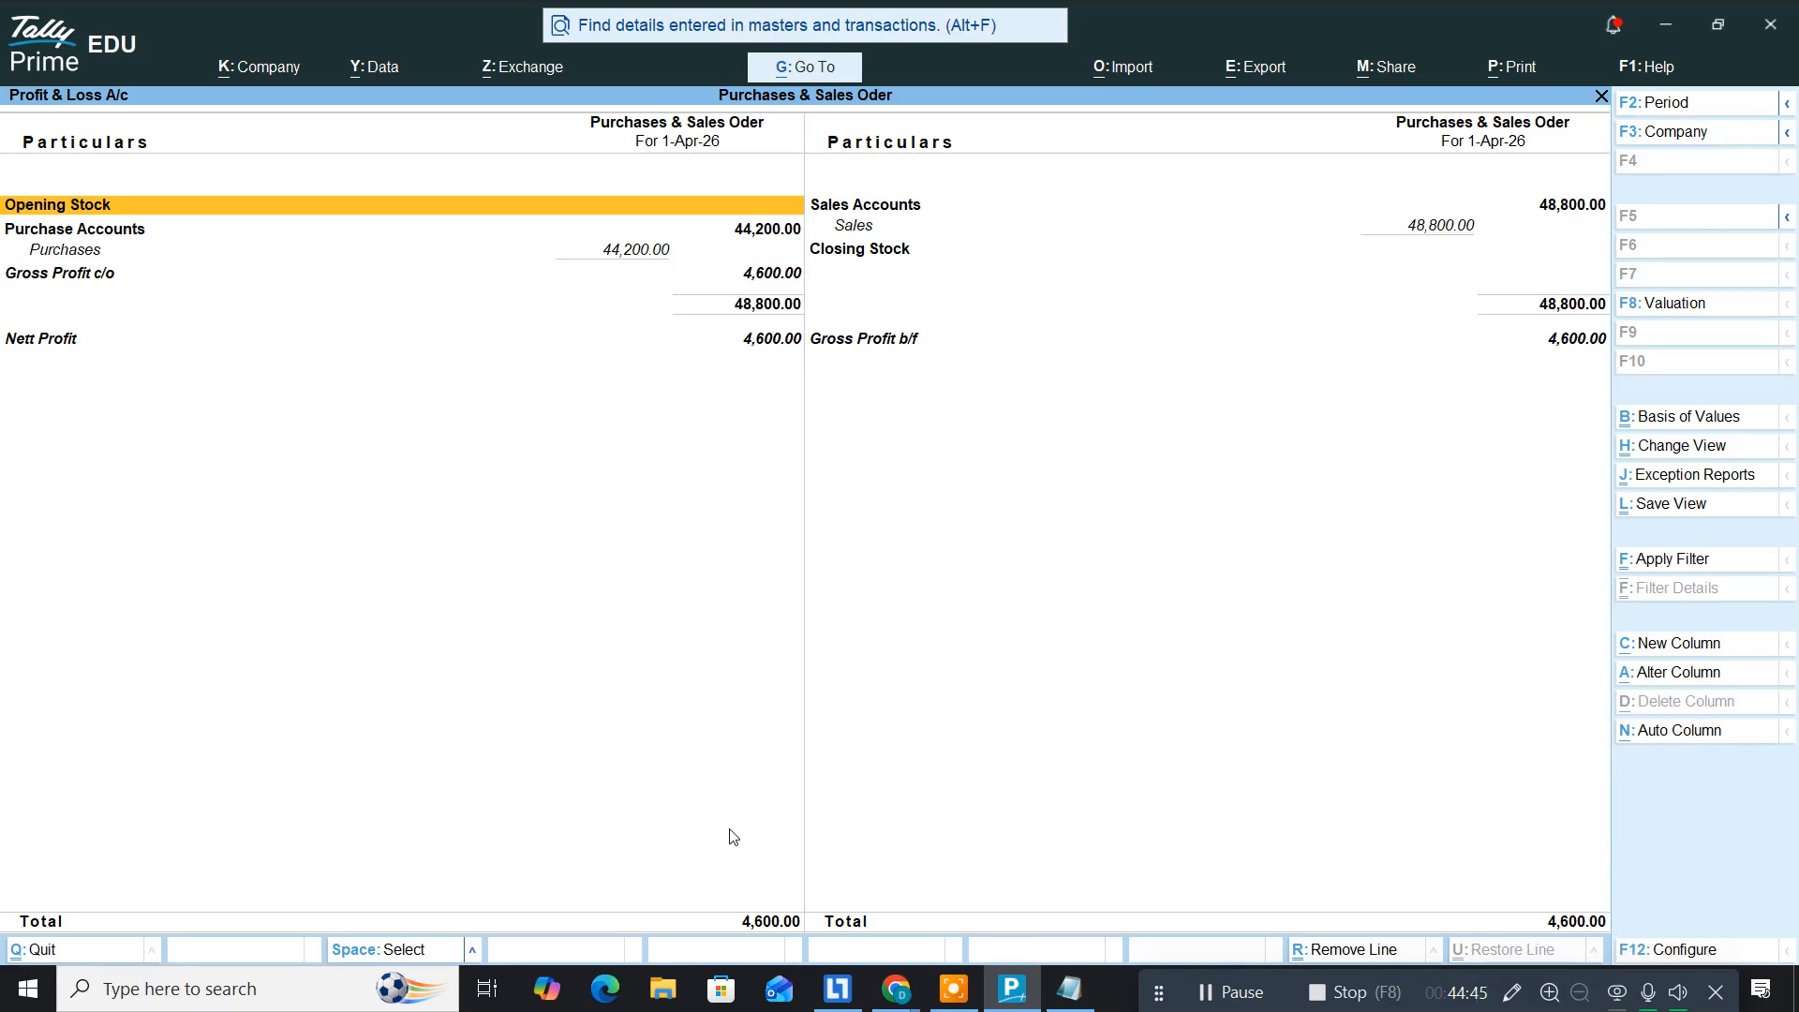
{"action": "key", "text": "alt+F5"}
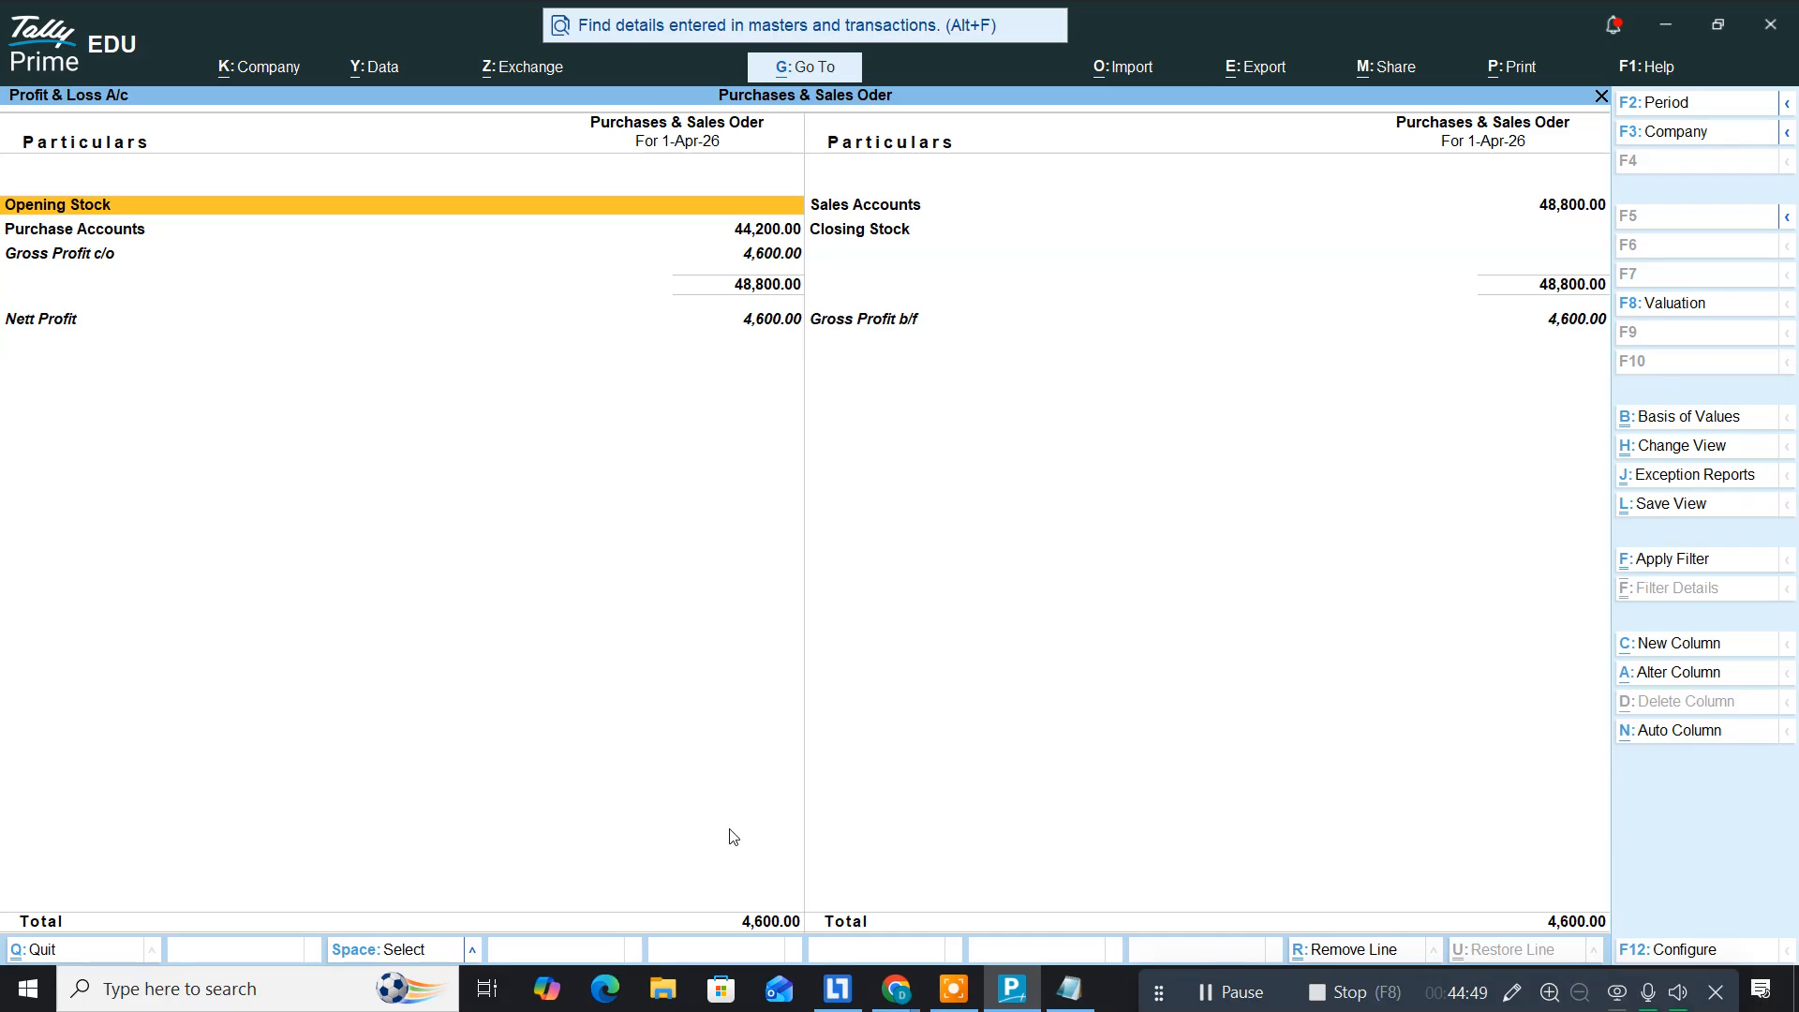
{"action": "key", "text": "alt+F5"}
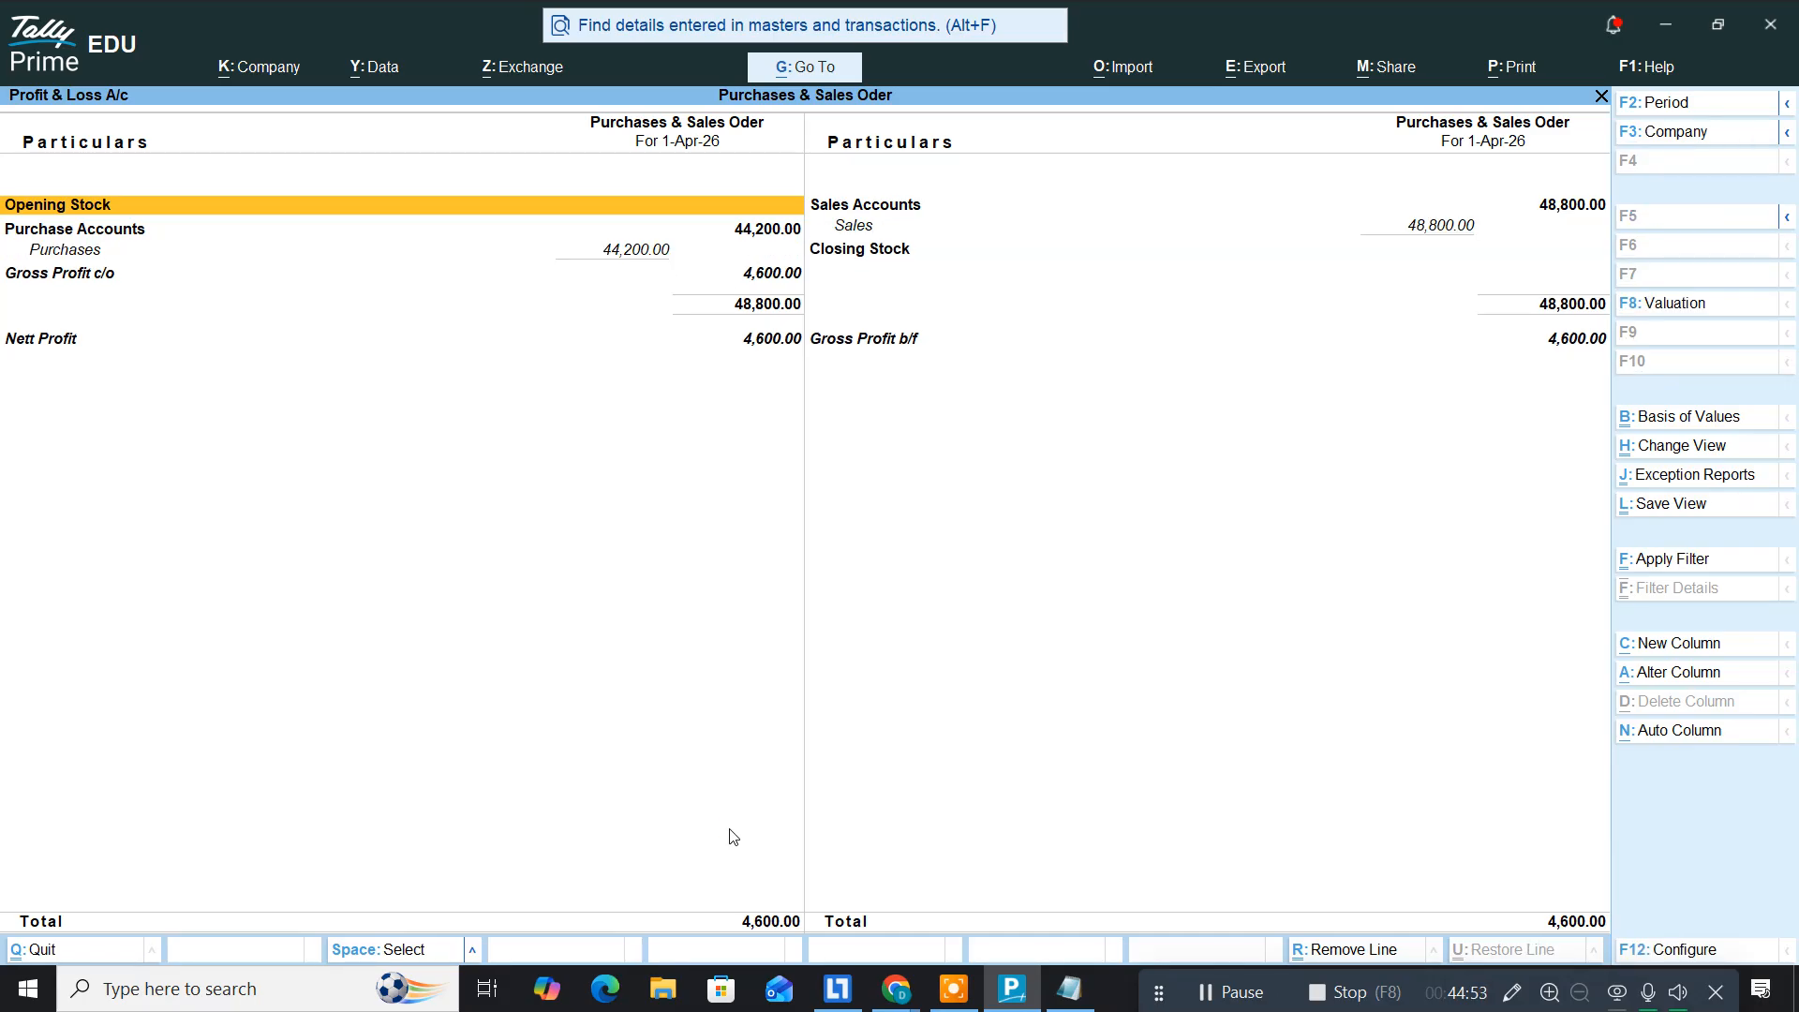
{"action": "key", "text": "Escape"}
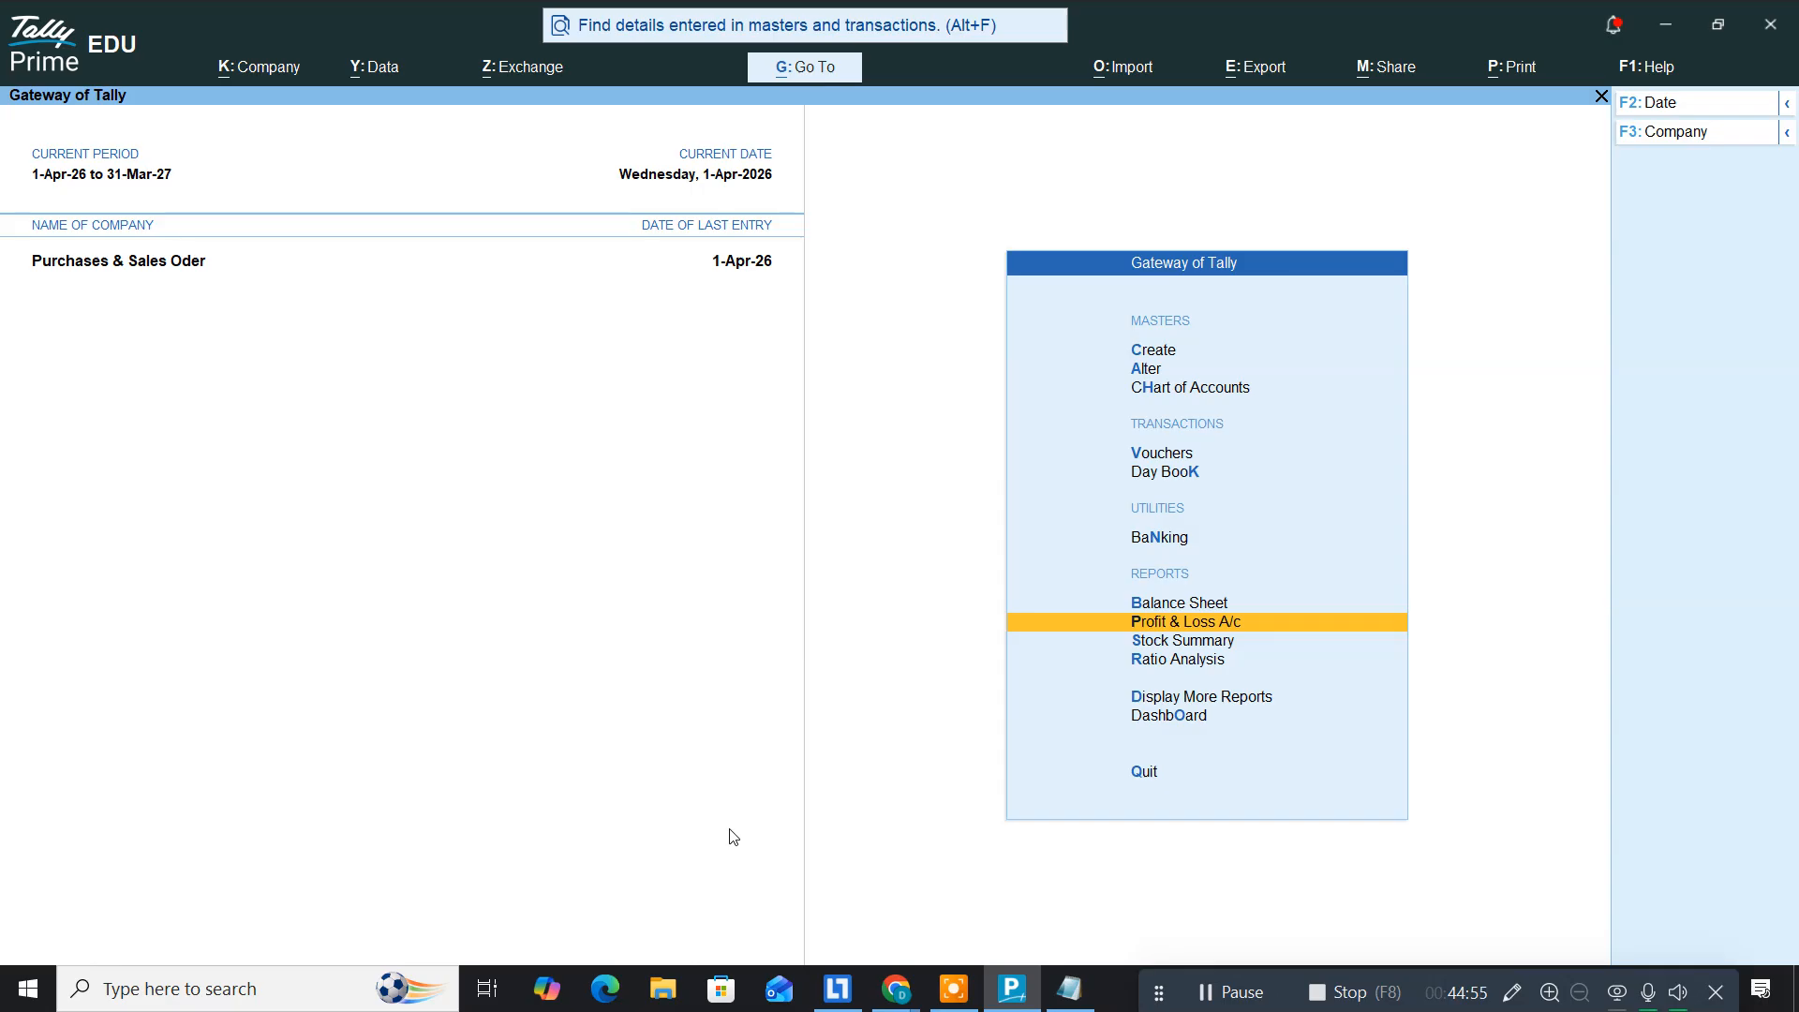
{"action": "key", "text": "Up"}
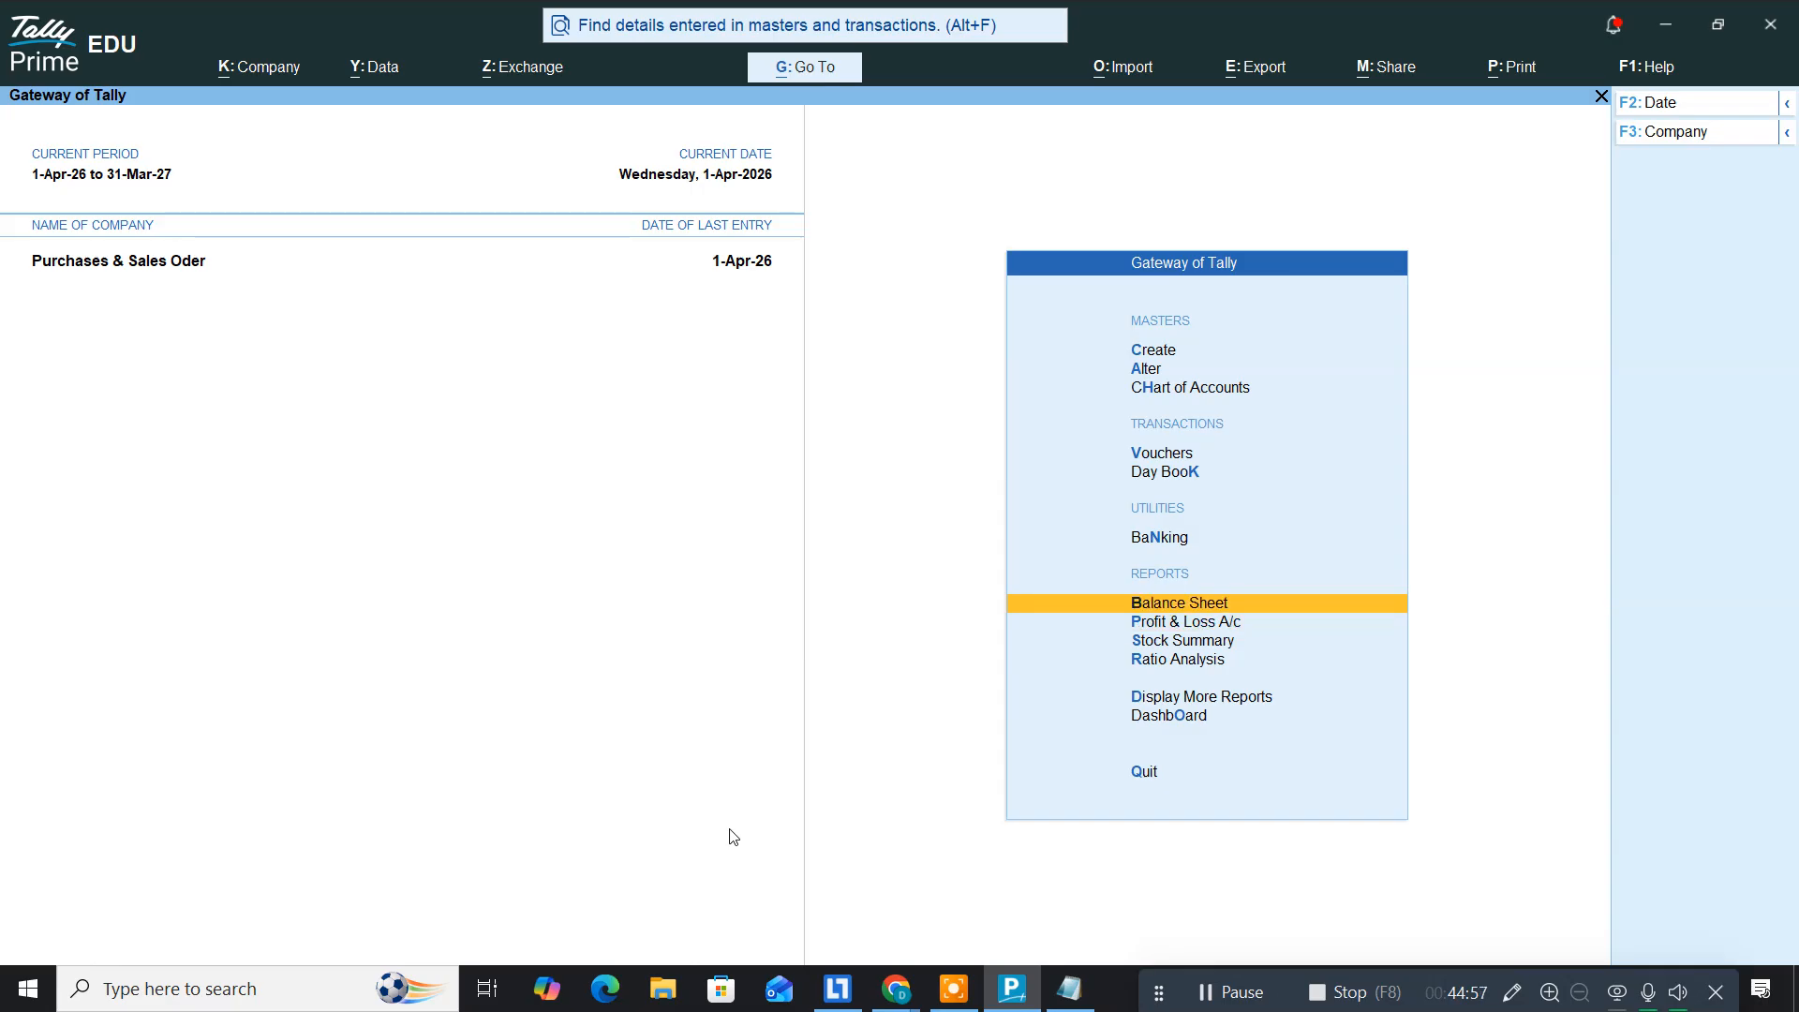
{"action": "key", "text": "Return"}
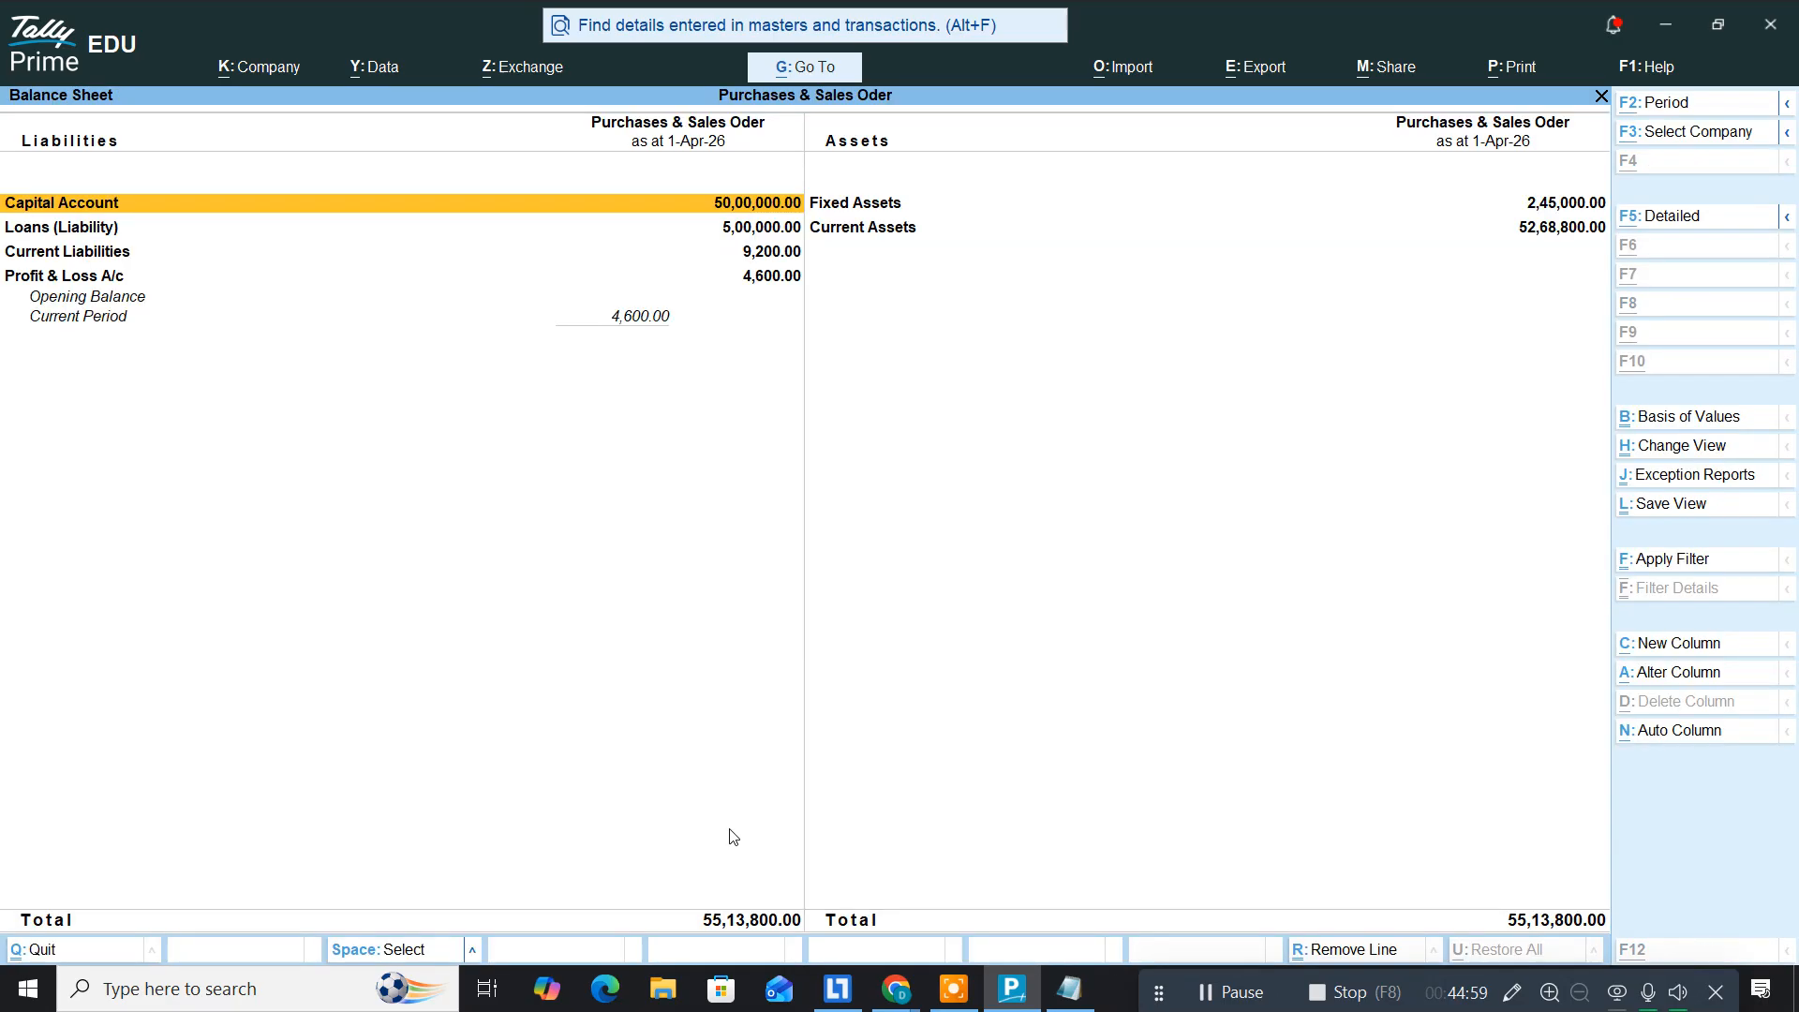
{"action": "key", "text": "alt+F5"}
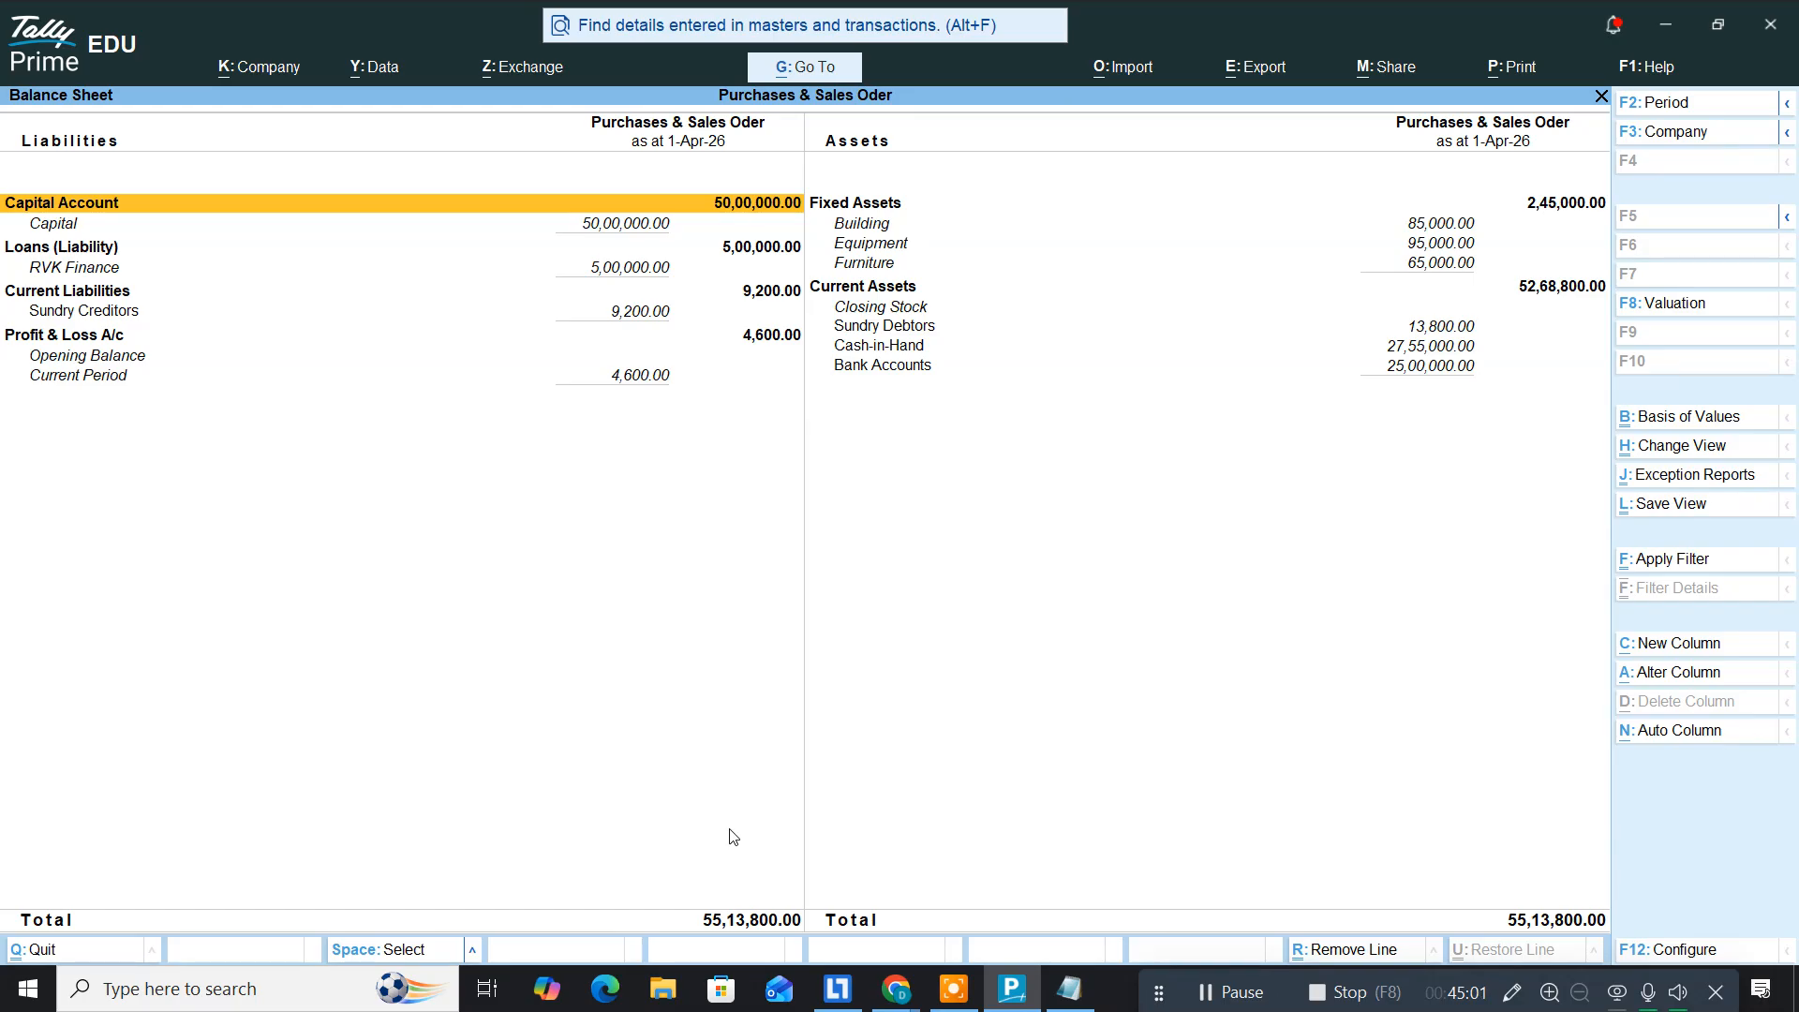
{"action": "key", "text": "Escape"}
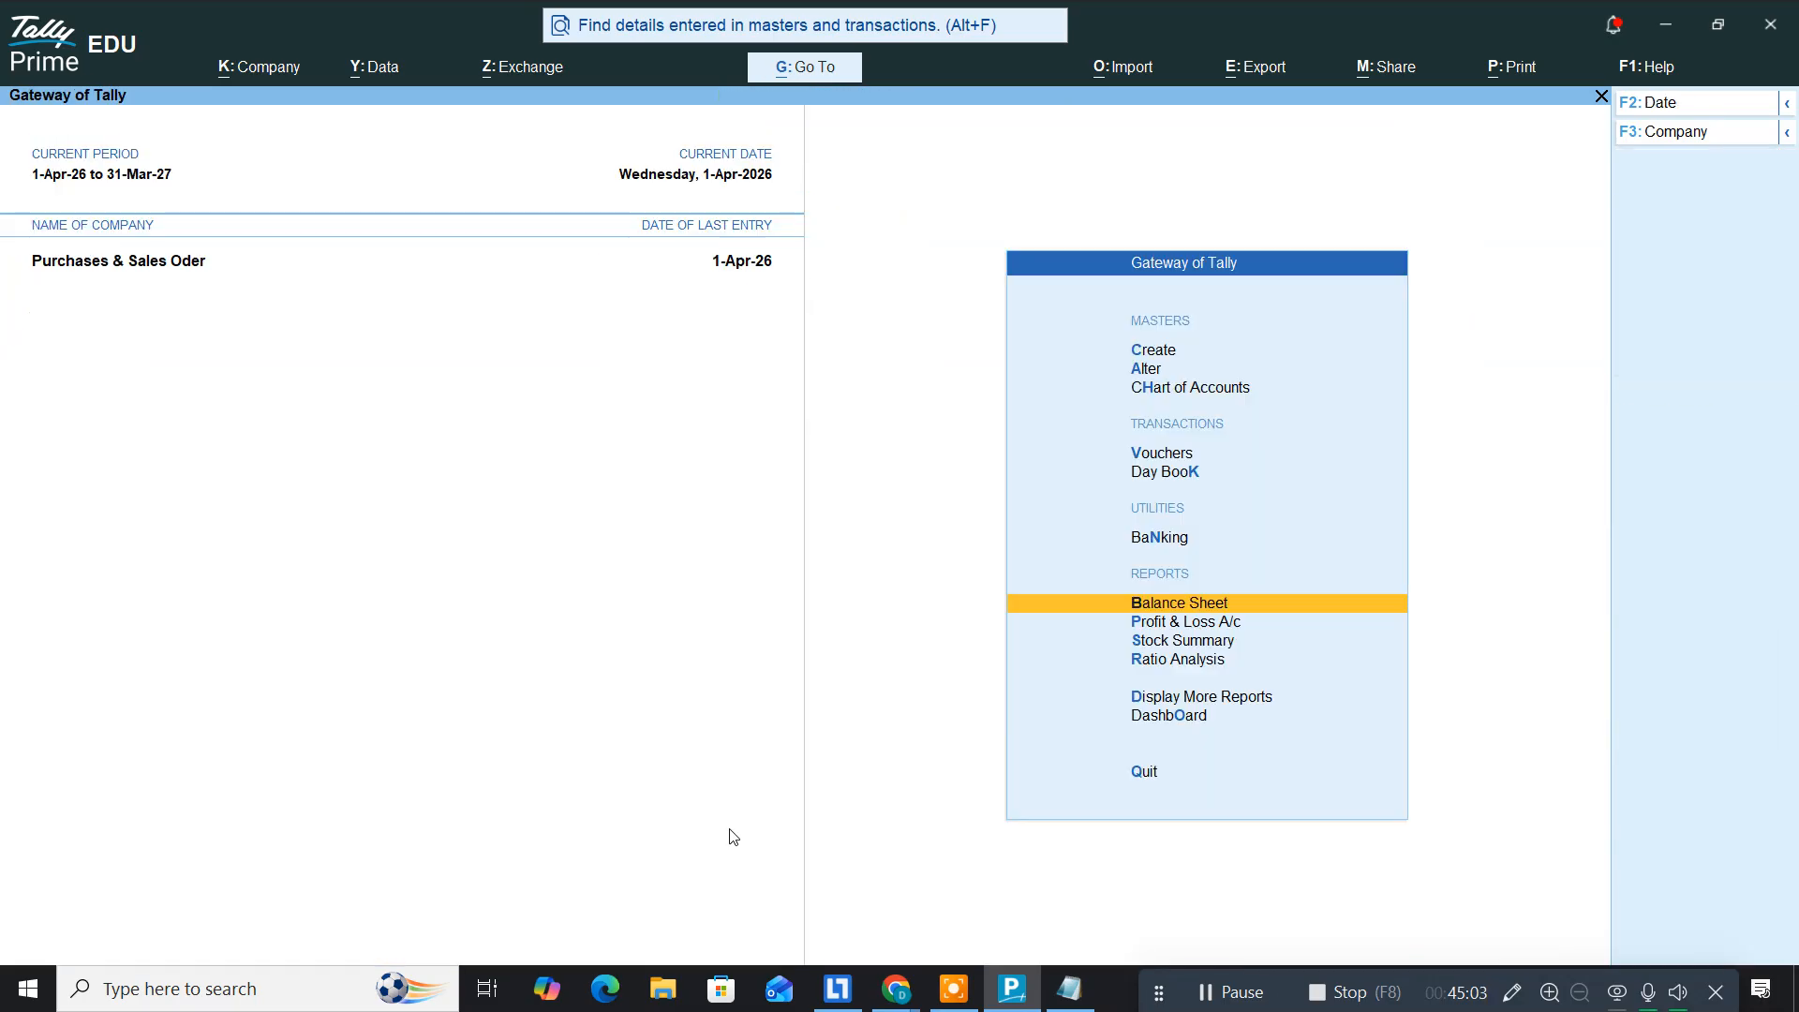
{"action": "key", "text": "Down"}
{"action": "key", "text": "Down"}
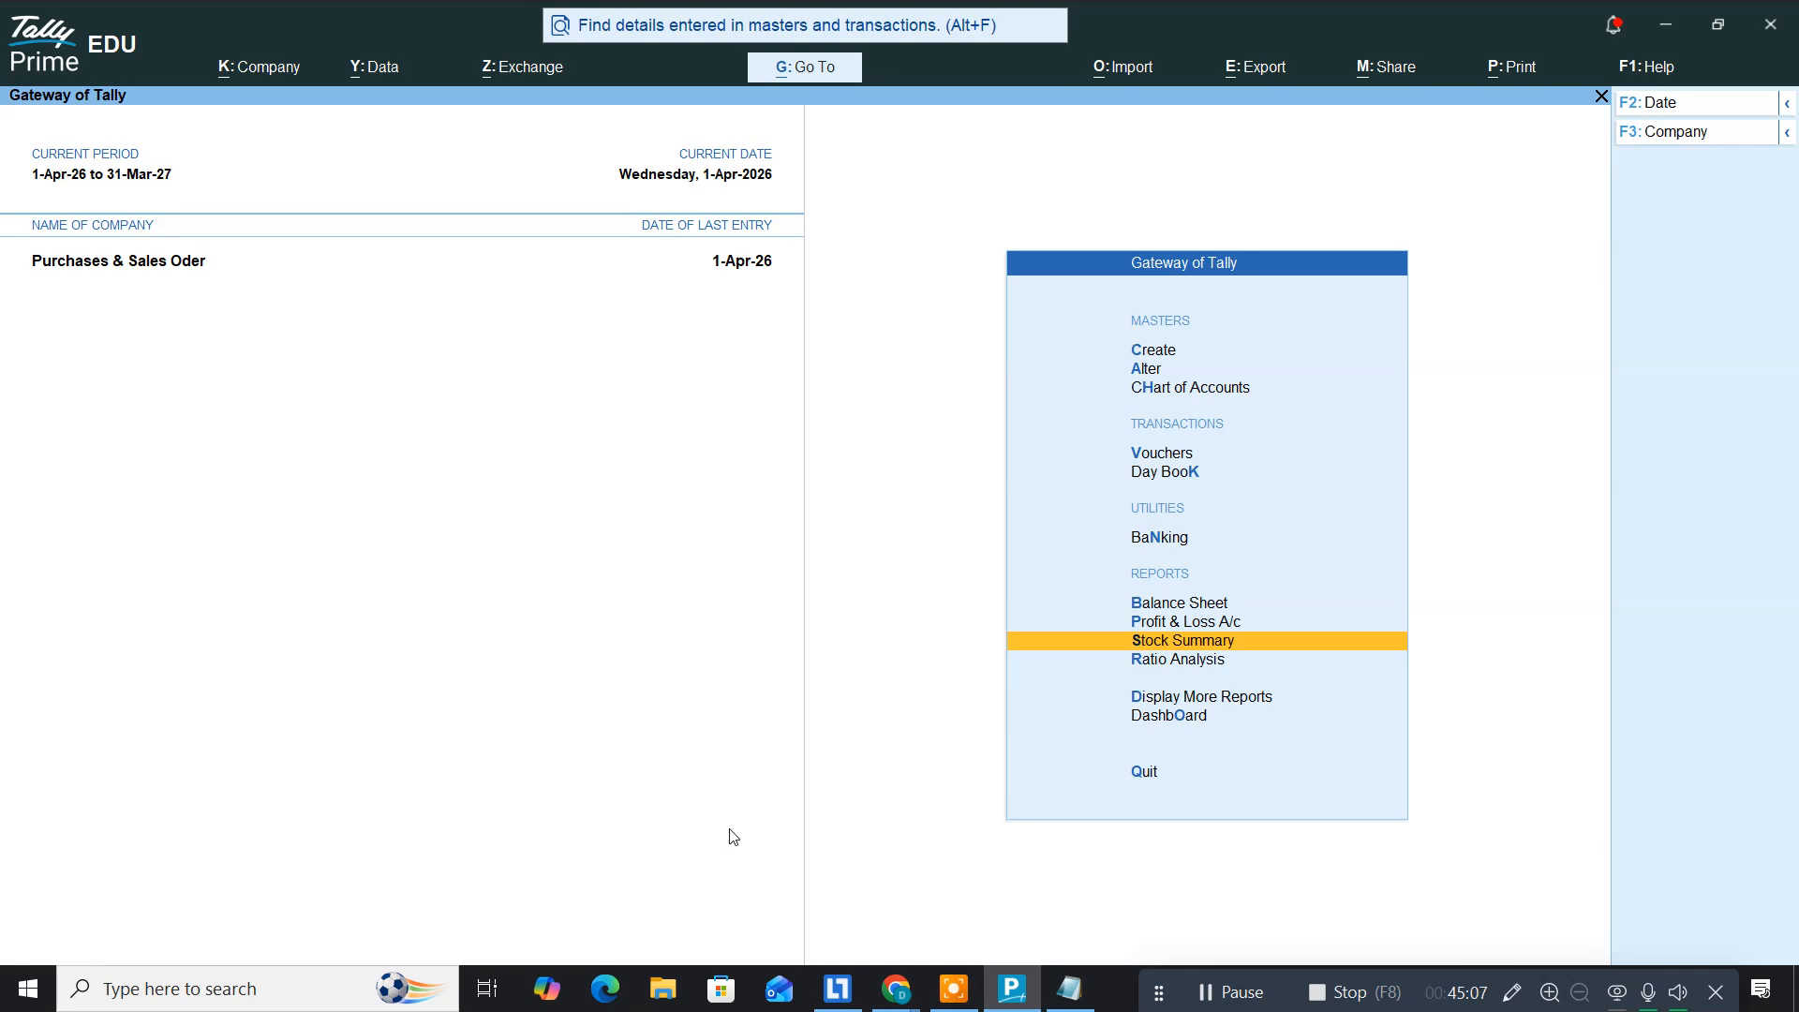
{"action": "key", "text": "Return"}
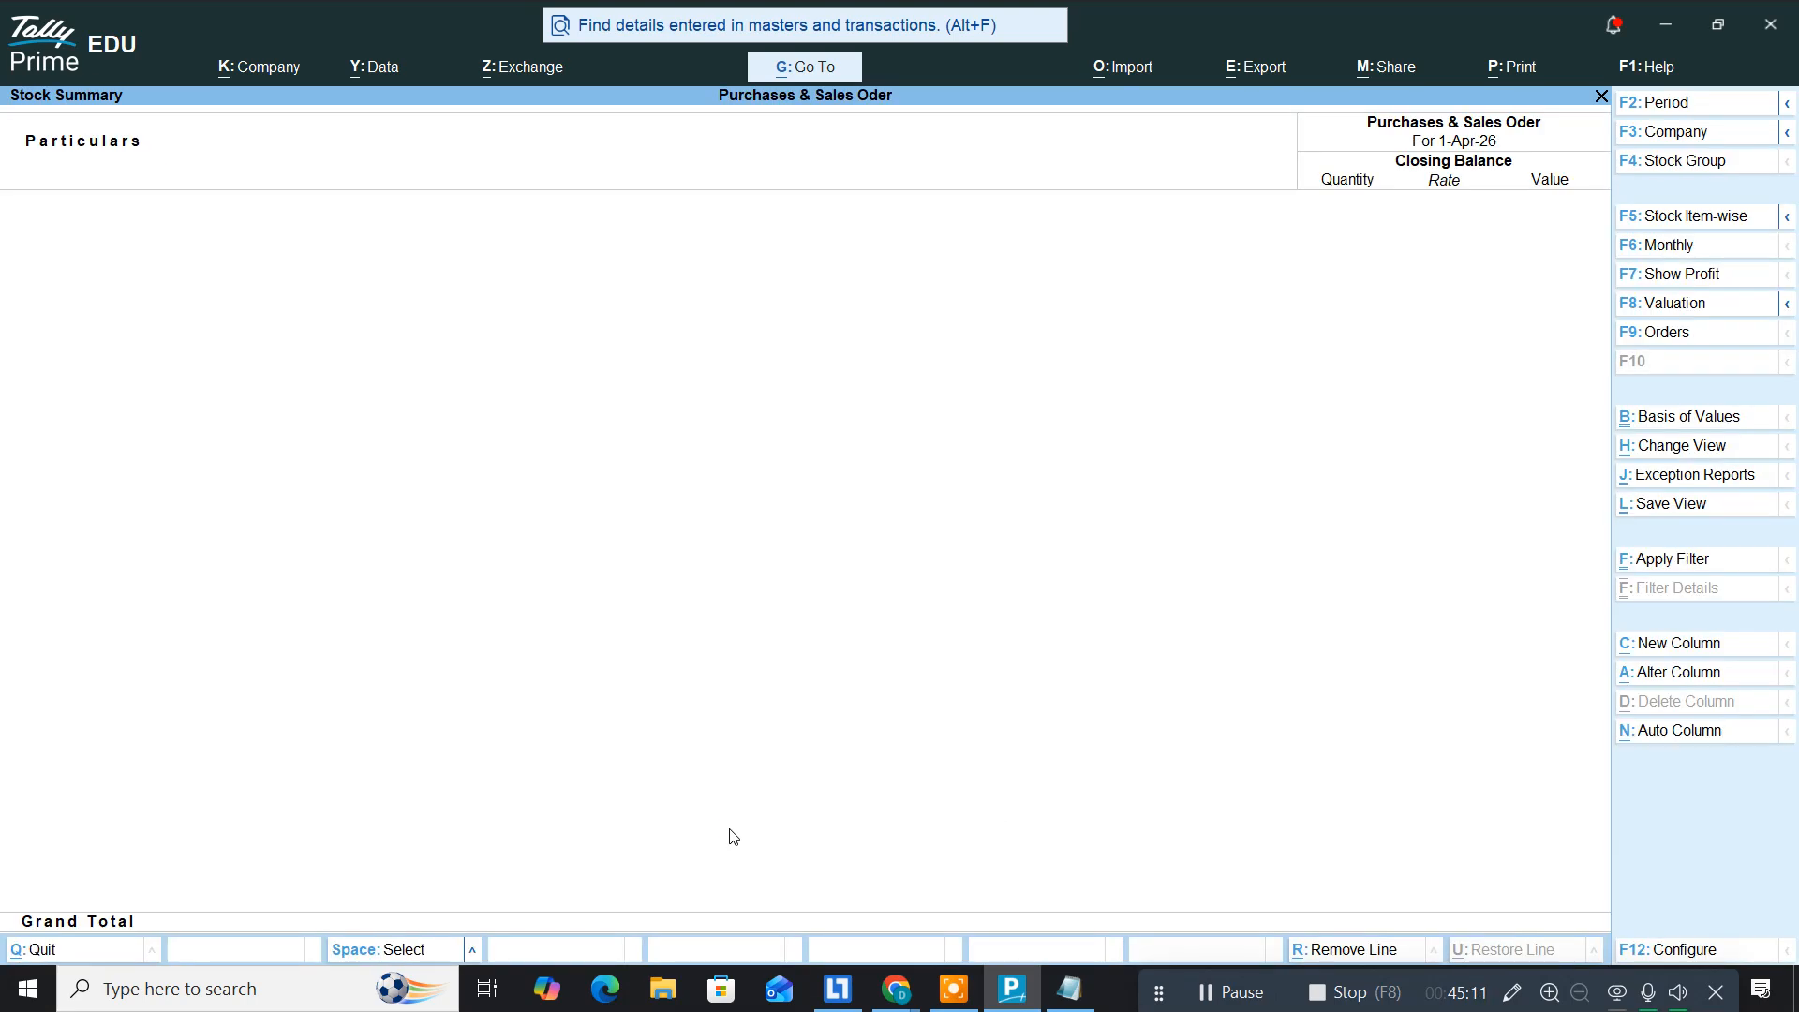
{"action": "key", "text": "Escape"}
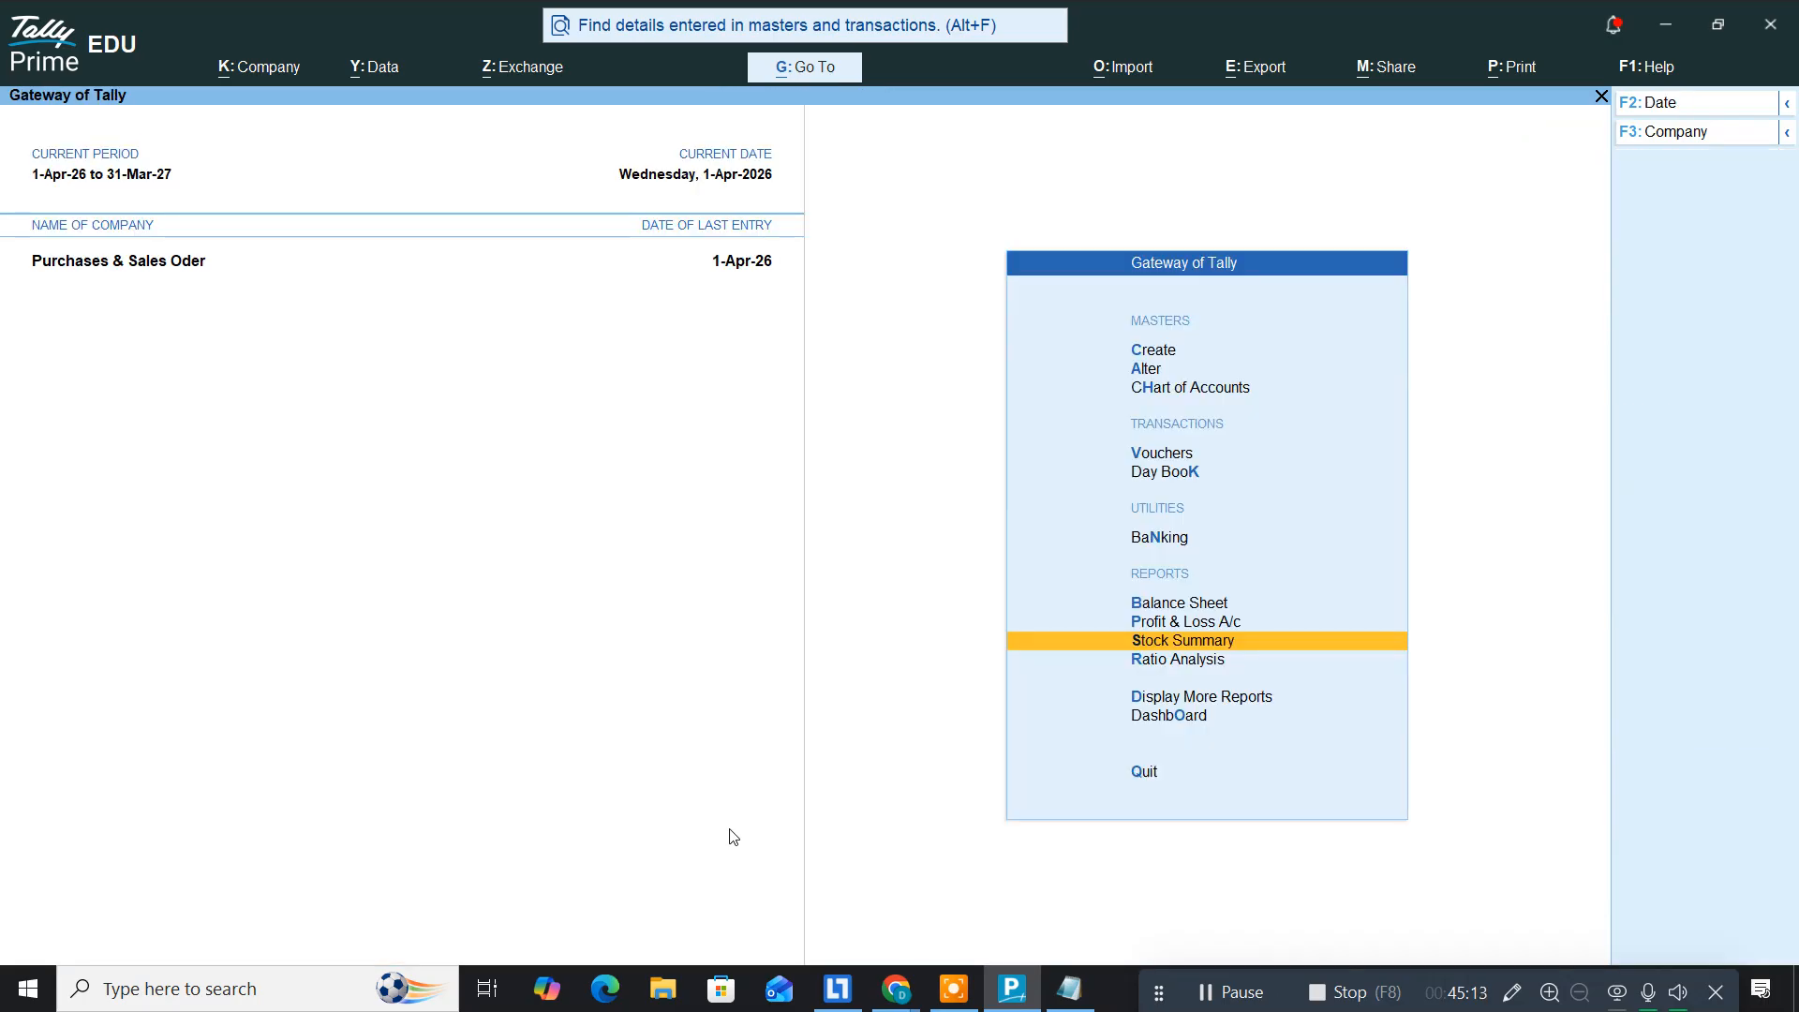
{"action": "key", "text": "Escape"}
{"action": "key", "text": "n"}
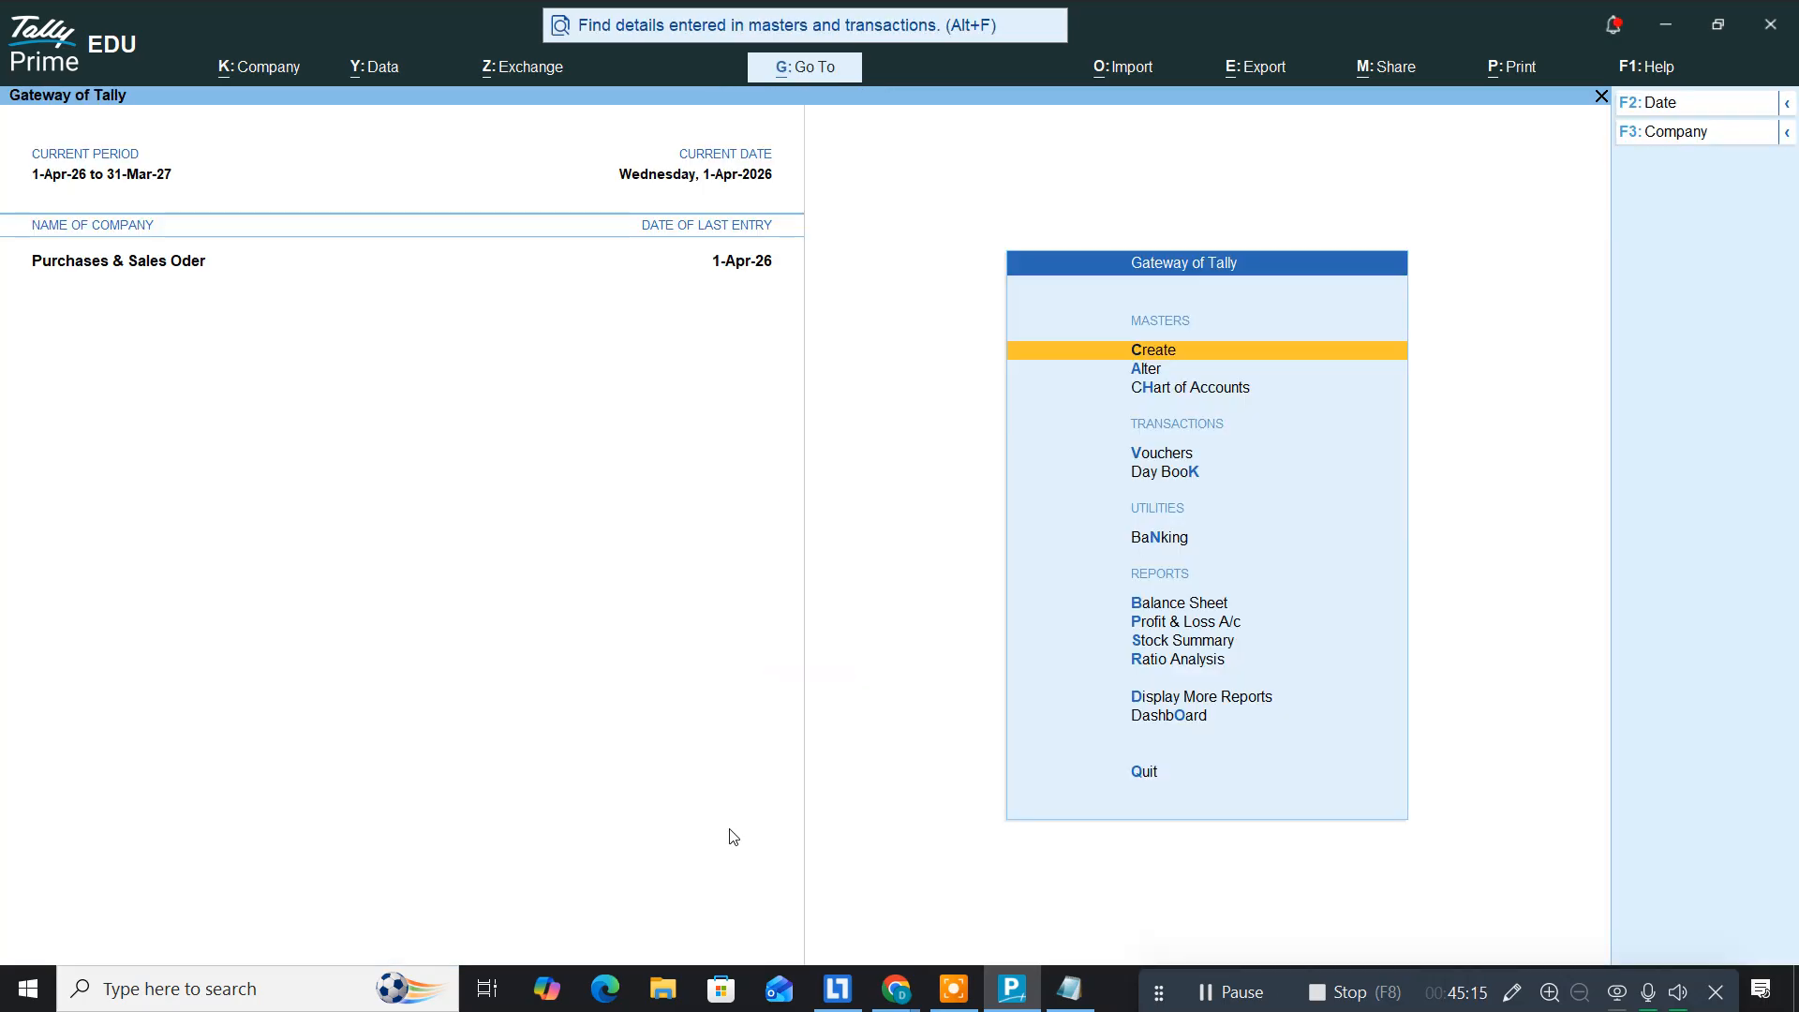
{"action": "key", "text": "Down"}
{"action": "key", "text": "Down"}
{"action": "key", "text": "Down"}
{"action": "key", "text": "Down"}
{"action": "key", "text": "Down"}
{"action": "key", "text": "Down"}
{"action": "key", "text": "Down"}
{"action": "key", "text": "Down"}
{"action": "key", "text": "Down"}
{"action": "key", "text": "Down"}
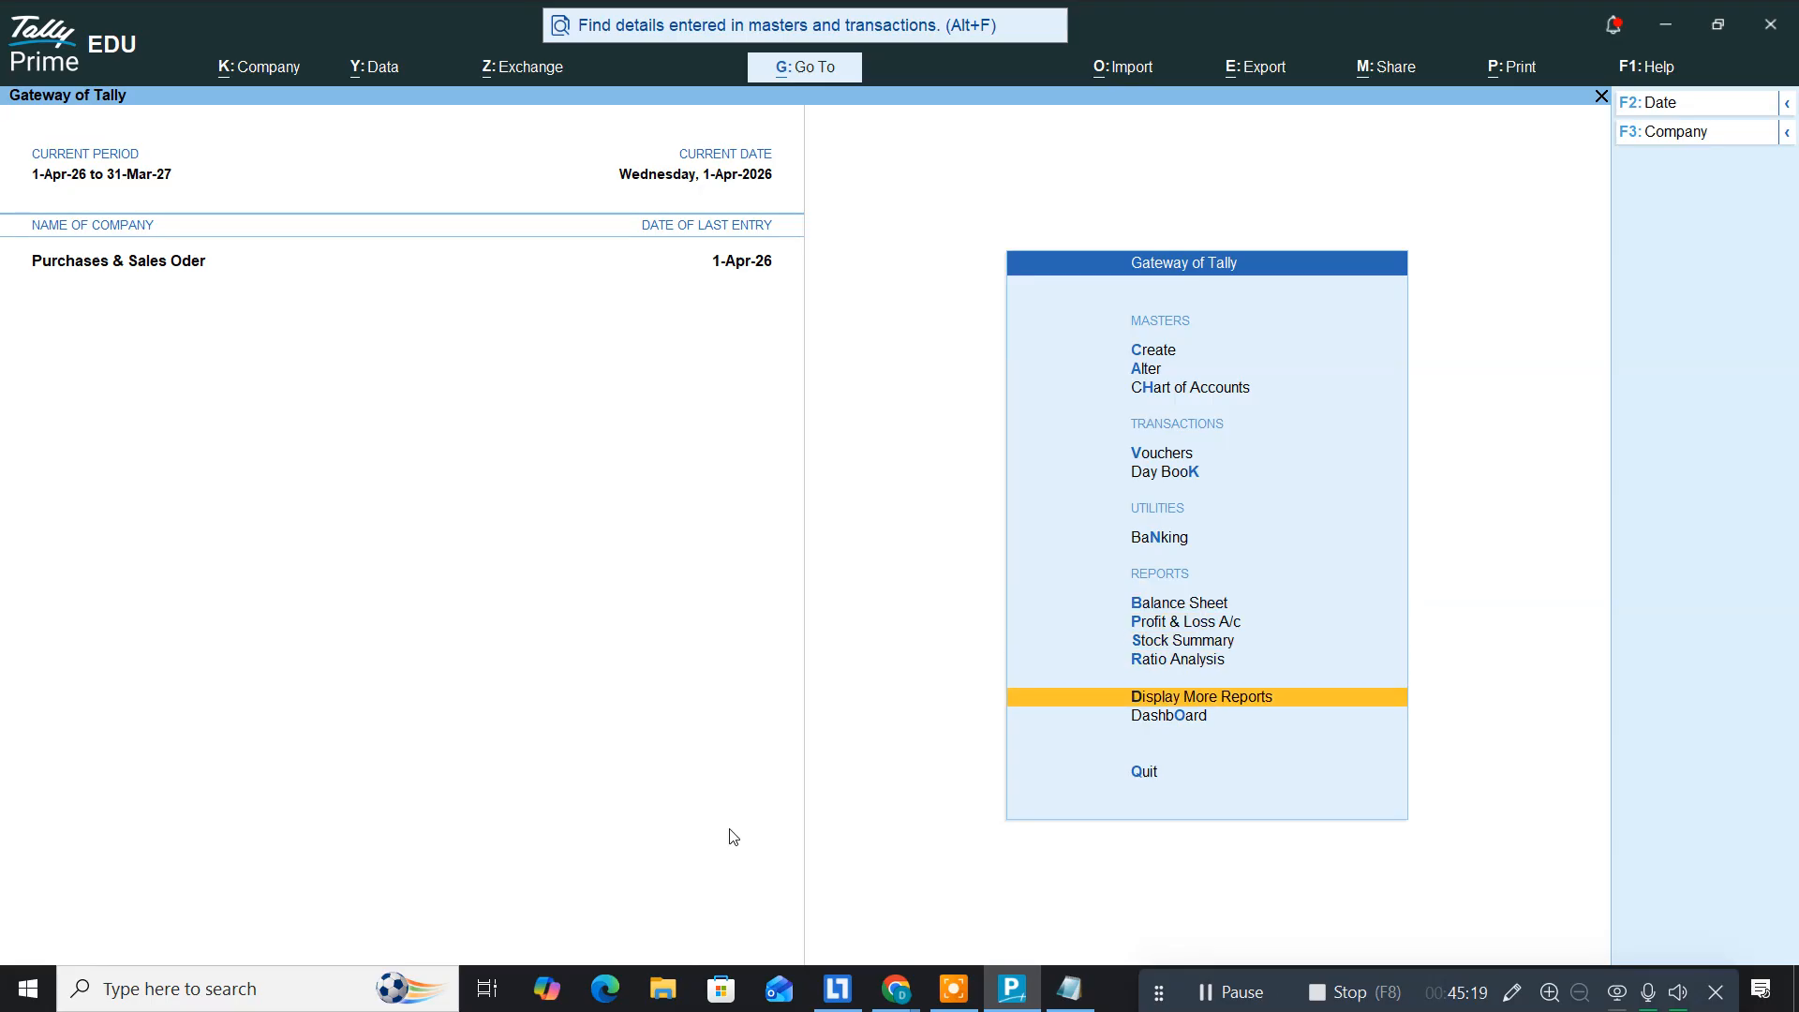
Step: Open the Inventory Books Stock Item report for Cabinet and review its monthly inwards and outwards
{"action": "key", "text": "Return"}
{"action": "key", "text": "Down"}
{"action": "key", "text": "Down"}
{"action": "key", "text": "Down"}
{"action": "key", "text": "Down"}
{"action": "key", "text": "Down"}
{"action": "key", "text": "Down"}
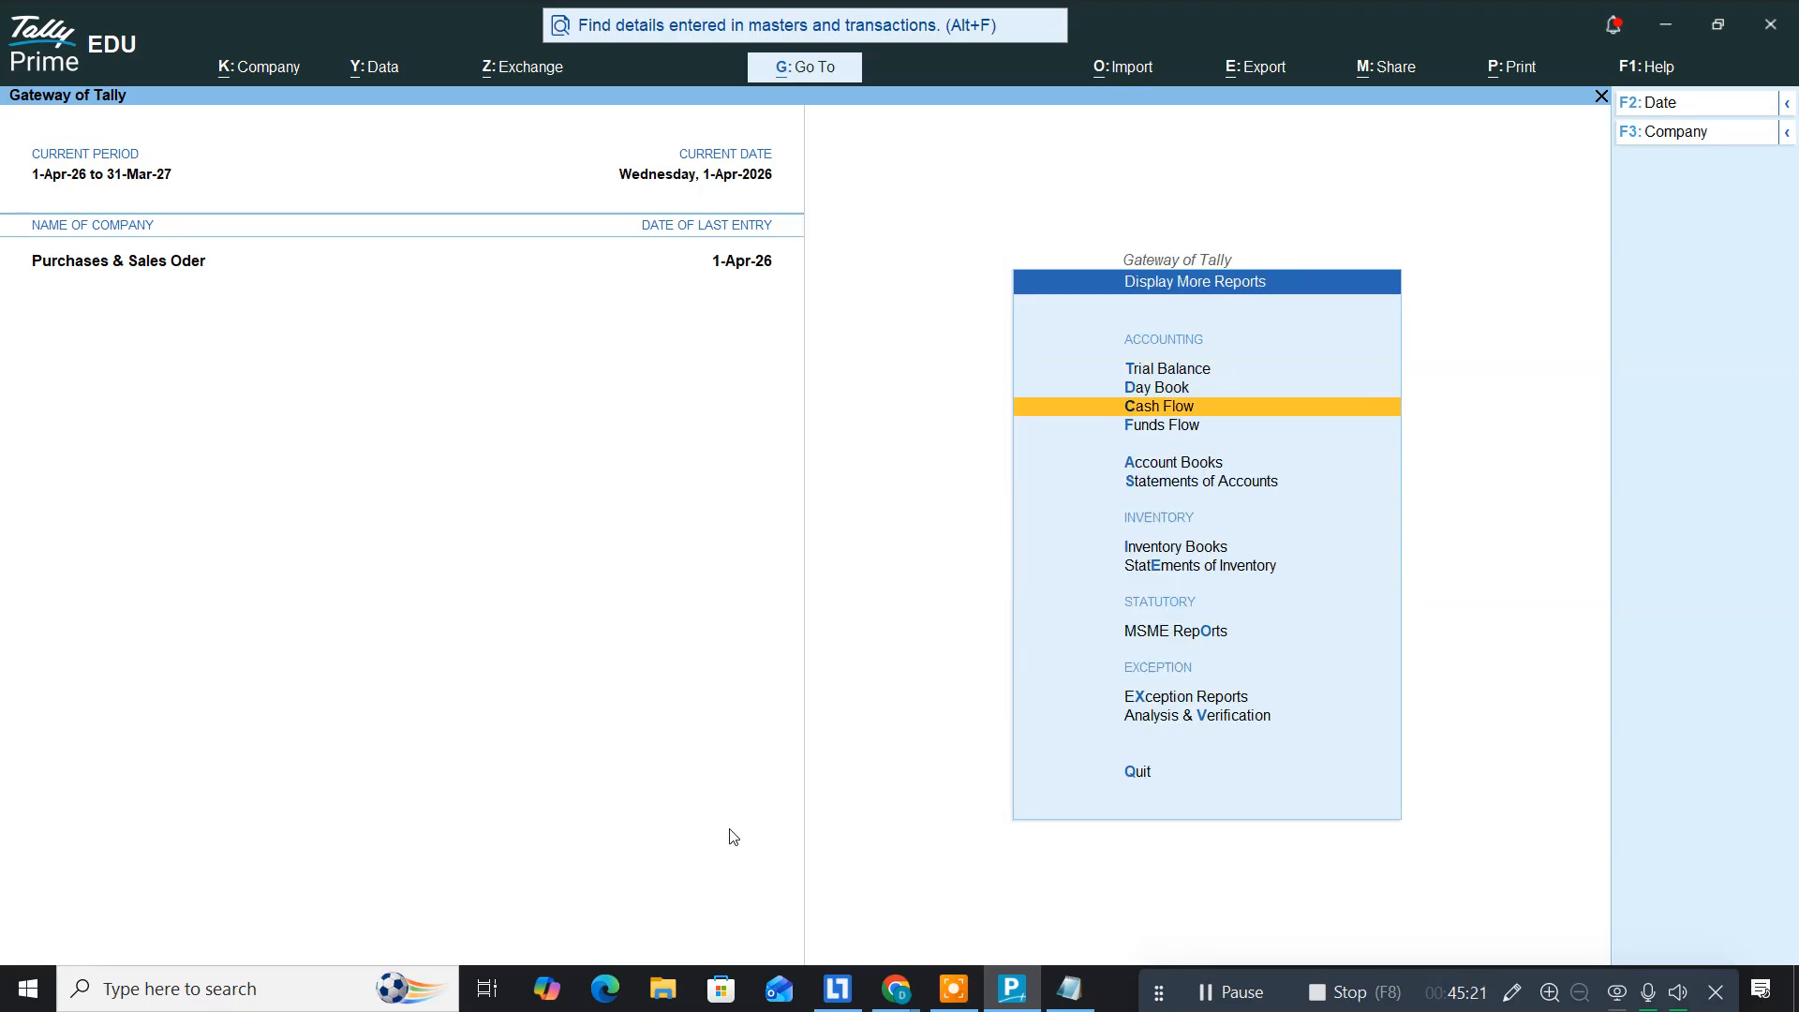
{"action": "key", "text": "Down"}
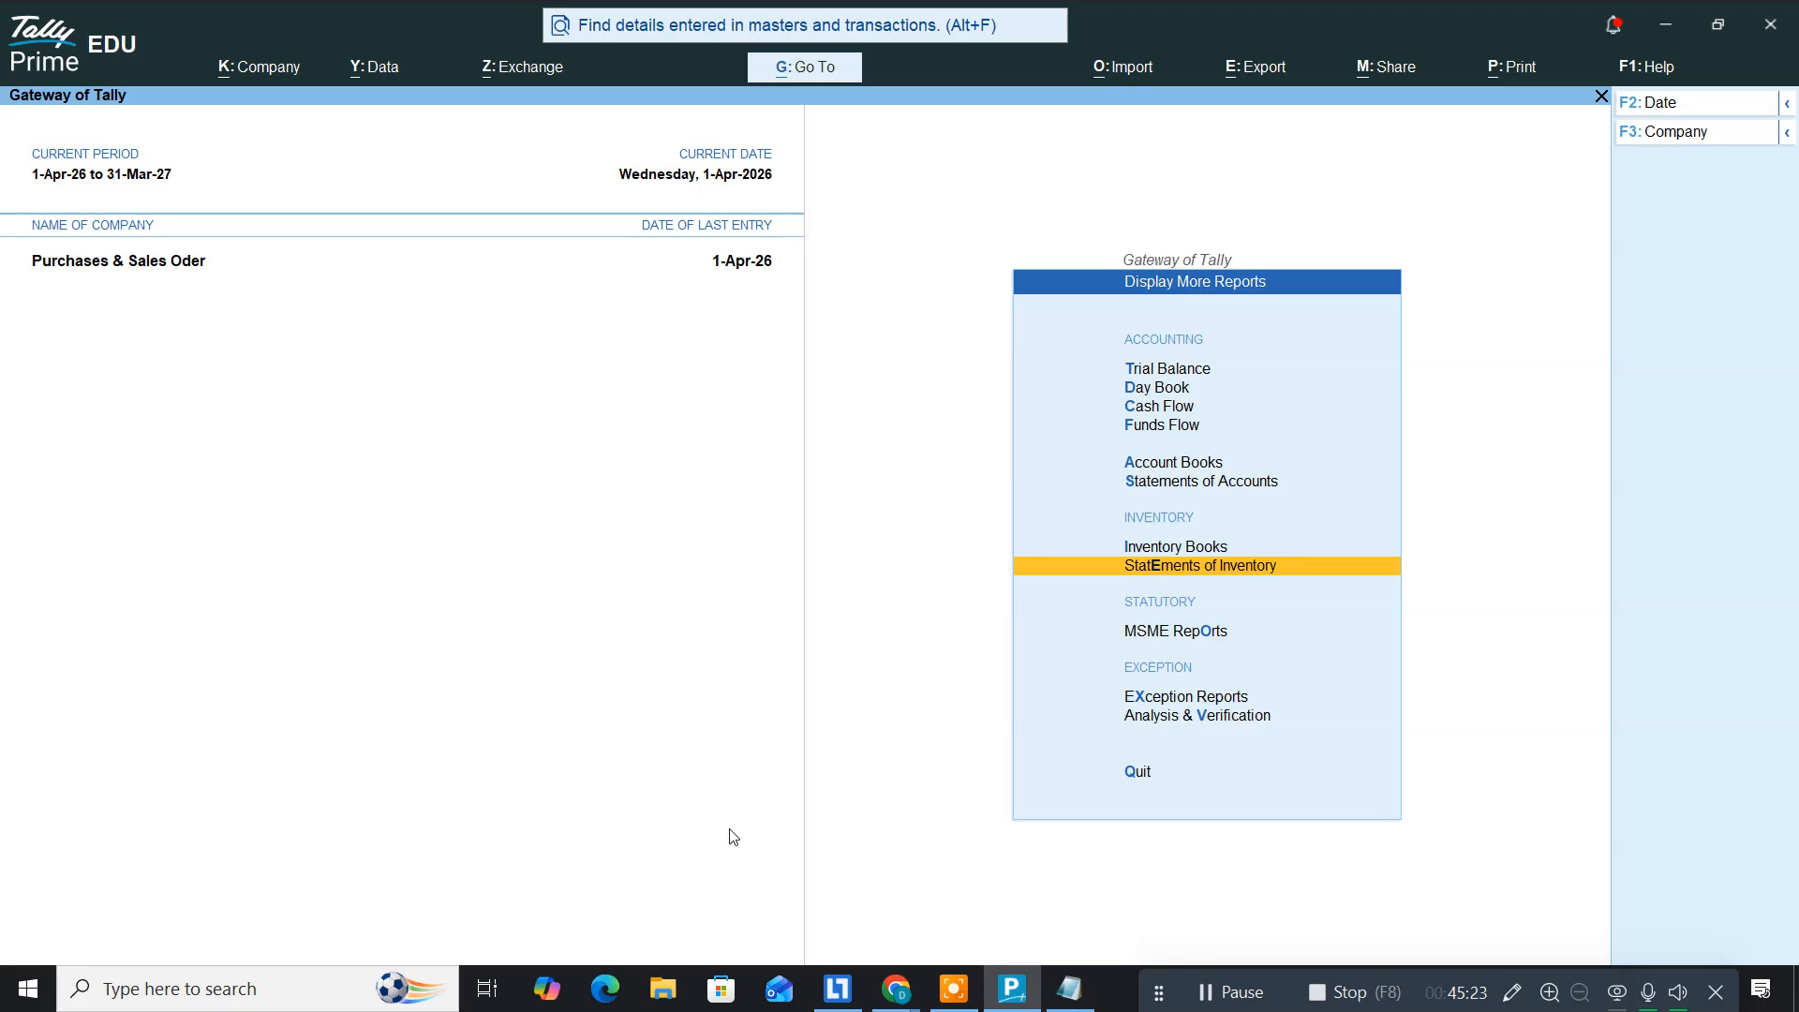
{"action": "key", "text": "Up"}
{"action": "key", "text": "Return"}
{"action": "key", "text": "Return"}
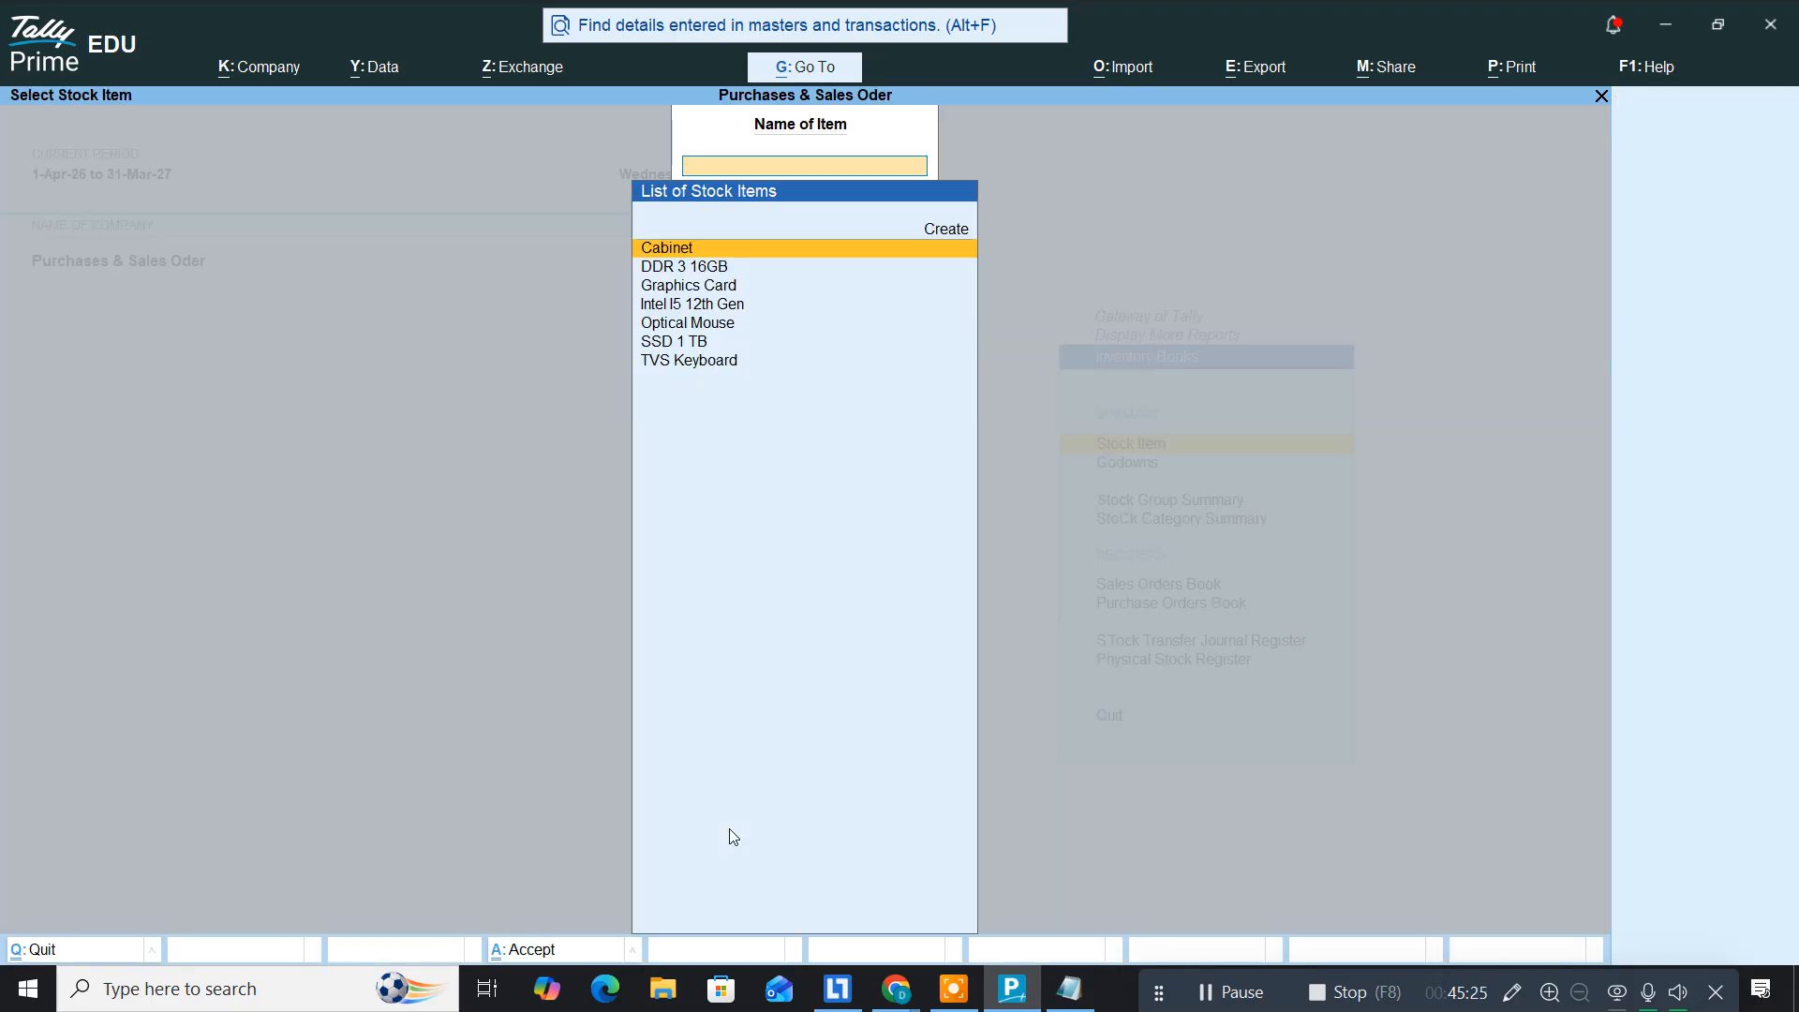
{"action": "key", "text": "Return"}
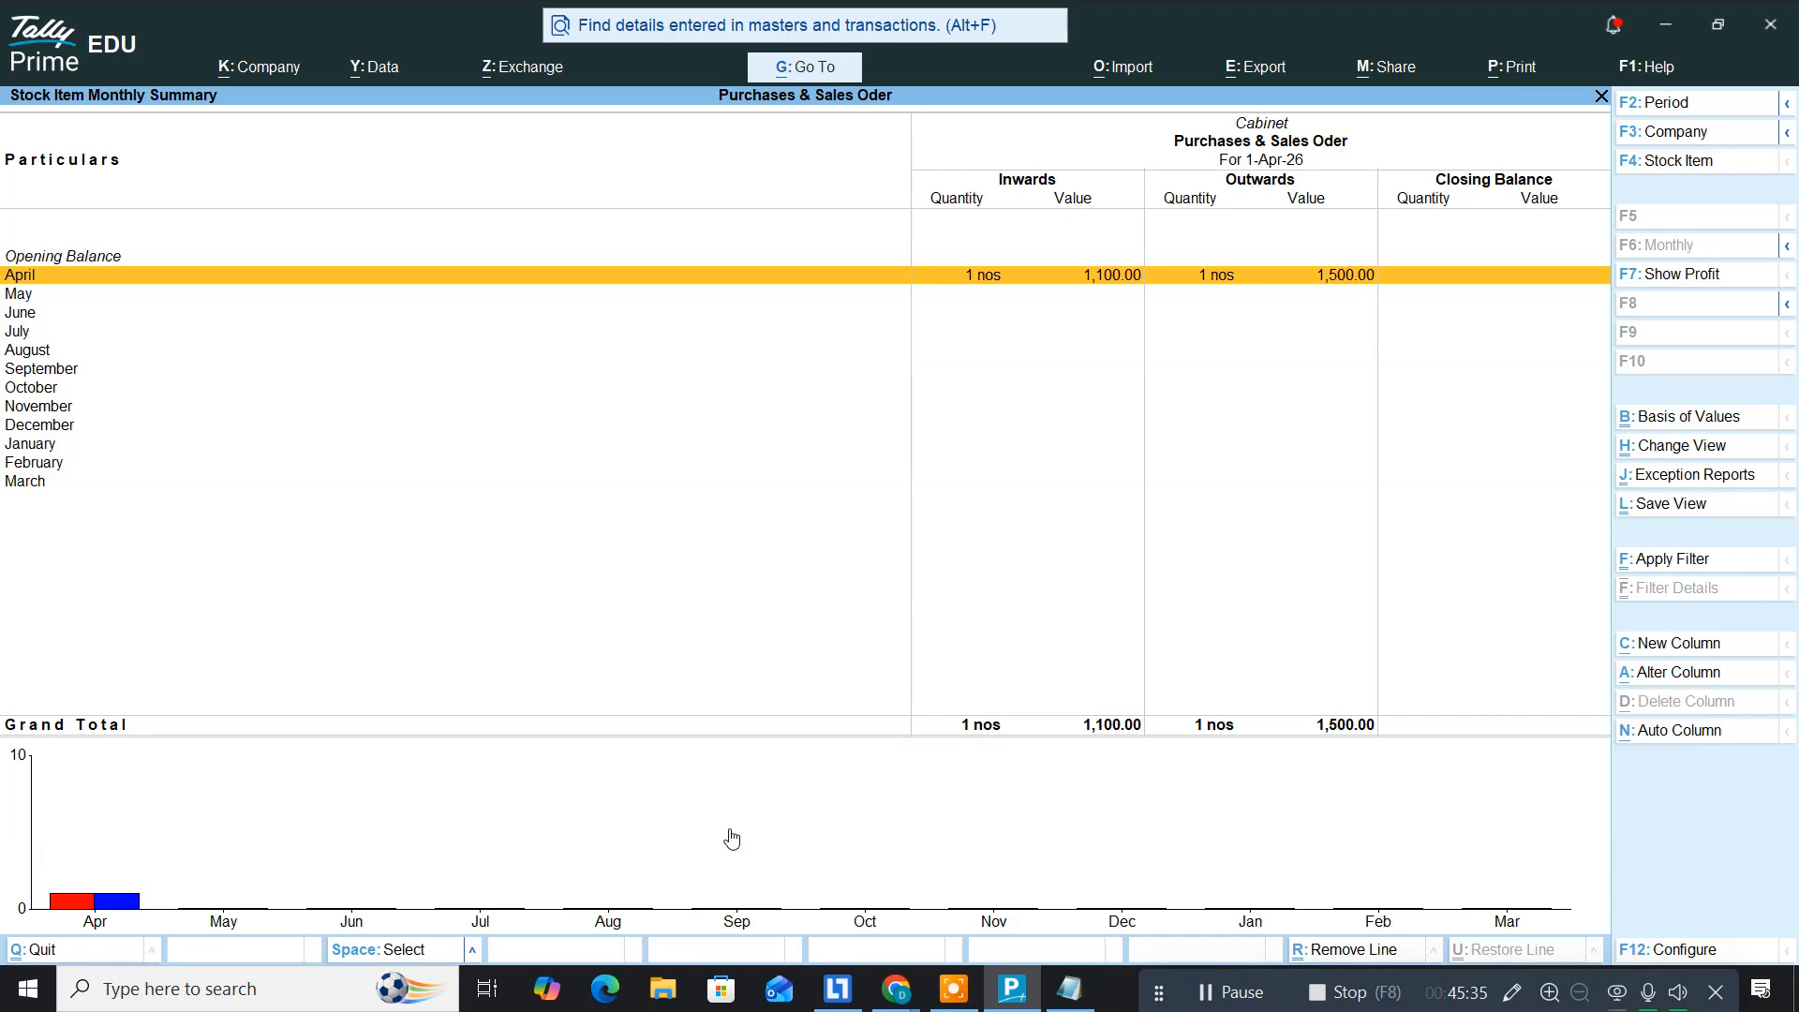
{"action": "key", "text": "Escape"}
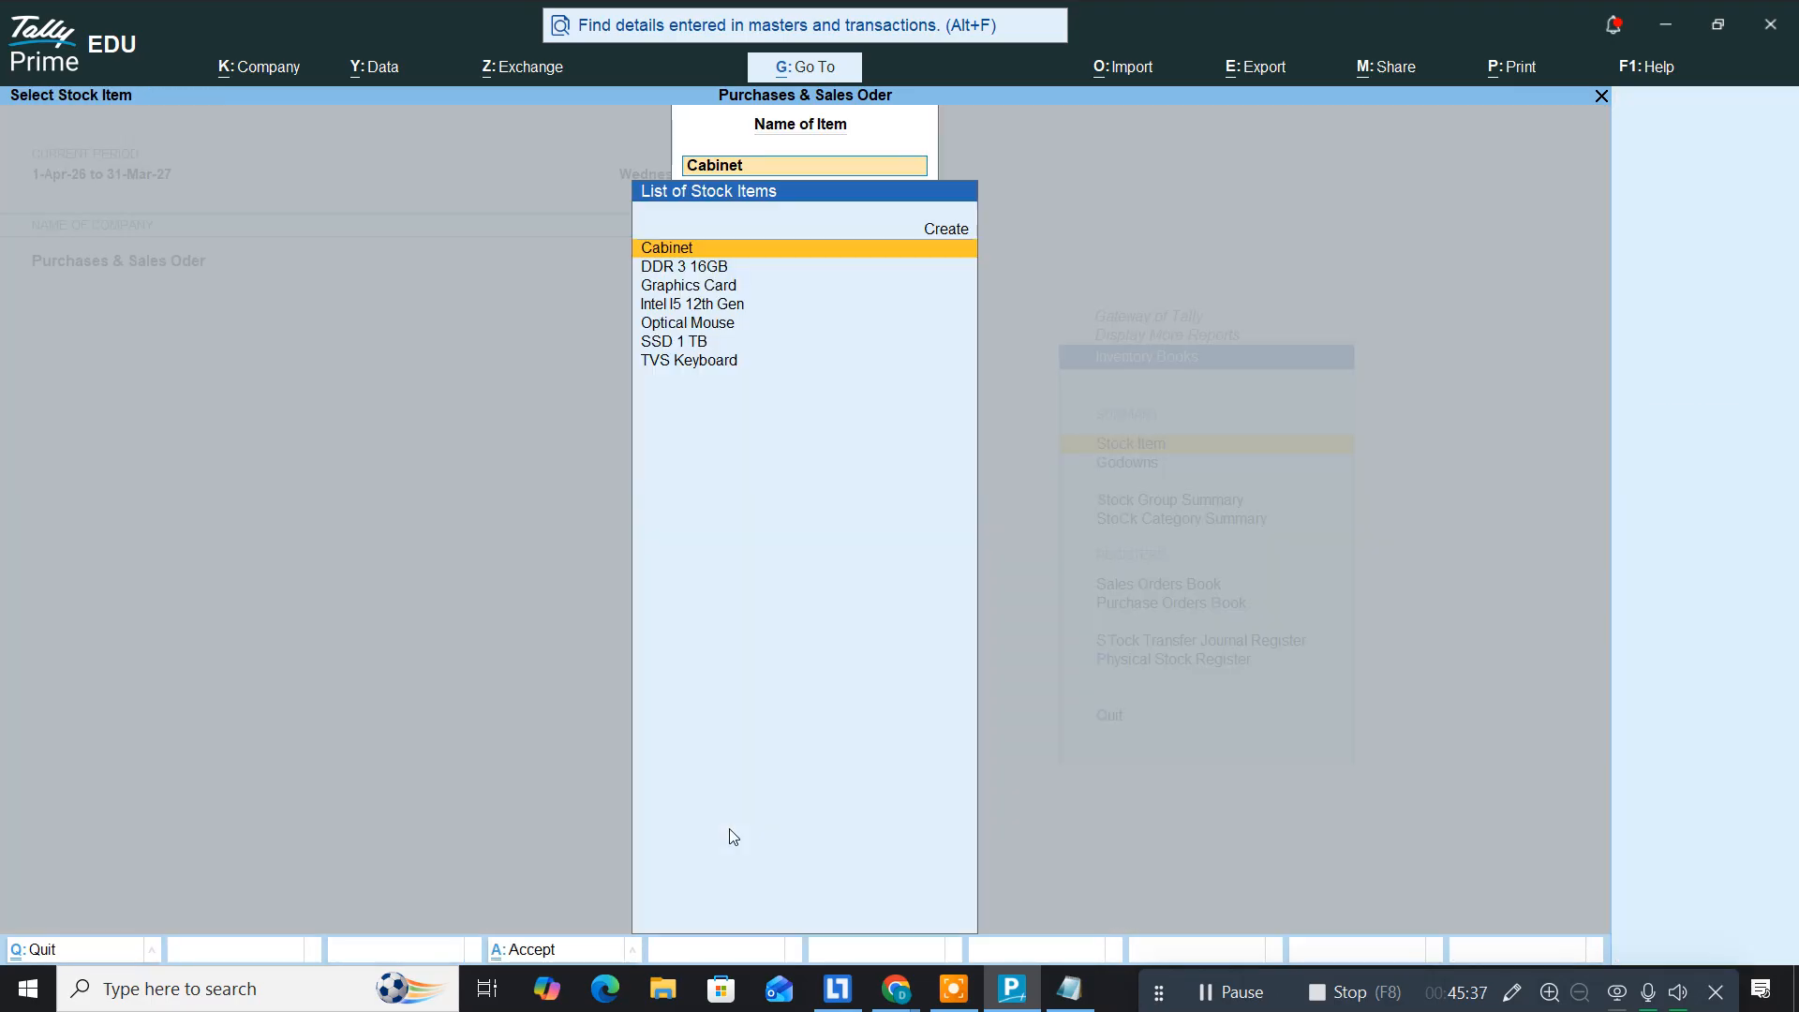
{"action": "key", "text": "BackSpace"}
{"action": "key", "text": "Escape"}
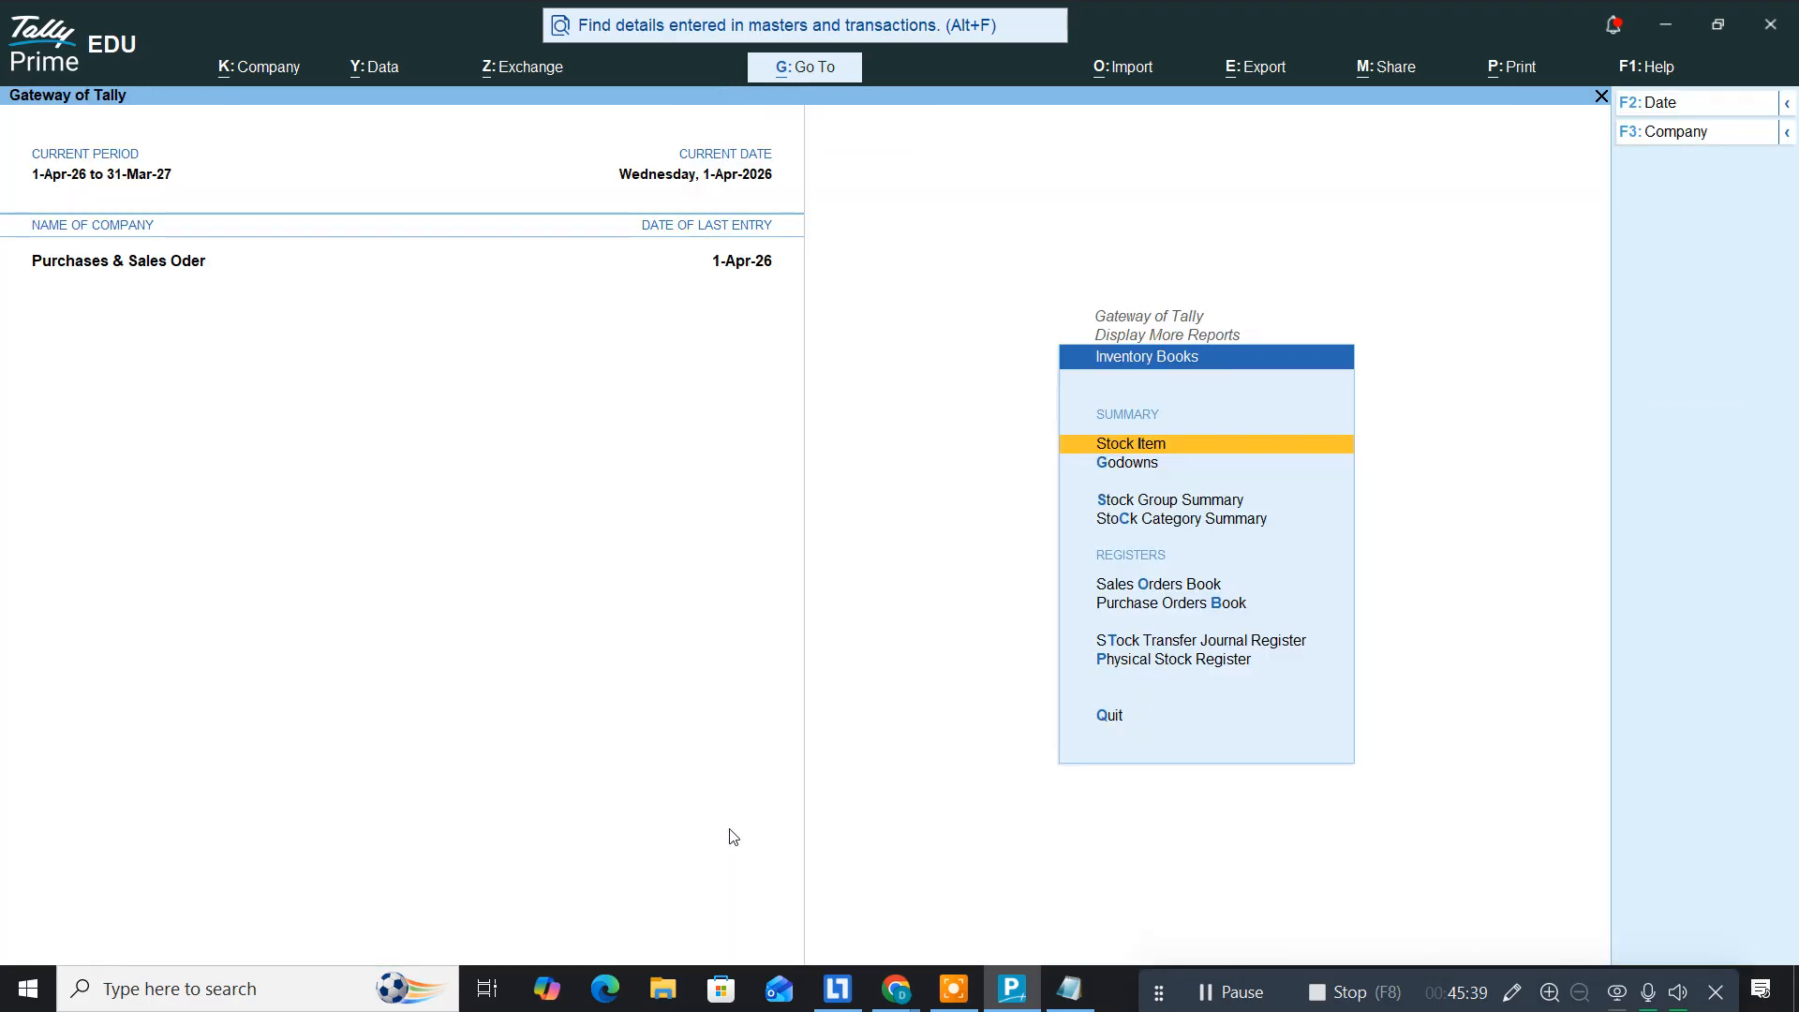
Step: Back out to Gateway of Tally and quit Tally Prime
{"action": "key", "text": "Escape"}
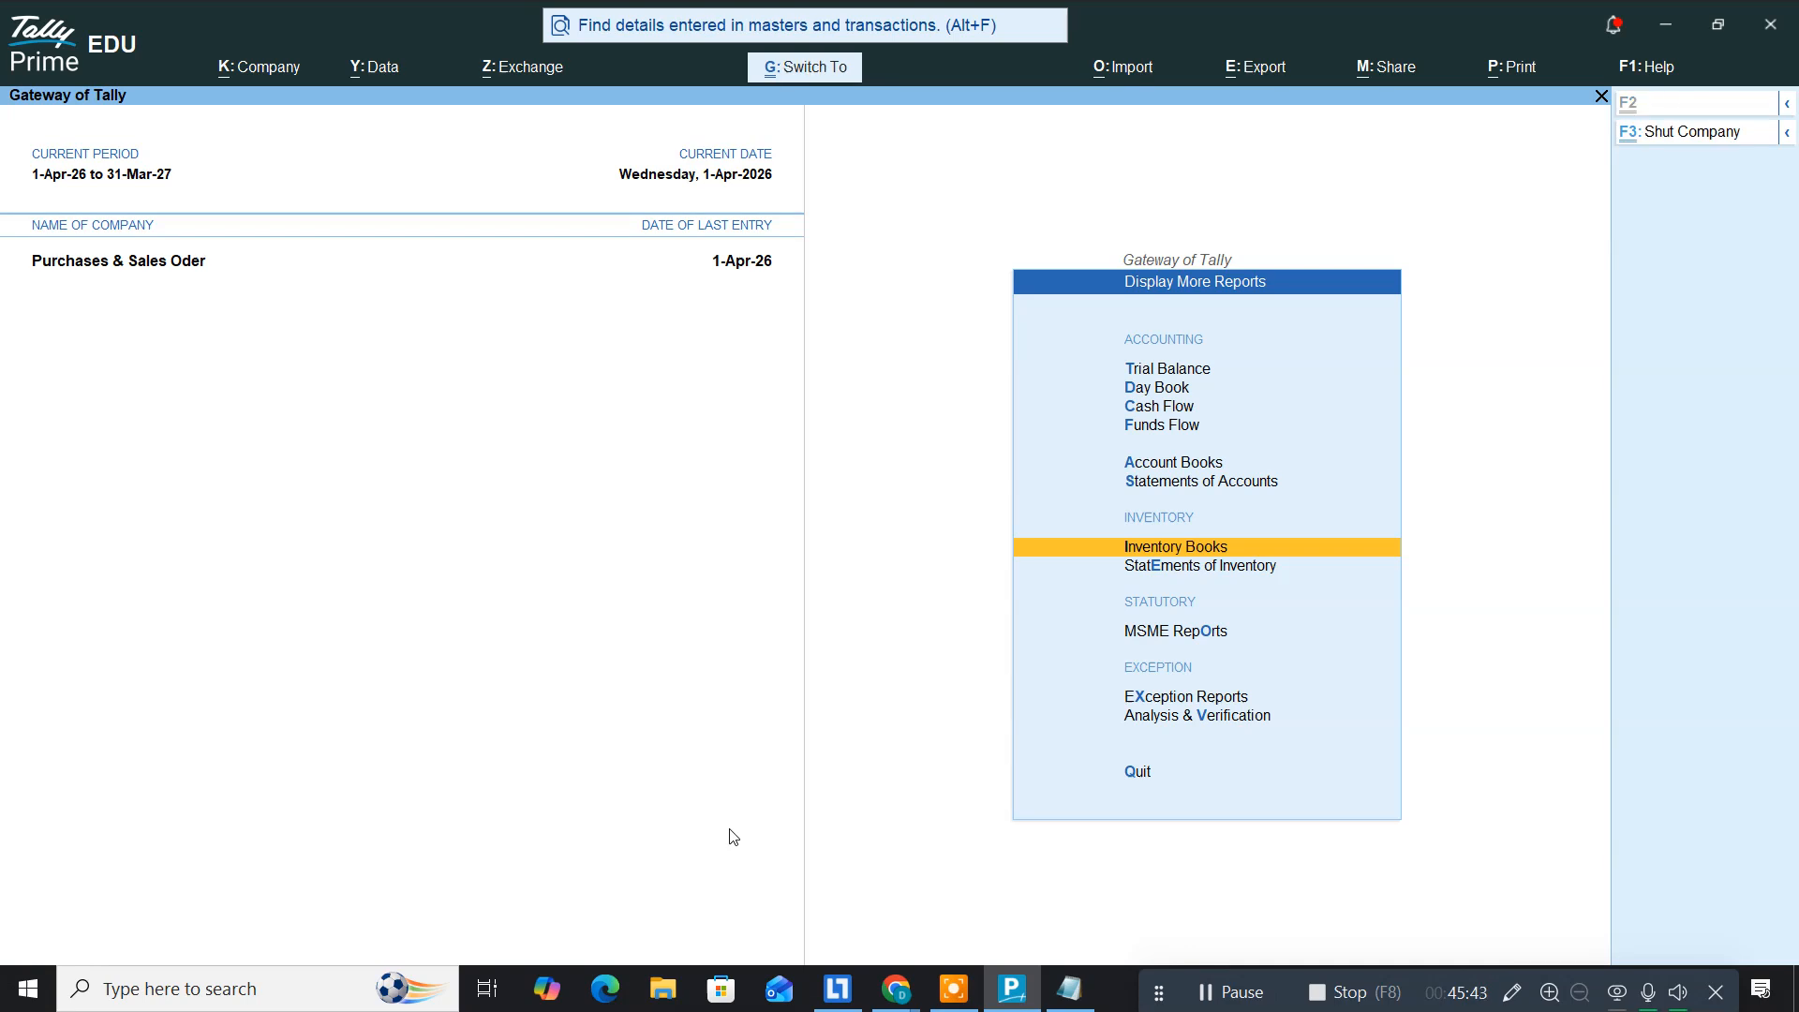
{"action": "key", "text": "Escape"}
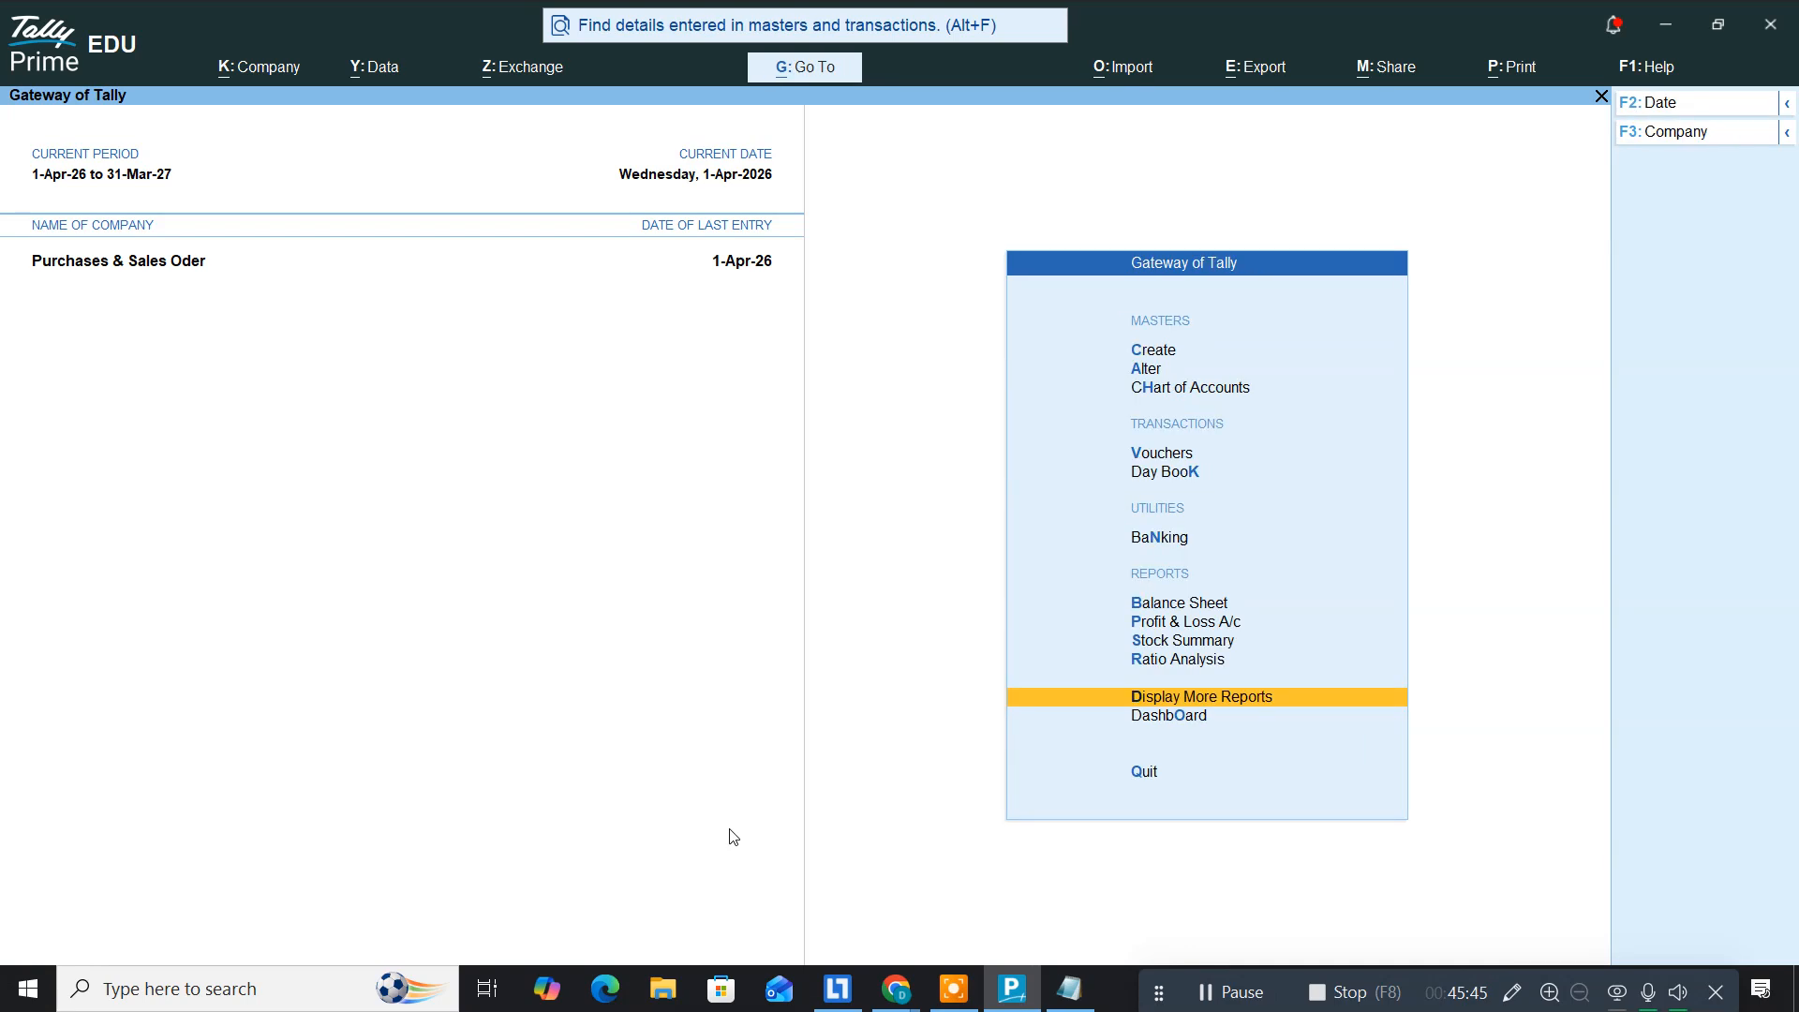
{"action": "key", "text": "Down"}
{"action": "key", "text": "Down"}
{"action": "key", "text": "Return"}
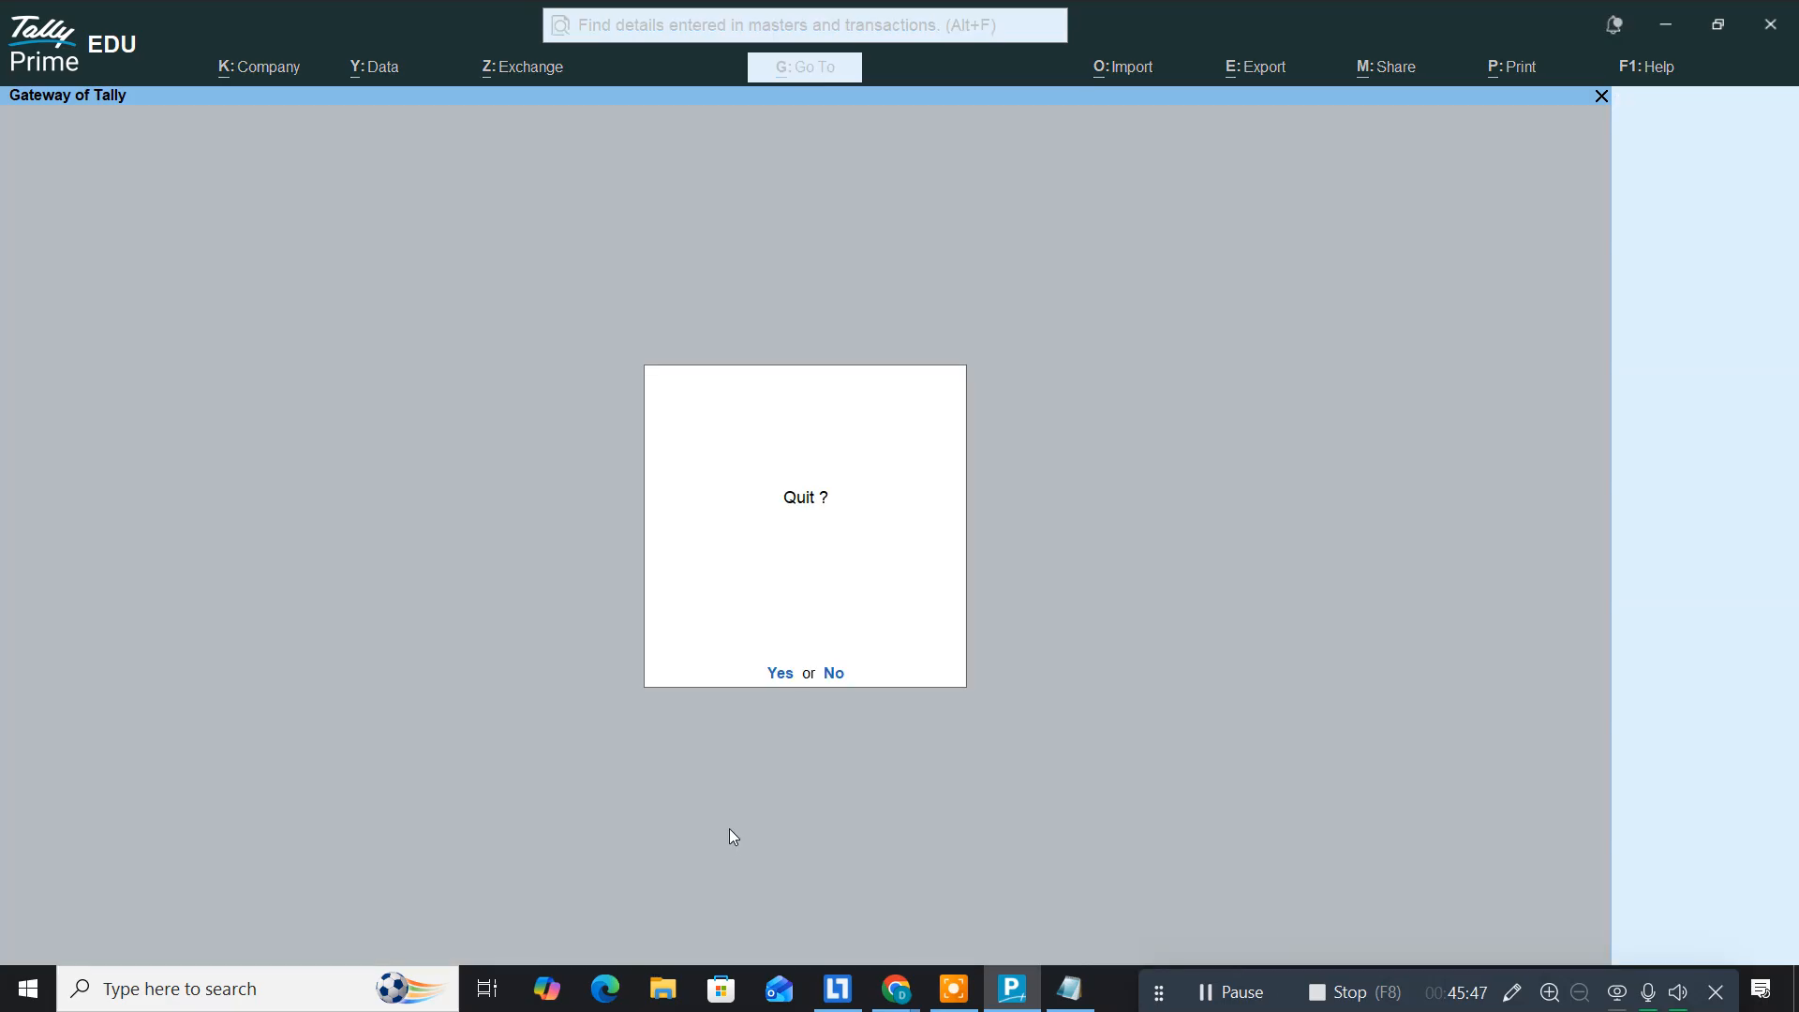
{"action": "key", "text": "Return"}
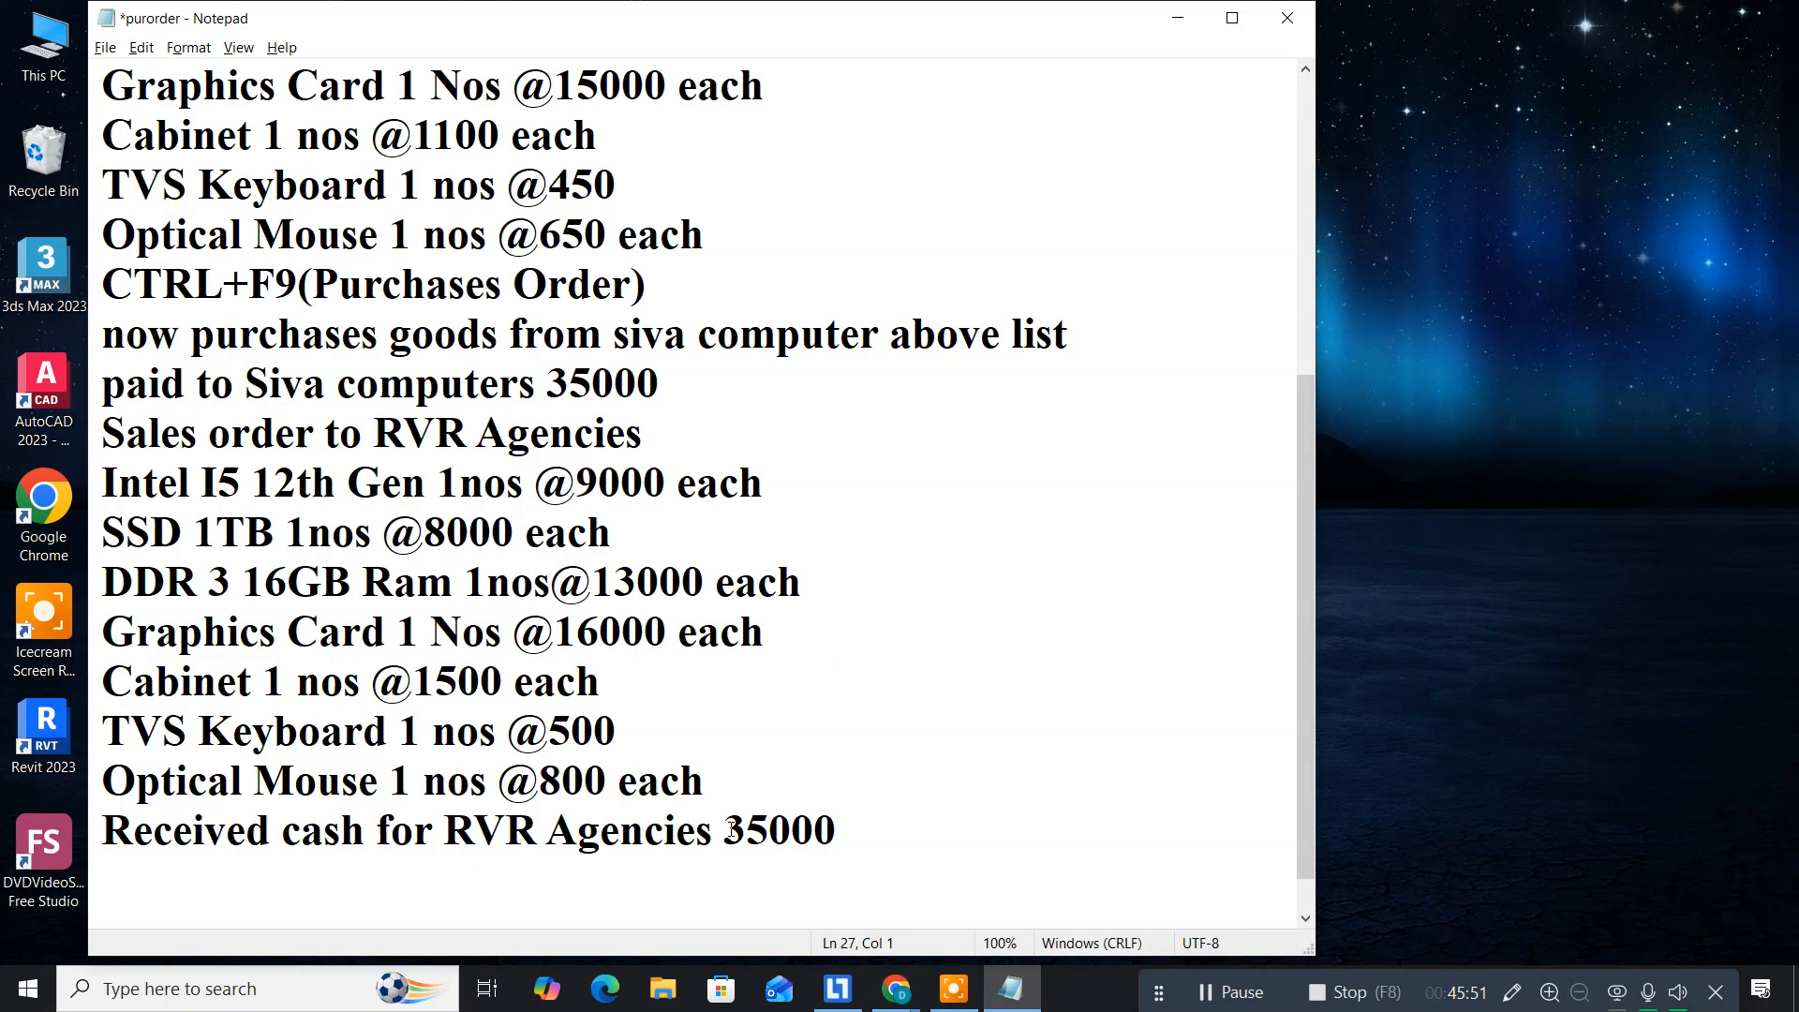
Step: Close Notepad, saving the changes to purorder.txt
{"action": "key", "text": "ctrl+a"}
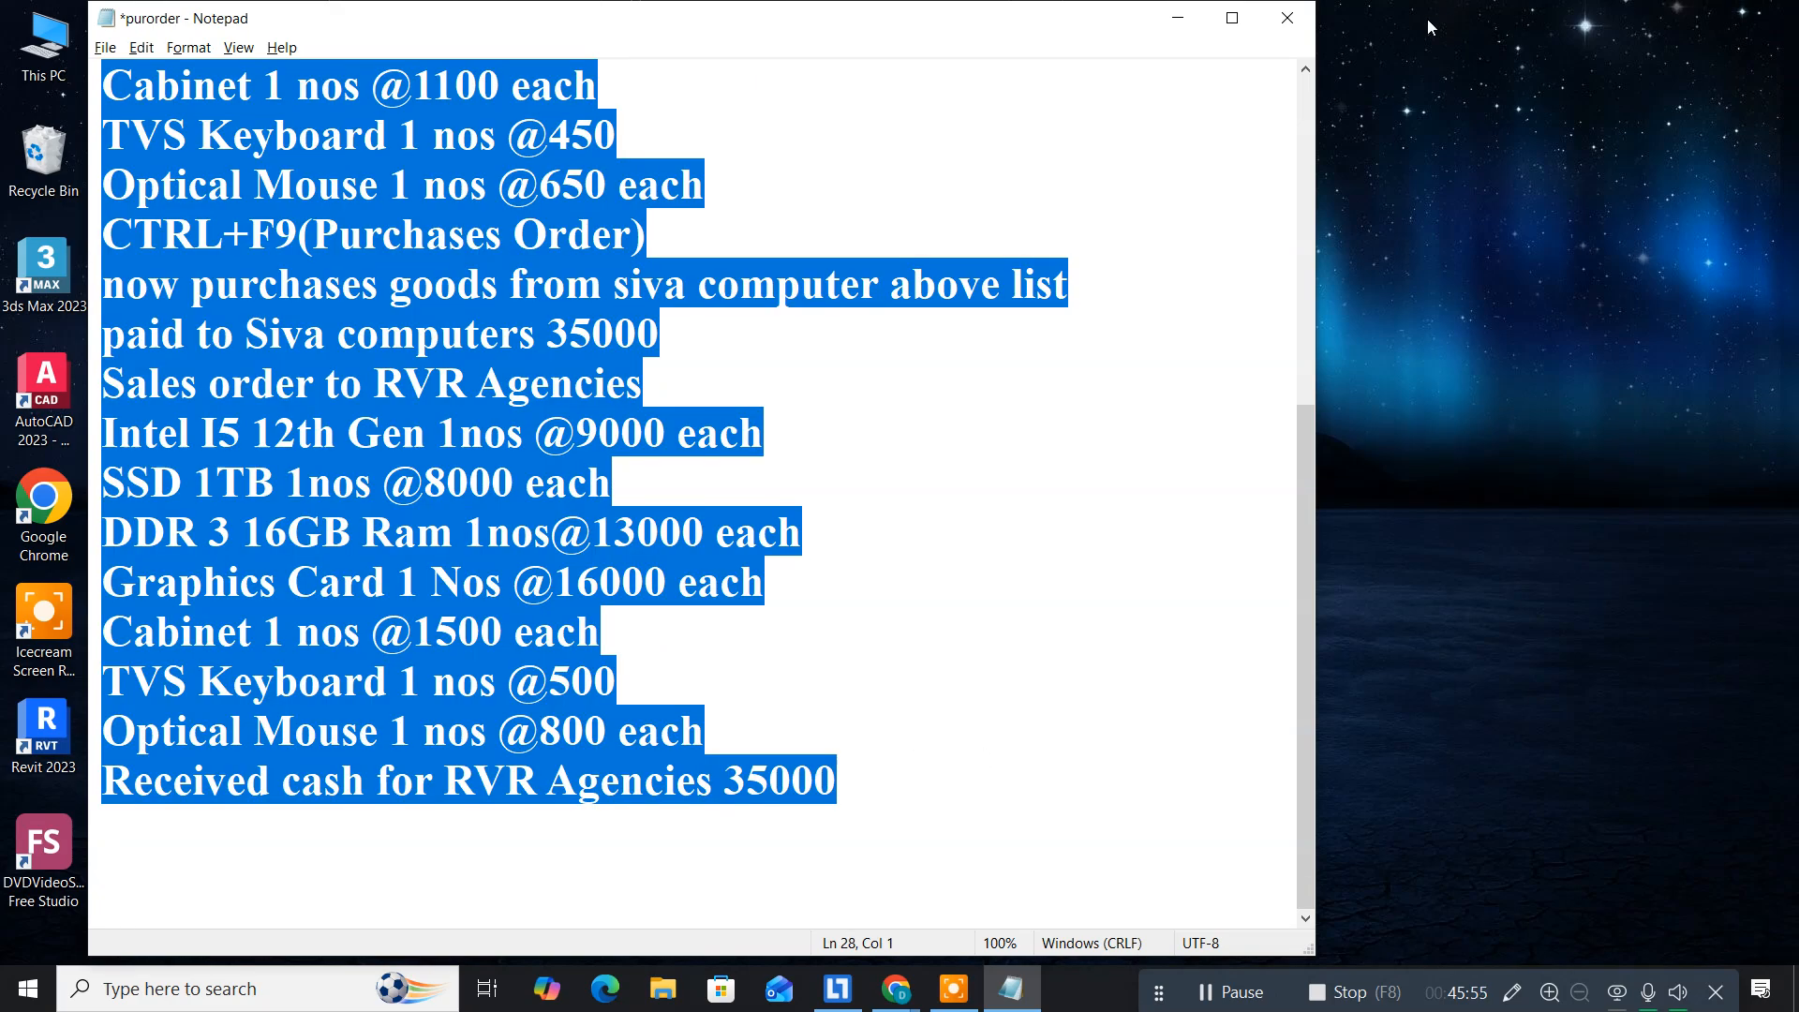
{"action": "left_click", "coordinate": [1286, 26]}
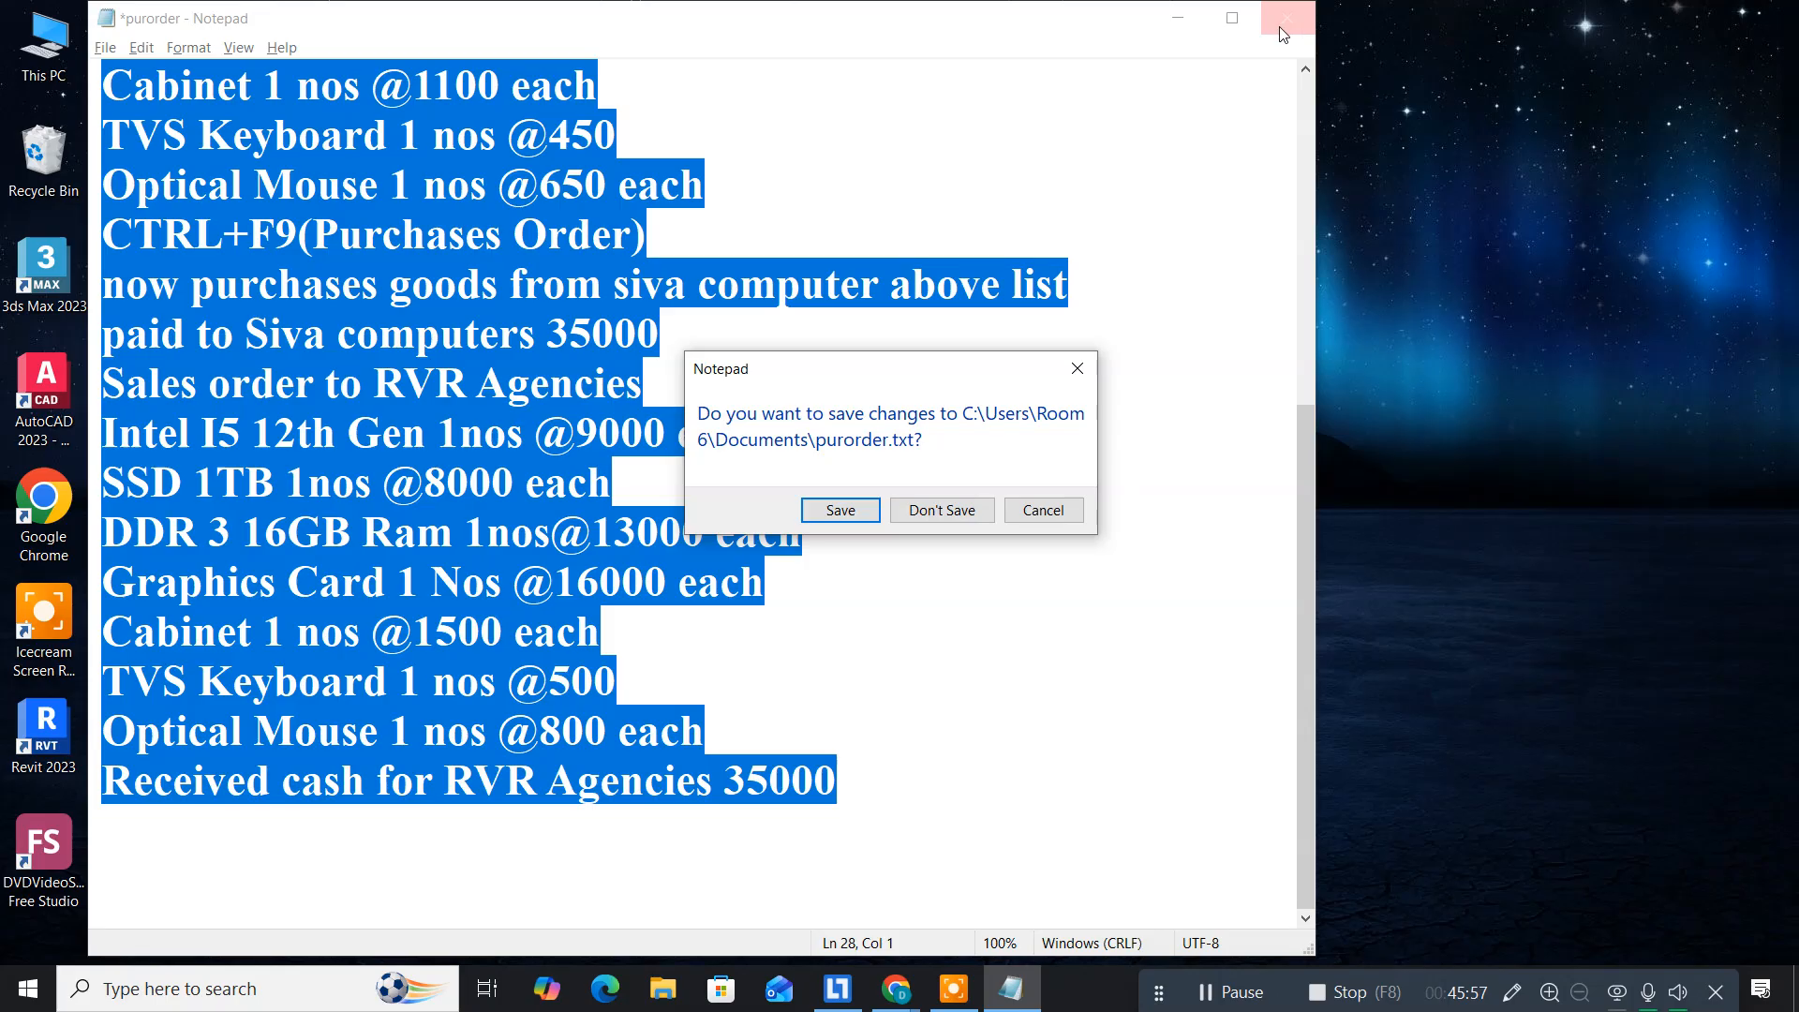
{"action": "left_click", "coordinate": [839, 511]}
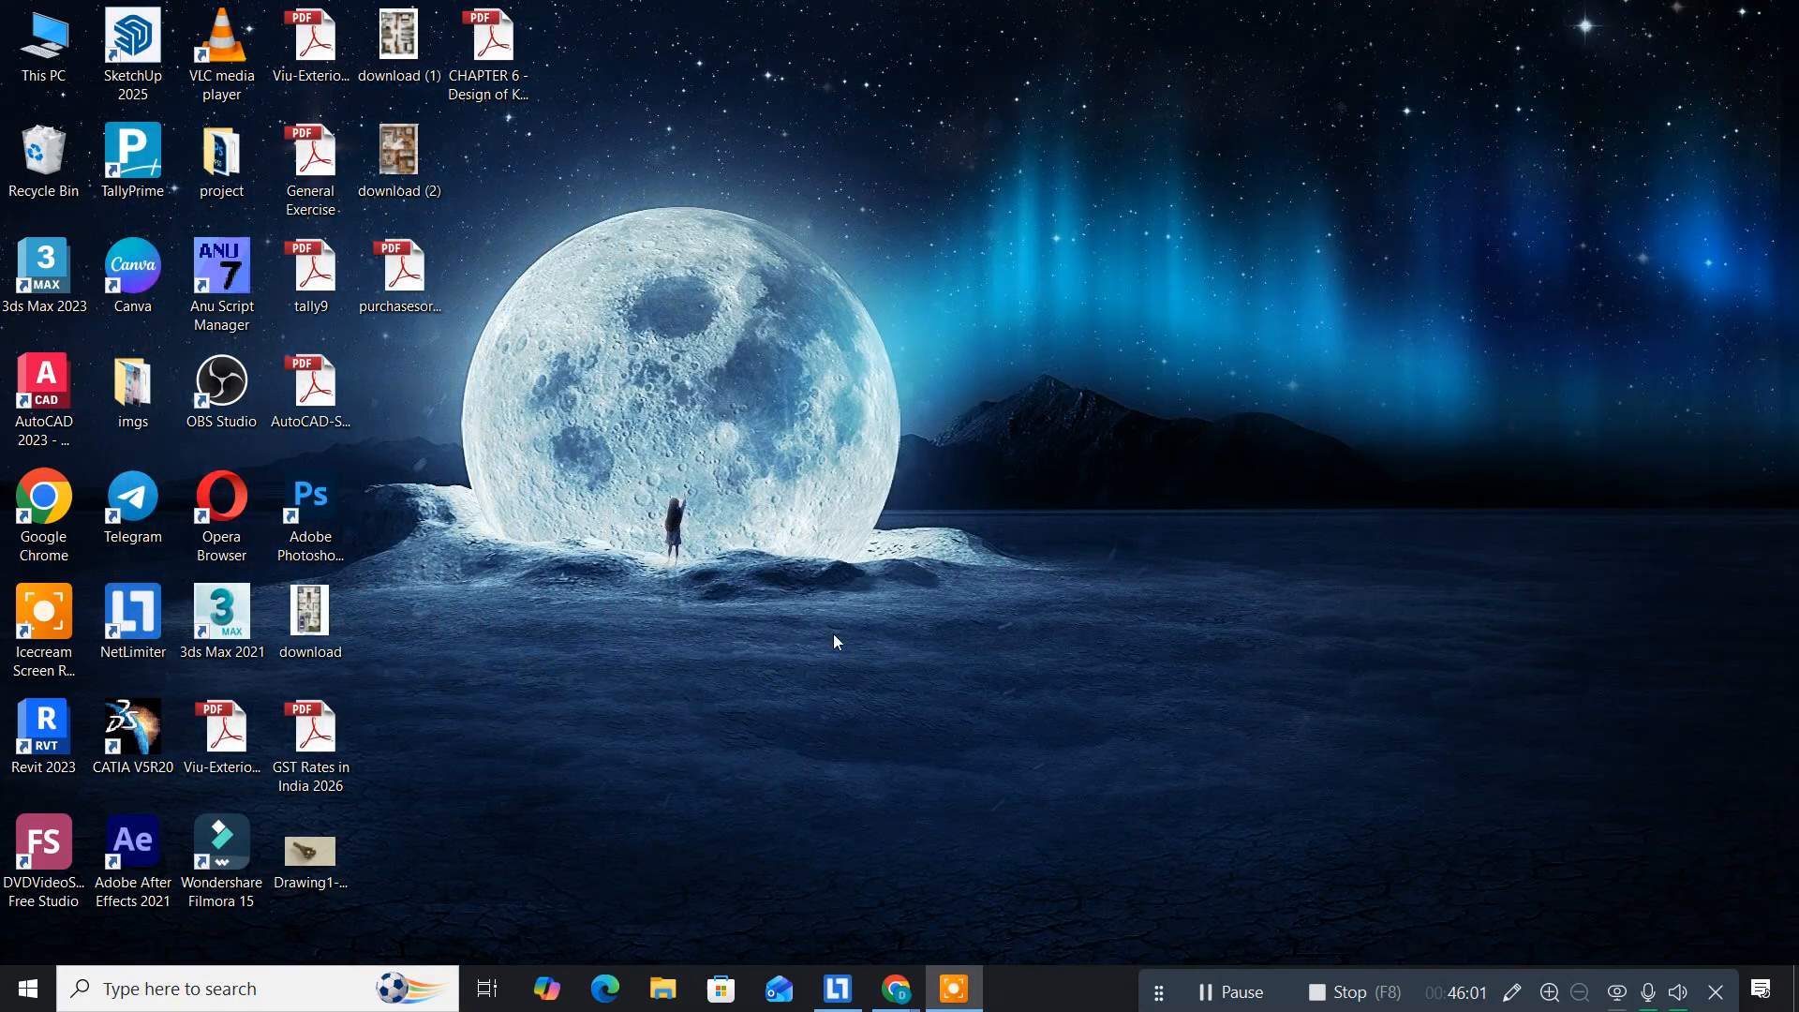